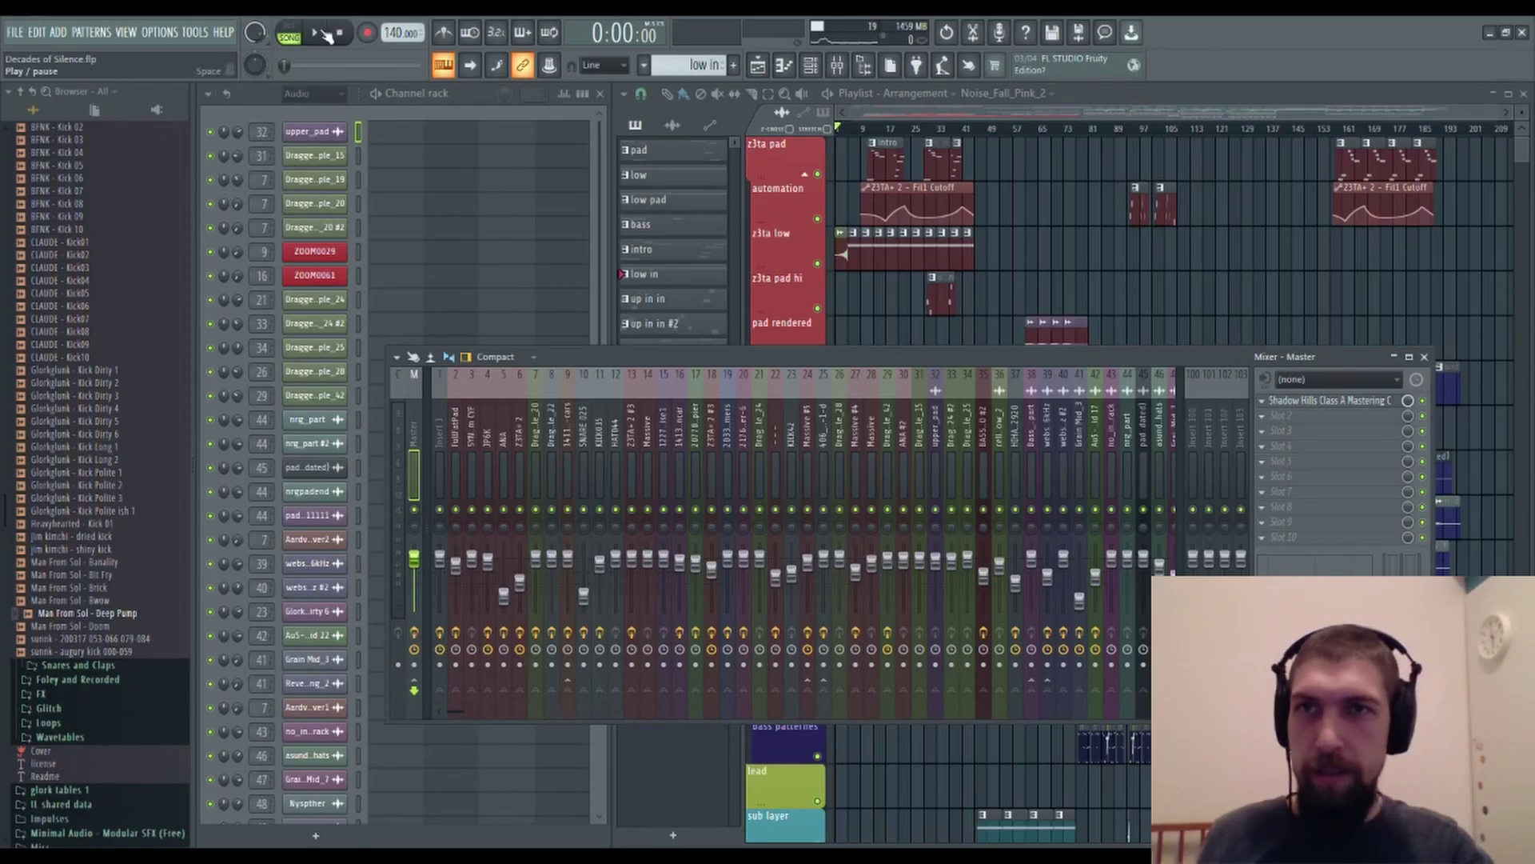
Close the mixer and look over the arrangement's tracks from the pads down to the effects and back.
{"action": "left_click", "coordinate": [1424, 356]}
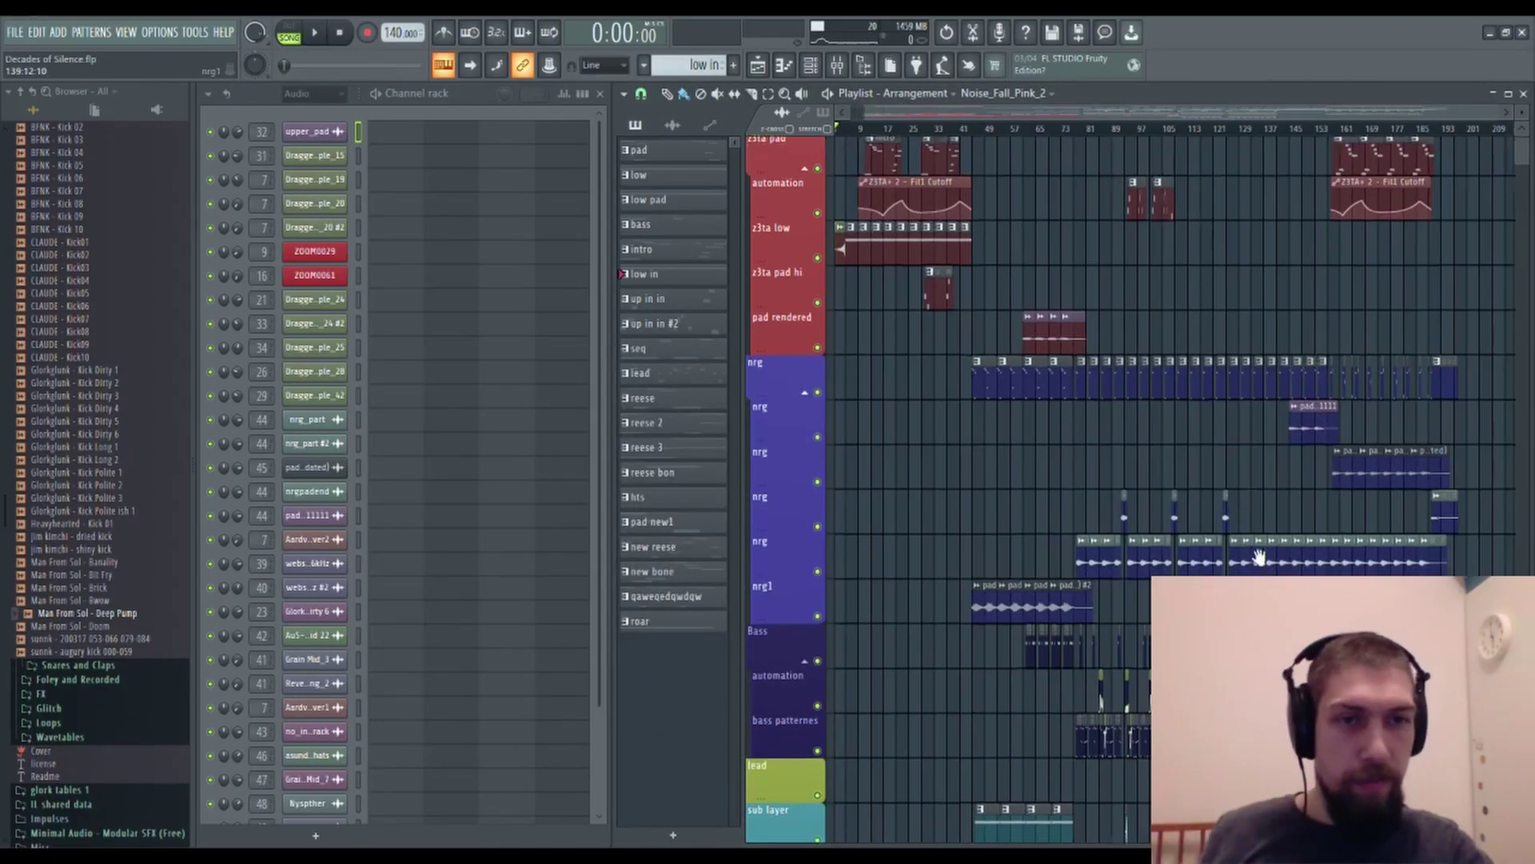
{"action": "scroll", "coordinate": [936, 505], "scroll_direction": "down", "scroll_amount": 5}
{"action": "scroll", "coordinate": [1173, 367], "scroll_direction": "up", "scroll_amount": 5}
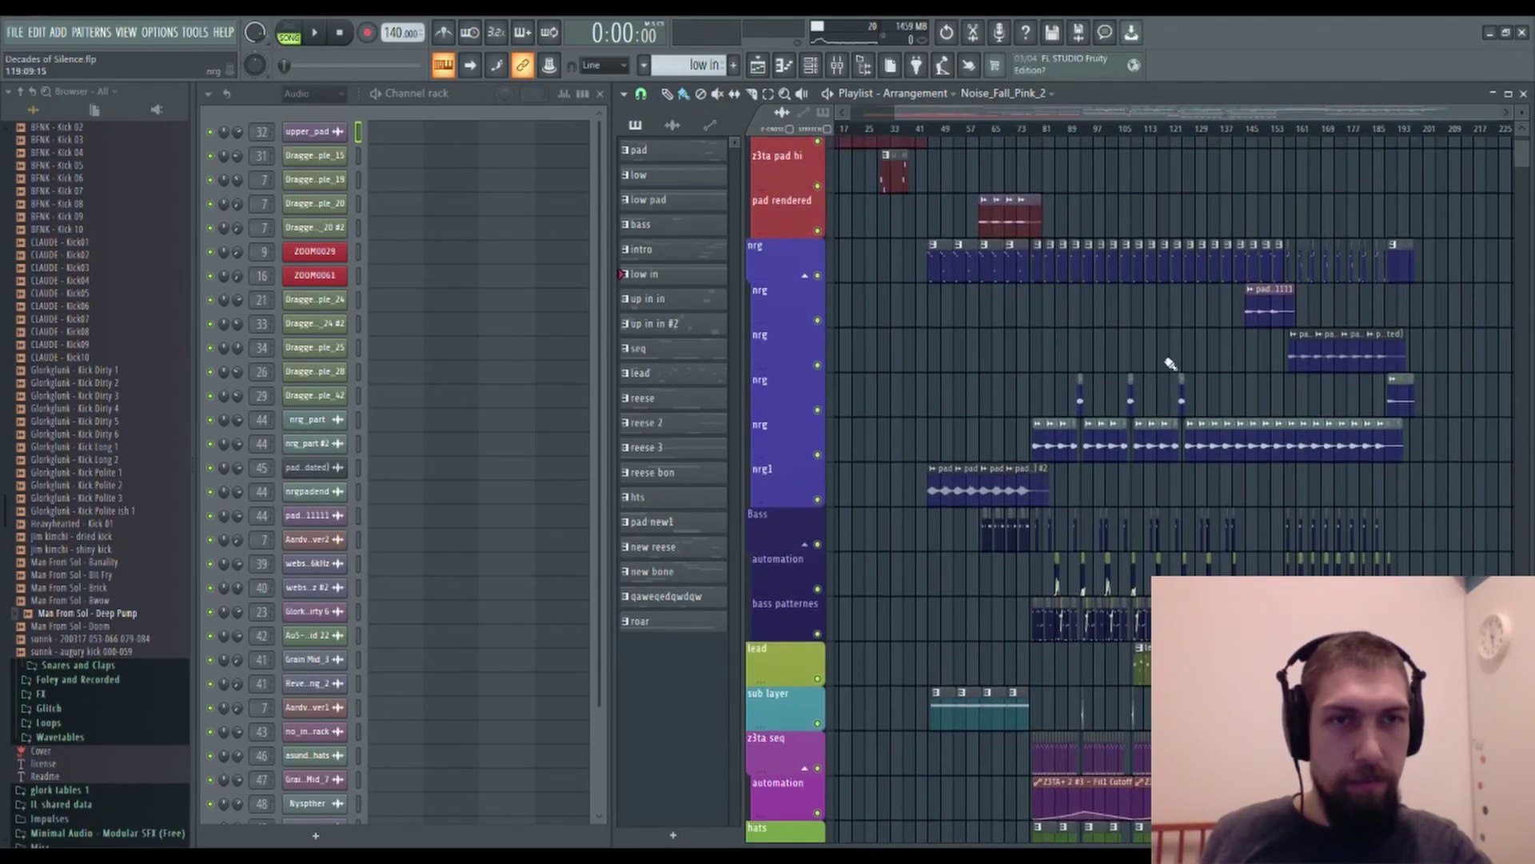
{"action": "scroll", "coordinate": [1176, 318], "scroll_direction": "down", "scroll_amount": 5}
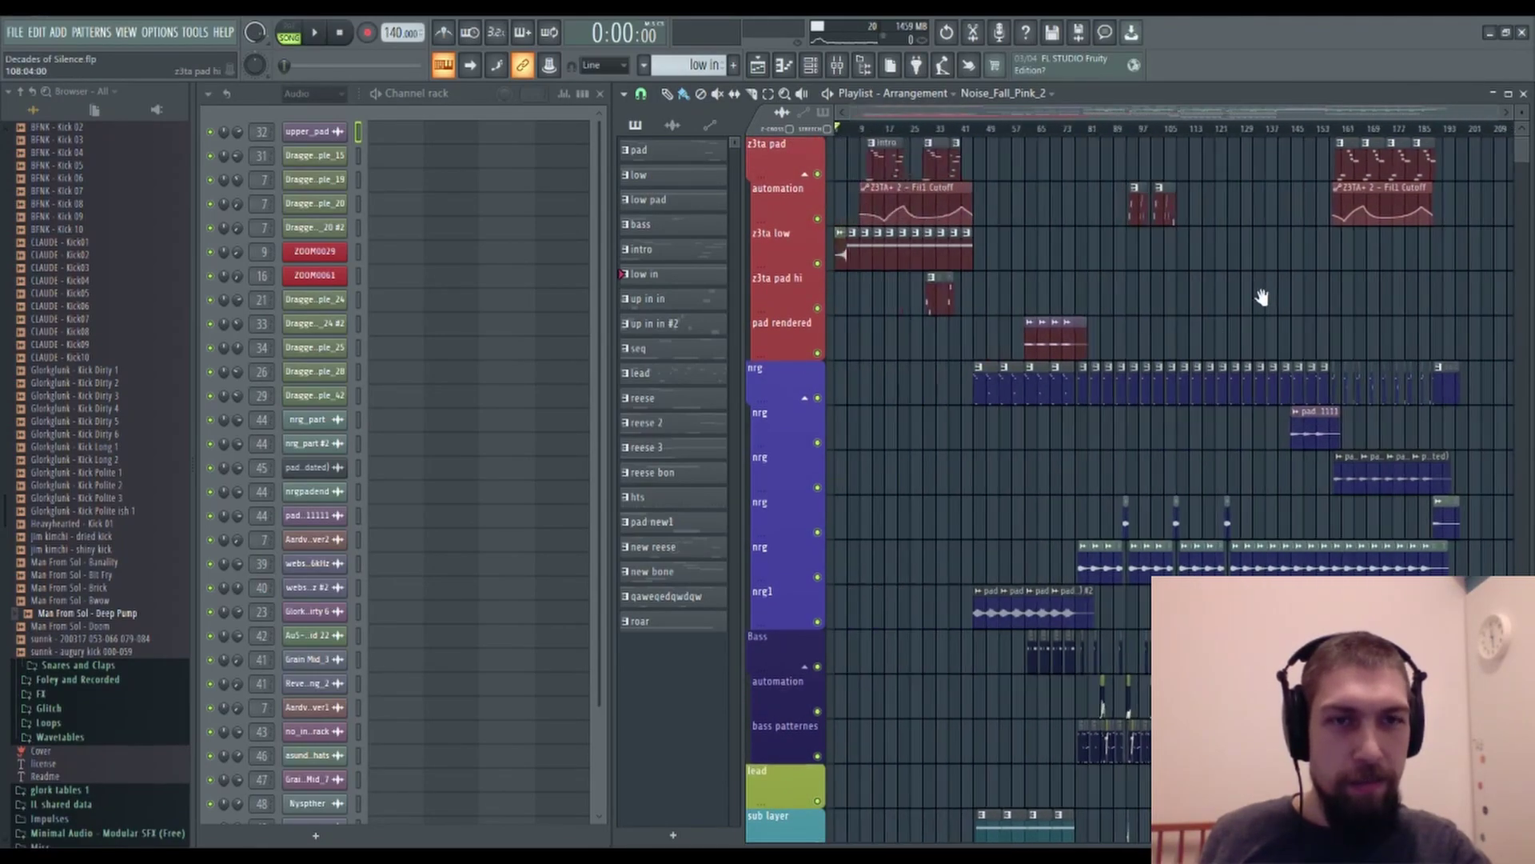
{"action": "scroll", "coordinate": [1158, 200], "scroll_direction": "down", "scroll_amount": 3}
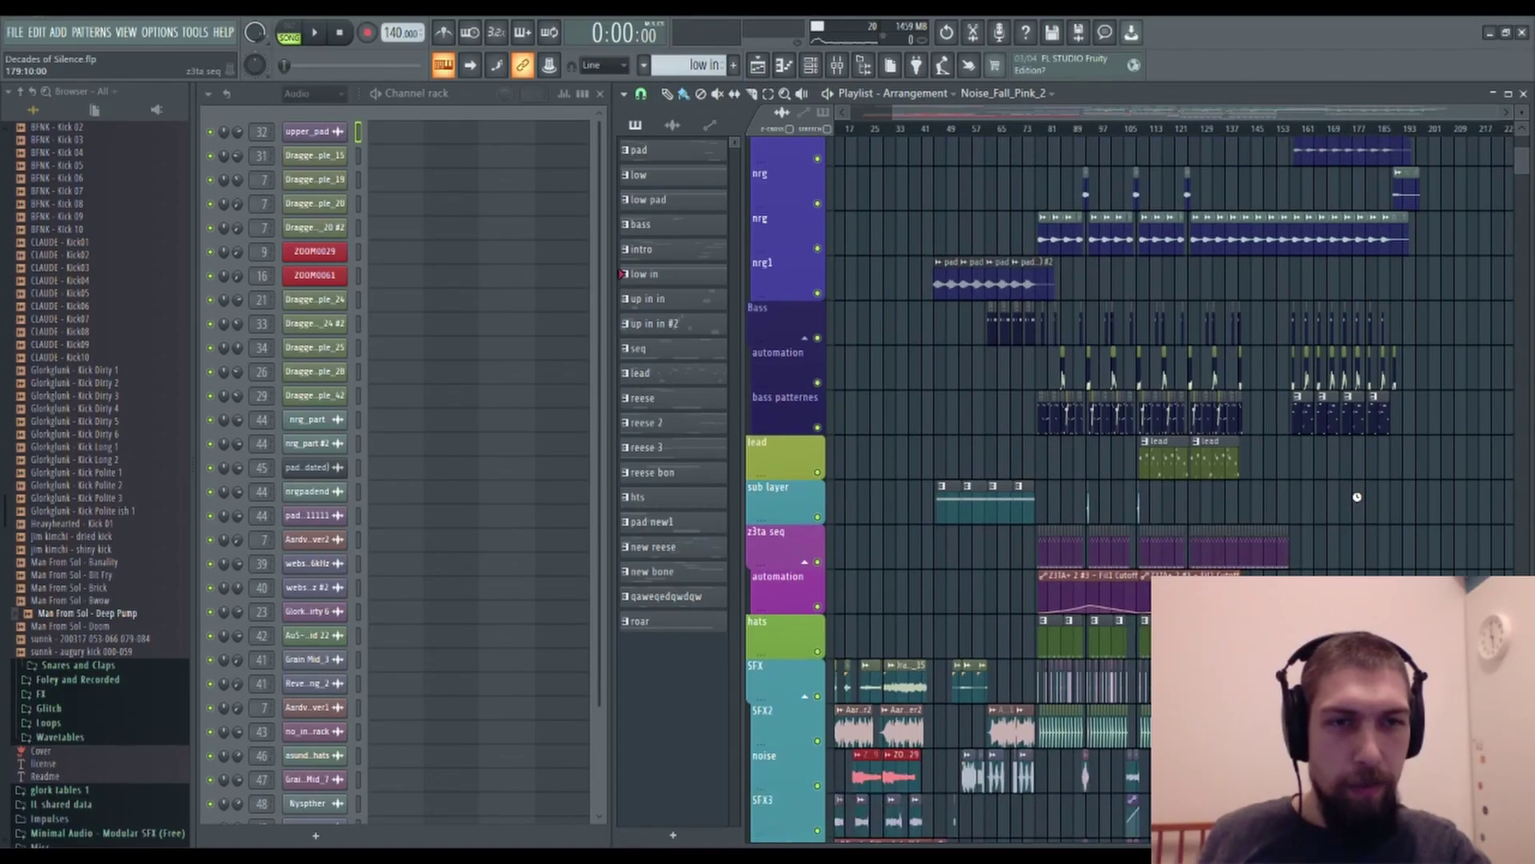
{"action": "scroll", "coordinate": [1330, 450], "scroll_direction": "down", "scroll_amount": 7}
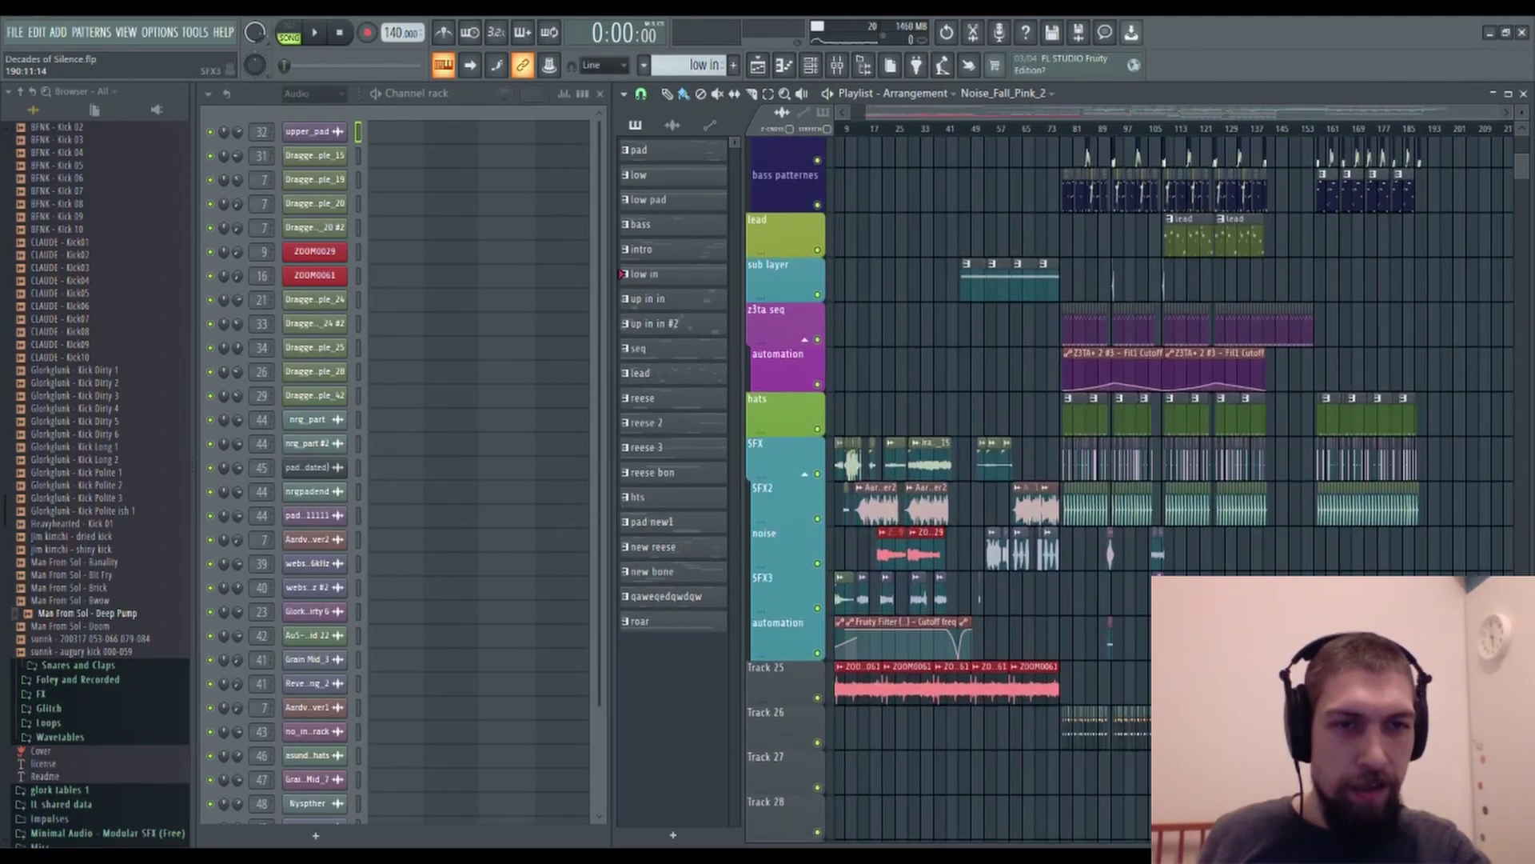
{"action": "scroll", "coordinate": [1330, 449], "scroll_direction": "down", "scroll_amount": 2}
{"action": "scroll", "coordinate": [1330, 450], "scroll_direction": "up", "scroll_amount": 9}
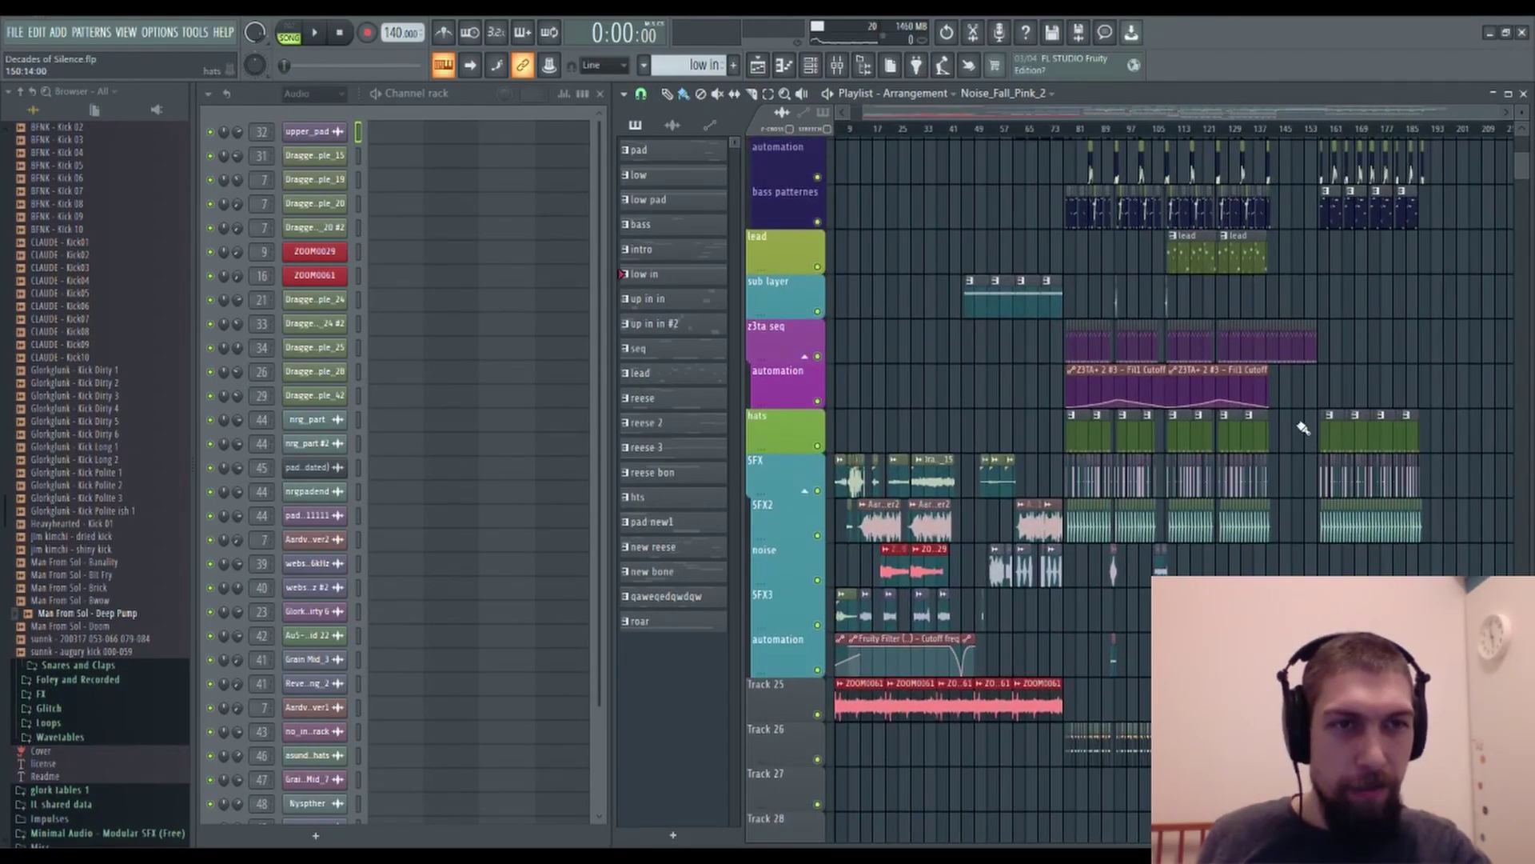
{"action": "scroll", "coordinate": [1309, 569], "scroll_direction": "up", "scroll_amount": 3}
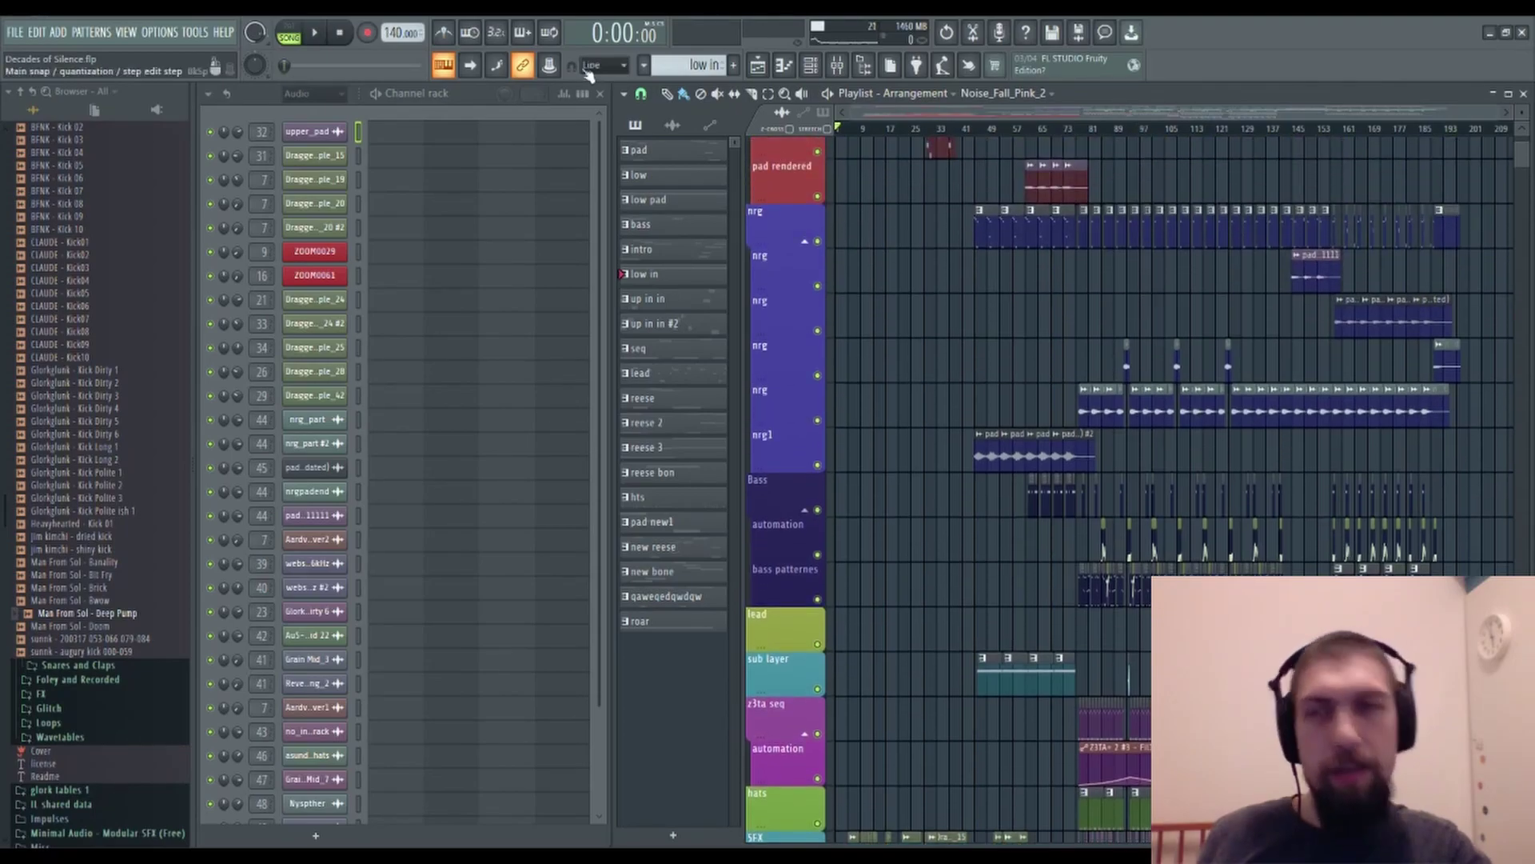
Play the song from the start, skipping ahead to about bar 57 and to about bar 88.
{"action": "left_click", "coordinate": [324, 40]}
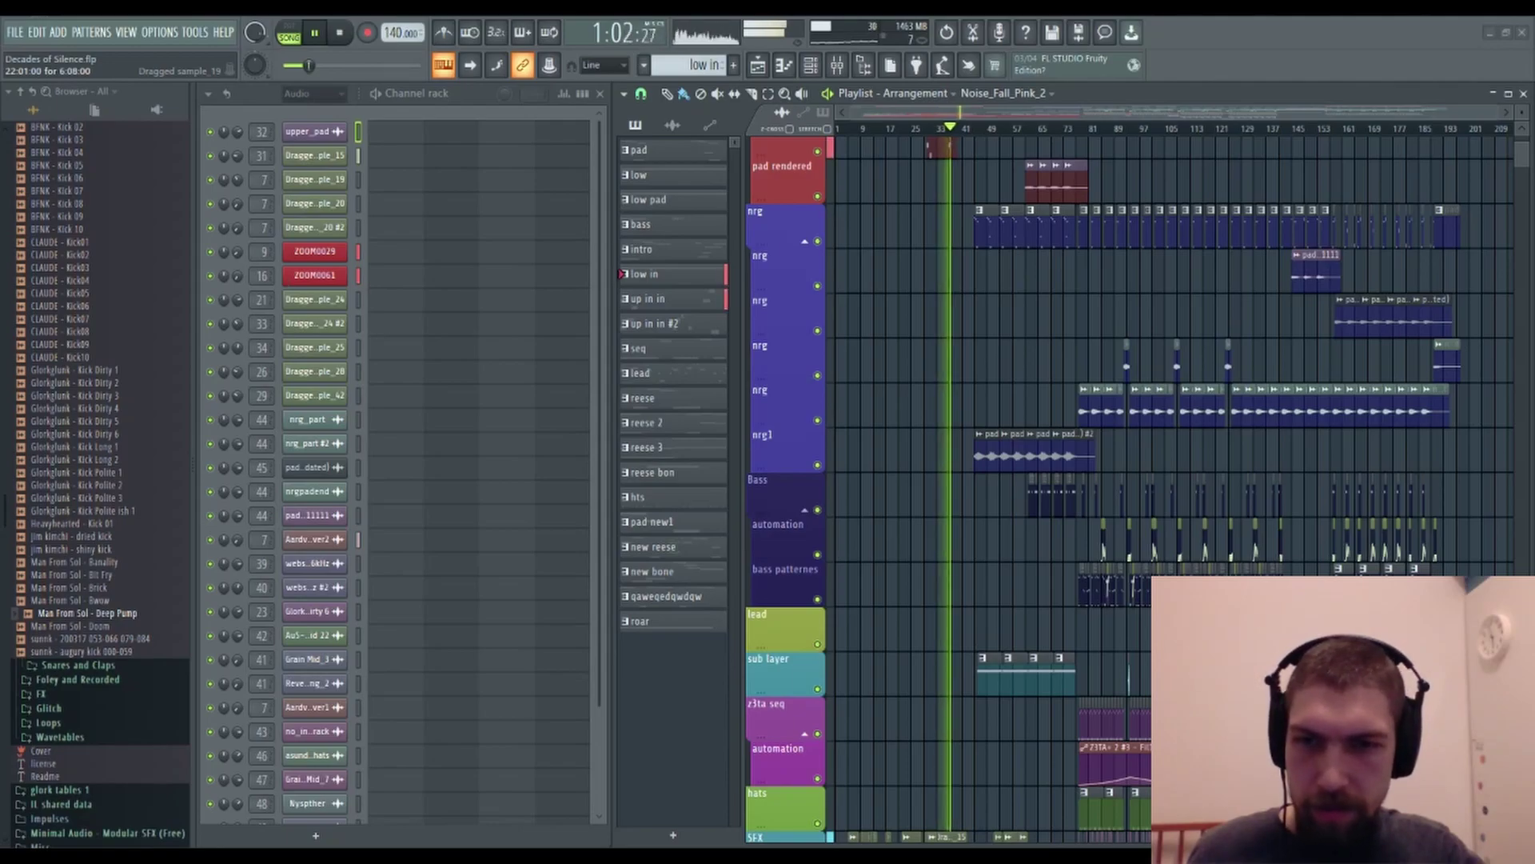
{"action": "left_click", "coordinate": [1015, 129]}
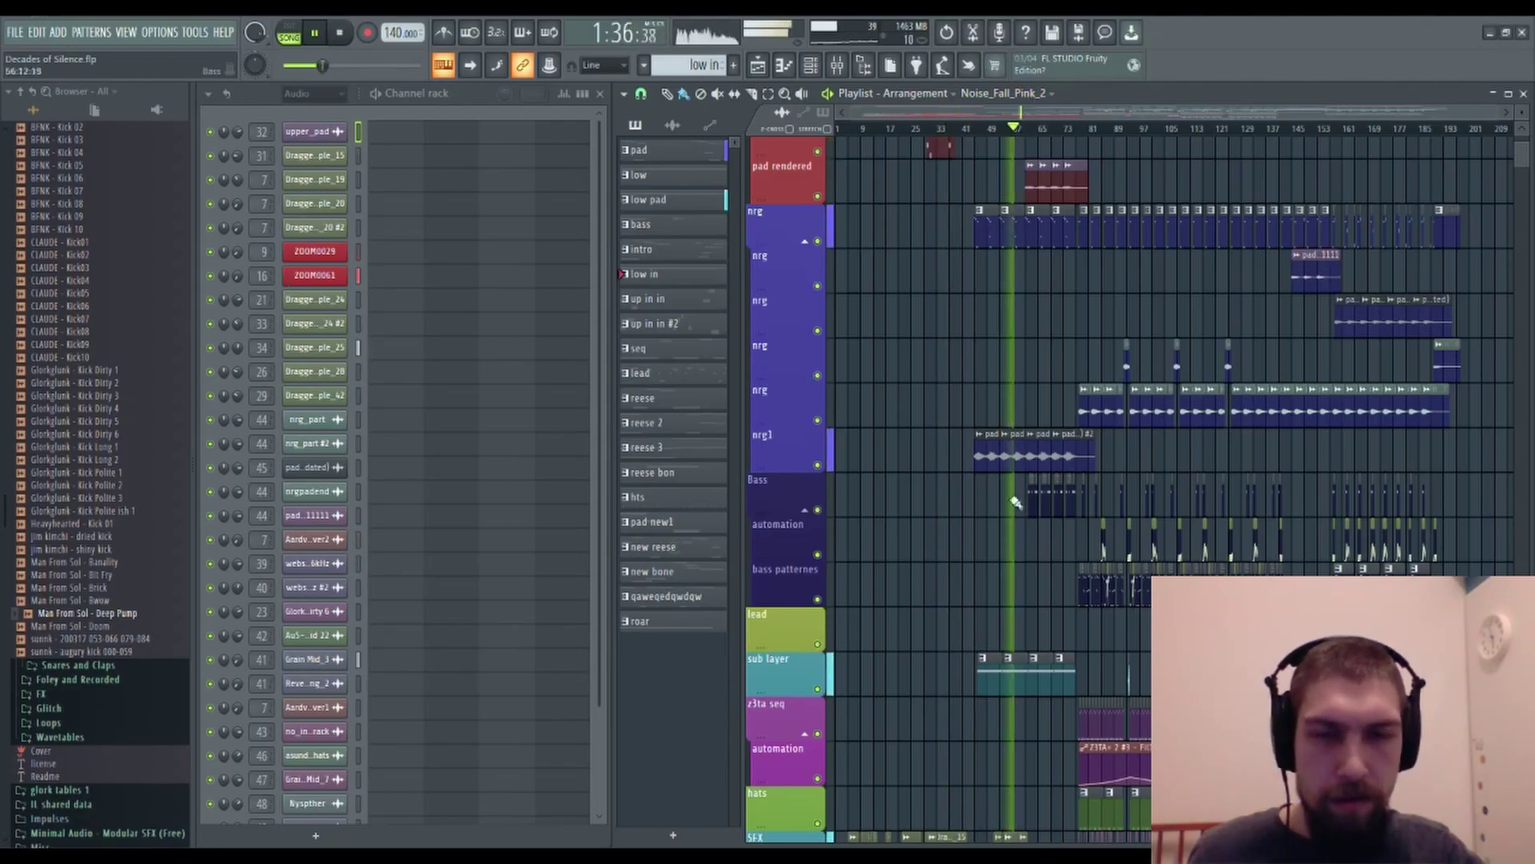
{"action": "left_click", "coordinate": [1117, 129]}
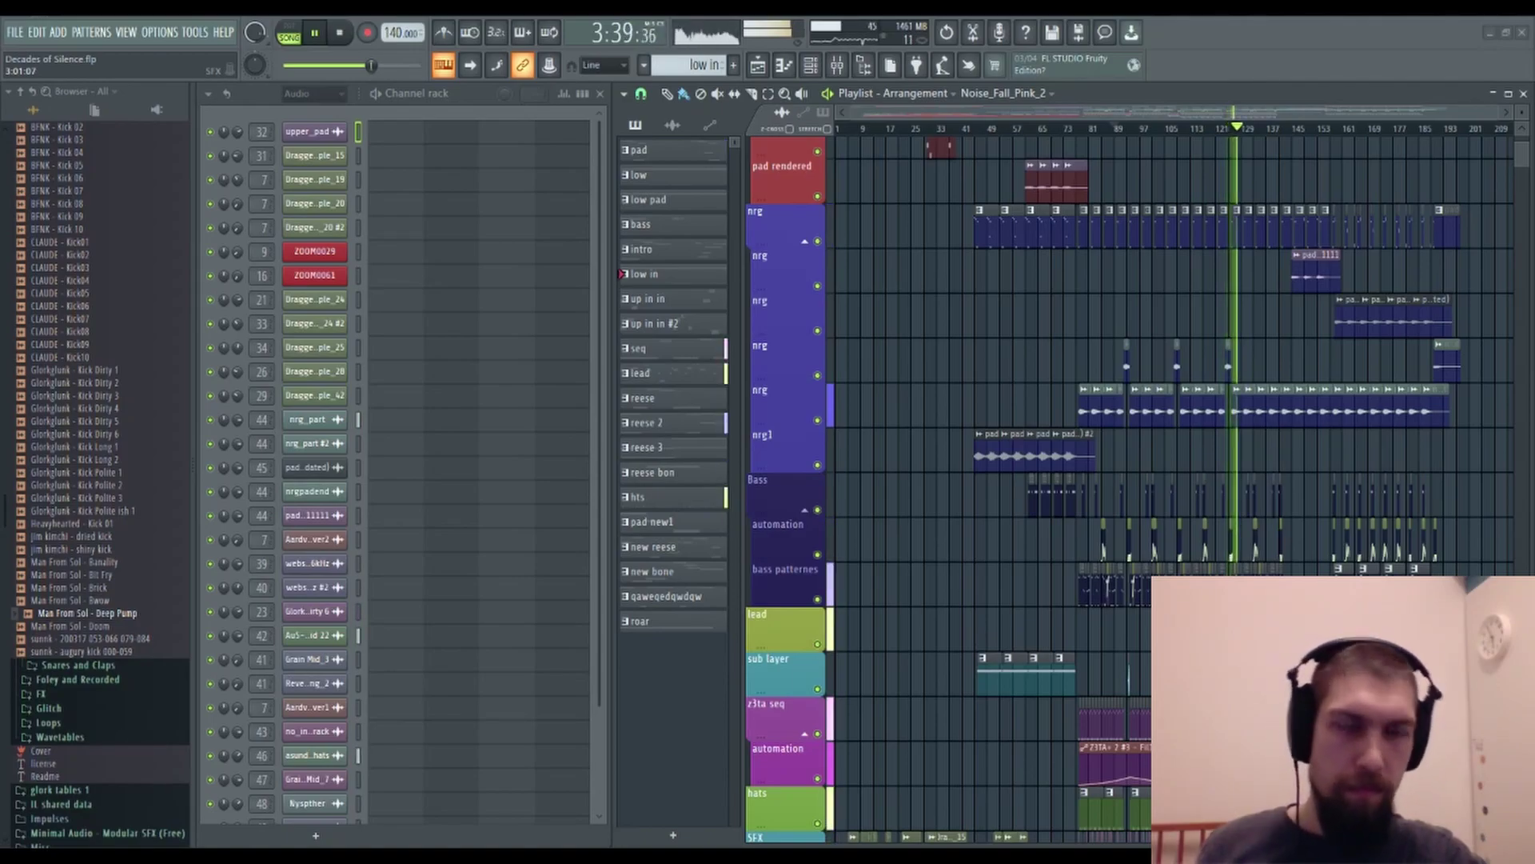
Inspect the Shadow Hills mastering compressor on the master track during playback, and close it and the mixer.
{"action": "key", "text": "F9"}
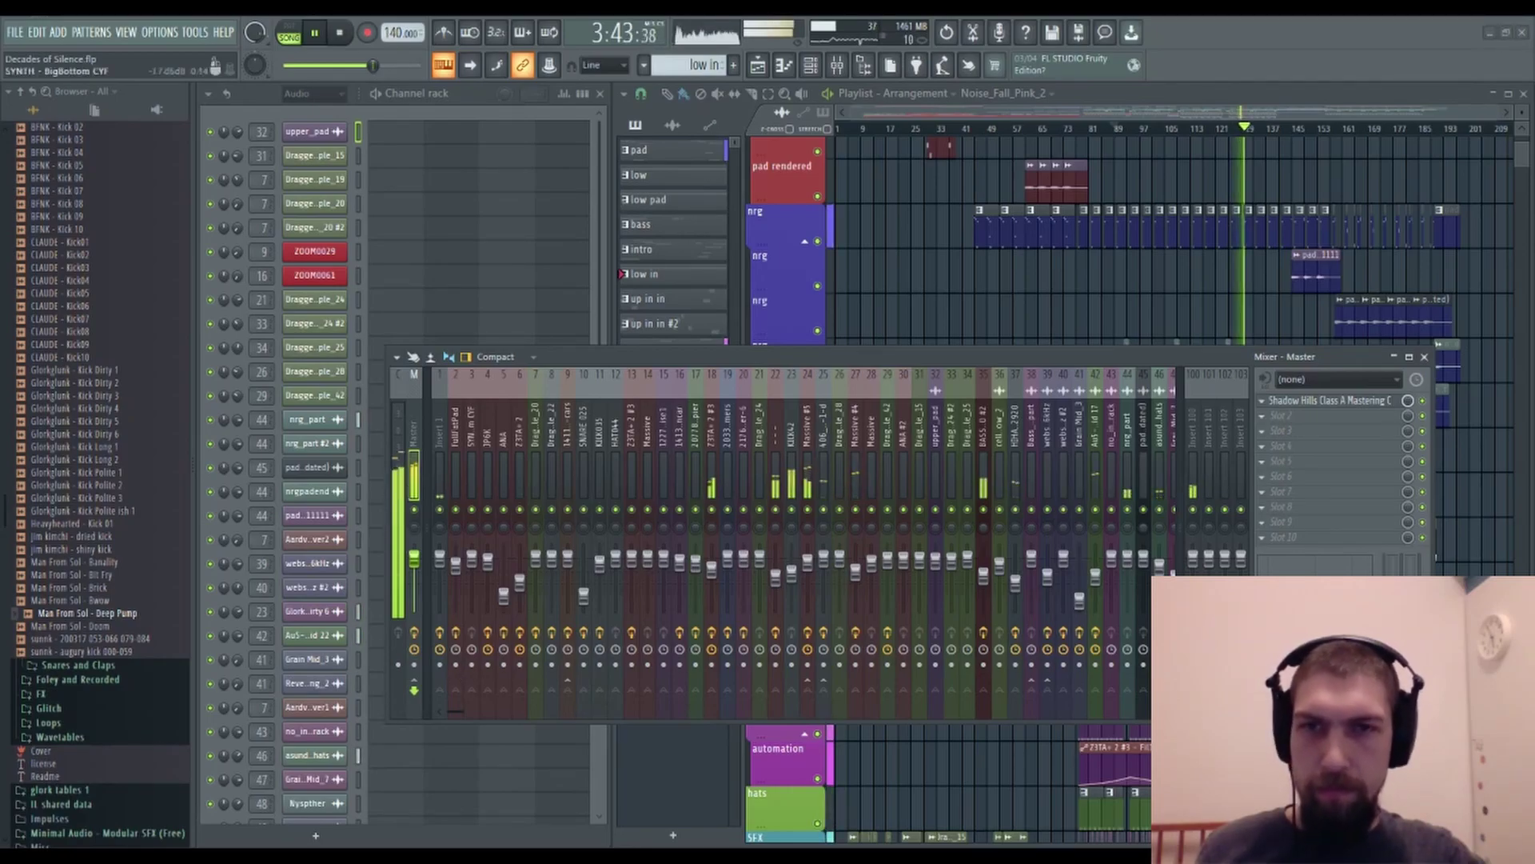
{"action": "left_click", "coordinate": [1359, 399]}
{"action": "mouse_move", "coordinate": [415, 384]}
{"action": "left_mouse_down"}
{"action": "mouse_move", "coordinate": [405, 411]}
{"action": "mouse_move", "coordinate": [425, 396]}
{"action": "left_mouse_up"}
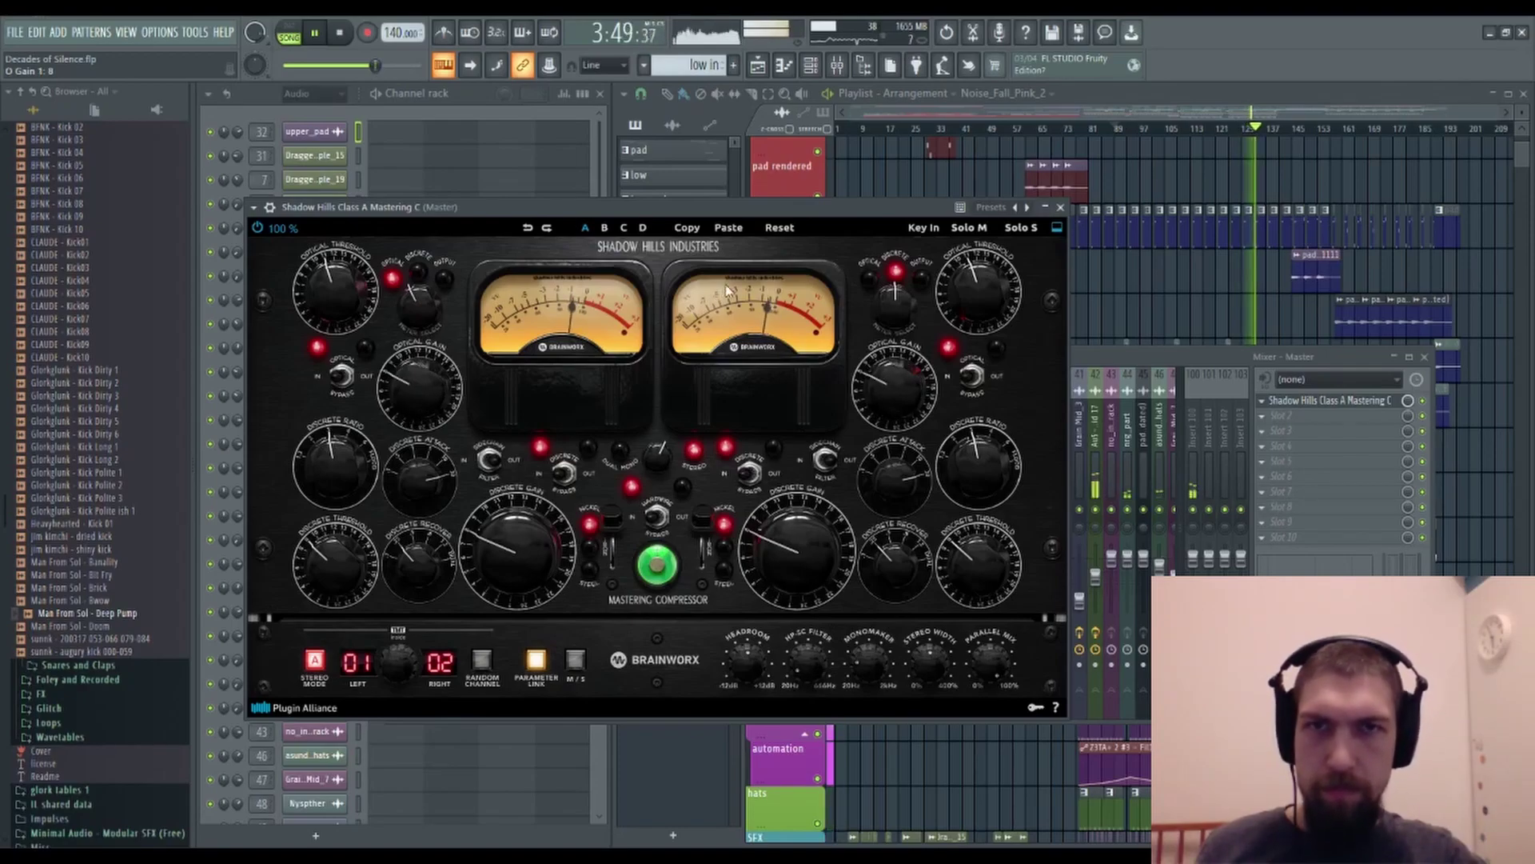
{"action": "left_click", "coordinate": [1061, 207]}
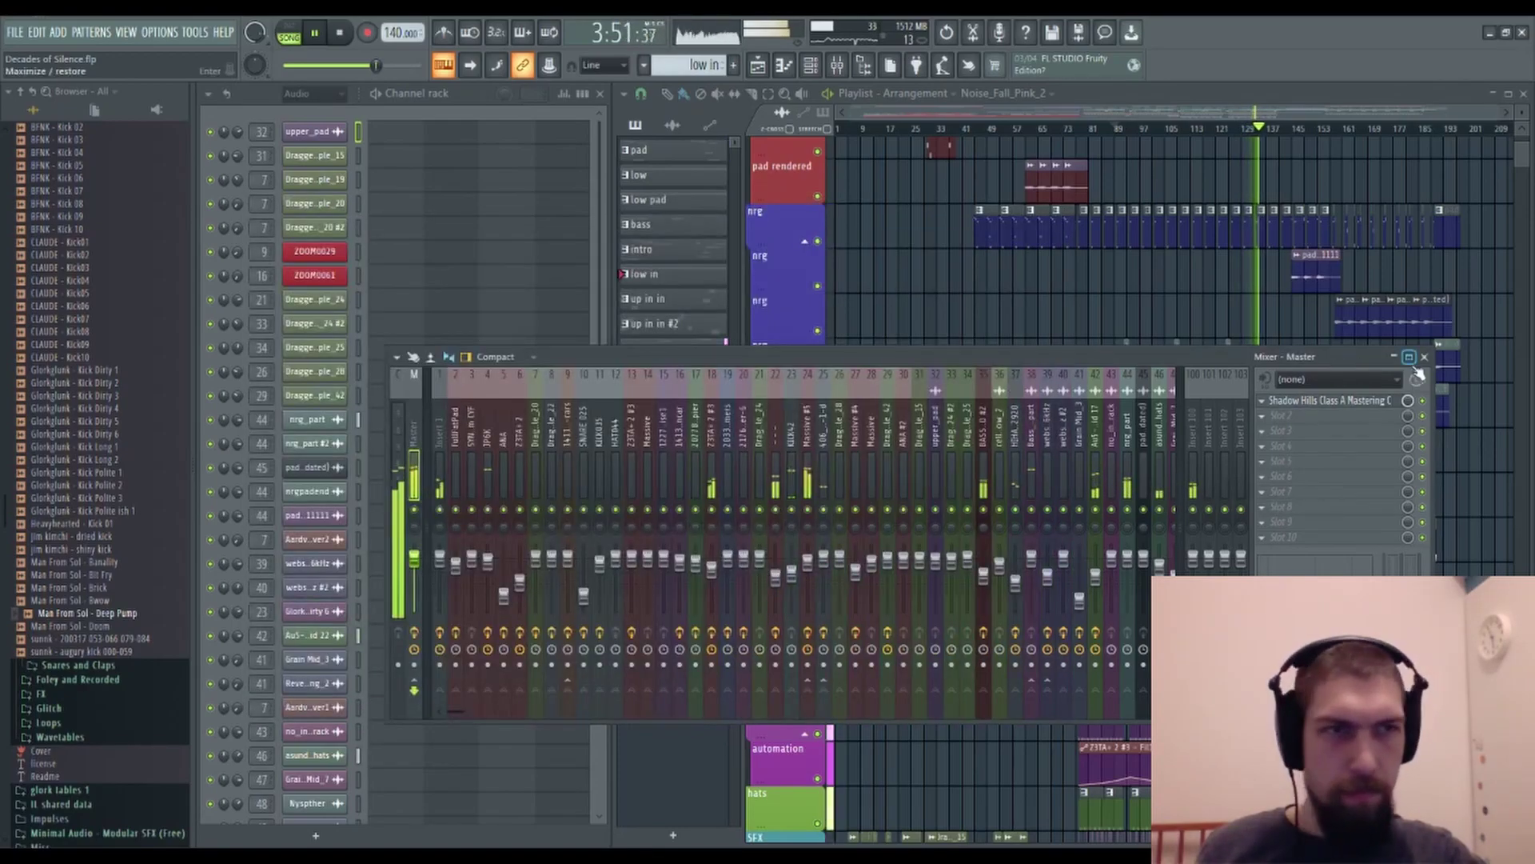
{"action": "left_click", "coordinate": [1424, 356]}
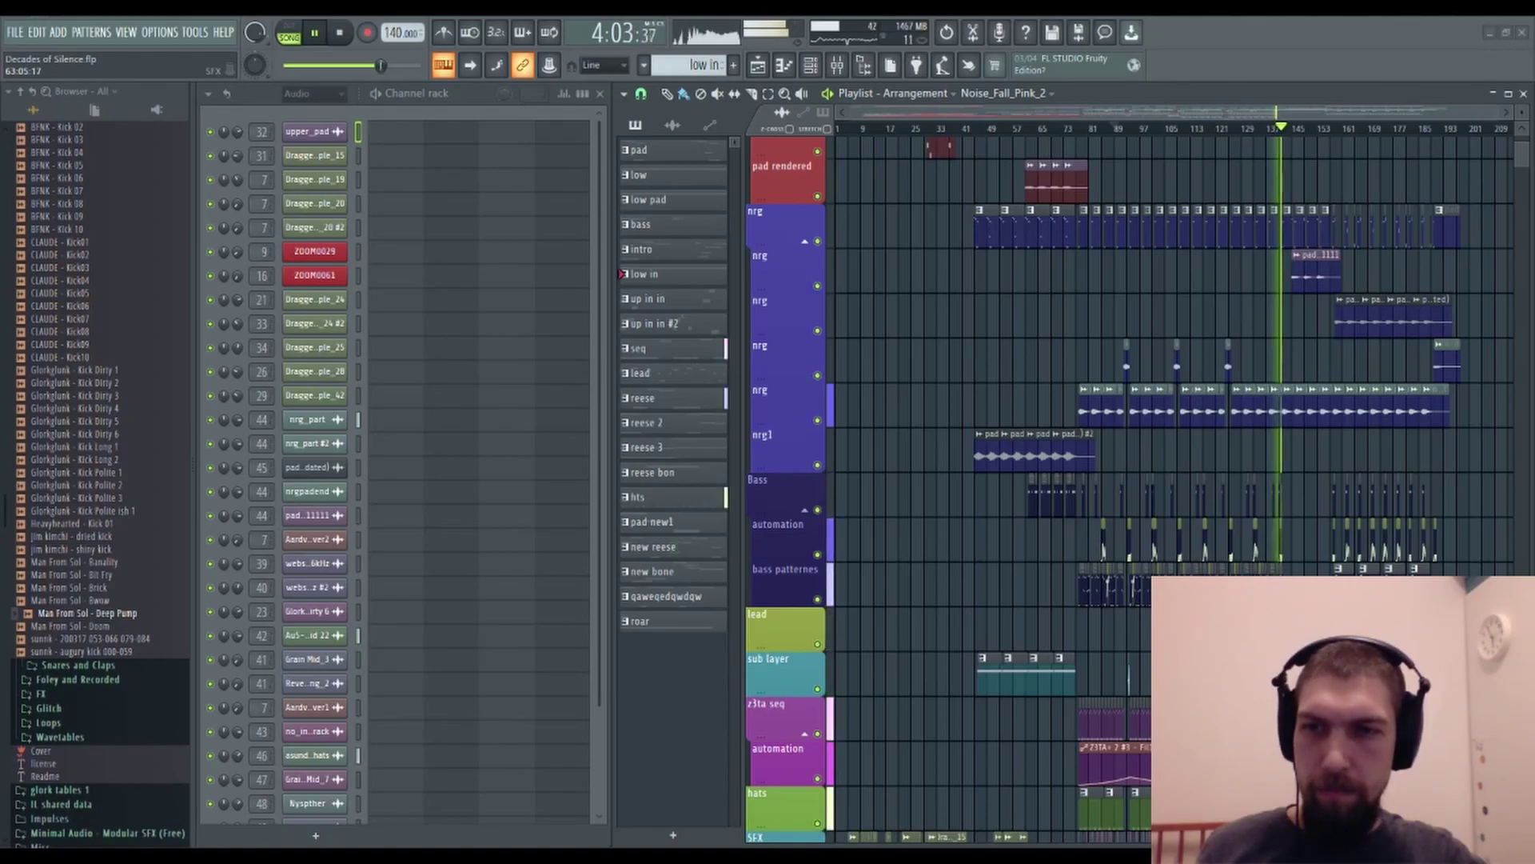
Stop playback and look over the arrangement's pad, nrg, bass, lead, sequence and effects tracks.
{"action": "key", "text": "space"}
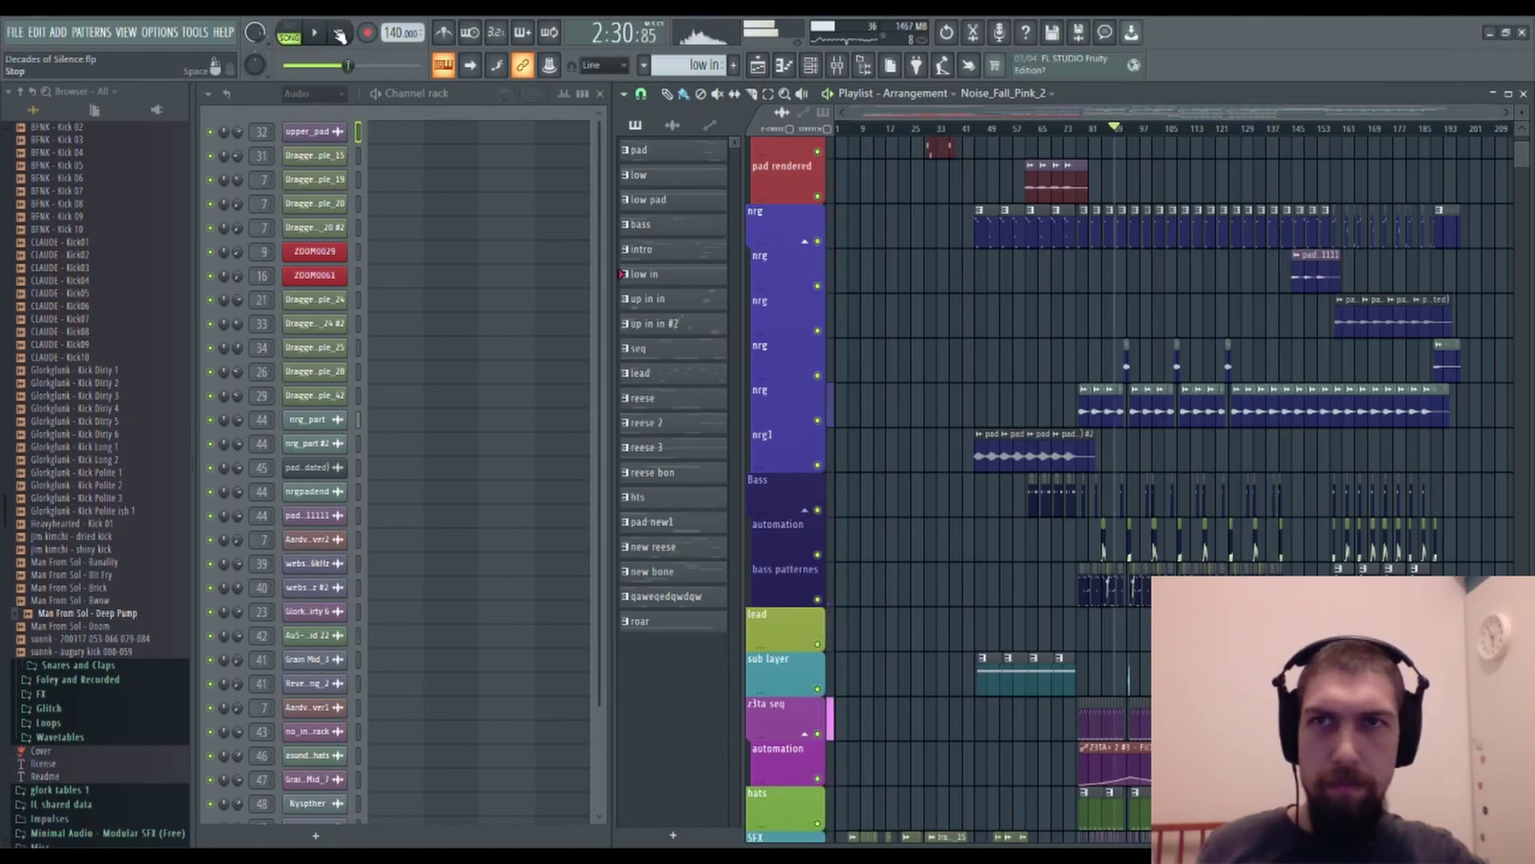
{"action": "left_click_drag", "start_coordinate": [1375, 674], "coordinate": [1388, 184]}
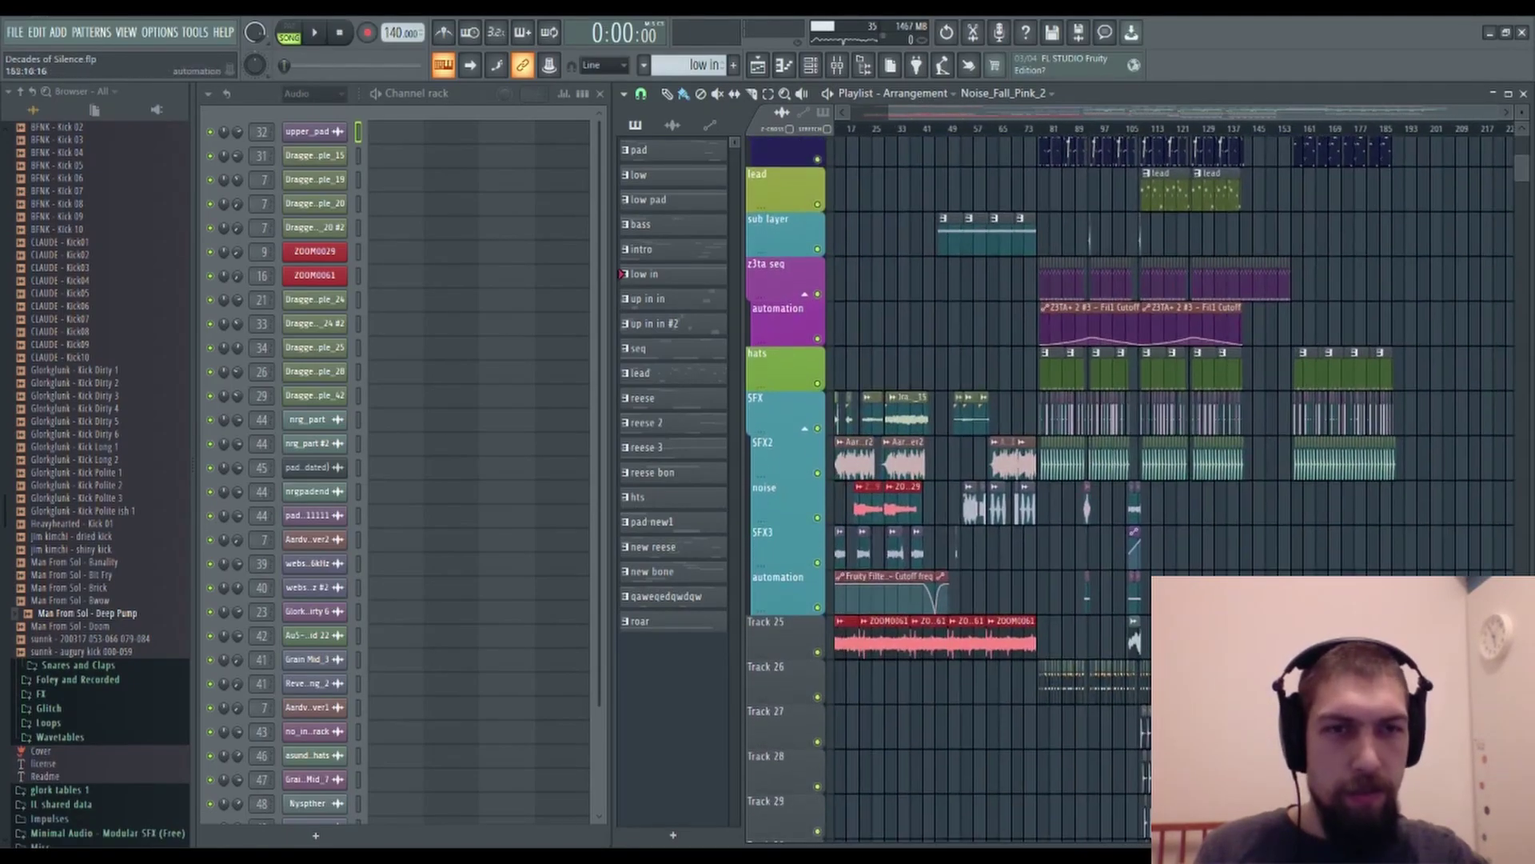
{"action": "left_click_drag", "start_coordinate": [1309, 573], "coordinate": [1221, 405]}
{"action": "left_click_drag", "start_coordinate": [1320, 514], "coordinate": [1362, 797]}
{"action": "left_click_drag", "start_coordinate": [1297, 204], "coordinate": [1198, 475]}
{"action": "left_click_drag", "start_coordinate": [1193, 387], "coordinate": [1200, 525]}
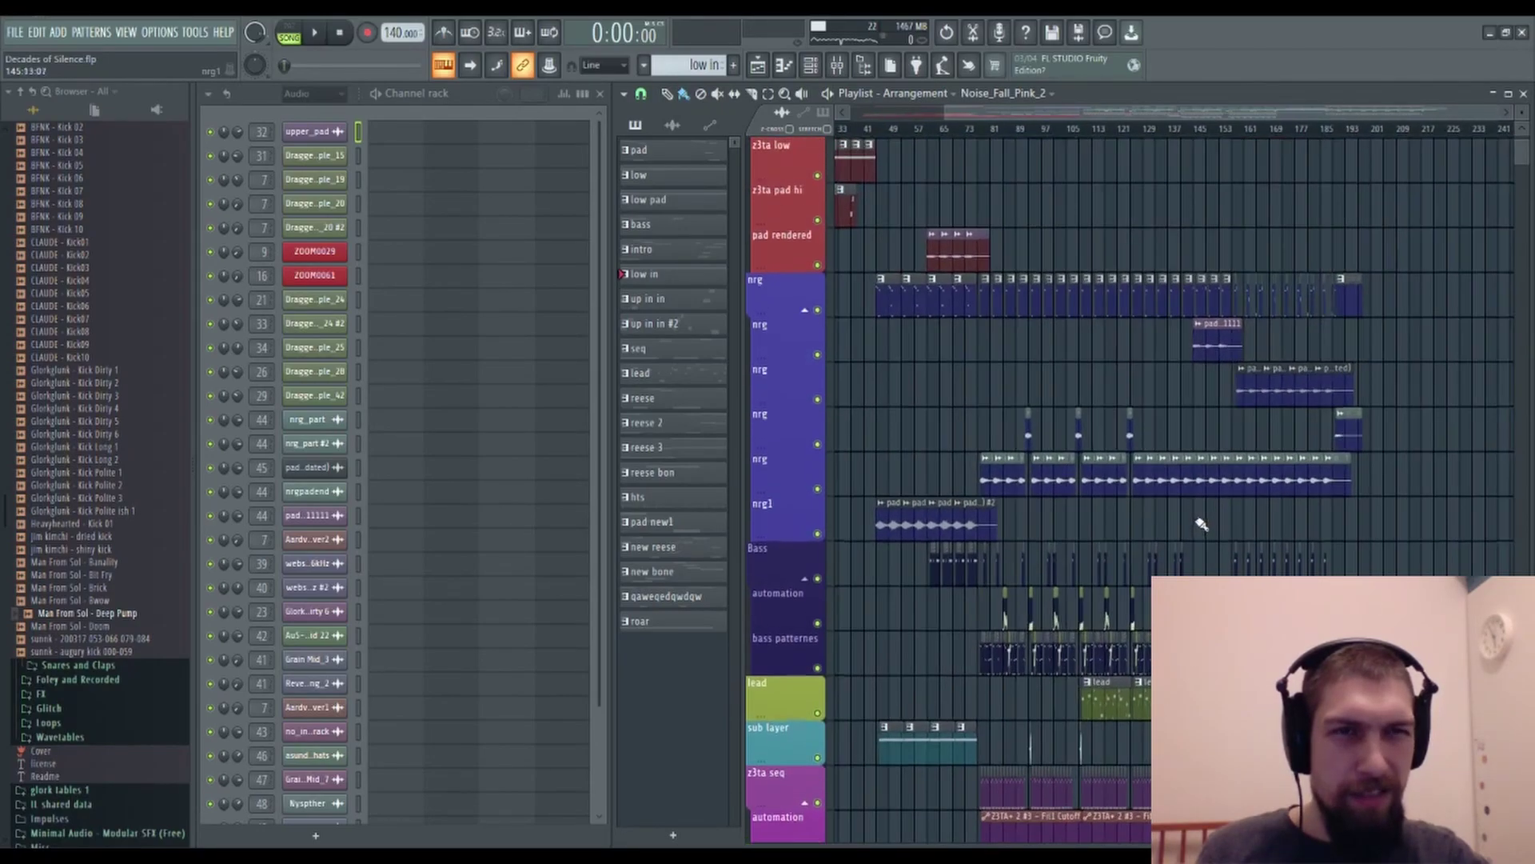
{"action": "left_click_drag", "start_coordinate": [1213, 421], "coordinate": [1287, 516]}
{"action": "left_click_drag", "start_coordinate": [1289, 303], "coordinate": [1312, 247]}
{"action": "left_click_drag", "start_coordinate": [1247, 371], "coordinate": [1166, 217]}
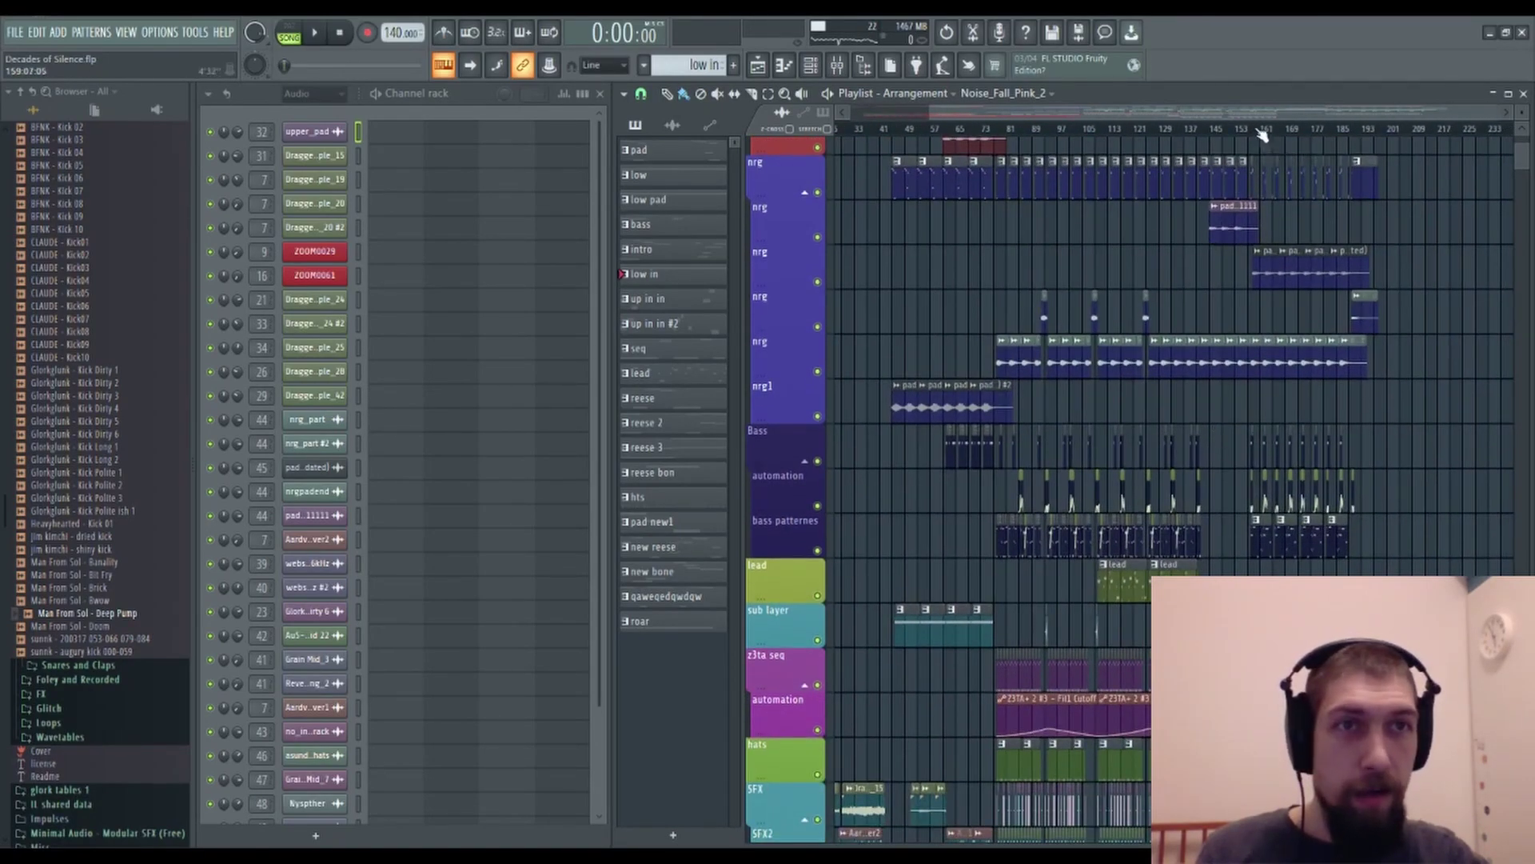
Select the reese pattern in the bass patterns track near bar 142 and play from just before bar 141.
{"action": "scroll", "coordinate": [1264, 136], "scroll_direction": "up", "scroll_amount": 9}
{"action": "left_click_drag", "start_coordinate": [1159, 487], "coordinate": [1321, 422]}
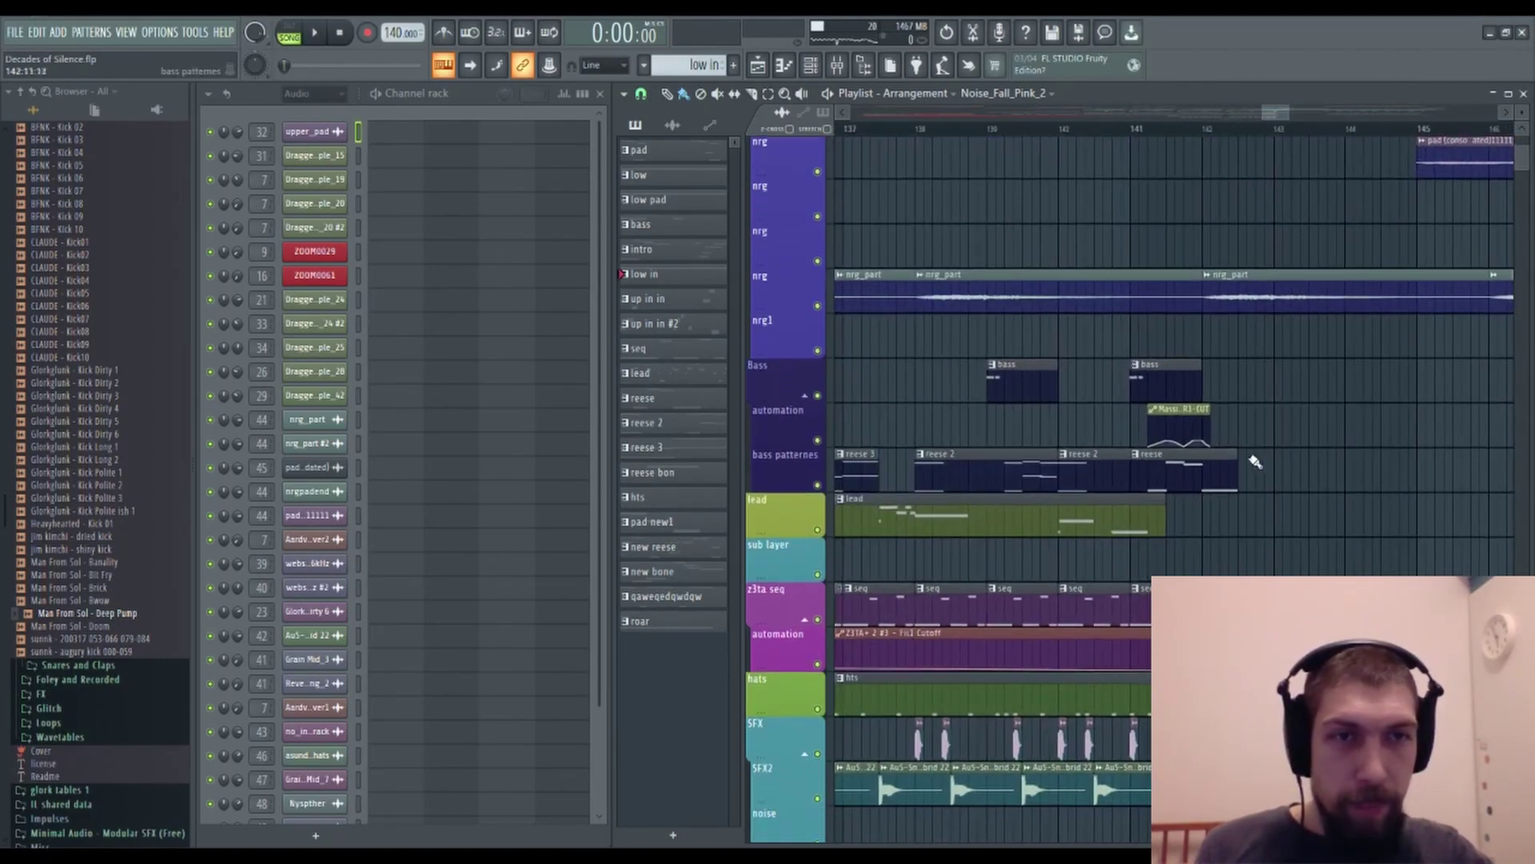
{"action": "left_click", "coordinate": [1191, 472]}
{"action": "left_click", "coordinate": [1123, 128]}
{"action": "key", "text": "space"}
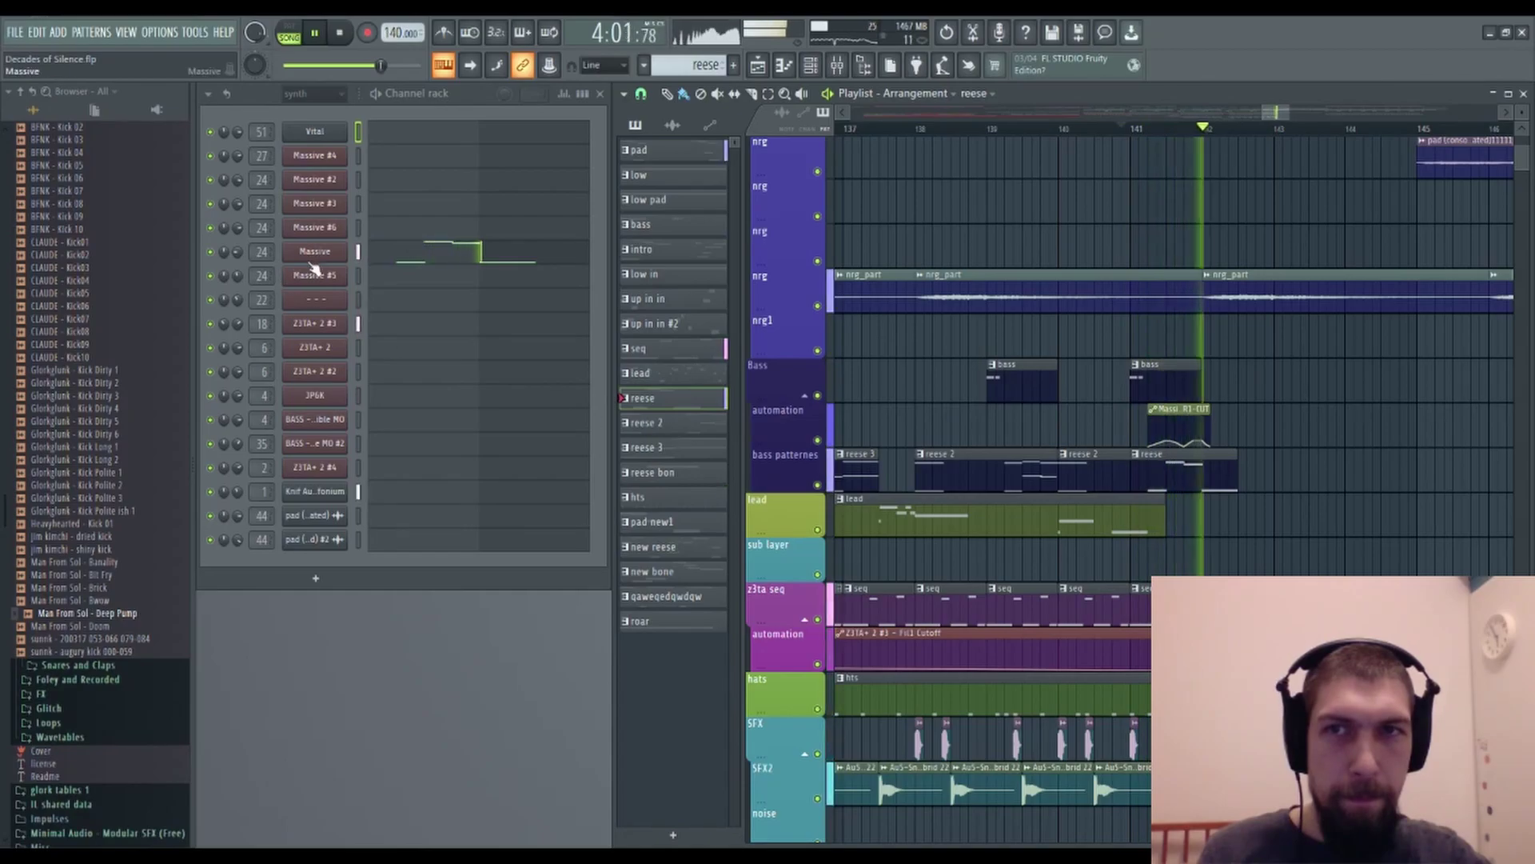
Check the Massive channel's volume while replaying the reese passage, and show the mixer.
{"action": "key", "text": "space"}
{"action": "left_click_drag", "start_coordinate": [238, 253], "coordinate": [237, 254]}
{"action": "key", "text": "space"}
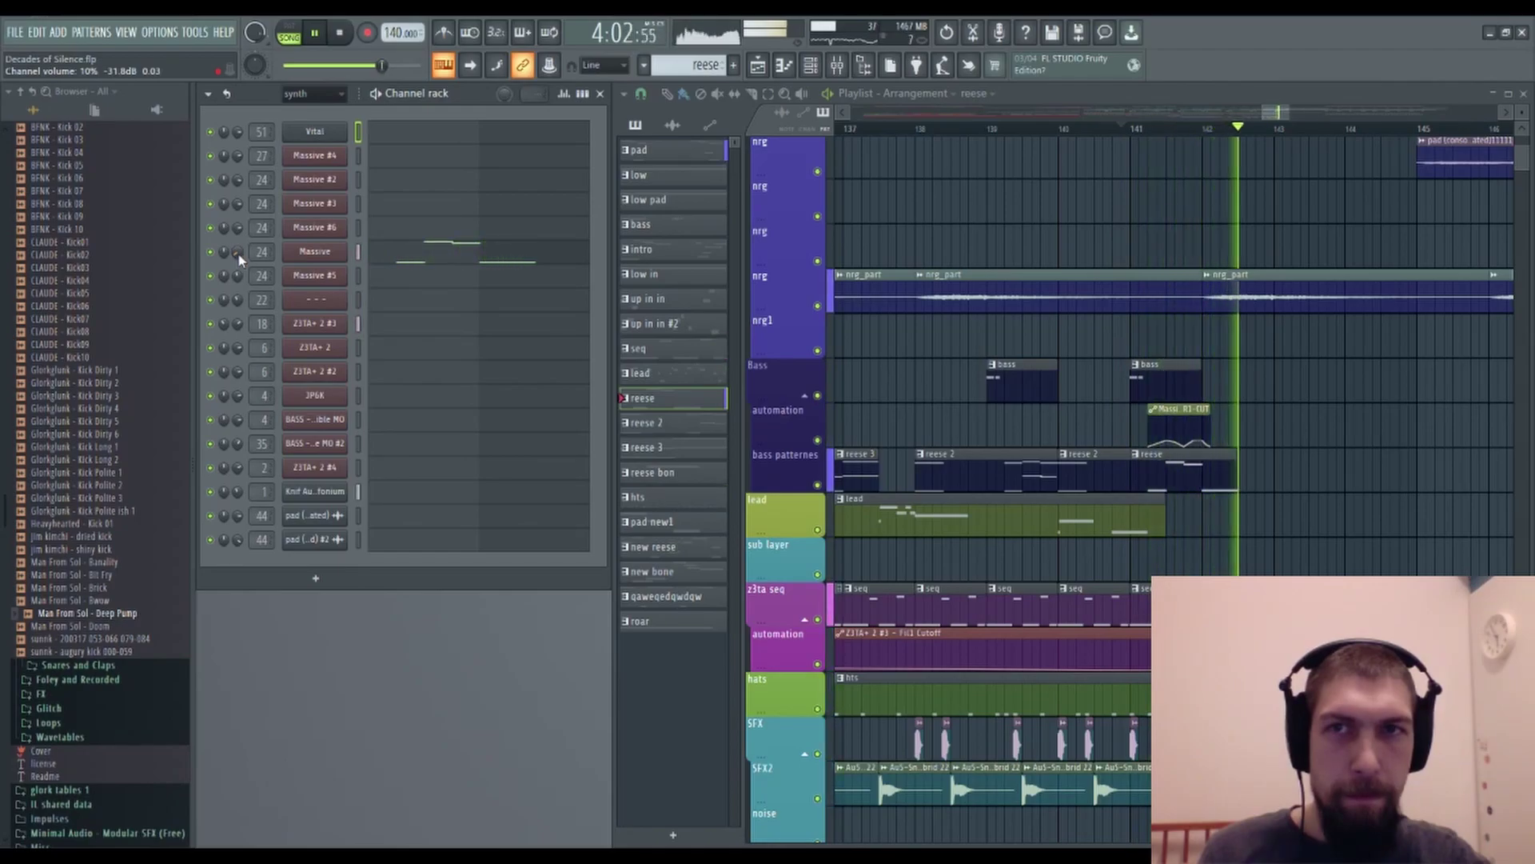
{"action": "key", "text": "space"}
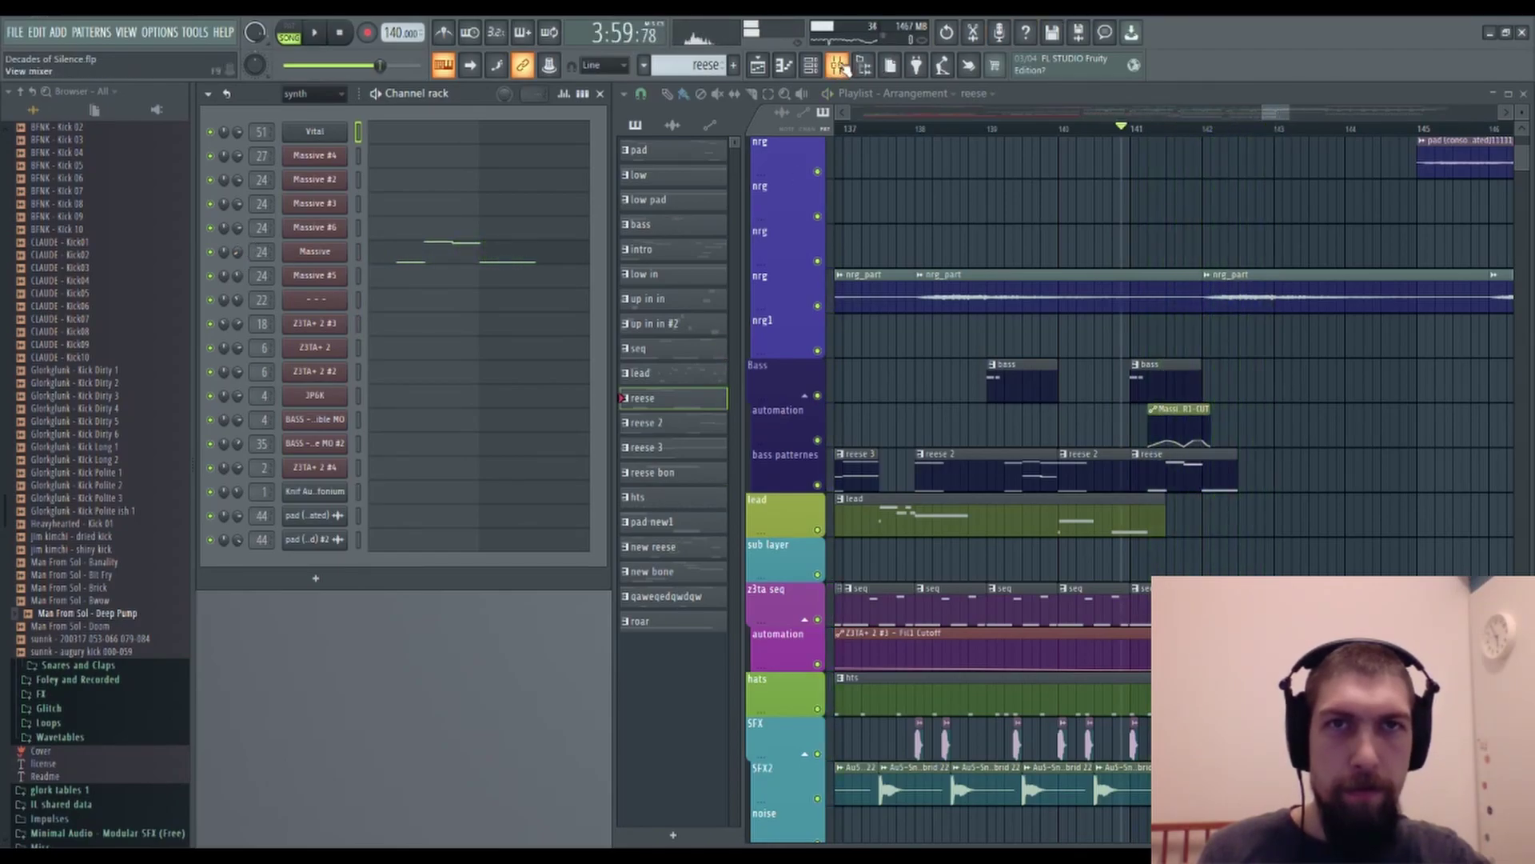
{"action": "key", "text": "F9"}
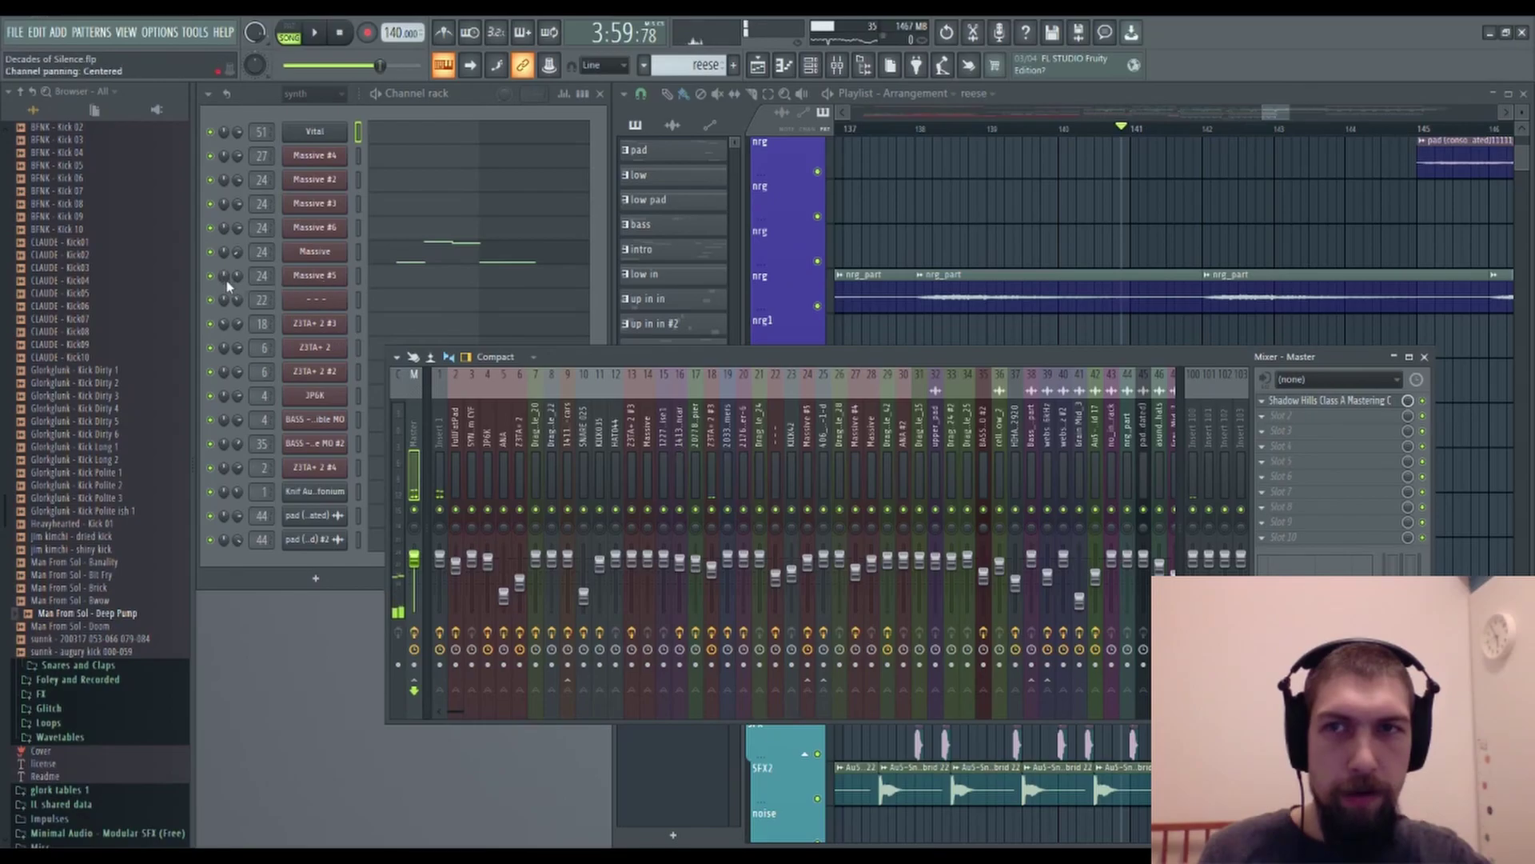
{"action": "left_click", "coordinate": [237, 251]}
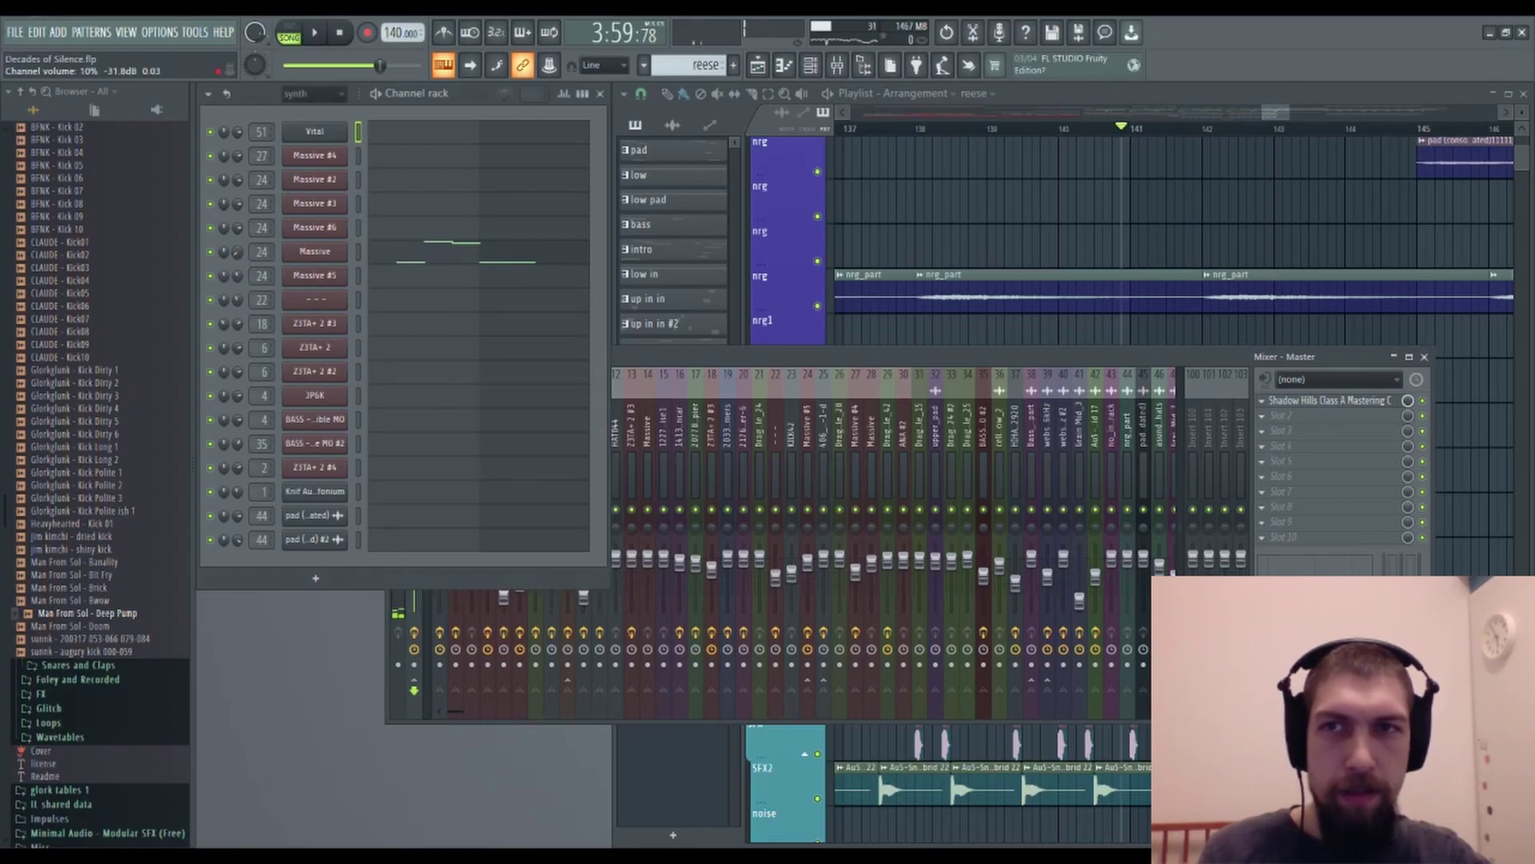
Check the reese patch's settings and master volume in the Massive synth, close it, and resume playback.
{"action": "left_click", "coordinate": [312, 252]}
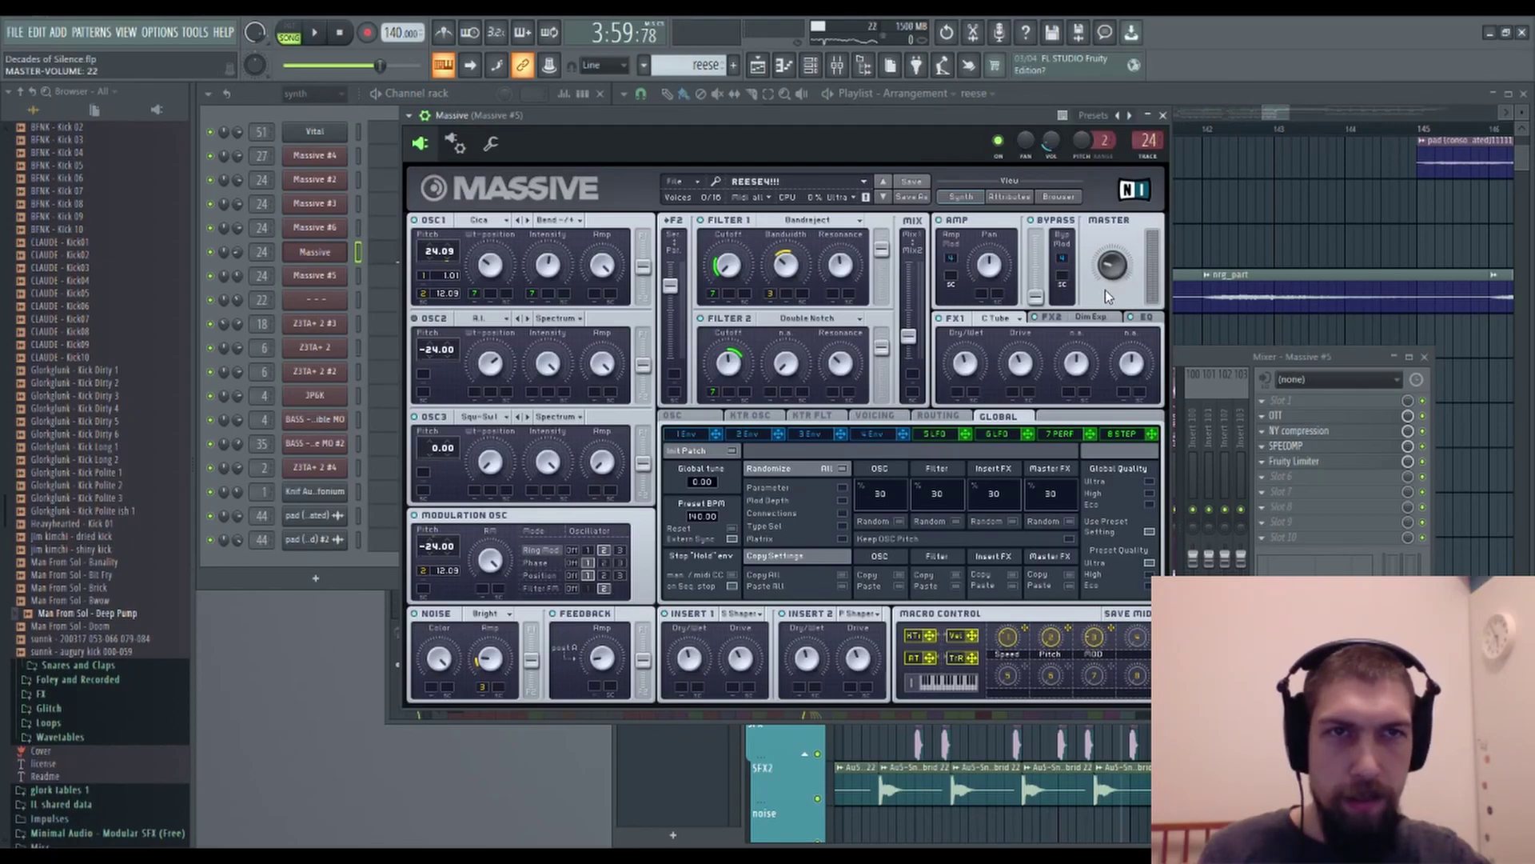
{"action": "left_click", "coordinate": [1163, 115]}
{"action": "key", "text": "space"}
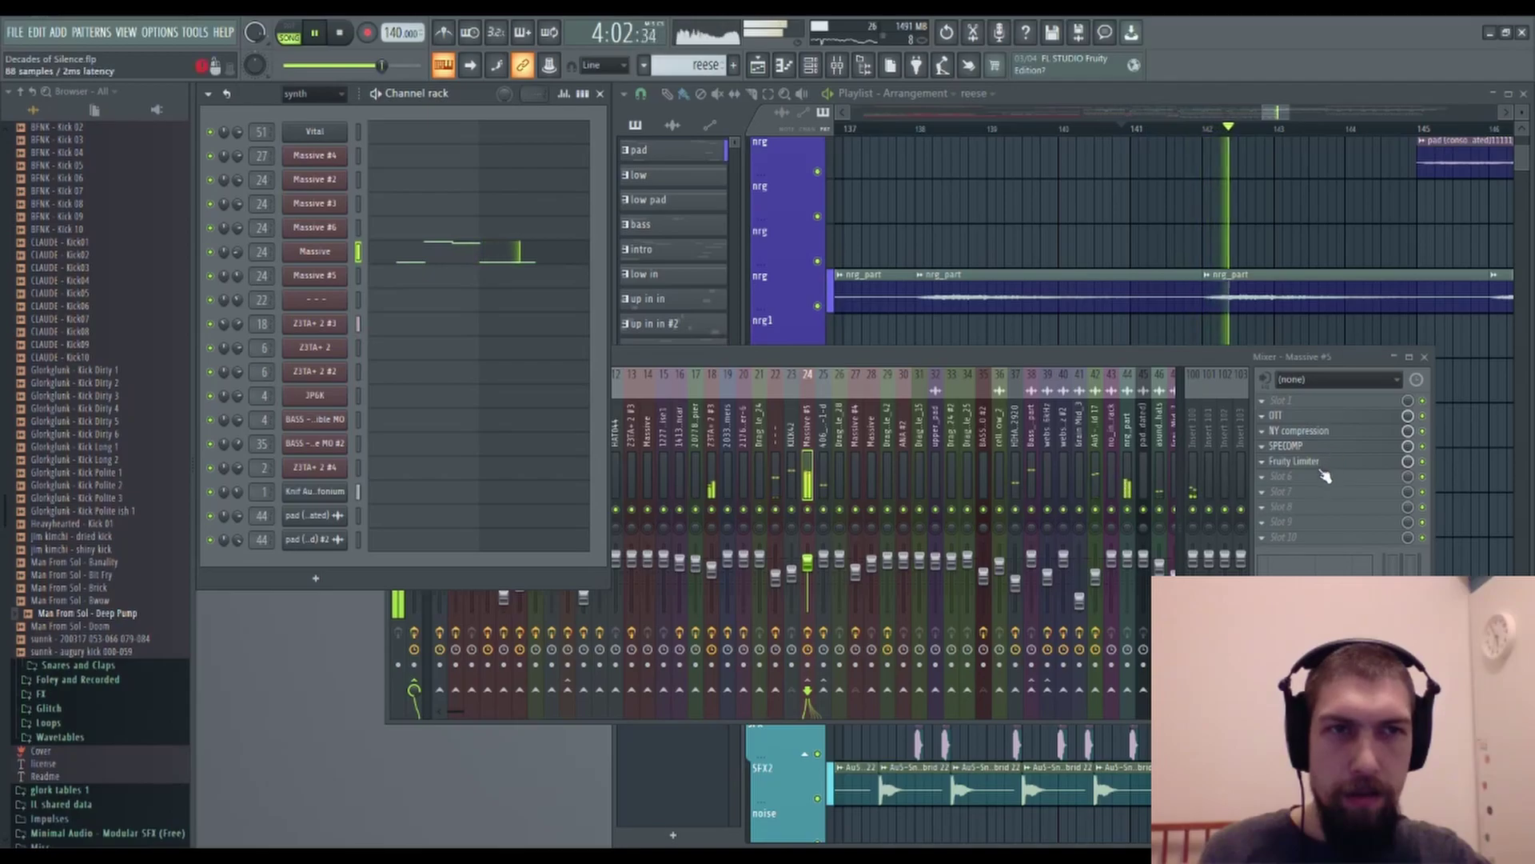
Inspect the OTT and NY compression effects on the Massive #5 mixer track and close both.
{"action": "left_click", "coordinate": [806, 431]}
{"action": "left_click", "coordinate": [1345, 417]}
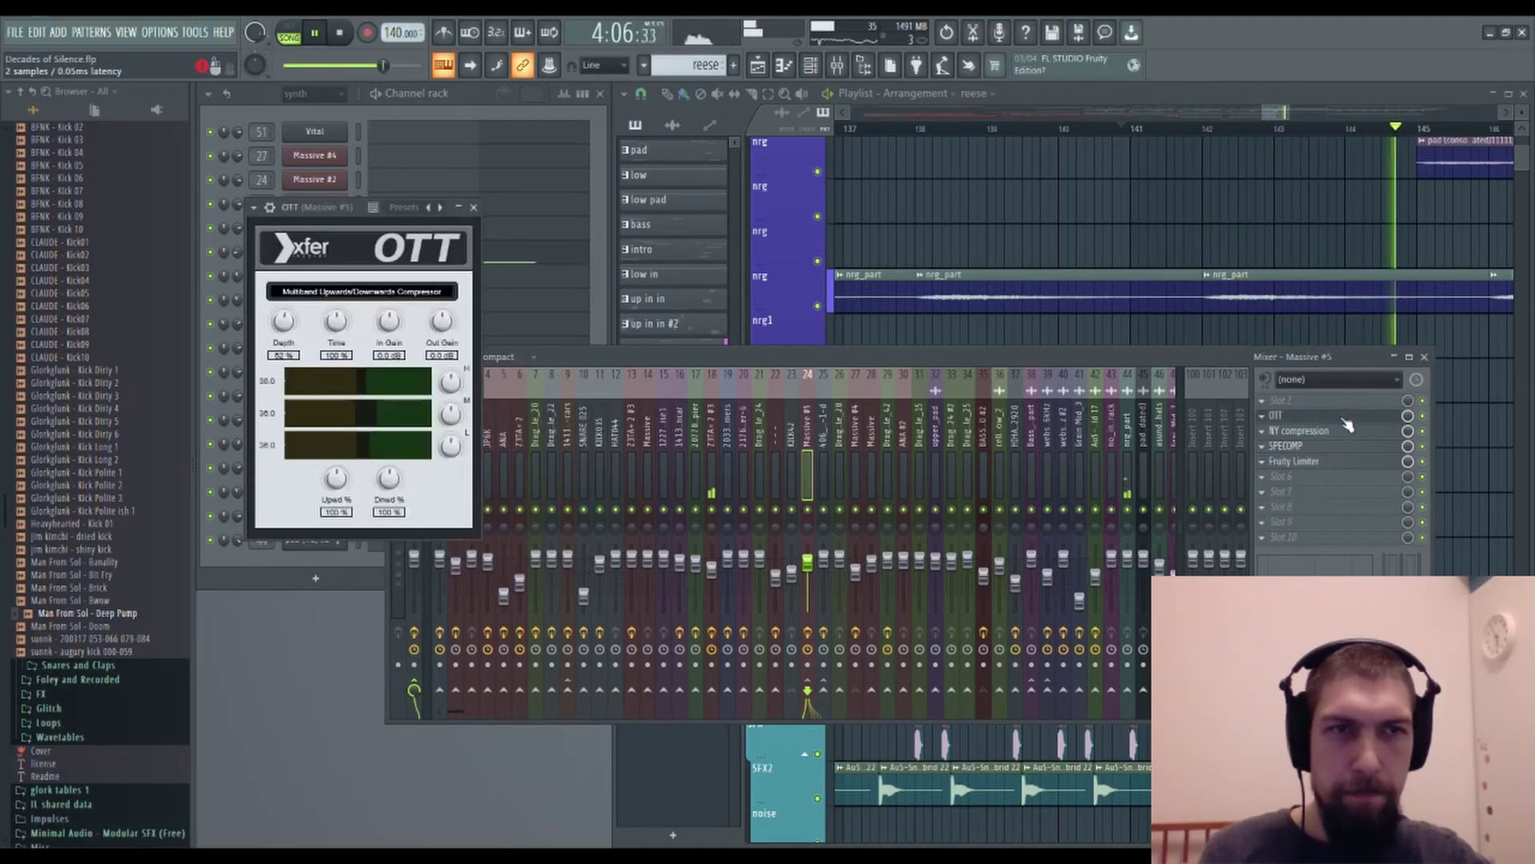
{"action": "left_click", "coordinate": [1344, 430]}
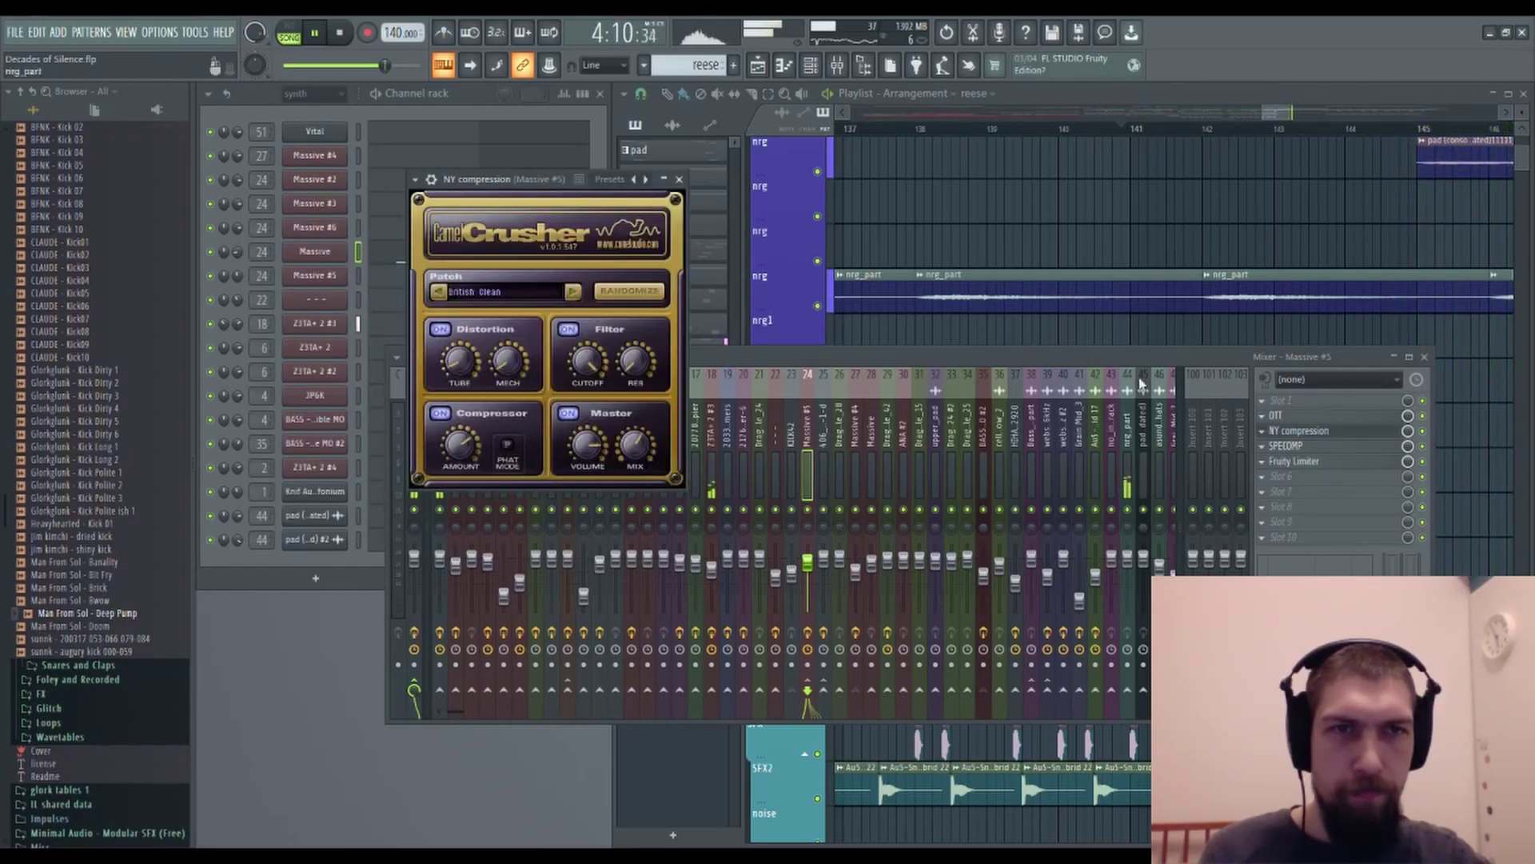
{"action": "left_click", "coordinate": [1299, 416]}
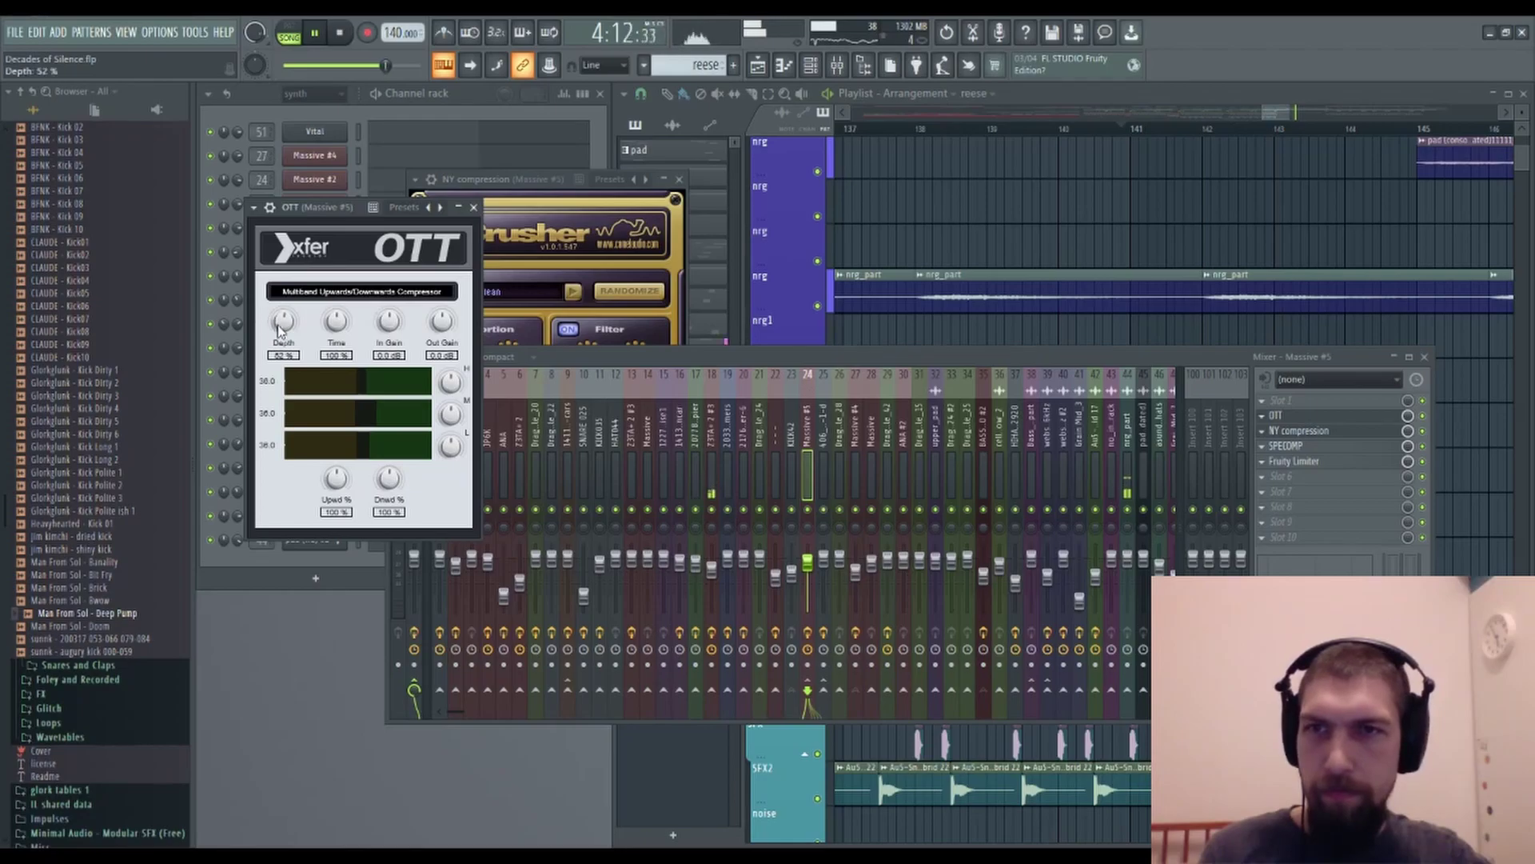
{"action": "left_click", "coordinate": [477, 209]}
{"action": "left_click", "coordinate": [679, 180]}
{"action": "left_click", "coordinate": [679, 179]}
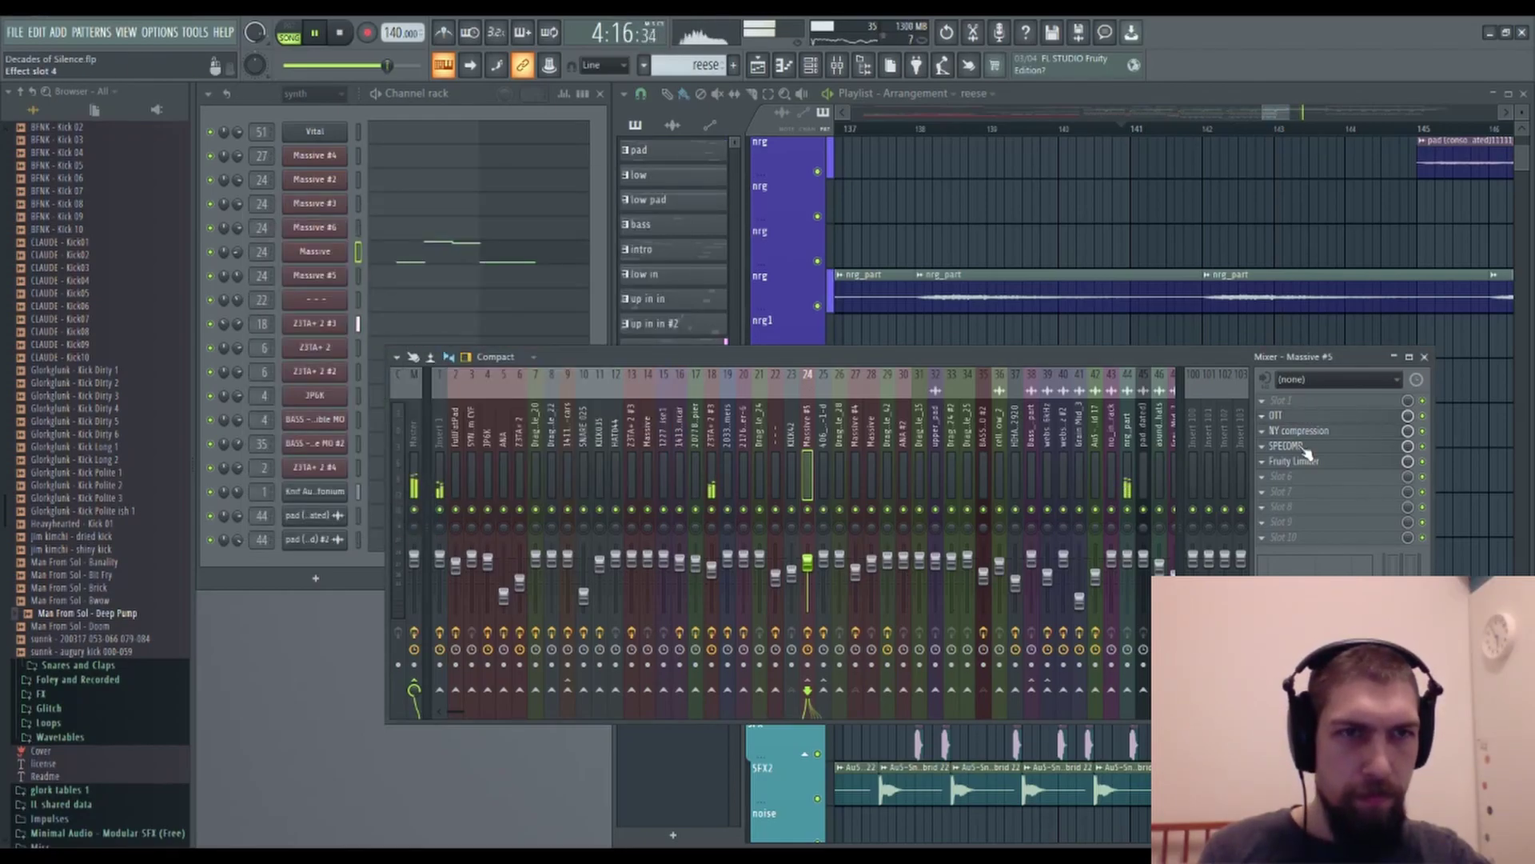
Inspect the SPECOMP compressor on the Massive #5 mixer track, and close it and the mixer.
{"action": "left_click", "coordinate": [1303, 448]}
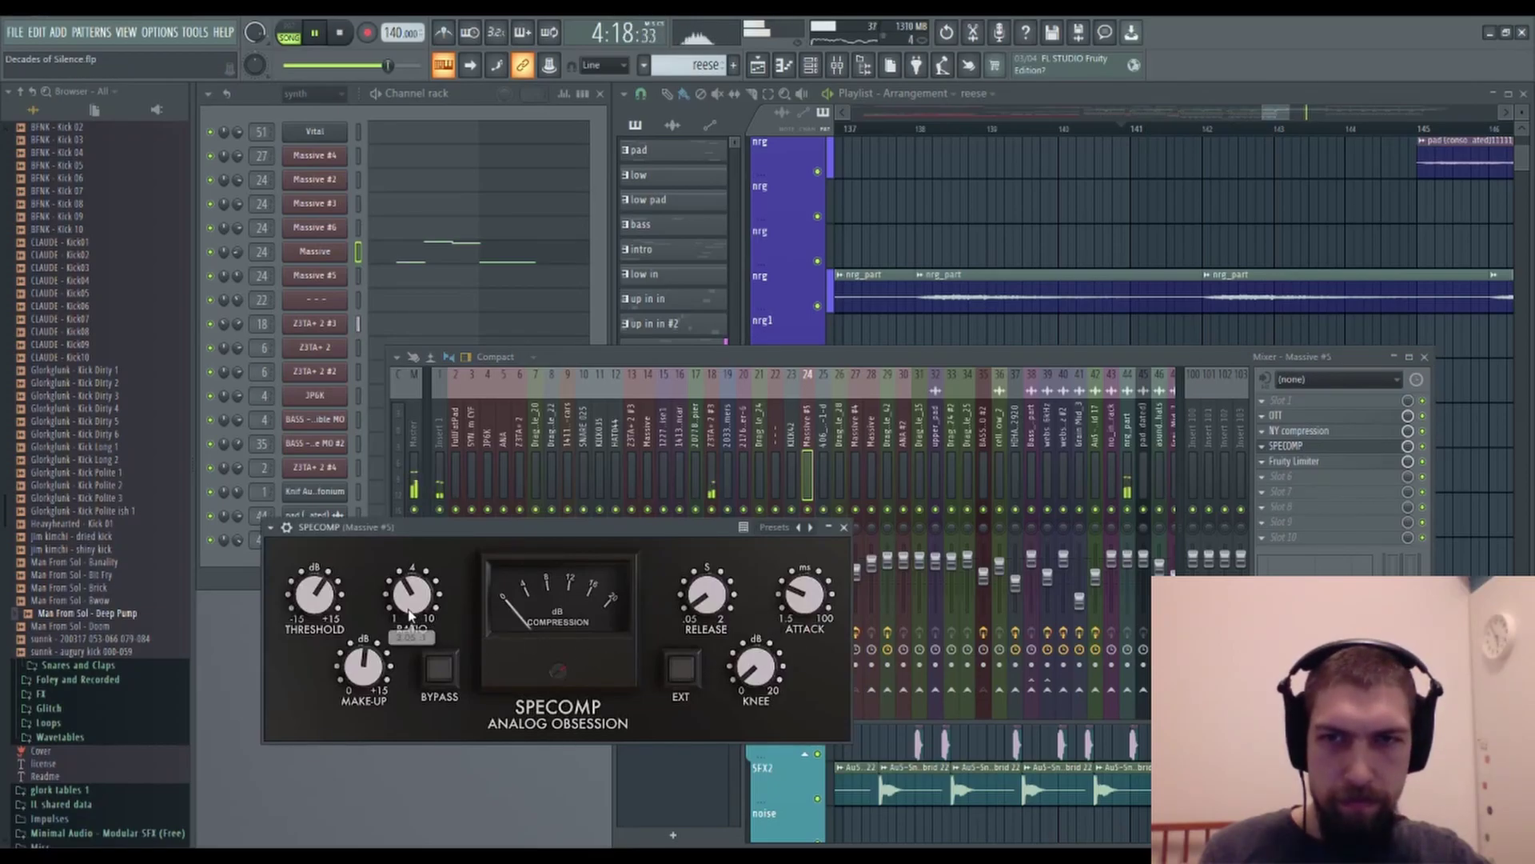
{"action": "left_click", "coordinate": [844, 527]}
{"action": "left_click", "coordinate": [1427, 357]}
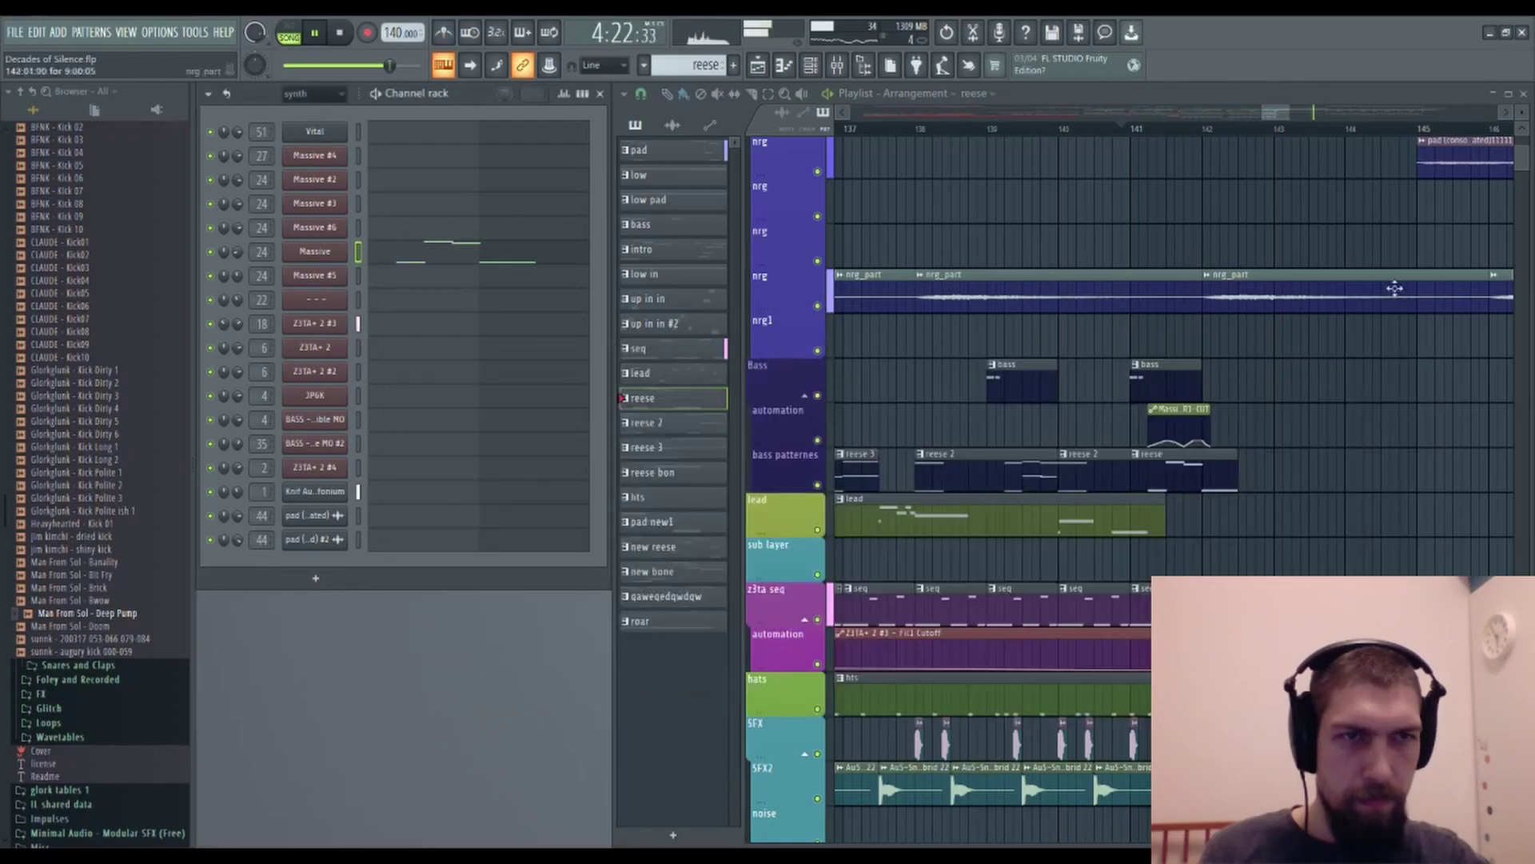
Replay the song from about bar 71 and follow the section around the bass patterns.
{"action": "scroll", "coordinate": [1424, 137], "scroll_direction": "down", "scroll_amount": 5}
{"action": "scroll", "coordinate": [1423, 137], "scroll_direction": "down", "scroll_amount": 2}
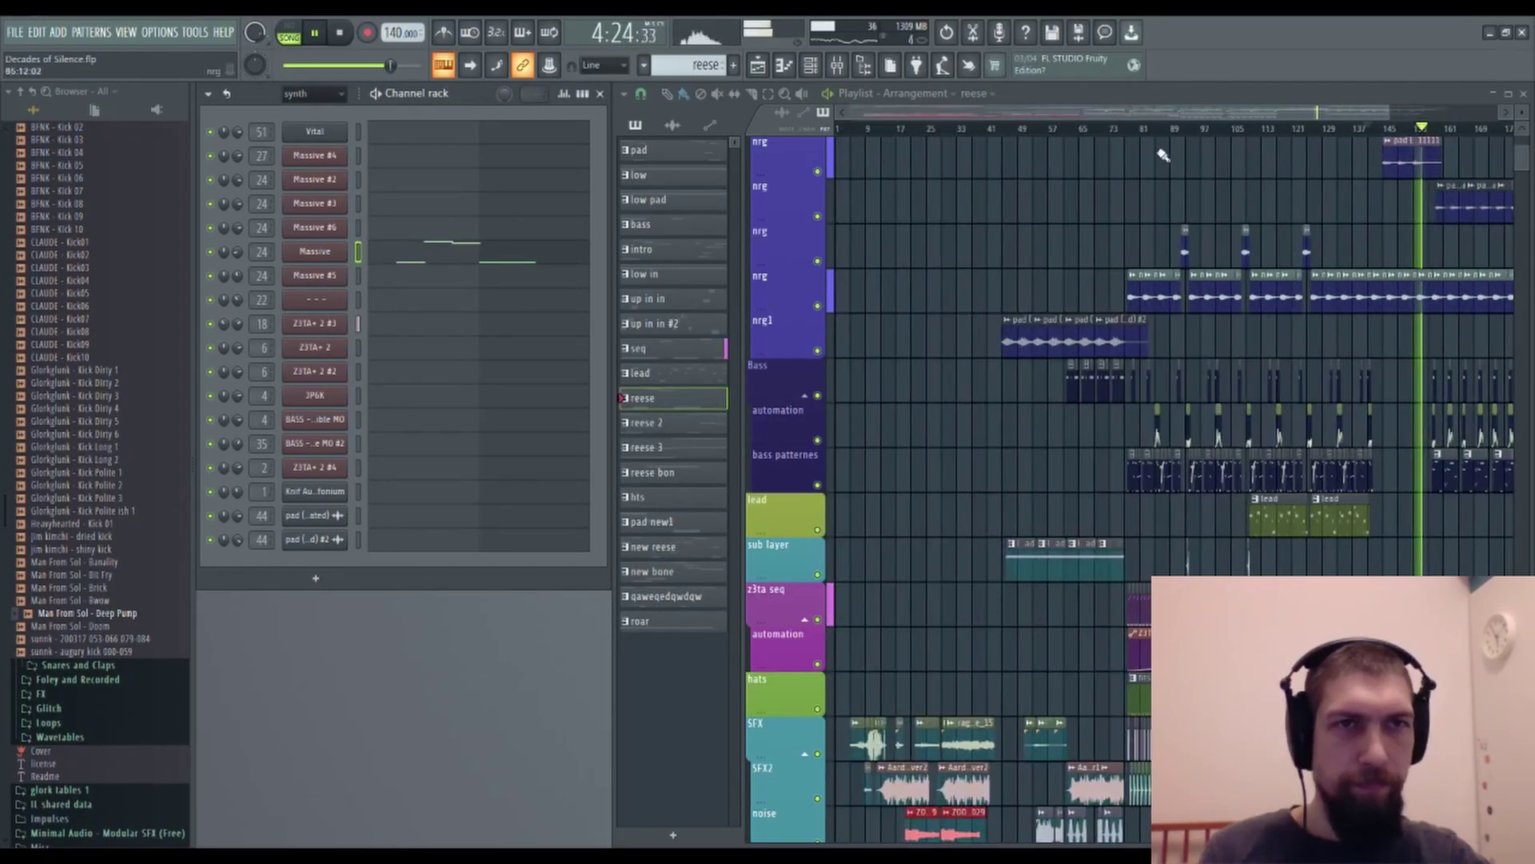
{"action": "left_click", "coordinate": [1104, 129]}
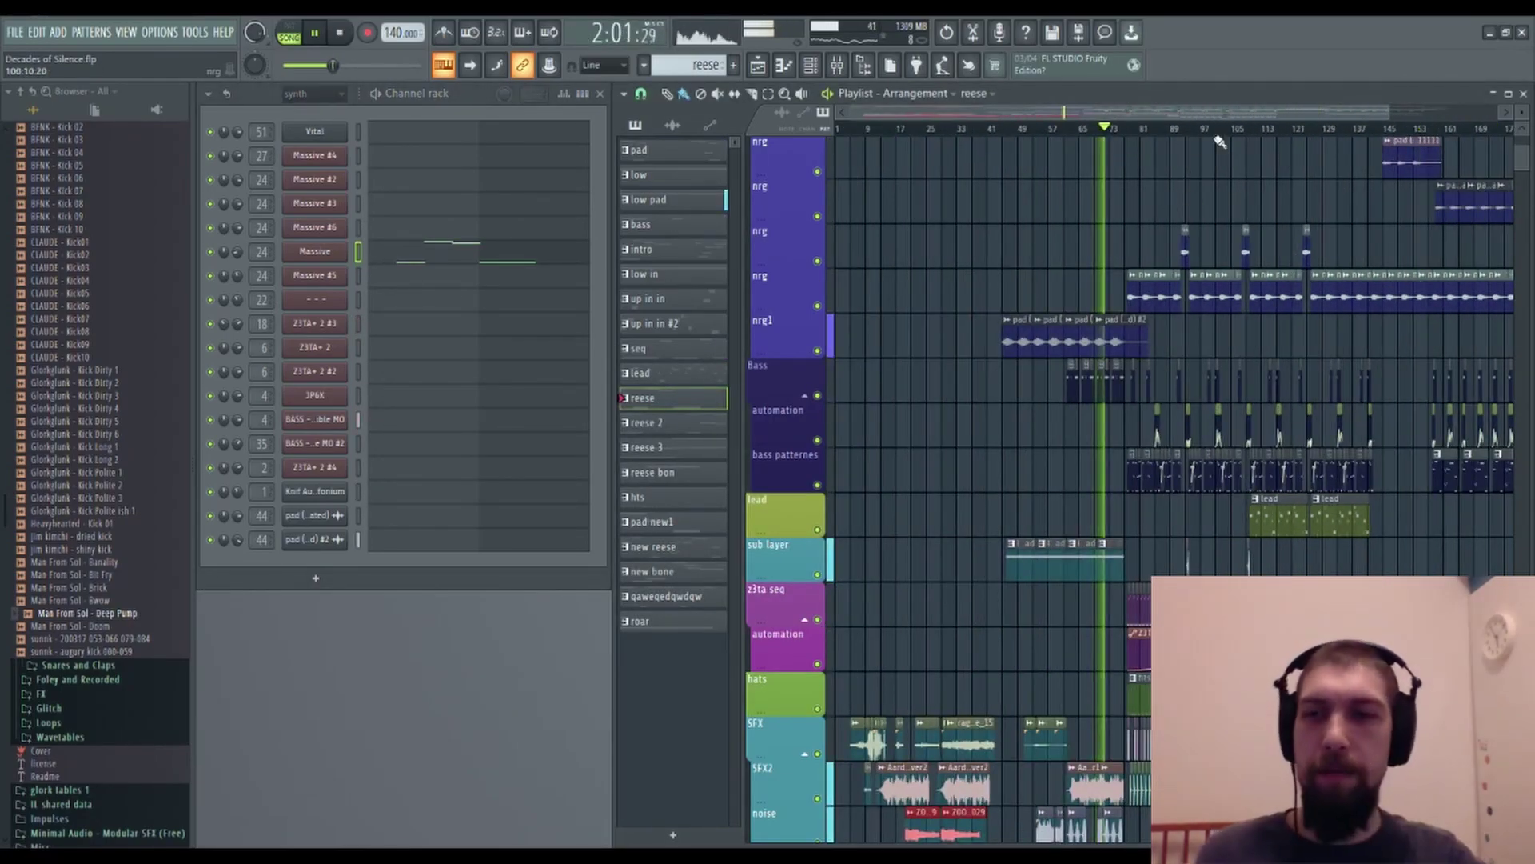
{"action": "left_click_drag", "start_coordinate": [1263, 230], "coordinate": [1085, 234]}
{"action": "left_click_drag", "start_coordinate": [1036, 564], "coordinate": [1025, 466]}
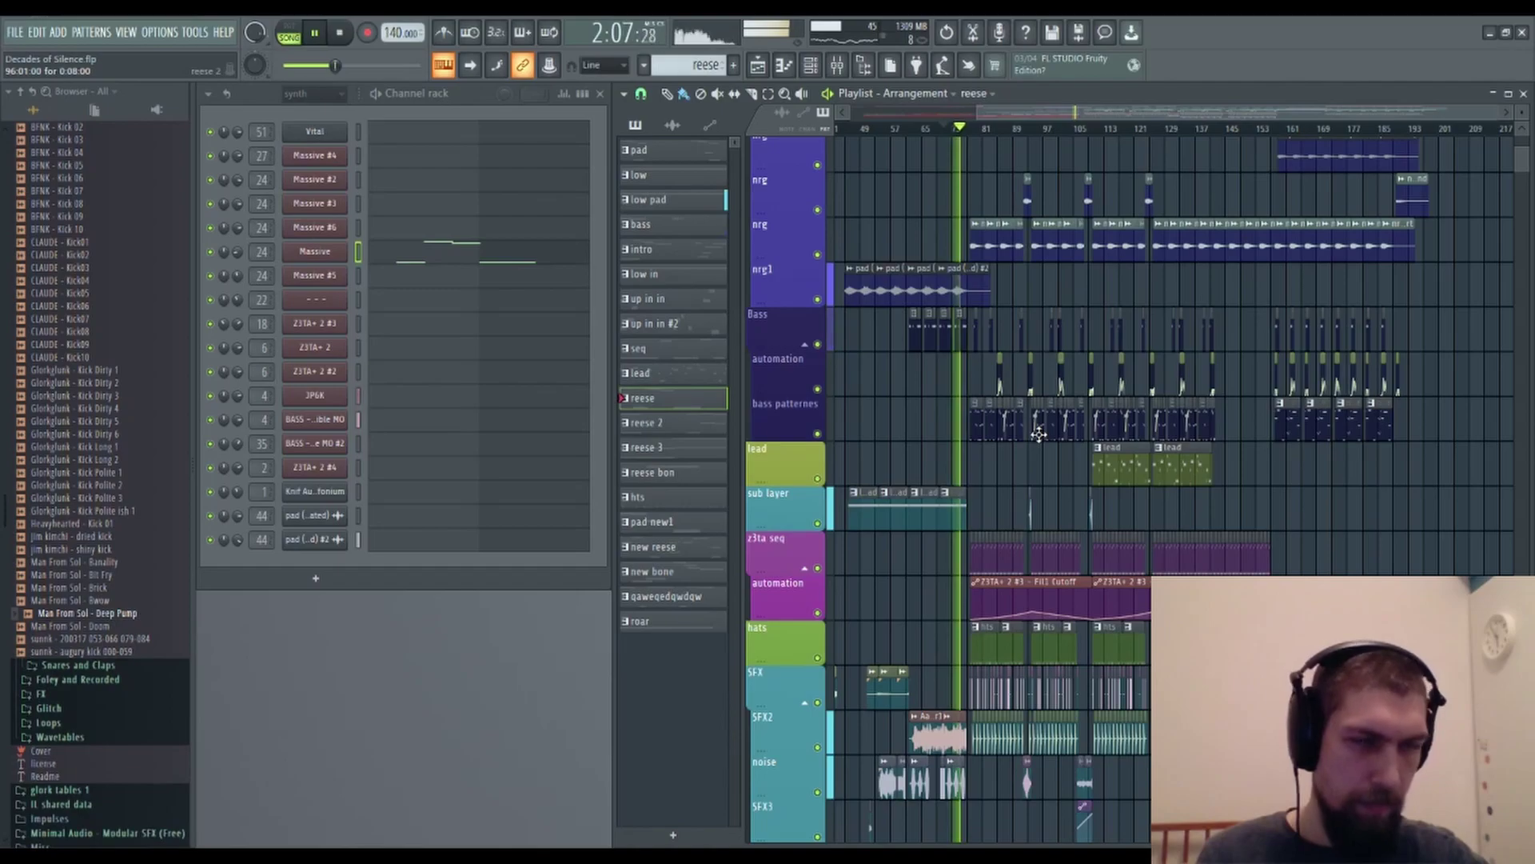
Try extending the low pad on the sub layer track with two more clips at bars 78 and 85.
{"action": "scroll", "coordinate": [952, 140], "scroll_direction": "up", "scroll_amount": 2}
{"action": "scroll", "coordinate": [952, 140], "scroll_direction": "up", "scroll_amount": 2}
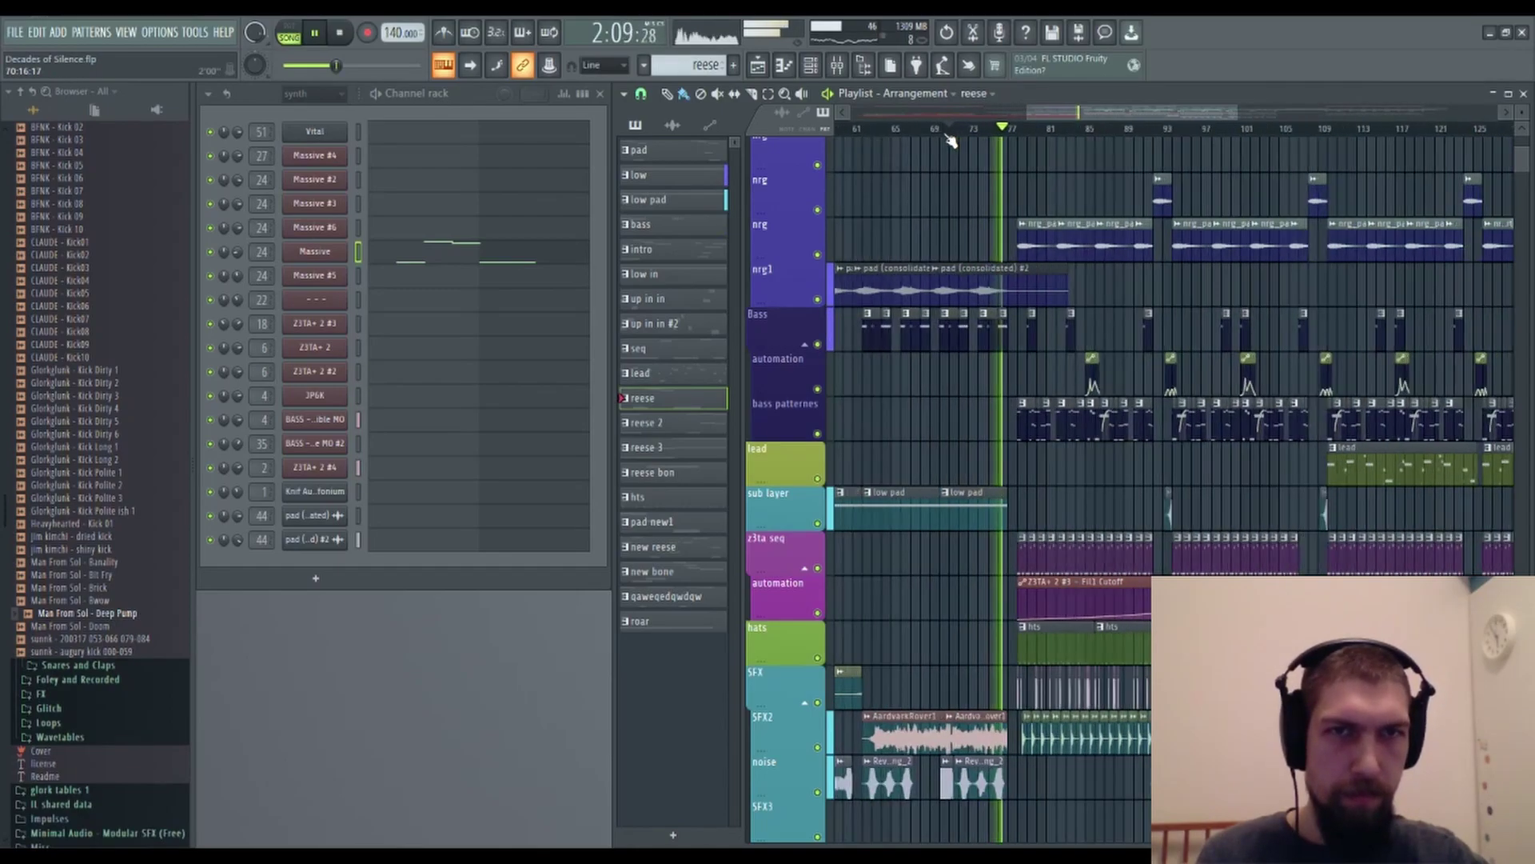
{"action": "left_click", "coordinate": [979, 502]}
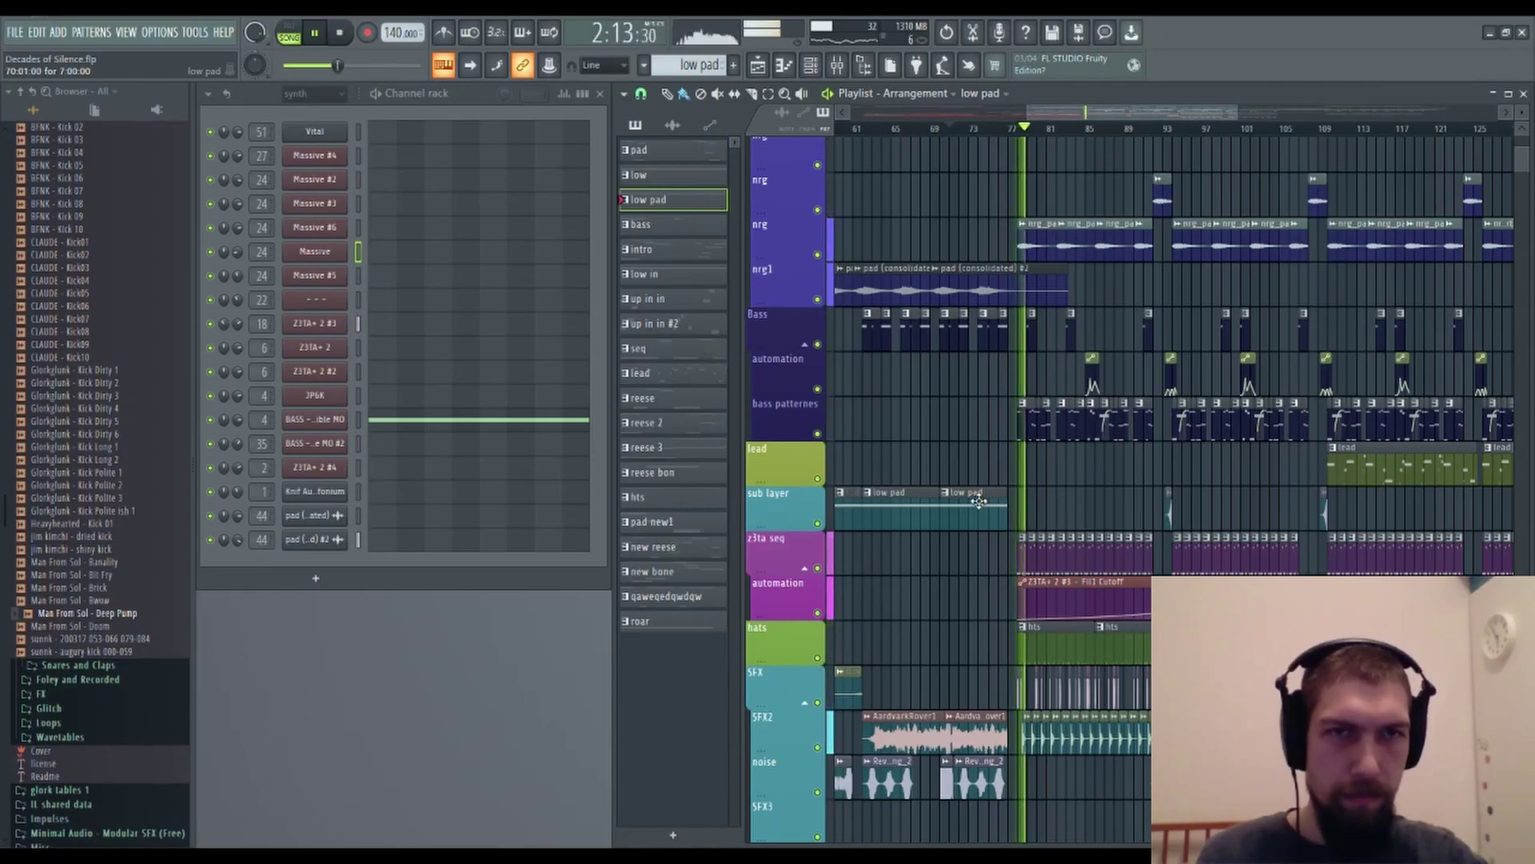
{"action": "left_click", "coordinate": [1055, 510]}
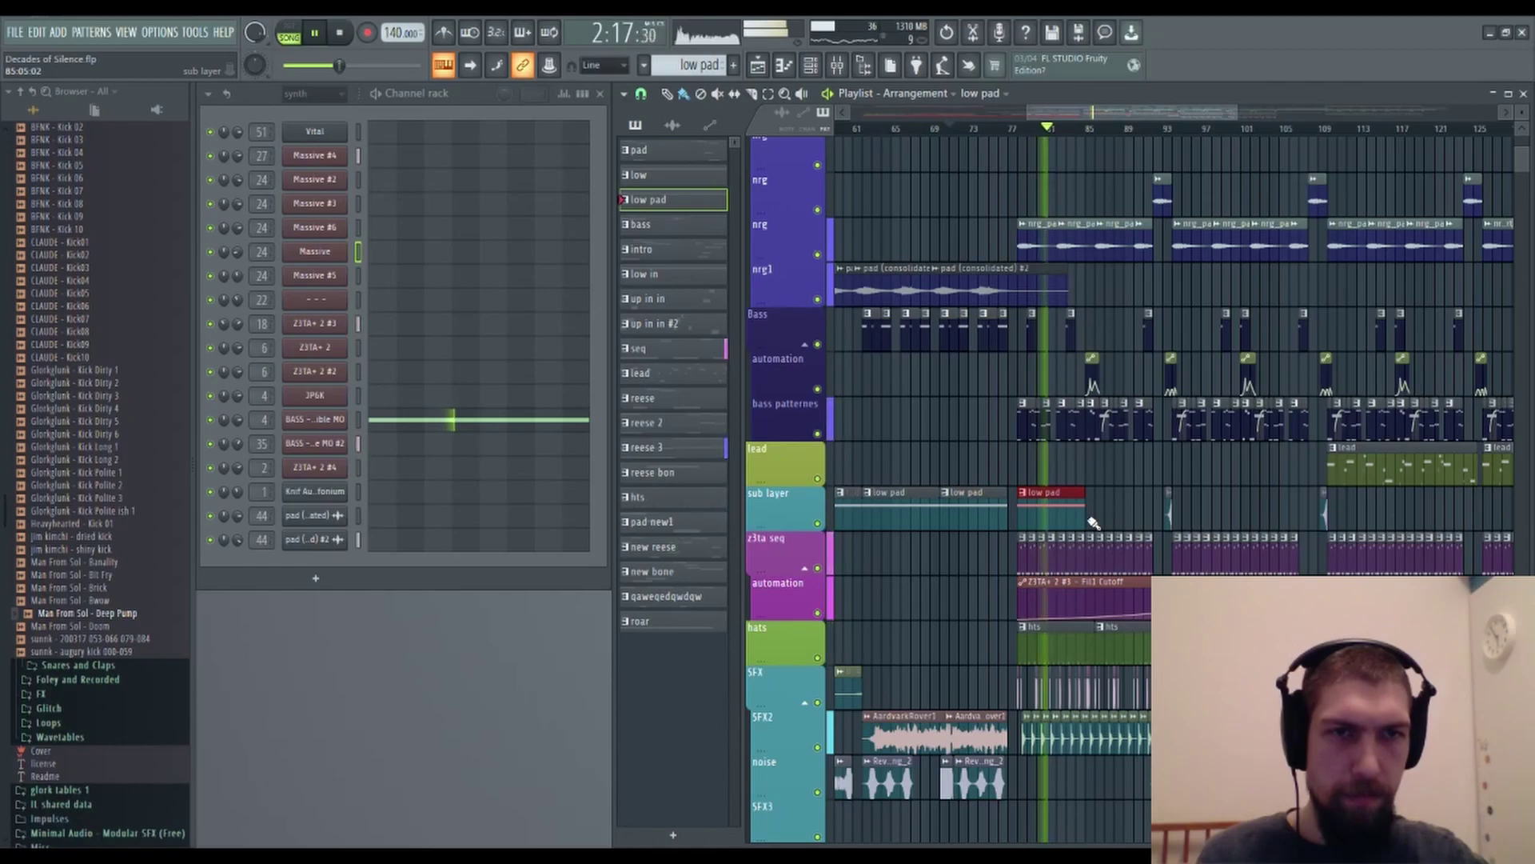
{"action": "left_click", "coordinate": [1089, 511]}
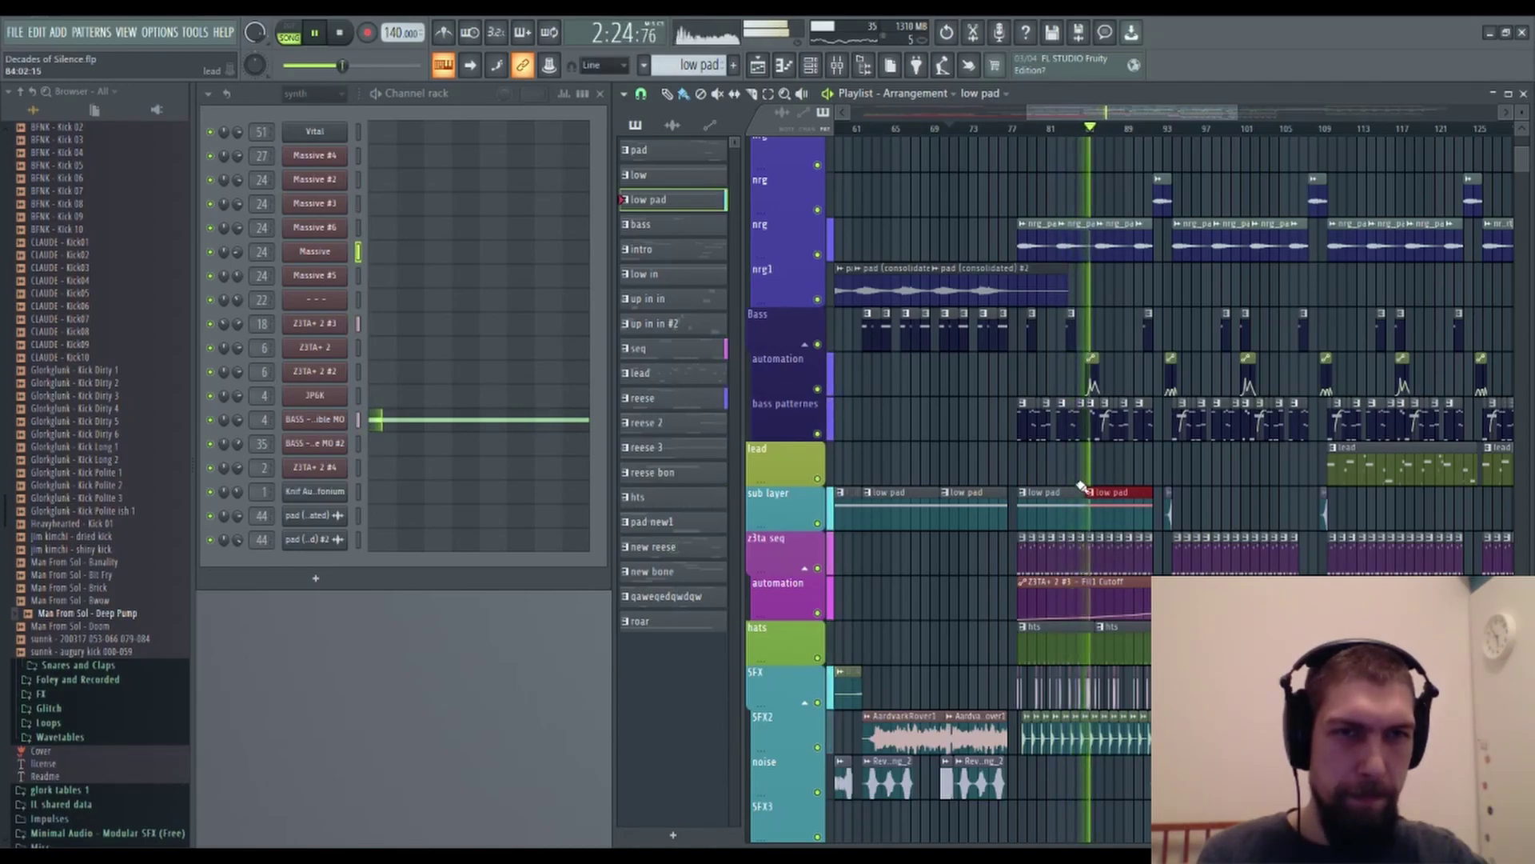
Delete the low pad clips at bars 78, 85 and 70 on the sub layer track, and place the bar 70 clip back.
{"action": "right_click", "coordinate": [1113, 504]}
{"action": "right_click", "coordinate": [1050, 504]}
{"action": "right_click", "coordinate": [980, 500]}
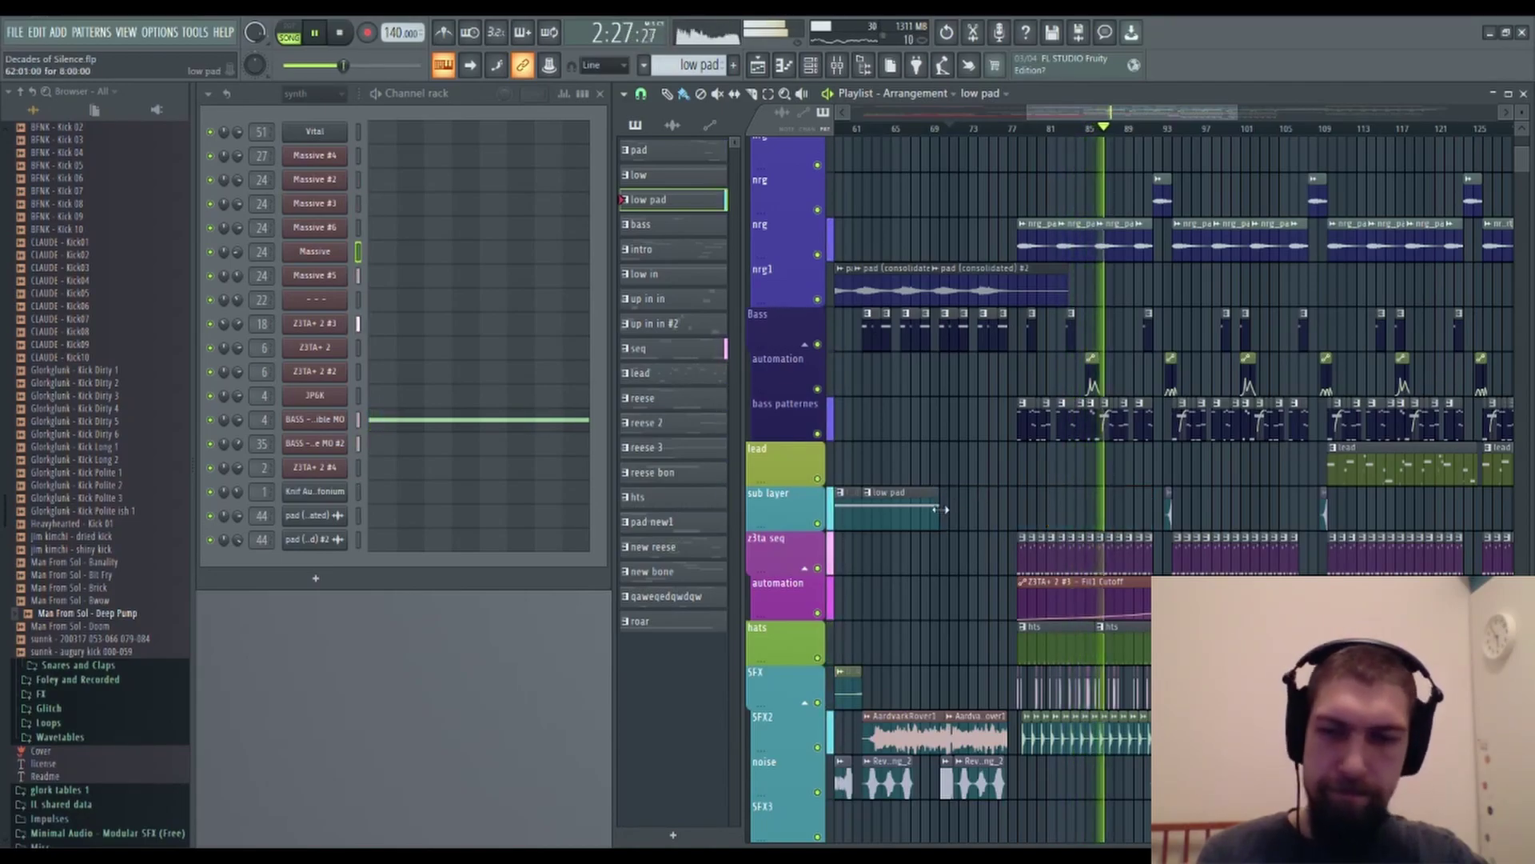
{"action": "left_click", "coordinate": [957, 506]}
Stop playback and set the song position to bar 46, where the first low pad clip starts.
{"action": "left_click_drag", "start_coordinate": [1089, 486], "coordinate": [1021, 500]}
{"action": "left_click_drag", "start_coordinate": [1124, 305], "coordinate": [1085, 264]}
{"action": "mouse_move", "coordinate": [1114, 426]}
{"action": "left_mouse_down"}
{"action": "mouse_move", "coordinate": [1086, 360]}
{"action": "mouse_move", "coordinate": [1060, 388]}
{"action": "mouse_move", "coordinate": [1107, 438]}
{"action": "left_mouse_up"}
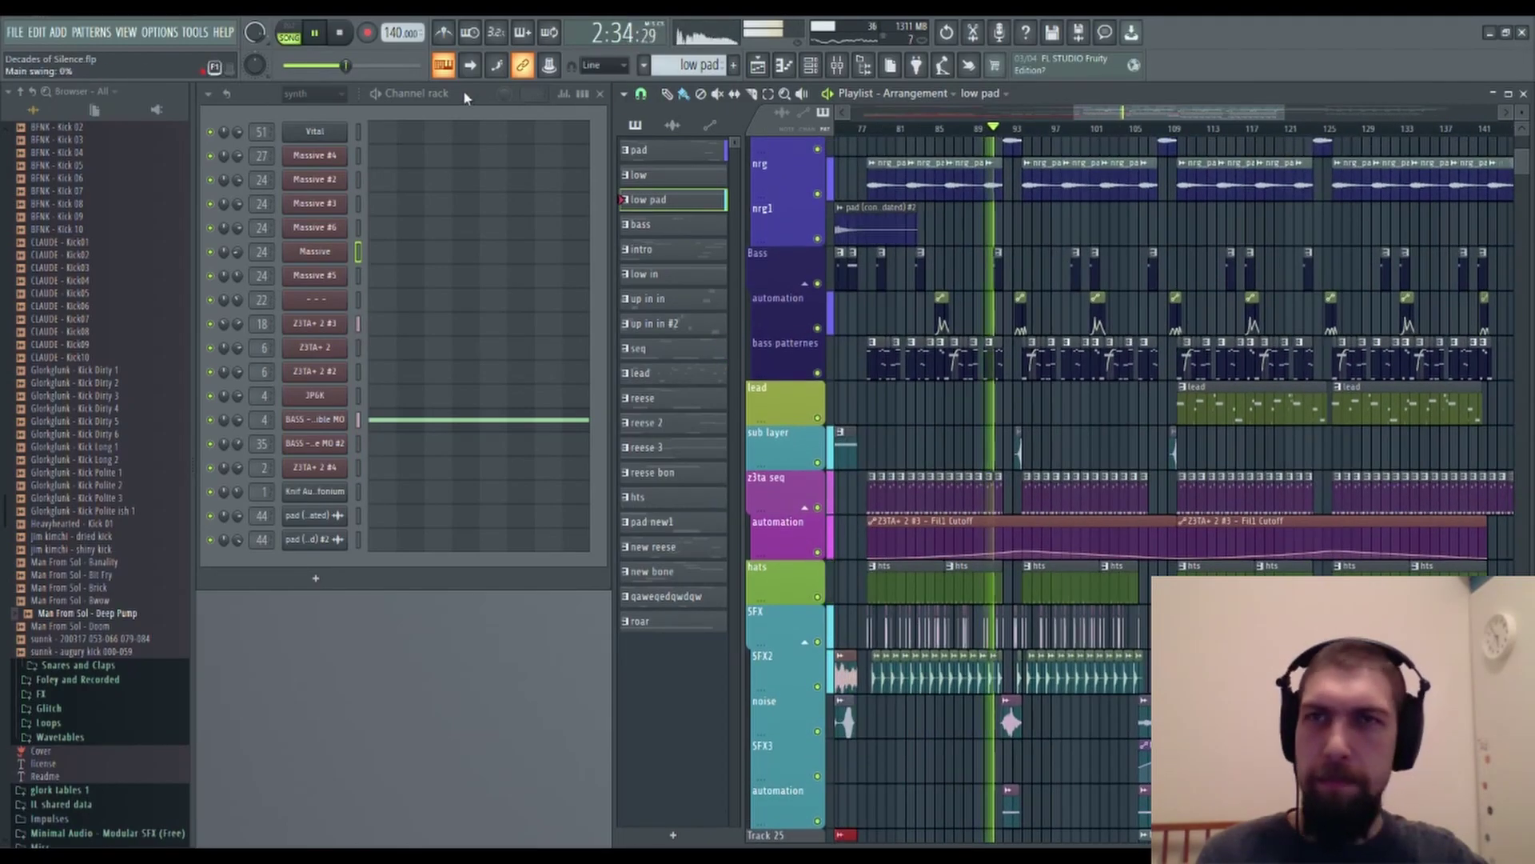
{"action": "left_click", "coordinate": [343, 35]}
{"action": "left_click", "coordinate": [343, 35]}
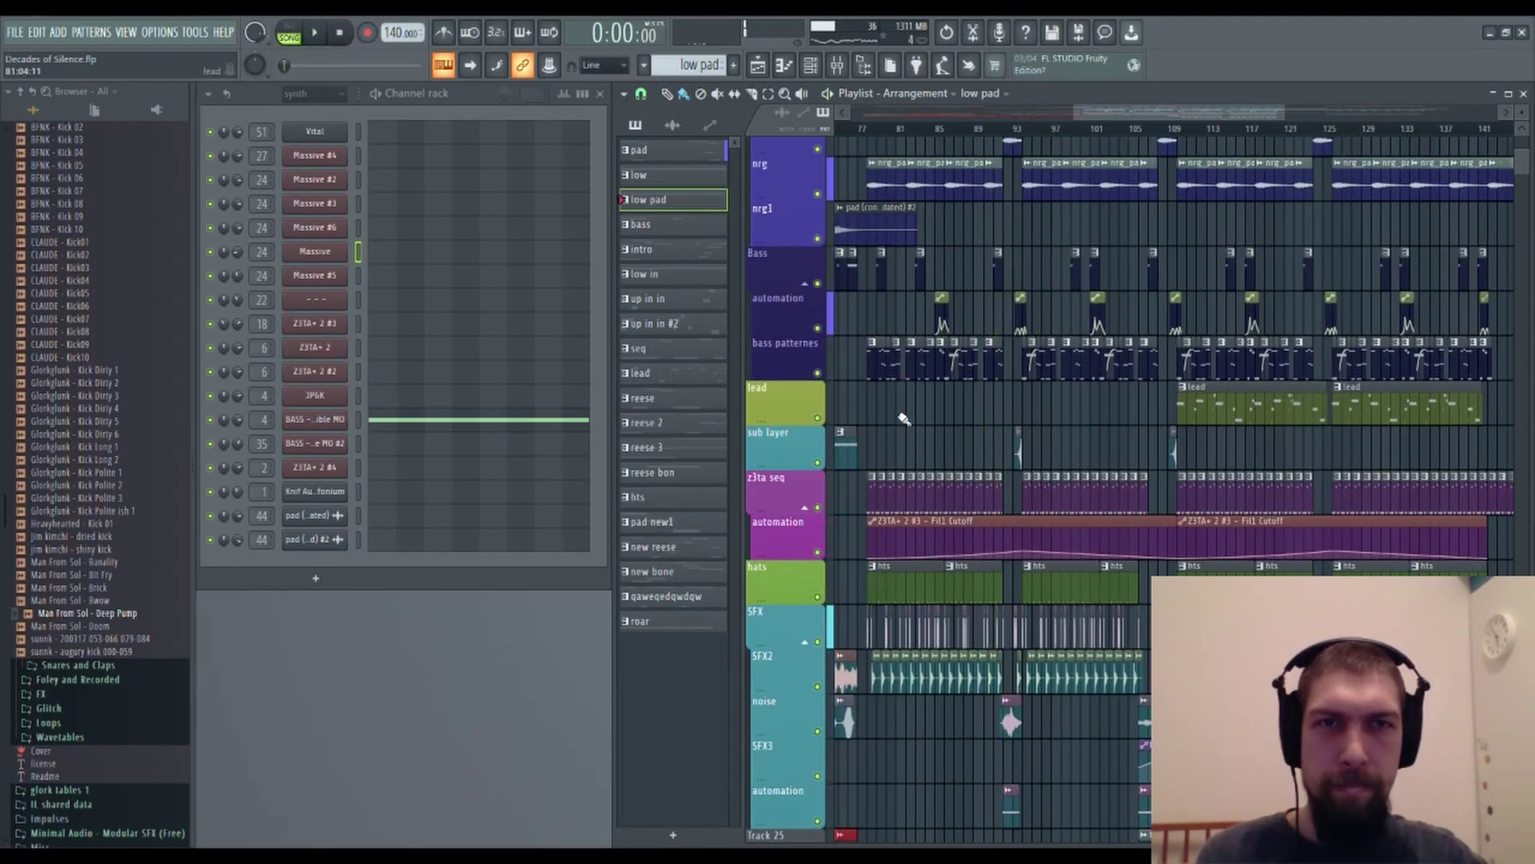
{"action": "left_click", "coordinate": [983, 128]}
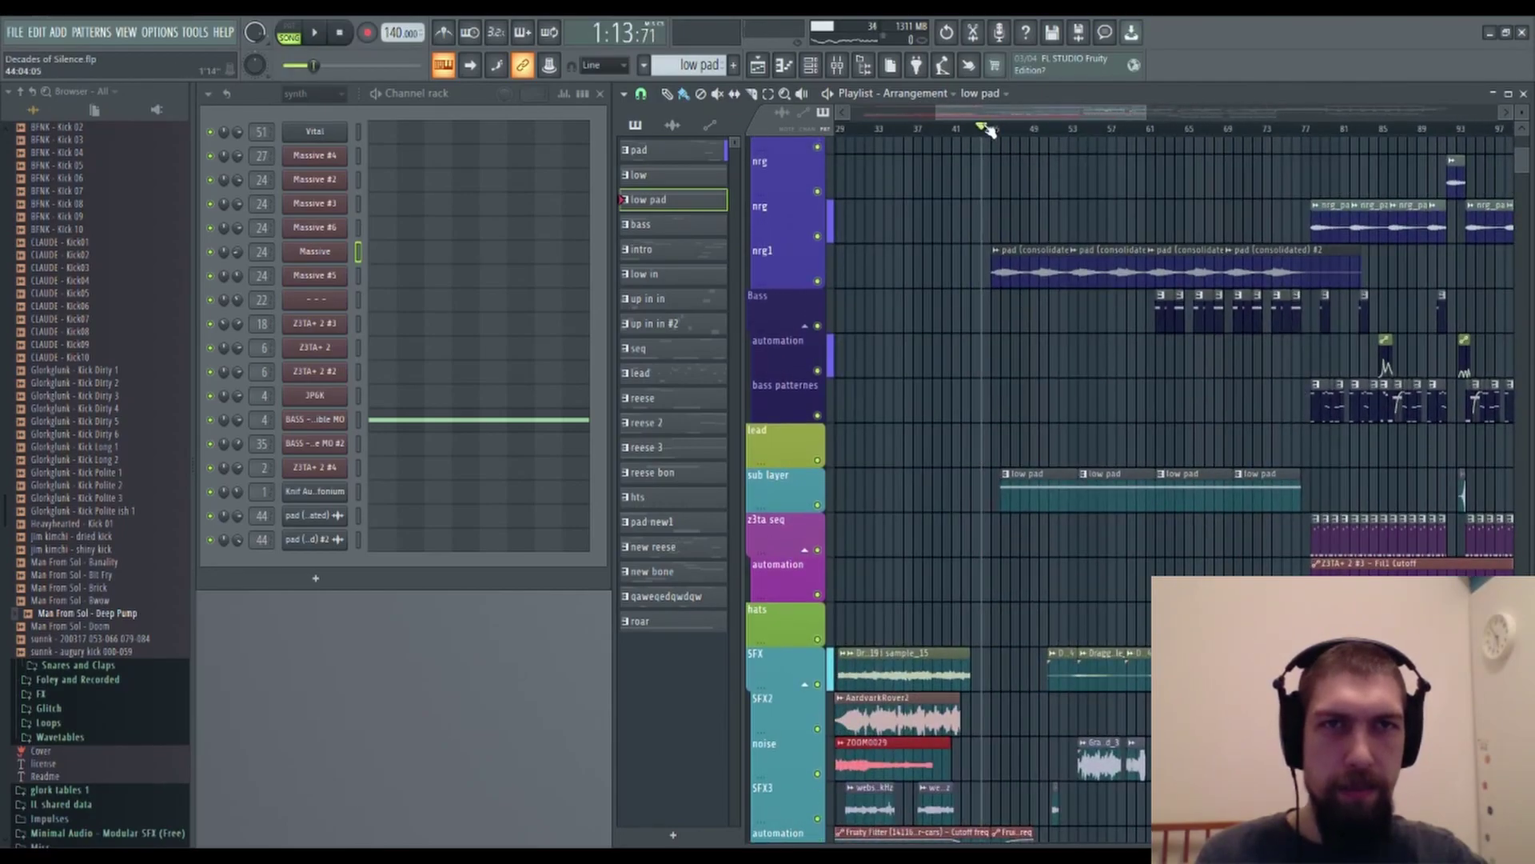
{"action": "left_click", "coordinate": [1000, 130]}
{"action": "left_click", "coordinate": [1012, 134]}
Select the Vital channel and review the arrangement through its final section and back to the low pad clips.
{"action": "left_click", "coordinate": [318, 133]}
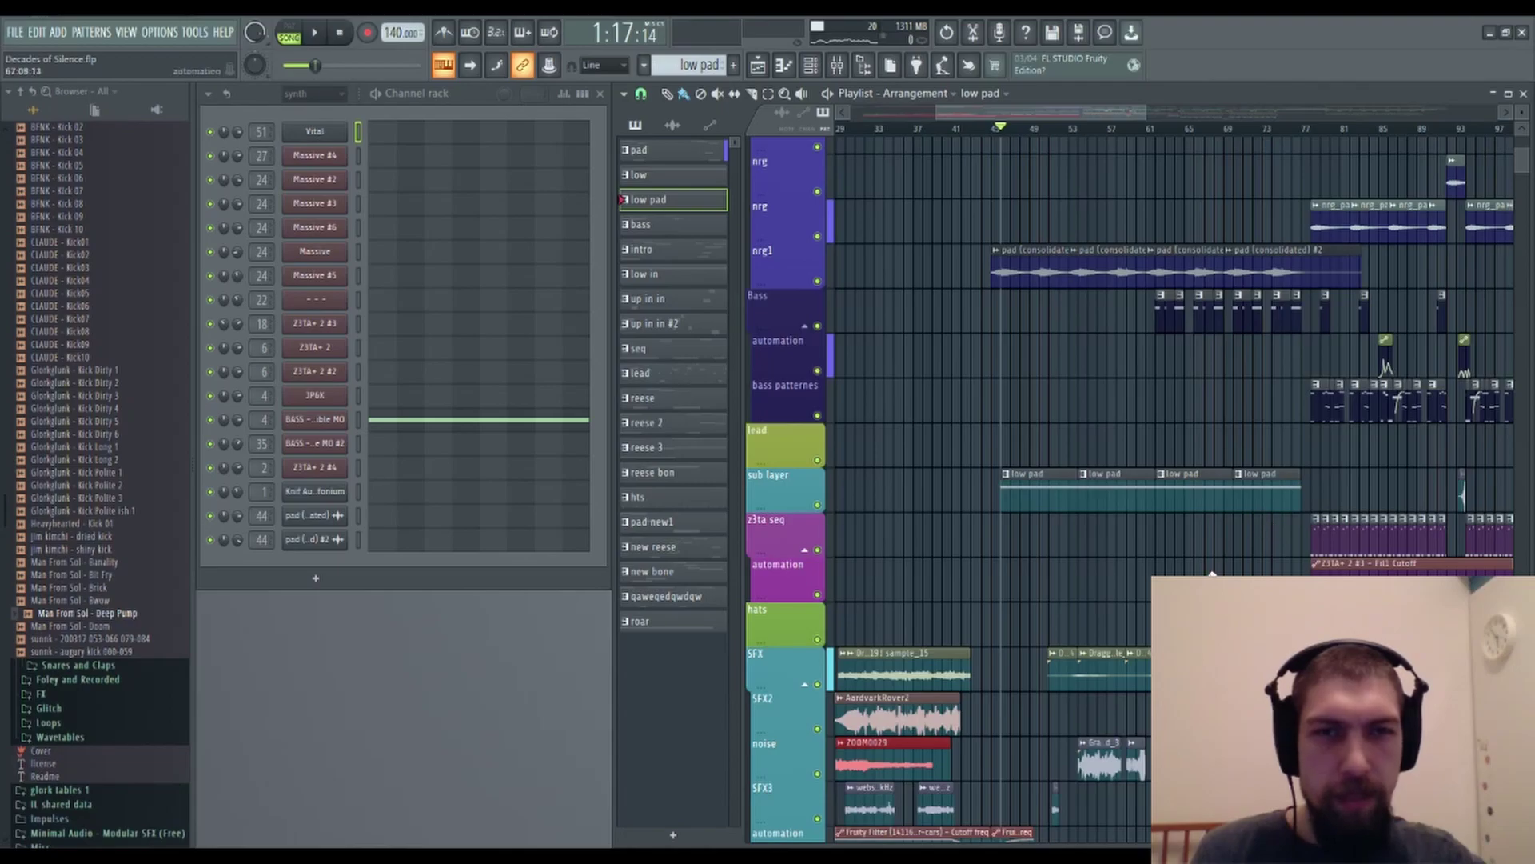
{"action": "left_click_drag", "start_coordinate": [1215, 572], "coordinate": [1115, 578]}
{"action": "left_click_drag", "start_coordinate": [1296, 488], "coordinate": [945, 442]}
{"action": "left_click_drag", "start_coordinate": [1433, 442], "coordinate": [868, 459]}
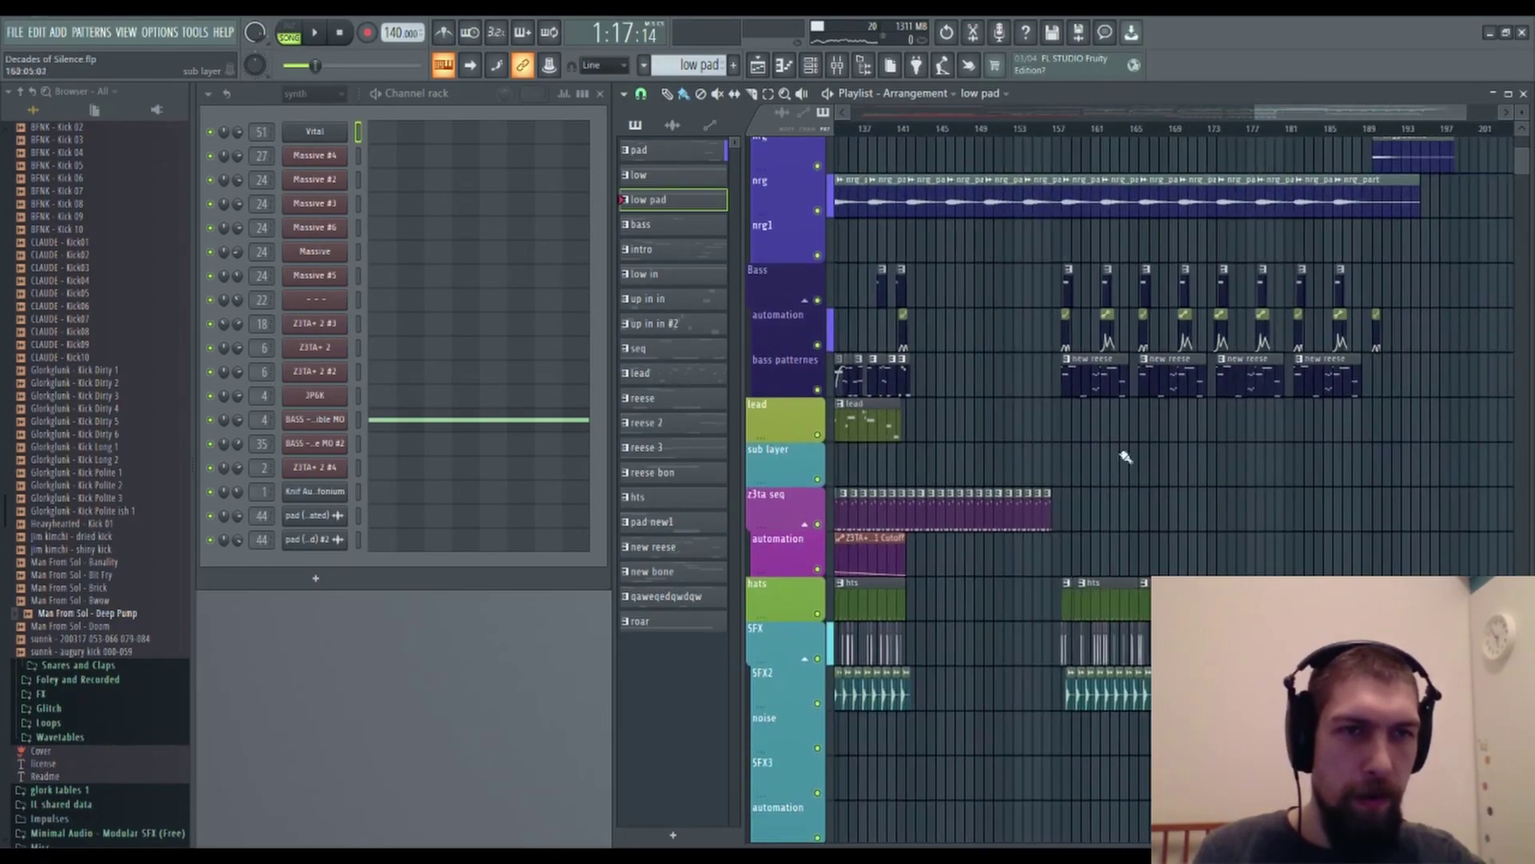
{"action": "left_click_drag", "start_coordinate": [1024, 456], "coordinate": [1456, 455]}
{"action": "left_click_drag", "start_coordinate": [1076, 418], "coordinate": [1273, 441]}
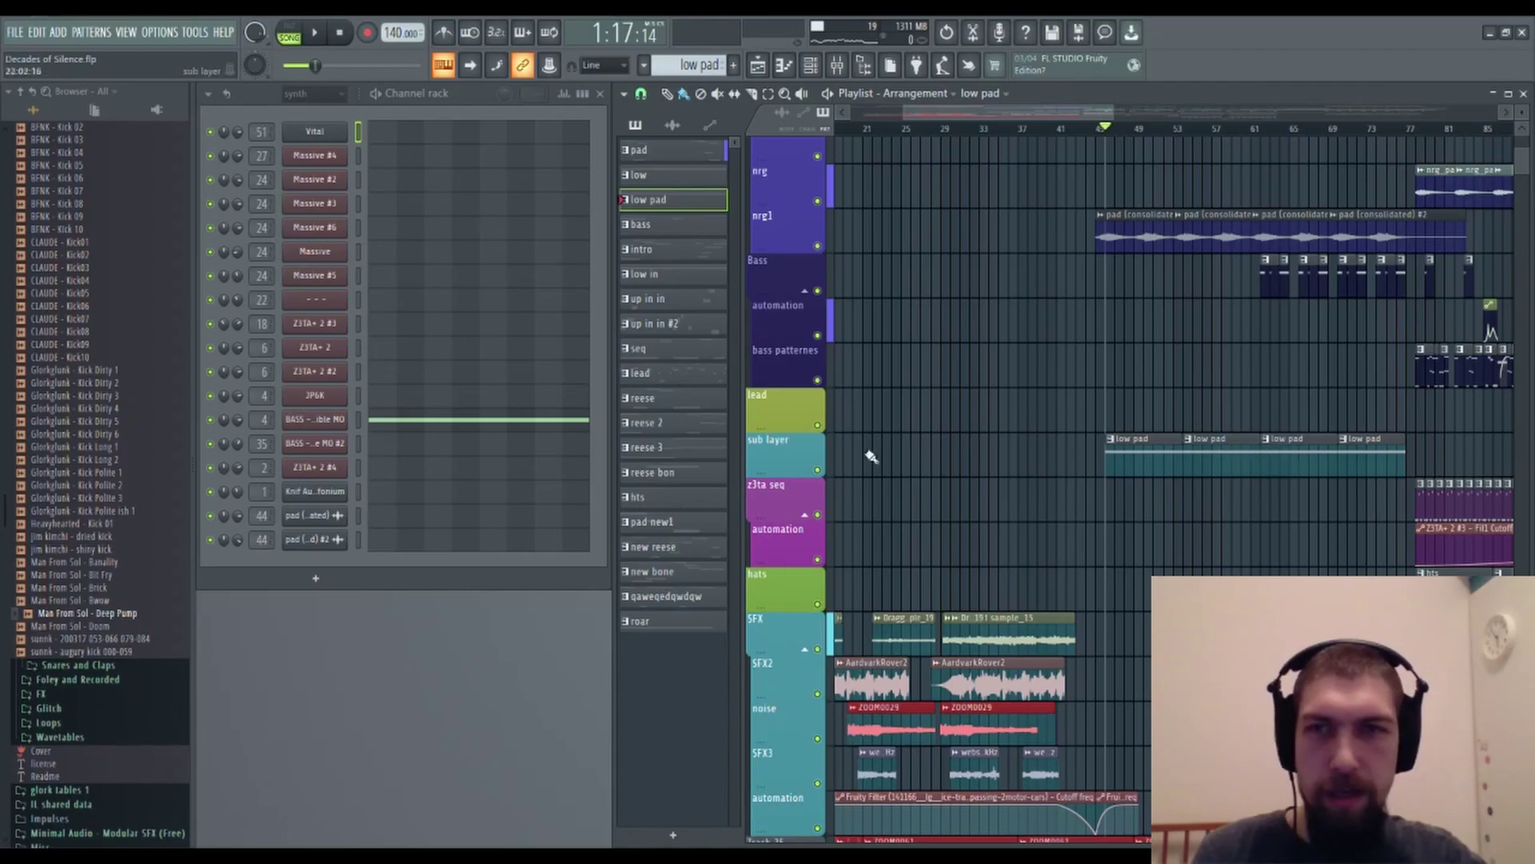
Add a second Vital synth channel above the existing one and route it to free mixer track 53.
{"action": "left_click", "coordinate": [324, 141]}
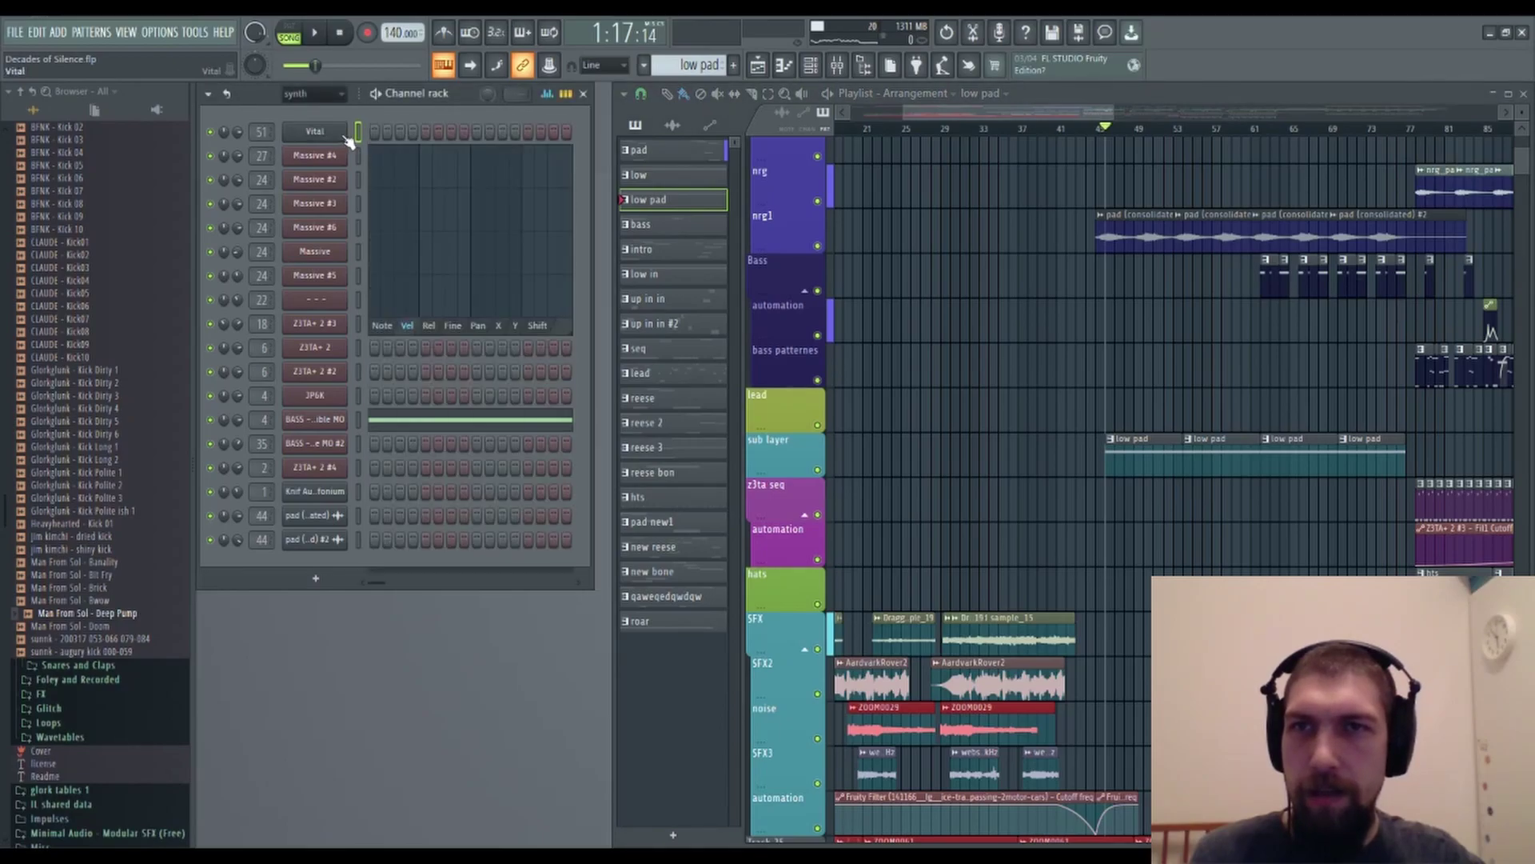
{"action": "left_click", "coordinate": [547, 93]}
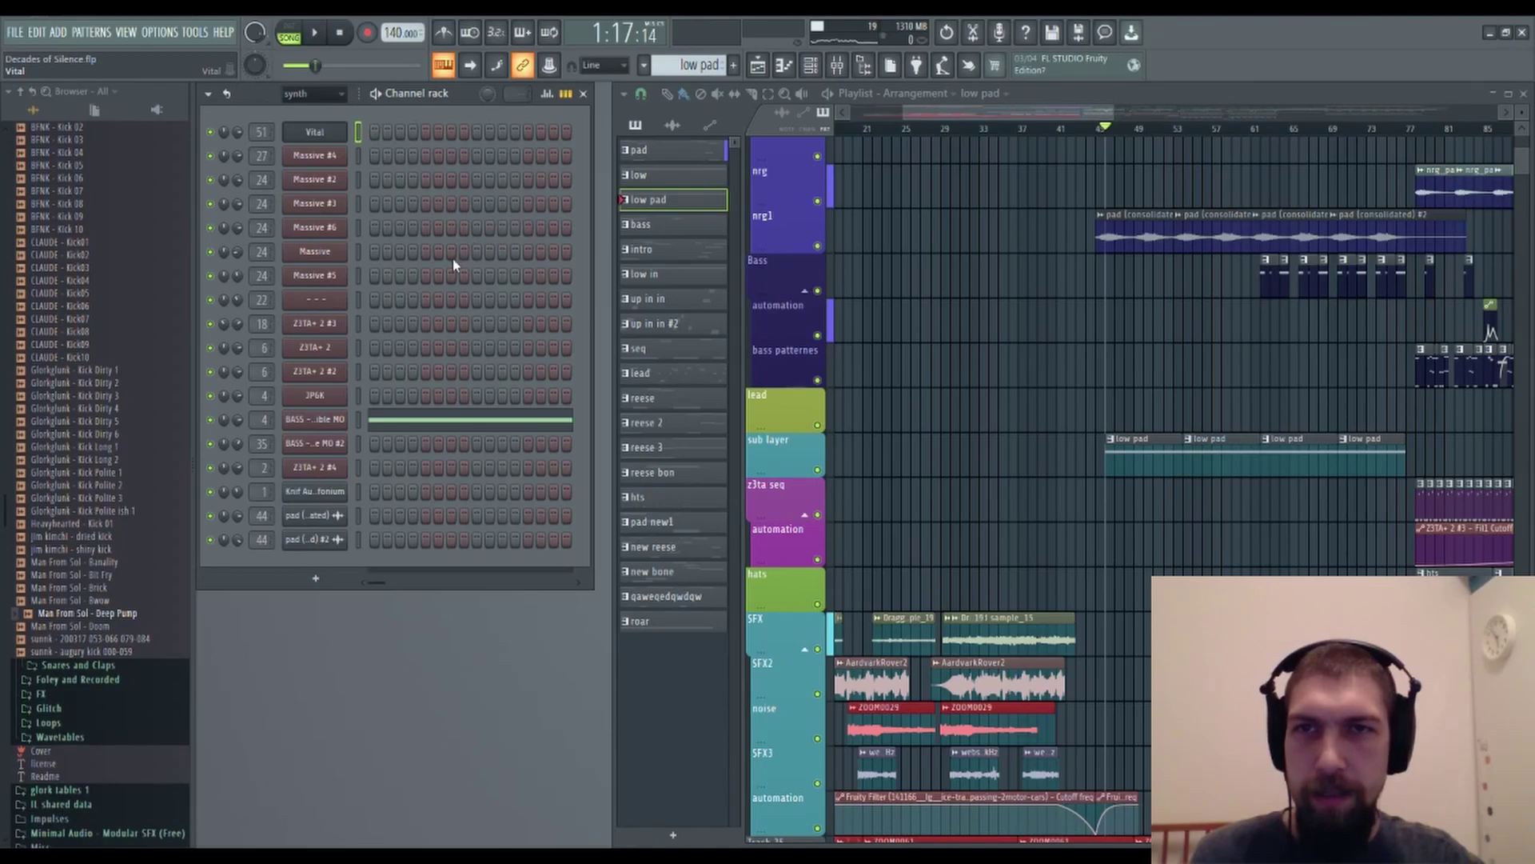
{"action": "left_click", "coordinate": [824, 462]}
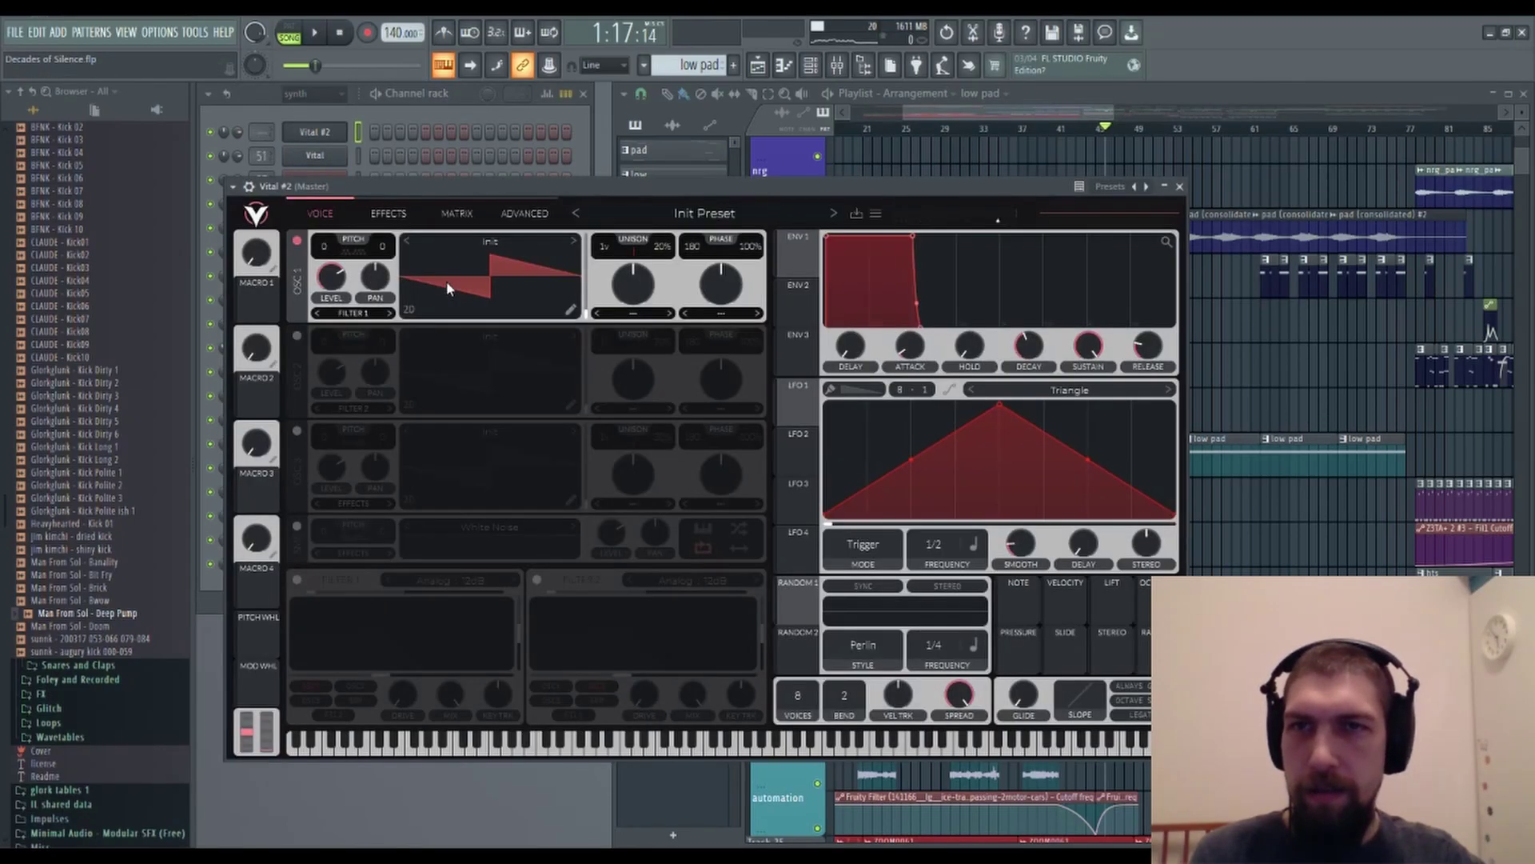
{"action": "left_click", "coordinate": [233, 186]}
{"action": "left_click", "coordinate": [428, 240]}
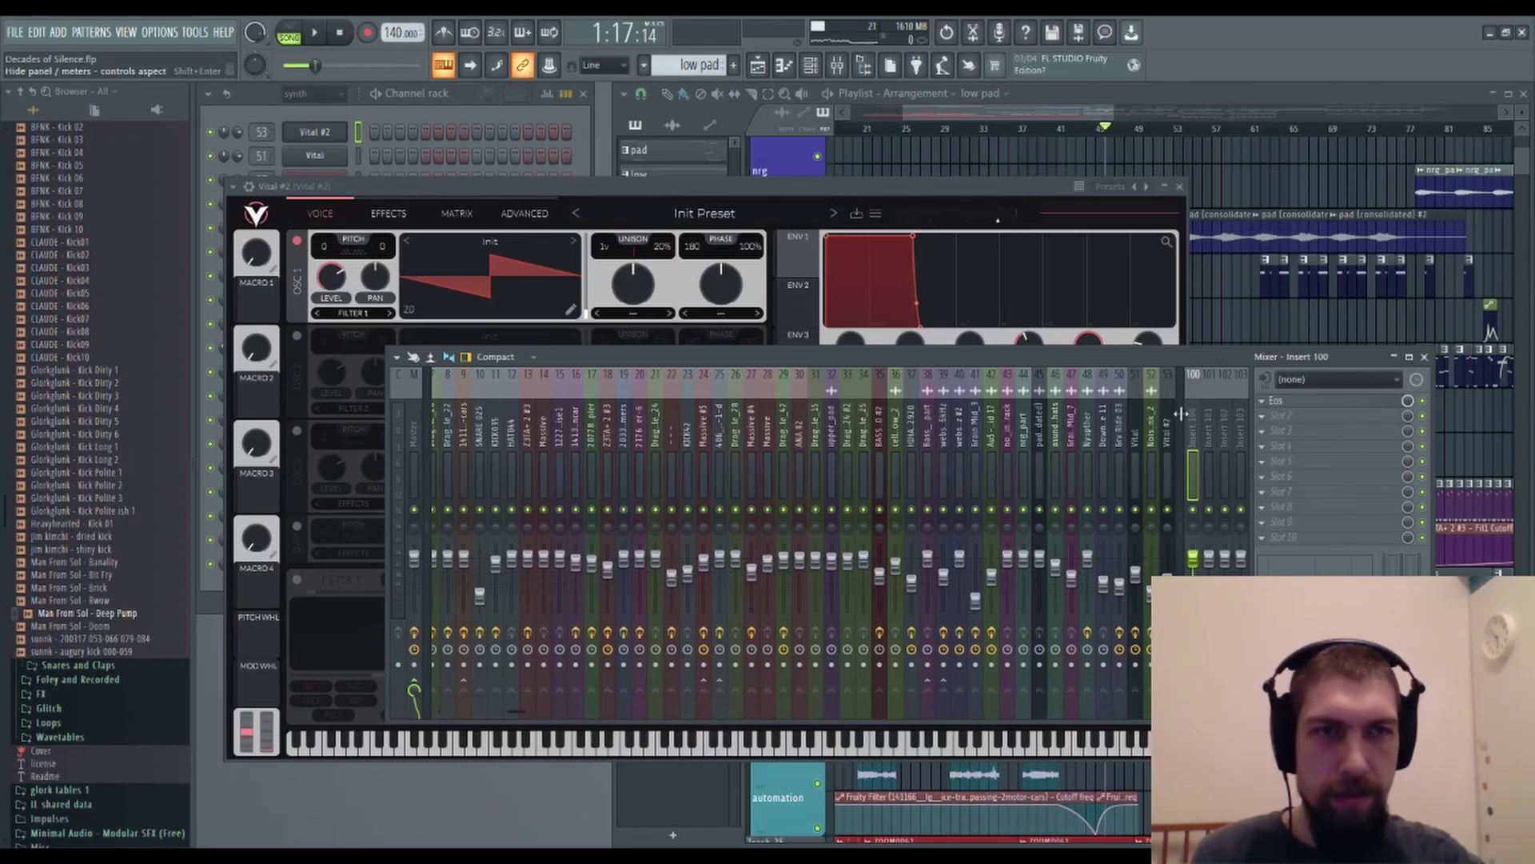
{"action": "left_click", "coordinate": [938, 196]}
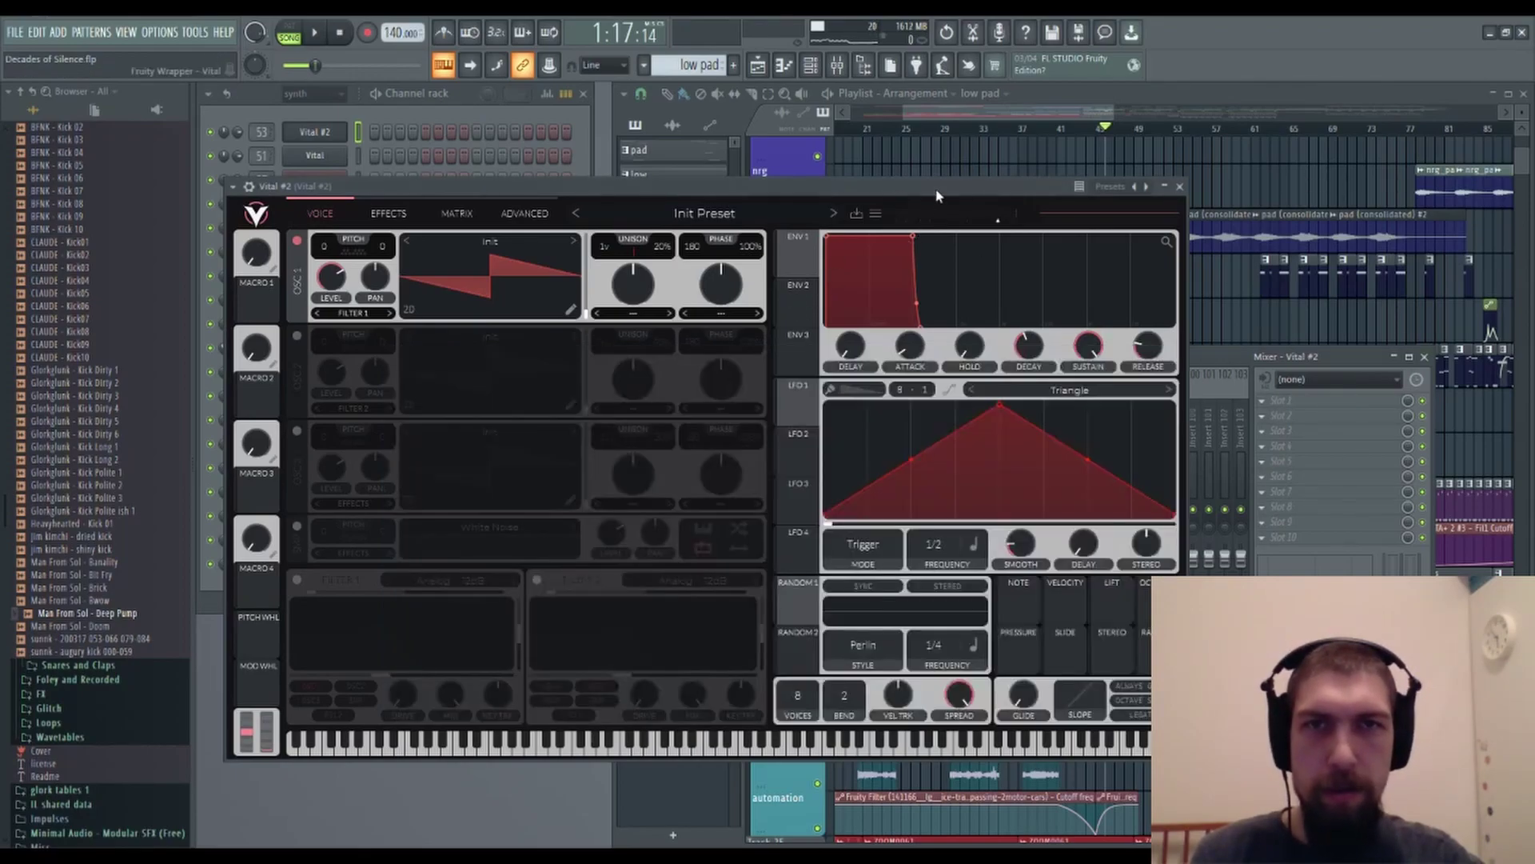
Search Vital's presets for "cal", load Super_Basic_Calm_Pad, and close the synth and the mixer.
{"action": "left_click", "coordinate": [705, 214]}
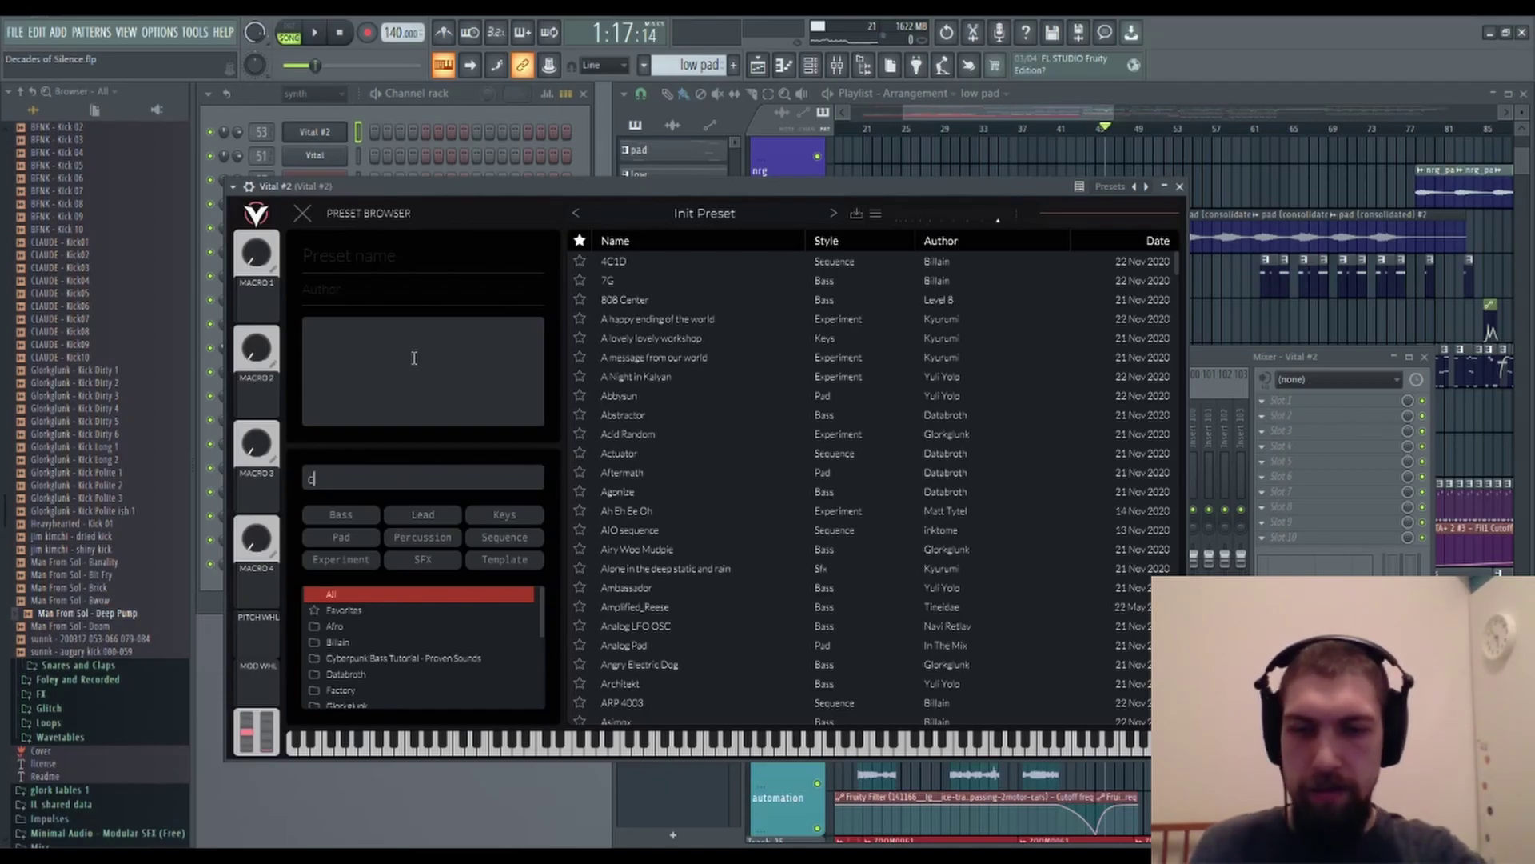
{"action": "type", "text": "cal"}
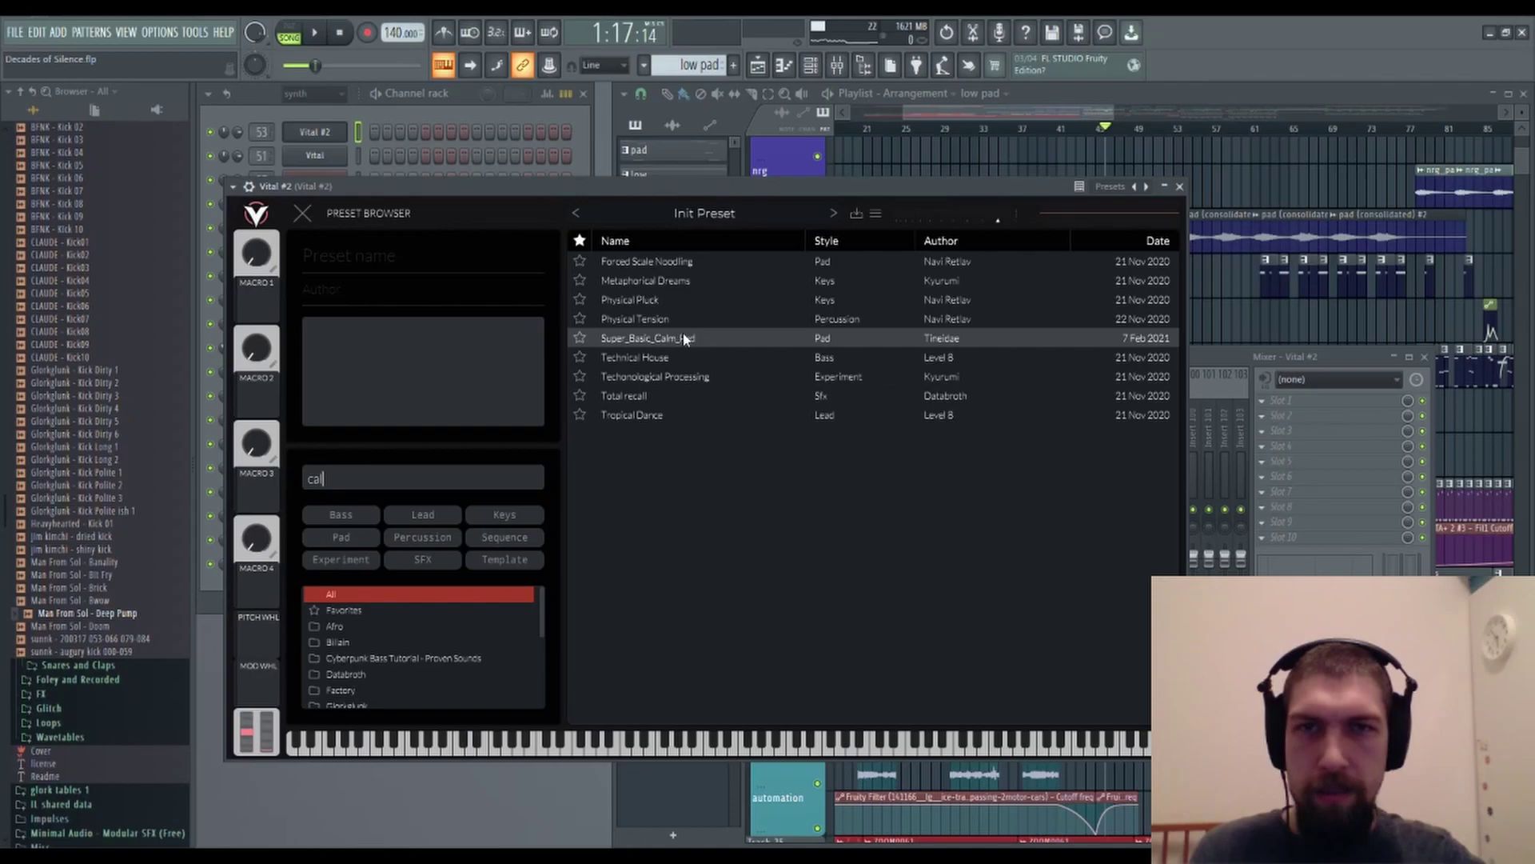
{"action": "left_click", "coordinate": [685, 339]}
{"action": "left_click", "coordinate": [304, 214]}
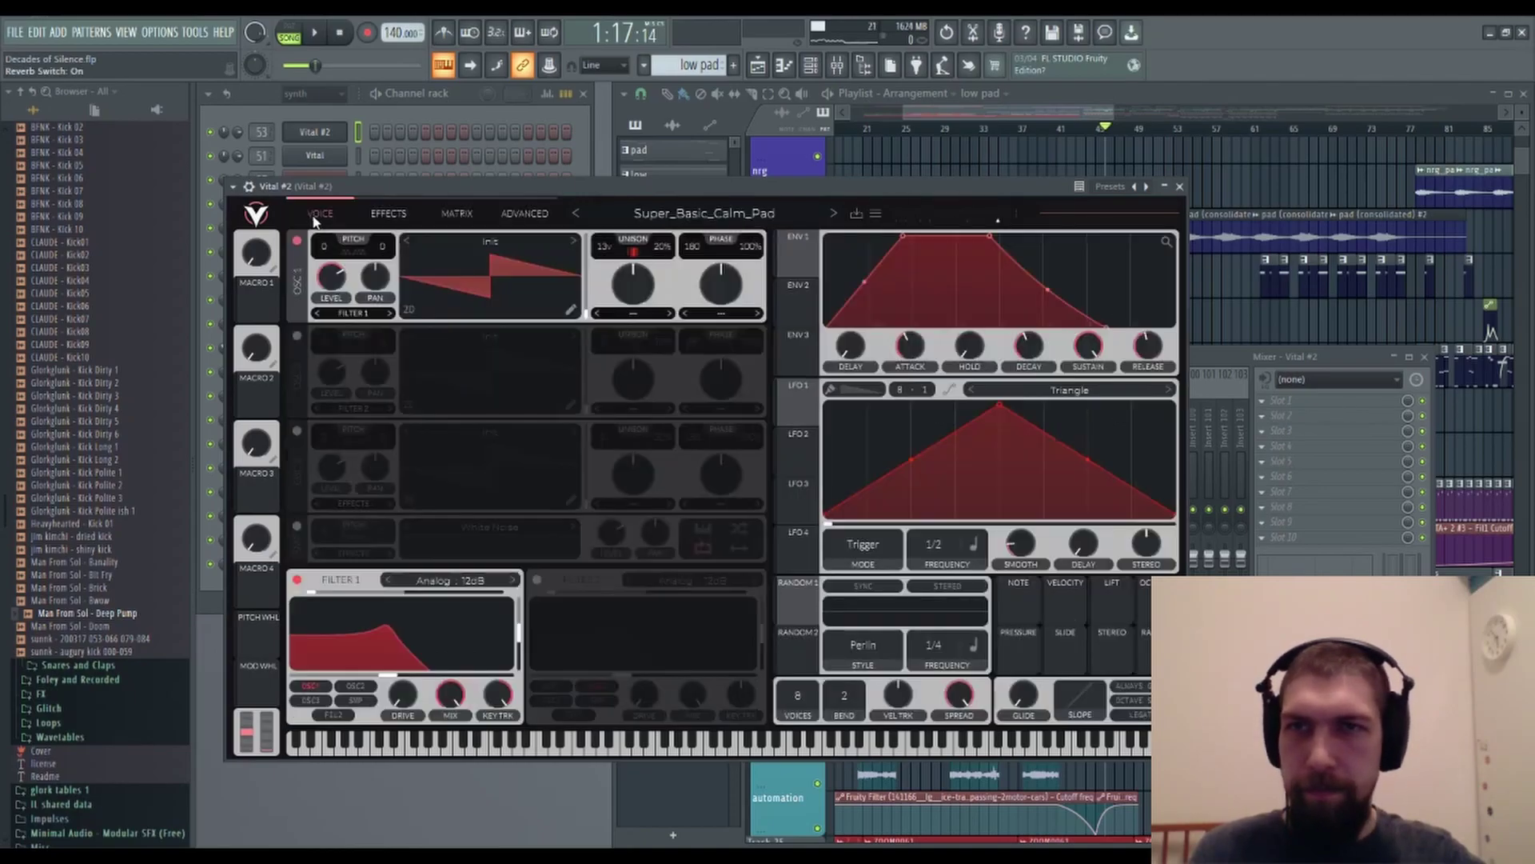
{"action": "left_click", "coordinate": [1178, 186]}
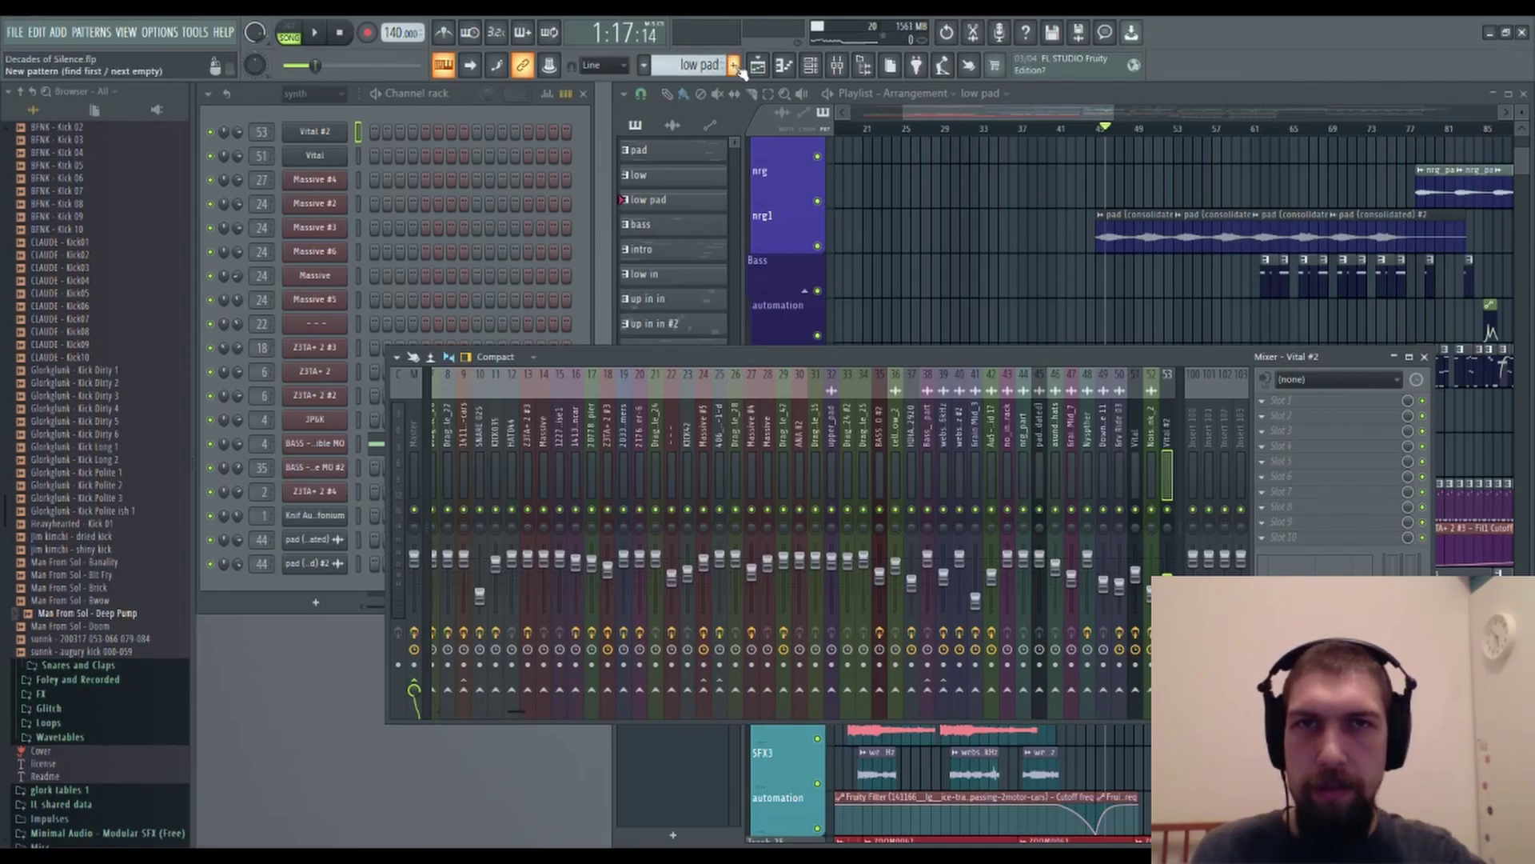
{"action": "left_click", "coordinate": [1425, 356]}
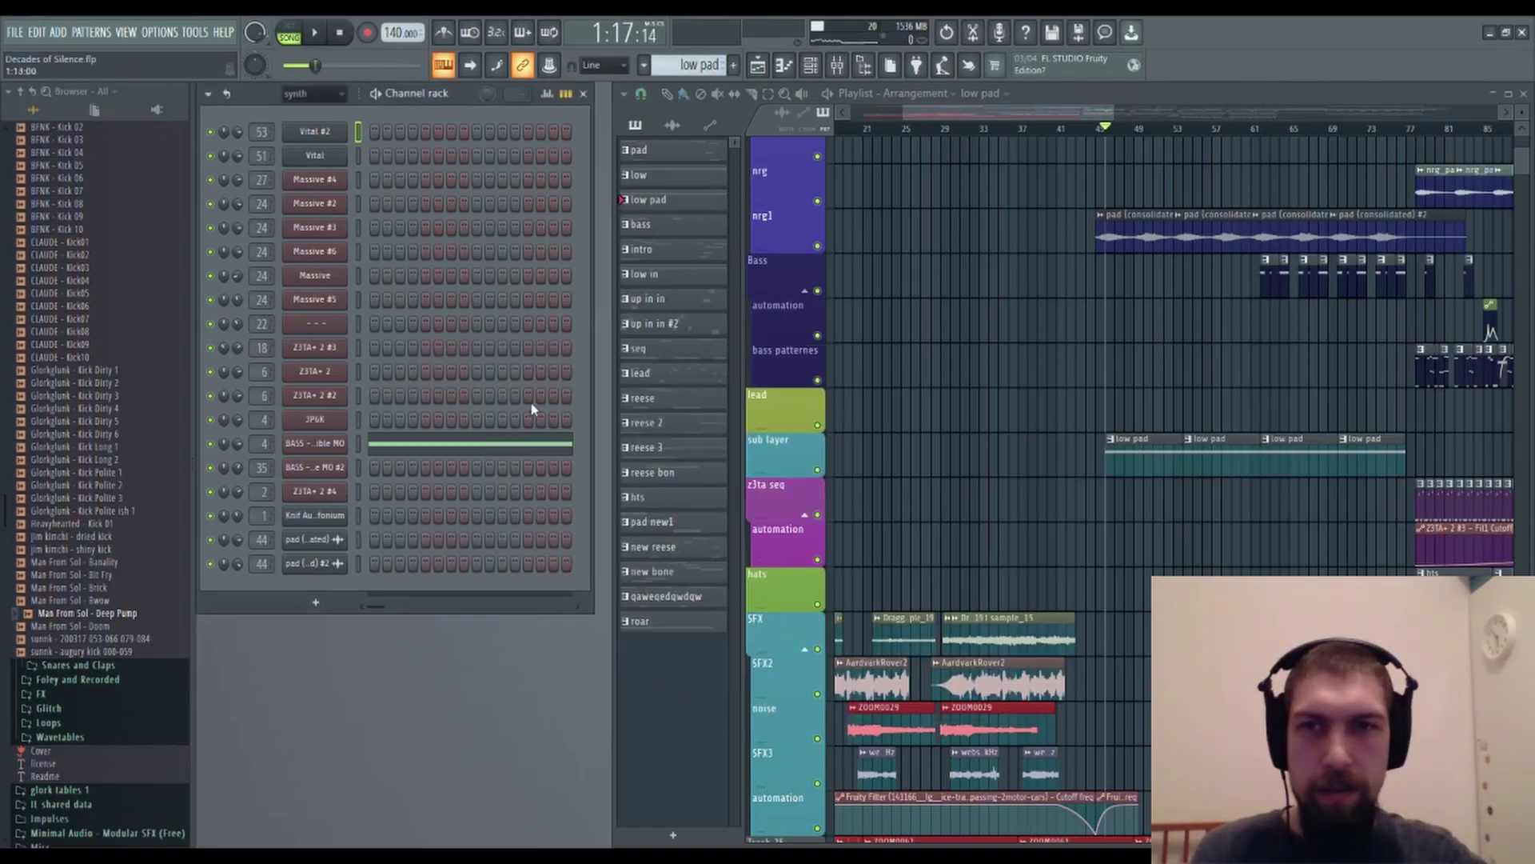
Create a new pattern named "low pad2".
{"action": "left_click", "coordinate": [733, 65]}
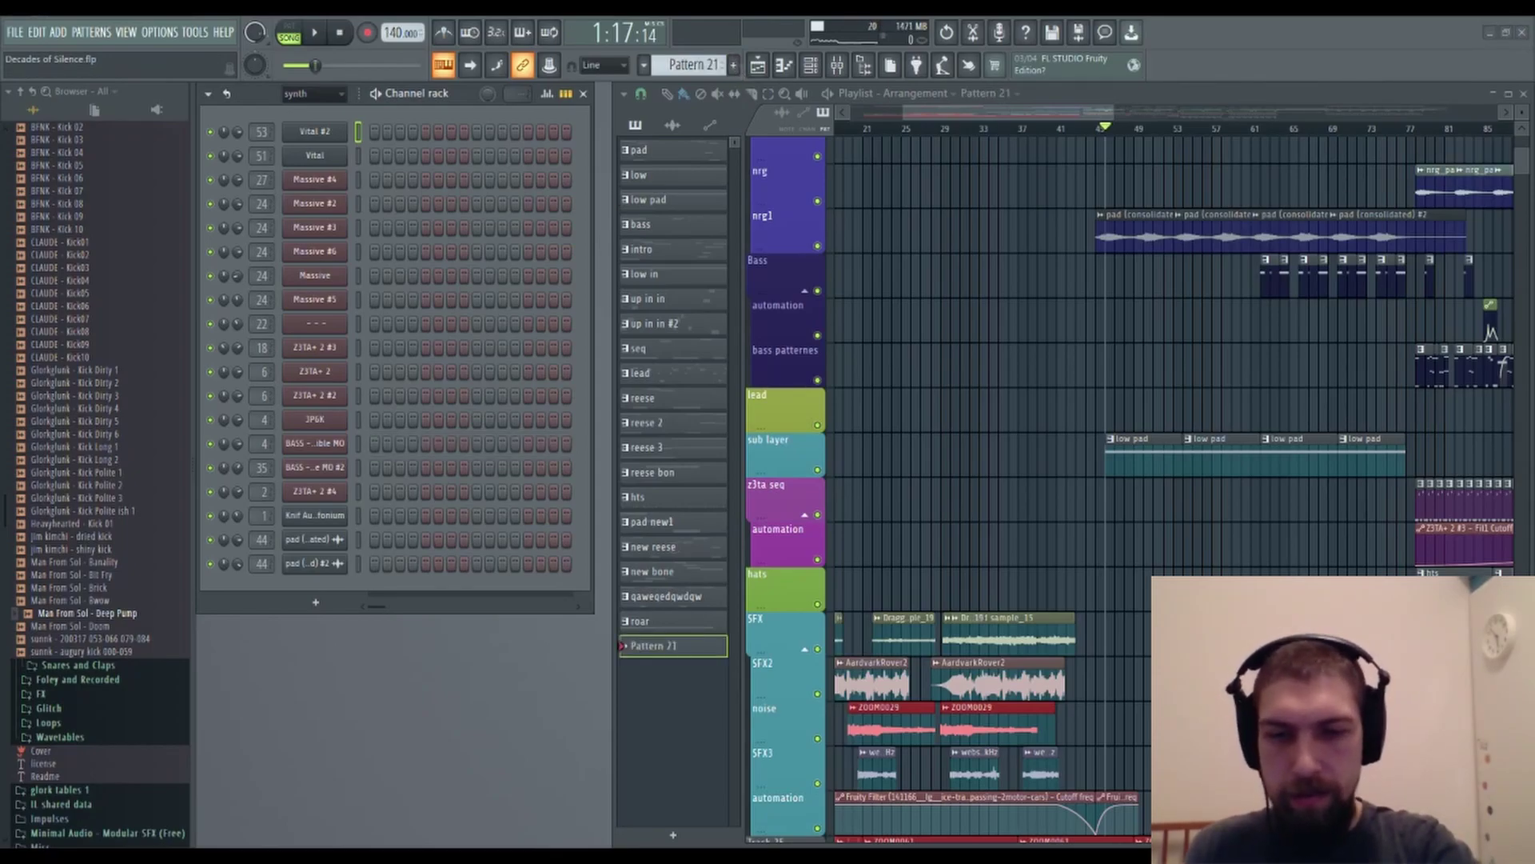
{"action": "type", "text": "low pad2"}
{"action": "key", "text": "Return"}
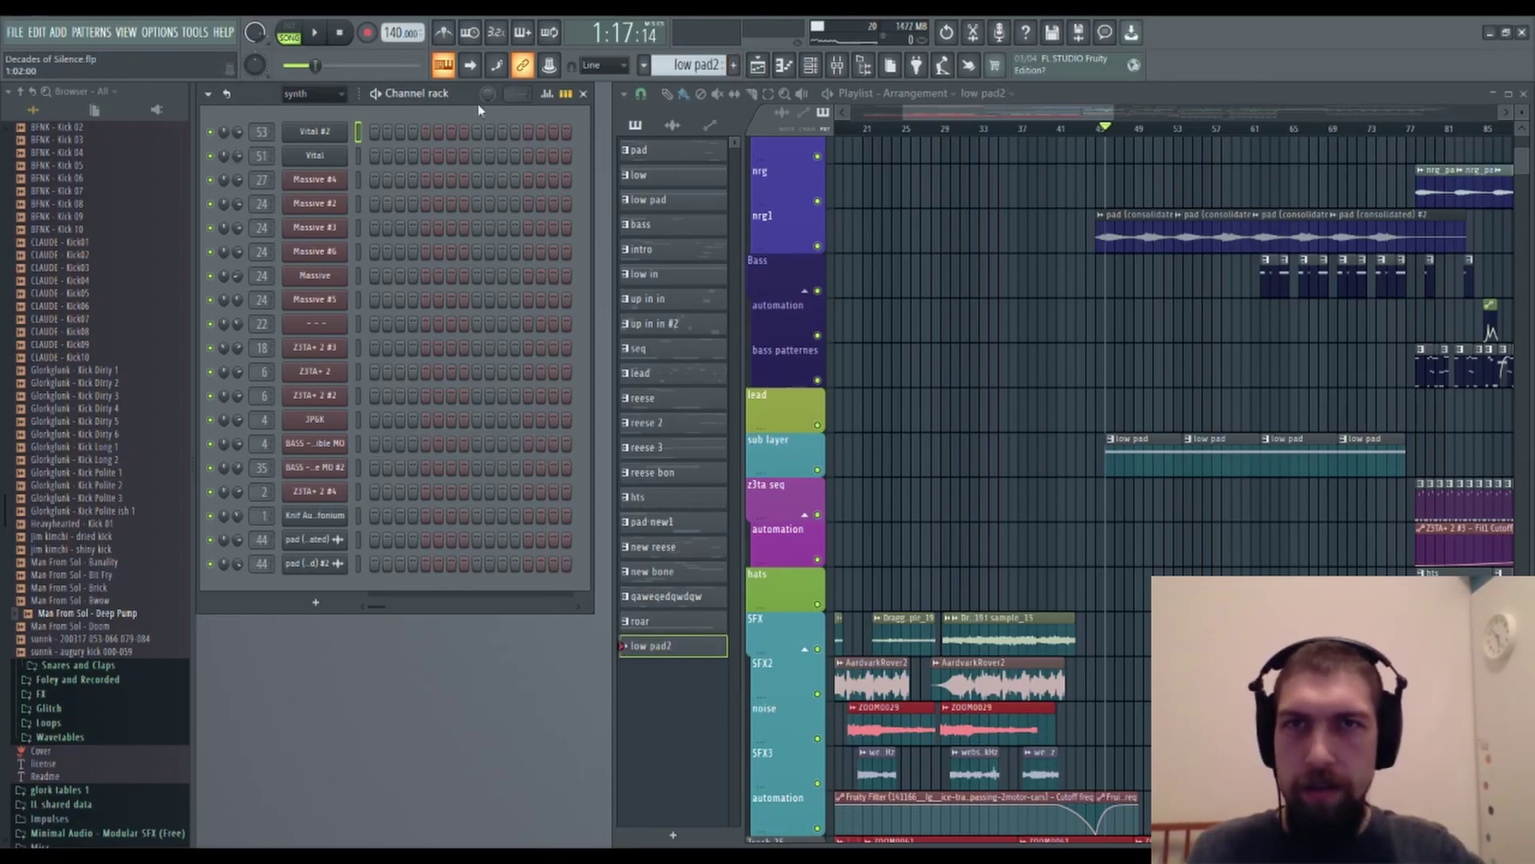
Audition the Vital #2 pad in the piano roll on keys from G5 down to B4, and close the piano roll.
{"action": "left_click", "coordinate": [566, 95]}
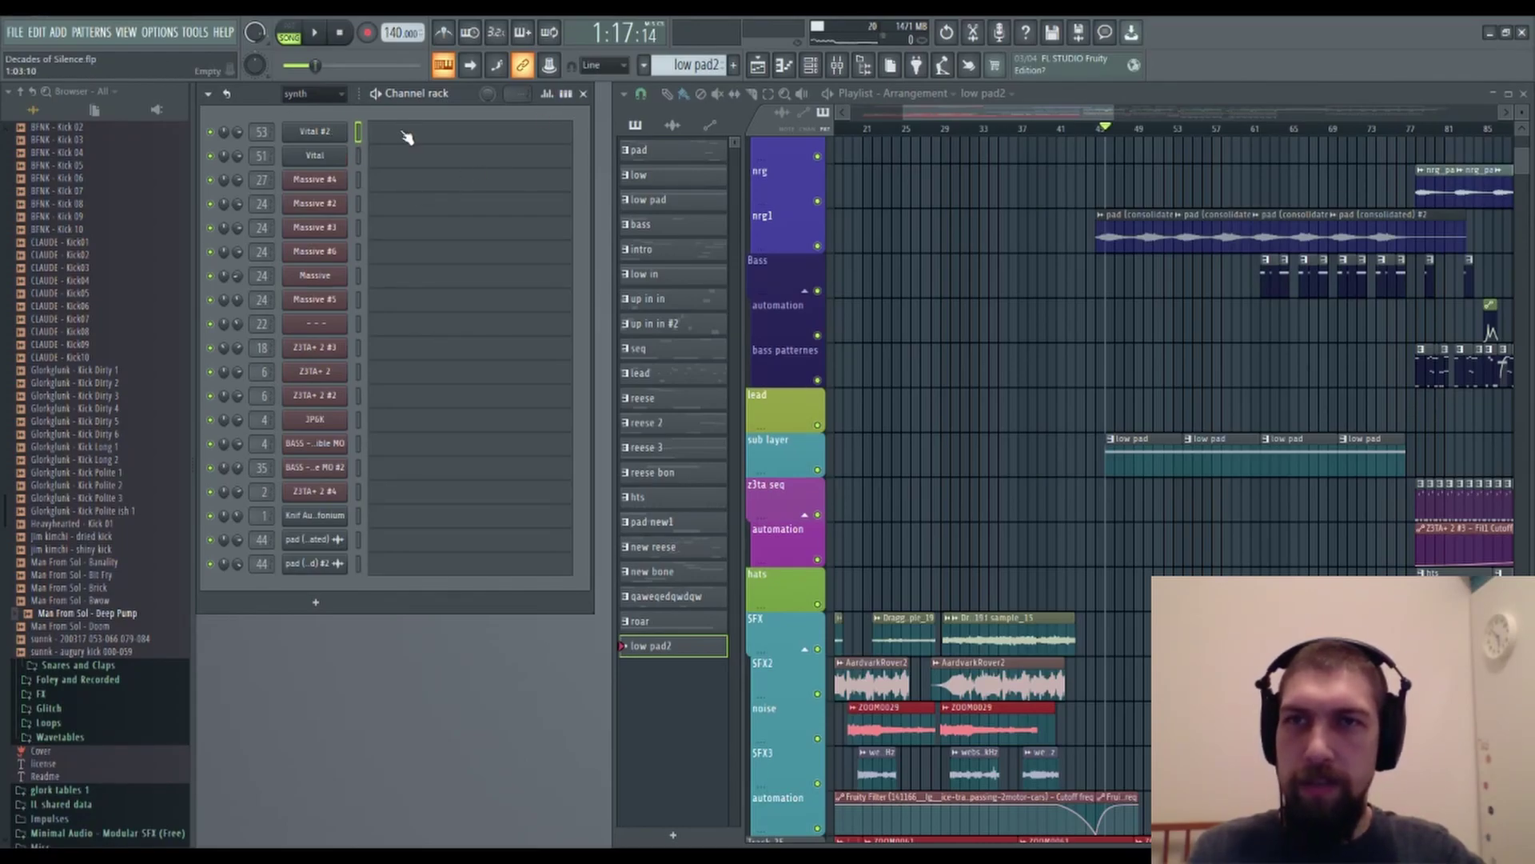
{"action": "left_click", "coordinate": [406, 138]}
{"action": "left_click", "coordinate": [255, 468]}
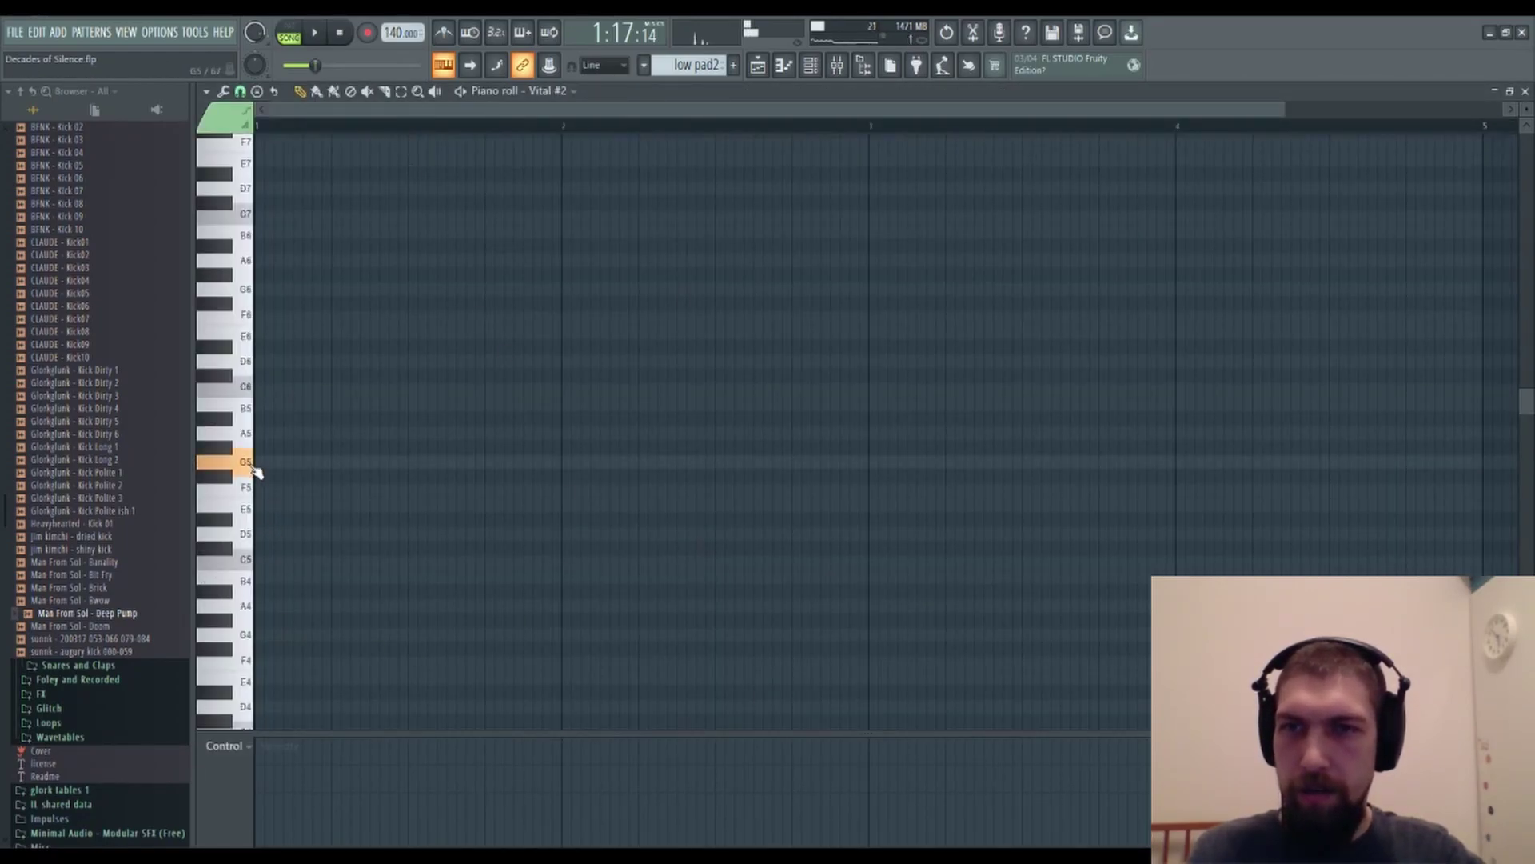
{"action": "left_click", "coordinate": [246, 510]}
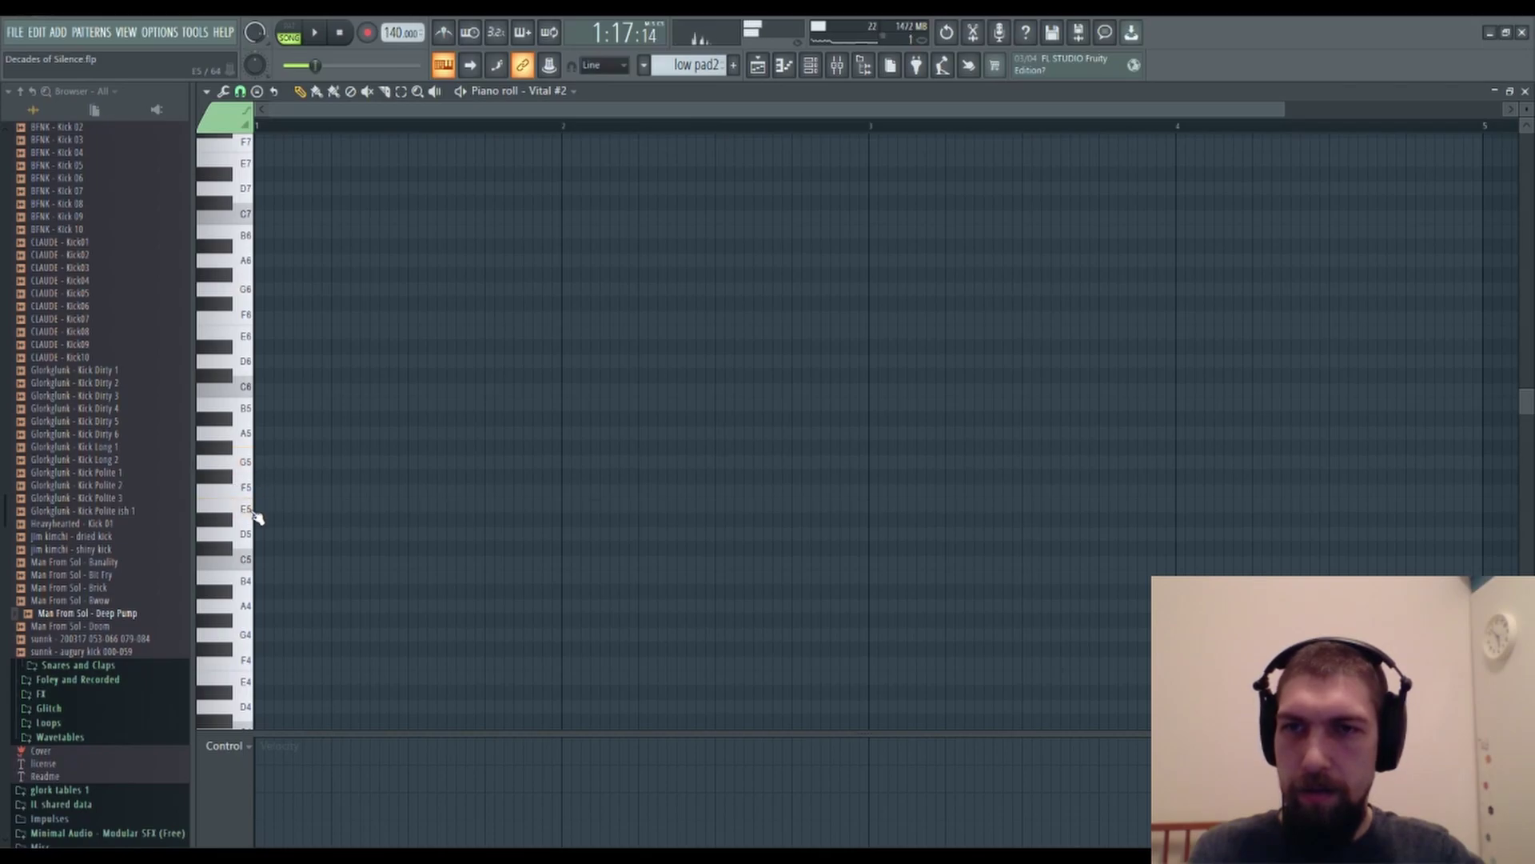
{"action": "left_click_drag", "start_coordinate": [246, 571], "coordinate": [247, 585]}
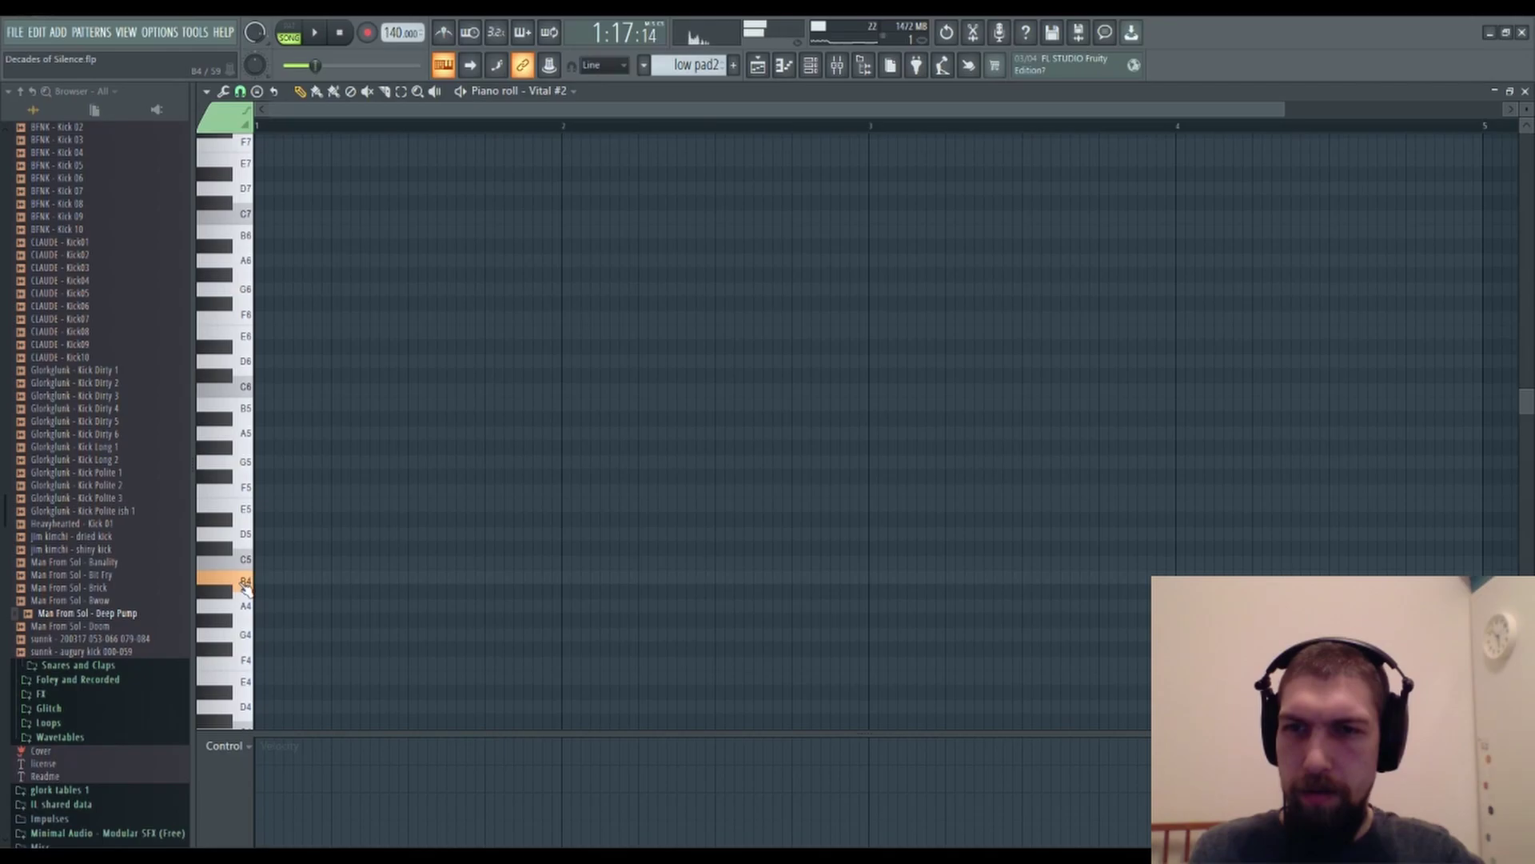
{"action": "left_click", "coordinate": [1525, 91]}
Play the song briefly from bar 46 and compare its pitch with keys around B4 in the Vital #2 piano roll.
{"action": "key", "text": "space"}
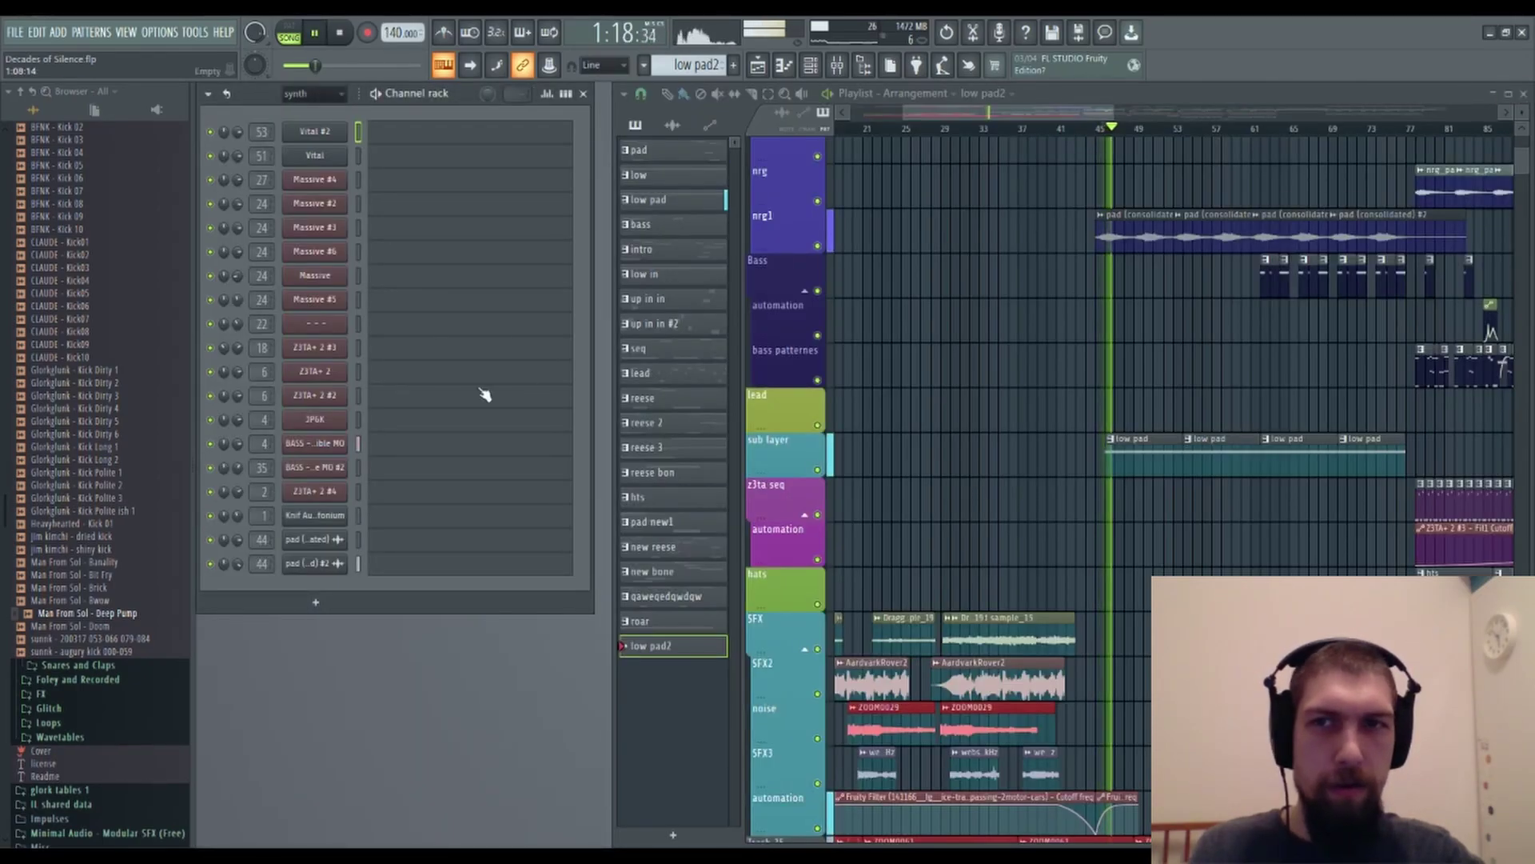
{"action": "key", "text": "space"}
{"action": "left_click", "coordinate": [385, 140]}
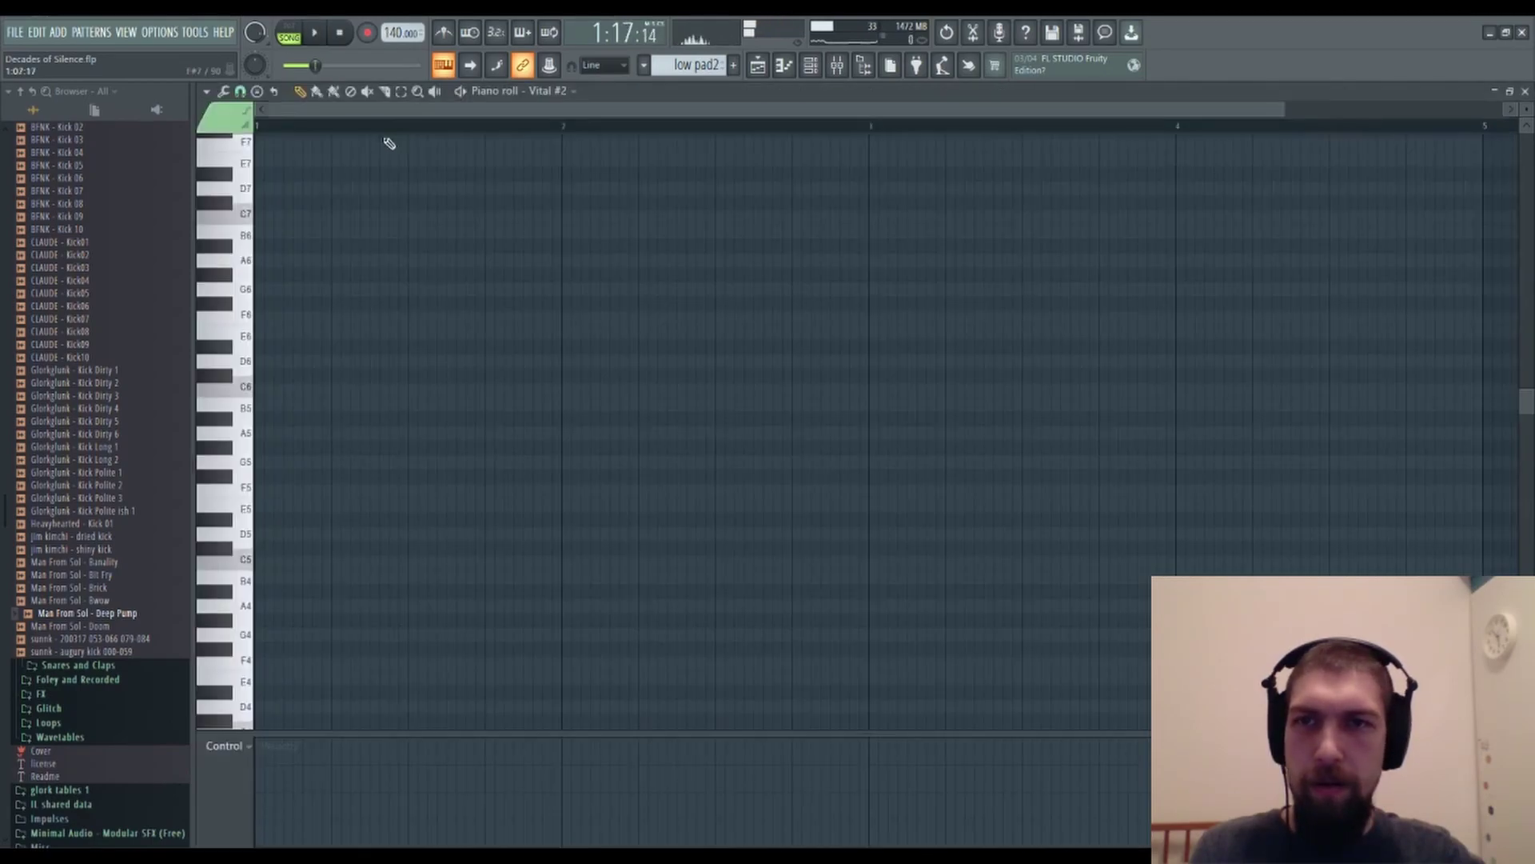
{"action": "left_click", "coordinate": [248, 586]}
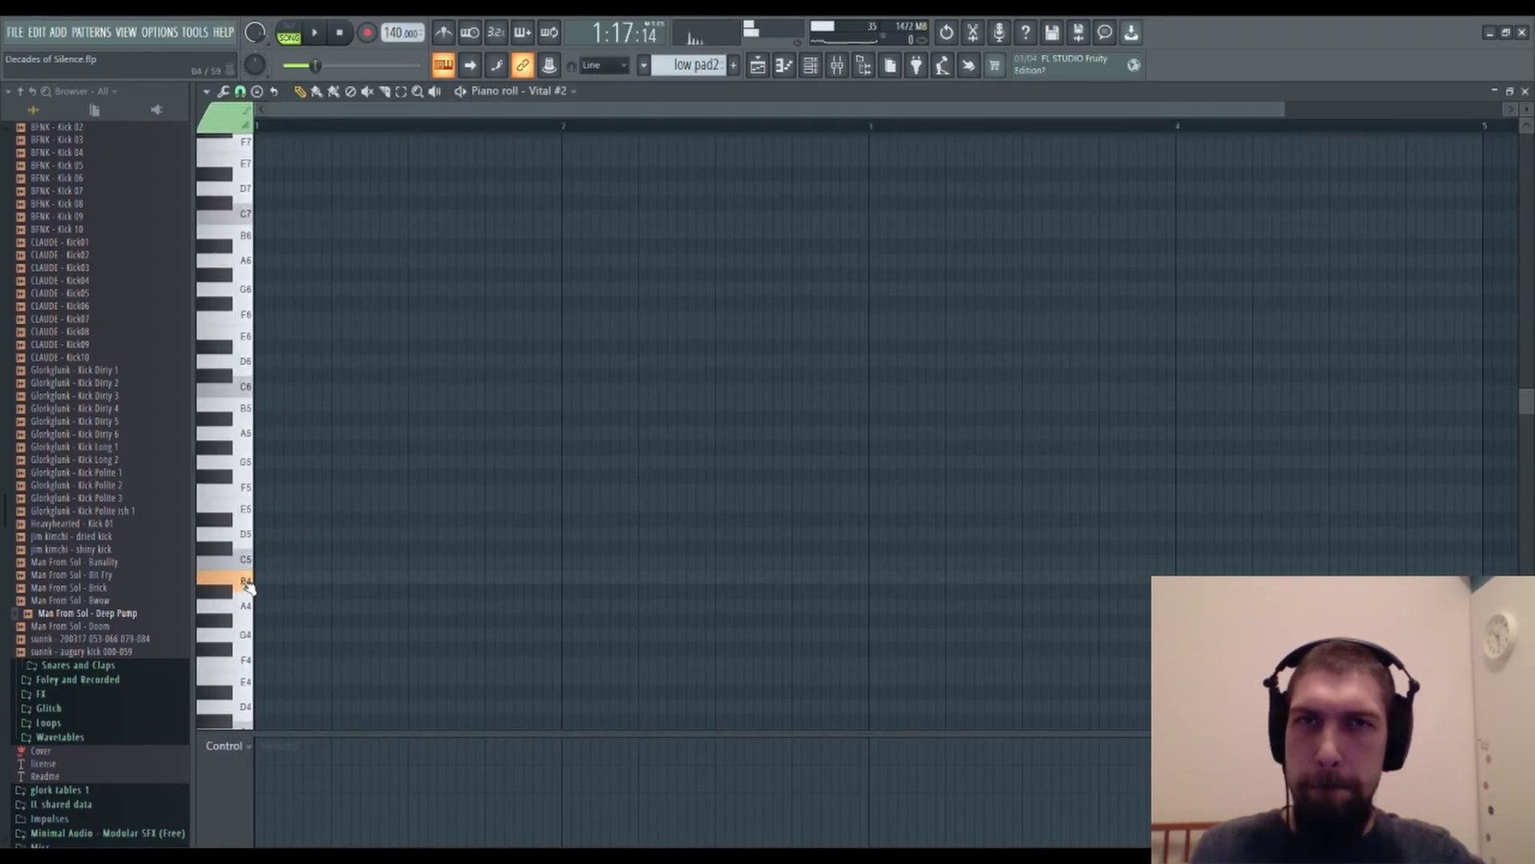
{"action": "left_click_drag", "start_coordinate": [248, 590], "coordinate": [230, 594]}
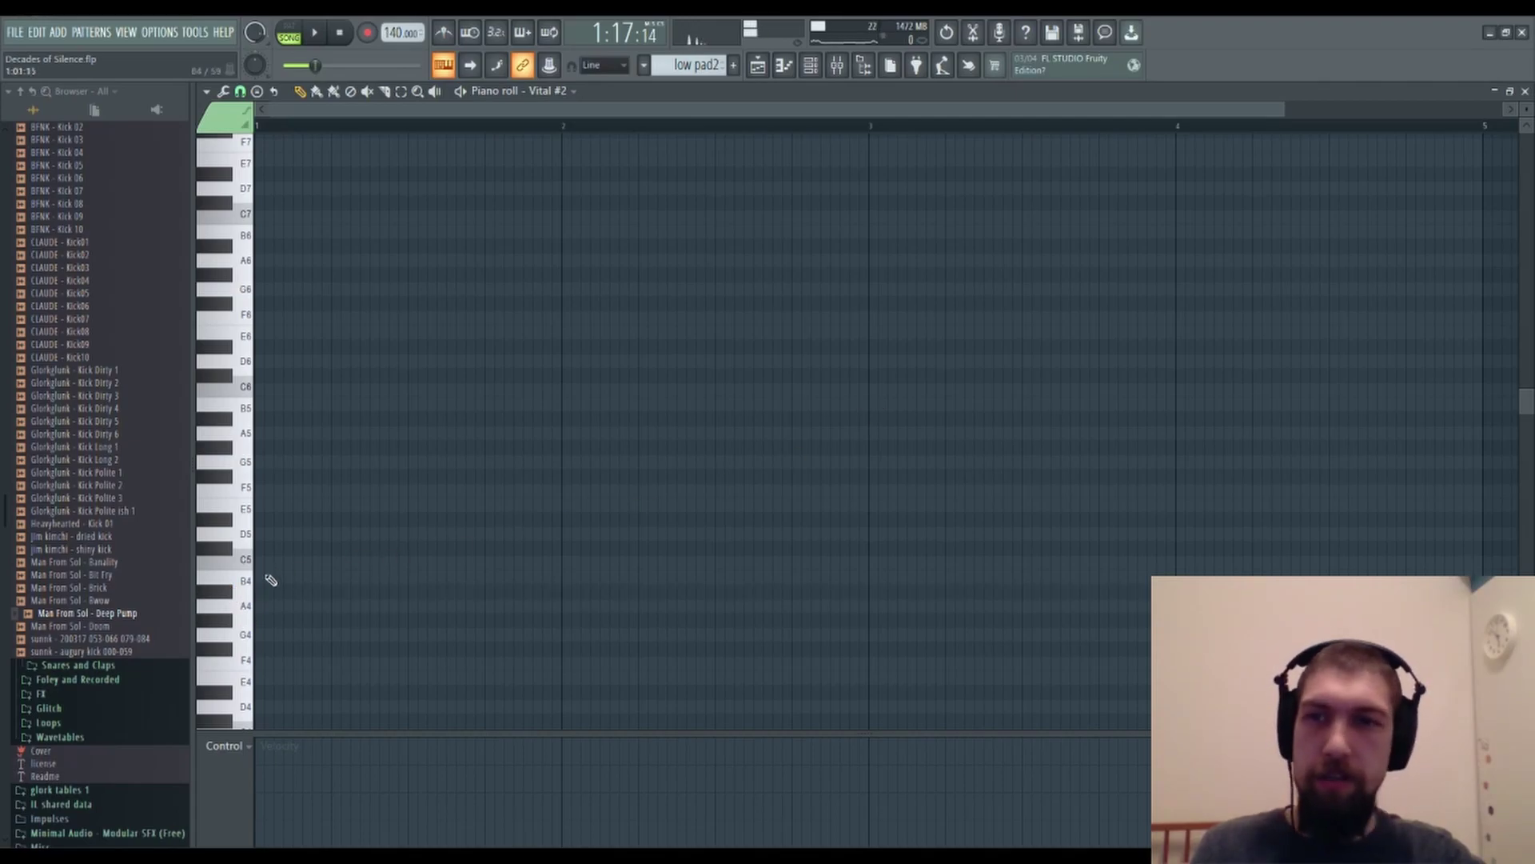
Draw a two-bar A#3 note from bar 1 in the low pad2 pattern and play it in pattern mode.
{"action": "left_click", "coordinate": [264, 593]}
{"action": "left_click_drag", "start_coordinate": [294, 593], "coordinate": [855, 618]}
{"action": "left_click", "coordinate": [640, 592]}
{"action": "right_click", "coordinate": [644, 592]}
{"action": "key", "text": "space"}
{"action": "key", "text": "l"}
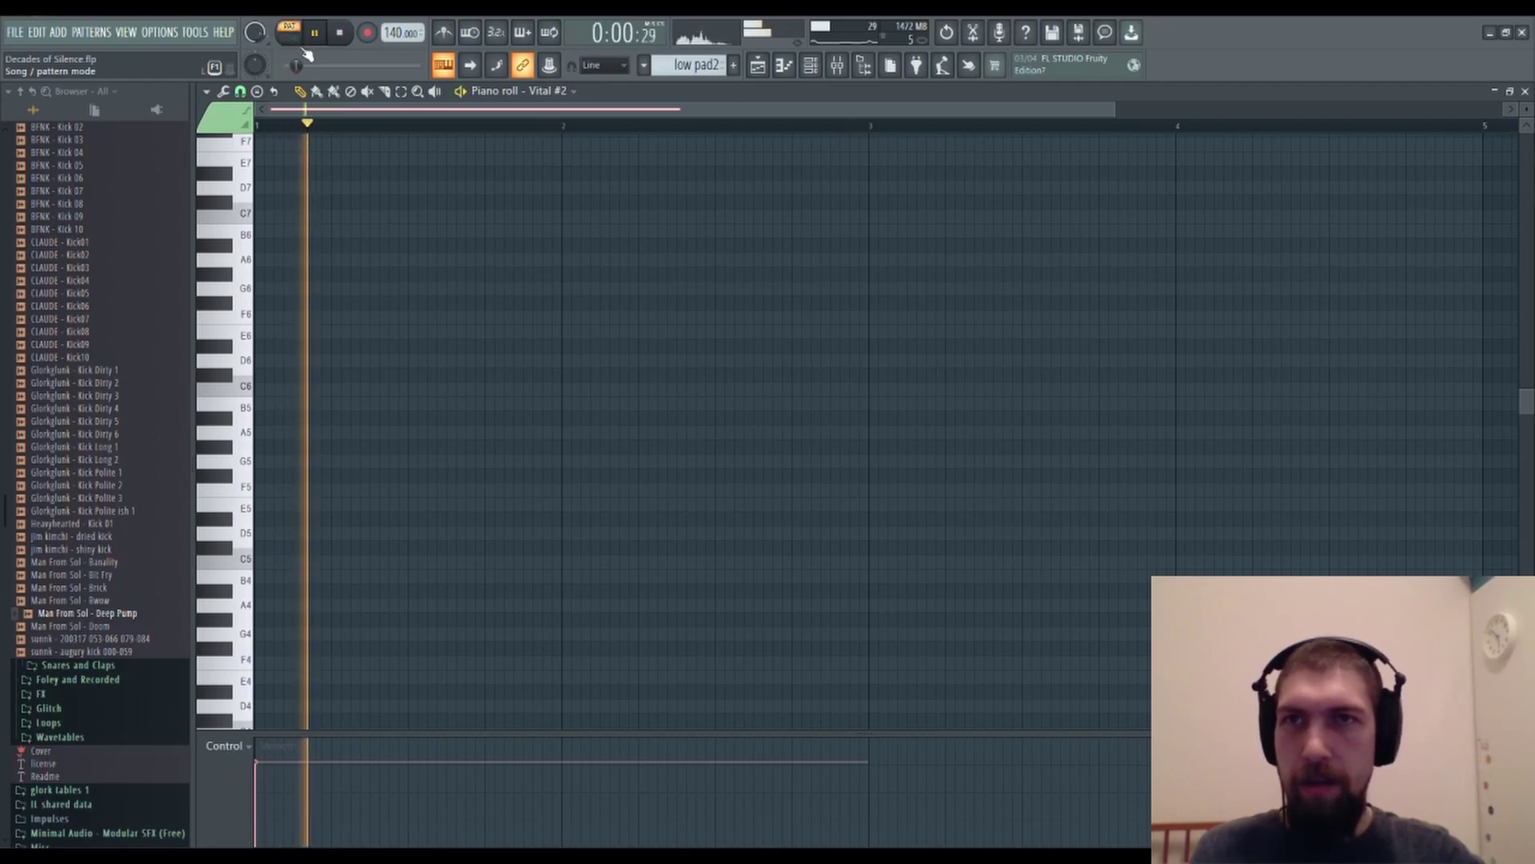
Add a two-bar A#4 note an octave above the A#3 note and replay the pattern.
{"action": "scroll", "coordinate": [621, 571], "scroll_direction": "down", "scroll_amount": 3}
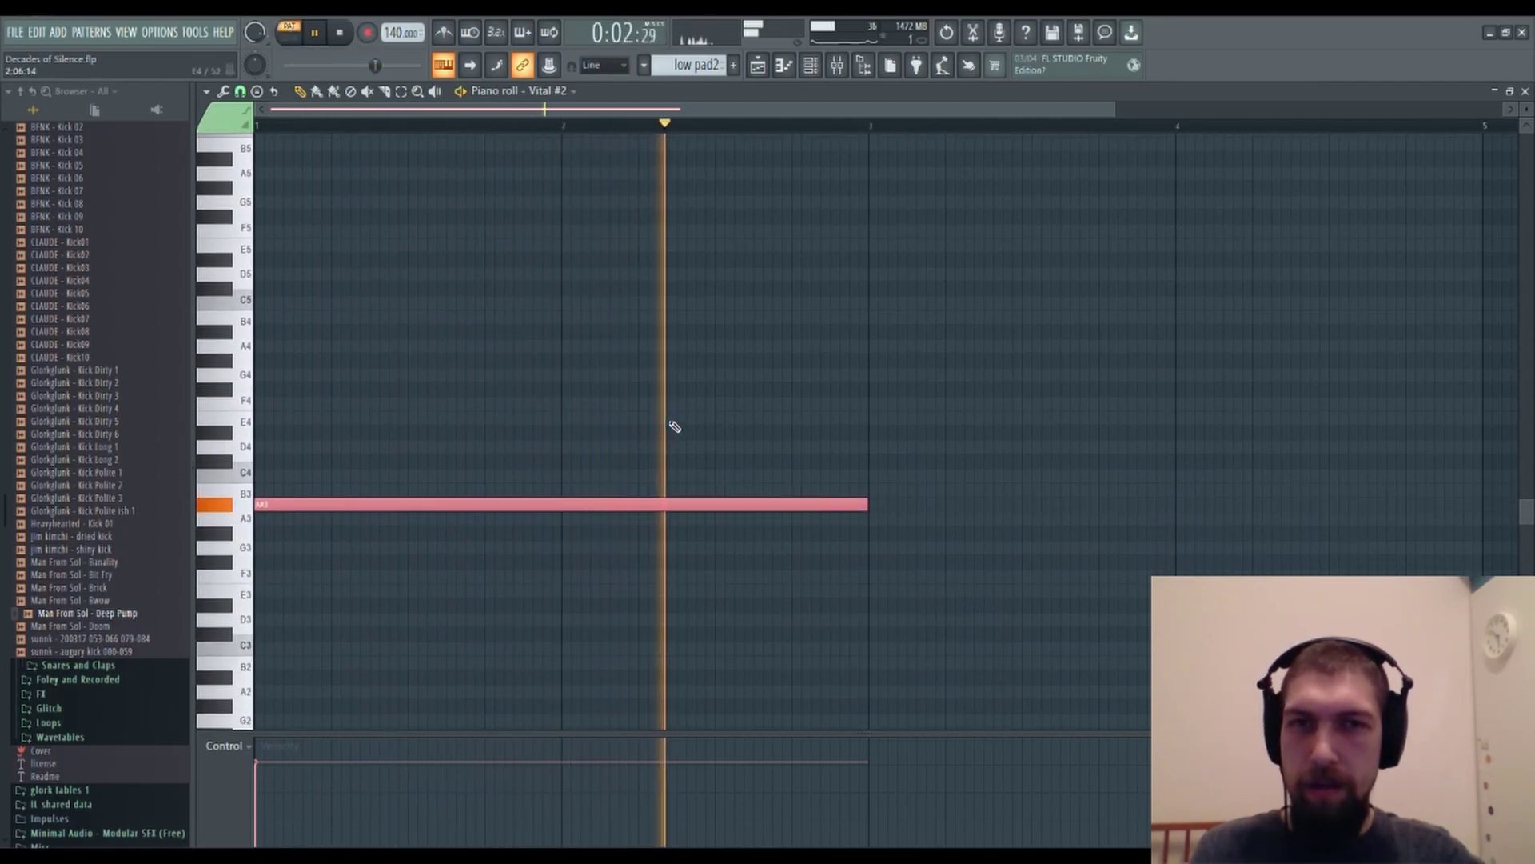
{"action": "key", "text": "space"}
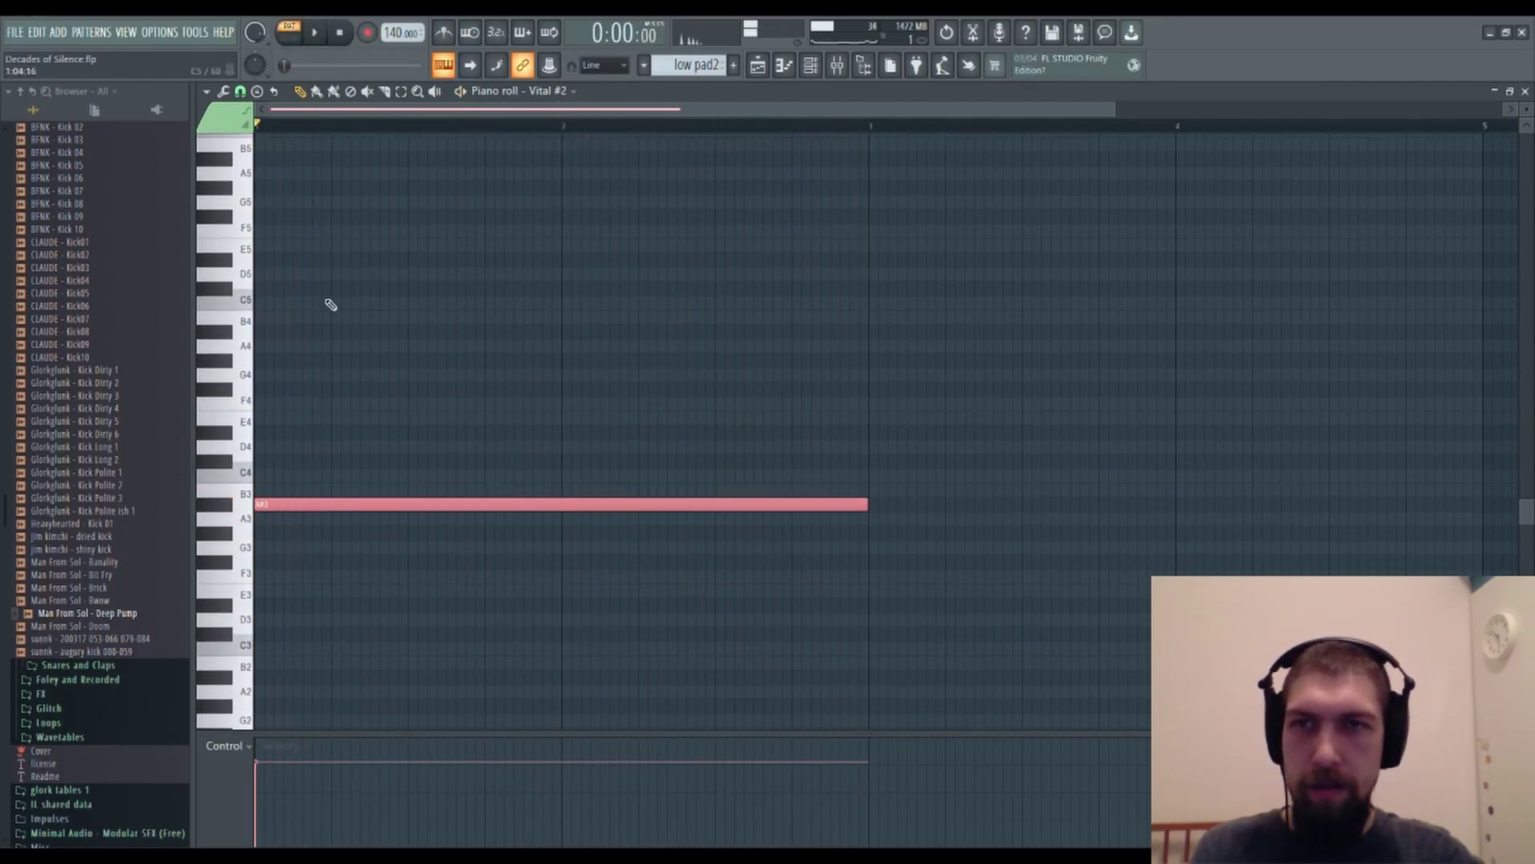
{"action": "left_click", "coordinate": [269, 331]}
{"action": "key", "text": "space"}
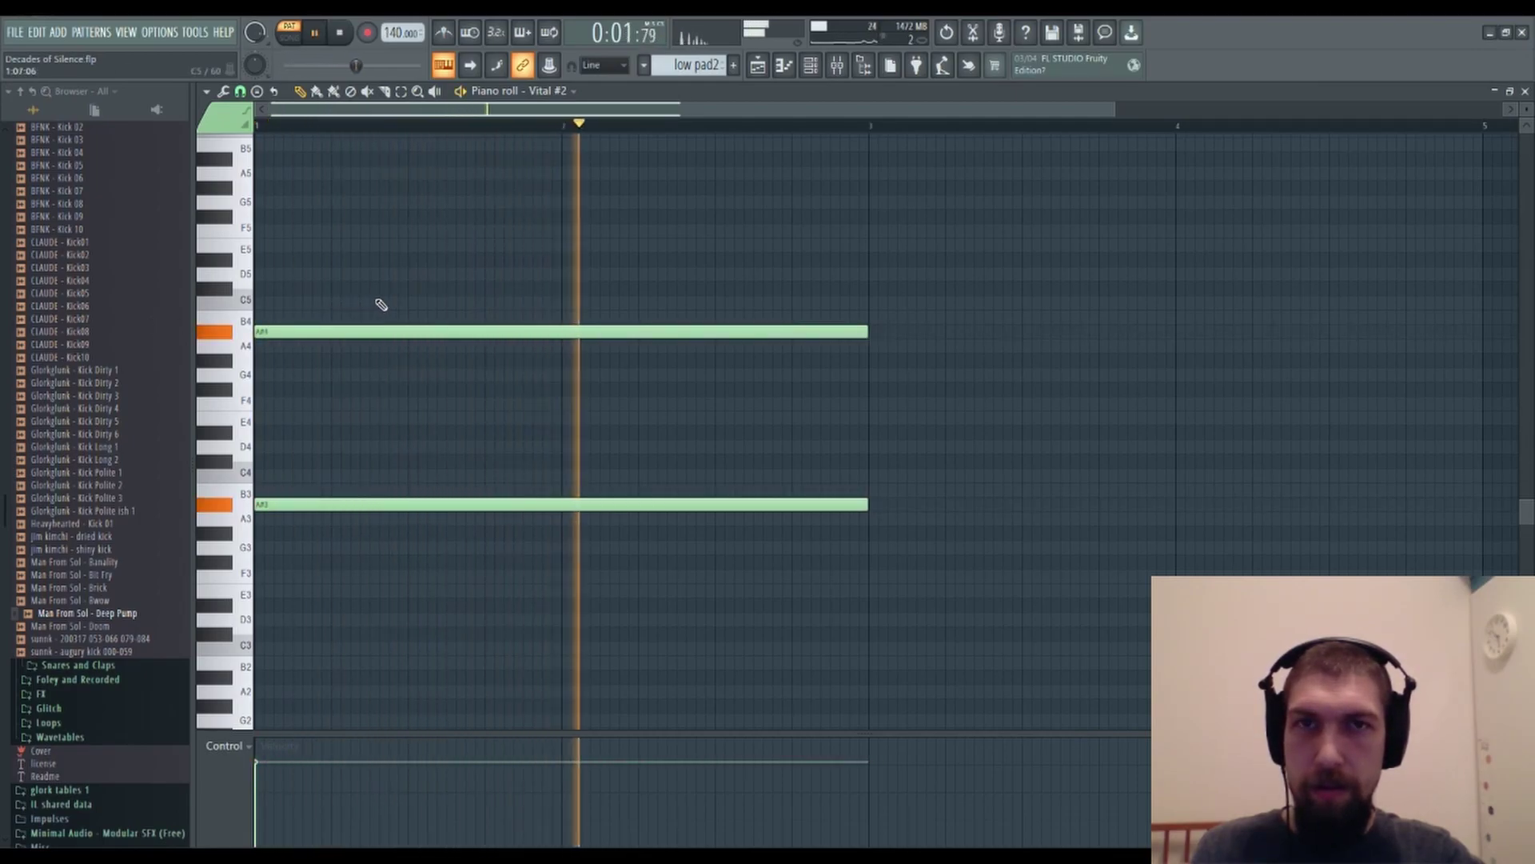
Lower the A#4 note's velocity well below the A#3 note's and replay the low pad2 pattern.
{"action": "key", "text": "space"}
{"action": "left_click", "coordinate": [451, 330], "text": "ctrl"}
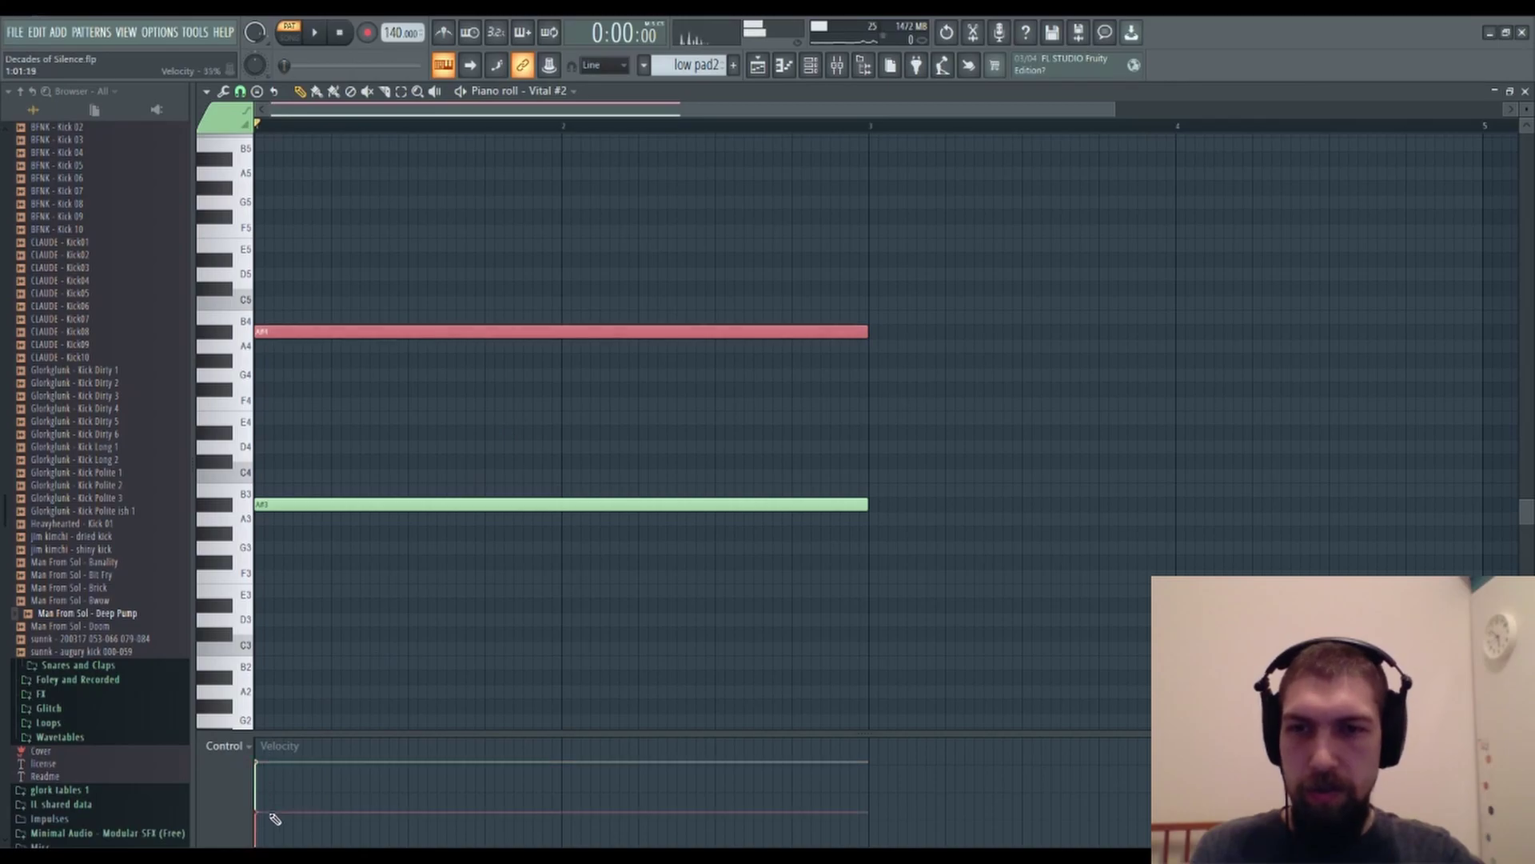
{"action": "key", "text": "space"}
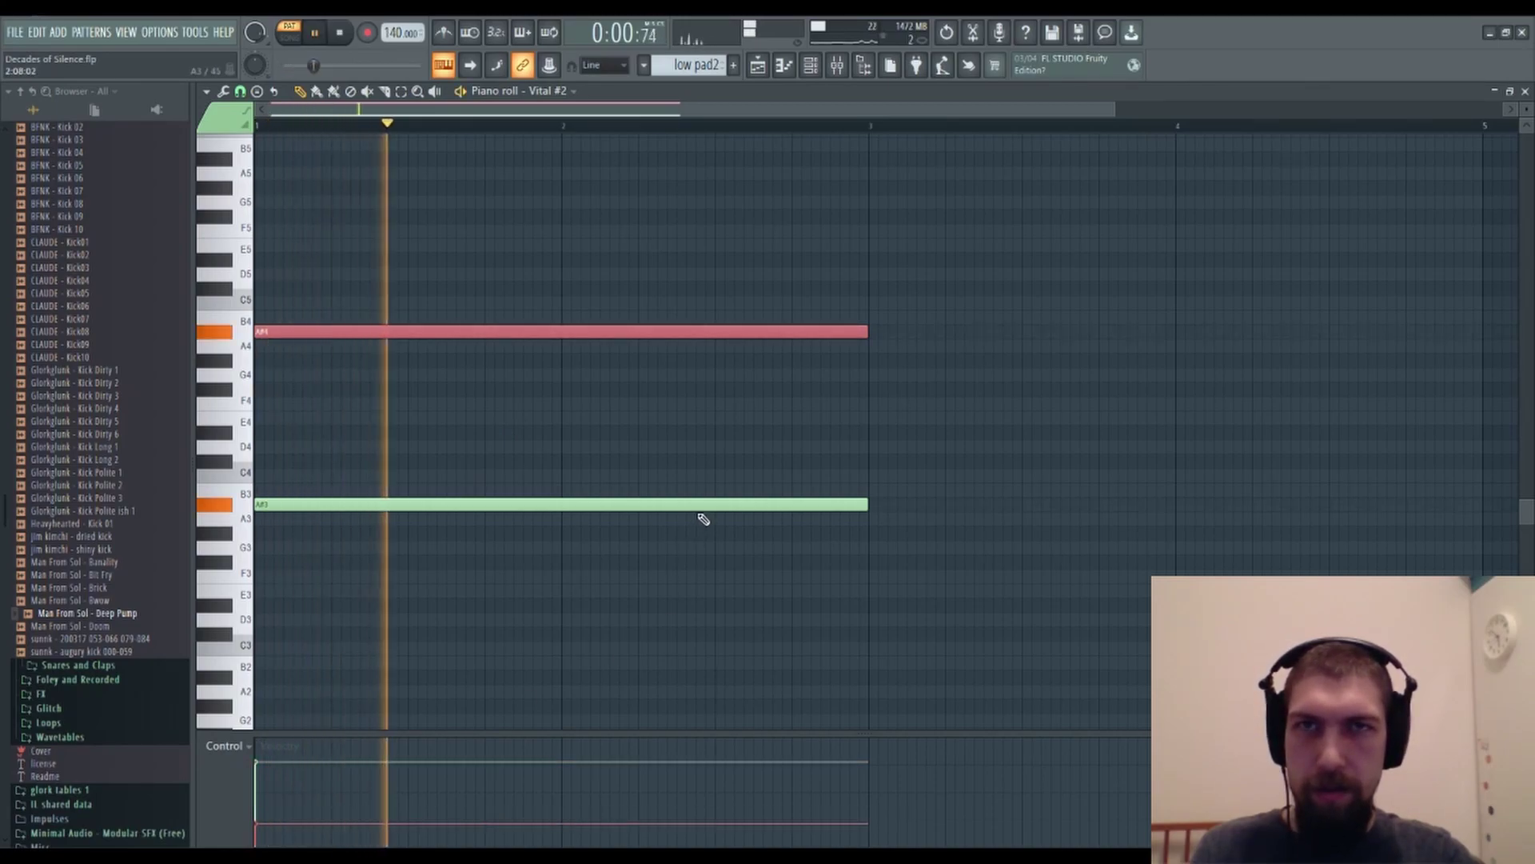
Delete the A#4 note from the low pad2 pattern, stop playback and close the piano roll.
{"action": "left_click", "coordinate": [437, 382], "text": "ctrl"}
{"action": "right_click", "coordinate": [446, 332]}
{"action": "key", "text": "space"}
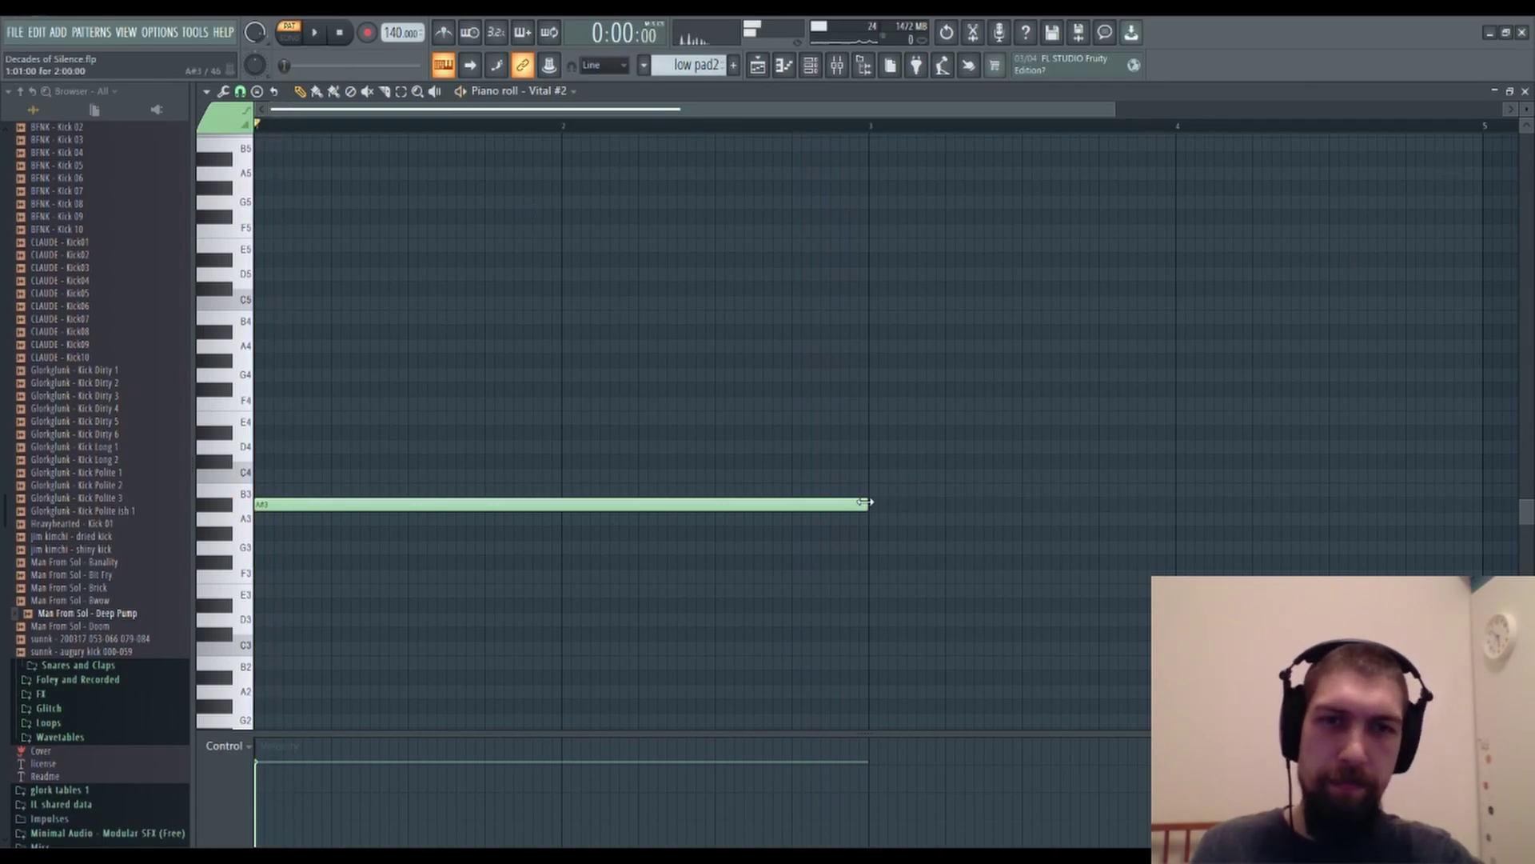
{"action": "left_click", "coordinate": [1526, 92]}
Paint a continuous row of low pad2 clips from bar 78 to bar 106 on the empty nrg track below the pad clips.
{"action": "scroll", "coordinate": [1250, 531], "scroll_direction": "right", "scroll_amount": 3}
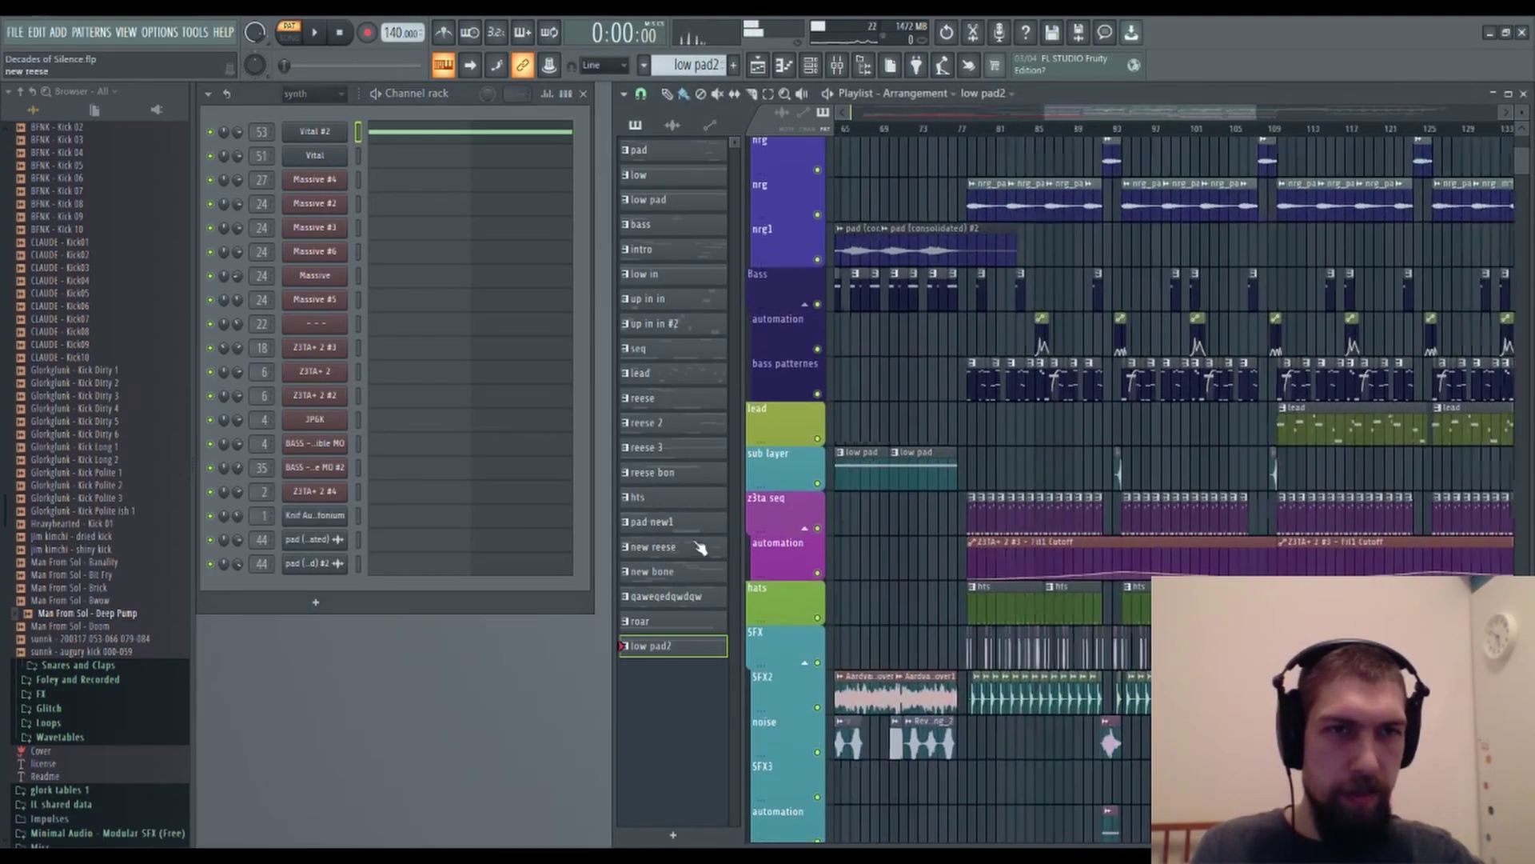
{"action": "scroll", "coordinate": [964, 456], "scroll_direction": "down", "scroll_amount": 3}
{"action": "scroll", "coordinate": [967, 480], "scroll_direction": "up", "scroll_amount": 8}
{"action": "scroll", "coordinate": [979, 480], "scroll_direction": "up", "scroll_amount": 5}
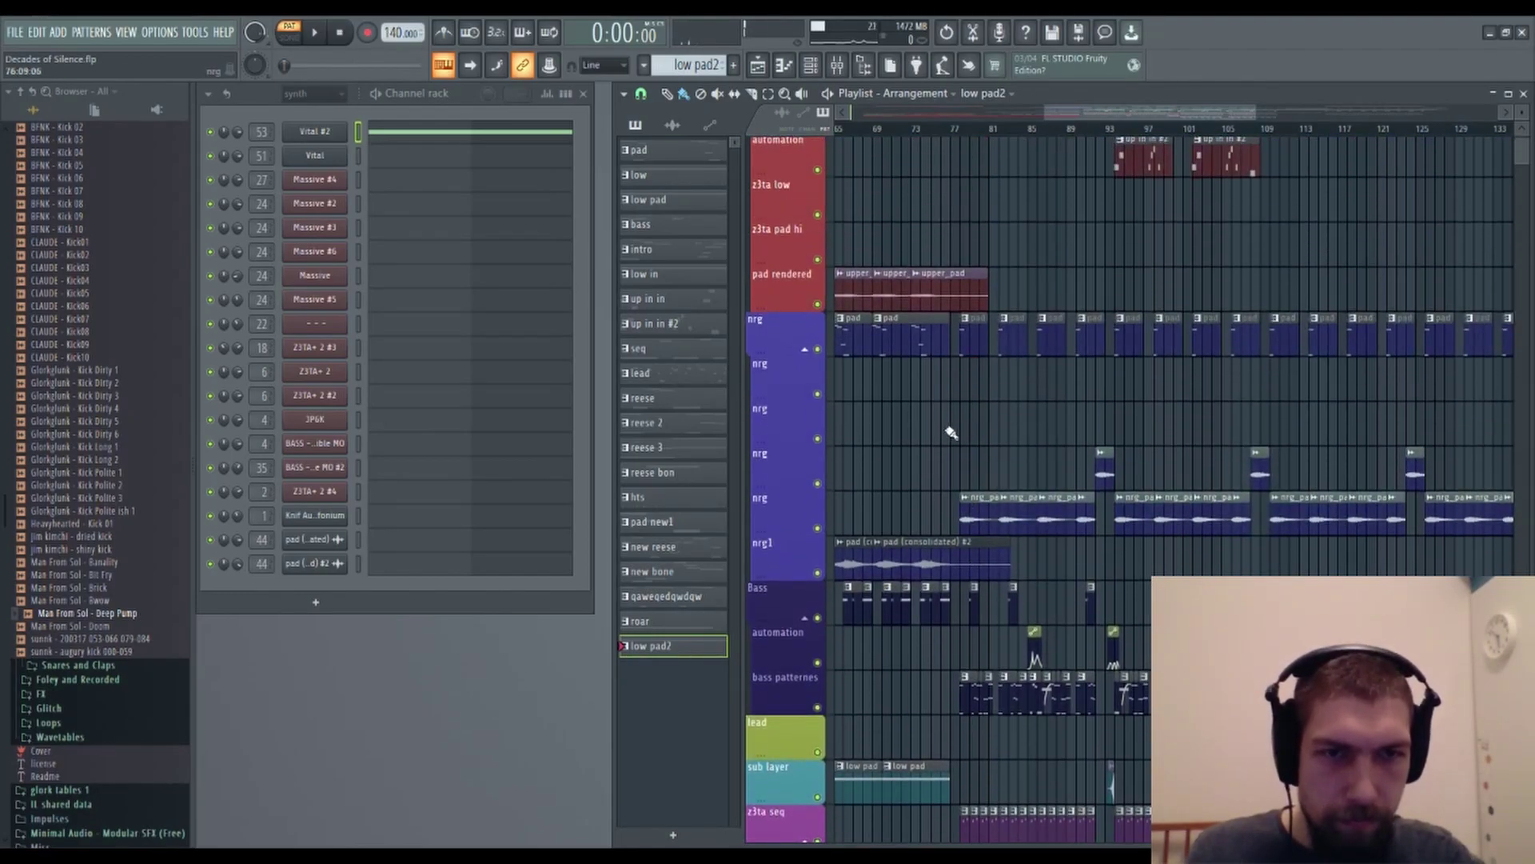
{"action": "scroll", "coordinate": [986, 279], "scroll_direction": "up", "scroll_amount": 3}
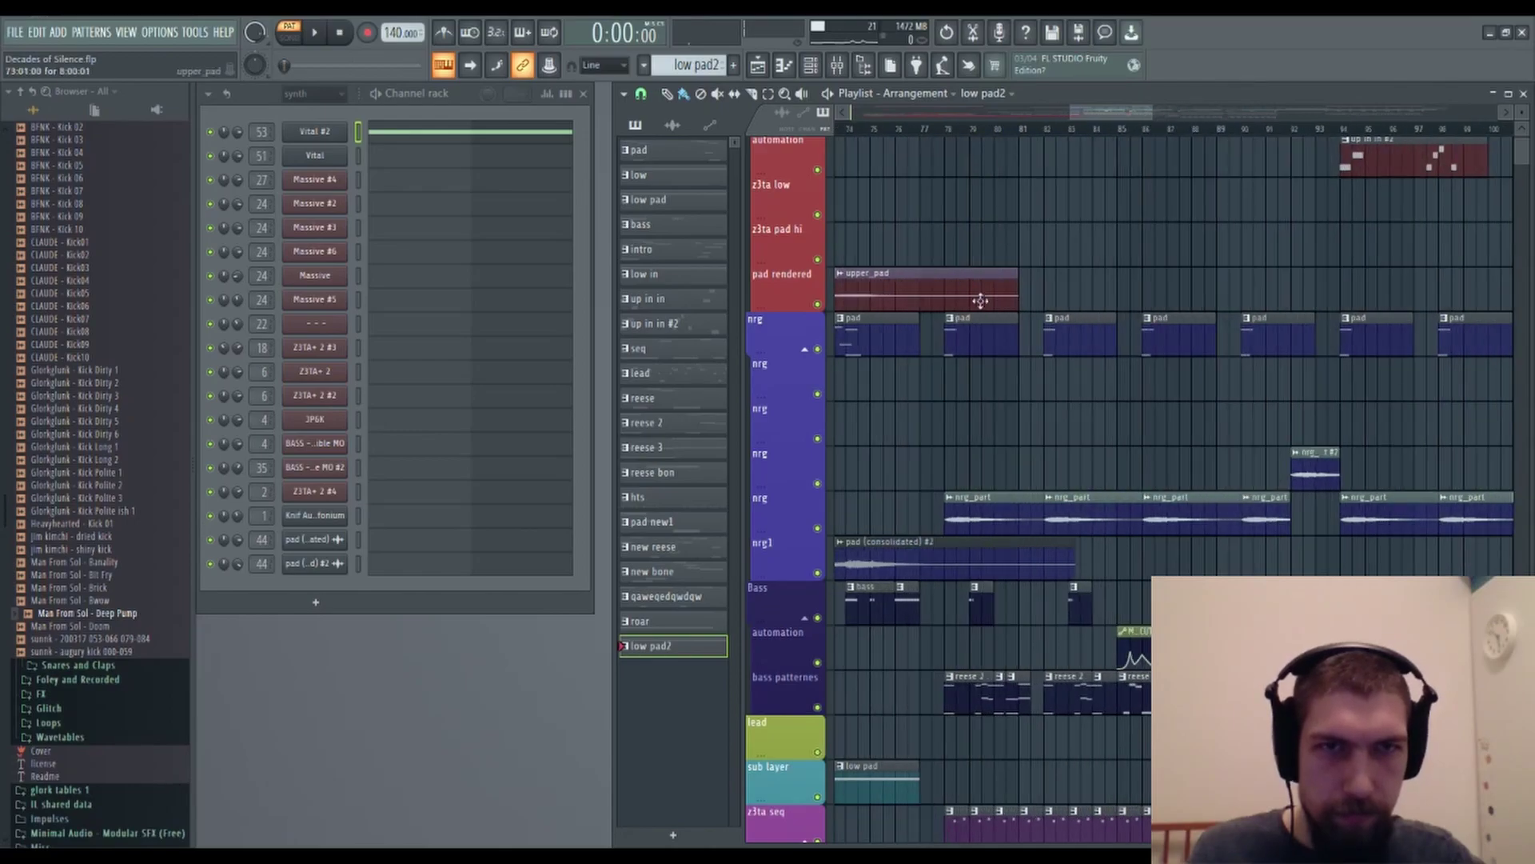
{"action": "left_click_drag", "start_coordinate": [954, 386], "coordinate": [1511, 383]}
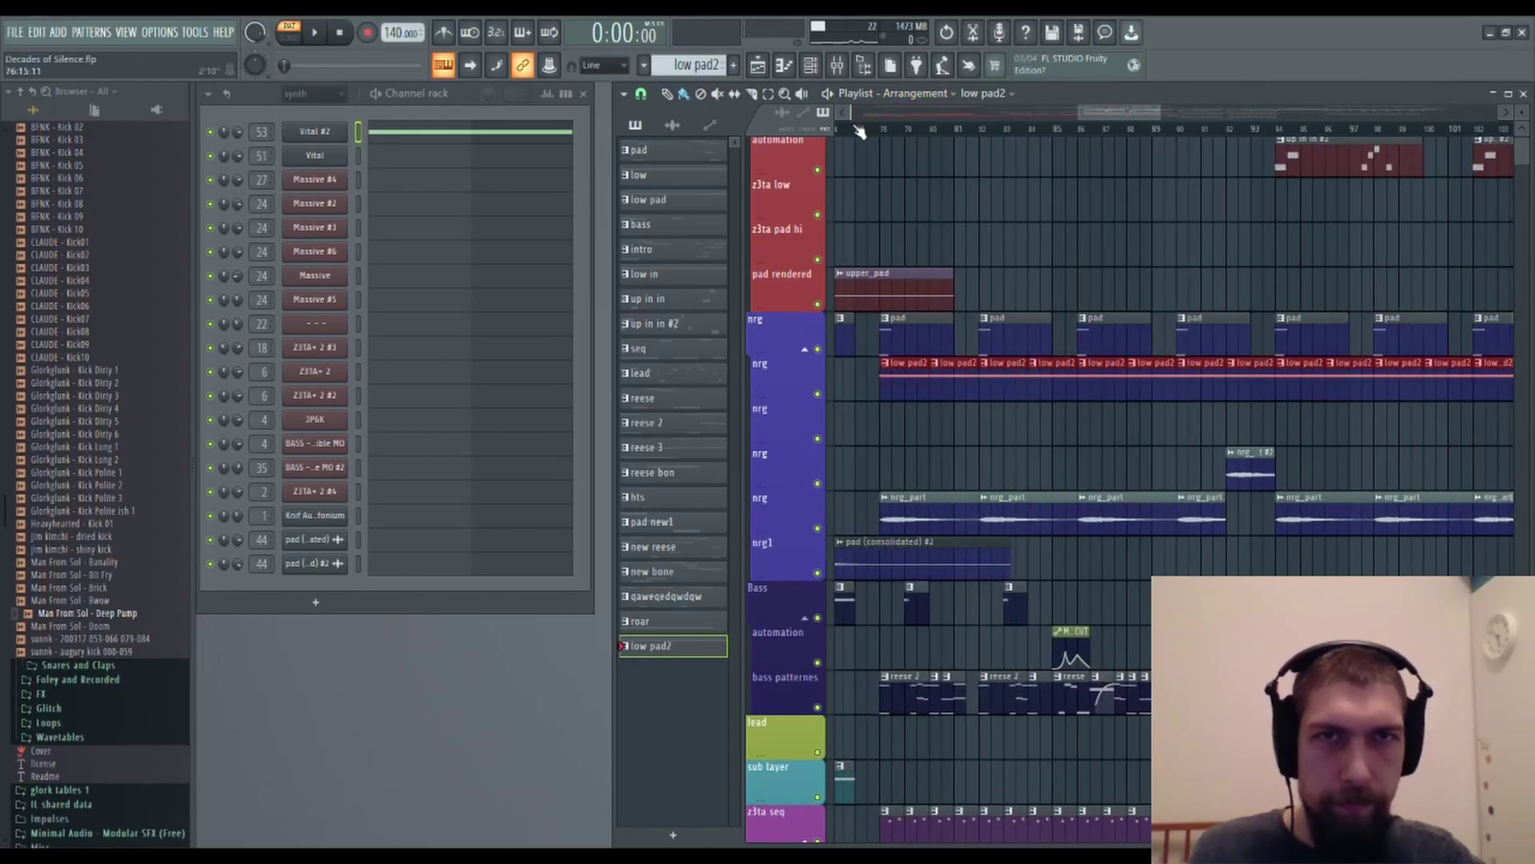
Play the song from around bar 78 with the low pad2 clips and check the Vital #2 track in the mixer.
{"action": "key", "text": "space"}
{"action": "scroll", "coordinate": [1312, 266], "scroll_direction": "up", "scroll_amount": 1}
{"action": "left_click_drag", "start_coordinate": [1269, 218], "coordinate": [1075, 98]}
{"action": "left_click_drag", "start_coordinate": [1104, 566], "coordinate": [1042, 565]}
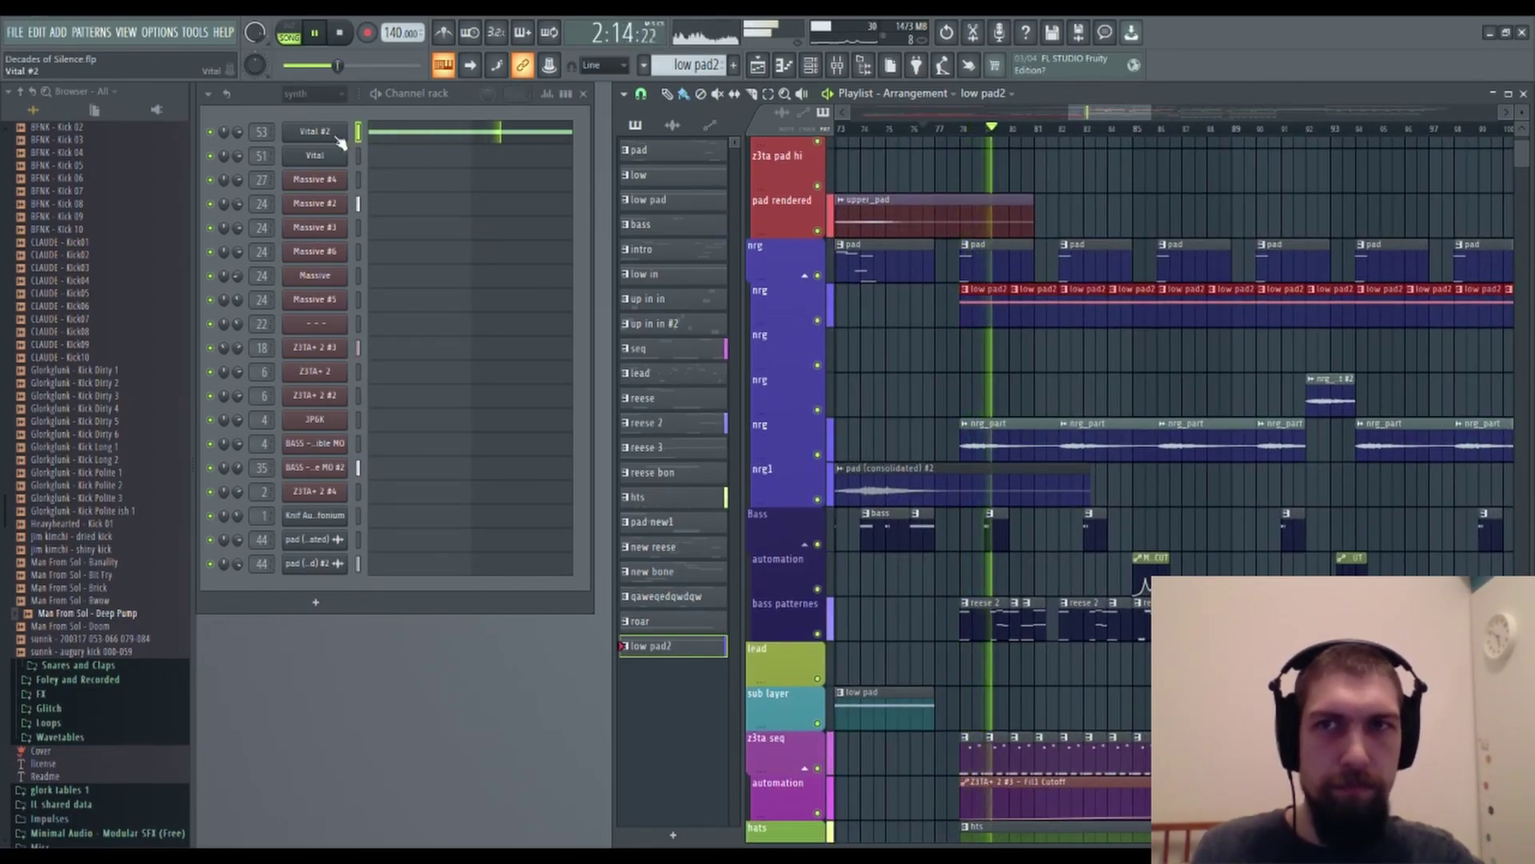
{"action": "left_click", "coordinate": [837, 66]}
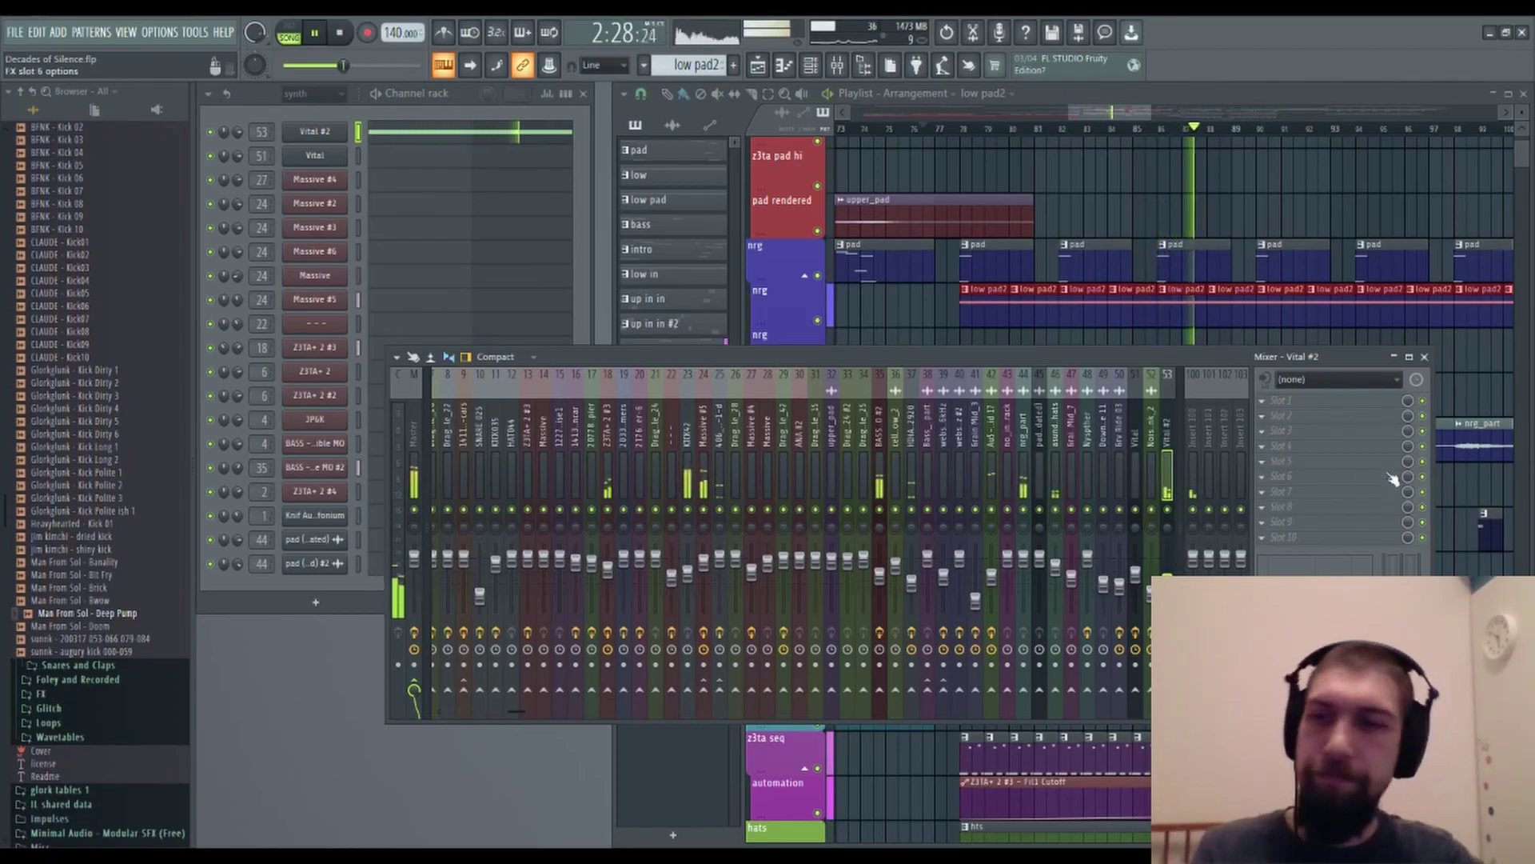
{"action": "left_click", "coordinate": [1424, 357]}
Delete the low pad2 clip at bar 92, extend the row to bar 108, and add clips from bar 110 to 116.
{"action": "scroll", "coordinate": [1347, 322], "scroll_direction": "down", "scroll_amount": 2}
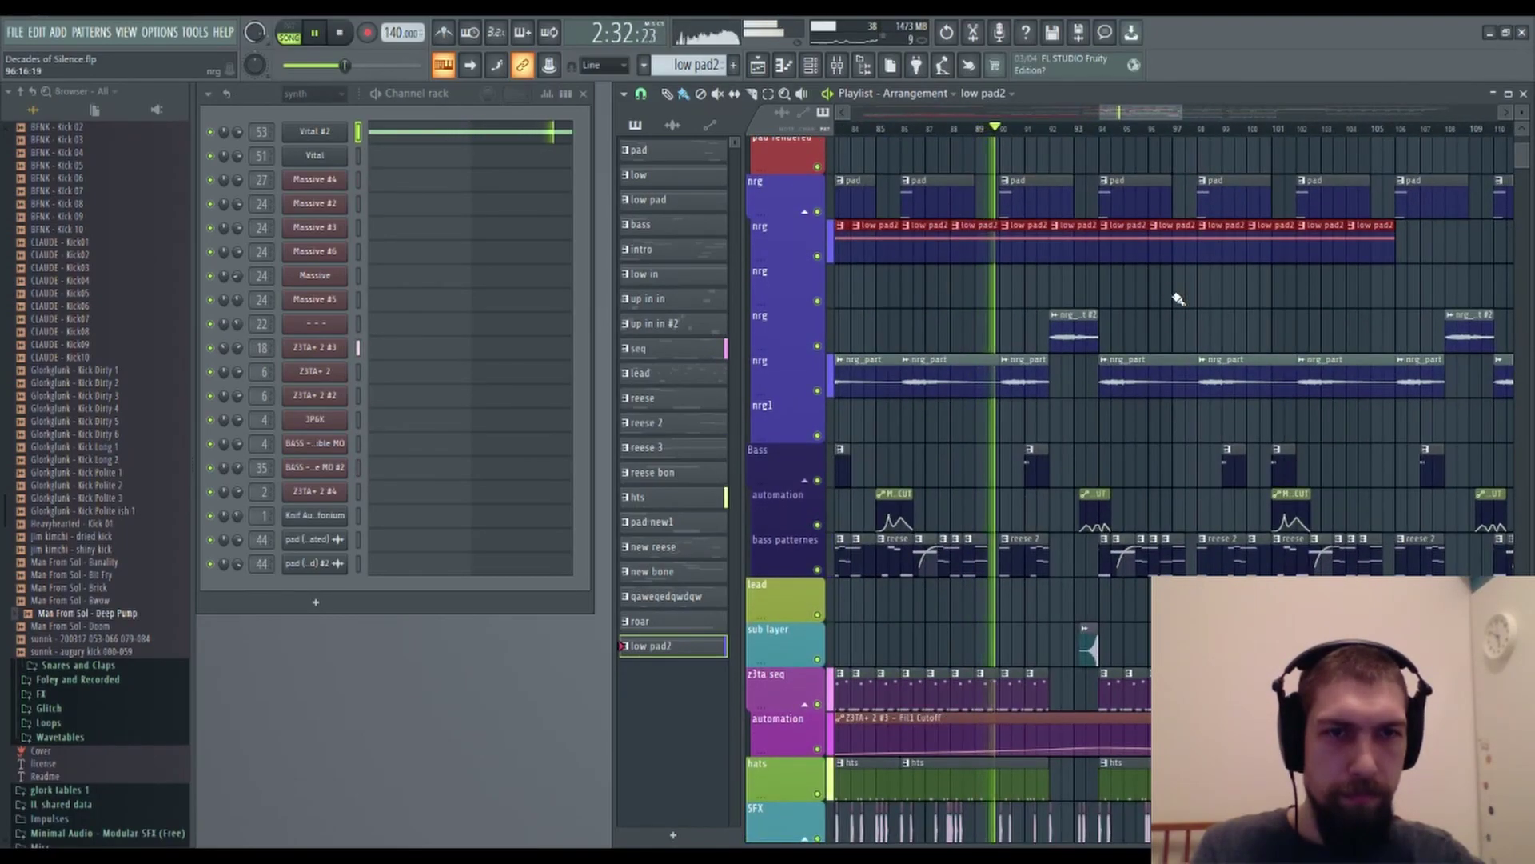
{"action": "right_click", "coordinate": [1071, 245]}
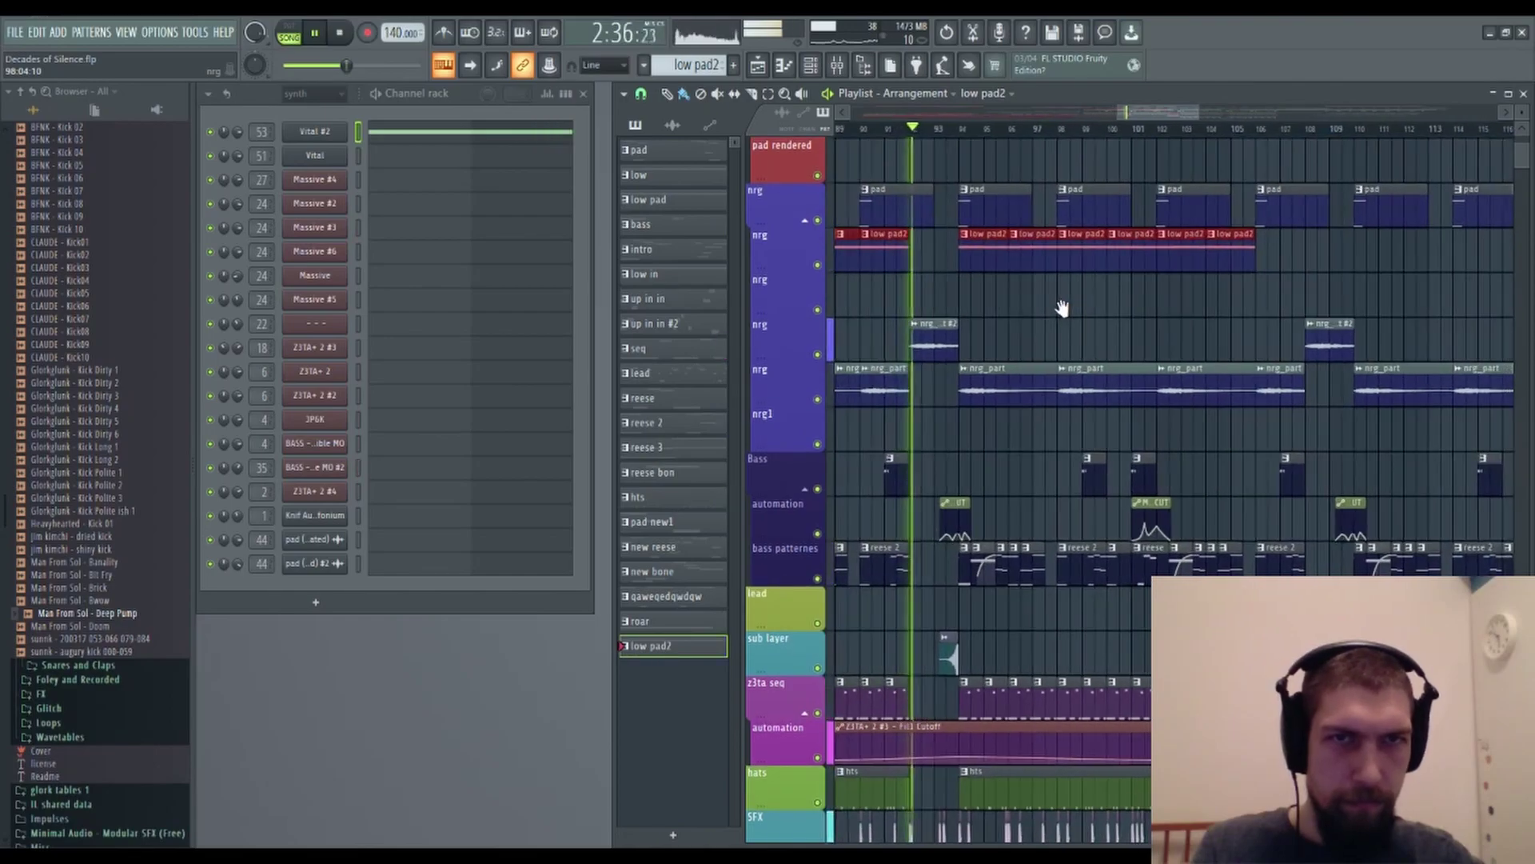
{"action": "left_click", "coordinate": [1272, 248]}
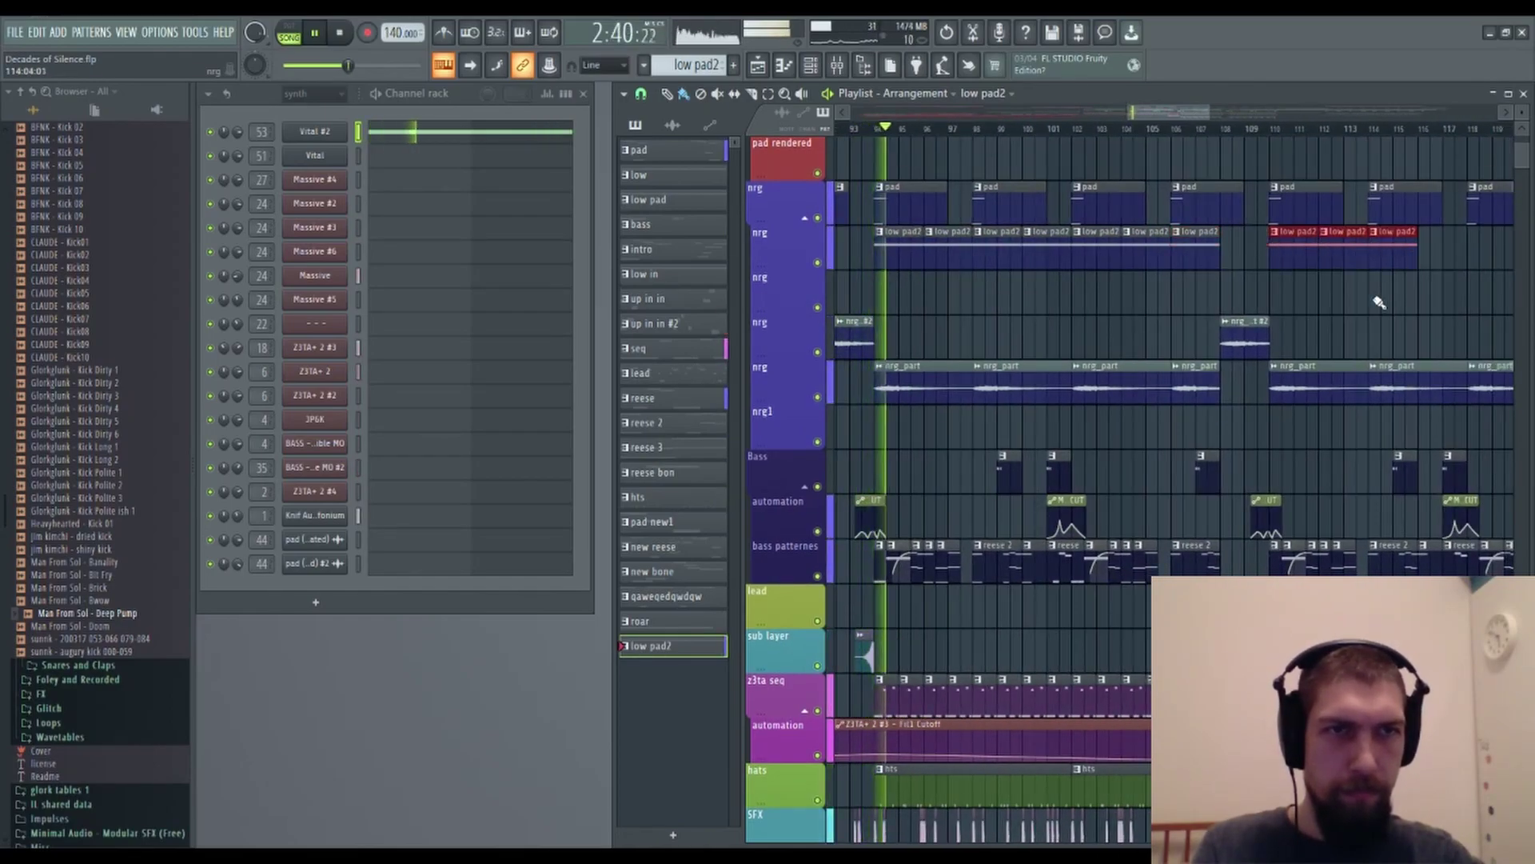
Listen to the section around bars 94 to 108 while examining the pad, bass, lead, sub, sequence and SFX tracks.
{"action": "scroll", "coordinate": [1024, 424], "scroll_direction": "up", "scroll_amount": 2}
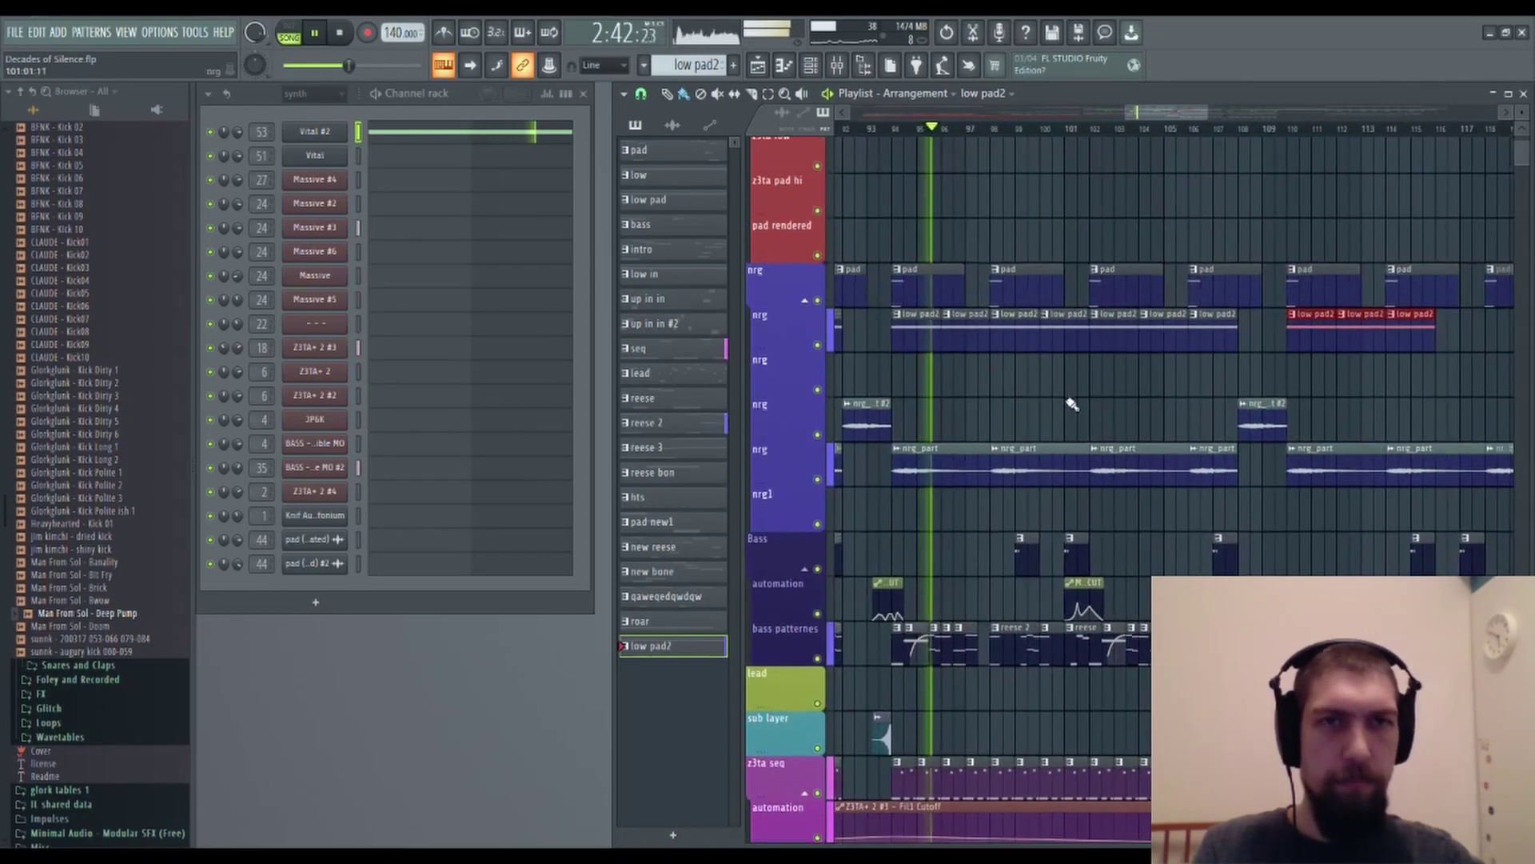
{"action": "scroll", "coordinate": [1087, 432], "scroll_direction": "down", "scroll_amount": 3}
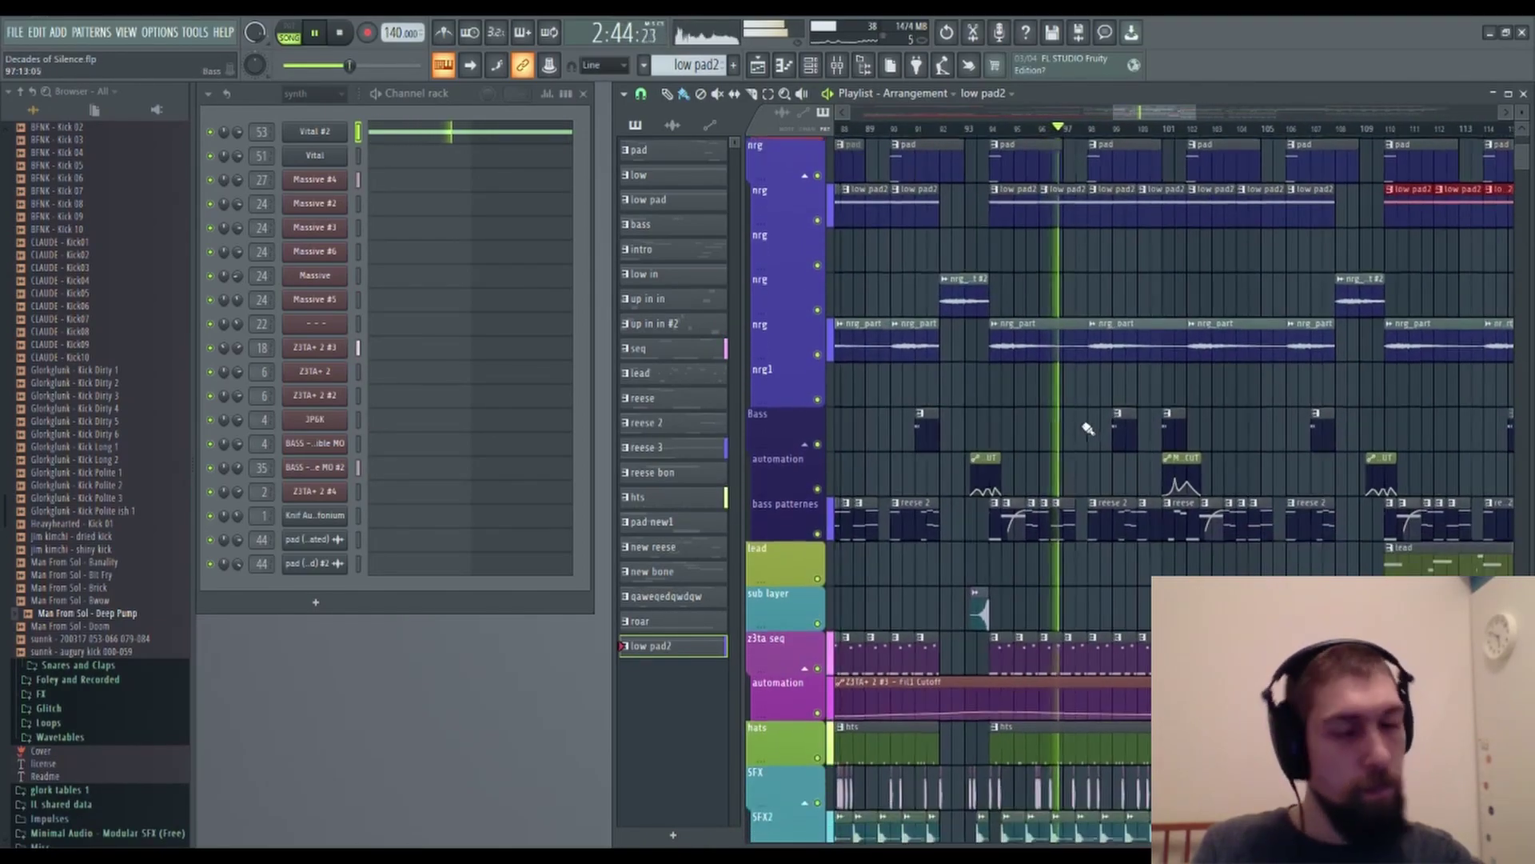
{"action": "scroll", "coordinate": [1070, 460], "scroll_direction": "down", "scroll_amount": 2}
{"action": "scroll", "coordinate": [1055, 623], "scroll_direction": "down", "scroll_amount": 2}
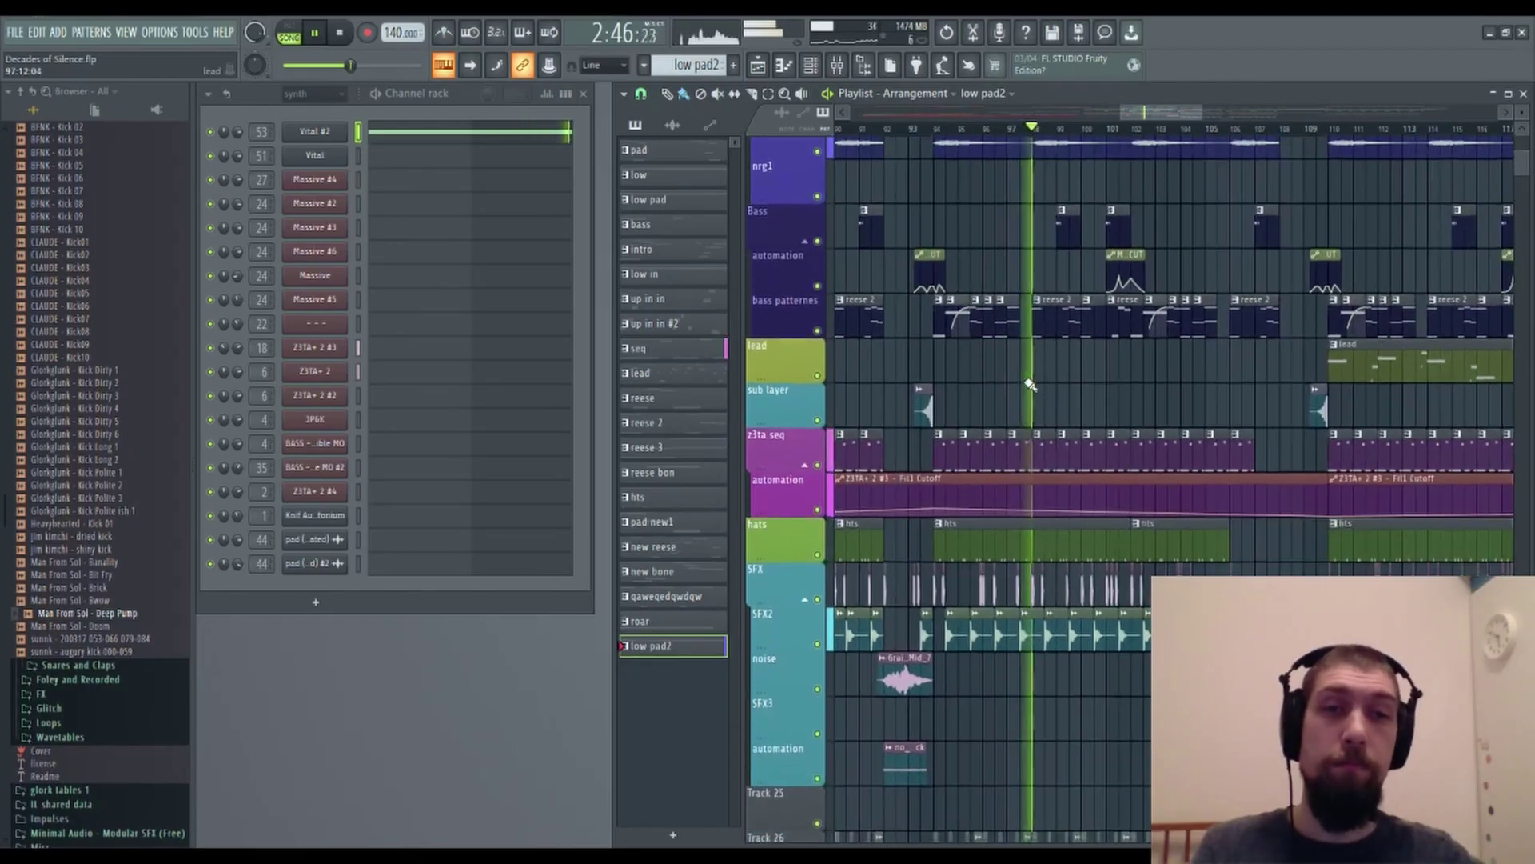
{"action": "scroll", "coordinate": [976, 751], "scroll_direction": "down", "scroll_amount": 2}
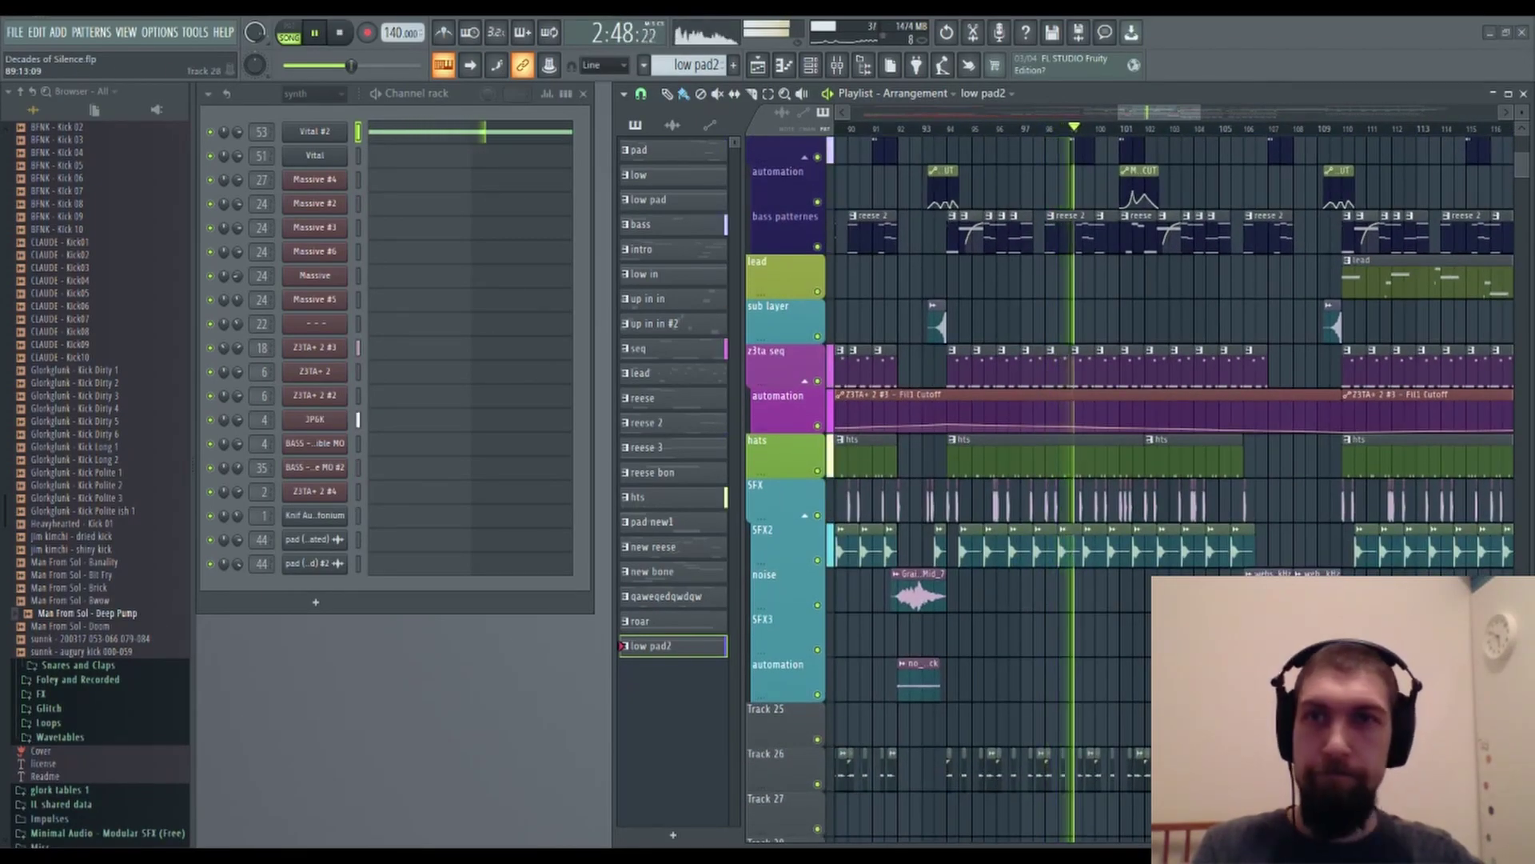
{"action": "scroll", "coordinate": [1120, 400], "scroll_direction": "up", "scroll_amount": 5}
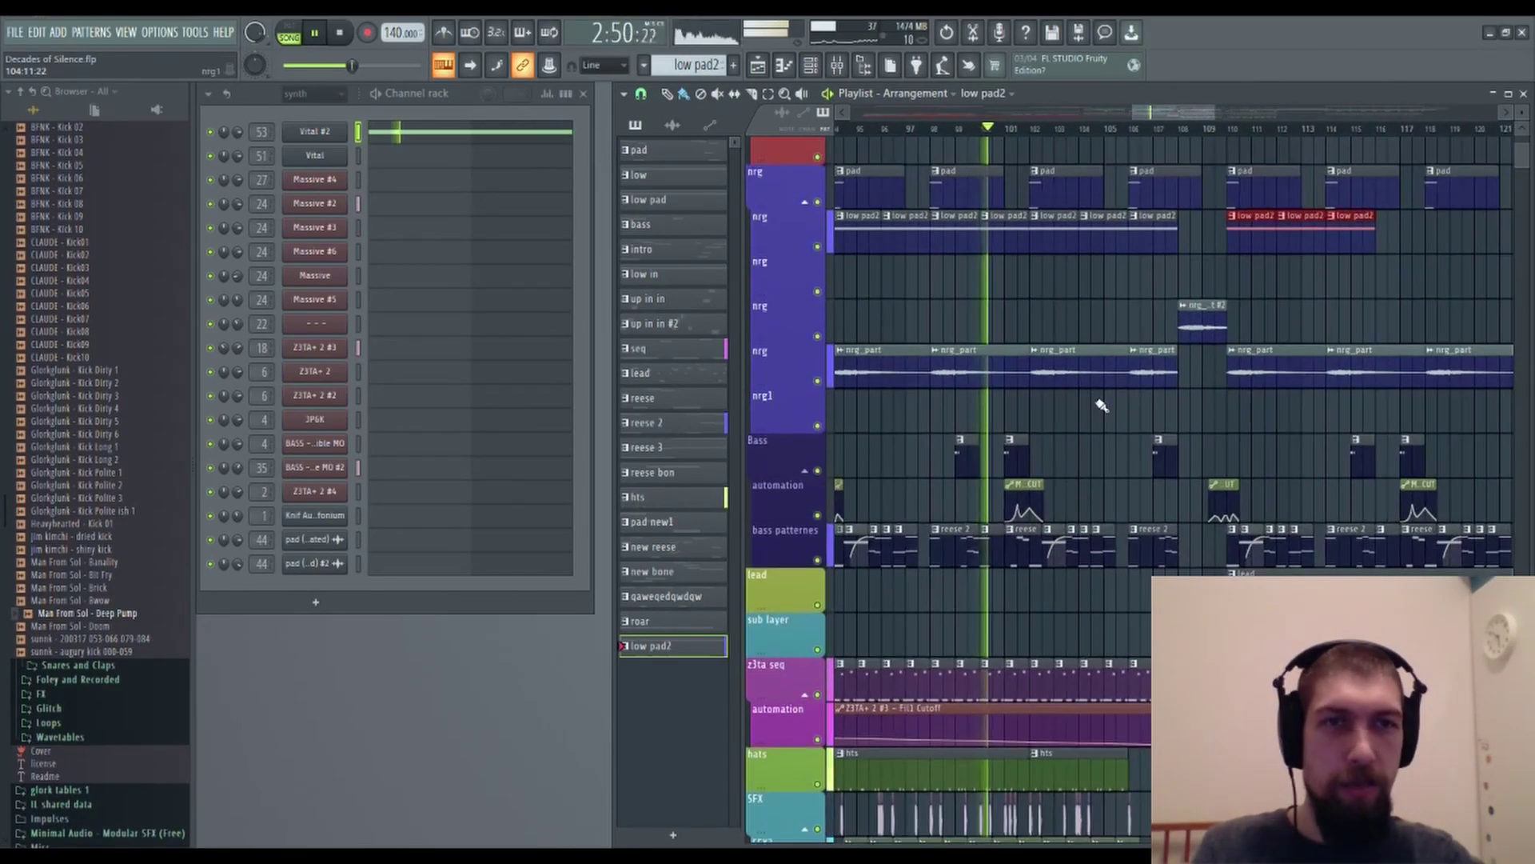
{"action": "scroll", "coordinate": [1090, 243], "scroll_direction": "right", "scroll_amount": 3}
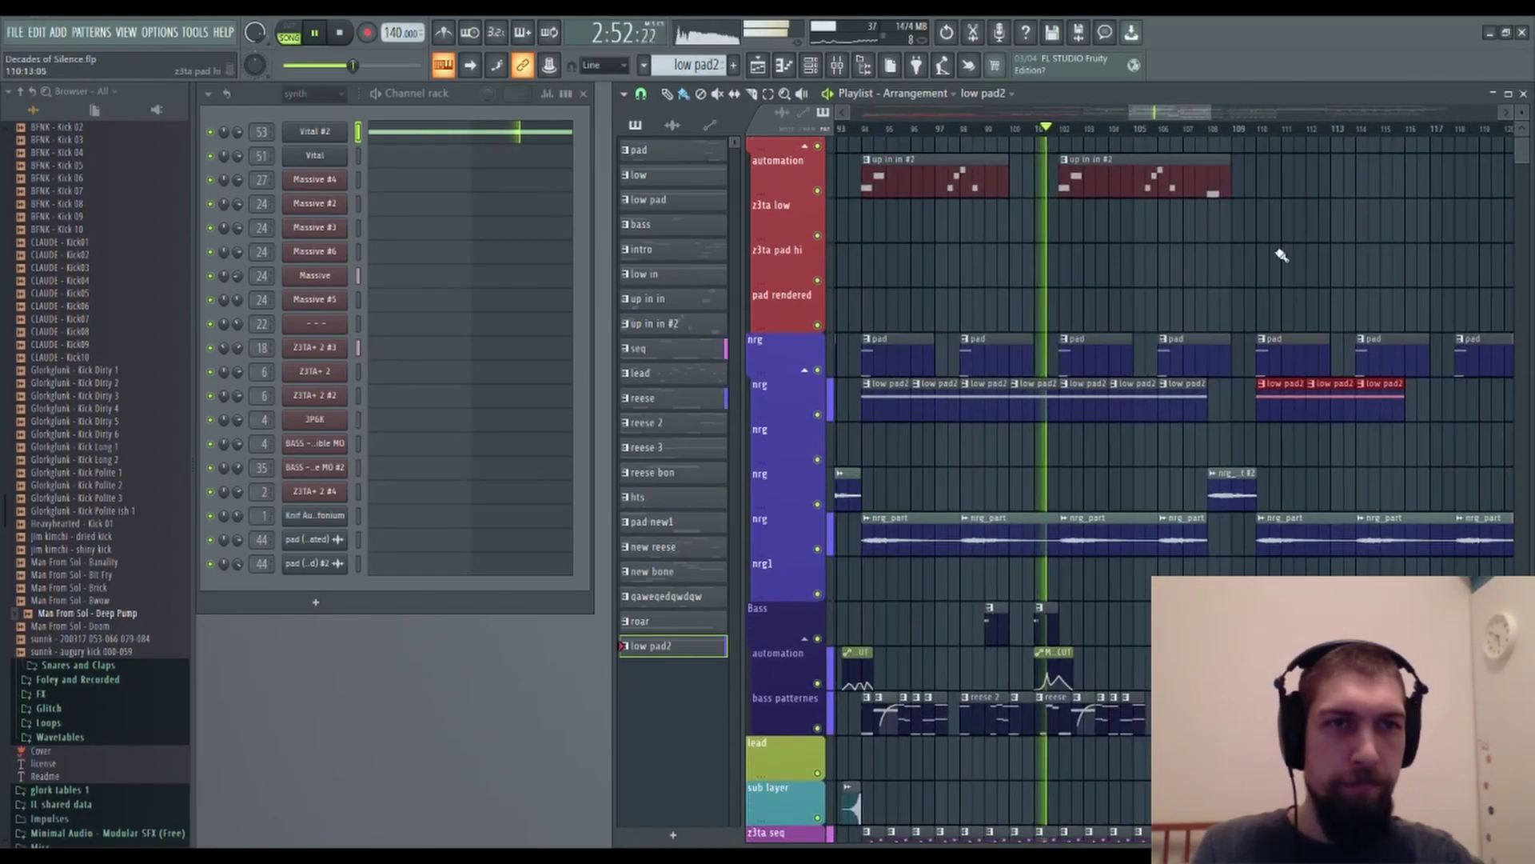
{"action": "scroll", "coordinate": [1090, 223], "scroll_direction": "down", "scroll_amount": 1}
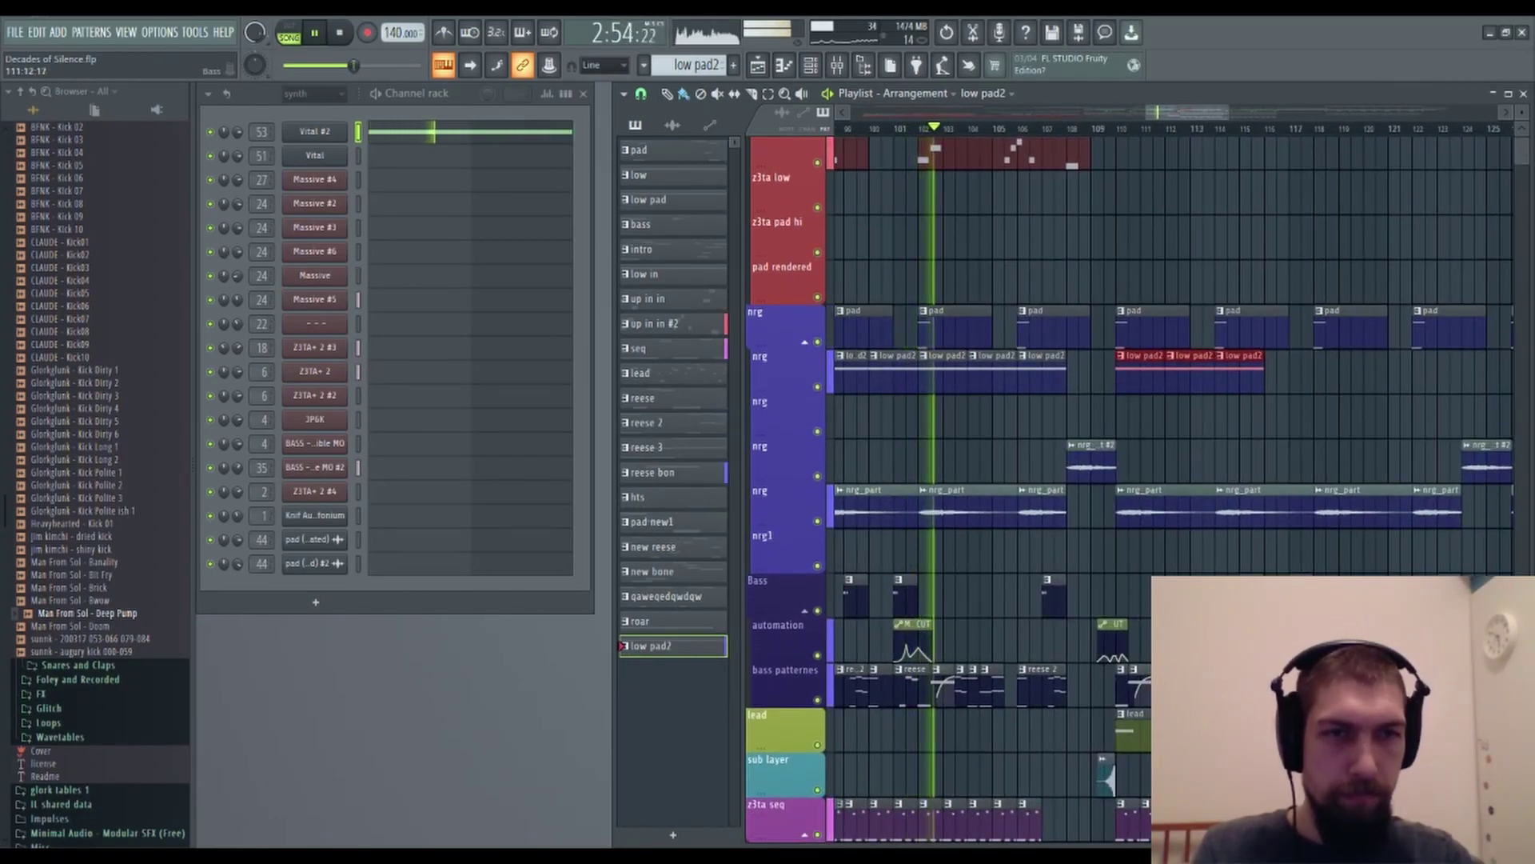
{"action": "scroll", "coordinate": [1156, 600], "scroll_direction": "down", "scroll_amount": 3}
{"action": "scroll", "coordinate": [1152, 608], "scroll_direction": "left", "scroll_amount": 2}
{"action": "scroll", "coordinate": [1184, 518], "scroll_direction": "down", "scroll_amount": 5}
{"action": "scroll", "coordinate": [1199, 518], "scroll_direction": "left", "scroll_amount": 1}
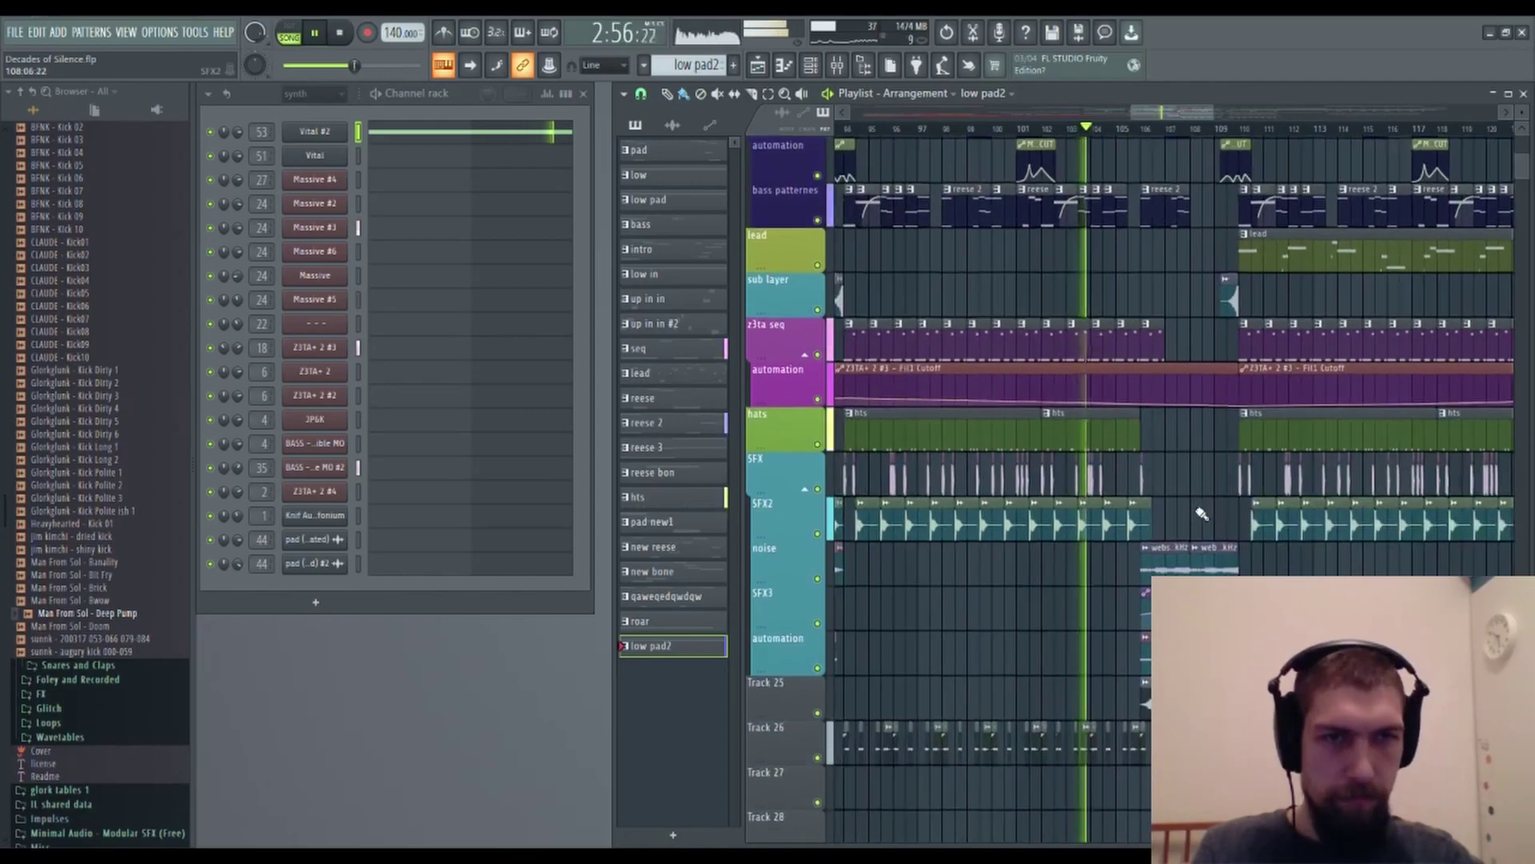
{"action": "scroll", "coordinate": [1063, 600], "scroll_direction": "up", "scroll_amount": 6}
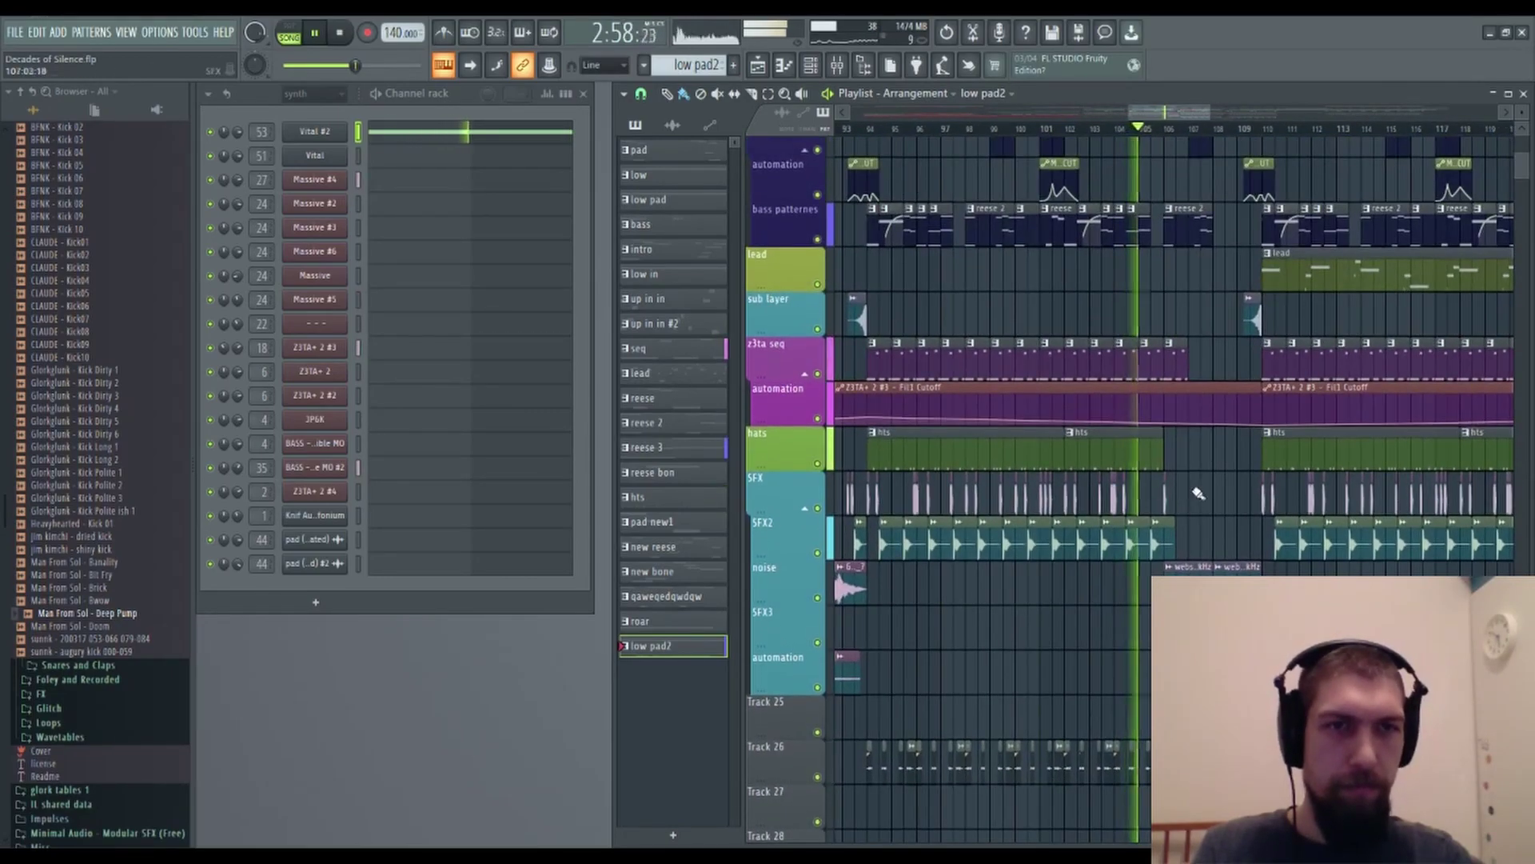
{"action": "scroll", "coordinate": [1120, 388], "scroll_direction": "up", "scroll_amount": 7}
{"action": "scroll", "coordinate": [1121, 541], "scroll_direction": "right", "scroll_amount": 4}
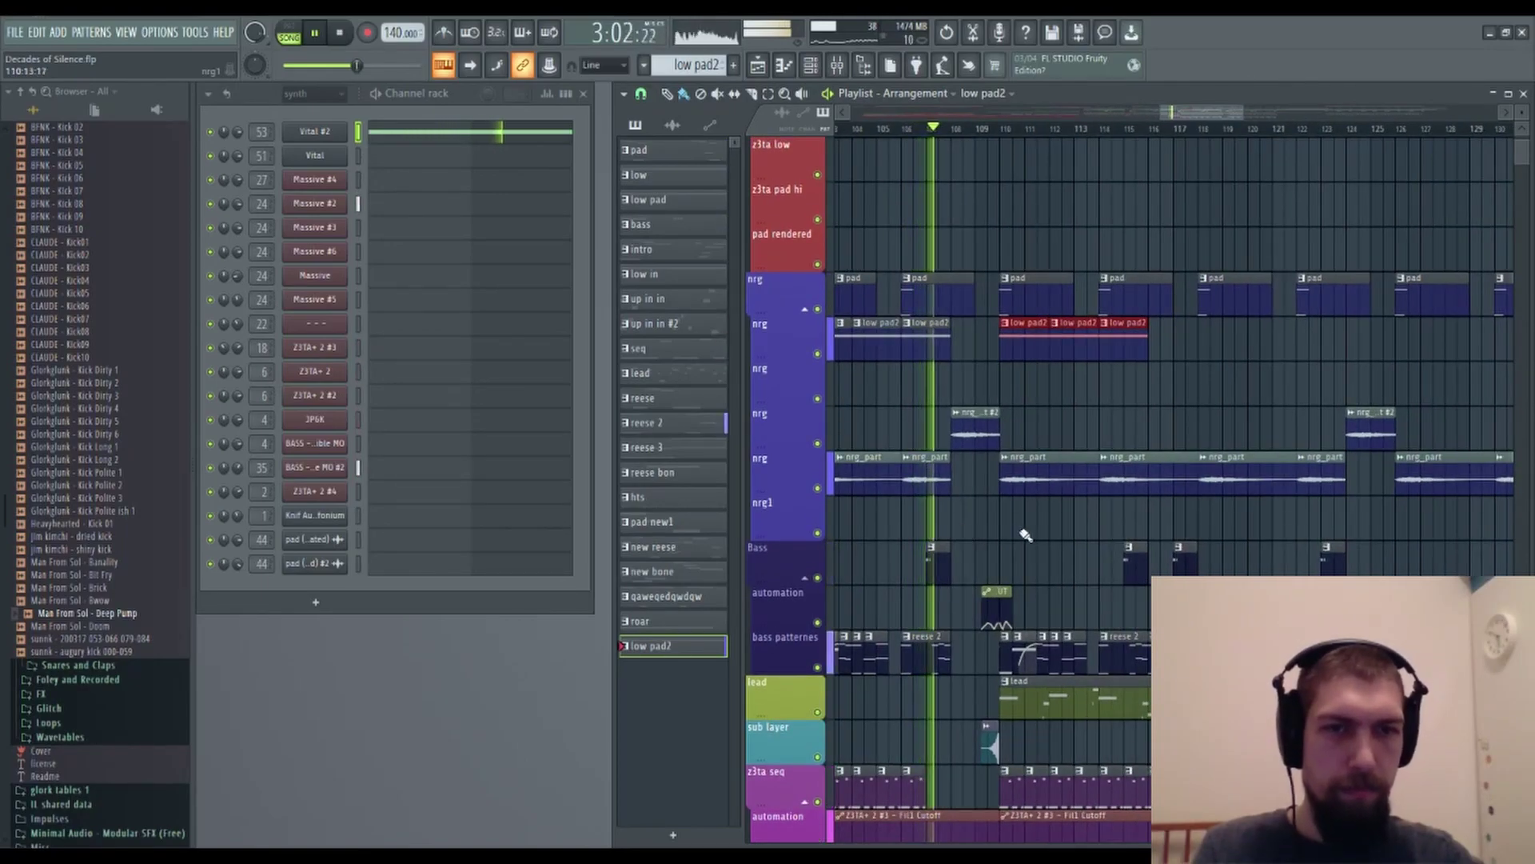
{"action": "scroll", "coordinate": [1021, 531], "scroll_direction": "down", "scroll_amount": 4}
{"action": "scroll", "coordinate": [1021, 480], "scroll_direction": "left", "scroll_amount": 2}
{"action": "scroll", "coordinate": [1020, 420], "scroll_direction": "up", "scroll_amount": 6}
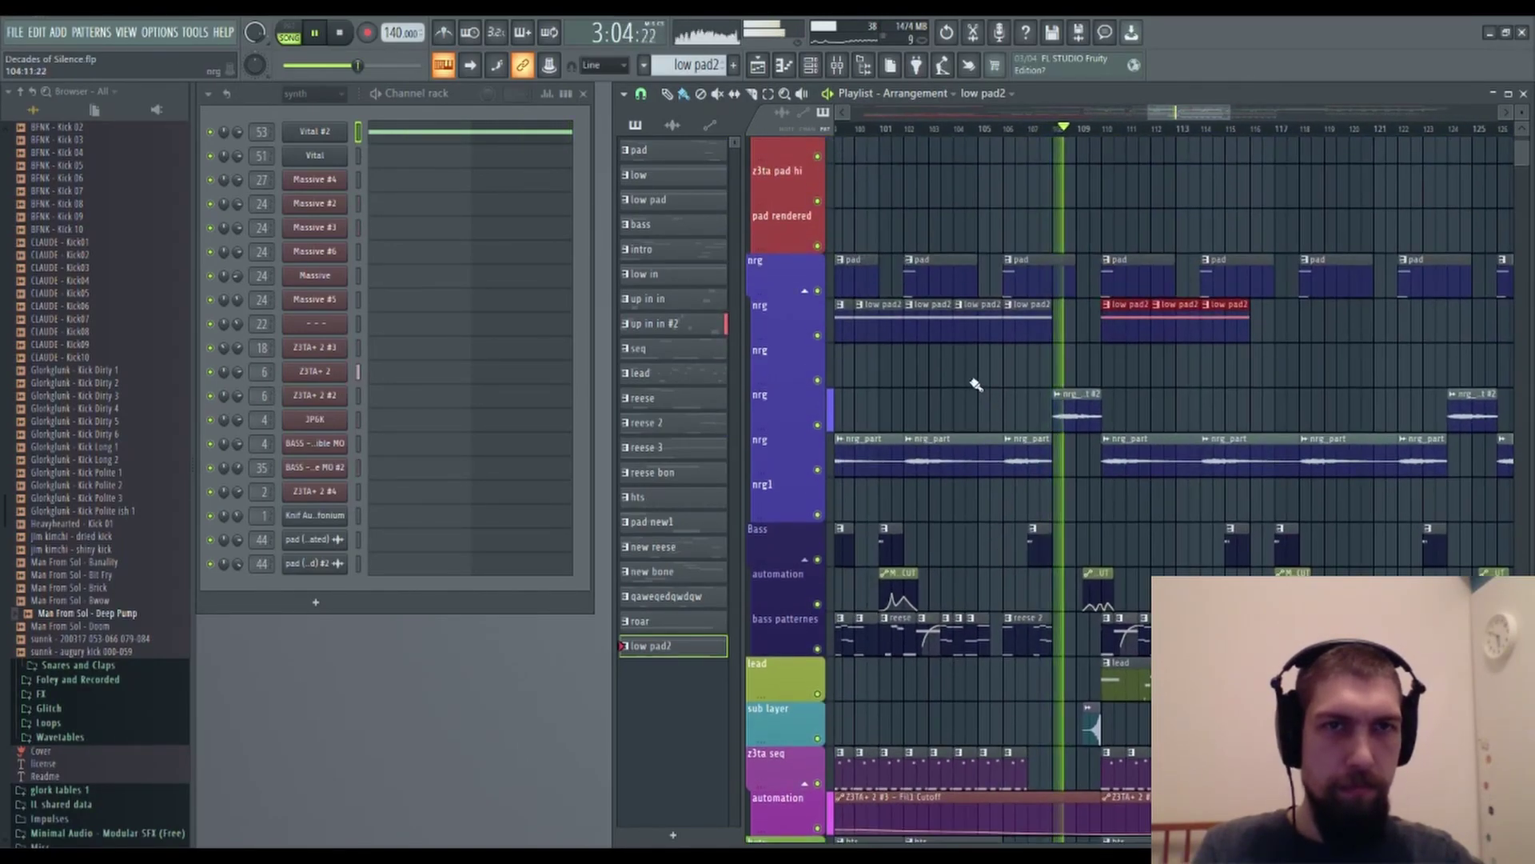
{"action": "scroll", "coordinate": [1000, 360], "scroll_direction": "left", "scroll_amount": 2}
{"action": "scroll", "coordinate": [1182, 350], "scroll_direction": "left", "scroll_amount": 3}
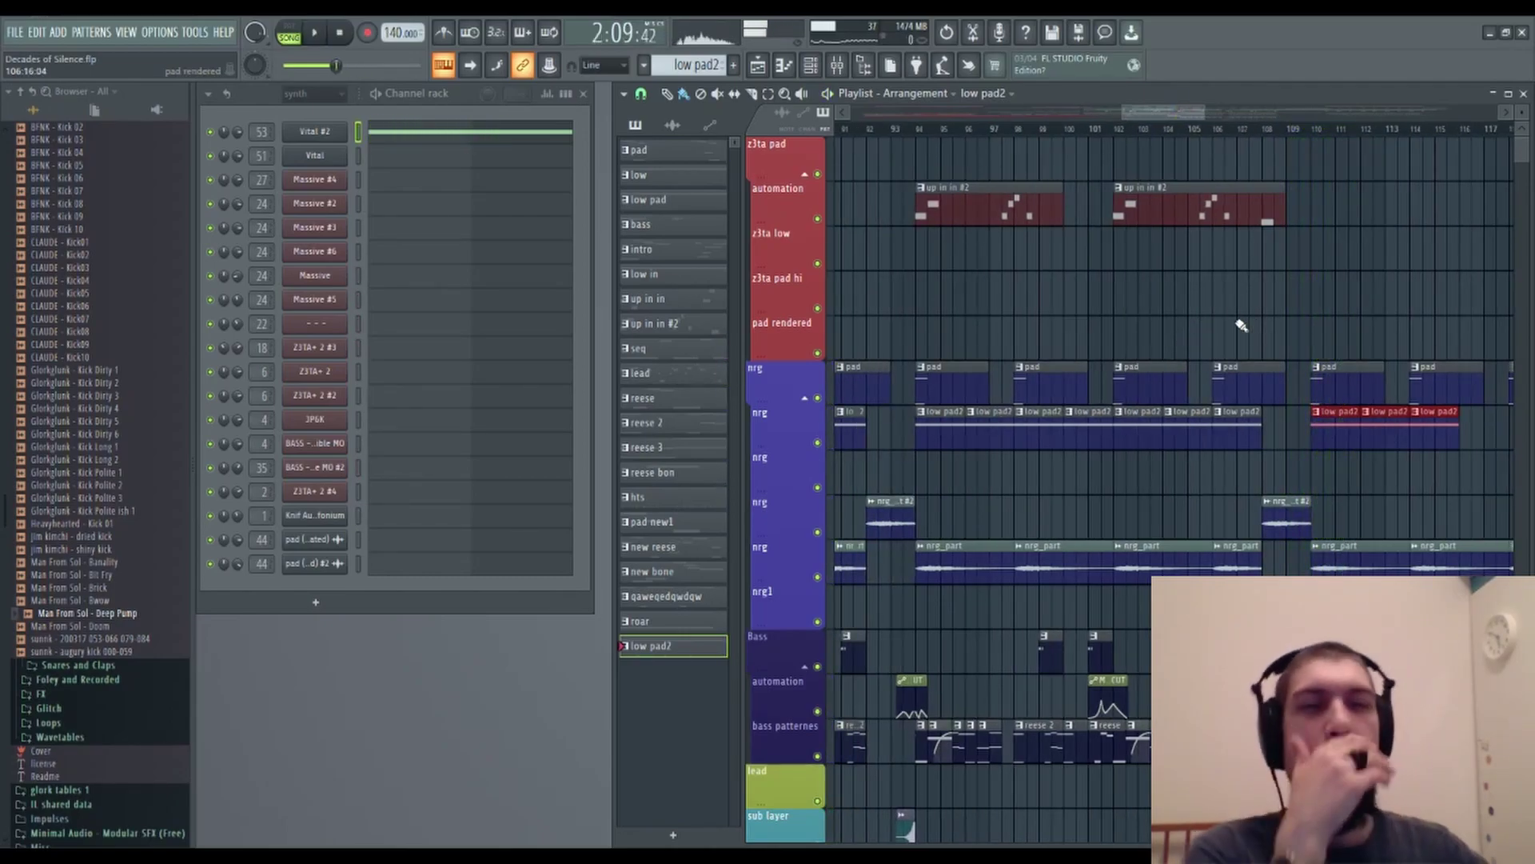
Replace the two up in in #2 clips with a single 15-bar clip starting at bar 94.
{"action": "left_click", "coordinate": [1192, 203]}
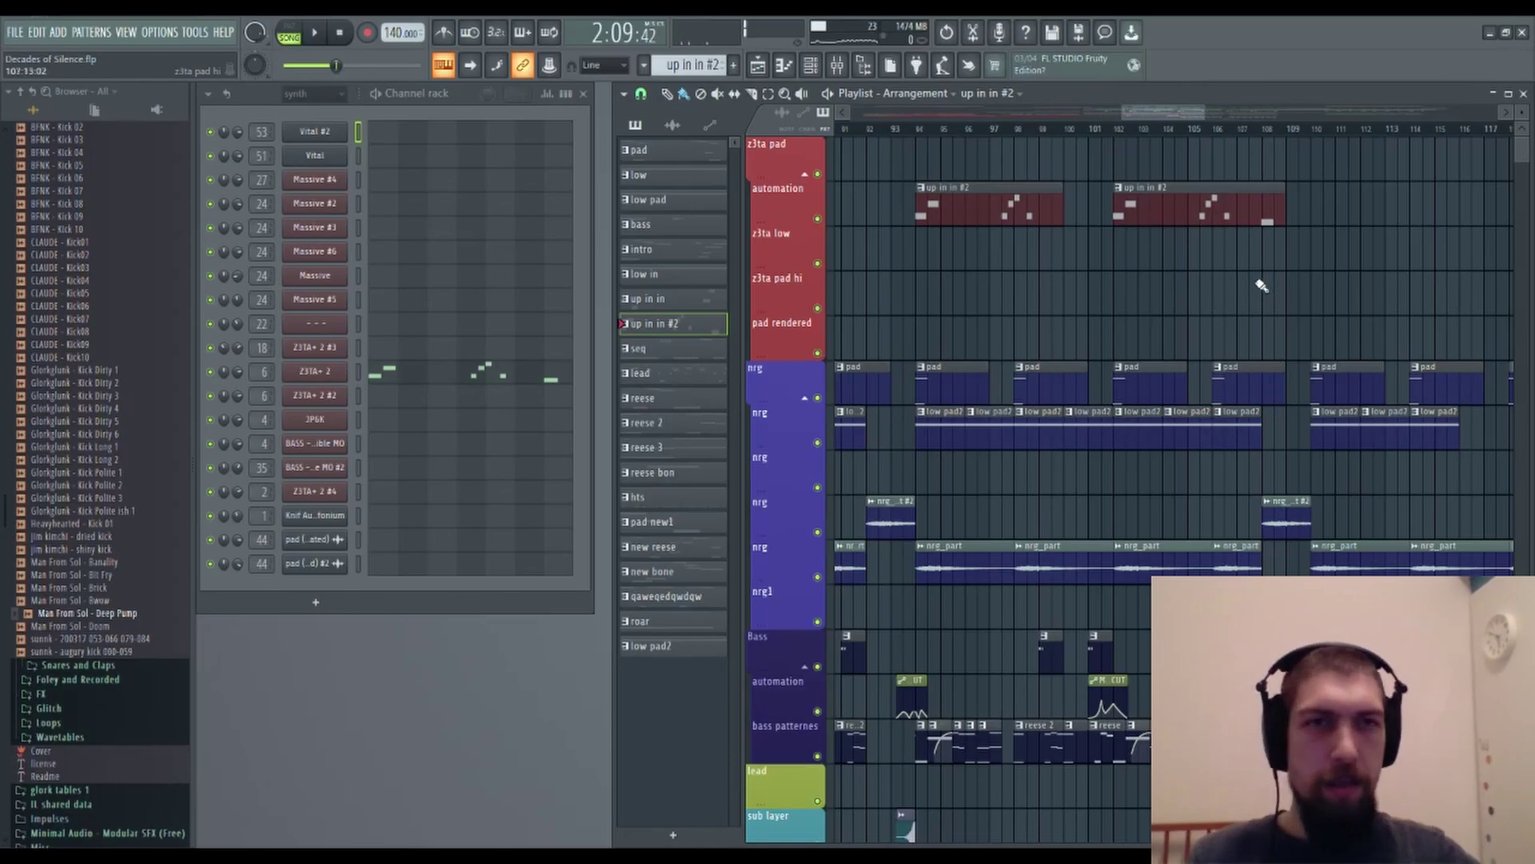
{"action": "left_click_drag", "start_coordinate": [1413, 272], "coordinate": [950, 134]}
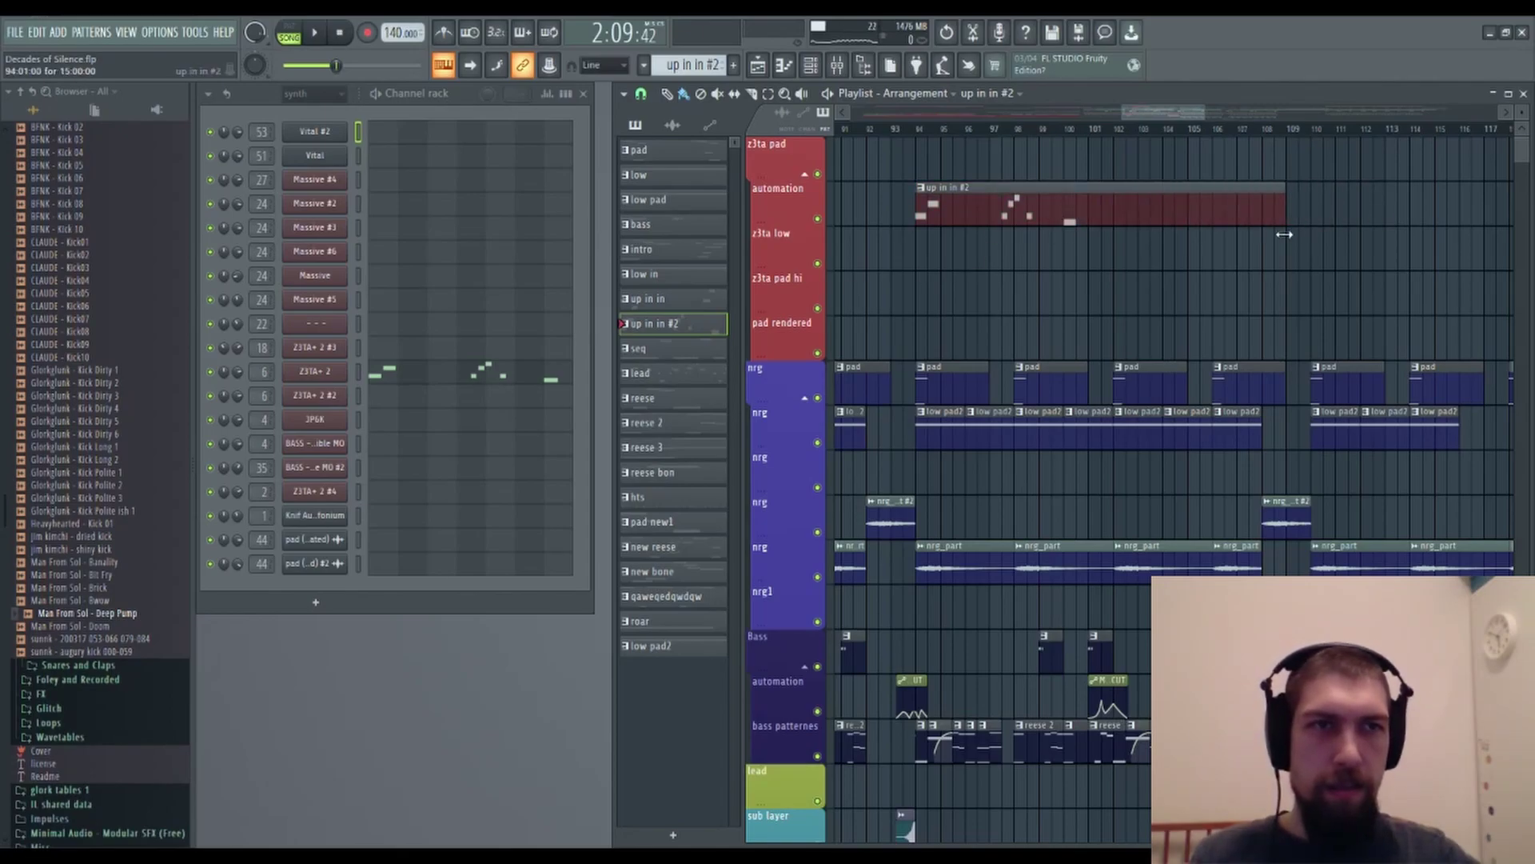
Duplicate the Z3TA+ 2 notes of the up in in #2 pattern from bars 1–8 into bars 9–16, and close the piano roll.
{"action": "left_click", "coordinate": [501, 383]}
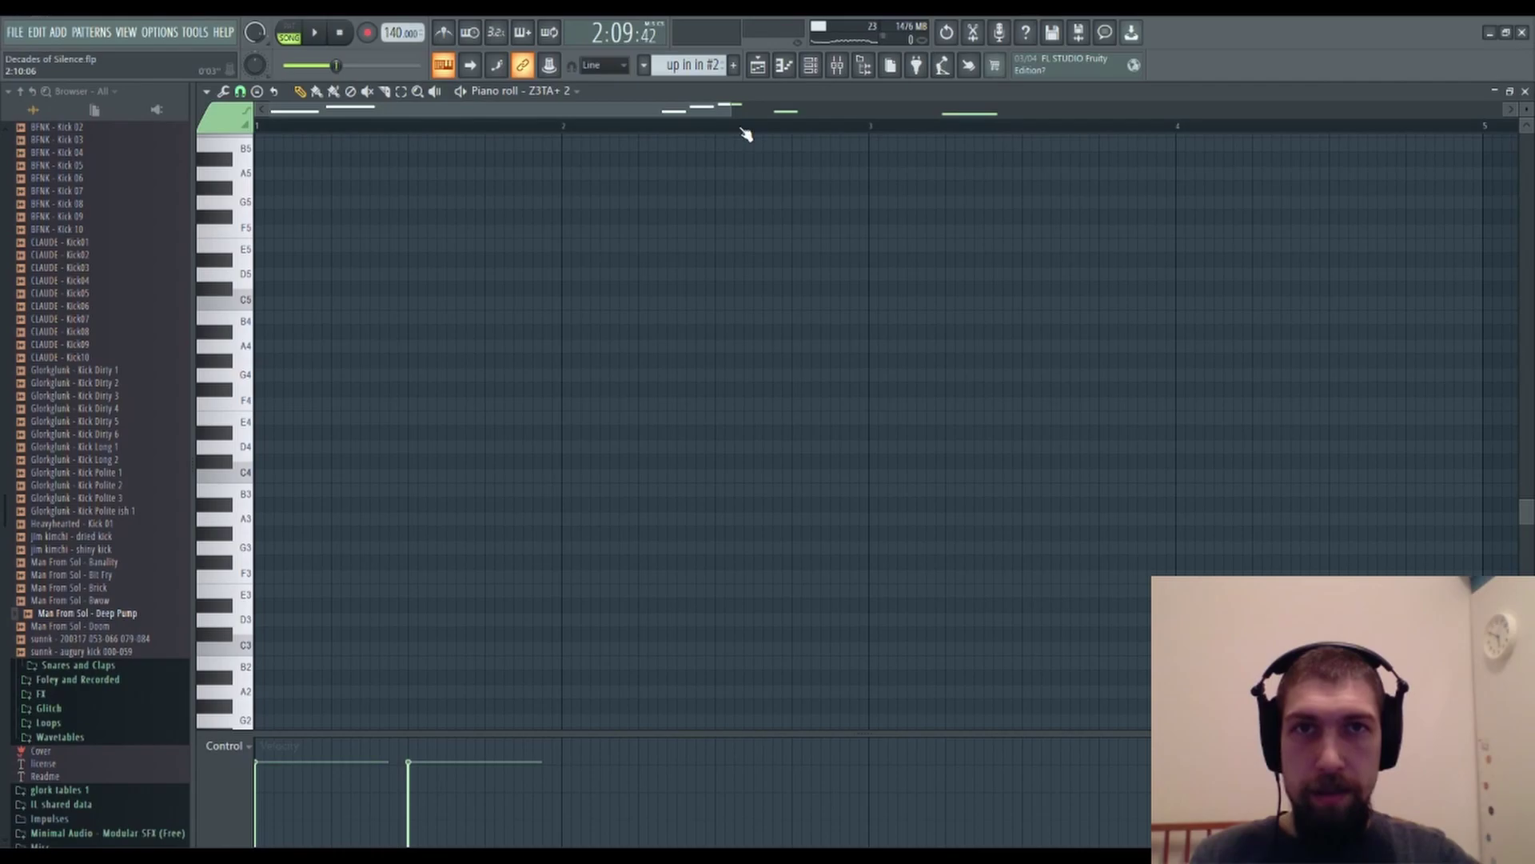
{"action": "scroll", "coordinate": [744, 130], "scroll_direction": "down", "scroll_amount": 5}
{"action": "scroll", "coordinate": [1056, 541], "scroll_direction": "down", "scroll_amount": 8}
{"action": "scroll", "coordinate": [1064, 550], "scroll_direction": "up", "scroll_amount": 10}
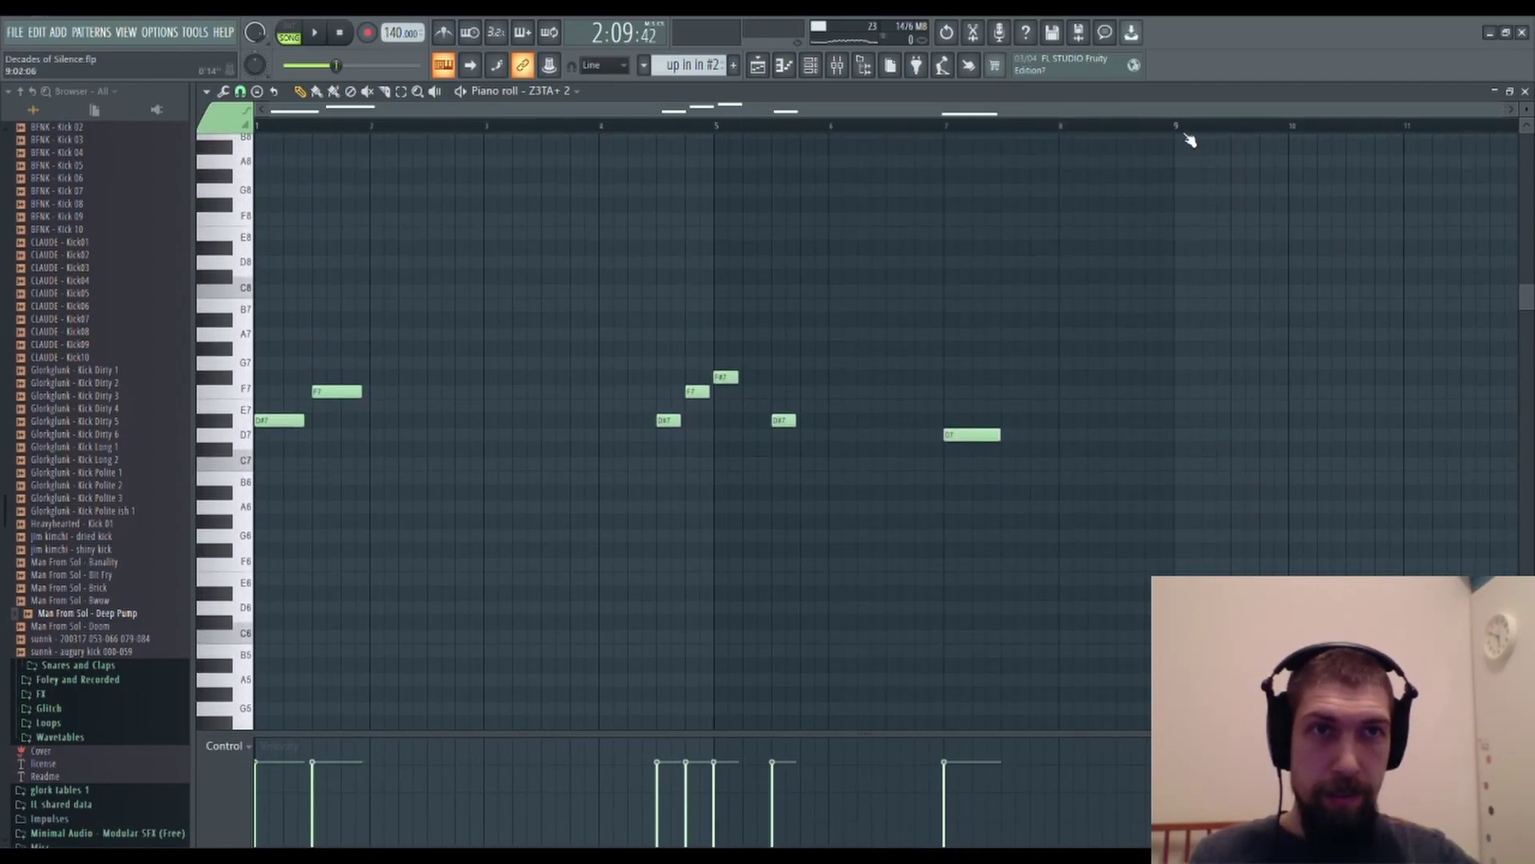
{"action": "left_click_drag", "start_coordinate": [1176, 132], "coordinate": [217, 166]}
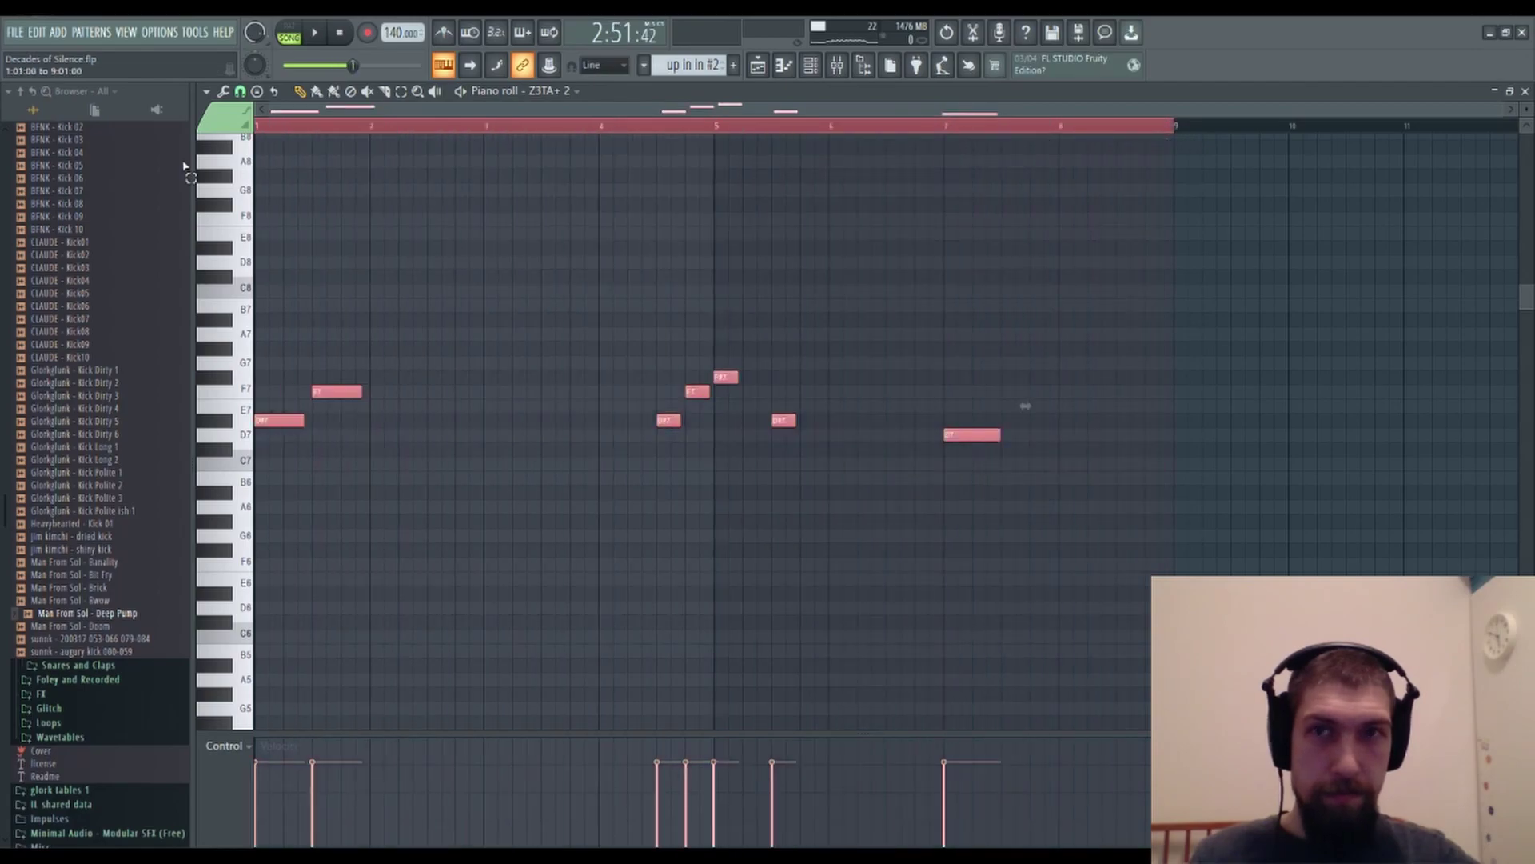
{"action": "key", "text": "ctrl+b"}
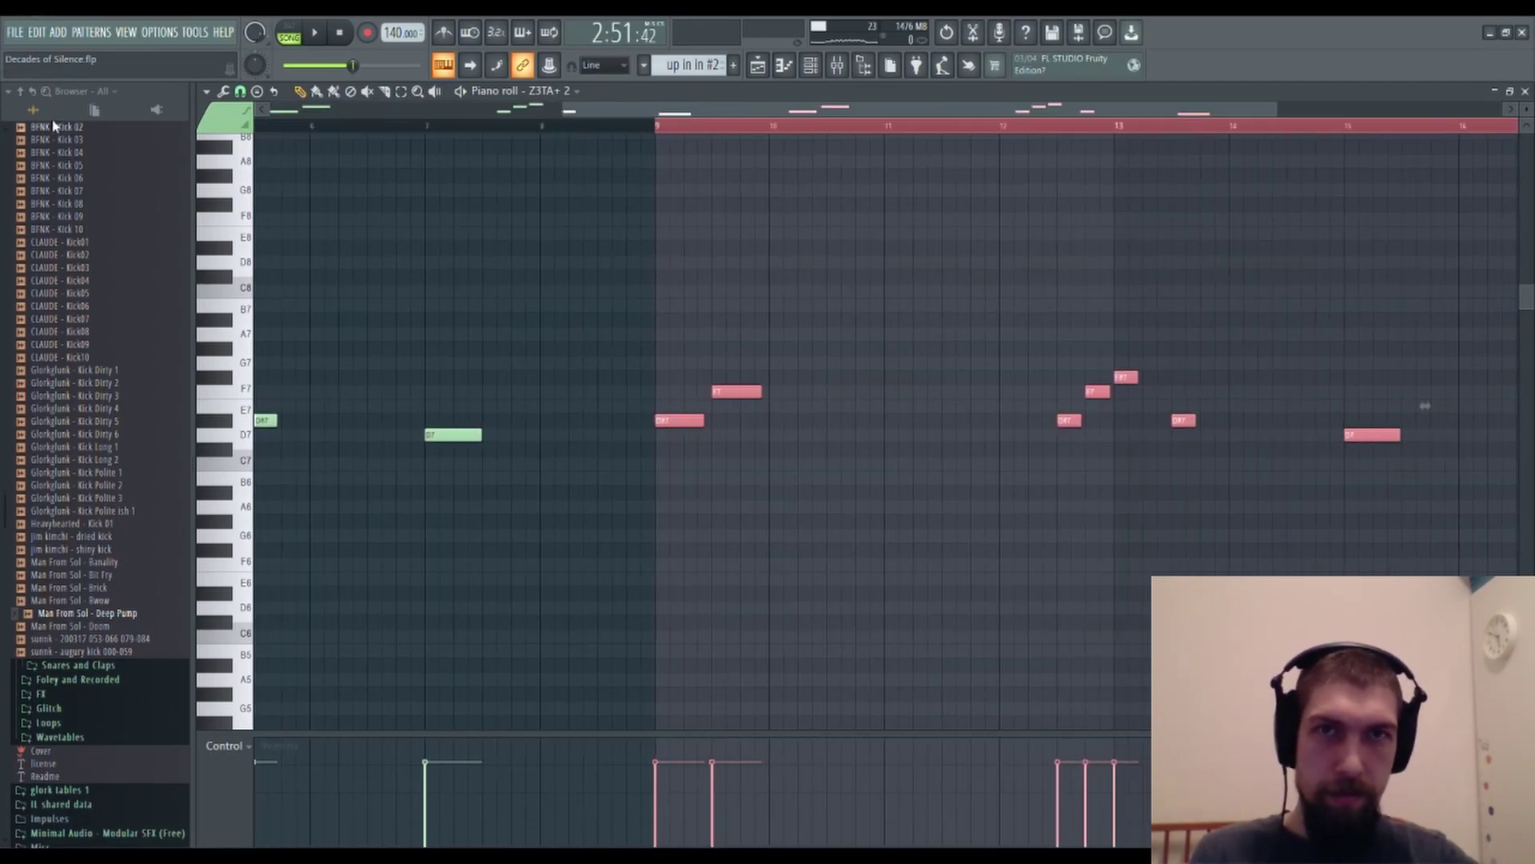
{"action": "scroll", "coordinate": [660, 131], "scroll_direction": "up", "scroll_amount": 10}
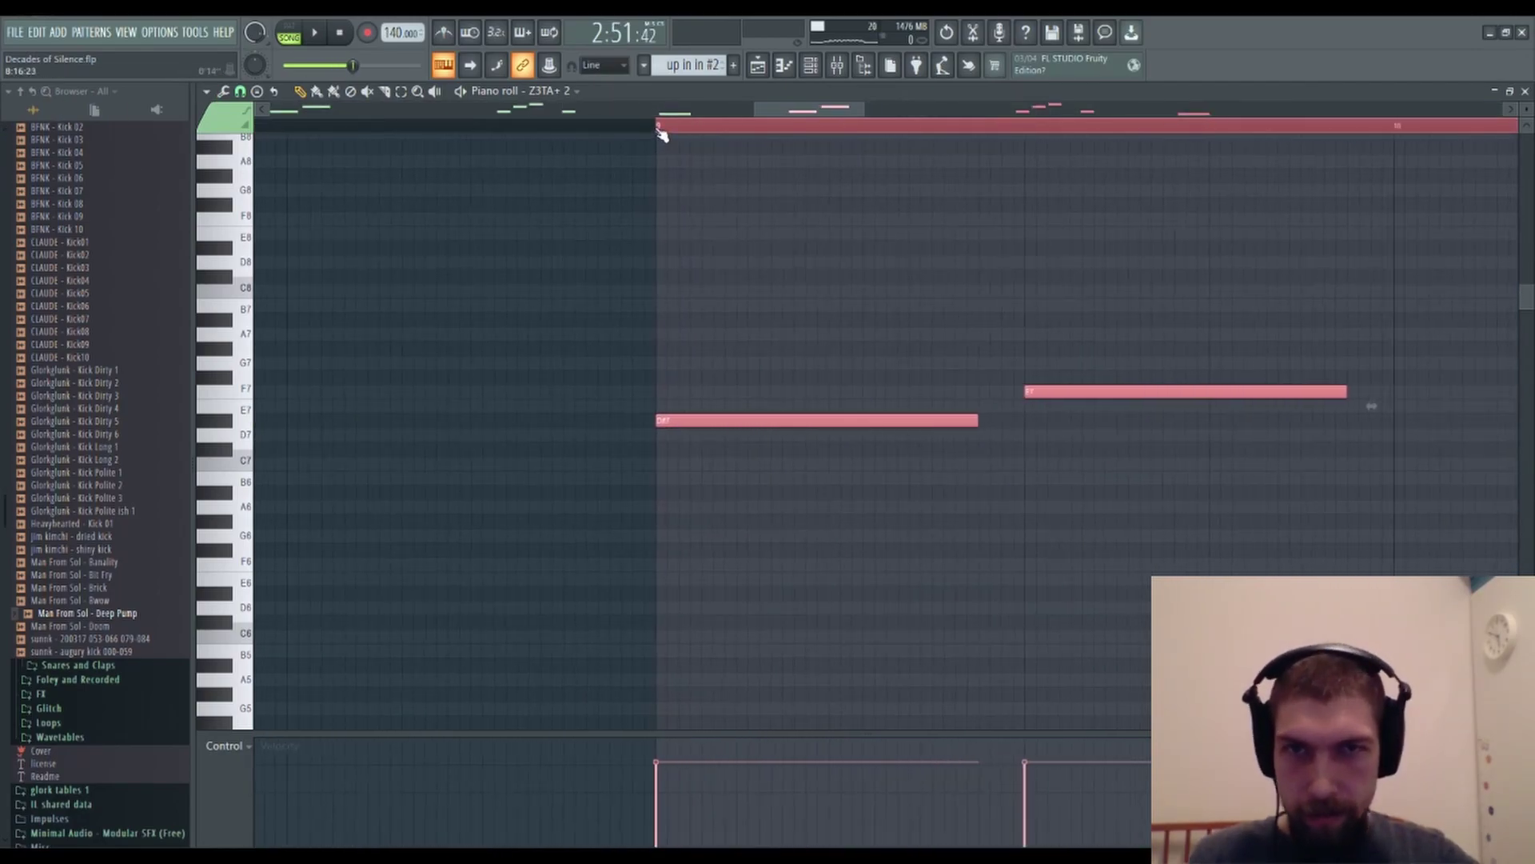
{"action": "scroll", "coordinate": [660, 131], "scroll_direction": "down", "scroll_amount": 10}
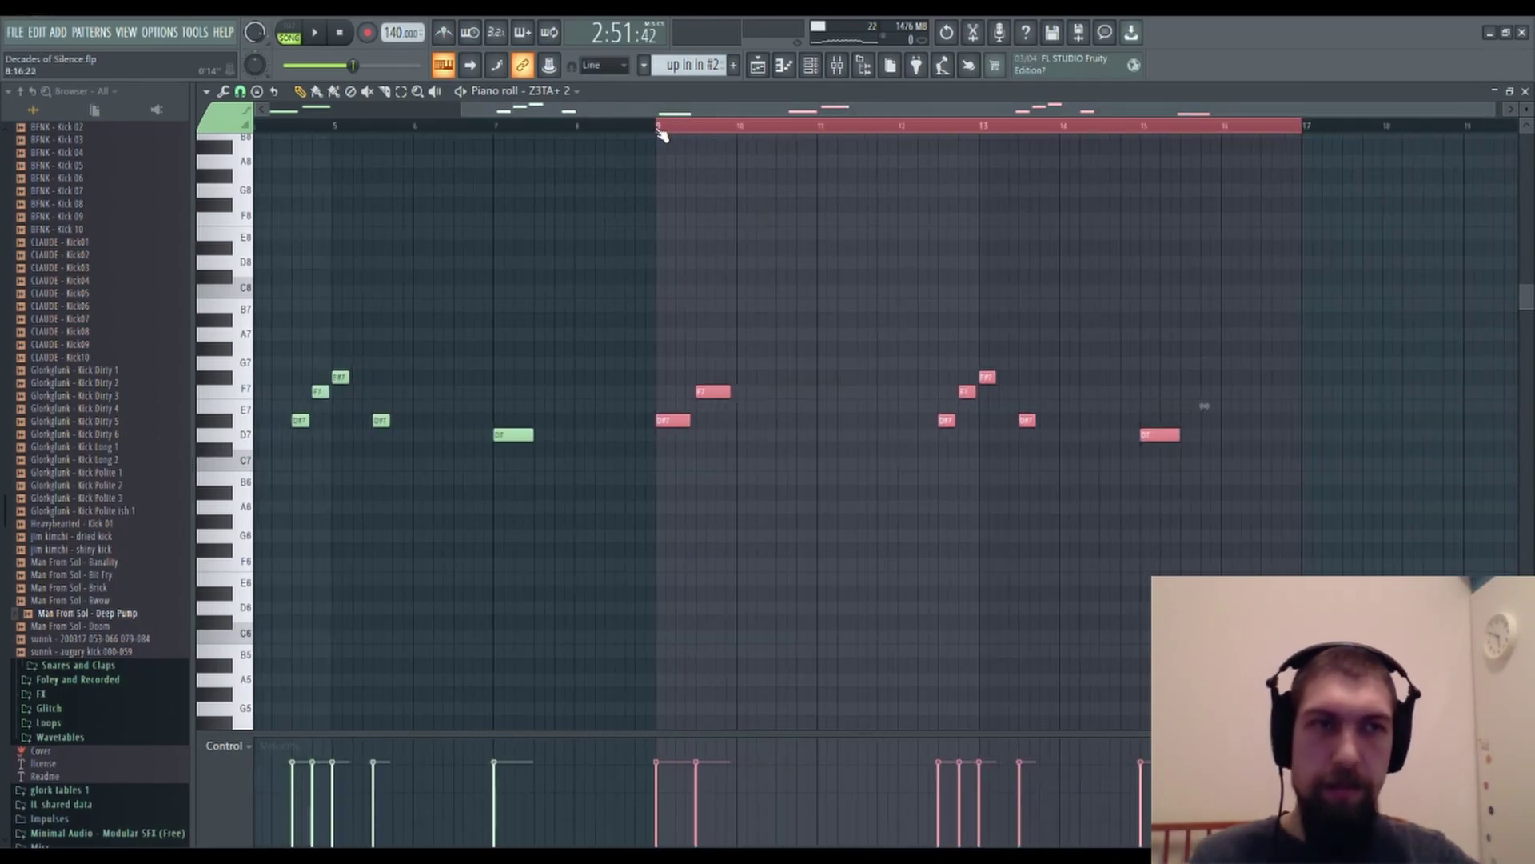
{"action": "left_click", "coordinate": [1525, 91]}
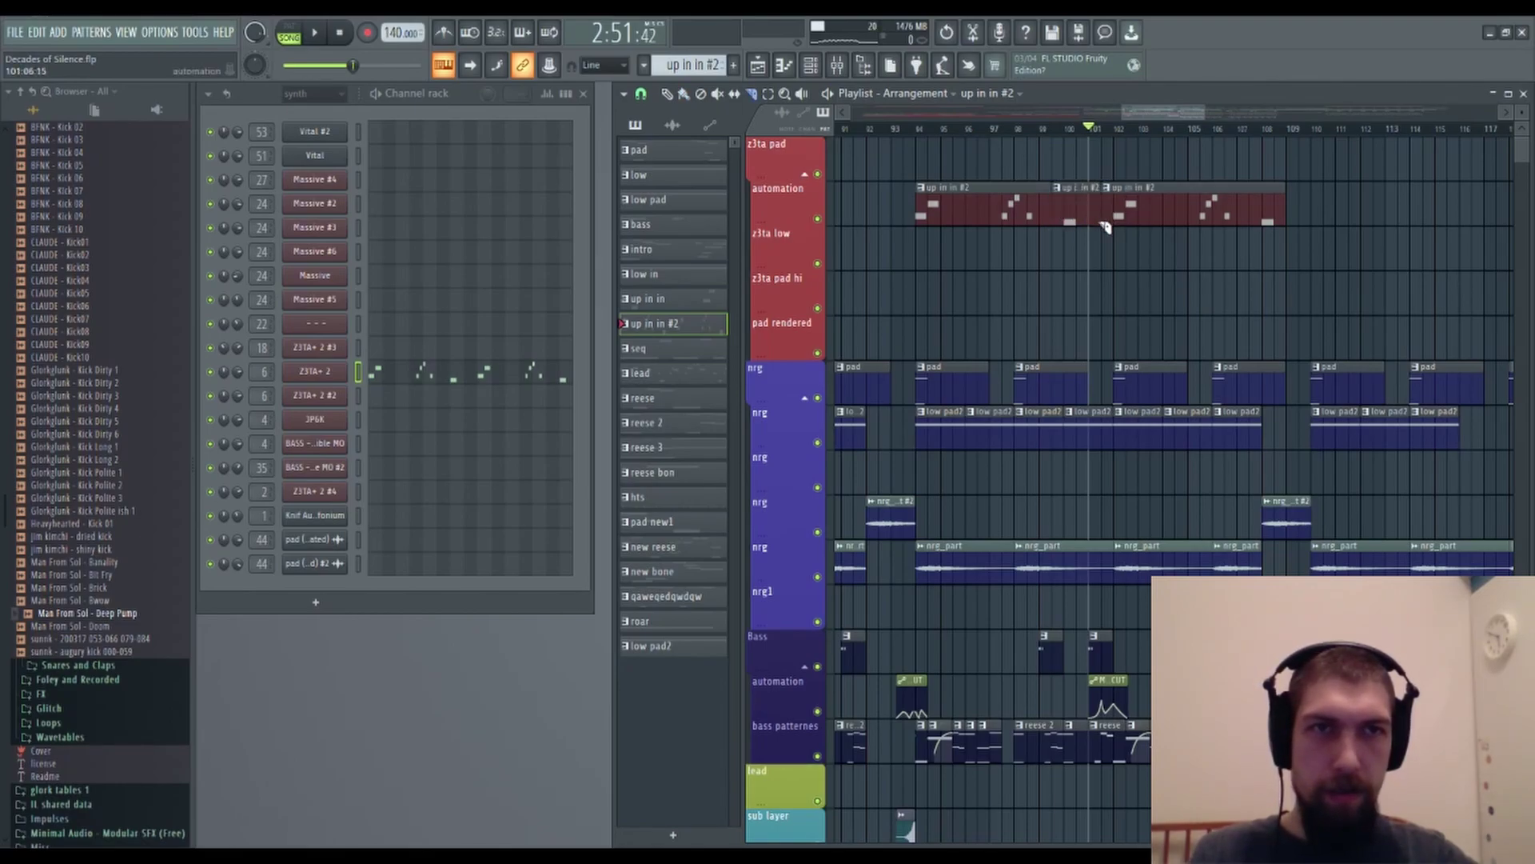
Slice out and delete the up in in #2 section between about bars 99 and 101, and play the song from bar 101.
{"action": "right_click", "coordinate": [1075, 206]}
{"action": "key", "text": "space"}
{"action": "scroll", "coordinate": [1147, 291], "scroll_direction": "down", "scroll_amount": 1}
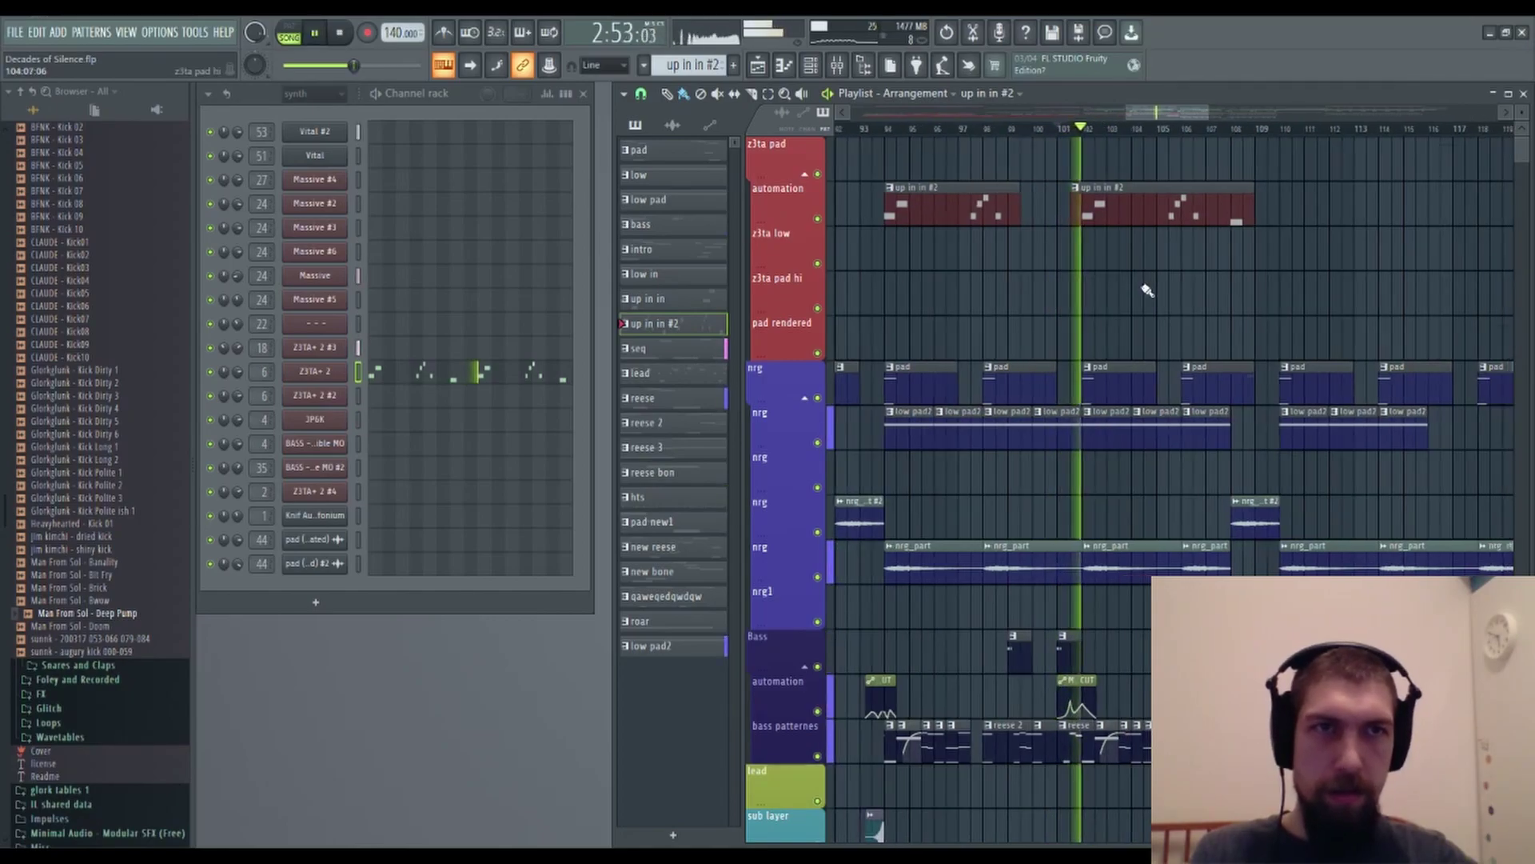
{"action": "scroll", "coordinate": [1212, 312], "scroll_direction": "down", "scroll_amount": 4}
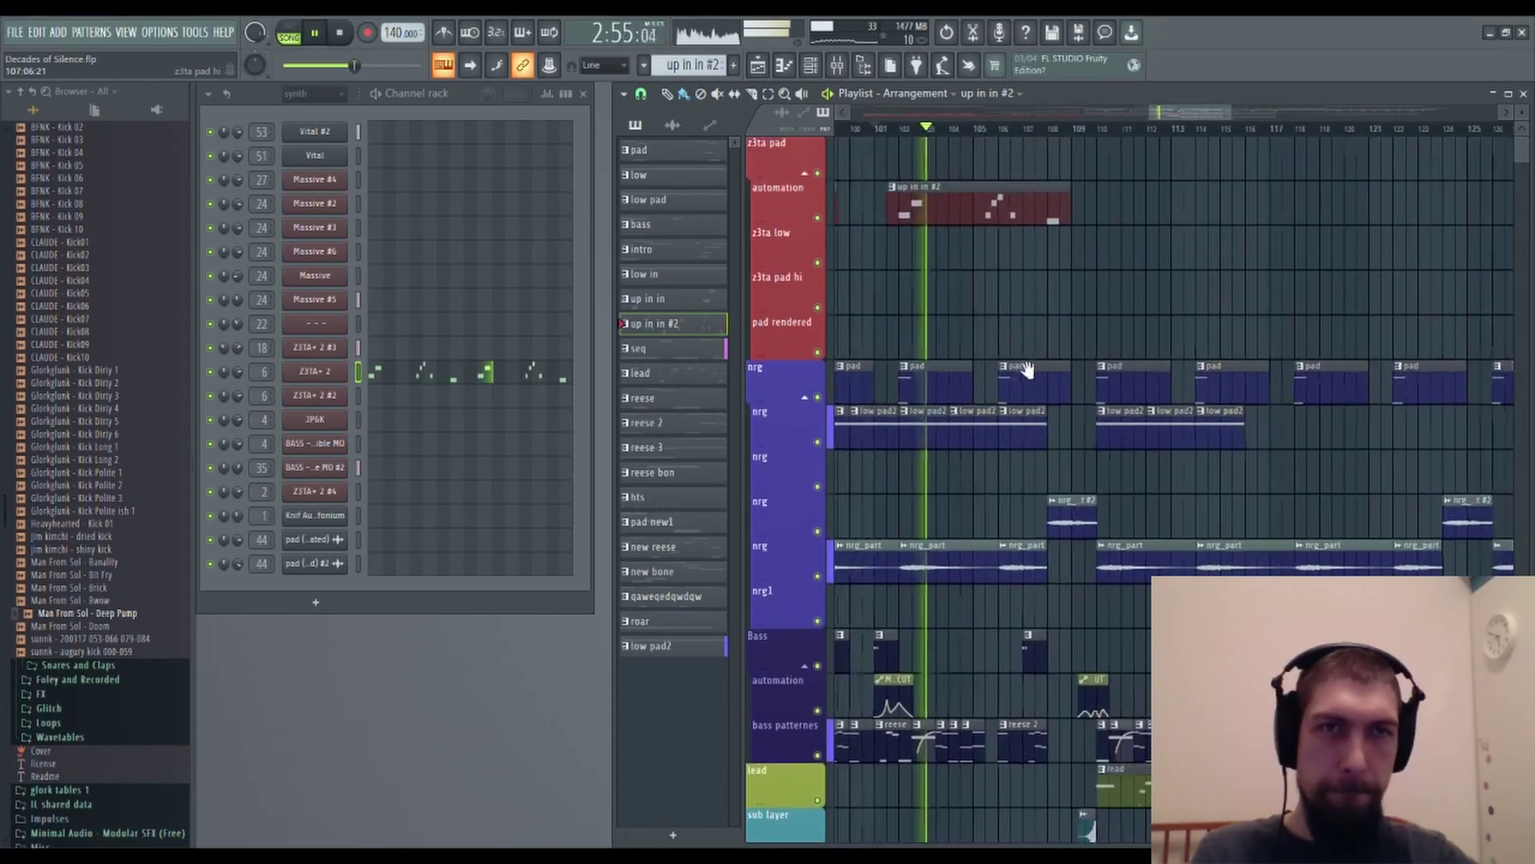
Raise the D#7 note late in bar 13 of the Z3TA+ 2 melody to G#7, and close the piano roll.
{"action": "key", "text": "F7"}
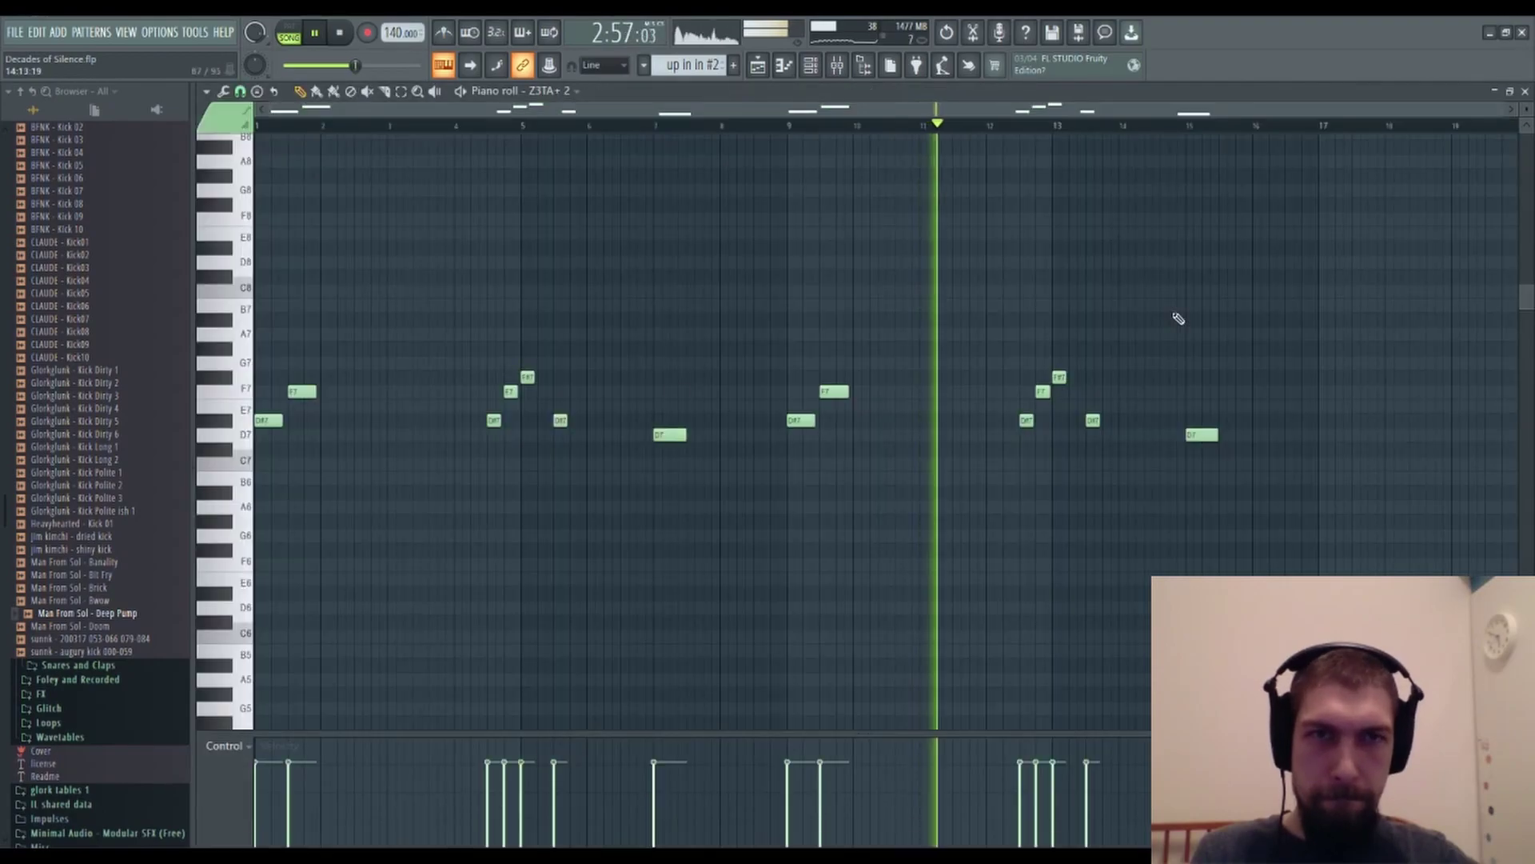
{"action": "scroll", "coordinate": [1080, 328], "scroll_direction": "up", "scroll_amount": 3}
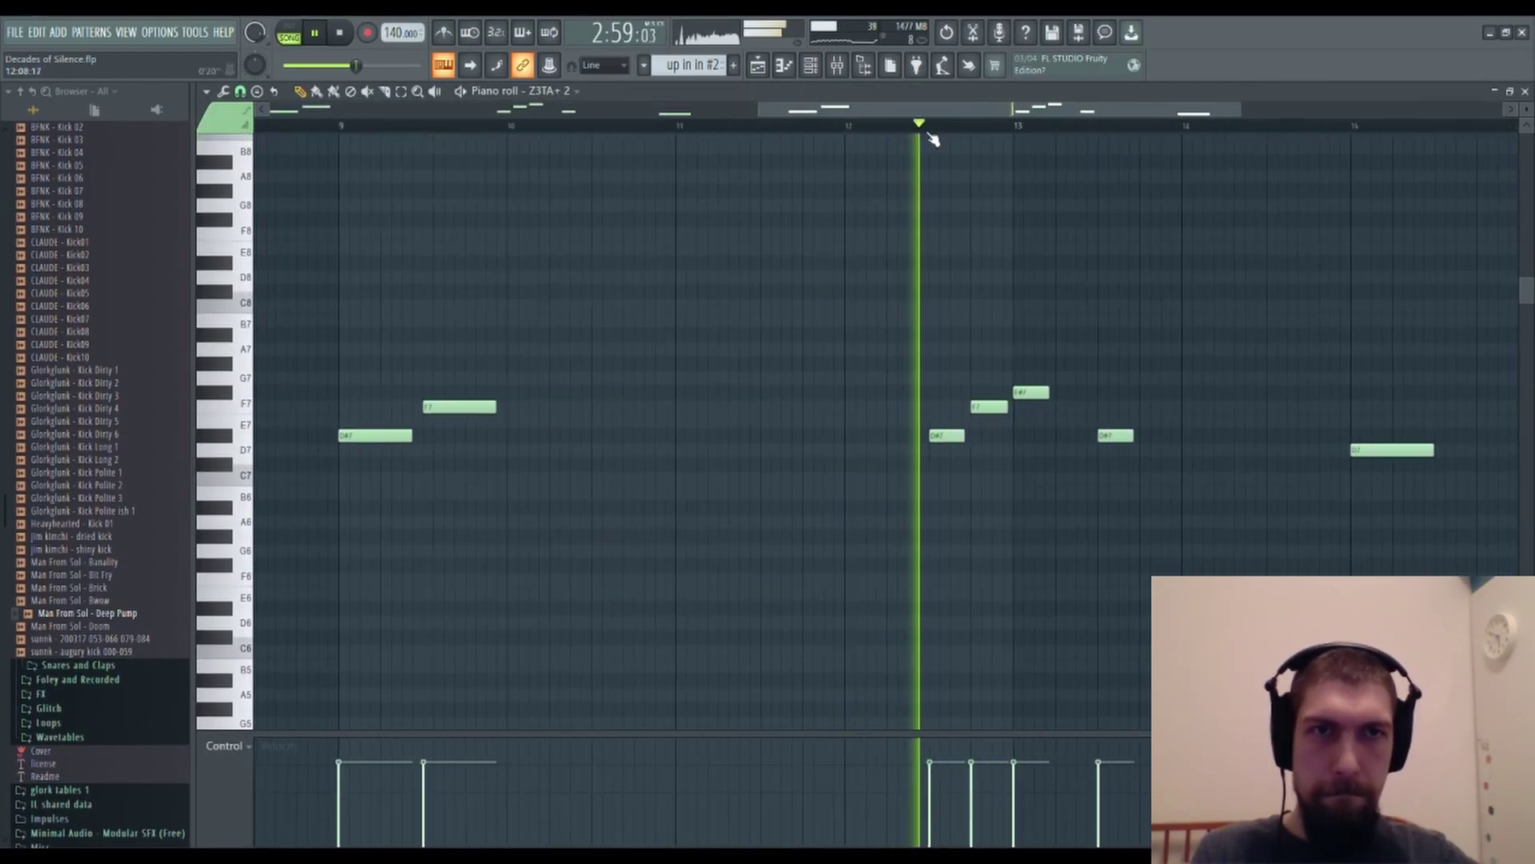
{"action": "scroll", "coordinate": [934, 139], "scroll_direction": "up", "scroll_amount": 2}
{"action": "key", "text": "space"}
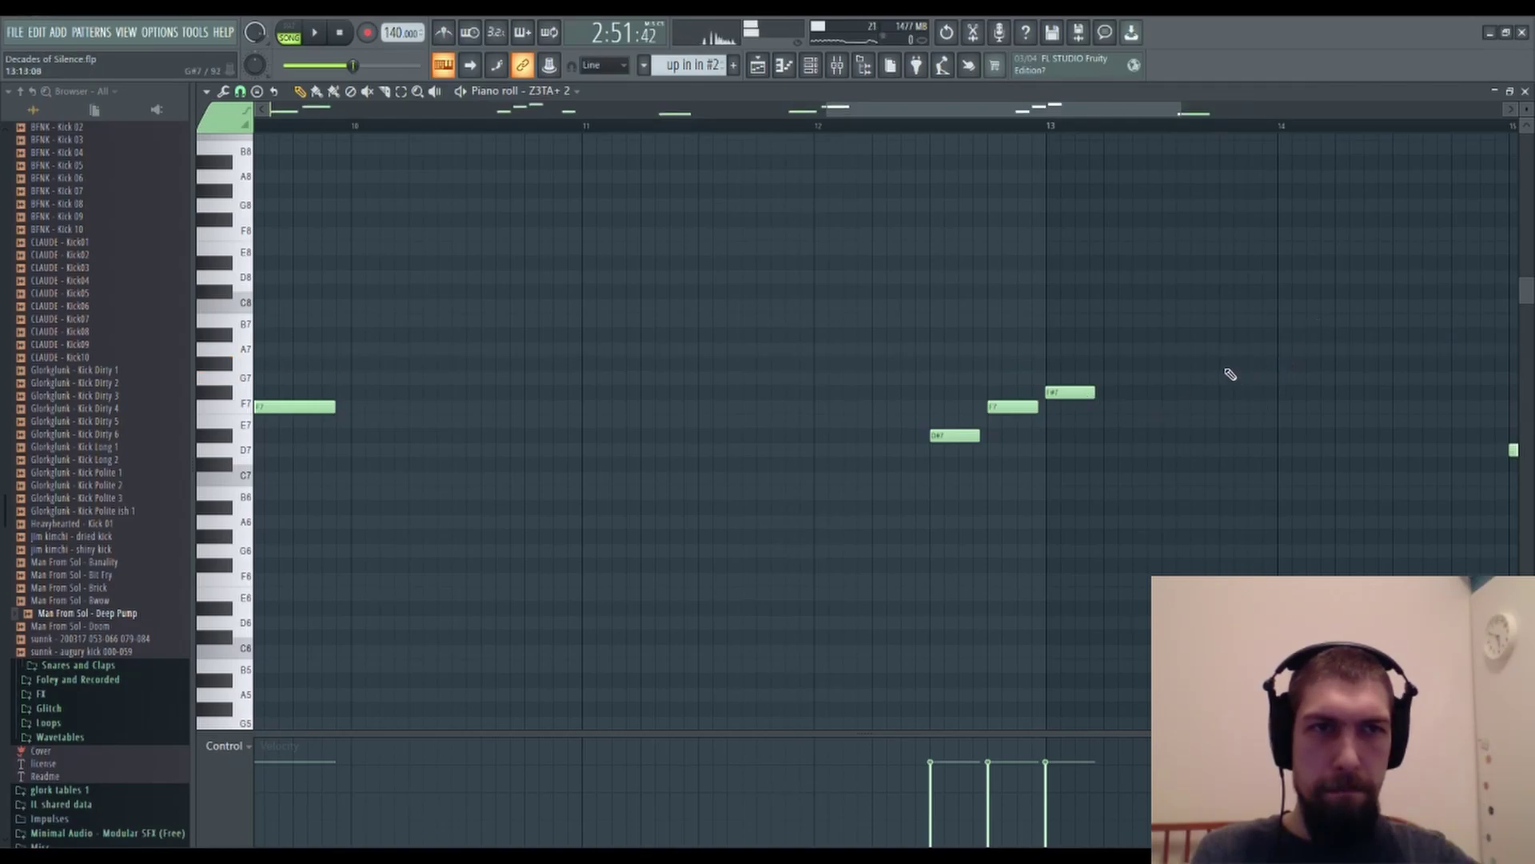
{"action": "scroll", "coordinate": [1246, 138], "scroll_direction": "down", "scroll_amount": 5}
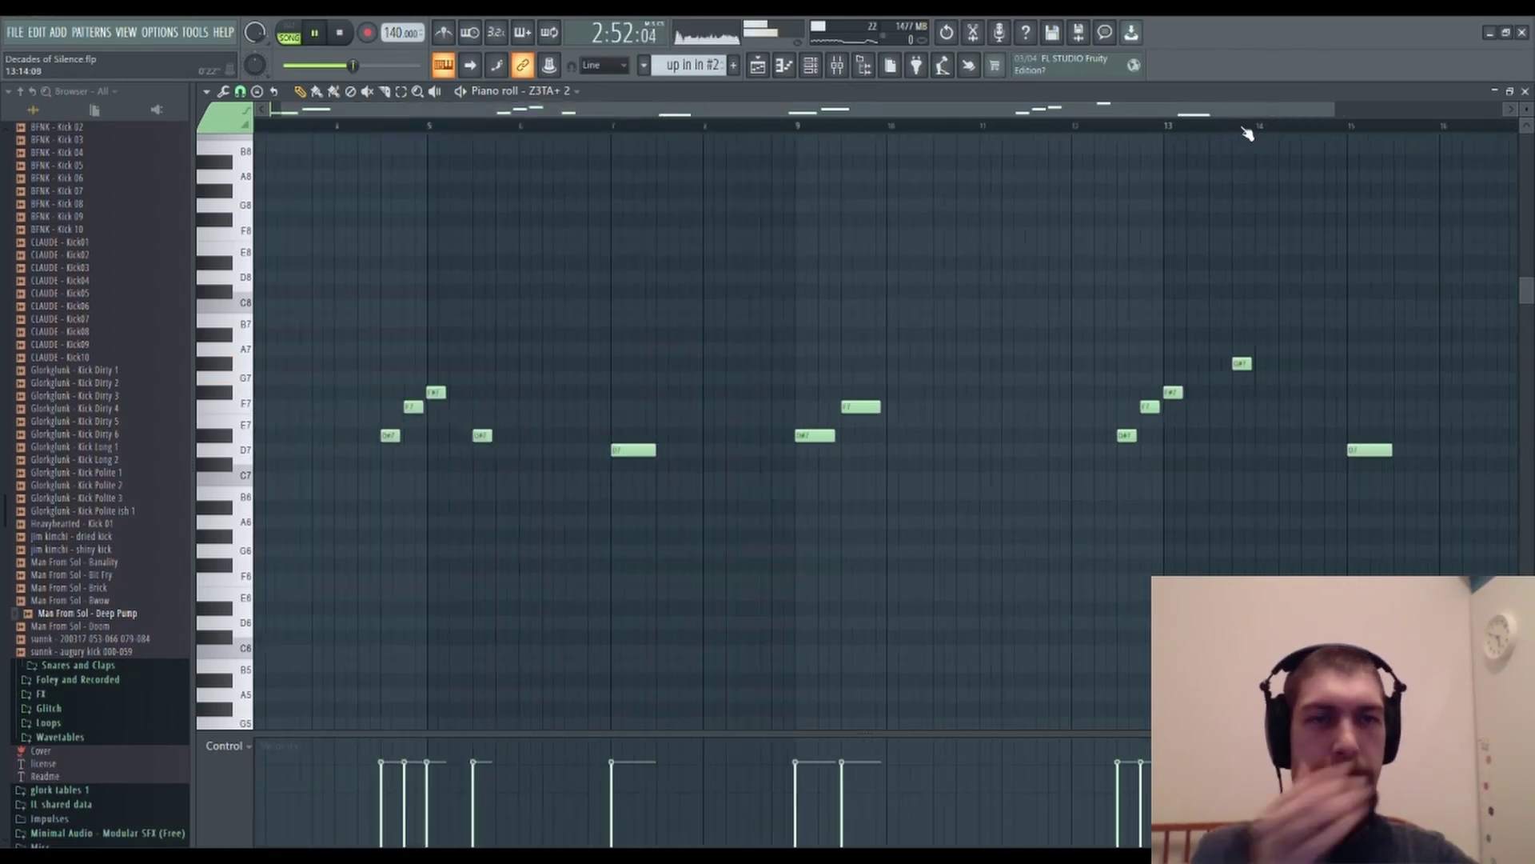
{"action": "left_click", "coordinate": [1525, 92]}
Play the song from about bar 93 and extend the first up in in #2 clip to close the gap before the second clip.
{"action": "left_click_drag", "start_coordinate": [1039, 384], "coordinate": [1402, 370]}
{"action": "left_click", "coordinate": [1025, 128]}
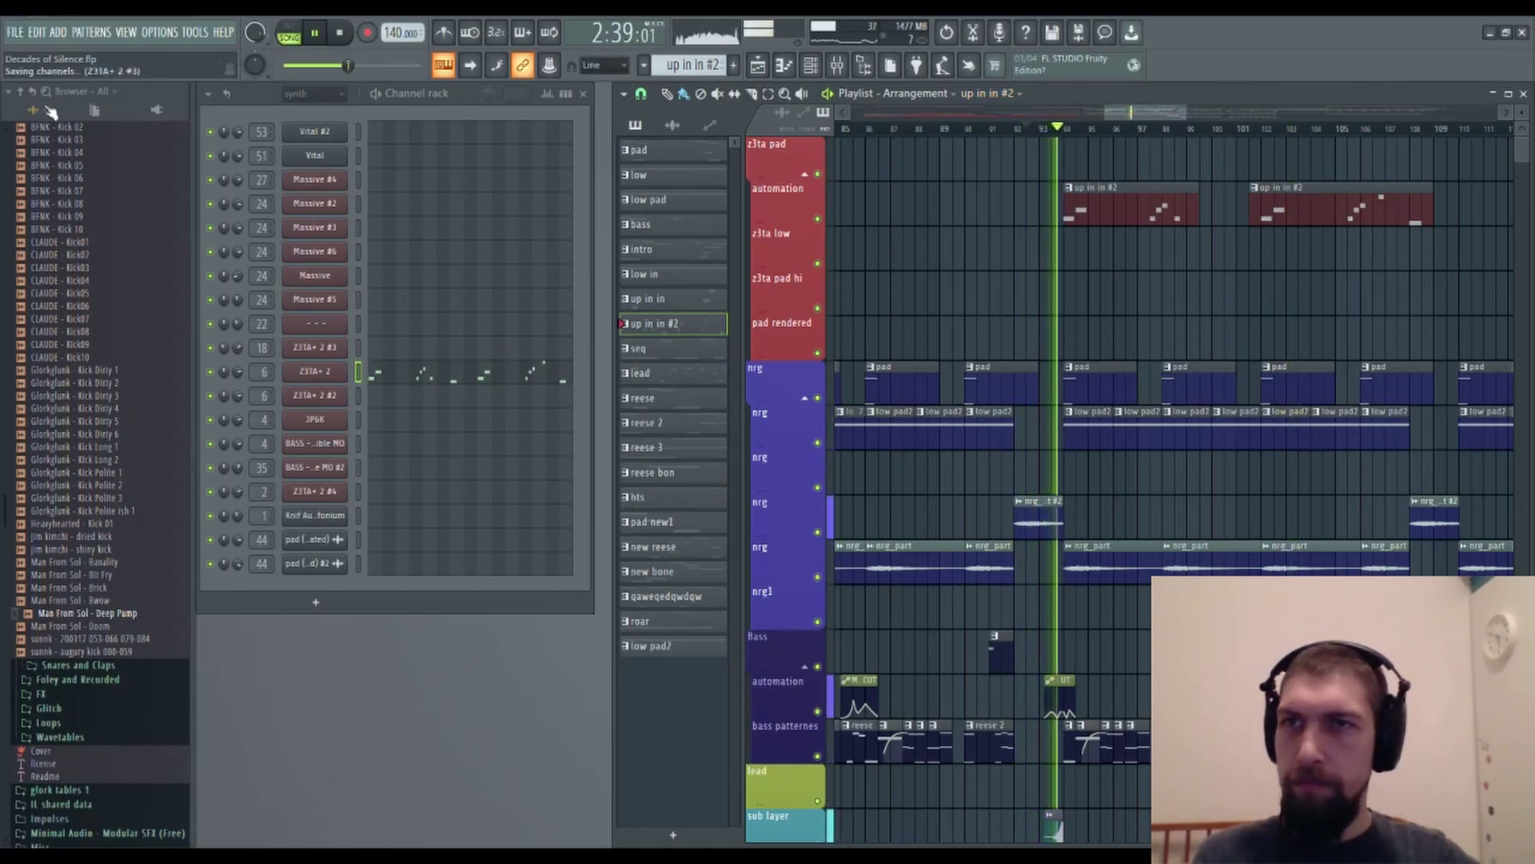
{"action": "left_click_drag", "start_coordinate": [1200, 308], "coordinate": [1040, 400]}
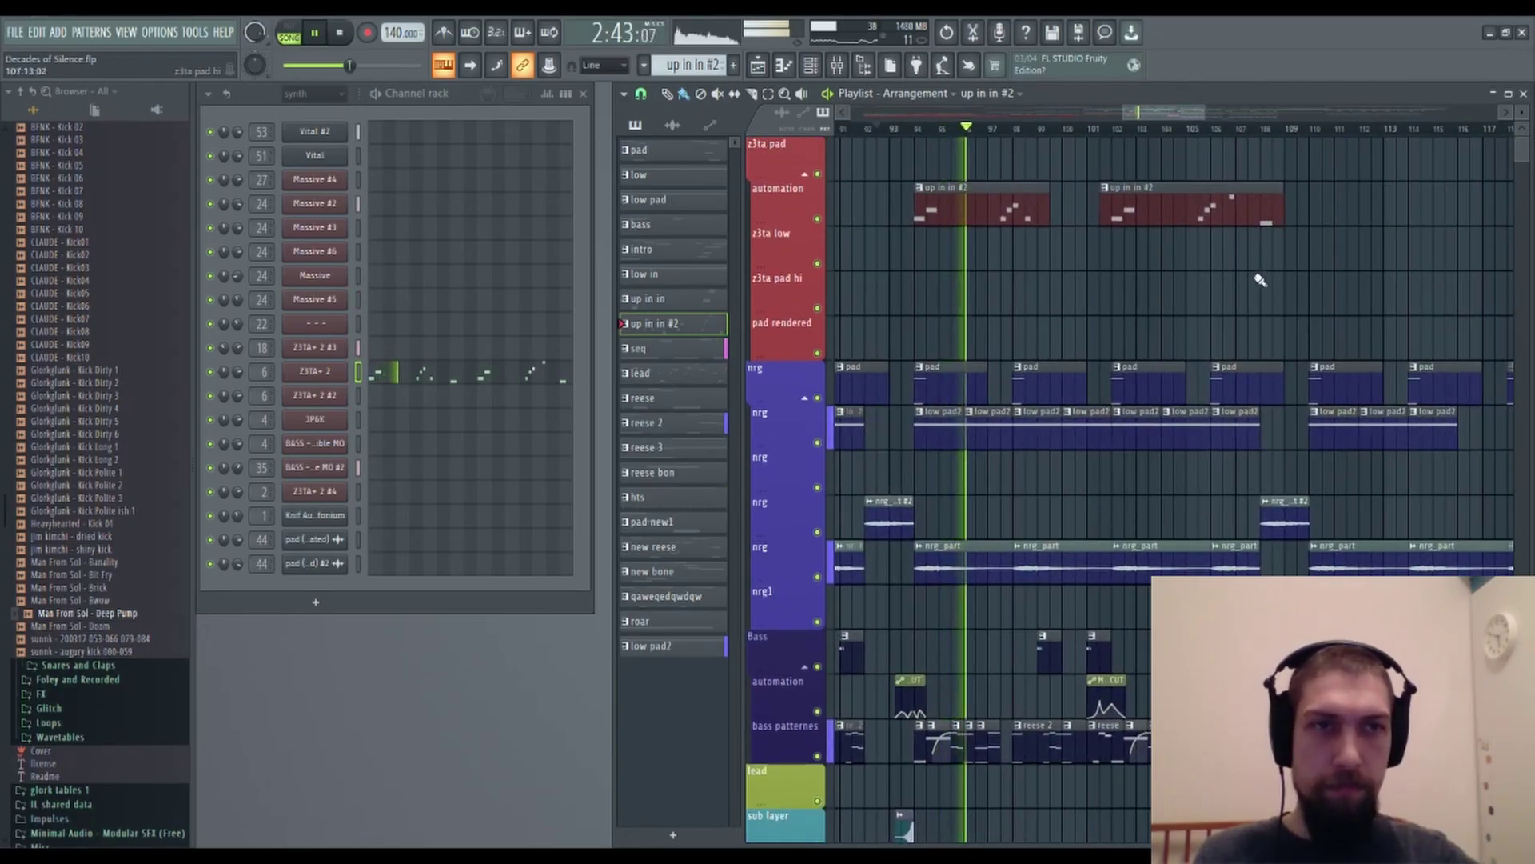
{"action": "left_click_drag", "start_coordinate": [1213, 288], "coordinate": [1154, 298]}
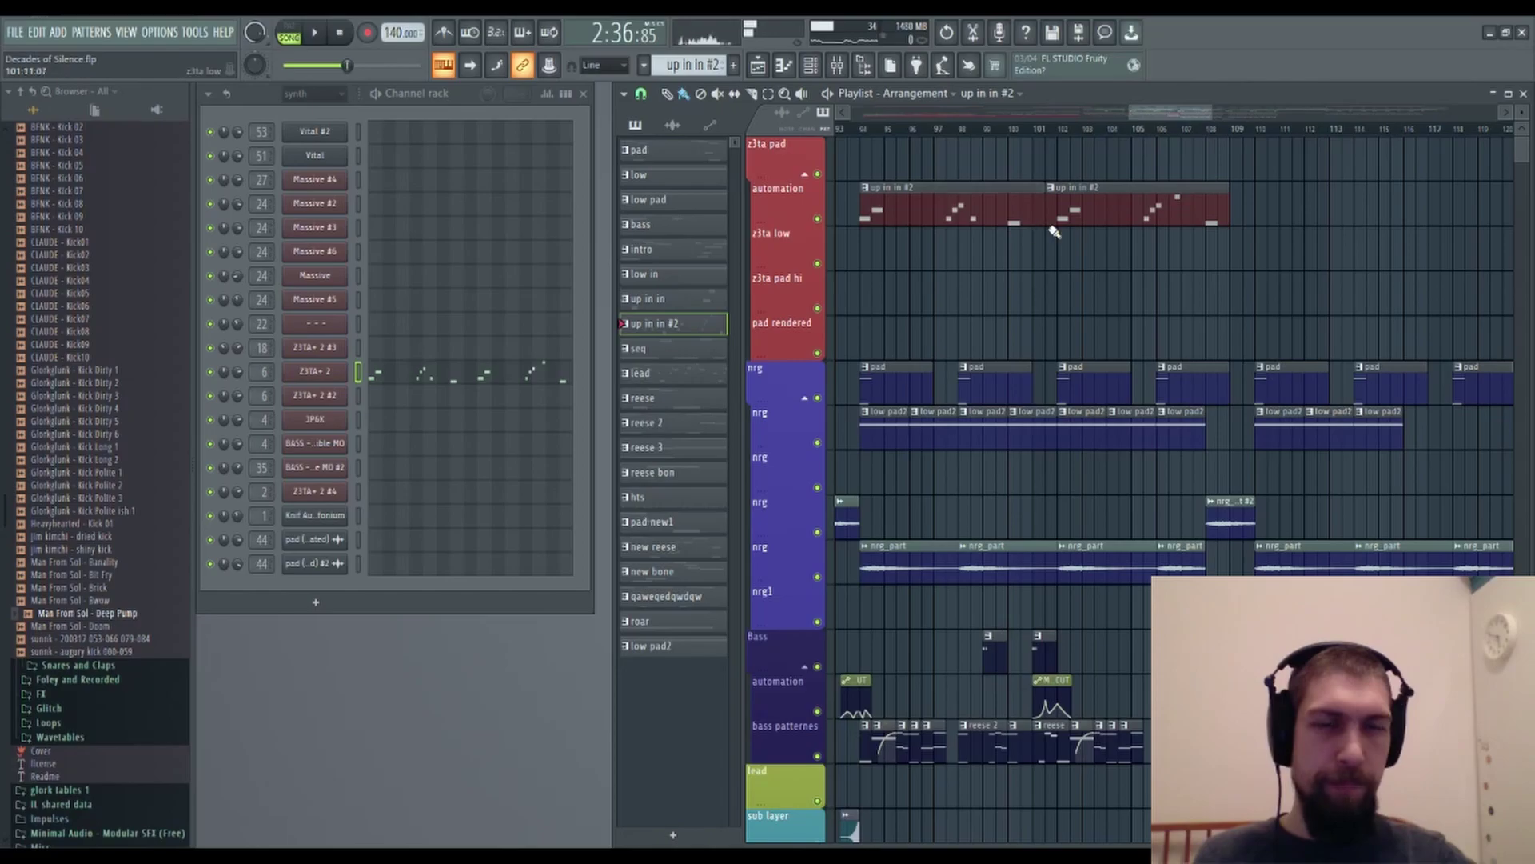
{"action": "key", "text": "space"}
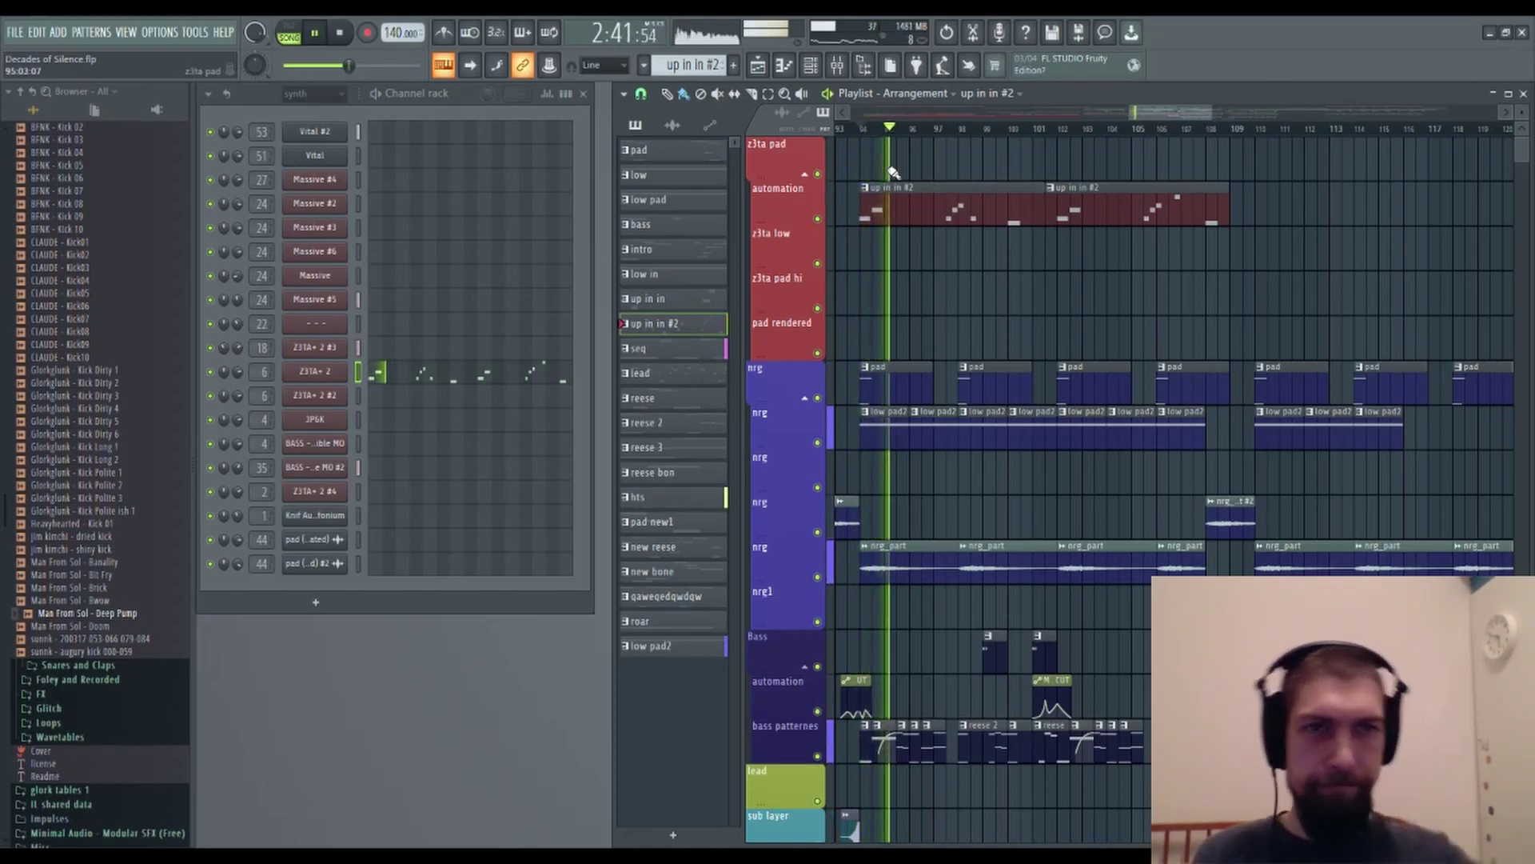
Raise the high note late in bar 13 of up in in #2 to A#7, and lengthen both it and the D#7 note in mid bar 5.
{"action": "left_click", "coordinate": [548, 368]}
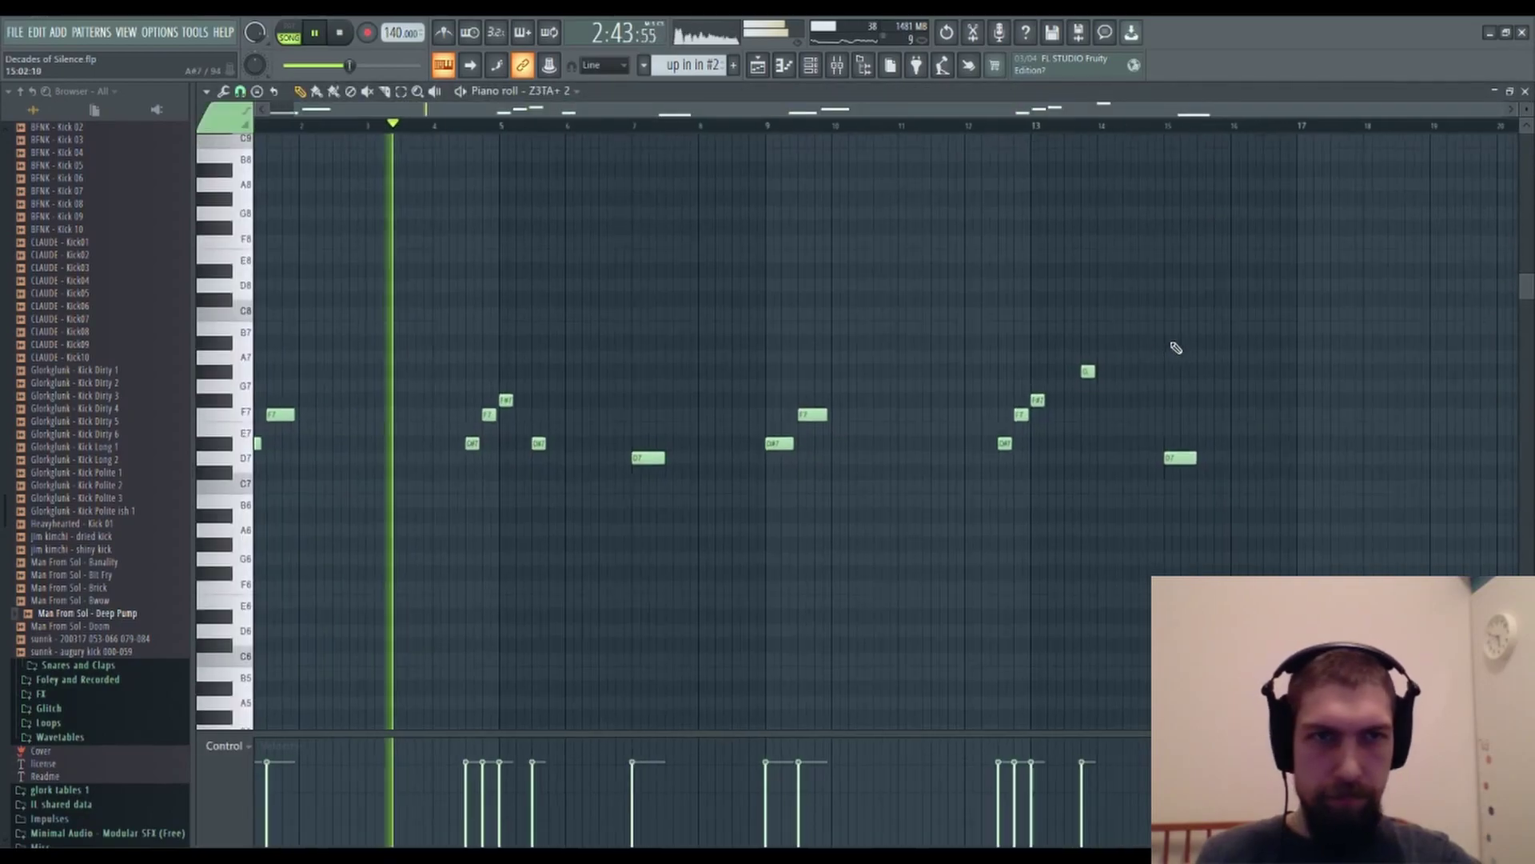
{"action": "left_click", "coordinate": [1084, 373]}
{"action": "key", "text": "shift+Up"}
{"action": "key", "text": "shift+Up"}
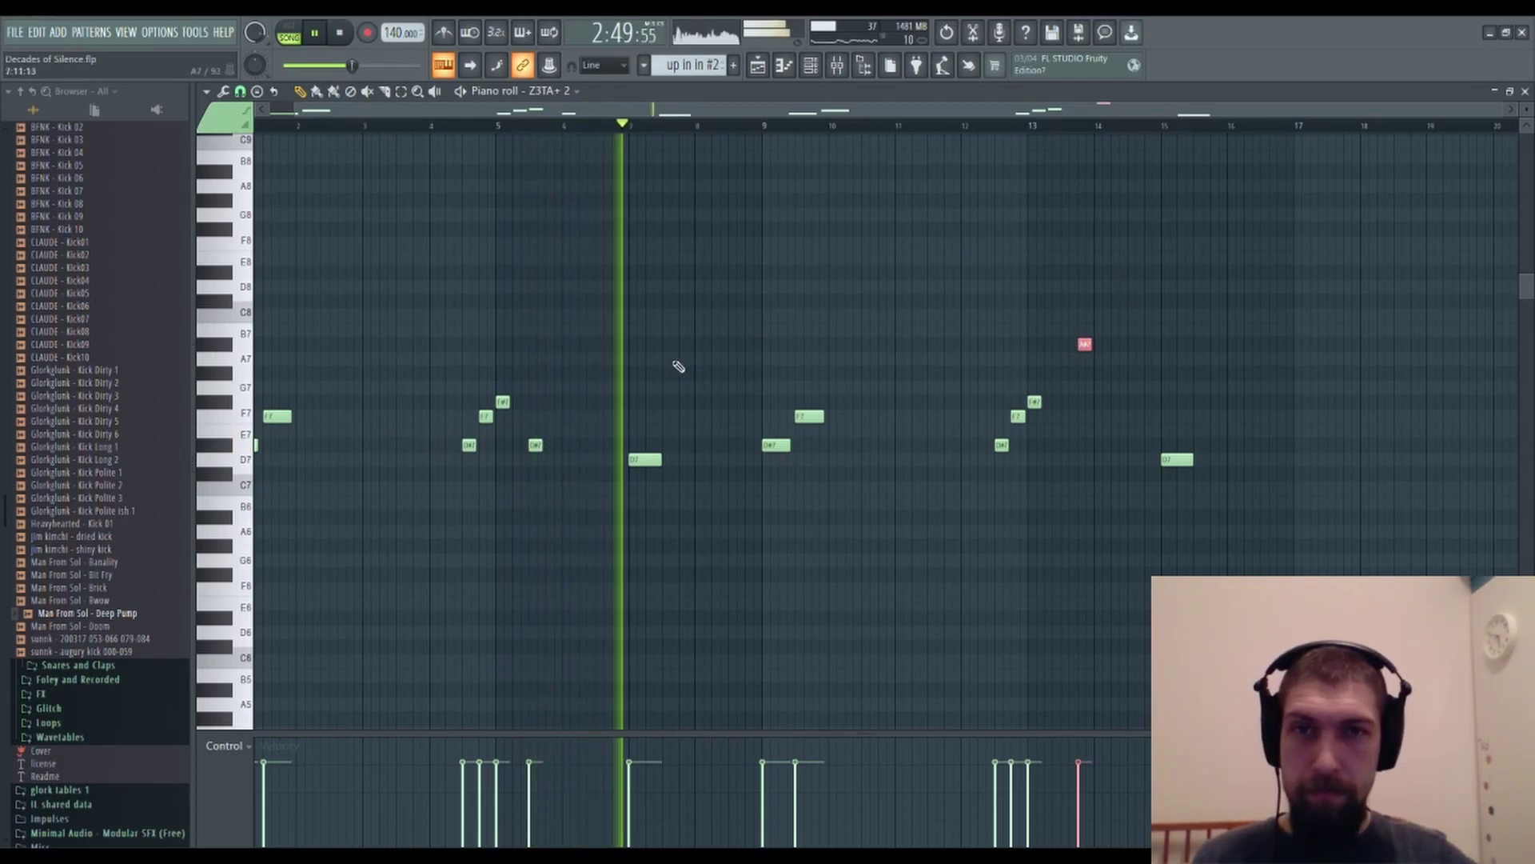
{"action": "left_click_drag", "start_coordinate": [1090, 344], "coordinate": [1105, 345]}
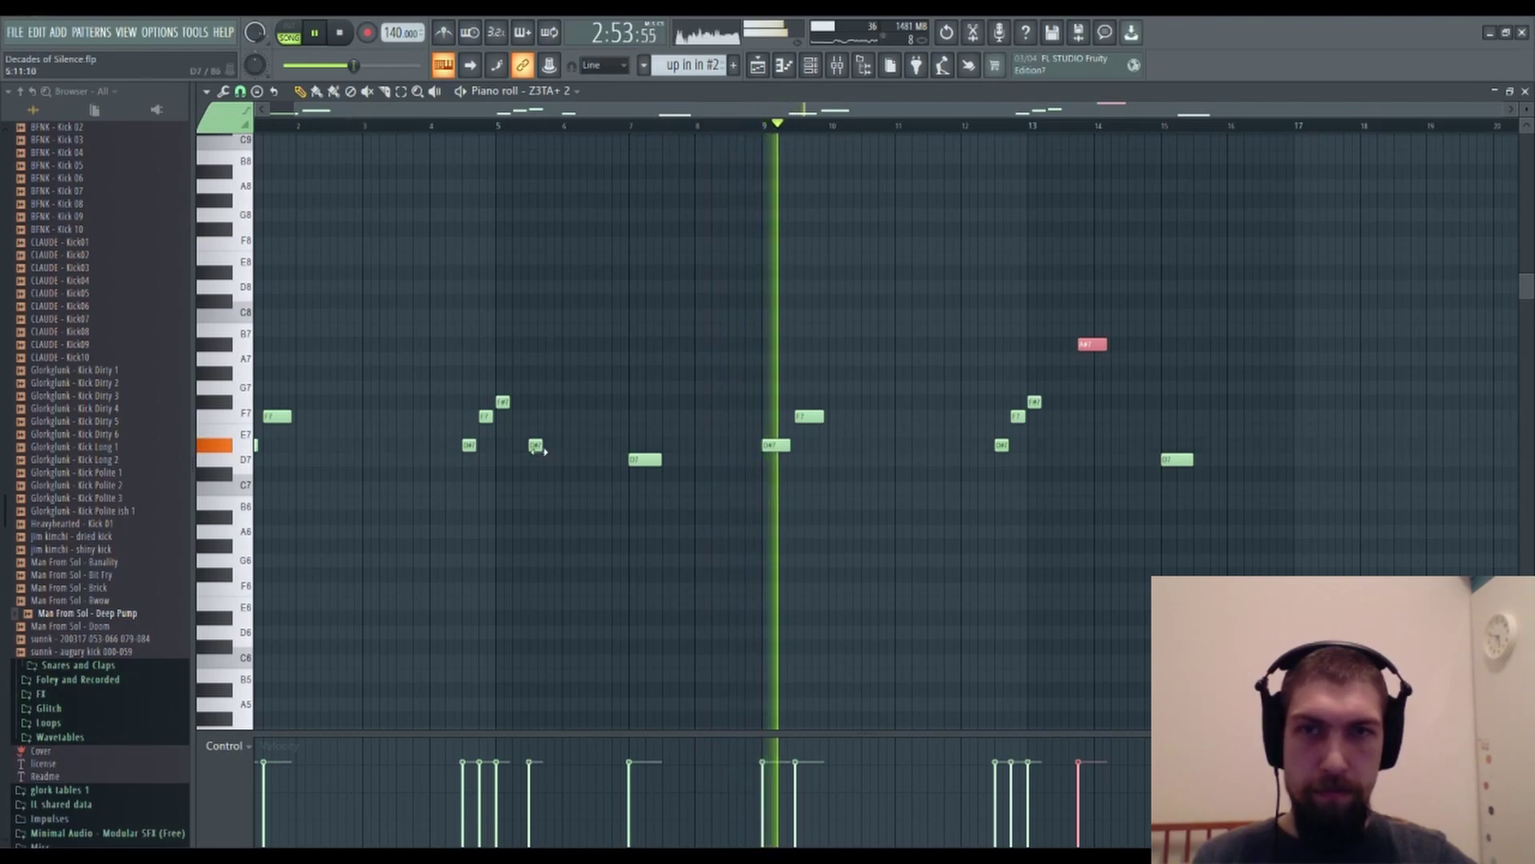
{"action": "left_click_drag", "start_coordinate": [543, 445], "coordinate": [552, 445]}
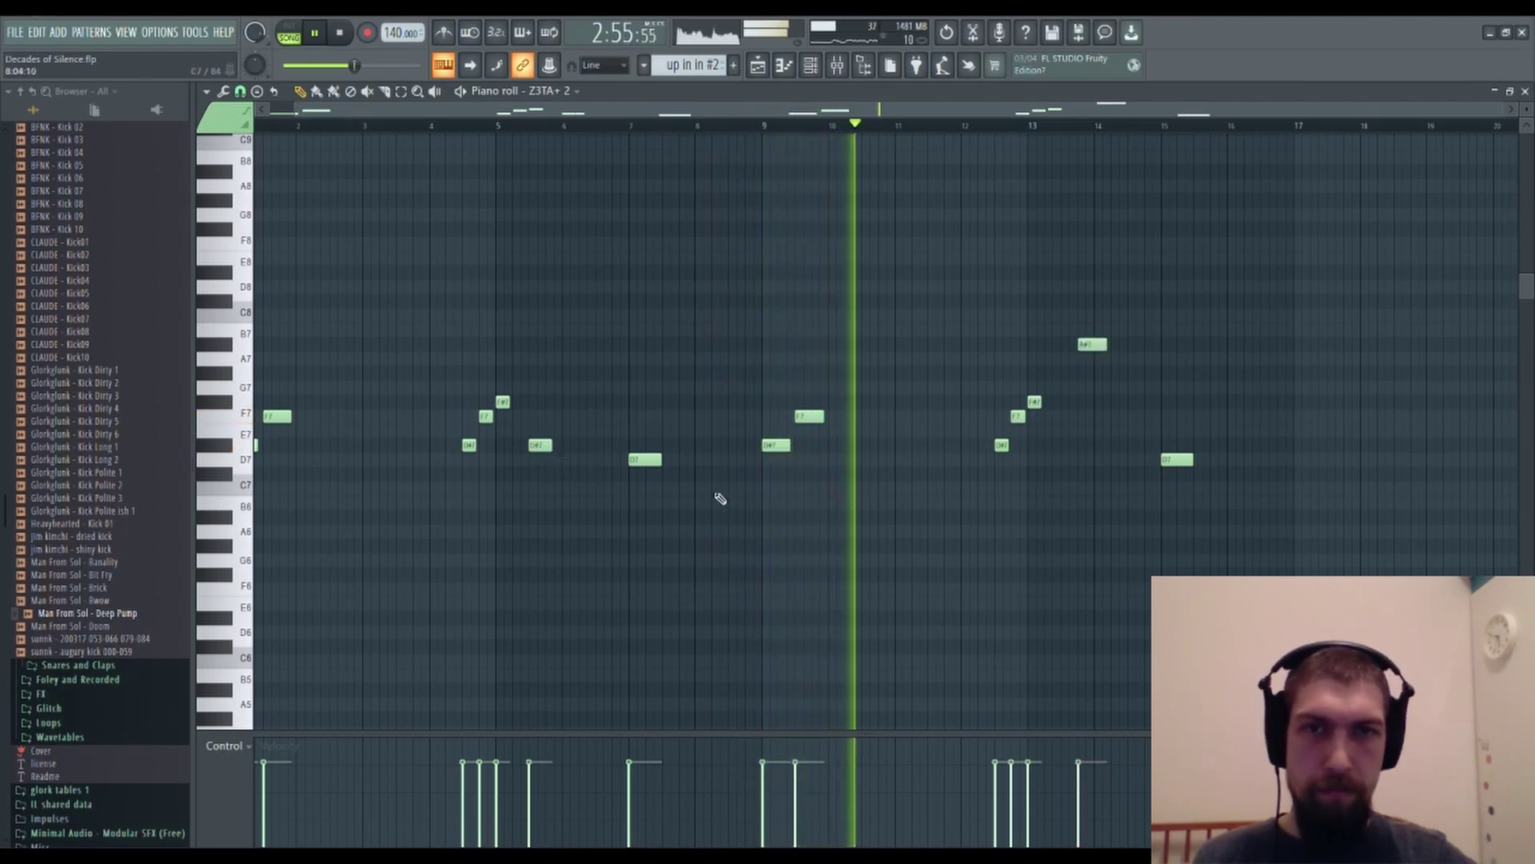
Raise the D7 note at bar 15 to G#7 and close the piano roll.
{"action": "left_click_drag", "start_coordinate": [1147, 577], "coordinate": [942, 608]}
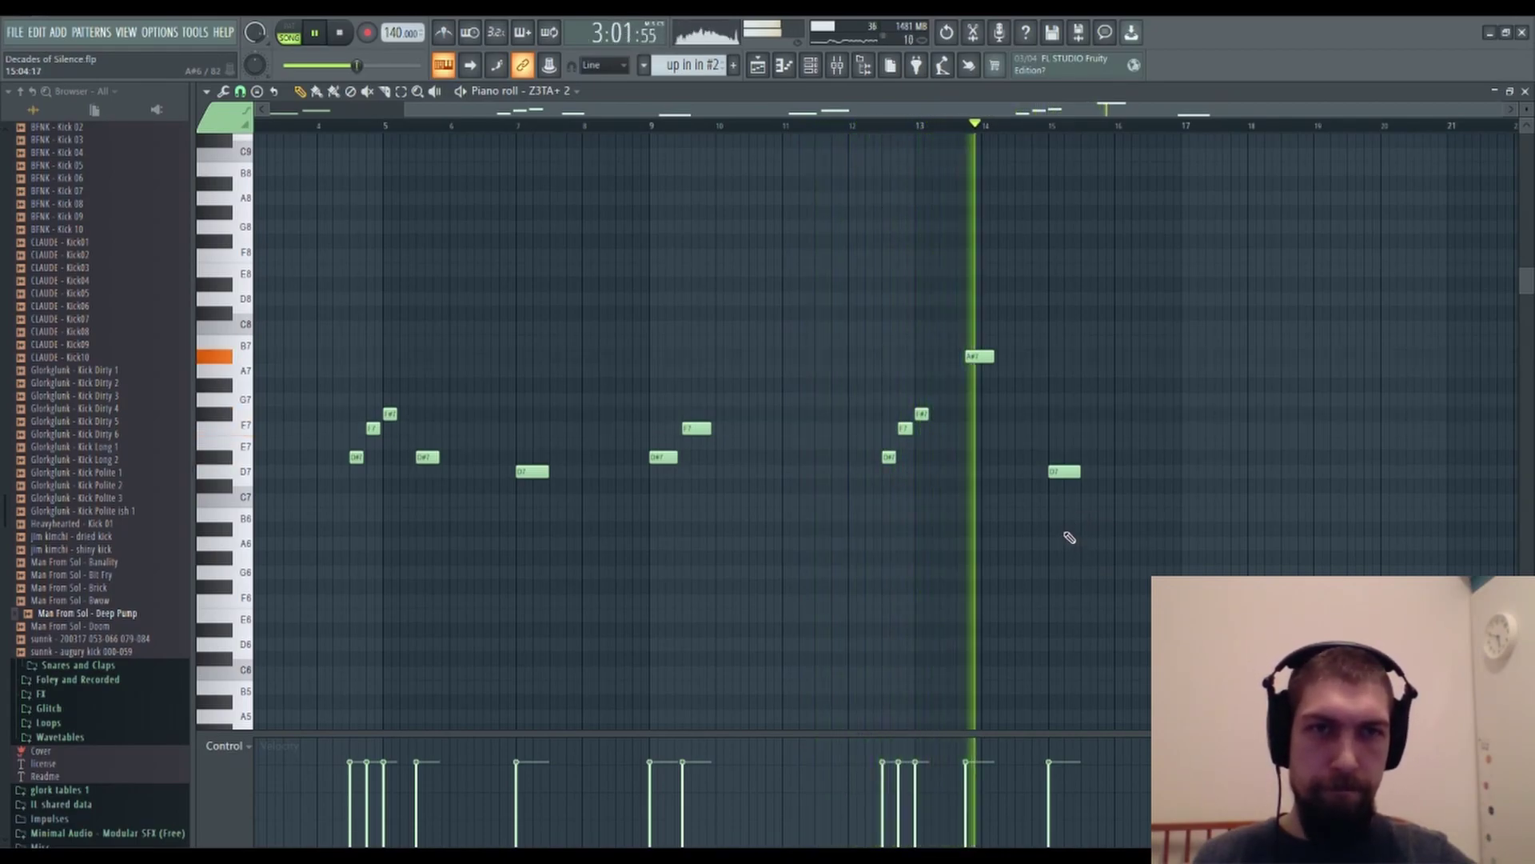
{"action": "key", "text": "space"}
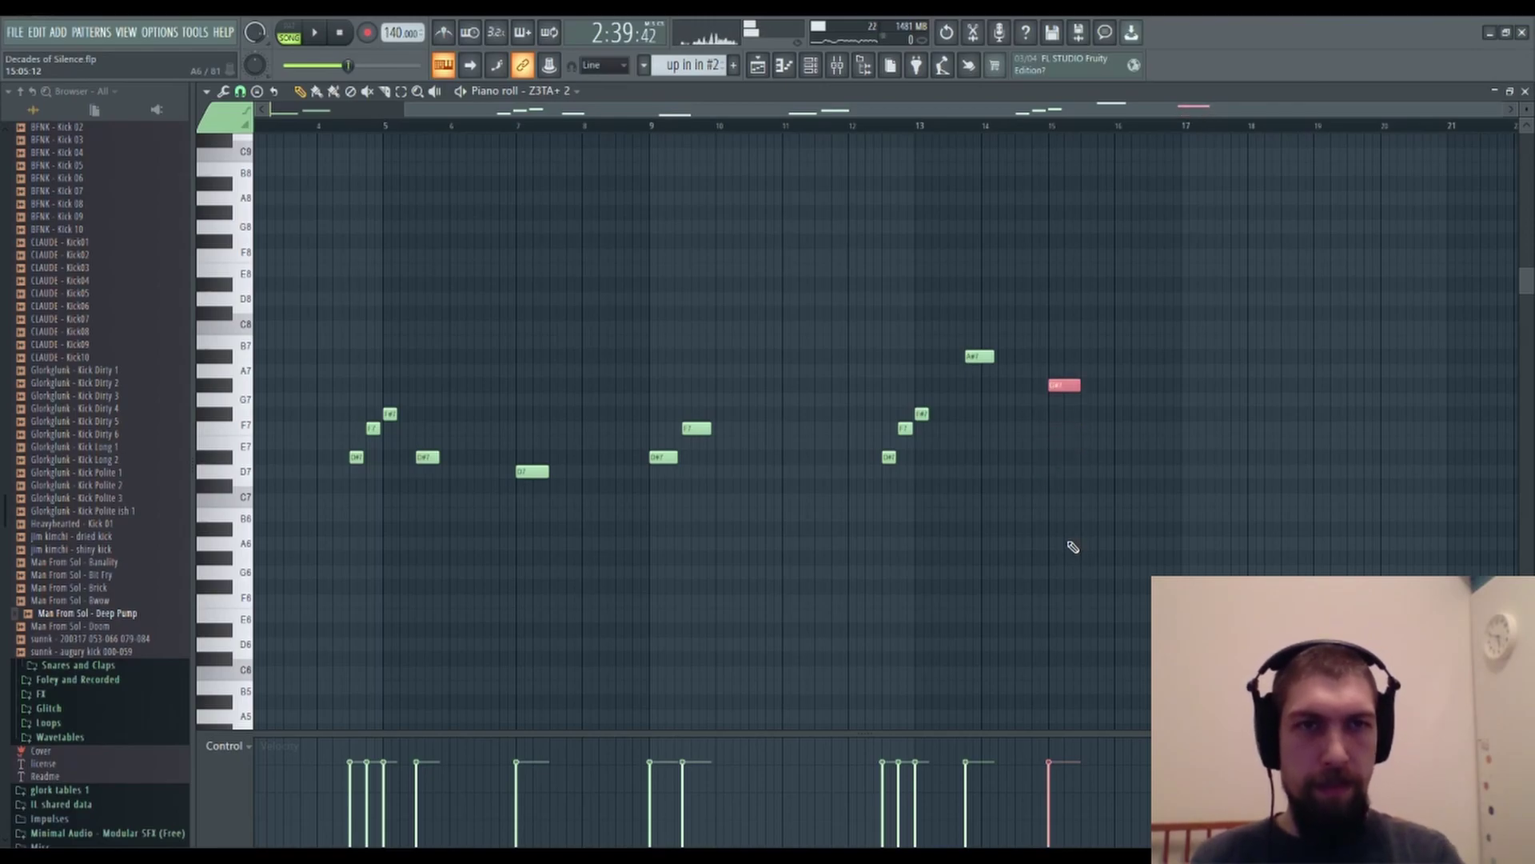
{"action": "left_click", "coordinate": [1525, 92]}
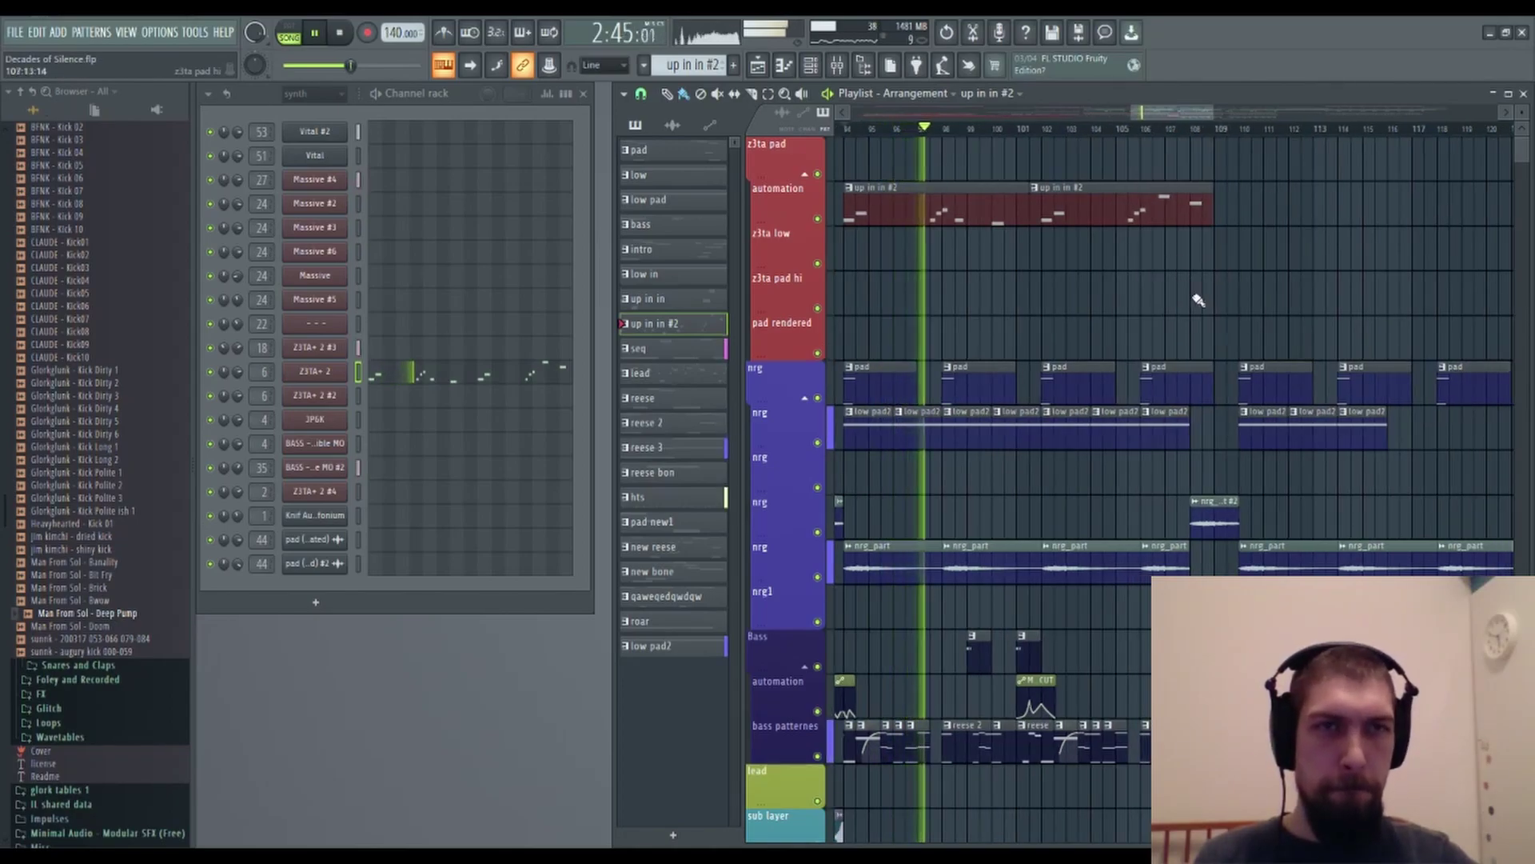
Delete the second up in in #2 clip and extend the first one to about bar 109.
{"action": "right_click", "coordinate": [1069, 187]}
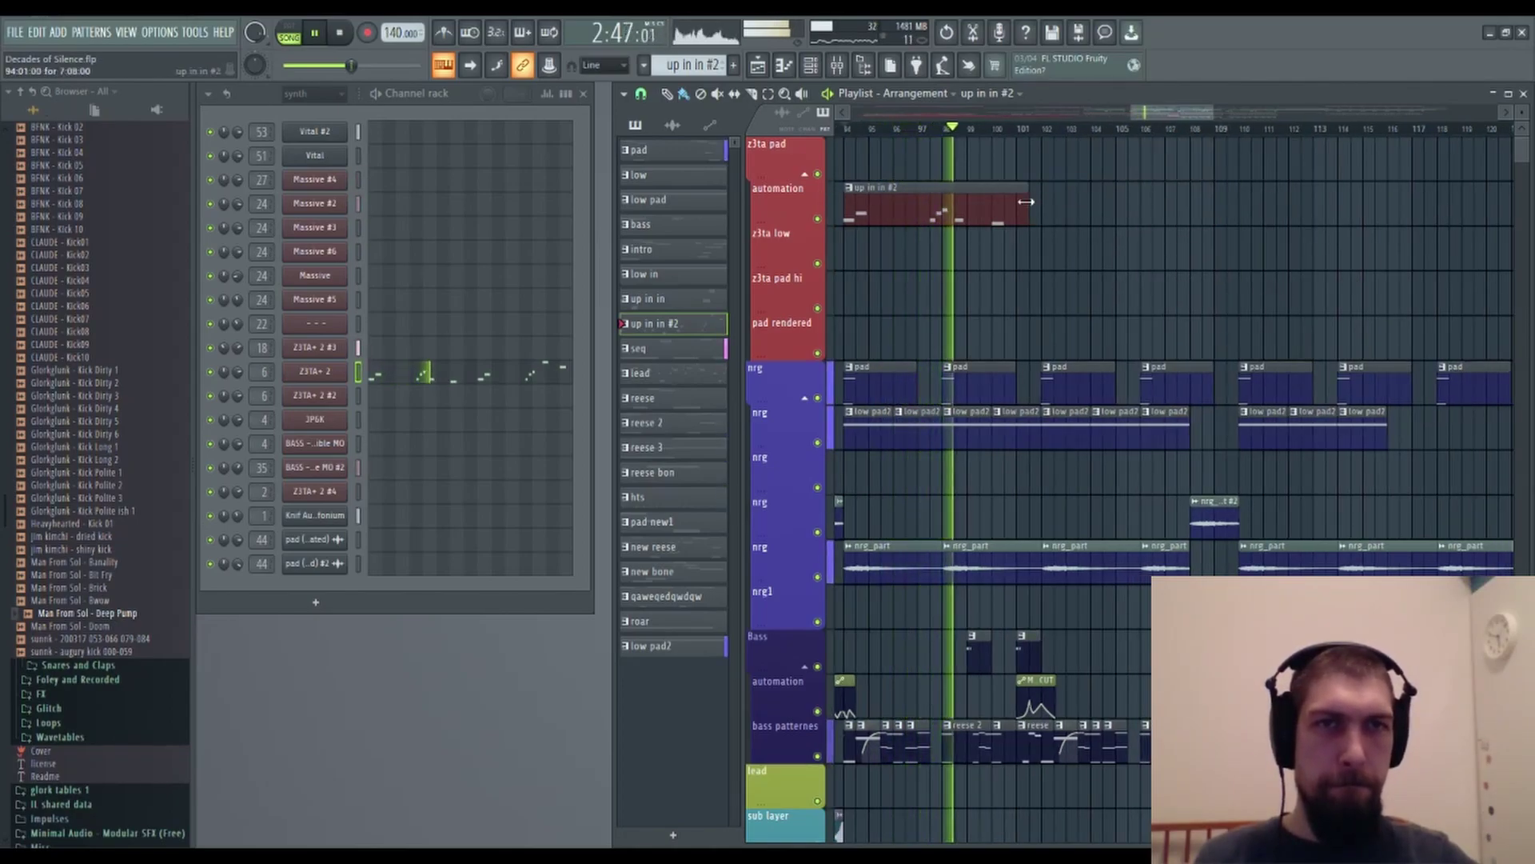
{"action": "left_click", "coordinate": [1039, 204]}
{"action": "right_click", "coordinate": [1041, 205]}
{"action": "left_click_drag", "start_coordinate": [1028, 206], "coordinate": [1214, 229]}
{"action": "left_click_drag", "start_coordinate": [1214, 320], "coordinate": [1395, 278]}
{"action": "left_click_drag", "start_coordinate": [1303, 293], "coordinate": [1098, 320]}
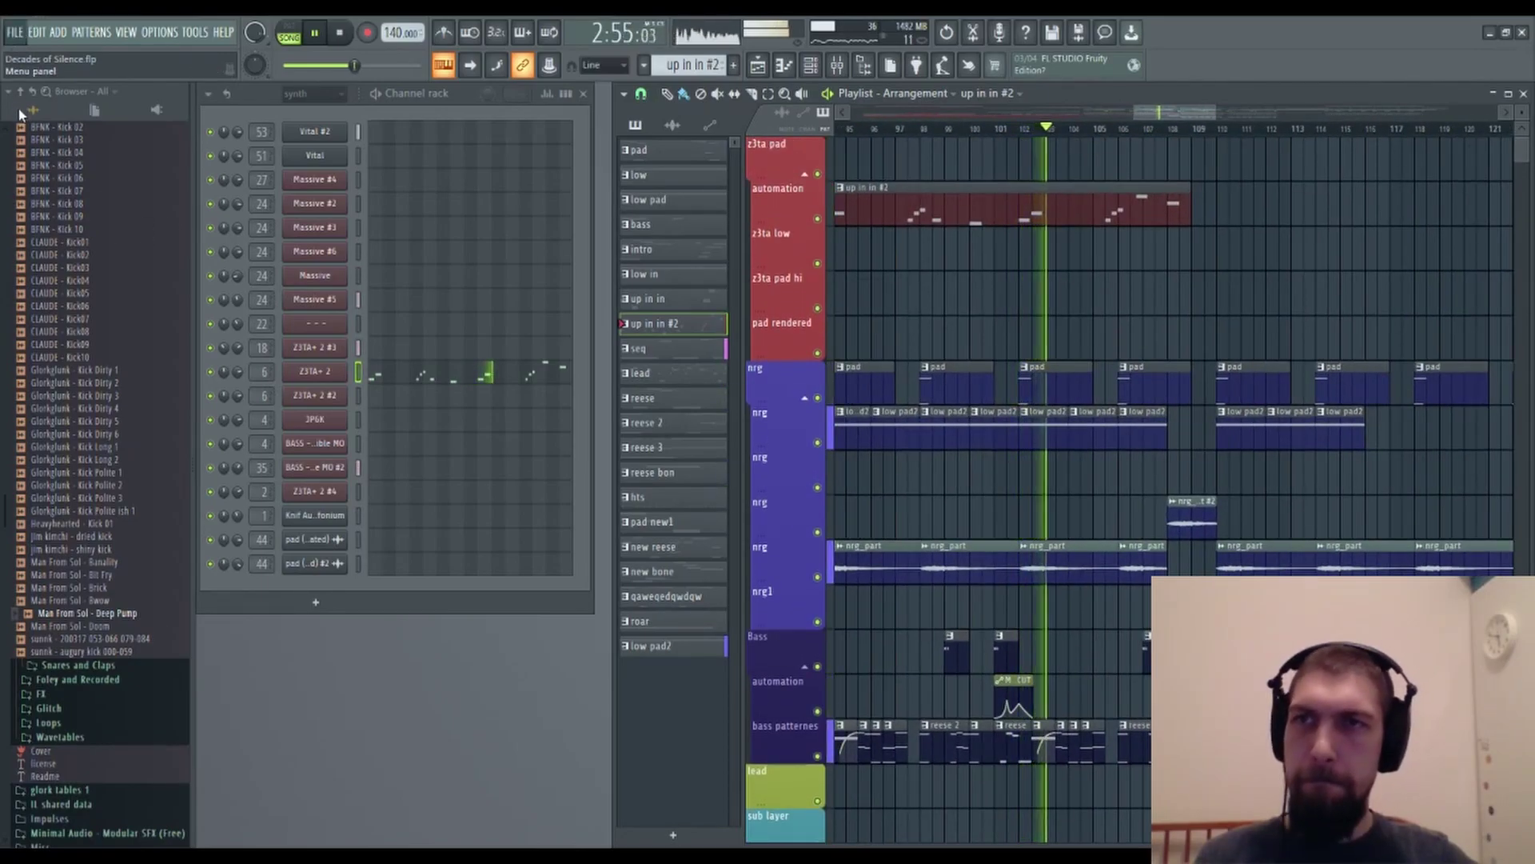
Open the low pad2 pattern's Vital #2 notes and check the Vital #2 track's level in the mixer during playback.
{"action": "left_click_drag", "start_coordinate": [1084, 502], "coordinate": [1184, 412]}
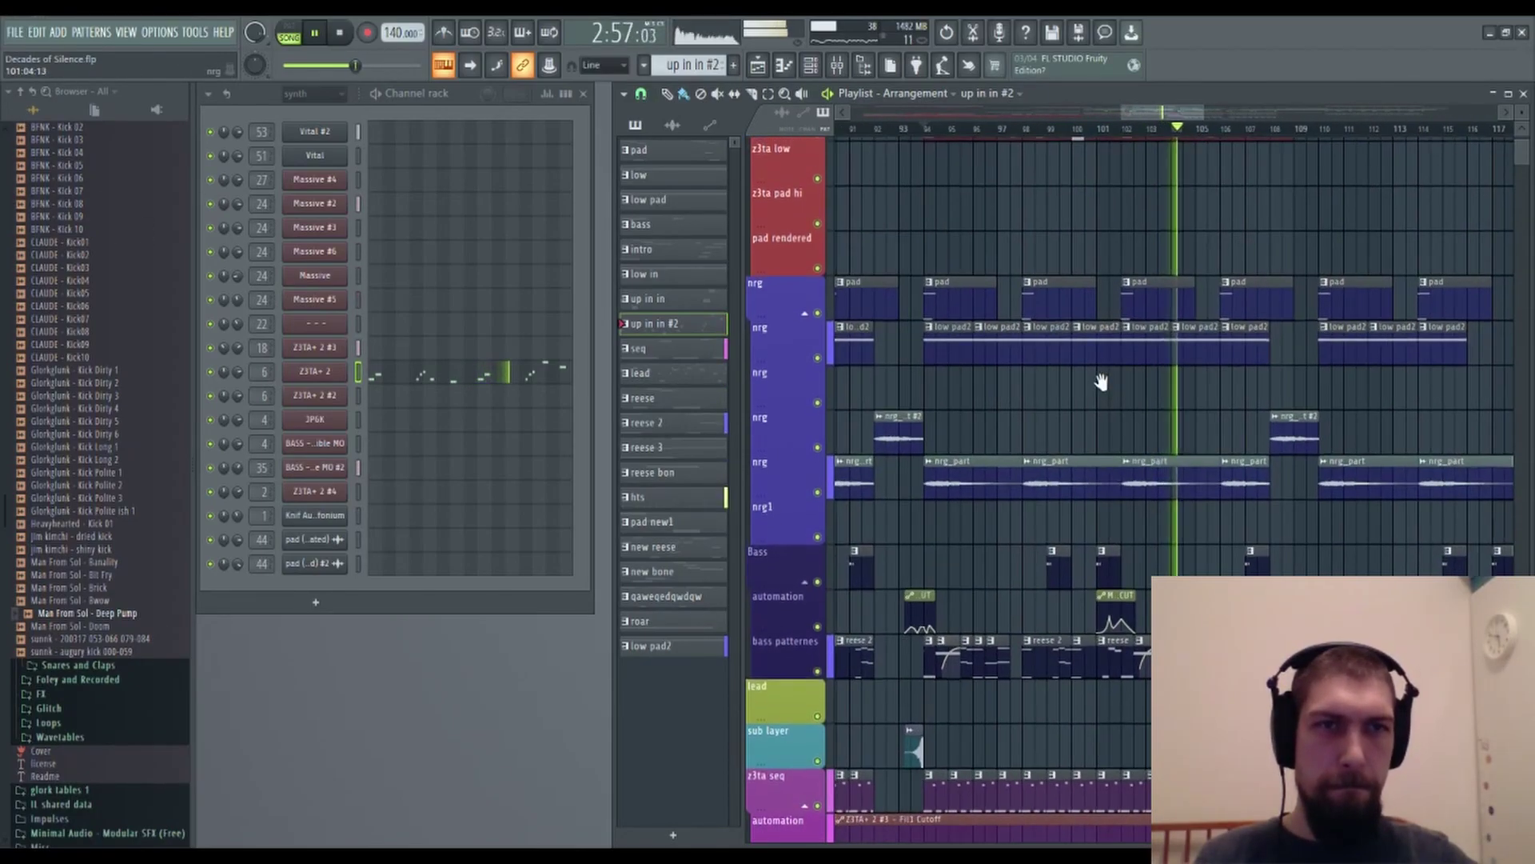
{"action": "double_click", "coordinate": [1201, 354]}
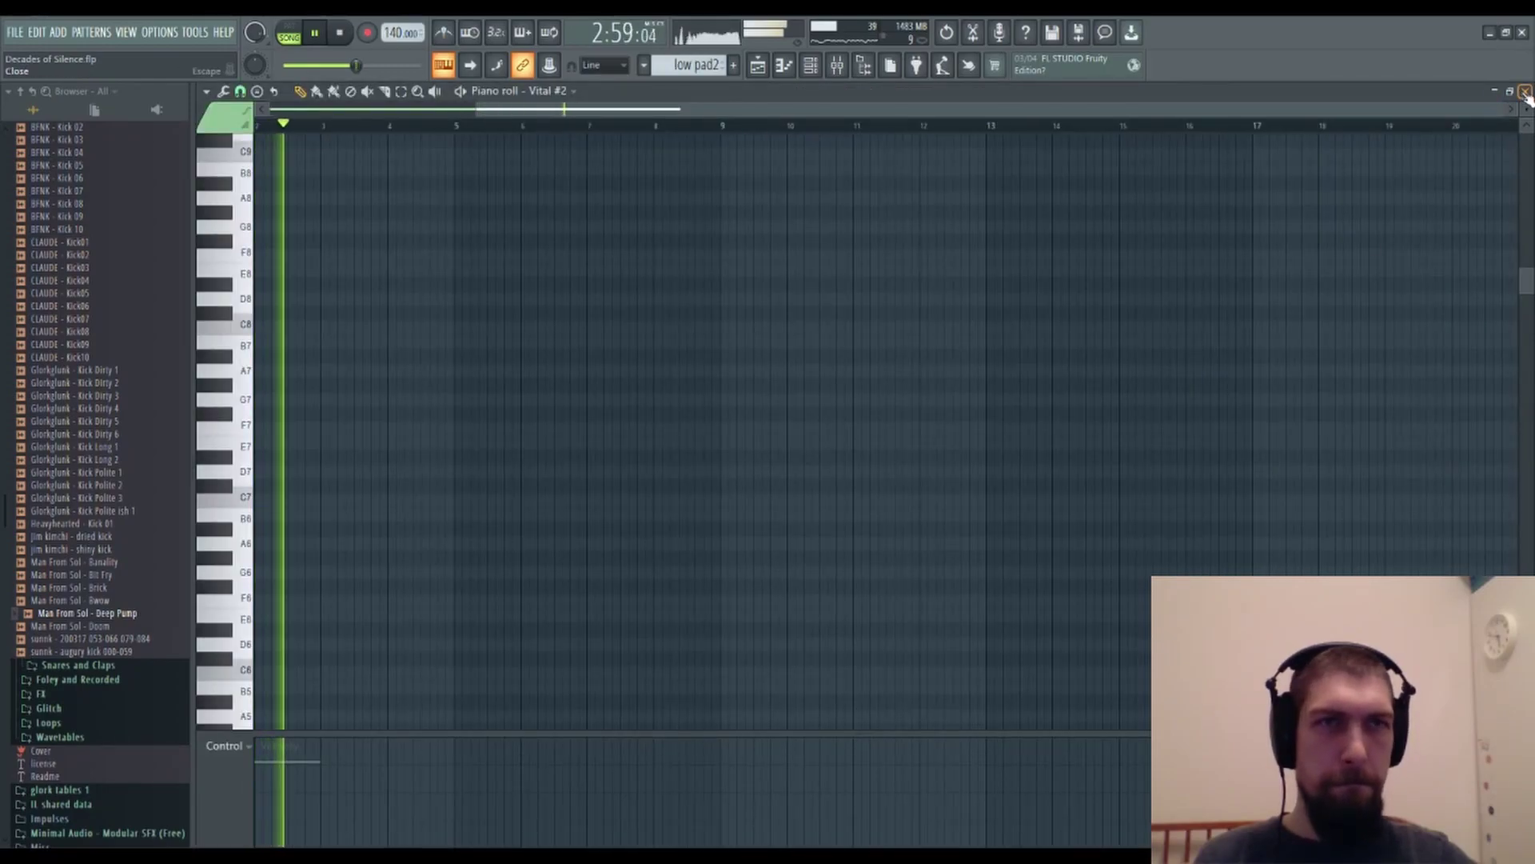
{"action": "left_click", "coordinate": [1493, 92]}
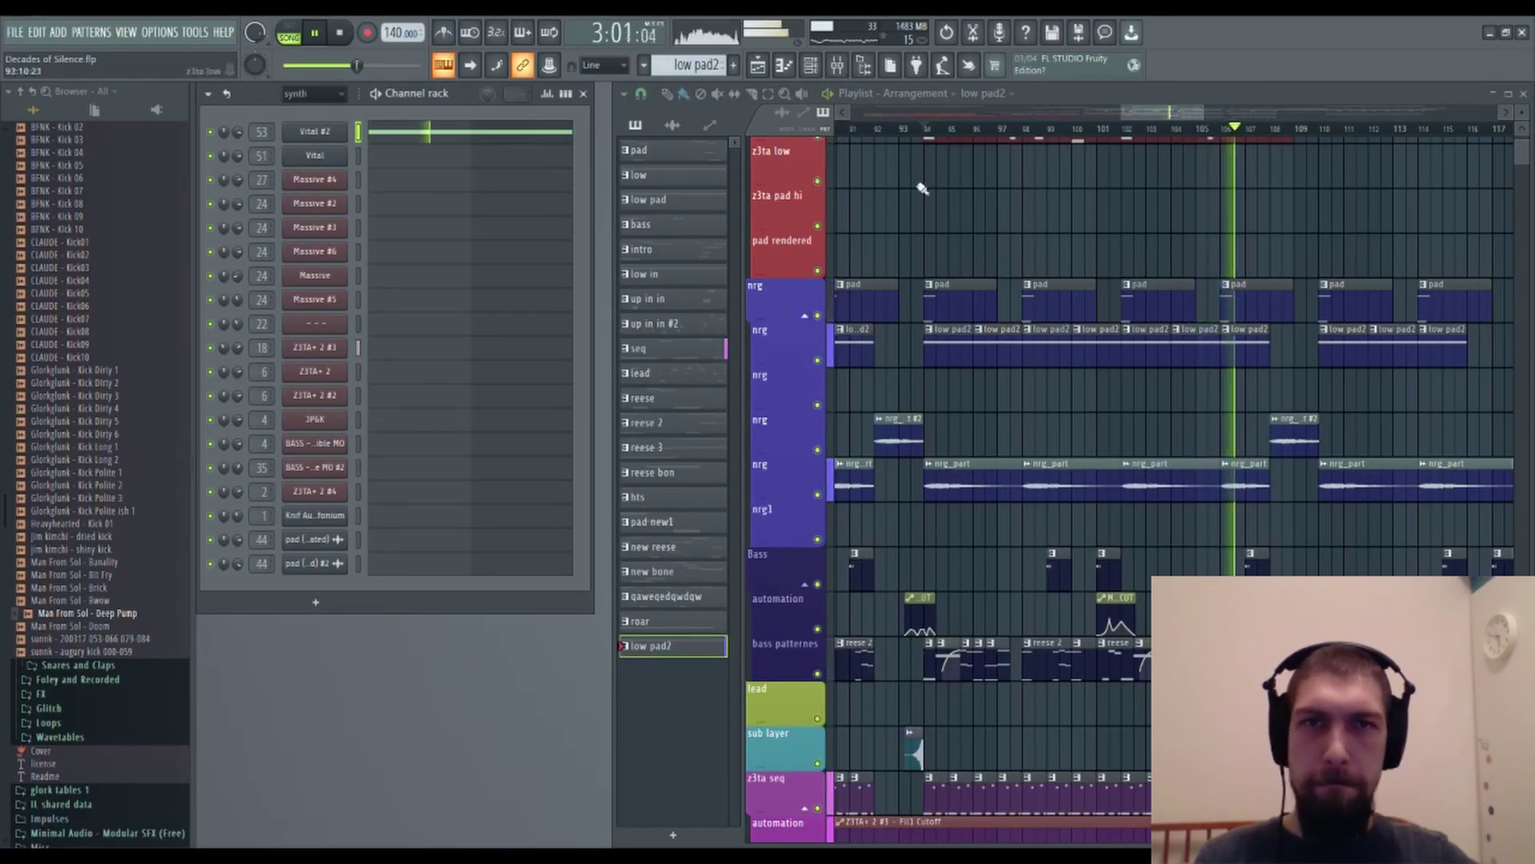
{"action": "key", "text": "F9"}
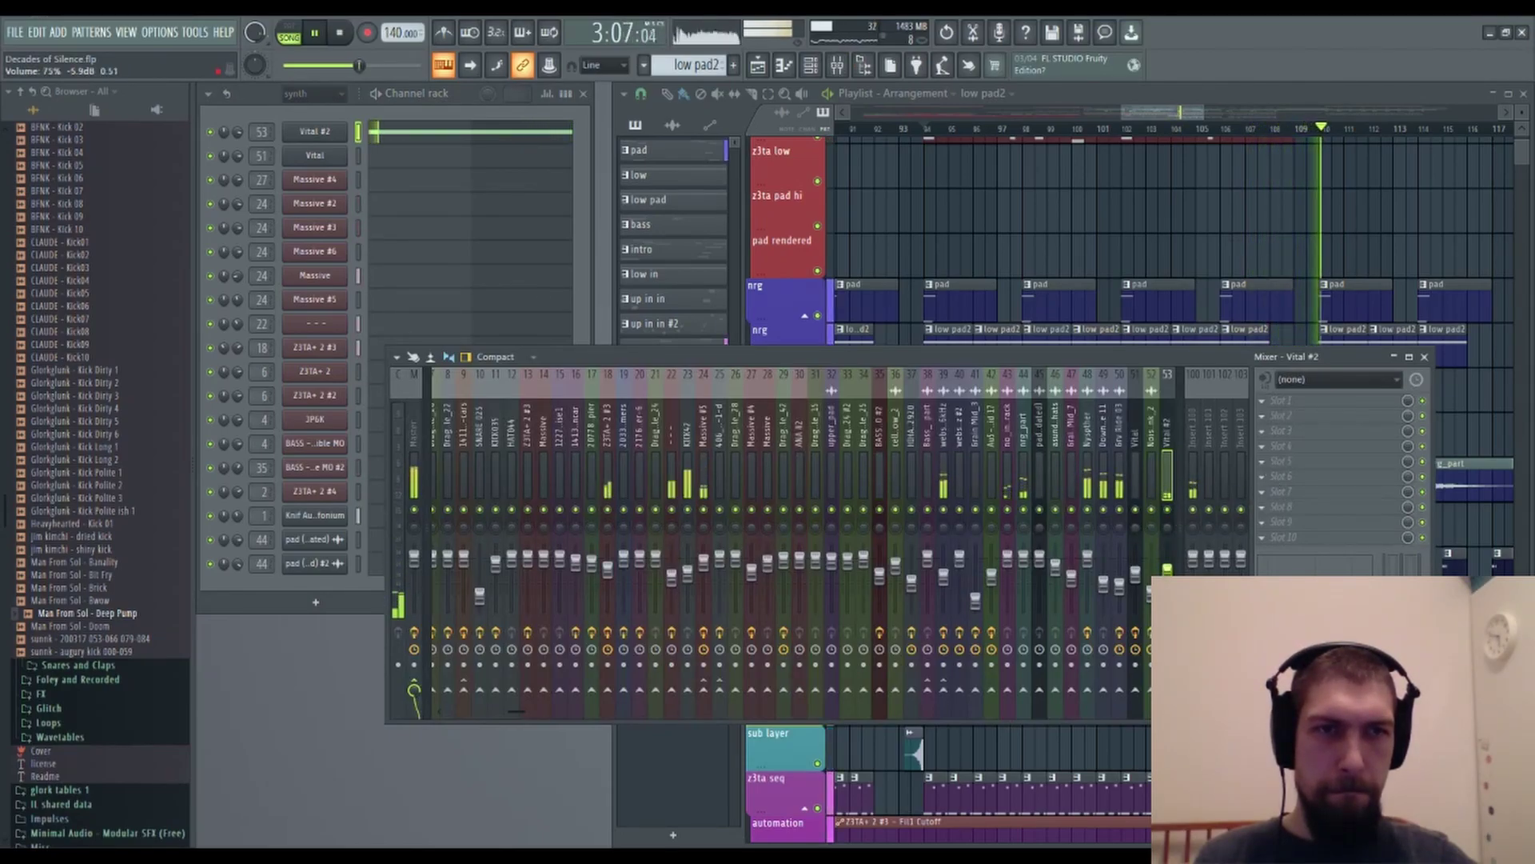
{"action": "key", "text": "F9"}
Duplicate the low pad2 clips on the nrg track to fill bars 116 to 128.
{"action": "mouse_move", "coordinate": [1426, 360]}
{"action": "left_mouse_down"}
{"action": "mouse_move", "coordinate": [1221, 401]}
{"action": "mouse_move", "coordinate": [1510, 400]}
{"action": "left_mouse_up"}
{"action": "left_click", "coordinate": [1269, 397]}
{"action": "left_click_drag", "start_coordinate": [1316, 474], "coordinate": [1104, 515]}
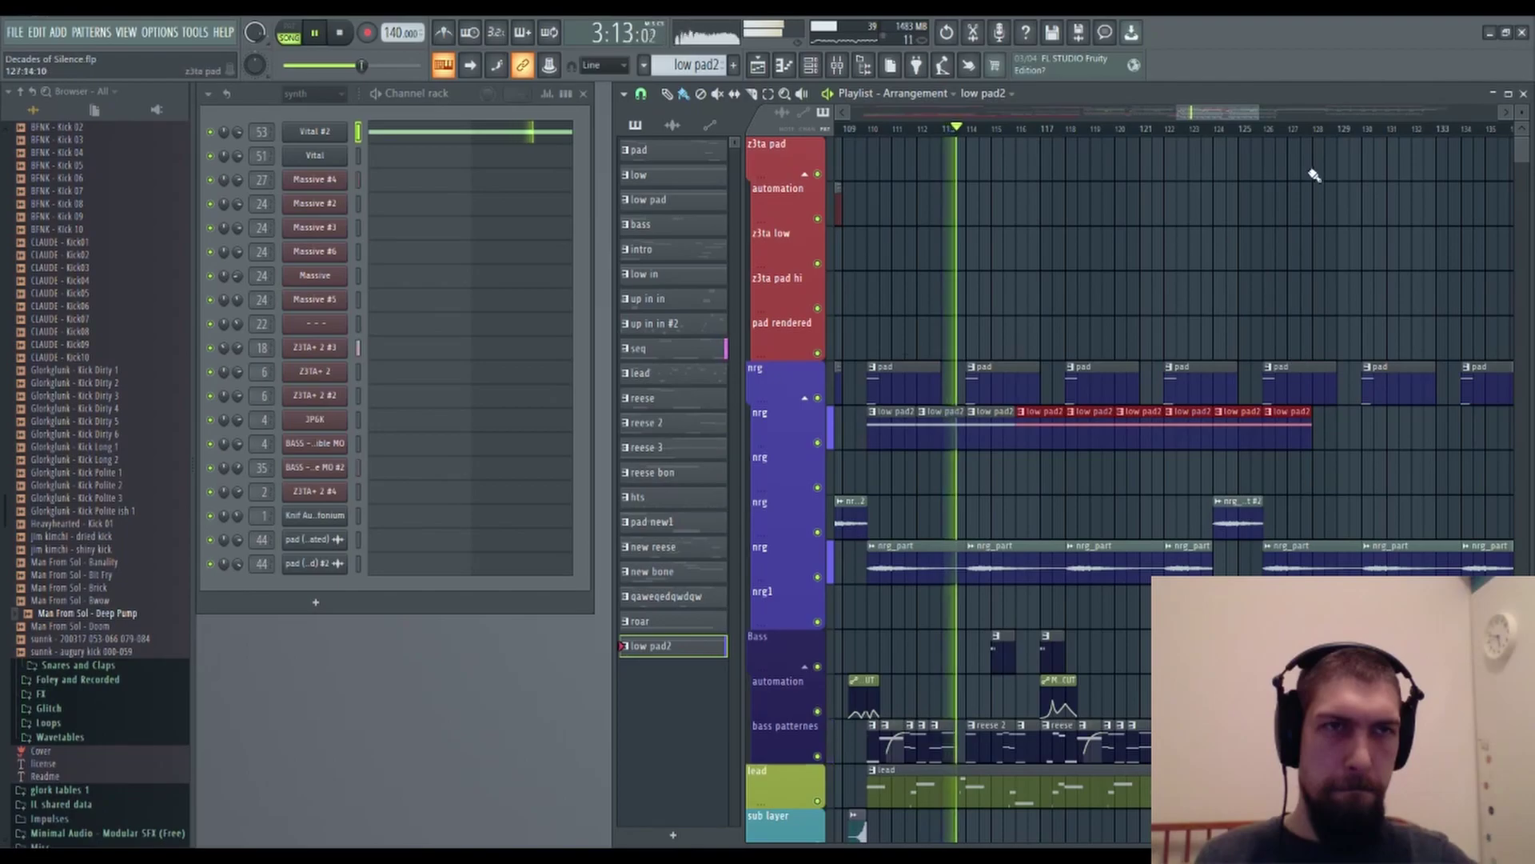
Remove the low pad2 clip at bar 124 and duplicate the clips across bars 128 to 138.
{"action": "scroll", "coordinate": [1307, 142], "scroll_direction": "down", "scroll_amount": 4}
{"action": "left_click_drag", "start_coordinate": [1349, 238], "coordinate": [1213, 242]}
{"action": "scroll", "coordinate": [1149, 132], "scroll_direction": "up", "scroll_amount": 4}
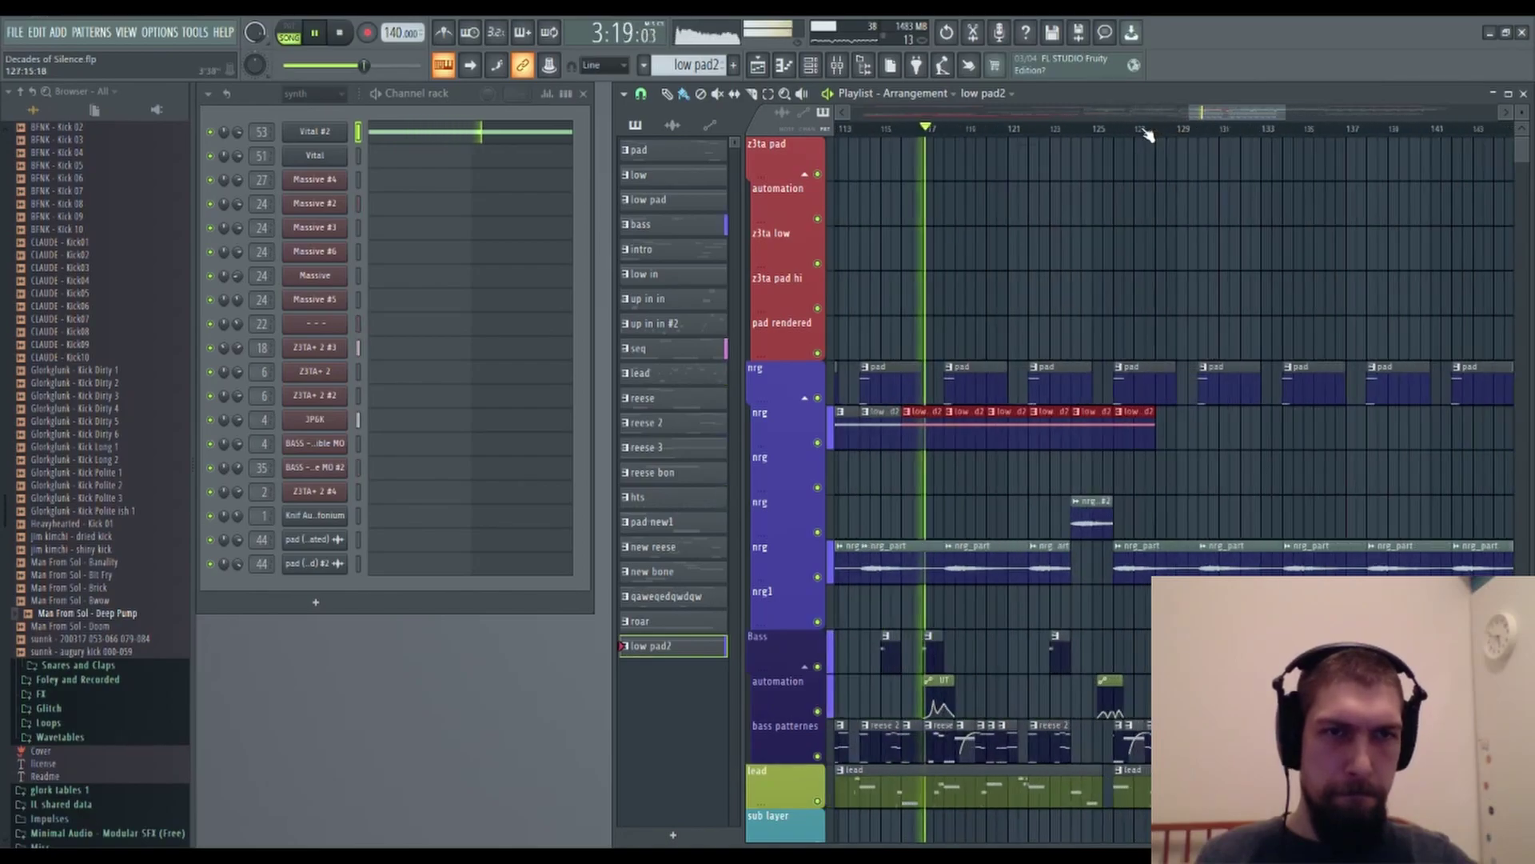
{"action": "mouse_move", "coordinate": [1172, 436]}
{"action": "left_mouse_down"}
{"action": "mouse_move", "coordinate": [1409, 441]}
{"action": "mouse_move", "coordinate": [1248, 454]}
{"action": "left_mouse_up"}
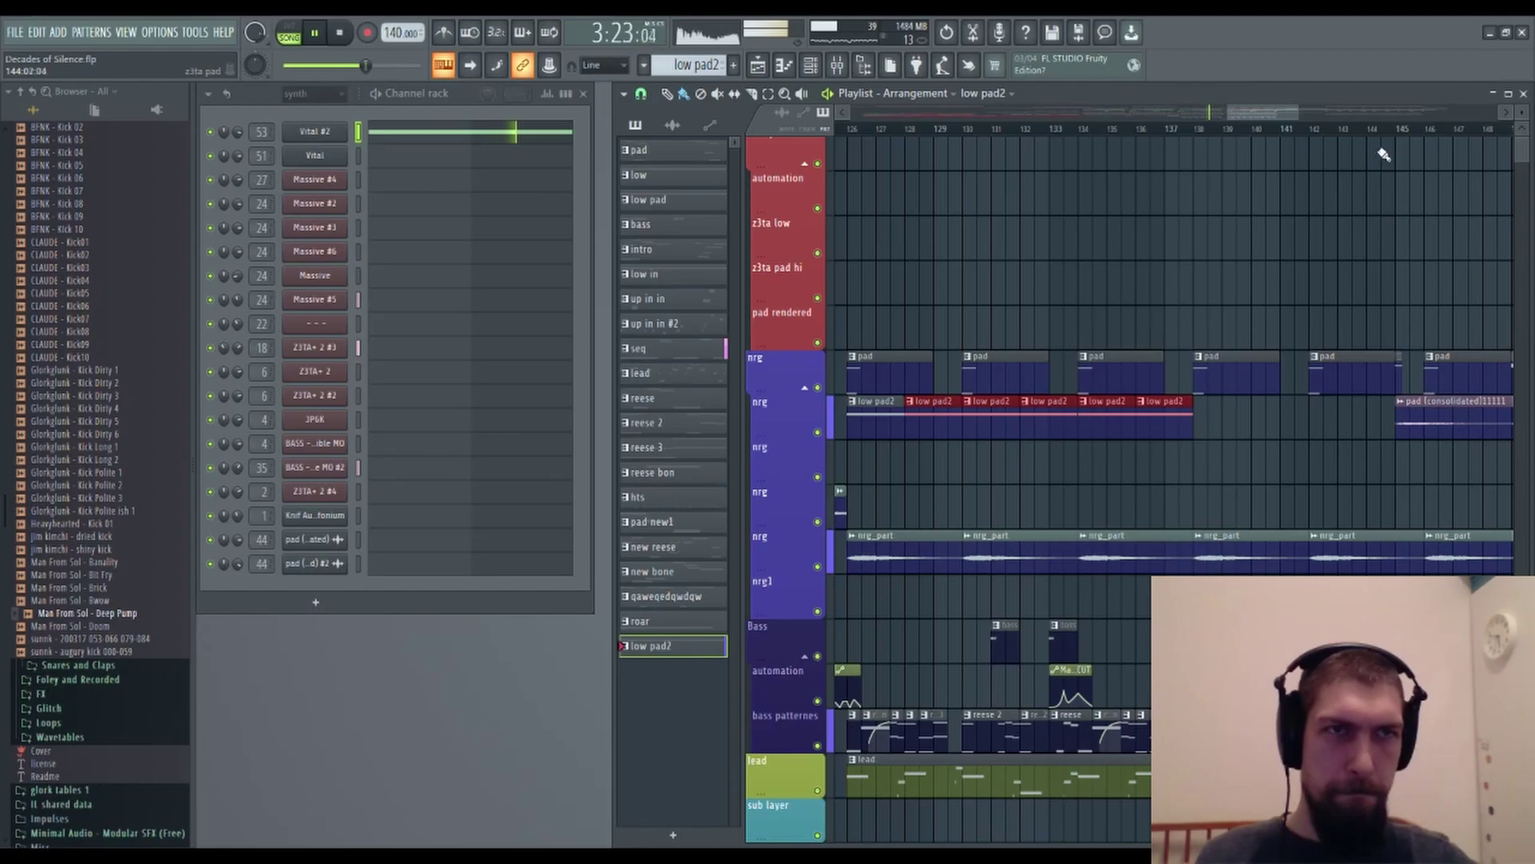
{"action": "scroll", "coordinate": [1392, 137], "scroll_direction": "down", "scroll_amount": 5}
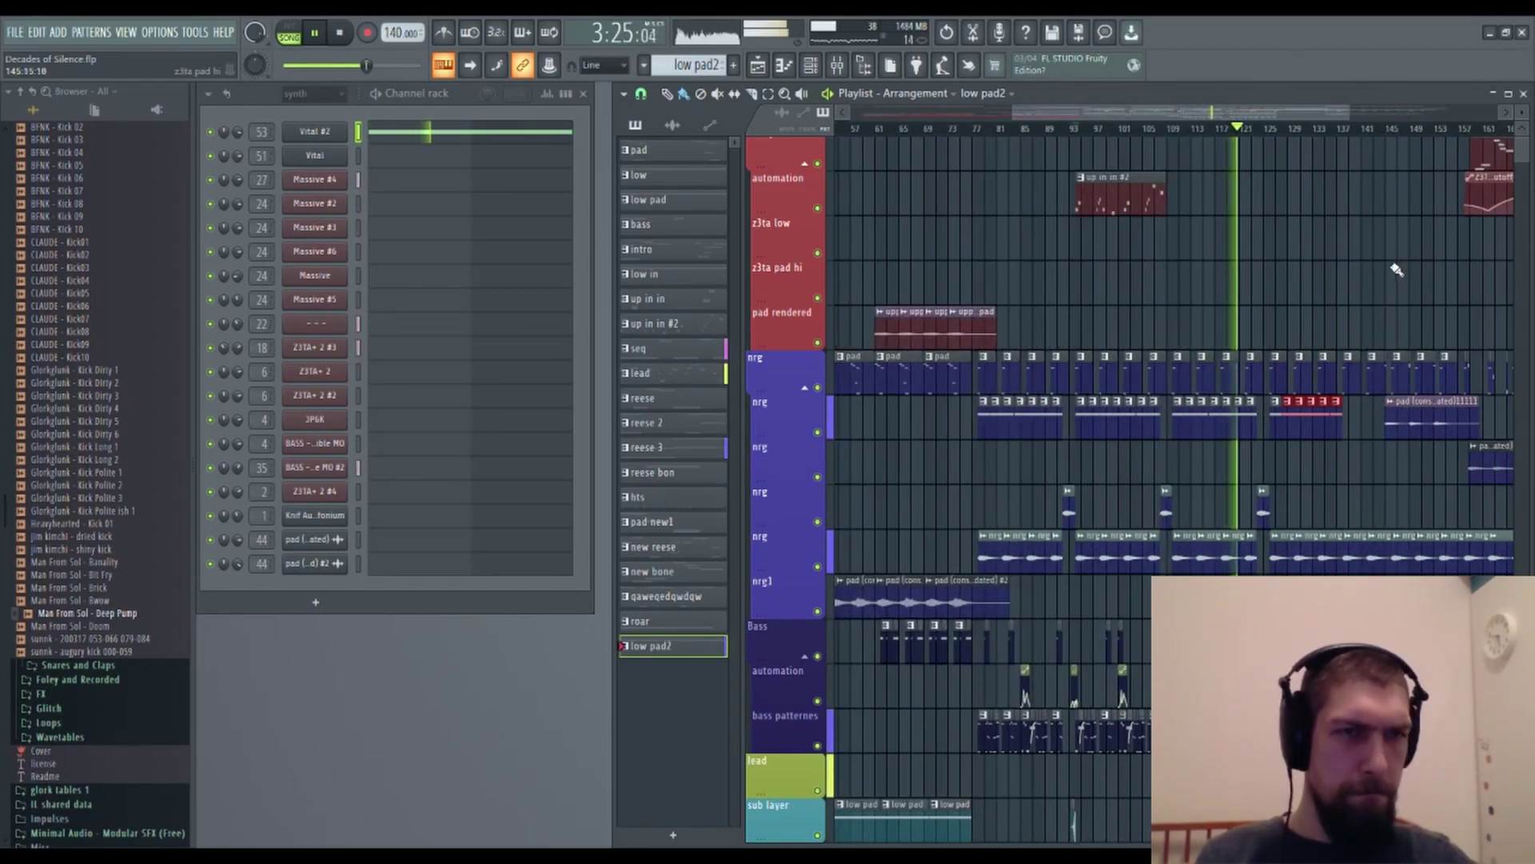
Select the up in in #2 pattern and examine the pad, bass, lead, sequence, hats and SFX tracks around bars 121 to 157.
{"action": "left_click", "coordinate": [1118, 198]}
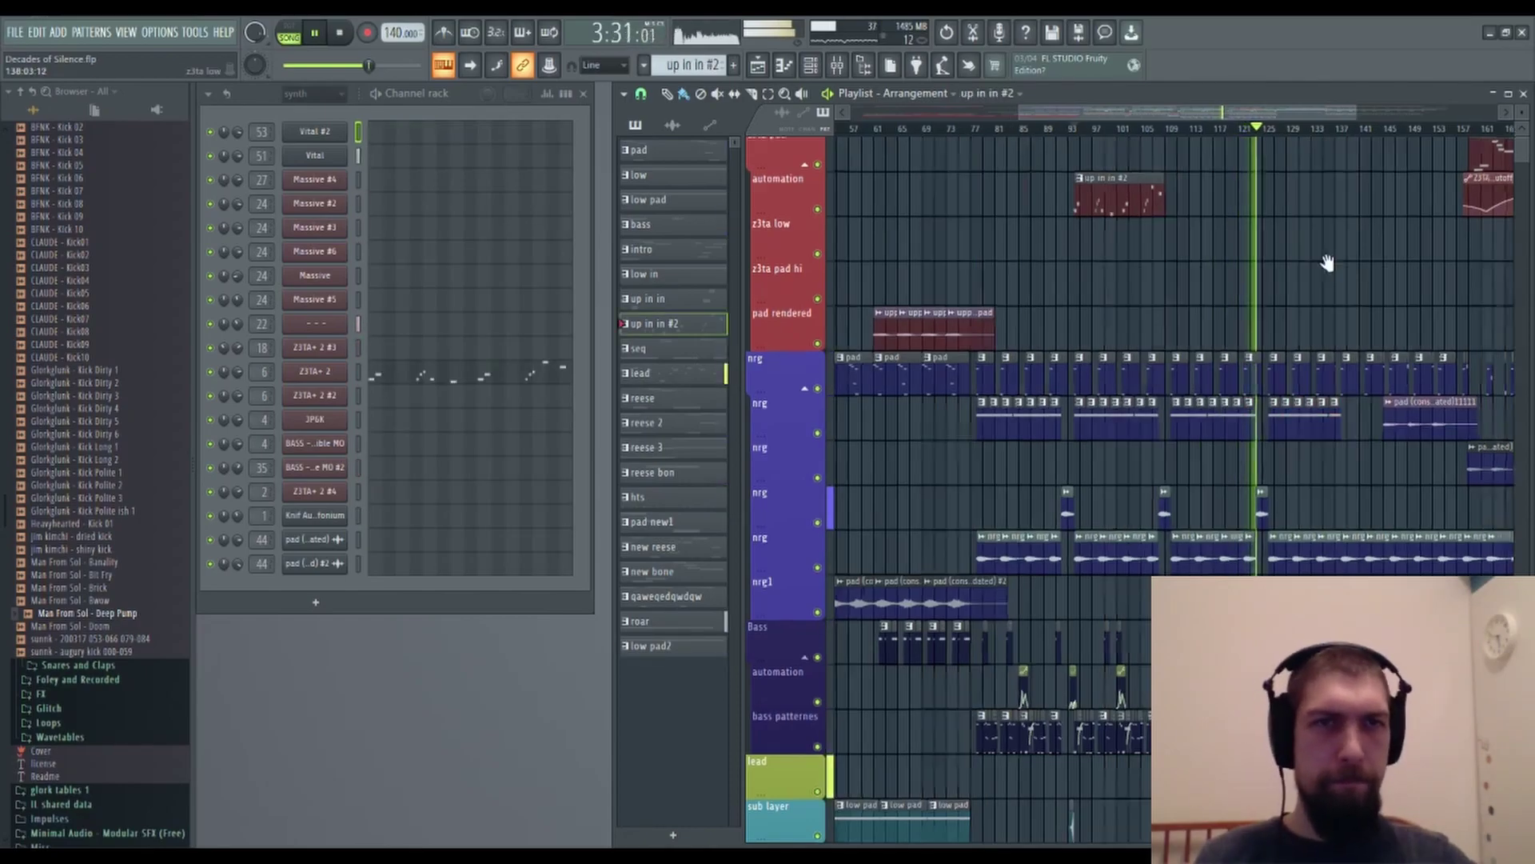
{"action": "scroll", "coordinate": [1319, 336], "scroll_direction": "down", "scroll_amount": 2}
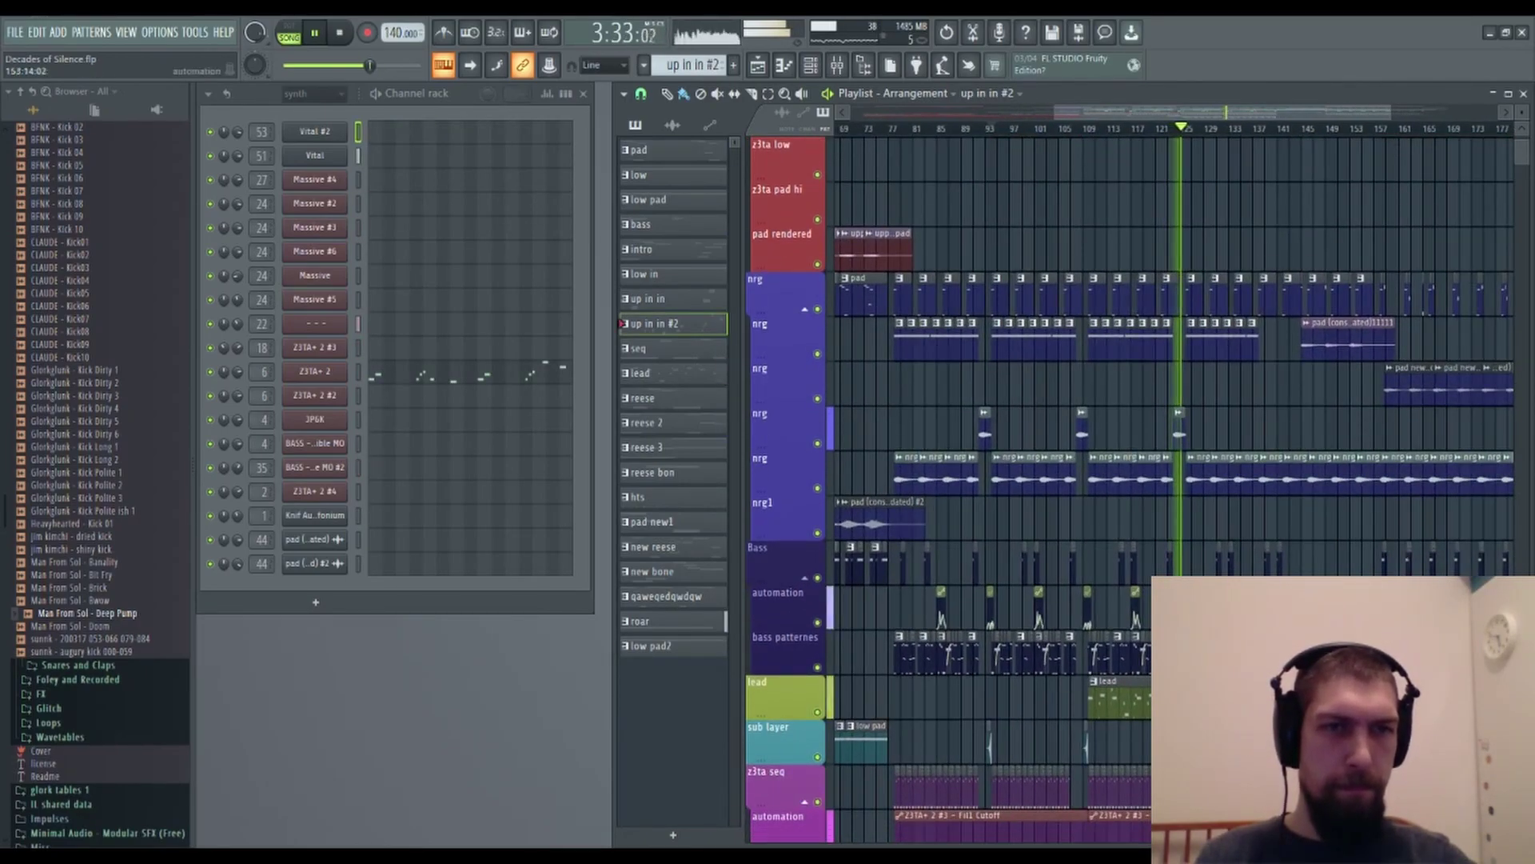
{"action": "scroll", "coordinate": [1352, 278], "scroll_direction": "down", "scroll_amount": 6}
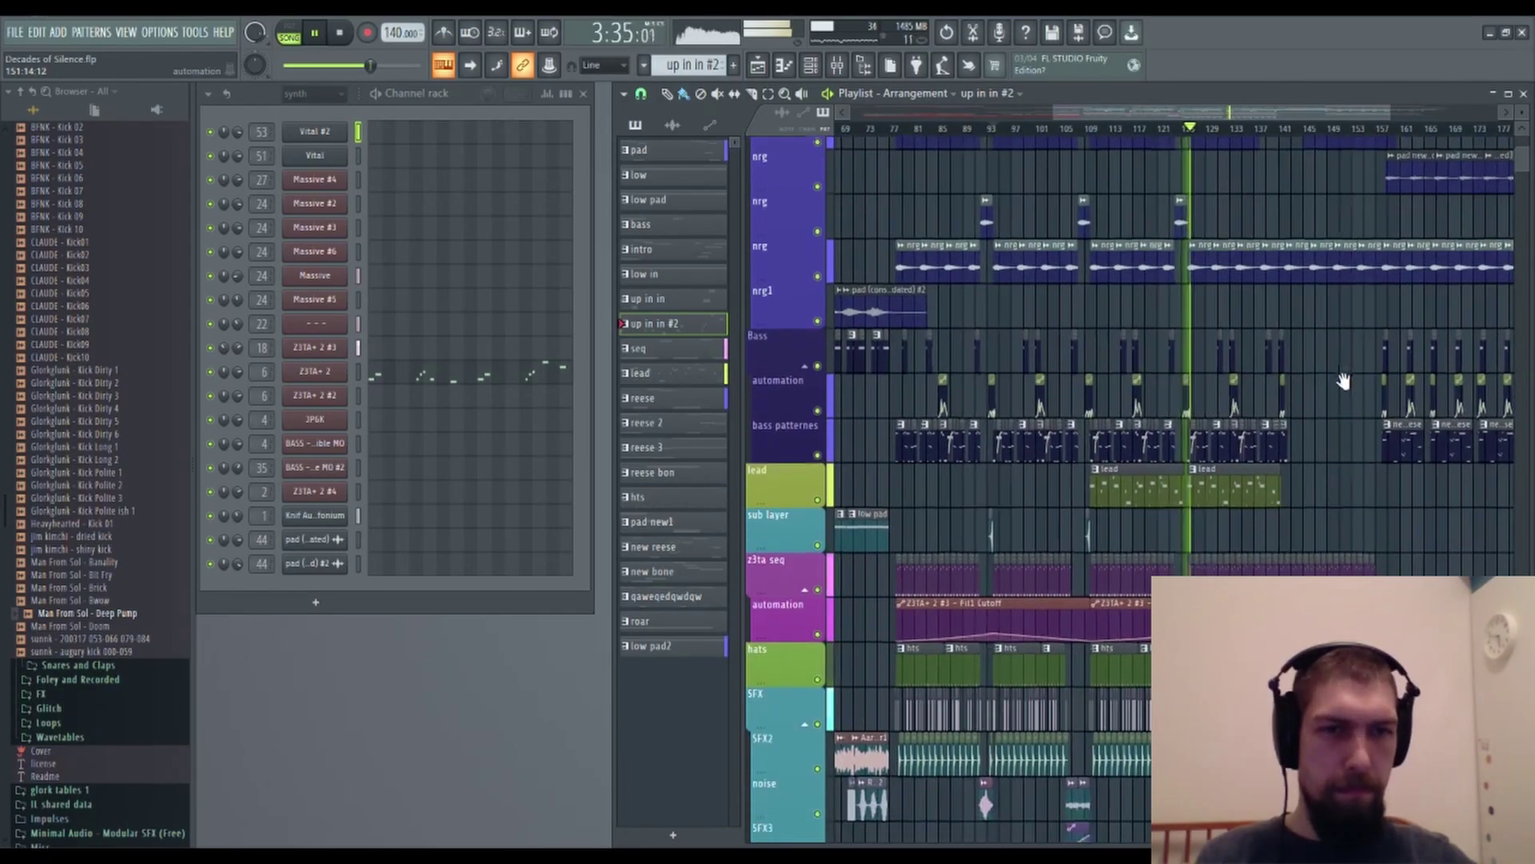
{"action": "scroll", "coordinate": [1356, 255], "scroll_direction": "down", "scroll_amount": 1}
{"action": "scroll", "coordinate": [1342, 434], "scroll_direction": "down", "scroll_amount": 3}
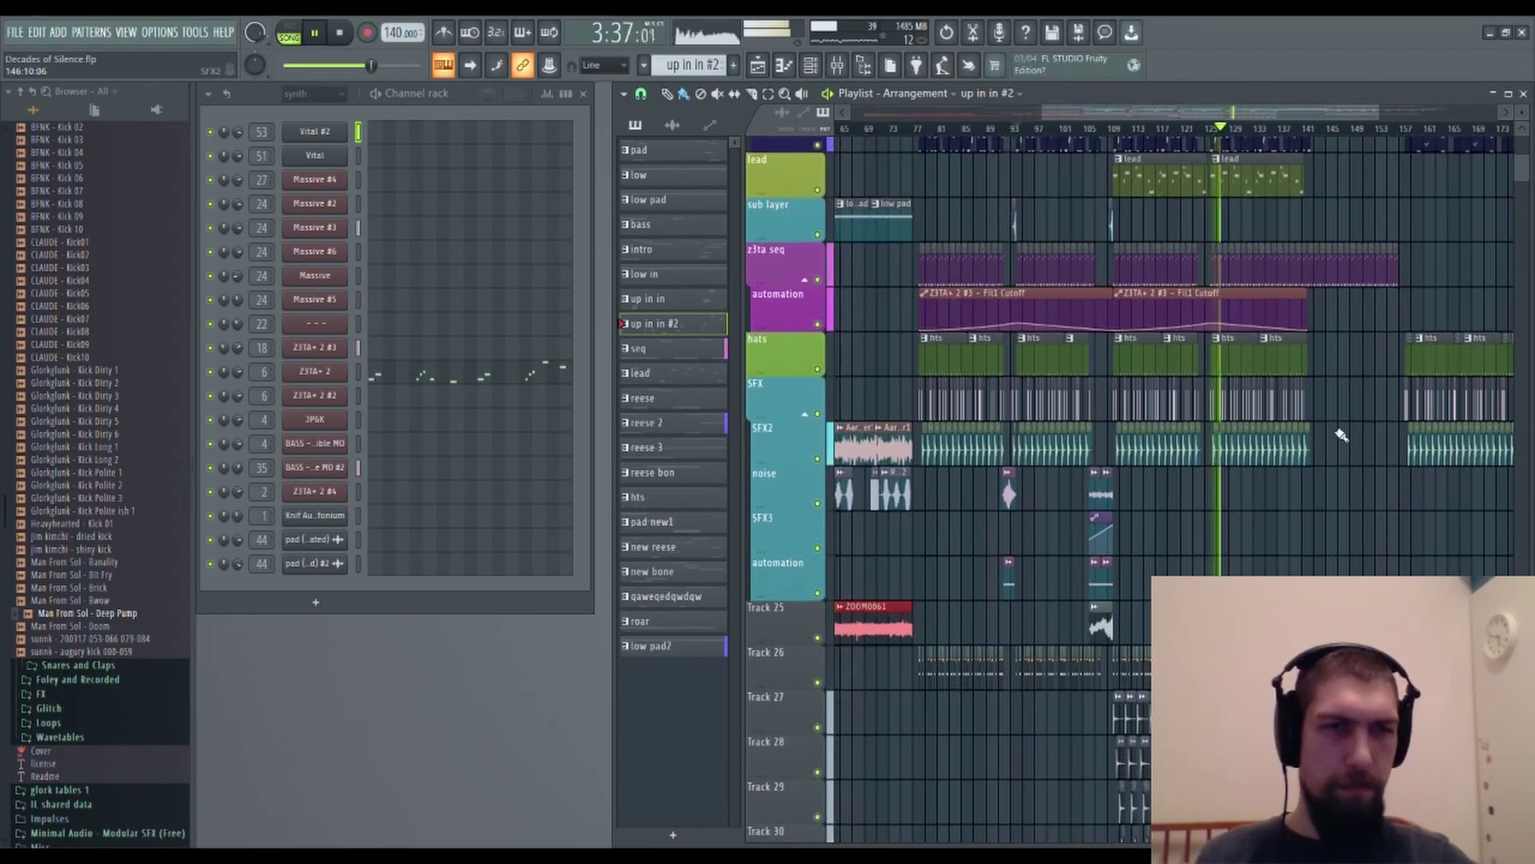
{"action": "left_click_drag", "start_coordinate": [1366, 521], "coordinate": [1239, 639]}
{"action": "scroll", "coordinate": [1200, 133], "scroll_direction": "up", "scroll_amount": 6}
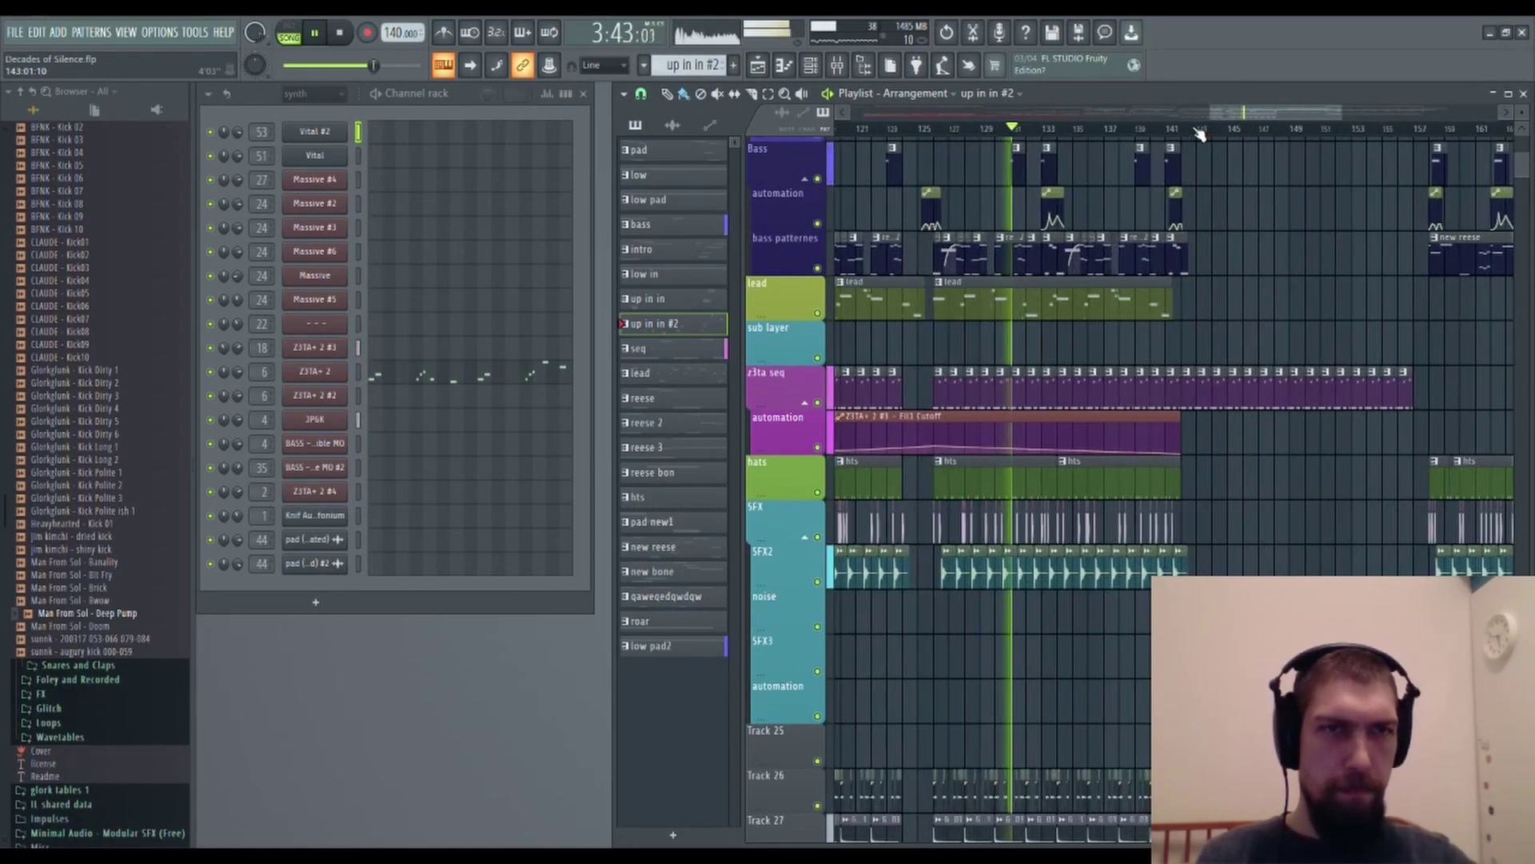
{"action": "scroll", "coordinate": [1199, 134], "scroll_direction": "up", "scroll_amount": 4}
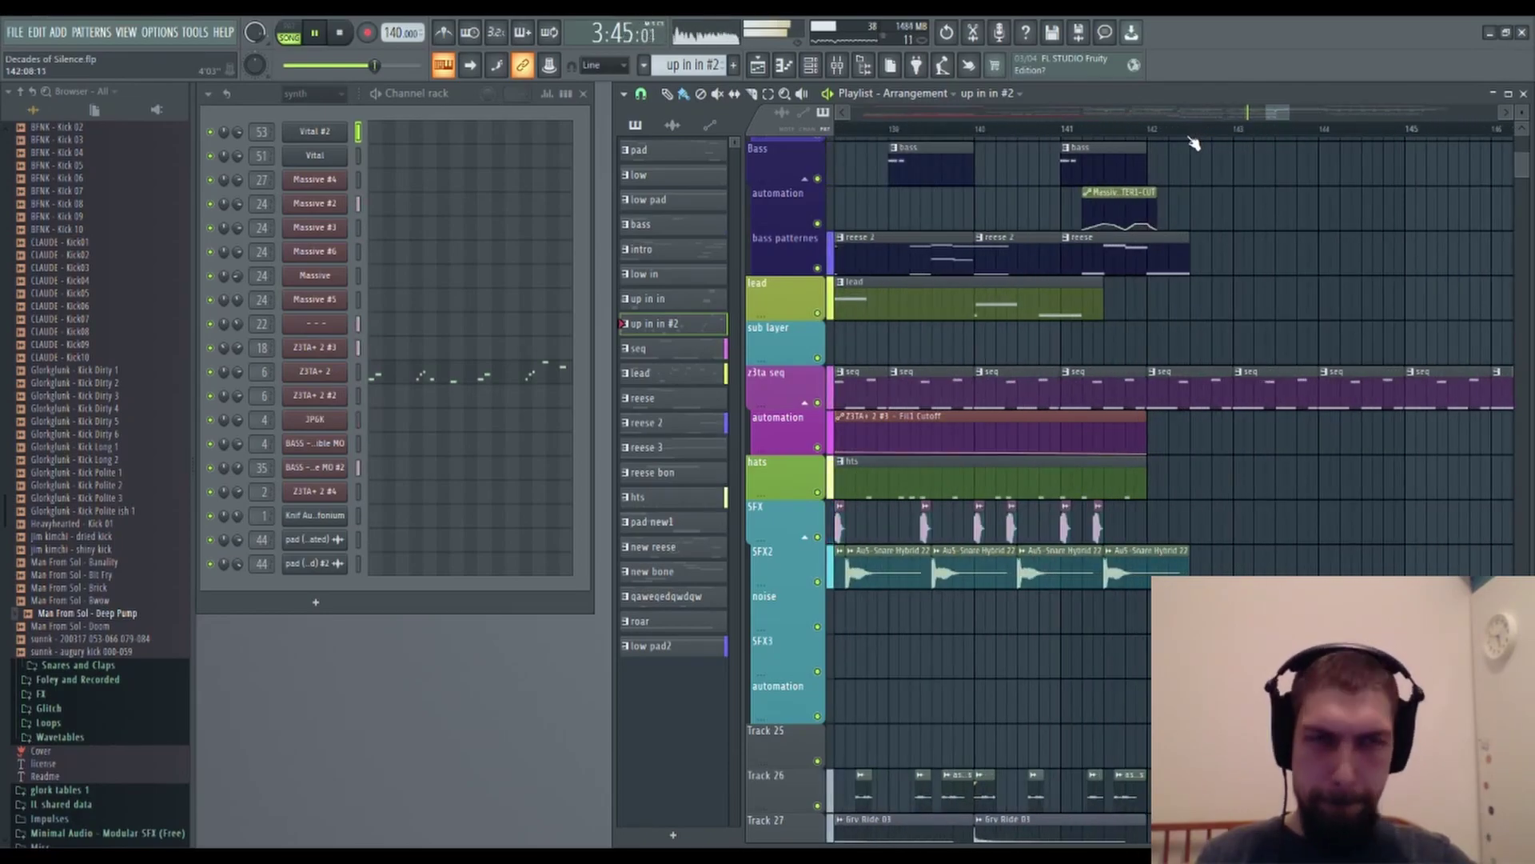
{"action": "scroll", "coordinate": [1169, 573], "scroll_direction": "up", "scroll_amount": 8}
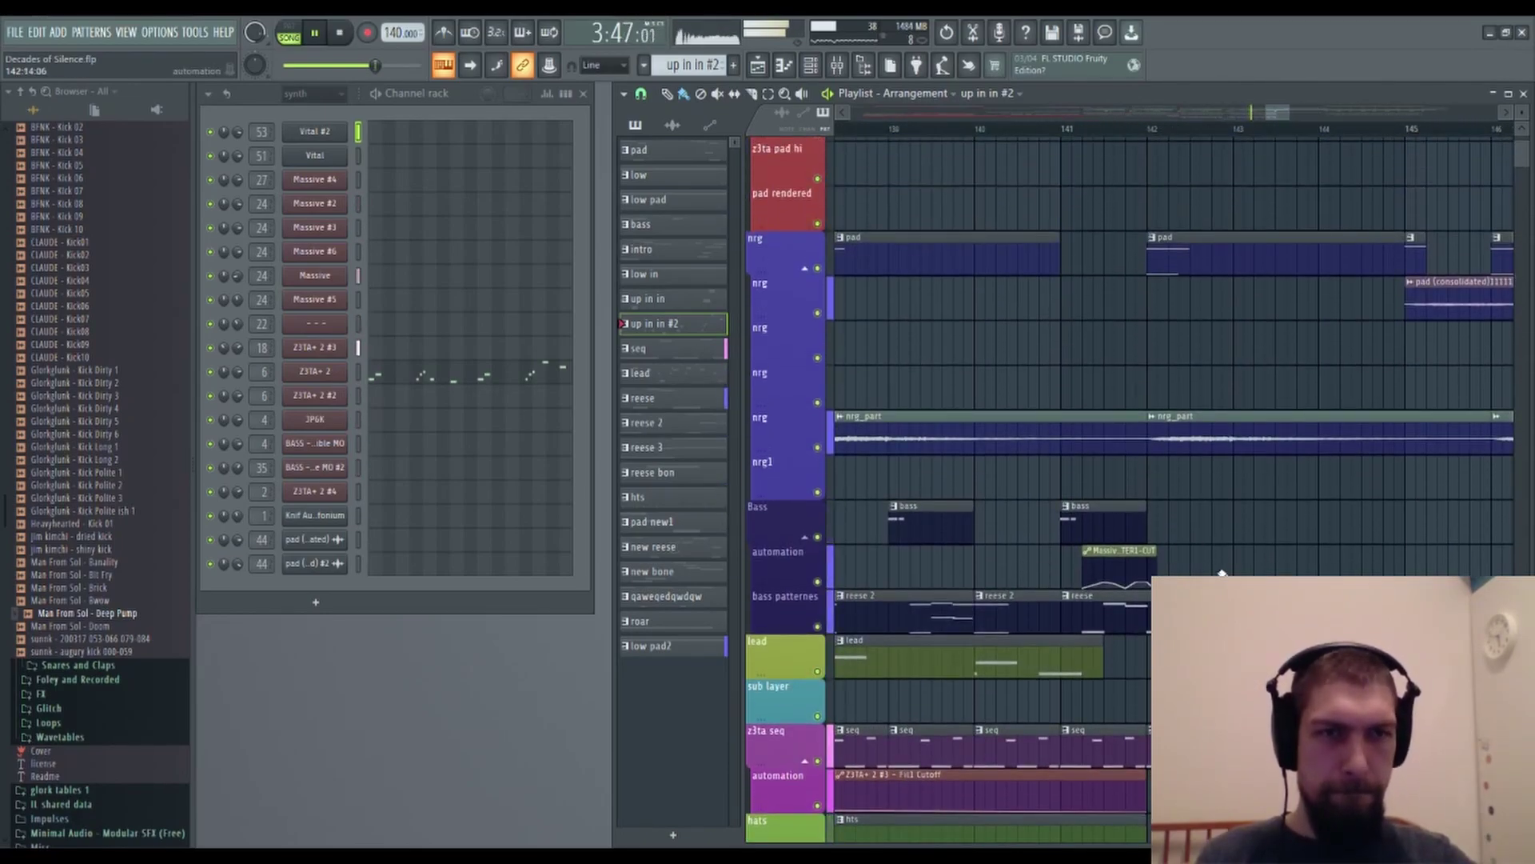
{"action": "scroll", "coordinate": [1221, 573], "scroll_direction": "down", "scroll_amount": 2}
Open the mixer, select the Master track to examine its levels and effects, and stop playback.
{"action": "left_click", "coordinate": [837, 65]}
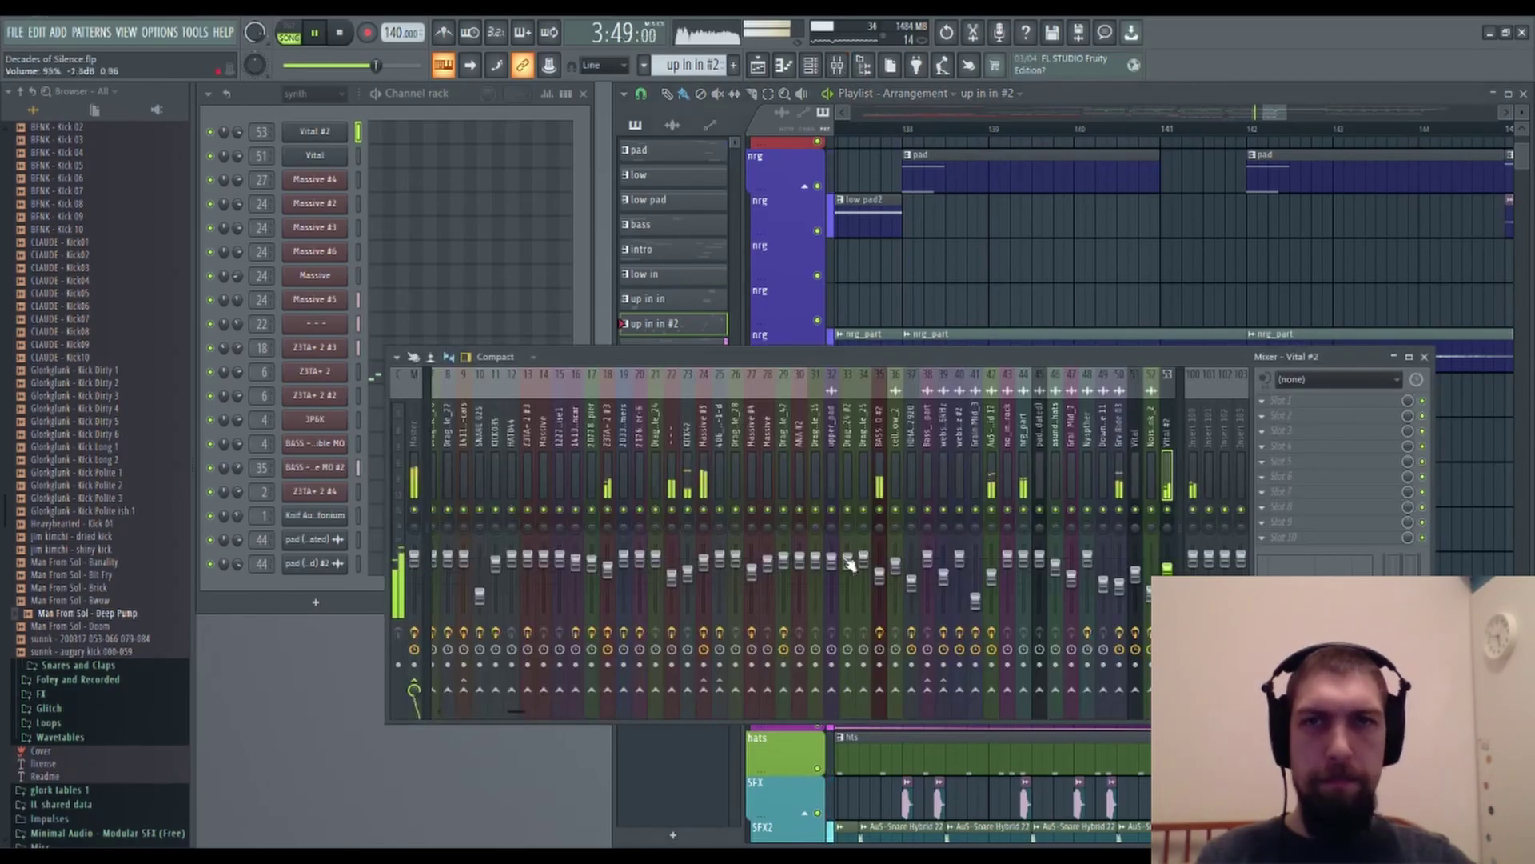
{"action": "scroll", "coordinate": [442, 430], "scroll_direction": "down", "scroll_amount": 2}
{"action": "scroll", "coordinate": [404, 433], "scroll_direction": "up", "scroll_amount": 2}
{"action": "left_click", "coordinate": [415, 432]}
{"action": "scroll", "coordinate": [1331, 402], "scroll_direction": "down", "scroll_amount": 1}
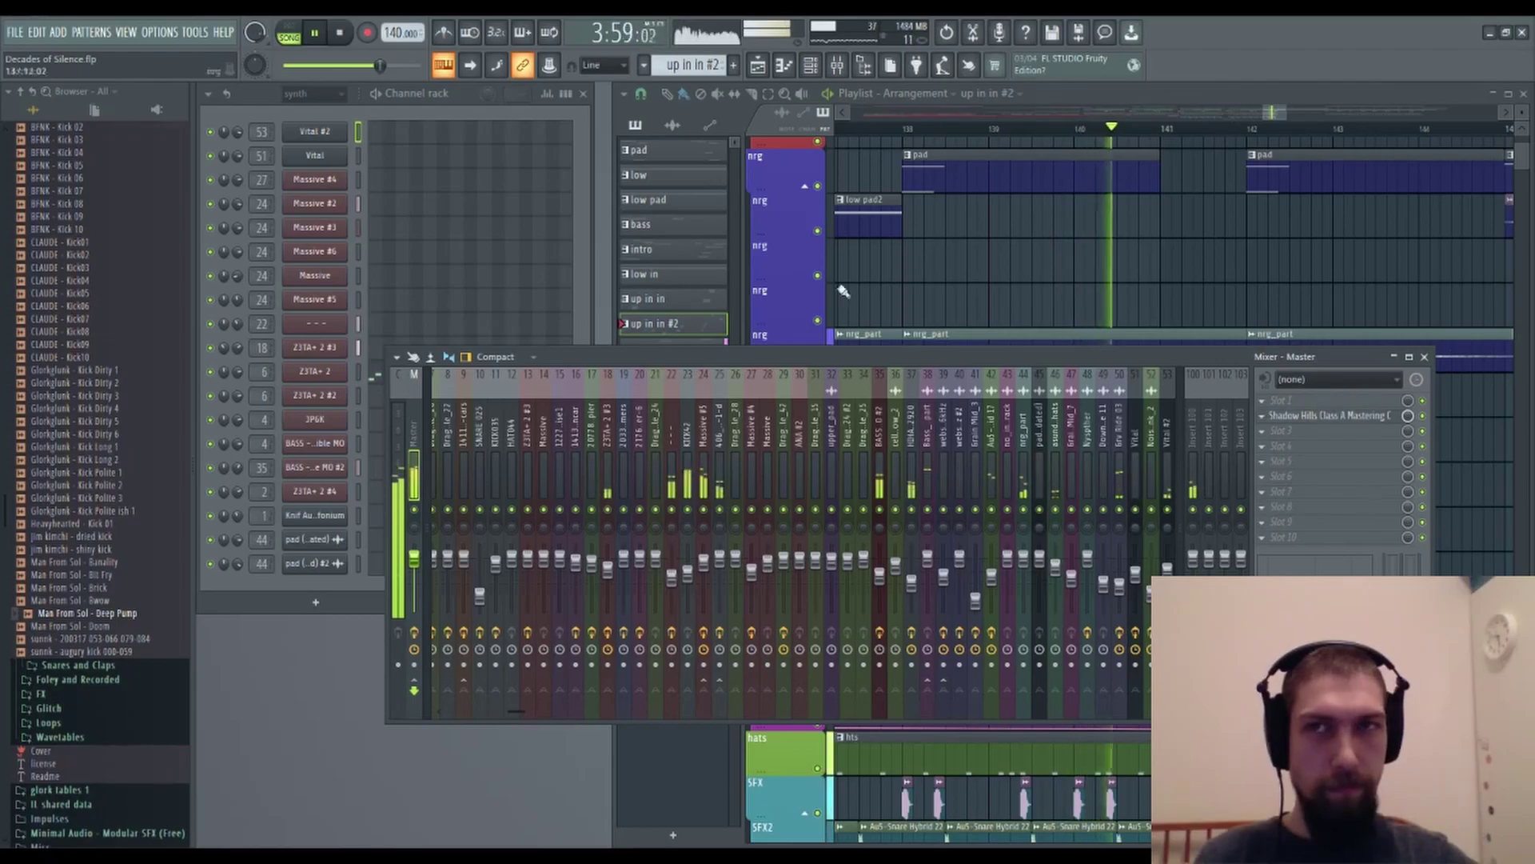
{"action": "left_click", "coordinate": [343, 37]}
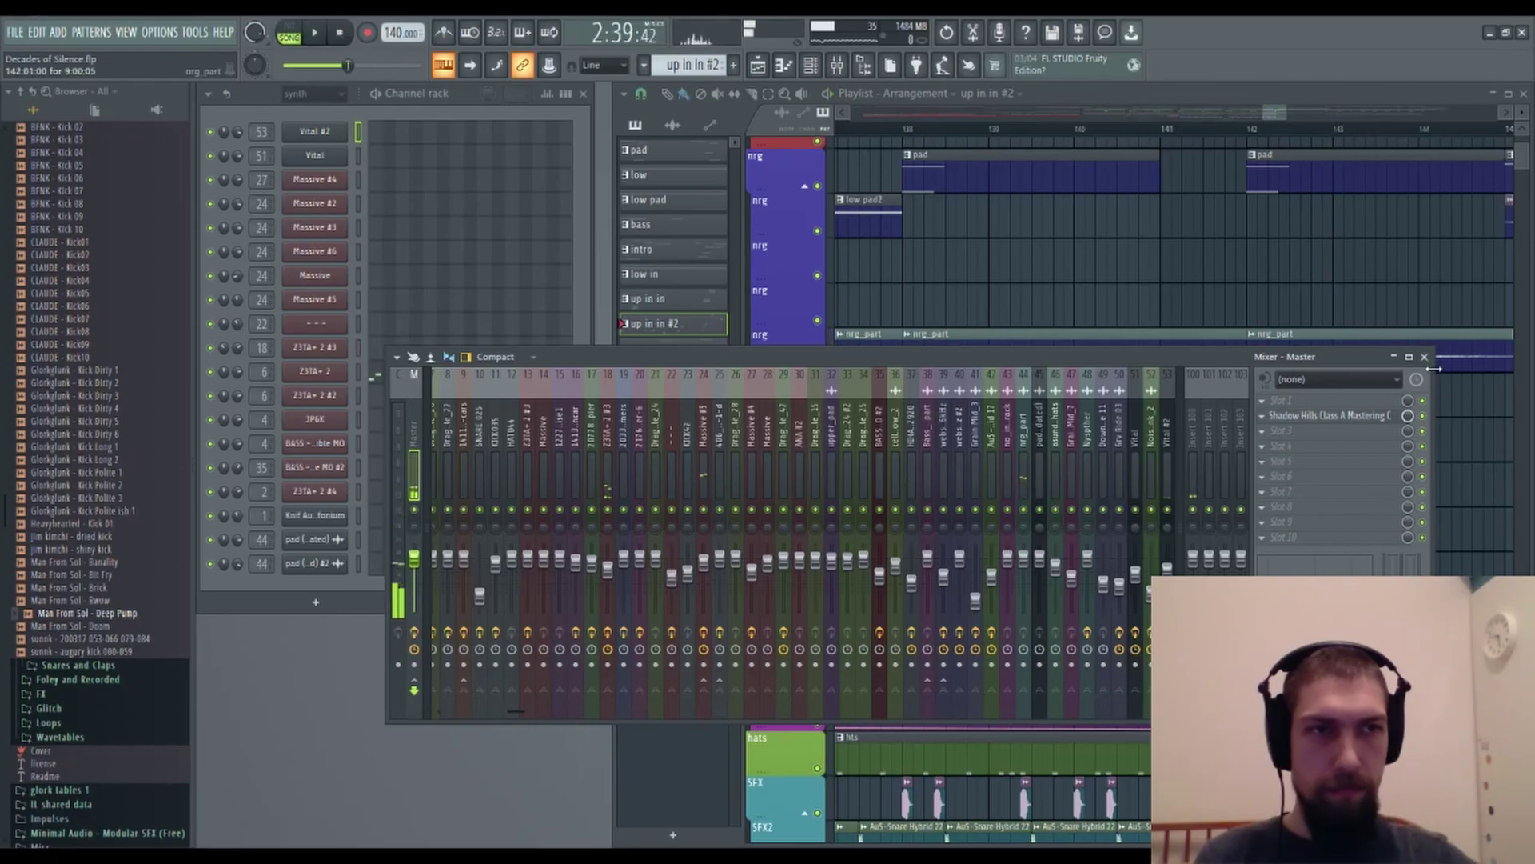
Add Glorkglunk - Kick Dirty 6 clips at the start of bar 142 on the SFX track, tighten their spacing and audition them.
{"action": "key", "text": "F9"}
{"action": "scroll", "coordinate": [1312, 496], "scroll_direction": "down", "scroll_amount": 4}
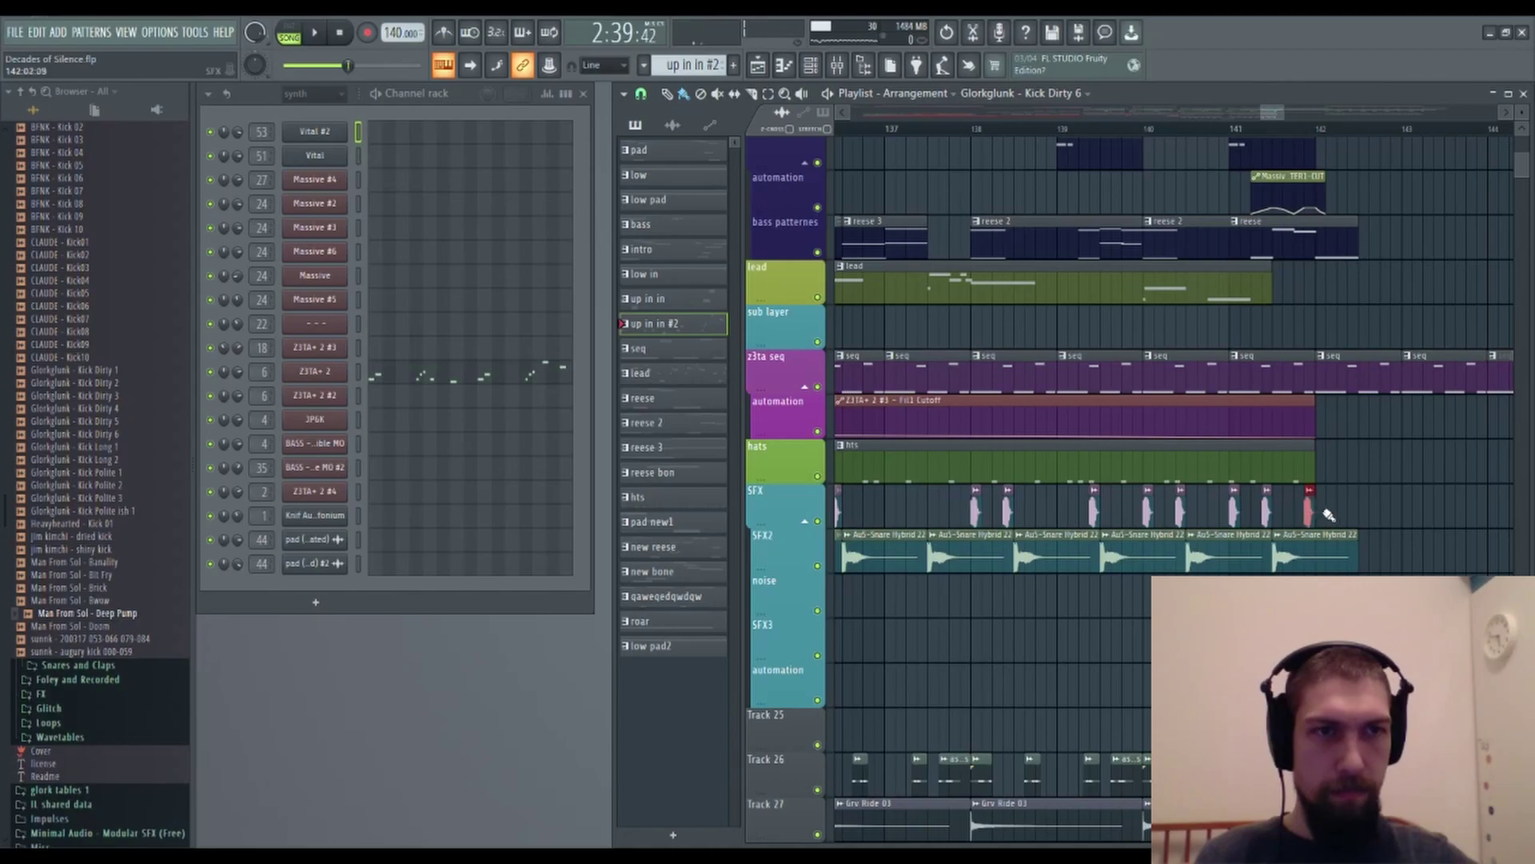
{"action": "left_click", "coordinate": [1318, 511]}
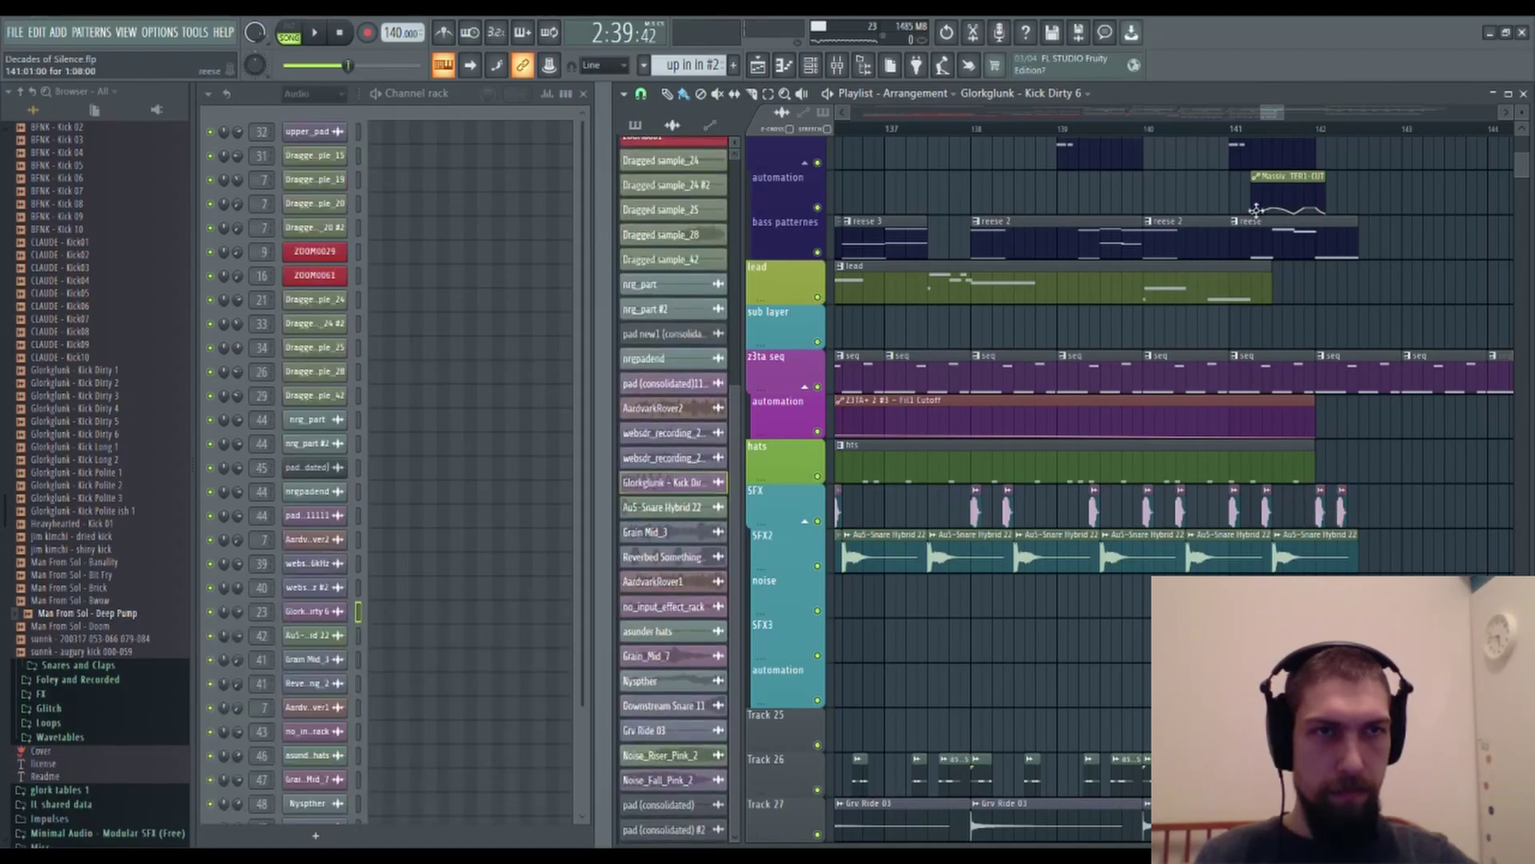
{"action": "key", "text": "space"}
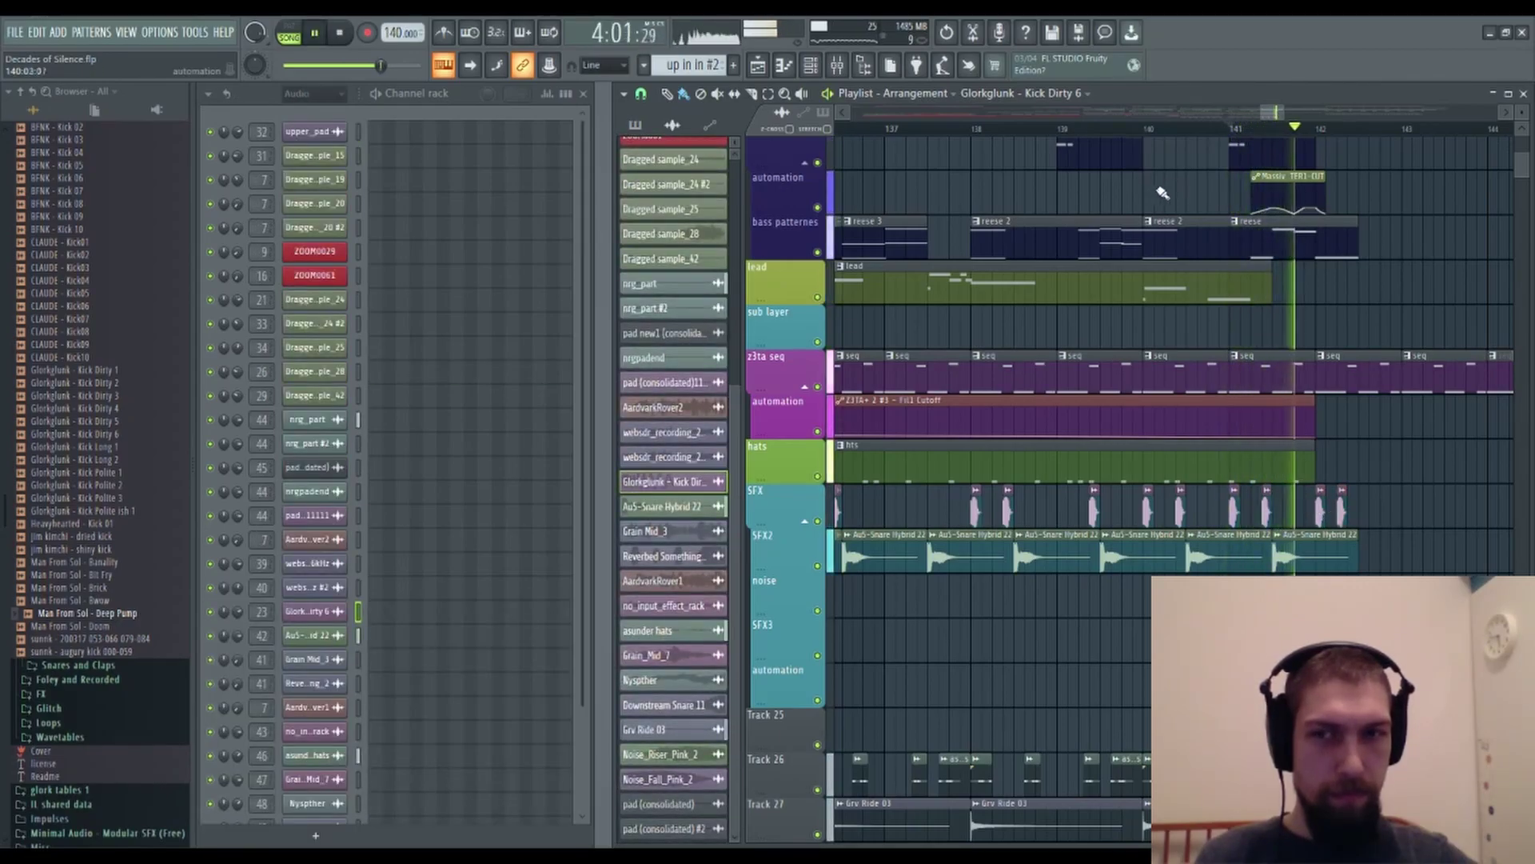
{"action": "key", "text": "space"}
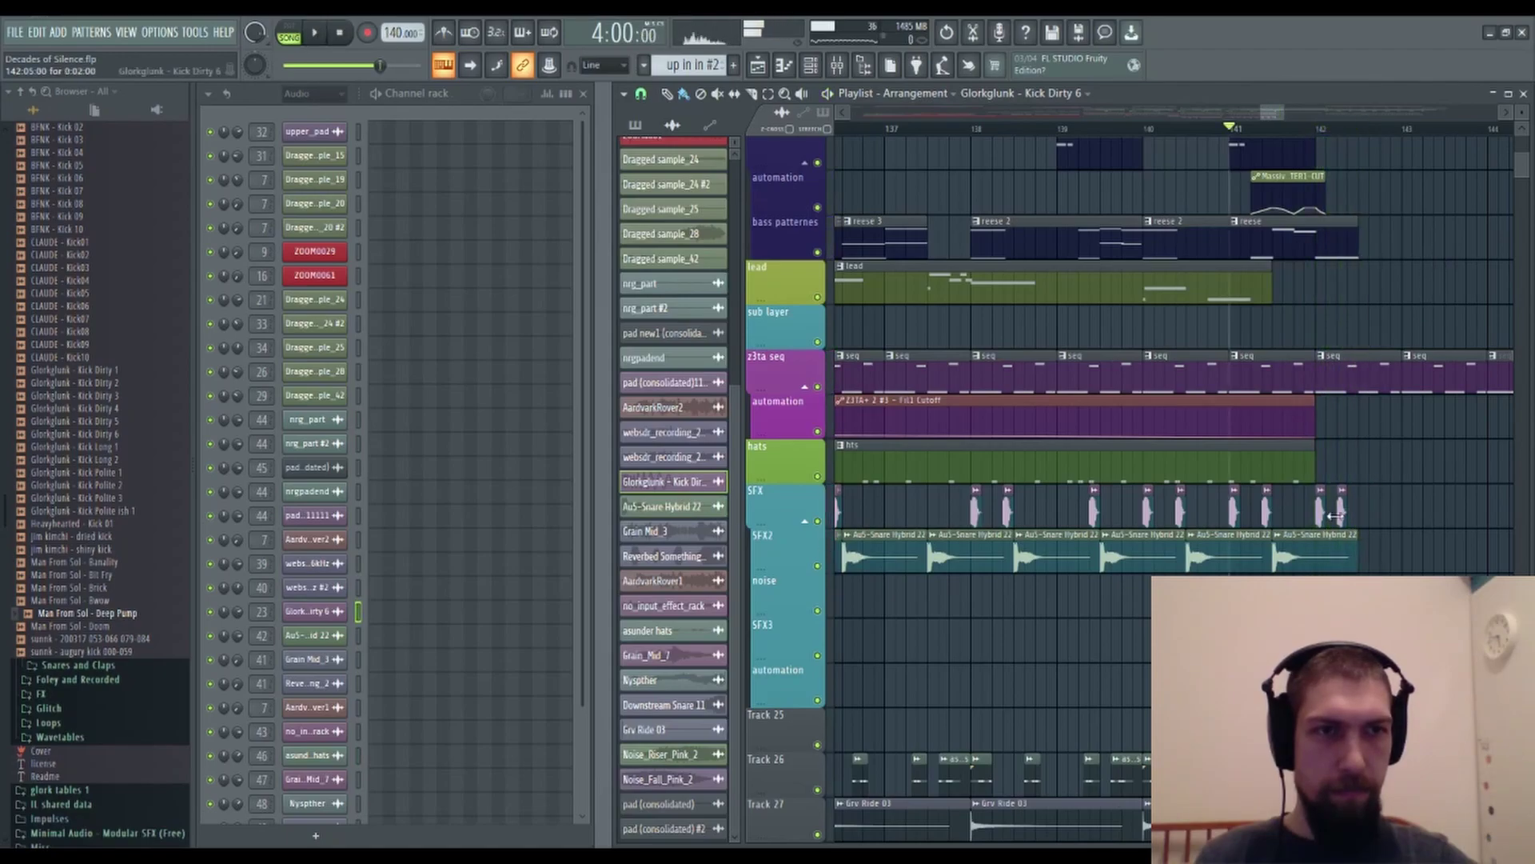
{"action": "key", "text": "space"}
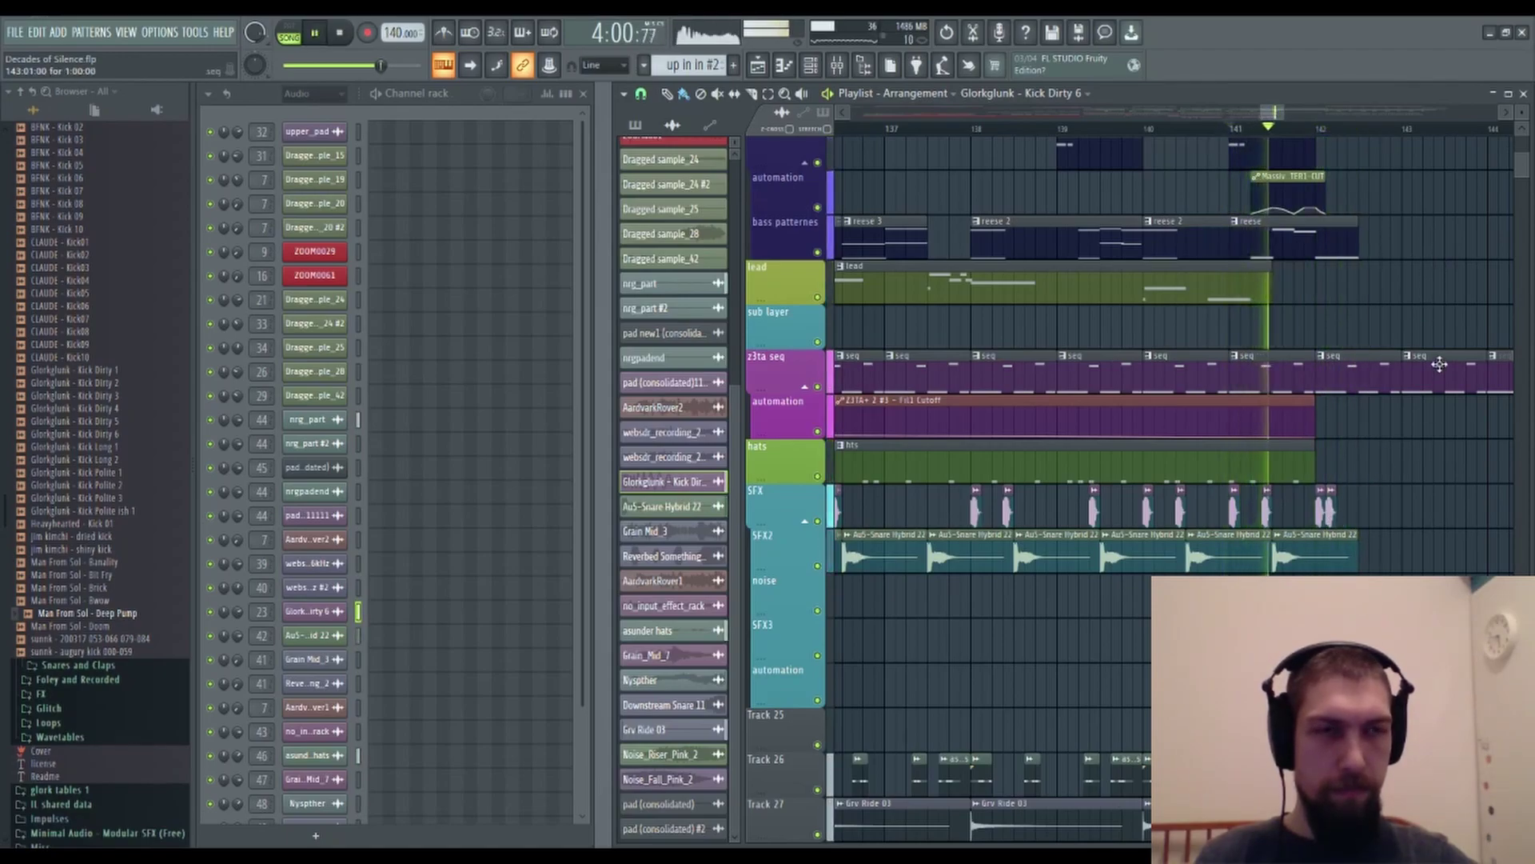
{"action": "key", "text": "space"}
Place a bass clip at bar 142 on the Bass track, audition it and shorten it to a brief hit.
{"action": "scroll", "coordinate": [1327, 342], "scroll_direction": "up", "scroll_amount": 1}
{"action": "left_click_drag", "start_coordinate": [1328, 343], "coordinate": [1337, 396]}
{"action": "left_click", "coordinate": [1310, 232]}
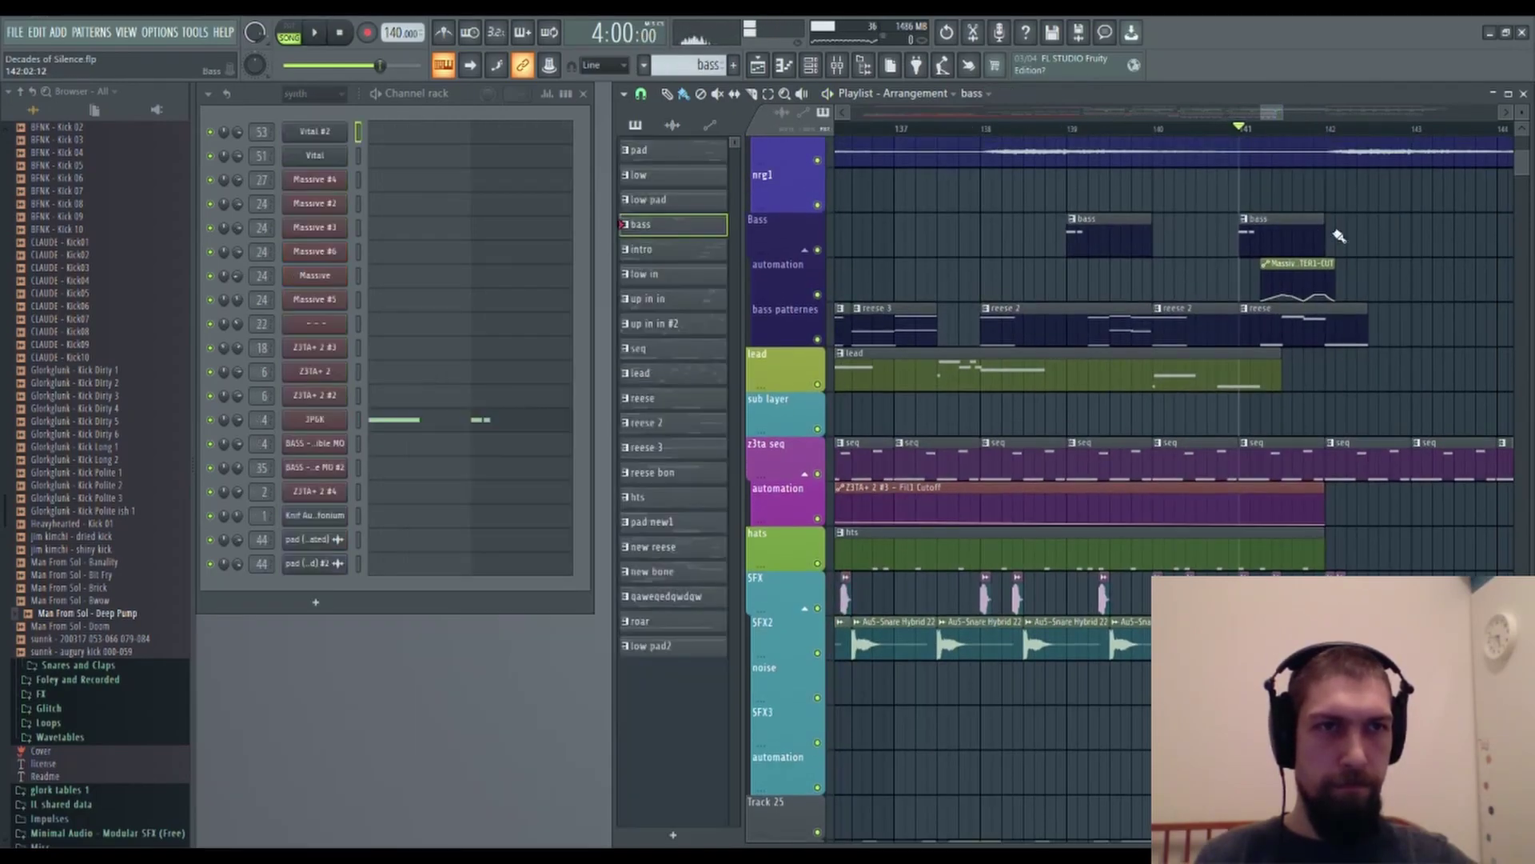
{"action": "left_click", "coordinate": [1334, 238]}
{"action": "key", "text": "space"}
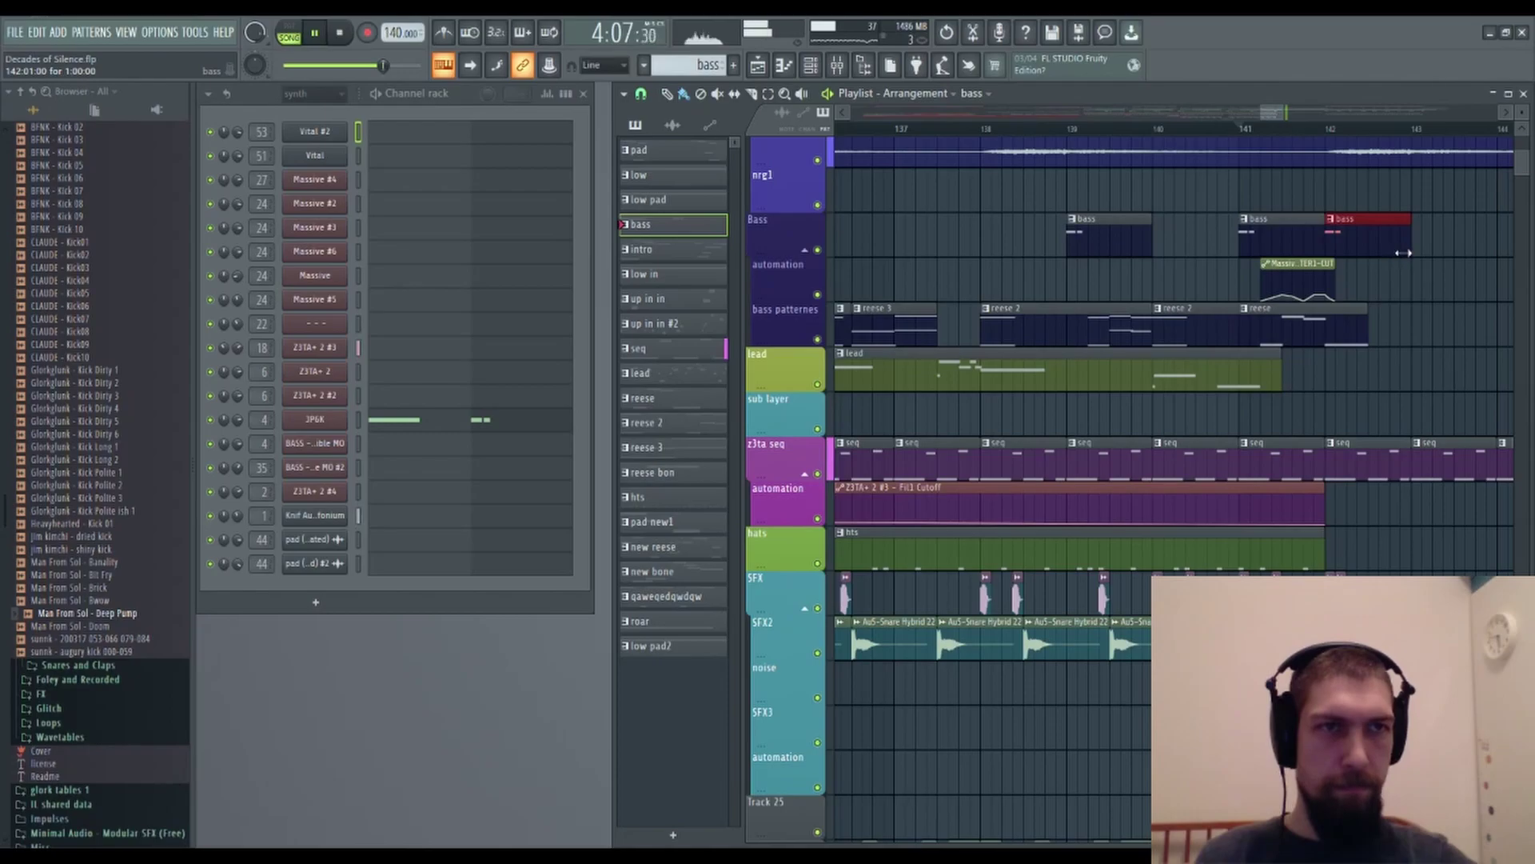
{"action": "left_click_drag", "start_coordinate": [1395, 252], "coordinate": [1341, 262]}
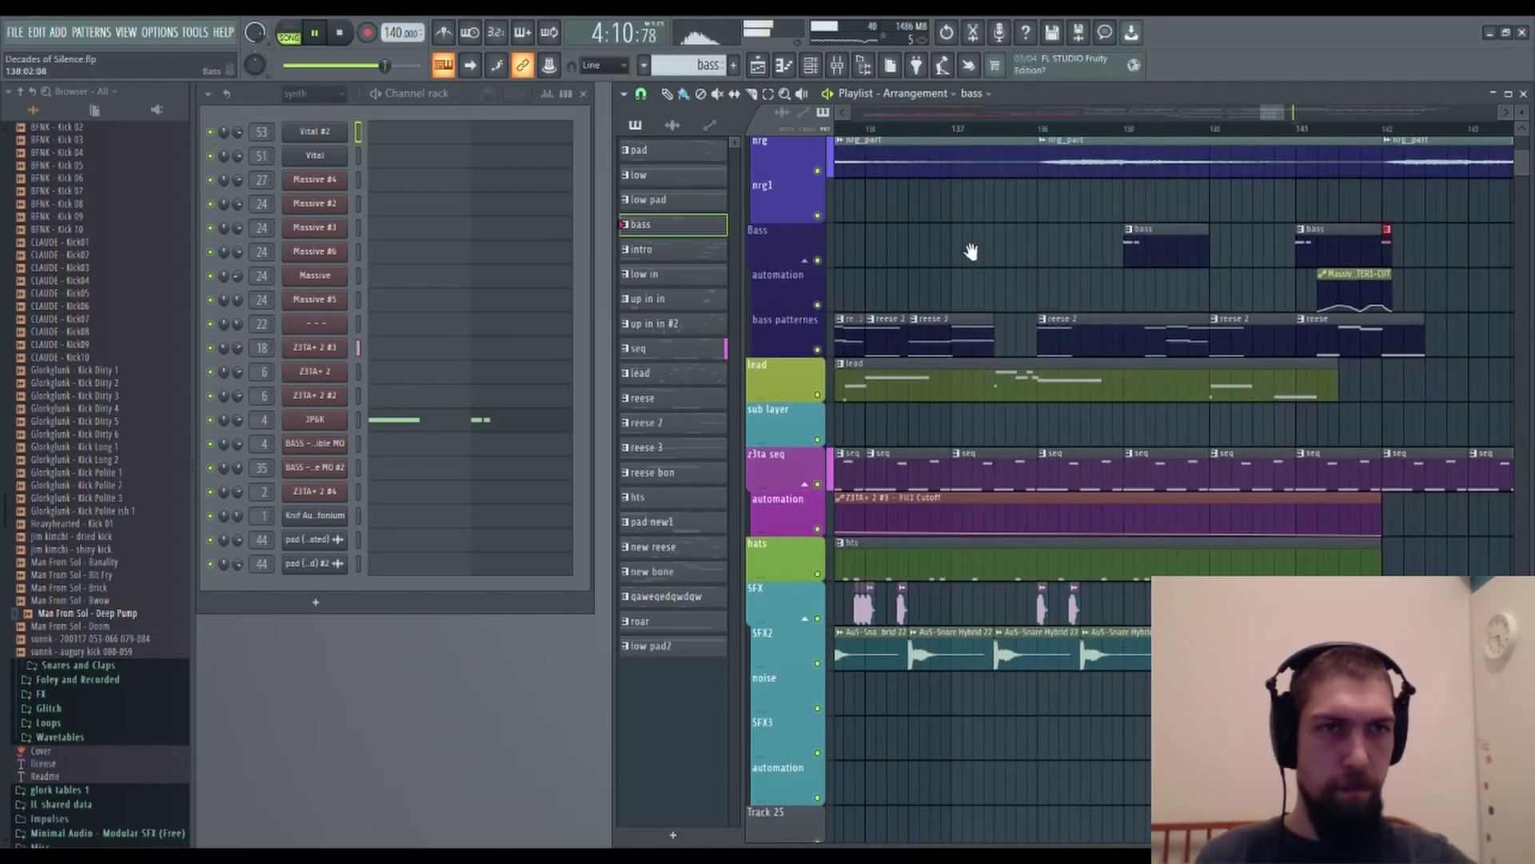
{"action": "key", "text": "space"}
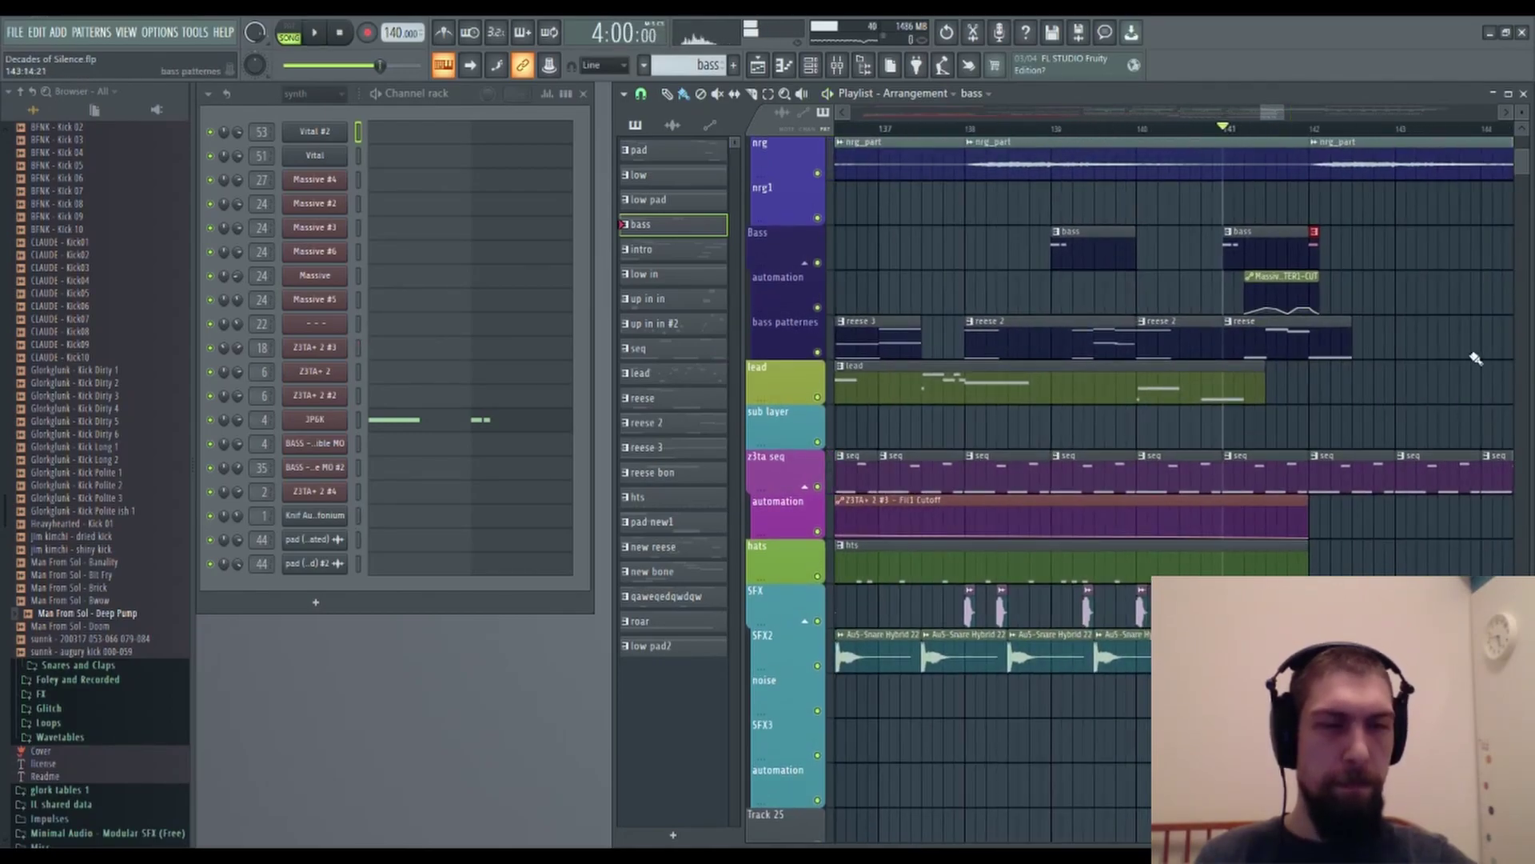
Examine the lead, sequence, hats and SFX tracks between about bars 93 and 157, including the transitions around bars 108, 125 and 142.
{"action": "left_click_drag", "start_coordinate": [1487, 339], "coordinate": [1405, 439]}
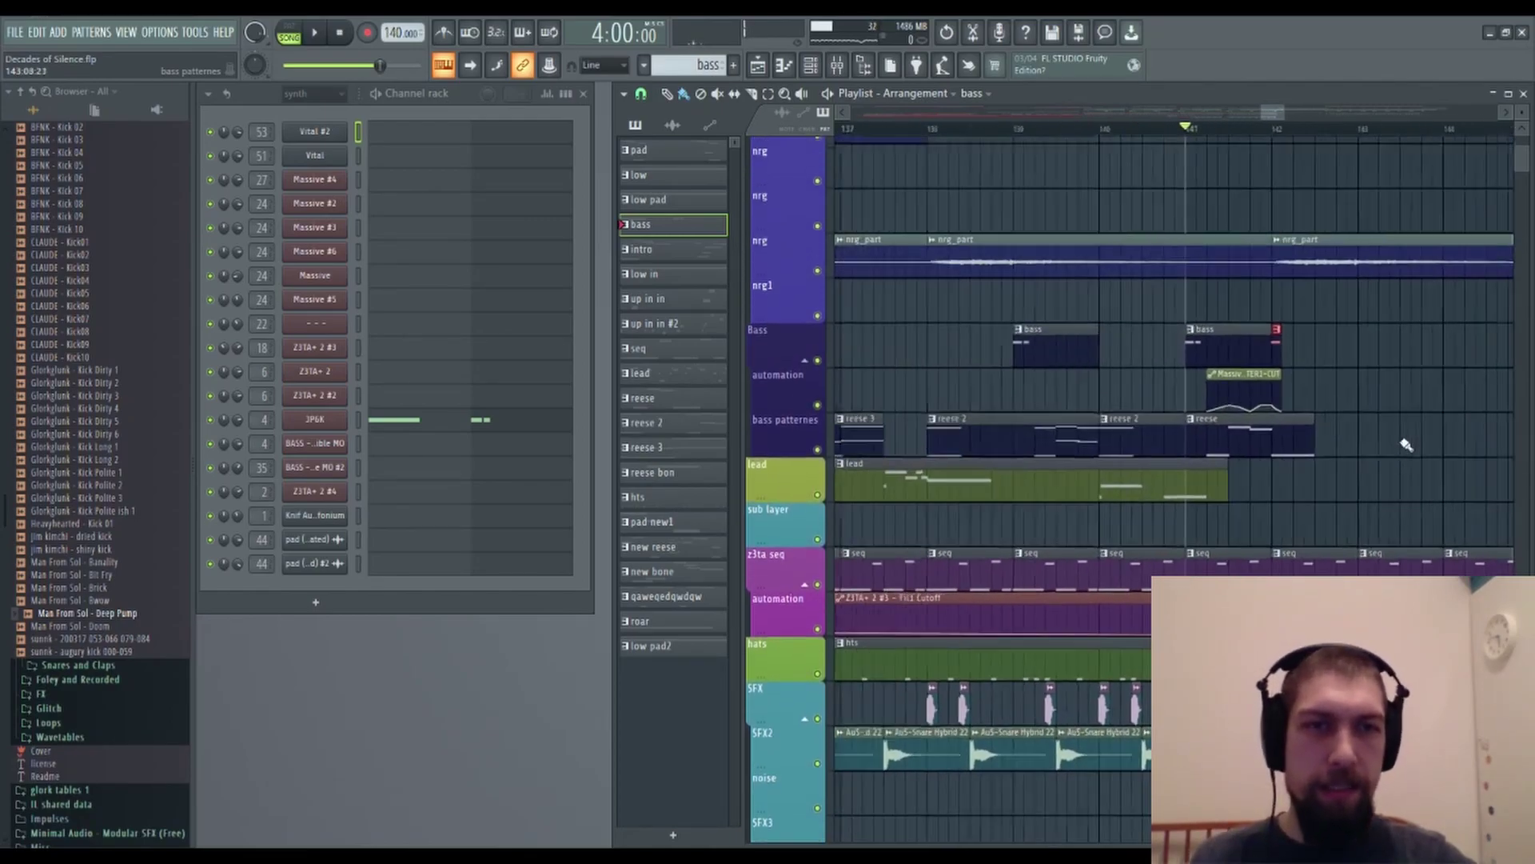
{"action": "left_click_drag", "start_coordinate": [1074, 218], "coordinate": [1105, 109]}
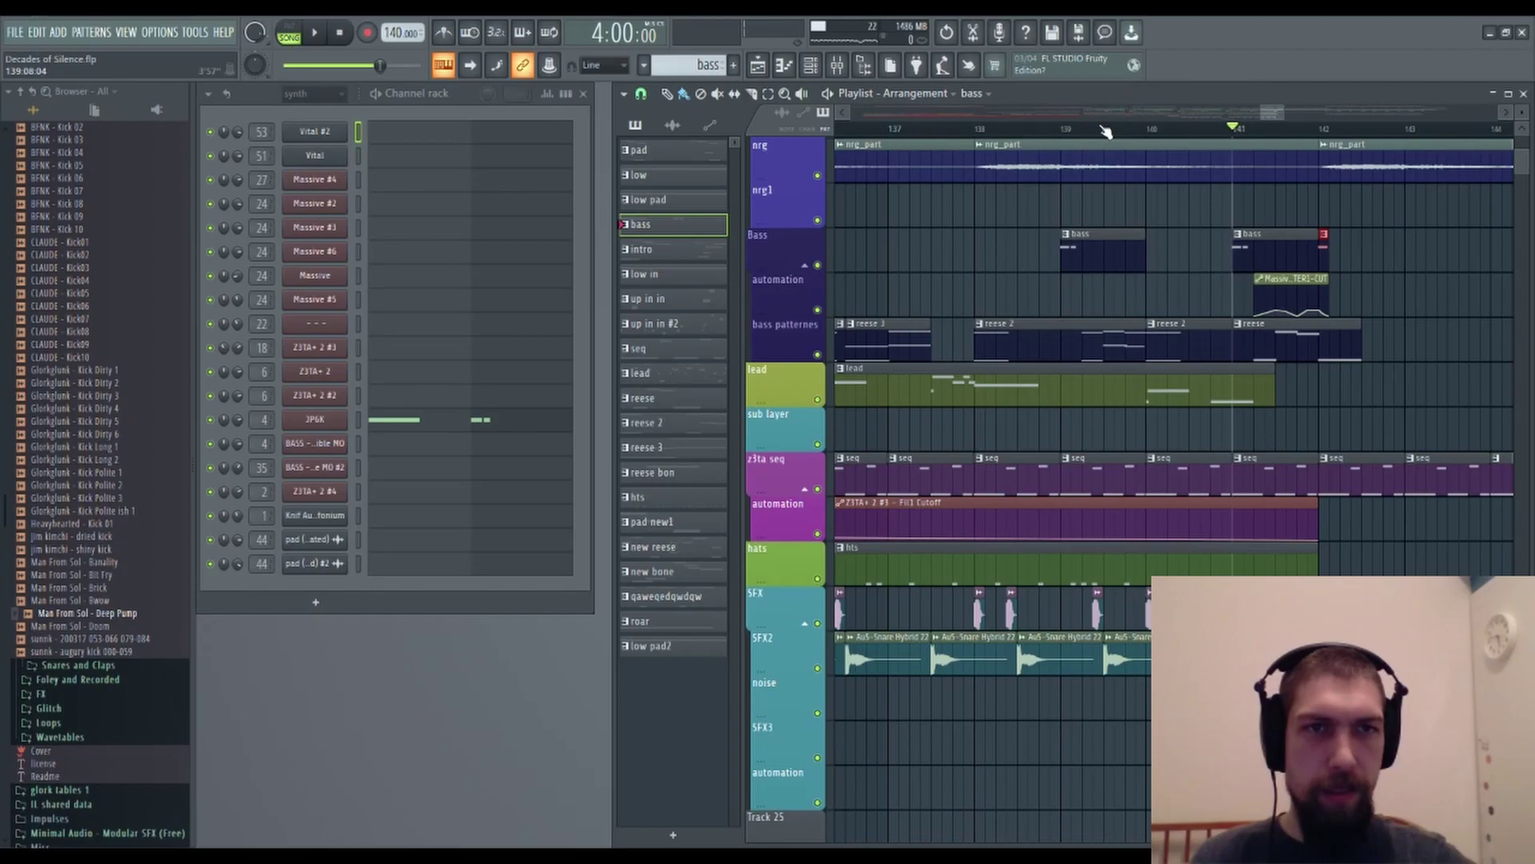
{"action": "scroll", "coordinate": [1107, 130], "scroll_direction": "down", "scroll_amount": 3}
{"action": "scroll", "coordinate": [1249, 493], "scroll_direction": "down", "scroll_amount": 4}
{"action": "scroll", "coordinate": [1250, 495], "scroll_direction": "down", "scroll_amount": 2}
{"action": "scroll", "coordinate": [1253, 438], "scroll_direction": "up", "scroll_amount": 5}
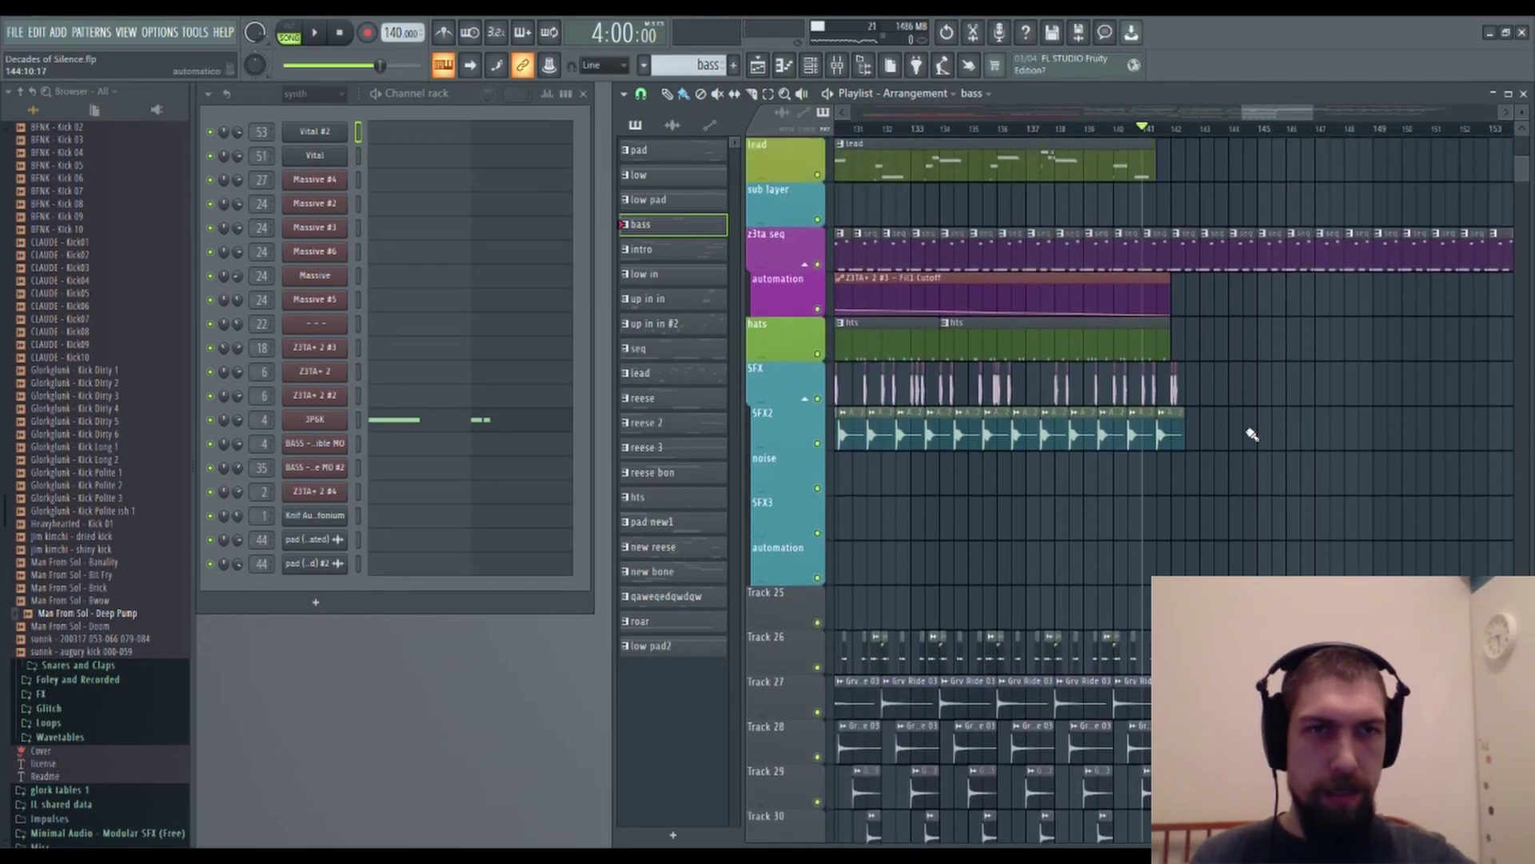
{"action": "left_click_drag", "start_coordinate": [1062, 547], "coordinate": [1341, 581]}
{"action": "left_click_drag", "start_coordinate": [953, 494], "coordinate": [1199, 490]}
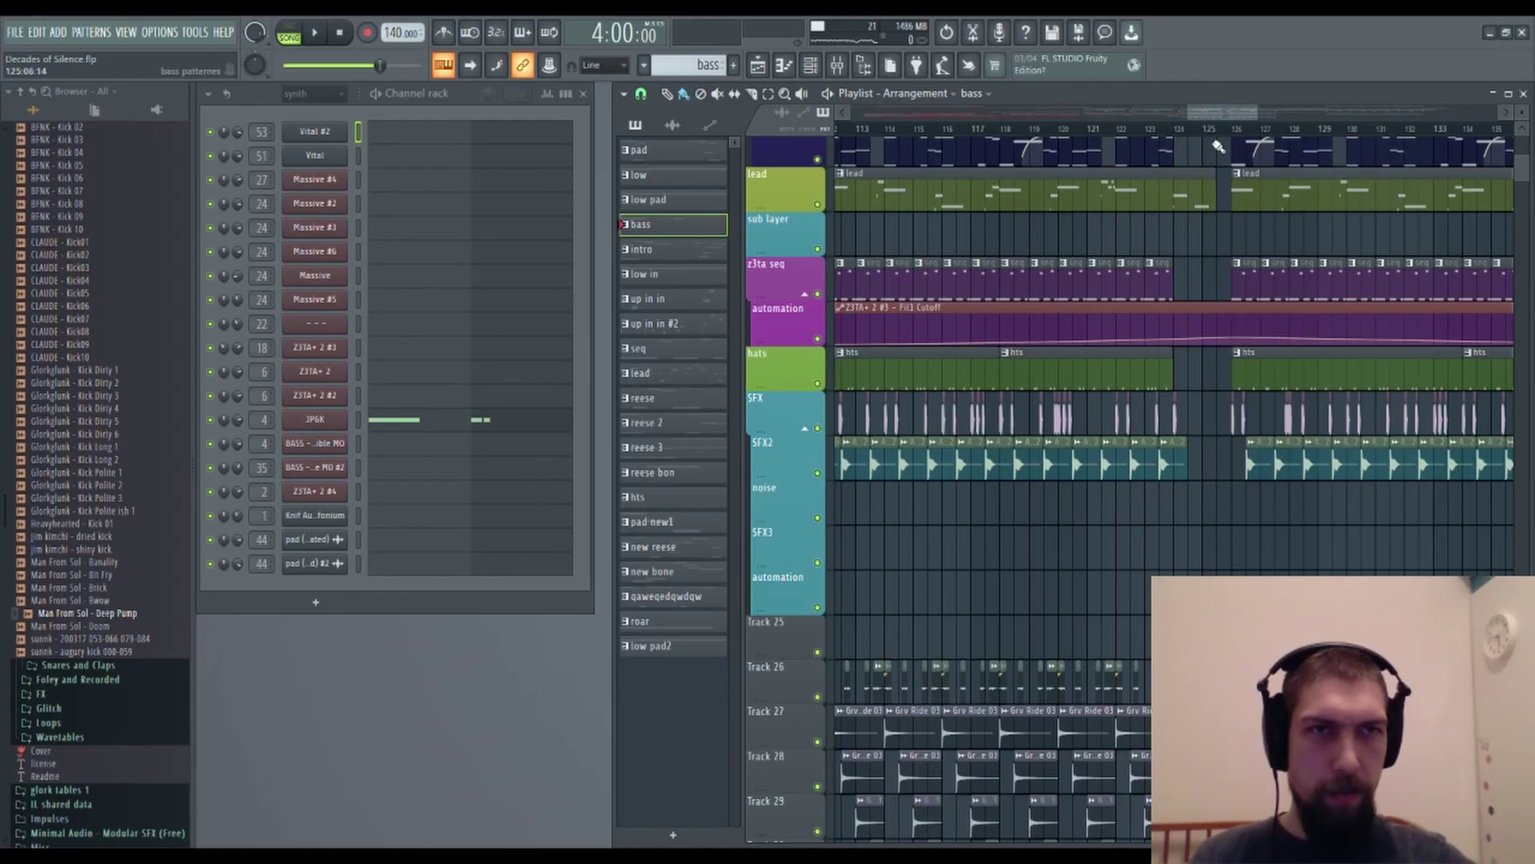
{"action": "scroll", "coordinate": [1220, 176], "scroll_direction": "up", "scroll_amount": 4}
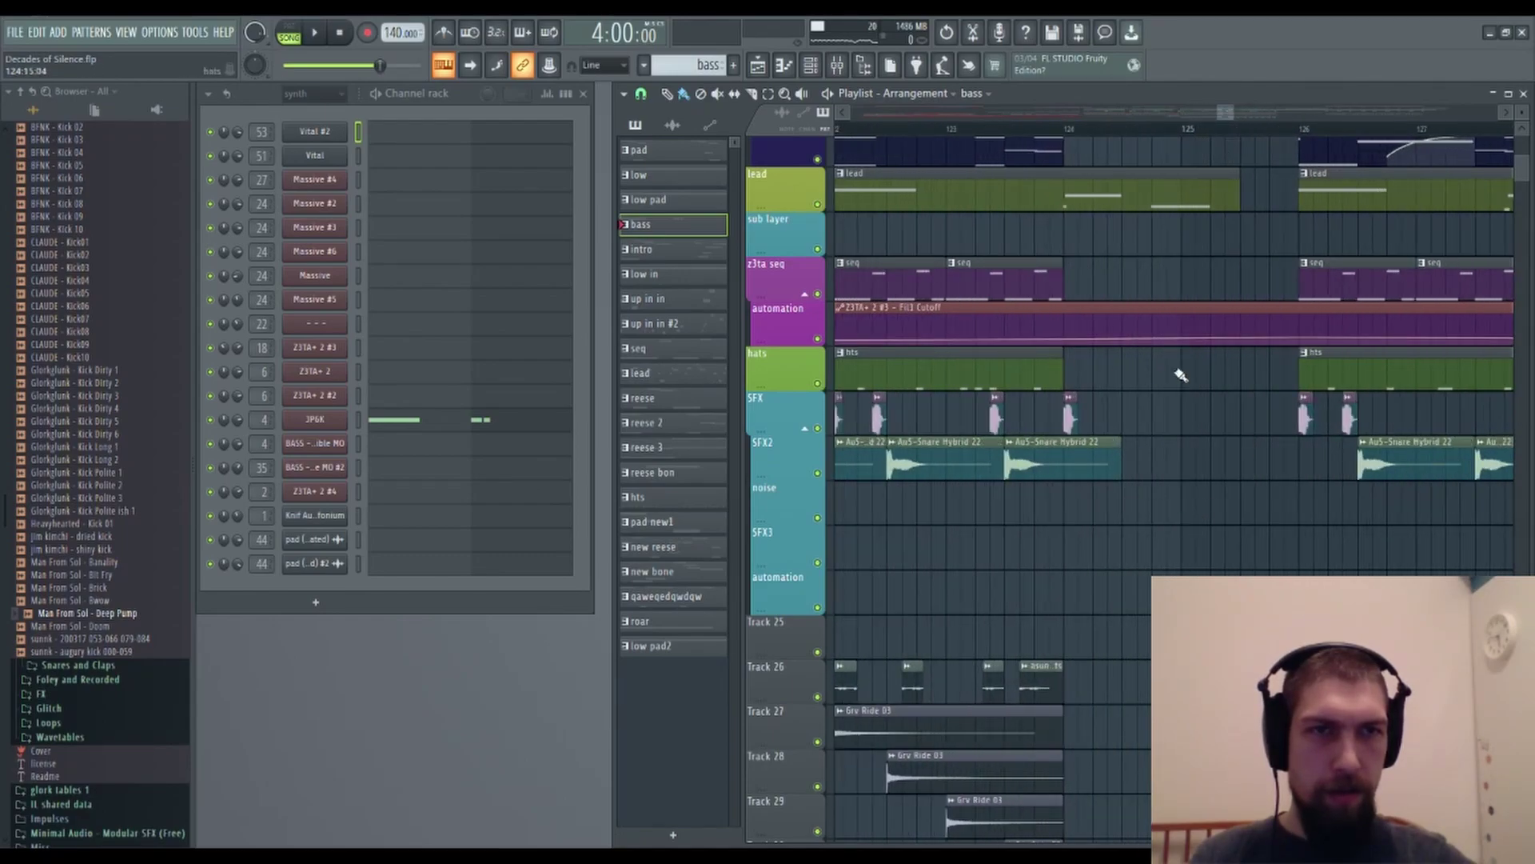
{"action": "scroll", "coordinate": [1270, 131], "scroll_direction": "down", "scroll_amount": 6}
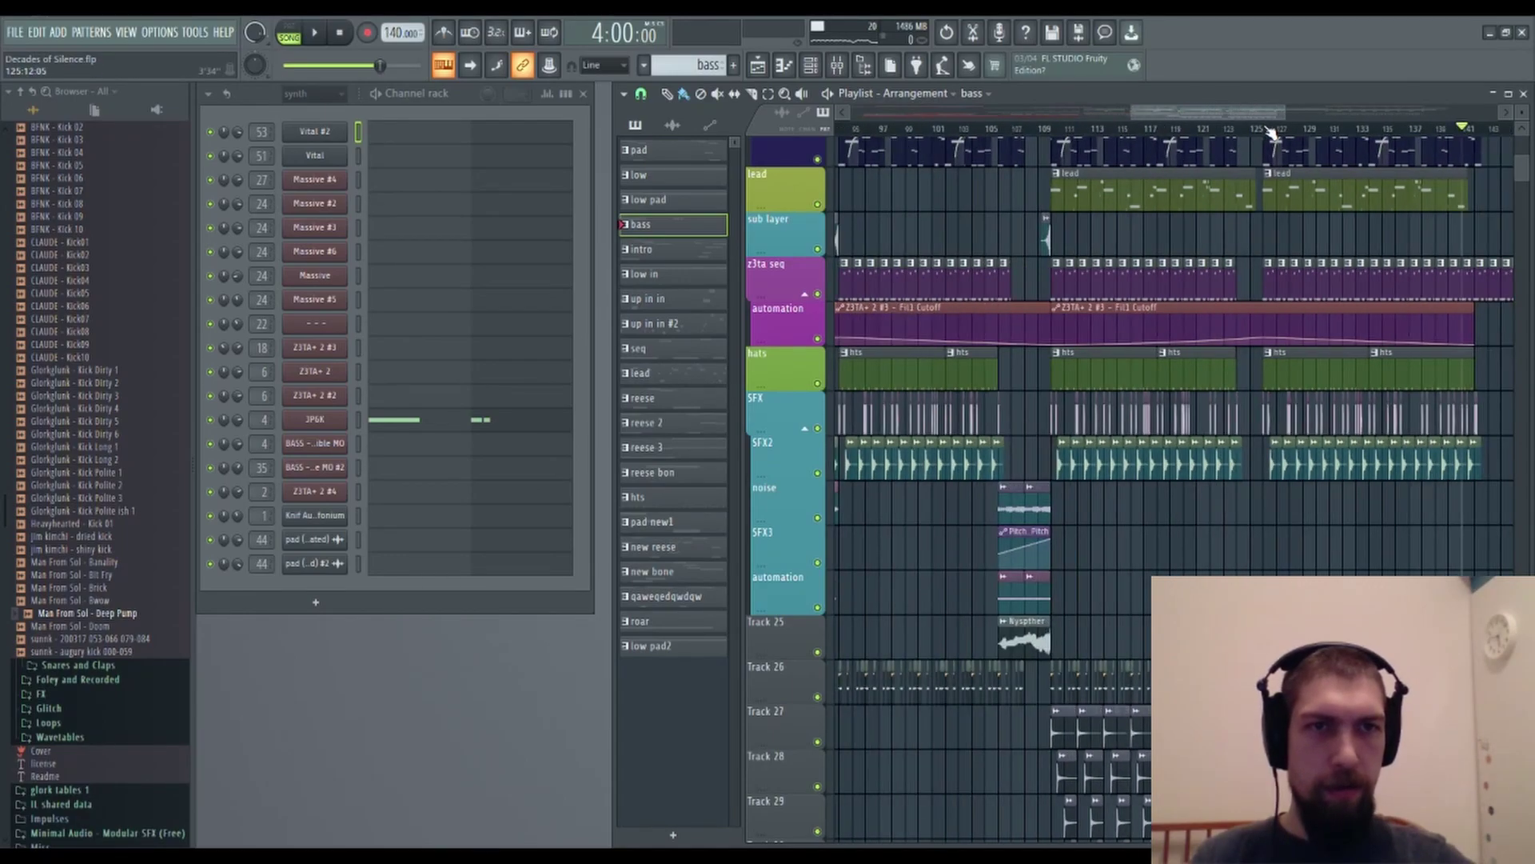
{"action": "left_click_drag", "start_coordinate": [1017, 242], "coordinate": [1073, 235]}
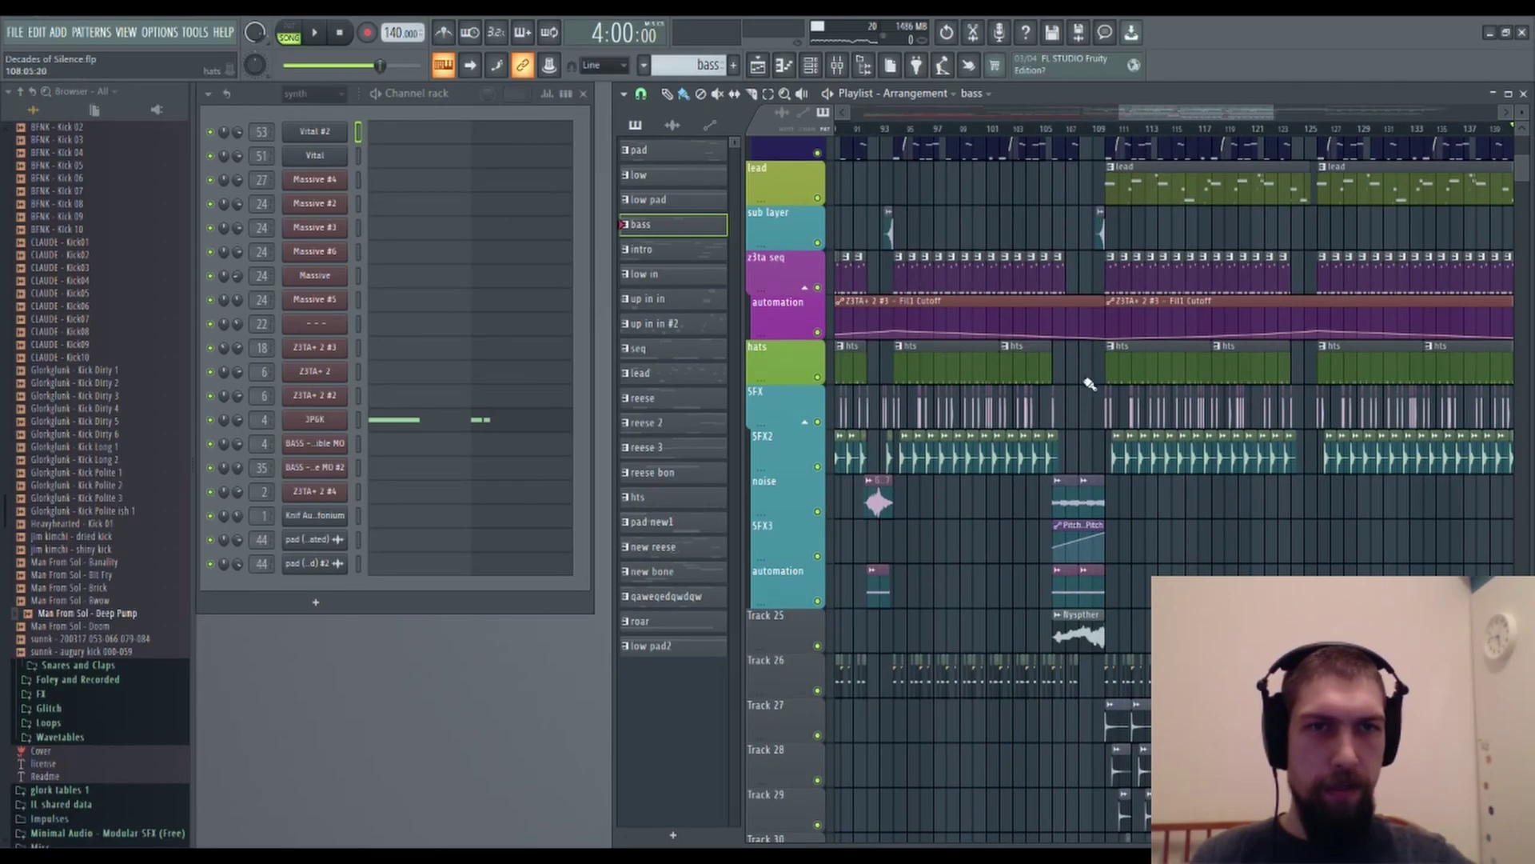
{"action": "left_click_drag", "start_coordinate": [1496, 547], "coordinate": [1107, 473]}
{"action": "left_click_drag", "start_coordinate": [1217, 477], "coordinate": [1217, 541]}
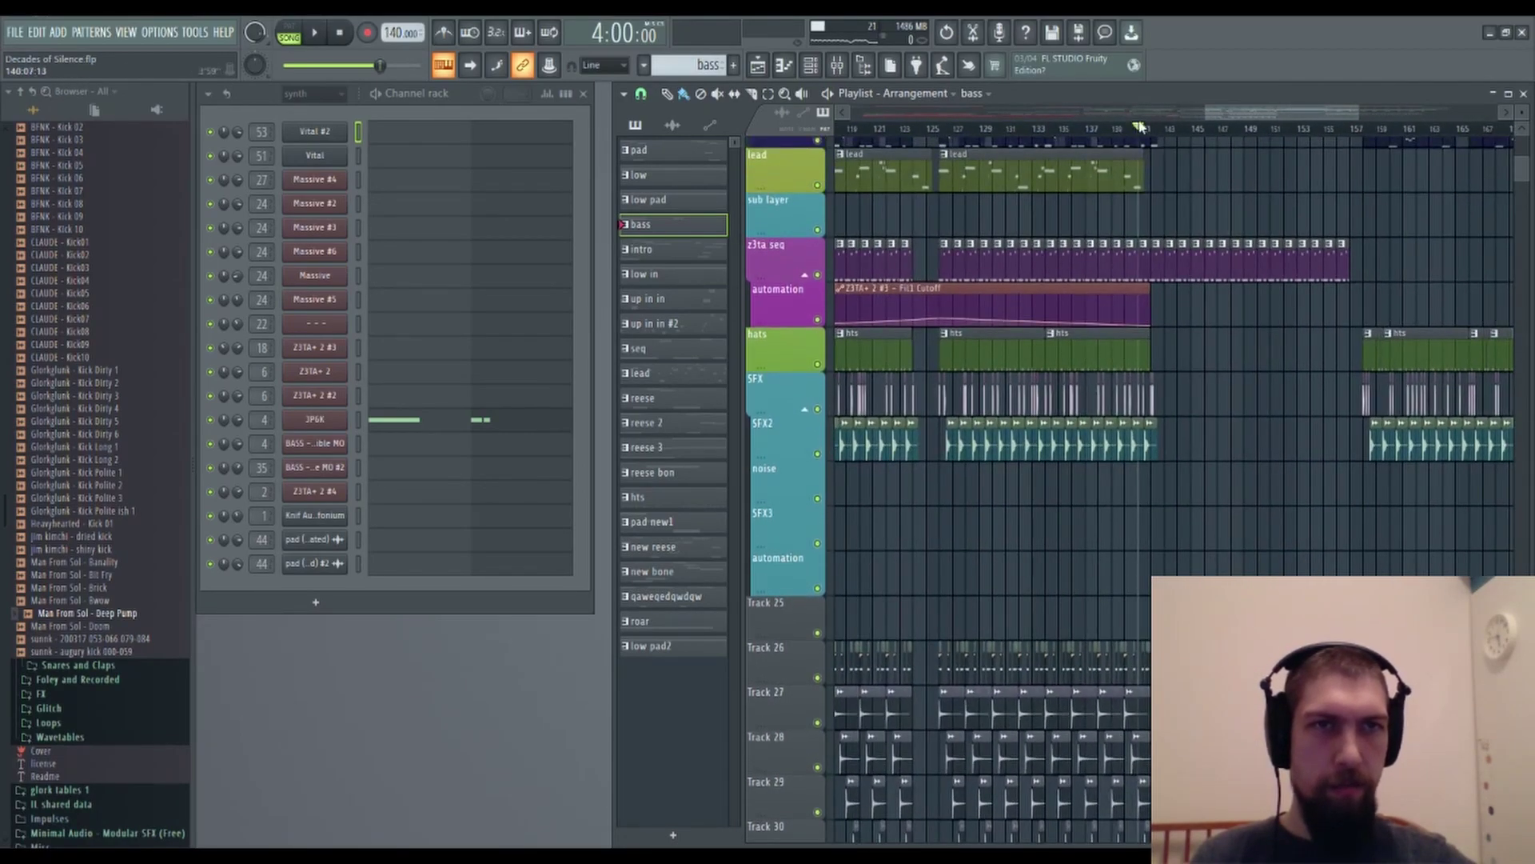
Remove the final kick and snare clips leading up to bar 142 and shorten the last hats clip to a length of 6:04:00.
{"action": "scroll", "coordinate": [1147, 134], "scroll_direction": "up", "scroll_amount": 2}
{"action": "scroll", "coordinate": [1149, 139], "scroll_direction": "up", "scroll_amount": 2}
{"action": "left_click_drag", "start_coordinate": [1301, 392], "coordinate": [1313, 528]}
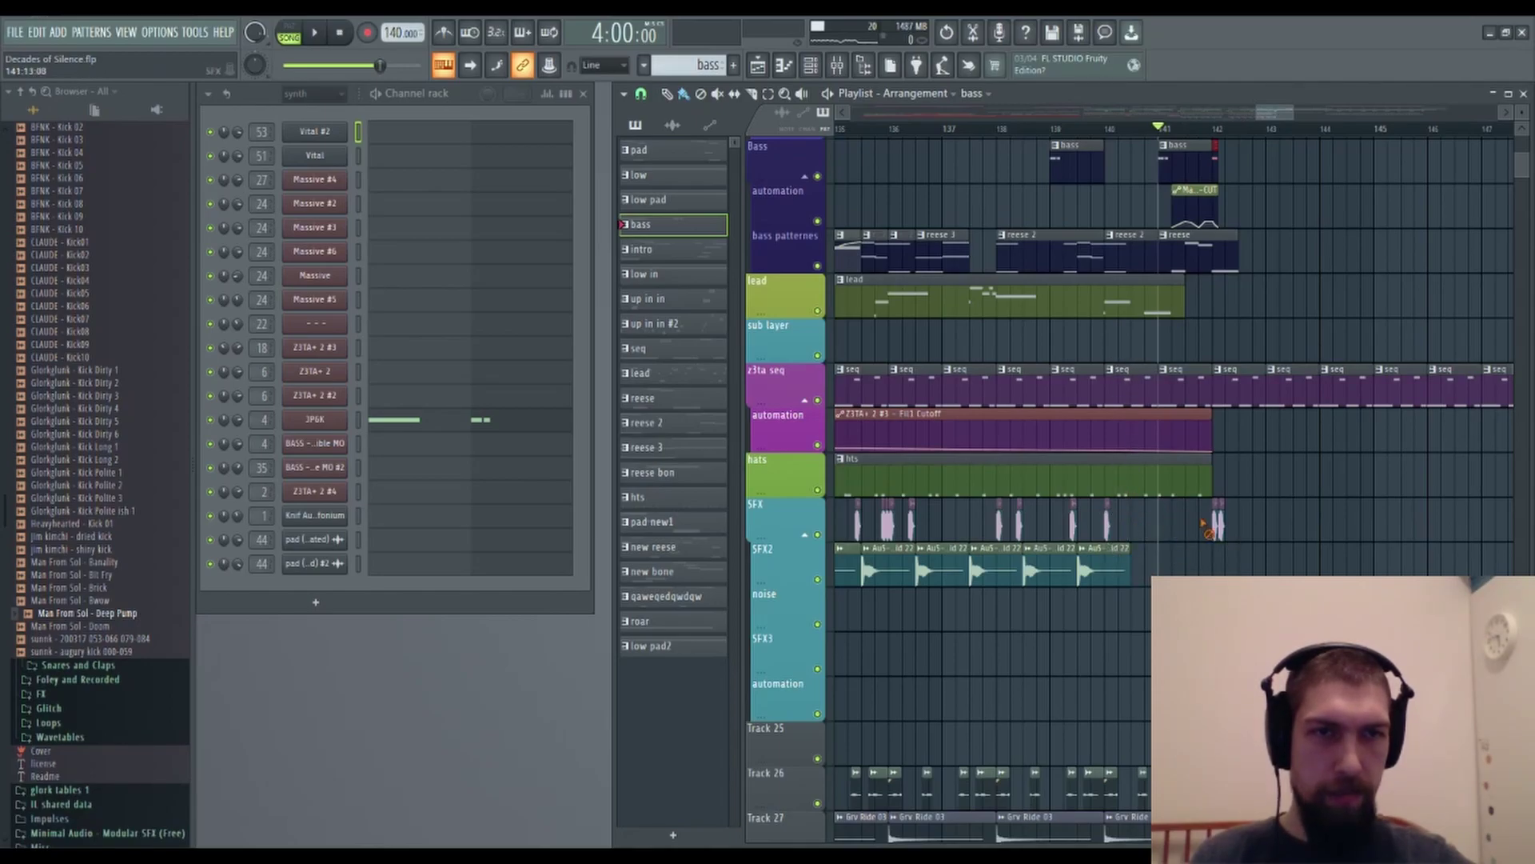
{"action": "left_click_drag", "start_coordinate": [1210, 478], "coordinate": [1134, 485]}
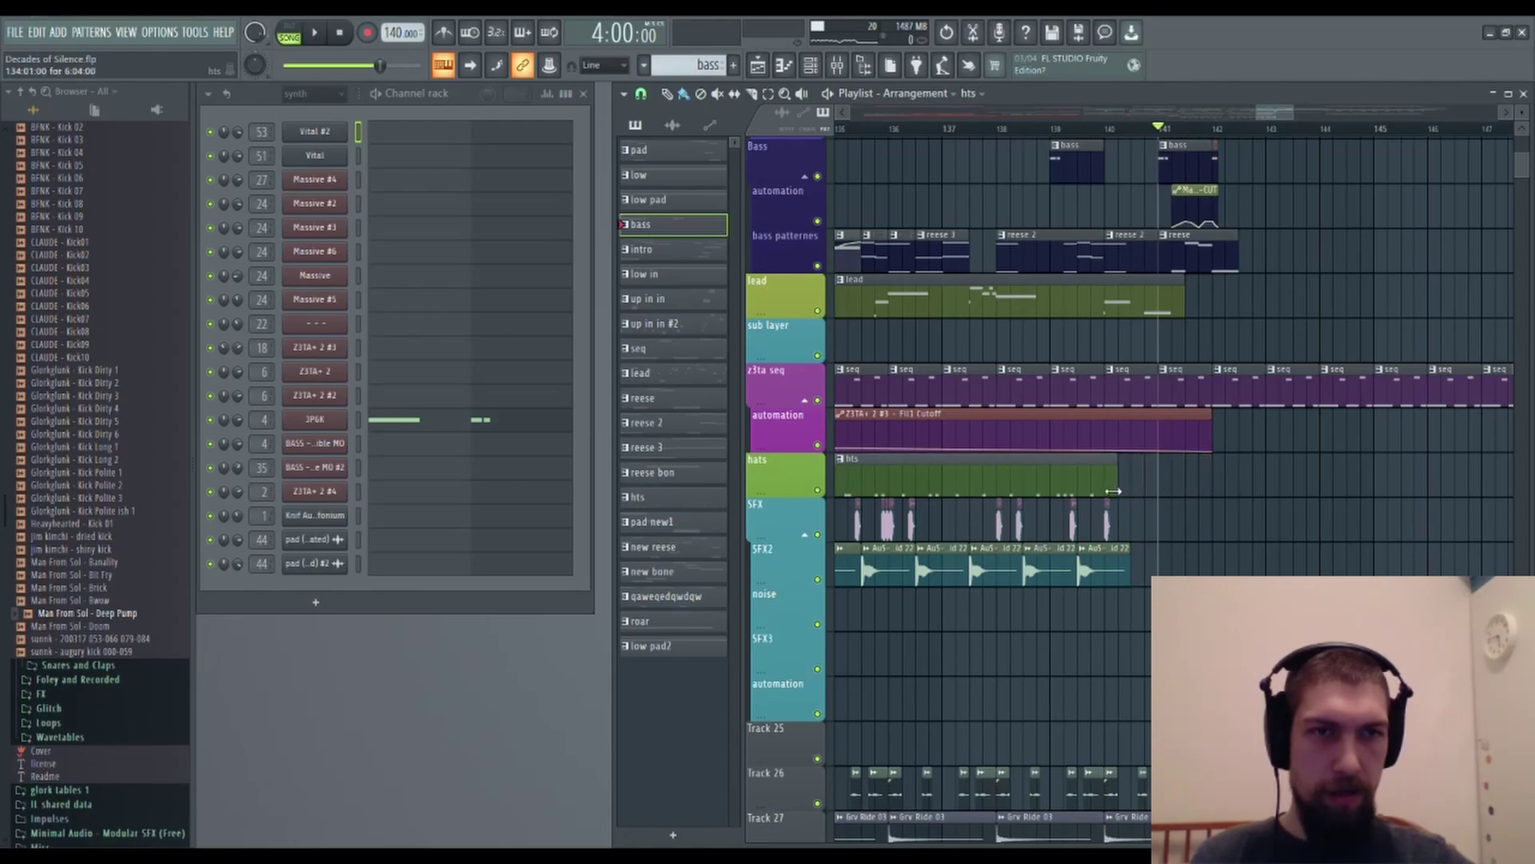
Select the playlist time range from 140:01:00 to 142:01:00 across all tracks.
{"action": "scroll", "coordinate": [1248, 512], "scroll_direction": "down", "scroll_amount": 3}
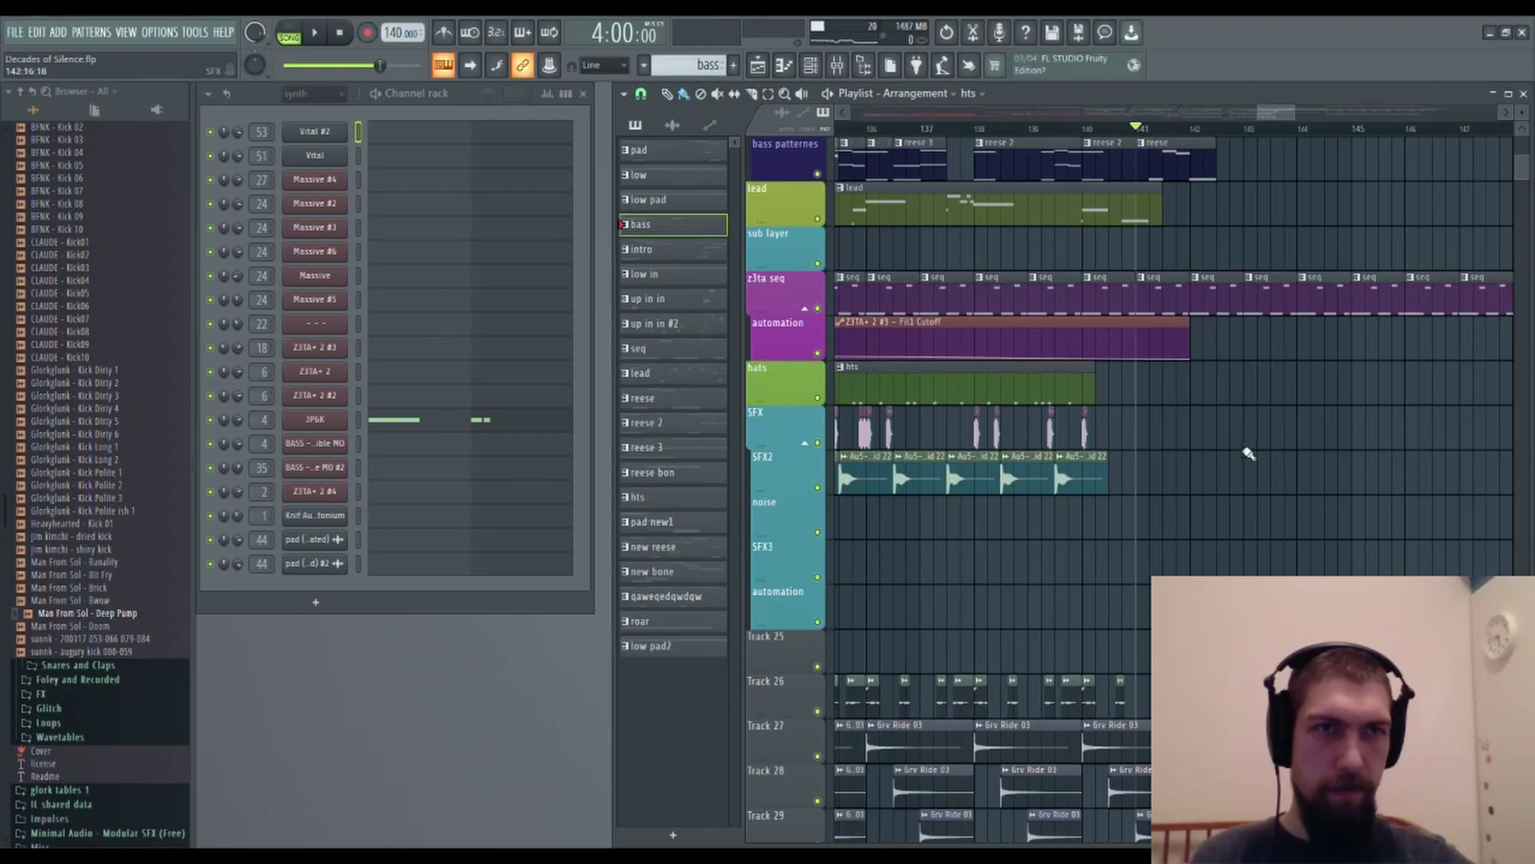
{"action": "scroll", "coordinate": [1250, 446], "scroll_direction": "up", "scroll_amount": 10}
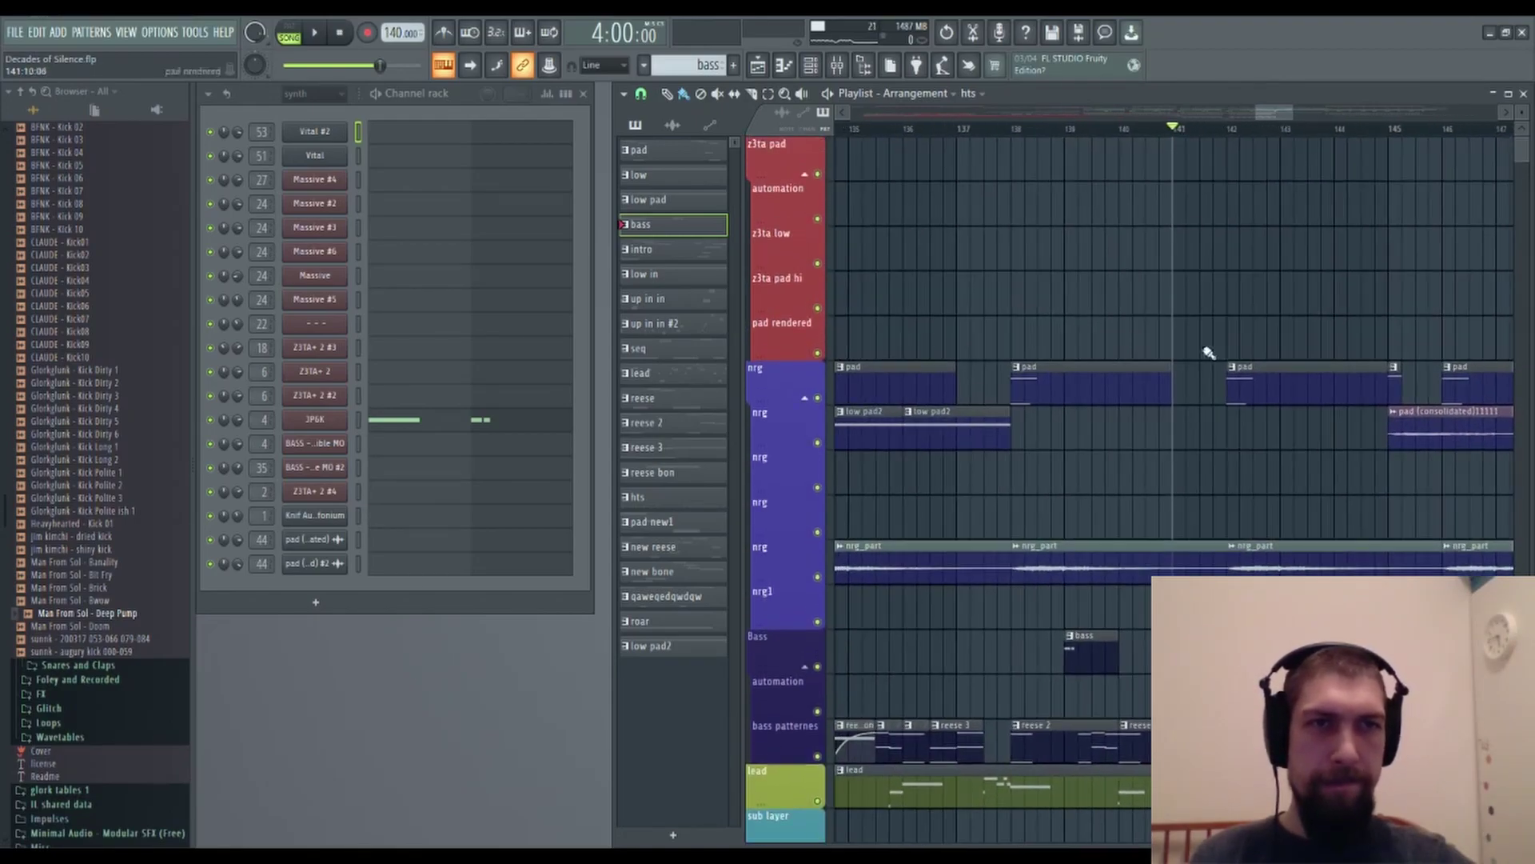
{"action": "scroll", "coordinate": [1240, 285], "scroll_direction": "left", "scroll_amount": 3}
{"action": "scroll", "coordinate": [1279, 280], "scroll_direction": "down", "scroll_amount": 8}
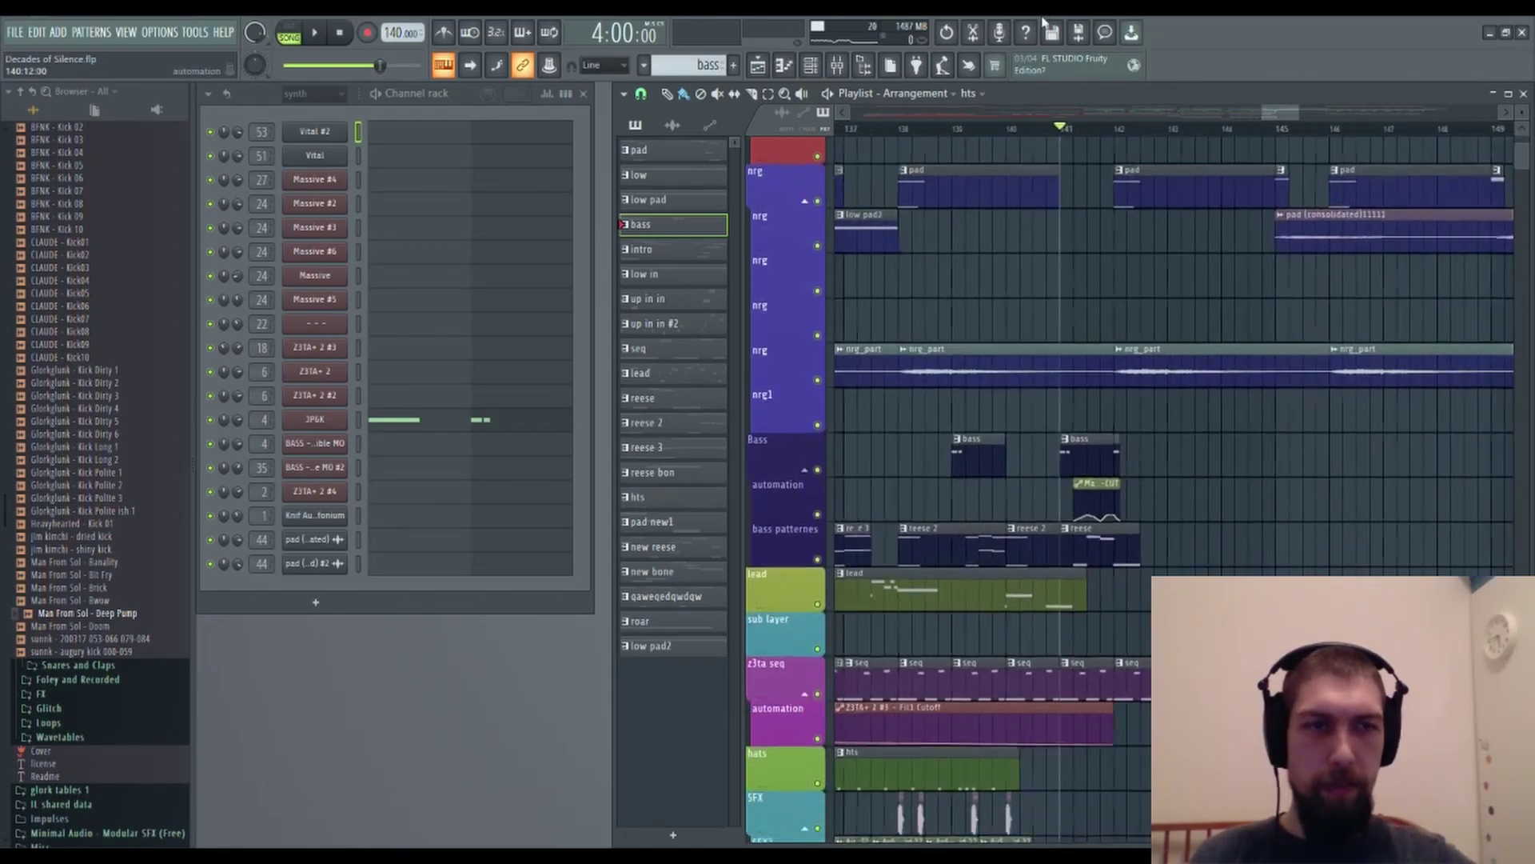
{"action": "scroll", "coordinate": [1241, 284], "scroll_direction": "right", "scroll_amount": 4}
{"action": "left_click", "coordinate": [1049, 138]}
{"action": "left_click_drag", "start_coordinate": [1055, 132], "coordinate": [1144, 144]}
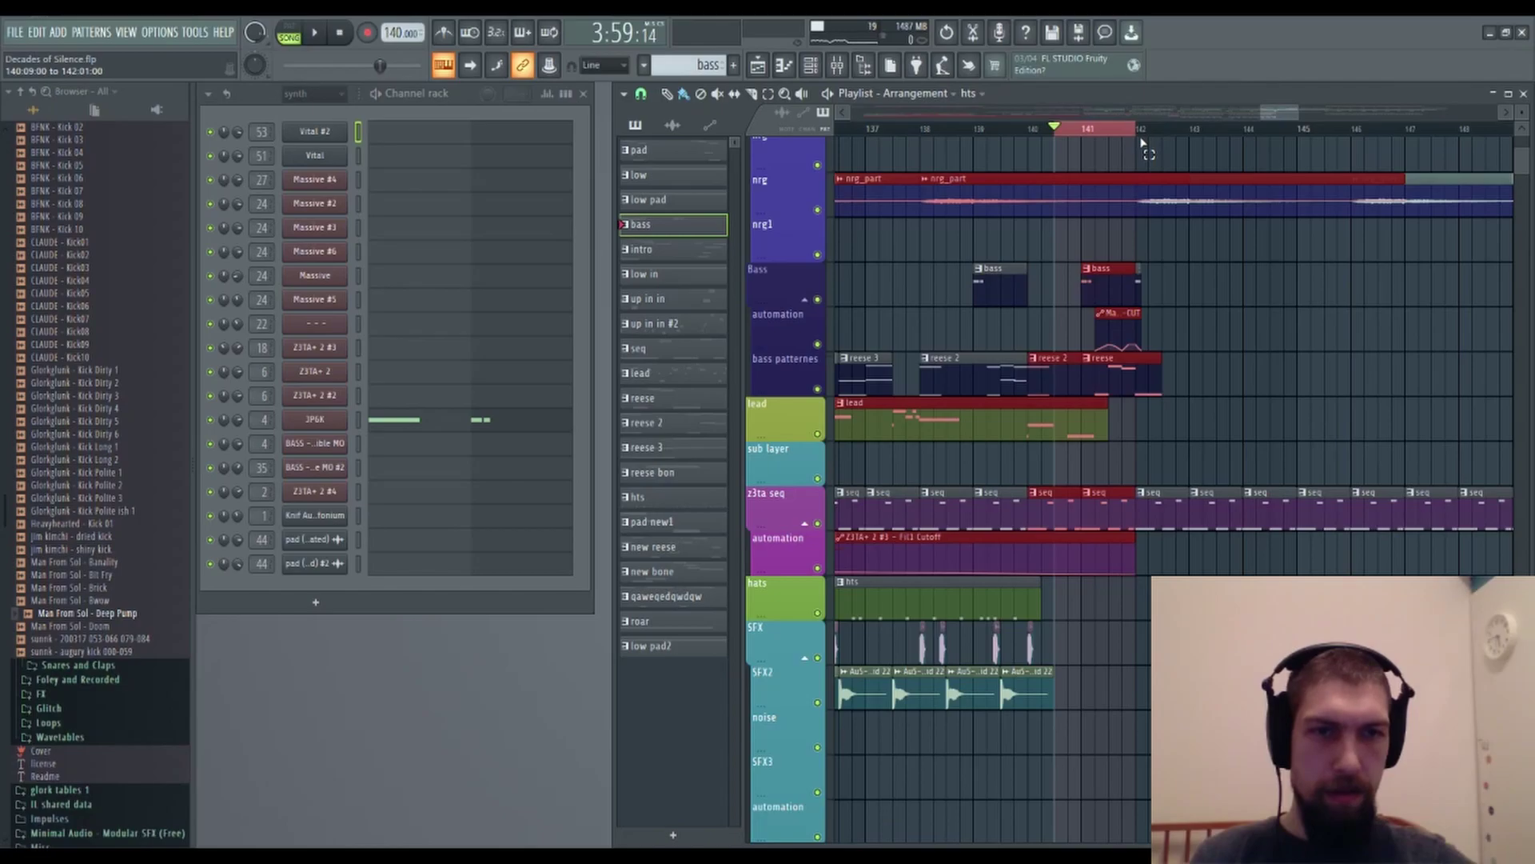
{"action": "left_click_drag", "start_coordinate": [1034, 141], "coordinate": [1139, 148]}
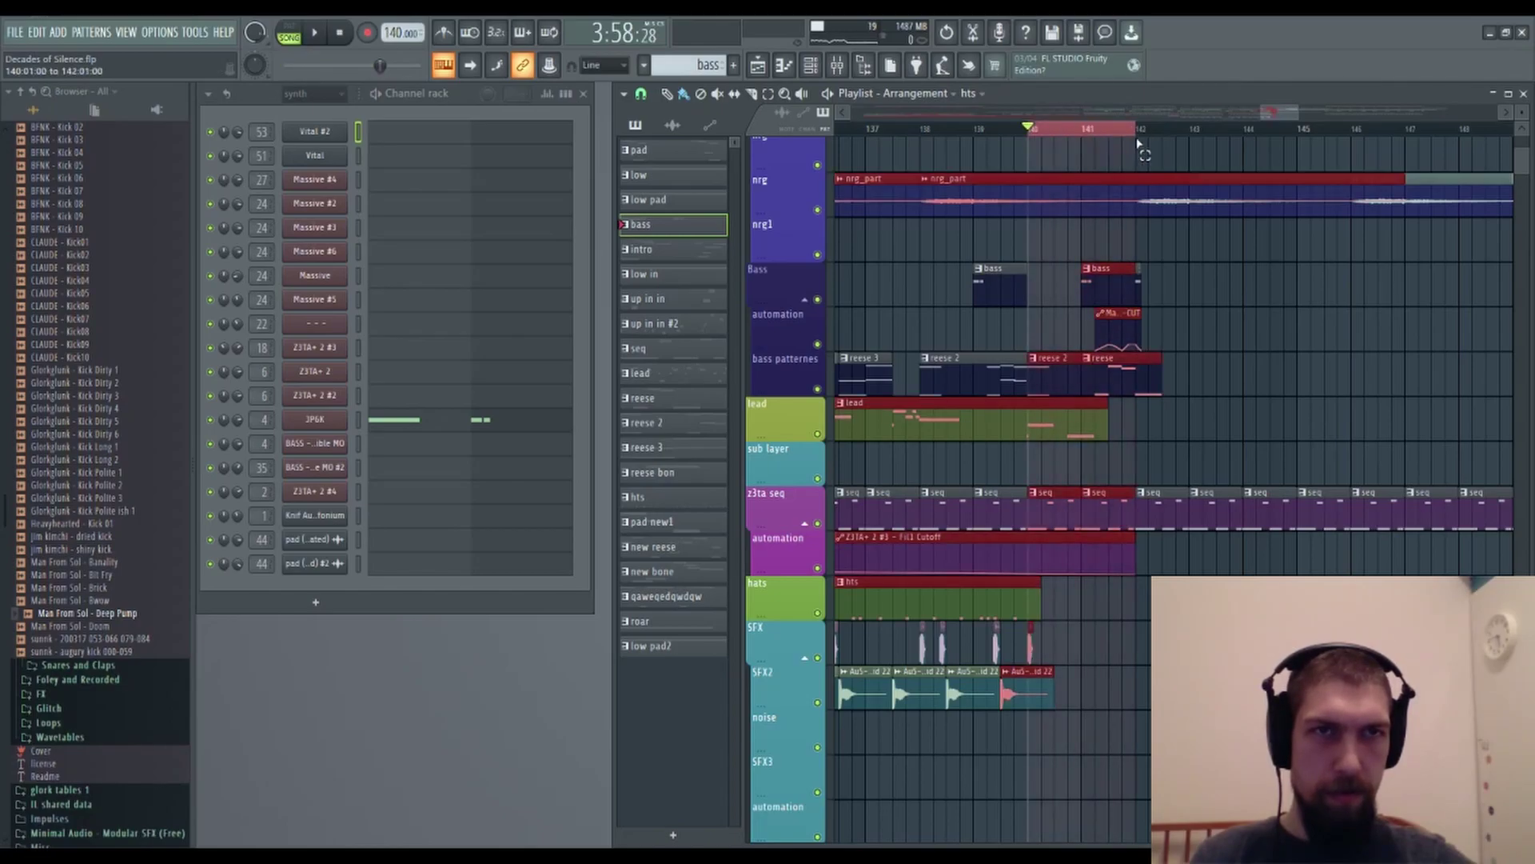
Insert Unfiltered Audio Silo in the Master track's first effect slot and audition randomized settings over the selected bars.
{"action": "left_click", "coordinate": [841, 65]}
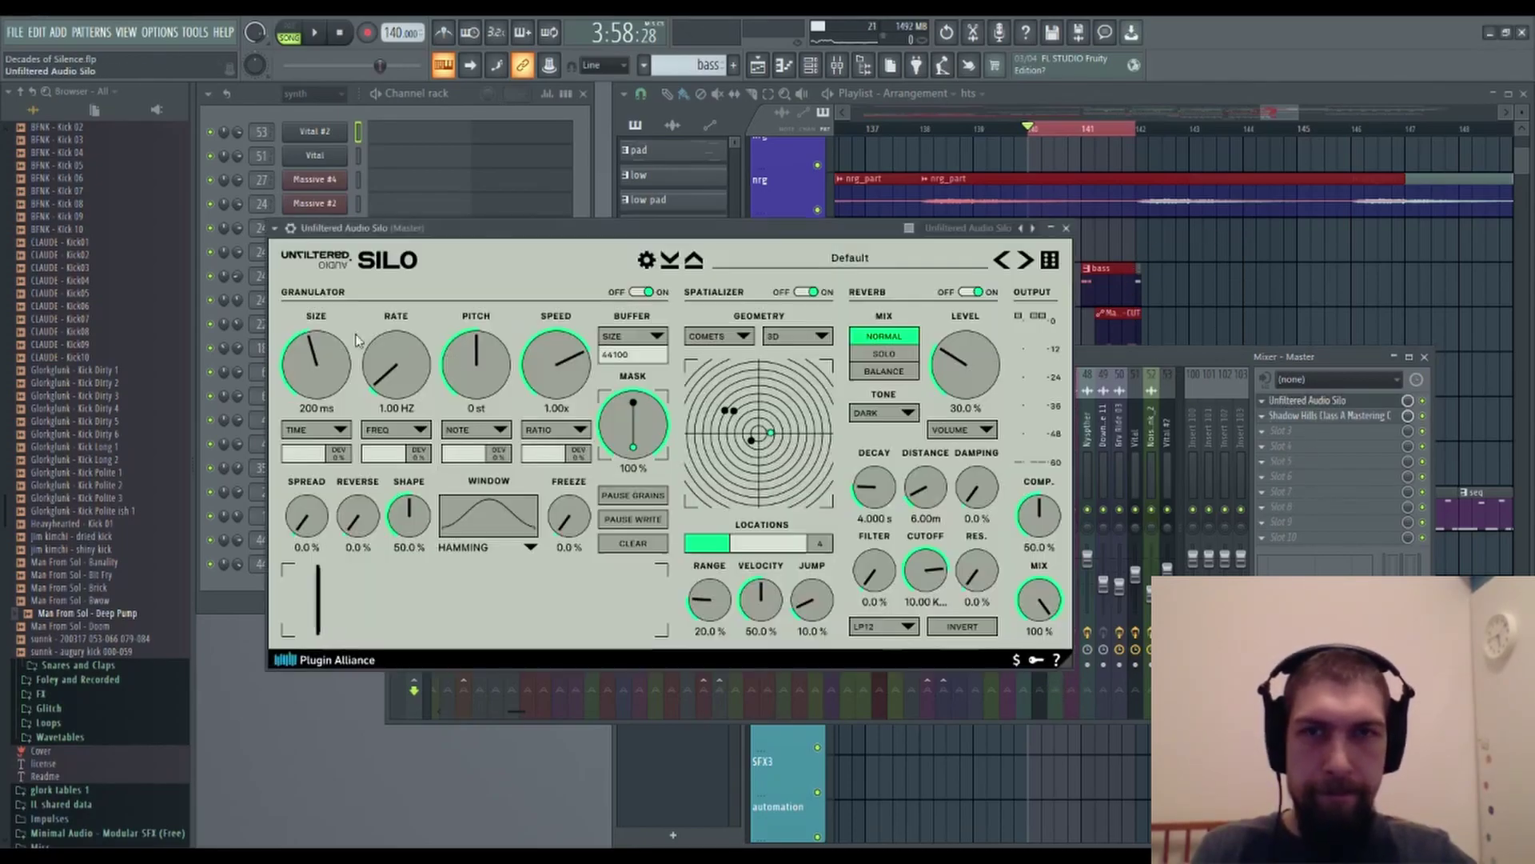
{"action": "left_click", "coordinate": [1049, 261]}
{"action": "key", "text": "space"}
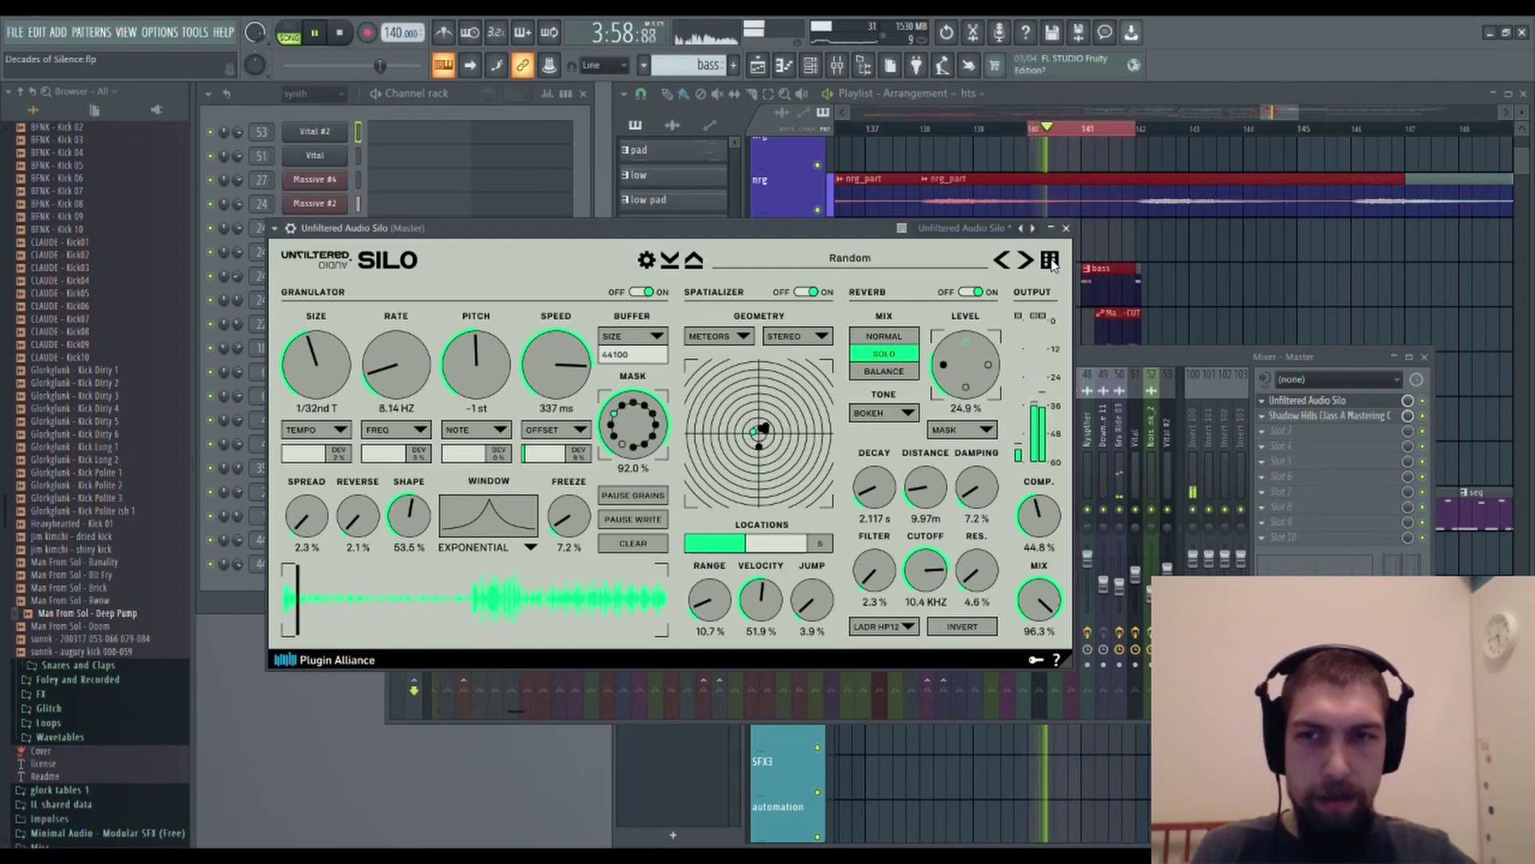
{"action": "left_click", "coordinate": [1050, 260]}
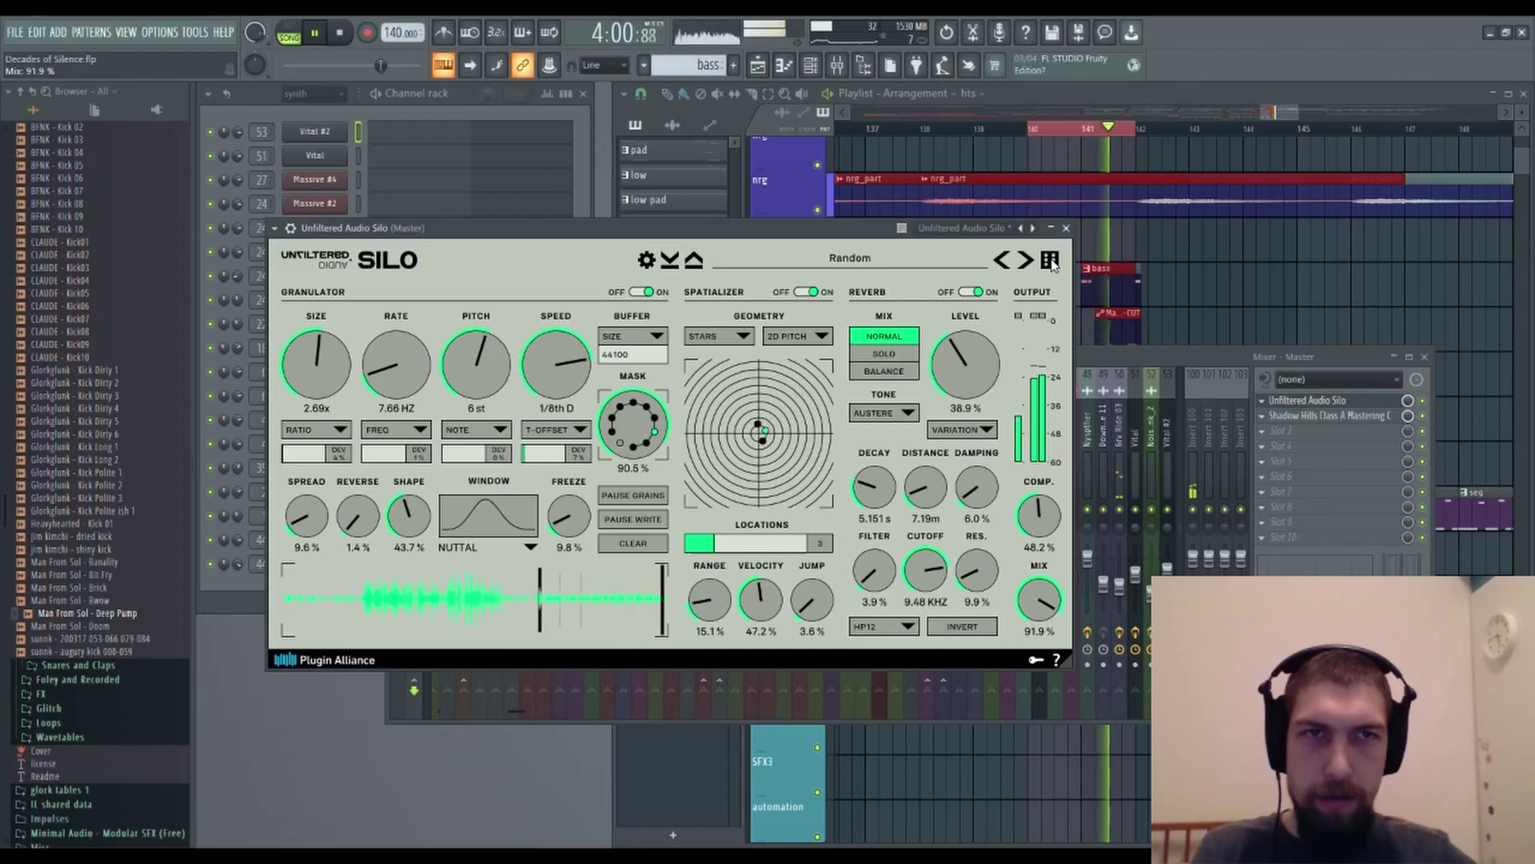
{"action": "key", "text": "space"}
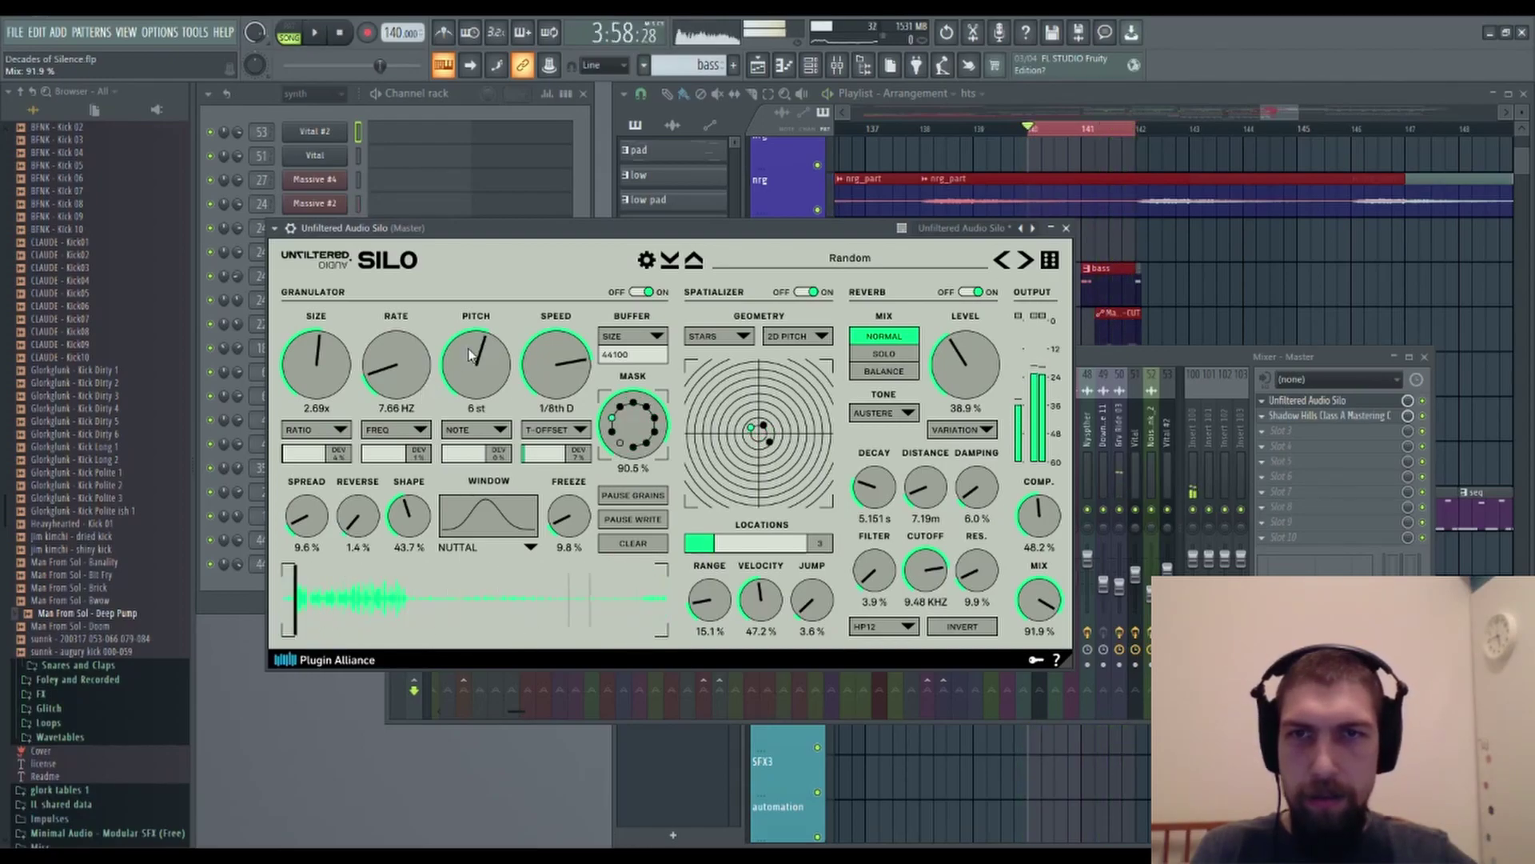
Set Silo's pitch to 0 st, lock it against randomization and audition several new randomized settings.
{"action": "left_click_drag", "start_coordinate": [469, 365], "coordinate": [480, 369]}
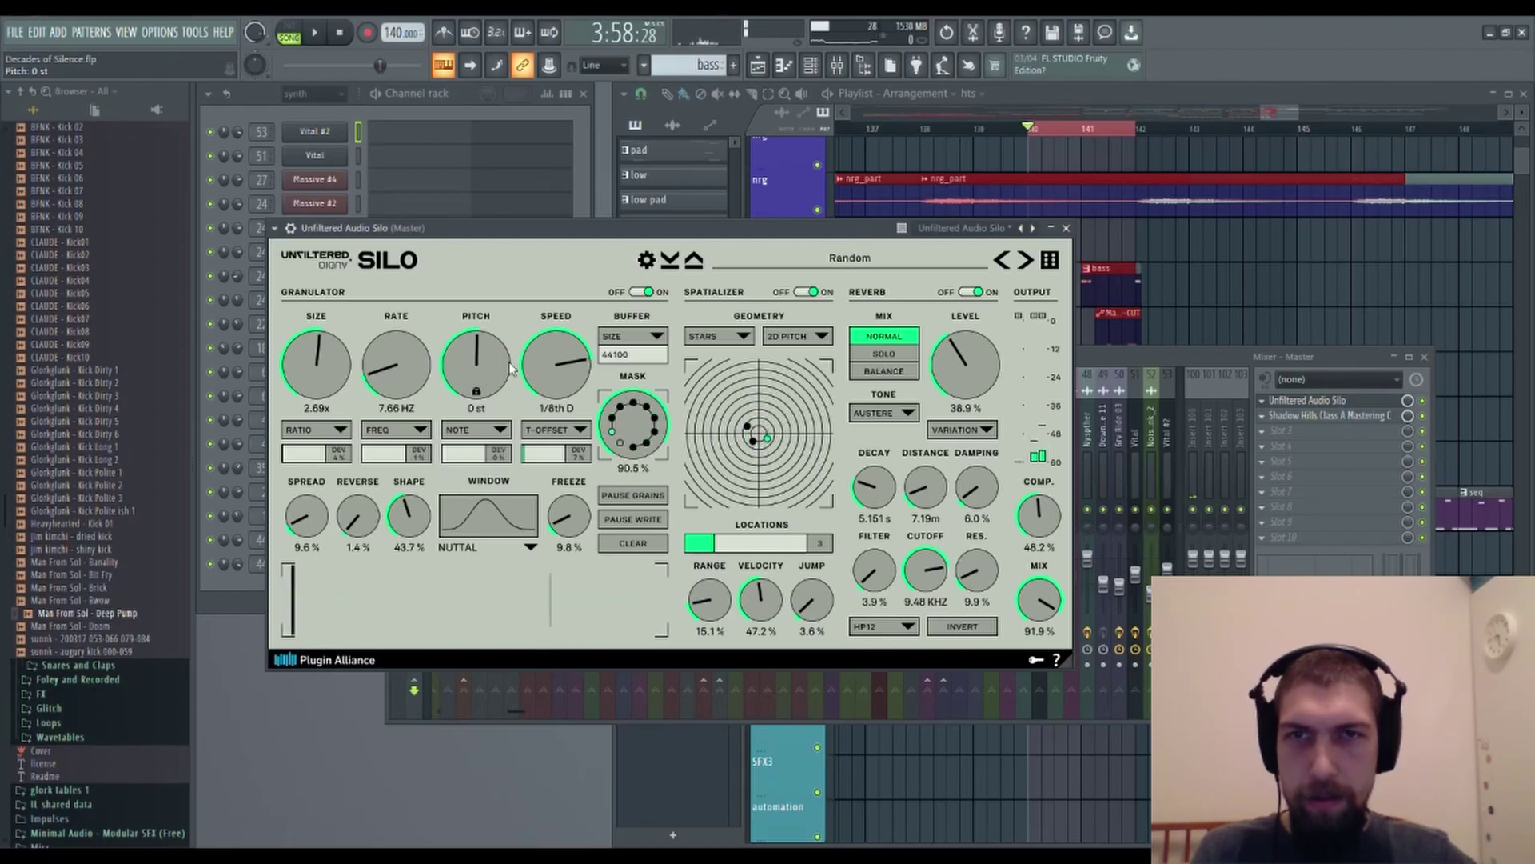
{"action": "left_click", "coordinate": [1053, 265]}
{"action": "key", "text": "space"}
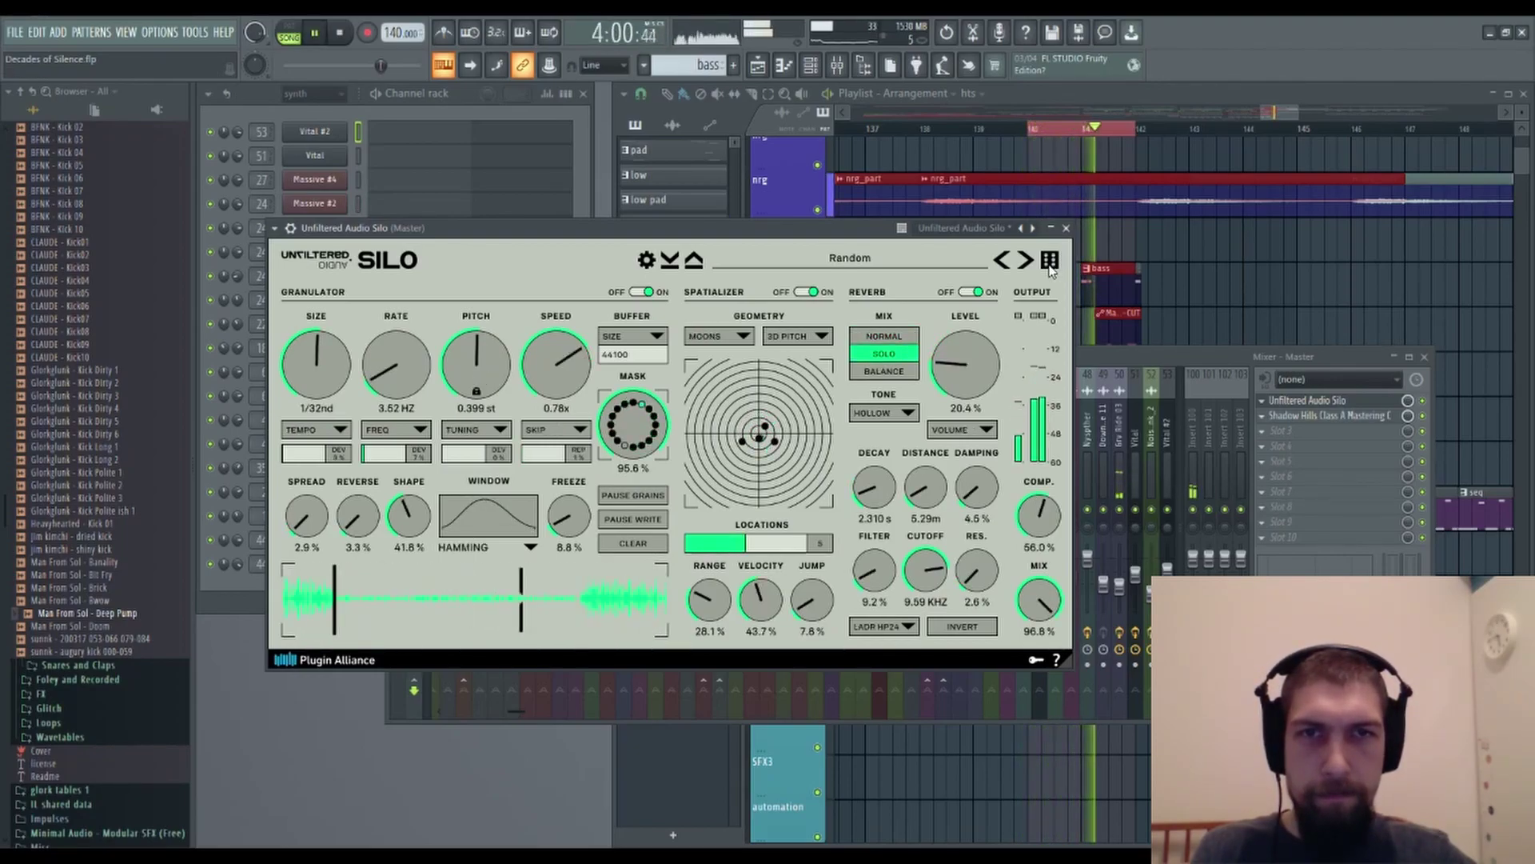
{"action": "left_click", "coordinate": [1051, 268]}
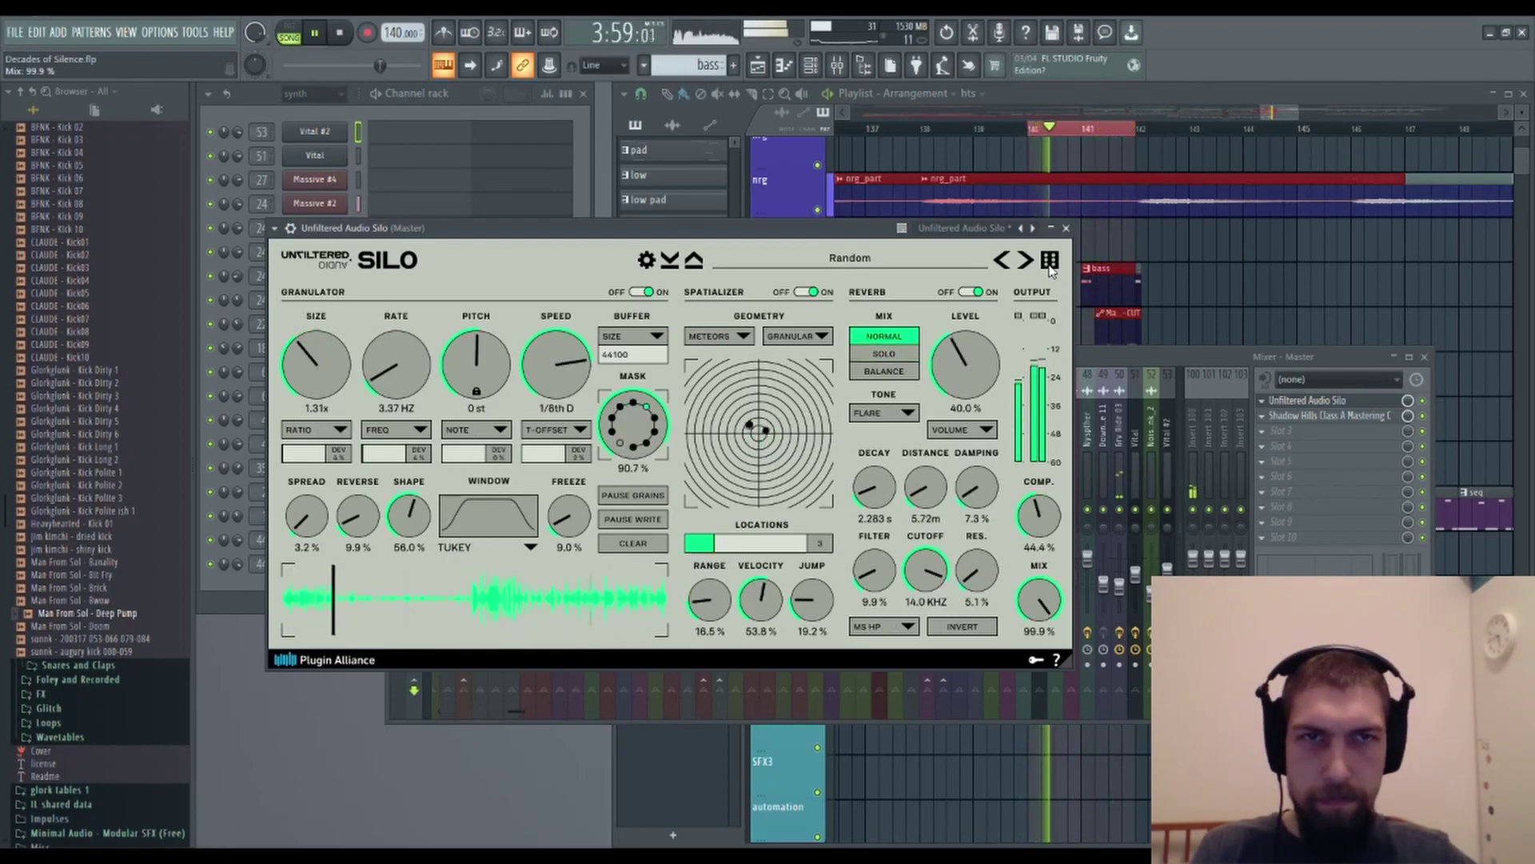
{"action": "left_click", "coordinate": [1051, 269]}
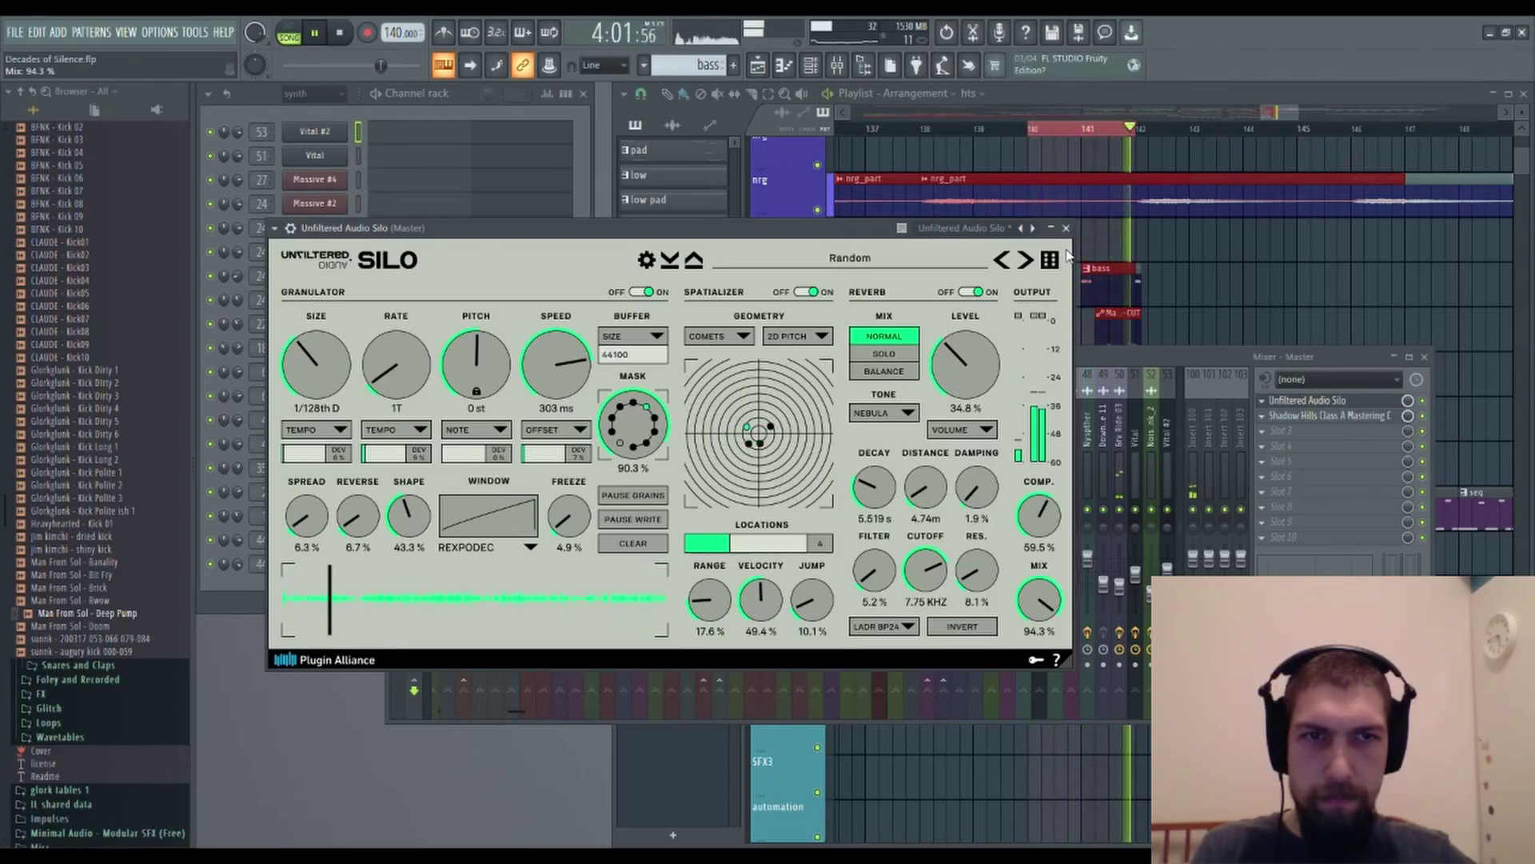
Raise Silo's mix to 100% to hear the effect fully wet, and randomize the settings twice more.
{"action": "left_click_drag", "start_coordinate": [1040, 596], "coordinate": [1040, 572]}
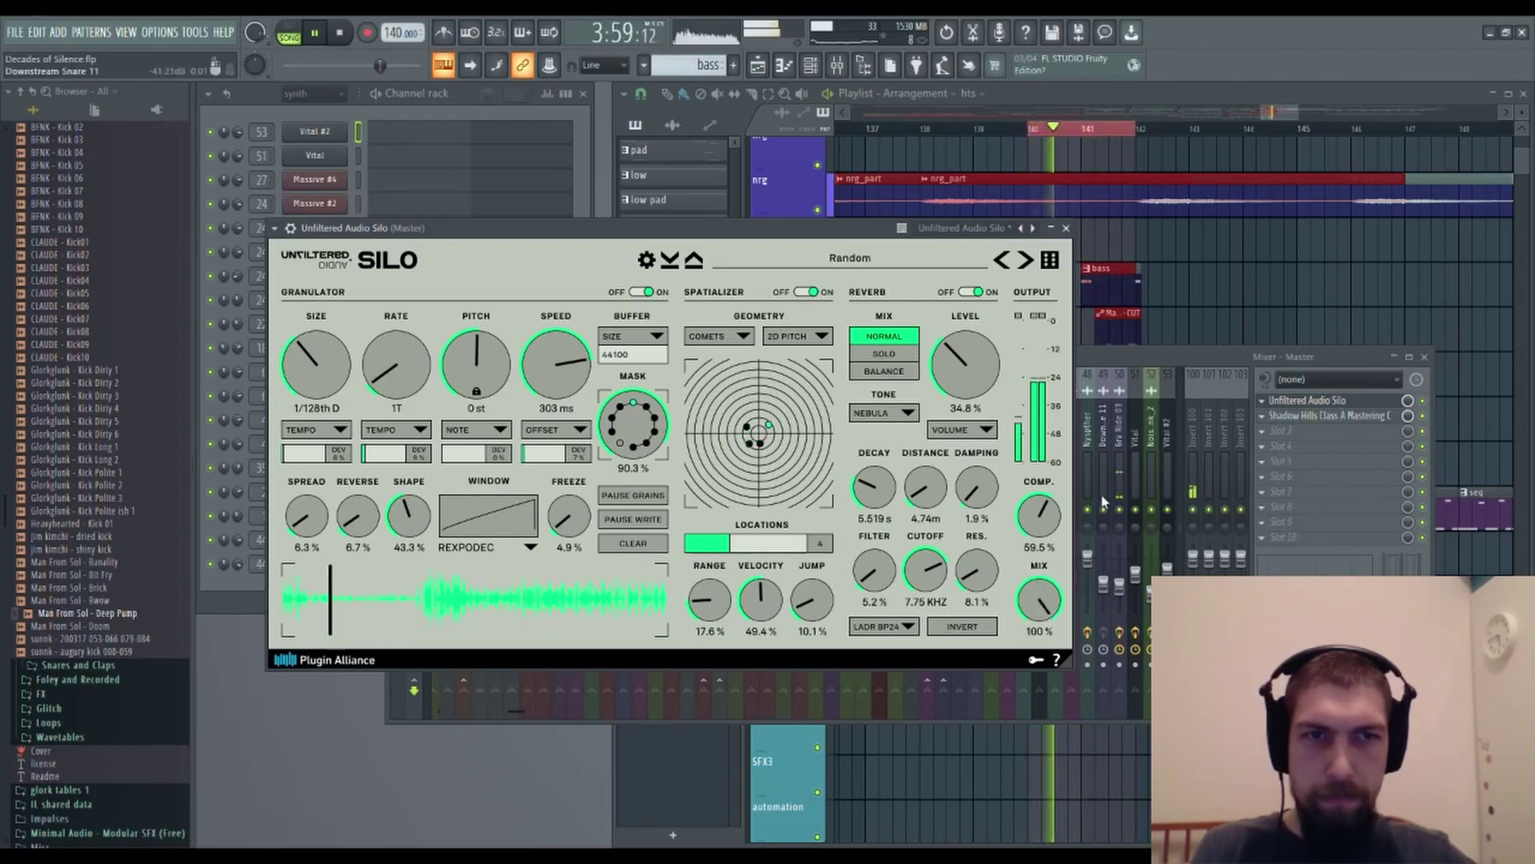
{"action": "left_click", "coordinate": [1057, 269]}
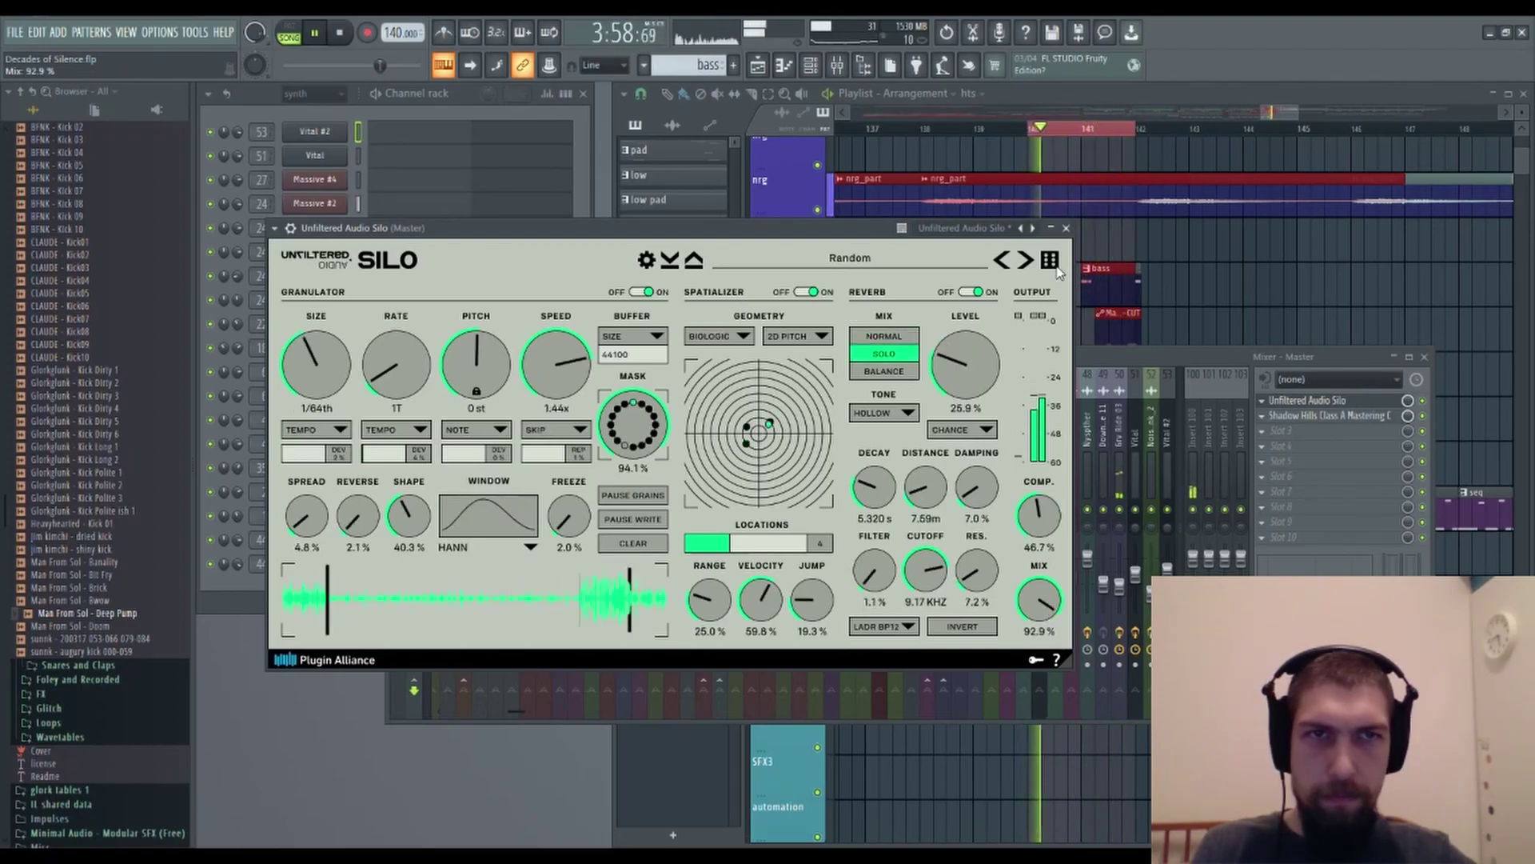
{"action": "left_click", "coordinate": [1048, 266]}
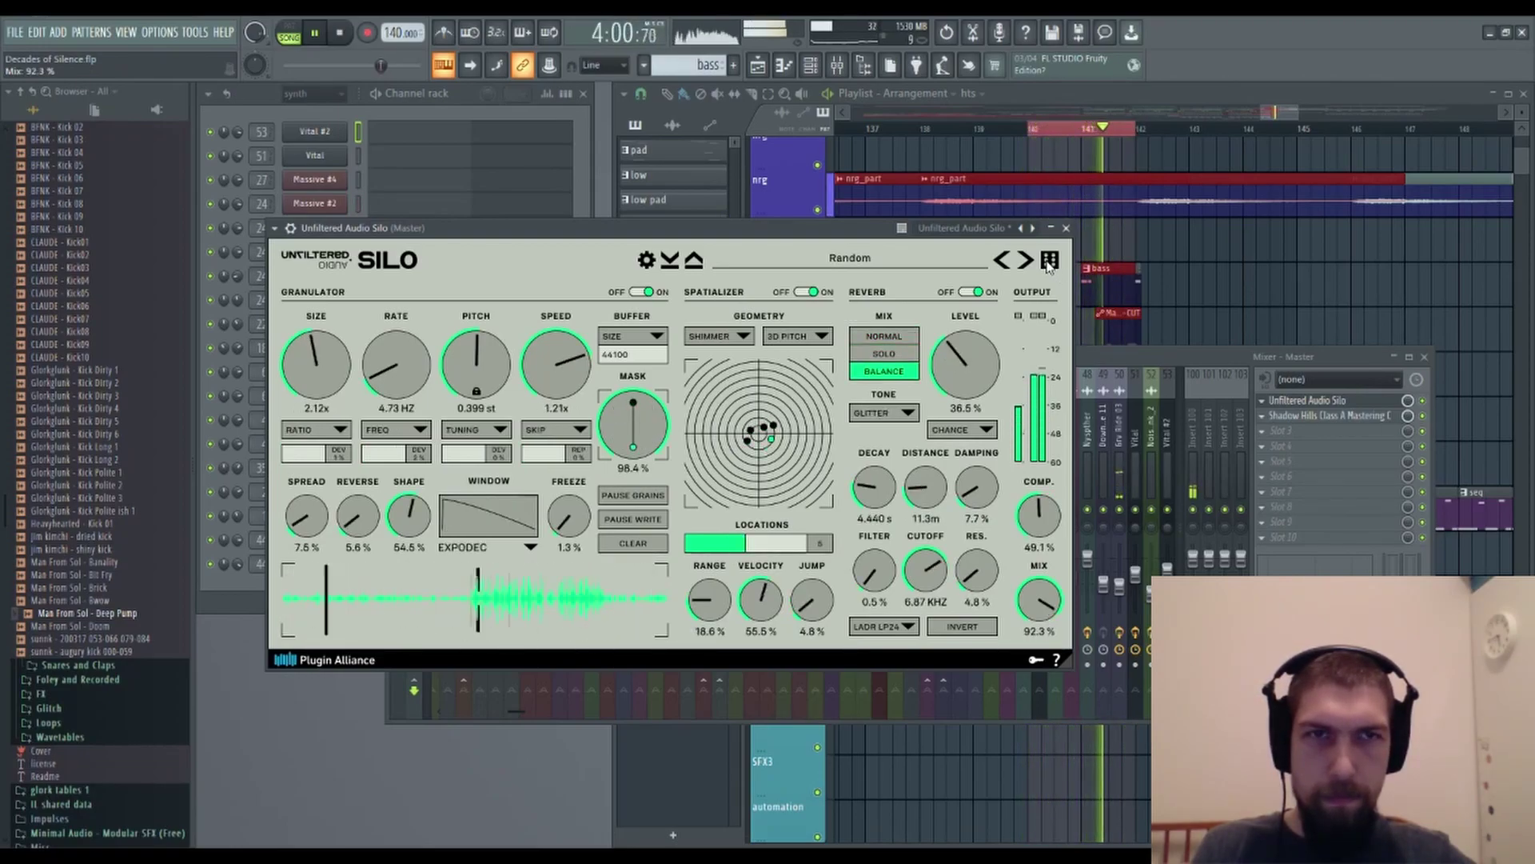
Audition further randomized Silo settings over the selected bars, lock the mix at 100% against randomization, and stop playback.
{"action": "left_click", "coordinate": [1049, 267]}
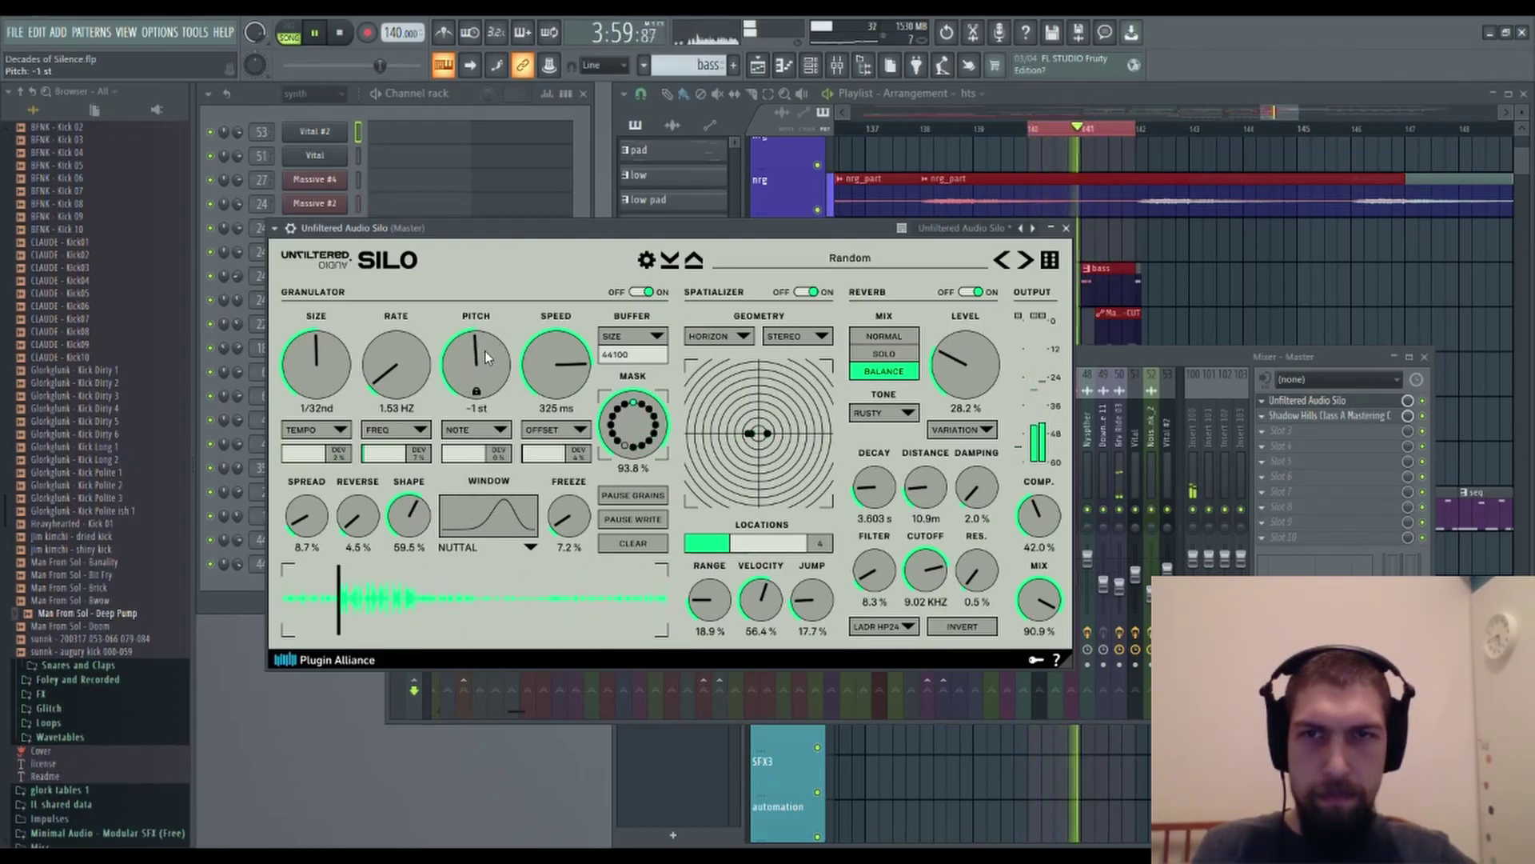
{"action": "left_click", "coordinate": [1050, 264]}
{"action": "left_click", "coordinate": [1050, 263]}
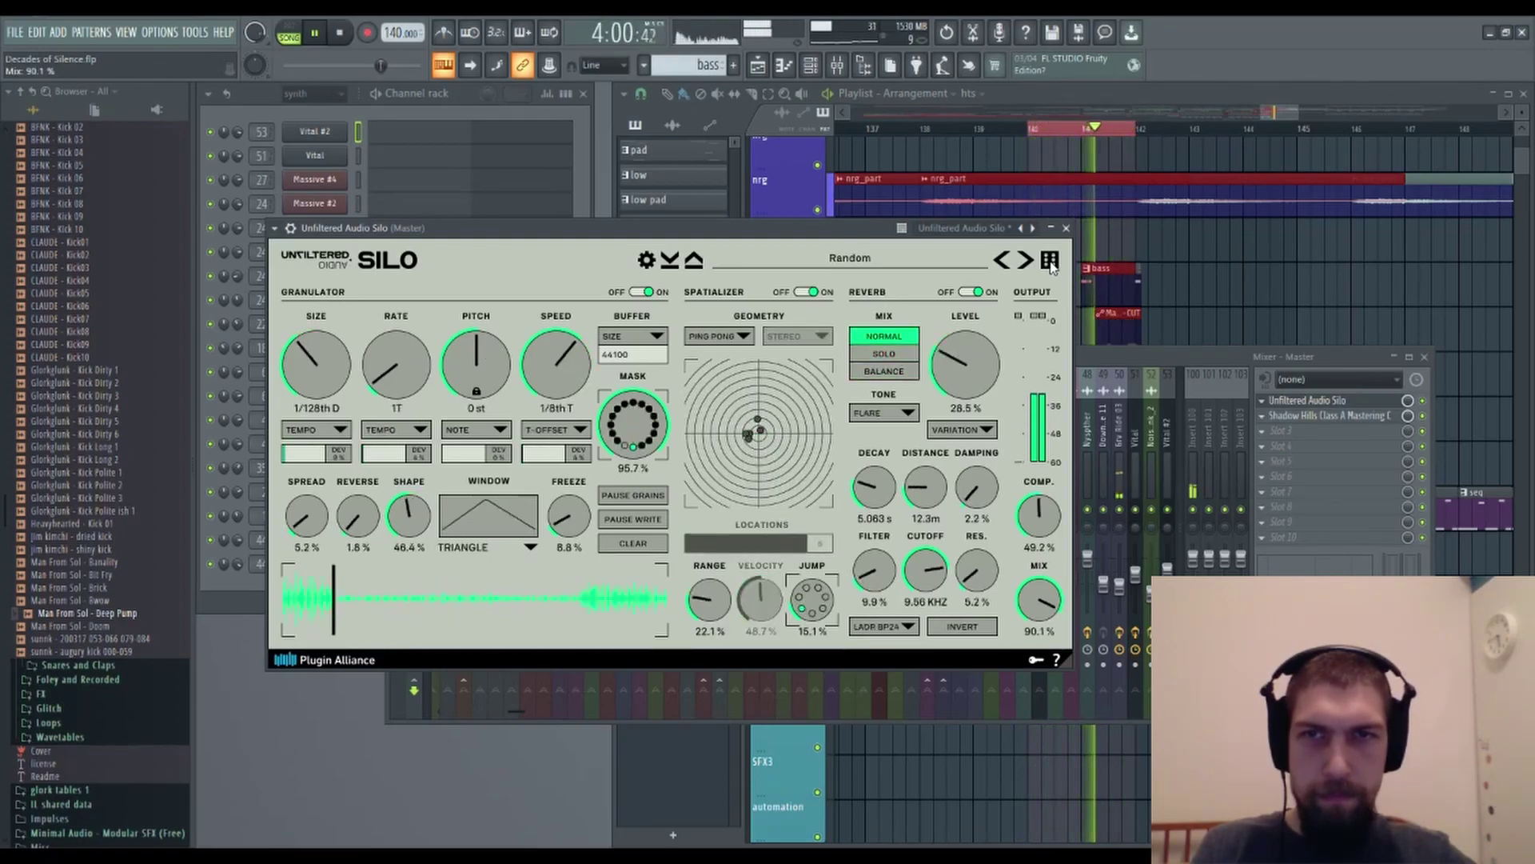
{"action": "left_click", "coordinate": [1050, 264]}
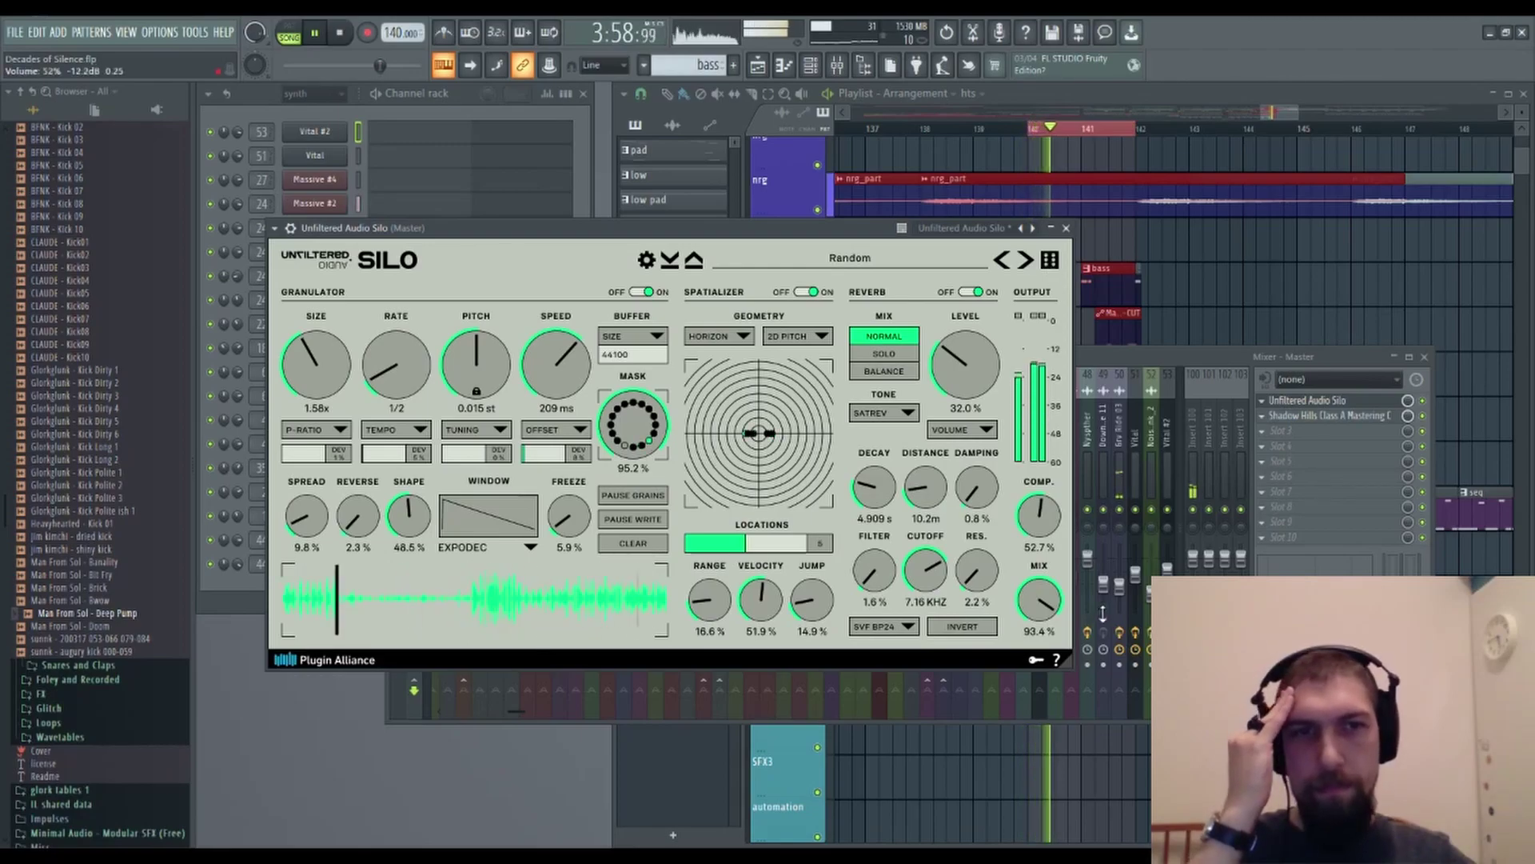
{"action": "right_click", "coordinate": [1042, 603]}
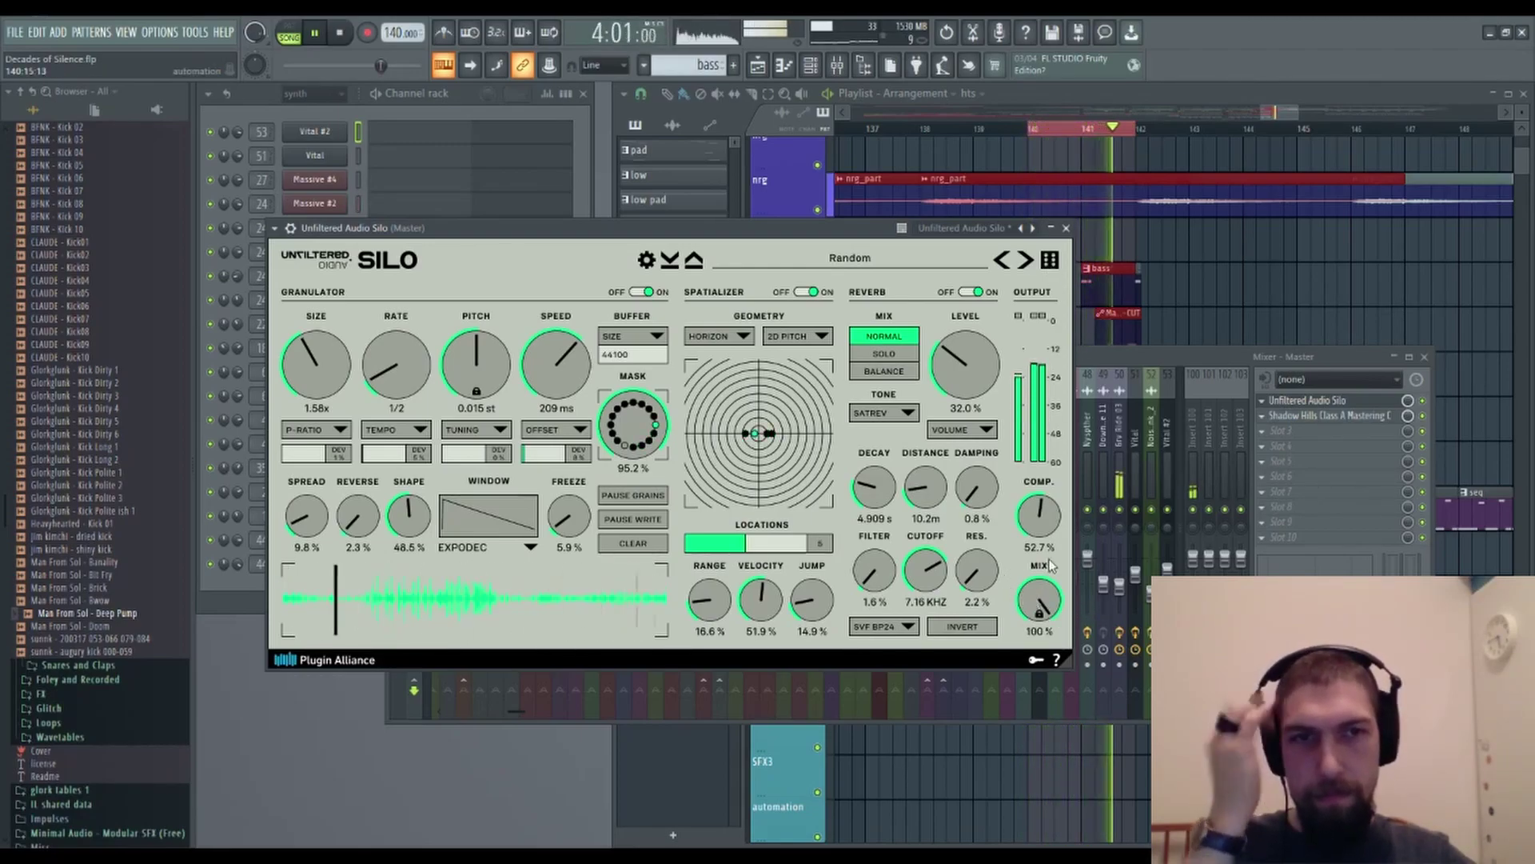
{"action": "left_click", "coordinate": [1050, 262]}
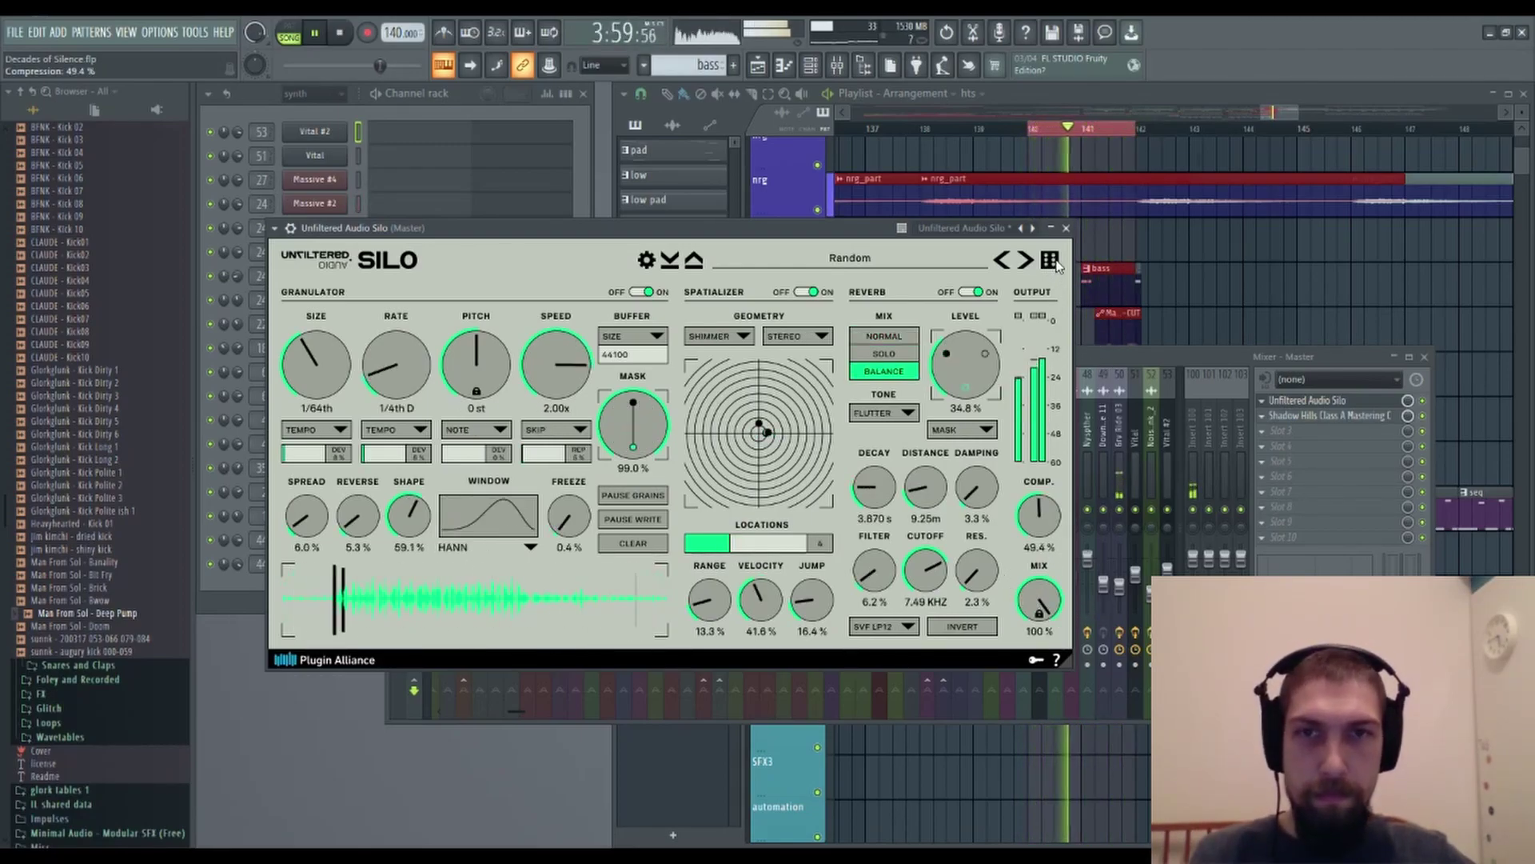
{"action": "left_click", "coordinate": [1050, 262]}
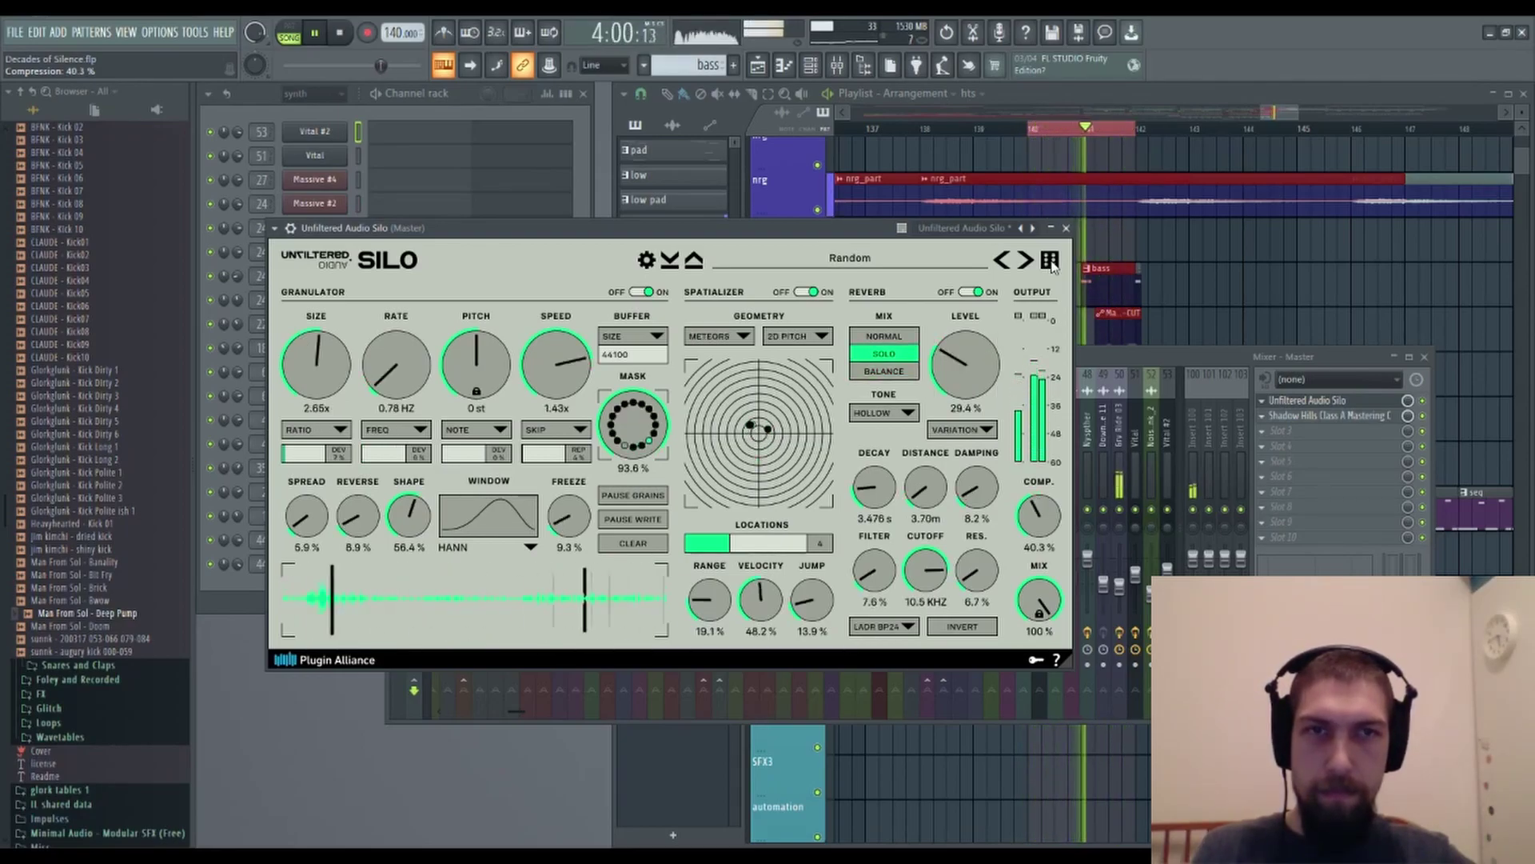
{"action": "left_click", "coordinate": [347, 35]}
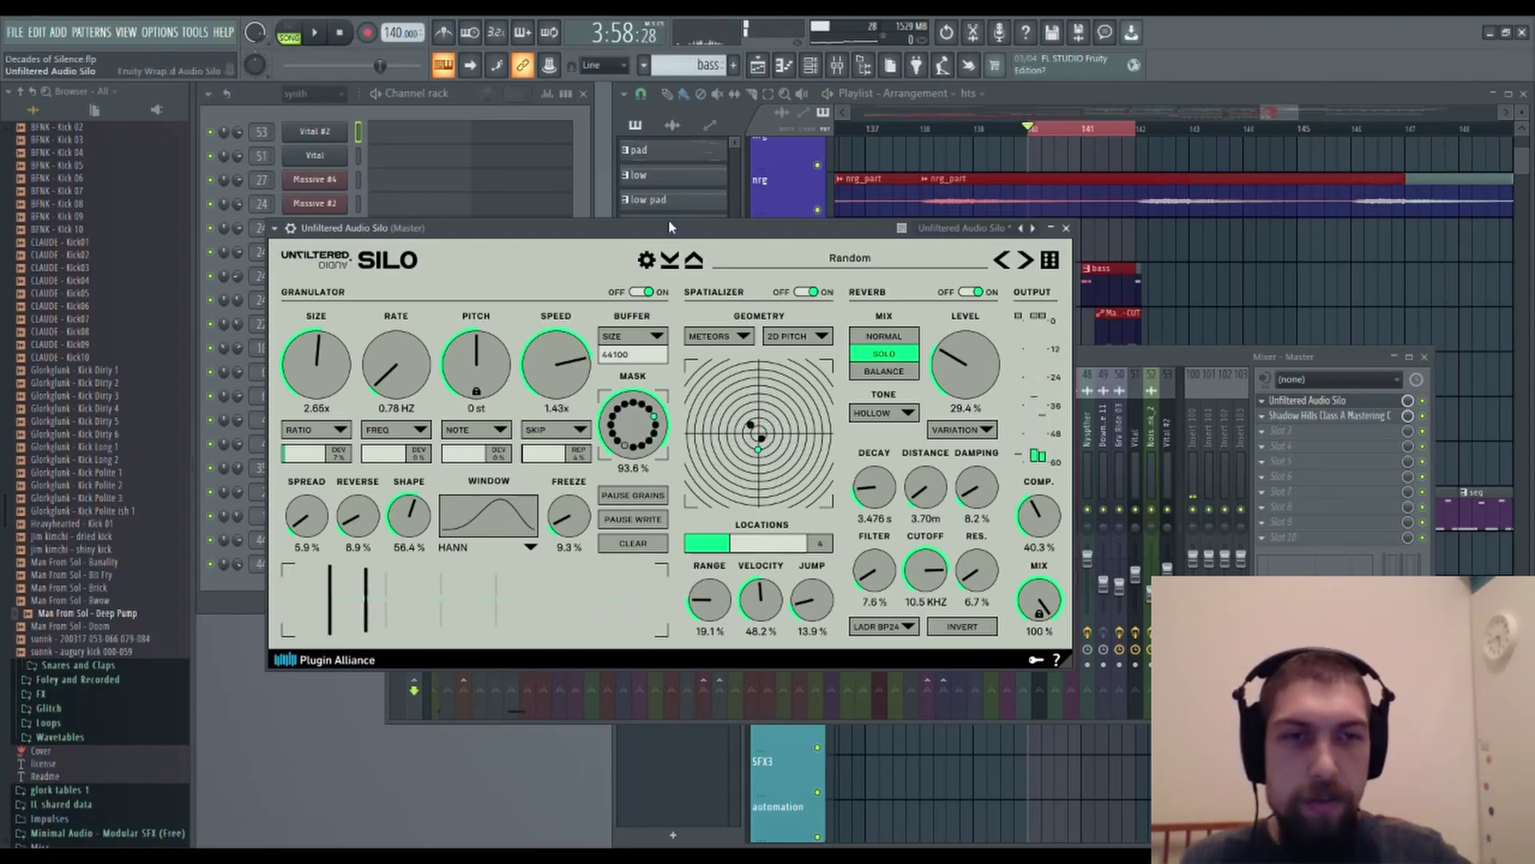
Create an automation clip for the Silo slot's mix level over bars 140 to 142, rising to 100% at 142:01:00.
{"action": "left_click", "coordinate": [1068, 228]}
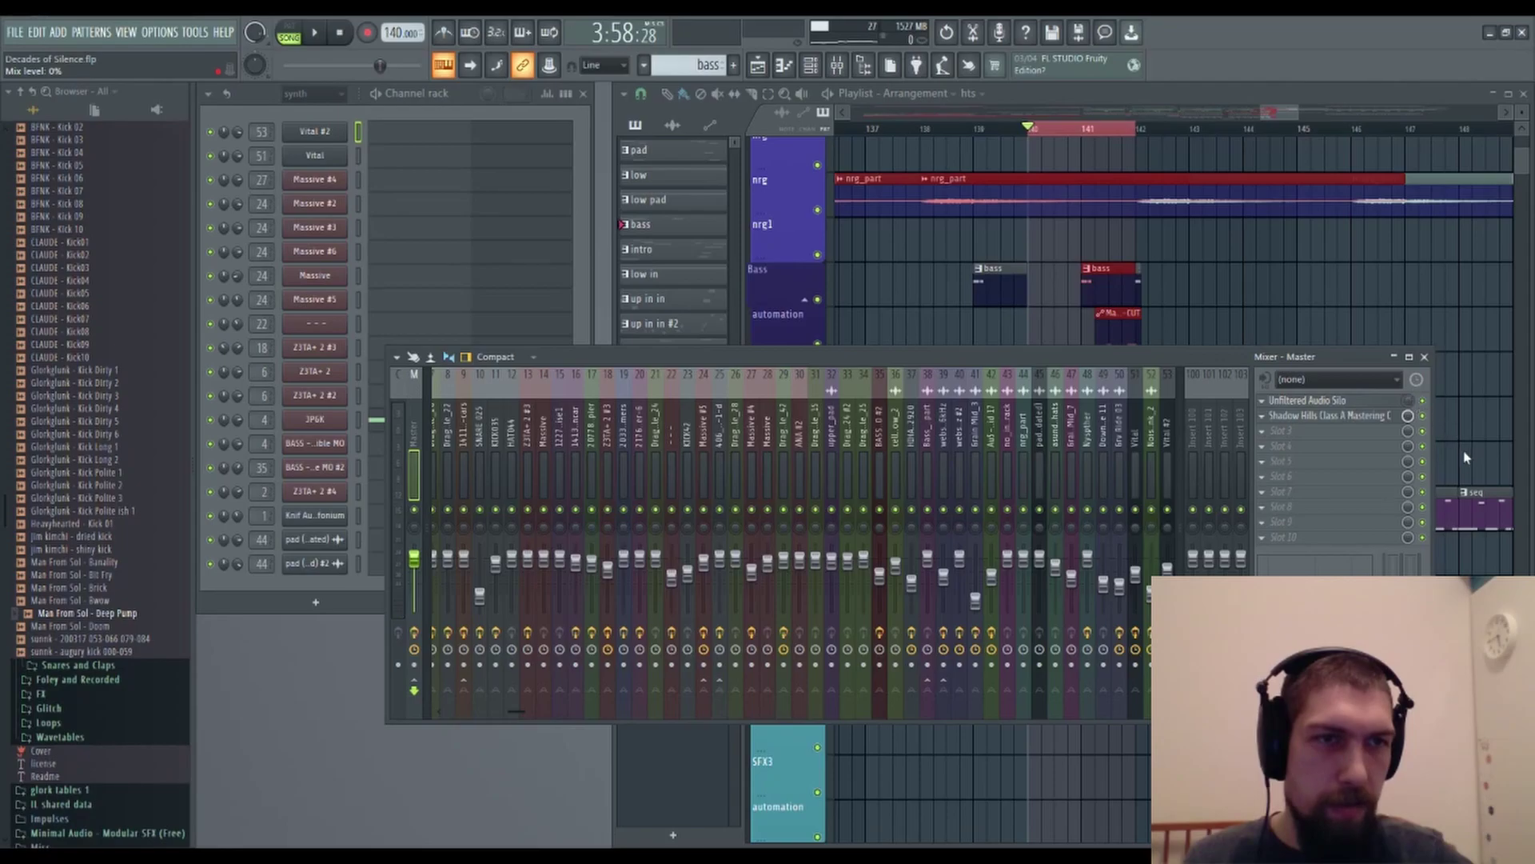
{"action": "left_click", "coordinate": [1445, 520]}
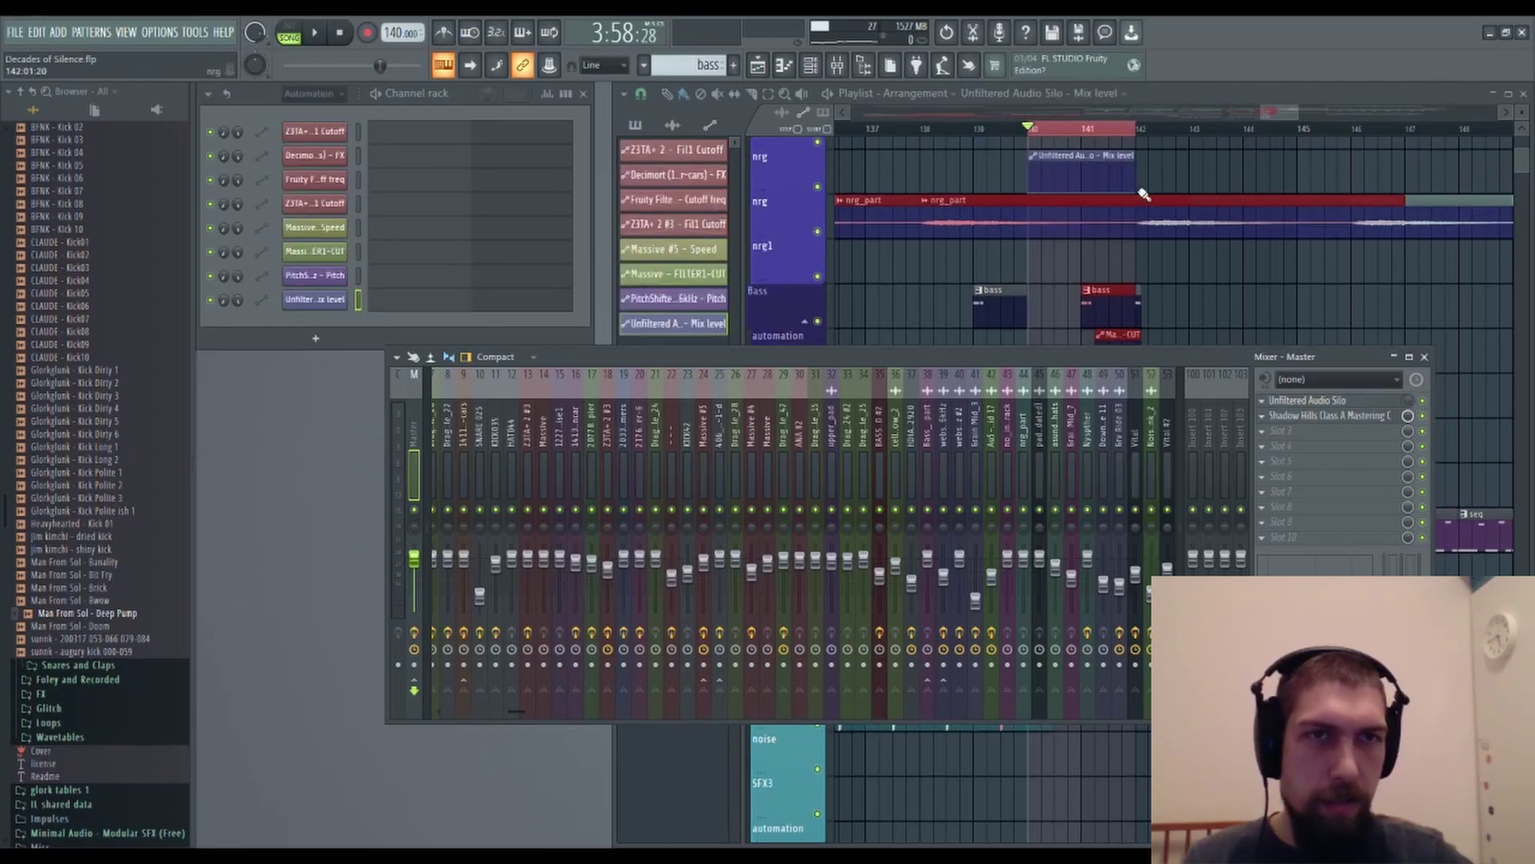
{"action": "left_click_drag", "start_coordinate": [1138, 194], "coordinate": [1147, 146]}
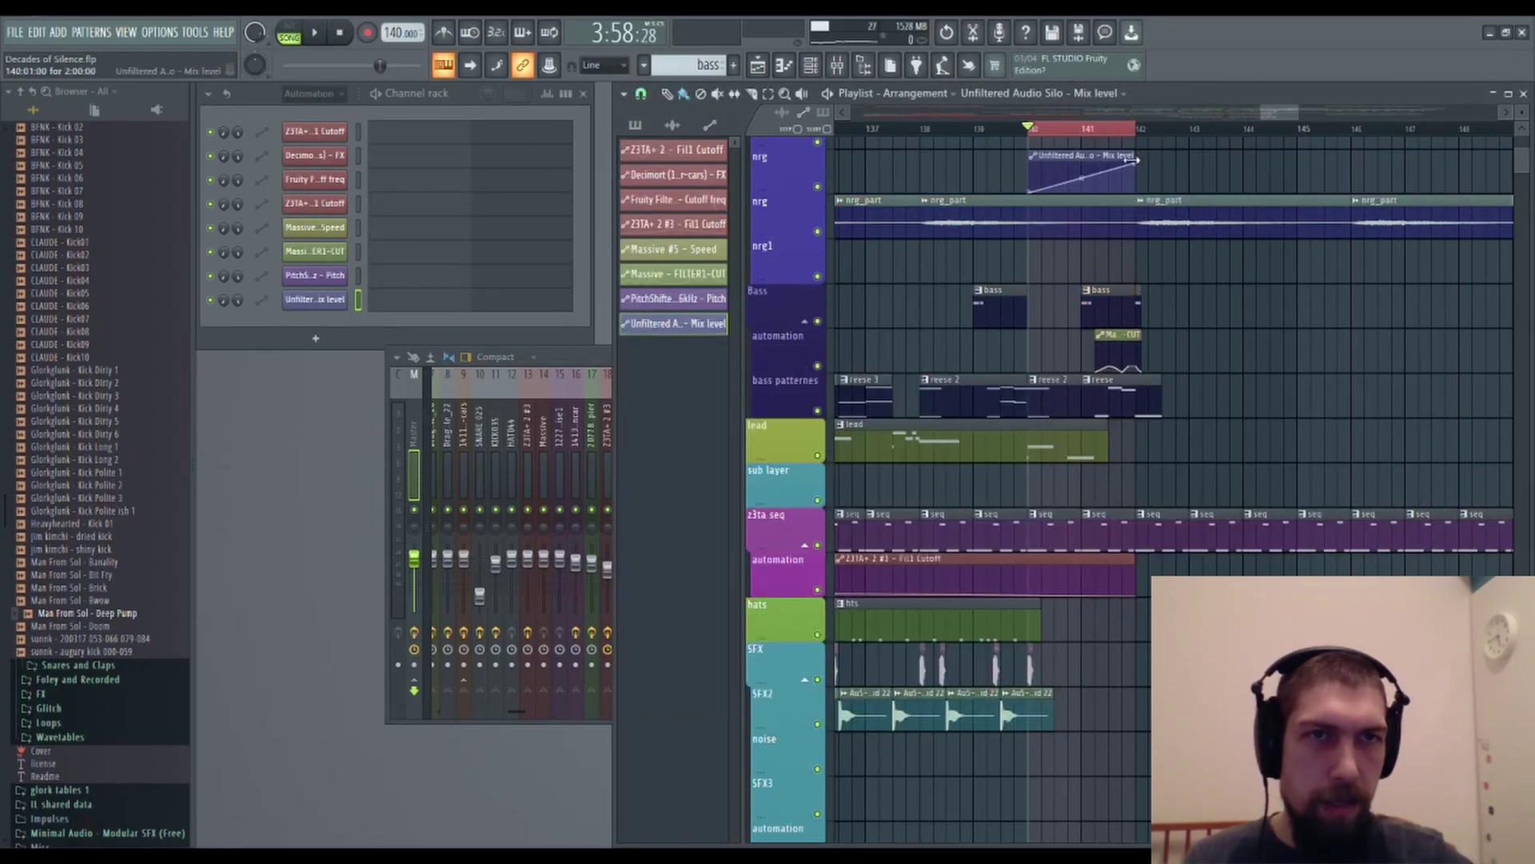
{"action": "right_click", "coordinate": [1134, 186]}
{"action": "left_click_drag", "start_coordinate": [1139, 191], "coordinate": [1108, 159]}
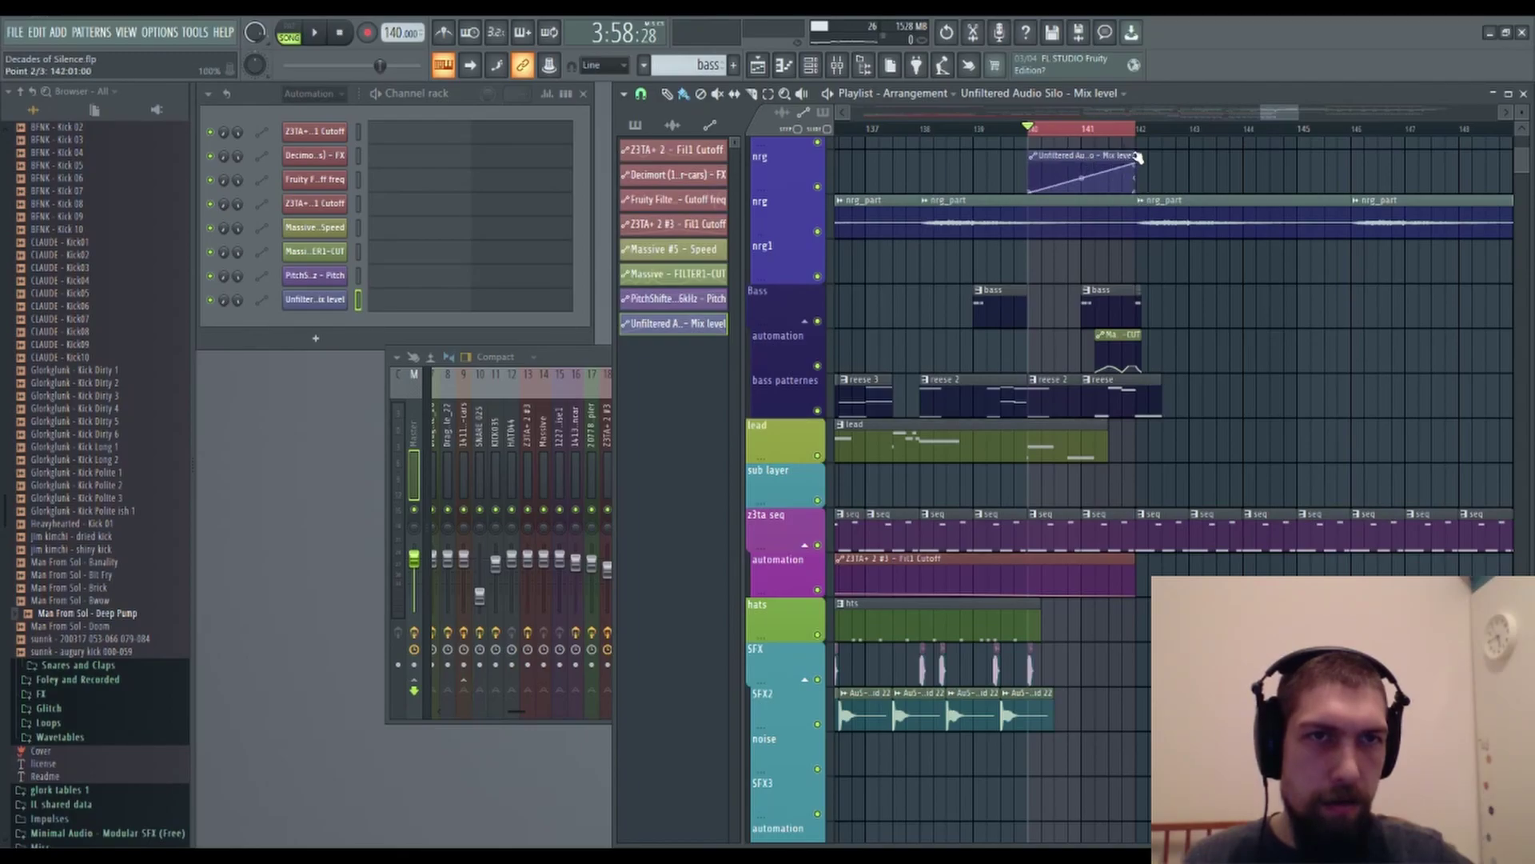
Delete the Grv Ride 03 clips and Track 26 hits from bar 140 onward, and play back the transition.
{"action": "left_click", "coordinate": [866, 128]}
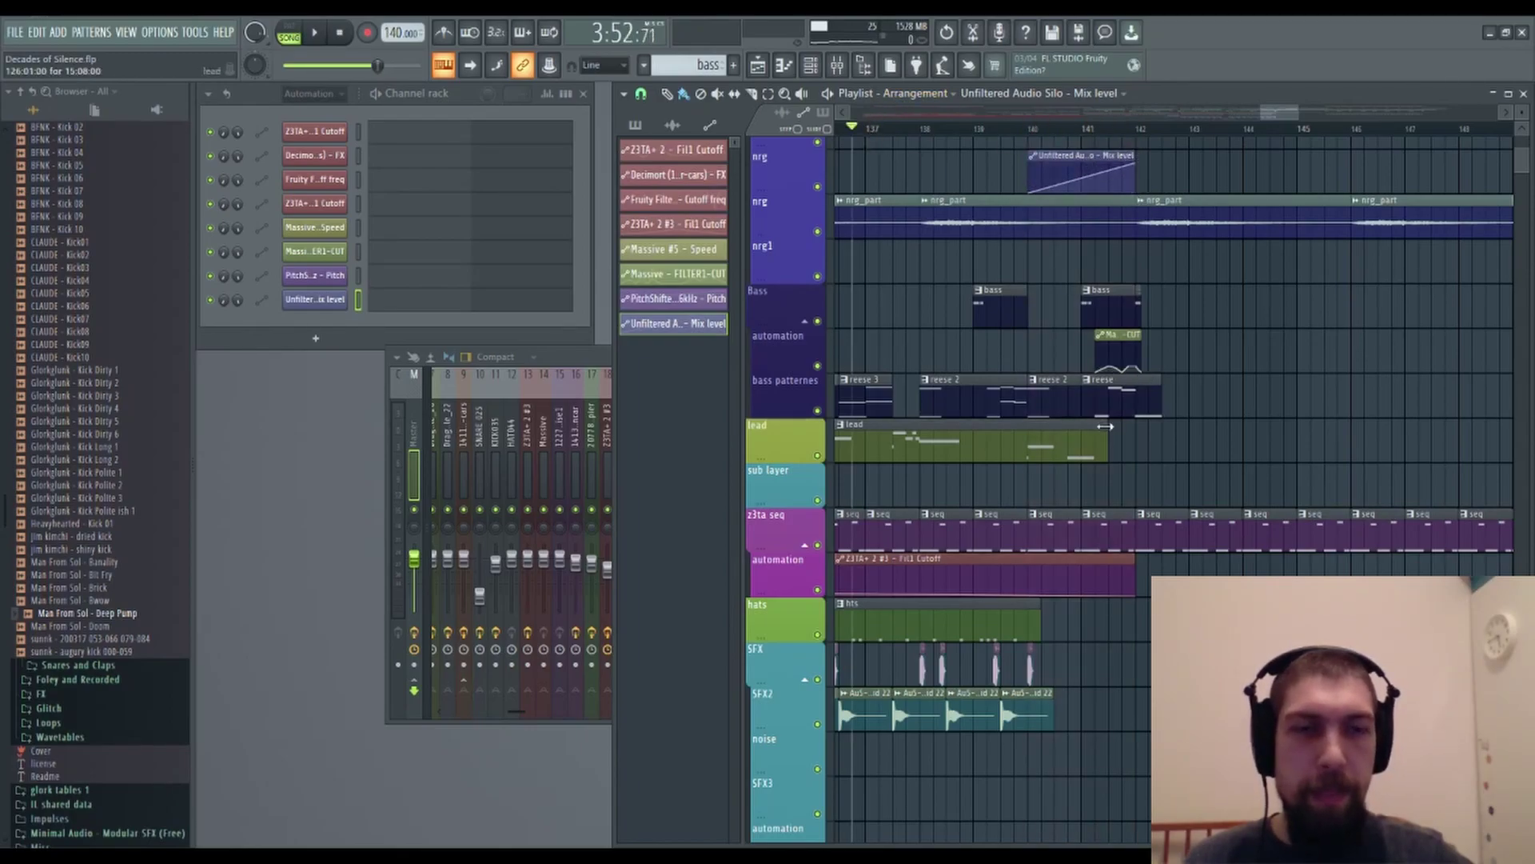
{"action": "scroll", "coordinate": [1111, 480], "scroll_direction": "down", "scroll_amount": 5}
{"action": "scroll", "coordinate": [1120, 528], "scroll_direction": "up", "scroll_amount": 2}
{"action": "scroll", "coordinate": [1135, 531], "scroll_direction": "down", "scroll_amount": 4}
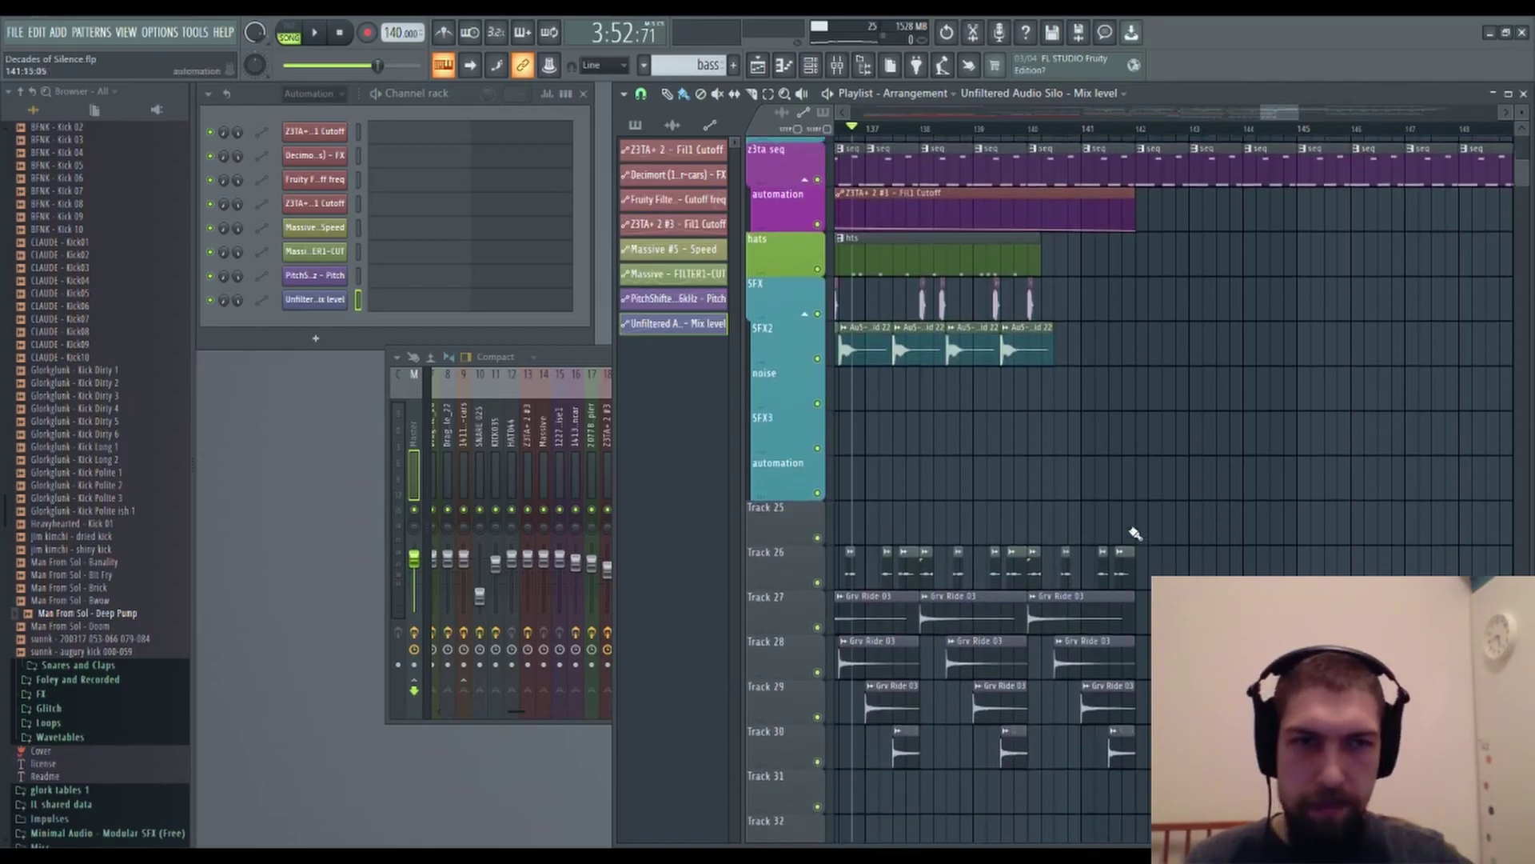
{"action": "right_click", "coordinate": [1117, 493]}
{"action": "right_click", "coordinate": [1118, 536]}
{"action": "right_click", "coordinate": [1122, 580]}
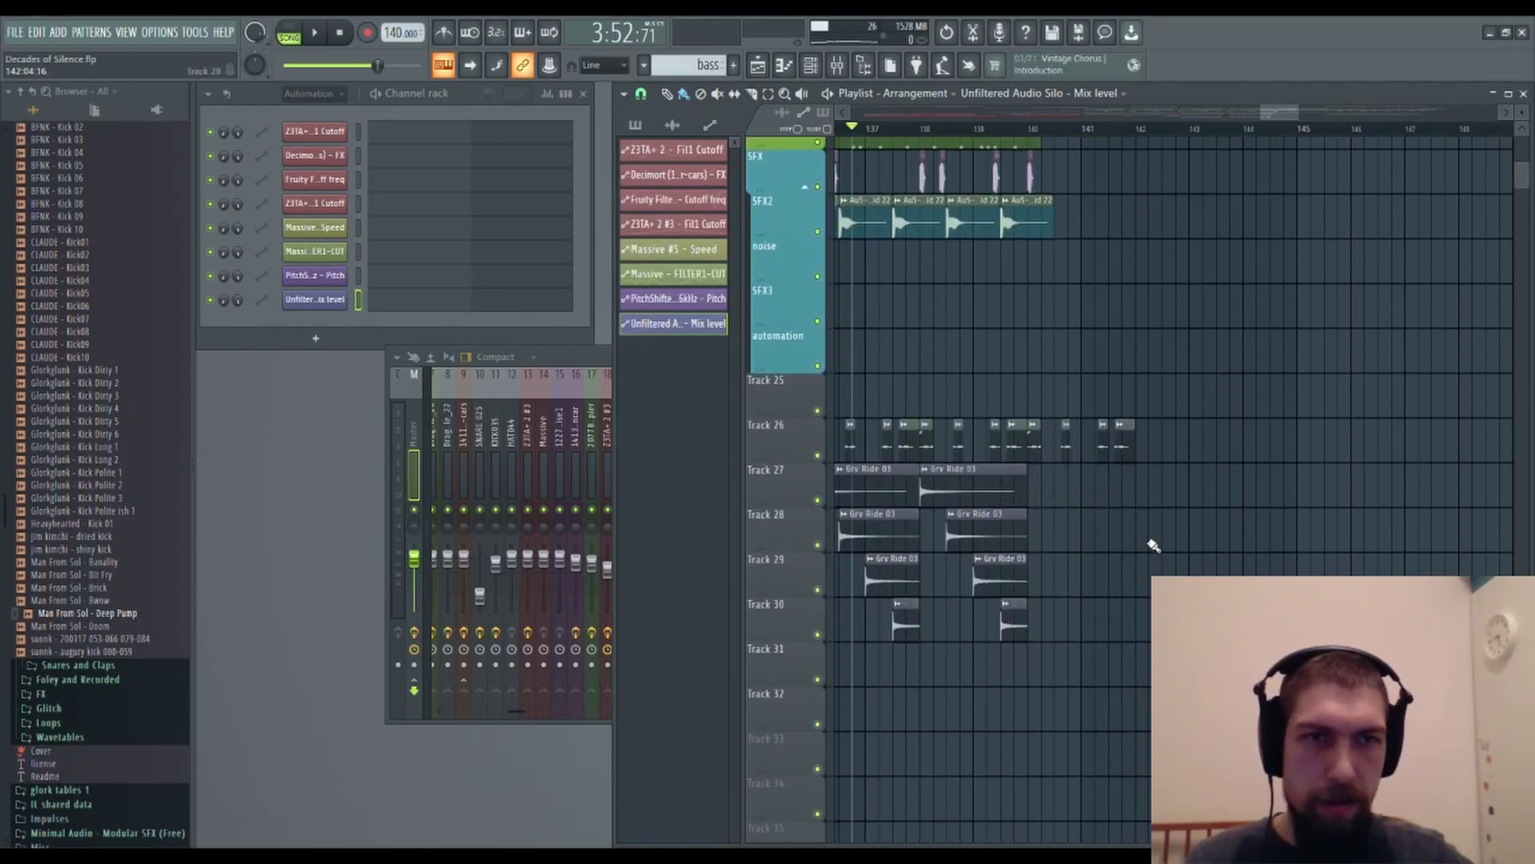
{"action": "key", "text": "space"}
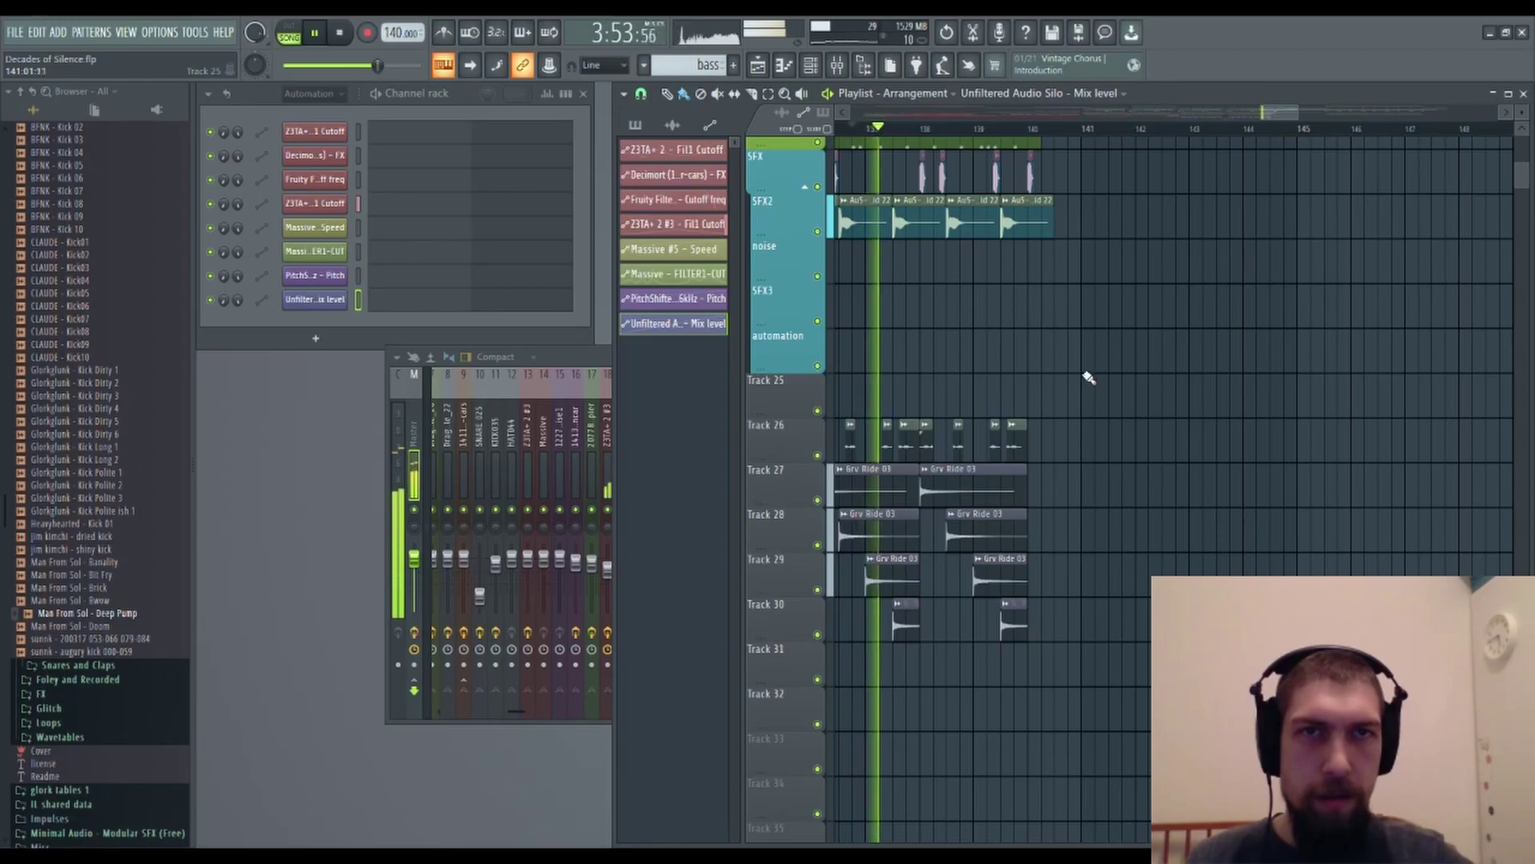
{"action": "scroll", "coordinate": [1263, 512], "scroll_direction": "up", "scroll_amount": 4}
{"action": "scroll", "coordinate": [1289, 512], "scroll_direction": "up", "scroll_amount": 1}
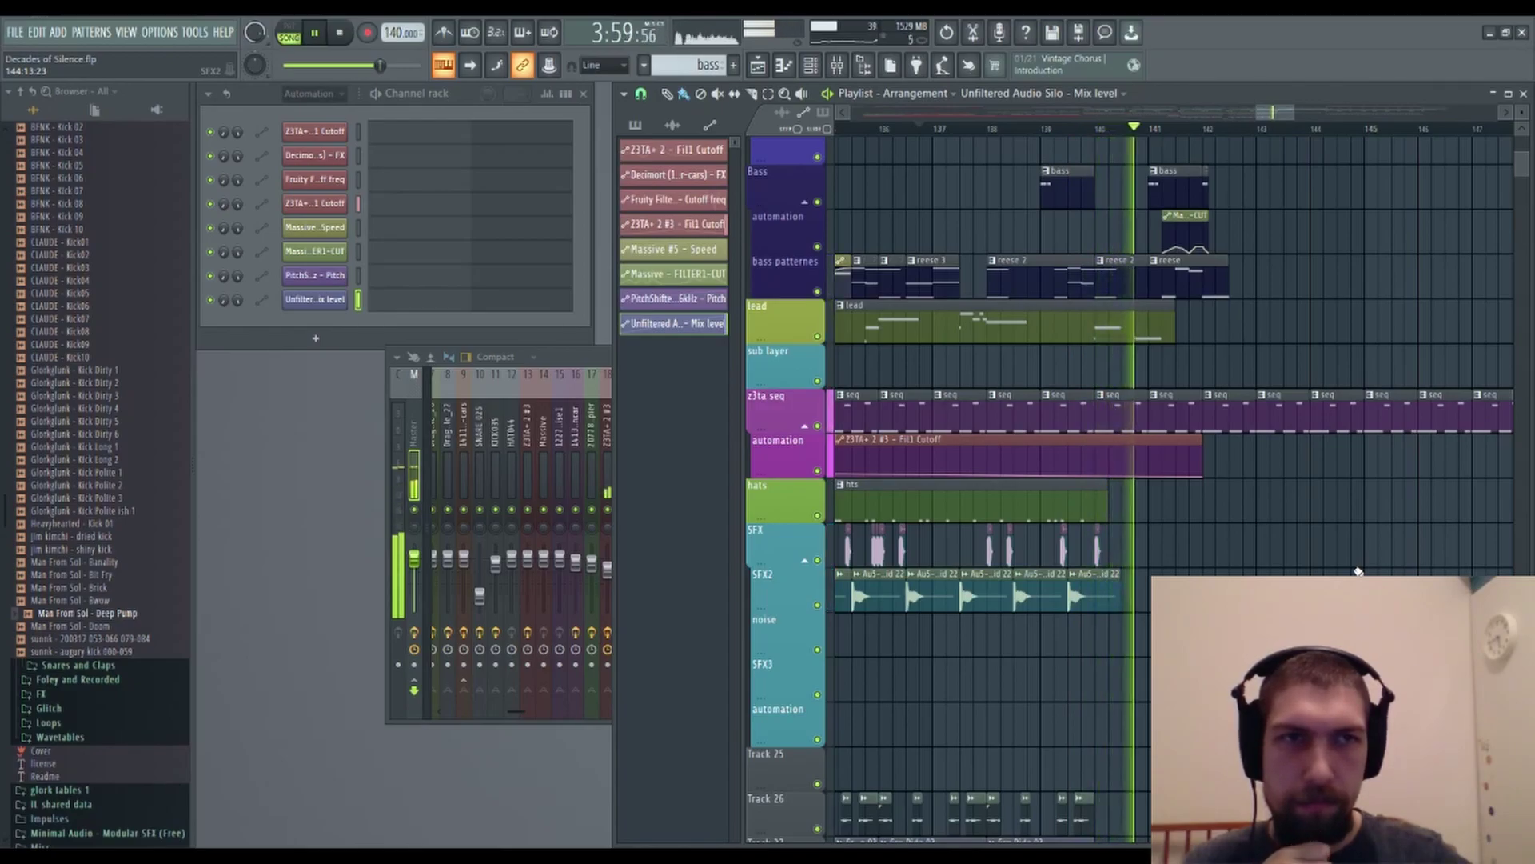
{"action": "scroll", "coordinate": [1357, 572], "scroll_direction": "up", "scroll_amount": 4}
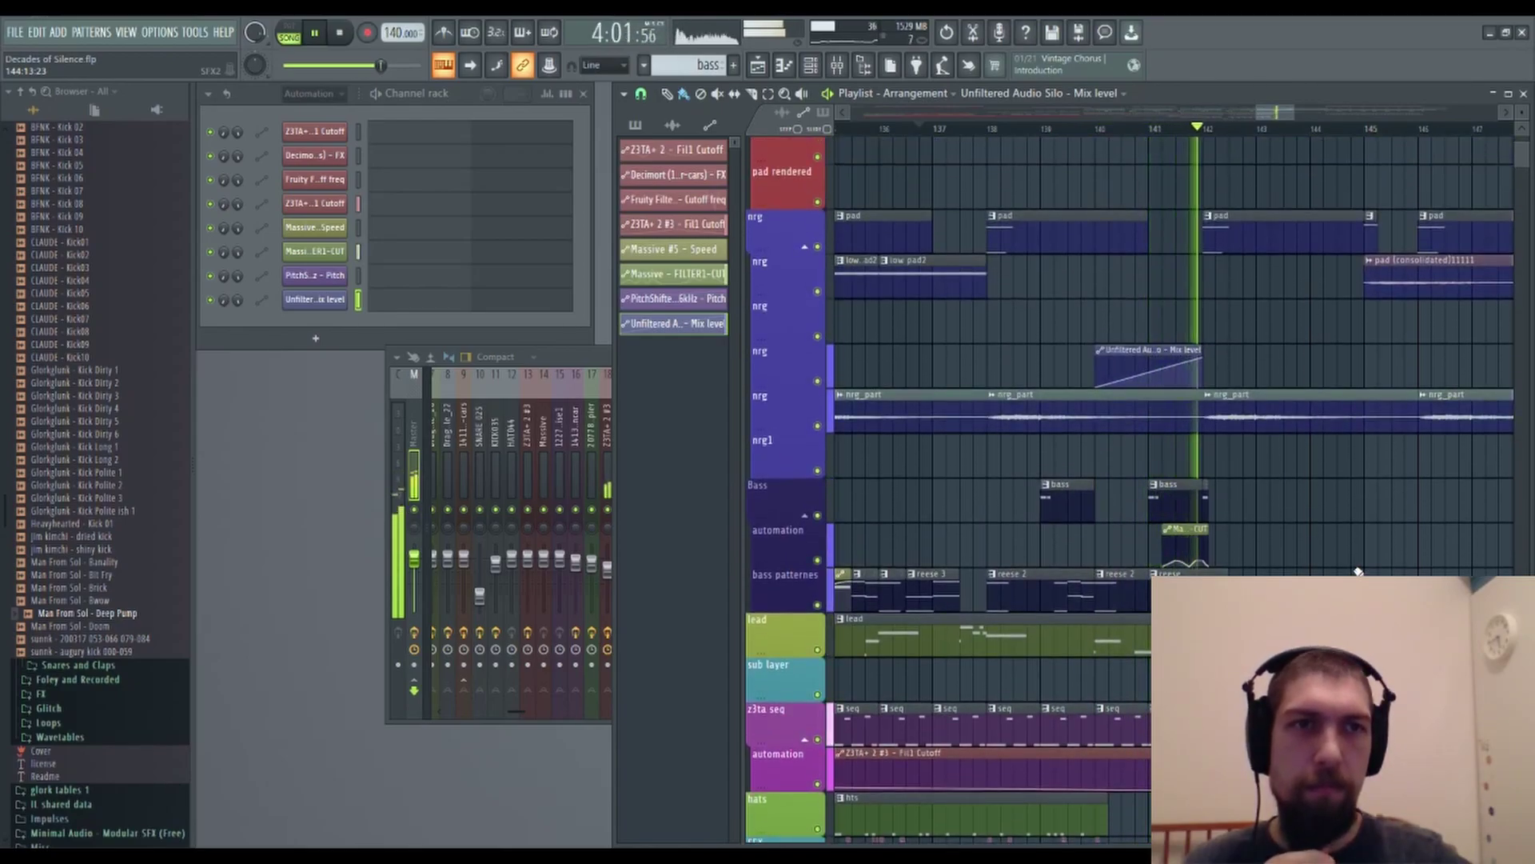
{"action": "key", "text": "space"}
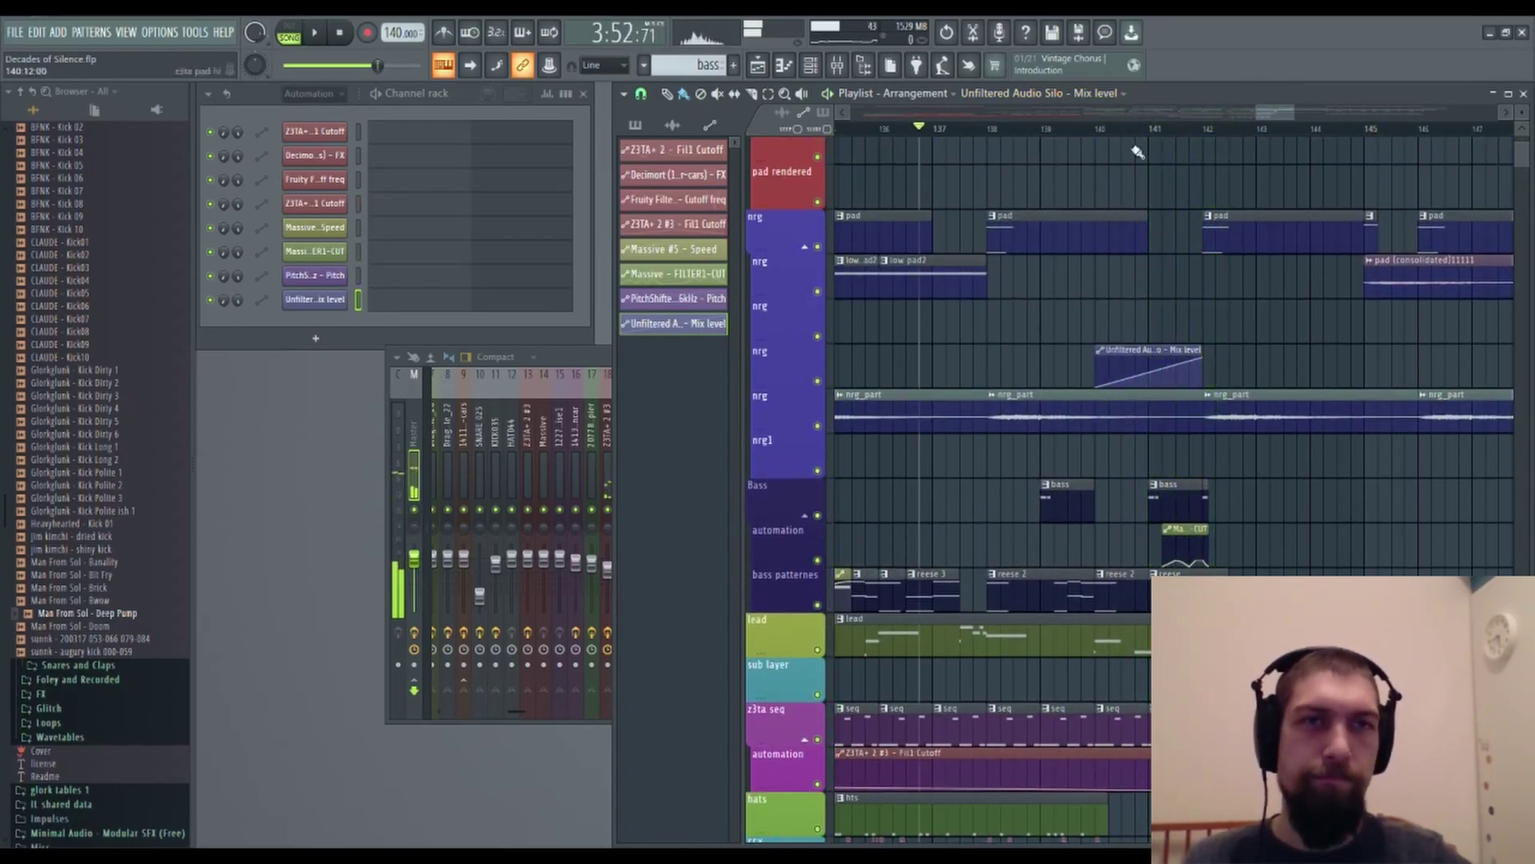
Add a 100% point at 140:09:00 to the Silo mix level automation, curve the rise into it, and audition the transition.
{"action": "right_click", "coordinate": [1107, 374]}
{"action": "key", "text": "space"}
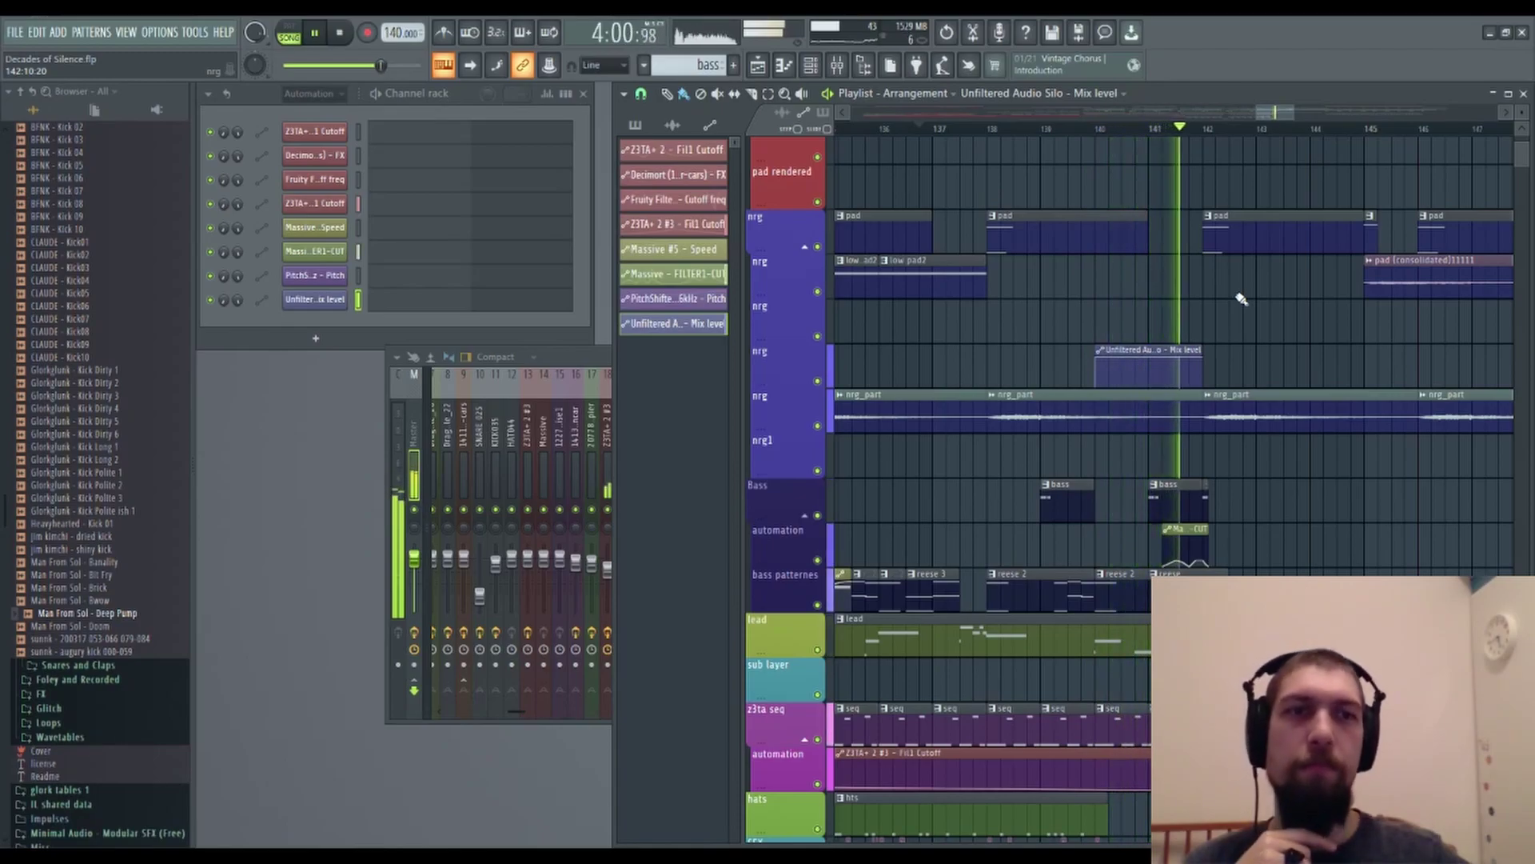
{"action": "key", "text": "space"}
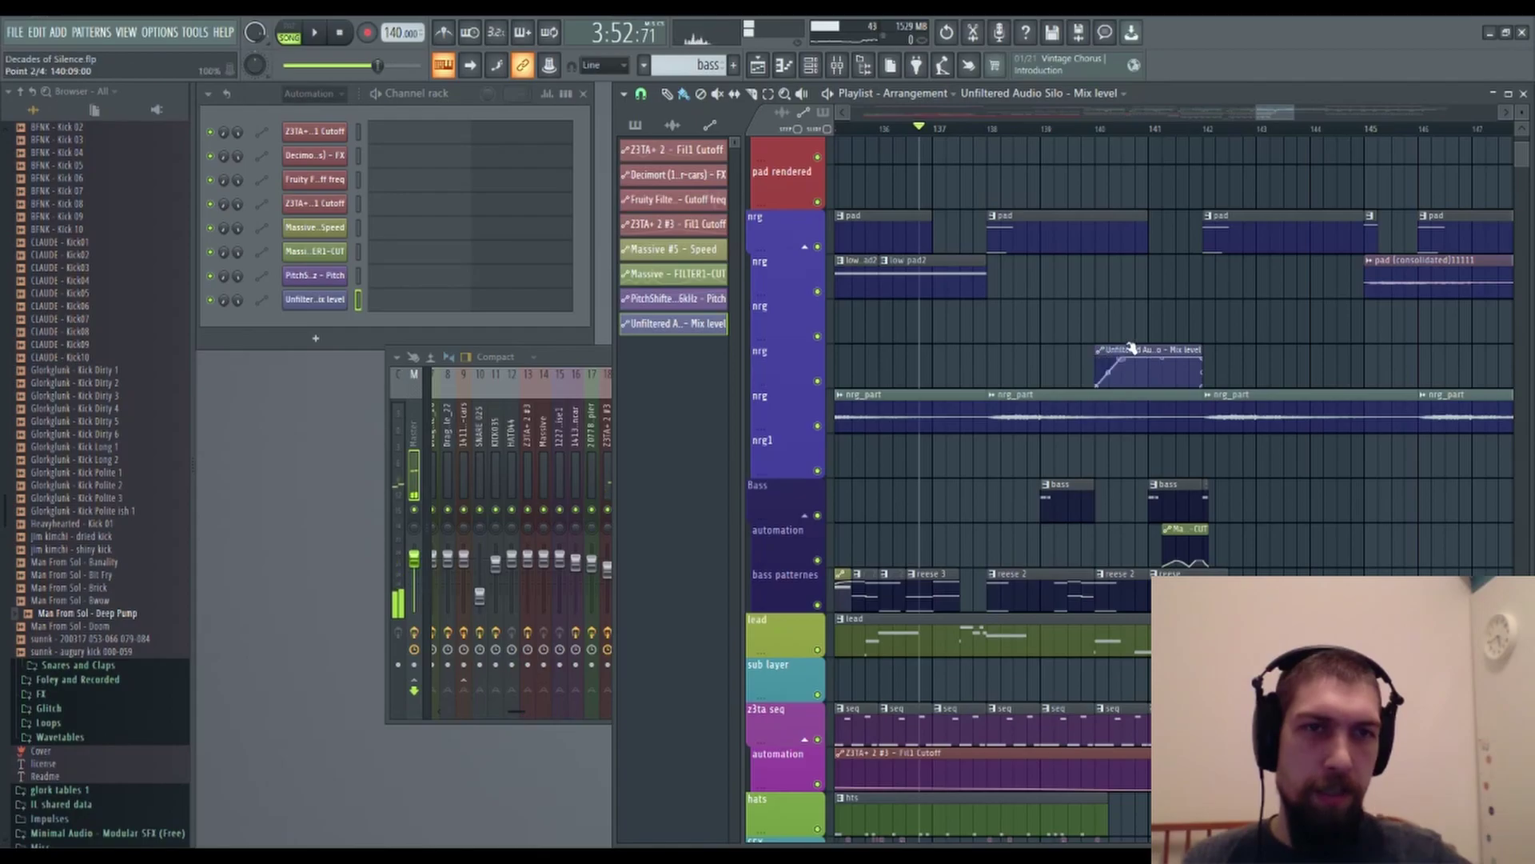
{"action": "key", "text": "space"}
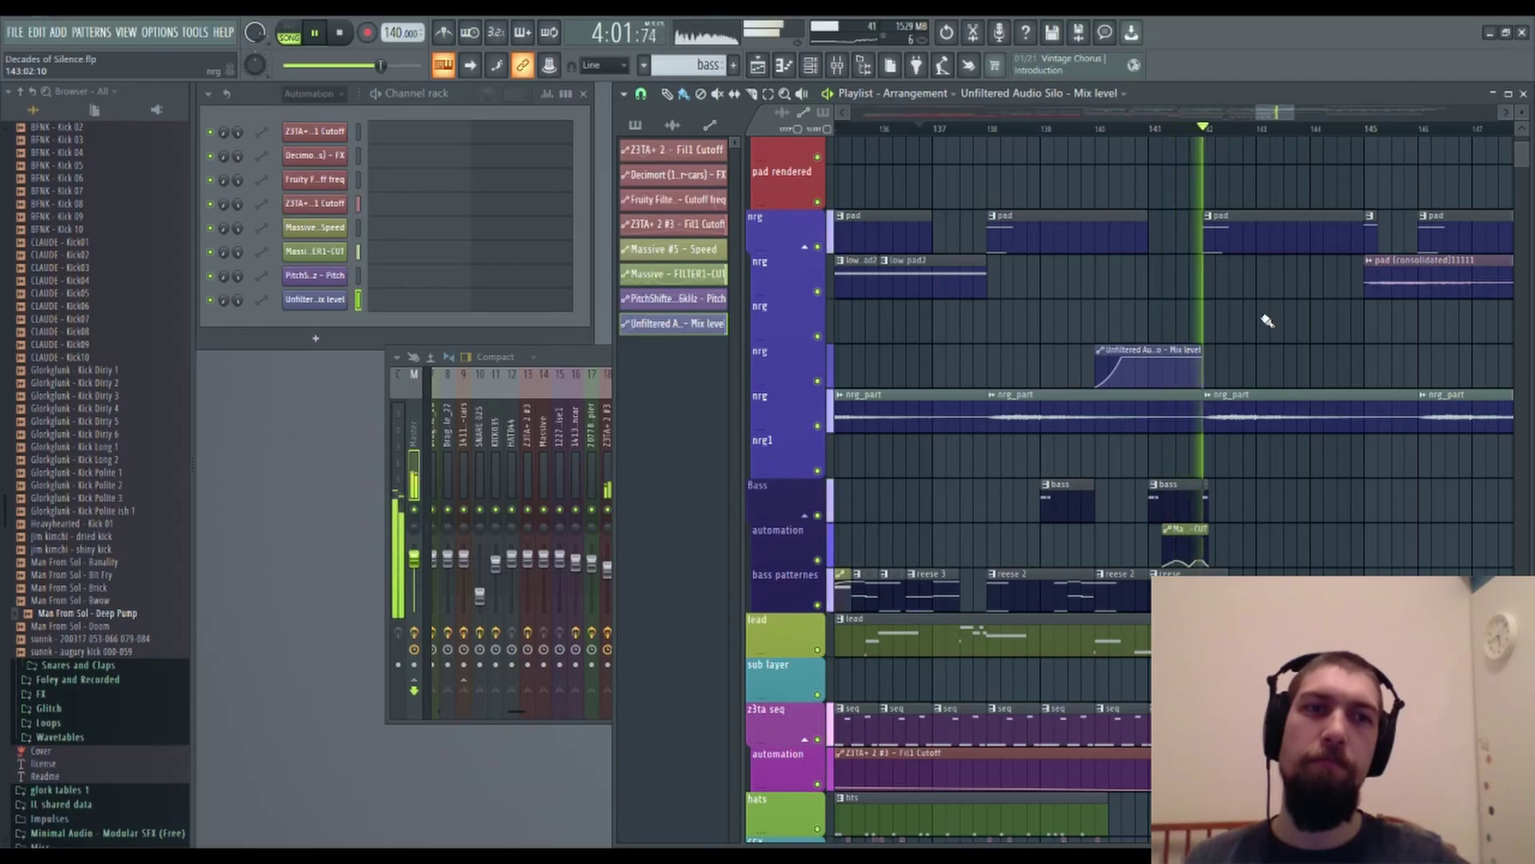
{"action": "key", "text": "space"}
Shorten the lead clip to a length of 14:12:00 by trimming its end.
{"action": "scroll", "coordinate": [1252, 452], "scroll_direction": "up", "scroll_amount": 4}
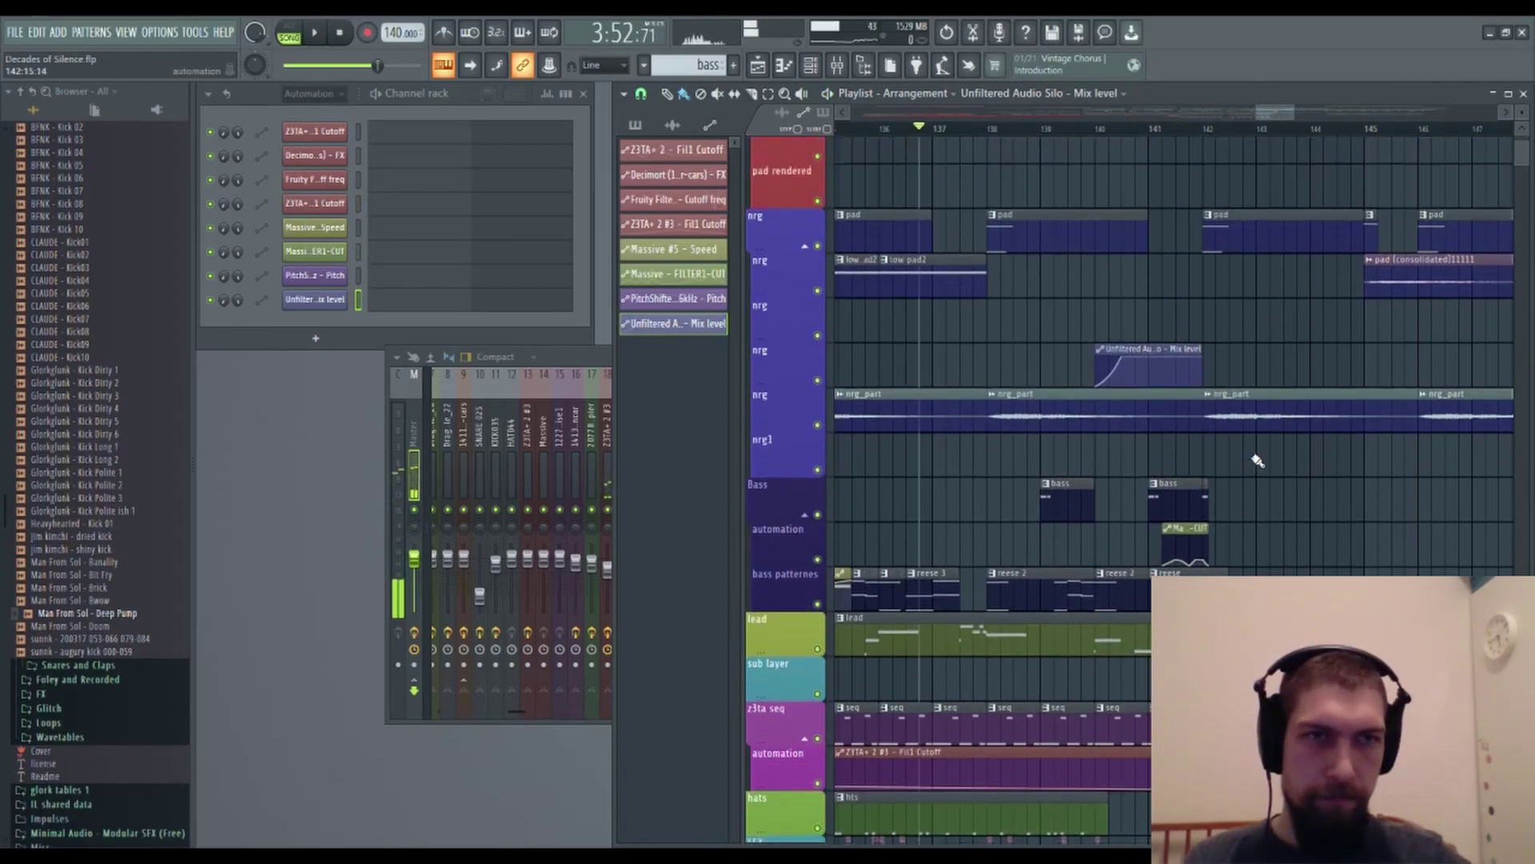
{"action": "scroll", "coordinate": [1213, 374], "scroll_direction": "down", "scroll_amount": 9}
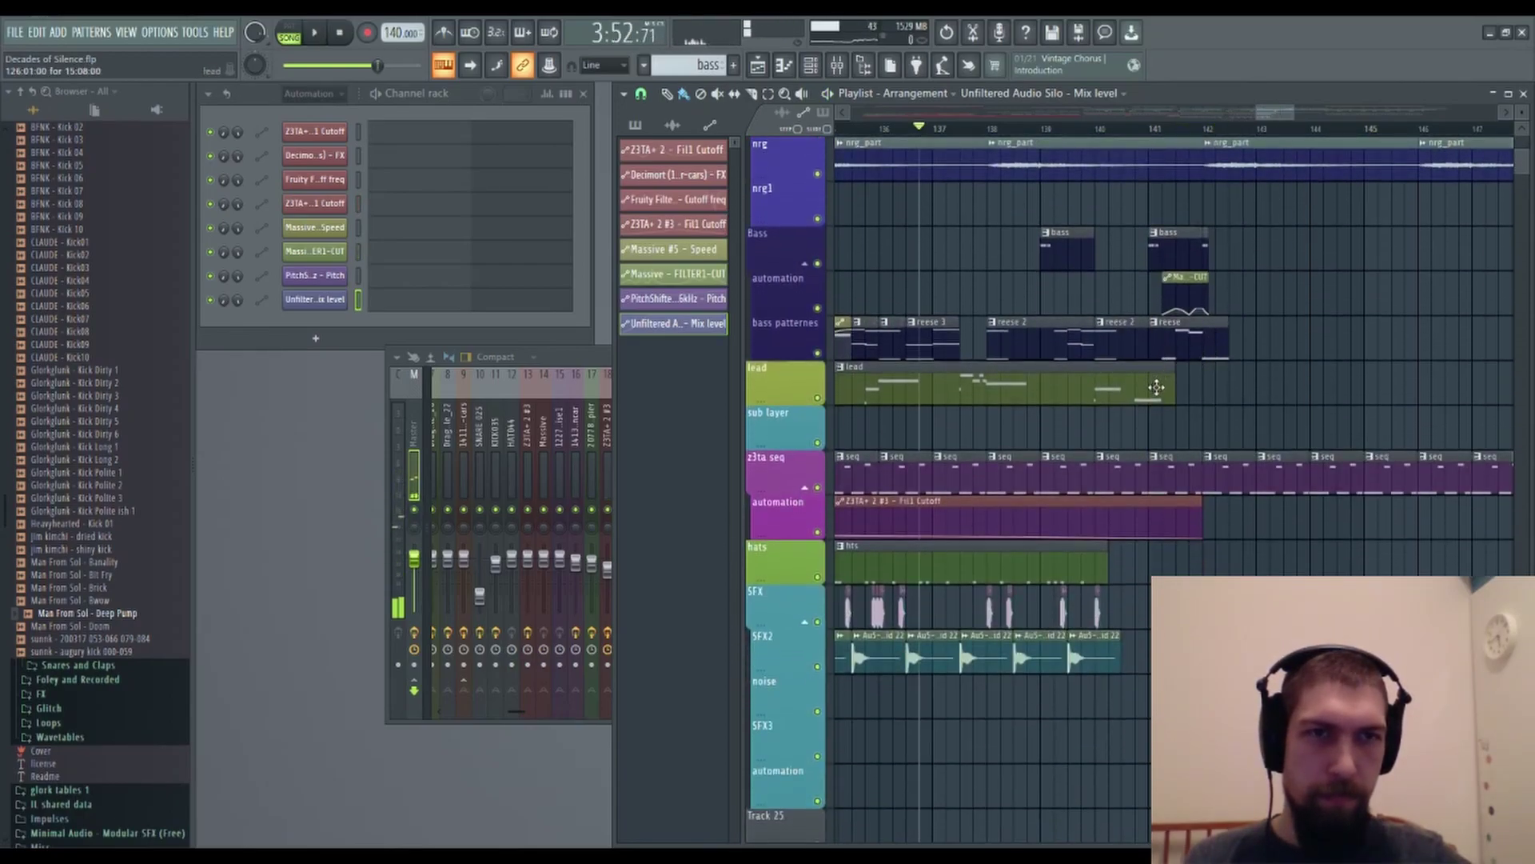
{"action": "left_click", "coordinate": [1171, 391]}
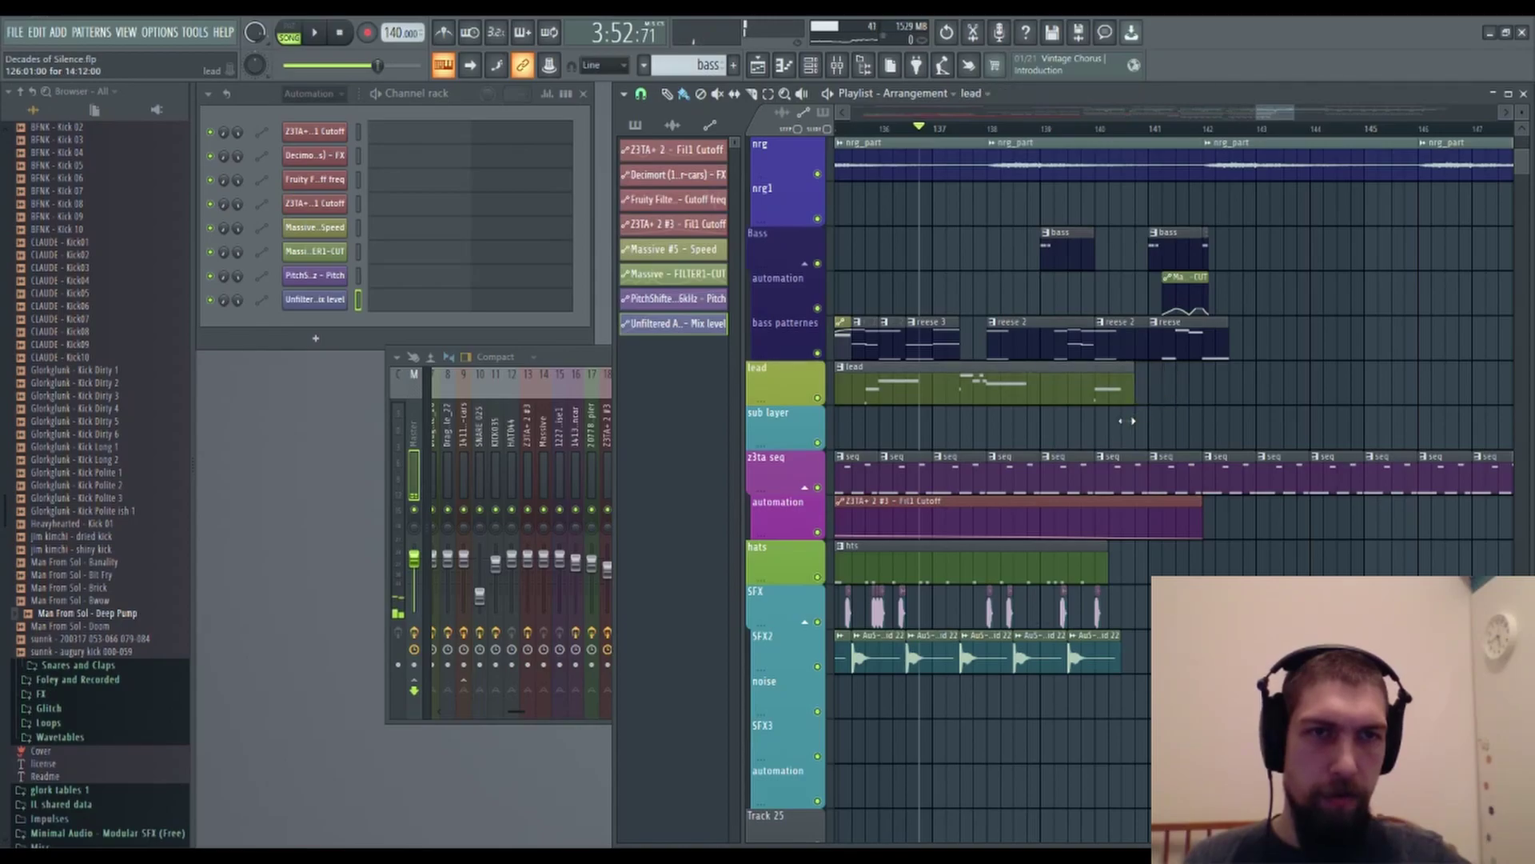
{"action": "scroll", "coordinate": [1102, 401], "scroll_direction": "up", "scroll_amount": 6}
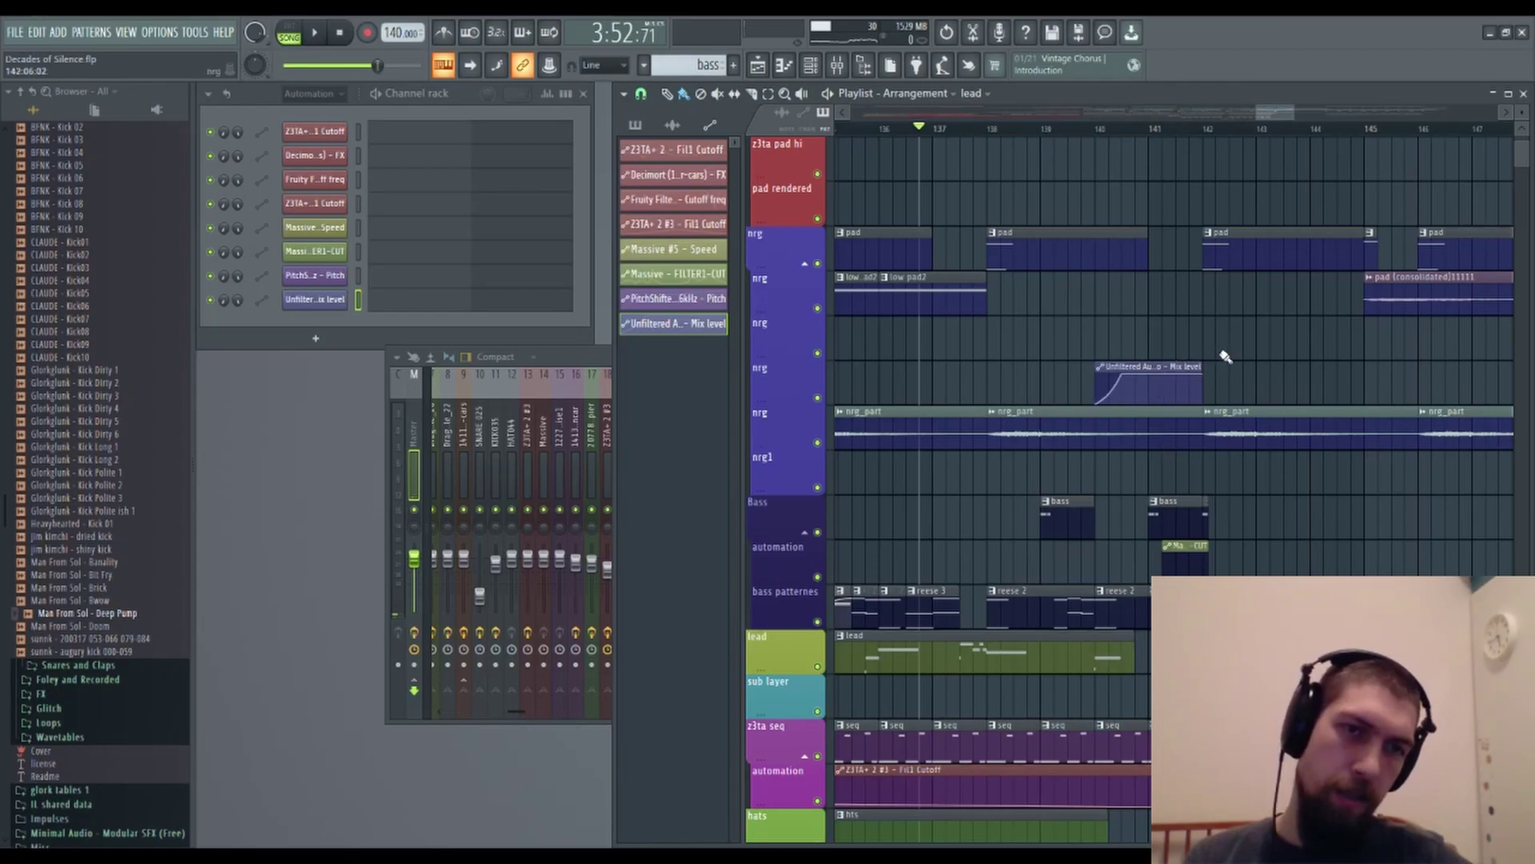
{"action": "scroll", "coordinate": [1226, 487], "scroll_direction": "down", "scroll_amount": 4}
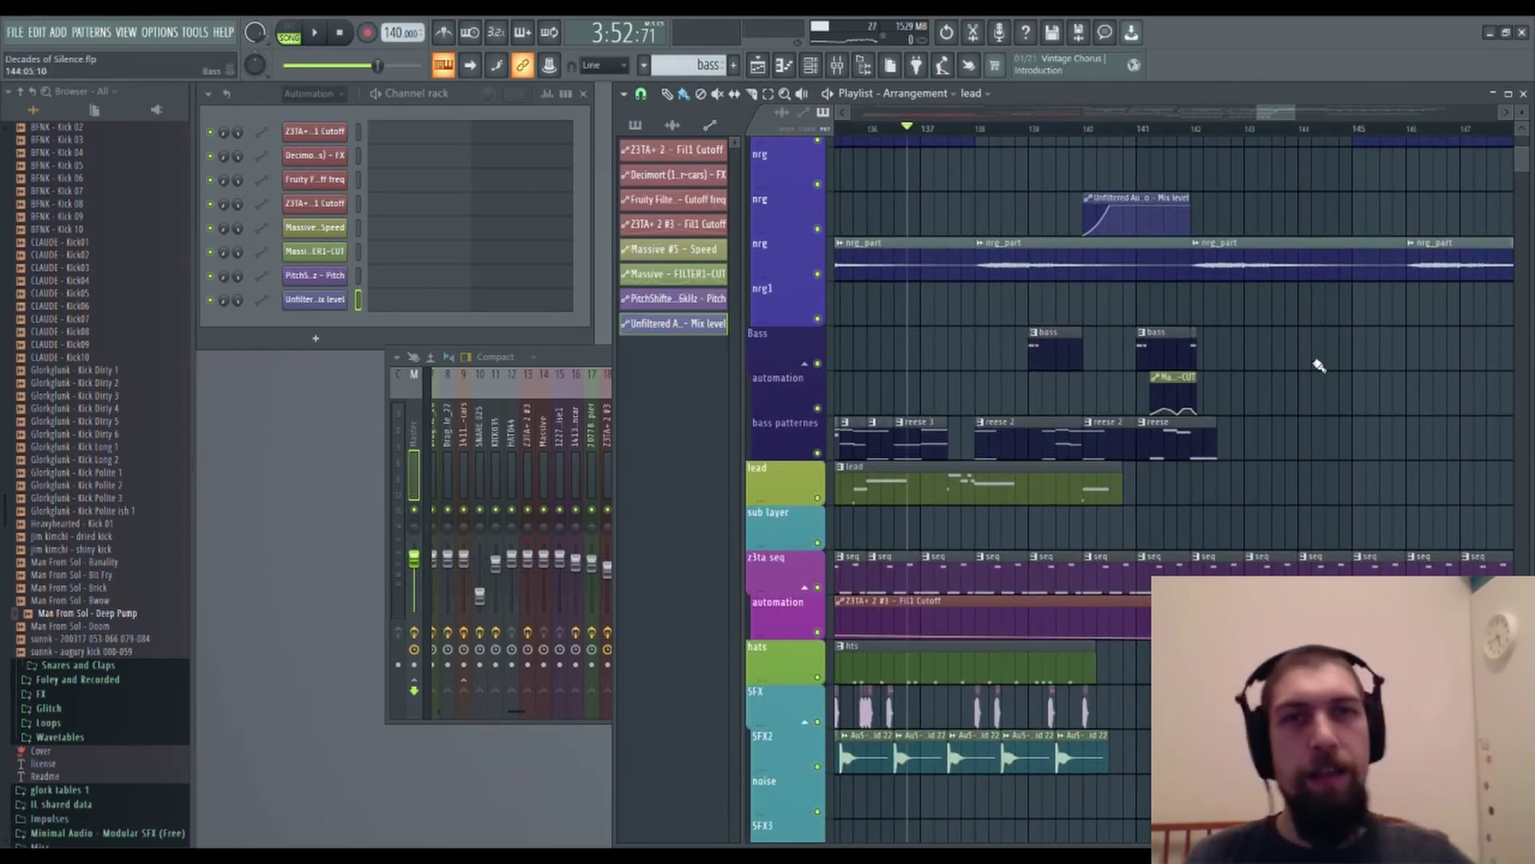
Insert Unfiltered Audio SpecOps on the Master track between Silo and Shadow Hills and load the Subterranean Octaves preset.
{"action": "left_click", "coordinate": [843, 68]}
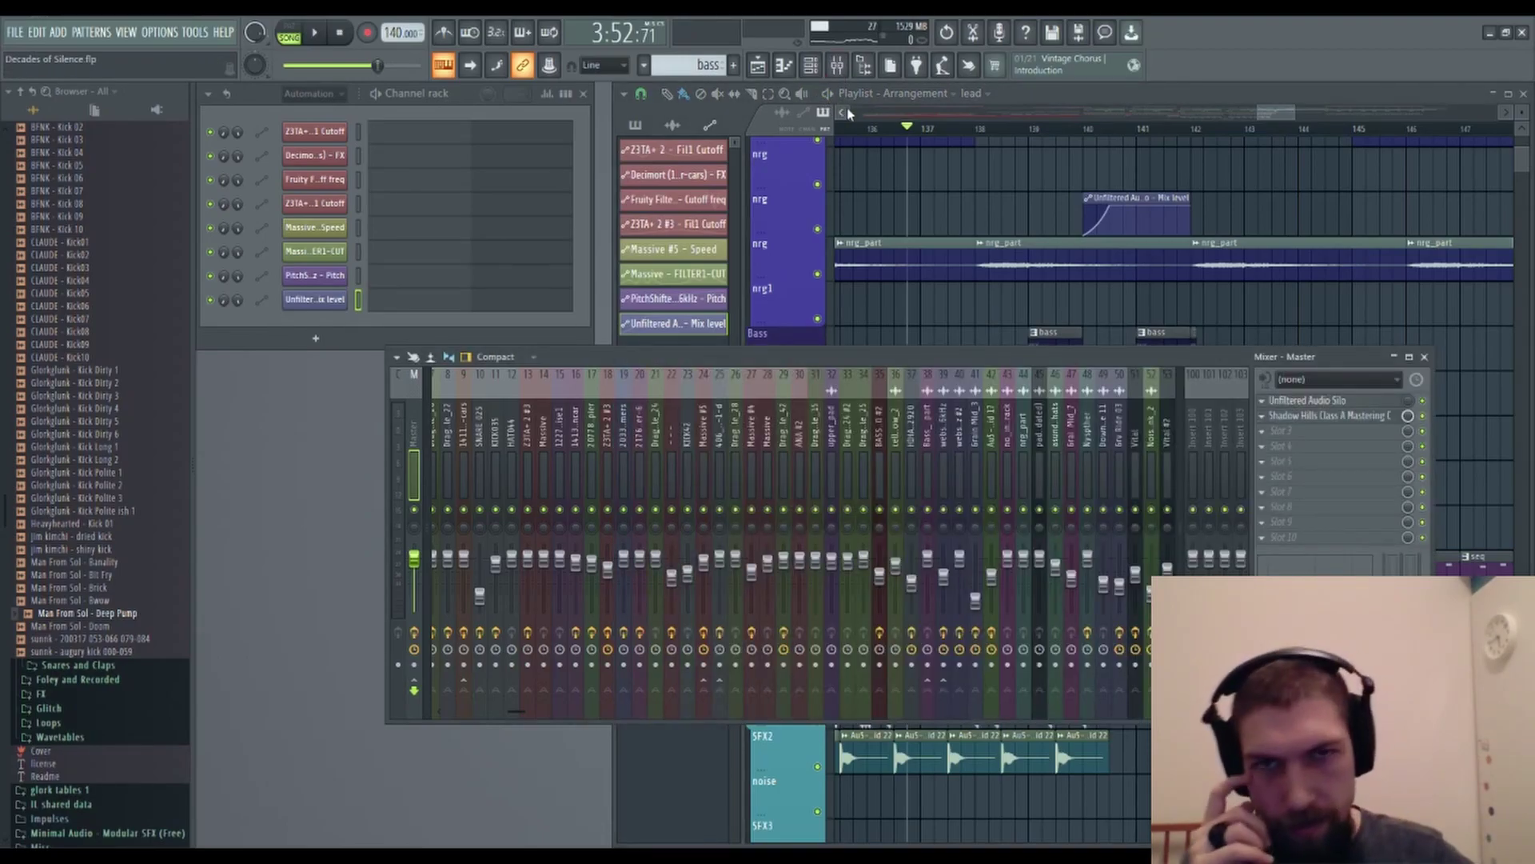
{"action": "left_click_drag", "start_coordinate": [1319, 436], "coordinate": [1319, 431]}
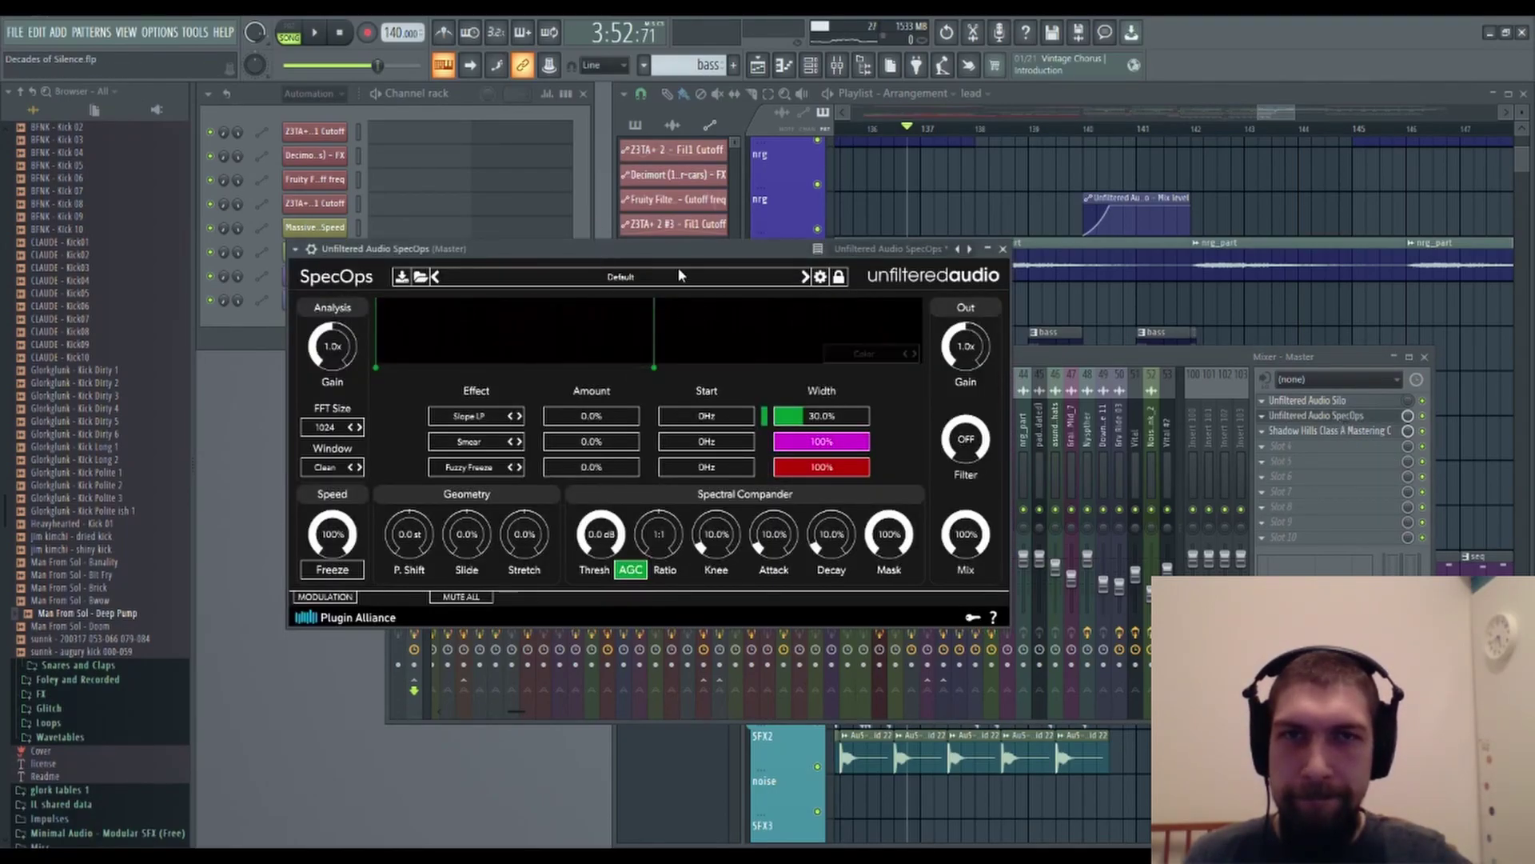
{"action": "left_click", "coordinate": [807, 276]}
{"action": "left_click", "coordinate": [807, 276]}
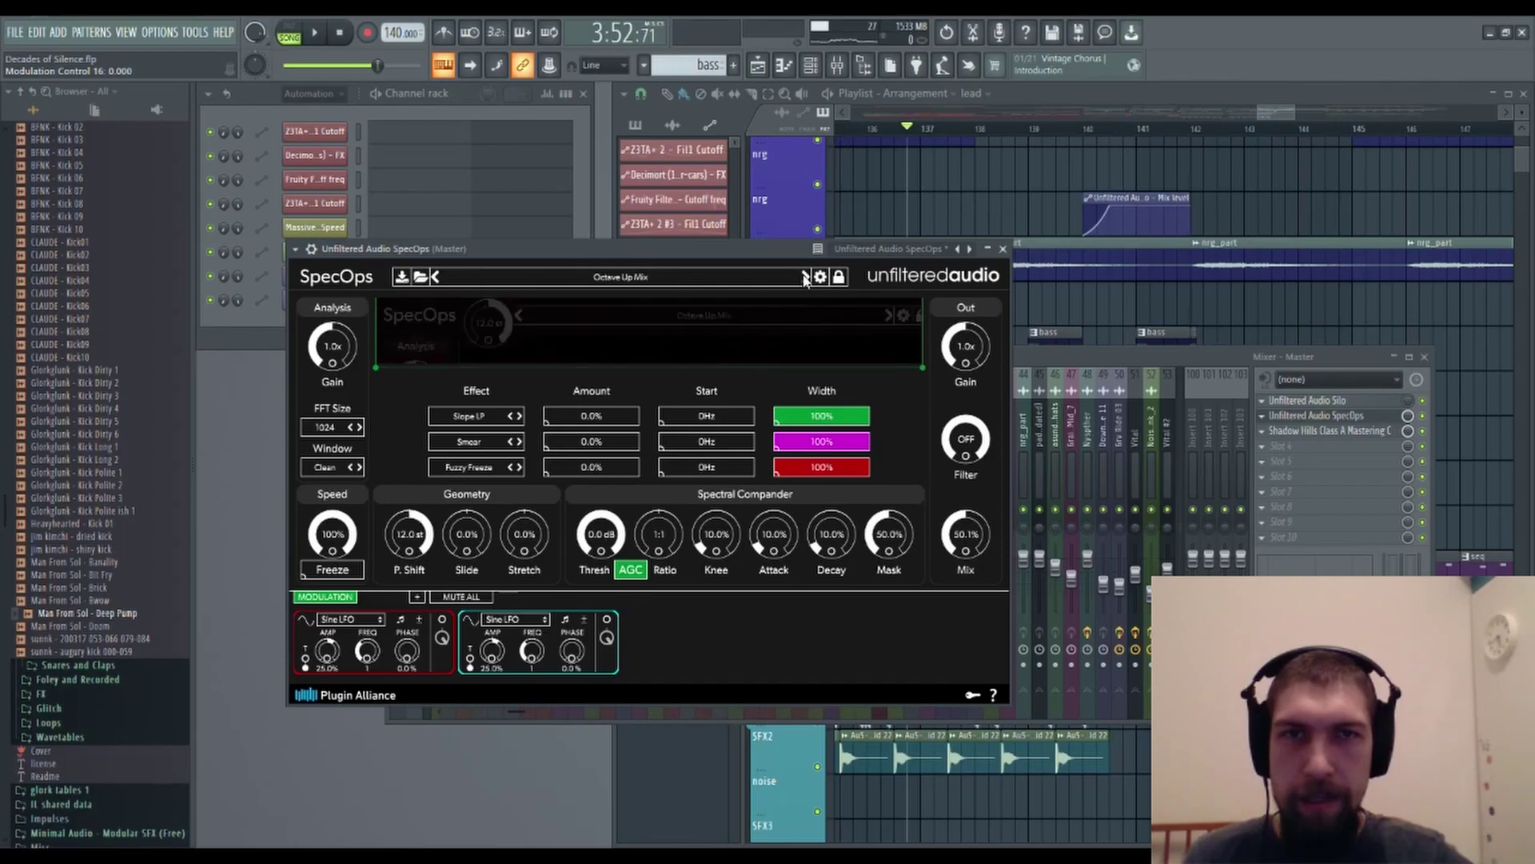
{"action": "left_click", "coordinate": [807, 276]}
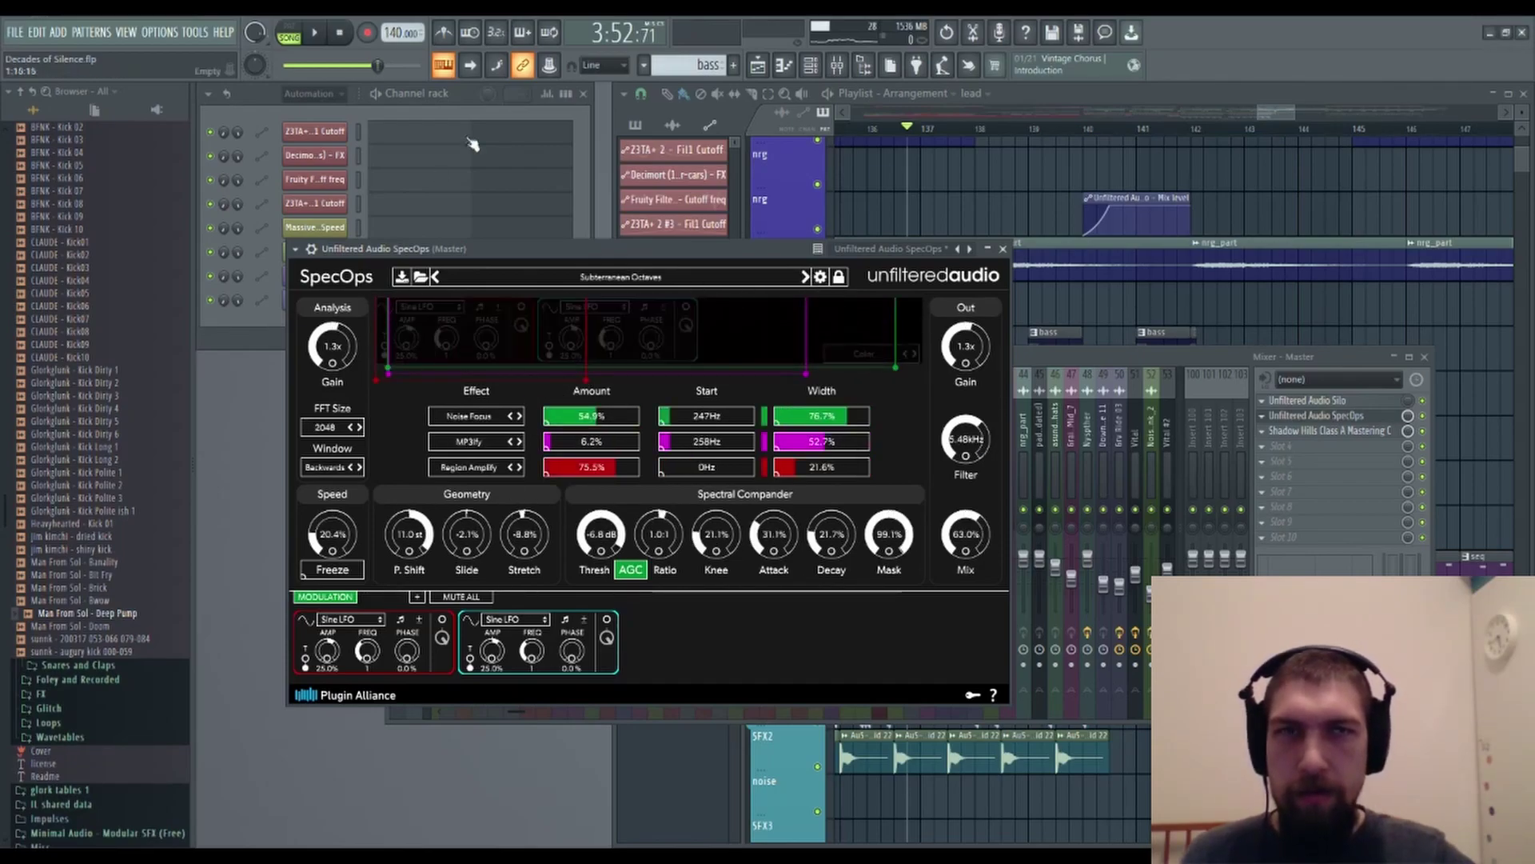
Loop the playlist from 140:01:00 to 142:01:00 and raise the SpecOps mix to 100% during playback.
{"action": "left_click", "coordinate": [1087, 131]}
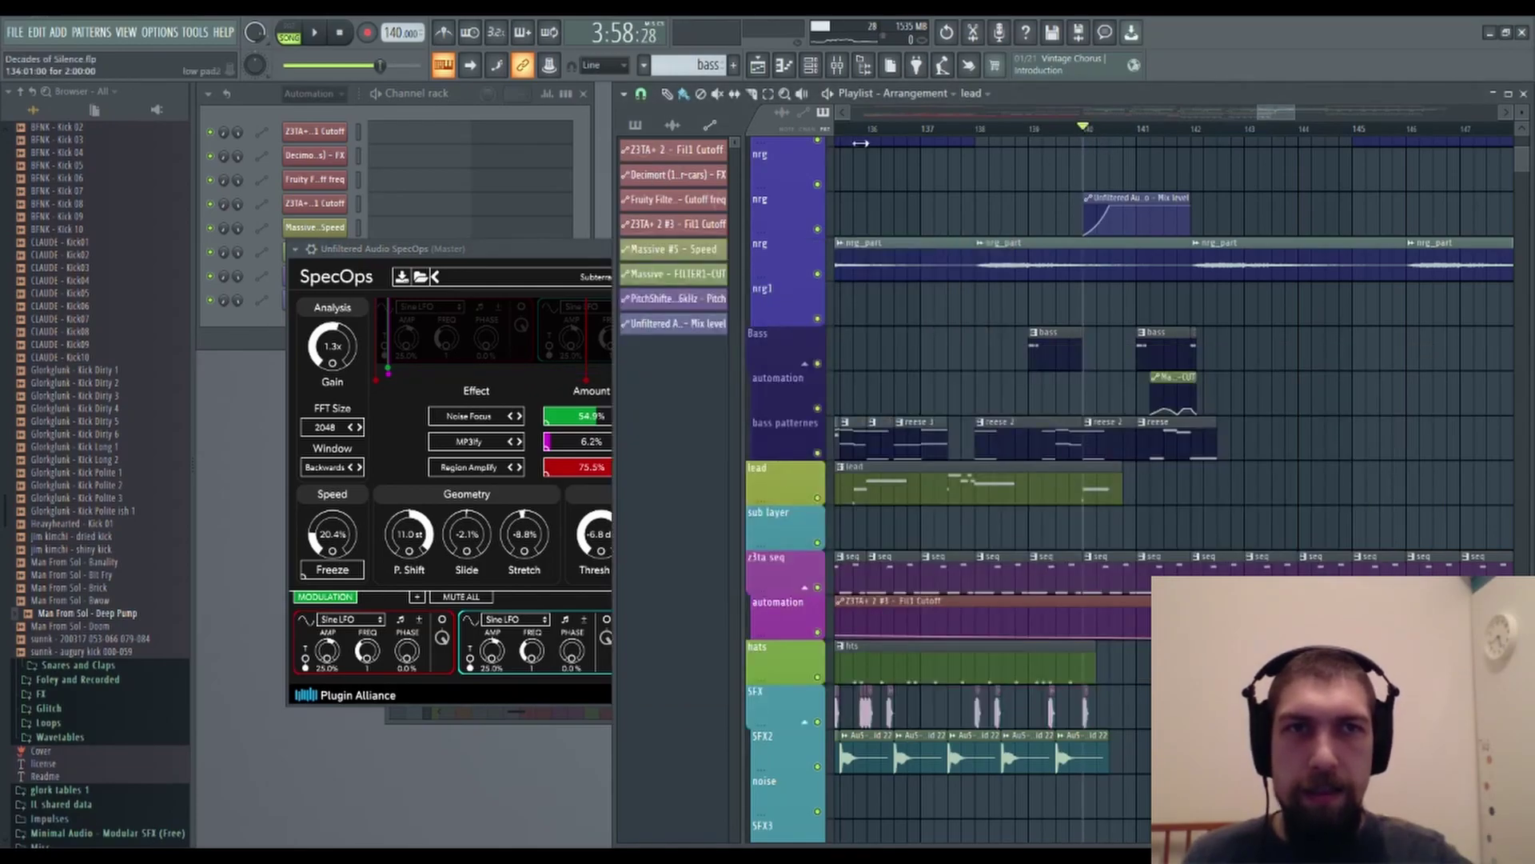
{"action": "left_click", "coordinate": [1084, 134]}
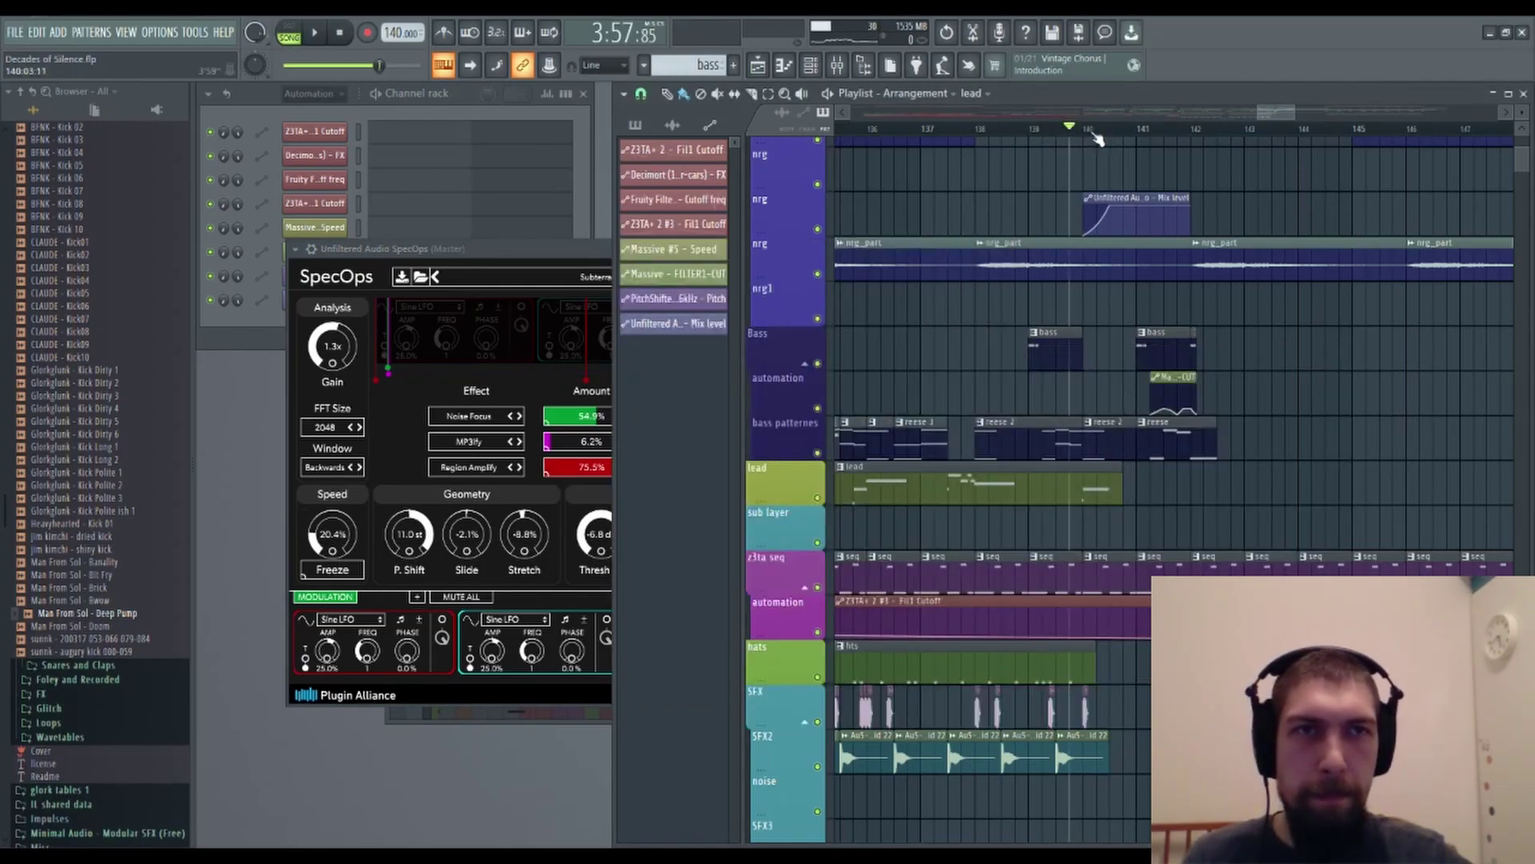
{"action": "left_click_drag", "start_coordinate": [1086, 132], "coordinate": [1195, 134]}
{"action": "left_click", "coordinate": [316, 34]}
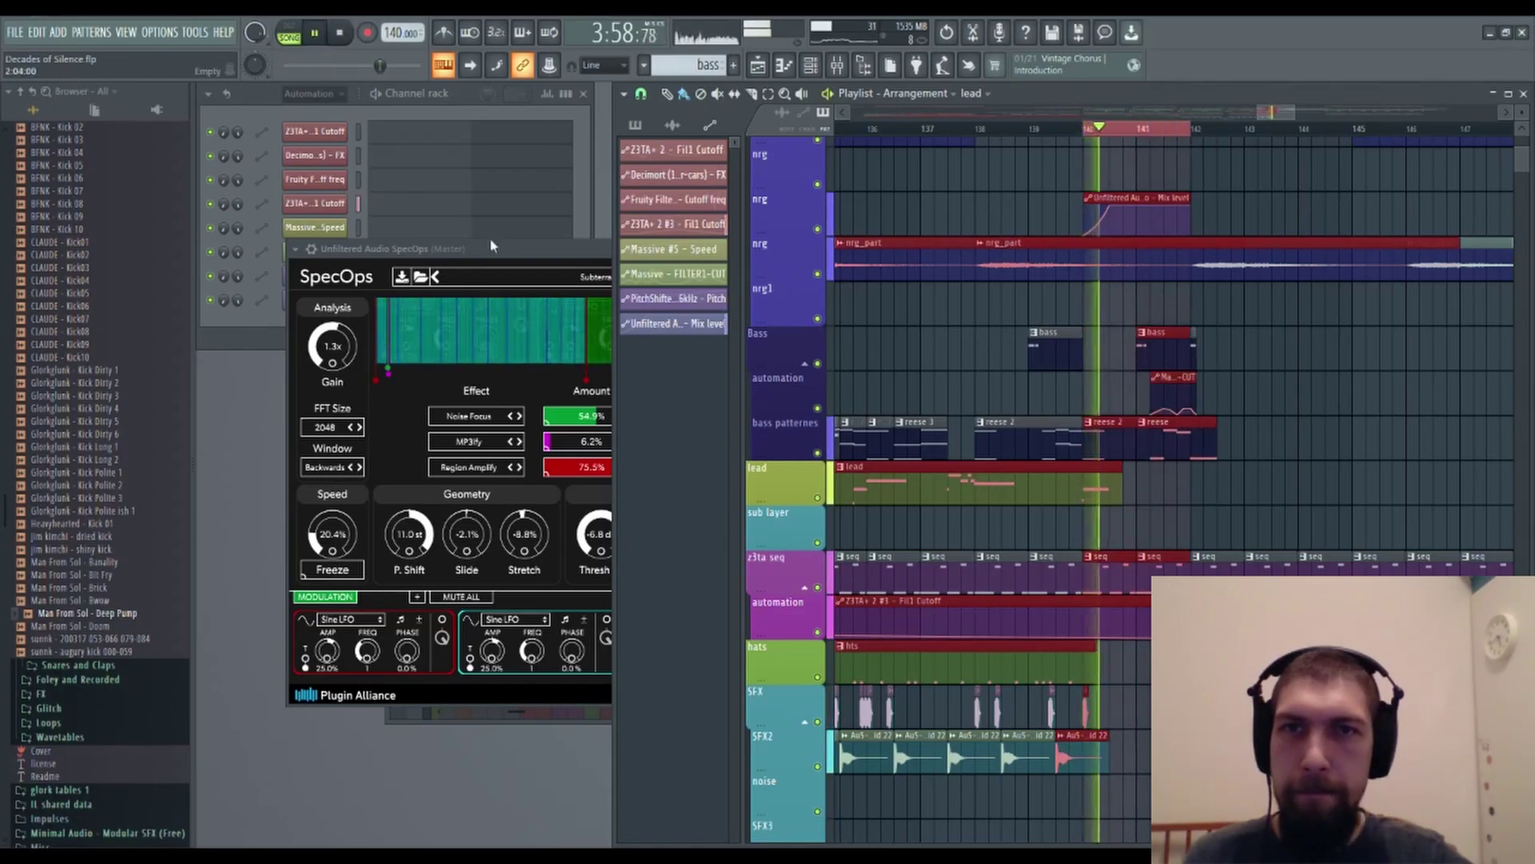
{"action": "left_click", "coordinate": [520, 257]}
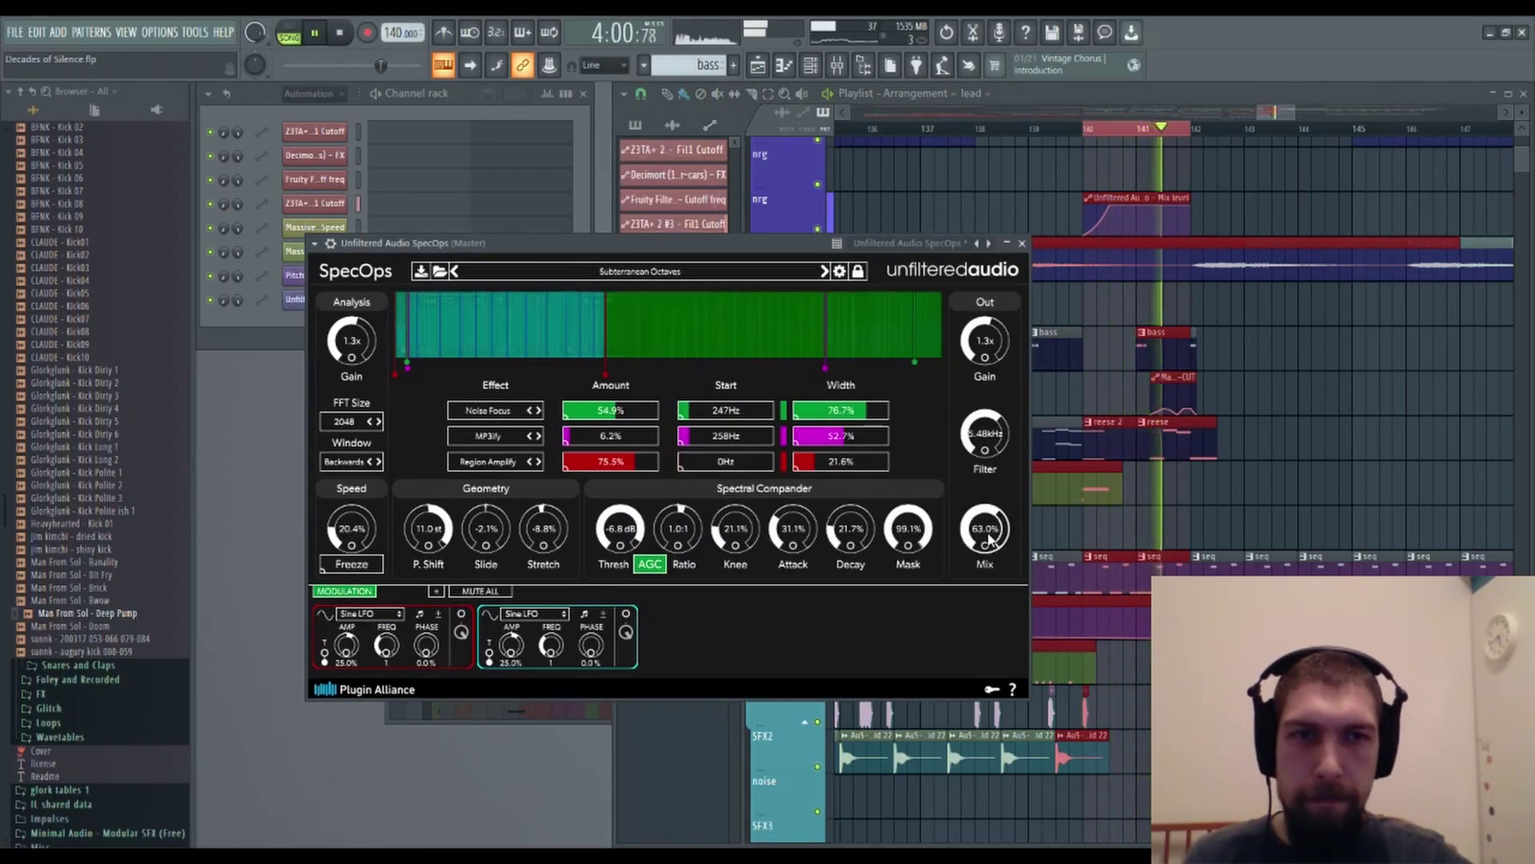
{"action": "left_click_drag", "start_coordinate": [989, 534], "coordinate": [1007, 453]}
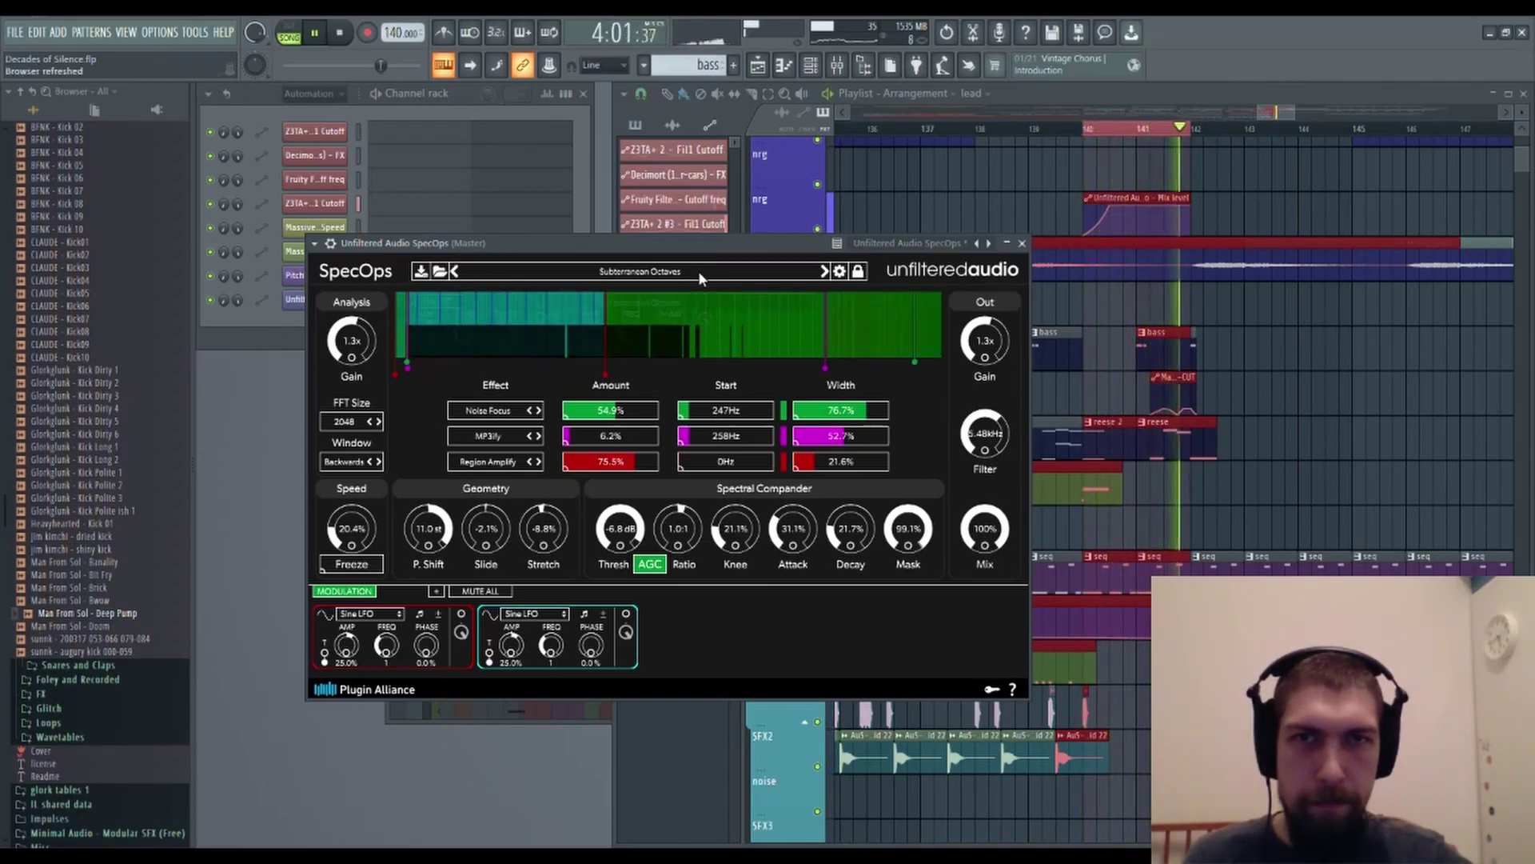
Randomize the SpecOps parameters during loop playback until its effects are Slope HP, Region HP and Topmost Solo; stop playback and close the plugin.
{"action": "left_click", "coordinate": [545, 359]}
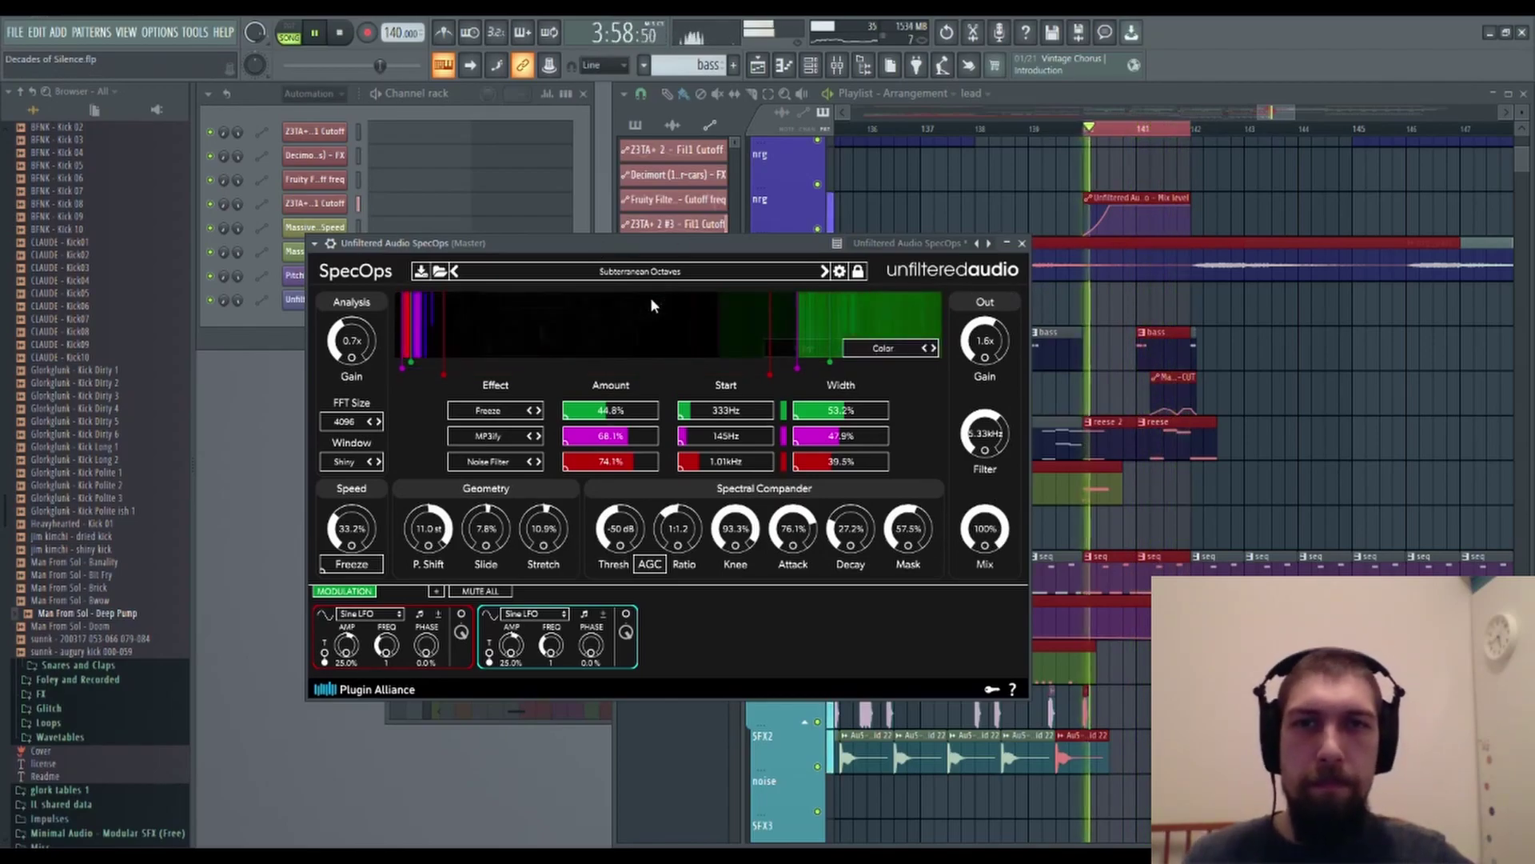
{"action": "left_click_drag", "start_coordinate": [982, 531], "coordinate": [962, 547]}
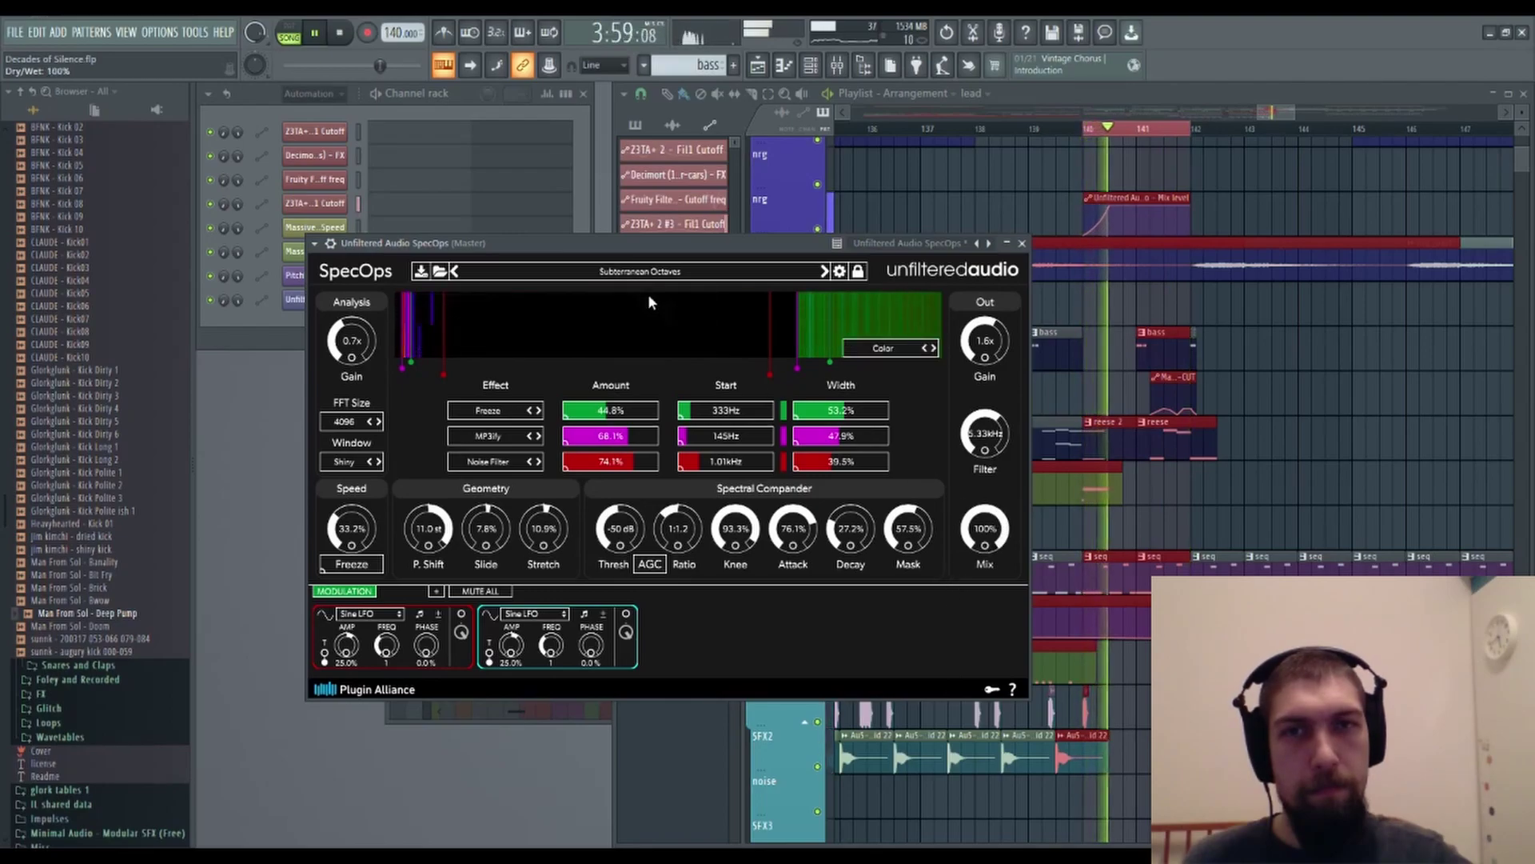
{"action": "left_click", "coordinate": [565, 364]}
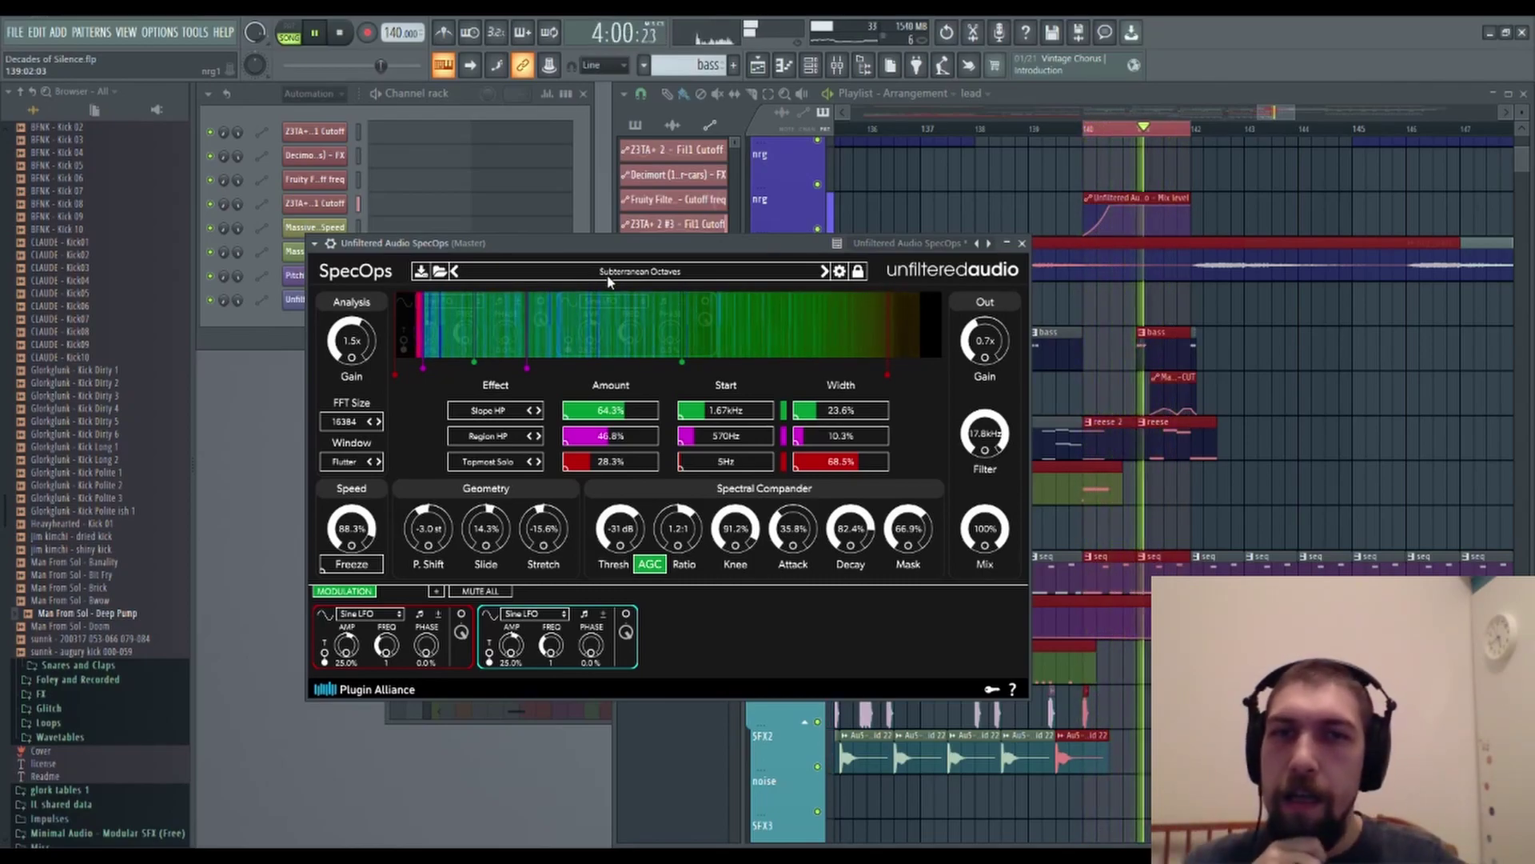
{"action": "left_click", "coordinate": [342, 32]}
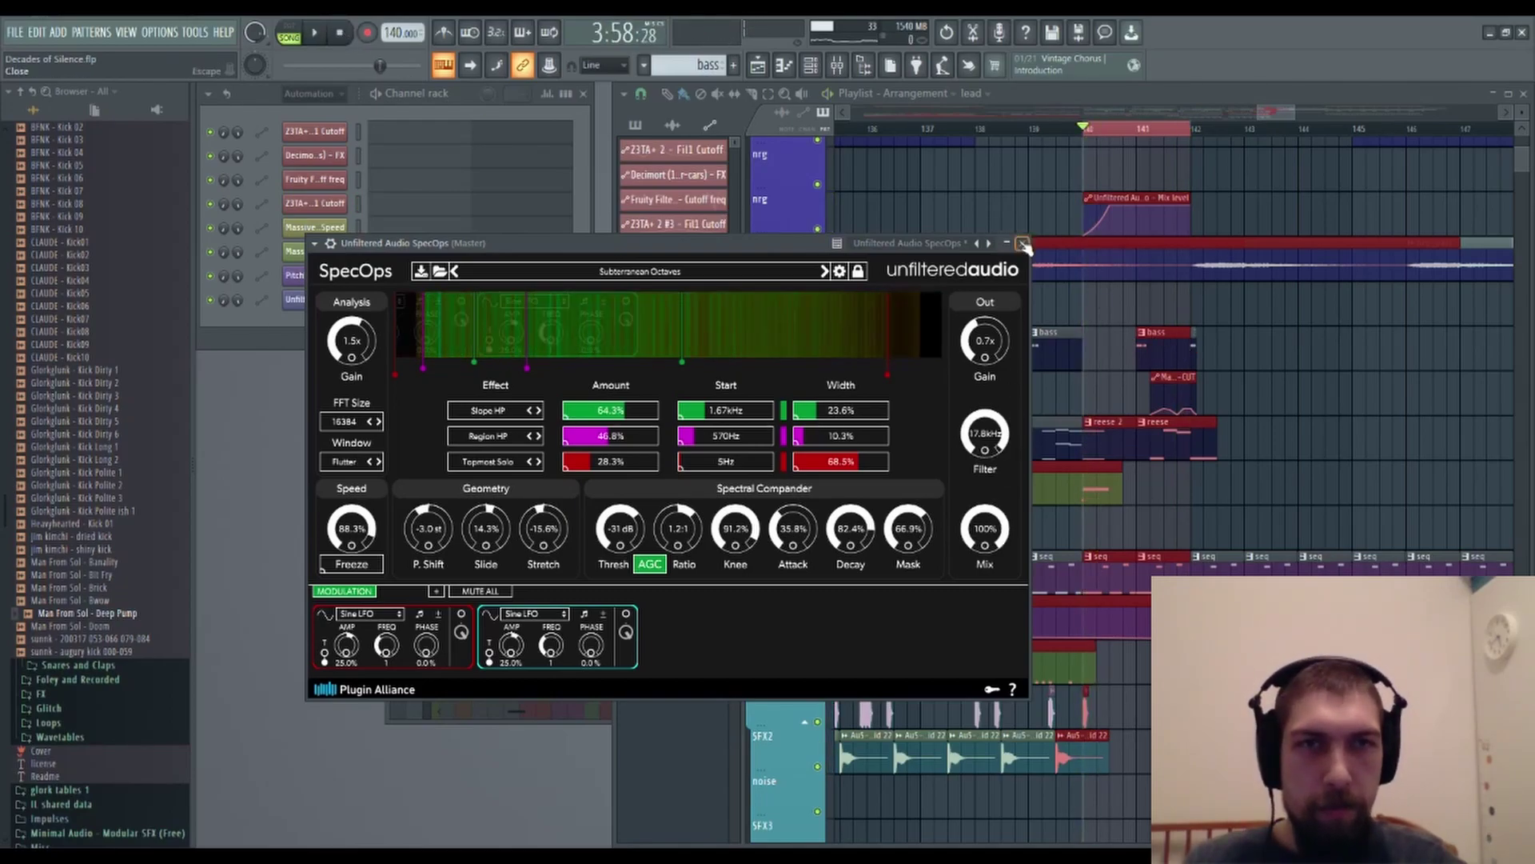
{"action": "left_click", "coordinate": [1022, 244]}
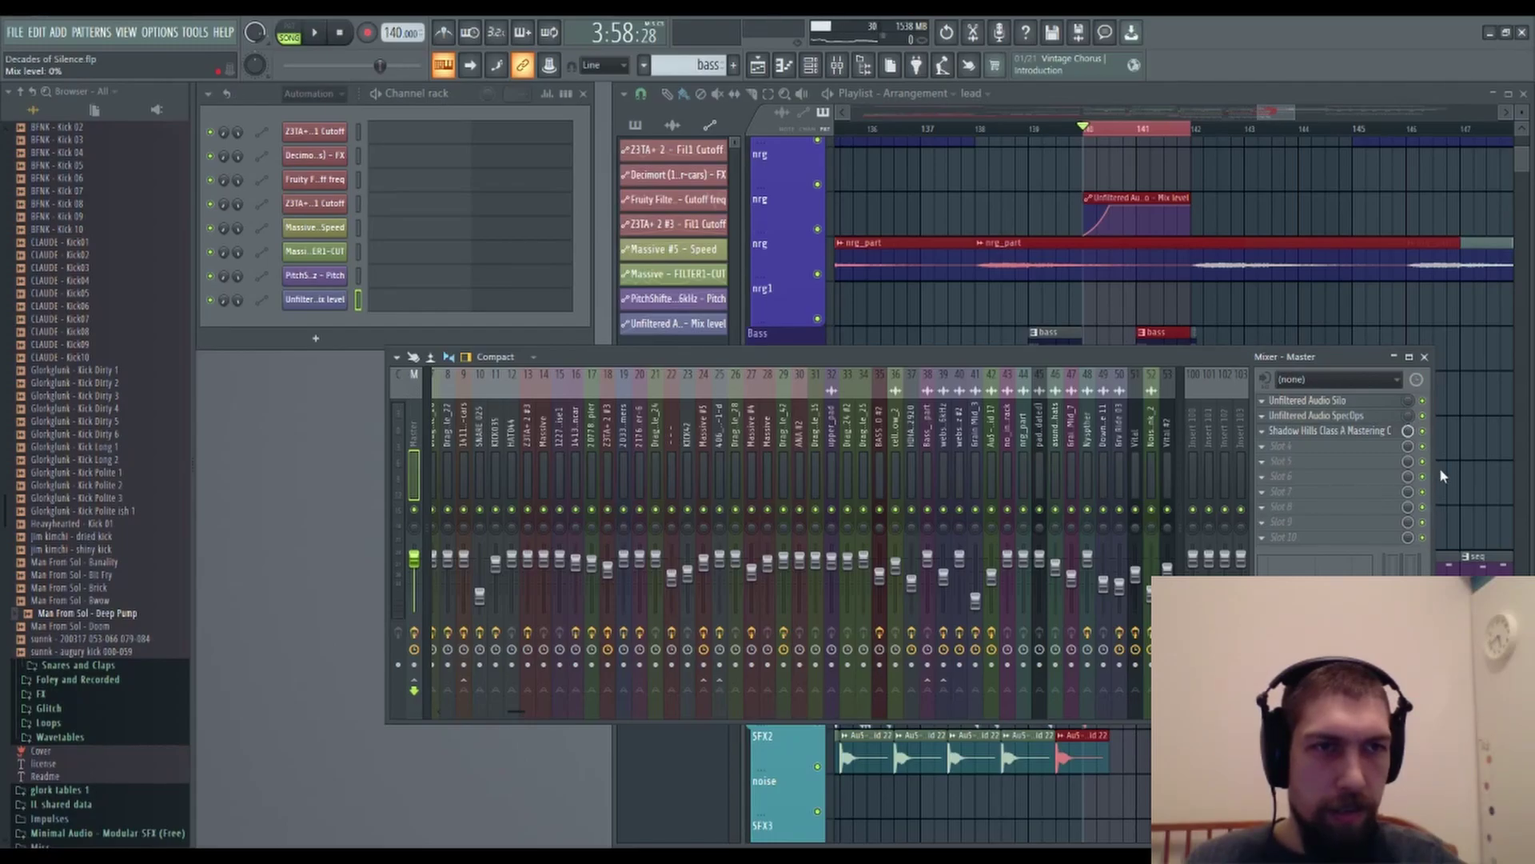
Create an automation clip for the SpecOps mix level over bars 140 and 141, add a peak in bar 141, and audition from bar 139.
{"action": "left_click", "coordinate": [1437, 538]}
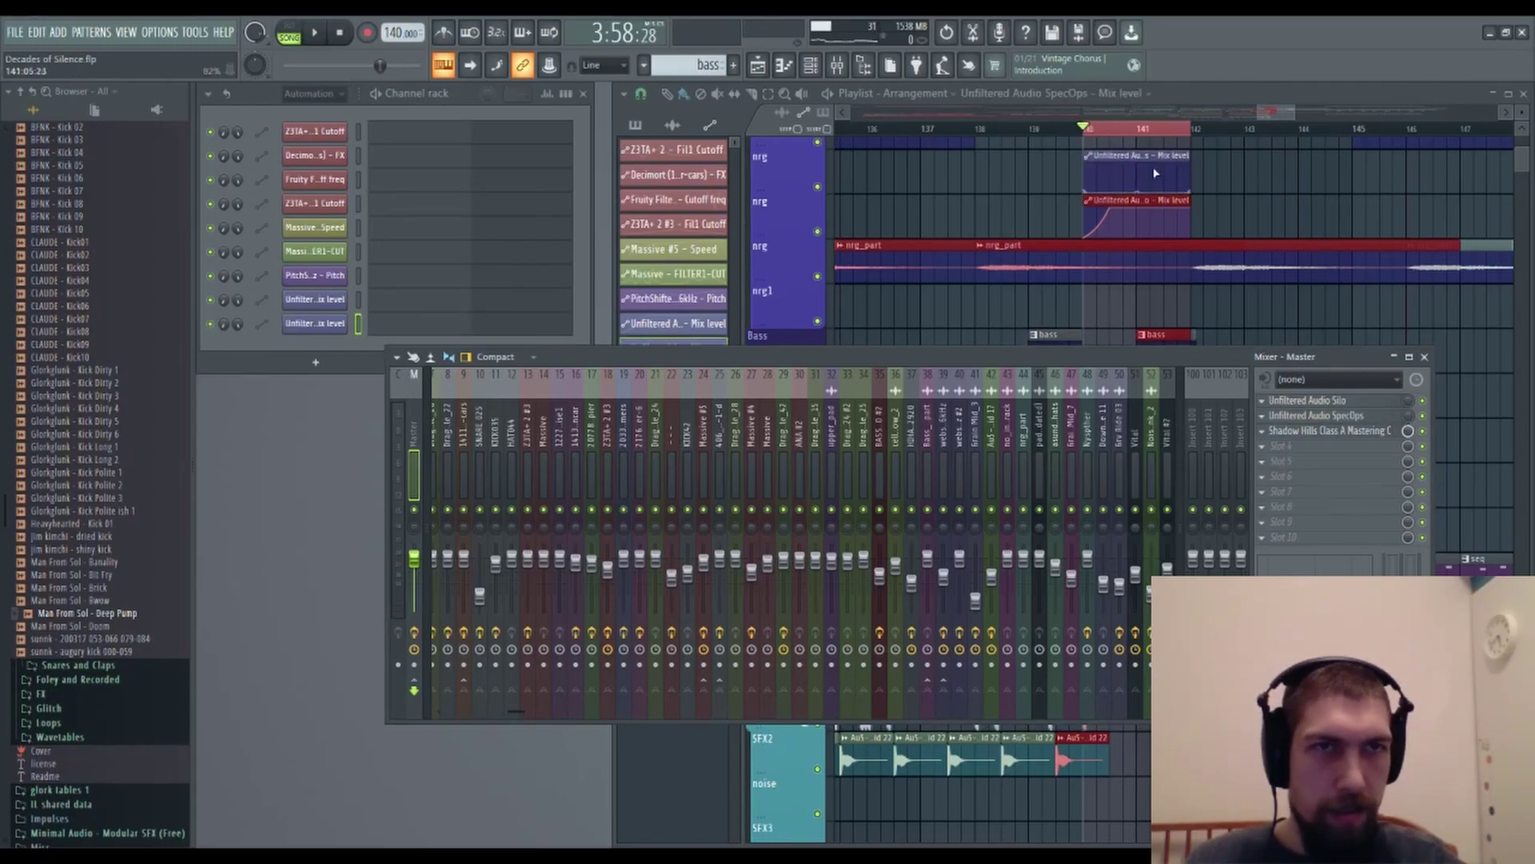
{"action": "left_click", "coordinate": [1139, 185]}
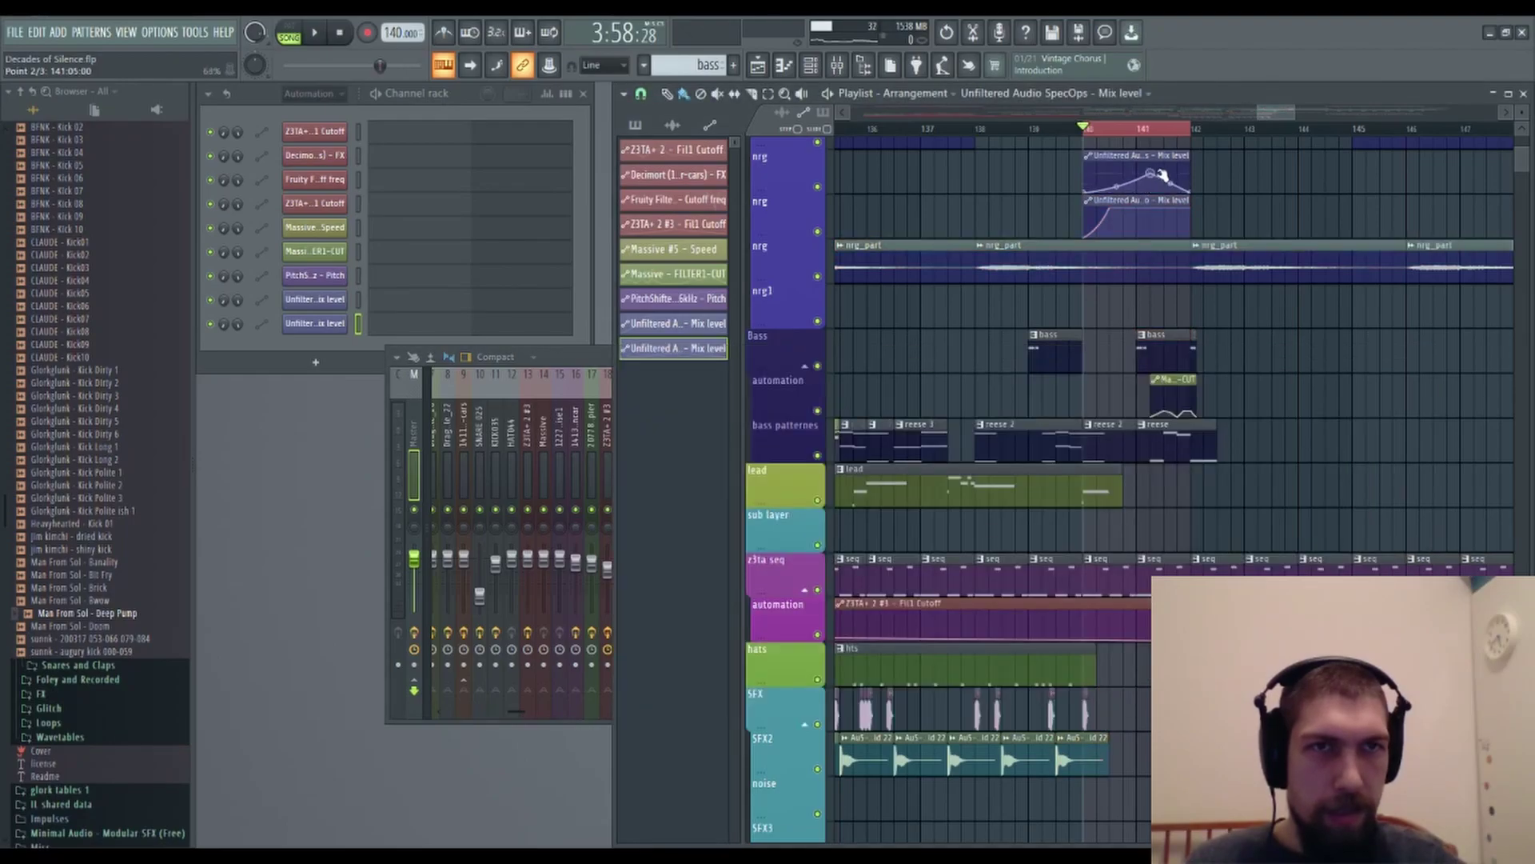
{"action": "left_click", "coordinate": [1043, 128]}
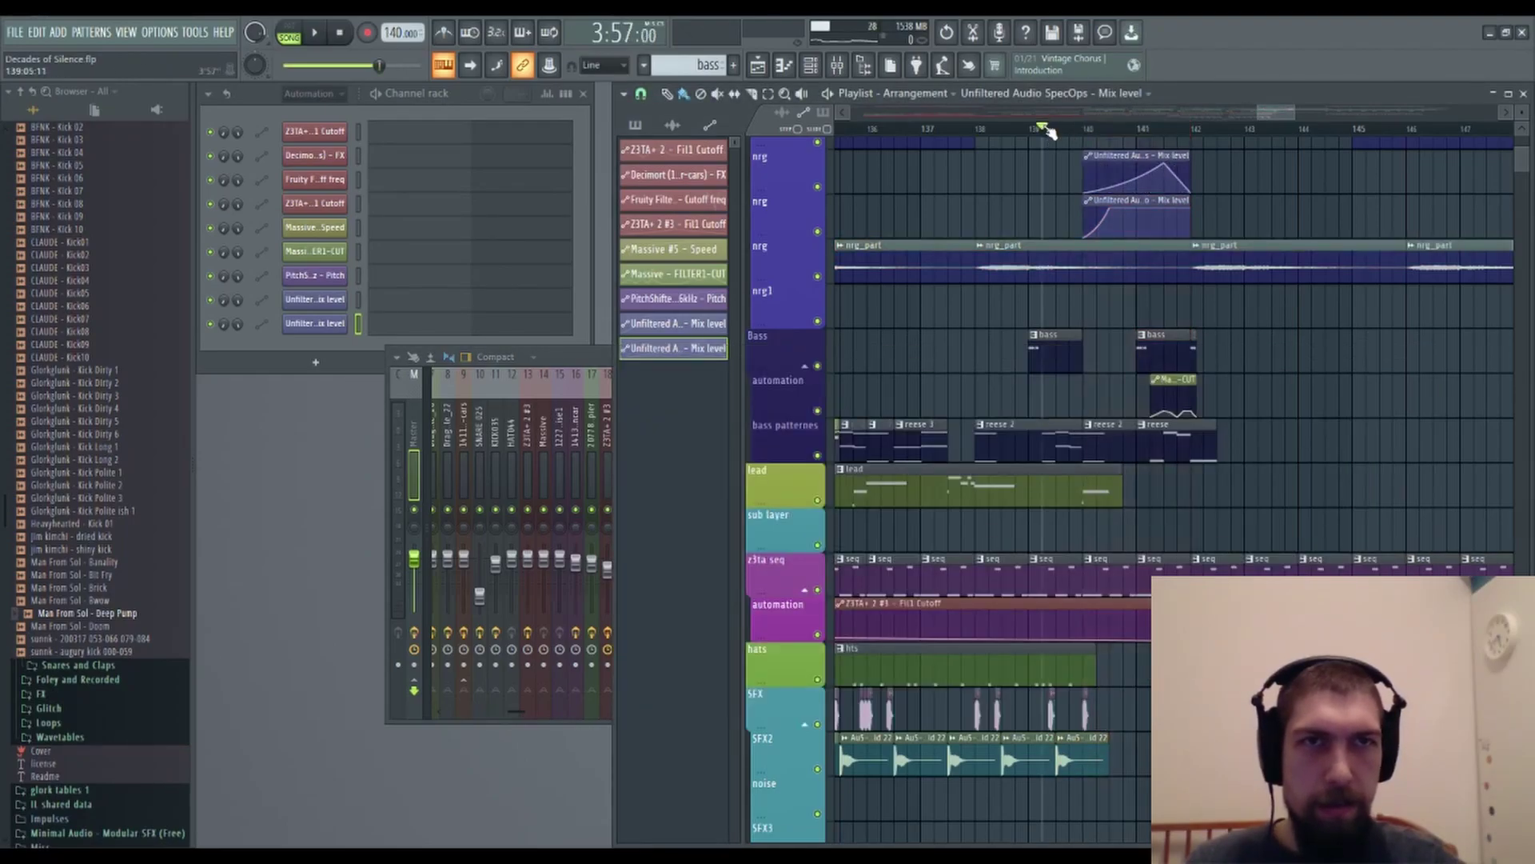
{"action": "key", "text": "space"}
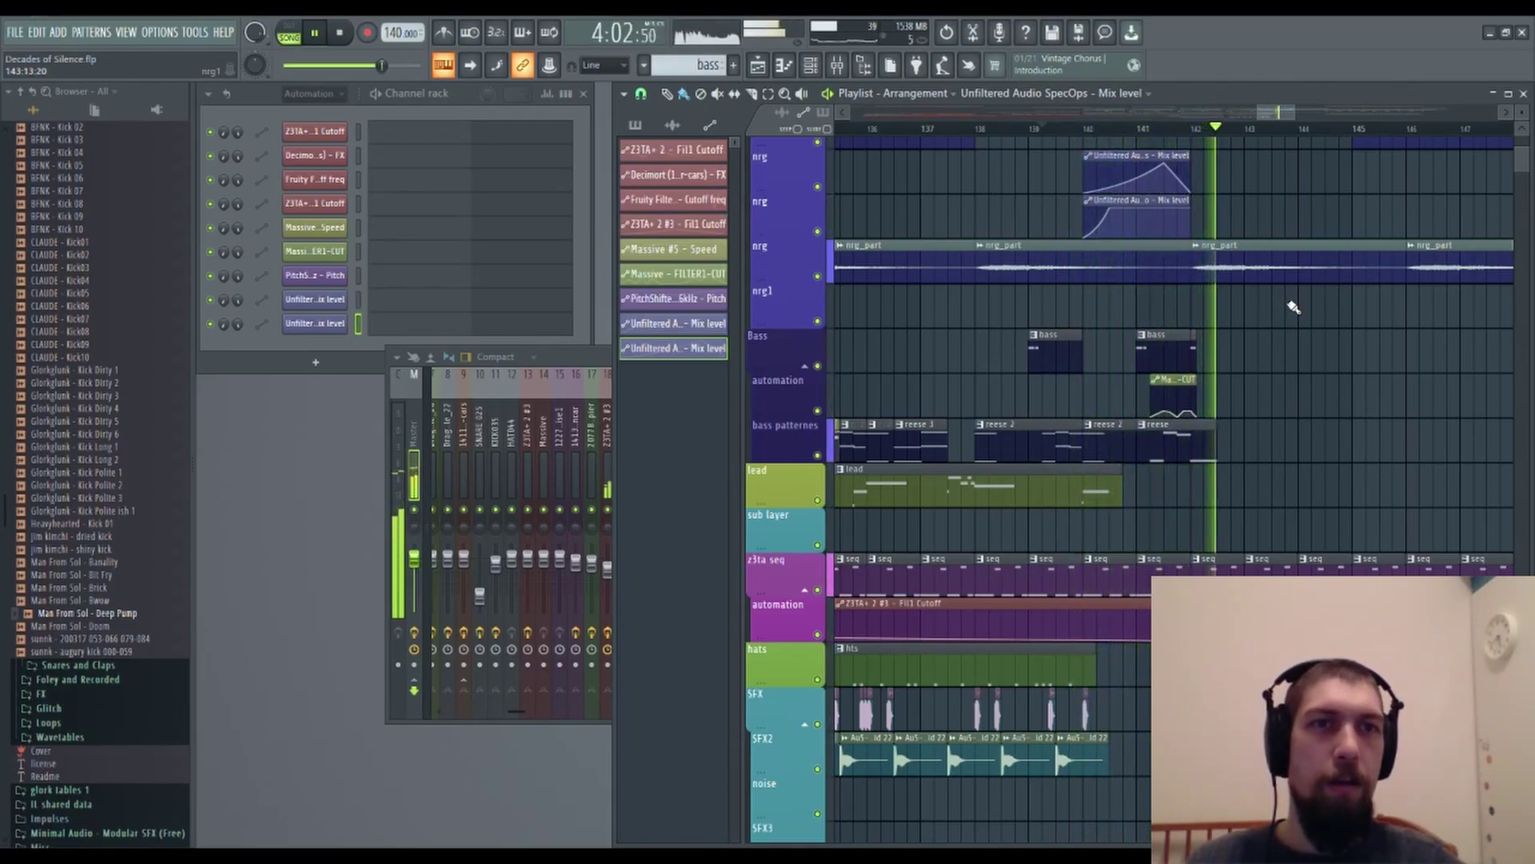
{"action": "key", "text": "space"}
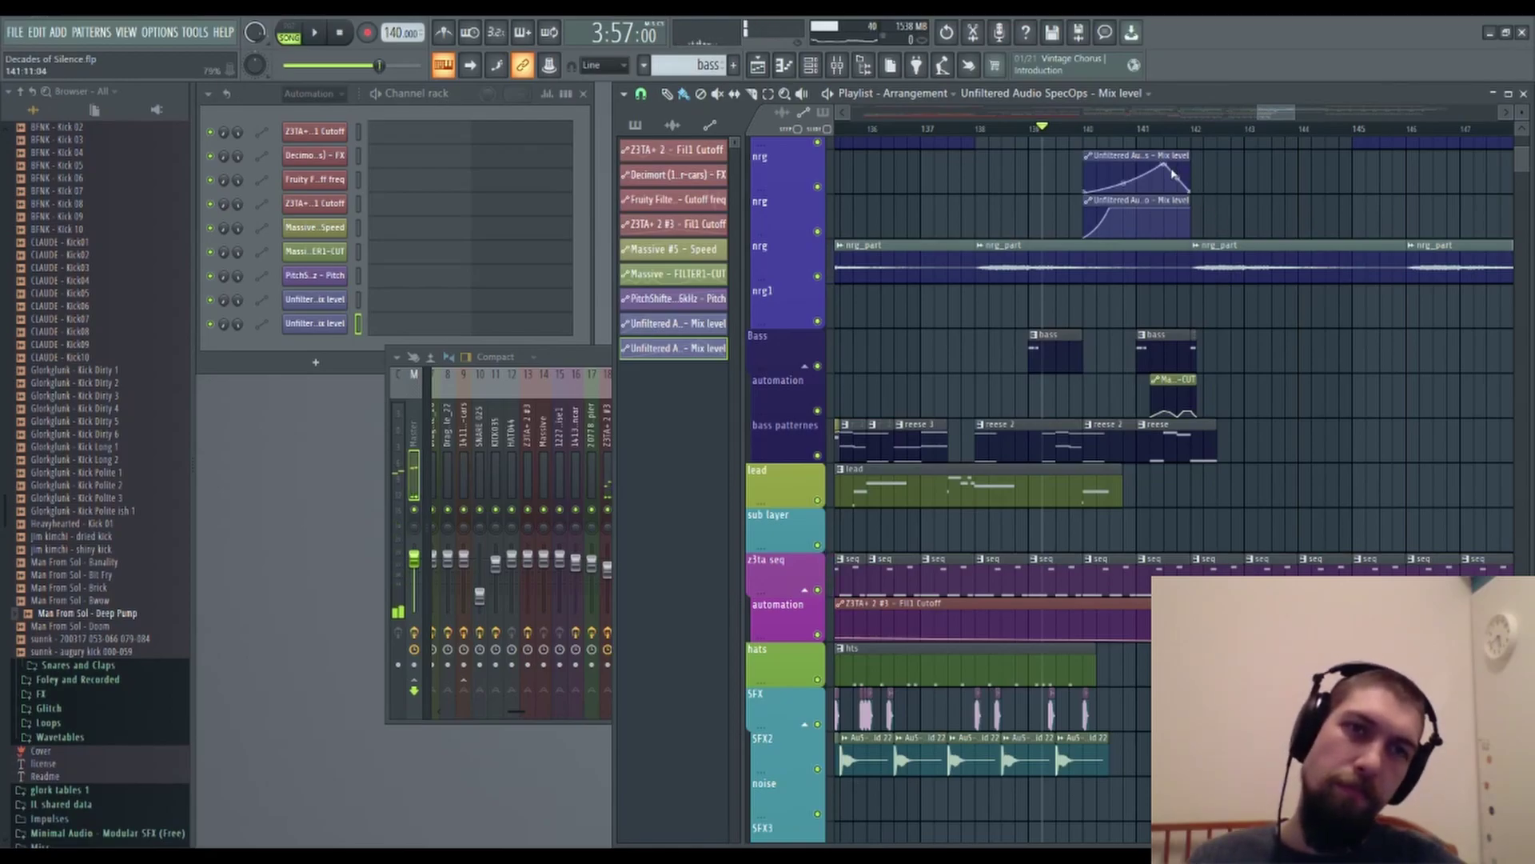
Move the SpecOps mix automation peak earlier, to about 140:09:00, and bow its falling curve upward while auditioning the transition.
{"action": "key", "text": "space"}
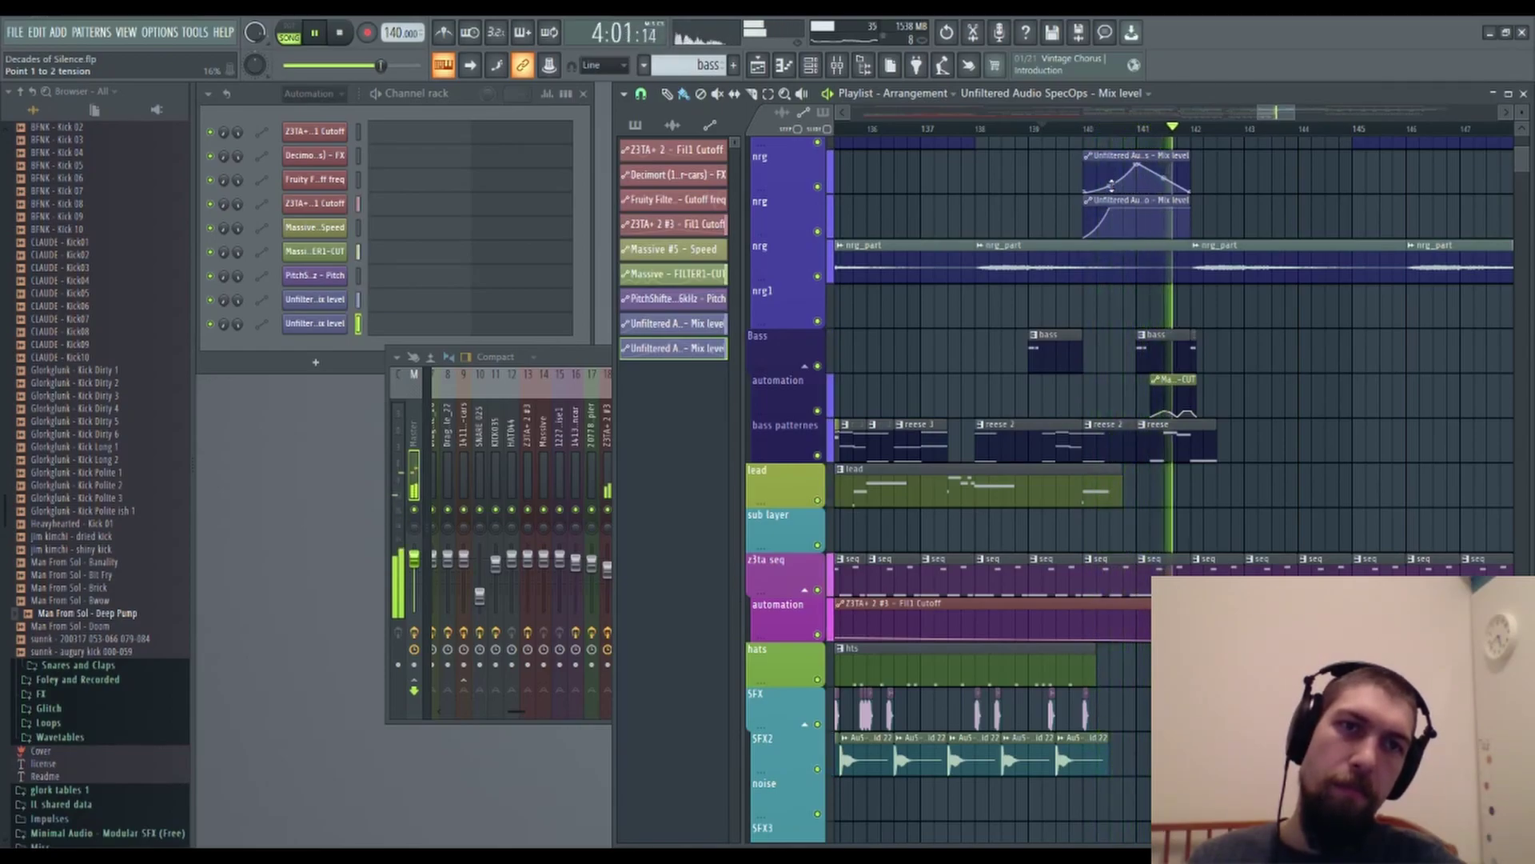
{"action": "key", "text": "space"}
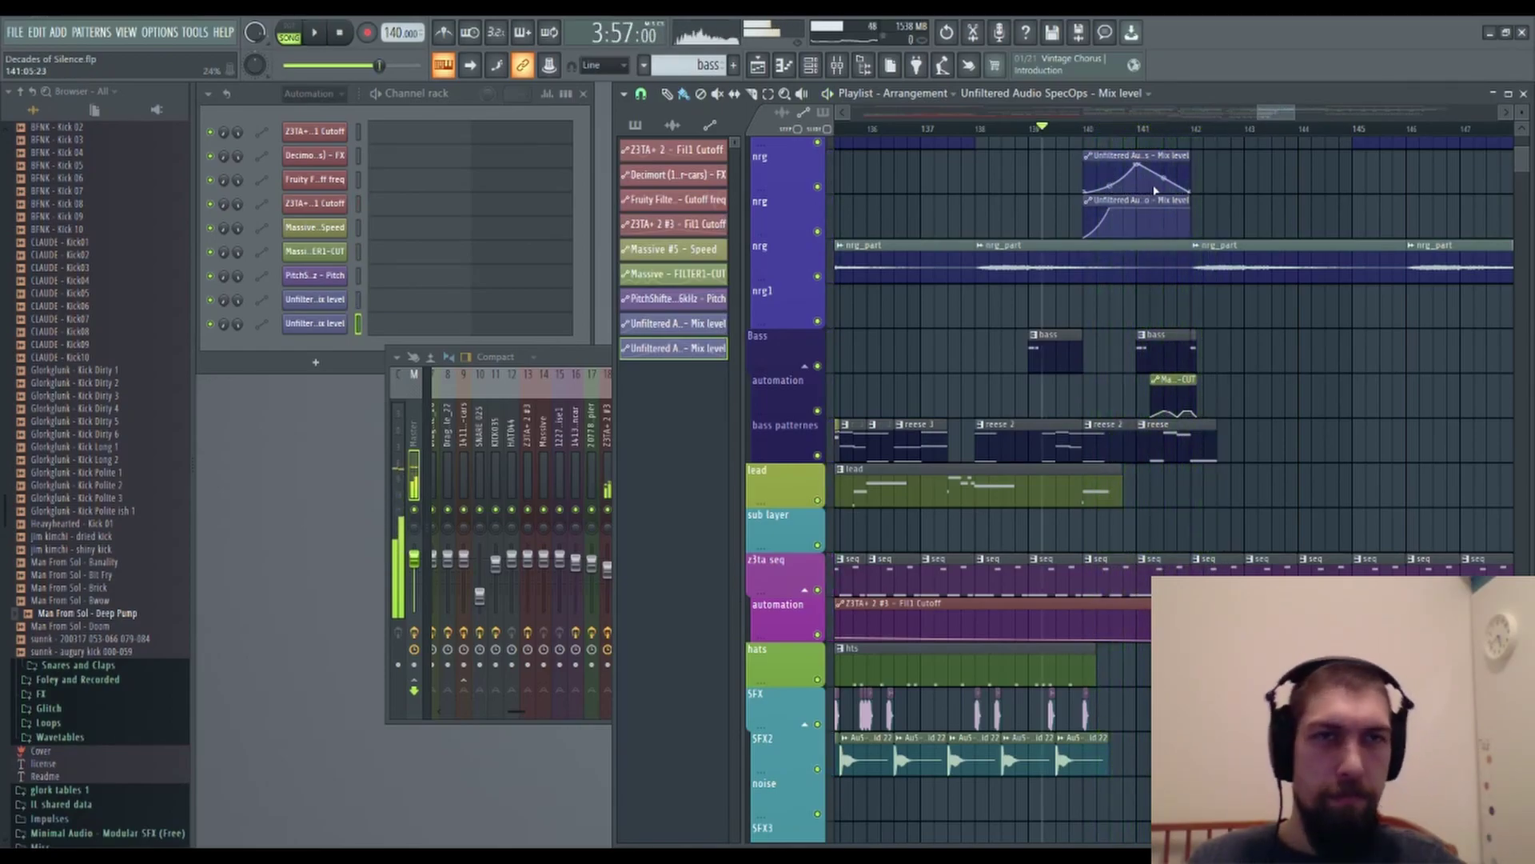
{"action": "key", "text": "space"}
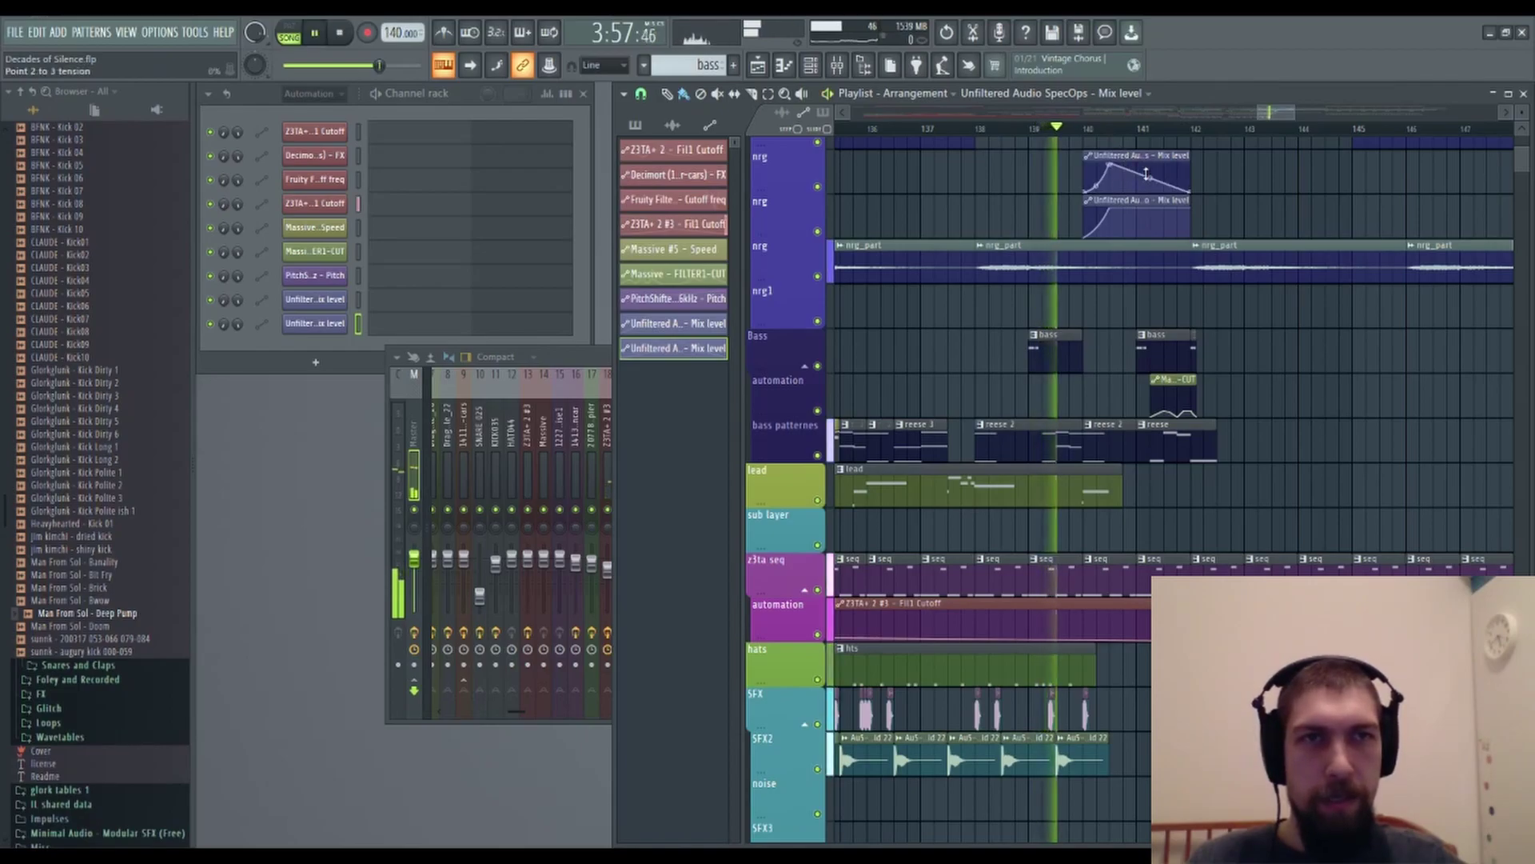
{"action": "left_click_drag", "start_coordinate": [1151, 179], "coordinate": [1151, 163]}
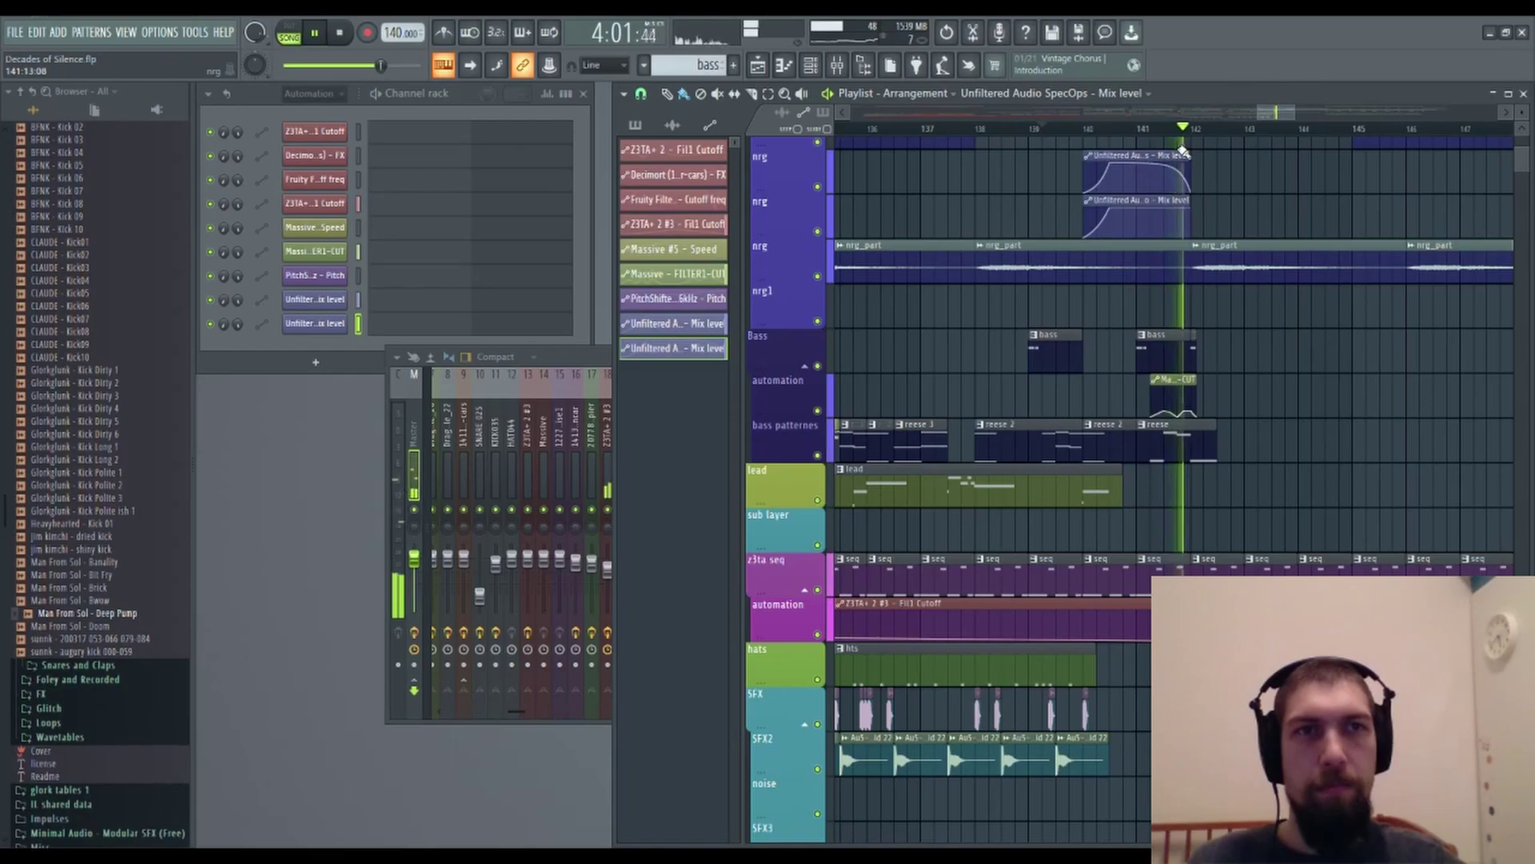
Add points to the SpecOps mix automation to form three successive rises before bar 142, and audition the result.
{"action": "key", "text": "space"}
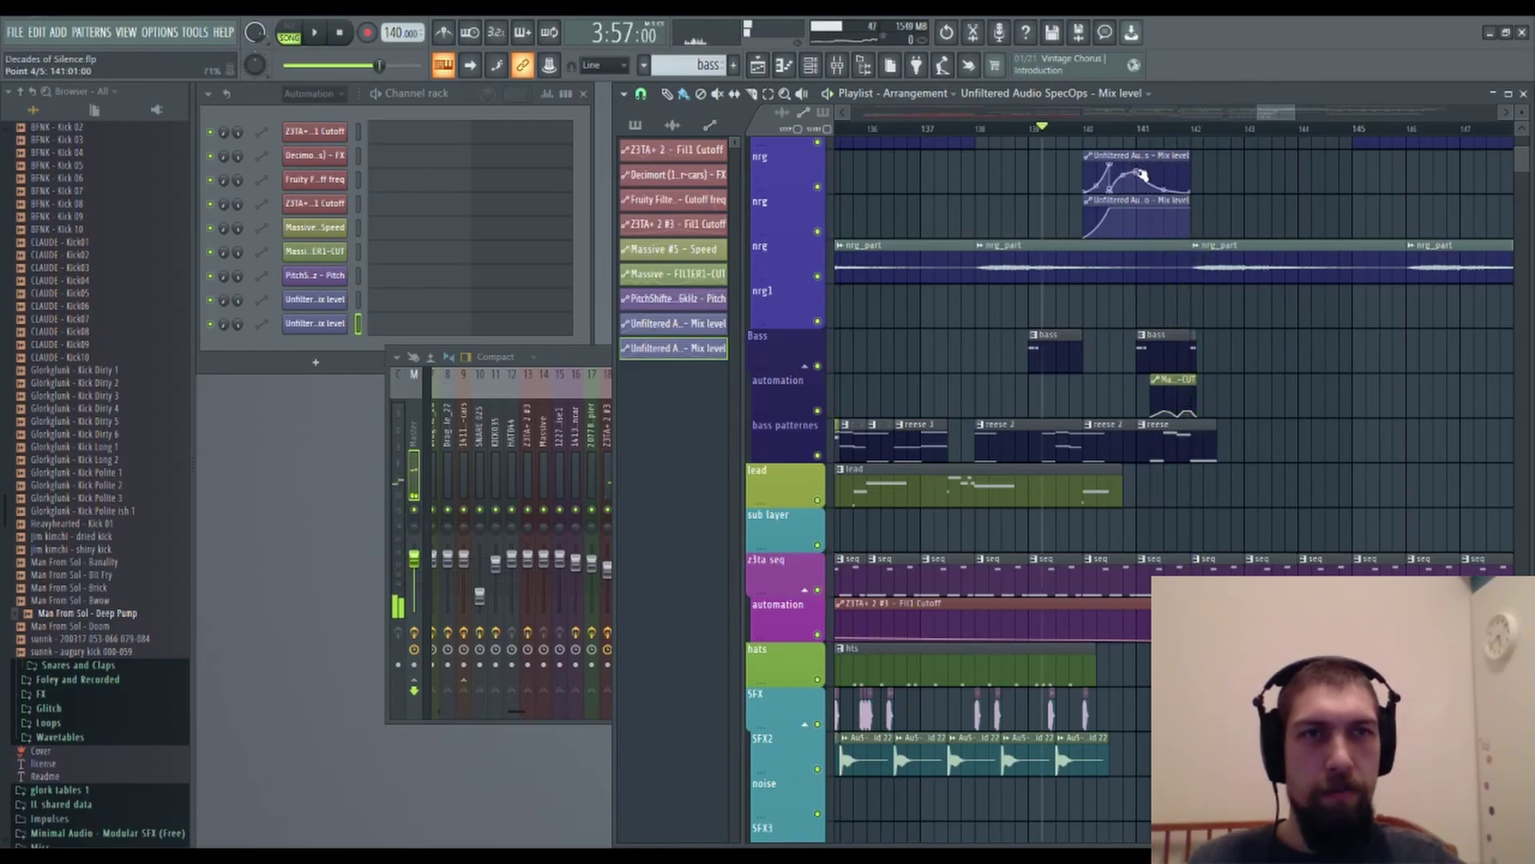
{"action": "key", "text": "space"}
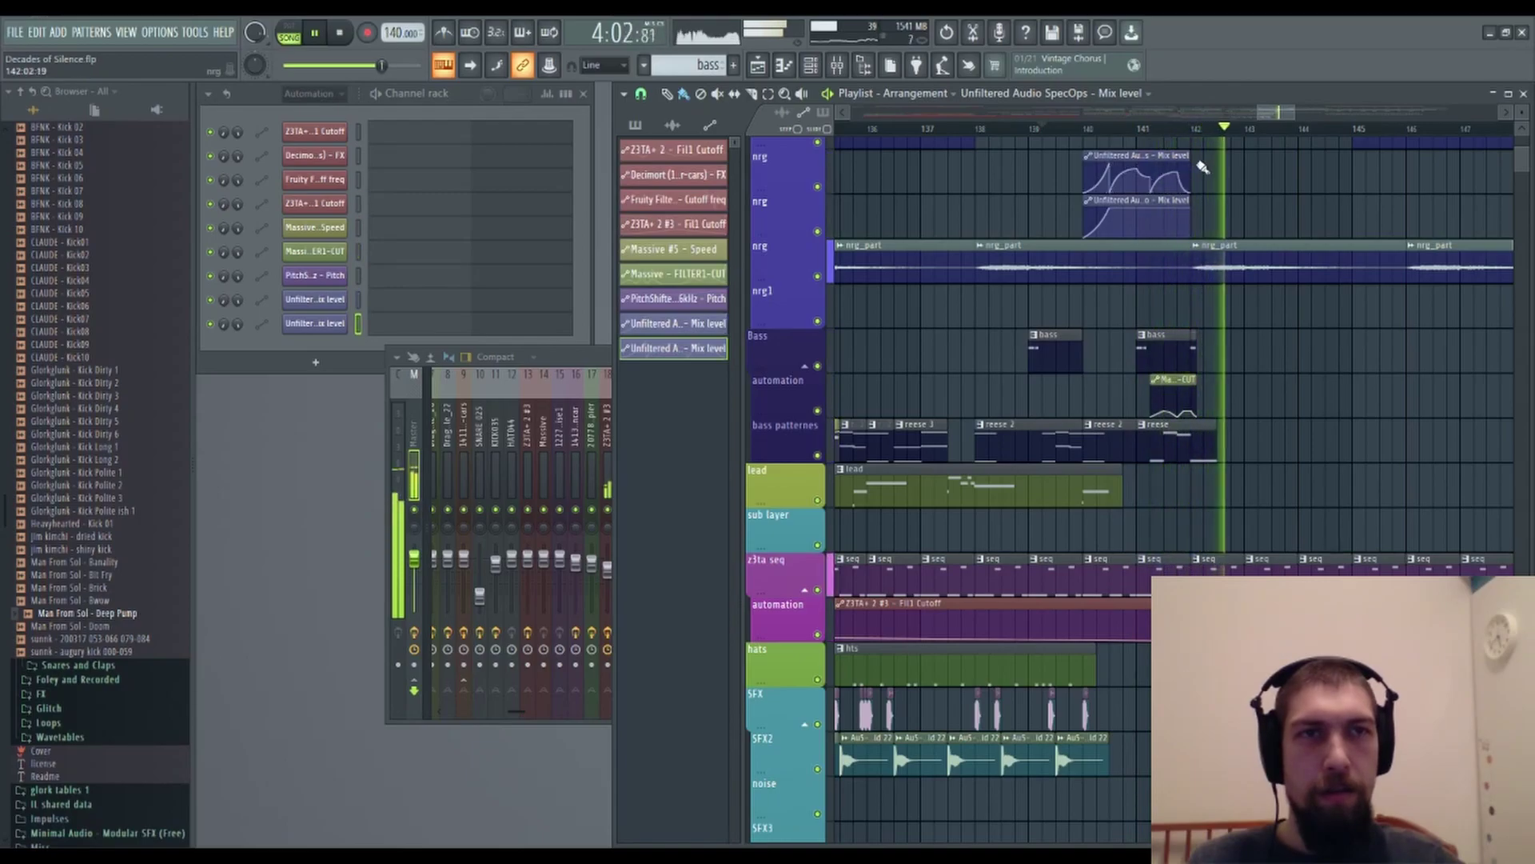
{"action": "key", "text": "space"}
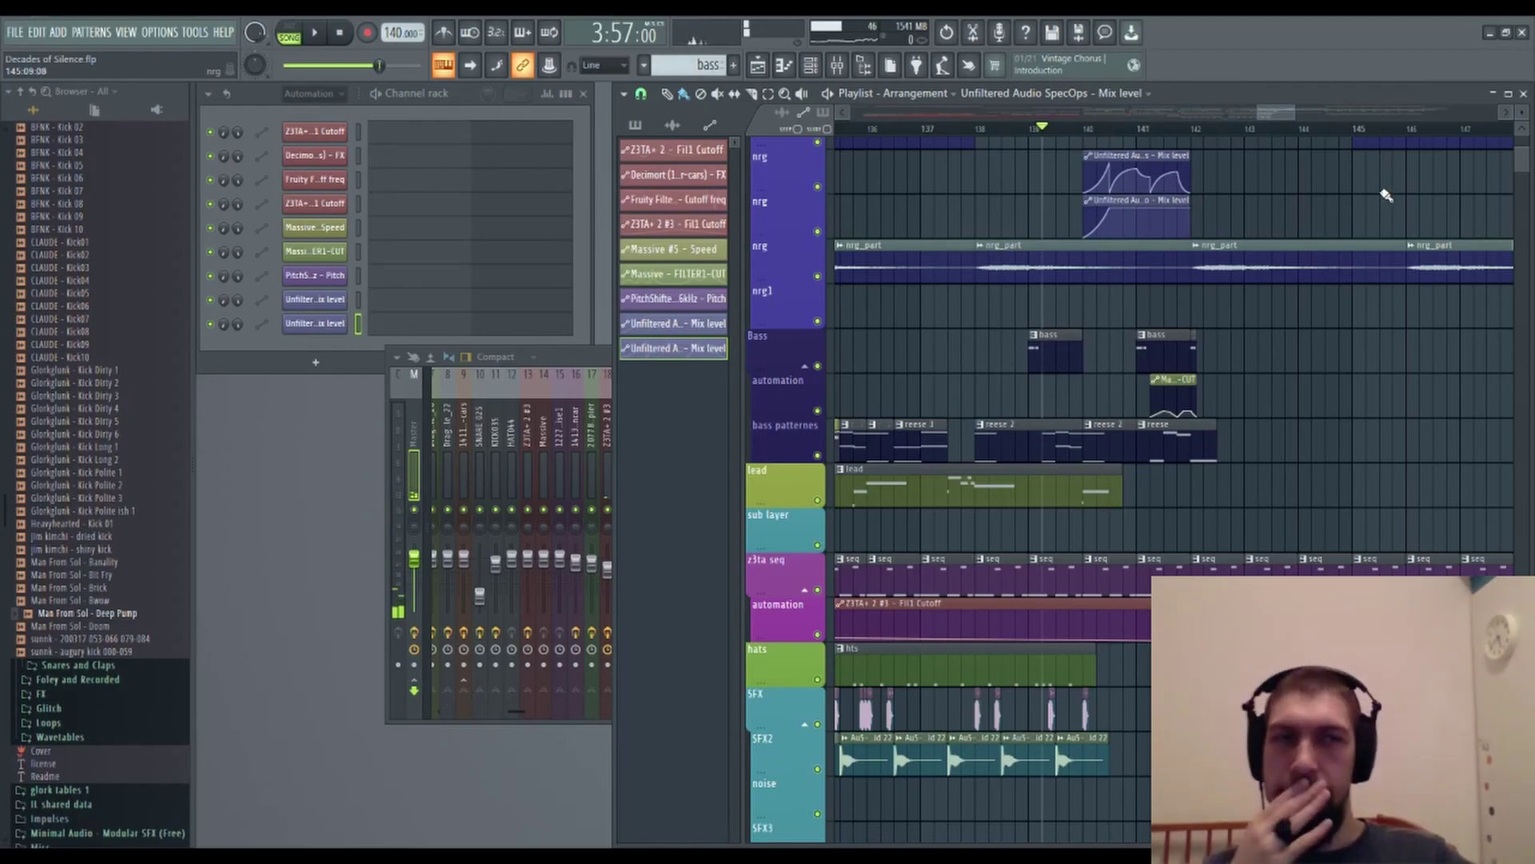
Shift the first SpecOps mix peak to about 140:05:00 and clear the remaining rises so the curve stays at 0% until 142:01:00.
{"action": "scroll", "coordinate": [1092, 136], "scroll_direction": "up", "scroll_amount": 5}
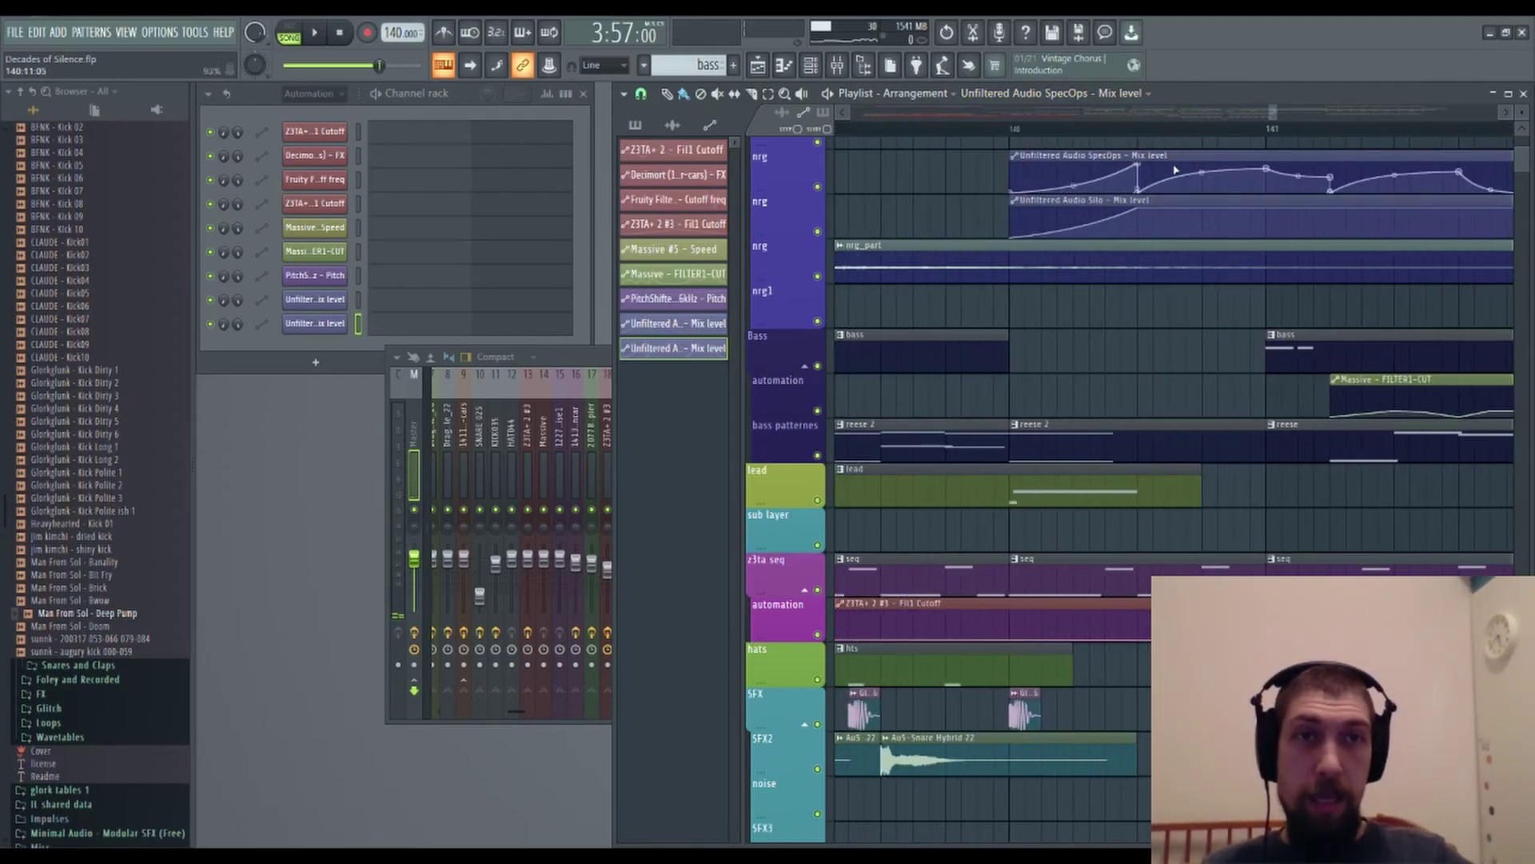
{"action": "left_click_drag", "start_coordinate": [1126, 160], "coordinate": [1096, 157]}
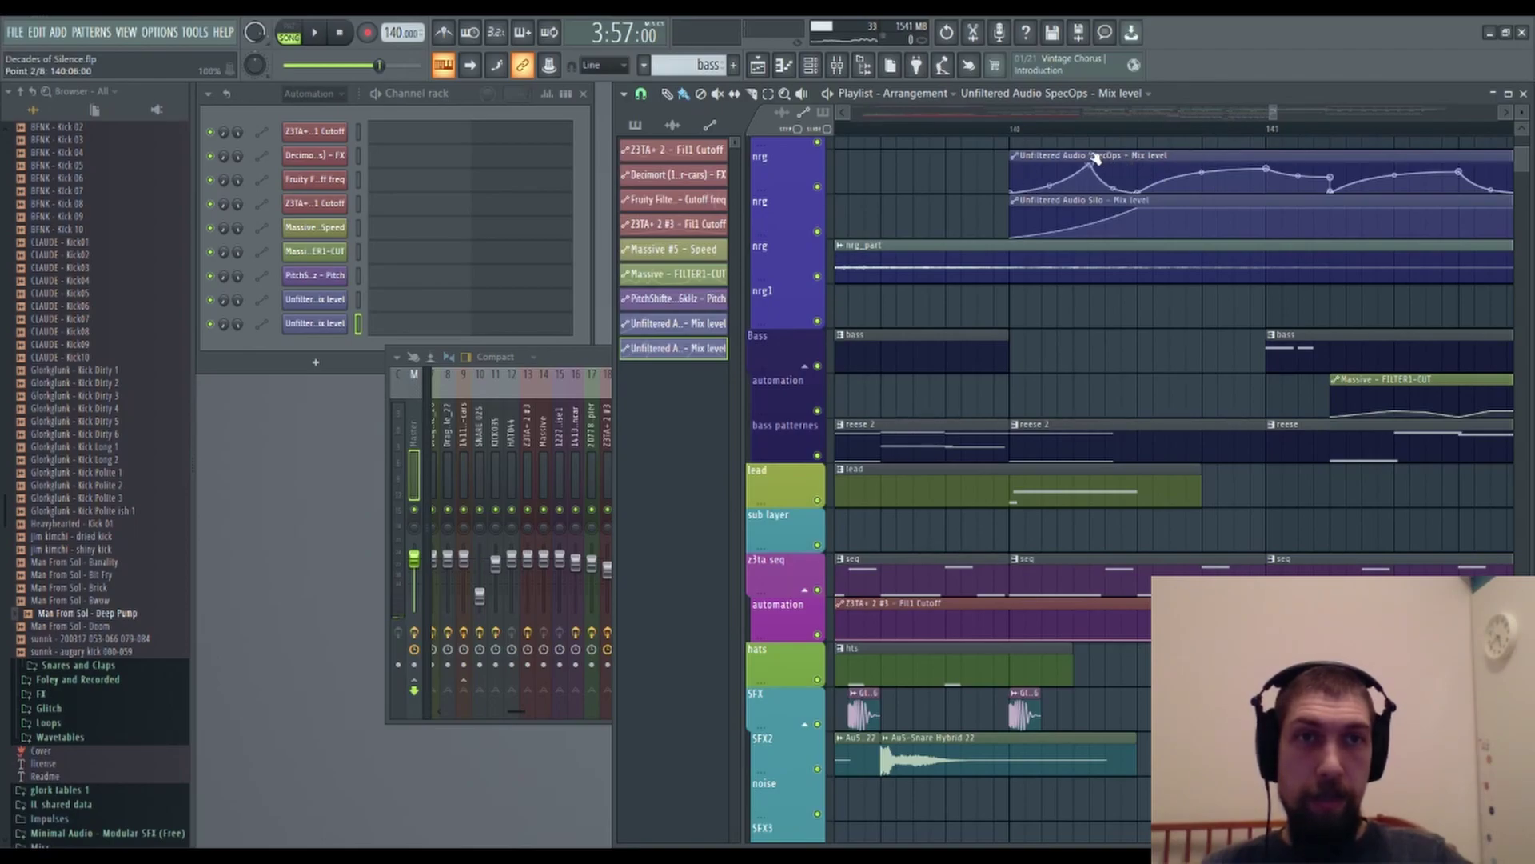
{"action": "left_click", "coordinate": [1160, 220]}
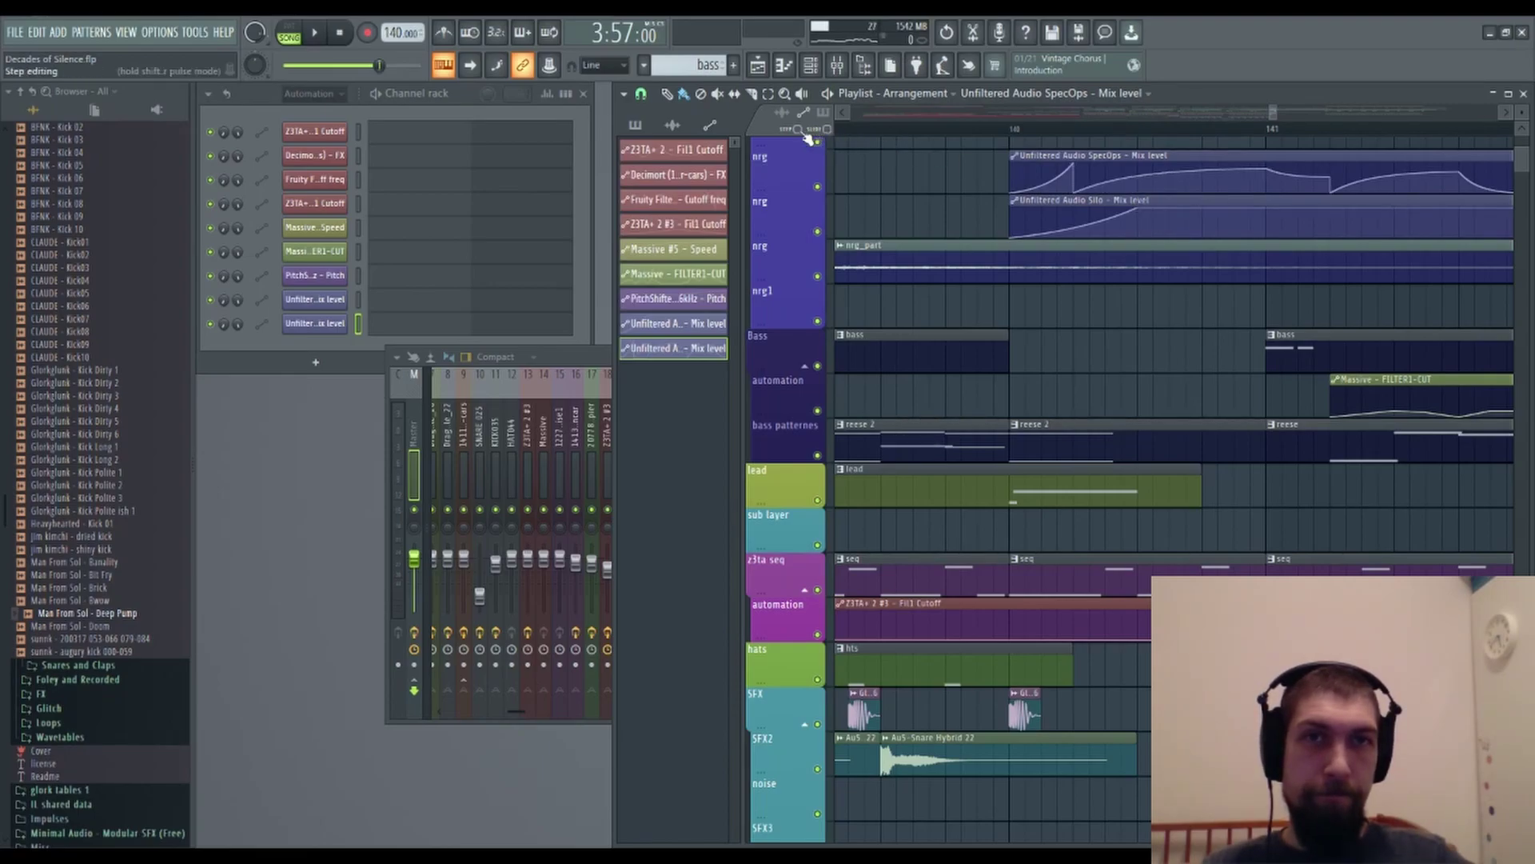
{"action": "mouse_move", "coordinate": [1122, 179]}
{"action": "left_mouse_down"}
{"action": "mouse_move", "coordinate": [1125, 217]}
{"action": "mouse_move", "coordinate": [1467, 258]}
{"action": "left_mouse_up"}
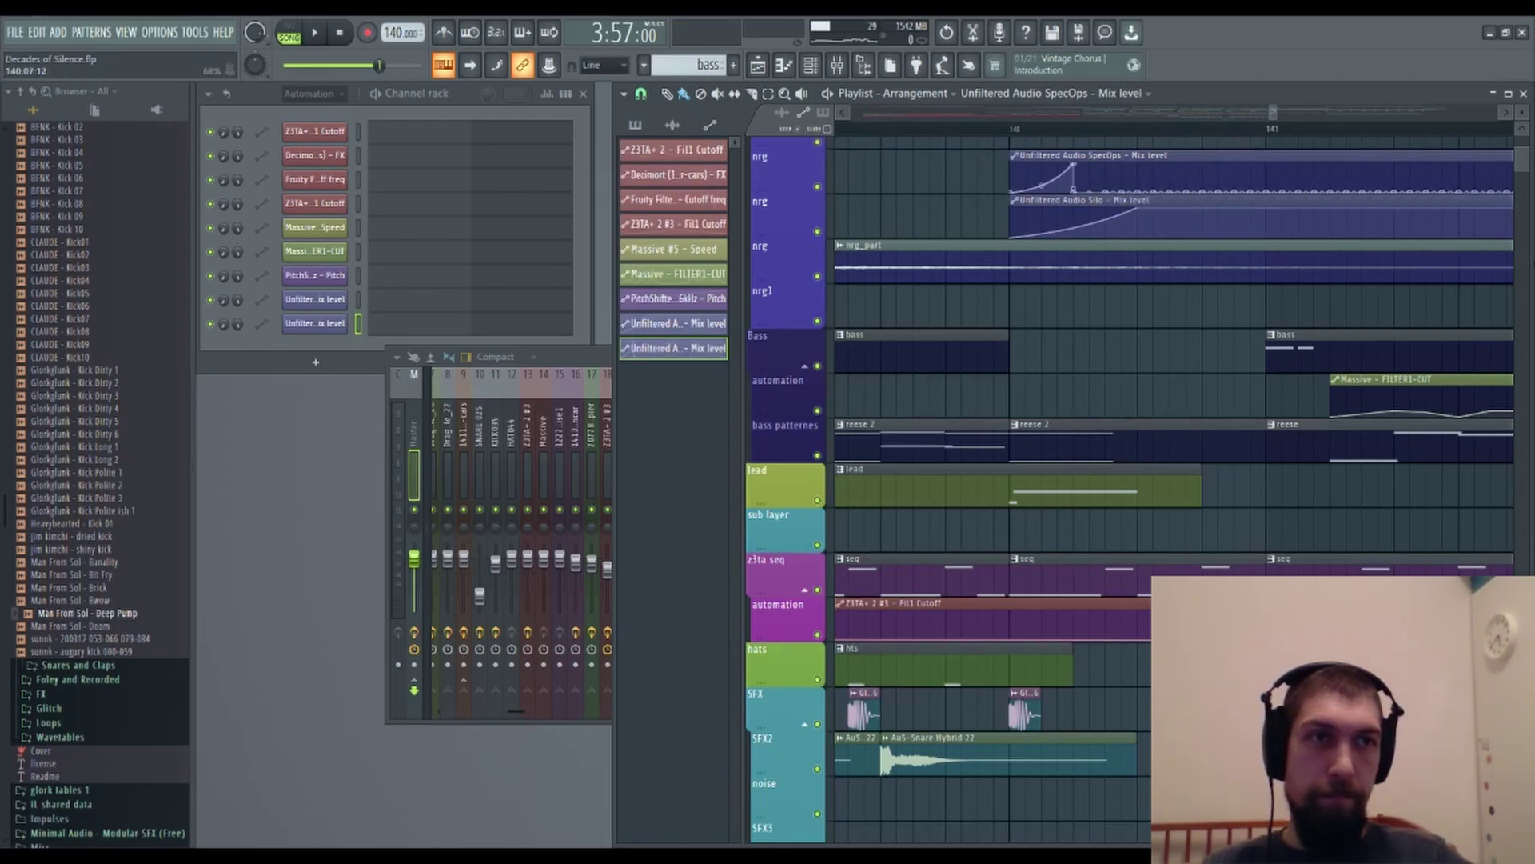
{"action": "left_click_drag", "start_coordinate": [1222, 333], "coordinate": [1045, 350]}
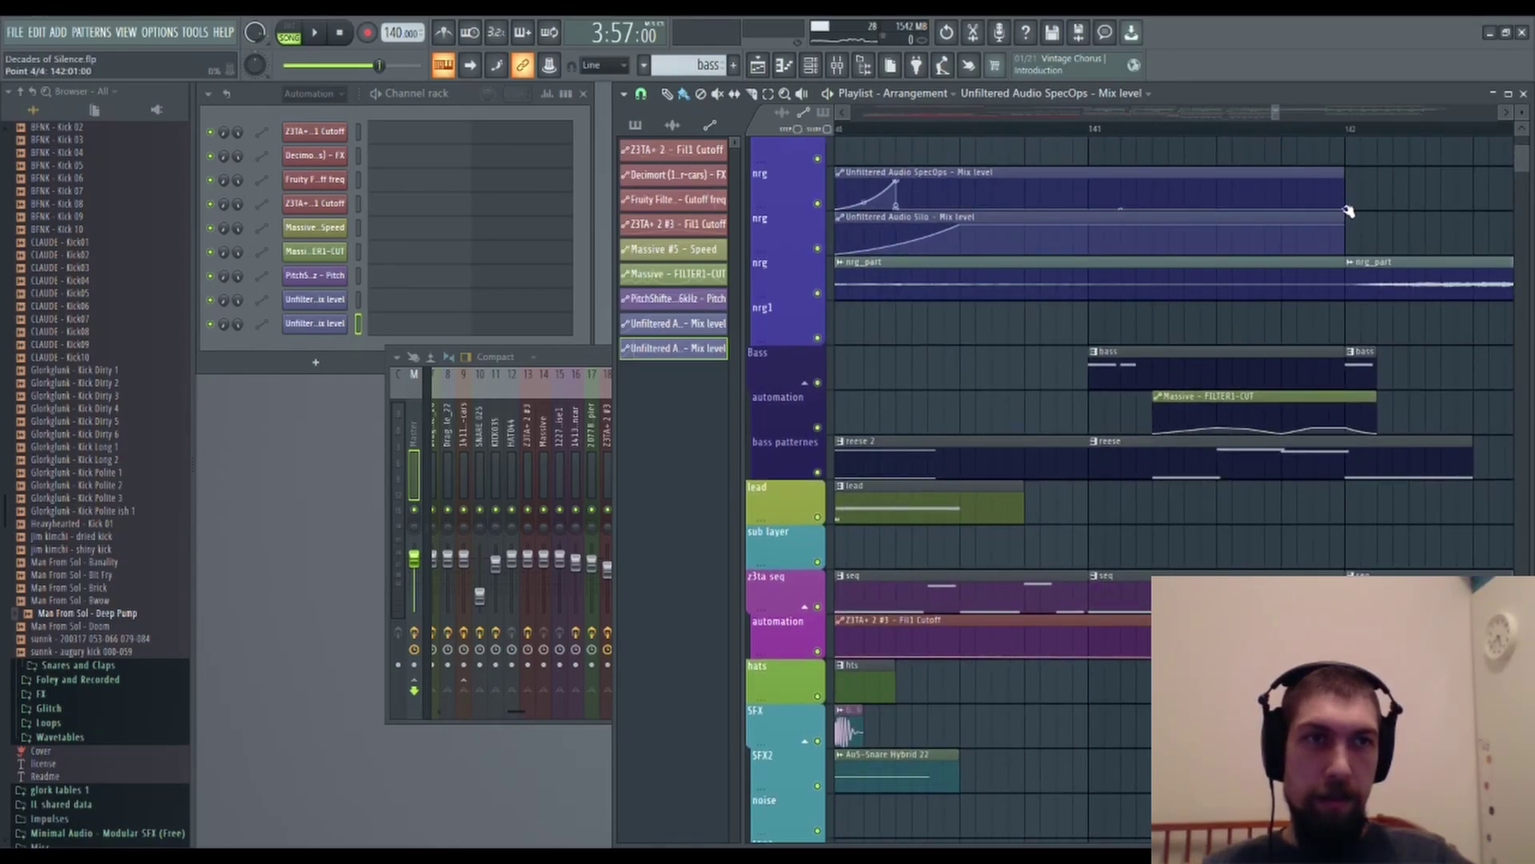
Trim the SpecOps mix automation clip to one beat, duplicate it seven times up to bar 142, and audition the repeated sweeps.
{"action": "left_click_drag", "start_coordinate": [1344, 191], "coordinate": [896, 192]}
{"action": "key", "text": "ctrl+b"}
{"action": "key", "text": "ctrl+b"}
{"action": "key", "text": "ctrl+b"}
{"action": "key", "text": "ctrl+b"}
{"action": "key", "text": "ctrl+b"}
{"action": "key", "text": "ctrl+b"}
{"action": "key", "text": "ctrl+b"}
{"action": "key", "text": "space"}
{"action": "mouse_move", "coordinate": [1274, 112]}
{"action": "left_mouse_down"}
{"action": "mouse_move", "coordinate": [1258, 112]}
{"action": "mouse_move", "coordinate": [1273, 112]}
{"action": "left_mouse_up"}
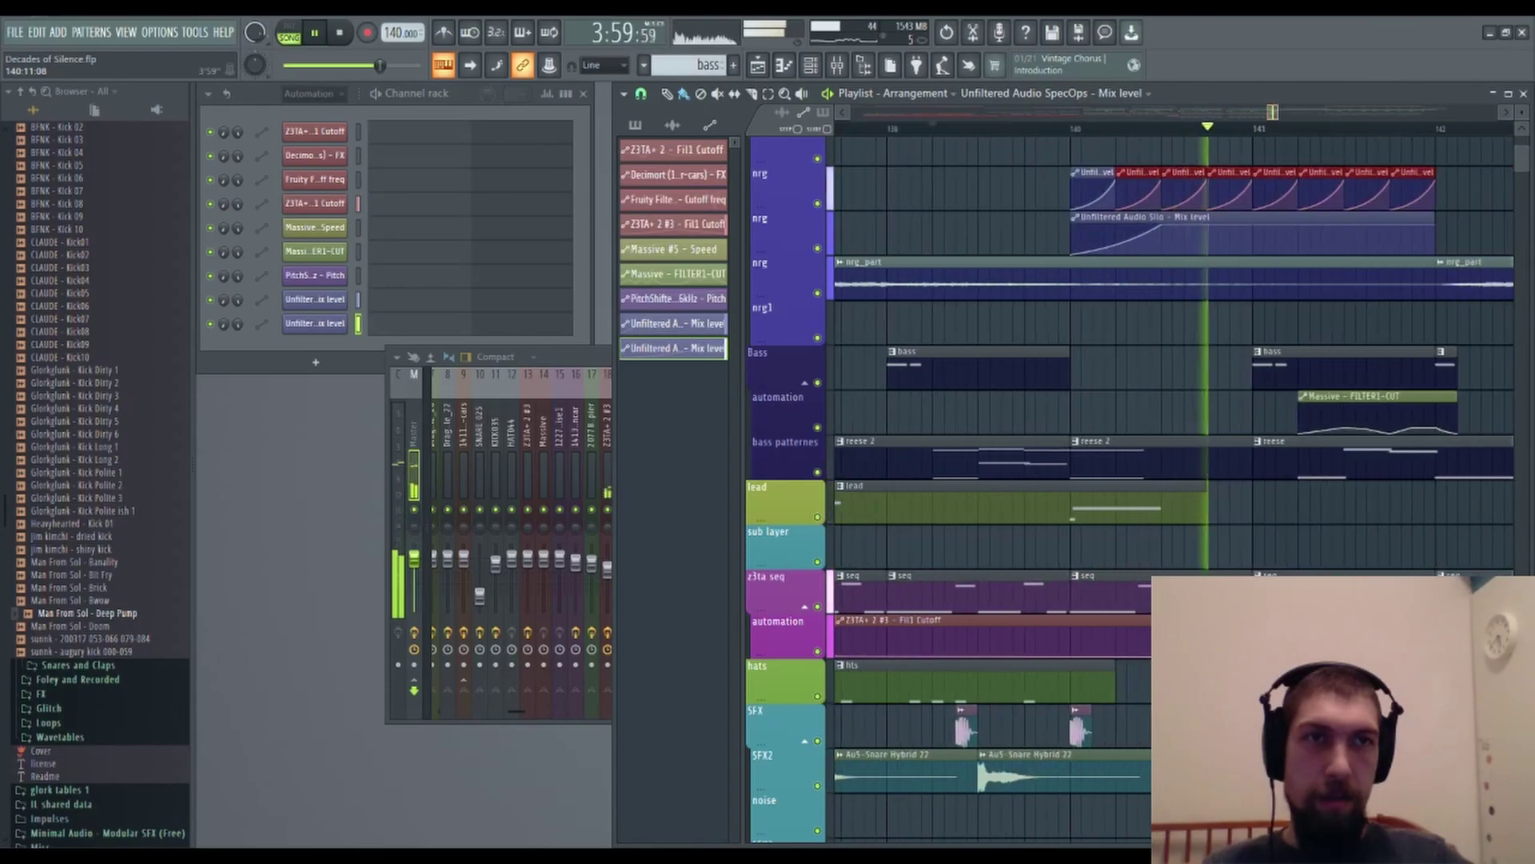
{"action": "scroll", "coordinate": [1275, 142], "scroll_direction": "down", "scroll_amount": 5}
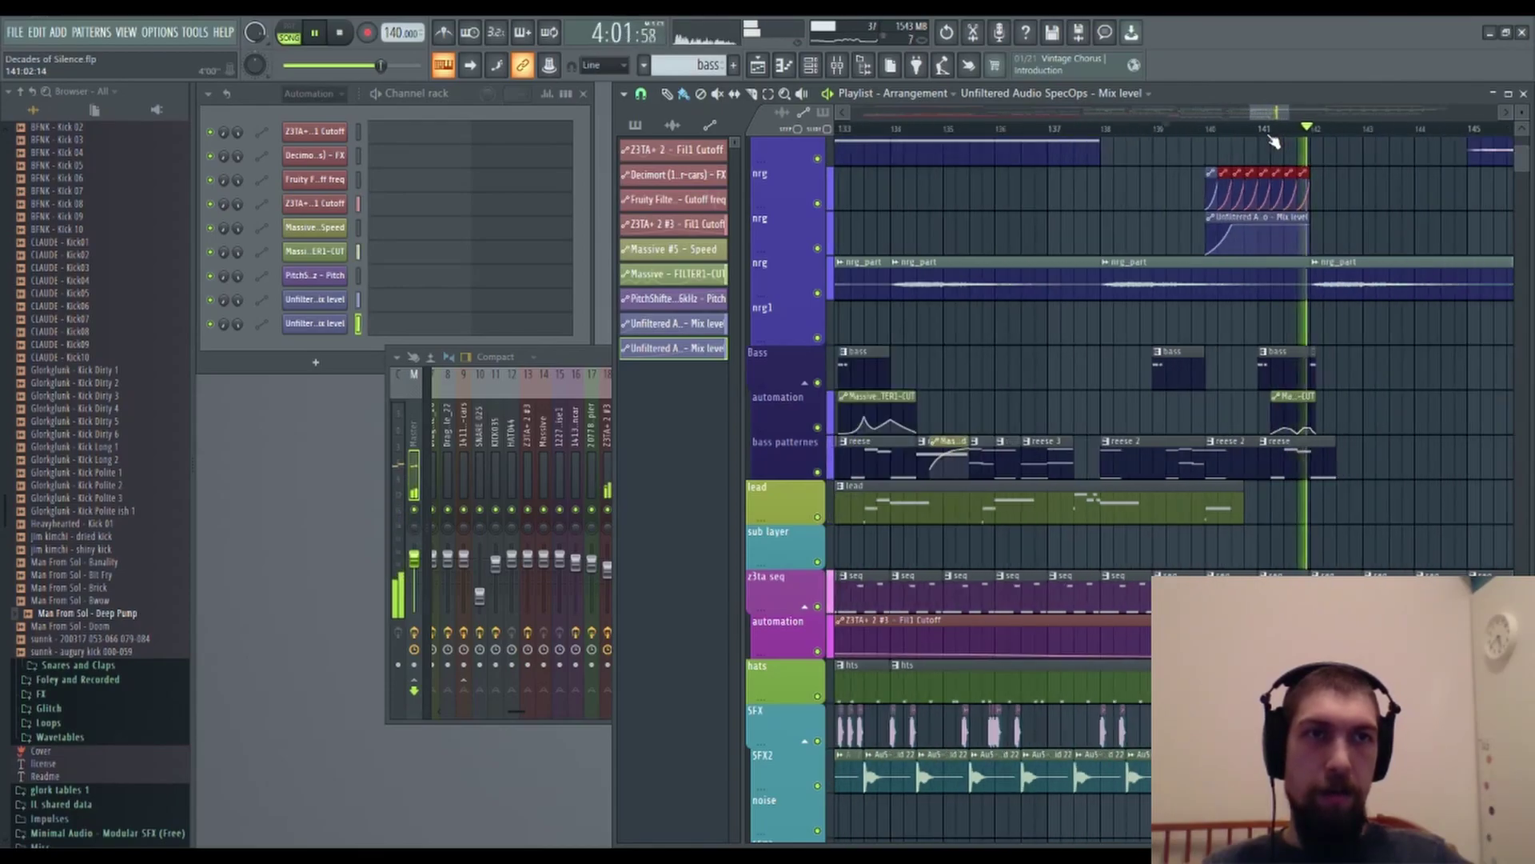
{"action": "scroll", "coordinate": [1275, 142], "scroll_direction": "down", "scroll_amount": 1}
{"action": "scroll", "coordinate": [1347, 312], "scroll_direction": "up", "scroll_amount": 9}
{"action": "key", "text": "space"}
Delete the last three one-beat SpecOps automation clips before bar 142 and audition the shortened sequence.
{"action": "scroll", "coordinate": [1344, 351], "scroll_direction": "down", "scroll_amount": 1}
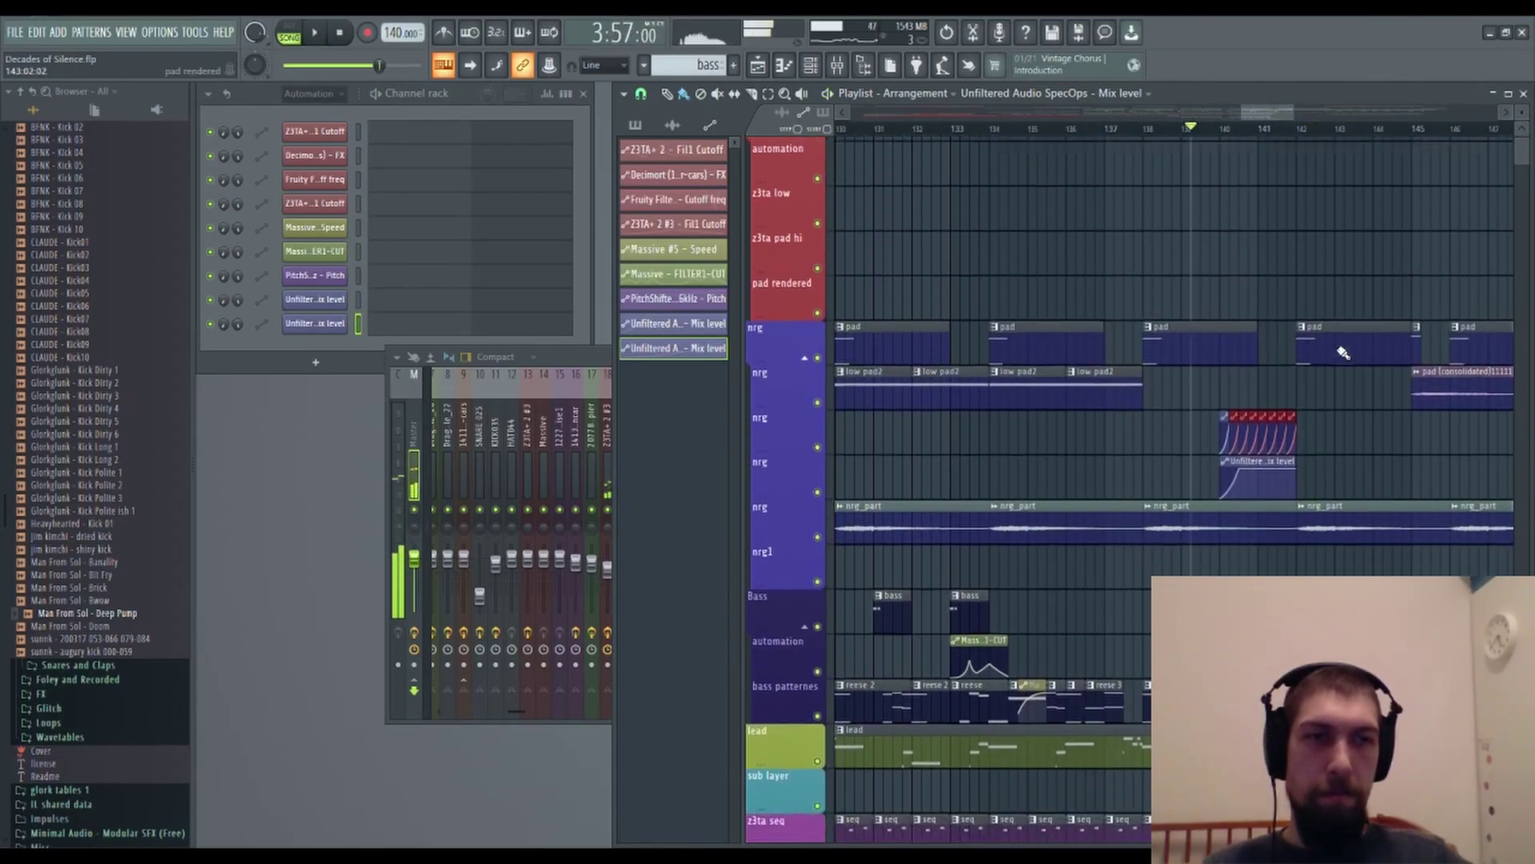
{"action": "scroll", "coordinate": [1344, 353], "scroll_direction": "down", "scroll_amount": 2}
{"action": "scroll", "coordinate": [1288, 131], "scroll_direction": "up", "scroll_amount": 5}
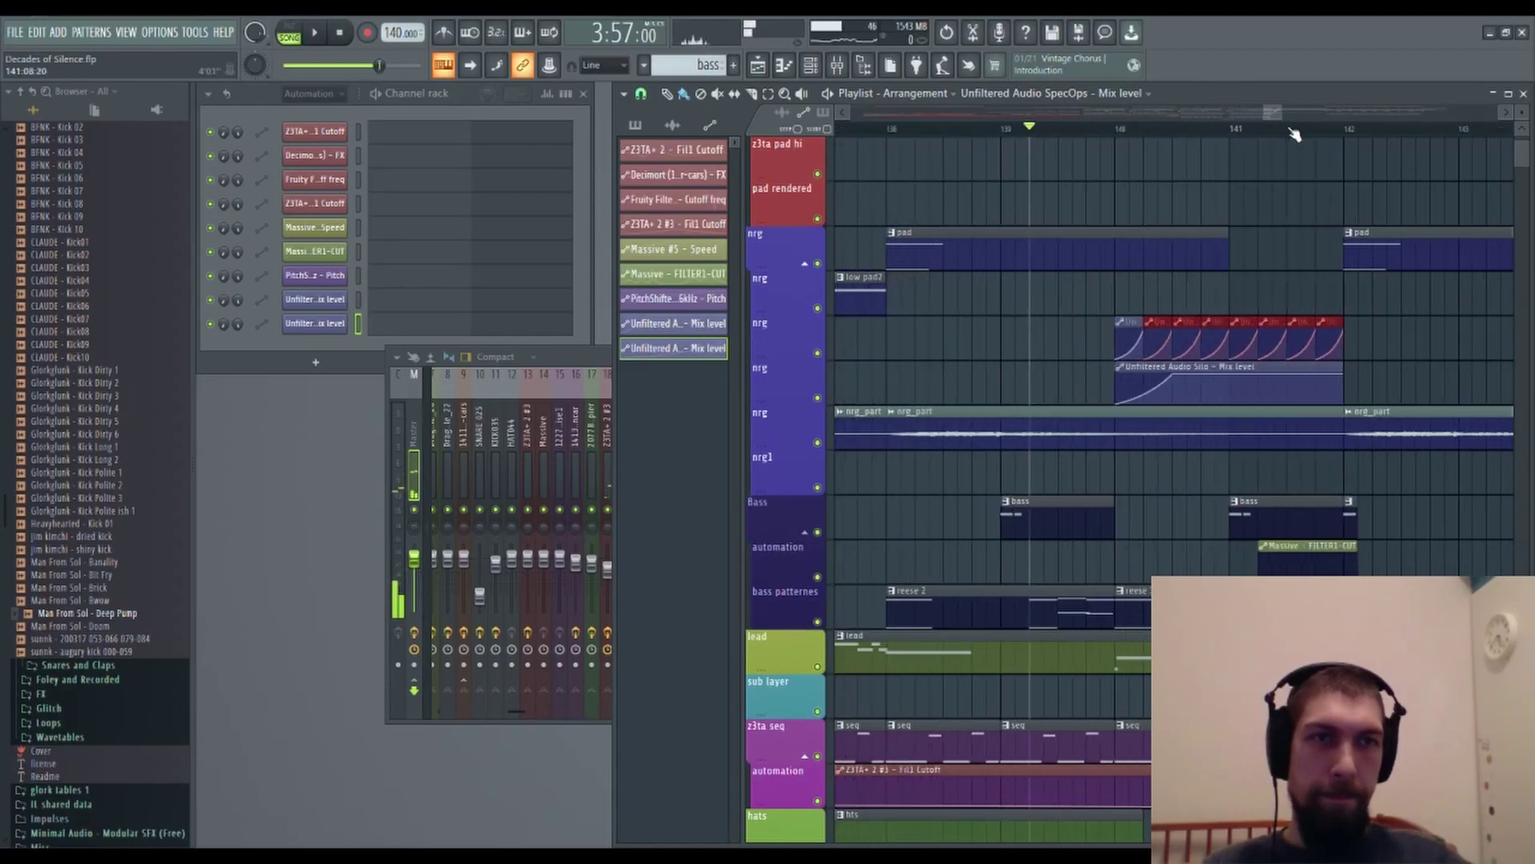
{"action": "right_click", "coordinate": [1331, 340]}
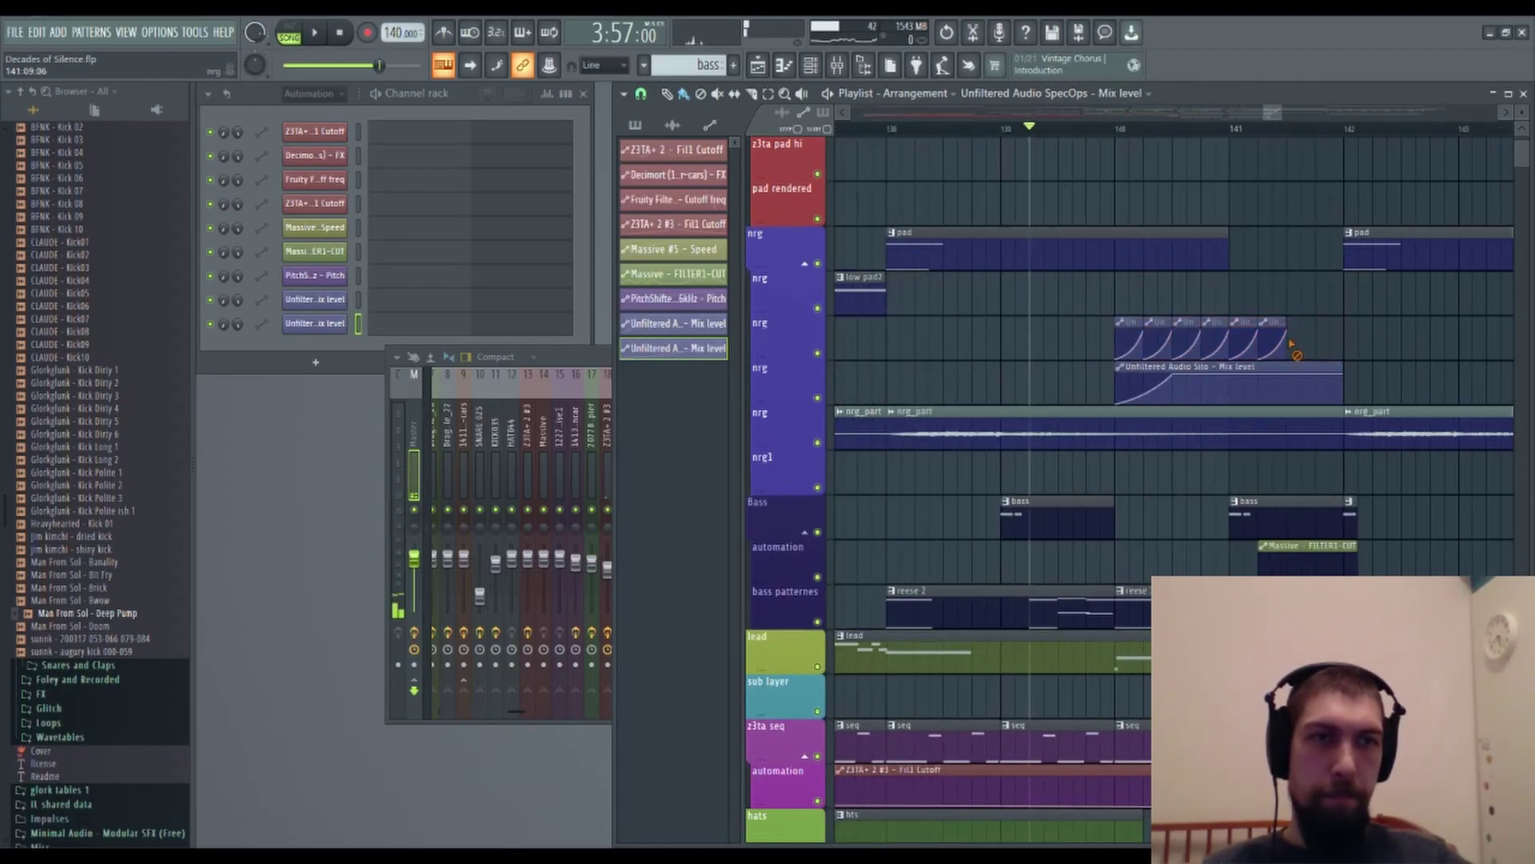
{"action": "key", "text": "space"}
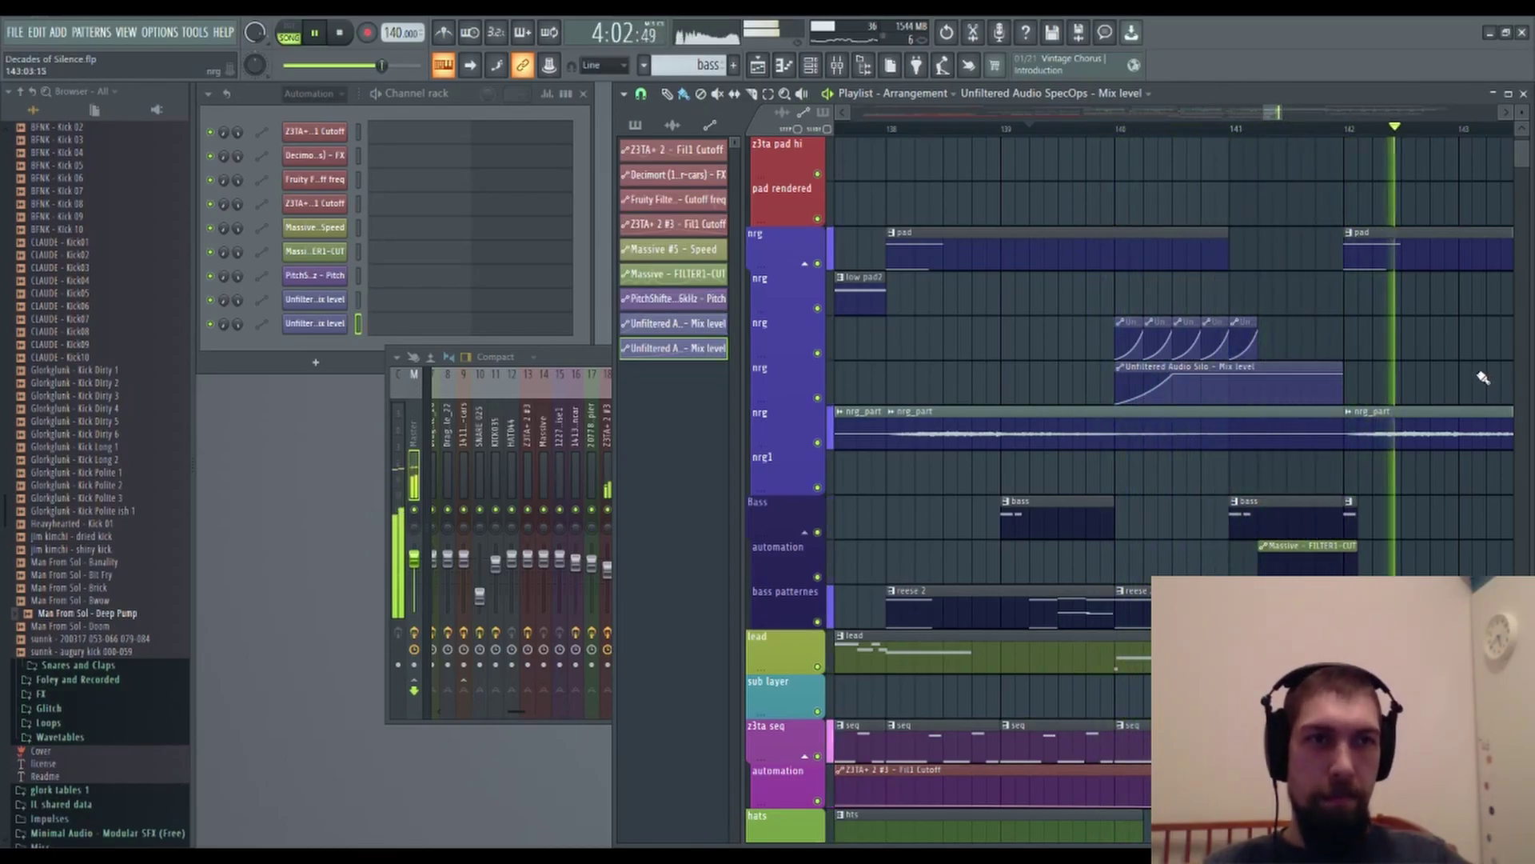
{"action": "scroll", "coordinate": [1408, 352], "scroll_direction": "down", "scroll_amount": 1}
{"action": "key", "text": "space"}
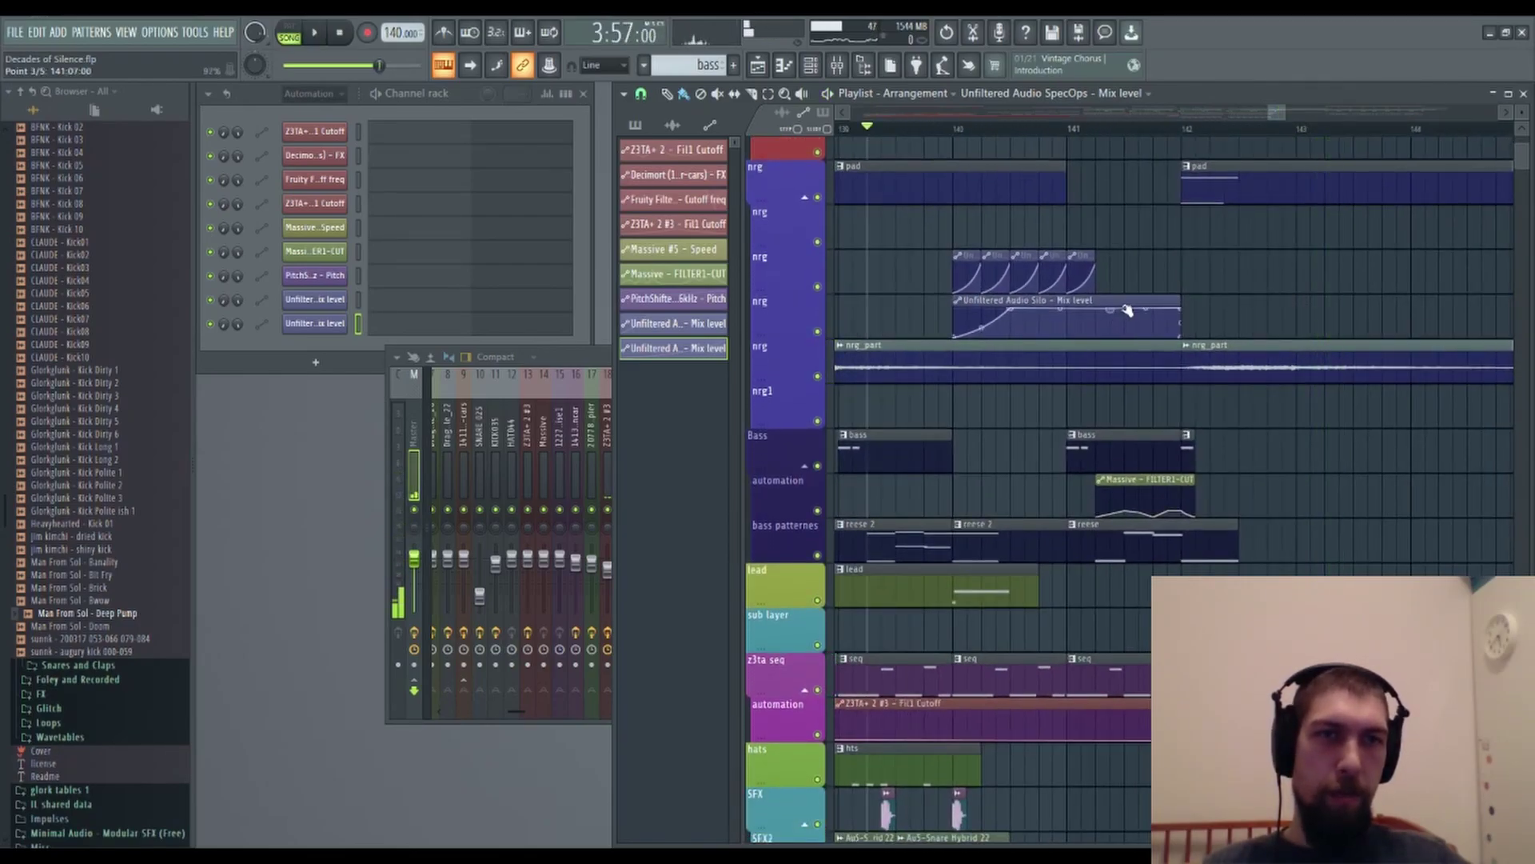
Curve the Silo mix level automation down from about 141:07:00 to its end at bar 142, and audition the transition.
{"action": "left_click_drag", "start_coordinate": [1193, 317], "coordinate": [1195, 326]}
{"action": "key", "text": "space"}
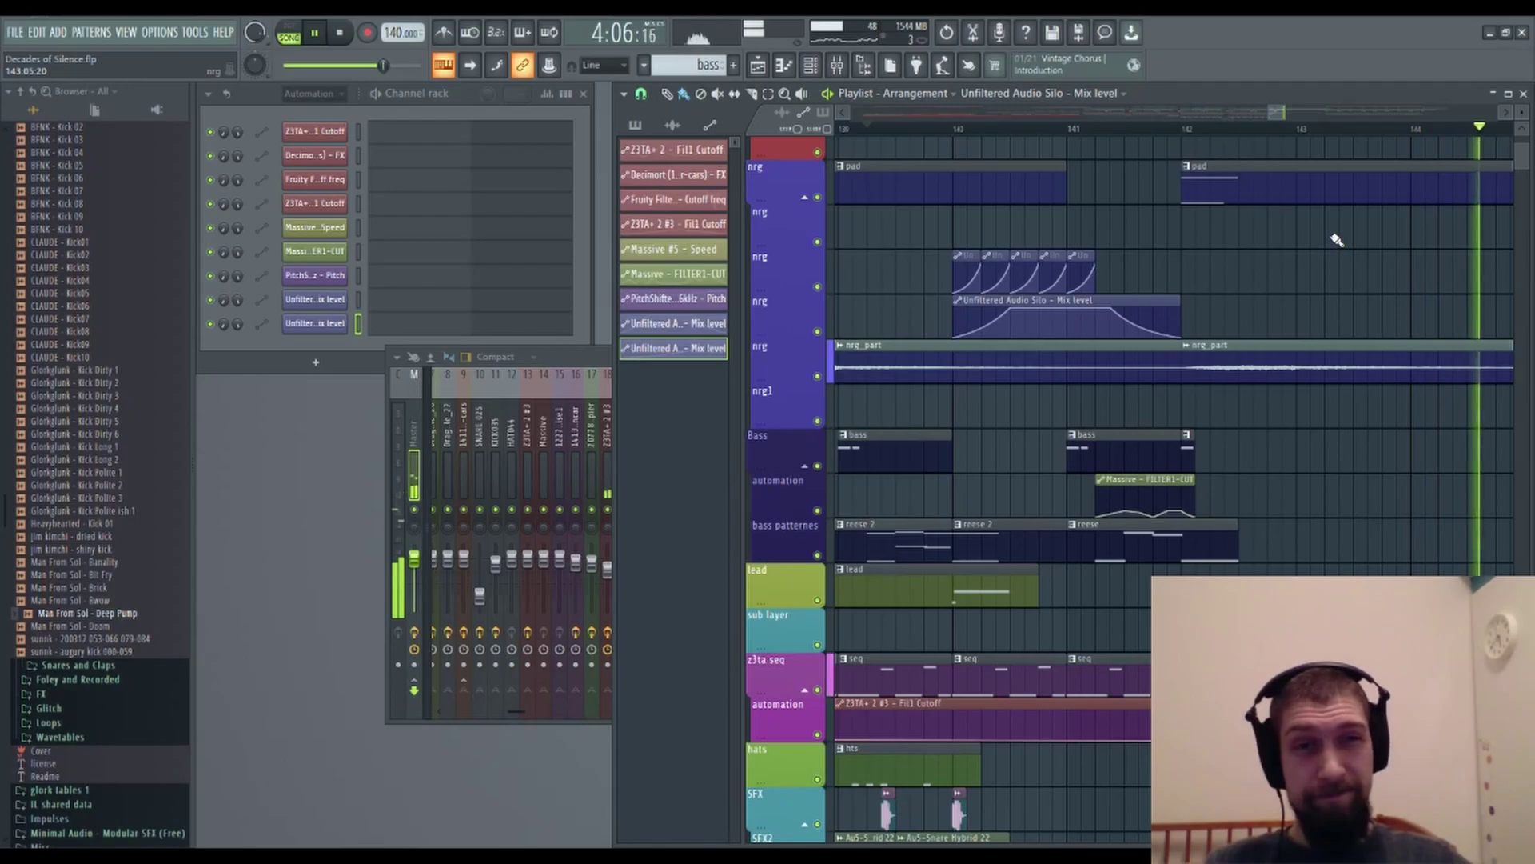
{"action": "scroll", "coordinate": [1316, 138], "scroll_direction": "down", "scroll_amount": 4}
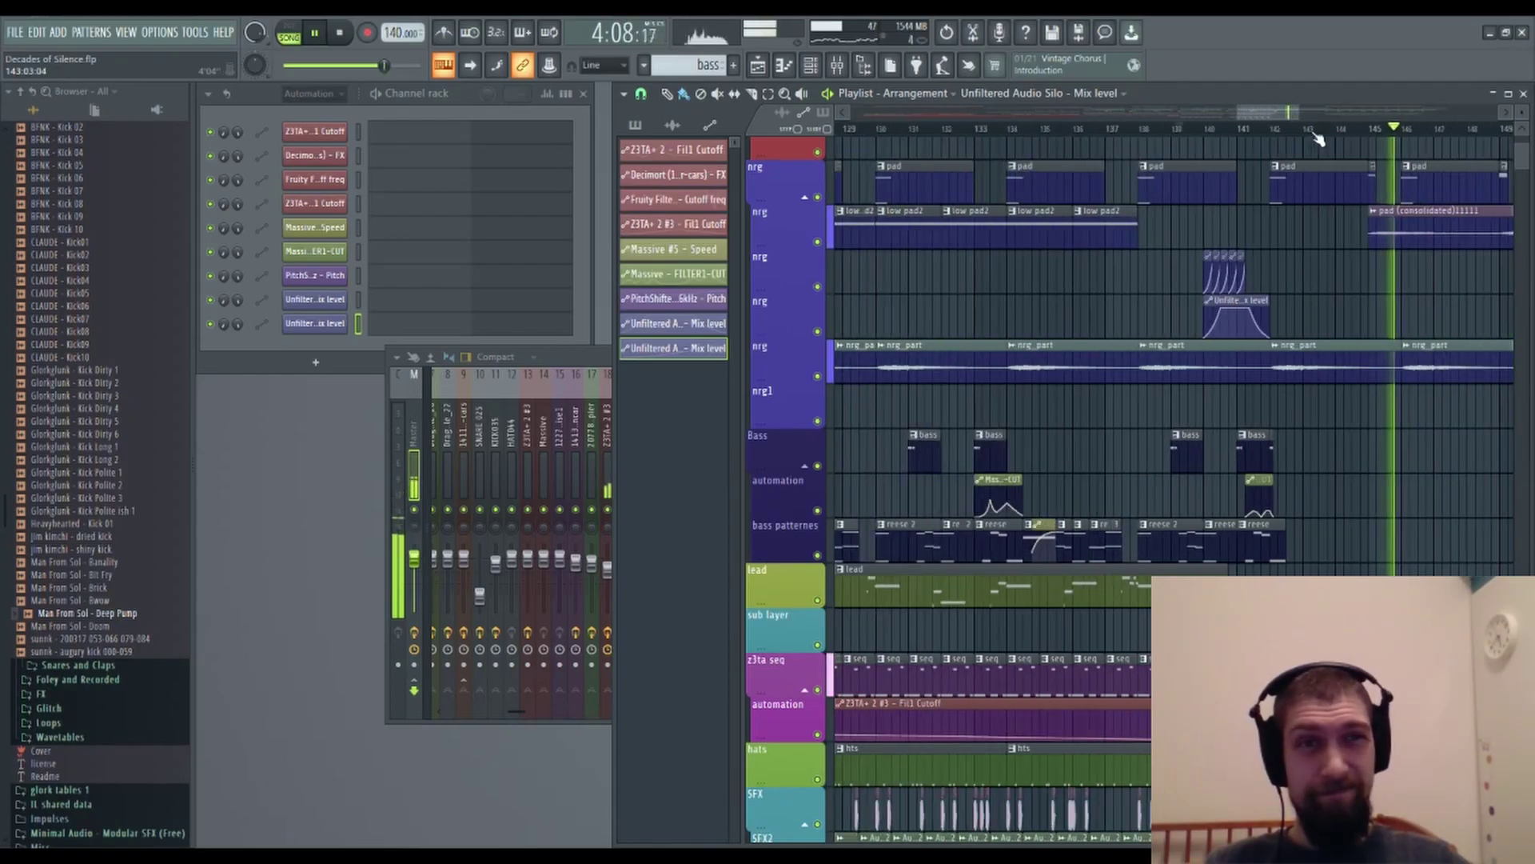
{"action": "key", "text": "space"}
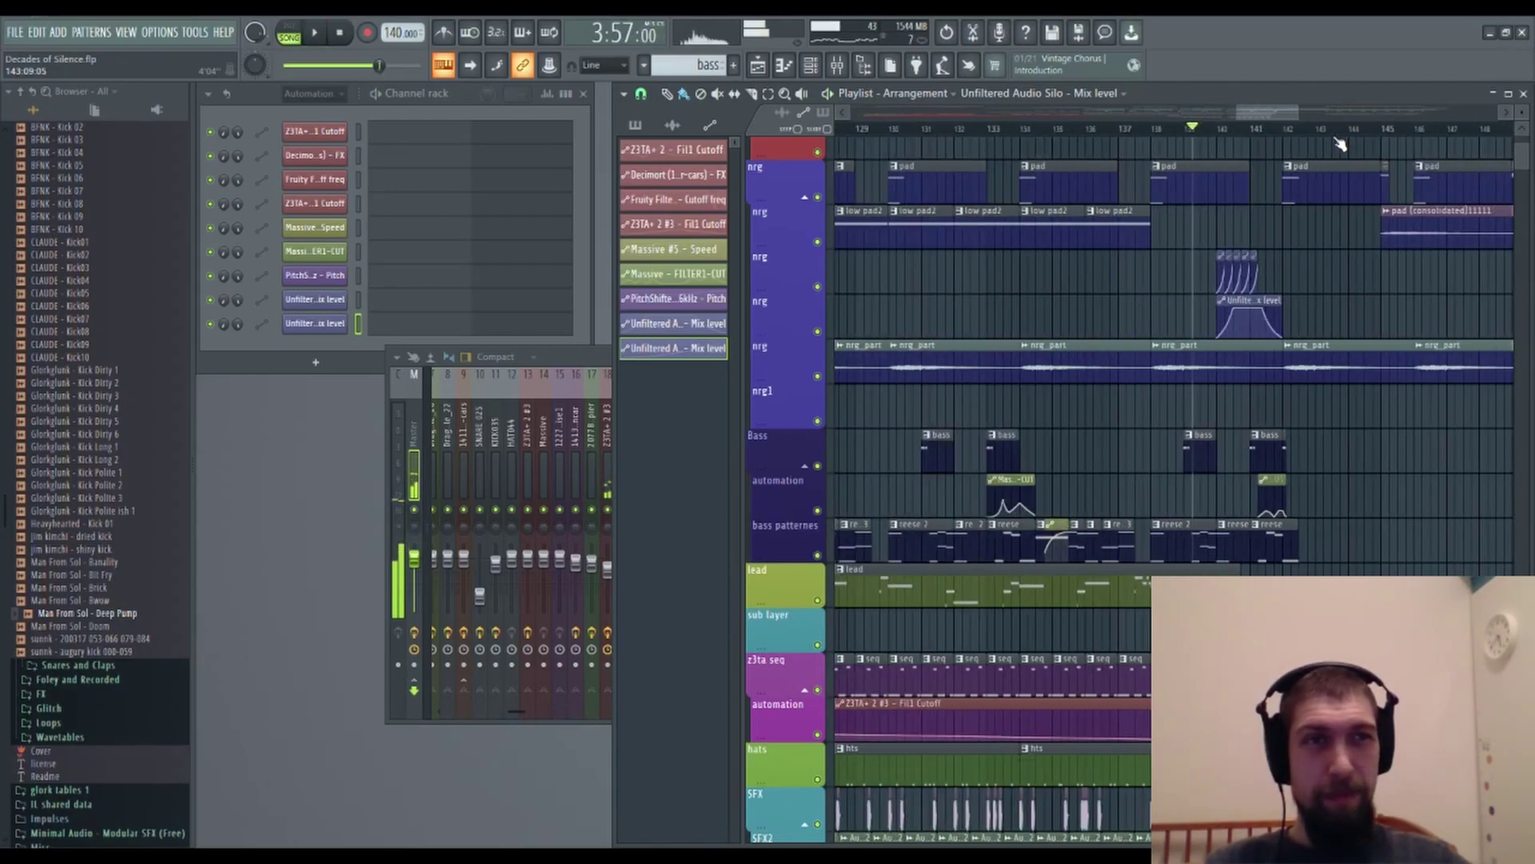
Move Shadow Hills down one slot on the Master track and insert Stutter Edit 2 between SpecOps and it.
{"action": "scroll", "coordinate": [1341, 144], "scroll_direction": "down", "scroll_amount": 2}
{"action": "left_click_drag", "start_coordinate": [1363, 299], "coordinate": [1054, 349]}
{"action": "left_click_drag", "start_coordinate": [1148, 315], "coordinate": [1435, 385]}
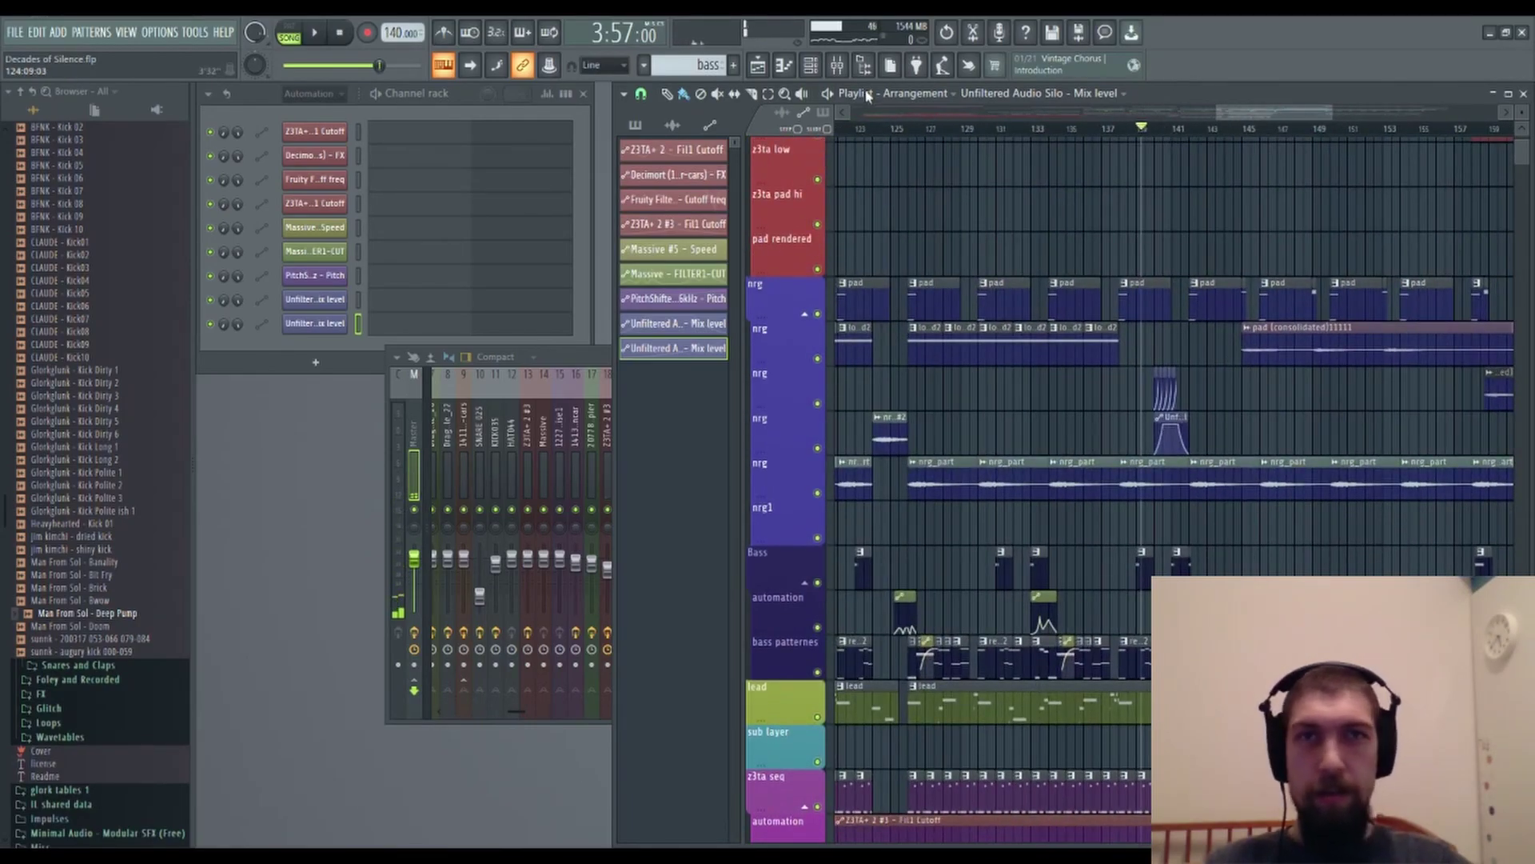
{"action": "left_click", "coordinate": [851, 70]}
{"action": "left_click_drag", "start_coordinate": [1305, 446], "coordinate": [1301, 438]}
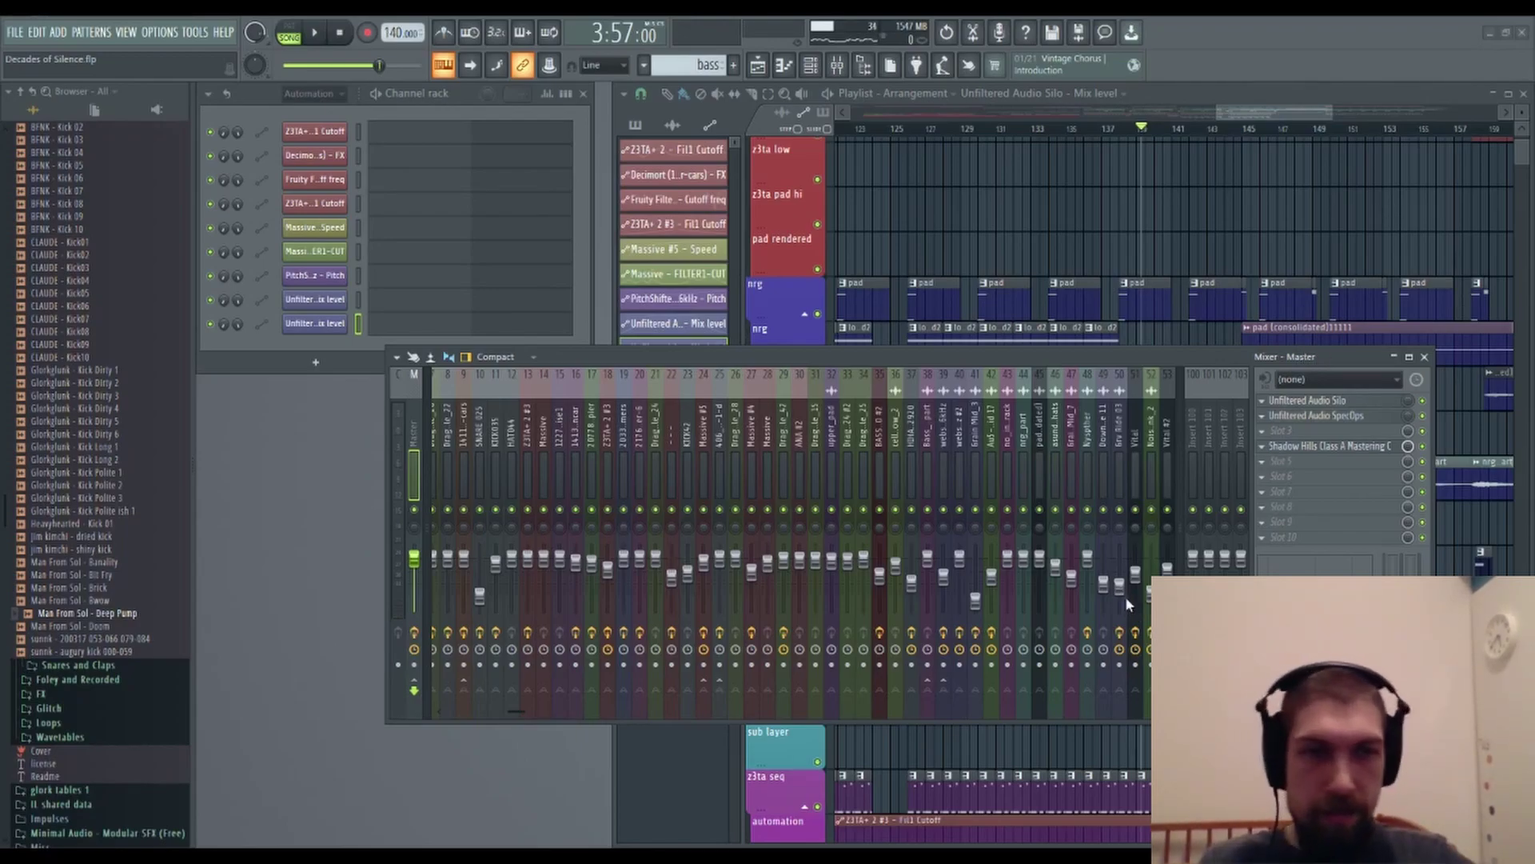
{"action": "left_click", "coordinate": [1348, 448]}
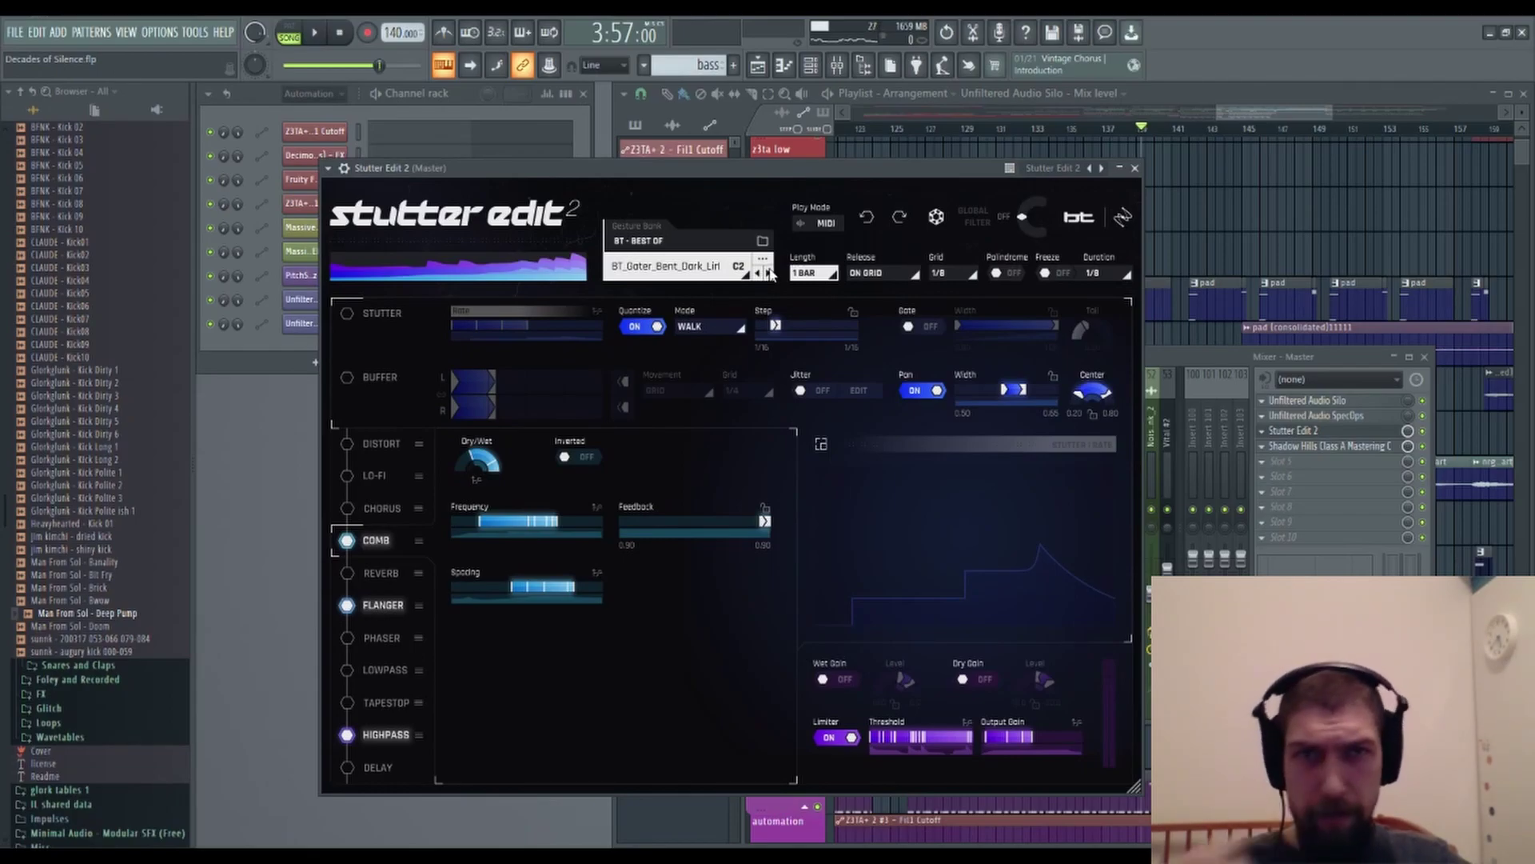
Load the BT_Stutter_Neural gesture in Stutter Edit 2, select bars 140 to 142 in the playlist and loop playback over them.
{"action": "left_click", "coordinate": [769, 274]}
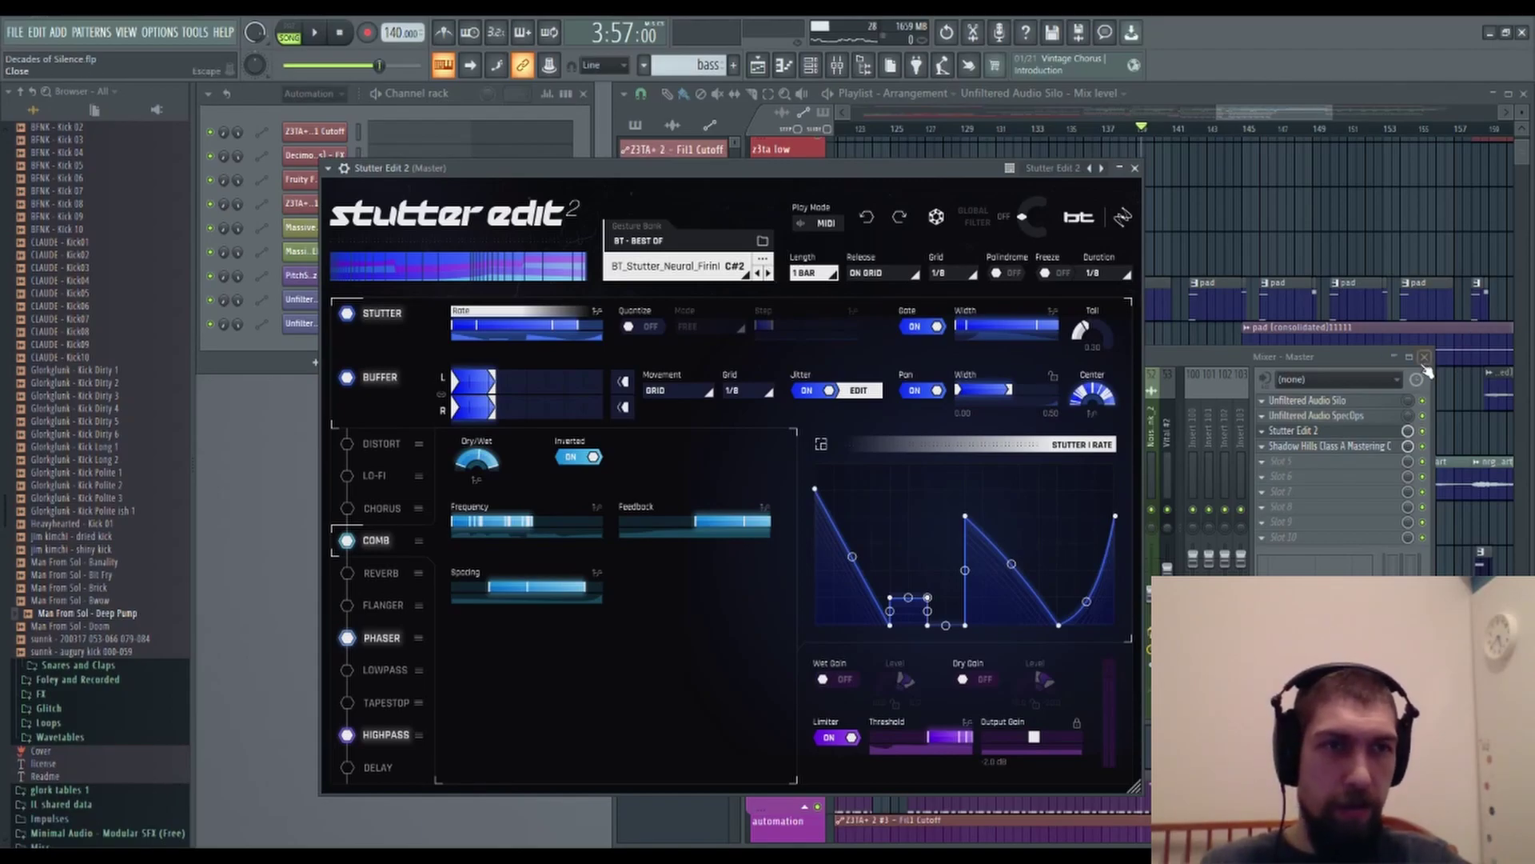
{"action": "left_click", "coordinate": [1425, 358]}
{"action": "left_click_drag", "start_coordinate": [1033, 169], "coordinate": [972, 168]}
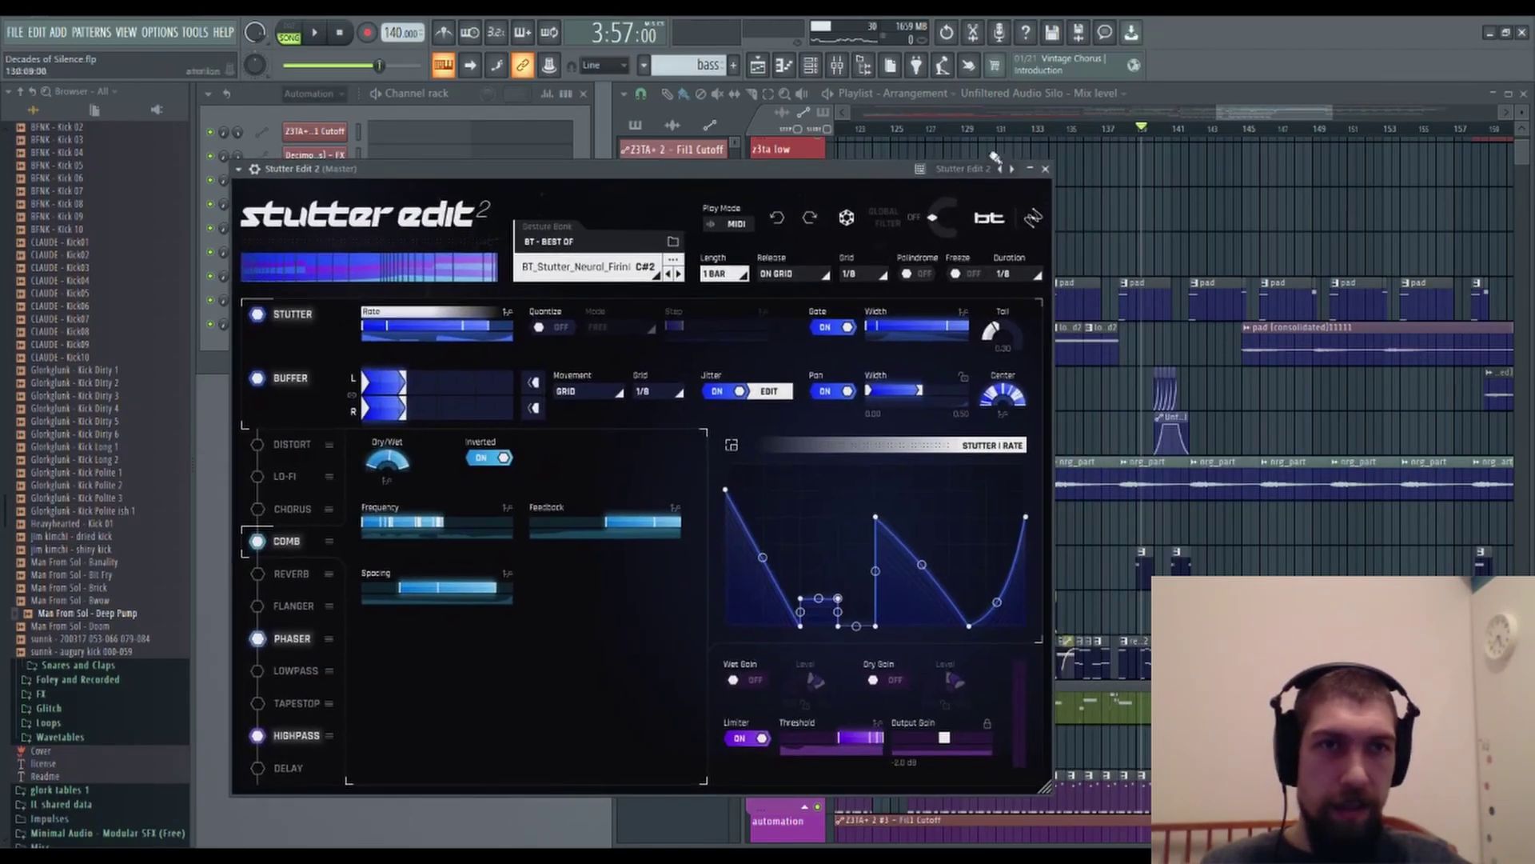
{"action": "scroll", "coordinate": [1160, 131], "scroll_direction": "up", "scroll_amount": 4}
{"action": "left_click_drag", "start_coordinate": [1184, 124], "coordinate": [1300, 147]}
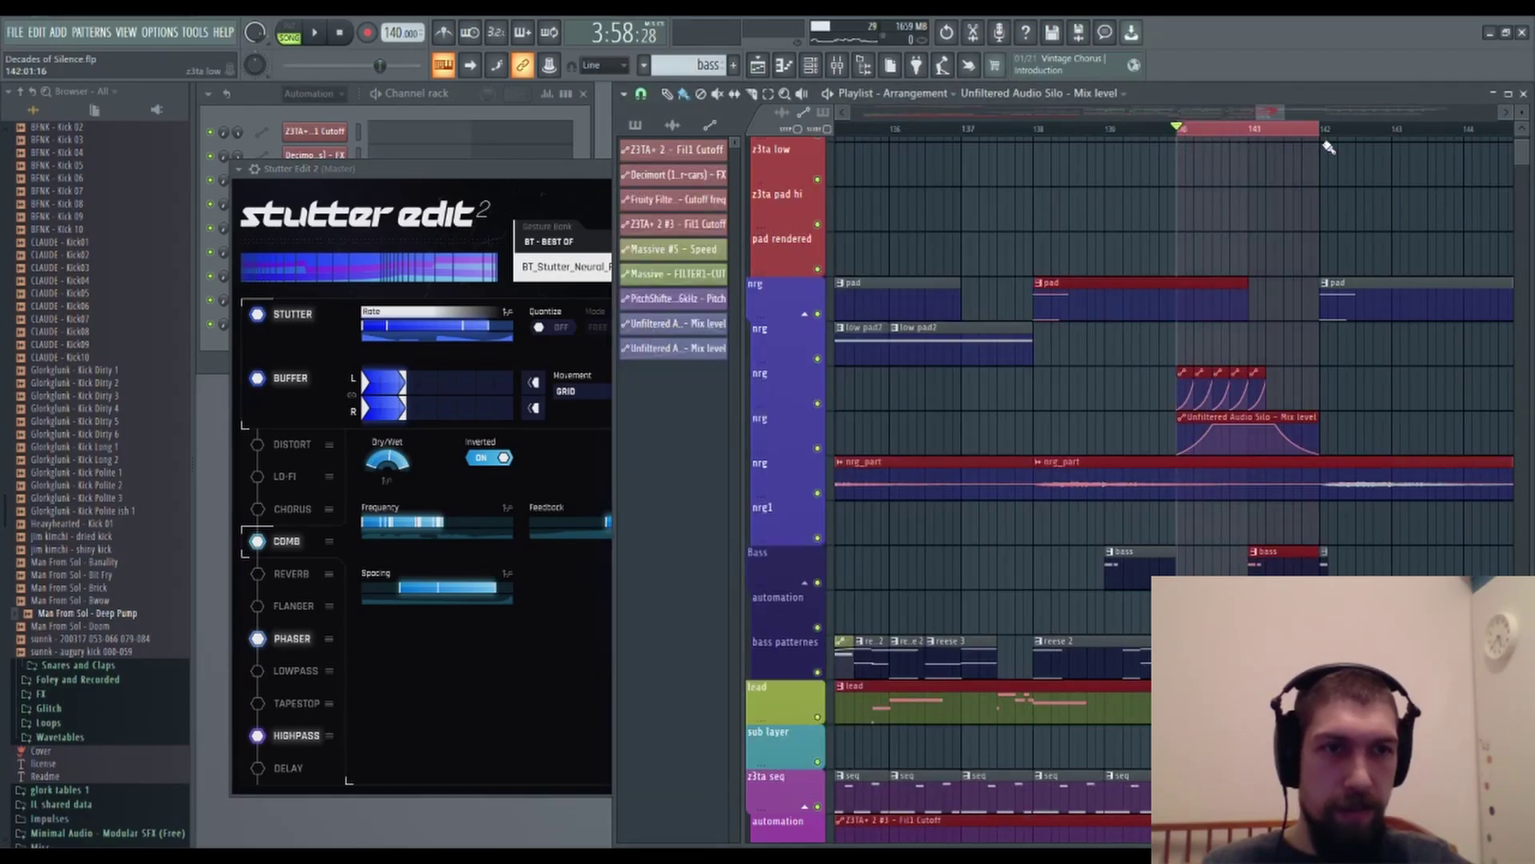
{"action": "key", "text": "space"}
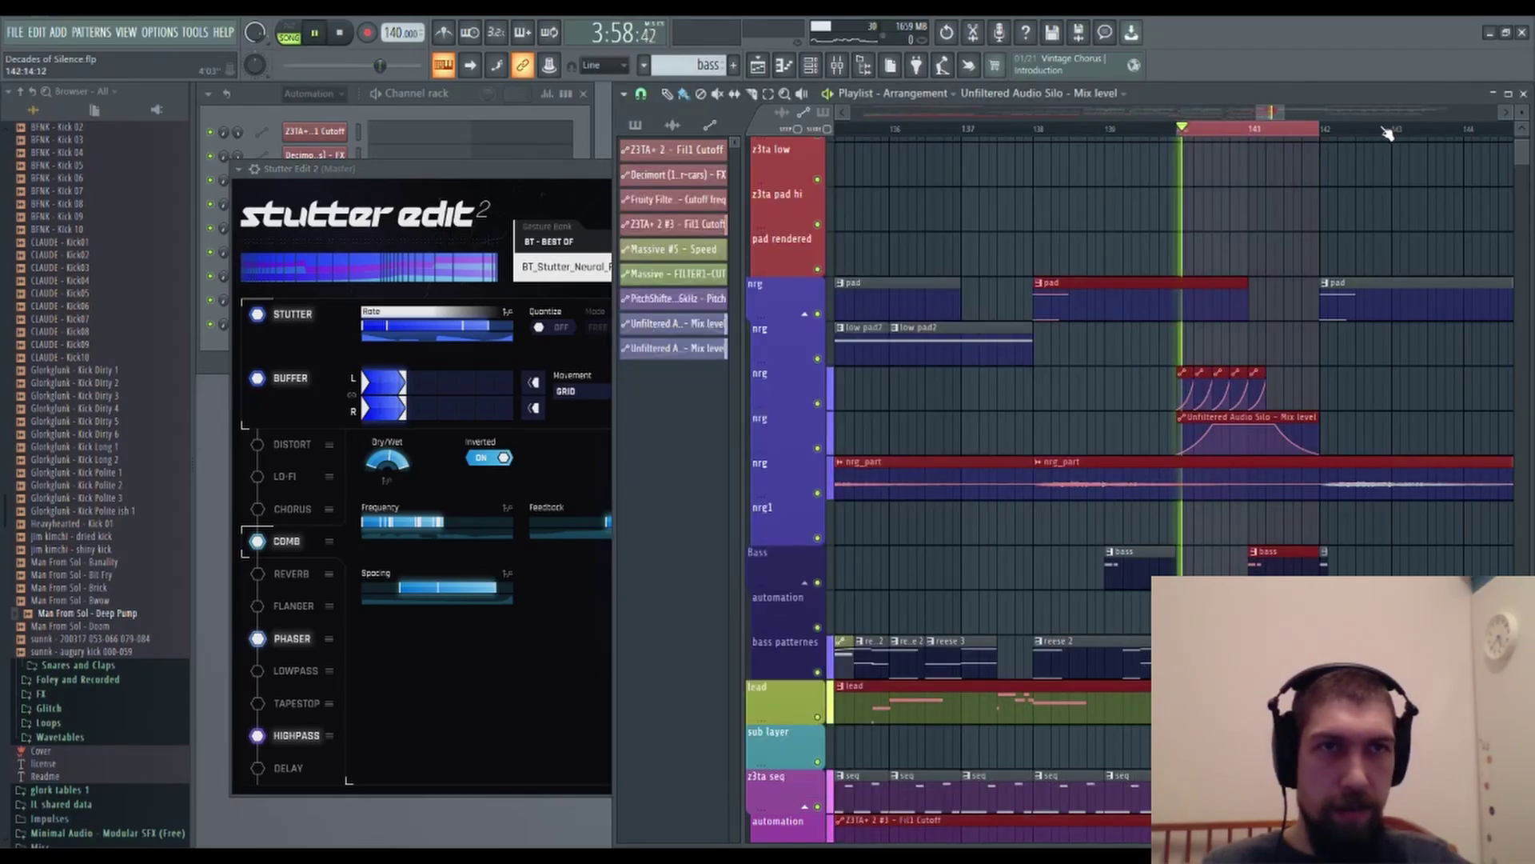
Change Stutter Edit 2's play mode to Auto, load the BT_Gater_Impossible gesture and audition it over the looped bars.
{"action": "left_click", "coordinate": [529, 169]}
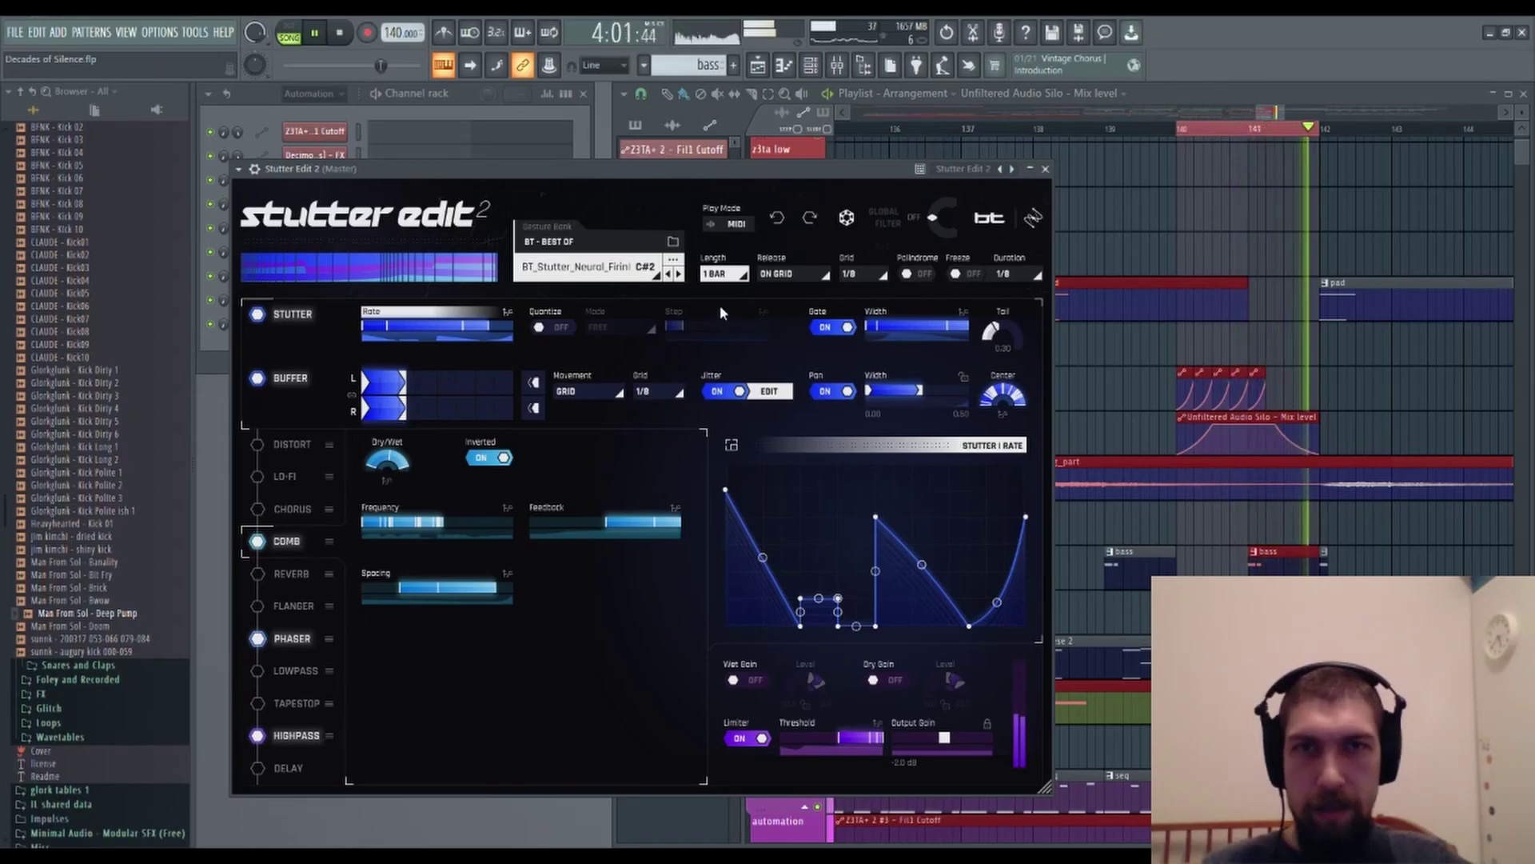
{"action": "left_click", "coordinate": [738, 224]}
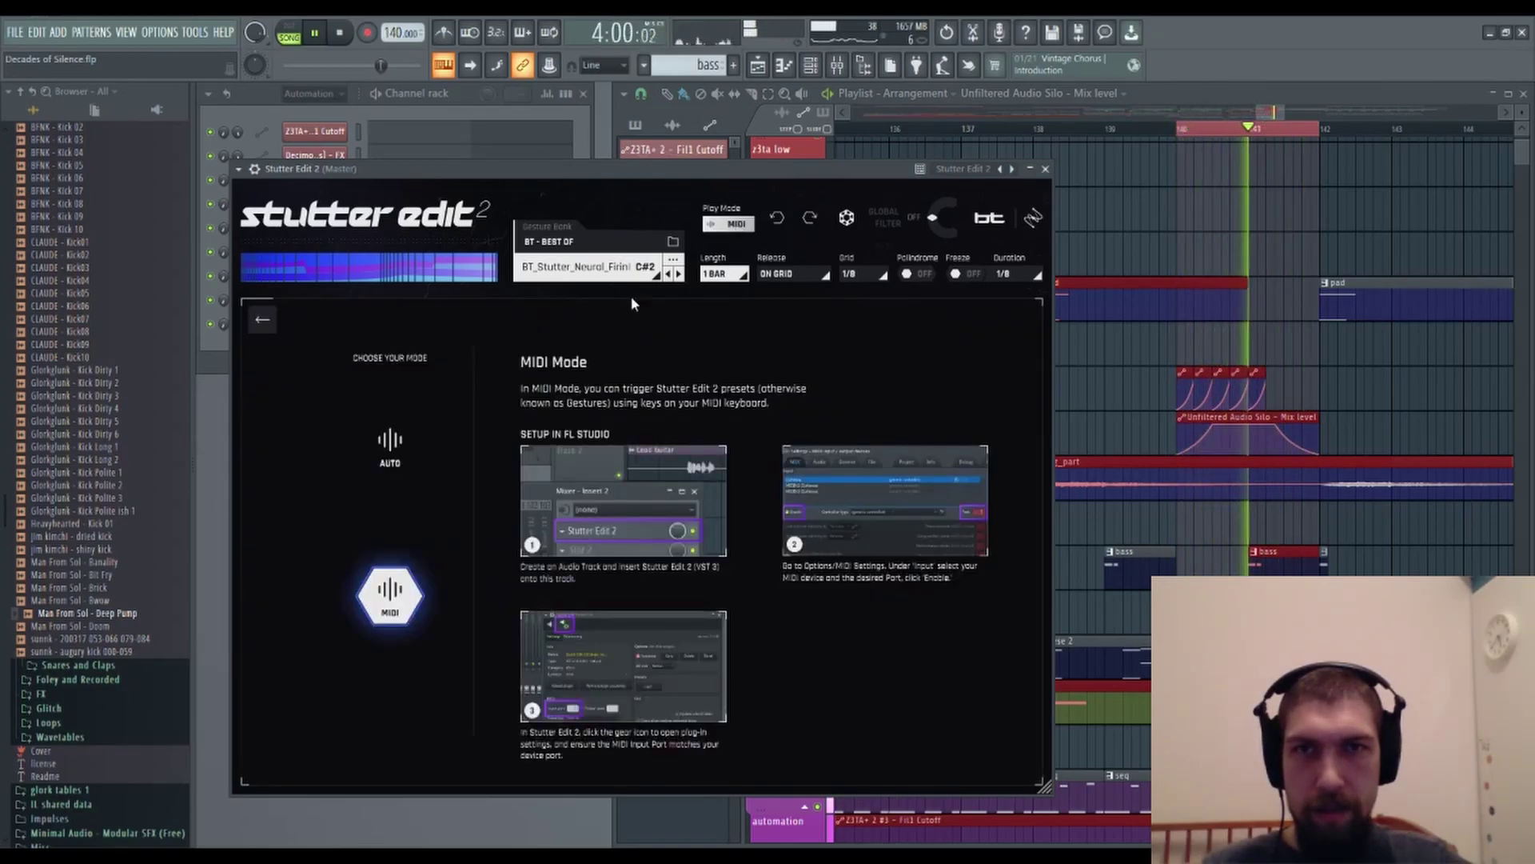
{"action": "left_click", "coordinate": [376, 465]}
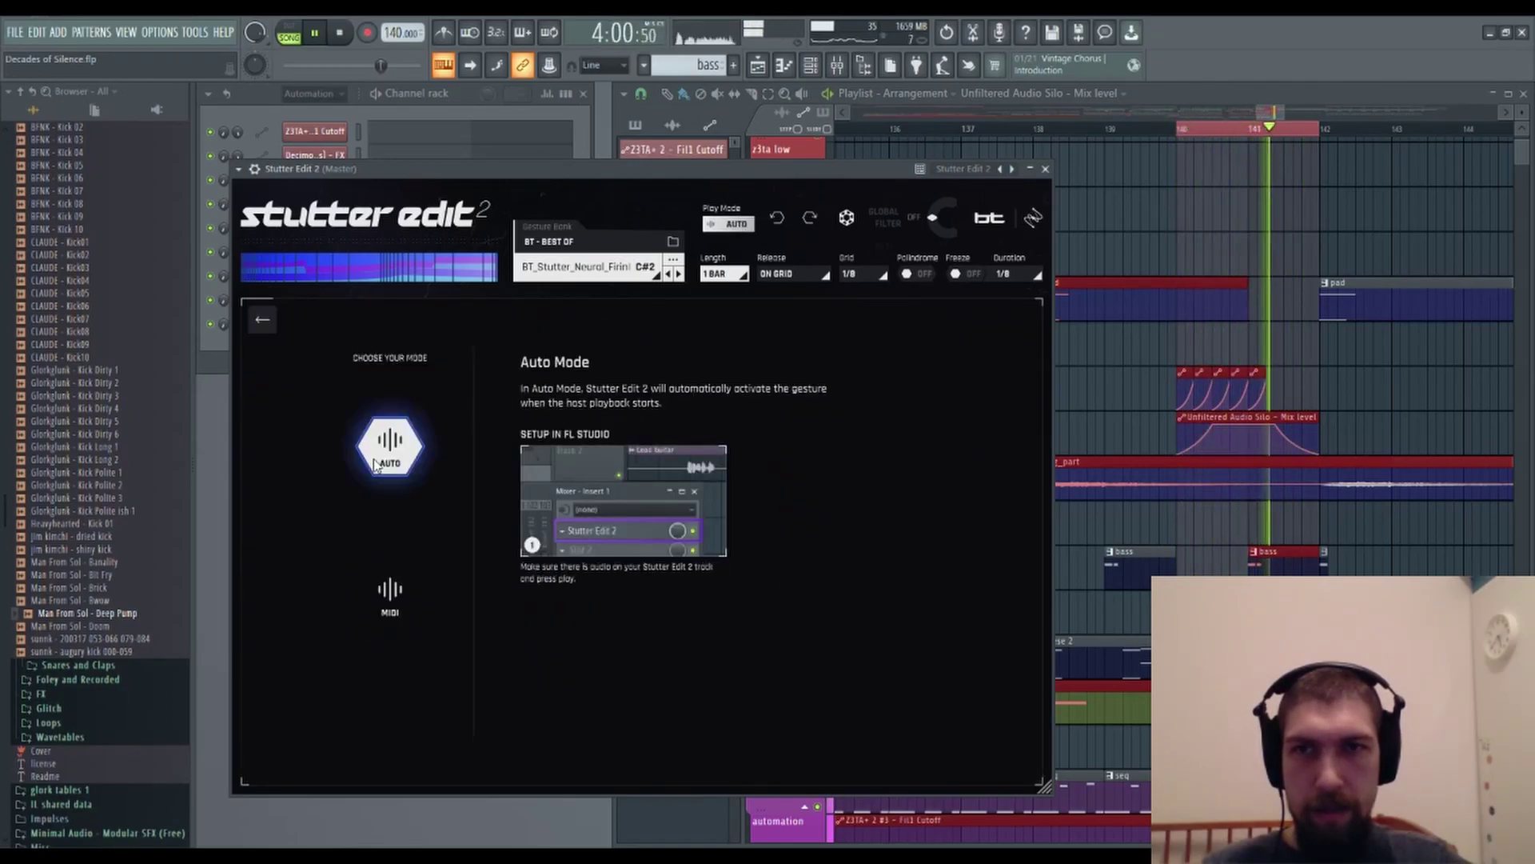
{"action": "left_click", "coordinate": [264, 318]}
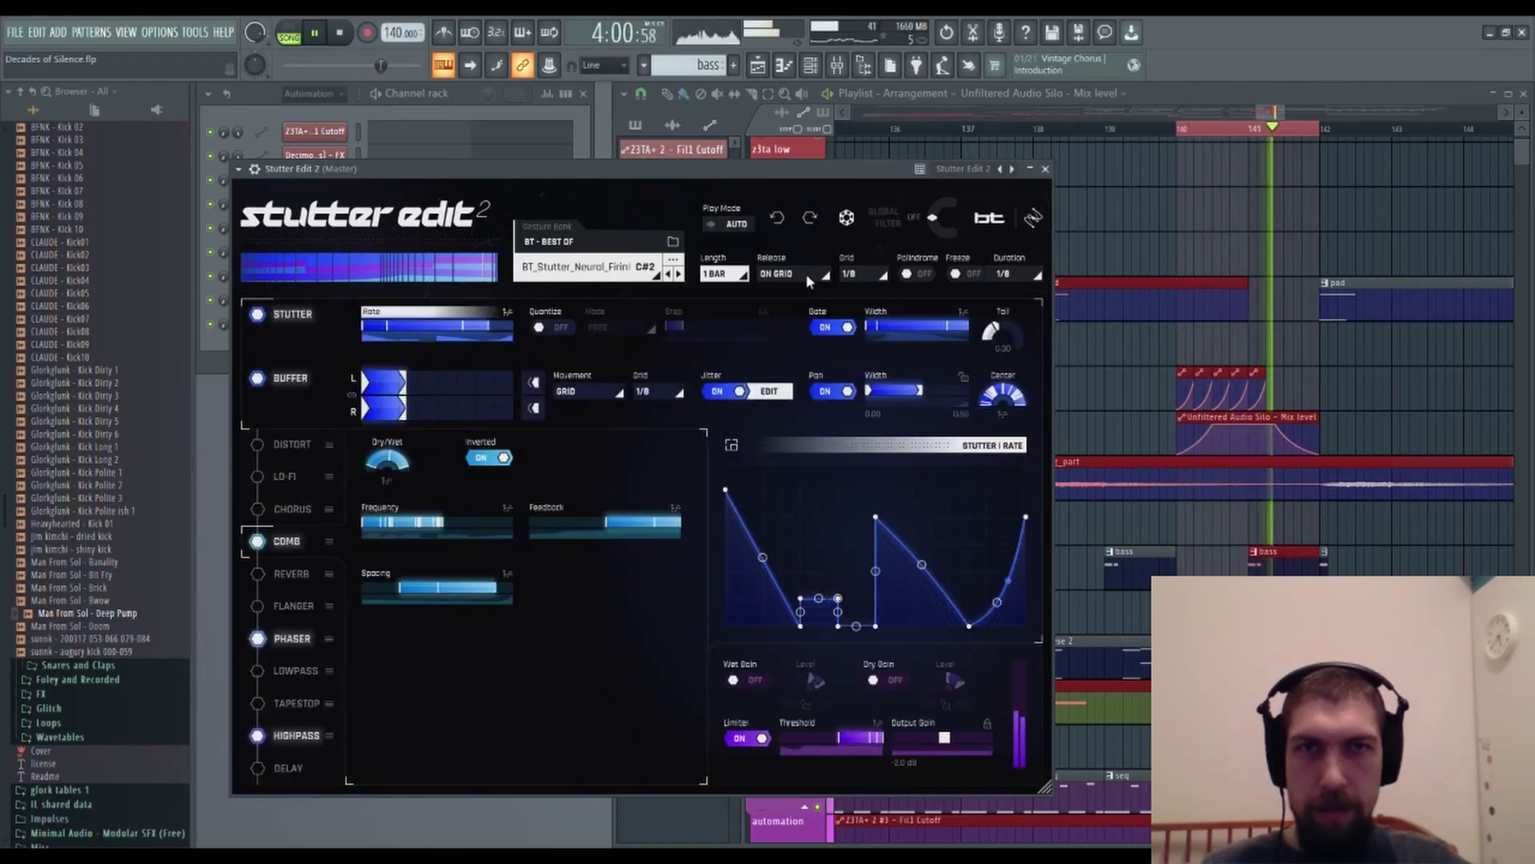
{"action": "left_click", "coordinate": [679, 274]}
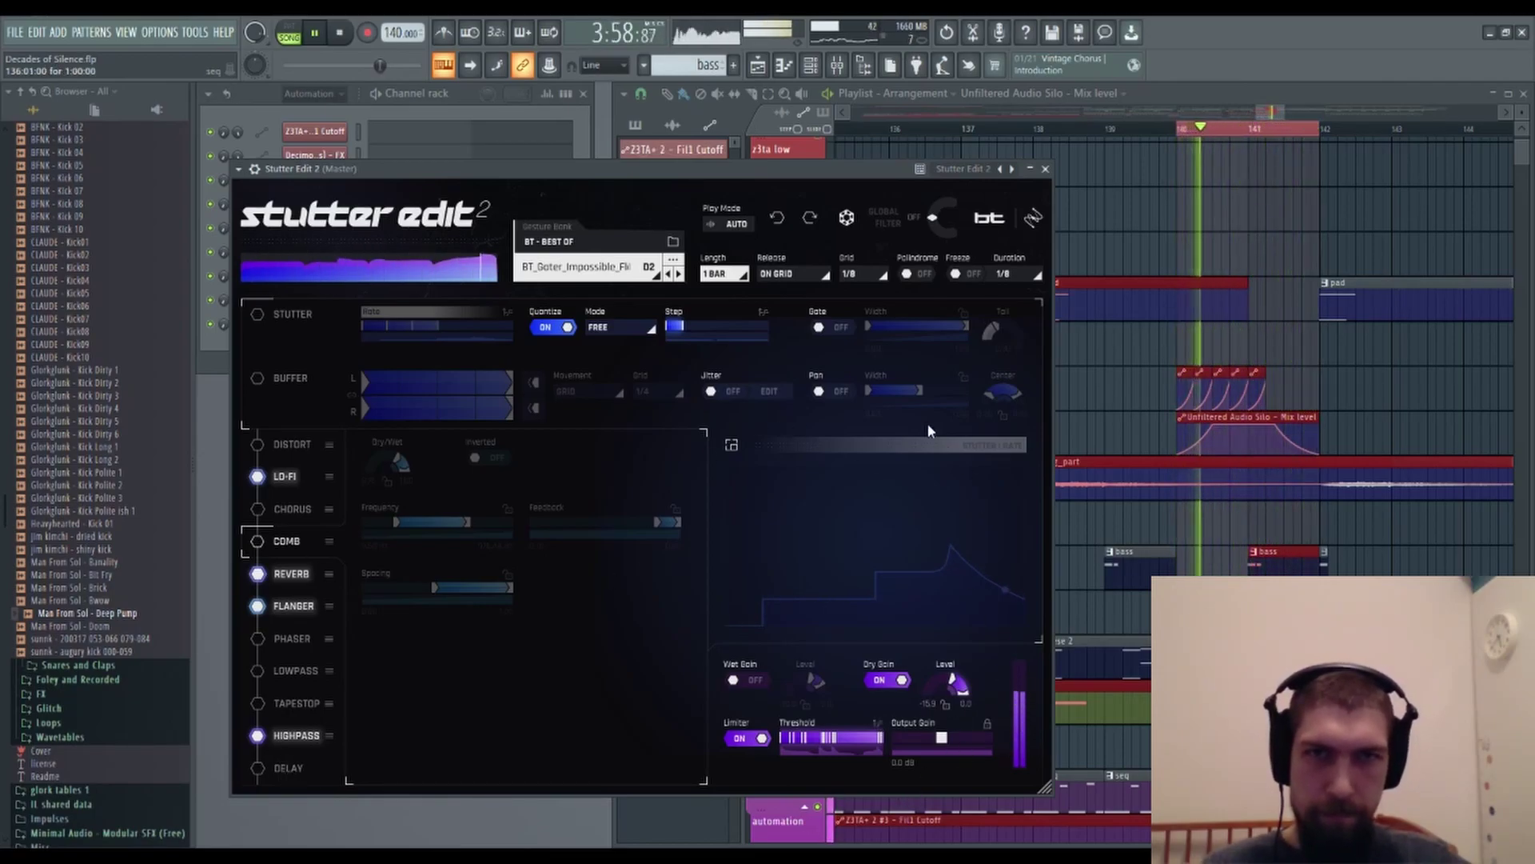
{"action": "left_click", "coordinate": [348, 34]}
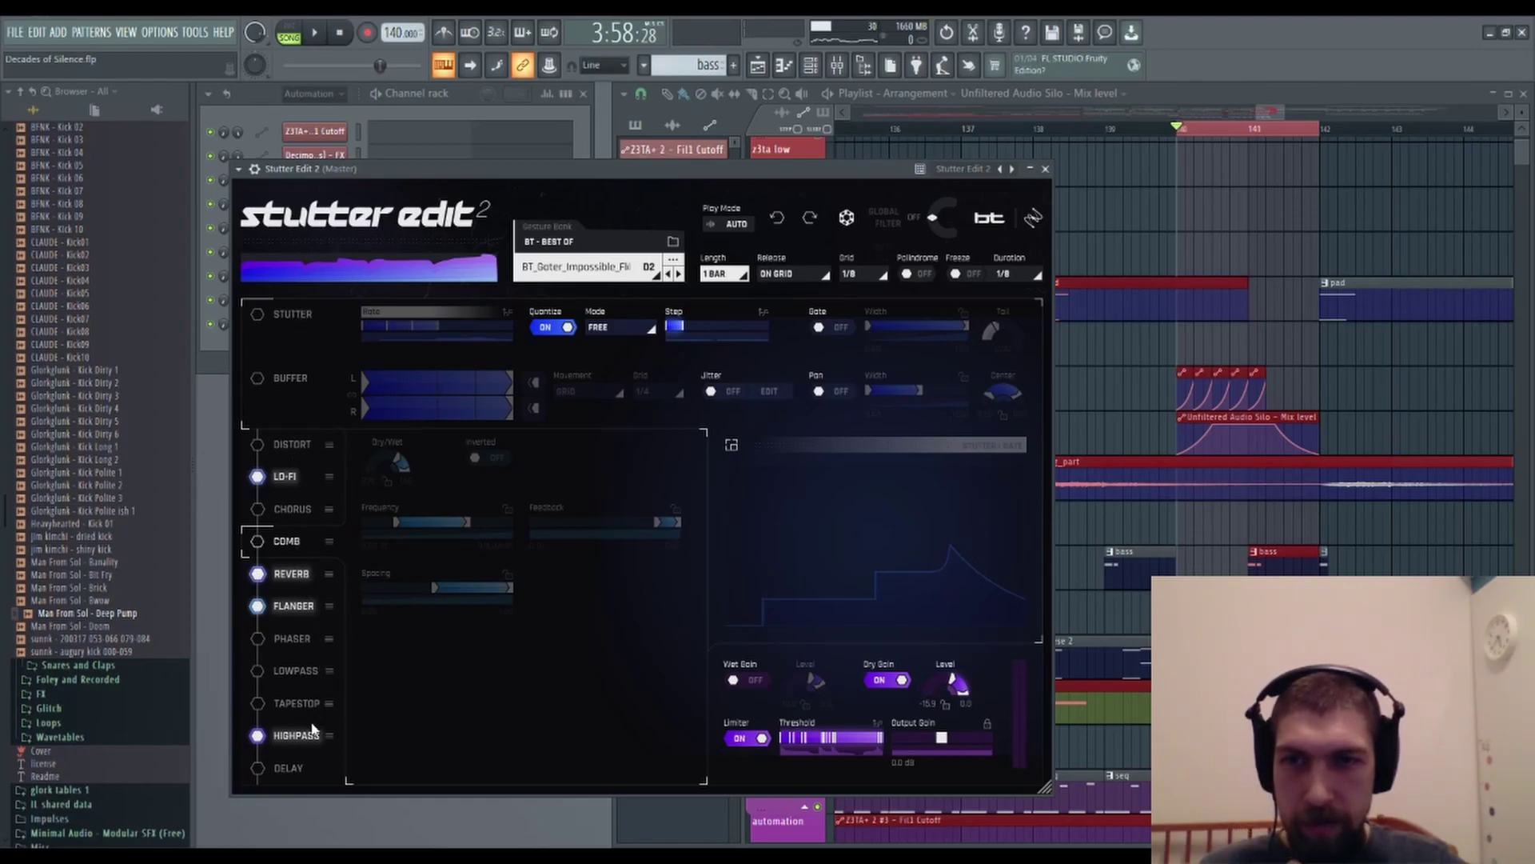
{"action": "left_click", "coordinate": [288, 767]}
{"action": "left_click", "coordinate": [316, 444]}
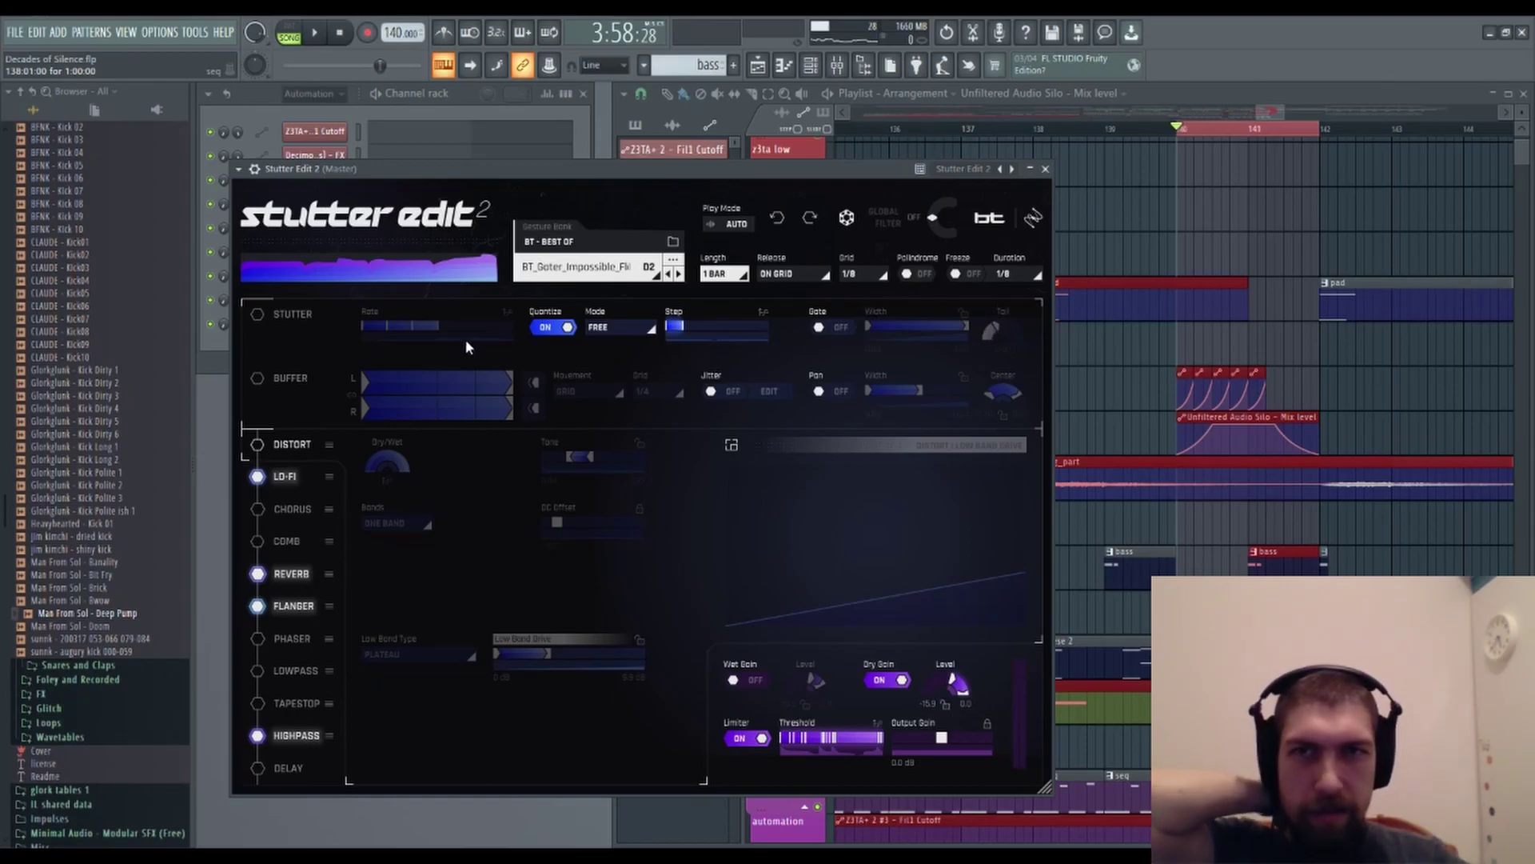
{"action": "left_click", "coordinate": [846, 217]}
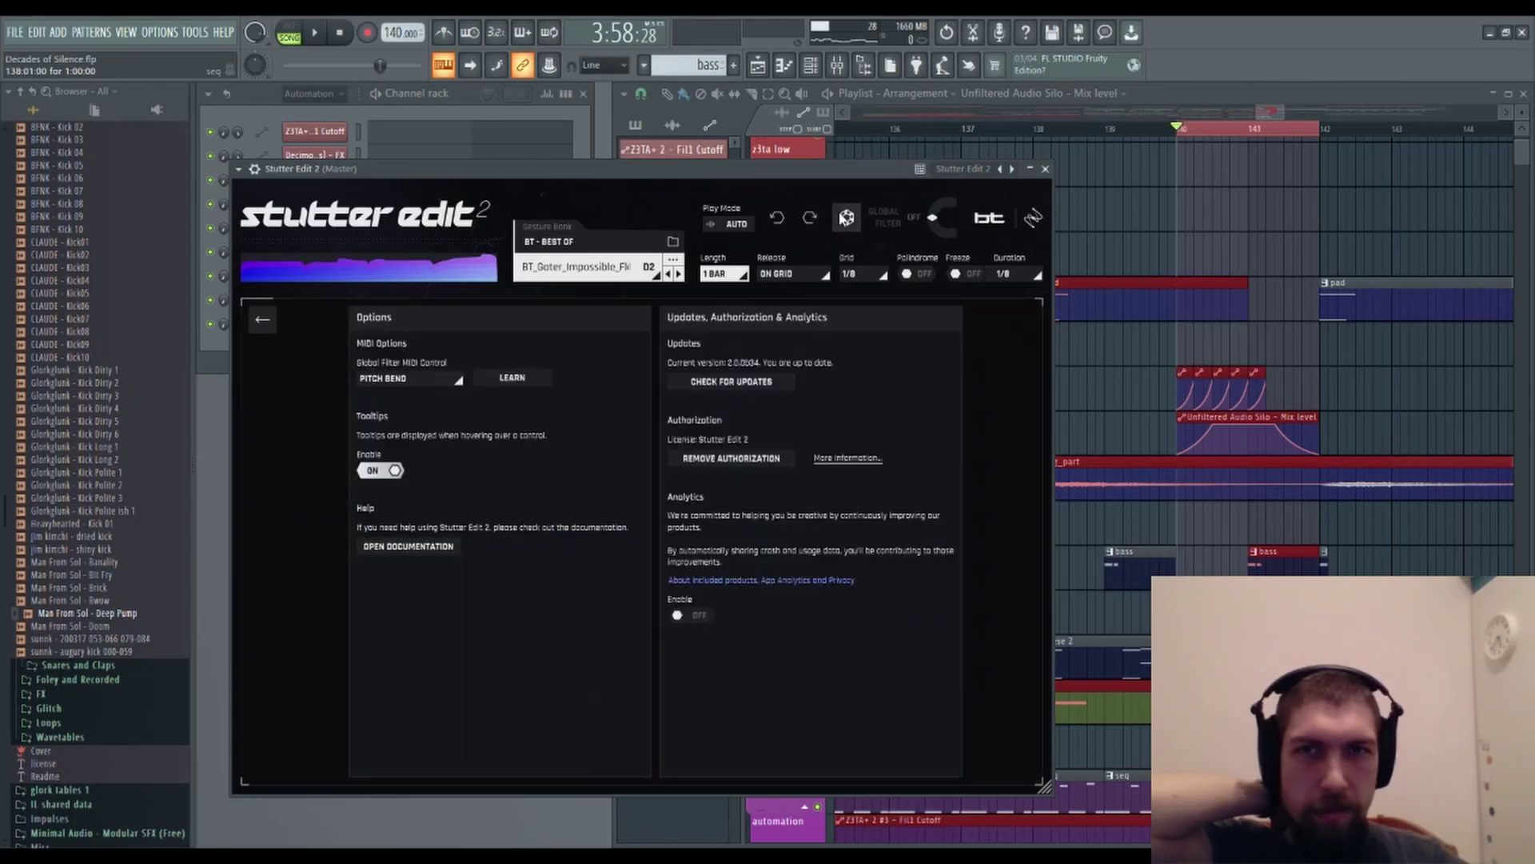
{"action": "left_click", "coordinate": [846, 217]}
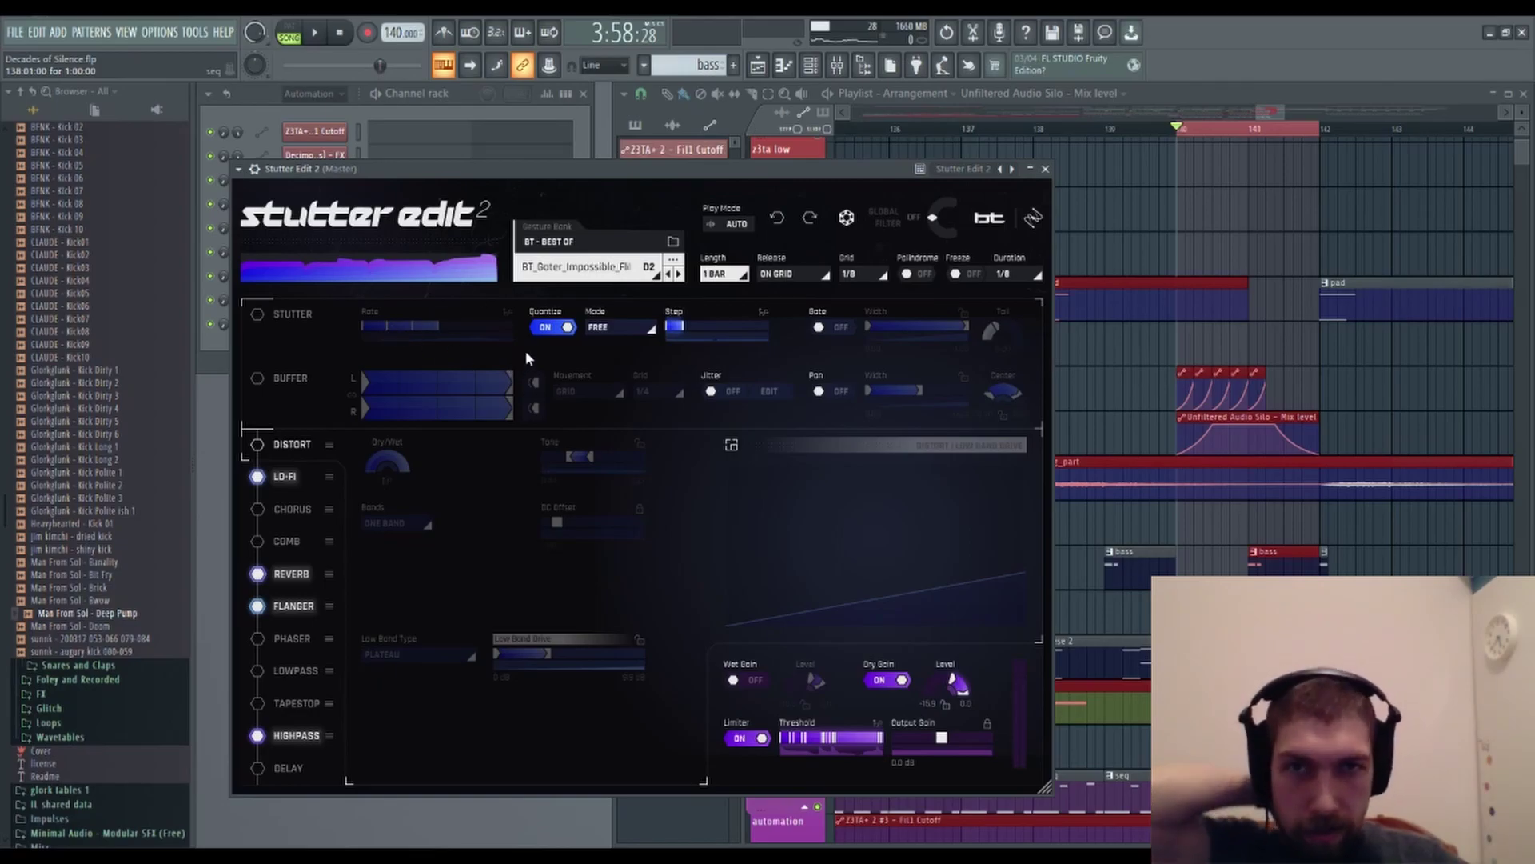
Set the mix level of Stutter Edit 2 on the Master track to 60% and audition the loop.
{"action": "left_click", "coordinate": [836, 65]}
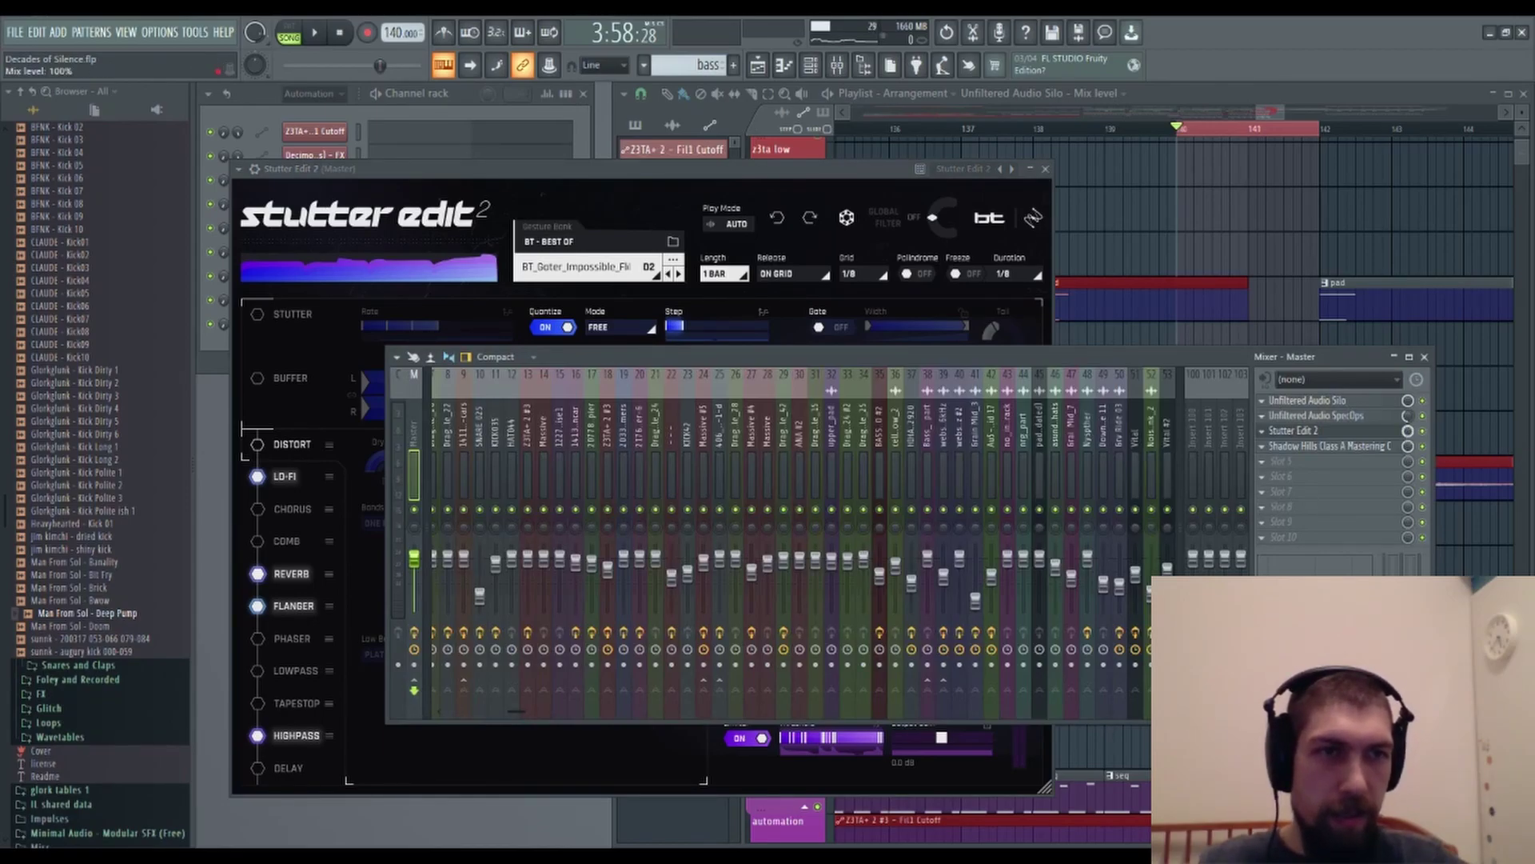
{"action": "key", "text": "space"}
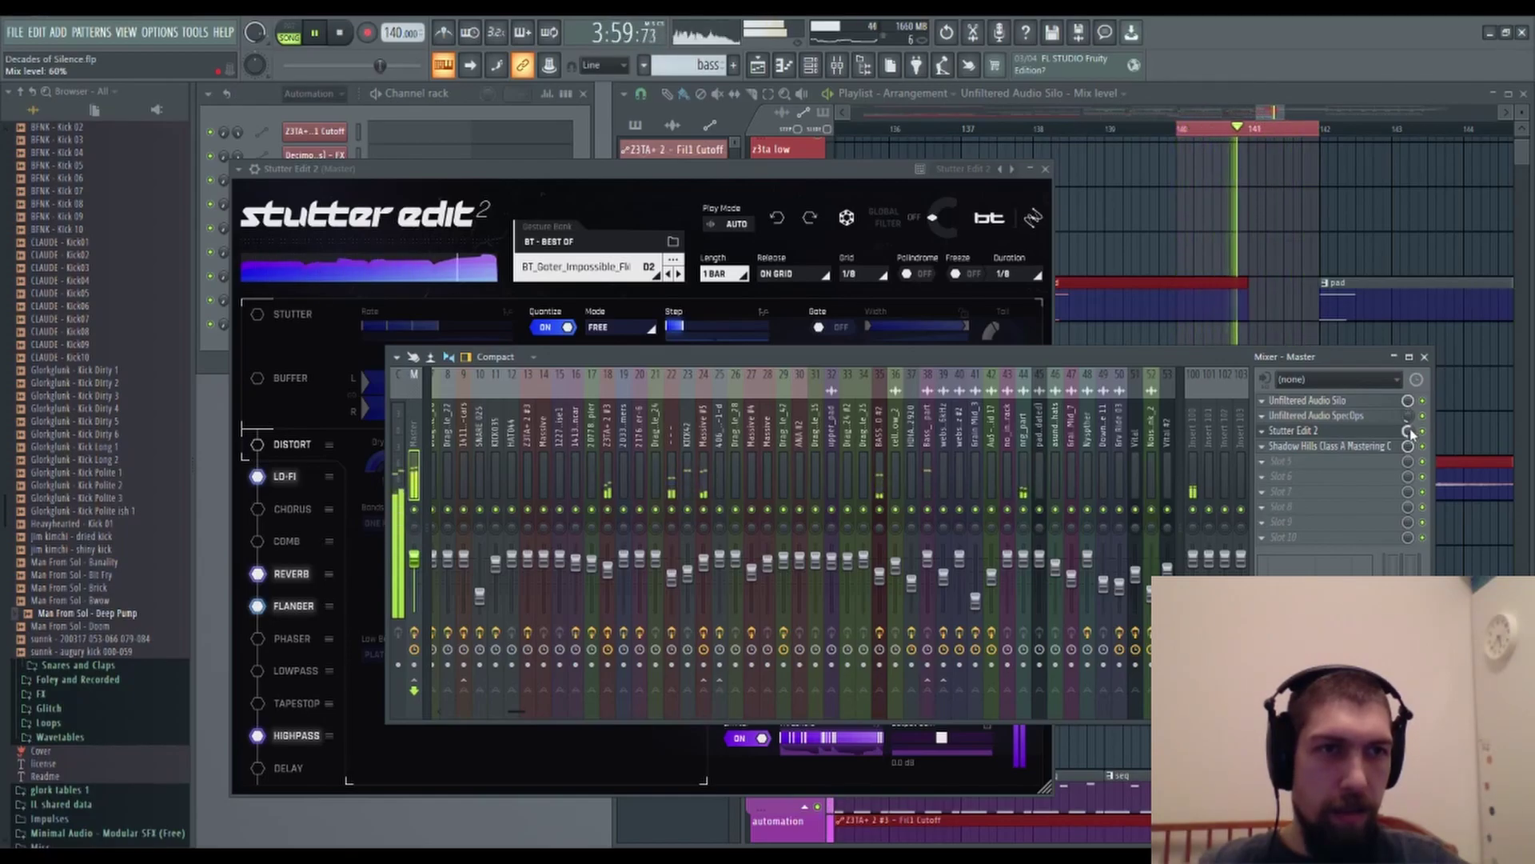
{"action": "left_click_drag", "start_coordinate": [1409, 431], "coordinate": [1413, 433]}
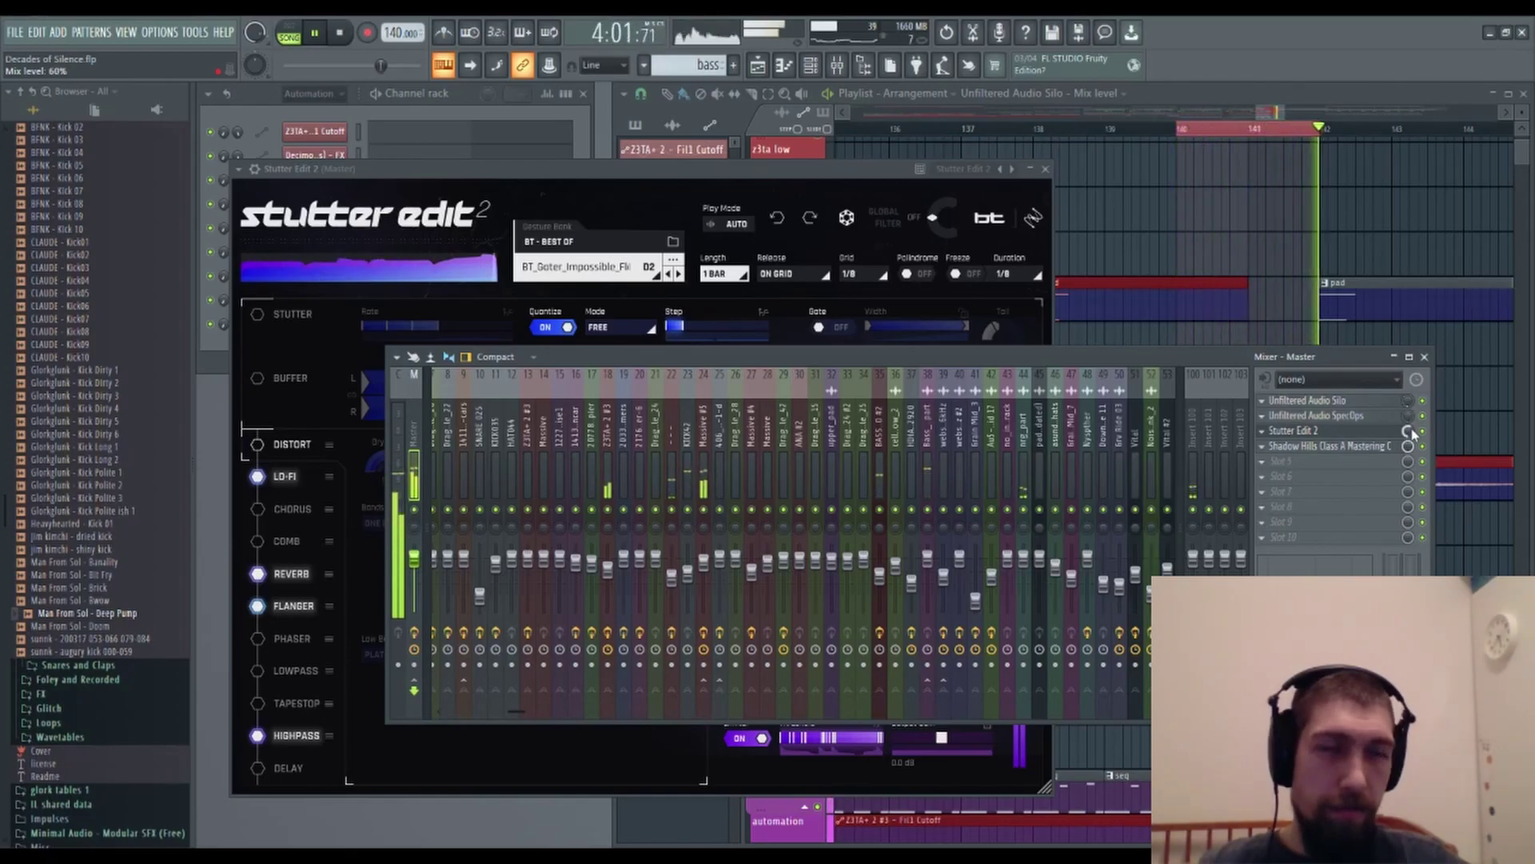
{"action": "key", "text": "space"}
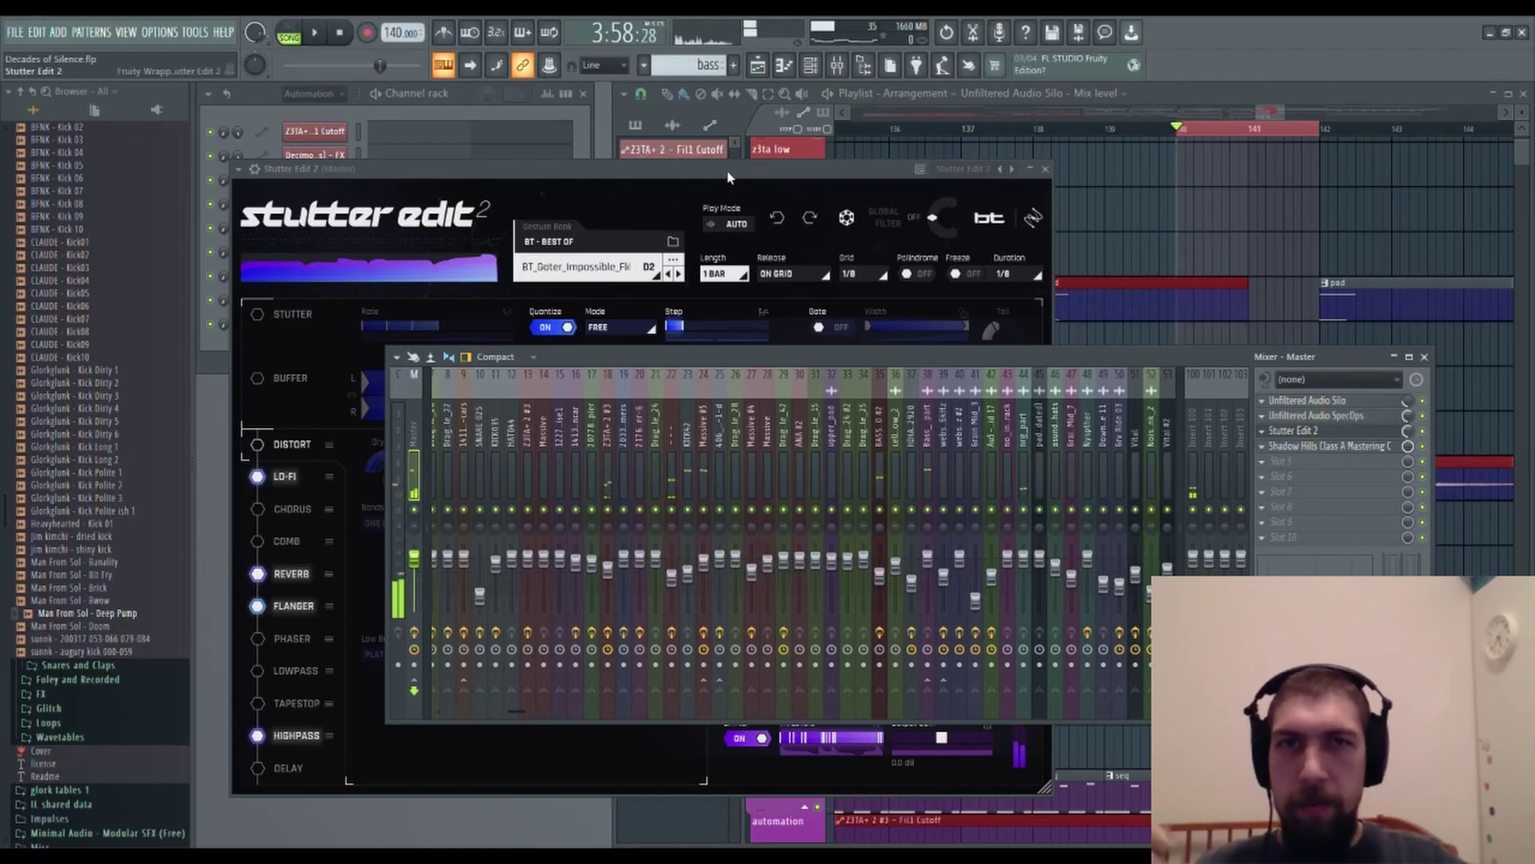
Advance through the Stutter Edit 2 gestures during playback up to BT_Gater_TV_on_Peyote and set the plug-in's mix level to 24%.
{"action": "left_click", "coordinate": [729, 172]}
{"action": "left_click", "coordinate": [679, 274]}
{"action": "key", "text": "space"}
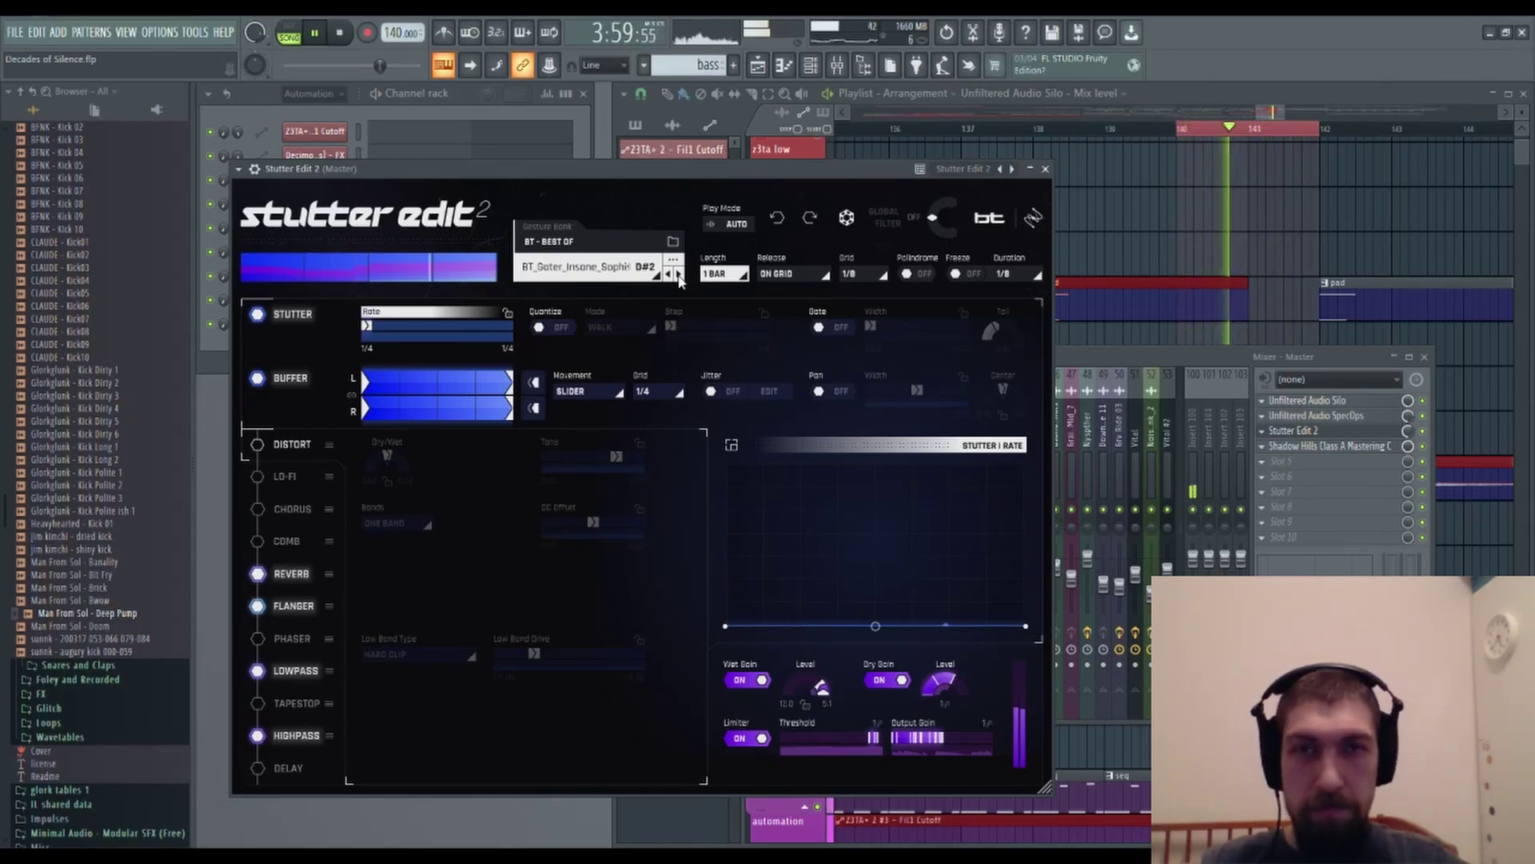
{"action": "left_click", "coordinate": [679, 275]}
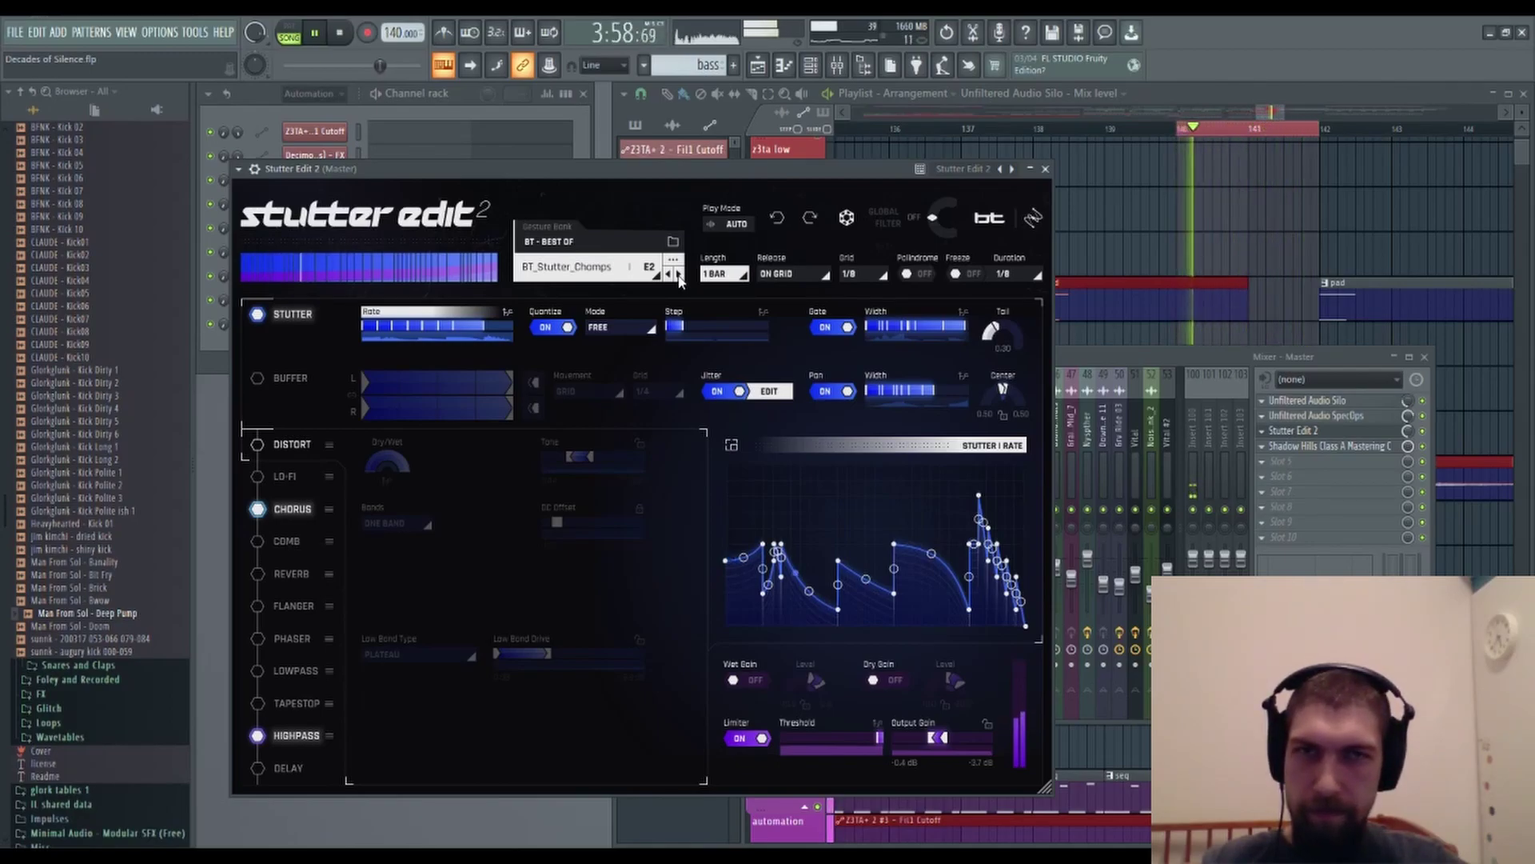
{"action": "left_click", "coordinate": [679, 275]}
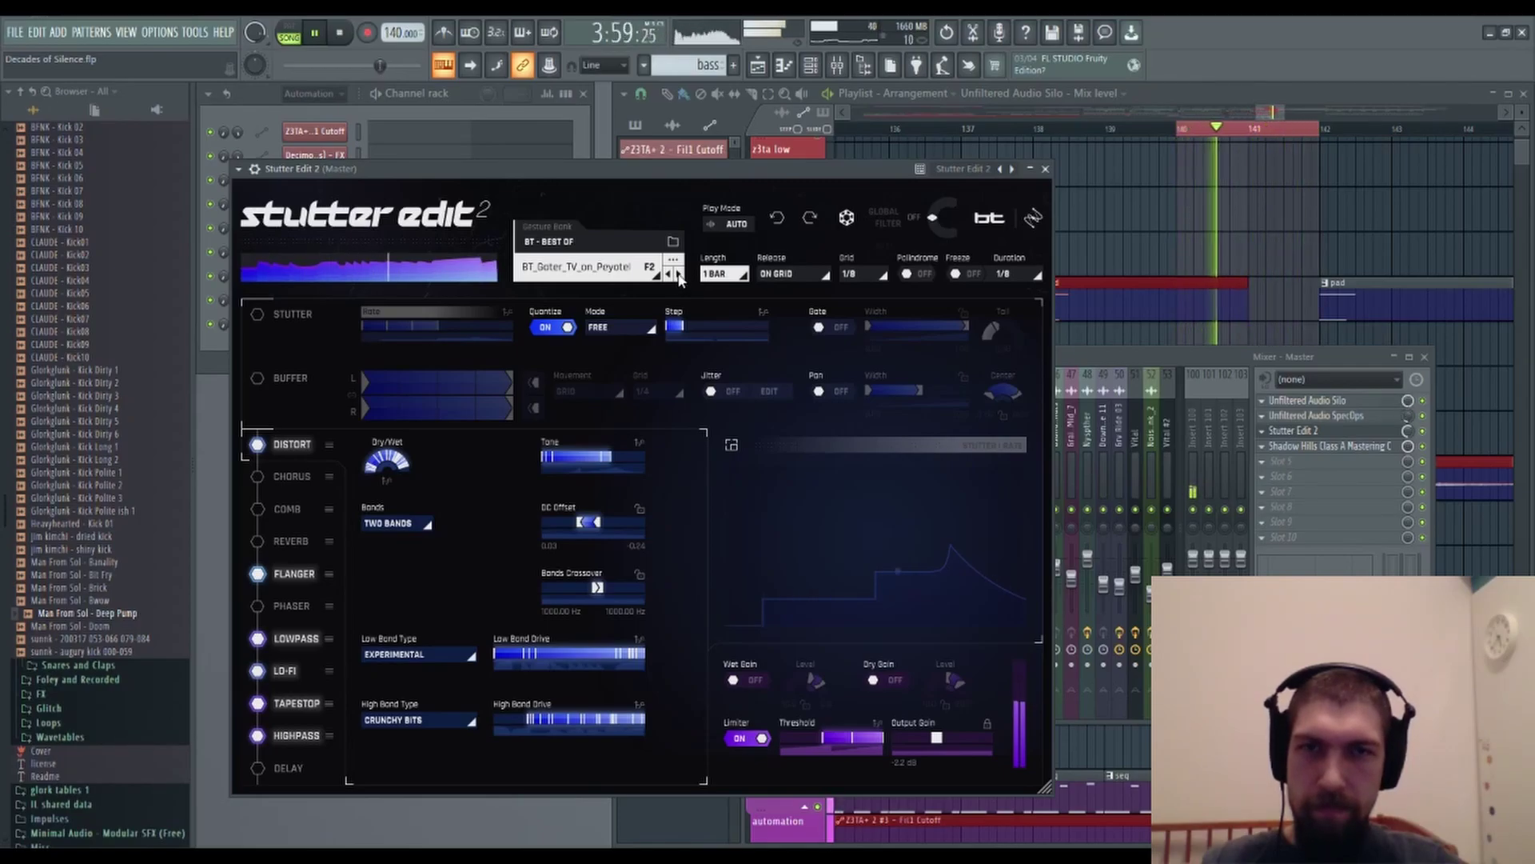
{"action": "left_click_drag", "start_coordinate": [1409, 431], "coordinate": [1408, 441]}
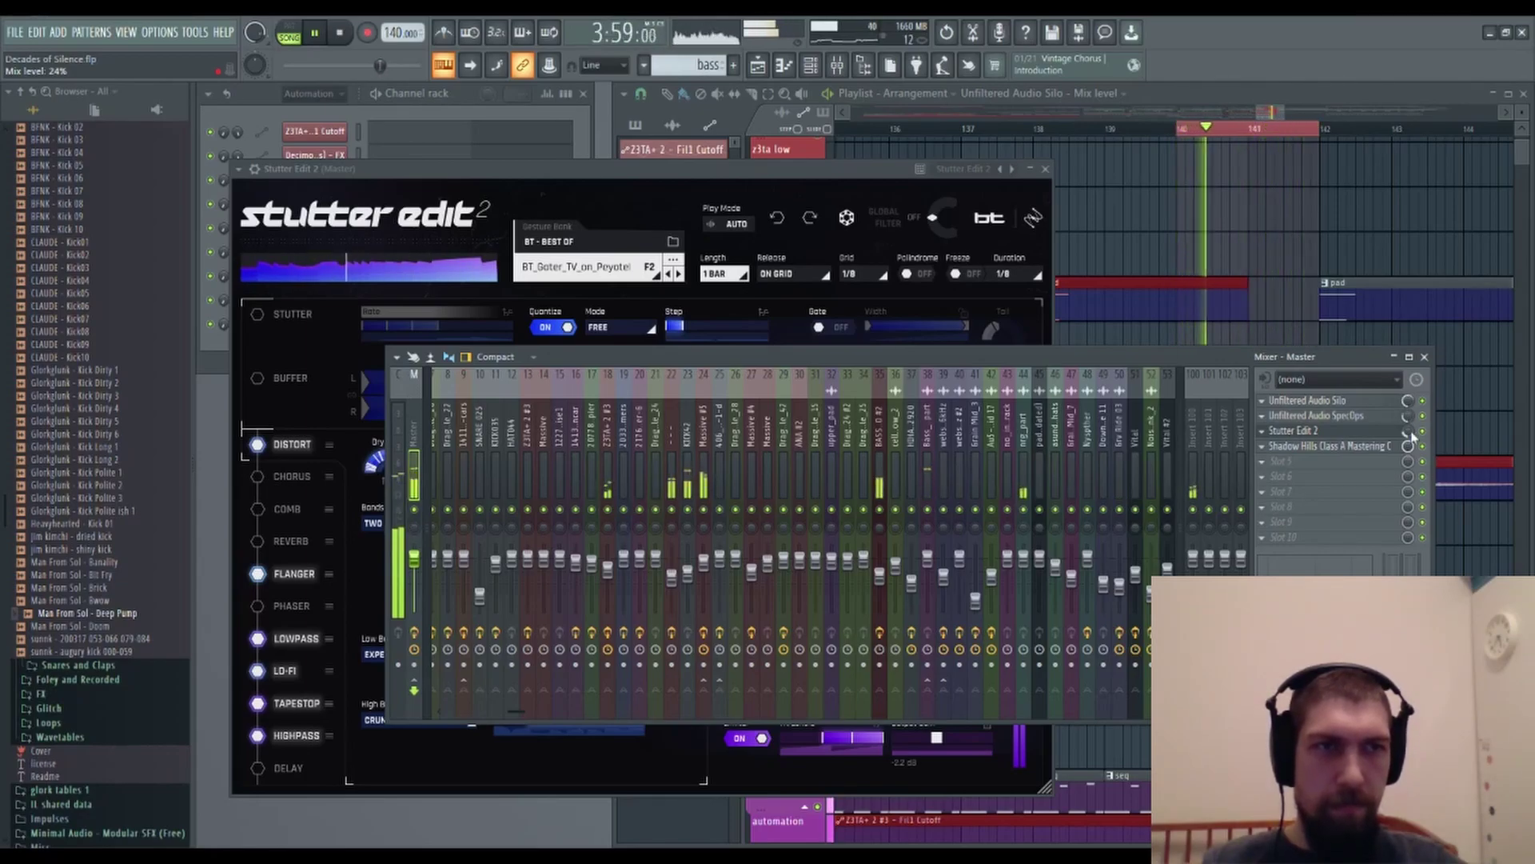
{"action": "key", "text": "space"}
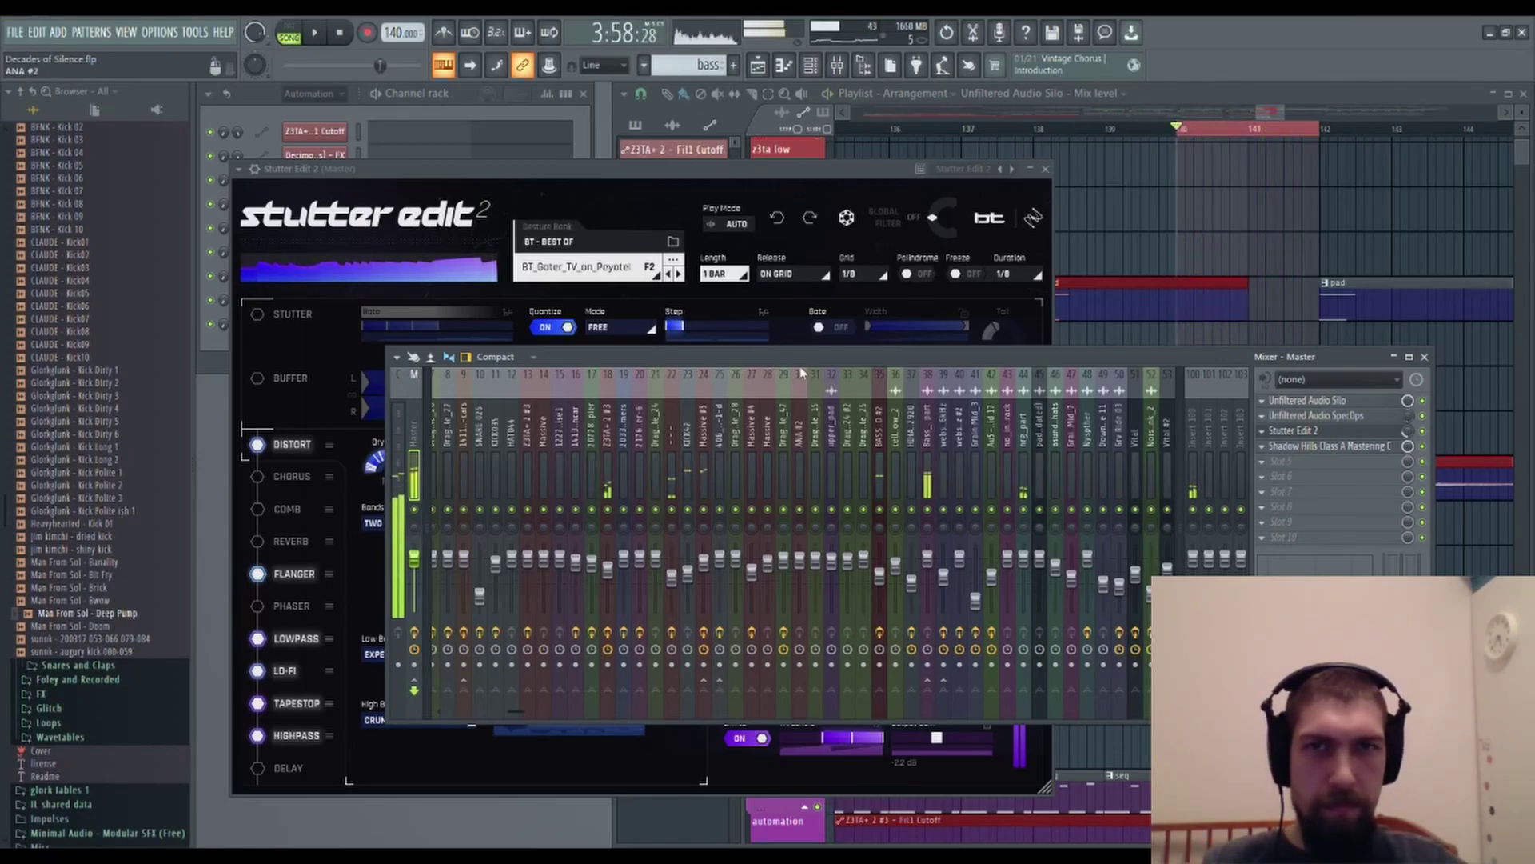
Load the BT_Gater_Speak_and_Sp gesture and, while listening, bring Stutter Edit 2's mix level to about 26%.
{"action": "left_click", "coordinate": [681, 275]}
{"action": "key", "text": "space"}
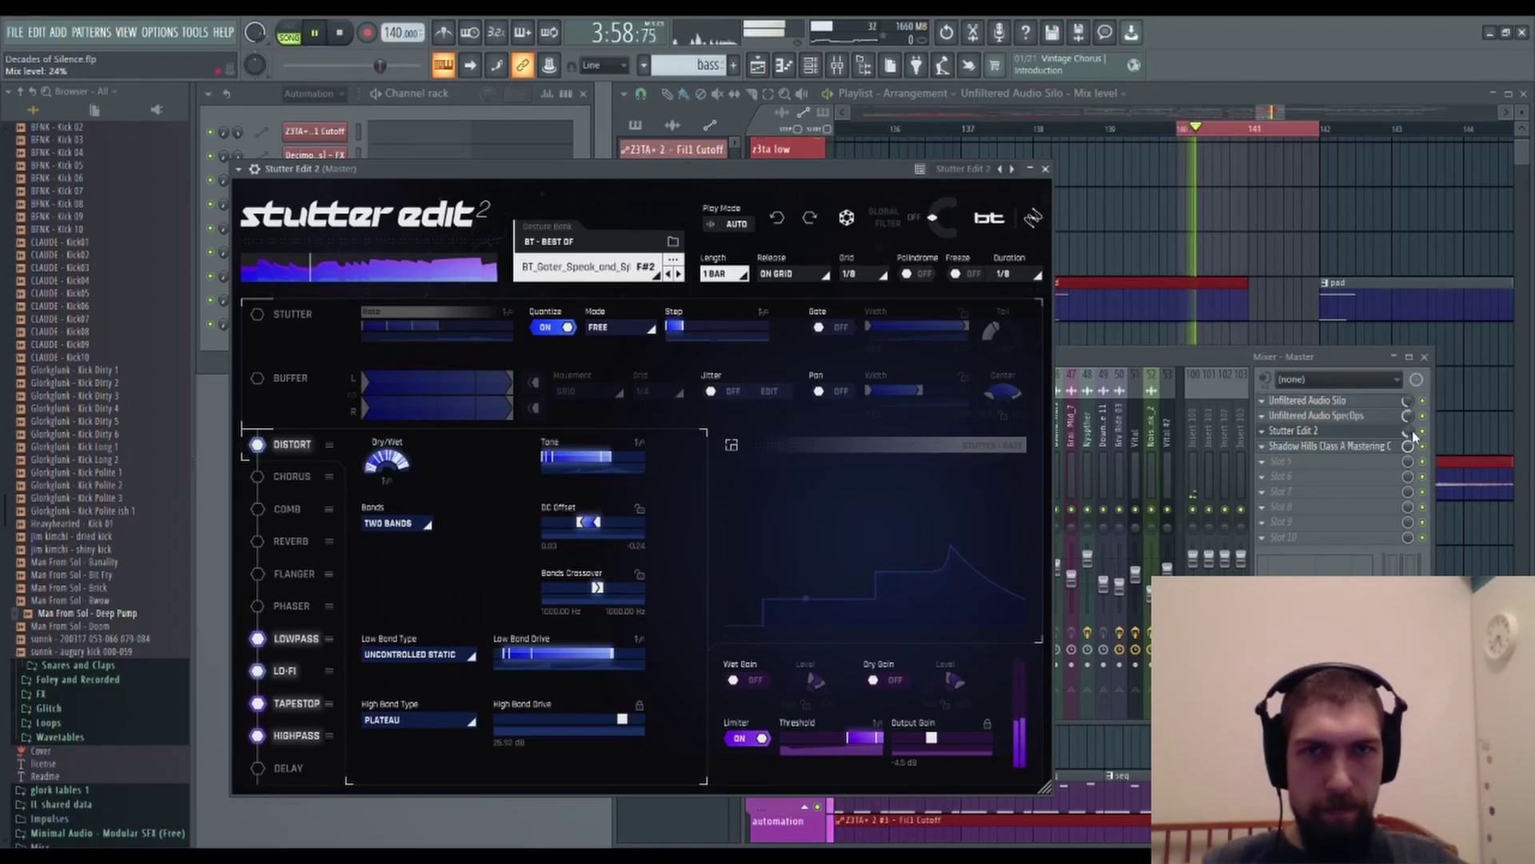
{"action": "left_click", "coordinate": [1409, 432]}
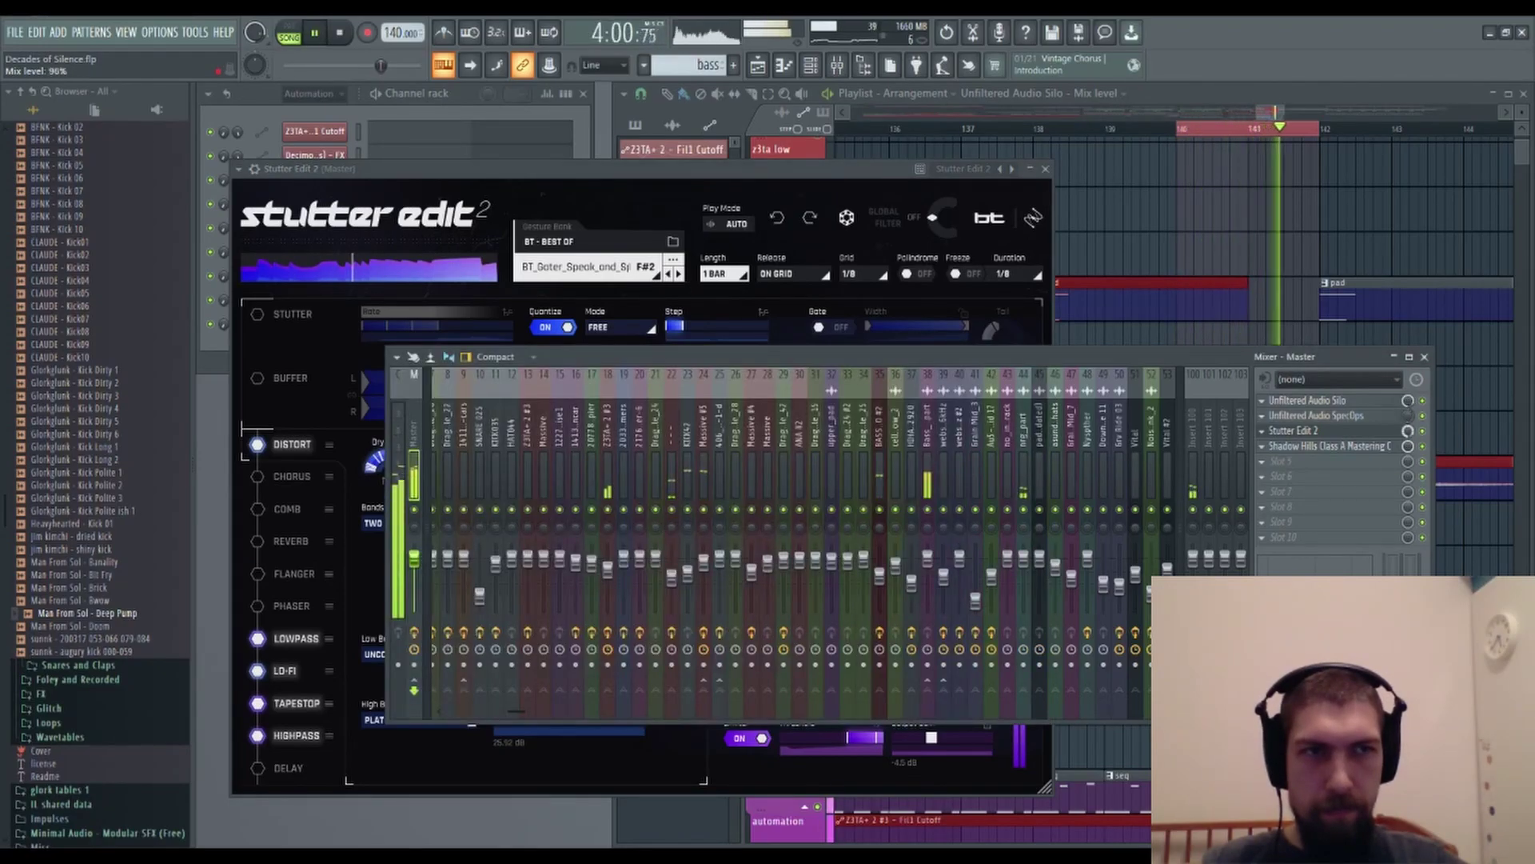
{"action": "left_click_drag", "start_coordinate": [1408, 431], "coordinate": [1408, 488]}
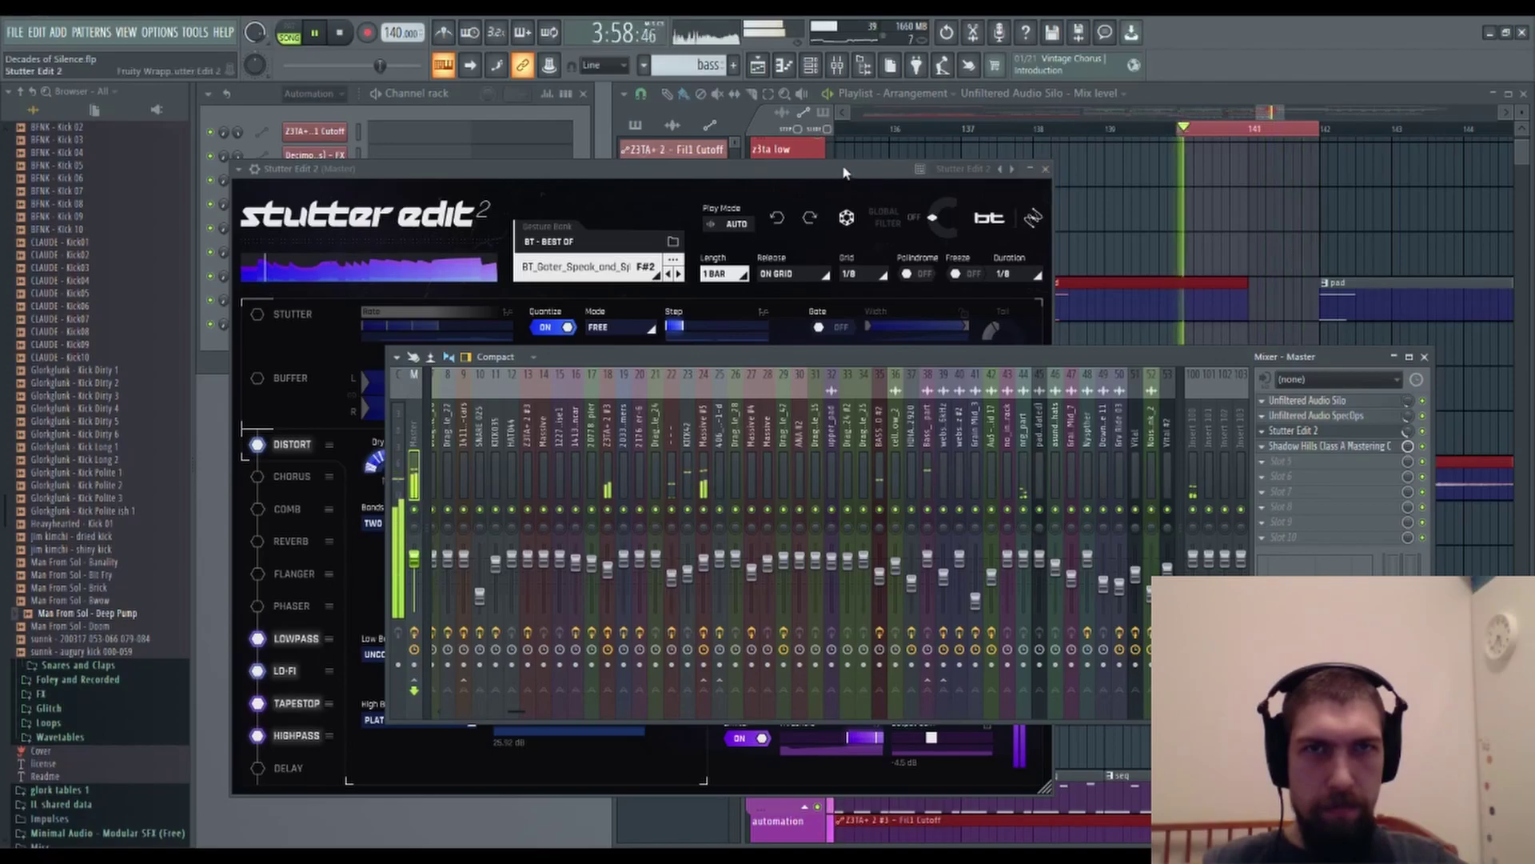
Close Stutter Edit 2, stop playback and create an automation clip for its mix level over bars 140 to 142.
{"action": "left_click", "coordinate": [1045, 168]}
{"action": "key", "text": "space"}
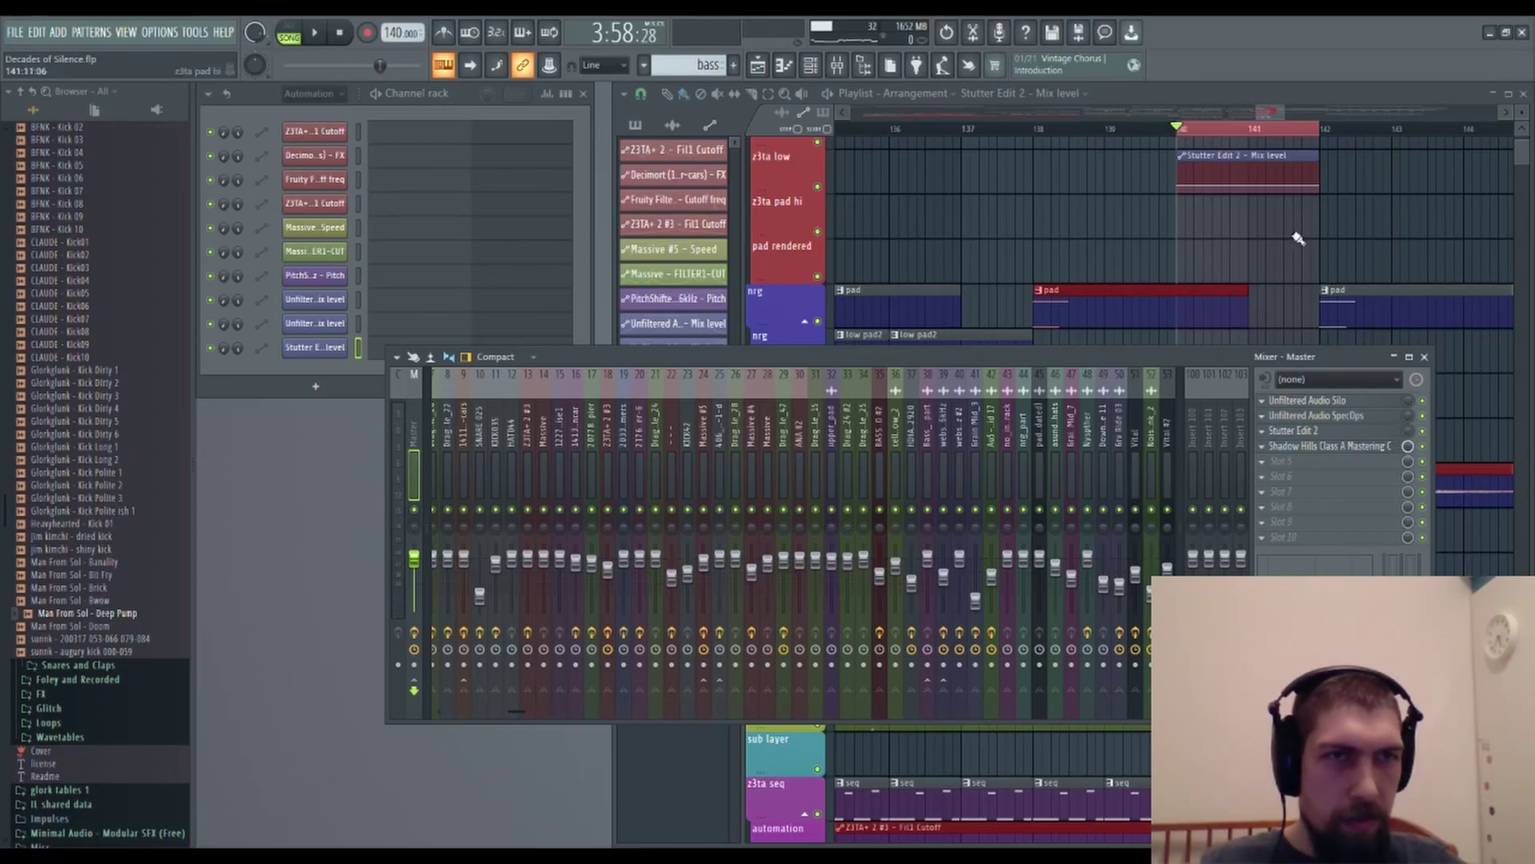
{"action": "left_click", "coordinate": [1184, 191]}
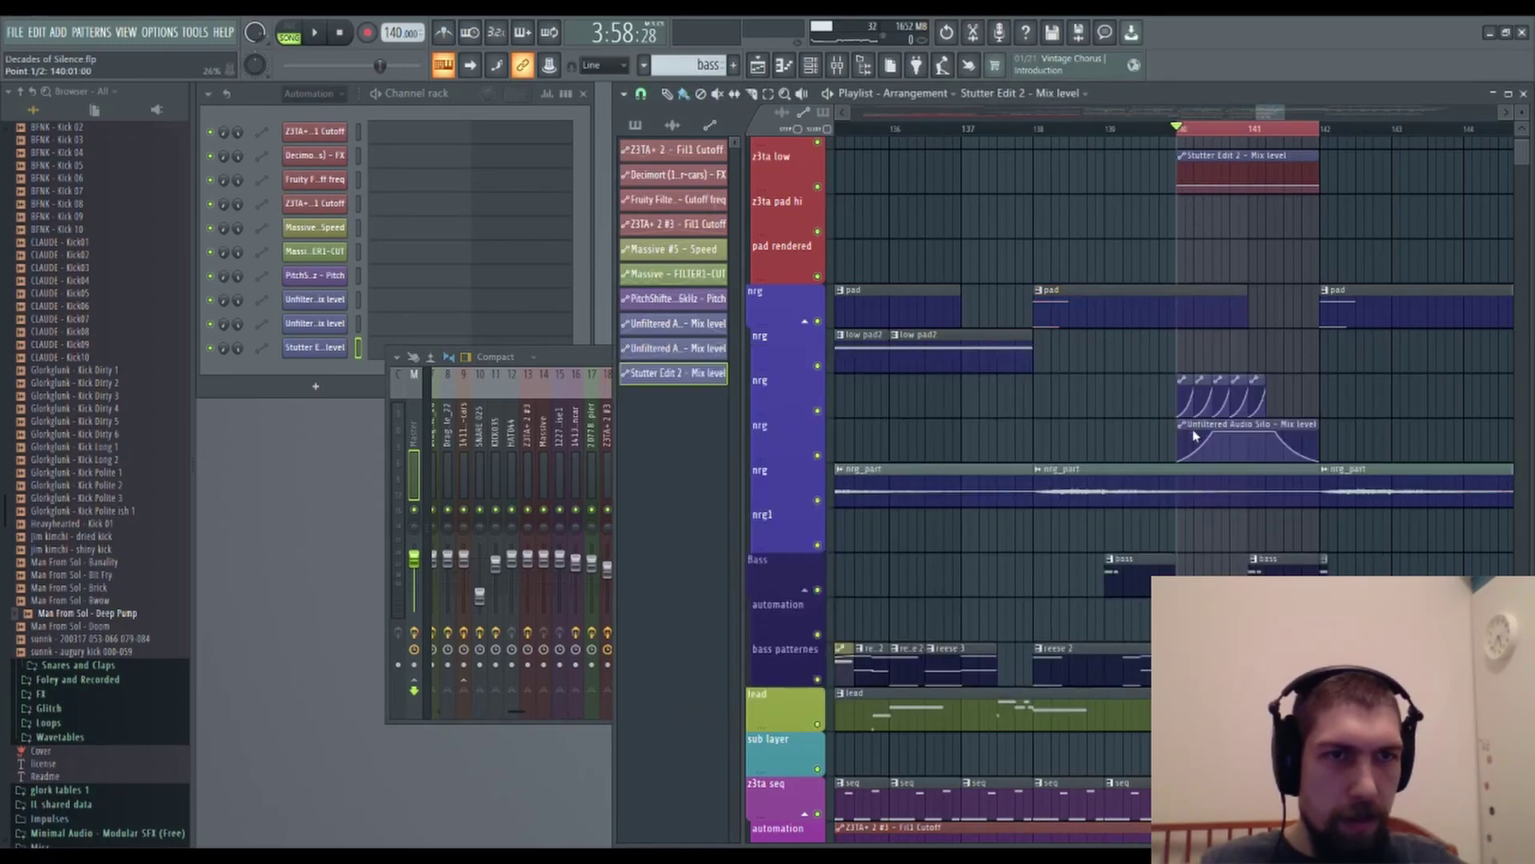
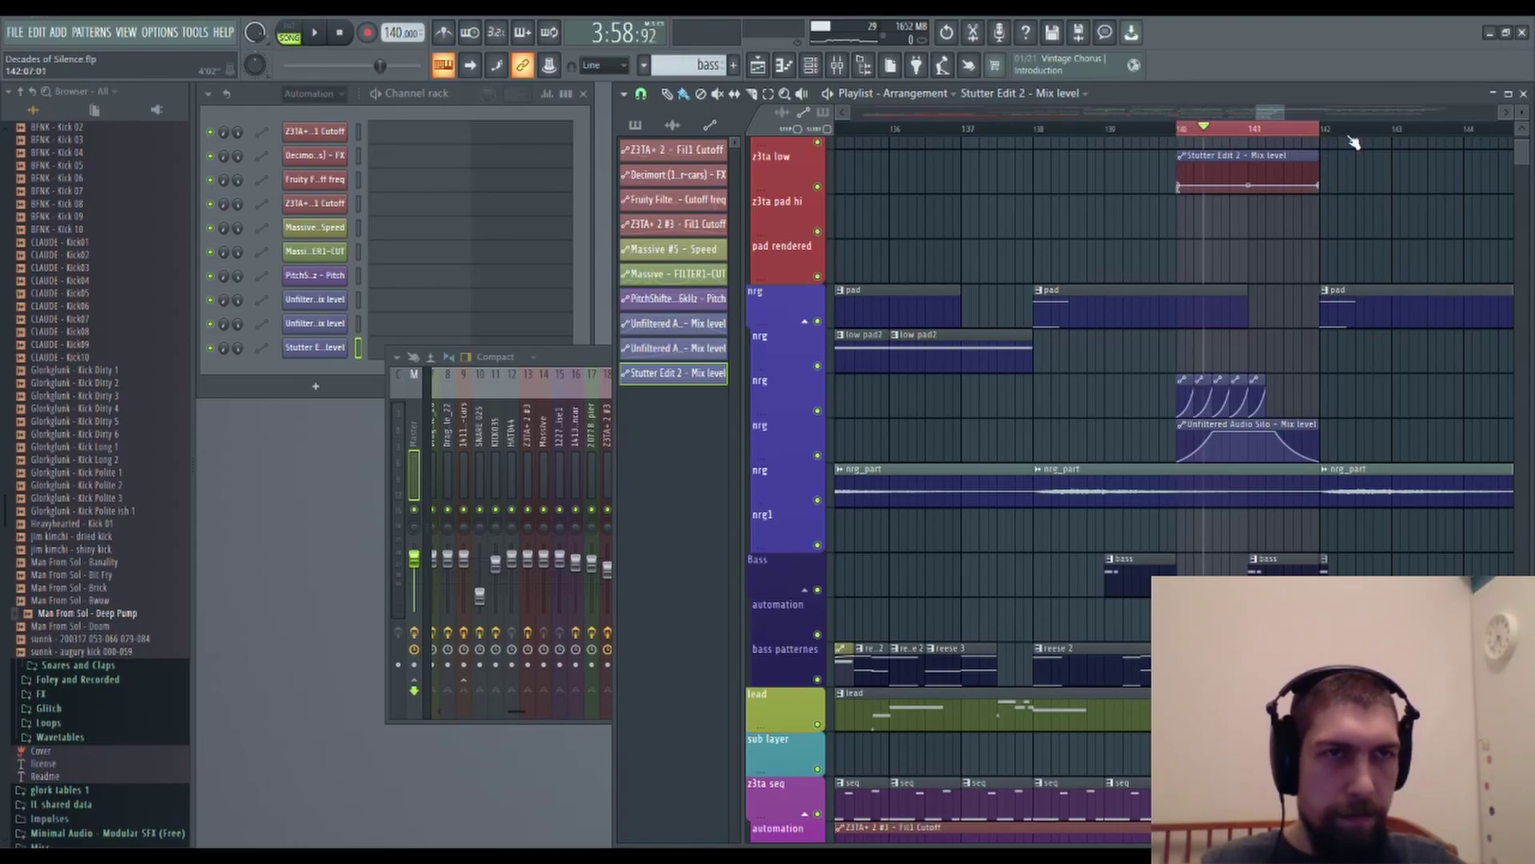
Clear the loop selection and audition the transition from about bar 138 past bar 142, checking the Master effects in the mixer.
{"action": "scroll", "coordinate": [1325, 133], "scroll_direction": "up", "scroll_amount": 8}
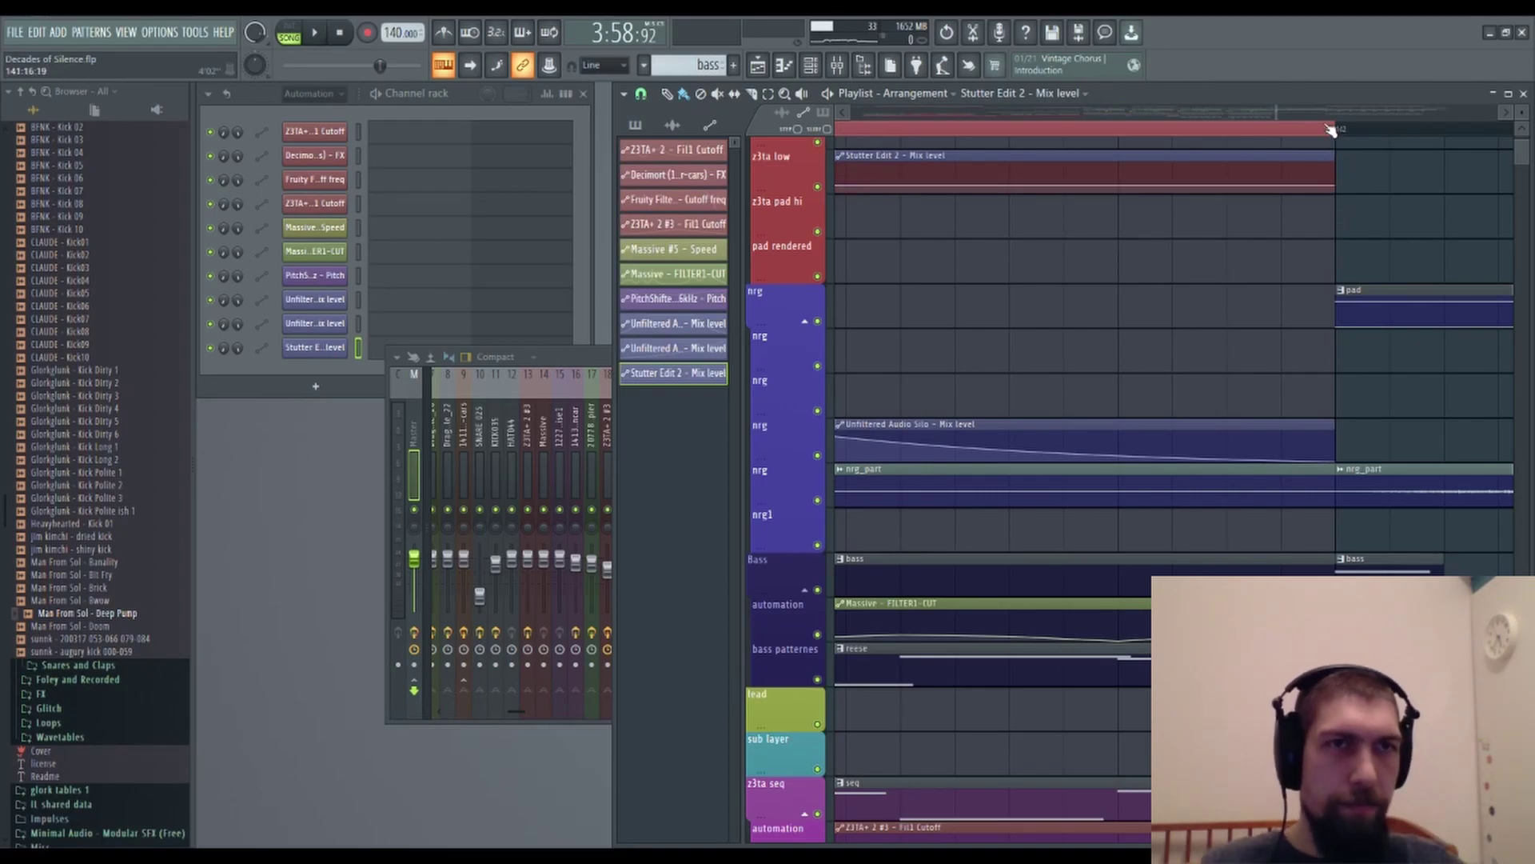
{"action": "scroll", "coordinate": [1332, 129], "scroll_direction": "down", "scroll_amount": 8}
{"action": "left_click", "coordinate": [1176, 128]}
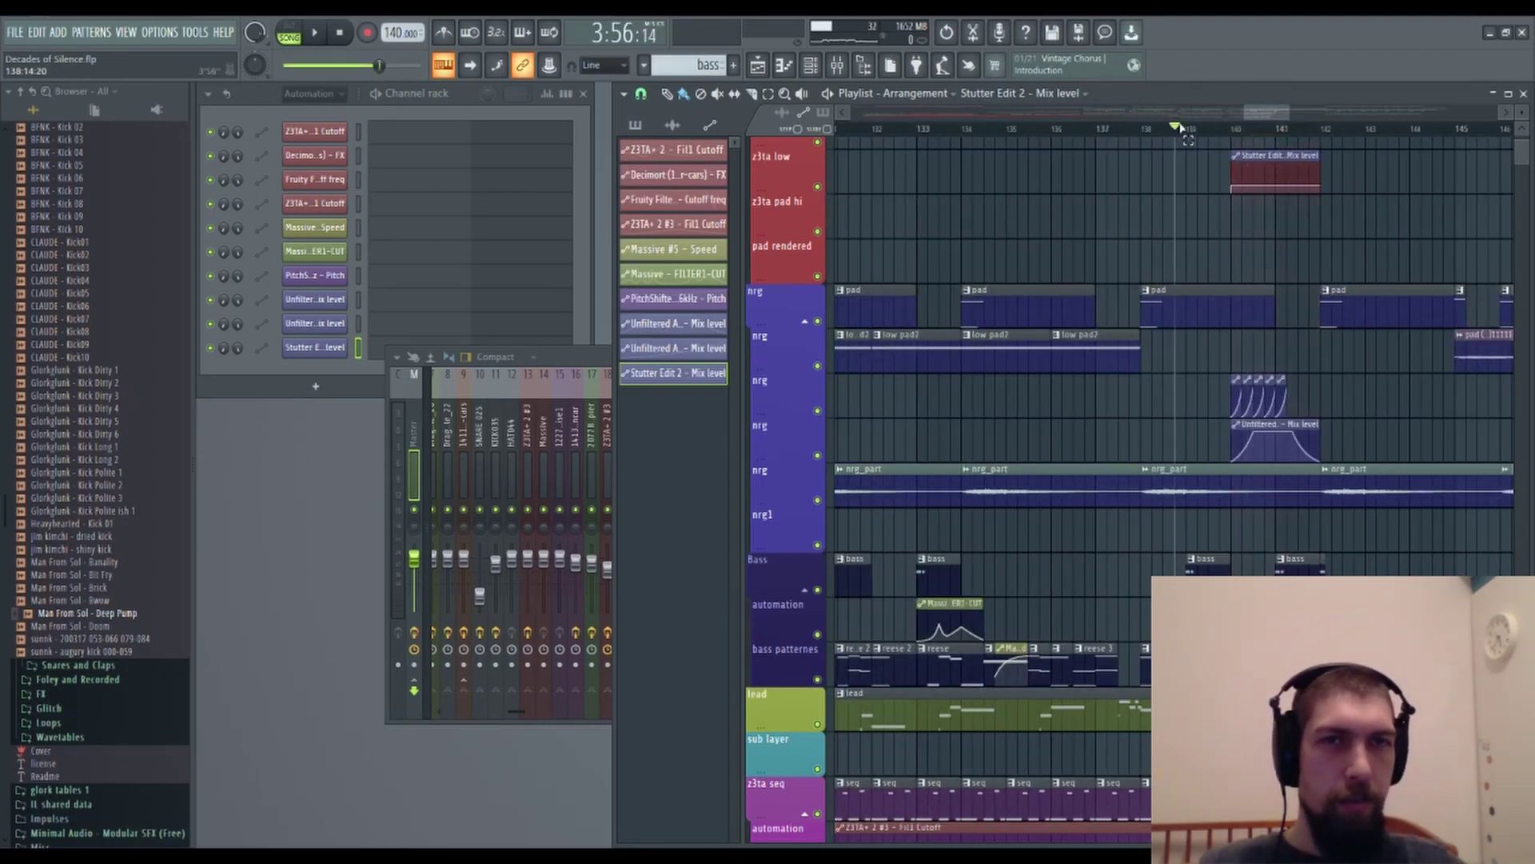
{"action": "key", "text": "space"}
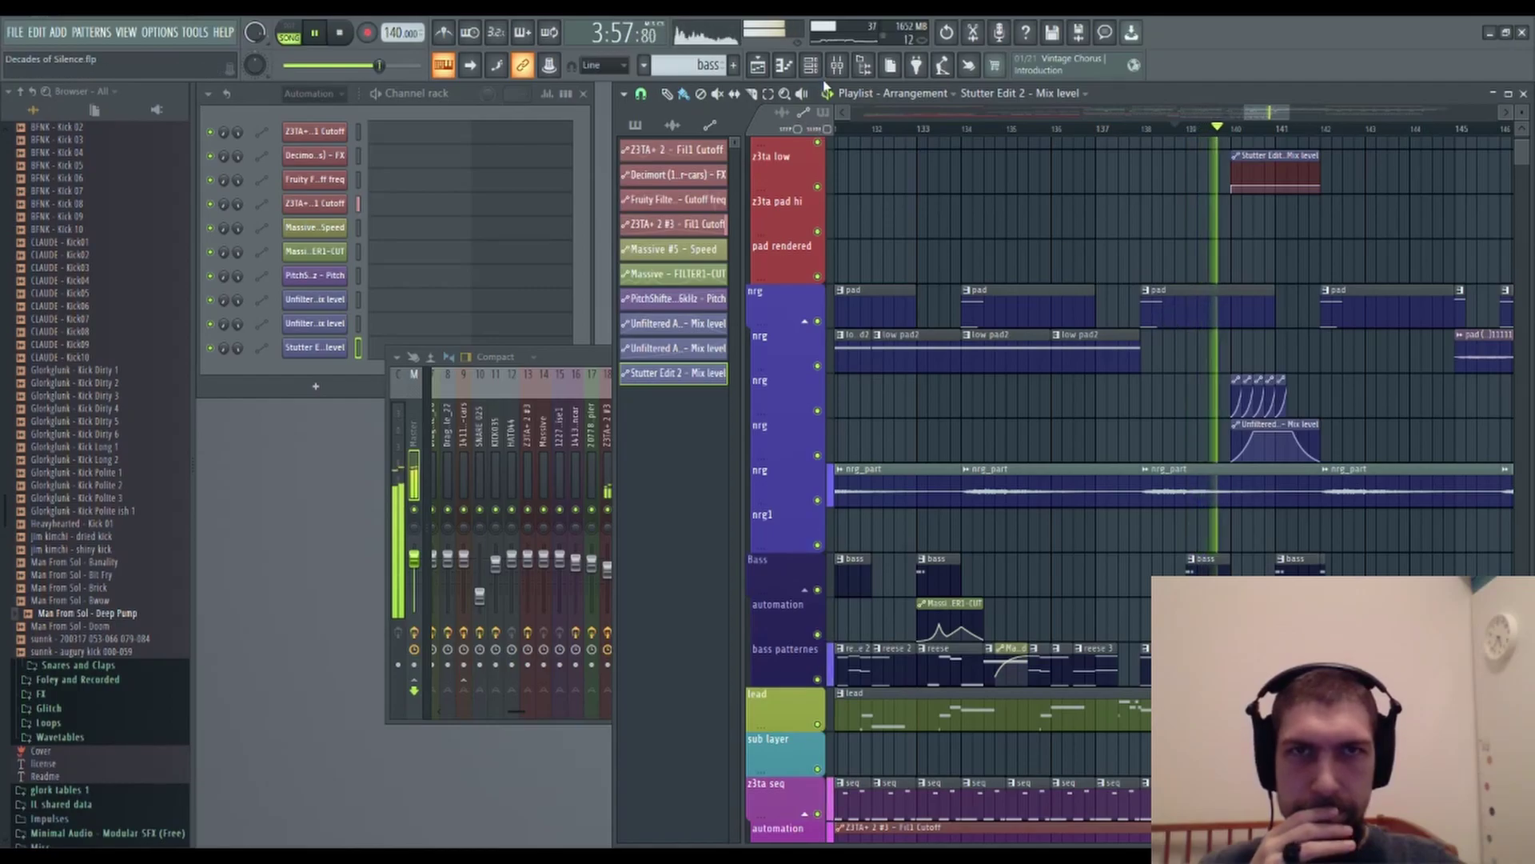
{"action": "key", "text": "F9"}
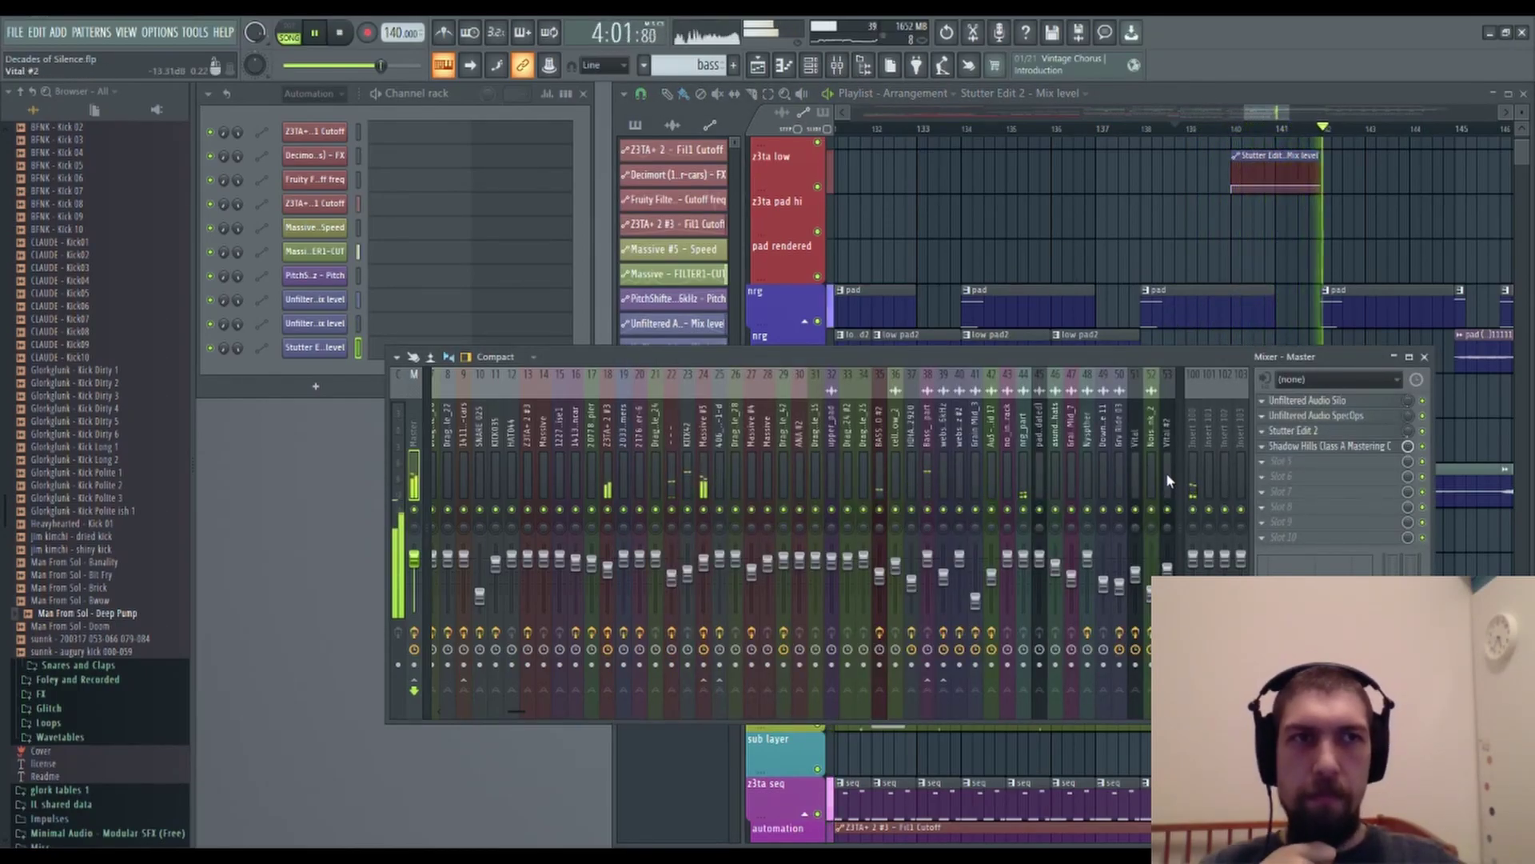
{"action": "left_click", "coordinate": [1424, 357]}
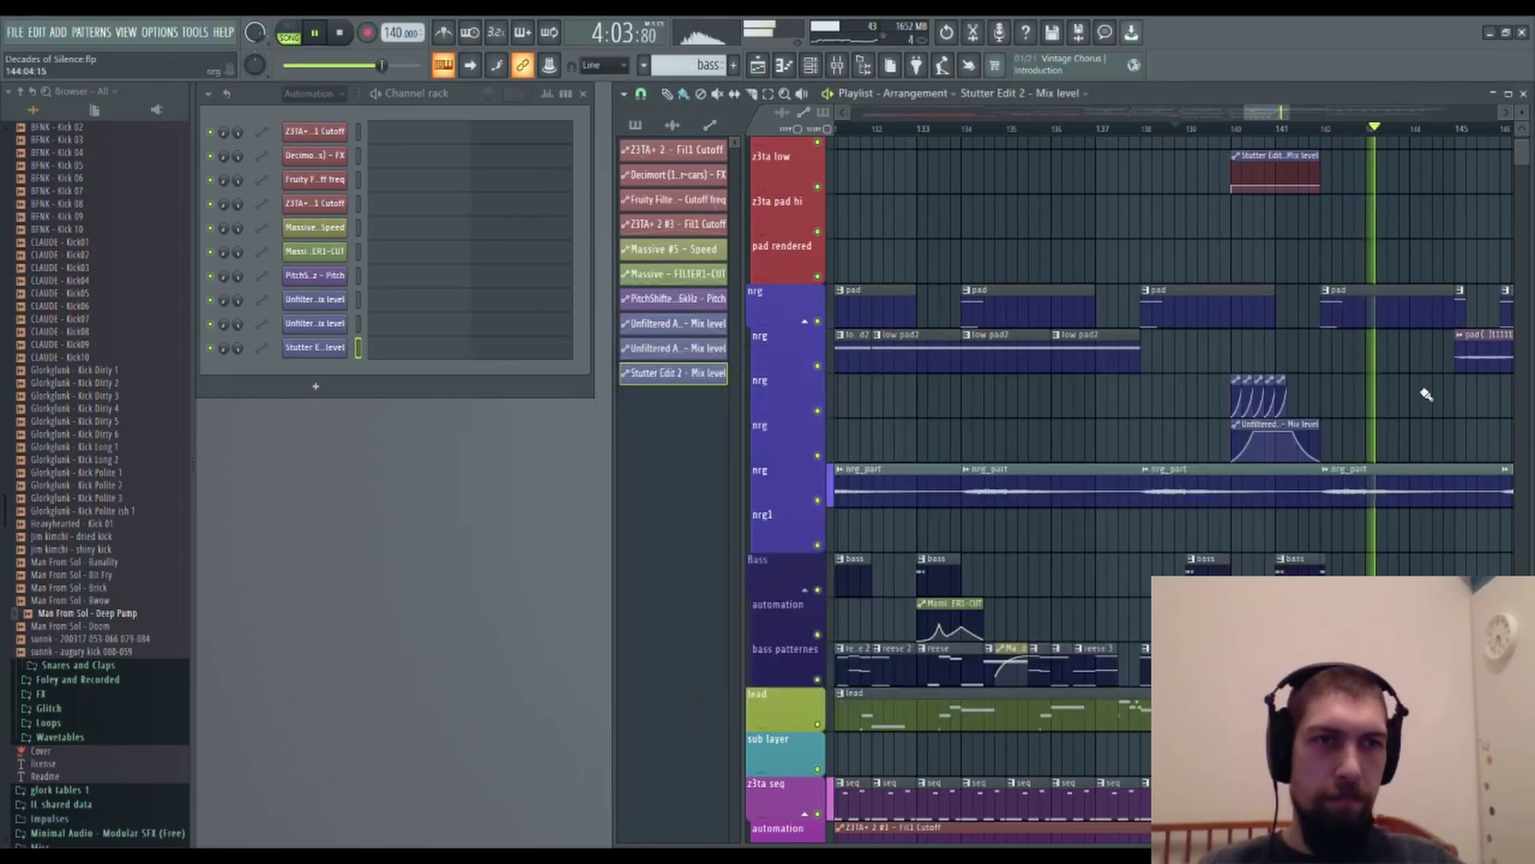
Stop playback and place an Au5-Snare Hybrid 22 hit on the SFX2 track about halfway through bar 141.
{"action": "scroll", "coordinate": [1391, 376], "scroll_direction": "down", "scroll_amount": 4}
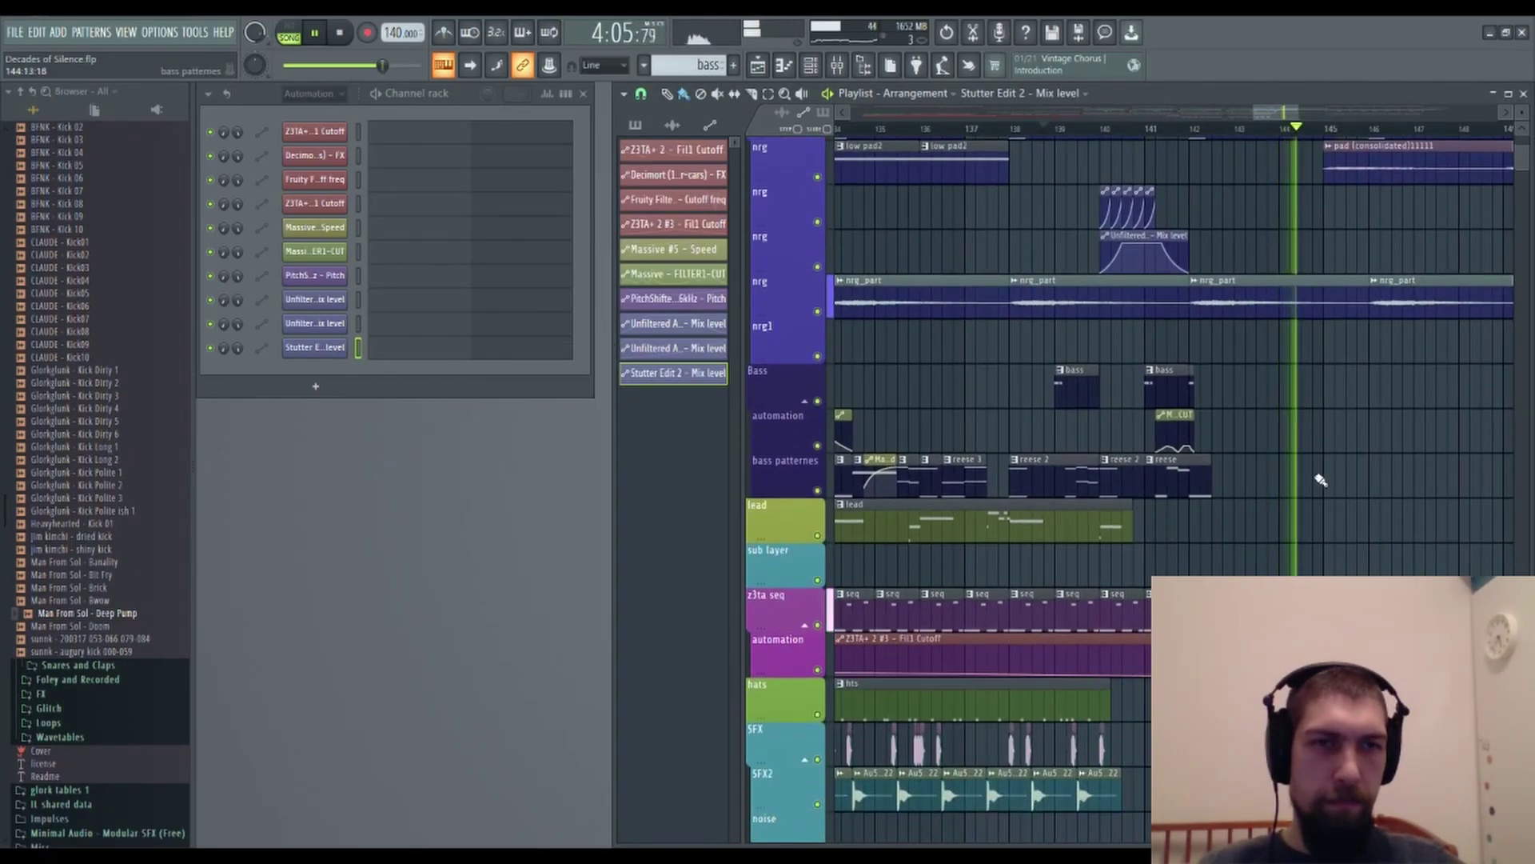
{"action": "scroll", "coordinate": [1304, 432], "scroll_direction": "down", "scroll_amount": 2}
{"action": "key", "text": "space"}
{"action": "mouse_move", "coordinate": [1167, 456]}
{"action": "left_mouse_down"}
{"action": "mouse_move", "coordinate": [1199, 423]}
{"action": "mouse_move", "coordinate": [1278, 413]}
{"action": "mouse_move", "coordinate": [1245, 531]}
{"action": "mouse_move", "coordinate": [1249, 497]}
{"action": "left_mouse_up"}
{"action": "left_click", "coordinate": [1107, 577]}
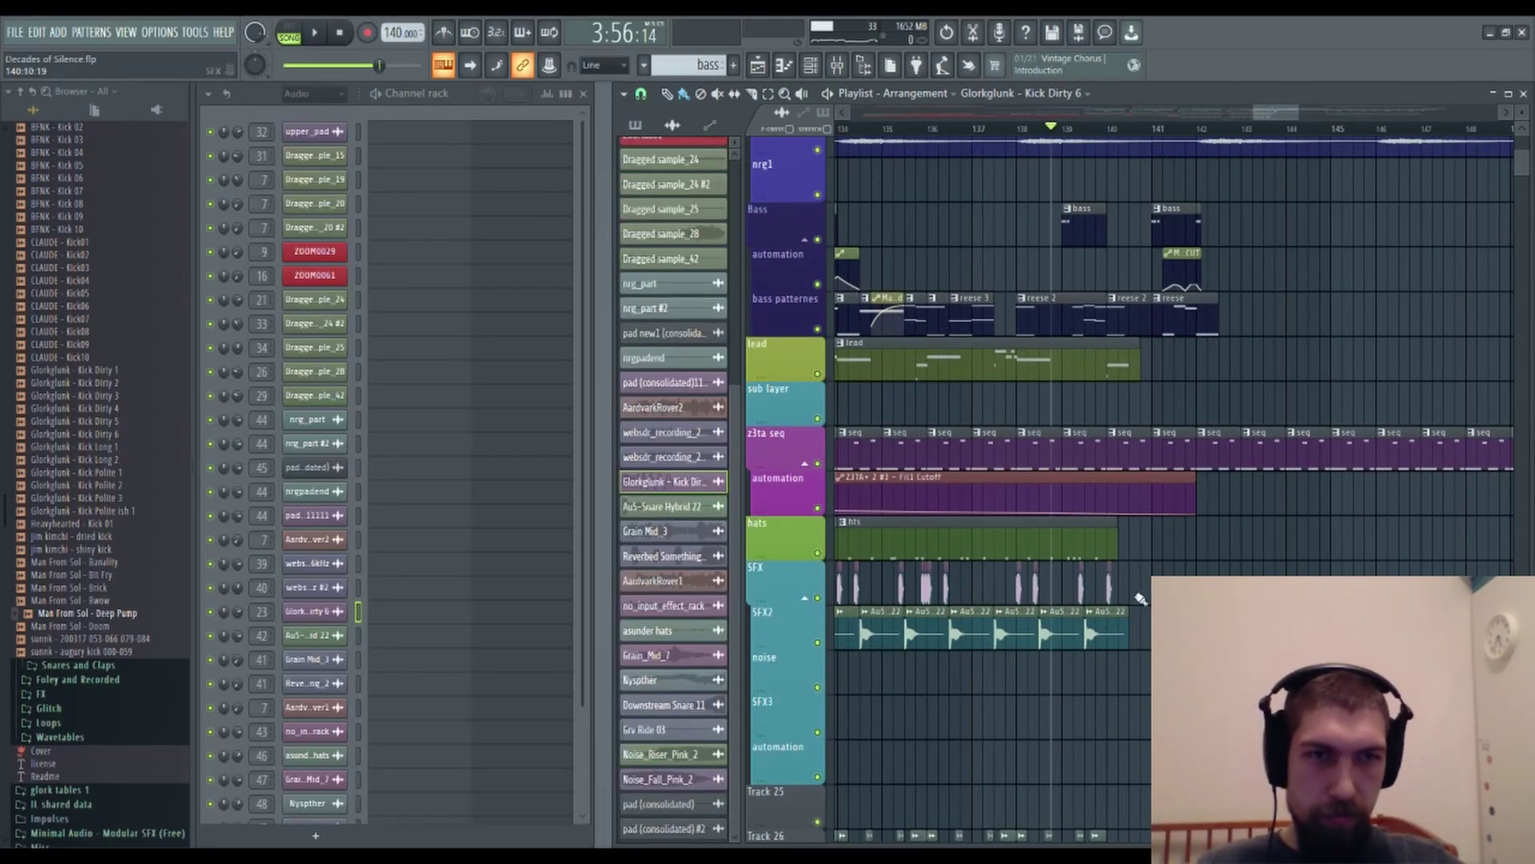
{"action": "left_click_drag", "start_coordinate": [1105, 634], "coordinate": [1138, 635]}
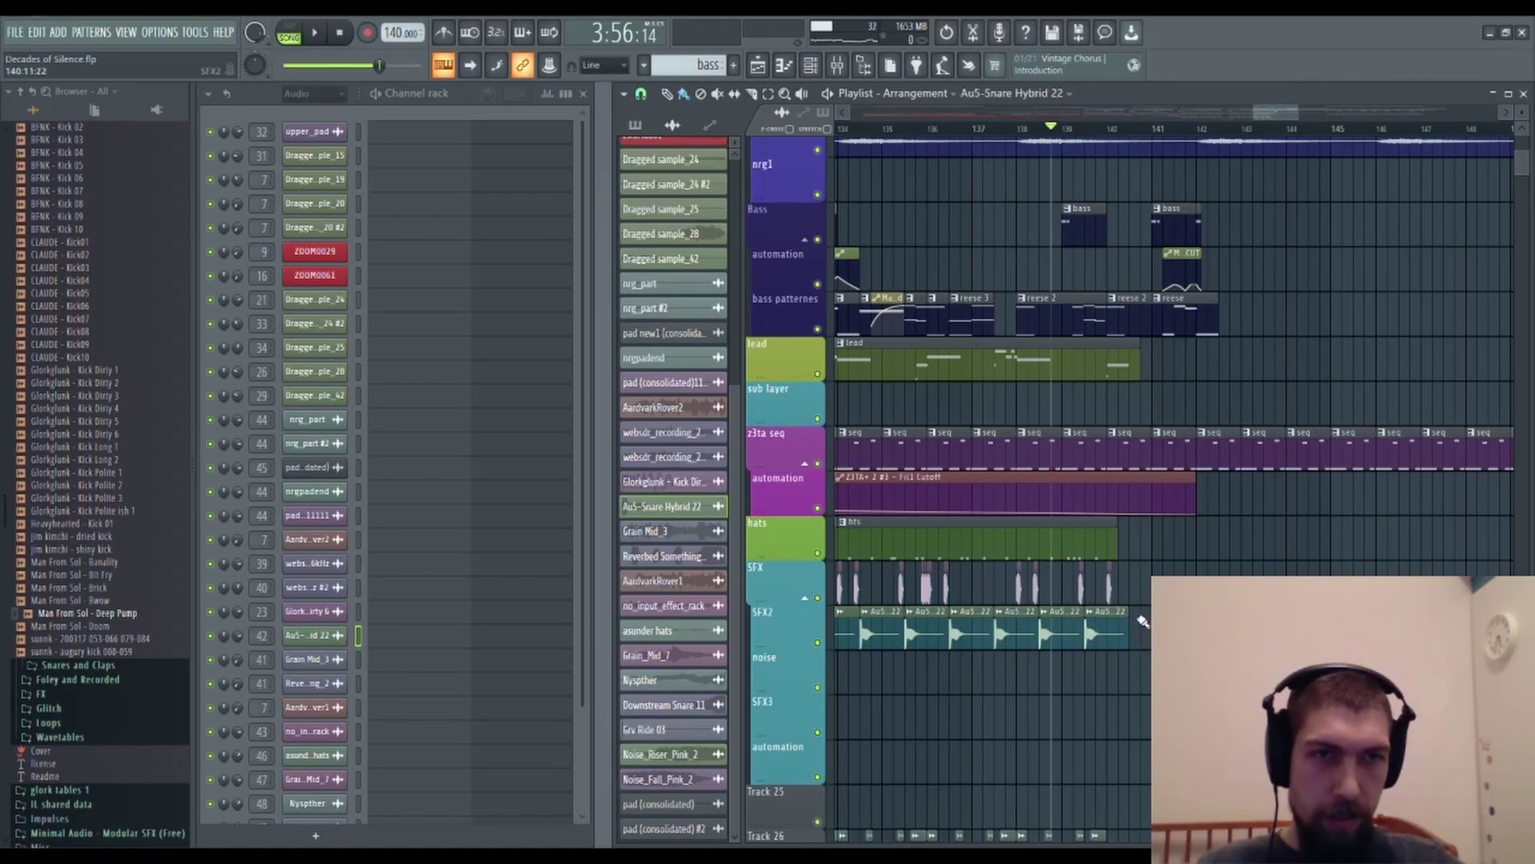
Play the song from about bar 138 past bar 157, reviewing the transition and following section across the tracks, and stop playback.
{"action": "key", "text": "space"}
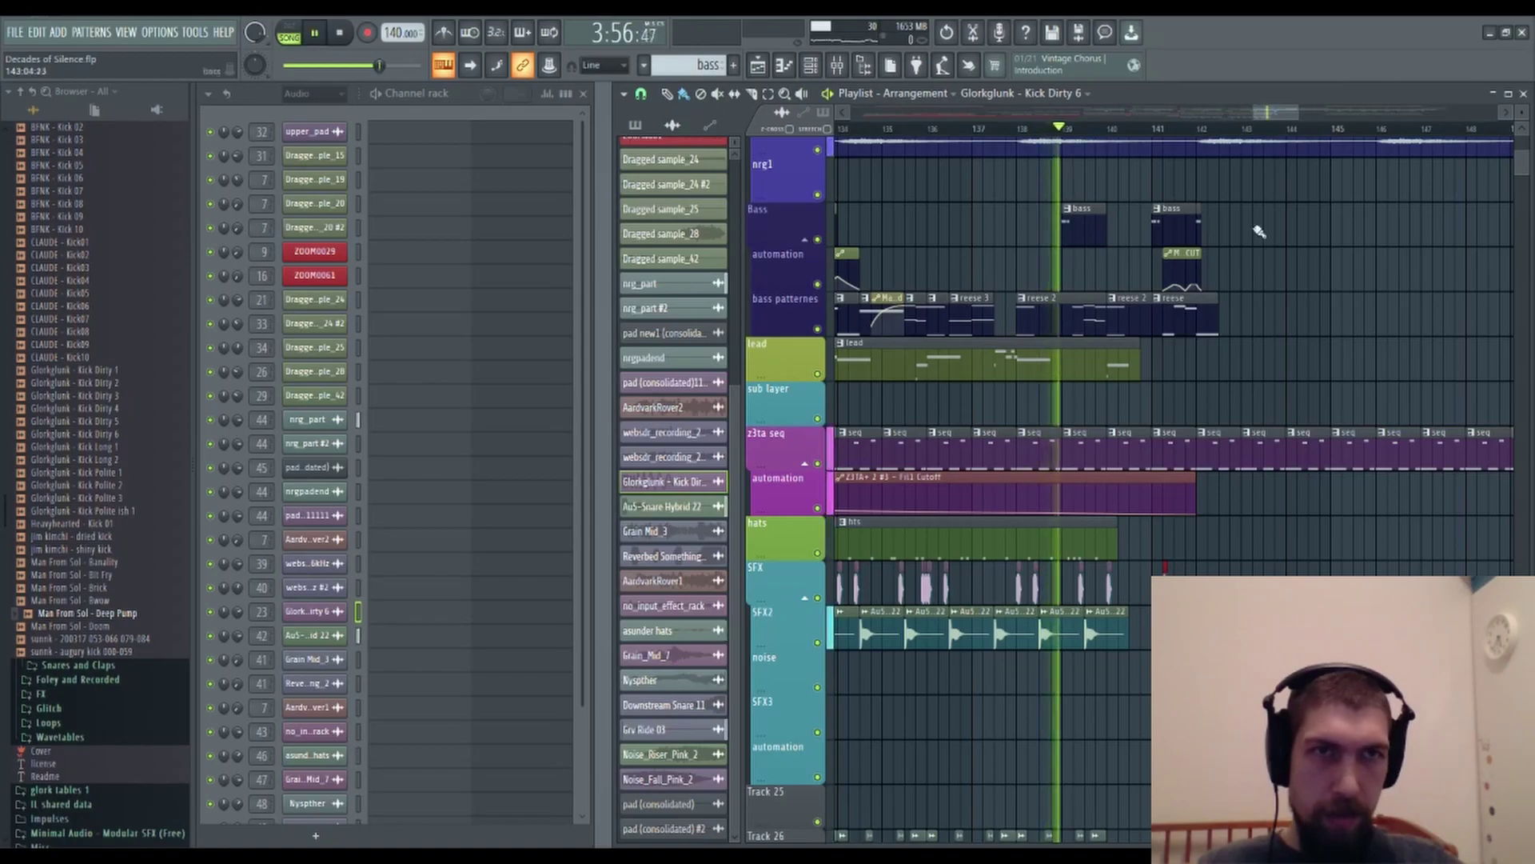
{"action": "scroll", "coordinate": [1180, 132], "scroll_direction": "up", "scroll_amount": 2}
{"action": "scroll", "coordinate": [1180, 132], "scroll_direction": "up", "scroll_amount": 2}
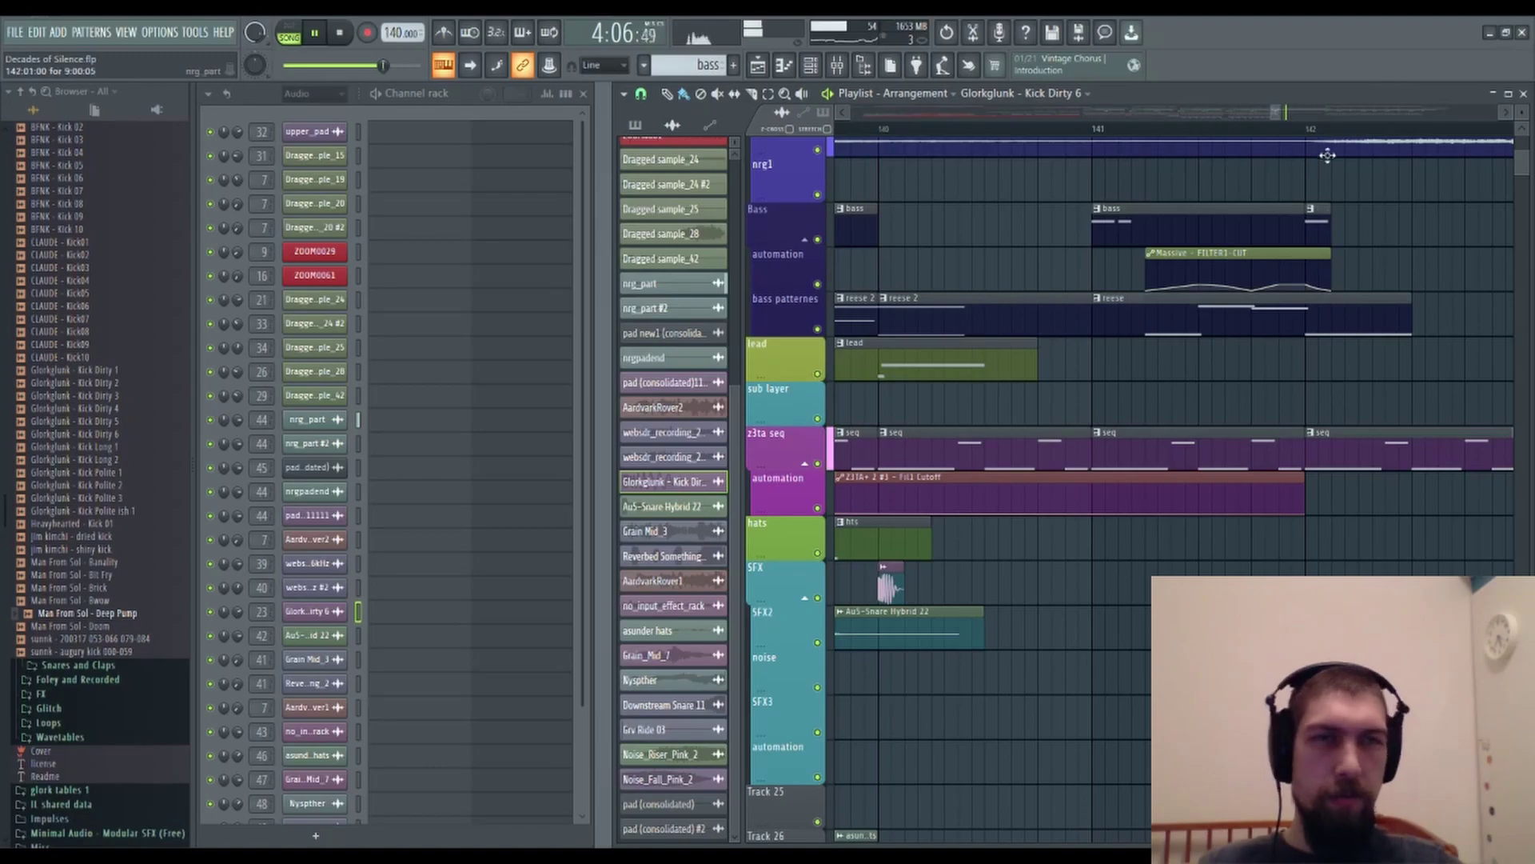
{"action": "scroll", "coordinate": [1349, 138], "scroll_direction": "down", "scroll_amount": 6}
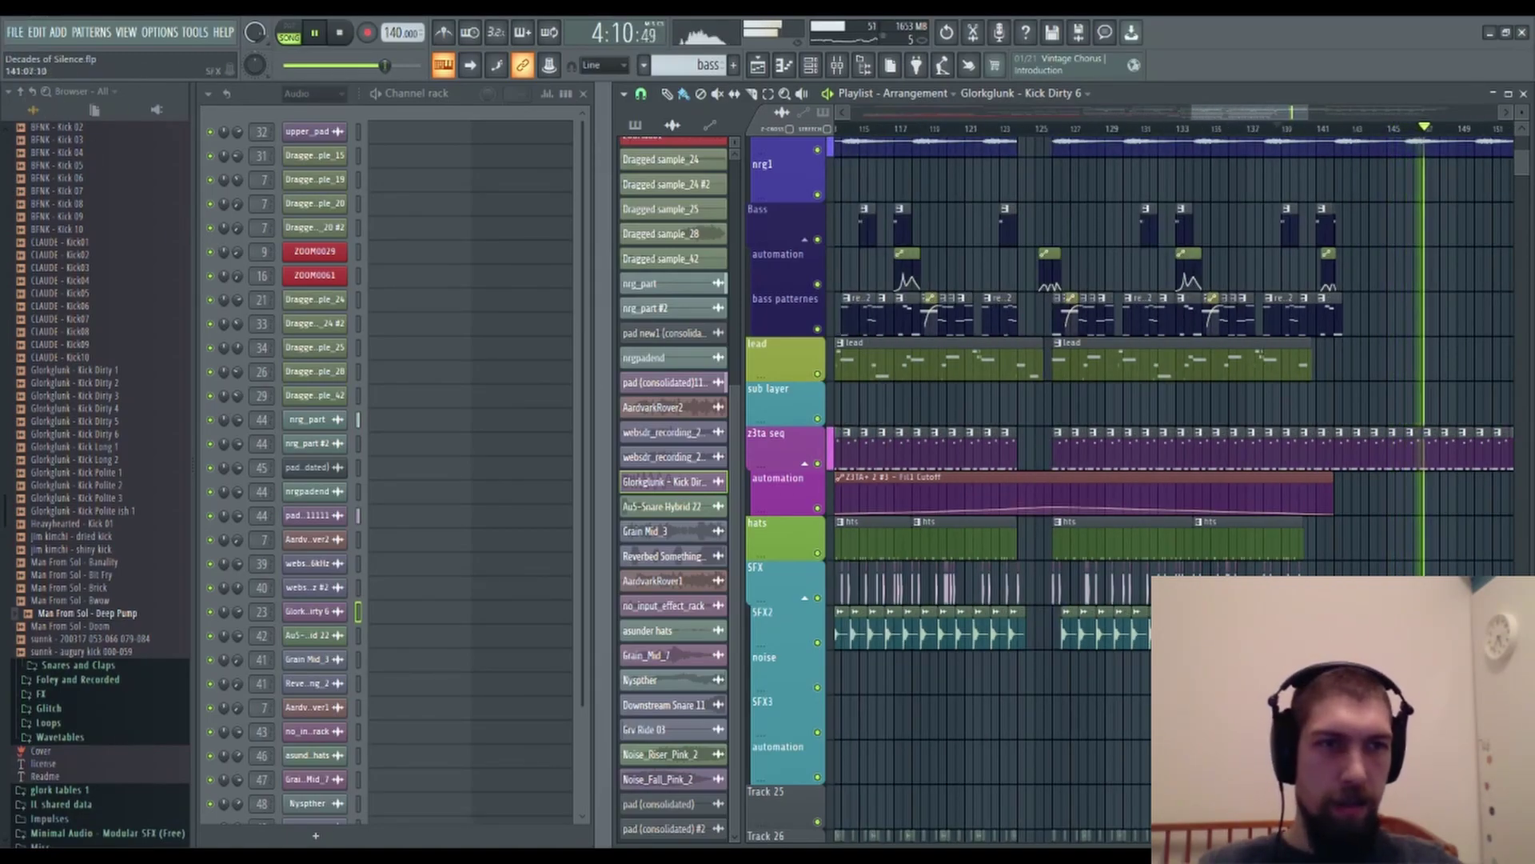
{"action": "scroll", "coordinate": [1216, 138], "scroll_direction": "up", "scroll_amount": 5}
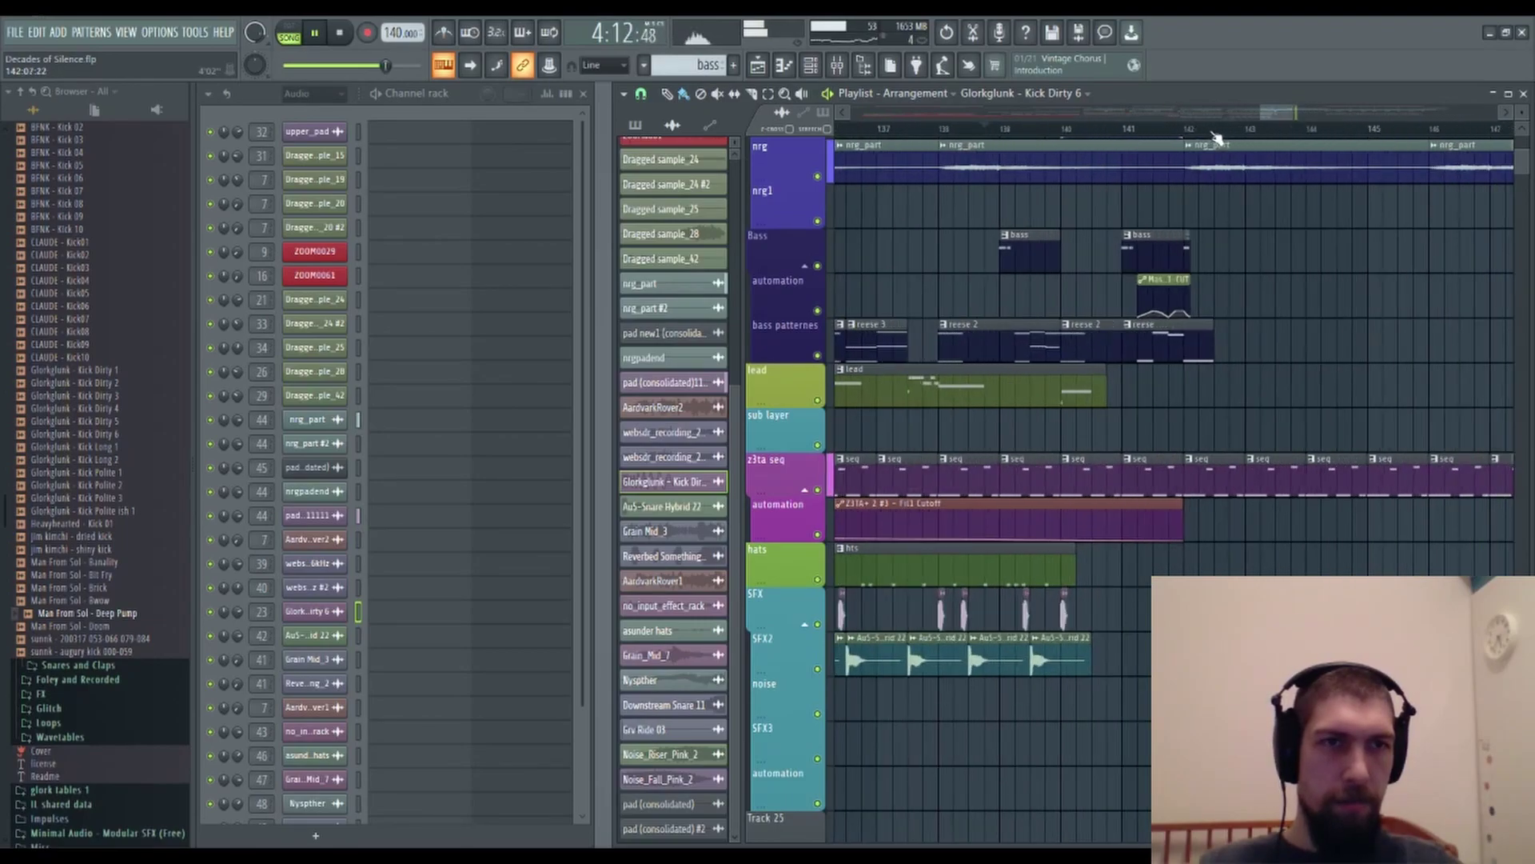
{"action": "scroll", "coordinate": [1215, 137], "scroll_direction": "up", "scroll_amount": 2}
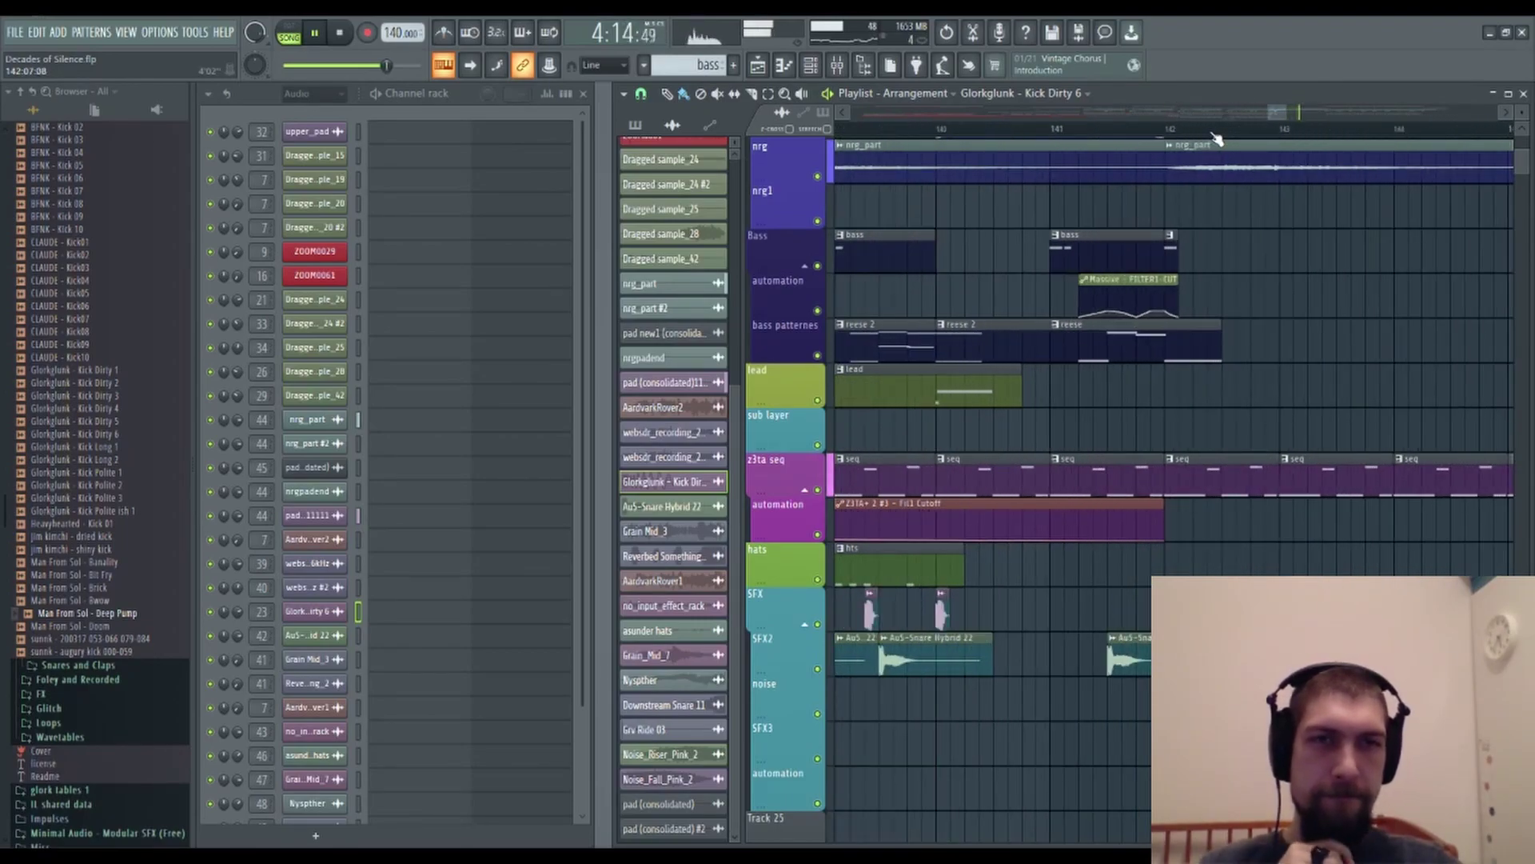
{"action": "scroll", "coordinate": [1216, 140], "scroll_direction": "down", "scroll_amount": 4}
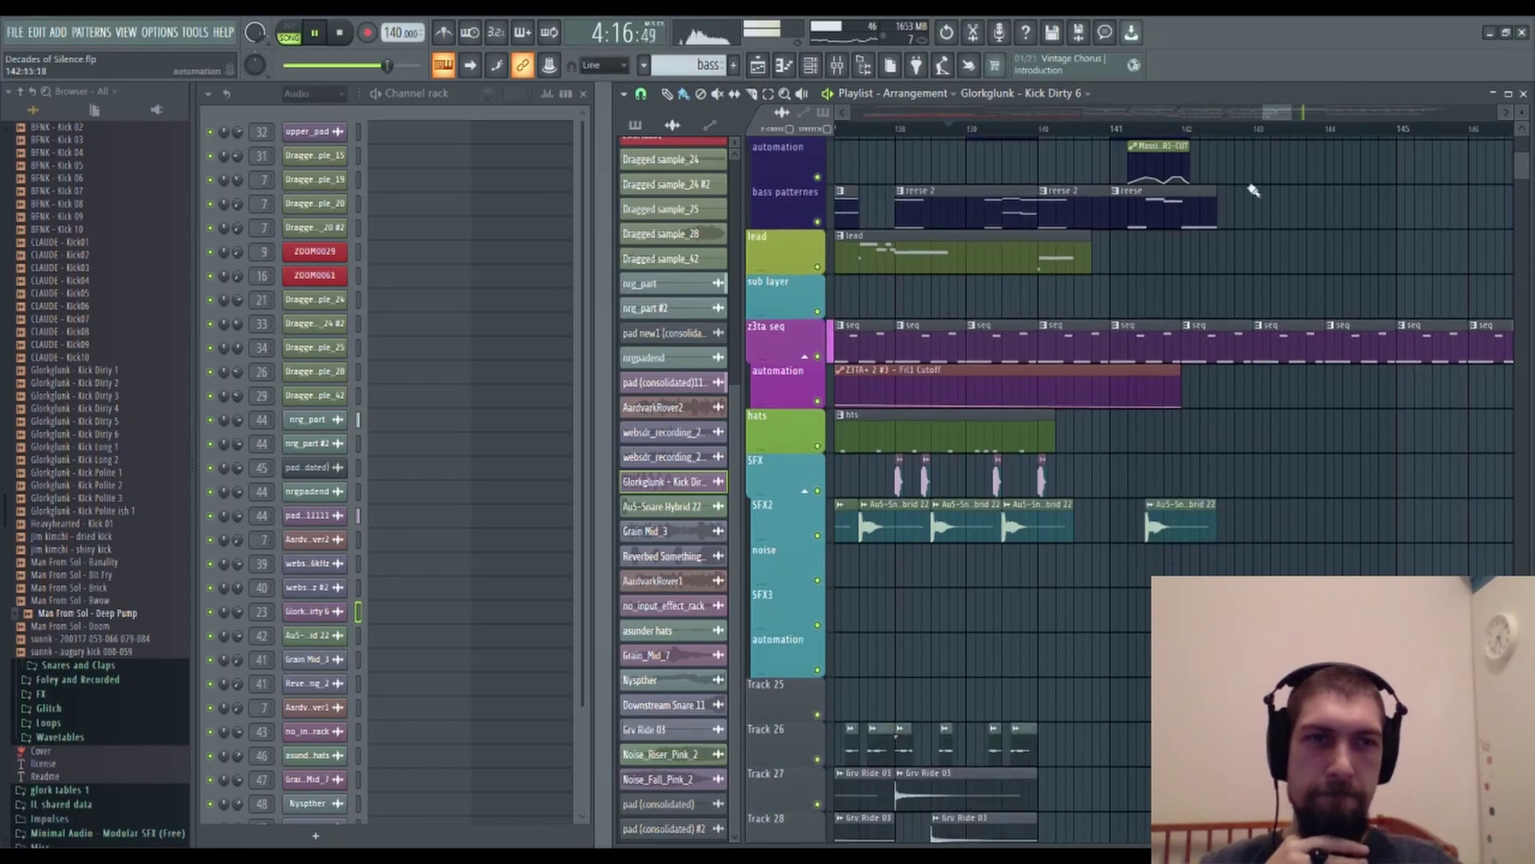
{"action": "scroll", "coordinate": [1325, 140], "scroll_direction": "down", "scroll_amount": 6}
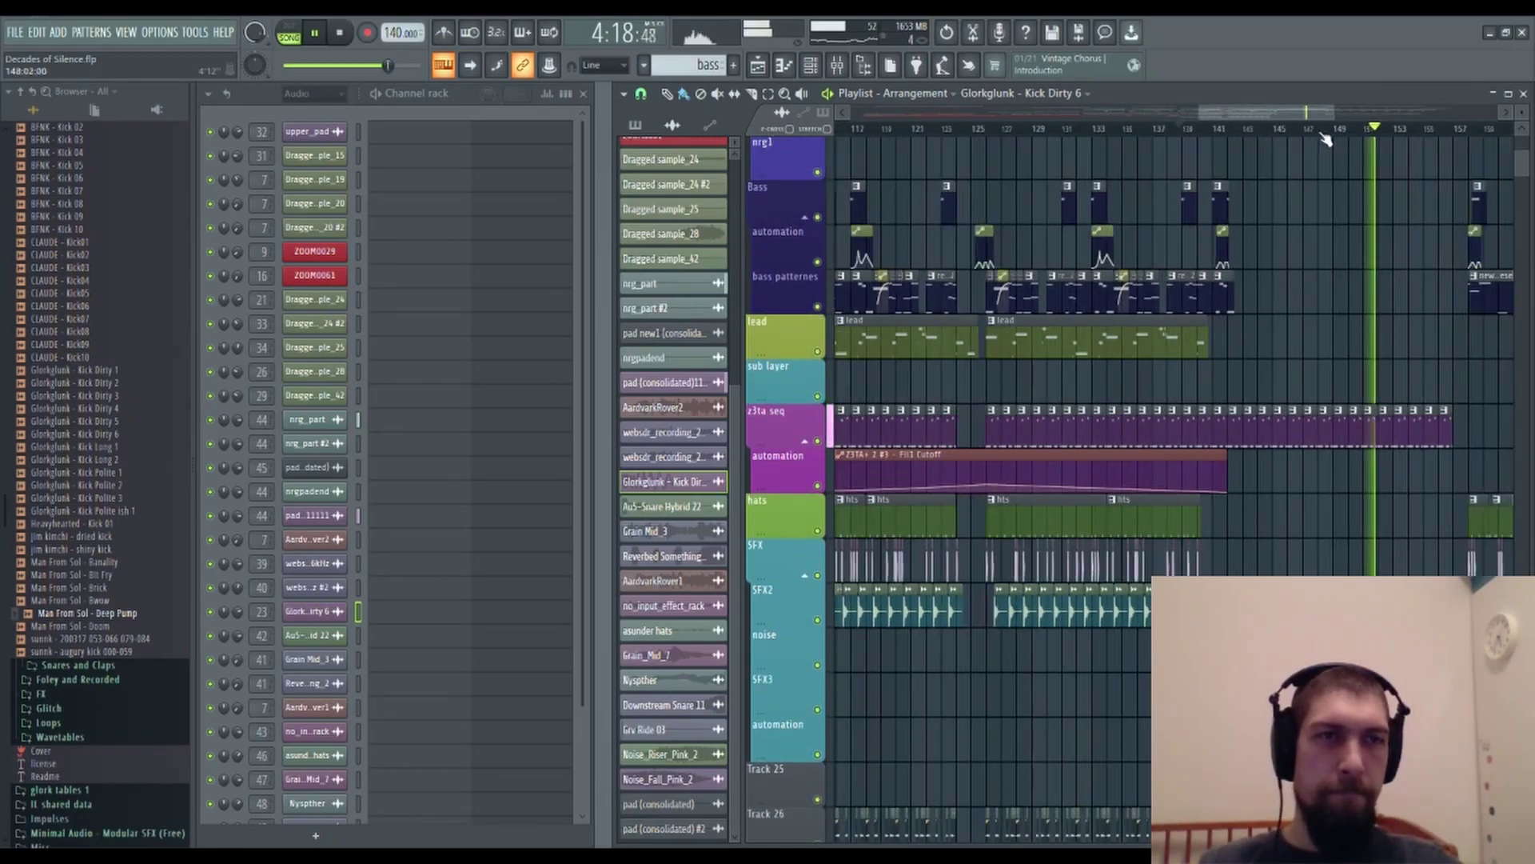
{"action": "scroll", "coordinate": [1254, 461], "scroll_direction": "up", "scroll_amount": 5}
{"action": "scroll", "coordinate": [1254, 461], "scroll_direction": "down", "scroll_amount": 5}
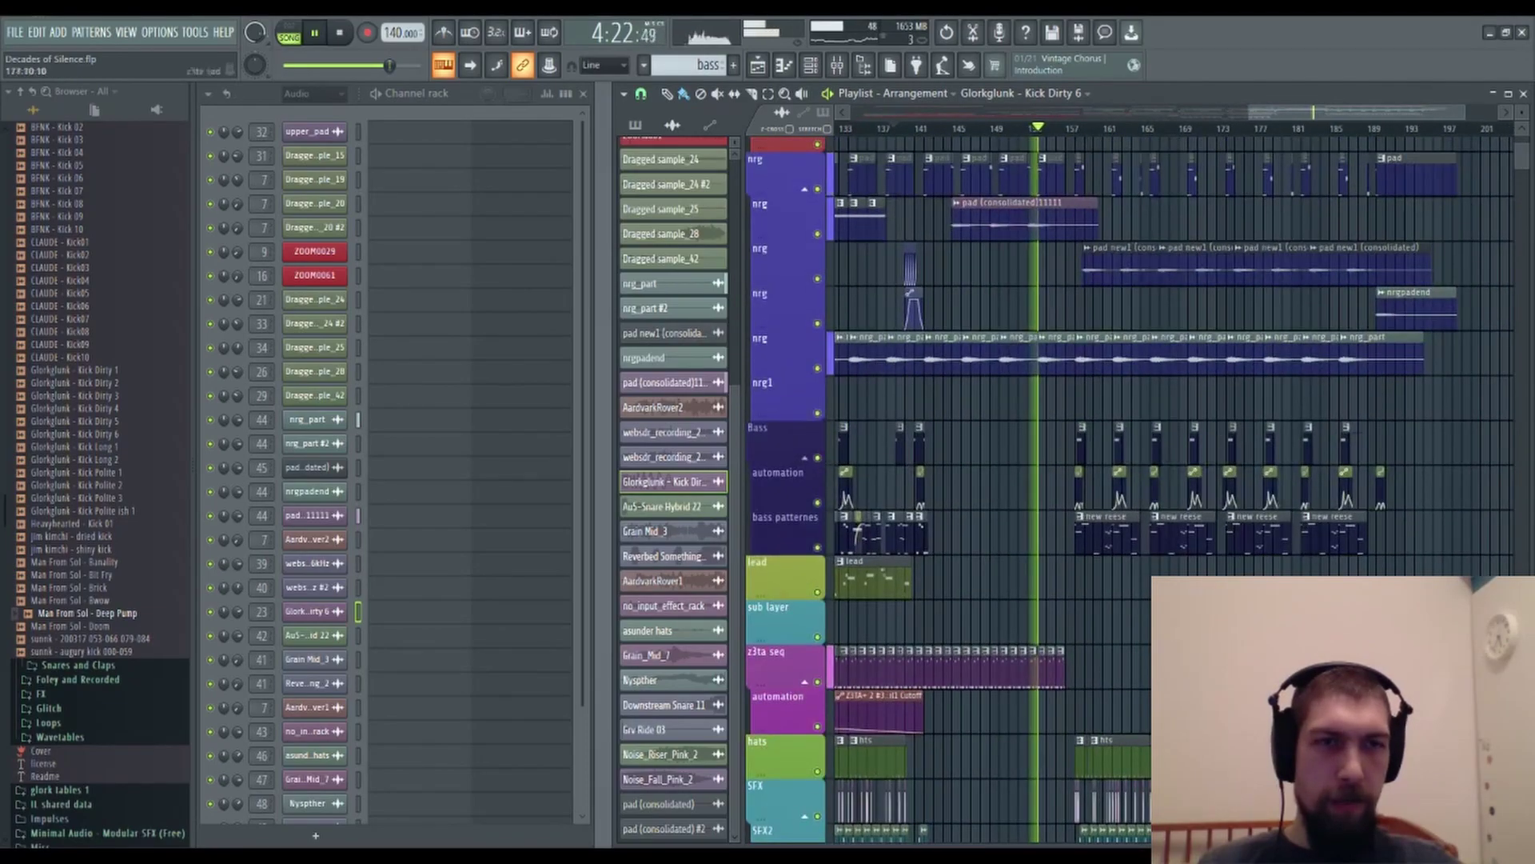
{"action": "scroll", "coordinate": [1201, 309], "scroll_direction": "down", "scroll_amount": 5}
{"action": "scroll", "coordinate": [1201, 309], "scroll_direction": "up", "scroll_amount": 9}
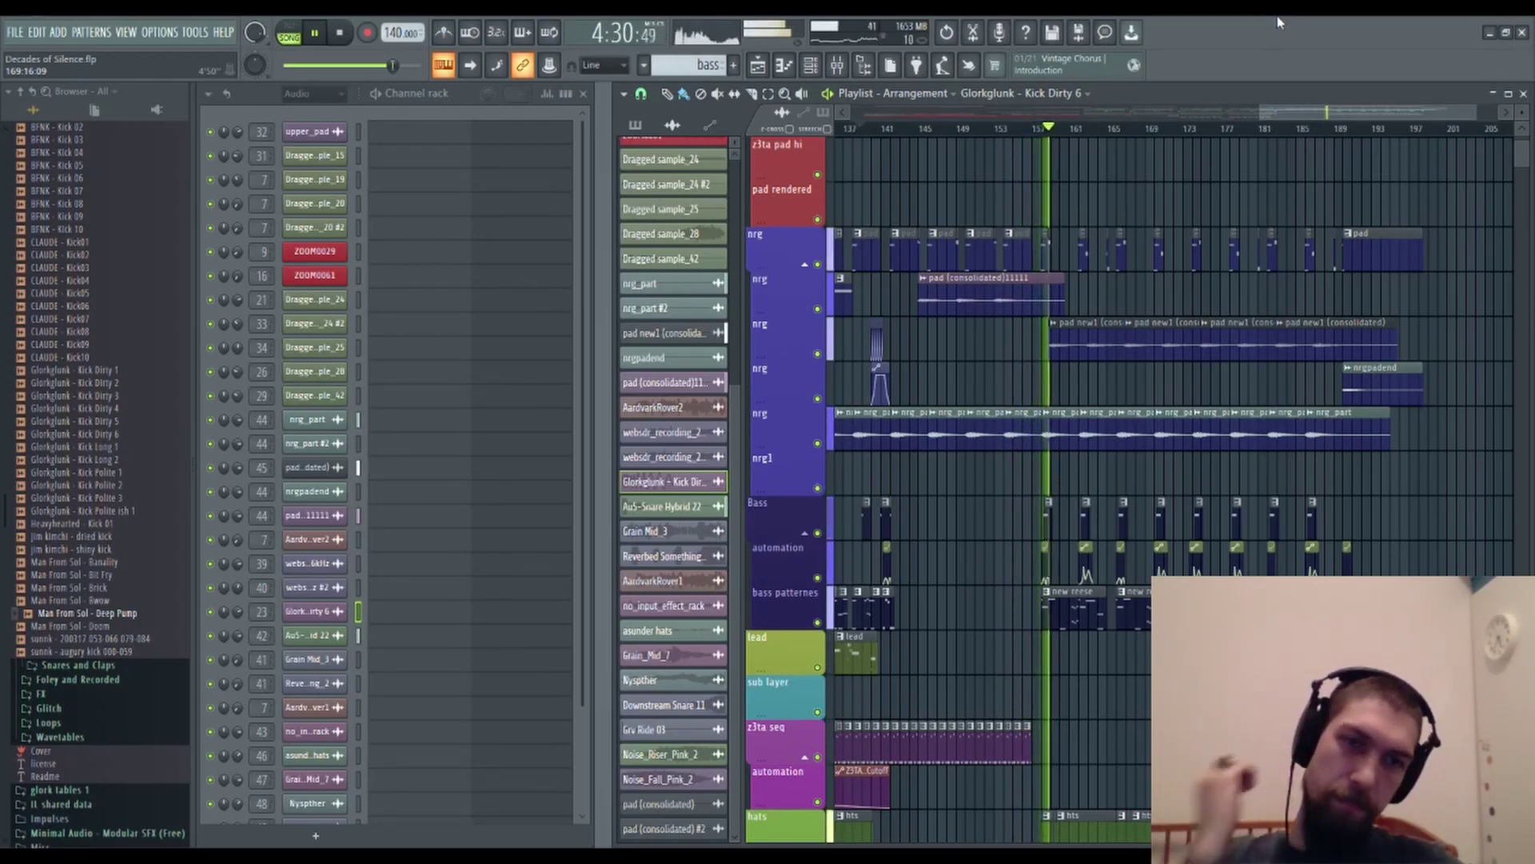
{"action": "left_click", "coordinate": [340, 33]}
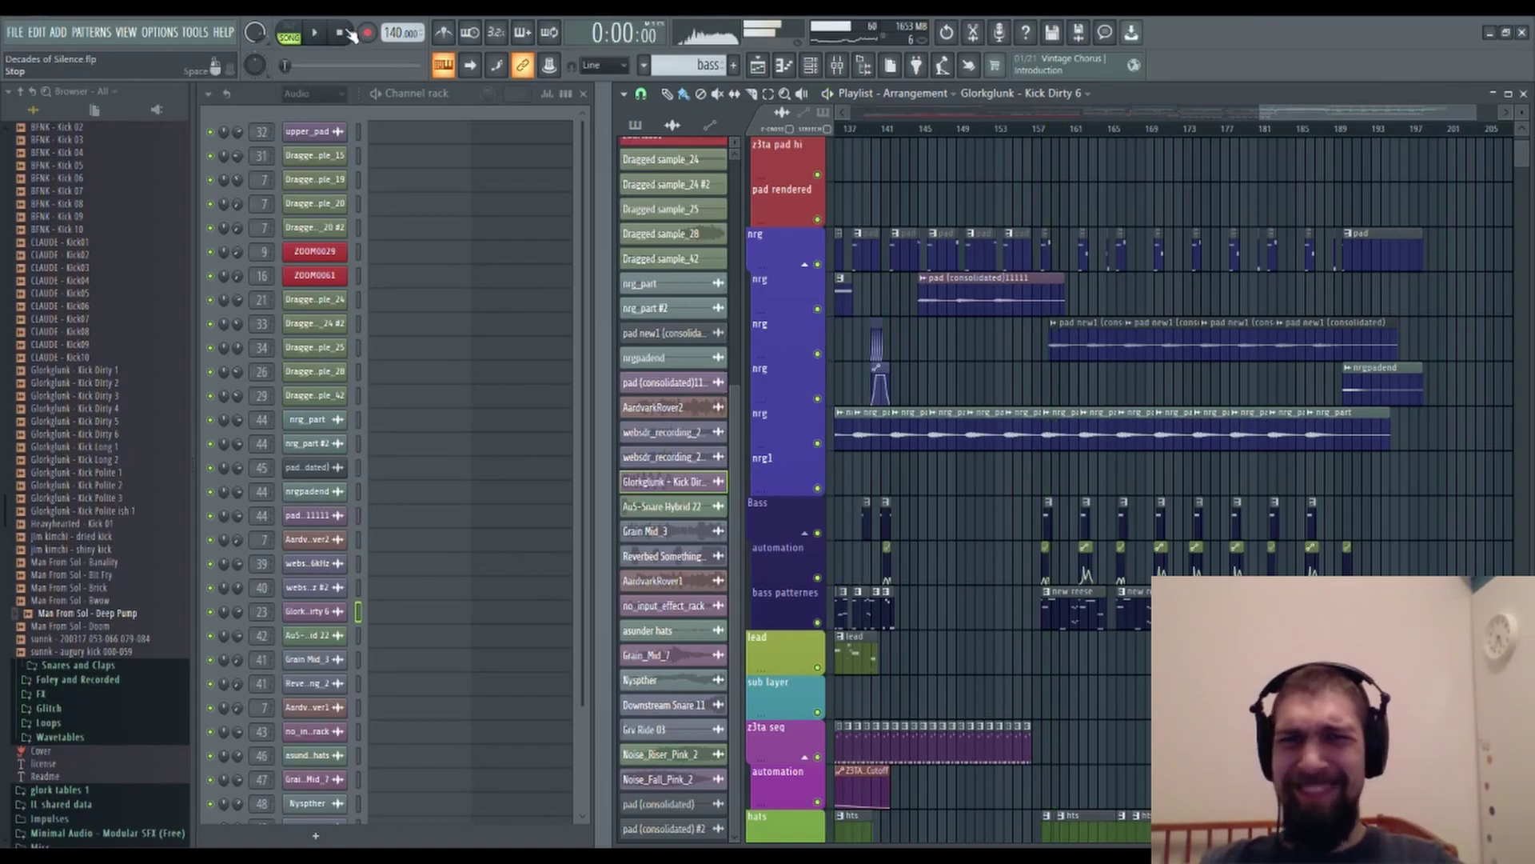
Select the new reese pattern and open its BASS - Inaudible MO #2 notes in the piano roll.
{"action": "left_click", "coordinate": [1069, 614]}
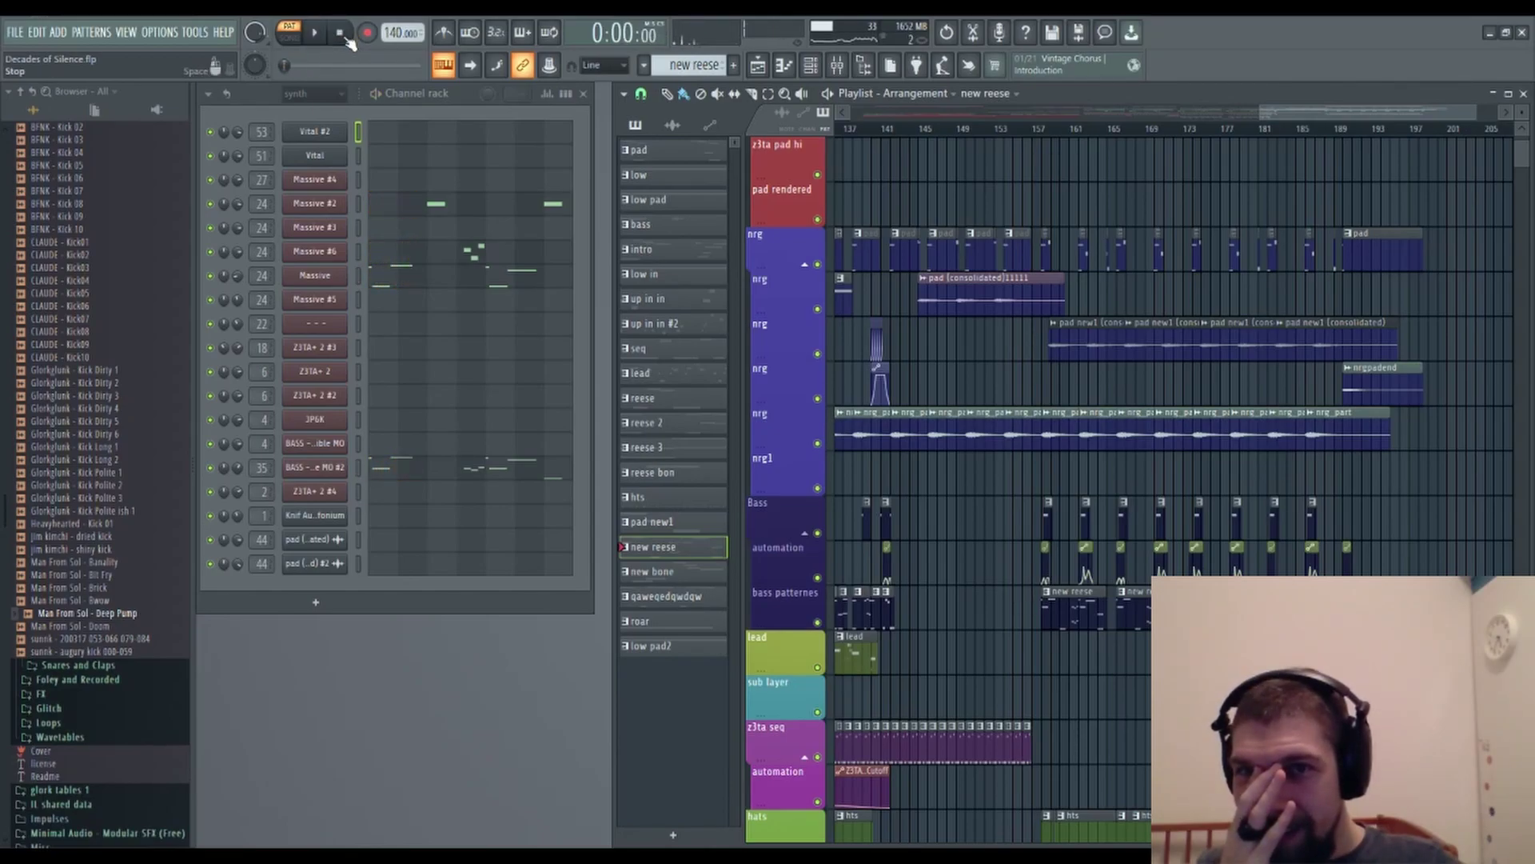
{"action": "left_click", "coordinate": [400, 487]}
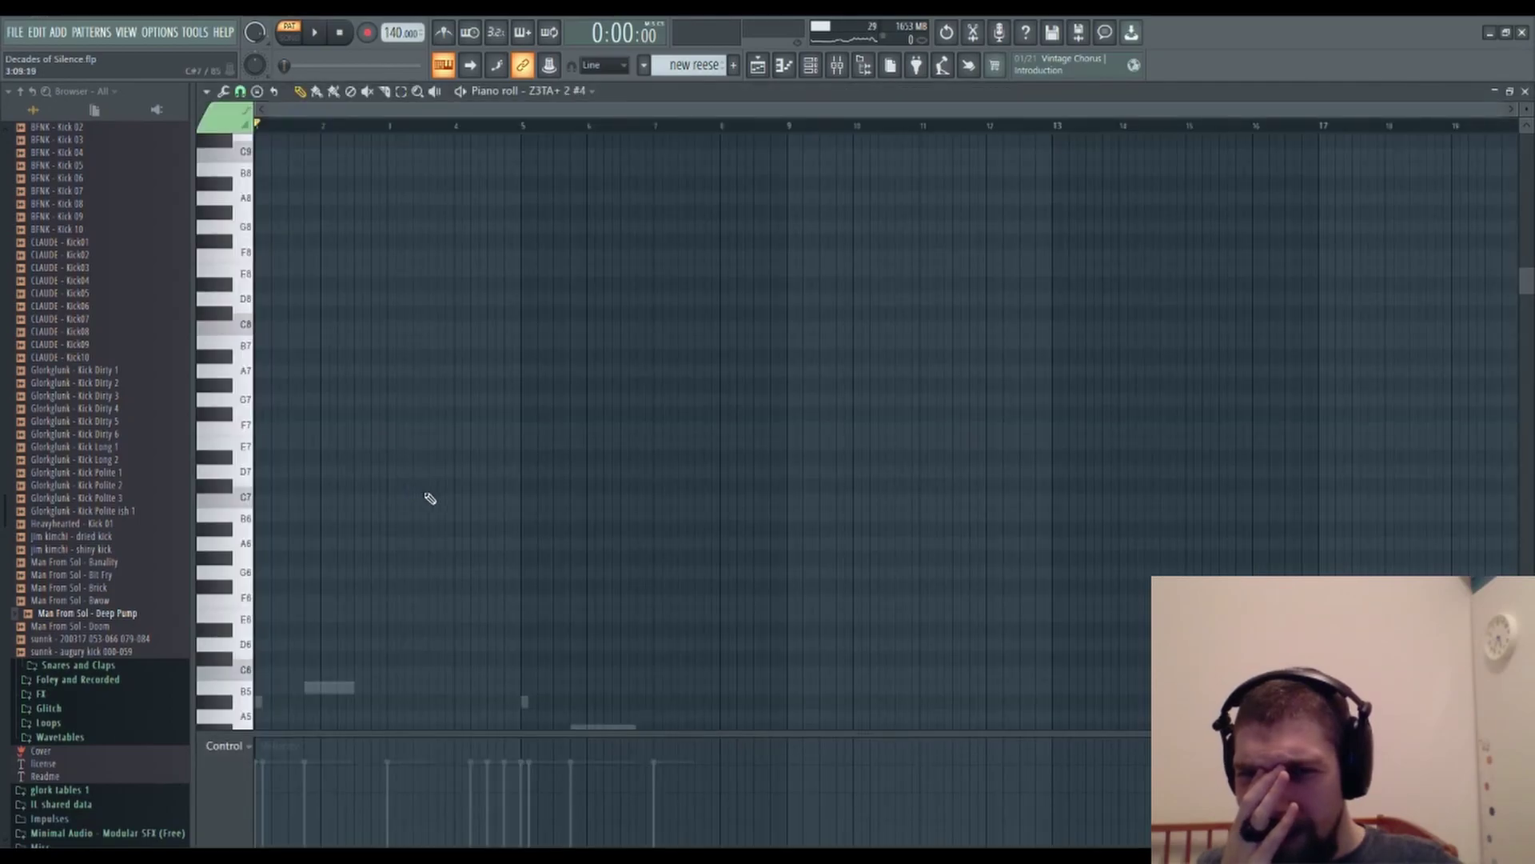
{"action": "left_click", "coordinate": [1524, 93]}
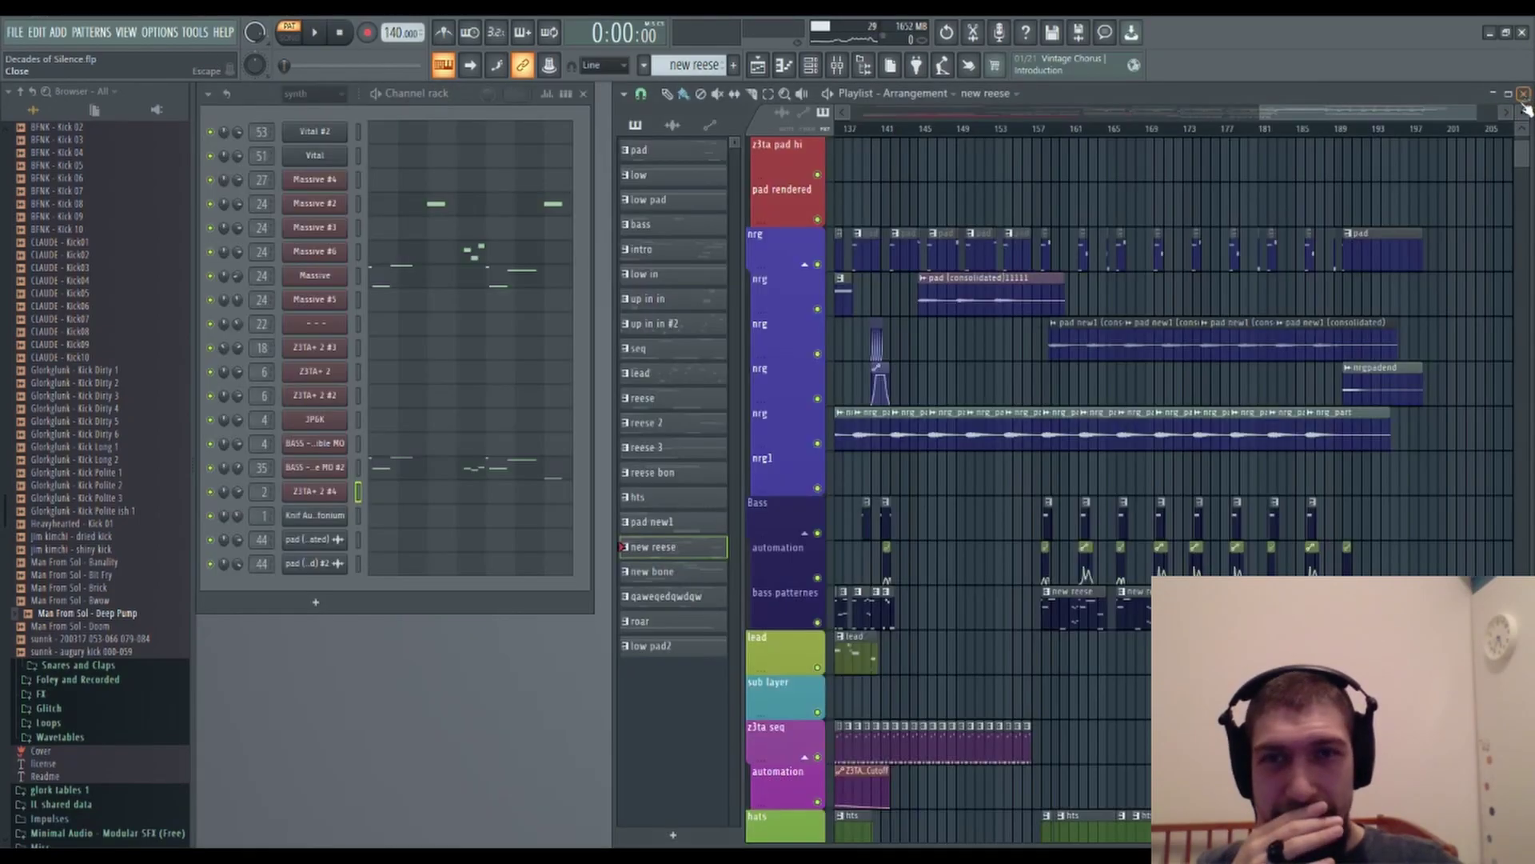
{"action": "left_click", "coordinate": [394, 474]}
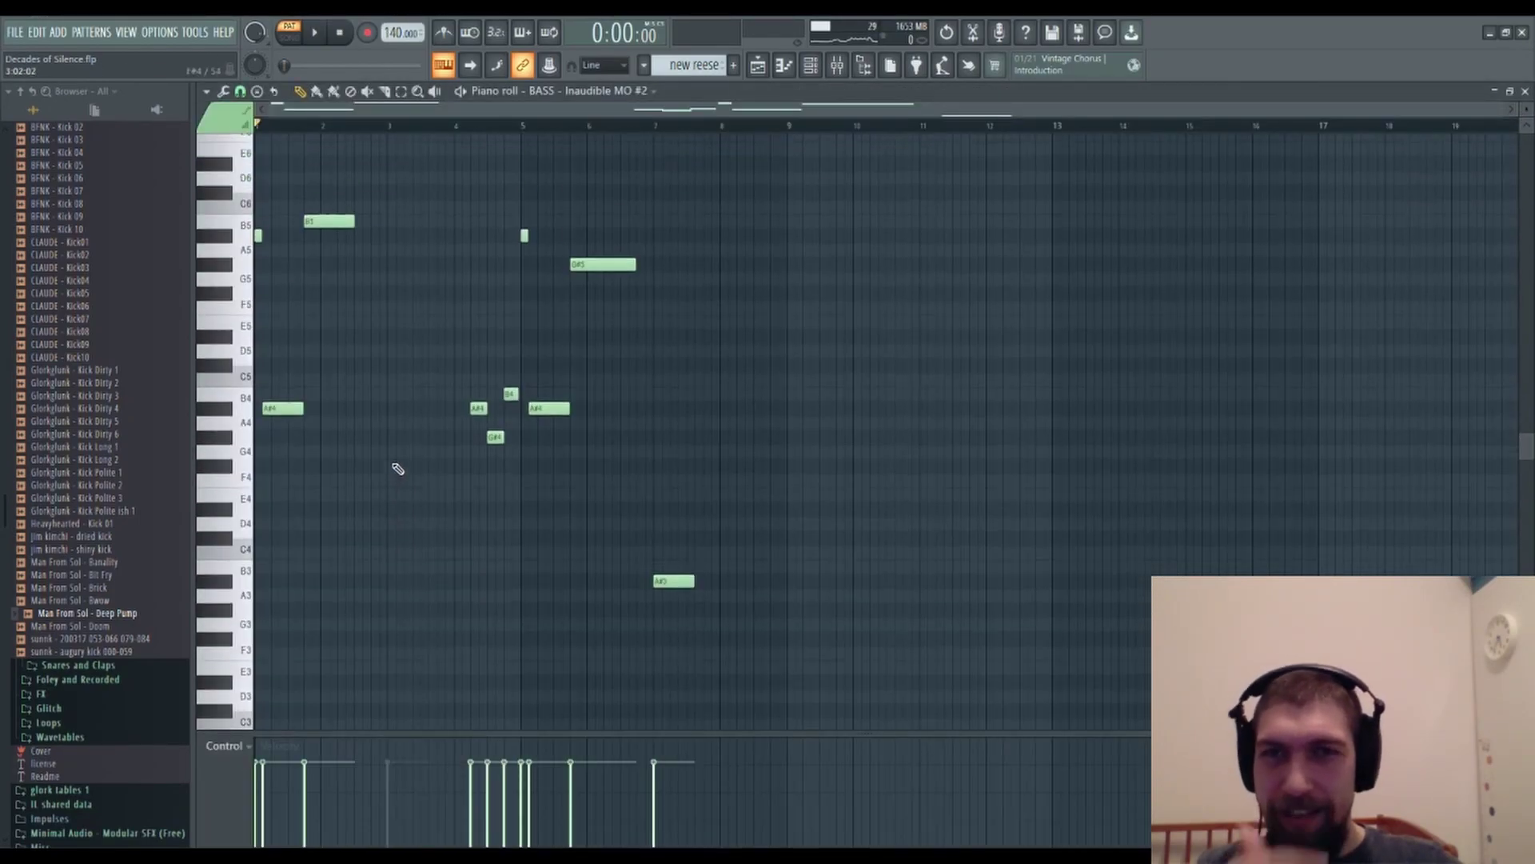
Try all the BASS - Inaudible MO #2 notes one octave lower during pattern playback, restore their pitch and stop.
{"action": "key", "text": "ctrl+a"}
{"action": "key", "text": "ctrl+Down"}
{"action": "key", "text": "space"}
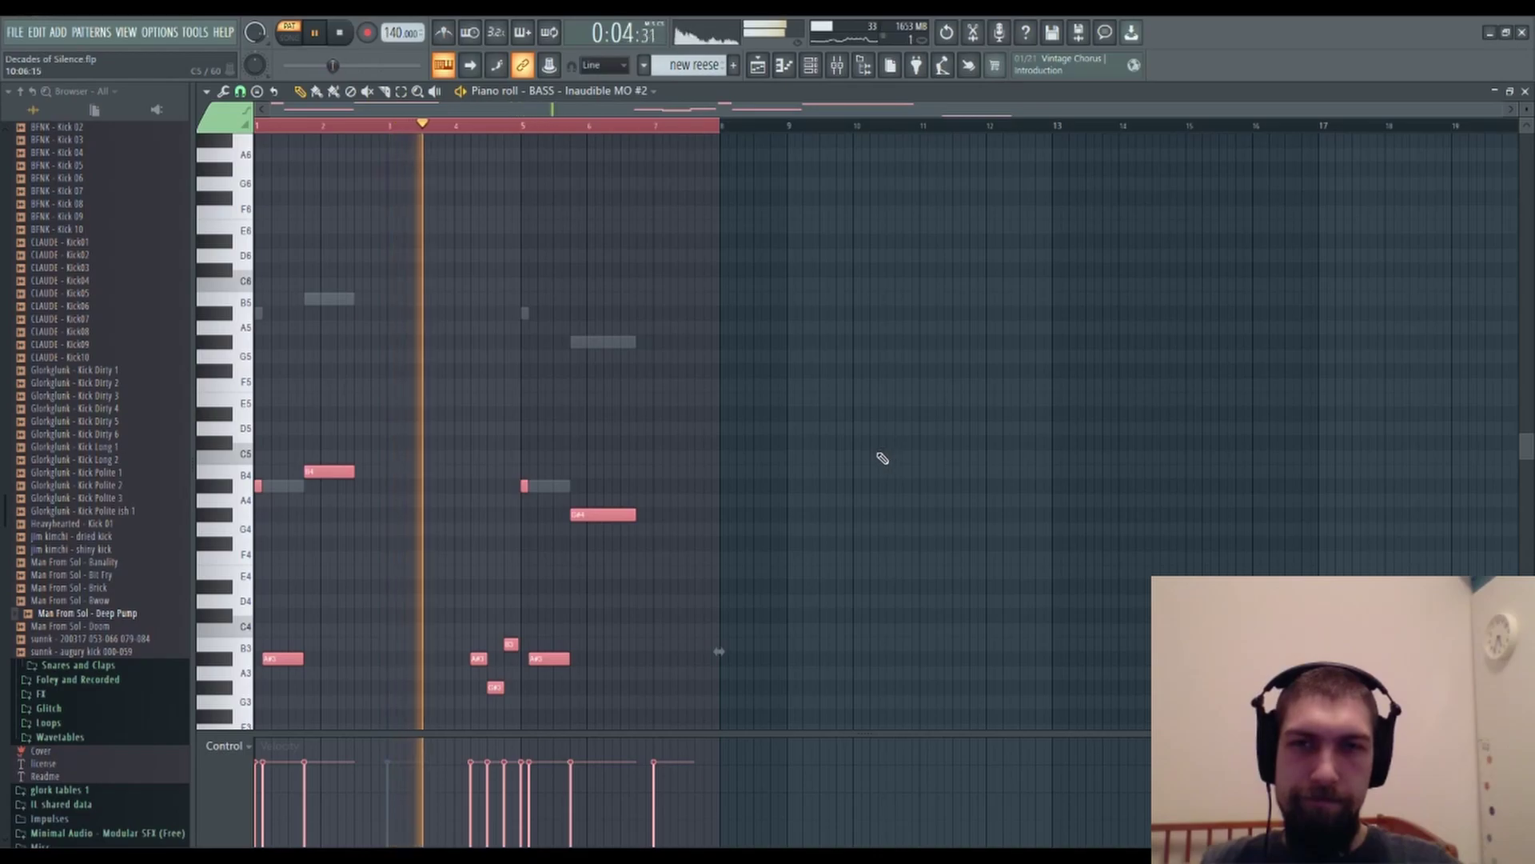
{"action": "key", "text": "ctrl+Up"}
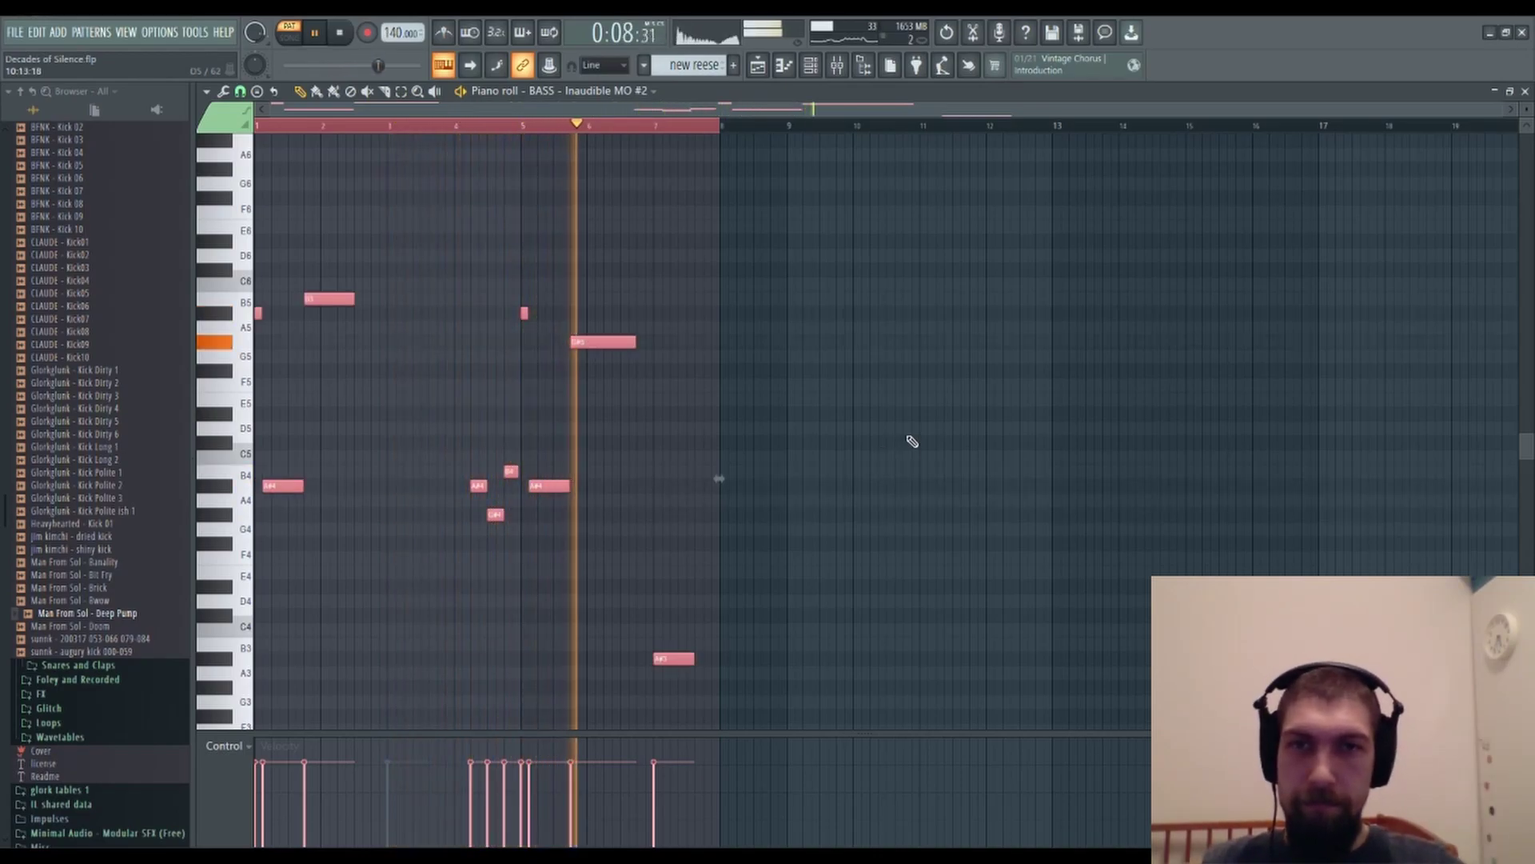
{"action": "key", "text": "space"}
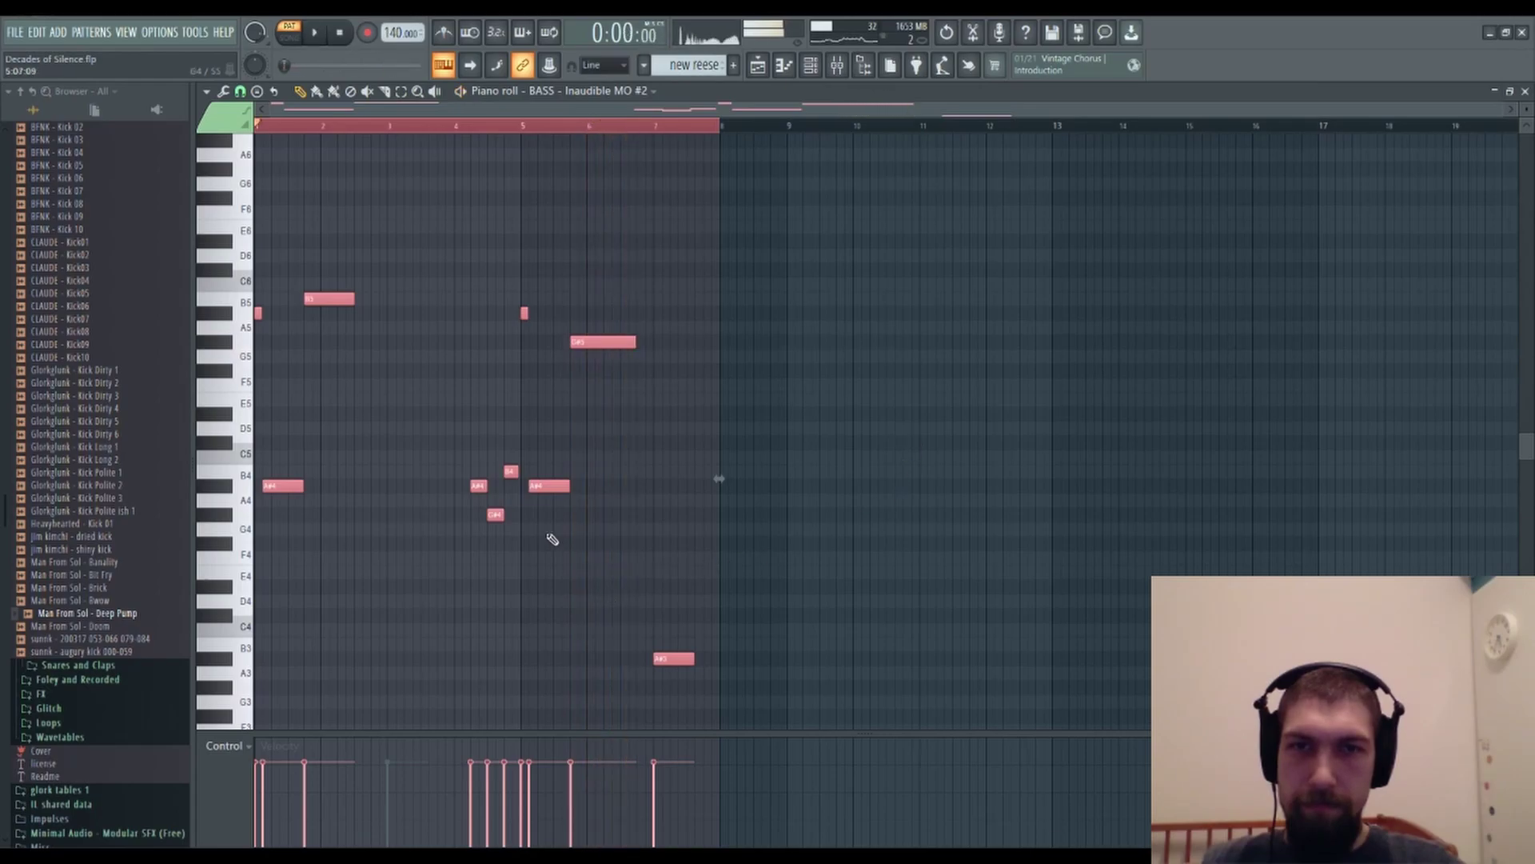
Delete the sustained A#4, B5 and G#5 bass notes in bars 1–2 and 5–6, audition the pattern and close the piano roll.
{"action": "right_click", "coordinate": [555, 486]}
{"action": "right_click", "coordinate": [612, 343]}
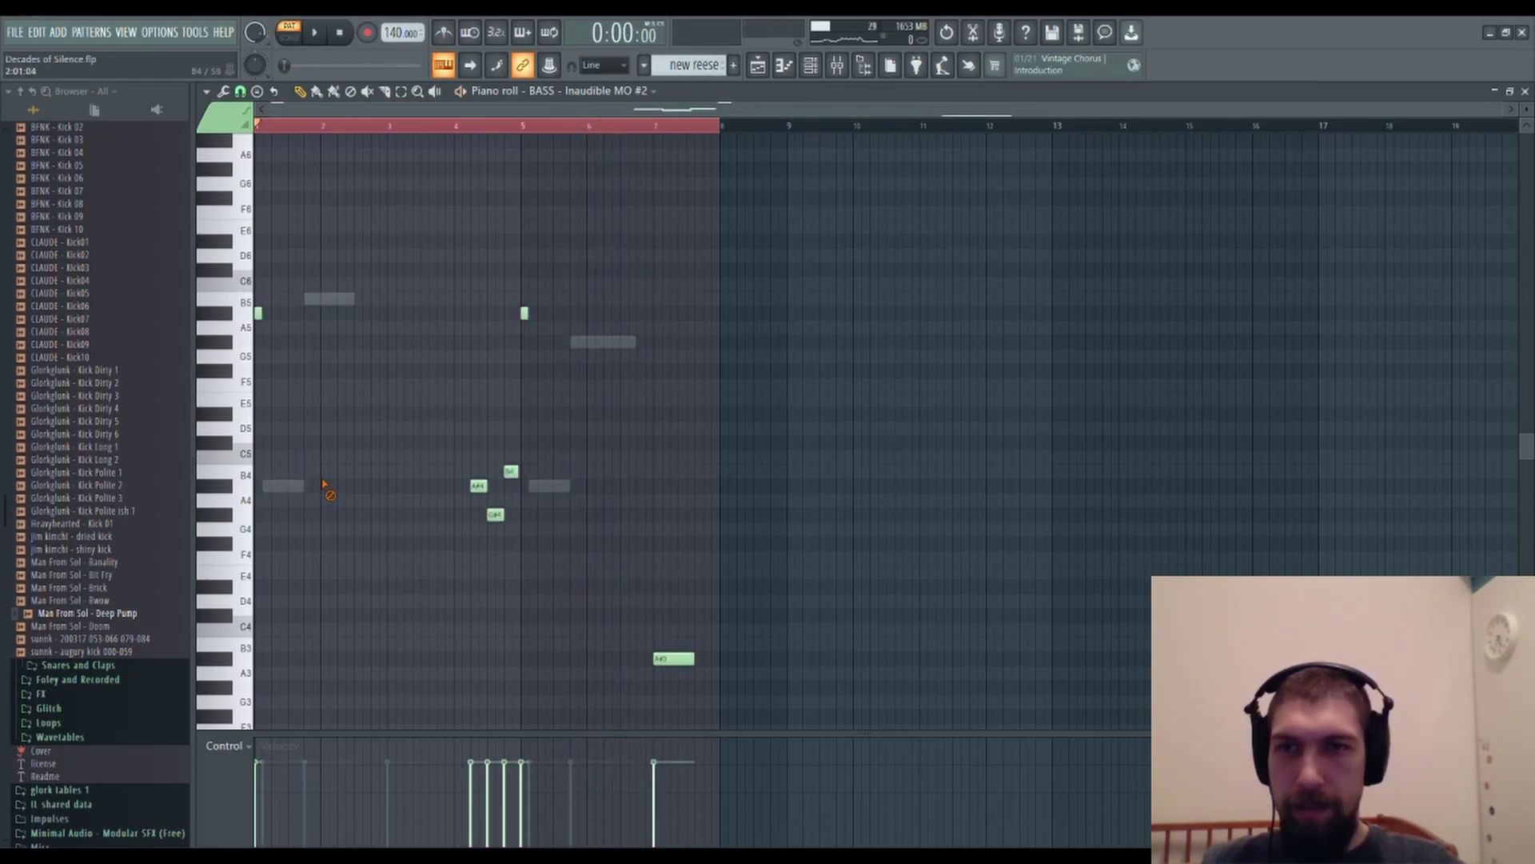
{"action": "left_click_drag", "start_coordinate": [728, 580], "coordinate": [748, 168]}
{"action": "left_click_drag", "start_coordinate": [949, 564], "coordinate": [969, 765]}
{"action": "key", "text": "space"}
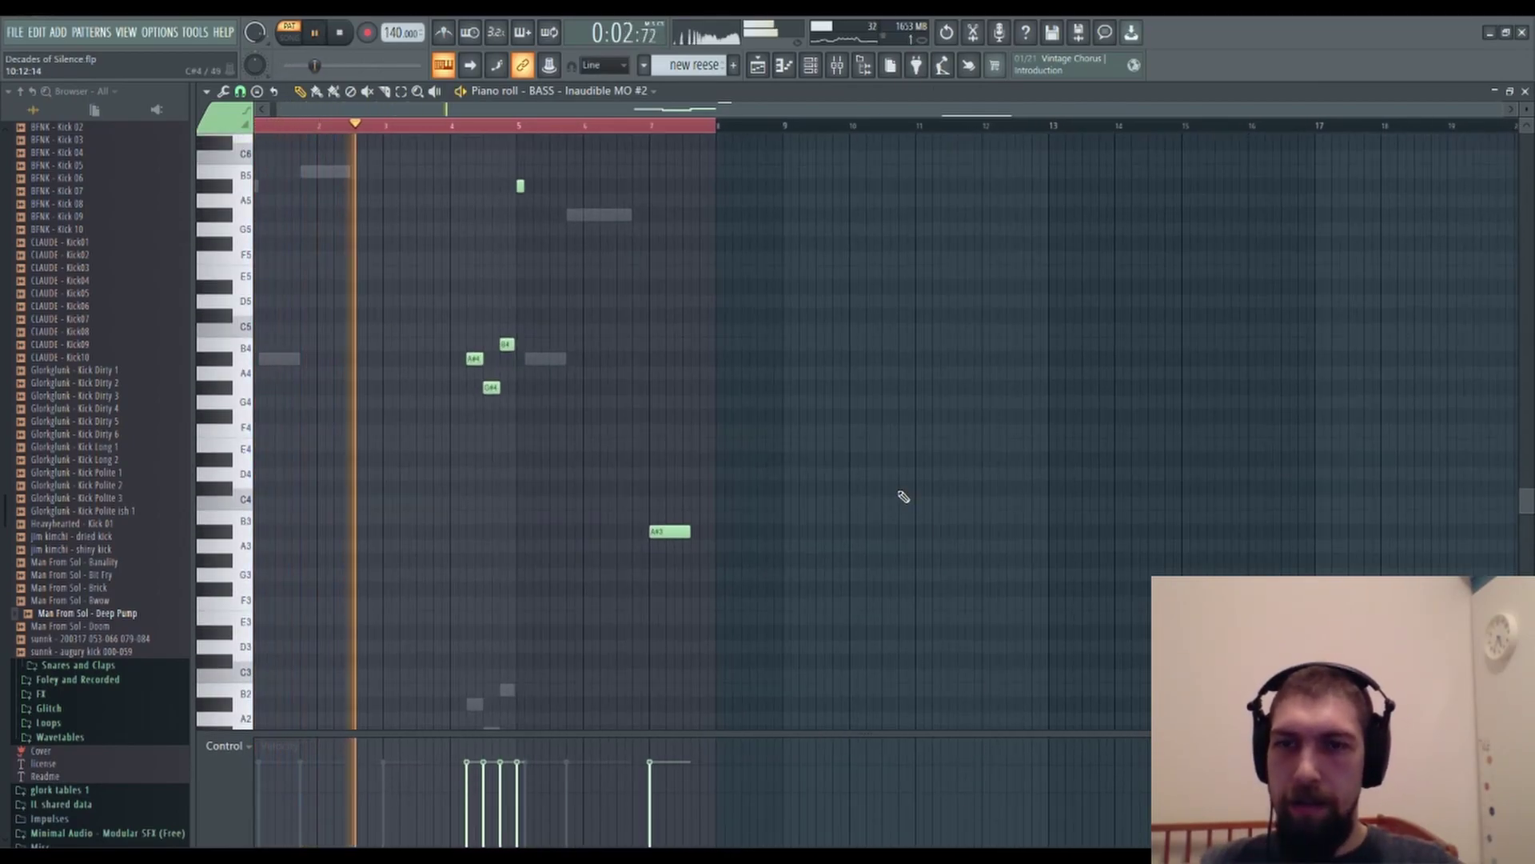
{"action": "left_click_drag", "start_coordinate": [875, 411], "coordinate": [837, 641]}
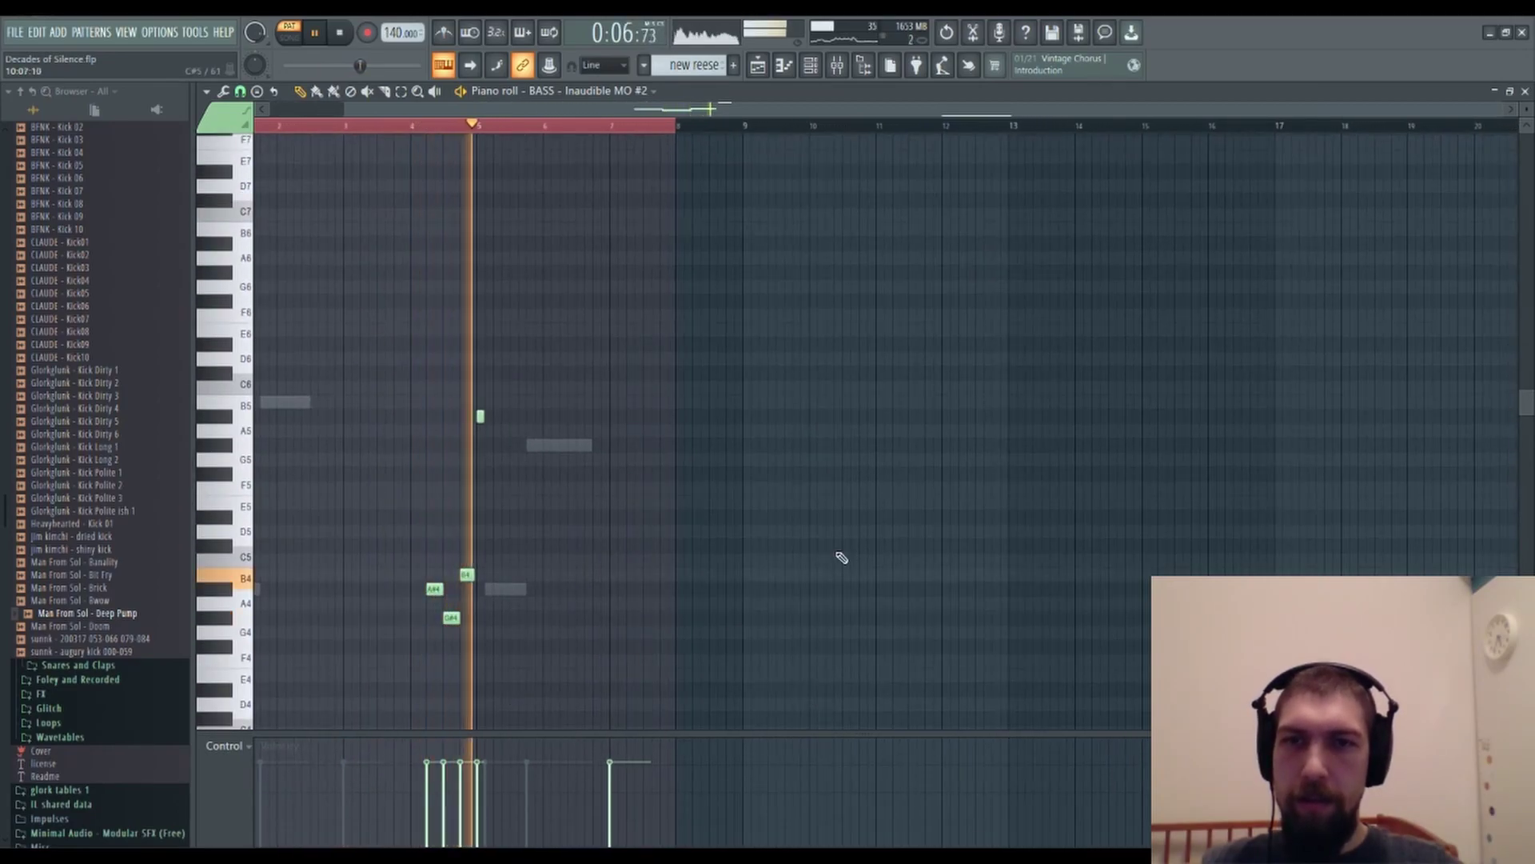
{"action": "left_click_drag", "start_coordinate": [841, 557], "coordinate": [881, 368]}
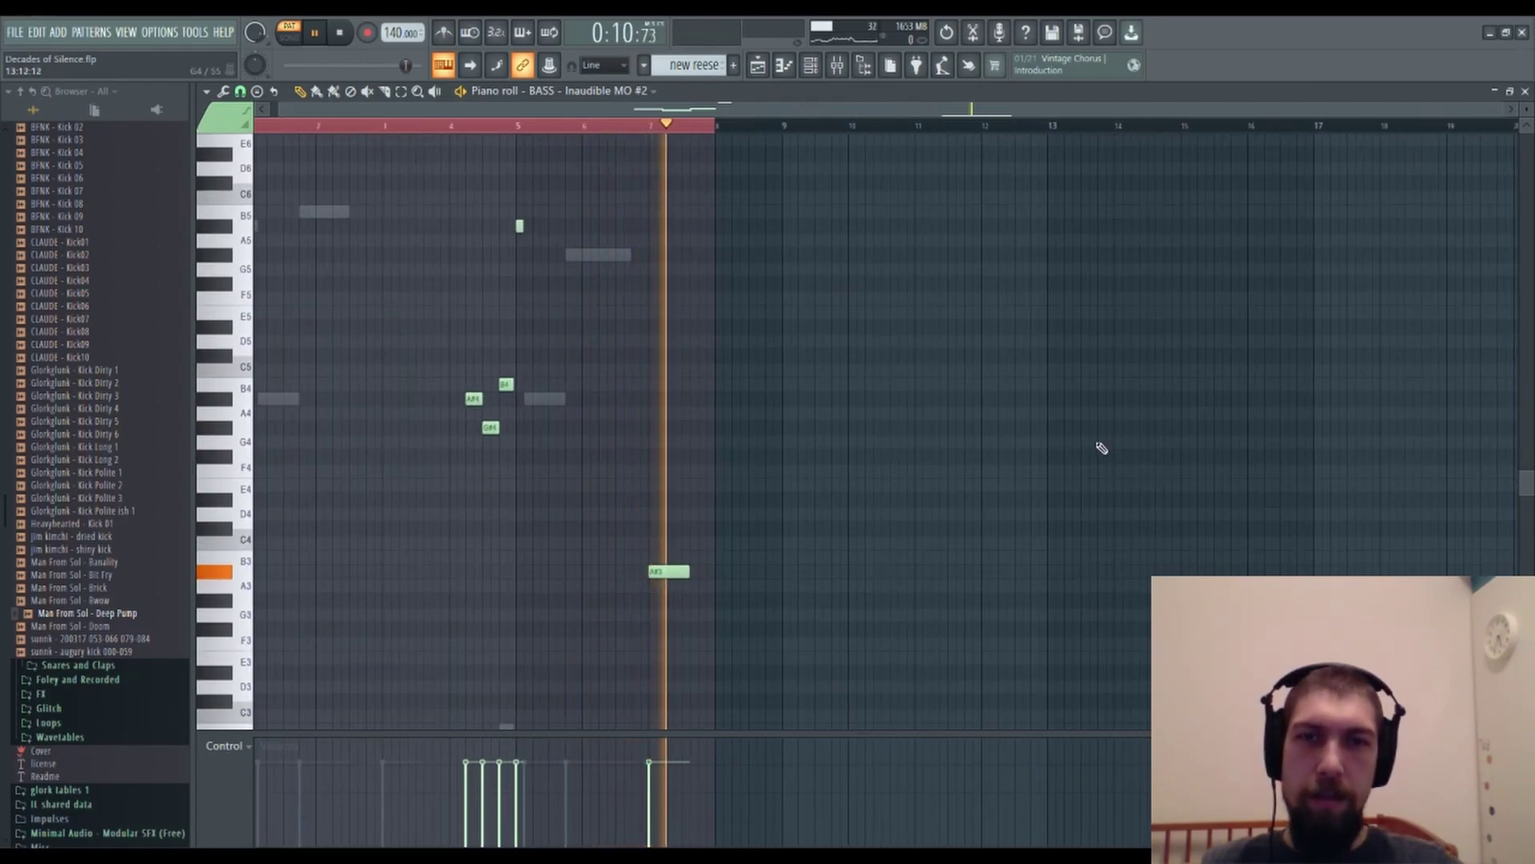
{"action": "left_click_drag", "start_coordinate": [980, 548], "coordinate": [1231, 407]}
{"action": "left_click", "coordinate": [1525, 92]}
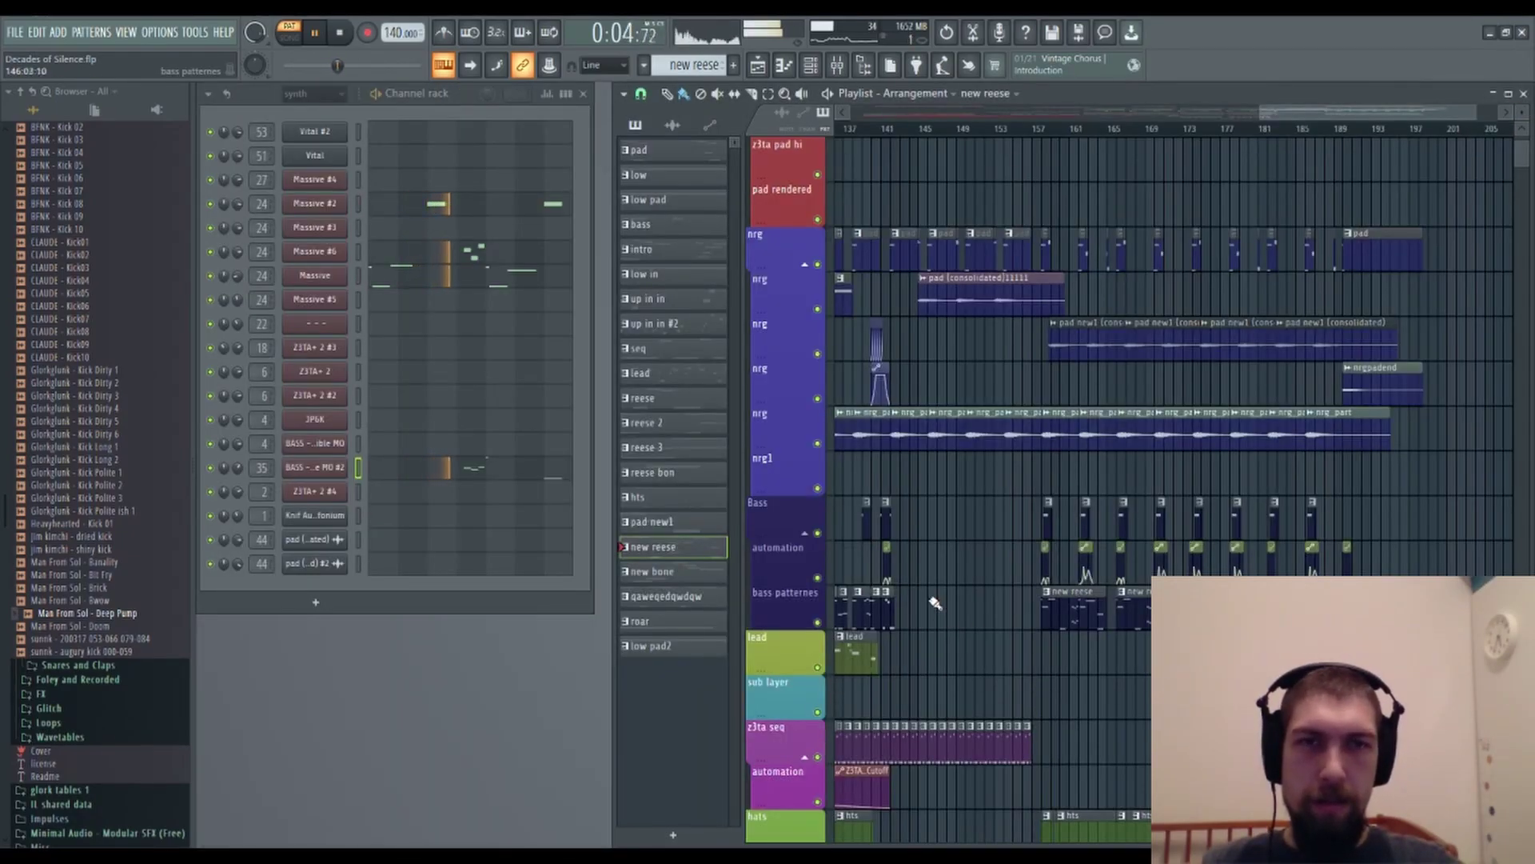
Play the arrangement from about bar 156 to hear the edited new reese bass in context, and stop playback.
{"action": "scroll", "coordinate": [999, 400], "scroll_direction": "up", "scroll_amount": 1}
{"action": "left_click", "coordinate": [1048, 129]}
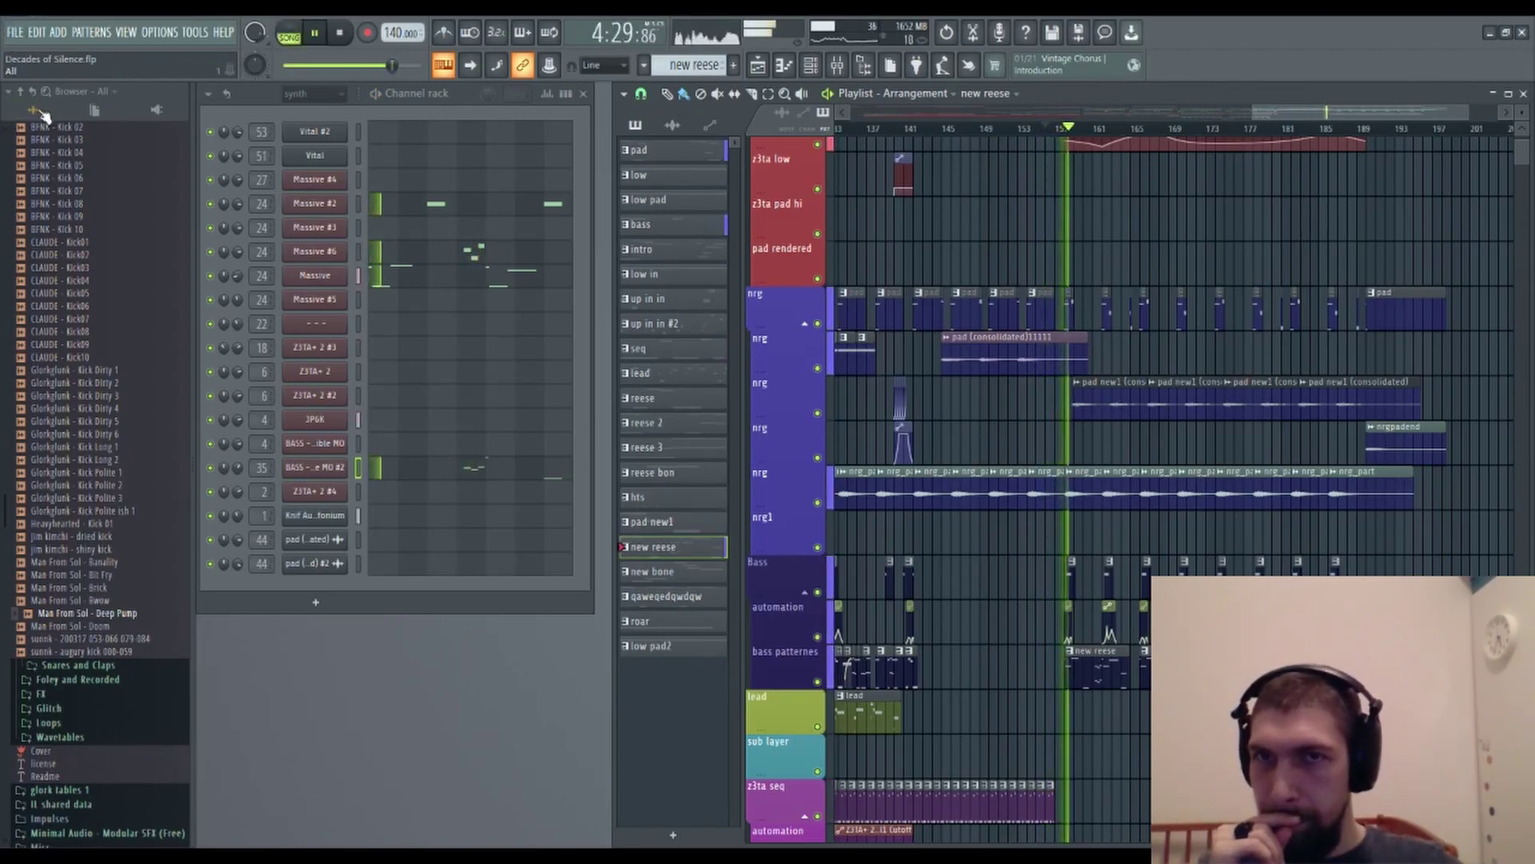
{"action": "scroll", "coordinate": [988, 671], "scroll_direction": "down", "scroll_amount": 2}
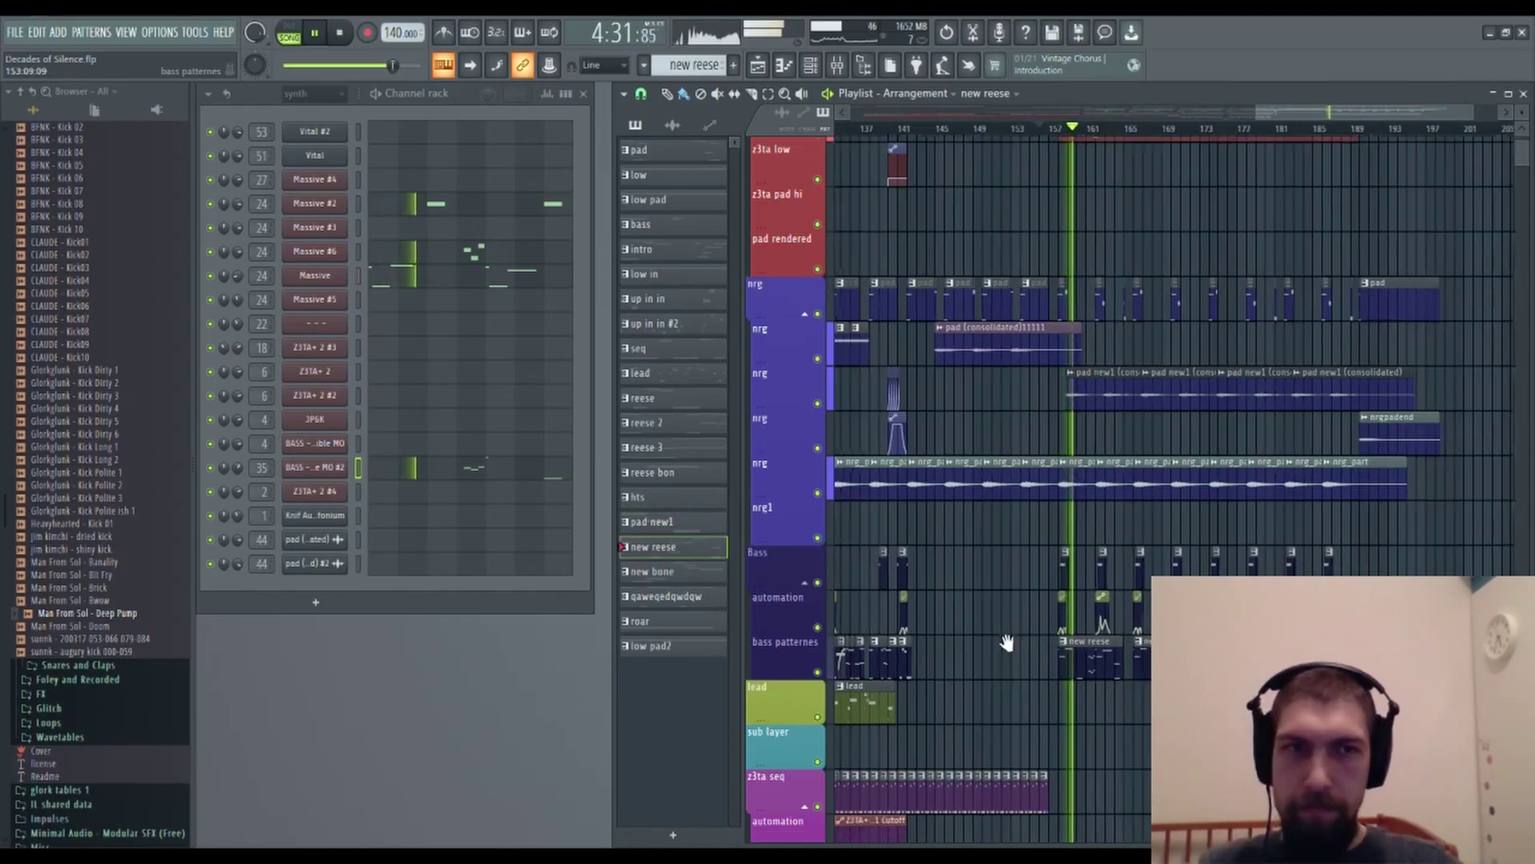
{"action": "scroll", "coordinate": [984, 615], "scroll_direction": "up", "scroll_amount": 1}
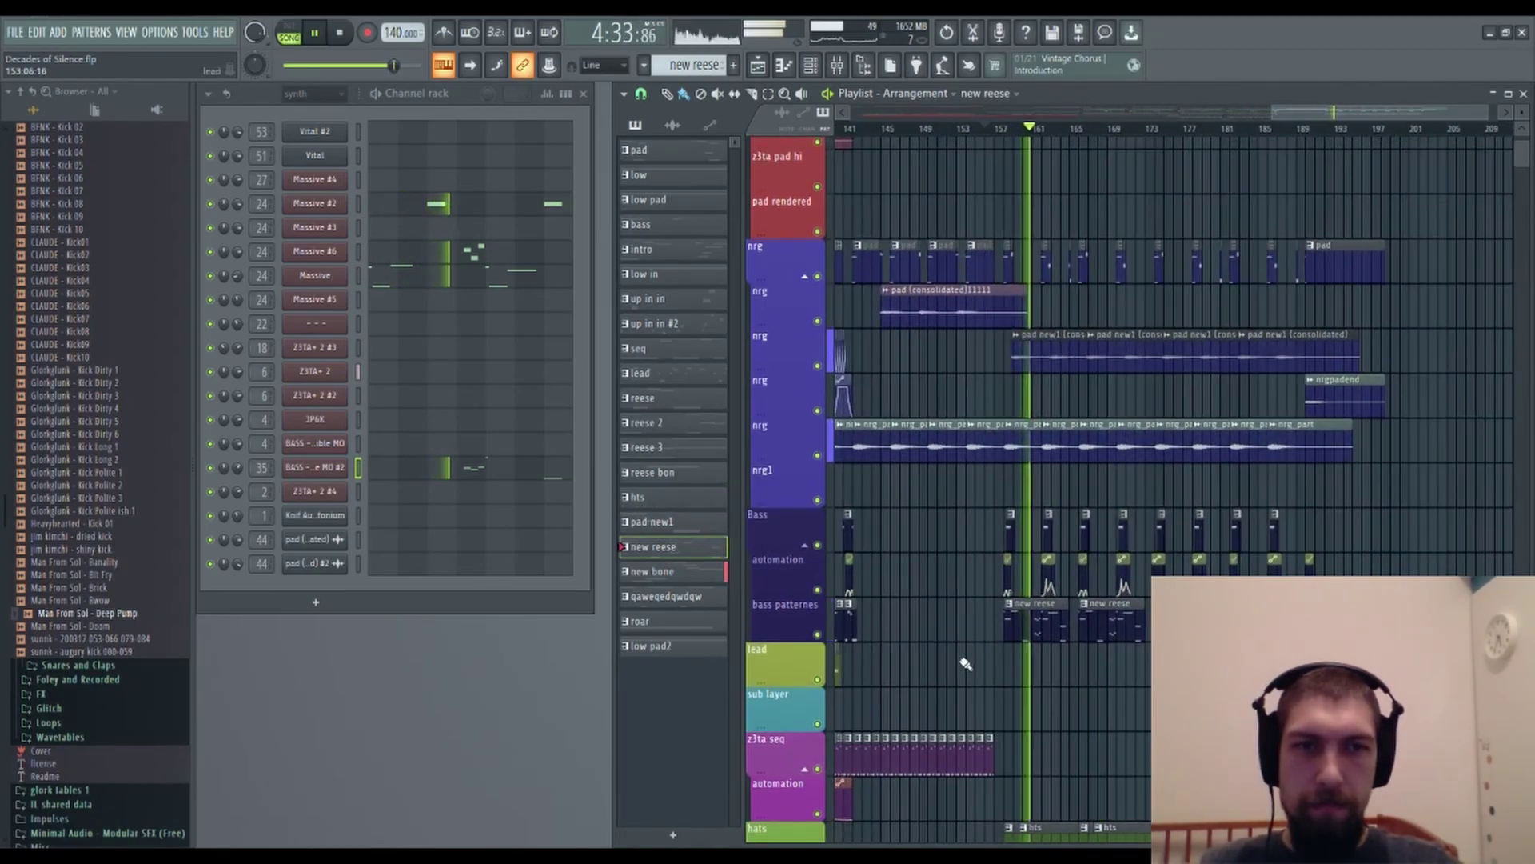
{"action": "scroll", "coordinate": [968, 640], "scroll_direction": "down", "scroll_amount": 3}
{"action": "scroll", "coordinate": [1048, 600], "scroll_direction": "up", "scroll_amount": 1}
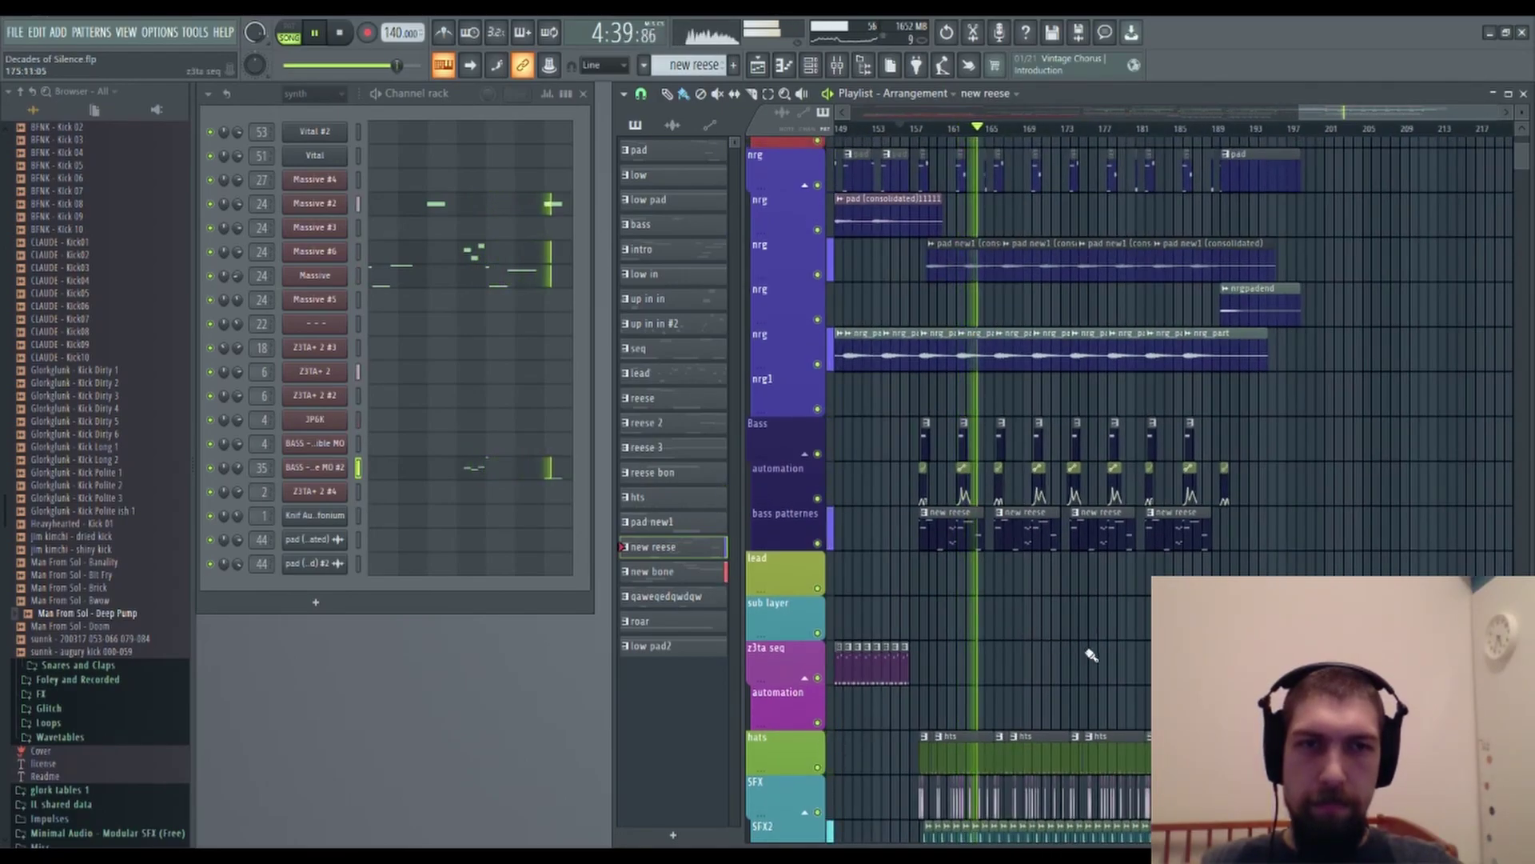
{"action": "left_click_drag", "start_coordinate": [957, 595], "coordinate": [980, 645]}
{"action": "key", "text": "space"}
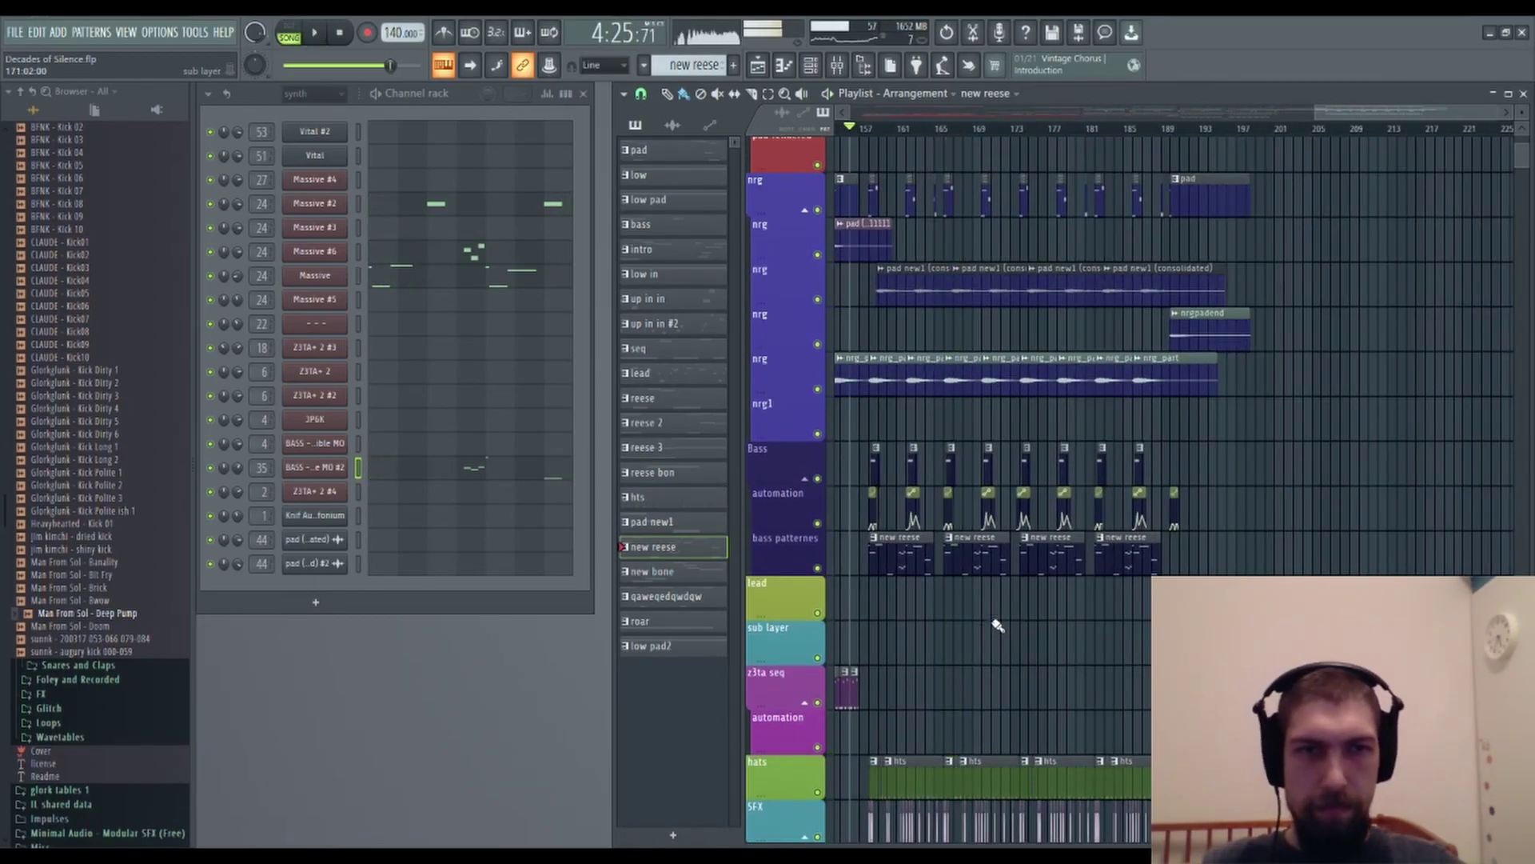
{"action": "scroll", "coordinate": [878, 135], "scroll_direction": "up", "scroll_amount": 4}
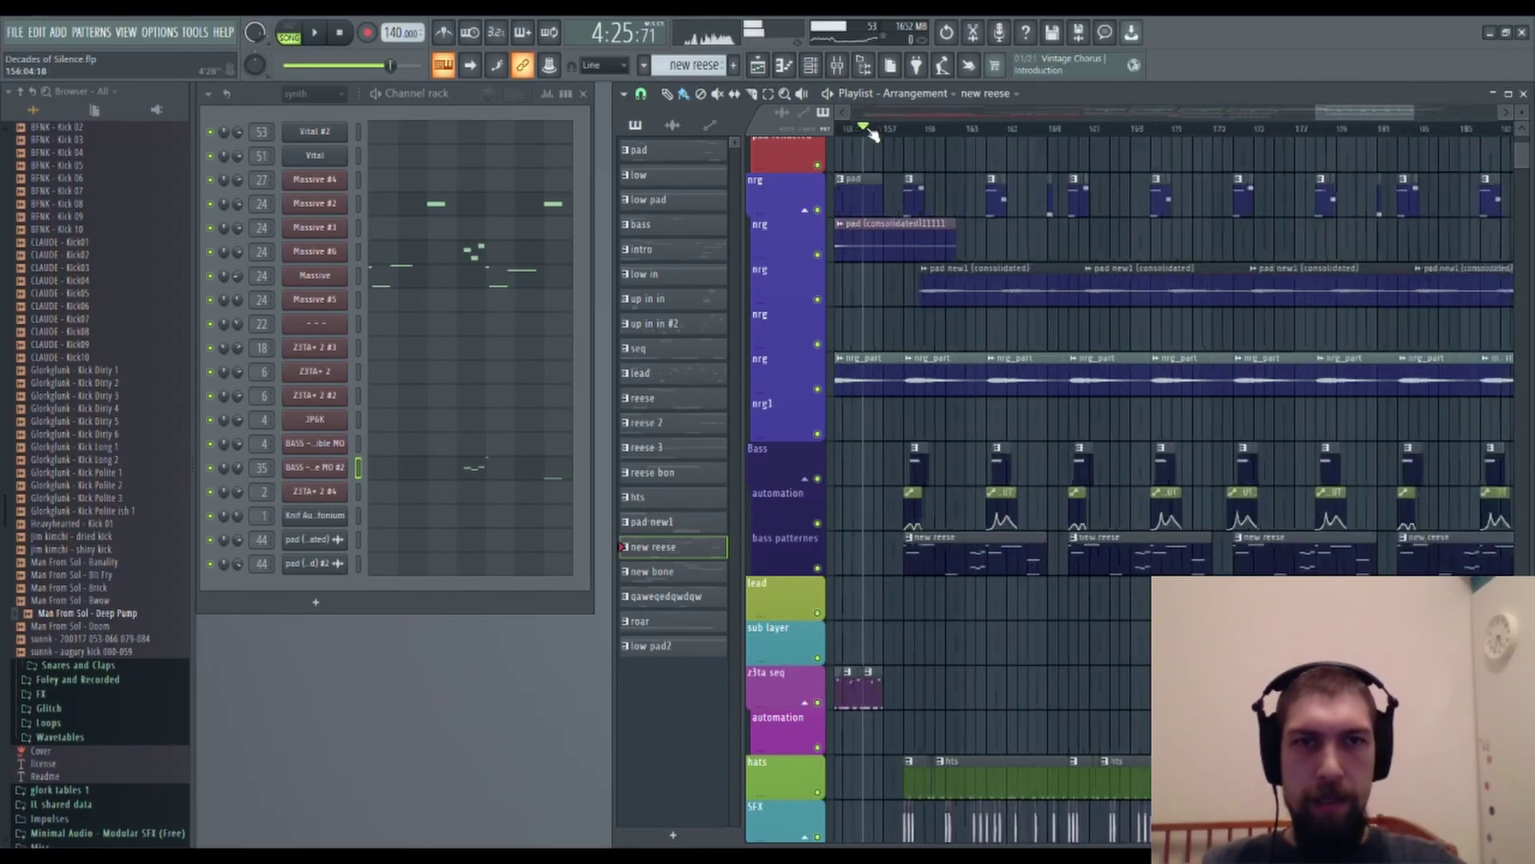
Move the bass clip at bar 158 on the Bass track to 158:03:00 and shorten it to 0:08:00.
{"action": "left_click_drag", "start_coordinate": [903, 133], "coordinate": [1047, 136]}
{"action": "scroll", "coordinate": [1200, 137], "scroll_direction": "up", "scroll_amount": 6}
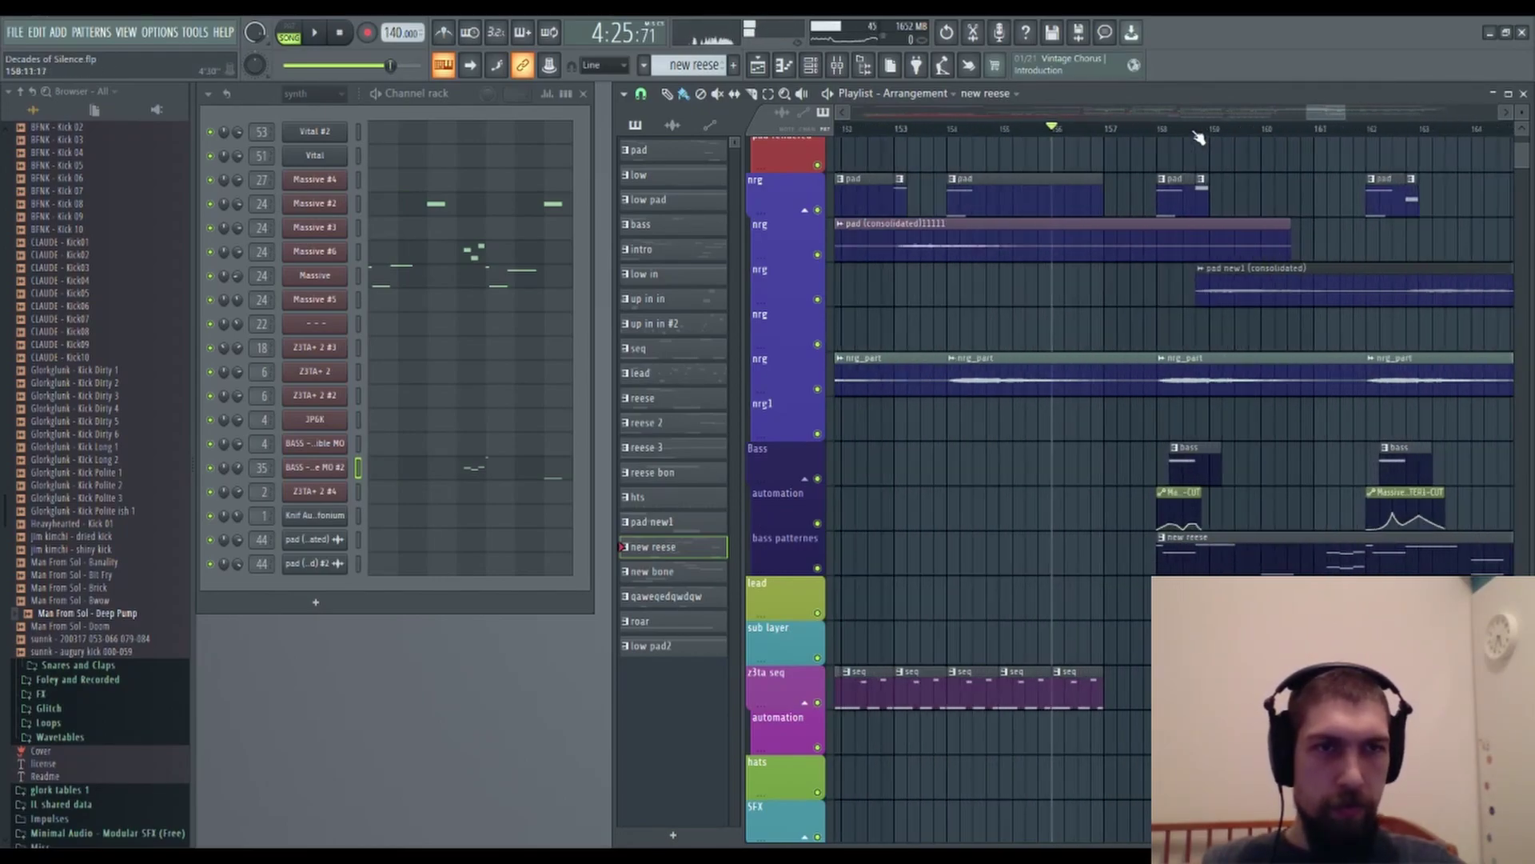
{"action": "left_click_drag", "start_coordinate": [1147, 456], "coordinate": [1144, 460]}
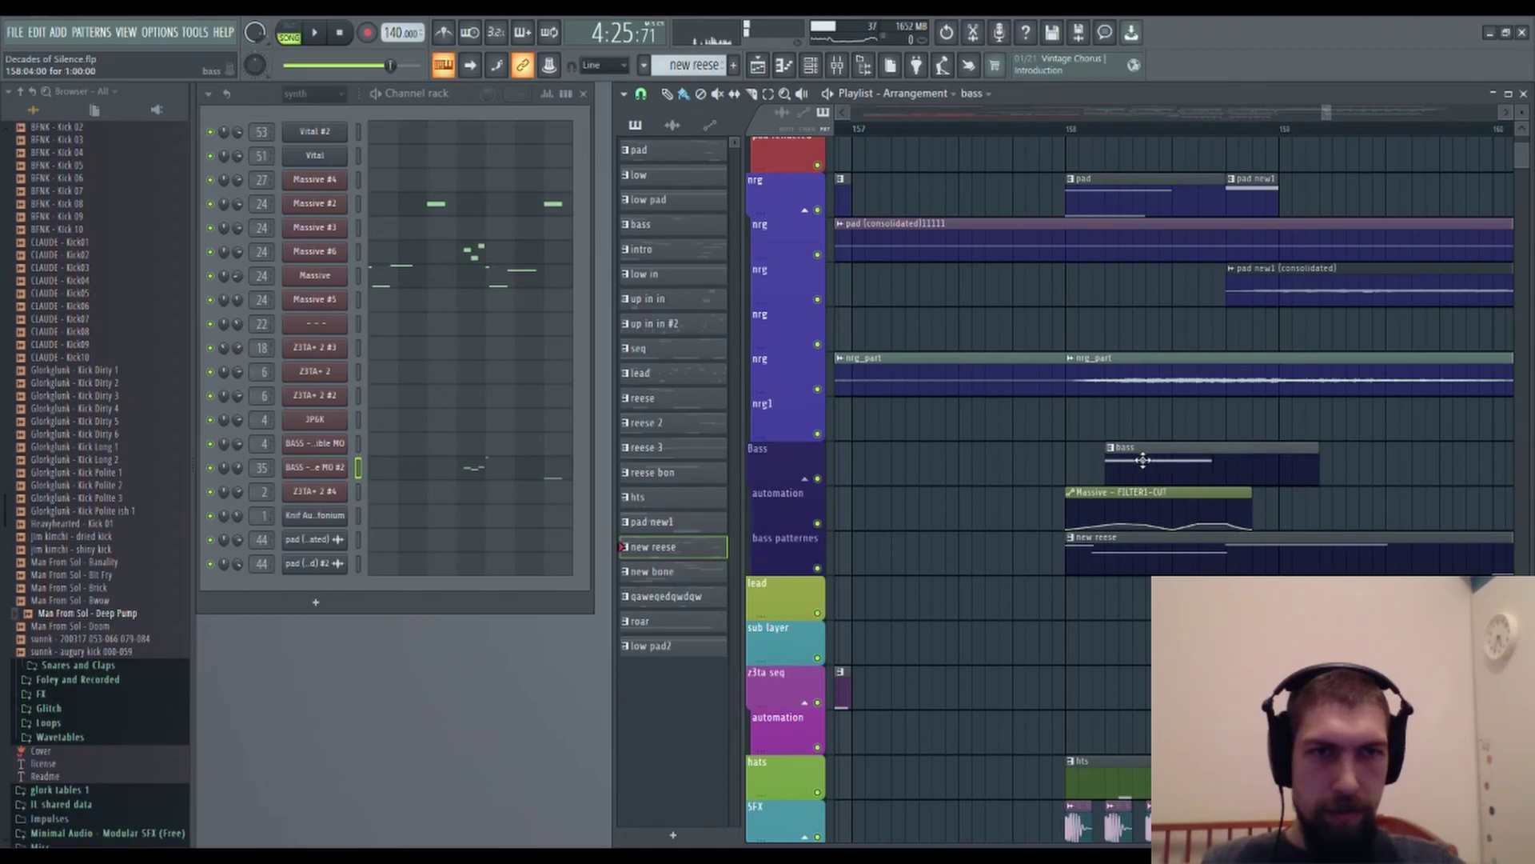
{"action": "left_click", "coordinate": [1136, 461]}
{"action": "right_click", "coordinate": [1113, 467], "text": "alt"}
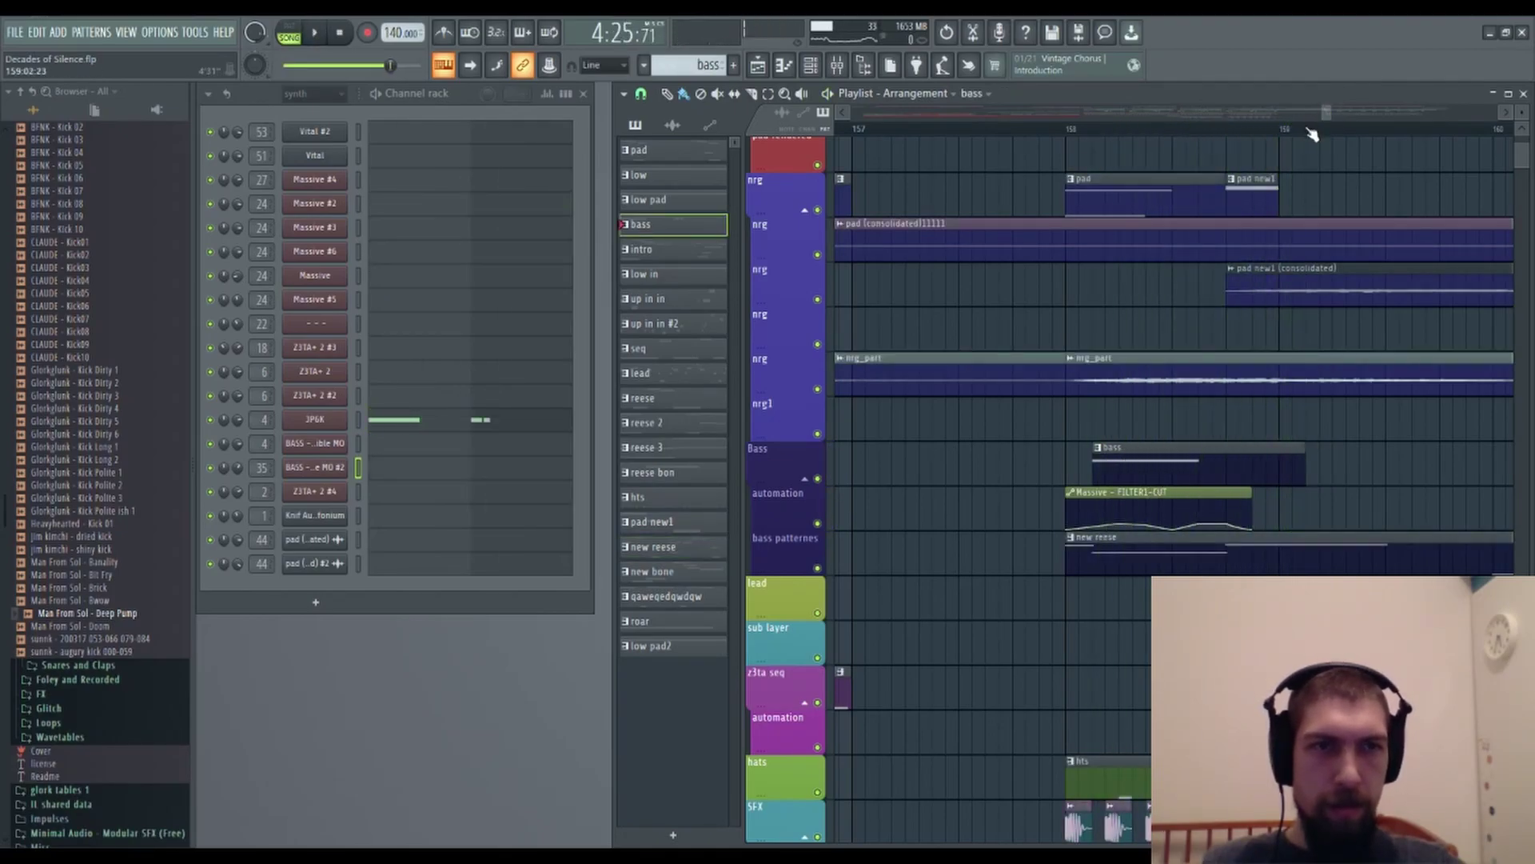
{"action": "left_click_drag", "start_coordinate": [1302, 480], "coordinate": [1210, 472]}
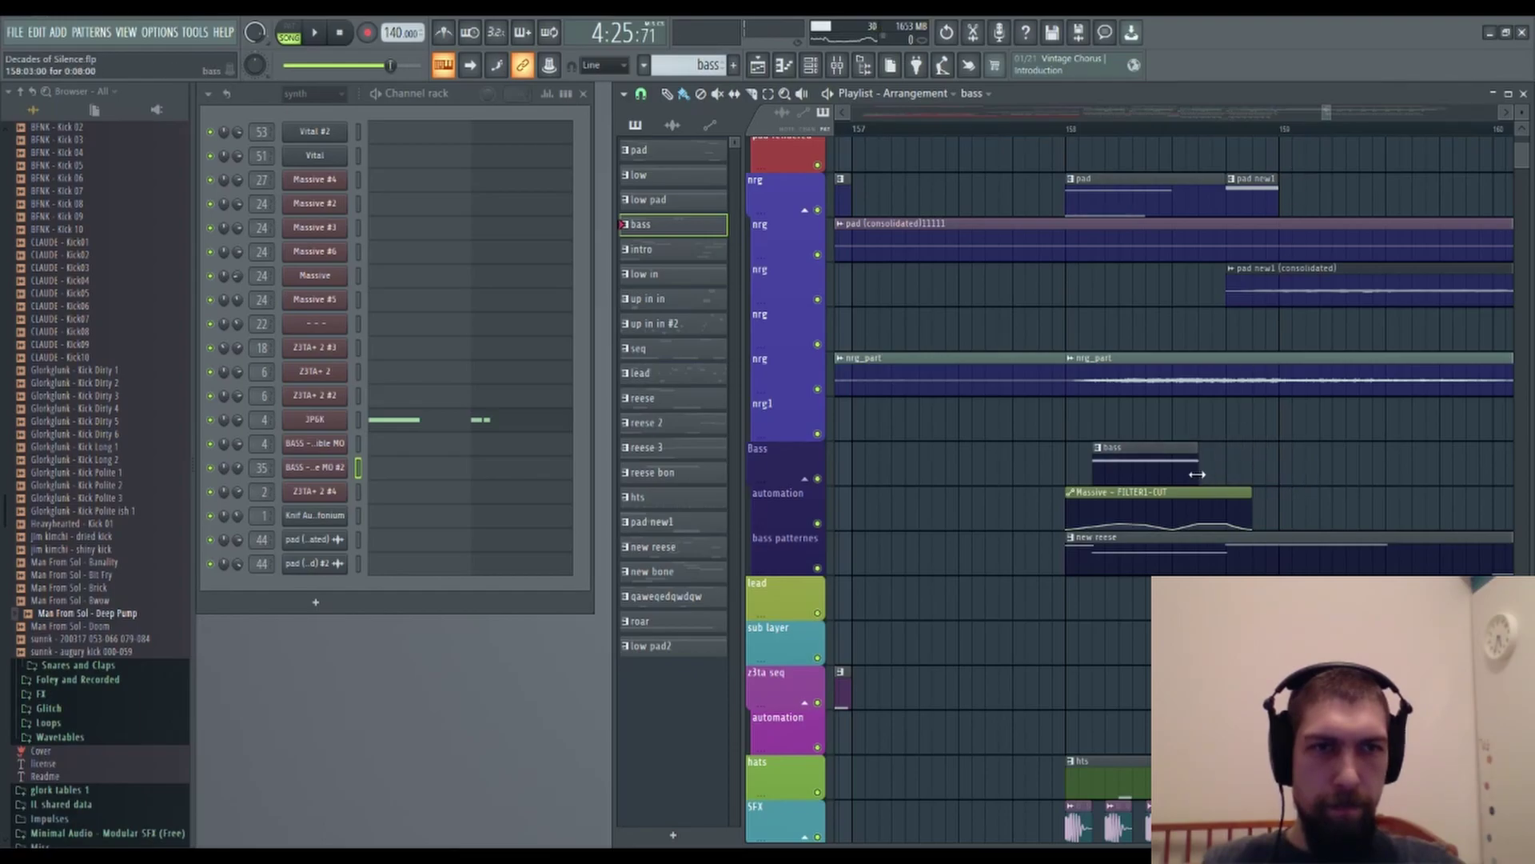
Add a second, much shorter bass clip directly after the shortened one at bar 158 and select both clips.
{"action": "left_click", "coordinate": [1231, 469]}
{"action": "left_click_drag", "start_coordinate": [1298, 475], "coordinate": [1232, 476]}
{"action": "left_click", "coordinate": [1118, 443]}
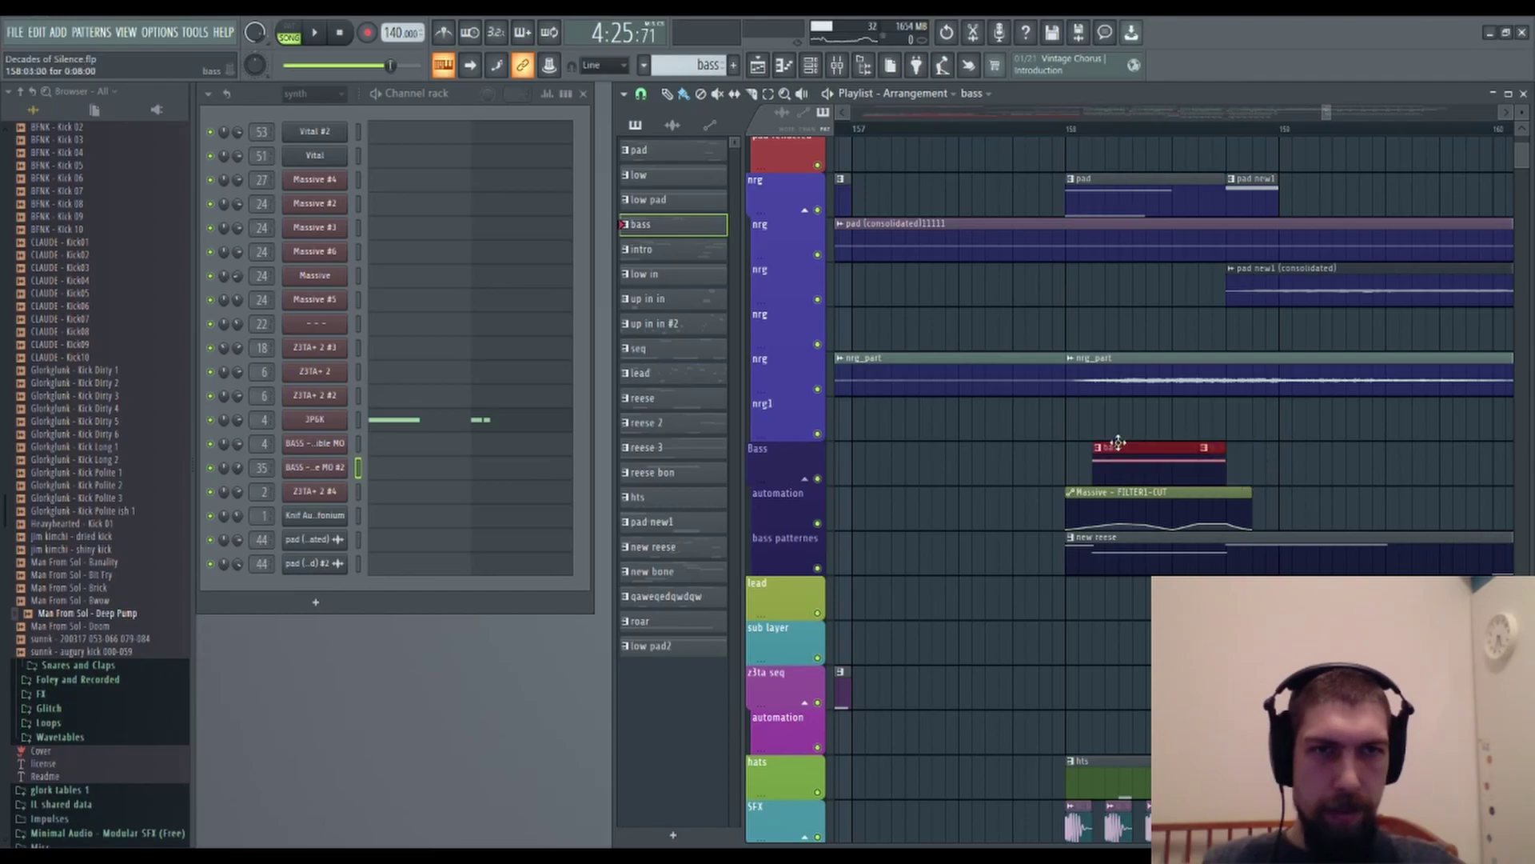
Replace the long bass clip at bar 162 with a copy of the two short bass clips.
{"action": "left_click_drag", "start_coordinate": [1072, 360], "coordinate": [863, 325]}
{"action": "left_click_drag", "start_coordinate": [1199, 384], "coordinate": [672, 331]}
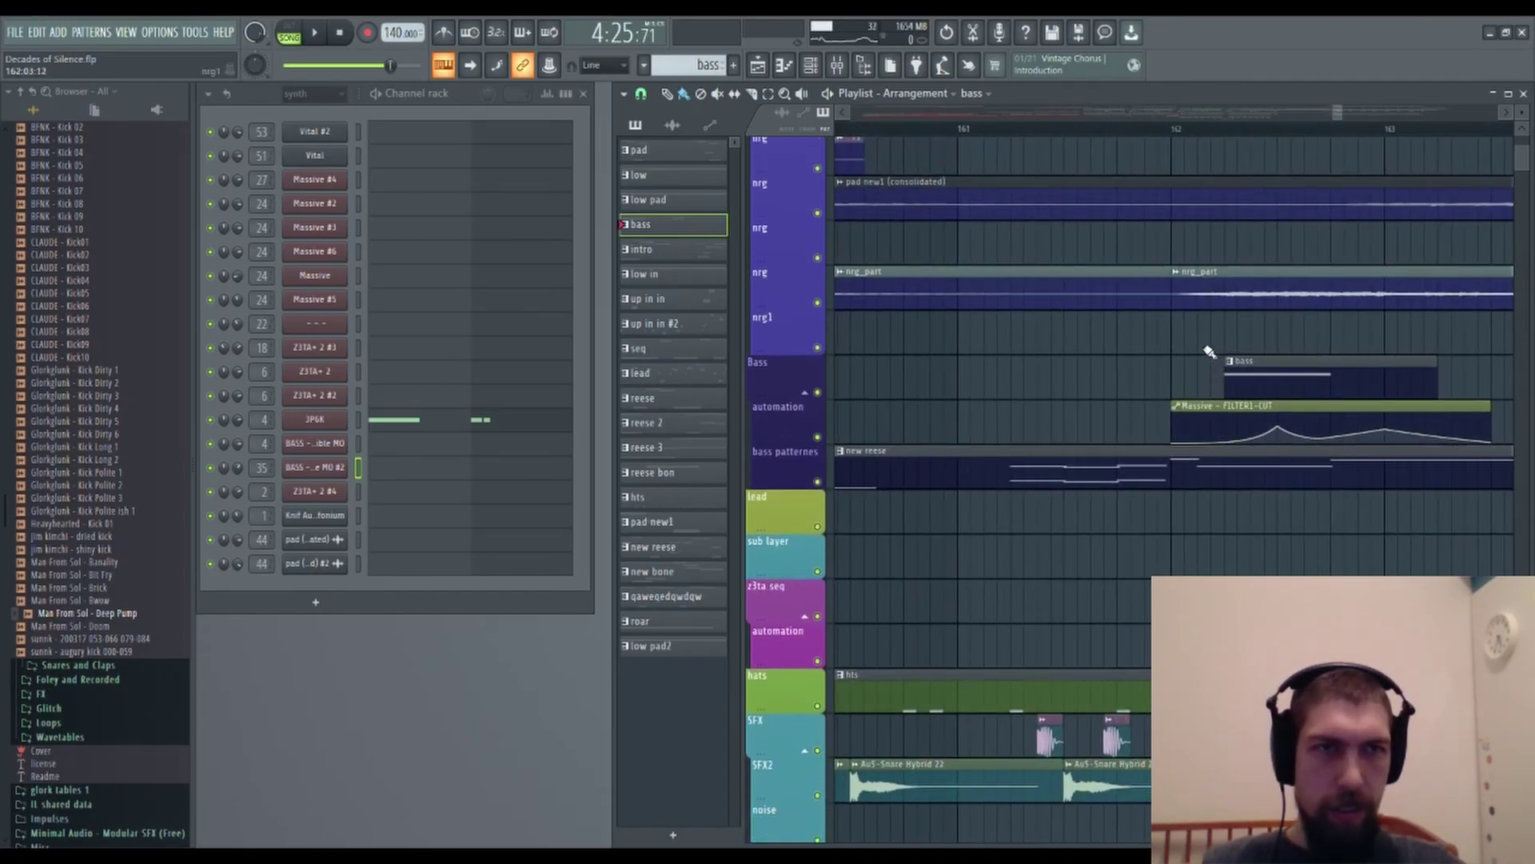
{"action": "left_click_drag", "start_coordinate": [1152, 333], "coordinate": [921, 308]}
{"action": "right_click", "coordinate": [1055, 358]}
{"action": "key", "text": "ctrl+b"}
{"action": "left_click_drag", "start_coordinate": [888, 358], "coordinate": [1113, 364]}
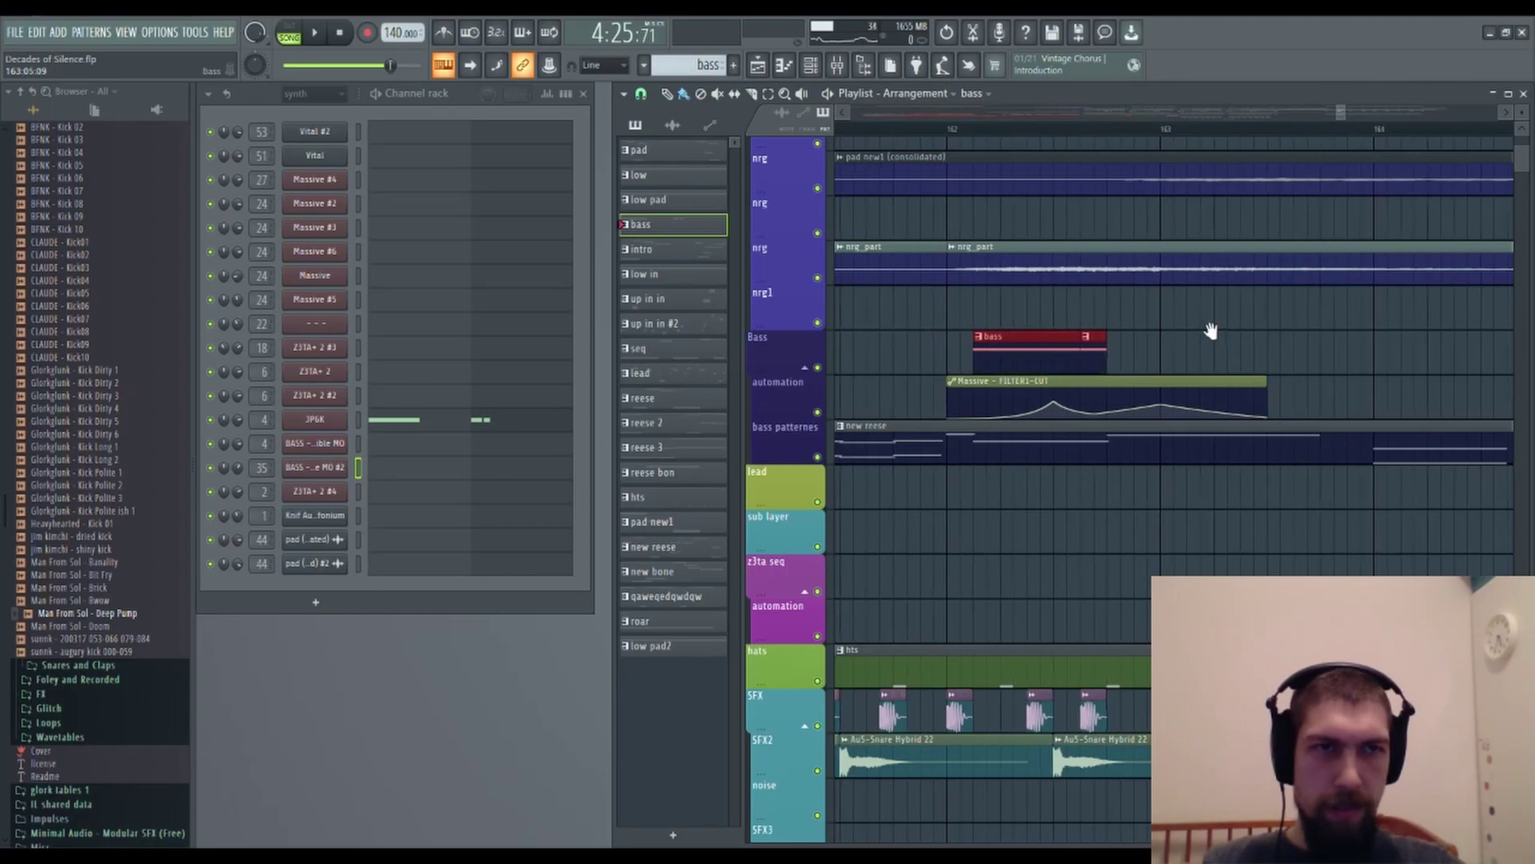
Replace the long bass clips at bars 166 and 170 with copies of the two short bass clips.
{"action": "left_click_drag", "start_coordinate": [1227, 336], "coordinate": [747, 302]}
{"action": "left_click_drag", "start_coordinate": [1219, 305], "coordinate": [942, 330]}
{"action": "right_click", "coordinate": [1198, 353]}
{"action": "left_click_drag", "start_coordinate": [1110, 356], "coordinate": [751, 334]}
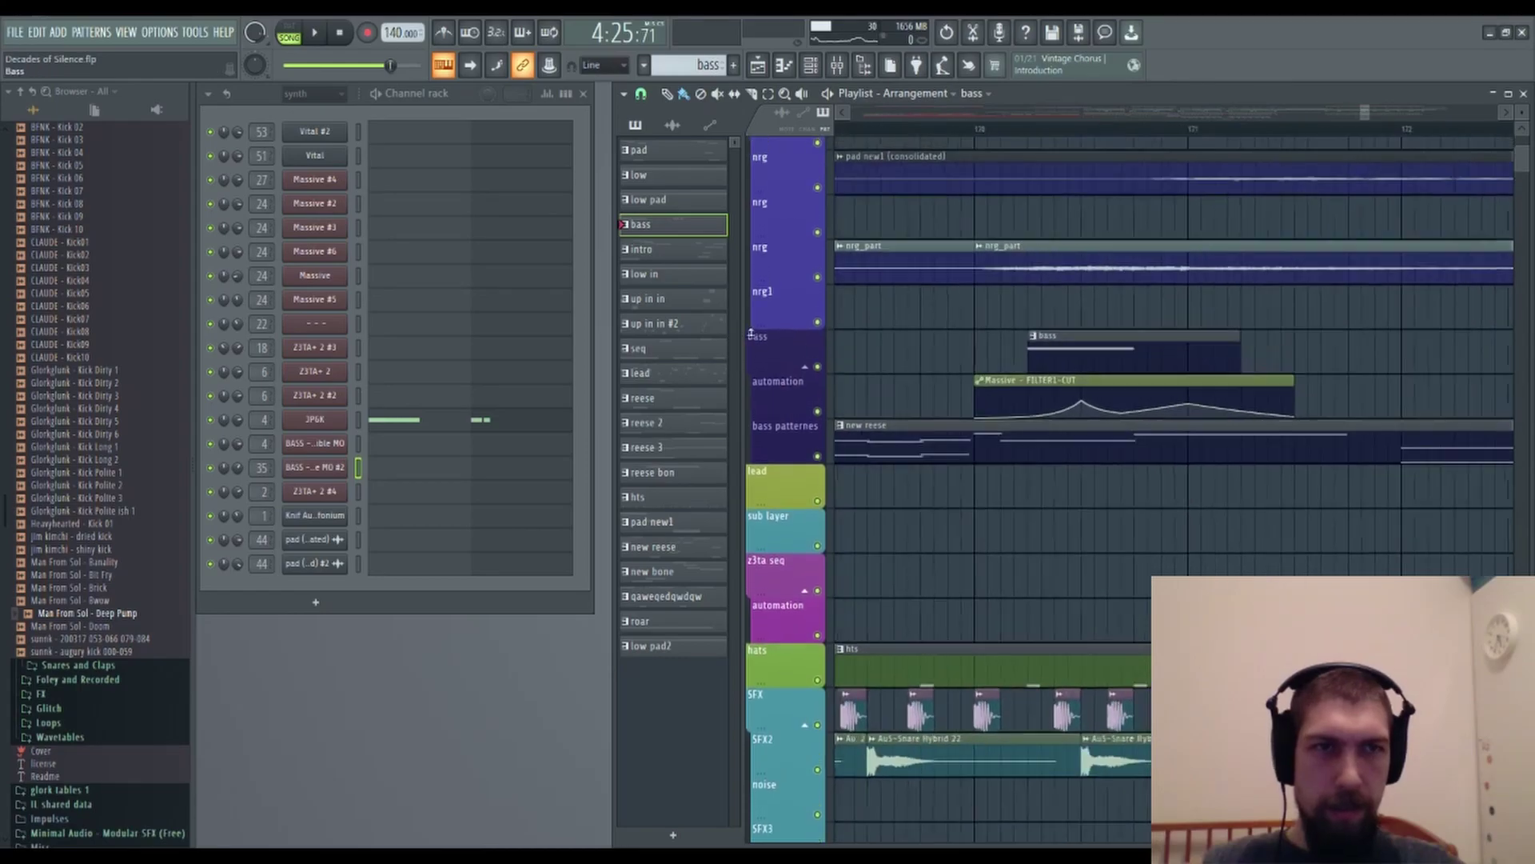
{"action": "key", "text": "ctrl+v"}
Replace the long bass clips at bars 174 and 178 with copies of the two short bass clips.
{"action": "left_click_drag", "start_coordinate": [1169, 358], "coordinate": [502, 353]}
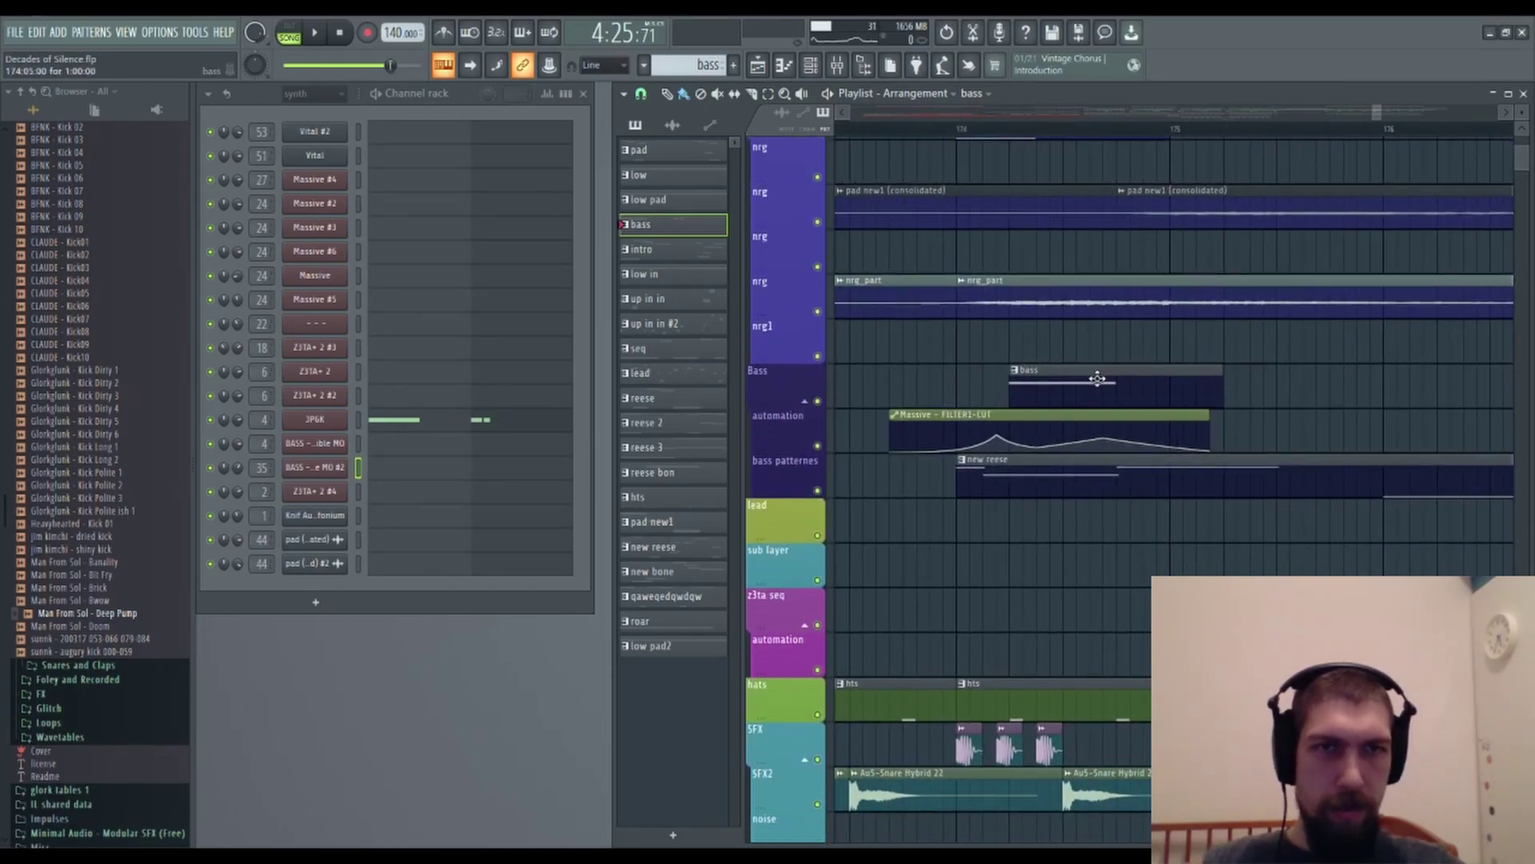
{"action": "left_click_drag", "start_coordinate": [1054, 368], "coordinate": [787, 410]}
{"action": "left_click_drag", "start_coordinate": [1297, 399], "coordinate": [804, 394]}
{"action": "key", "text": "ctrl+v"}
Replace the long bass clips at bars 182 and 186 with copies of the two short bass clips.
{"action": "left_click_drag", "start_coordinate": [1145, 428], "coordinate": [881, 424]}
{"action": "left_click_drag", "start_coordinate": [1236, 405], "coordinate": [974, 401]}
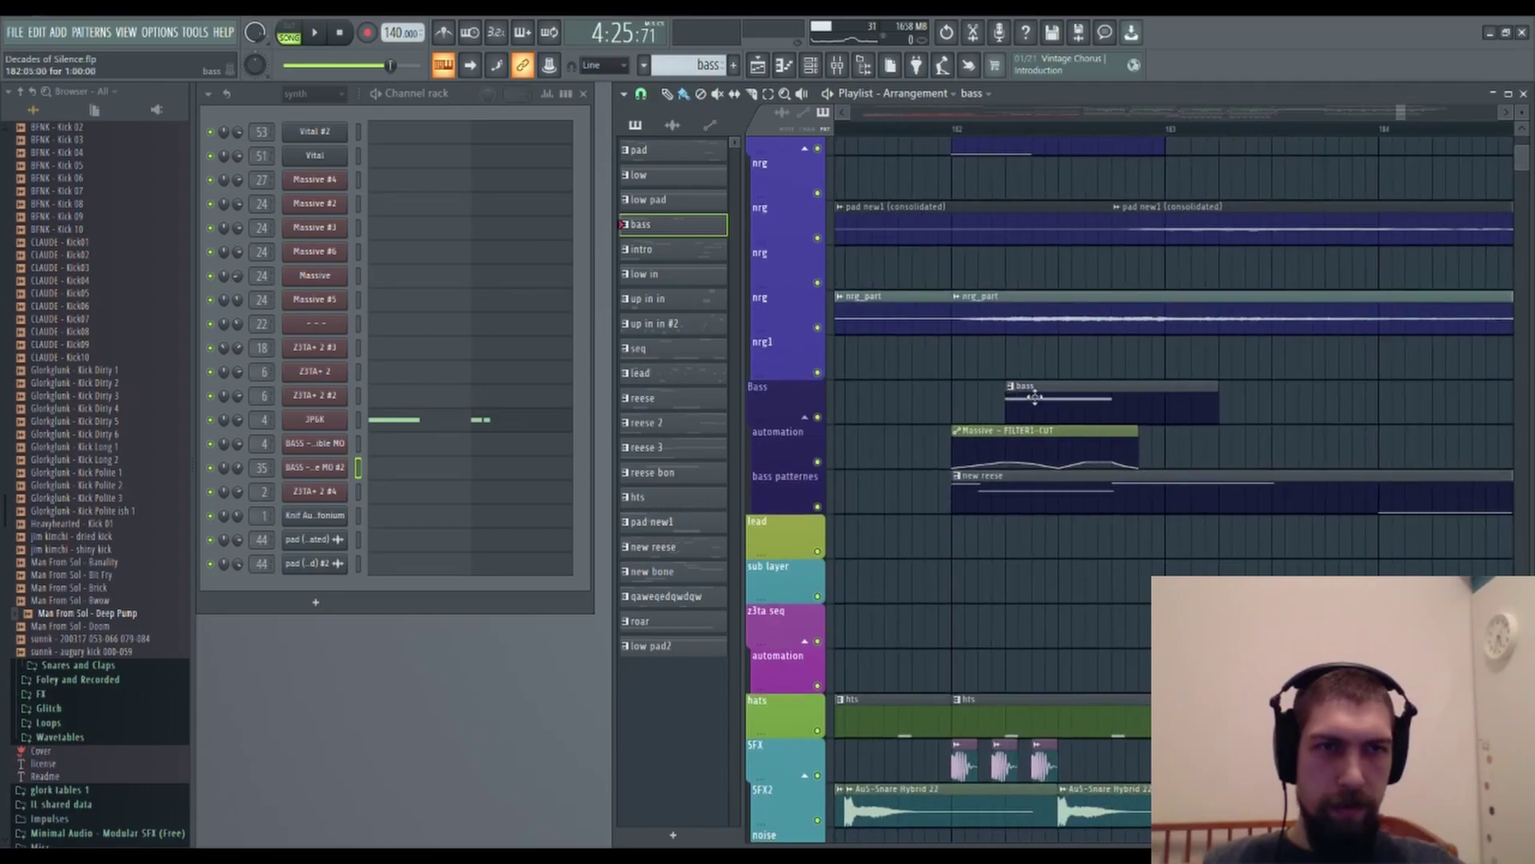
{"action": "key", "text": "ctrl+v"}
{"action": "left_click_drag", "start_coordinate": [1258, 415], "coordinate": [957, 405]}
{"action": "left_click_drag", "start_coordinate": [1077, 406], "coordinate": [972, 377]}
{"action": "left_click_drag", "start_coordinate": [1330, 387], "coordinate": [1074, 389]}
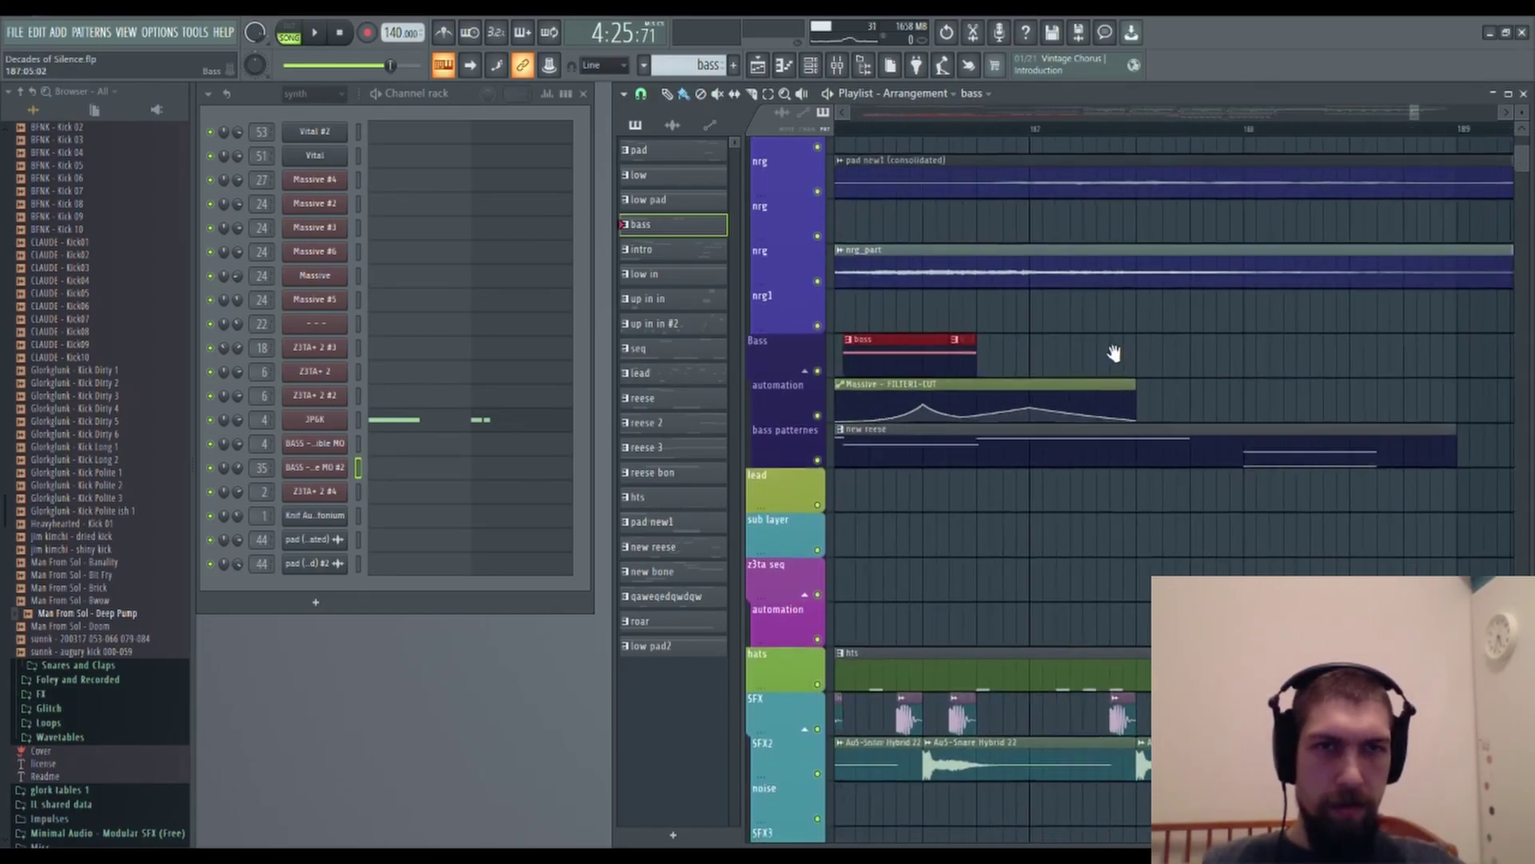
{"action": "left_click_drag", "start_coordinate": [1313, 376], "coordinate": [1053, 372]}
{"action": "left_click_drag", "start_coordinate": [1413, 395], "coordinate": [776, 422]}
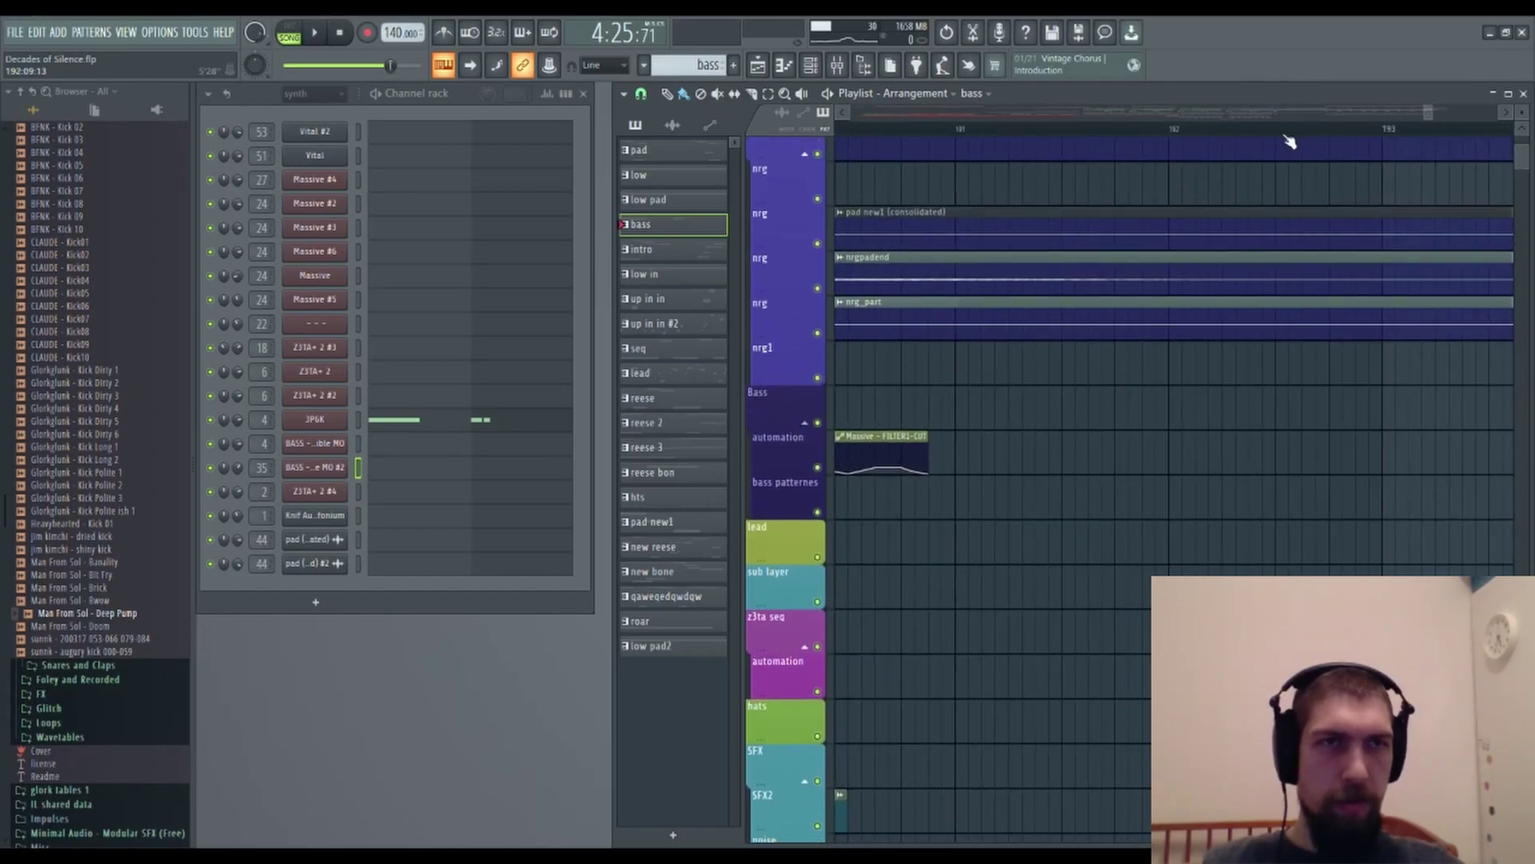
Play the final section with the edited bass clips to hear the rhythm, and stop playback.
{"action": "scroll", "coordinate": [1293, 140], "scroll_direction": "down", "scroll_amount": 3}
{"action": "scroll", "coordinate": [1293, 141], "scroll_direction": "down", "scroll_amount": 5}
{"action": "key", "text": "space"}
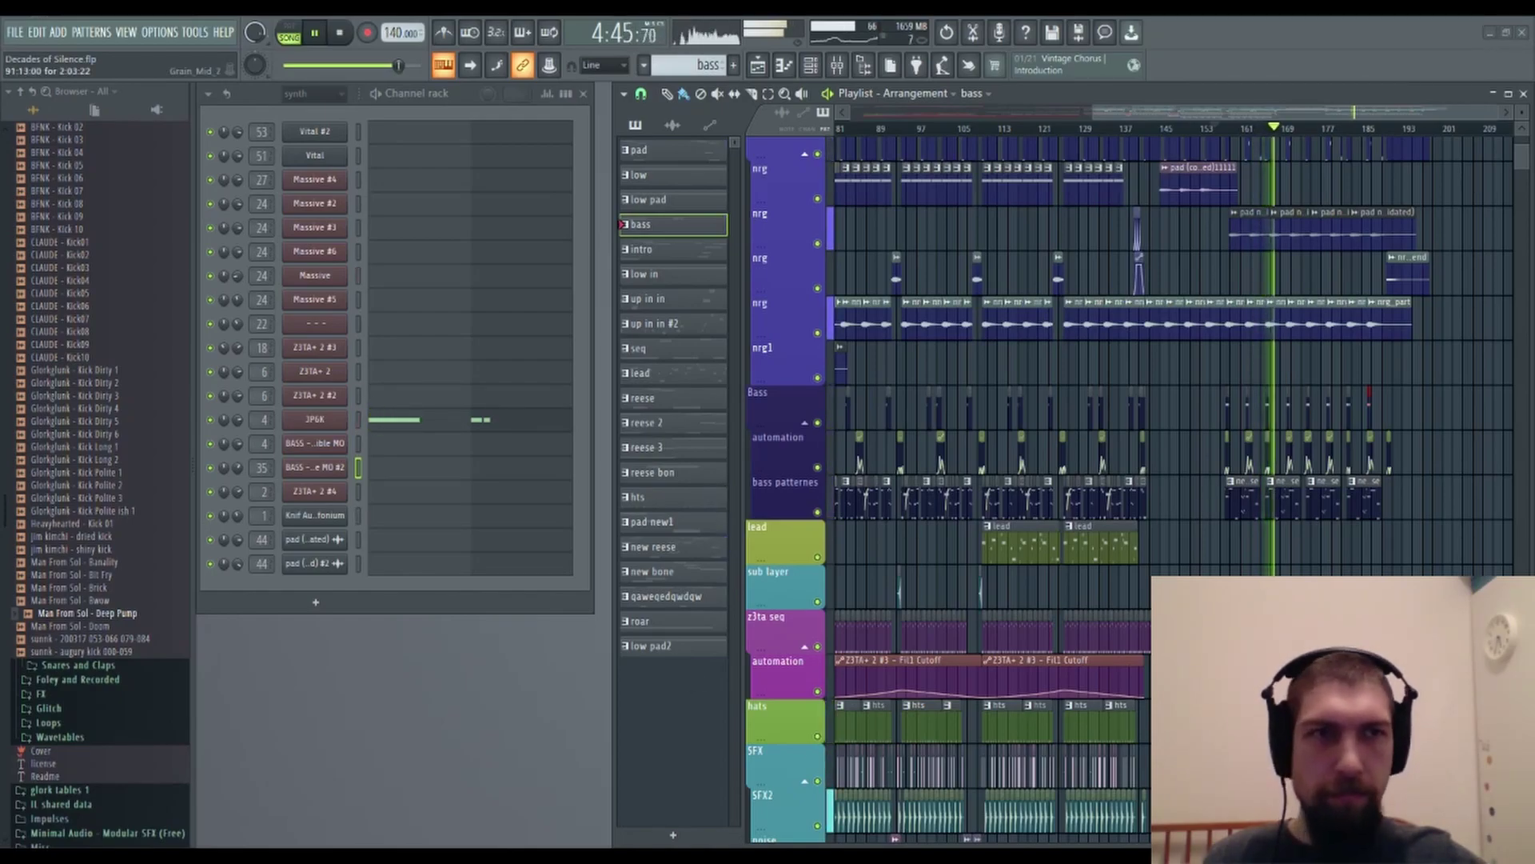
{"action": "scroll", "coordinate": [1289, 144], "scroll_direction": "up", "scroll_amount": 5}
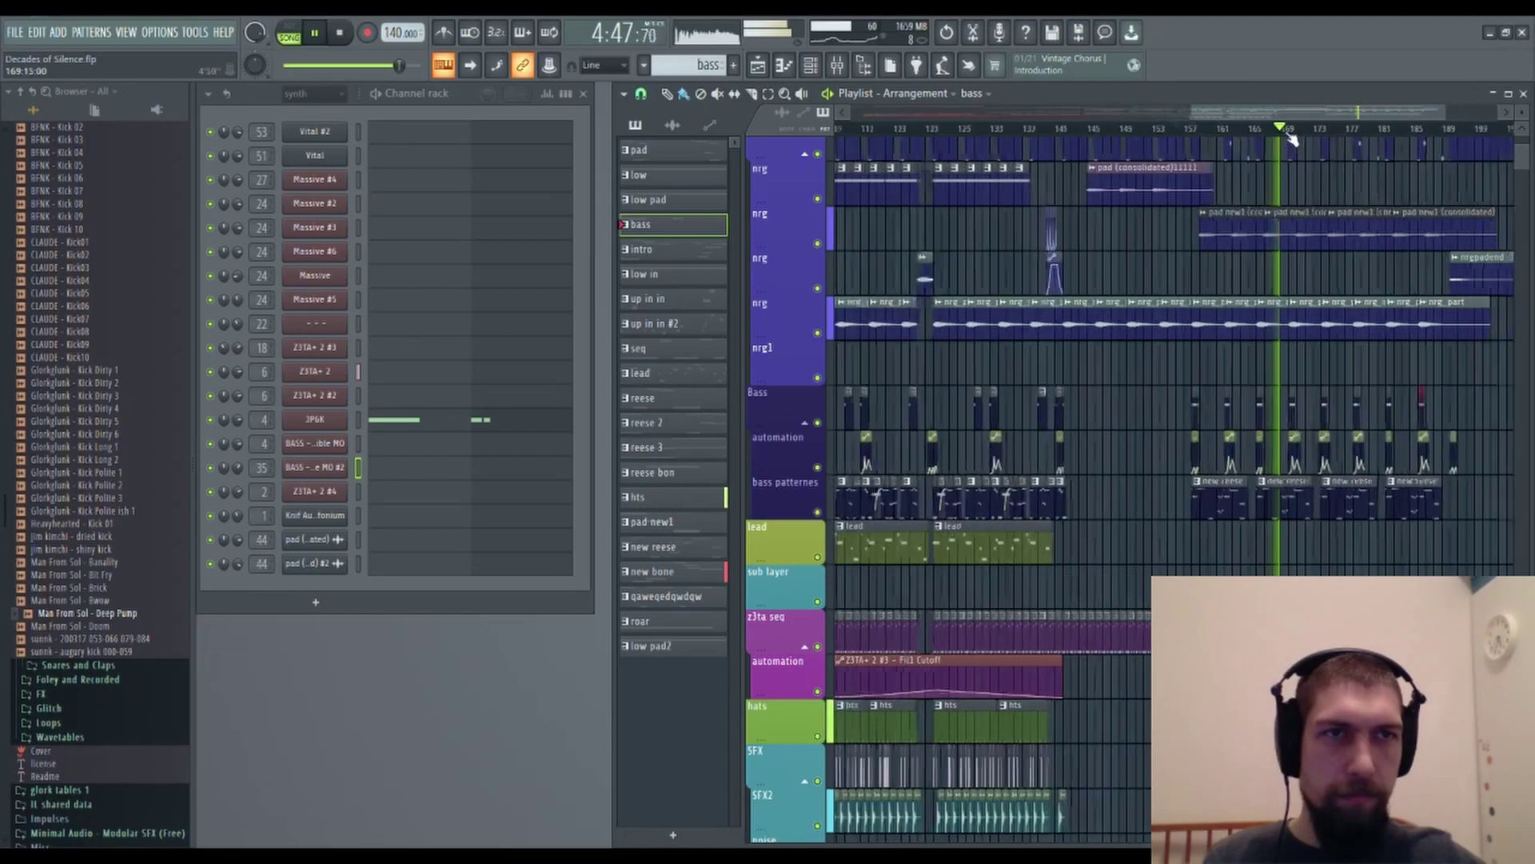
{"action": "scroll", "coordinate": [1193, 436], "scroll_direction": "up", "scroll_amount": 2}
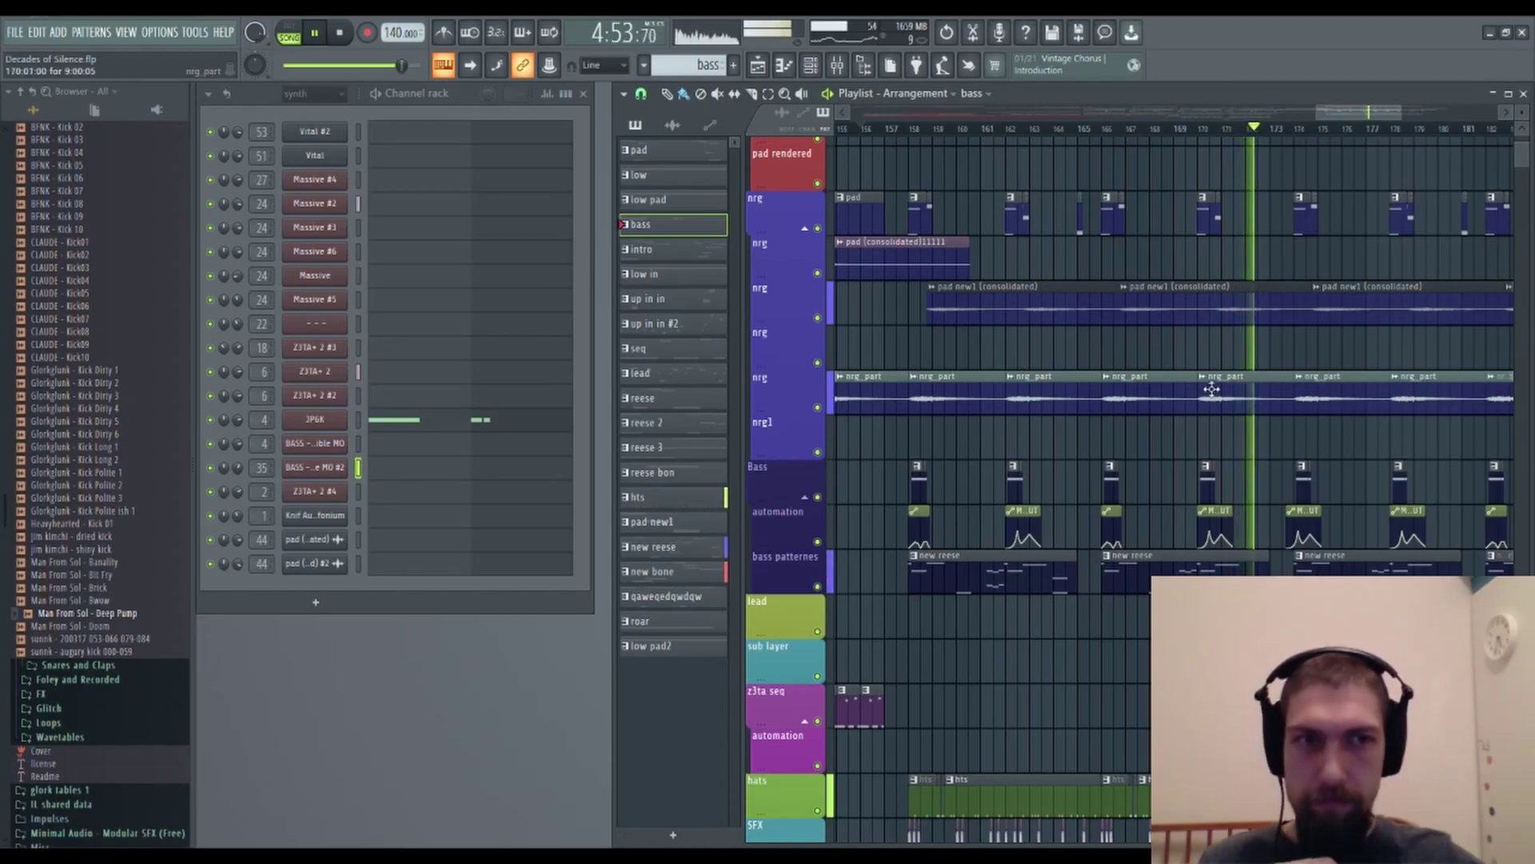
{"action": "left_click_drag", "start_coordinate": [1242, 435], "coordinate": [1146, 396]}
{"action": "scroll", "coordinate": [1183, 368], "scroll_direction": "down", "scroll_amount": 5}
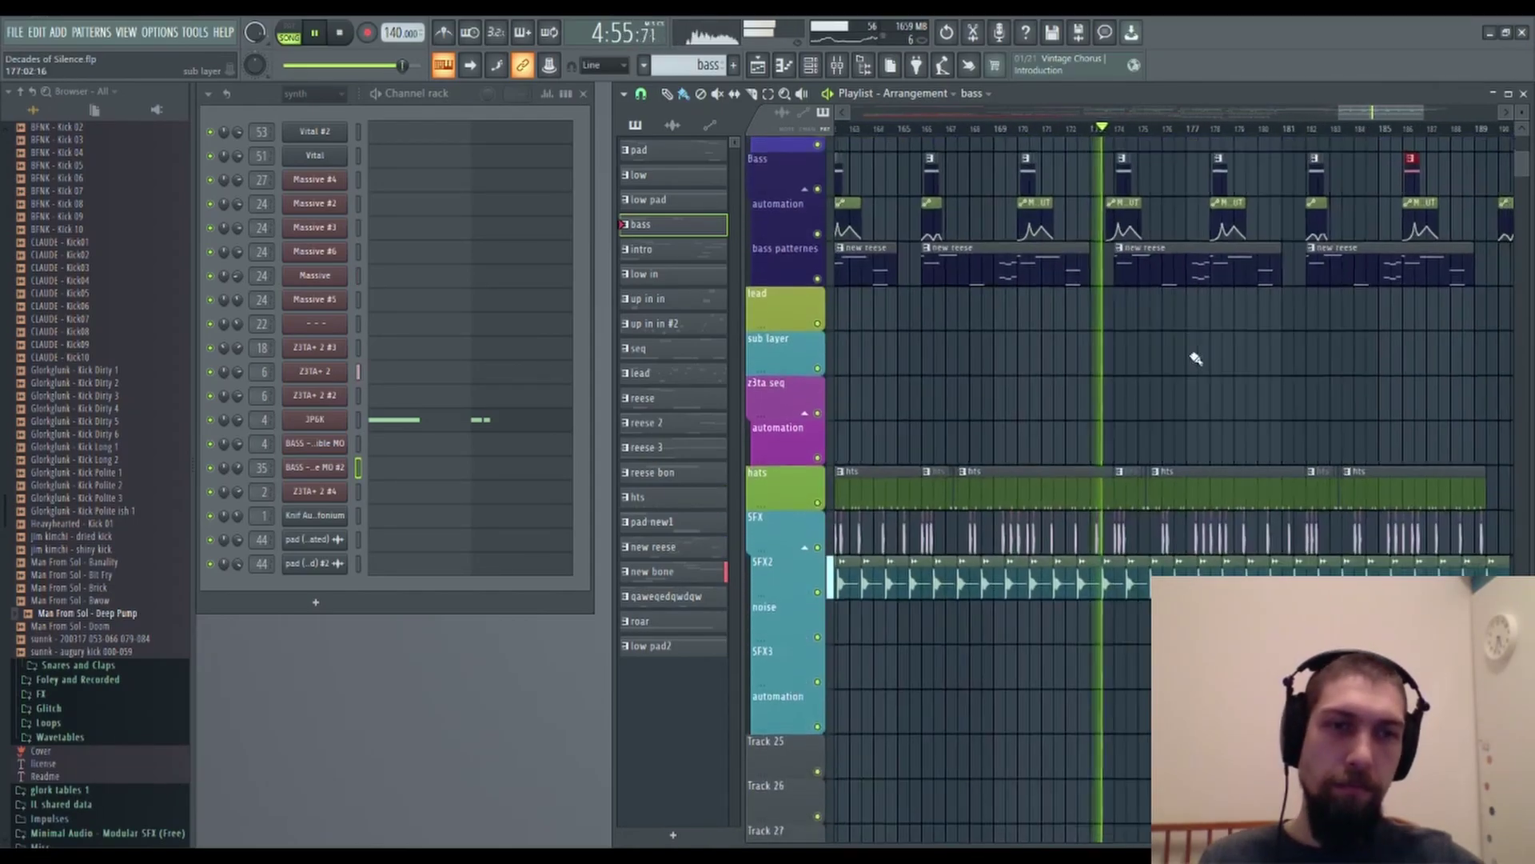
{"action": "key", "text": "space"}
Examine the z3ta pad, nrg and bass tracks of the final section from about bar 157 to bar 189.
{"action": "left_click_drag", "start_coordinate": [1196, 363], "coordinate": [1238, 455]}
{"action": "scroll", "coordinate": [1238, 455], "scroll_direction": "up", "scroll_amount": 5}
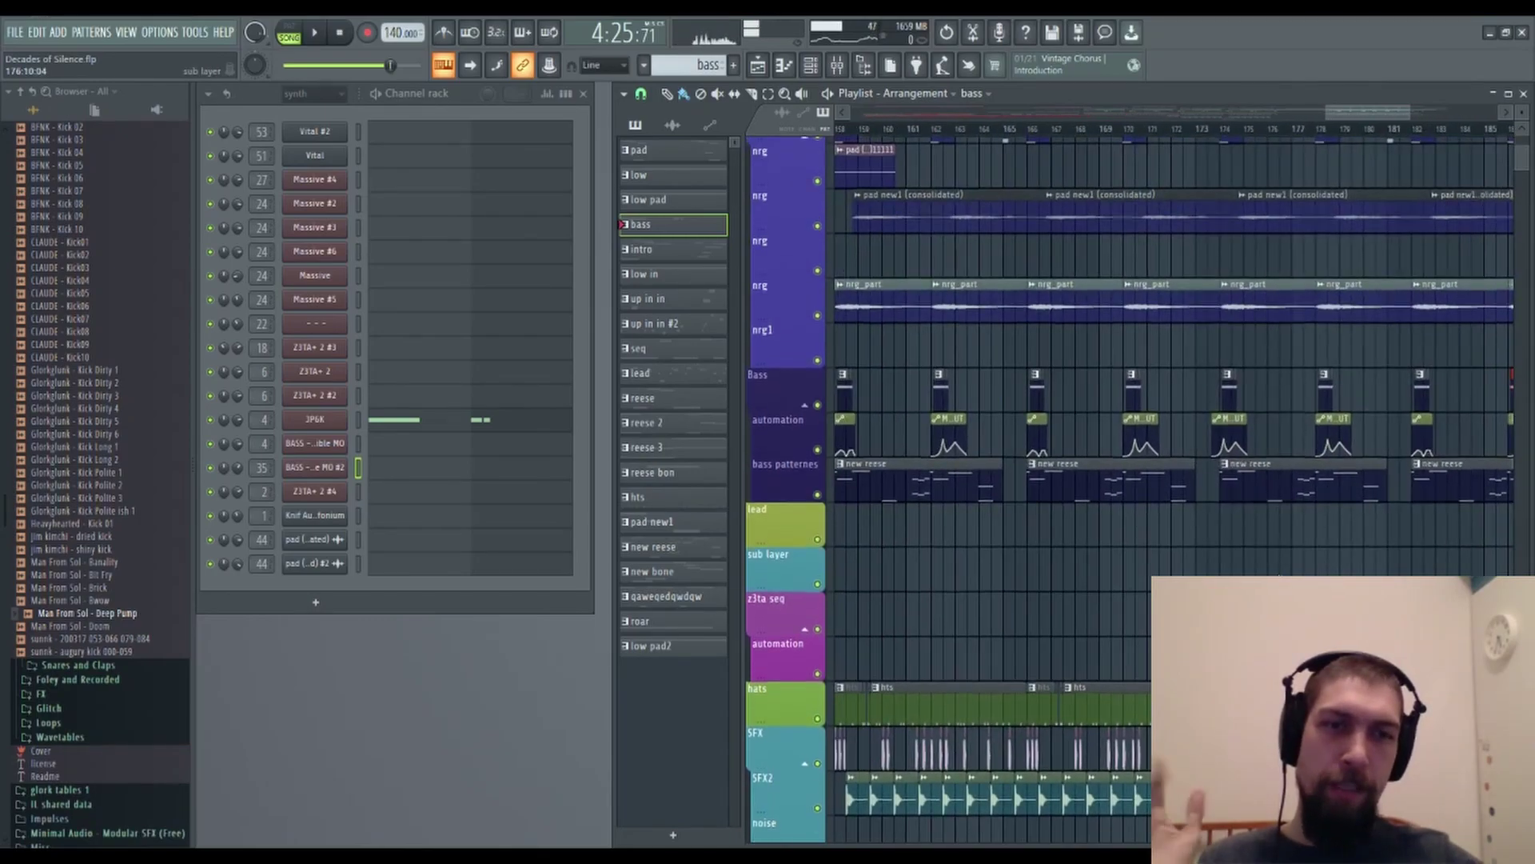
{"action": "scroll", "coordinate": [1277, 411], "scroll_direction": "up", "scroll_amount": 5}
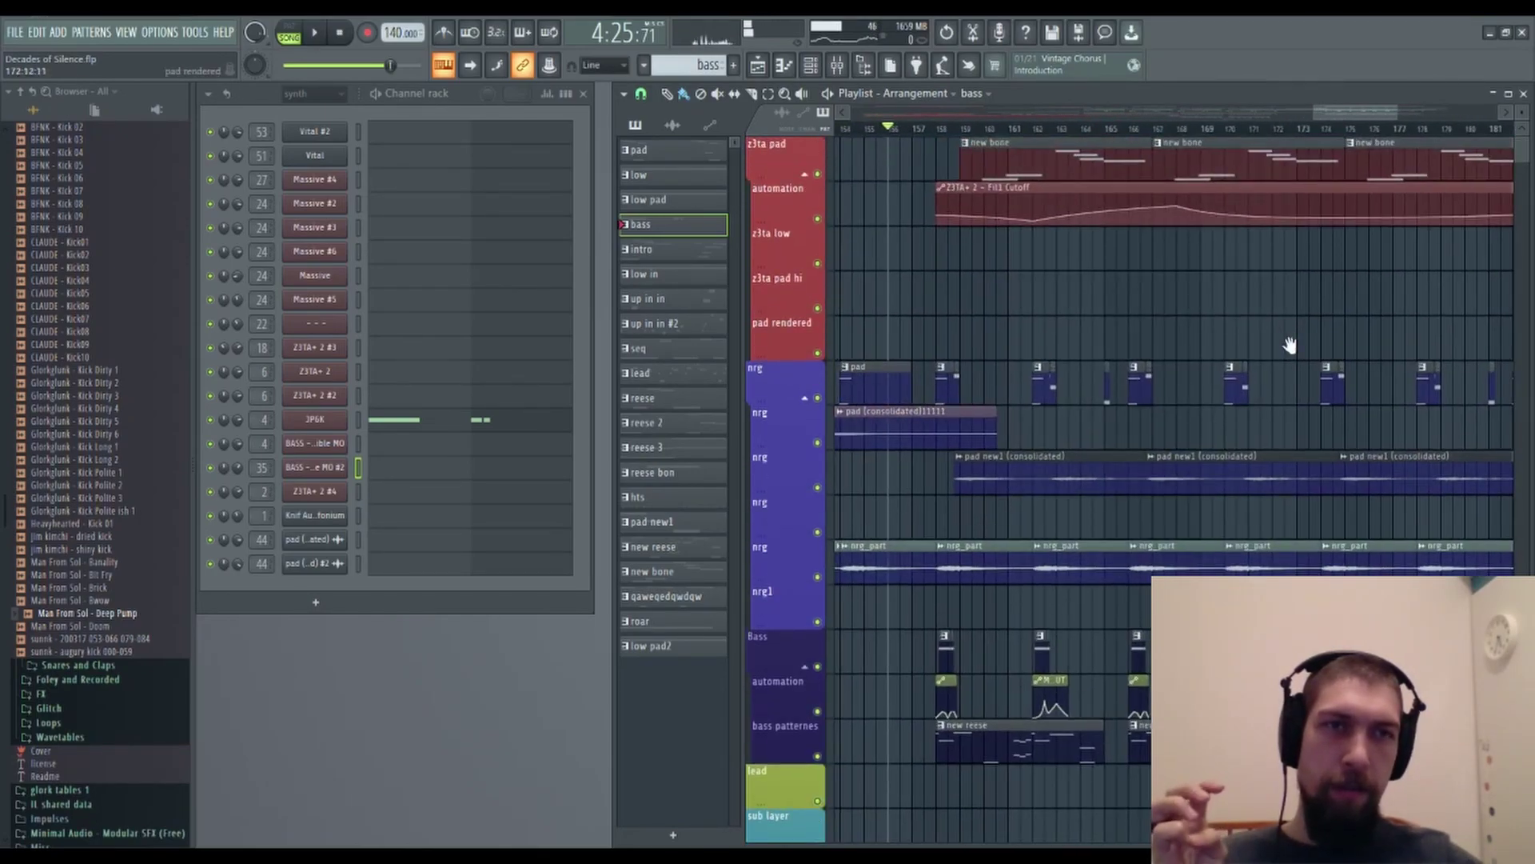
{"action": "scroll", "coordinate": [1304, 324], "scroll_direction": "left", "scroll_amount": 2}
{"action": "scroll", "coordinate": [1311, 318], "scroll_direction": "right", "scroll_amount": 2}
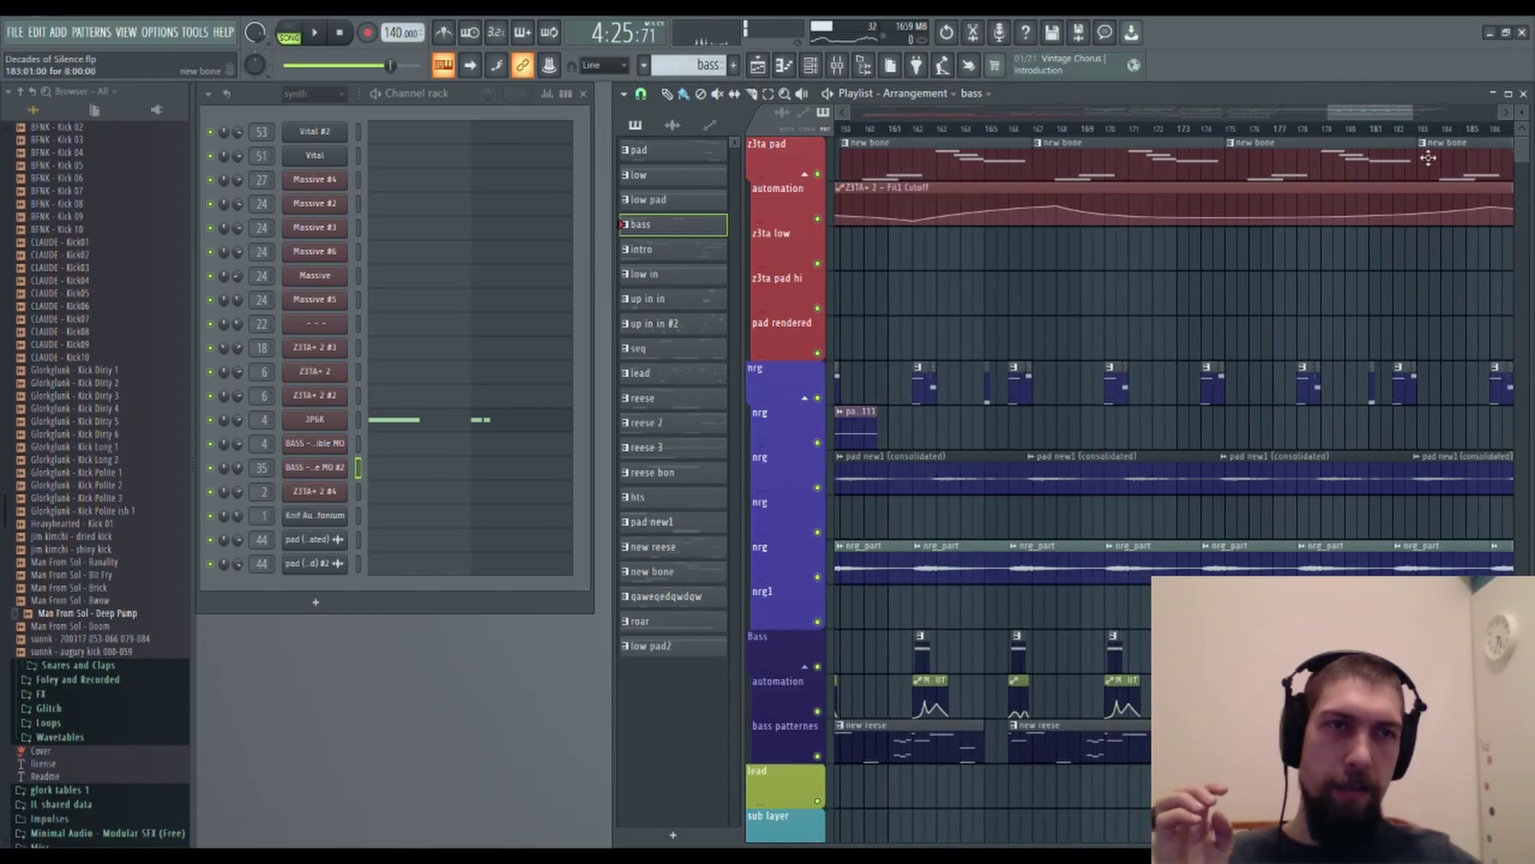
{"action": "scroll", "coordinate": [1268, 131], "scroll_direction": "down", "scroll_amount": 2}
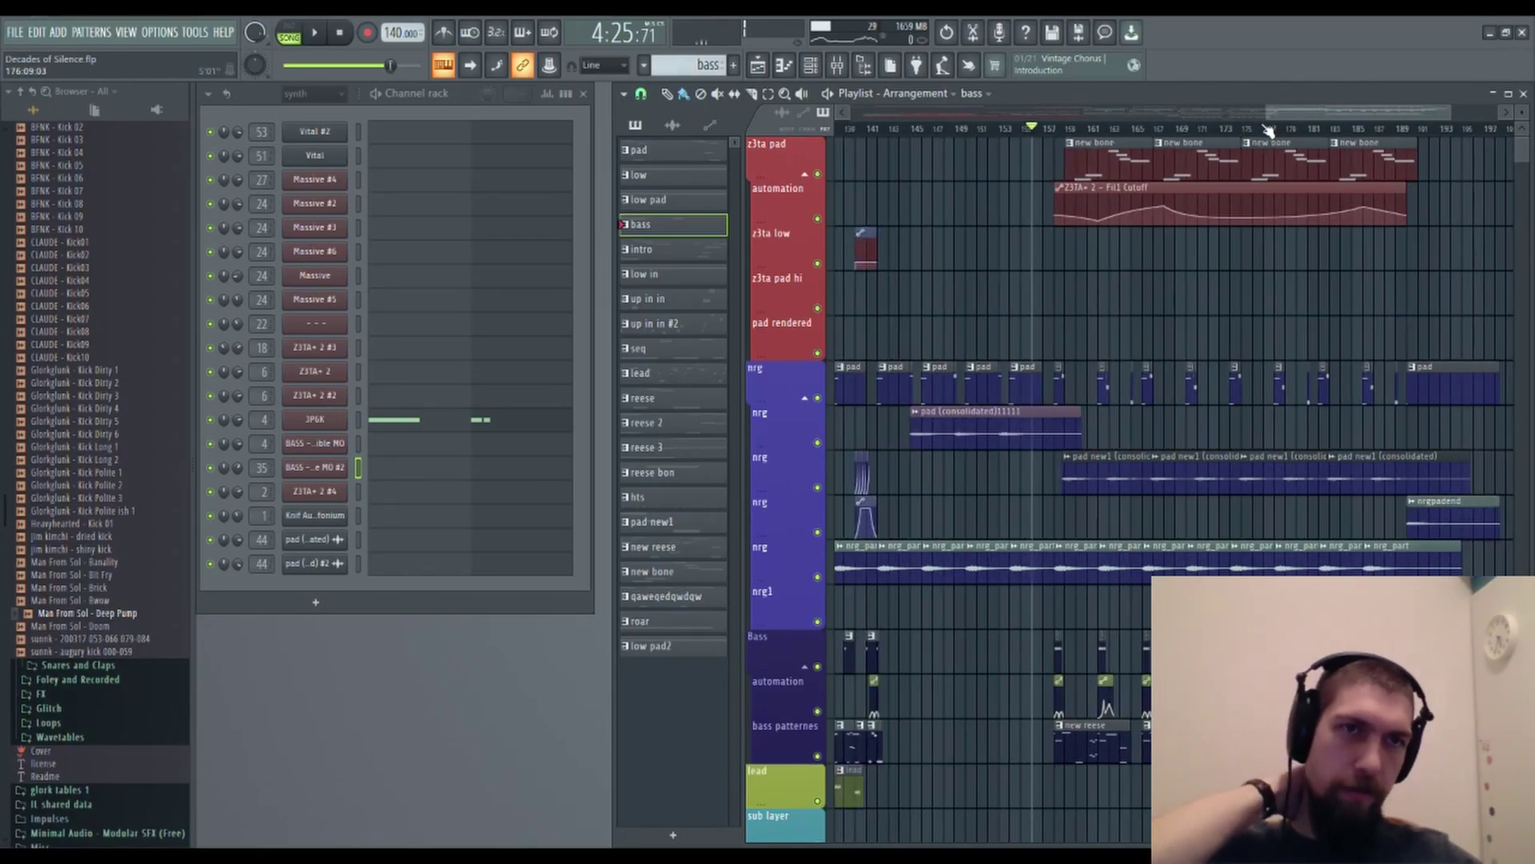
{"action": "scroll", "coordinate": [1261, 250], "scroll_direction": "right", "scroll_amount": 2}
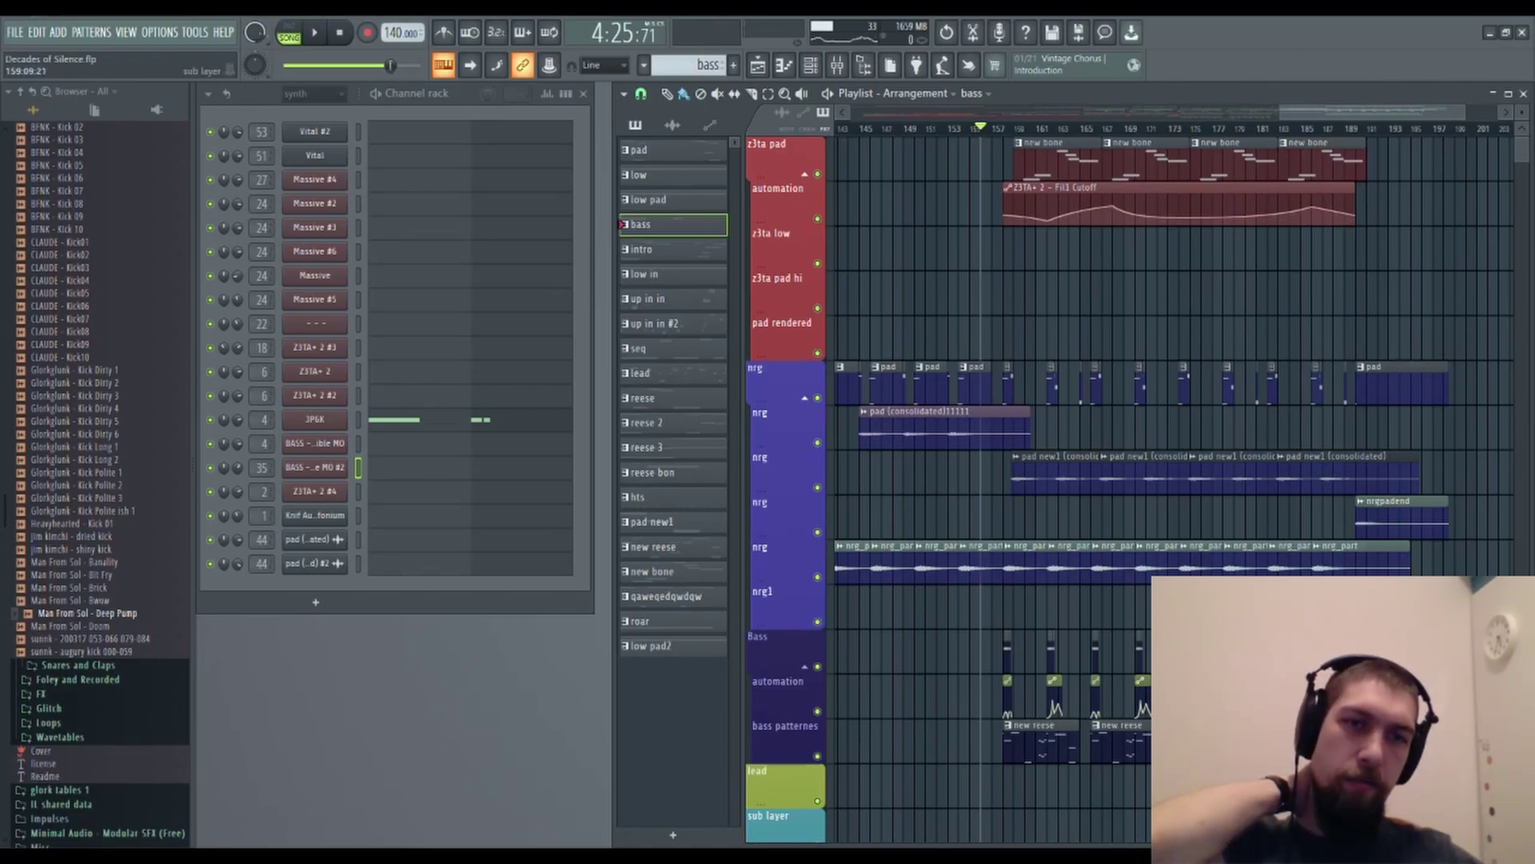
{"action": "left_click_drag", "start_coordinate": [1268, 296], "coordinate": [1196, 281]}
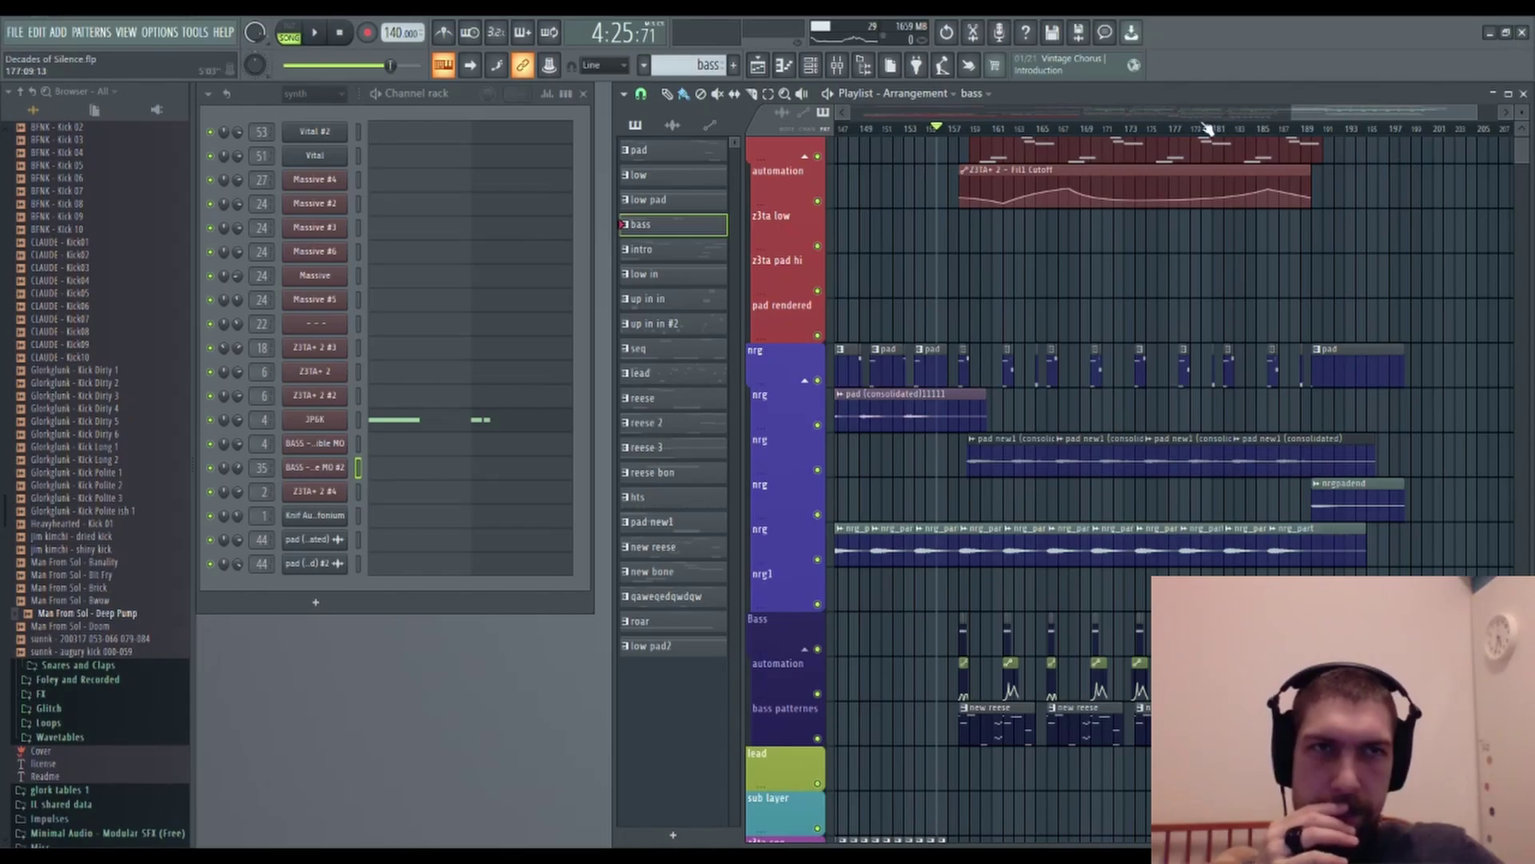
Review the whole arrangement from the z3ta pad tracks down to Track 32, comparing the earlier sections with the final one.
{"action": "scroll", "coordinate": [1199, 122], "scroll_direction": "down", "scroll_amount": 4}
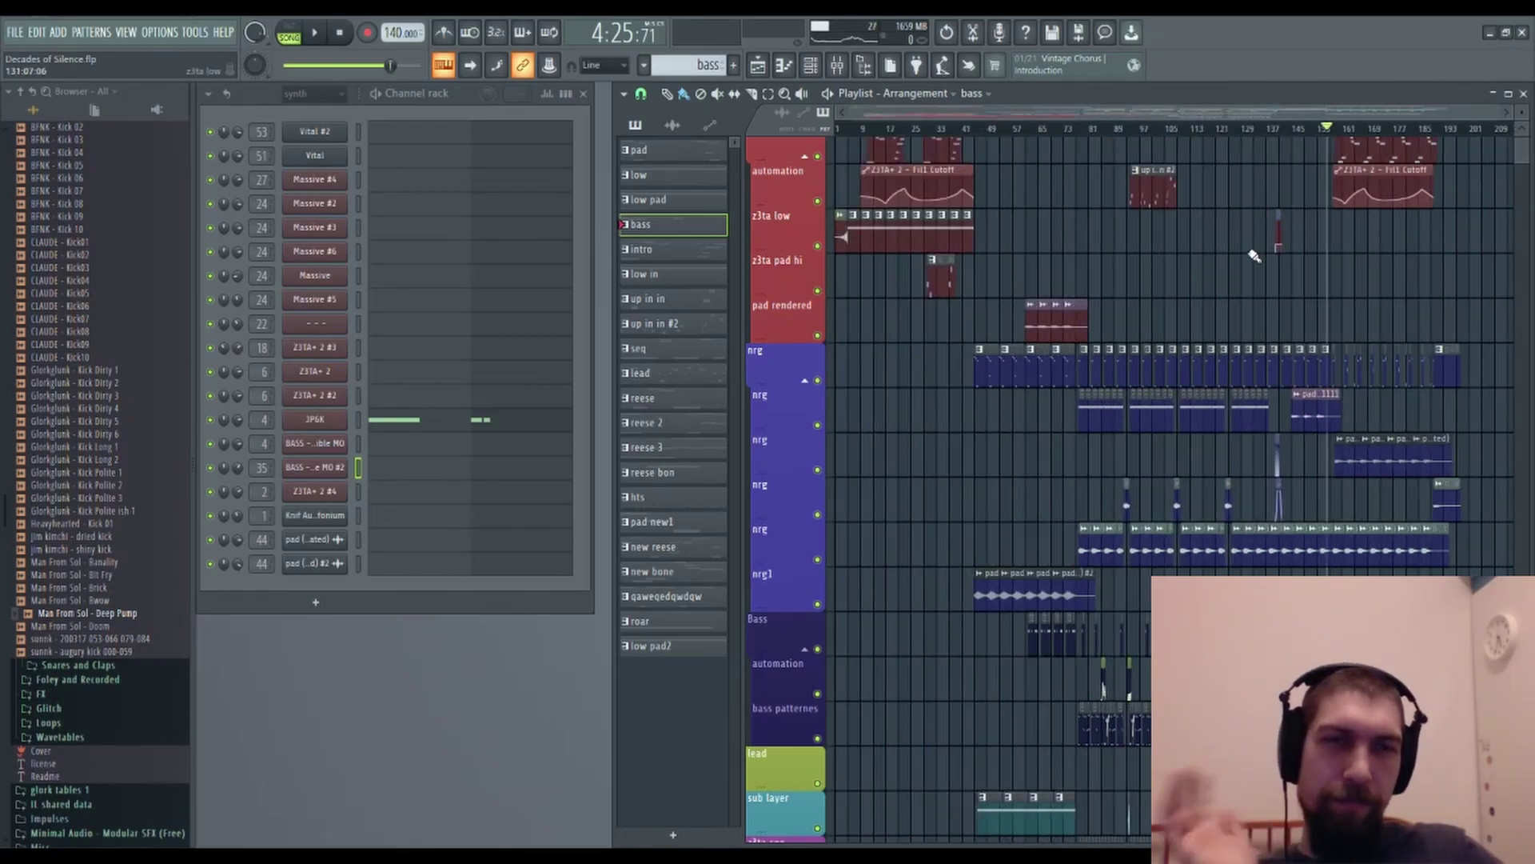
{"action": "scroll", "coordinate": [1243, 276], "scroll_direction": "up", "scroll_amount": 1}
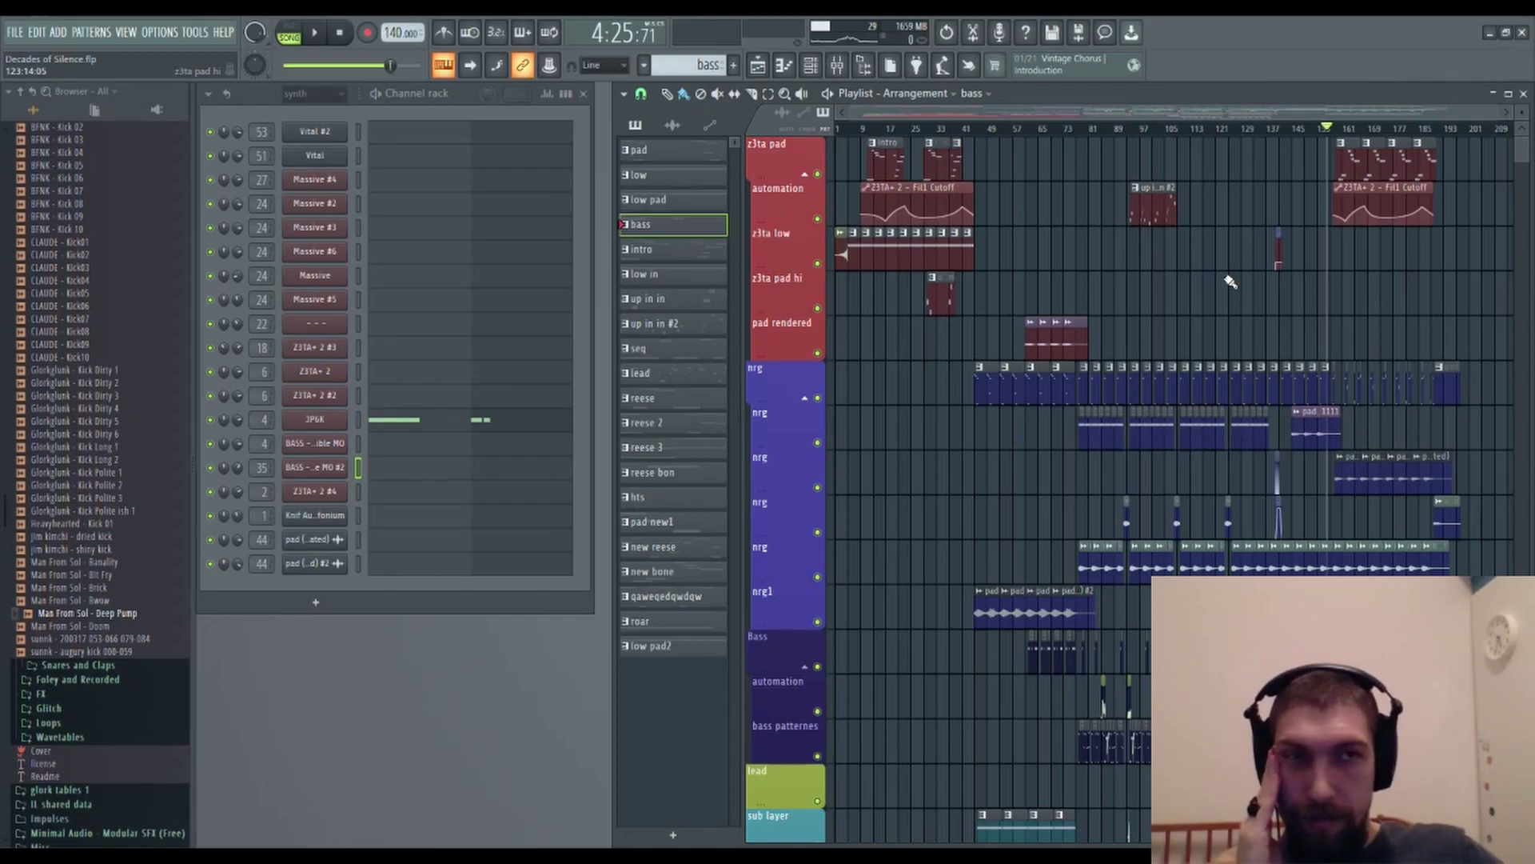
{"action": "scroll", "coordinate": [1177, 289], "scroll_direction": "down", "scroll_amount": 12}
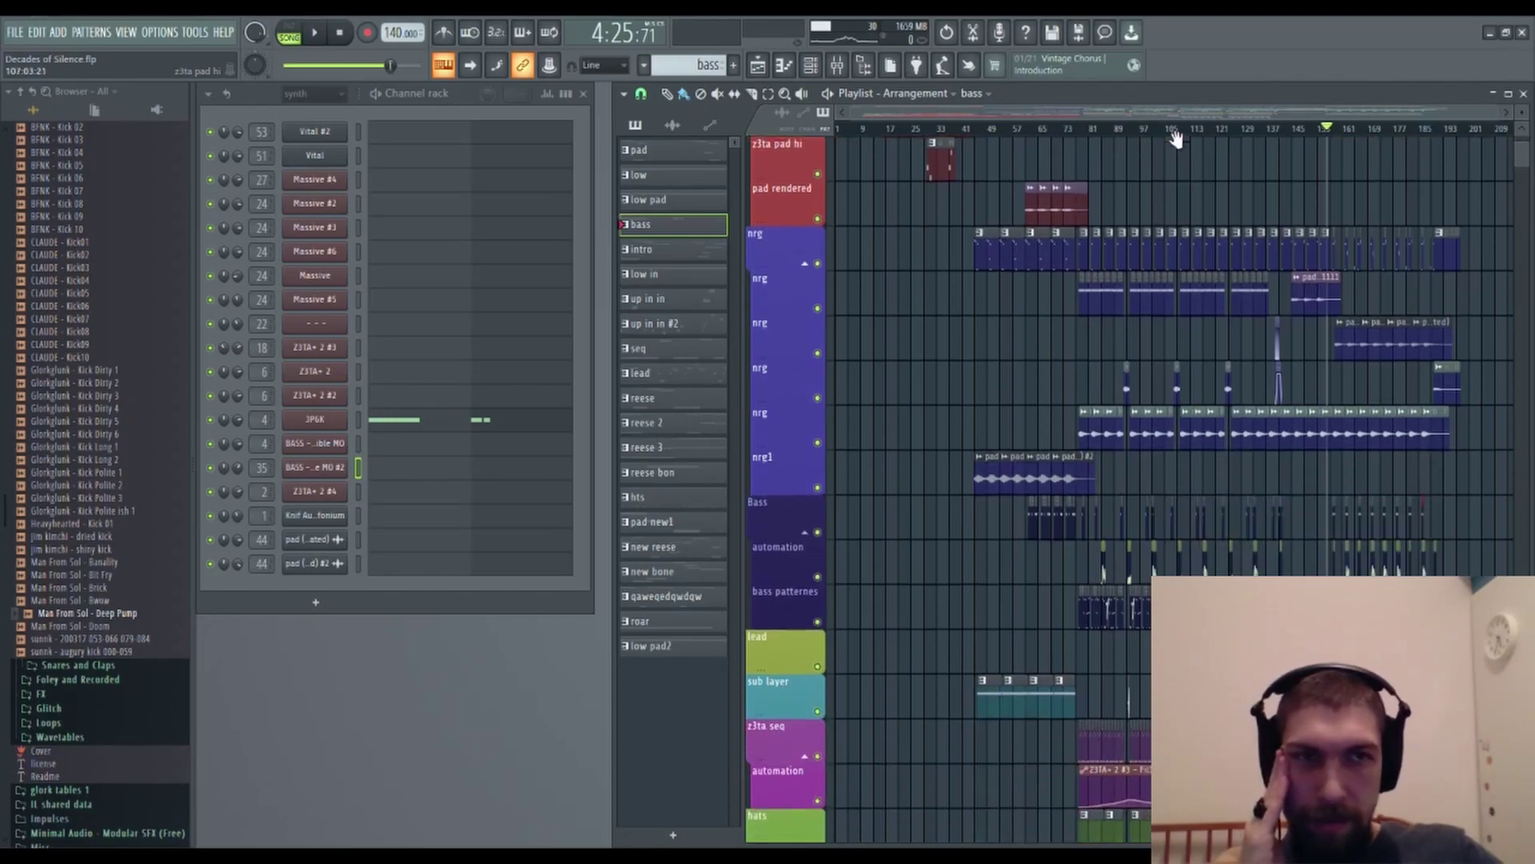
{"action": "scroll", "coordinate": [938, 204], "scroll_direction": "down", "scroll_amount": 10}
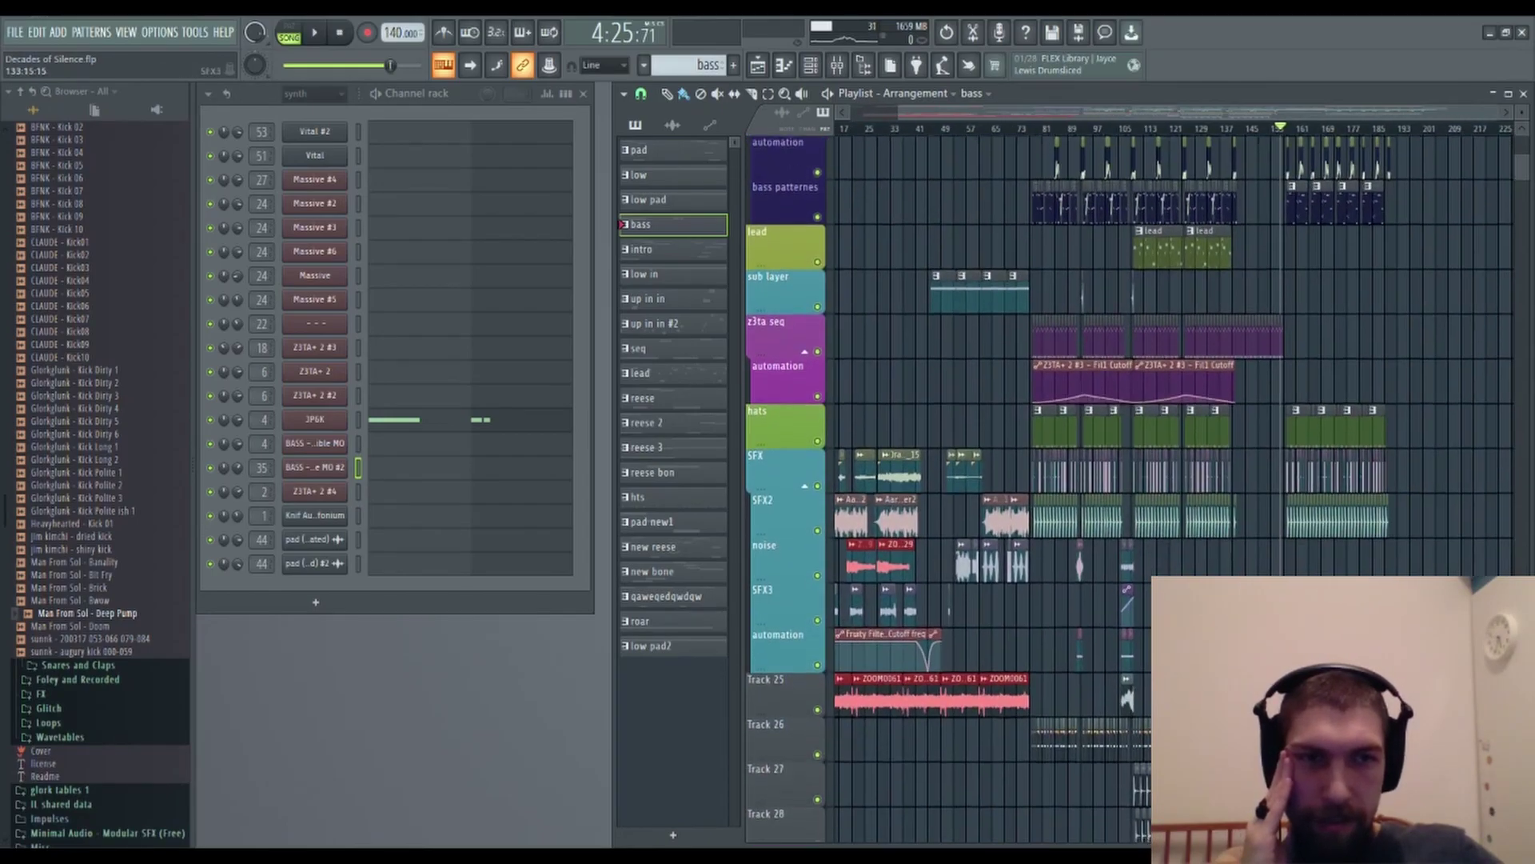
{"action": "scroll", "coordinate": [1273, 376], "scroll_direction": "up", "scroll_amount": 12}
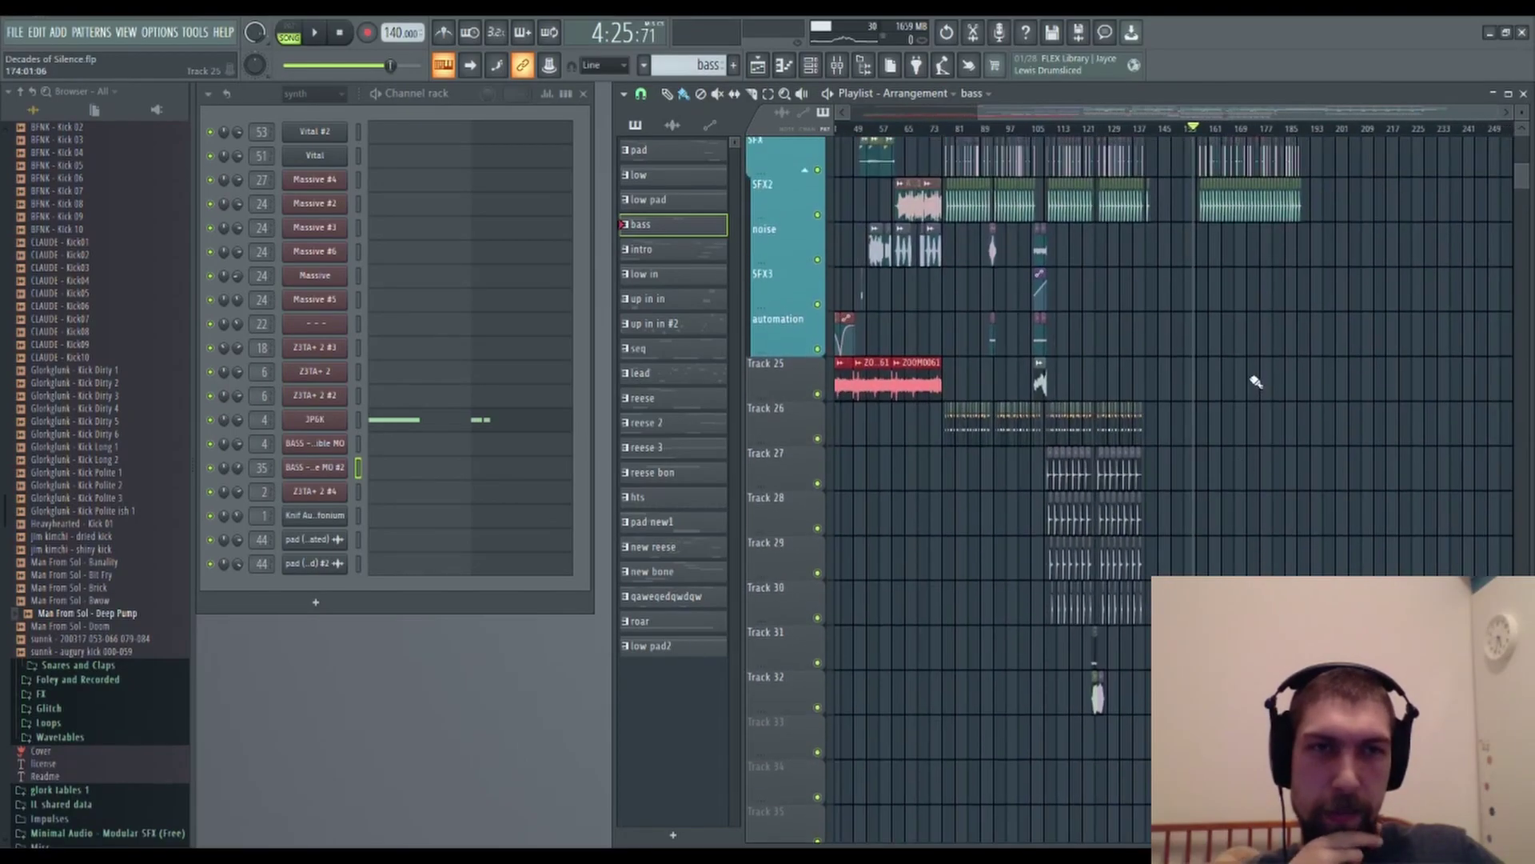
{"action": "scroll", "coordinate": [1238, 421], "scroll_direction": "up", "scroll_amount": 2}
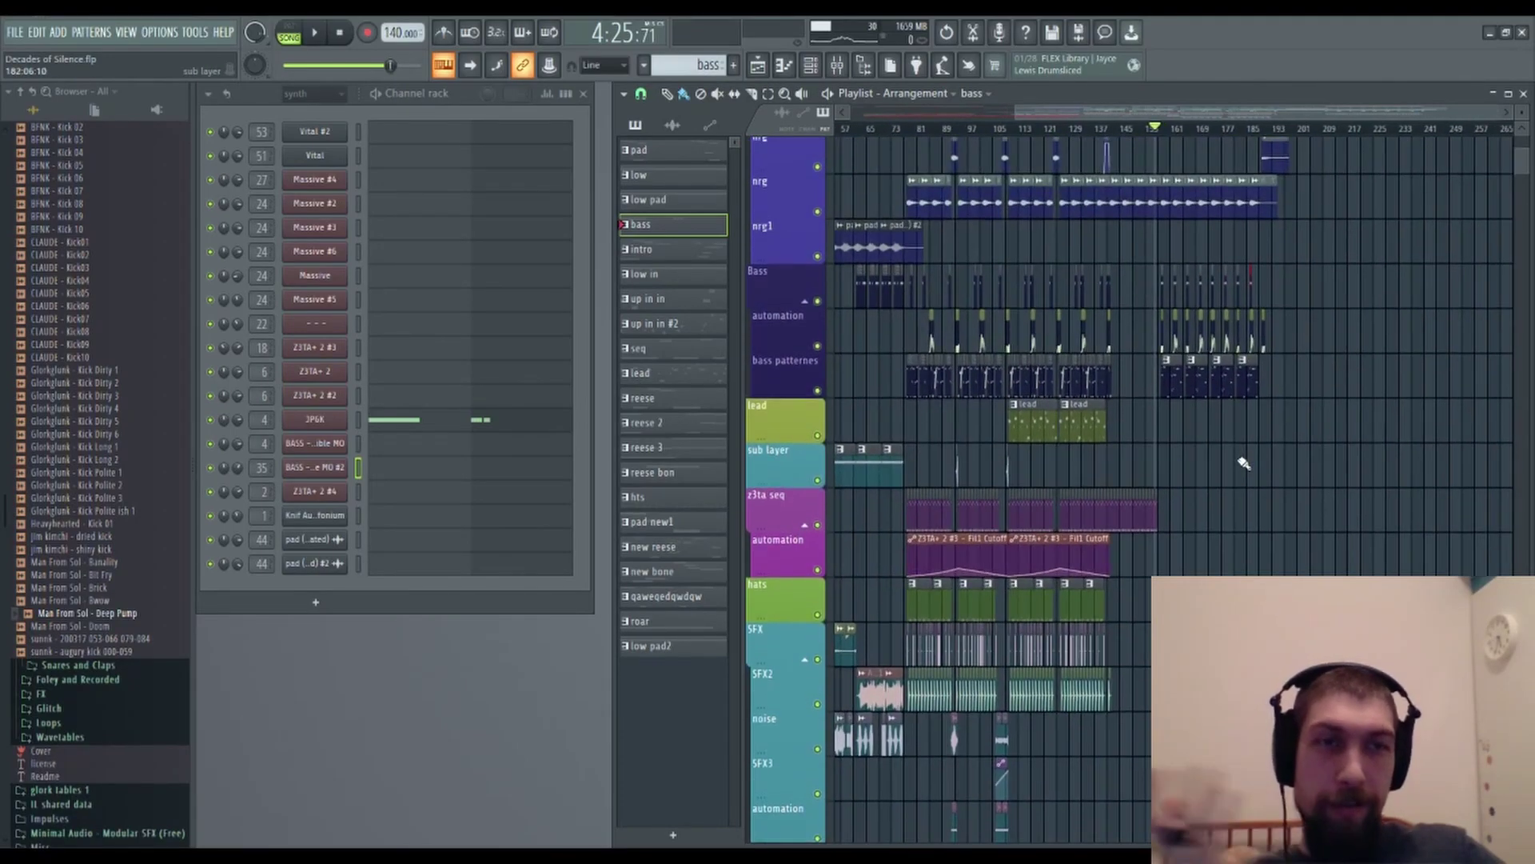
{"action": "scroll", "coordinate": [1328, 368], "scroll_direction": "up", "scroll_amount": 8}
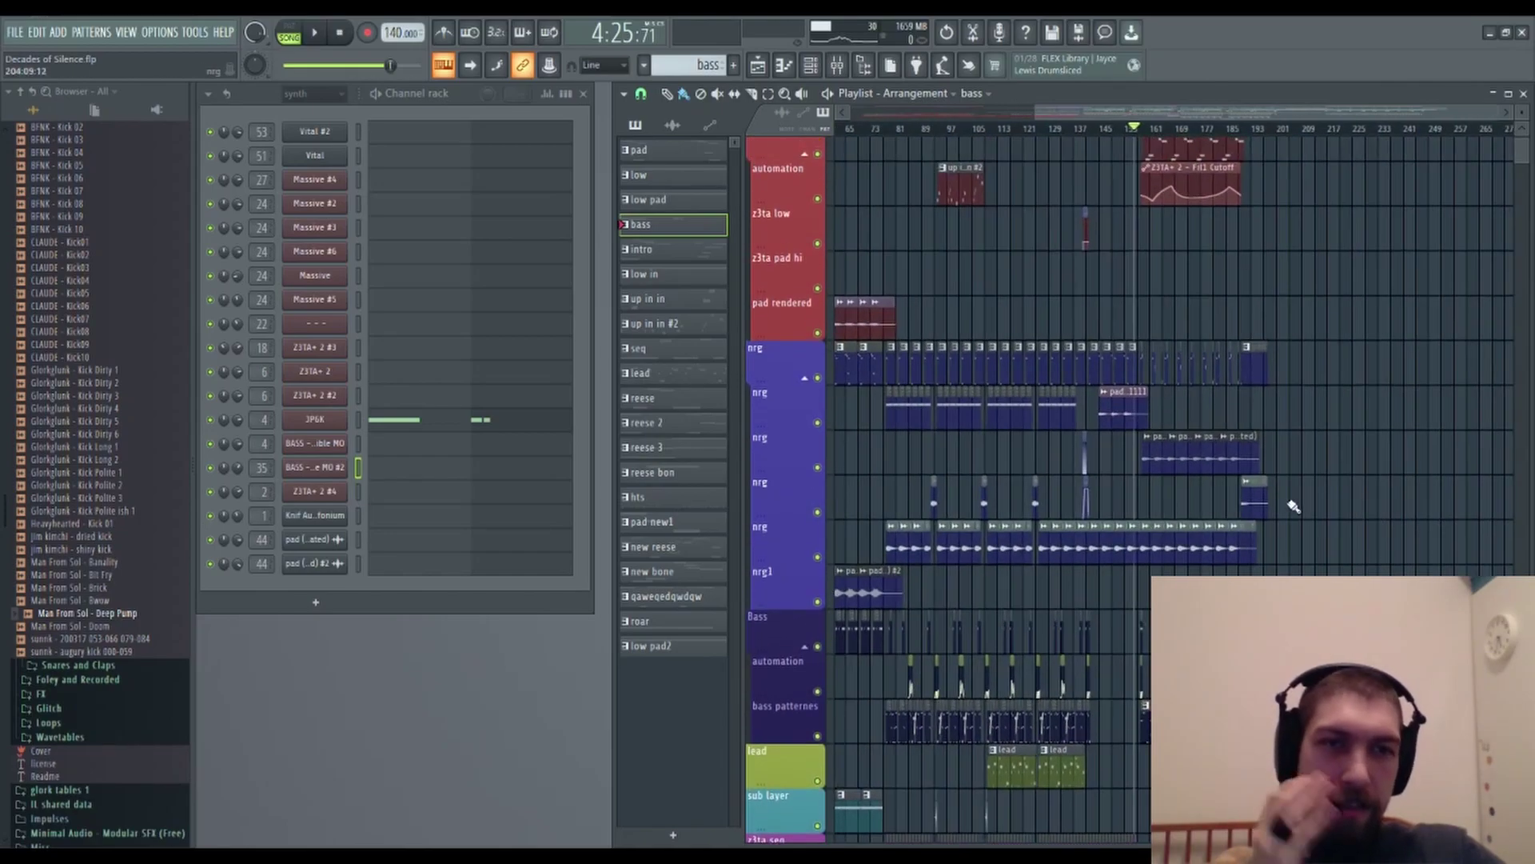
{"action": "scroll", "coordinate": [1366, 496], "scroll_direction": "down", "scroll_amount": 2}
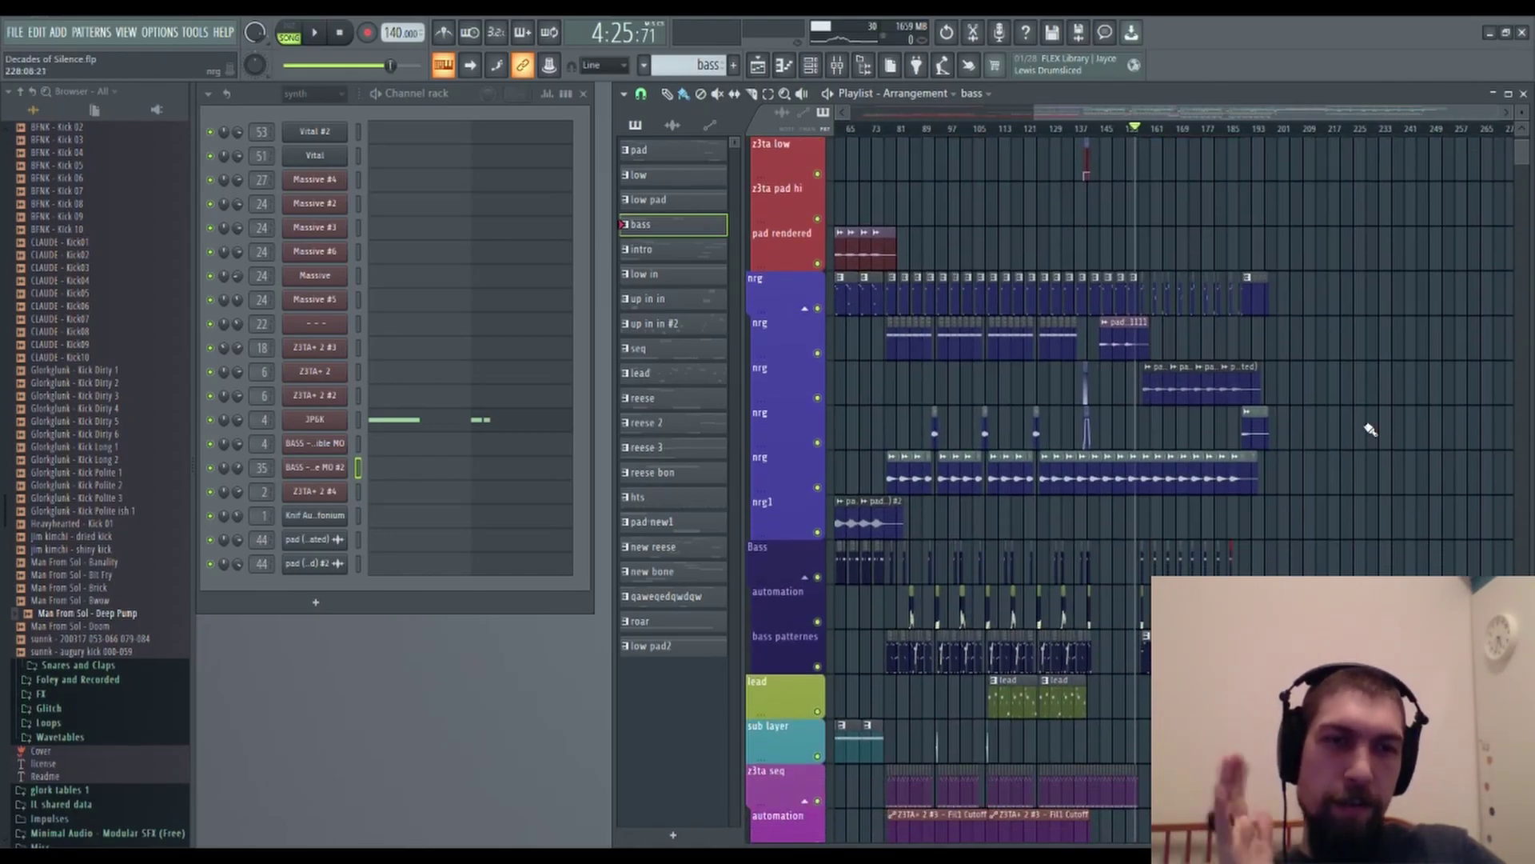
{"action": "scroll", "coordinate": [1176, 394], "scroll_direction": "up", "scroll_amount": 2}
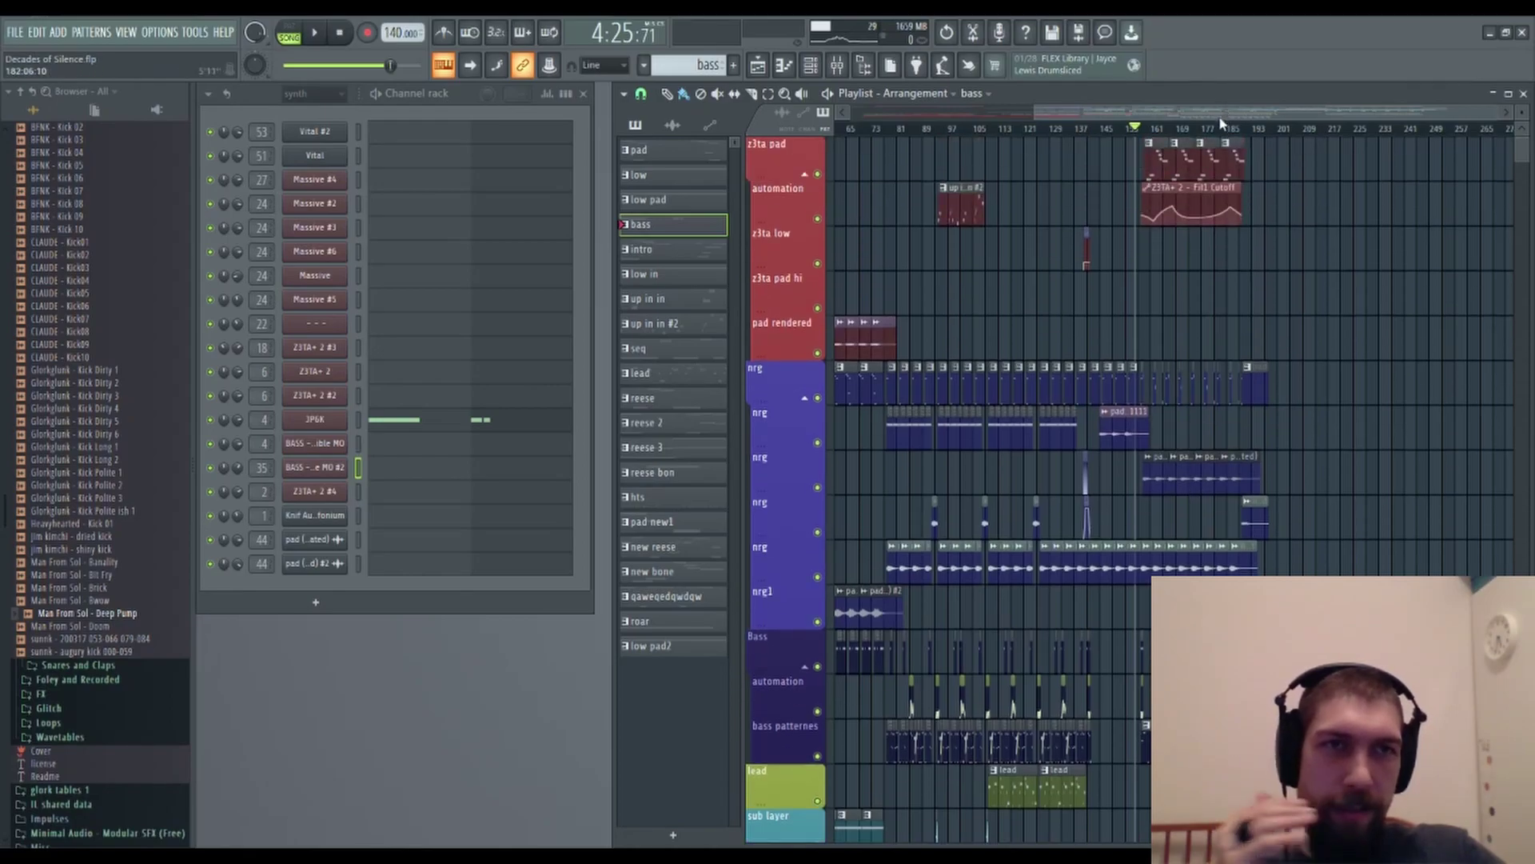
{"action": "scroll", "coordinate": [1261, 130], "scroll_direction": "up", "scroll_amount": 2}
{"action": "scroll", "coordinate": [1280, 232], "scroll_direction": "right", "scroll_amount": 4}
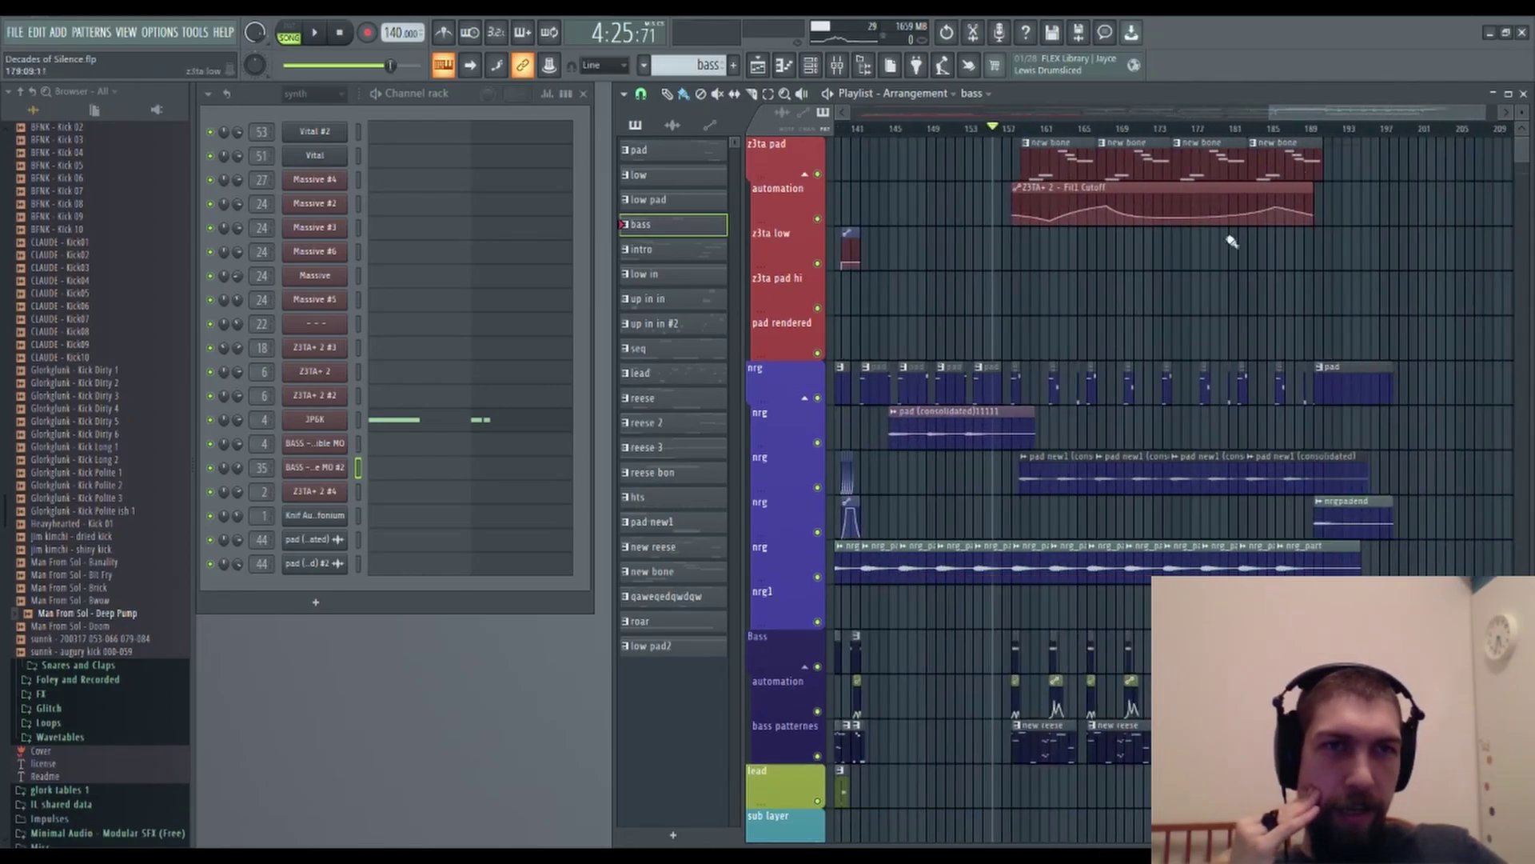
{"action": "scroll", "coordinate": [1280, 280], "scroll_direction": "right", "scroll_amount": 3}
{"action": "scroll", "coordinate": [1199, 320], "scroll_direction": "down", "scroll_amount": 1}
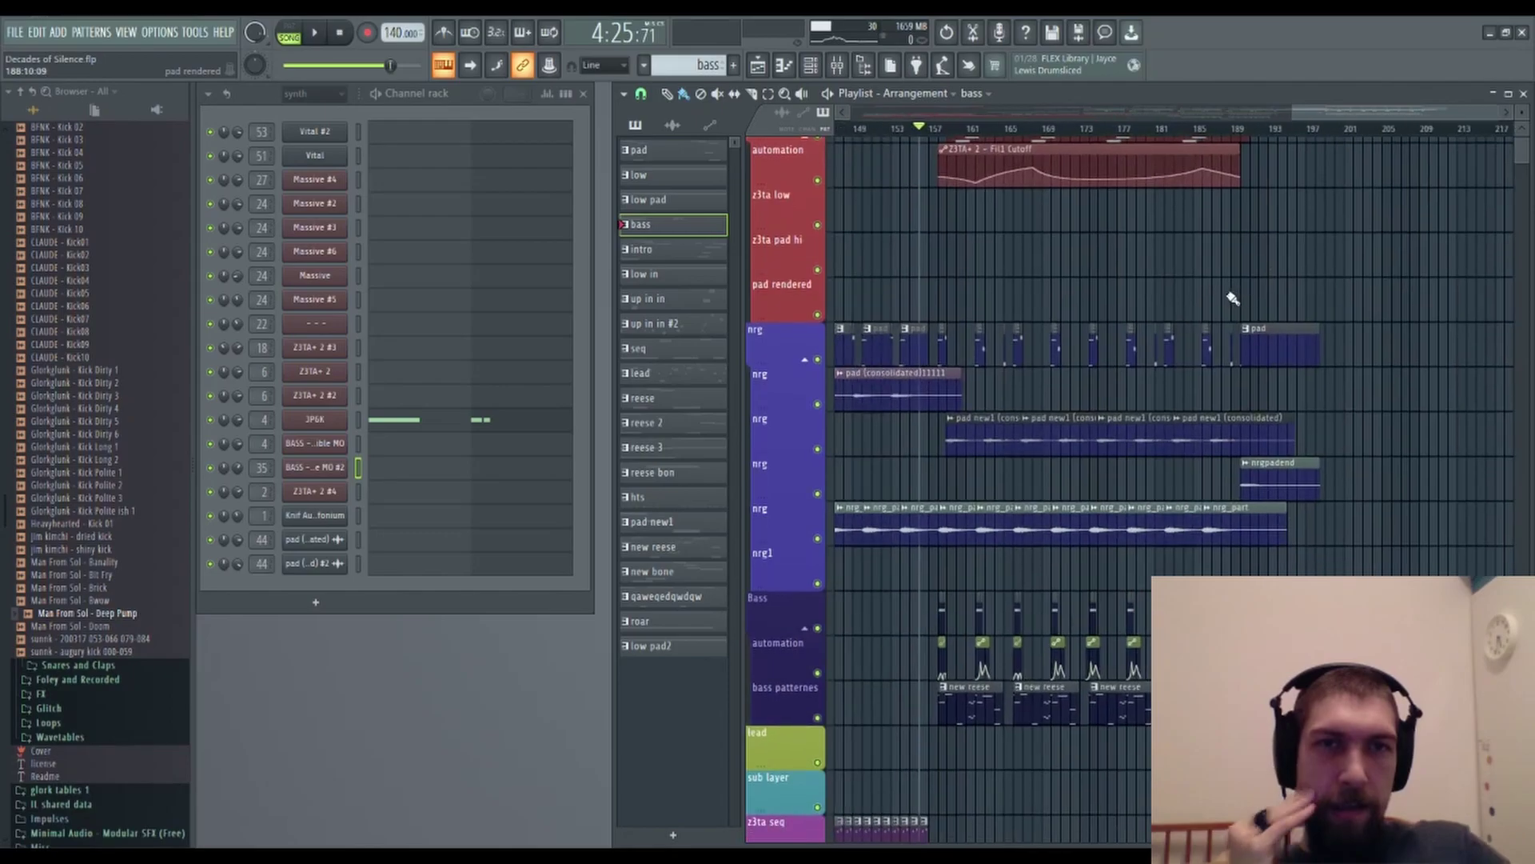
{"action": "scroll", "coordinate": [1069, 717], "scroll_direction": "down", "scroll_amount": 1}
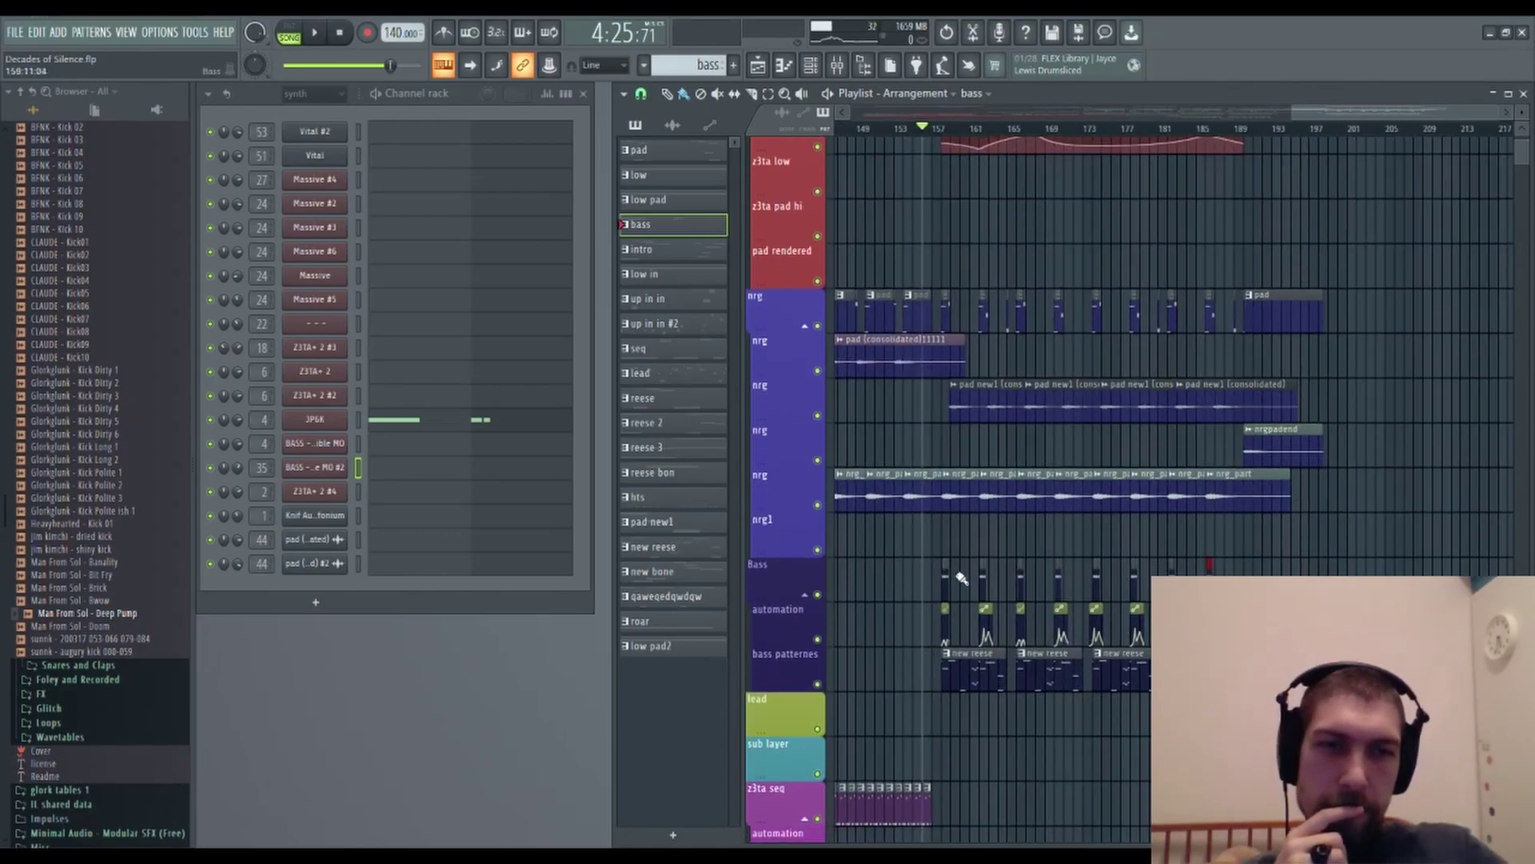
Examine the lower tracks from the hats and SFX down to Track 32 in the earlier sections for layers to reuse.
{"action": "left_click_drag", "start_coordinate": [1073, 709], "coordinate": [1280, 572]}
{"action": "left_click_drag", "start_coordinate": [1074, 608], "coordinate": [1282, 387]}
{"action": "left_click_drag", "start_coordinate": [1291, 576], "coordinate": [1475, 258]}
{"action": "left_click_drag", "start_coordinate": [981, 602], "coordinate": [682, 778]}
{"action": "left_click_drag", "start_coordinate": [1035, 808], "coordinate": [1207, 733]}
{"action": "left_click_drag", "start_coordinate": [977, 646], "coordinate": [1200, 604]}
{"action": "scroll", "coordinate": [1031, 135], "scroll_direction": "up", "scroll_amount": 3}
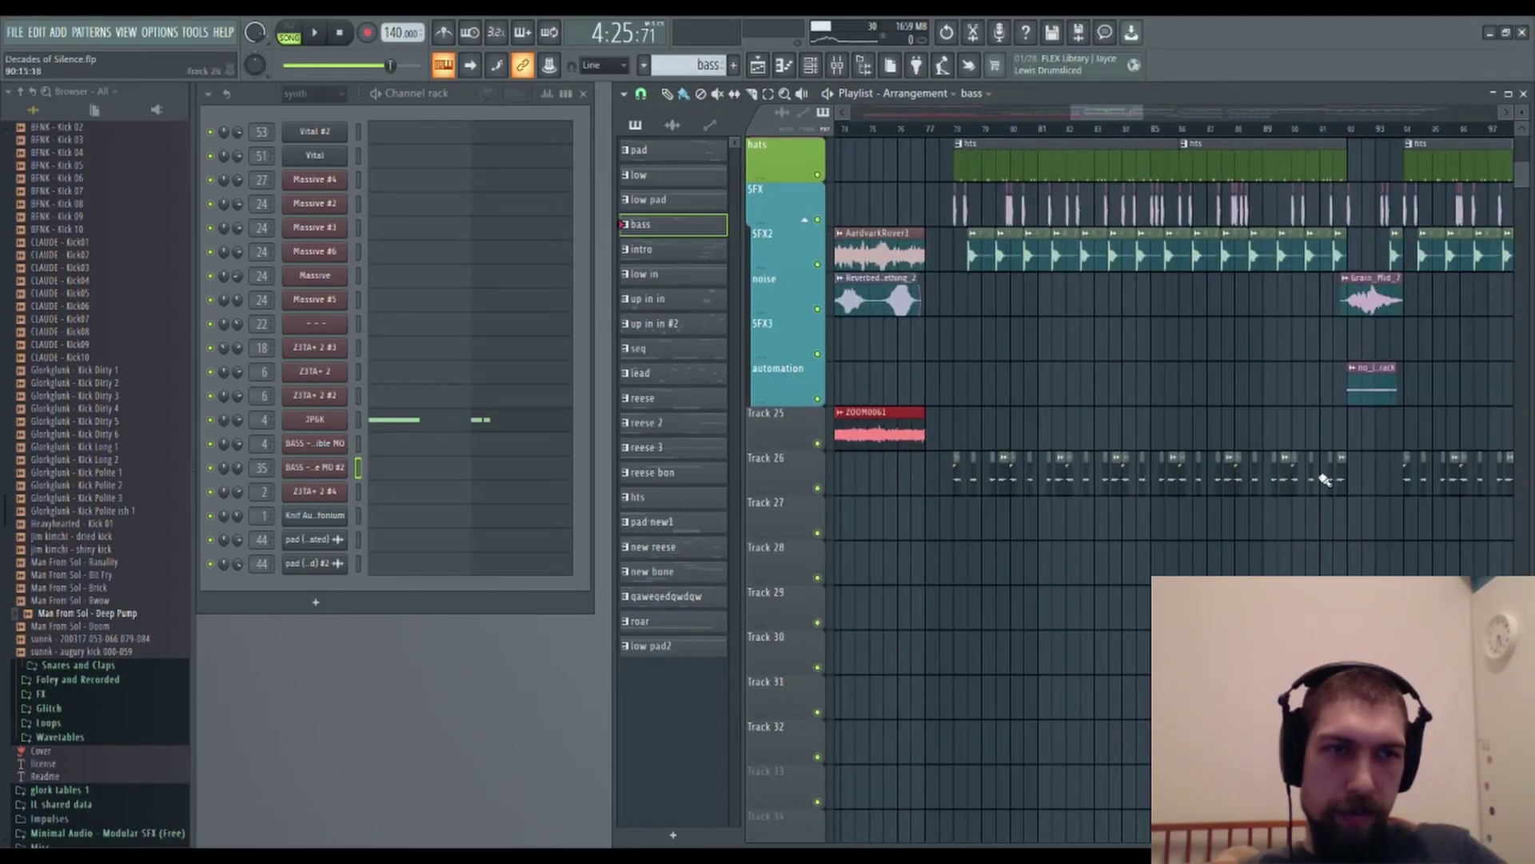
{"action": "left_click_drag", "start_coordinate": [1503, 711], "coordinate": [530, 709]}
{"action": "left_click_drag", "start_coordinate": [1119, 360], "coordinate": [175, 545]}
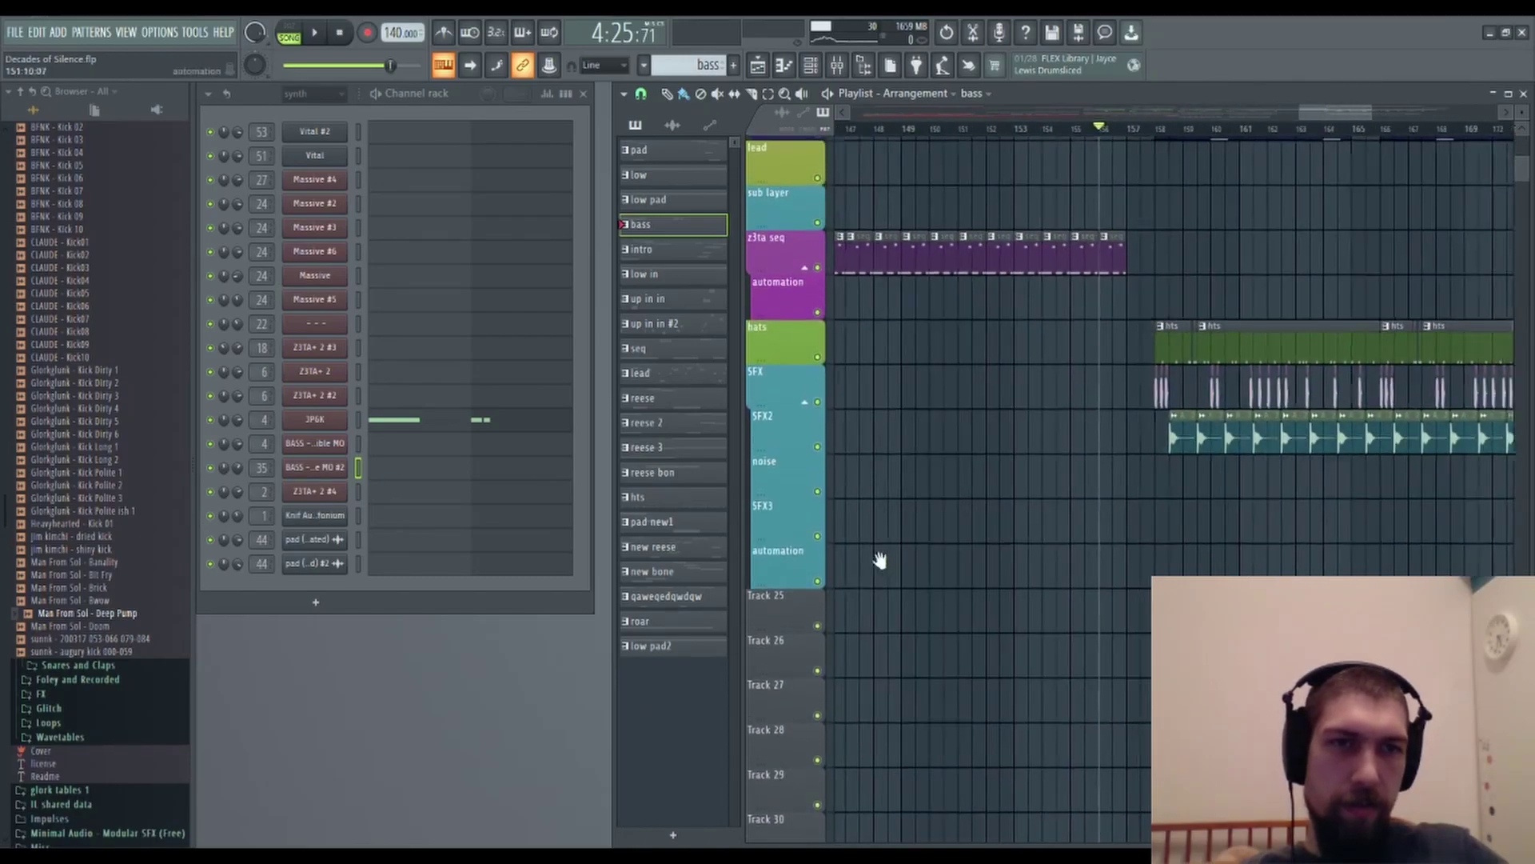
{"action": "left_click_drag", "start_coordinate": [934, 569], "coordinate": [747, 521]}
{"action": "left_click_drag", "start_coordinate": [944, 490], "coordinate": [1091, 591]}
{"action": "left_click_drag", "start_coordinate": [1079, 468], "coordinate": [1094, 388]}
{"action": "left_click_drag", "start_coordinate": [880, 532], "coordinate": [970, 332]}
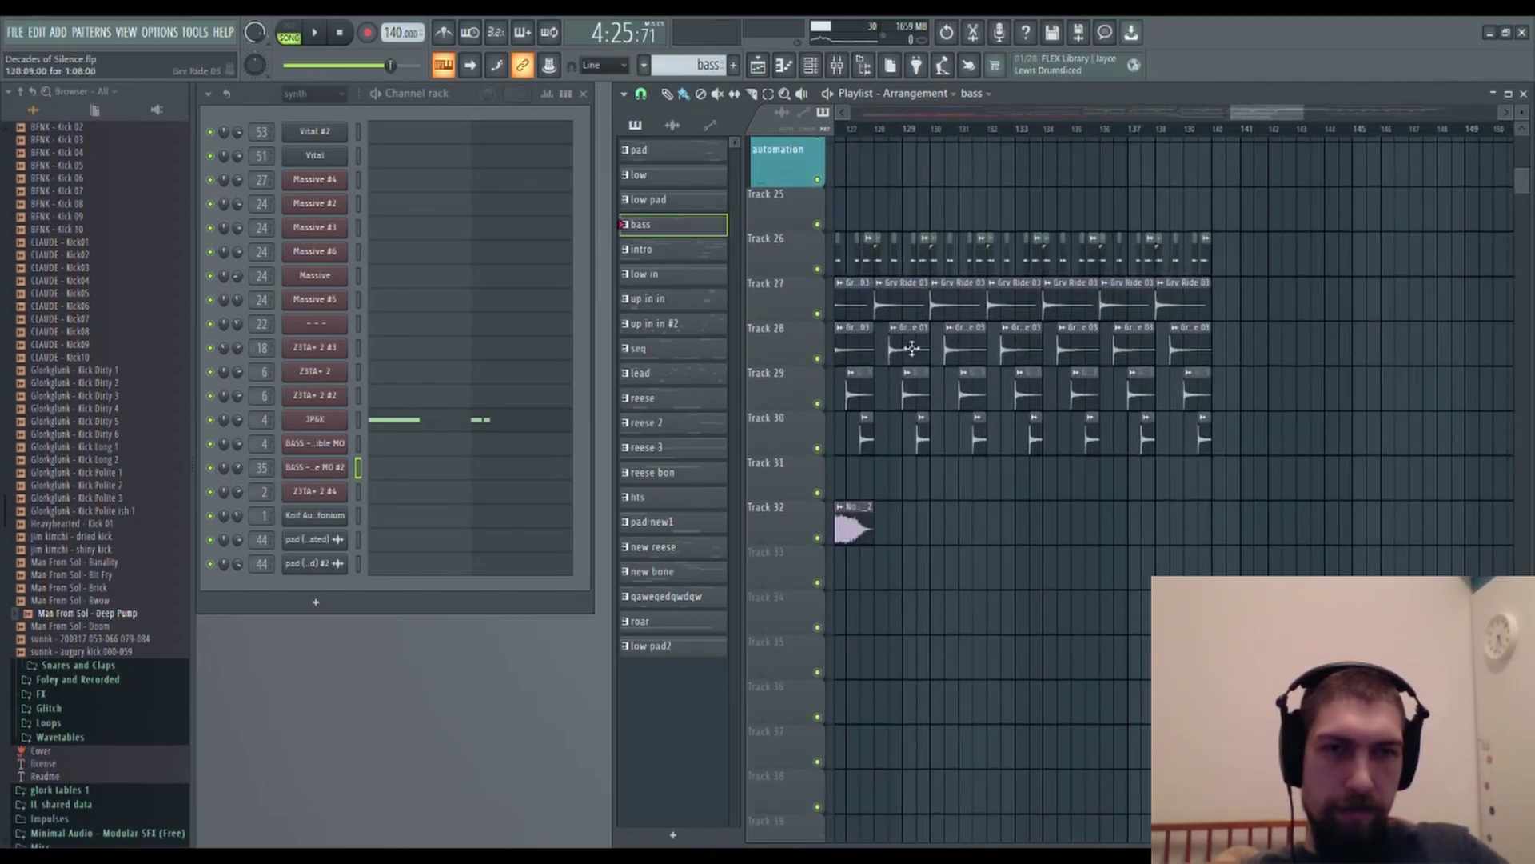
{"action": "left_click_drag", "start_coordinate": [912, 525], "coordinate": [1123, 685]}
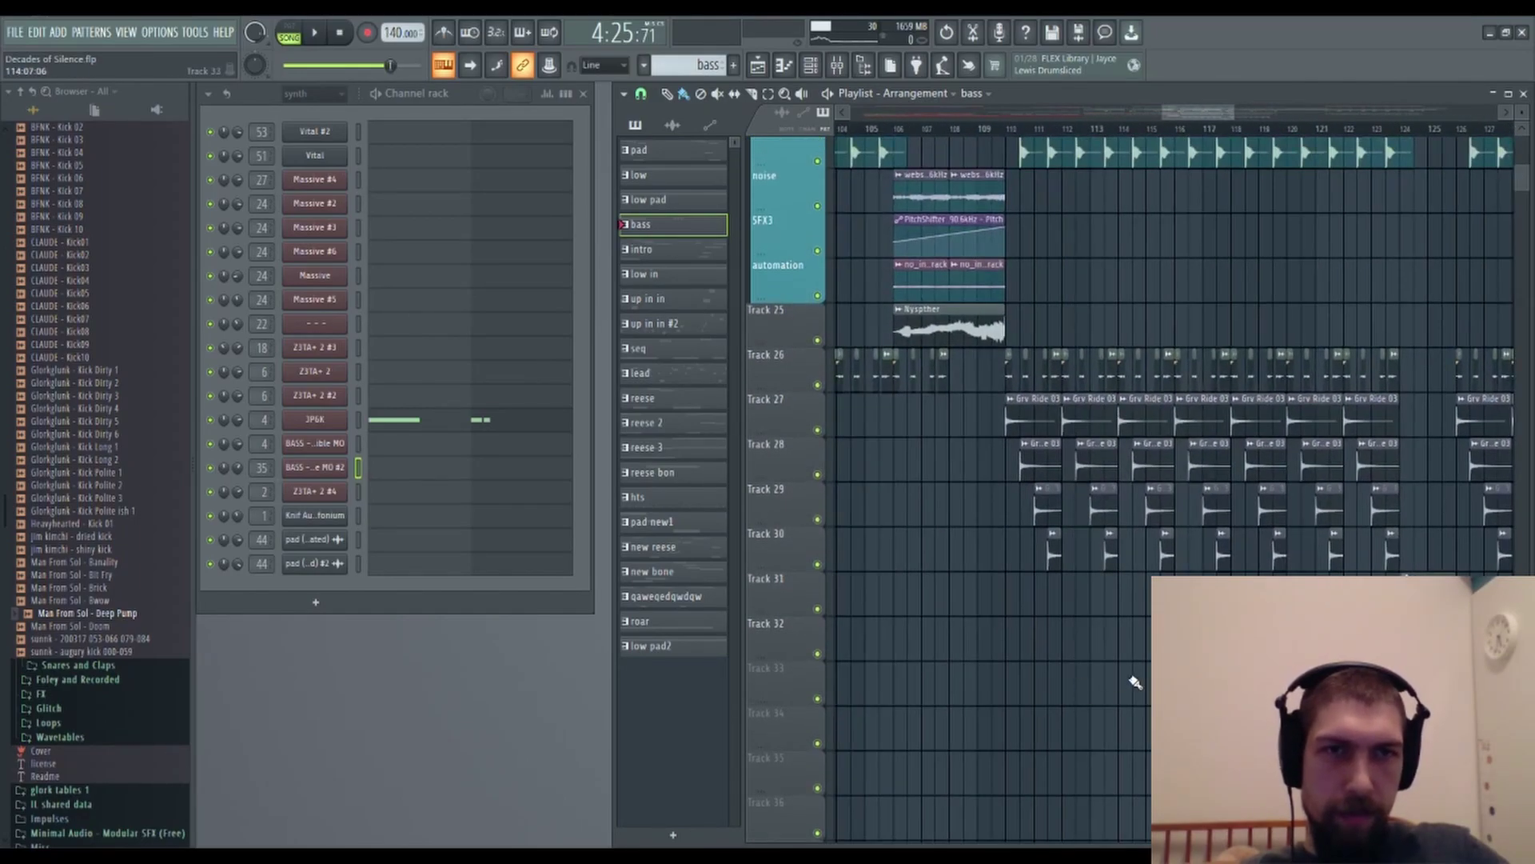
Copy an earlier section's Track 26 clips and place the copy at bar 158, where the final section's hats start.
{"action": "left_click_drag", "start_coordinate": [1014, 124], "coordinate": [1103, 138]}
{"action": "scroll", "coordinate": [1104, 139], "scroll_direction": "down", "scroll_amount": 5}
{"action": "left_click_drag", "start_coordinate": [1394, 318], "coordinate": [1231, 354]}
{"action": "scroll", "coordinate": [1184, 138], "scroll_direction": "up", "scroll_amount": 4}
{"action": "left_click_drag", "start_coordinate": [1228, 253], "coordinate": [1460, 353]}
{"action": "scroll", "coordinate": [1269, 138], "scroll_direction": "up", "scroll_amount": 3}
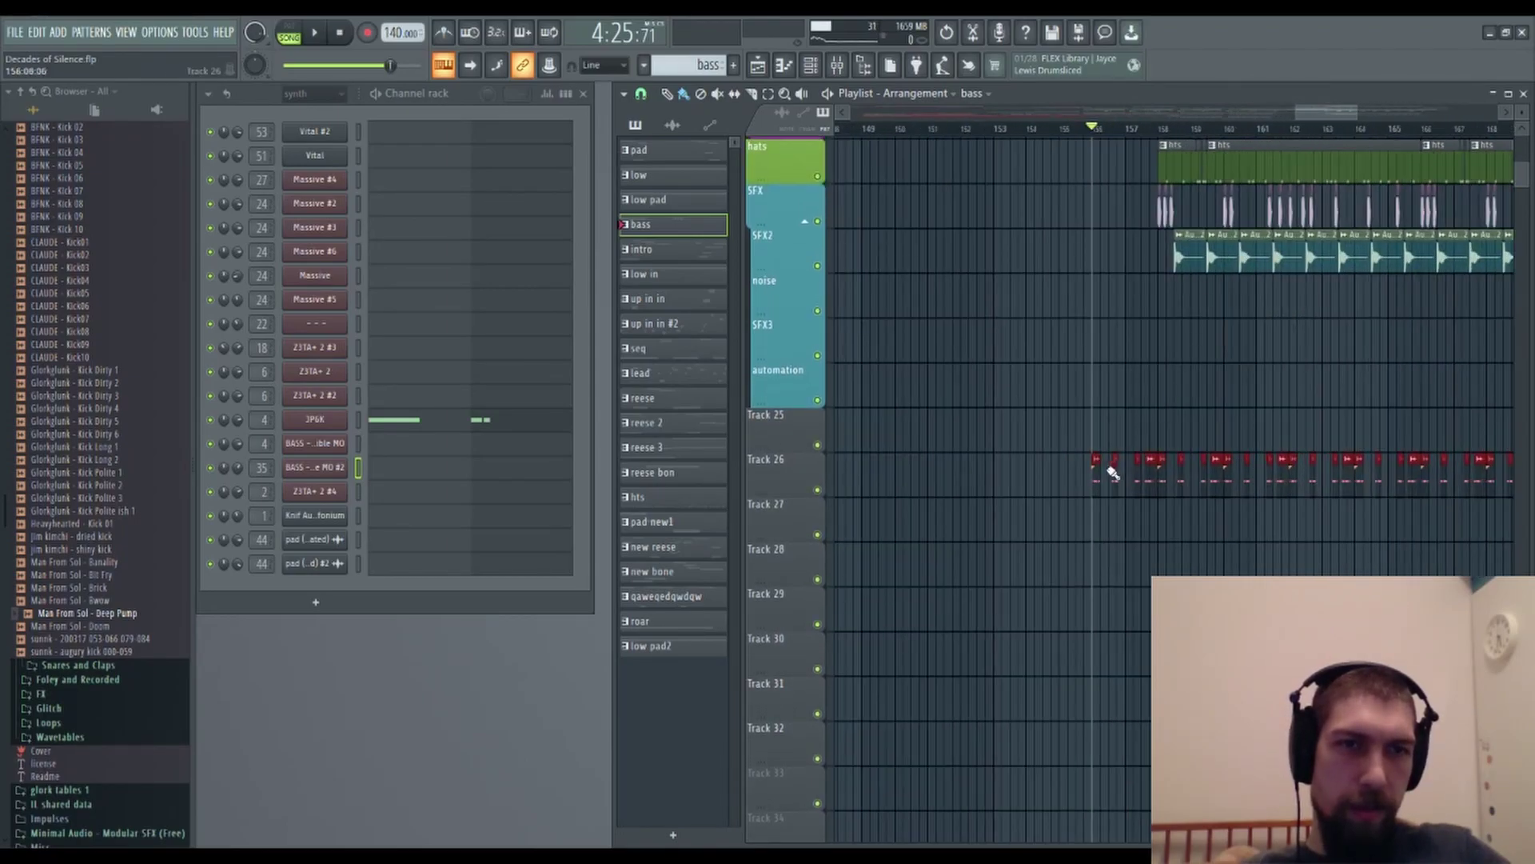
{"action": "left_click_drag", "start_coordinate": [1094, 482], "coordinate": [1132, 484]}
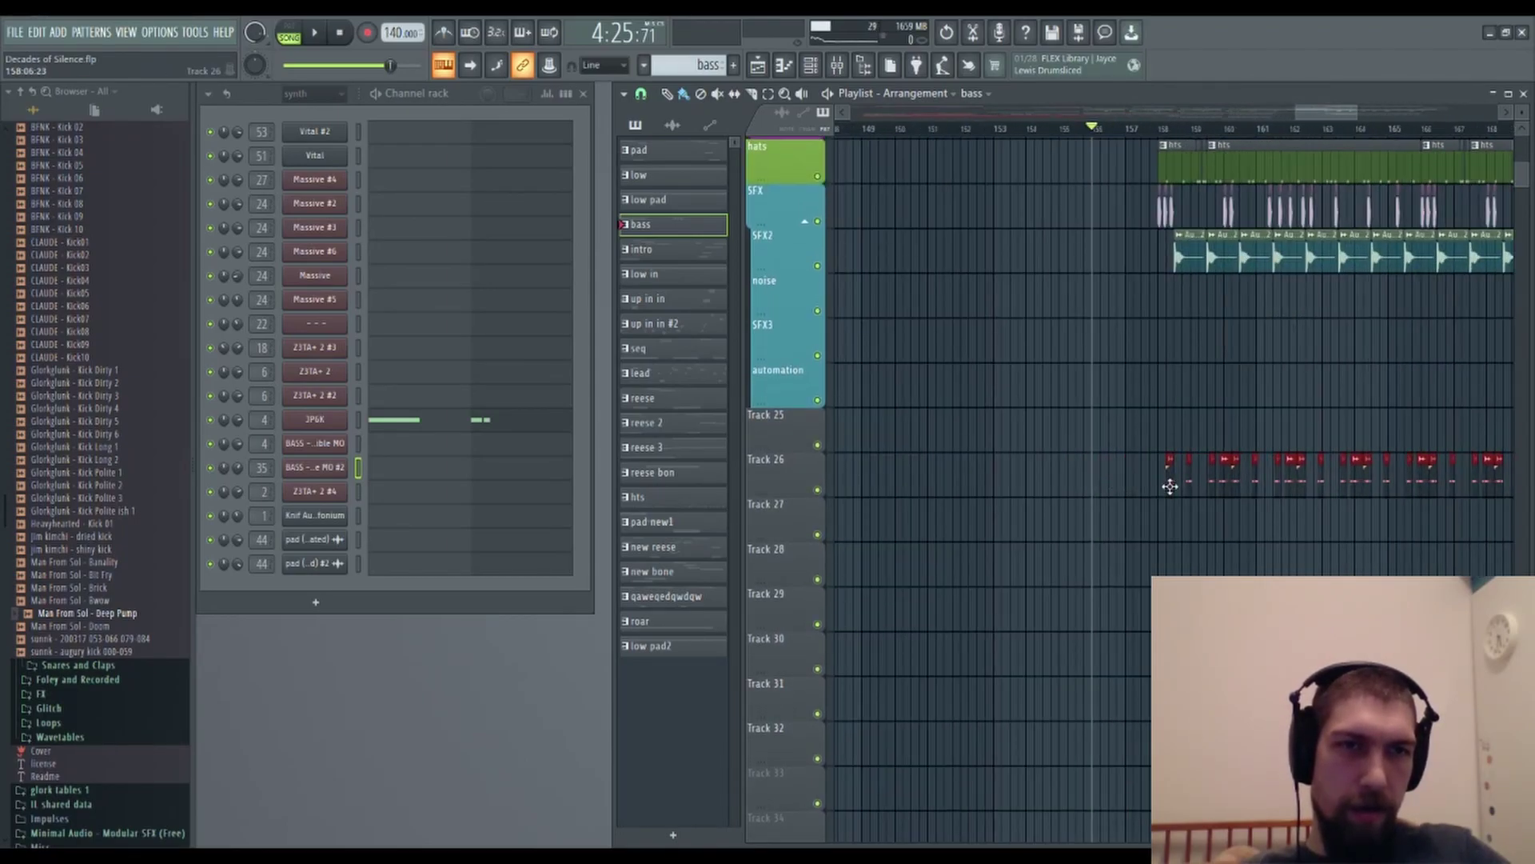
Review the pad, nrg, bass, hats and SFX layers of the final section alongside the copied Track 26 clips.
{"action": "scroll", "coordinate": [1182, 404], "scroll_direction": "up", "scroll_amount": 10}
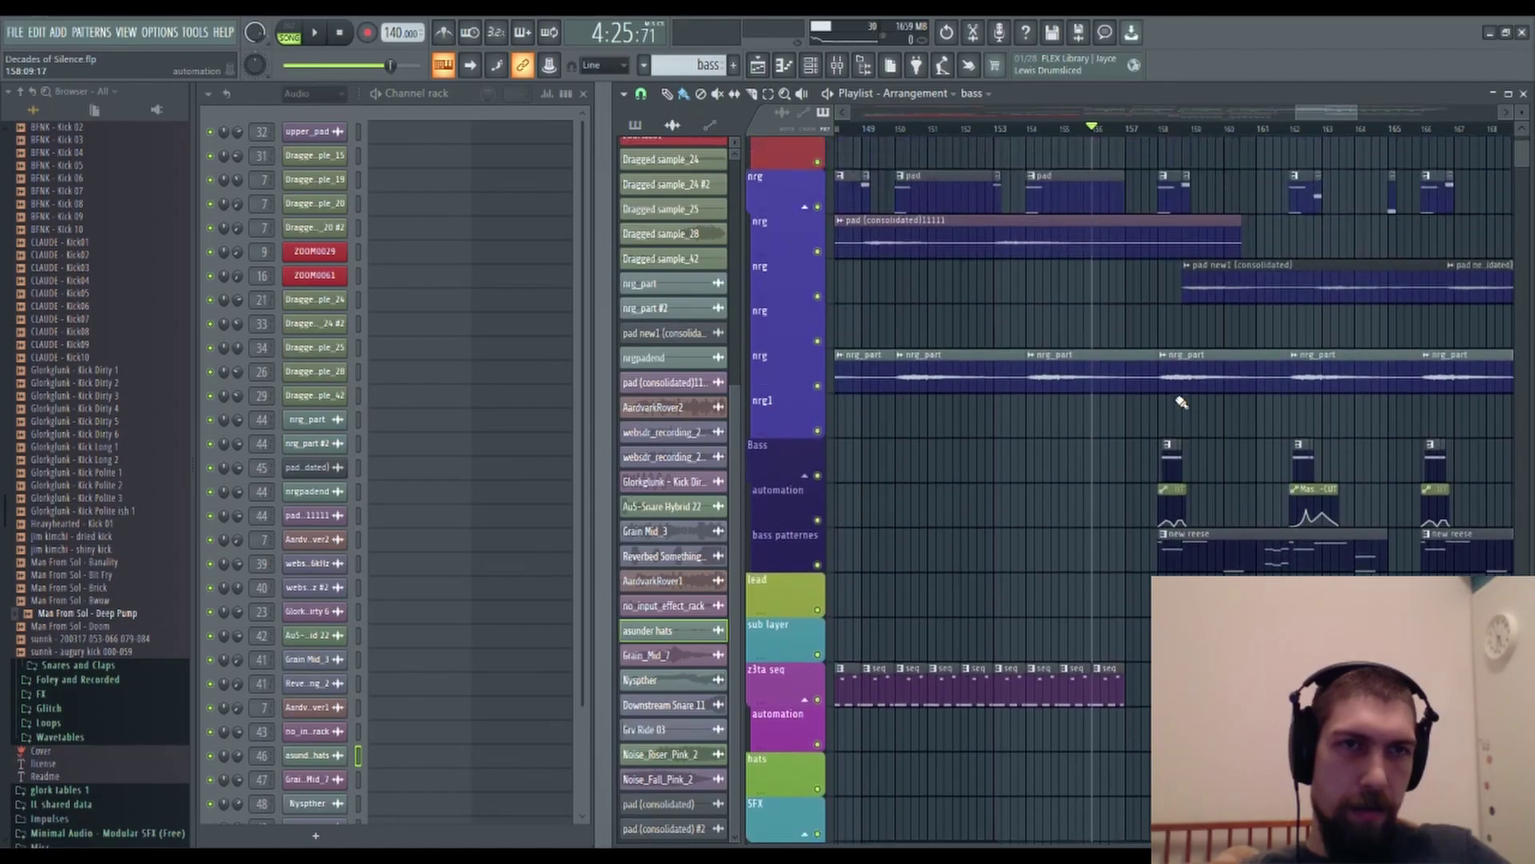
{"action": "scroll", "coordinate": [1181, 403], "scroll_direction": "down", "scroll_amount": 8}
{"action": "mouse_move", "coordinate": [1323, 479]}
{"action": "left_mouse_down"}
{"action": "mouse_move", "coordinate": [918, 340]}
{"action": "mouse_move", "coordinate": [1056, 405]}
{"action": "mouse_move", "coordinate": [1083, 387]}
{"action": "mouse_move", "coordinate": [1021, 387]}
{"action": "mouse_move", "coordinate": [814, 494]}
{"action": "left_mouse_up"}
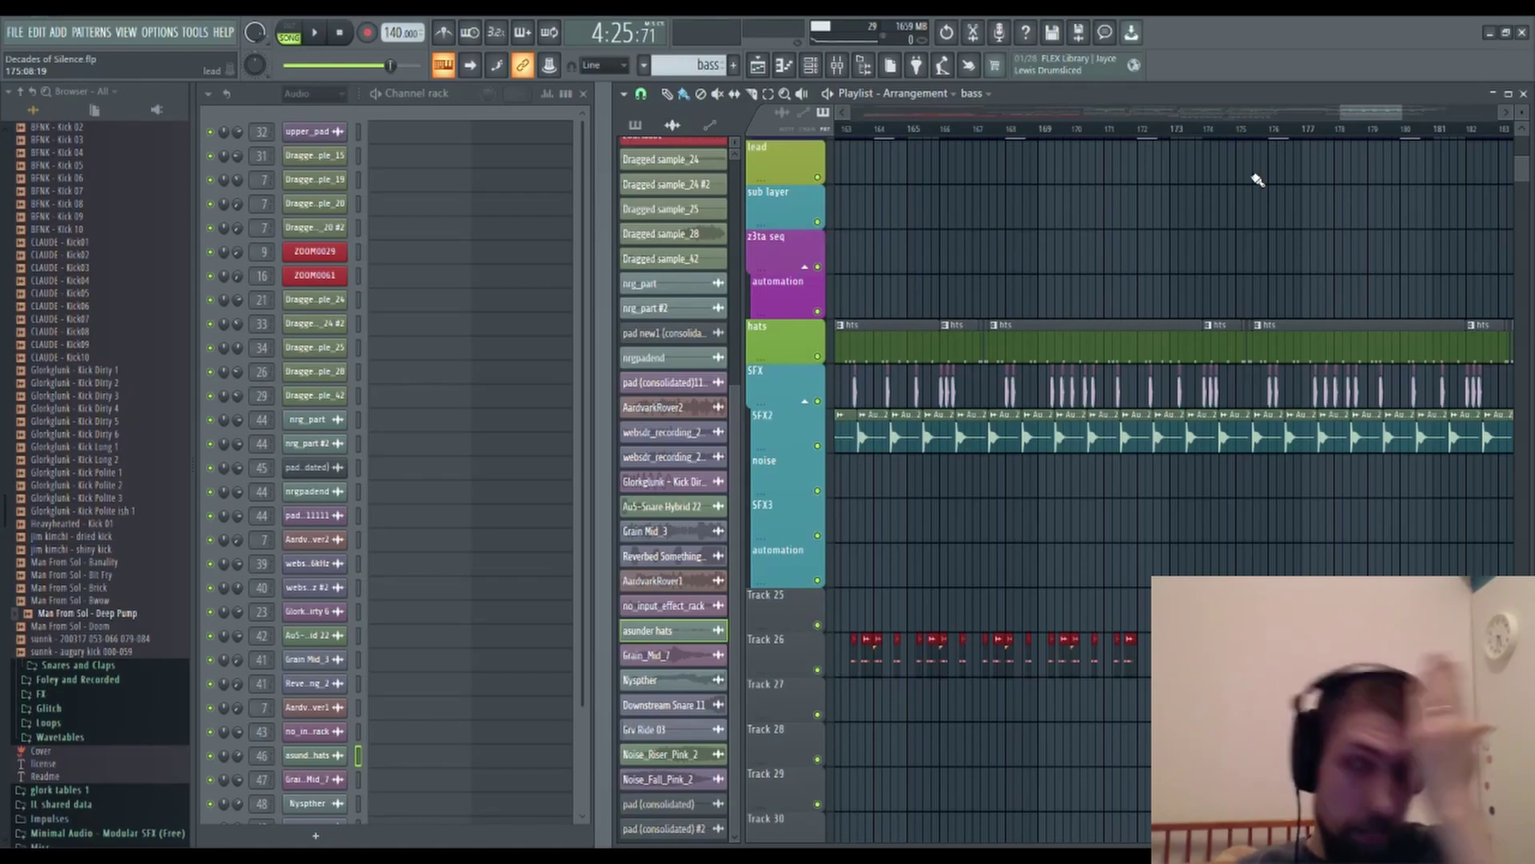
{"action": "scroll", "coordinate": [1083, 316], "scroll_direction": "up", "scroll_amount": 8}
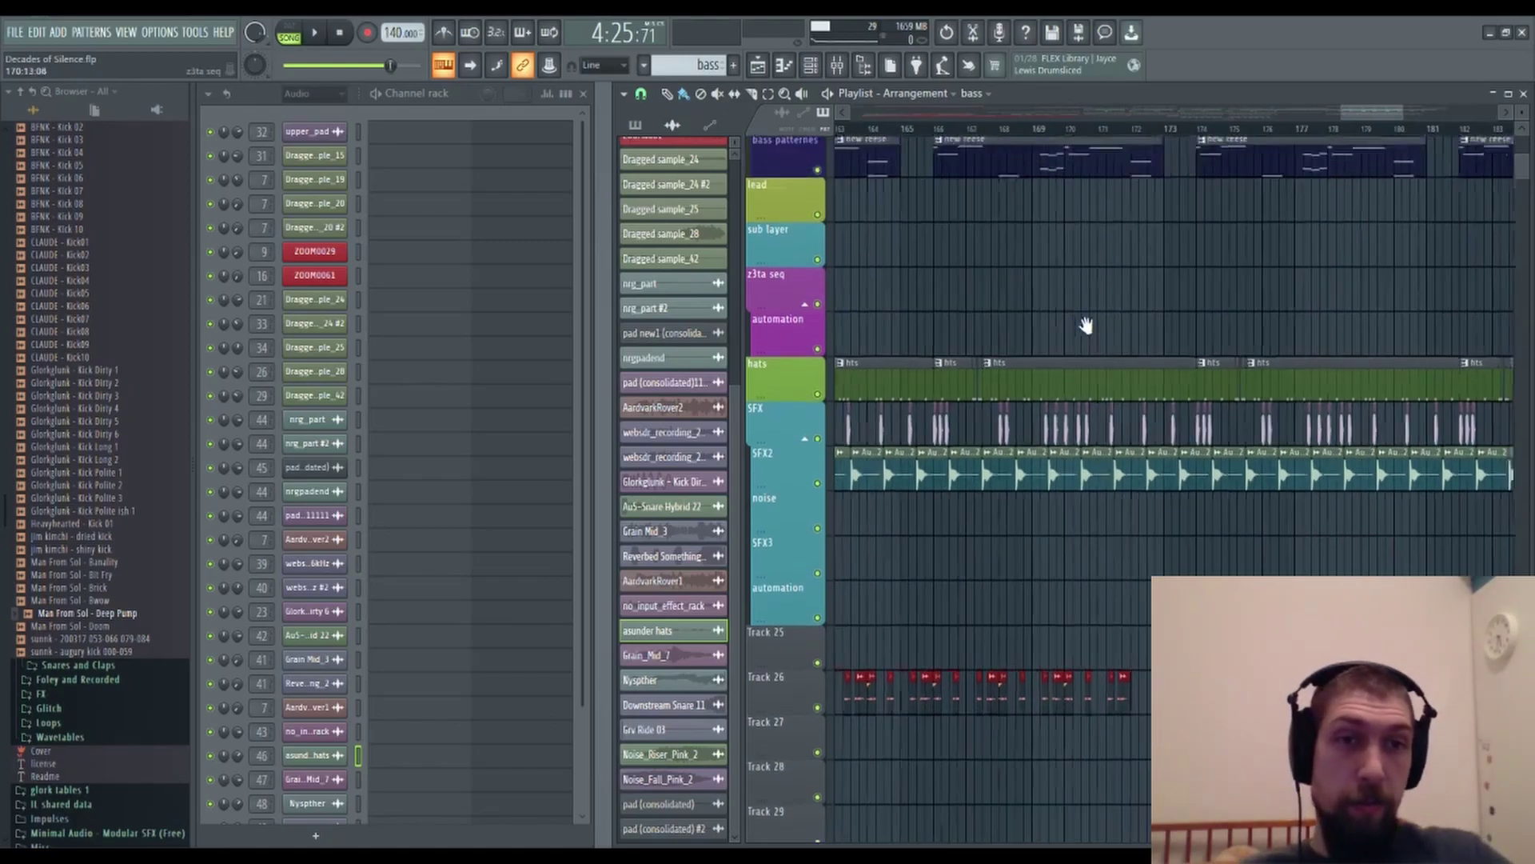
{"action": "left_click_drag", "start_coordinate": [1189, 388], "coordinate": [1311, 562]}
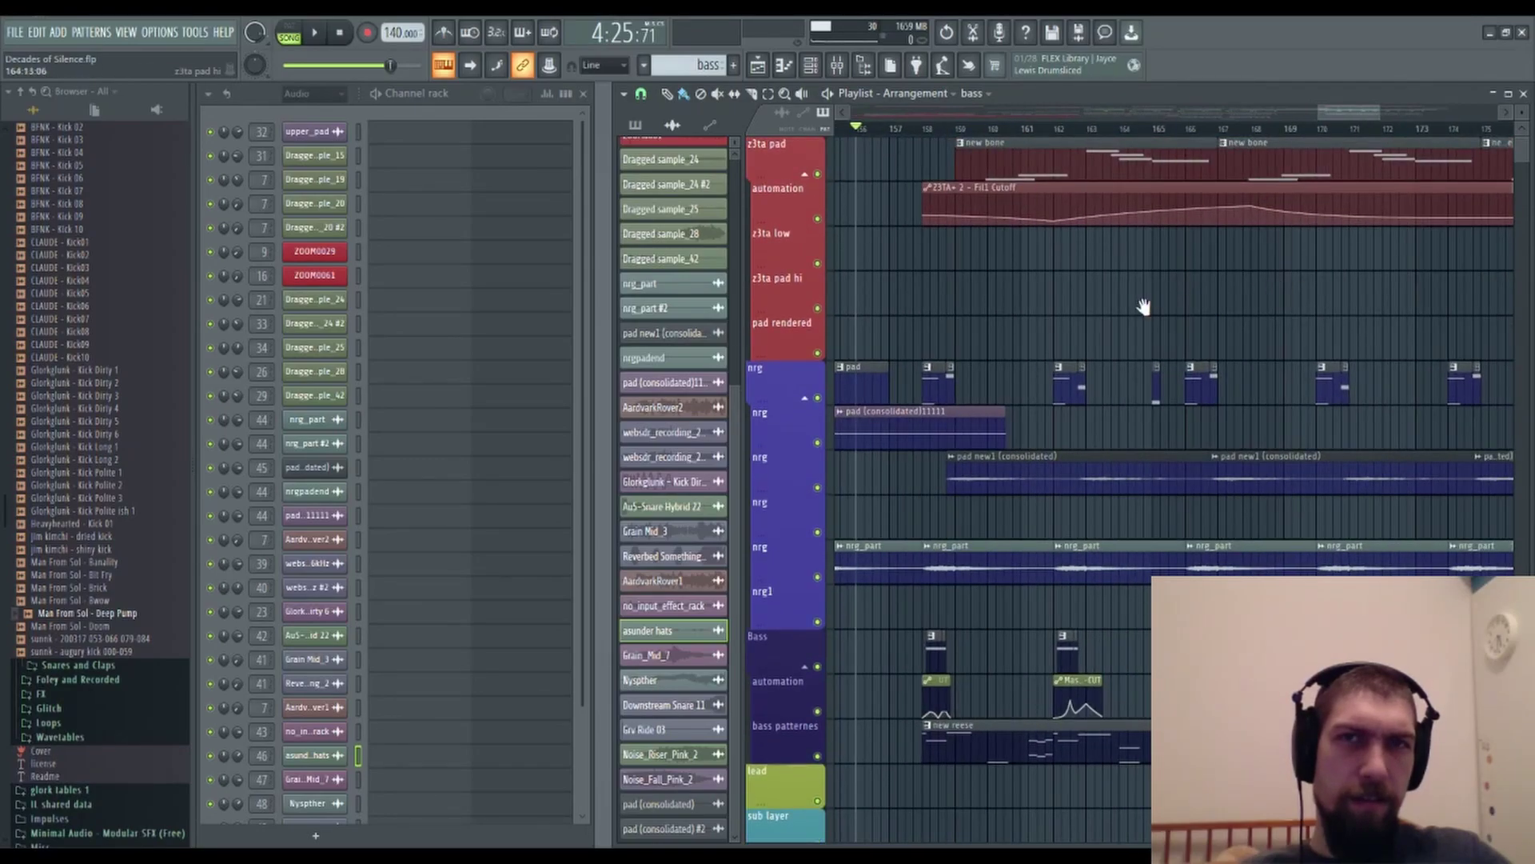
{"action": "scroll", "coordinate": [1150, 312], "scroll_direction": "right", "scroll_amount": 6}
{"action": "left_click", "coordinate": [1412, 132]}
{"action": "left_click_drag", "start_coordinate": [1470, 132], "coordinate": [1487, 132]}
{"action": "left_click_drag", "start_coordinate": [1352, 238], "coordinate": [1035, 400]}
{"action": "left_click", "coordinate": [1264, 132]}
{"action": "left_click_drag", "start_coordinate": [1272, 143], "coordinate": [1365, 128]}
{"action": "mouse_move", "coordinate": [1398, 213]}
{"action": "left_mouse_down"}
{"action": "mouse_move", "coordinate": [1236, 285]}
{"action": "mouse_move", "coordinate": [1343, 307]}
{"action": "left_mouse_up"}
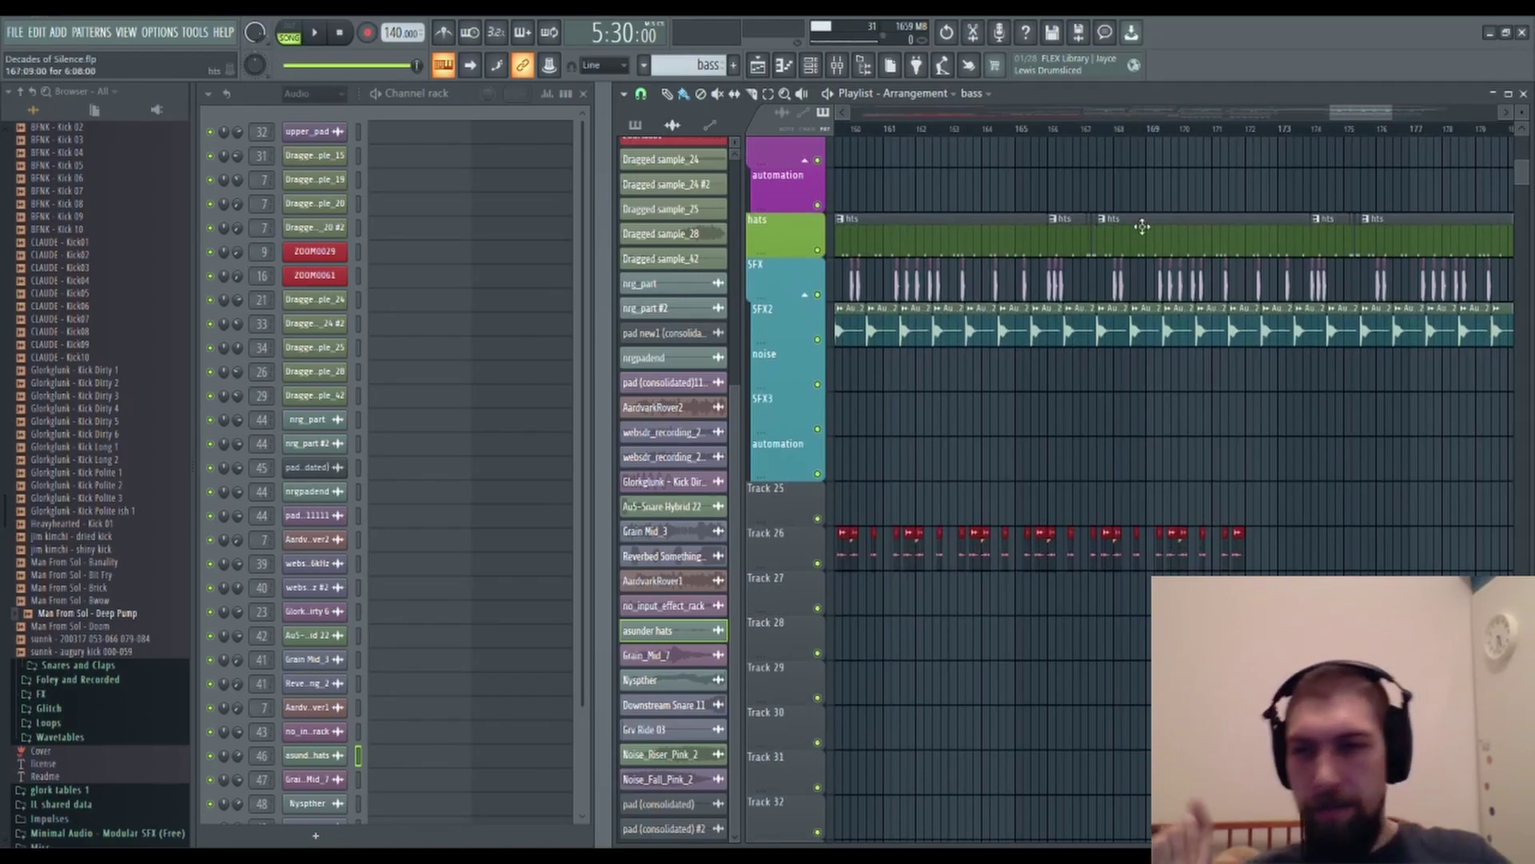
Compare the Grv Ride, roar and pink noise clips on Tracks 27 to 32 around bars 113 to 140 with the final section.
{"action": "left_click_drag", "start_coordinate": [1152, 408], "coordinate": [1283, 298]}
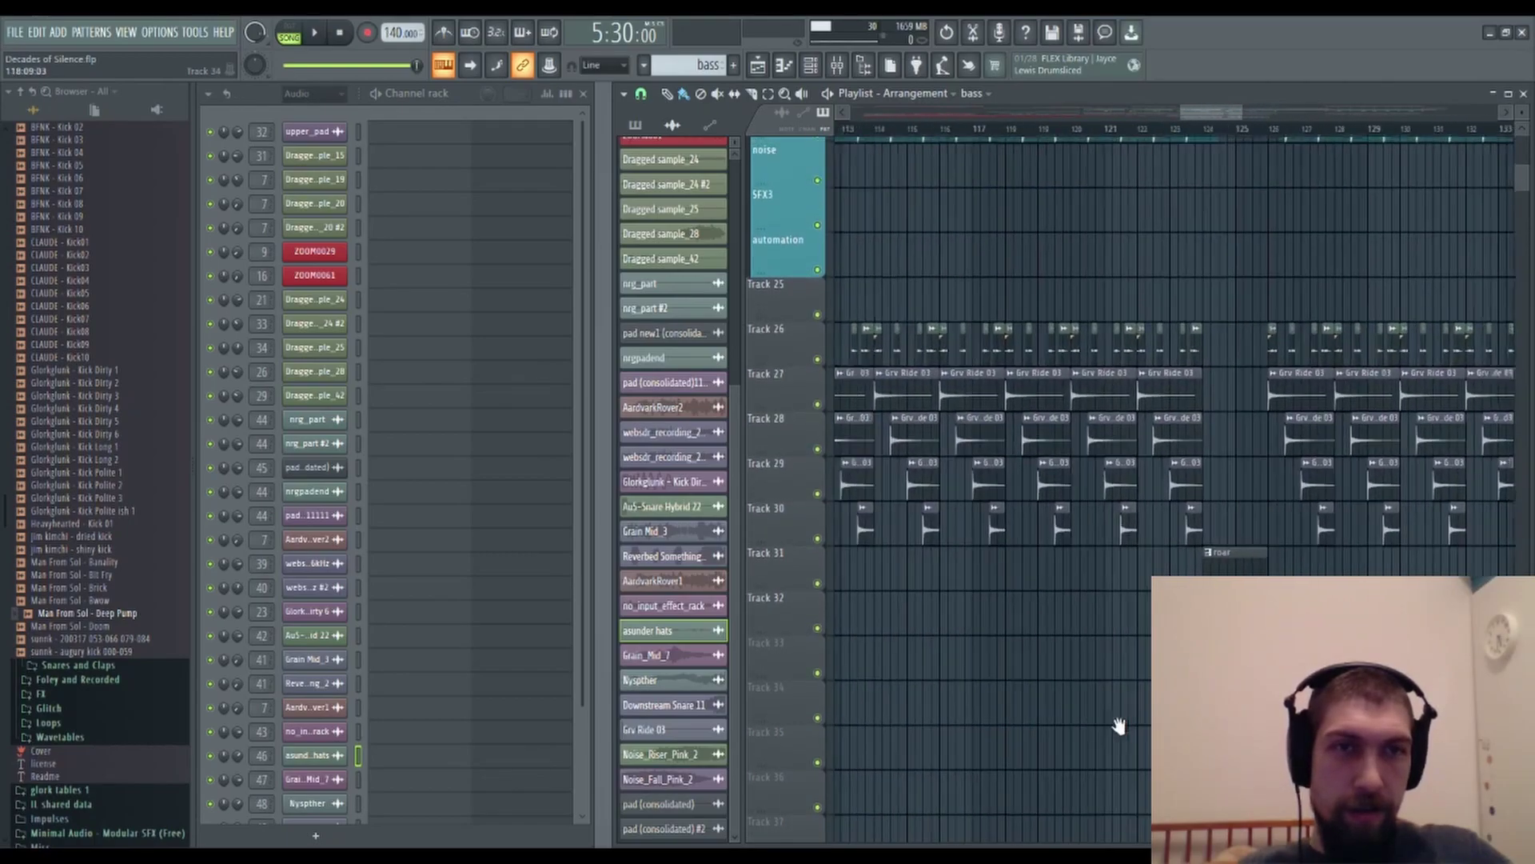
{"action": "left_click_drag", "start_coordinate": [1201, 728], "coordinate": [932, 720]}
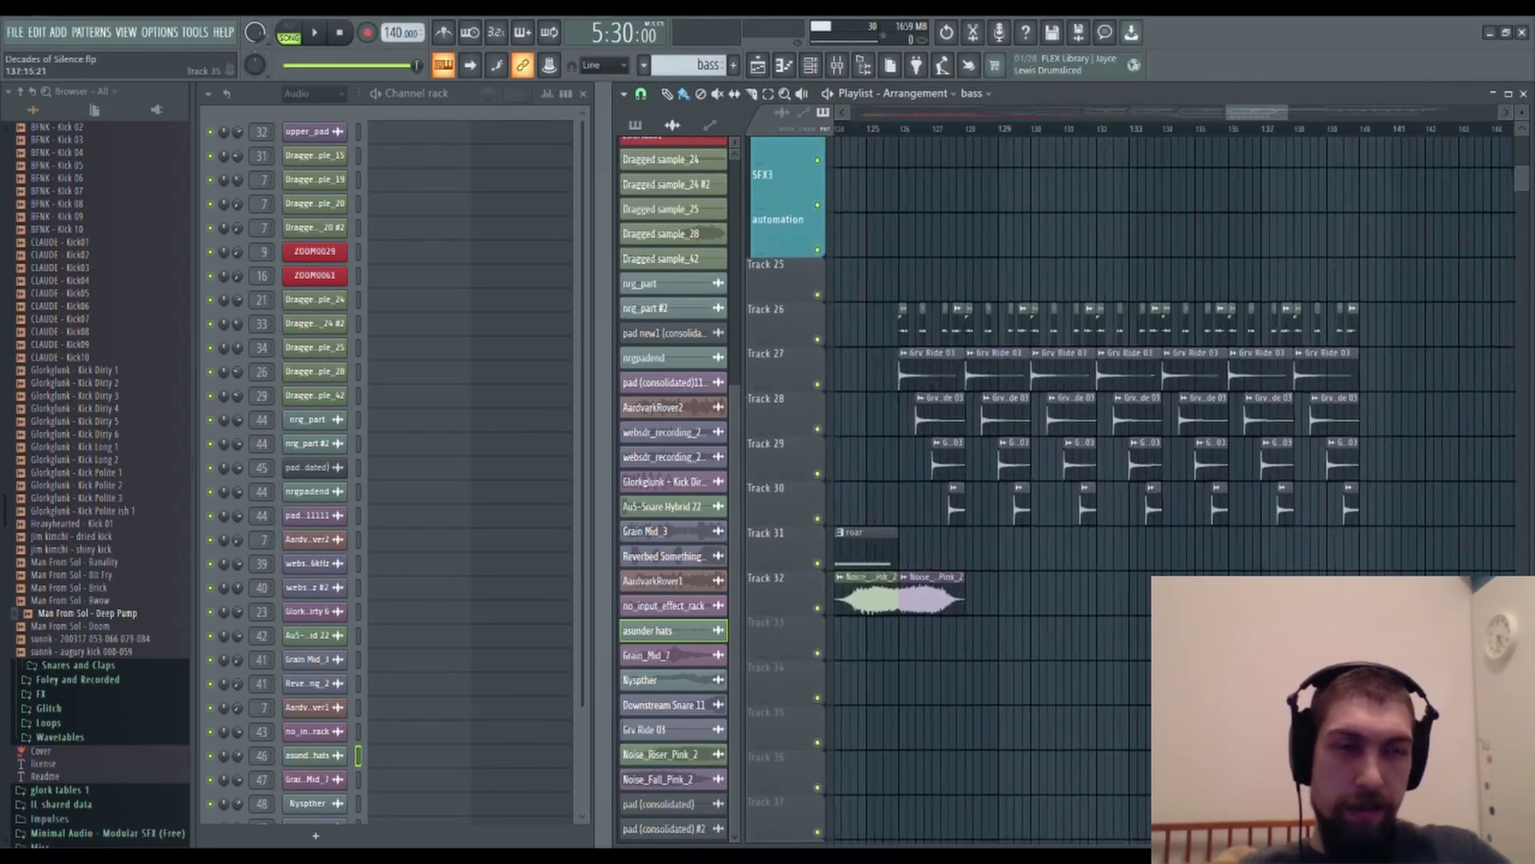
{"action": "left_click_drag", "start_coordinate": [1294, 719], "coordinate": [1149, 771]}
{"action": "left_click_drag", "start_coordinate": [1272, 511], "coordinate": [1222, 759]}
{"action": "left_click_drag", "start_coordinate": [1439, 680], "coordinate": [1176, 698]}
{"action": "left_click_drag", "start_coordinate": [1440, 572], "coordinate": [951, 737]}
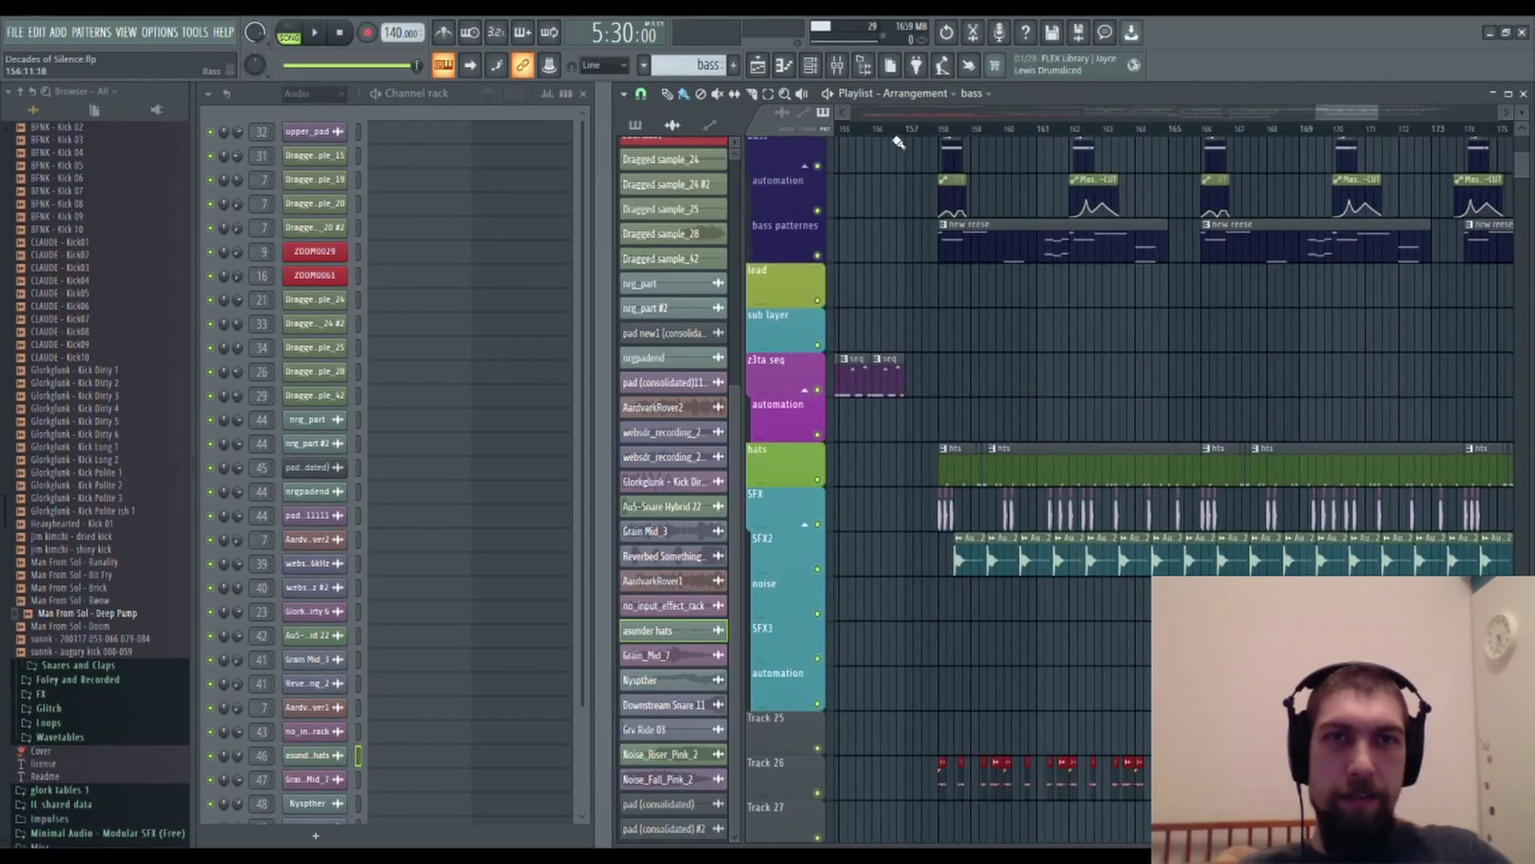
Play the final section and paste another copy of the Track 26 clips at about bar 173.
{"action": "key", "text": "space"}
{"action": "scroll", "coordinate": [1029, 389], "scroll_direction": "down", "scroll_amount": 3}
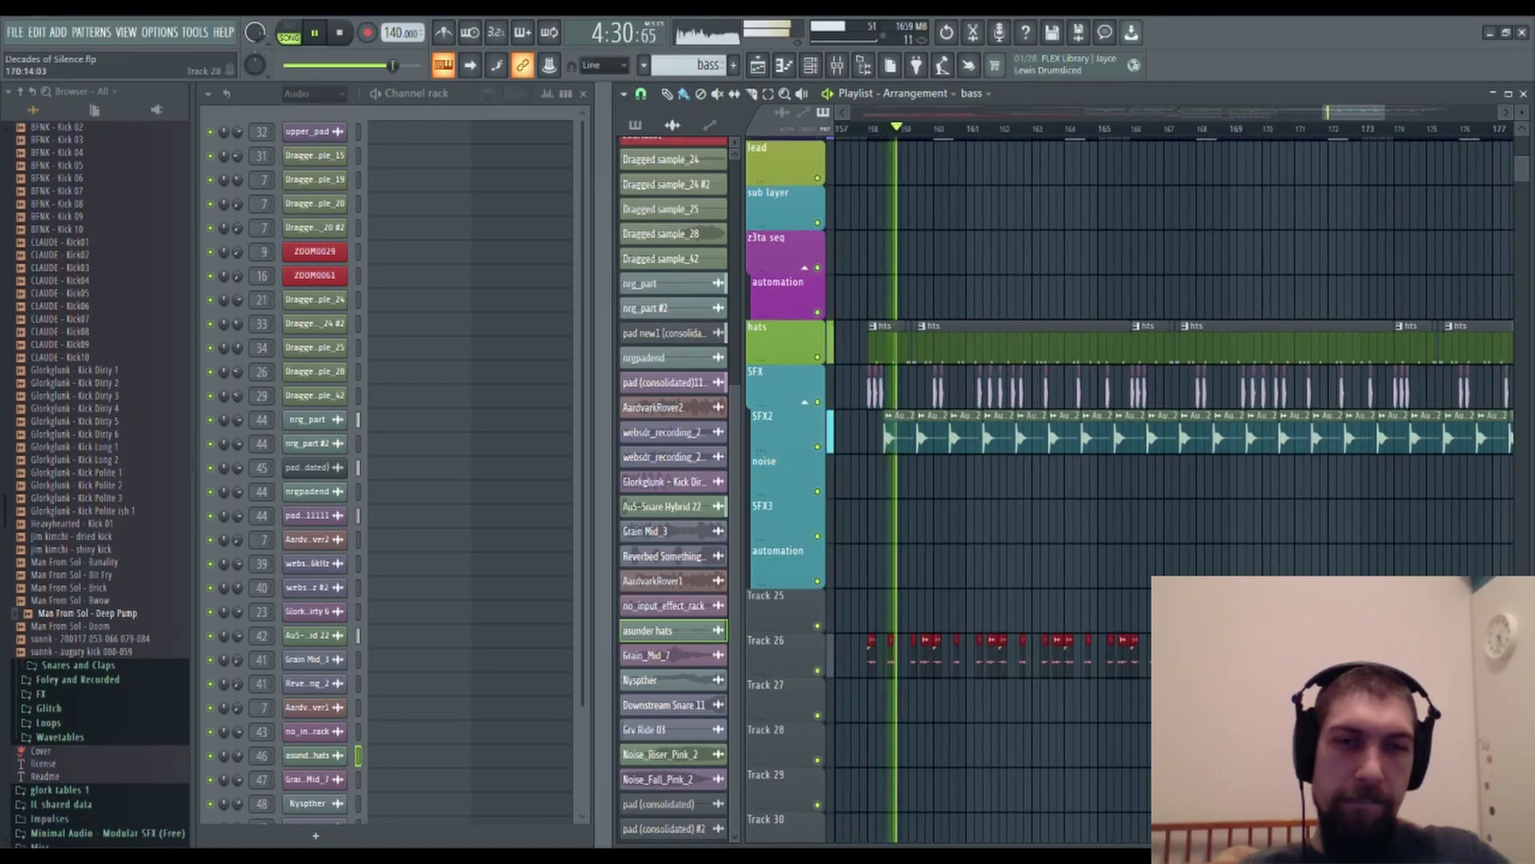
{"action": "left_click_drag", "start_coordinate": [1292, 744], "coordinate": [1088, 730]}
{"action": "left_click_drag", "start_coordinate": [1292, 689], "coordinate": [1106, 676]}
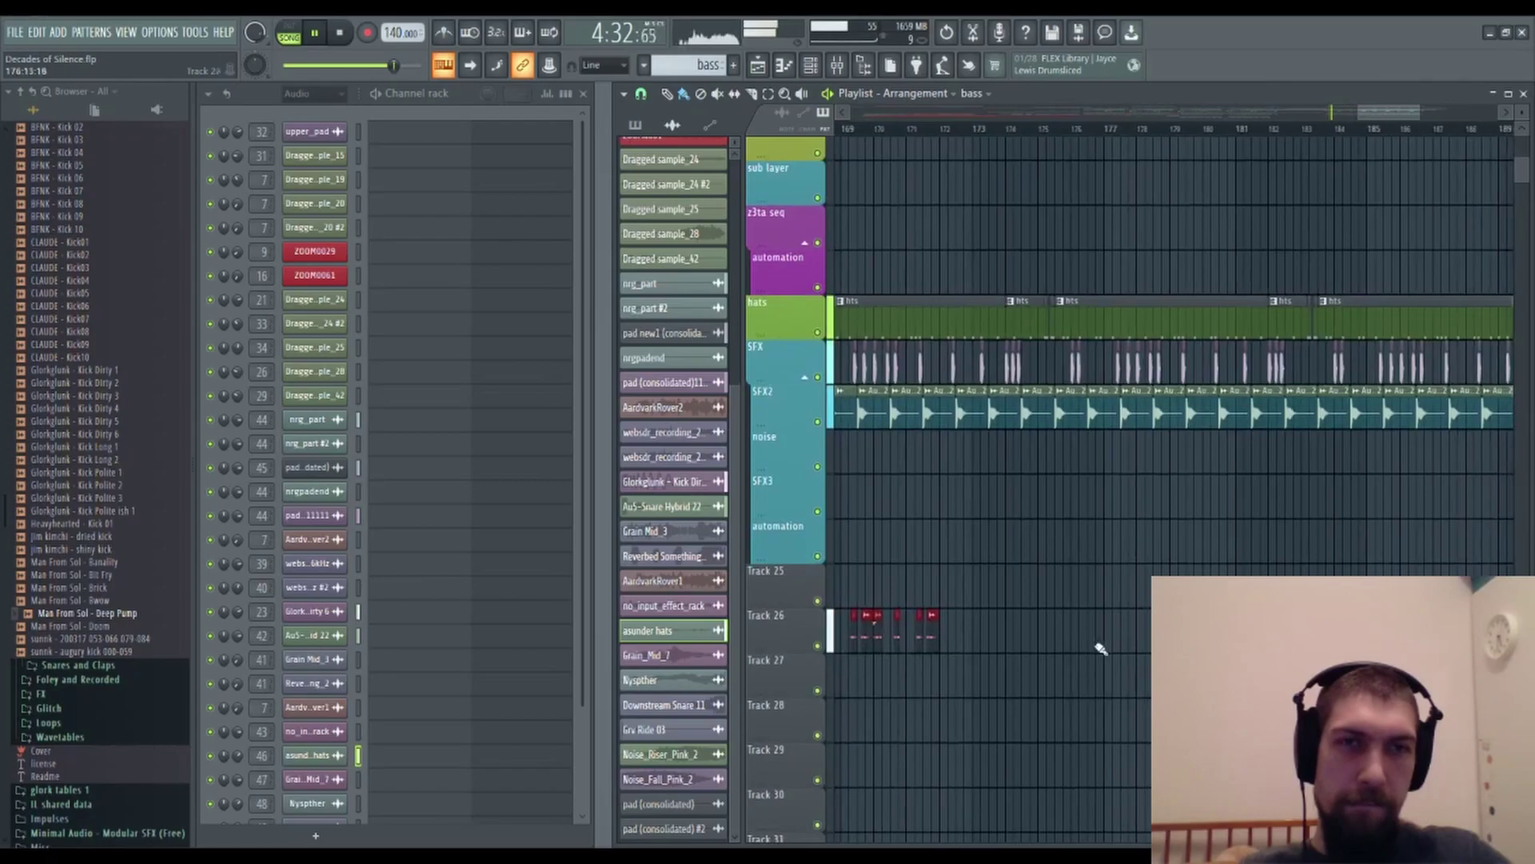
{"action": "scroll", "coordinate": [1005, 134], "scroll_direction": "up", "scroll_amount": 4}
{"action": "key", "text": "ctrl+v"}
{"action": "scroll", "coordinate": [1088, 132], "scroll_direction": "down", "scroll_amount": 6}
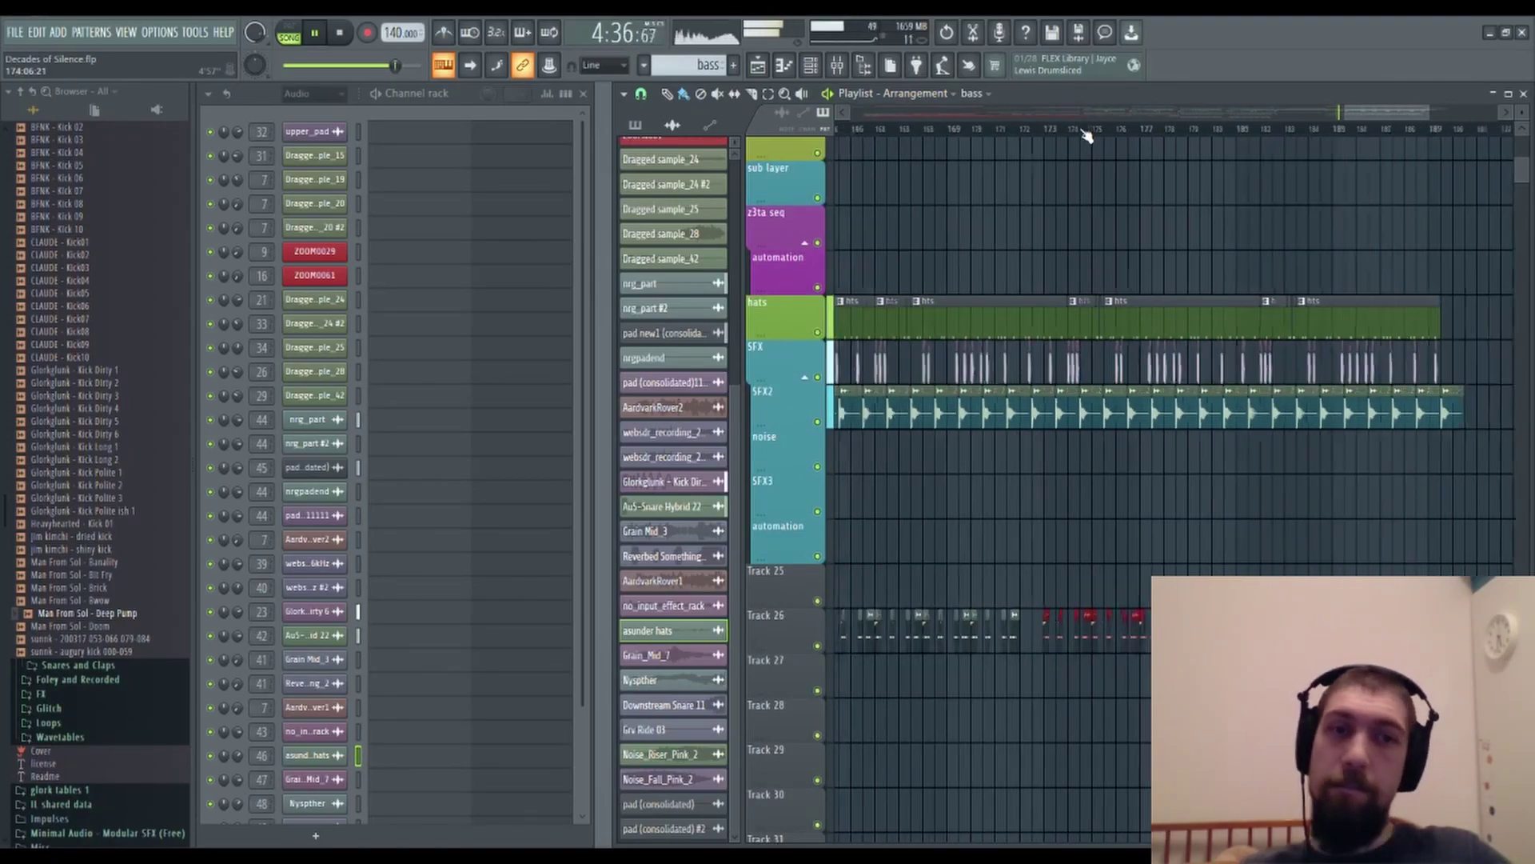
Listen to the final section with the added Track 26 clips while reviewing its pad, nrg and bass tracks, and stop playback.
{"action": "scroll", "coordinate": [1098, 562], "scroll_direction": "up", "scroll_amount": 2}
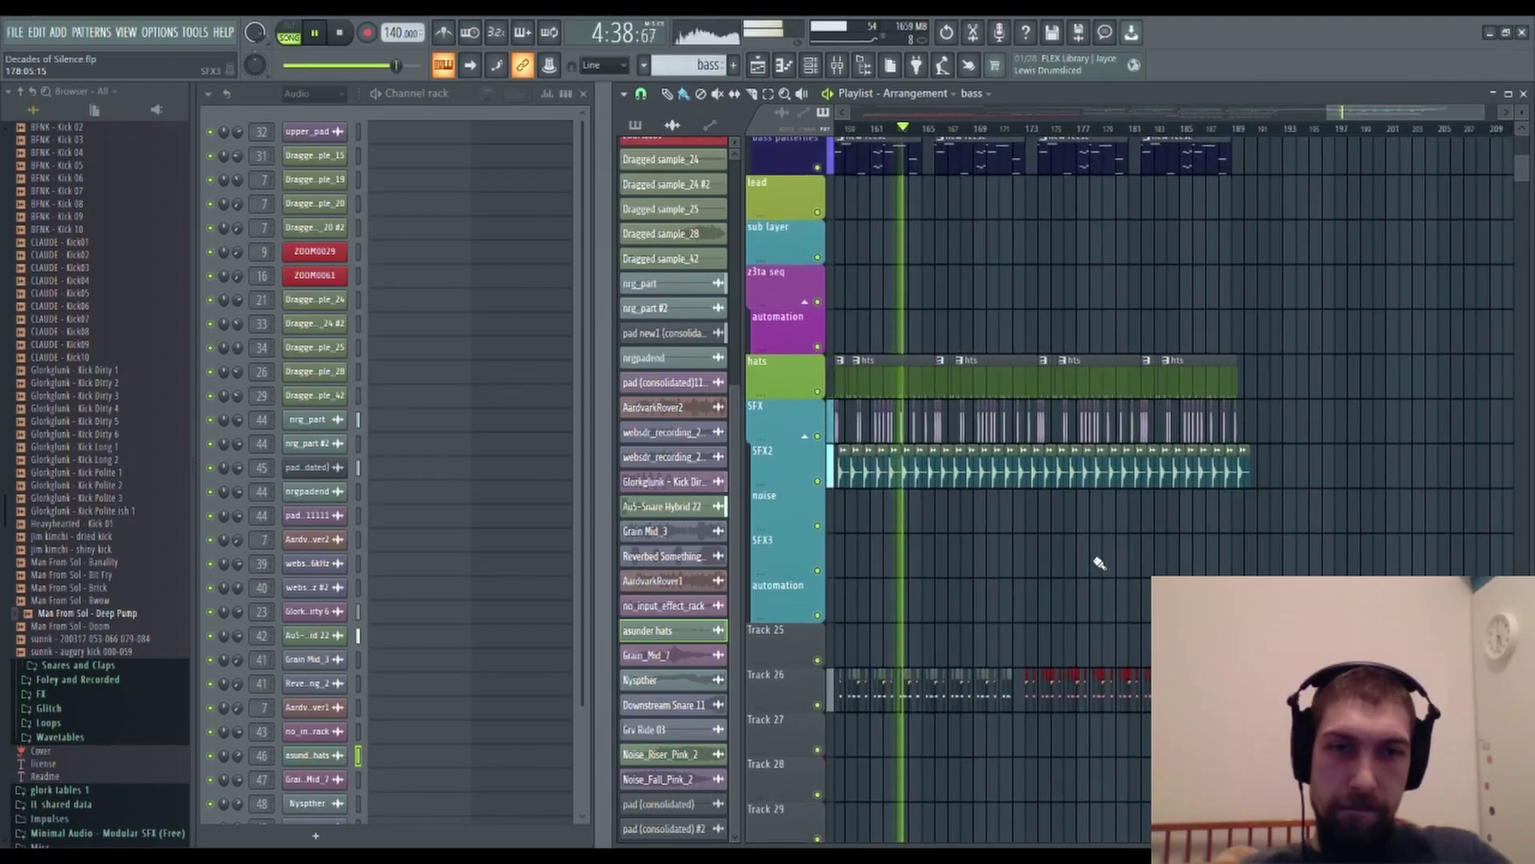
{"action": "left_click_drag", "start_coordinate": [1091, 543], "coordinate": [1028, 622]}
{"action": "left_click_drag", "start_coordinate": [1024, 319], "coordinate": [1148, 712]}
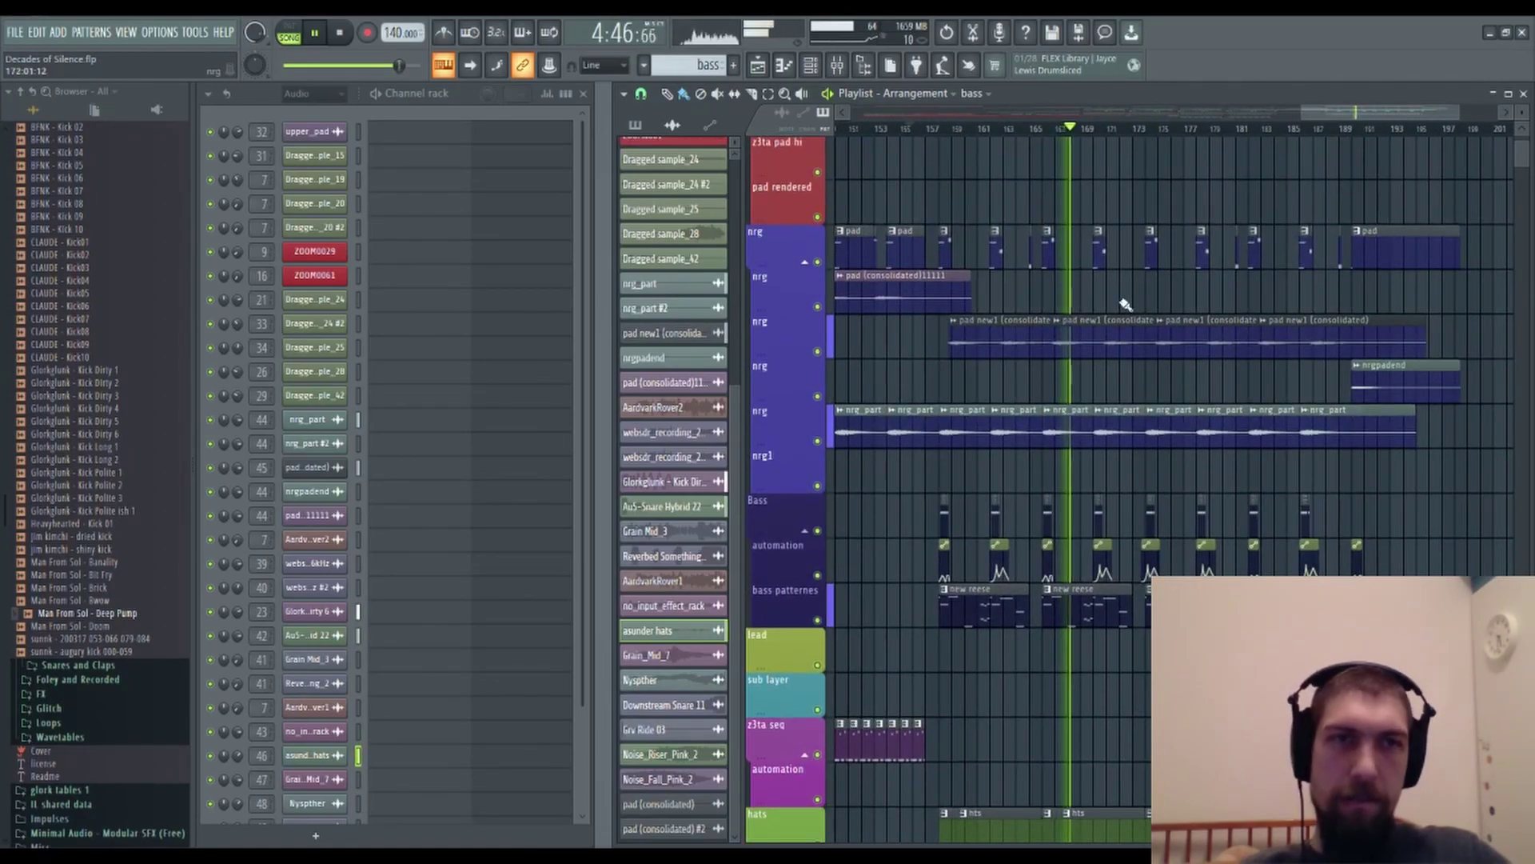
{"action": "left_click_drag", "start_coordinate": [1129, 470], "coordinate": [1187, 605]}
{"action": "left_click_drag", "start_coordinate": [1138, 345], "coordinate": [1080, 350]}
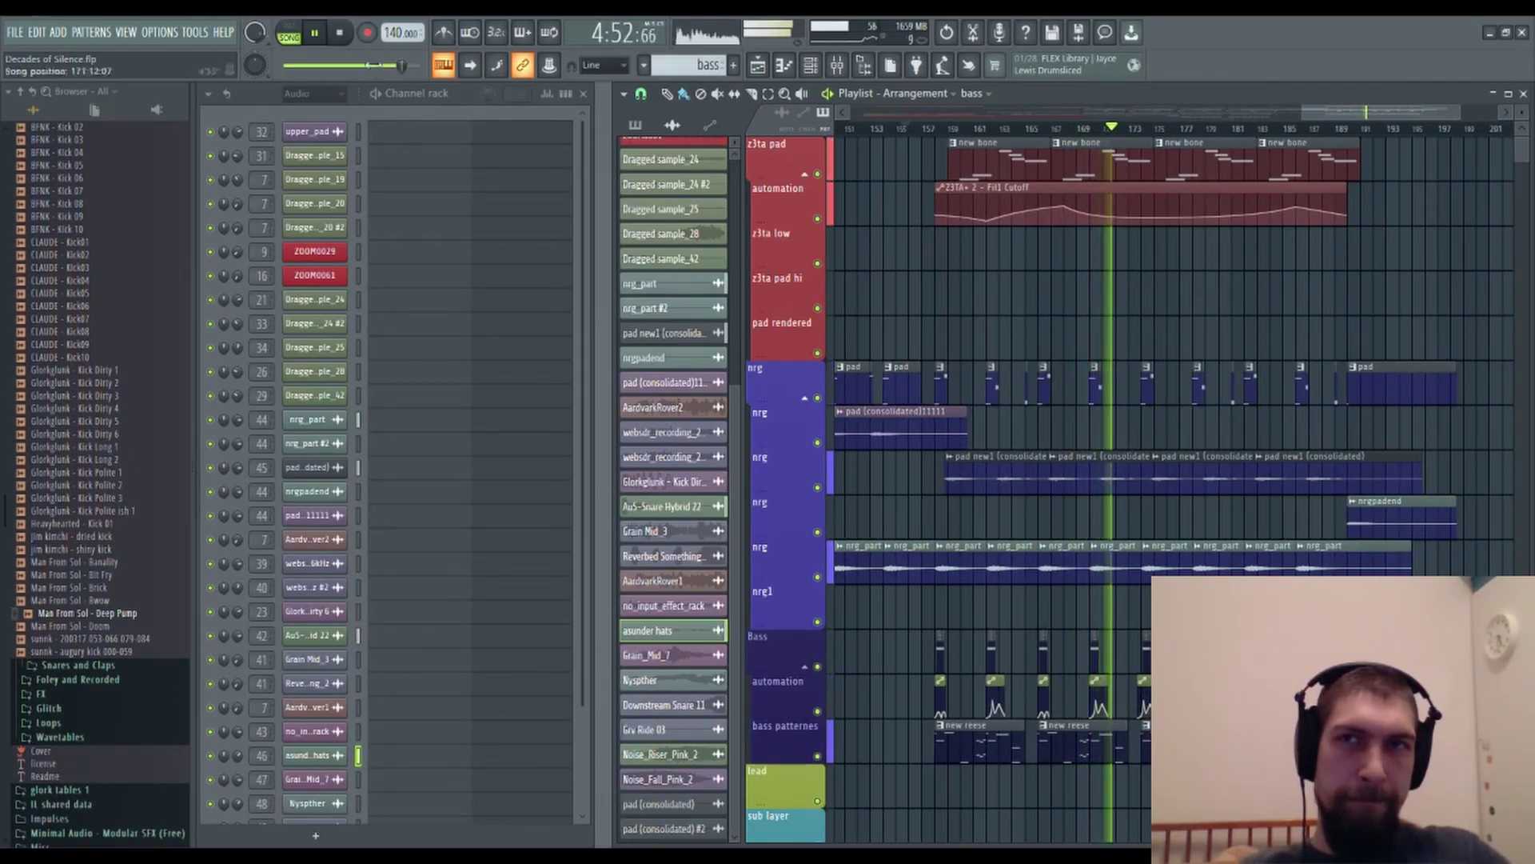
{"action": "left_click", "coordinate": [339, 36]}
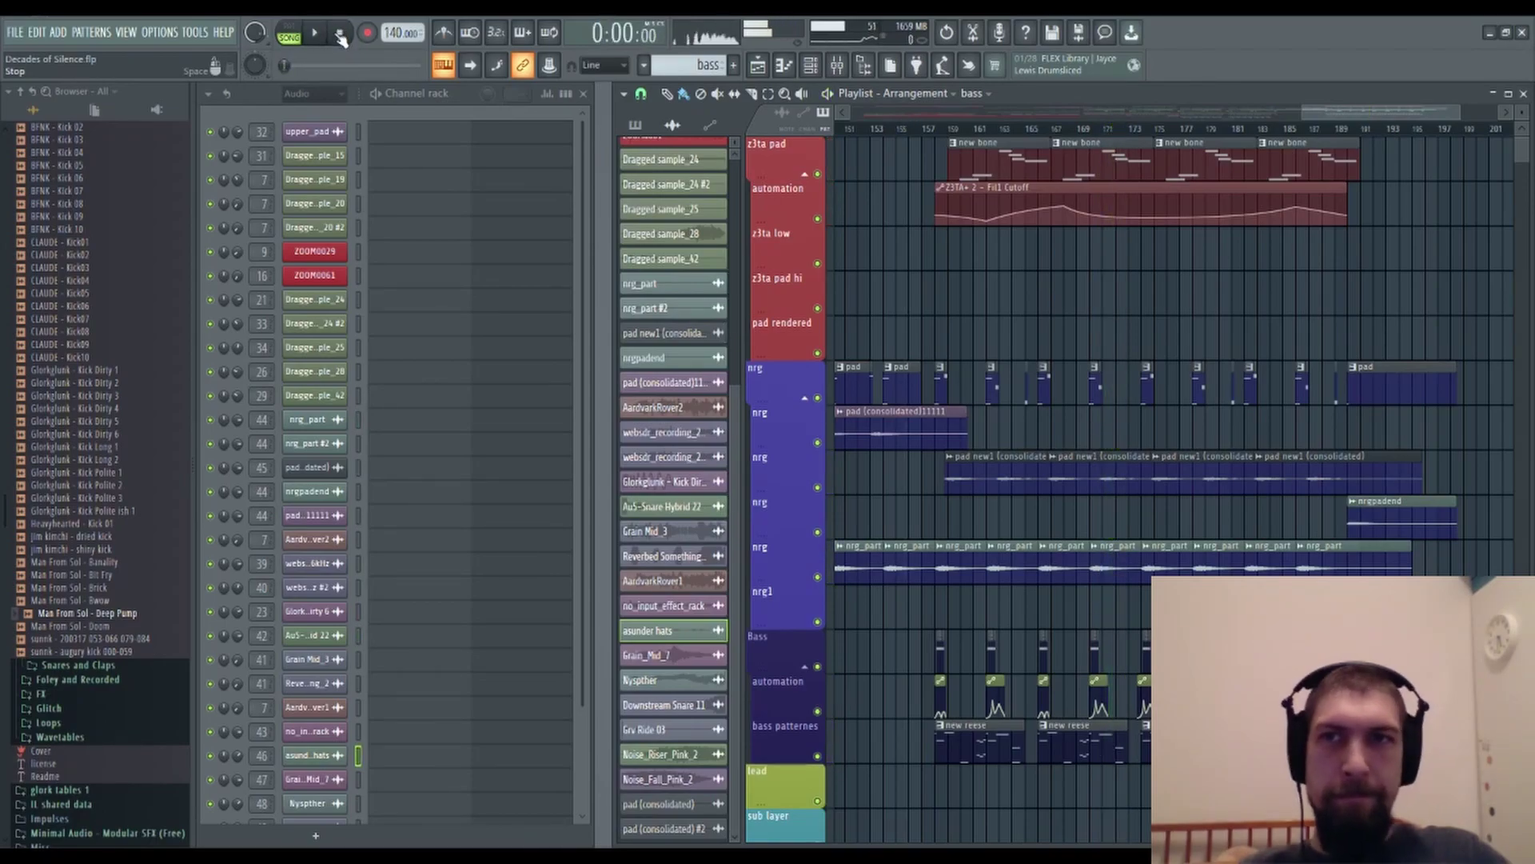
Add a new JP6K synth channel and audition its bass presets, choosing BASS - Digital Bass MB.
{"action": "left_click", "coordinate": [324, 113]}
{"action": "key", "text": "Page_Down"}
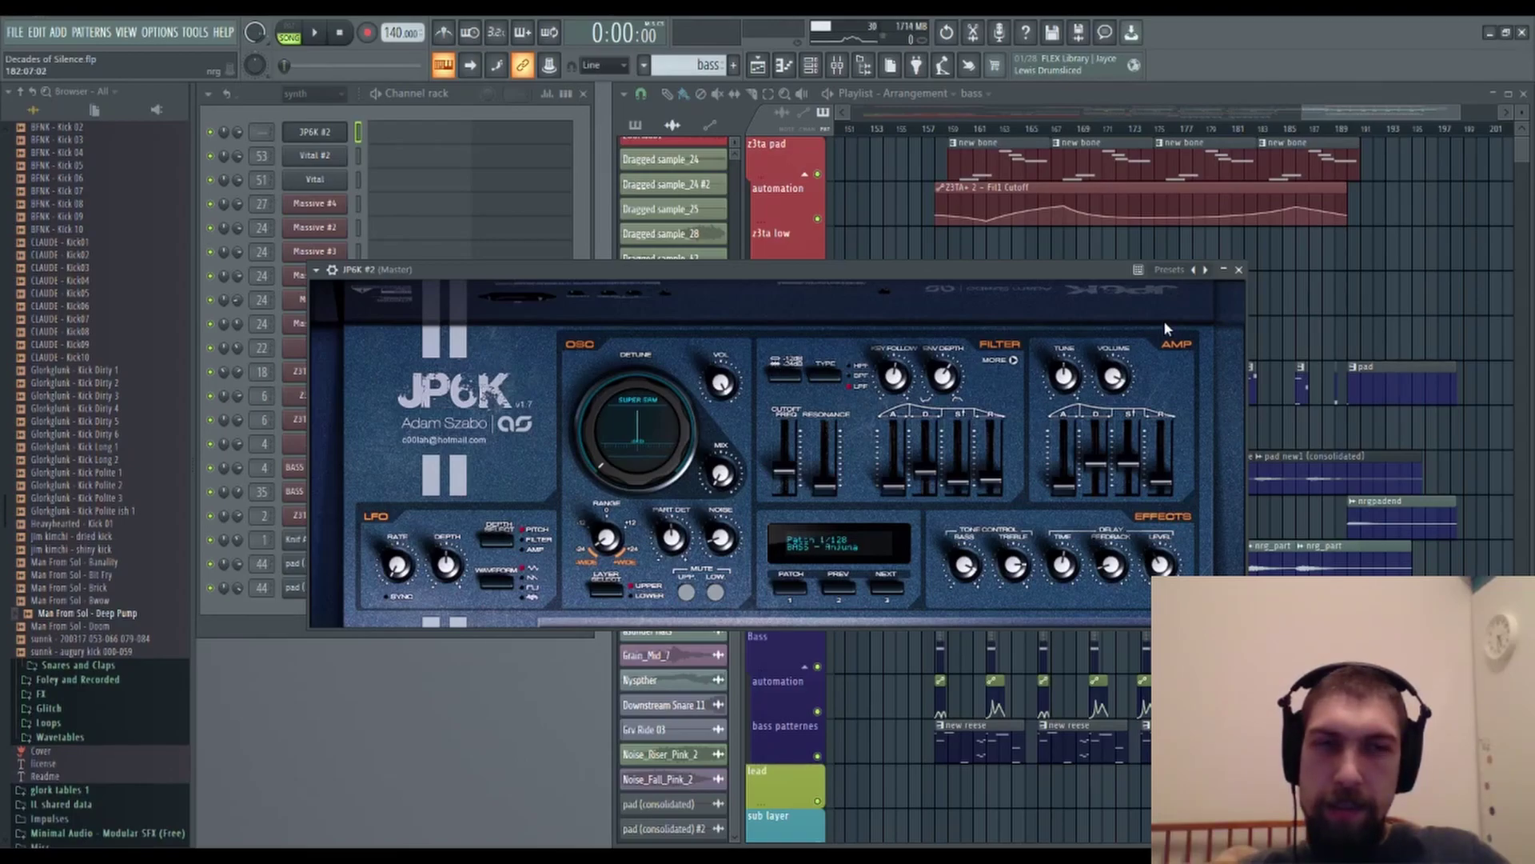
{"action": "left_click", "coordinate": [1254, 94]}
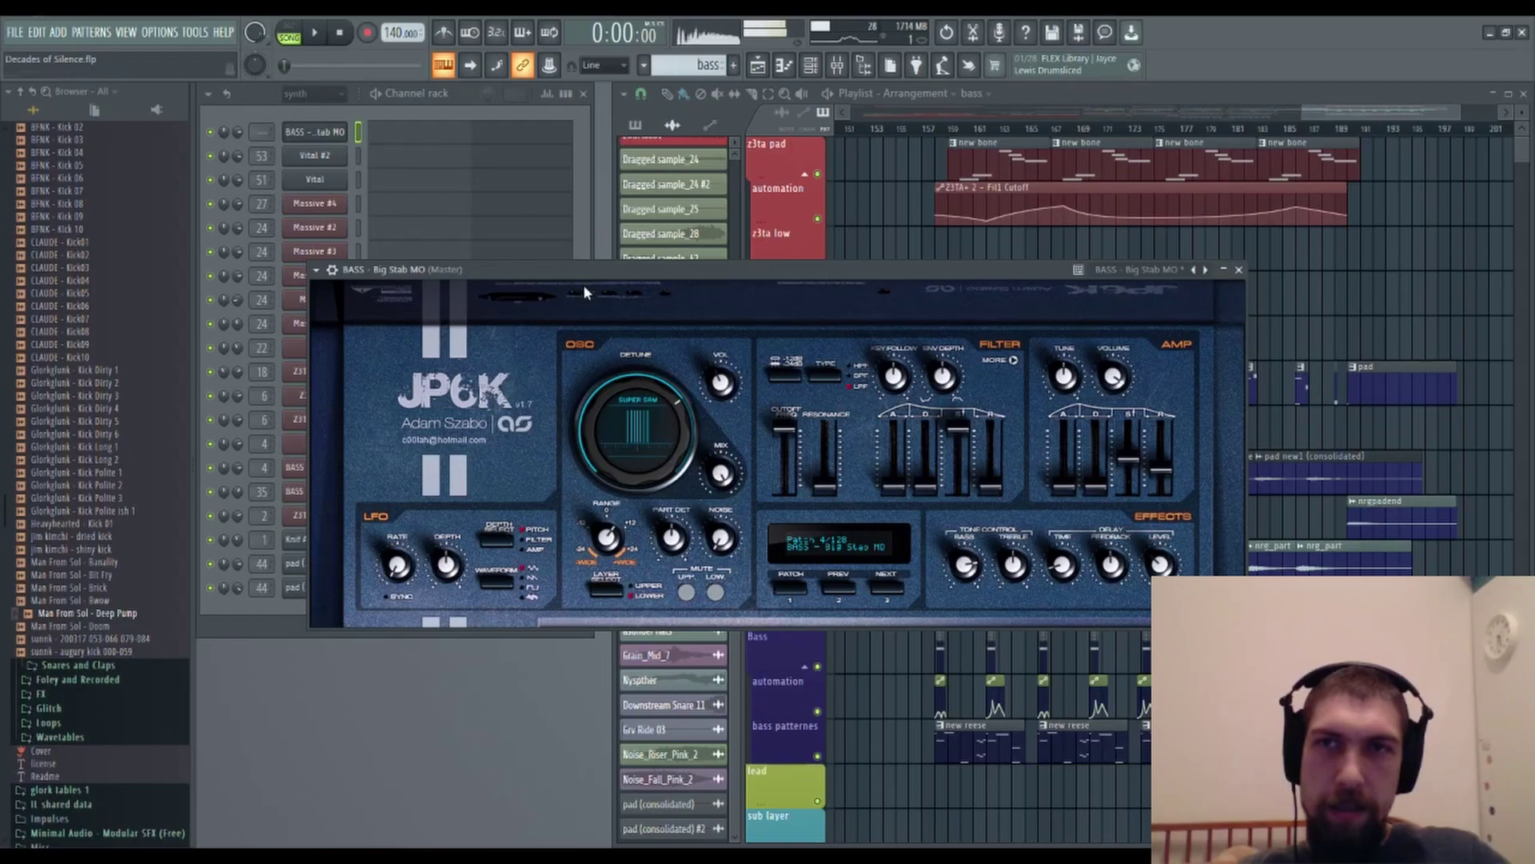
{"action": "left_click", "coordinate": [1205, 270]}
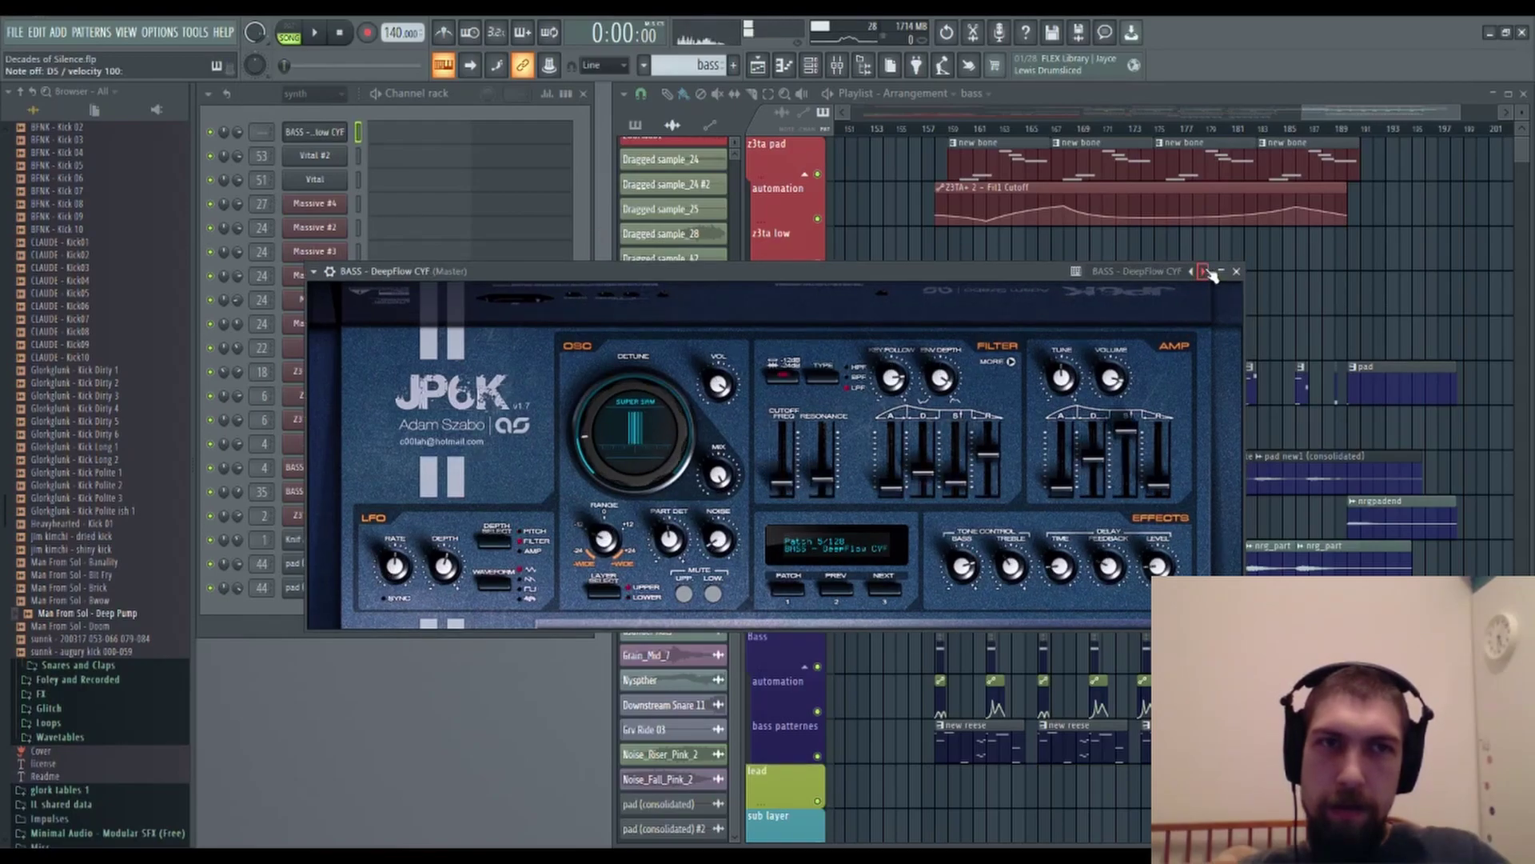
{"action": "left_click", "coordinate": [1207, 271]}
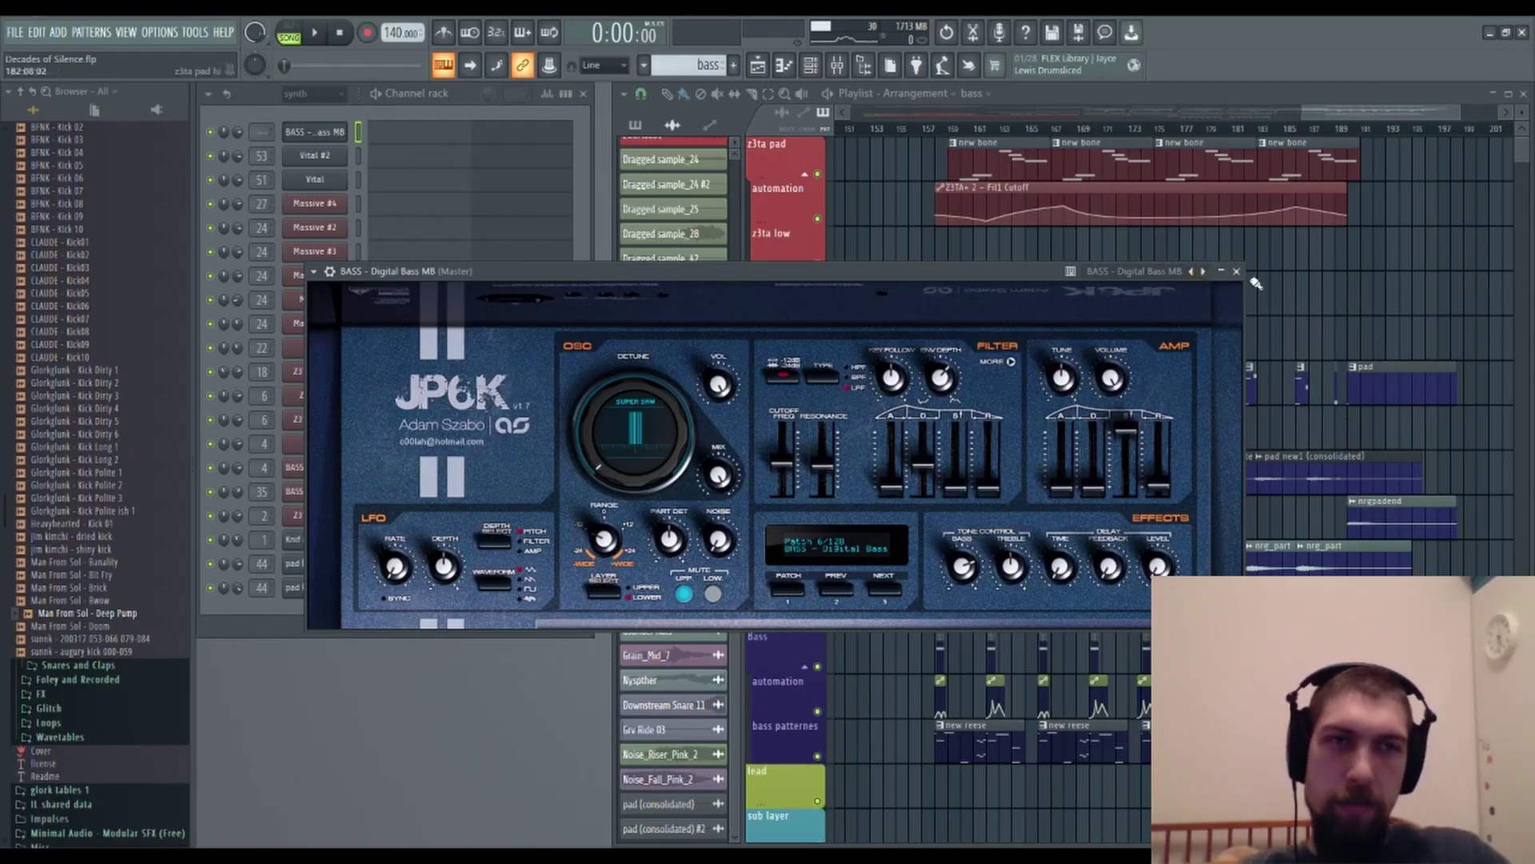
Route the BASS - Digital Bass MB channel to mixer track 54.
{"action": "left_click", "coordinate": [1236, 272]}
{"action": "left_click", "coordinate": [328, 132]}
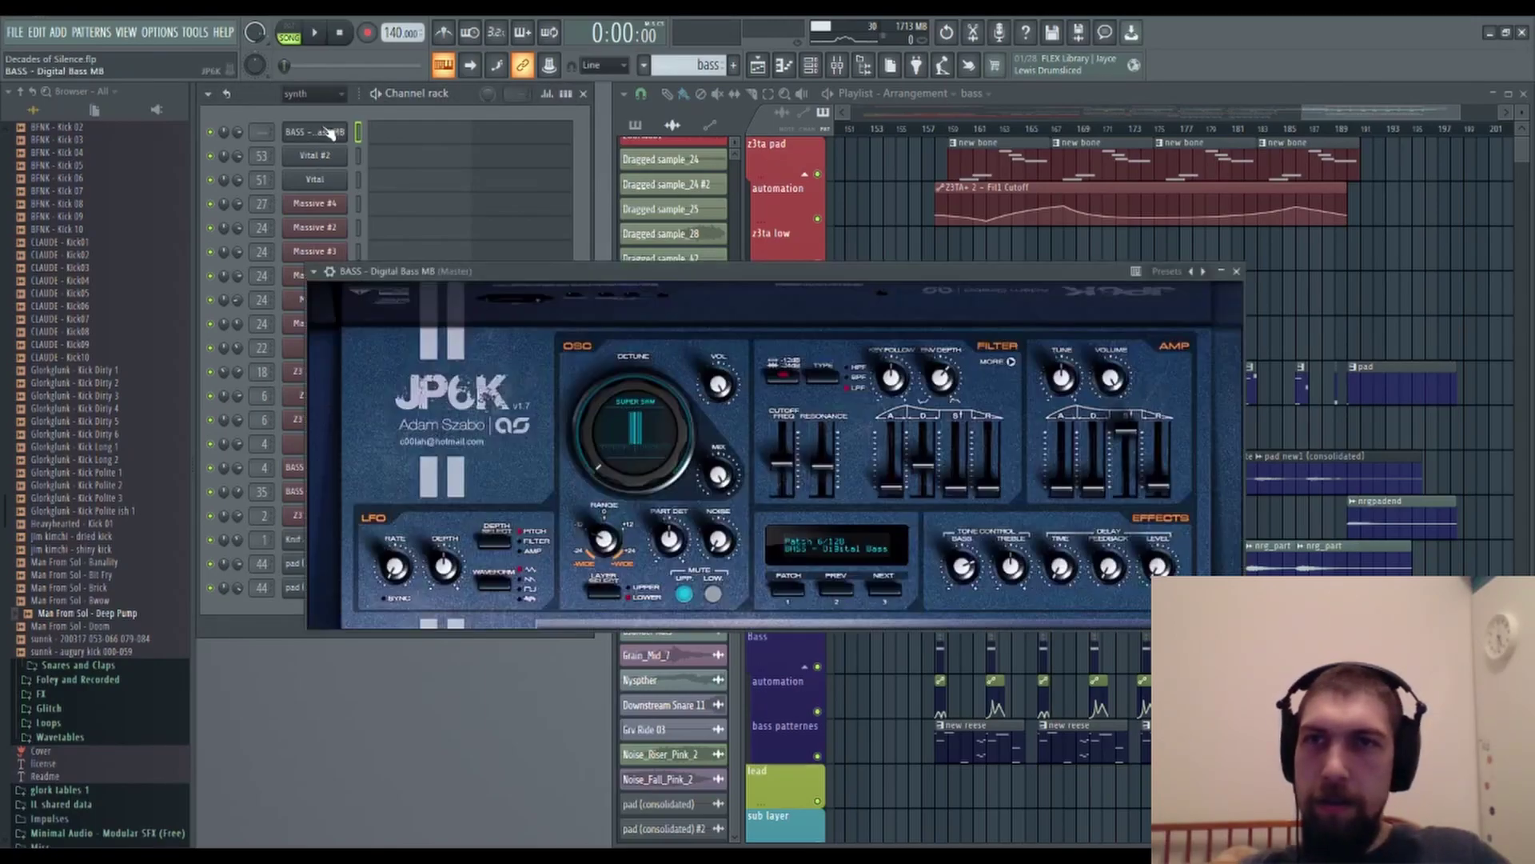
{"action": "key", "text": "F9"}
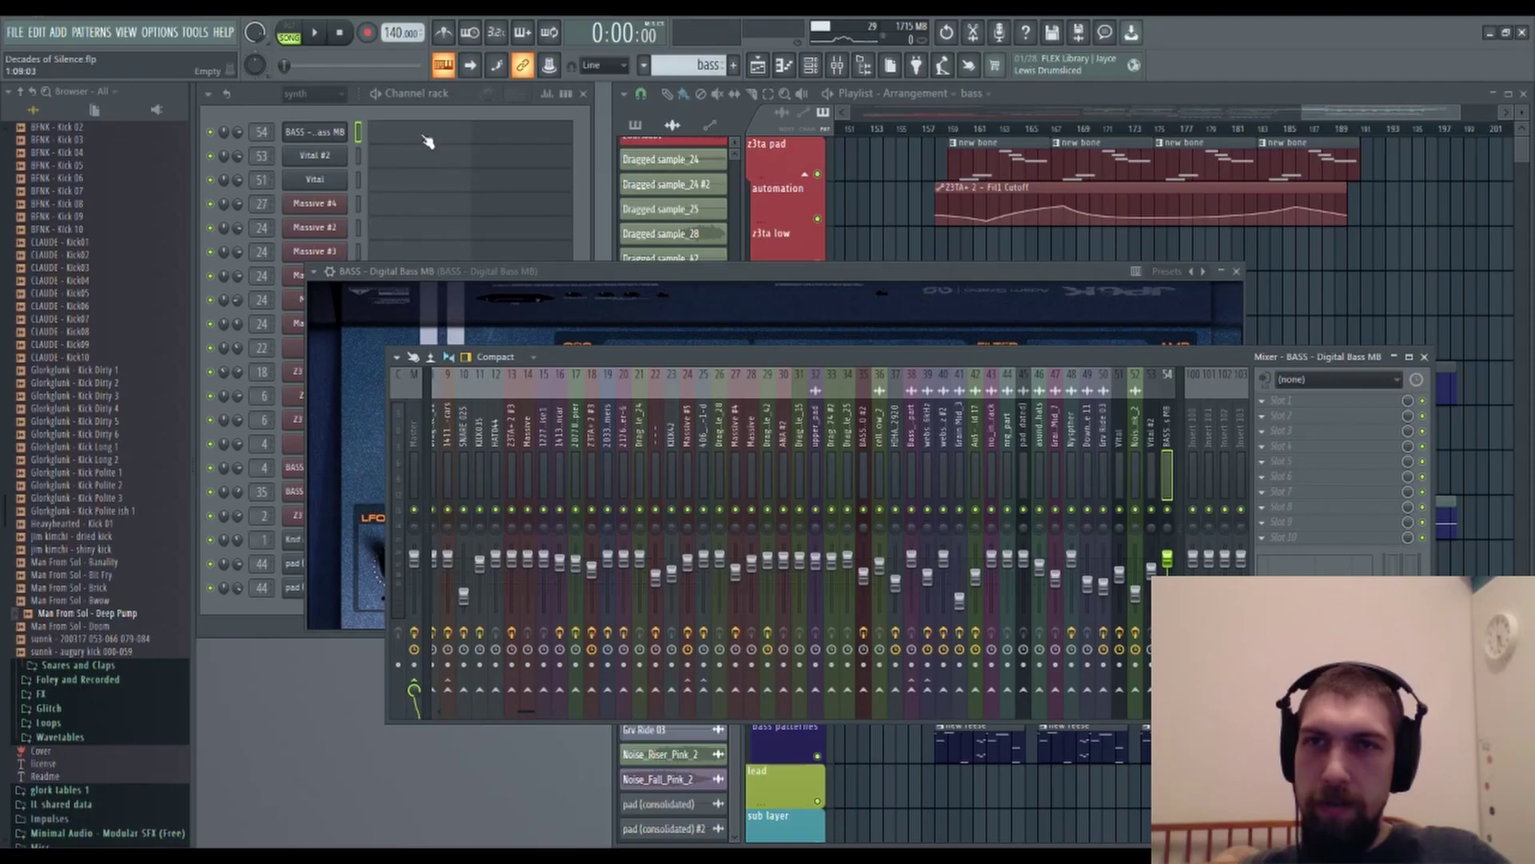
{"action": "left_click", "coordinate": [424, 138]}
Create a new pattern named arp and place an A#7 note at the start of the synth's piano roll.
{"action": "left_click", "coordinate": [734, 65]}
{"action": "type", "text": "arp"}
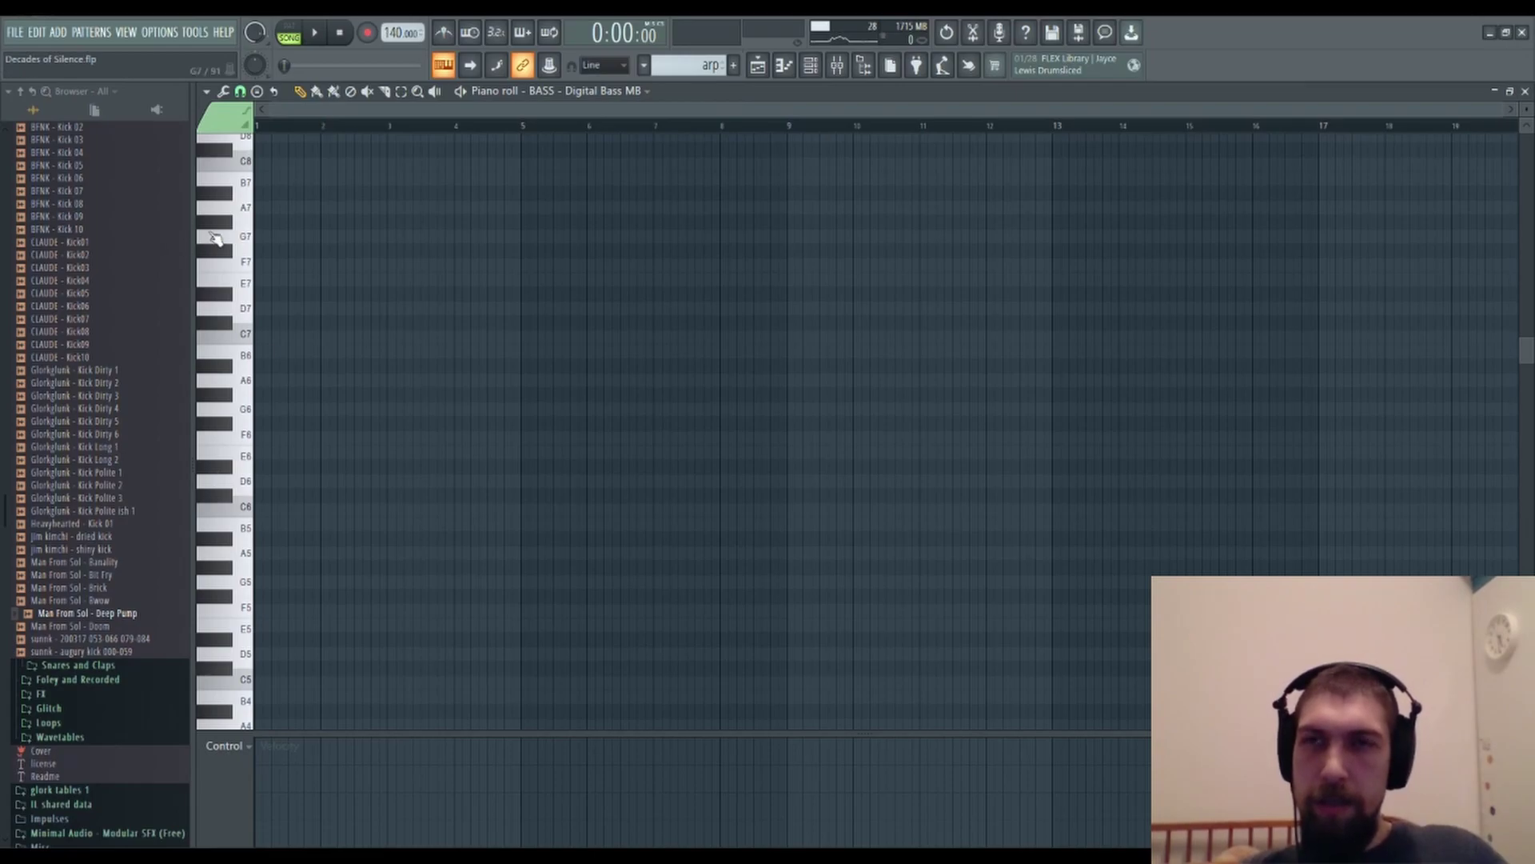
{"action": "left_click", "coordinate": [236, 199]}
{"action": "left_click", "coordinate": [271, 197]}
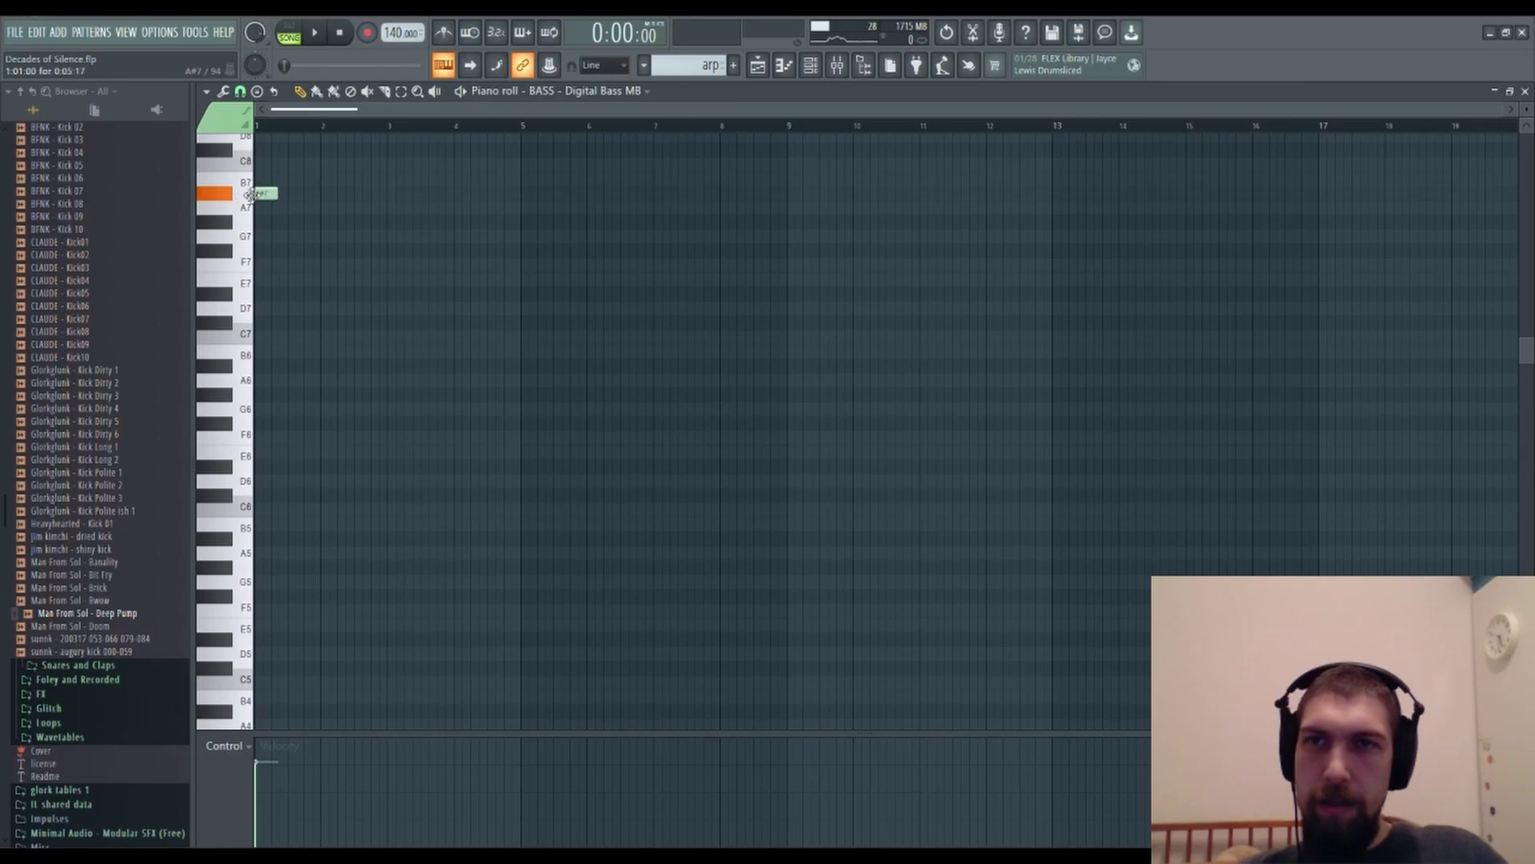
Shorten the A#7 note to about an eighth note and add equally long F7 and A#6 notes directly after it.
{"action": "scroll", "coordinate": [266, 125], "scroll_direction": "up", "scroll_amount": 6}
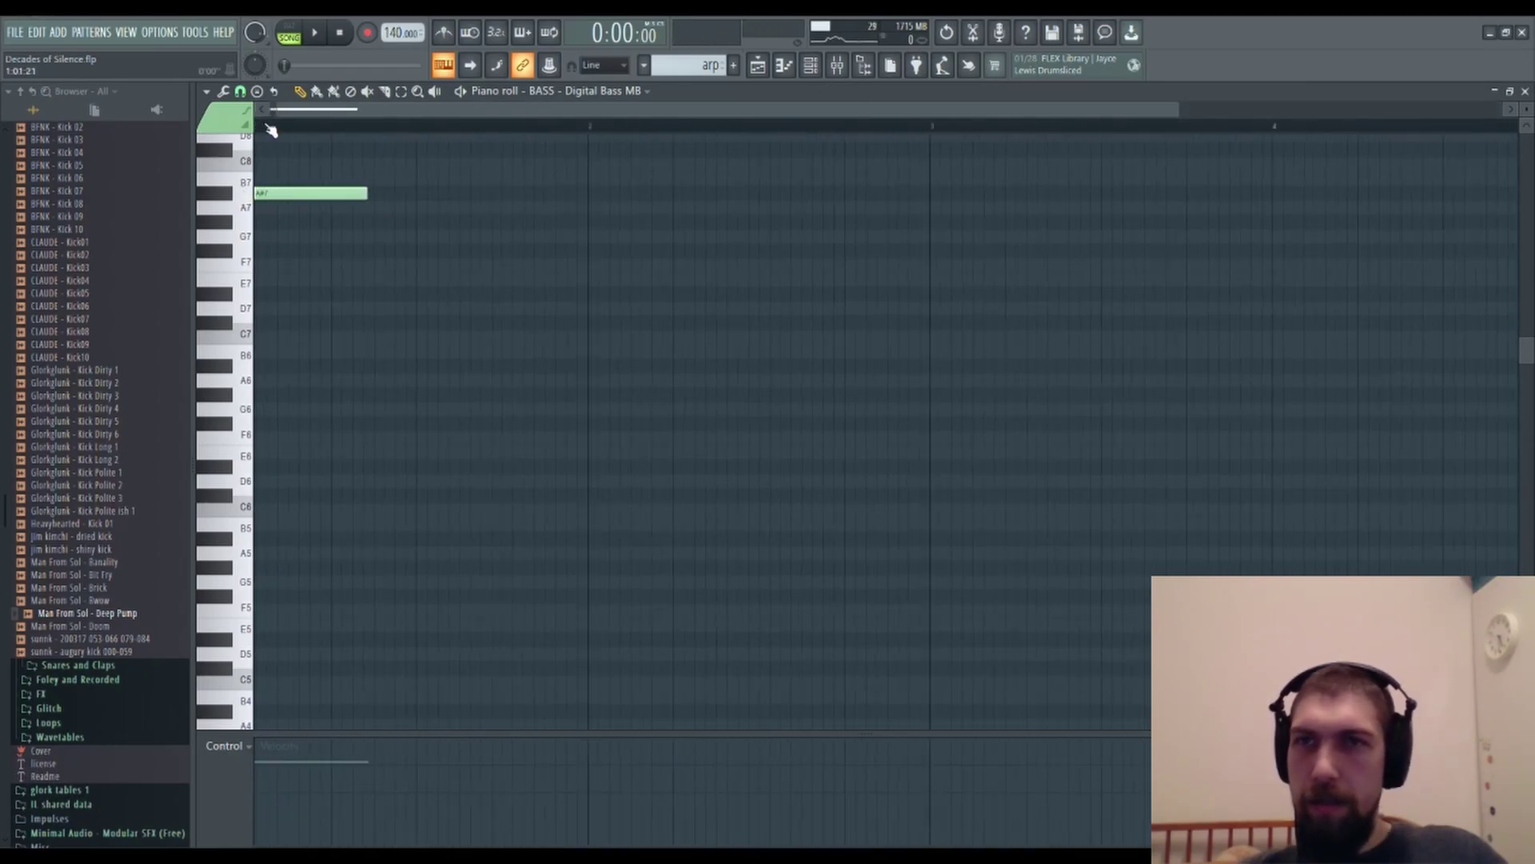
{"action": "scroll", "coordinate": [296, 280], "scroll_direction": "up", "scroll_amount": 2}
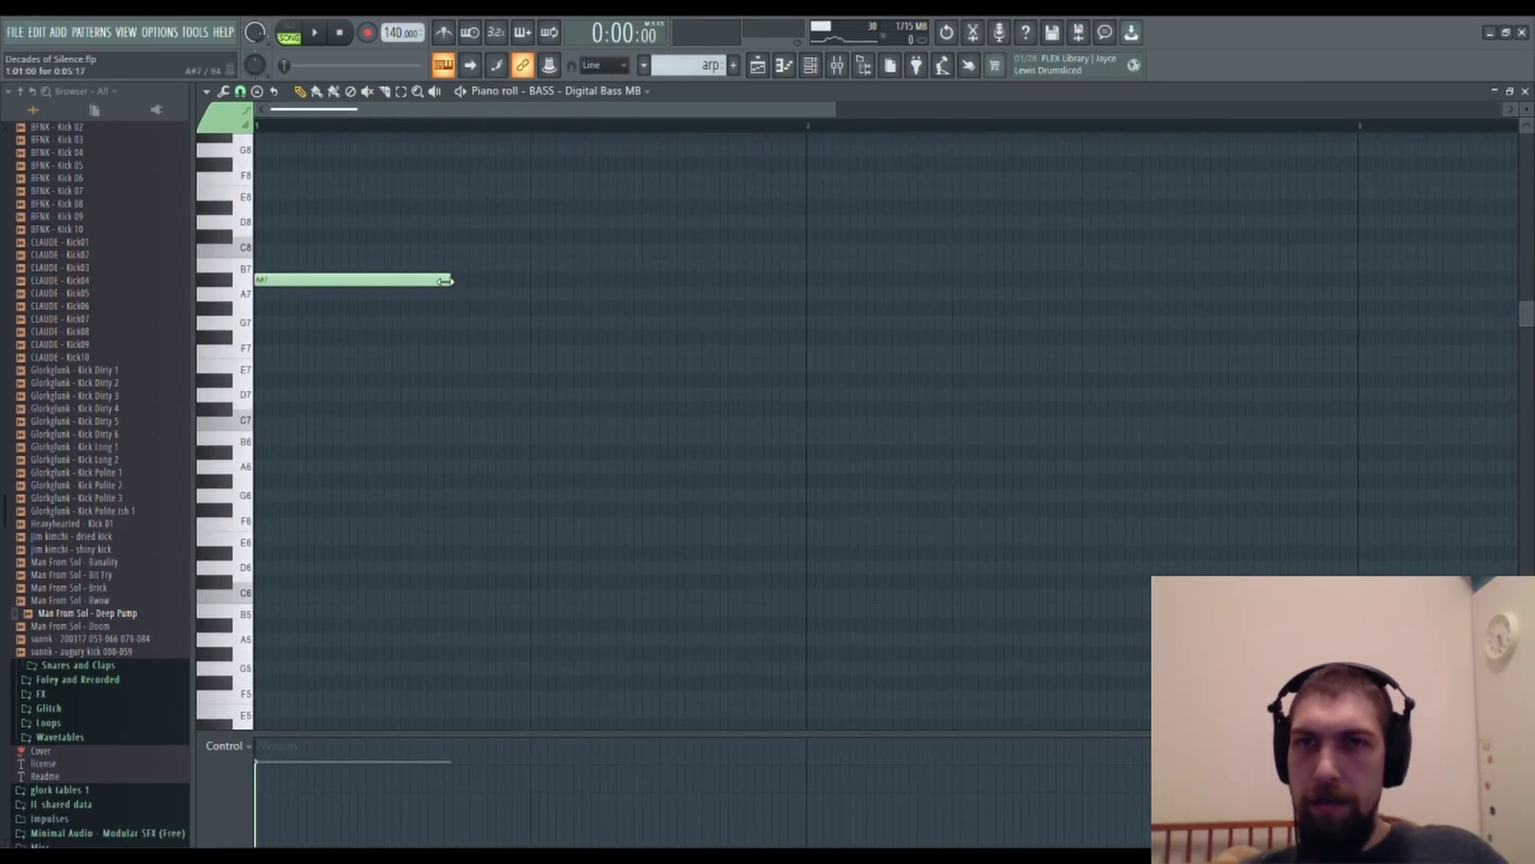
{"action": "left_click_drag", "start_coordinate": [444, 281], "coordinate": [339, 306]}
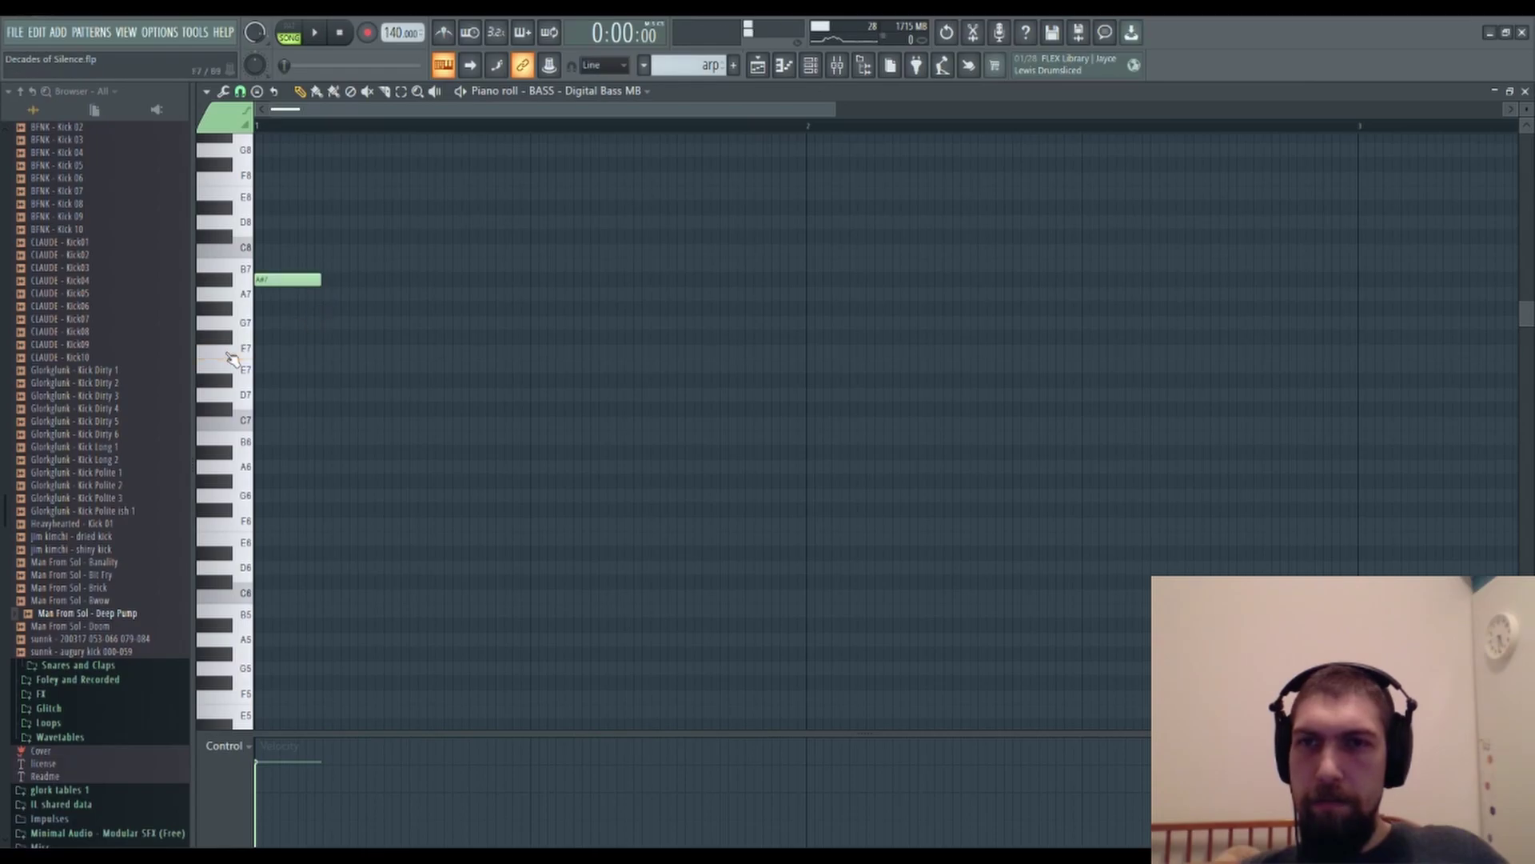
{"action": "left_click", "coordinate": [327, 353]}
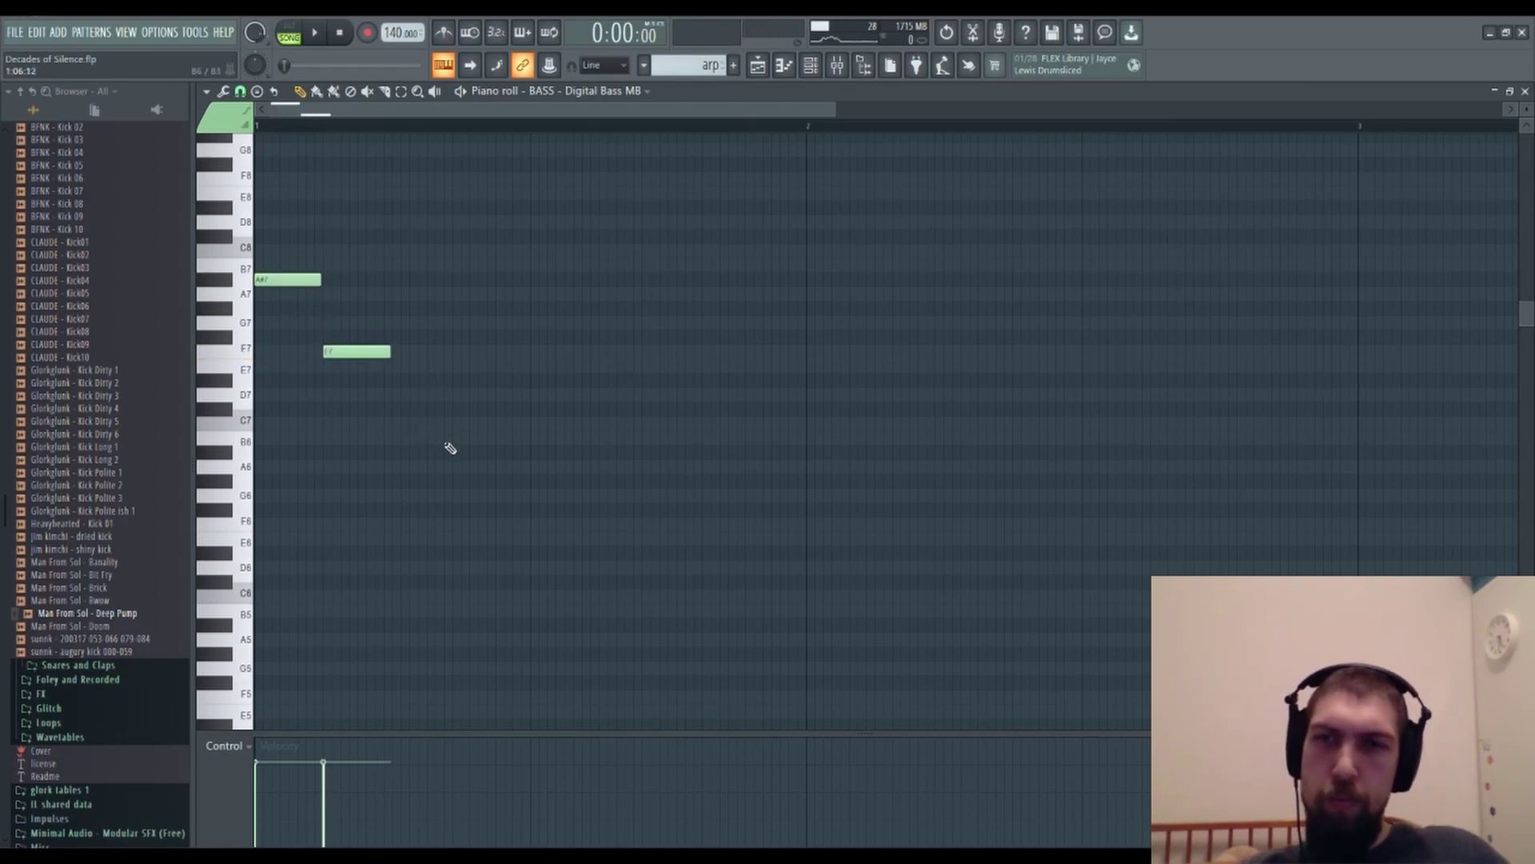
{"action": "scroll", "coordinate": [446, 456], "scroll_direction": "down", "scroll_amount": 1}
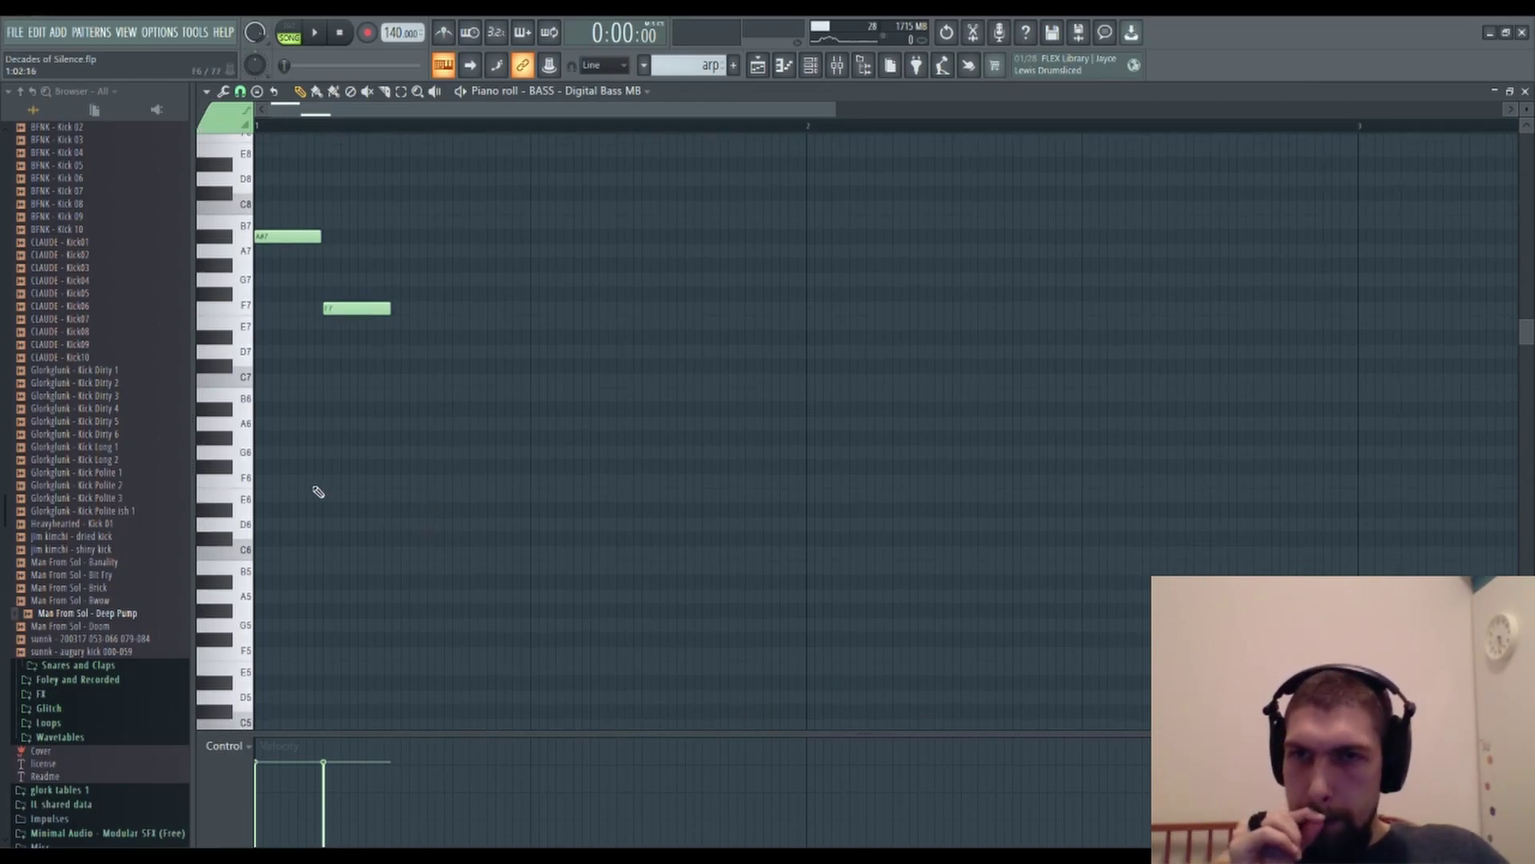
{"action": "left_click", "coordinate": [395, 410]}
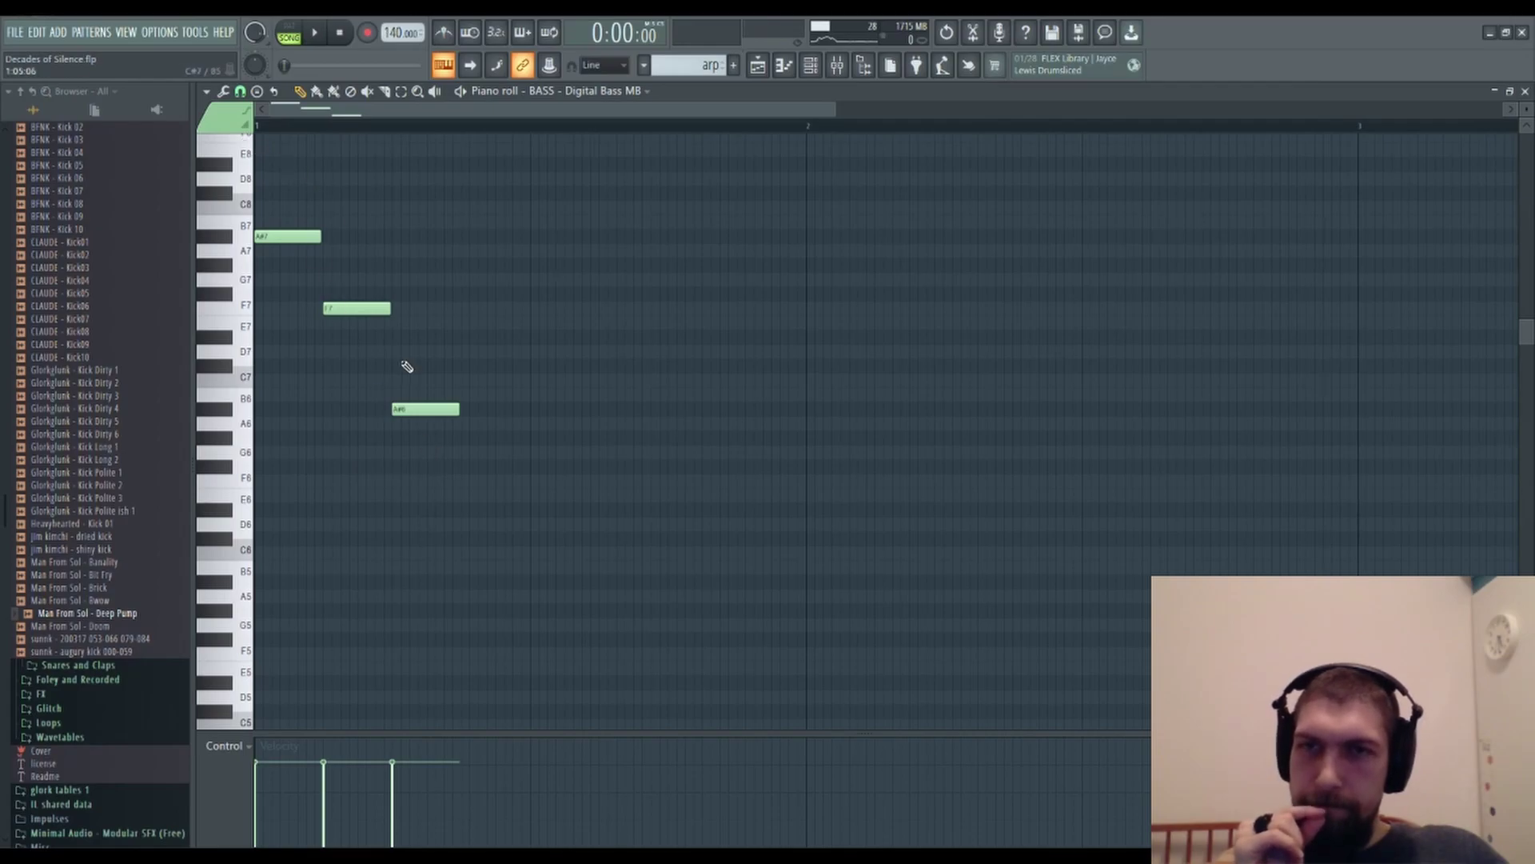
Lower the JP6K synth's filter cutoff to about 0.11, auditioning the arp pattern on its own between adjustments.
{"action": "left_click", "coordinate": [1524, 91]}
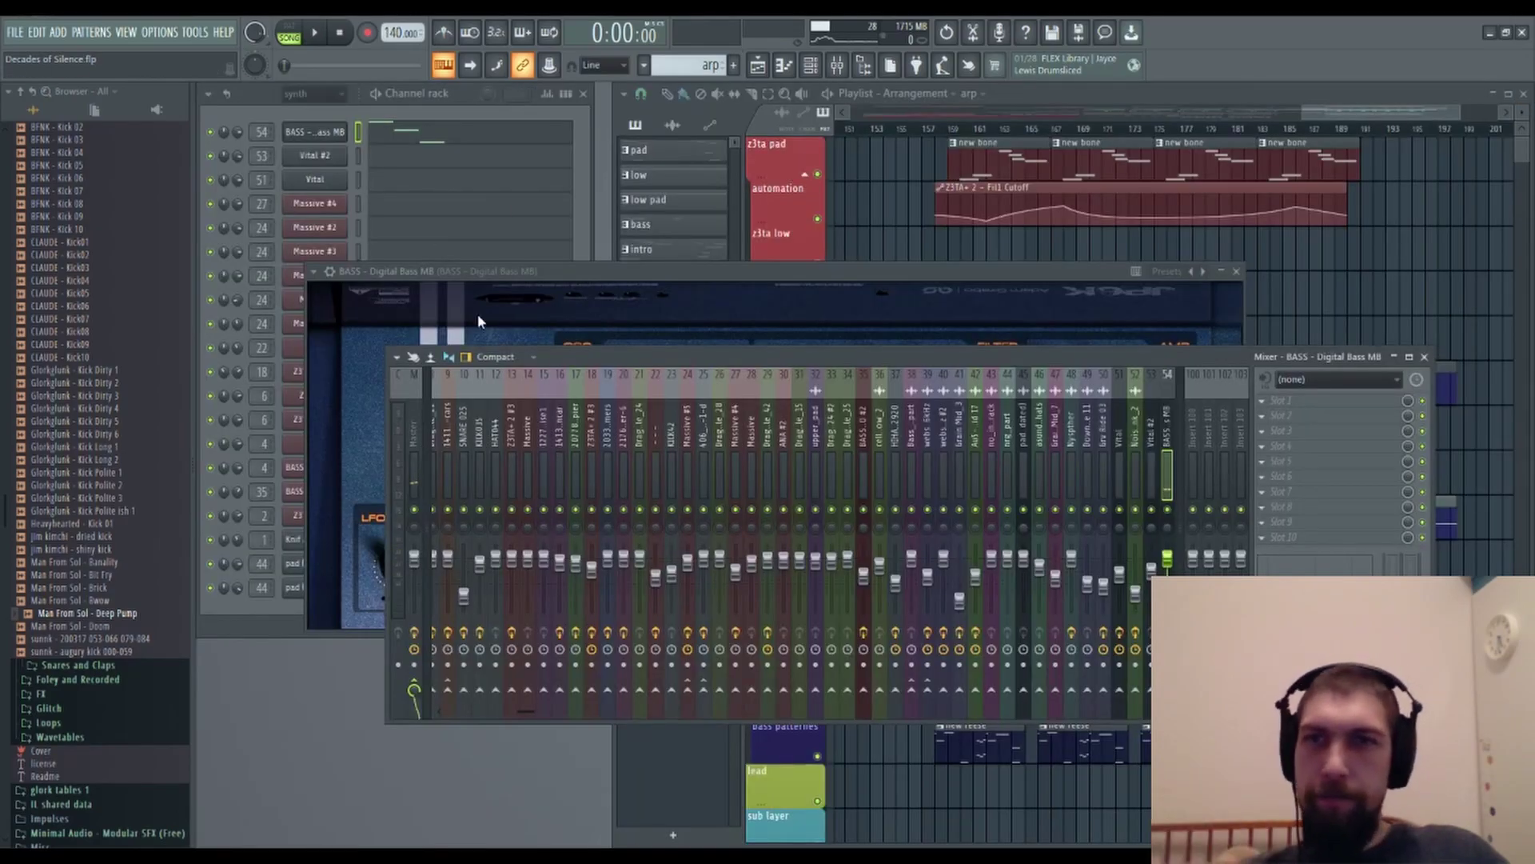
{"action": "left_click", "coordinate": [522, 276]}
{"action": "left_click_drag", "start_coordinate": [782, 469], "coordinate": [782, 484]}
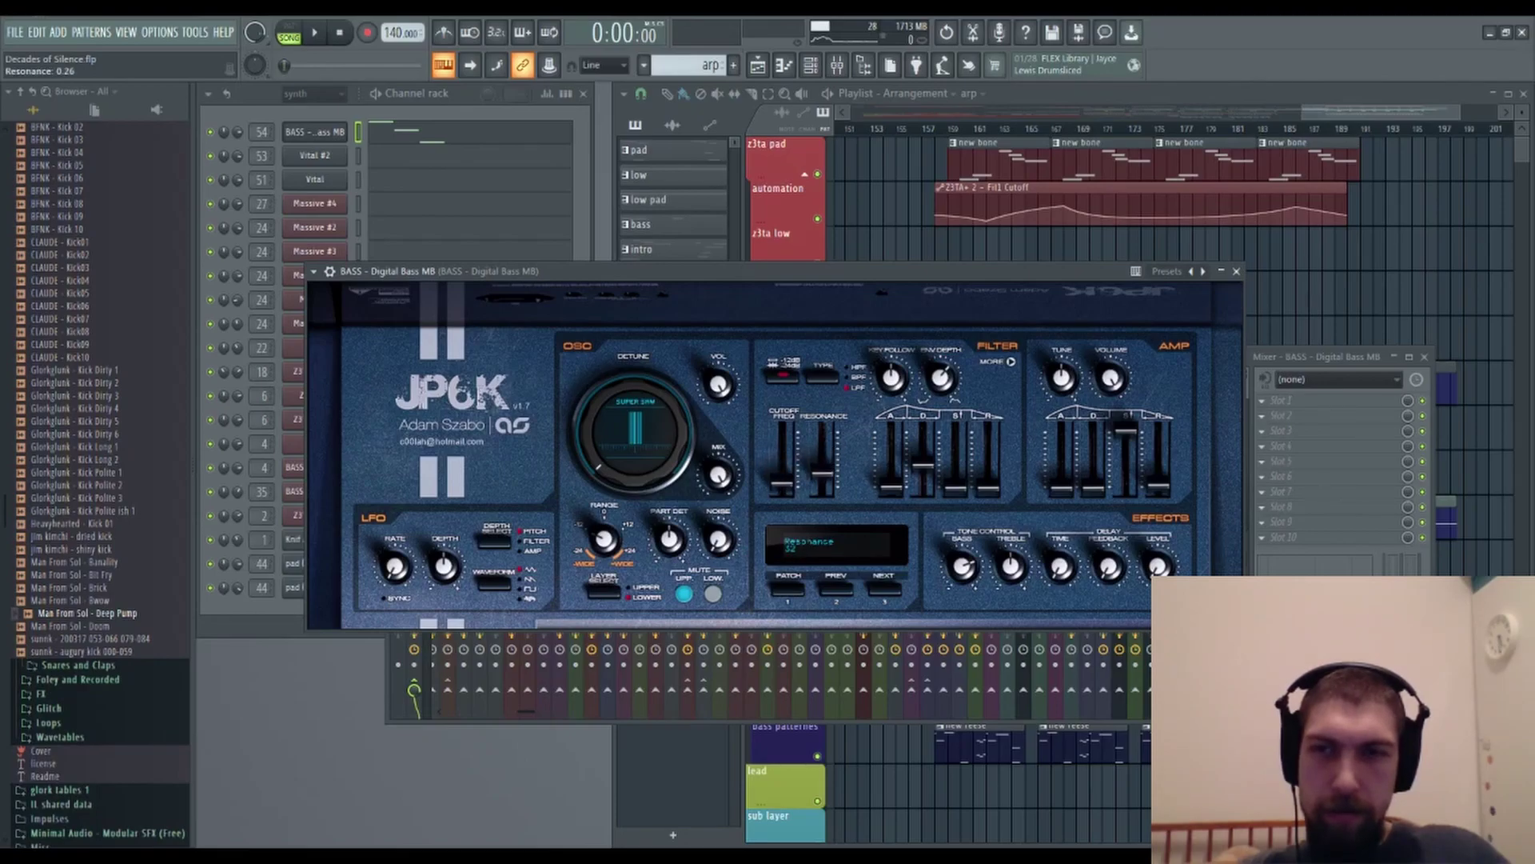
{"action": "left_click", "coordinate": [289, 32]}
{"action": "left_click", "coordinate": [314, 32]}
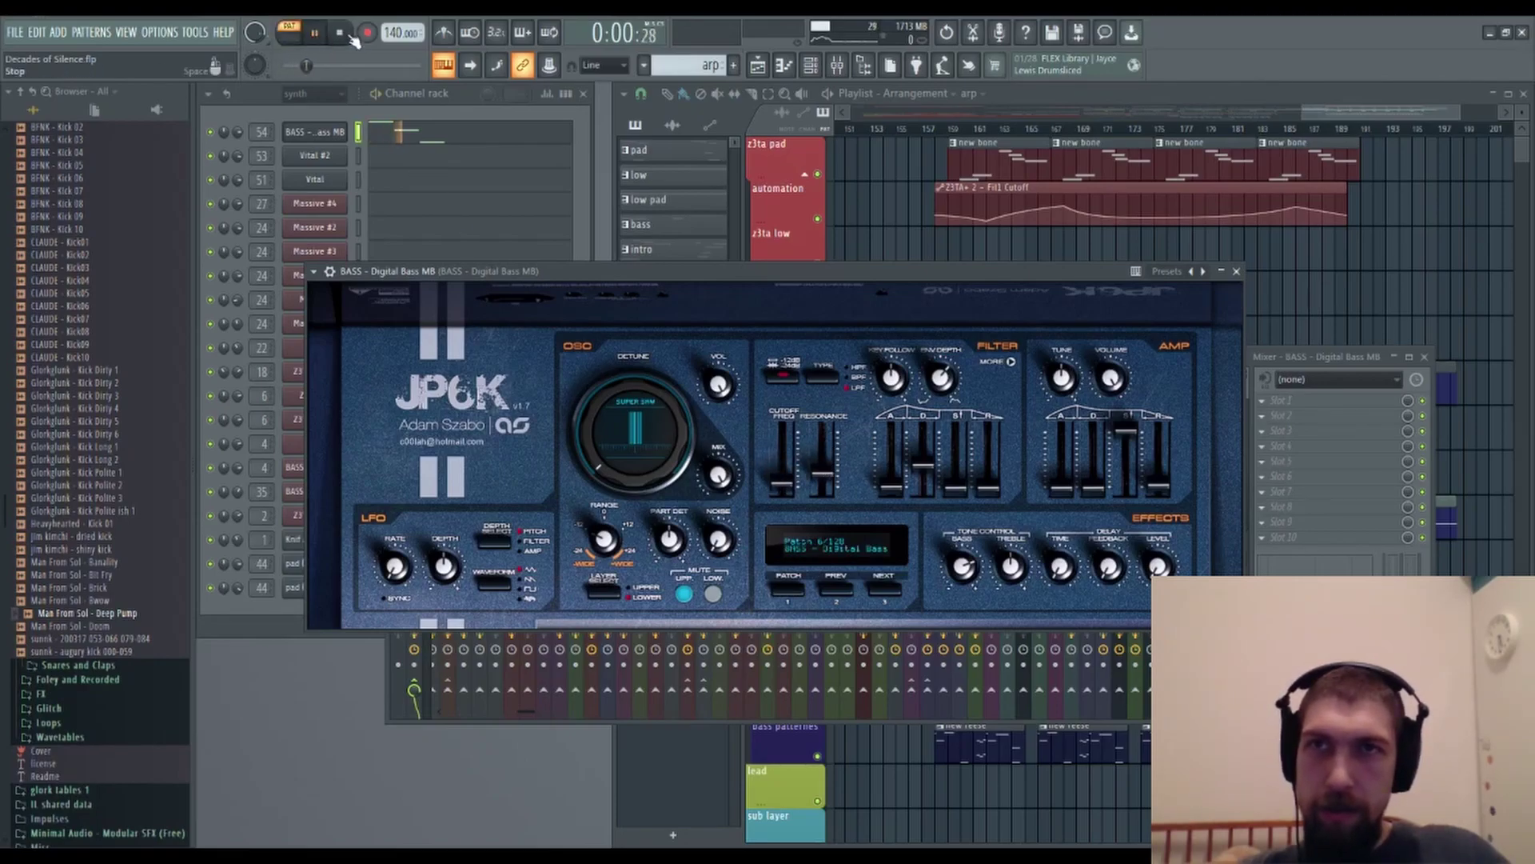
{"action": "left_click", "coordinate": [344, 35]}
{"action": "left_click_drag", "start_coordinate": [782, 483], "coordinate": [782, 478]}
{"action": "left_click", "coordinate": [315, 35]}
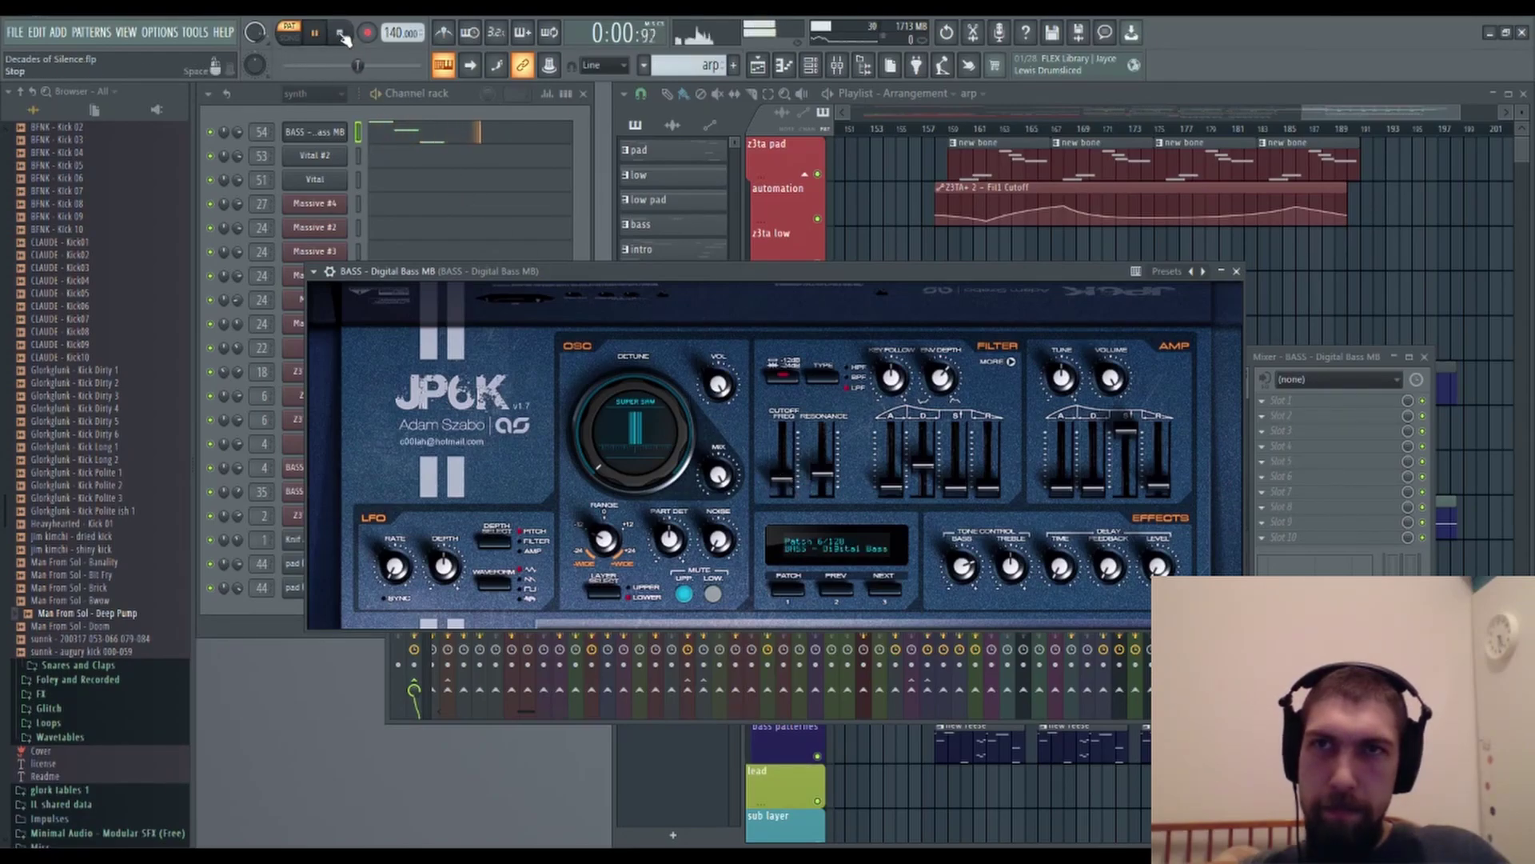
{"action": "left_click", "coordinate": [342, 35]}
{"action": "left_click", "coordinate": [791, 432]}
{"action": "left_click_drag", "start_coordinate": [782, 483], "coordinate": [836, 486]}
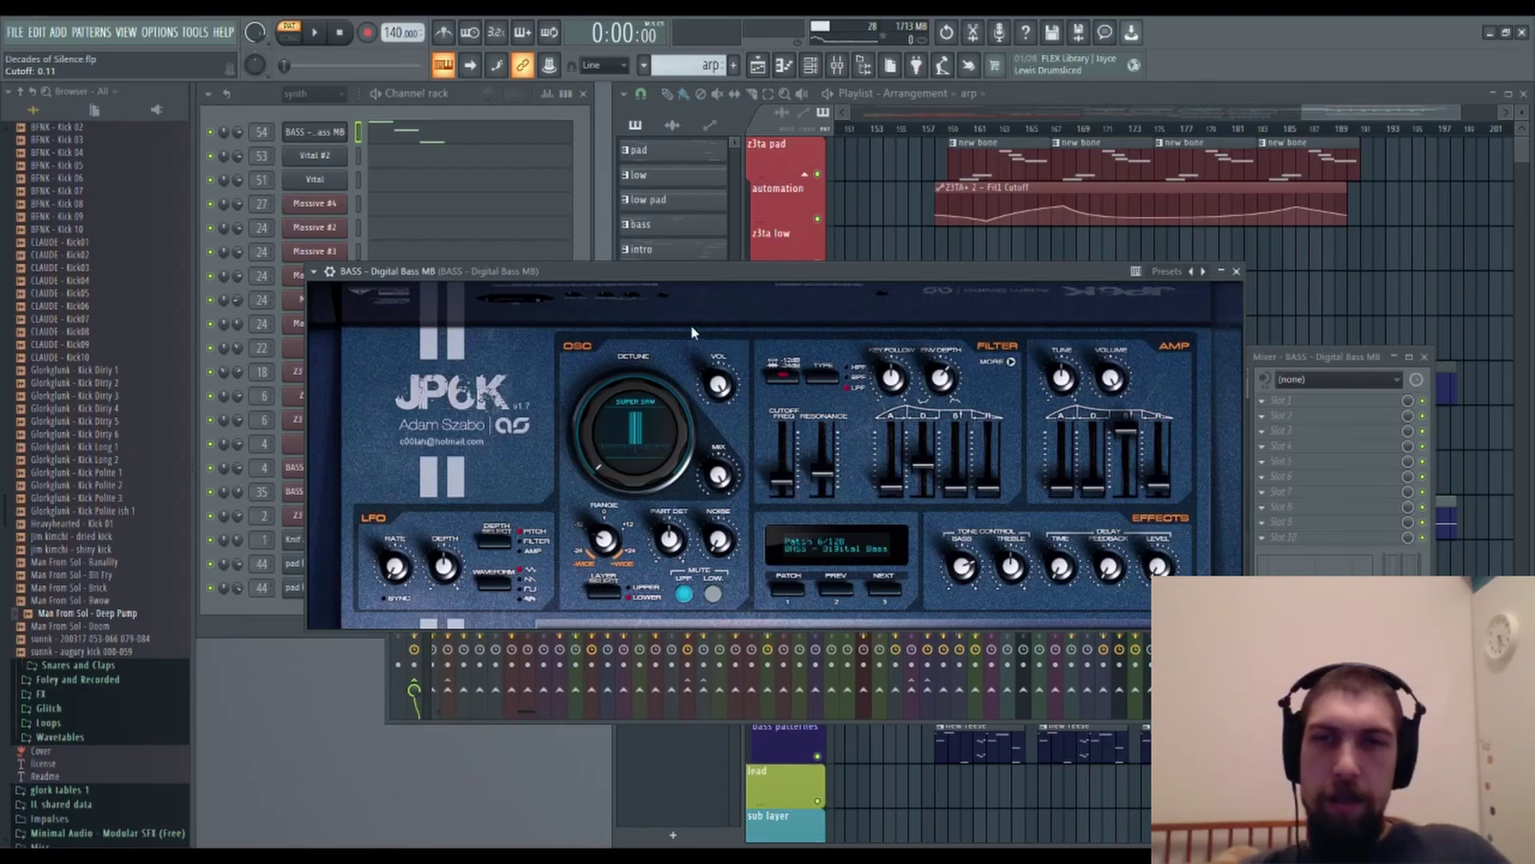
{"action": "left_click", "coordinate": [1237, 271]}
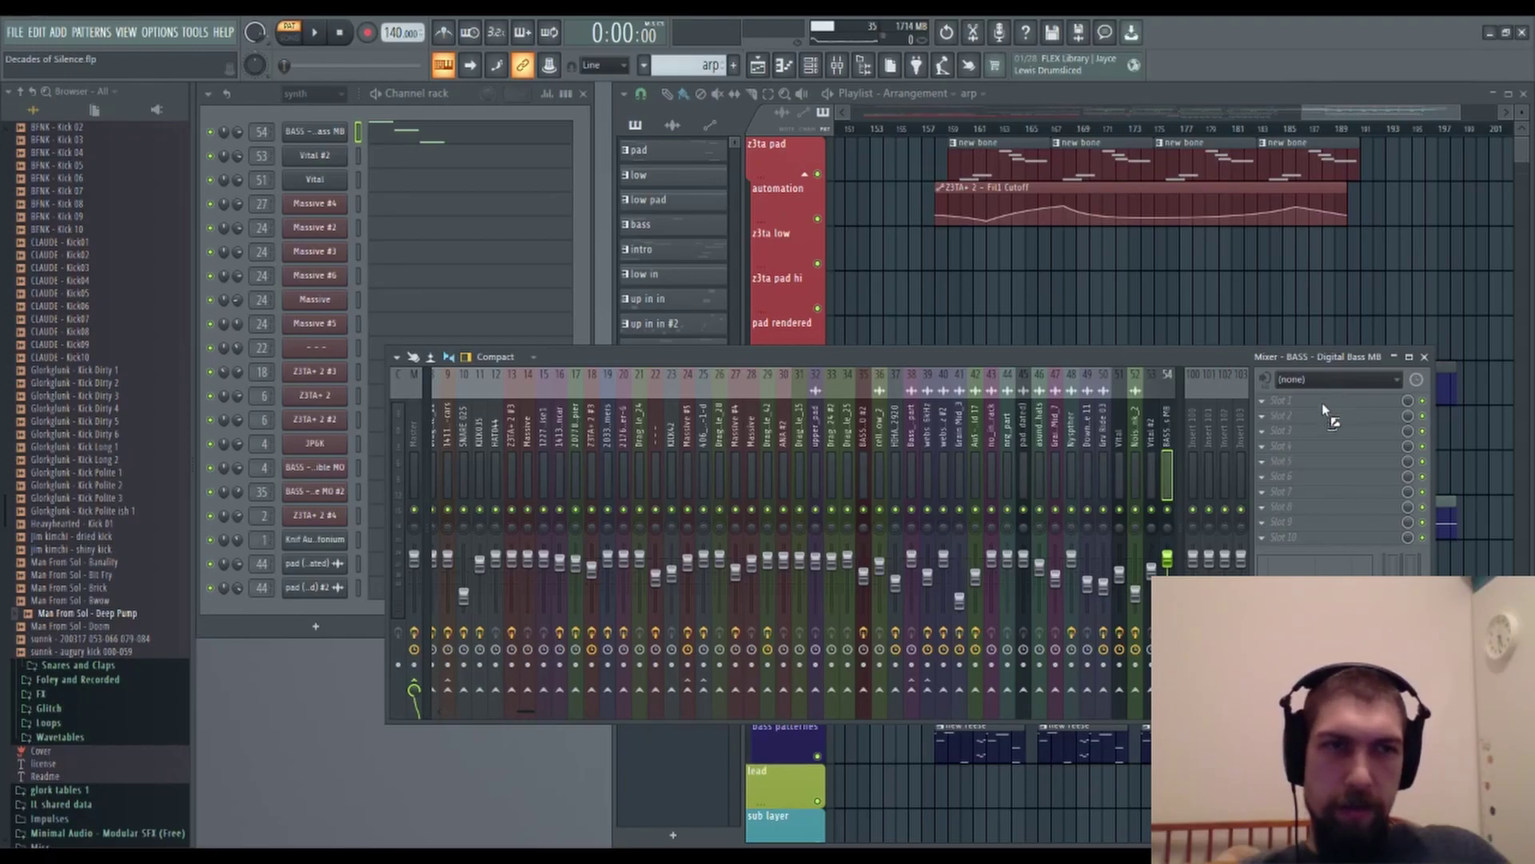
Insert Fruity Parametric EQ 2 with the 20Hz + 18kHz cut preset on track 54, raise its low cut into the low mids and enable HQ.
{"action": "left_click_drag", "start_coordinate": [1324, 409], "coordinate": [1323, 410]}
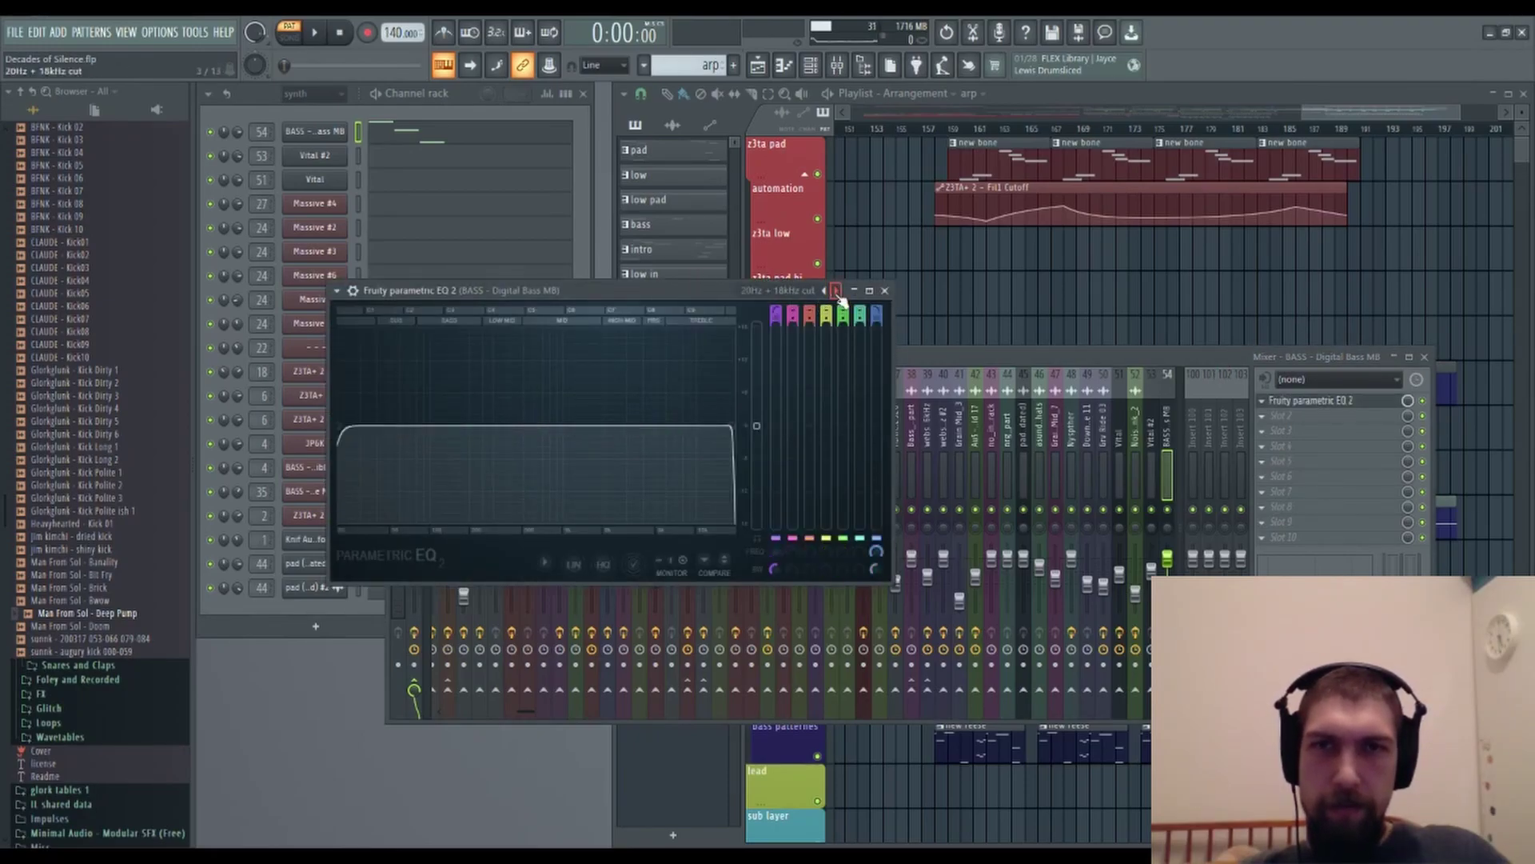
{"action": "left_click_drag", "start_coordinate": [341, 430], "coordinate": [519, 425]}
{"action": "left_click", "coordinate": [608, 568]}
{"action": "key", "text": "space"}
{"action": "key", "text": "space"}
{"action": "key", "text": "space"}
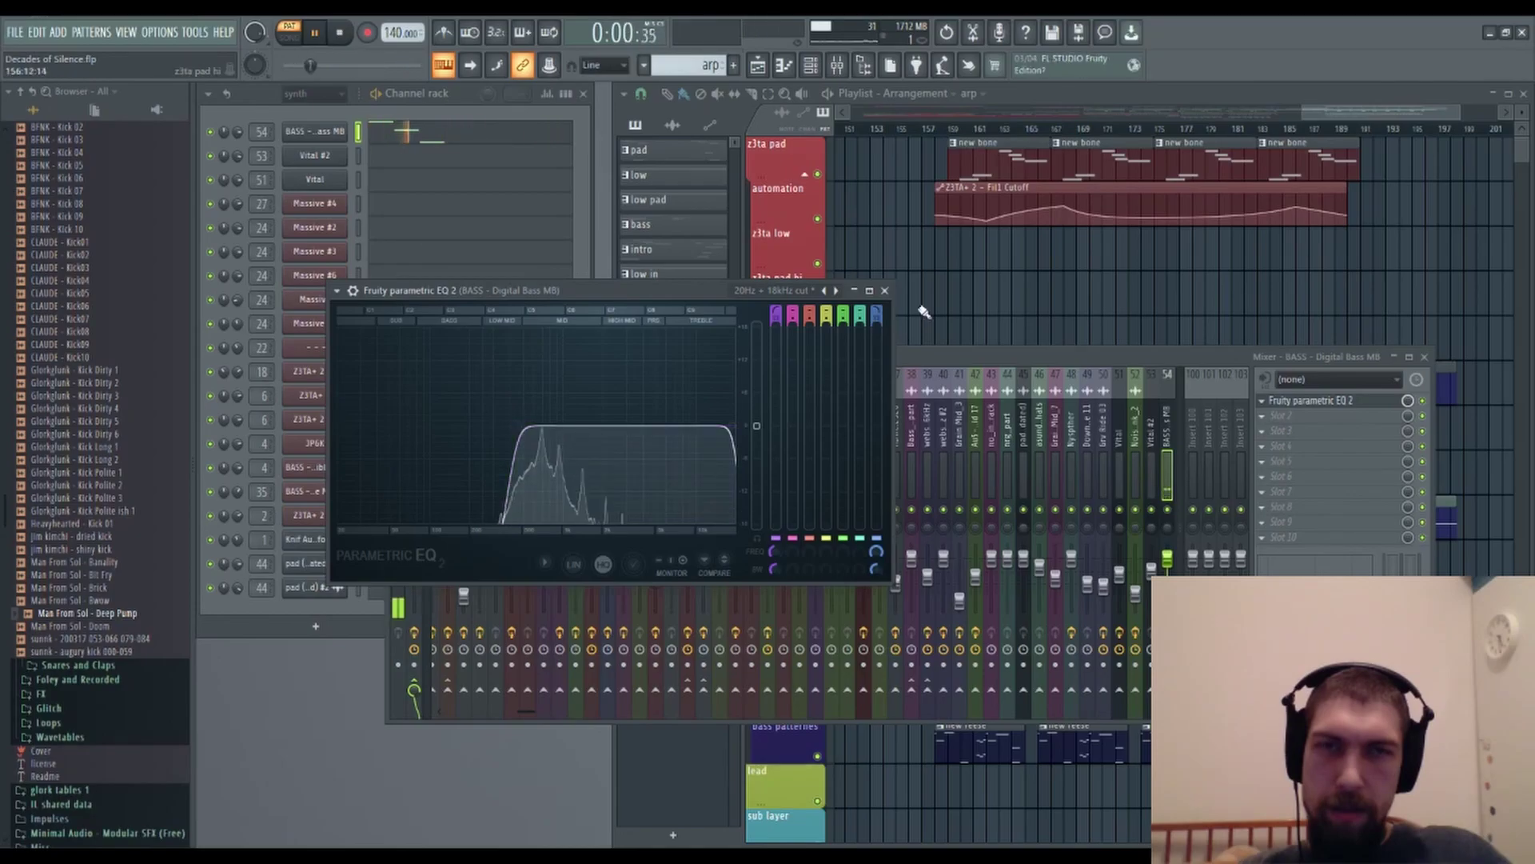
{"action": "key", "text": "space"}
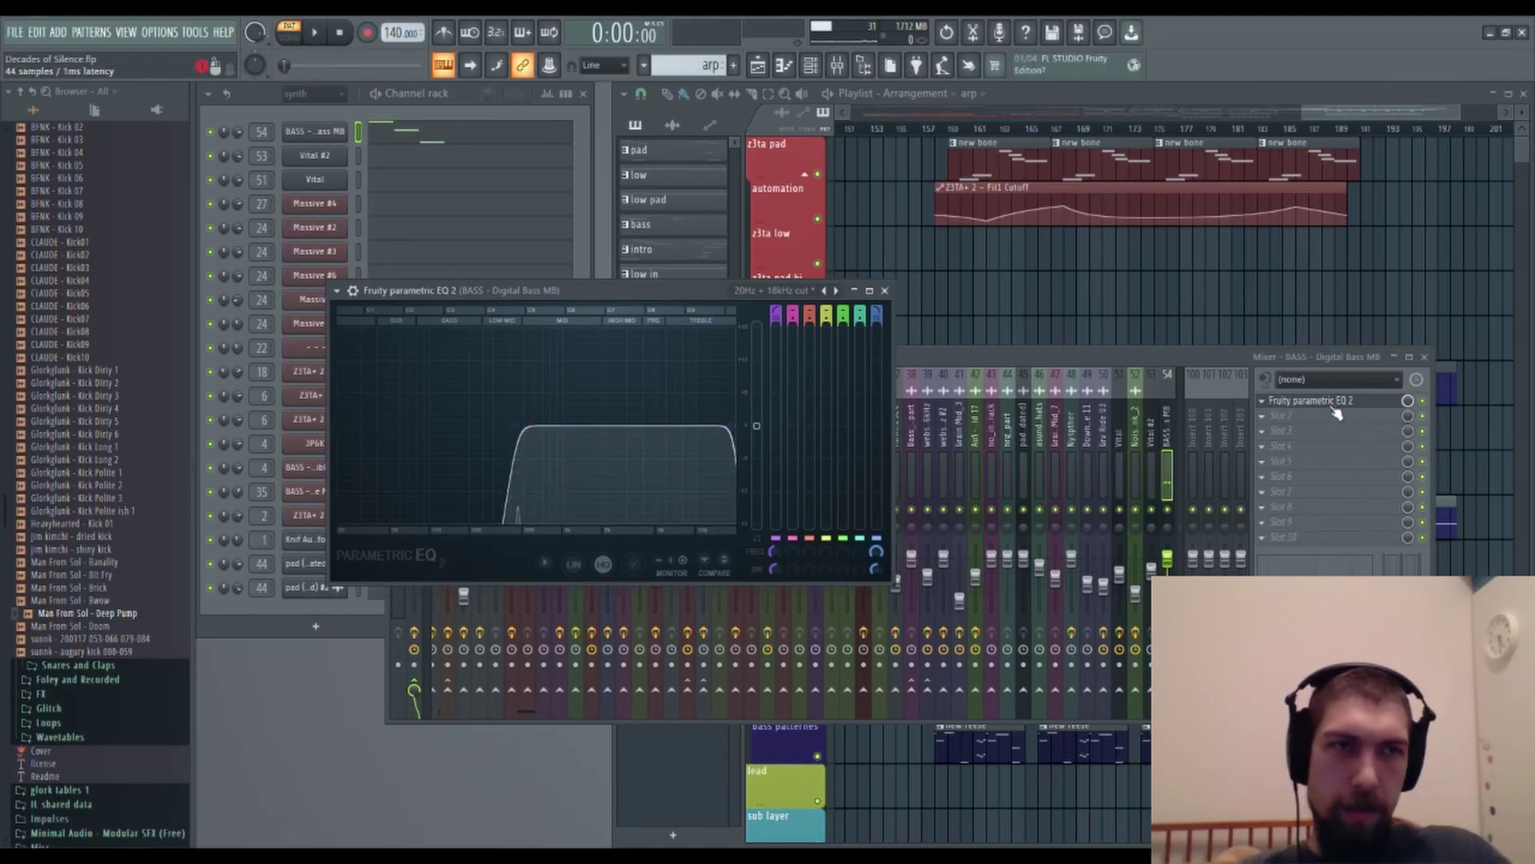
{"action": "left_click", "coordinate": [1332, 401]}
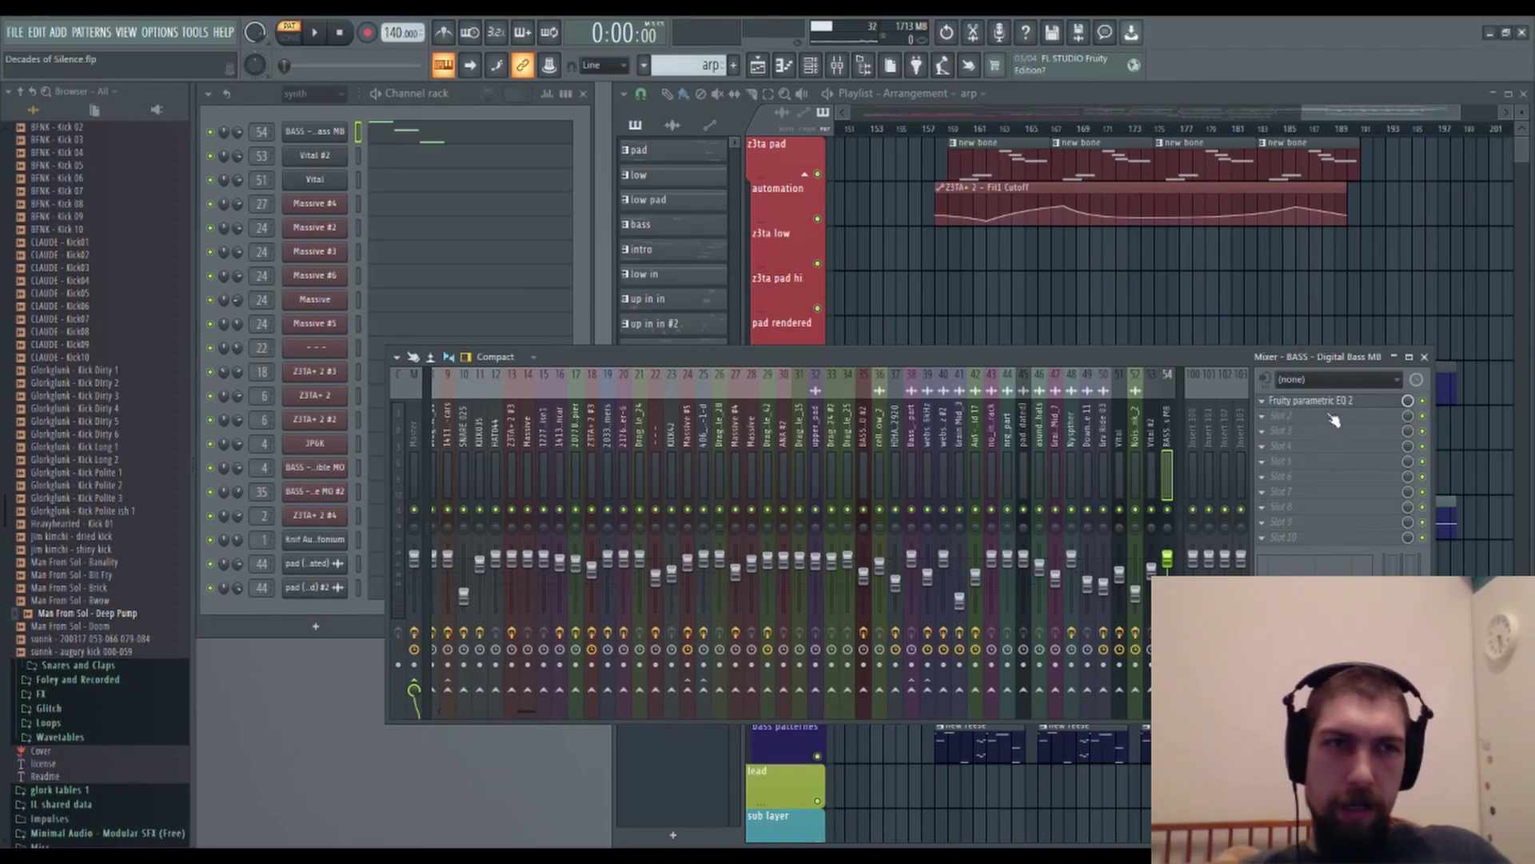
Add a second Fruity Parametric EQ 2 in slot 2 and boost its high shelf by about 17.8 dB at 2039 Hz.
{"action": "left_click_drag", "start_coordinate": [1328, 414], "coordinate": [1327, 416]}
{"action": "left_click_drag", "start_coordinate": [693, 448], "coordinate": [625, 350]}
{"action": "key", "text": "space"}
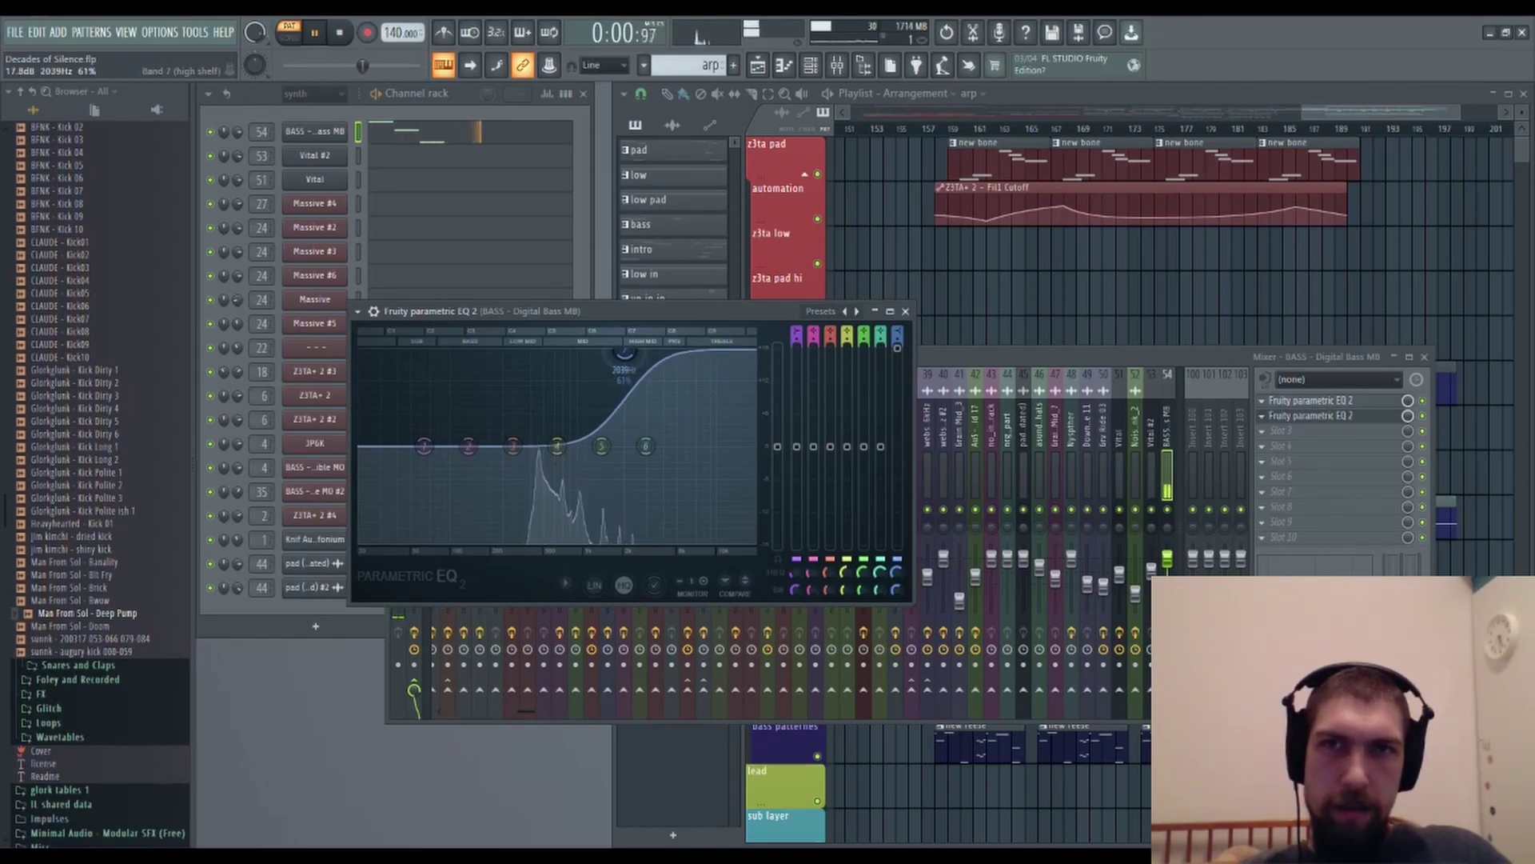
{"action": "left_click", "coordinate": [905, 311]}
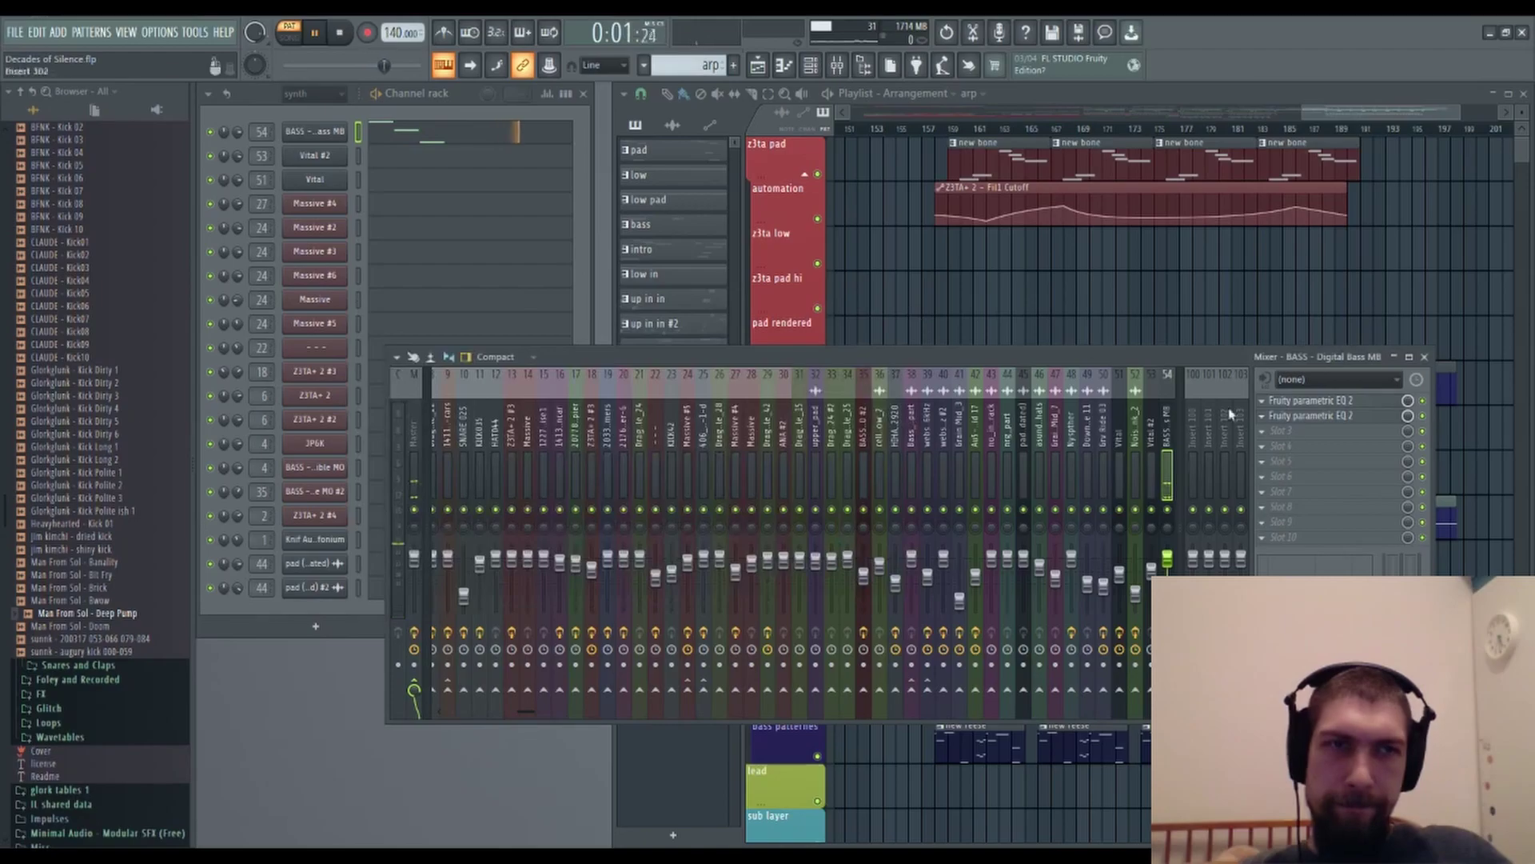
Free the slot between the two EQs, insert OTT there and set its depth to 38 %.
{"action": "scroll", "coordinate": [1303, 446], "scroll_direction": "down", "scroll_amount": 1}
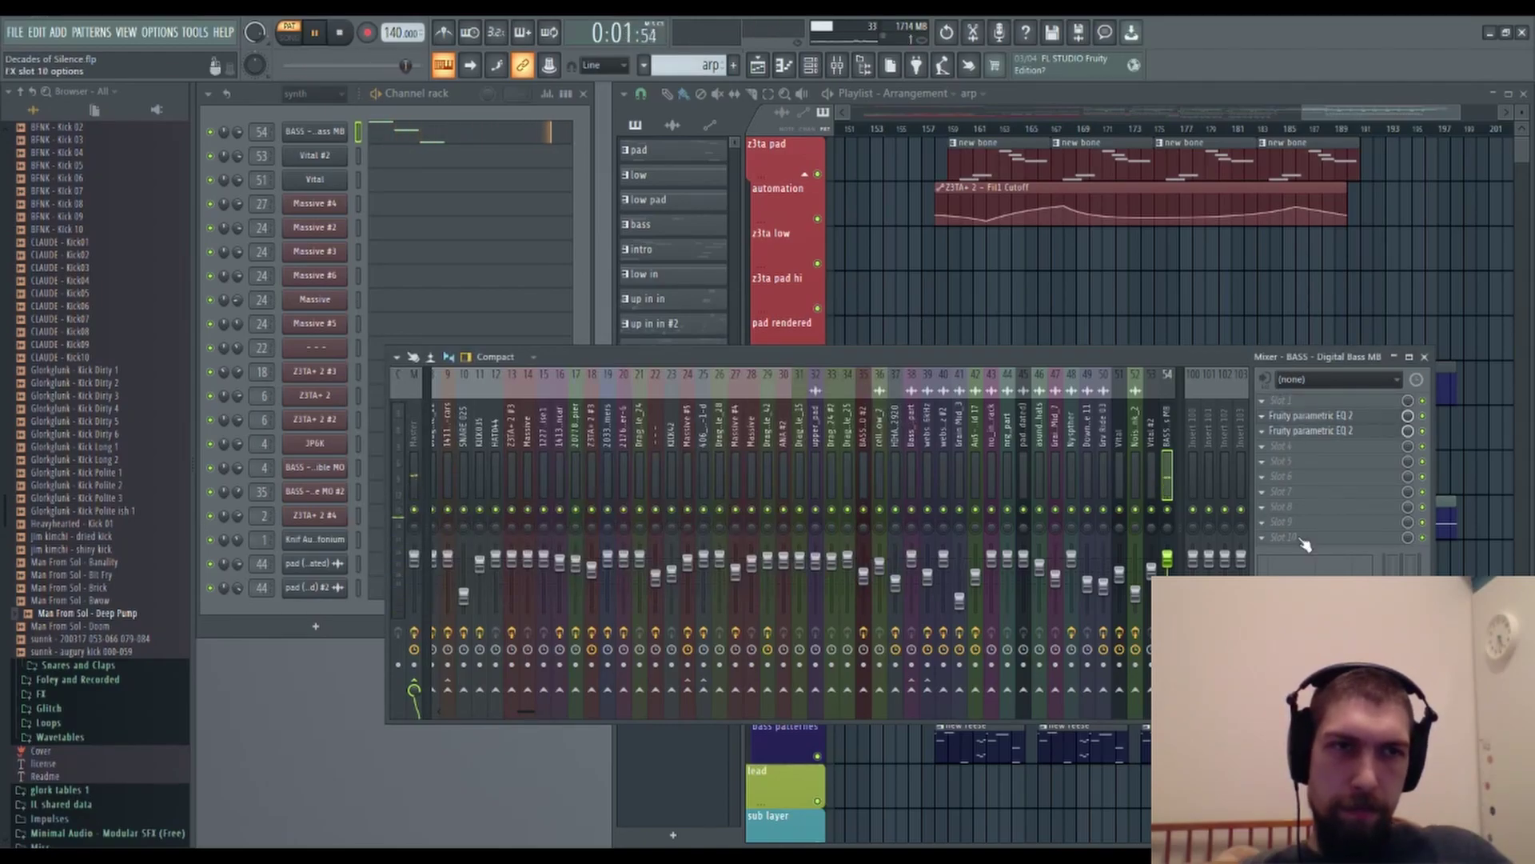
{"action": "scroll", "coordinate": [1310, 416], "scroll_direction": "up", "scroll_amount": 1}
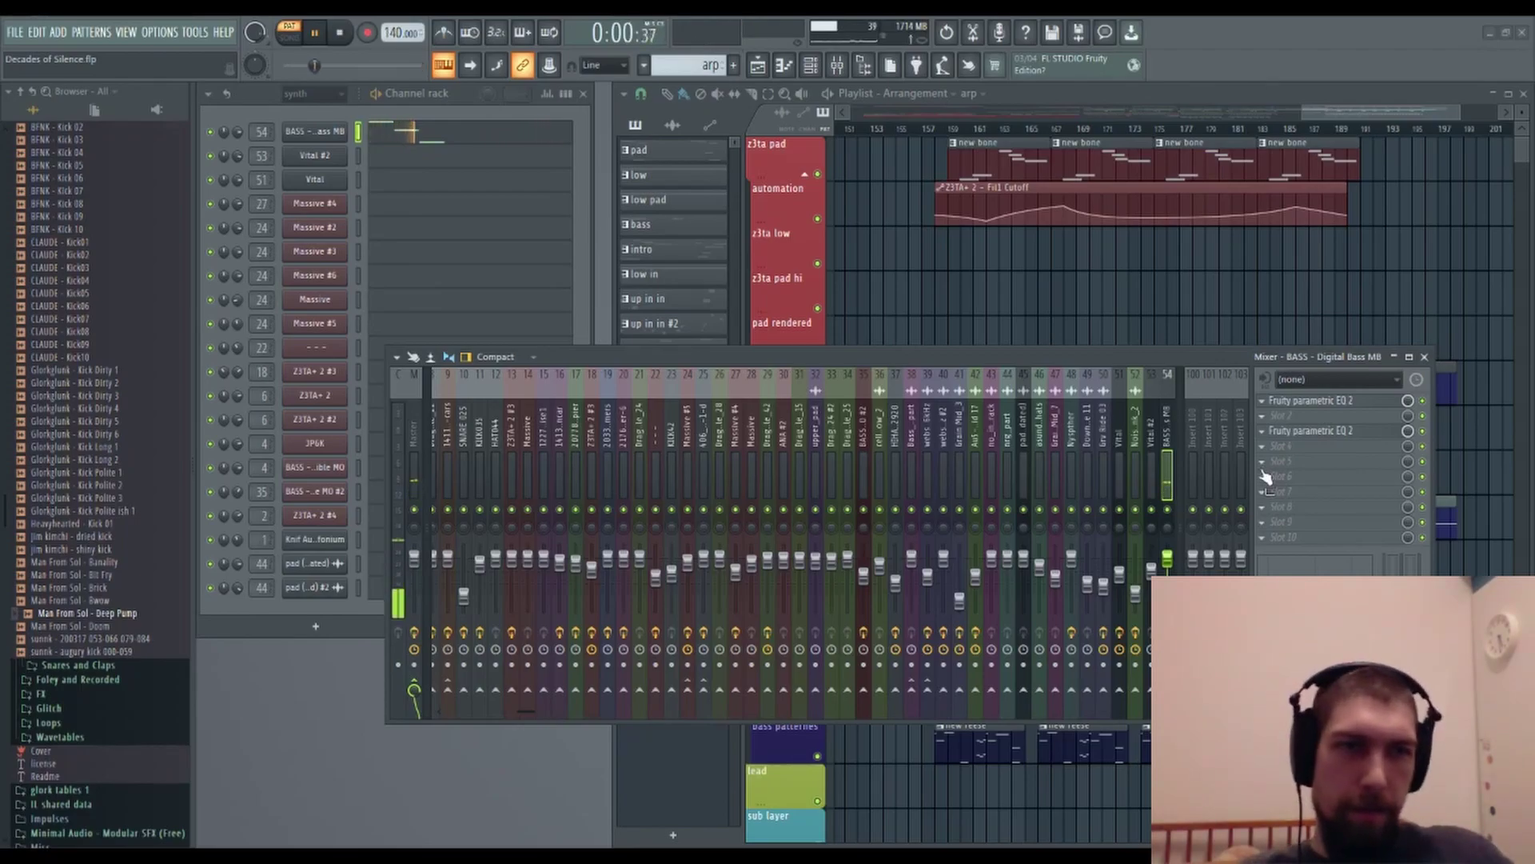
{"action": "left_click", "coordinate": [1366, 421]}
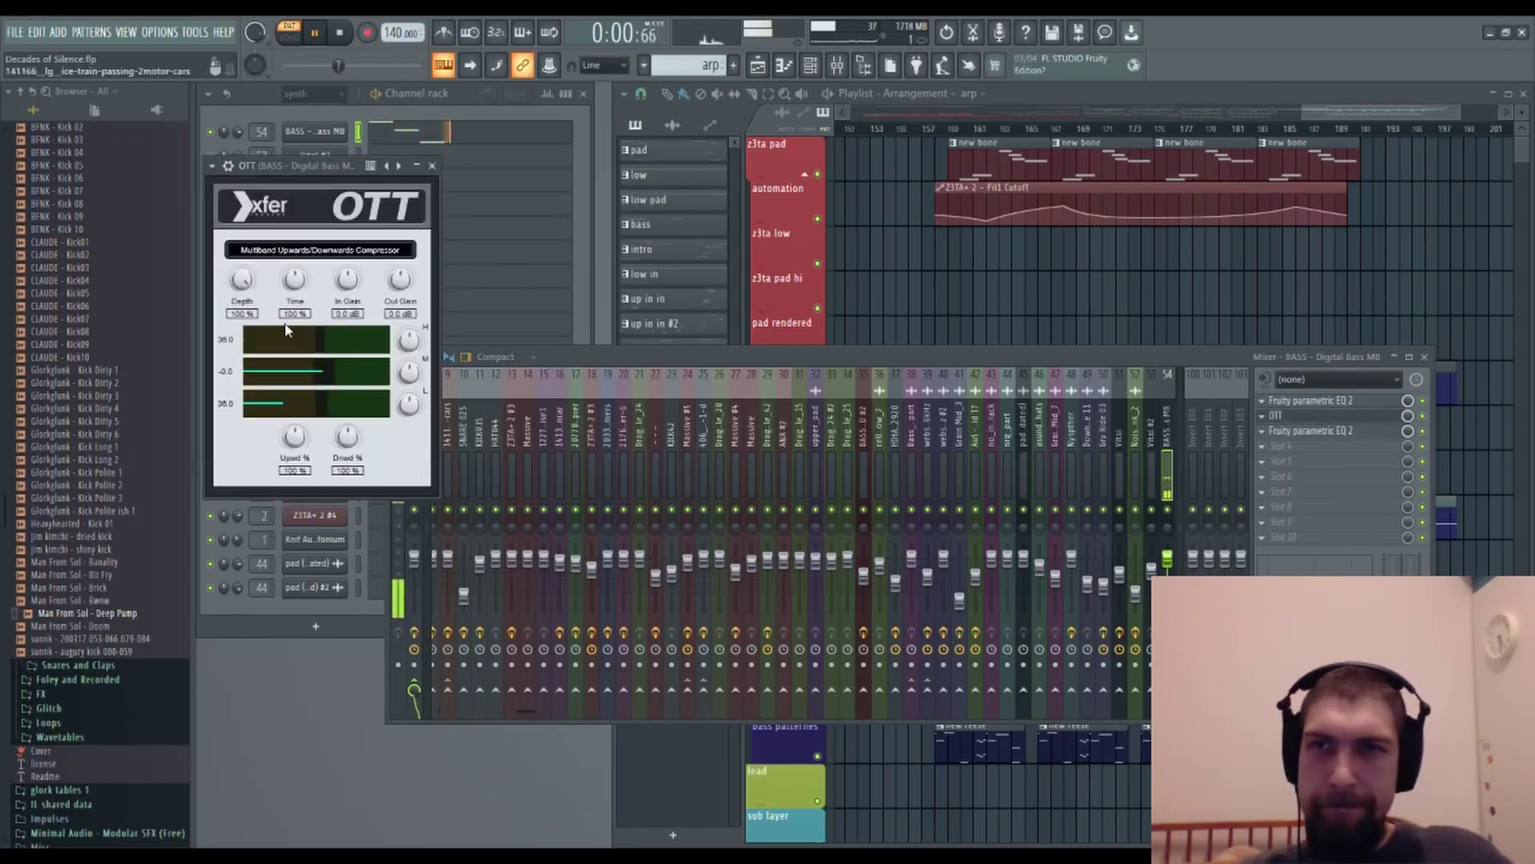
{"action": "left_click_drag", "start_coordinate": [241, 286], "coordinate": [271, 424]}
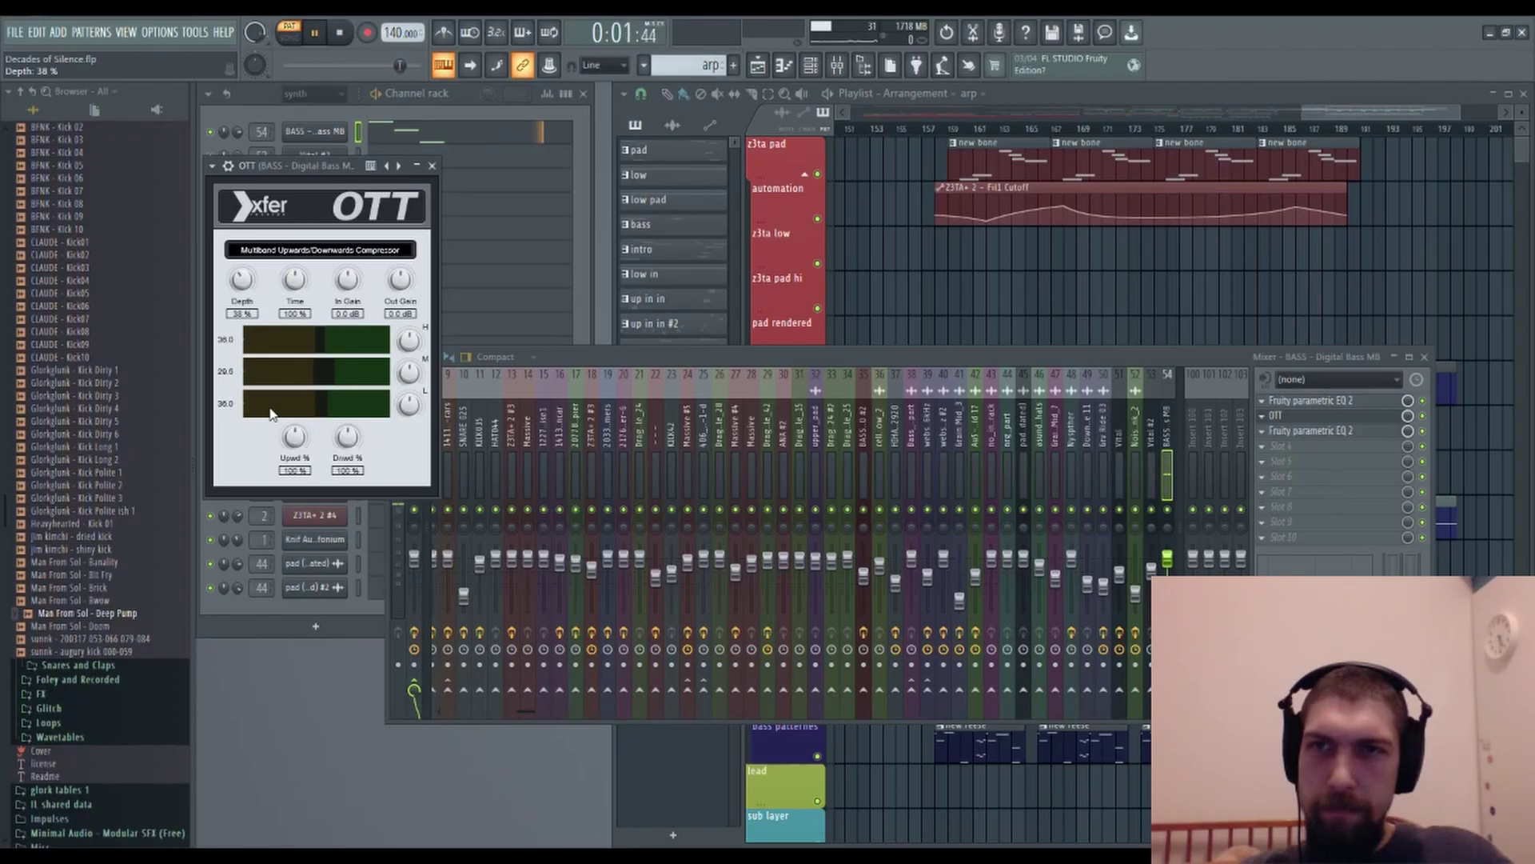
{"action": "left_click", "coordinate": [433, 167]}
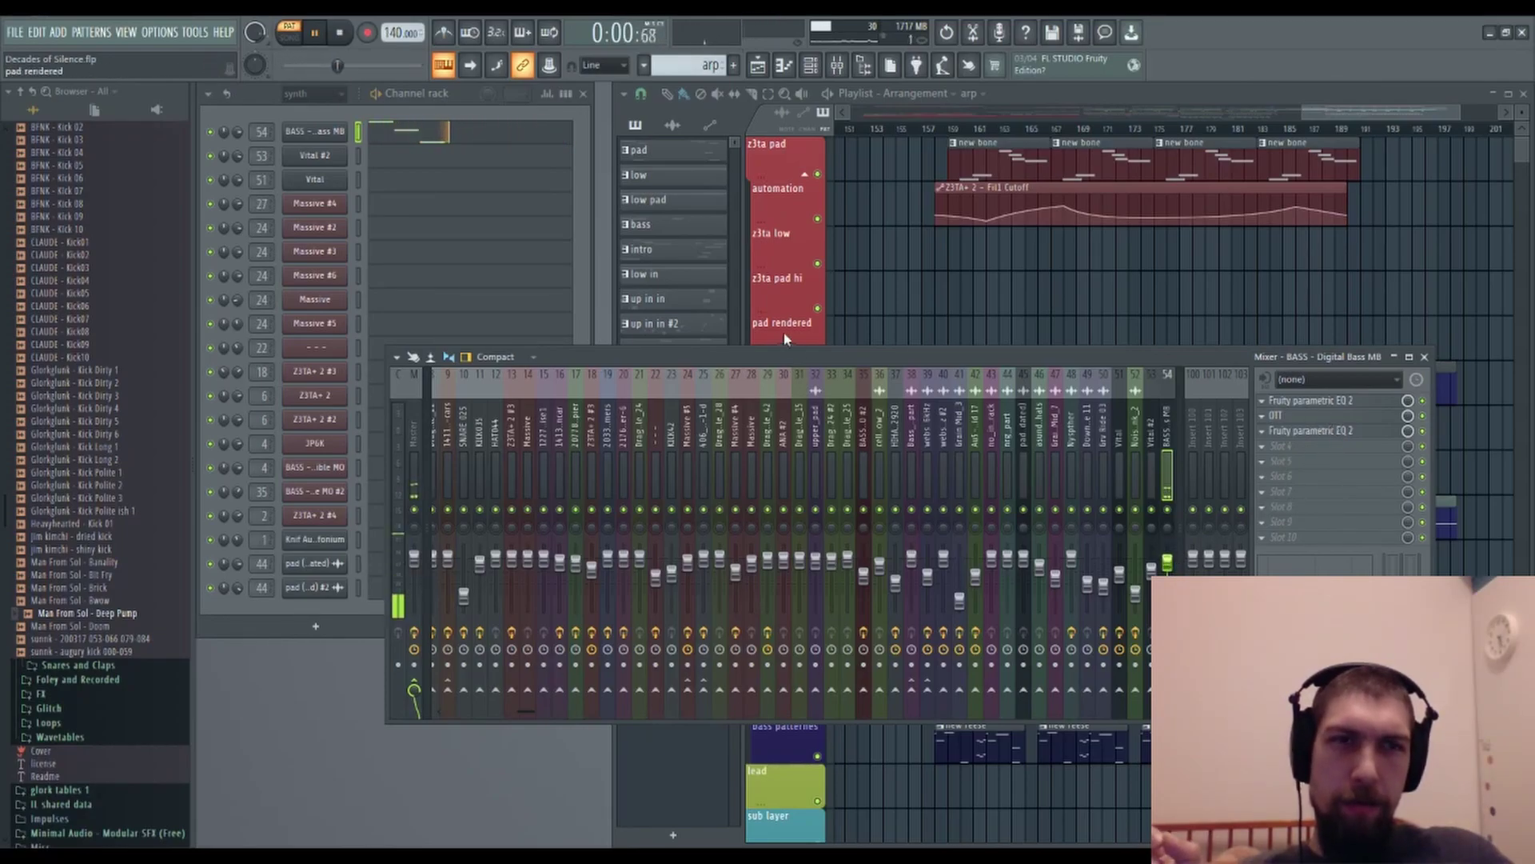
Reduce the second EQ's high shelf to about 7.9 dB at 3483 Hz while listening to the arp.
{"action": "left_click", "coordinate": [1333, 432]}
{"action": "left_click_drag", "start_coordinate": [624, 351], "coordinate": [655, 403]}
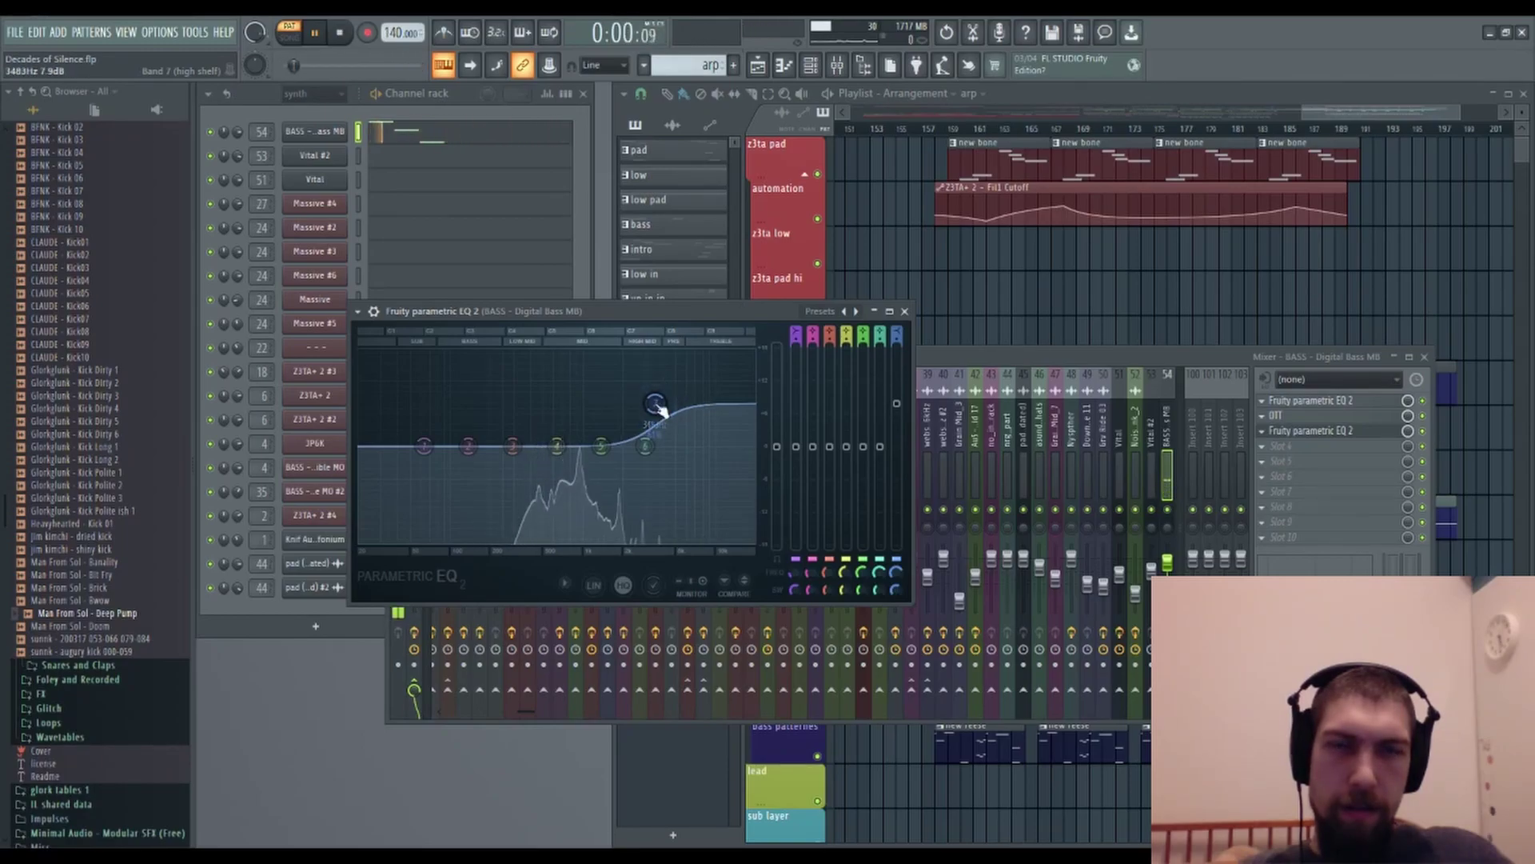
{"action": "left_click", "coordinate": [905, 312]}
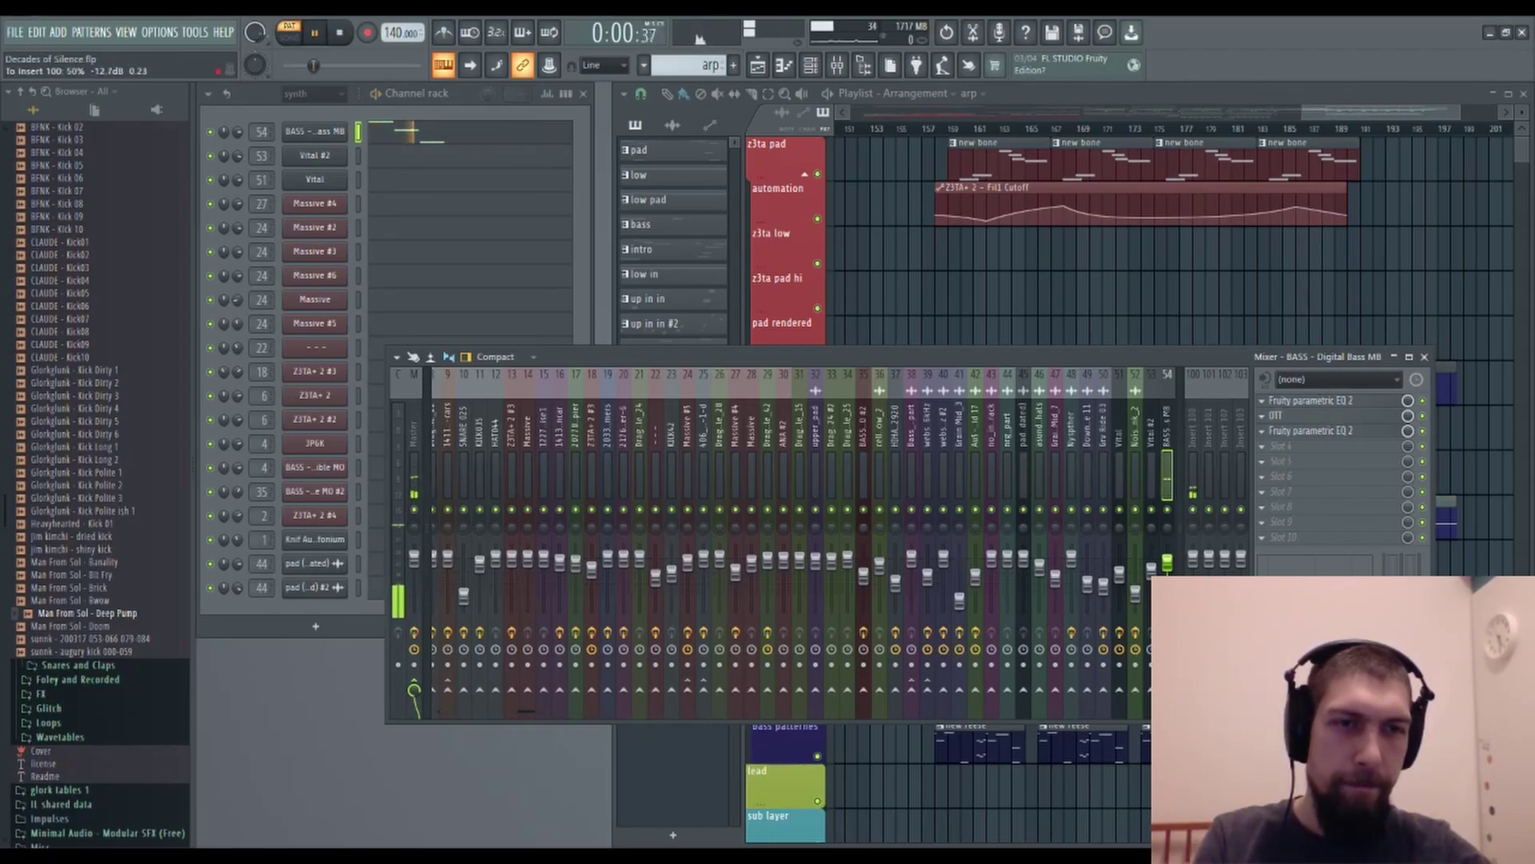
{"action": "key", "text": "space"}
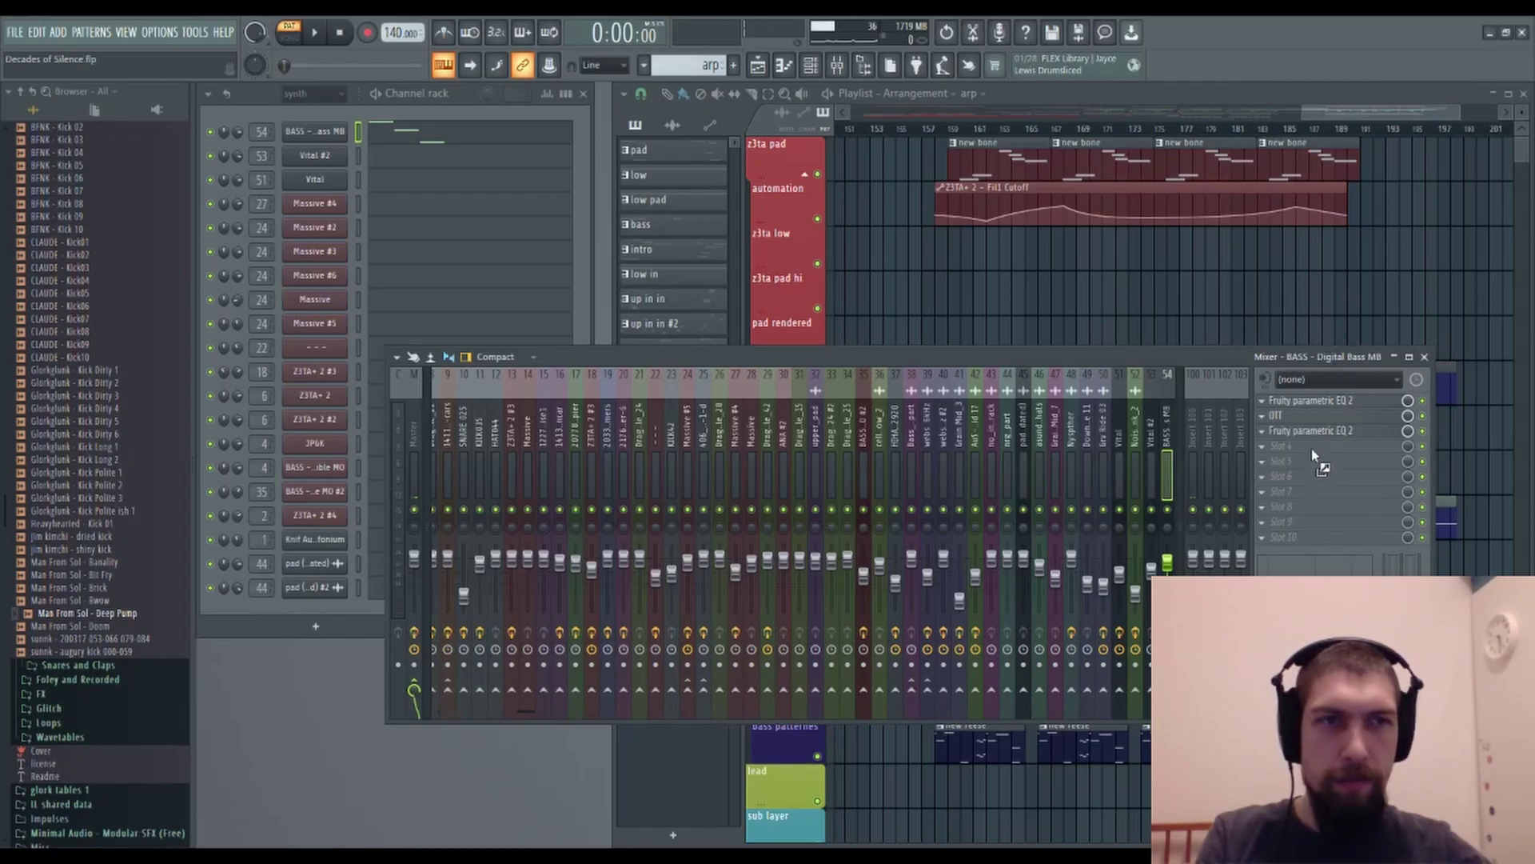
Insert Fruity Delay 3 in slot 4 of the arp's mixer track and raise its feedback level.
{"action": "left_click_drag", "start_coordinate": [1312, 456], "coordinate": [1313, 448]}
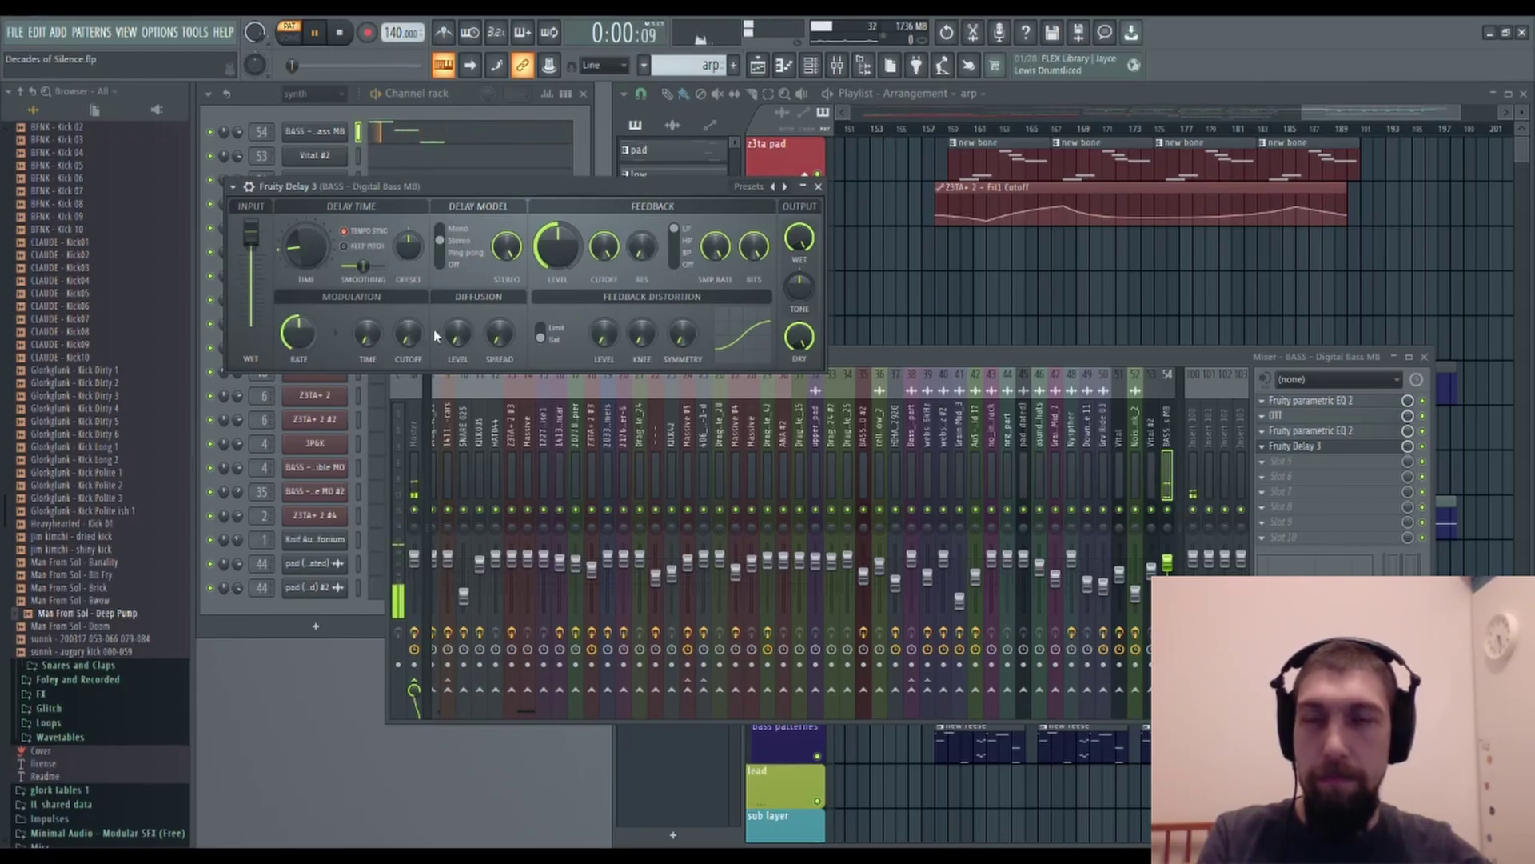
{"action": "left_click_drag", "start_coordinate": [552, 254], "coordinate": [552, 210]}
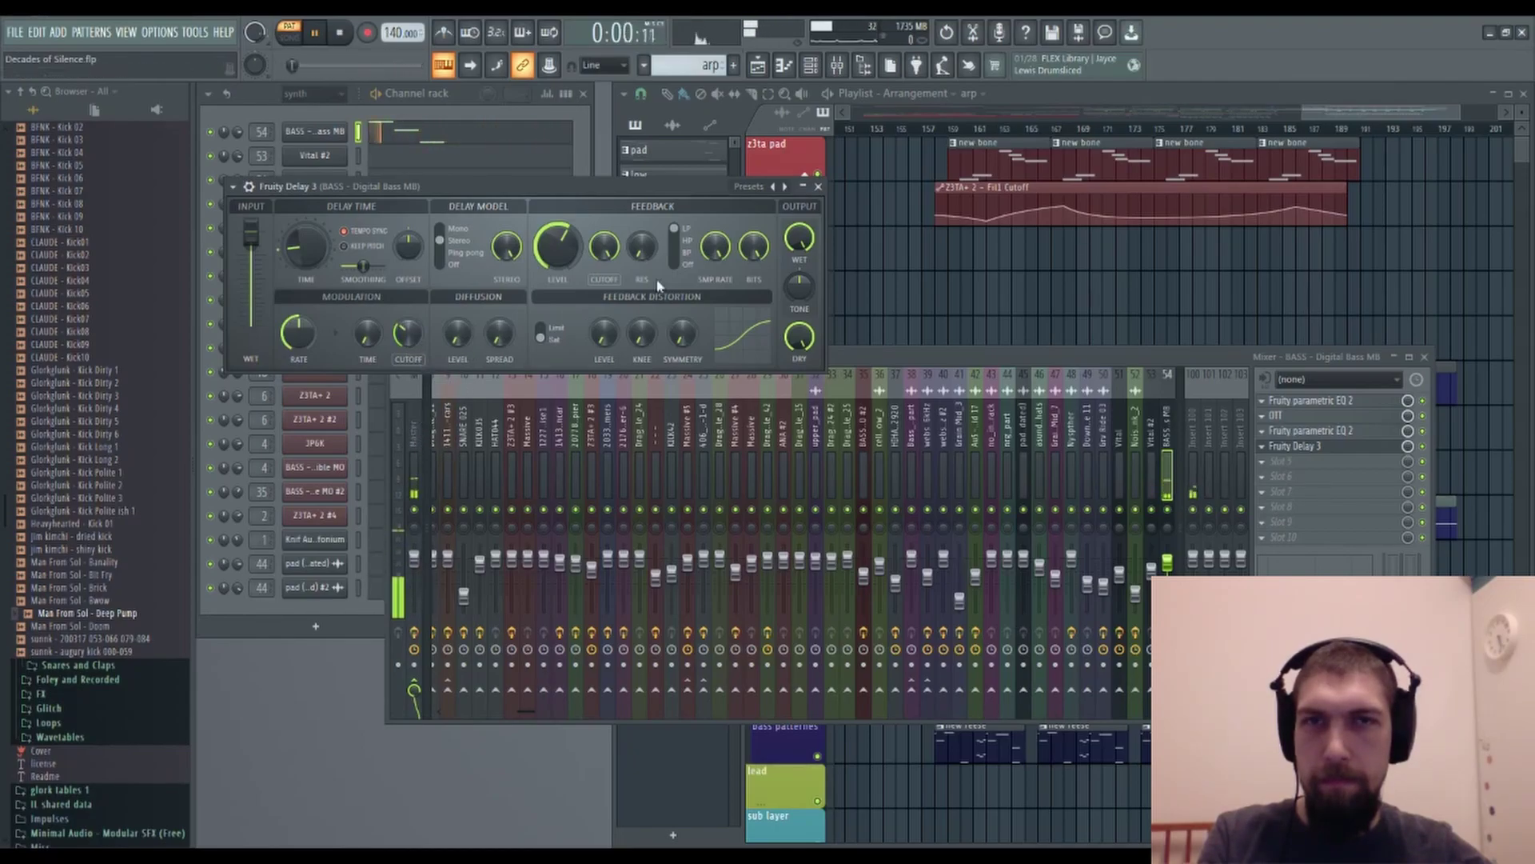
{"action": "left_click", "coordinate": [818, 187]}
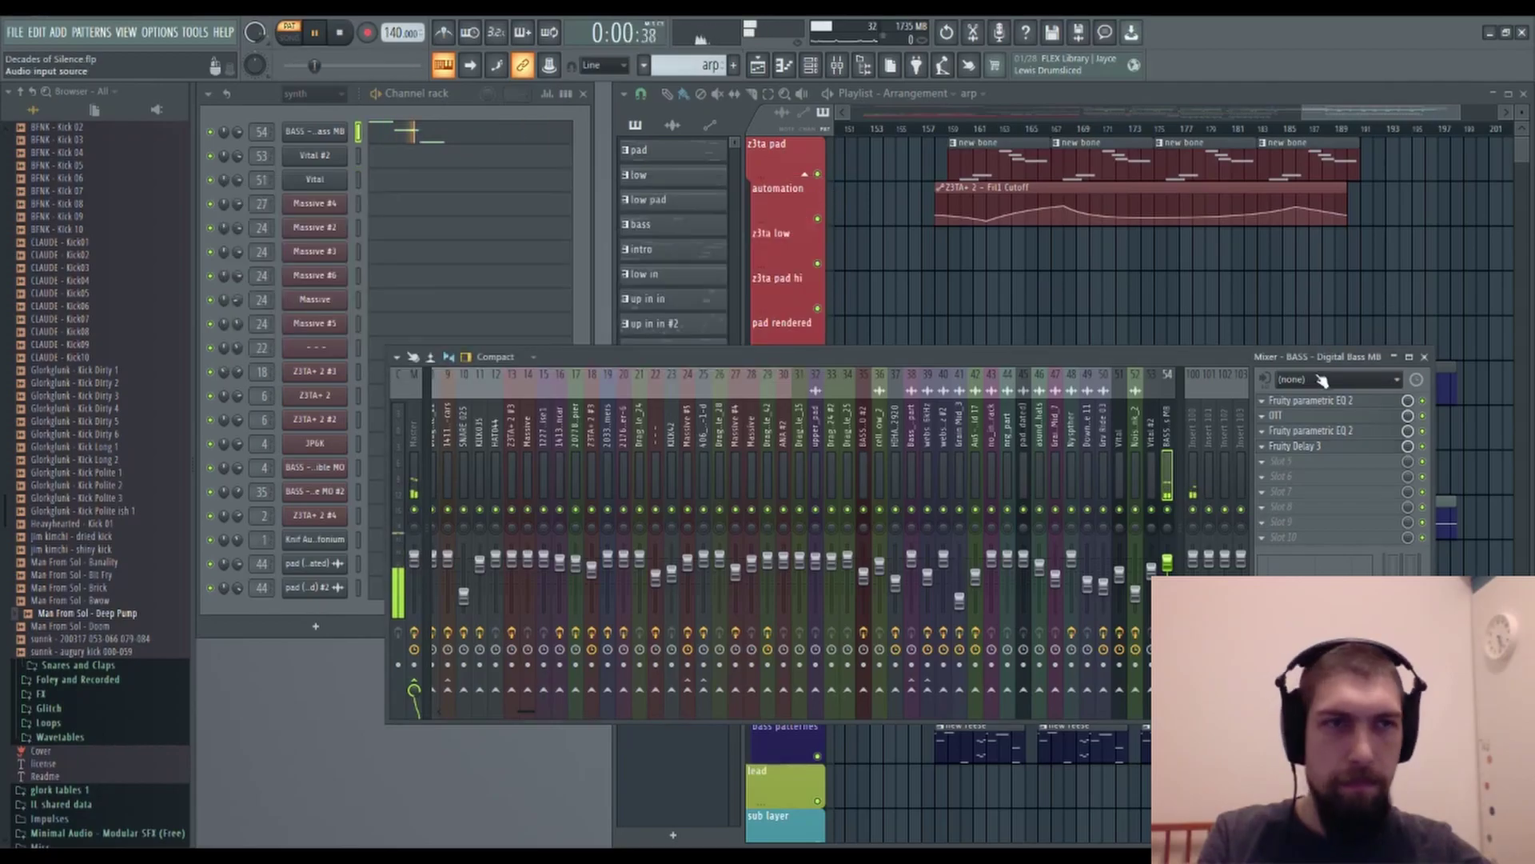
{"action": "key", "text": "space"}
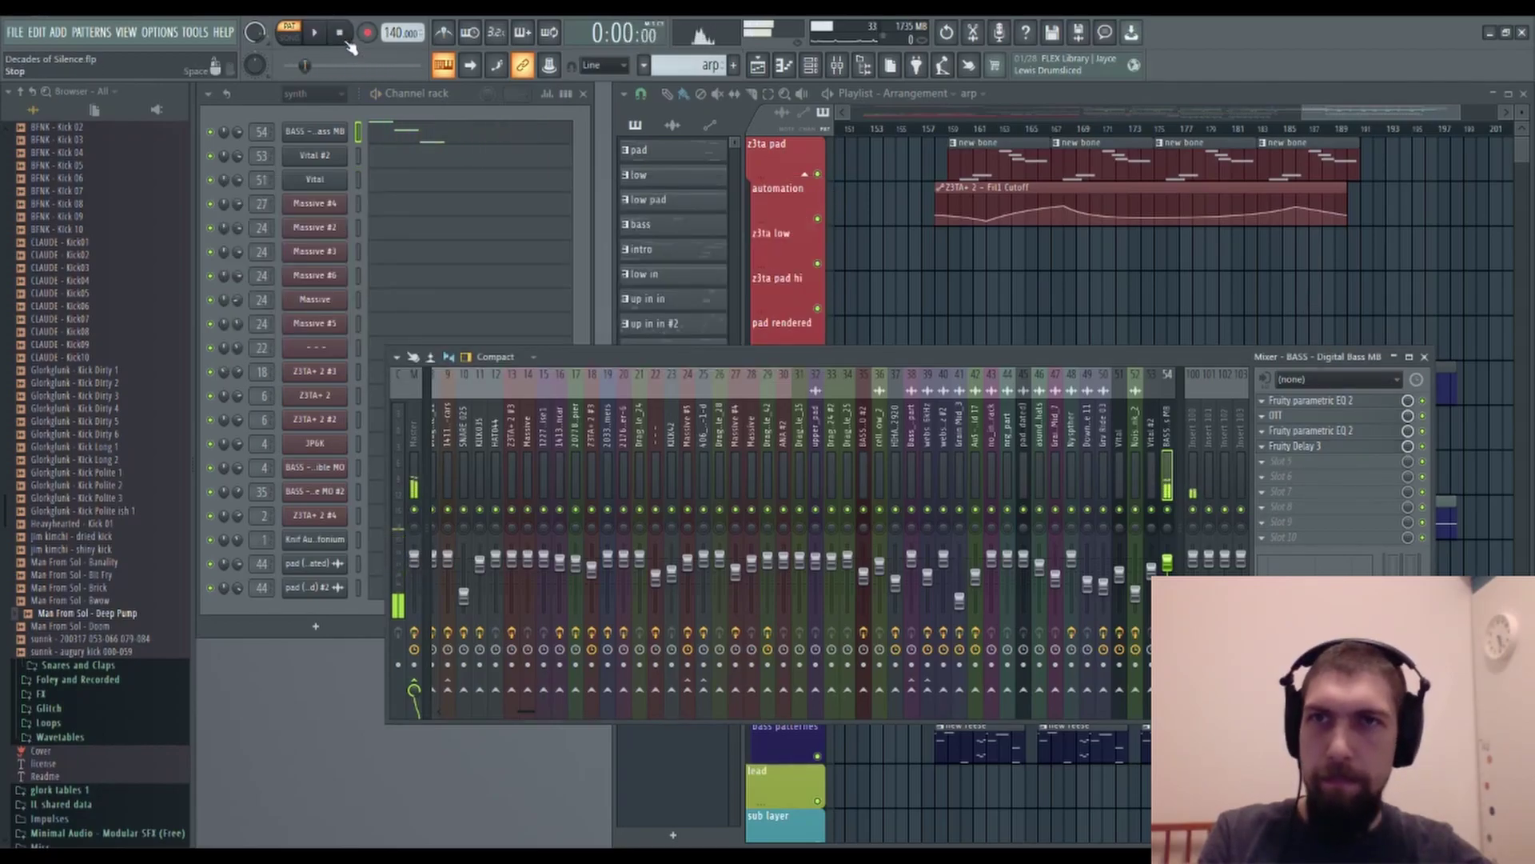
{"action": "left_click", "coordinate": [1426, 358]}
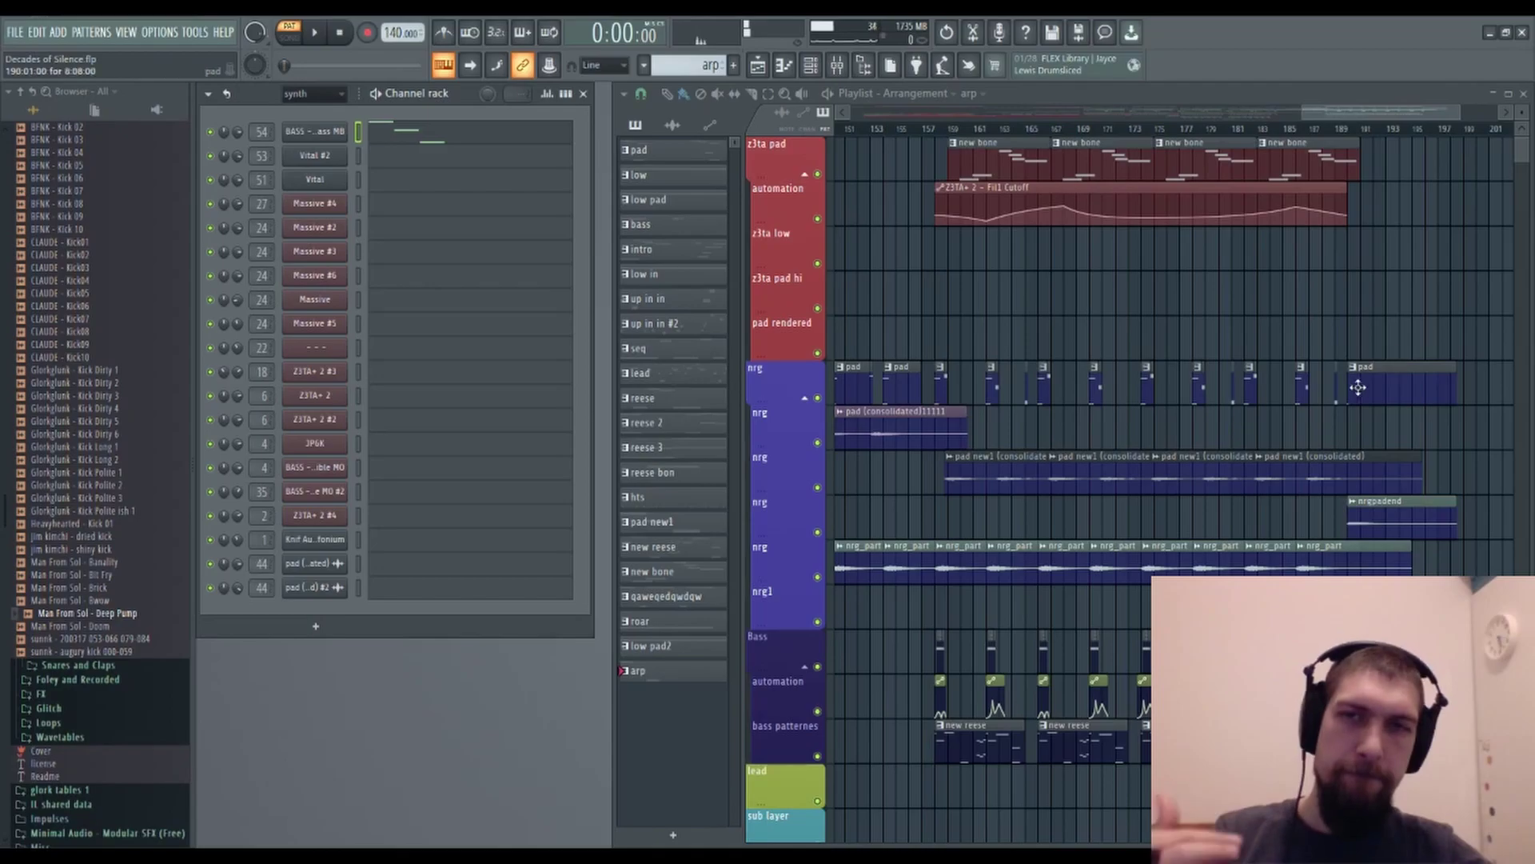
Play the arrangement from around bar 155 and look over the tracks of the final section.
{"action": "left_click_drag", "start_coordinate": [1083, 276], "coordinate": [1173, 381]}
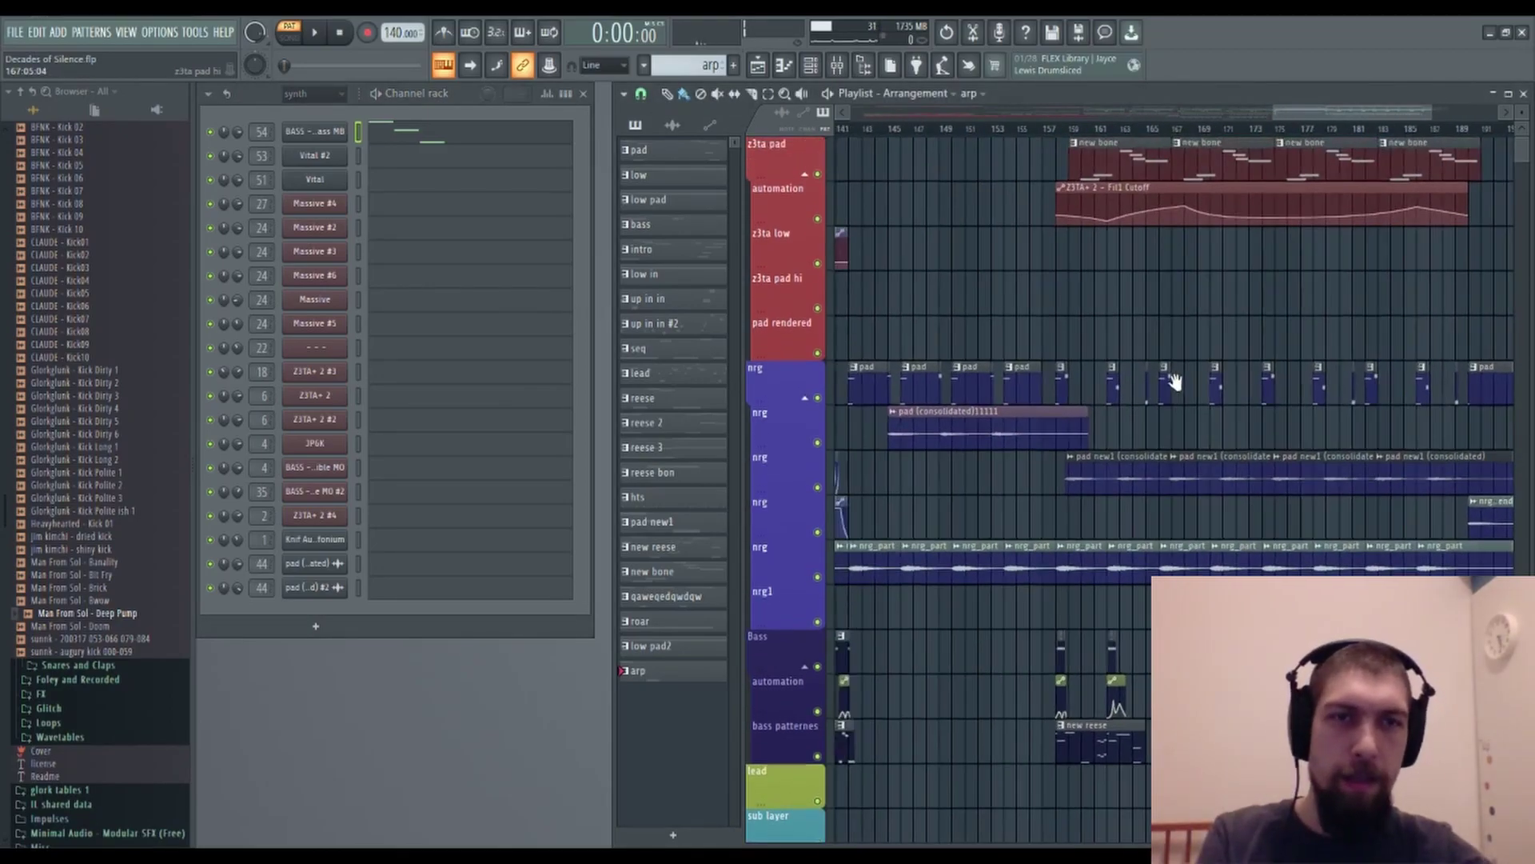
{"action": "left_click", "coordinate": [1025, 131]}
{"action": "key", "text": "space"}
{"action": "left_click_drag", "start_coordinate": [1263, 584], "coordinate": [1103, 432]}
{"action": "scroll", "coordinate": [1111, 643], "scroll_direction": "up", "scroll_amount": 3}
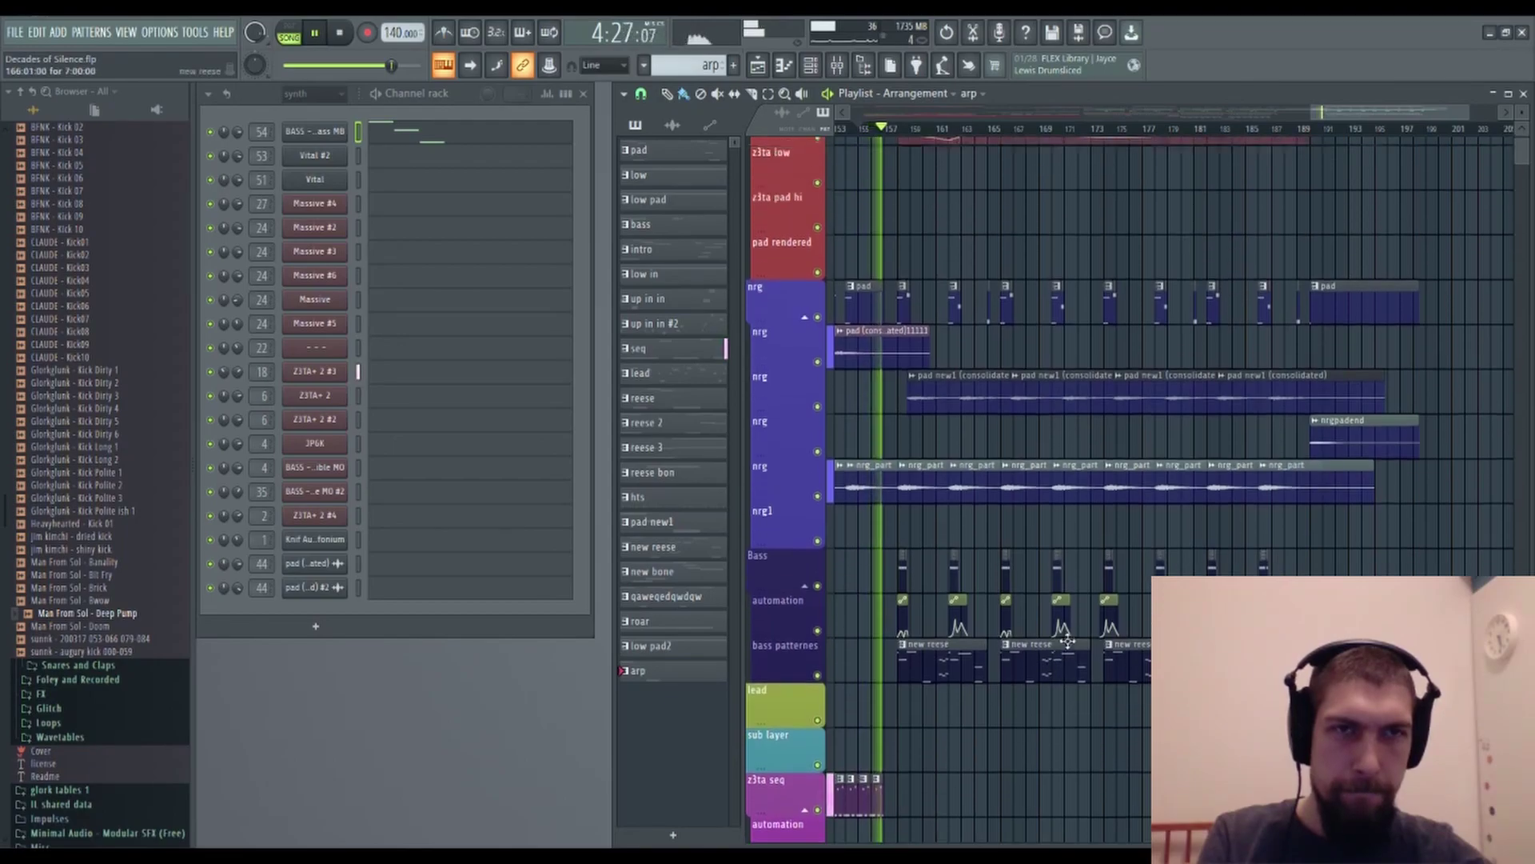
{"action": "scroll", "coordinate": [1147, 633], "scroll_direction": "down", "scroll_amount": 2}
{"action": "scroll", "coordinate": [1140, 630], "scroll_direction": "up", "scroll_amount": 2}
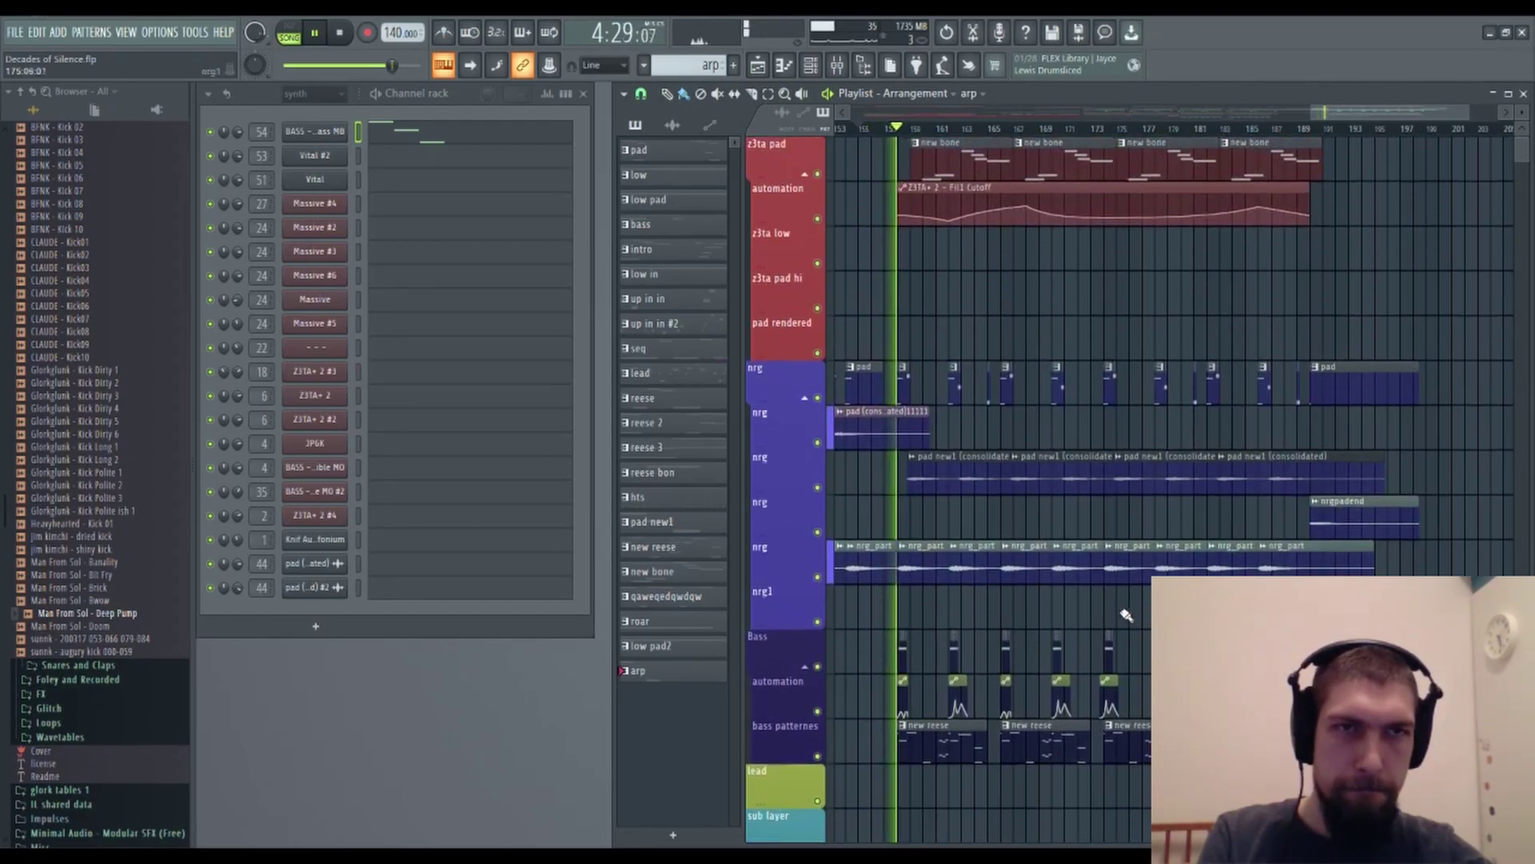
Place an arp pattern clip on the lead track at bar 174 and remove the surplus clip next to it.
{"action": "scroll", "coordinate": [1135, 468], "scroll_direction": "down", "scroll_amount": 2}
{"action": "left_click_drag", "start_coordinate": [1110, 694], "coordinate": [1121, 704]}
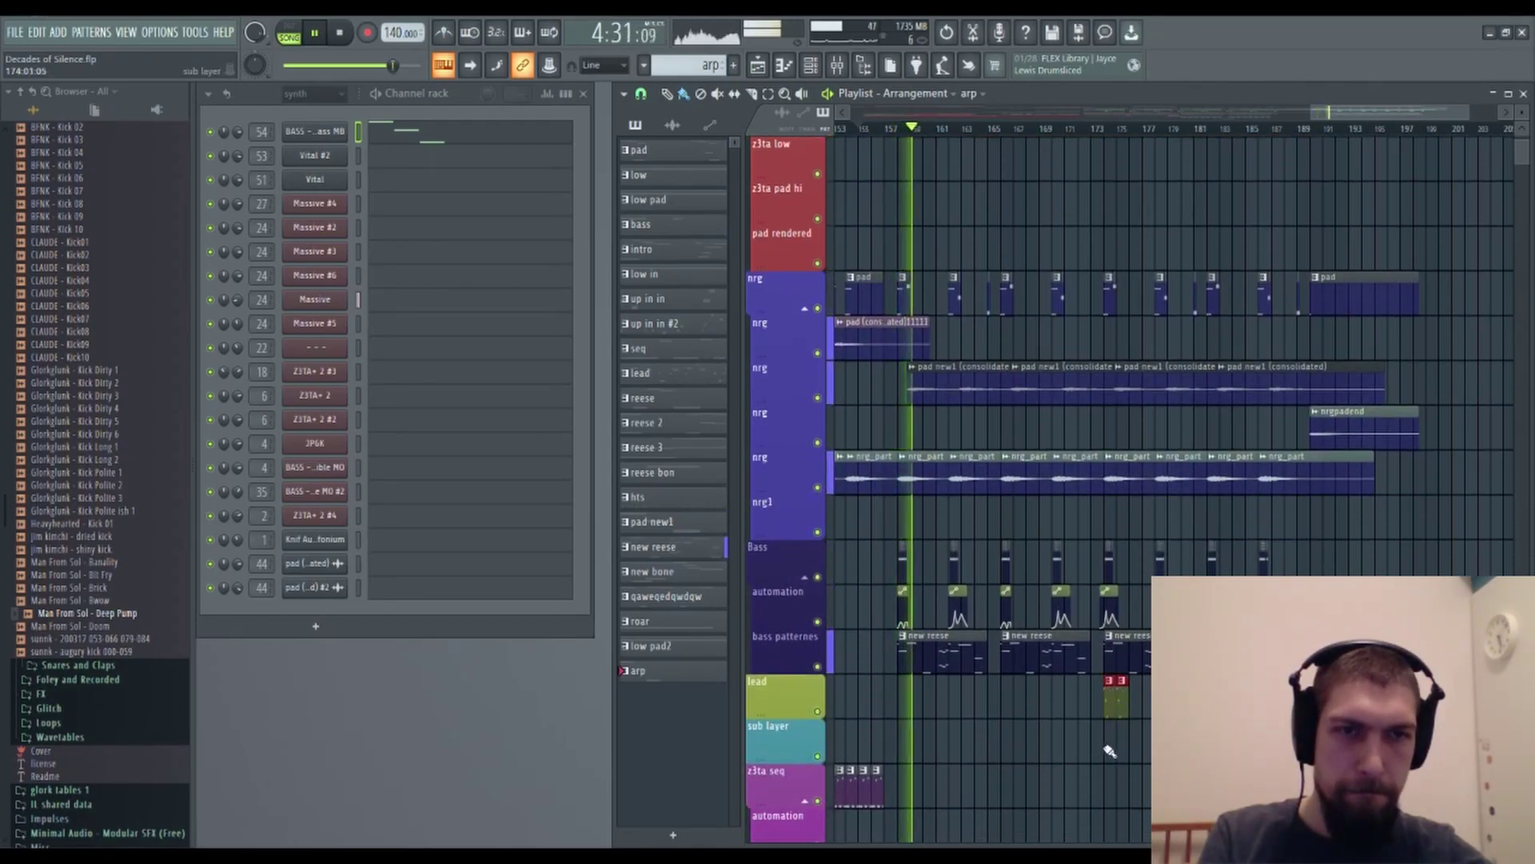
{"action": "right_click", "coordinate": [1124, 707]}
{"action": "scroll", "coordinate": [1160, 576], "scroll_direction": "up", "scroll_amount": 2}
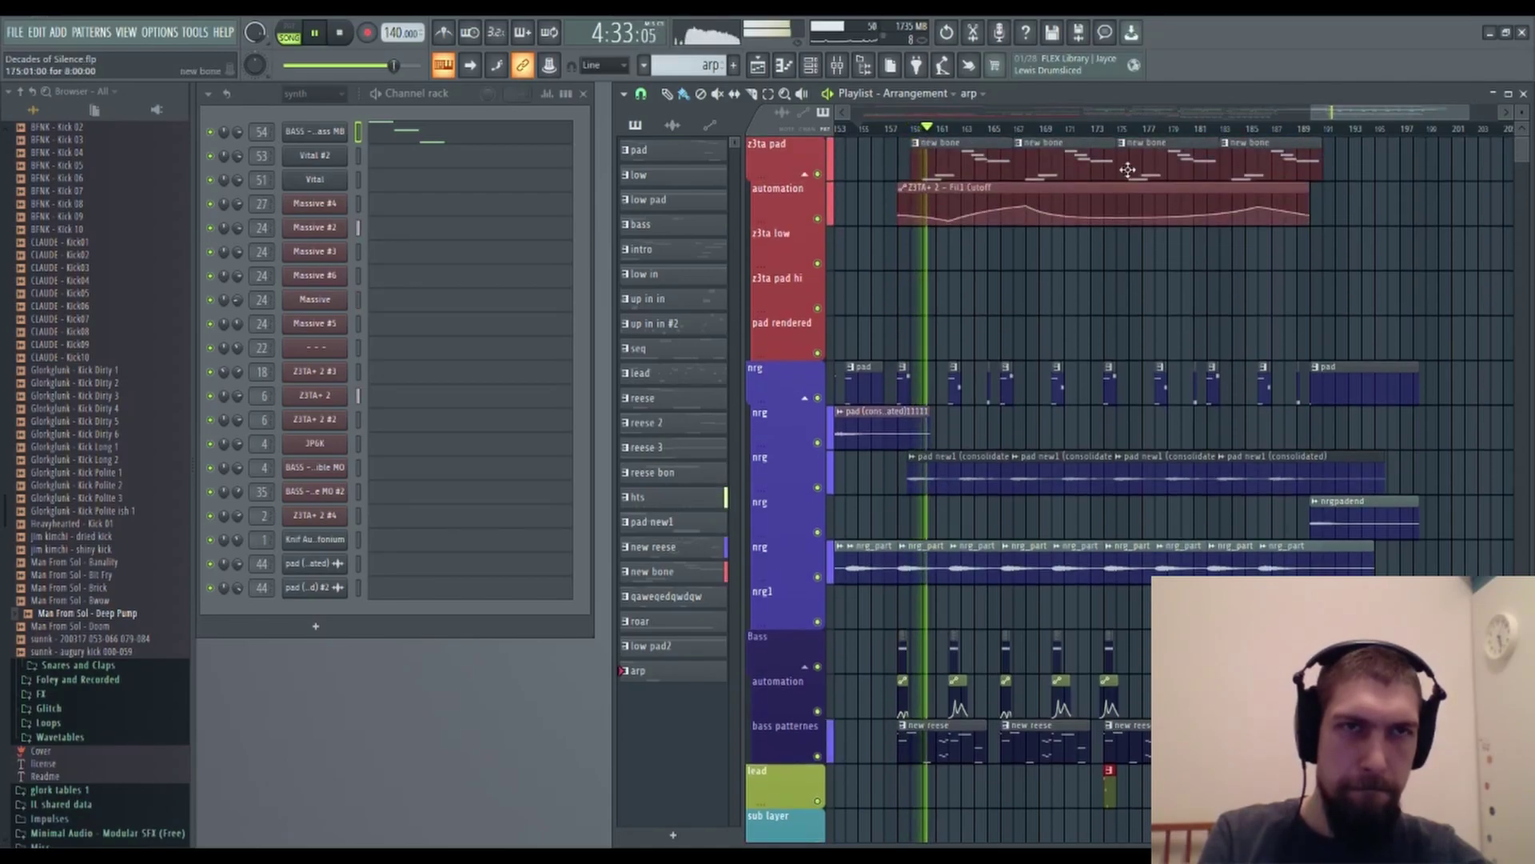
{"action": "scroll", "coordinate": [1128, 134], "scroll_direction": "up", "scroll_amount": 2}
{"action": "scroll", "coordinate": [1127, 134], "scroll_direction": "up", "scroll_amount": 2}
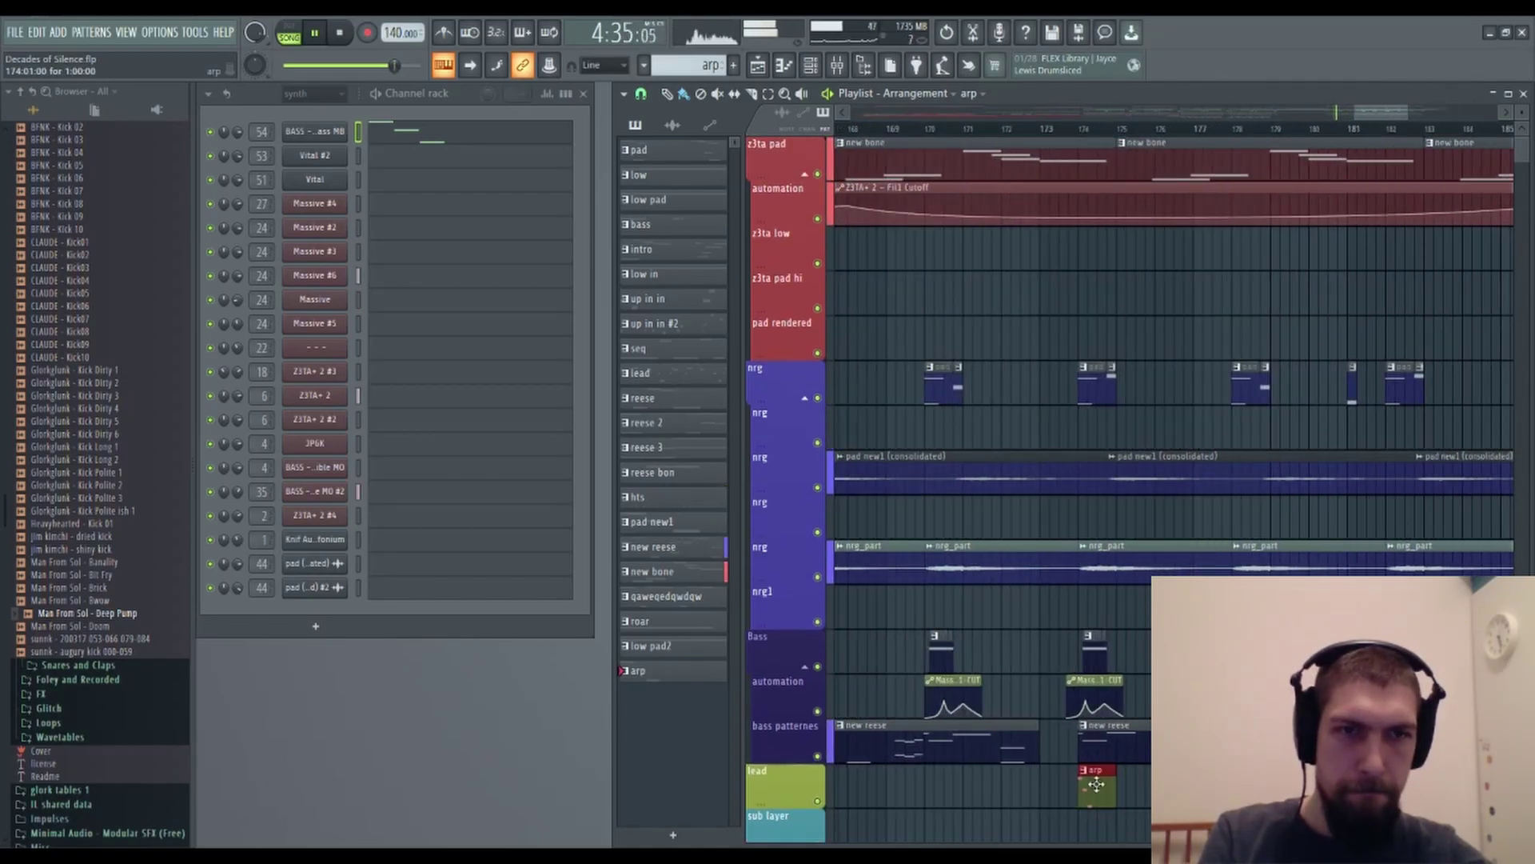
{"action": "left_click_drag", "start_coordinate": [1097, 784], "coordinate": [1140, 783]}
Play the section around bar 174 to hear the arp clip together with the other layers.
{"action": "left_click_drag", "start_coordinate": [1044, 642], "coordinate": [1216, 642]}
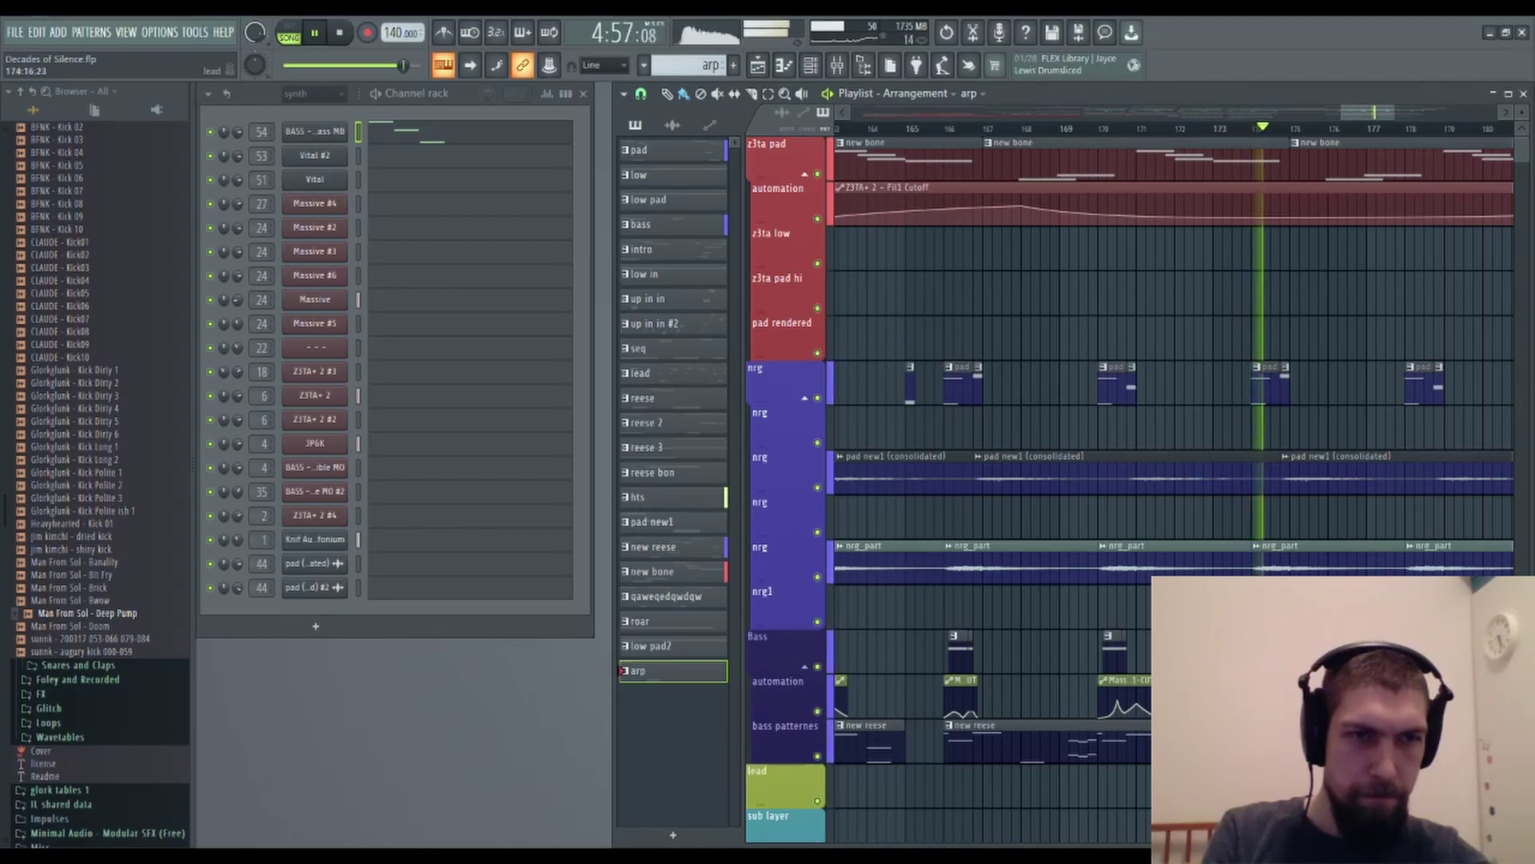
{"action": "key", "text": "space"}
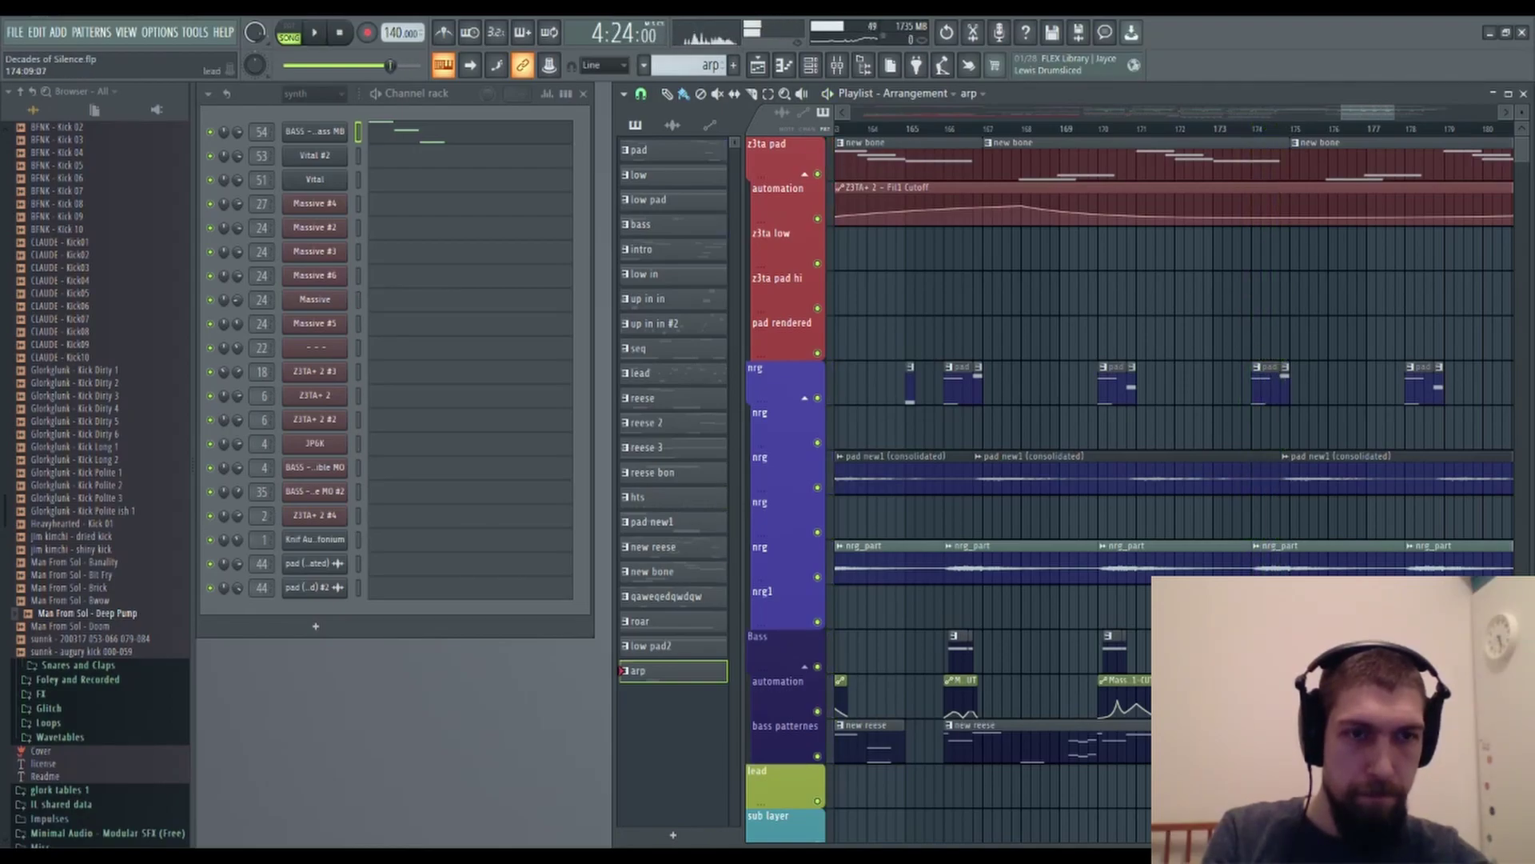
{"action": "key", "text": "space"}
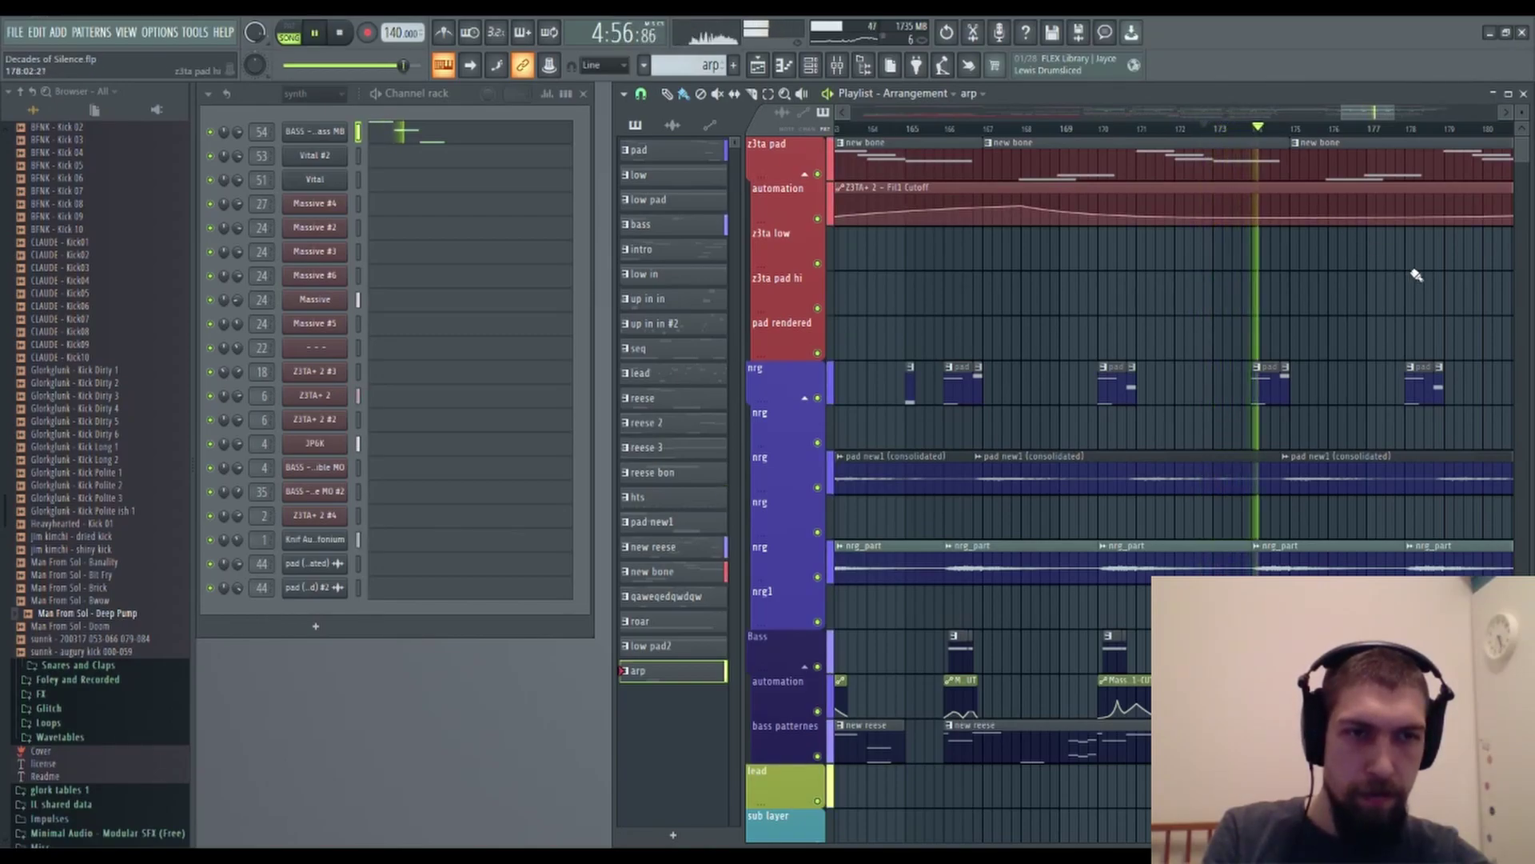
{"action": "key", "text": "space"}
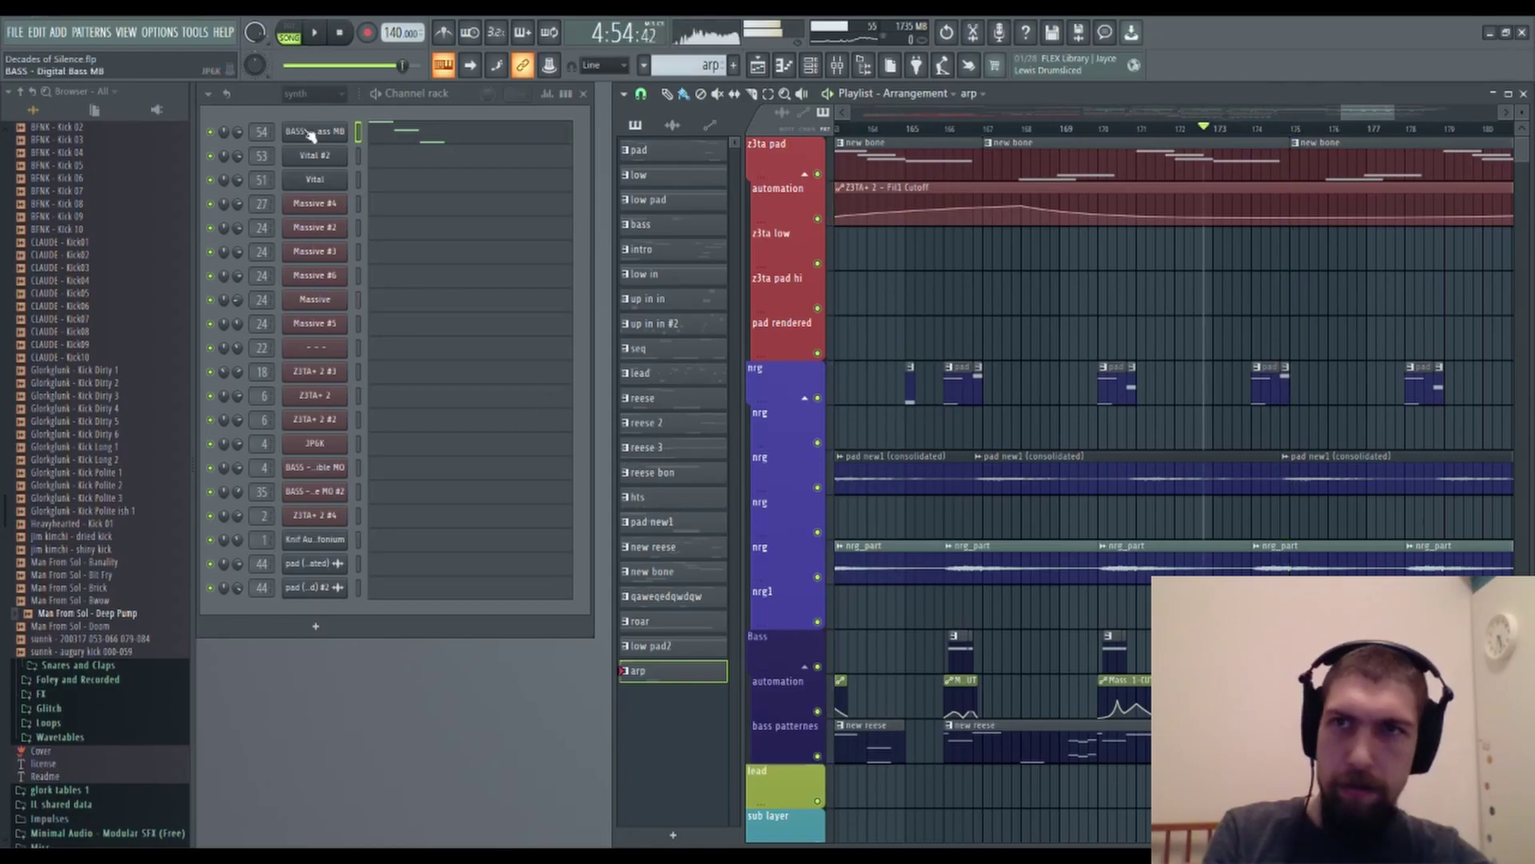
Audition the arp with JP6K's filter cutoff raised to 0.67, bring the cutoff down to 0.29, and play the section again.
{"action": "left_click", "coordinate": [843, 69]}
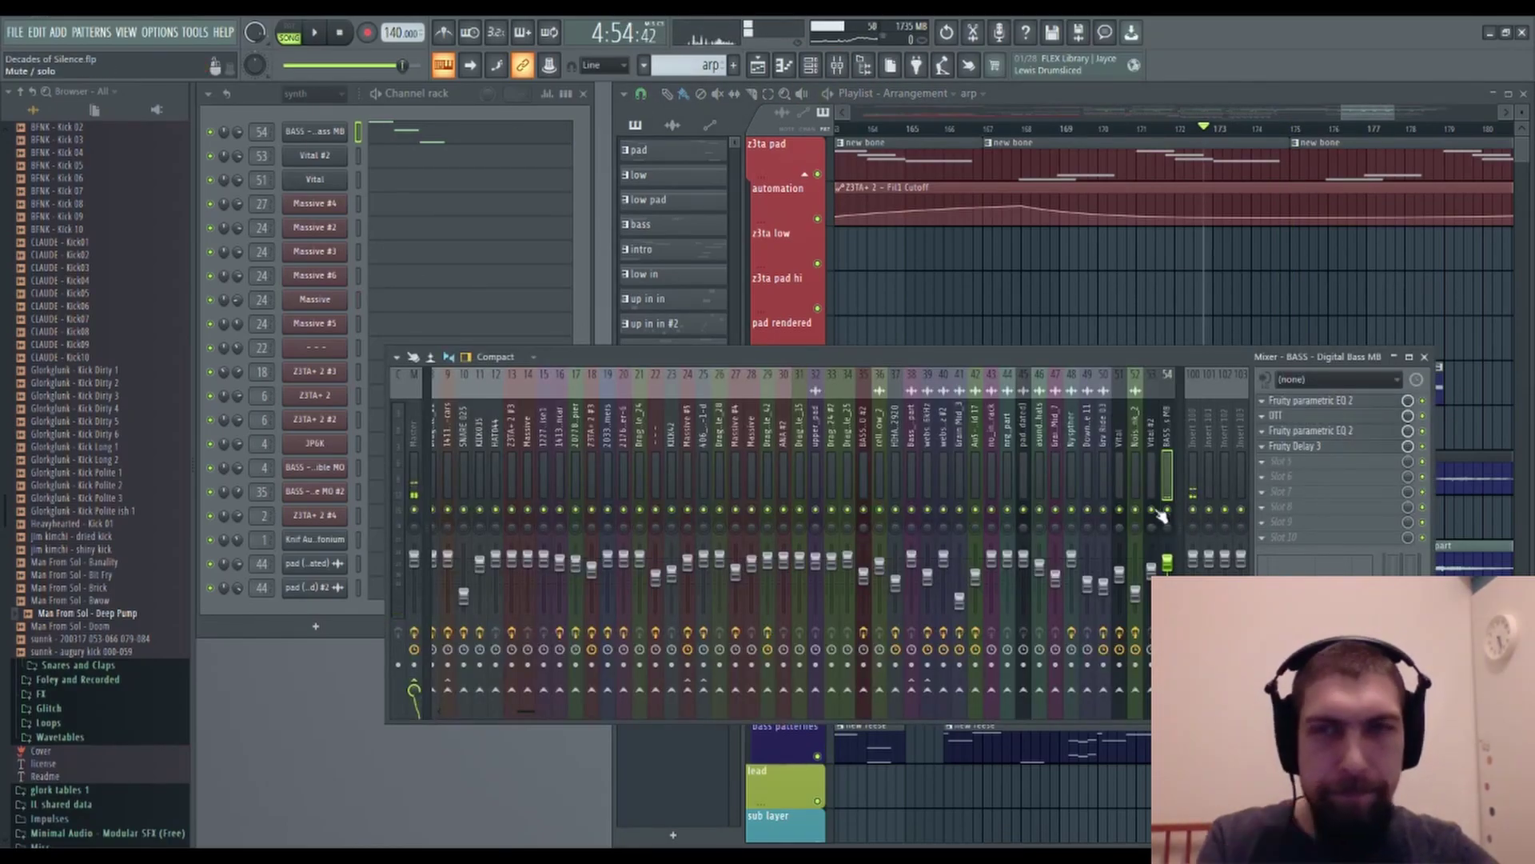
{"action": "left_click", "coordinate": [312, 132]}
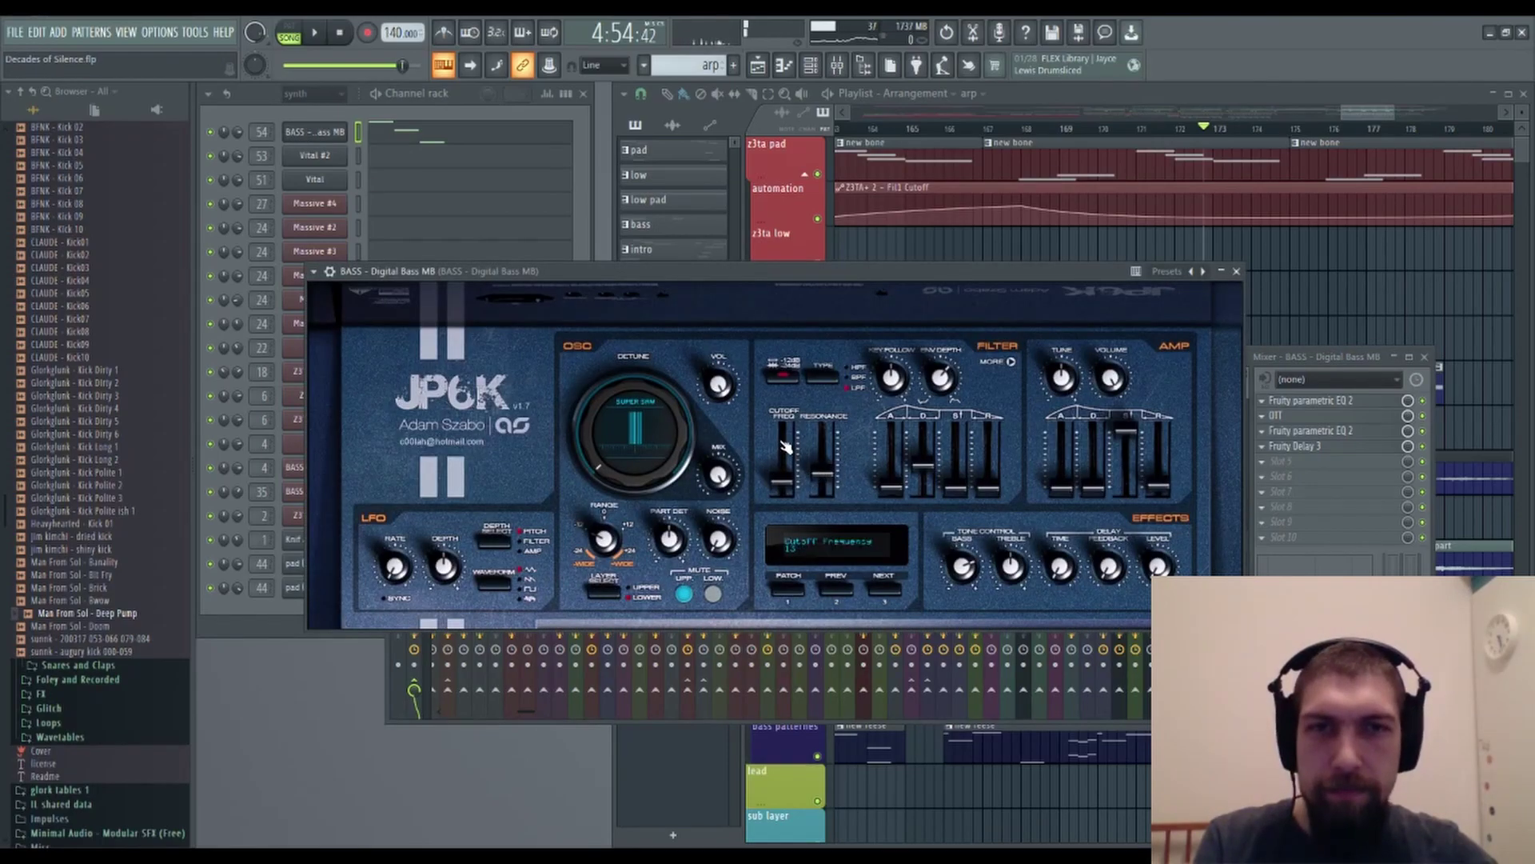
{"action": "left_click_drag", "start_coordinate": [782, 481], "coordinate": [782, 448]}
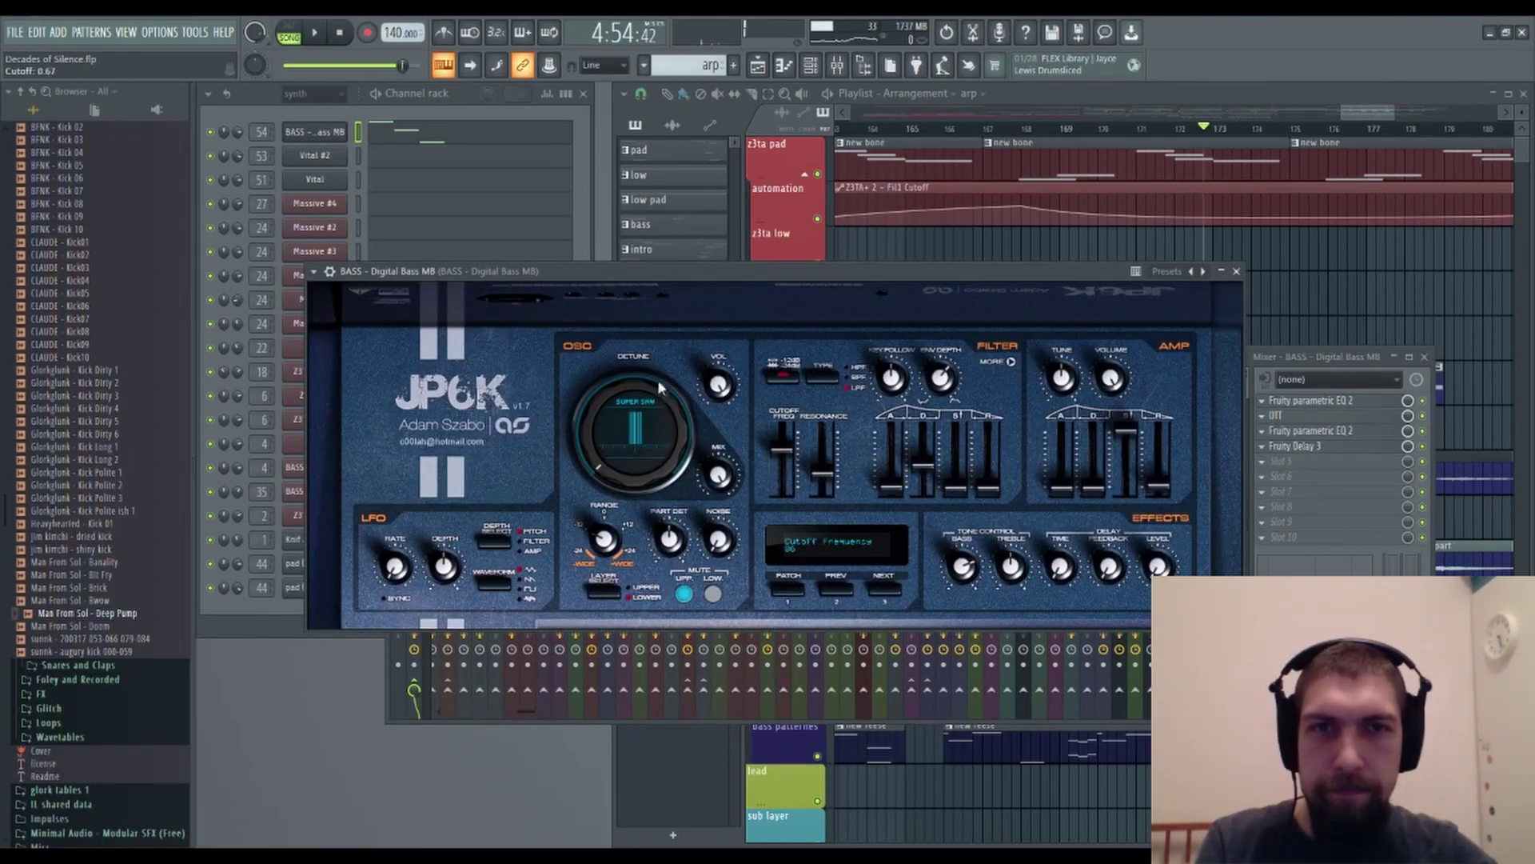
{"action": "left_click", "coordinate": [317, 38]}
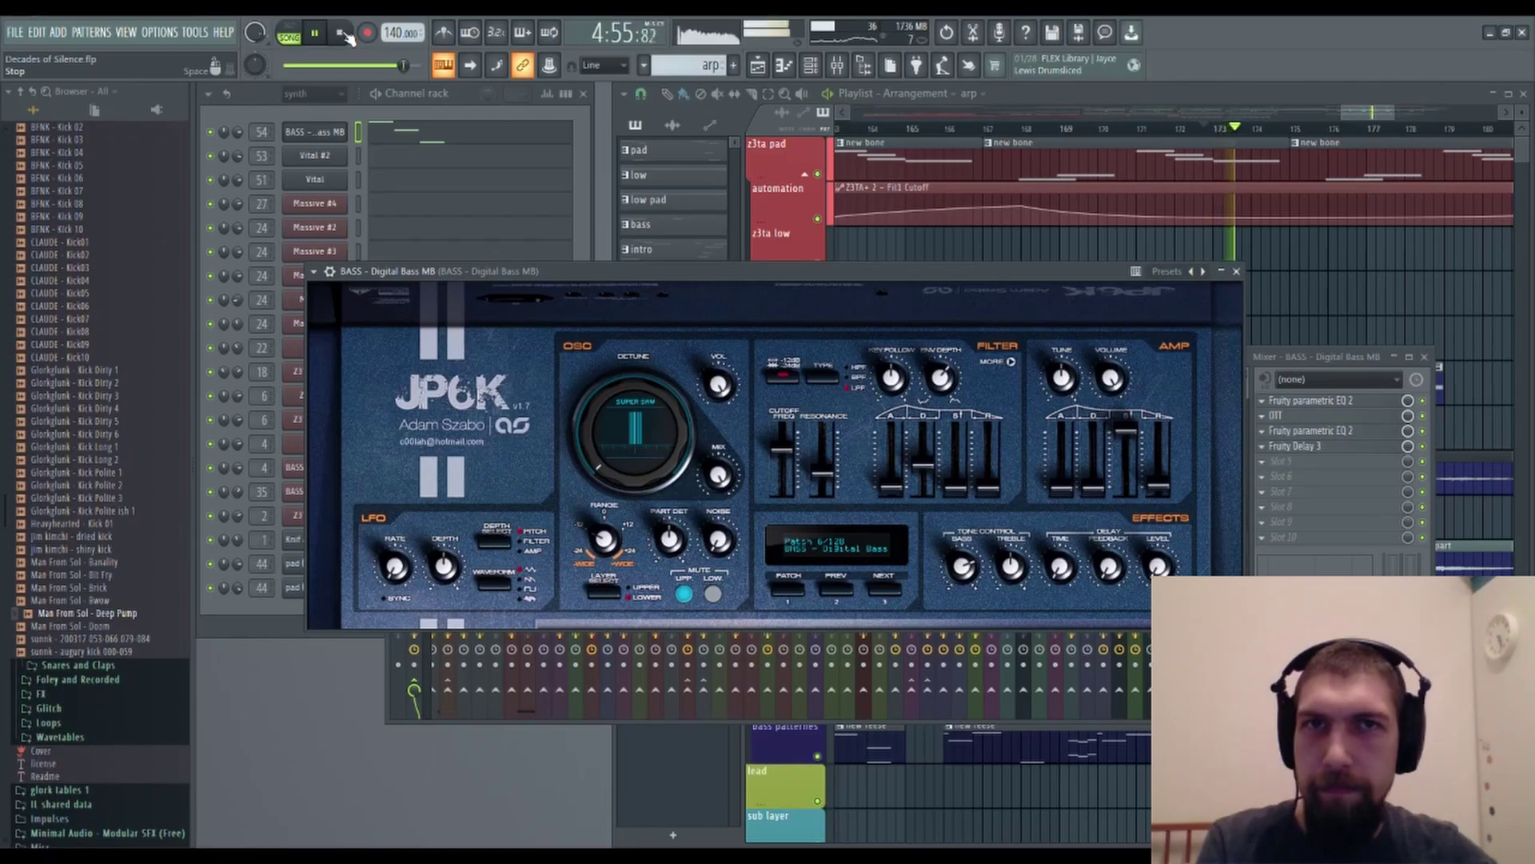
{"action": "left_click", "coordinate": [342, 34]}
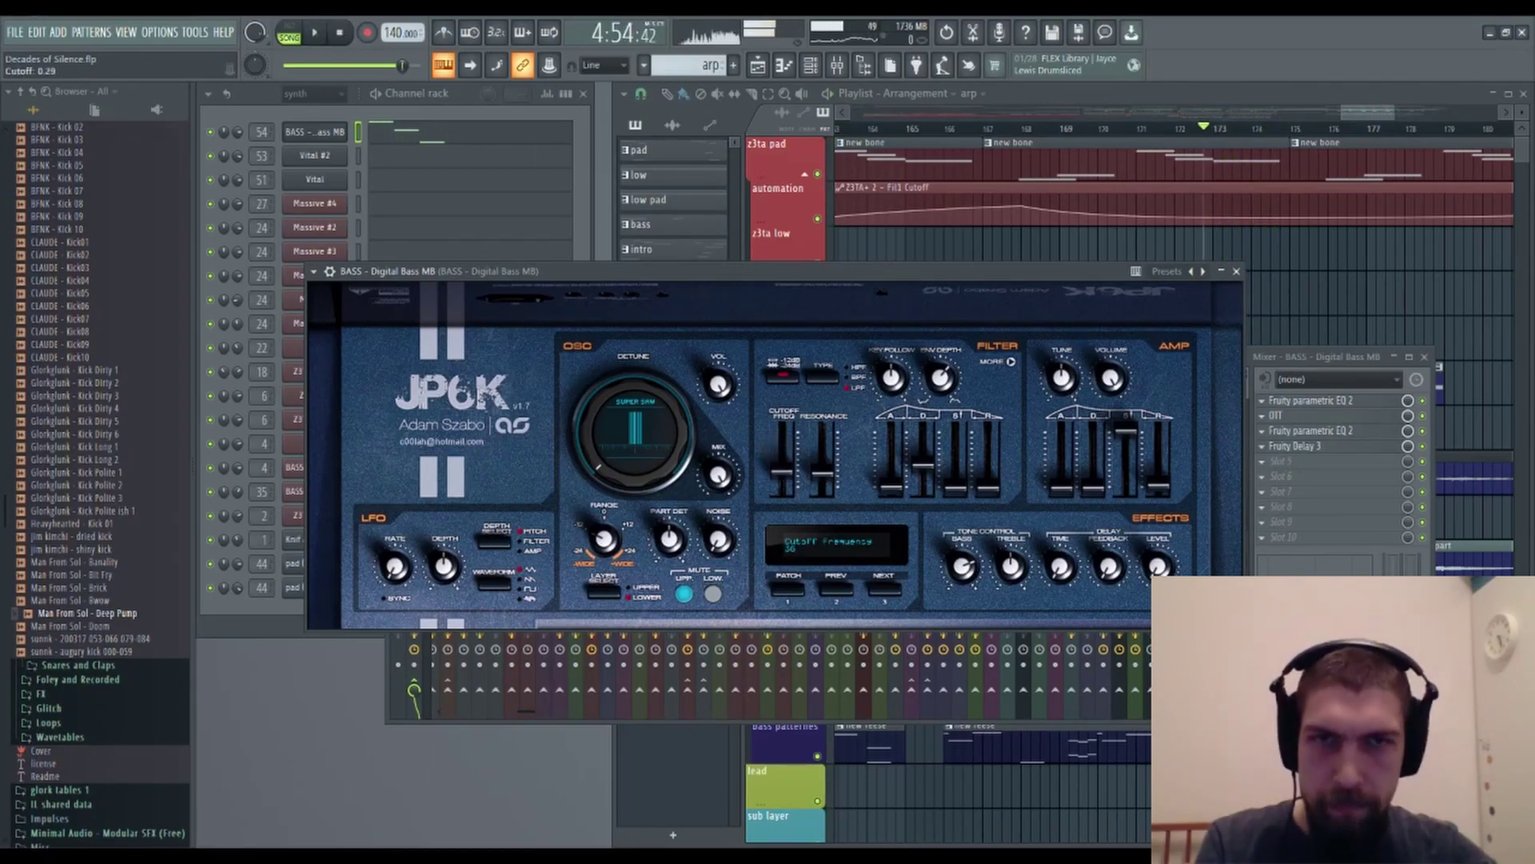
{"action": "left_click", "coordinate": [1423, 356]}
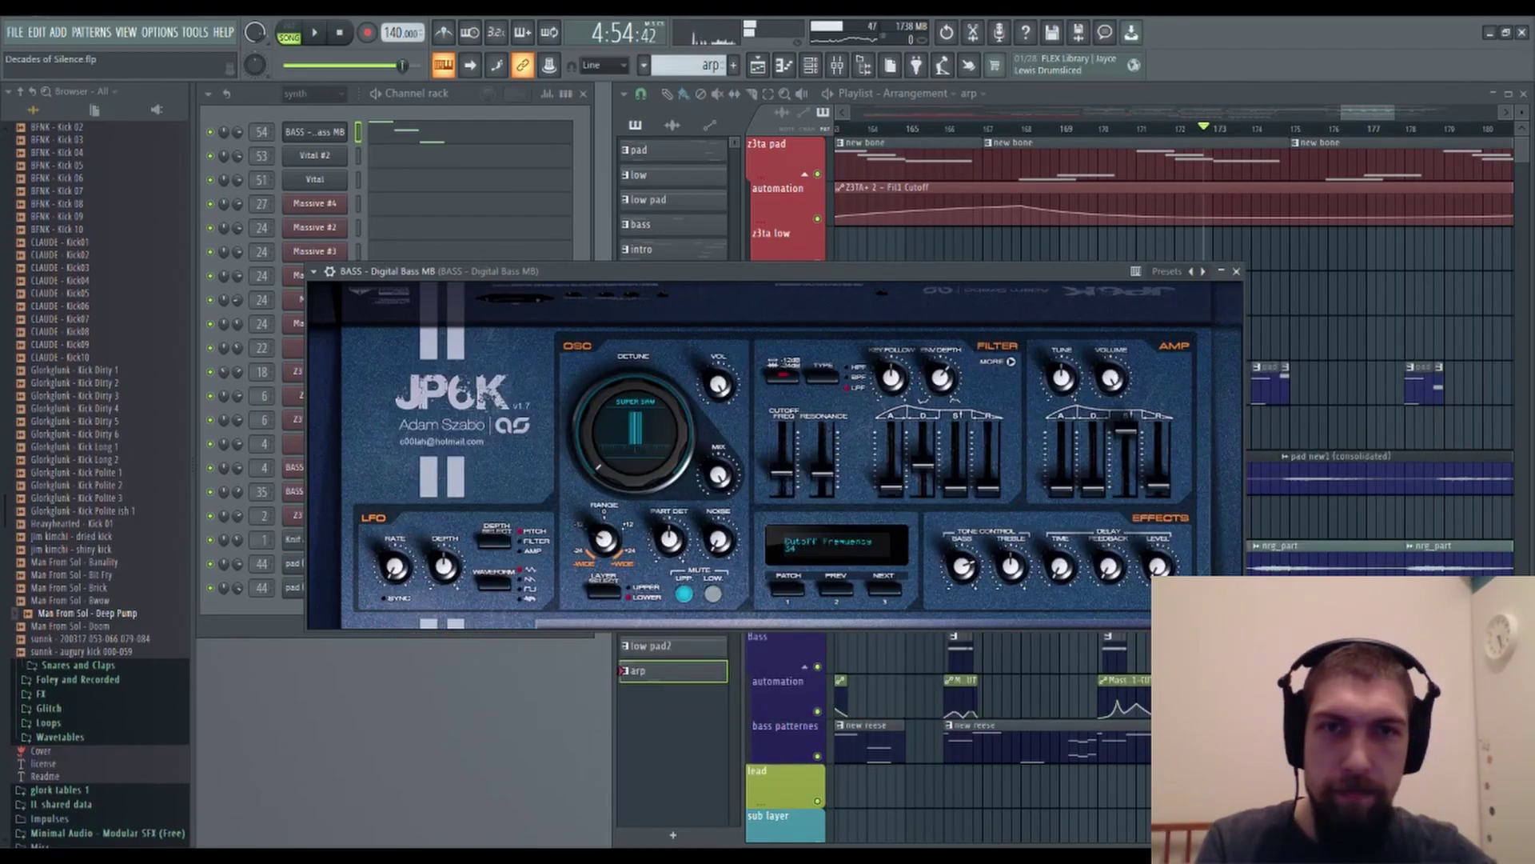
{"action": "key", "text": "space"}
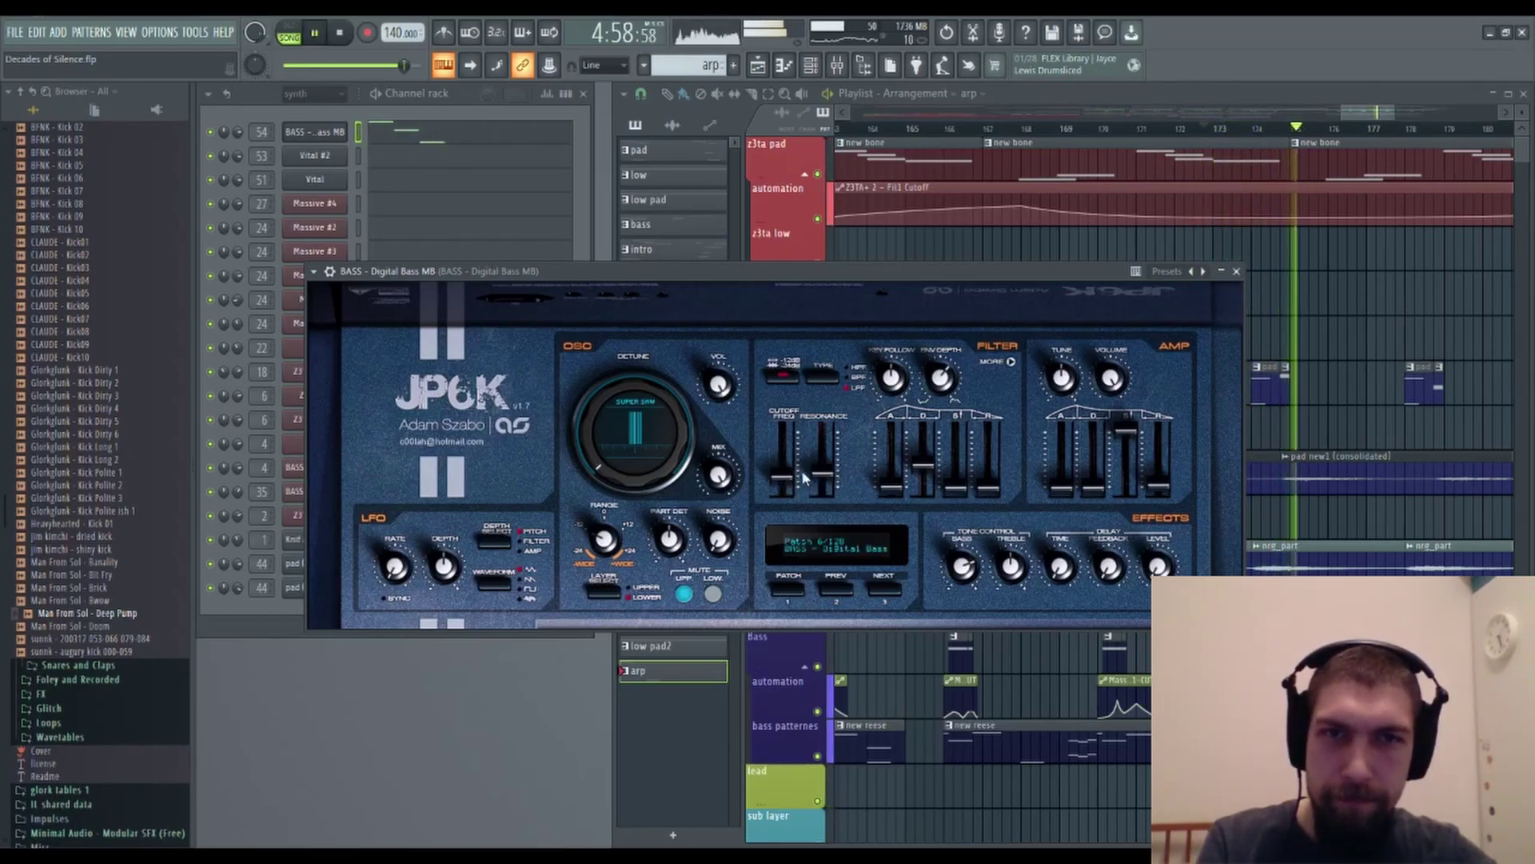
Repeat the arp clip on the lead track at bars 178, 182 and 186, and set JP6K's filter cutoff to 0.21.
{"action": "left_click_drag", "start_coordinate": [1325, 411], "coordinate": [1238, 338]}
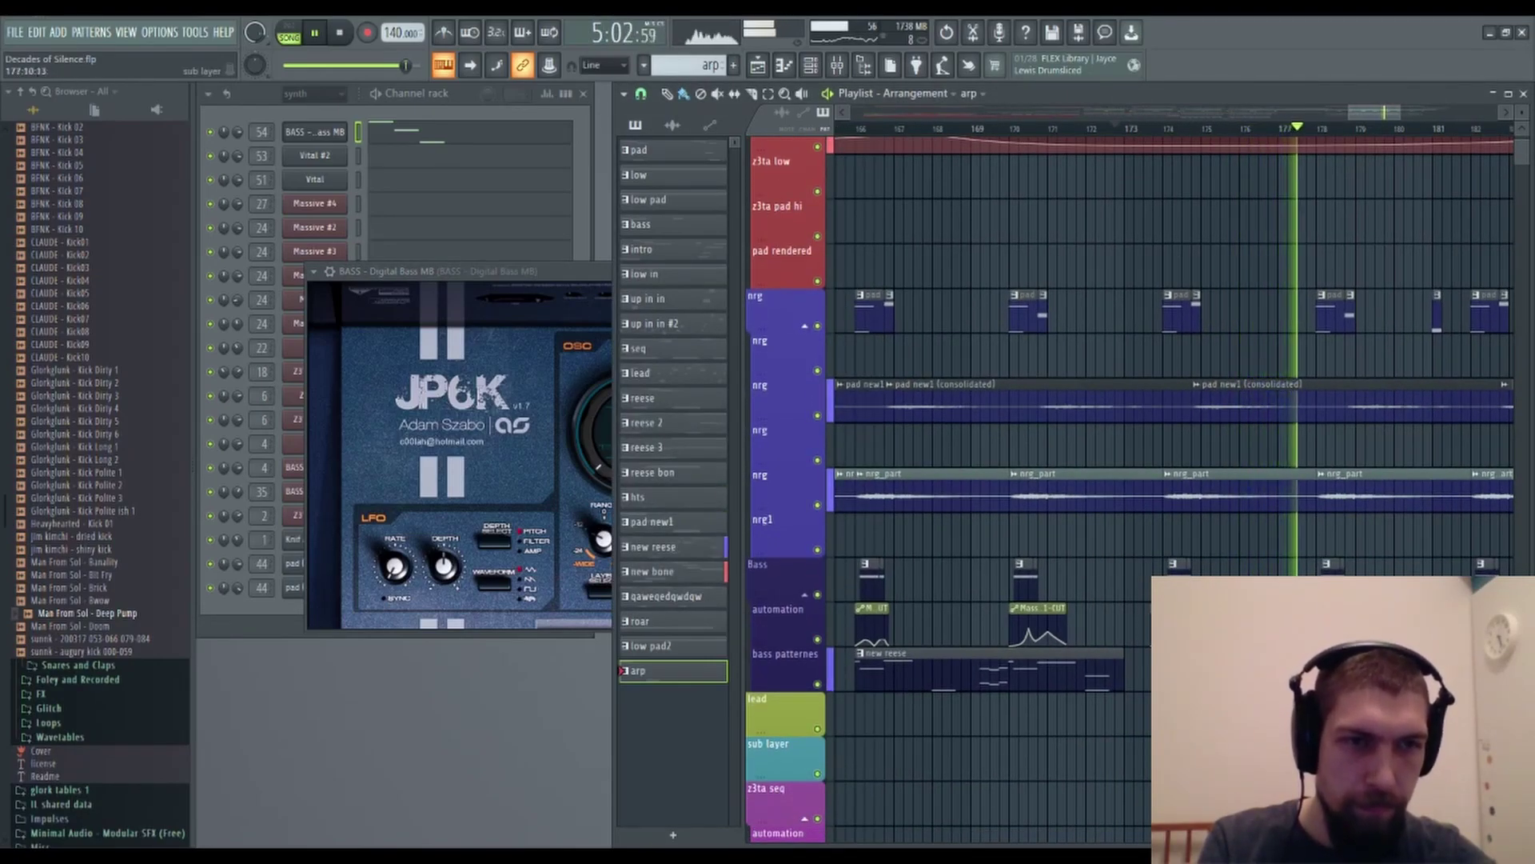
{"action": "key", "text": "space"}
{"action": "left_click_drag", "start_coordinate": [1391, 760], "coordinate": [1280, 634]}
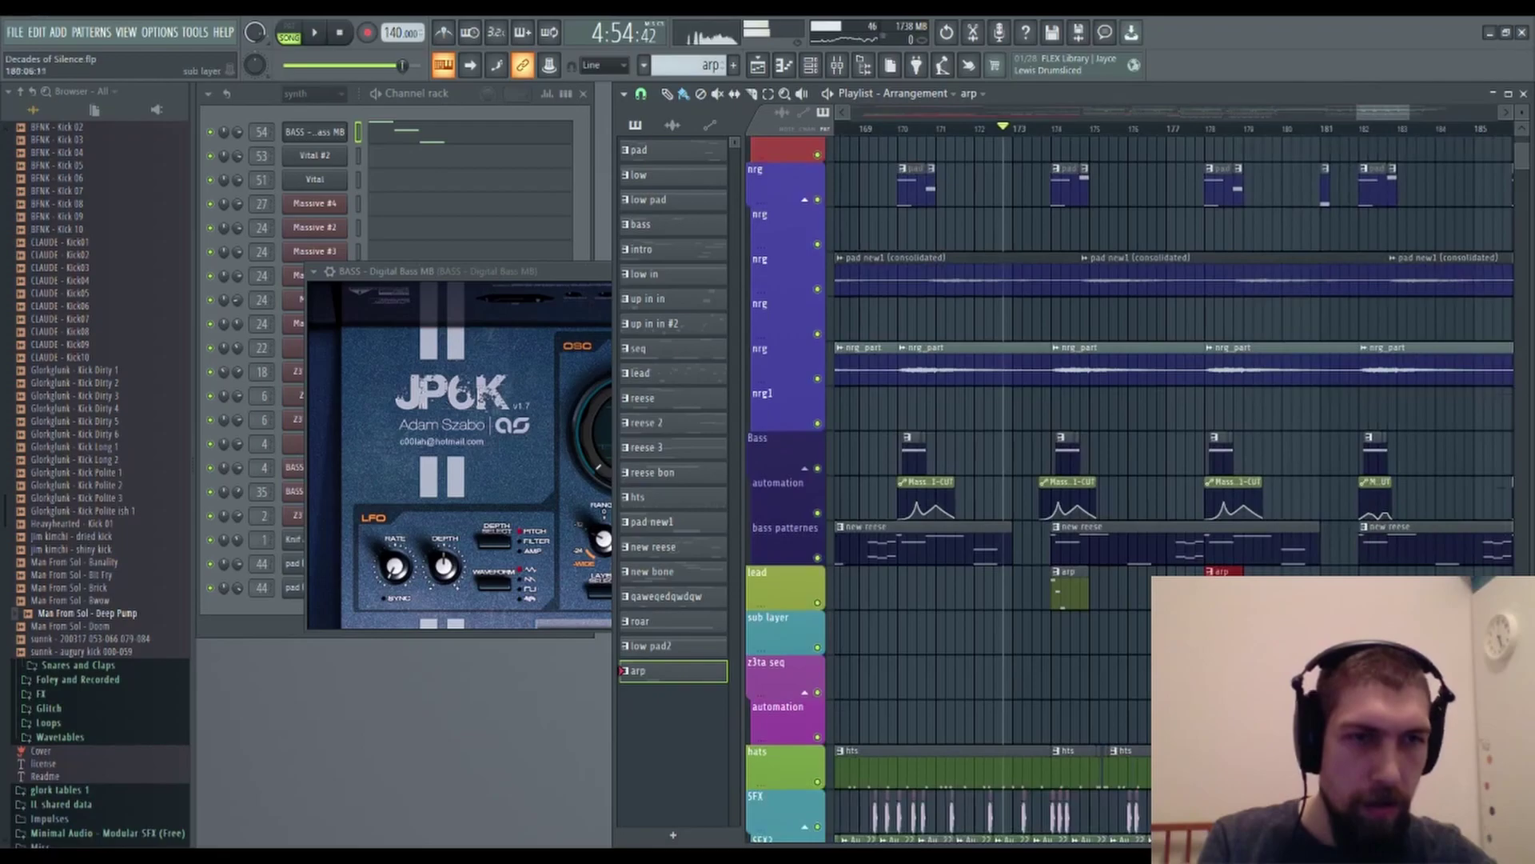
{"action": "left_click_drag", "start_coordinate": [1443, 601], "coordinate": [1390, 560]}
{"action": "left_click", "coordinate": [1275, 499]}
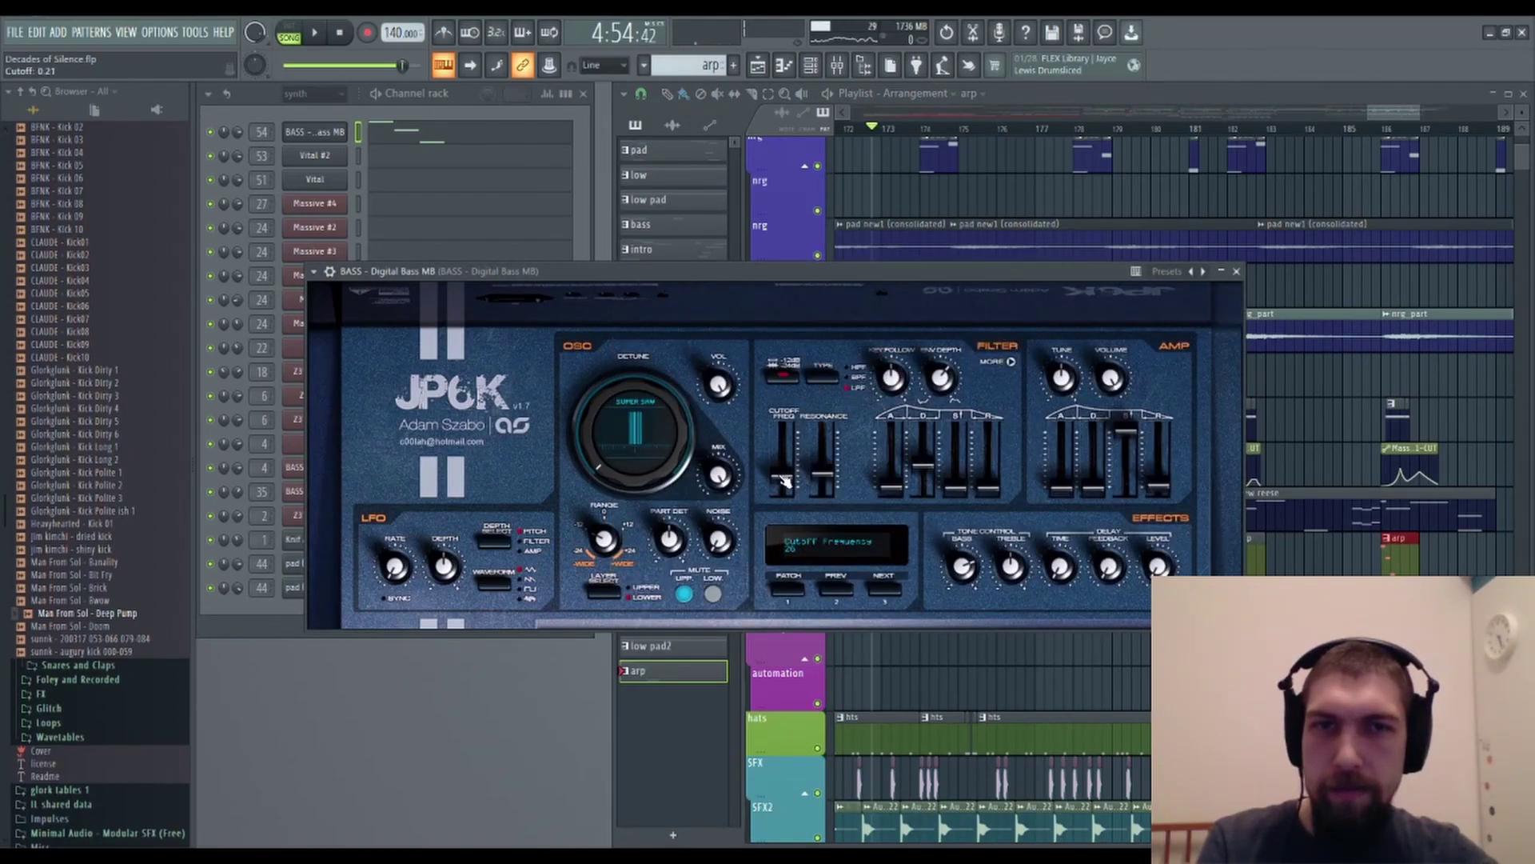
Create an automation clip for JP6K's cutoff spanning bars 174 to 186 and shape it as a gradual rise.
{"action": "left_click", "coordinate": [920, 130]}
{"action": "left_click_drag", "start_coordinate": [928, 132], "coordinate": [1470, 164]}
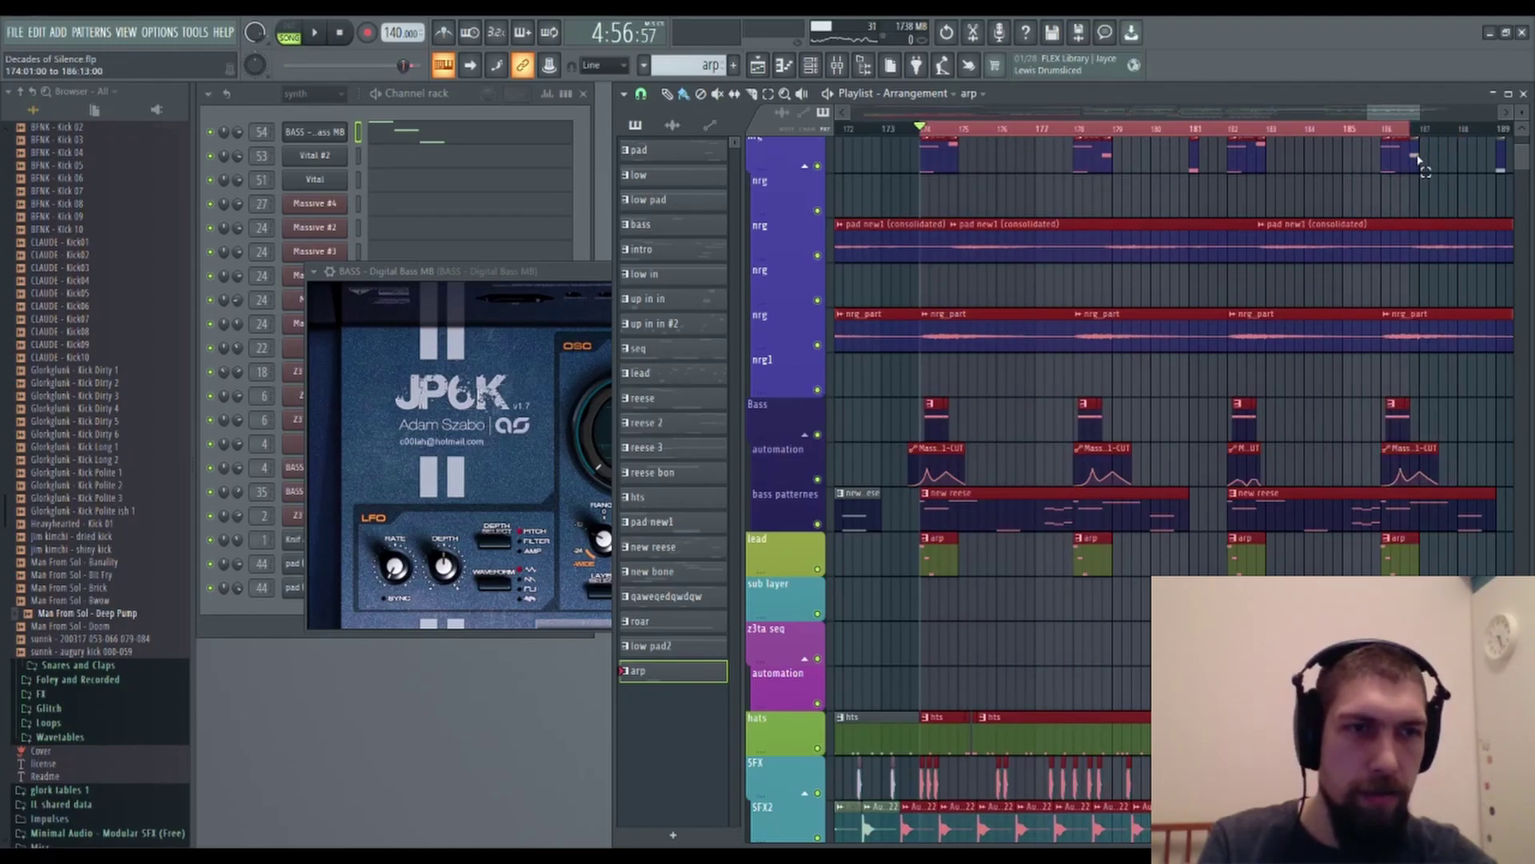
{"action": "left_click", "coordinate": [544, 274]}
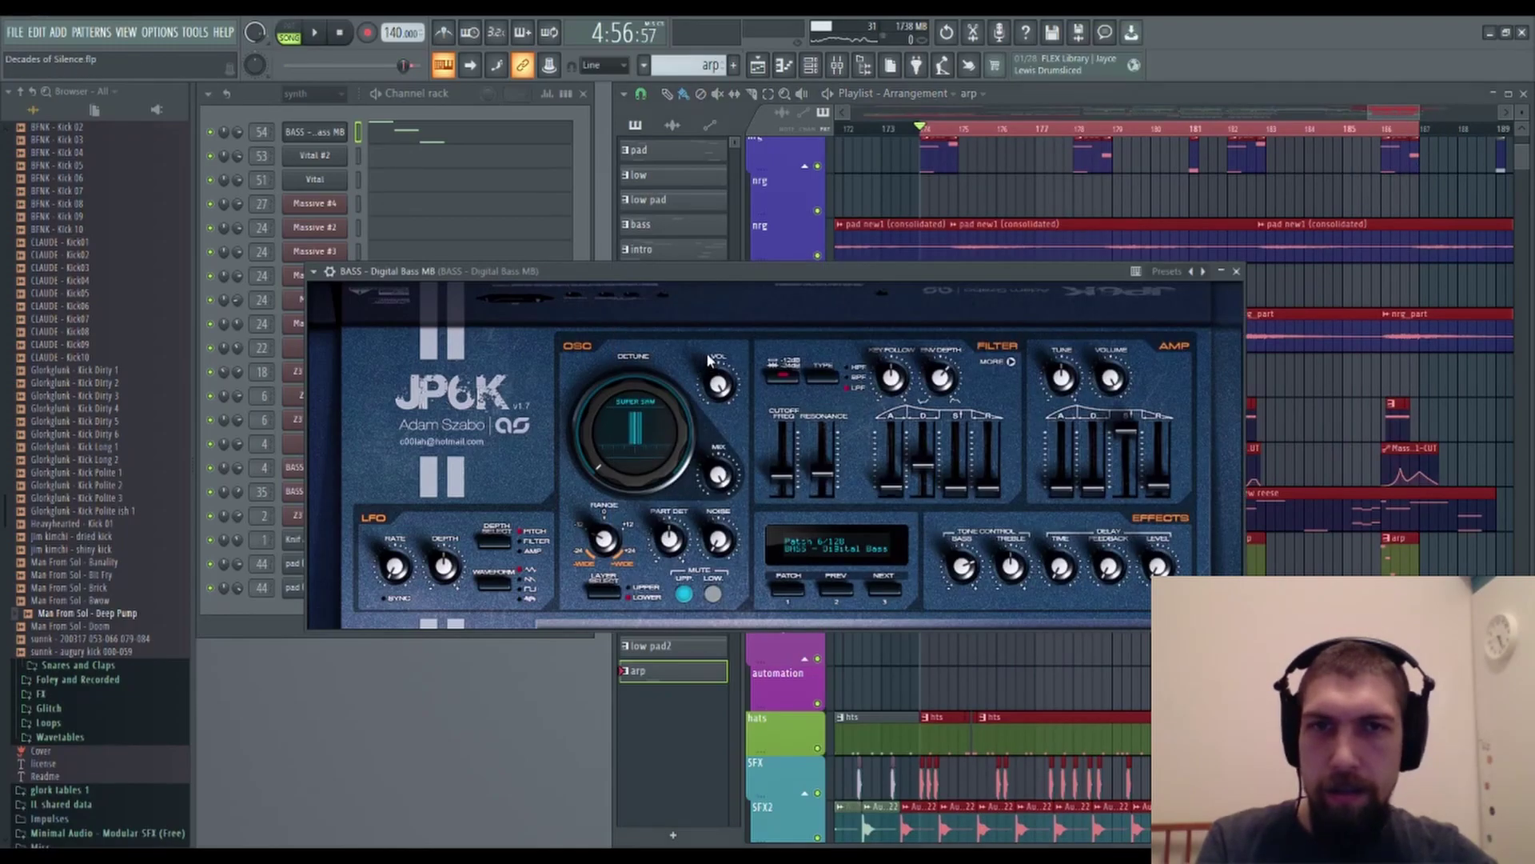
{"action": "left_click", "coordinate": [644, 185]}
{"action": "left_click_drag", "start_coordinate": [1422, 214], "coordinate": [1422, 202]}
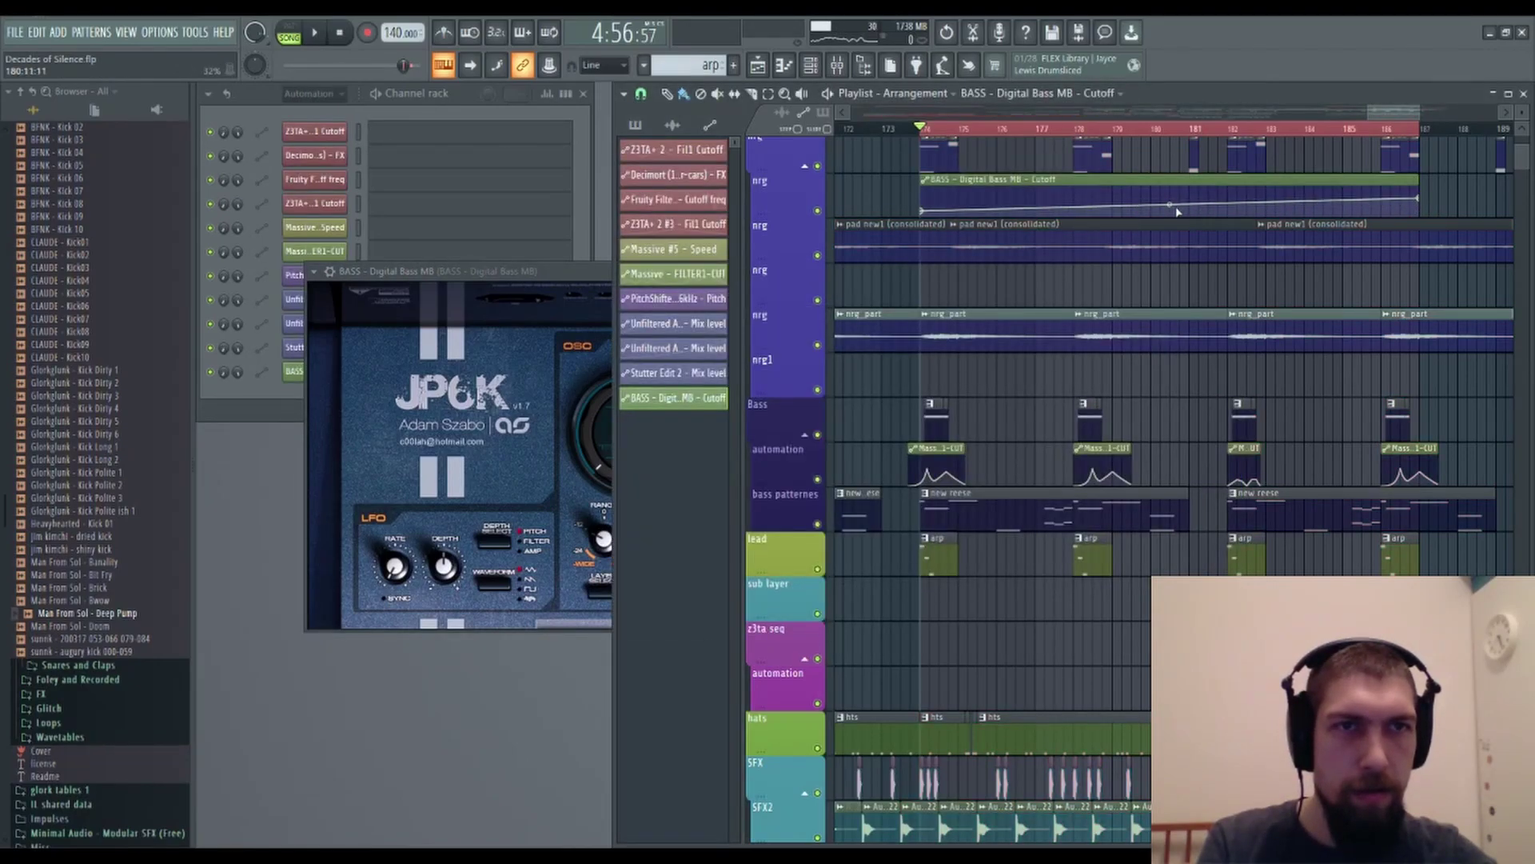
Play from bar 172 to hear the arp with its cutoff automation, and close the JP6K window.
{"action": "double_click", "coordinate": [873, 130]}
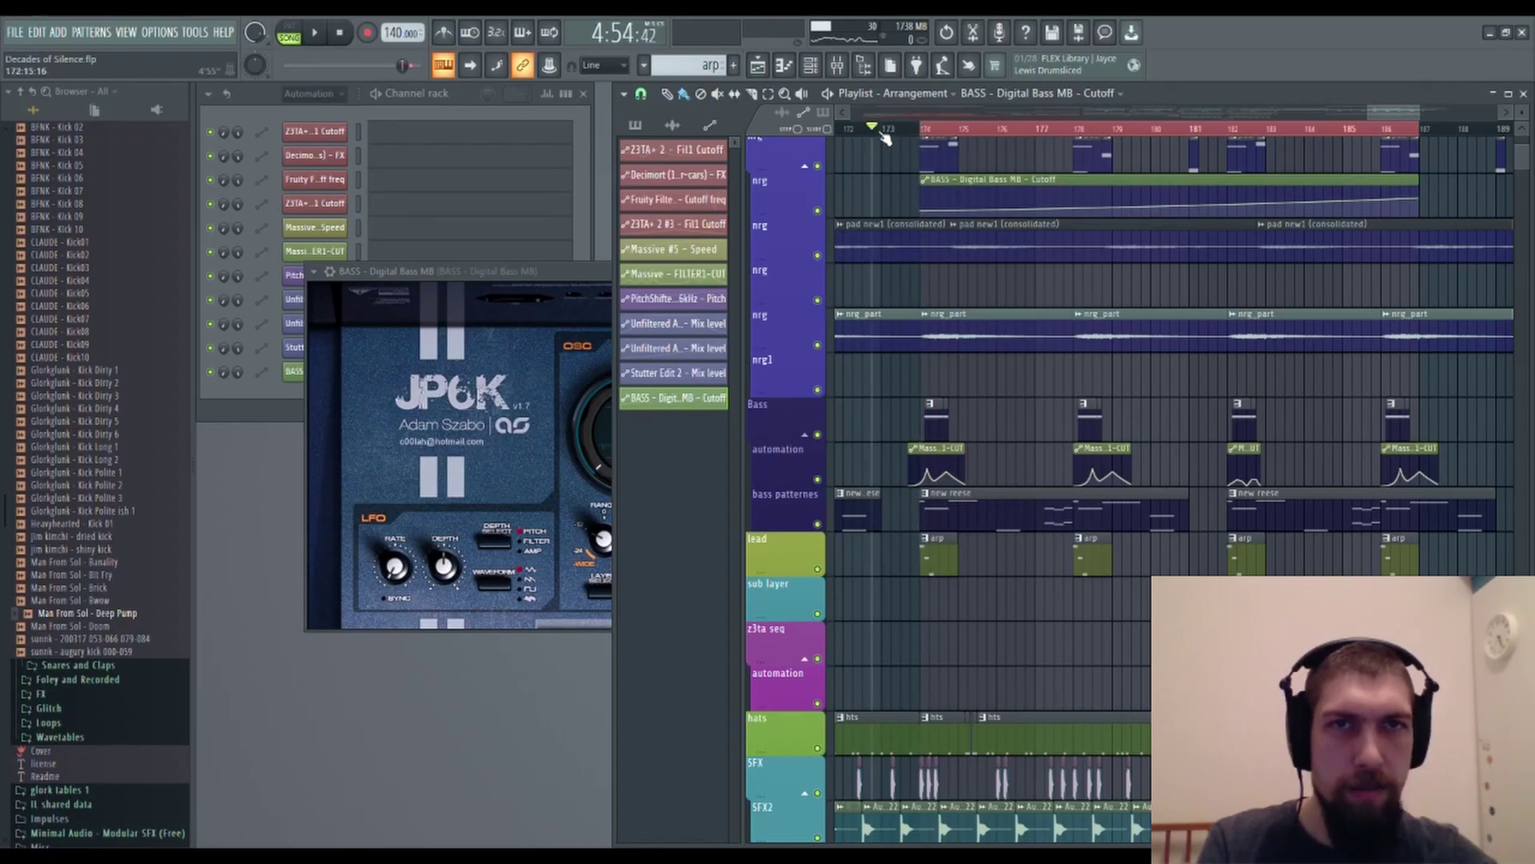
{"action": "key", "text": "space"}
{"action": "left_click", "coordinate": [600, 273]}
{"action": "left_click", "coordinate": [1236, 274]}
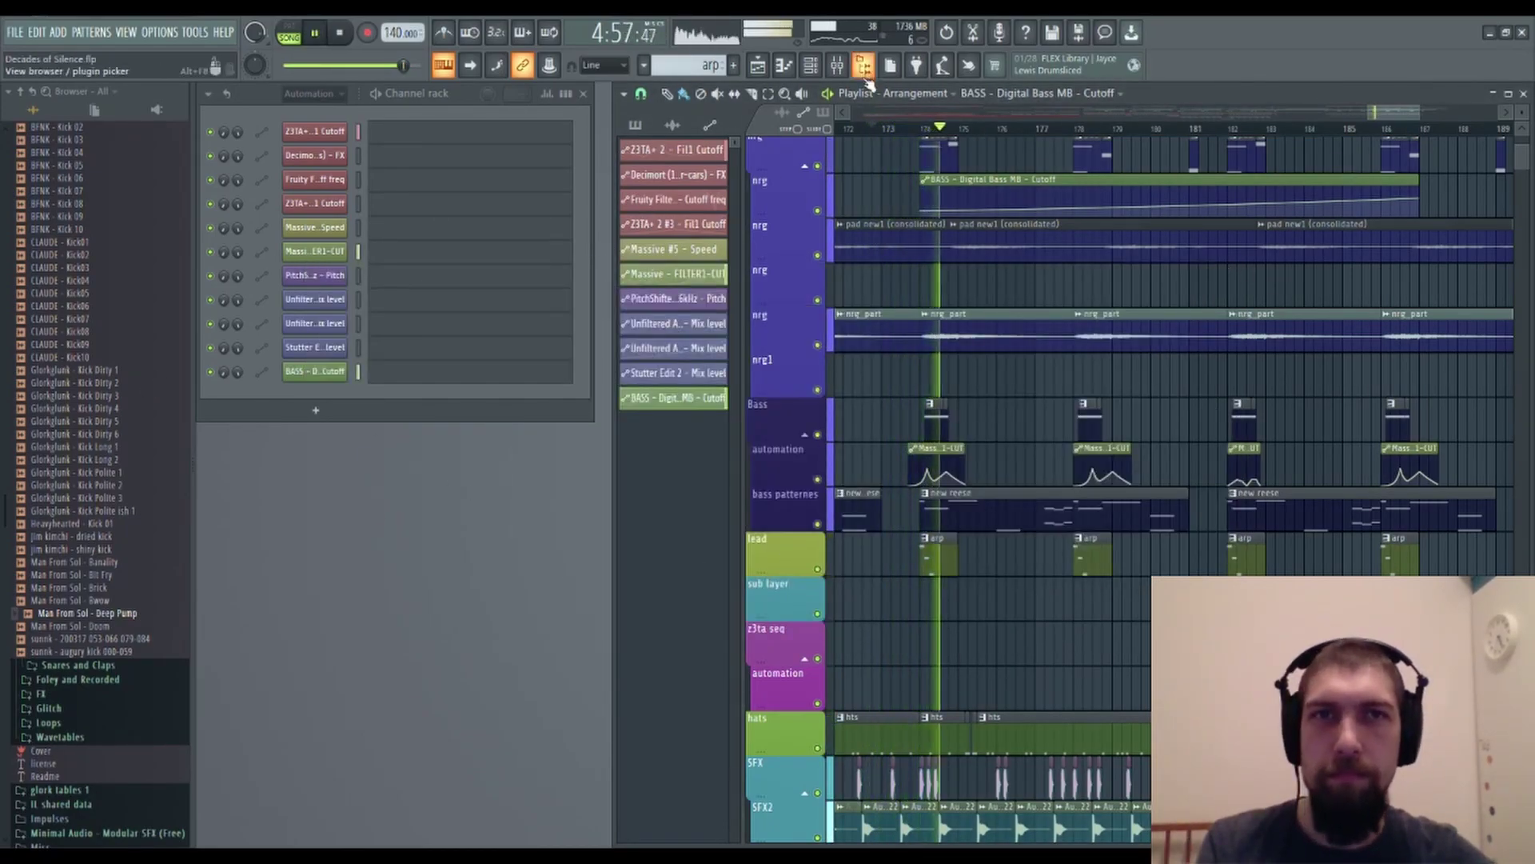
Lower the level of the arp's mixer track slightly during playback and save the project.
{"action": "key", "text": "F9"}
{"action": "left_click_drag", "start_coordinate": [1168, 562], "coordinate": [1168, 566]}
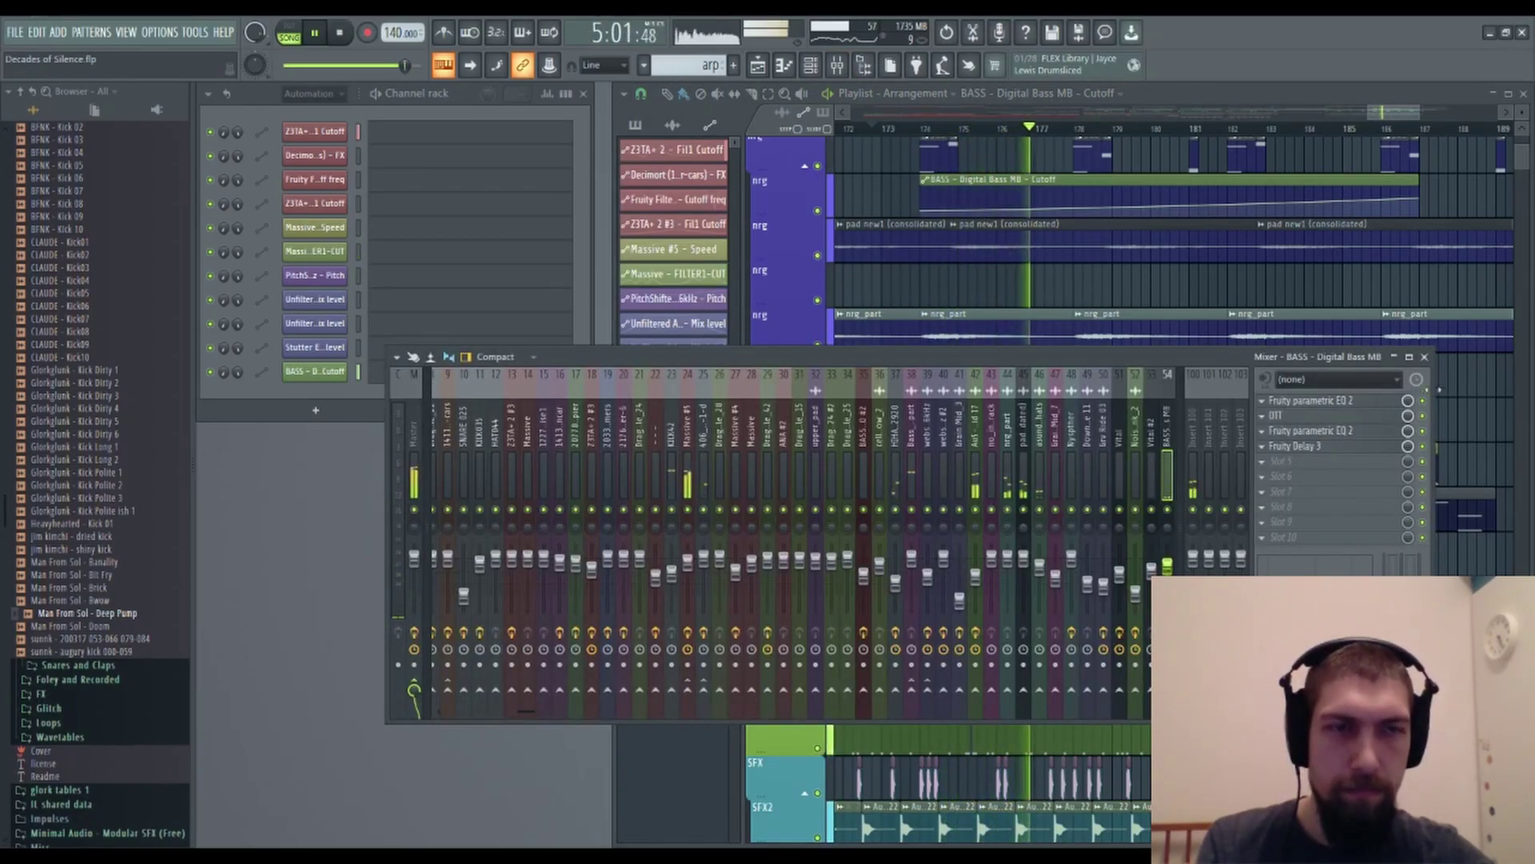
{"action": "key", "text": "F9"}
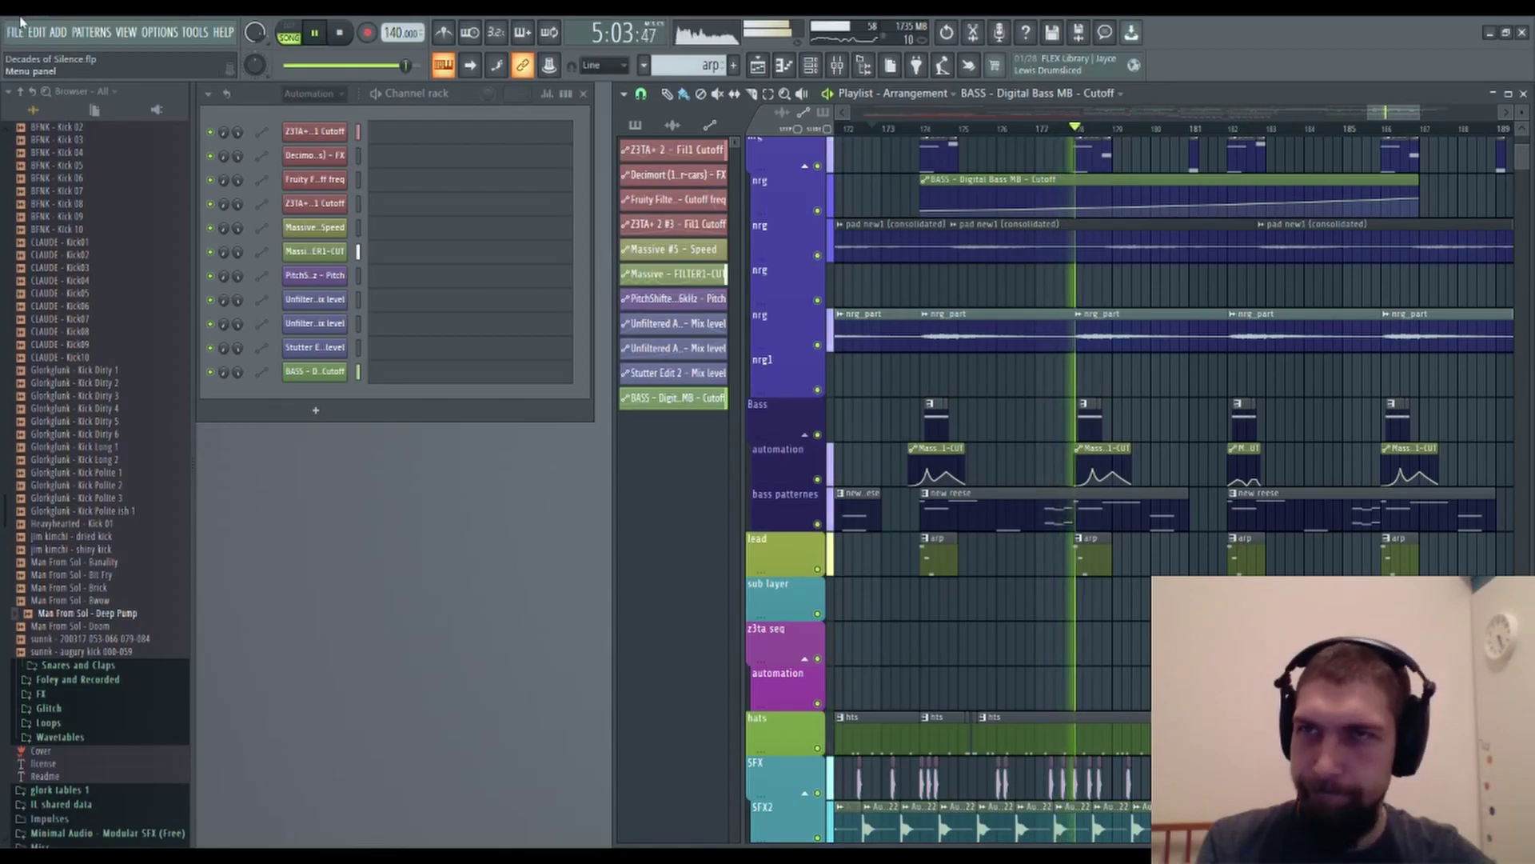
{"action": "key", "text": "ctrl+s"}
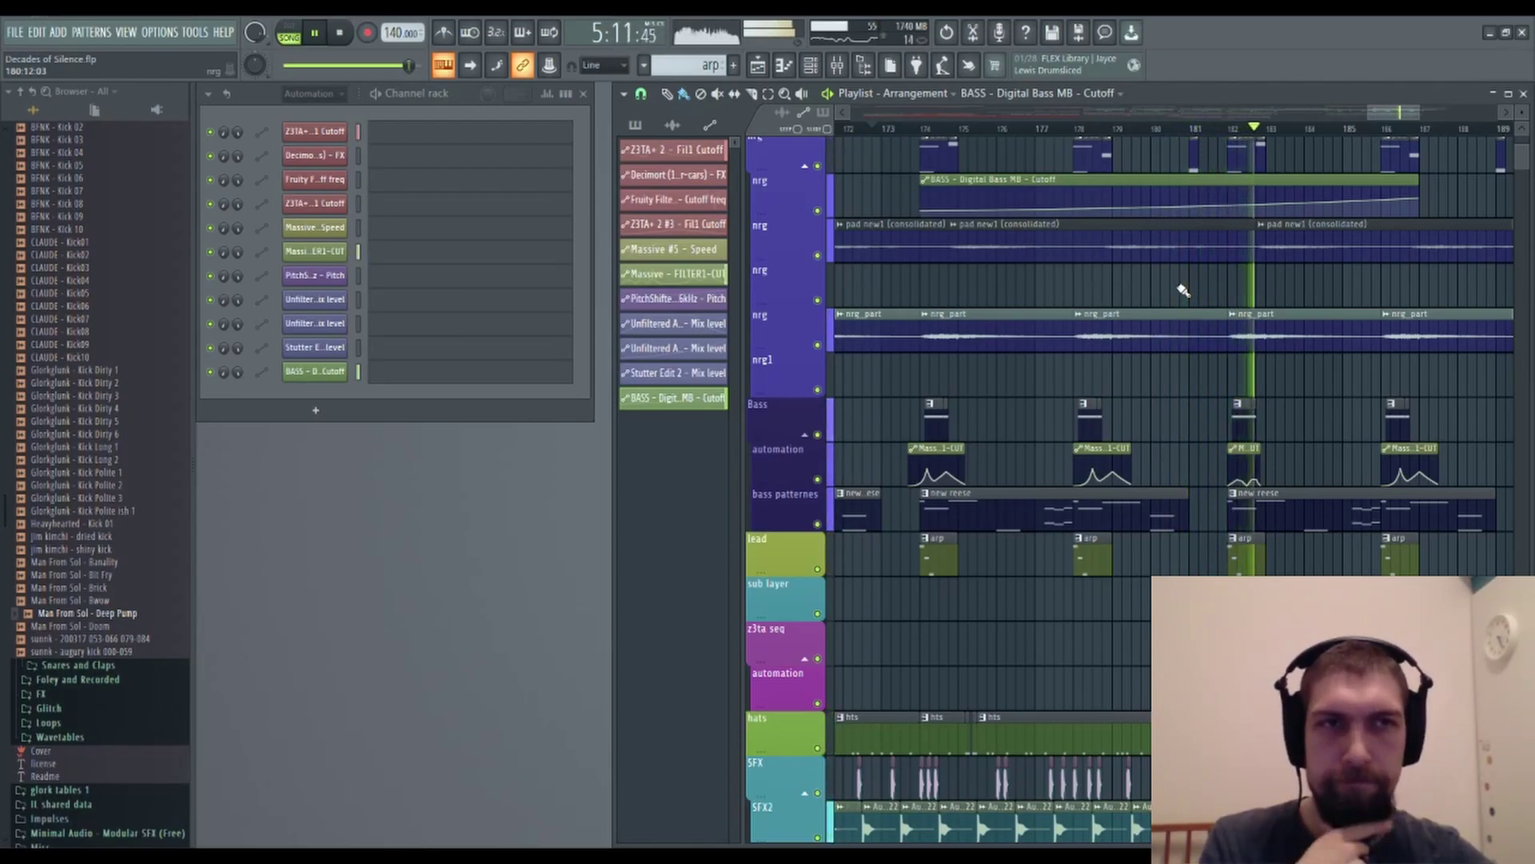
{"action": "key", "text": "space"}
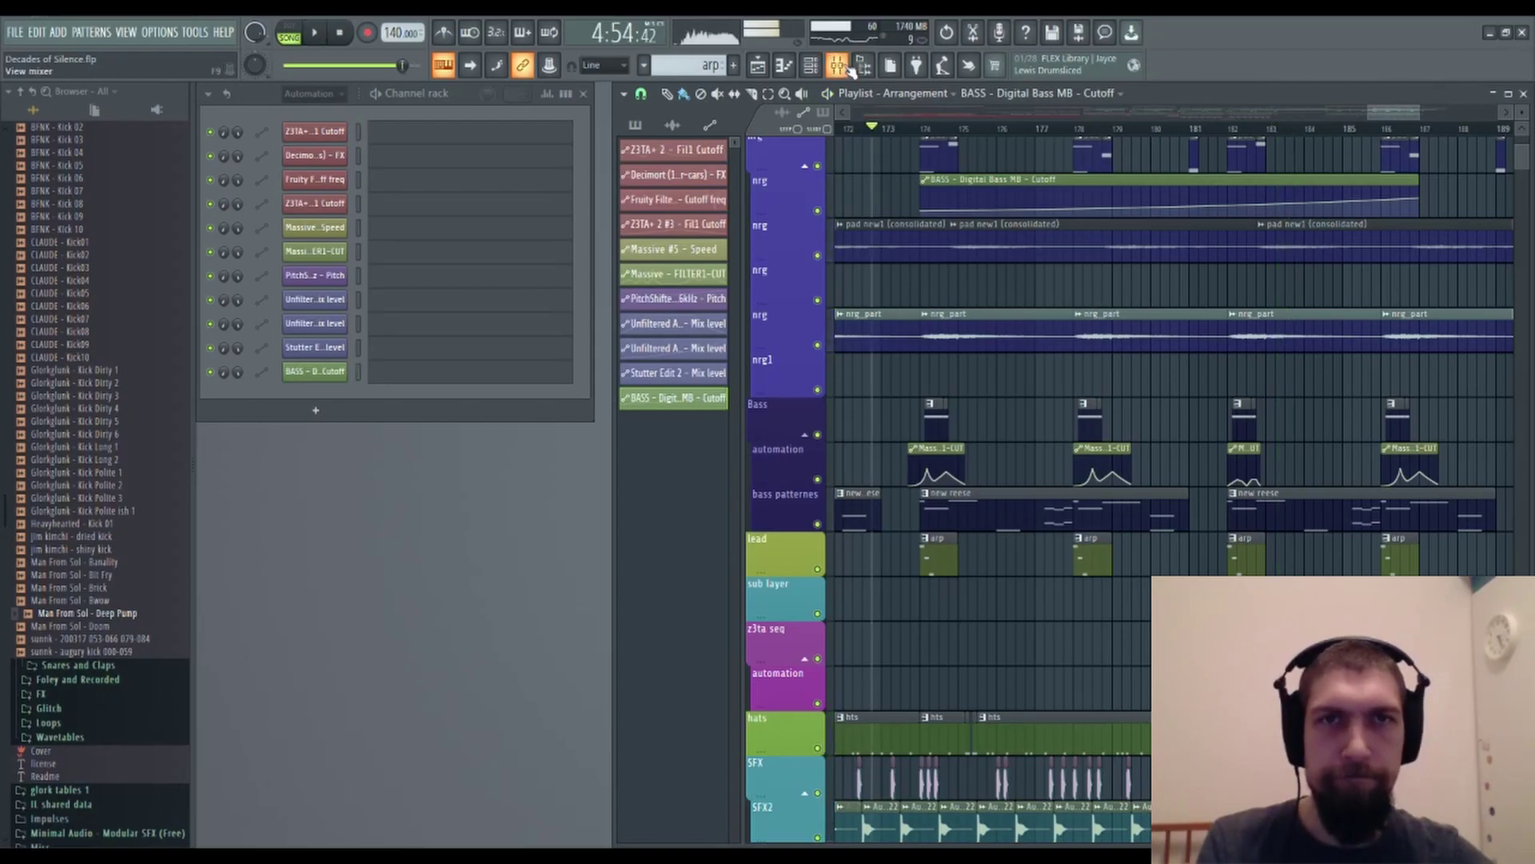
Try Zupaa in slot 5 of the arp's mixer track and replace it with Unfiltered Audio Zip.
{"action": "left_click", "coordinate": [837, 65]}
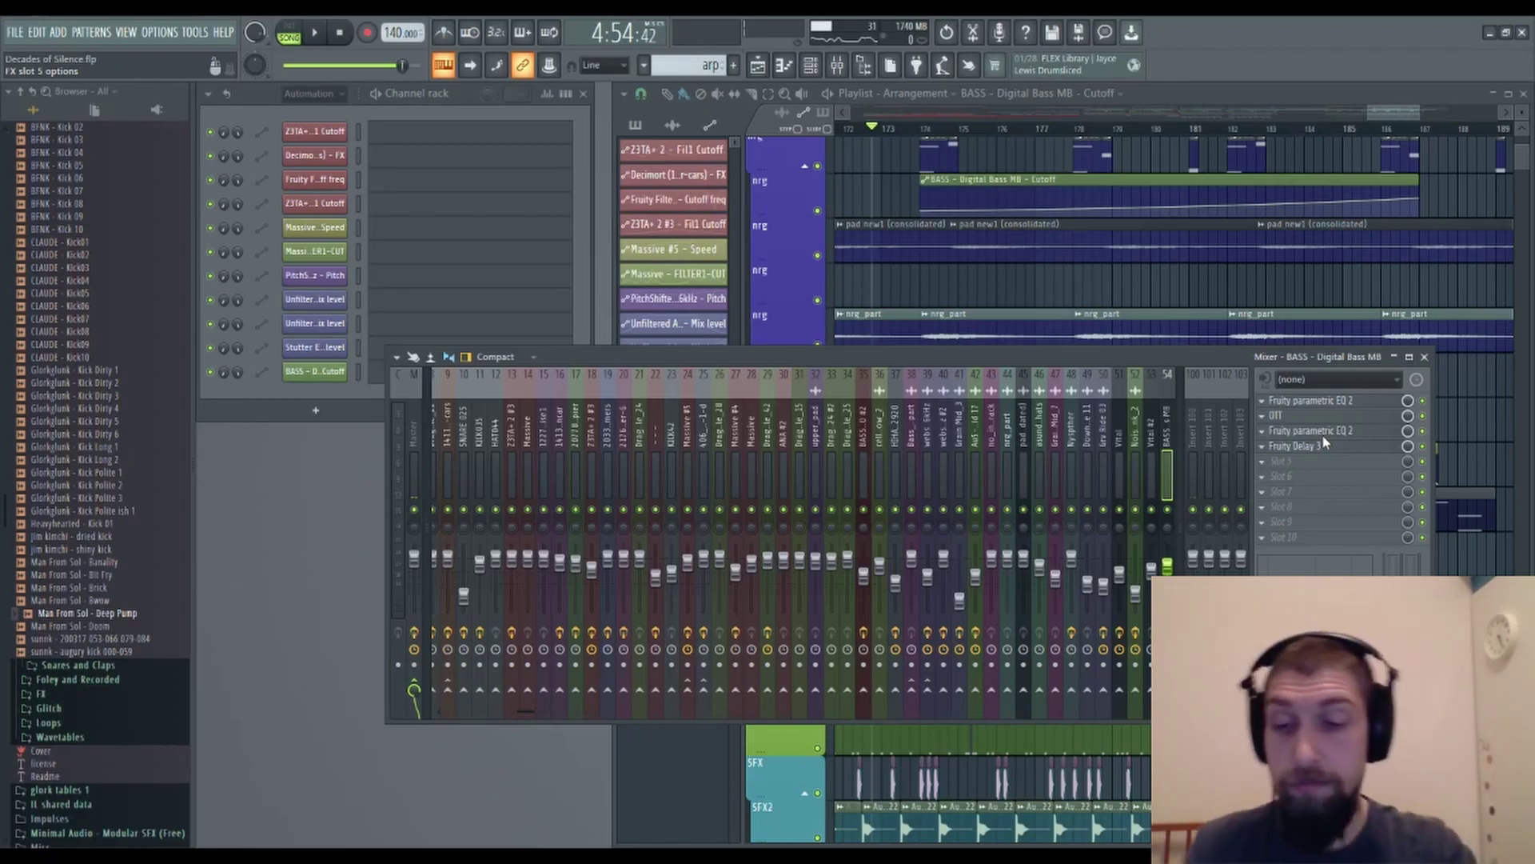
{"action": "left_click", "coordinate": [1322, 435]}
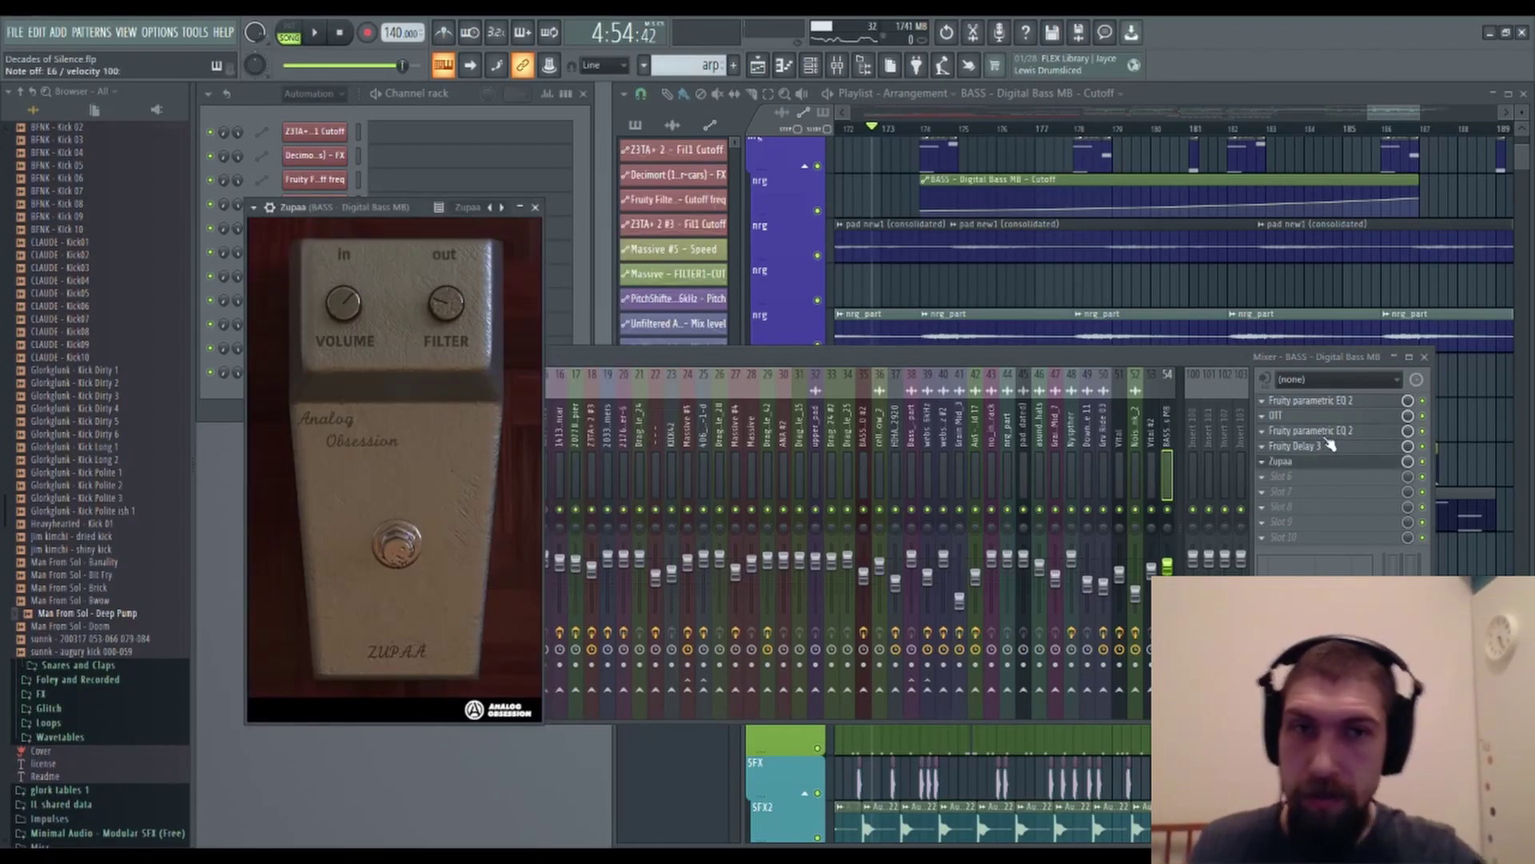
{"action": "left_click", "coordinate": [1262, 469]}
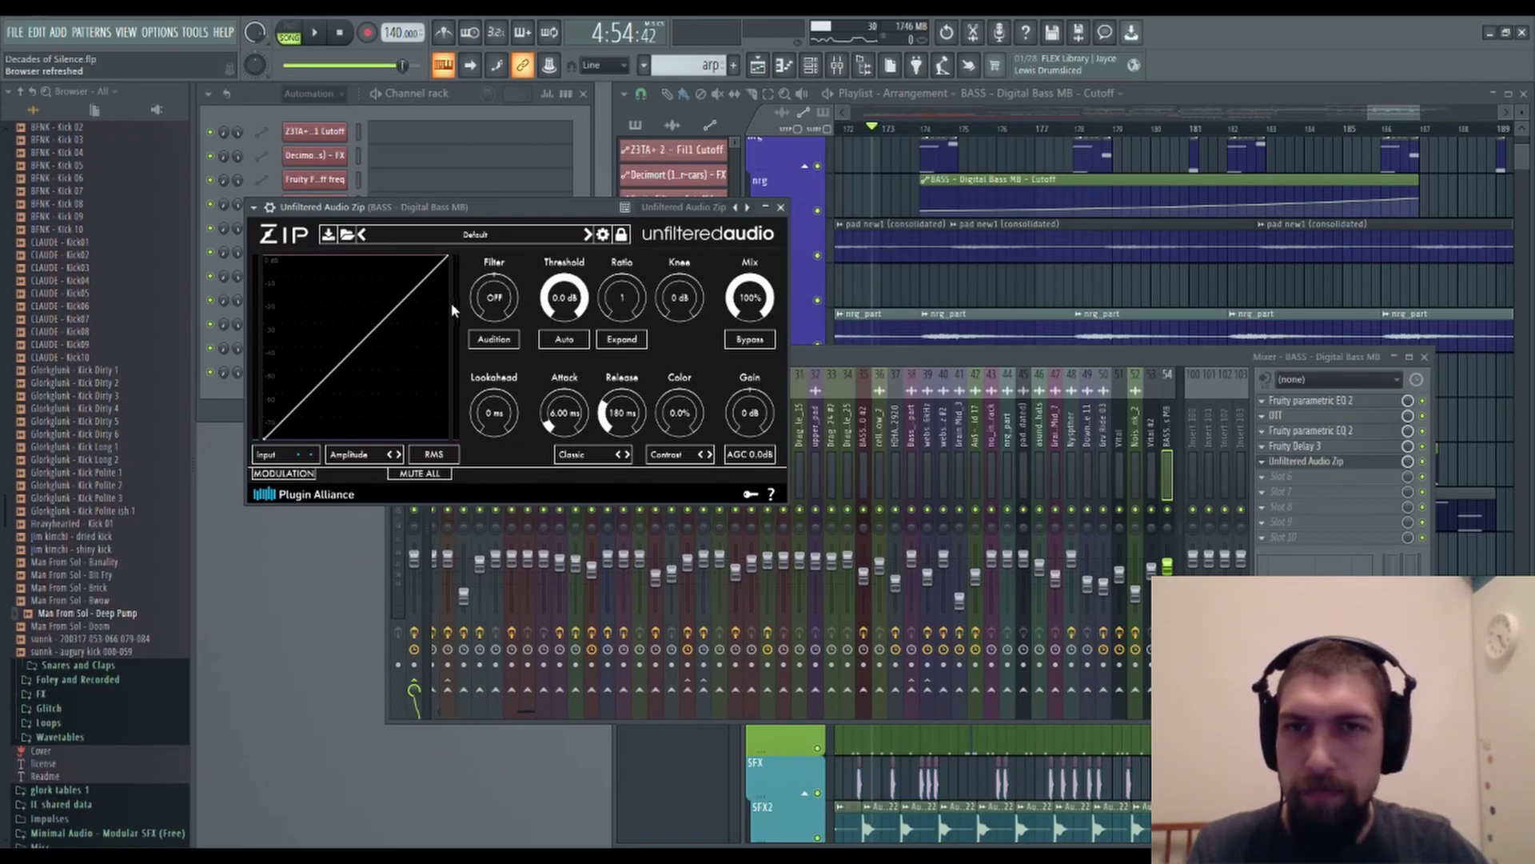
Set Zip's threshold to -25 dB, ratio to 6.08, knee to 3.6 dB, lookahead to 100 ms, release to 333 ms and color to 47.6%.
{"action": "left_click_drag", "start_coordinate": [564, 298], "coordinate": [554, 364]}
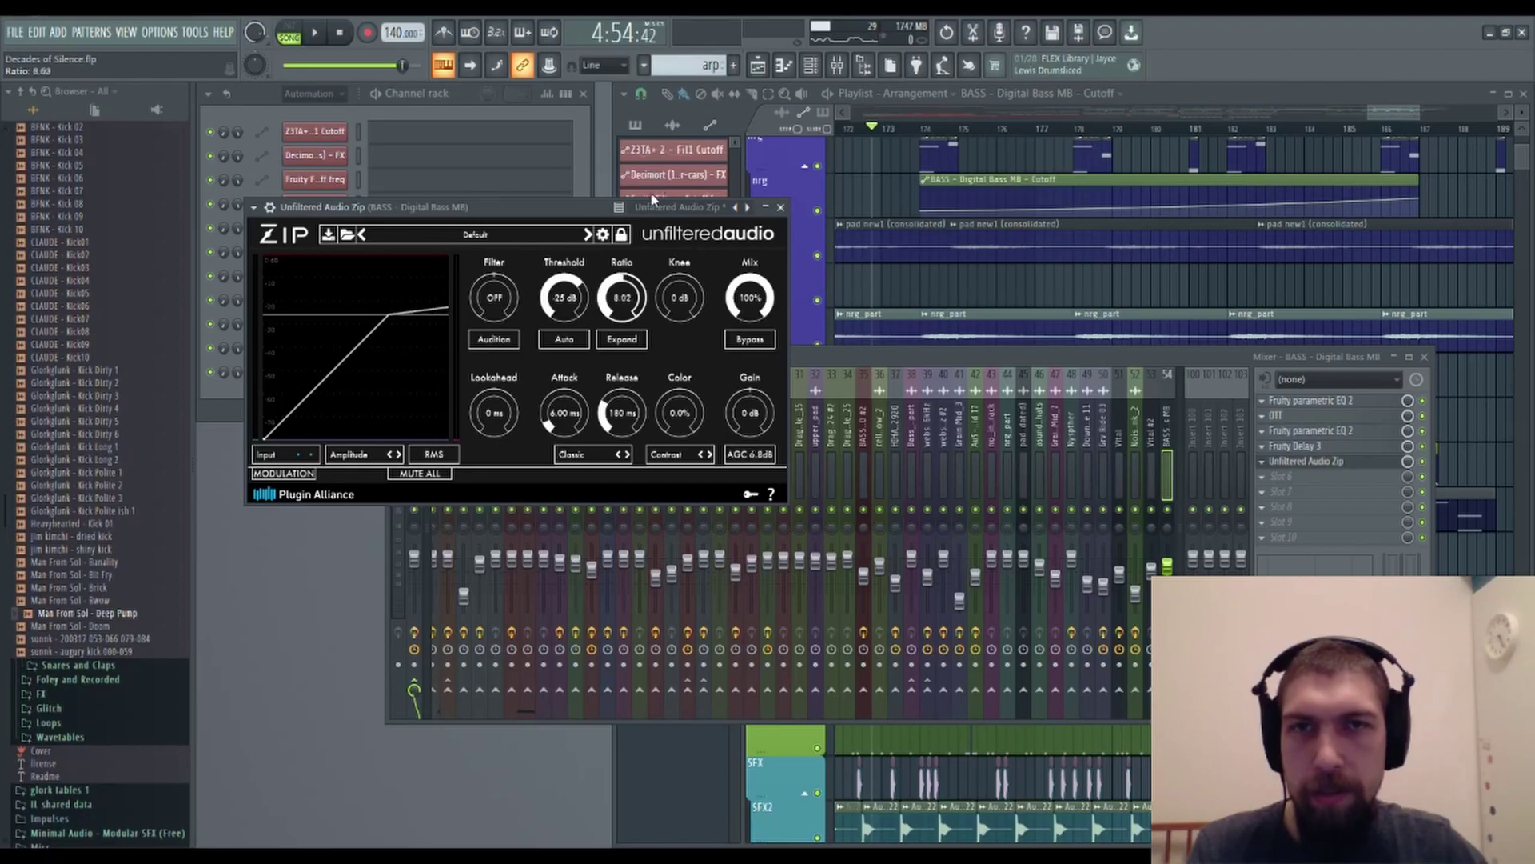
{"action": "left_click_drag", "start_coordinate": [661, 200], "coordinate": [697, 240]}
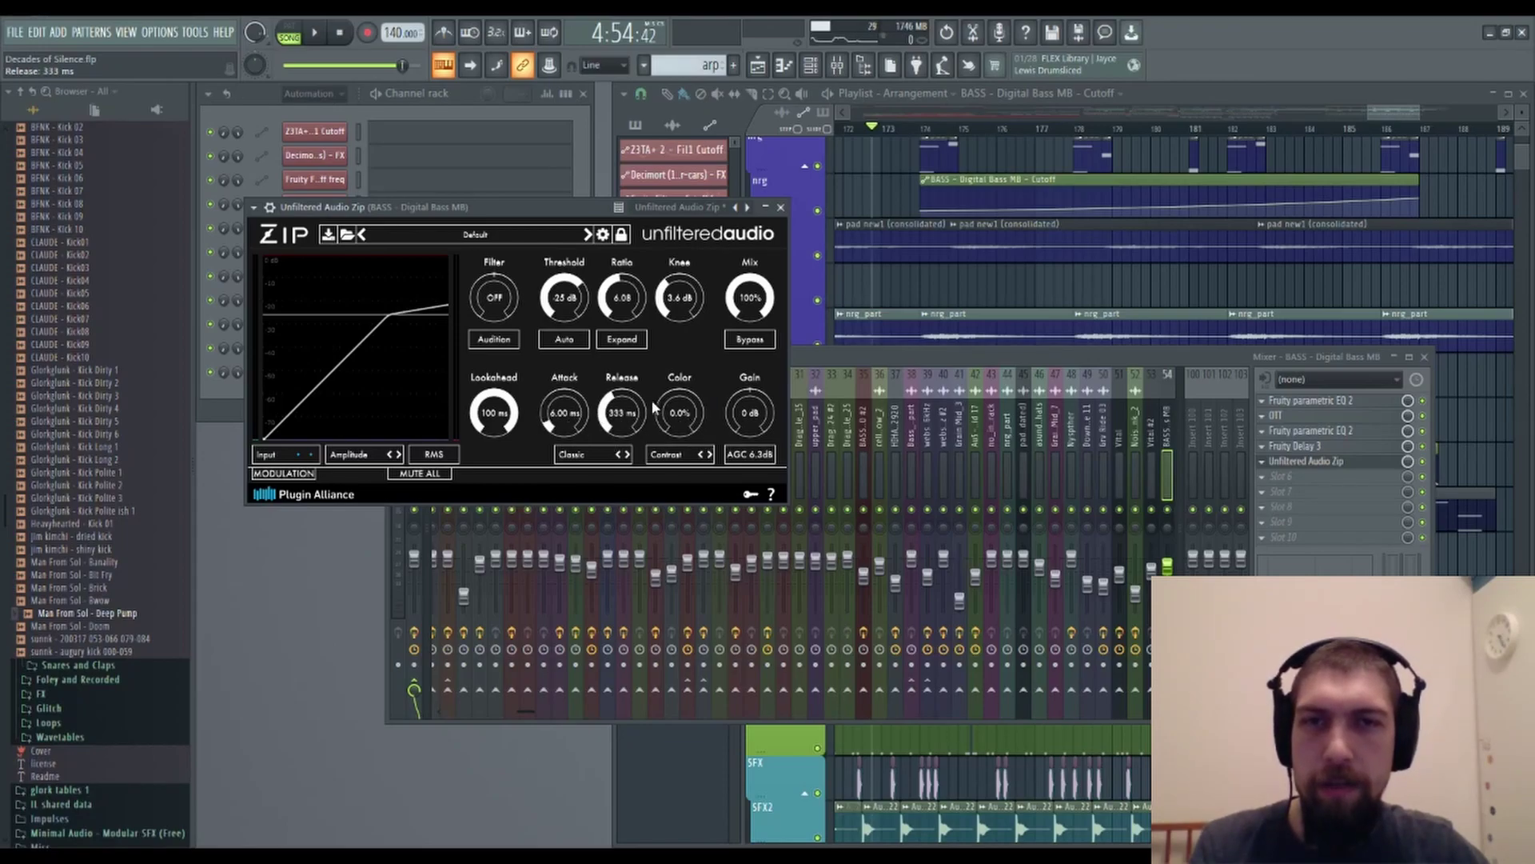
{"action": "left_click_drag", "start_coordinate": [699, 430], "coordinate": [681, 331]}
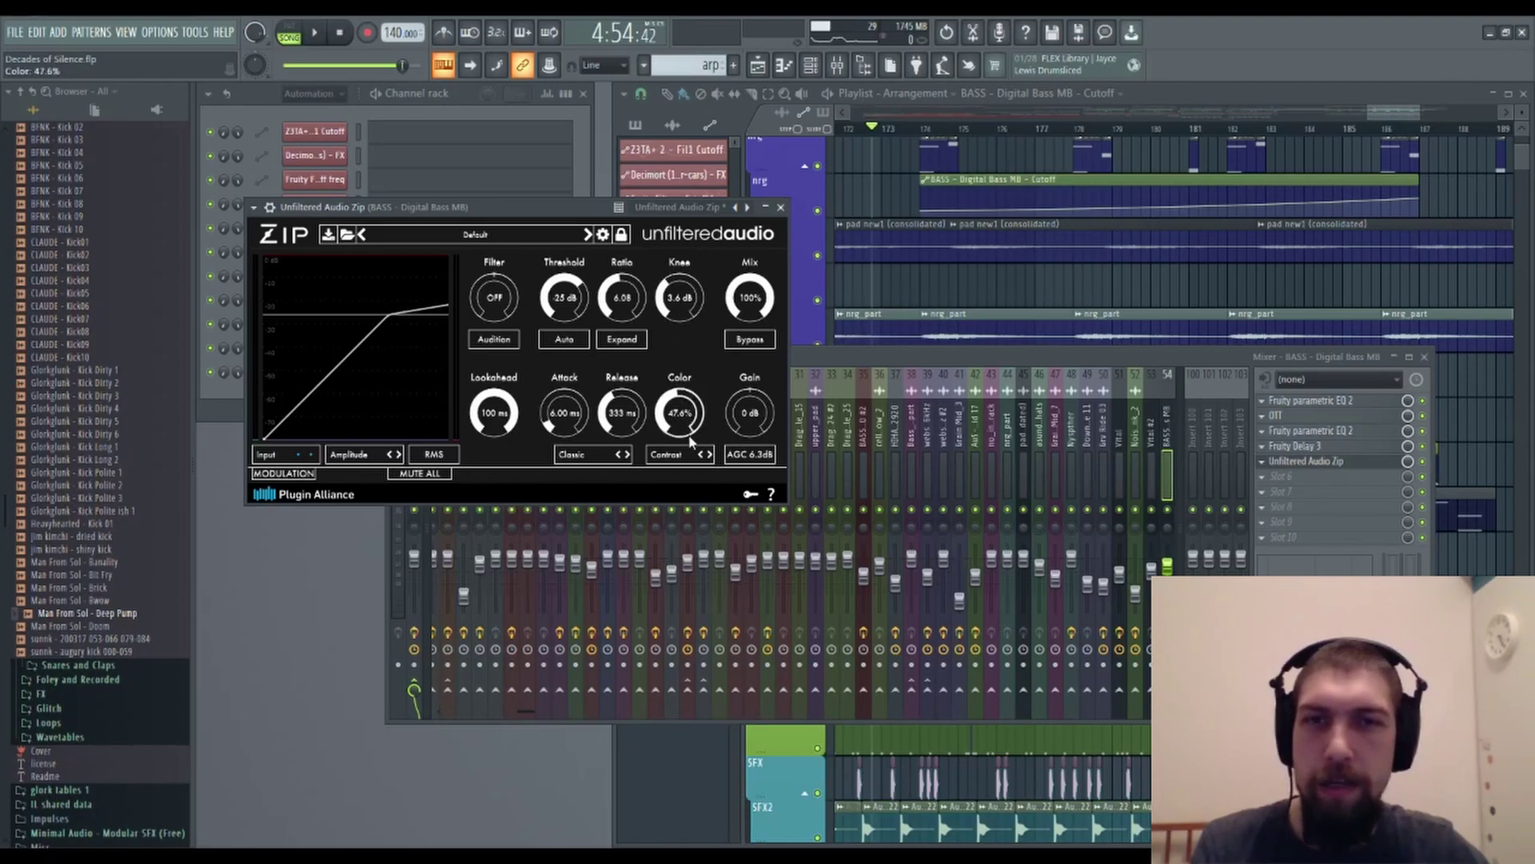
Lower Zip's threshold to -37 dB while the section plays, and close the plugin and mixer.
{"action": "key", "text": "space"}
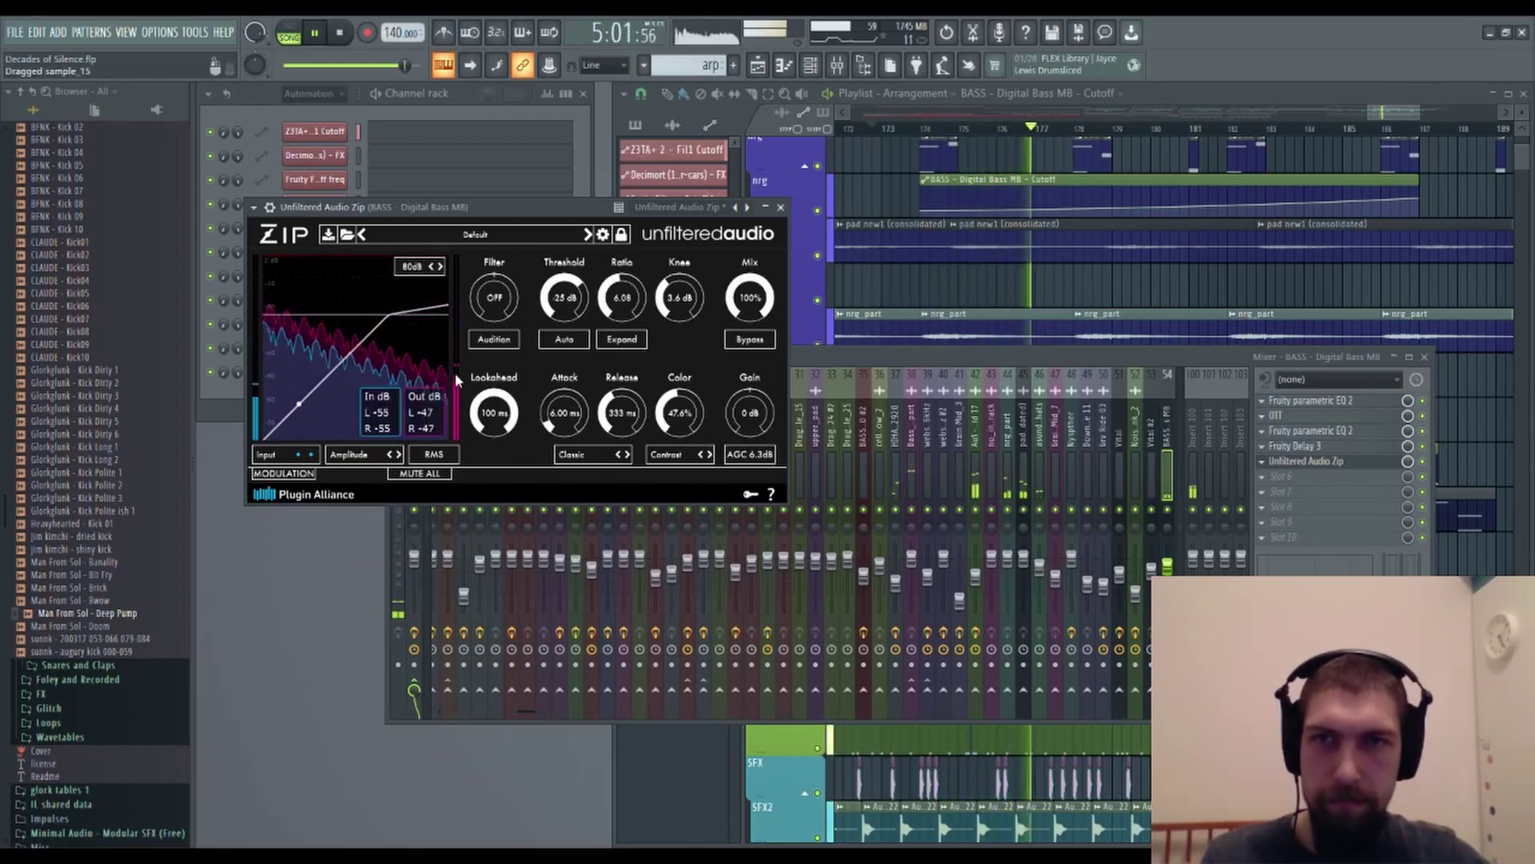
{"action": "left_click_drag", "start_coordinate": [568, 302], "coordinate": [572, 328]}
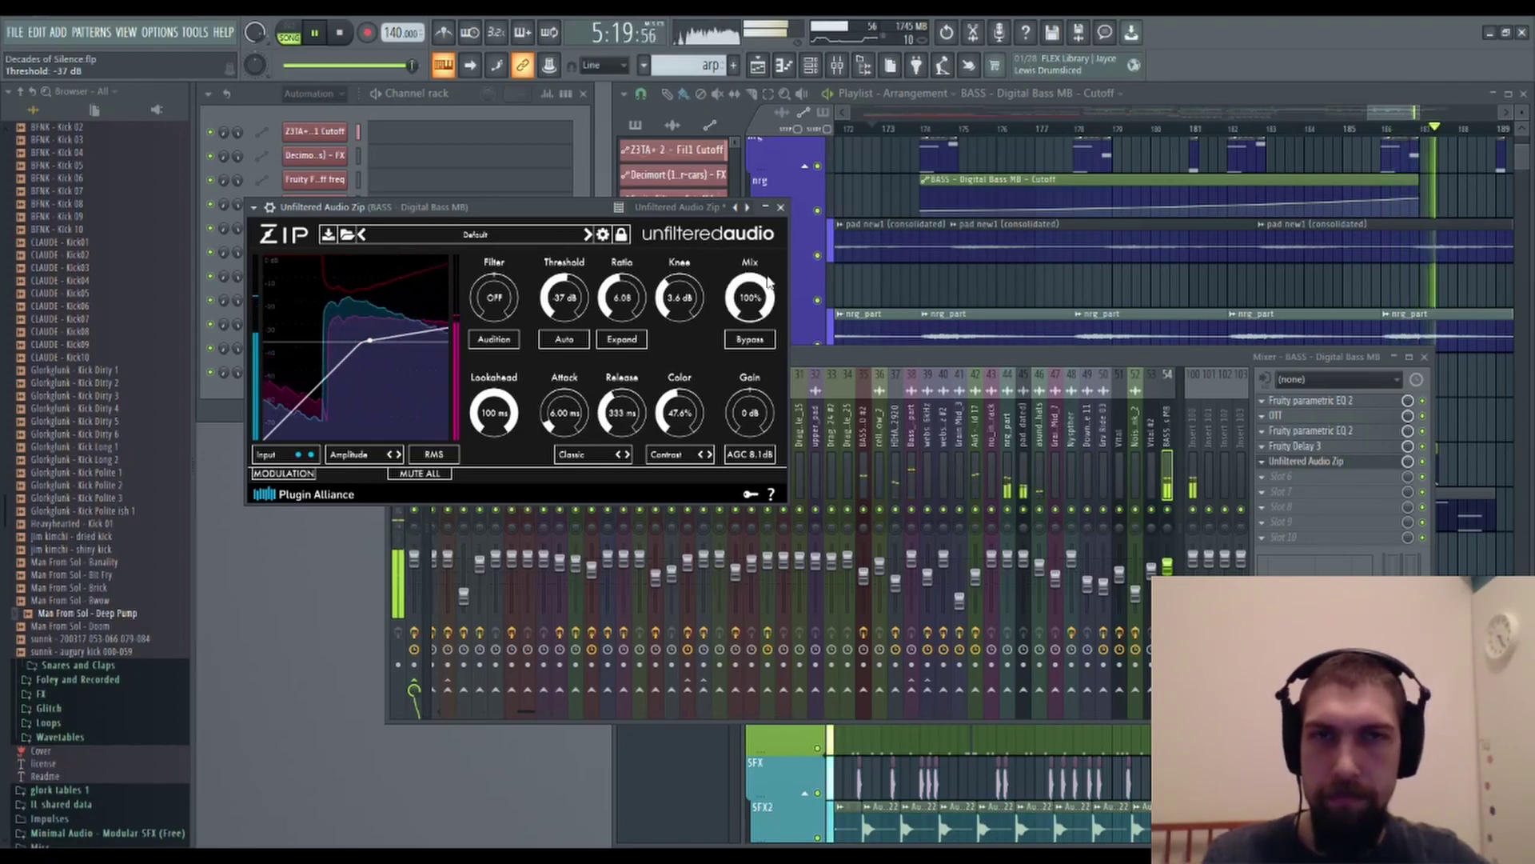
{"action": "left_click", "coordinate": [780, 207]}
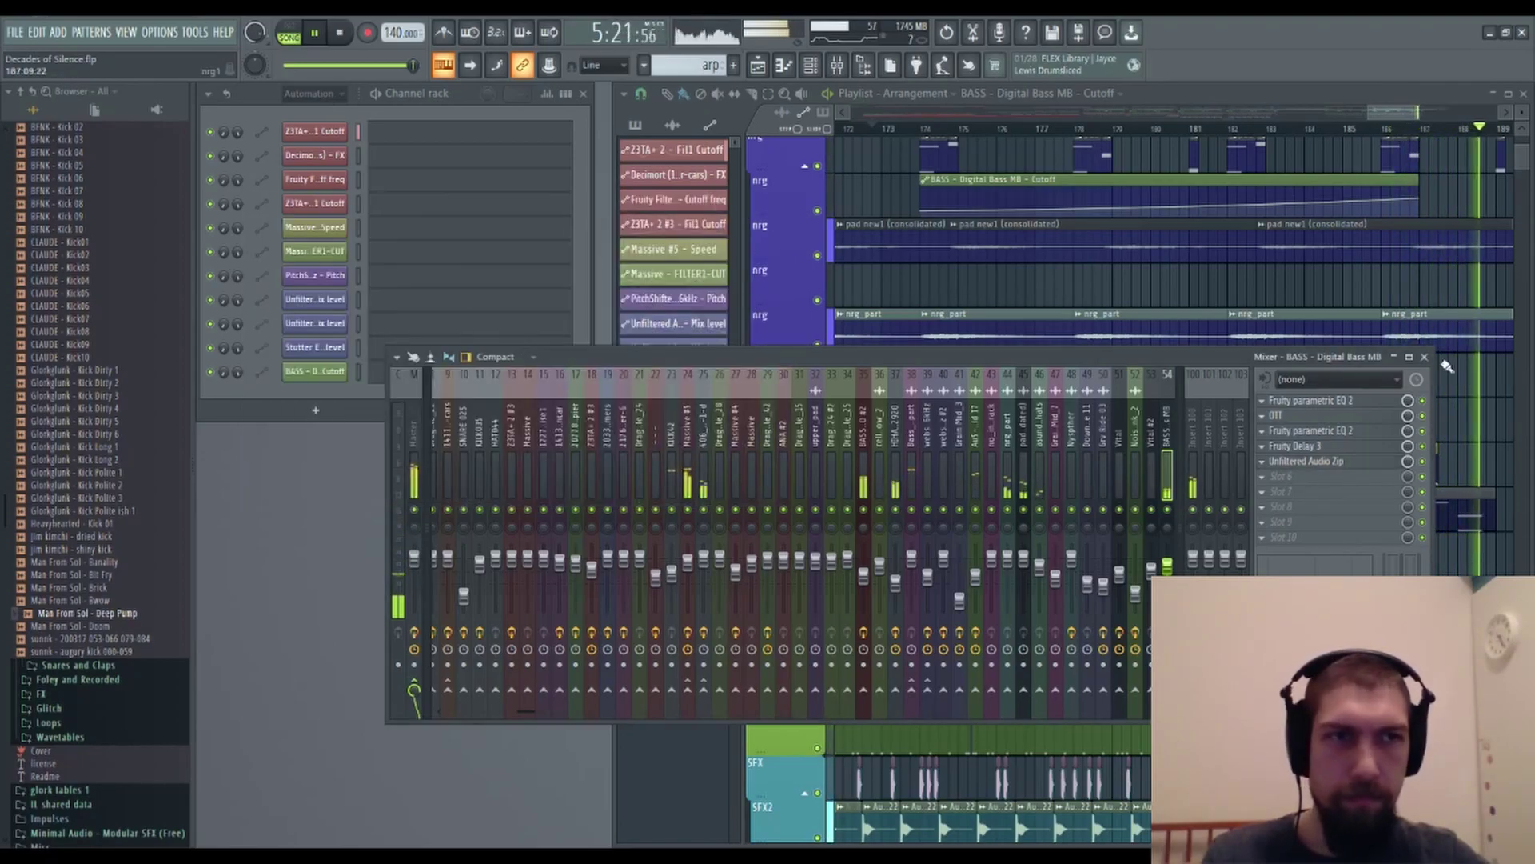
{"action": "left_click", "coordinate": [1424, 357]}
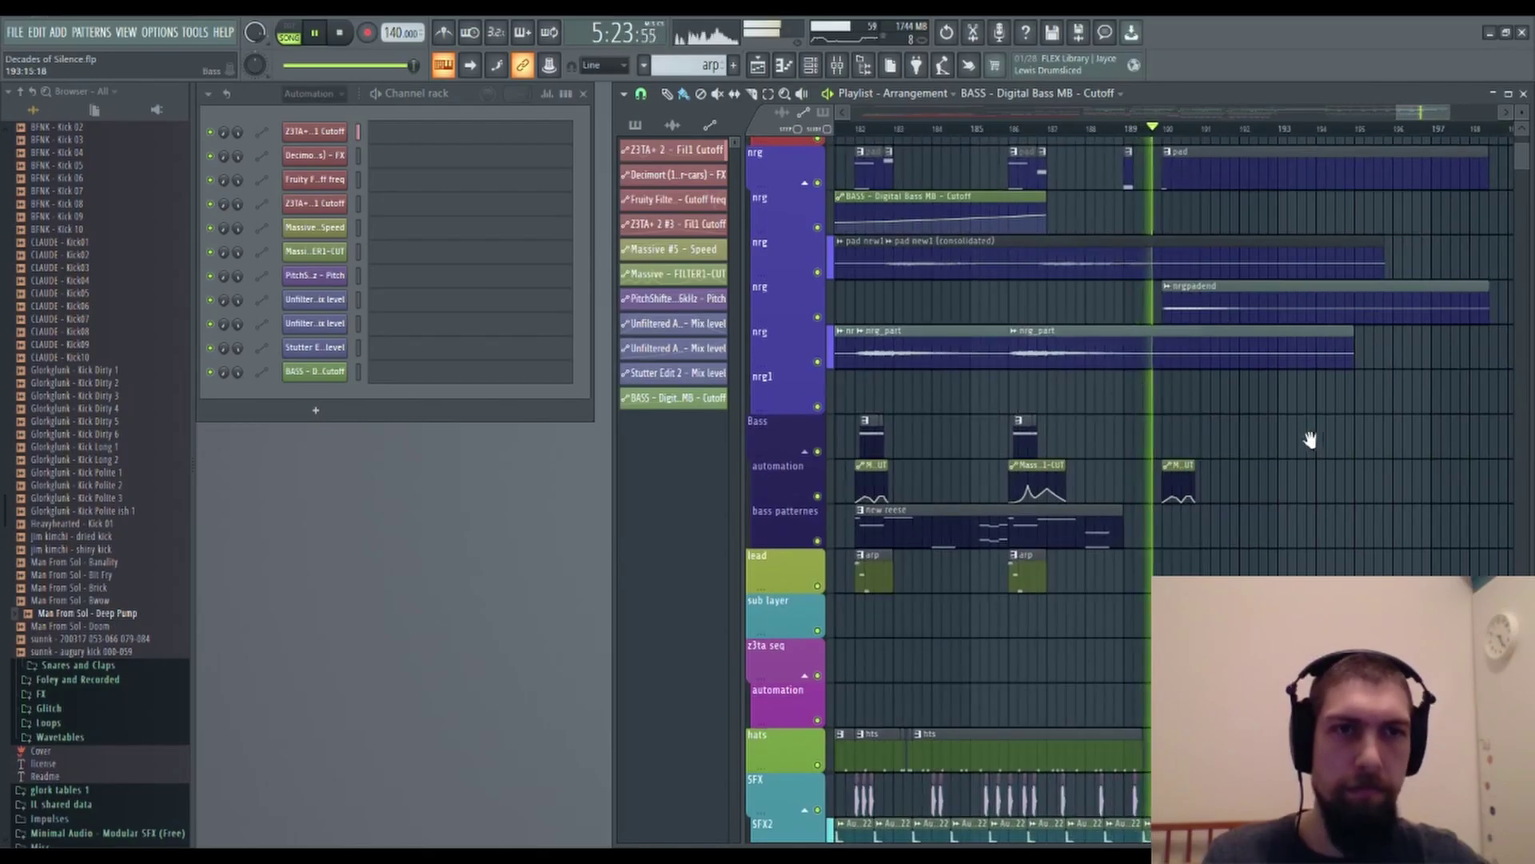
Listen to the track's ending beyond bar 189 and look over the whole arrangement back to the intro.
{"action": "left_click_drag", "start_coordinate": [1313, 439], "coordinate": [1207, 463]}
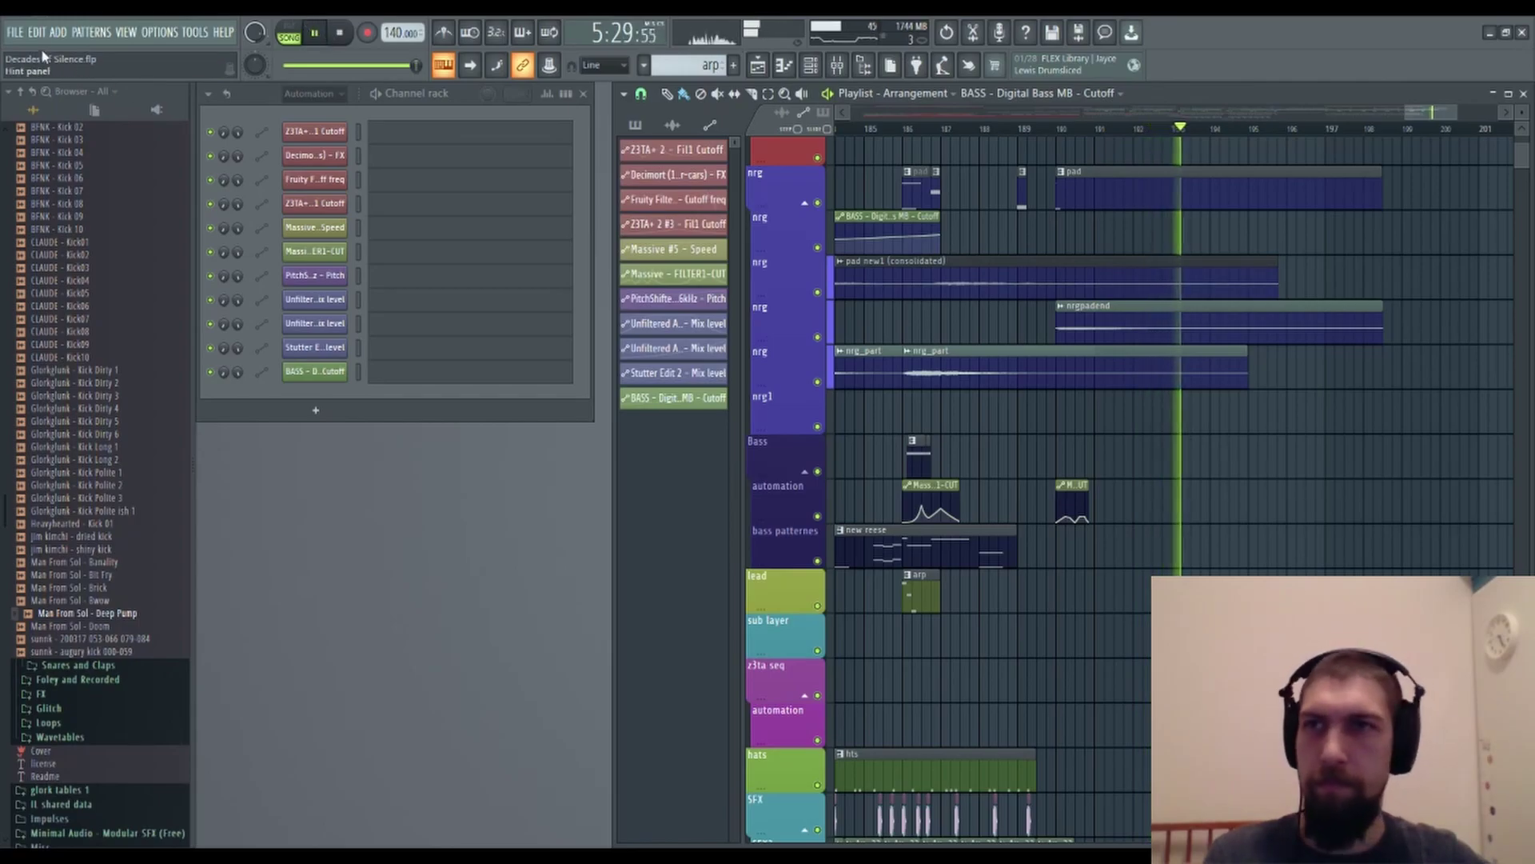
{"action": "scroll", "coordinate": [1063, 299], "scroll_direction": "up", "scroll_amount": 2}
{"action": "scroll", "coordinate": [1062, 299], "scroll_direction": "up", "scroll_amount": 1}
{"action": "scroll", "coordinate": [1167, 130], "scroll_direction": "down", "scroll_amount": 6}
{"action": "scroll", "coordinate": [1126, 364], "scroll_direction": "up", "scroll_amount": 1}
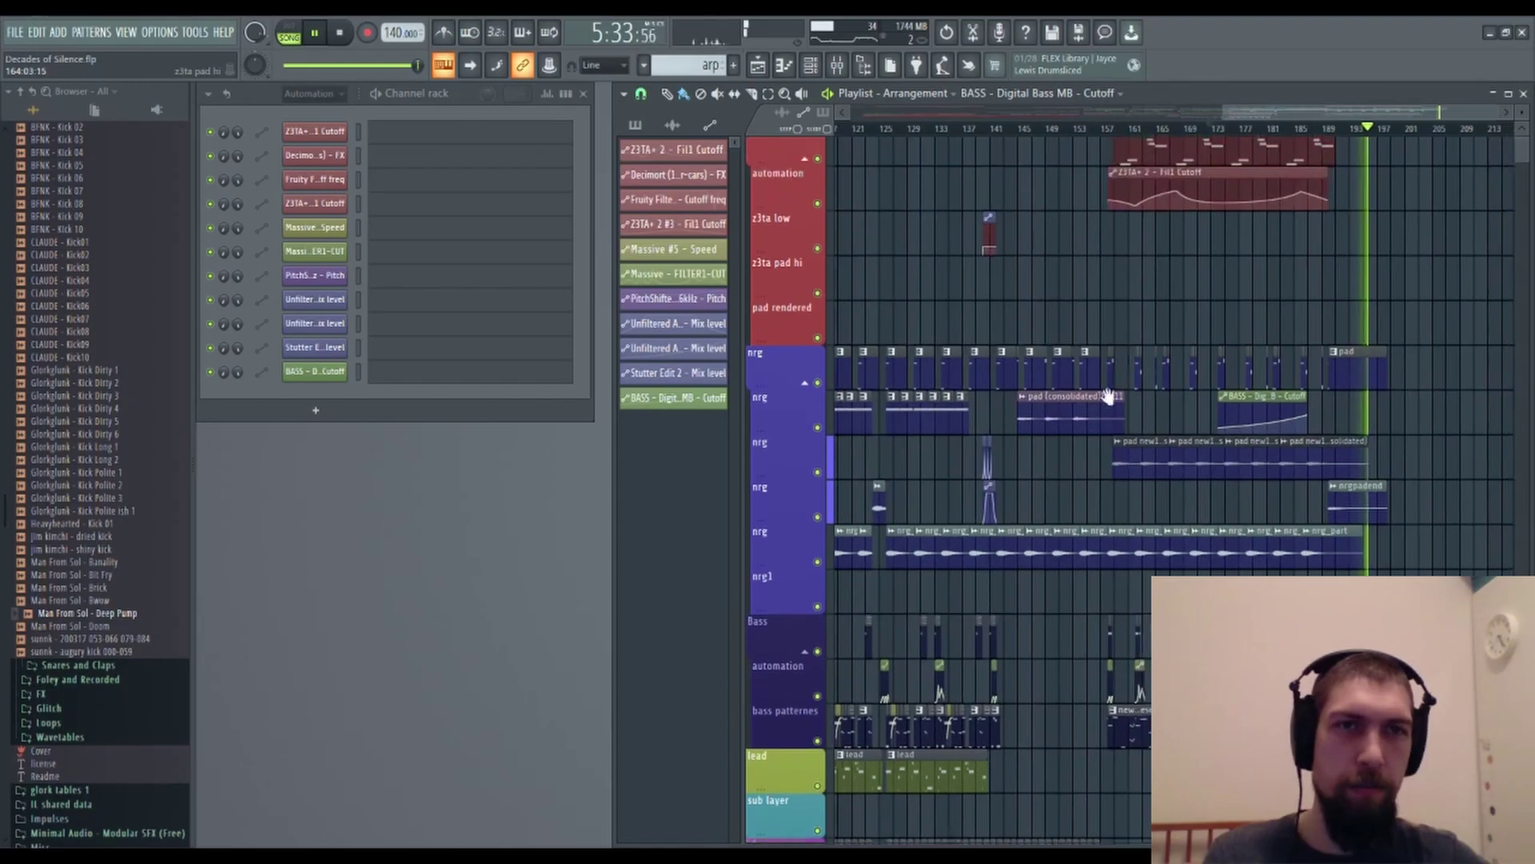
{"action": "key", "text": "space"}
{"action": "scroll", "coordinate": [1351, 352], "scroll_direction": "down", "scroll_amount": 4}
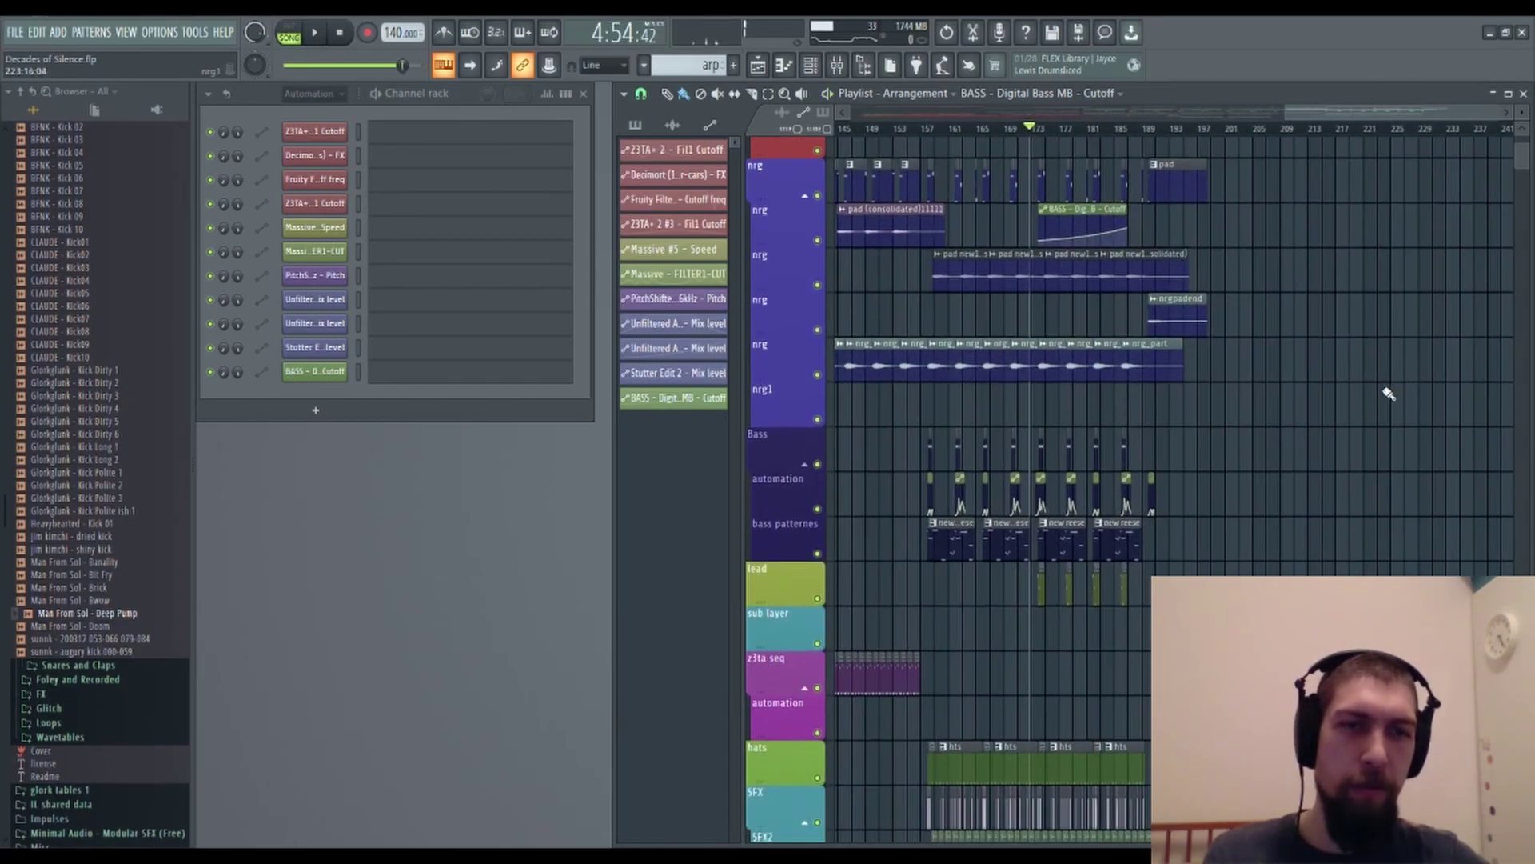
{"action": "scroll", "coordinate": [1388, 464], "scroll_direction": "down", "scroll_amount": 5}
{"action": "scroll", "coordinate": [1307, 439], "scroll_direction": "up", "scroll_amount": 10}
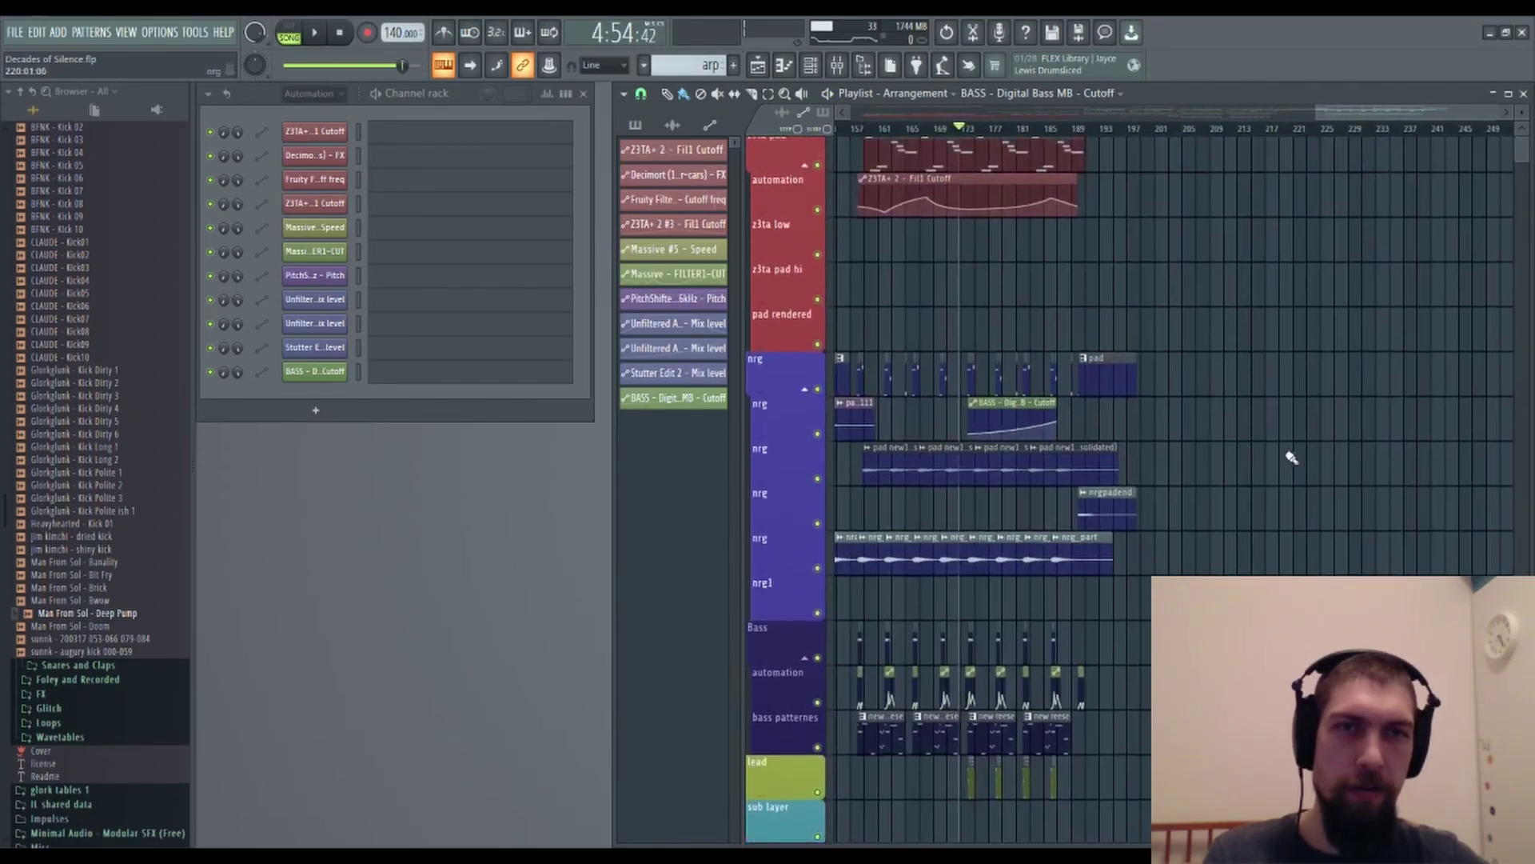
{"action": "scroll", "coordinate": [1253, 449], "scroll_direction": "left", "scroll_amount": 1}
{"action": "scroll", "coordinate": [1100, 298], "scroll_direction": "left", "scroll_amount": 15}
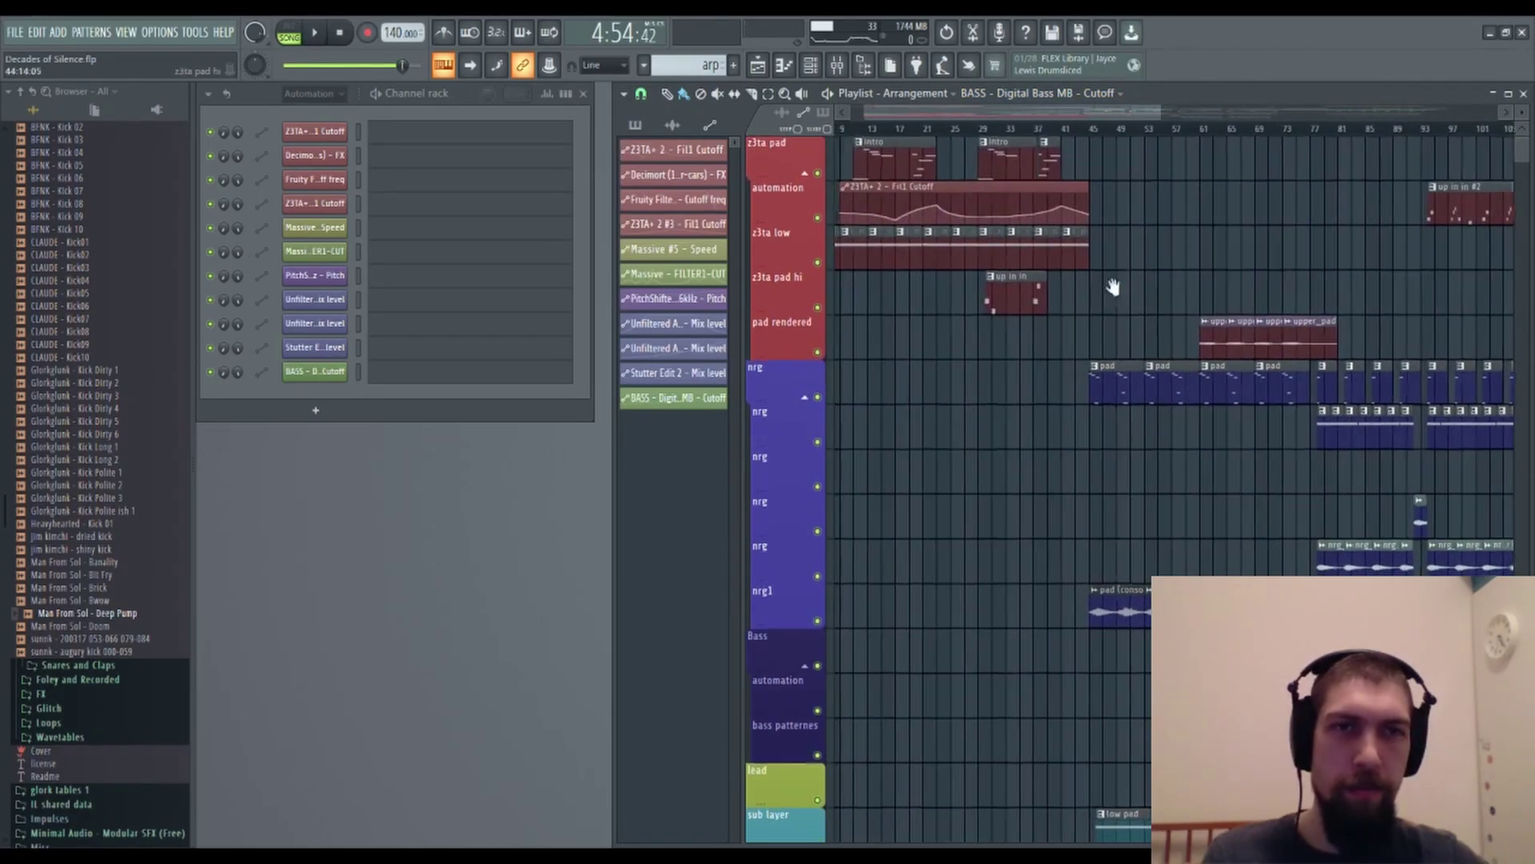
{"action": "scroll", "coordinate": [1114, 299], "scroll_direction": "down", "scroll_amount": 2}
{"action": "scroll", "coordinate": [1114, 299], "scroll_direction": "up", "scroll_amount": 2}
{"action": "scroll", "coordinate": [1143, 657], "scroll_direction": "left", "scroll_amount": 1}
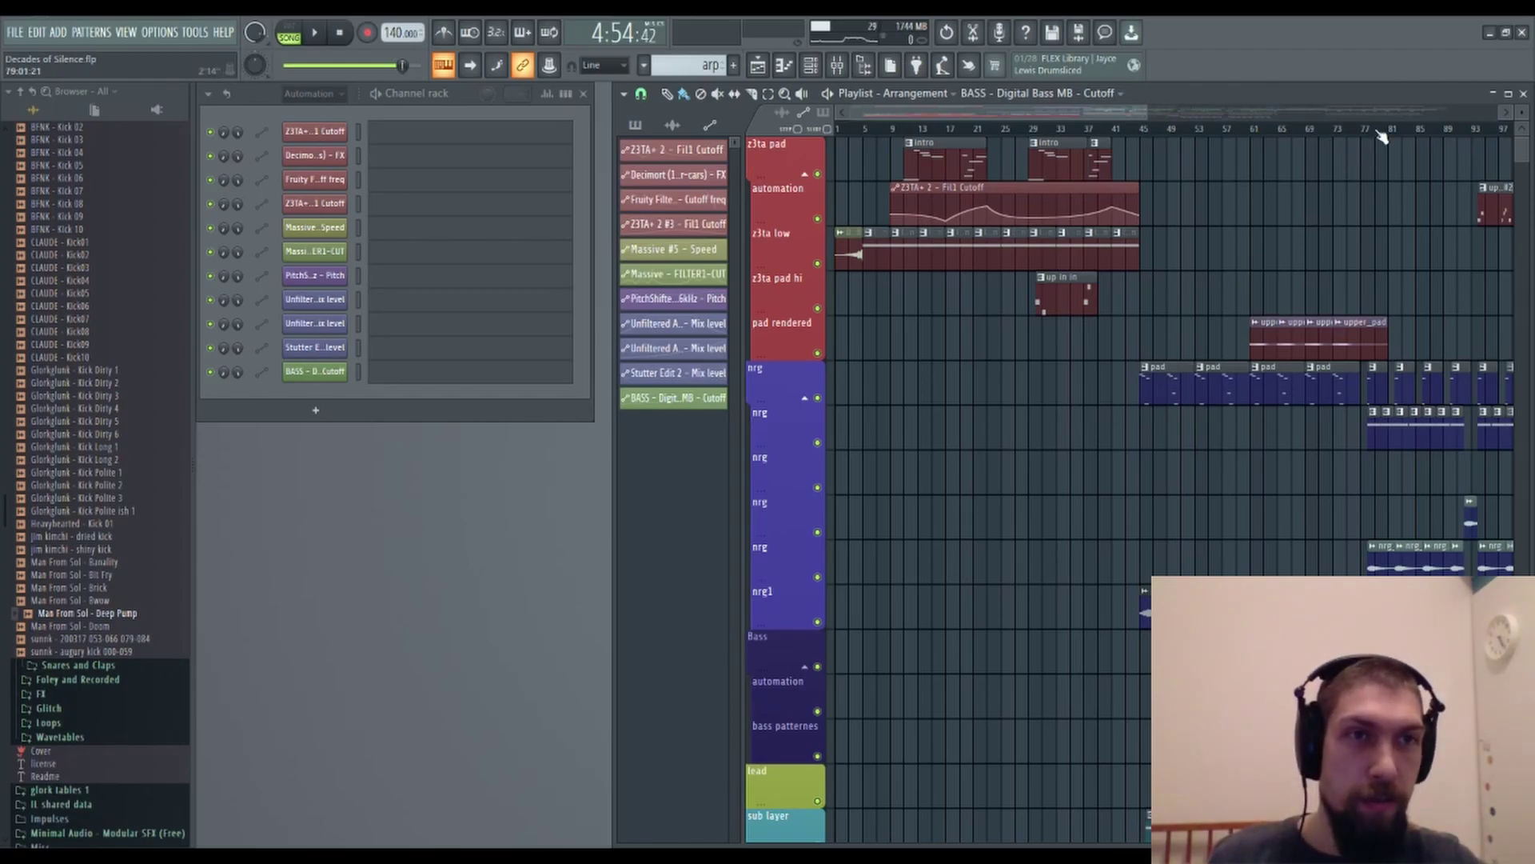
Look over the whole arrangement, from the ending back through the drop, across the pad, bass and SFX tracks.
{"action": "left_click_drag", "start_coordinate": [1299, 265], "coordinate": [1084, 198]}
{"action": "left_click_drag", "start_coordinate": [1460, 693], "coordinate": [1162, 439]}
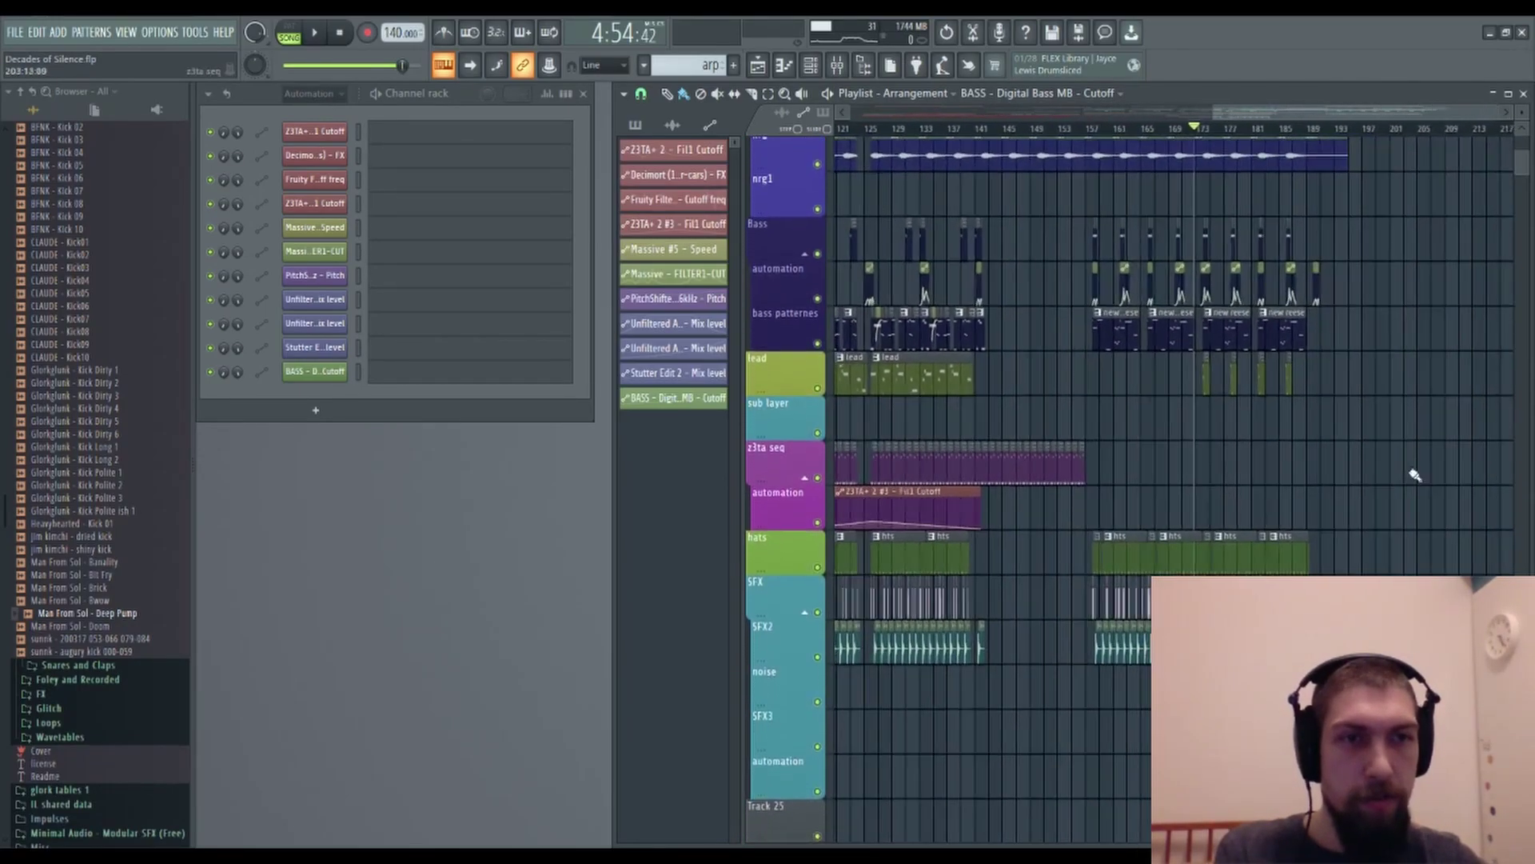
{"action": "left_click_drag", "start_coordinate": [1409, 477], "coordinate": [1292, 724]}
{"action": "left_click_drag", "start_coordinate": [1399, 410], "coordinate": [1376, 573]}
{"action": "left_click_drag", "start_coordinate": [1024, 320], "coordinate": [1503, 316]}
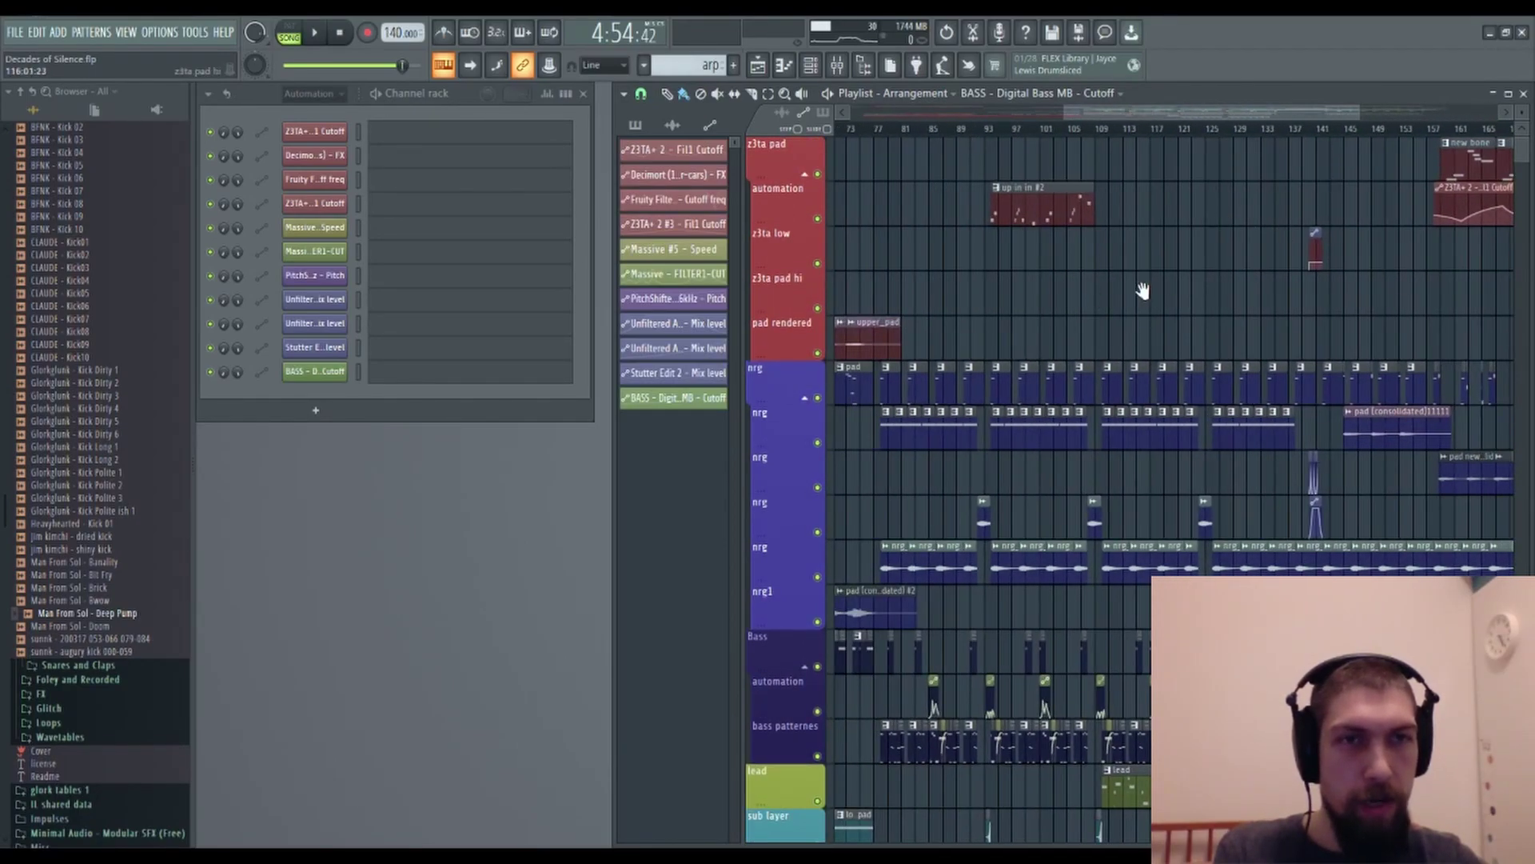
{"action": "left_click_drag", "start_coordinate": [1143, 290], "coordinate": [1324, 188]}
{"action": "left_click_drag", "start_coordinate": [1182, 491], "coordinate": [1276, 294]}
{"action": "left_click_drag", "start_coordinate": [1221, 516], "coordinate": [1264, 380]}
{"action": "scroll", "coordinate": [1267, 357], "scroll_direction": "right", "scroll_amount": 5}
{"action": "scroll", "coordinate": [1302, 469], "scroll_direction": "left", "scroll_amount": 6}
{"action": "left_click_drag", "start_coordinate": [1146, 675], "coordinate": [1310, 638]}
Play the section starting at bar 77 to hear its bass, sequence and SFX layers, and stop playback.
{"action": "left_click", "coordinate": [1117, 128]}
{"action": "key", "text": "space"}
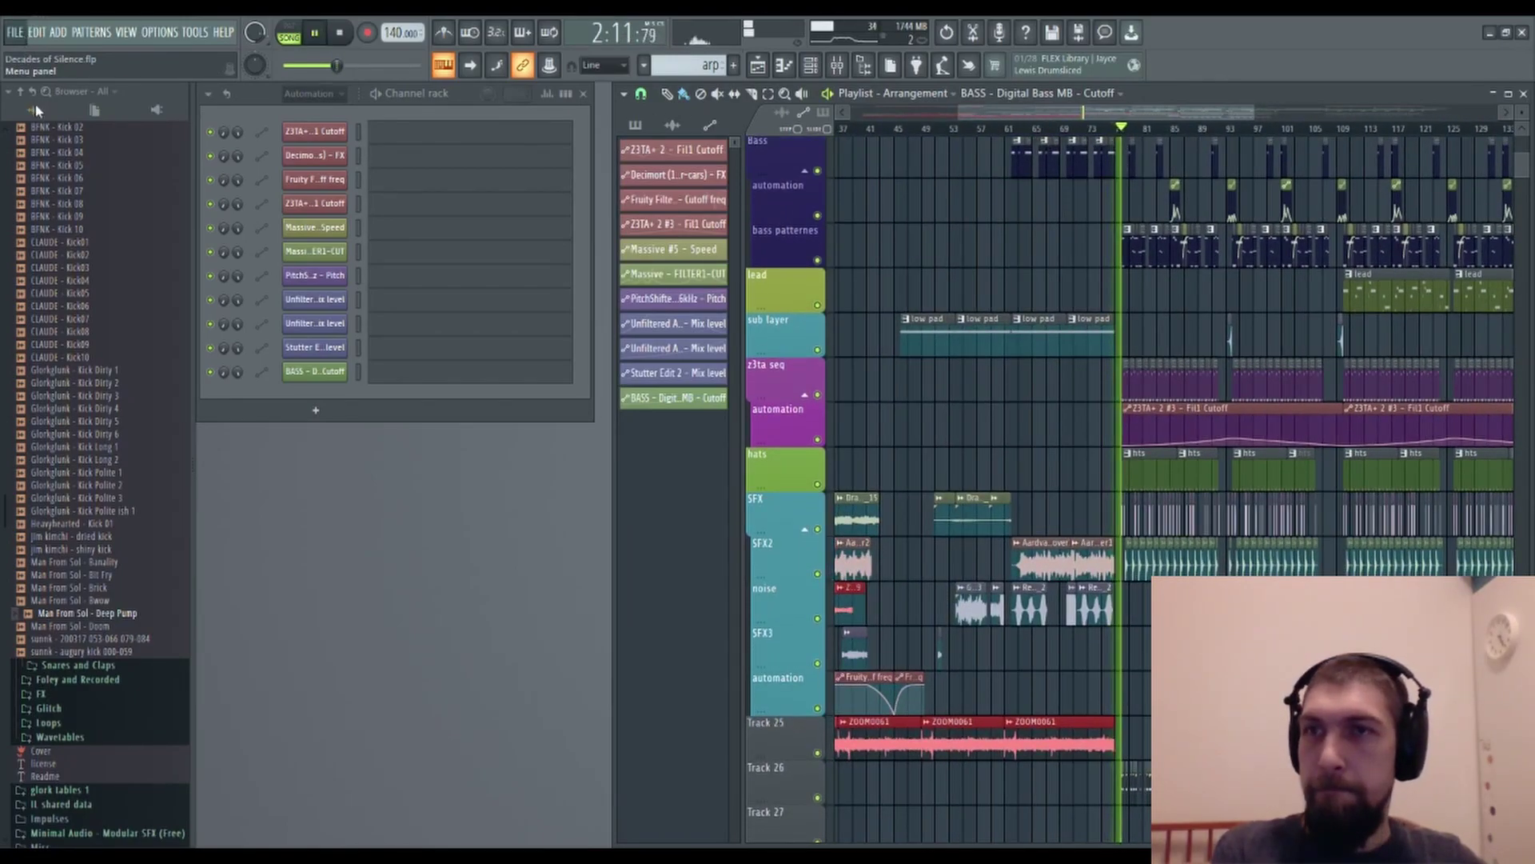
{"action": "left_click_drag", "start_coordinate": [1147, 666], "coordinate": [1091, 626]}
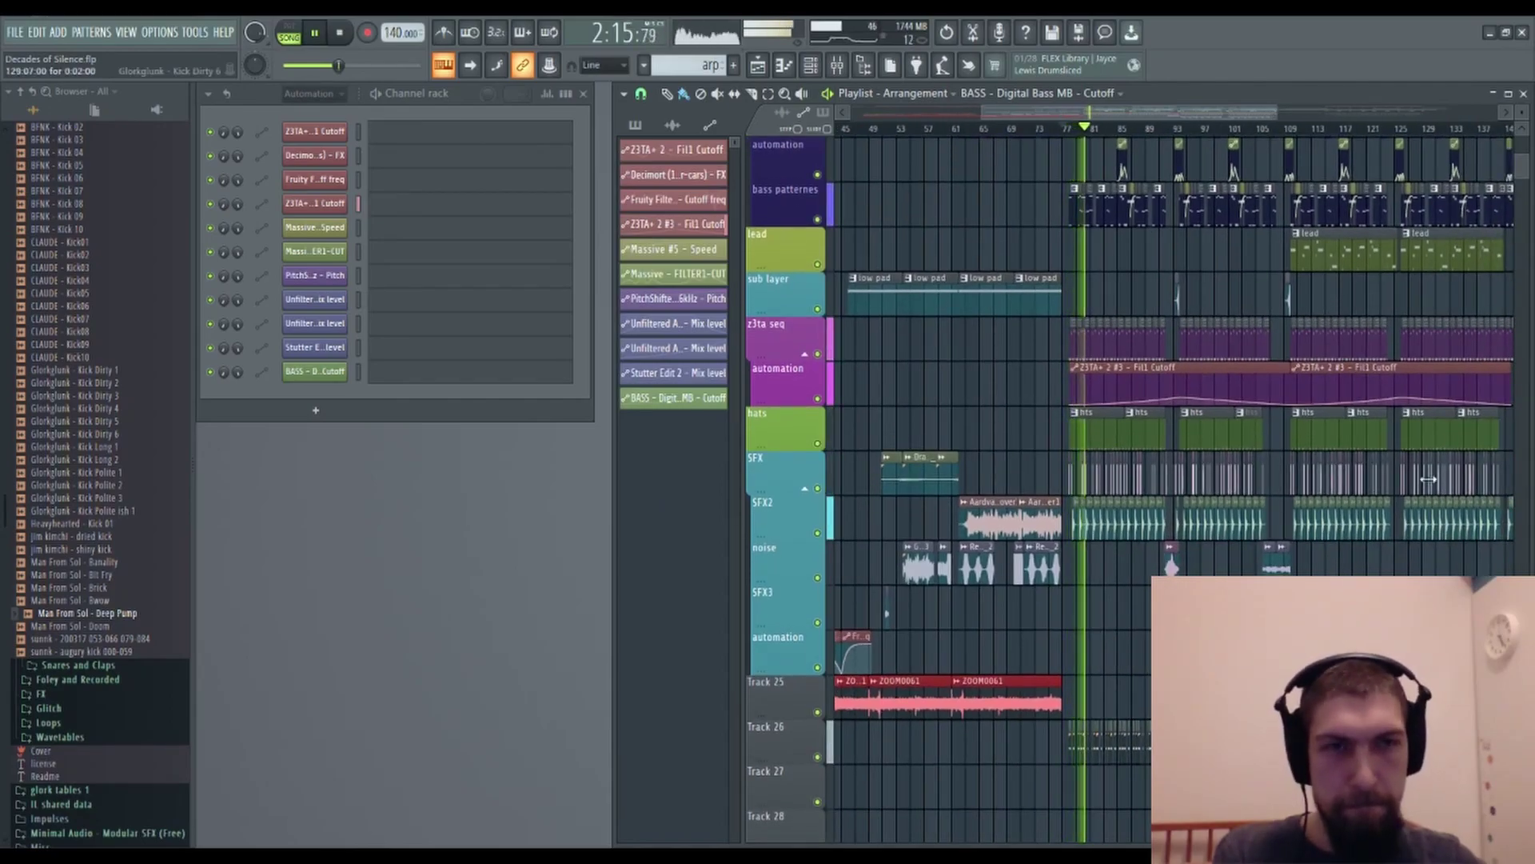
{"action": "scroll", "coordinate": [1109, 134], "scroll_direction": "up", "scroll_amount": 7}
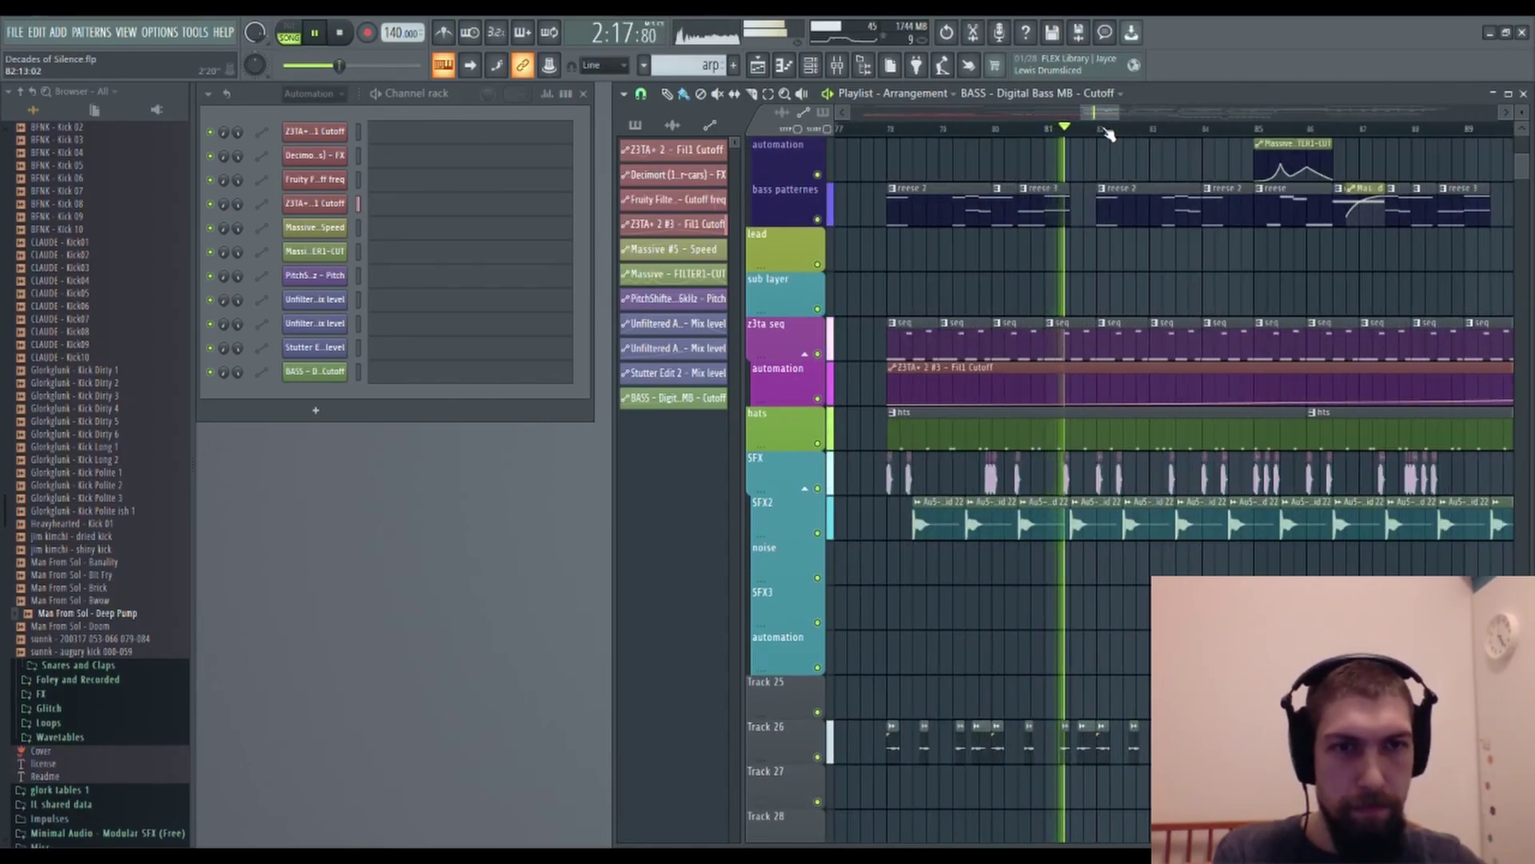
{"action": "key", "text": "space"}
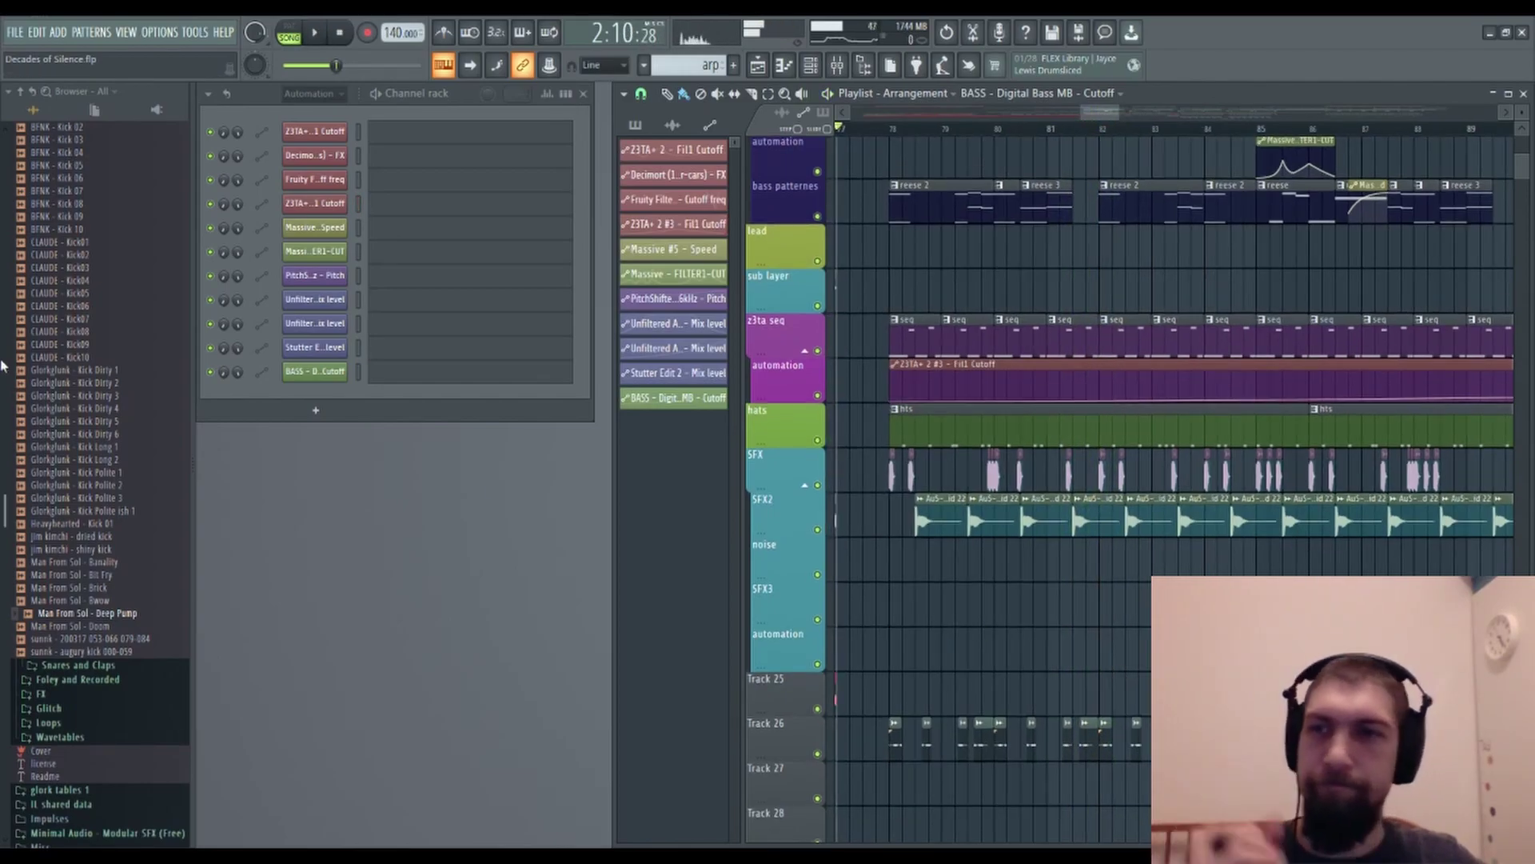
Collapse the Glitch With Friends vol 2 folder and audition samples in Glitch Session's Cecilia5 folder.
{"action": "scroll", "coordinate": [76, 388], "scroll_direction": "up", "scroll_amount": 8}
{"action": "scroll", "coordinate": [77, 390], "scroll_direction": "down", "scroll_amount": 3}
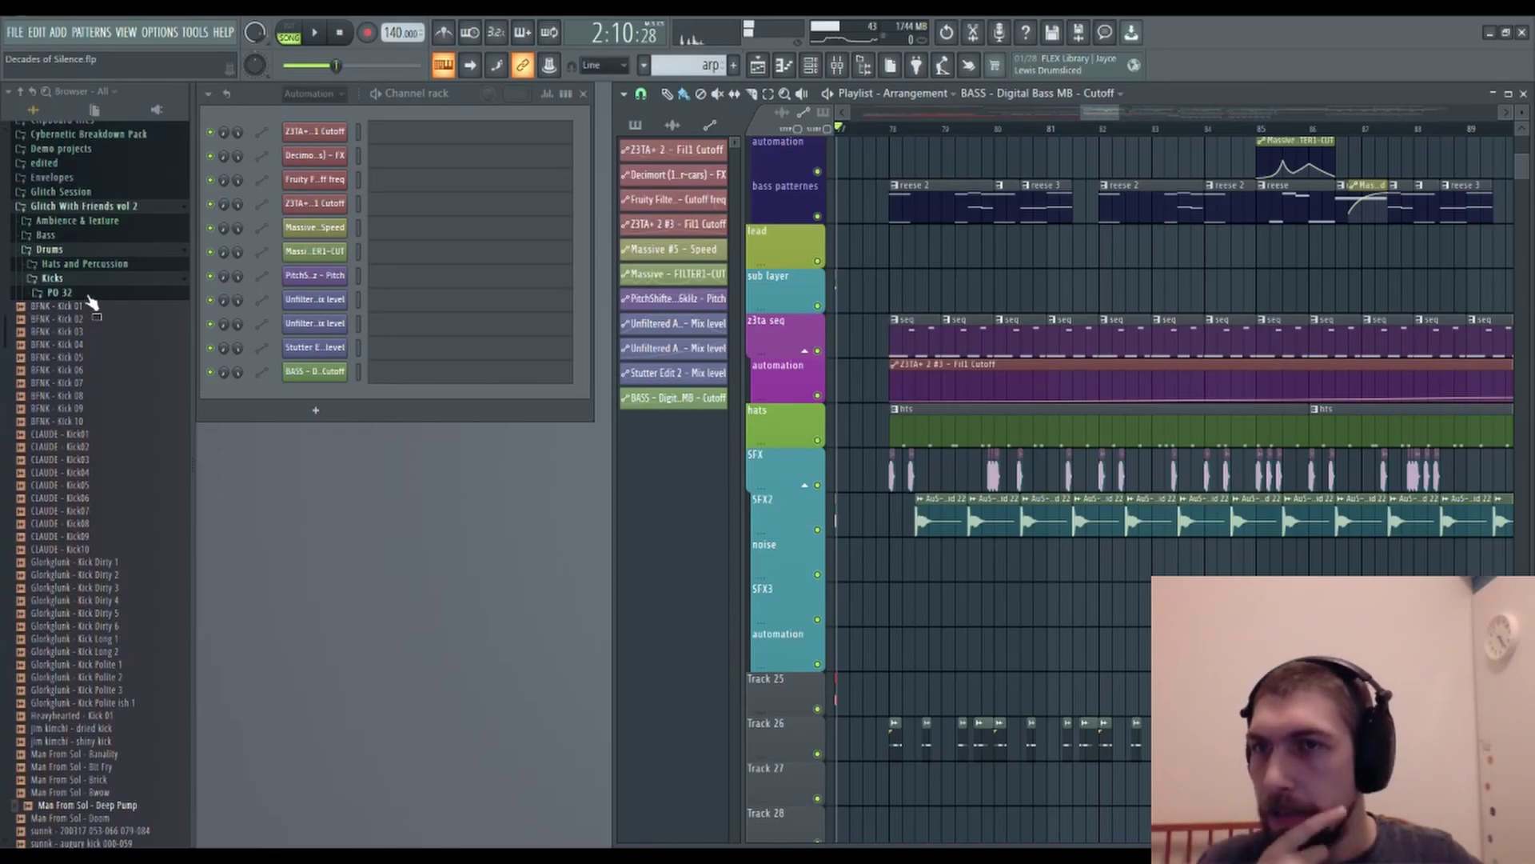
{"action": "scroll", "coordinate": [78, 406], "scroll_direction": "down", "scroll_amount": 10}
{"action": "scroll", "coordinate": [78, 405], "scroll_direction": "up", "scroll_amount": 14}
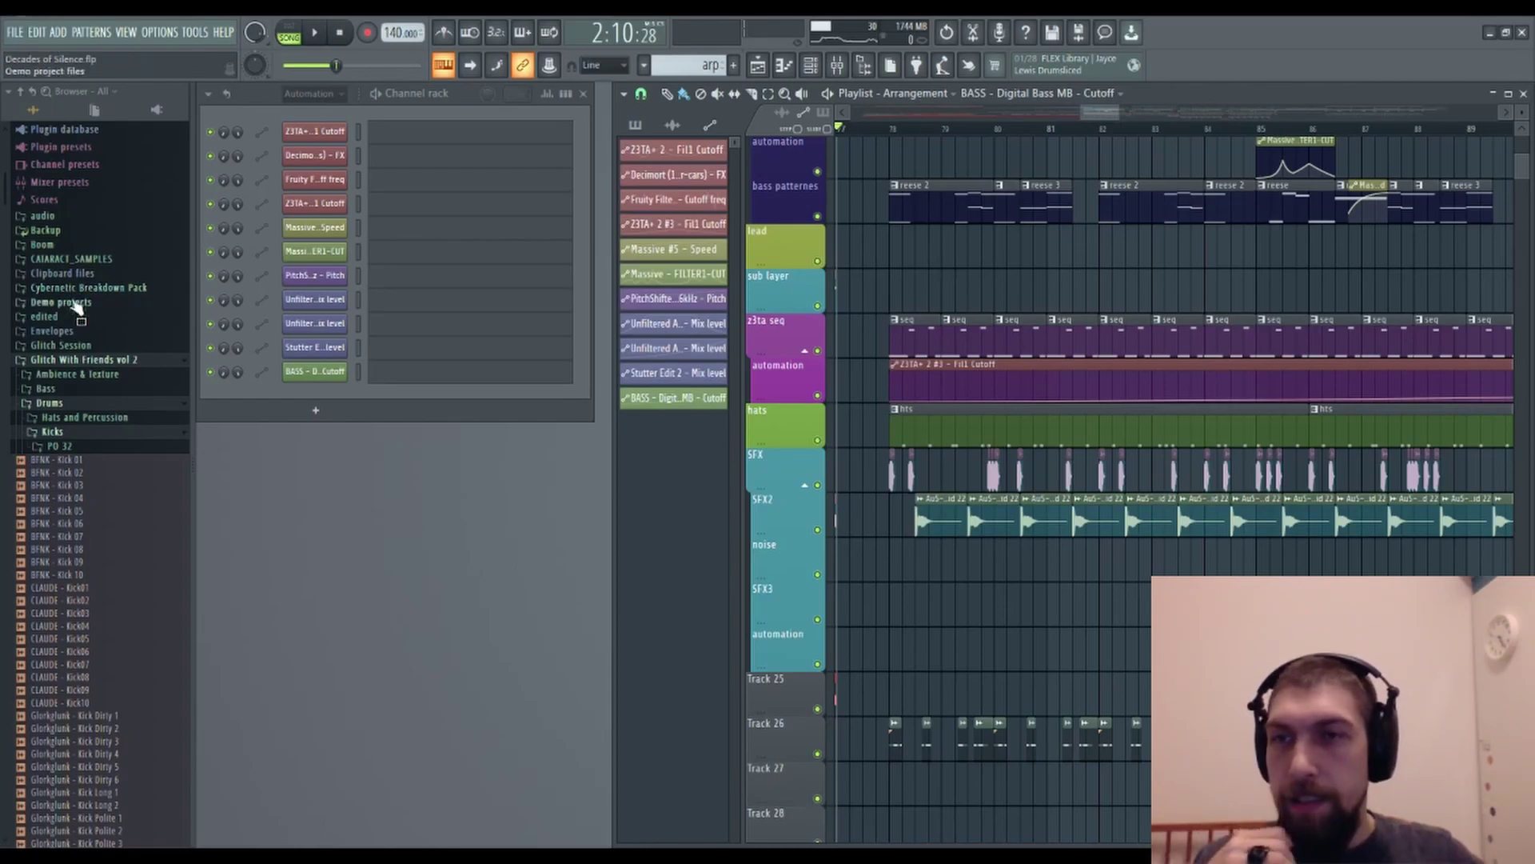
{"action": "left_click", "coordinate": [80, 359]}
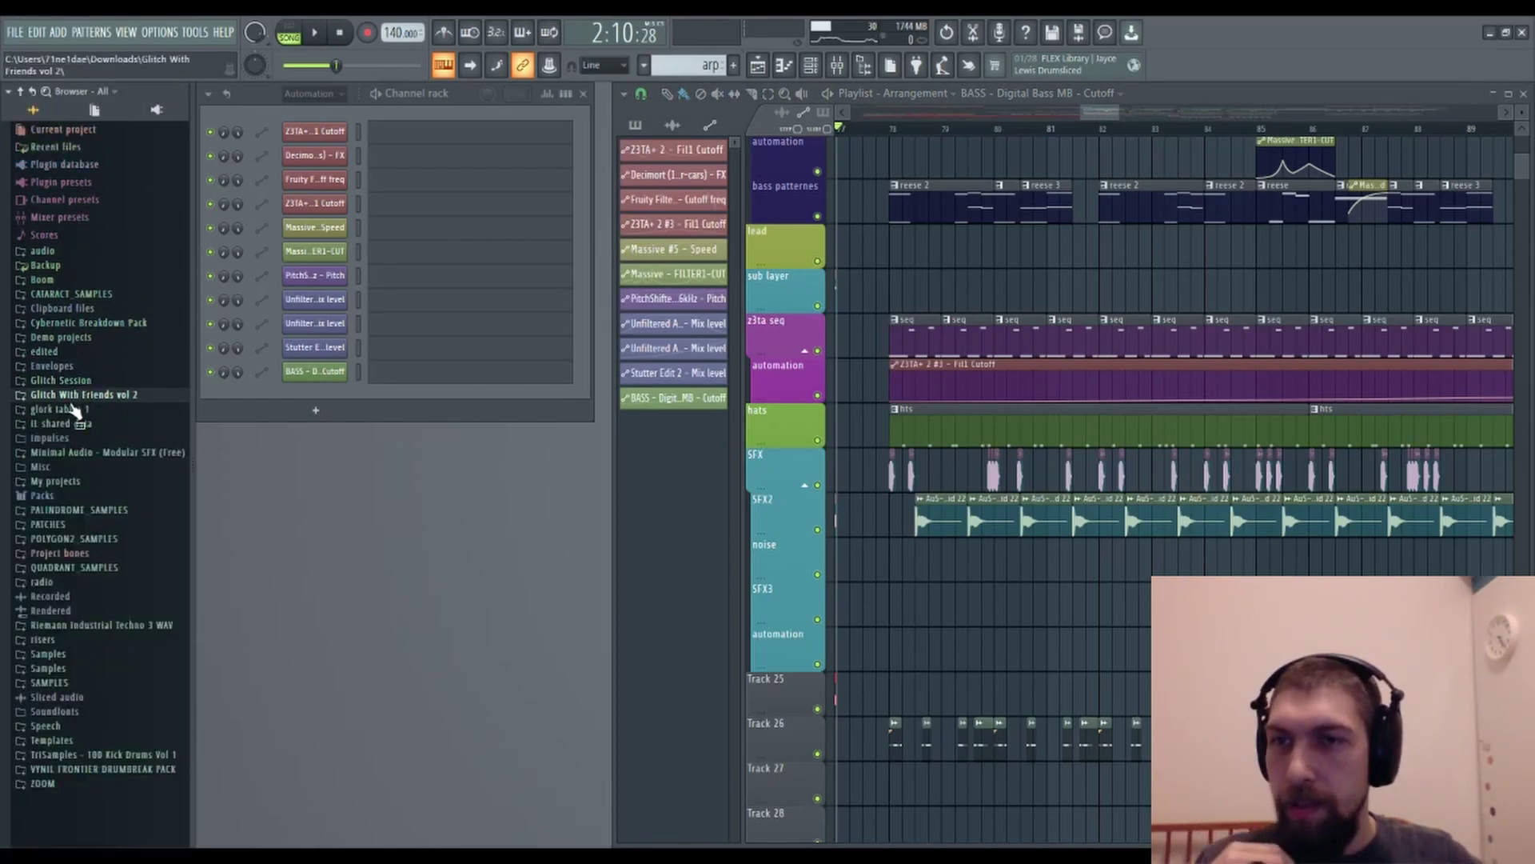
{"action": "left_click", "coordinate": [86, 382]}
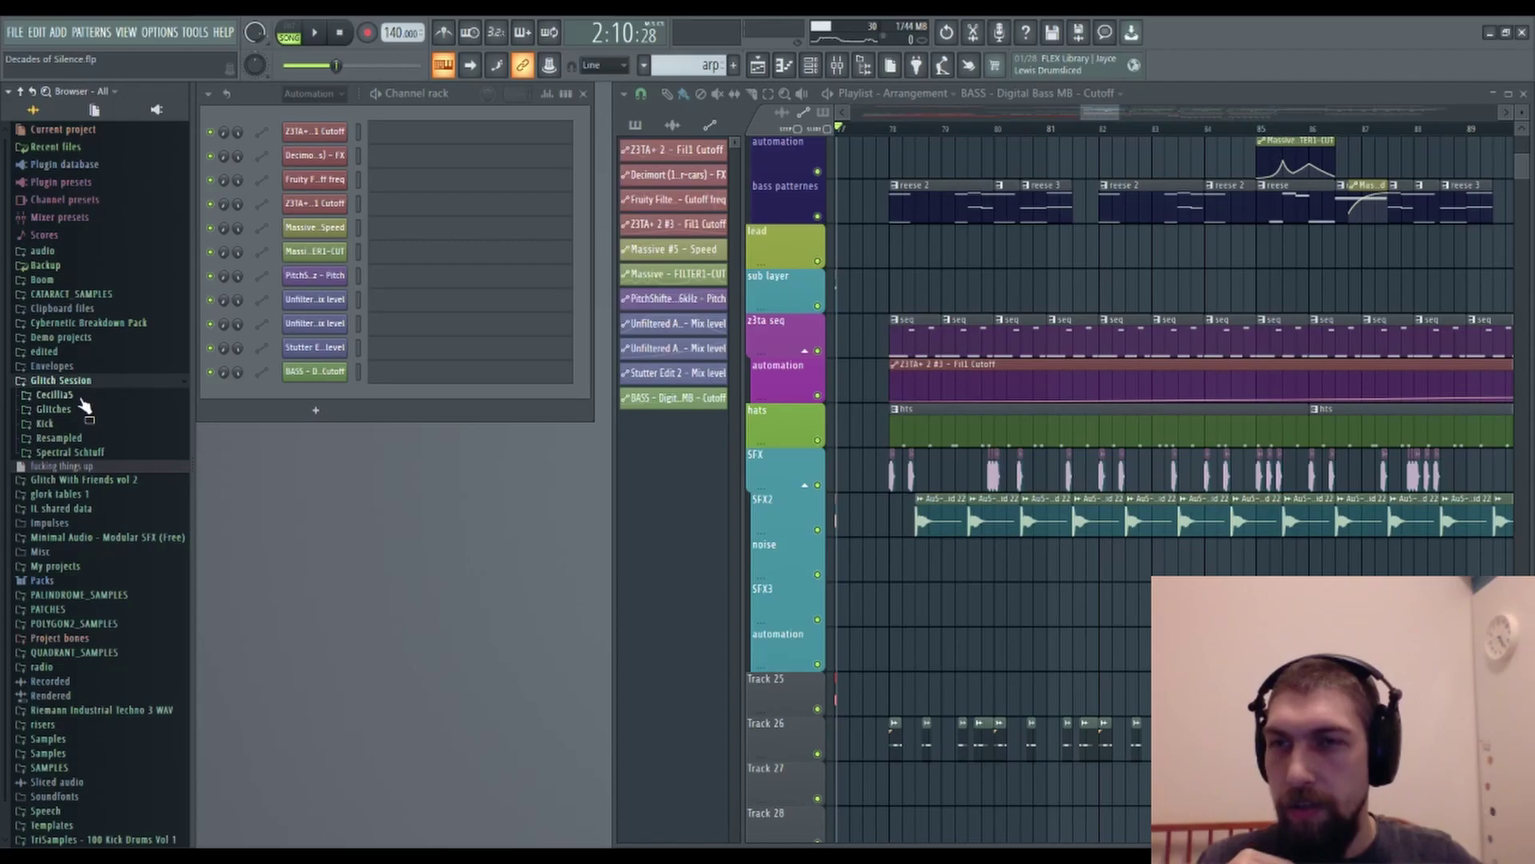
{"action": "left_click", "coordinate": [81, 397]}
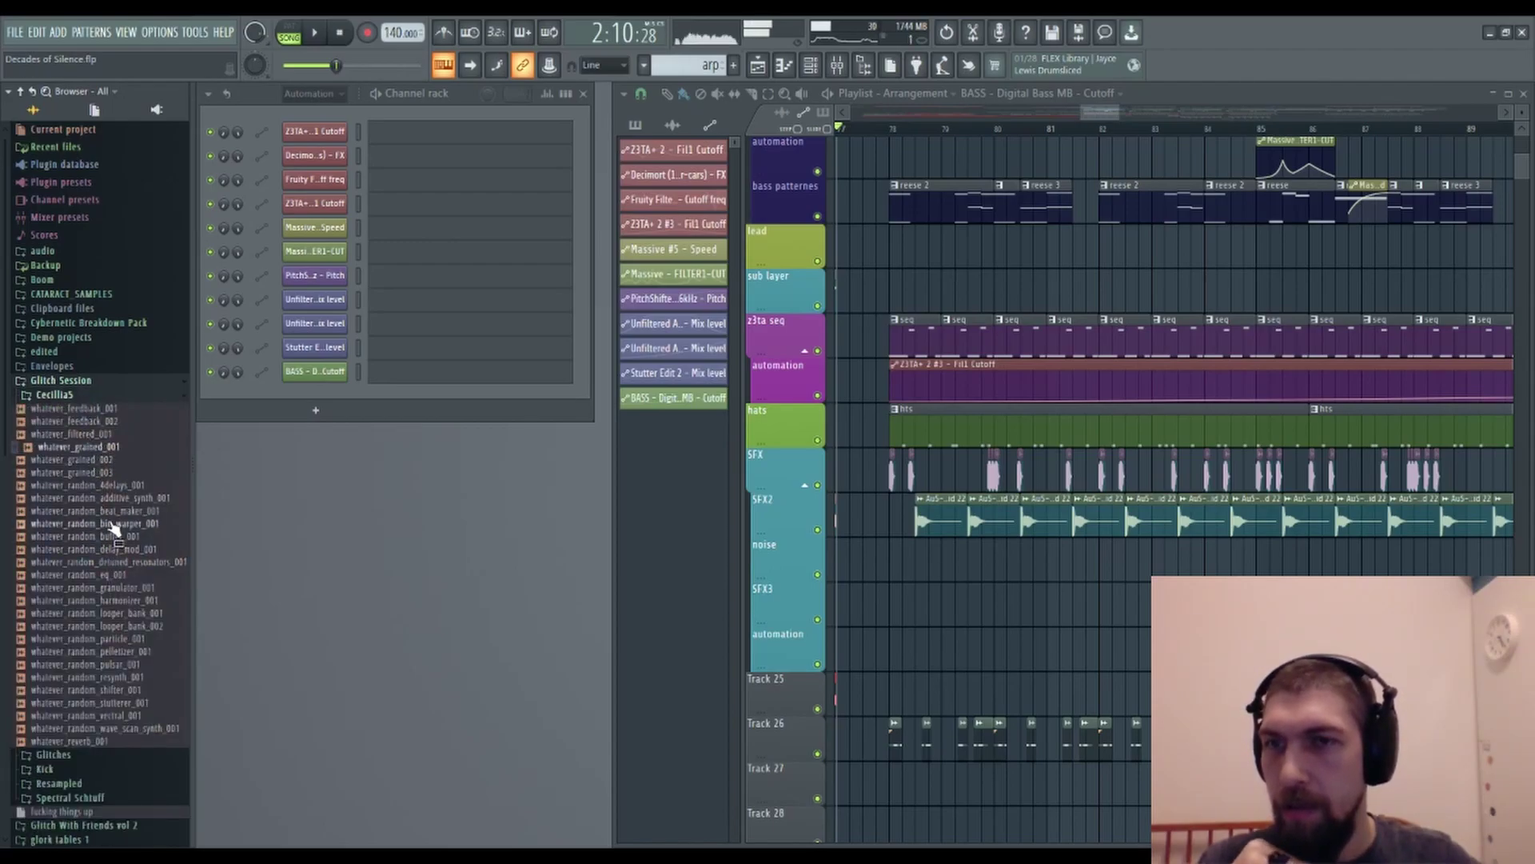
{"action": "left_click", "coordinate": [91, 563]}
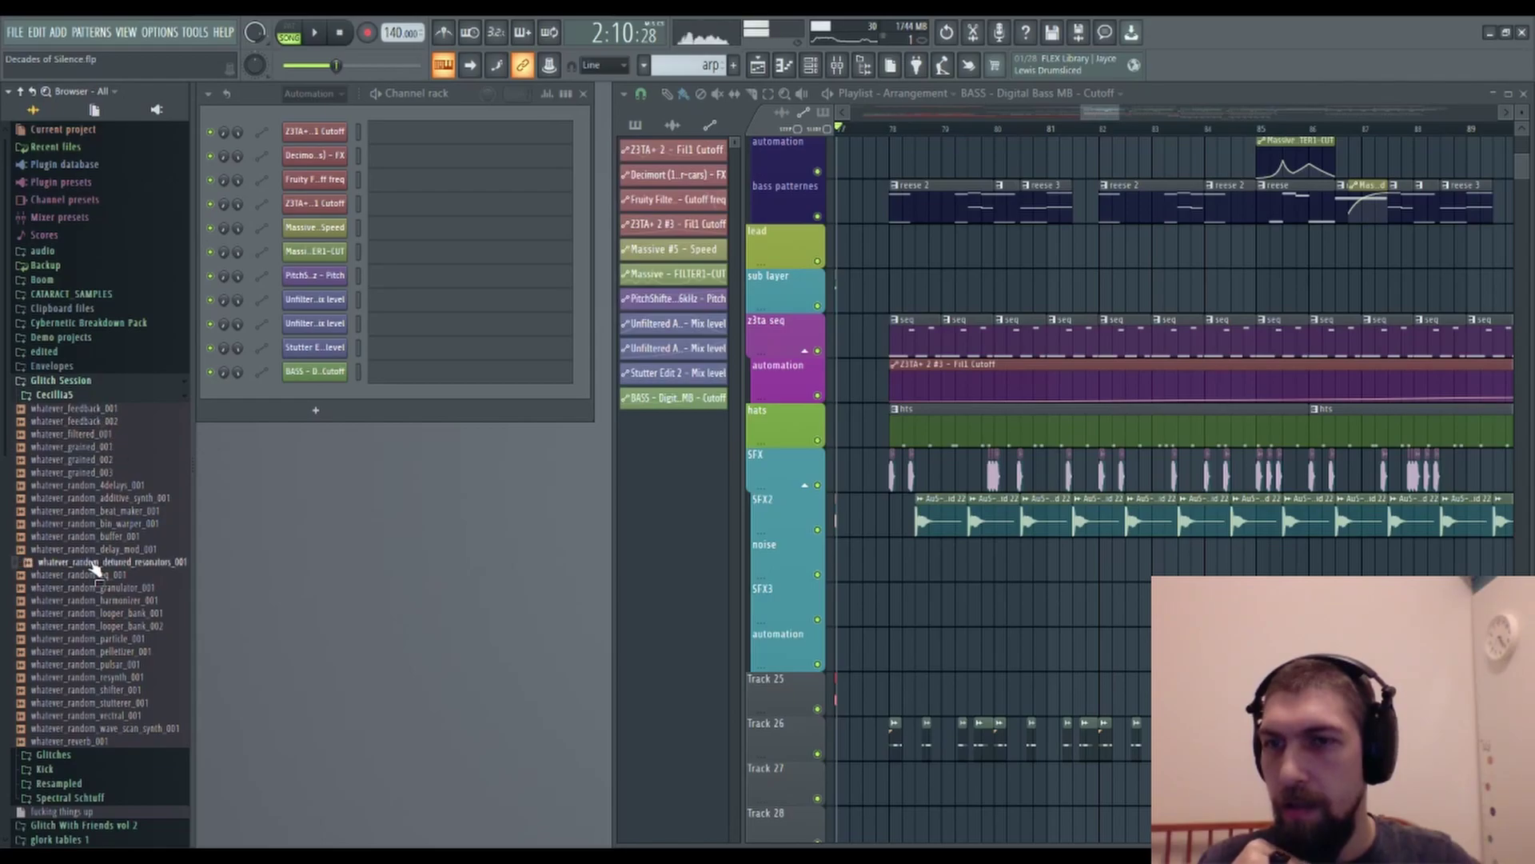
{"action": "scroll", "coordinate": [94, 569], "scroll_direction": "down", "scroll_amount": 6}
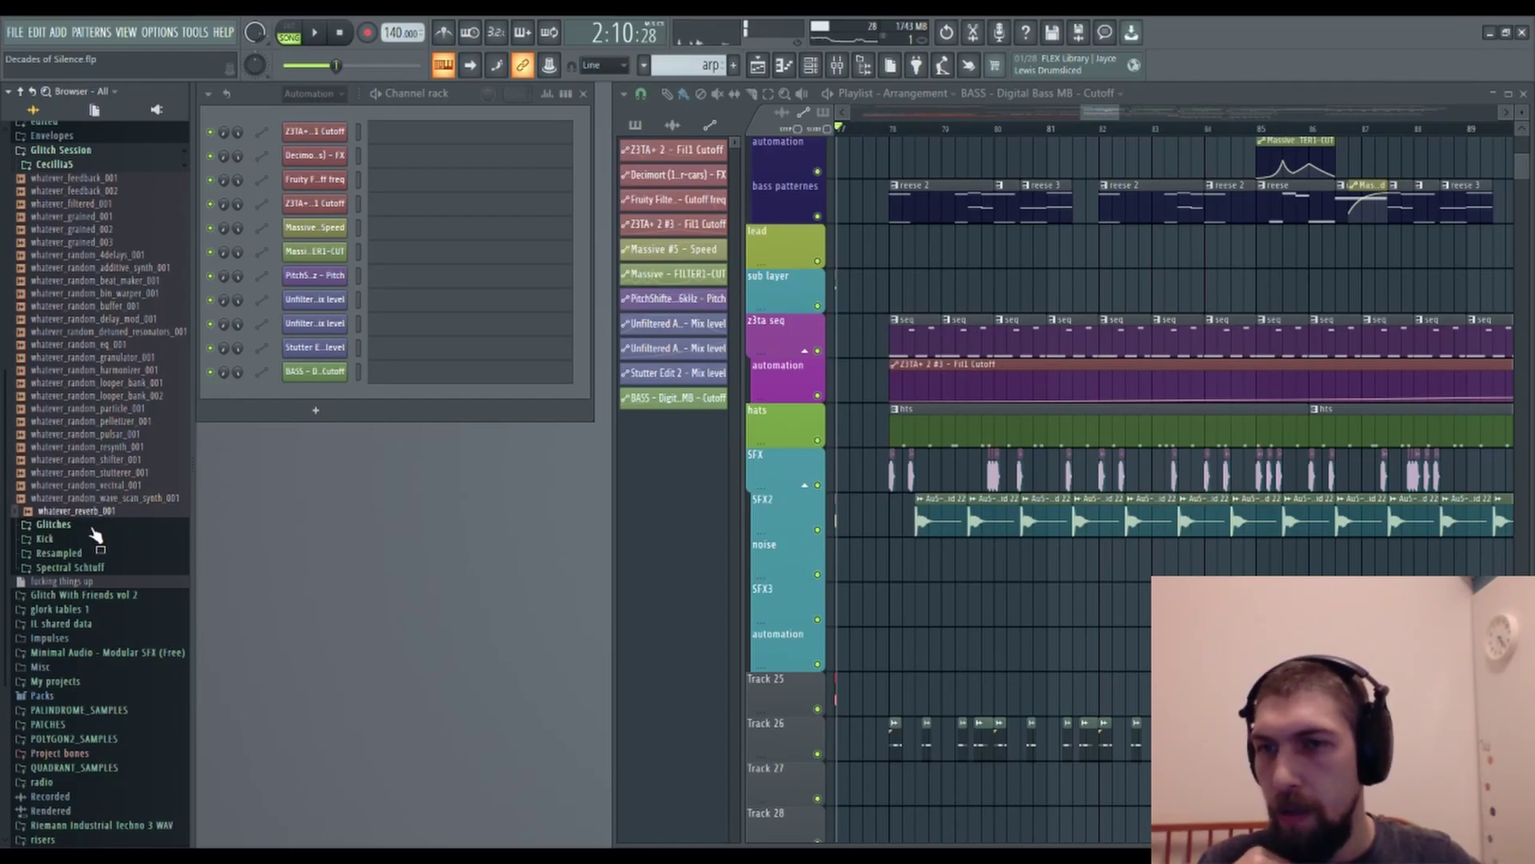
Audition samples in the Glitches folder and place part 2 - 2021-May-30_8 on the SFX3 track before bar 83.
{"action": "left_click", "coordinate": [92, 527]}
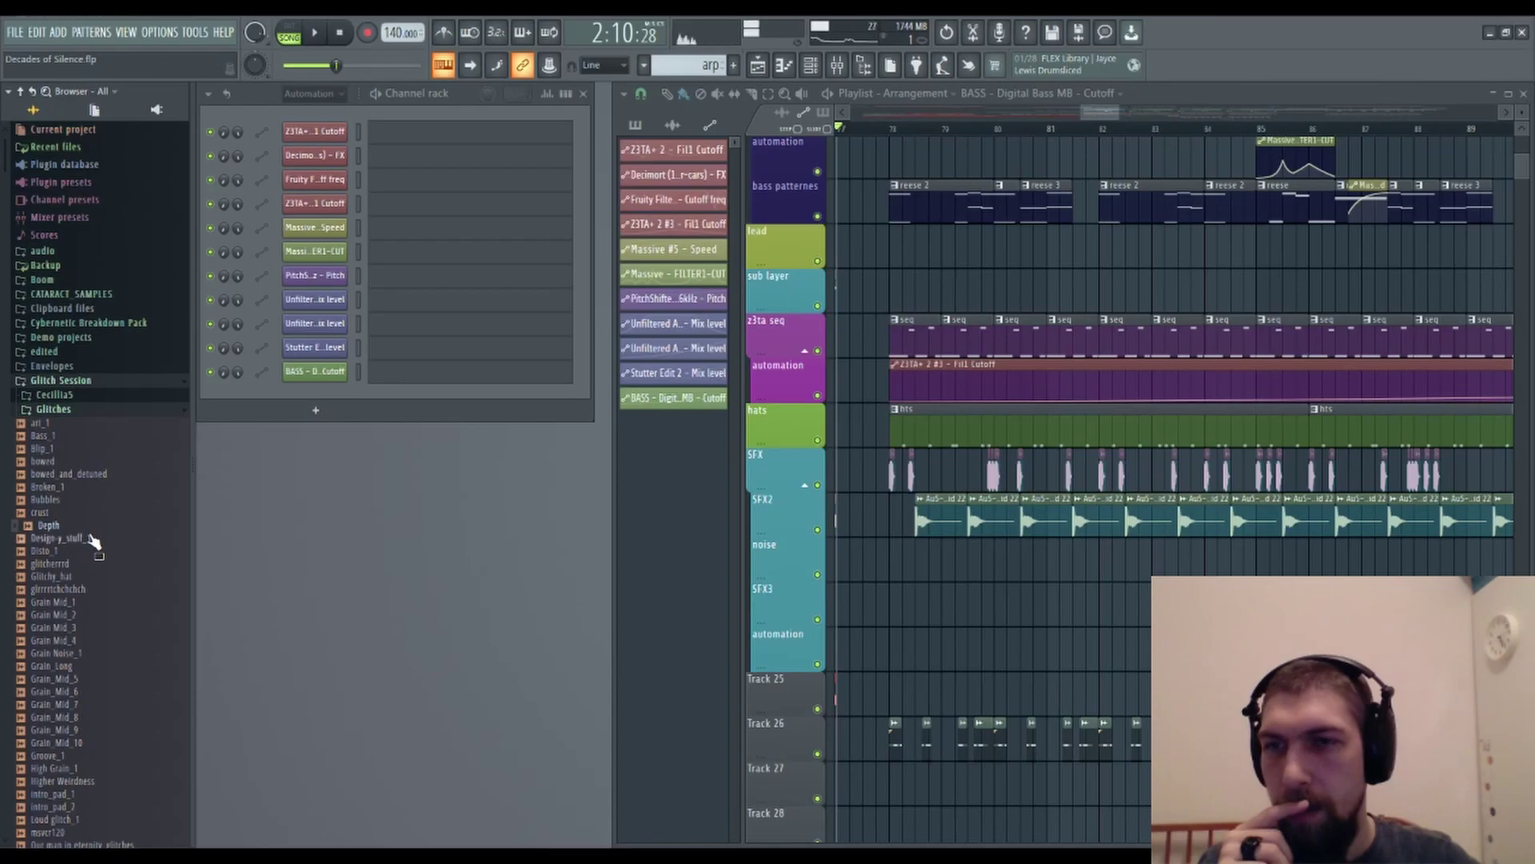
{"action": "scroll", "coordinate": [90, 542], "scroll_direction": "down", "scroll_amount": 4}
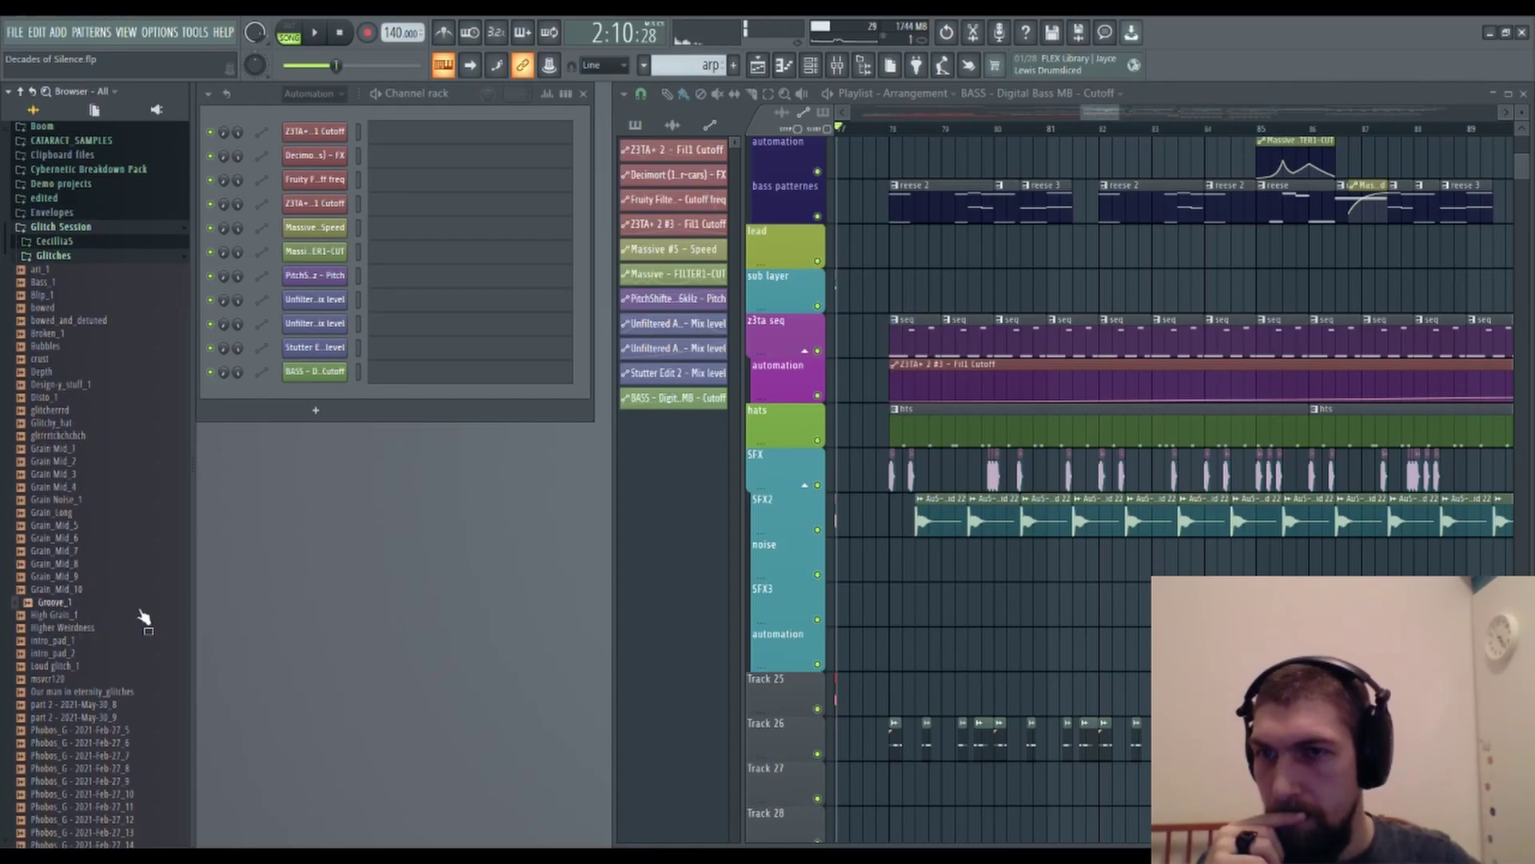
{"action": "scroll", "coordinate": [136, 560], "scroll_direction": "down", "scroll_amount": 6}
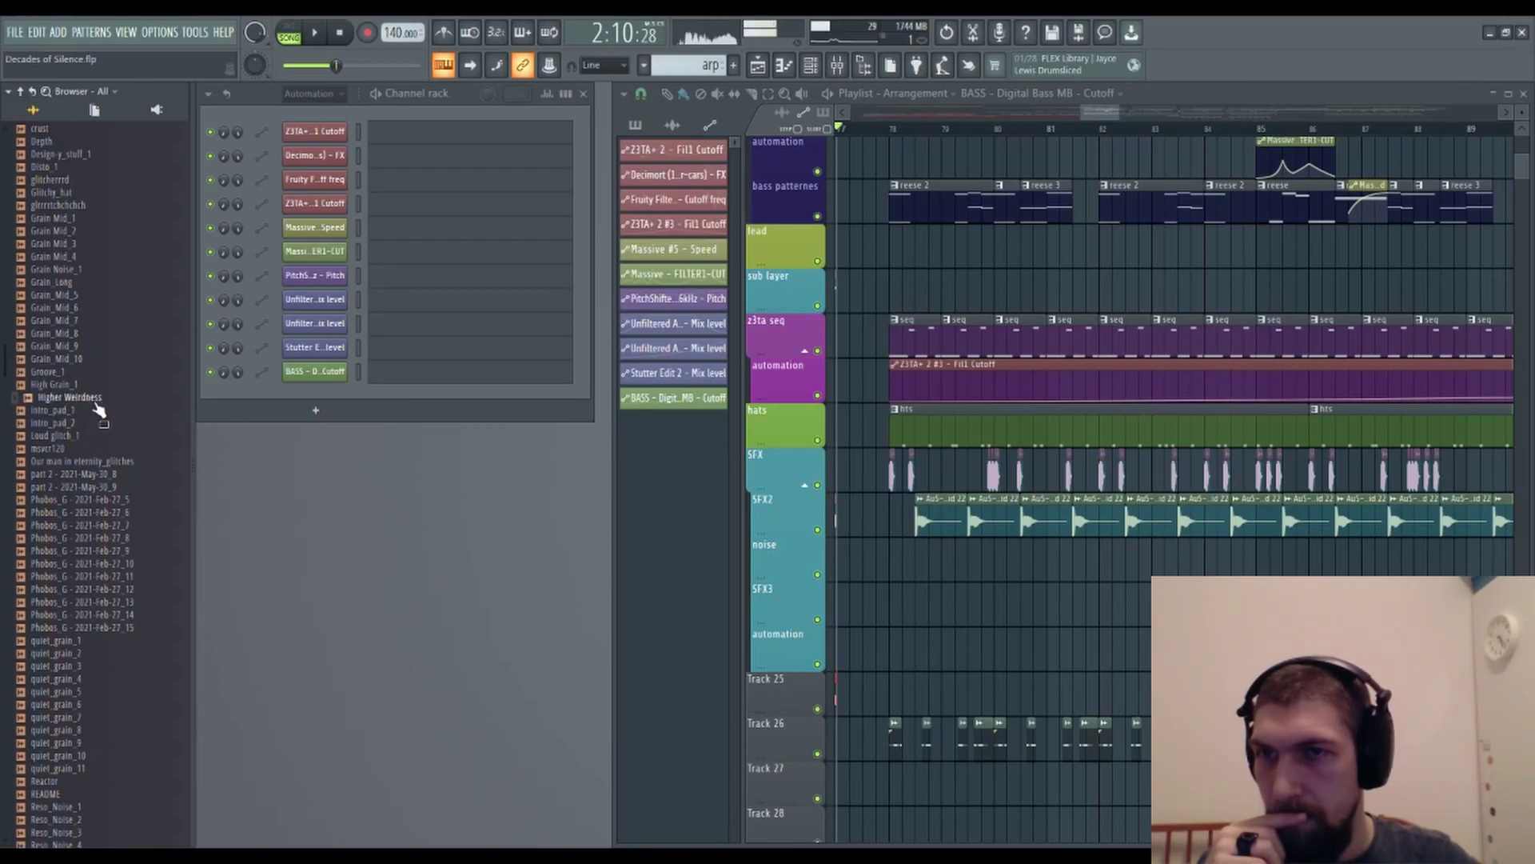
{"action": "left_click", "coordinate": [75, 438]}
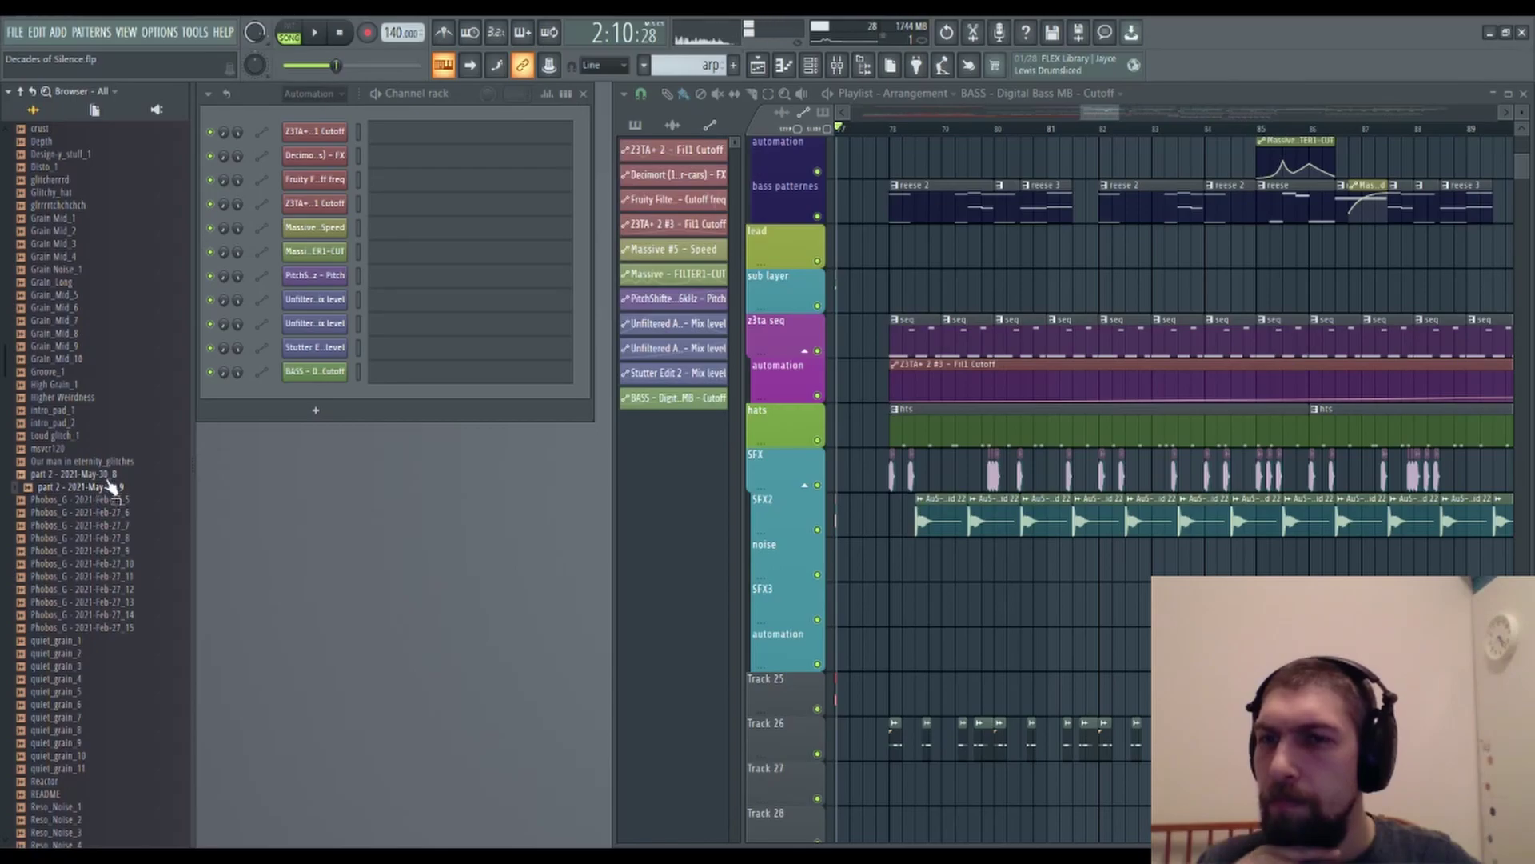
{"action": "left_click_drag", "start_coordinate": [112, 481], "coordinate": [576, 559]}
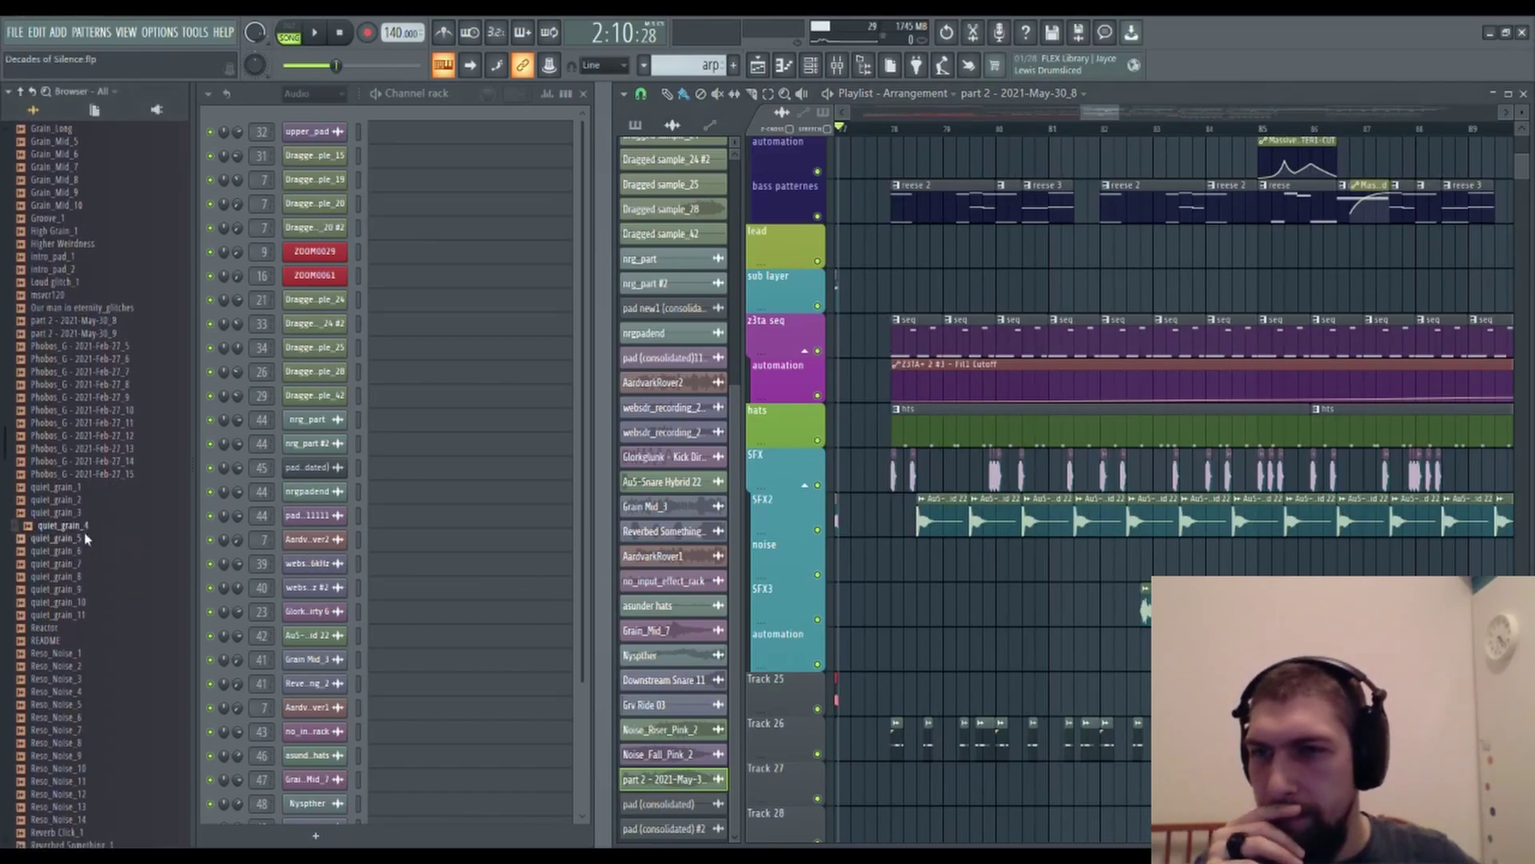
Audition the Glitches folder's samples from Reso_Noise through Reverbed Something and Riser_1 to Shaker Groove.
{"action": "left_click", "coordinate": [76, 678]}
{"action": "scroll", "coordinate": [109, 569], "scroll_direction": "down", "scroll_amount": 6}
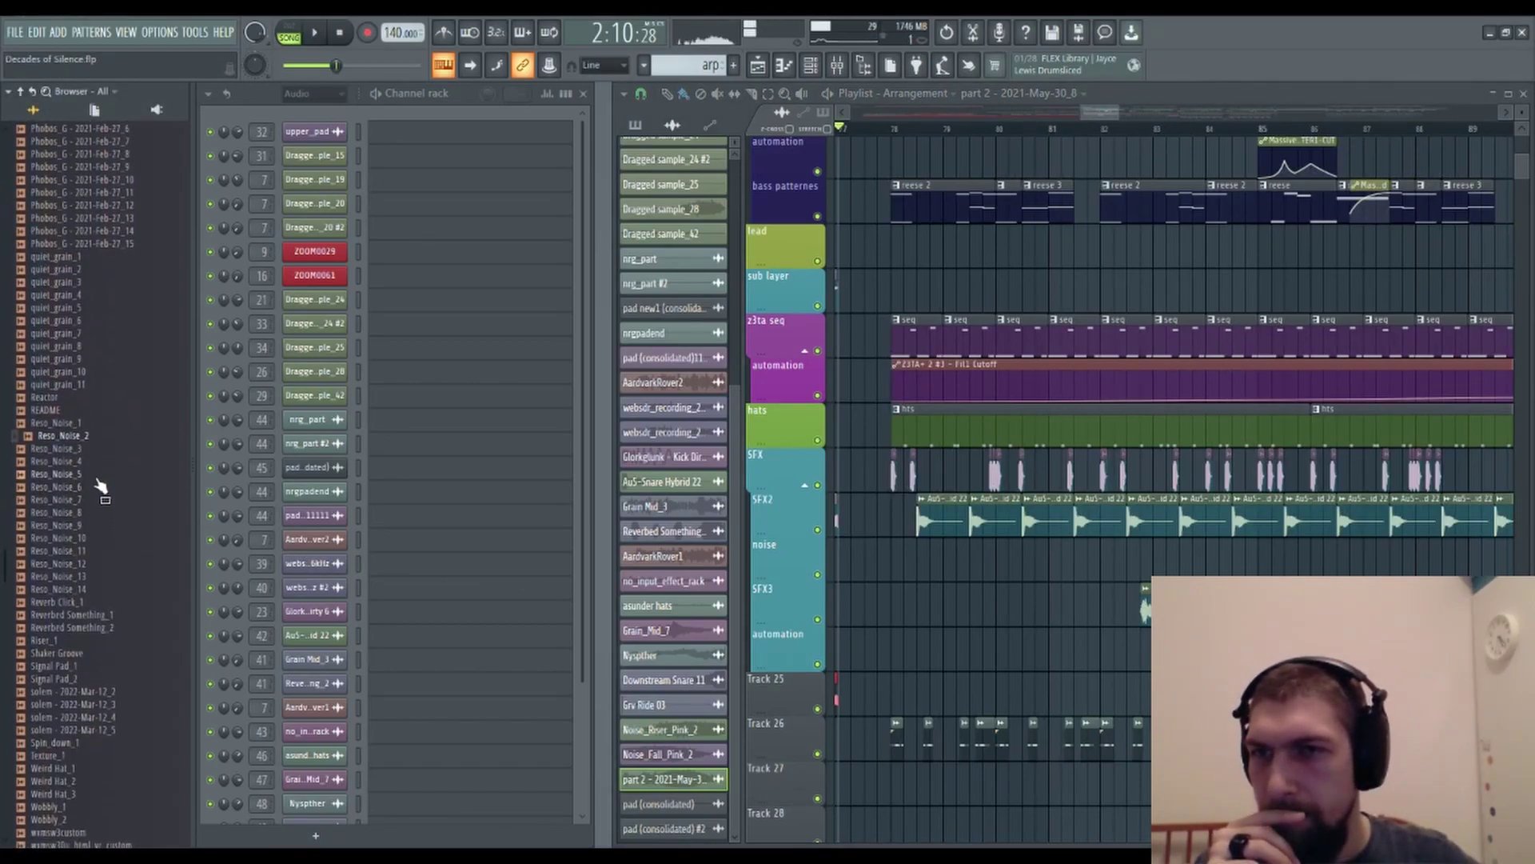
{"action": "left_click", "coordinate": [87, 449]}
{"action": "left_click", "coordinate": [94, 614]}
{"action": "scroll", "coordinate": [104, 560], "scroll_direction": "down", "scroll_amount": 8}
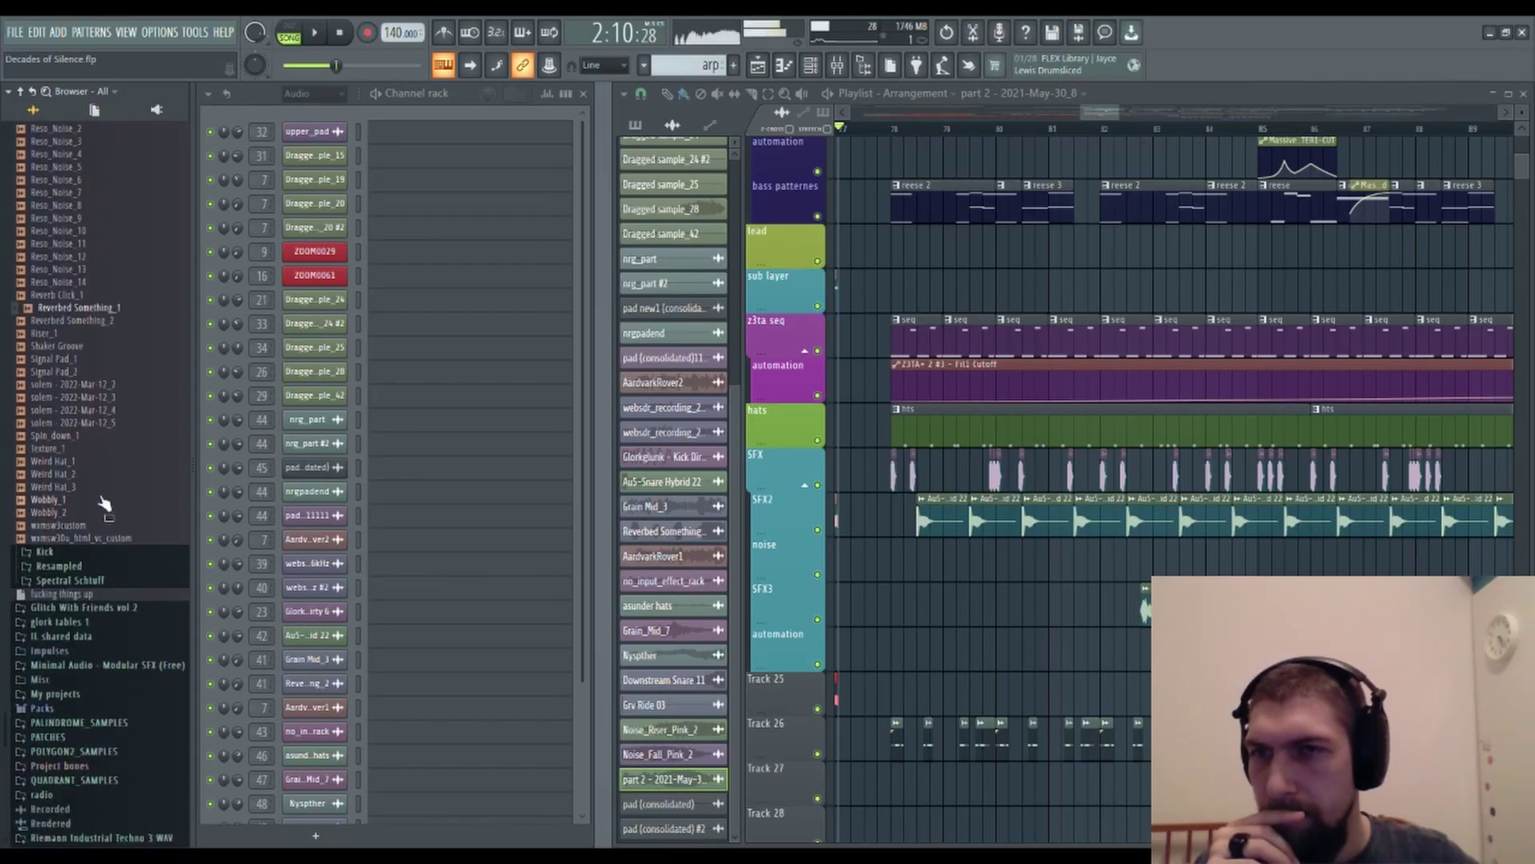
{"action": "left_click", "coordinate": [88, 320]}
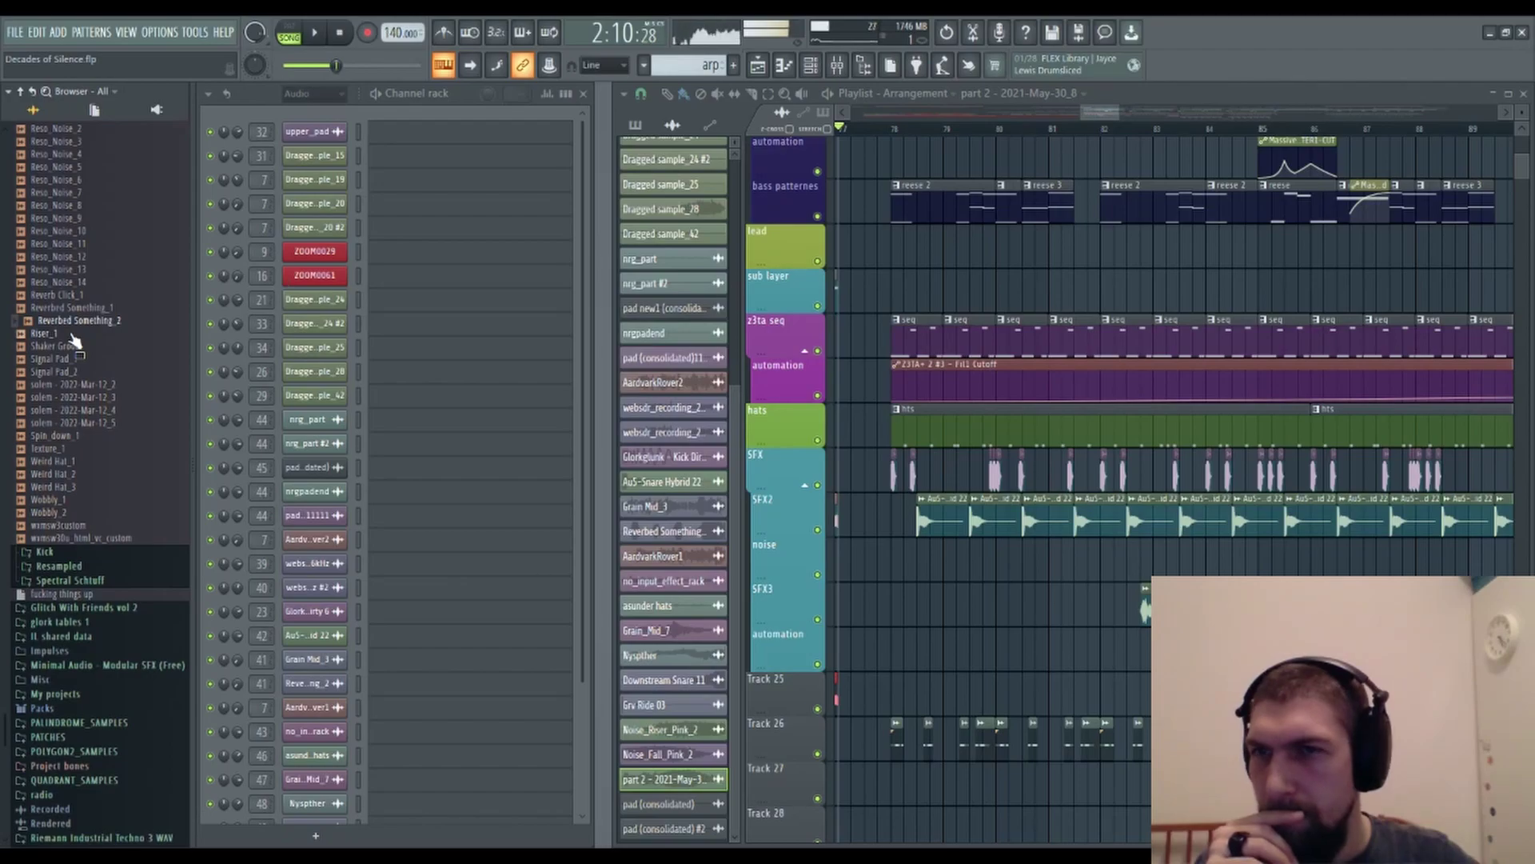
{"action": "left_click", "coordinate": [70, 333]}
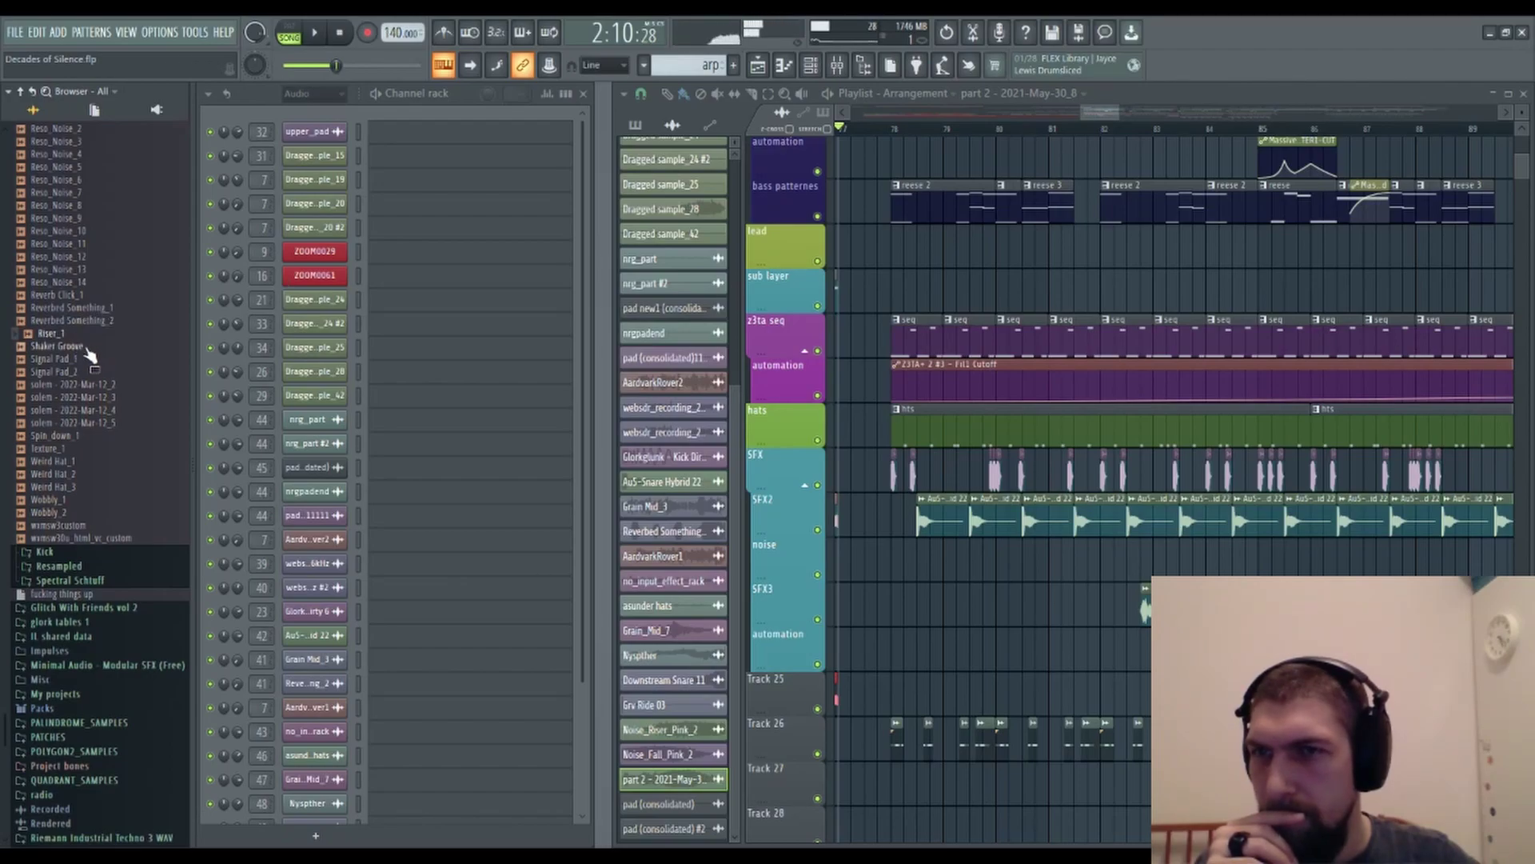
{"action": "left_click", "coordinate": [86, 348]}
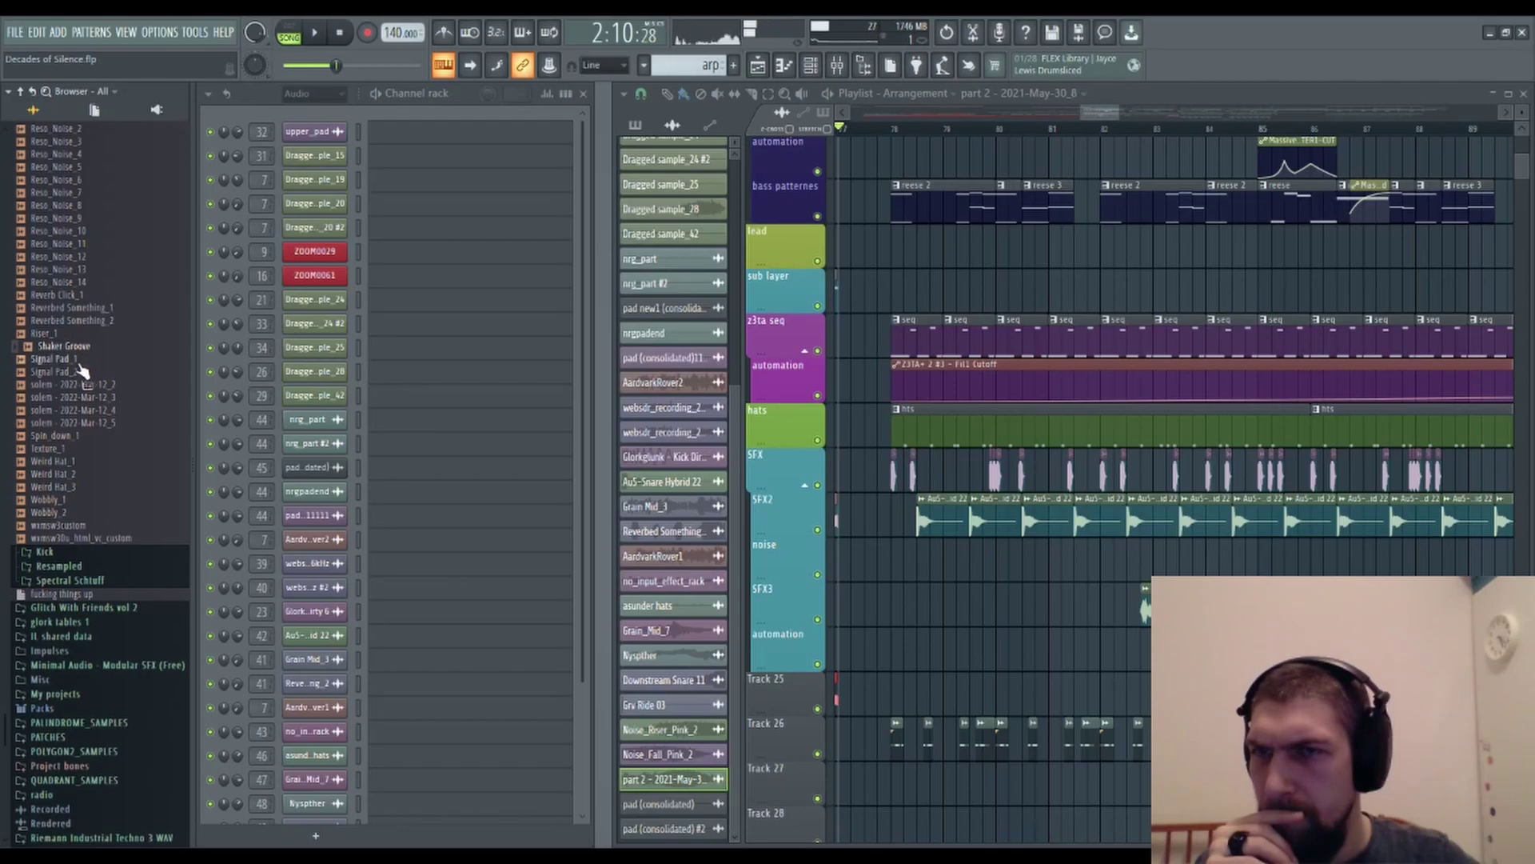
Audition the Signal Pad, solem - 2022-Mar-12 and Spin_down_1 samples.
{"action": "left_click", "coordinate": [82, 361]}
{"action": "left_click", "coordinate": [80, 373]}
{"action": "left_click", "coordinate": [84, 386]}
{"action": "left_click", "coordinate": [85, 398]}
{"action": "left_click", "coordinate": [95, 412]}
{"action": "left_click", "coordinate": [88, 424]}
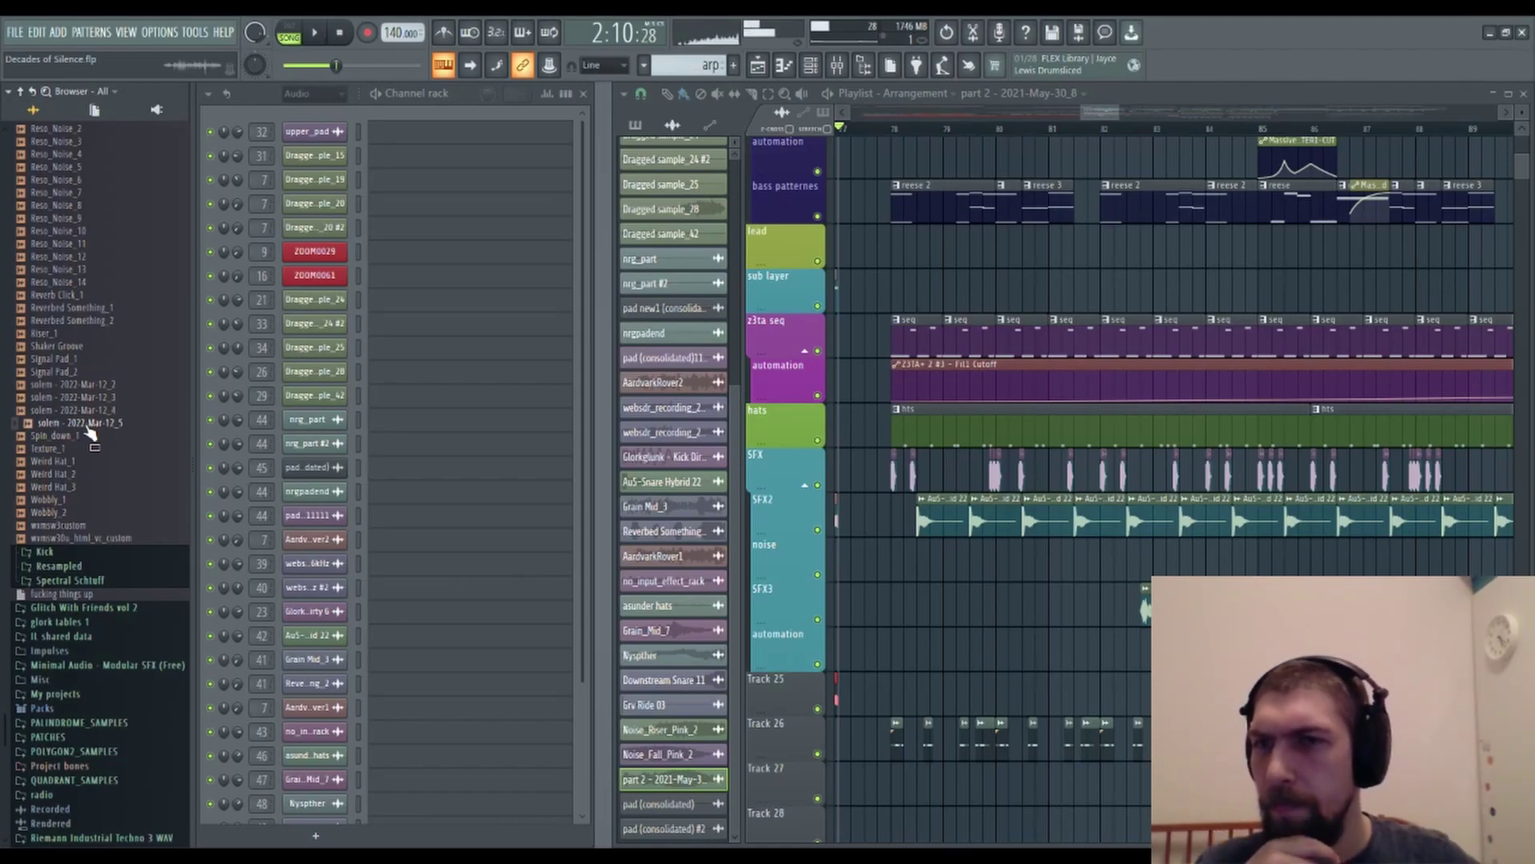
{"action": "left_click", "coordinate": [90, 435]}
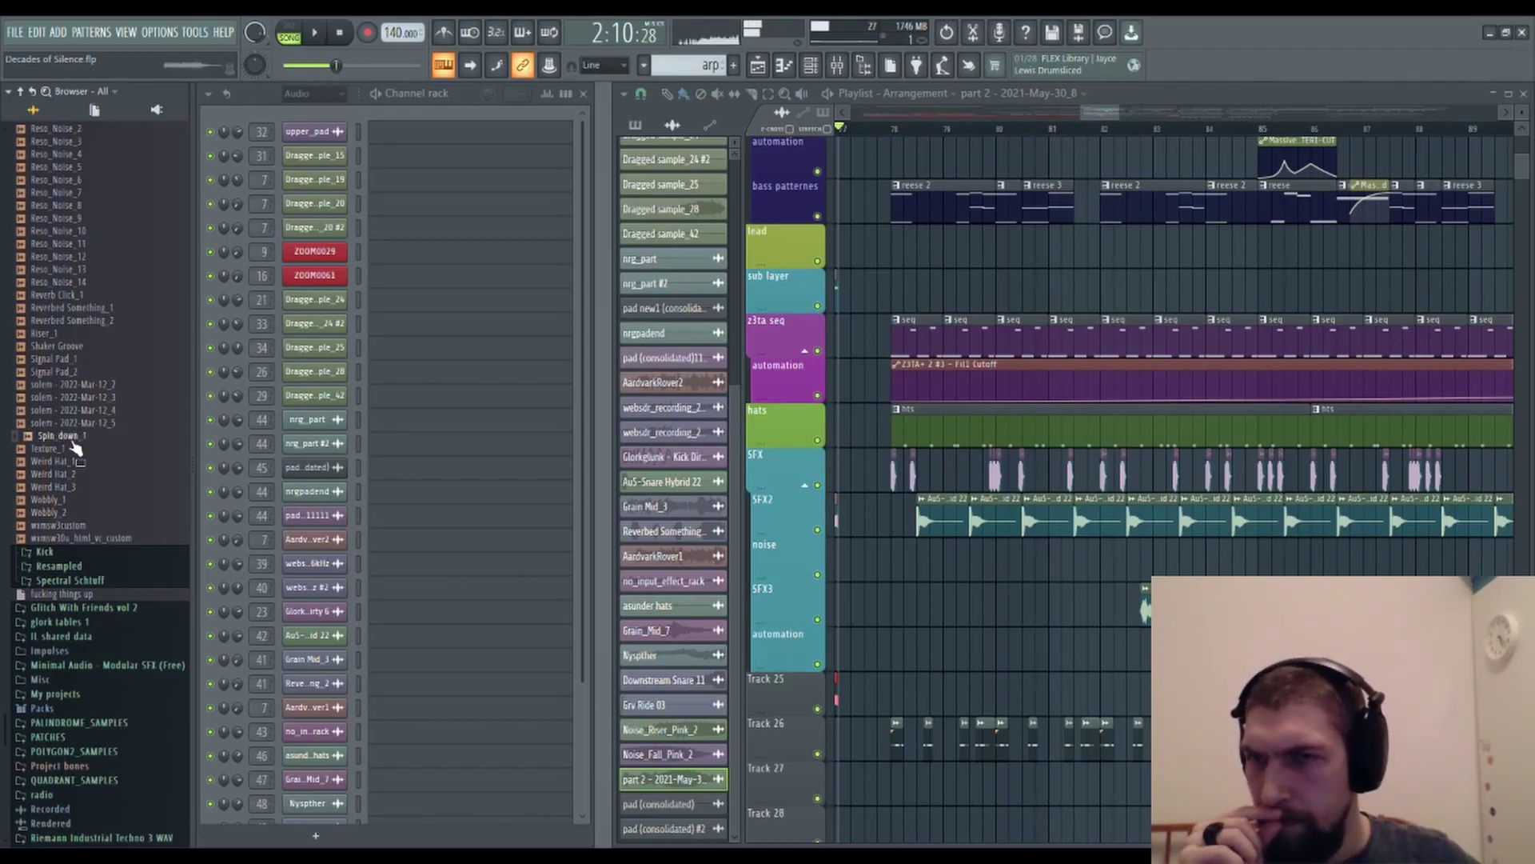
Audition Texture_1, the Weird Hat and Wobbly samples and the remaining files of the Glitches folder.
{"action": "left_click", "coordinate": [74, 450]}
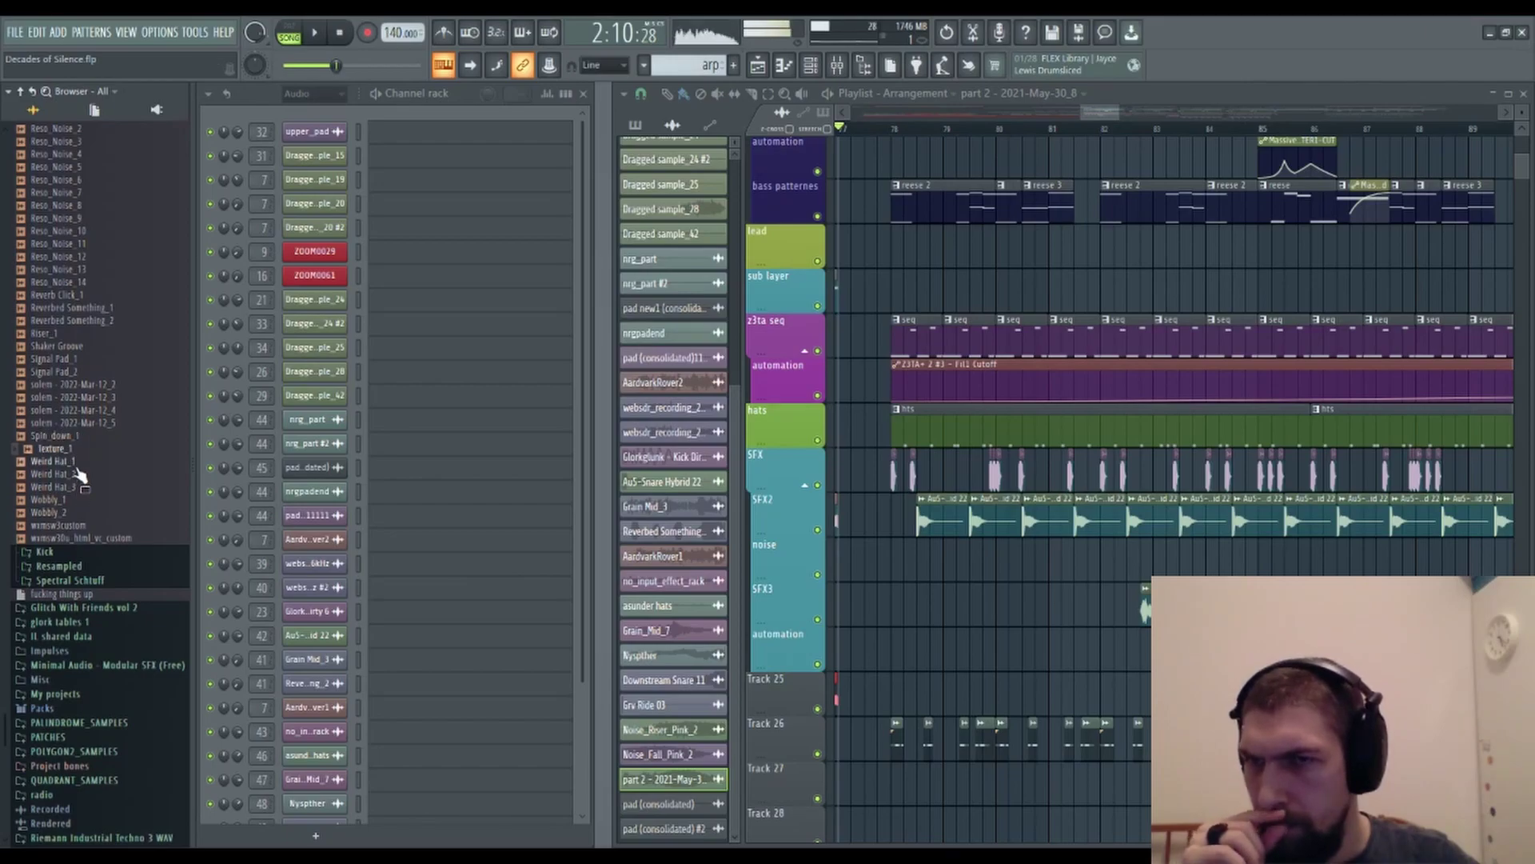
{"action": "left_click", "coordinate": [80, 462]}
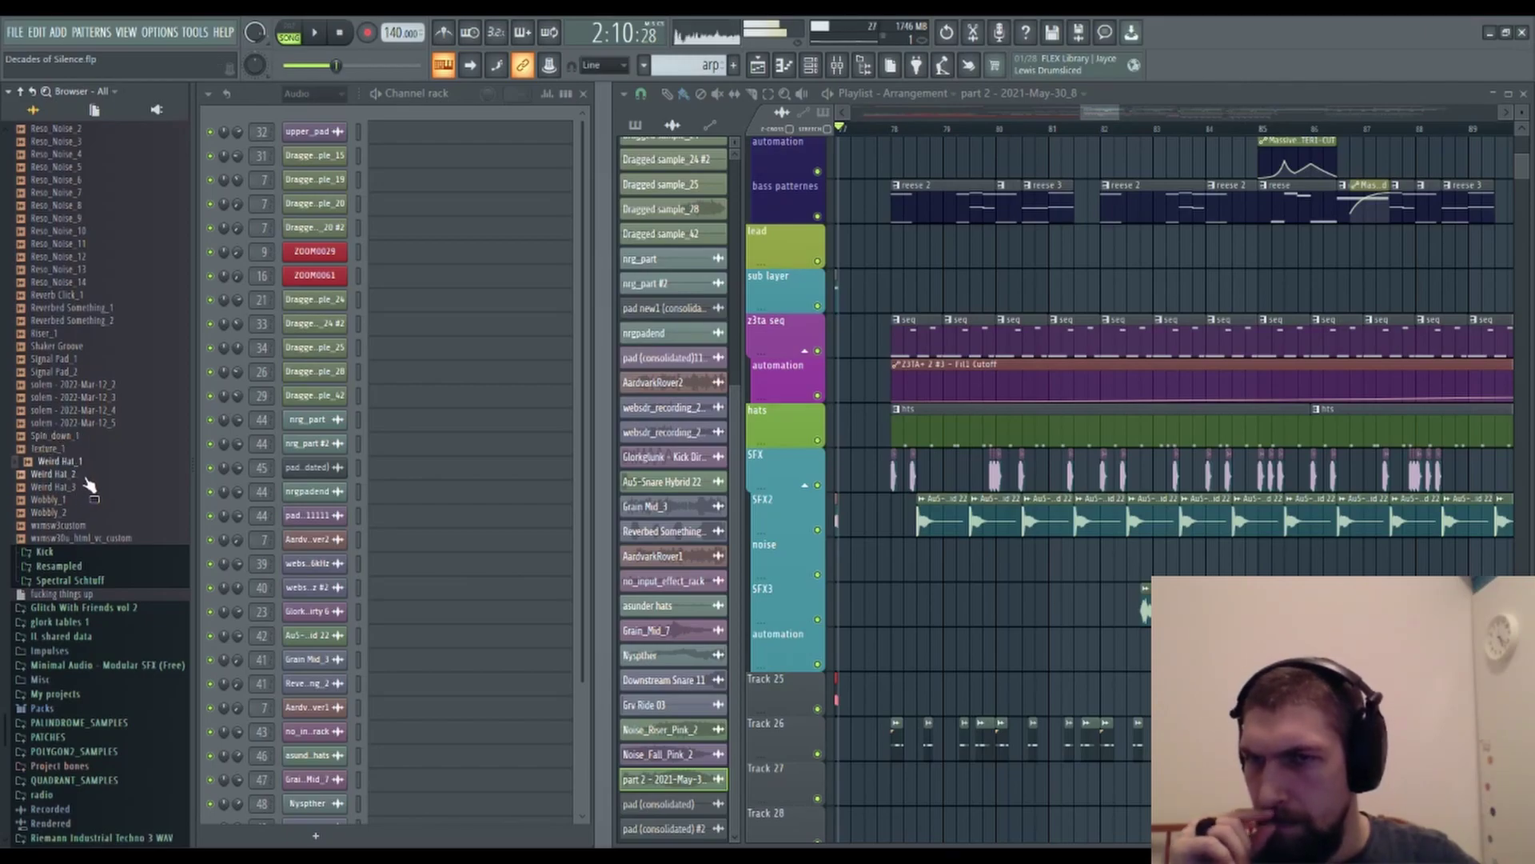
{"action": "left_click", "coordinate": [72, 474]}
{"action": "left_click", "coordinate": [67, 487]}
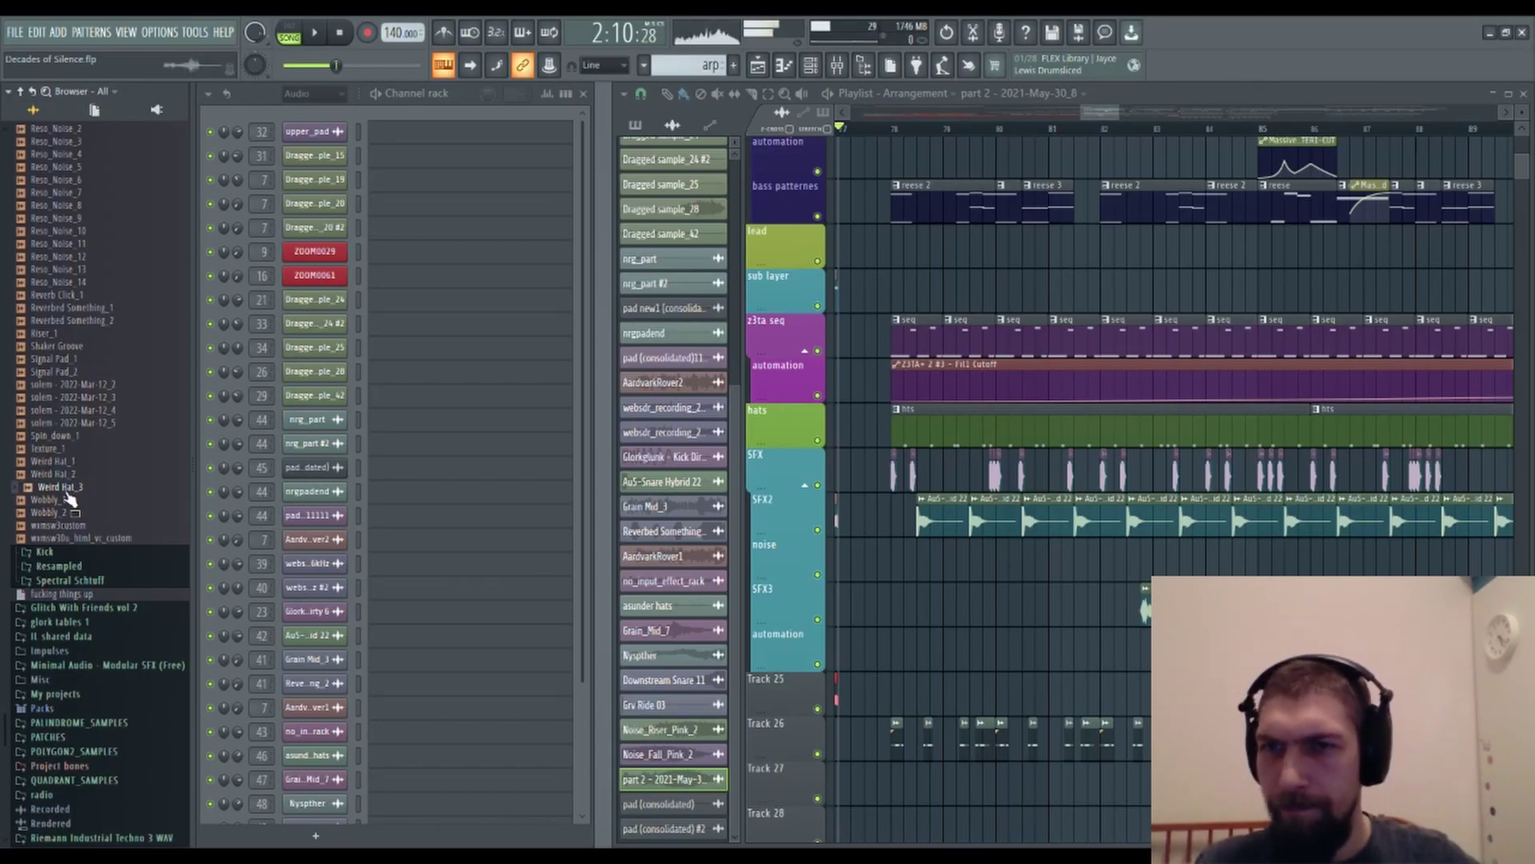
{"action": "left_click", "coordinate": [71, 501]}
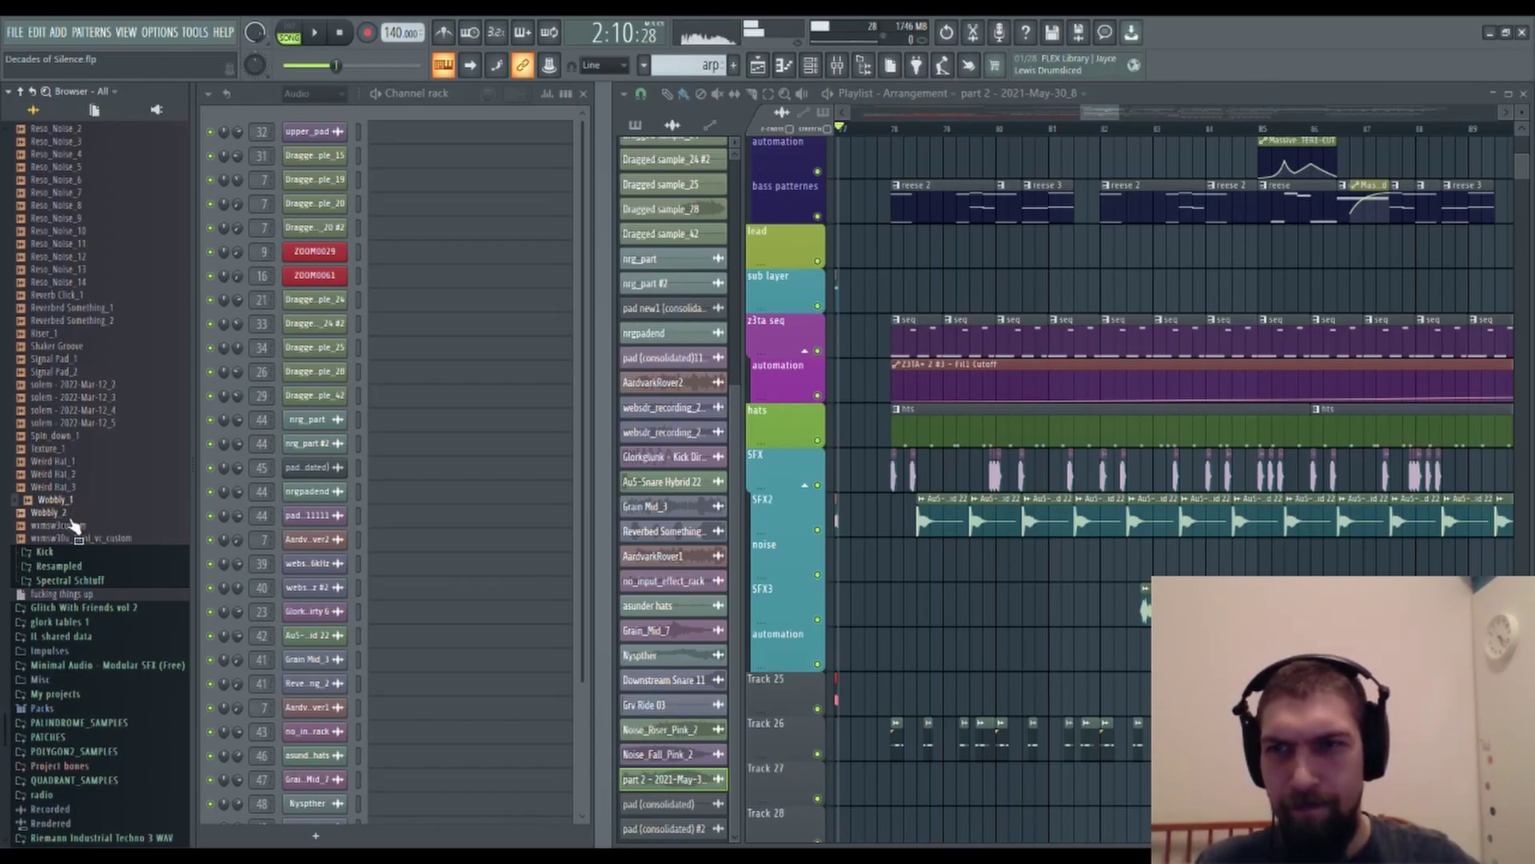
{"action": "left_click", "coordinate": [82, 512]}
{"action": "left_click", "coordinate": [78, 526]}
{"action": "left_click", "coordinate": [80, 538]}
{"action": "left_click", "coordinate": [96, 501]}
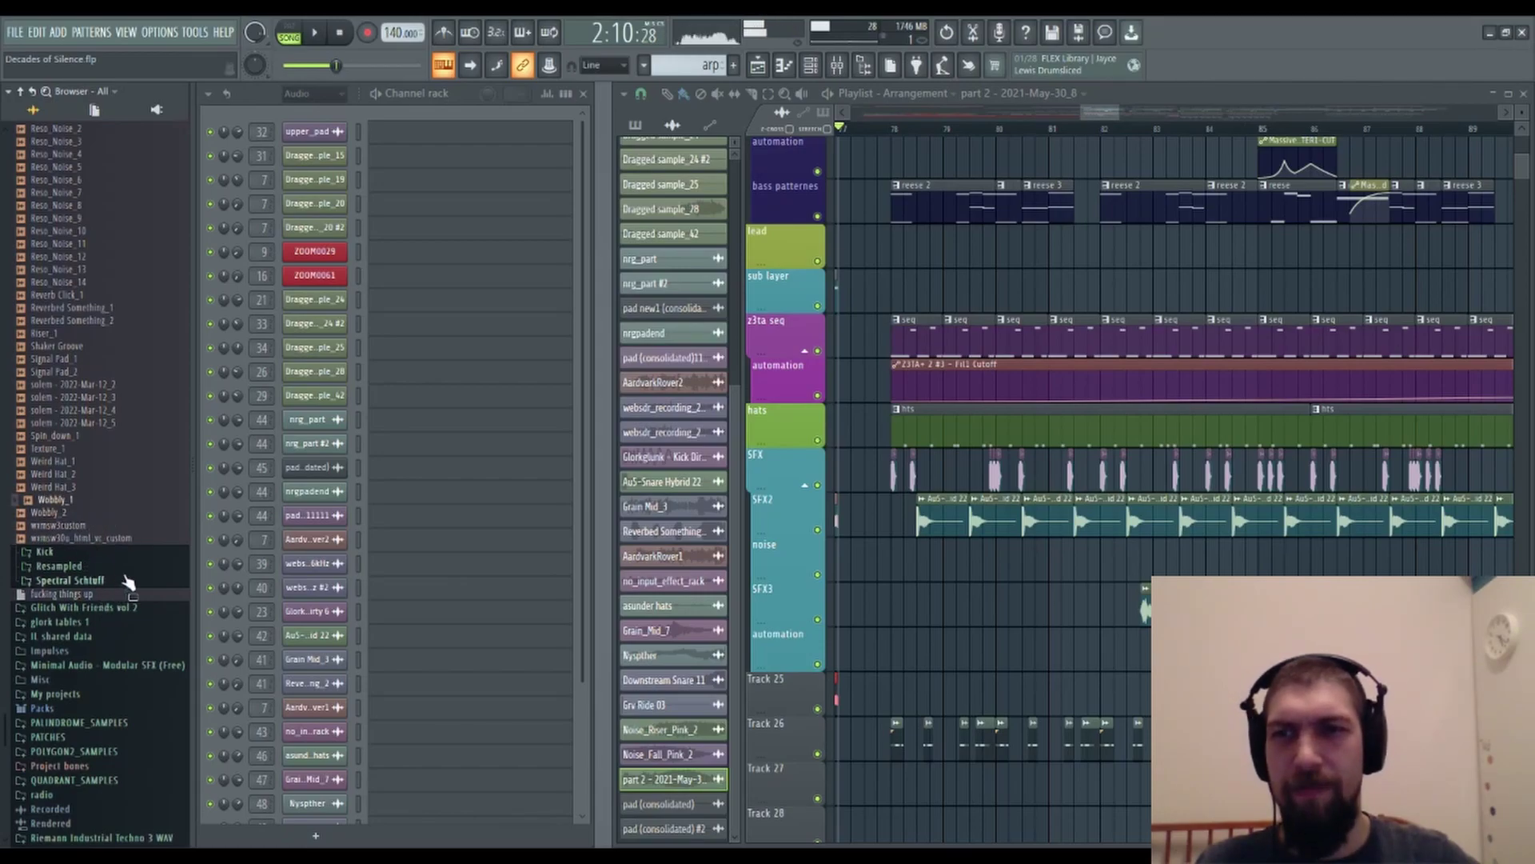
Place Kick_Resampled_05 from the Kick folder's Destroyed subfolder on the SFX3 track late in bar 82 and route it to mixer track 55.
{"action": "left_click", "coordinate": [92, 553]}
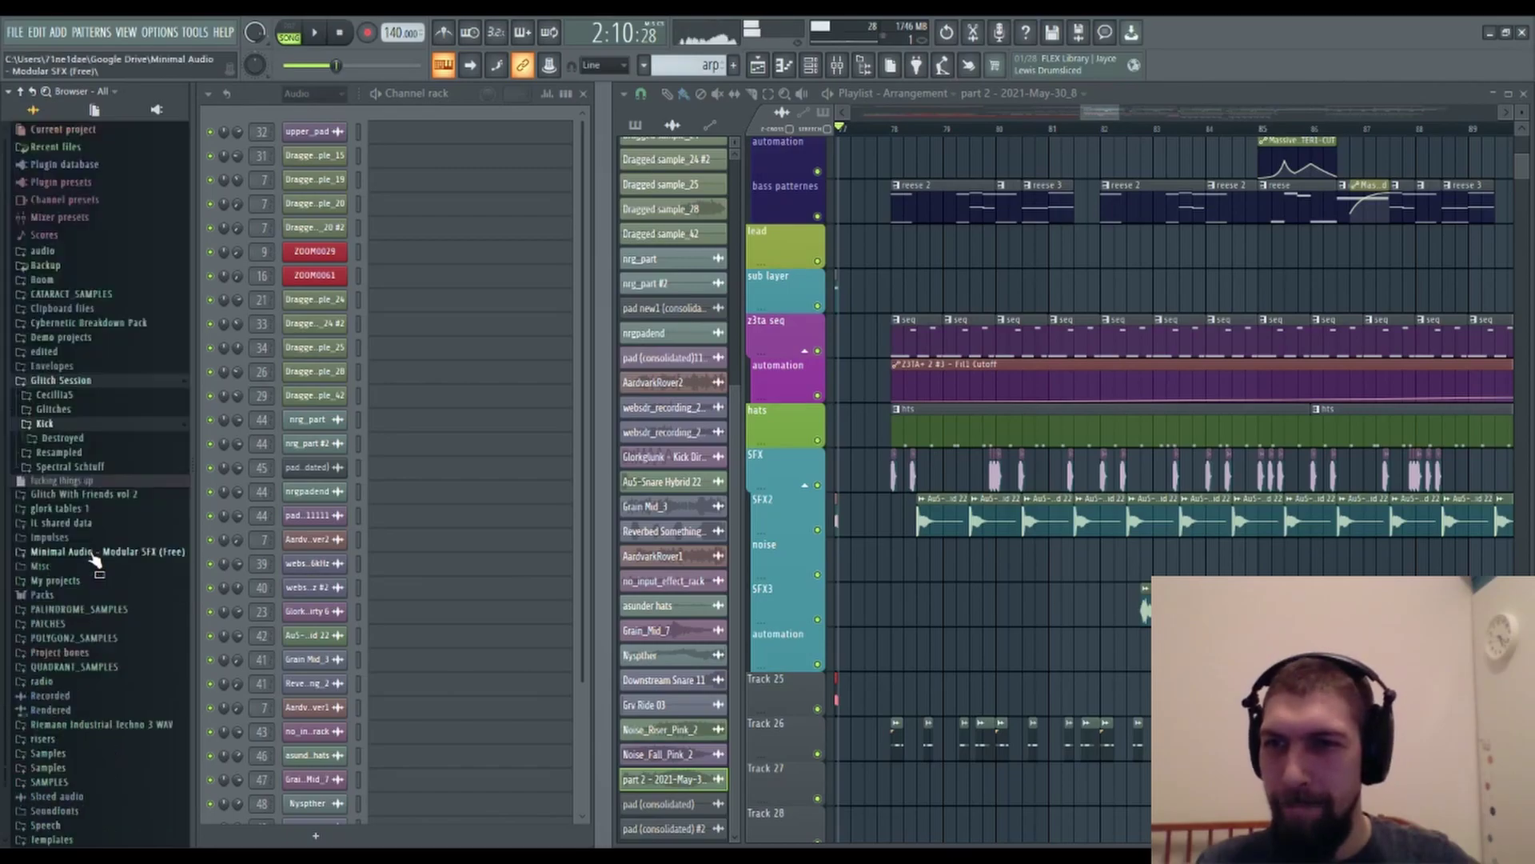
{"action": "left_click", "coordinate": [120, 449]}
{"action": "left_click", "coordinate": [125, 517]}
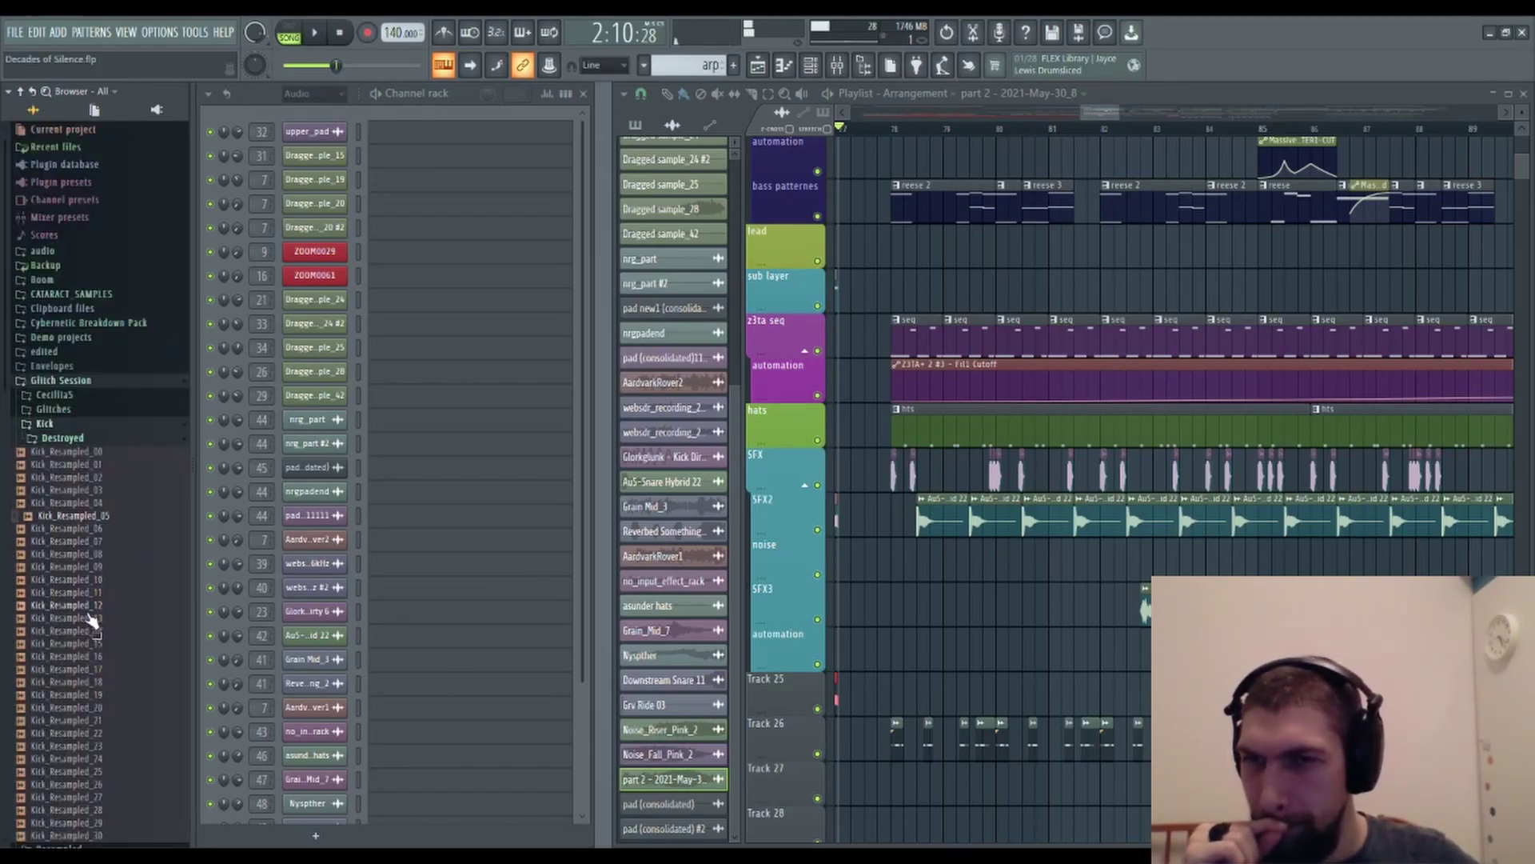
{"action": "left_click_drag", "start_coordinate": [107, 526], "coordinate": [1154, 611]}
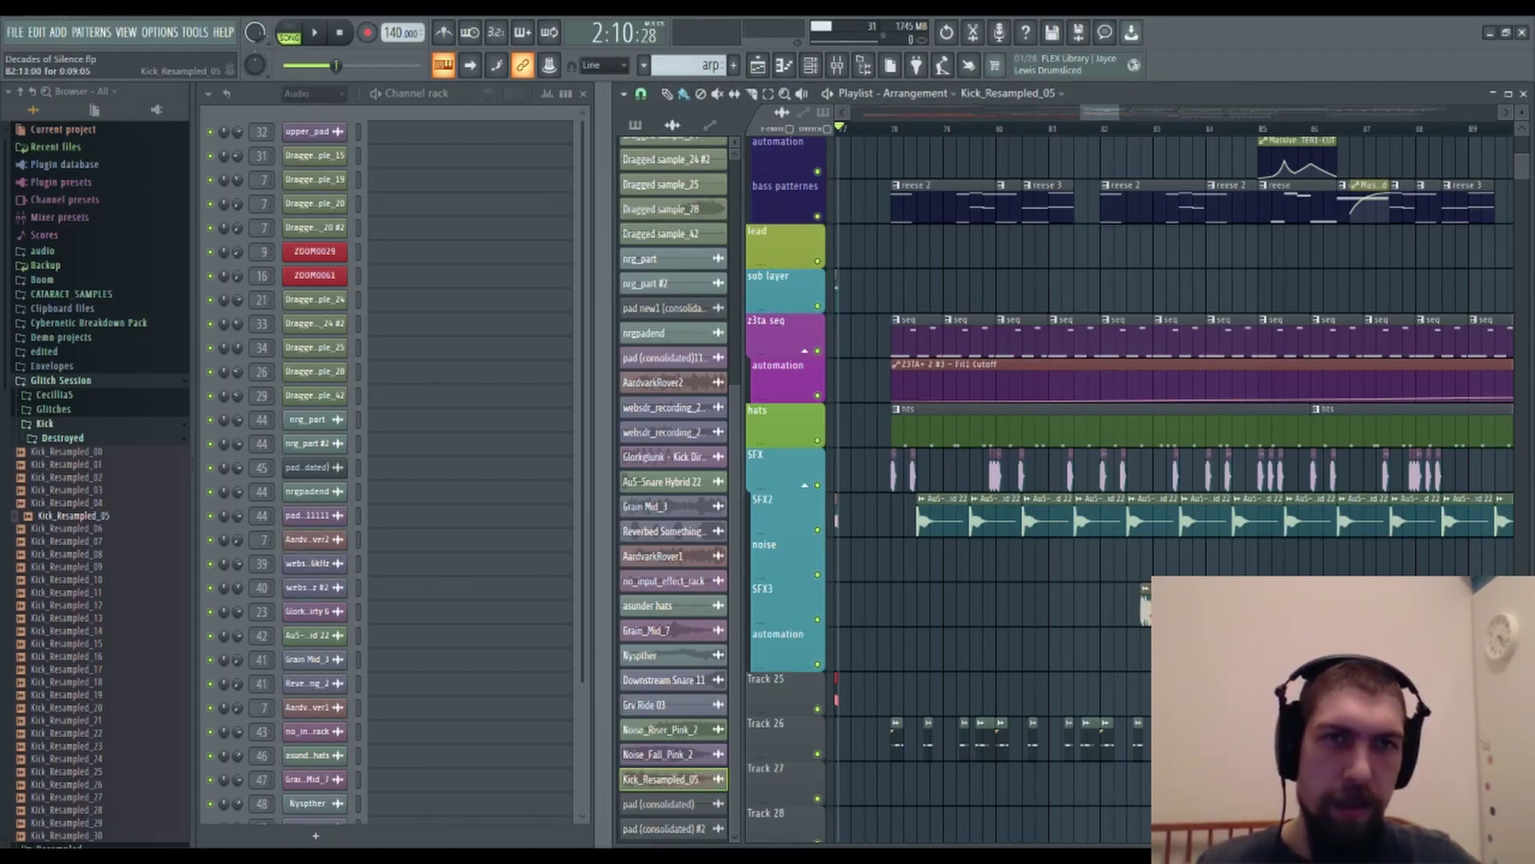
{"action": "double_click", "coordinate": [1154, 611]}
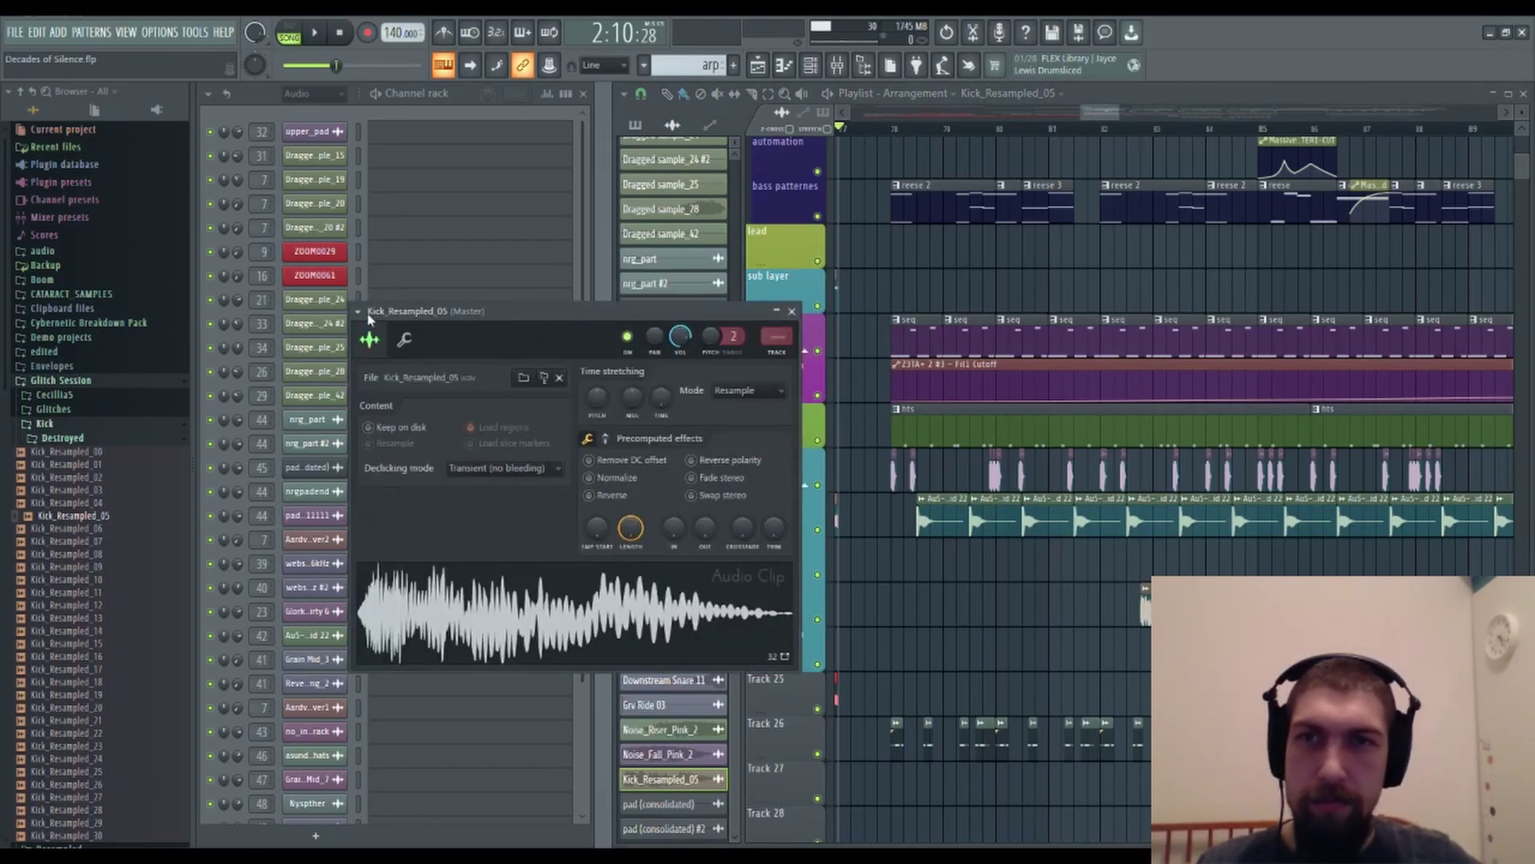
{"action": "key", "text": "ctrl+l"}
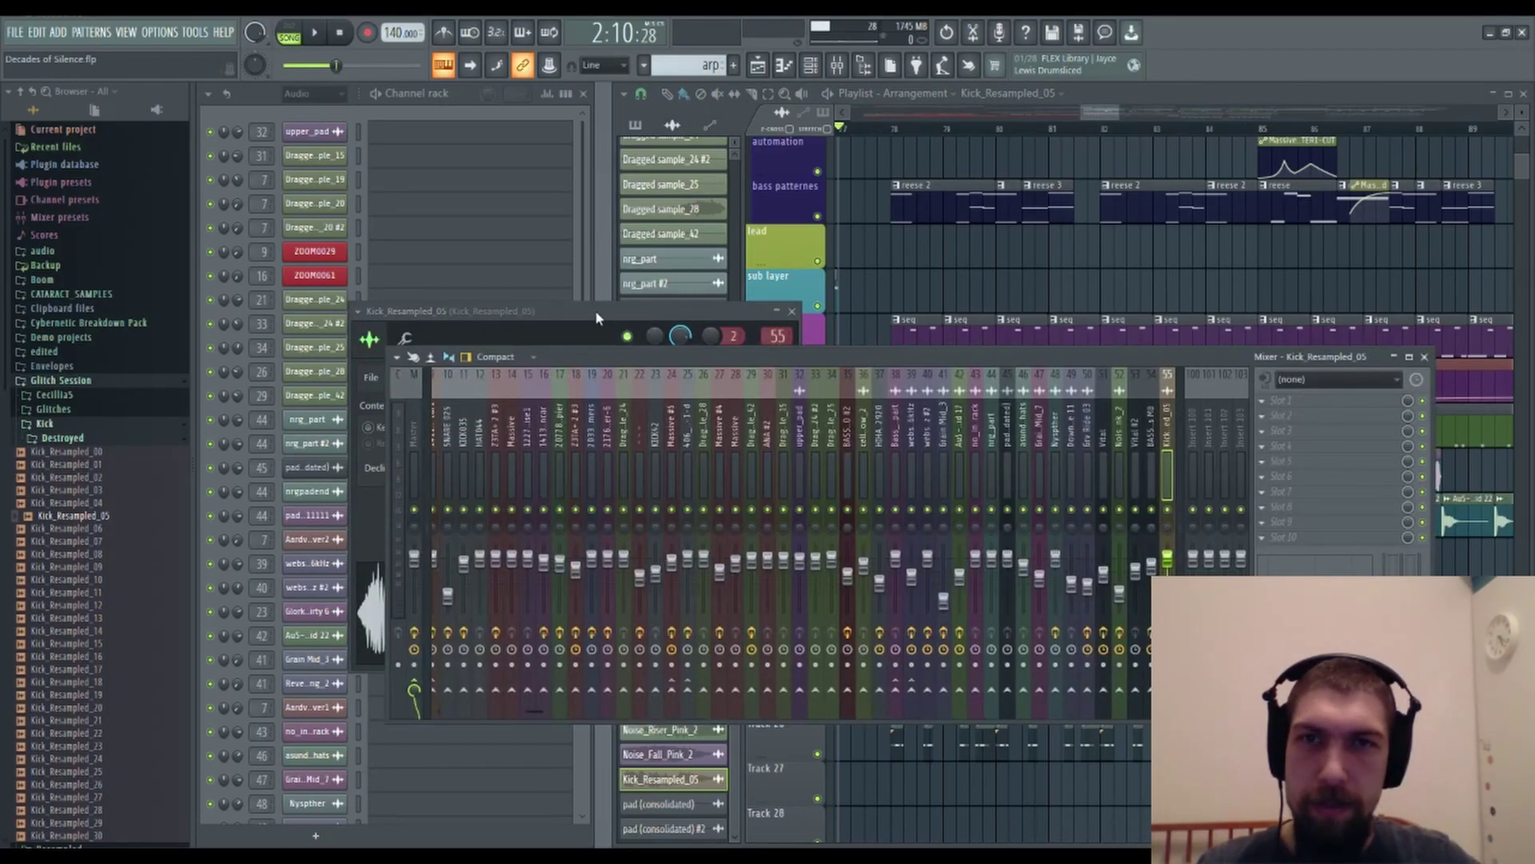
Turn the Kick_Resampled_05 sampler's filter cutoff far down, enable Normalize and audition the sample.
{"action": "left_click_drag", "start_coordinate": [595, 310], "coordinate": [595, 314]}
{"action": "left_click", "coordinate": [620, 445]}
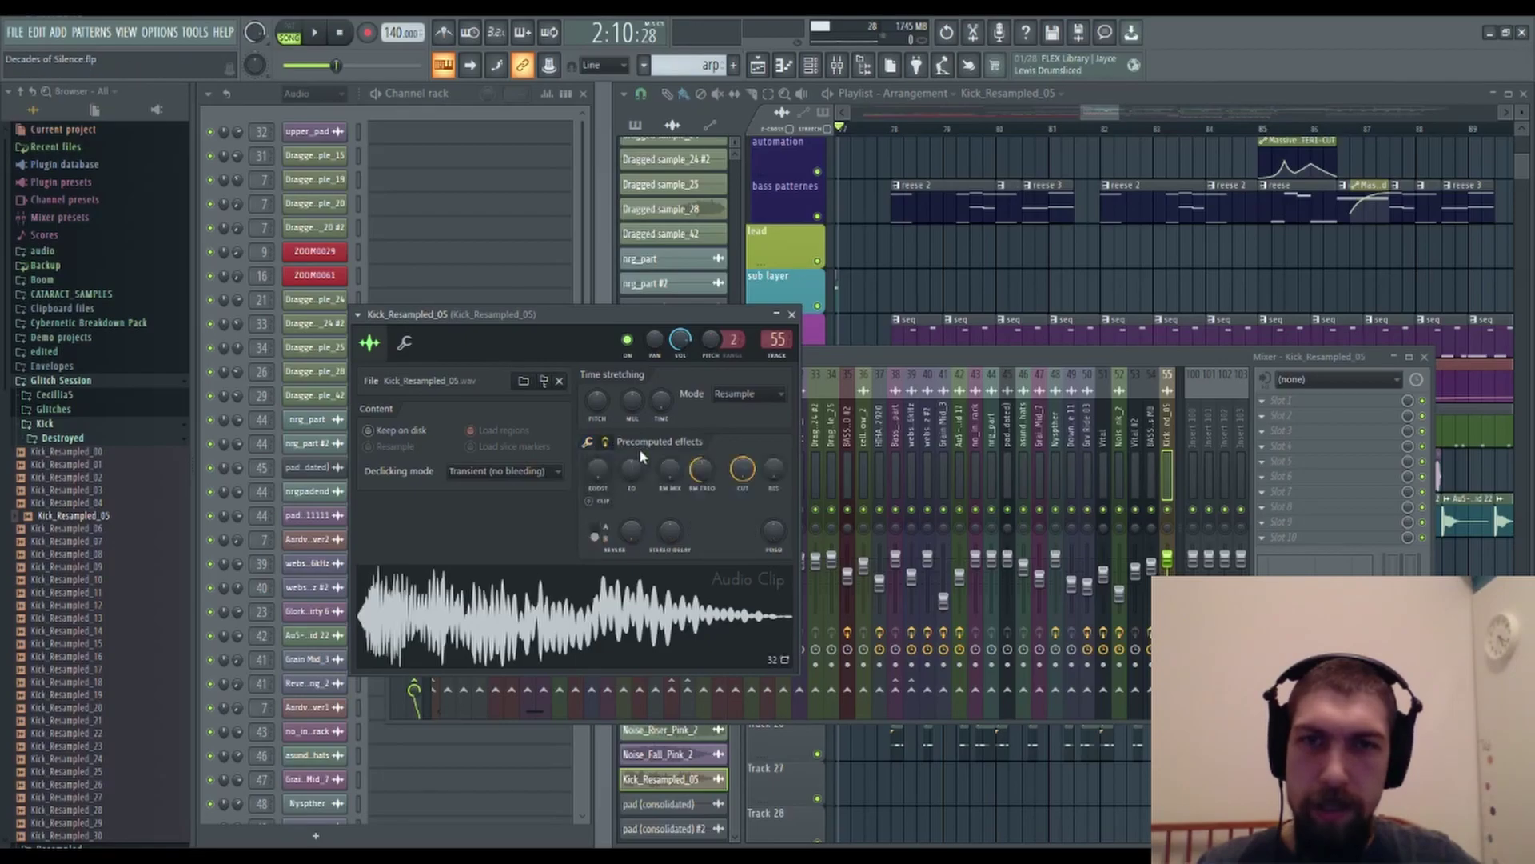
{"action": "left_click_drag", "start_coordinate": [742, 469], "coordinate": [742, 560]}
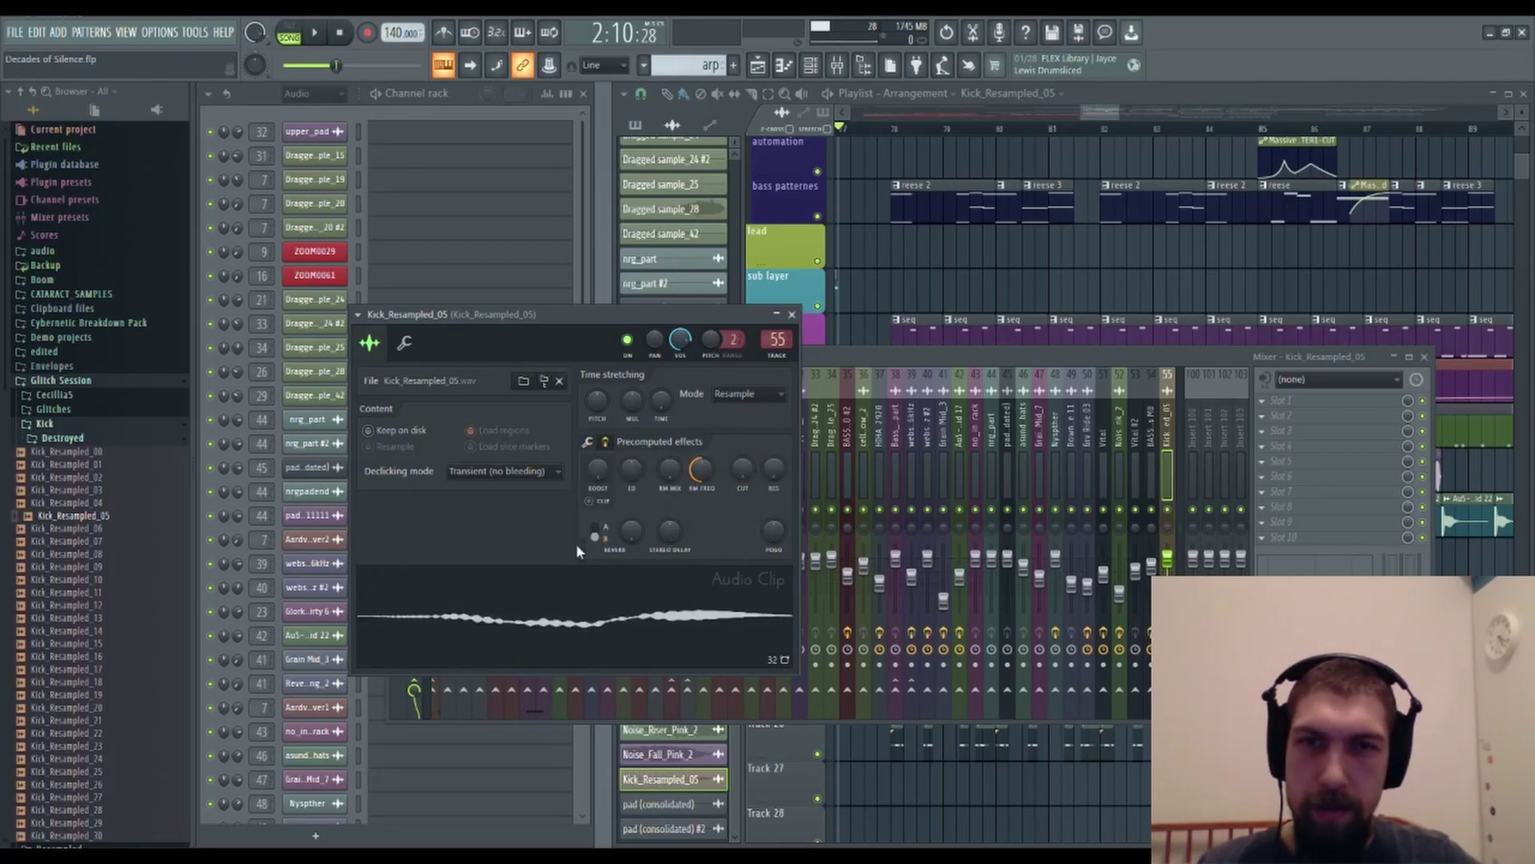
{"action": "left_click", "coordinate": [586, 441]}
{"action": "left_click", "coordinate": [598, 482]}
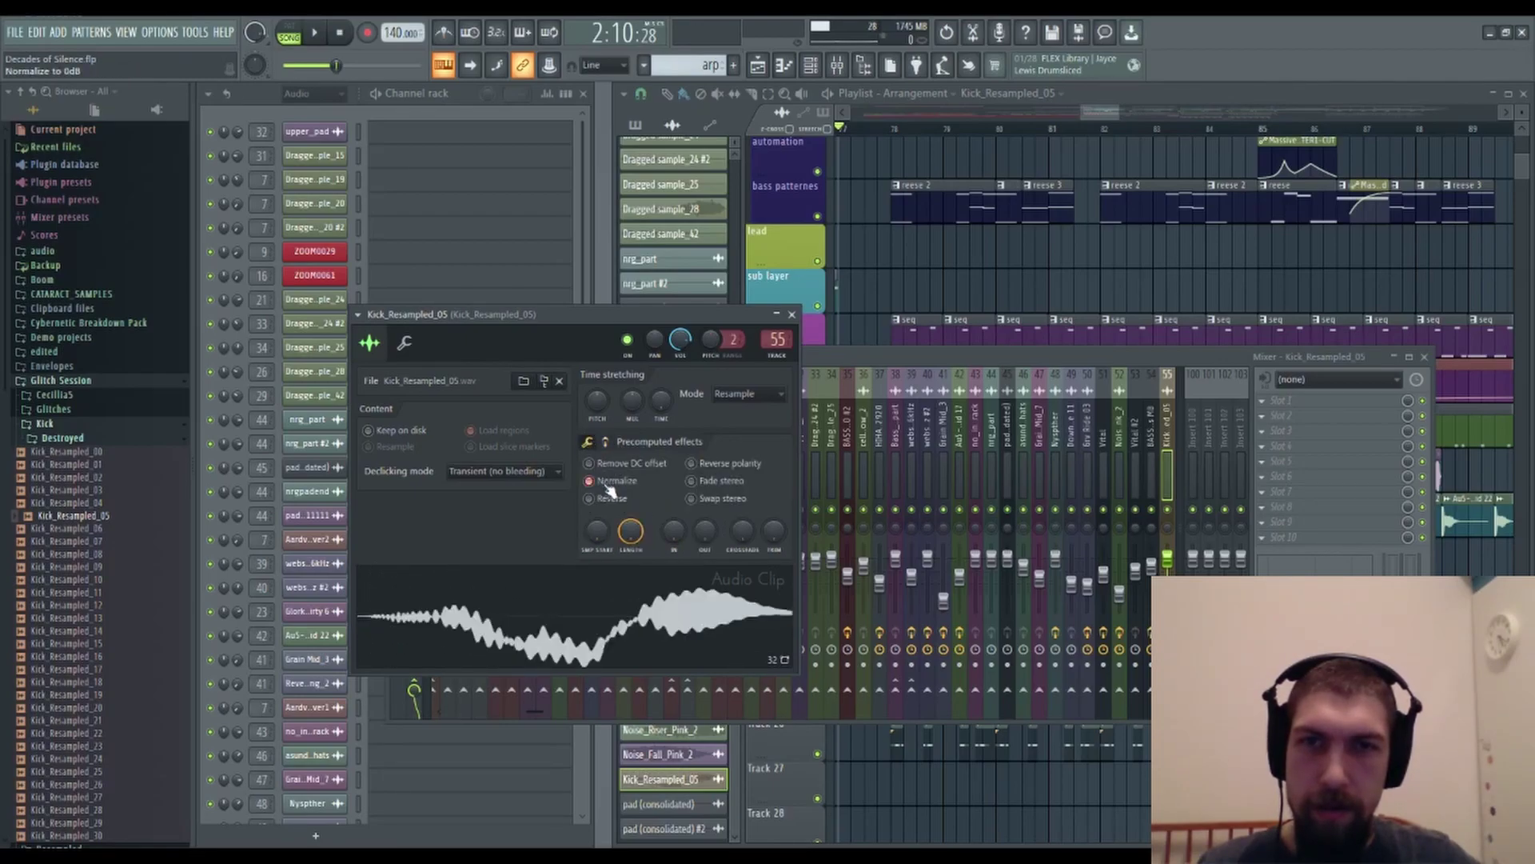
{"action": "left_click", "coordinate": [605, 441]}
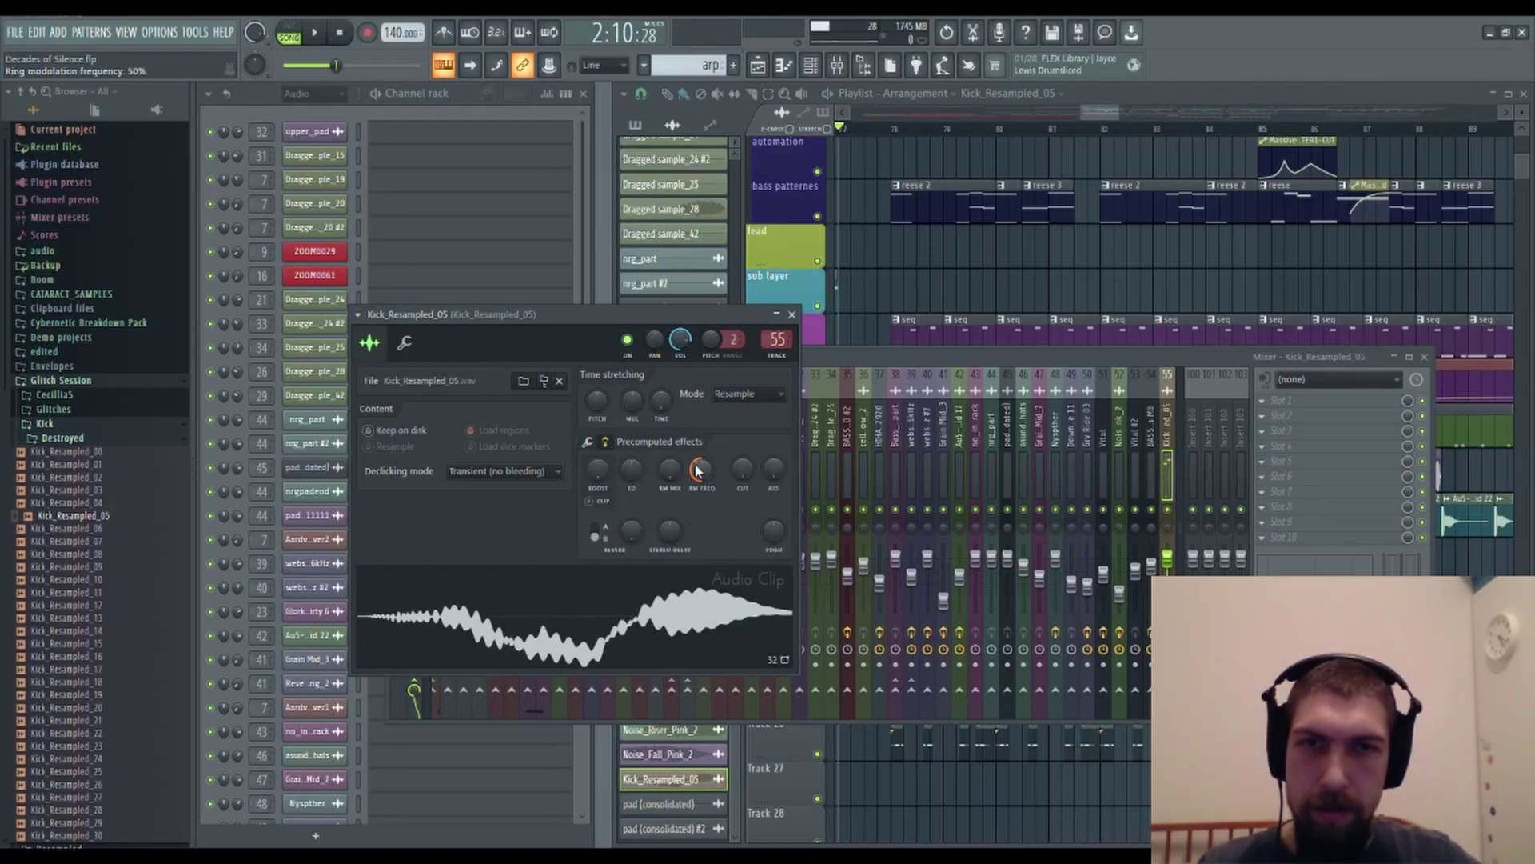
{"action": "left_click", "coordinate": [670, 608]}
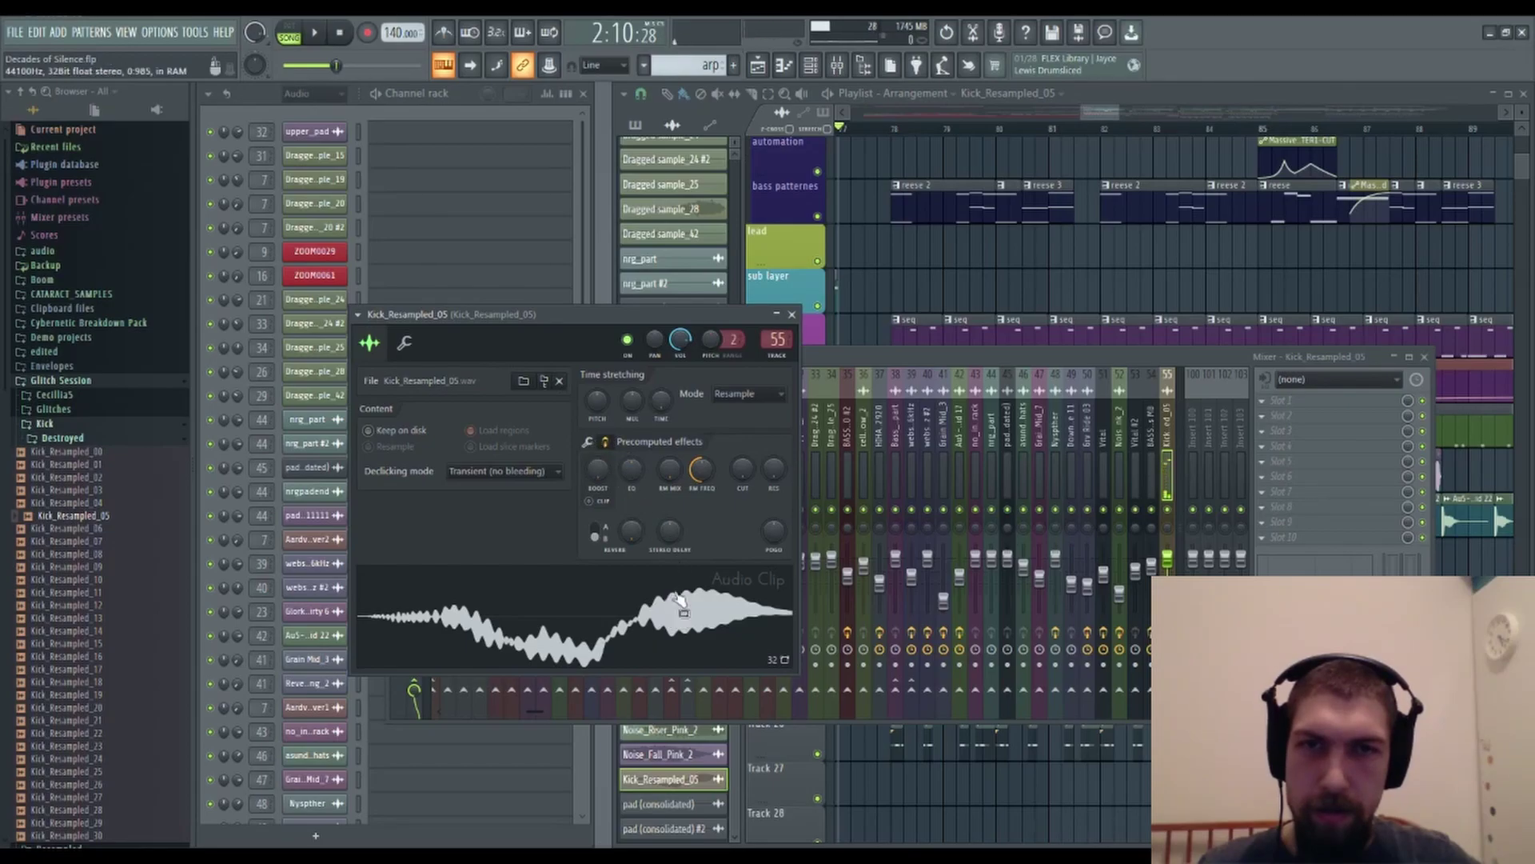
Enable Reverse for Kick_Resampled_05 and audition the reversed sample several times.
{"action": "left_click", "coordinate": [606, 442]}
{"action": "left_click", "coordinate": [611, 497]}
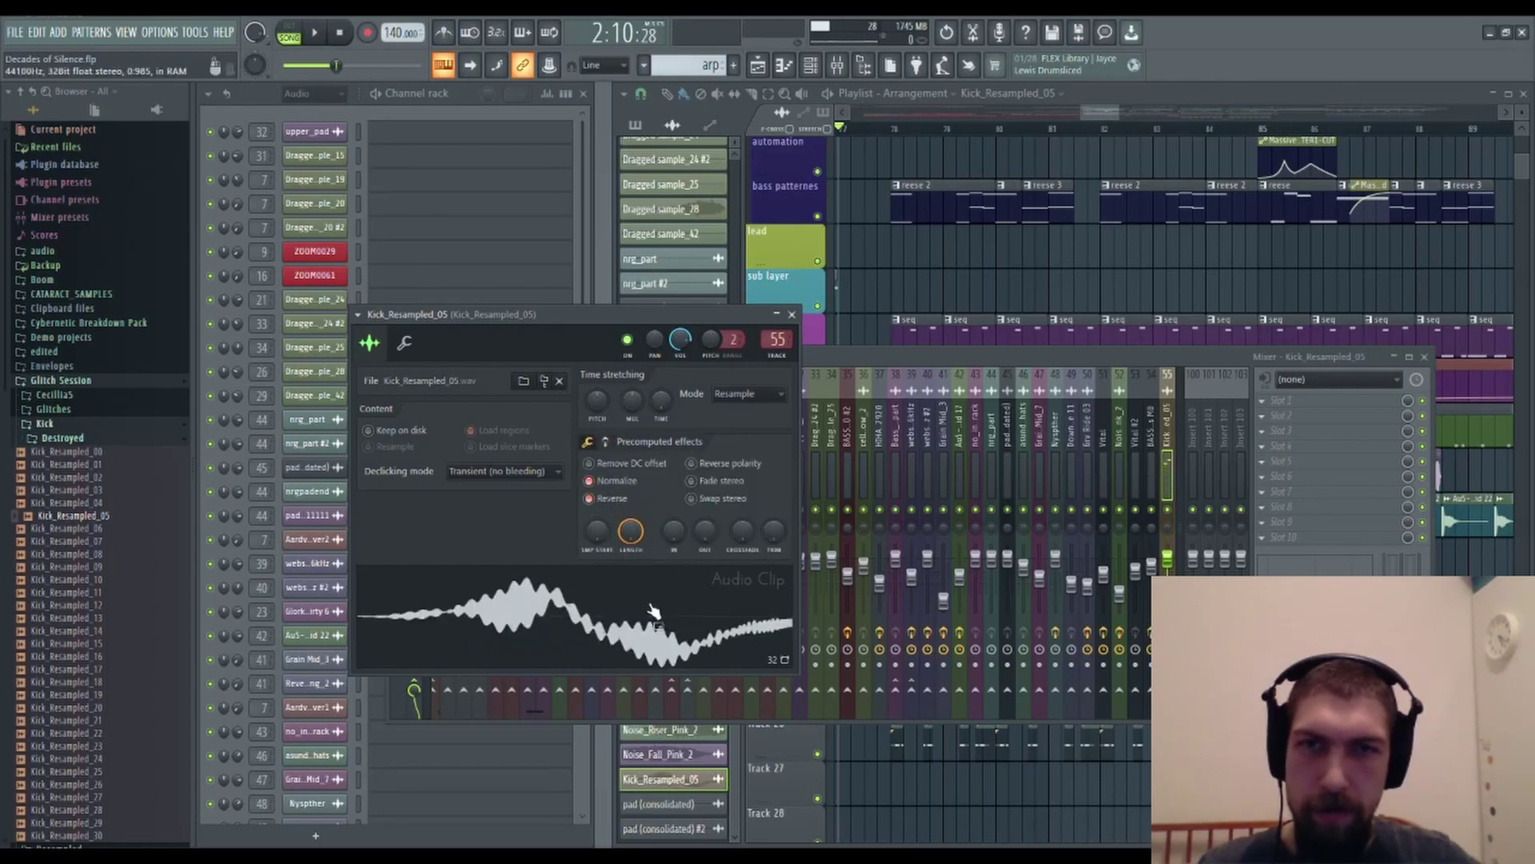
{"action": "left_click", "coordinate": [655, 612]}
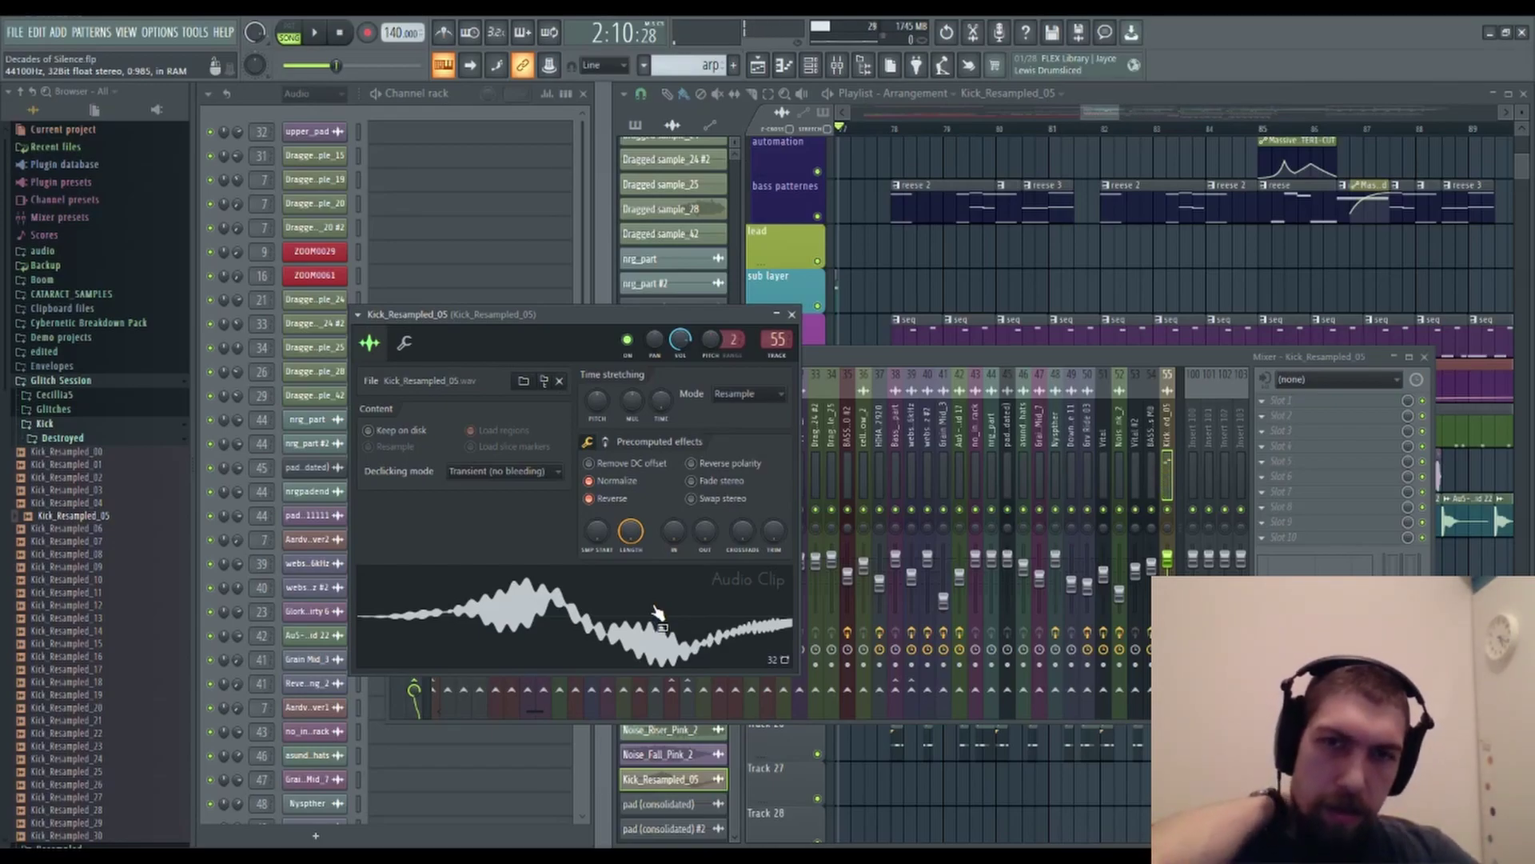
{"action": "left_click", "coordinate": [650, 620]}
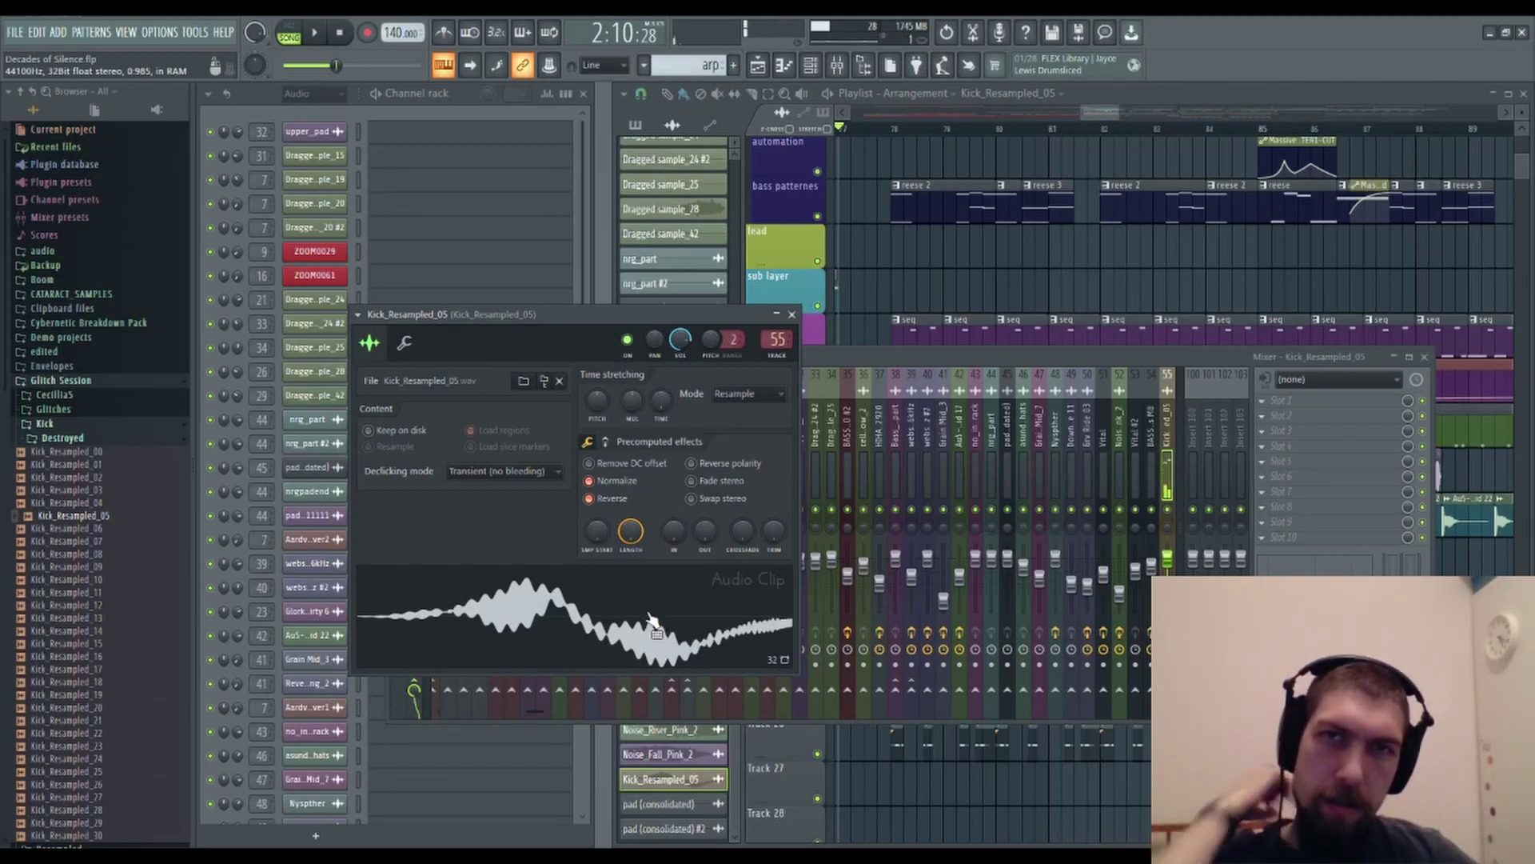
Try Kick_Resampled_08, replace it with Kick_Resampled_11 in the same audio clip channel, and raise the filter cutoff slightly.
{"action": "scroll", "coordinate": [537, 625], "scroll_direction": "down", "scroll_amount": 3}
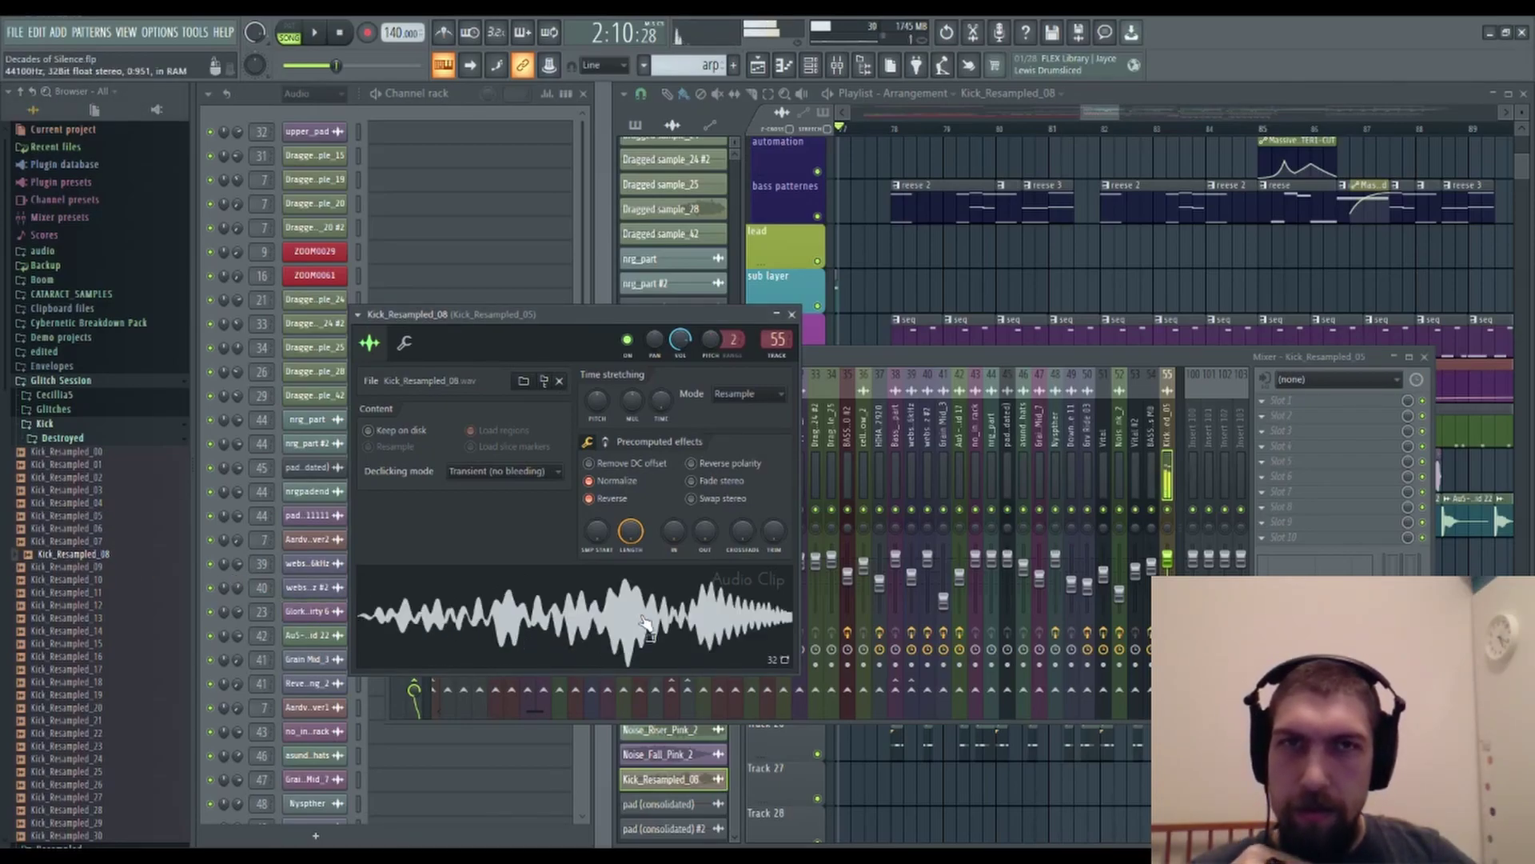
{"action": "left_click", "coordinate": [109, 593]}
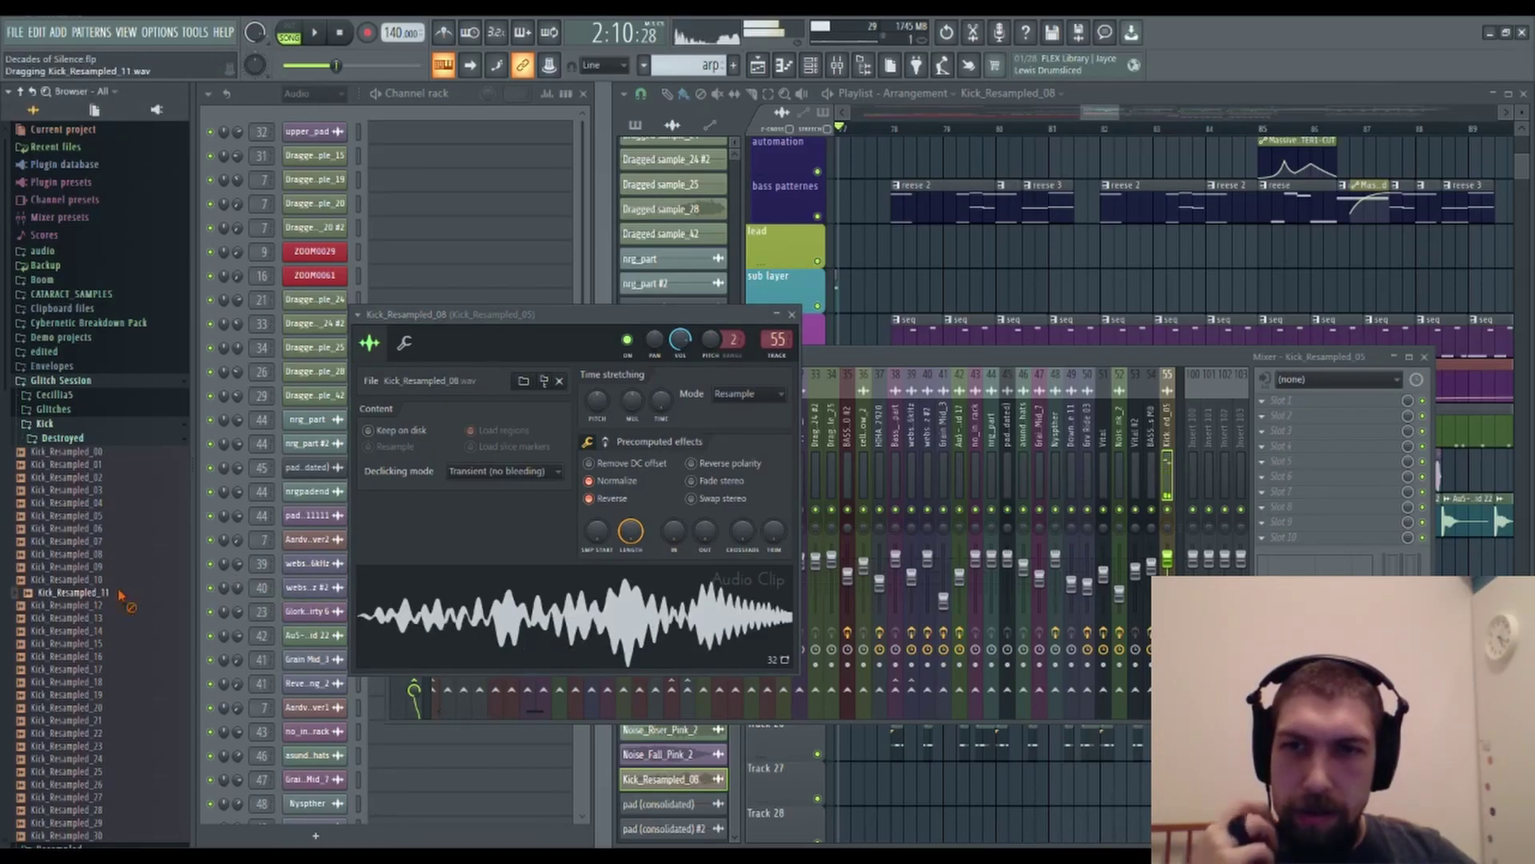
{"action": "left_click_drag", "start_coordinate": [110, 595], "coordinate": [524, 626]}
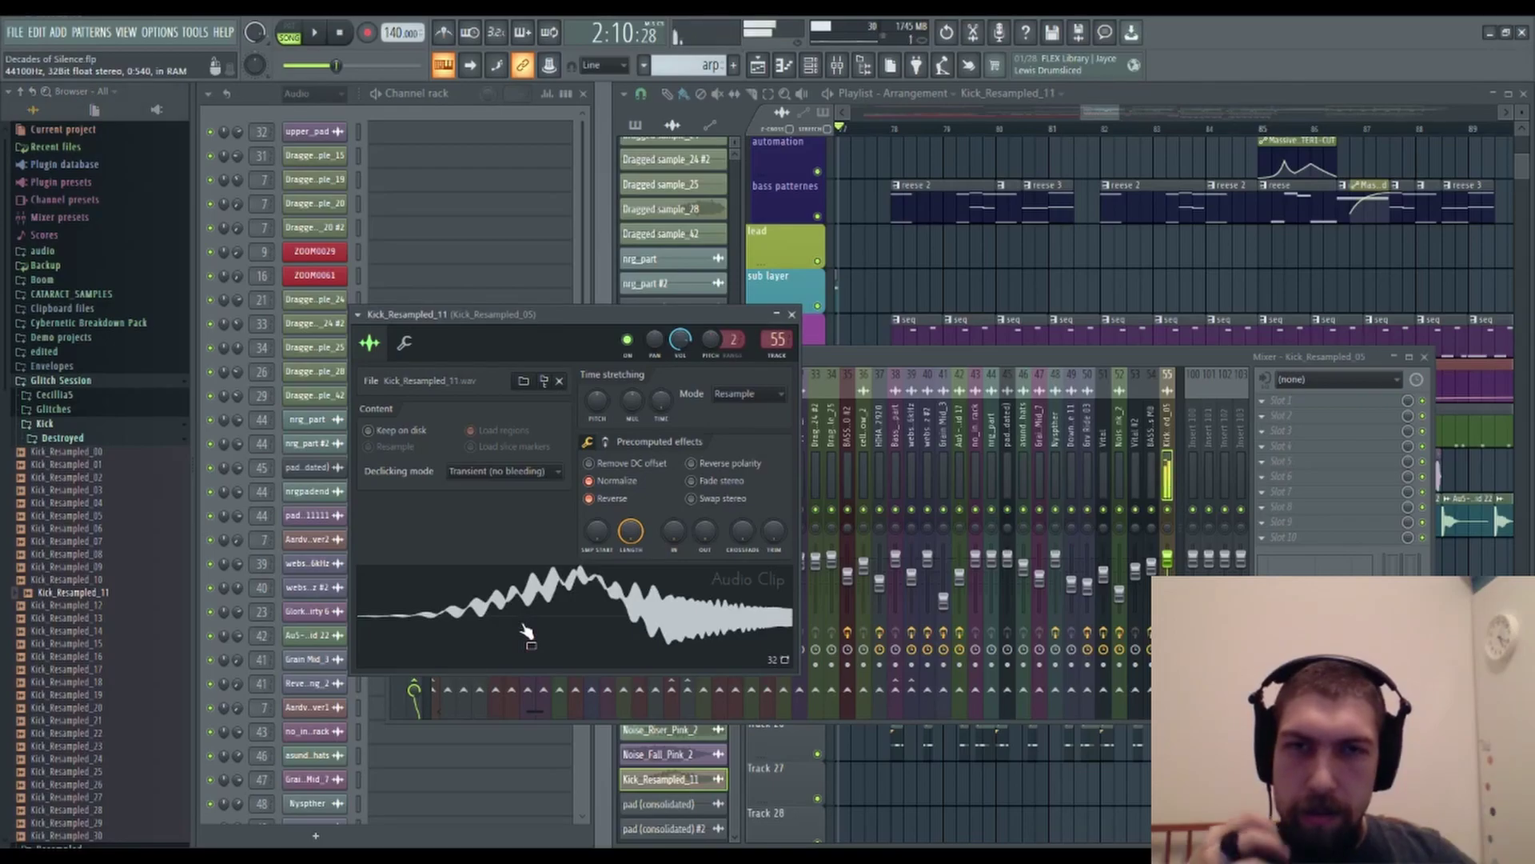
{"action": "left_click", "coordinate": [606, 442]}
{"action": "left_click_drag", "start_coordinate": [742, 469], "coordinate": [742, 449]}
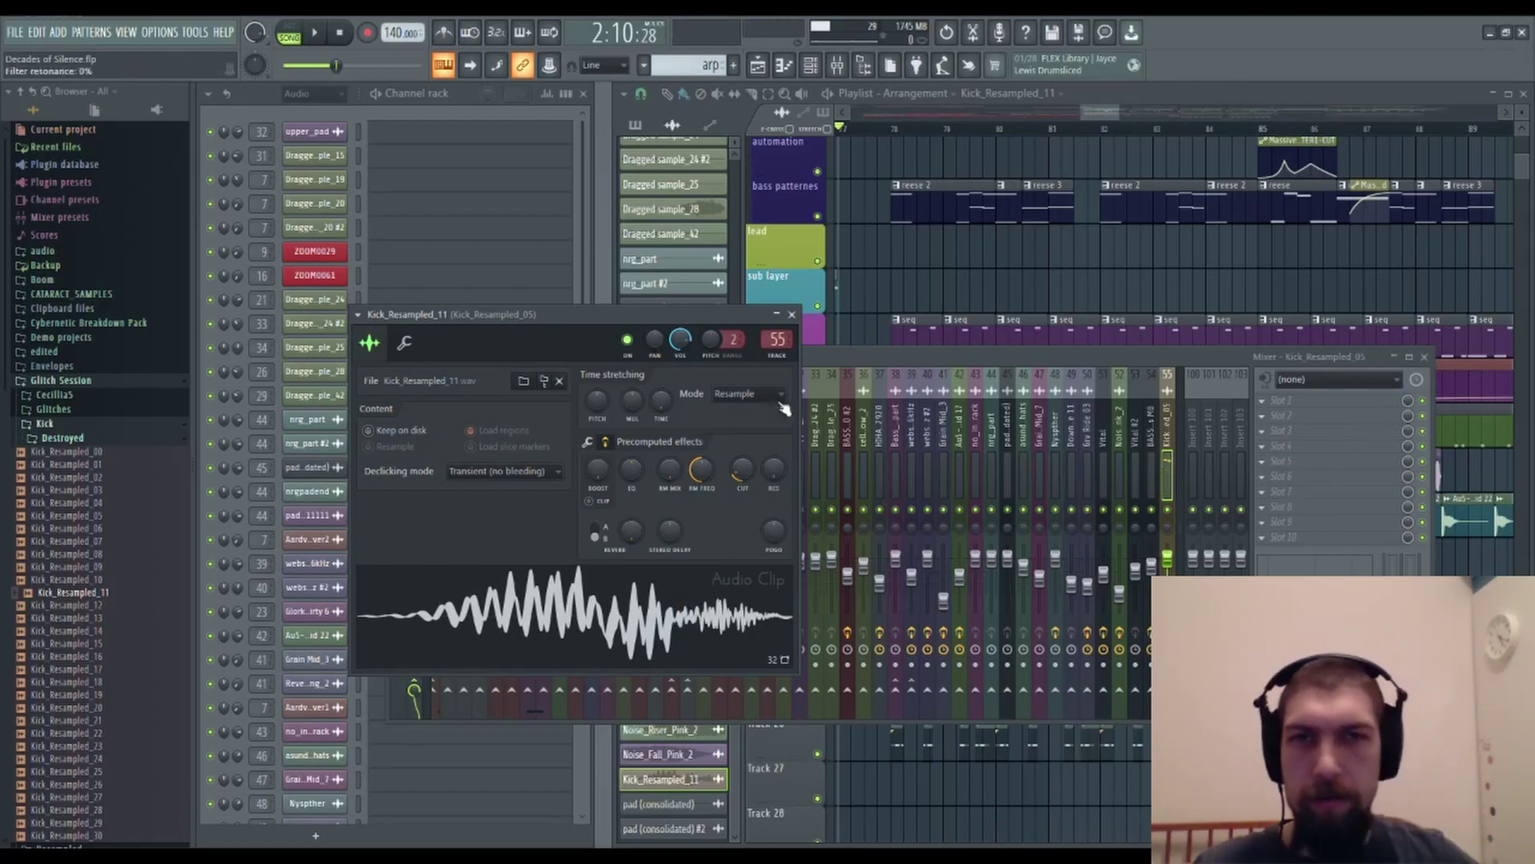
Add Fruity Parametric EQ 2 to mixer track 55 with the 20Hz + 18kHz cut preset and move its low cut to a higher frequency.
{"action": "left_click", "coordinate": [1293, 408]}
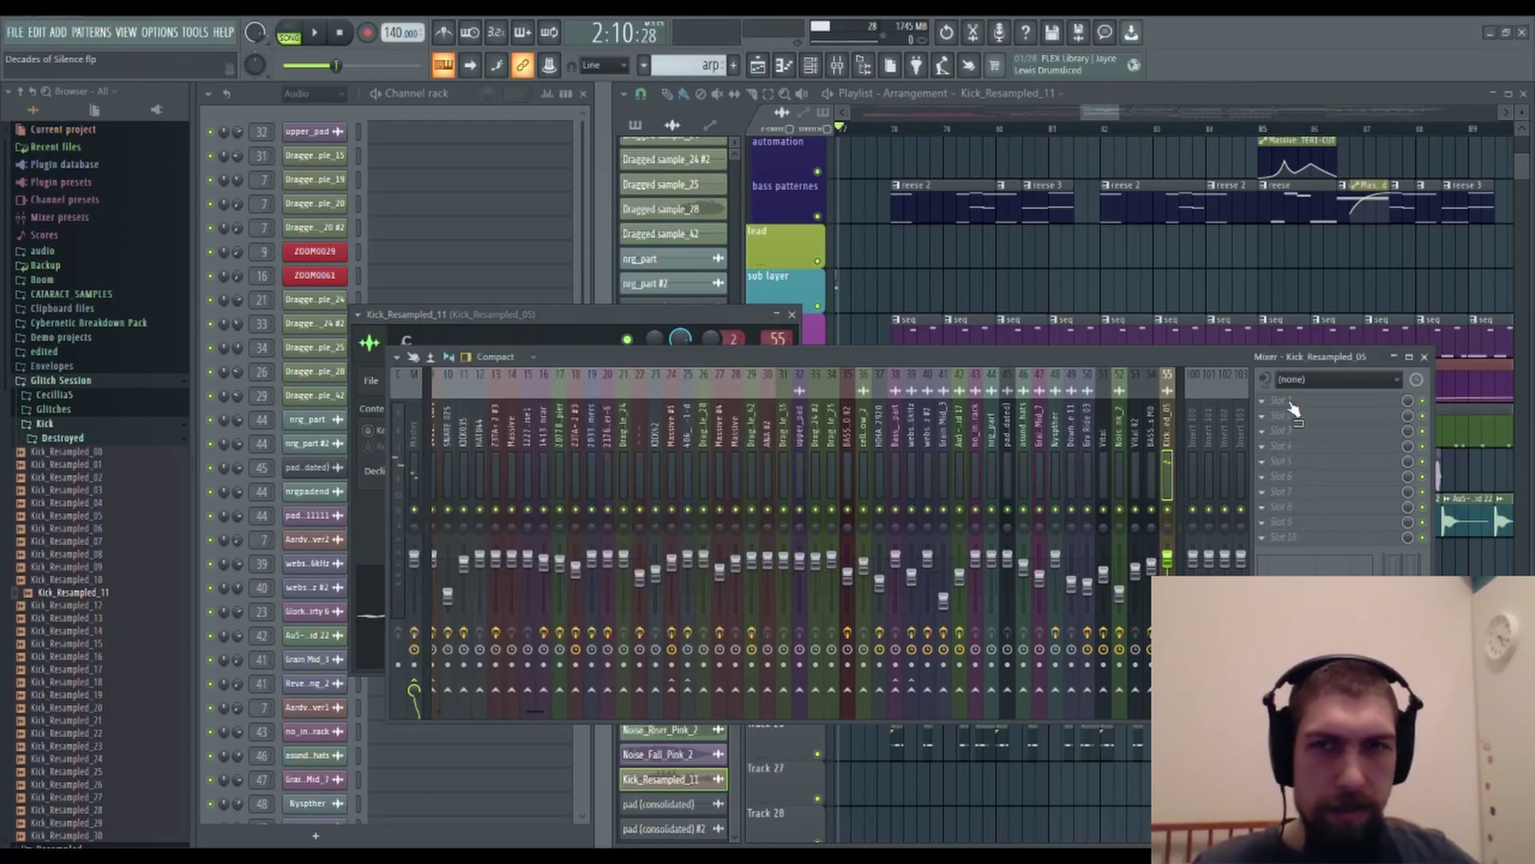
{"action": "left_click_drag", "start_coordinate": [170, 337], "coordinate": [1370, 406]}
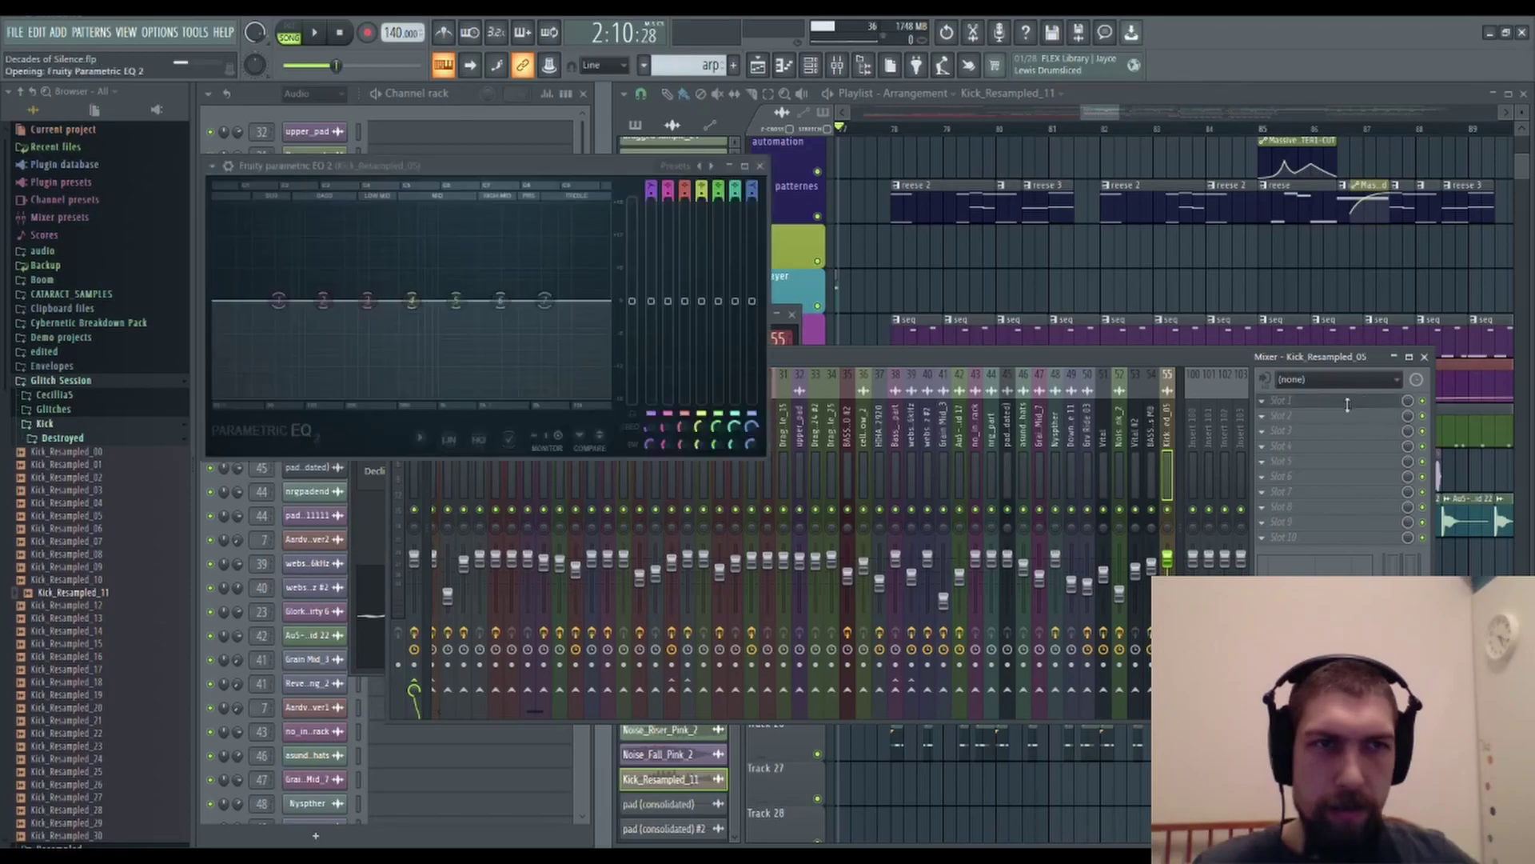
{"action": "left_click", "coordinate": [711, 166]}
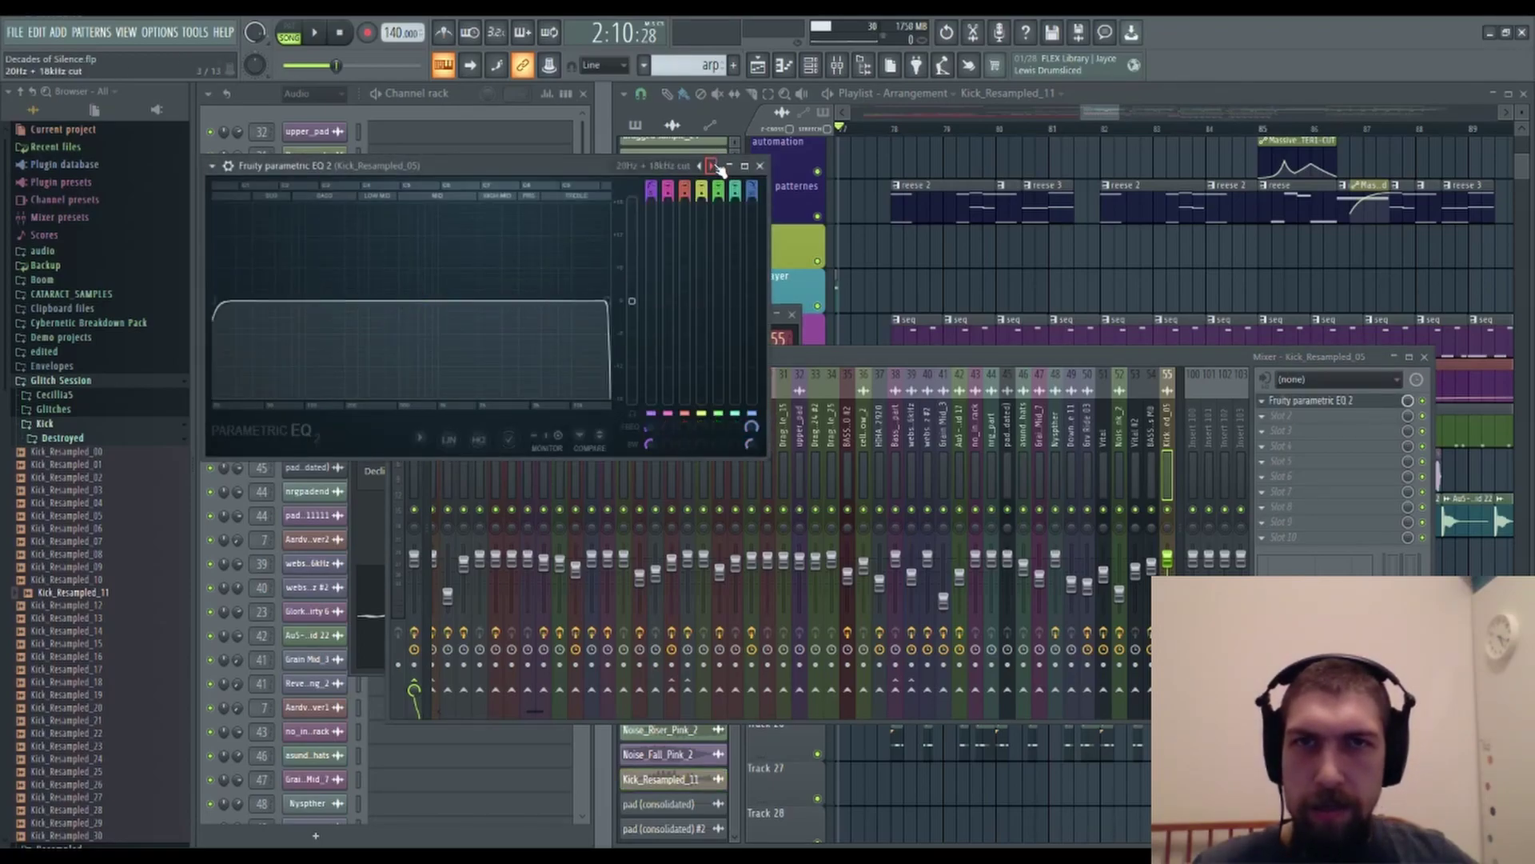
{"action": "left_click_drag", "start_coordinate": [247, 314], "coordinate": [324, 307]}
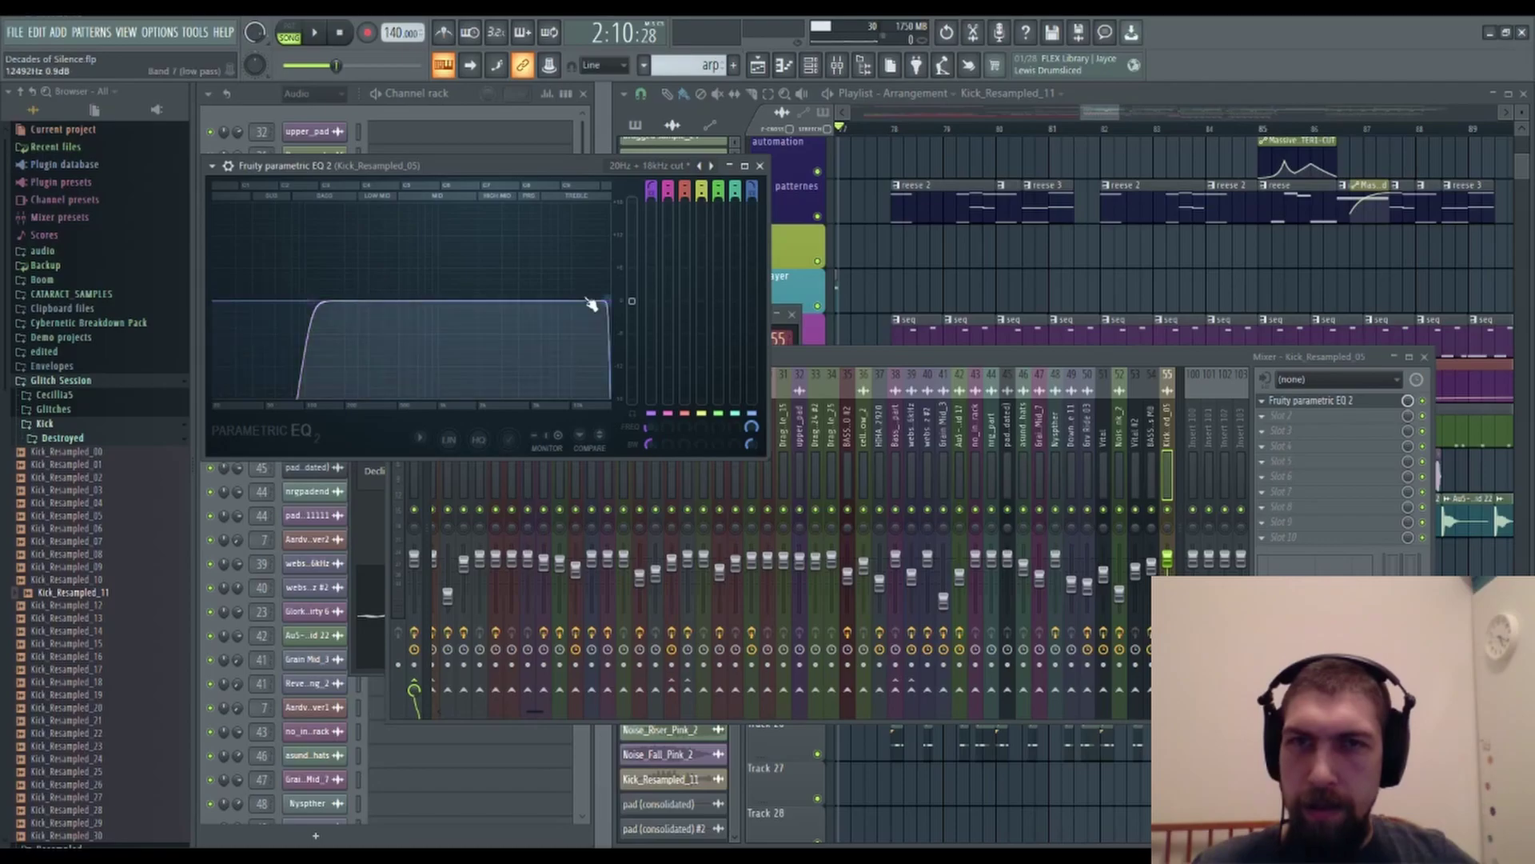
{"action": "left_click", "coordinate": [760, 165]}
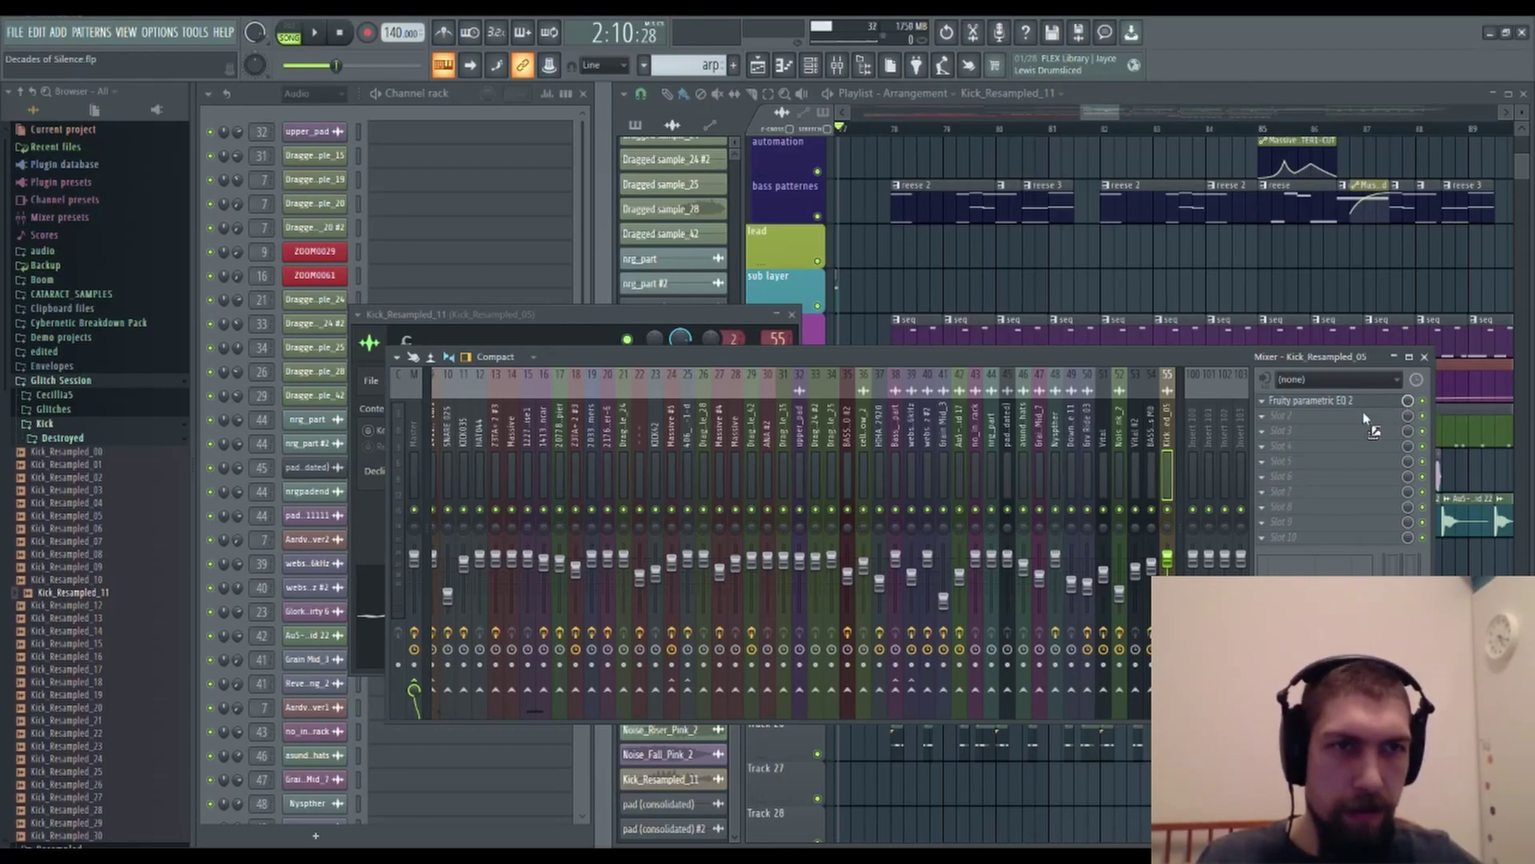
Add OTT at 30 % depth and CamelCrusher with the British Clean patch and its filter on to mixer track 55.
{"action": "left_click_drag", "start_coordinate": [1364, 412], "coordinate": [1364, 415]}
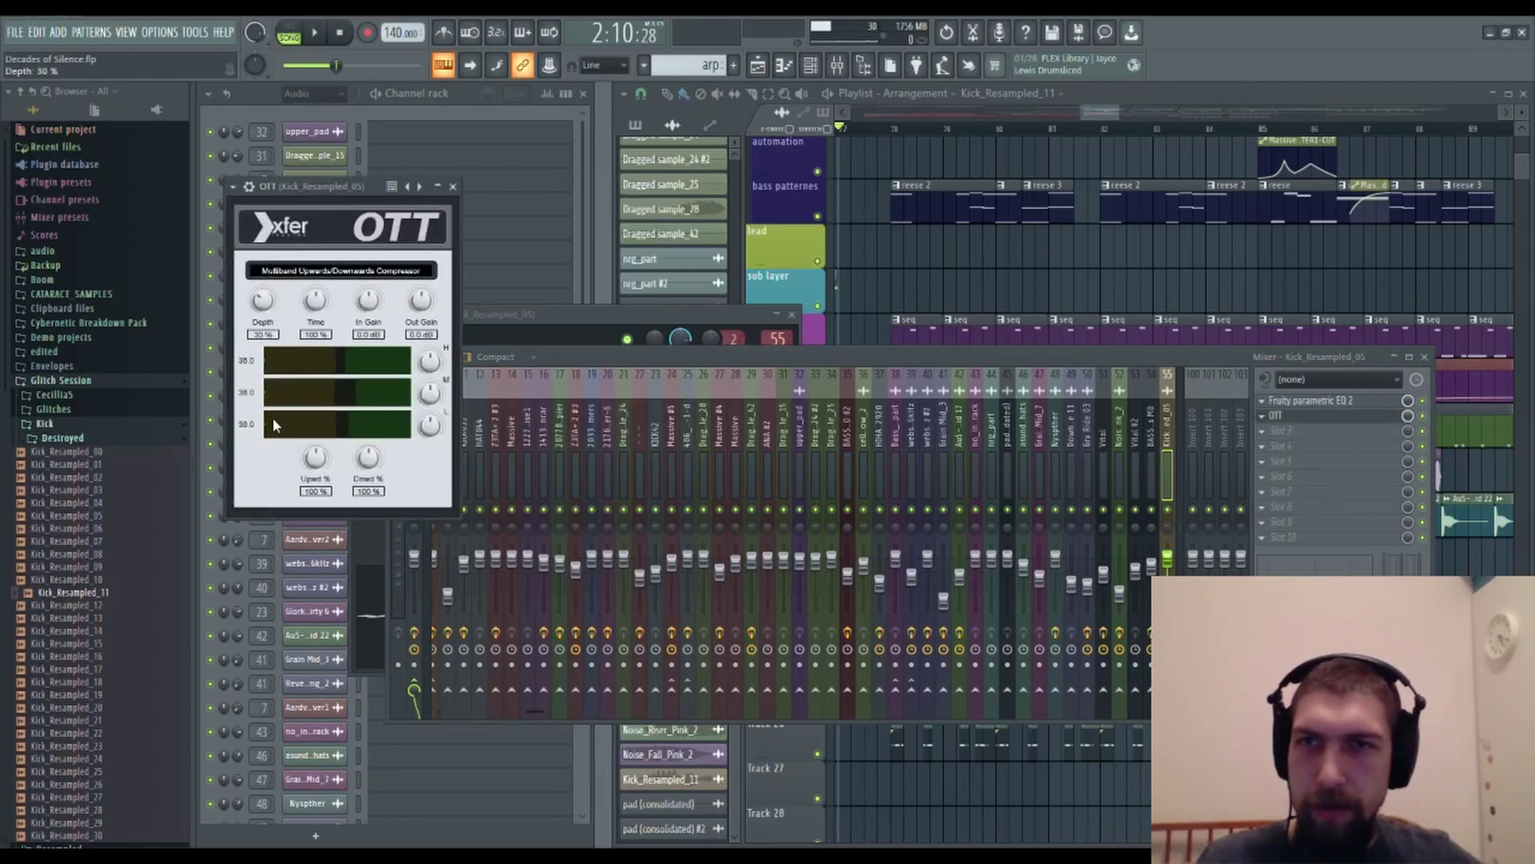
{"action": "left_click", "coordinate": [453, 186]}
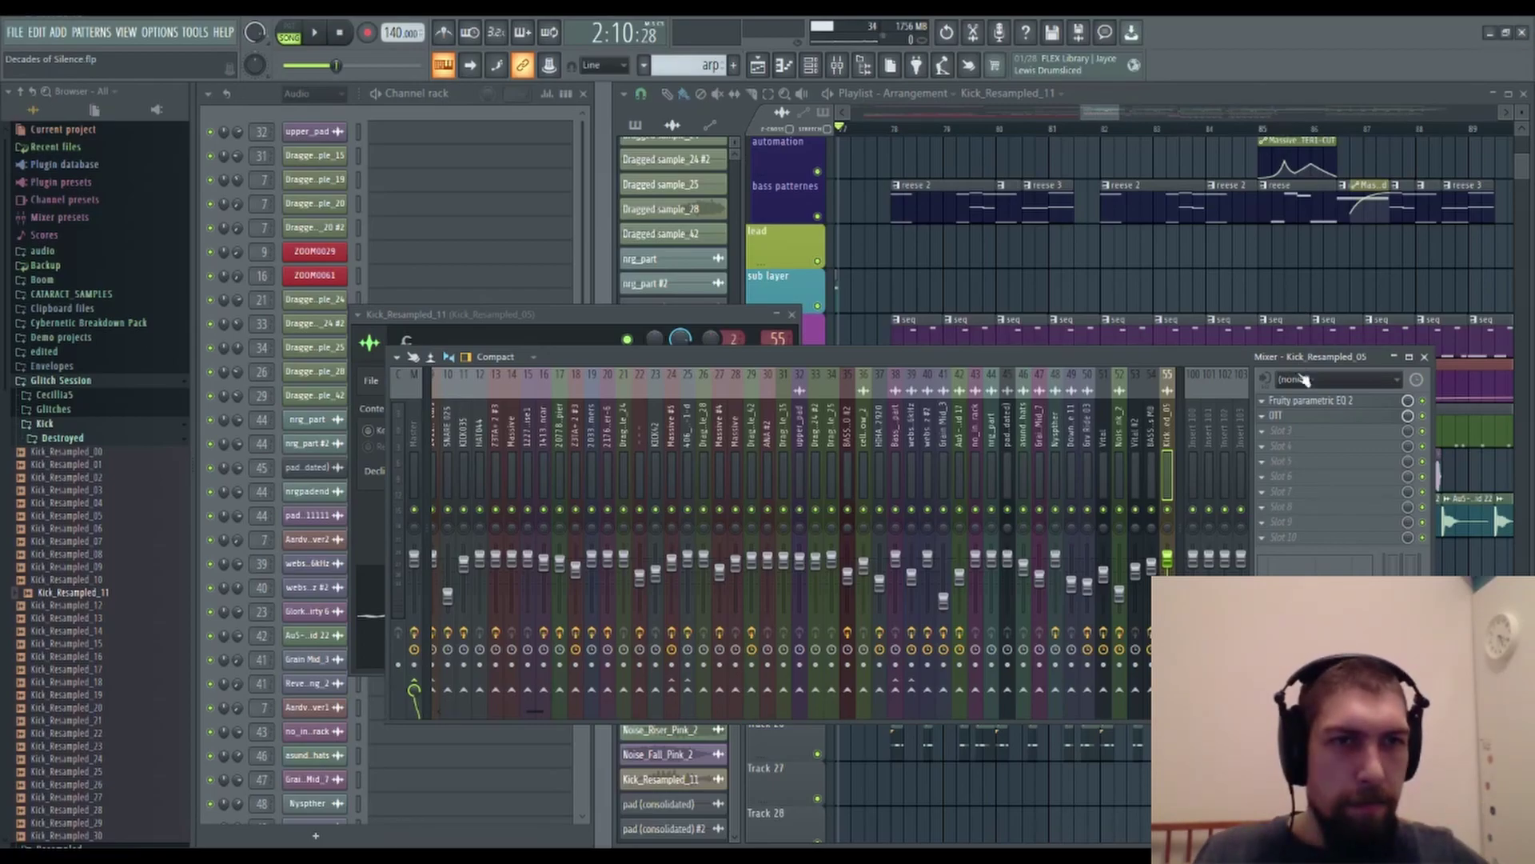
{"action": "left_click_drag", "start_coordinate": [1292, 435], "coordinate": [1292, 433]}
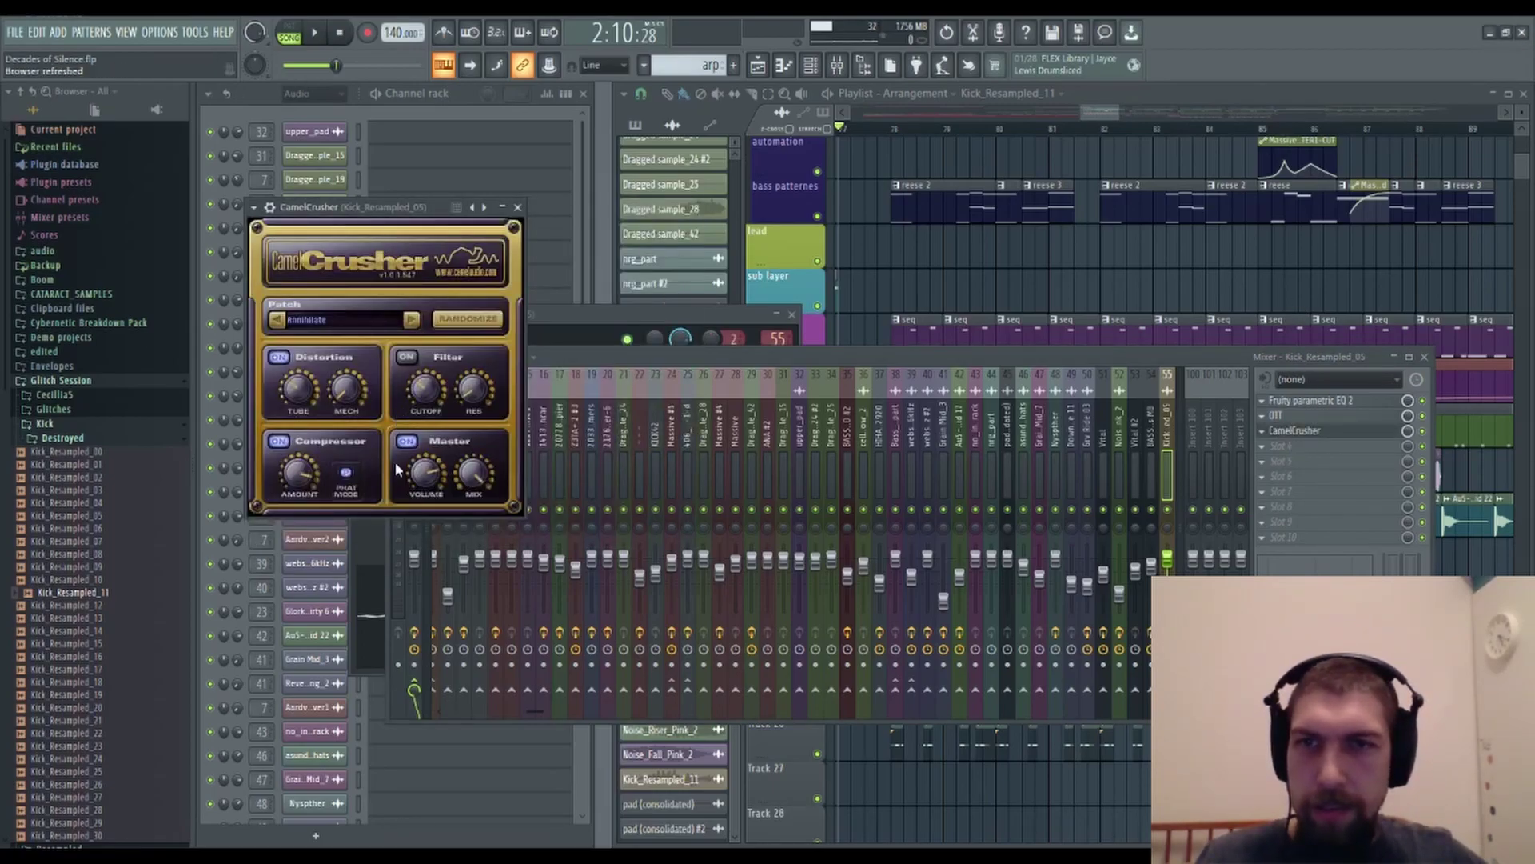
{"action": "left_click", "coordinate": [407, 357]}
{"action": "left_click", "coordinate": [518, 200]}
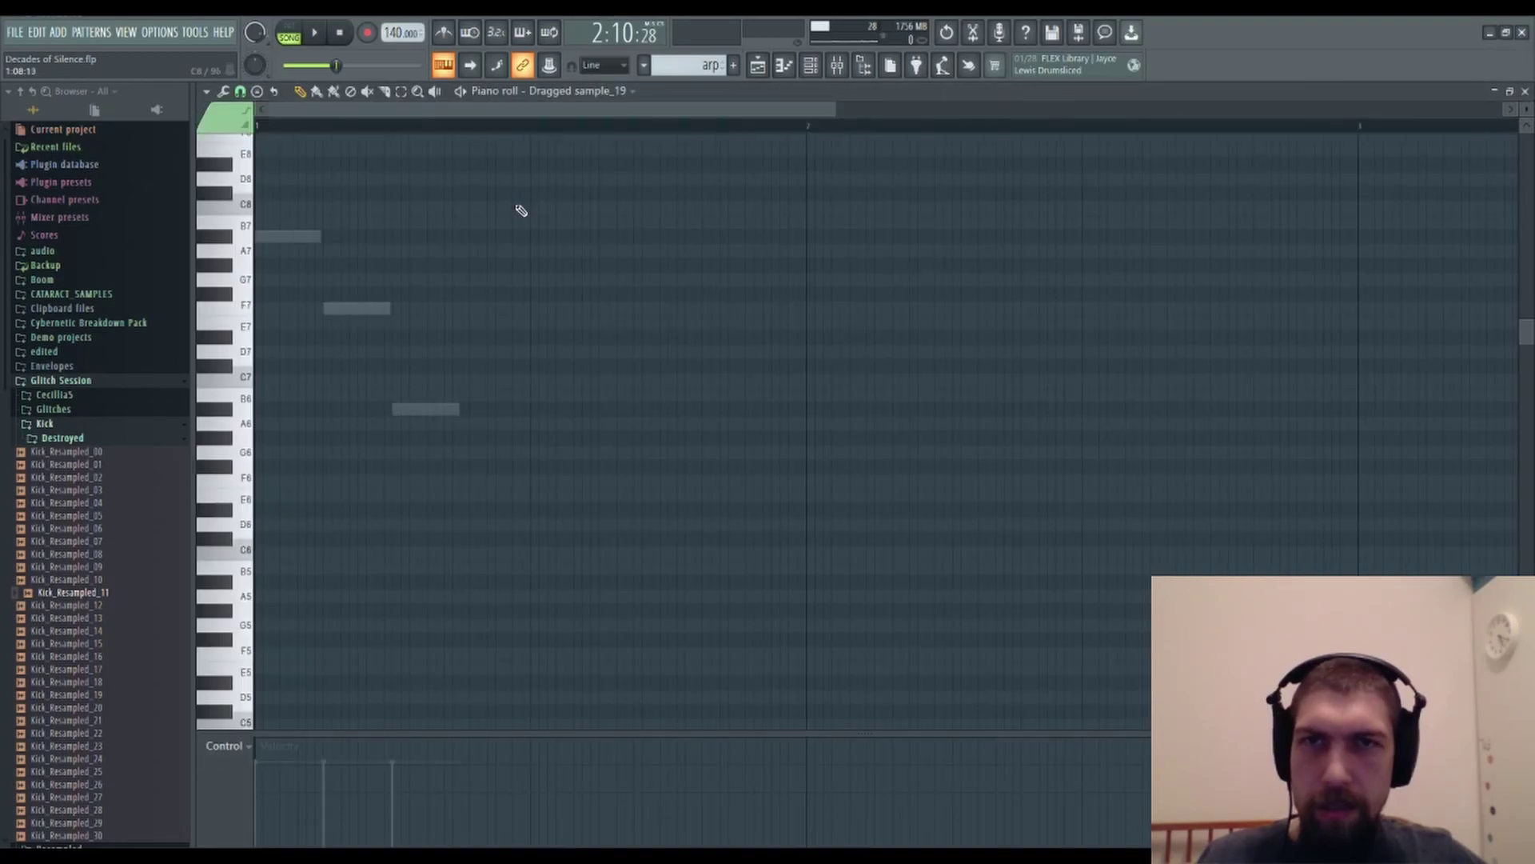
{"action": "left_click", "coordinate": [1525, 92]}
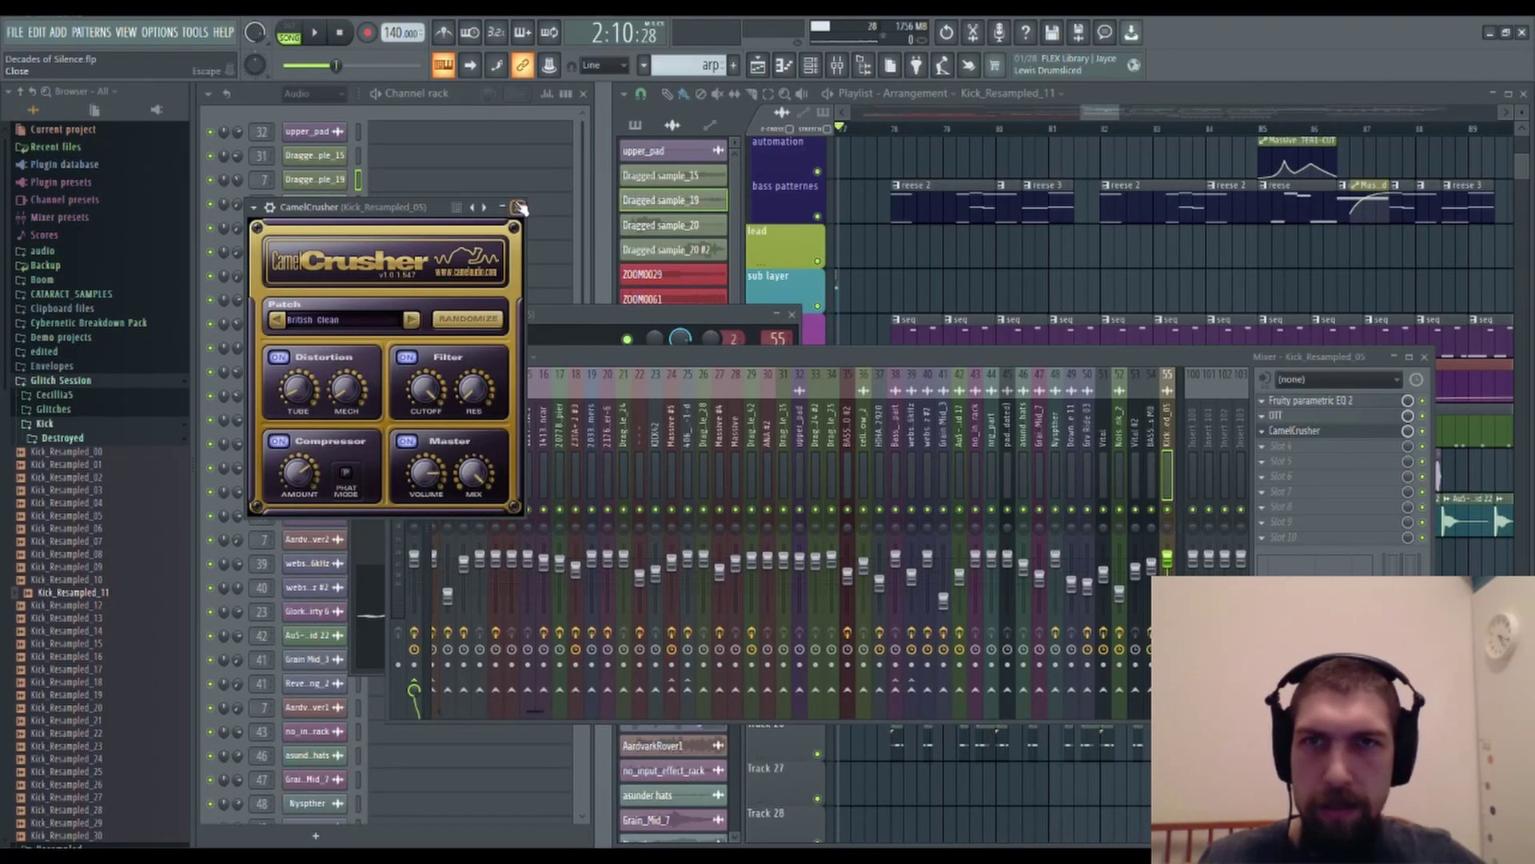
{"action": "left_click", "coordinate": [519, 207]}
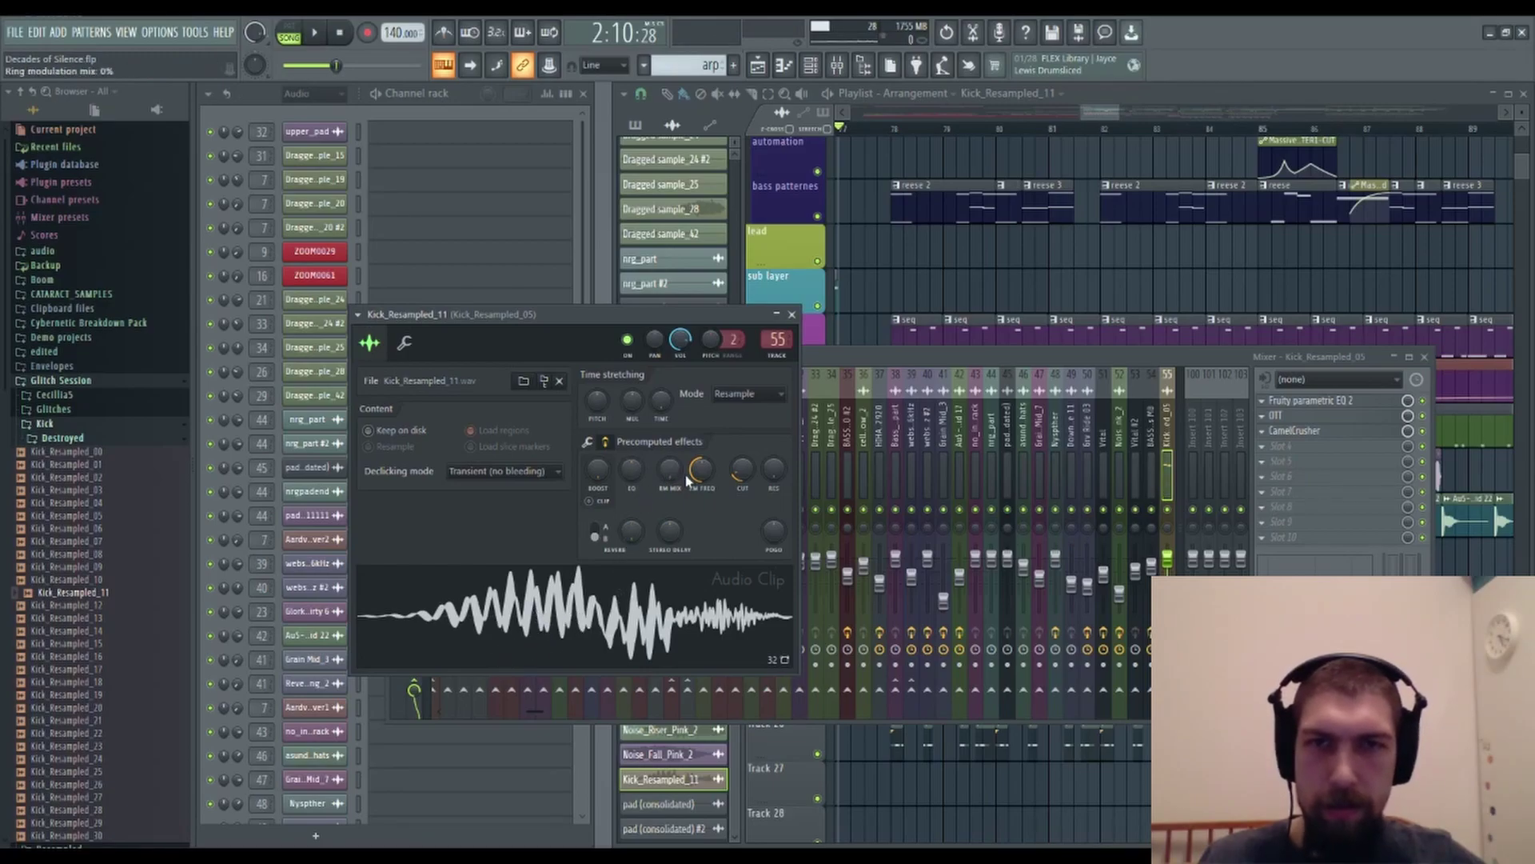
Increase the quick fade-in of the Kick_Resampled_11 sample and close its channel settings.
{"action": "left_click", "coordinate": [604, 444]}
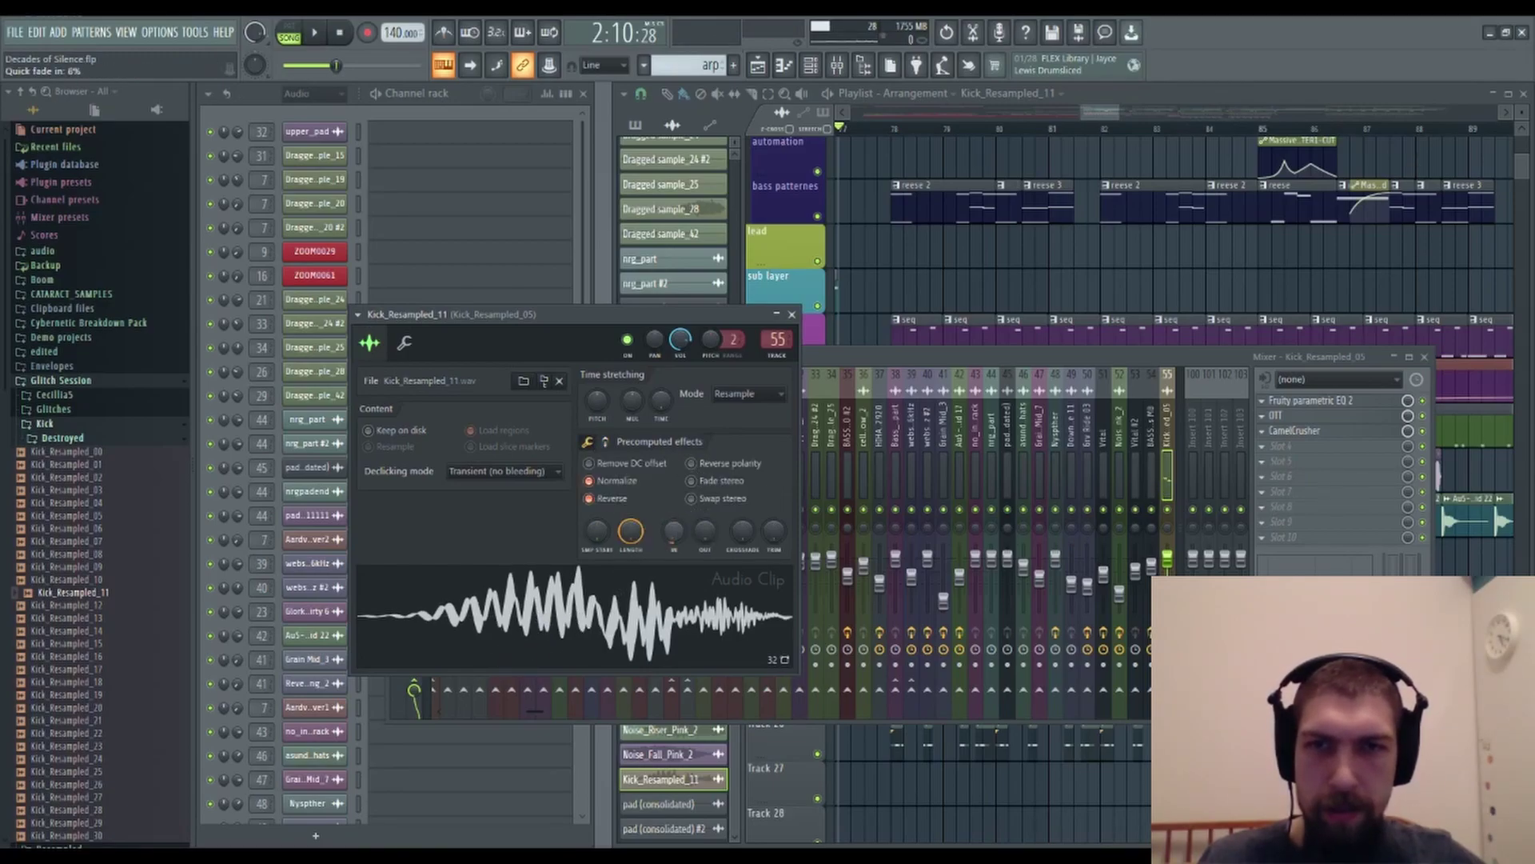
{"action": "left_click_drag", "start_coordinate": [674, 530], "coordinate": [674, 504]}
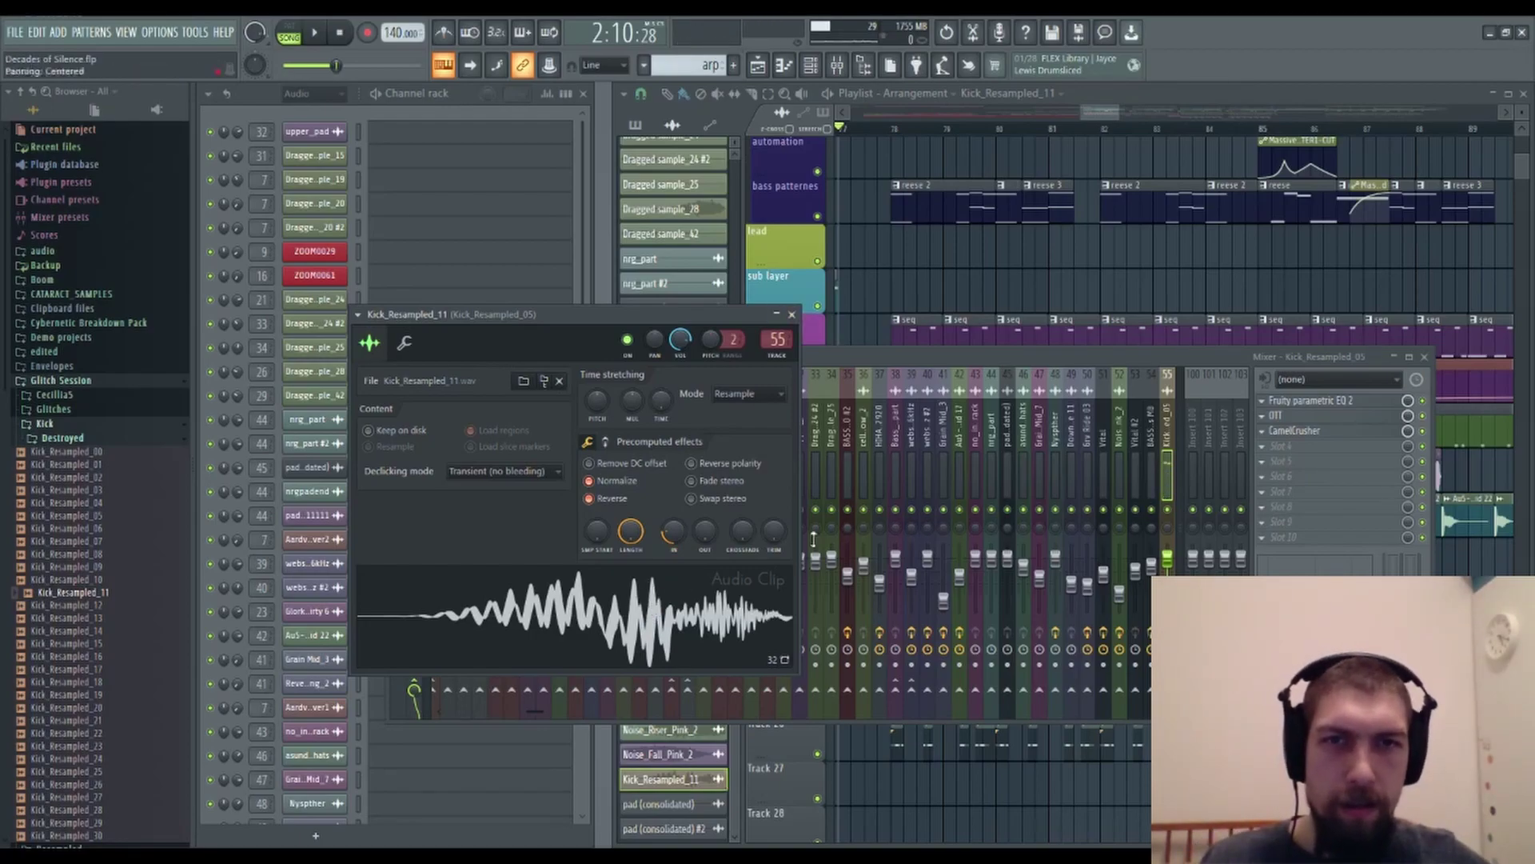
{"action": "left_click", "coordinate": [792, 315]}
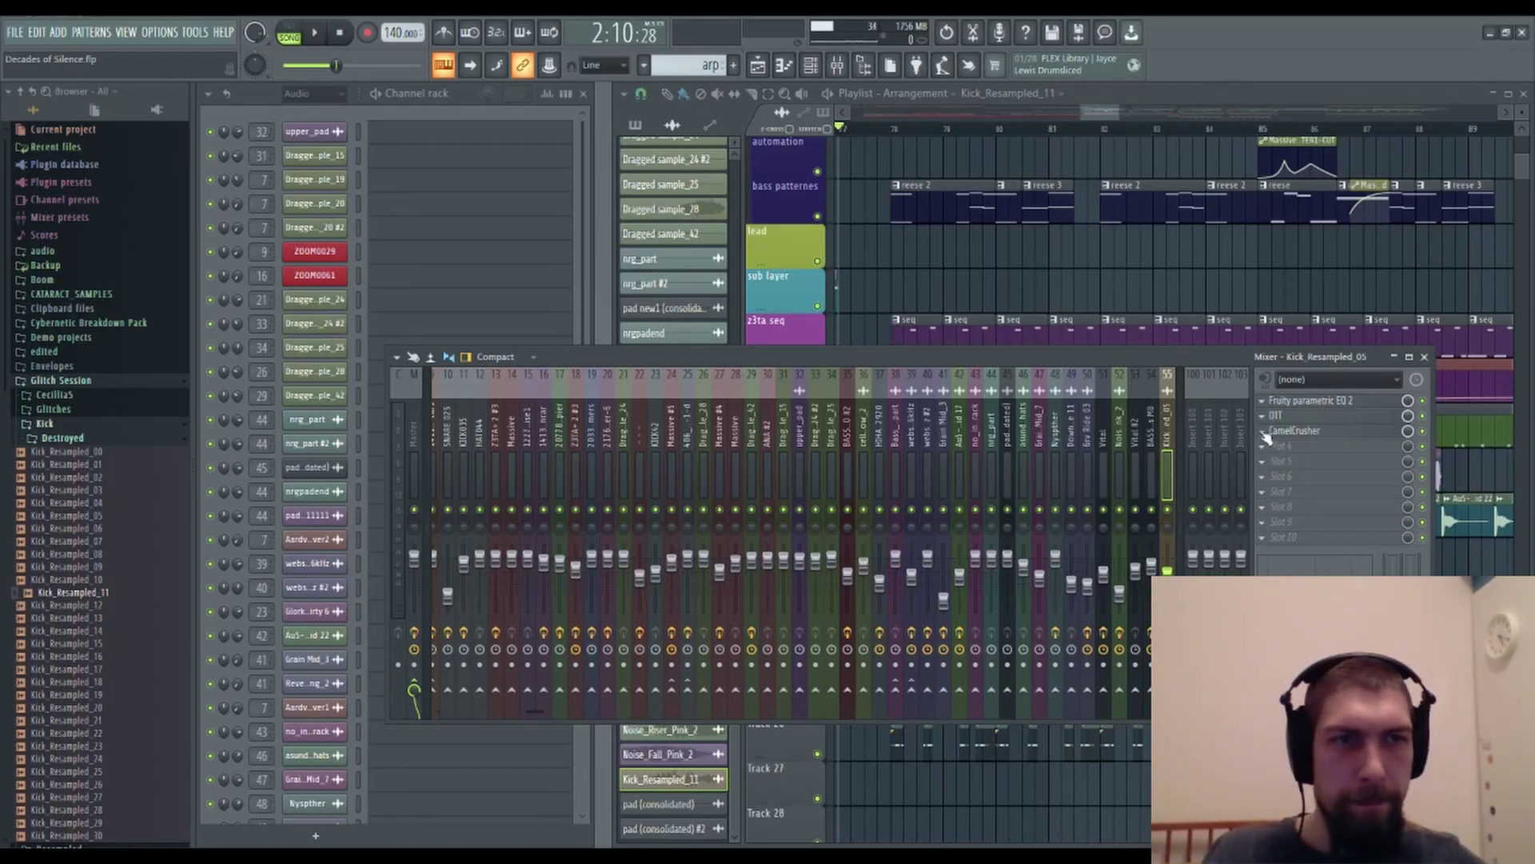
Add Fruity Delay 3 after CamelCrusher on mixer track 55 and raise its feedback level.
{"action": "left_click_drag", "start_coordinate": [1276, 454], "coordinate": [1277, 448]}
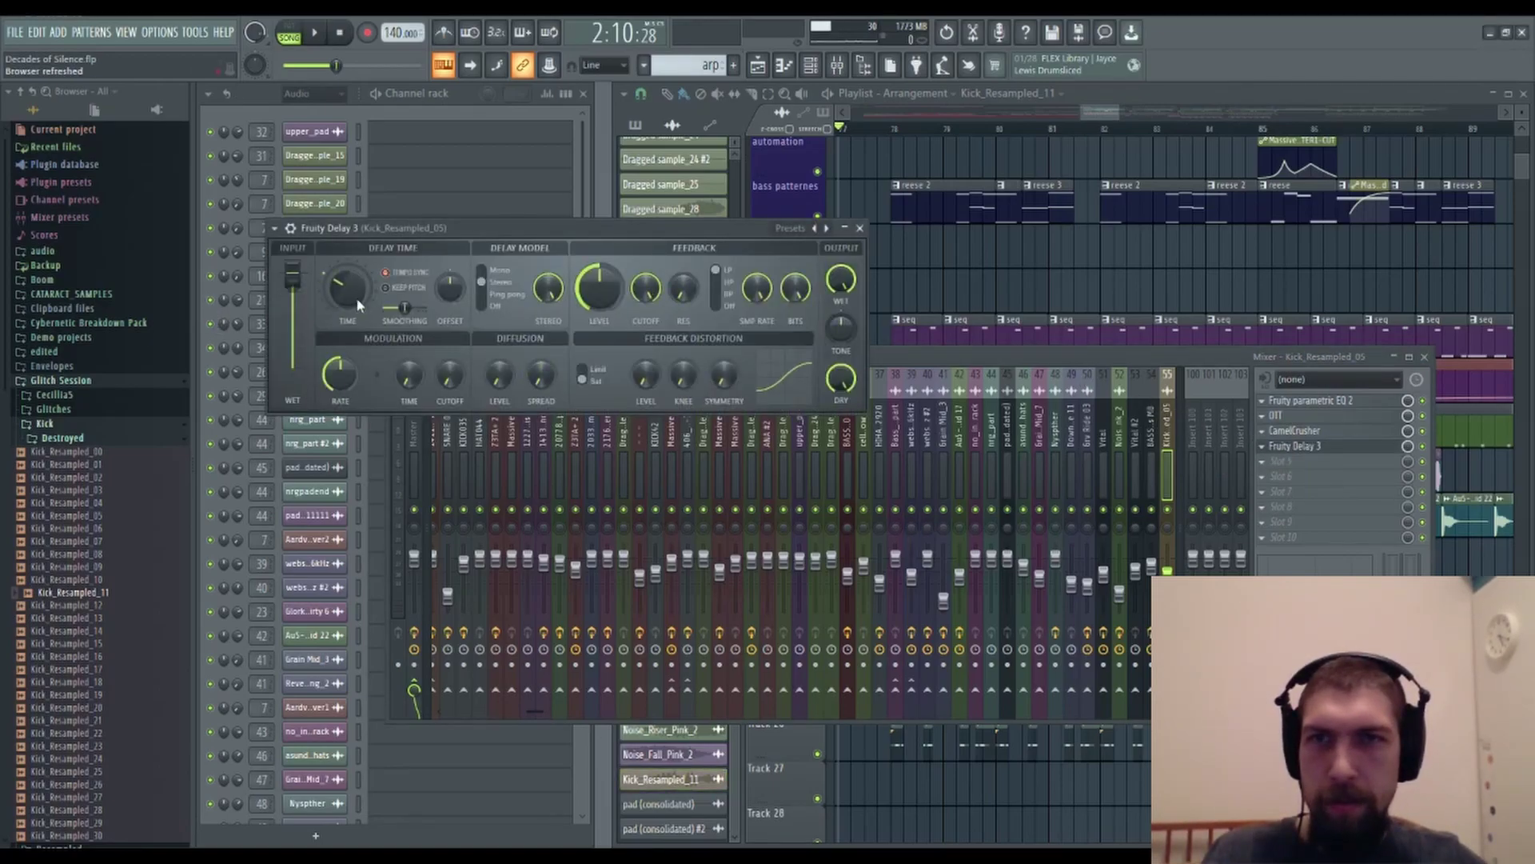
{"action": "left_click_drag", "start_coordinate": [601, 286], "coordinate": [601, 280]}
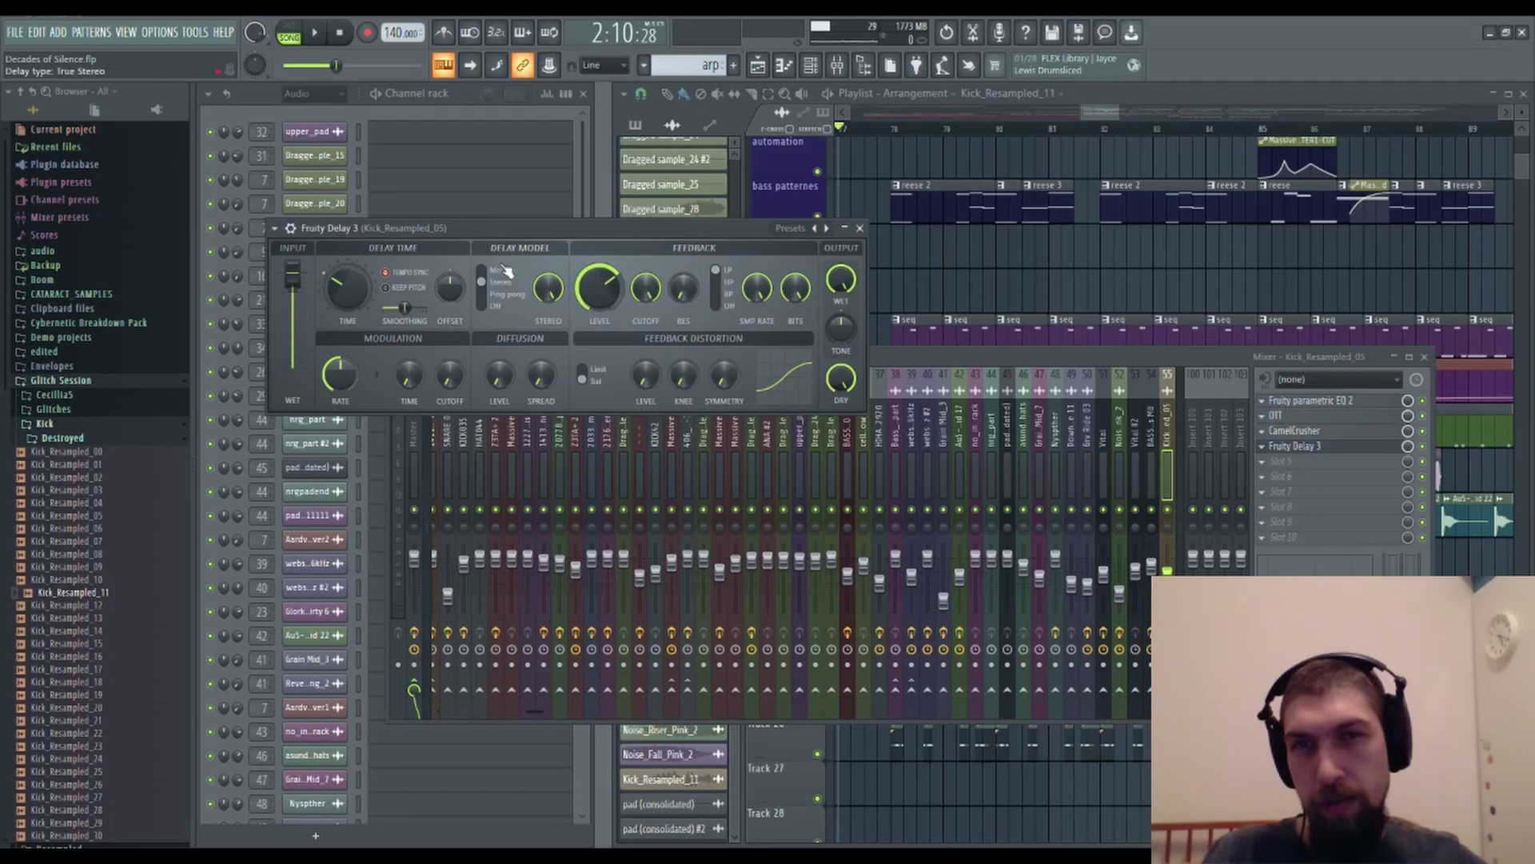
{"action": "left_click", "coordinate": [860, 228]}
Move the Kick_Resampled_11 clip on the SFX3 track to bar 81, step 9, and play back the section.
{"action": "left_click", "coordinate": [1424, 357]}
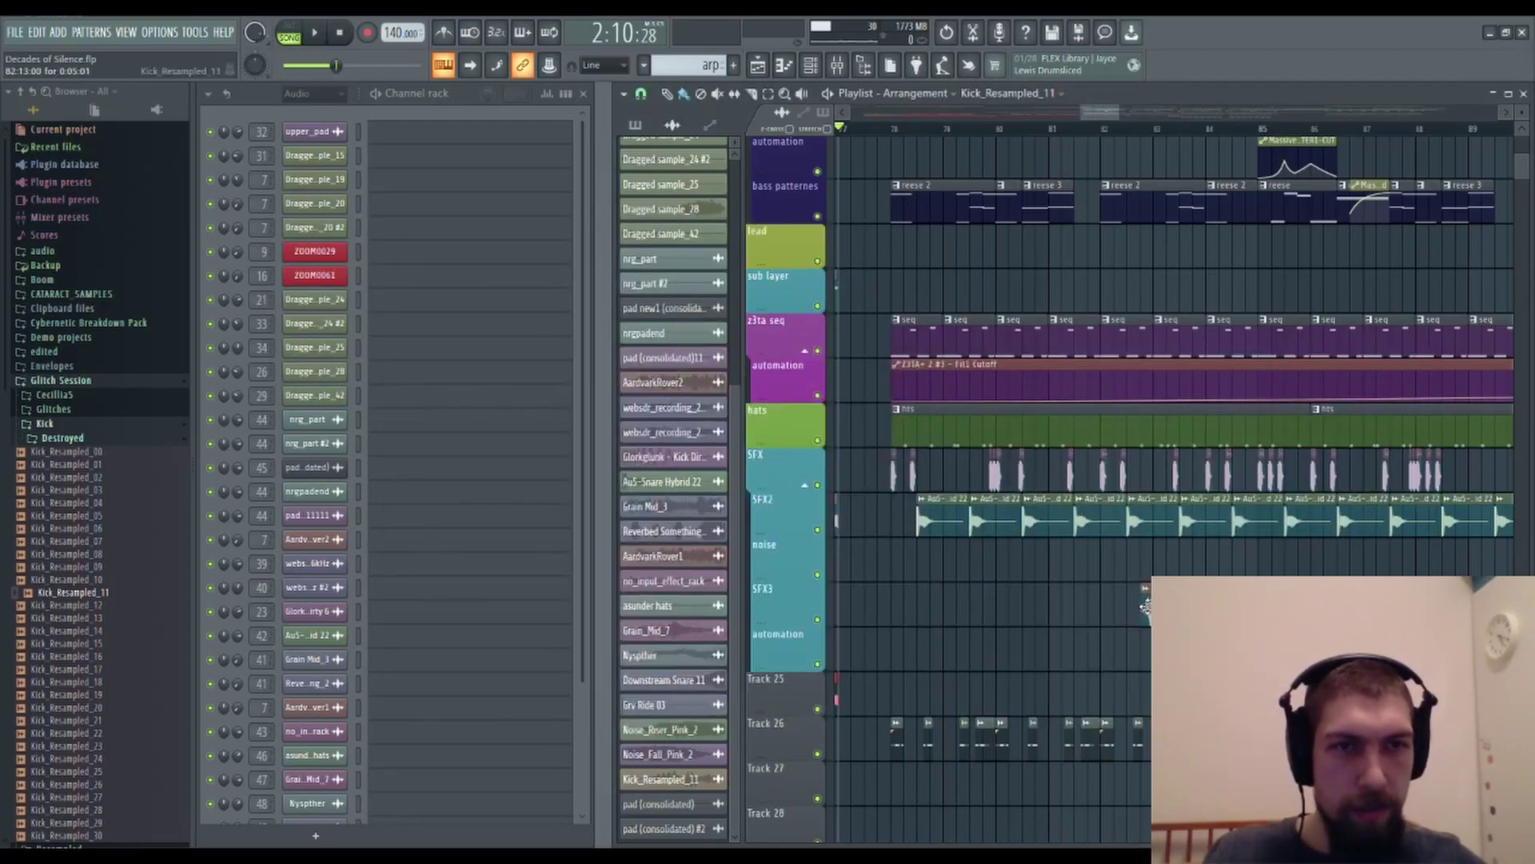
{"action": "key", "text": "space"}
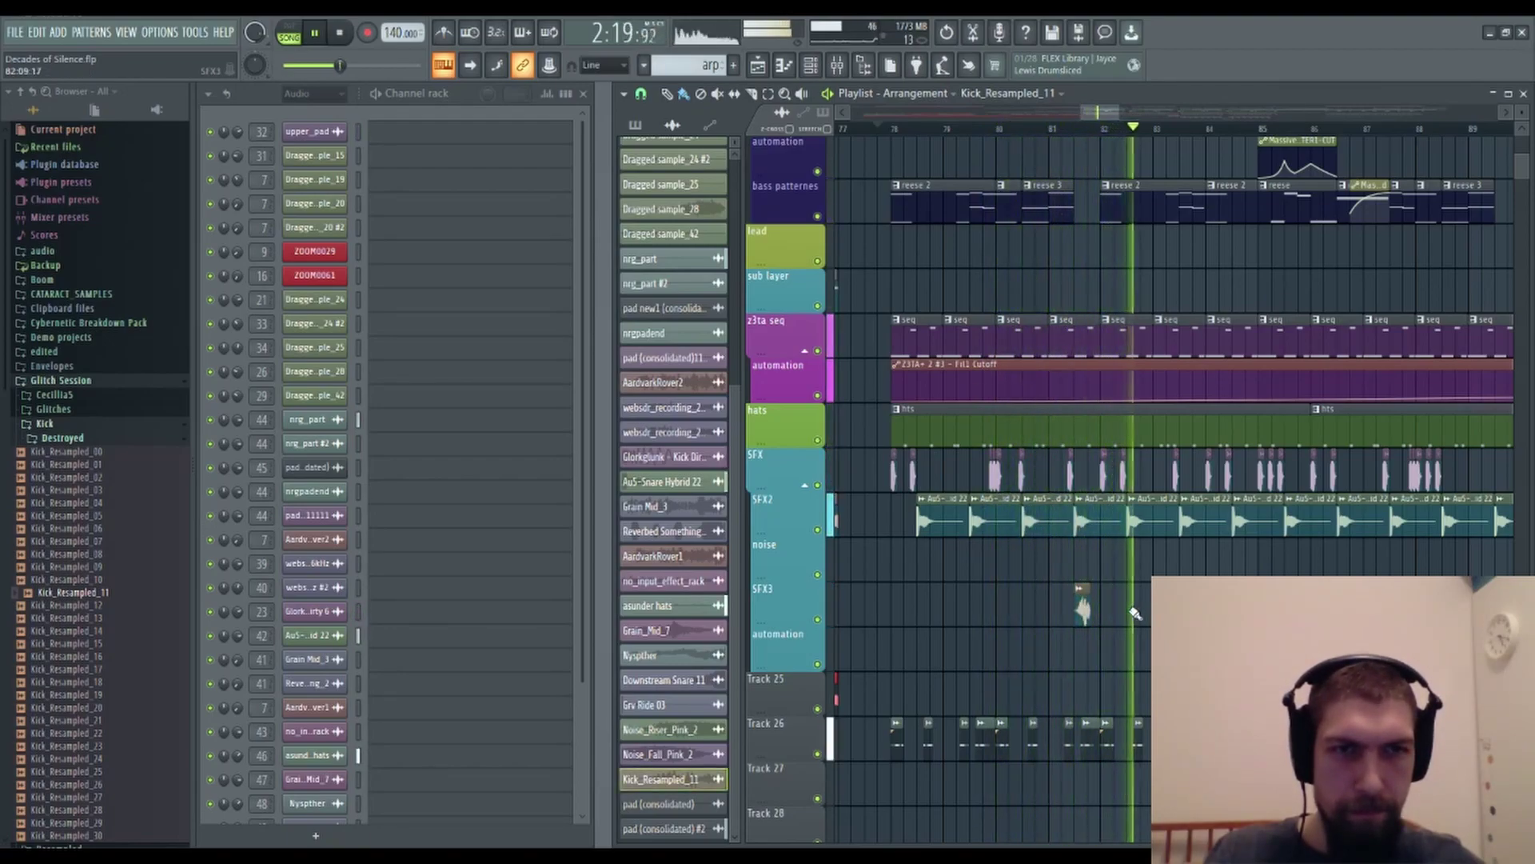
{"action": "key", "text": "space"}
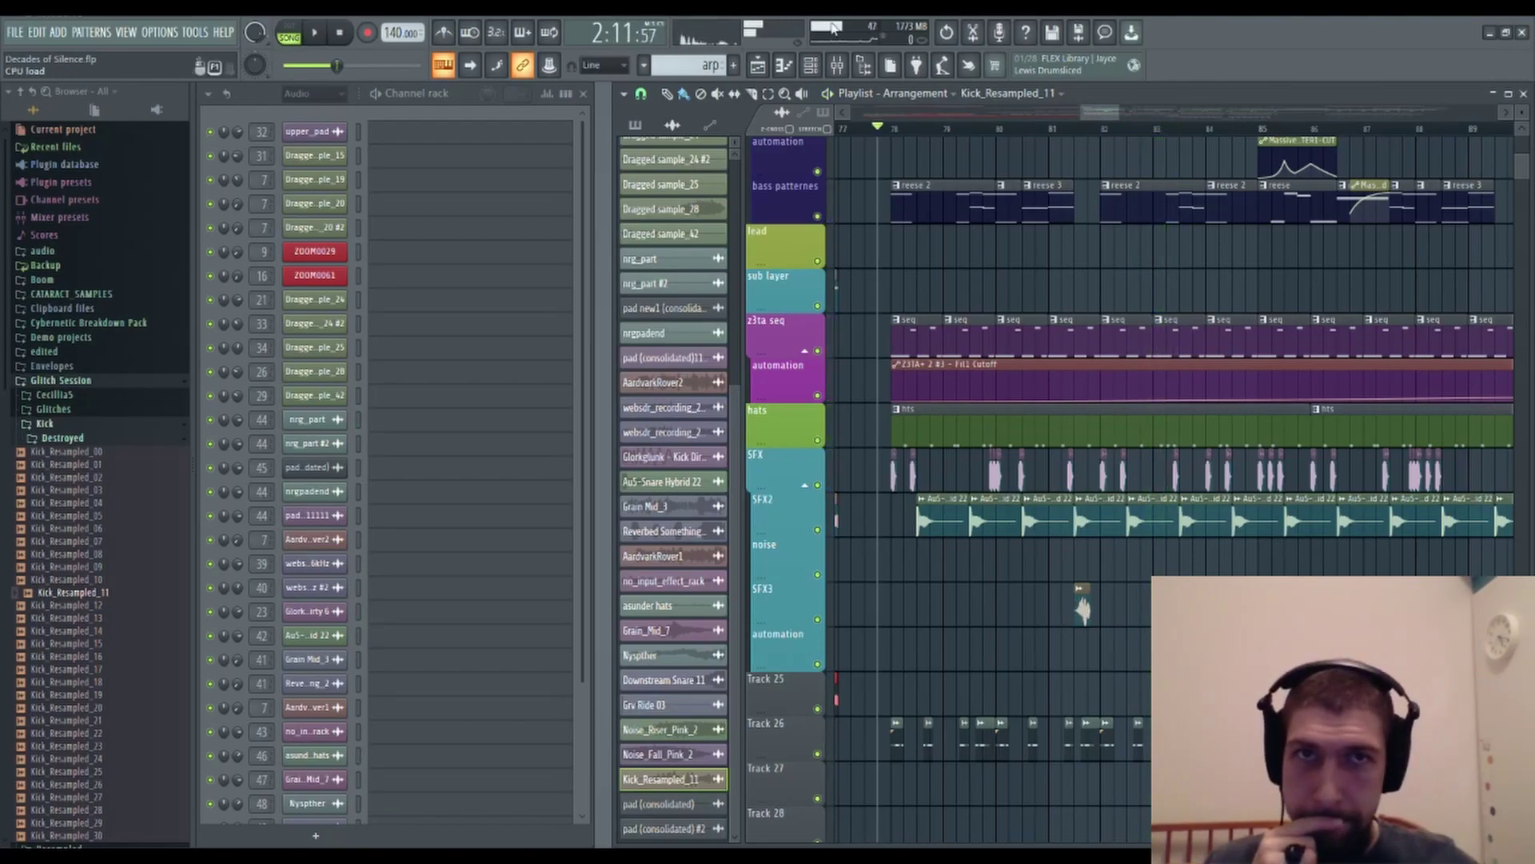
Lower the feedback level of Fruity Delay 3 on mixer track 55.
{"action": "left_click", "coordinate": [838, 67]}
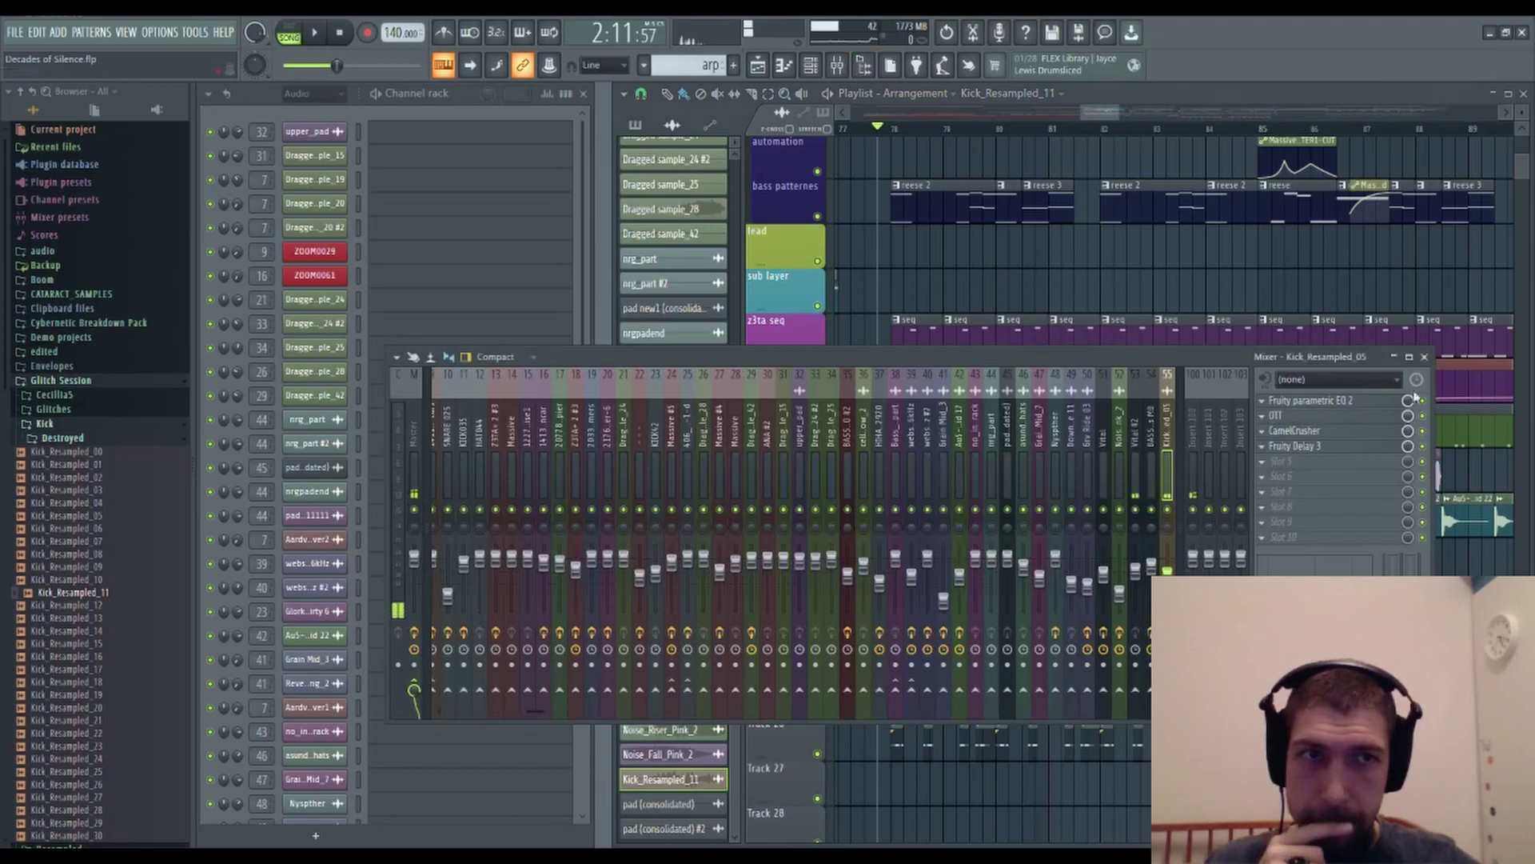
{"action": "left_click", "coordinate": [1303, 446]}
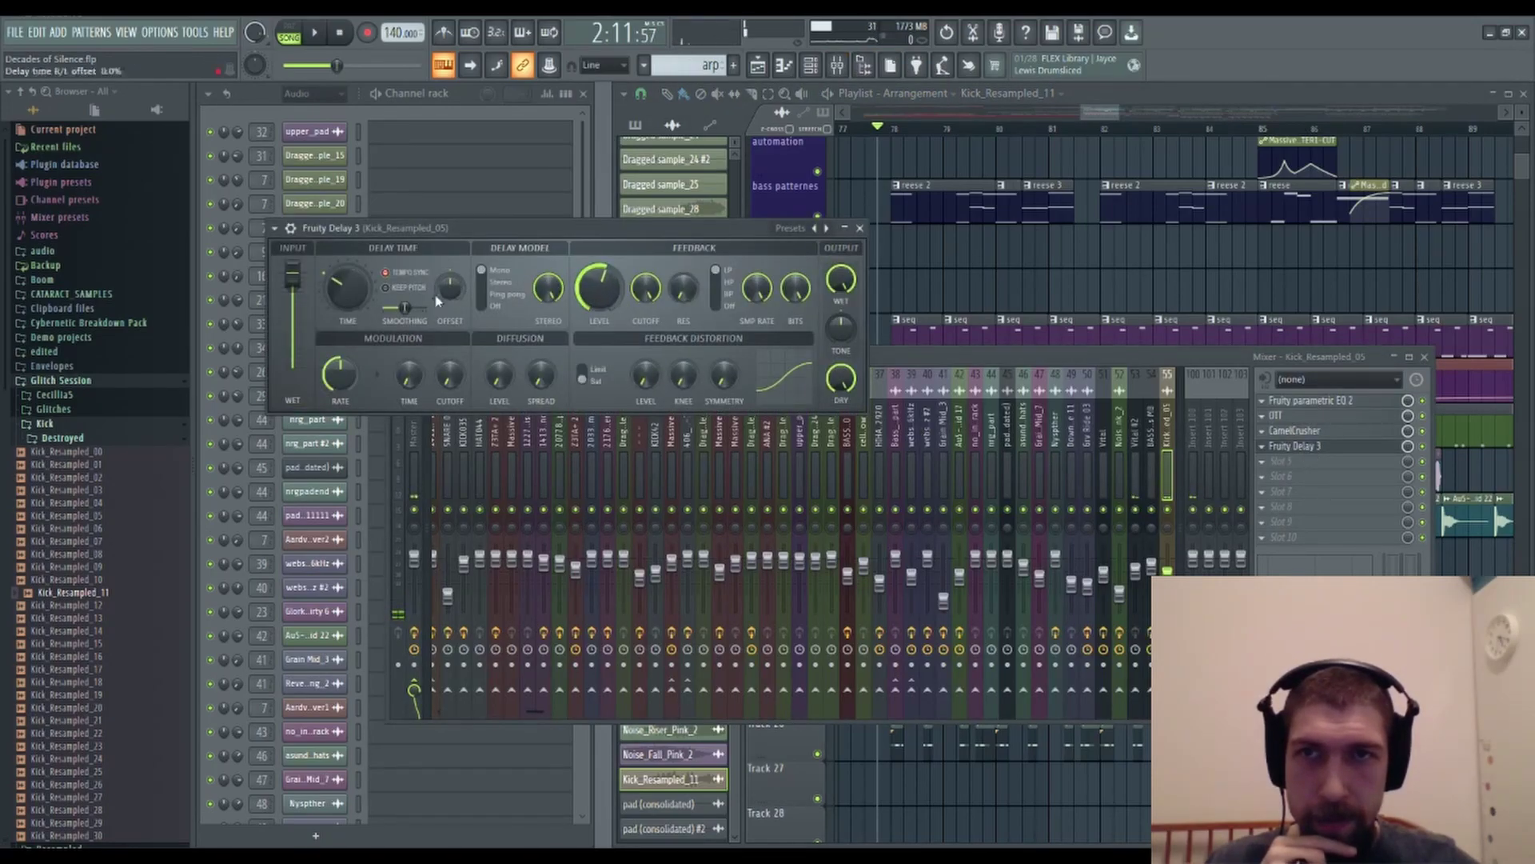
{"action": "left_click", "coordinate": [860, 229]}
{"action": "left_click", "coordinate": [1424, 357]}
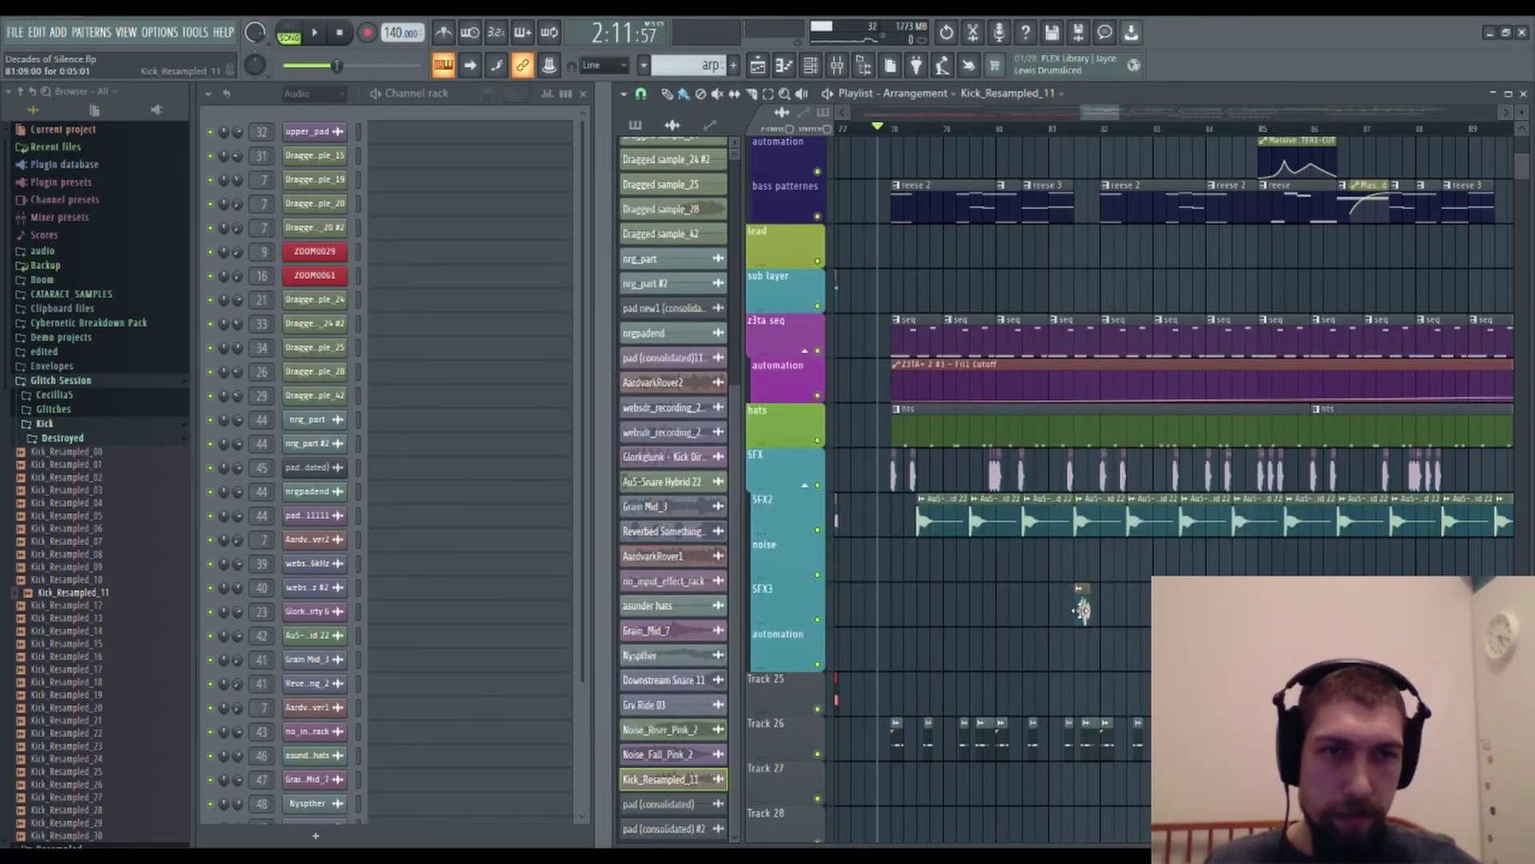
Raise the formant shift of the Kick_Resampled_11 sample to its maximum, audition the sound and close its channel settings.
{"action": "double_click", "coordinate": [1081, 611]}
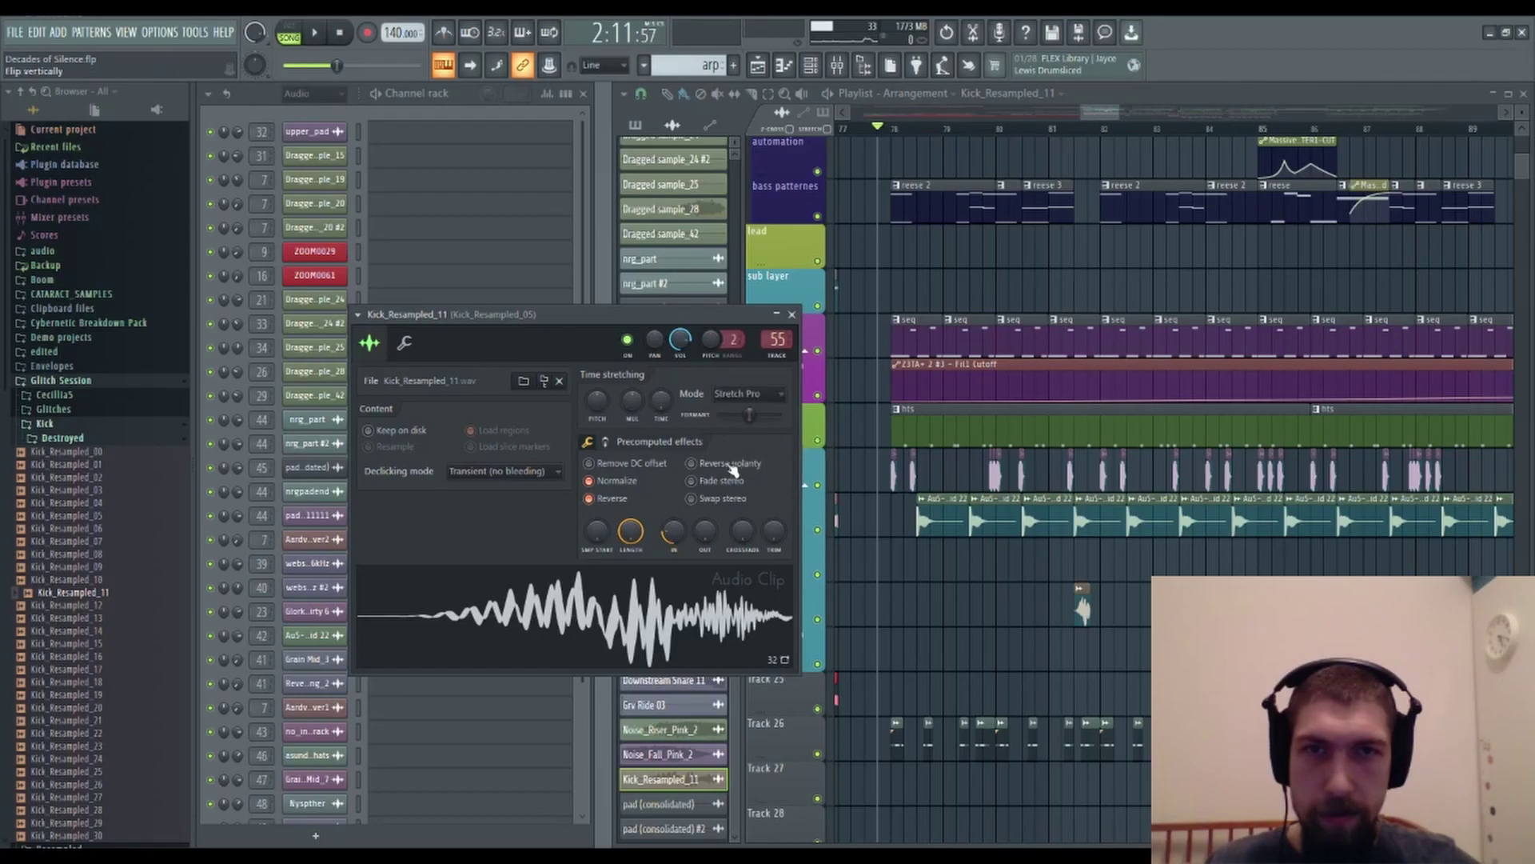
{"action": "left_click_drag", "start_coordinate": [752, 424], "coordinate": [884, 427]}
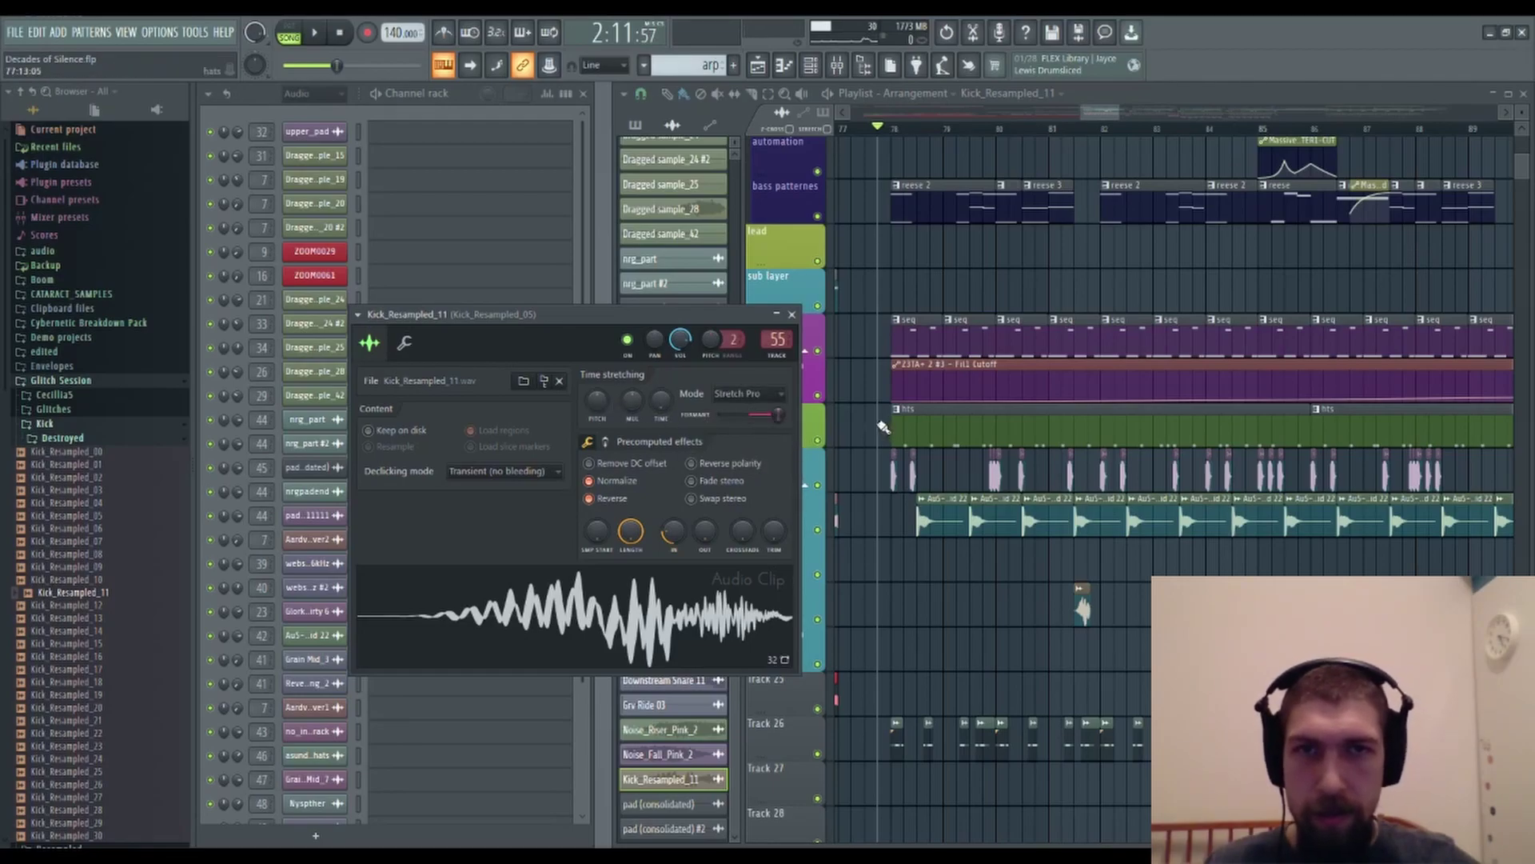
{"action": "left_click", "coordinate": [616, 611]}
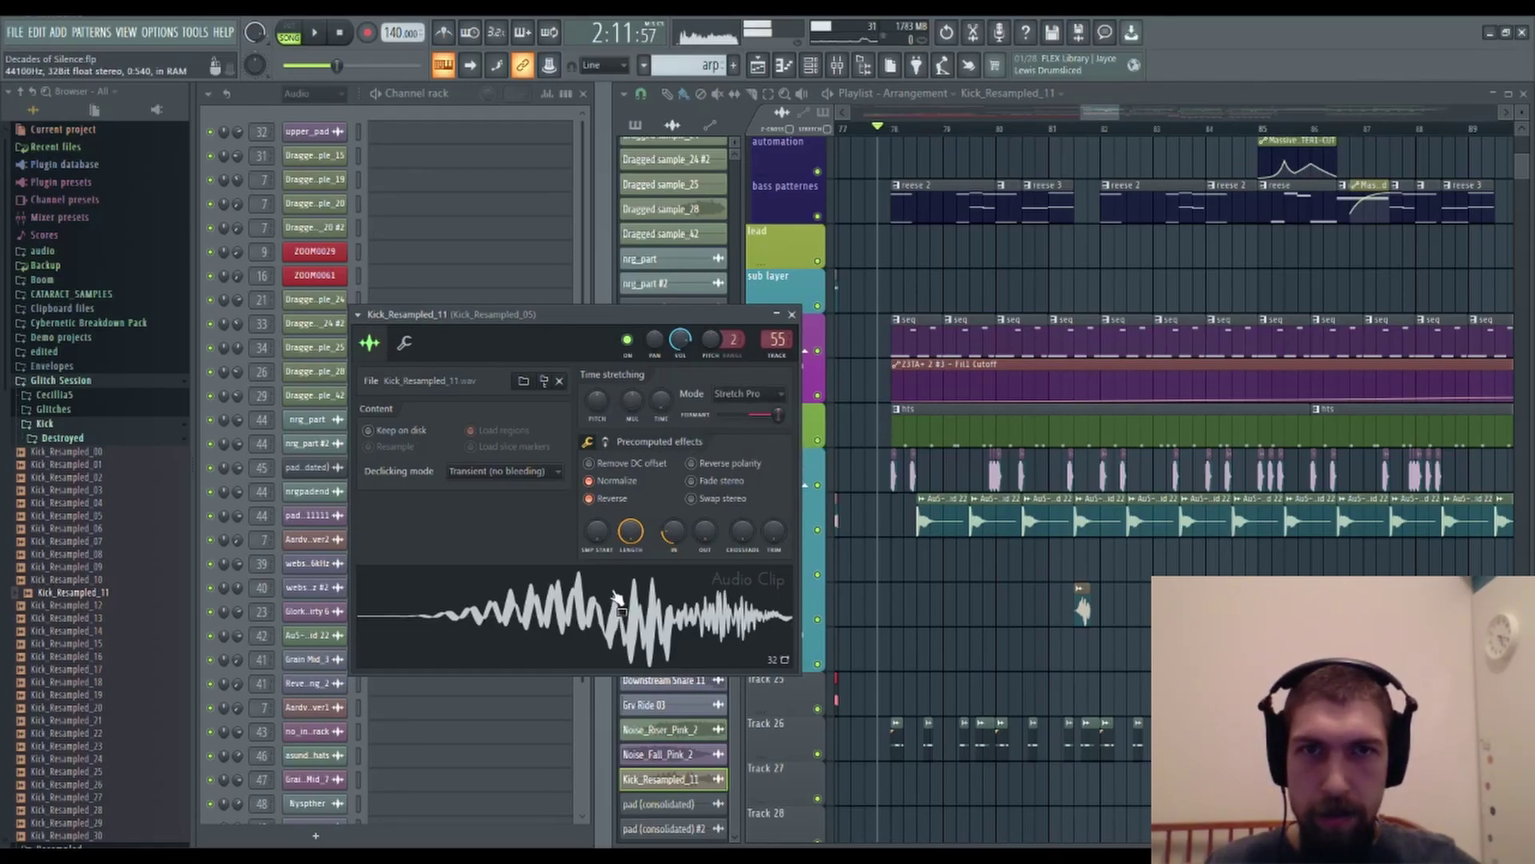
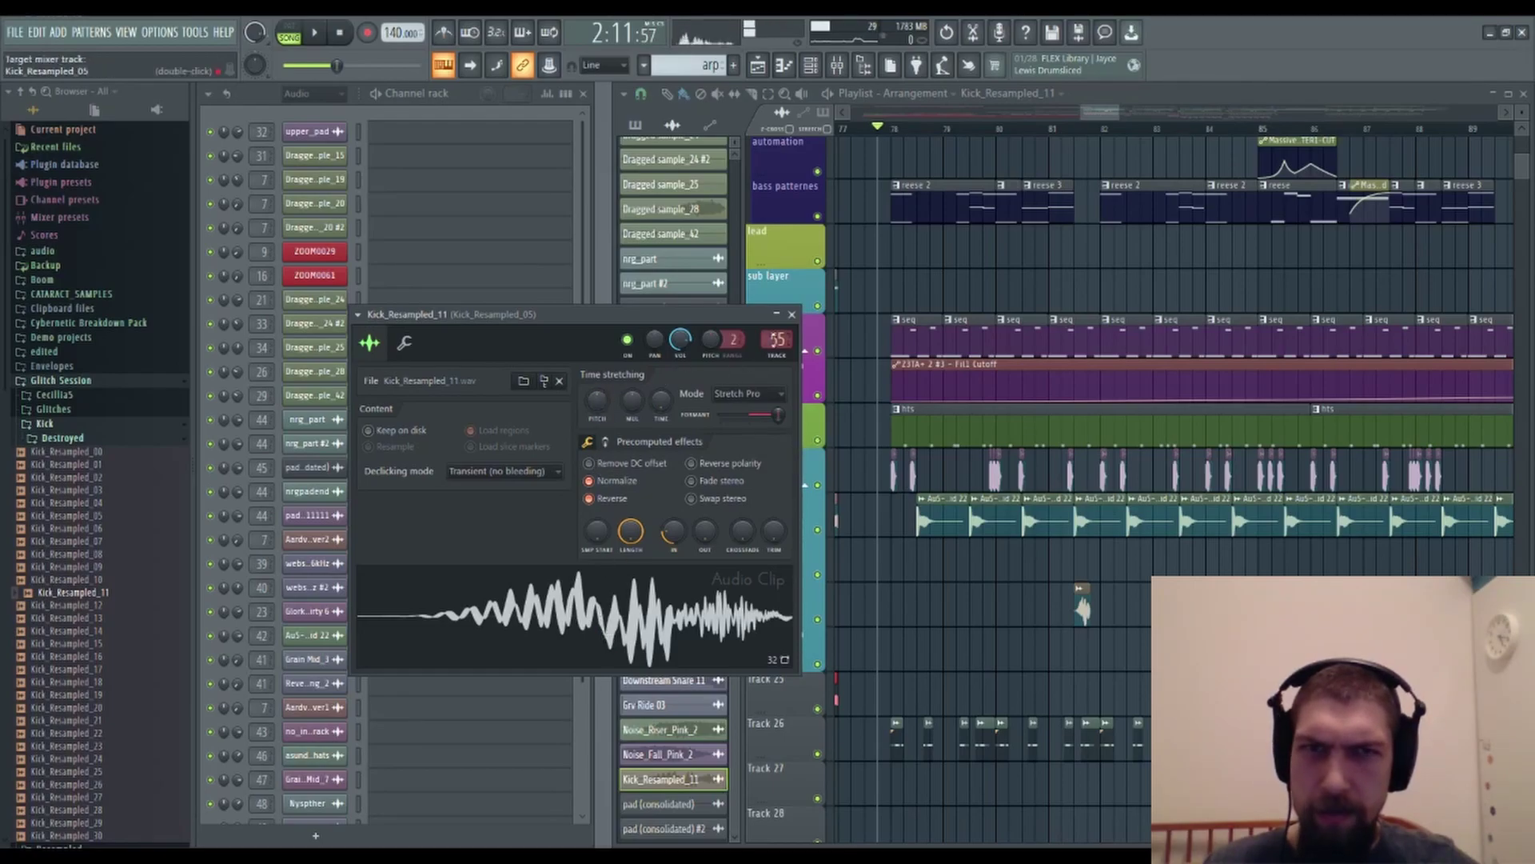
{"action": "left_click", "coordinate": [792, 314]}
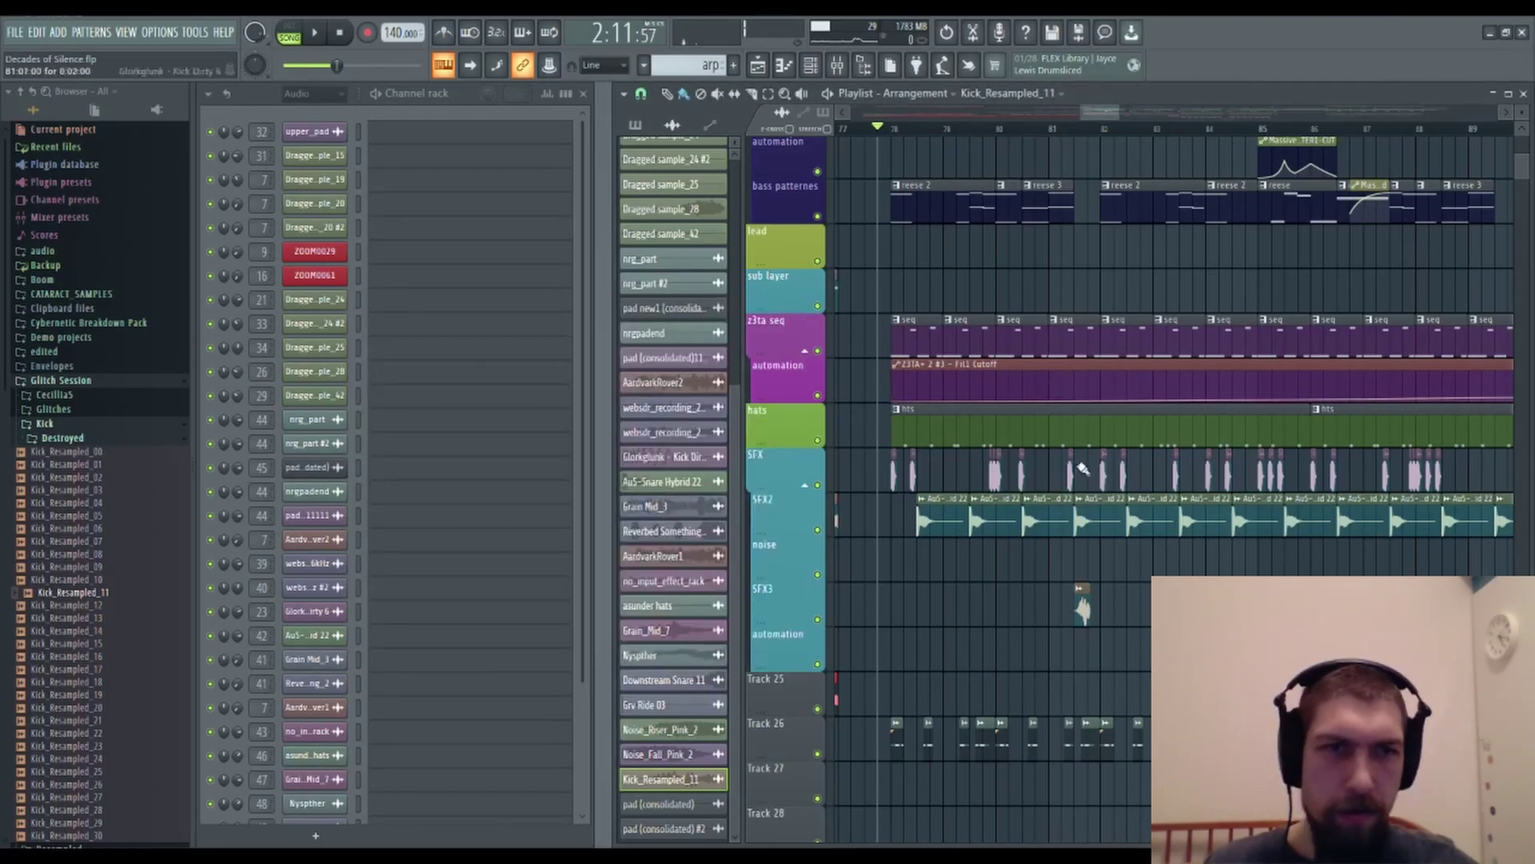
Increase the quick fade-out of the Kick_Resampled_11 sample, close its settings and play back the section around its clip.
{"action": "double_click", "coordinate": [1085, 611]}
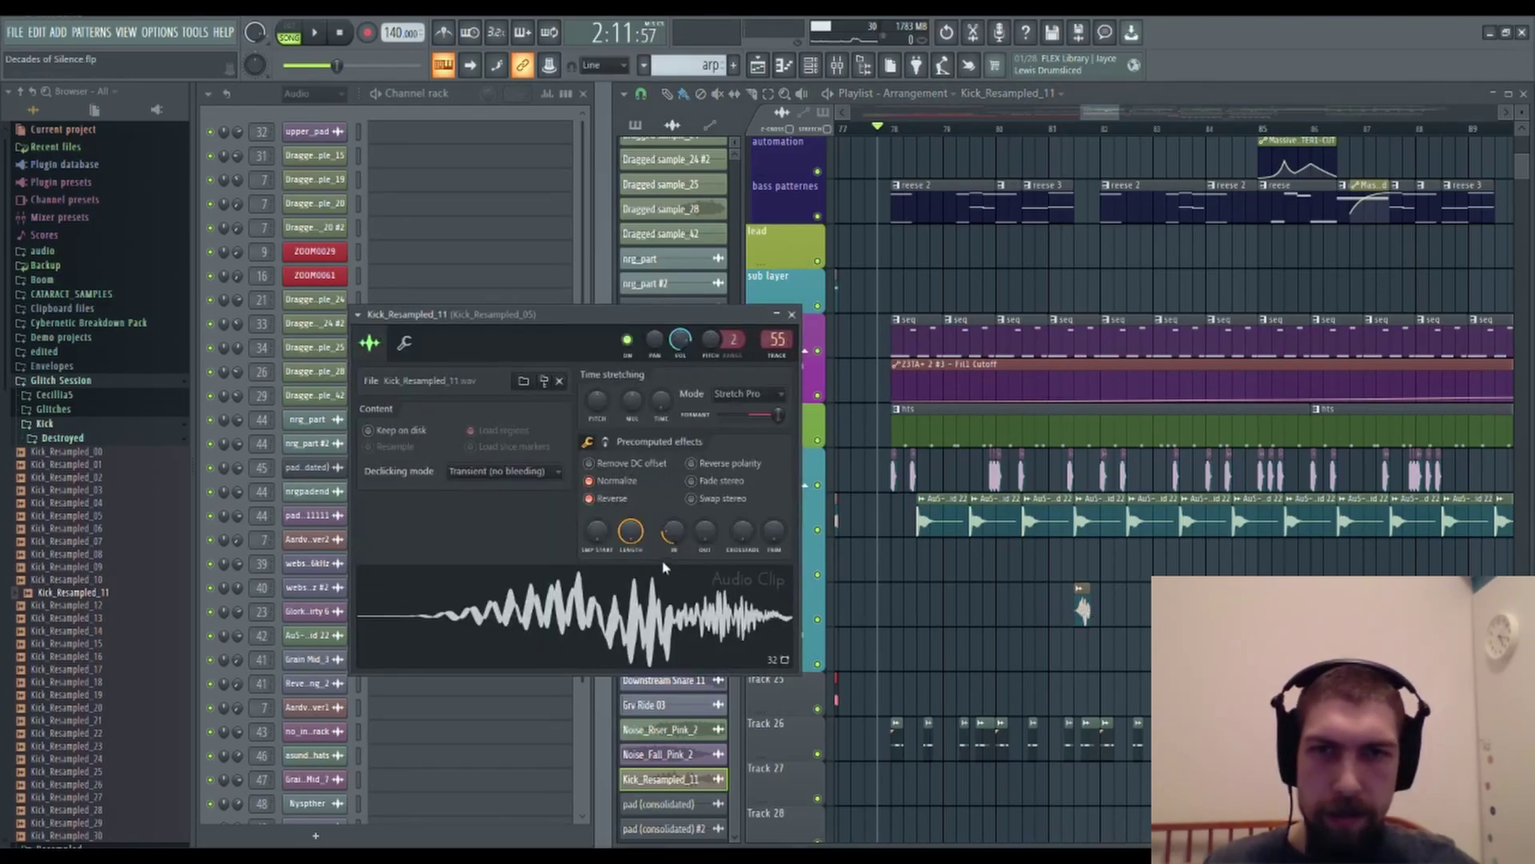
{"action": "left_click_drag", "start_coordinate": [704, 531], "coordinate": [704, 481]}
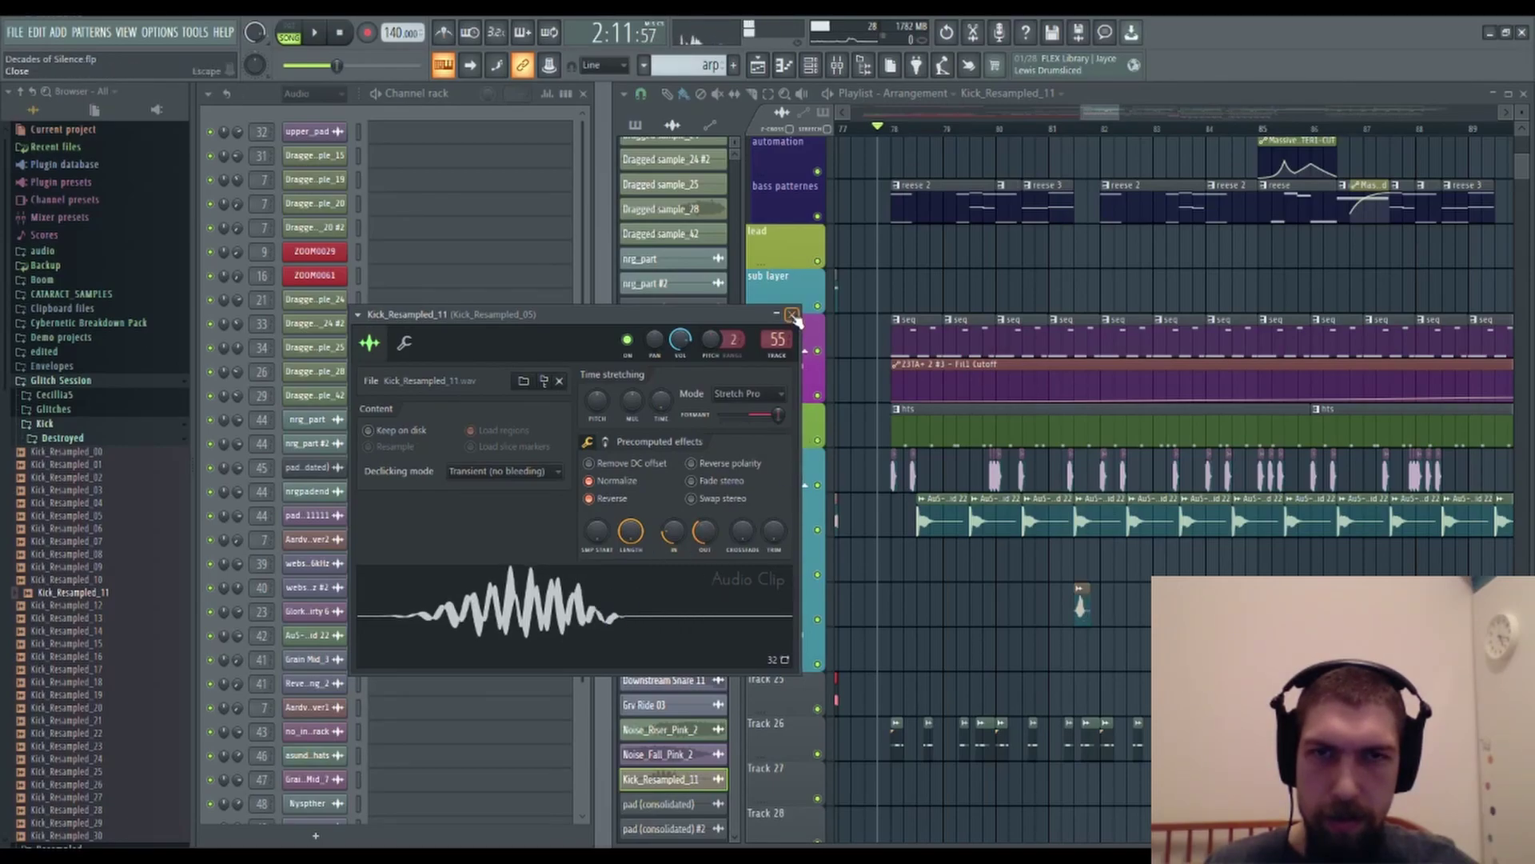
{"action": "left_click", "coordinate": [792, 315]}
{"action": "key", "text": "space"}
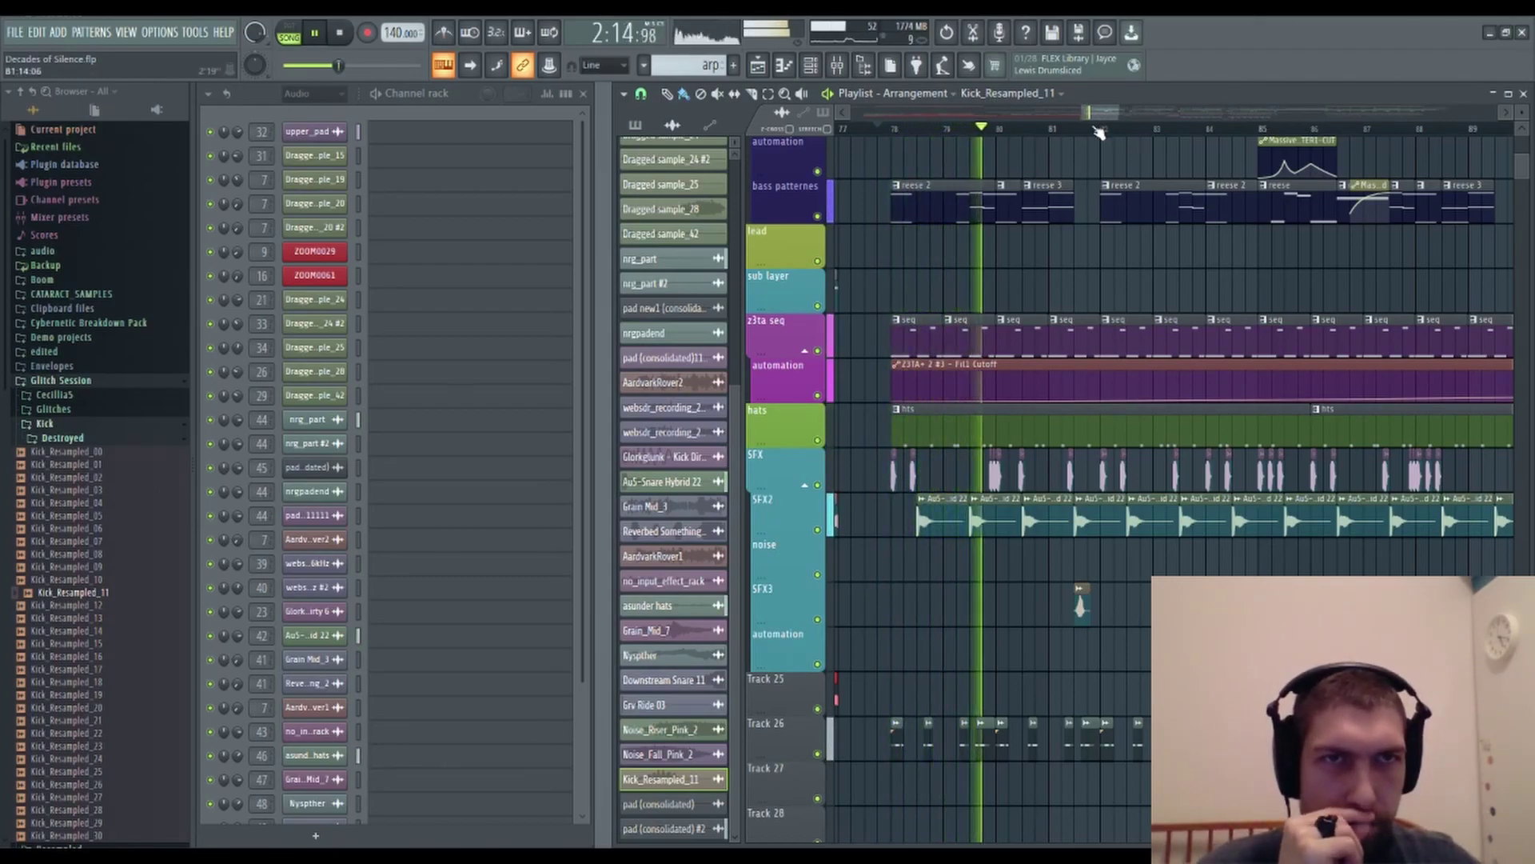
{"action": "scroll", "coordinate": [1099, 132], "scroll_direction": "up", "scroll_amount": 4}
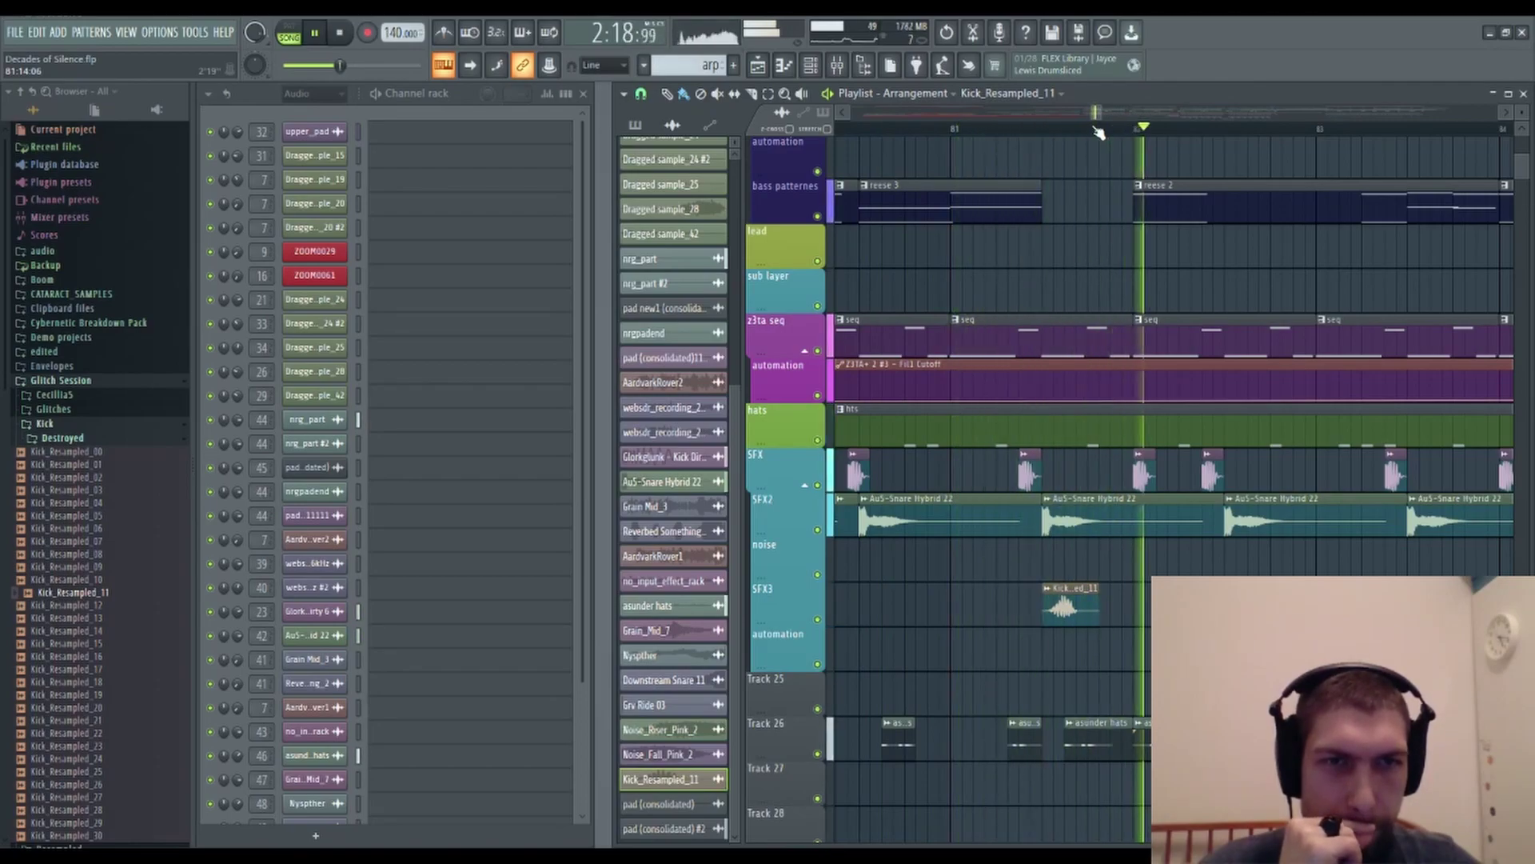
{"action": "left_click", "coordinate": [337, 64]}
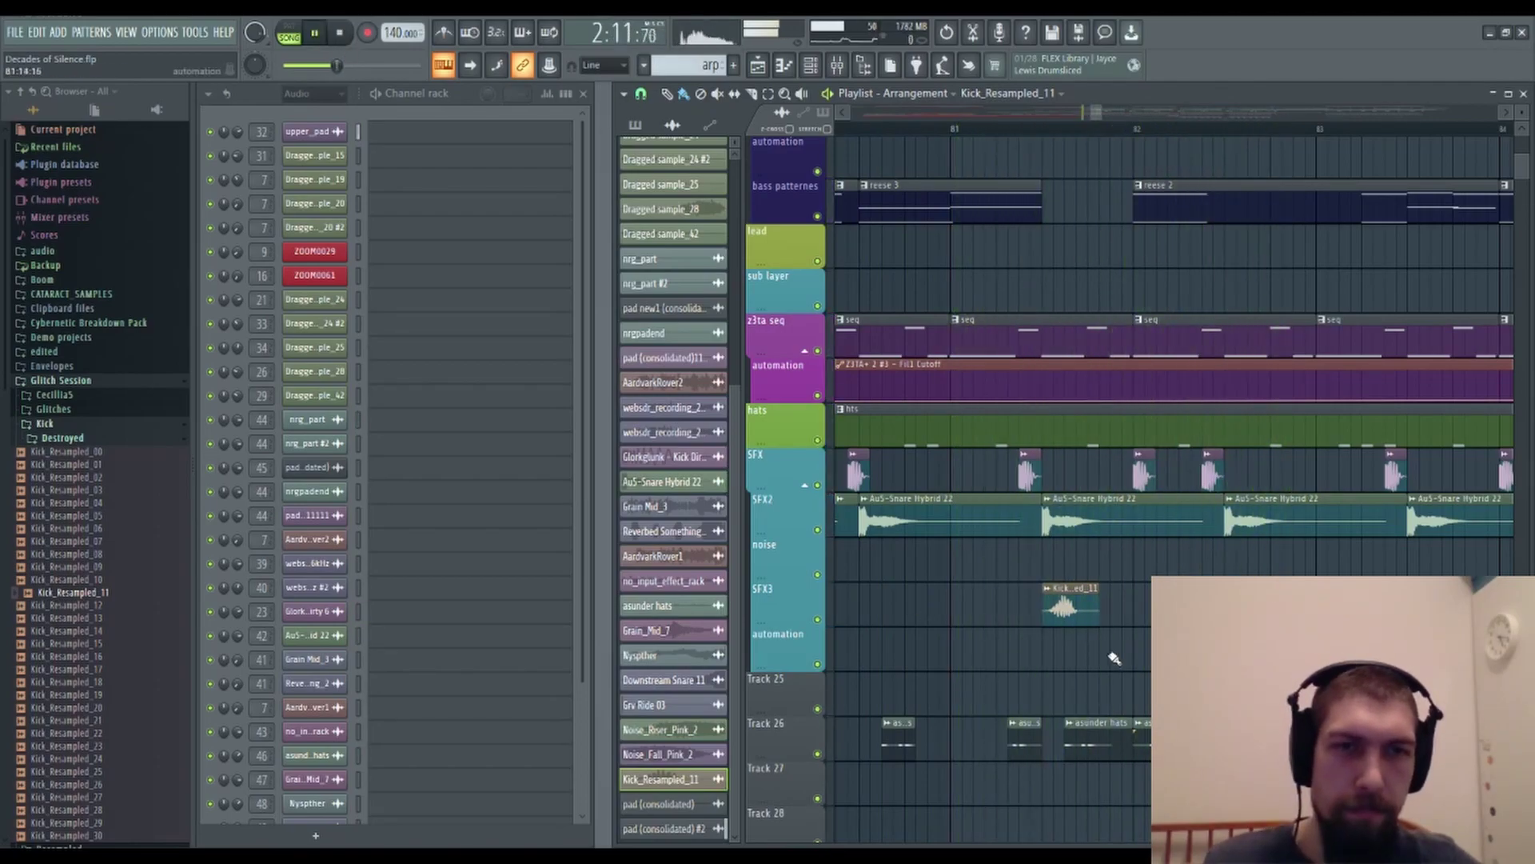
Raise the channel volume of Kick_Resampled_11 slightly, stop playback and leave its channel settings closed.
{"action": "double_click", "coordinate": [1072, 611]}
{"action": "left_click_drag", "start_coordinate": [680, 340], "coordinate": [681, 331]}
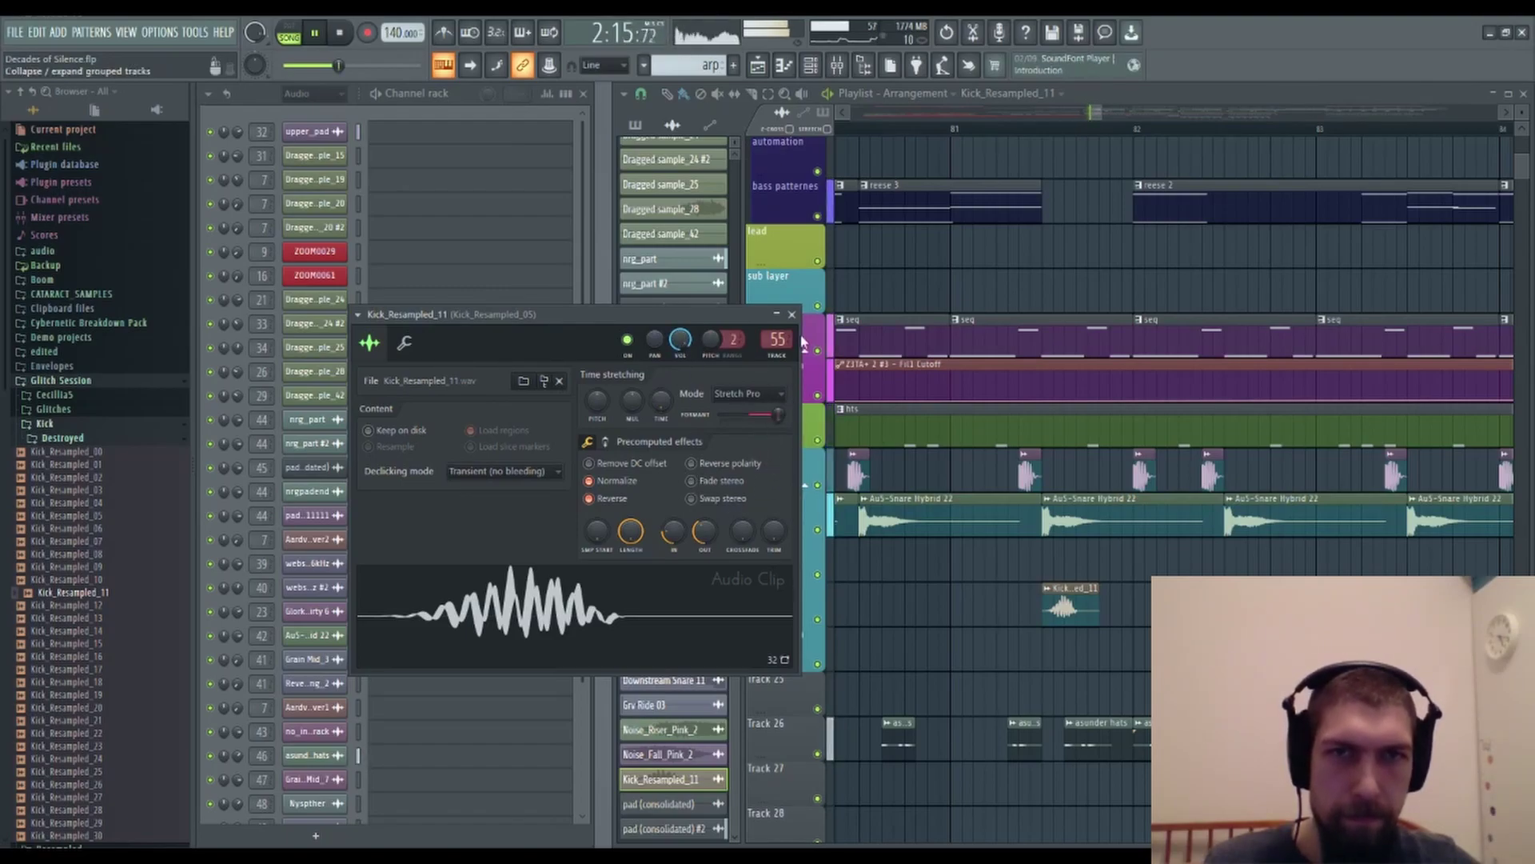
{"action": "left_click", "coordinate": [792, 315]}
{"action": "mouse_move", "coordinate": [897, 633]}
{"action": "left_mouse_down"}
{"action": "mouse_move", "coordinate": [1105, 651]}
{"action": "mouse_move", "coordinate": [1045, 637]}
{"action": "mouse_move", "coordinate": [1152, 639]}
{"action": "left_mouse_up"}
{"action": "key", "text": "space"}
{"action": "double_click", "coordinate": [1076, 481]}
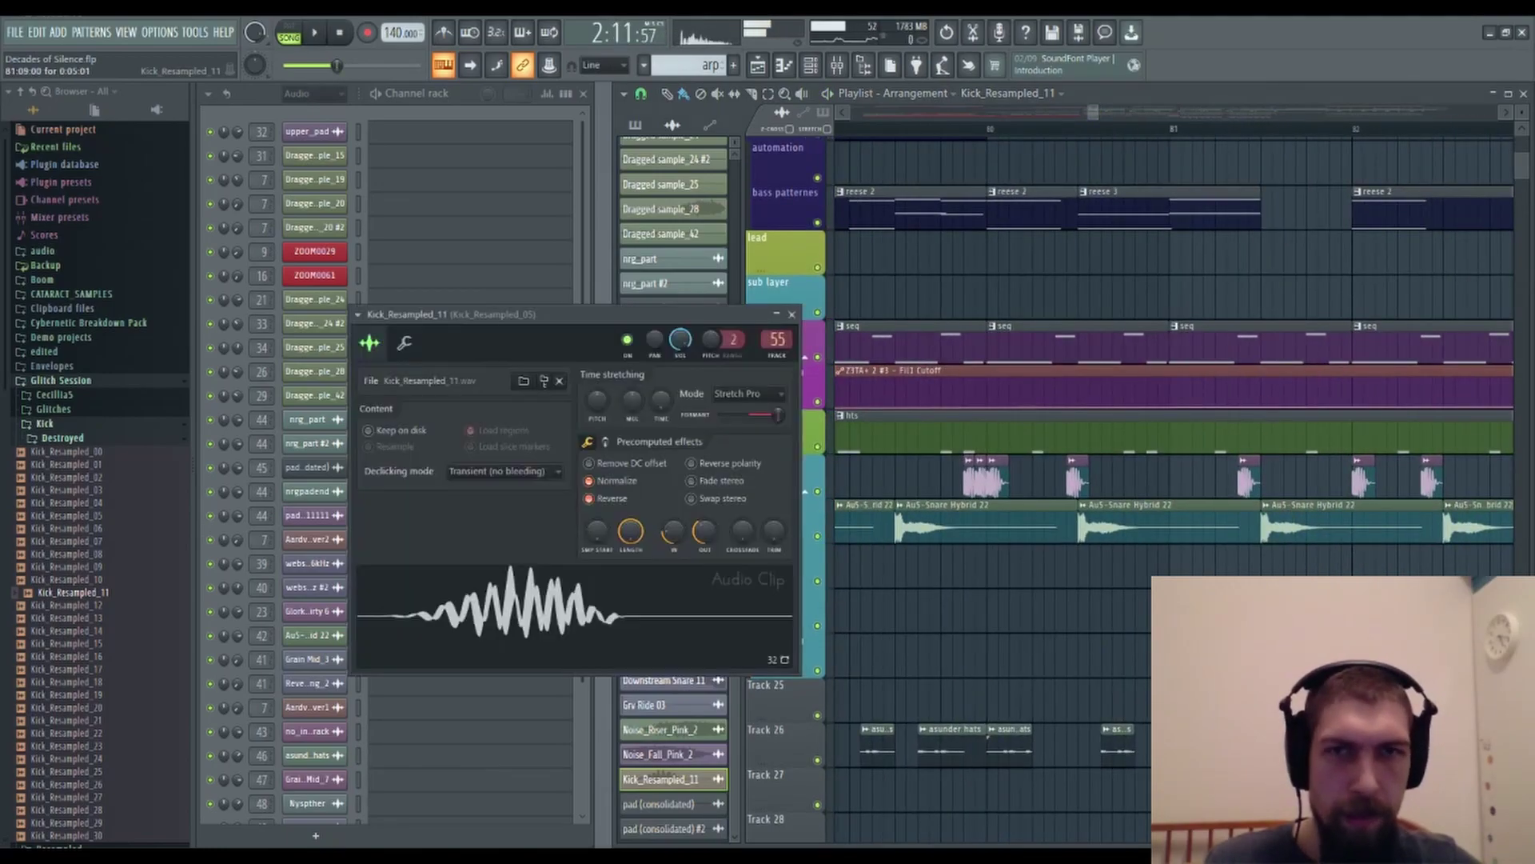
{"action": "left_click", "coordinate": [792, 315]}
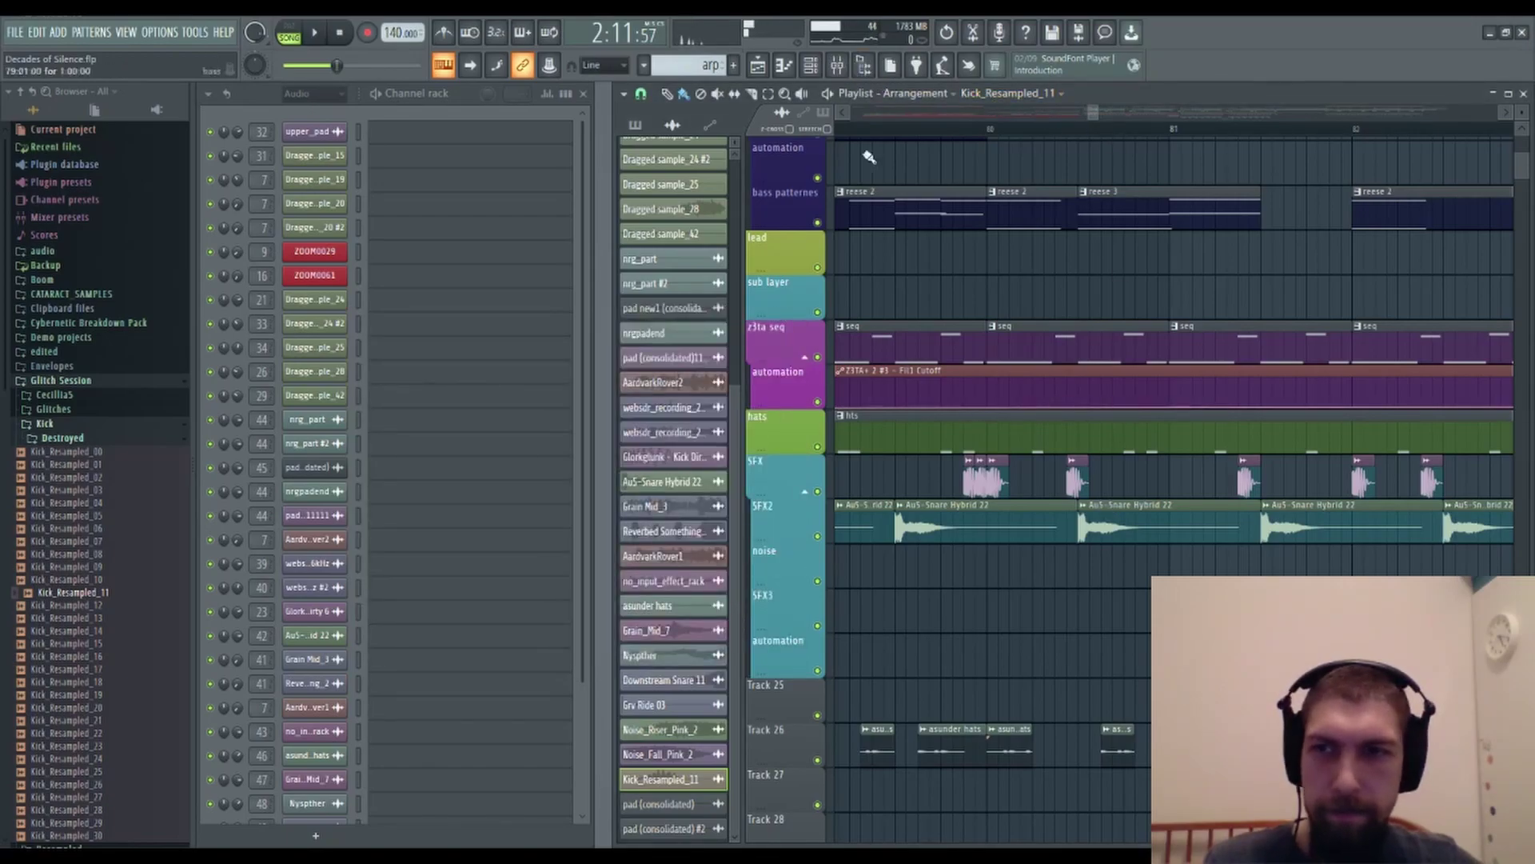
Place the Kick_Resampled_16 sample from the Kick folder on the SFX3 track at bar 79, step 13.
{"action": "left_click", "coordinate": [52, 657]}
{"action": "left_click_drag", "start_coordinate": [958, 652], "coordinate": [1173, 627]}
{"action": "left_click_drag", "start_coordinate": [66, 659], "coordinate": [1159, 578]}
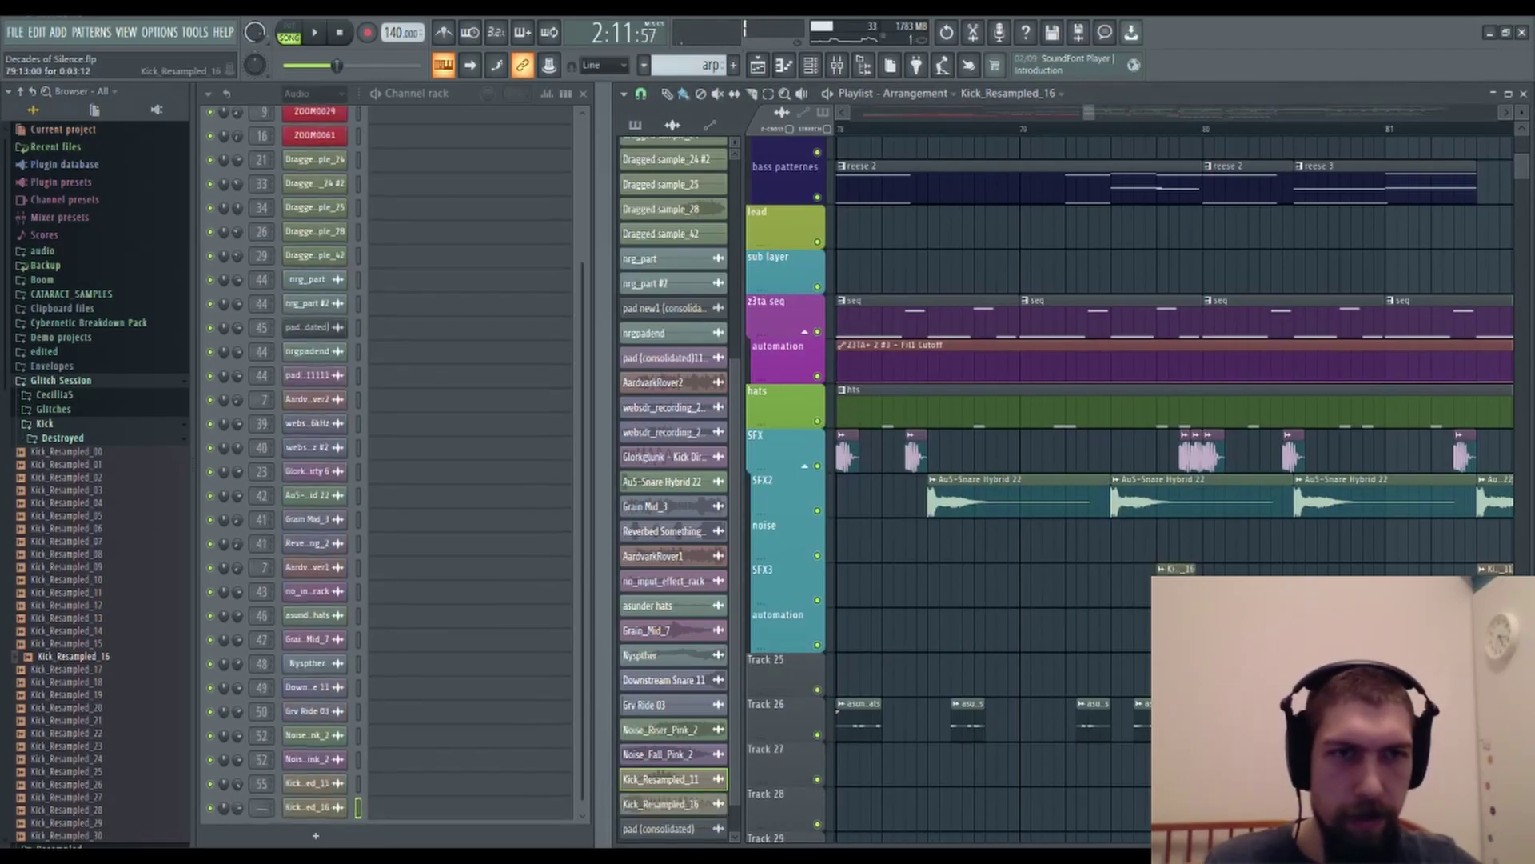
Lower the precomputed filter cutoff of the Kick_Resampled_16 sample and audition it.
{"action": "left_click", "coordinate": [463, 295]}
{"action": "left_click_drag", "start_coordinate": [597, 321], "coordinate": [597, 382]}
{"action": "left_click", "coordinate": [484, 464]}
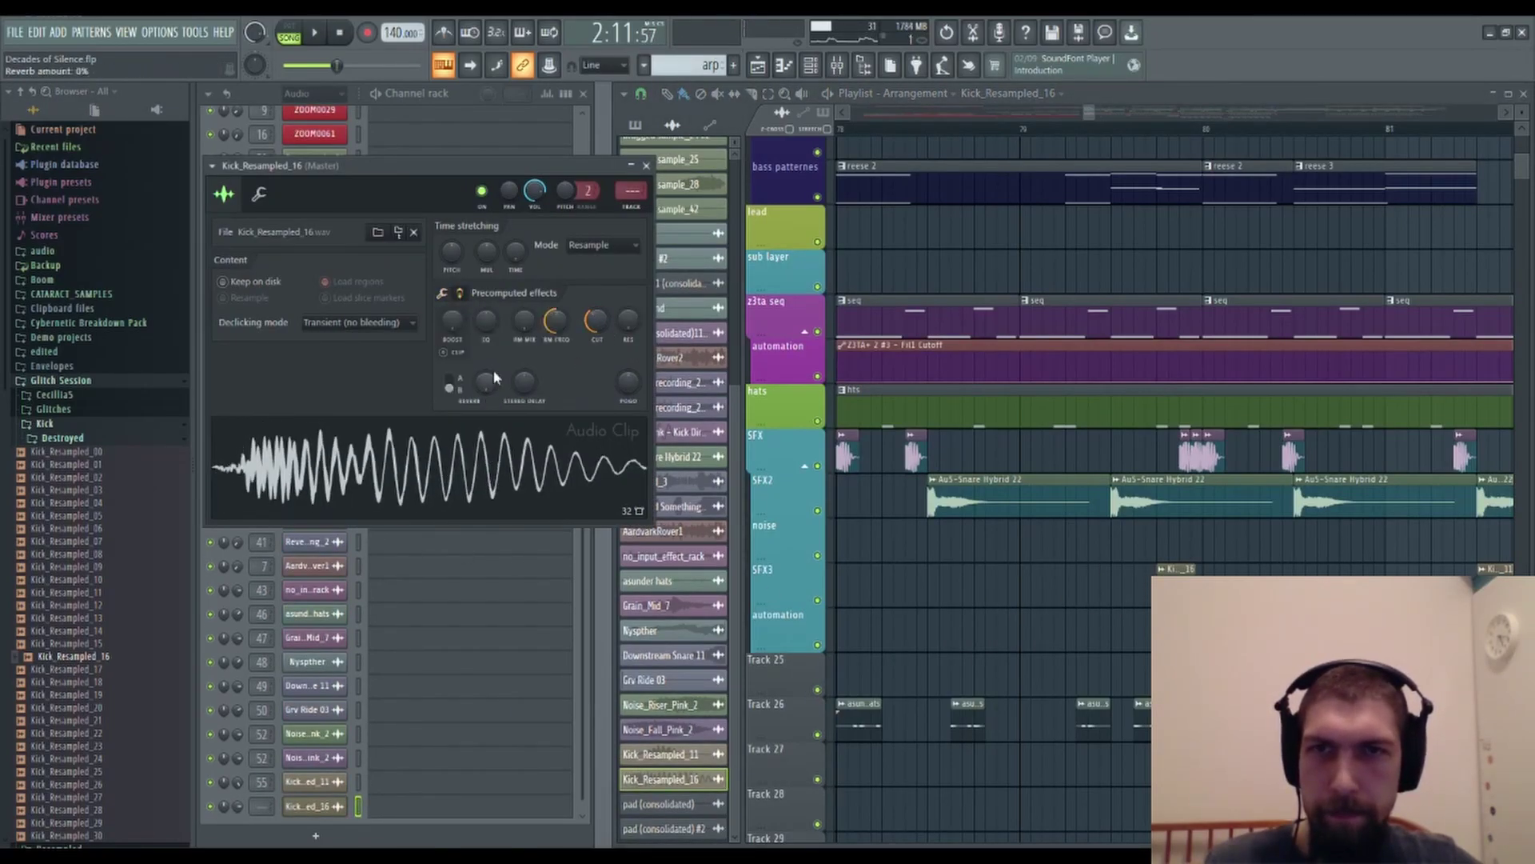
Normalize the Kick_Resampled_16 sample and add a quick fade-in with a small quick fade-out.
{"action": "left_click", "coordinate": [452, 293]}
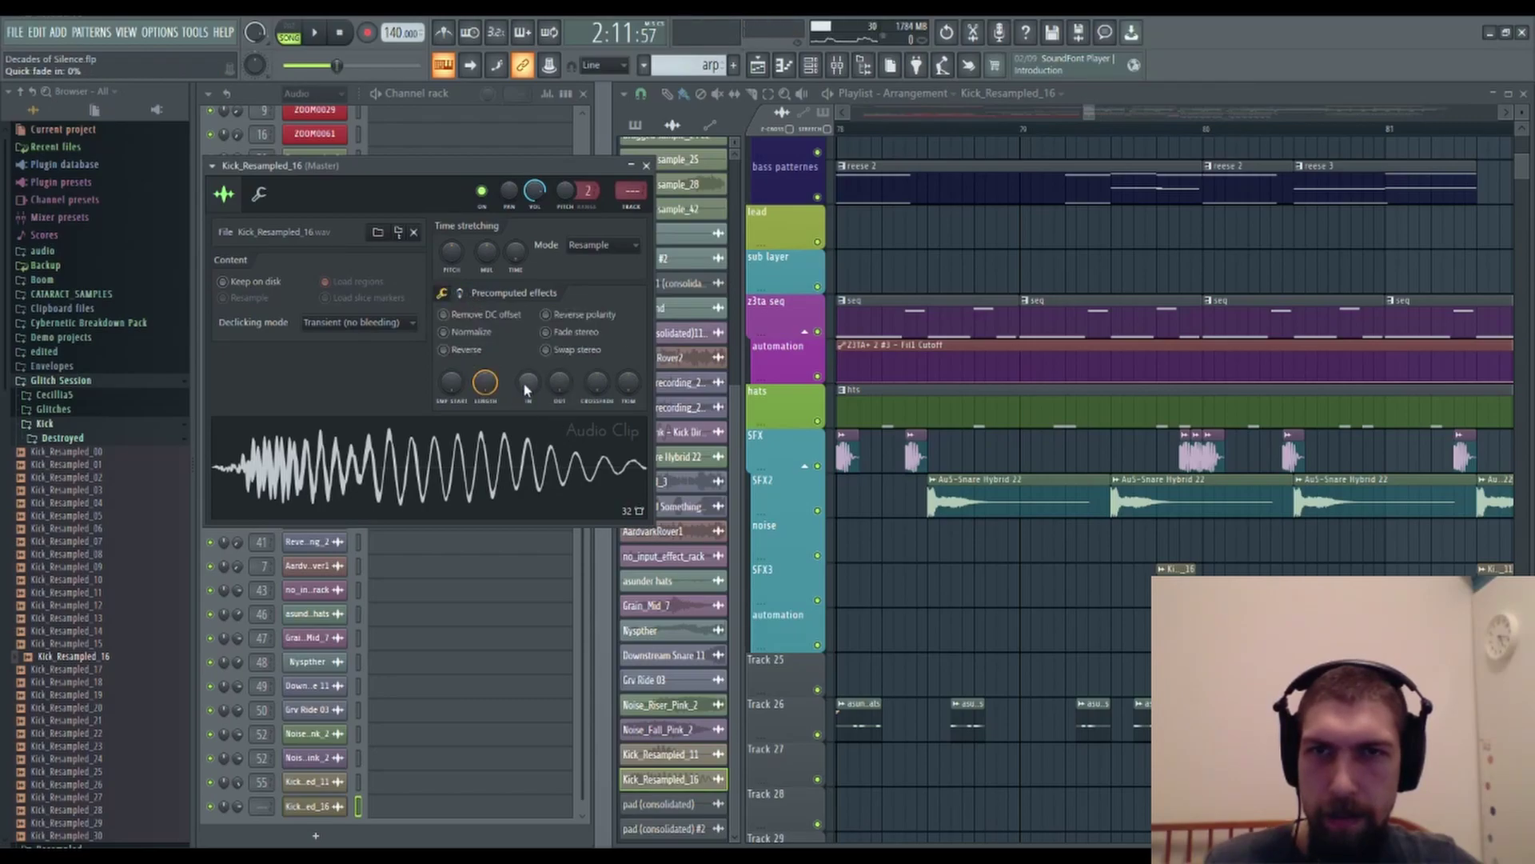
{"action": "left_click_drag", "start_coordinate": [528, 382], "coordinate": [528, 362]}
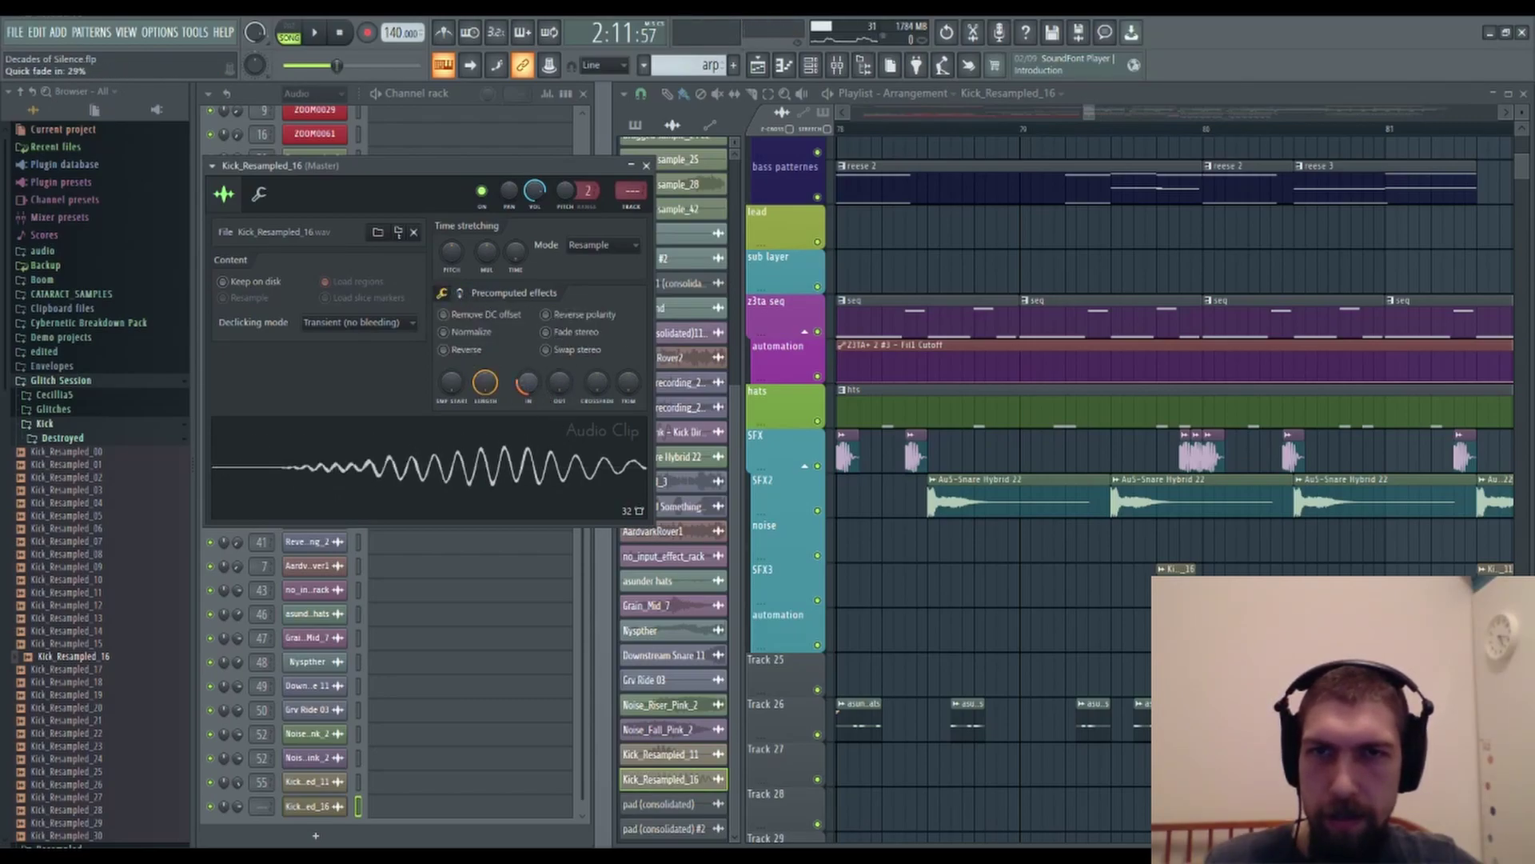
{"action": "left_click", "coordinate": [467, 334]}
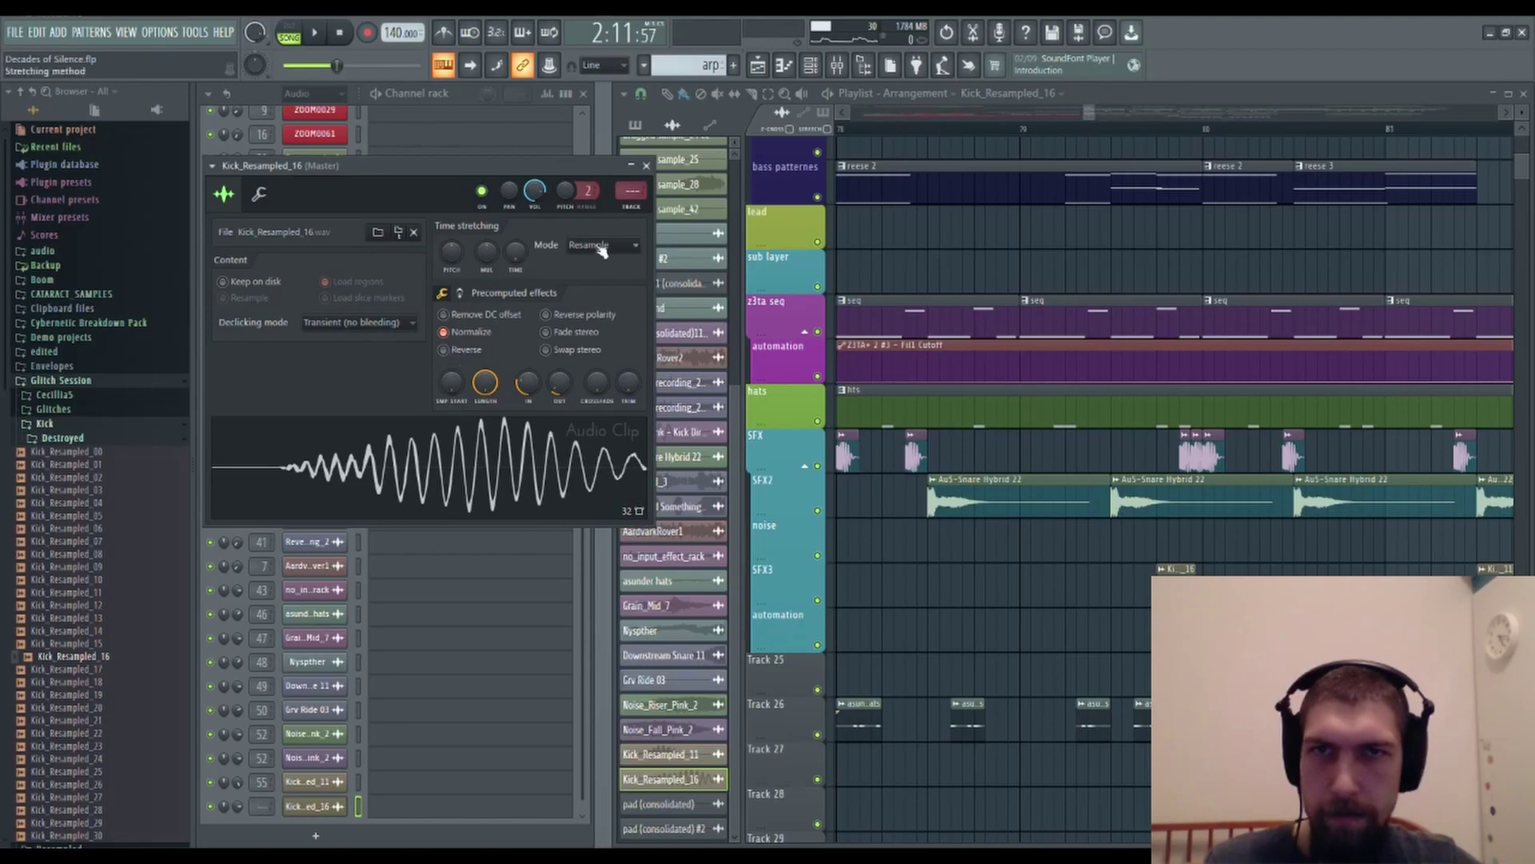
Route Kick_Resampled_16 to mixer track 55 and set its time stretching to Stretch Pro with a +1200 cents formant shift.
{"action": "double_click", "coordinate": [1494, 590]}
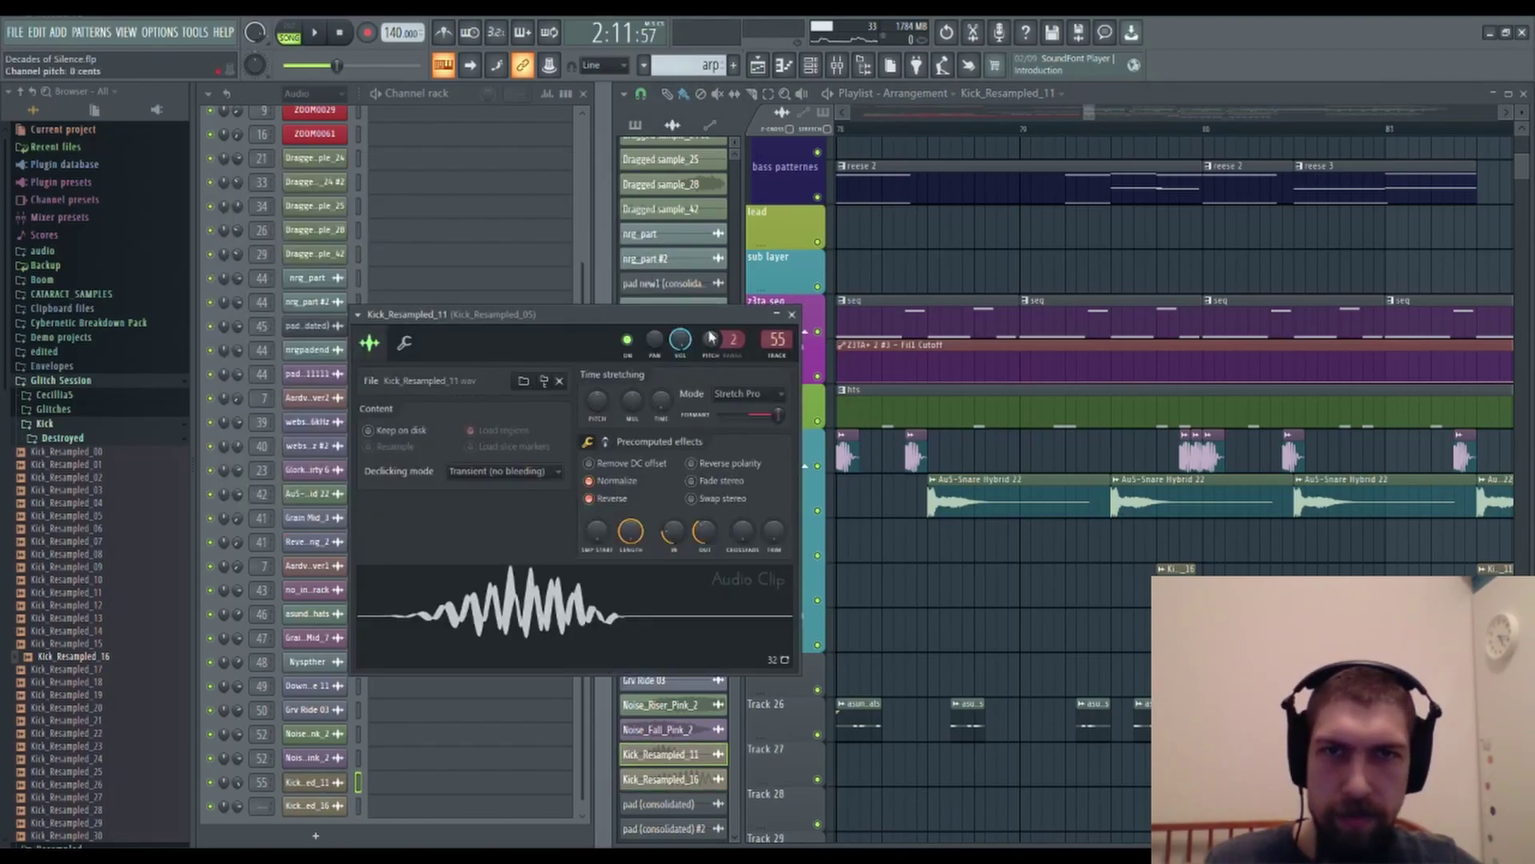
{"action": "left_click", "coordinate": [793, 313]}
{"action": "double_click", "coordinate": [1176, 590]}
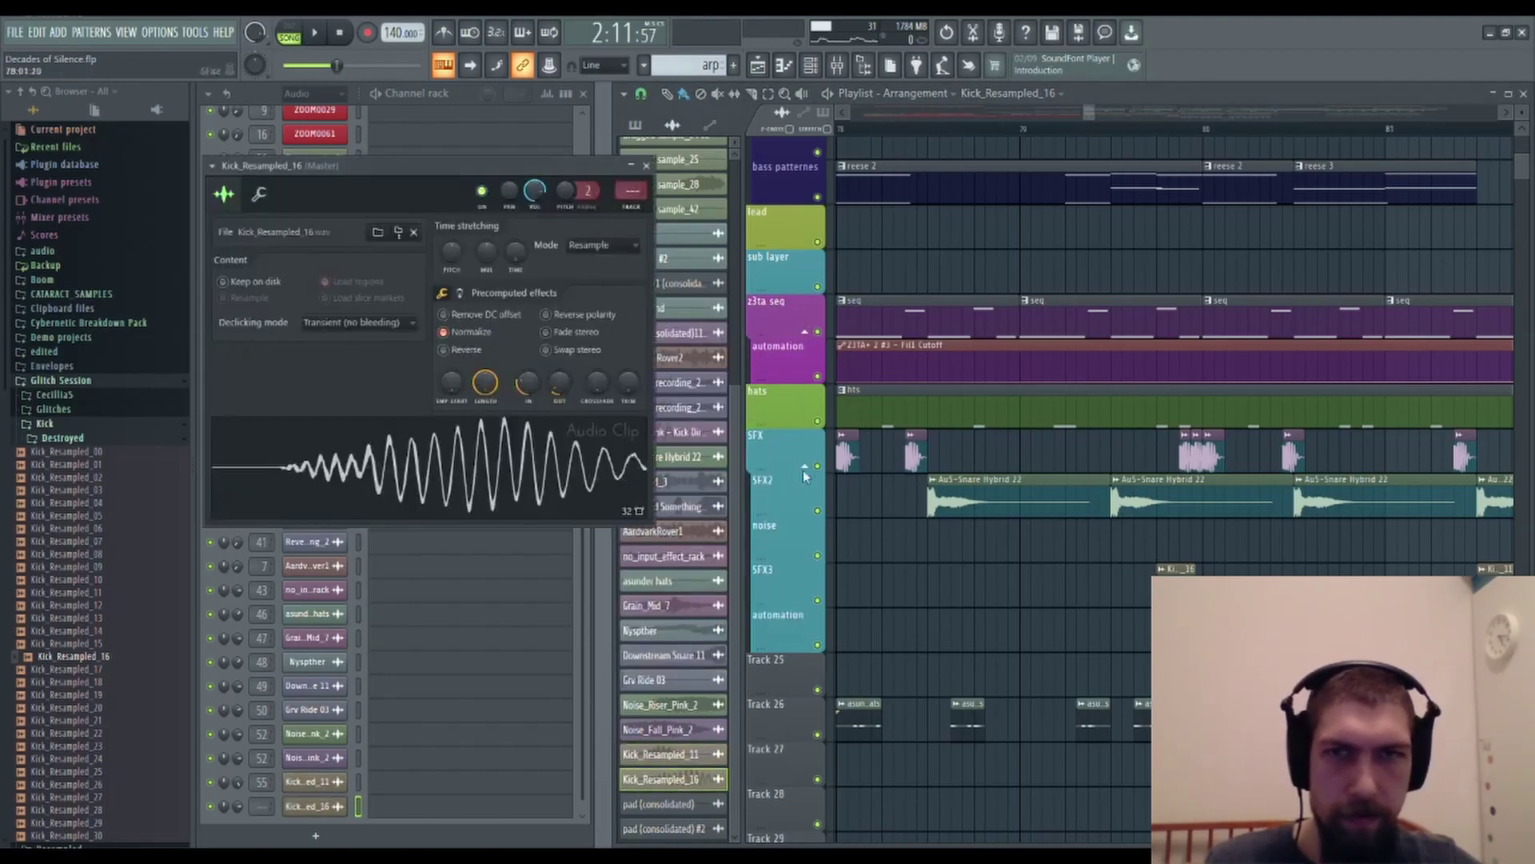
{"action": "left_click_drag", "start_coordinate": [630, 191], "coordinate": [631, 117]}
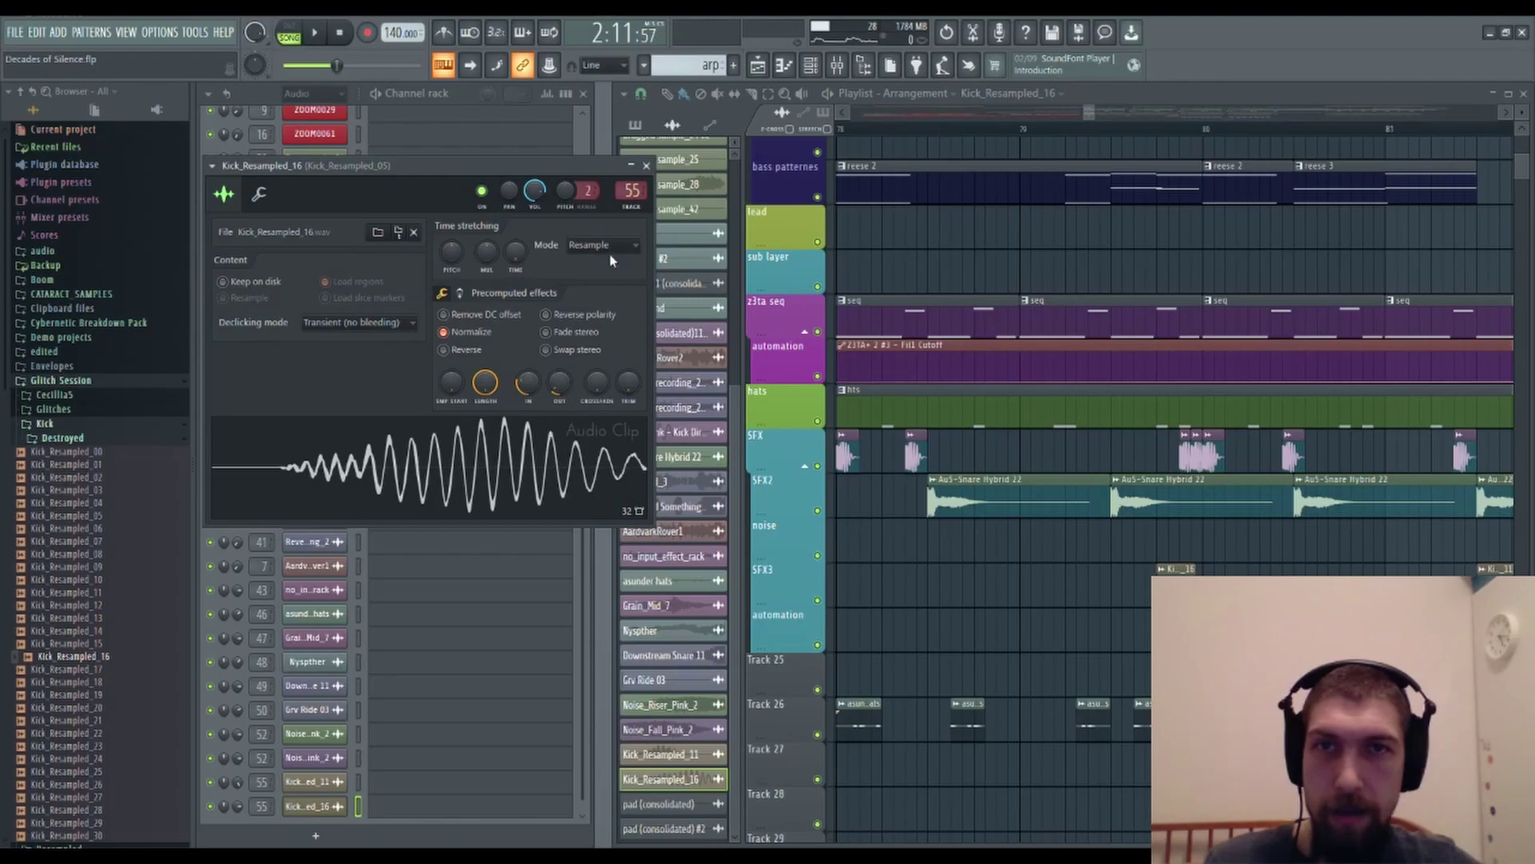
{"action": "left_click", "coordinate": [608, 307]}
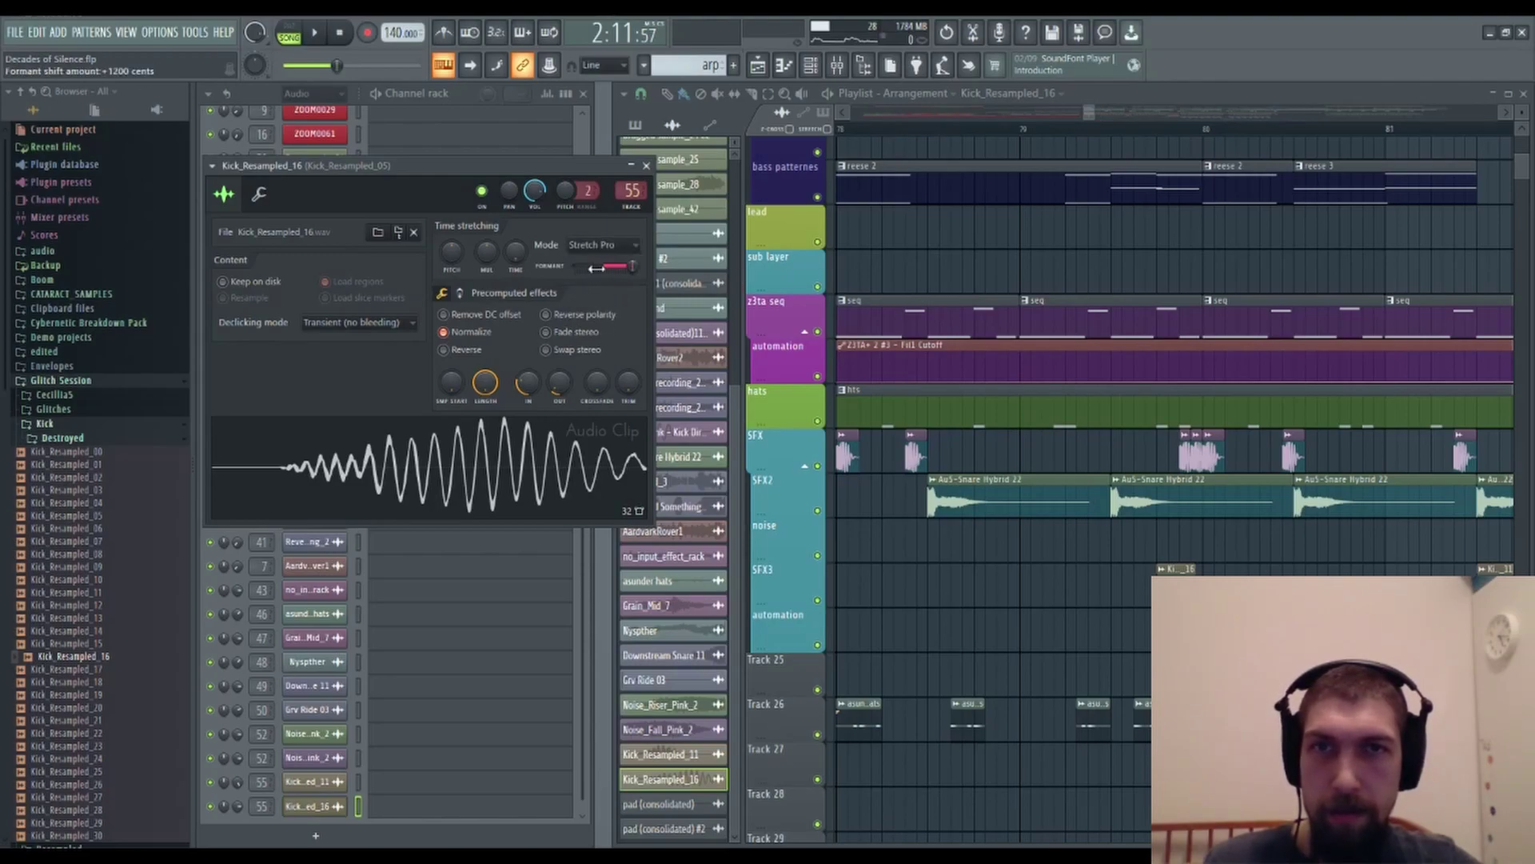
{"action": "left_click", "coordinate": [464, 514]}
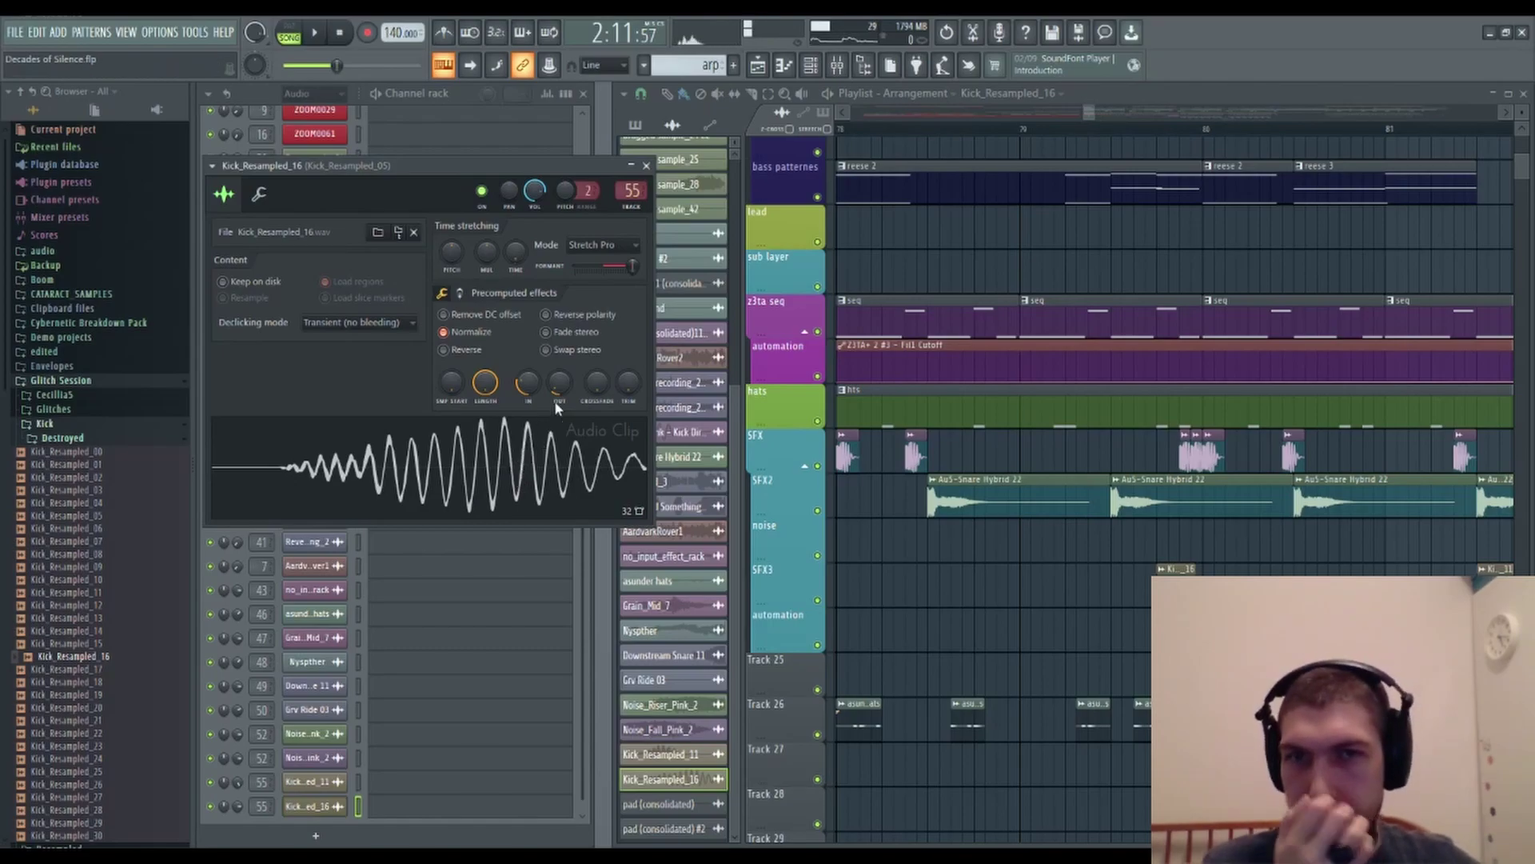
Increase the quick fade-out of Kick_Resampled_16 and shorten its sample length, auditioning the sound.
{"action": "left_click_drag", "start_coordinate": [559, 382], "coordinate": [559, 356]}
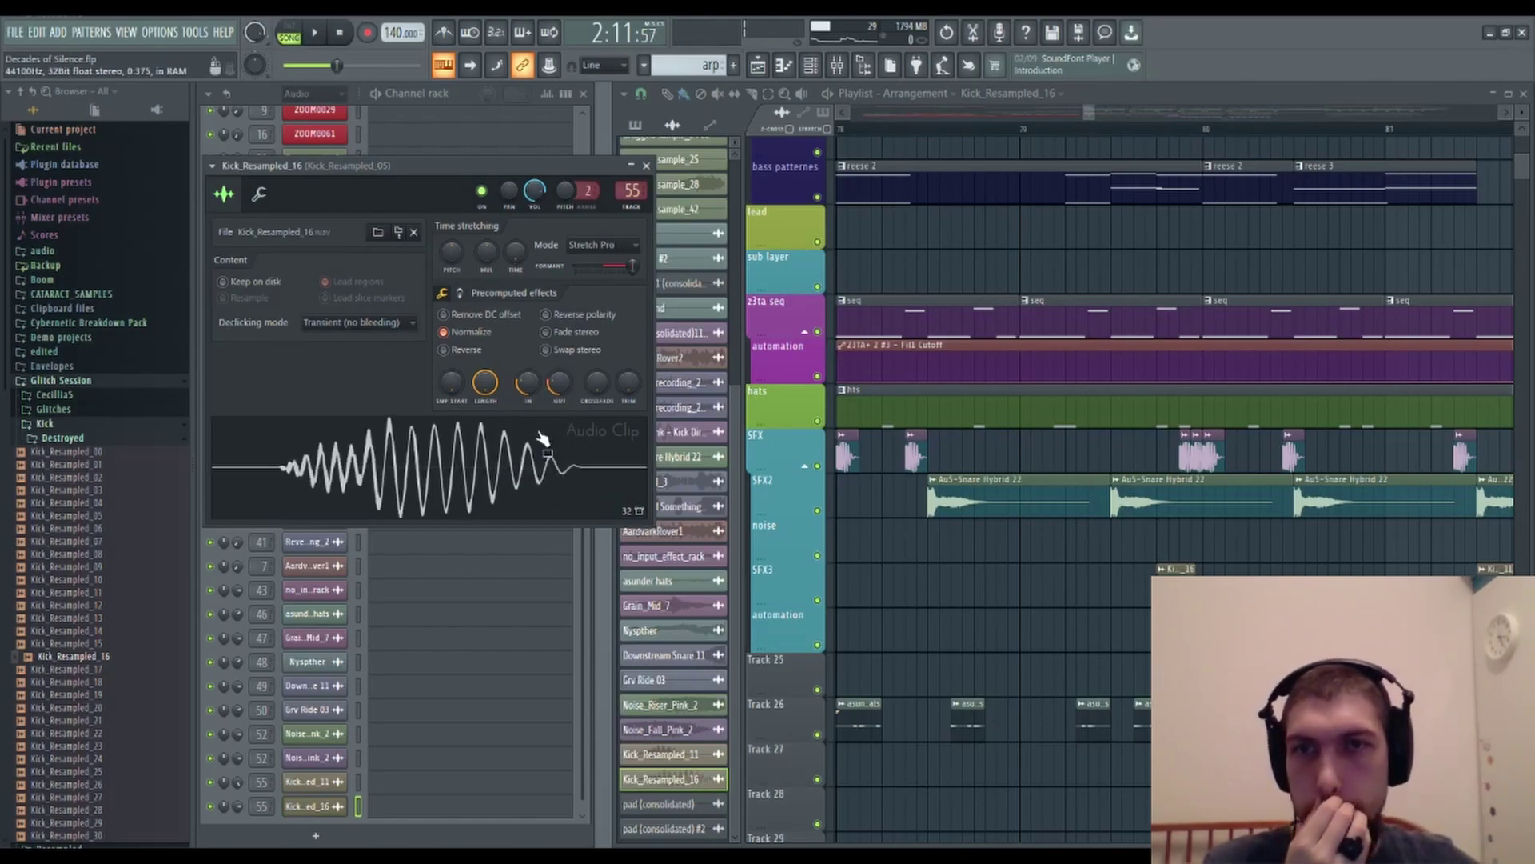
{"action": "left_click", "coordinate": [522, 433]}
{"action": "left_click_drag", "start_coordinate": [485, 390], "coordinate": [464, 478]}
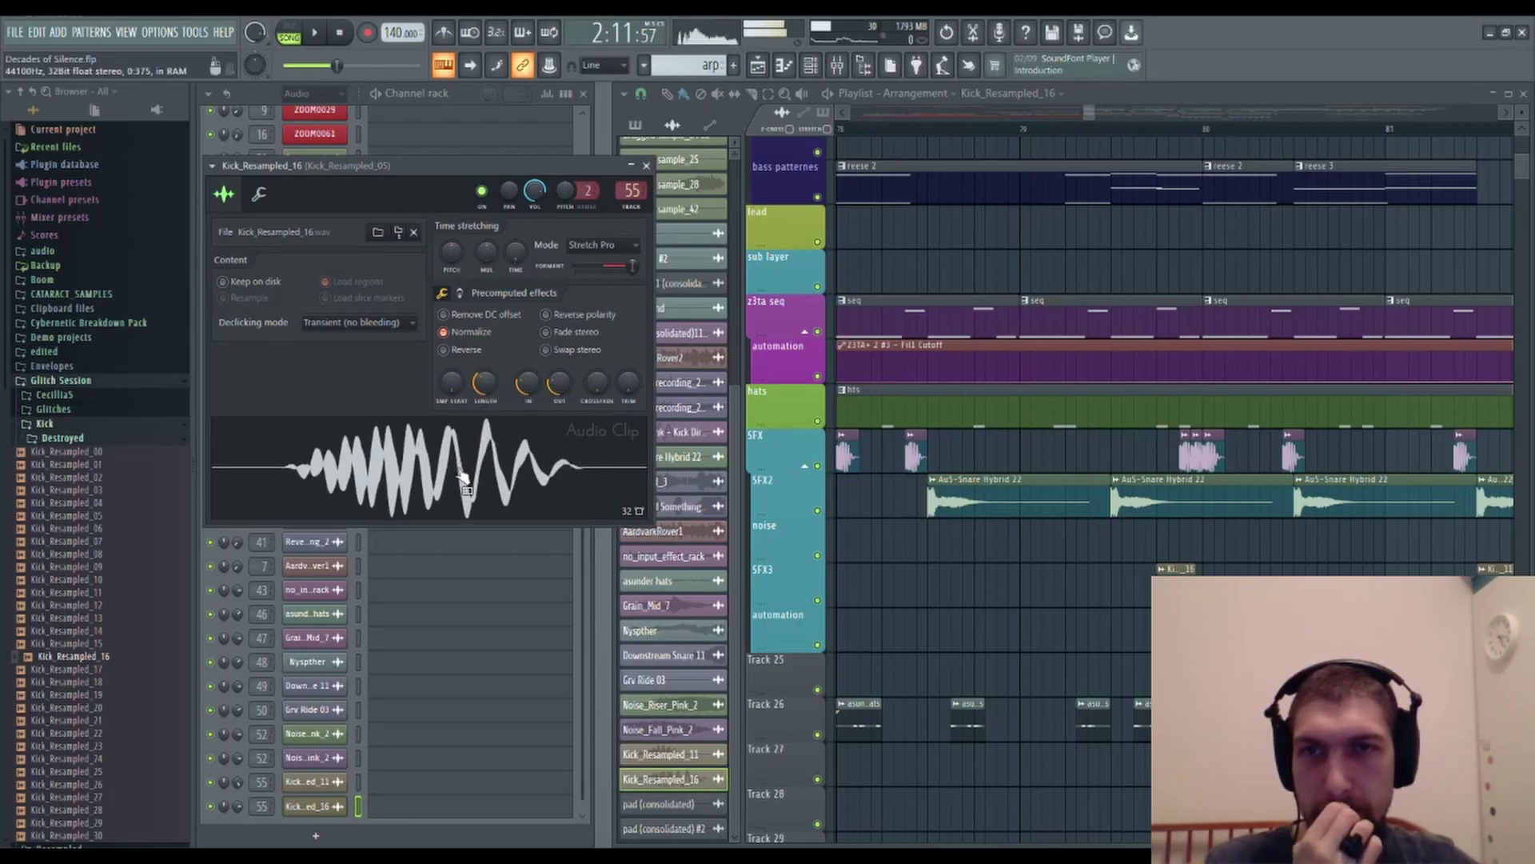
{"action": "left_click_drag", "start_coordinate": [478, 432], "coordinate": [457, 462]}
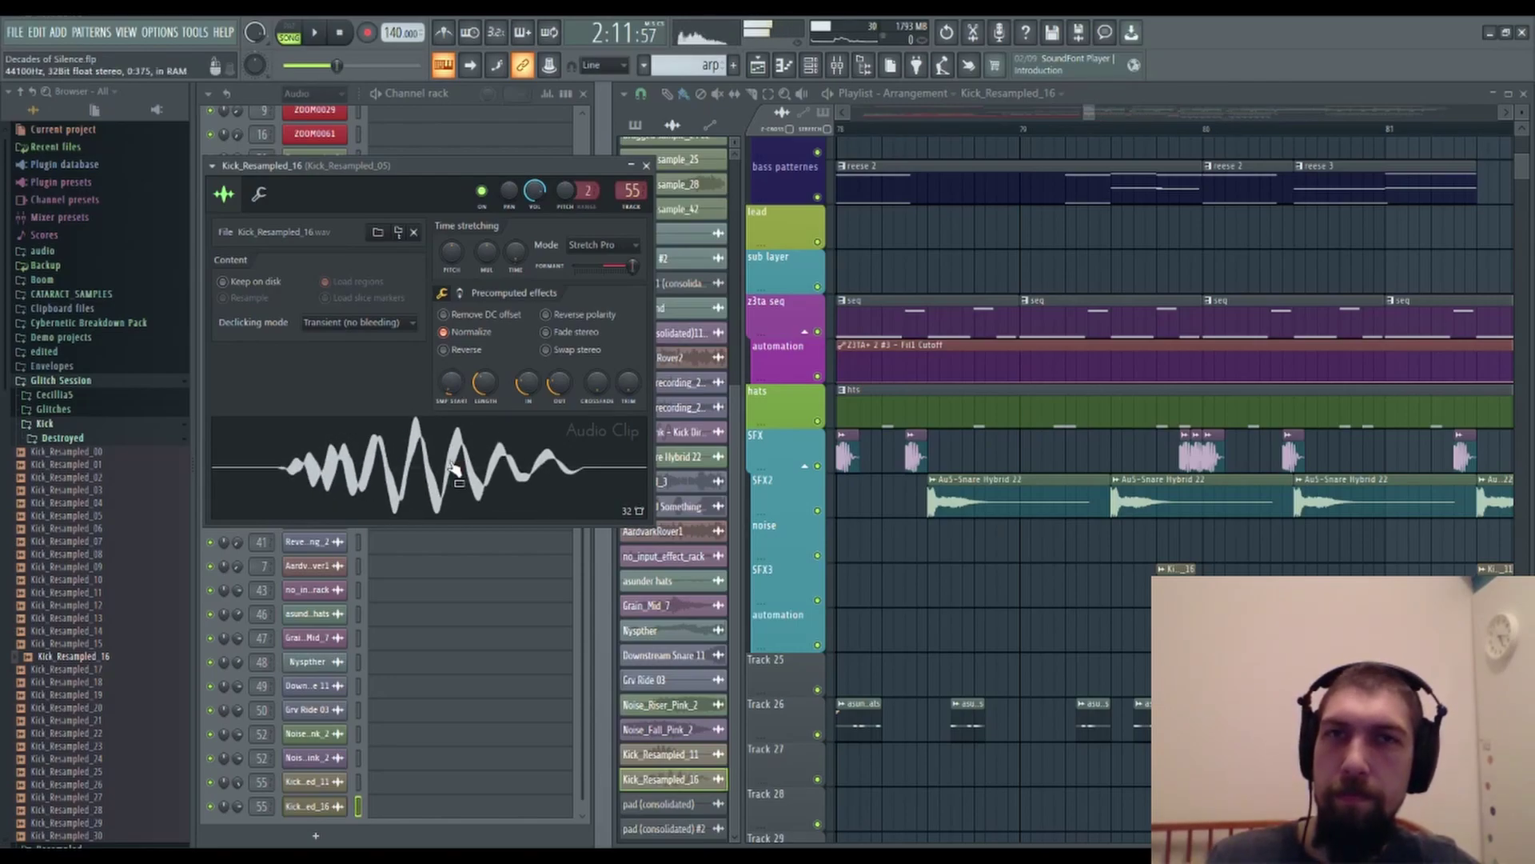
{"action": "left_click", "coordinate": [348, 33]}
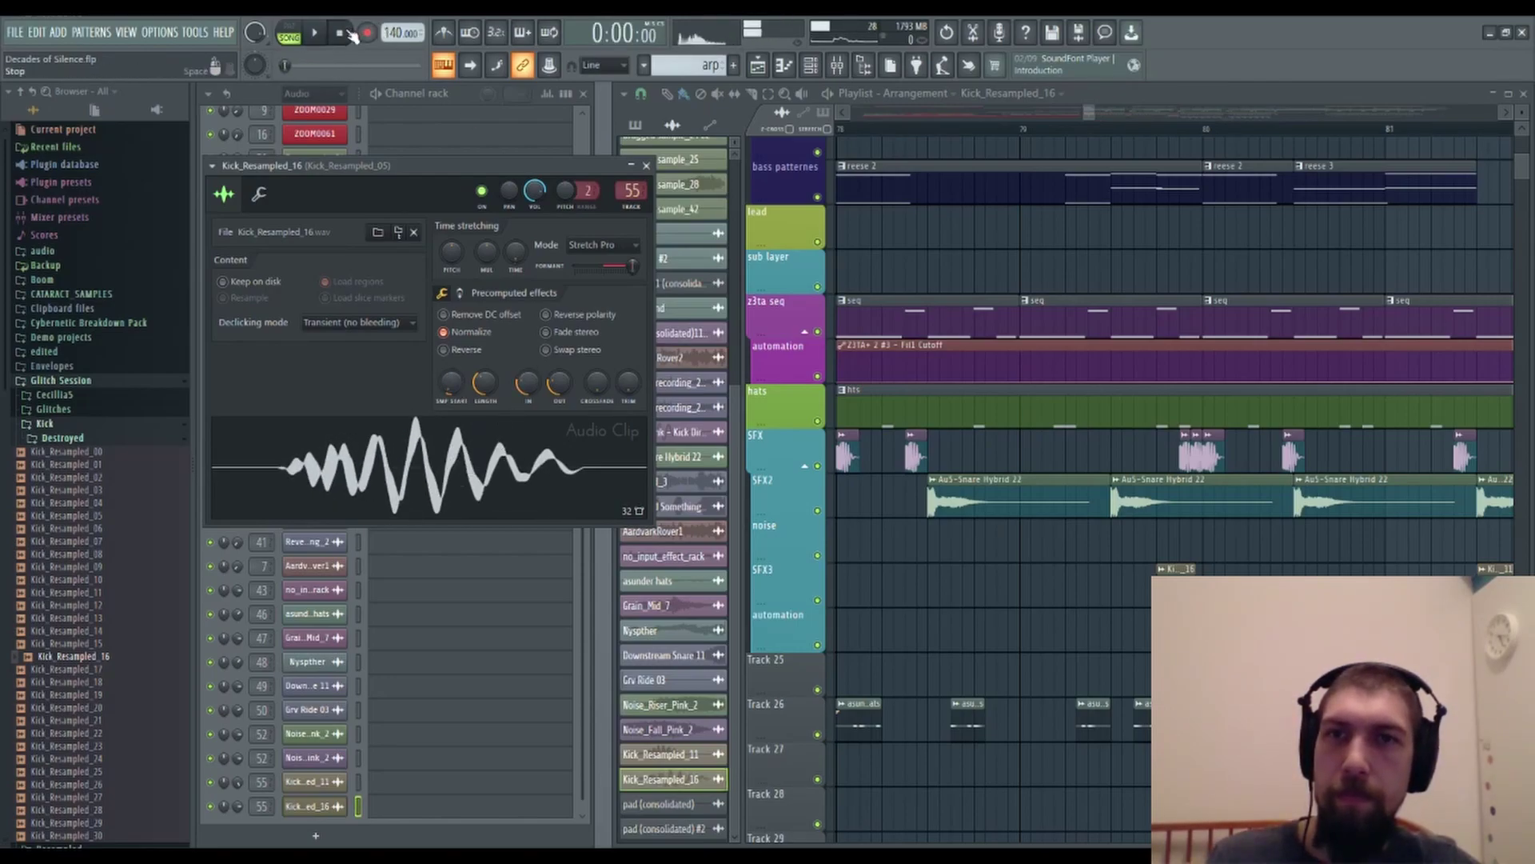
Raise the ring modulation mix of the Kick_Resampled_16 sample and close its channel settings.
{"action": "left_click", "coordinate": [459, 293]}
{"action": "left_click_drag", "start_coordinate": [529, 326], "coordinate": [530, 308]}
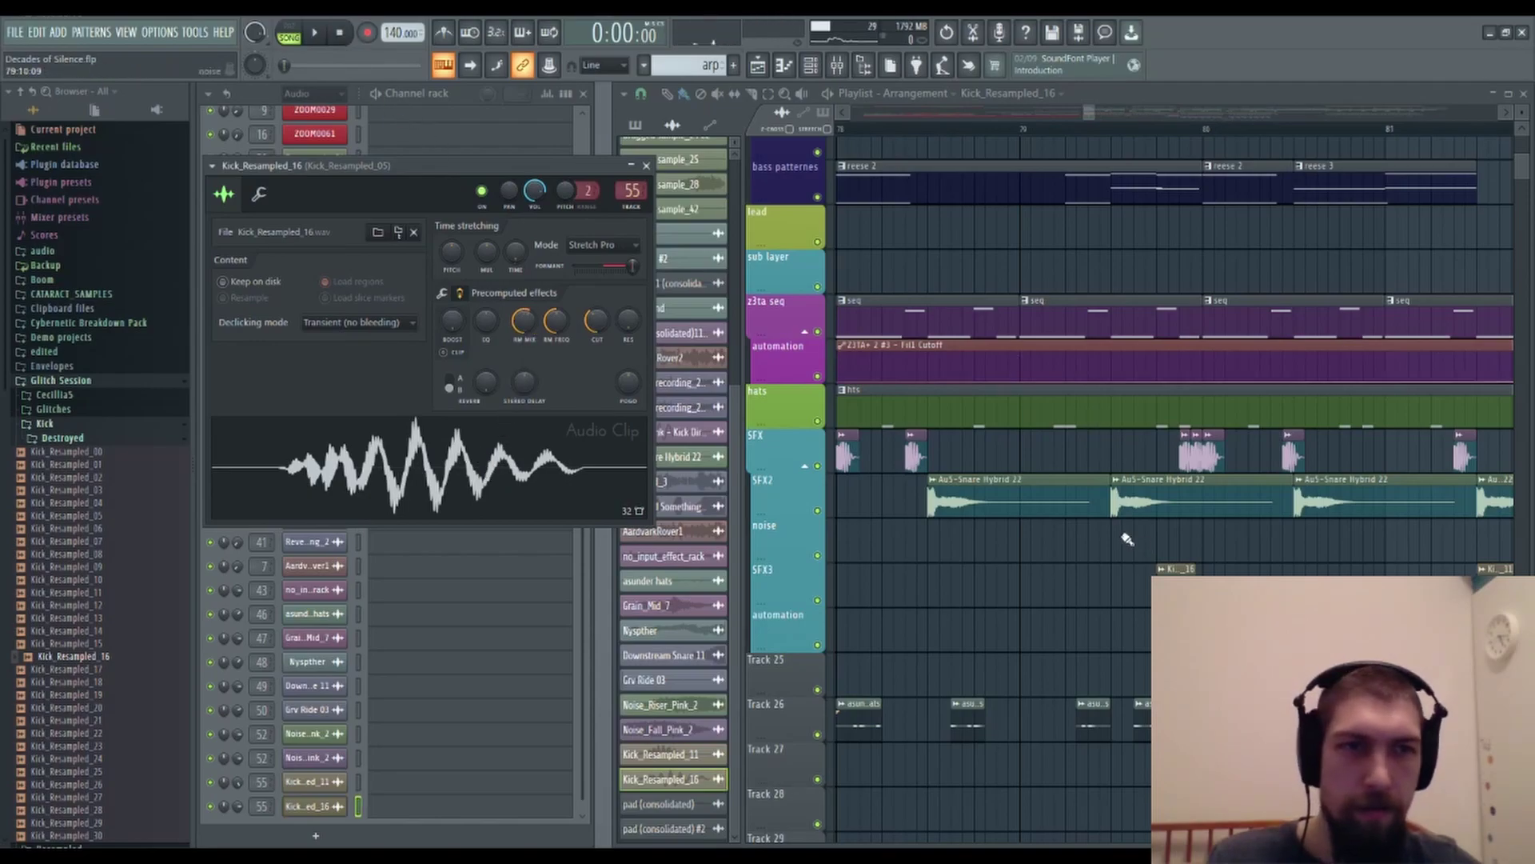
{"action": "left_click", "coordinate": [638, 168]}
Move the Kick_Resampled_16 clip on the SFX3 track to bar 79, step 9, and play back the section.
{"action": "scroll", "coordinate": [1283, 134], "scroll_direction": "down", "scroll_amount": 3}
{"action": "scroll", "coordinate": [1248, 543], "scroll_direction": "down", "scroll_amount": 1}
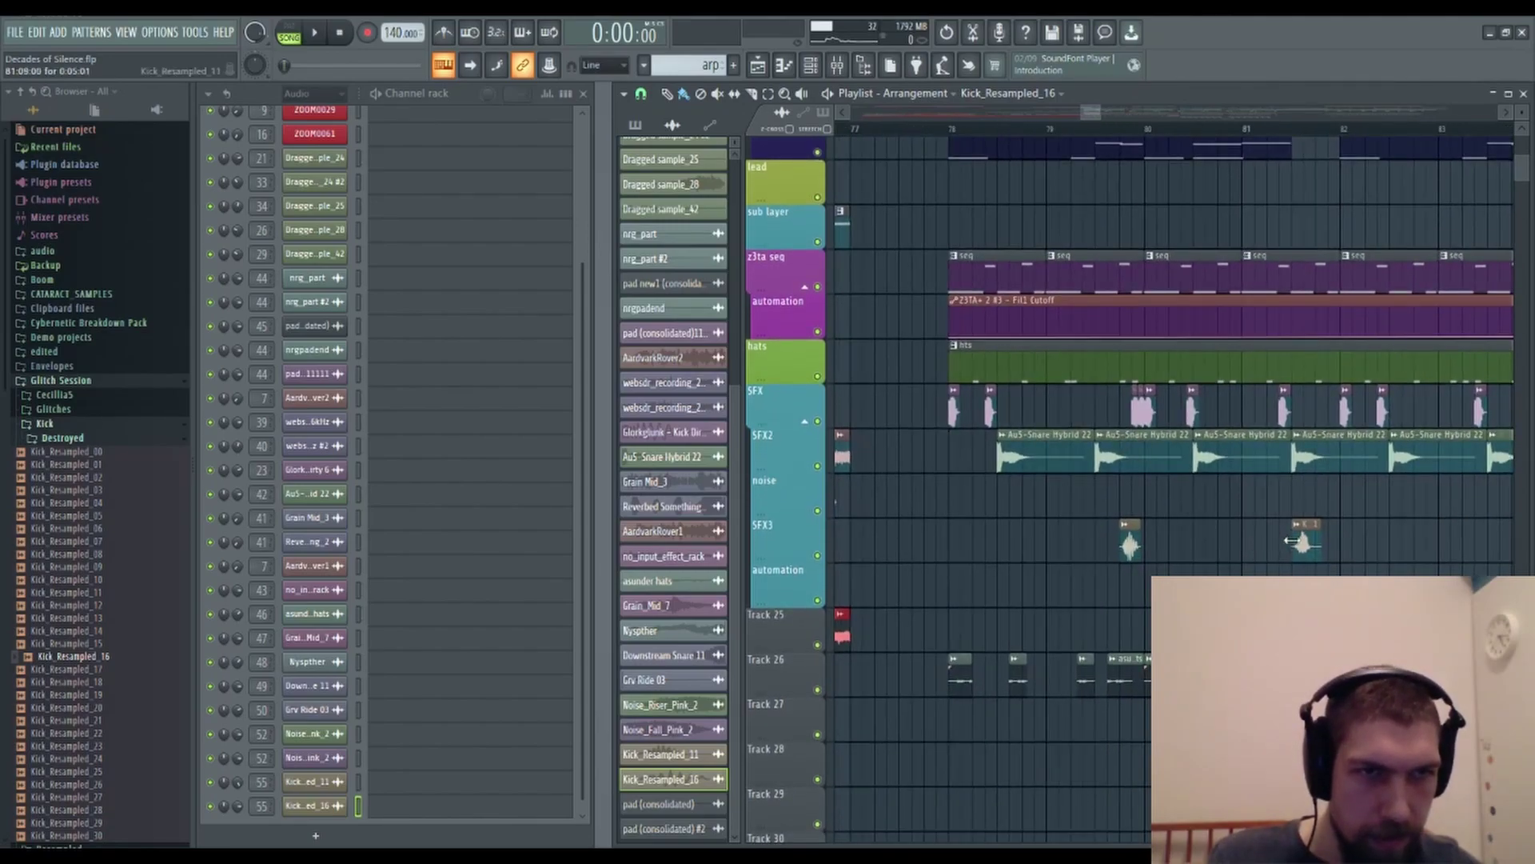
{"action": "mouse_move", "coordinate": [1131, 545]}
{"action": "left_mouse_down"}
{"action": "mouse_move", "coordinate": [970, 546]}
{"action": "mouse_move", "coordinate": [1106, 547]}
{"action": "left_mouse_up"}
{"action": "key", "text": "space"}
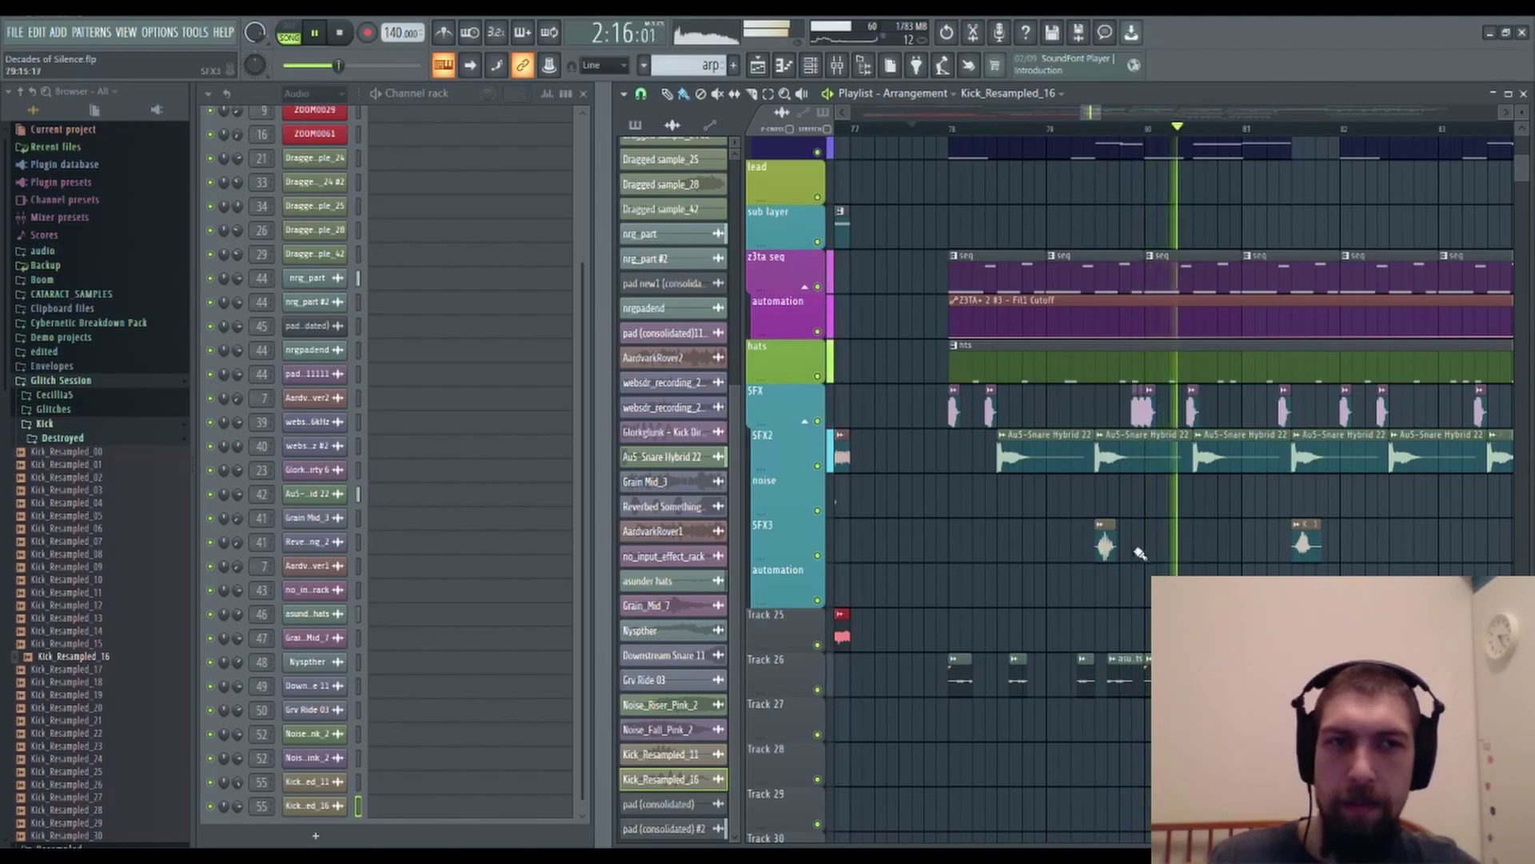
{"action": "key", "text": "space"}
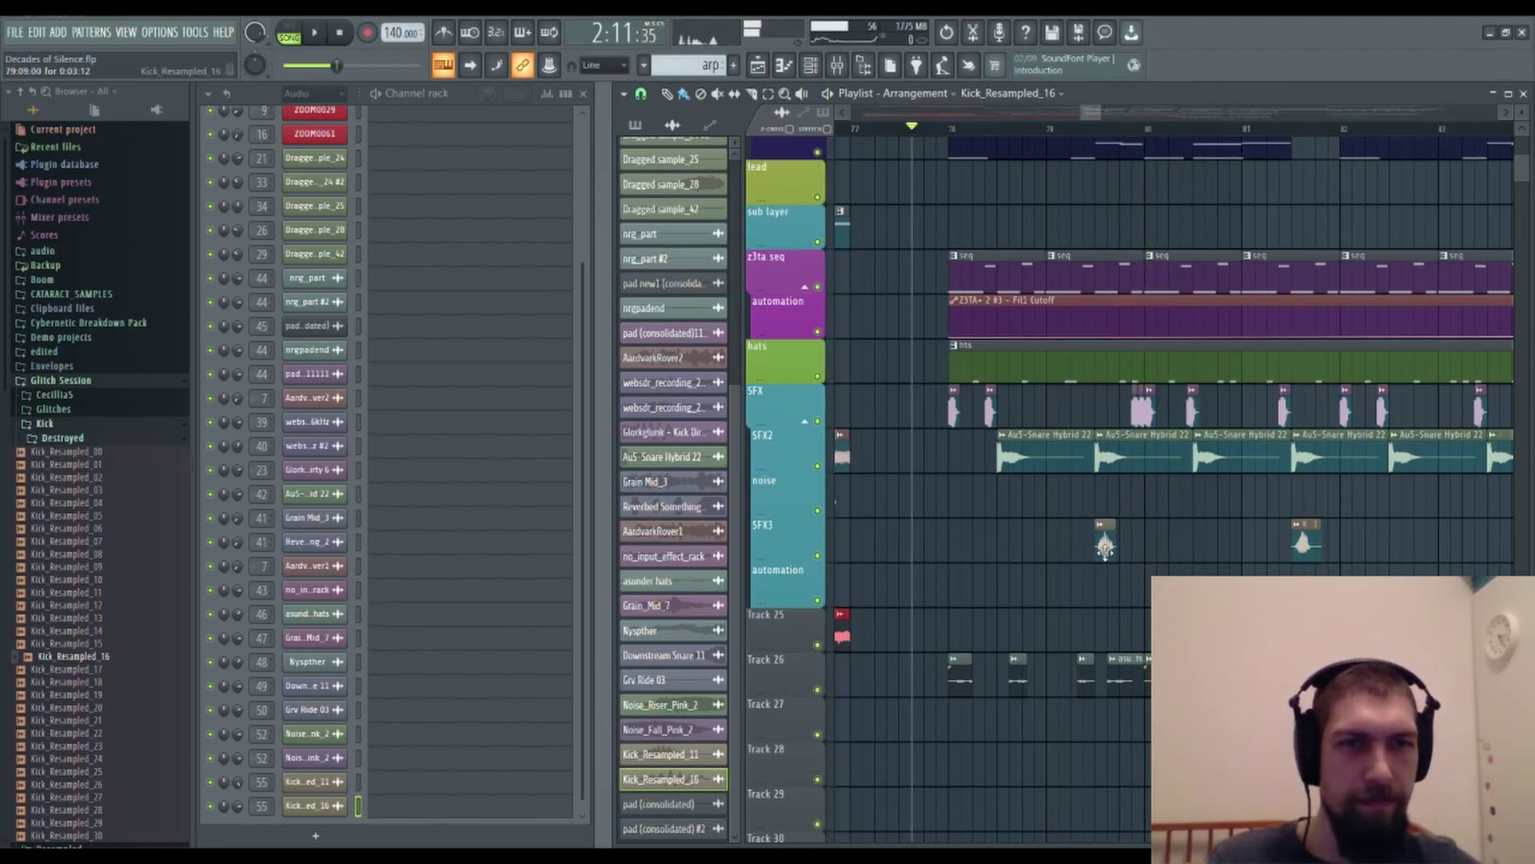
Replay the section, then remove the quick fade-in from Kick_Resampled_16 and restore its sample to full length.
{"action": "double_click", "coordinate": [1105, 547]}
{"action": "key", "text": "space"}
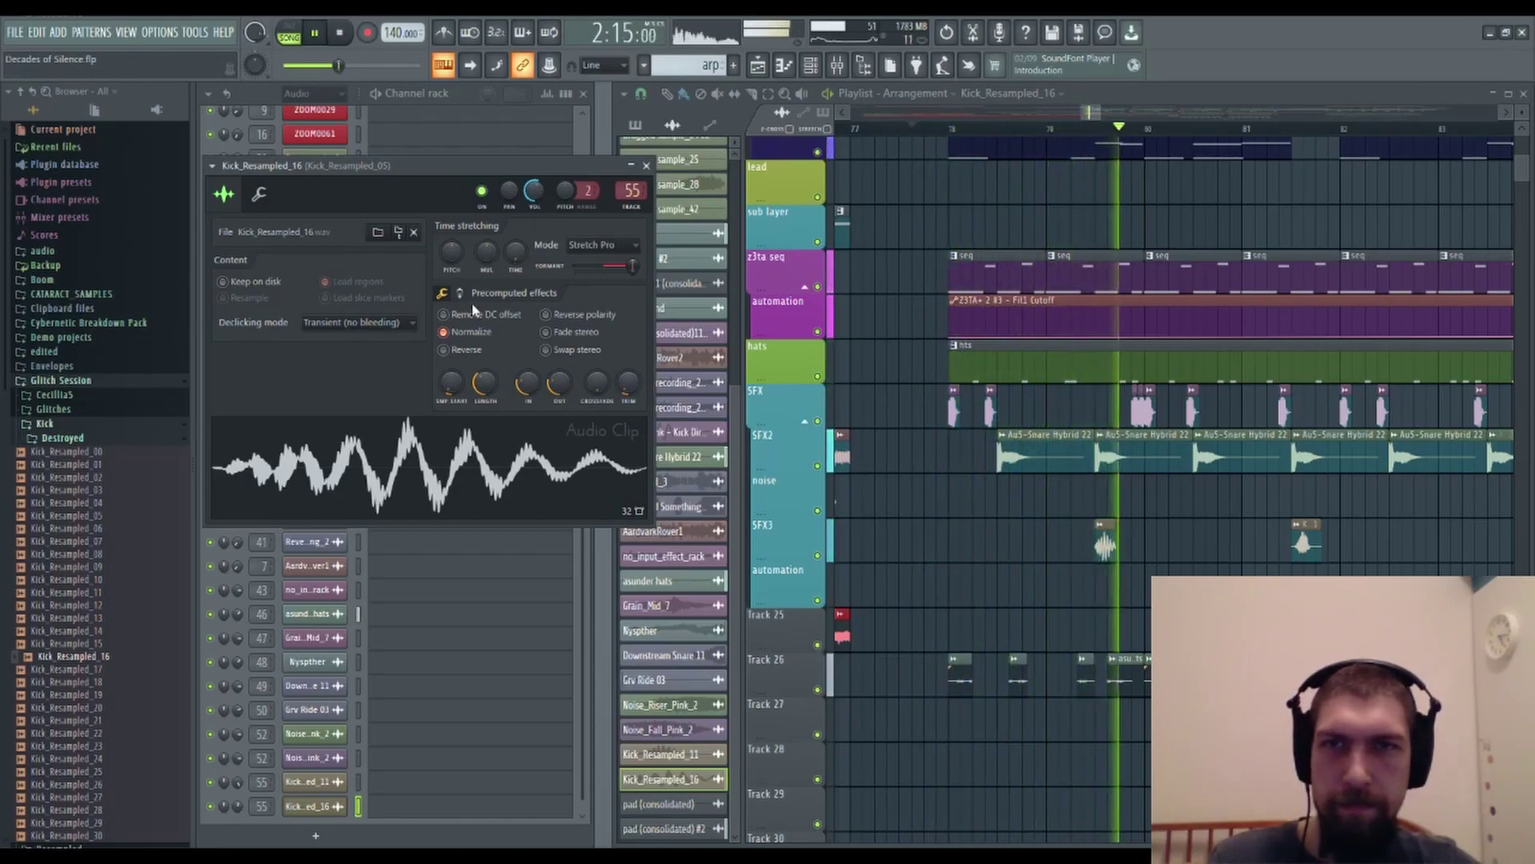
{"action": "key", "text": "space"}
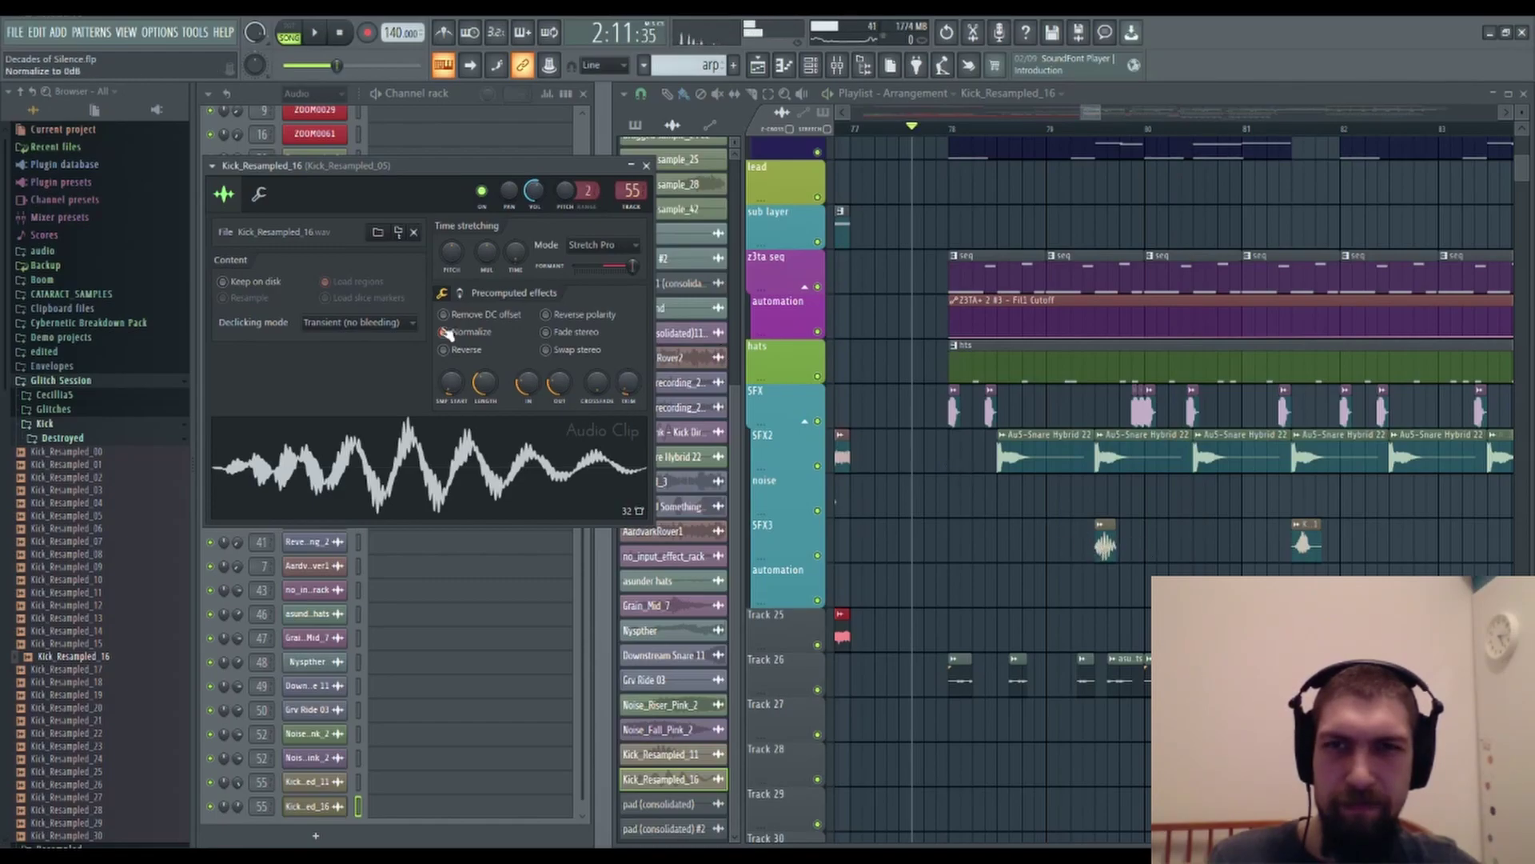
{"action": "left_click_drag", "start_coordinate": [559, 383], "coordinate": [527, 412]}
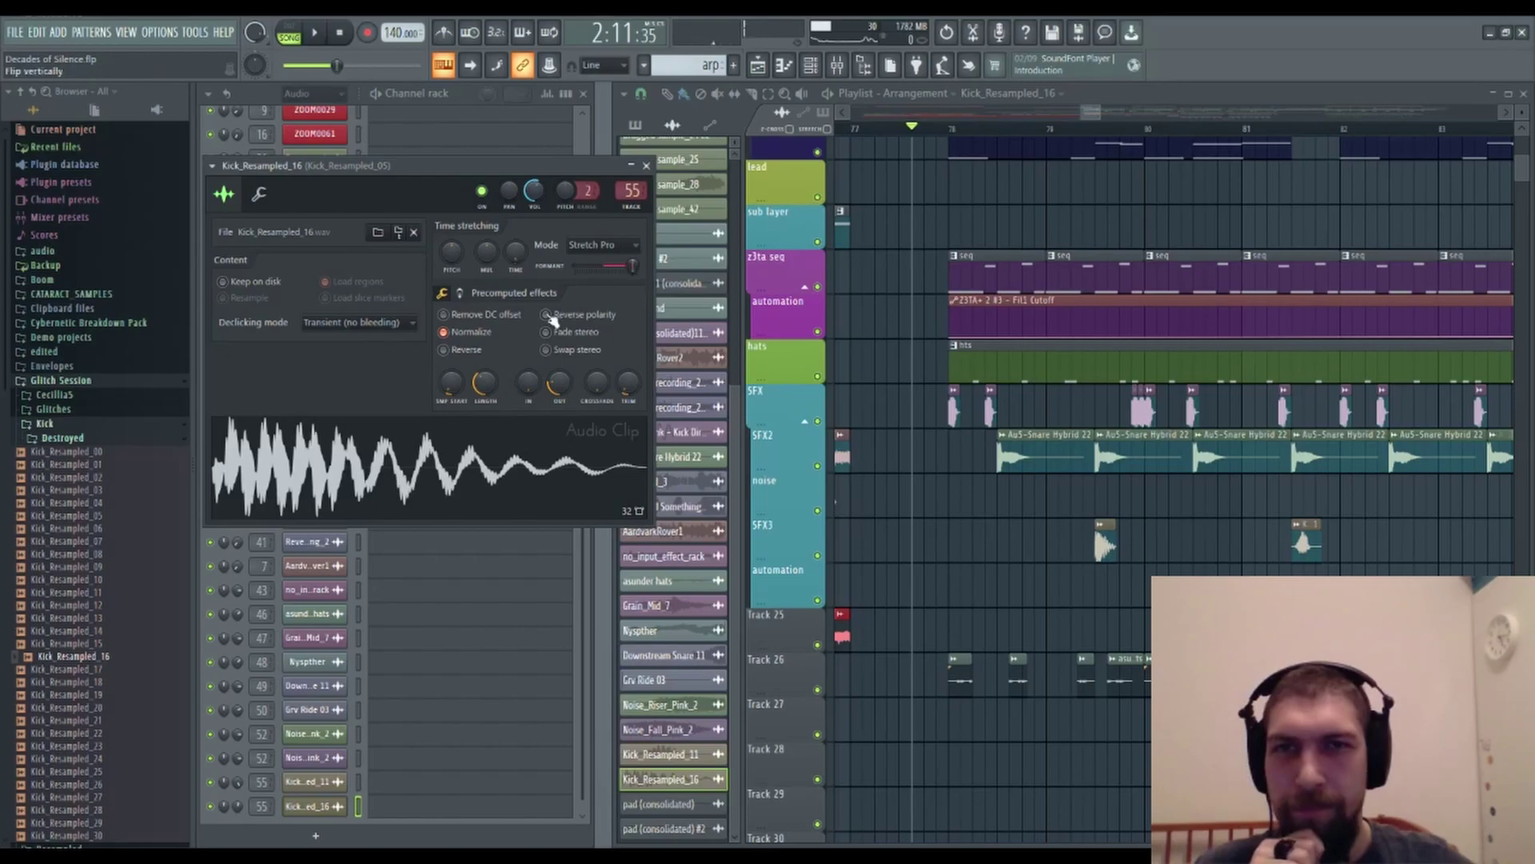
{"action": "left_click_drag", "start_coordinate": [484, 383], "coordinate": [484, 368]}
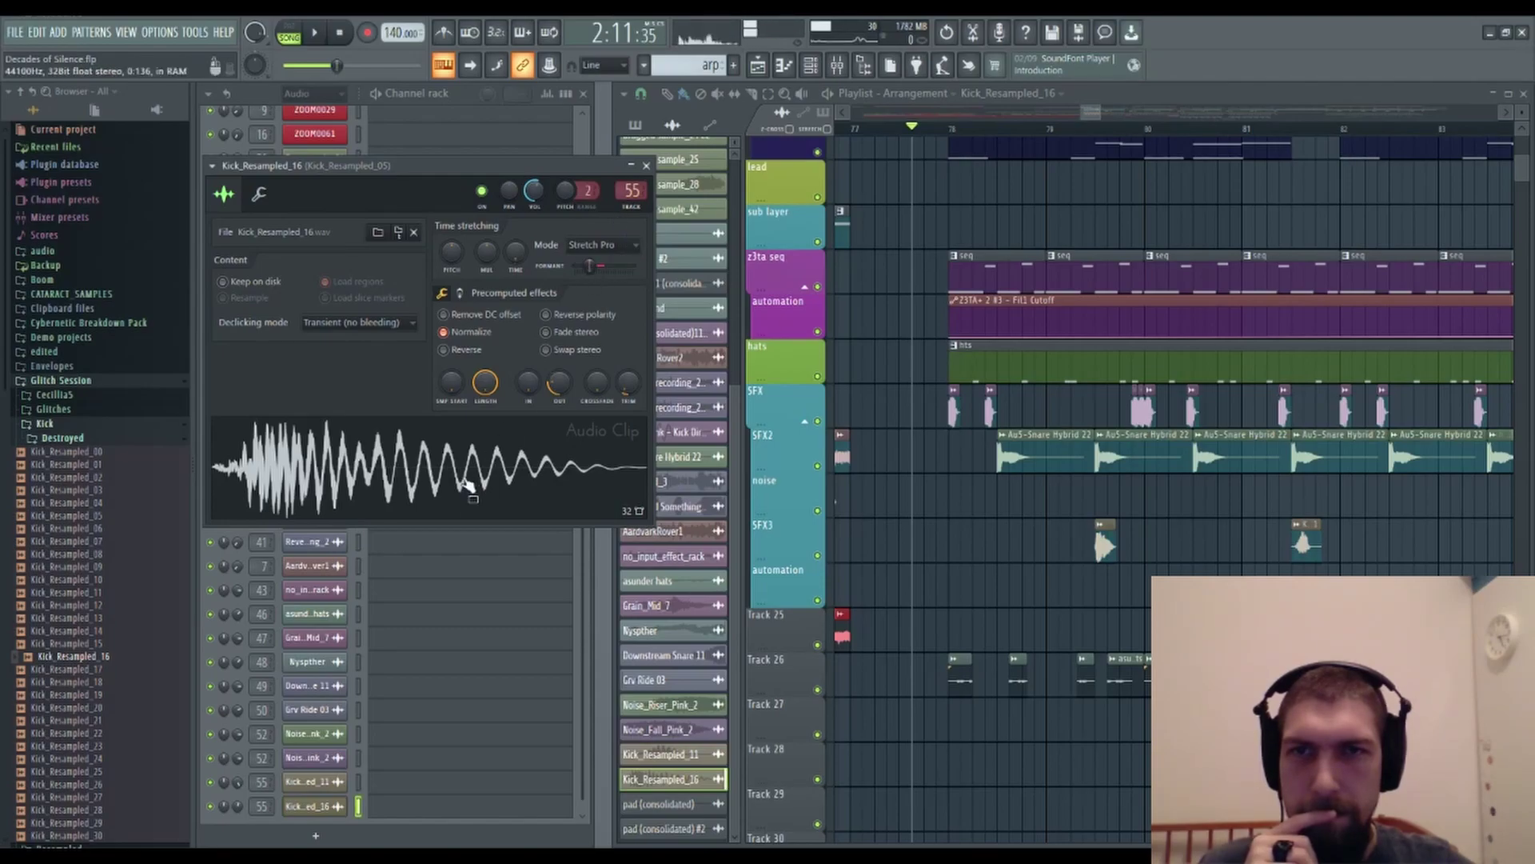
Lower the formant shift of Kick_Resampled_16 to its minimum and pitch the sample down.
{"action": "left_click_drag", "start_coordinate": [587, 267], "coordinate": [575, 266]}
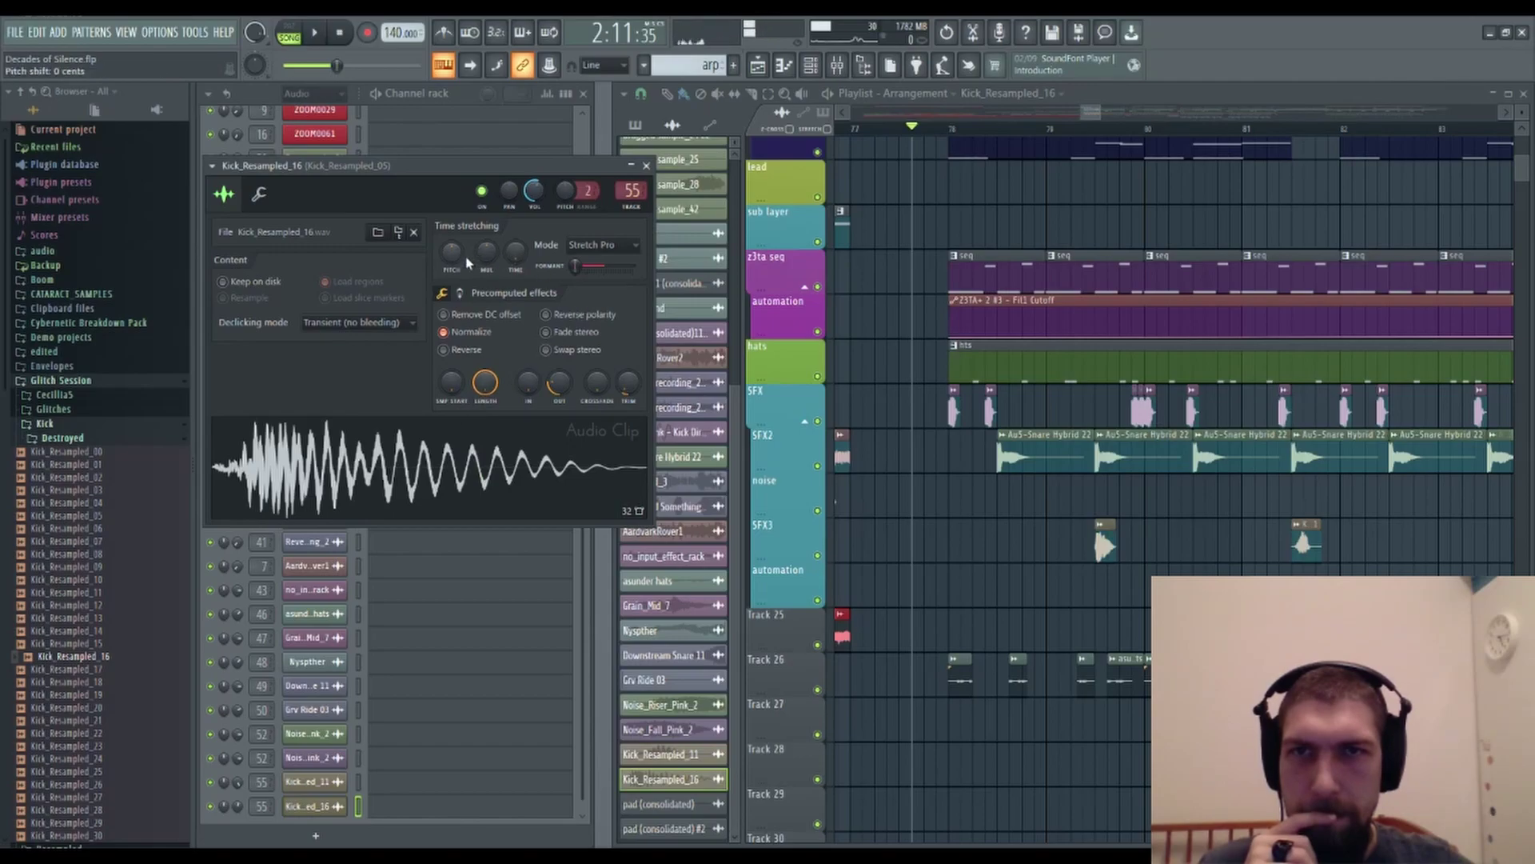
{"action": "left_click_drag", "start_coordinate": [451, 253], "coordinate": [451, 286]}
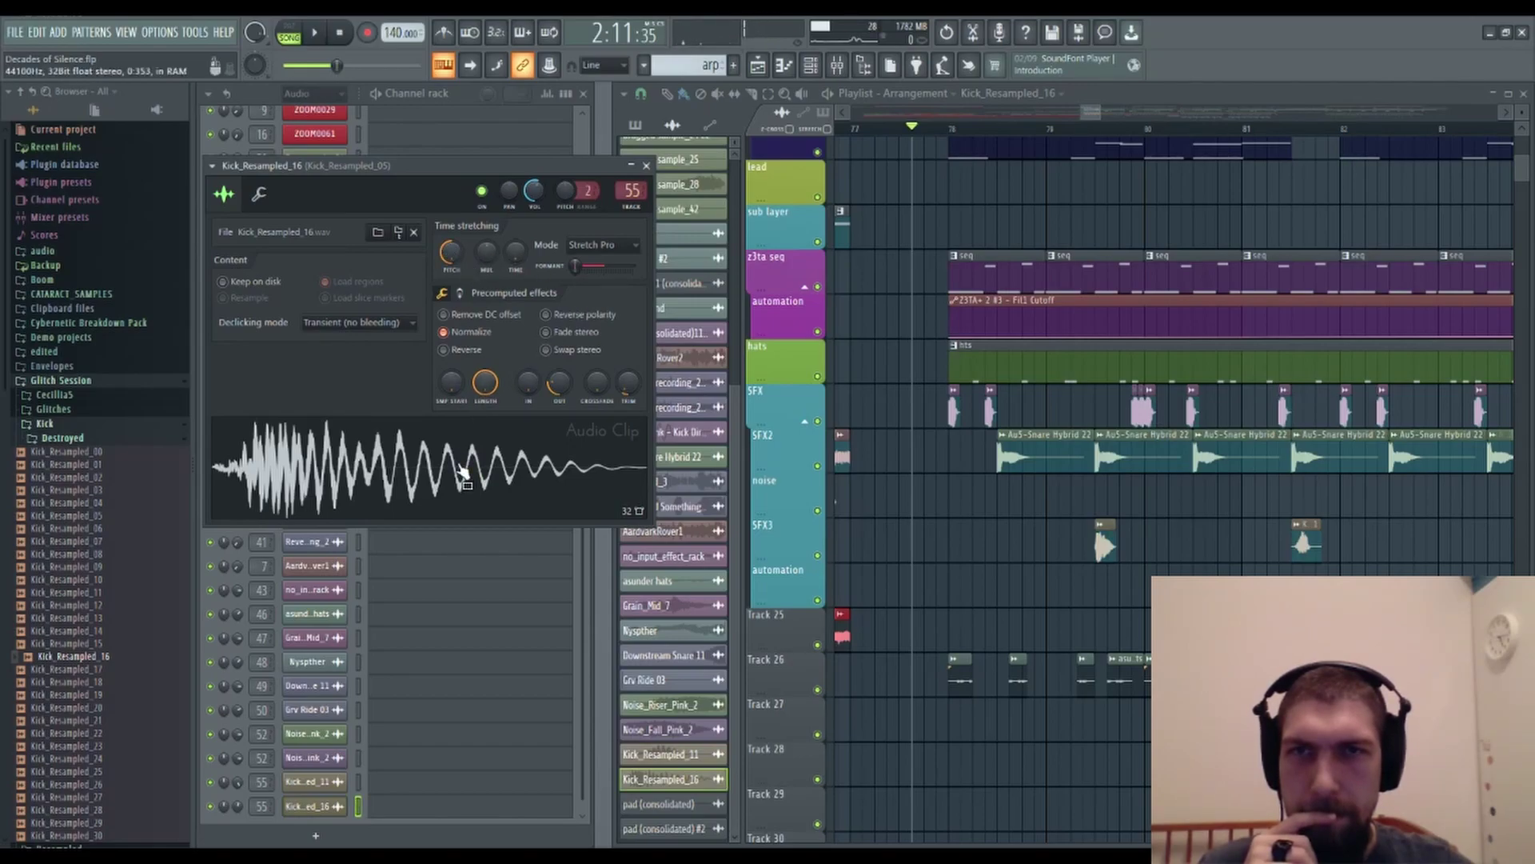
Raise the ring modulation frequency of Kick_Resampled_16 to 100% and bring its ring modulation mix down to zero.
{"action": "left_click", "coordinate": [461, 292]}
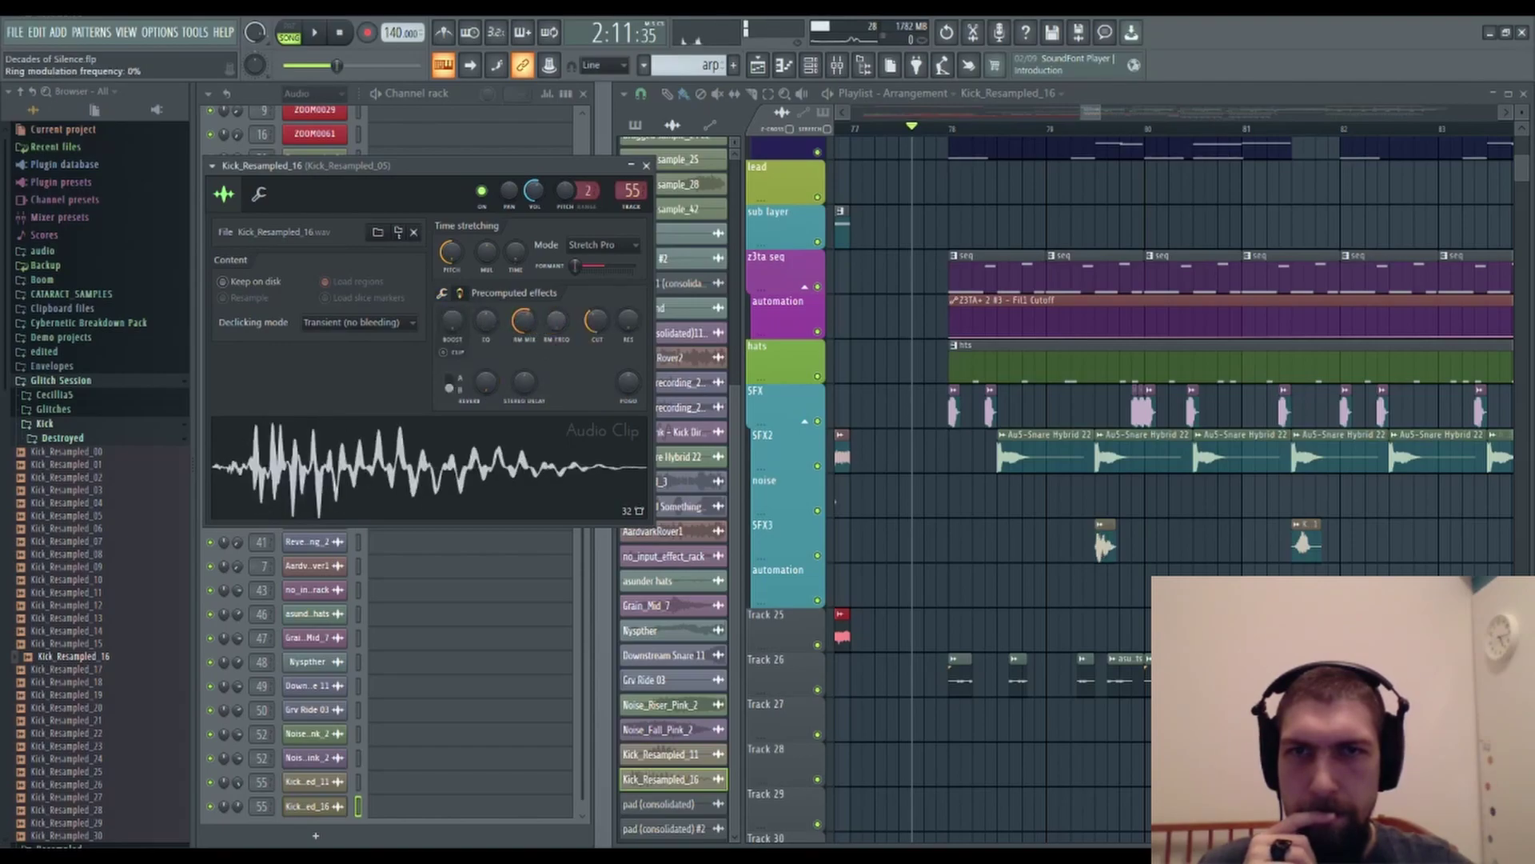
{"action": "left_click_drag", "start_coordinate": [556, 320], "coordinate": [557, 287]}
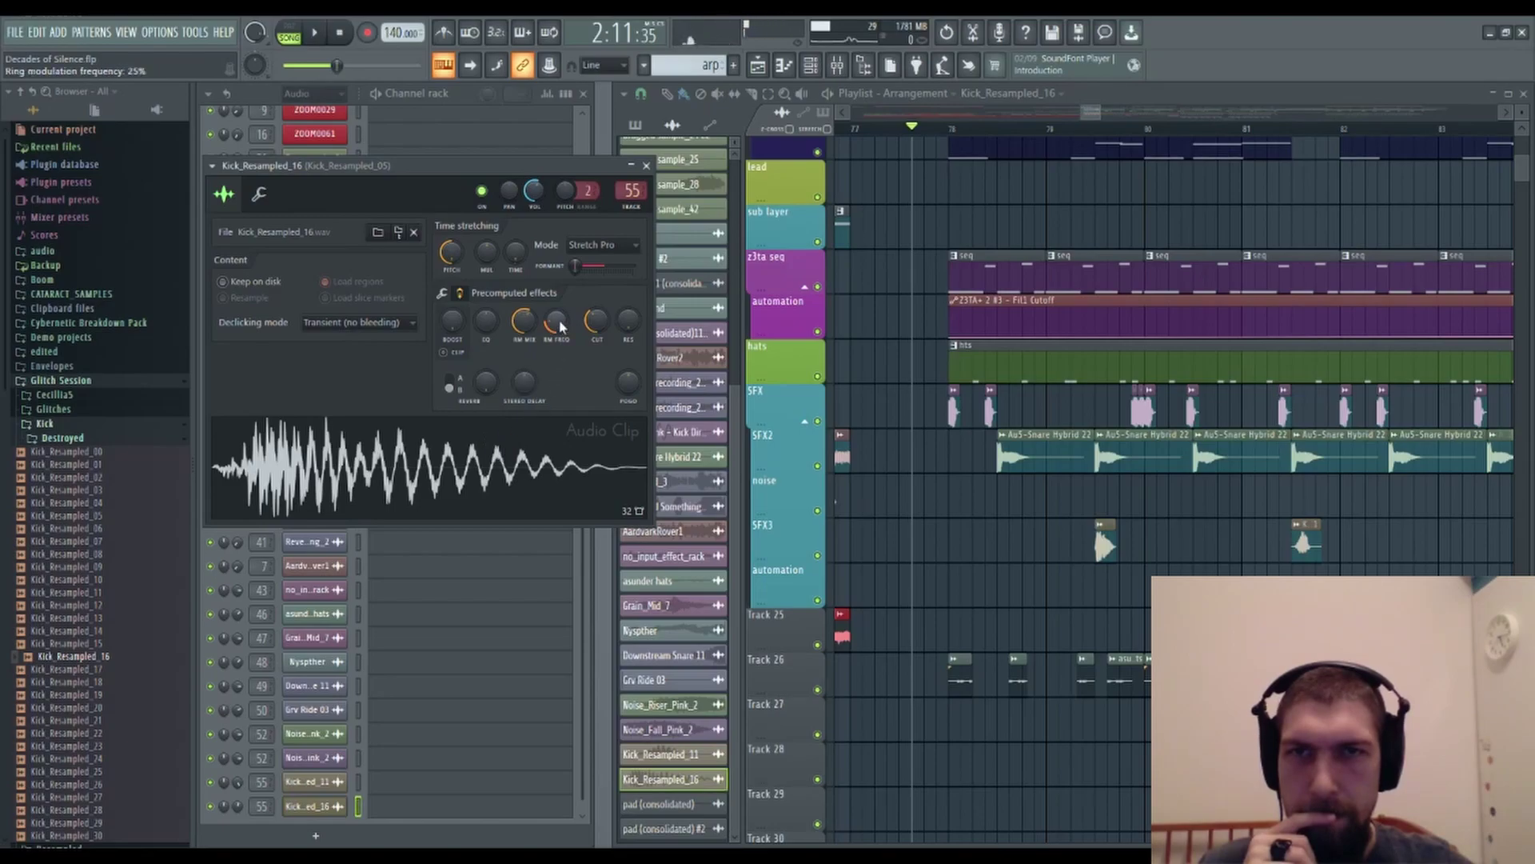
{"action": "left_click_drag", "start_coordinate": [555, 322], "coordinate": [520, 364]}
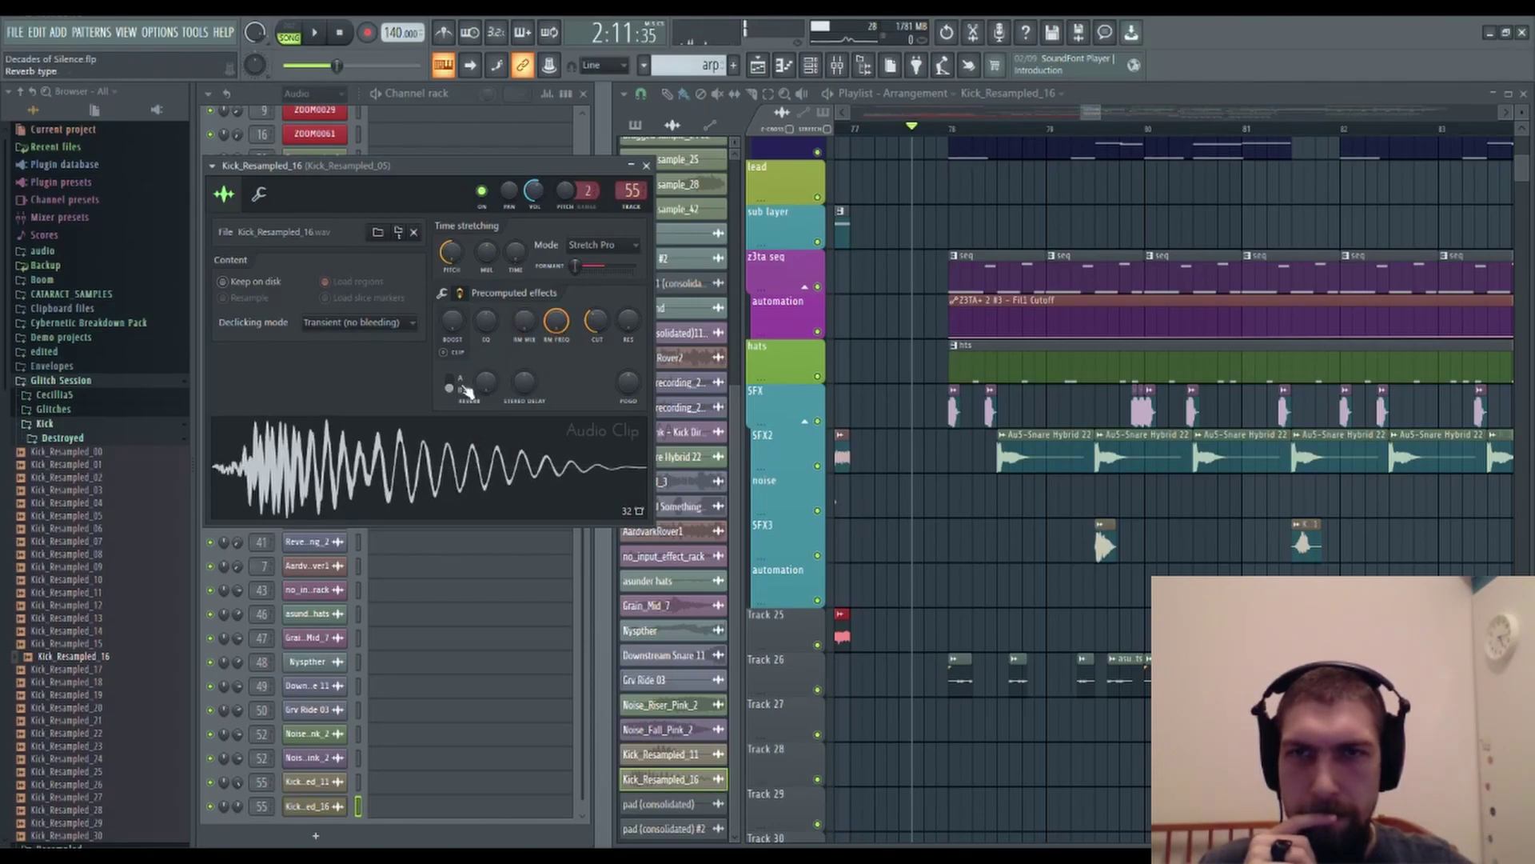
Reverse the Kick_Resampled_16 sample and play back the section.
{"action": "left_click", "coordinate": [460, 294]}
{"action": "left_click", "coordinate": [445, 350]}
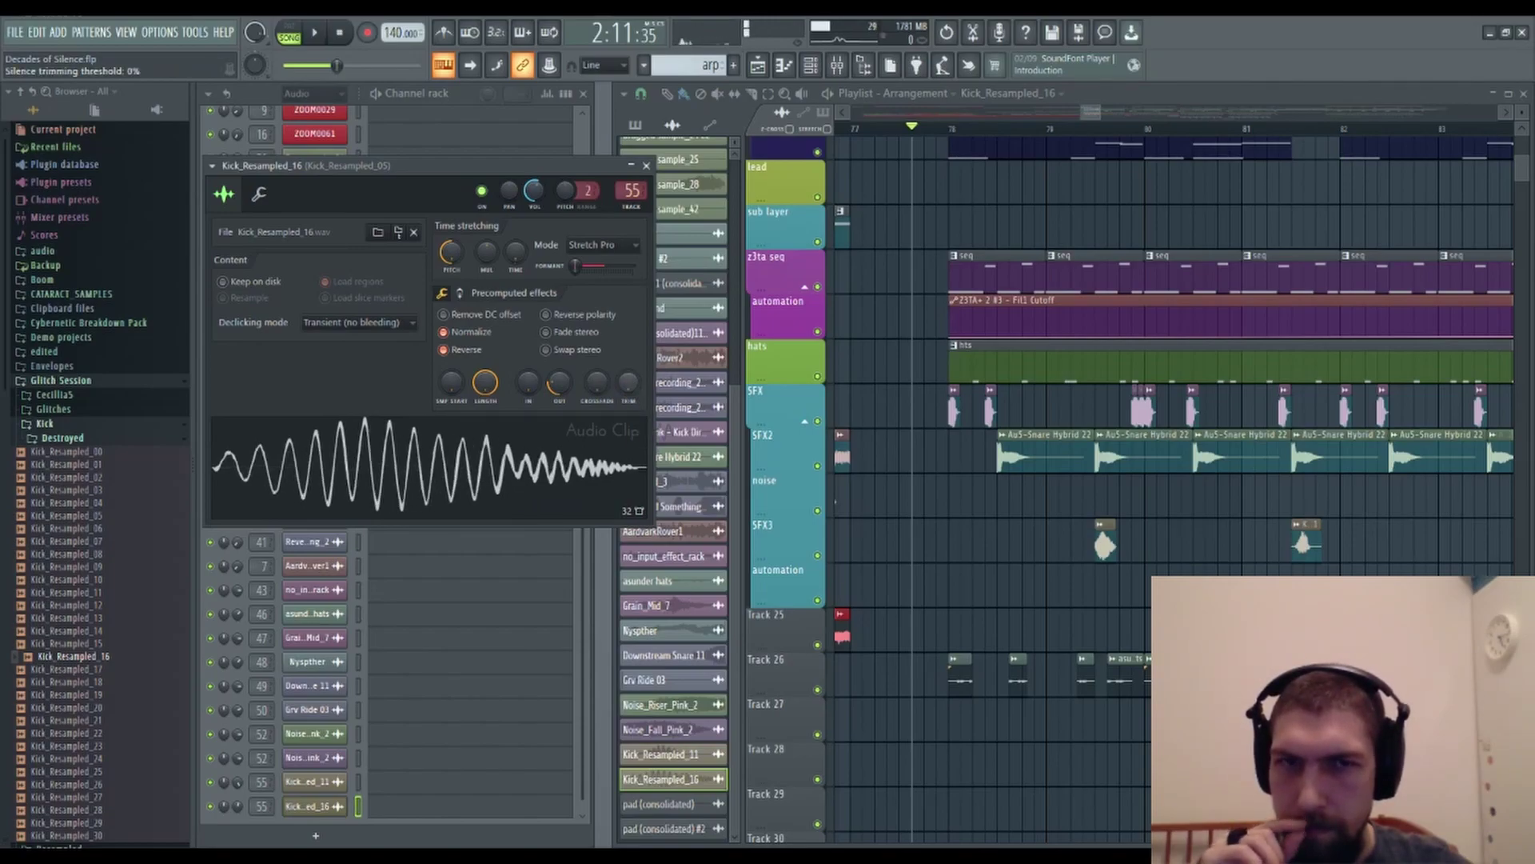
{"action": "key", "text": "space"}
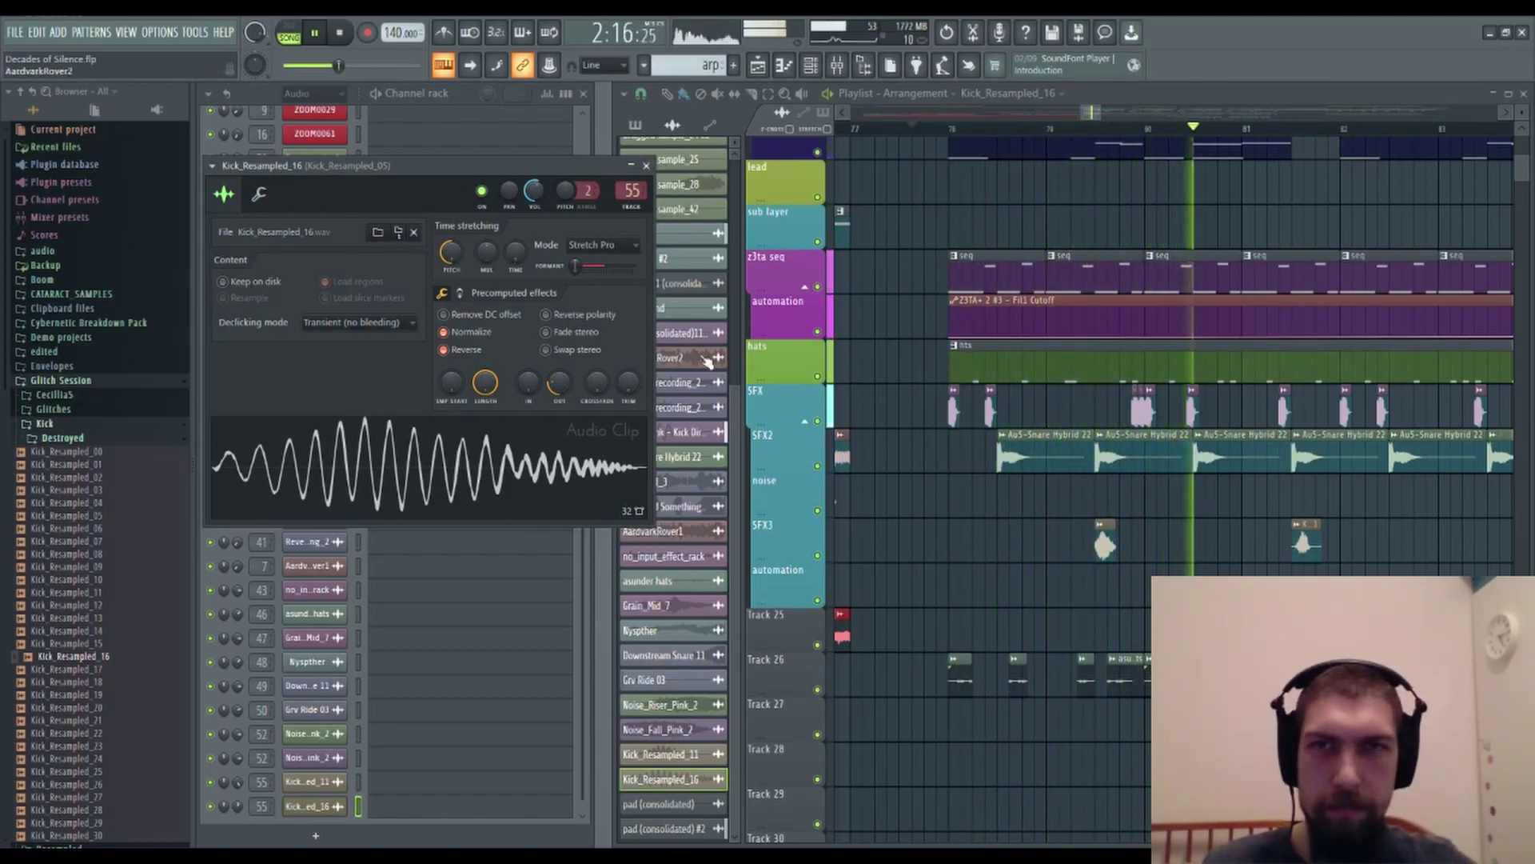
{"action": "key", "text": "space"}
Set the Kick_Resampled_16 channel volume to 100% during playback and close its channel settings.
{"action": "key", "text": "space"}
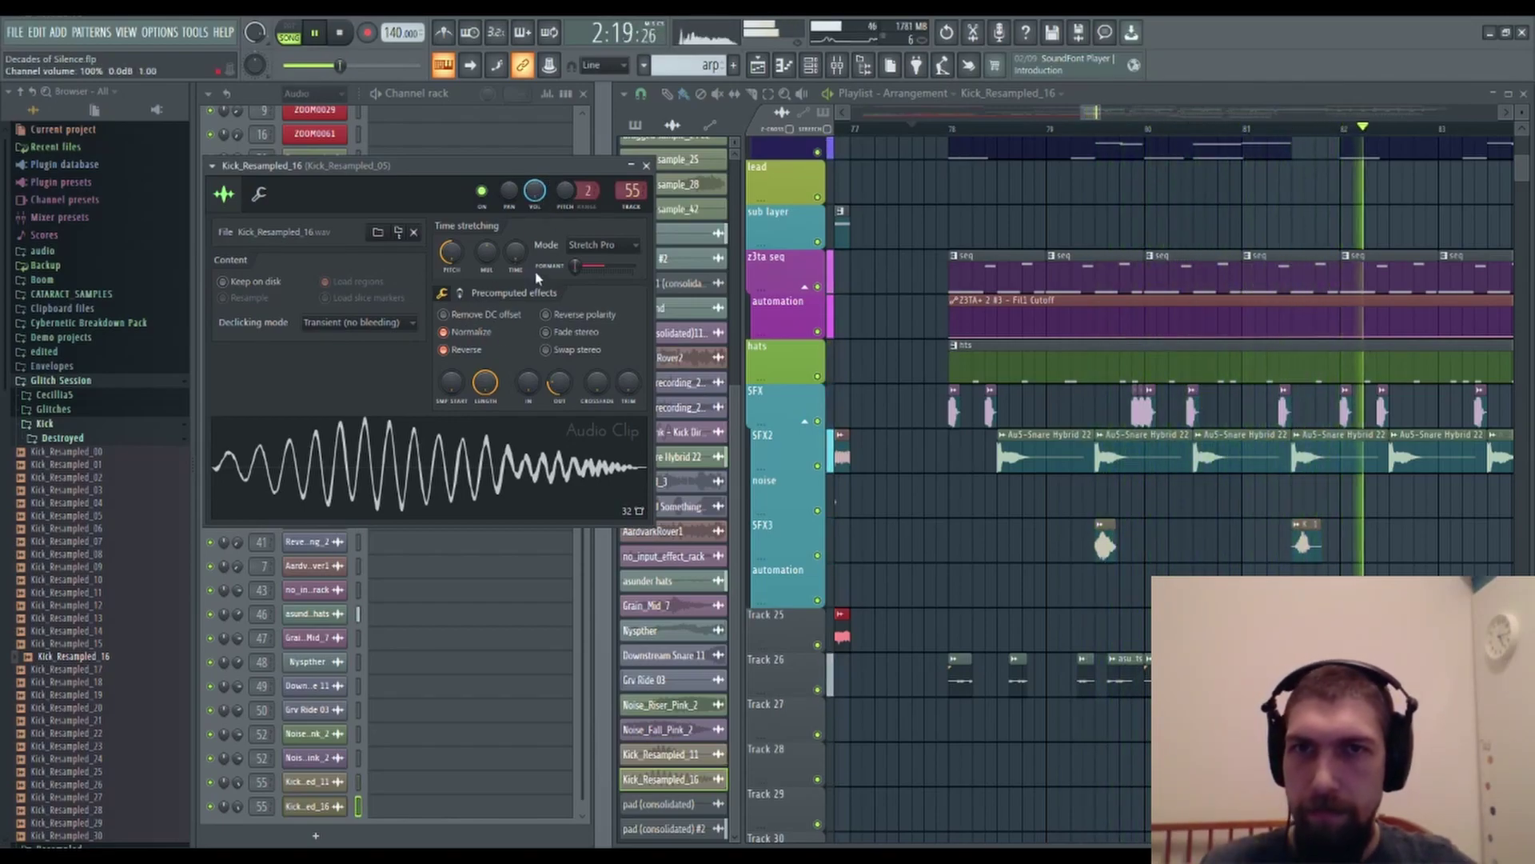
{"action": "left_click", "coordinate": [646, 165]}
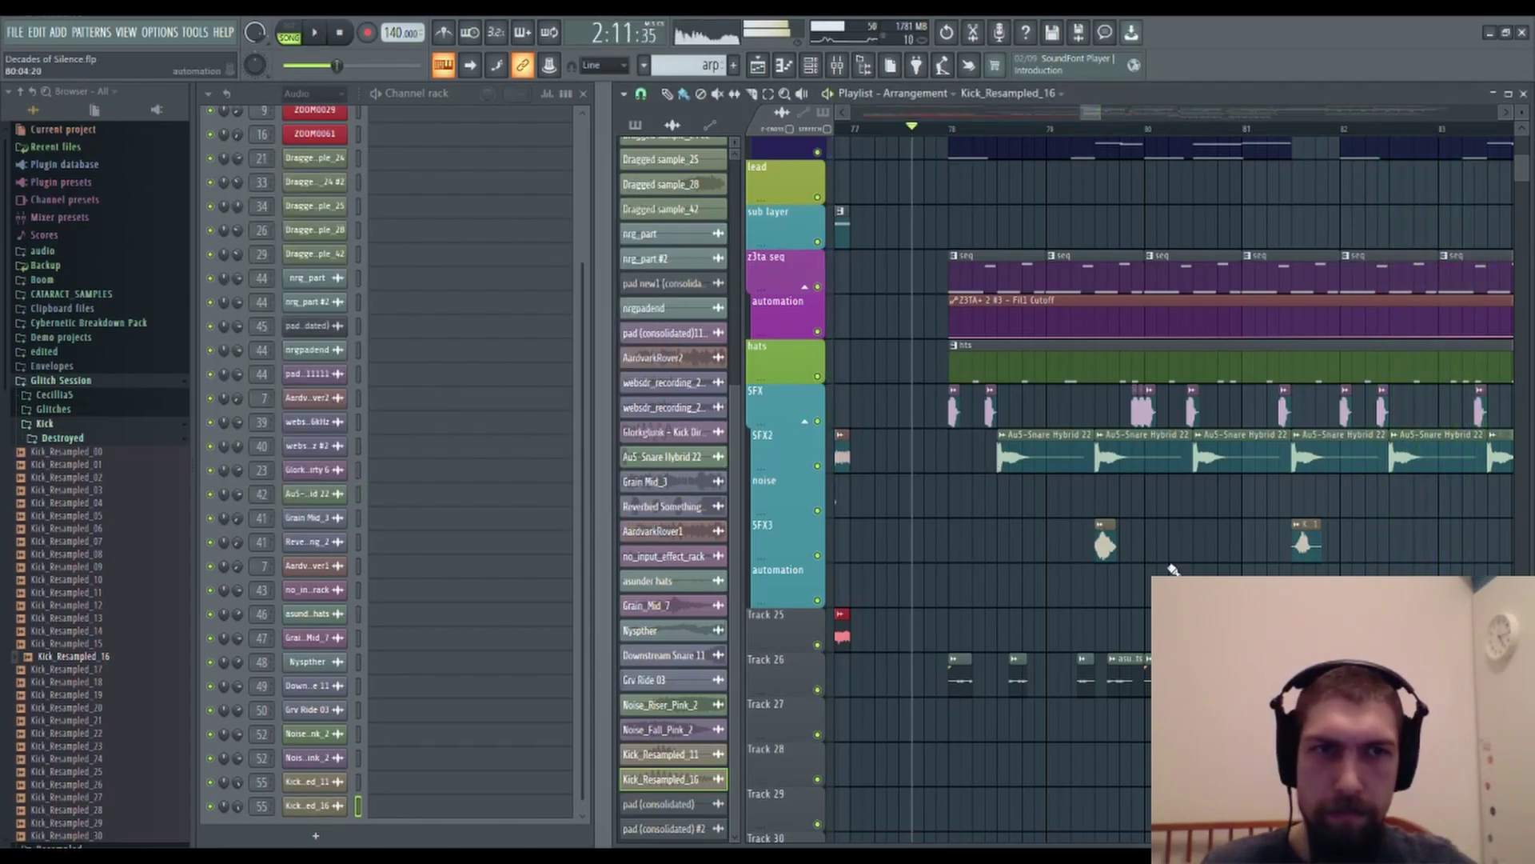
{"action": "key", "text": "space"}
Swap the two clips on the SFX3 track, placing Kick_Resampled_11 at bar 79, step 9 and Kick_Resampled_16 at bar 81, step 9.
{"action": "left_click", "coordinate": [1171, 528]}
{"action": "left_click_drag", "start_coordinate": [1200, 620], "coordinate": [1329, 571]}
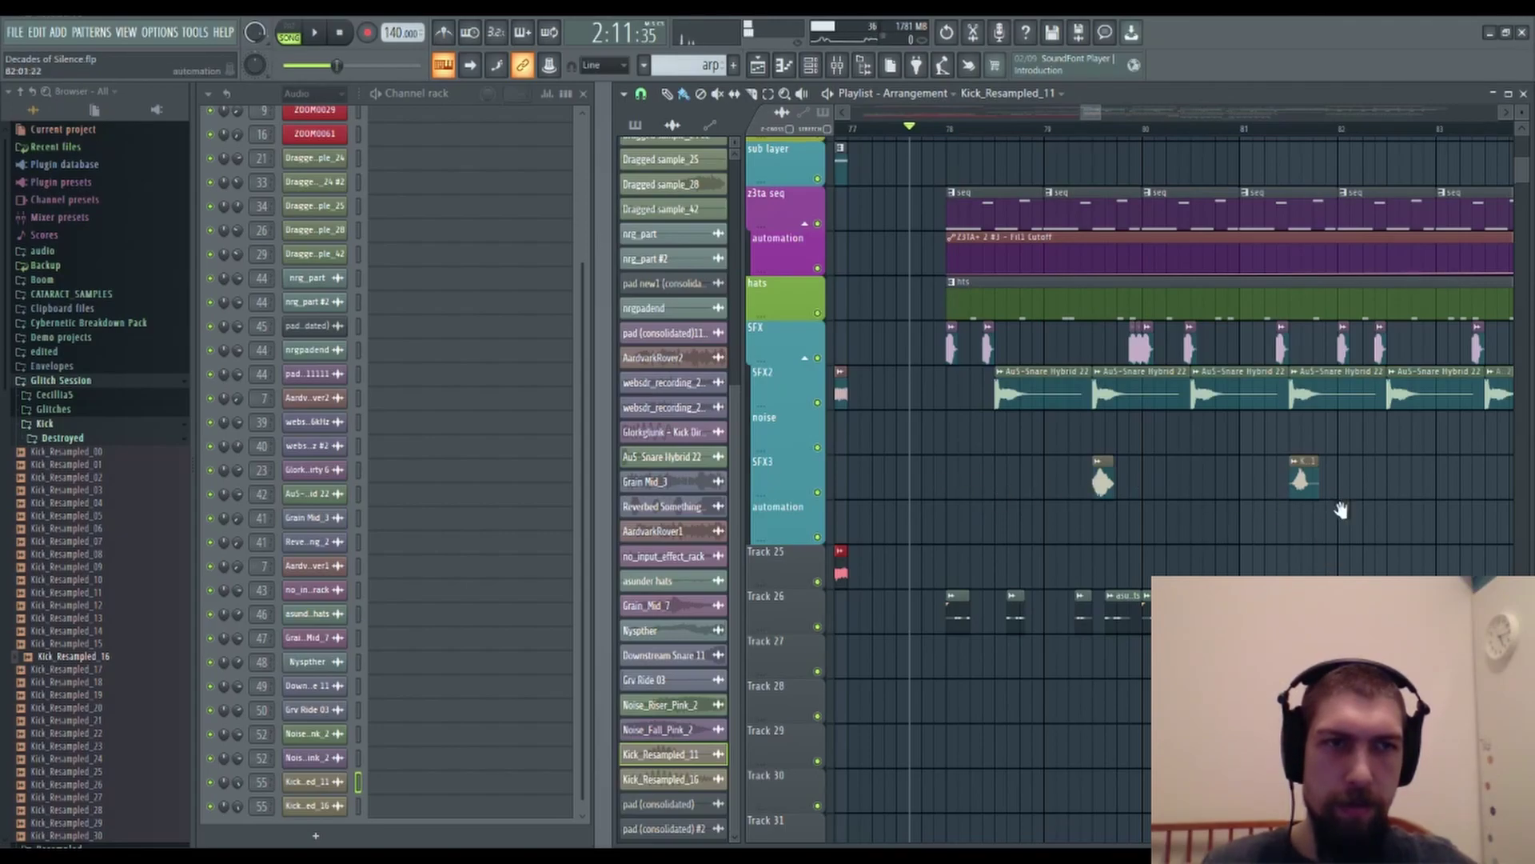
{"action": "left_click_drag", "start_coordinate": [1351, 510], "coordinate": [1127, 538]}
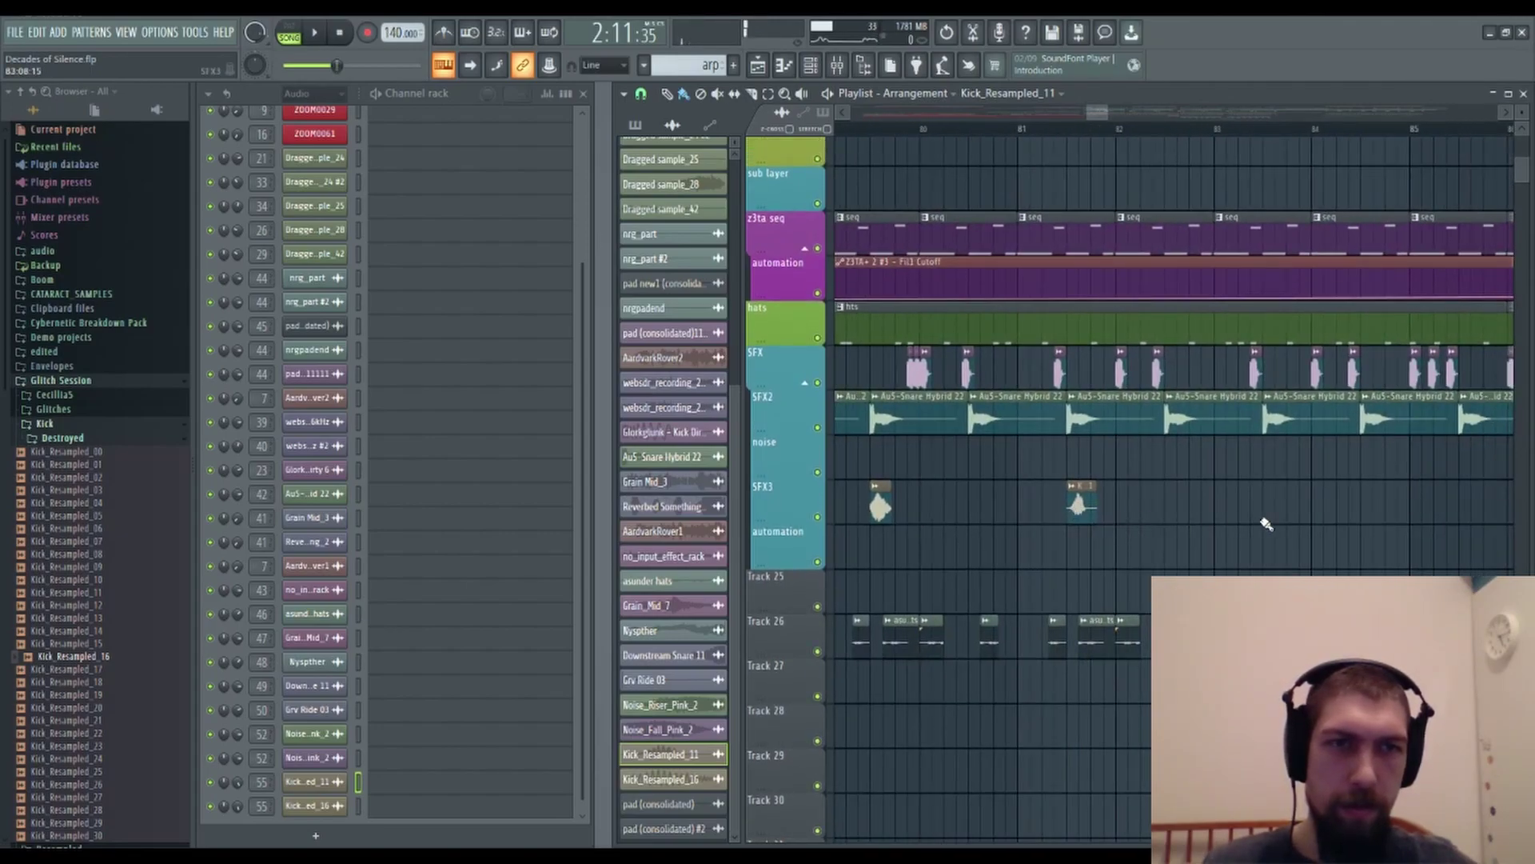
{"action": "left_click_drag", "start_coordinate": [905, 530], "coordinate": [1158, 540]}
{"action": "left_click_drag", "start_coordinate": [1334, 518], "coordinate": [1136, 585]}
{"action": "left_click_drag", "start_coordinate": [1133, 518], "coordinate": [1325, 533]}
{"action": "left_click_drag", "start_coordinate": [1134, 562], "coordinate": [1134, 518]}
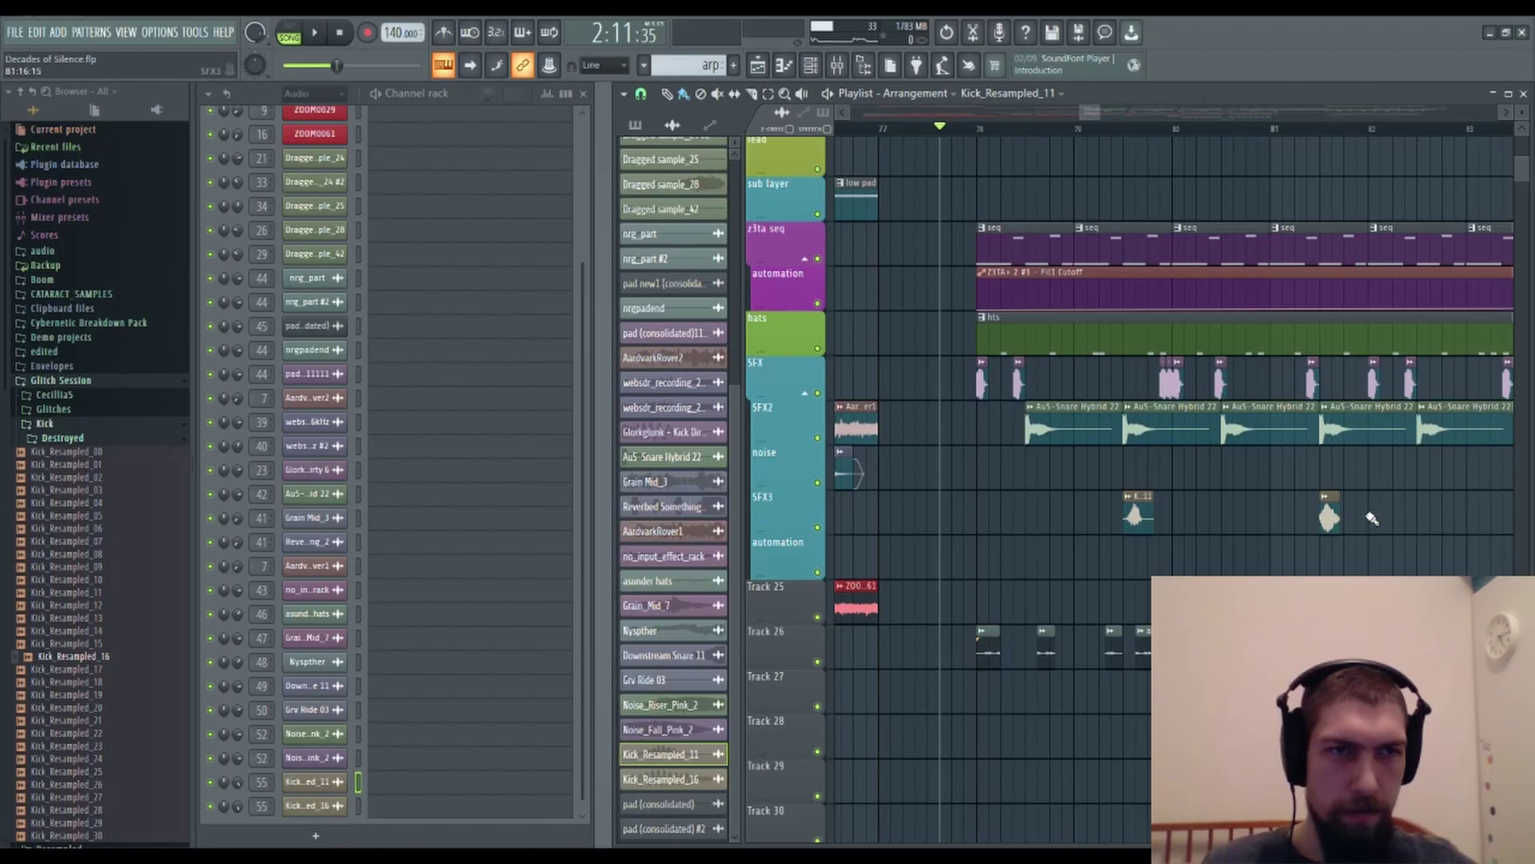
Set the quick fade-in of Kick_Resampled_16 to 33% and close its channel settings.
{"action": "scroll", "coordinate": [1359, 131], "scroll_direction": "up", "scroll_amount": 3}
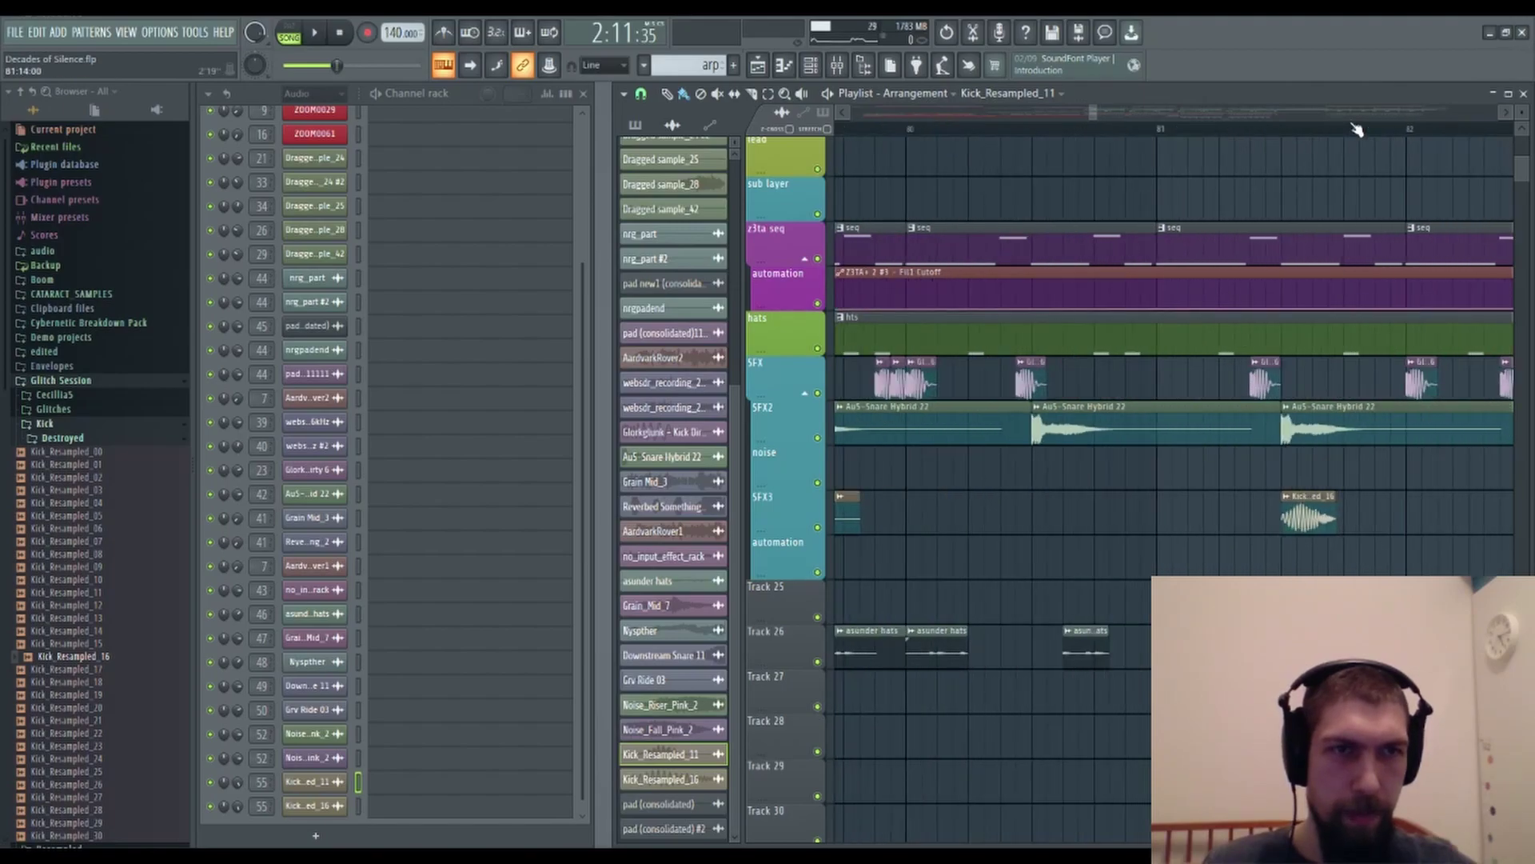
{"action": "scroll", "coordinate": [1357, 130], "scroll_direction": "up", "scroll_amount": 1}
{"action": "double_click", "coordinate": [1321, 524]}
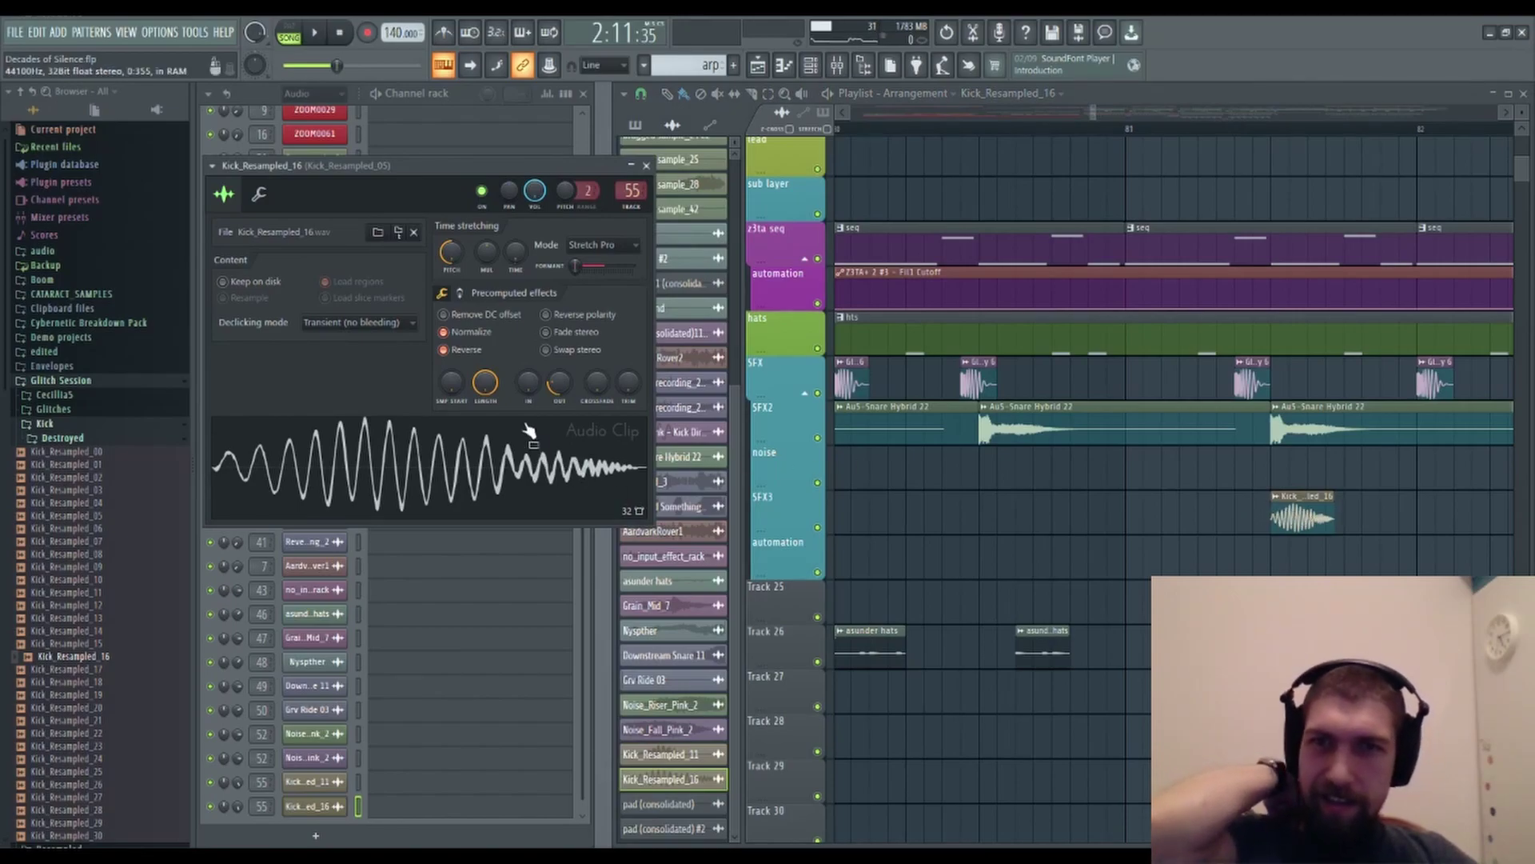
{"action": "left_click_drag", "start_coordinate": [527, 382], "coordinate": [528, 368]}
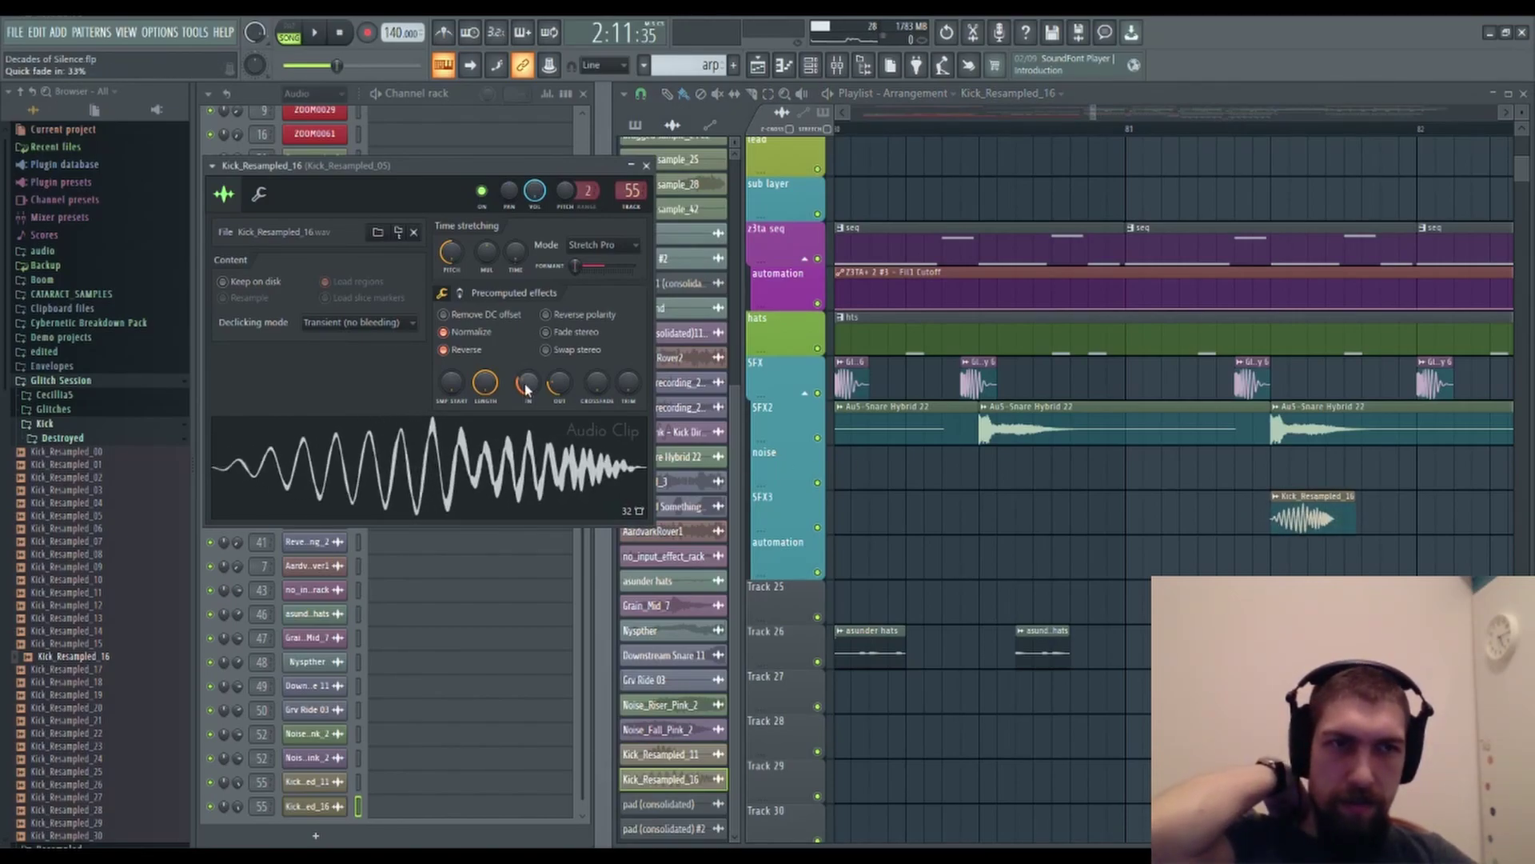
{"action": "left_click", "coordinate": [646, 164]}
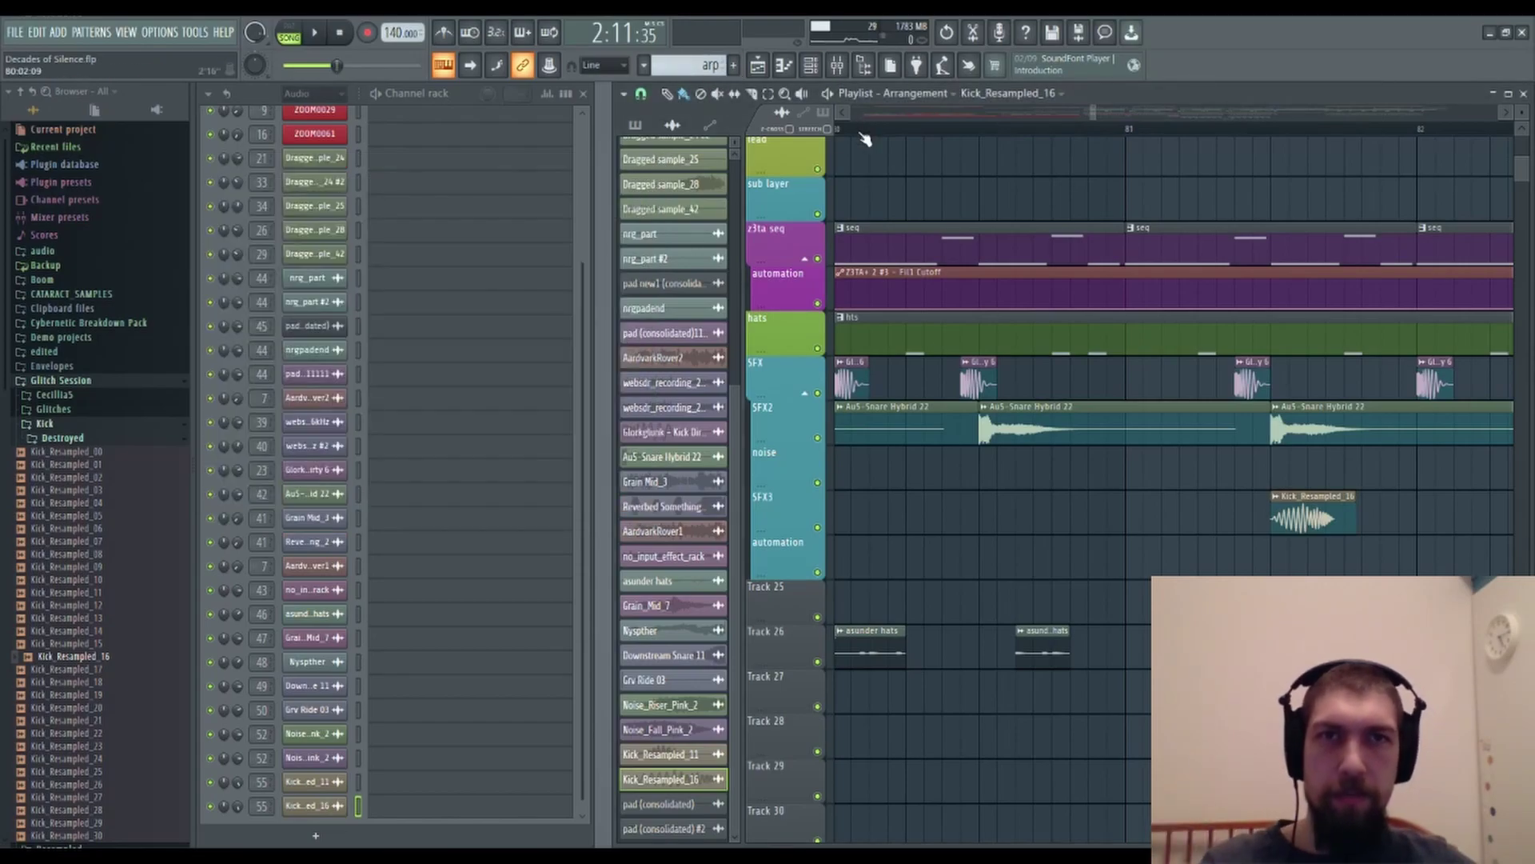
Play back the section to hear the swapped kick clips in the arrangement.
{"action": "scroll", "coordinate": [865, 139], "scroll_direction": "down", "scroll_amount": 6}
{"action": "key", "text": "space"}
{"action": "left_click_drag", "start_coordinate": [1129, 518], "coordinate": [1512, 591]}
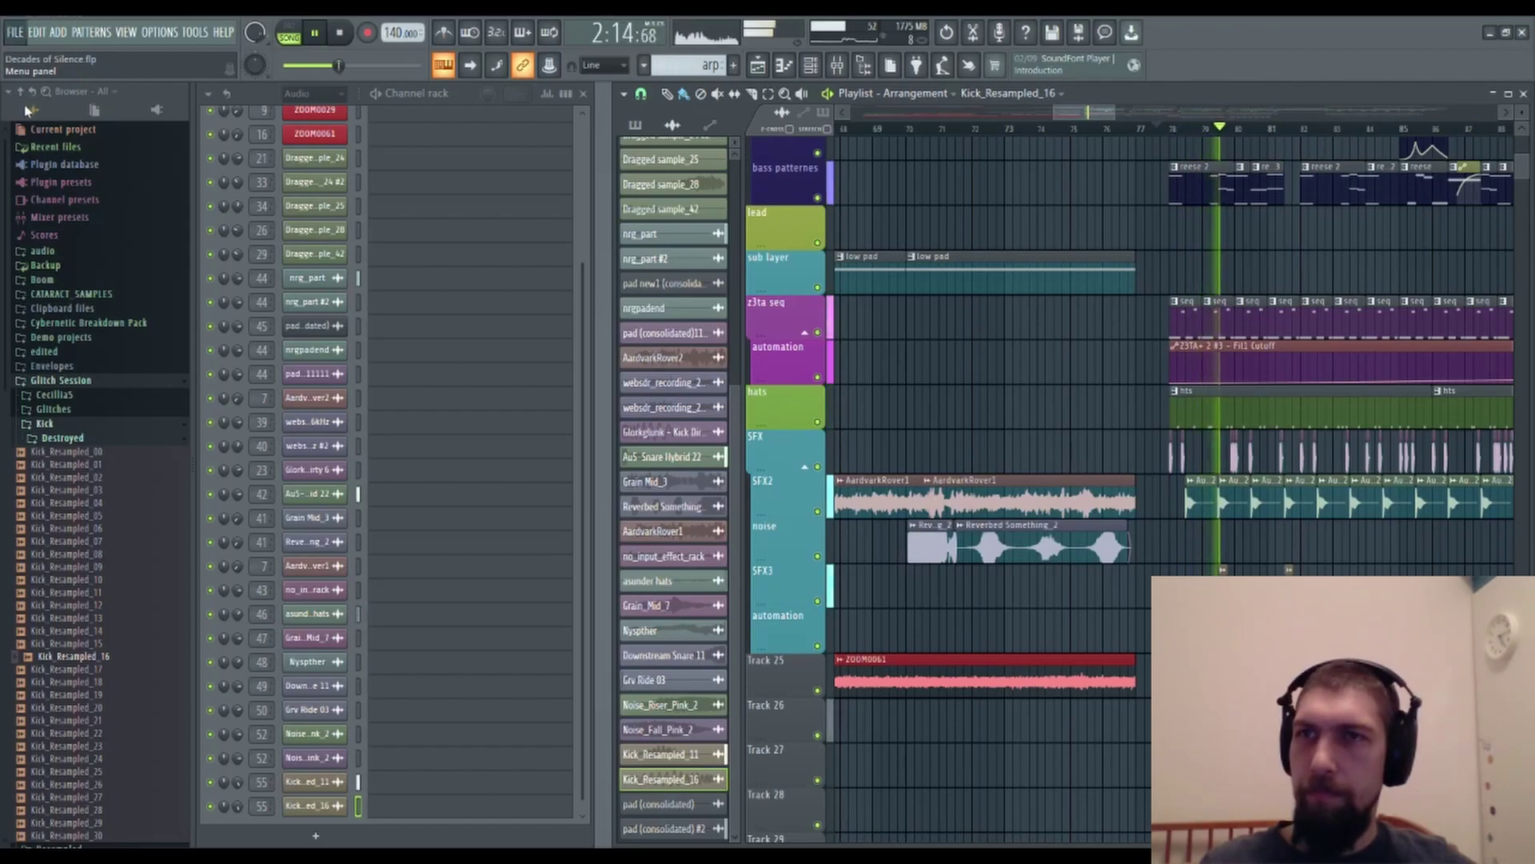
{"action": "left_click_drag", "start_coordinate": [1213, 219], "coordinate": [1121, 209]}
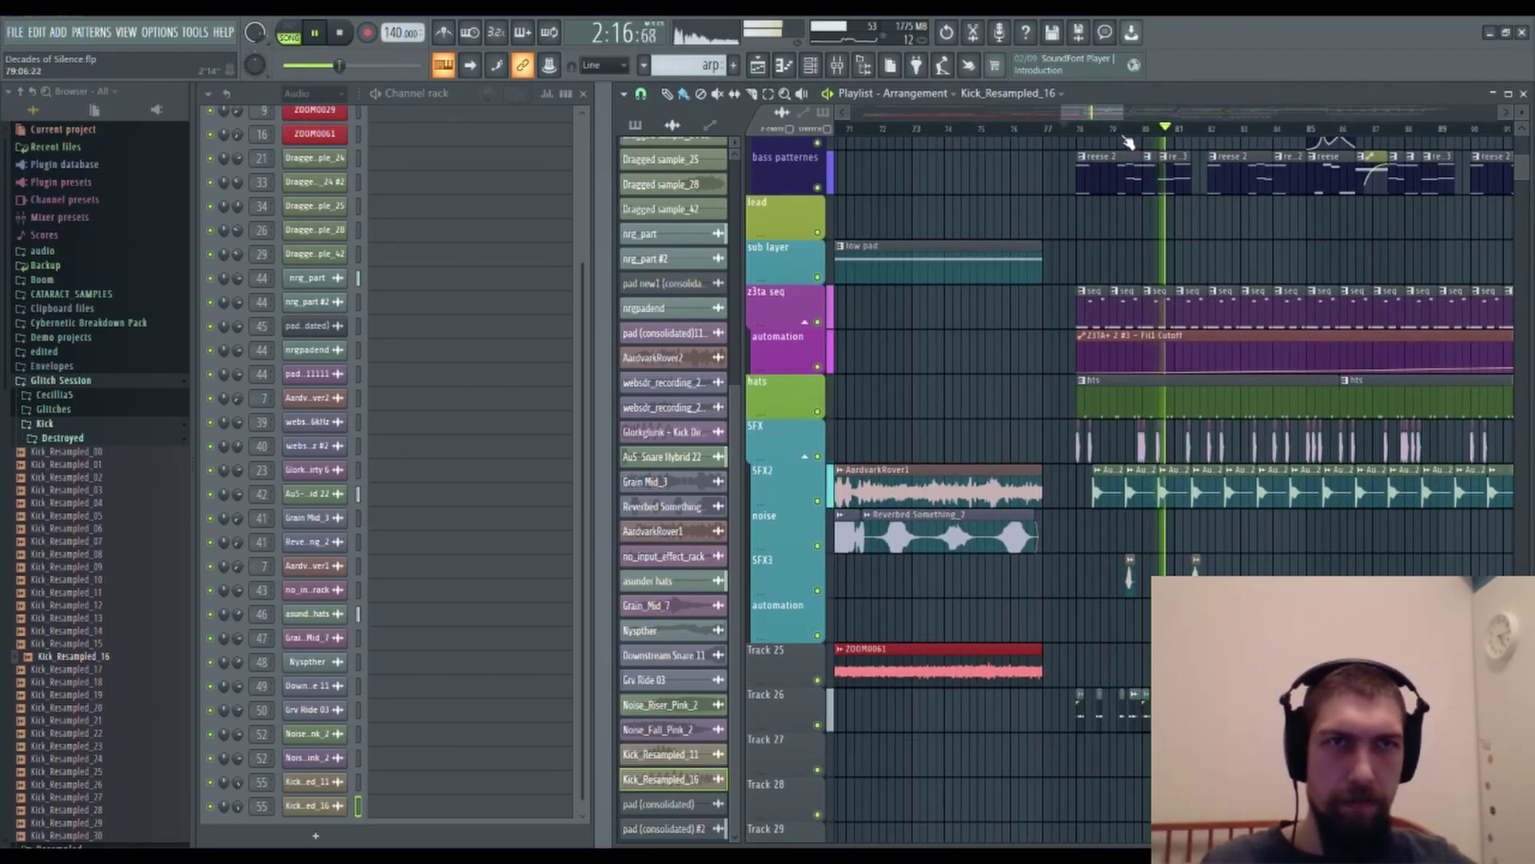
Raise the channel volume of the Kick_Resampled_11 clip and stop playback.
{"action": "scroll", "coordinate": [1128, 143], "scroll_direction": "up", "scroll_amount": 5}
{"action": "double_click", "coordinate": [1181, 571]}
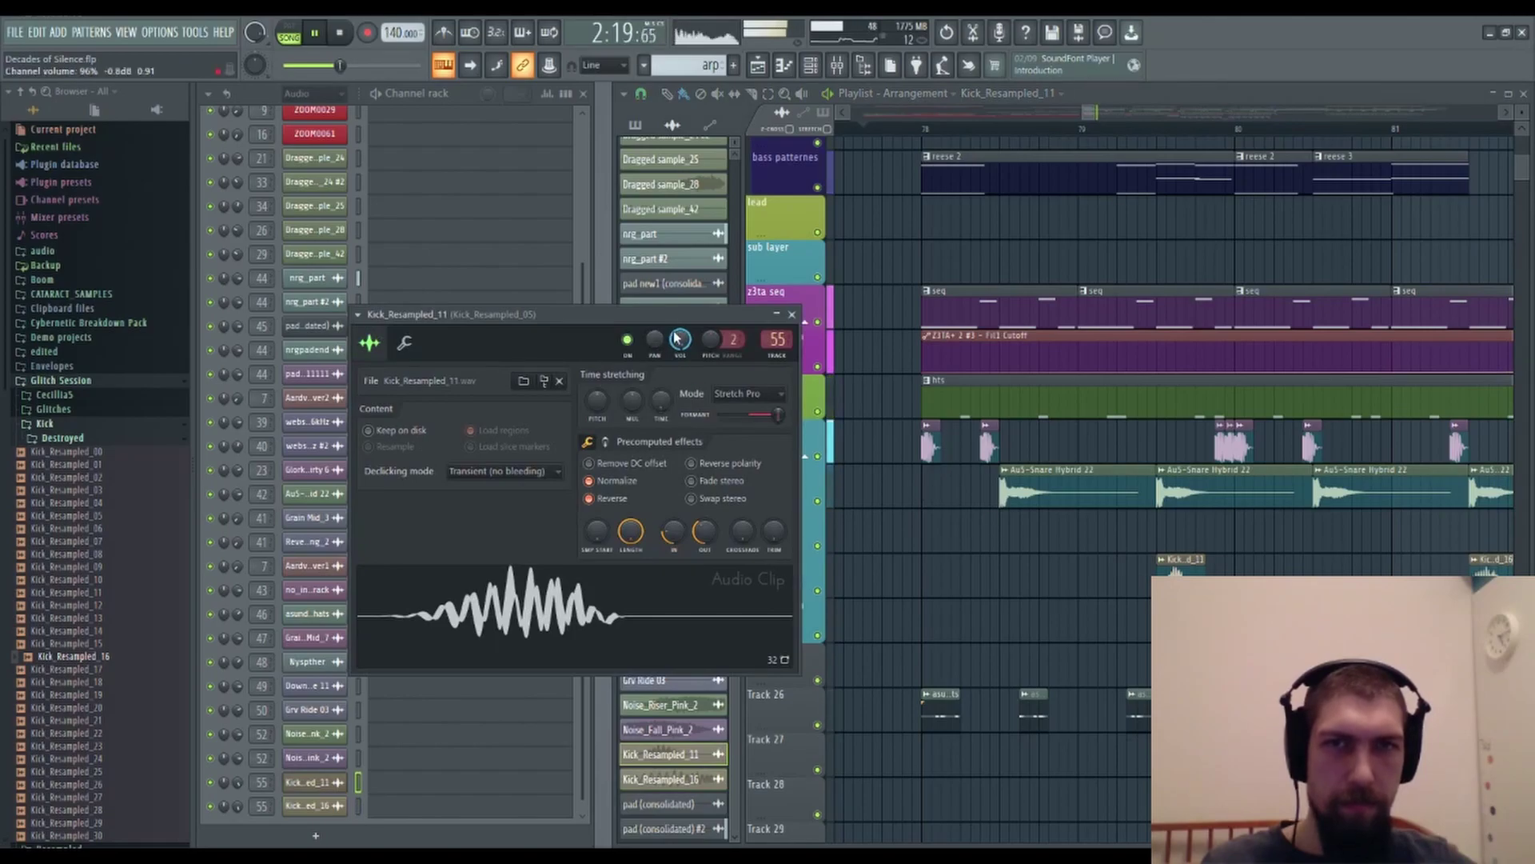
{"action": "key", "text": "space"}
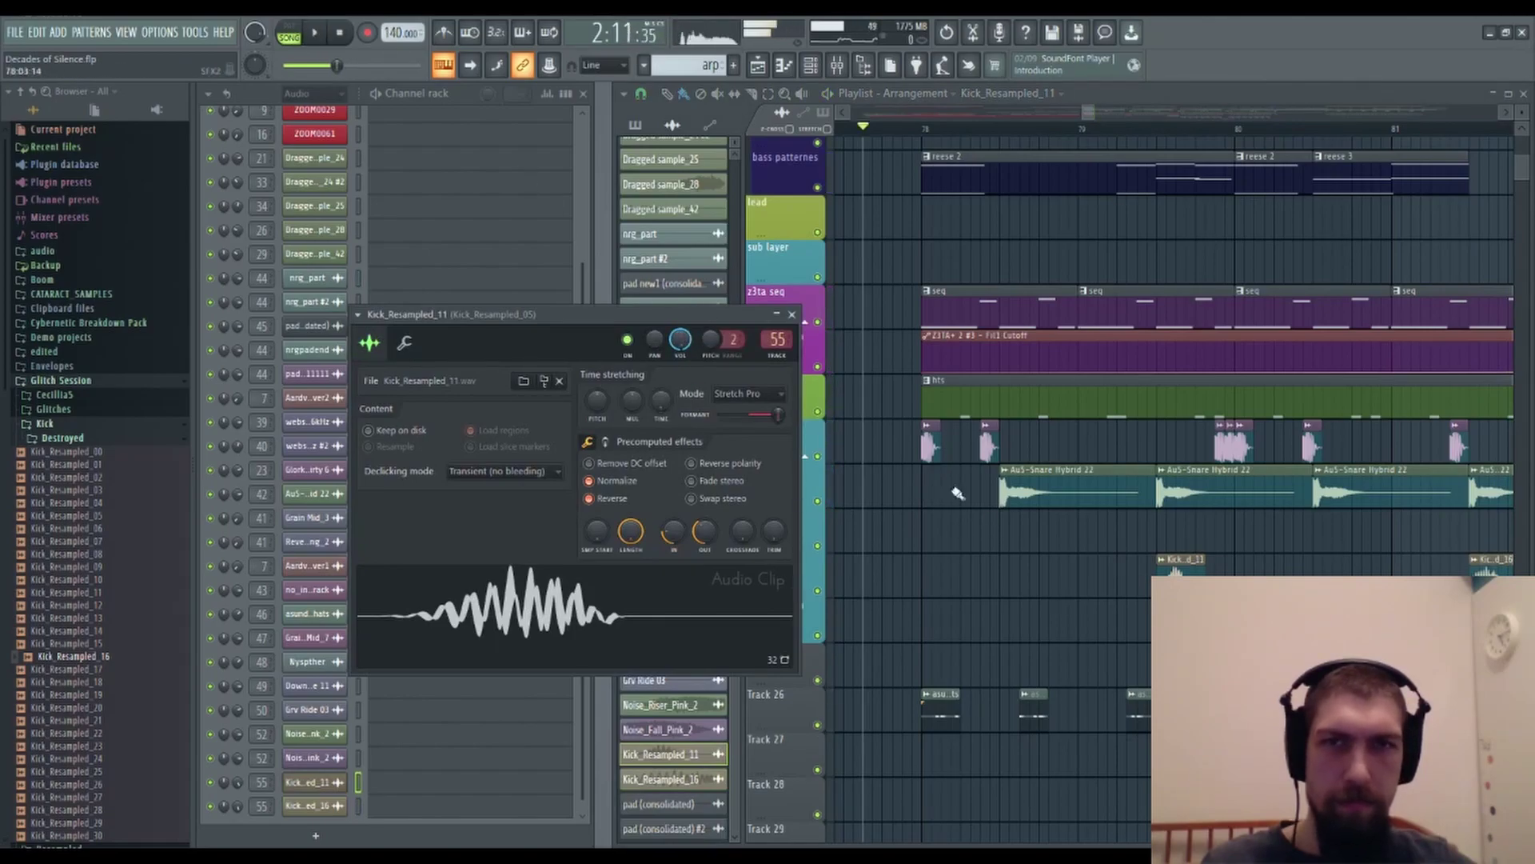
Set the volume of mixer track 55 to 78% and close the mixer.
{"action": "left_click_drag", "start_coordinate": [1304, 623], "coordinate": [1151, 626]}
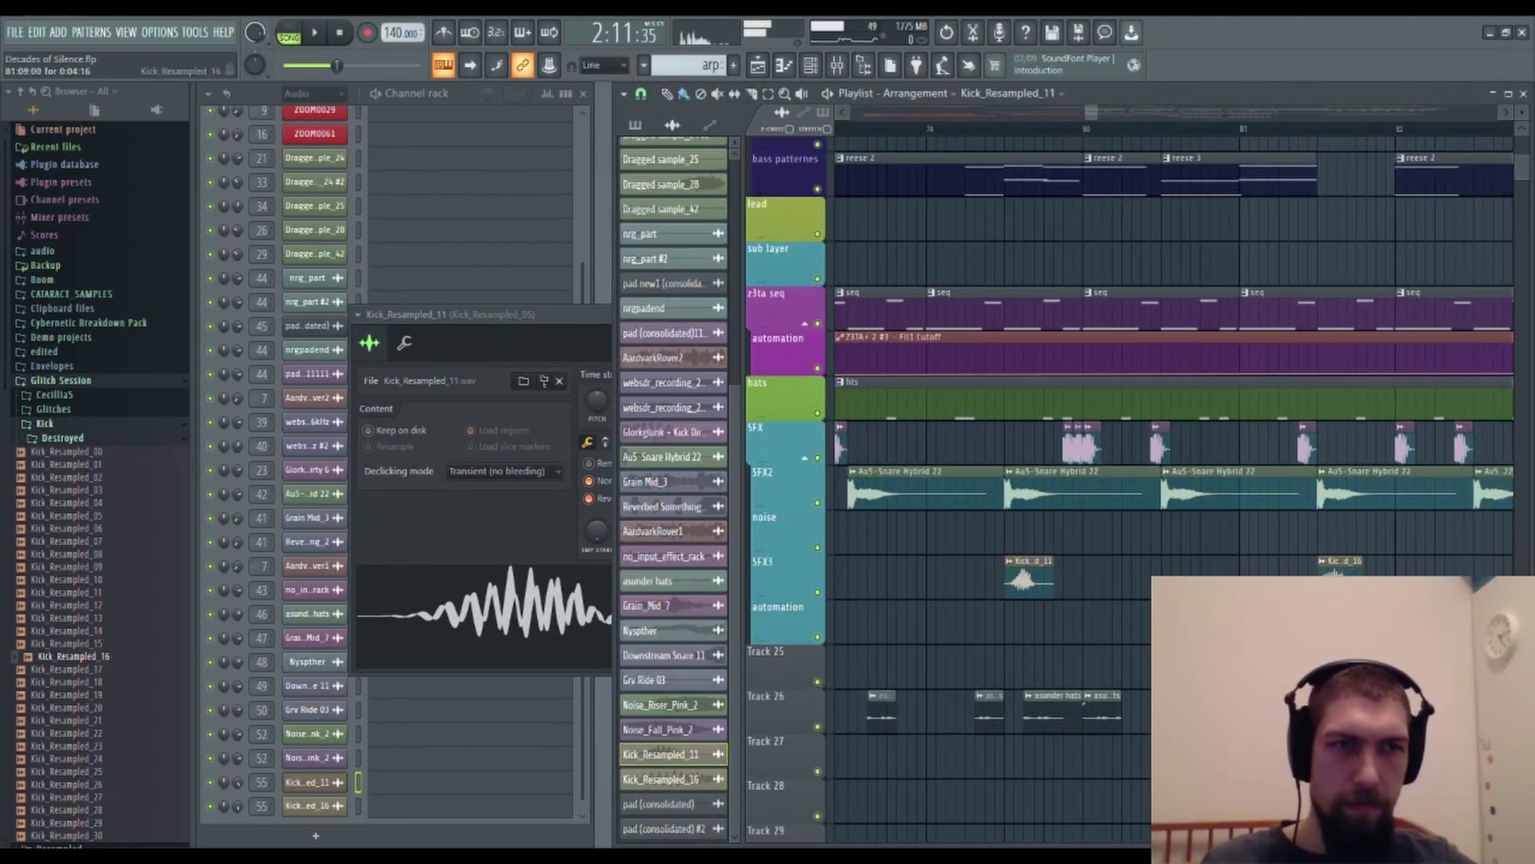
{"action": "left_click", "coordinate": [841, 64]}
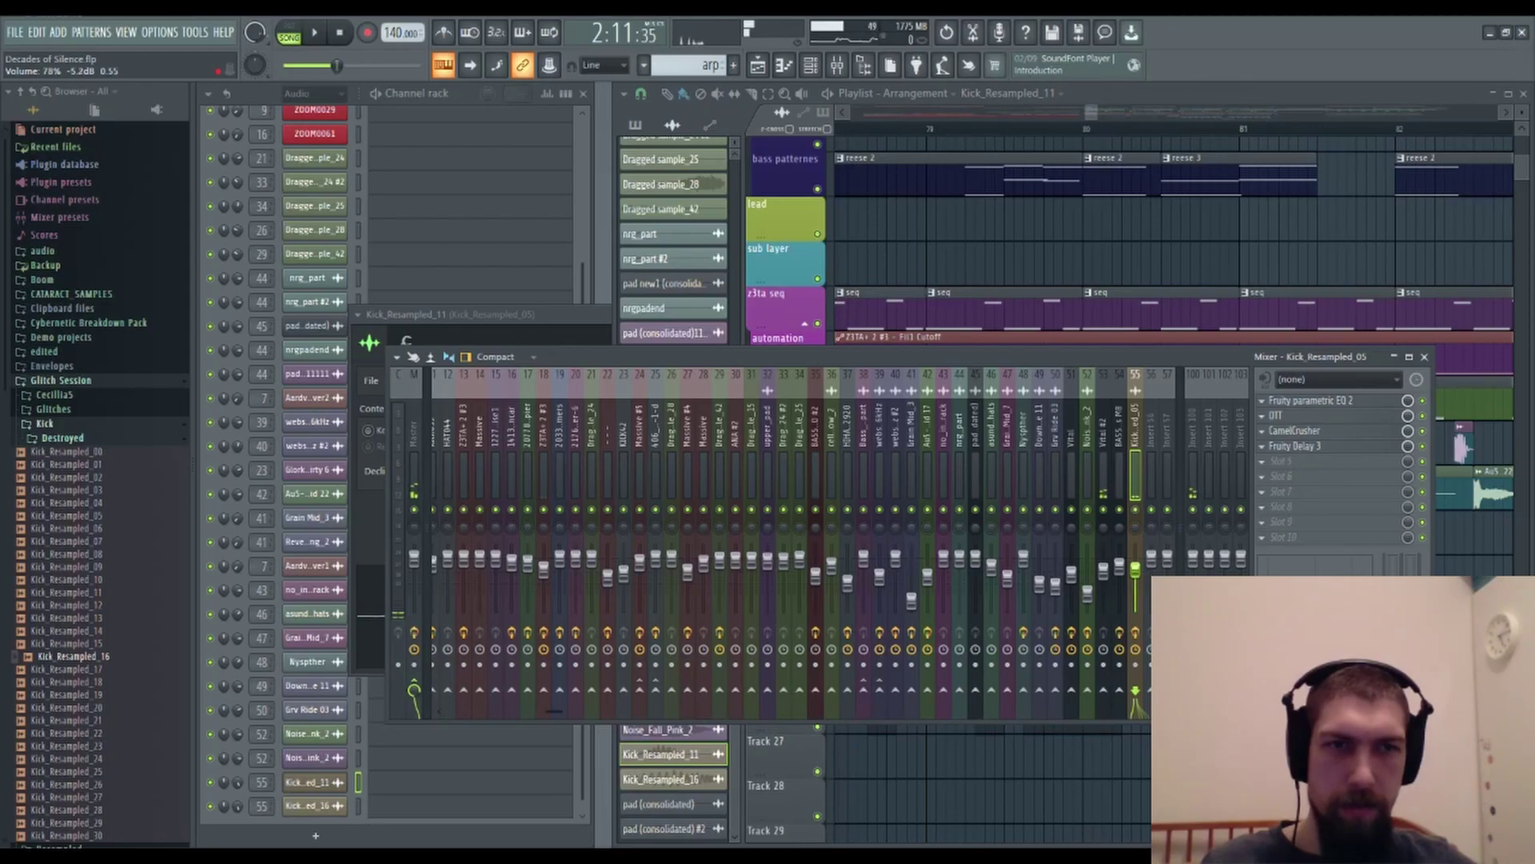
{"action": "left_click", "coordinate": [1424, 358]}
Raise the formant shift of Kick_Resampled_16 to its maximum, pitch the sample up and close its channel settings.
{"action": "double_click", "coordinate": [1337, 563]}
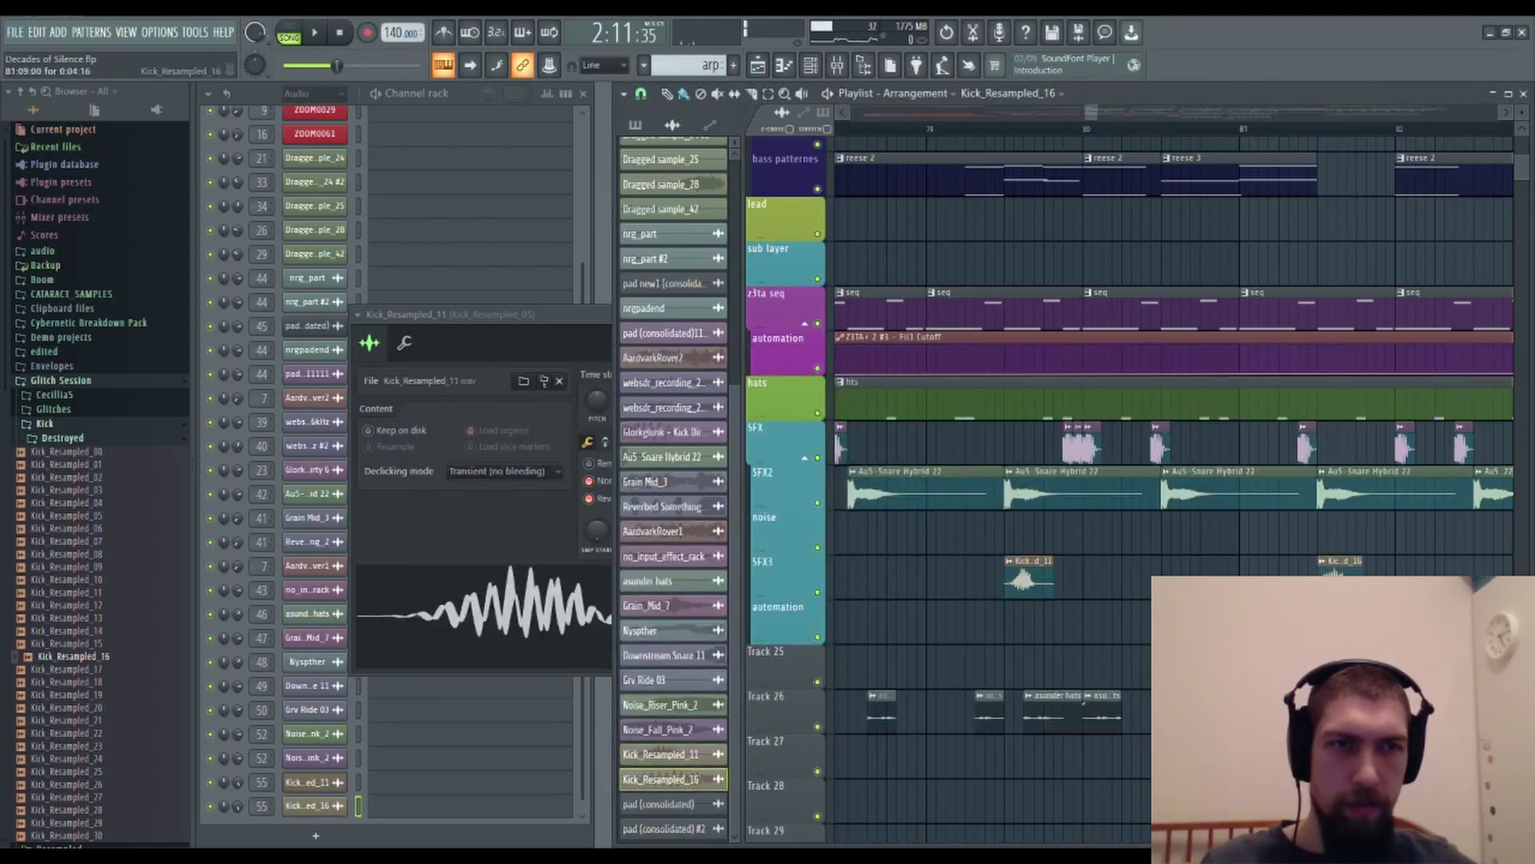
{"action": "left_click_drag", "start_coordinate": [575, 267], "coordinate": [632, 266]}
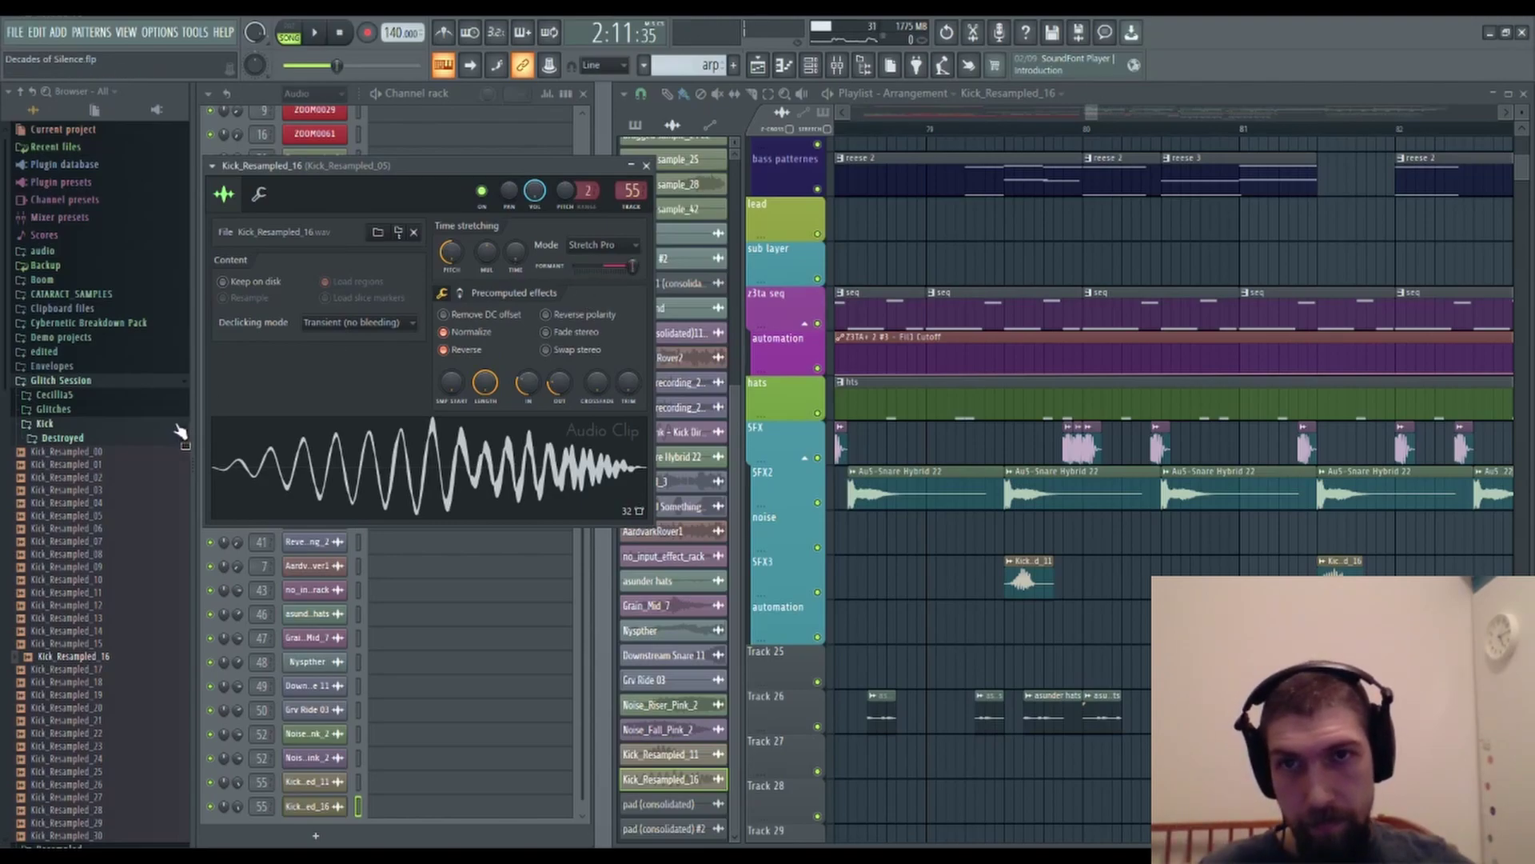
{"action": "left_click", "coordinate": [468, 472]}
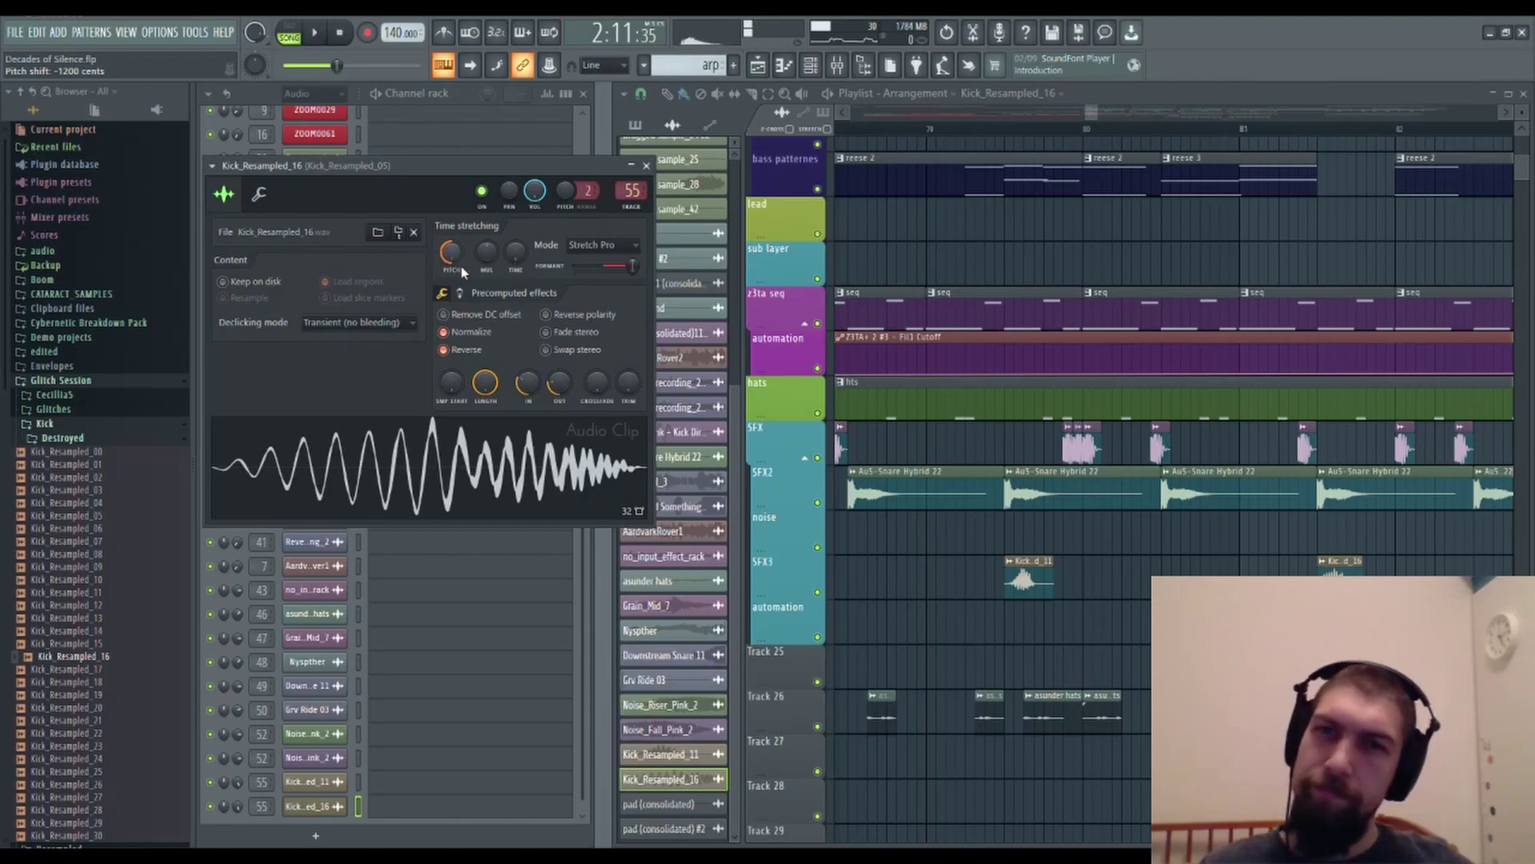
{"action": "left_click_drag", "start_coordinate": [455, 258], "coordinate": [455, 212]}
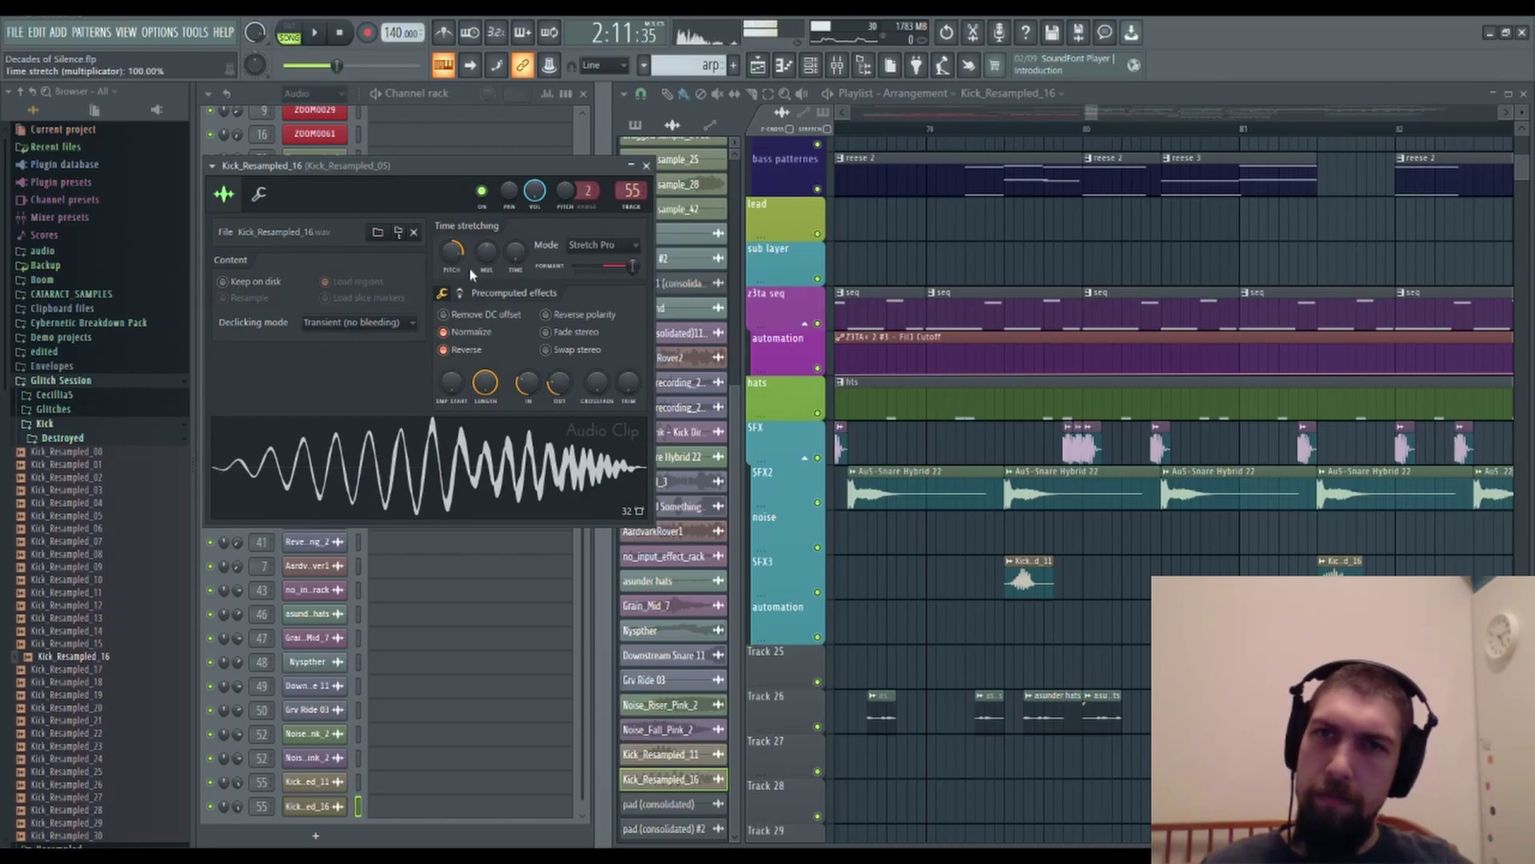
{"action": "left_click", "coordinate": [646, 166]}
Replay the section to hear the repitched Kick_Resampled_16 clip in context.
{"action": "left_click_drag", "start_coordinate": [918, 228], "coordinate": [1050, 363]}
{"action": "key", "text": "space"}
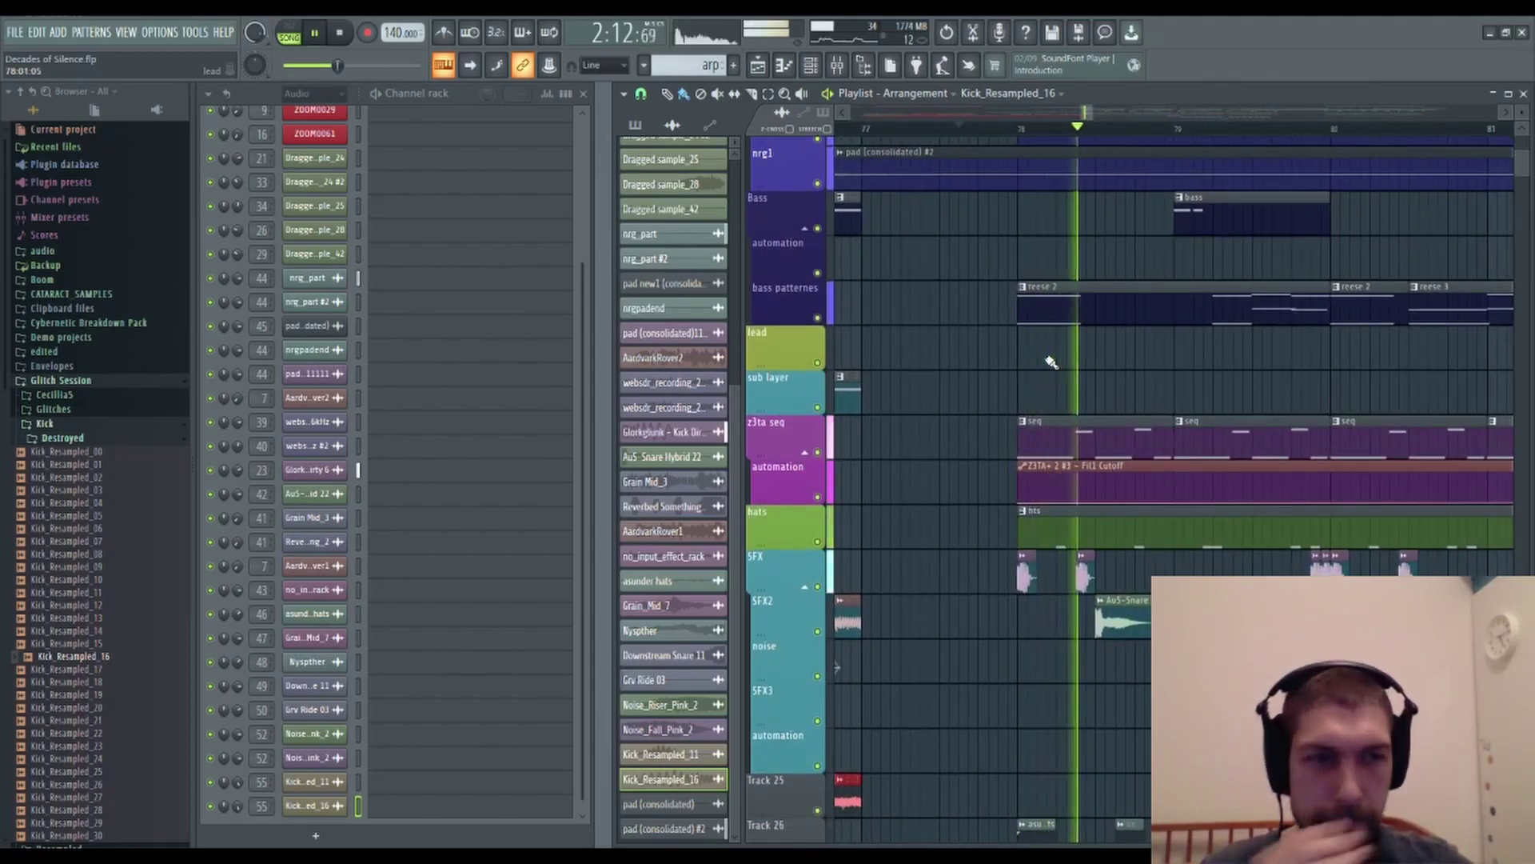
{"action": "left_click_drag", "start_coordinate": [1308, 381], "coordinate": [1169, 335]}
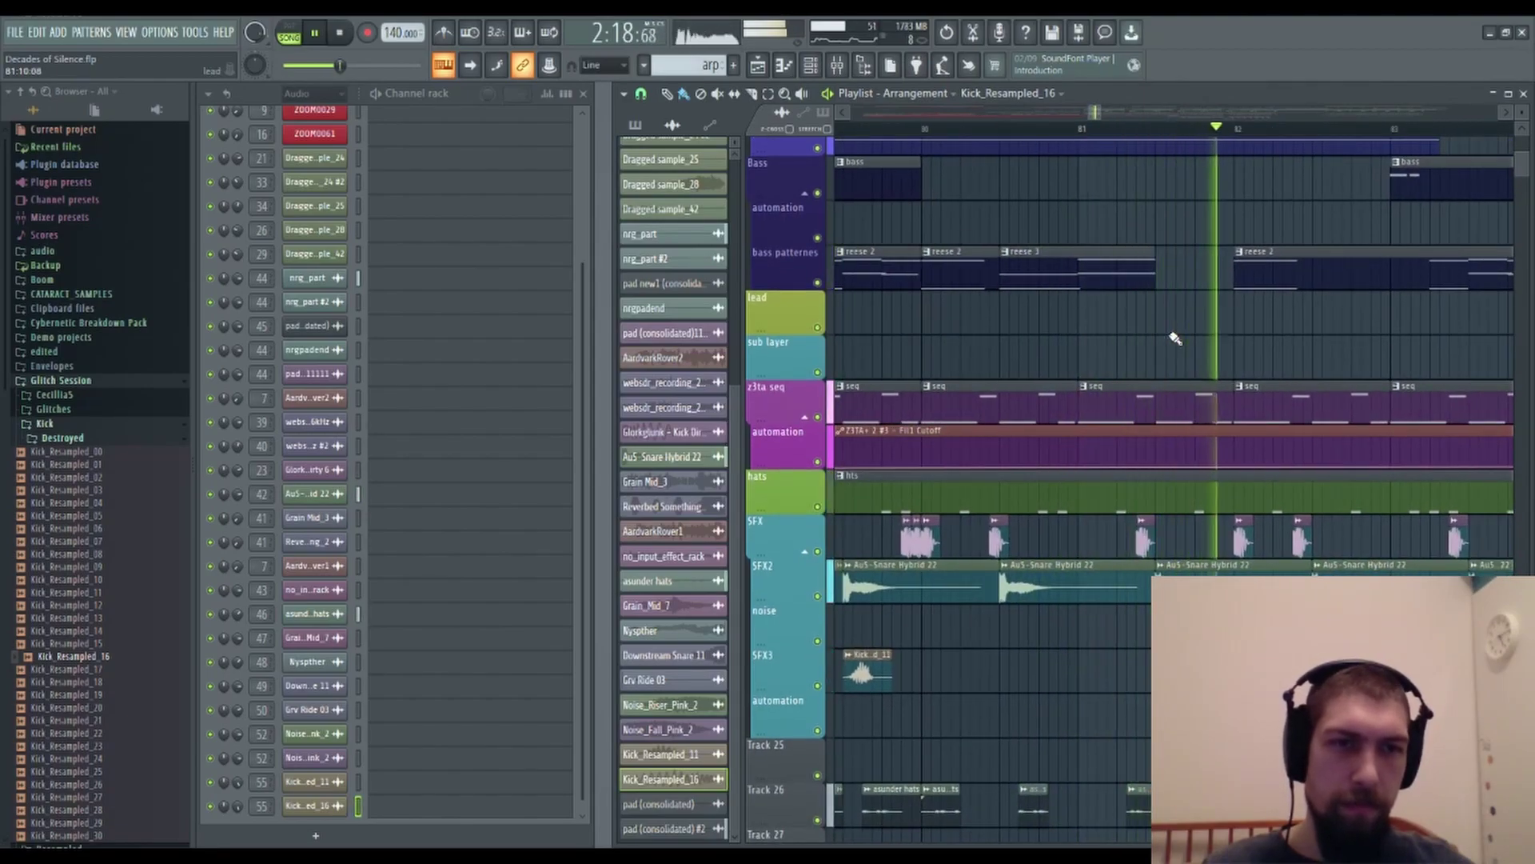
{"action": "key", "text": "space"}
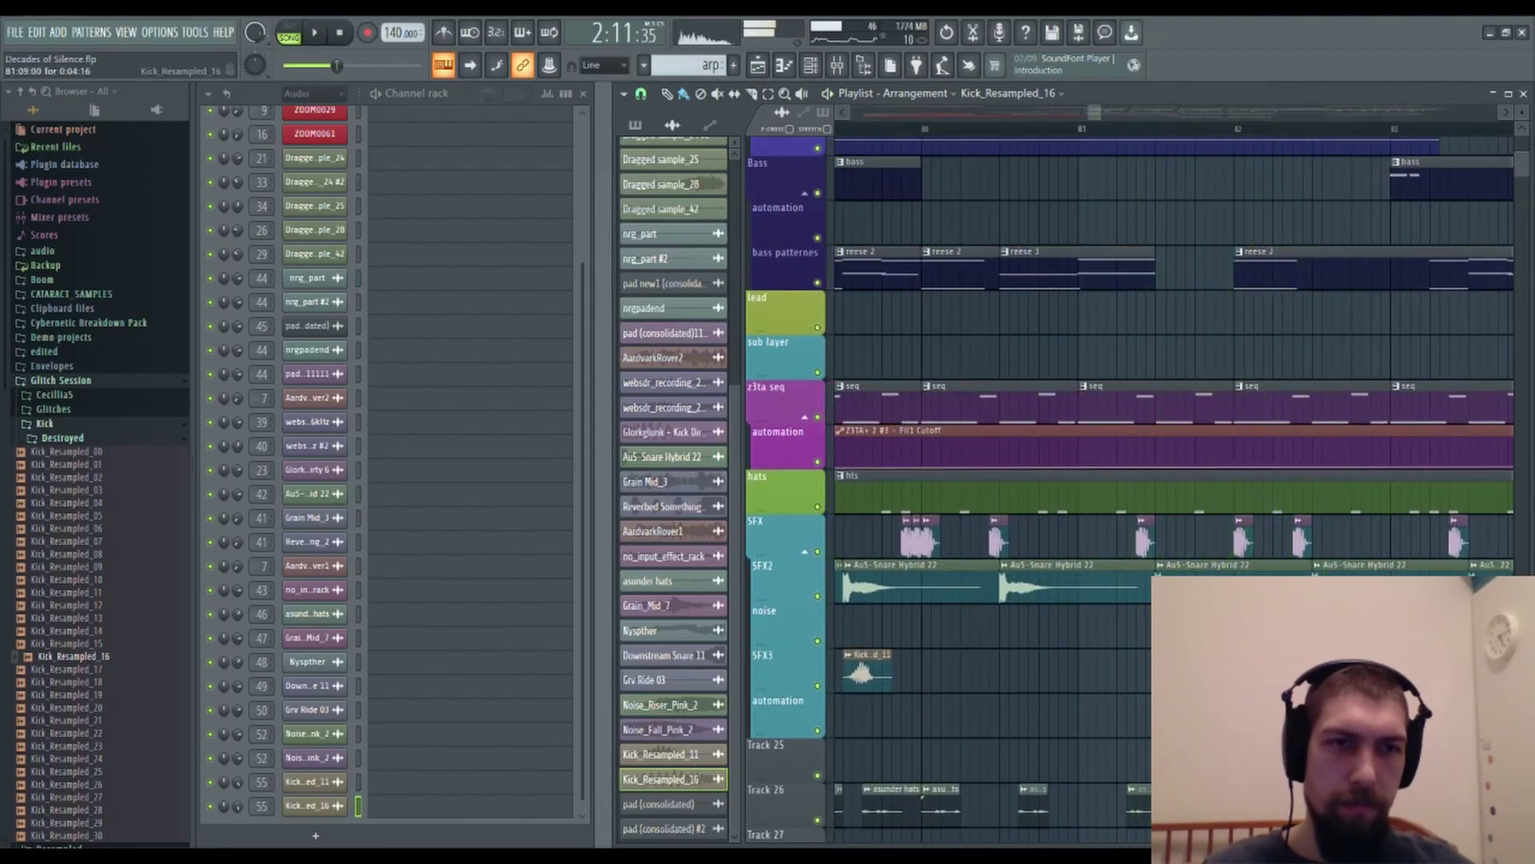
Try DC offset removal on the Kick_Resampled_16 sample and reverse its polarity.
{"action": "left_click", "coordinate": [315, 805]}
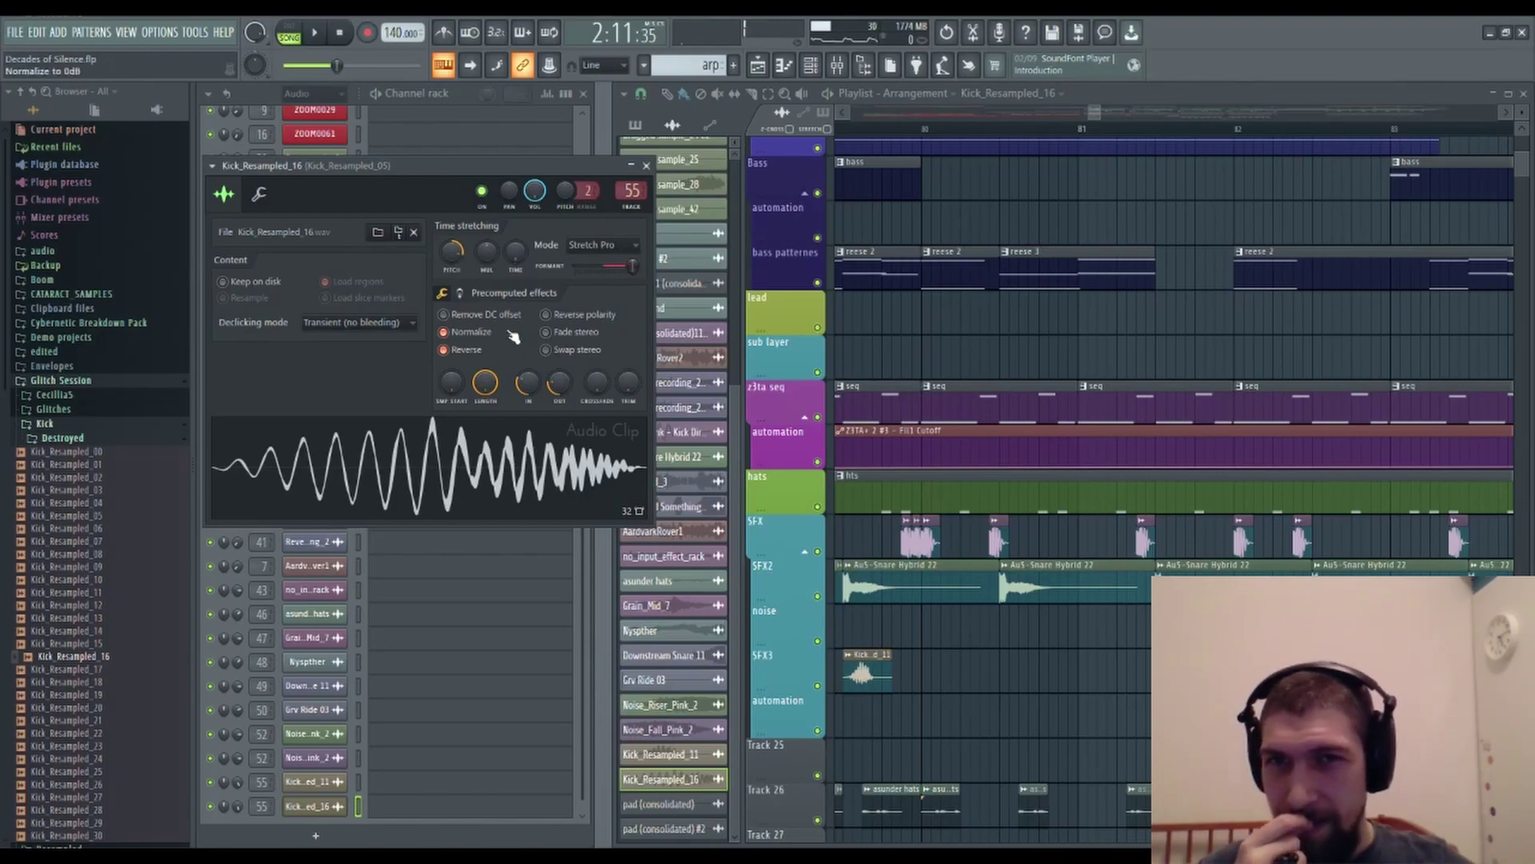
{"action": "left_click", "coordinate": [454, 316]}
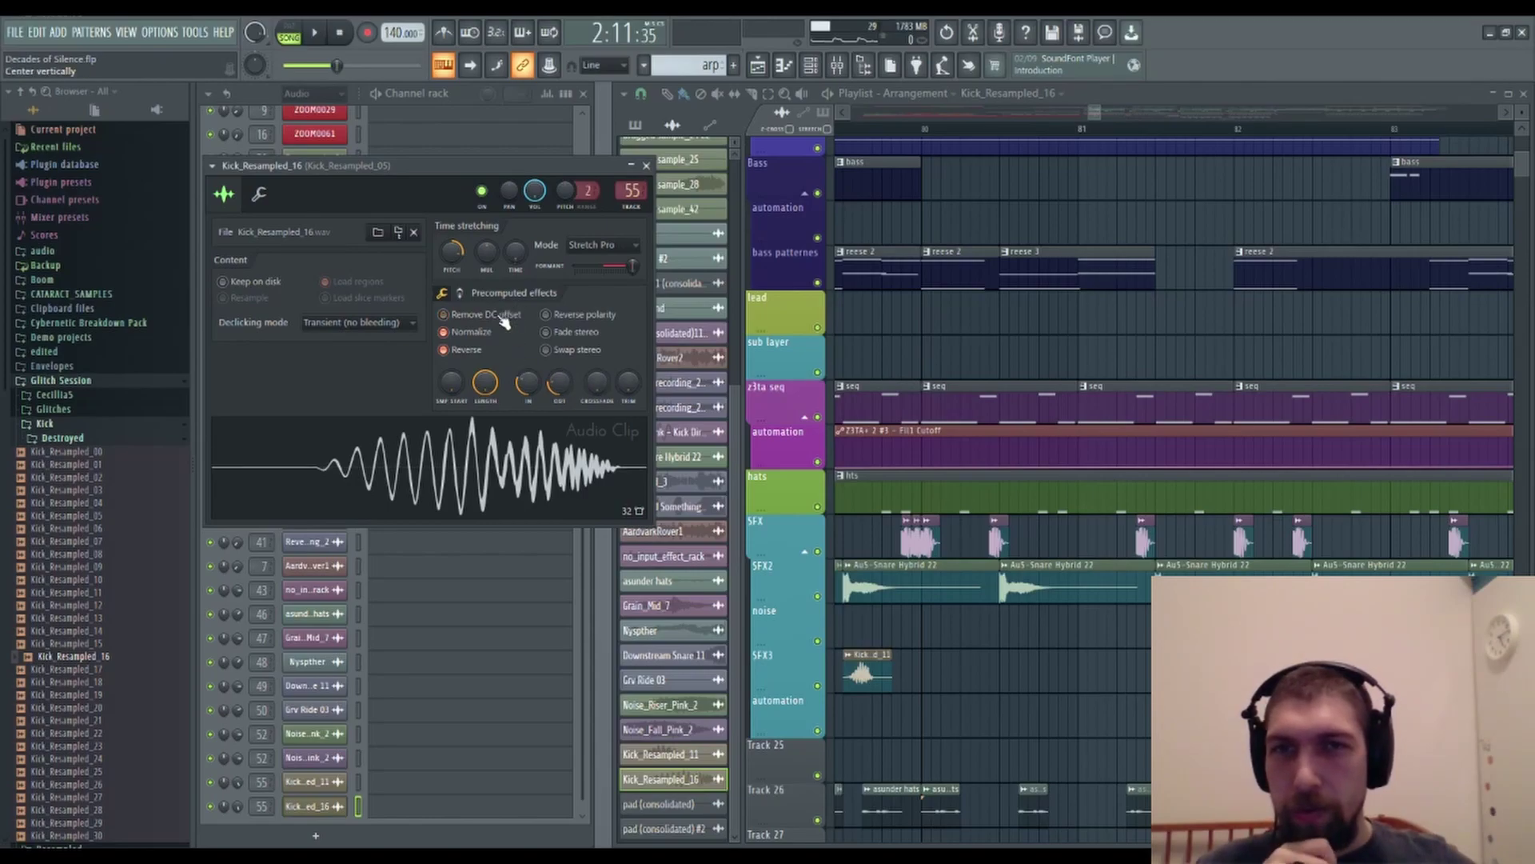
{"action": "left_click", "coordinate": [596, 316]}
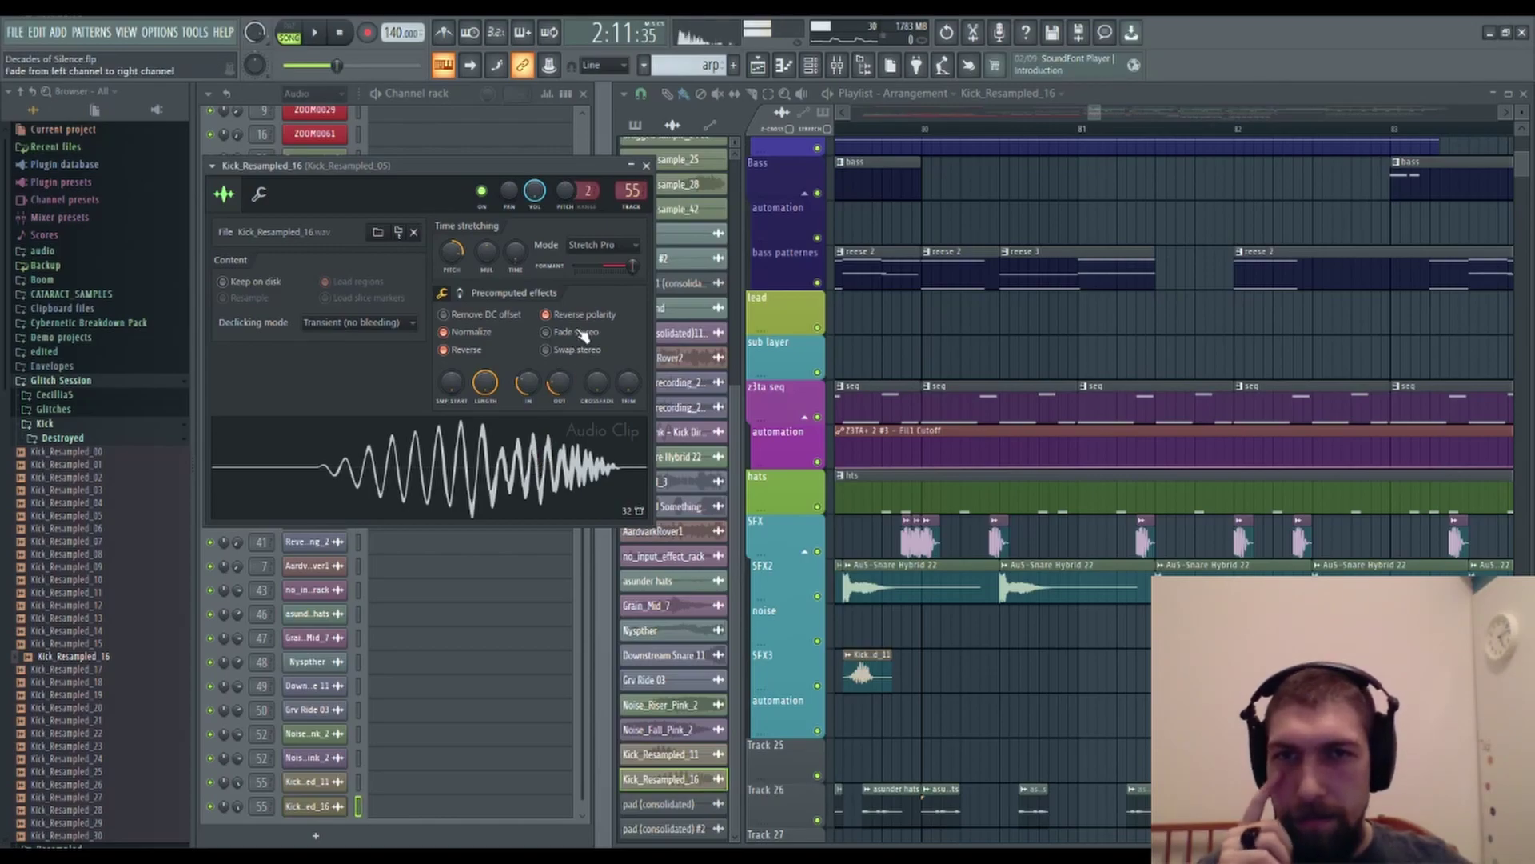
Shift the EQ balance of Kick_Resampled_16, then raise its ring modulation mix and lower the ring modulation frequency.
{"action": "left_click", "coordinate": [464, 294]}
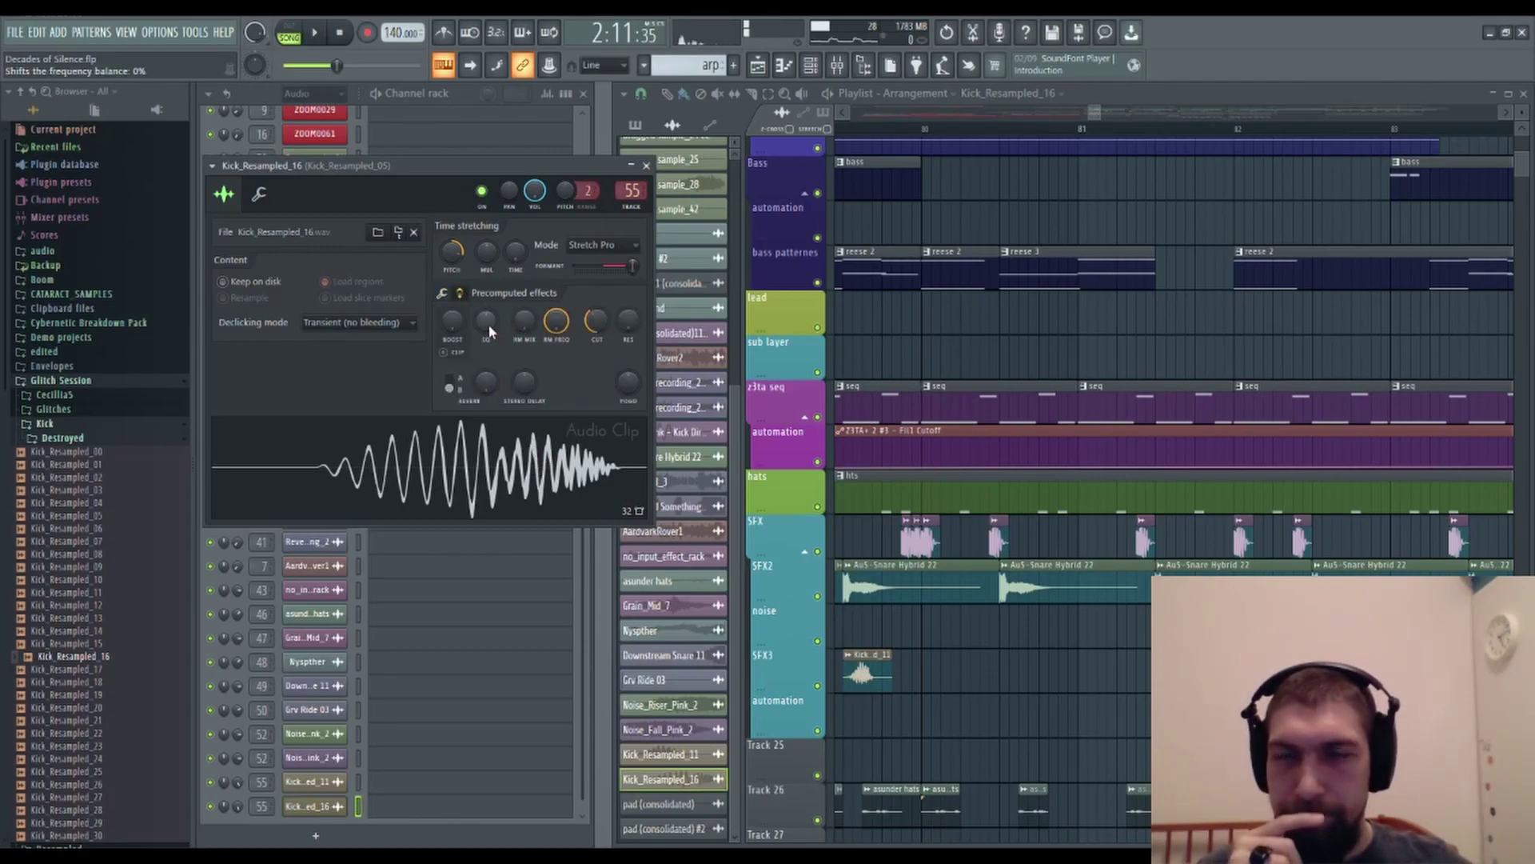
{"action": "left_click", "coordinate": [535, 485]}
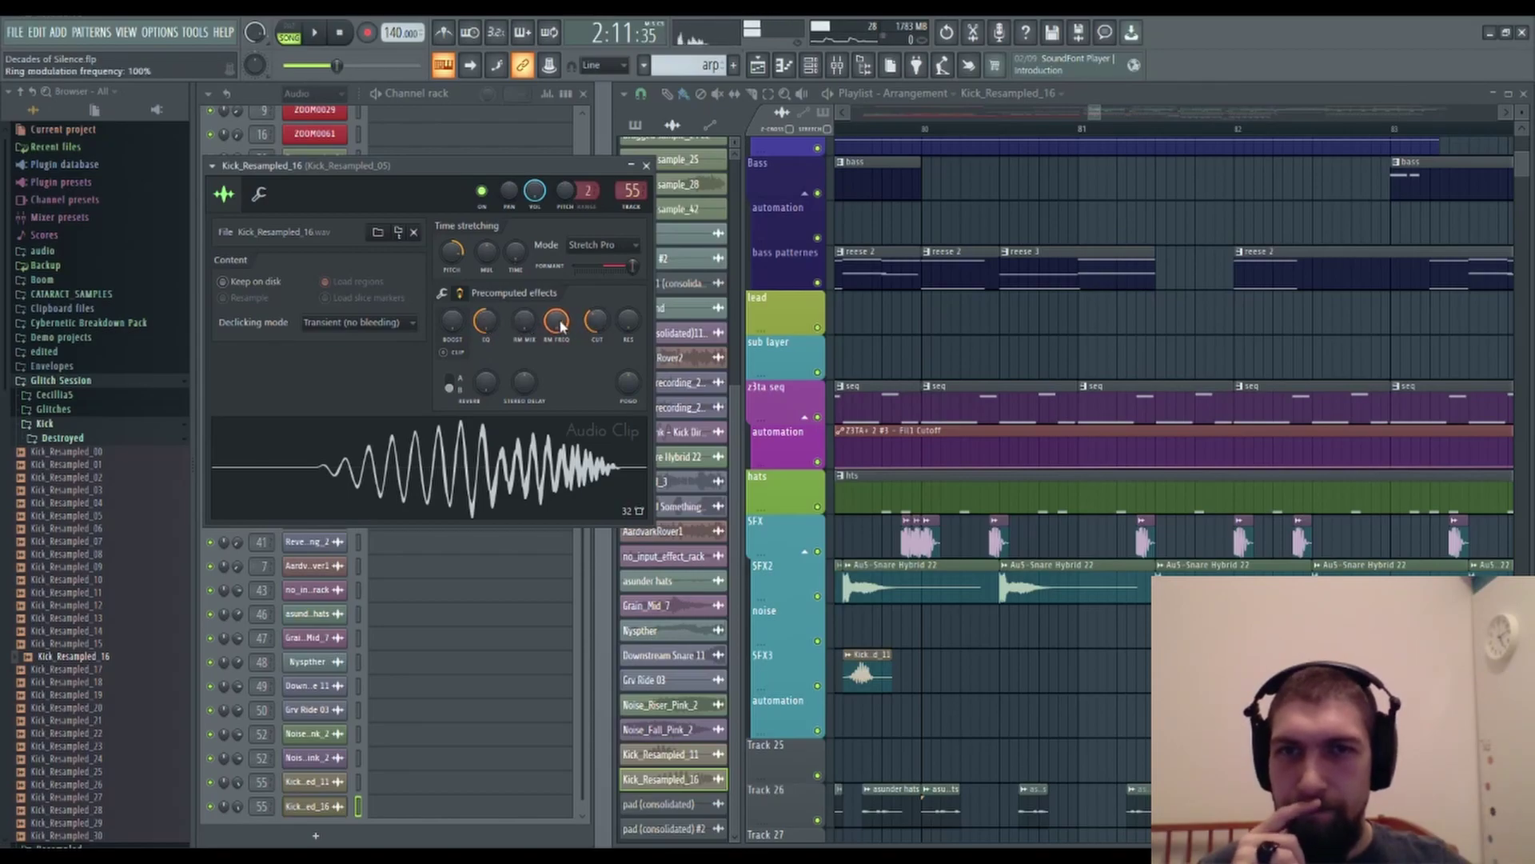
{"action": "left_click_drag", "start_coordinate": [524, 323], "coordinate": [556, 344]}
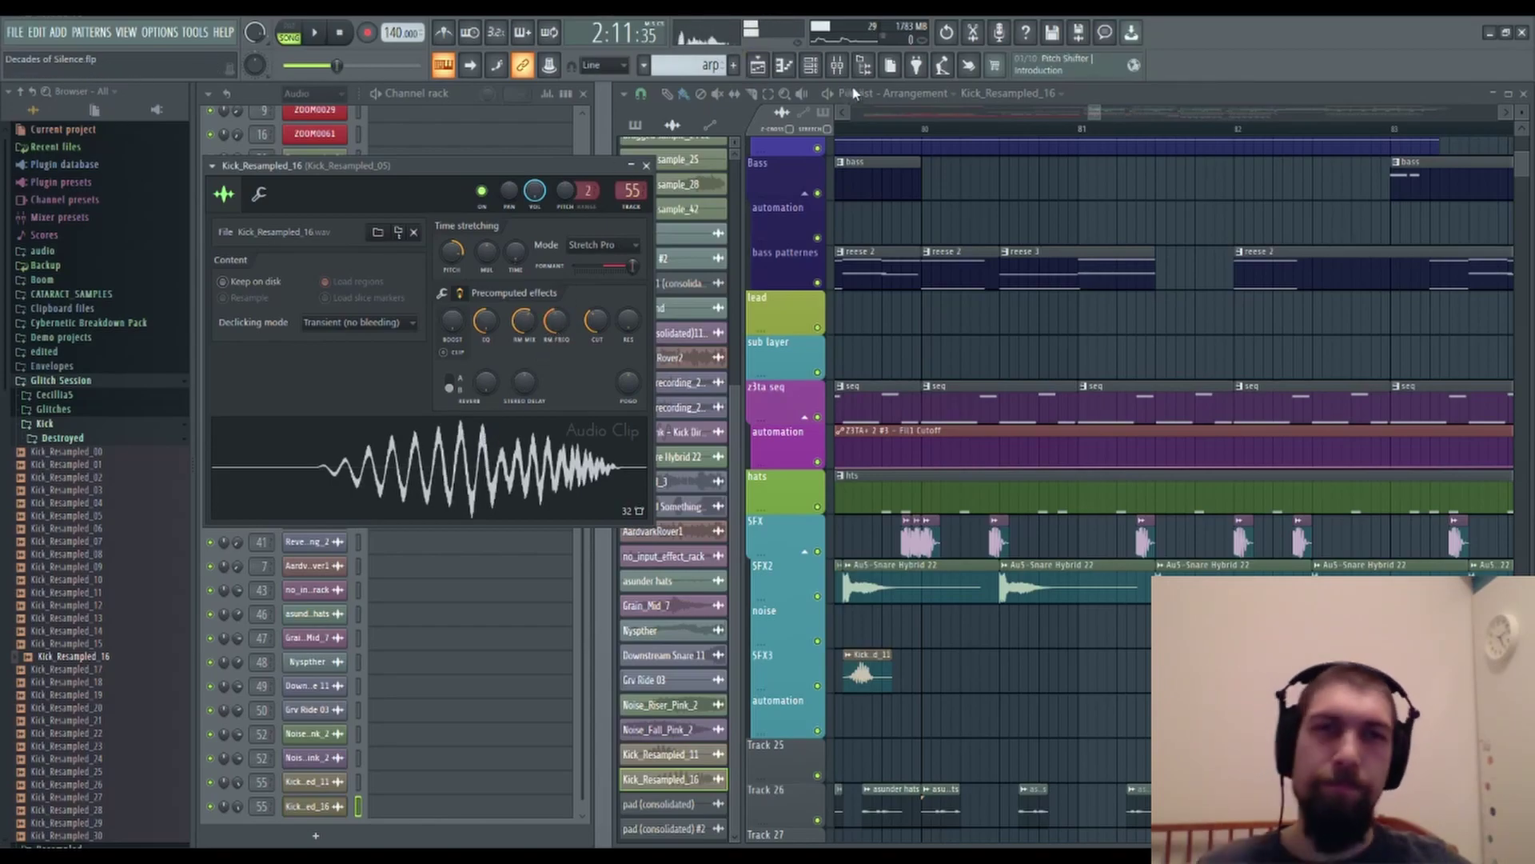
Play the section with the modified Kick_Resampled_16 sample and close its channel settings.
{"action": "scroll", "coordinate": [876, 133], "scroll_direction": "down", "scroll_amount": 8}
{"action": "scroll", "coordinate": [887, 236], "scroll_direction": "up", "scroll_amount": 2}
{"action": "key", "text": "space"}
{"action": "left_click", "coordinate": [600, 166]}
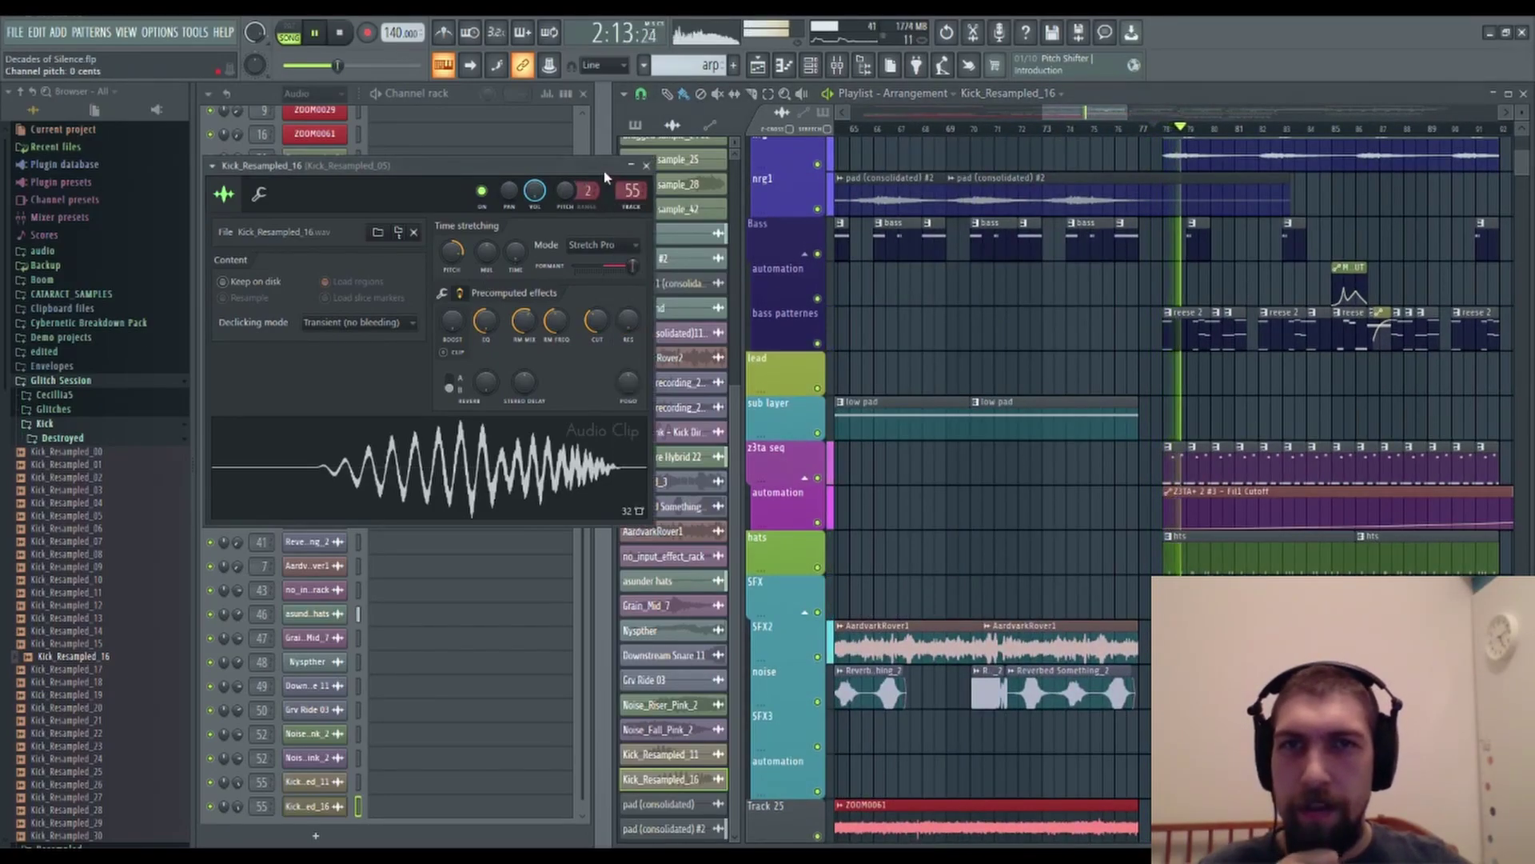
{"action": "left_click", "coordinate": [647, 166]}
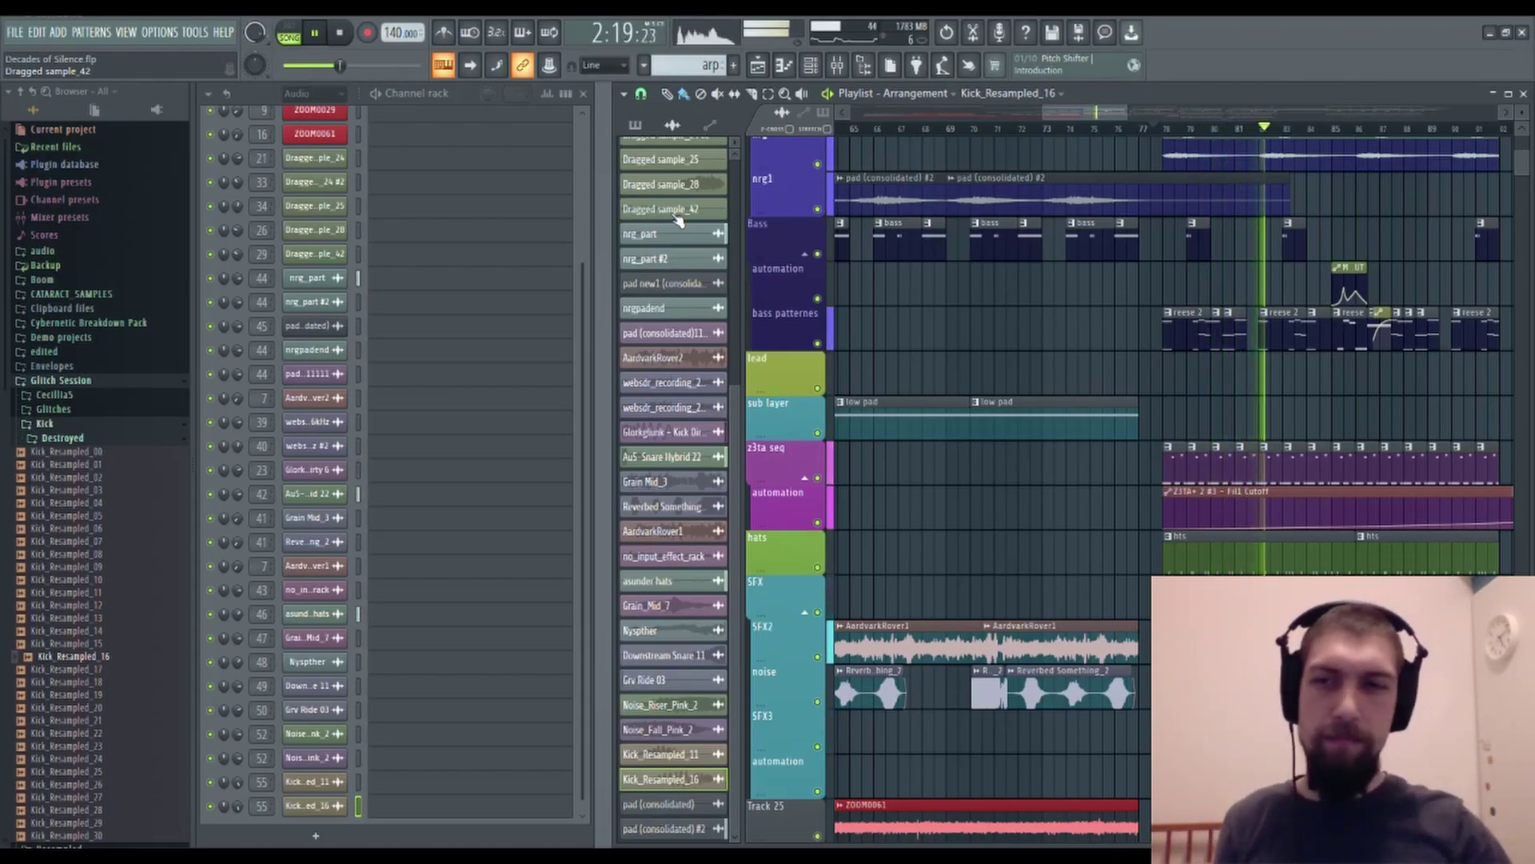
{"action": "key", "text": "space"}
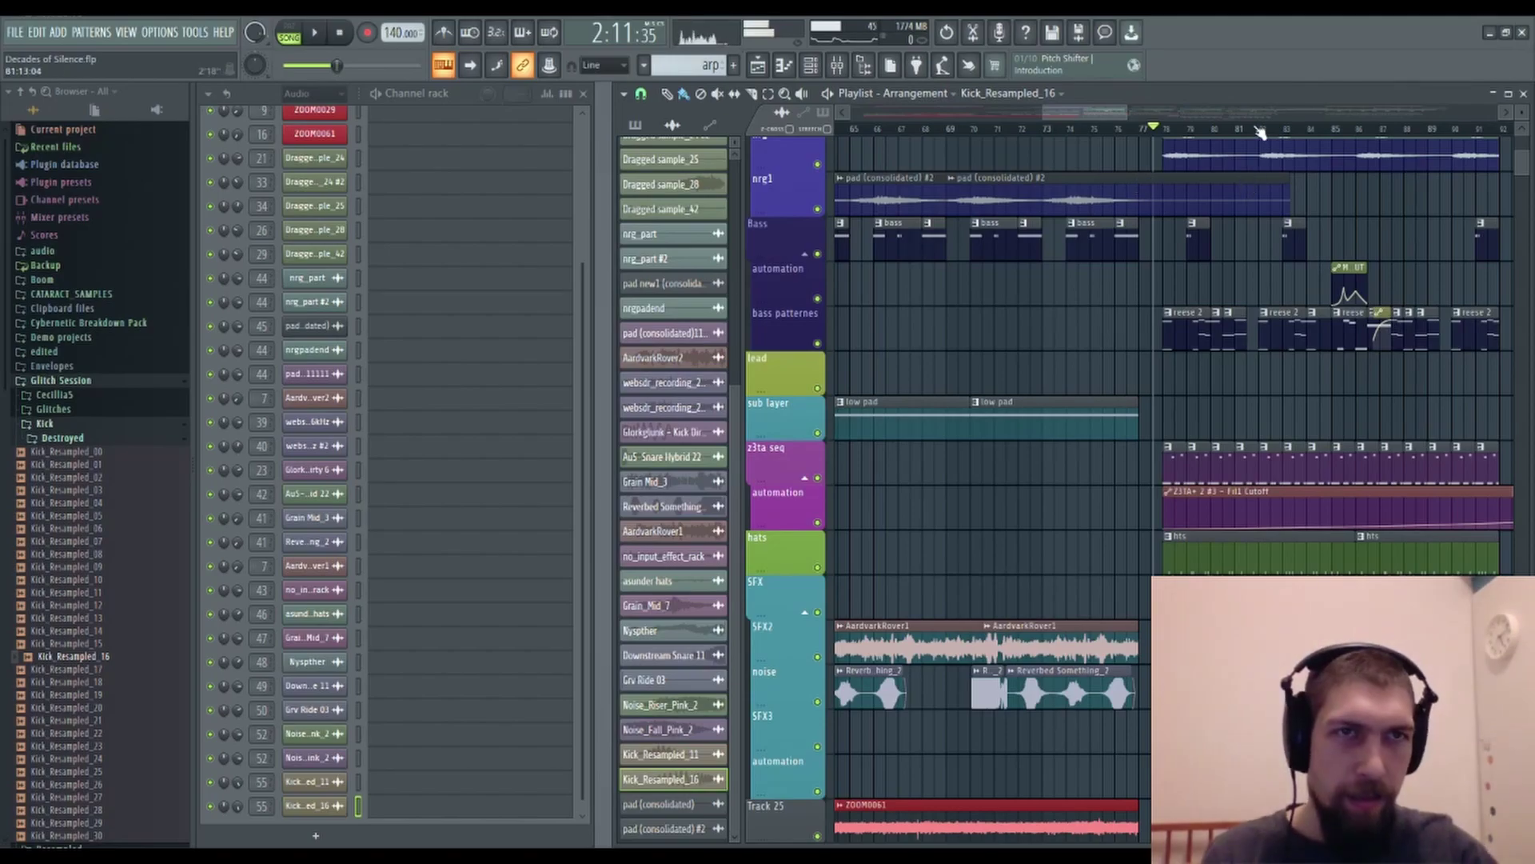
Reopen the Kick_Resampled_16 channel settings and reset the sample's fade-in, pitch and formant shift.
{"action": "scroll", "coordinate": [1260, 132], "scroll_direction": "up", "scroll_amount": 4}
{"action": "scroll", "coordinate": [1259, 132], "scroll_direction": "up", "scroll_amount": 4}
{"action": "left_click_drag", "start_coordinate": [1272, 732], "coordinate": [1424, 599]}
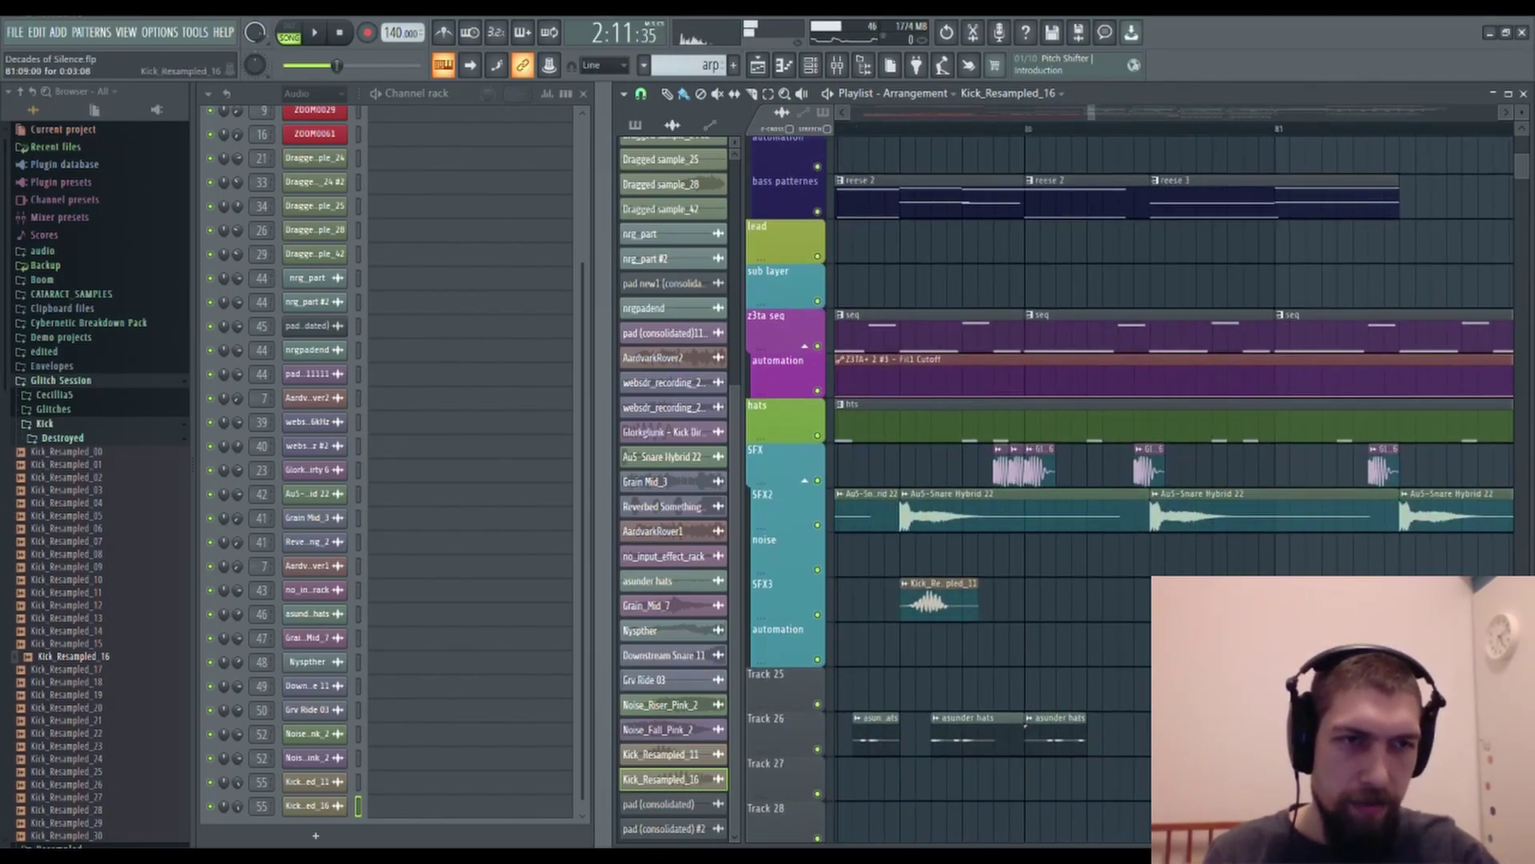
{"action": "scroll", "coordinate": [445, 719], "scroll_direction": "down", "scroll_amount": 1}
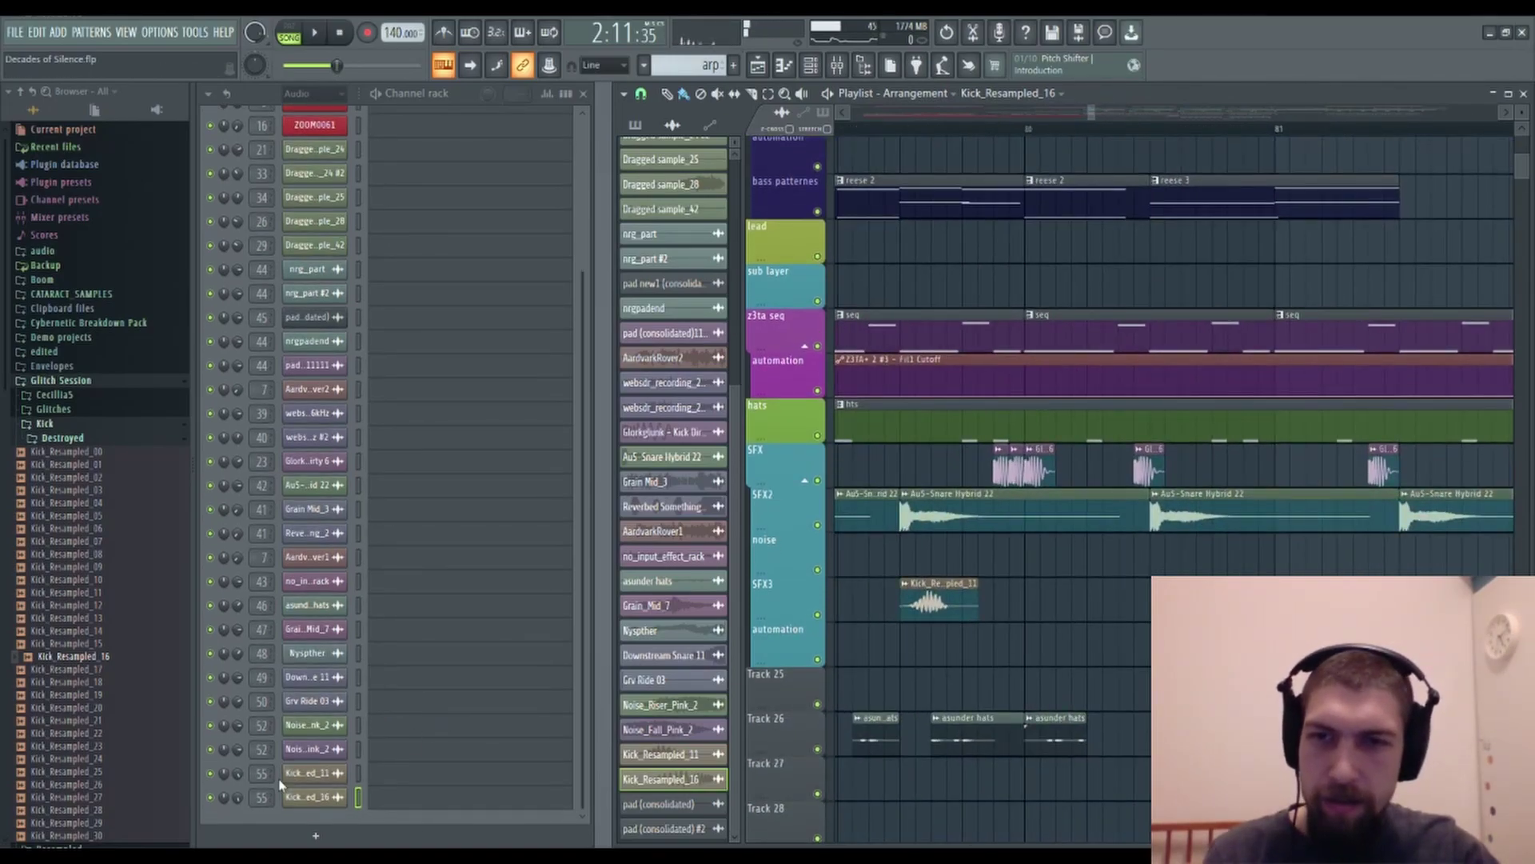
{"action": "left_click", "coordinate": [313, 802]}
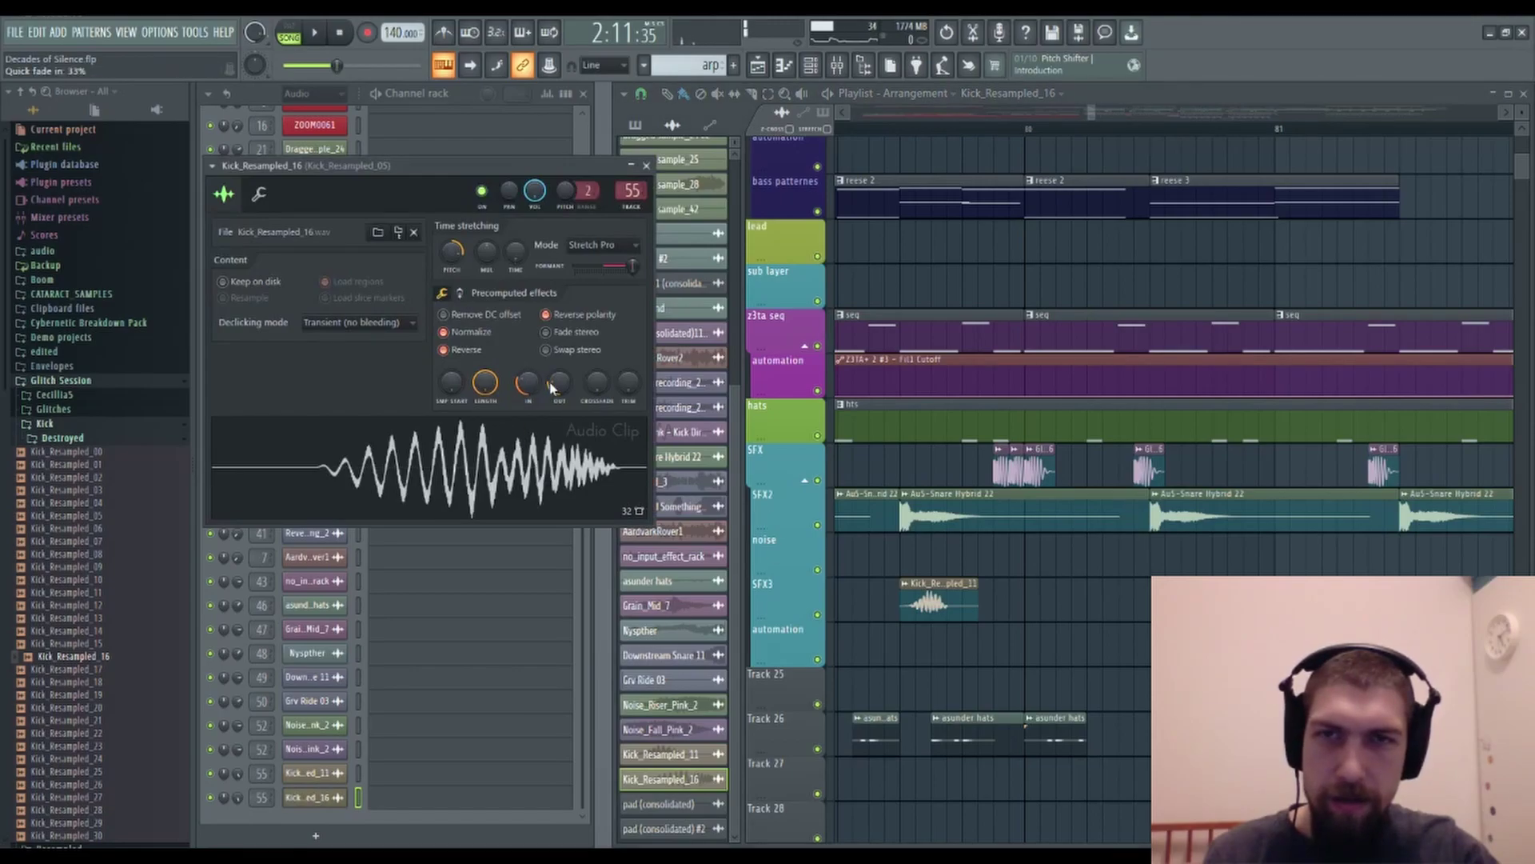
{"action": "left_click", "coordinate": [570, 387], "text": "alt"}
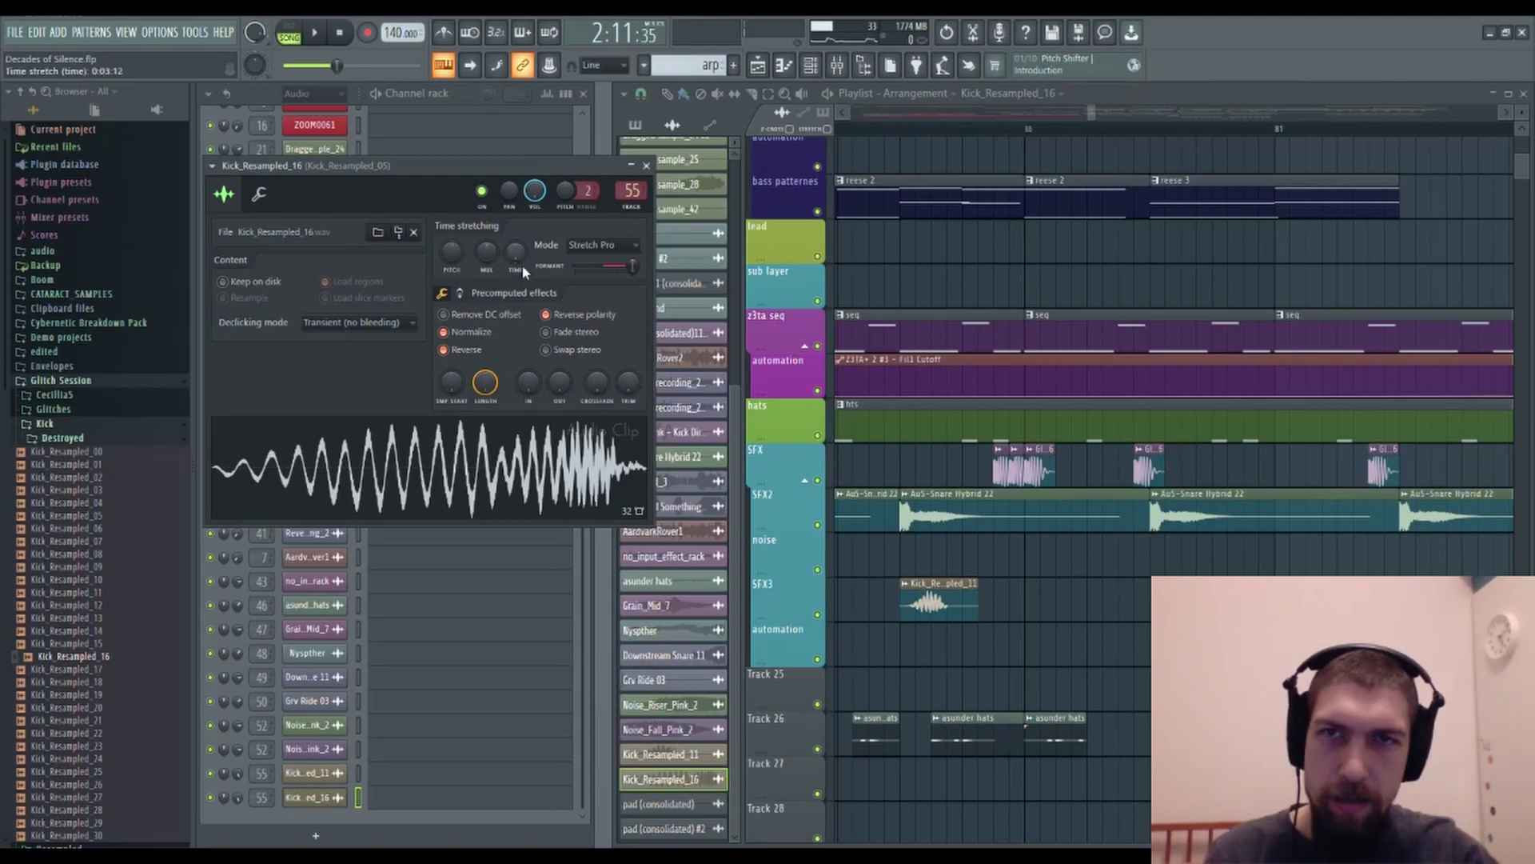
{"action": "left_click", "coordinate": [616, 271], "text": "alt"}
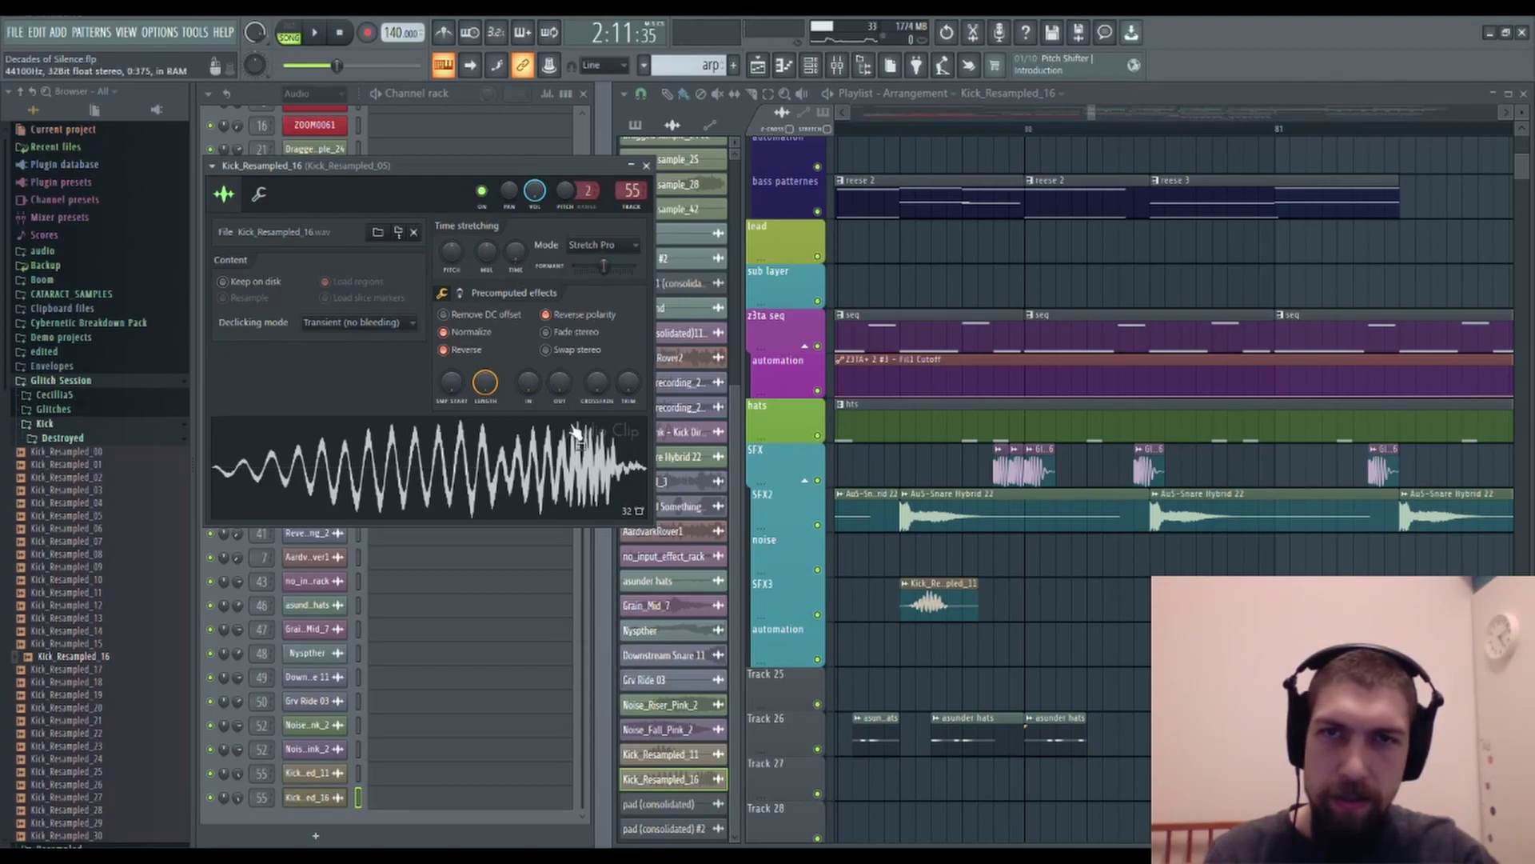
Turn off reverse on the Kick_Resampled_16 sample and reset its filter cutoff, ring modulation mix and EQ.
{"action": "left_click", "coordinate": [454, 349]}
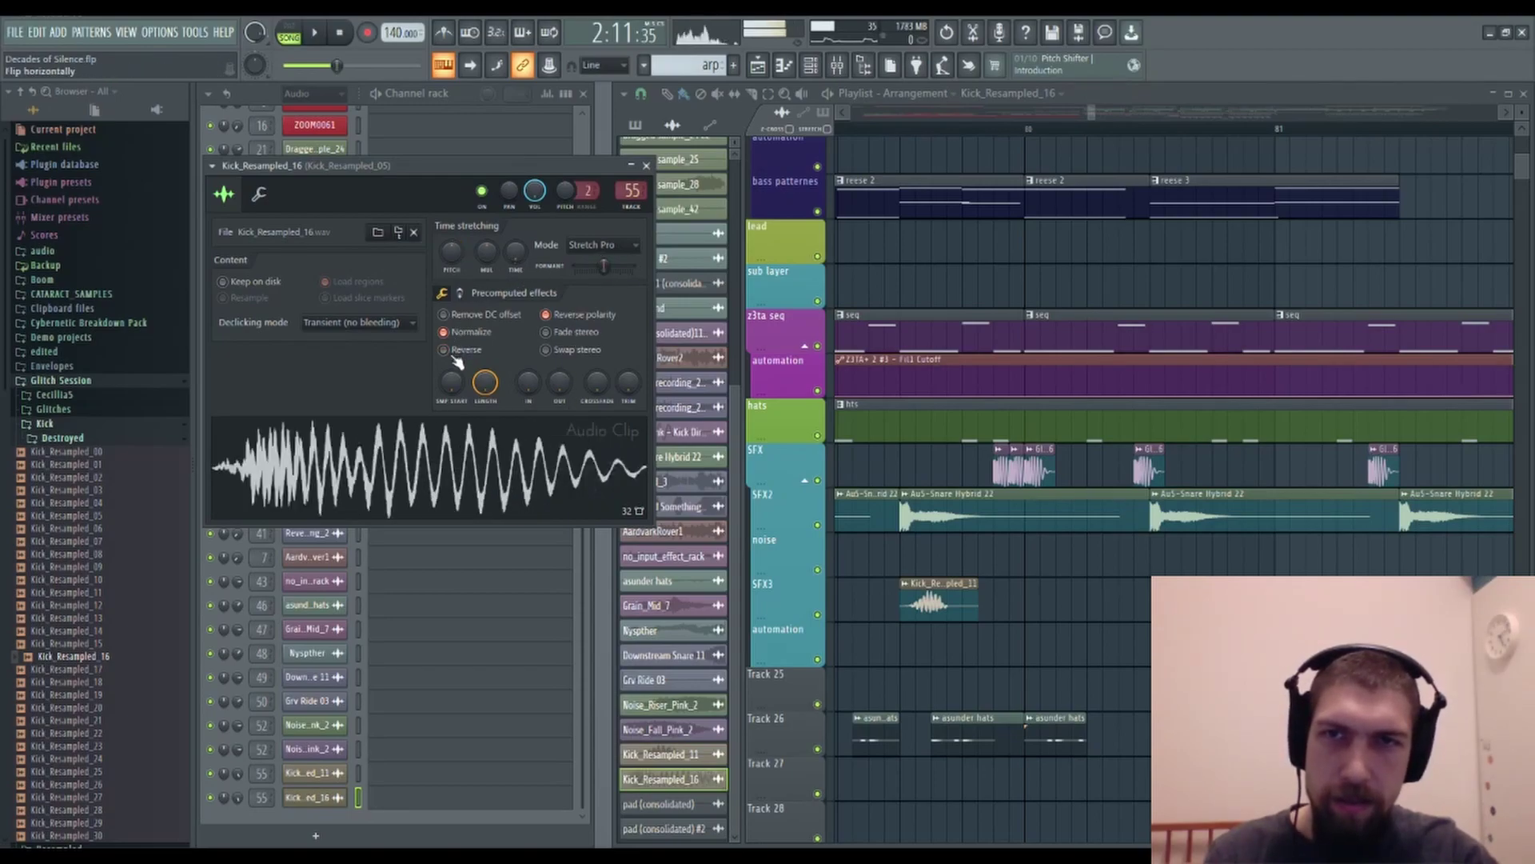
{"action": "left_click", "coordinate": [471, 291]}
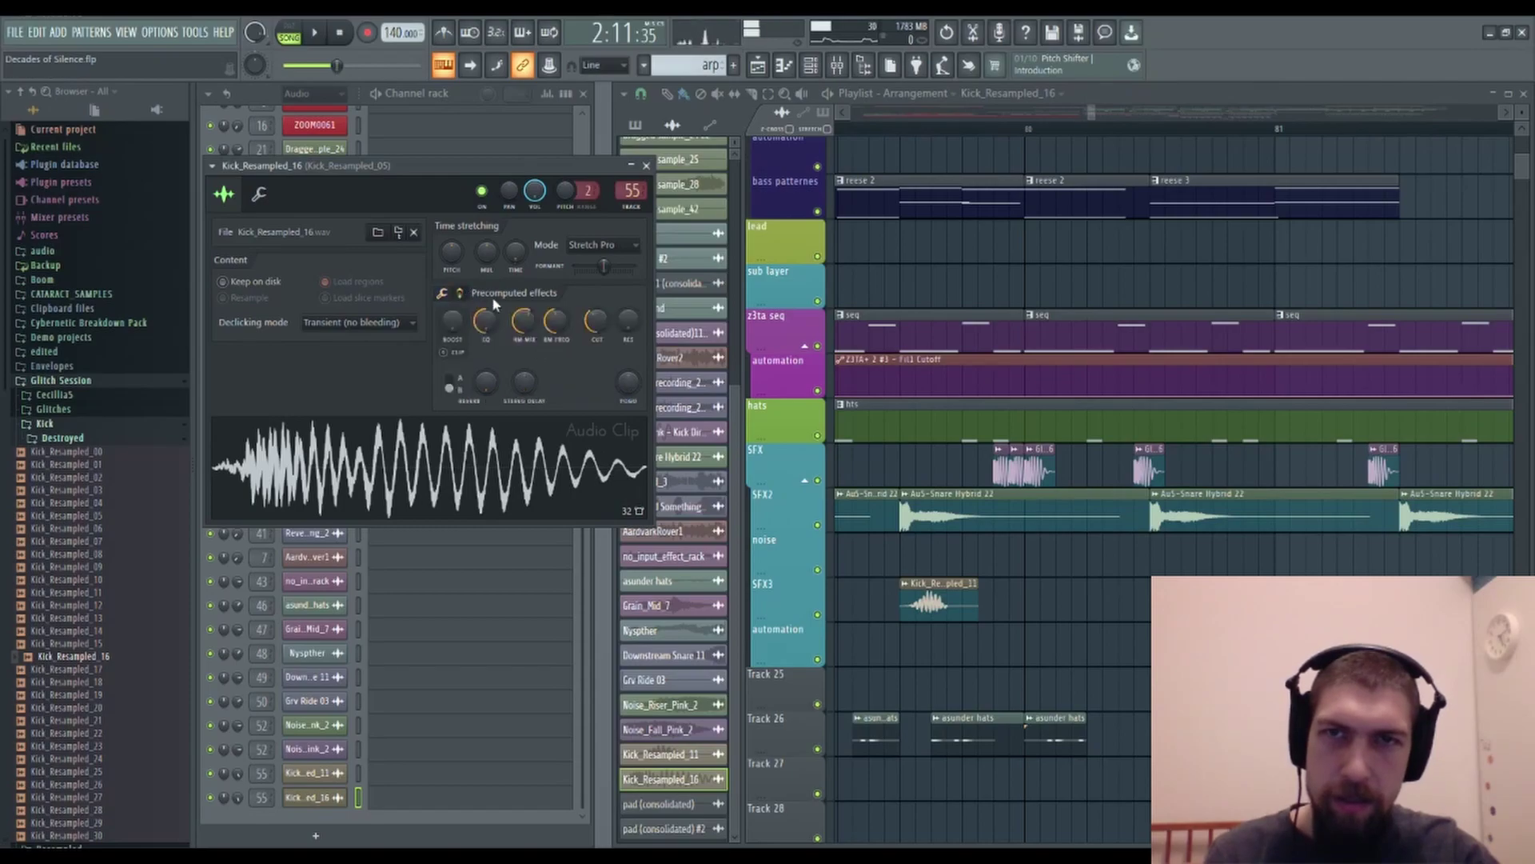
{"action": "left_click", "coordinate": [599, 328], "text": "alt"}
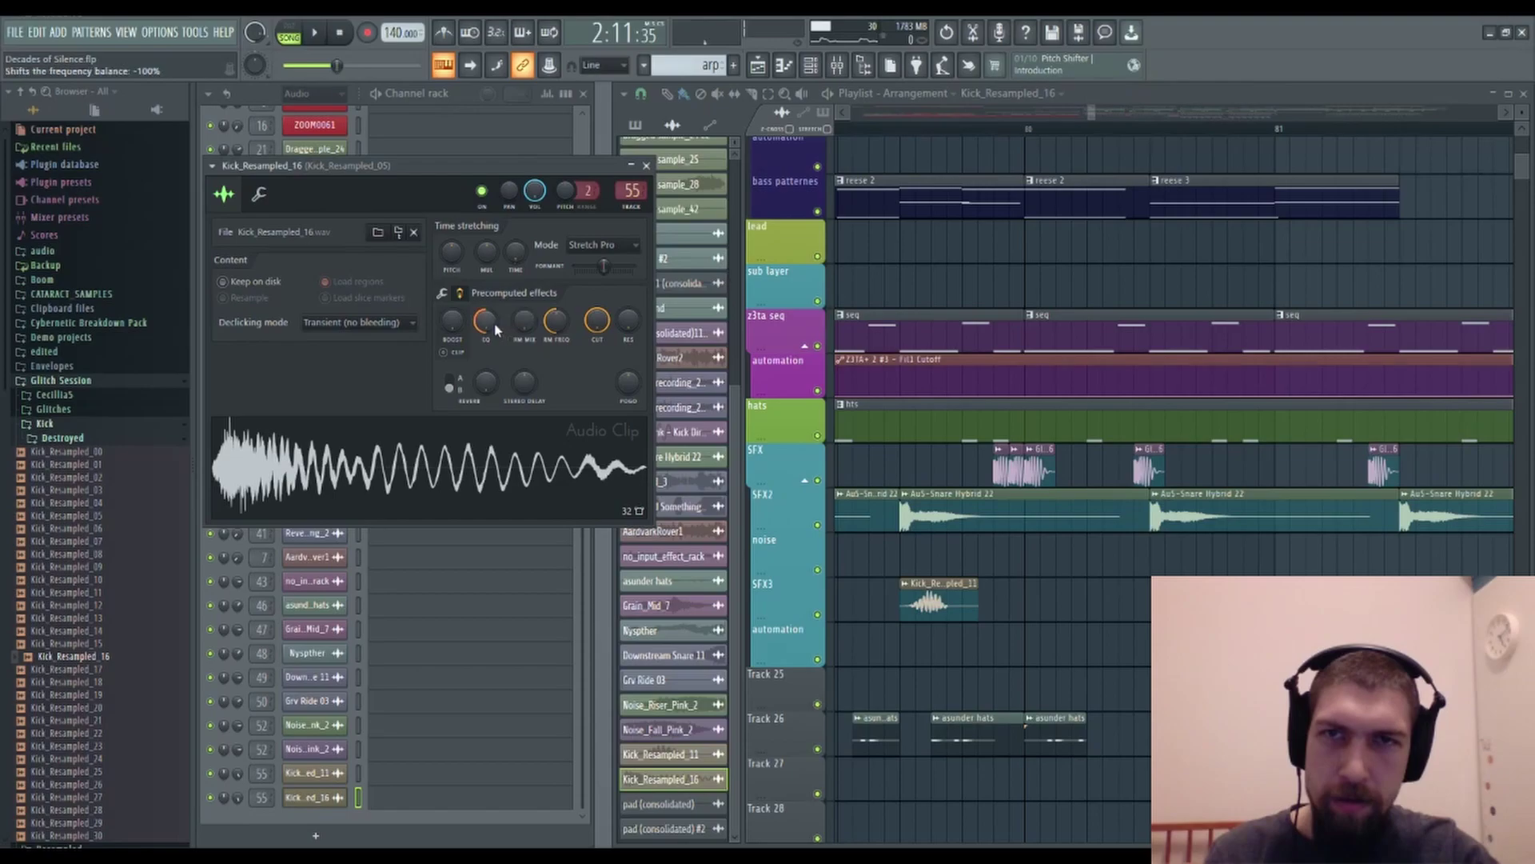
{"action": "left_click", "coordinate": [494, 322], "text": "alt"}
{"action": "left_click", "coordinate": [443, 295]}
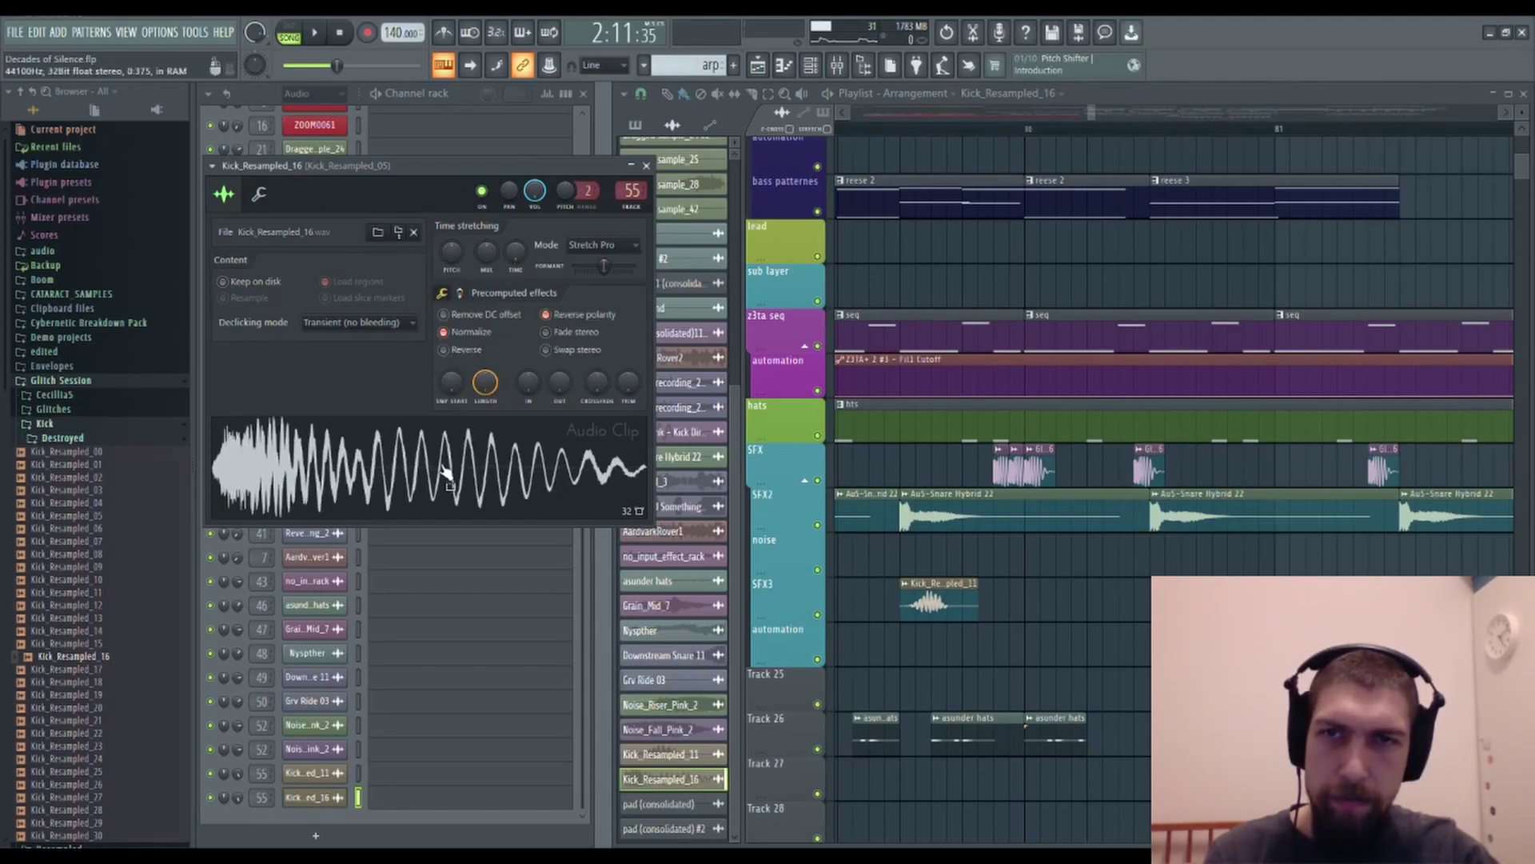
{"action": "left_click", "coordinate": [342, 34]}
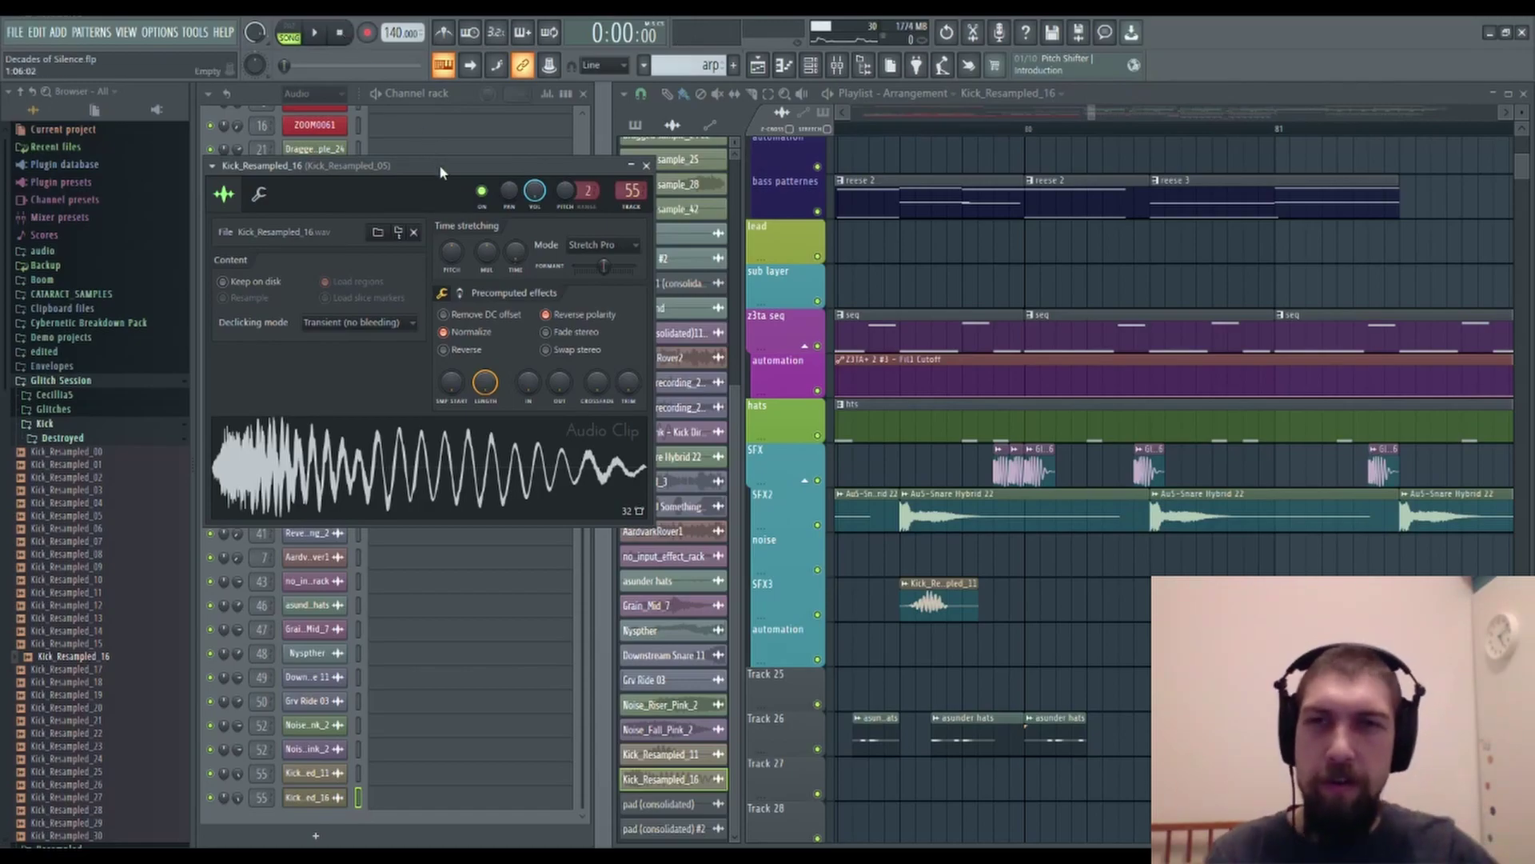
Collapse the Destroyed kick folder in the browser and open the Samples folder.
{"action": "left_click", "coordinate": [48, 441]}
{"action": "scroll", "coordinate": [54, 493], "scroll_direction": "down", "scroll_amount": 1}
{"action": "scroll", "coordinate": [54, 493], "scroll_direction": "down", "scroll_amount": 1}
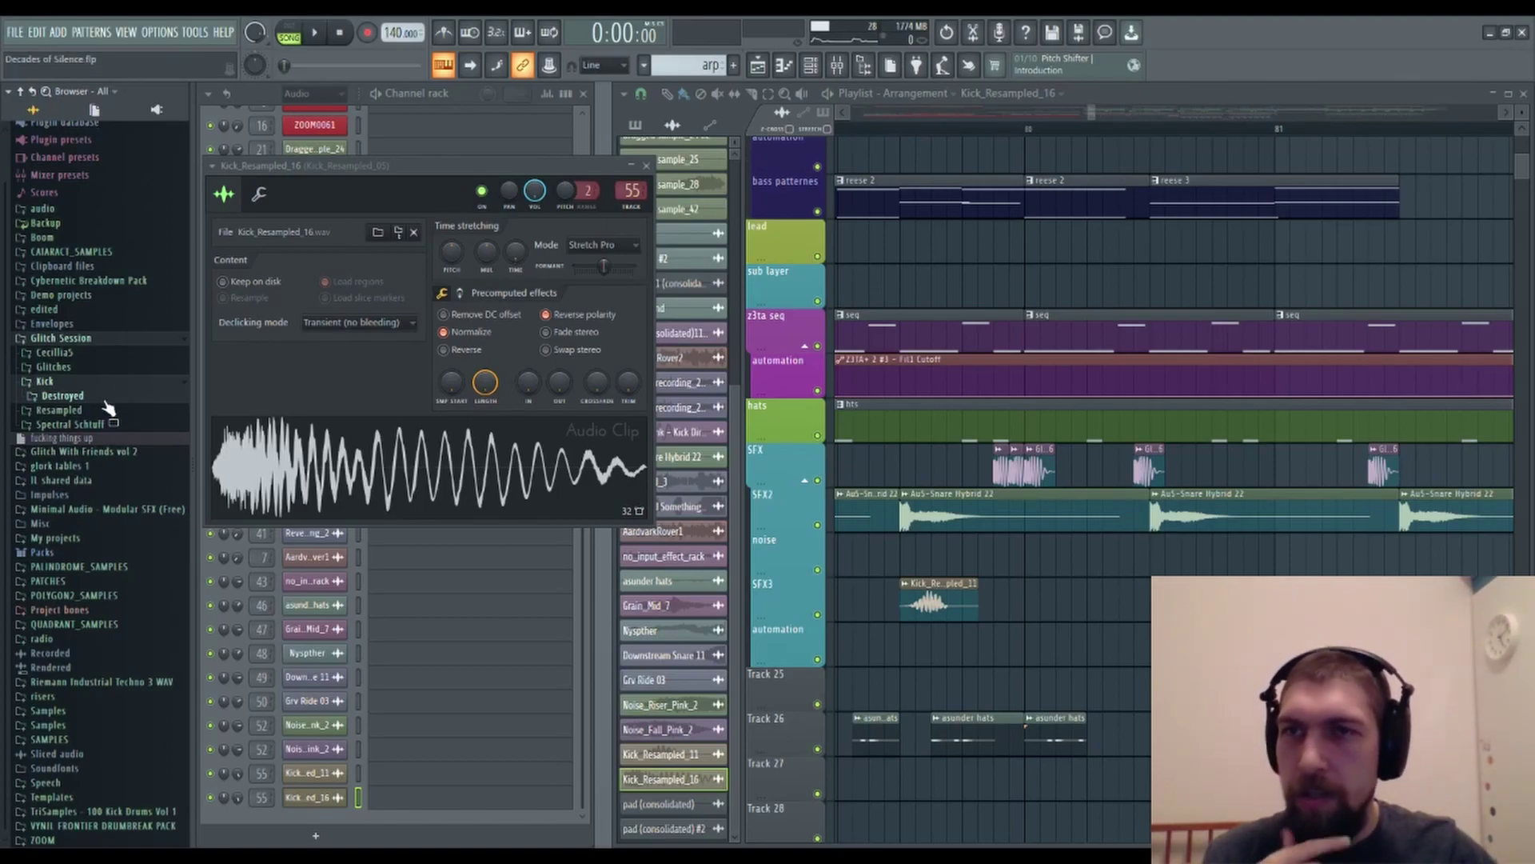
{"action": "scroll", "coordinate": [104, 405], "scroll_direction": "up", "scroll_amount": 3}
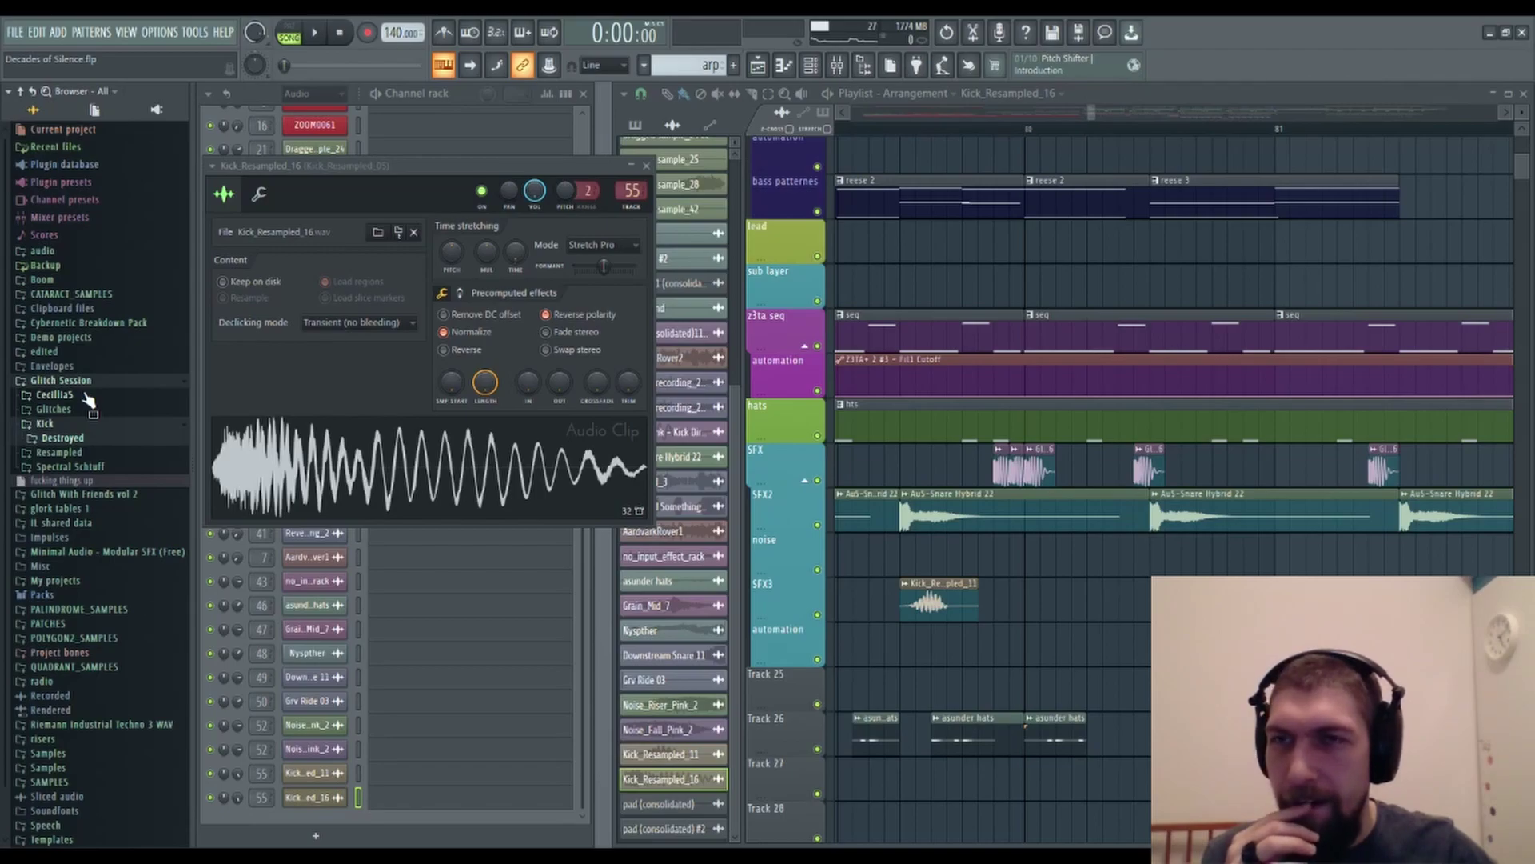
{"action": "scroll", "coordinate": [88, 399], "scroll_direction": "down", "scroll_amount": 3}
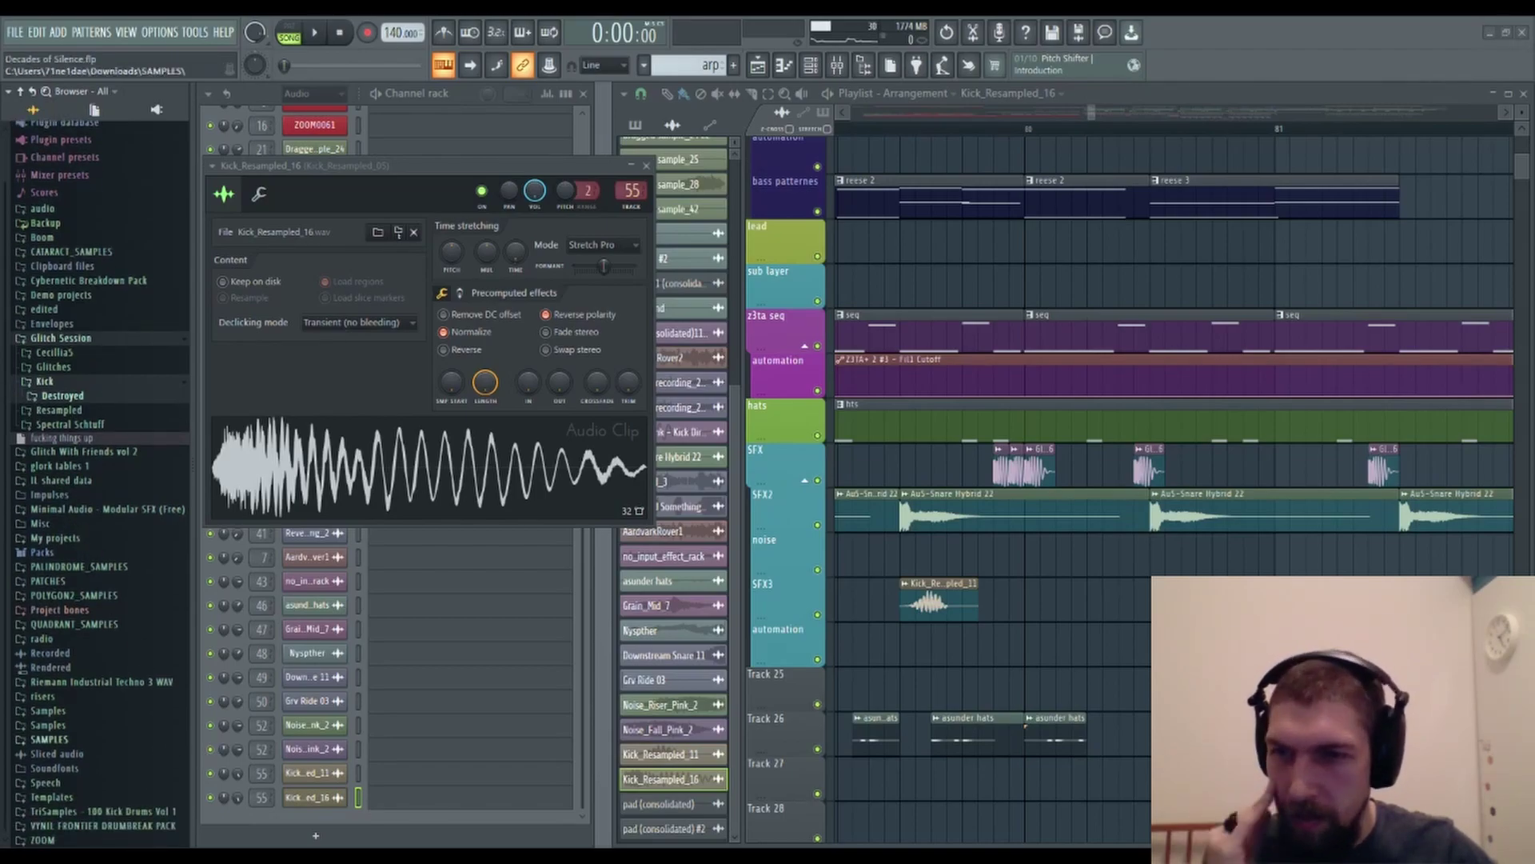
{"action": "left_click", "coordinate": [80, 726]}
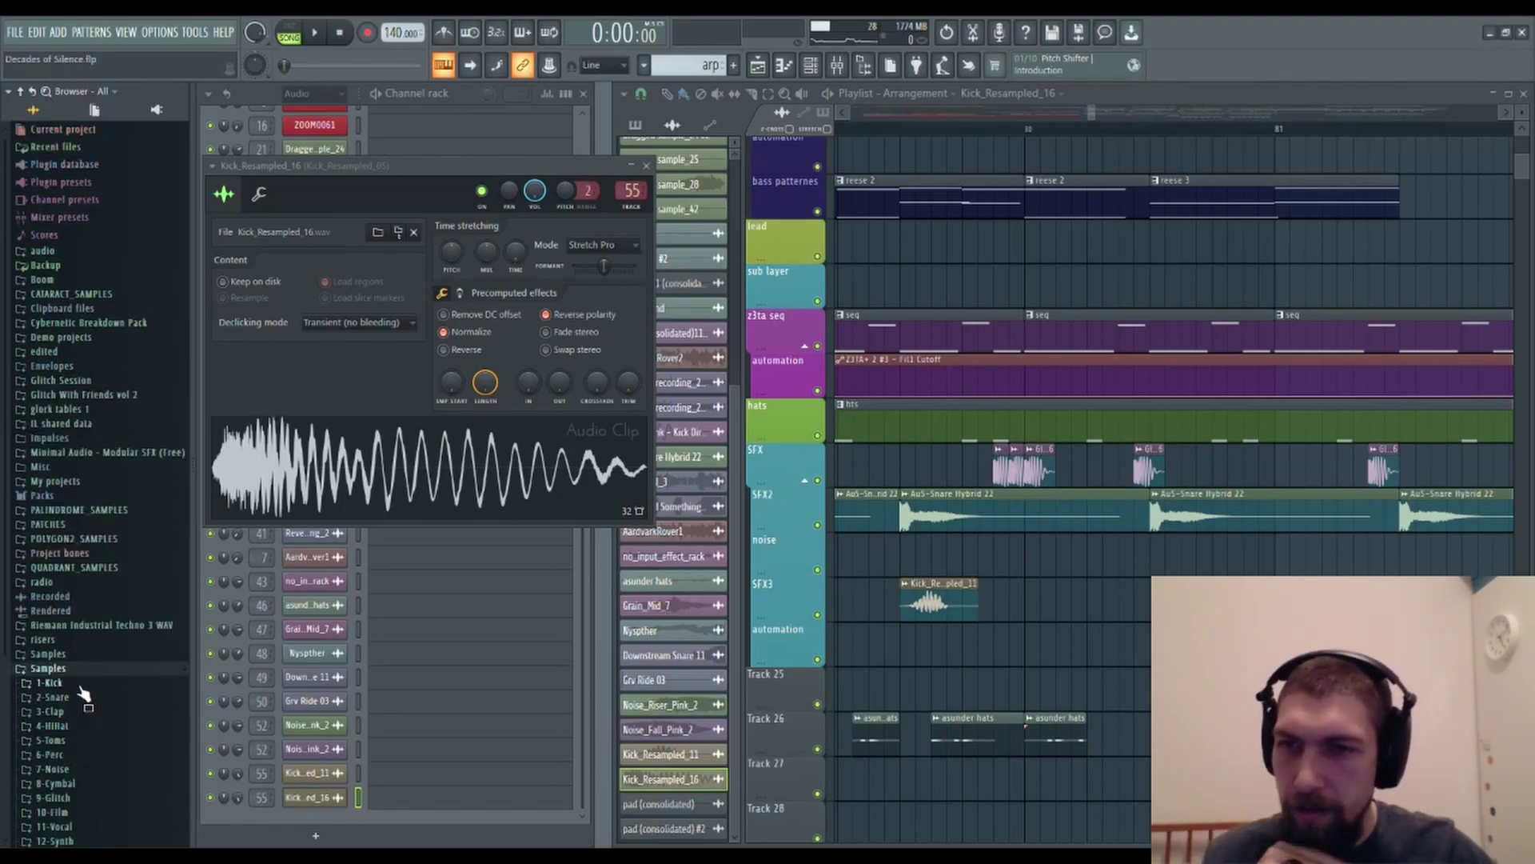
Audition snares in the Vintage folder of 2-Snare and load BT-Snare Binnysnr into the Kick_Resampled_16 channel.
{"action": "left_click", "coordinate": [52, 697]}
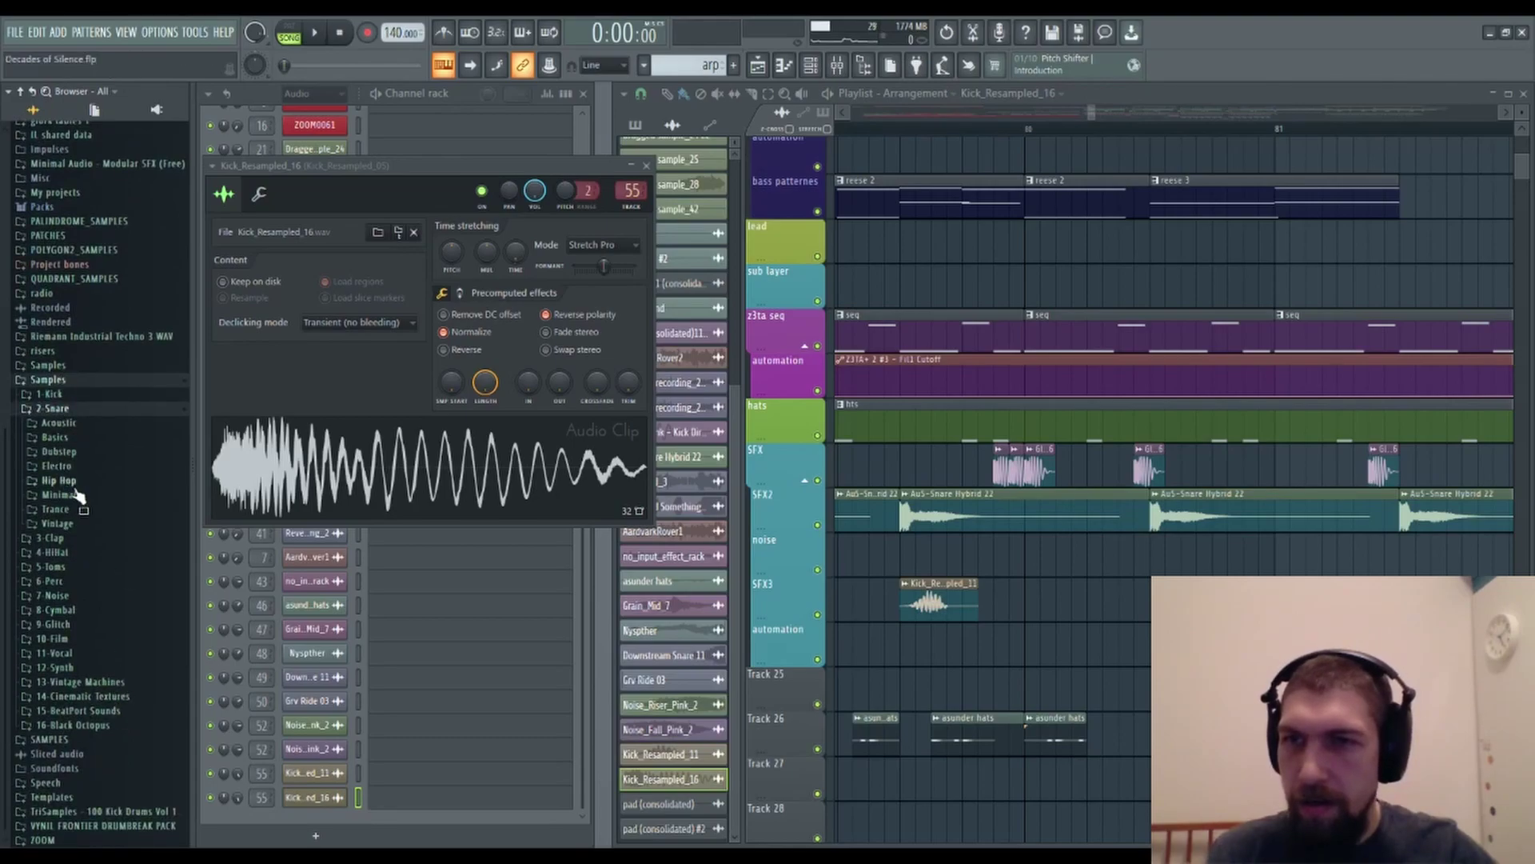
{"action": "left_click", "coordinate": [58, 523]}
{"action": "left_click", "coordinate": [78, 667]}
{"action": "left_click", "coordinate": [78, 755]}
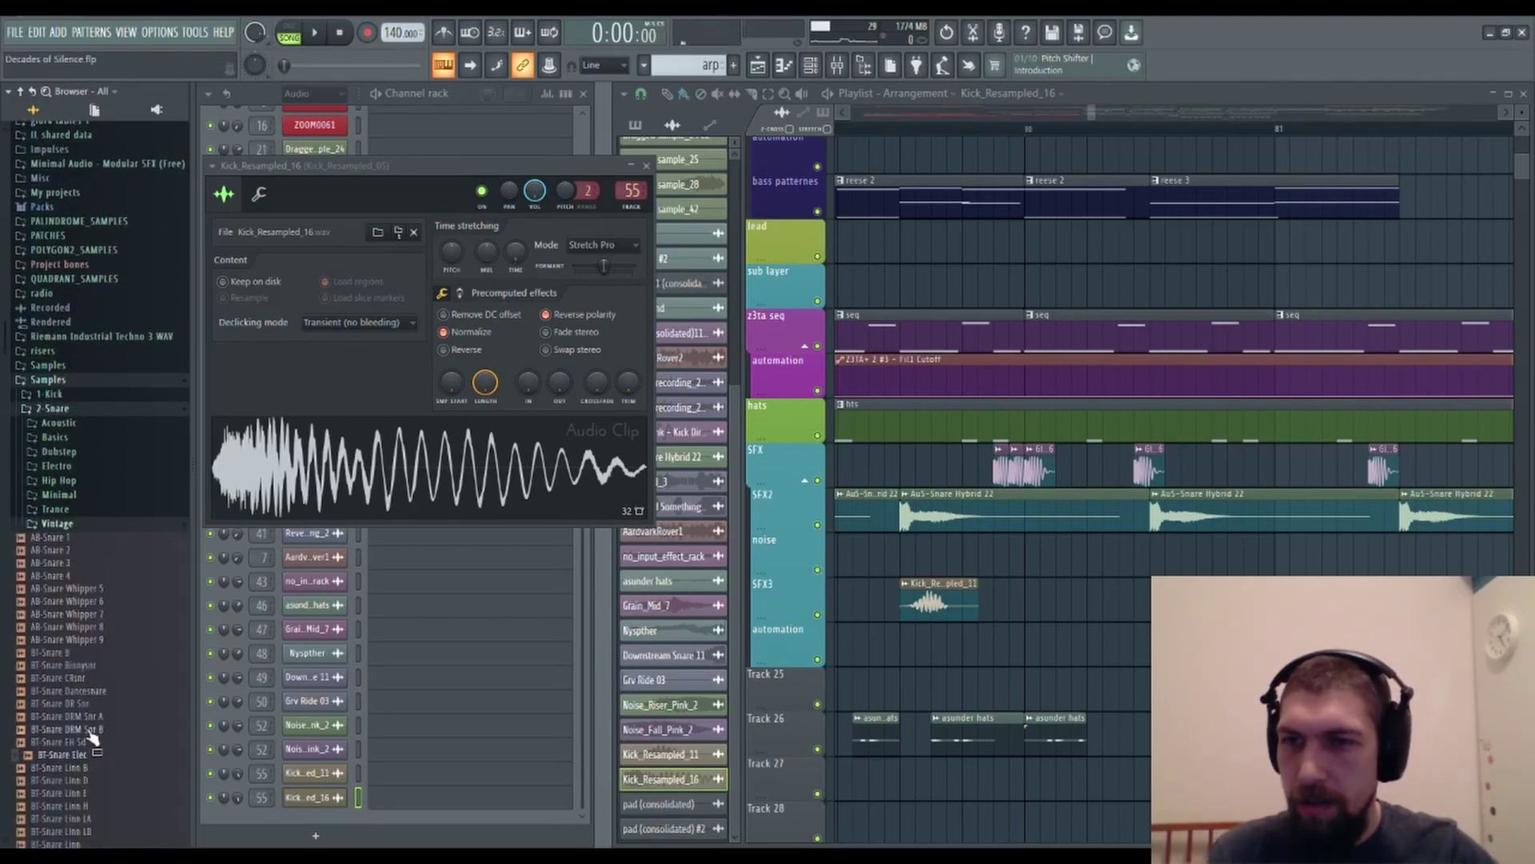
{"action": "left_click_drag", "start_coordinate": [78, 665], "coordinate": [423, 472]}
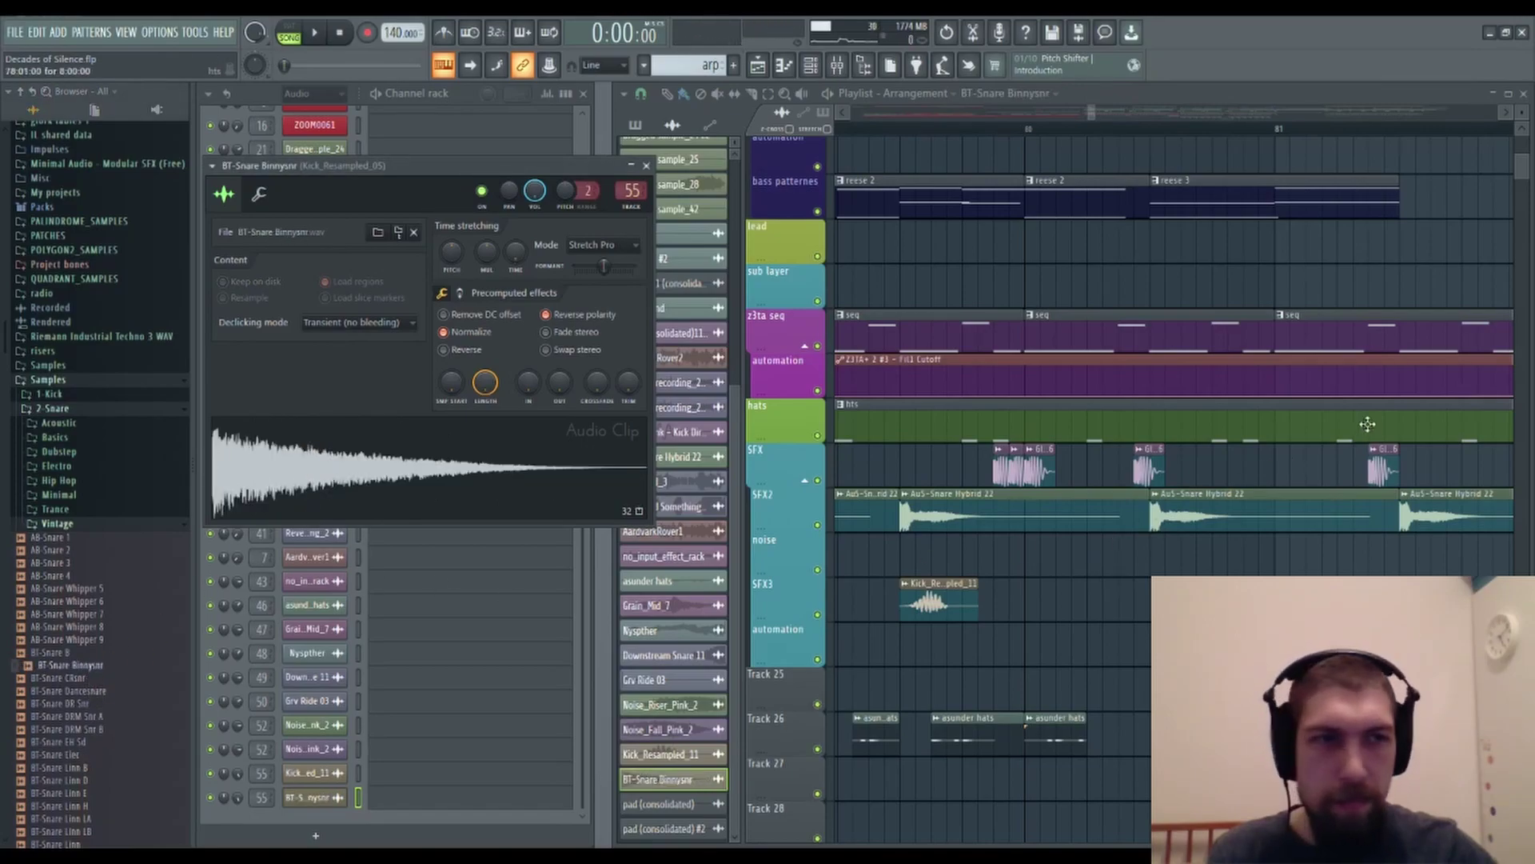
Play the section around the SFX3 clip and raise the volume of the BT-Snare Binnysnr channel.
{"action": "left_click_drag", "start_coordinate": [1450, 604], "coordinate": [1500, 603]}
{"action": "left_click_drag", "start_coordinate": [1067, 590], "coordinate": [1284, 631]}
{"action": "left_click", "coordinate": [962, 129]}
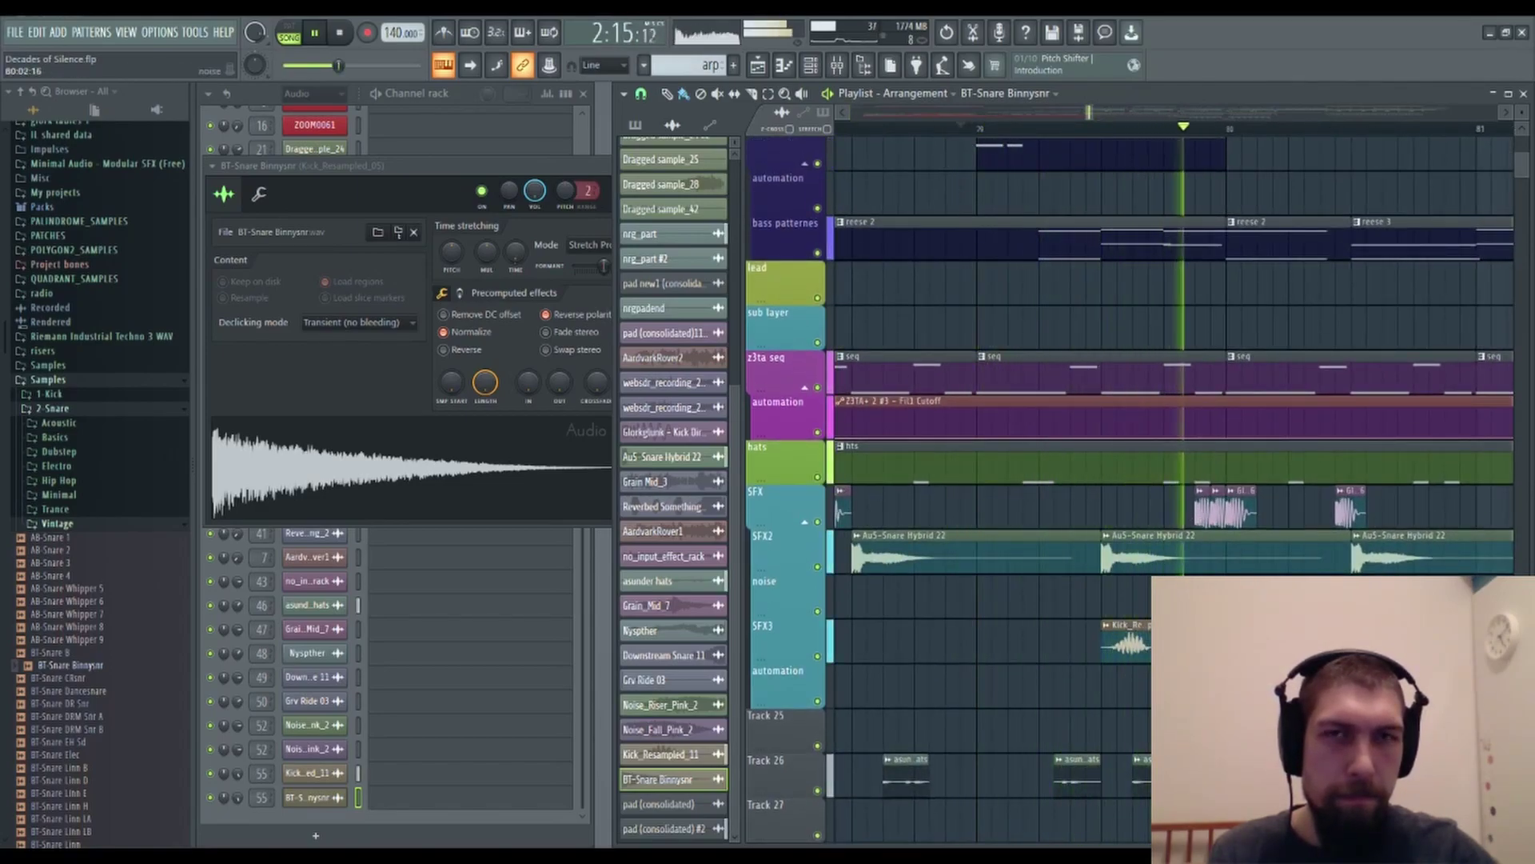
{"action": "left_click_drag", "start_coordinate": [535, 191], "coordinate": [535, 179]}
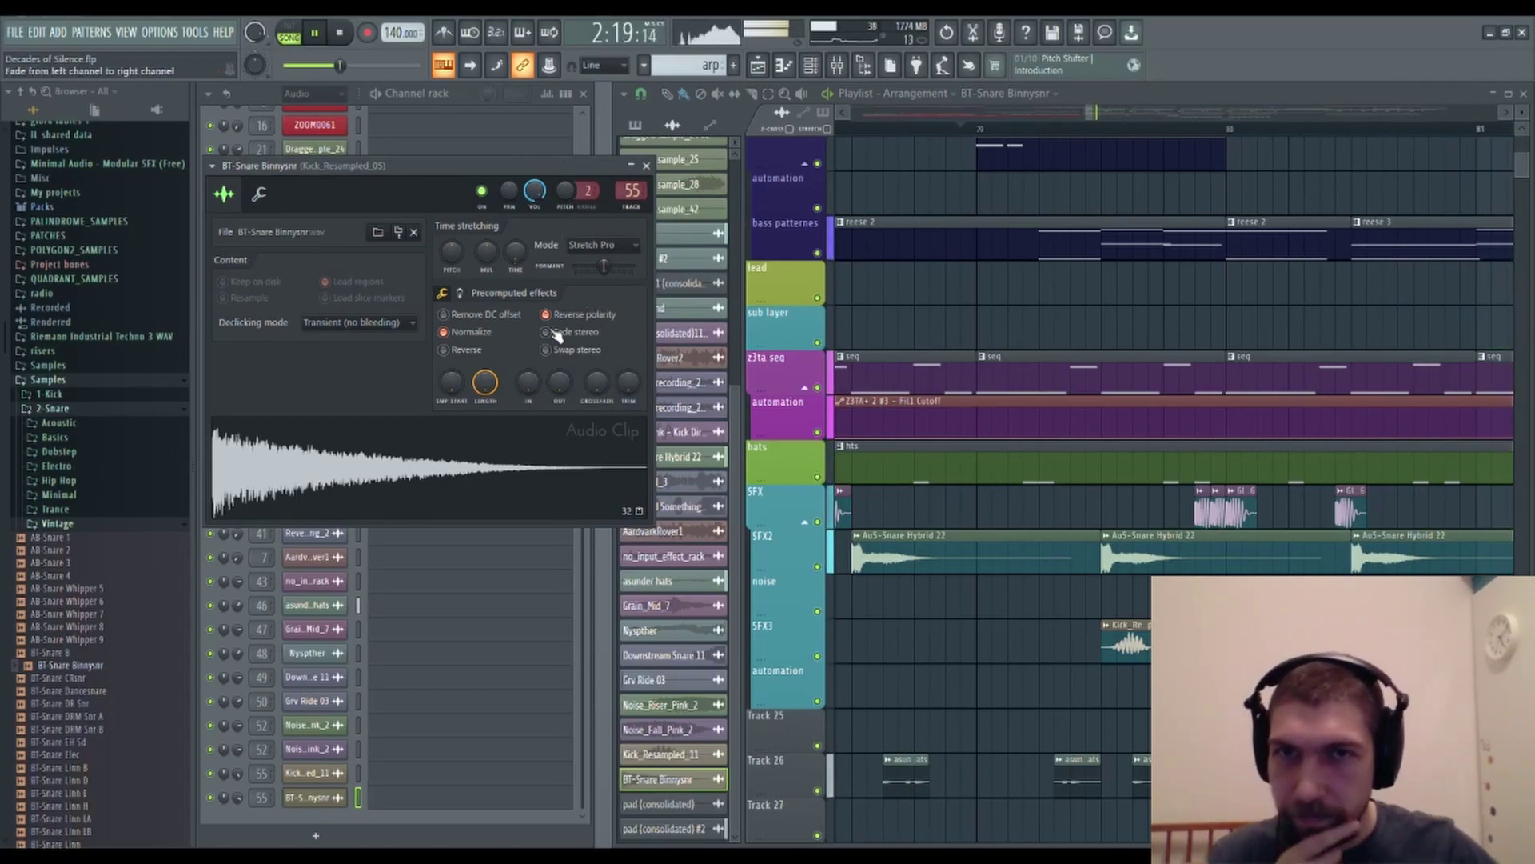
{"action": "left_click", "coordinate": [343, 32]}
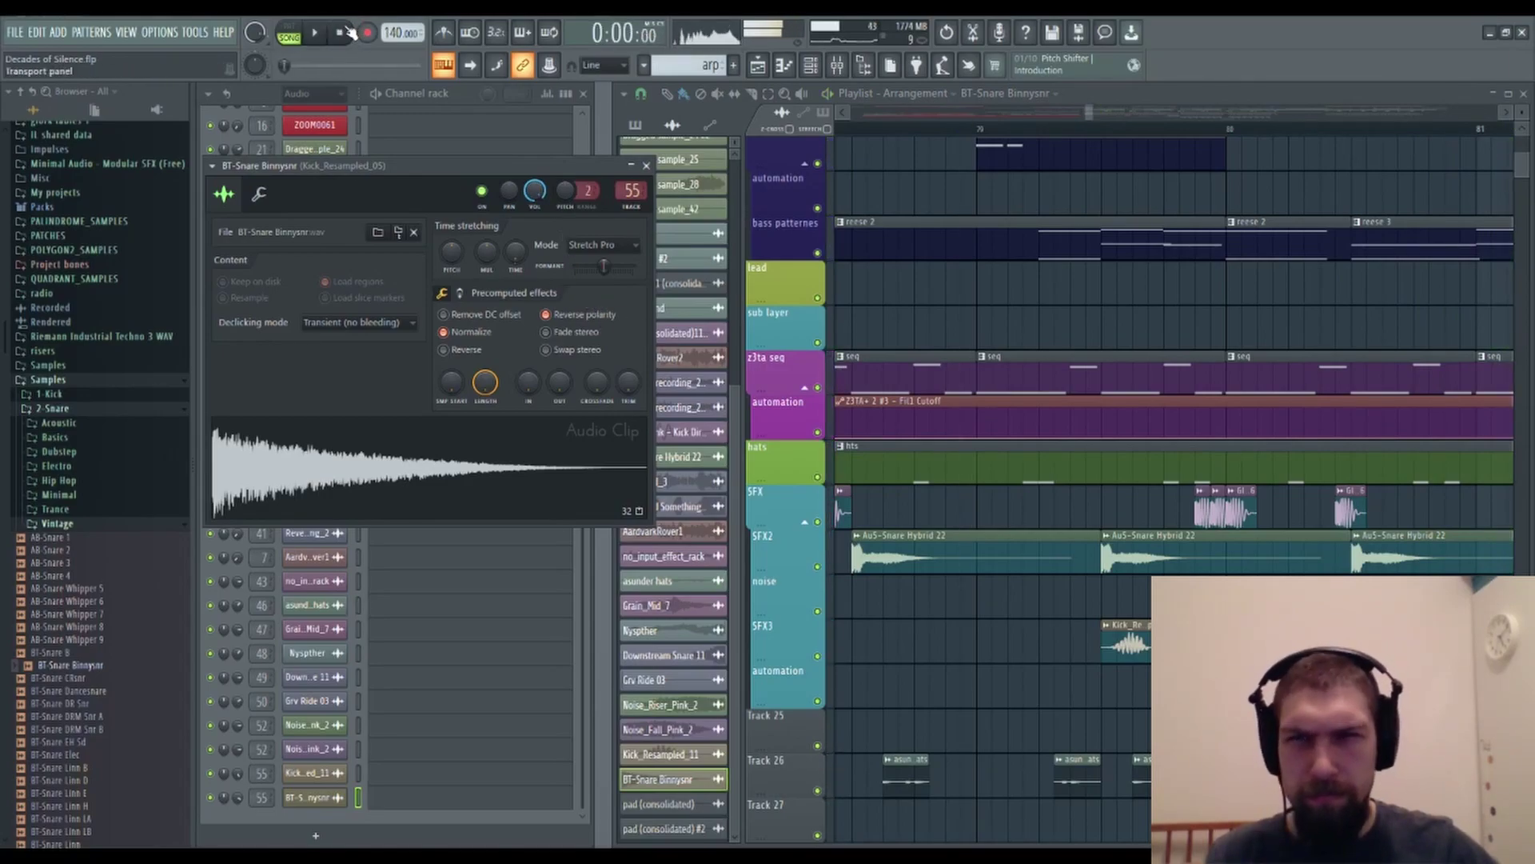
Try a lower formant shift on BT-Snare Binnysnr, reset it and pitch the sample down.
{"action": "left_click_drag", "start_coordinate": [604, 265], "coordinate": [576, 267]}
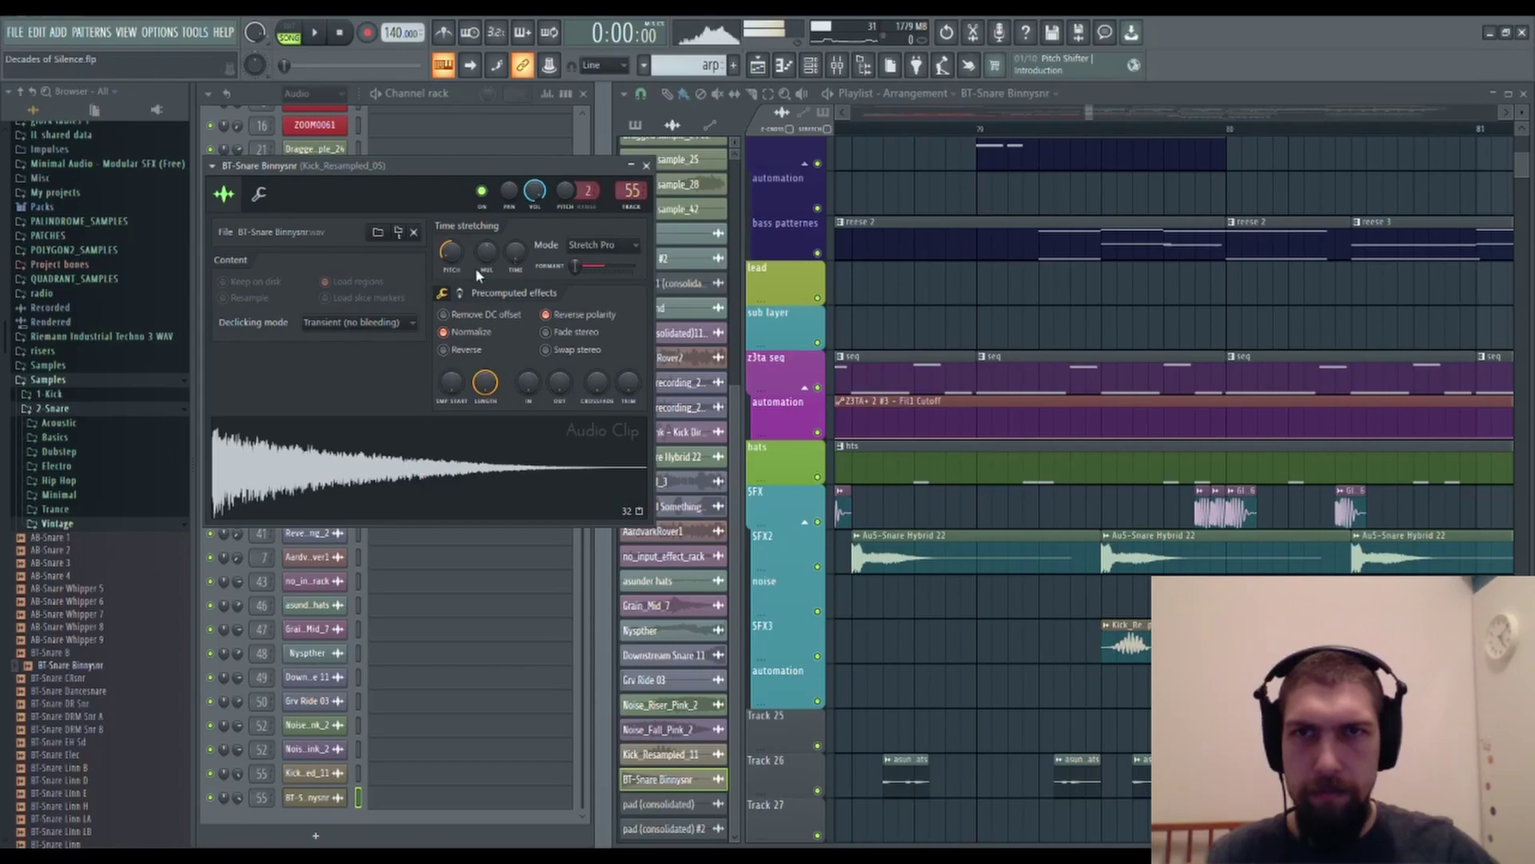
{"action": "left_click_drag", "start_coordinate": [576, 266], "coordinate": [578, 266]}
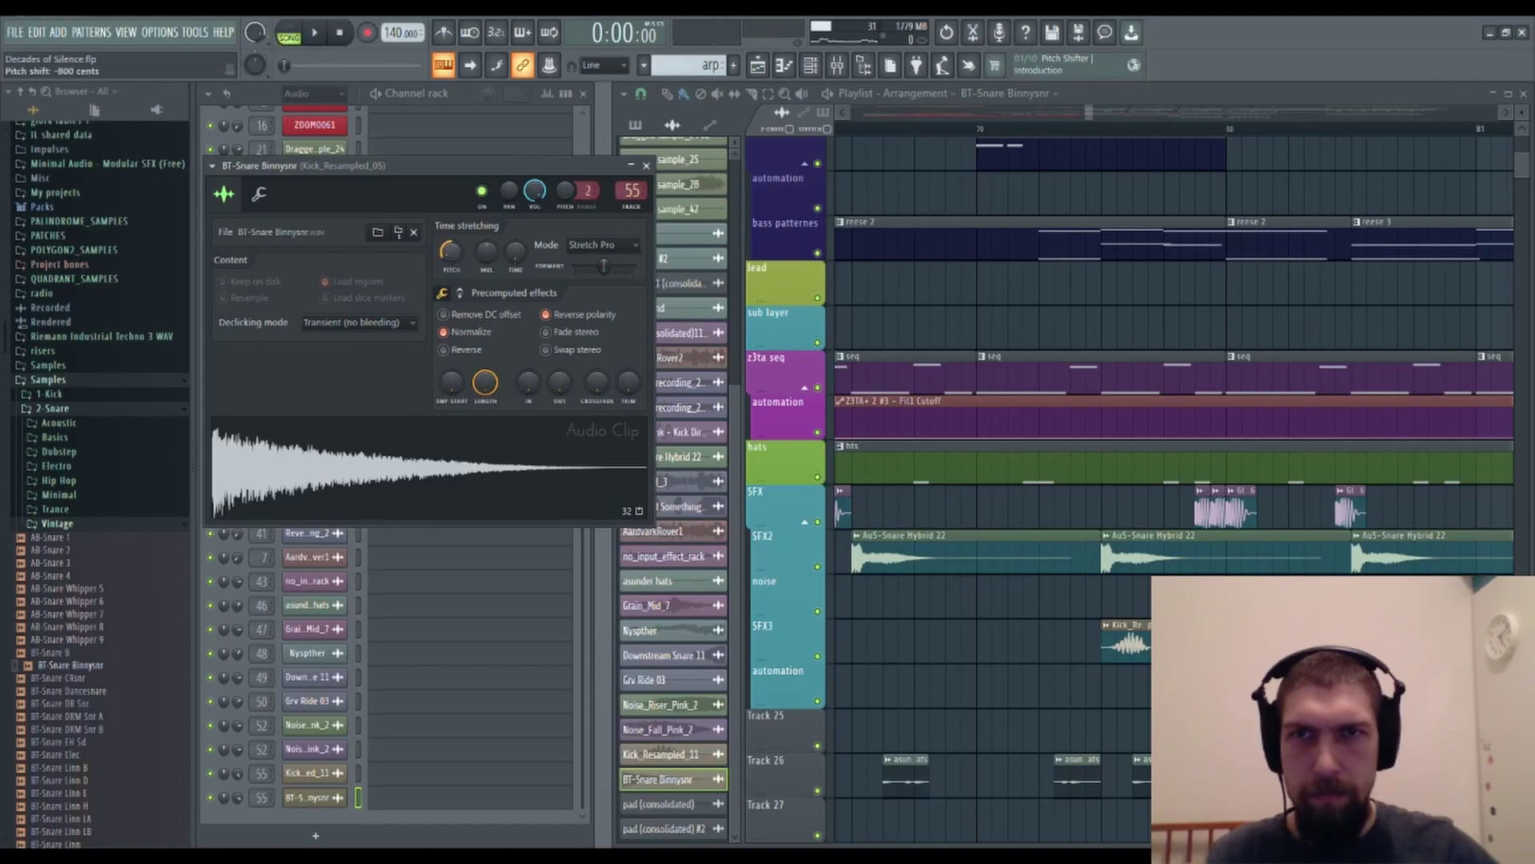
{"action": "left_click", "coordinate": [433, 472]}
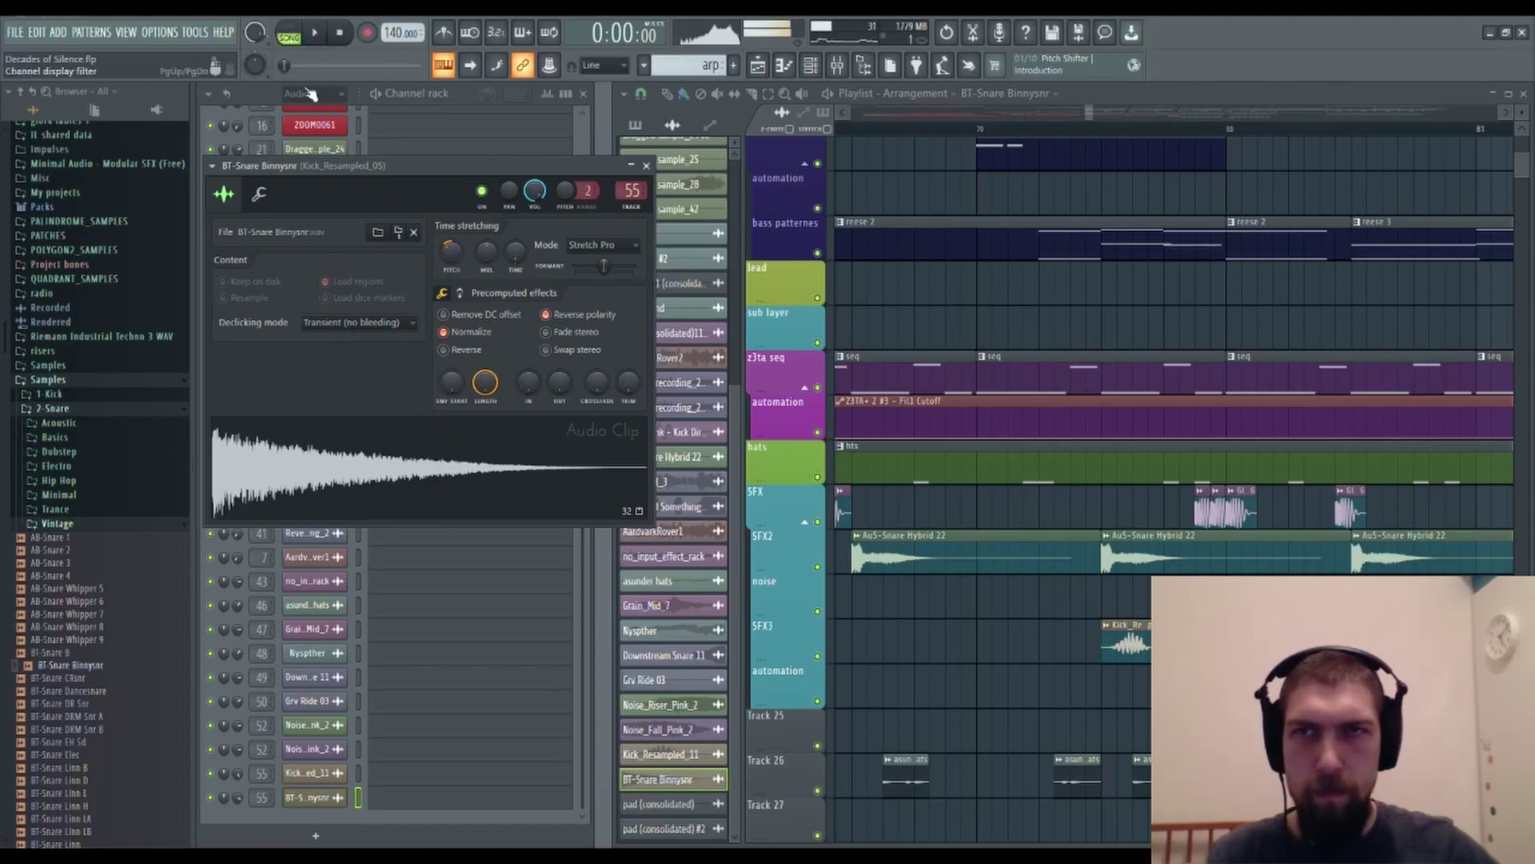
Lower the filter cutoff of BT-Snare Binnysnr to 41% and increase its fade-out to shorten the tail.
{"action": "left_click", "coordinate": [460, 294]}
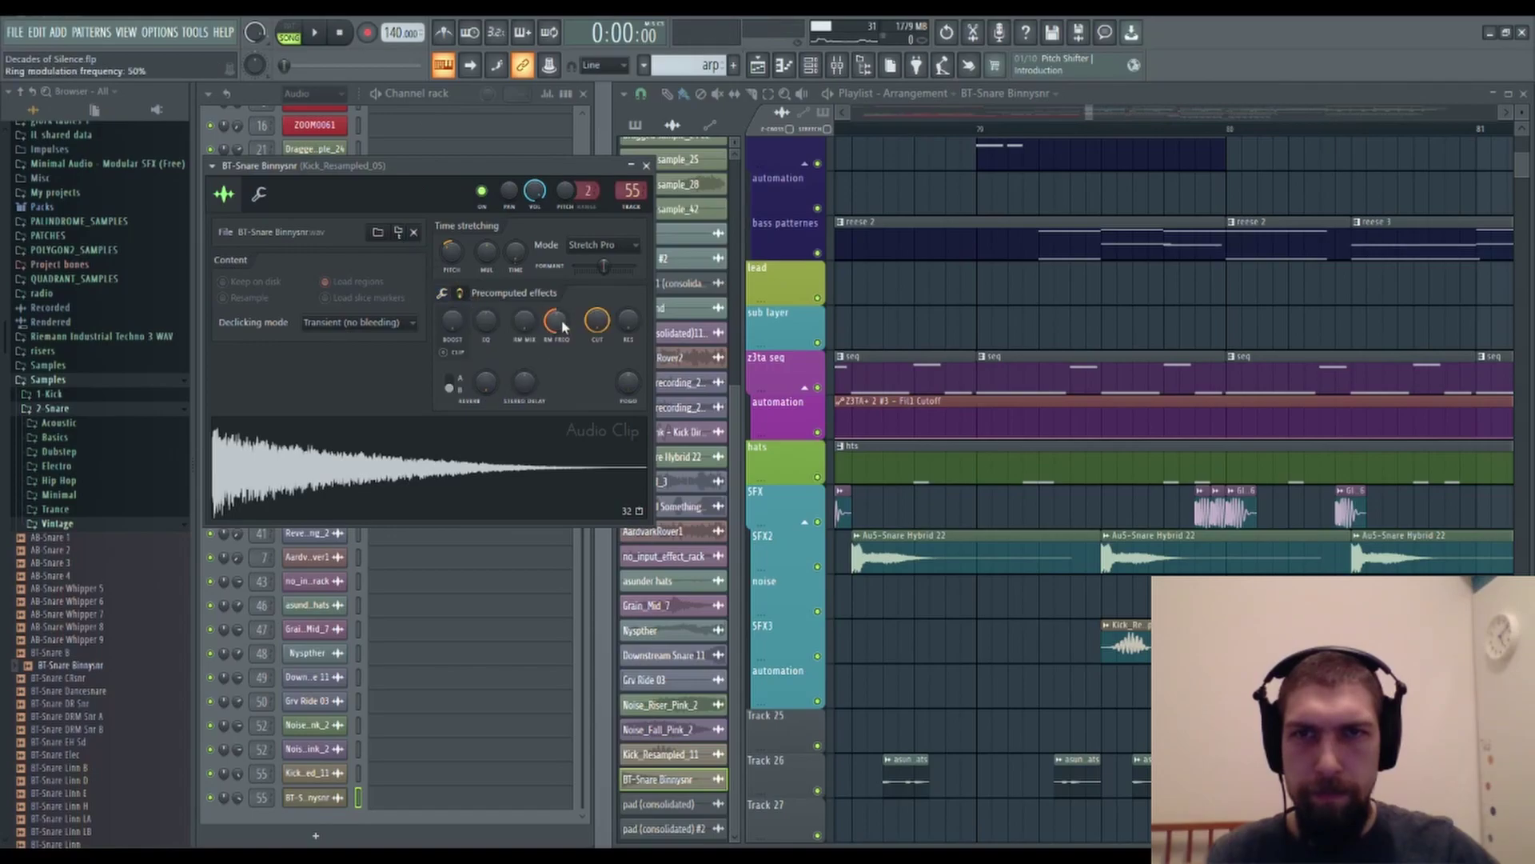
{"action": "left_click", "coordinate": [504, 497]}
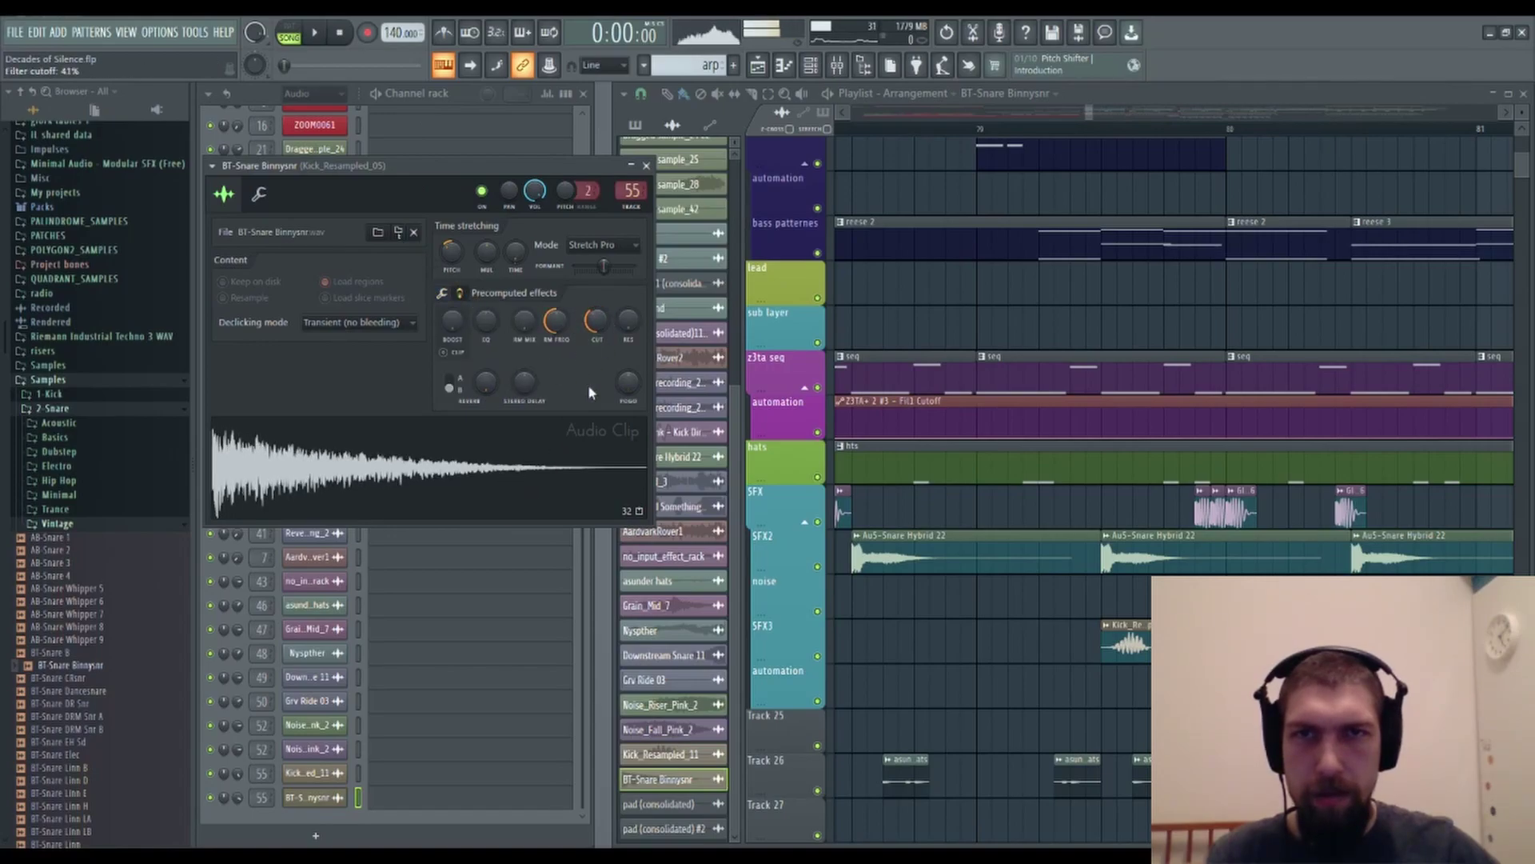
{"action": "left_click", "coordinate": [349, 32]}
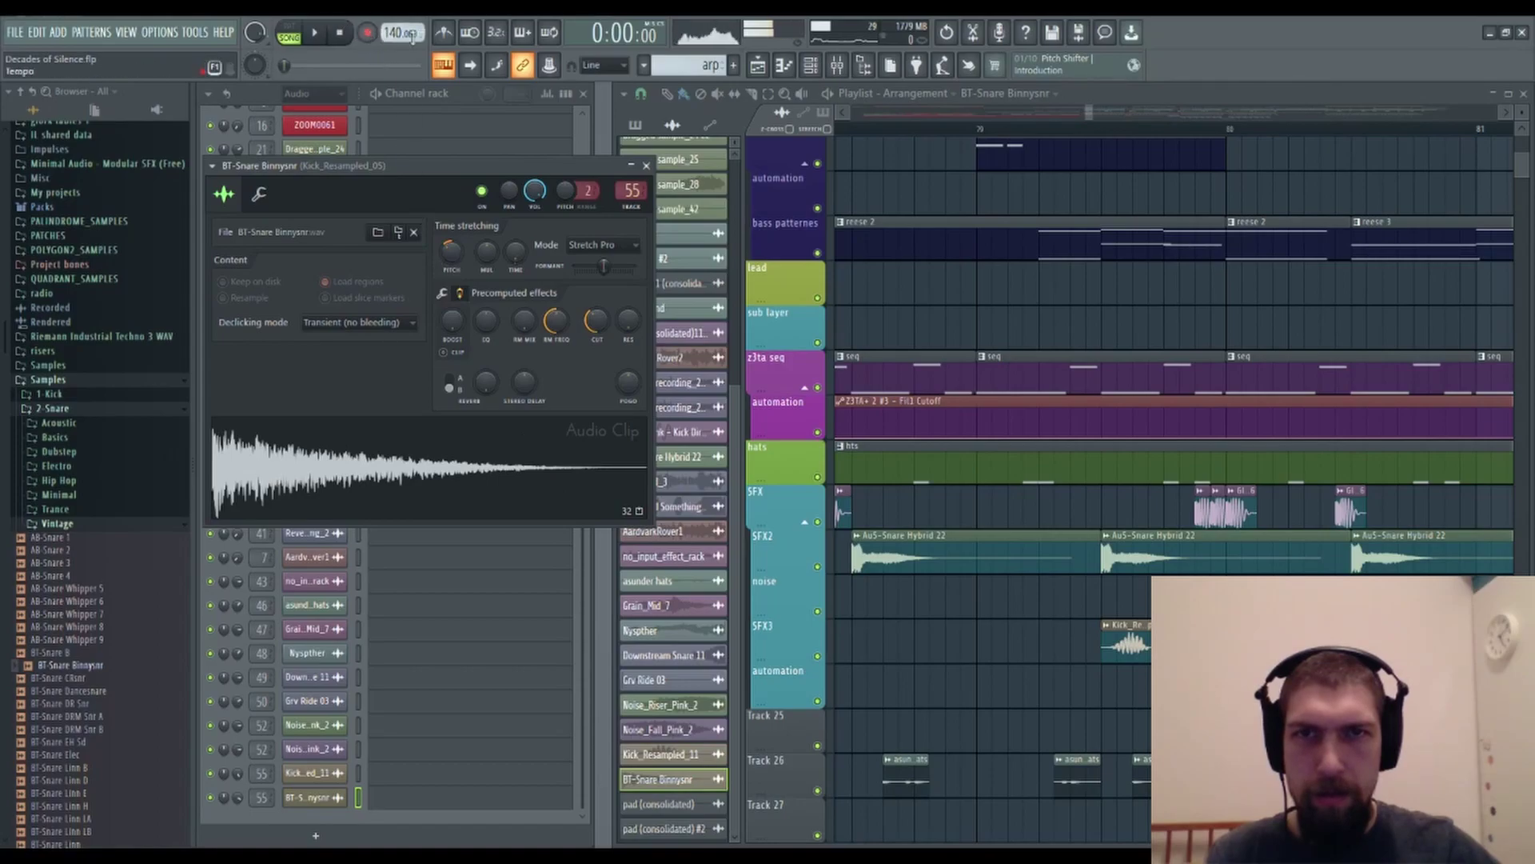
{"action": "left_click", "coordinate": [442, 295]}
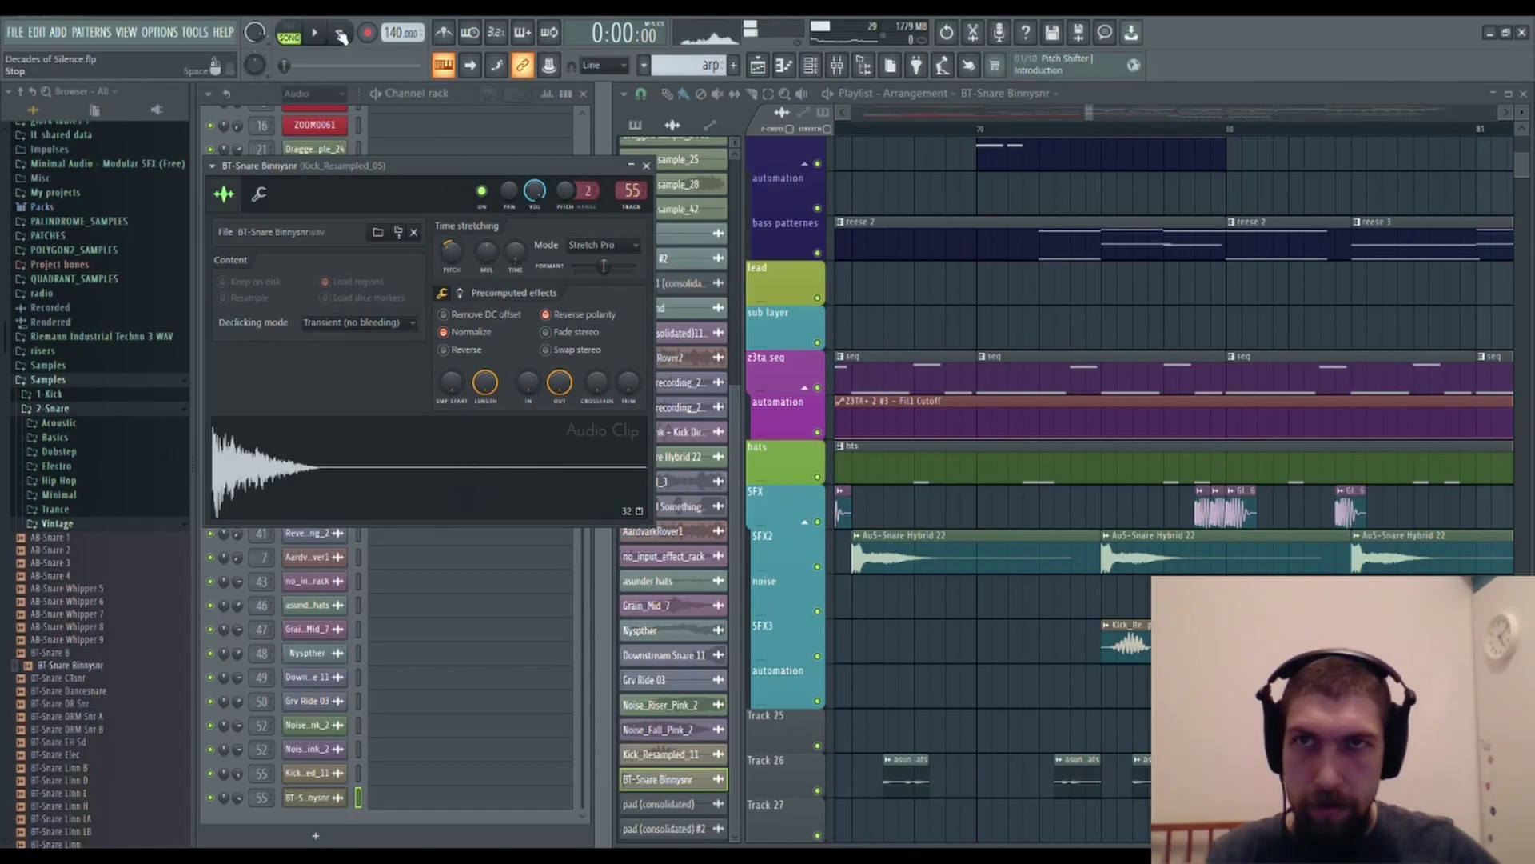
Reduce the BT-Snare Binnysnr sample's fade out to 23%, preview the sound, and reset its time-stretching pitch.
{"action": "left_click_drag", "start_coordinate": [559, 383], "coordinate": [558, 462]}
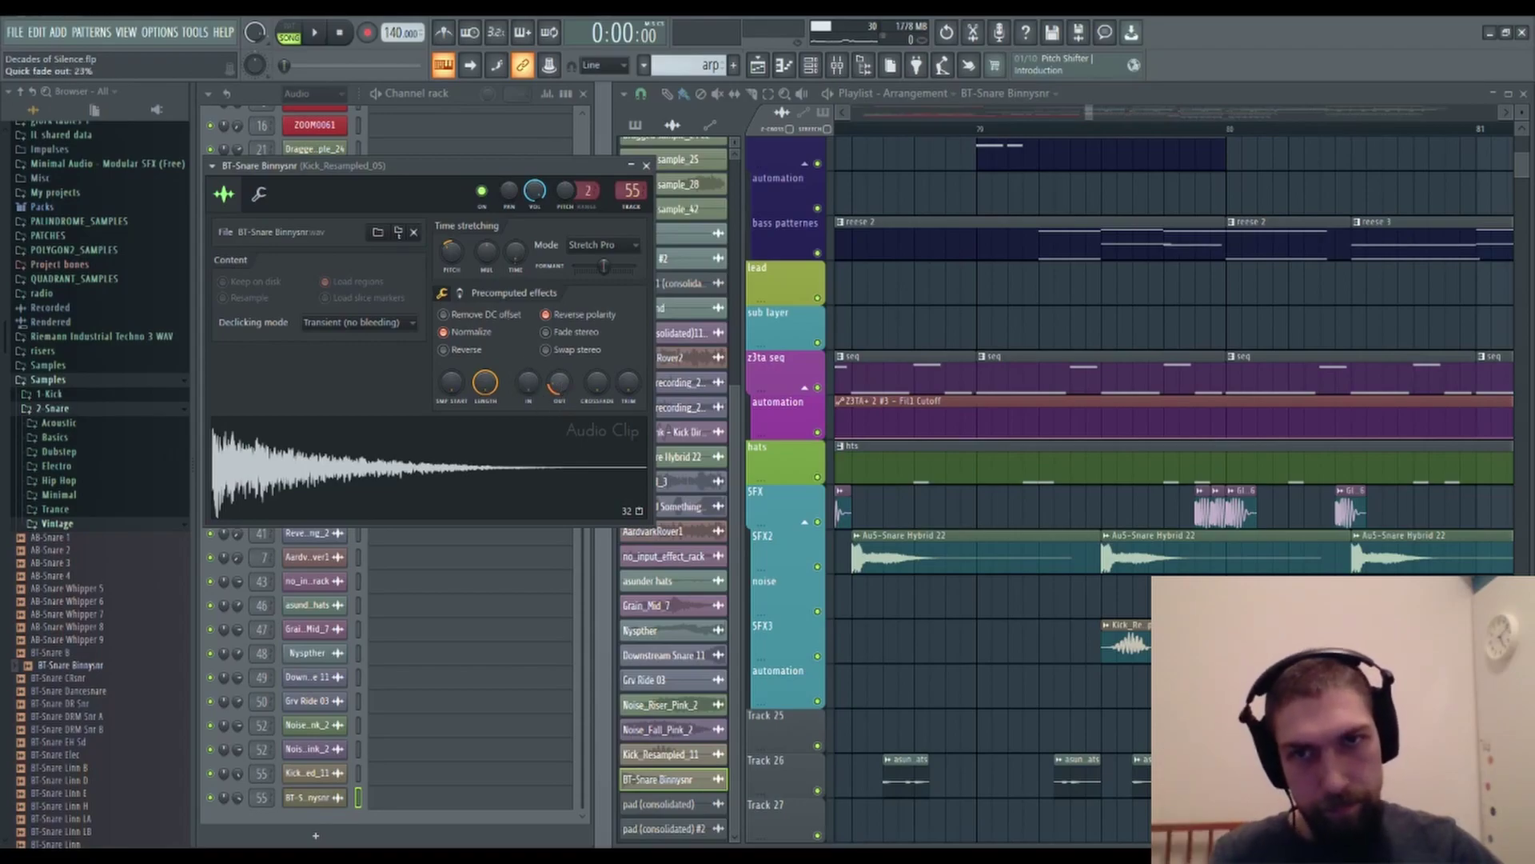
{"action": "left_click", "coordinate": [520, 441]}
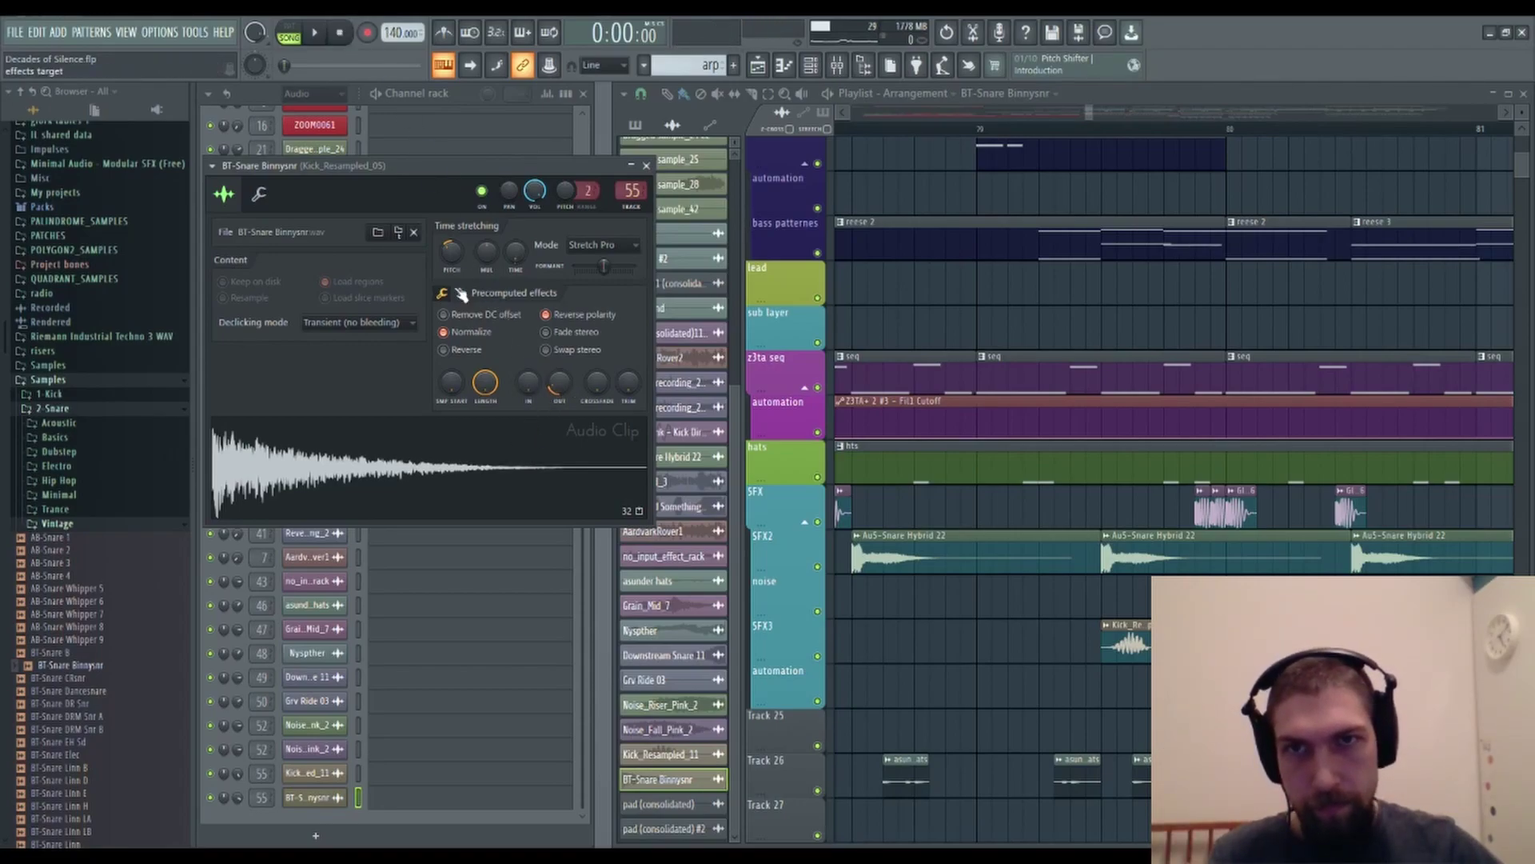
{"action": "left_click", "coordinate": [444, 462]}
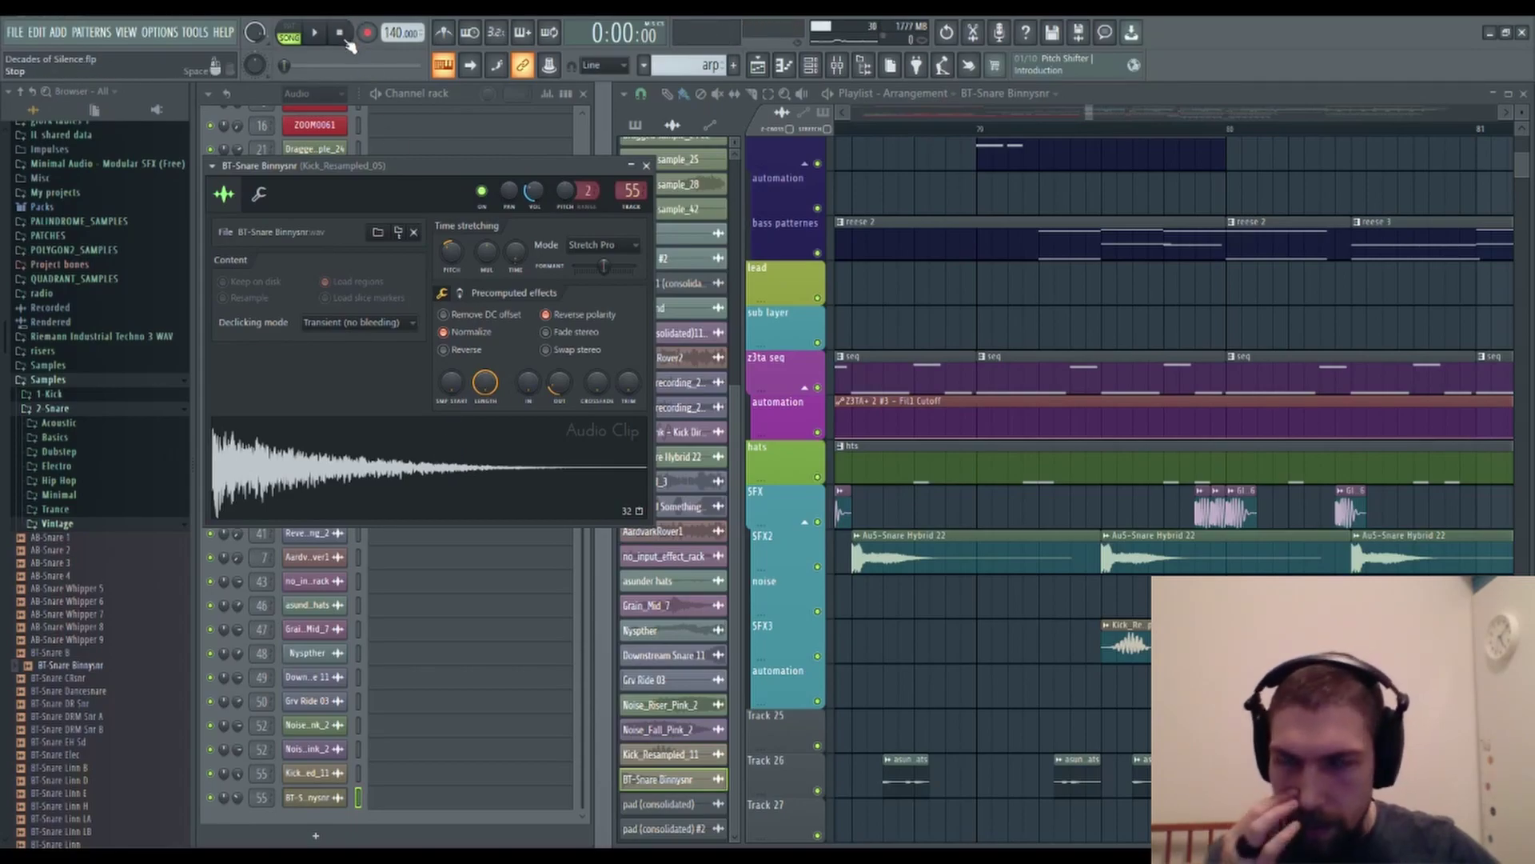
{"action": "left_click_drag", "start_coordinate": [451, 262], "coordinate": [451, 257]}
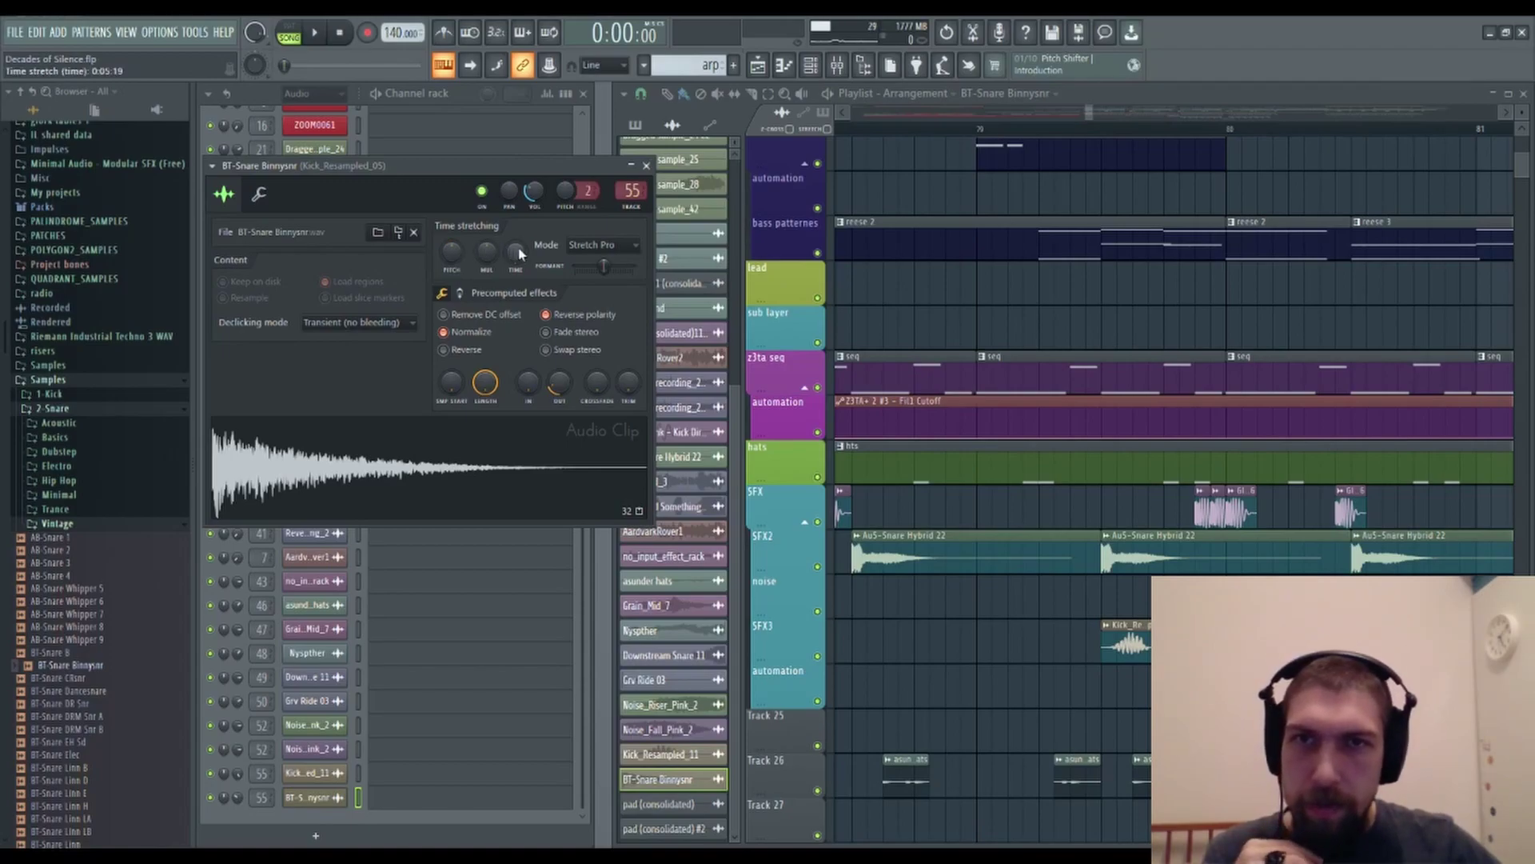
Stretch the BT-Snare Binnysnr clip on the SFX3 track to a length of 12 steps.
{"action": "left_click_drag", "start_coordinate": [1342, 679], "coordinate": [902, 487]}
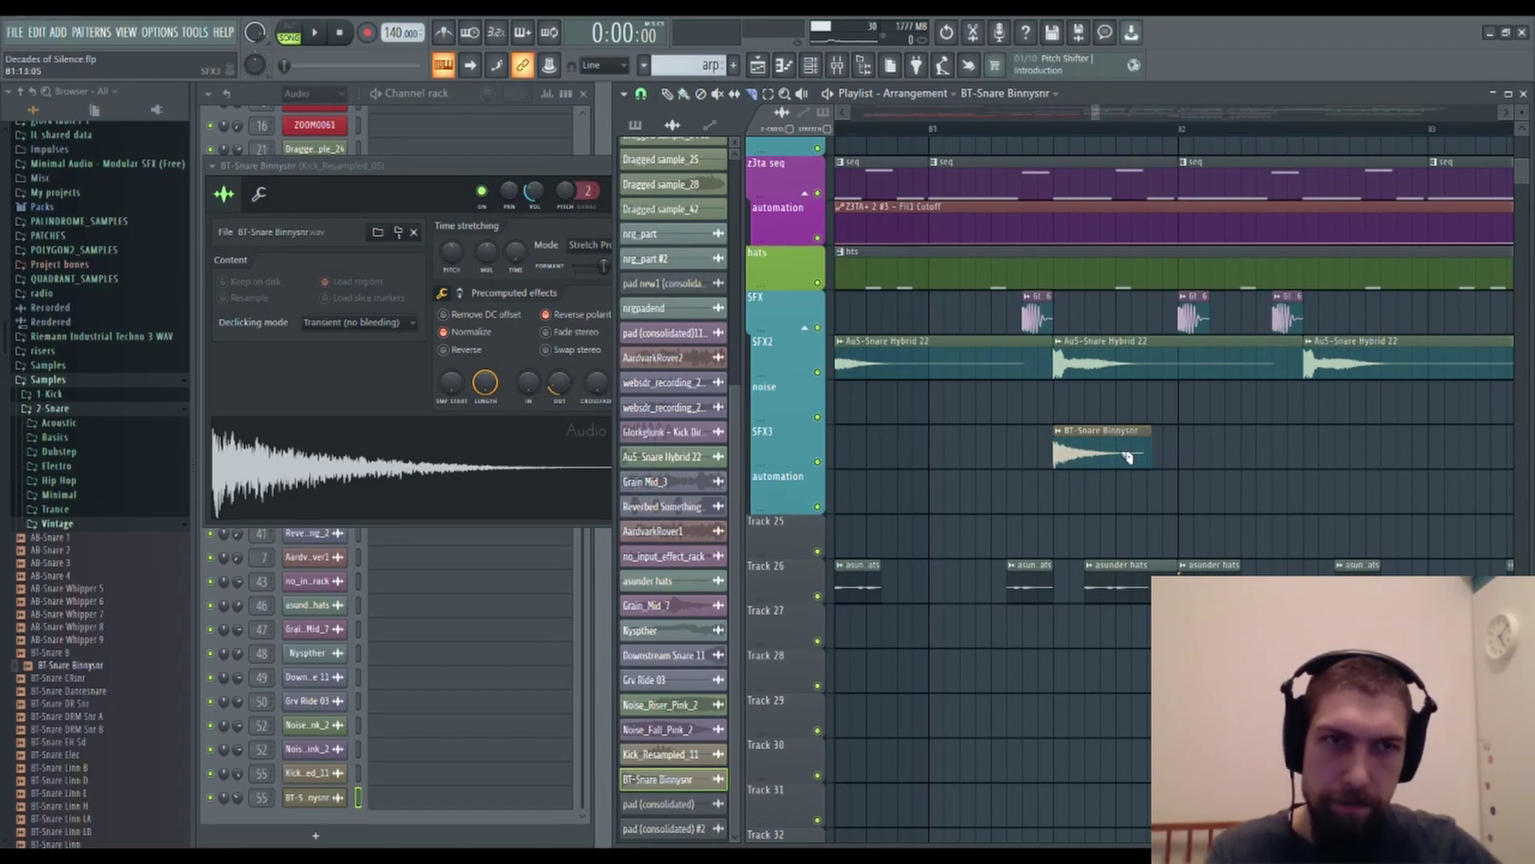
{"action": "right_click", "coordinate": [1136, 449]}
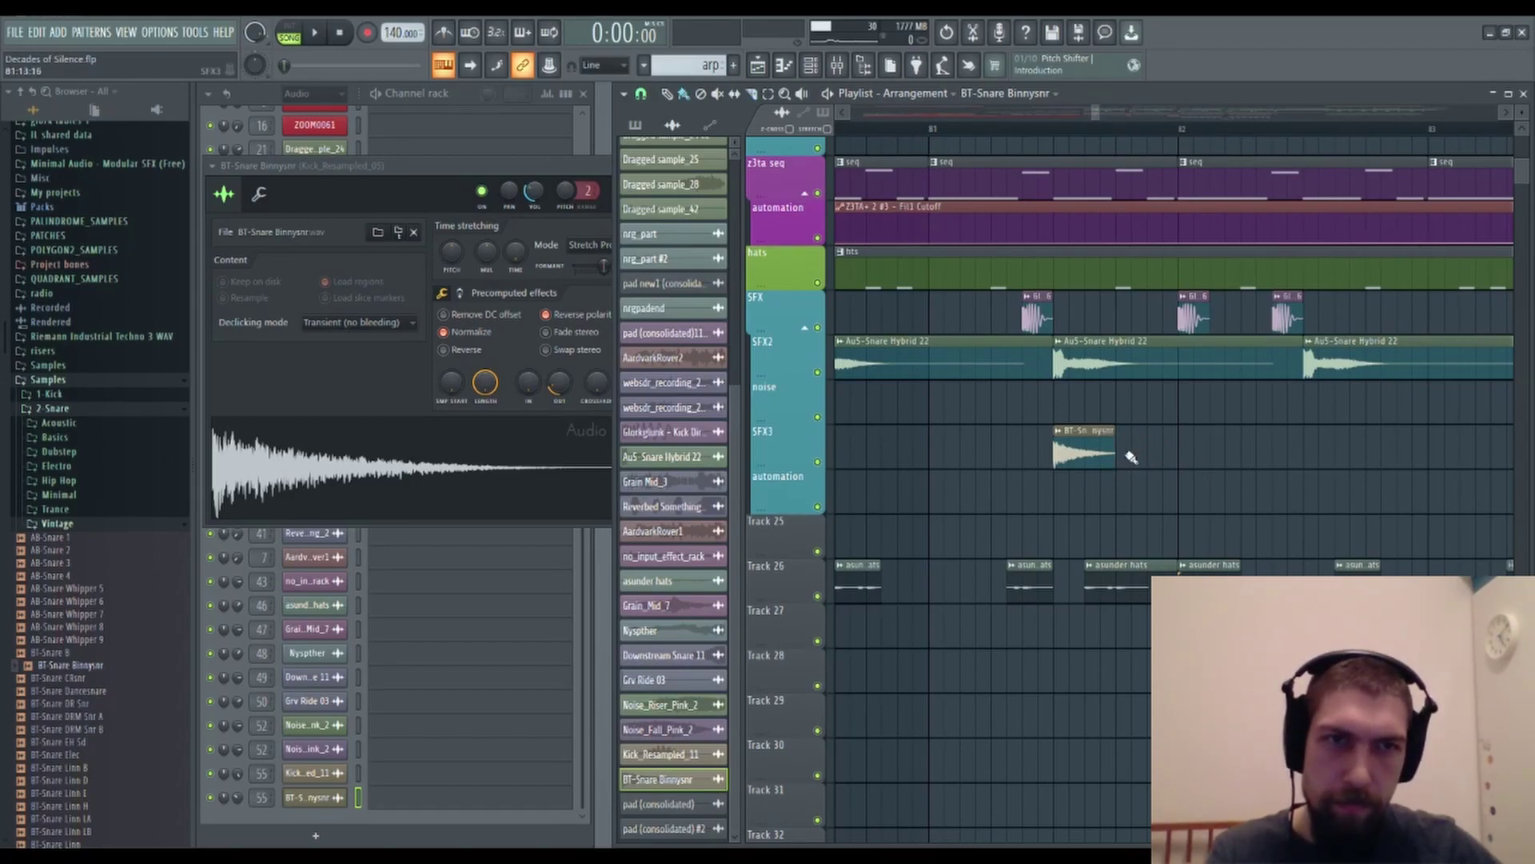
{"action": "mouse_move", "coordinate": [1118, 453]}
{"action": "left_mouse_down"}
{"action": "mouse_move", "coordinate": [1284, 462]}
{"action": "mouse_move", "coordinate": [1115, 462]}
{"action": "left_mouse_up"}
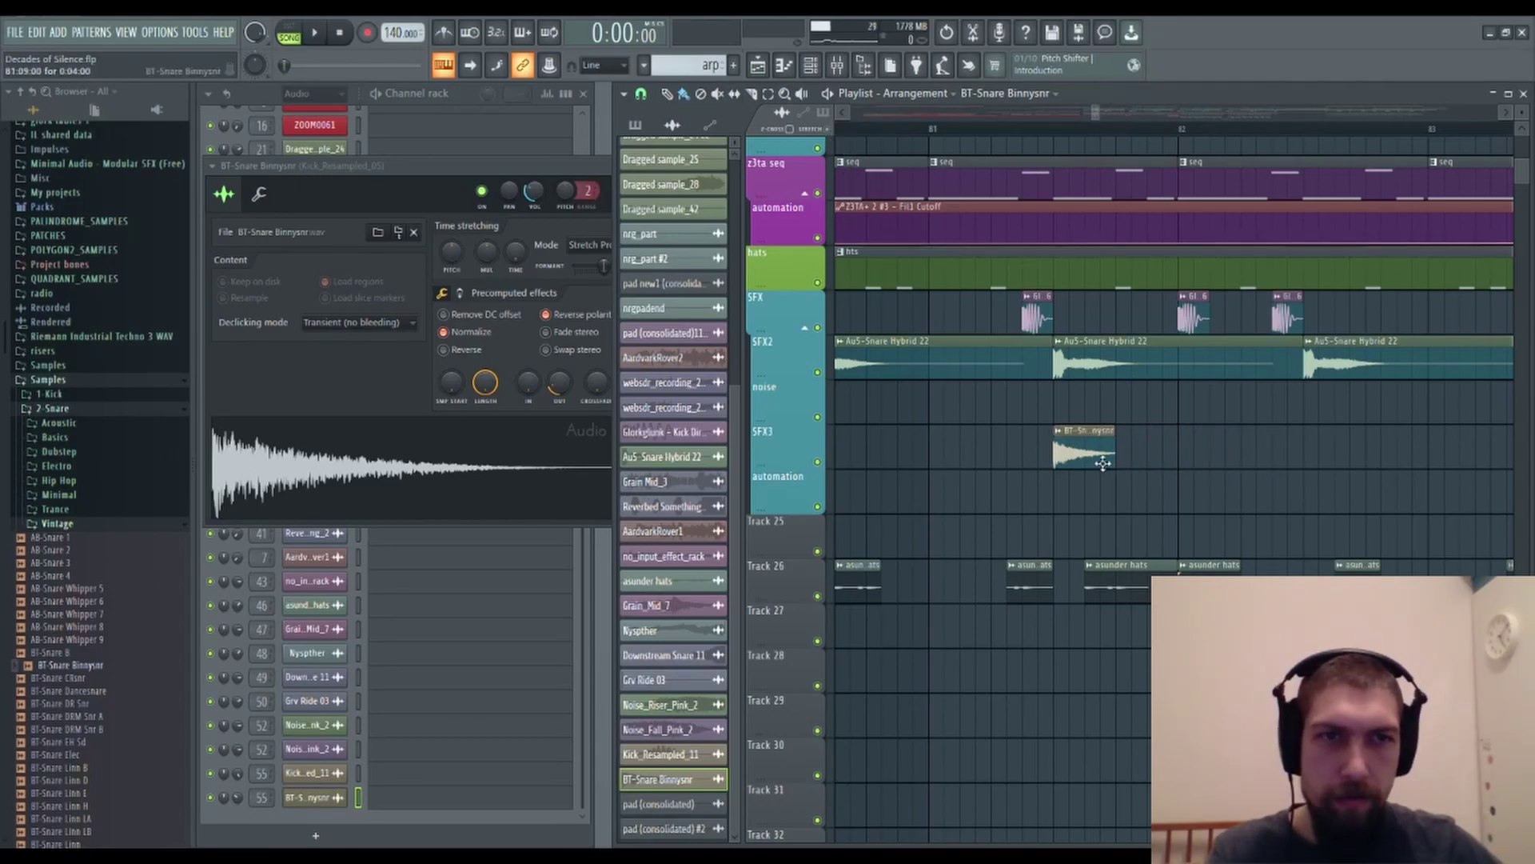
{"action": "left_click_drag", "start_coordinate": [1116, 463], "coordinate": [1240, 480]}
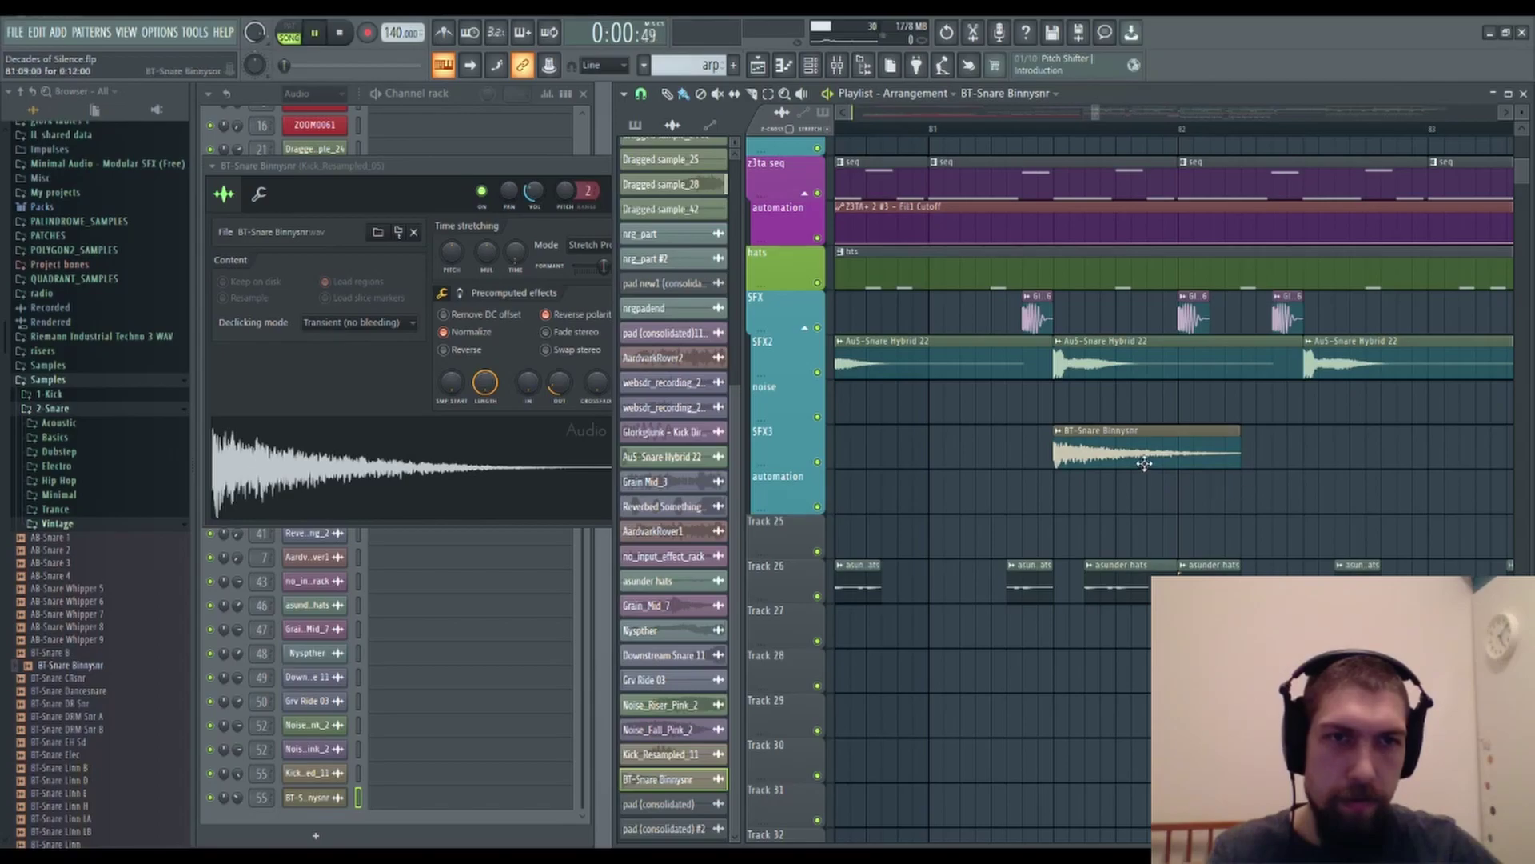
Set the BT-Snare Binnysnr channel's time-stretching mode to Resample and preview the sample.
{"action": "left_click", "coordinate": [547, 497]}
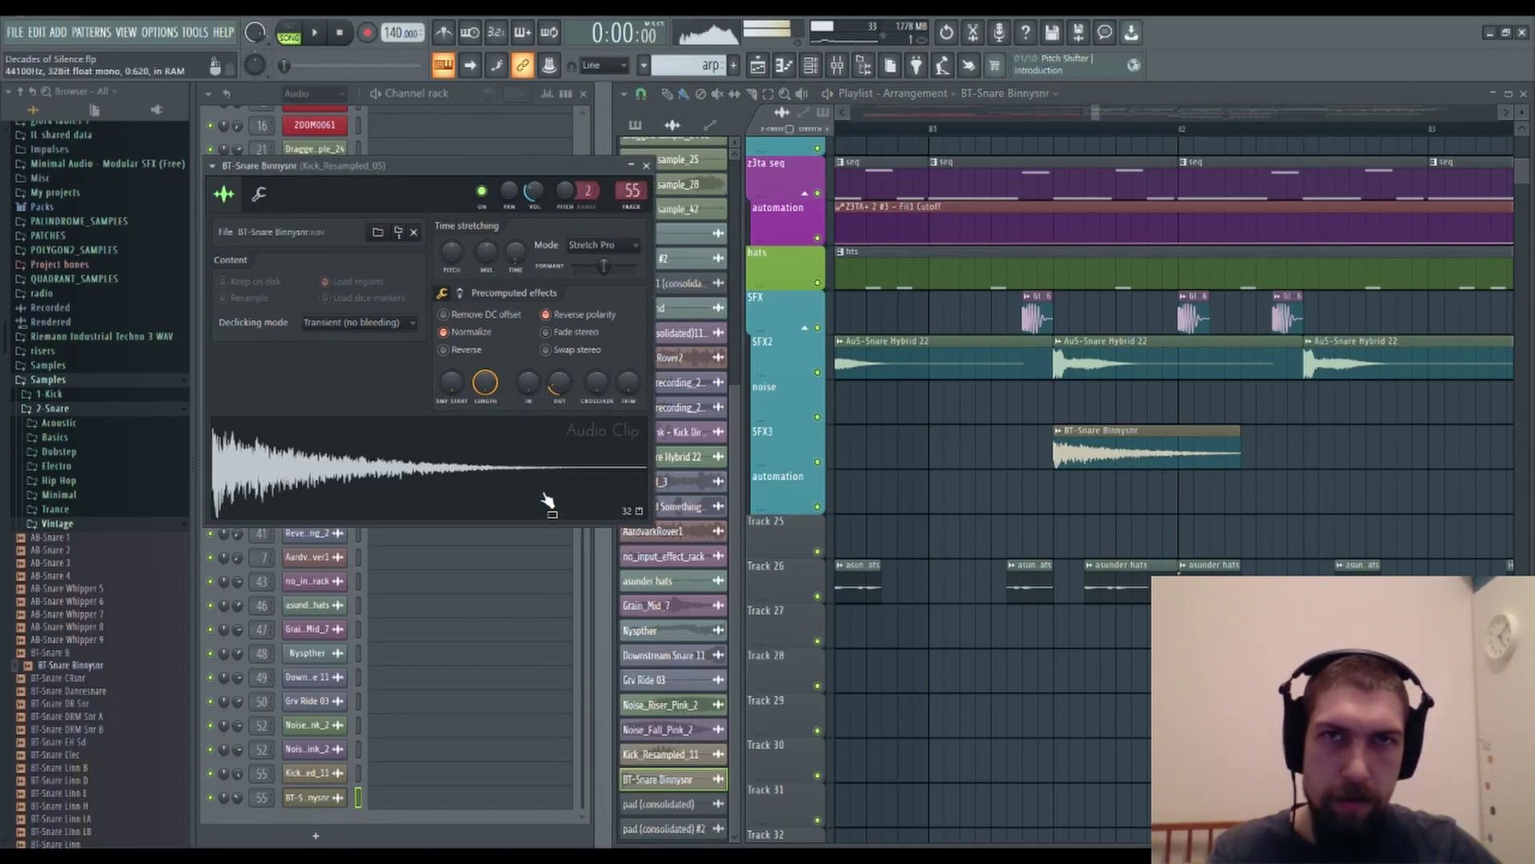
{"action": "key", "text": "space"}
{"action": "left_click", "coordinate": [599, 277]}
{"action": "key", "text": "space"}
{"action": "left_click", "coordinate": [580, 467]}
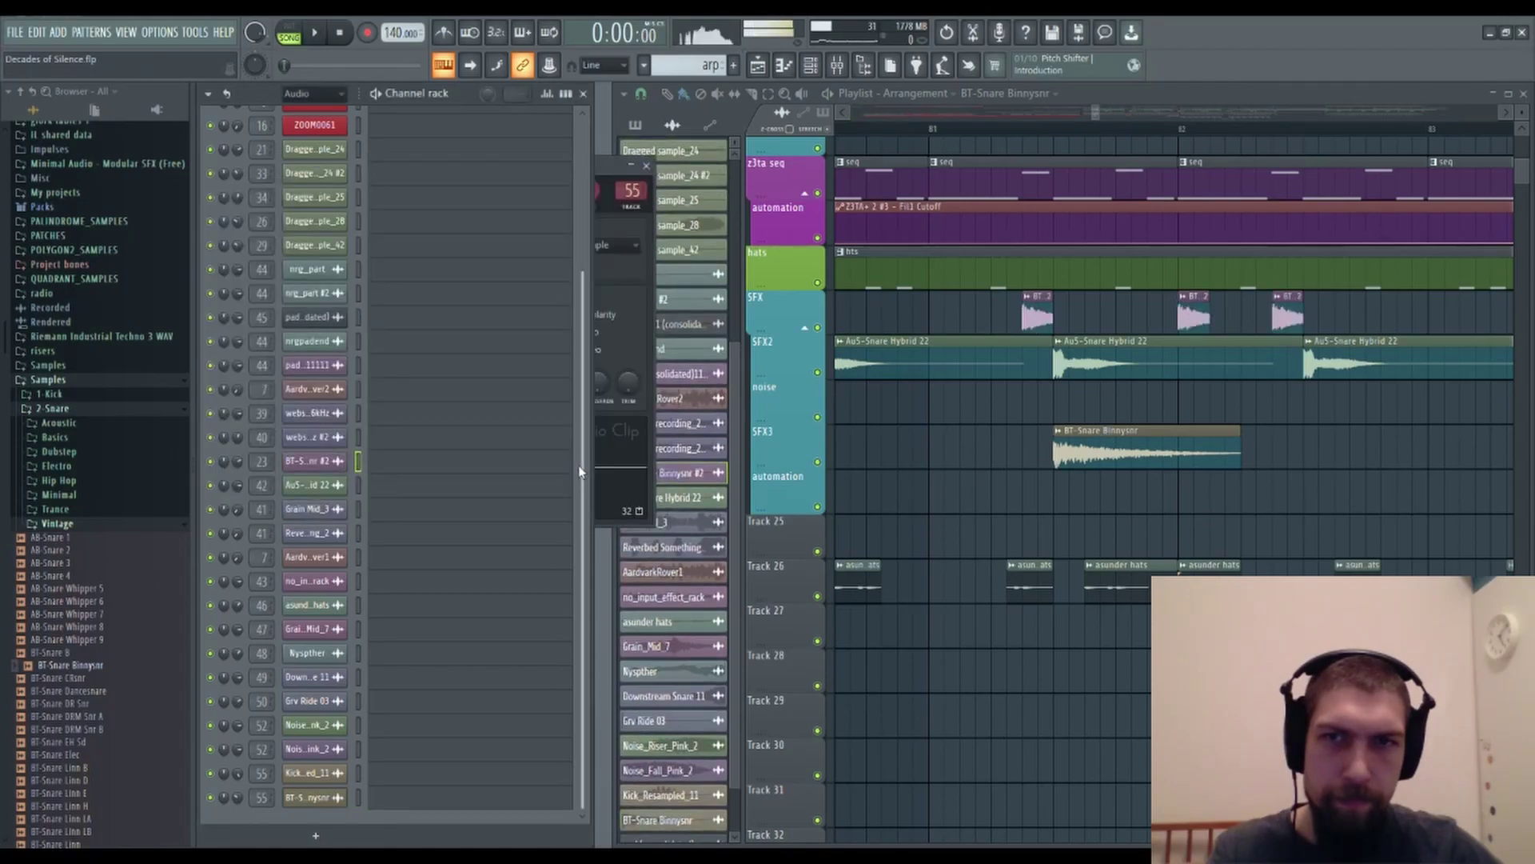
{"action": "left_click_drag", "start_coordinate": [580, 471], "coordinate": [579, 471]}
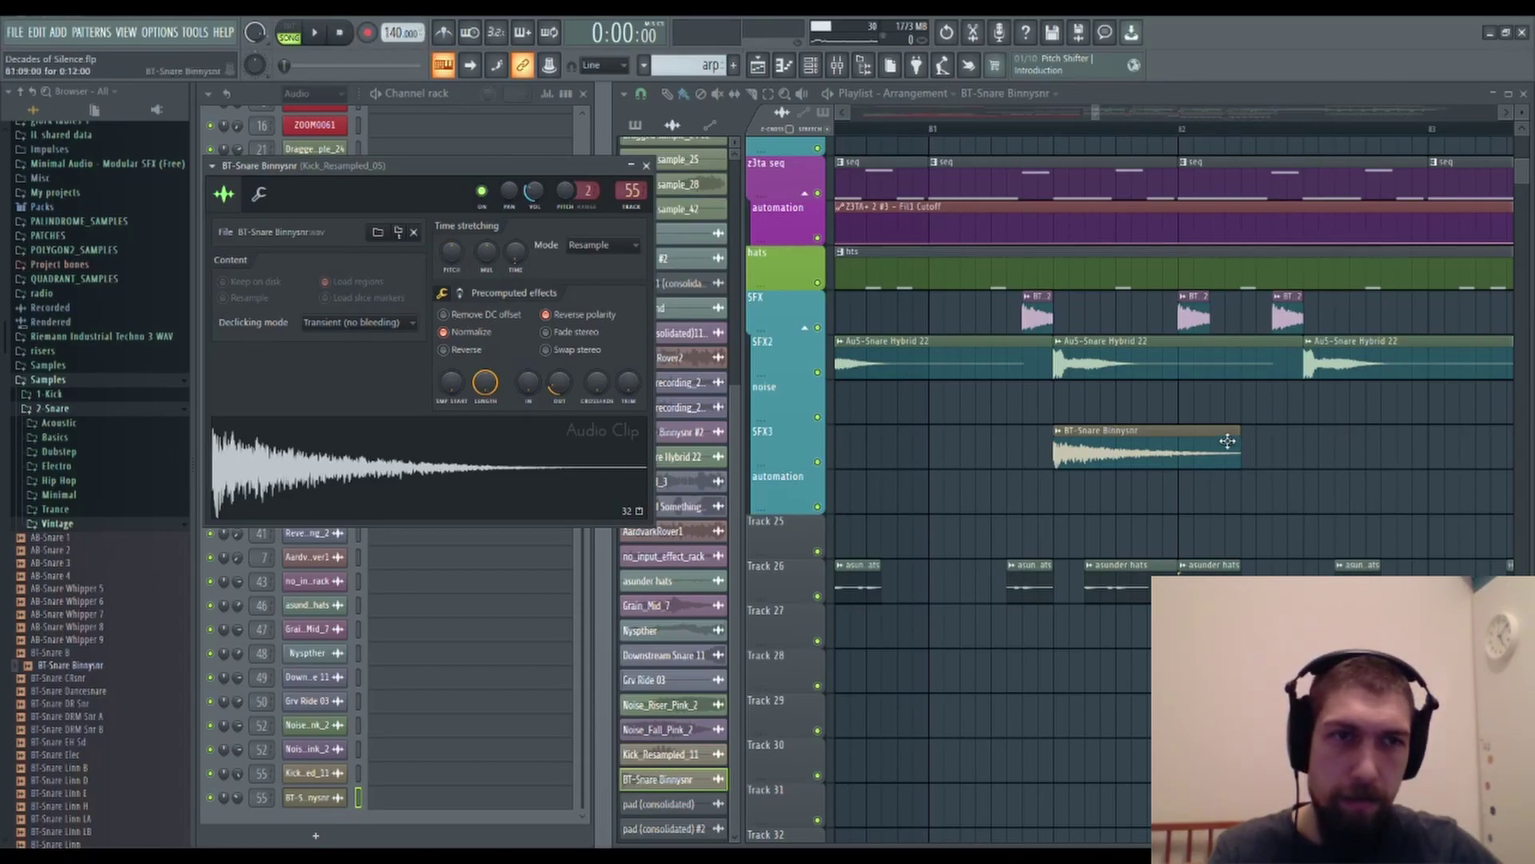
Stretch the BT-Snare Binnysnr clip on SFX3 up to the next Au5-Snare Hybrid 22 clip and close its channel settings.
{"action": "left_click_drag", "start_coordinate": [1234, 450], "coordinate": [1255, 450]}
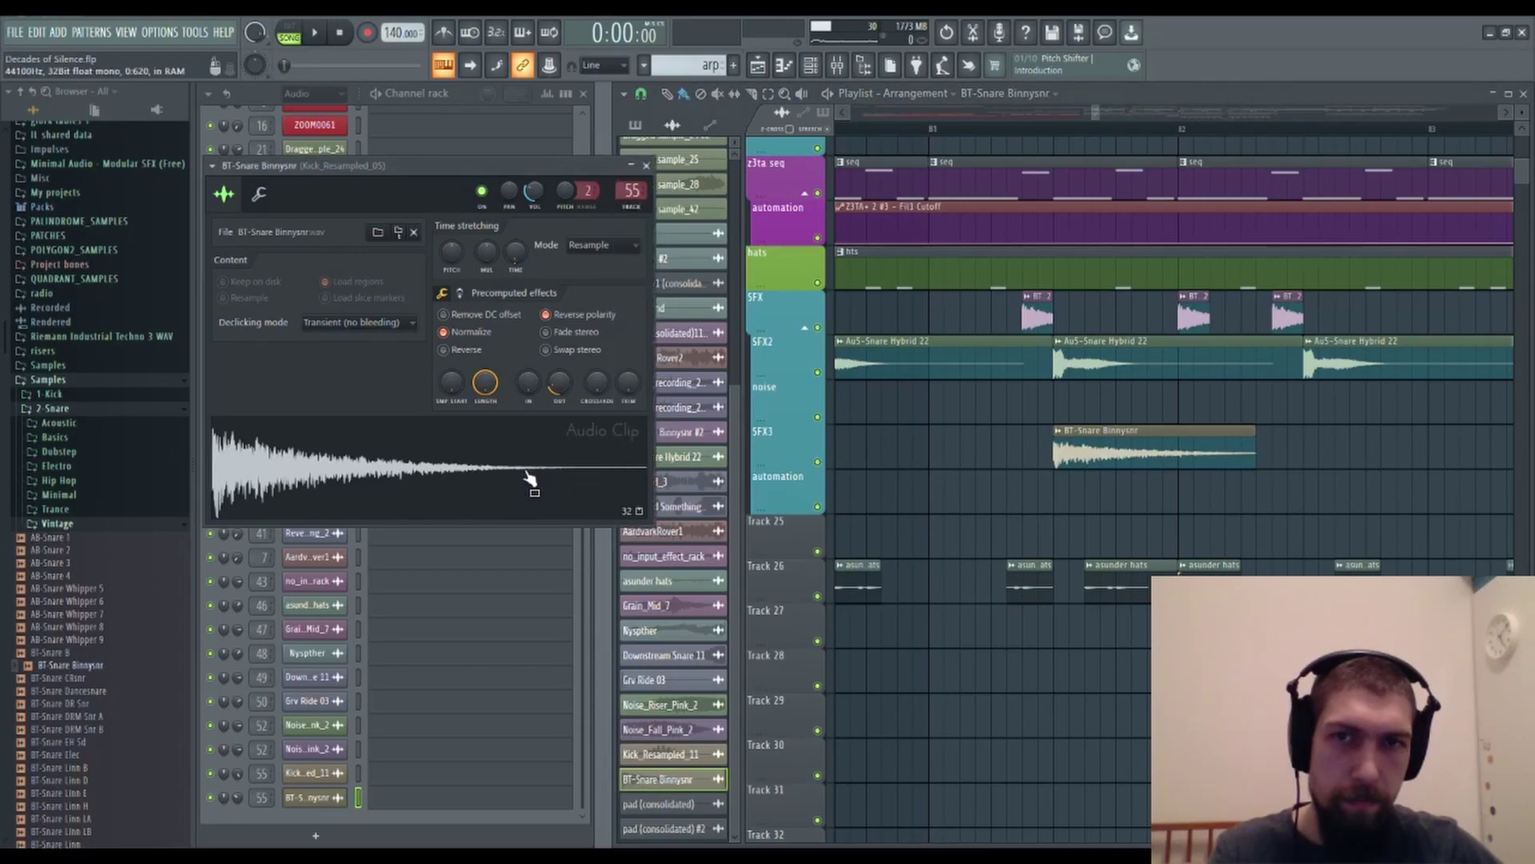
{"action": "left_click", "coordinate": [342, 32]}
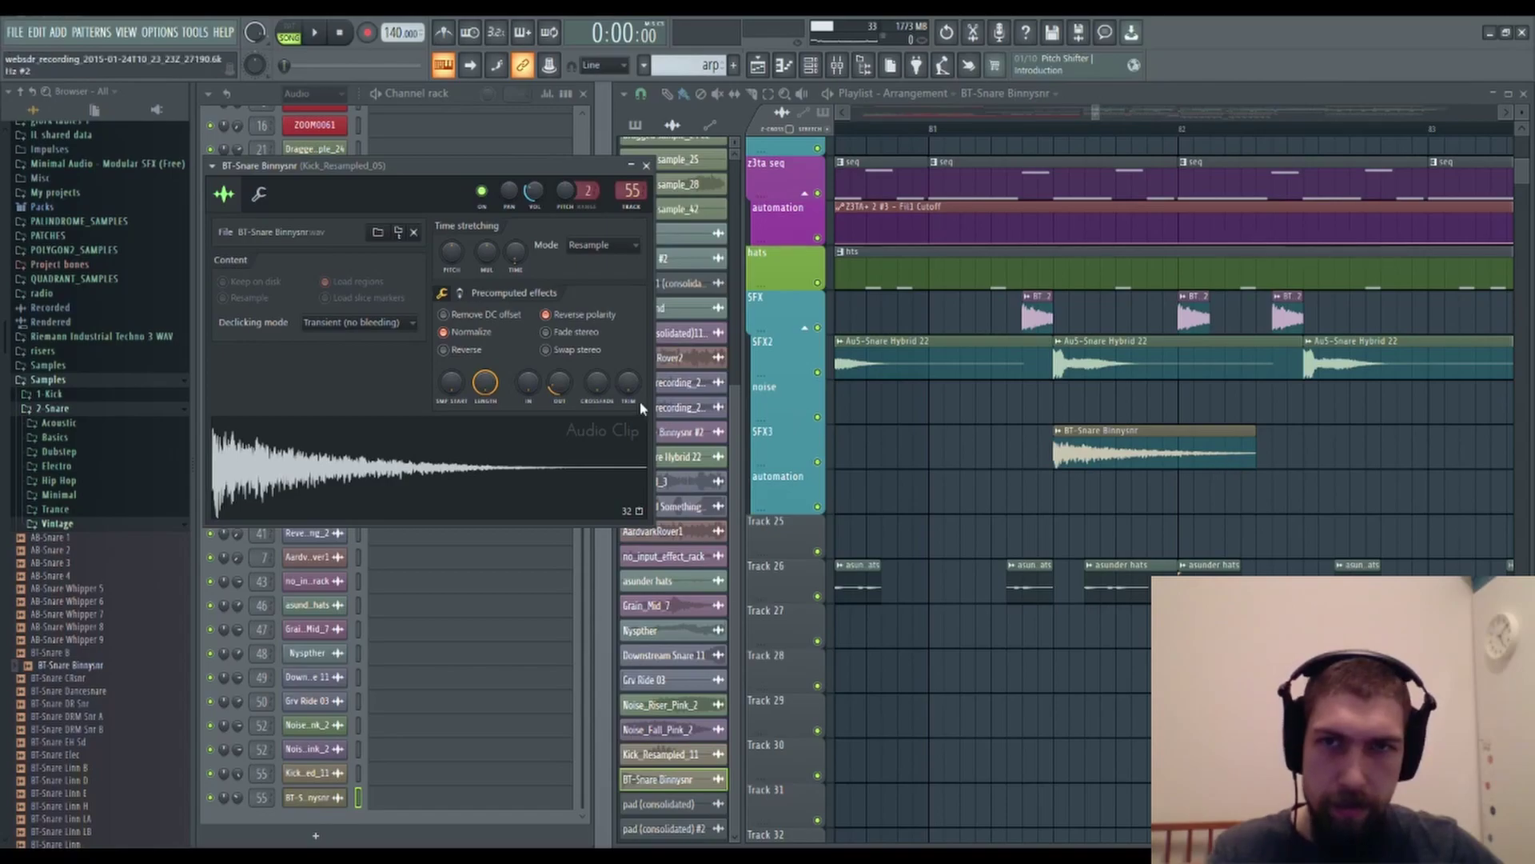
{"action": "left_click", "coordinate": [837, 138]}
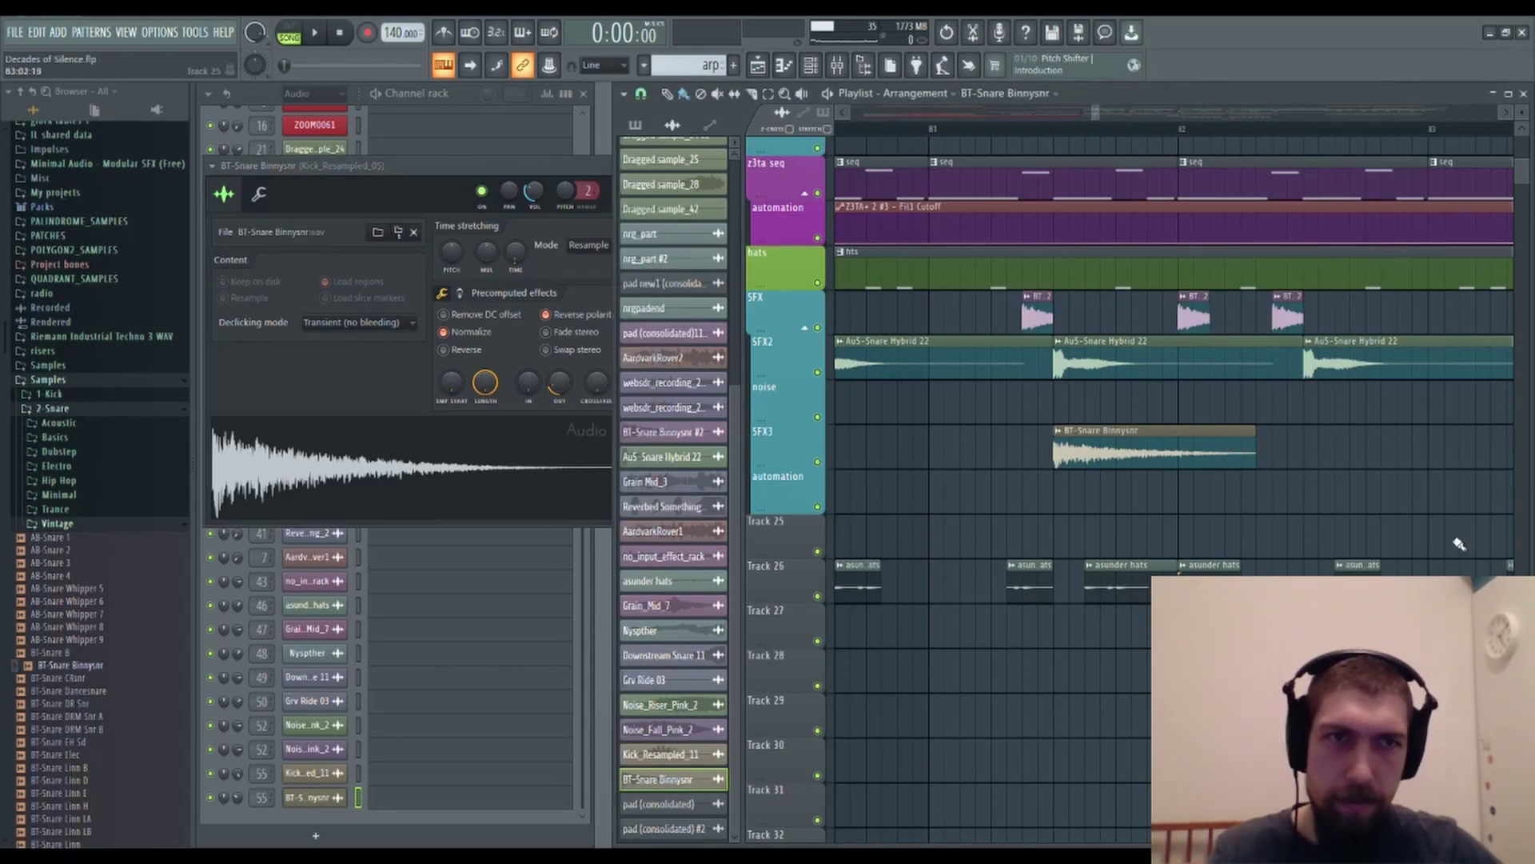
{"action": "left_click_drag", "start_coordinate": [1255, 464], "coordinate": [1304, 468]}
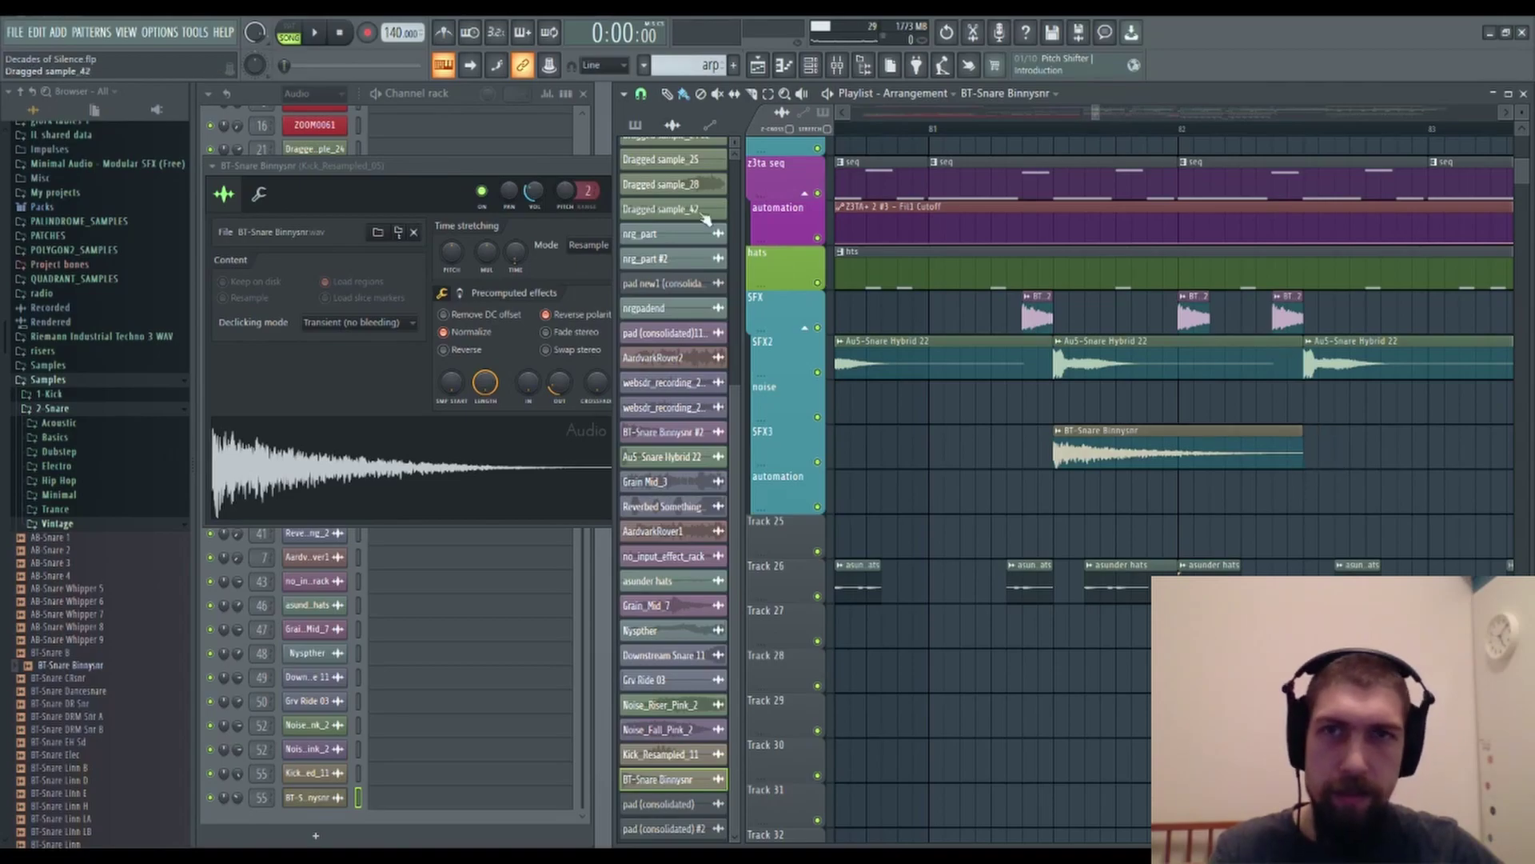
{"action": "left_click", "coordinate": [580, 168]}
{"action": "left_click", "coordinate": [647, 166]}
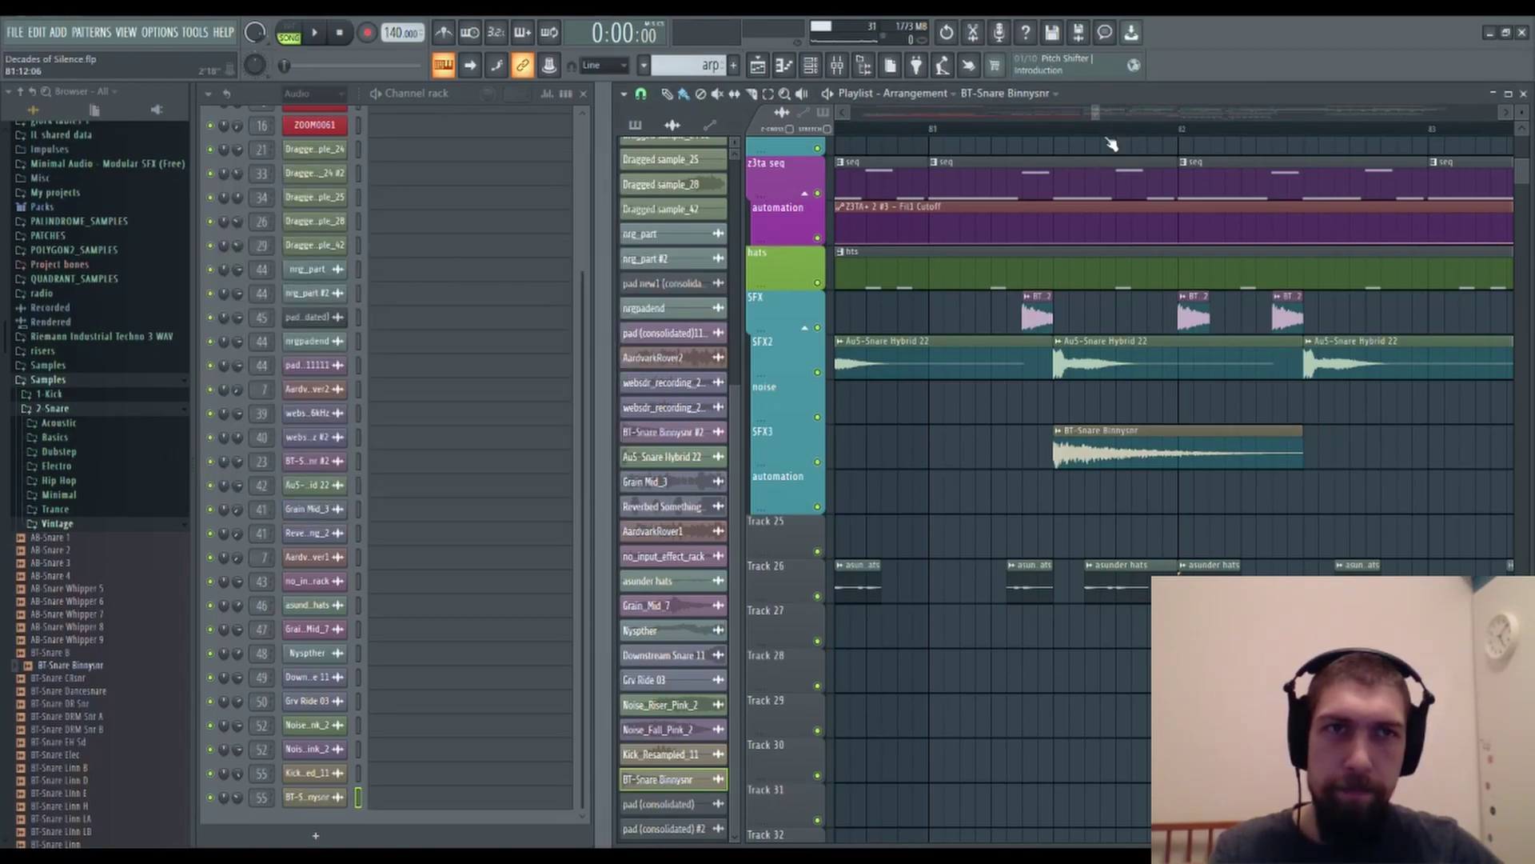
Play the arrangement from about bar 77 to hear the snare in context, and stop playback.
{"action": "scroll", "coordinate": [1111, 144], "scroll_direction": "down", "scroll_amount": 5}
{"action": "scroll", "coordinate": [1112, 144], "scroll_direction": "down", "scroll_amount": 4}
{"action": "left_click", "coordinate": [1022, 132]}
{"action": "key", "text": "space"}
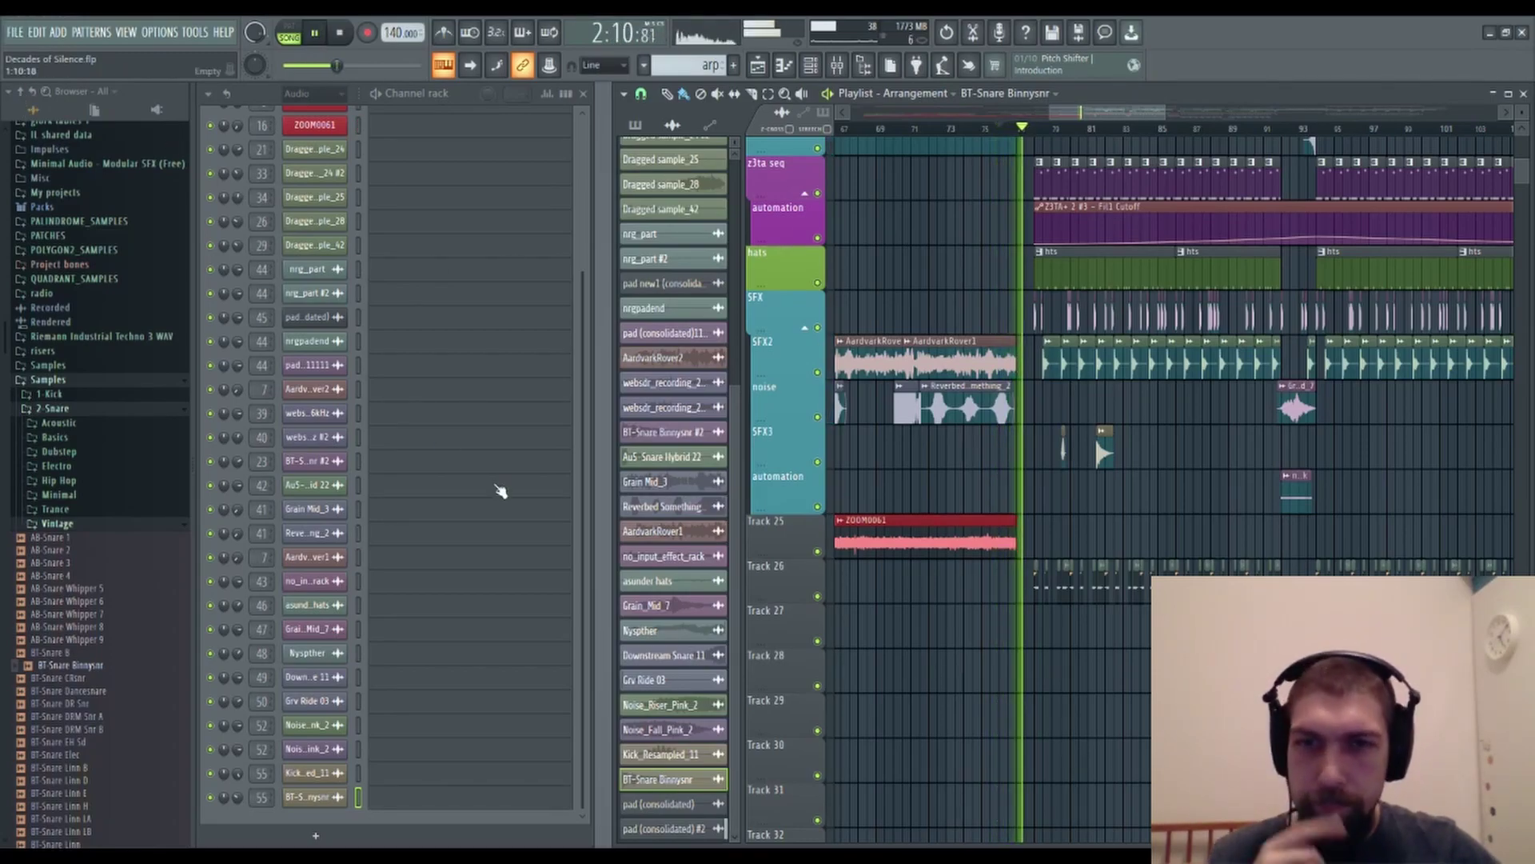
{"action": "scroll", "coordinate": [1127, 528], "scroll_direction": "up", "scroll_amount": 1}
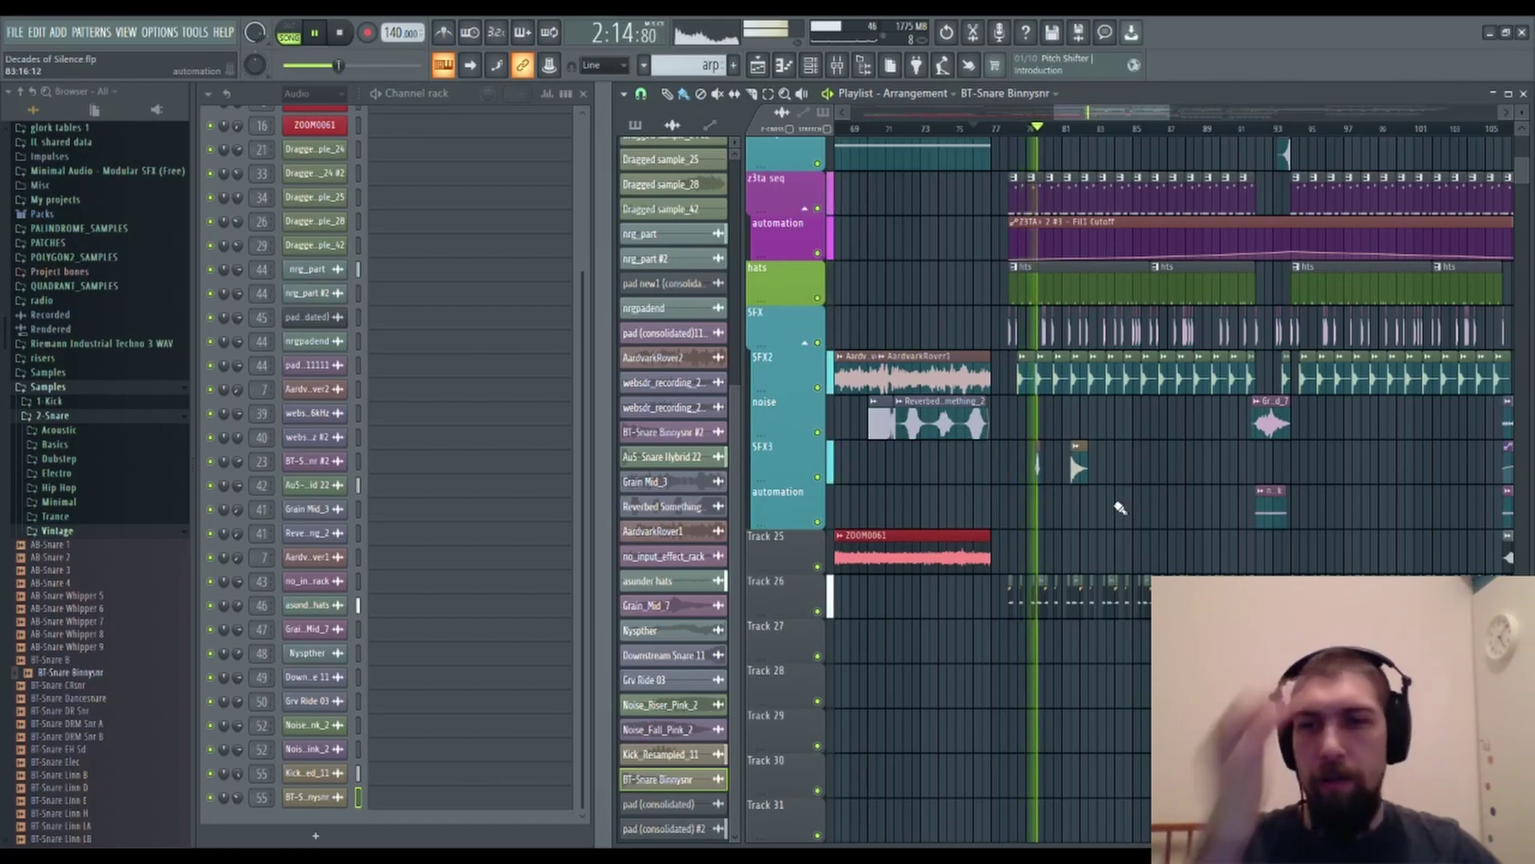
{"action": "left_click", "coordinate": [339, 32]}
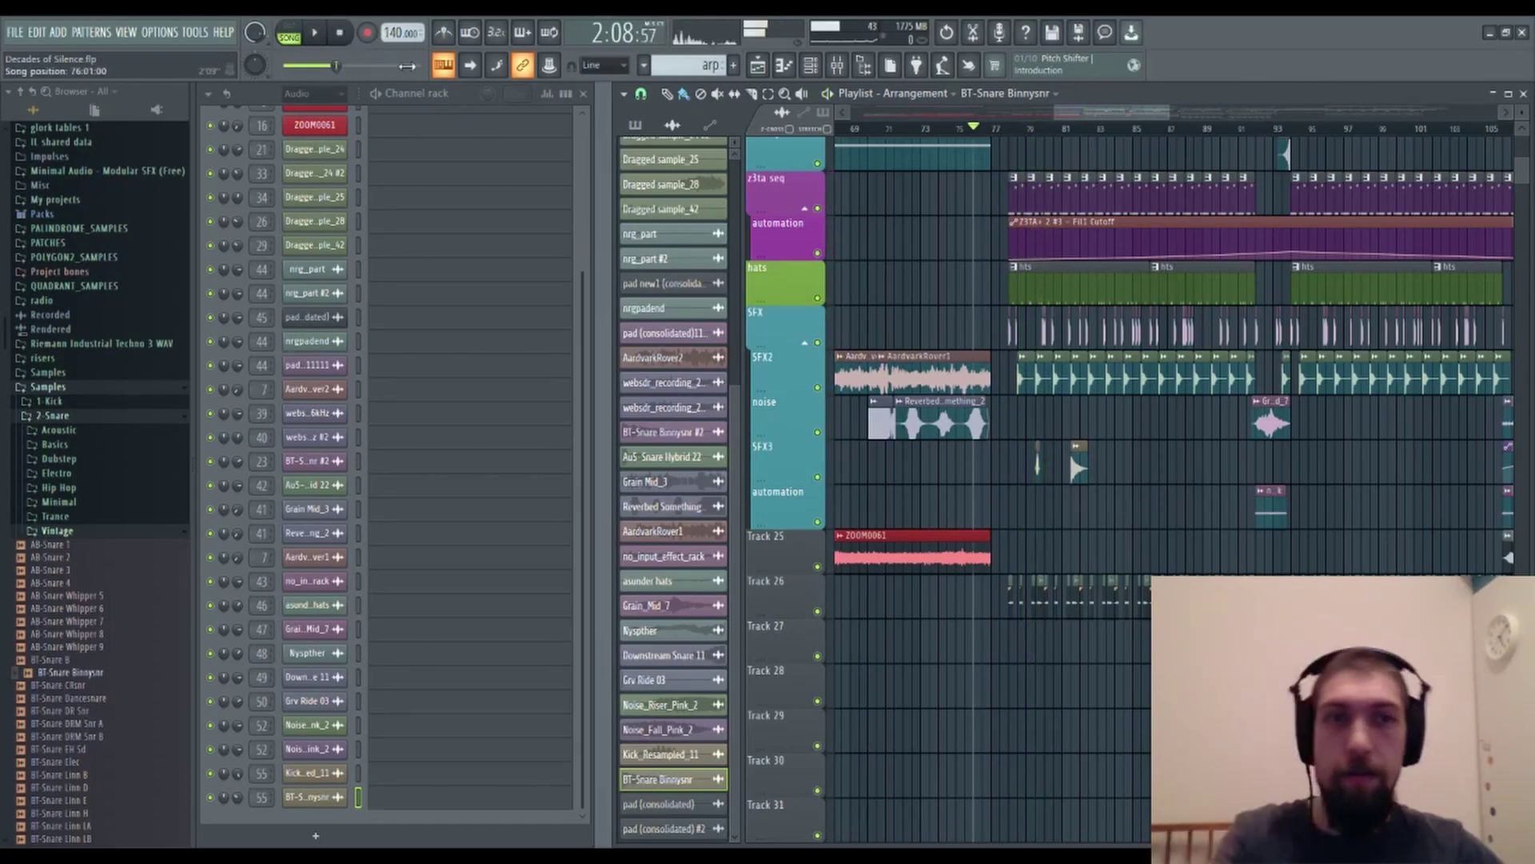
Check the channel settings of the first clip on the SFX track at bar 78.
{"action": "scroll", "coordinate": [1016, 132], "scroll_direction": "up", "scroll_amount": 6}
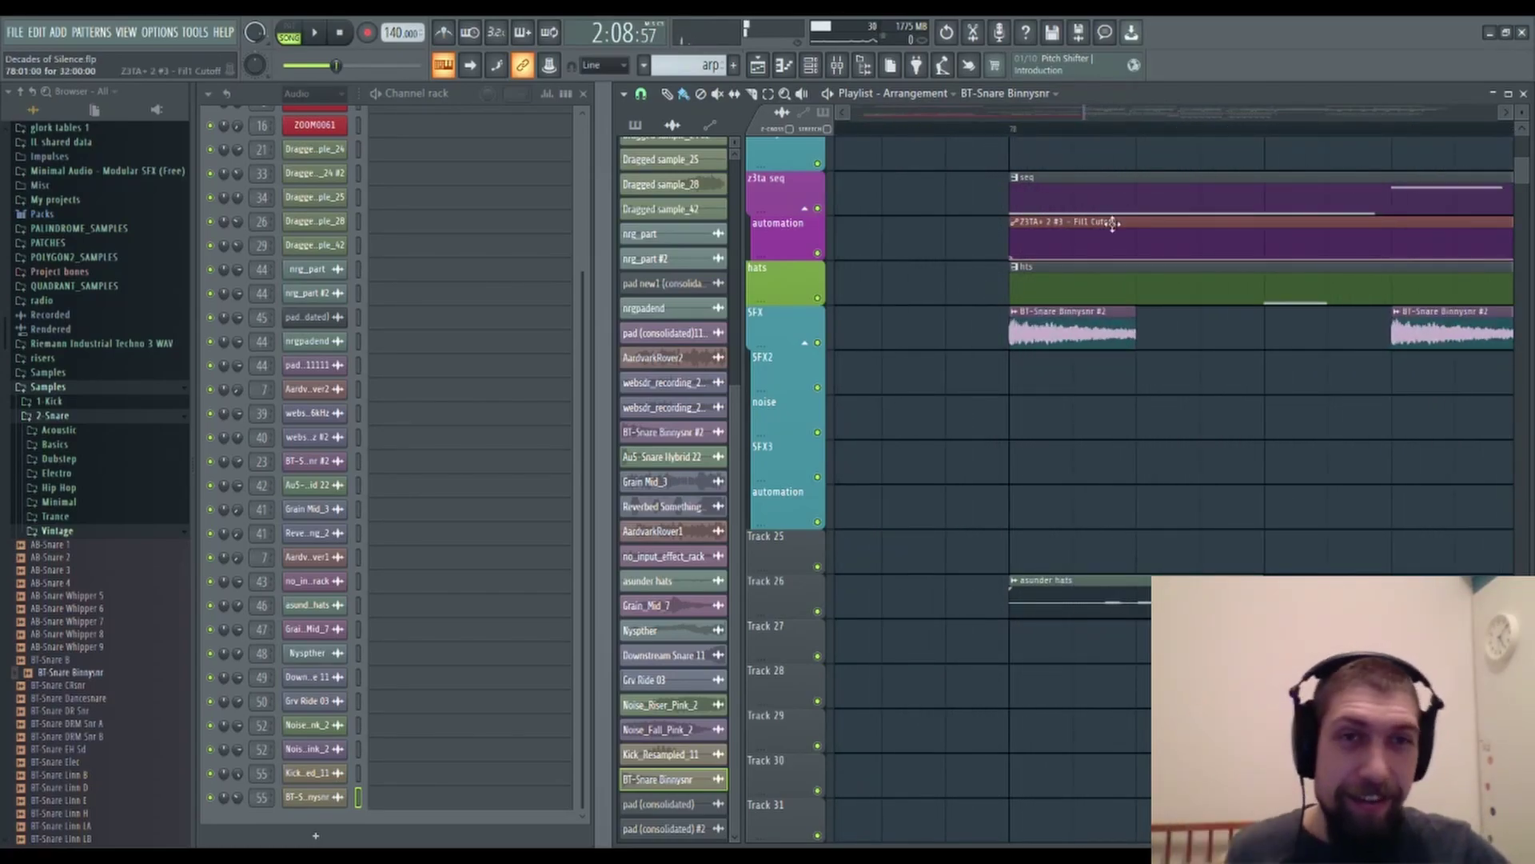
{"action": "left_click", "coordinate": [1058, 336]}
{"action": "double_click", "coordinate": [1058, 337]}
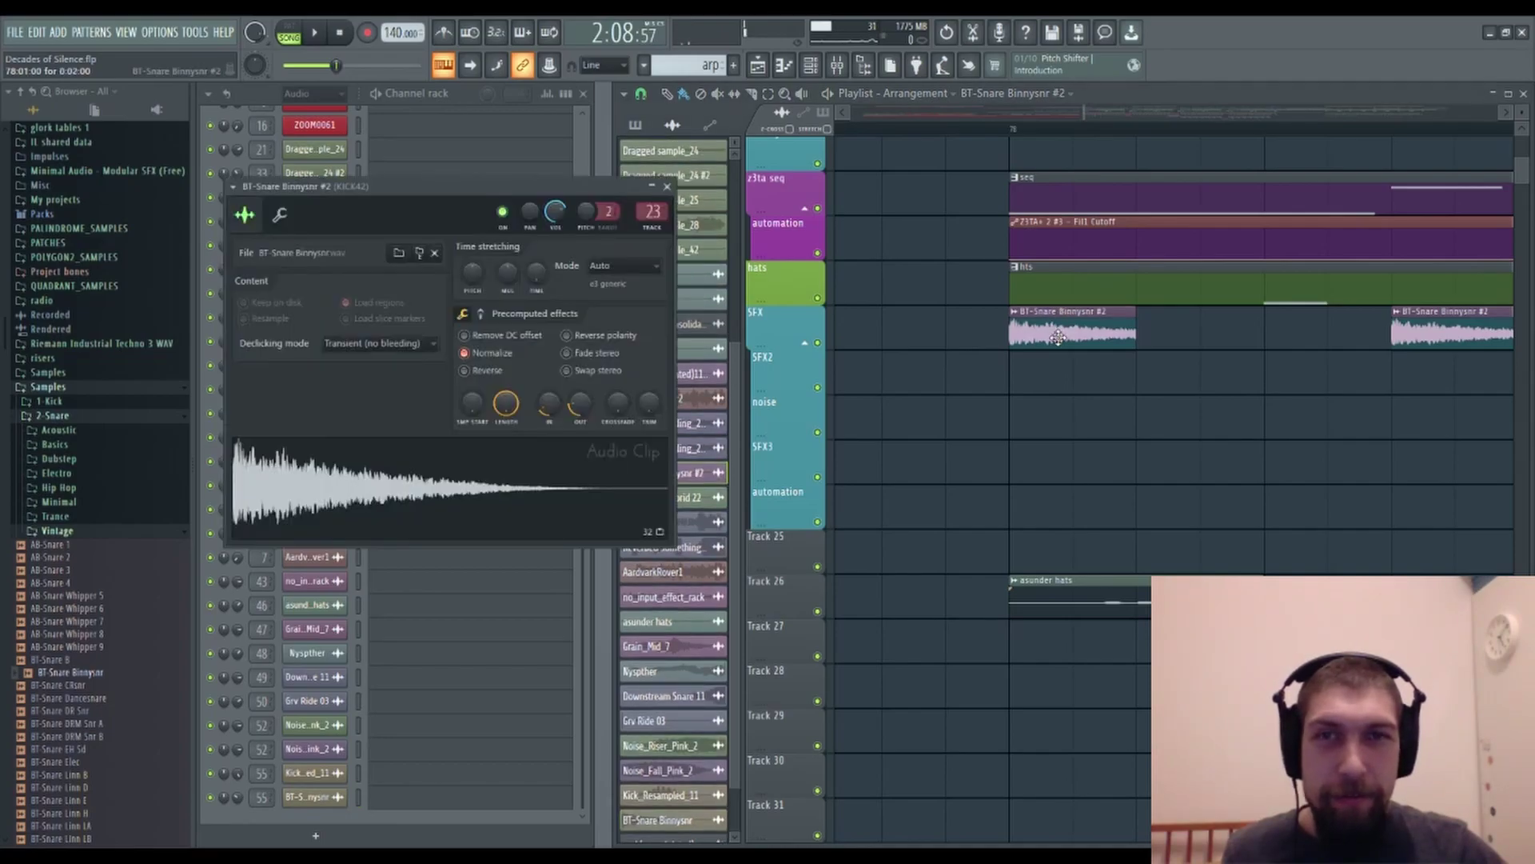
{"action": "left_click", "coordinate": [667, 186]}
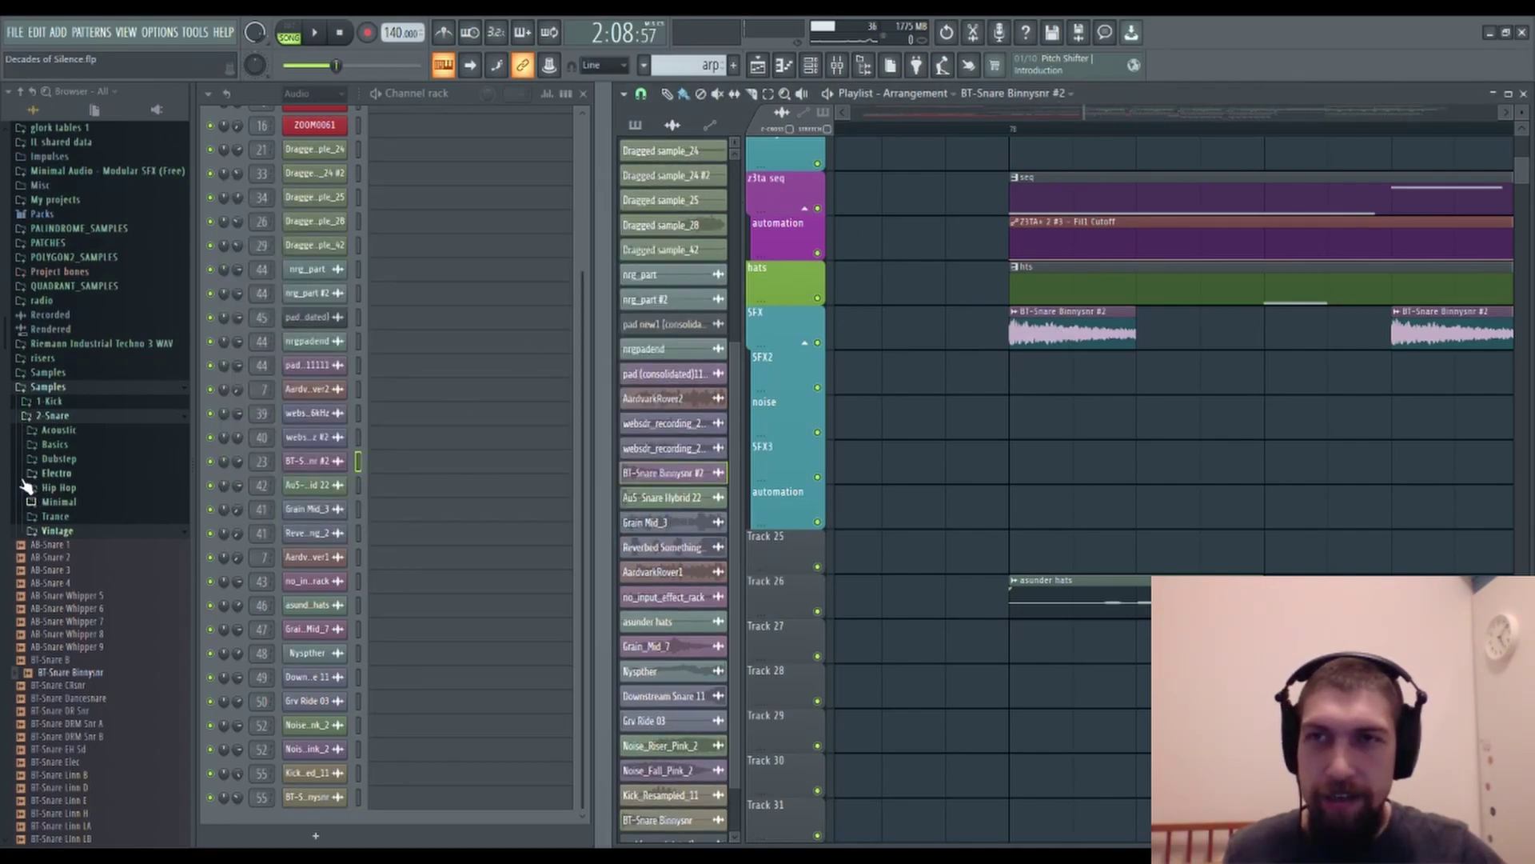
Open the backup project "Decades of Silence (overwritten at 18h41)" from the Backup folder.
{"action": "scroll", "coordinate": [26, 487], "scroll_direction": "up", "scroll_amount": 5}
{"action": "left_click", "coordinate": [340, 33]}
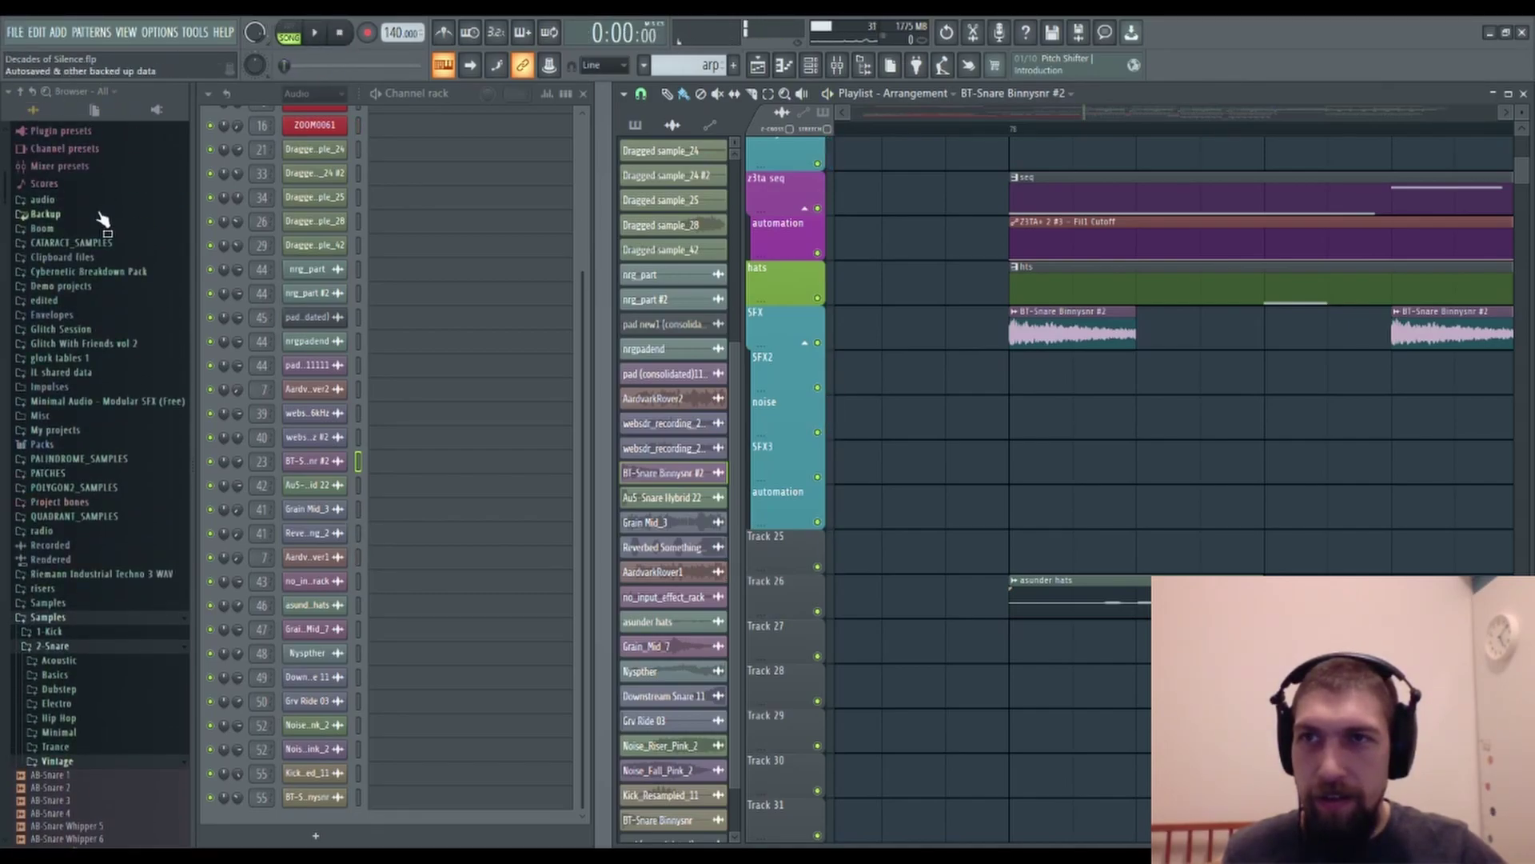
{"action": "scroll", "coordinate": [45, 213], "scroll_direction": "up", "scroll_amount": 1}
{"action": "left_click", "coordinate": [48, 265]}
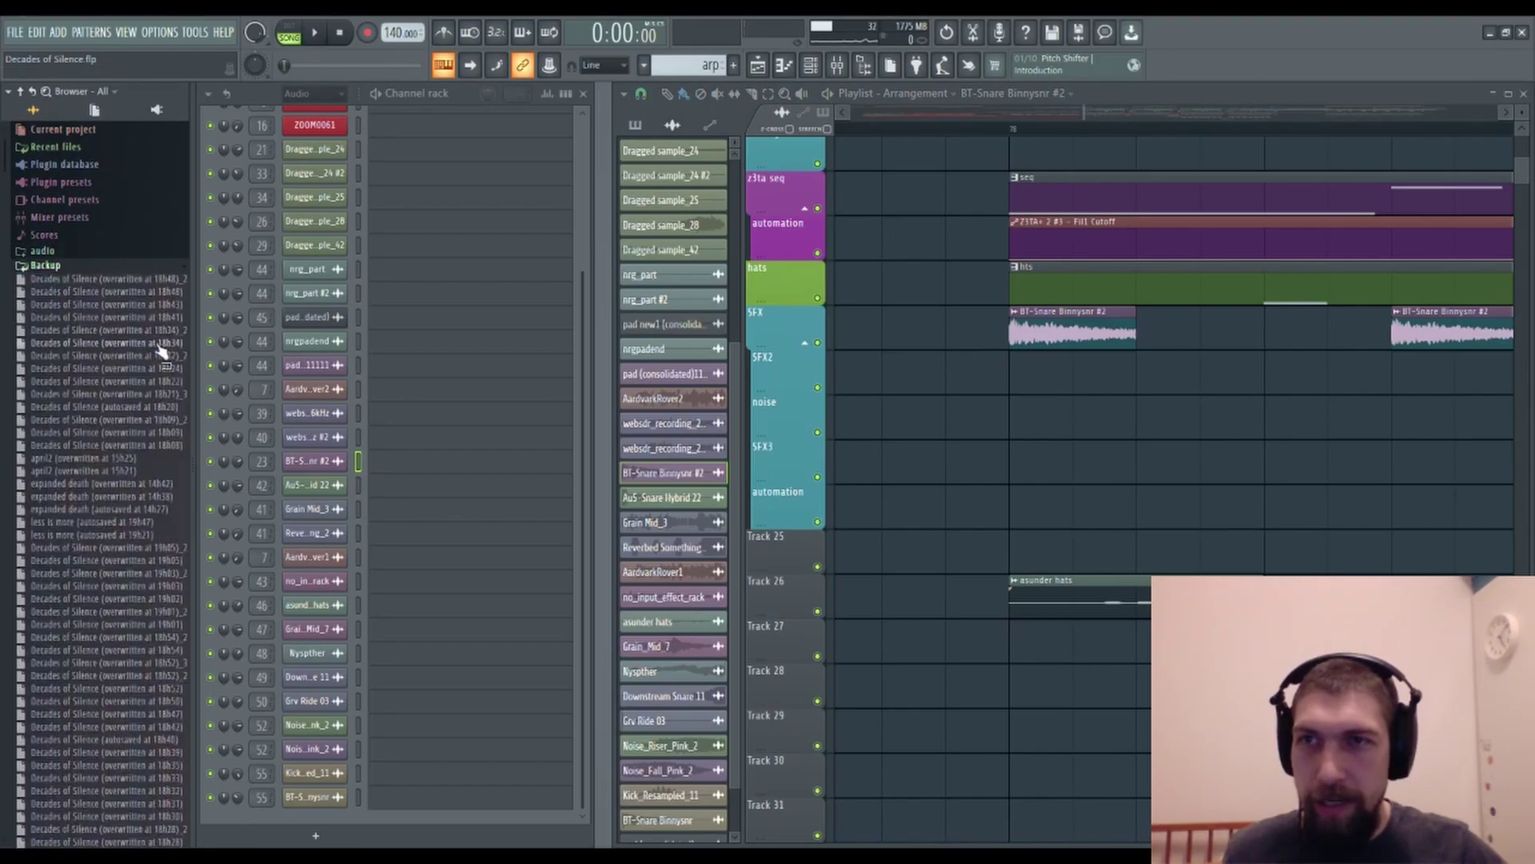
{"action": "left_click_drag", "start_coordinate": [145, 322], "coordinate": [420, 662]}
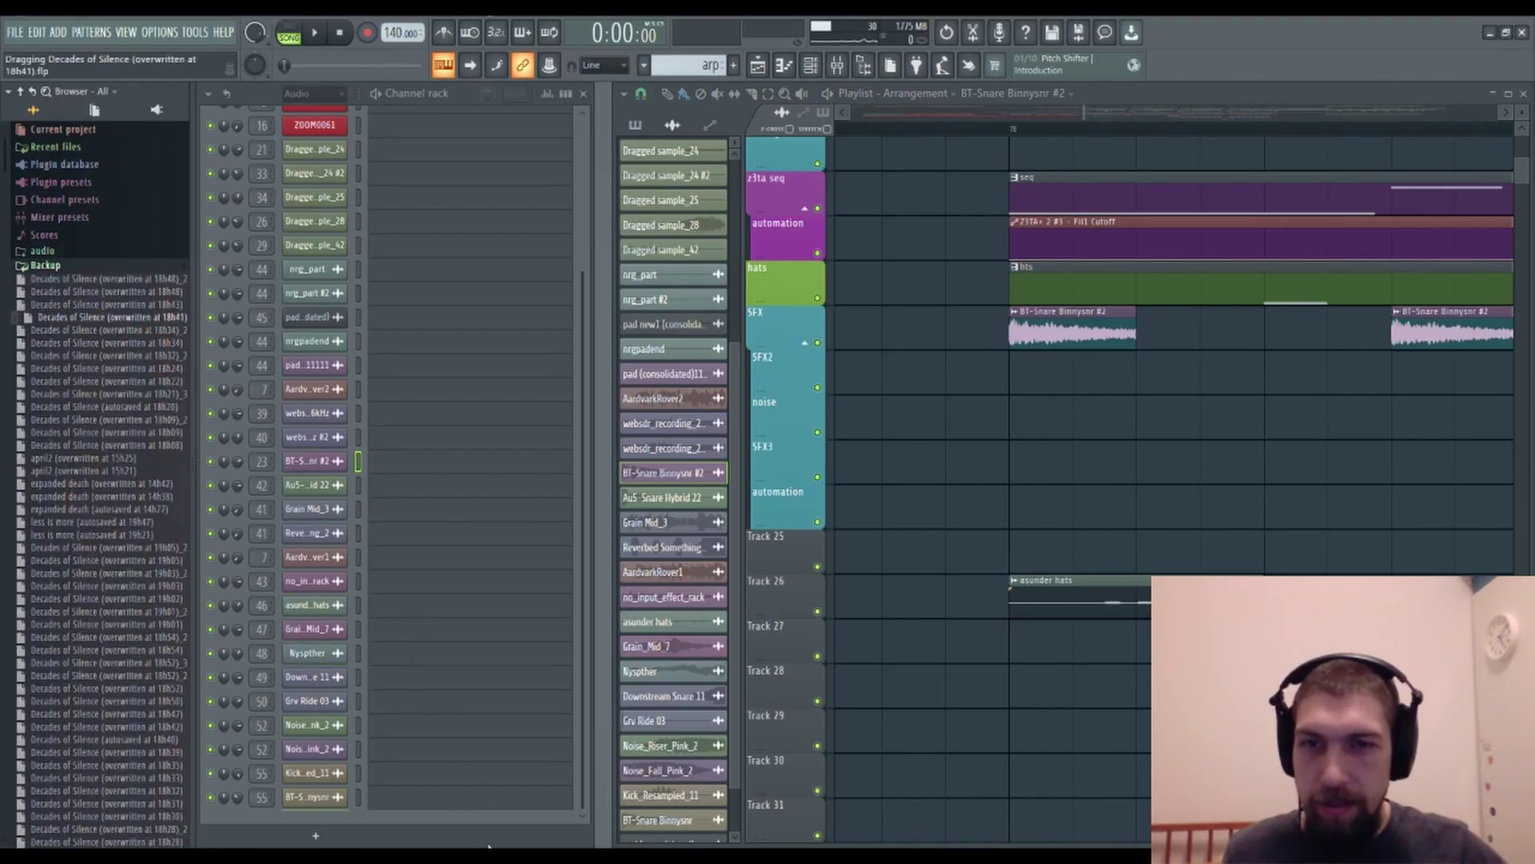
{"action": "left_click_drag", "start_coordinate": [488, 846], "coordinate": [494, 844]}
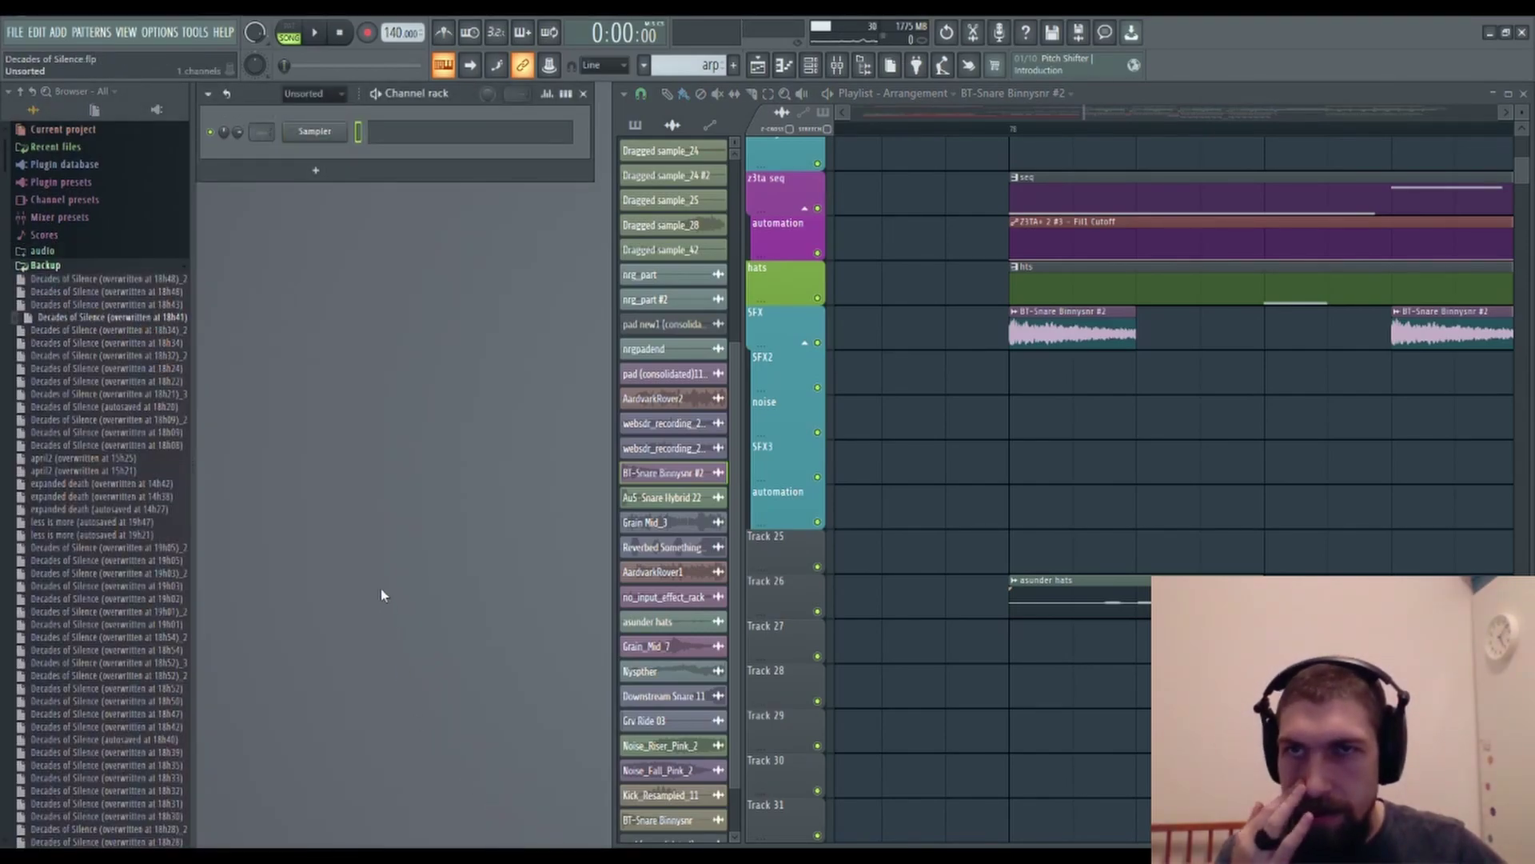
{"action": "left_click_drag", "start_coordinate": [112, 316], "coordinate": [407, 358]}
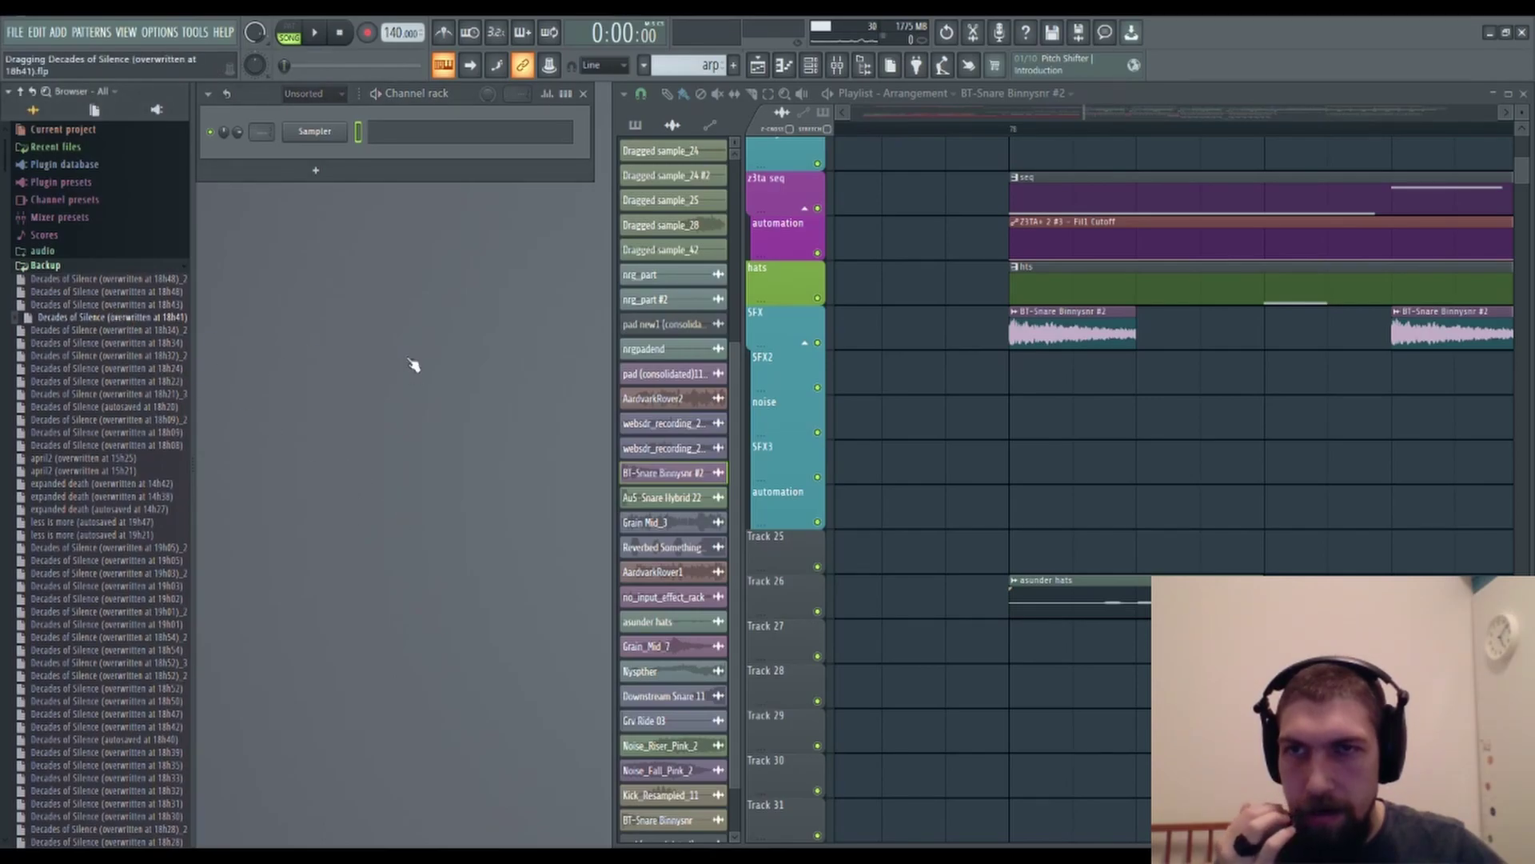
Check which sample the short kick clips on the SFX track use in the backup project.
{"action": "left_click_drag", "start_coordinate": [821, 490], "coordinate": [621, 578]}
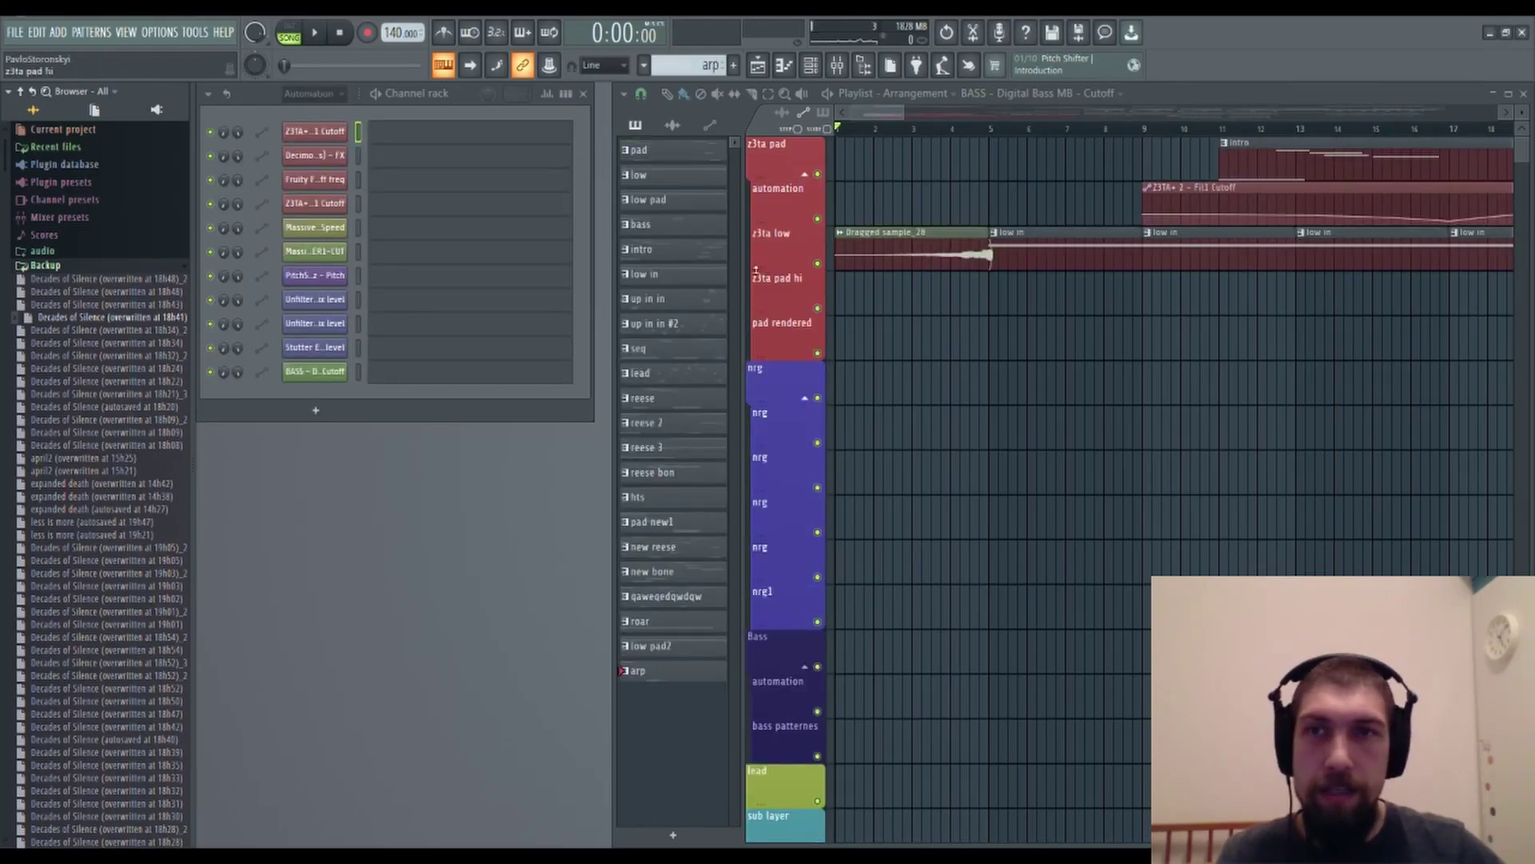
{"action": "scroll", "coordinate": [1147, 132], "scroll_direction": "down", "scroll_amount": 10}
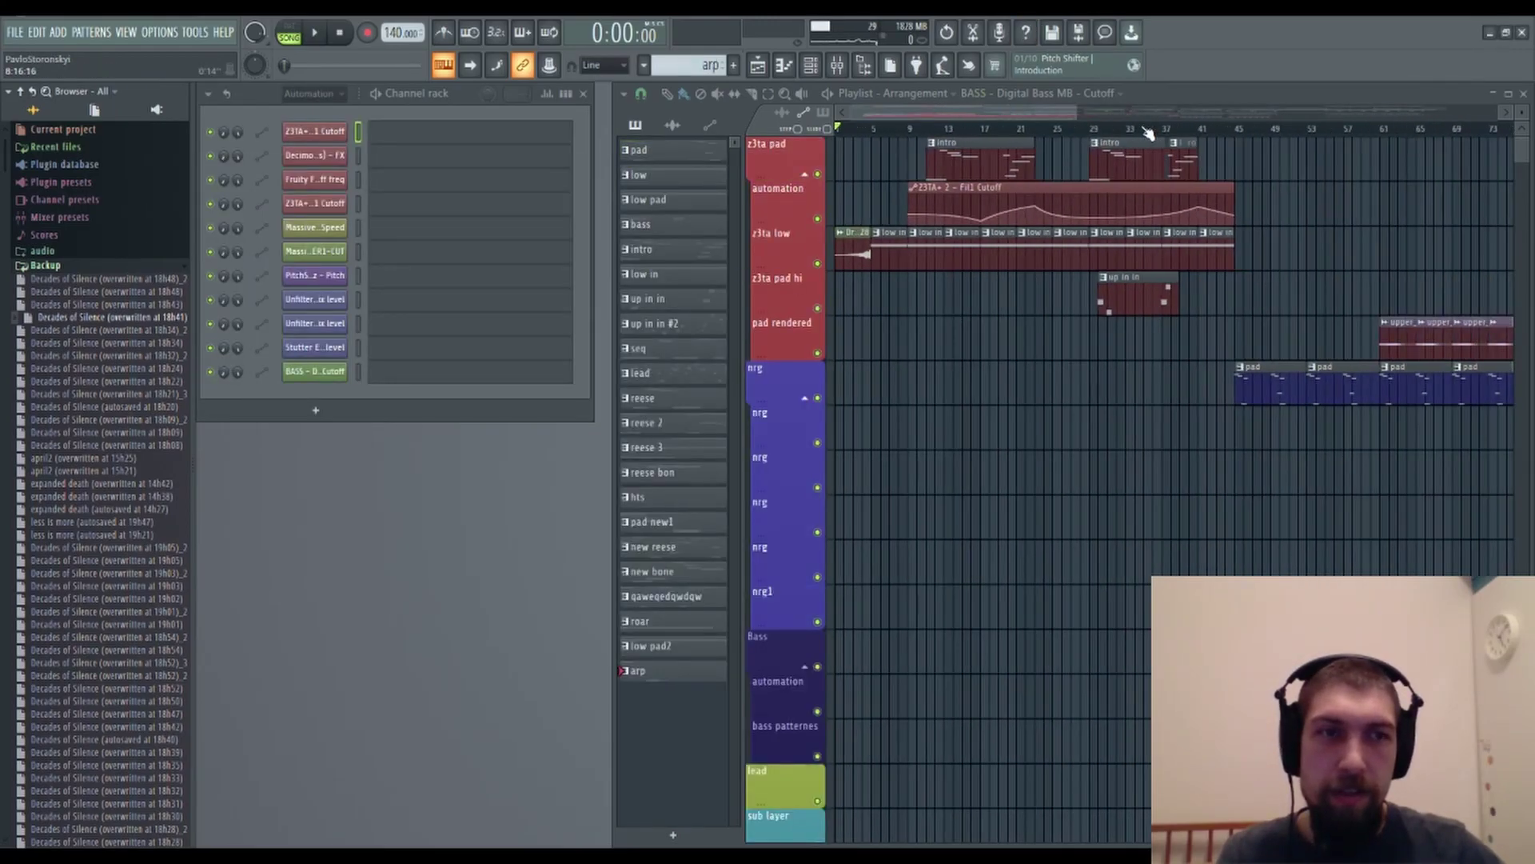
{"action": "left_click_drag", "start_coordinate": [1122, 542], "coordinate": [984, 435]}
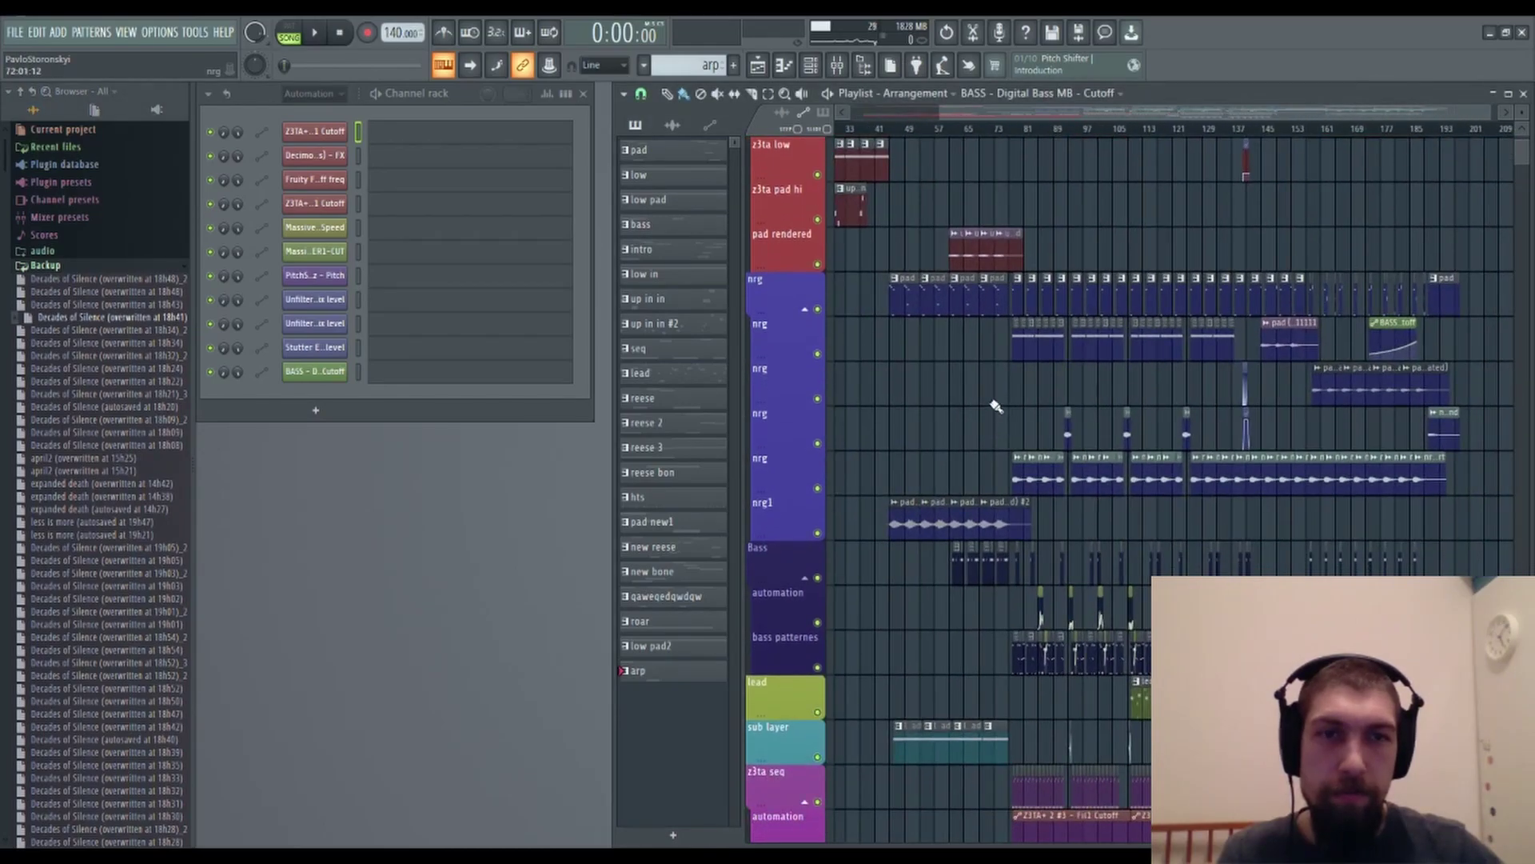
{"action": "scroll", "coordinate": [1010, 489], "scroll_direction": "down", "scroll_amount": 7}
{"action": "scroll", "coordinate": [1042, 130], "scroll_direction": "up", "scroll_amount": 10}
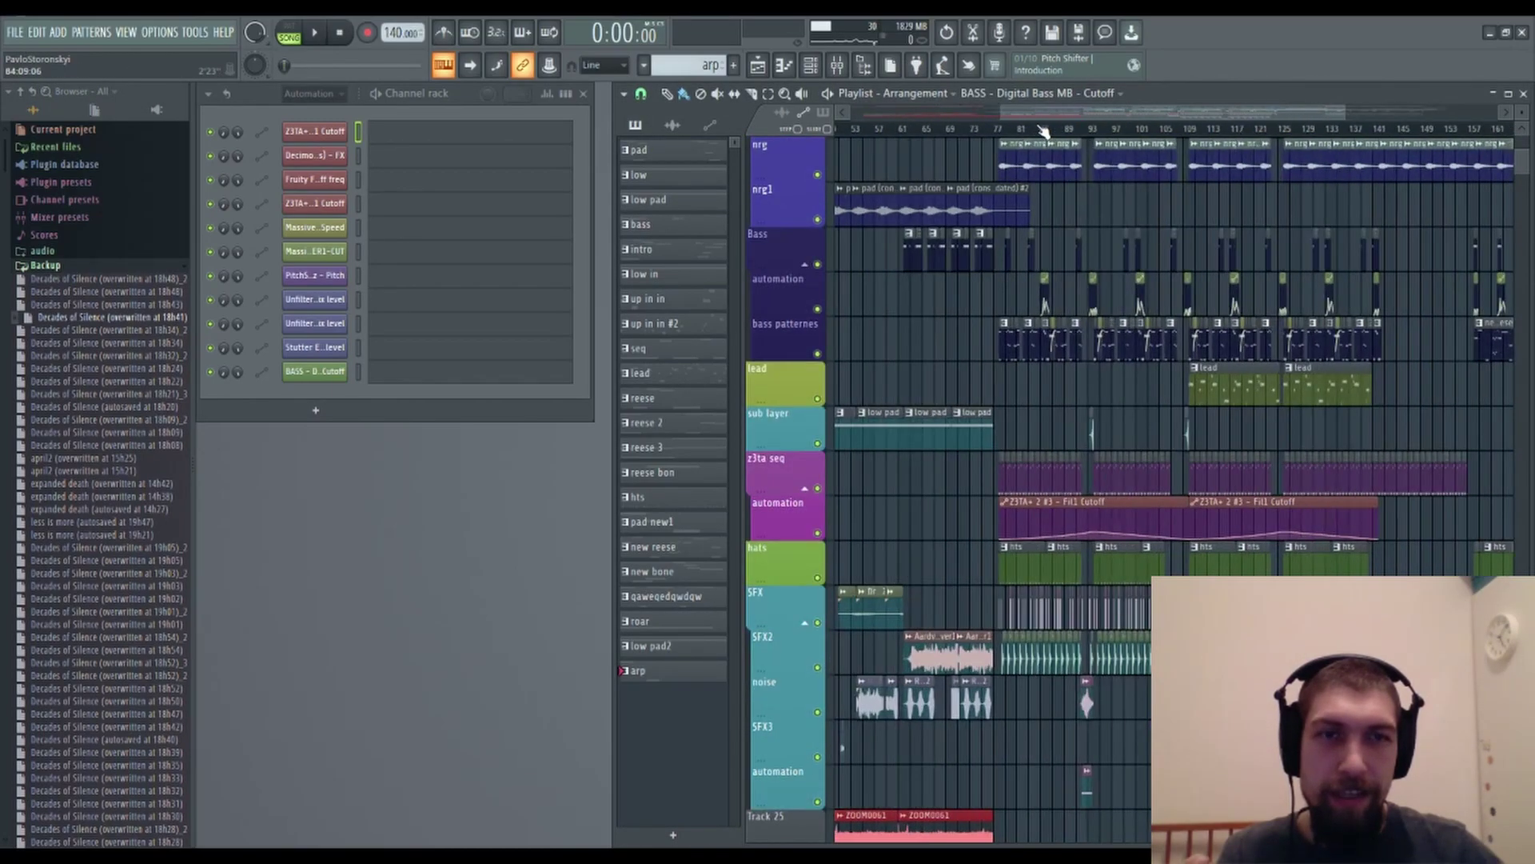
{"action": "scroll", "coordinate": [1042, 130], "scroll_direction": "up", "scroll_amount": 3}
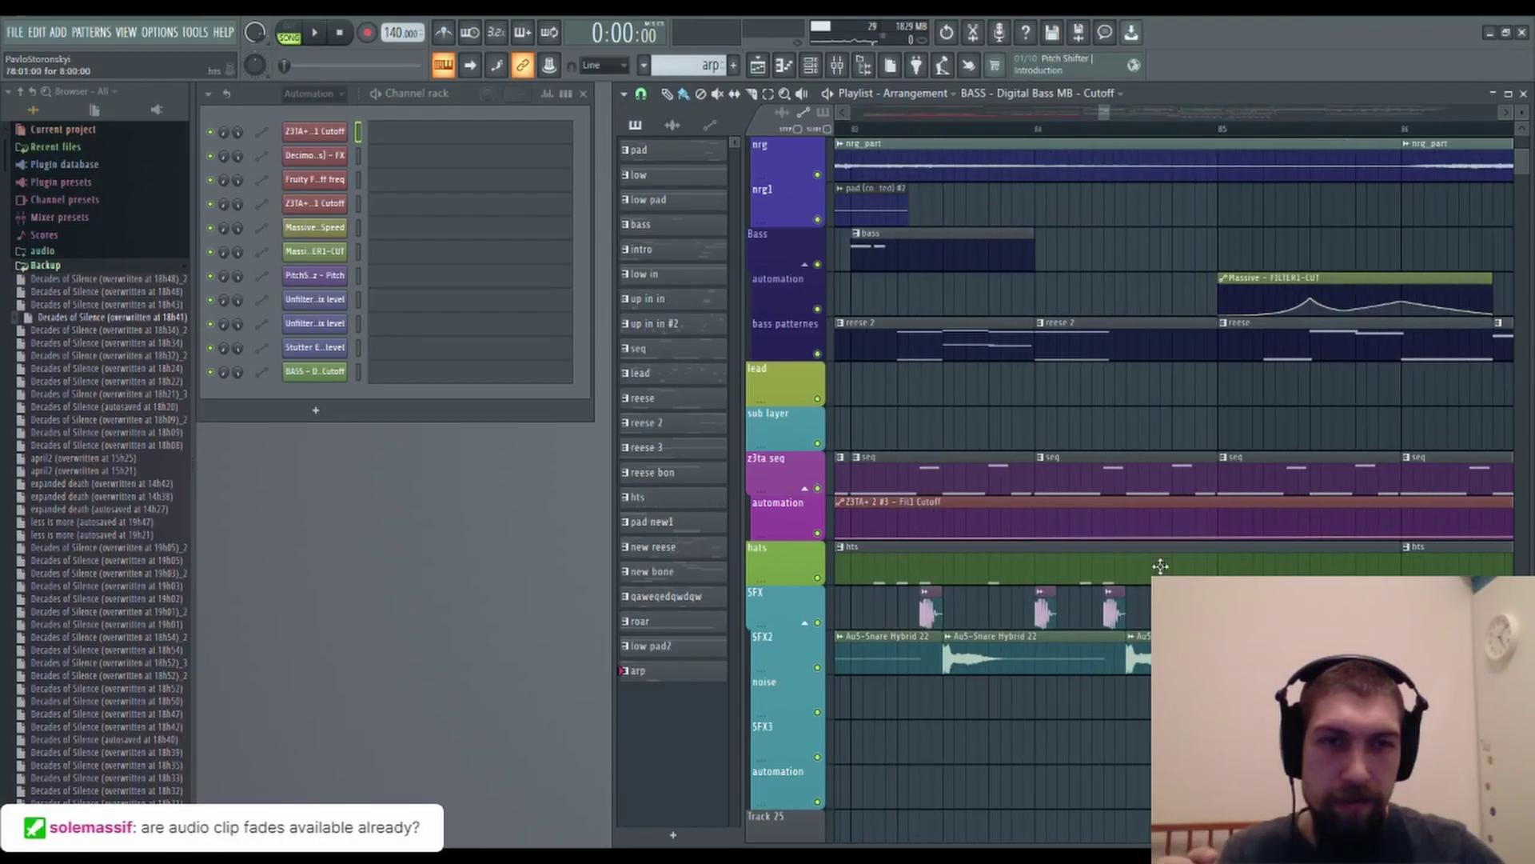
{"action": "double_click", "coordinate": [1042, 616]}
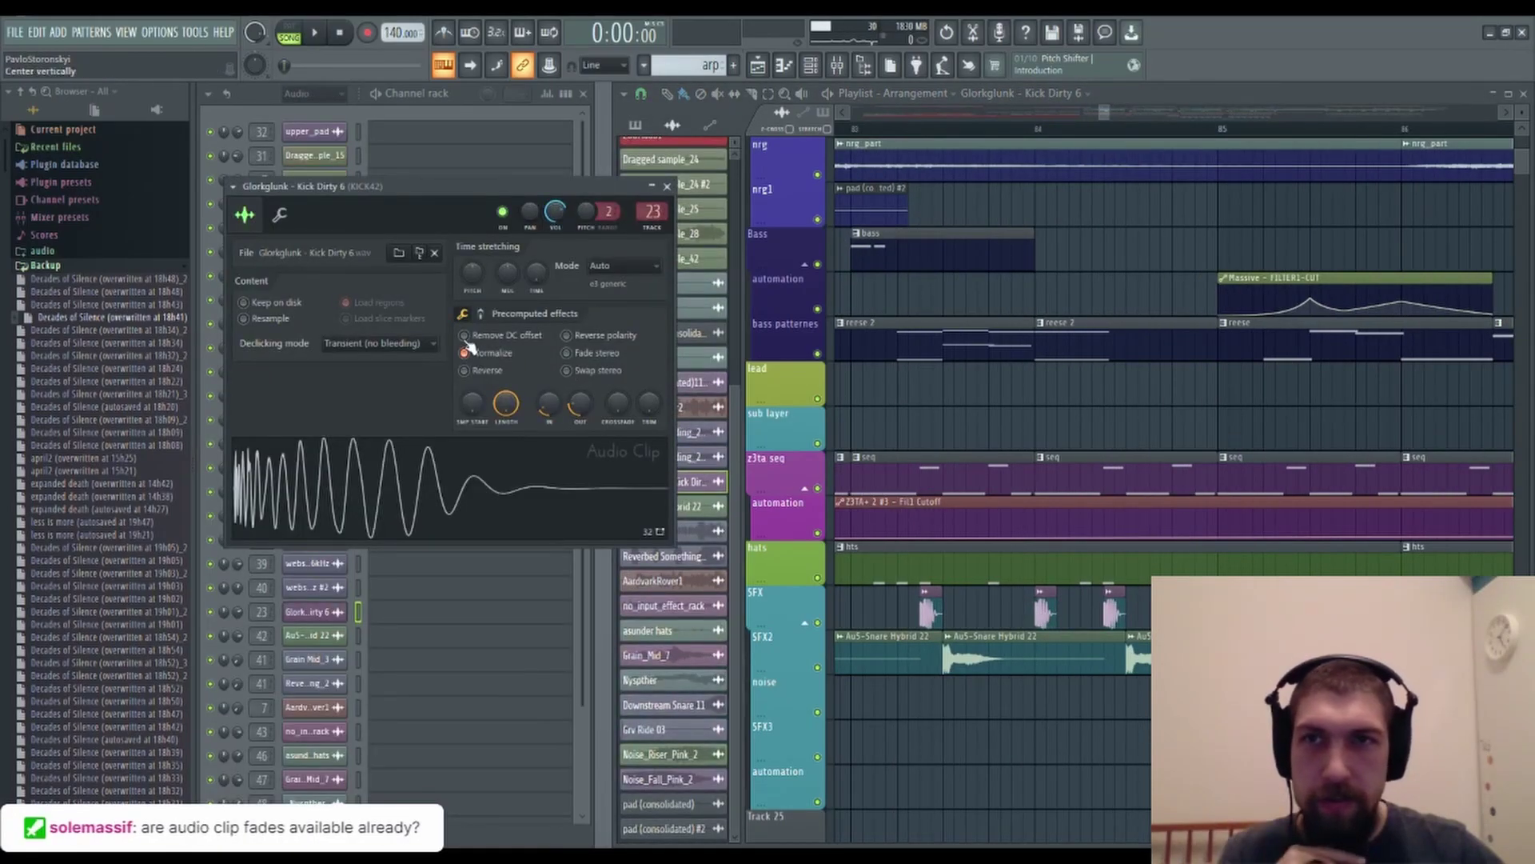
{"action": "left_click", "coordinate": [667, 186]}
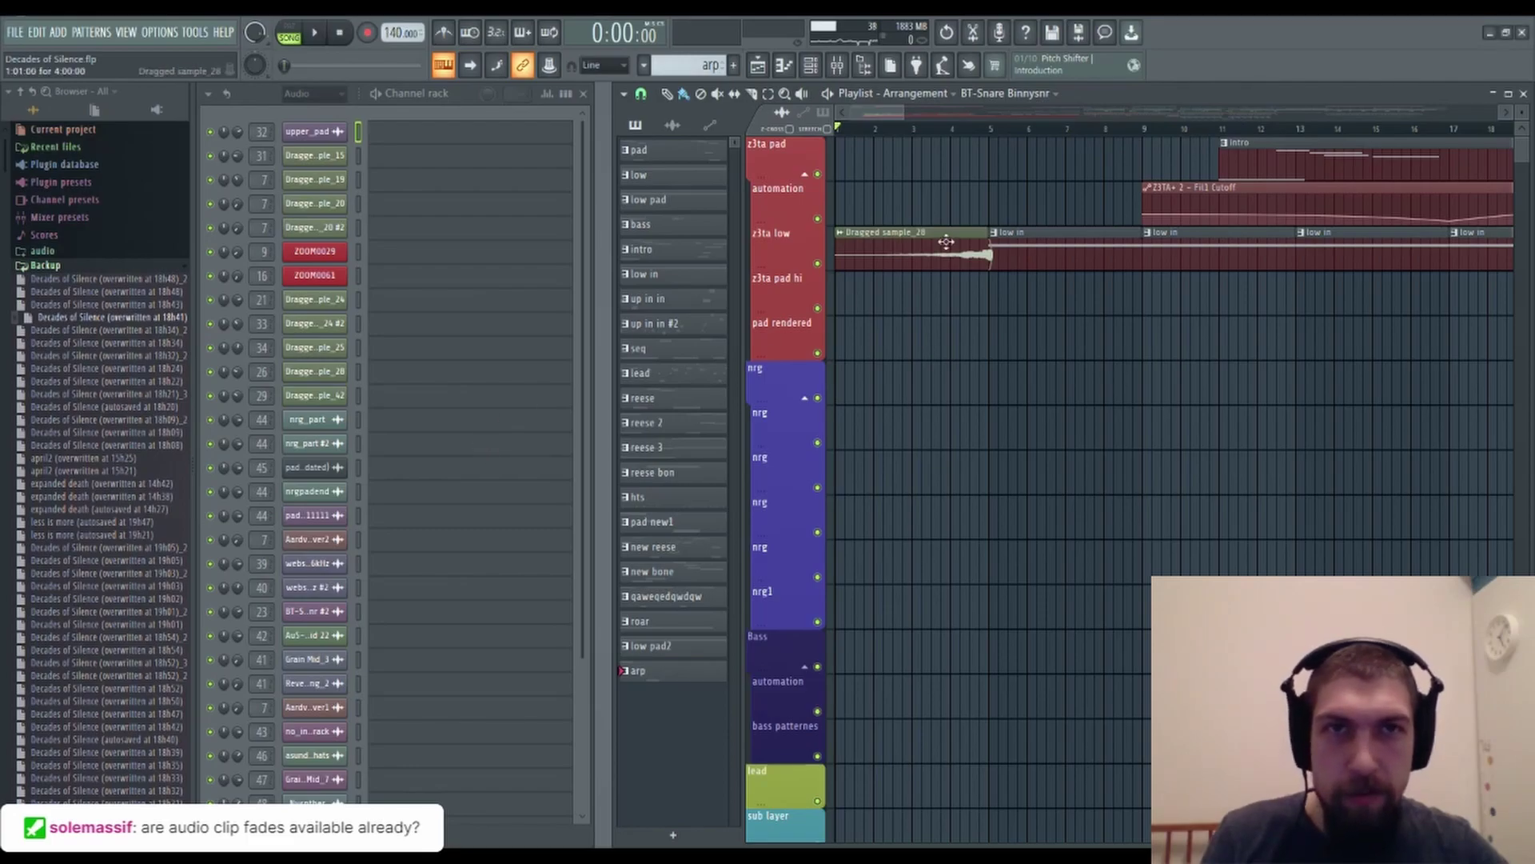
Locate the short clips on the SFX track around bar 78 in the arrangement.
{"action": "scroll", "coordinate": [956, 134], "scroll_direction": "down", "scroll_amount": 8}
{"action": "left_click_drag", "start_coordinate": [1097, 261], "coordinate": [781, 157]}
{"action": "left_click_drag", "start_coordinate": [1168, 516], "coordinate": [1316, 507]}
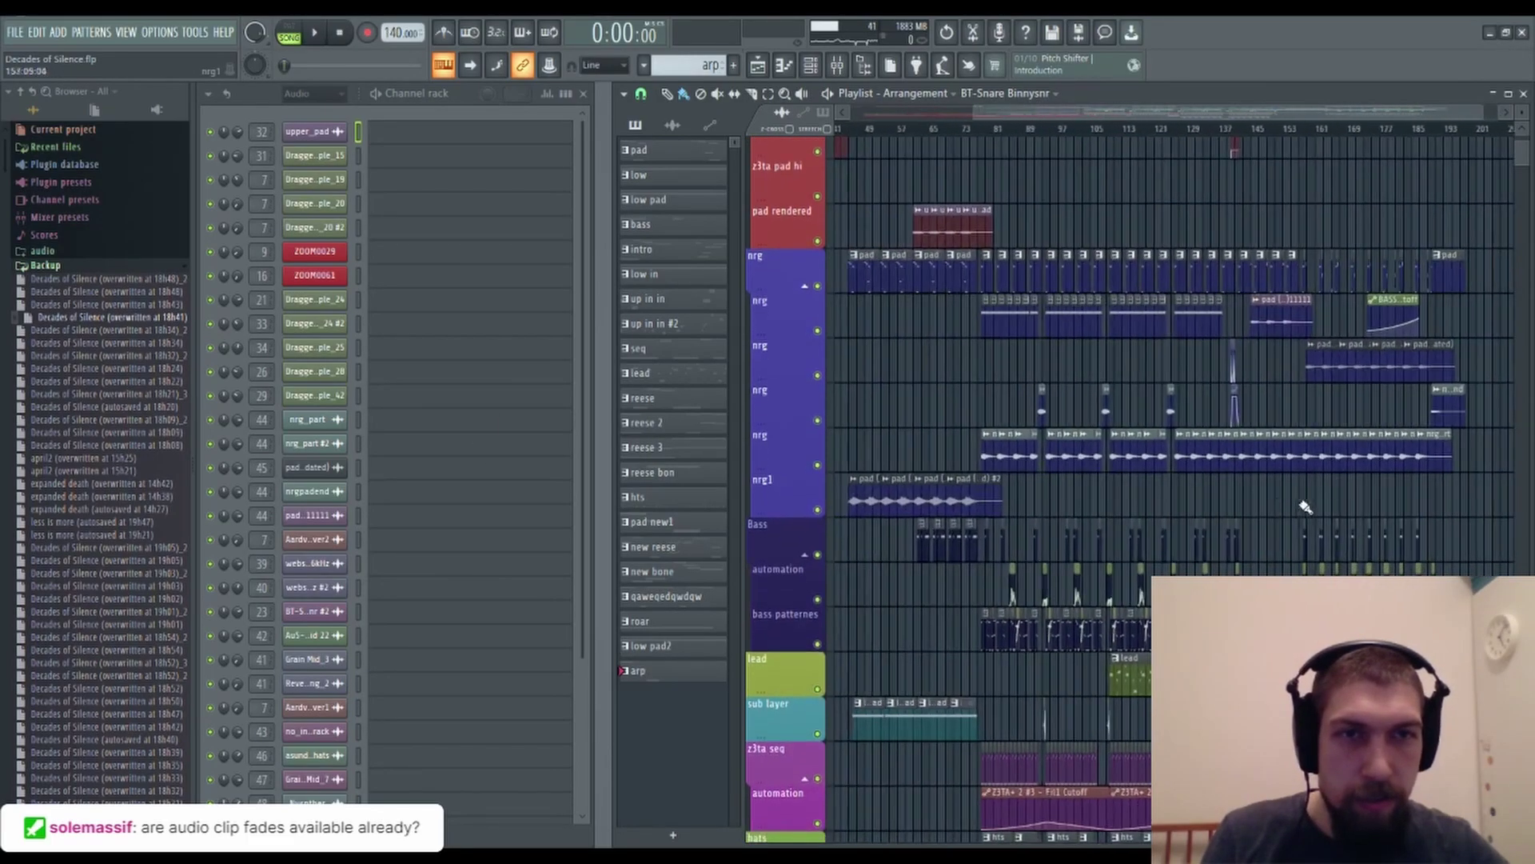
{"action": "left_click_drag", "start_coordinate": [936, 364], "coordinate": [931, 229]}
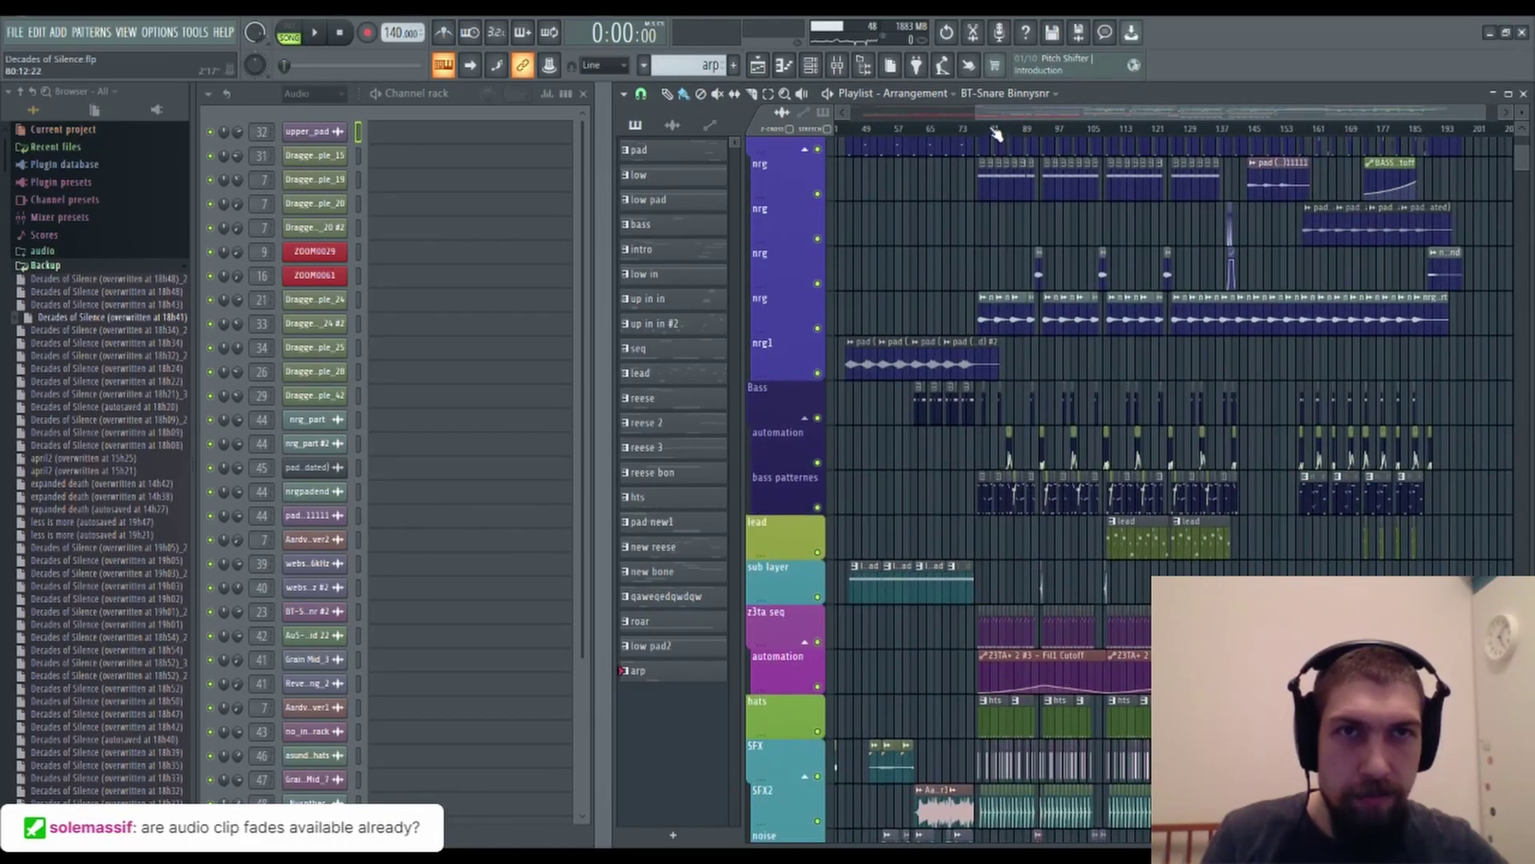
{"action": "scroll", "coordinate": [1000, 133], "scroll_direction": "up", "scroll_amount": 5}
{"action": "scroll", "coordinate": [932, 353], "scroll_direction": "down", "scroll_amount": 4}
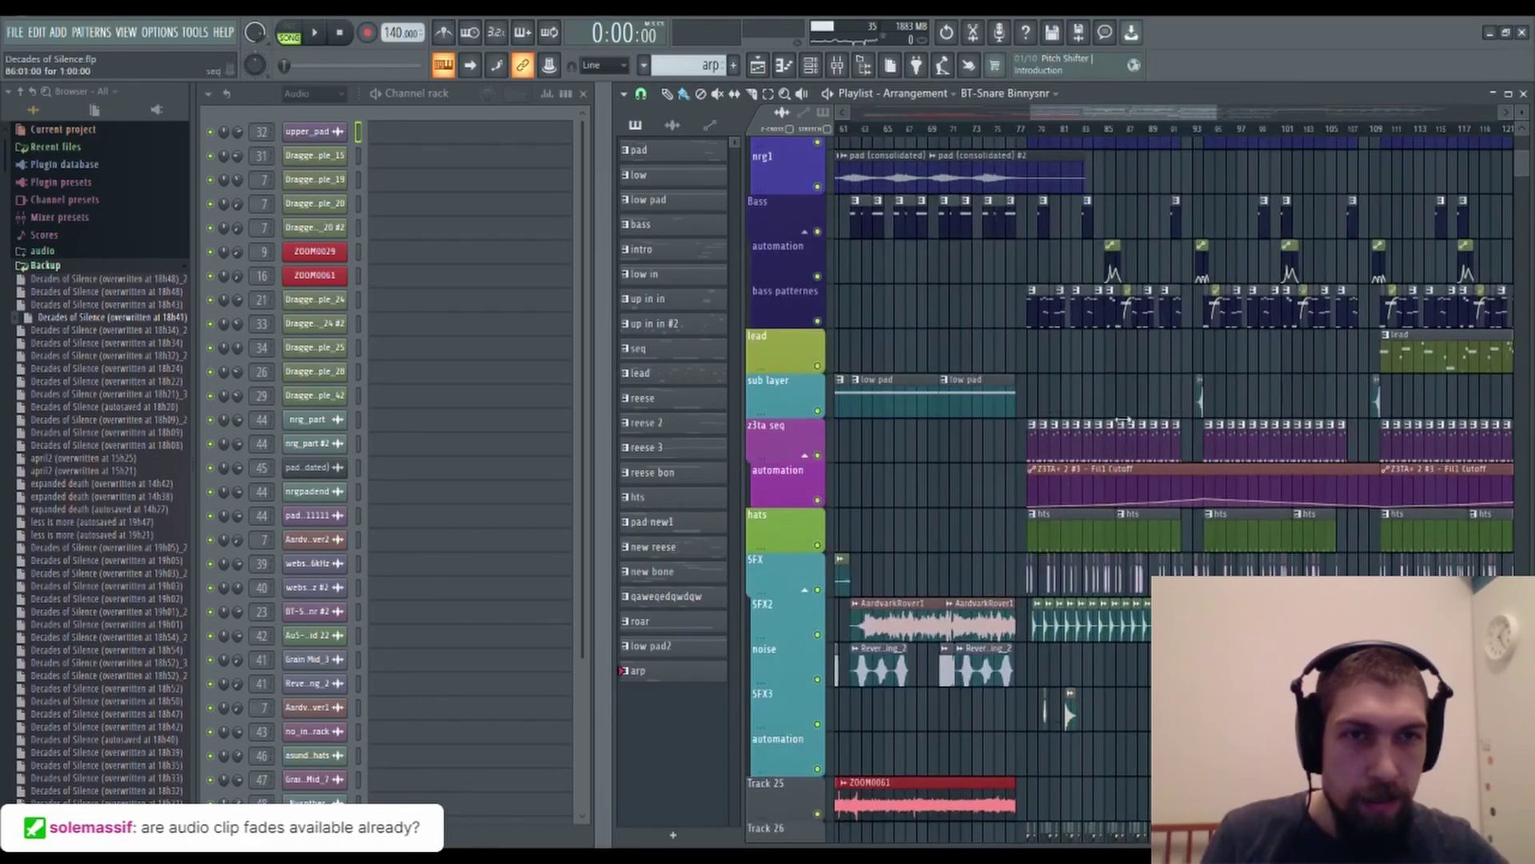
{"action": "scroll", "coordinate": [1106, 384], "scroll_direction": "down", "scroll_amount": 3}
{"action": "scroll", "coordinate": [1013, 142], "scroll_direction": "up", "scroll_amount": 6}
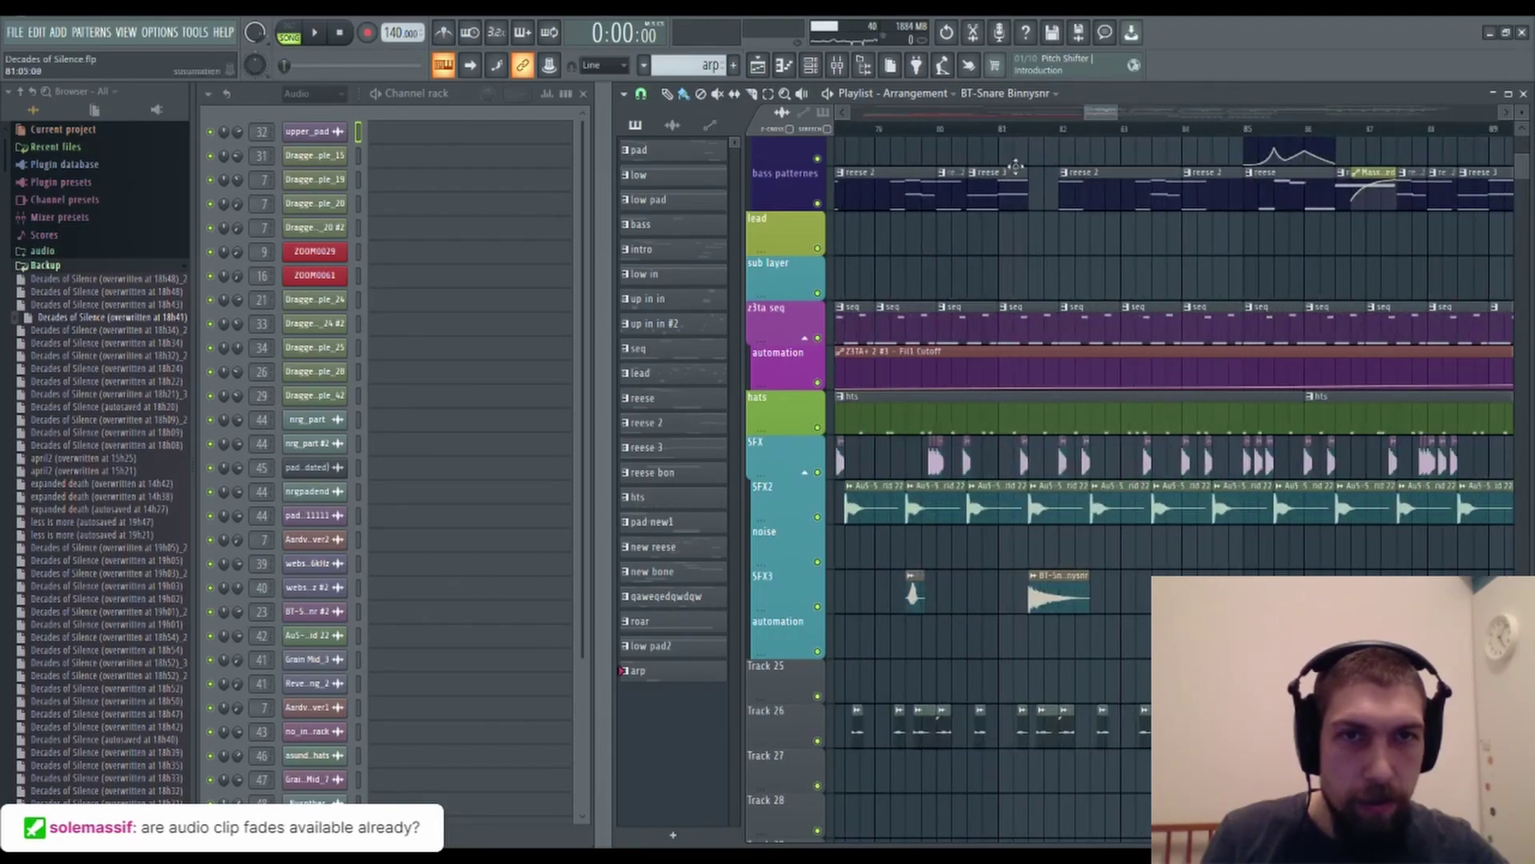
{"action": "left_click_drag", "start_coordinate": [911, 519], "coordinate": [1125, 578]}
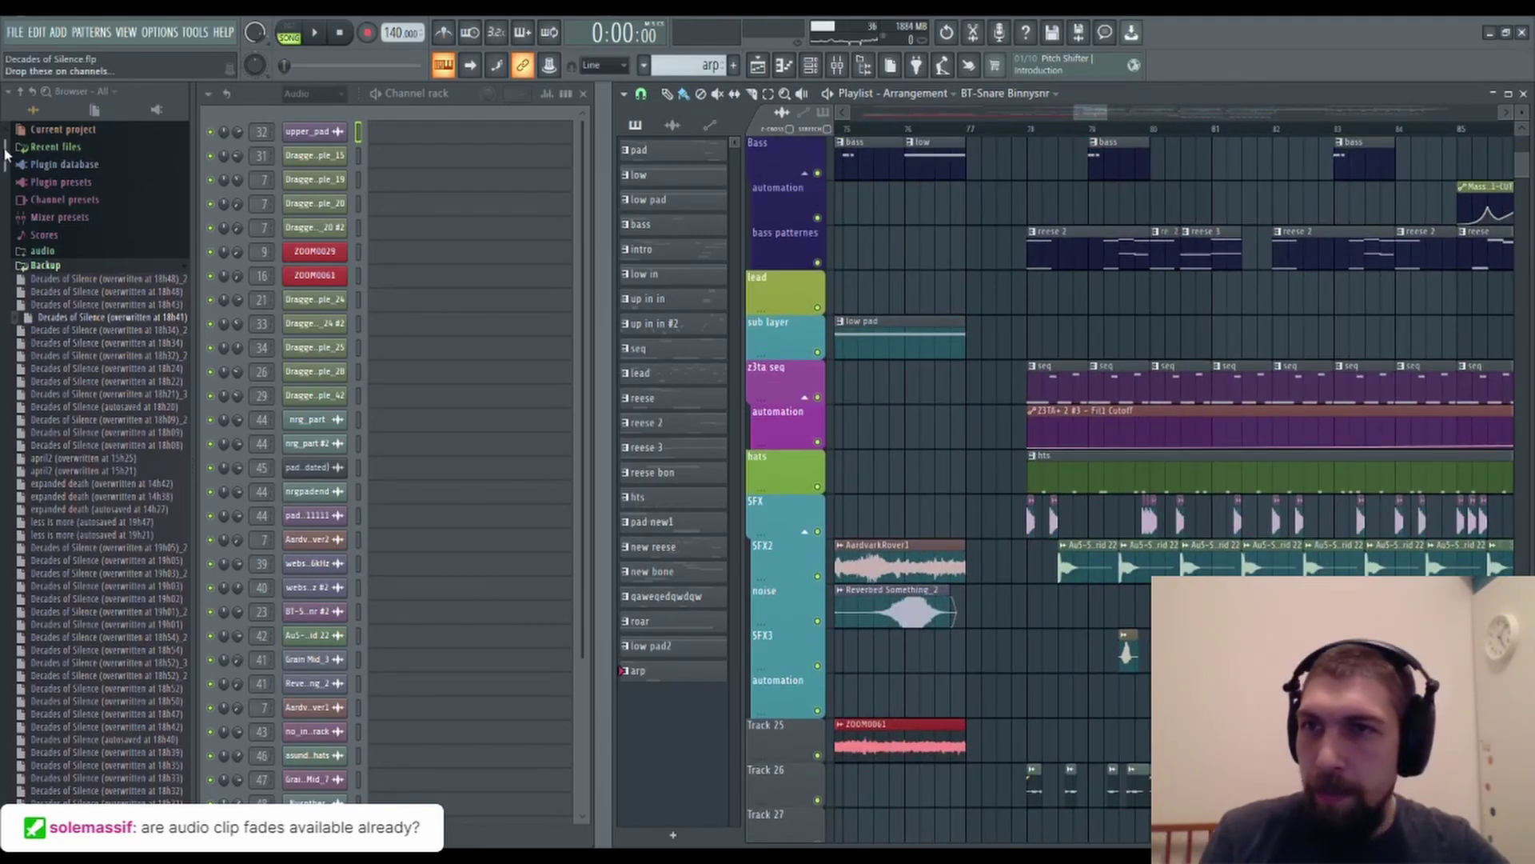
Replace the sample of the short SFX track clips with "Glorkglunk - Kick Dirty 6" from the Glitch With Friends vol 2 drums folder.
{"action": "left_click", "coordinate": [29, 102]}
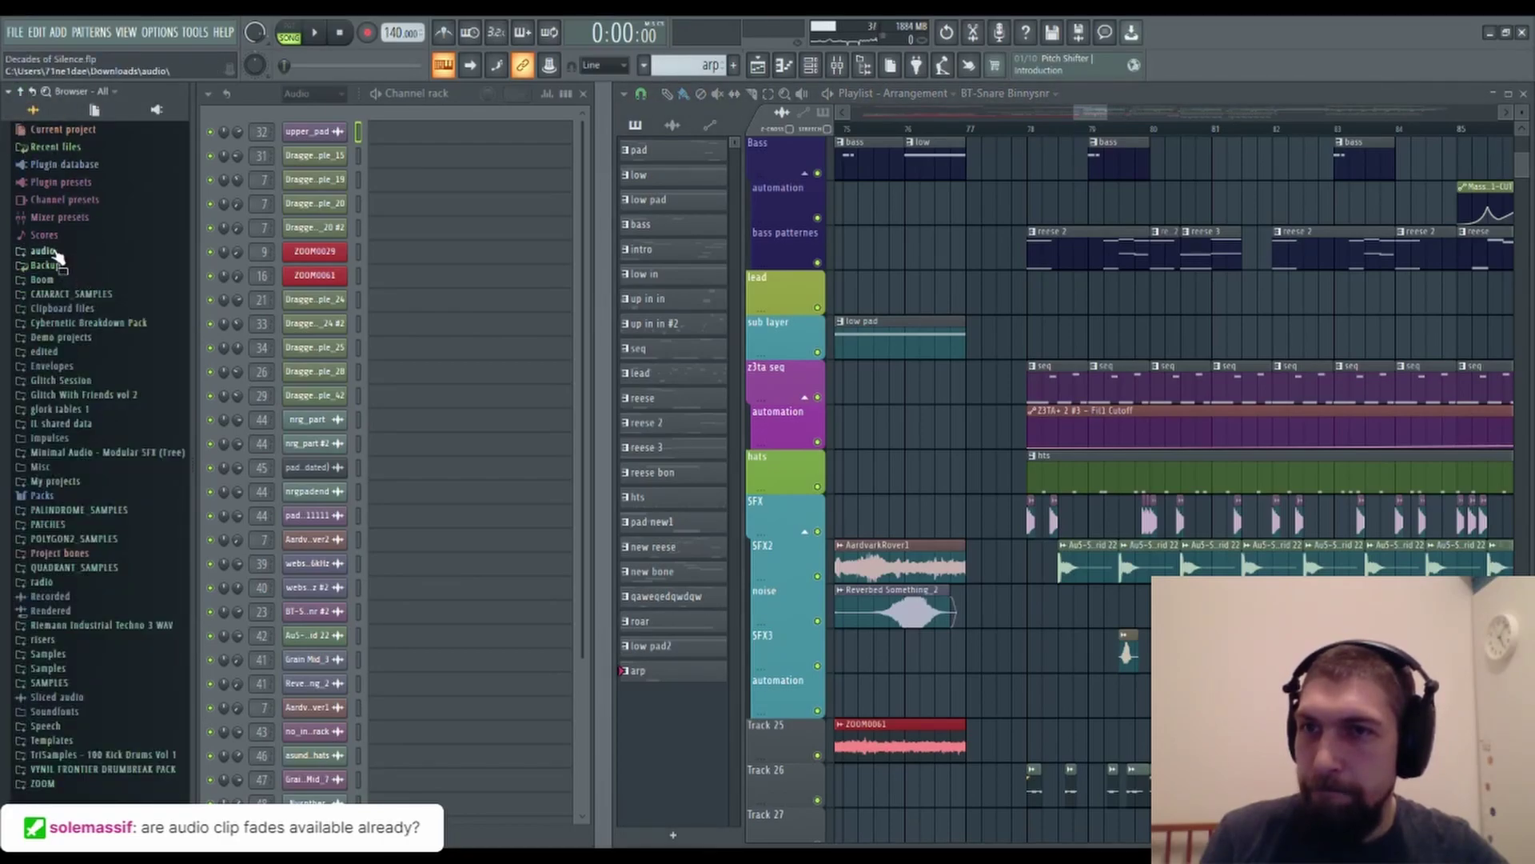
{"action": "left_click", "coordinate": [82, 396]}
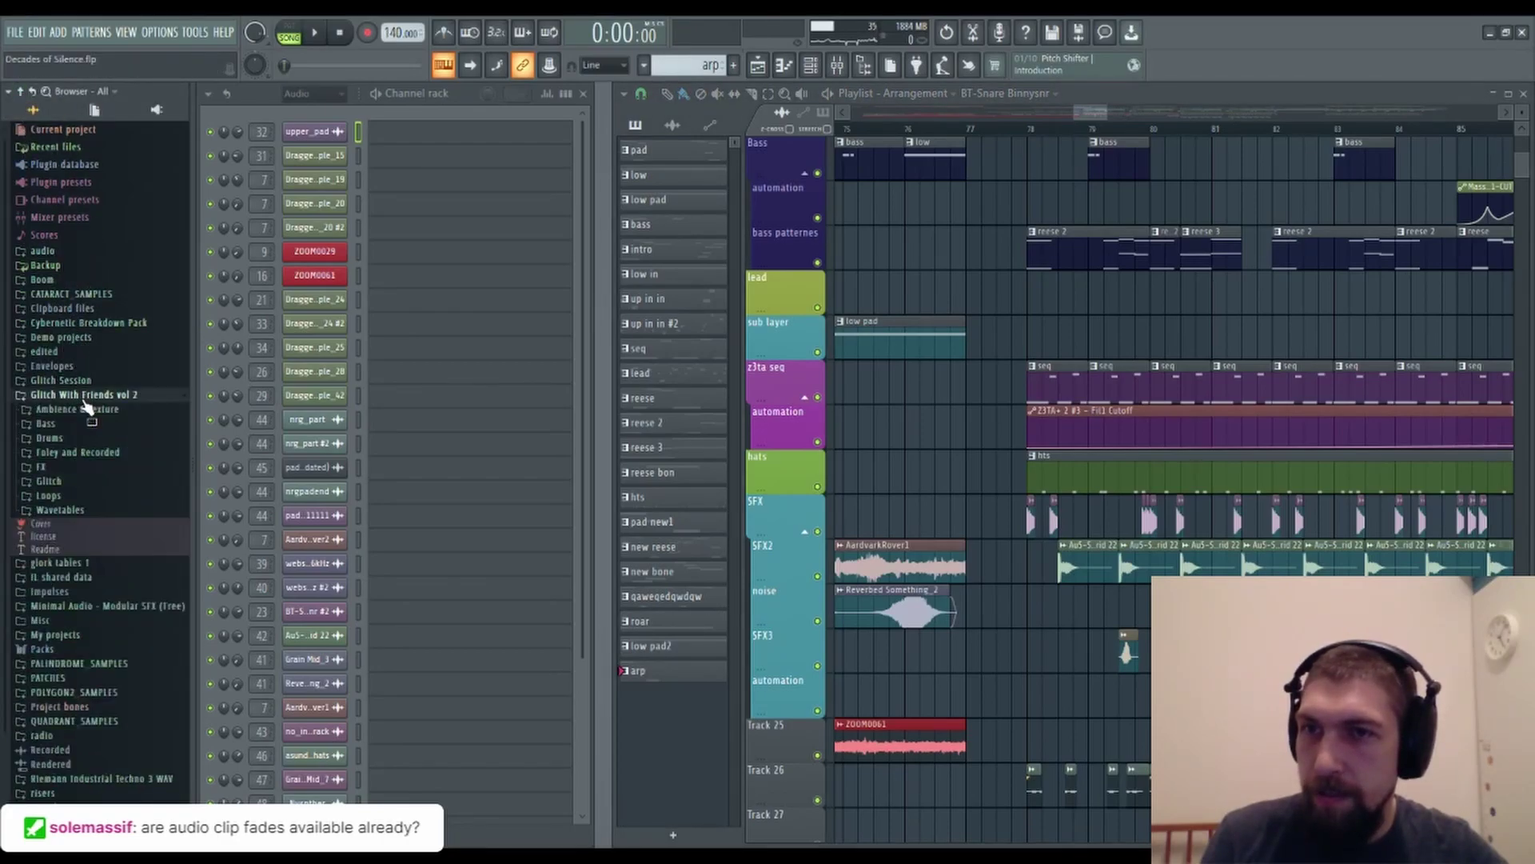
{"action": "left_click", "coordinate": [56, 439]}
{"action": "left_click", "coordinate": [84, 467]}
{"action": "scroll", "coordinate": [107, 496], "scroll_direction": "down", "scroll_amount": 4}
{"action": "left_click_drag", "start_coordinate": [127, 430], "coordinate": [1031, 523]}
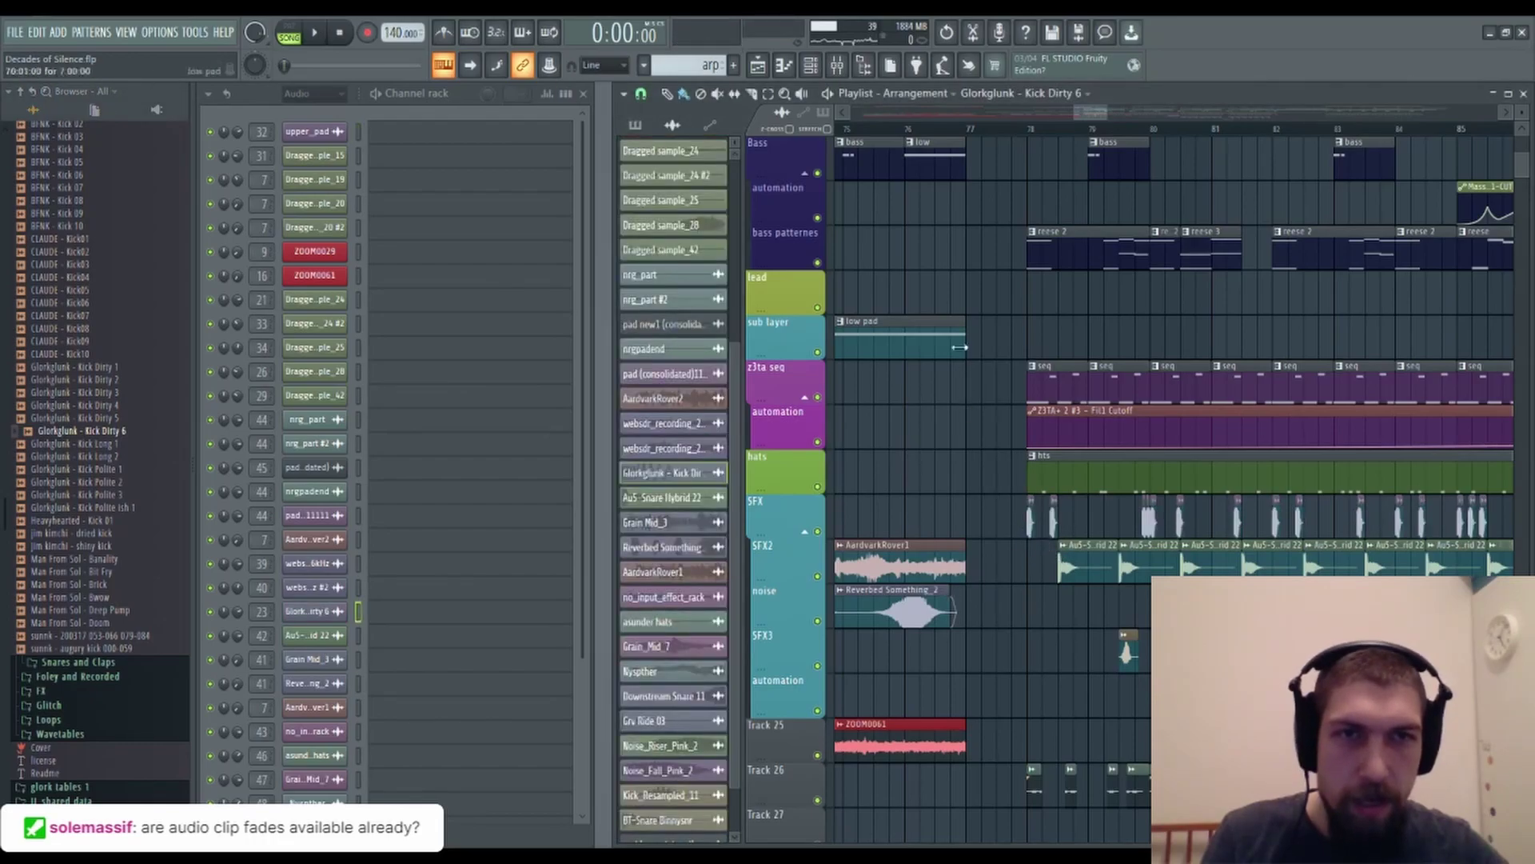
Play the arrangement from just before bar 78 to hear the restored kick, collapse the browser folders and stop playback.
{"action": "left_click", "coordinate": [1019, 132]}
{"action": "key", "text": "space"}
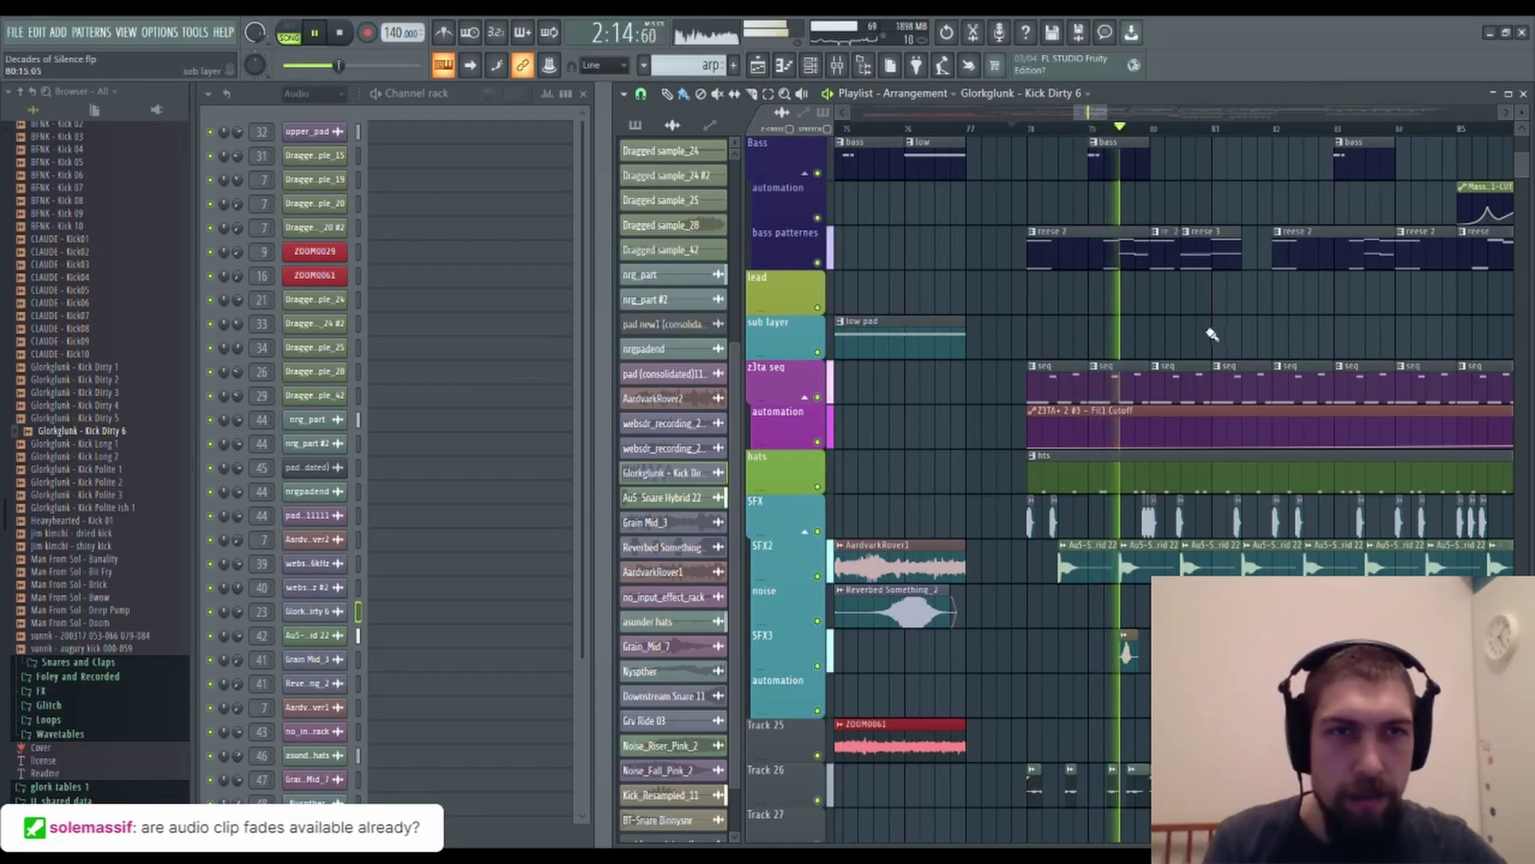
{"action": "scroll", "coordinate": [1094, 288], "scroll_direction": "down", "scroll_amount": 1}
{"action": "left_click_drag", "start_coordinate": [1122, 688], "coordinate": [1101, 675]}
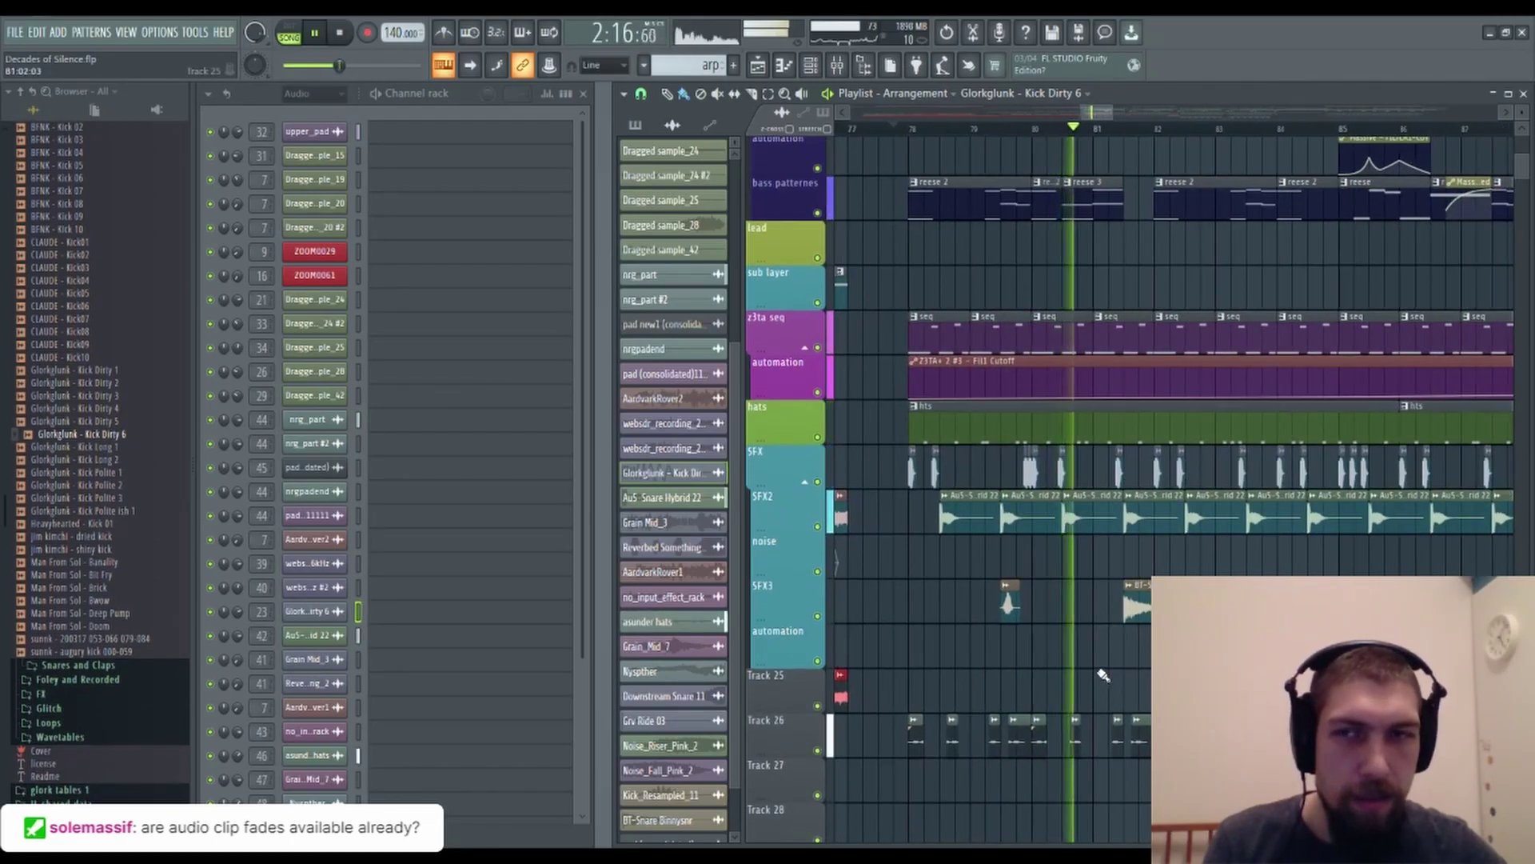
{"action": "left_click", "coordinate": [21, 91]}
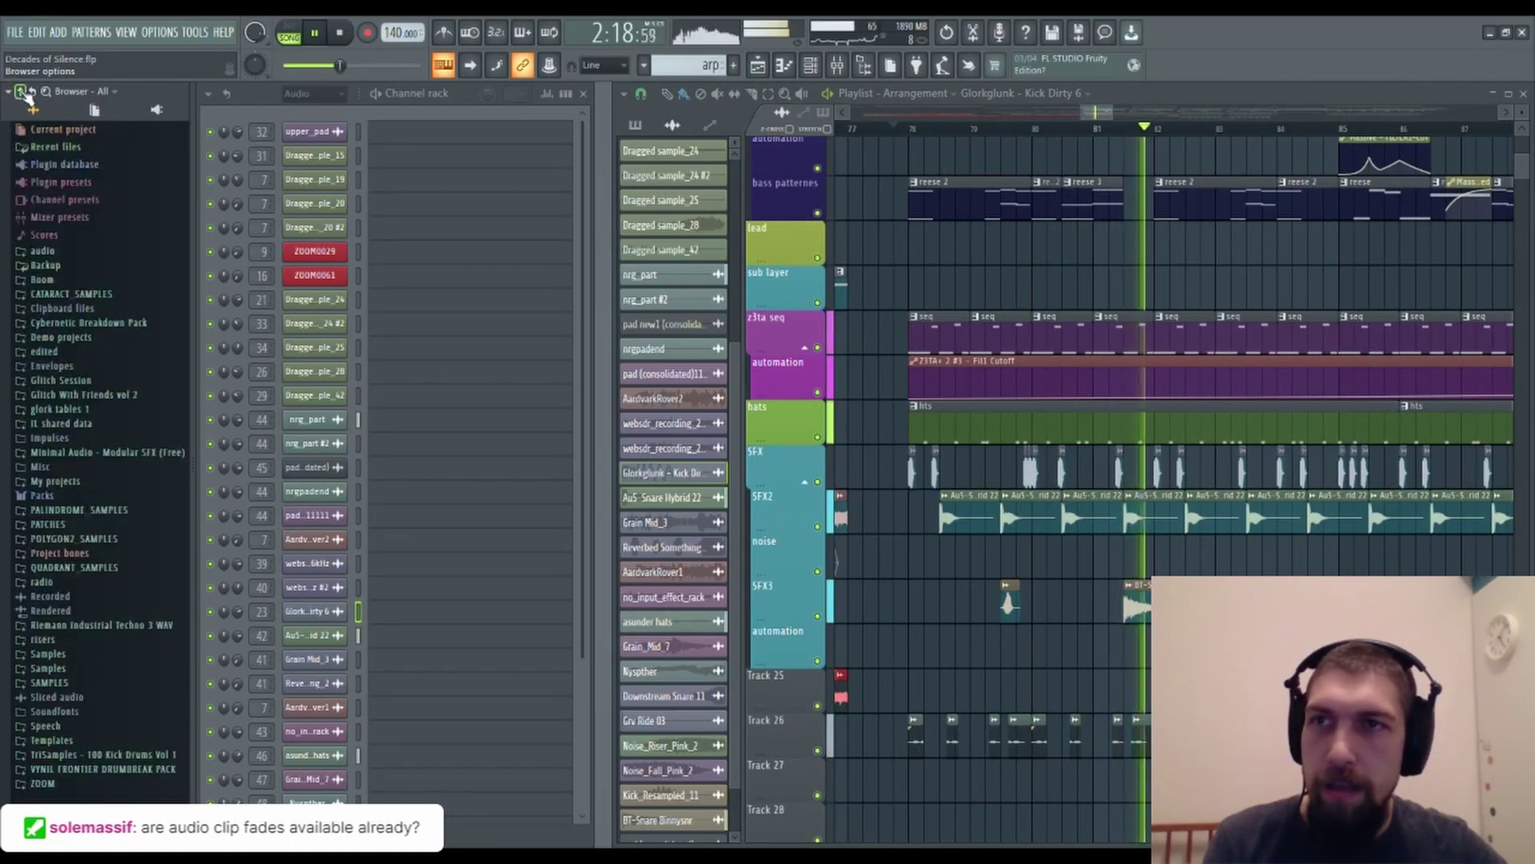
{"action": "key", "text": "space"}
Lower the channel volume of the BT-Snare Binnysnr clip, checking it in playback from about bar 81.
{"action": "double_click", "coordinate": [1004, 592]}
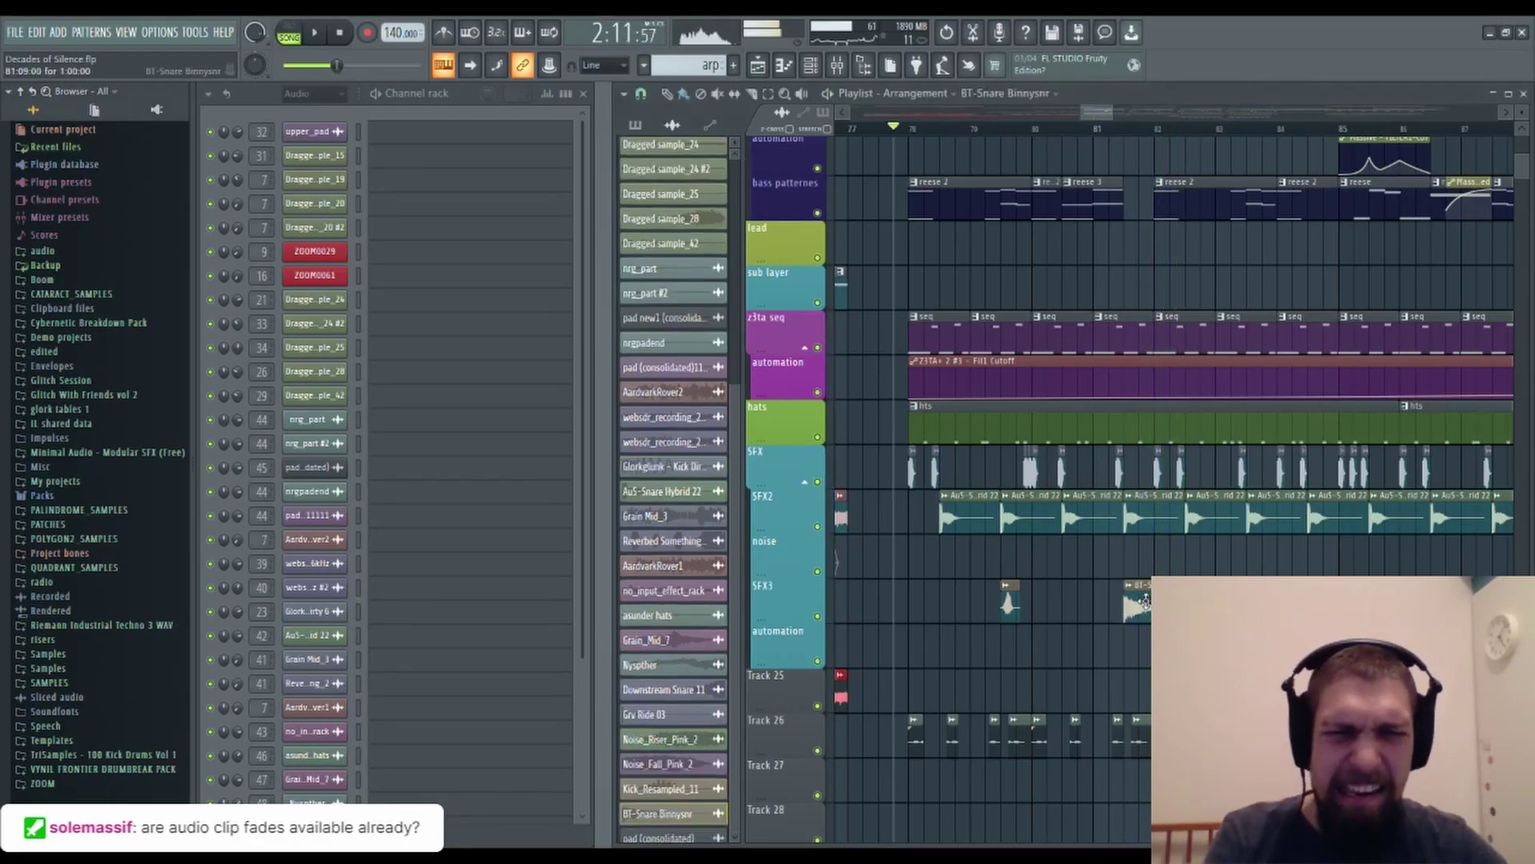
{"action": "left_click_drag", "start_coordinate": [534, 192], "coordinate": [534, 232]}
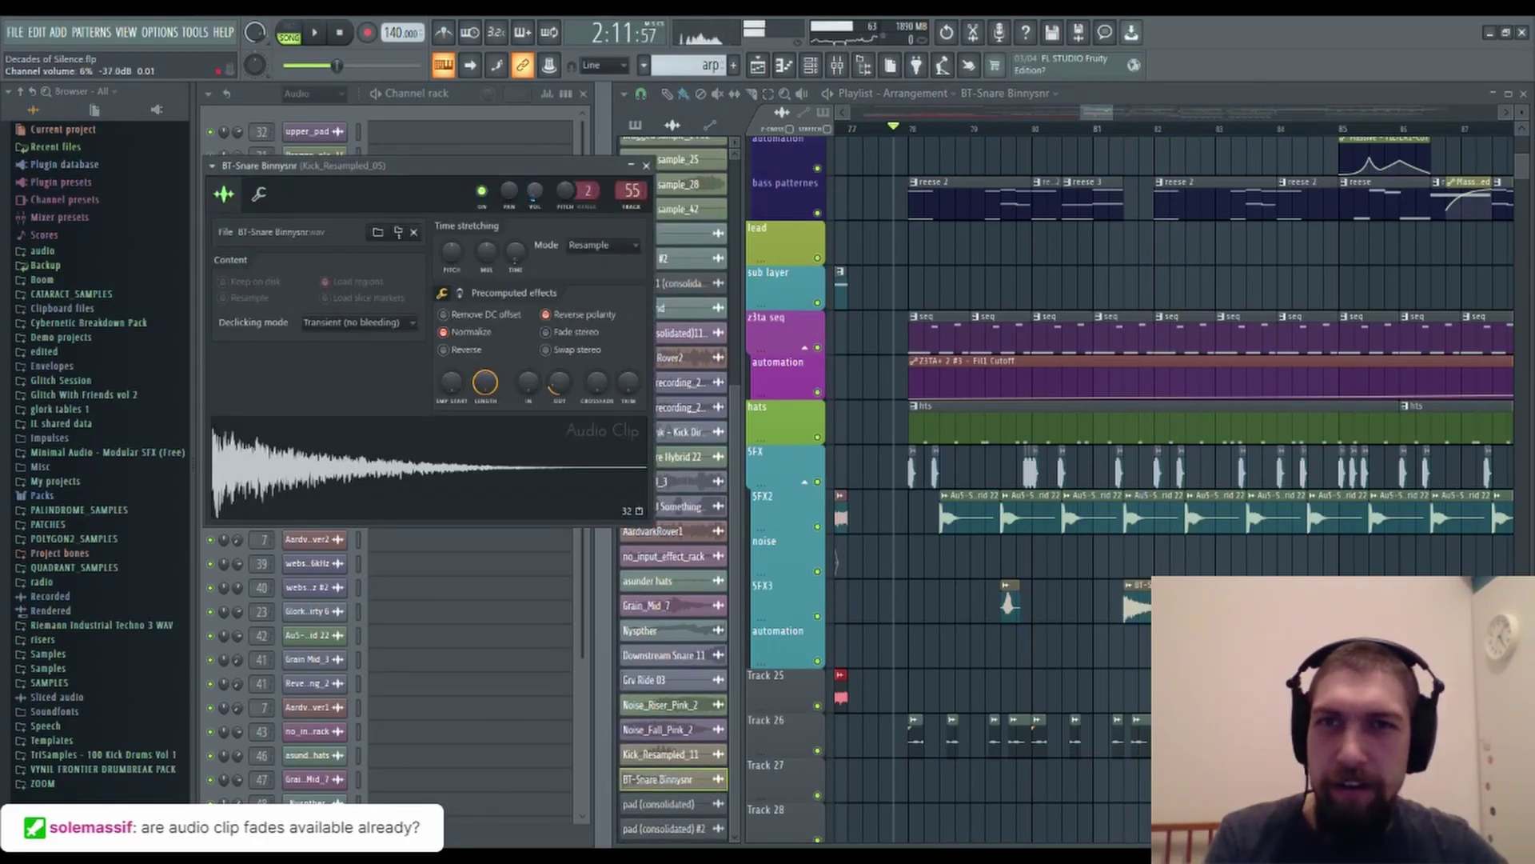
{"action": "left_click", "coordinate": [1117, 130]}
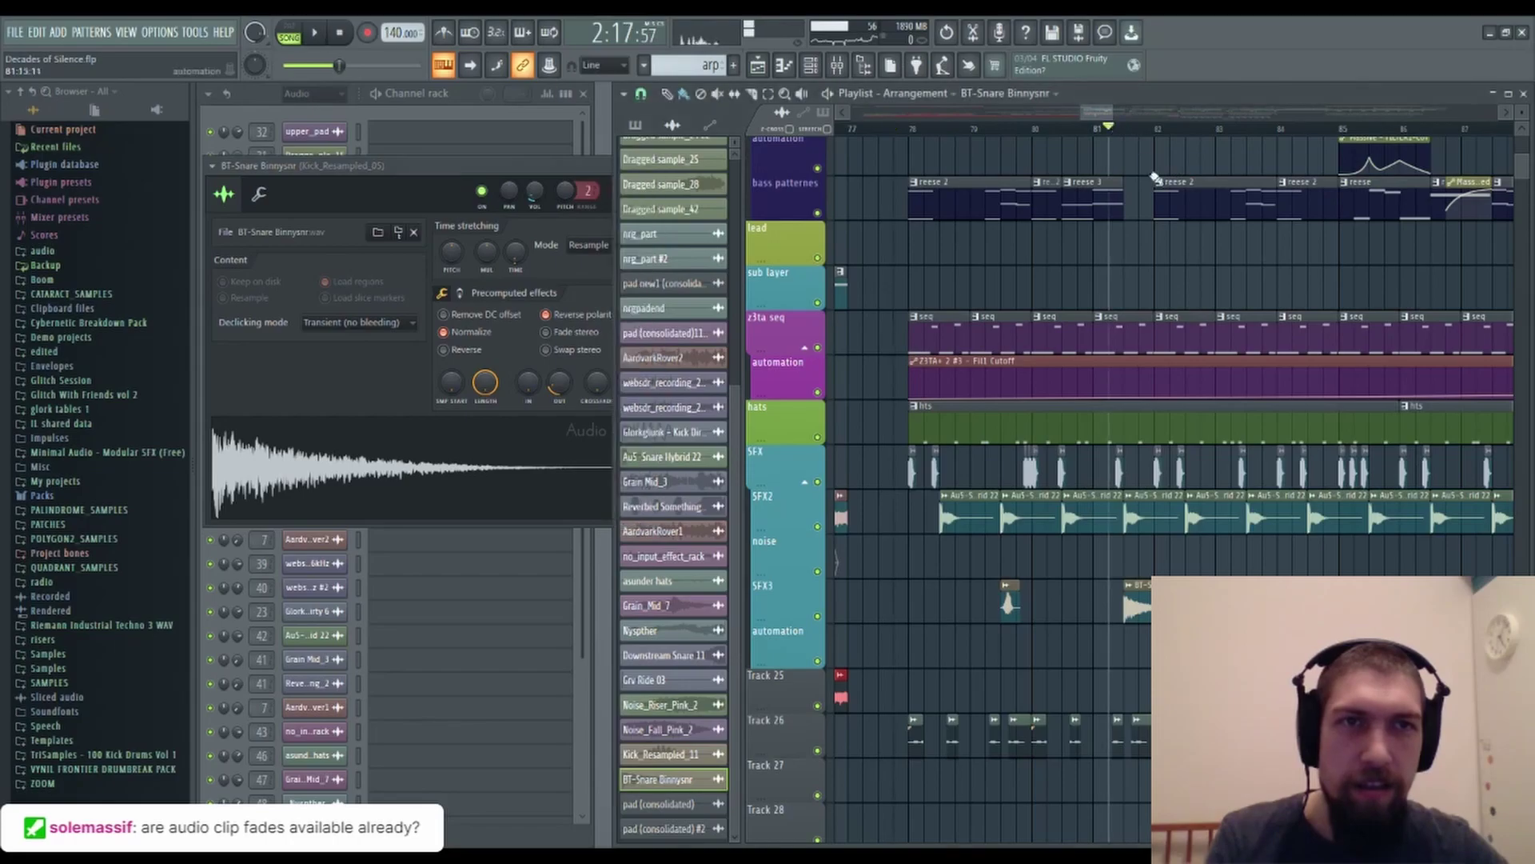
{"action": "key", "text": "space"}
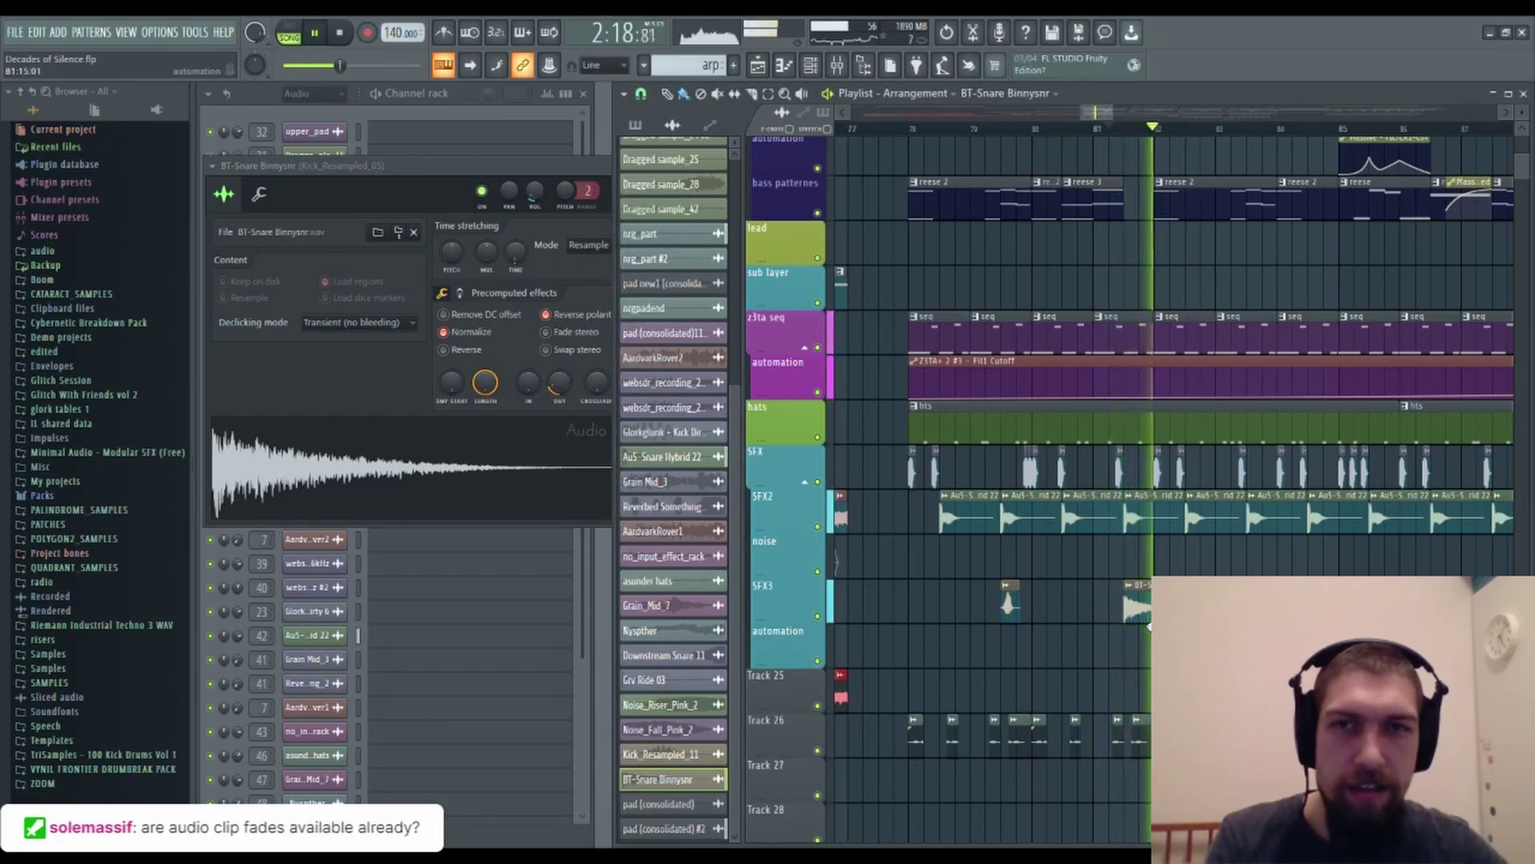
{"action": "left_click_drag", "start_coordinate": [535, 192], "coordinate": [534, 201]}
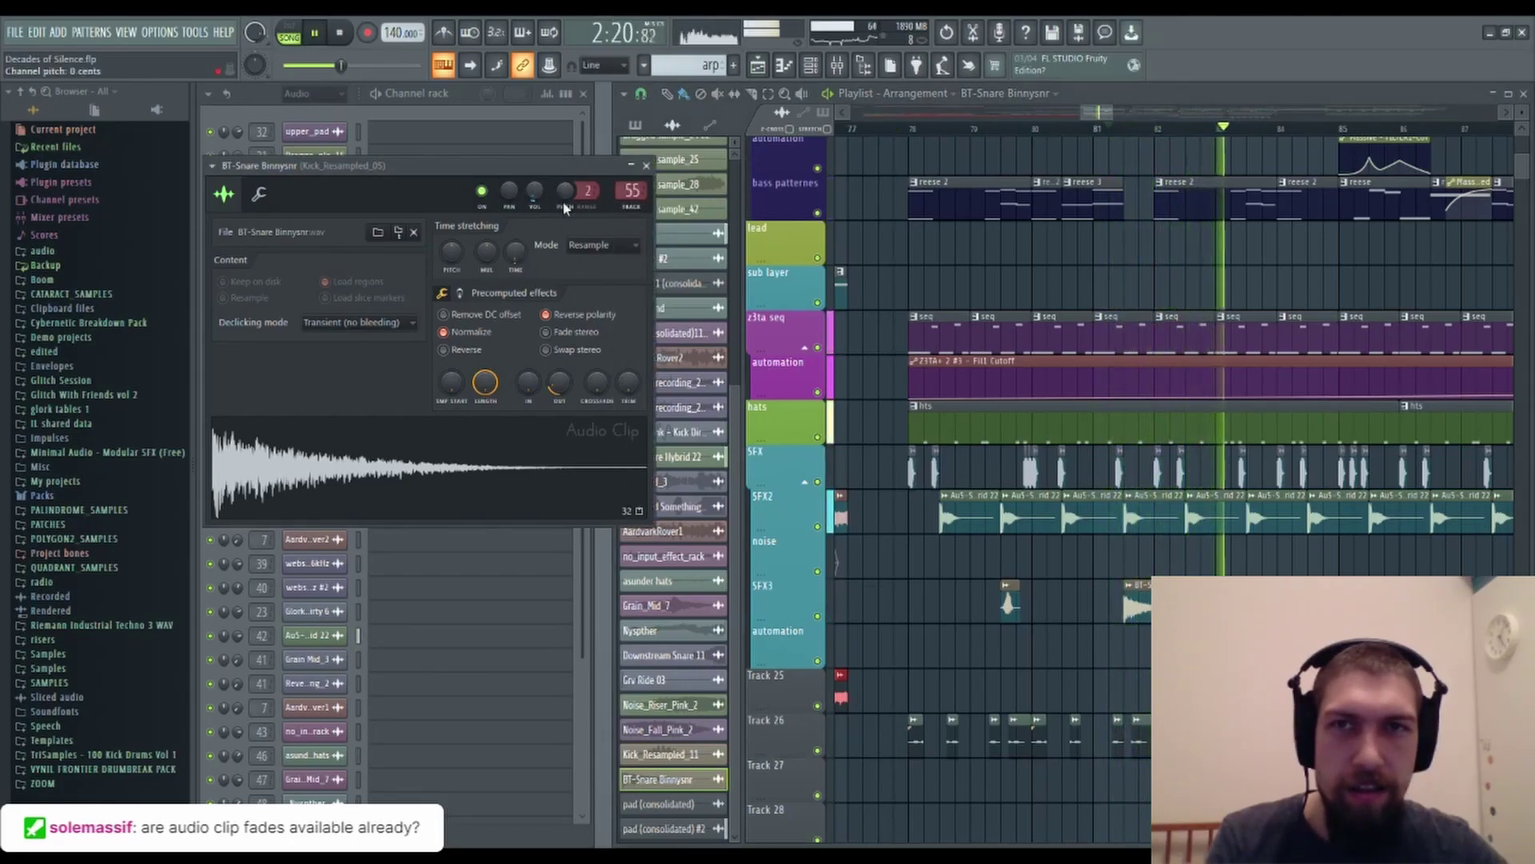
{"action": "key", "text": "space"}
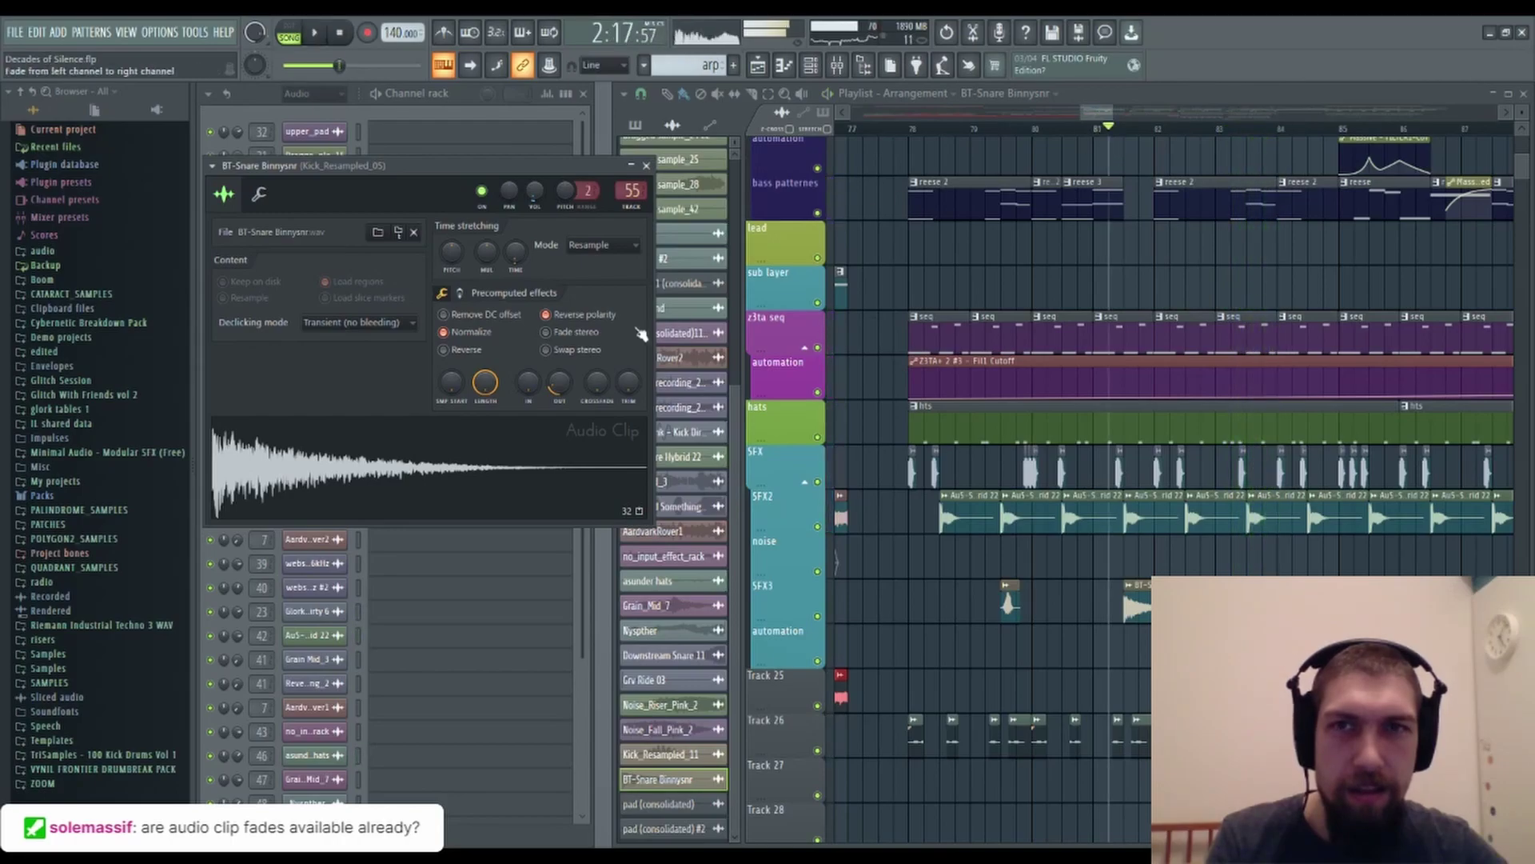
Try the Stretch Pro time-stretching mode on the BT-Snare Binnysnr sample, and return it to Resample.
{"action": "left_click", "coordinate": [601, 307]}
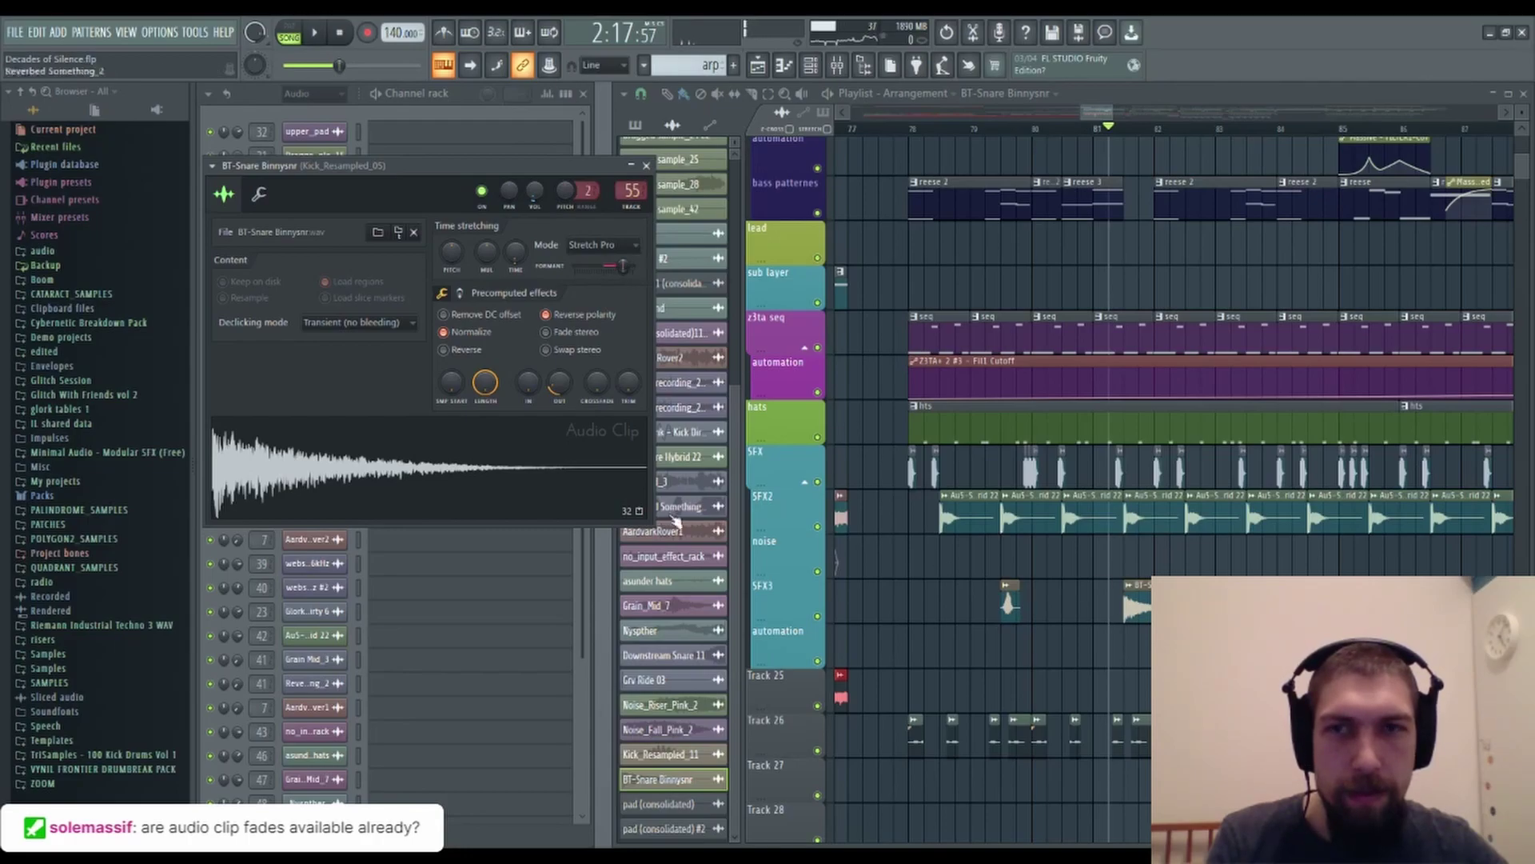
{"action": "left_click", "coordinate": [352, 38]}
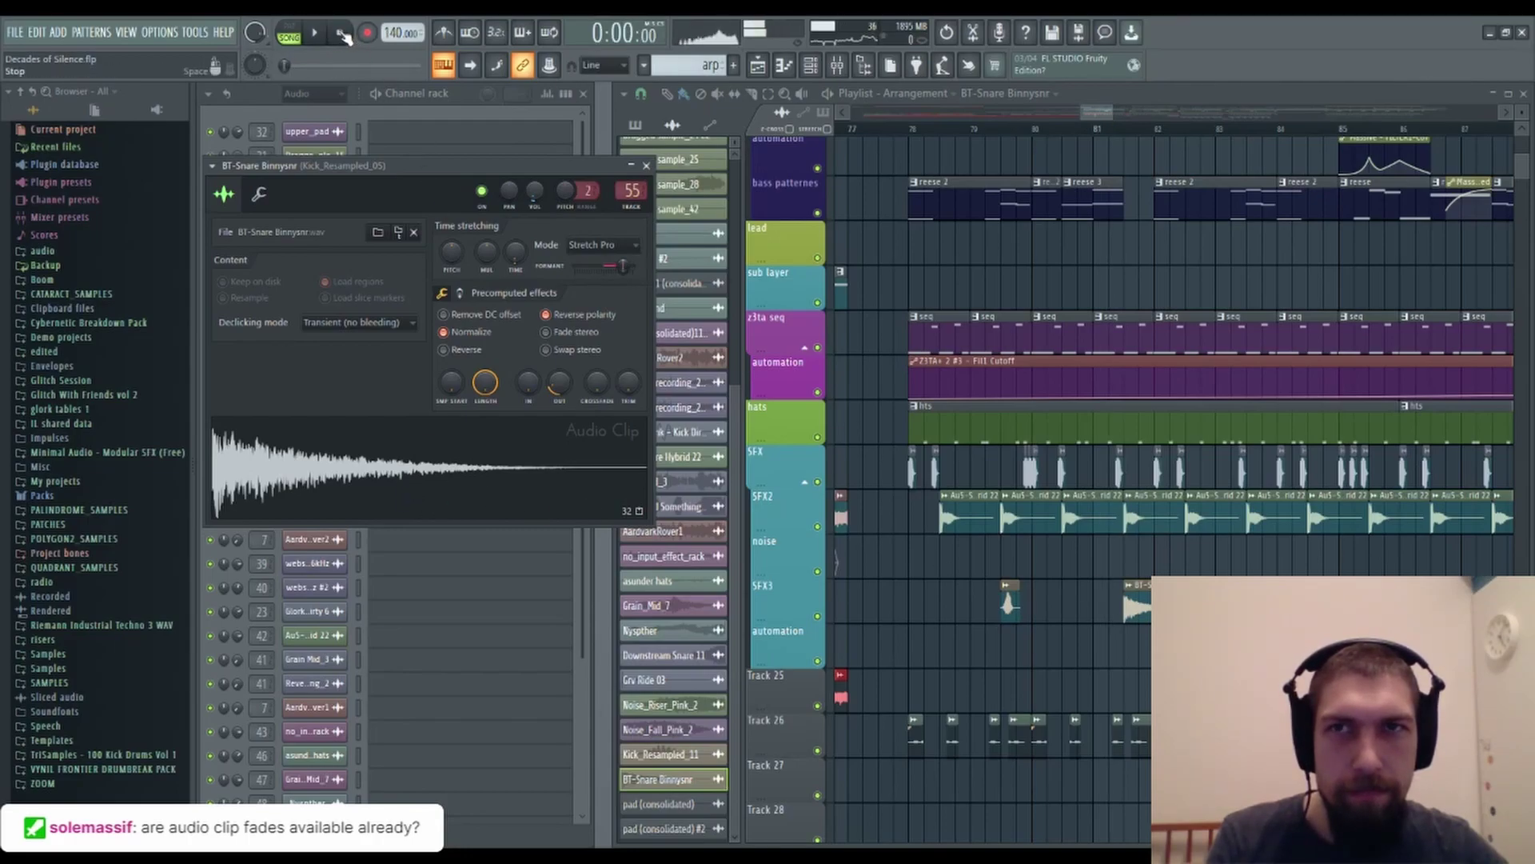
{"action": "left_click", "coordinate": [609, 249]}
{"action": "left_click", "coordinate": [607, 277]}
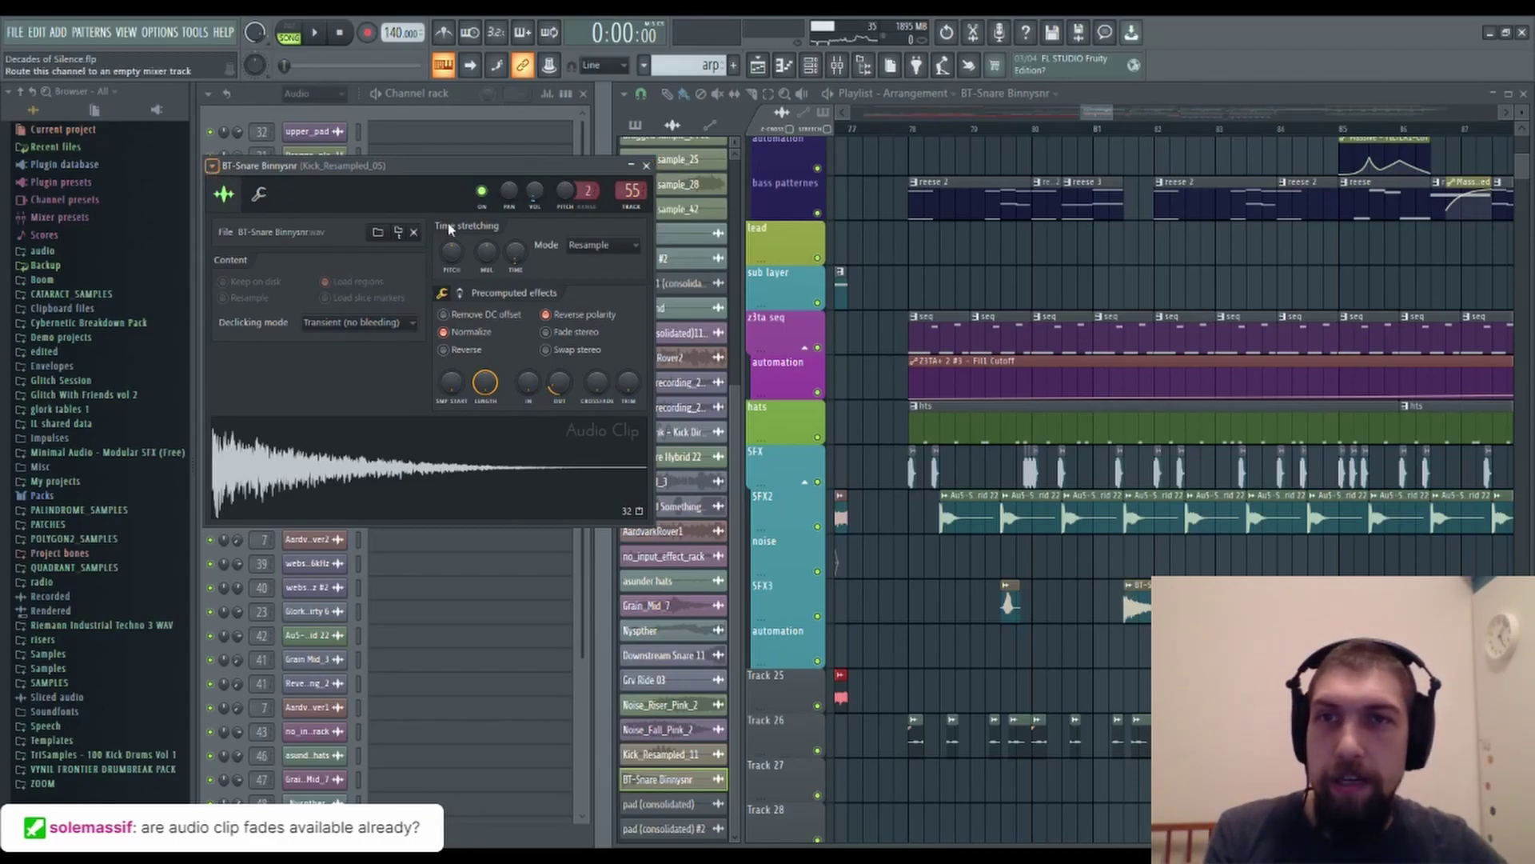
Assign the BT-Snare Binnysnr channel to empty mixer track 56 and route that track to track 55.
{"action": "key", "text": "ctrl+l"}
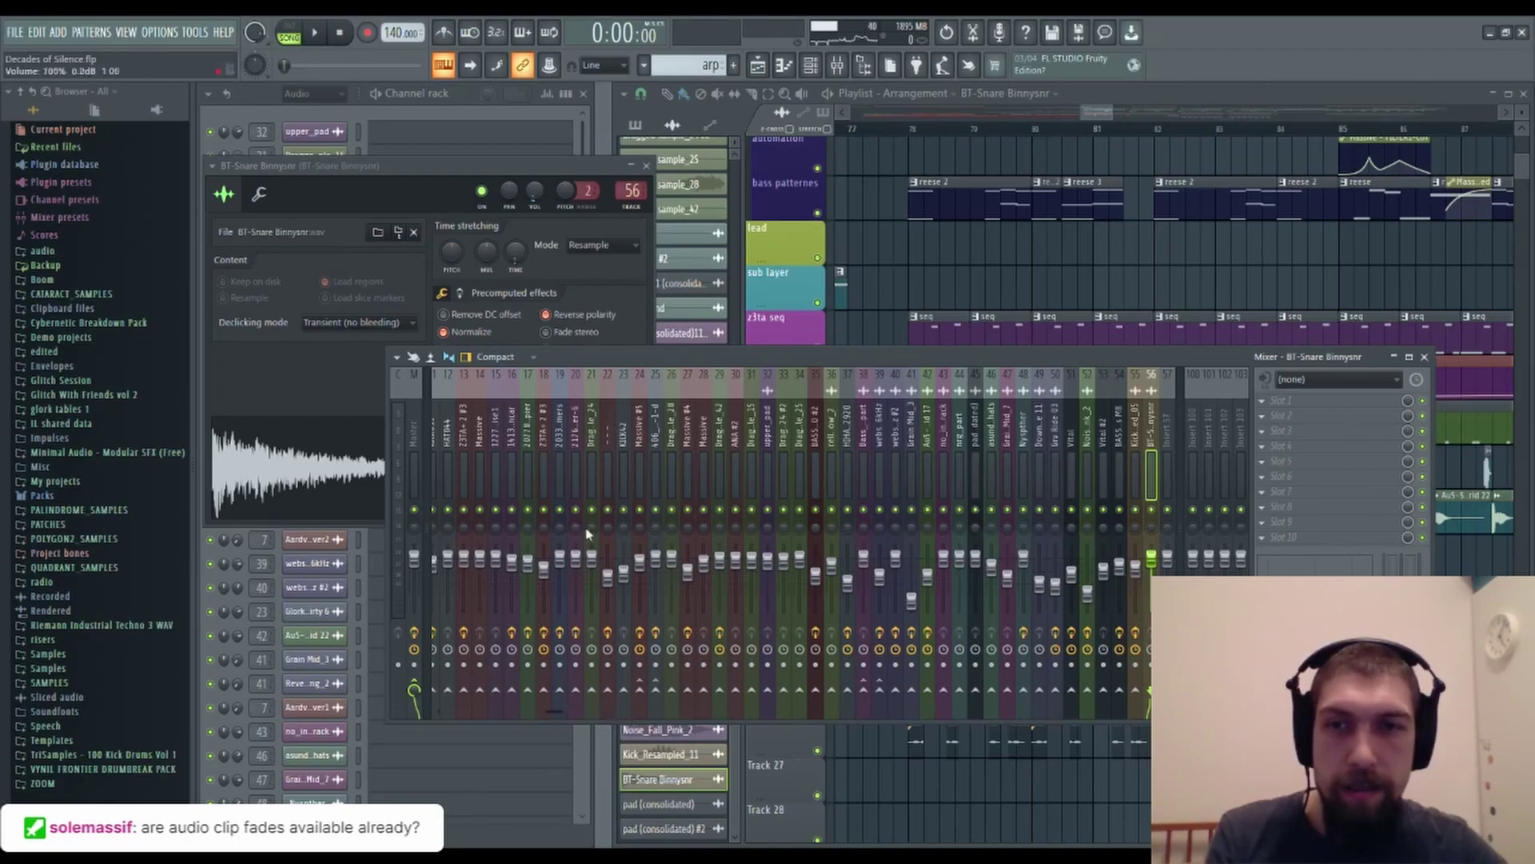
{"action": "left_click_drag", "start_coordinate": [661, 360], "coordinate": [647, 268]}
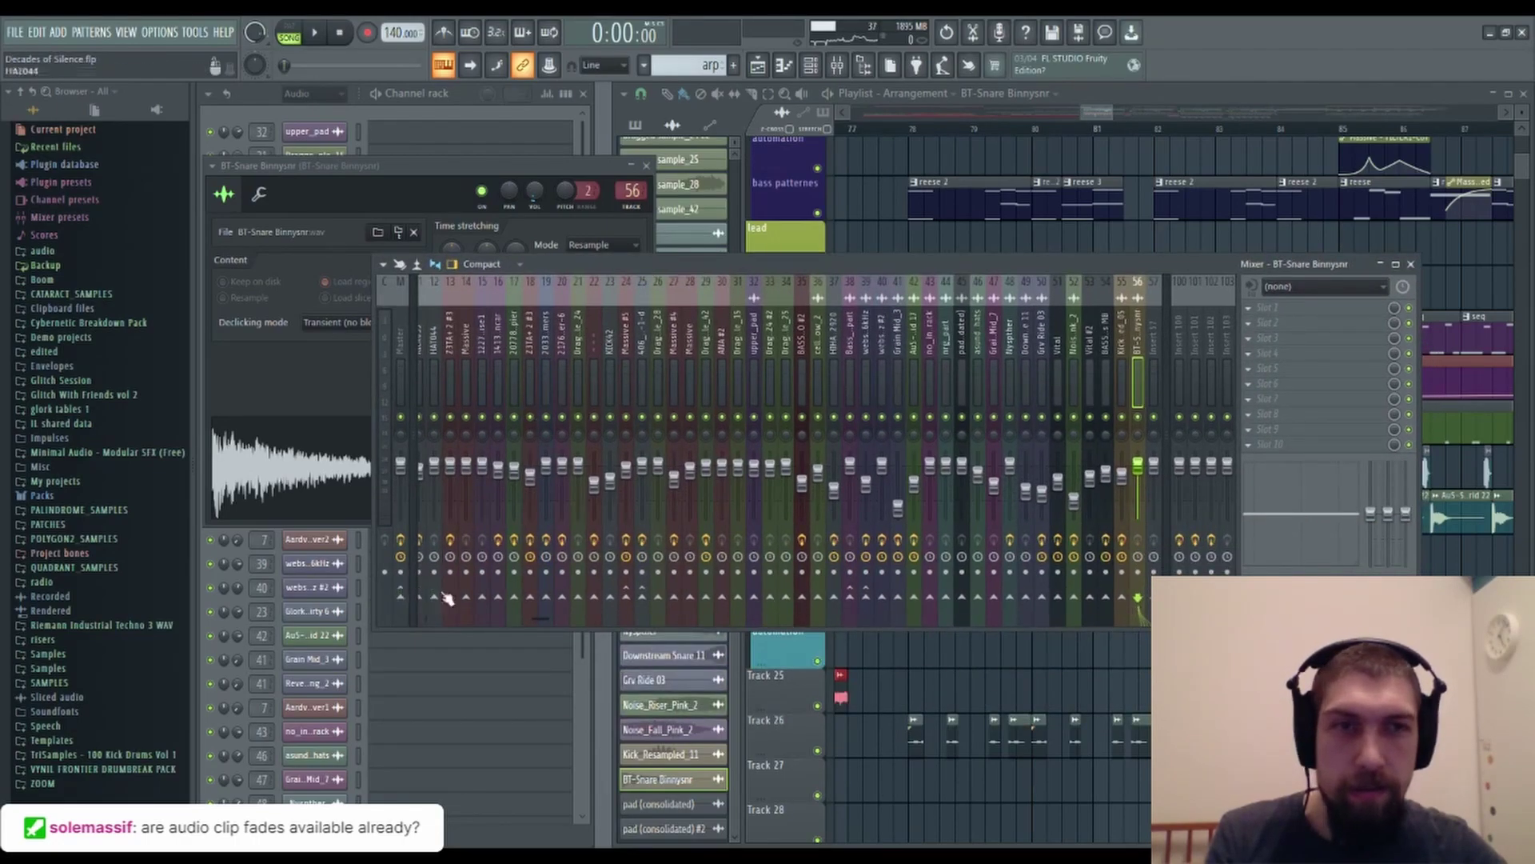
{"action": "left_click", "coordinate": [1123, 598]}
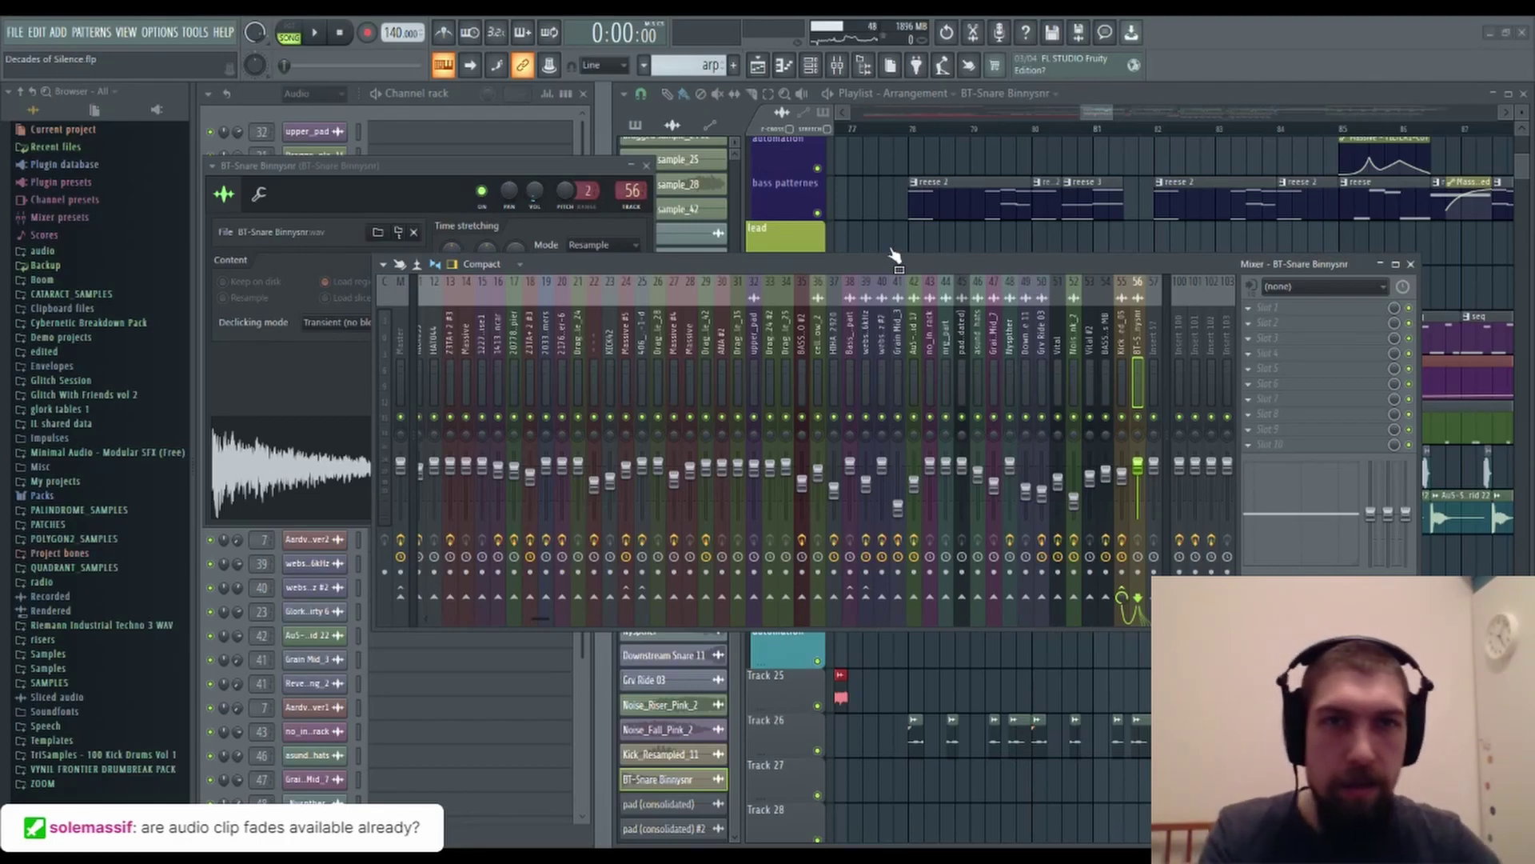
Add a Frequency Shifter to the BT-Snare Binnysnr mixer track with the 20 kHz range and 777 Hz, and audition the snare.
{"action": "left_click", "coordinate": [593, 354]}
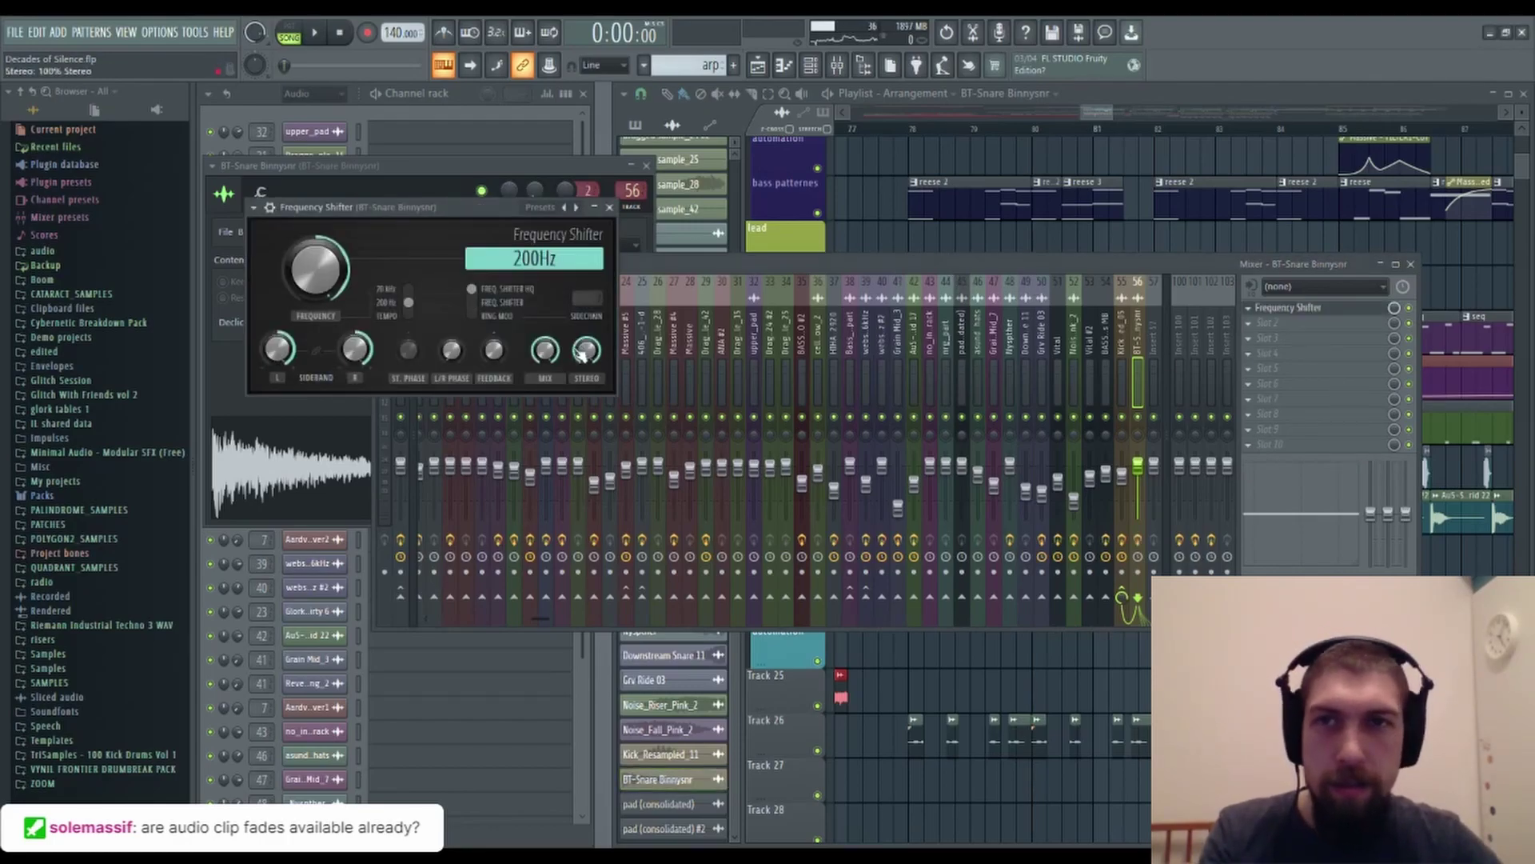
{"action": "left_click_drag", "start_coordinate": [411, 307], "coordinate": [408, 253]}
{"action": "left_click_drag", "start_coordinate": [316, 270], "coordinate": [316, 298]}
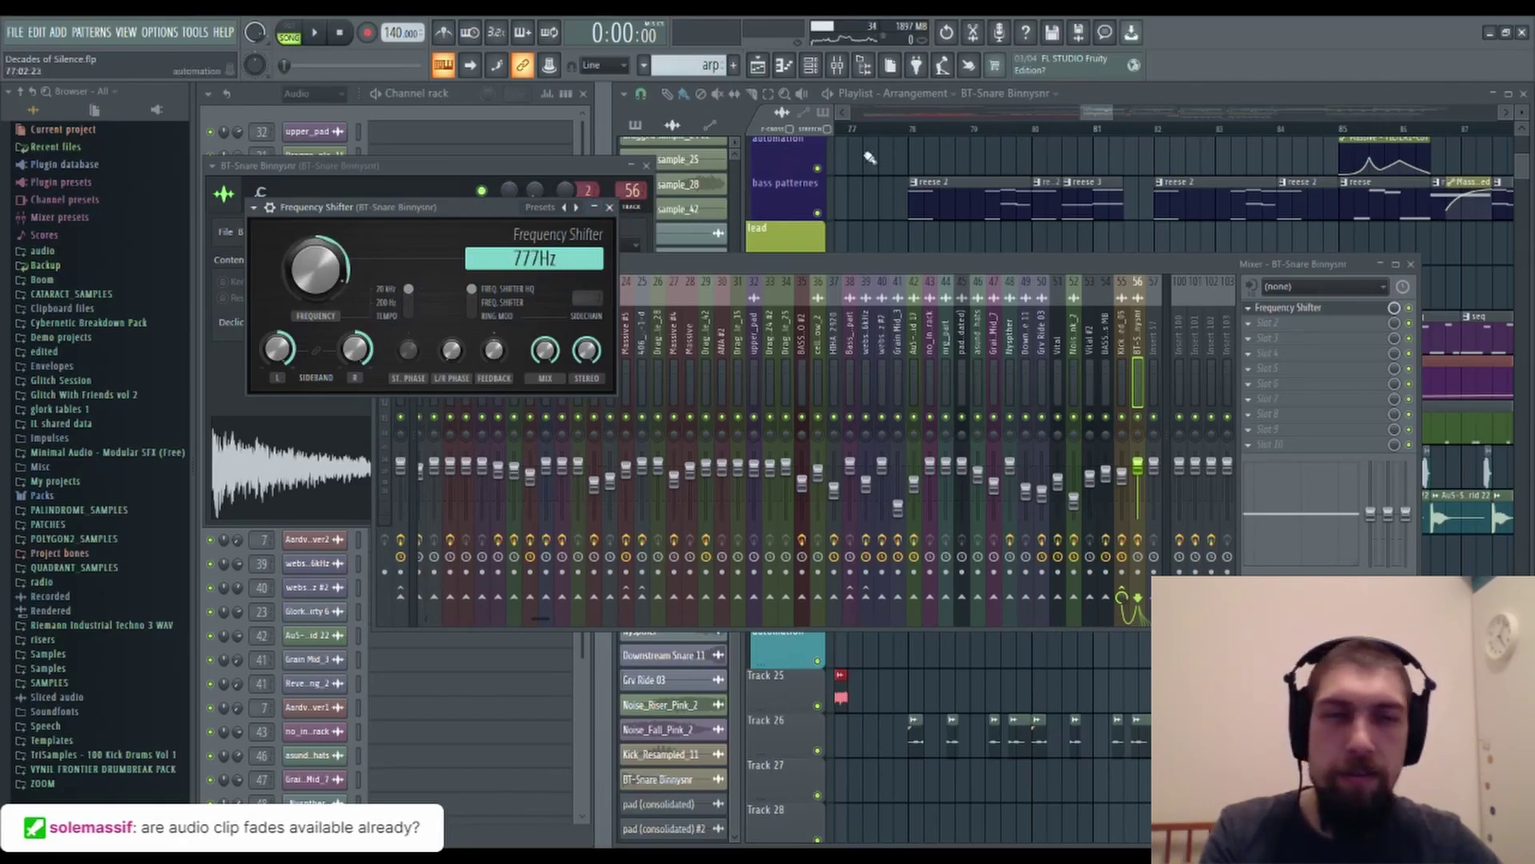
{"action": "left_click", "coordinate": [1409, 263]}
{"action": "left_click", "coordinate": [389, 486]}
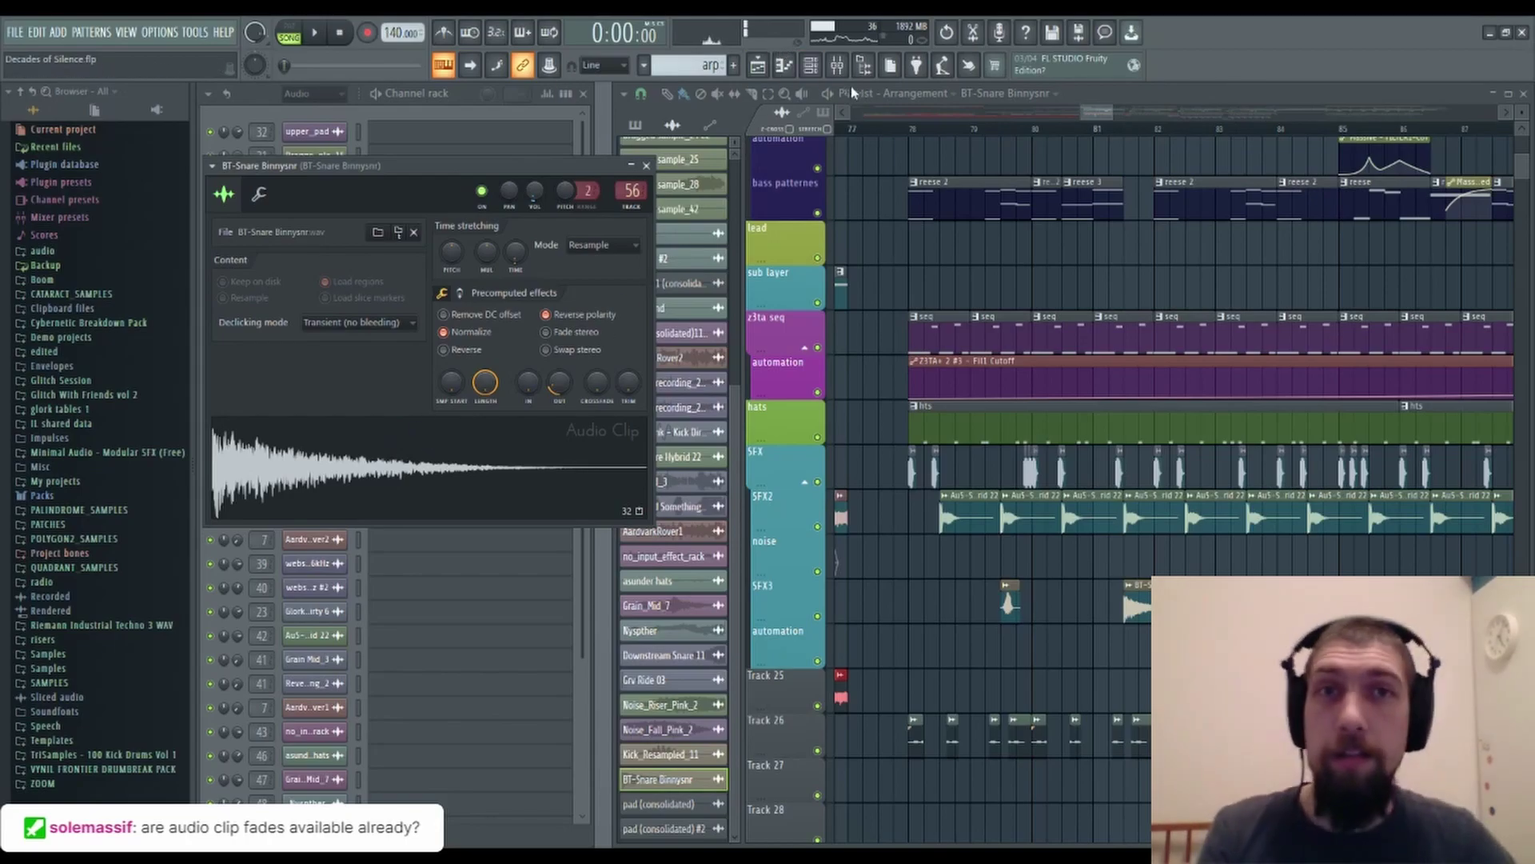
Try the Frequency Shifter at 1352 Hz and 4741 Hz, auditioning the snare sample with each setting.
{"action": "left_click", "coordinate": [839, 66]}
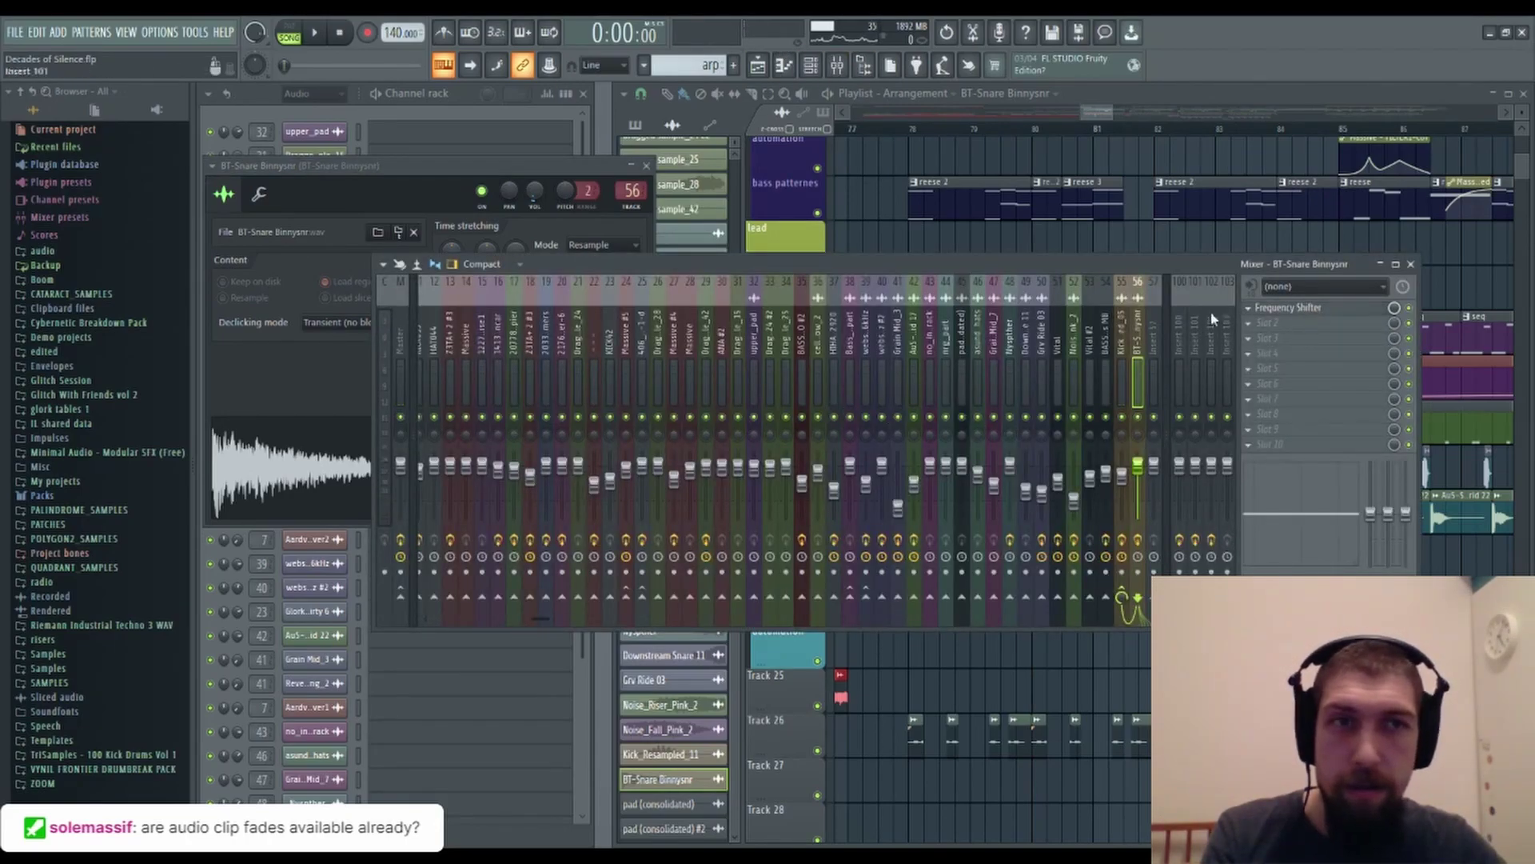
{"action": "left_click", "coordinate": [1285, 312]}
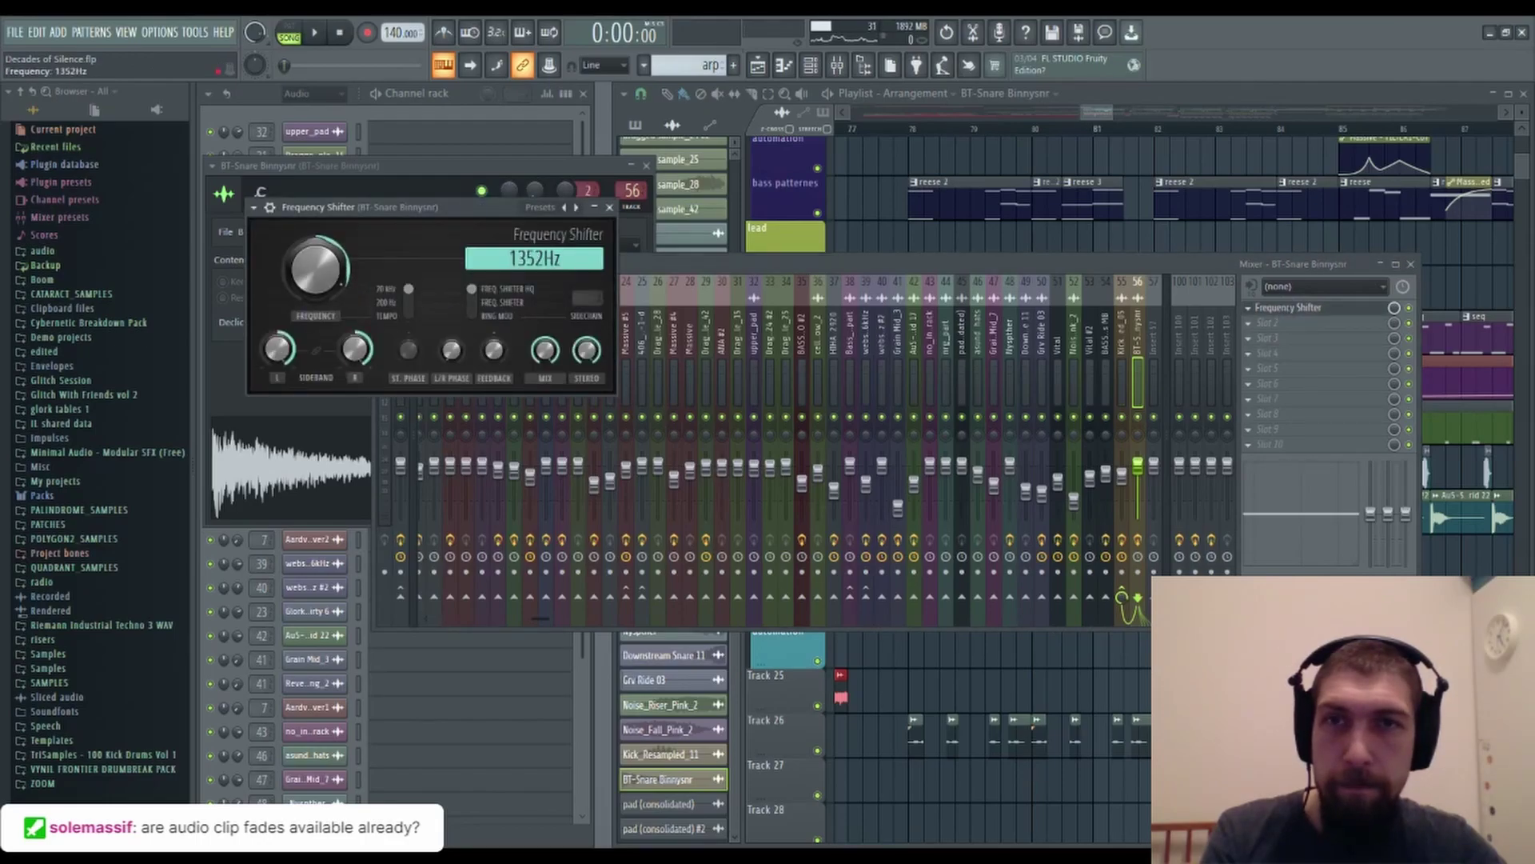
{"action": "left_click", "coordinate": [268, 470]}
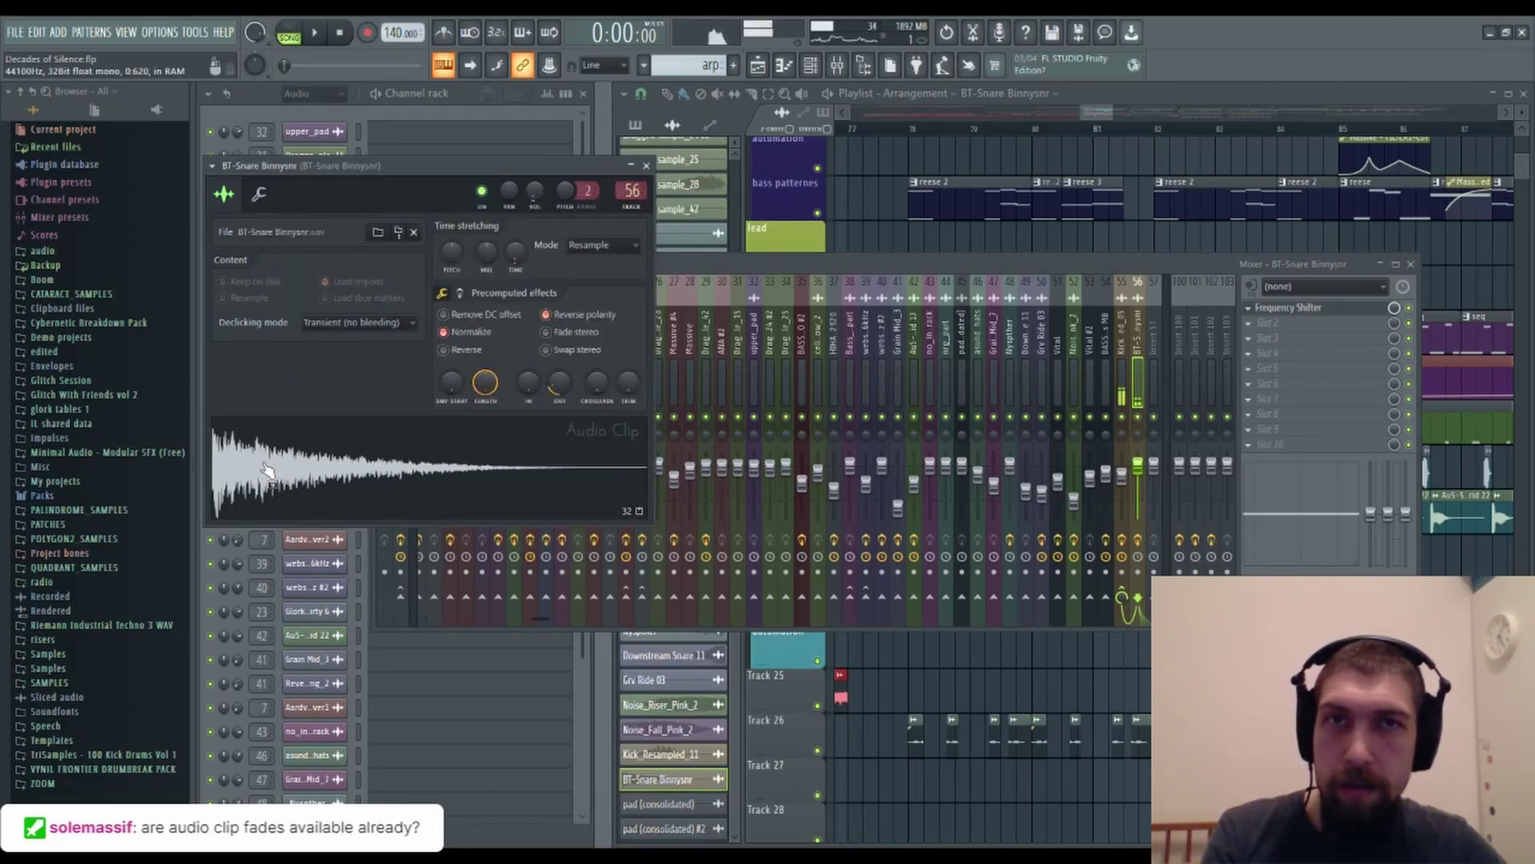
{"action": "left_click", "coordinate": [1343, 312]}
{"action": "left_click", "coordinate": [1270, 313]}
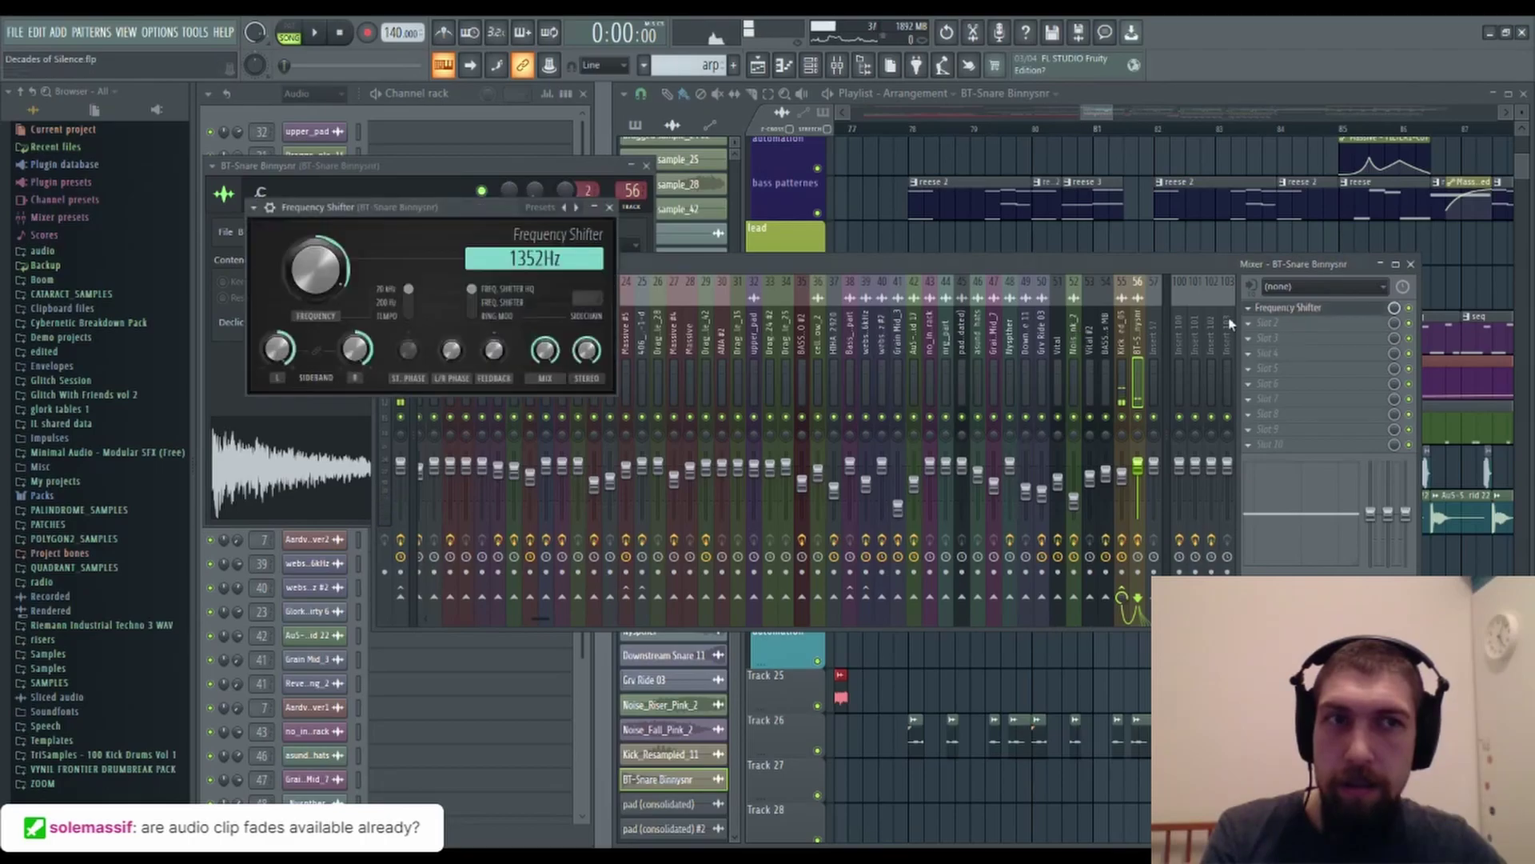
{"action": "left_click_drag", "start_coordinate": [332, 294], "coordinate": [331, 282]}
{"action": "left_click", "coordinate": [292, 478]}
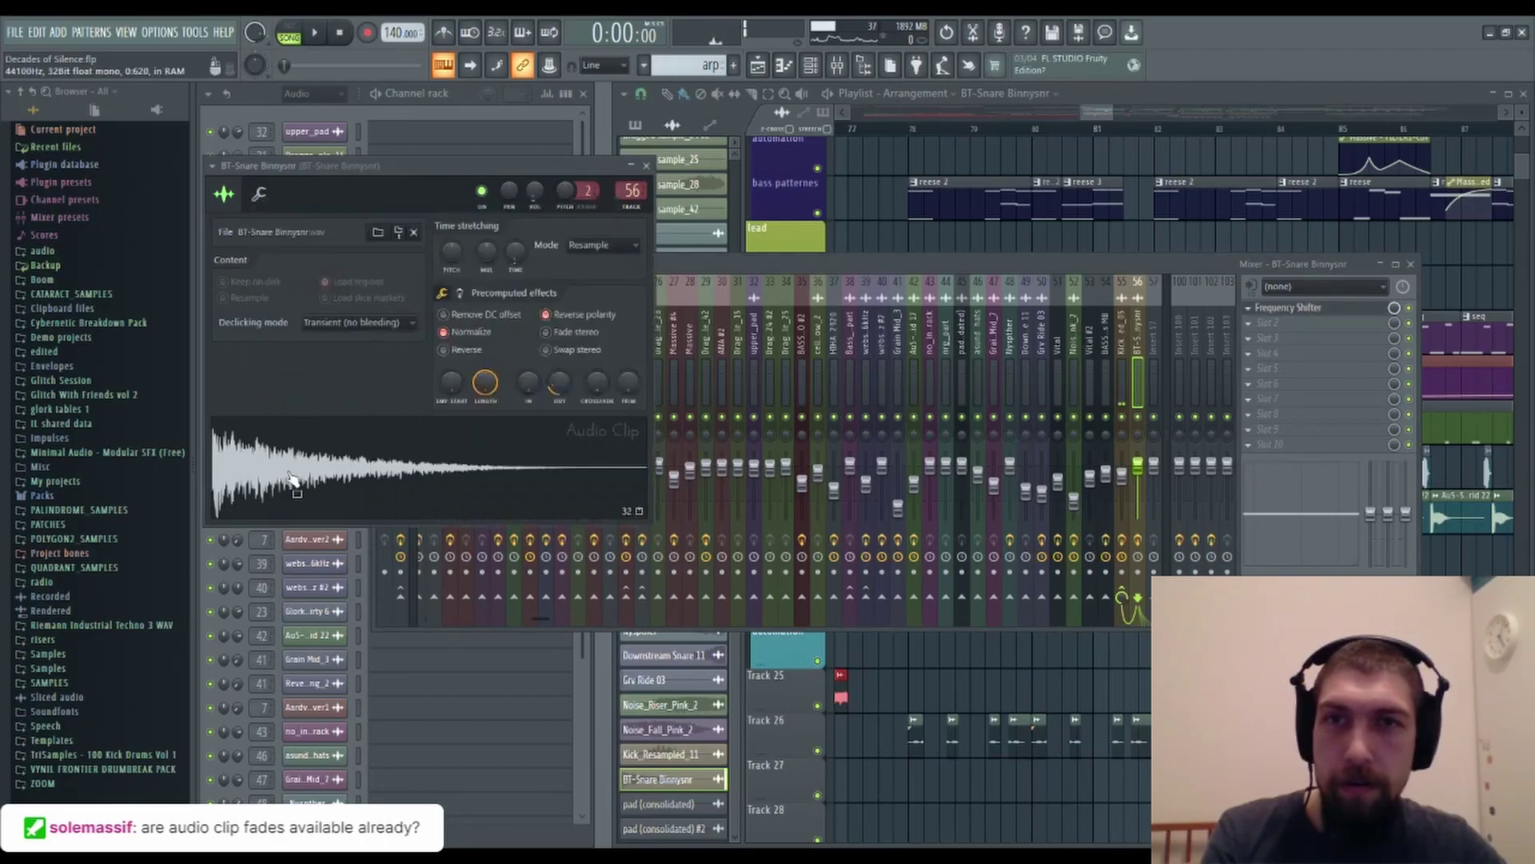
{"action": "left_click", "coordinate": [1315, 321]}
{"action": "left_click", "coordinate": [1320, 307]}
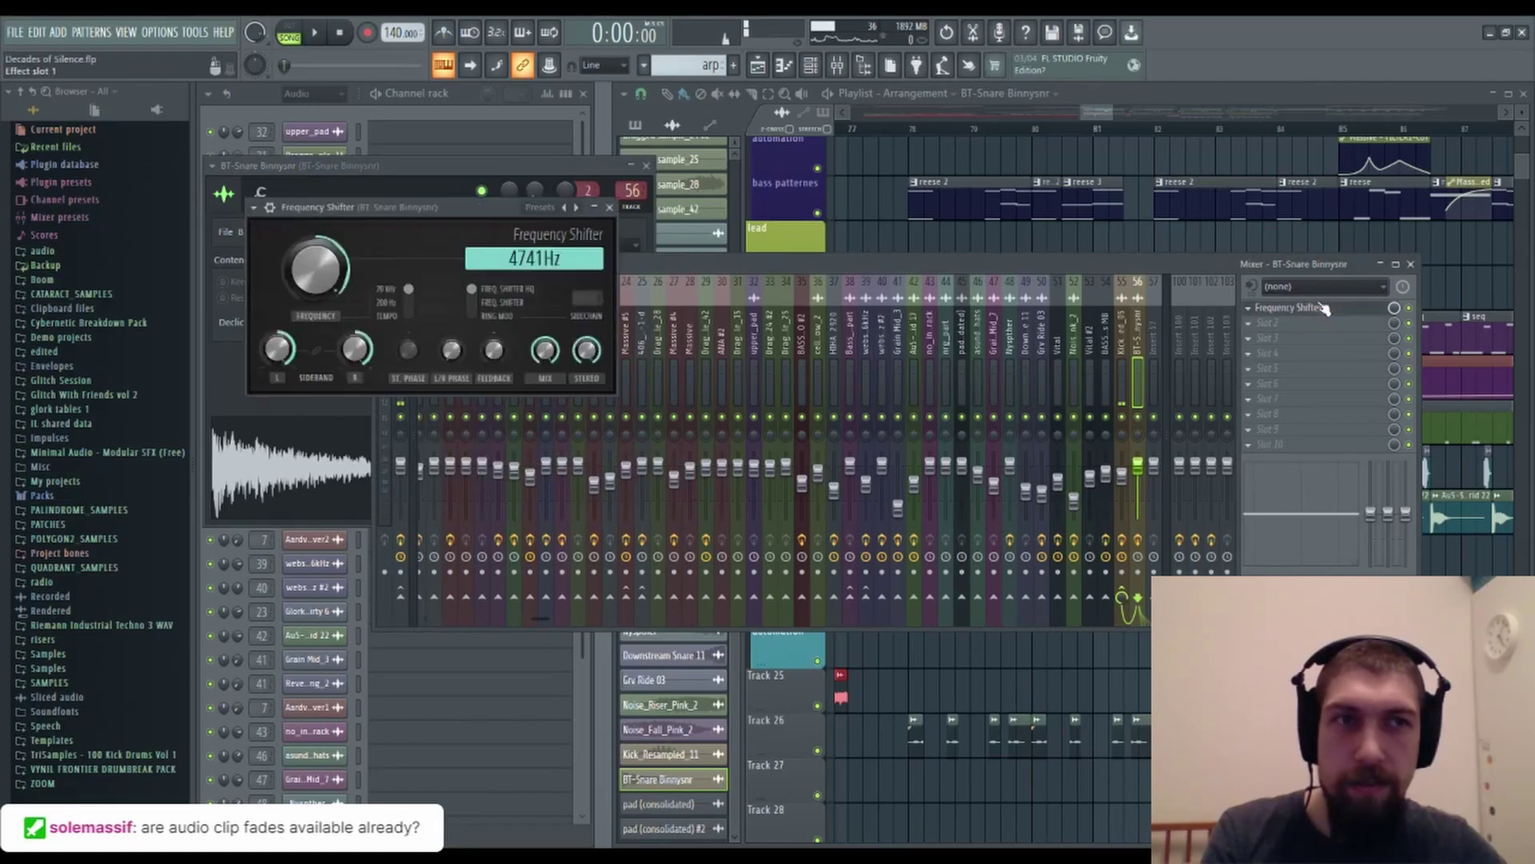
Lower the Frequency Shifter's frequency to 722 Hz, audition the snare and close its channel settings.
{"action": "left_click_drag", "start_coordinate": [315, 268], "coordinate": [316, 291]}
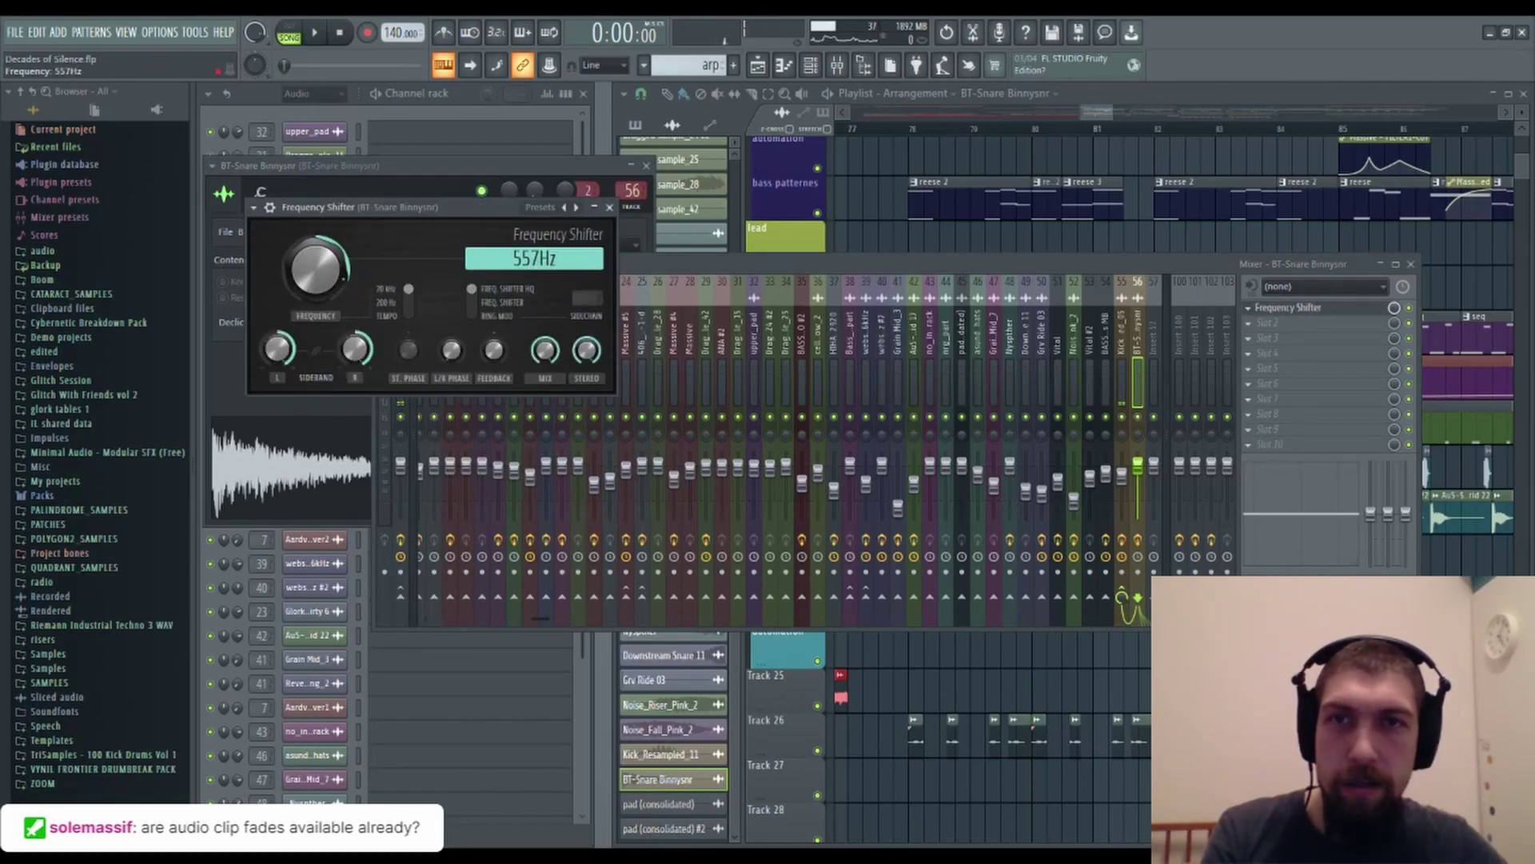
{"action": "left_click", "coordinate": [609, 207]}
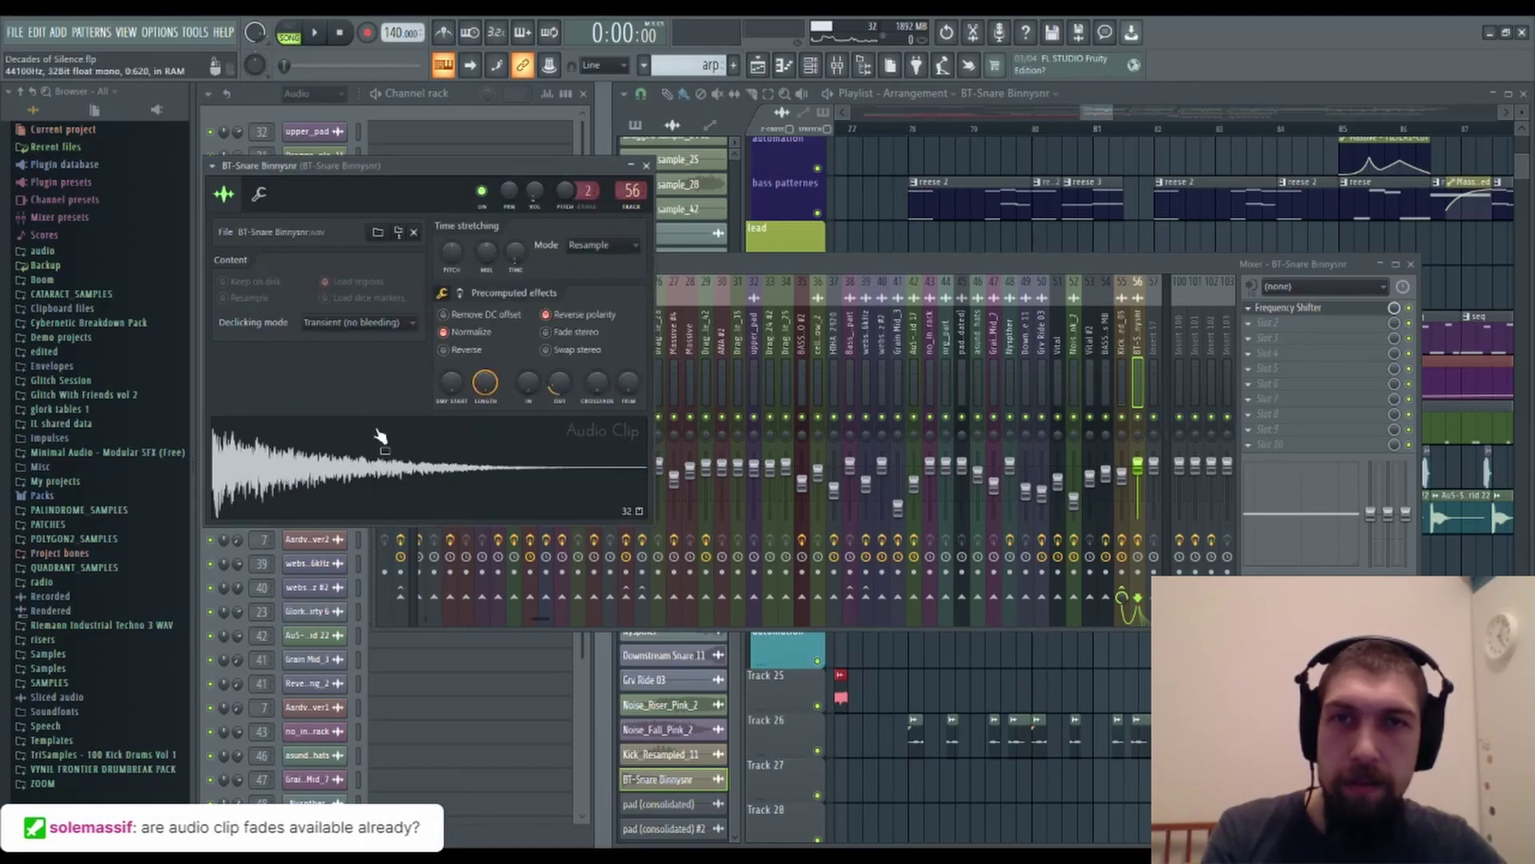
{"action": "left_click", "coordinate": [647, 166]}
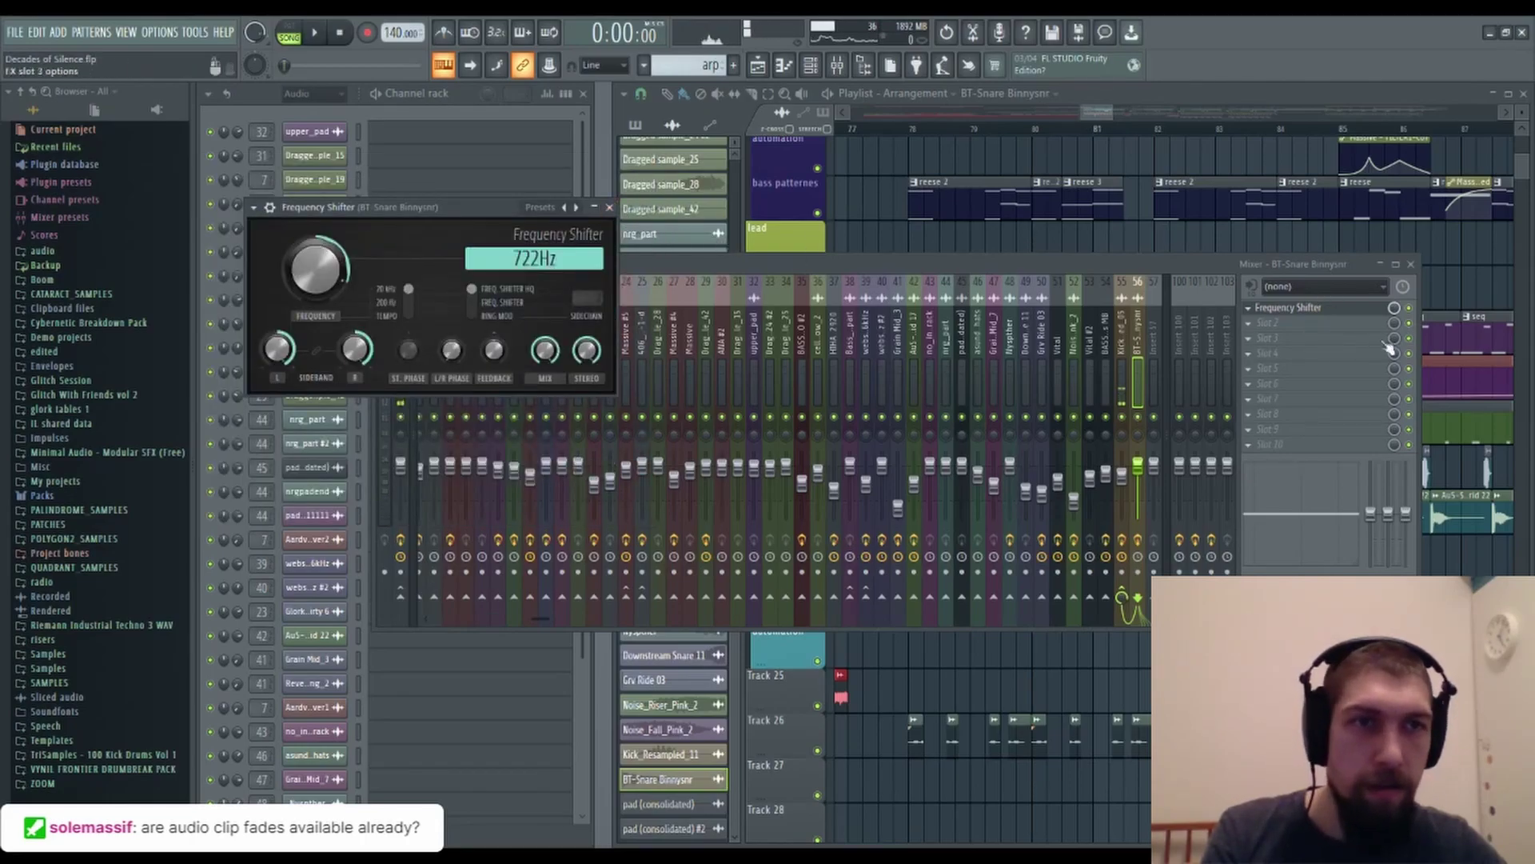
Add OrangeFlavor to the second effect slot of the BT-Snare Binnysnr mixer track and adjust its Drive.
{"action": "left_click", "coordinate": [592, 208]}
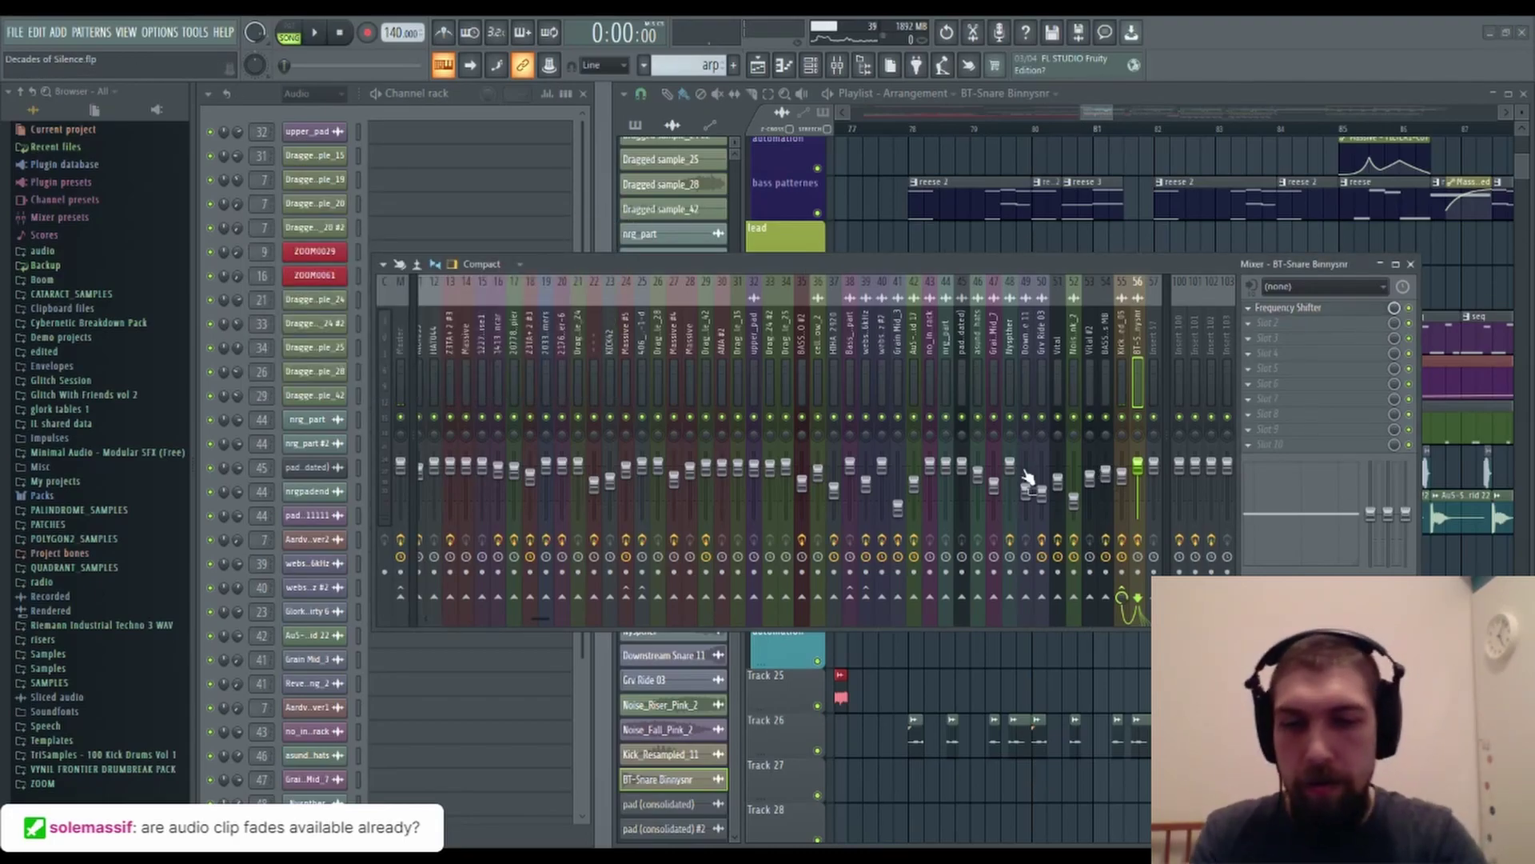
{"action": "left_click_drag", "start_coordinate": [1331, 325], "coordinate": [1330, 324]}
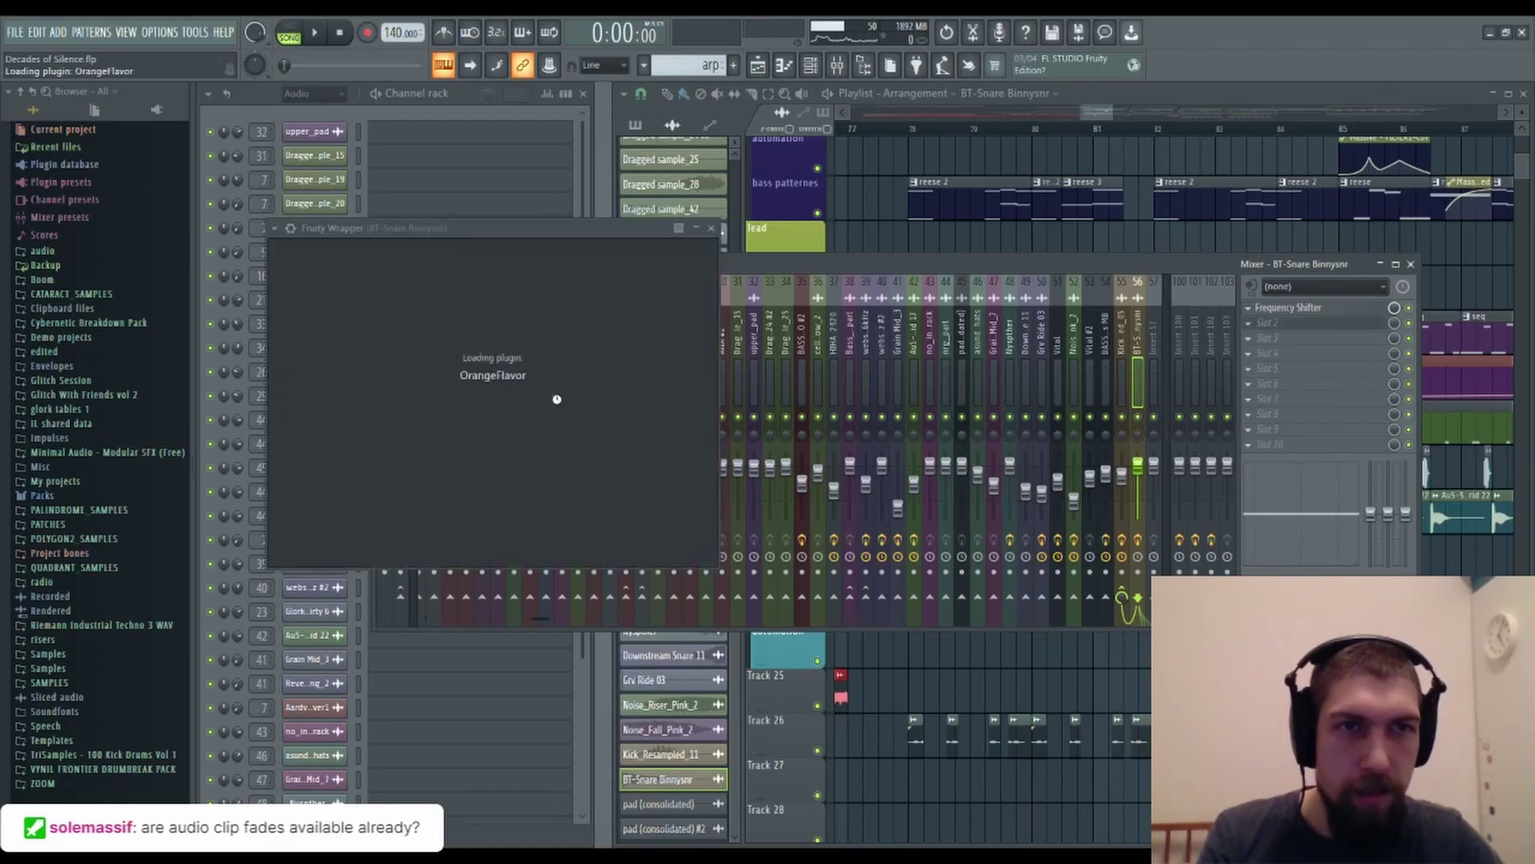
{"action": "key", "text": "space"}
{"action": "left_click_drag", "start_coordinate": [347, 303], "coordinate": [354, 321]}
{"action": "left_click", "coordinate": [1411, 264]}
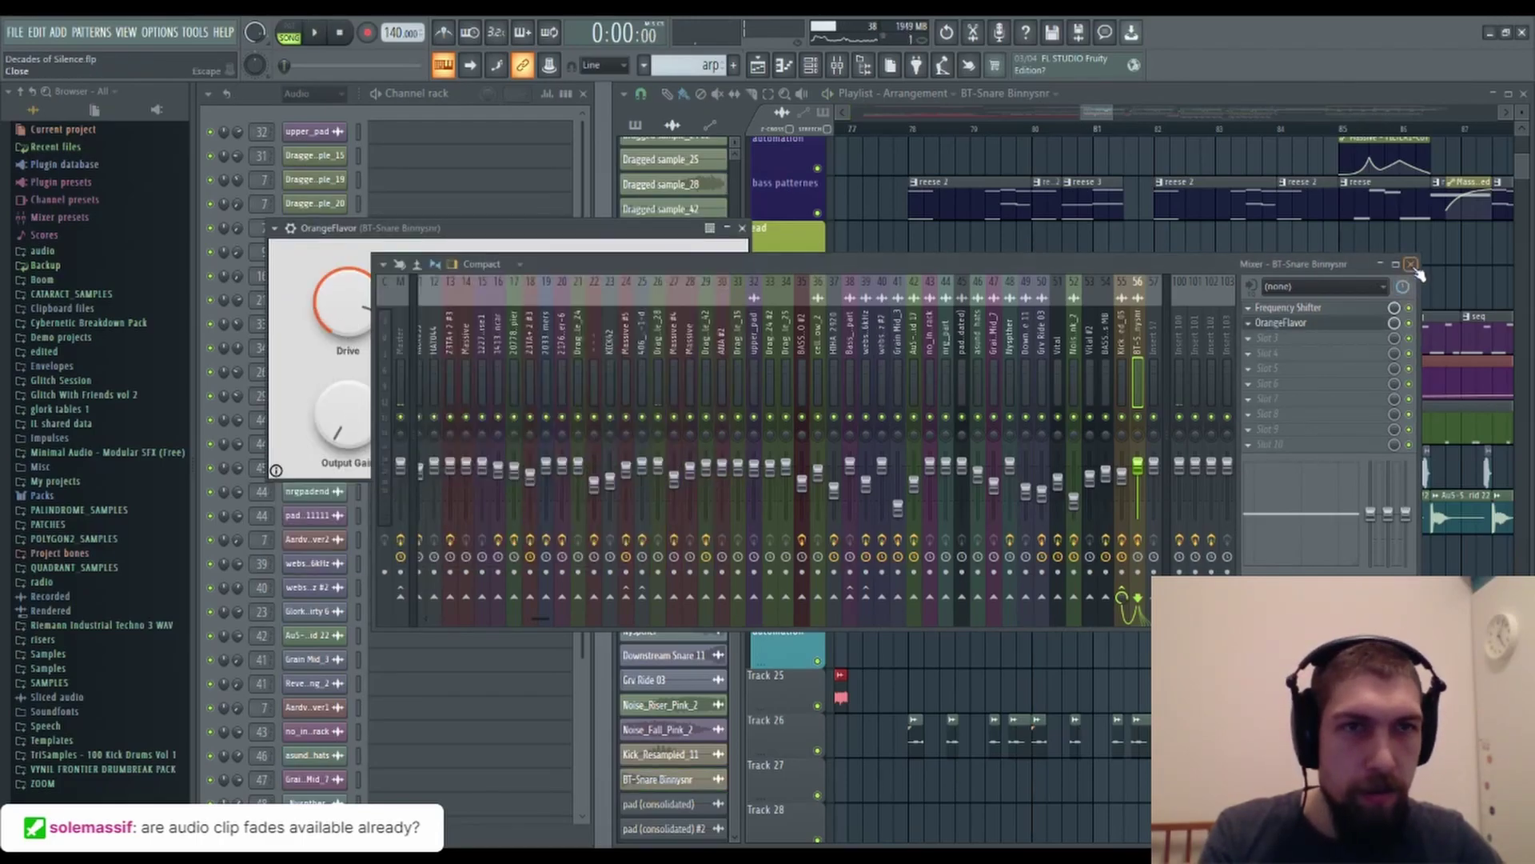
Lower the volume of the BT-Snare Binnysnr mixer track and audition the snare through OrangeFlavor.
{"action": "double_click", "coordinate": [1012, 603]}
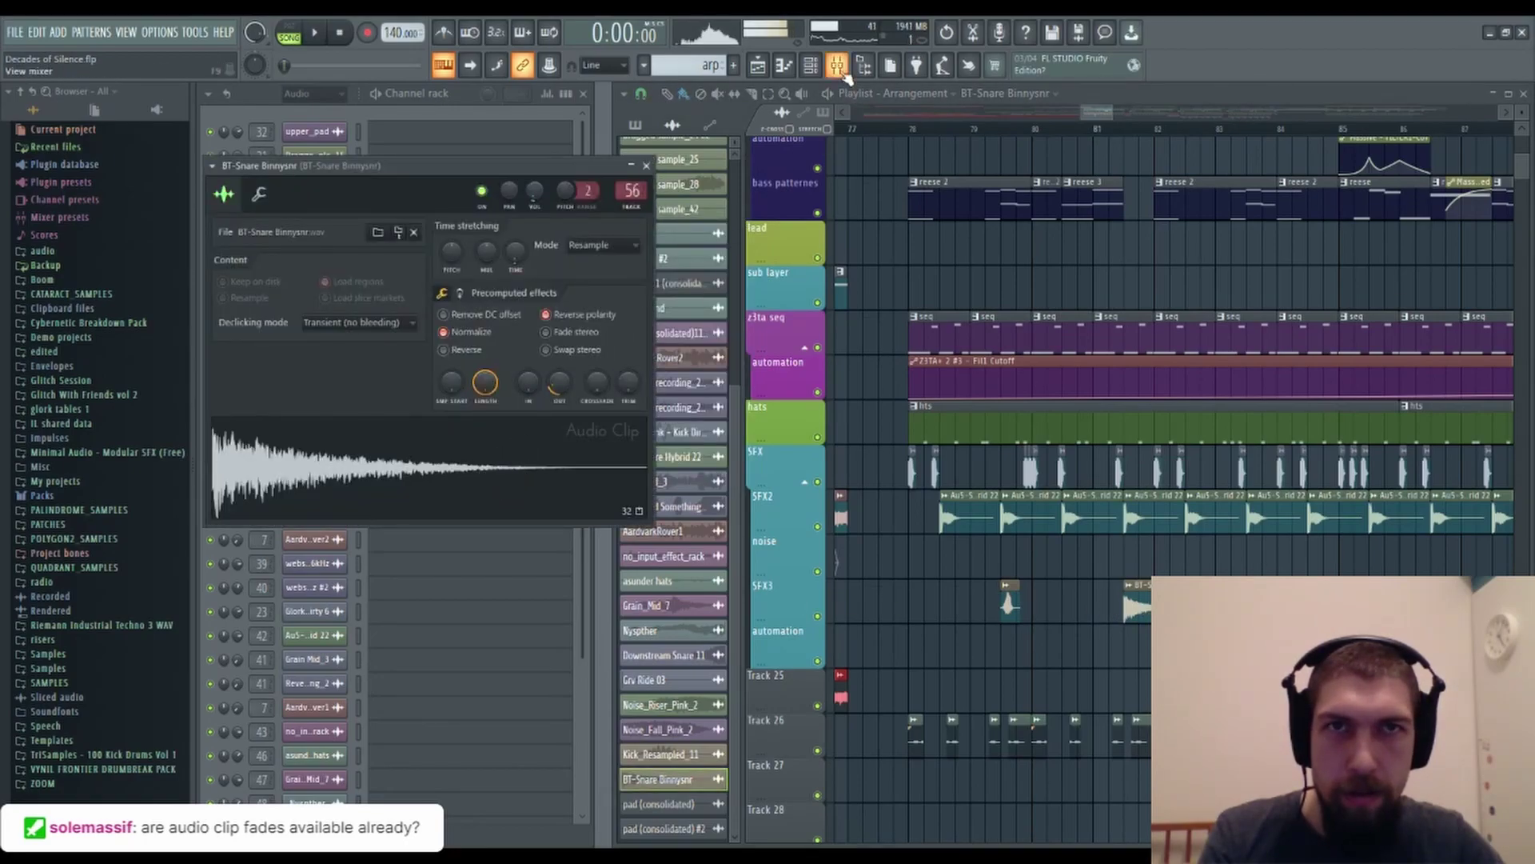
{"action": "left_click", "coordinate": [837, 65]}
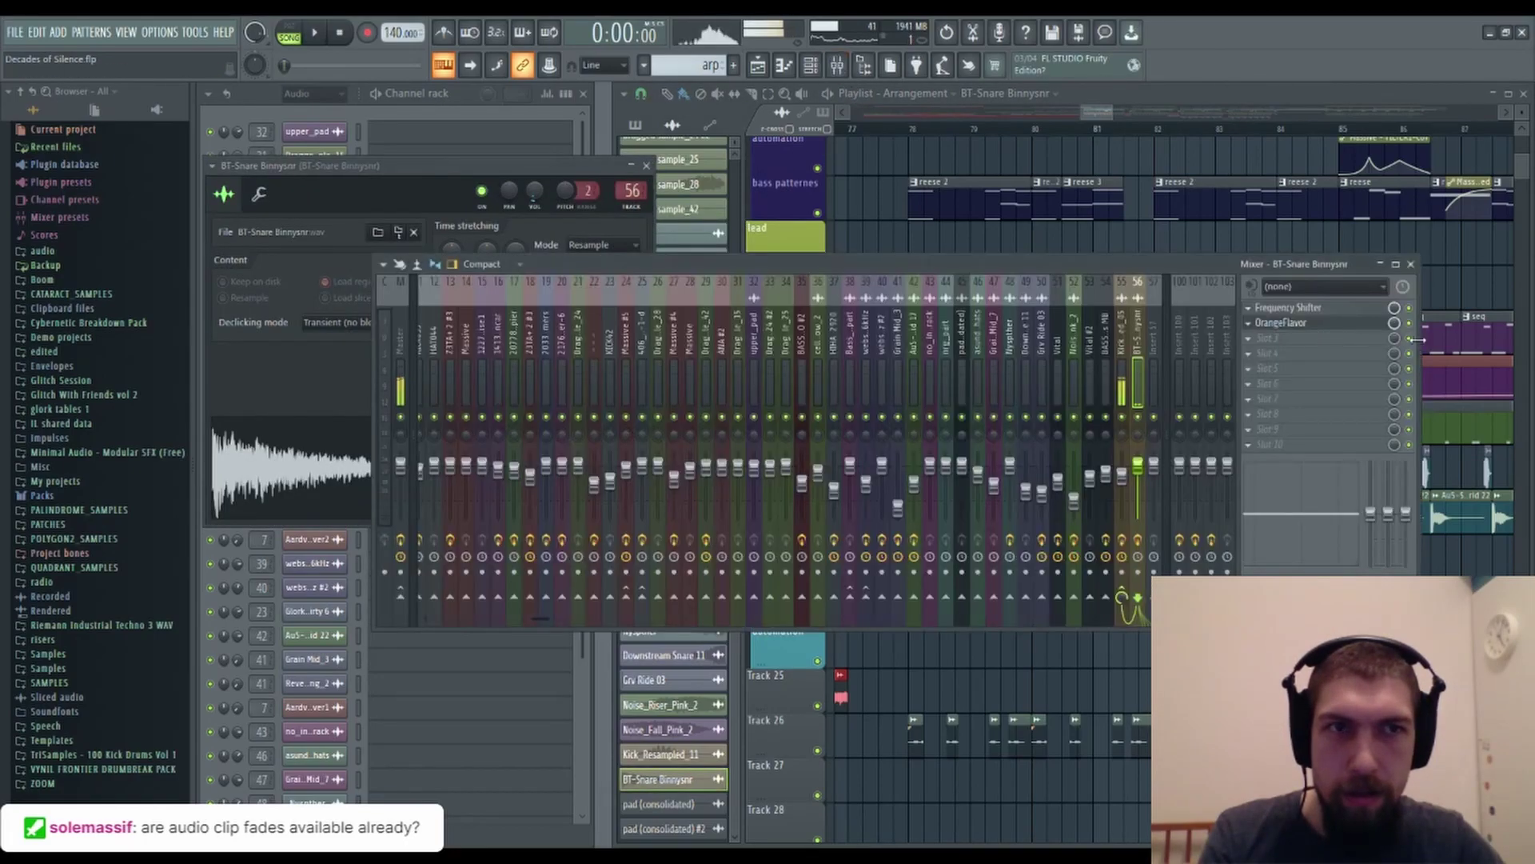
{"action": "left_click", "coordinate": [1283, 324]}
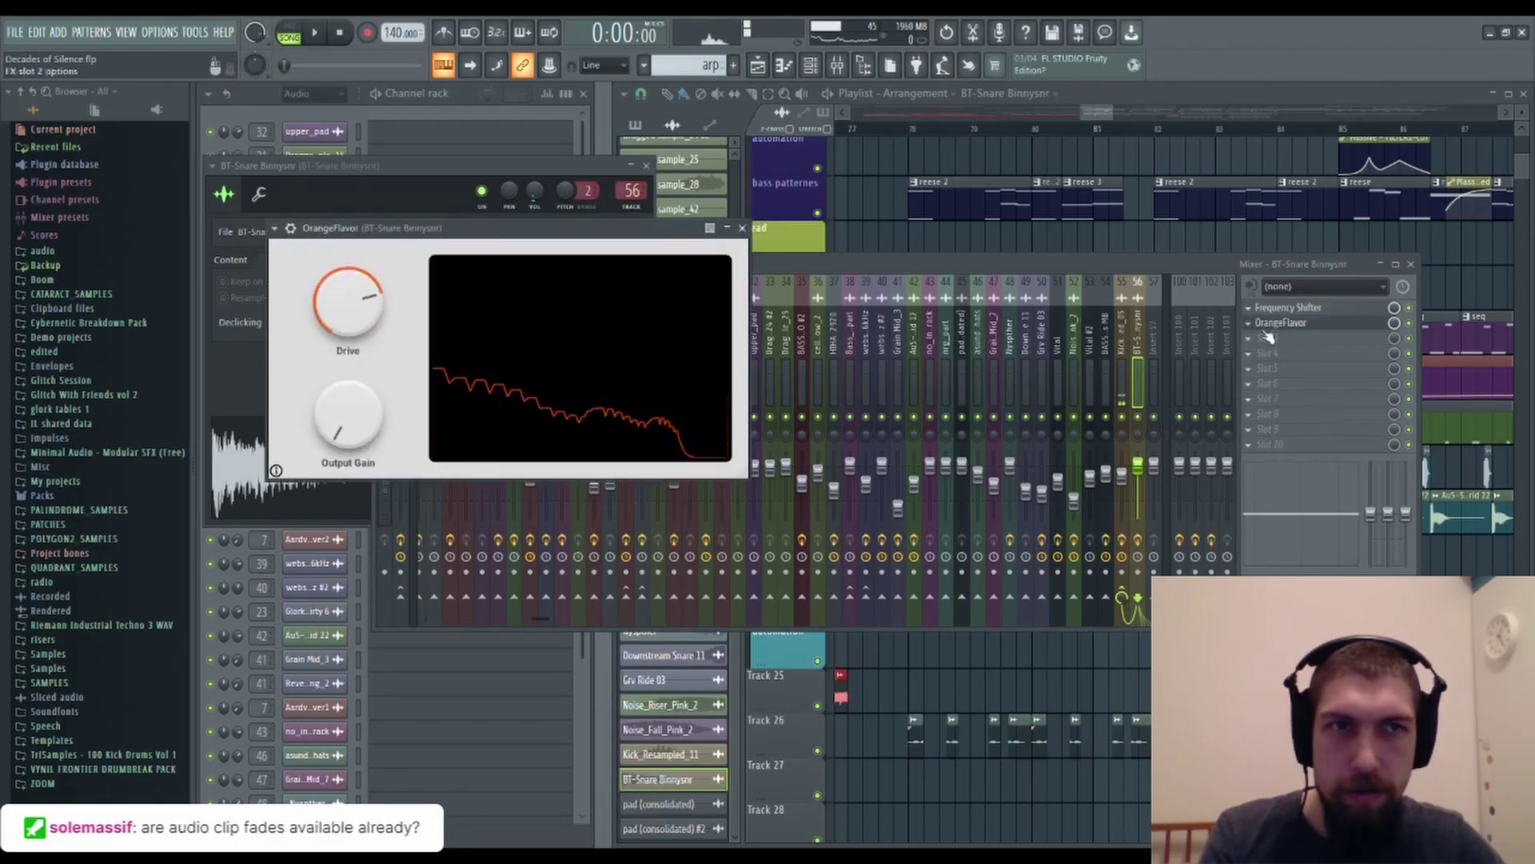
{"action": "left_click_drag", "start_coordinate": [1148, 483], "coordinate": [1148, 514]}
{"action": "left_click", "coordinate": [588, 230]}
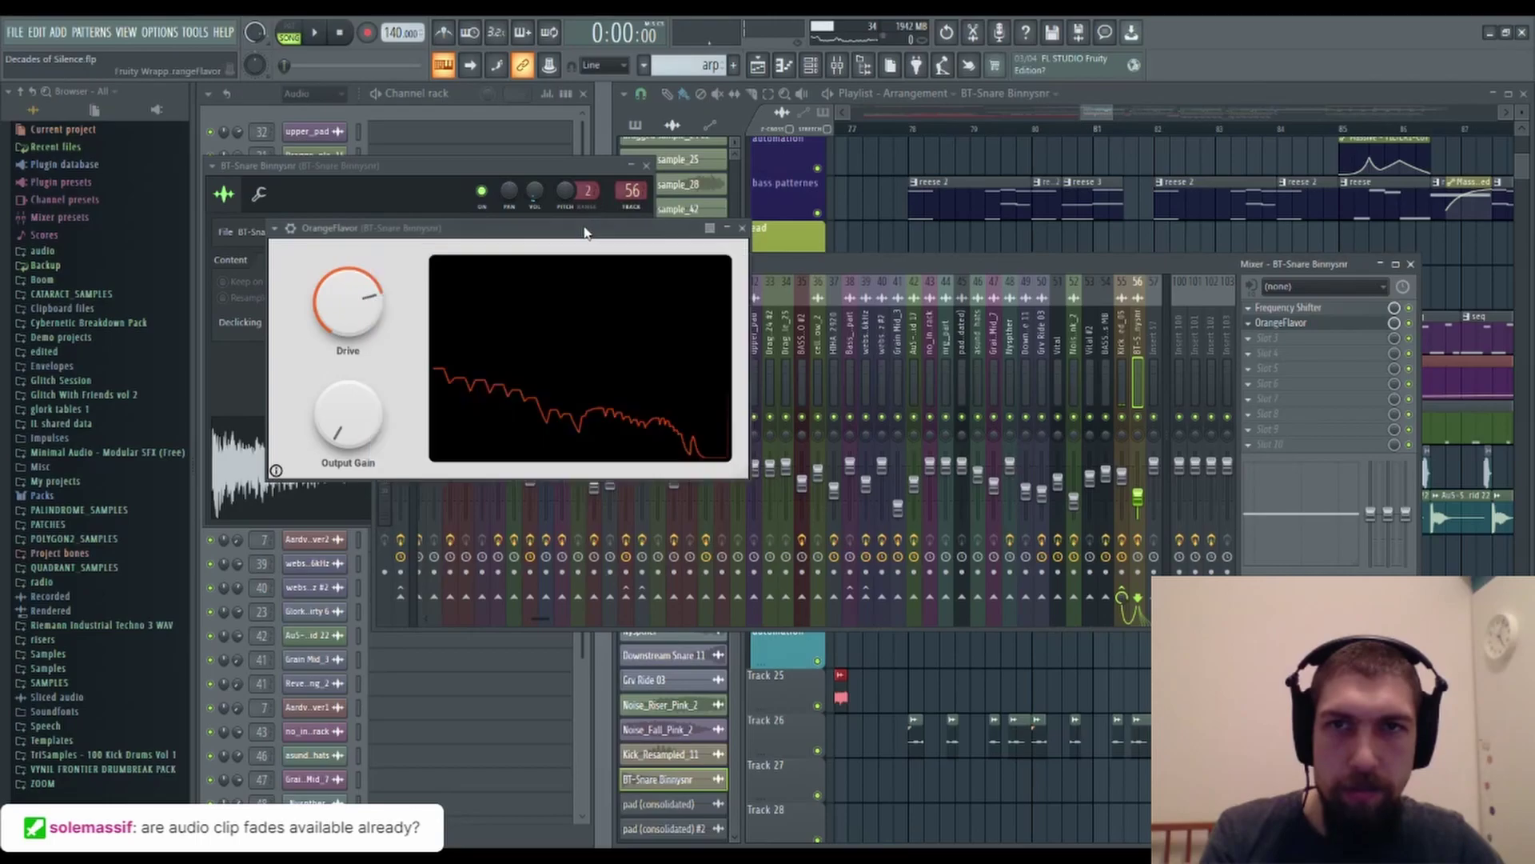
{"action": "left_click", "coordinate": [240, 485]}
{"action": "left_click", "coordinate": [734, 303]}
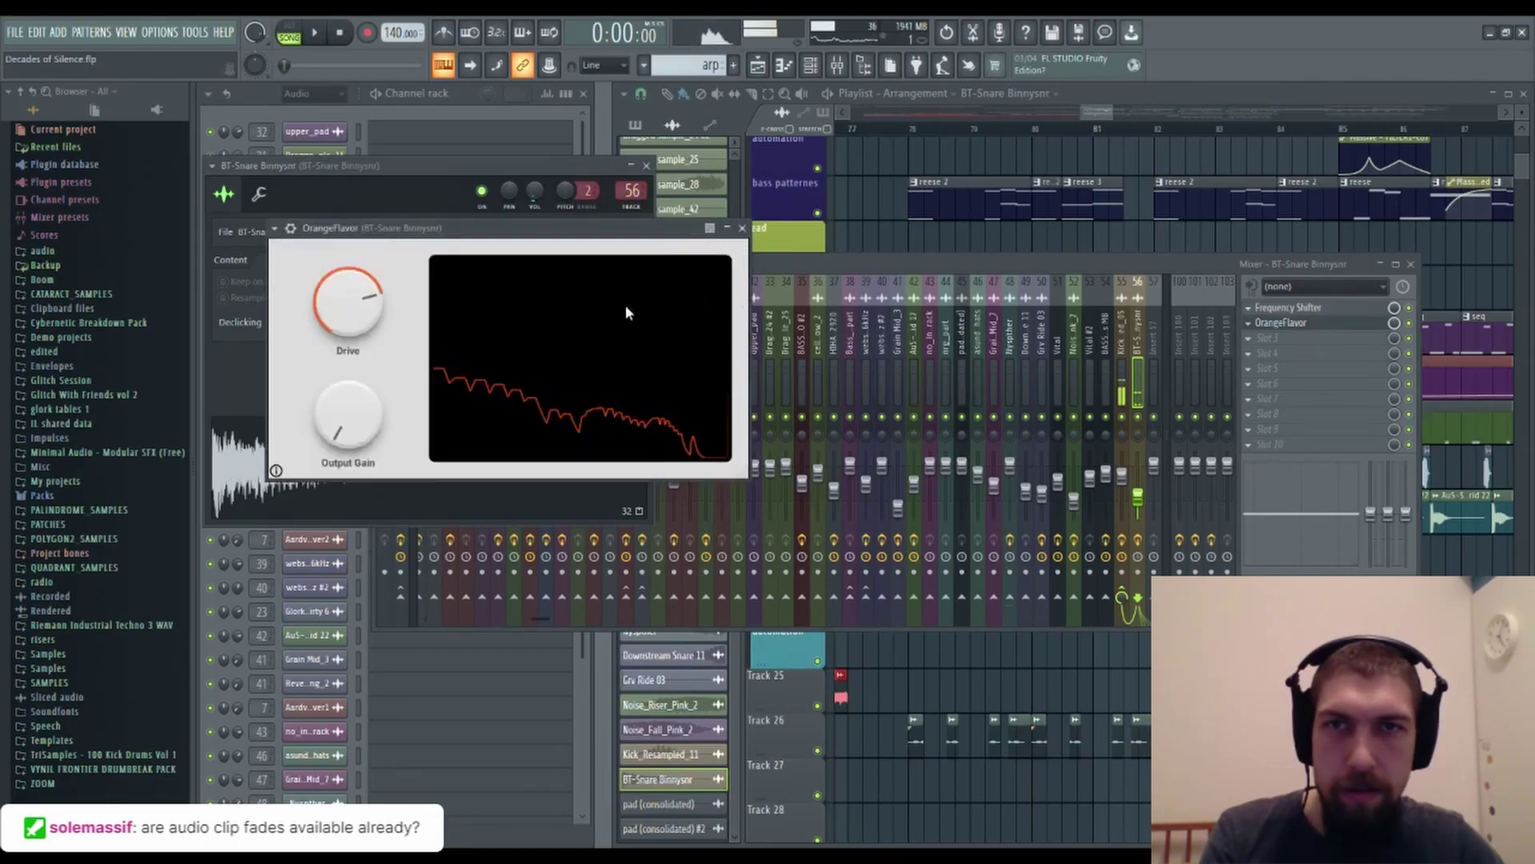
Set OrangeFlavor's Drive to 26.58 dB while auditioning the snare sample, and close the plugin, channel settings and mixer.
{"action": "left_click_drag", "start_coordinate": [348, 302], "coordinate": [348, 293]}
{"action": "left_click", "coordinate": [241, 491]}
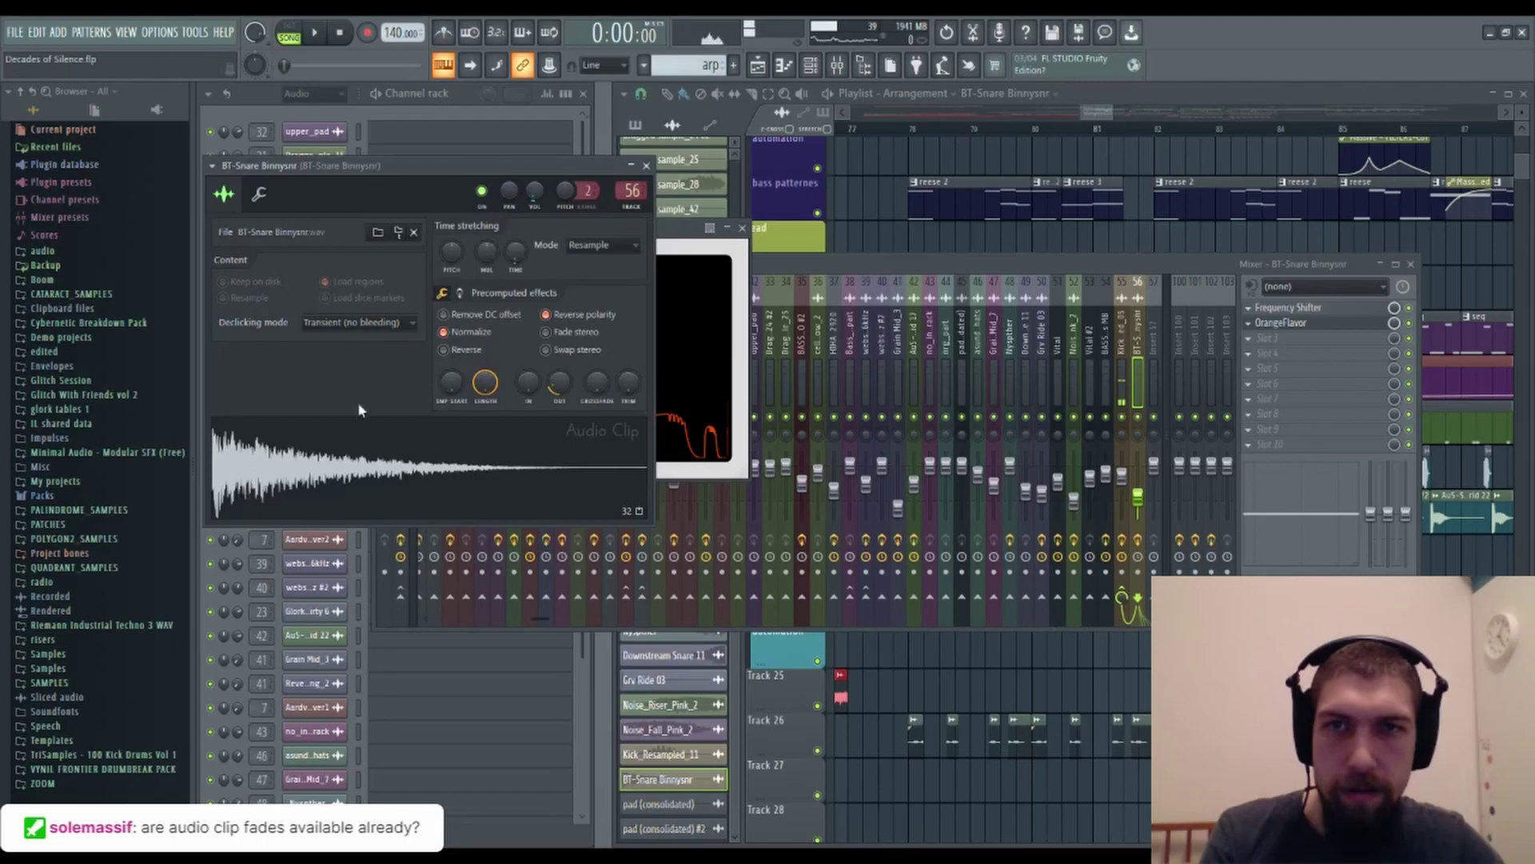
{"action": "left_click", "coordinate": [721, 360]}
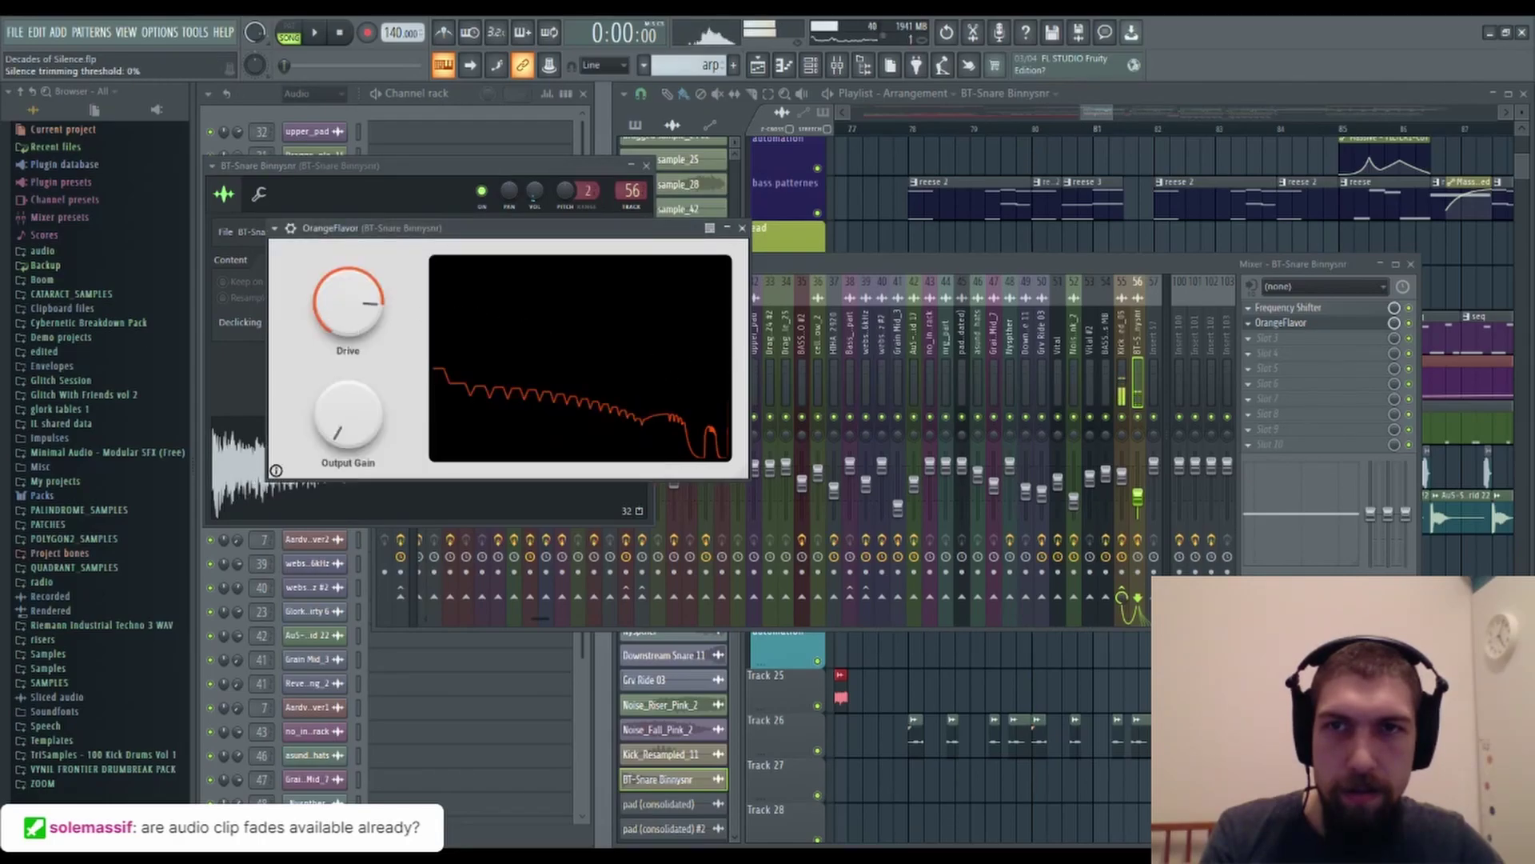
{"action": "left_click", "coordinate": [217, 498]}
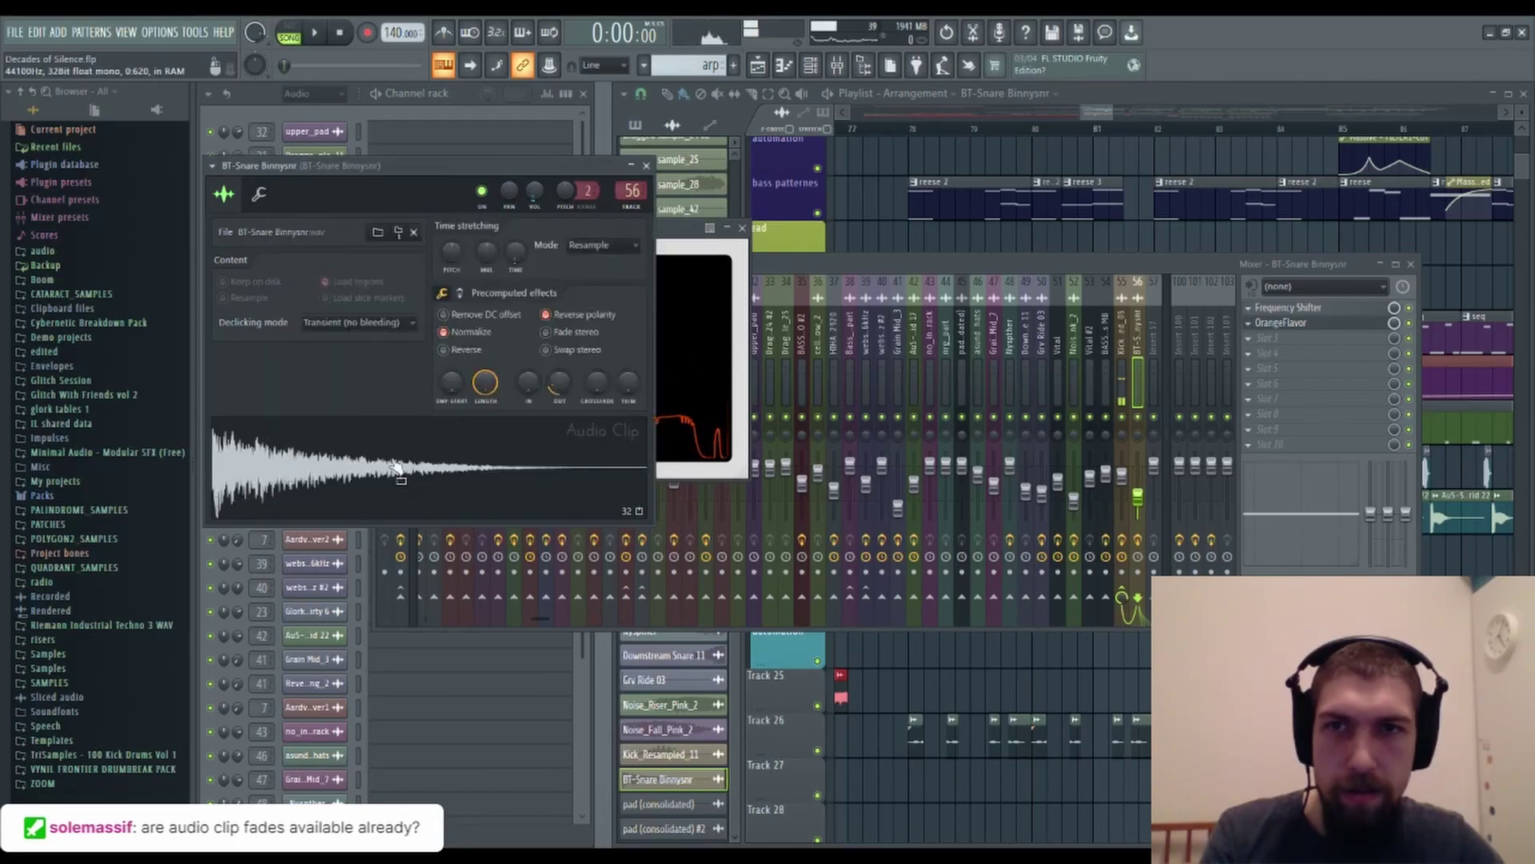
{"action": "left_click", "coordinate": [736, 368]}
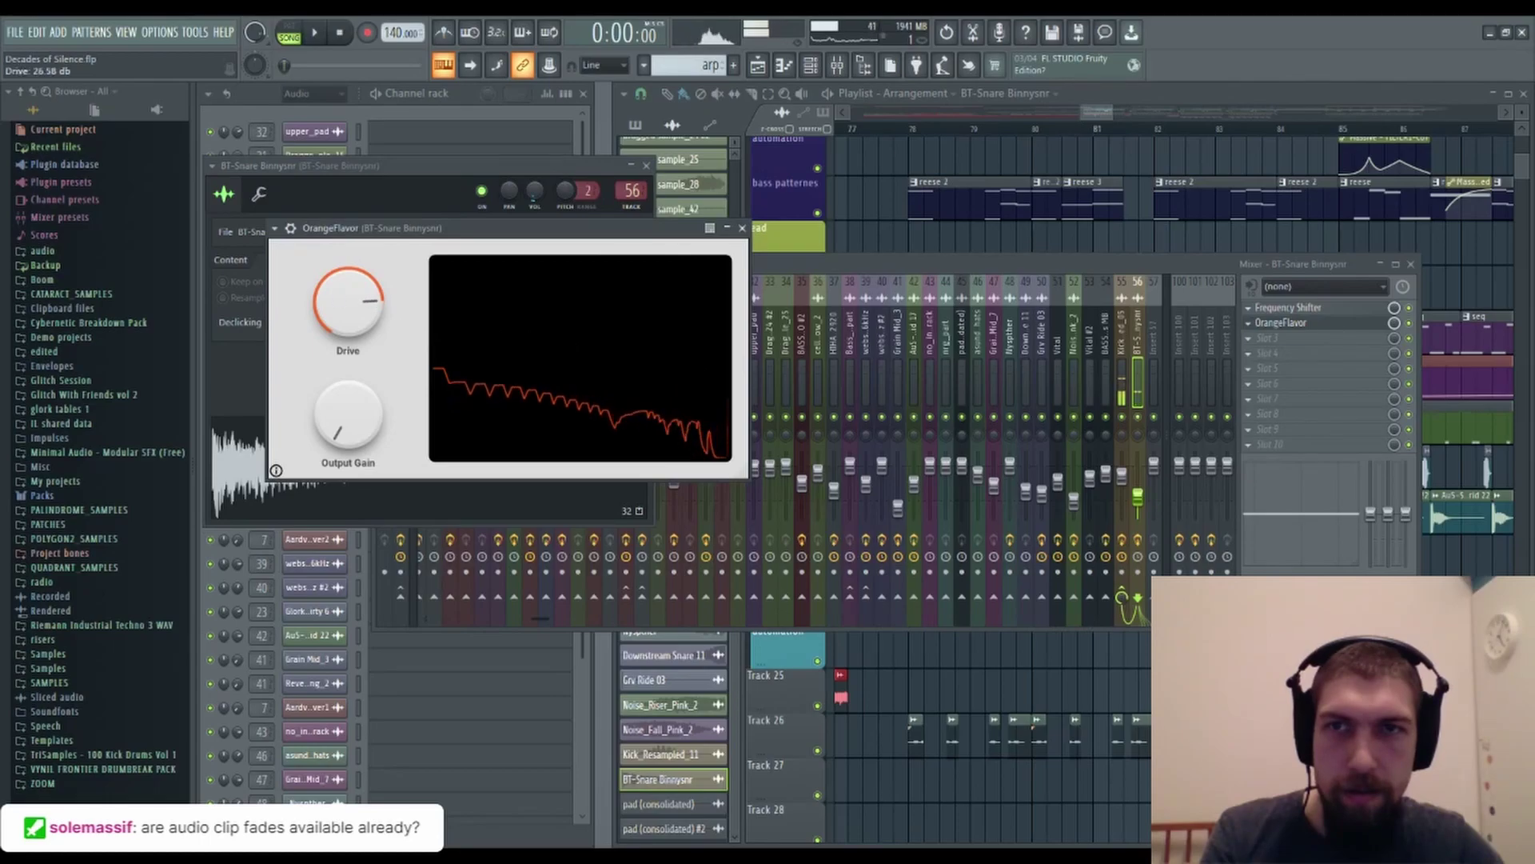
{"action": "left_click", "coordinate": [223, 470]}
{"action": "left_click", "coordinate": [740, 264]}
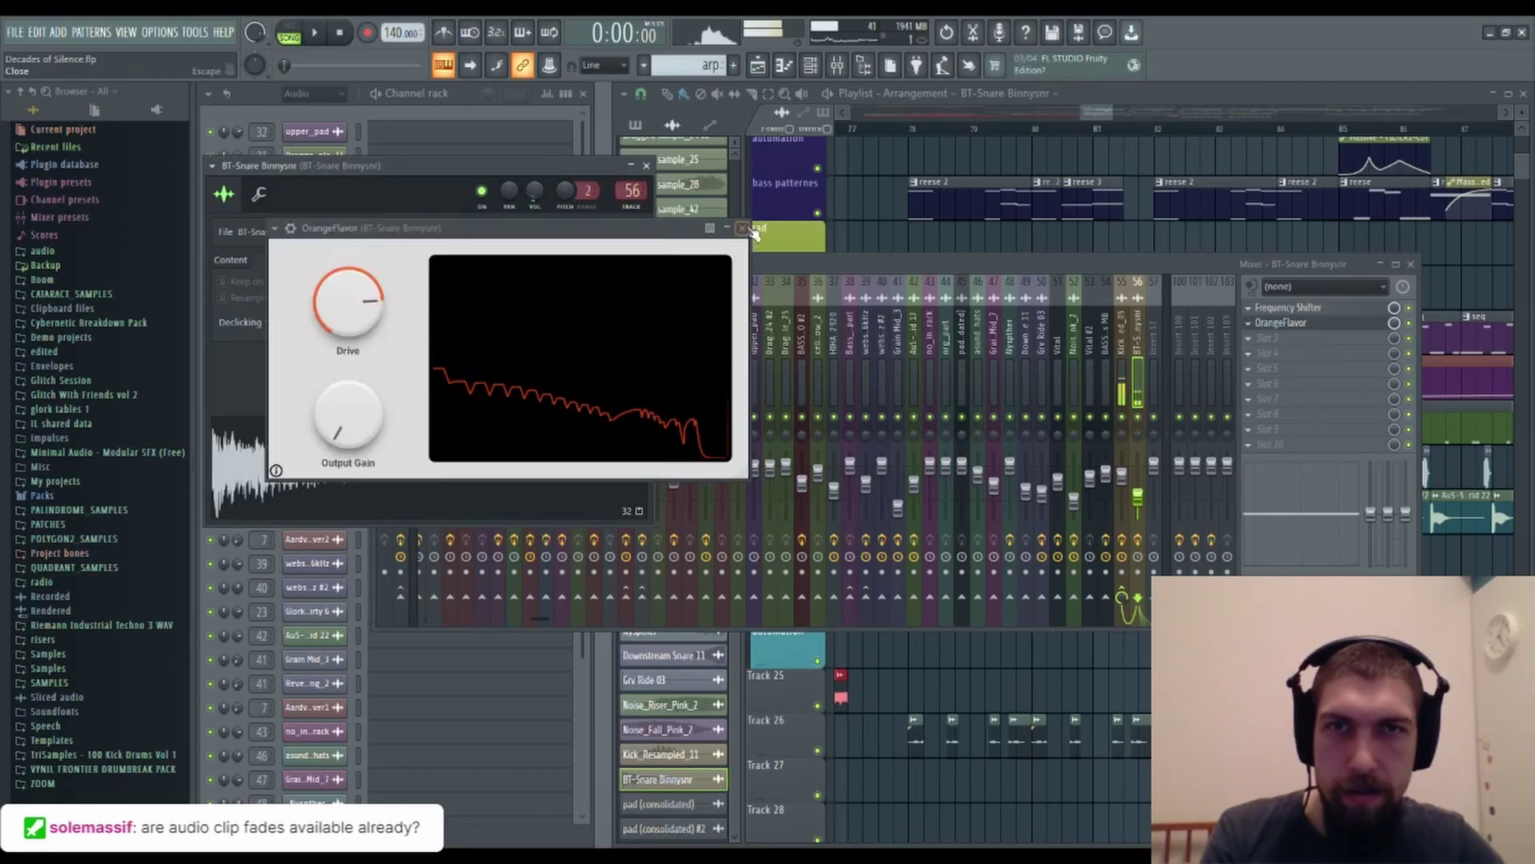
{"action": "left_click", "coordinate": [742, 228]}
{"action": "left_click", "coordinate": [646, 165]}
{"action": "left_click", "coordinate": [1411, 264]}
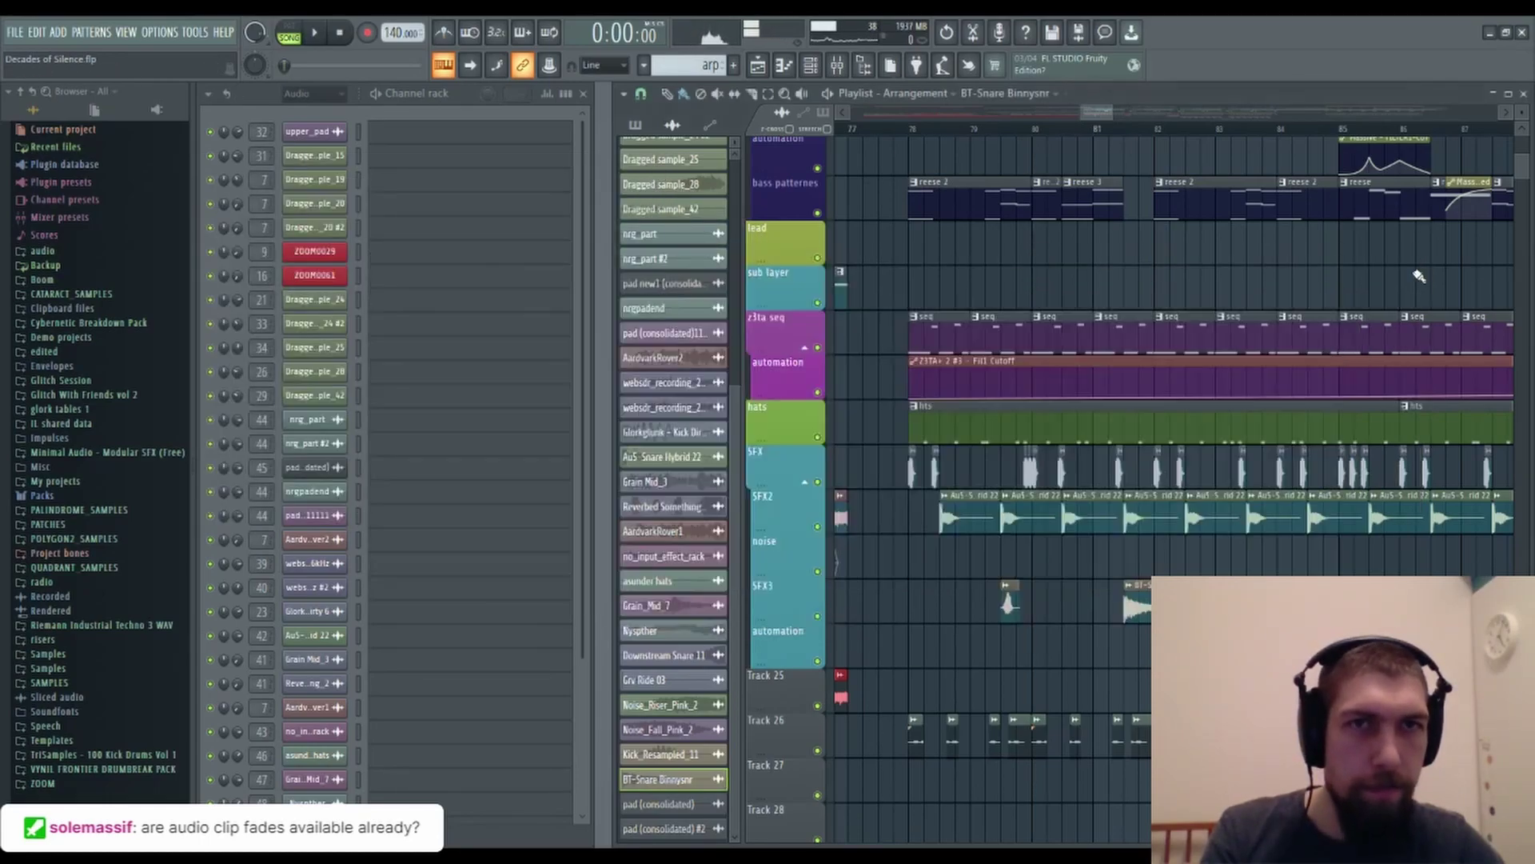
Play the arrangement through the BT-Snare Binnysnr clip and lower its mixer track volume to 30% (-19.6 dB).
{"action": "key", "text": "space"}
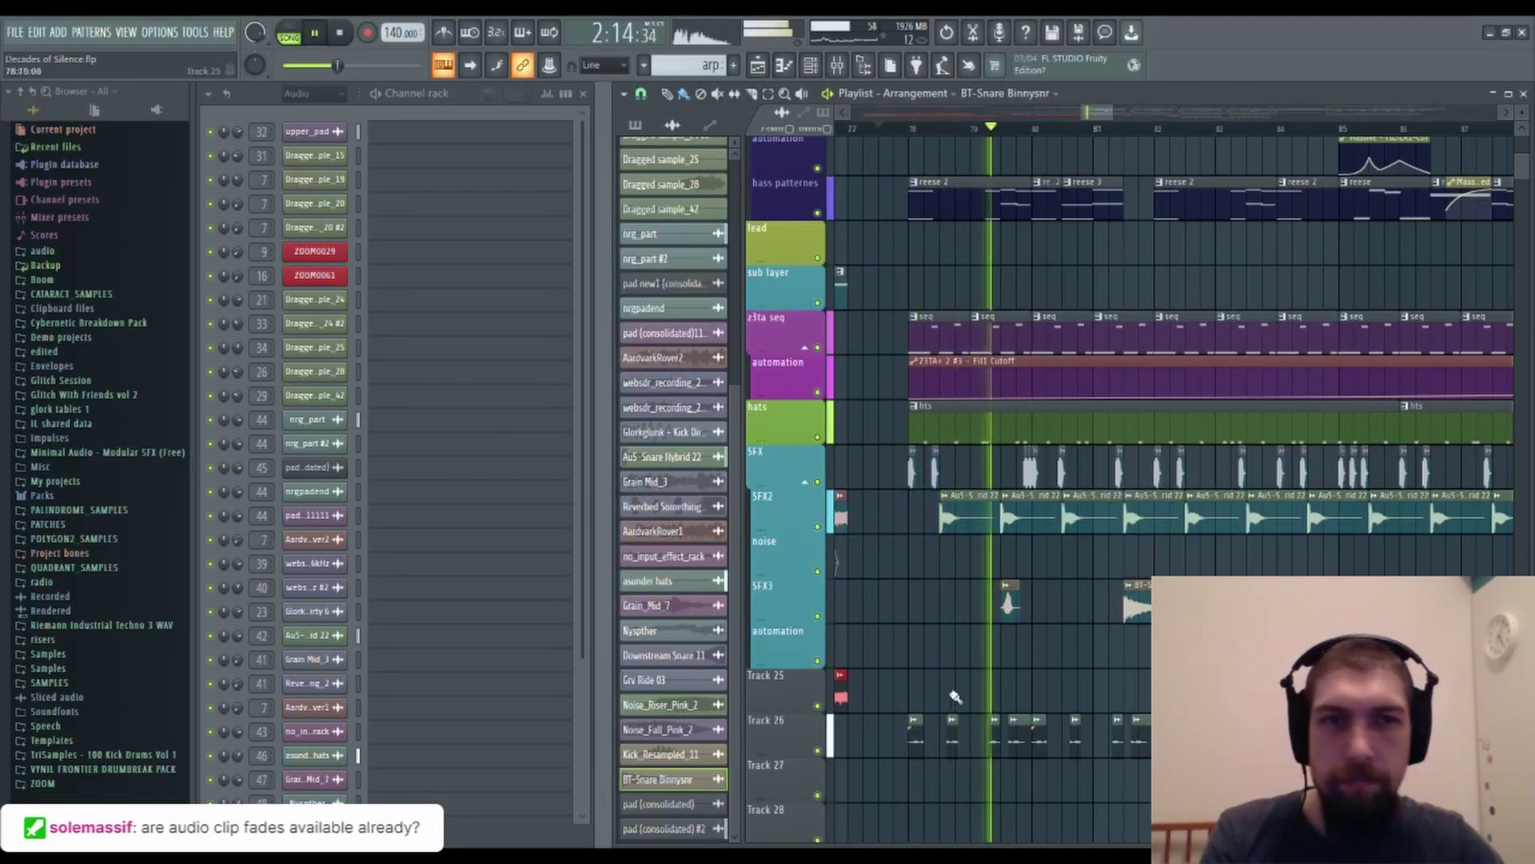
{"action": "scroll", "coordinate": [937, 496], "scroll_direction": "down", "scroll_amount": 1}
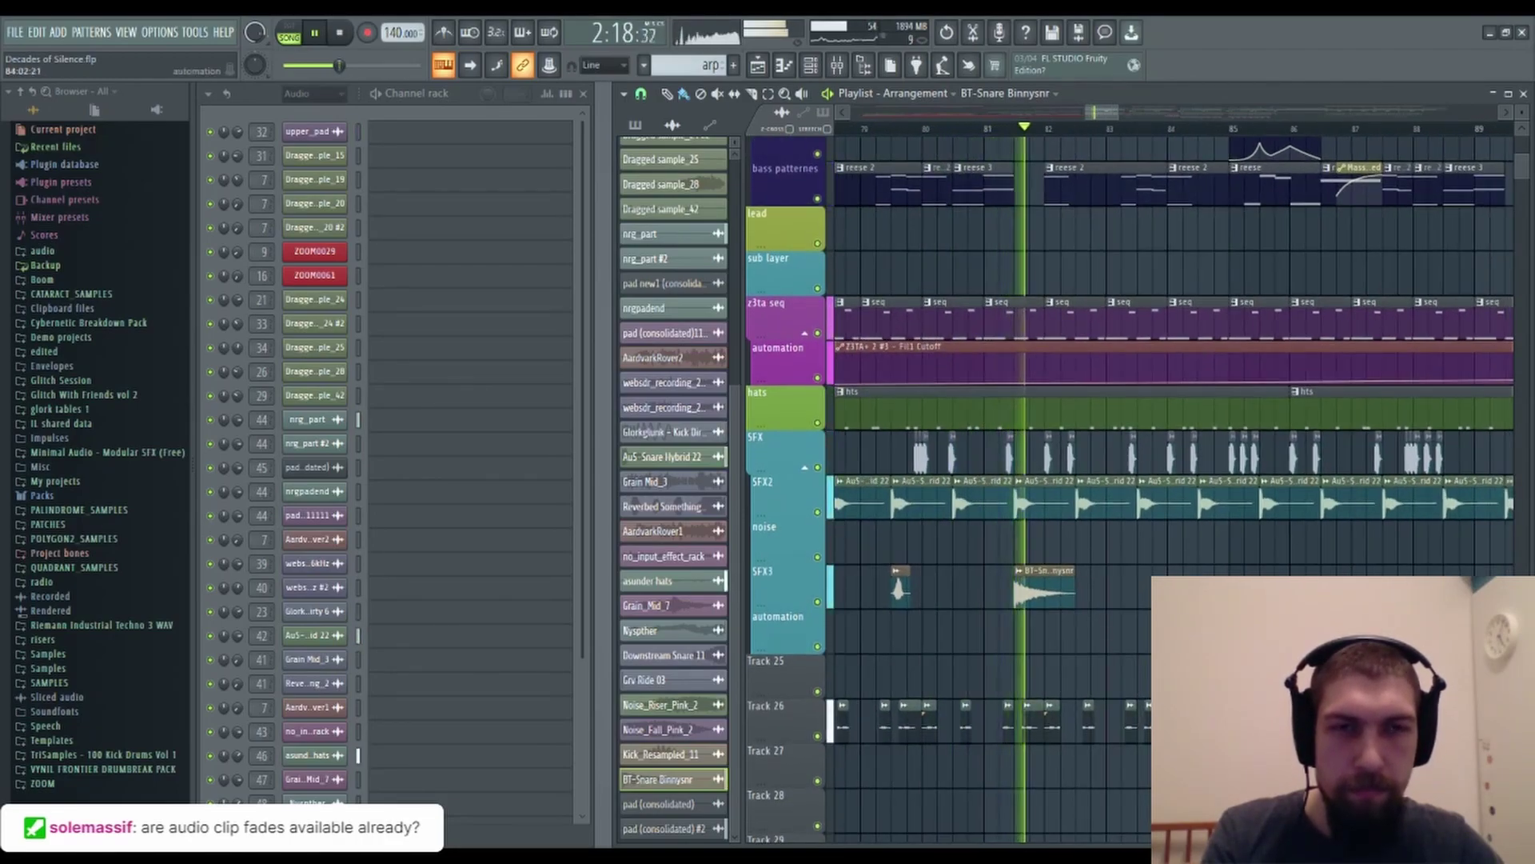
{"action": "double_click", "coordinate": [1040, 589]}
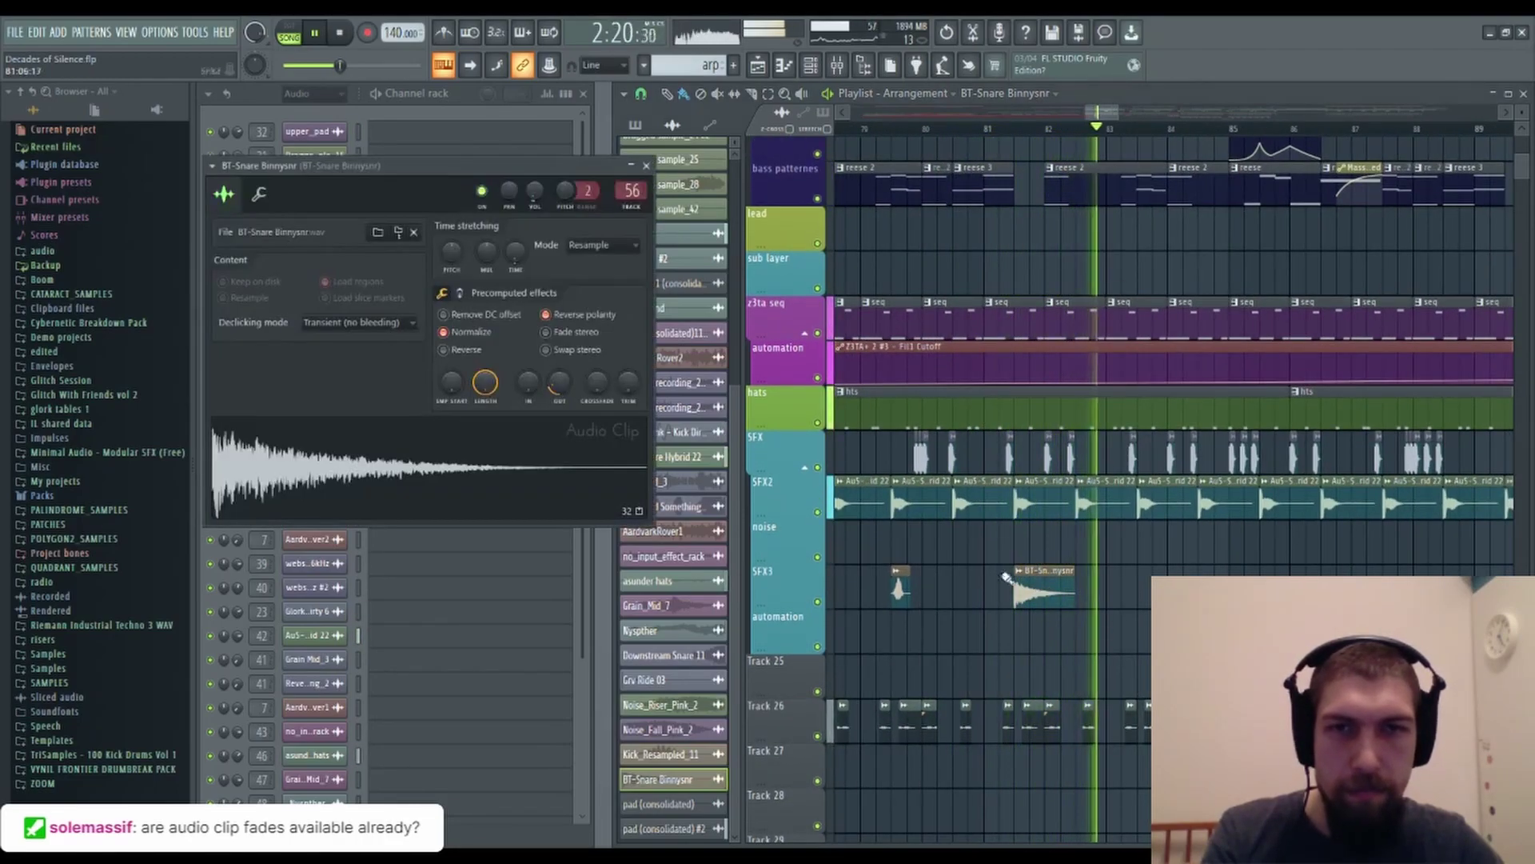
{"action": "left_click", "coordinate": [839, 64]}
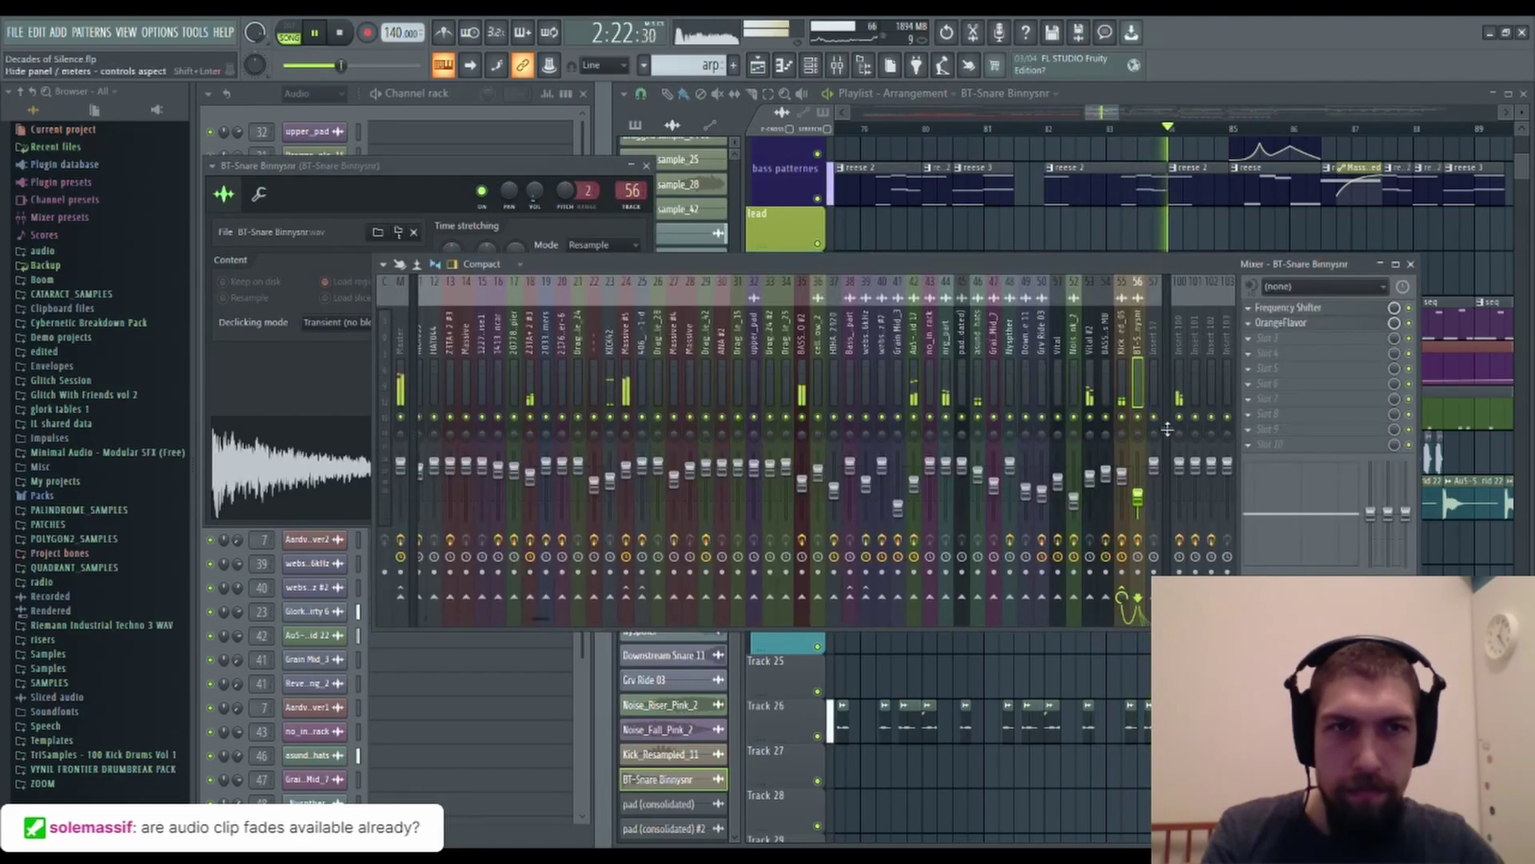
{"action": "key", "text": "space"}
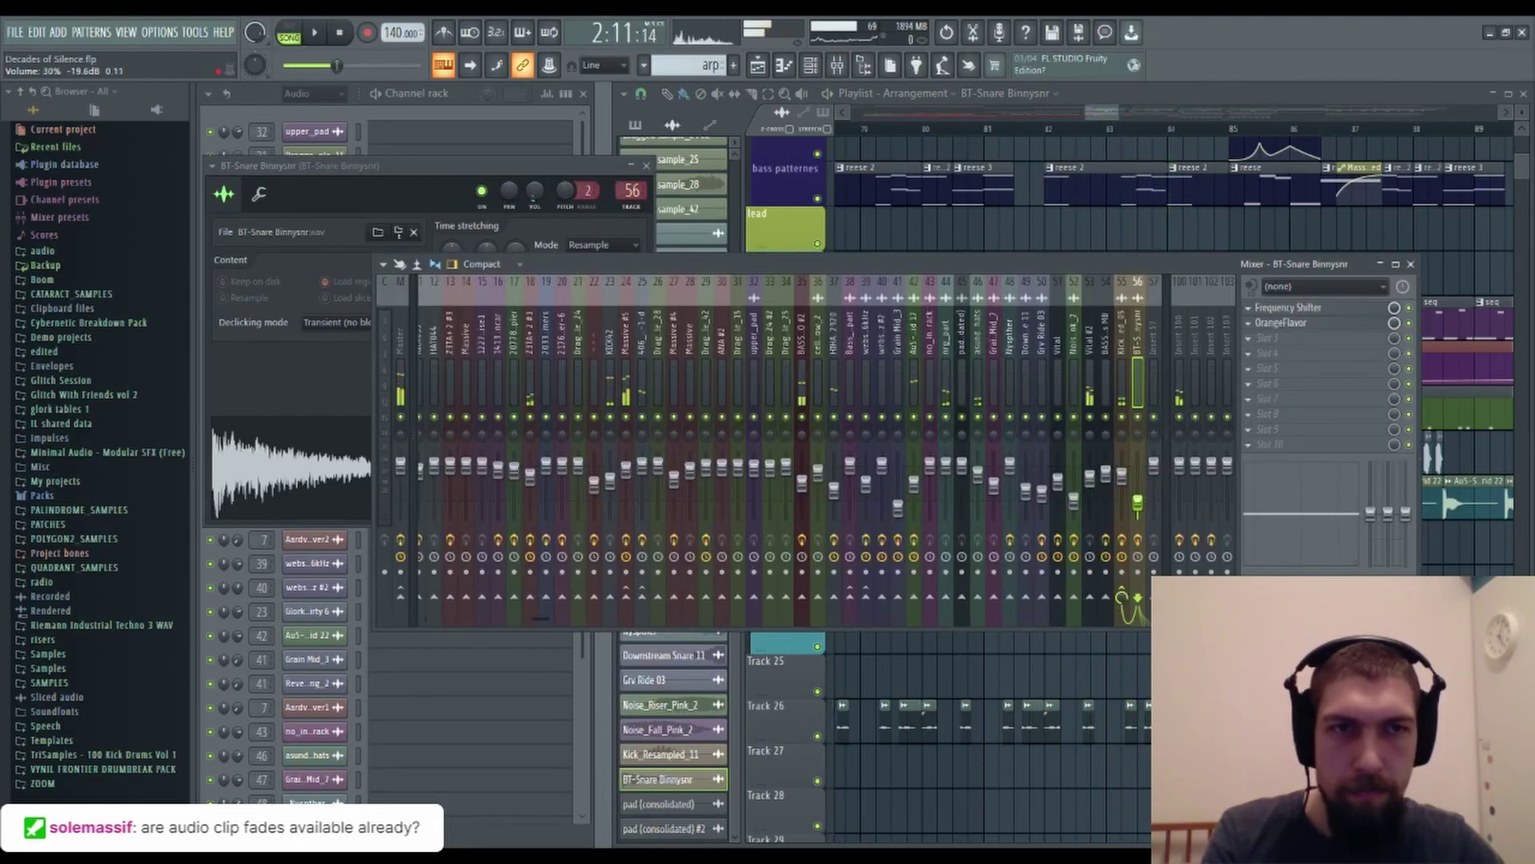
{"action": "left_click", "coordinate": [1411, 263]}
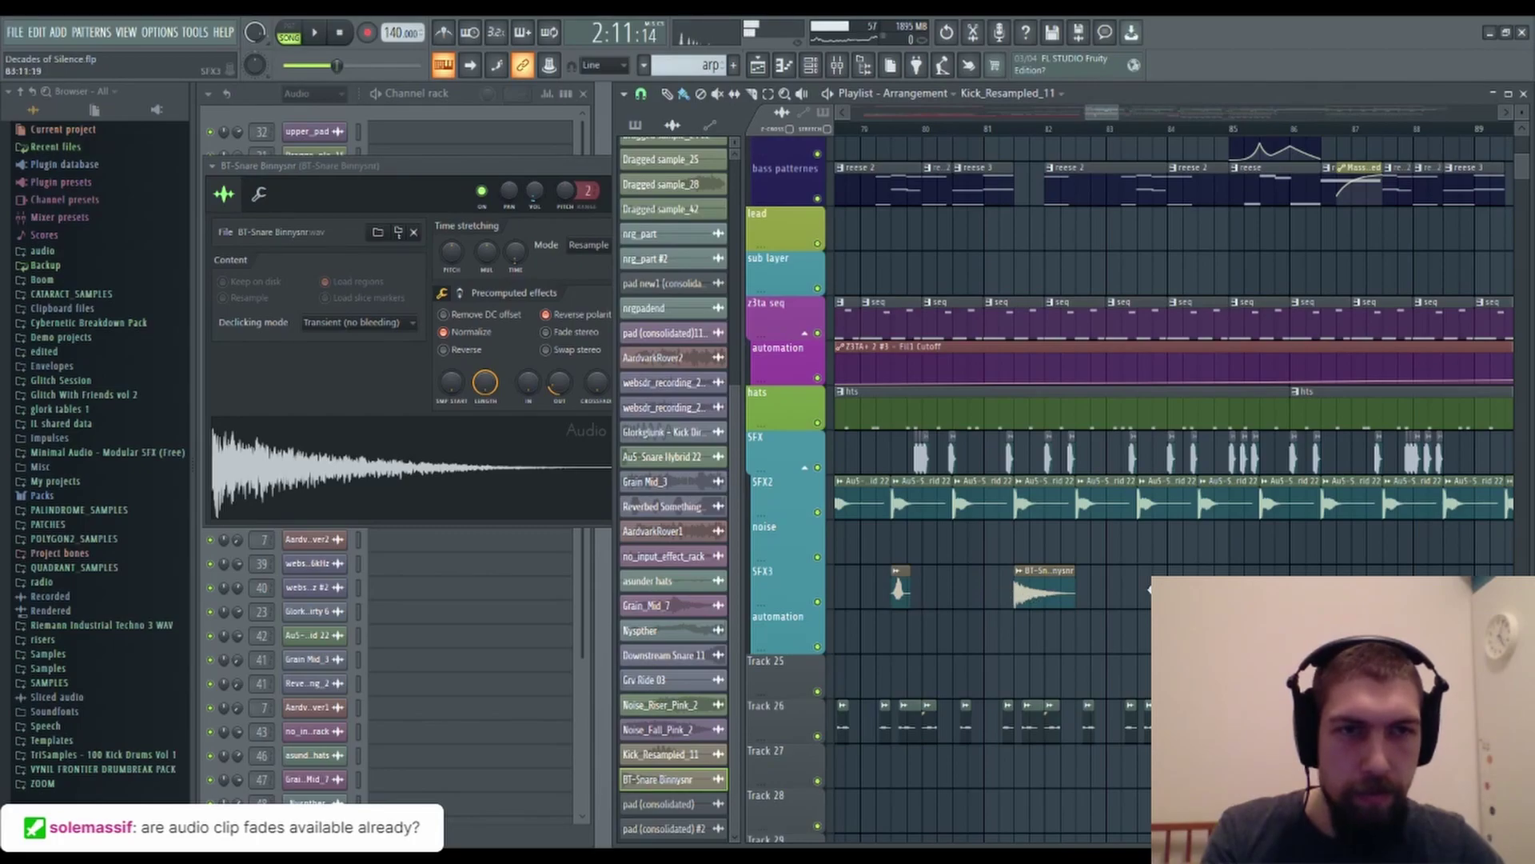
Place a Kick_Resampled_11 clip on the SFX3 track around bar 84 and close the BT-Snare Binnysnr channel settings.
{"action": "scroll", "coordinate": [976, 464], "scroll_direction": "left", "scroll_amount": 3}
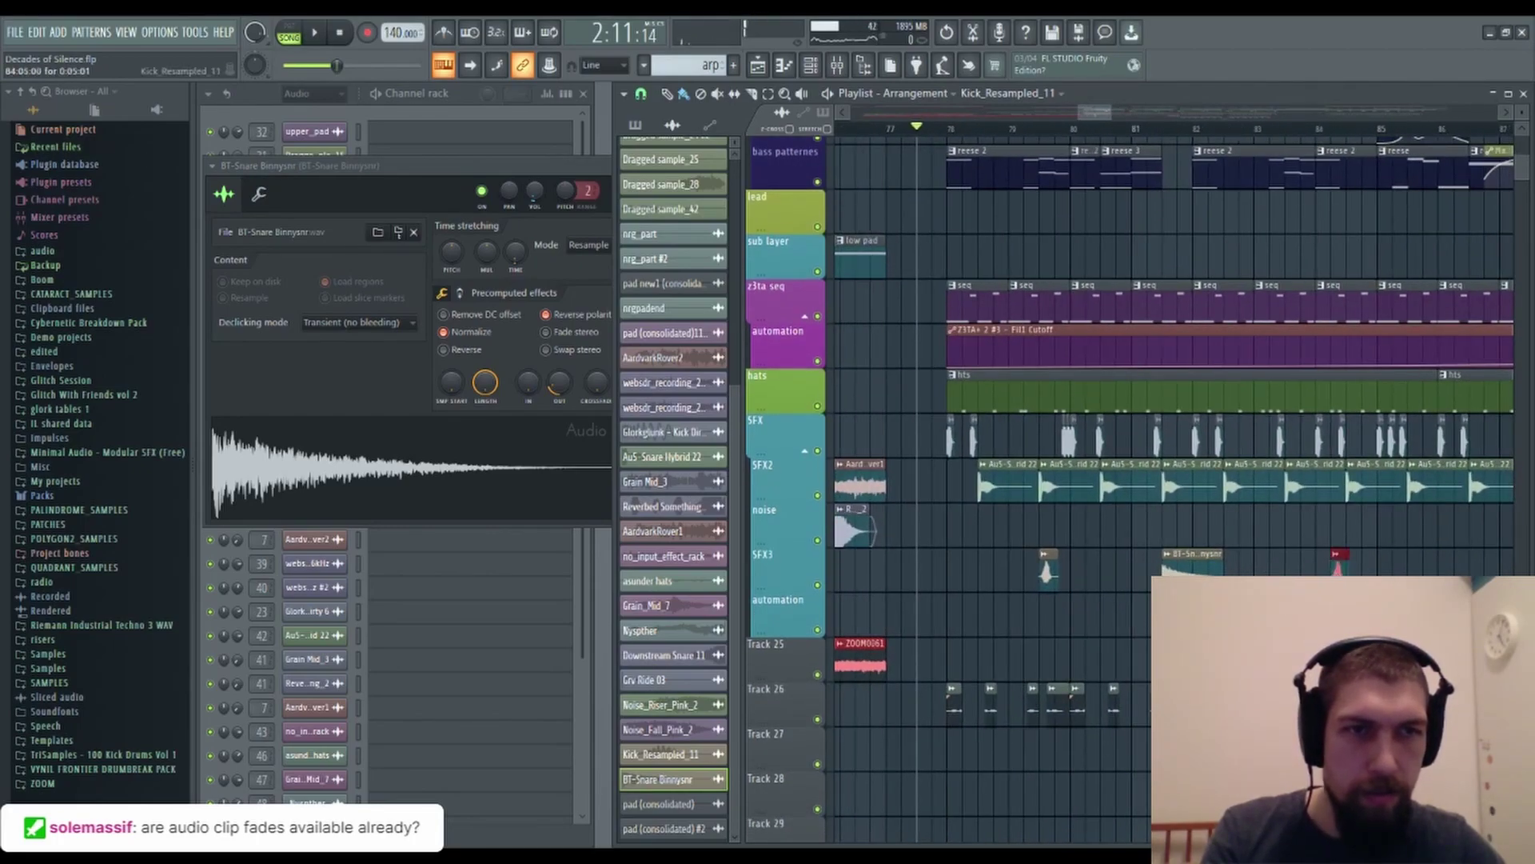
{"action": "scroll", "coordinate": [1090, 564], "scroll_direction": "right", "scroll_amount": 2}
{"action": "scroll", "coordinate": [1323, 566], "scroll_direction": "right", "scroll_amount": 2}
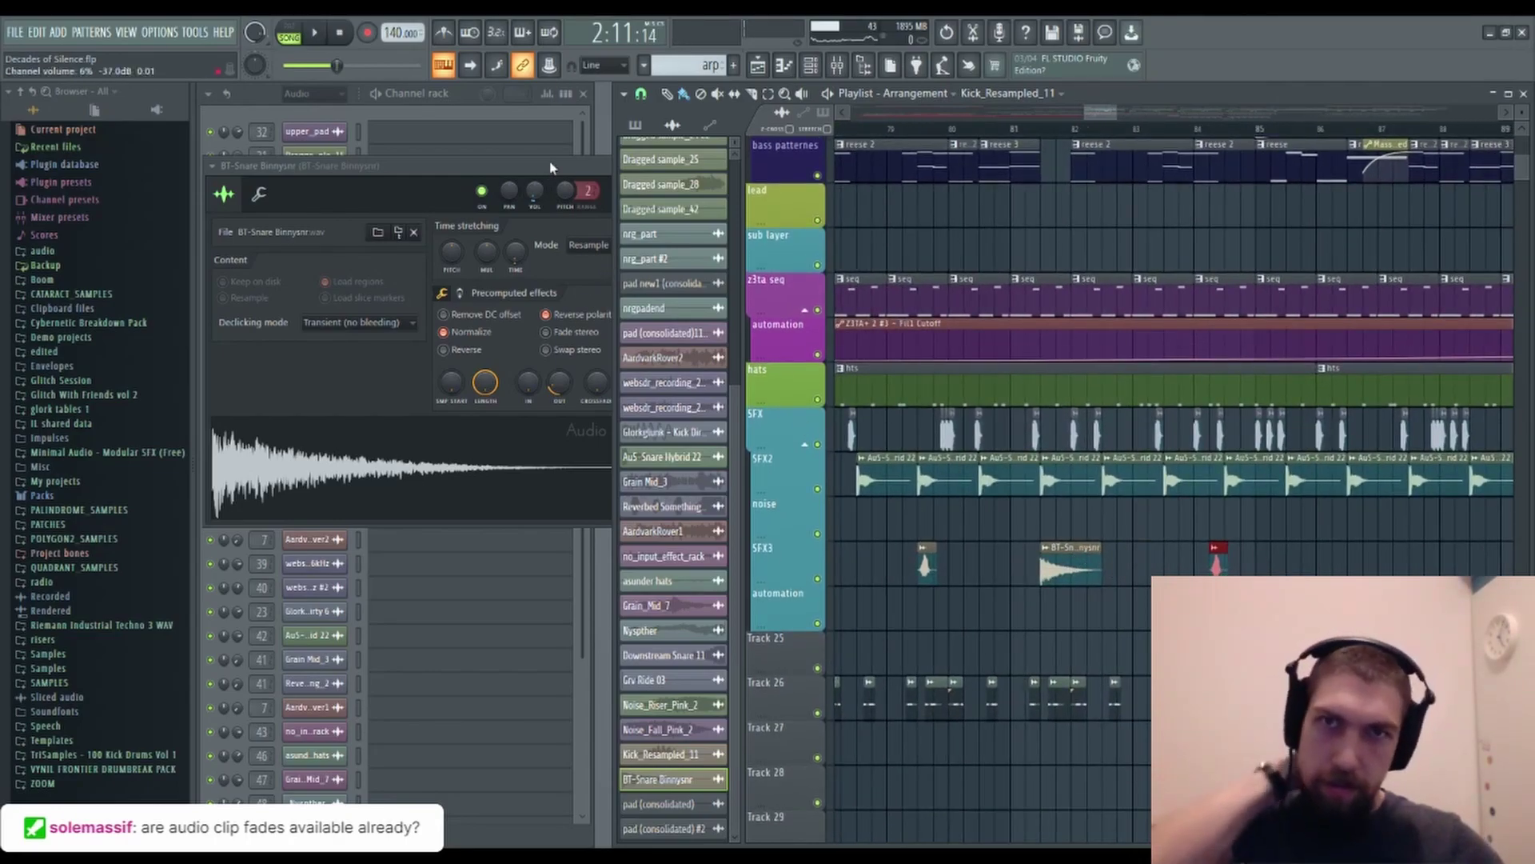
{"action": "left_click", "coordinate": [549, 170]}
{"action": "left_click", "coordinate": [654, 166]}
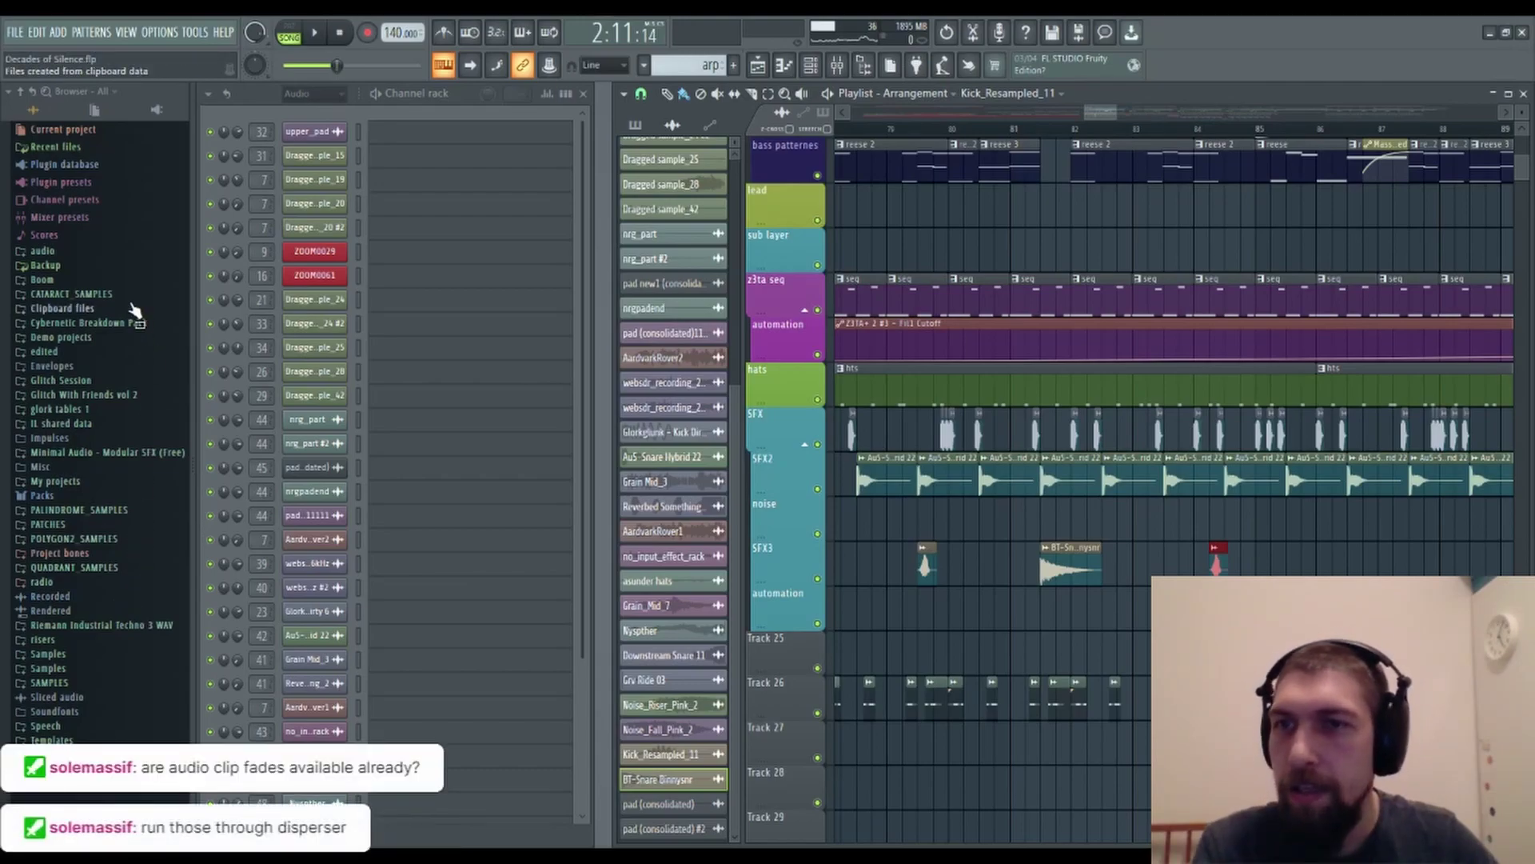
Add the drivers glitched sample from the Glitch Session Resampled folder to the SFX3 track around bar 85.
{"action": "left_click", "coordinate": [80, 380]}
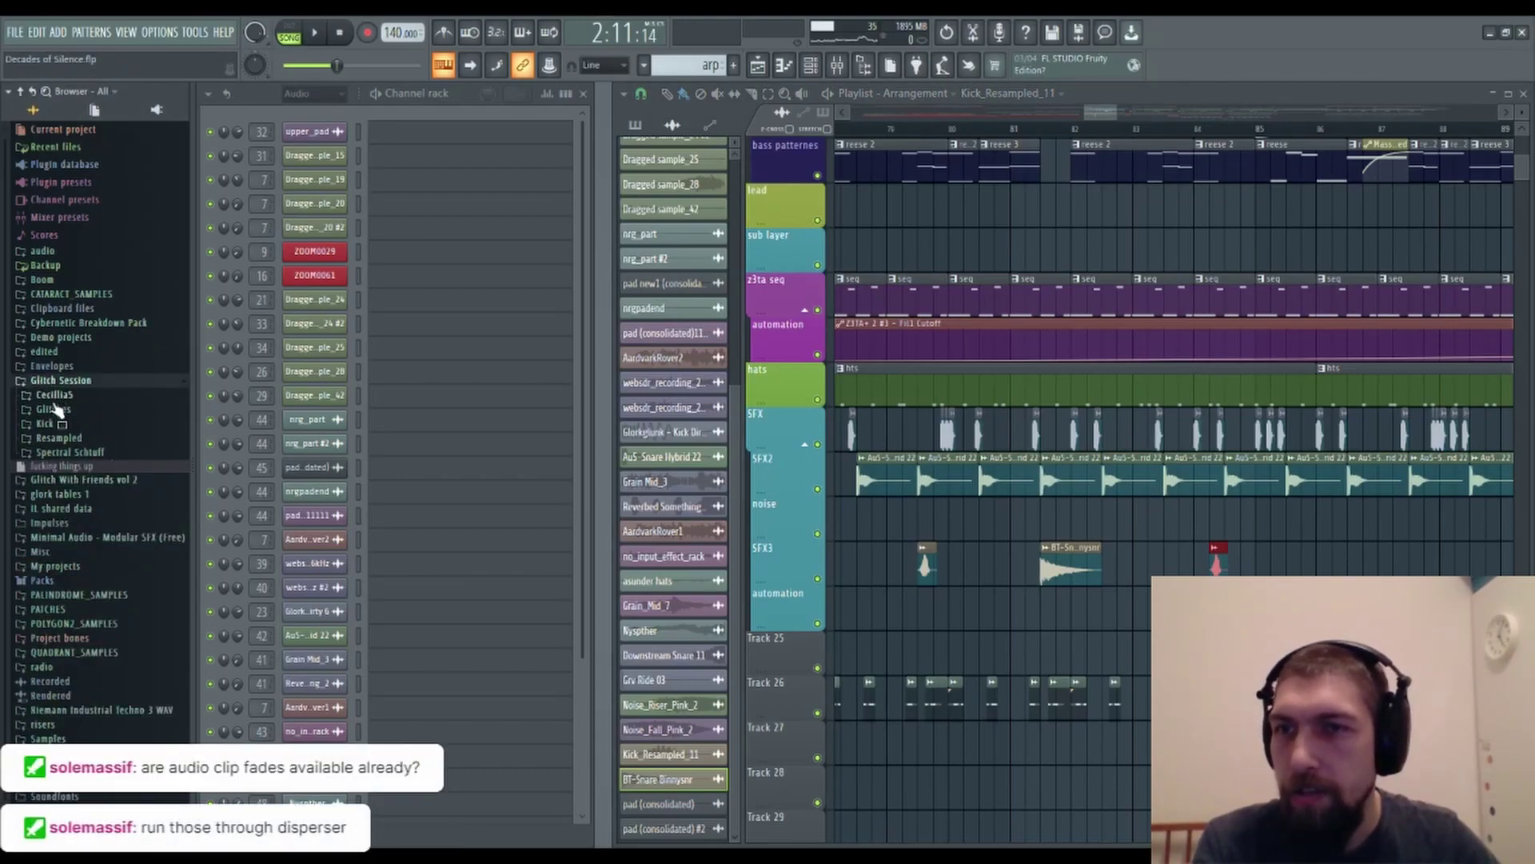
{"action": "left_click", "coordinate": [80, 439]}
{"action": "scroll", "coordinate": [103, 507], "scroll_direction": "down", "scroll_amount": 5}
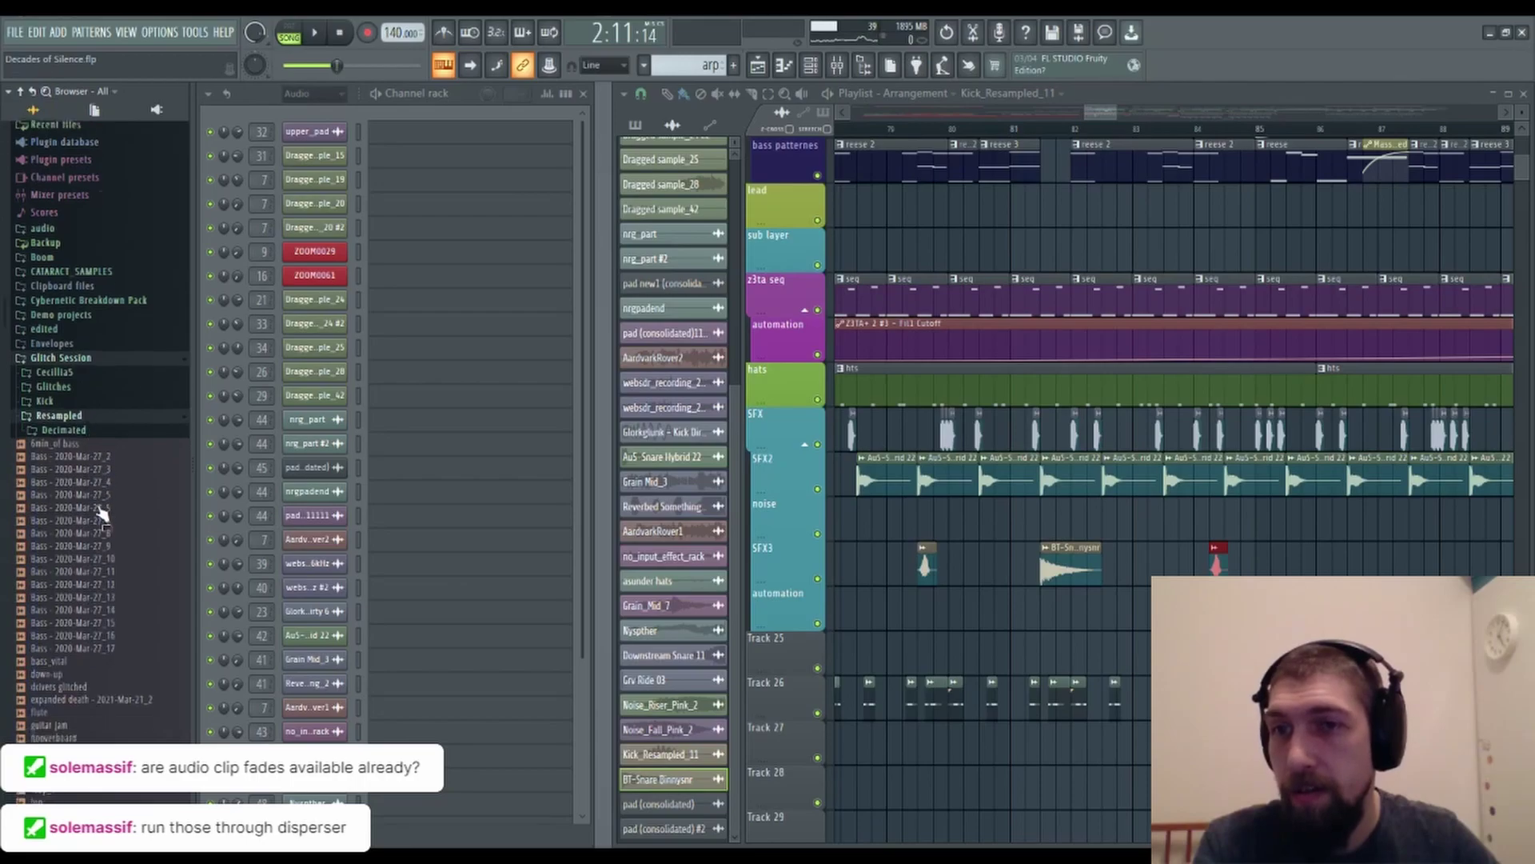
{"action": "left_click_drag", "start_coordinate": [128, 370], "coordinate": [70, 462]}
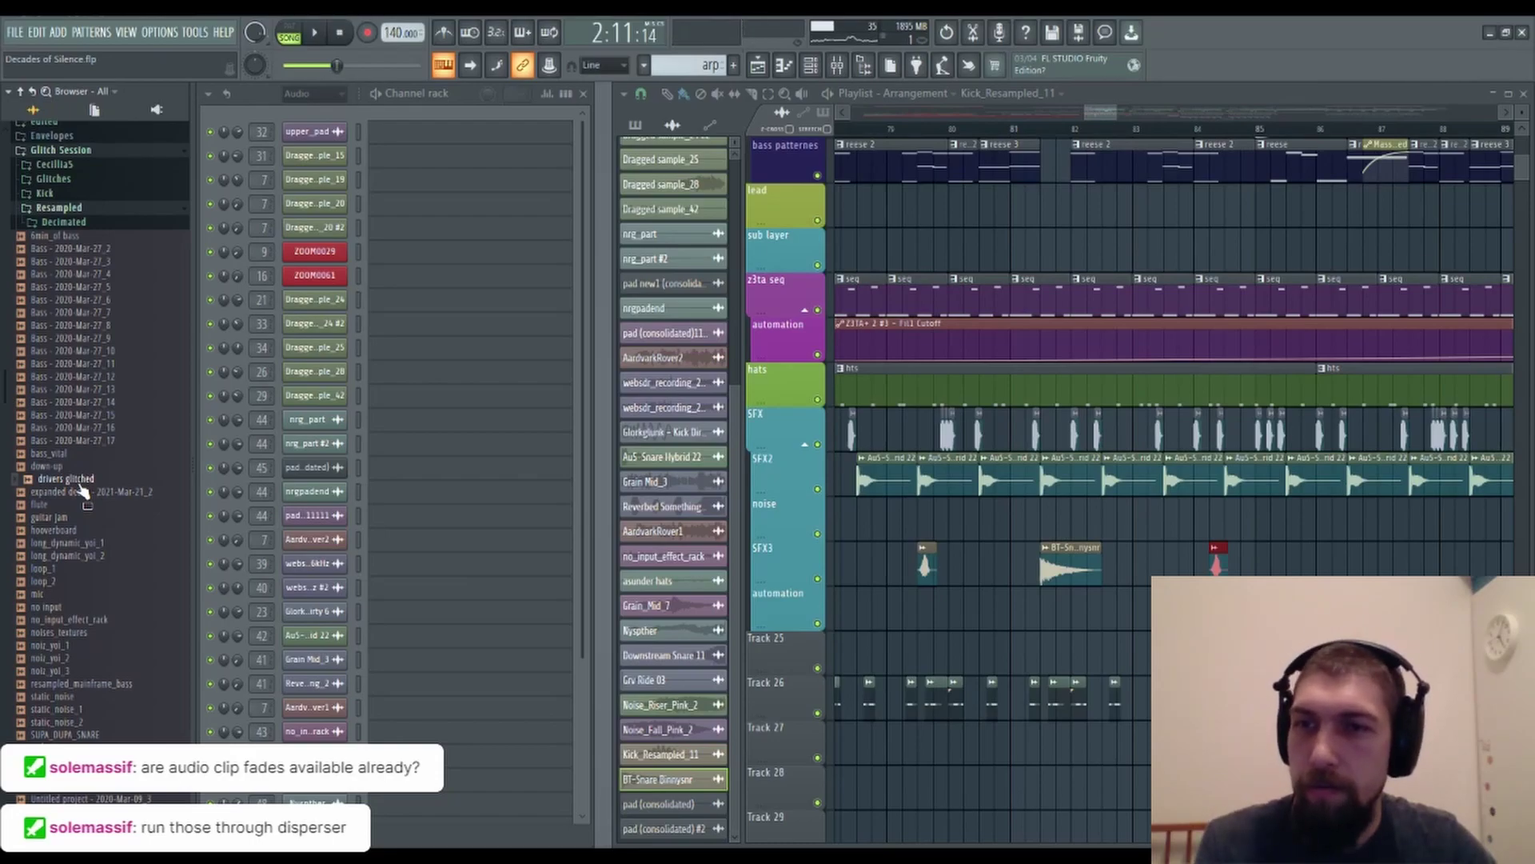
{"action": "left_click_drag", "start_coordinate": [83, 481], "coordinate": [1280, 554]}
{"action": "scroll", "coordinate": [1369, 138], "scroll_direction": "down", "scroll_amount": 8}
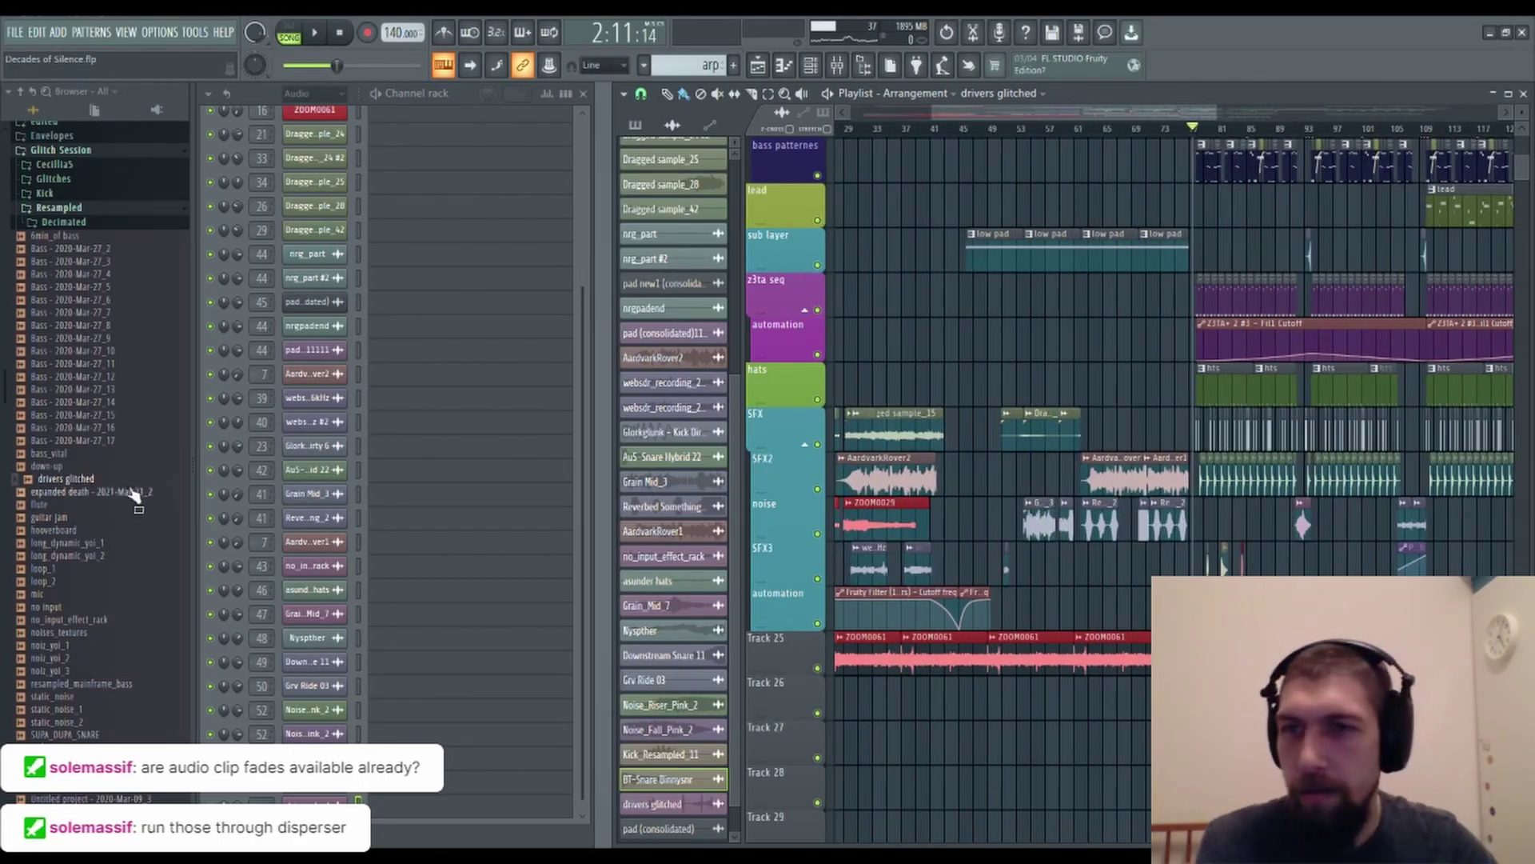
Audition the samples in the Glitch Session Resampled folder from expanded death through resampled_mainframe_bass to SUPA_DUPA_SNARE.
{"action": "left_click", "coordinate": [76, 491]}
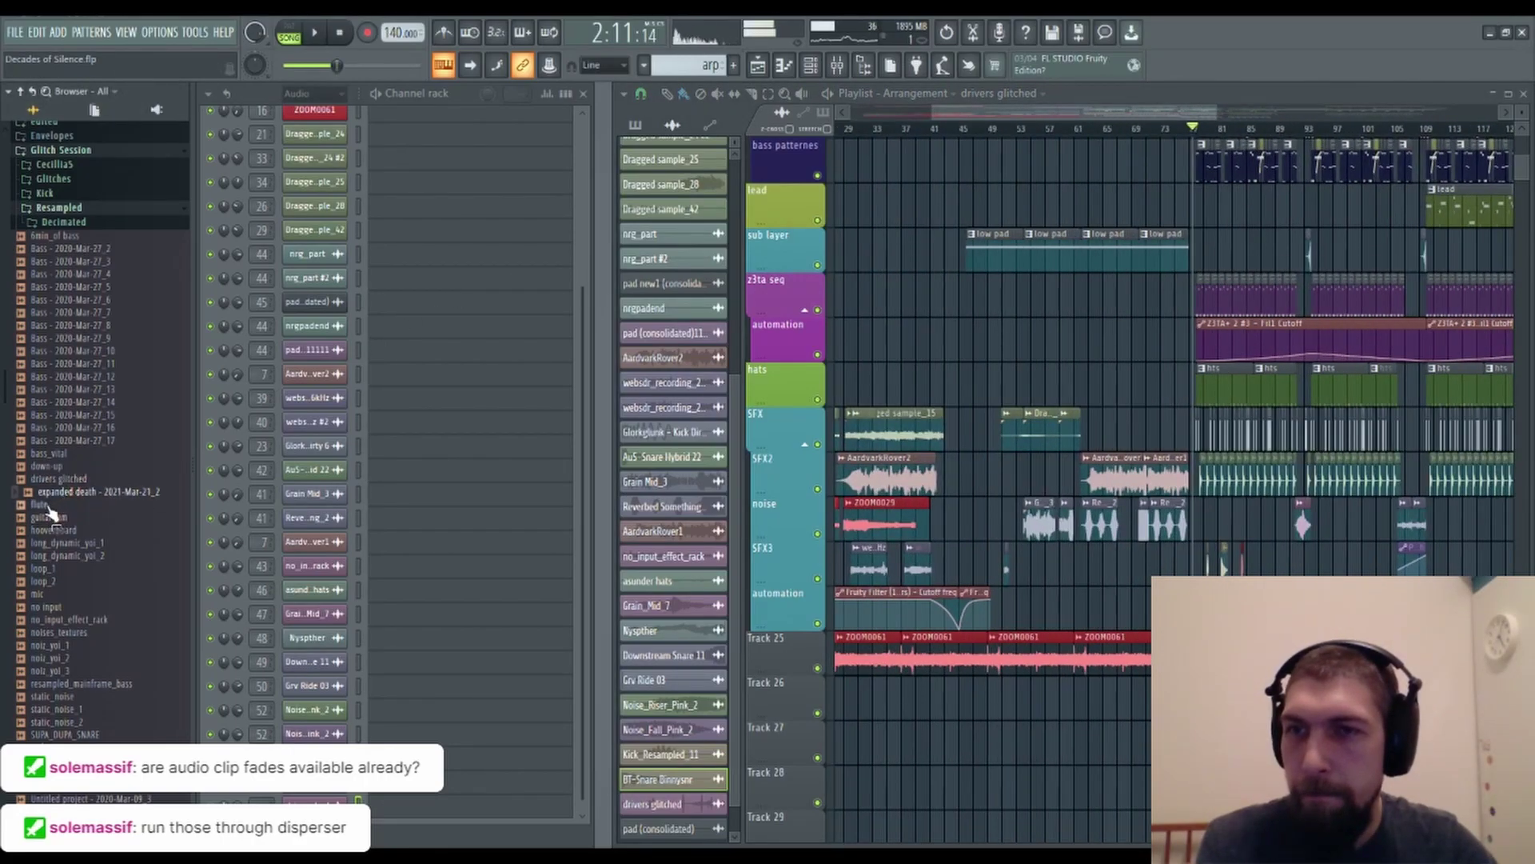
{"action": "left_click", "coordinate": [48, 506]}
{"action": "left_click", "coordinate": [54, 519]}
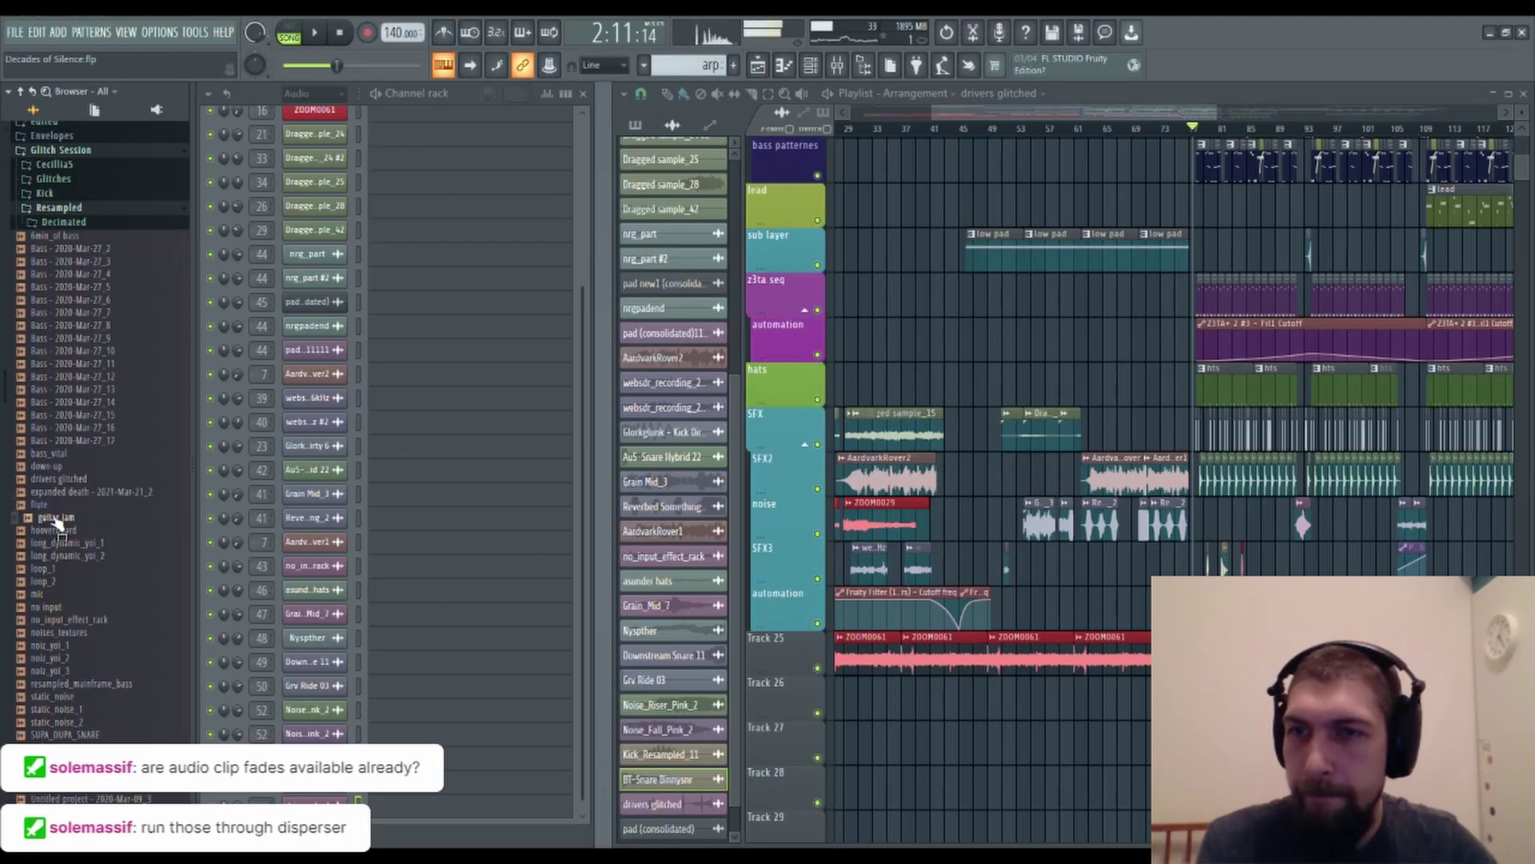
{"action": "left_click", "coordinate": [64, 532]}
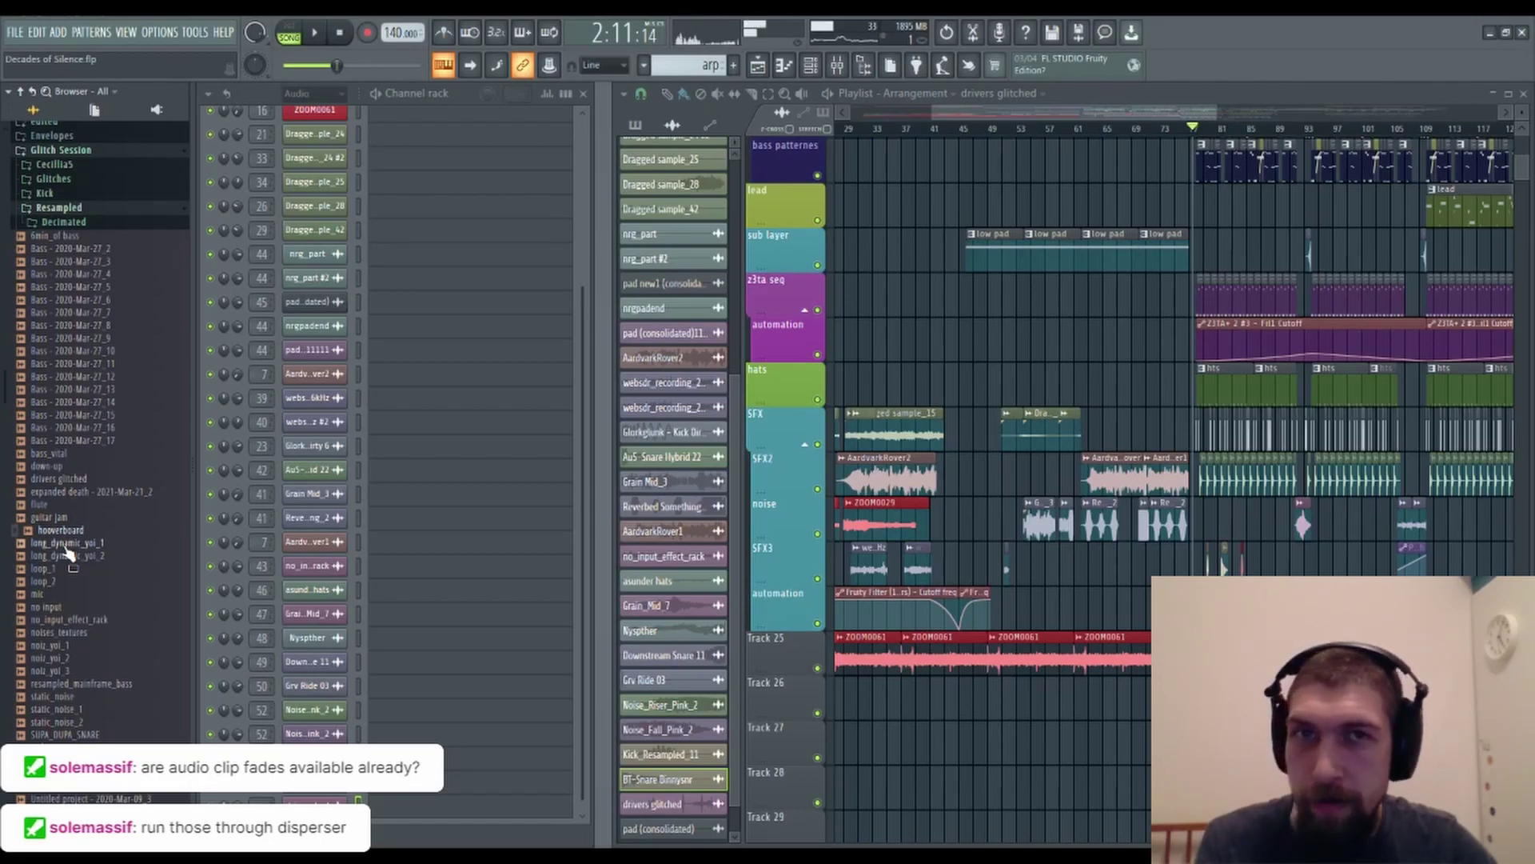
{"action": "left_click", "coordinate": [66, 544]}
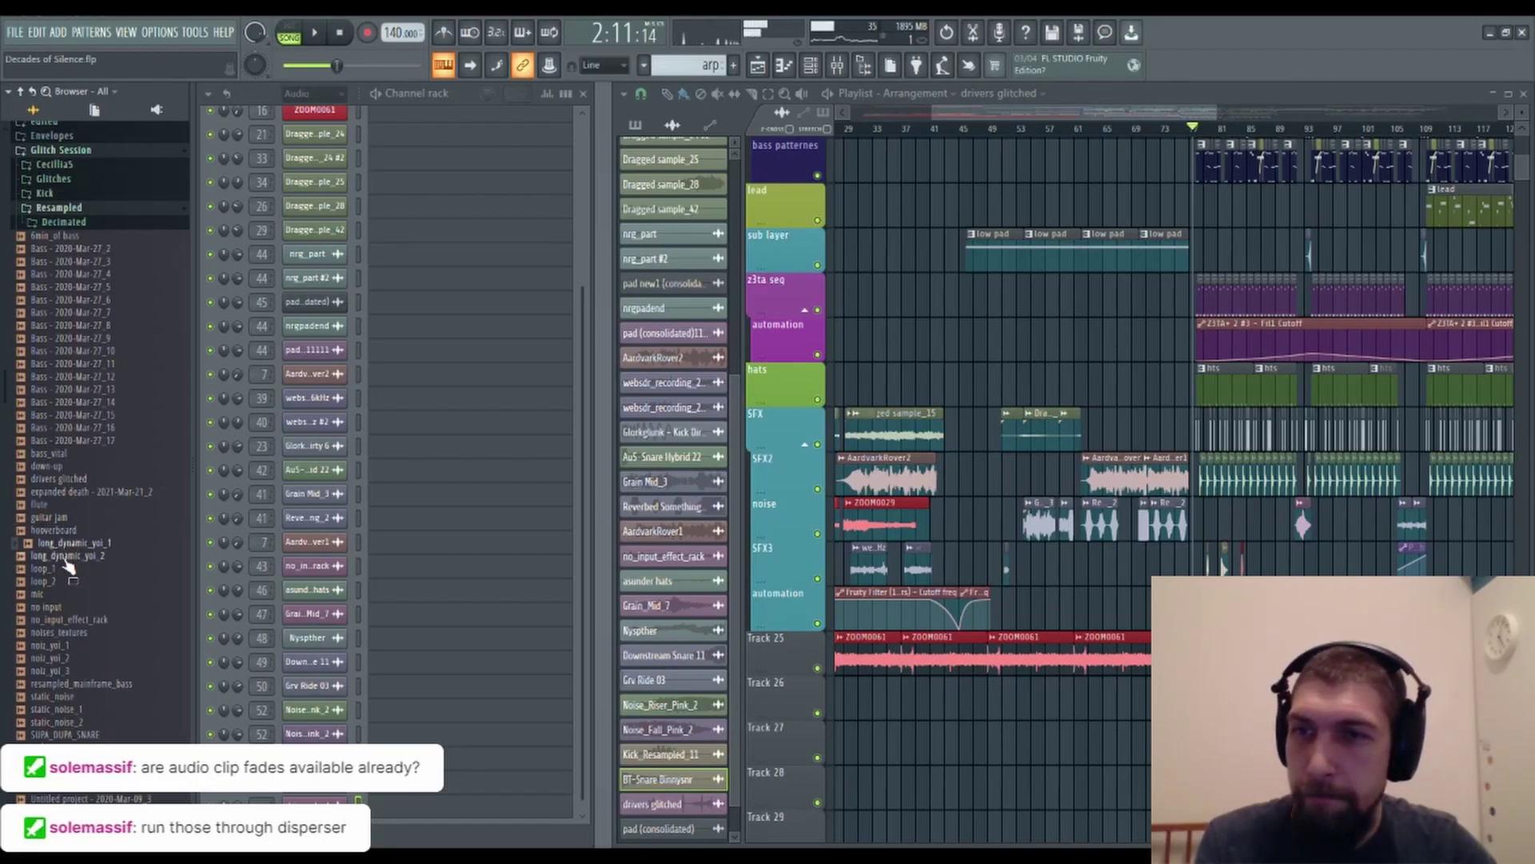
{"action": "left_click", "coordinate": [69, 557]}
{"action": "left_click", "coordinate": [47, 583]}
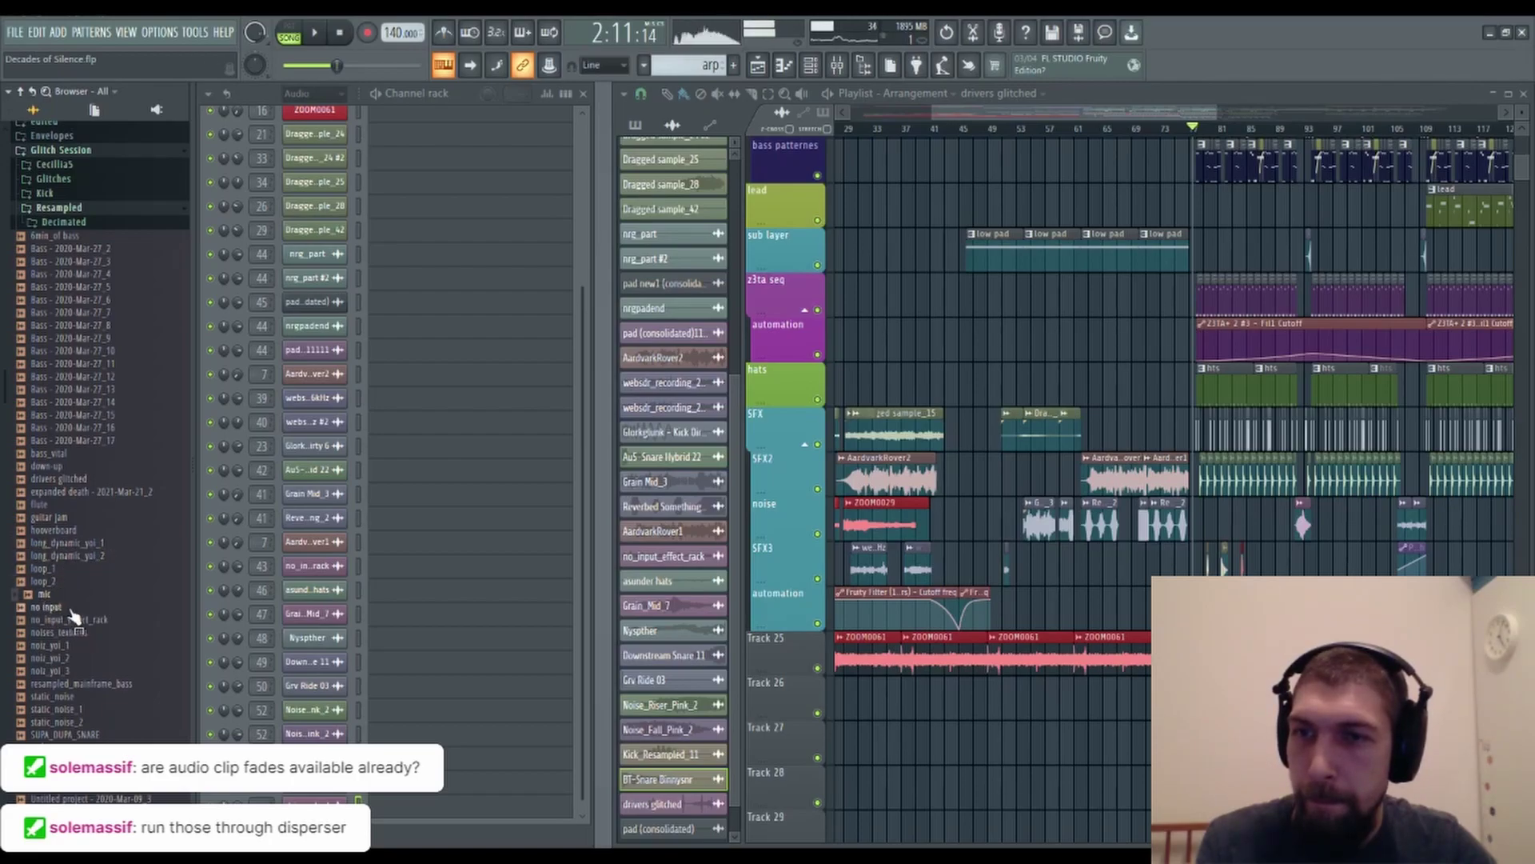
{"action": "left_click", "coordinate": [56, 608]}
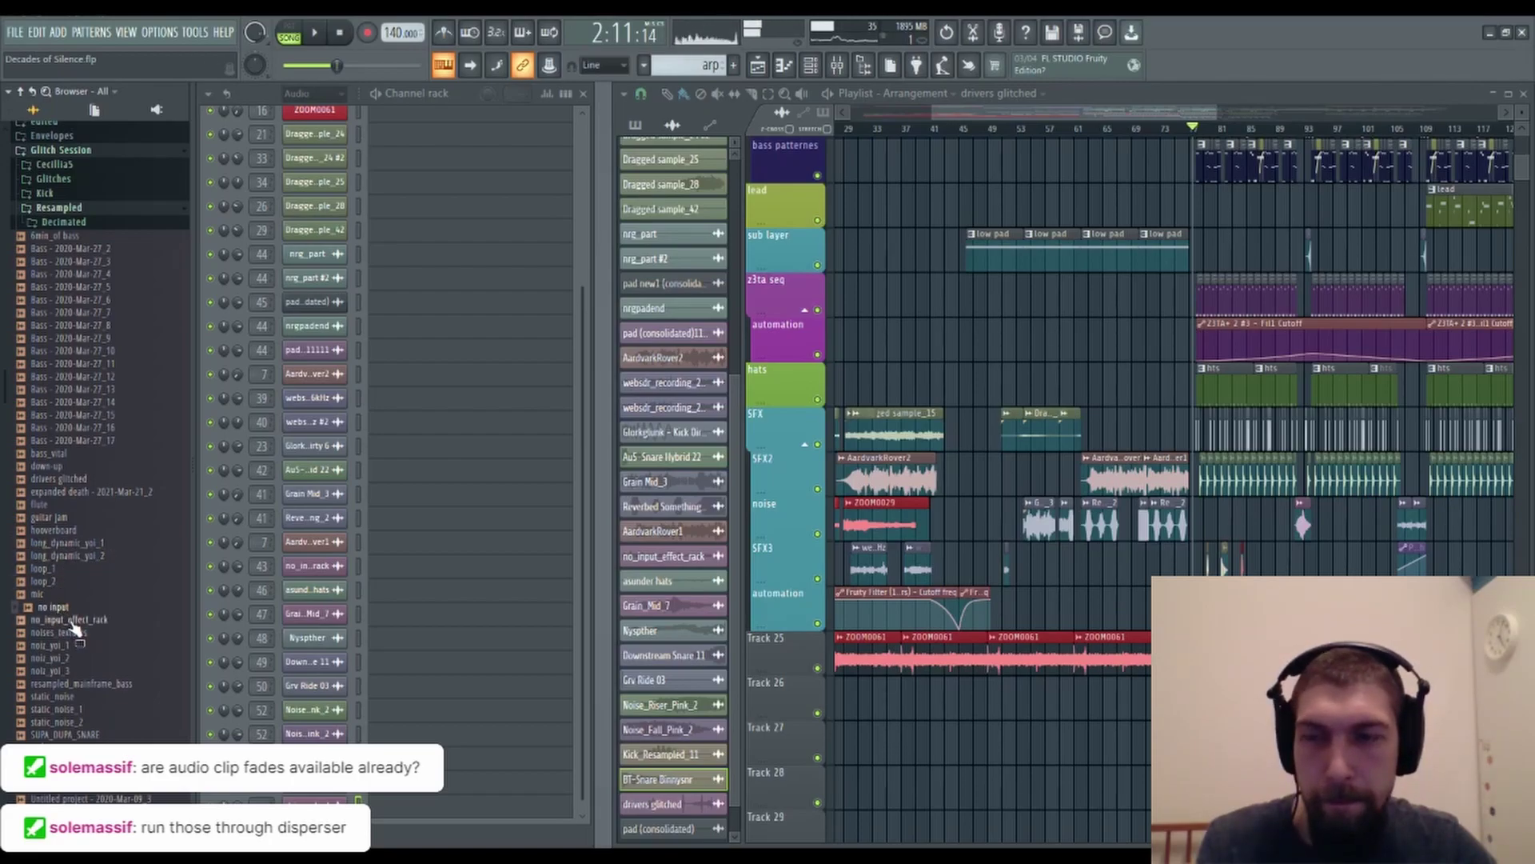
{"action": "left_click", "coordinate": [72, 621]}
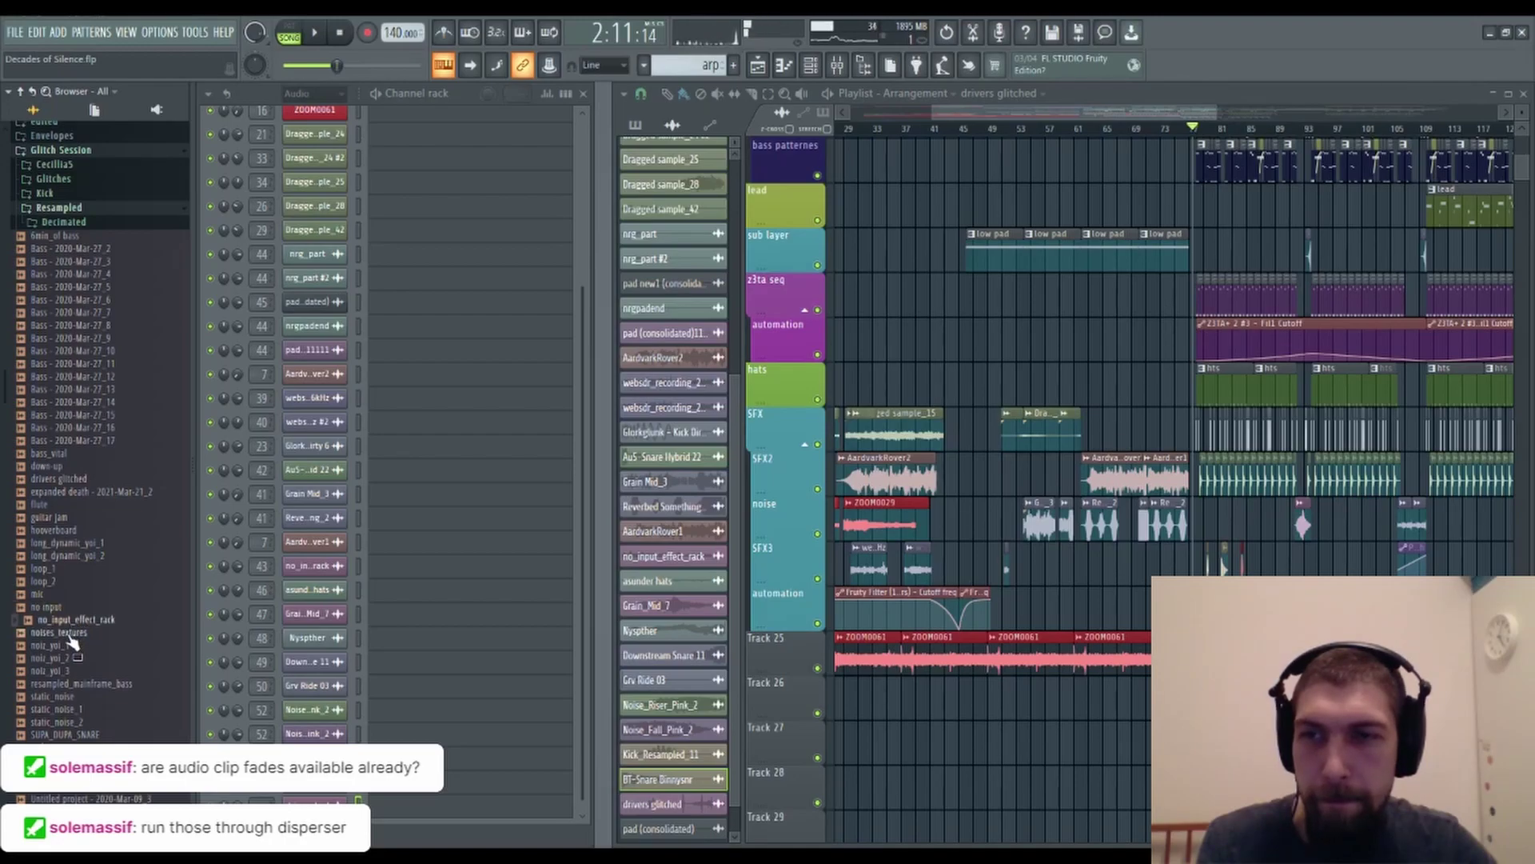
{"action": "left_click", "coordinate": [65, 633]}
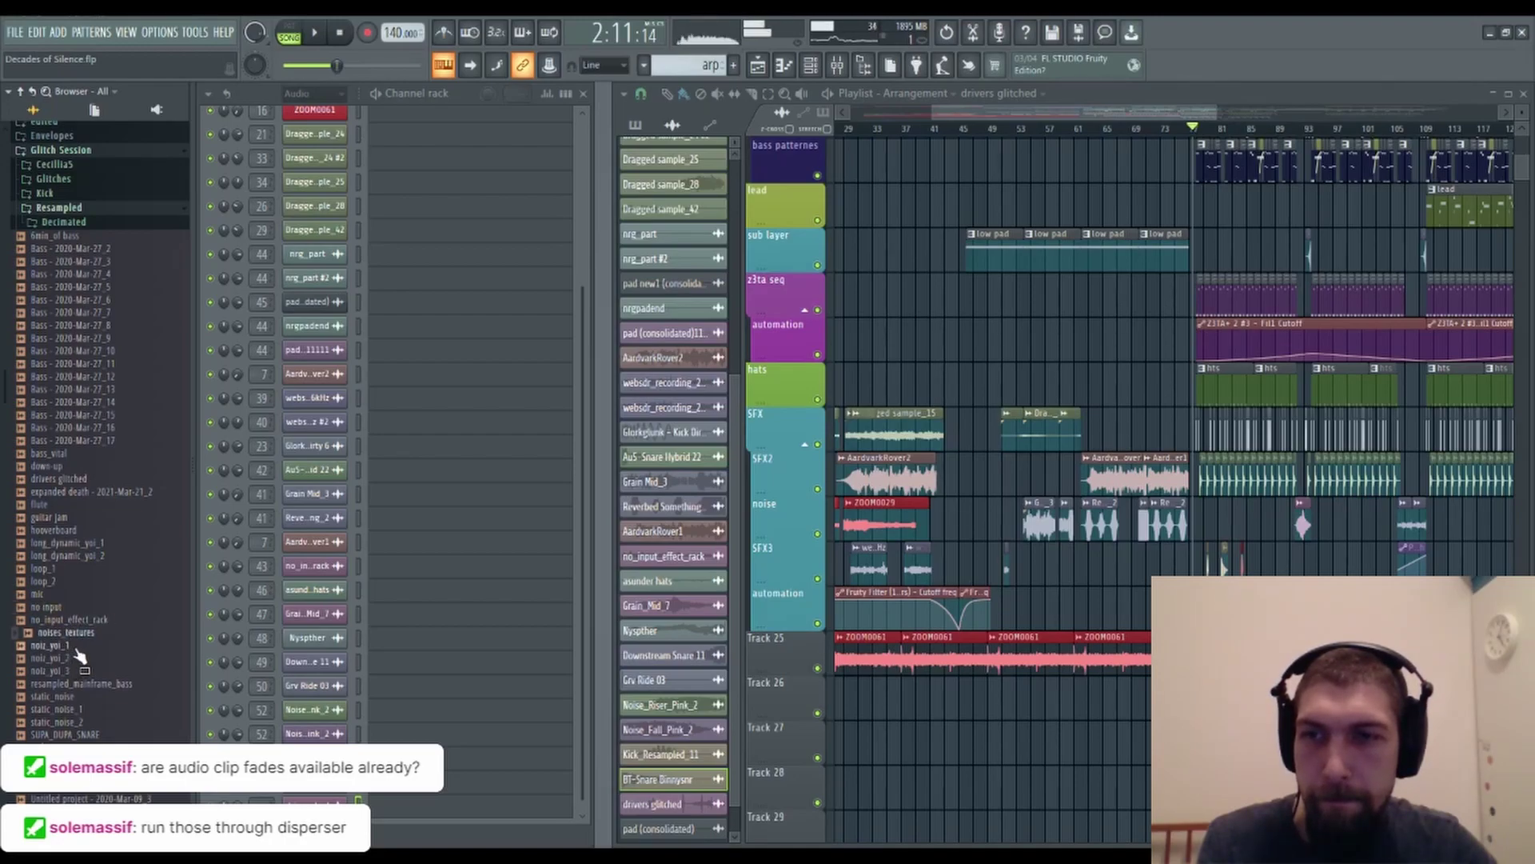
{"action": "left_click", "coordinate": [76, 684]}
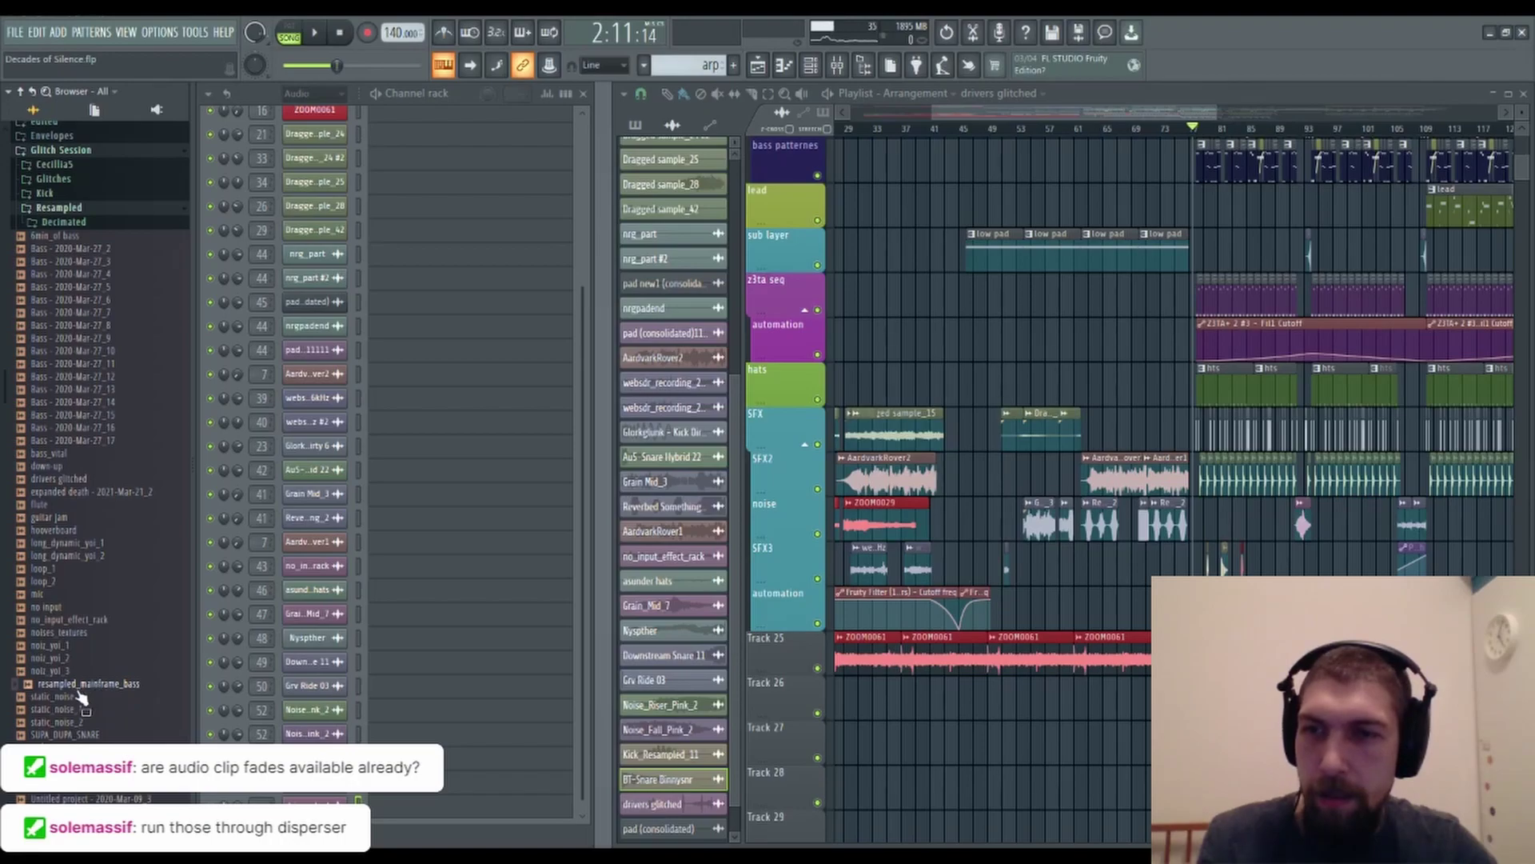
{"action": "left_click", "coordinate": [65, 737]}
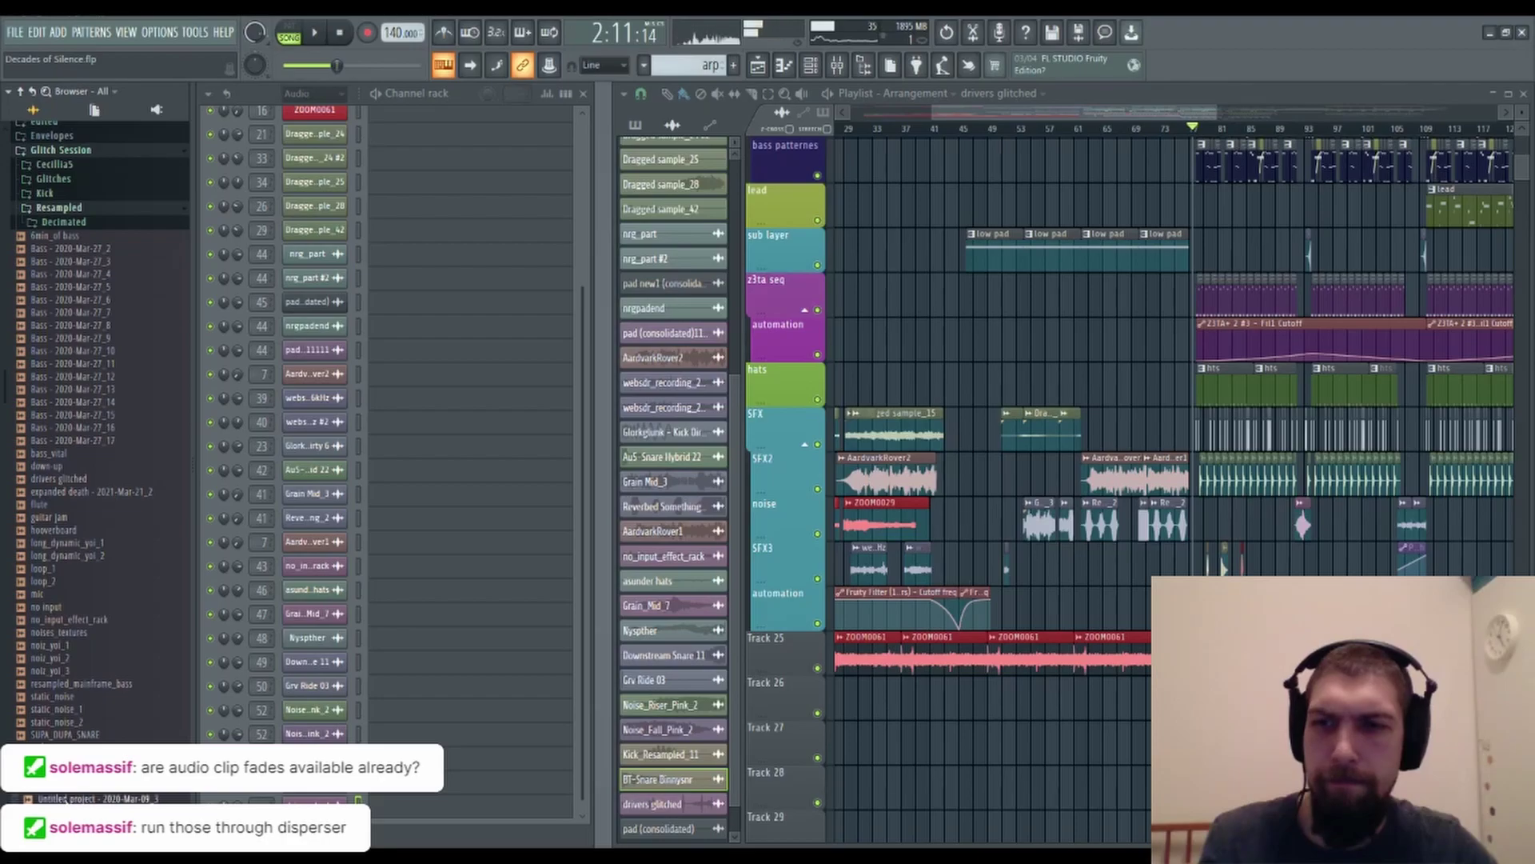
Place the resampled_mainframe_bass sample on the SFX3 track around bar 118.
{"action": "scroll", "coordinate": [112, 607], "scroll_direction": "down", "scroll_amount": 6}
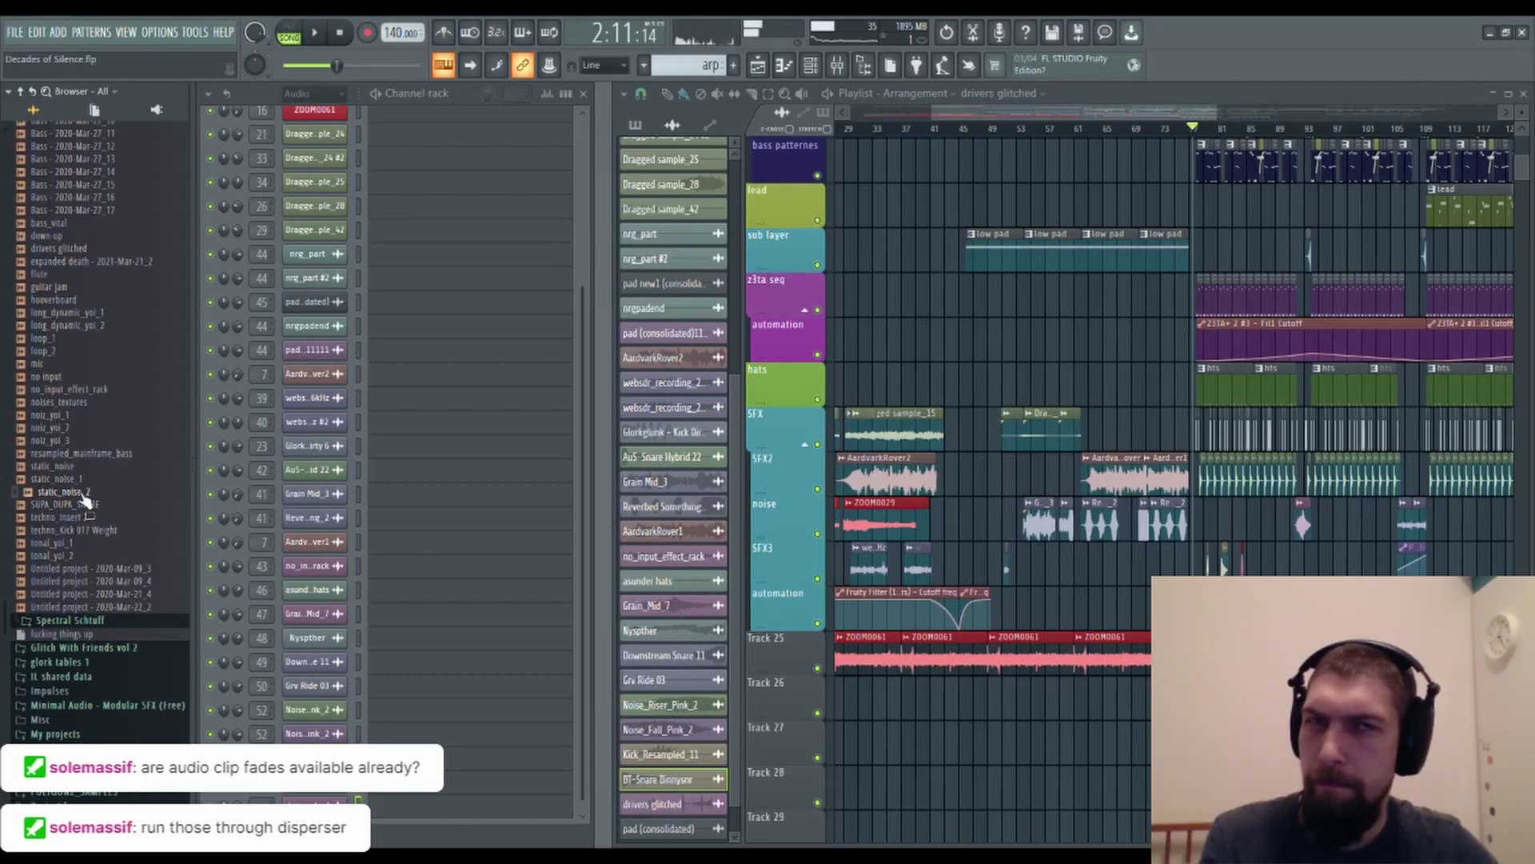
{"action": "left_click_drag", "start_coordinate": [87, 494], "coordinate": [1361, 549]}
{"action": "scroll", "coordinate": [85, 285], "scroll_direction": "up", "scroll_amount": 2}
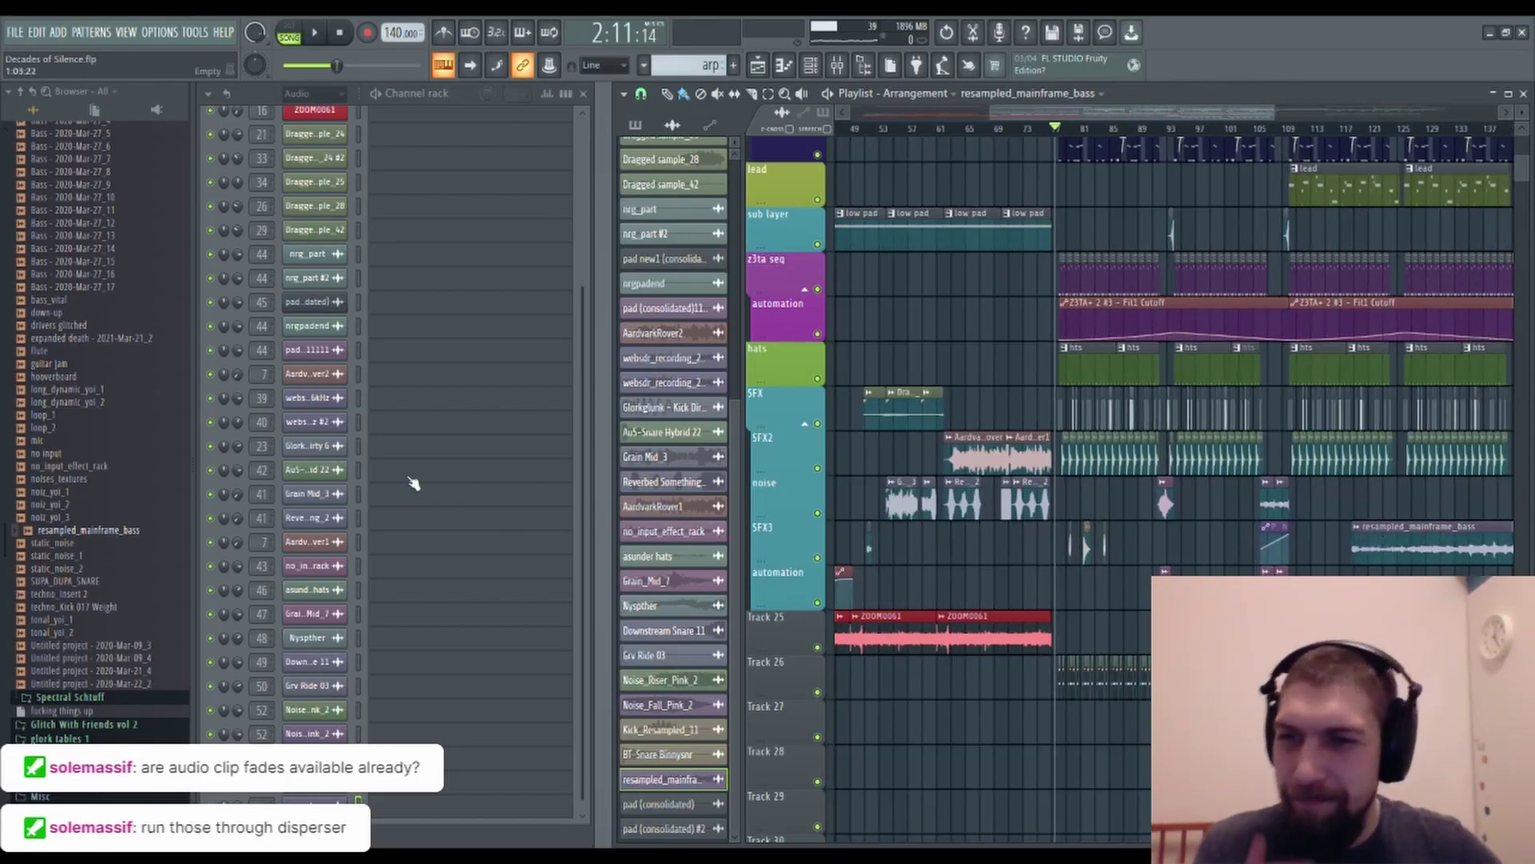
Add spectral_schtuff_01 from the Spectral Schtuff folder to the SFX3 track around bar 85 and audition spectral_schtuff_02 and spectral_schtuff_03.
{"action": "scroll", "coordinate": [36, 584], "scroll_direction": "up", "scroll_amount": 8}
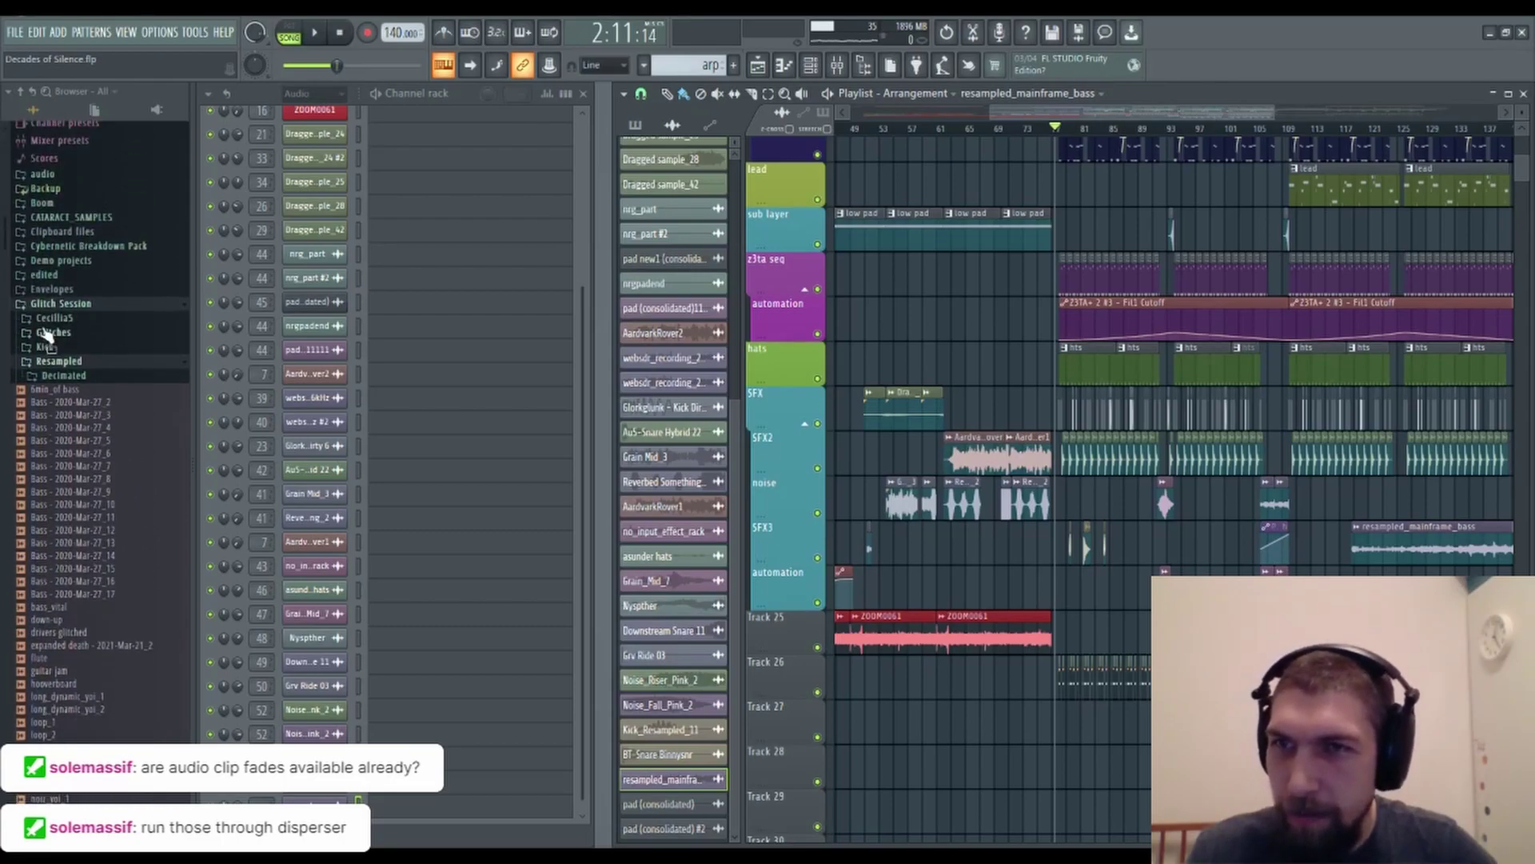
{"action": "left_click", "coordinate": [53, 376]}
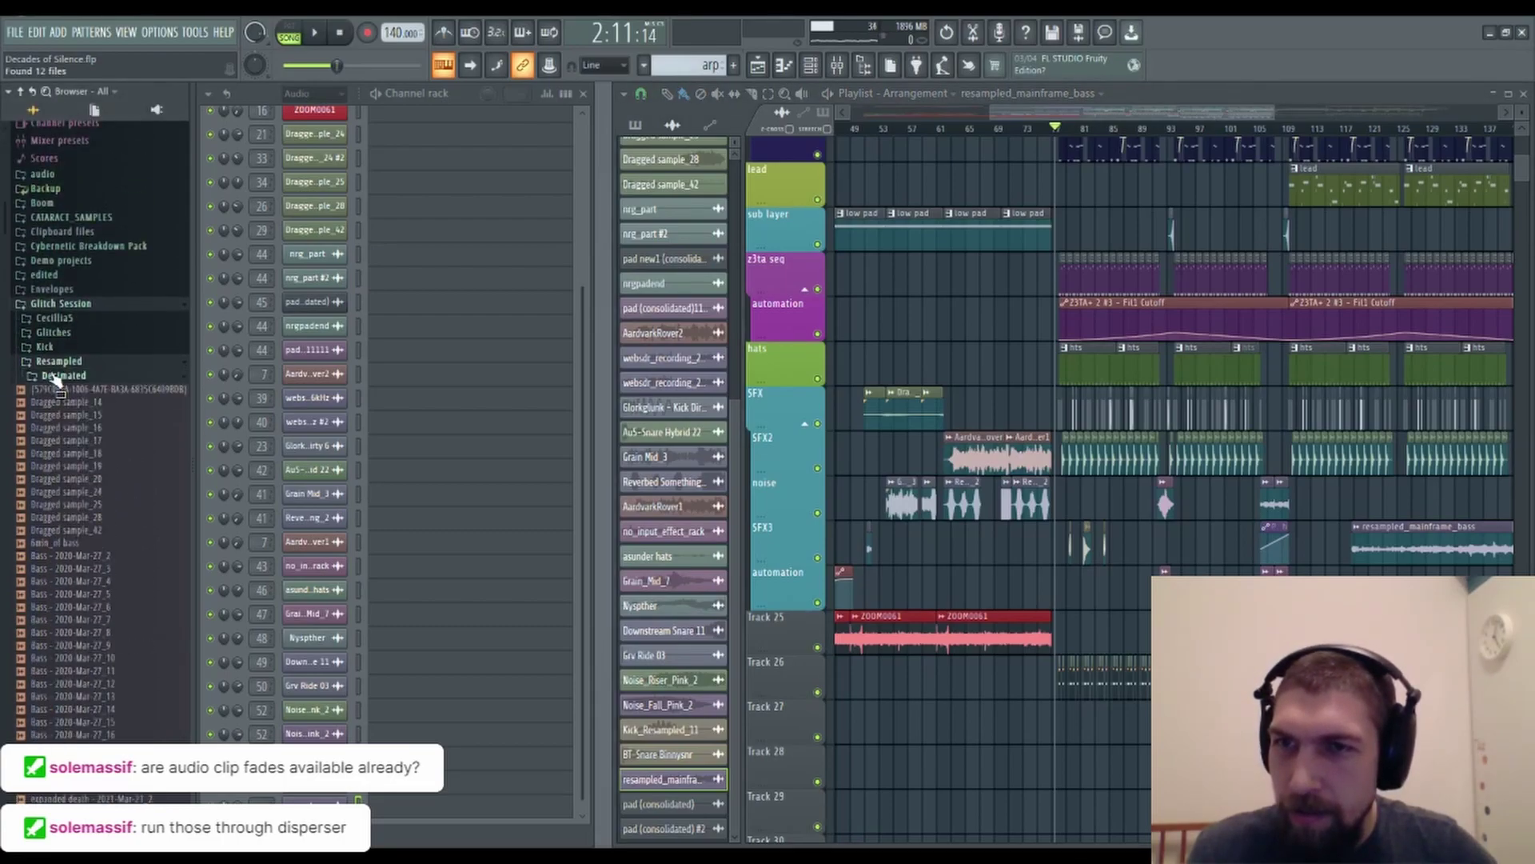
{"action": "left_click", "coordinate": [85, 364]}
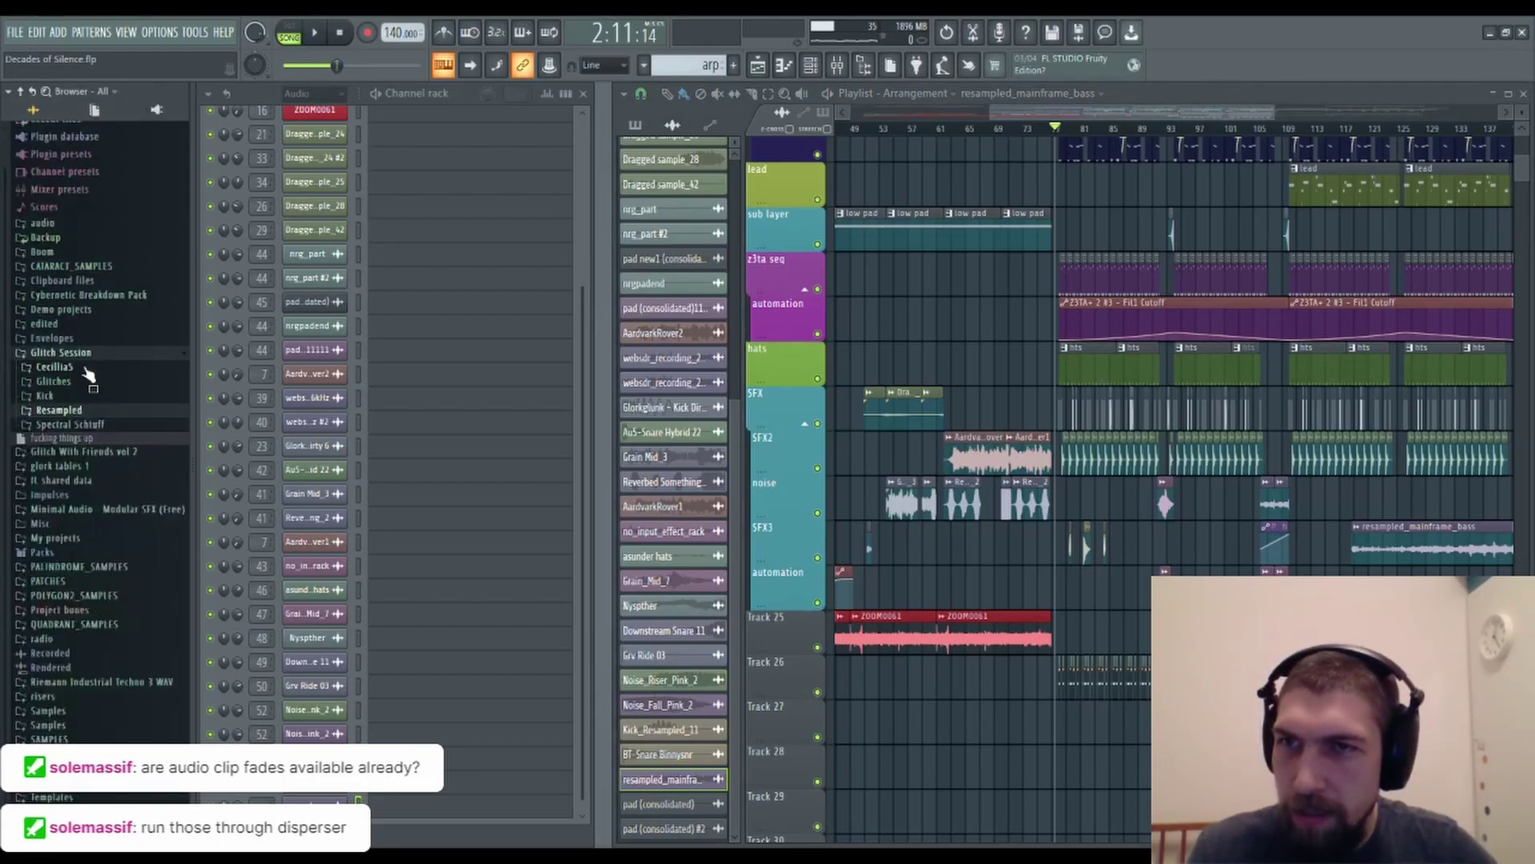
{"action": "left_click", "coordinate": [85, 425]}
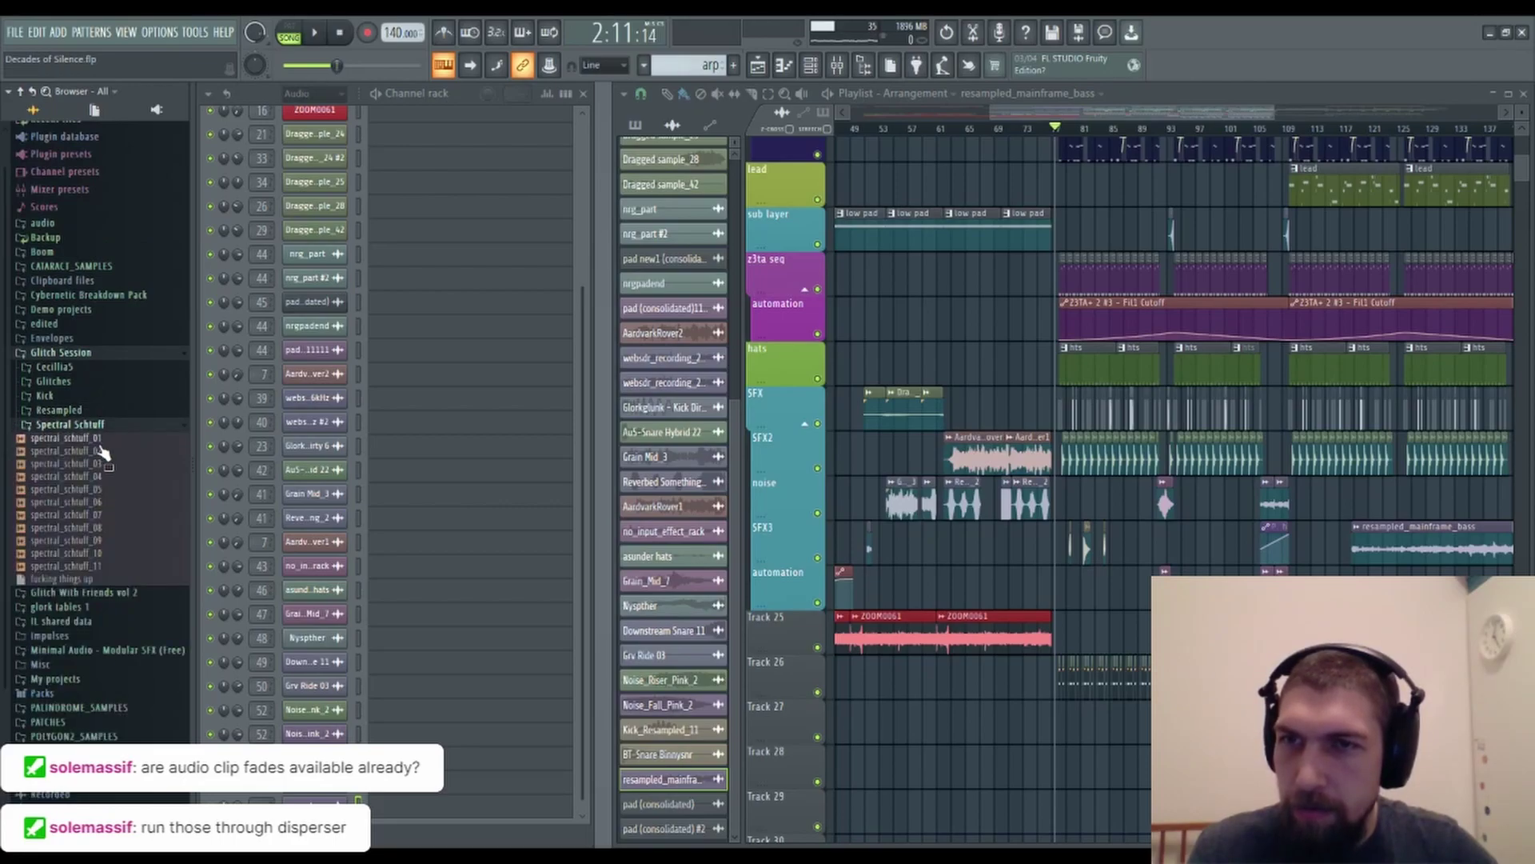
{"action": "left_click", "coordinate": [96, 441]}
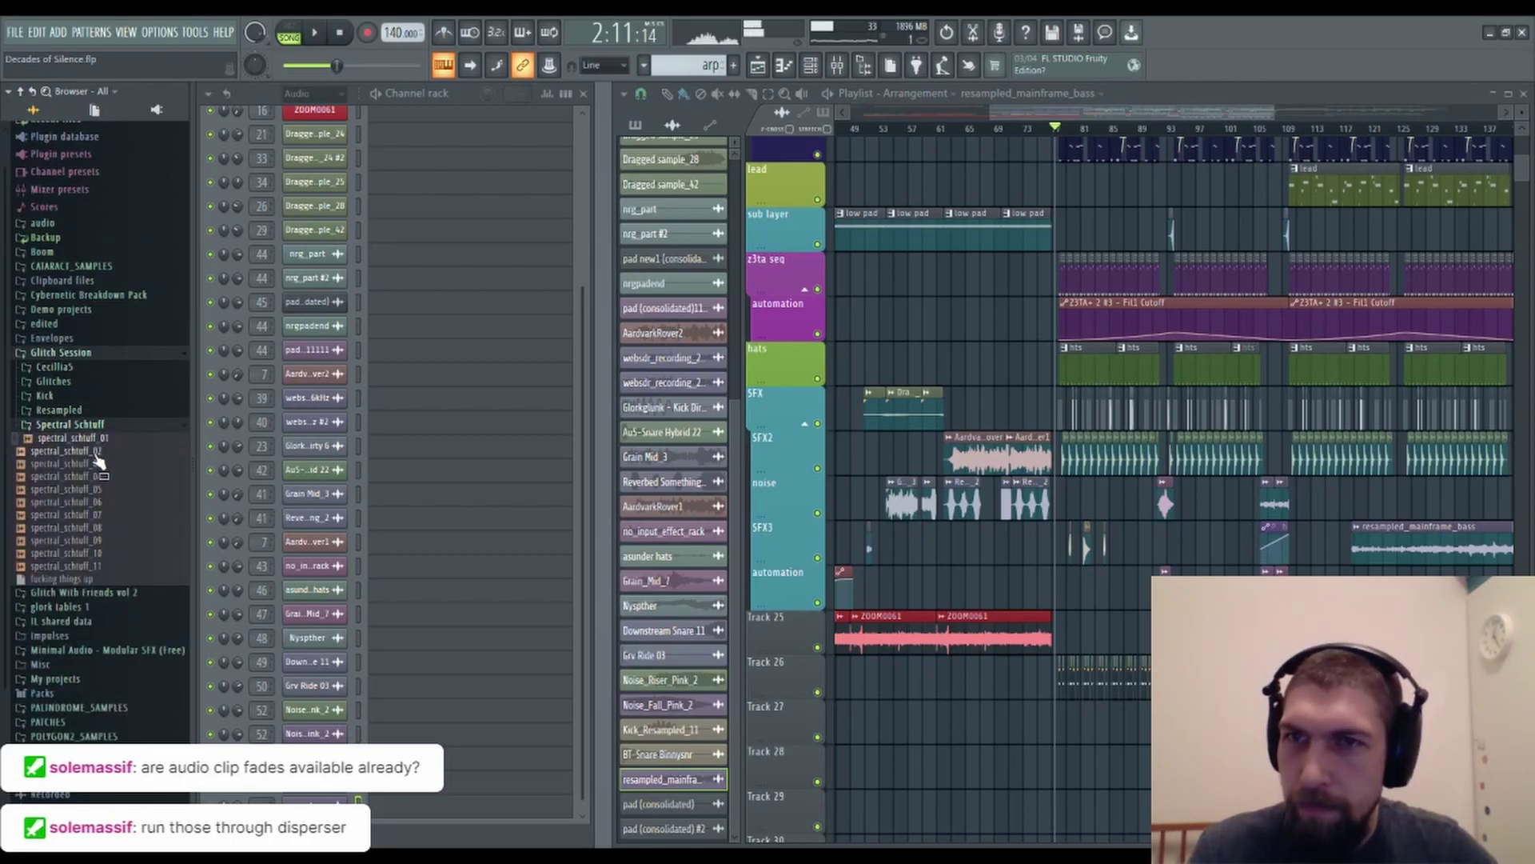
{"action": "left_click_drag", "start_coordinate": [99, 442], "coordinate": [1123, 550]}
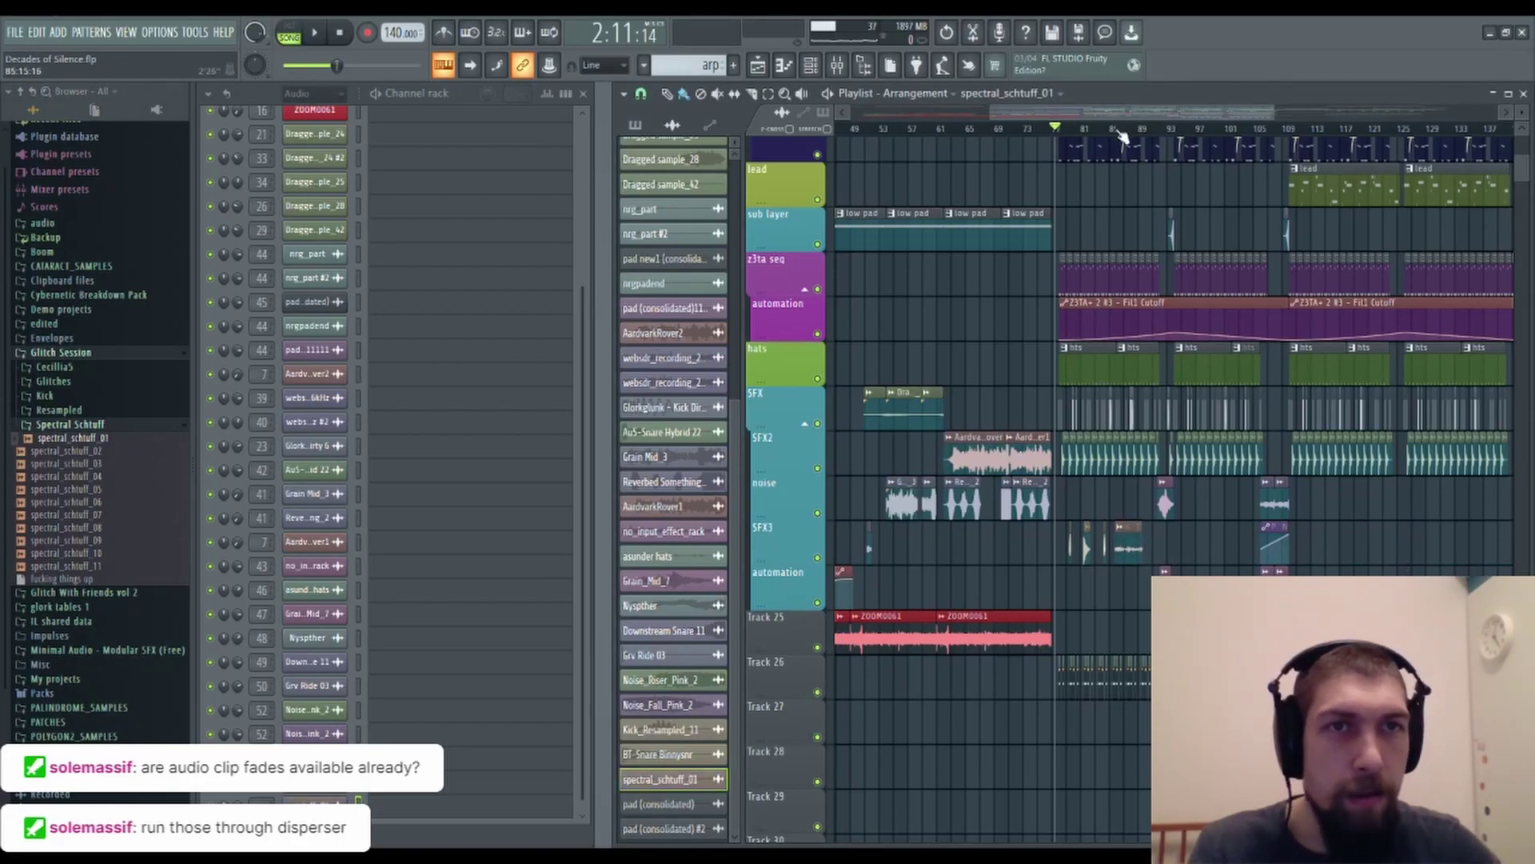
{"action": "scroll", "coordinate": [1123, 138], "scroll_direction": "up", "scroll_amount": 5}
{"action": "left_click", "coordinate": [97, 451]}
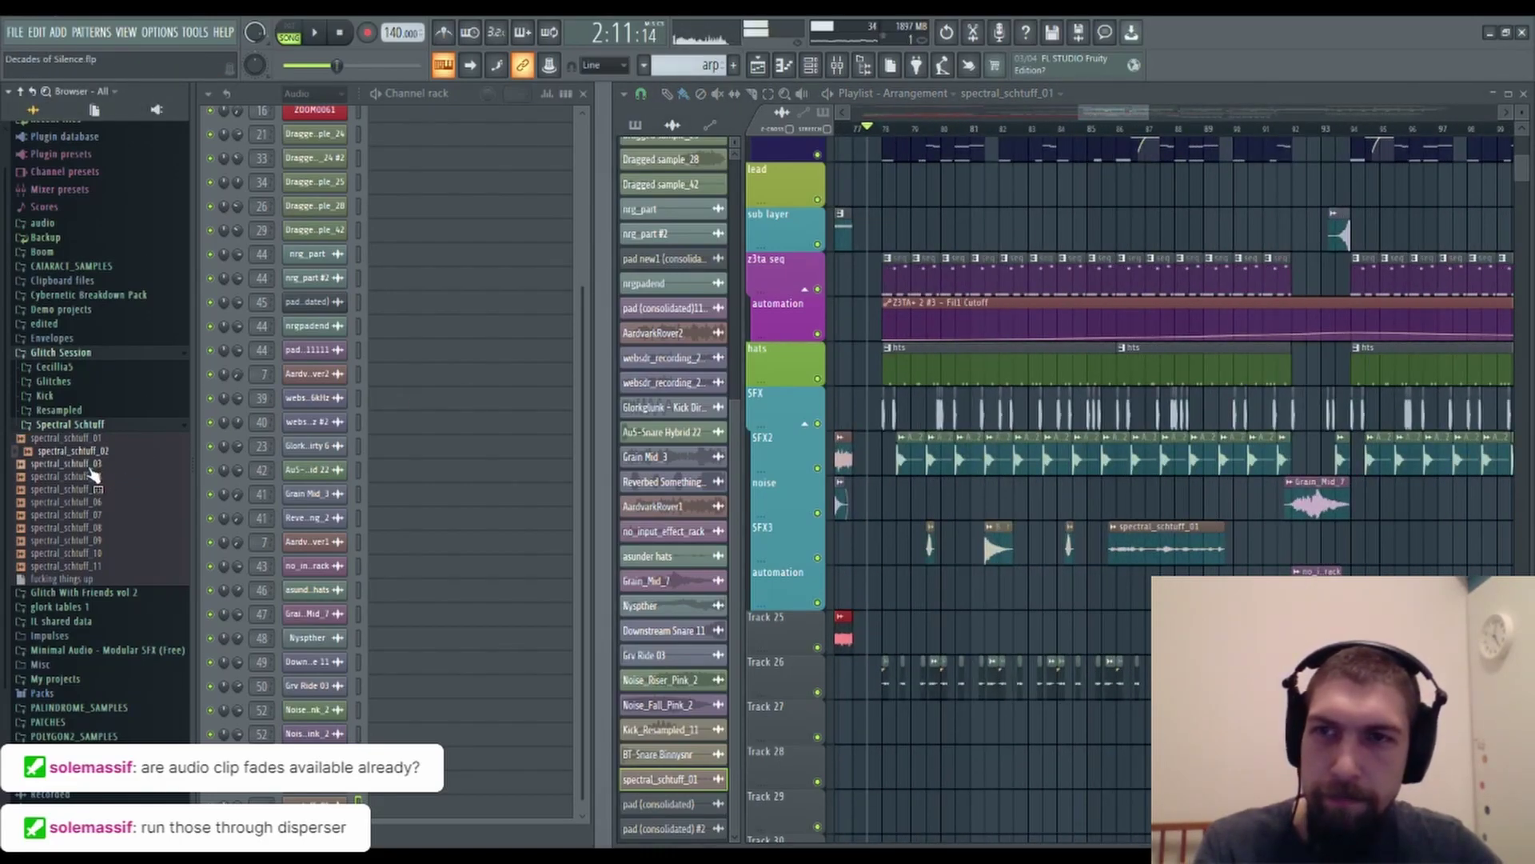
{"action": "left_click", "coordinate": [94, 465]}
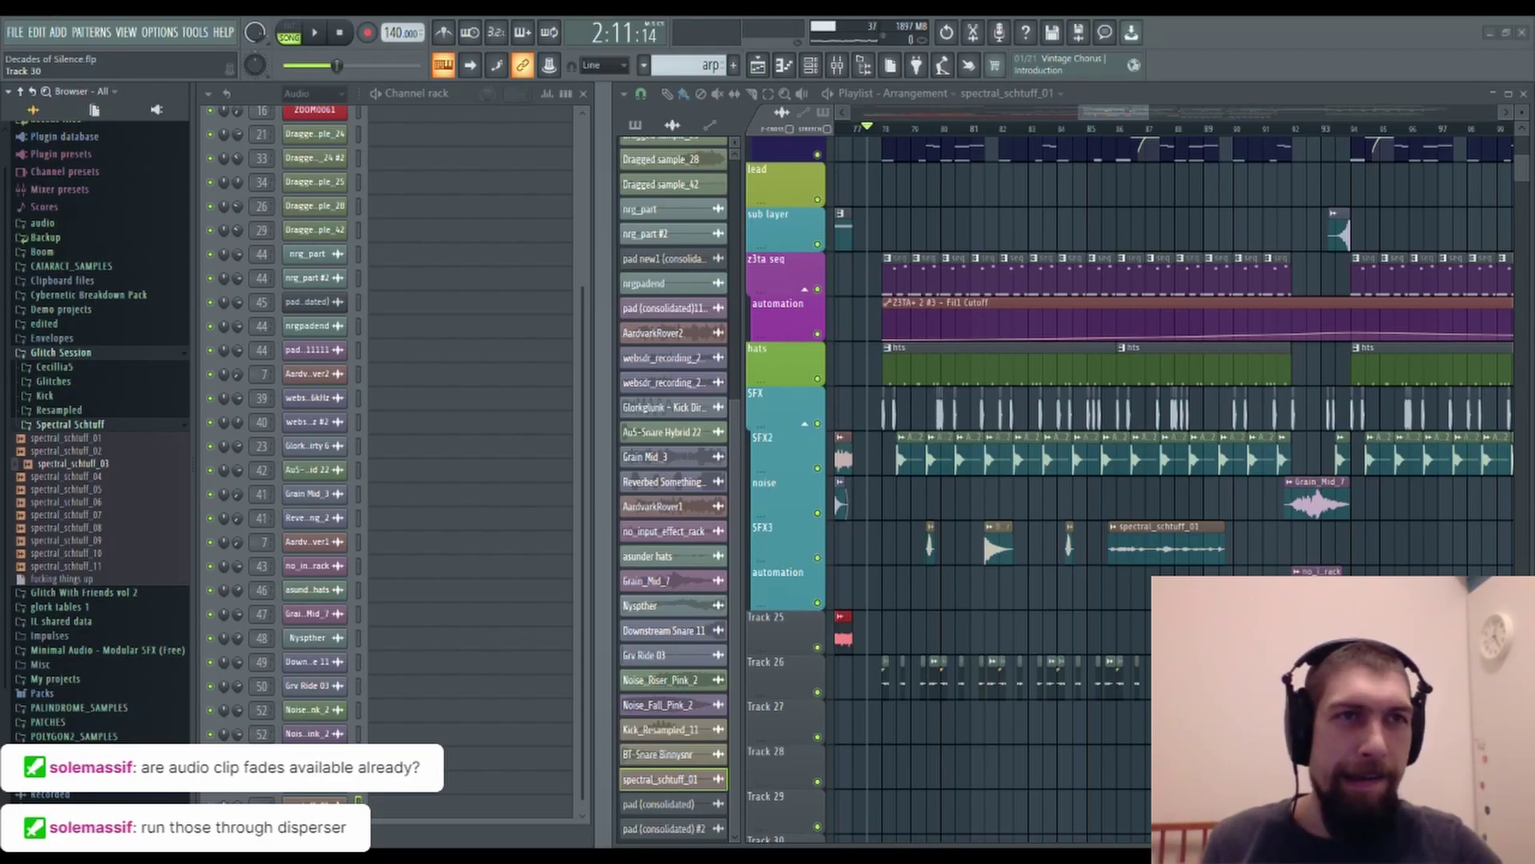
Normalize the spectral_schtuff_01 audio clip and route it to its own mixer track 57.
{"action": "double_click", "coordinate": [1159, 548]}
{"action": "left_click", "coordinate": [593, 456]}
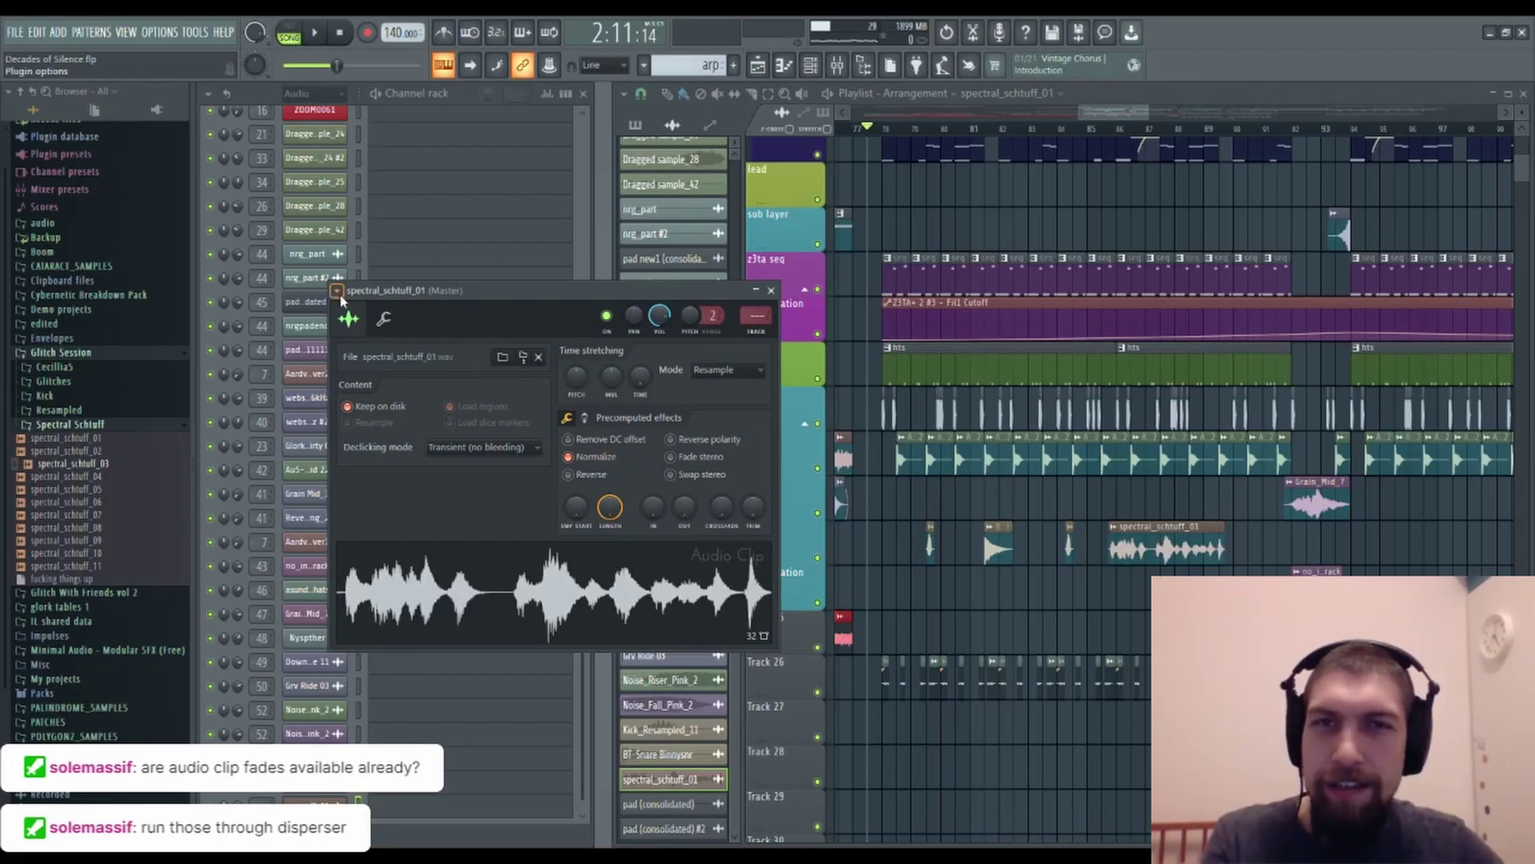
{"action": "key", "text": "F9"}
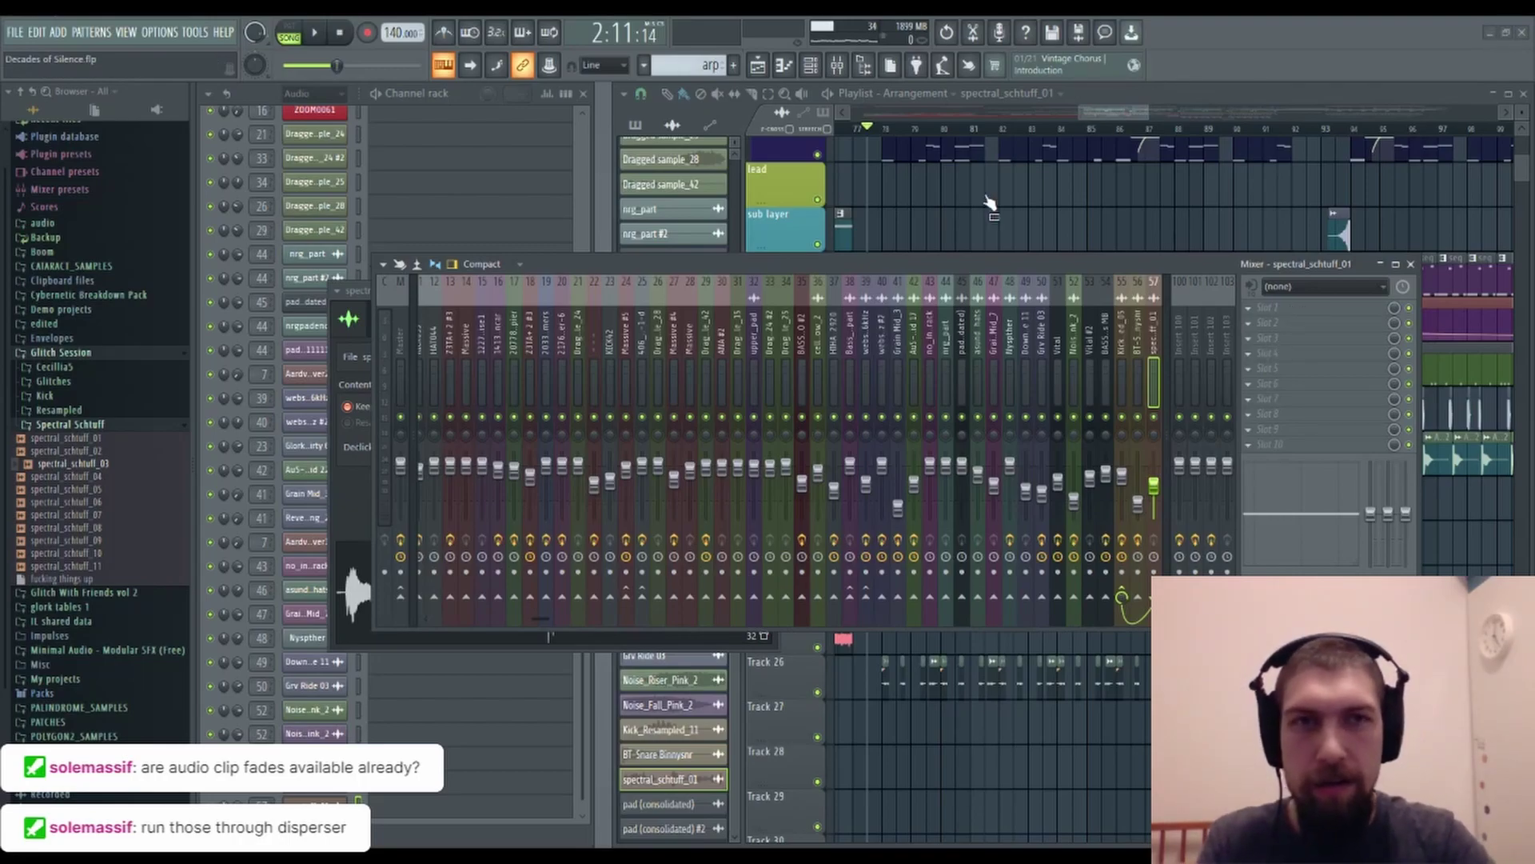
Load Disperser in the first effect slot of the spectral_schtuff_01 mixer track, set its frequency to 474 Hz, and close the mixer.
{"action": "left_click", "coordinate": [1275, 309]}
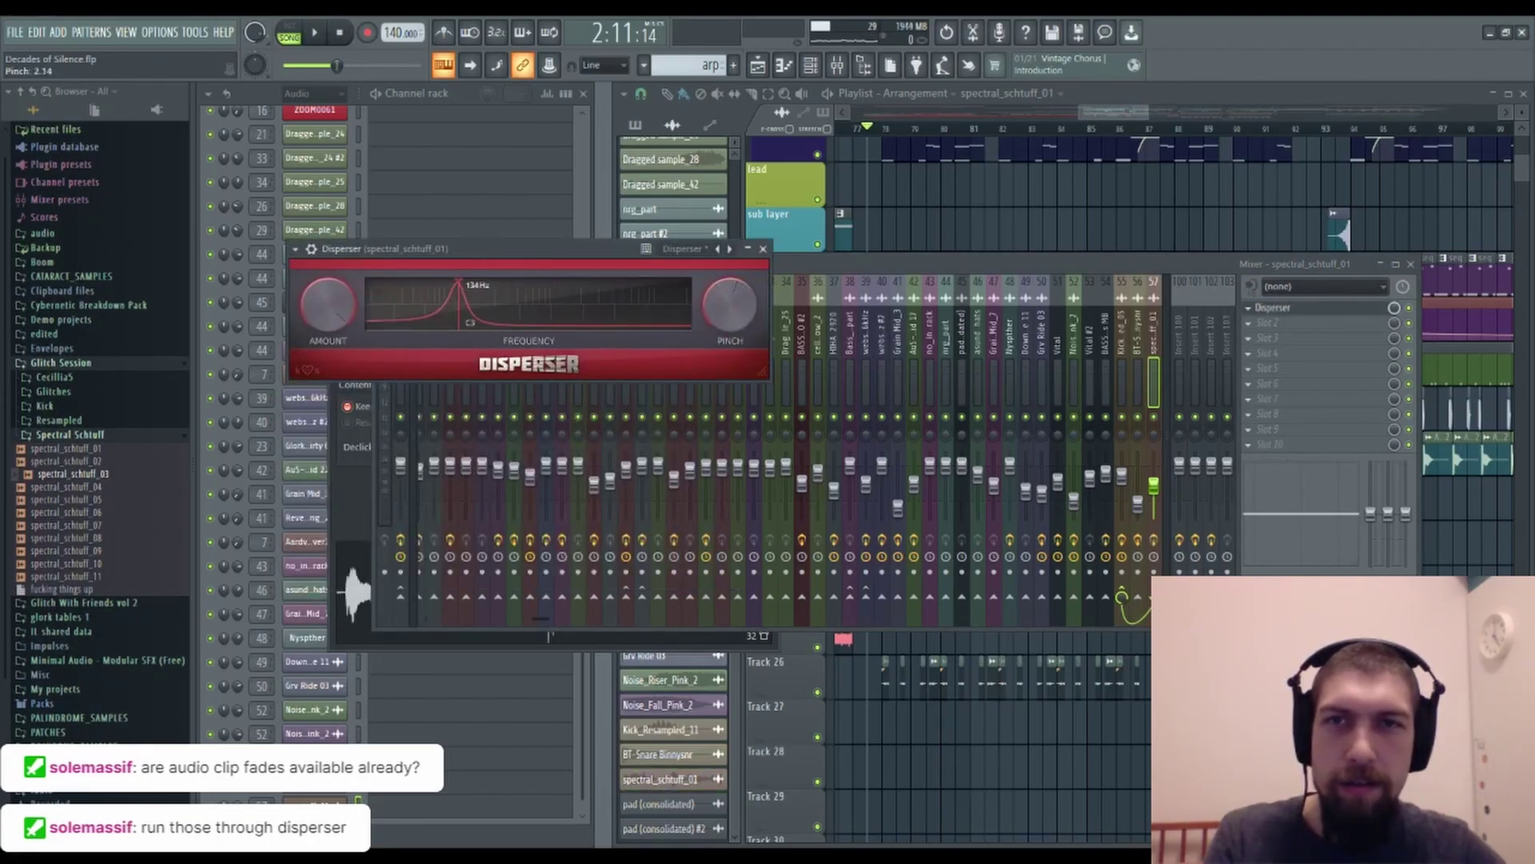
{"action": "left_click_drag", "start_coordinate": [351, 314], "coordinate": [351, 288]}
{"action": "mouse_move", "coordinate": [468, 309]}
{"action": "left_mouse_down"}
{"action": "mouse_move", "coordinate": [589, 327]}
{"action": "mouse_move", "coordinate": [515, 323]}
{"action": "left_mouse_up"}
{"action": "left_click", "coordinate": [1406, 264]}
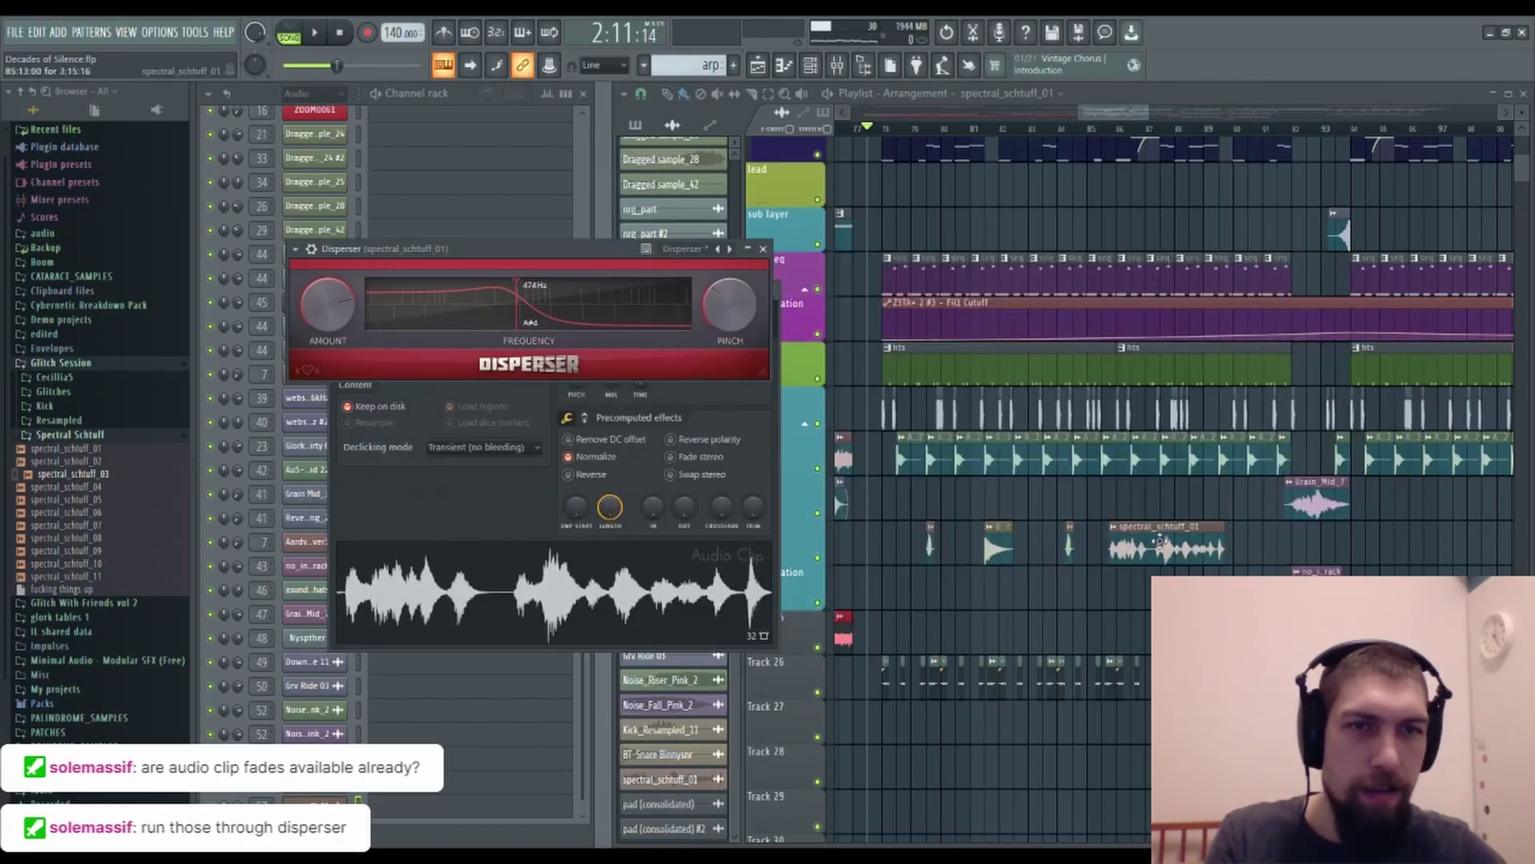
Raise Disperser's frequency to about 5.9 kHz and arrange the spectral_schtuff_01 channel settings below the plugin.
{"action": "left_click", "coordinate": [514, 305]}
{"action": "left_click_drag", "start_coordinate": [514, 305], "coordinate": [847, 327]}
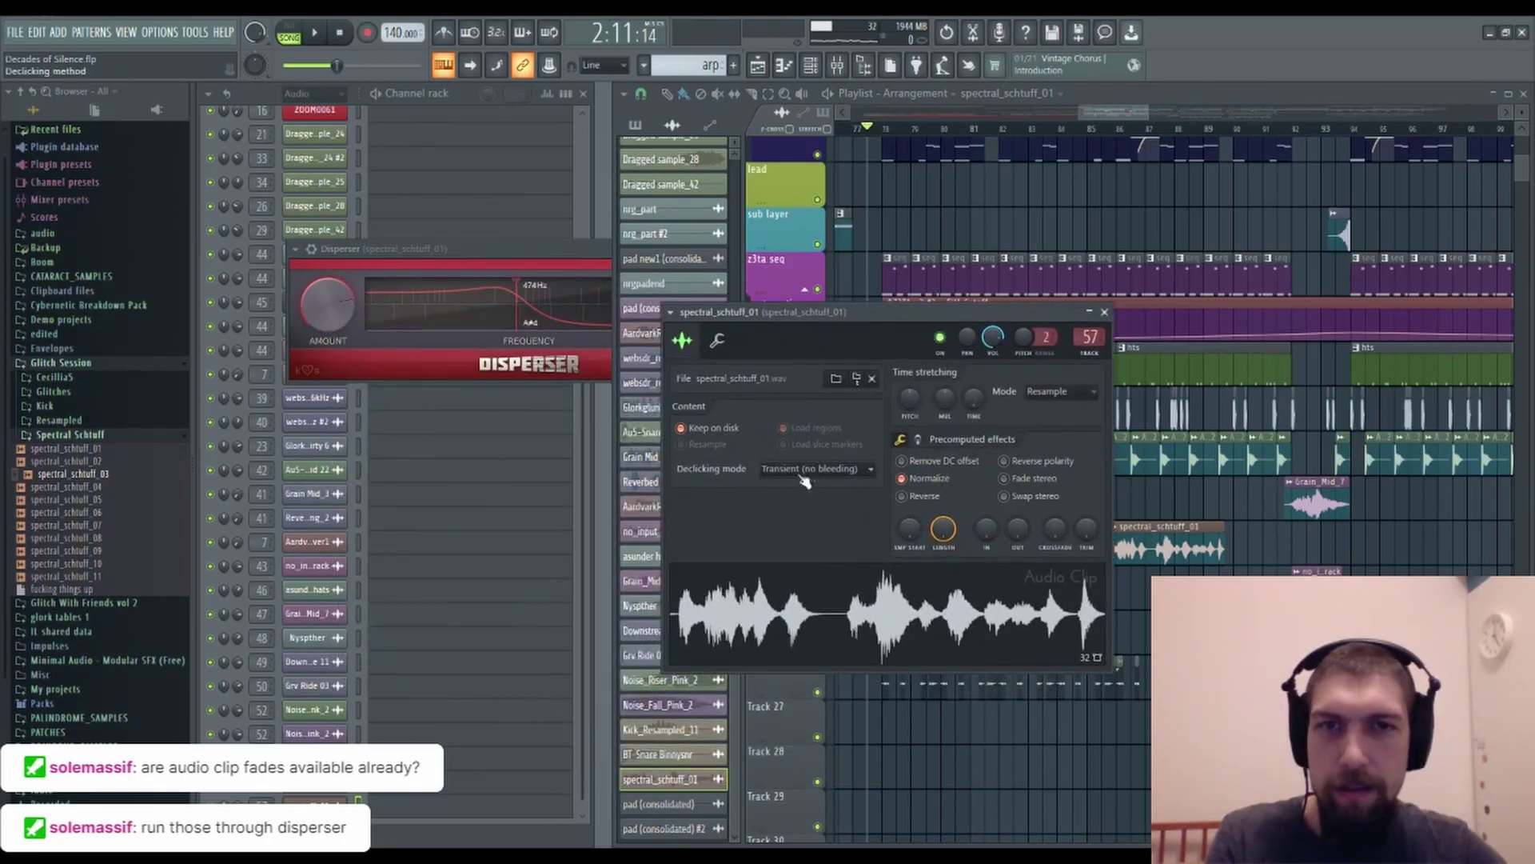
{"action": "mouse_move", "coordinate": [452, 301]}
{"action": "left_mouse_down"}
{"action": "mouse_move", "coordinate": [693, 325]}
{"action": "mouse_move", "coordinate": [372, 301]}
{"action": "mouse_move", "coordinate": [369, 317]}
{"action": "mouse_move", "coordinate": [688, 318]}
{"action": "mouse_move", "coordinate": [632, 318]}
{"action": "left_mouse_up"}
{"action": "left_click_drag", "start_coordinate": [960, 311], "coordinate": [800, 377]}
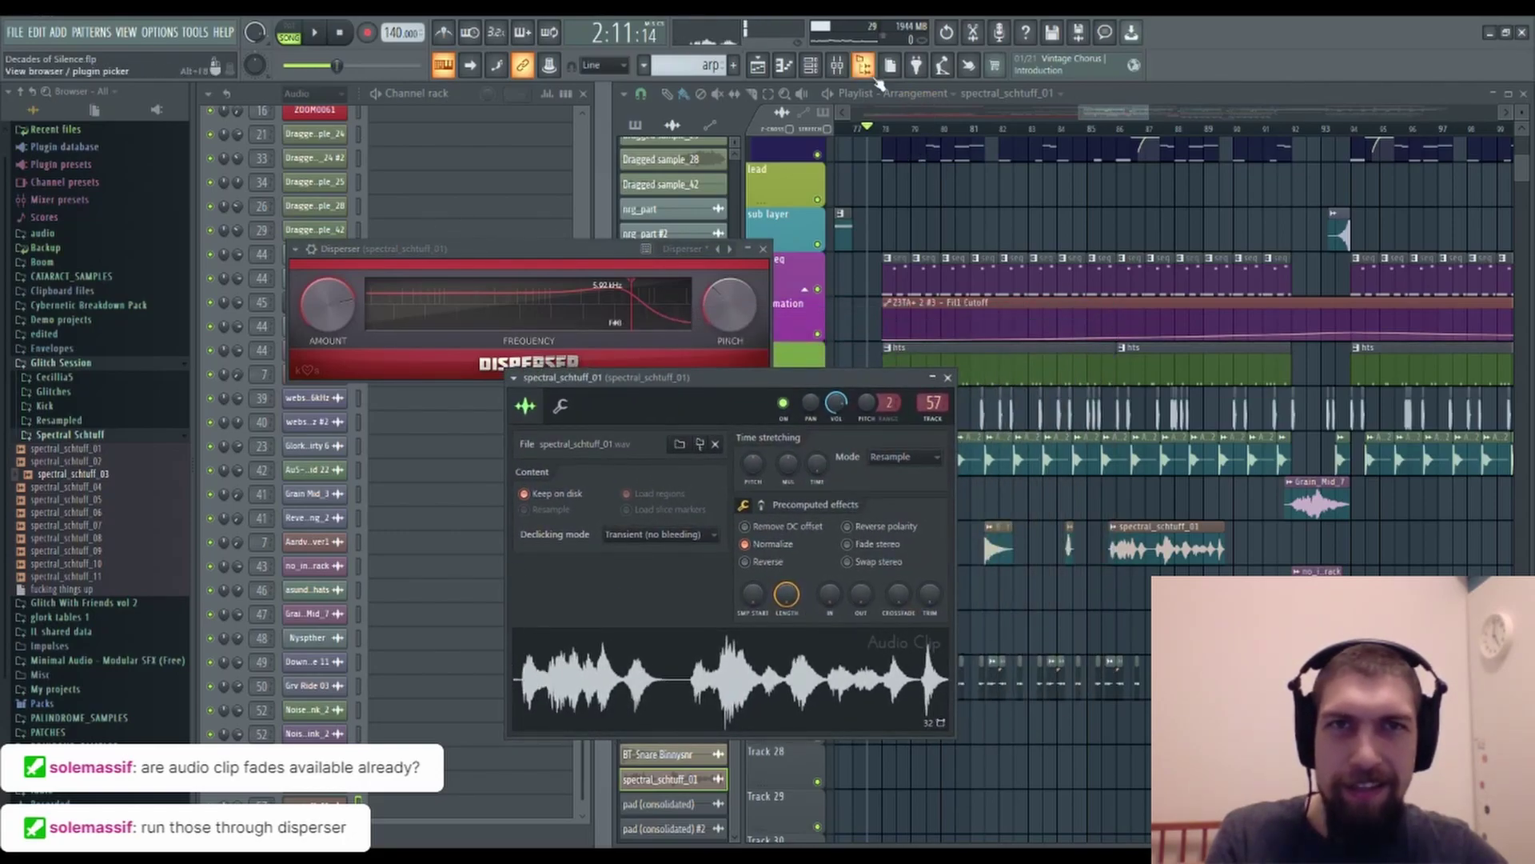
Lower the spectral_schtuff_01 mixer track's volume and set Disperser's Amount to 32, a higher Pinch and Frequency 1.38 kHz.
{"action": "left_click", "coordinate": [837, 68]}
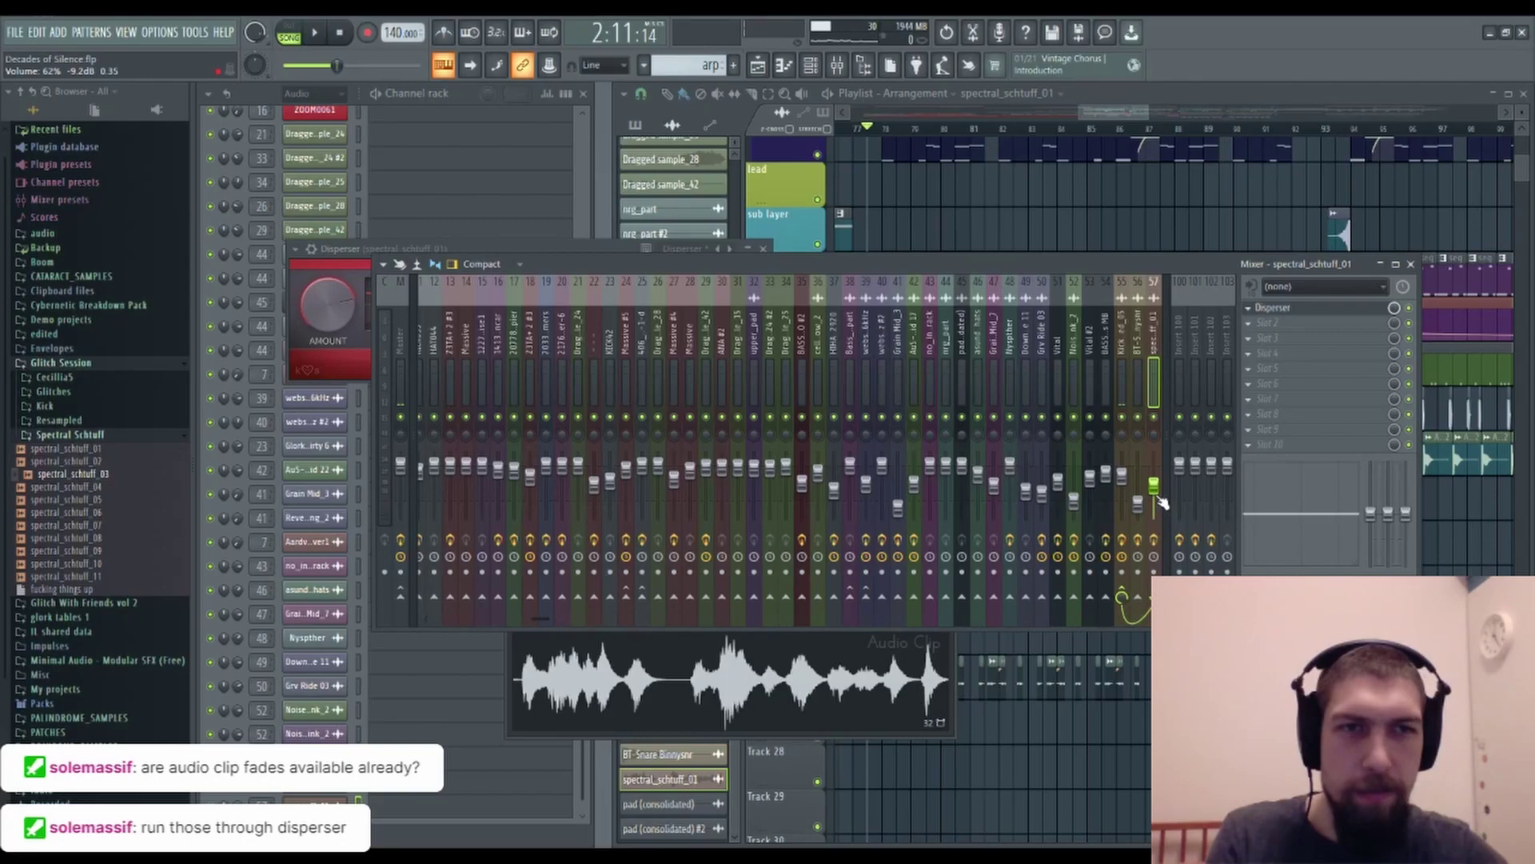
{"action": "left_click", "coordinate": [332, 249]}
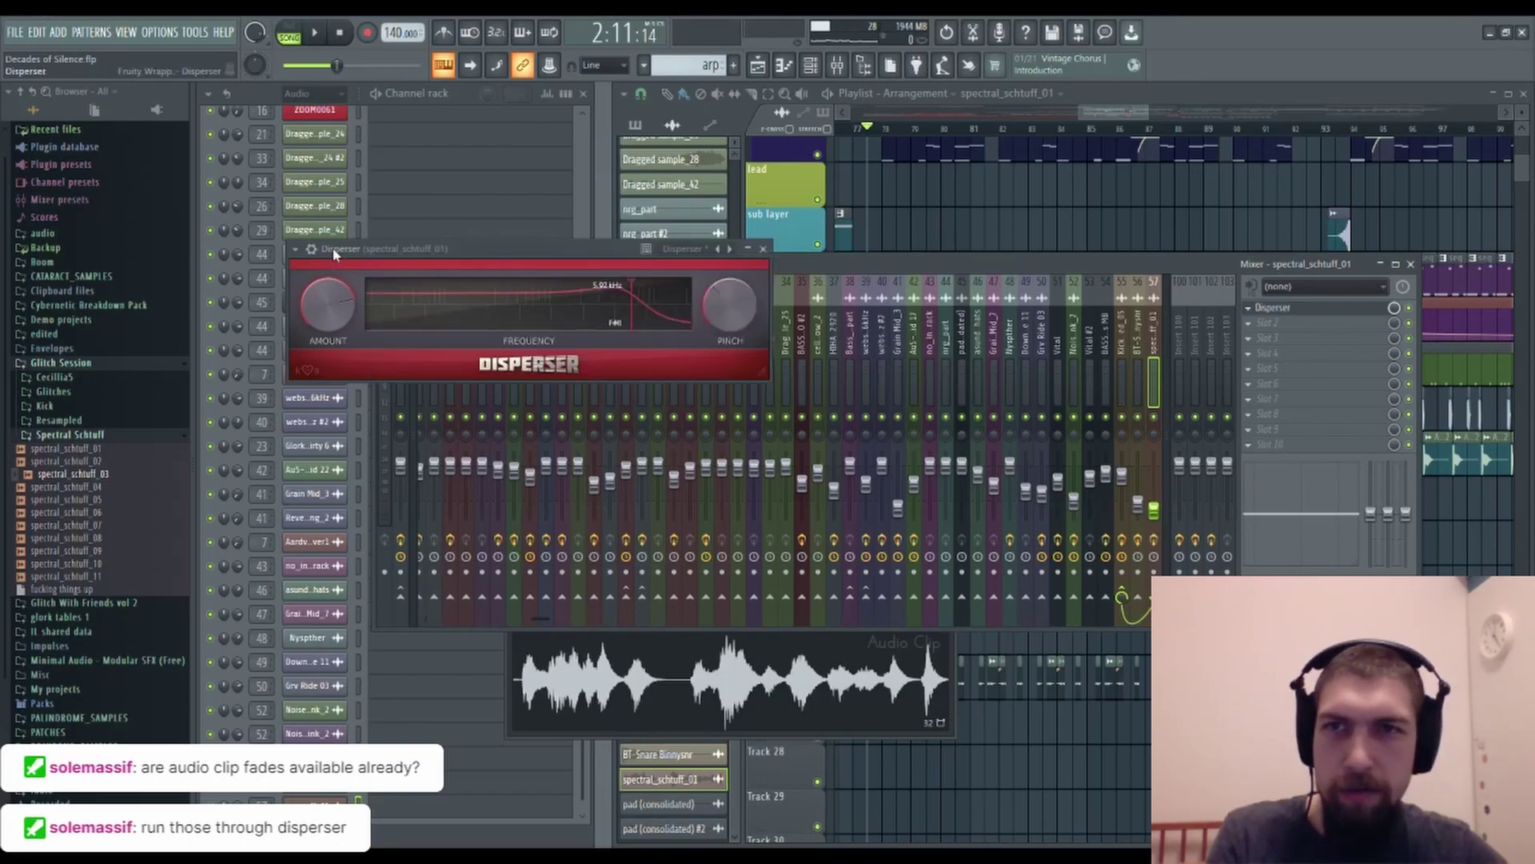
{"action": "left_click_drag", "start_coordinate": [328, 304], "coordinate": [328, 232]}
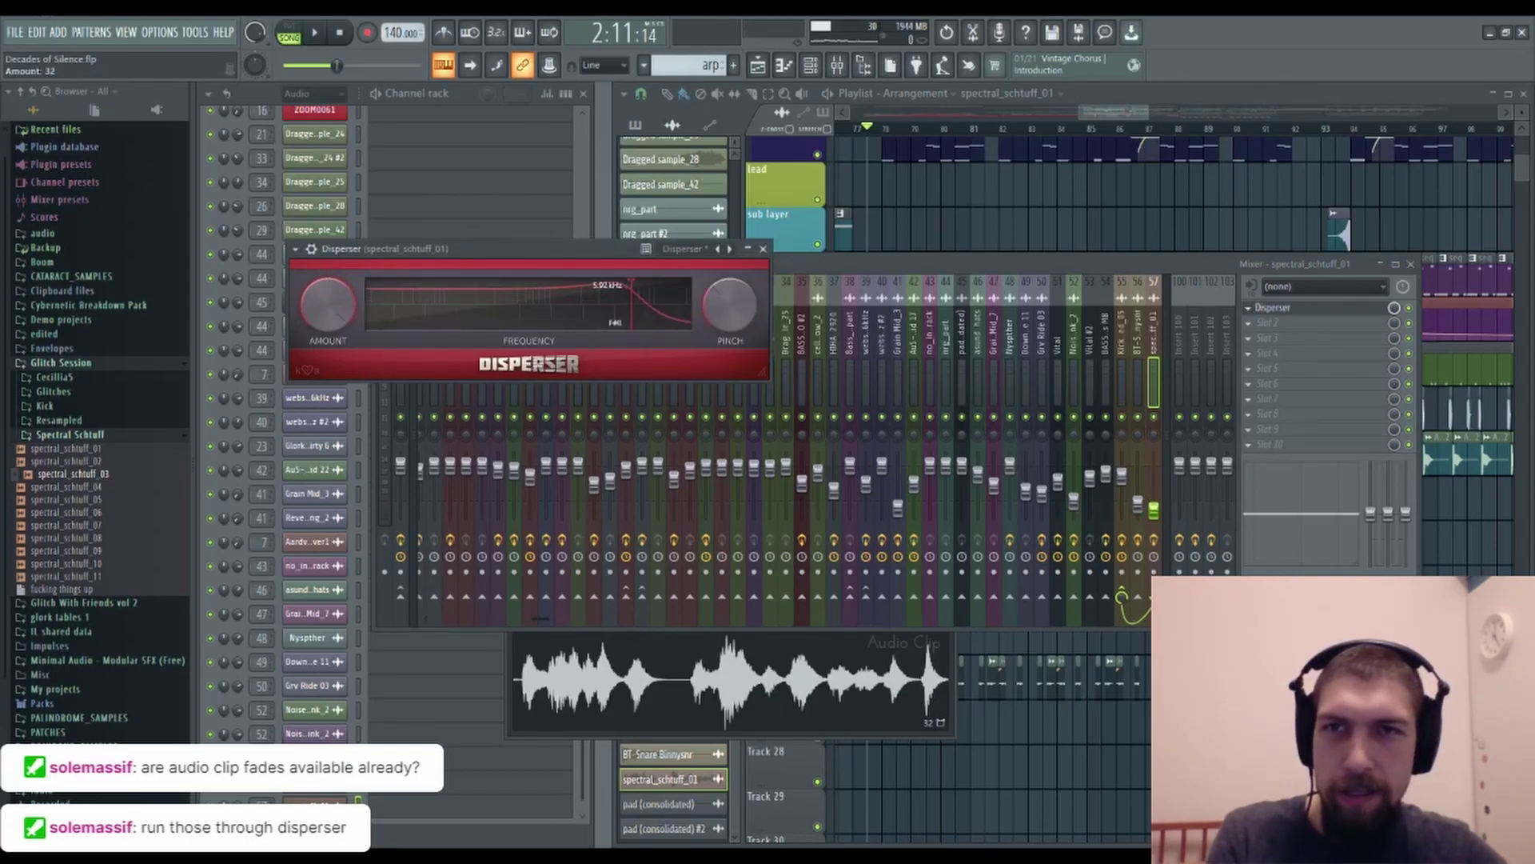
{"action": "left_click_drag", "start_coordinate": [729, 304], "coordinate": [730, 284]}
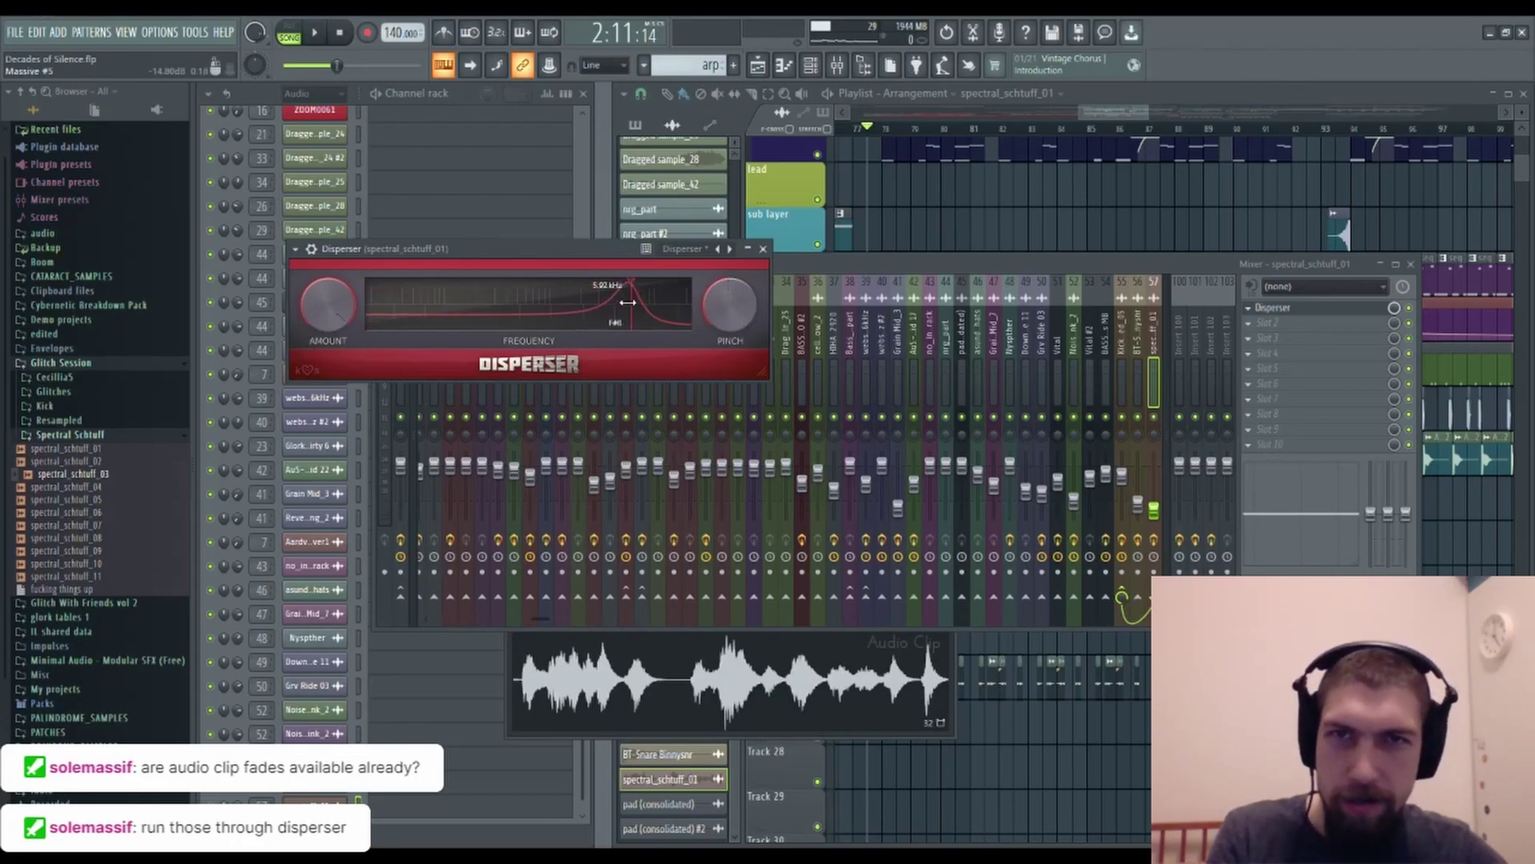
{"action": "left_click_drag", "start_coordinate": [628, 302], "coordinate": [570, 312]}
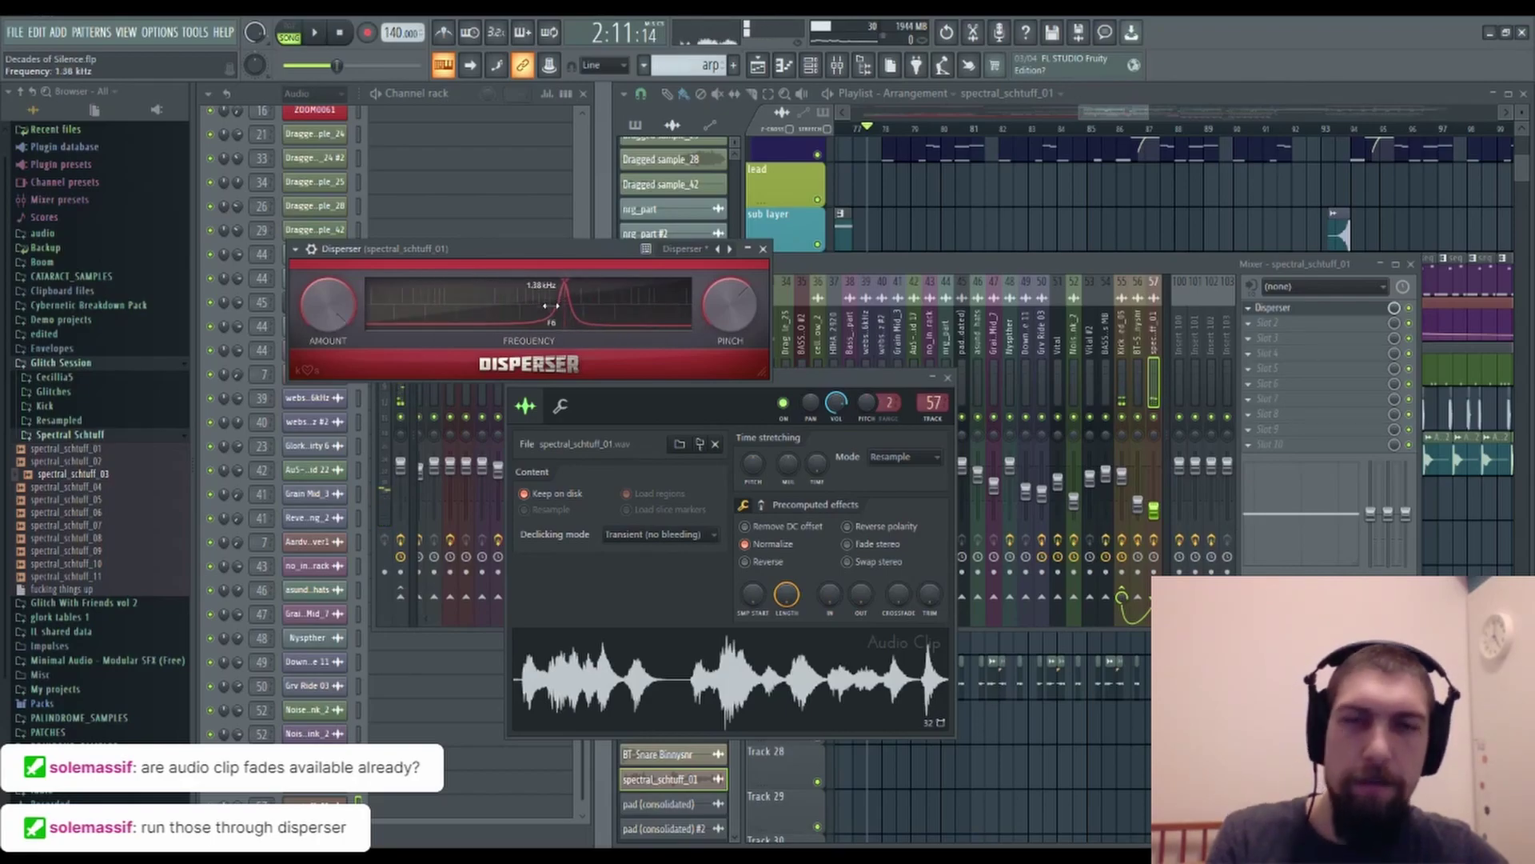
Replace Disperser with Snap Heap in the first effect slot and add a Disperser snapin to Serial Bus 1.
{"action": "left_click", "coordinate": [1257, 318]}
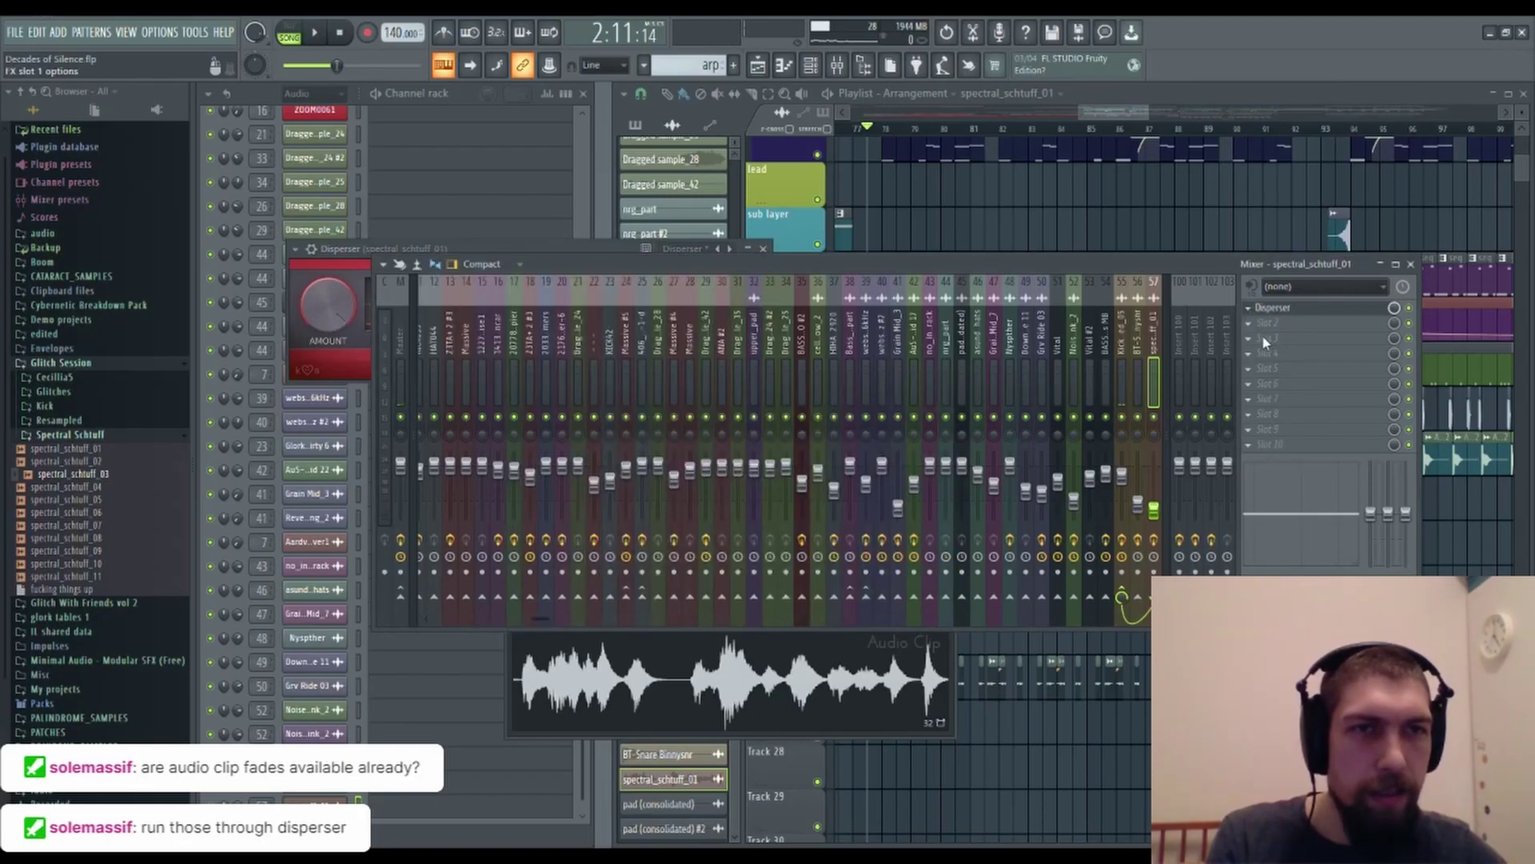
{"action": "left_click", "coordinate": [826, 507]}
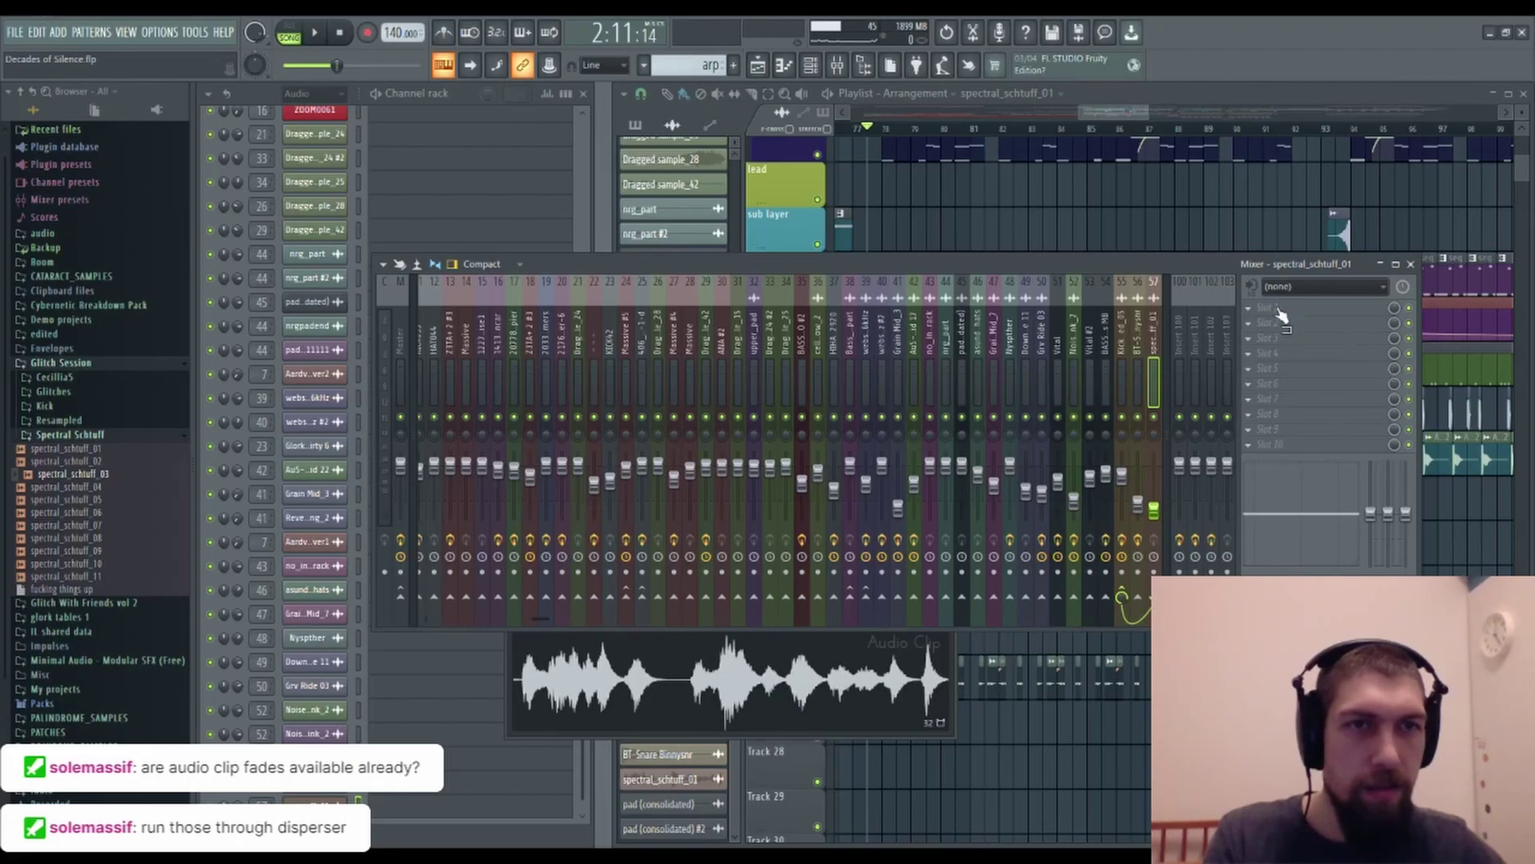
{"action": "left_click_drag", "start_coordinate": [1280, 316], "coordinate": [1278, 309]}
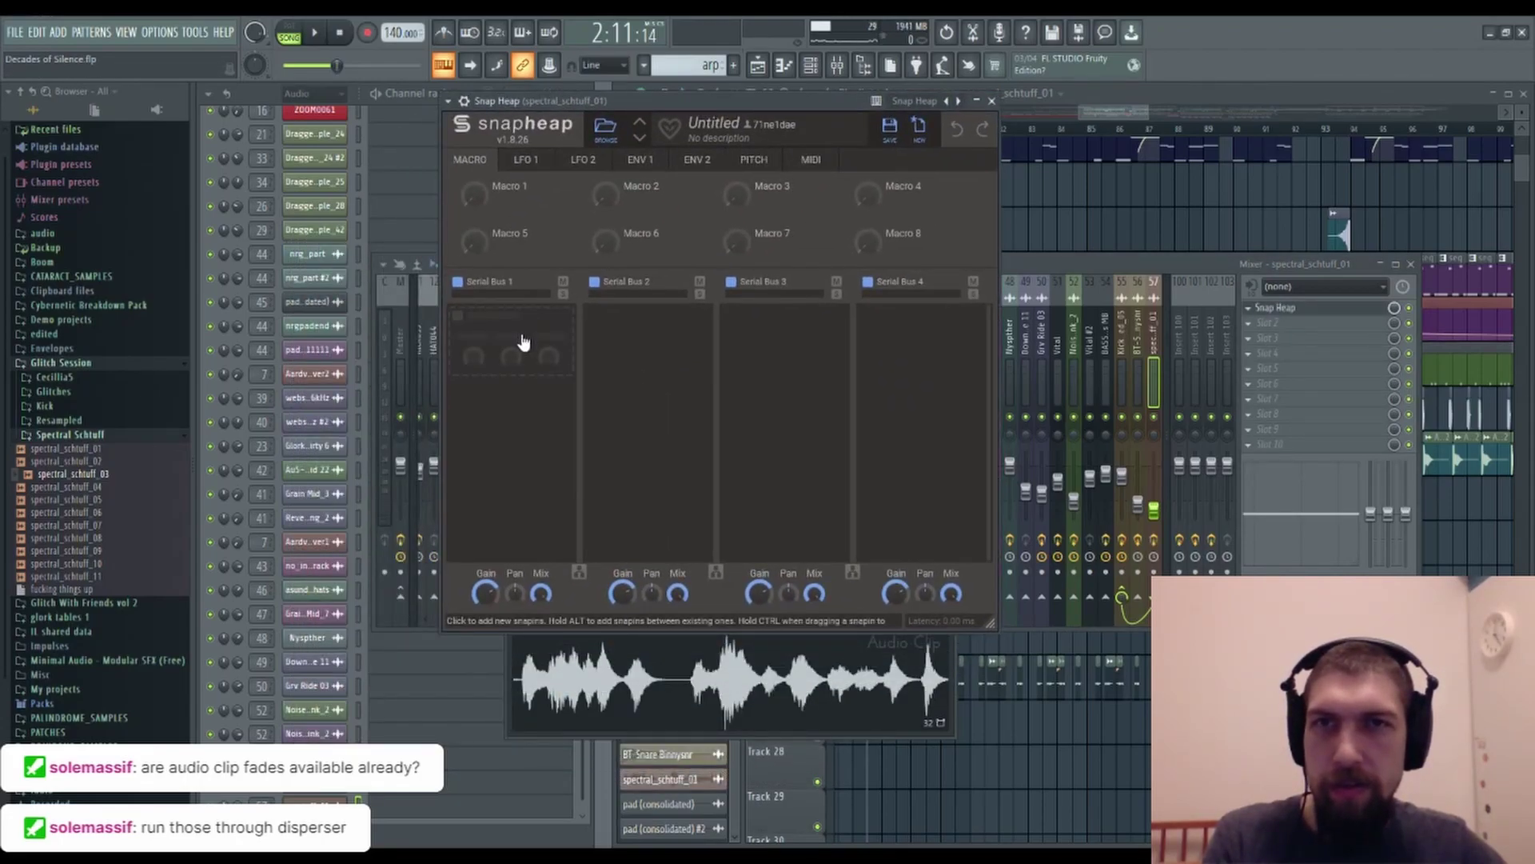
{"action": "left_click", "coordinate": [524, 343]}
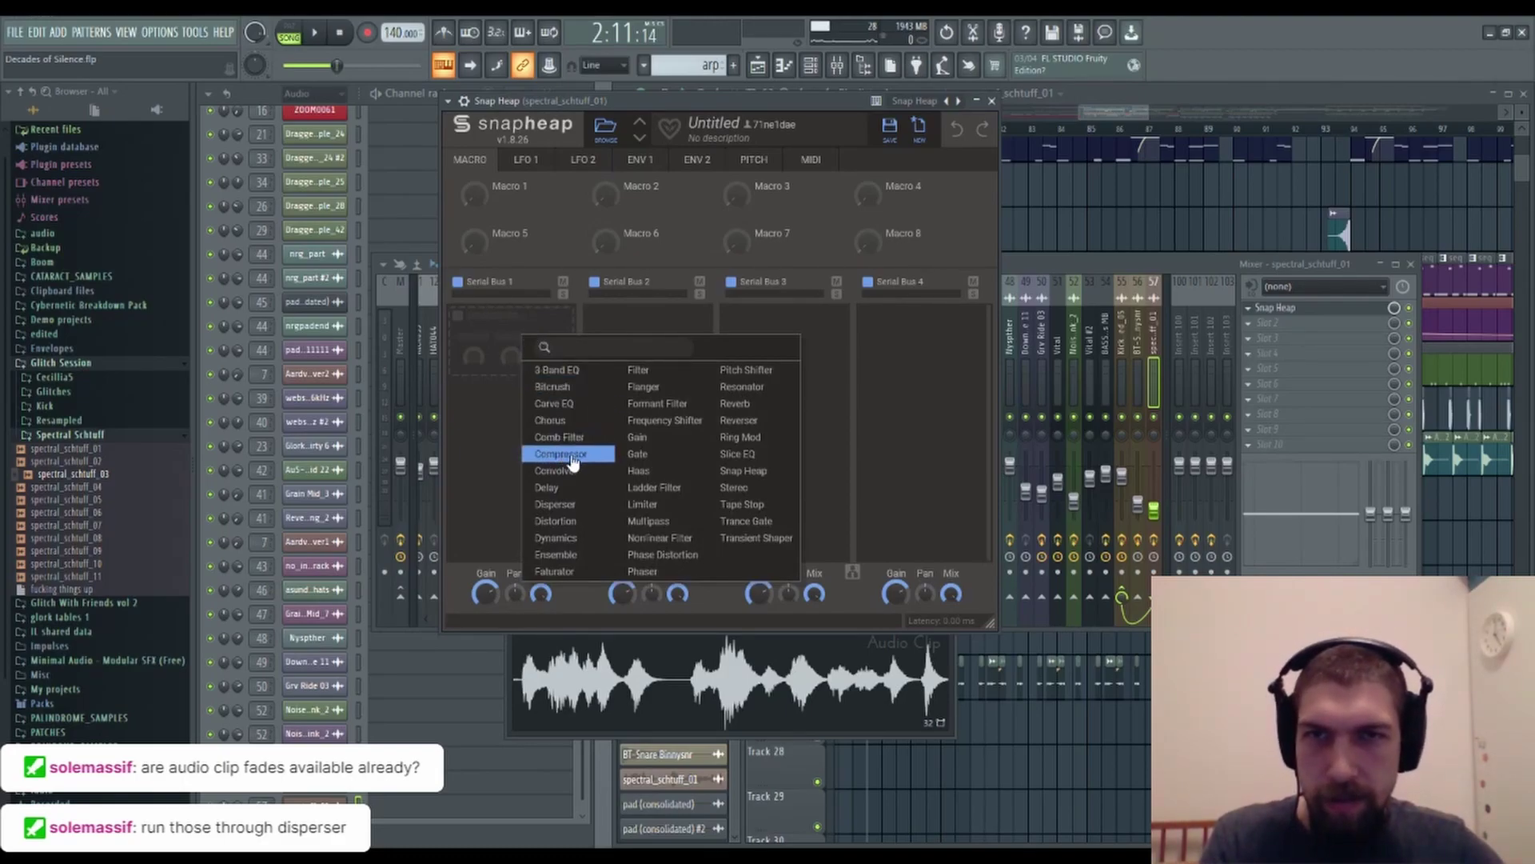
{"action": "left_click", "coordinate": [575, 507]}
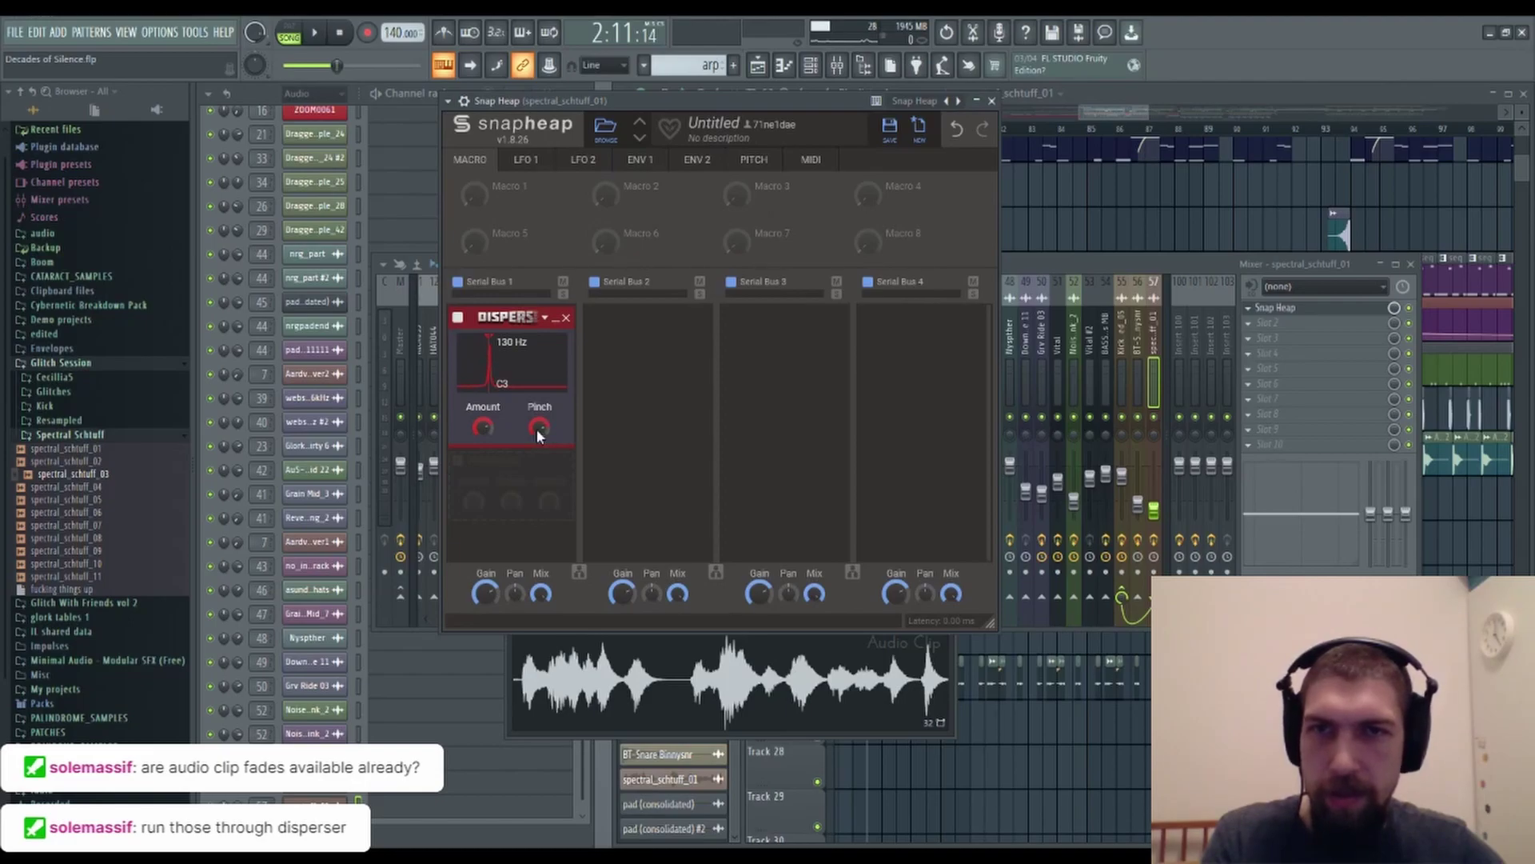
Set Snap Heap's LFO 2 to smooth noise at 19.7 Hz and assign it to the Disperser snapin's frequency.
{"action": "left_click", "coordinate": [585, 162]}
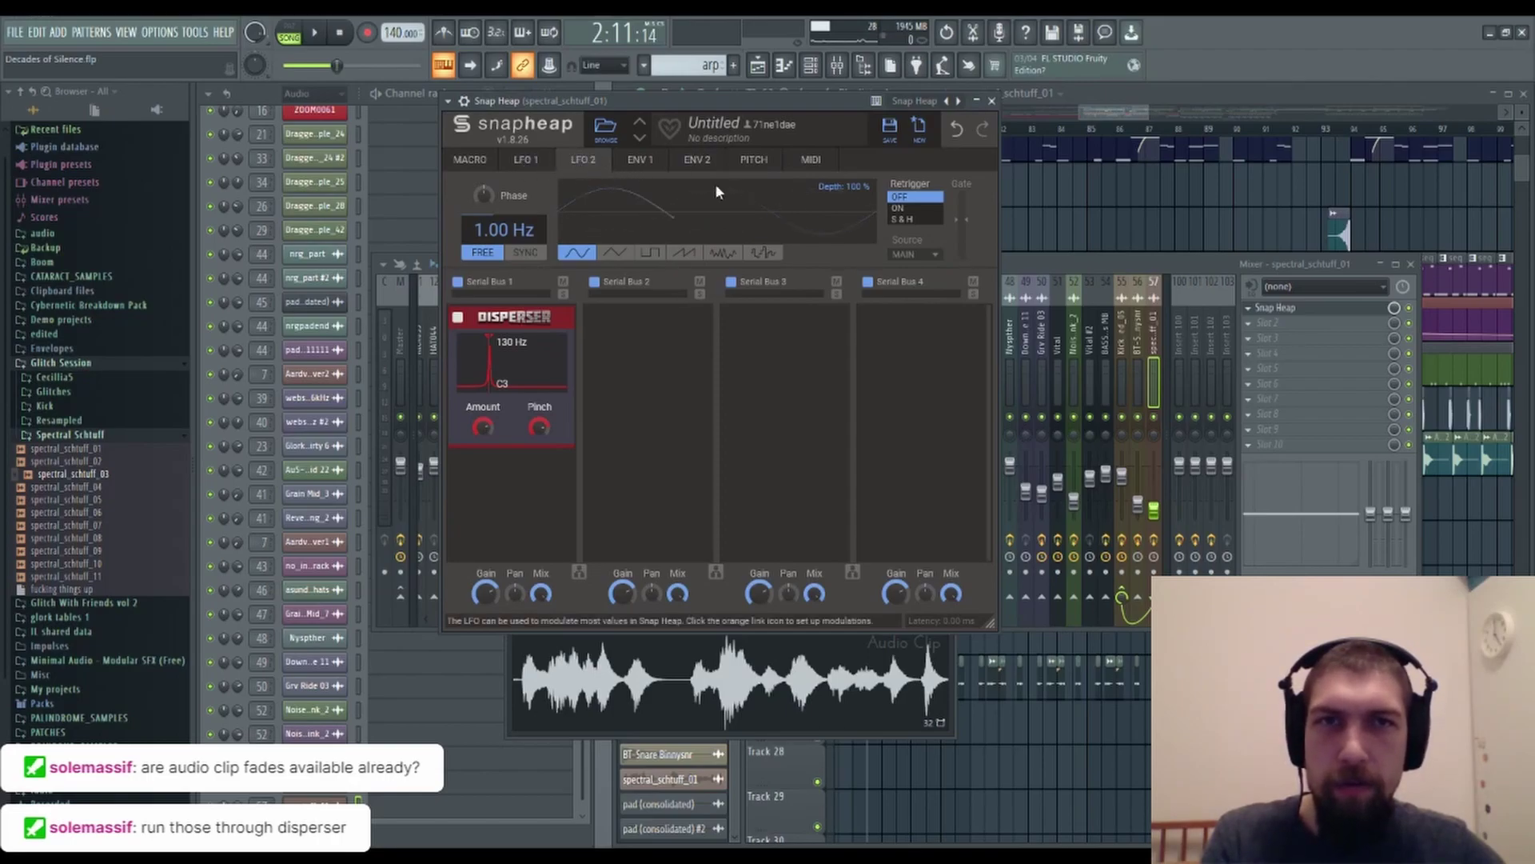
{"action": "left_click", "coordinate": [720, 254]}
{"action": "left_click", "coordinate": [760, 254]}
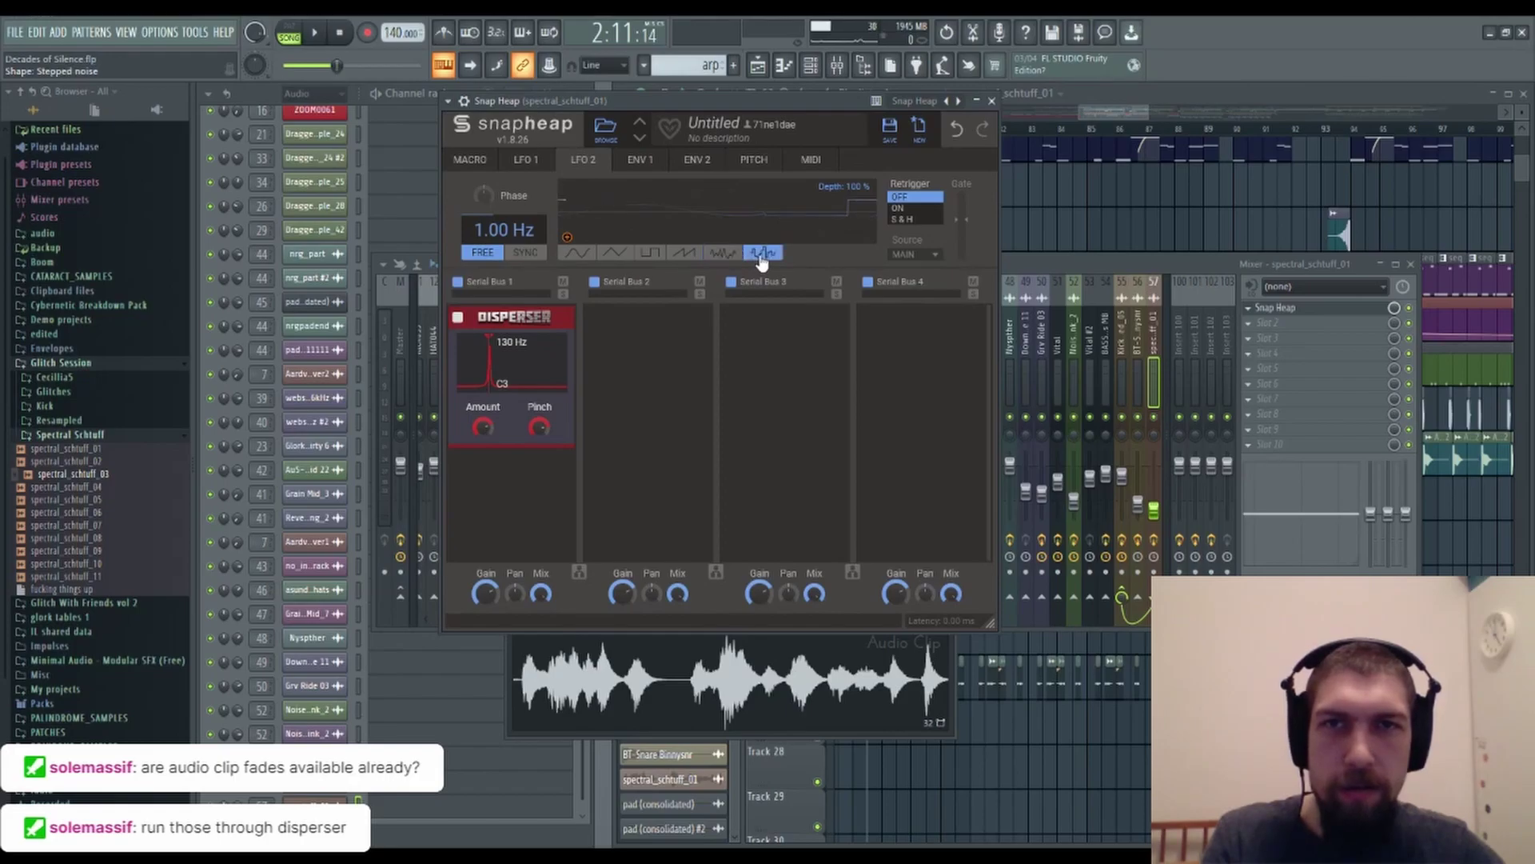
{"action": "left_click", "coordinate": [722, 253]}
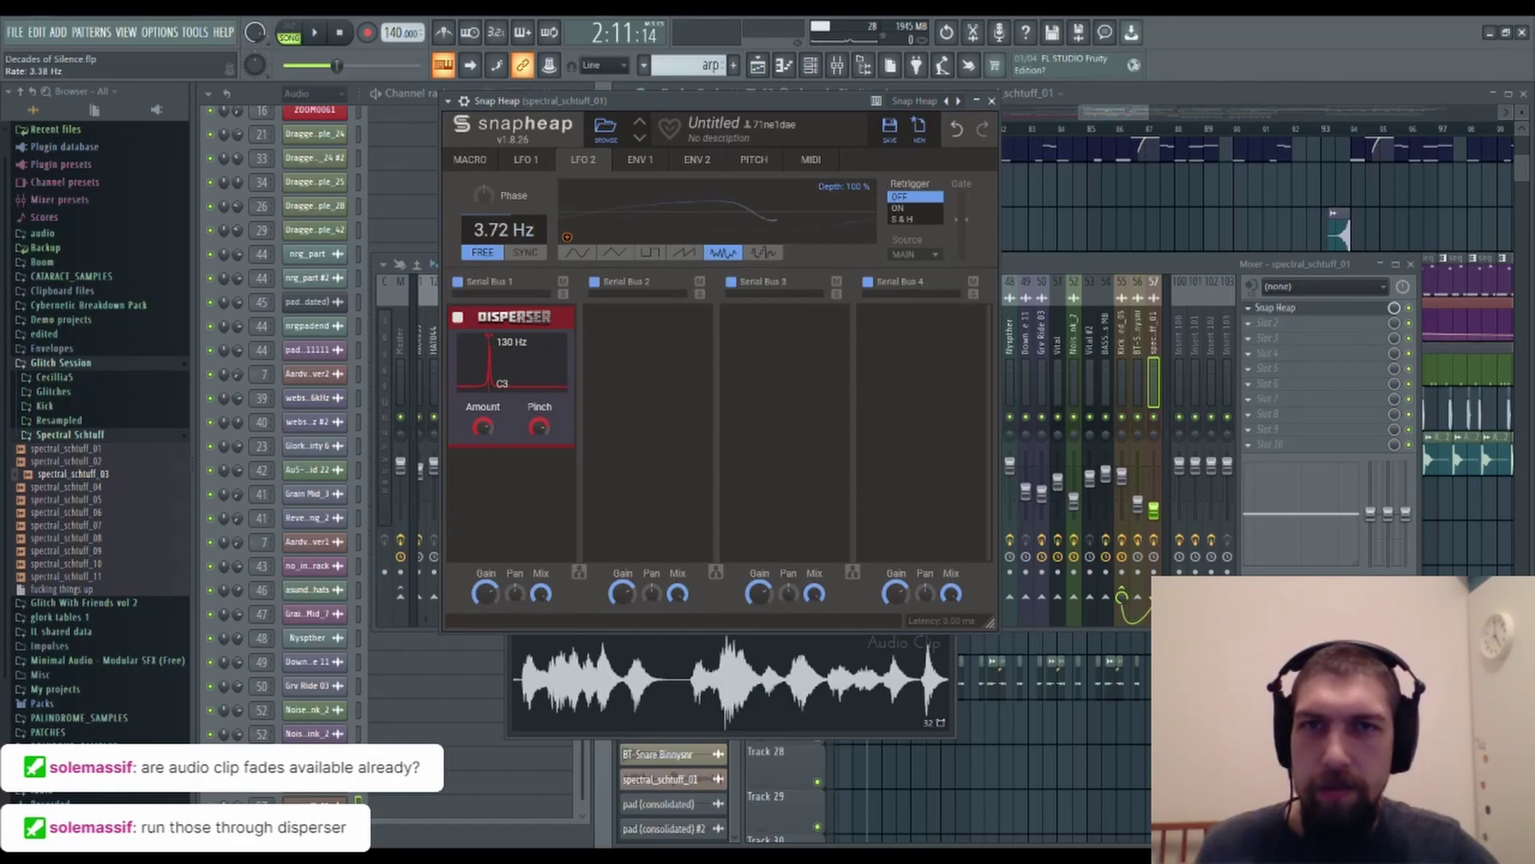
{"action": "left_click_drag", "start_coordinate": [503, 229], "coordinate": [510, 328]}
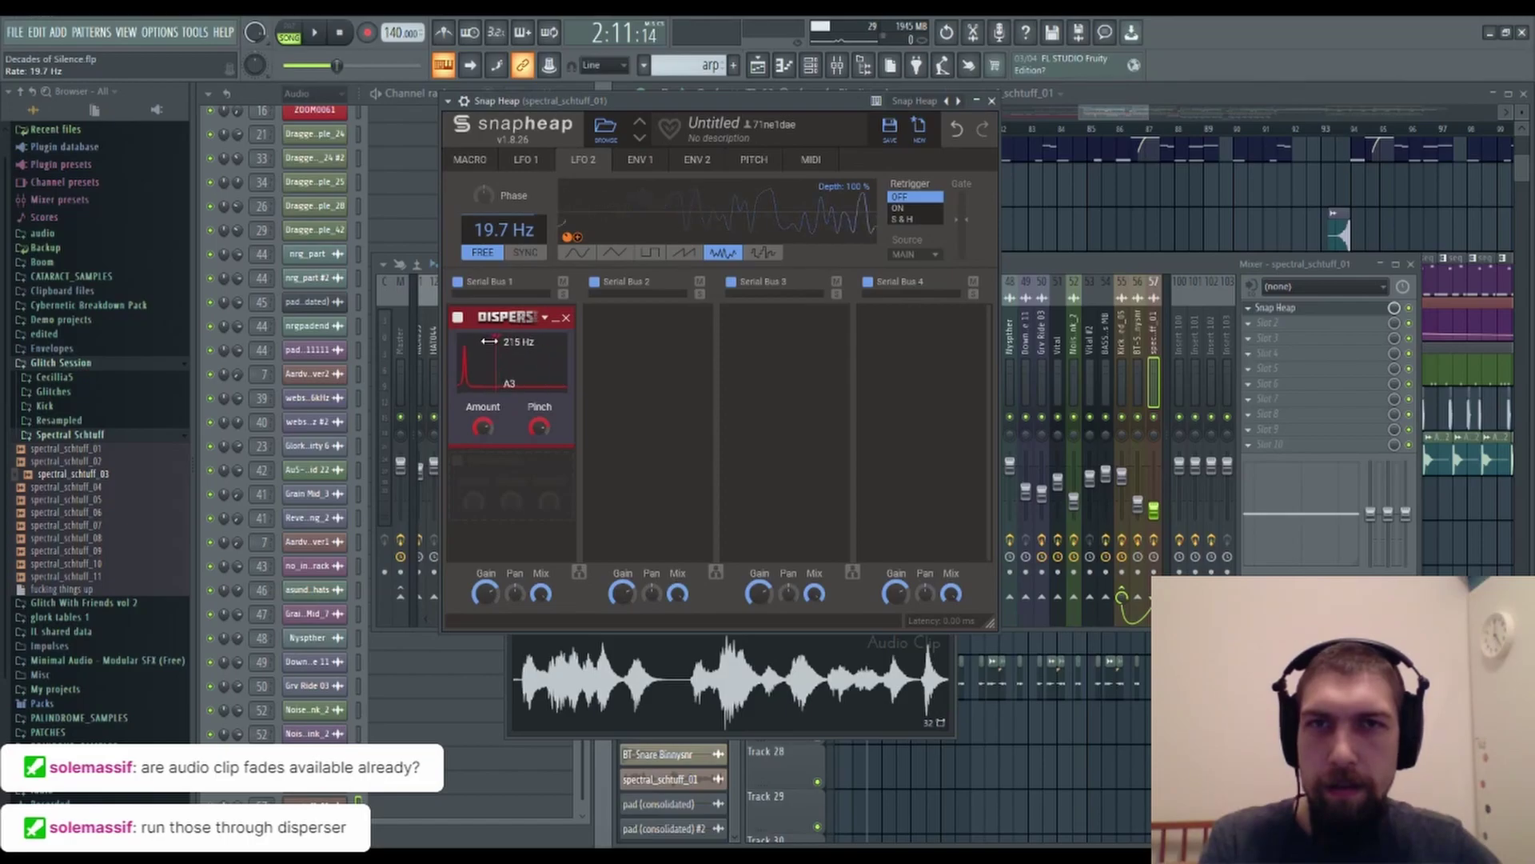
Audition the clip with the Disperser snapin at 283 Hz and lower LFO 2's rate to 9.28 Hz.
{"action": "left_click", "coordinate": [630, 654]}
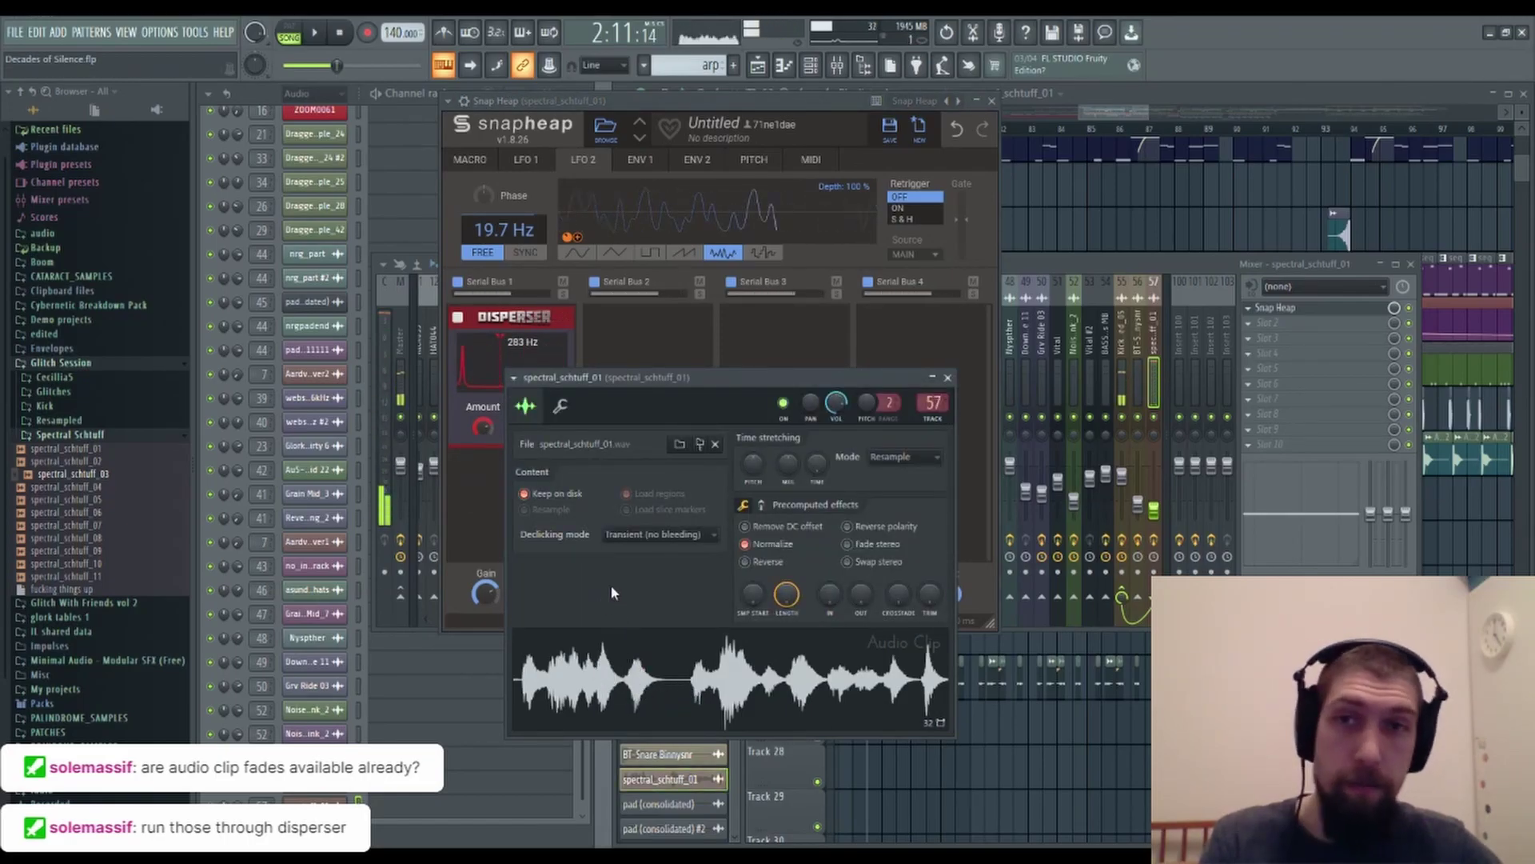
{"action": "left_click", "coordinate": [508, 323]}
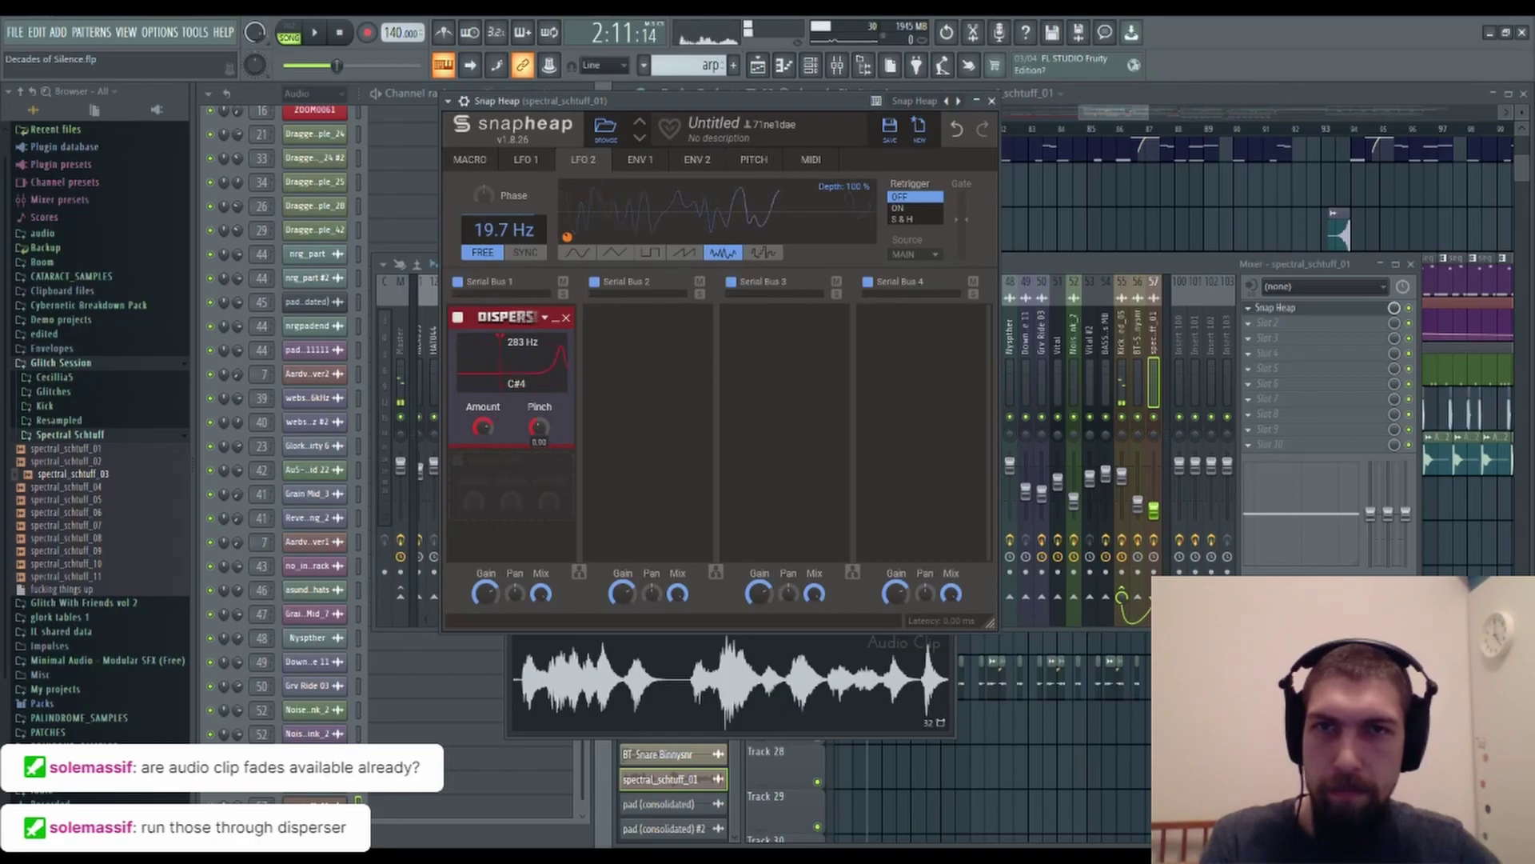
{"action": "left_click", "coordinate": [660, 779]}
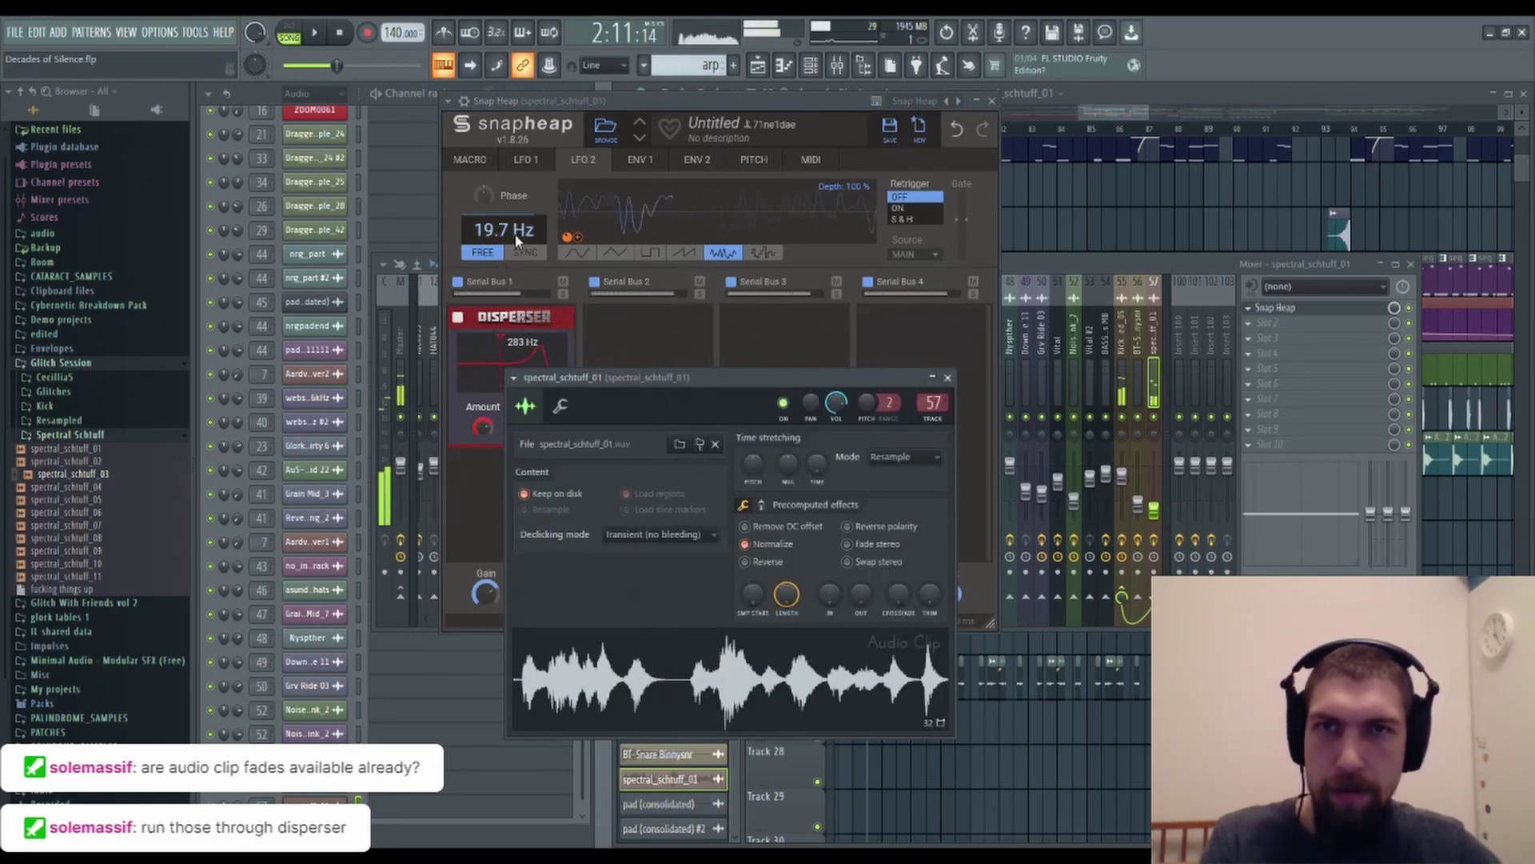
{"action": "left_click_drag", "start_coordinate": [518, 240], "coordinate": [518, 277]}
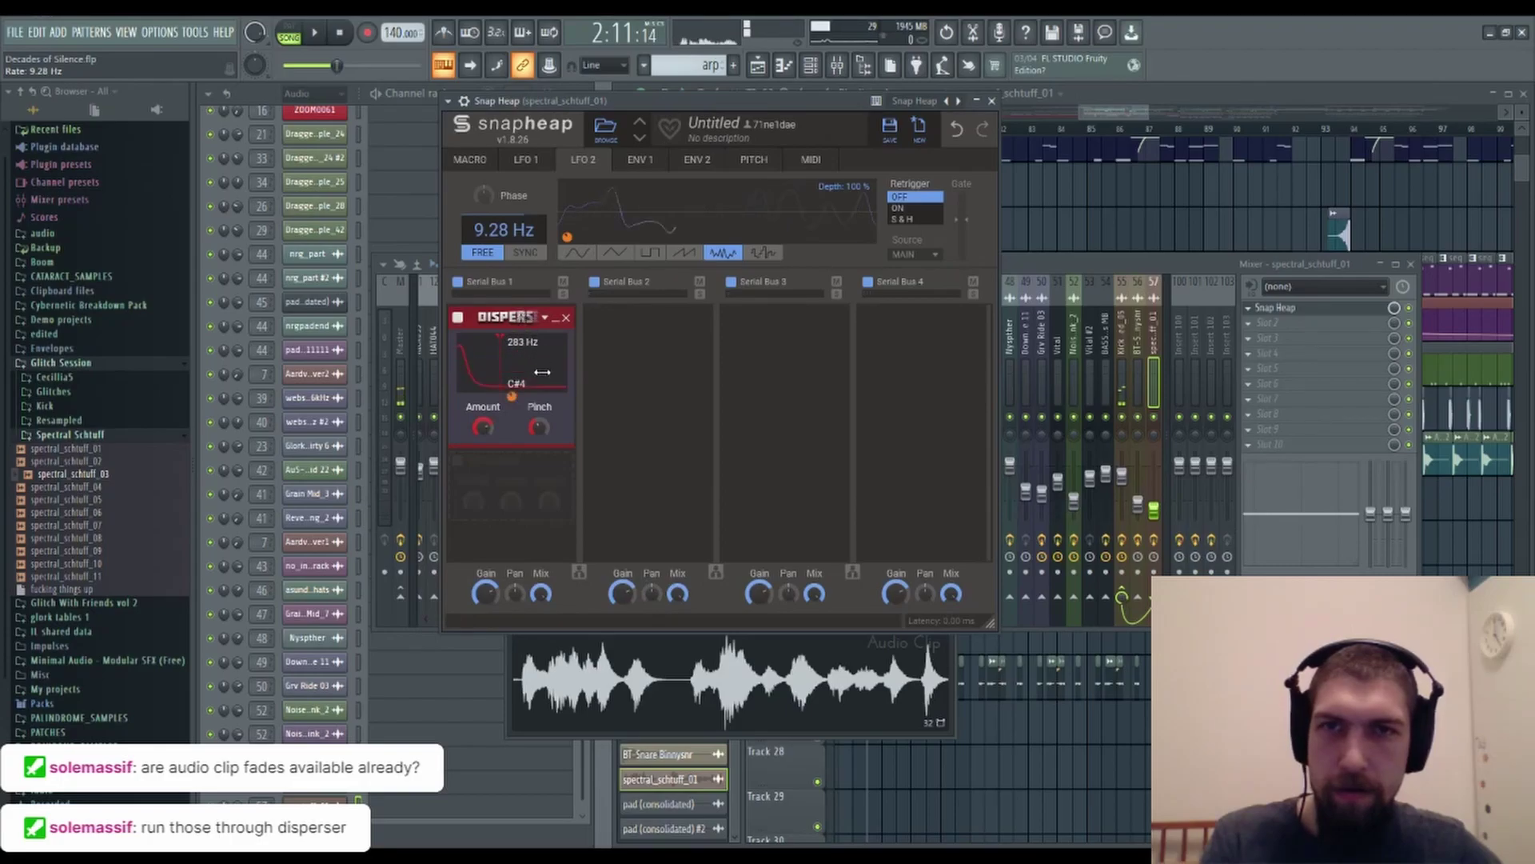
Set LFO 1 to smooth noise at 9.05 Hz, assign it to Disperser's Pinch, audition the clip and close Snap Heap.
{"action": "mouse_move", "coordinate": [539, 427]}
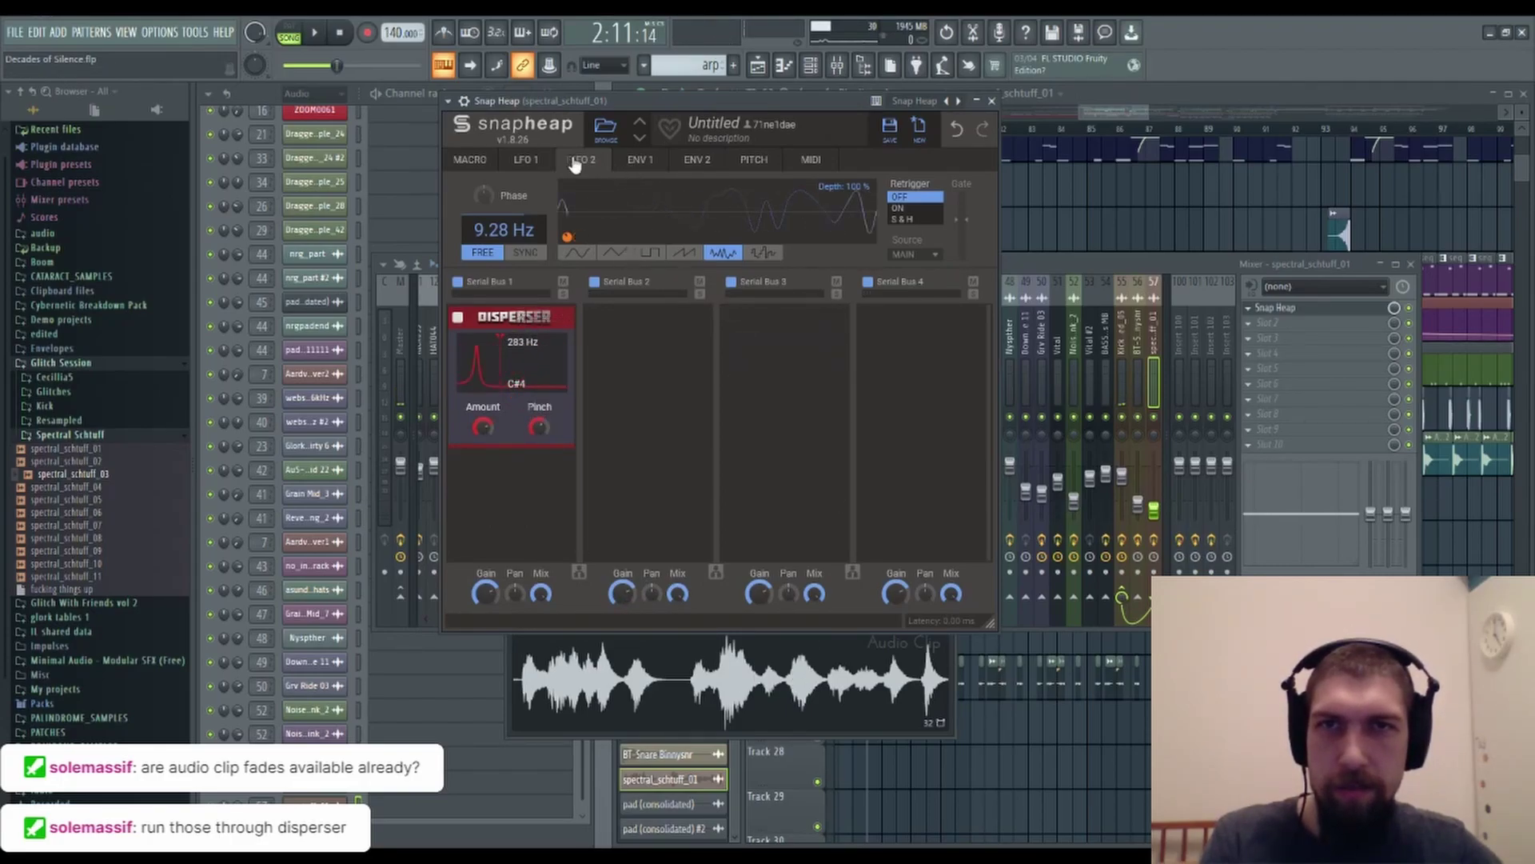
{"action": "left_click", "coordinate": [524, 160]}
{"action": "left_click", "coordinate": [722, 252]}
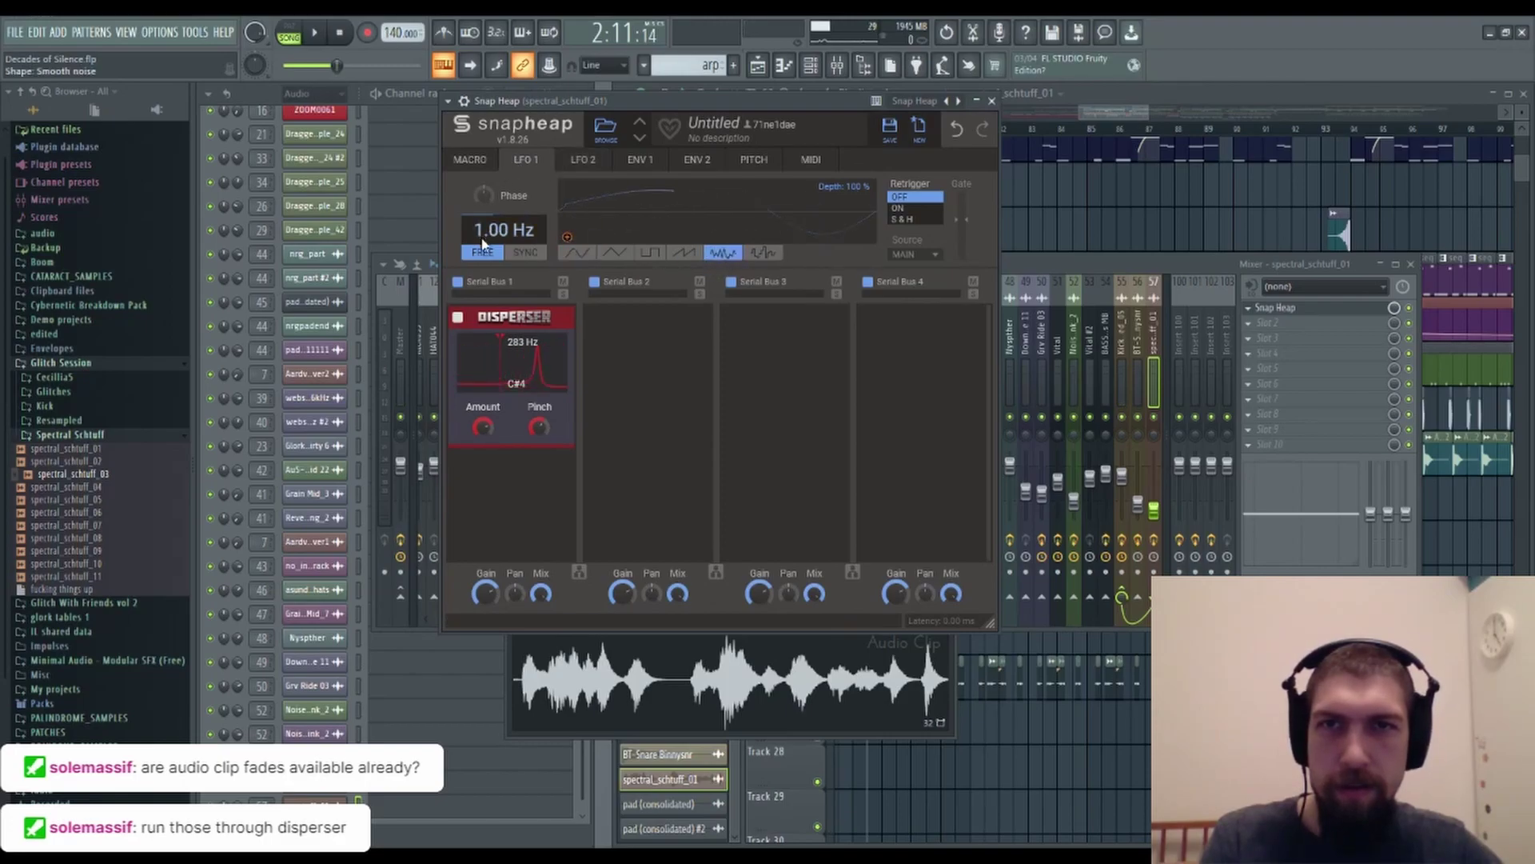
{"action": "left_click_drag", "start_coordinate": [483, 240], "coordinate": [482, 176]}
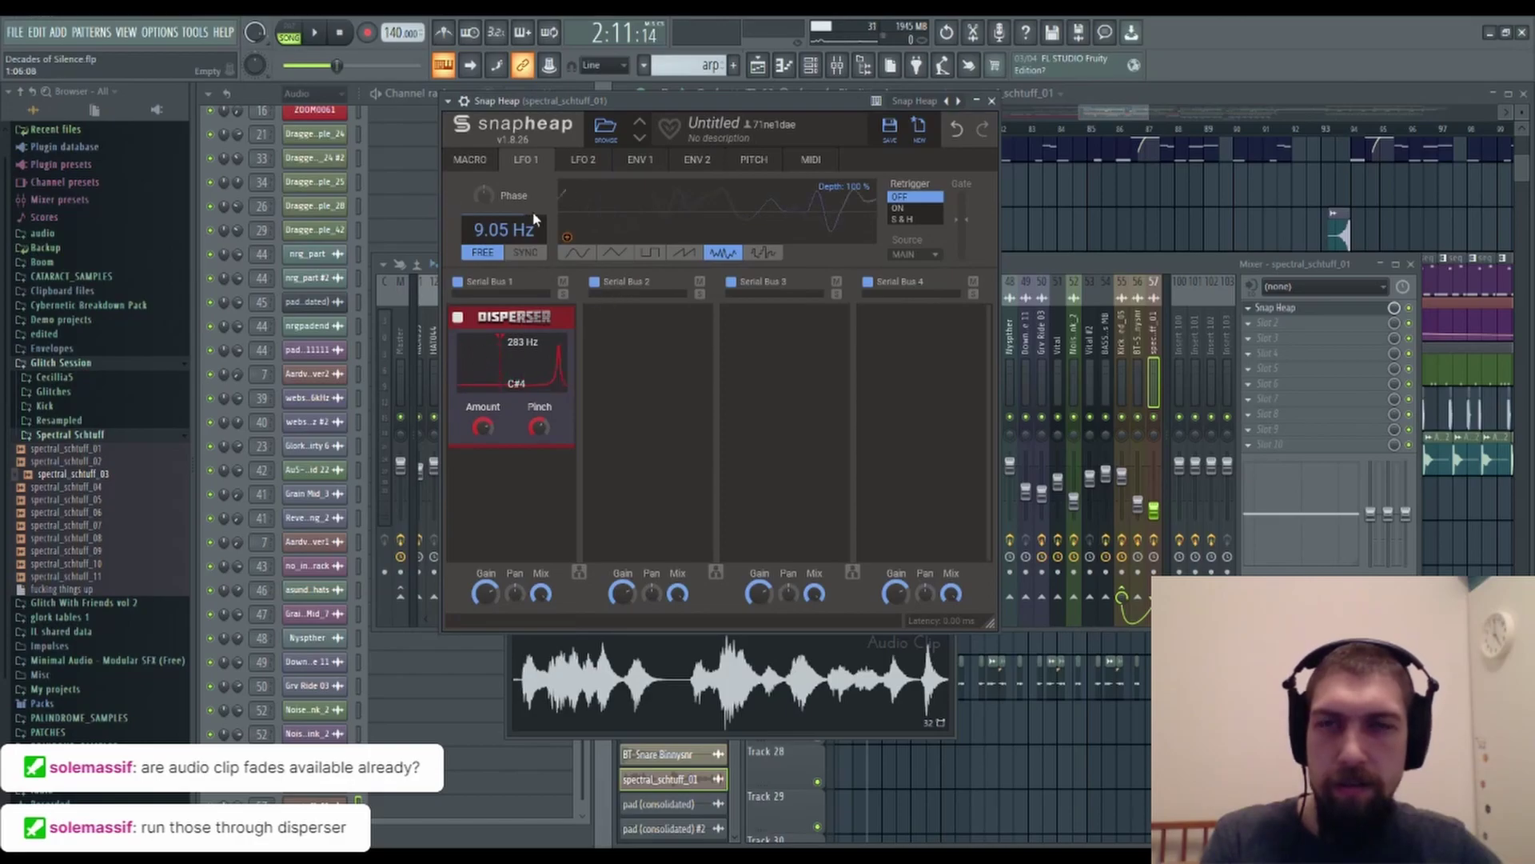
{"action": "left_click_drag", "start_coordinate": [567, 236], "coordinate": [539, 422]}
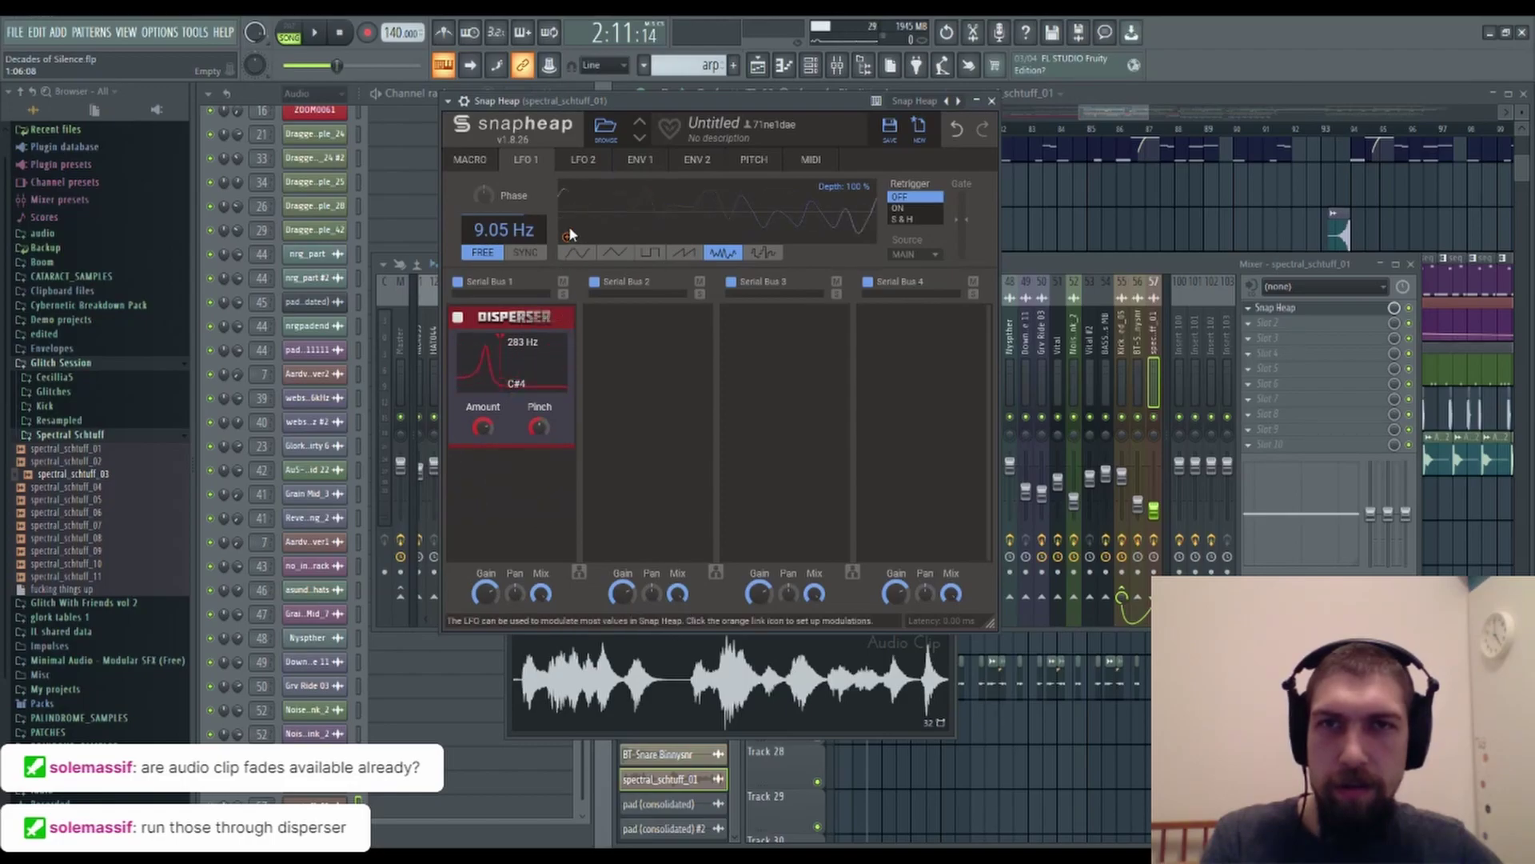
{"action": "left_click_drag", "start_coordinate": [567, 237], "coordinate": [536, 437]}
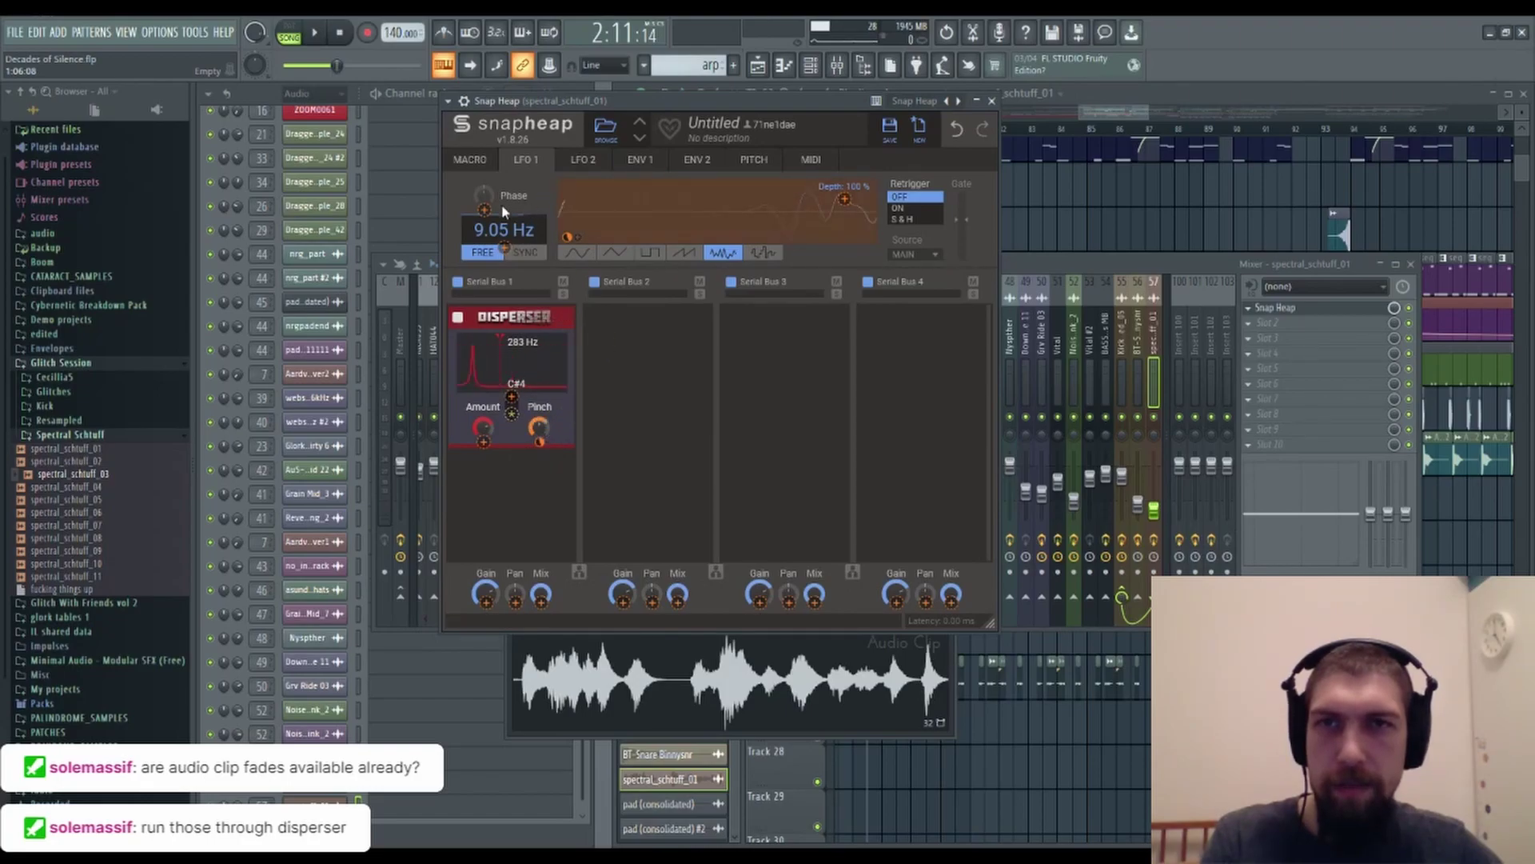
{"action": "left_click", "coordinate": [675, 663]}
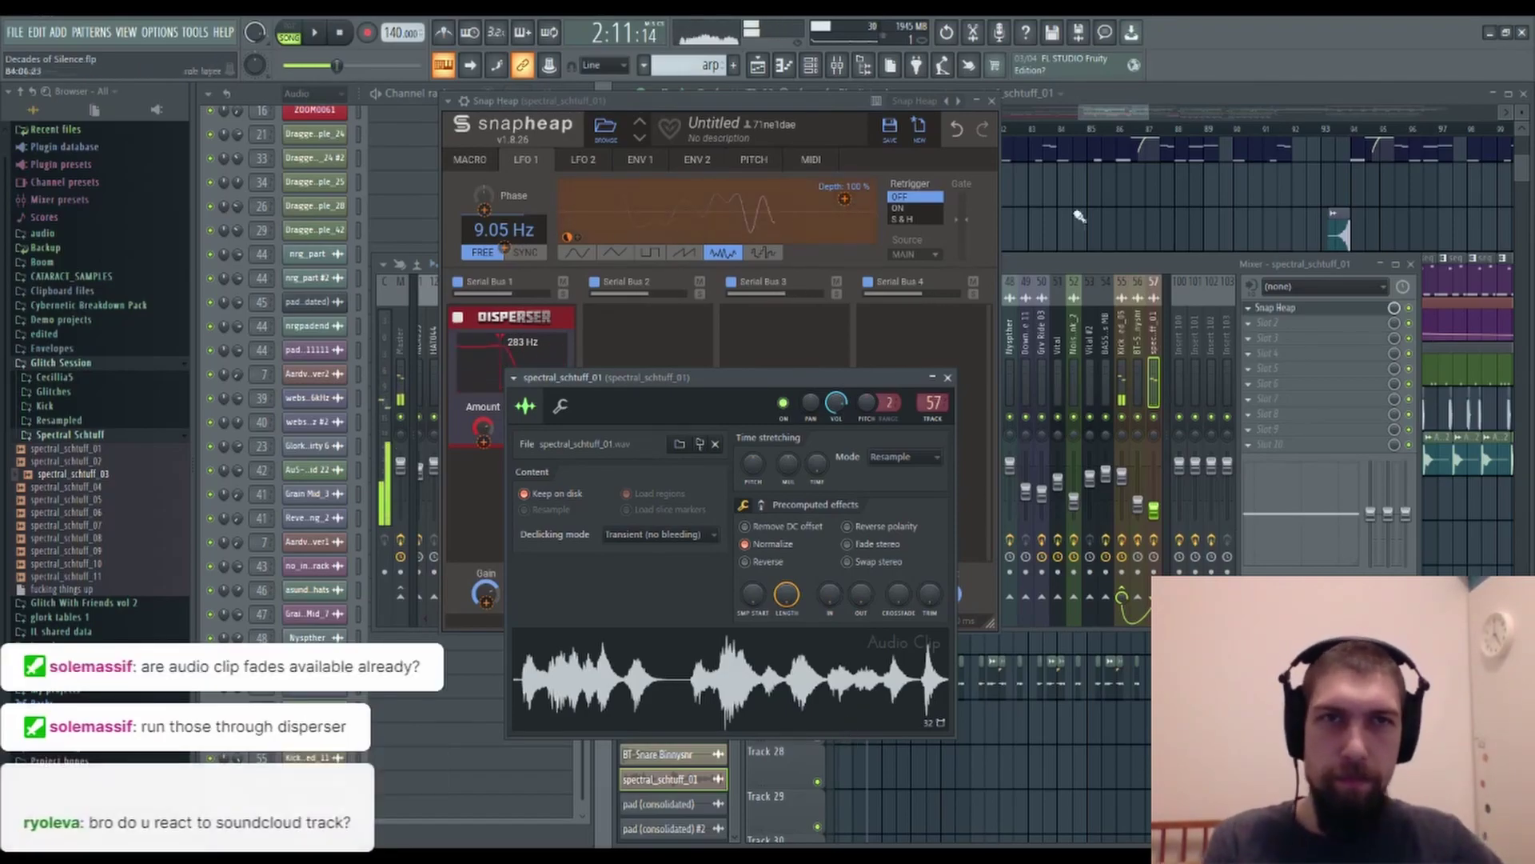
{"action": "left_click", "coordinate": [991, 101]}
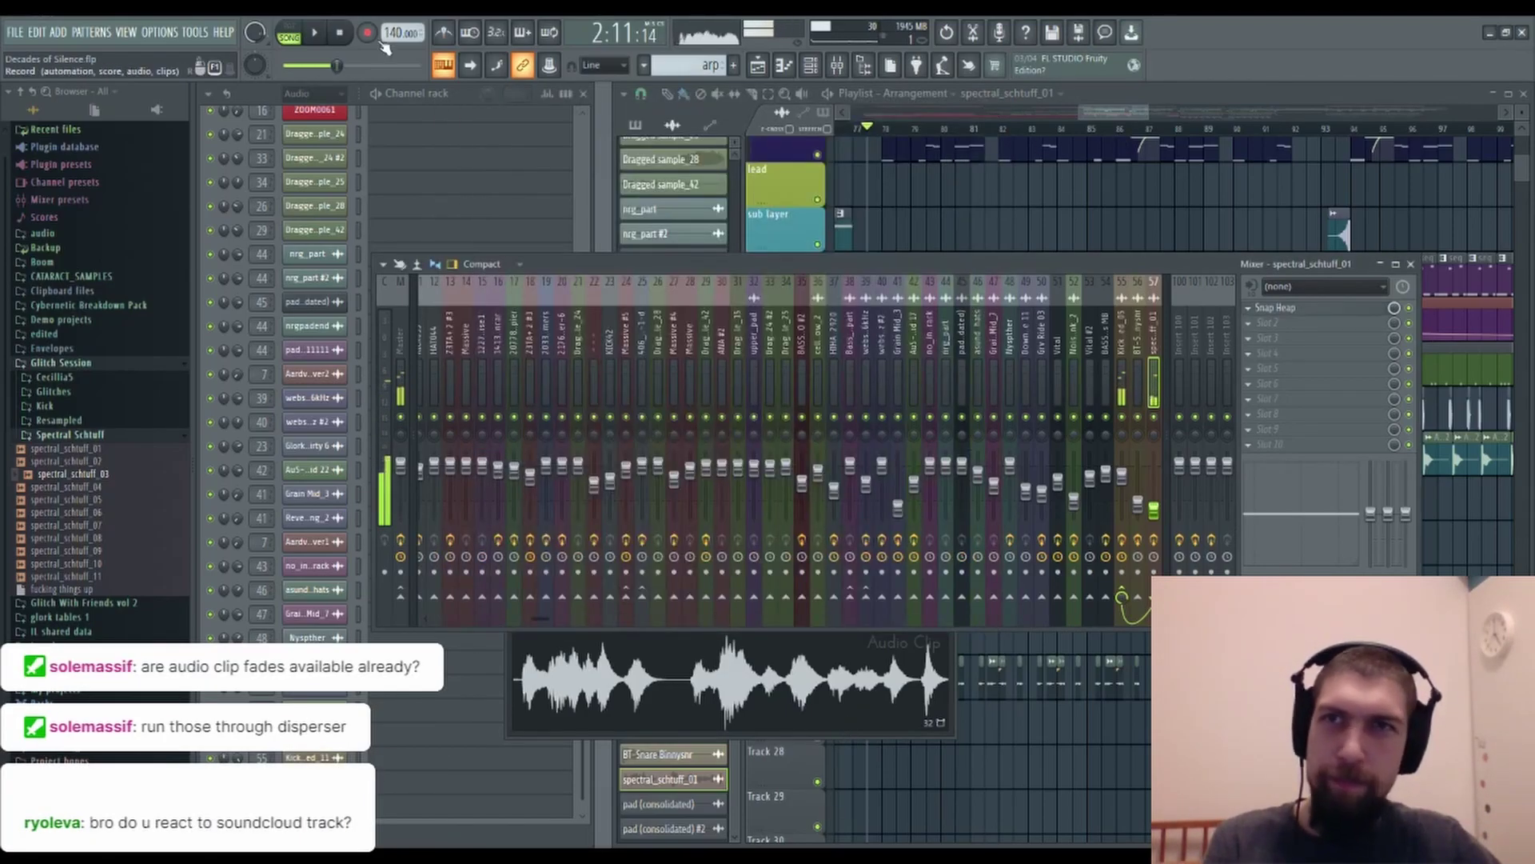
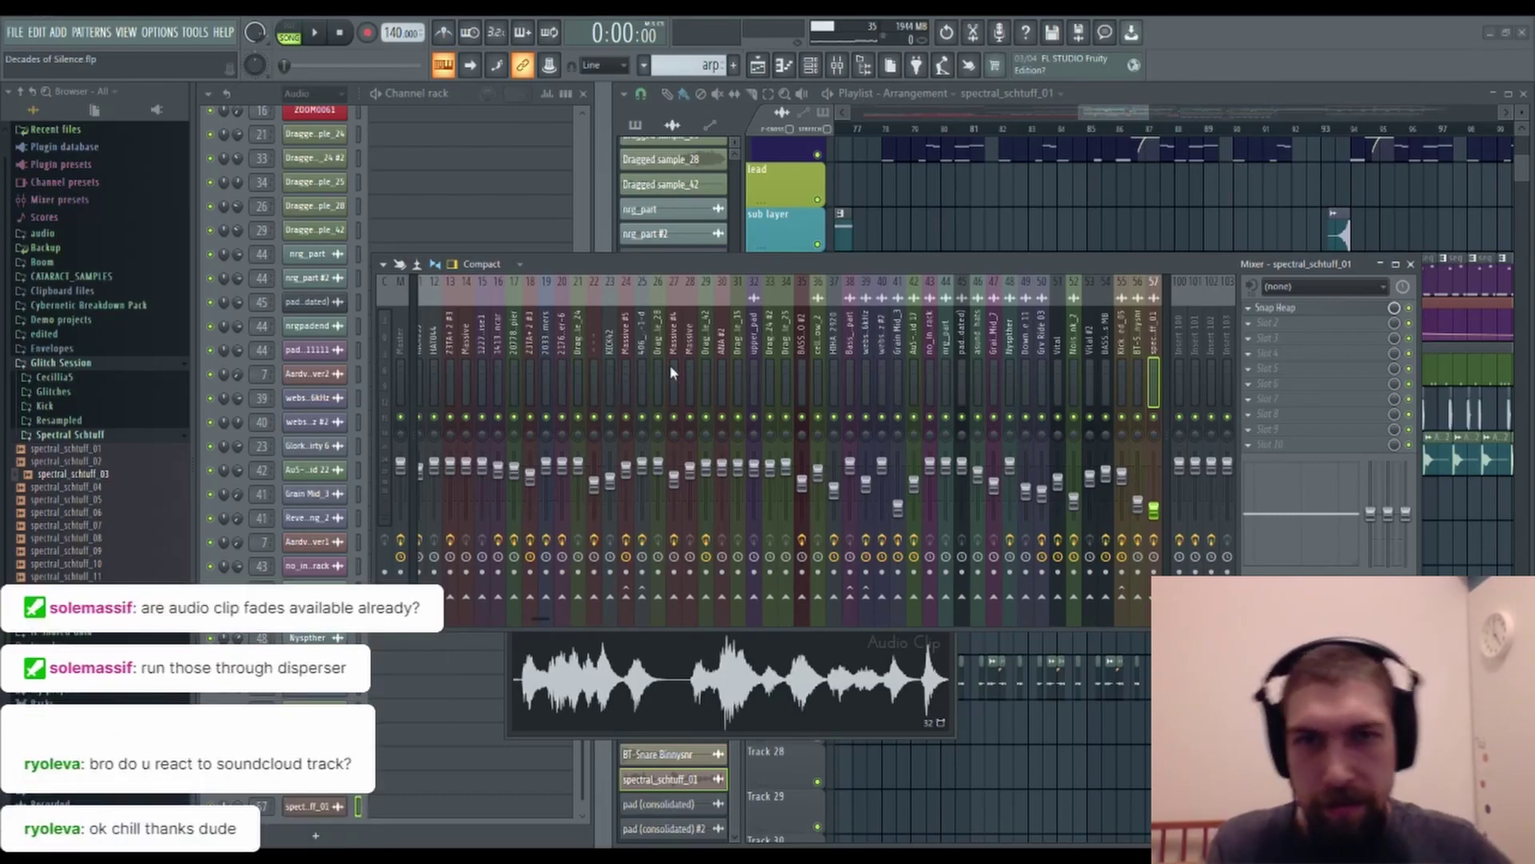
Load Gross Beat in the second effect slot with the Complex 6 time slot and the Trance Gt 2 volume slot.
{"action": "left_click_drag", "start_coordinate": [1319, 324], "coordinate": [1320, 323]}
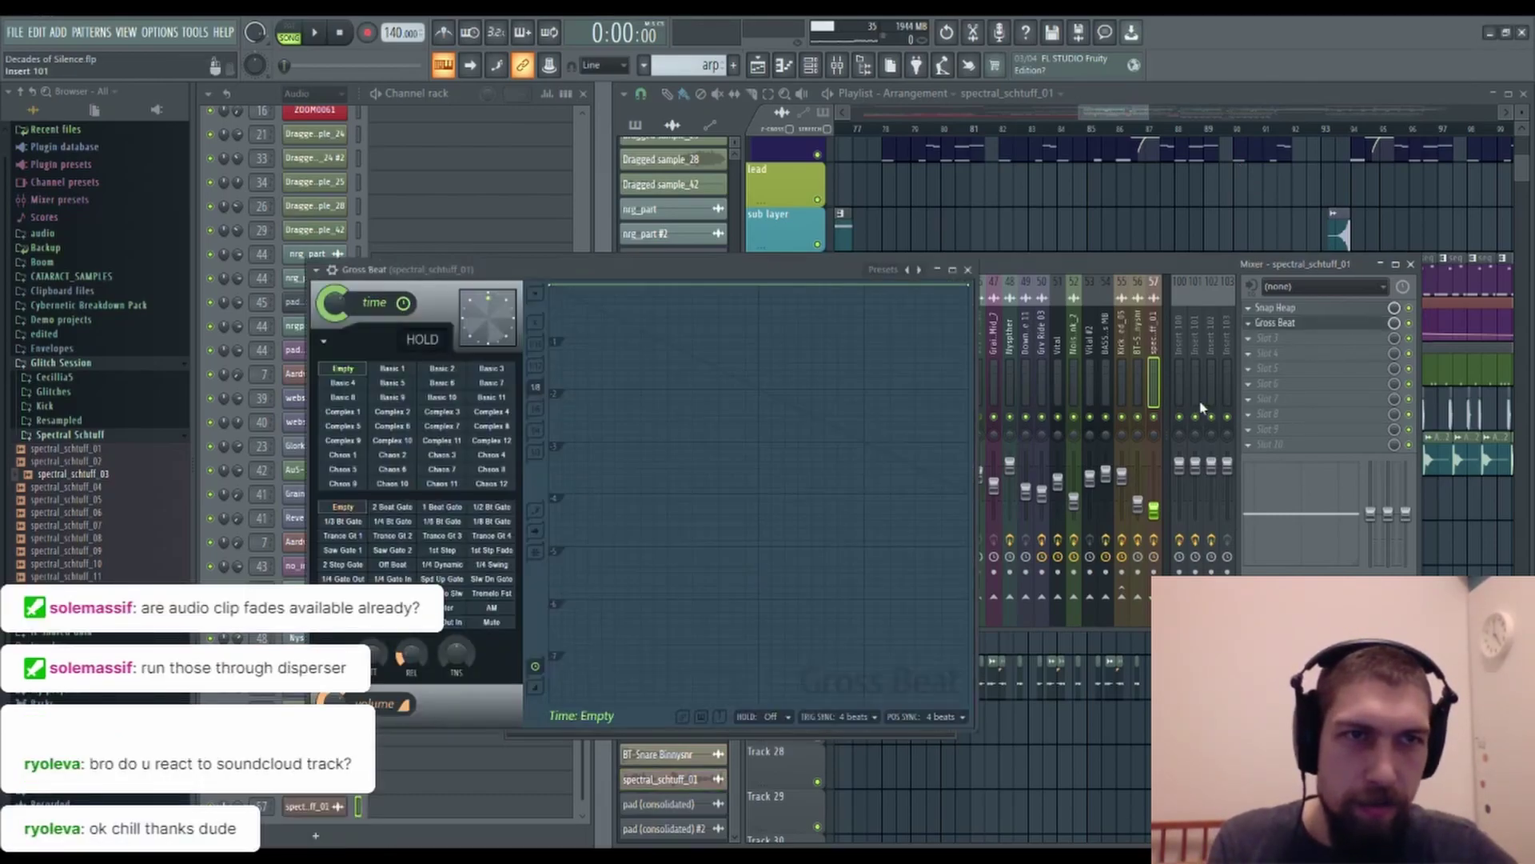
{"action": "left_click", "coordinate": [392, 426]}
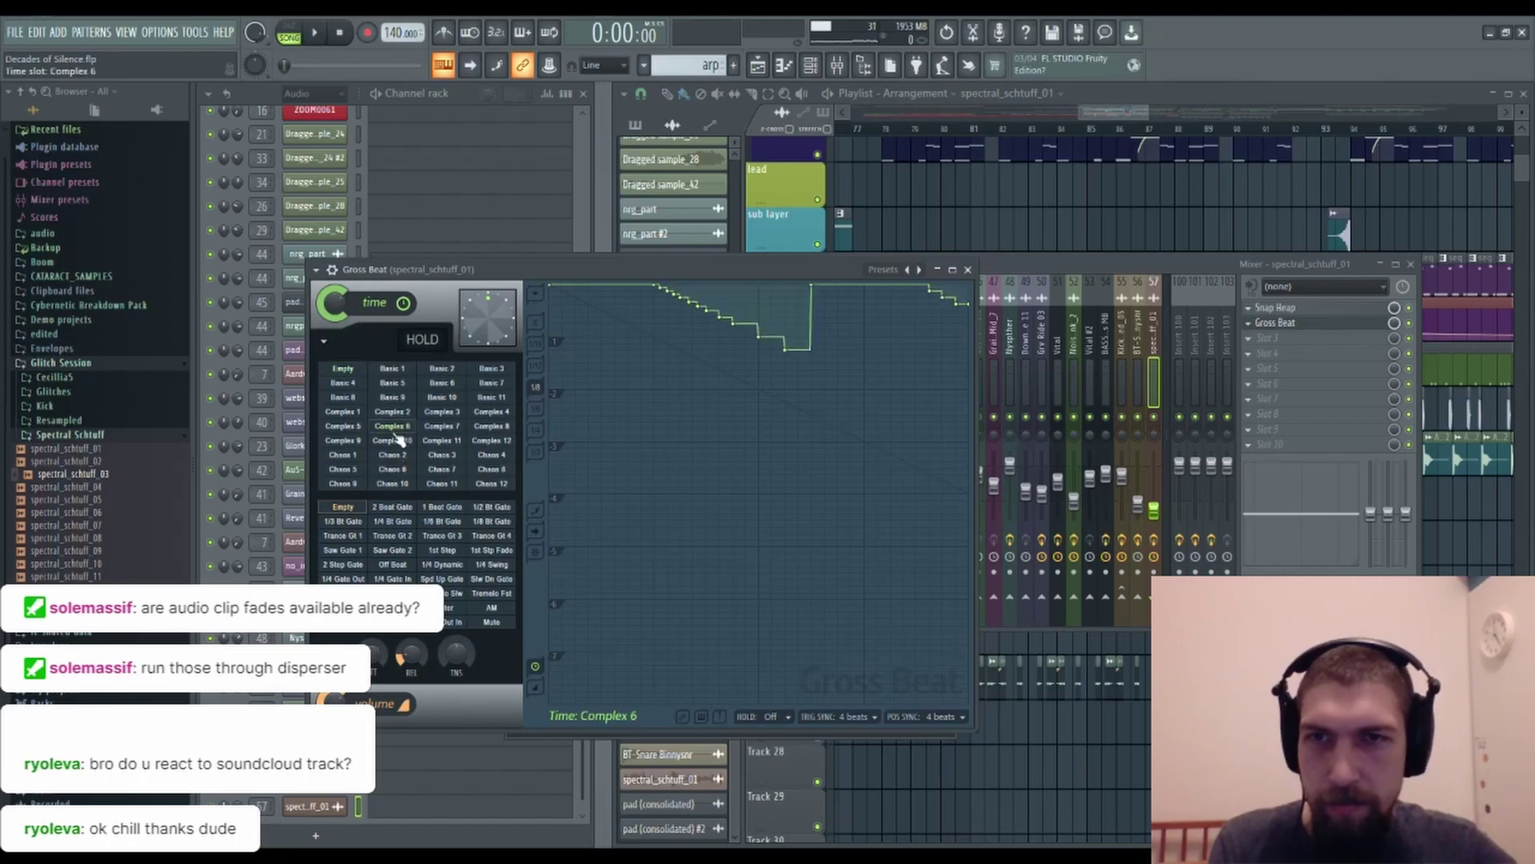
{"action": "left_click", "coordinate": [398, 566]}
{"action": "left_click", "coordinate": [391, 536]}
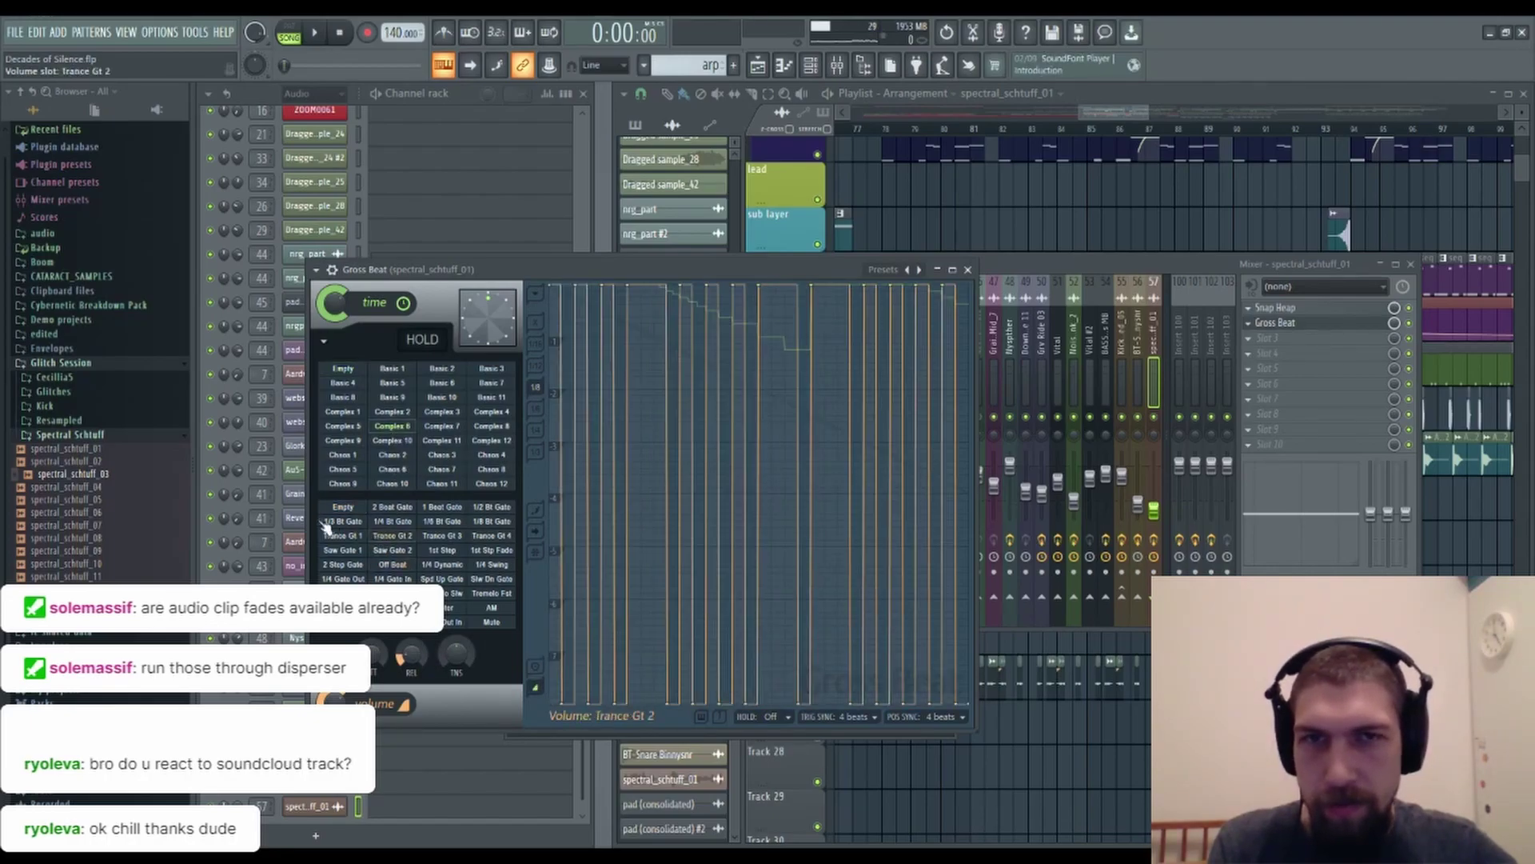
Load Edison in effect slot 6 of the spectral_schtuff_01 mixer track and close Gross Beat.
{"action": "left_click", "coordinate": [1279, 361]}
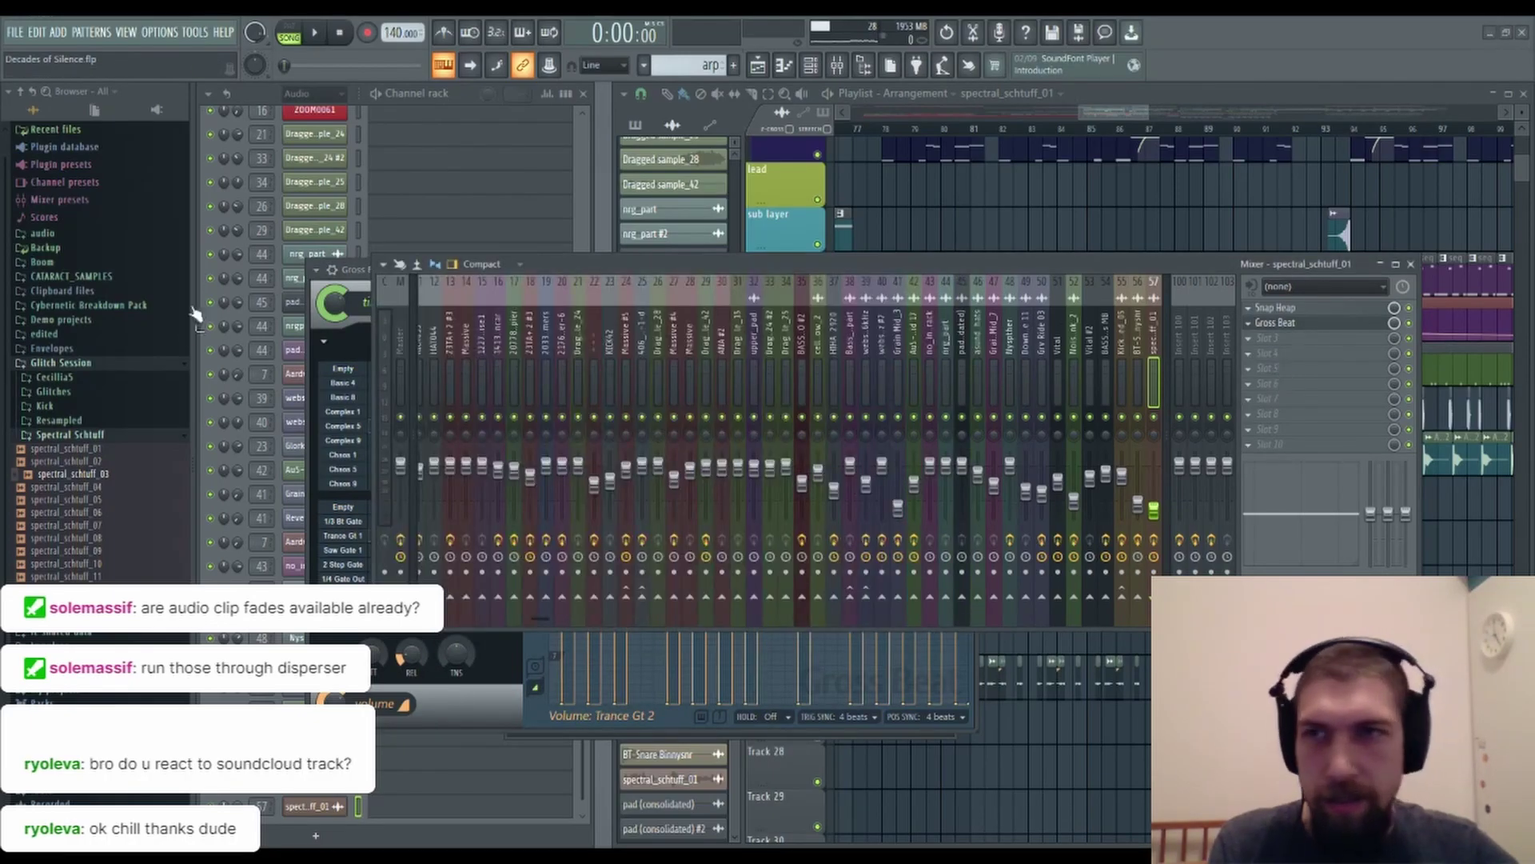
{"action": "left_click_drag", "start_coordinate": [350, 239], "coordinate": [1349, 389]}
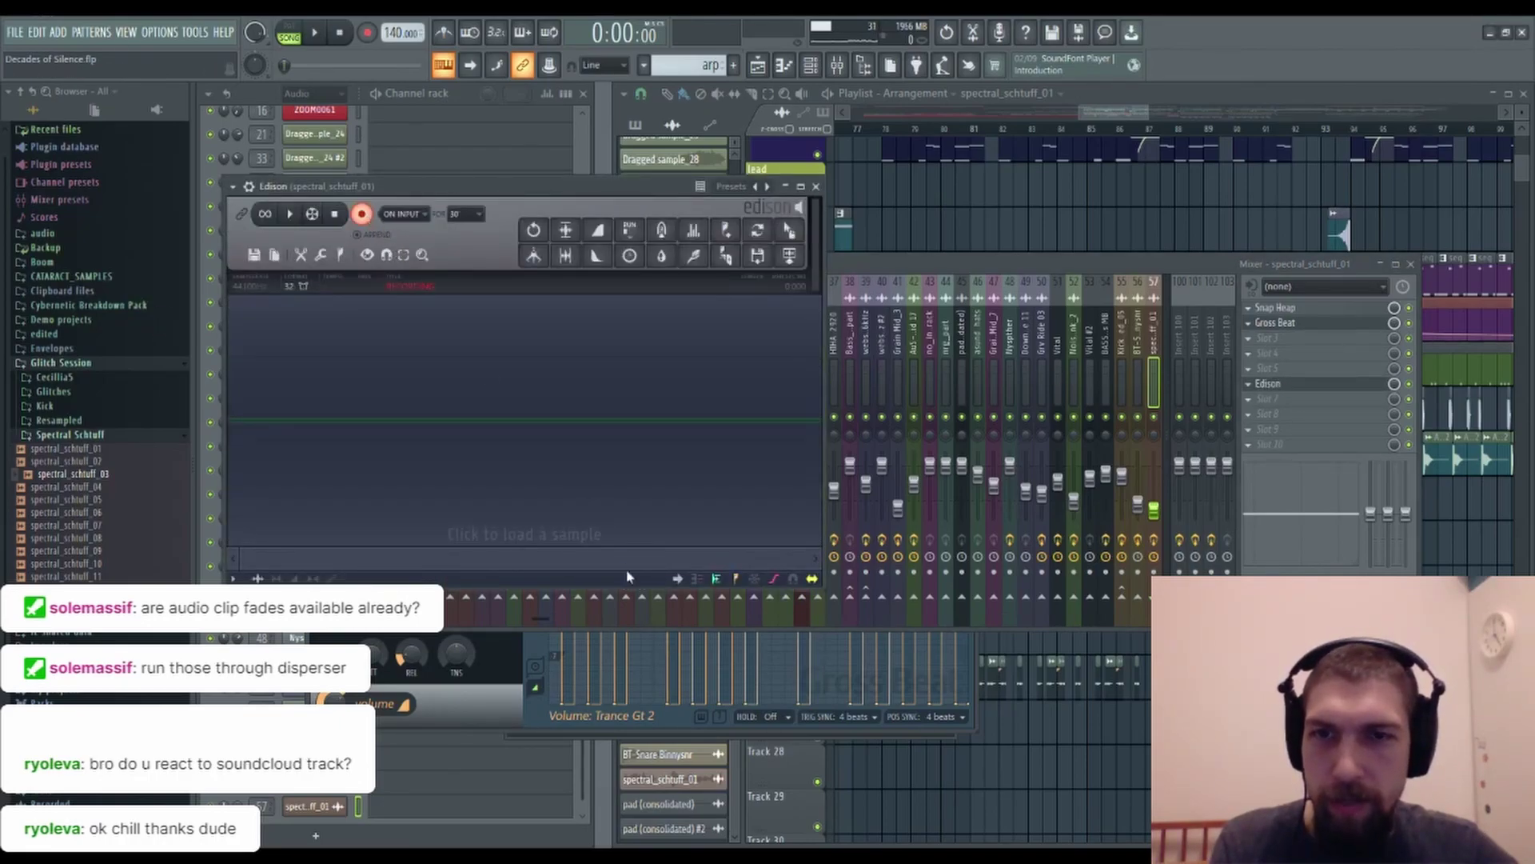
{"action": "left_click", "coordinate": [866, 727]}
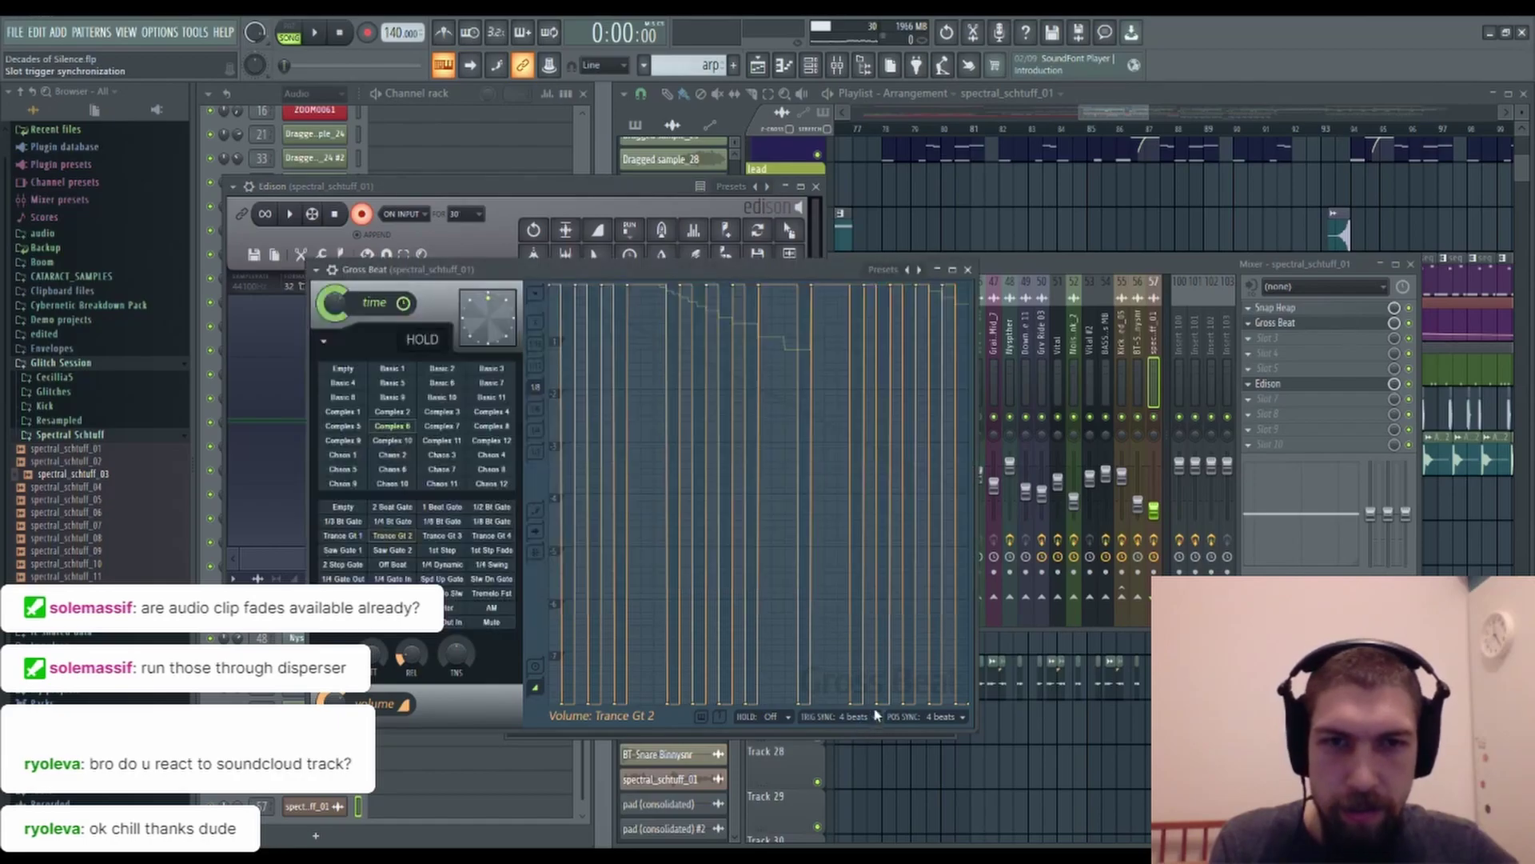
{"action": "left_click", "coordinate": [972, 270]}
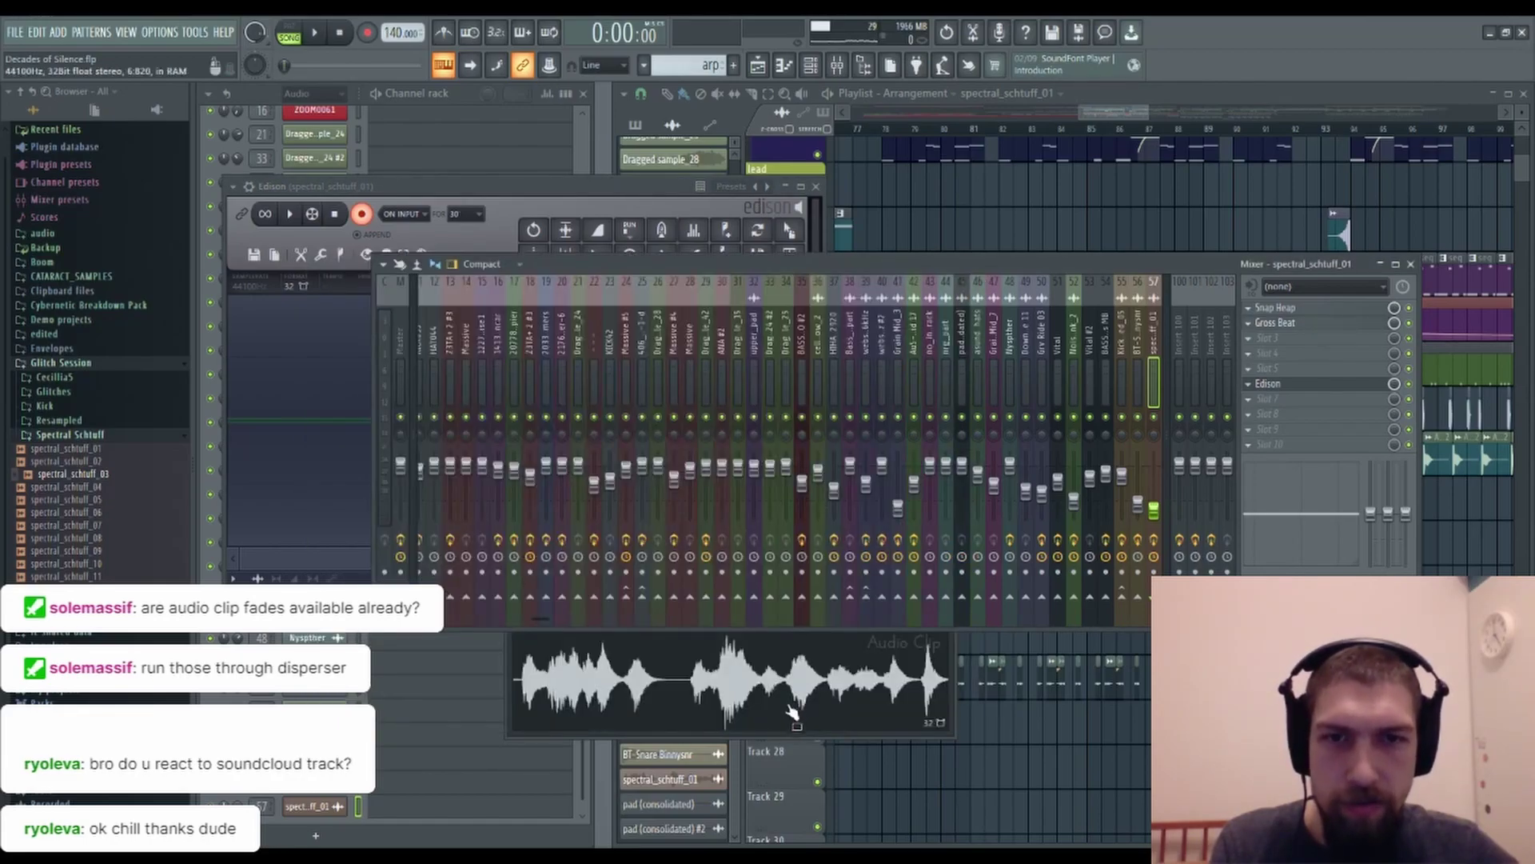
Record the effected spectral_schtuff_01 clip into Edison and stop the recording.
{"action": "left_click", "coordinate": [755, 677]}
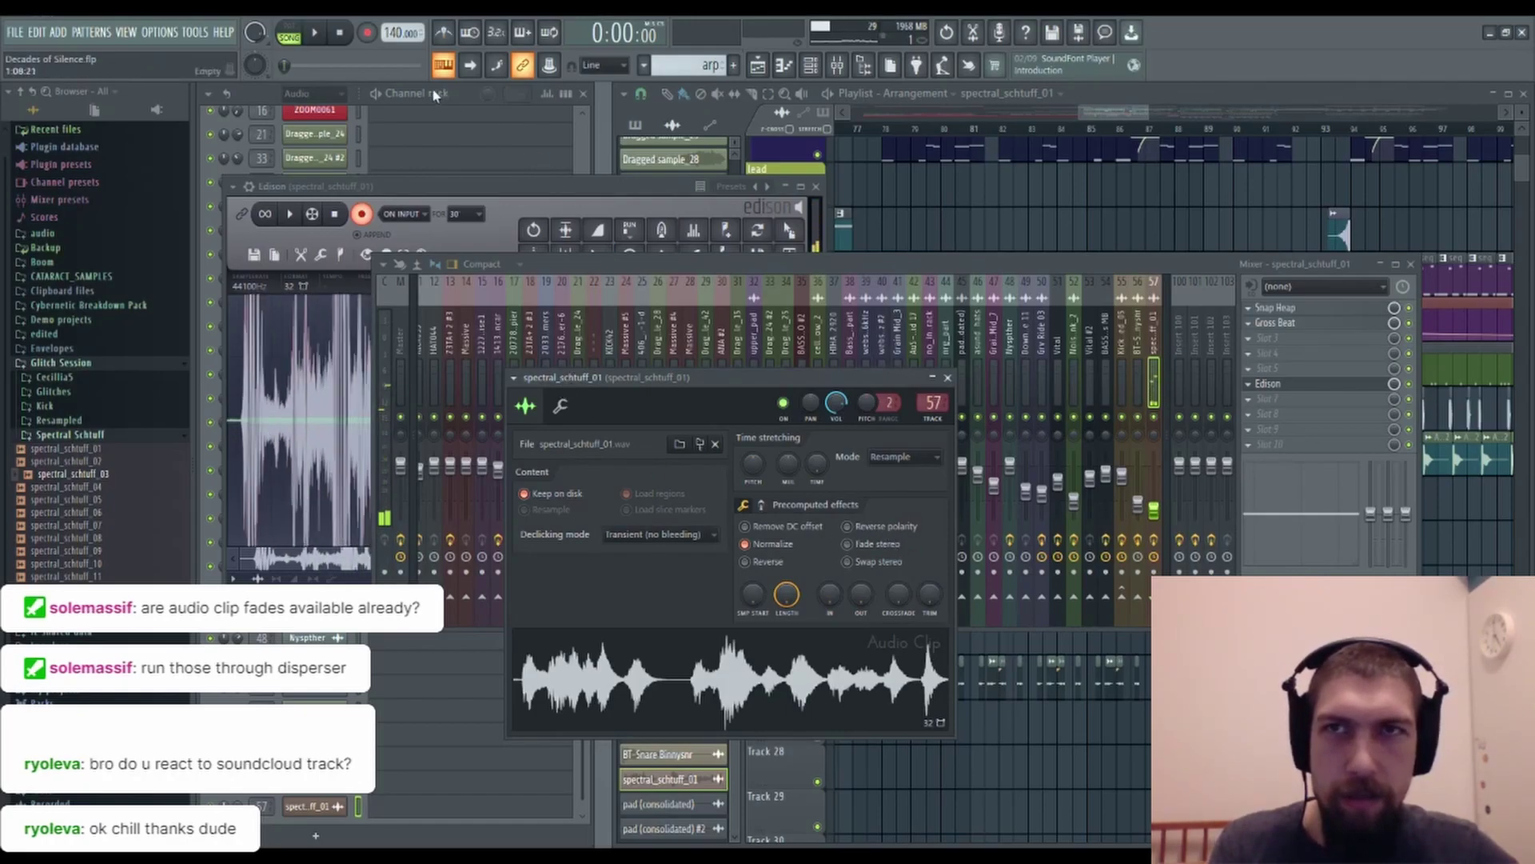
{"action": "left_click", "coordinate": [341, 34]}
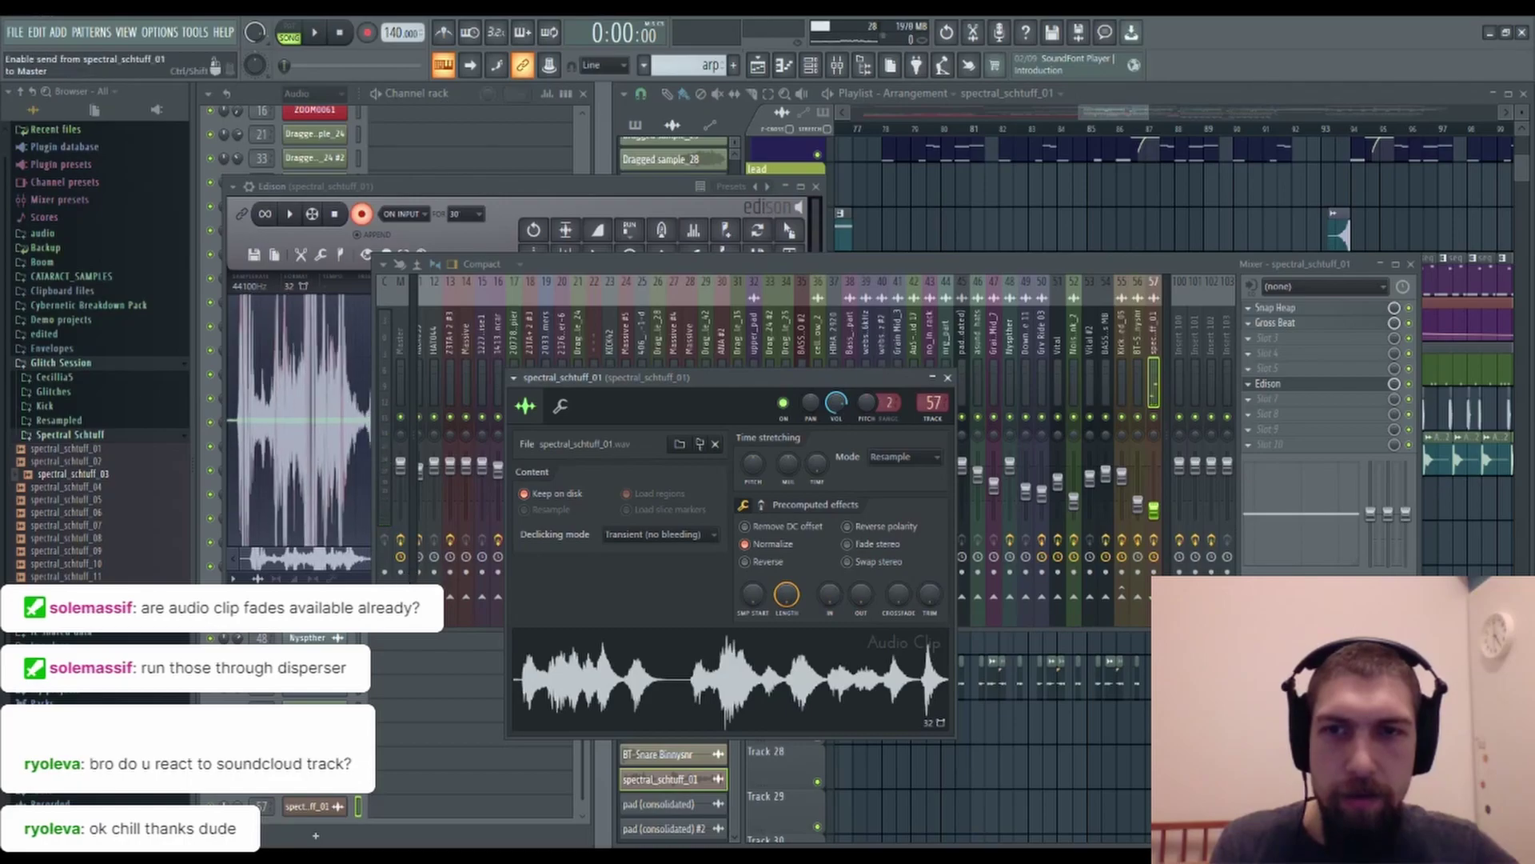
{"action": "left_click", "coordinate": [608, 263]}
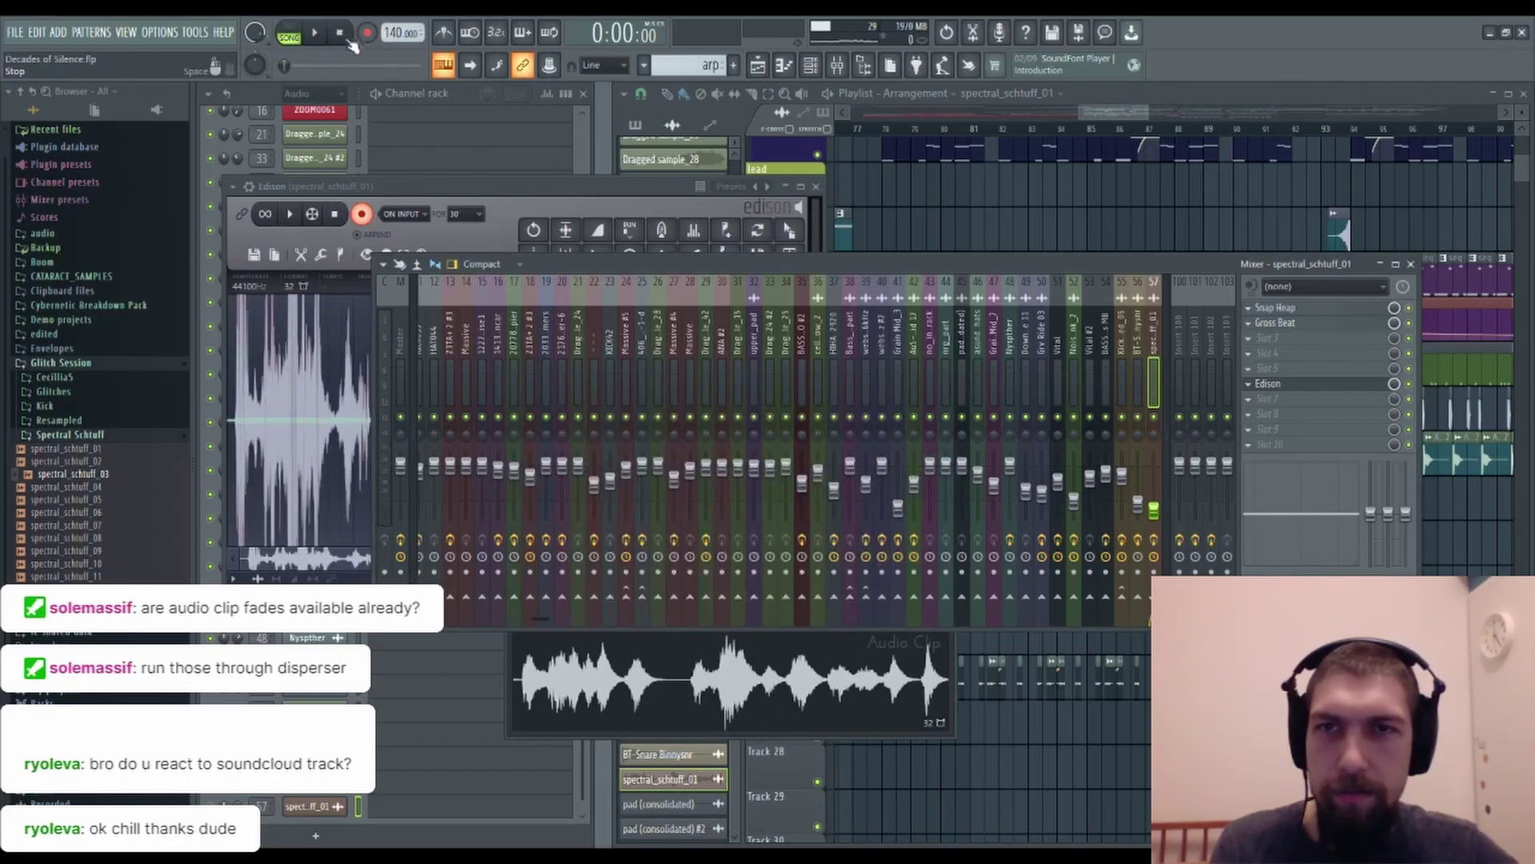
{"action": "left_click", "coordinate": [346, 221]}
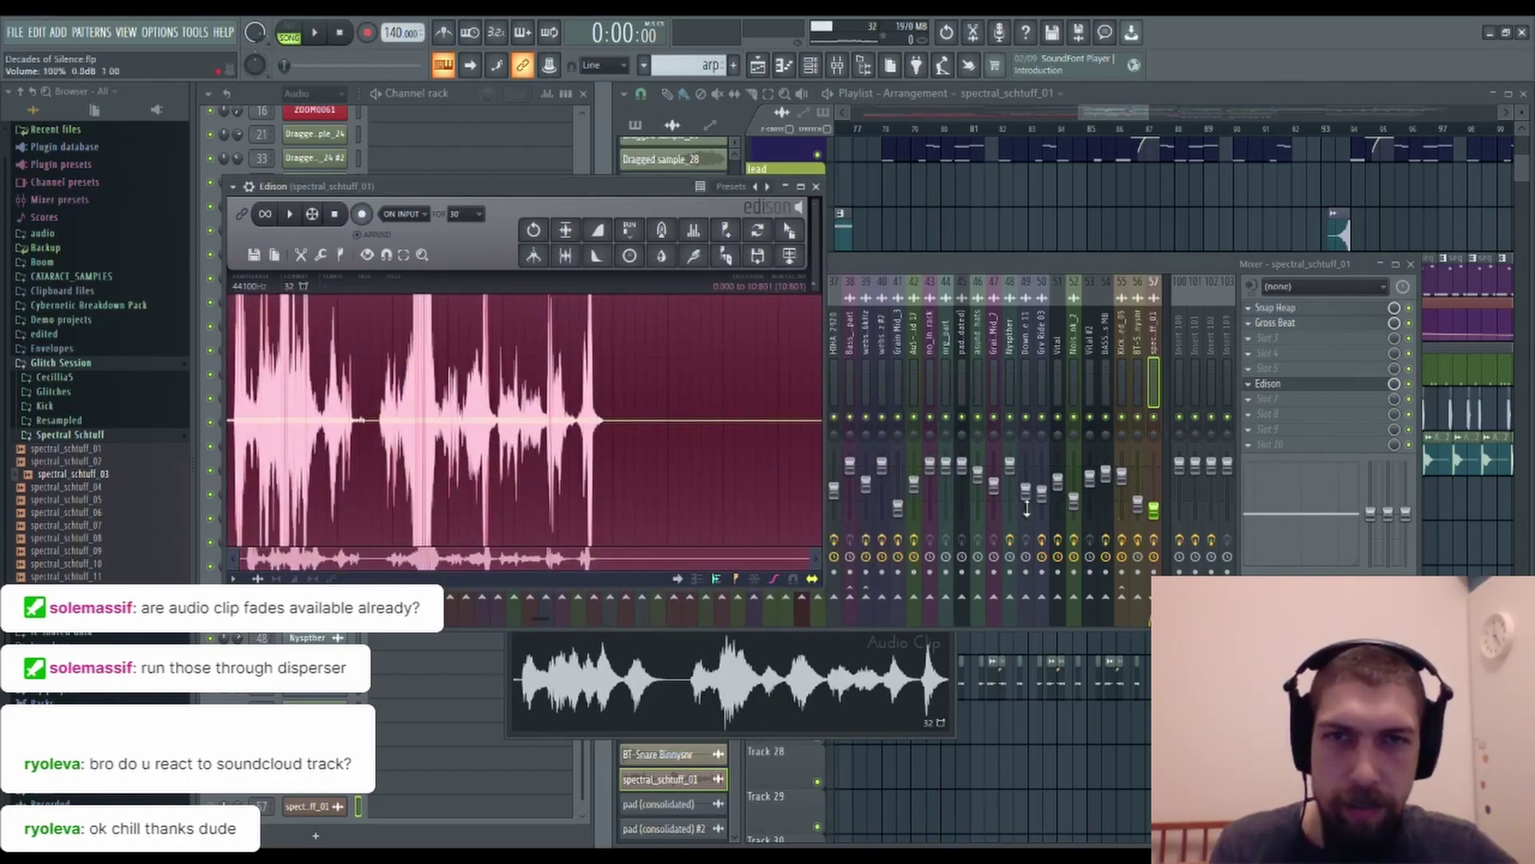
Remove Gross Beat and Snap Heap from the spectral_schtuff_01 mixer track and play back the recording in Edison.
{"action": "left_click", "coordinate": [1246, 328]}
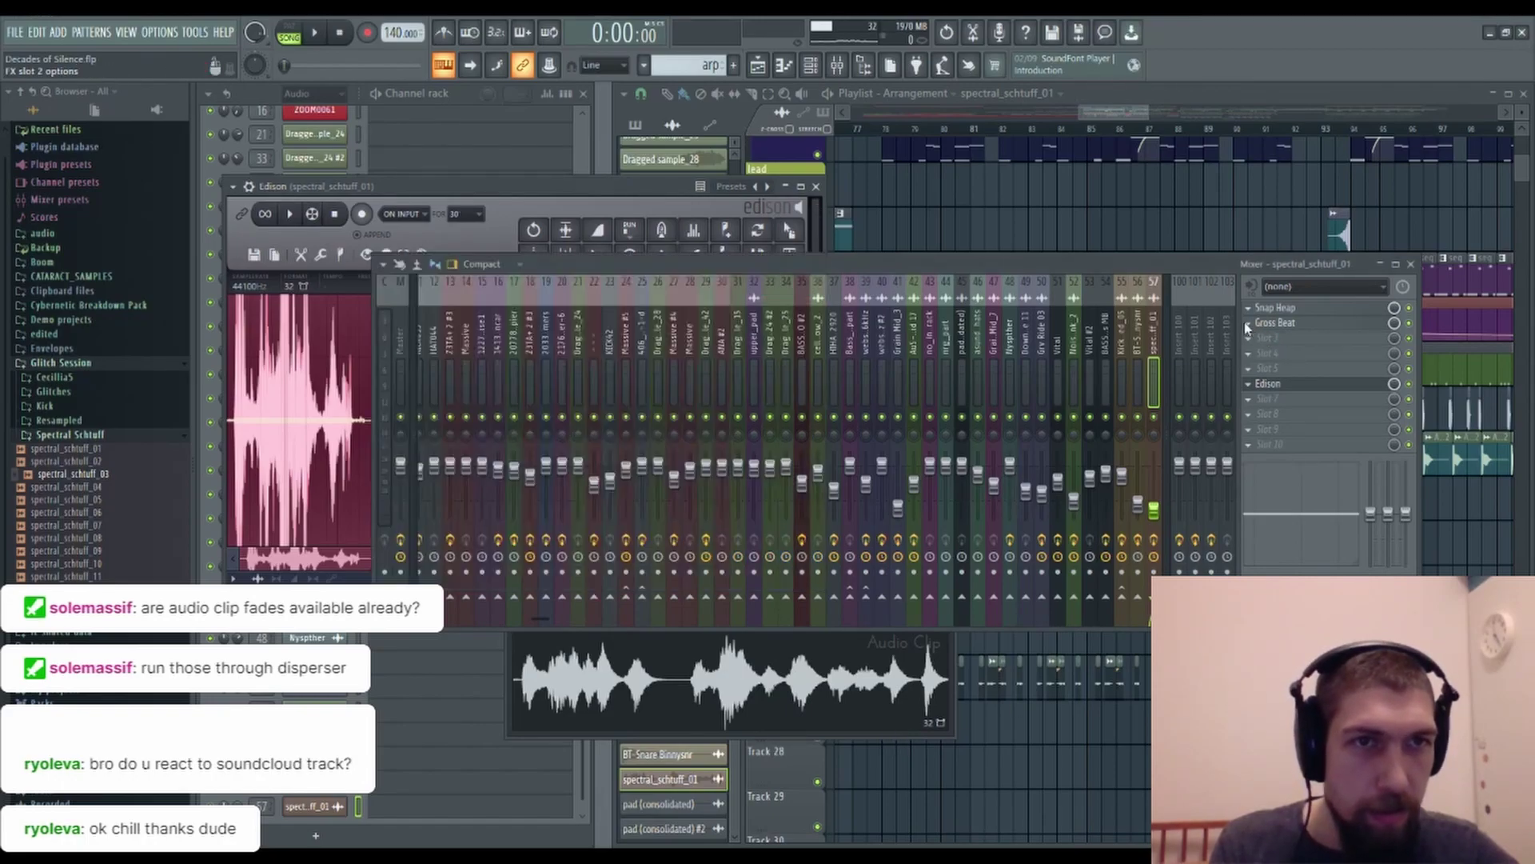
{"action": "left_click", "coordinate": [817, 501]}
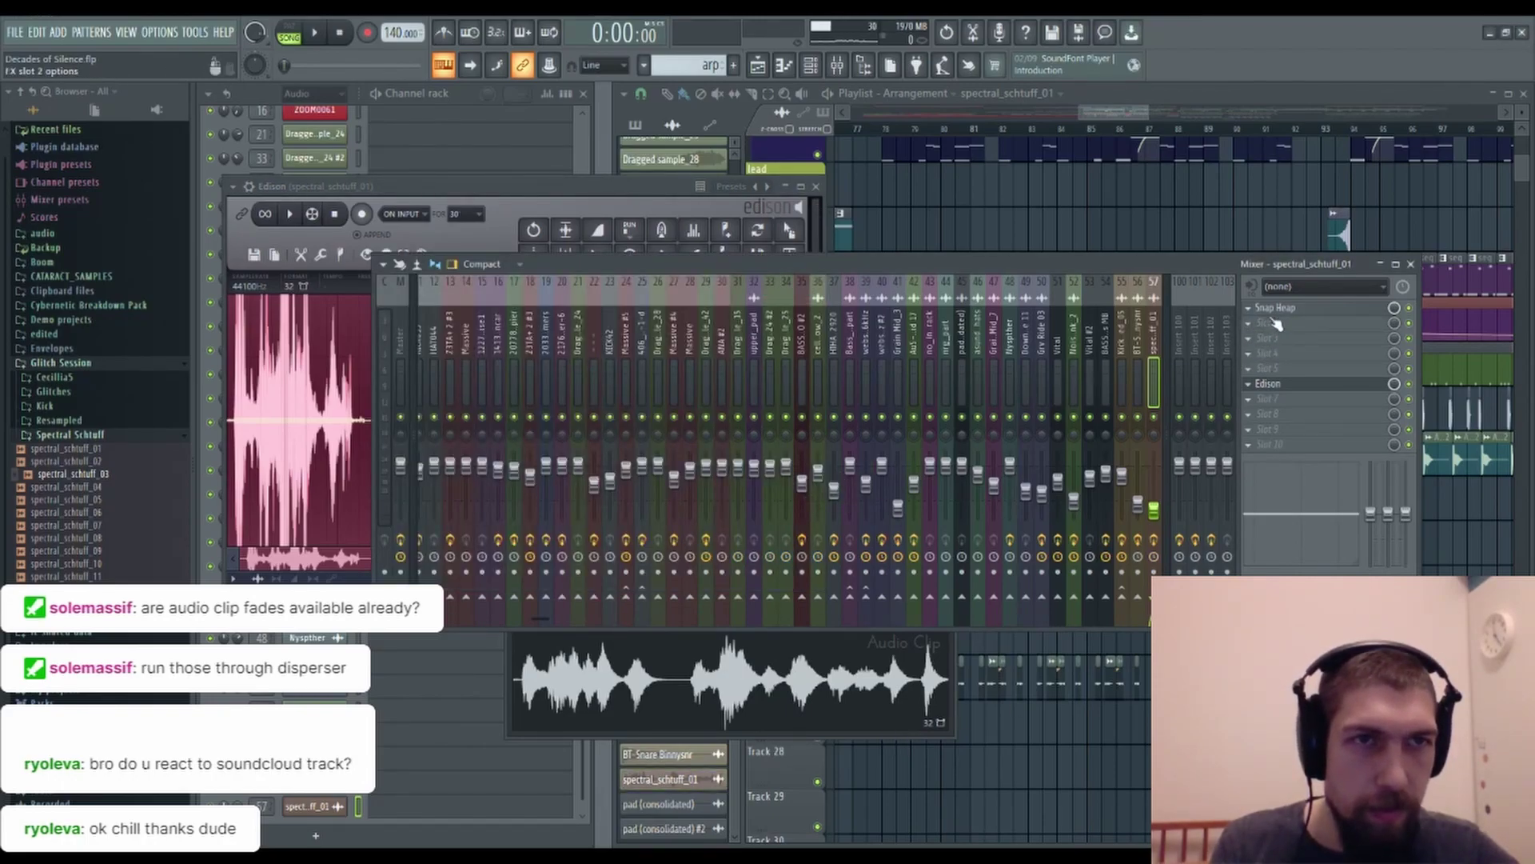
{"action": "left_click", "coordinate": [834, 494]}
{"action": "left_click", "coordinate": [290, 215]}
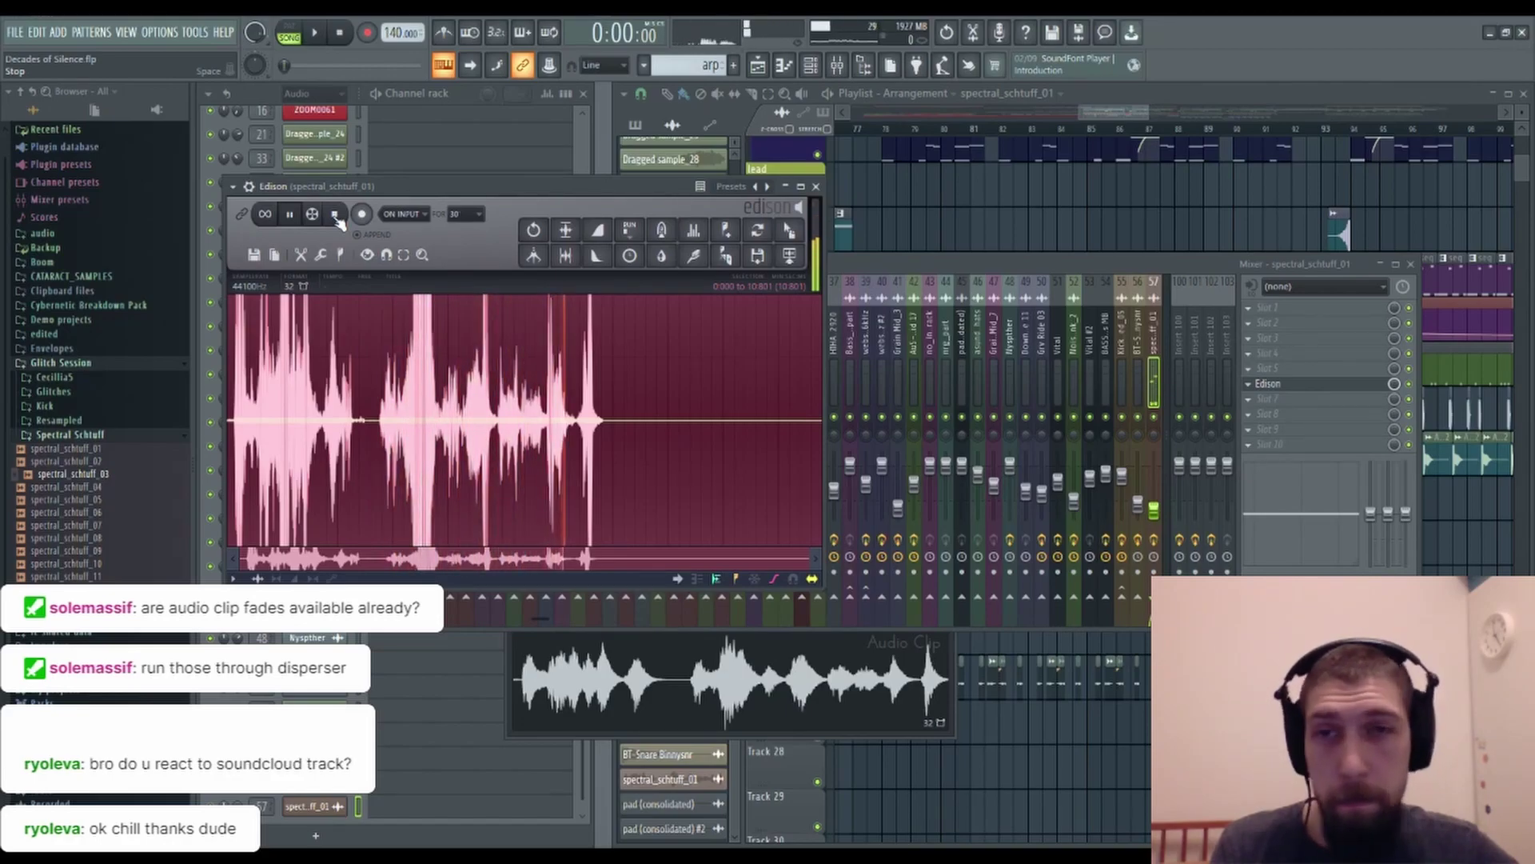
Stop the playback in Edison, normalize the recording and cut out the section around its tallest peak.
{"action": "left_click", "coordinate": [336, 217]}
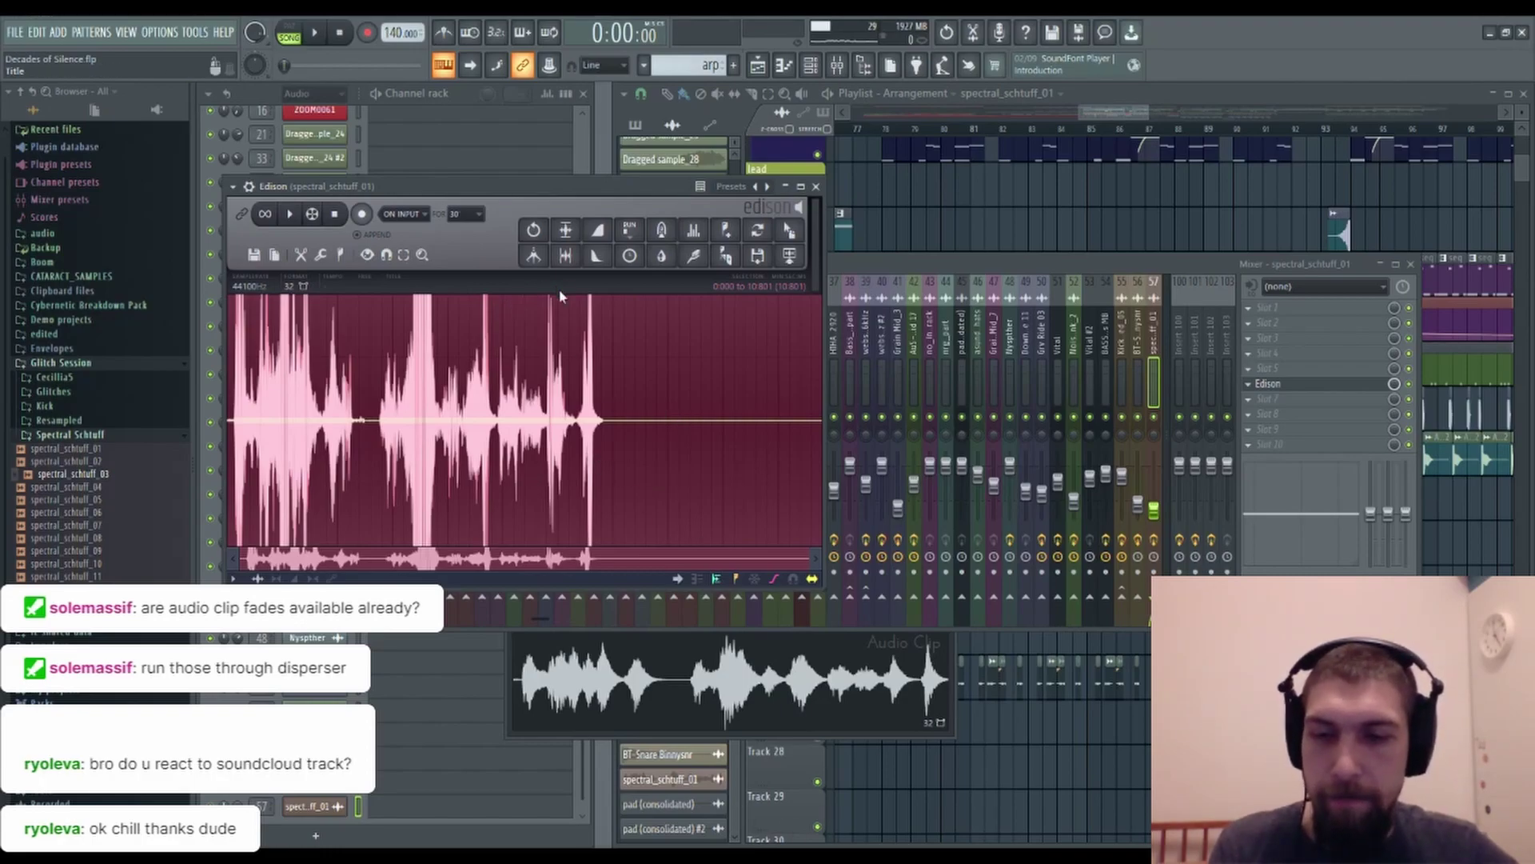
{"action": "key", "text": "ctrl+n"}
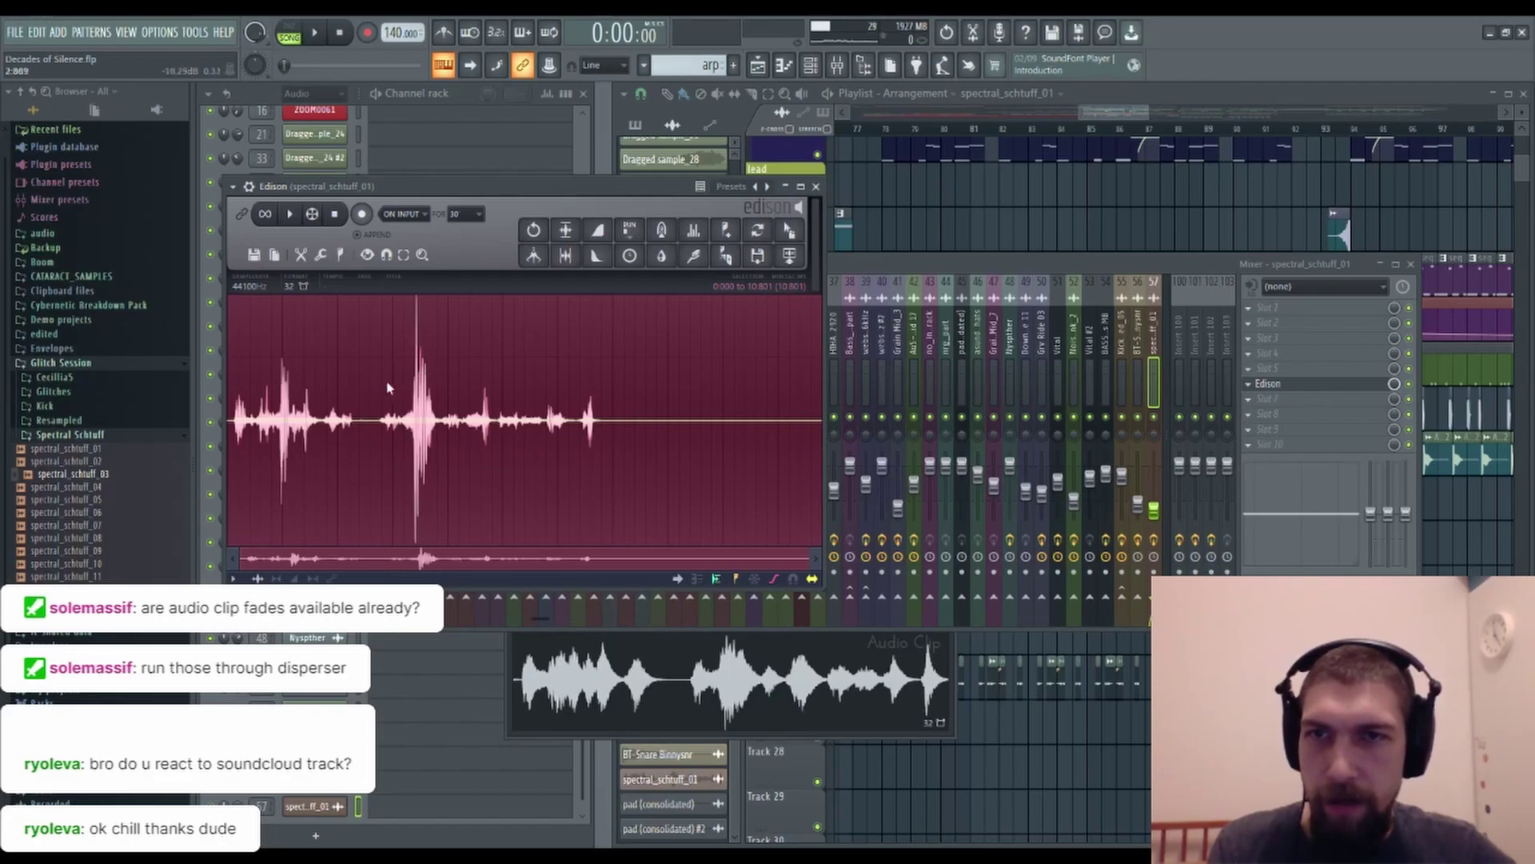
{"action": "scroll", "coordinate": [390, 392], "scroll_direction": "up", "scroll_amount": 4}
{"action": "left_click", "coordinate": [376, 410]}
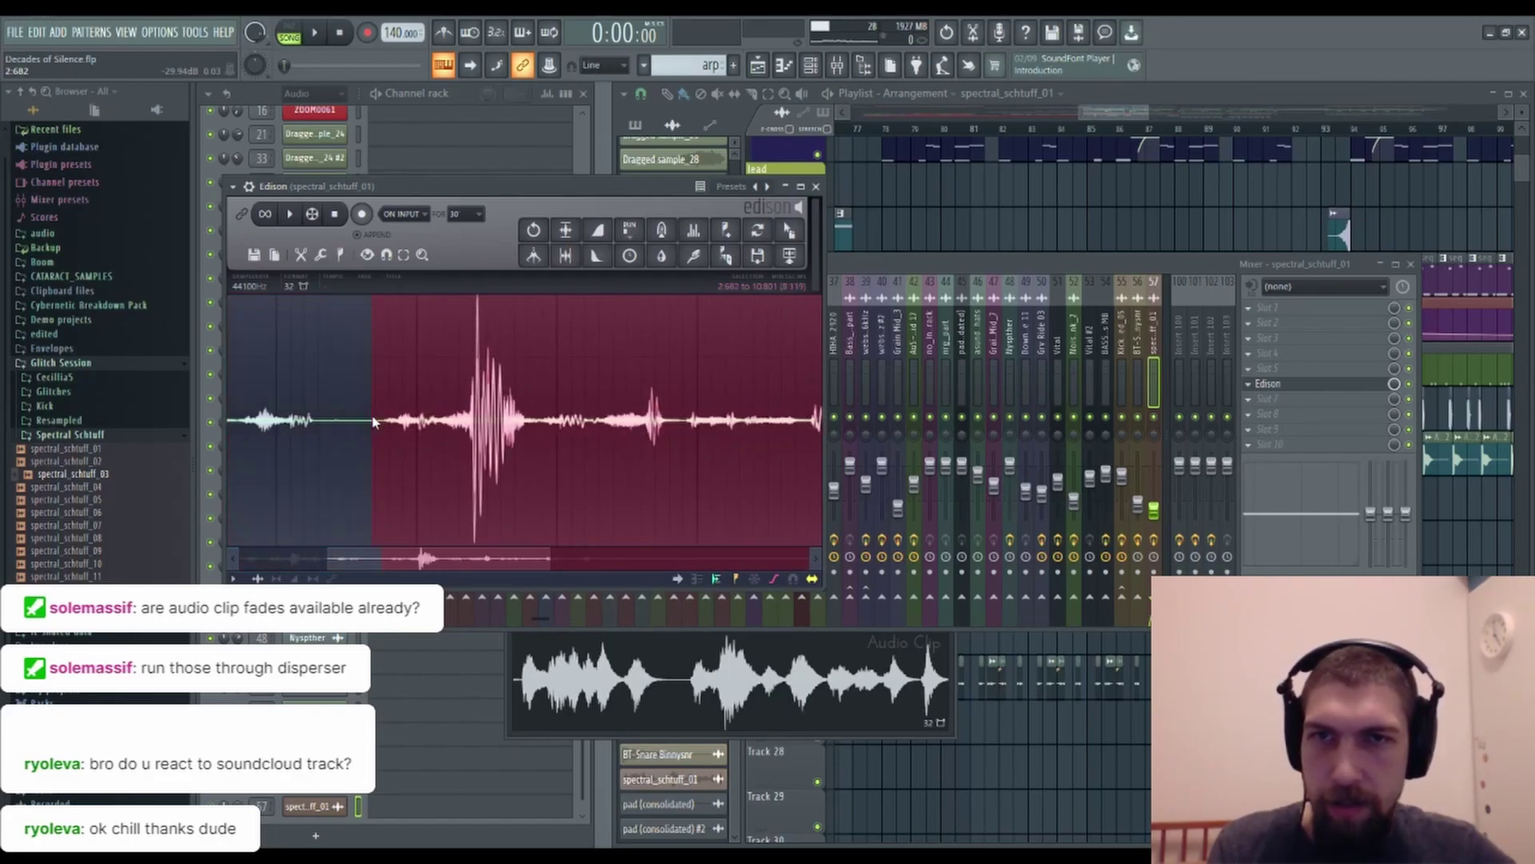
{"action": "left_click_drag", "start_coordinate": [374, 423], "coordinate": [507, 438]}
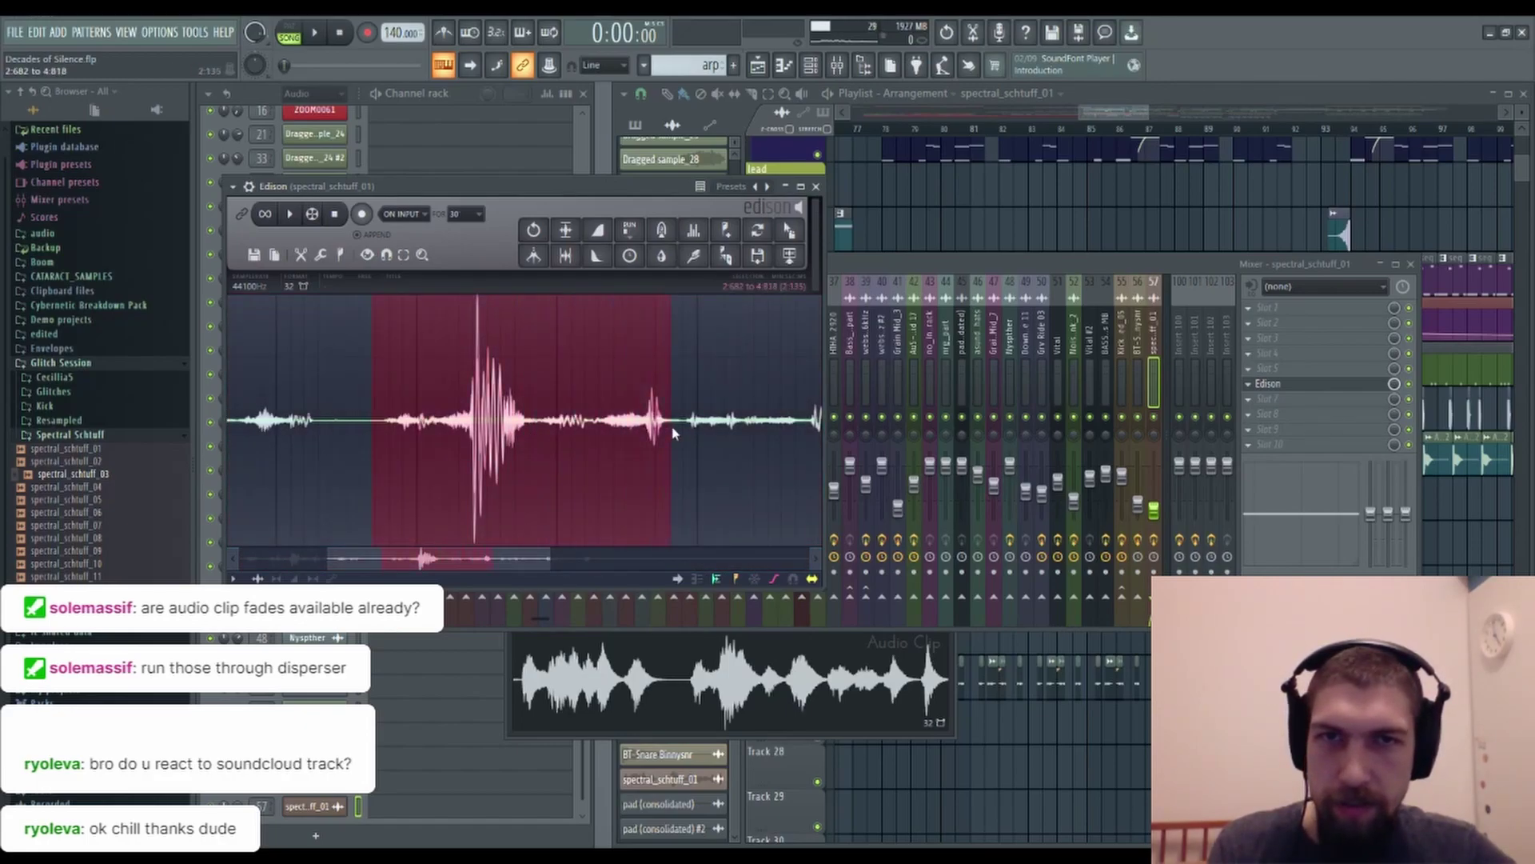
{"action": "key", "text": "Delete"}
Delete the silent tail at the end of the recording and normalize what remains.
{"action": "scroll", "coordinate": [684, 429], "scroll_direction": "down", "scroll_amount": 3}
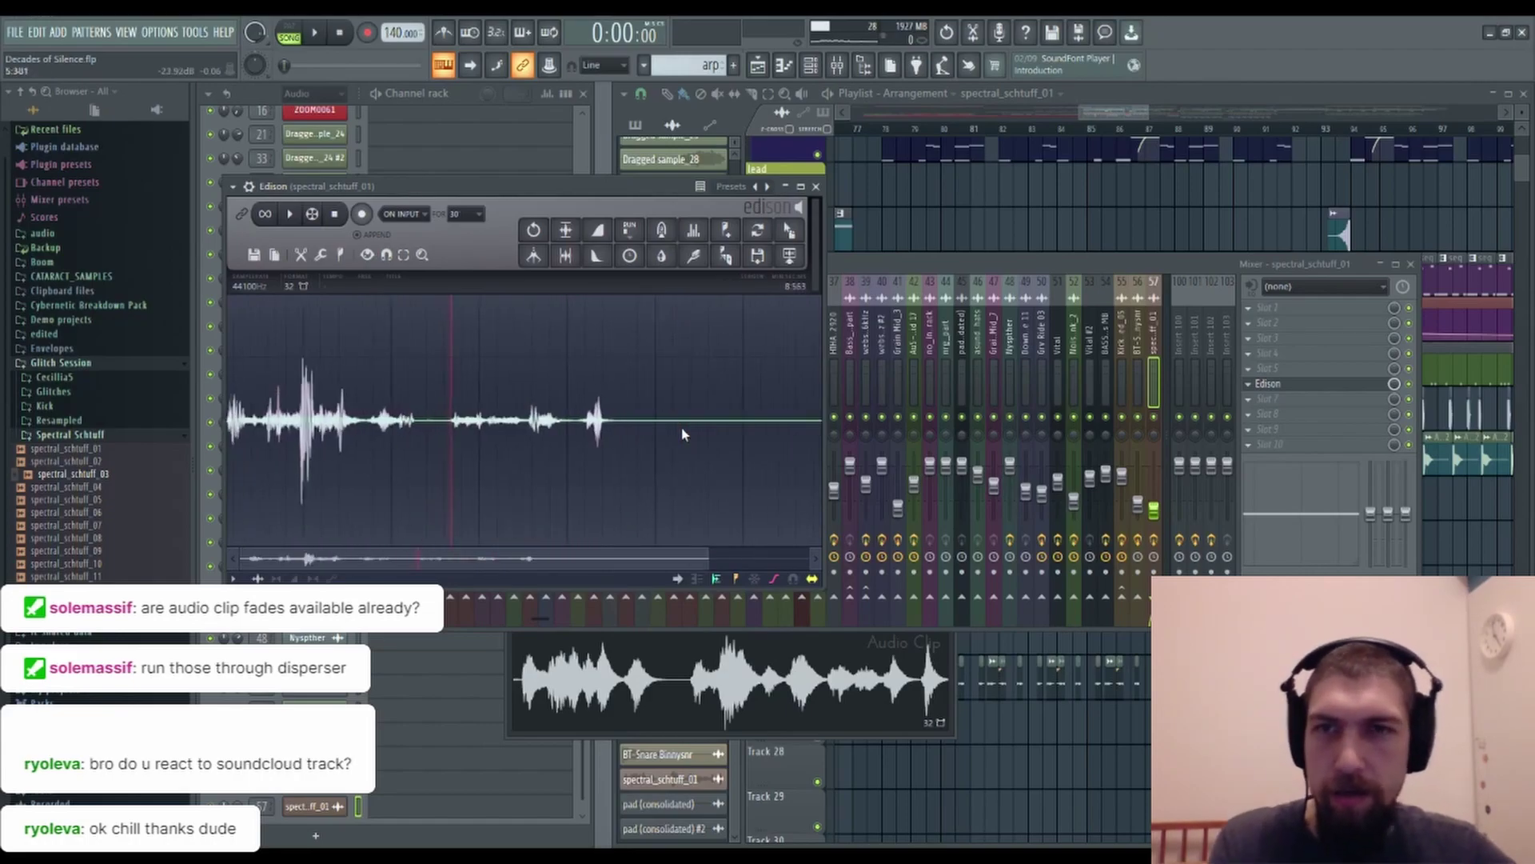
{"action": "left_click", "coordinate": [555, 420]}
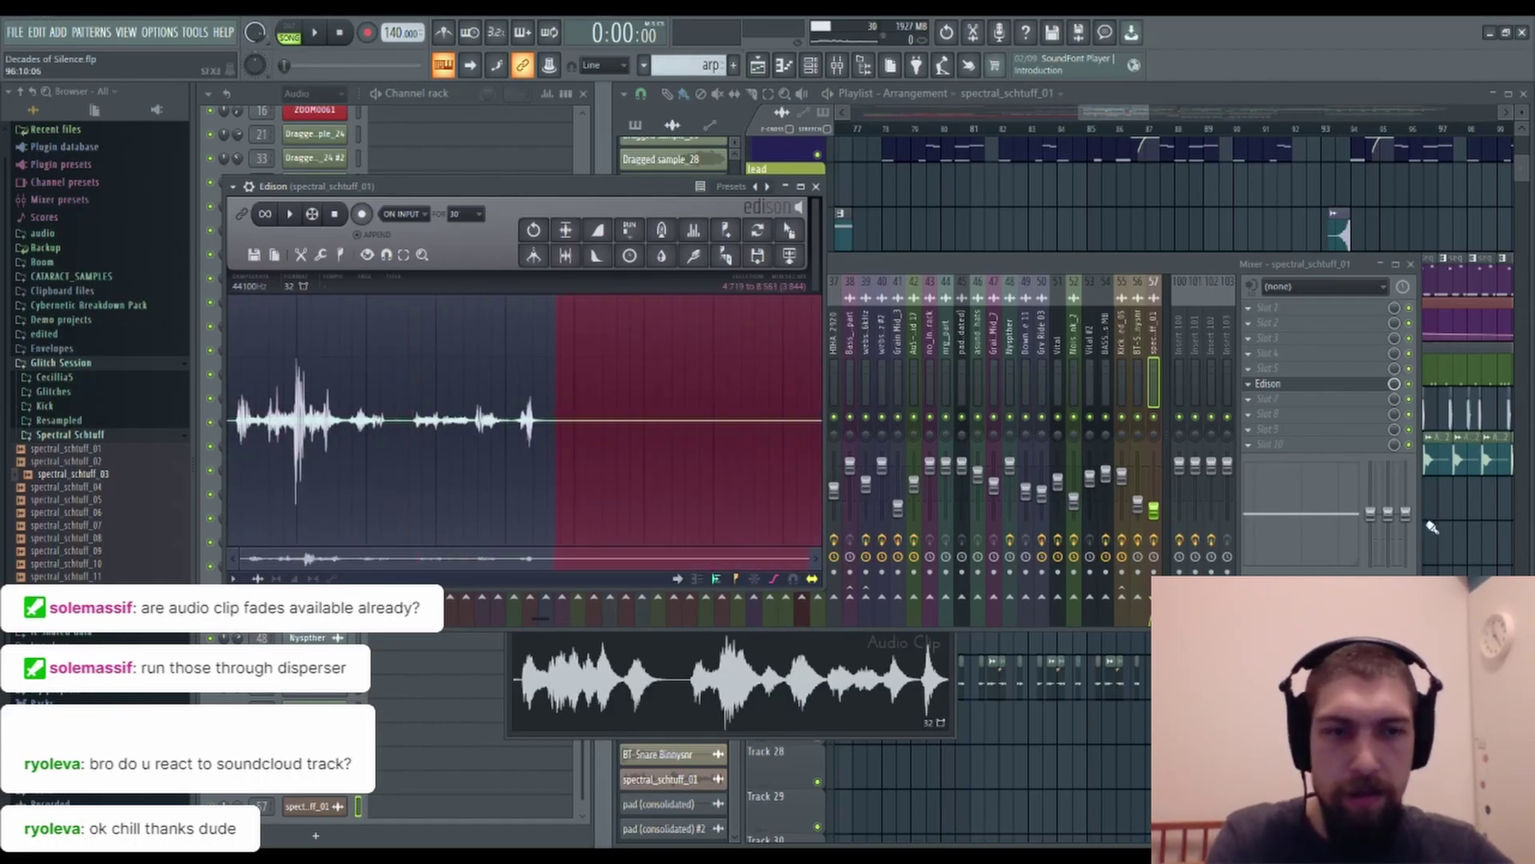
{"action": "key", "text": "Delete"}
{"action": "key", "text": "ctrl+n"}
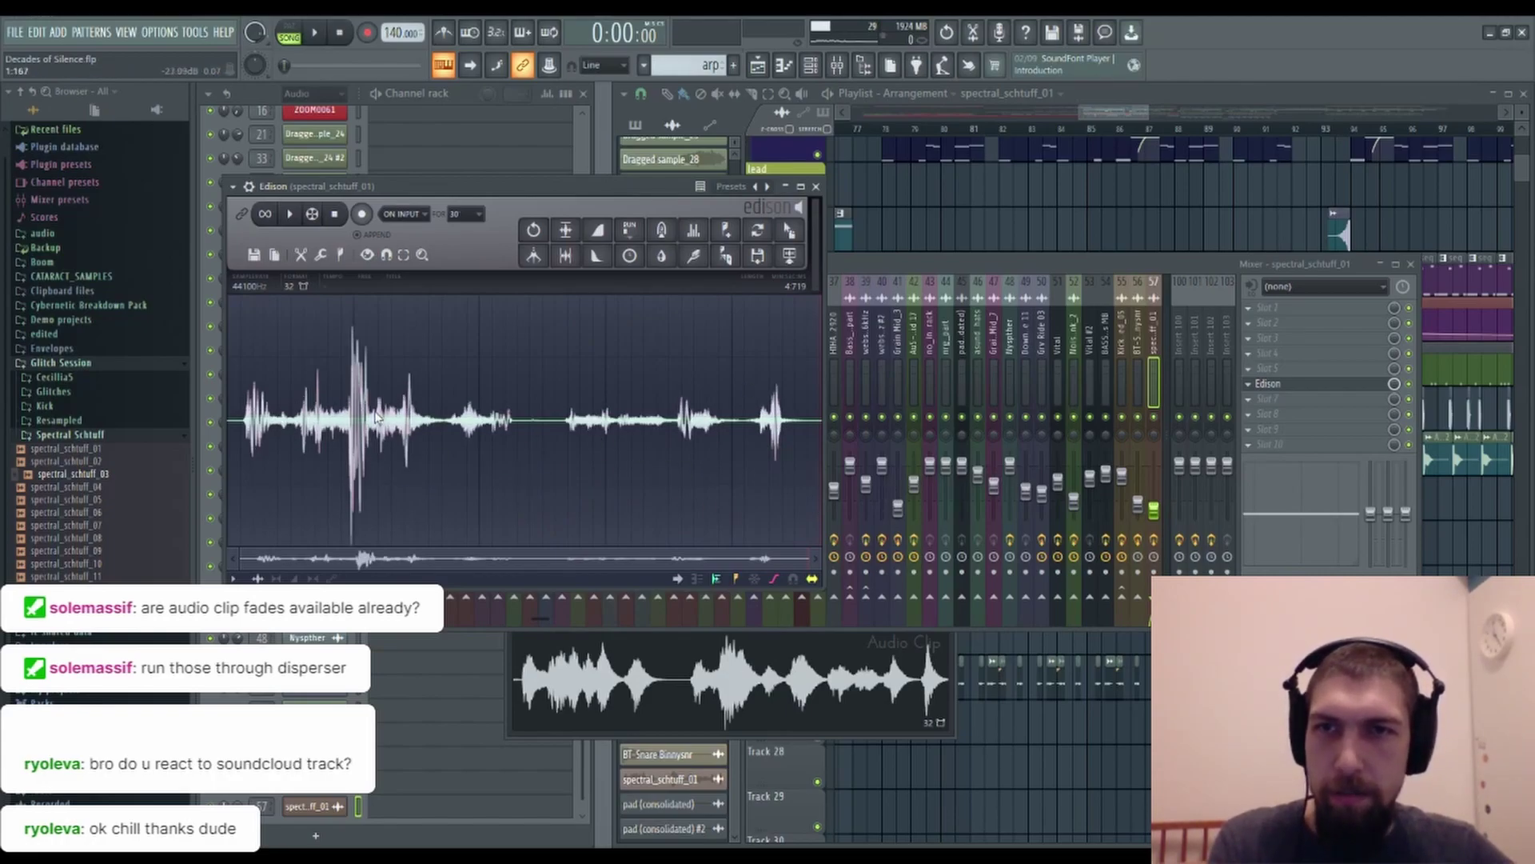
Delete the loud burst in the first half of the recording and play back the result.
{"action": "left_click_drag", "start_coordinate": [447, 424], "coordinate": [355, 424]}
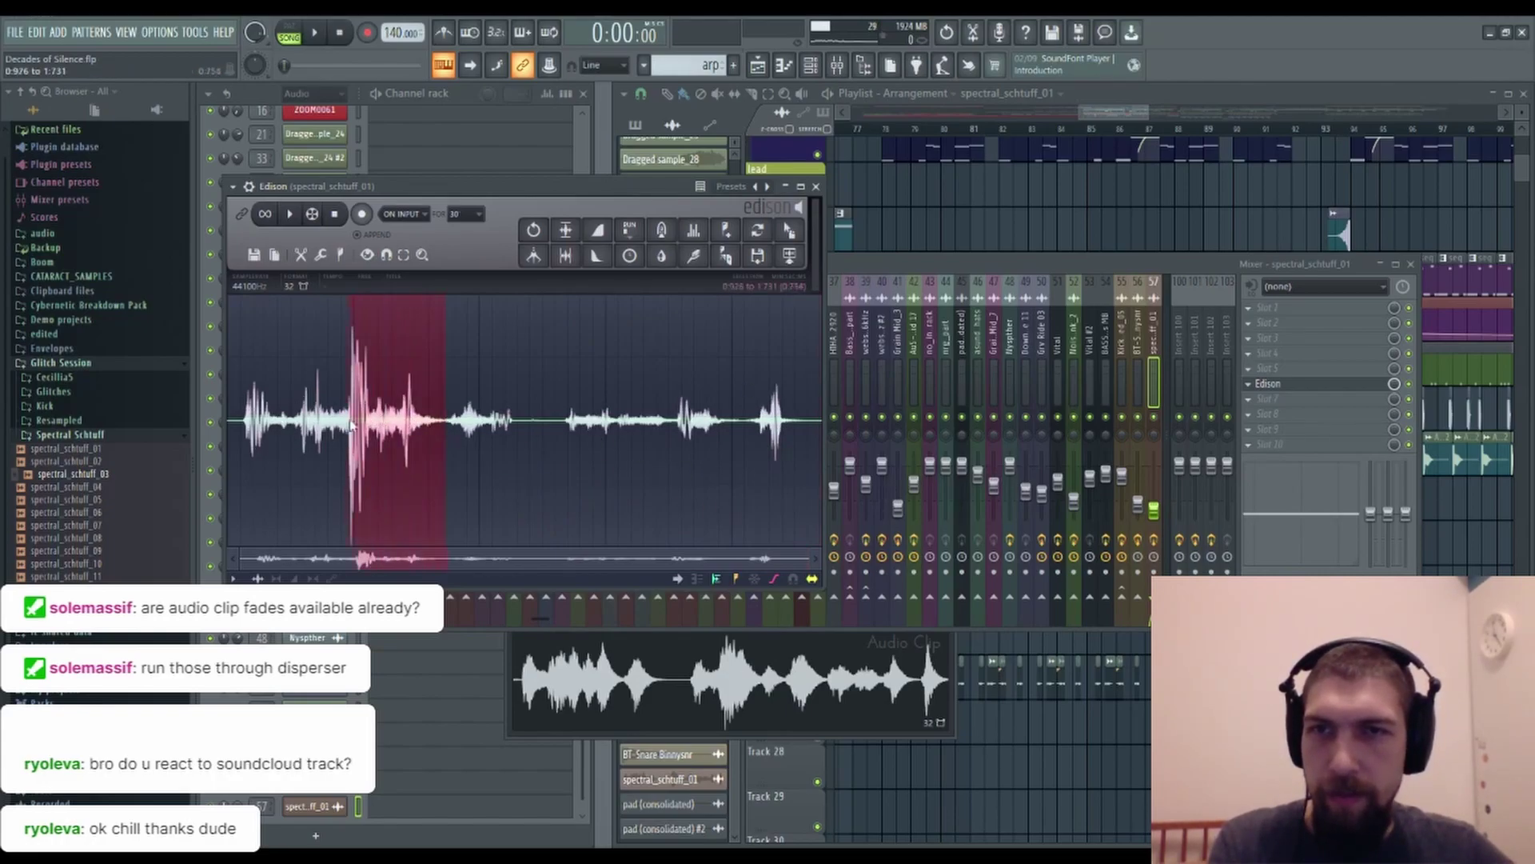
{"action": "key", "text": "Delete"}
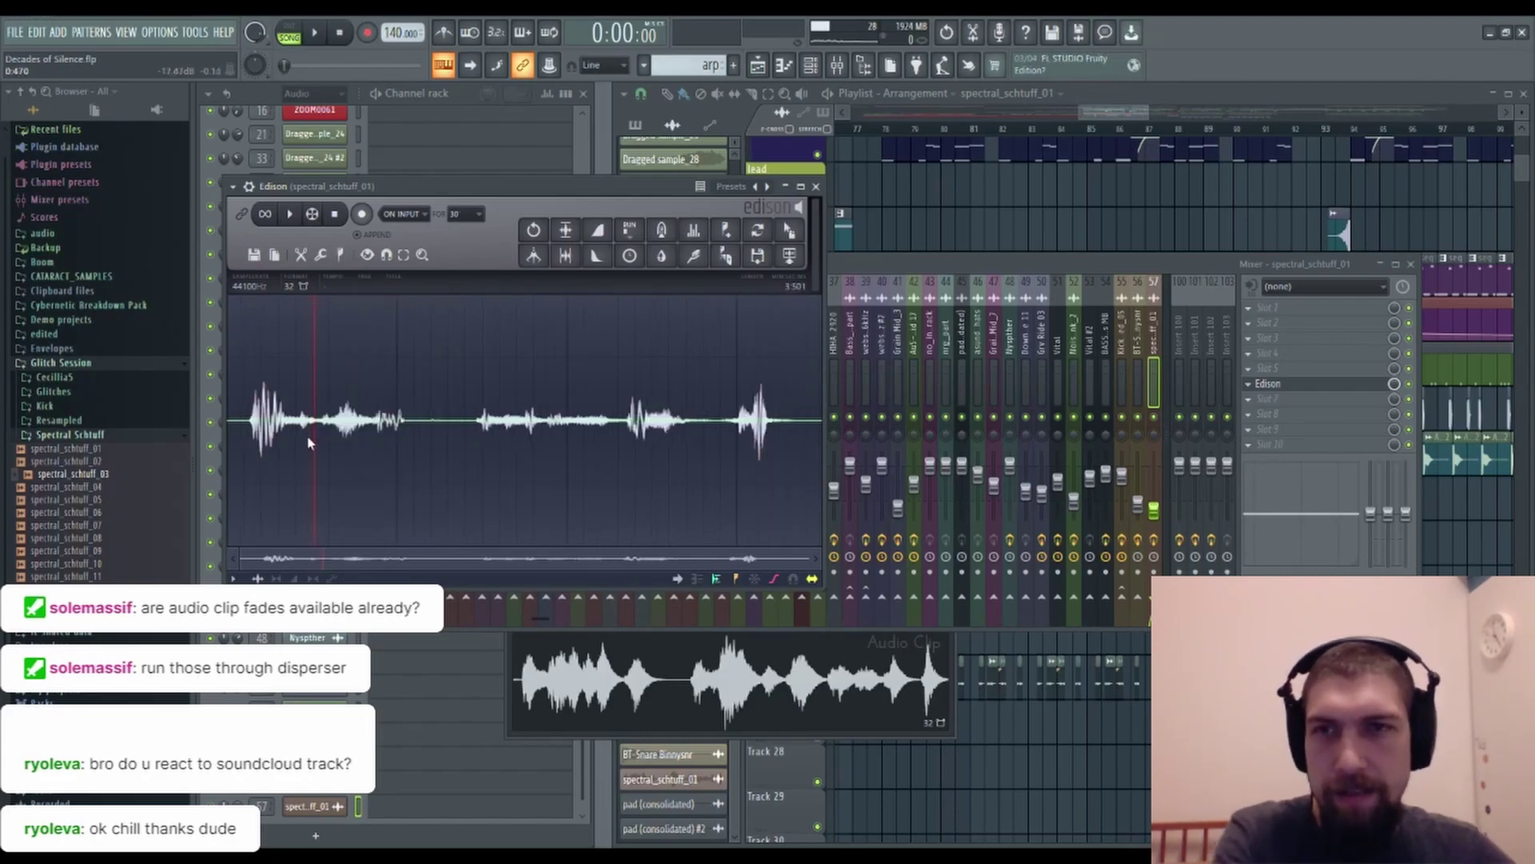
{"action": "key", "text": "space"}
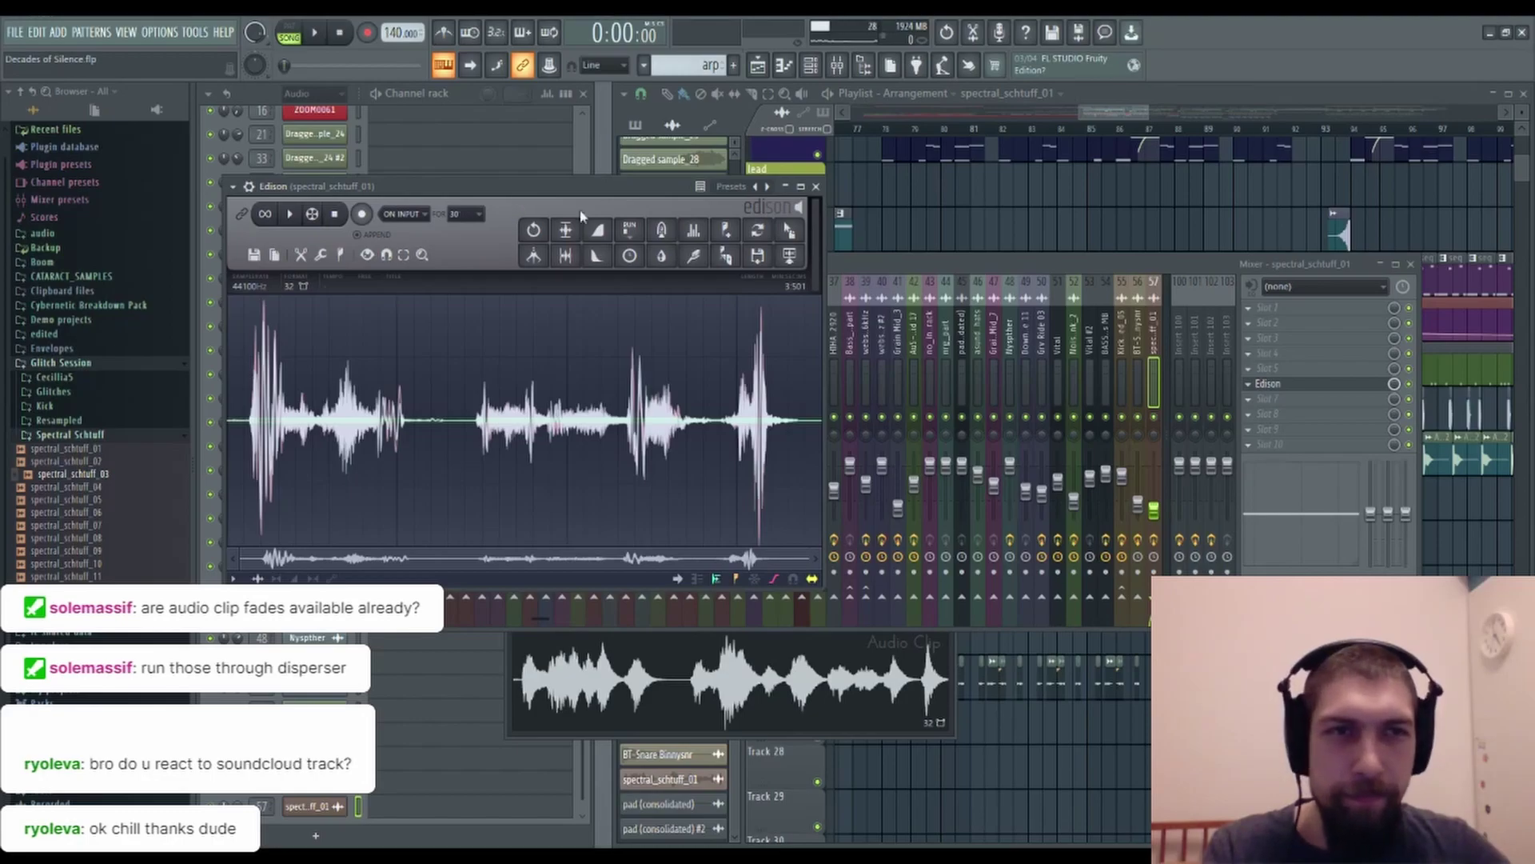
Convert the Edison recording to 16-bit and place it on playlist Track 25 at 85:09:00.
{"action": "left_click", "coordinate": [308, 287]}
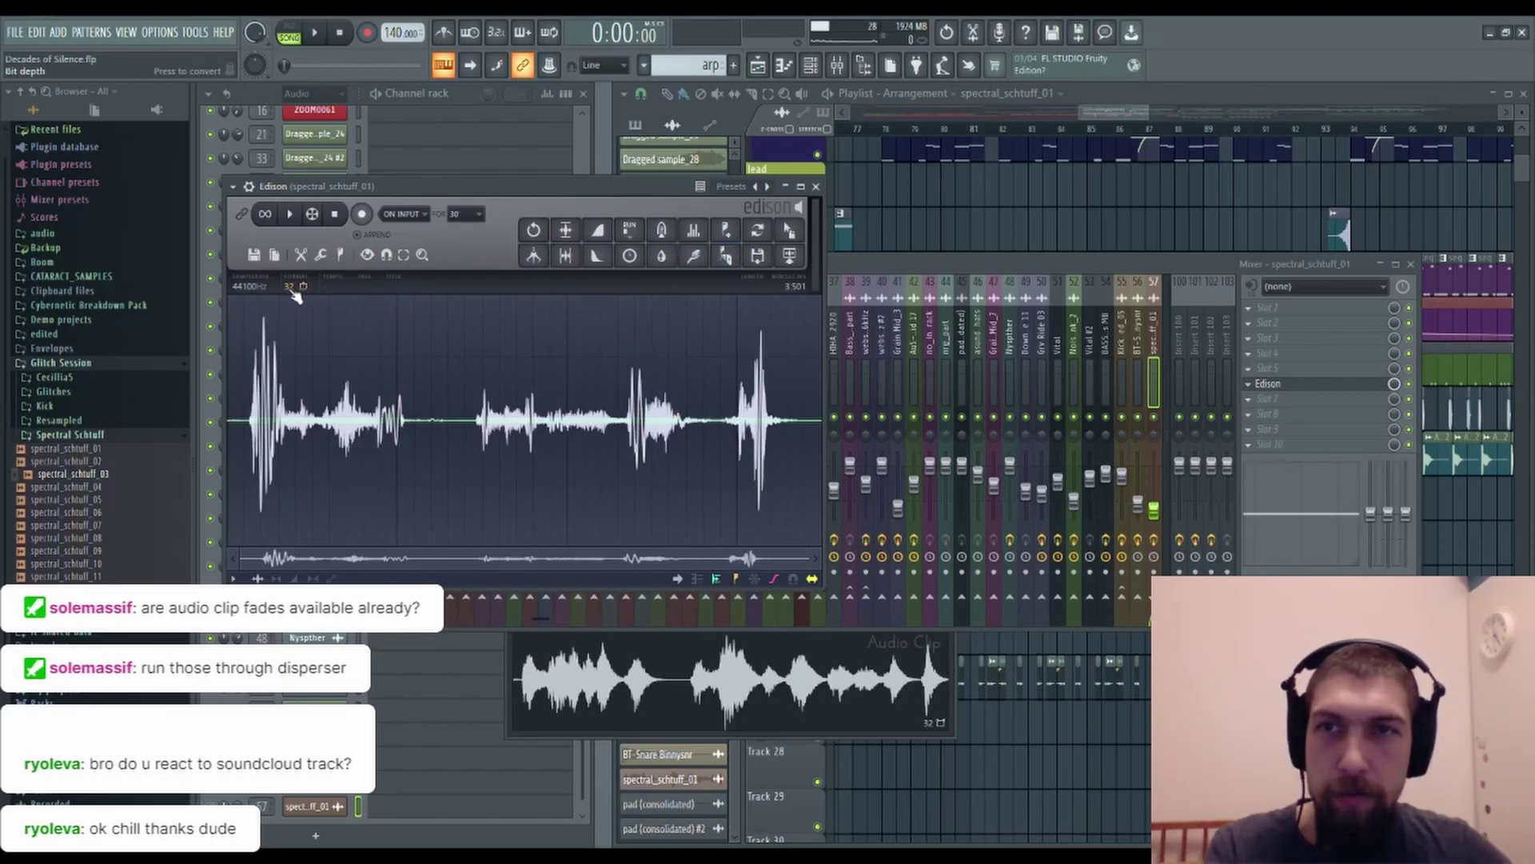
{"action": "left_click", "coordinate": [1411, 265]}
{"action": "left_click_drag", "start_coordinate": [791, 230], "coordinate": [1368, 534]}
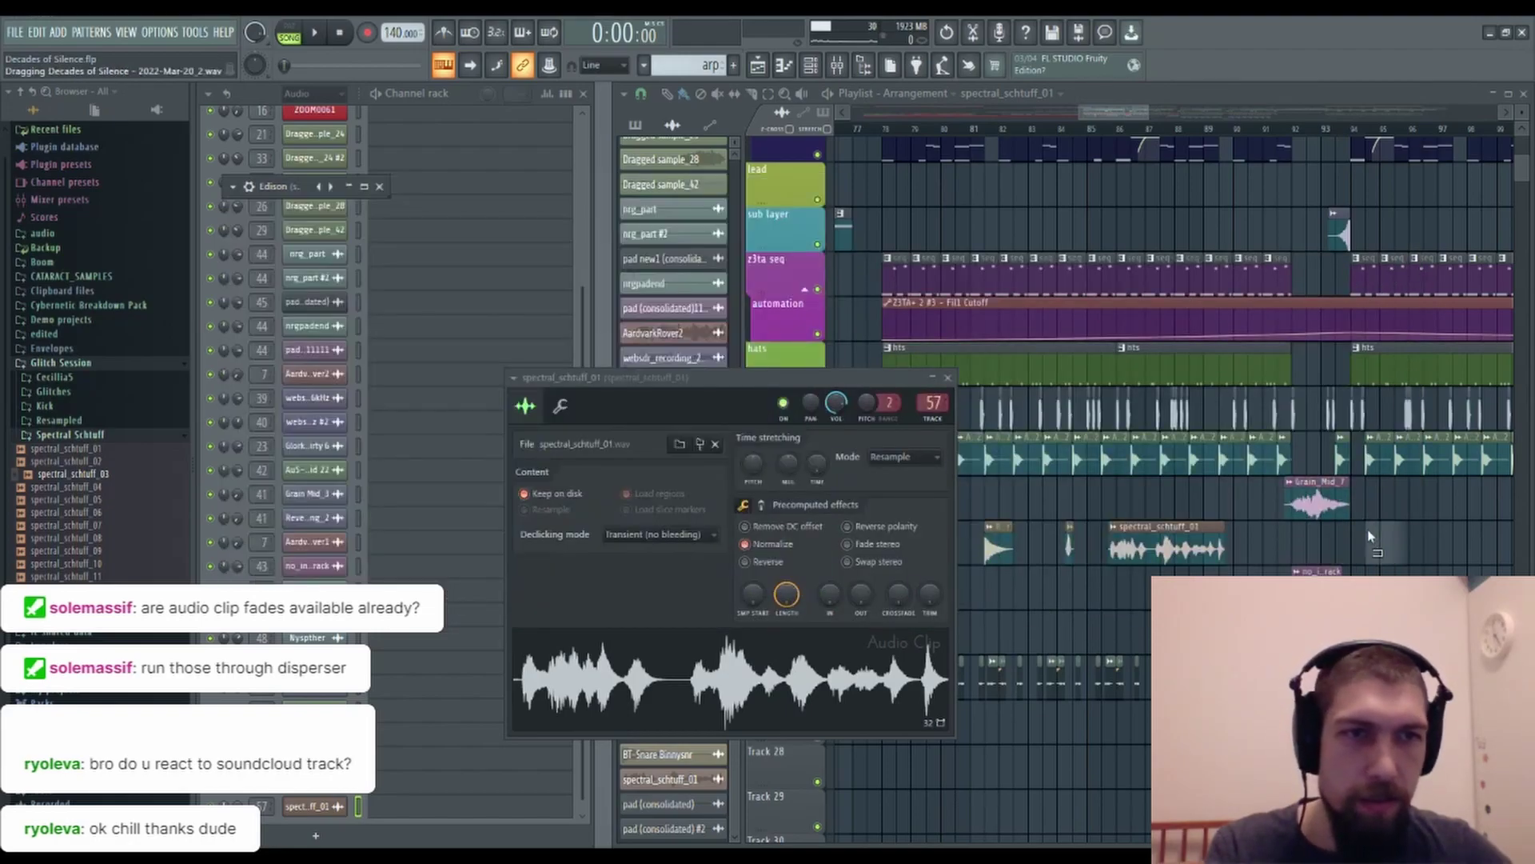
{"action": "left_click_drag", "start_coordinate": [1144, 608], "coordinate": [1103, 636]}
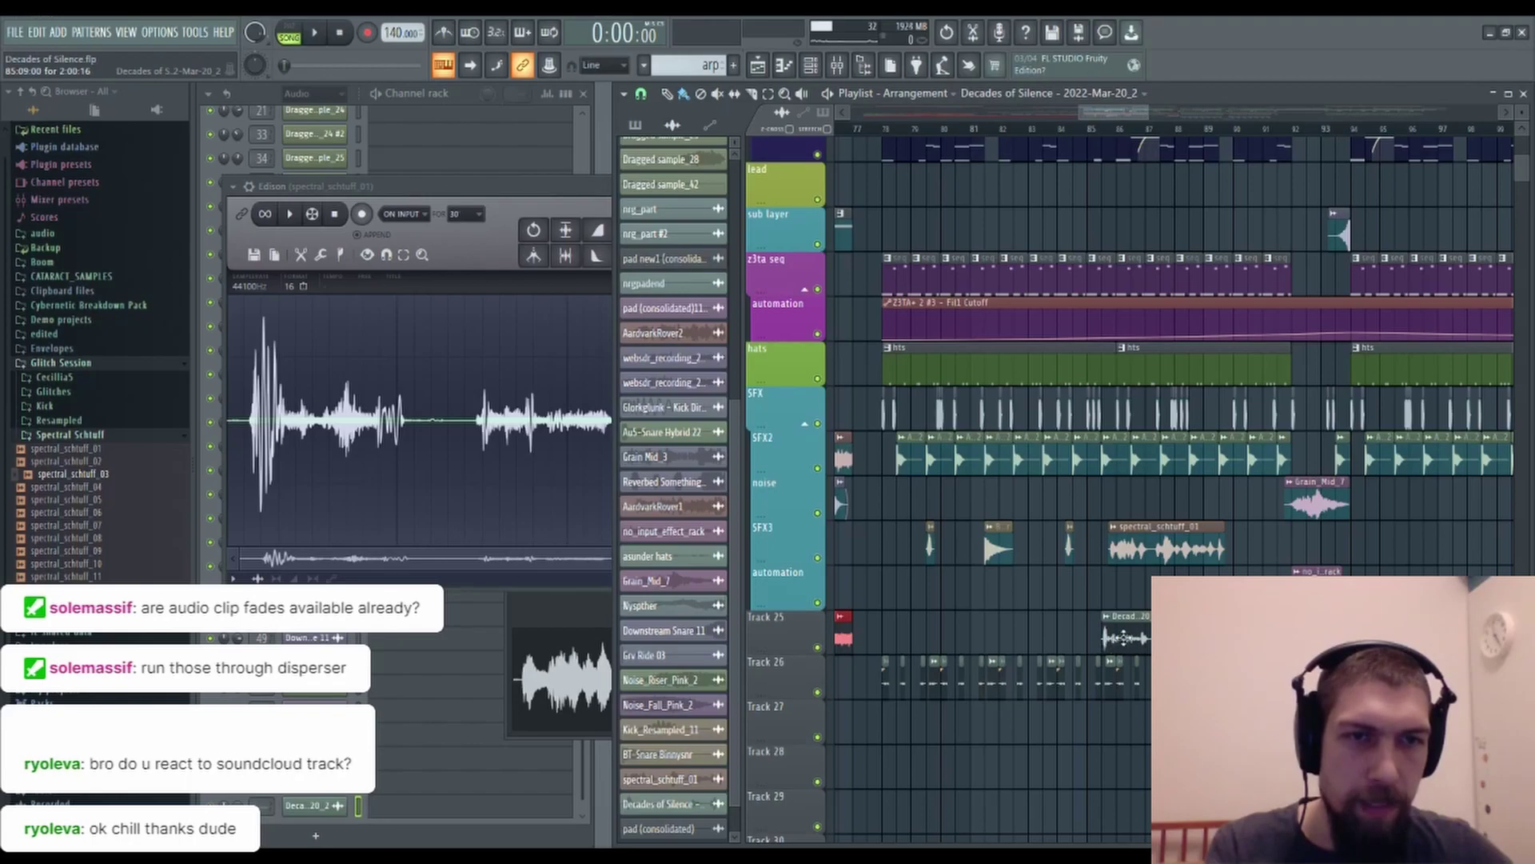
Place the recorded clip on Track 25 at bar 88 instead of bar 85 and close Edison.
{"action": "double_click", "coordinate": [1123, 637]}
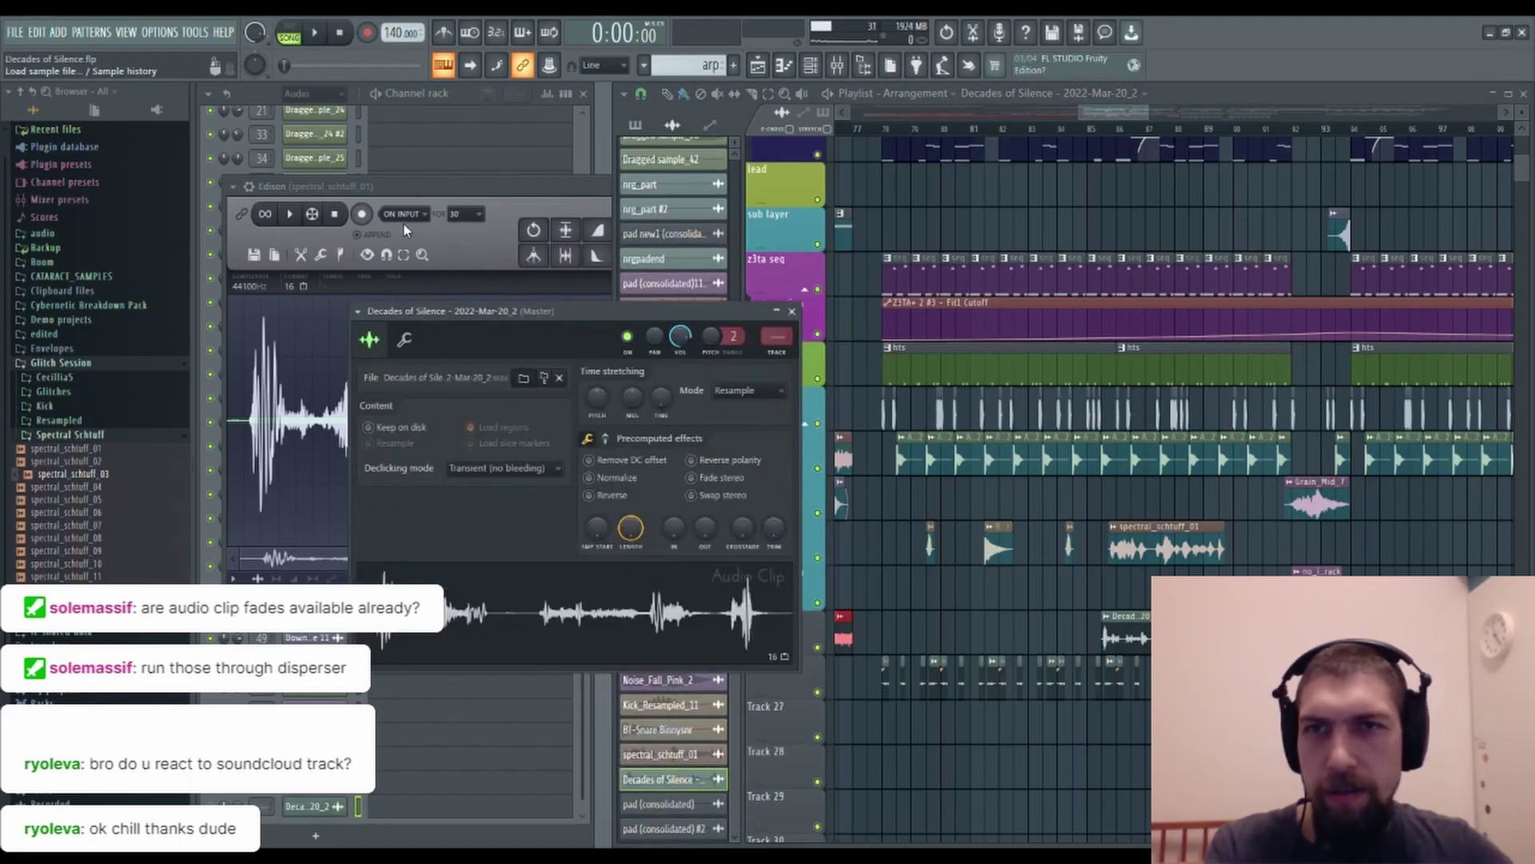
{"action": "left_click", "coordinate": [792, 310]}
{"action": "left_click", "coordinate": [524, 191]}
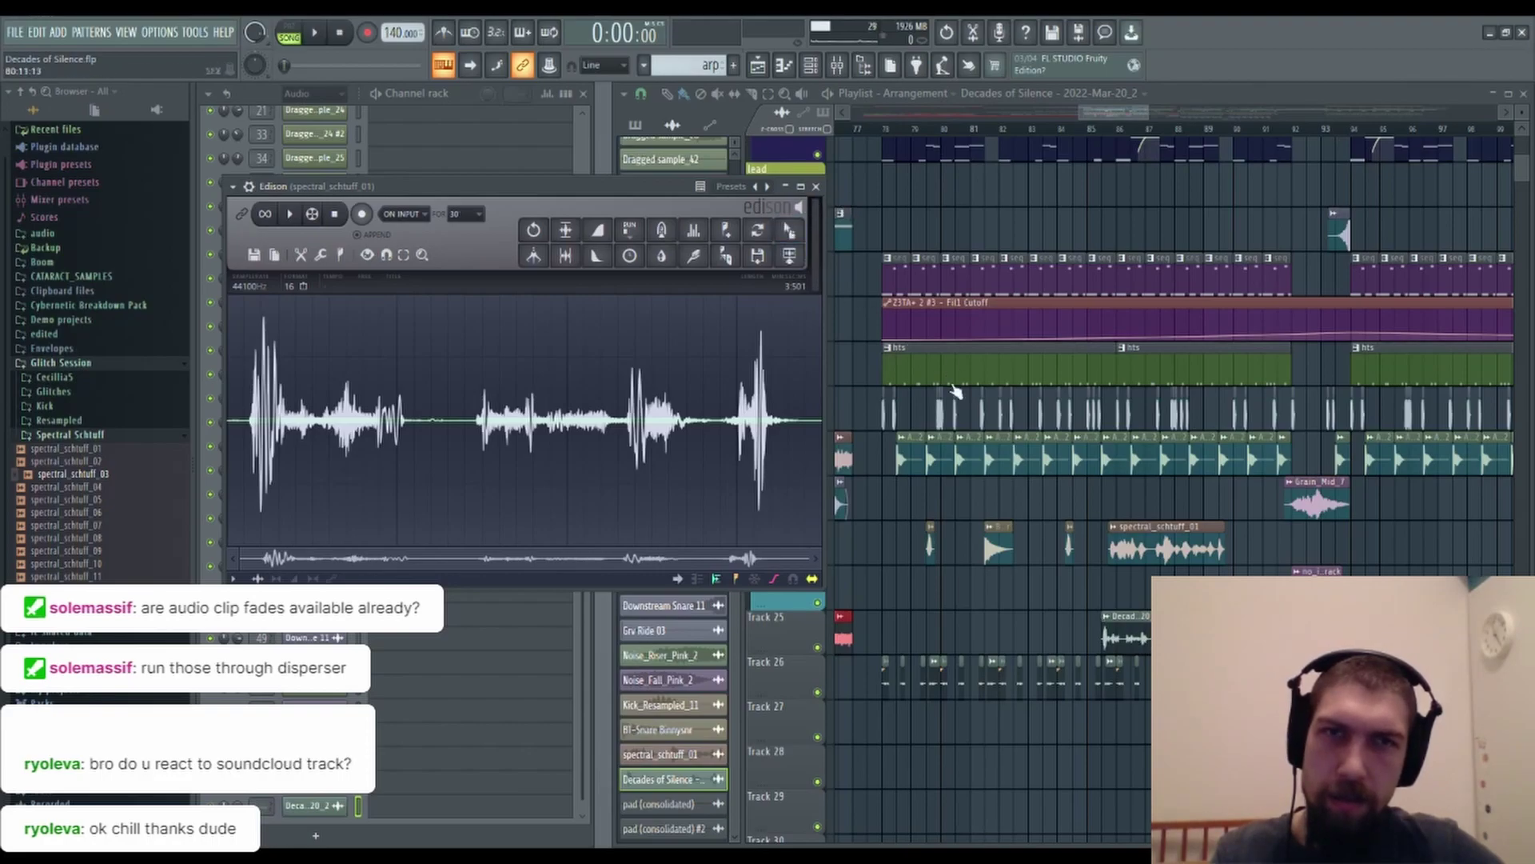
{"action": "left_click_drag", "start_coordinate": [794, 232], "coordinate": [1190, 634]}
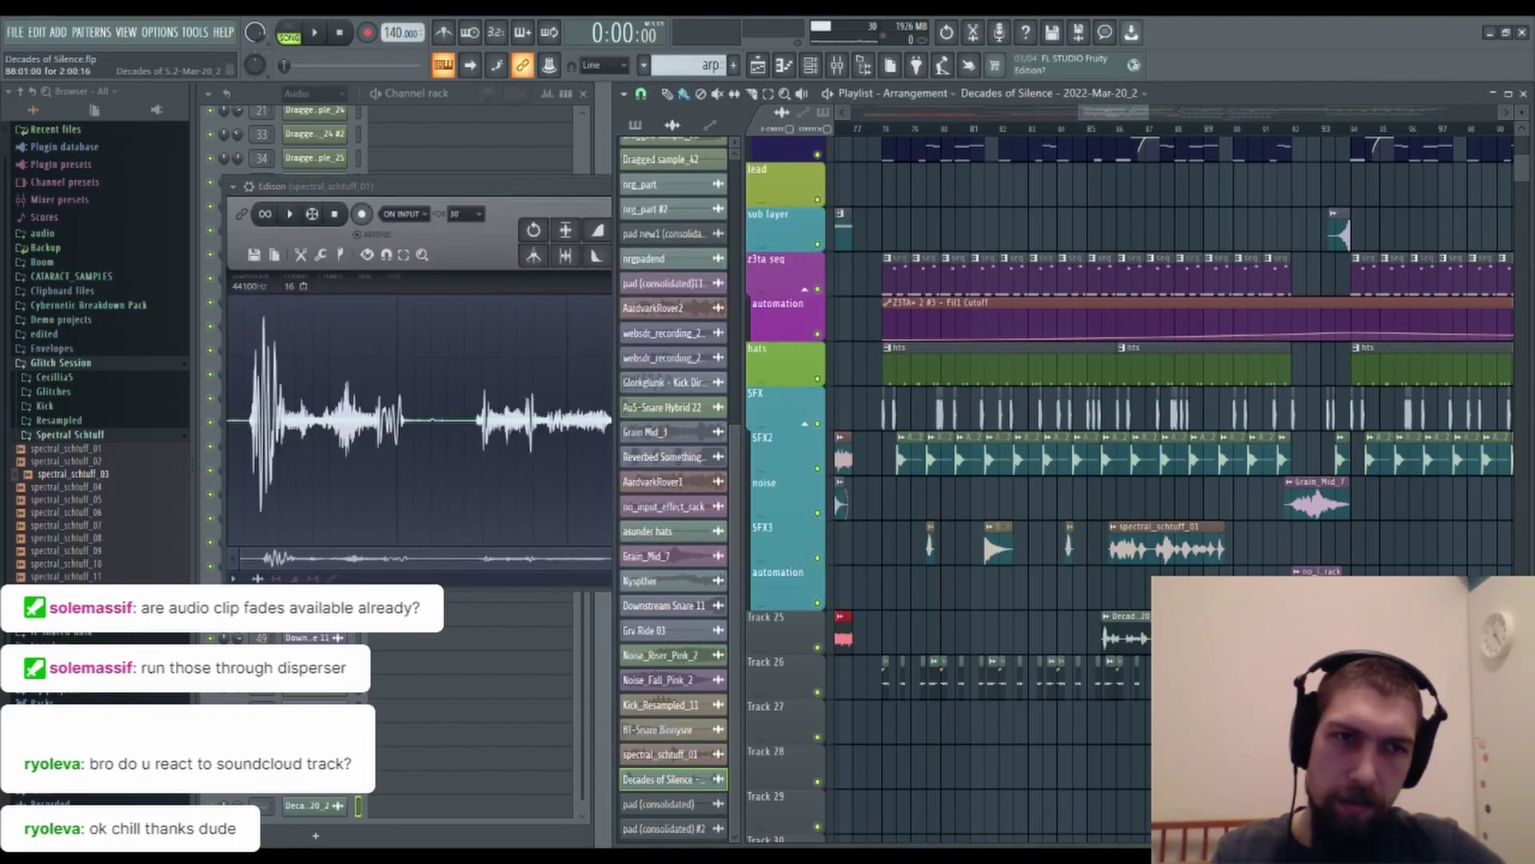
{"action": "right_click", "coordinate": [1144, 629]}
{"action": "left_click_drag", "start_coordinate": [614, 229], "coordinate": [828, 230]}
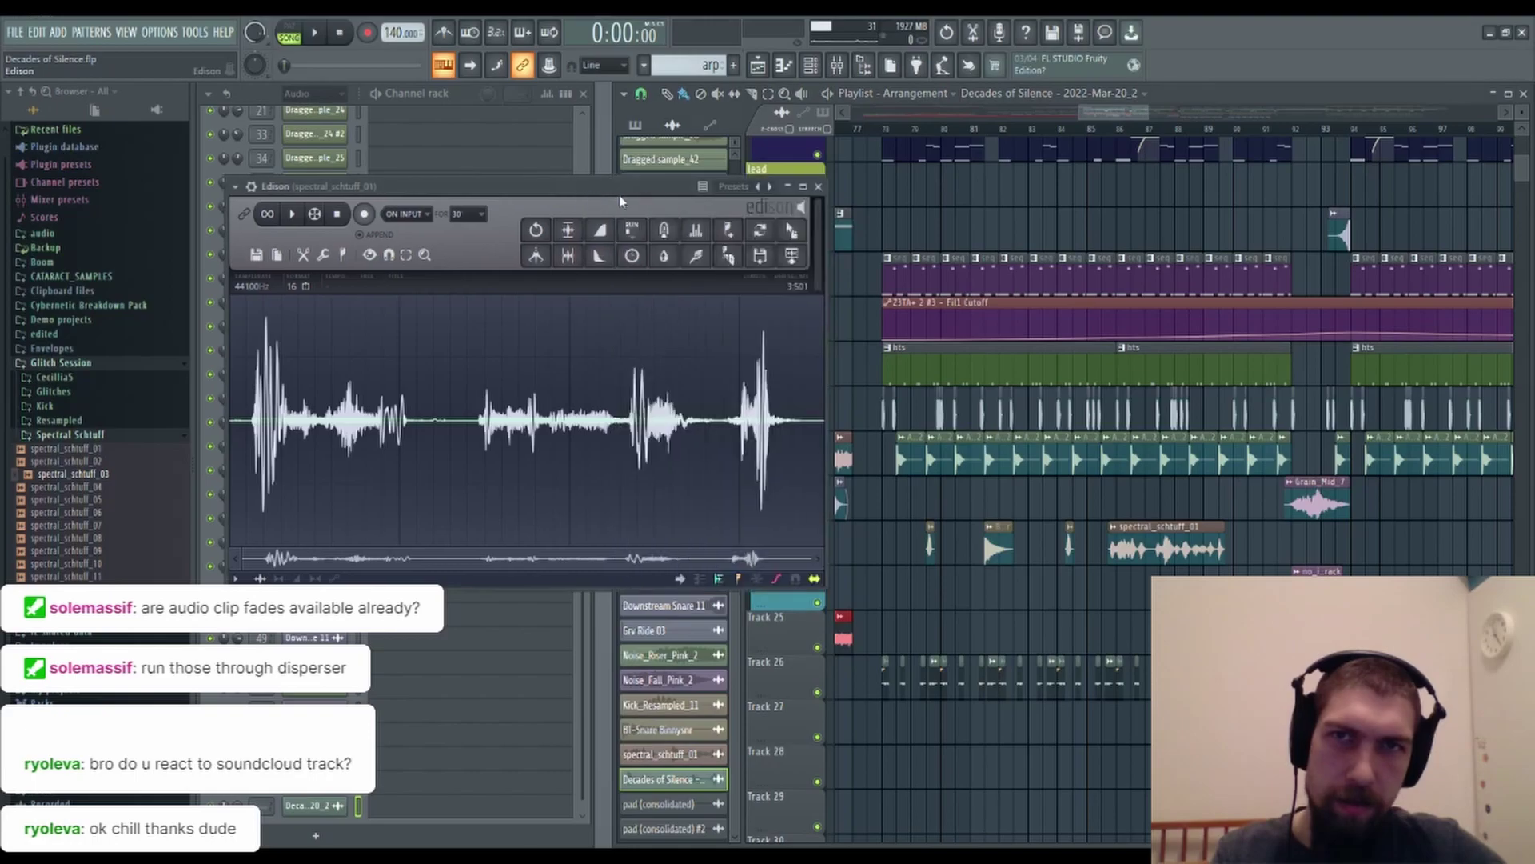
{"action": "left_click", "coordinate": [824, 185]}
Route the recorded clip's channel to mixer track 55 and delete the spectral_schtuff_01 channel with its playlist clip.
{"action": "left_click", "coordinate": [314, 806]}
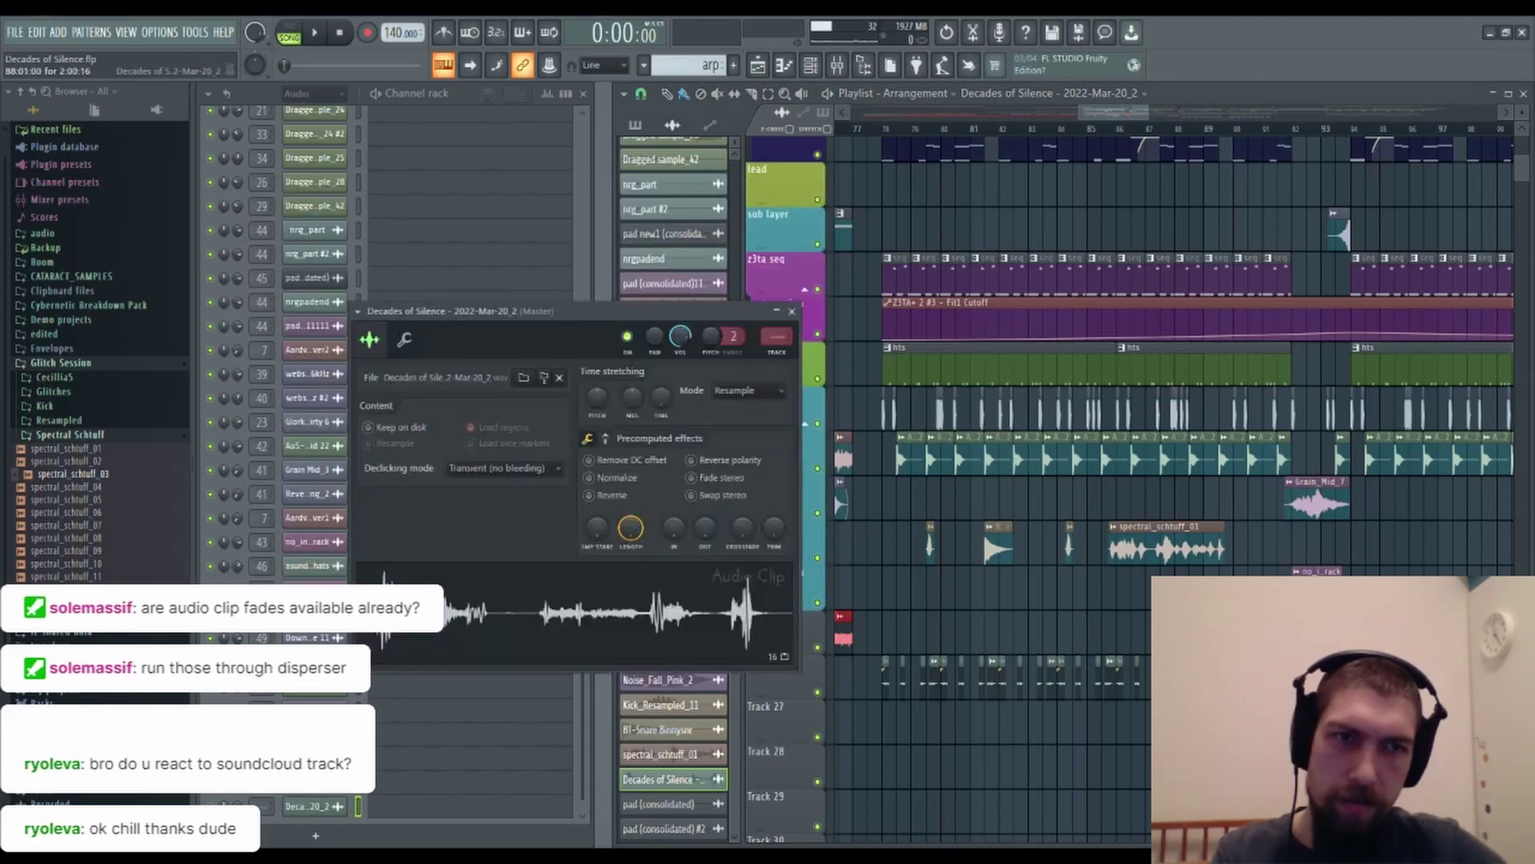
{"action": "double_click", "coordinate": [1168, 549]}
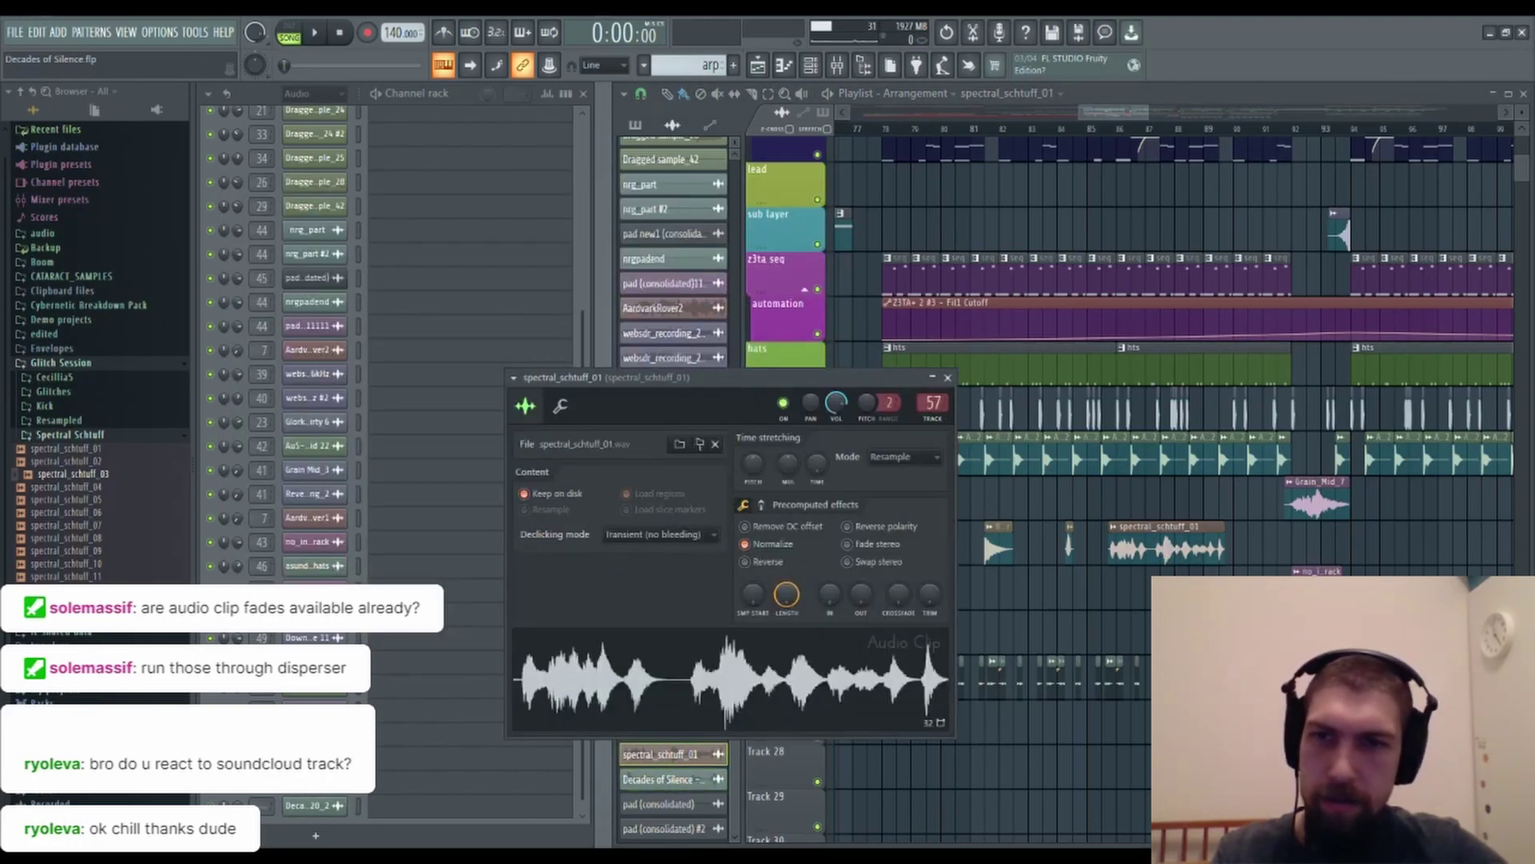
{"action": "left_click", "coordinate": [297, 787]}
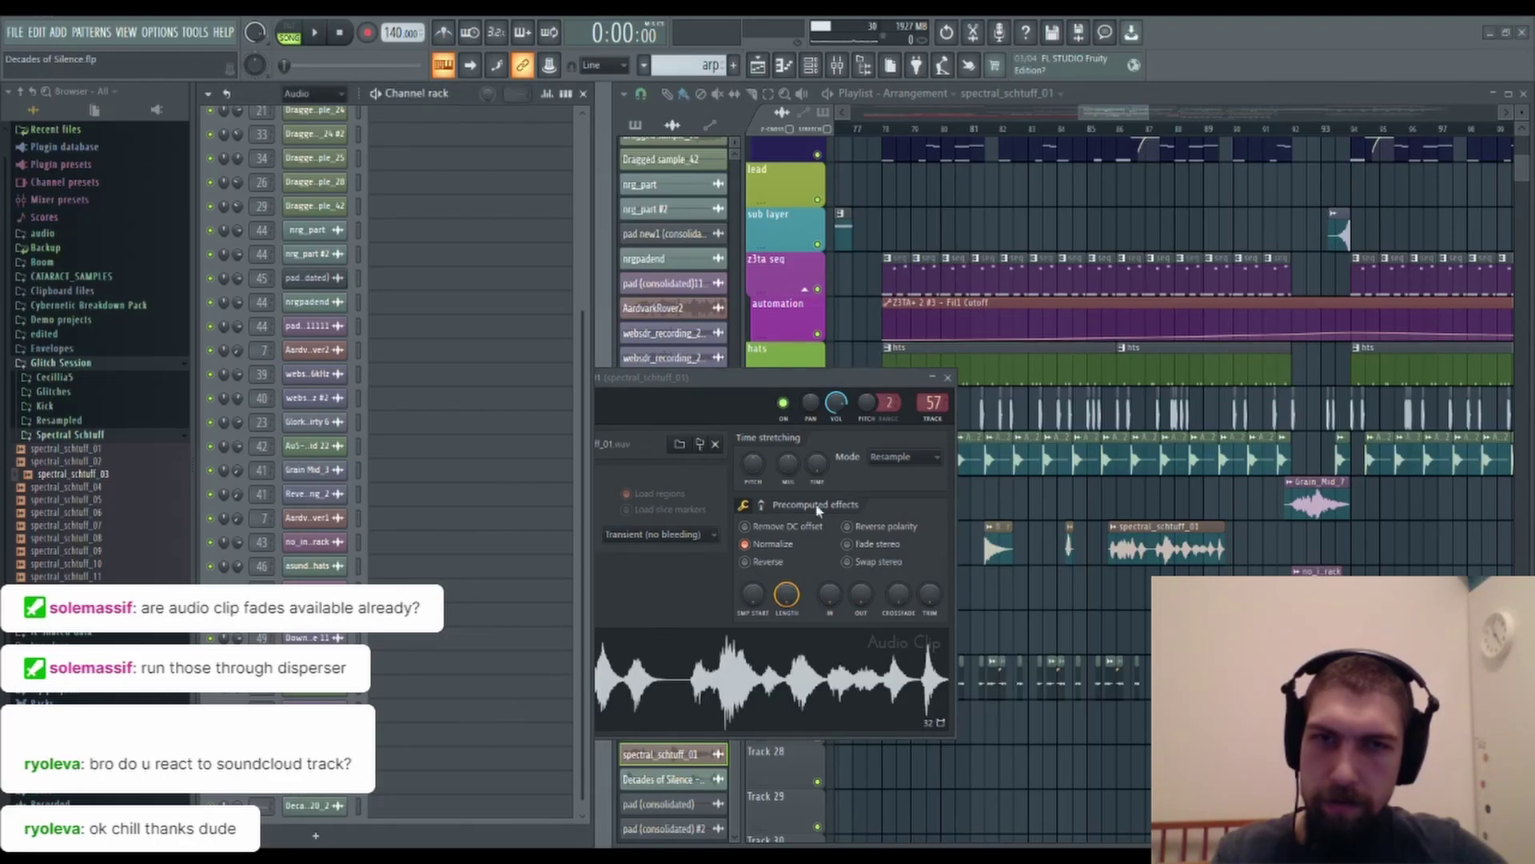
{"action": "left_click", "coordinate": [825, 504]}
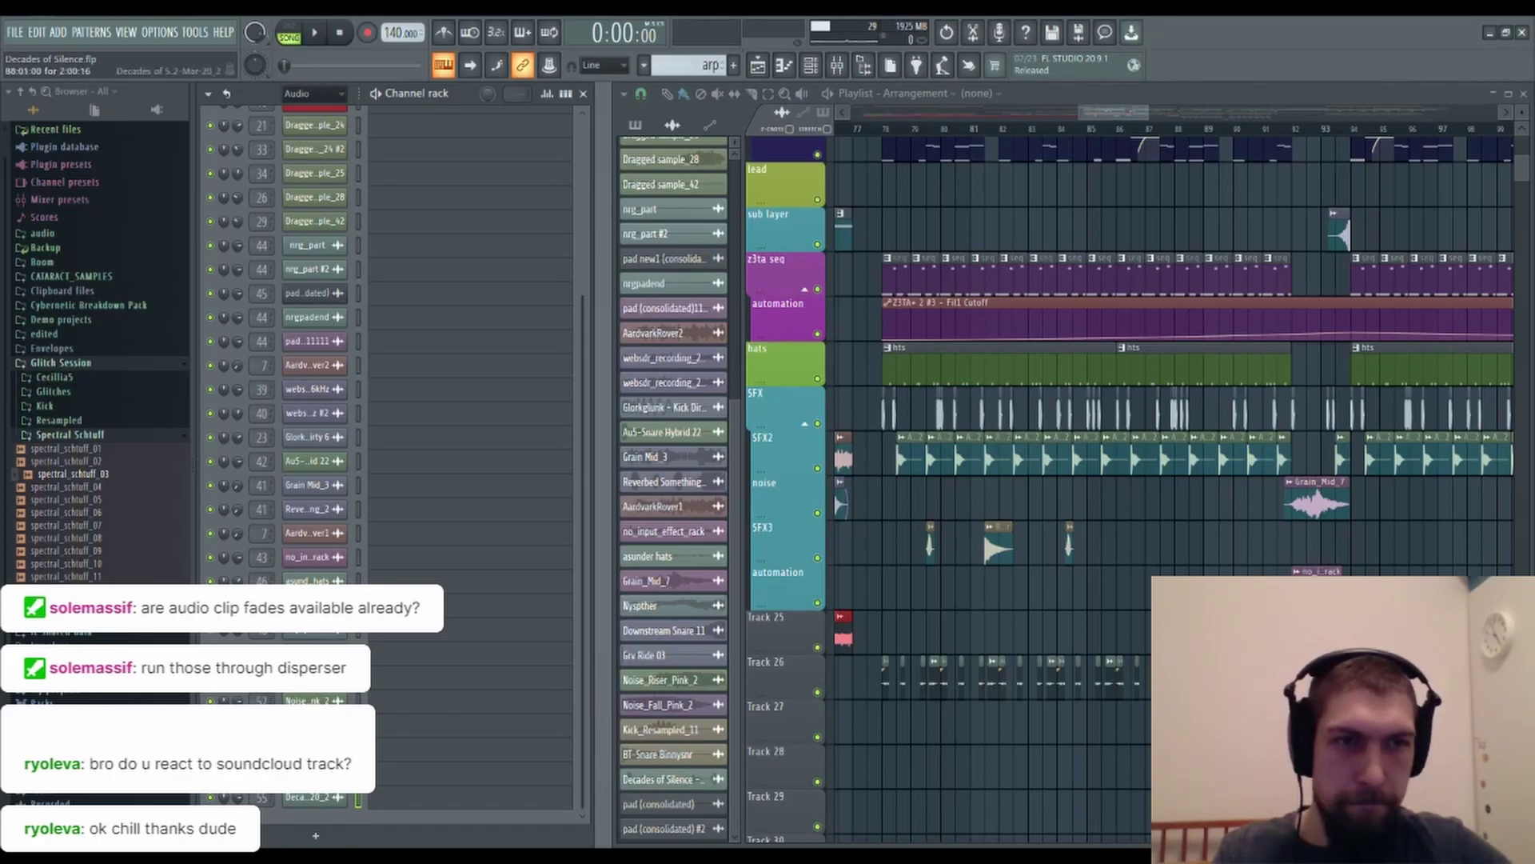
Check the effect slots of the spectral_schtuff_01 mixer track and close the mixer.
{"action": "key", "text": "F9"}
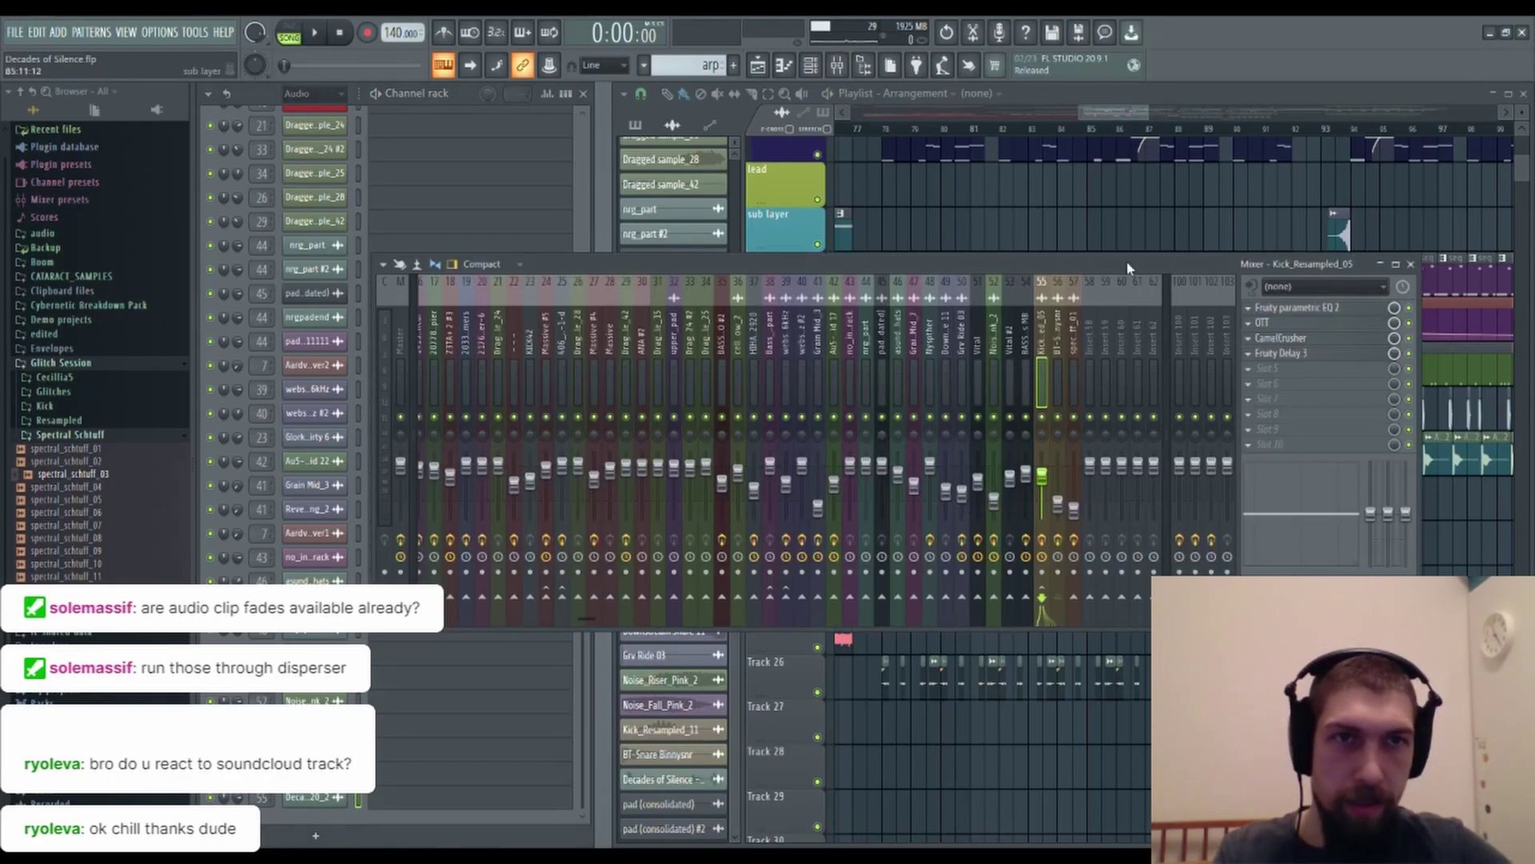
{"action": "left_click", "coordinate": [1078, 345]}
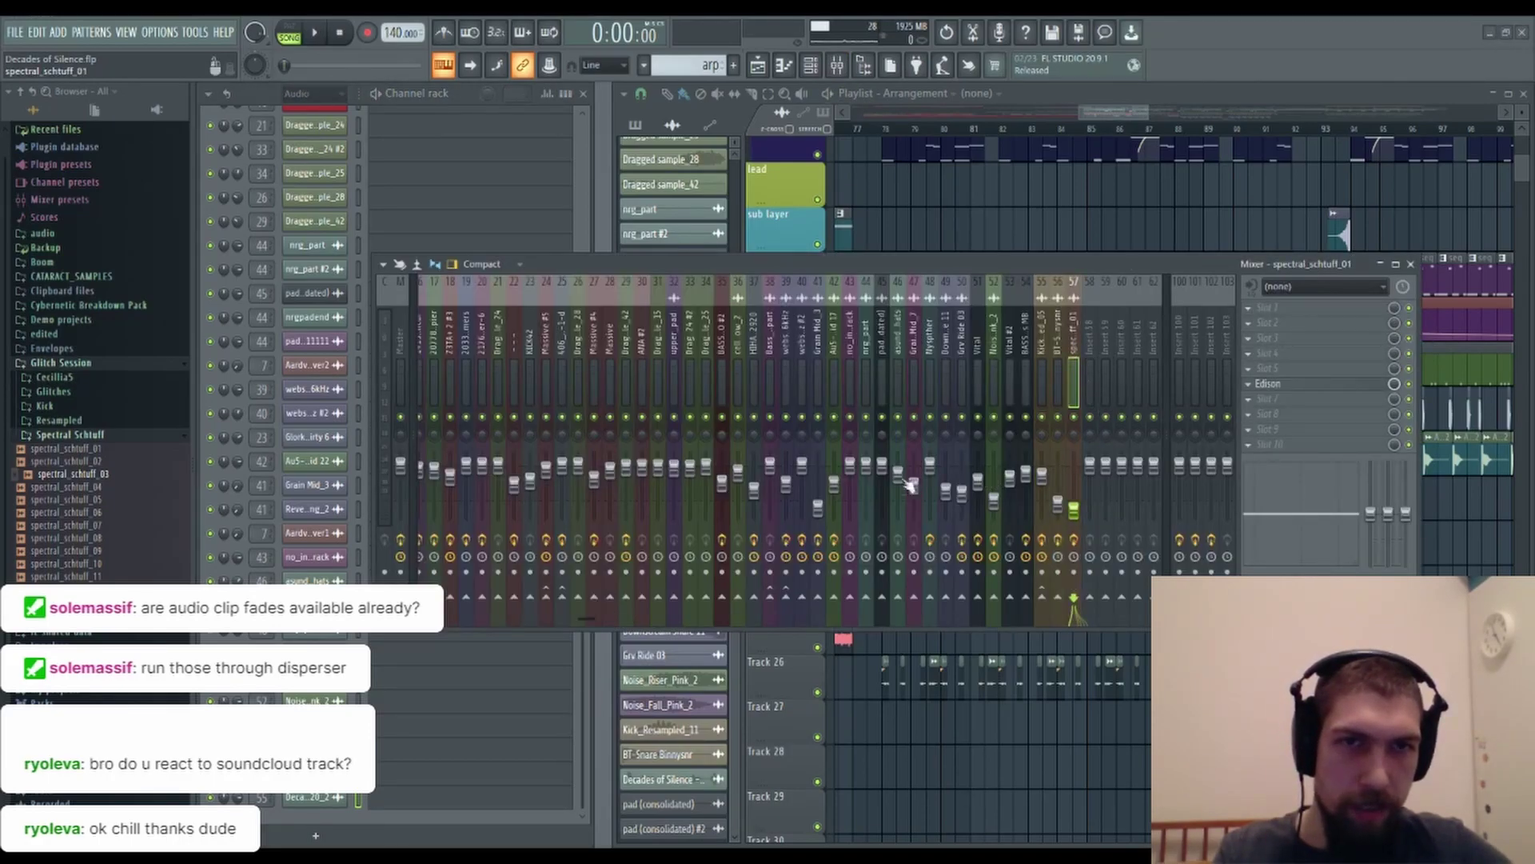
{"action": "left_click", "coordinate": [1411, 264]}
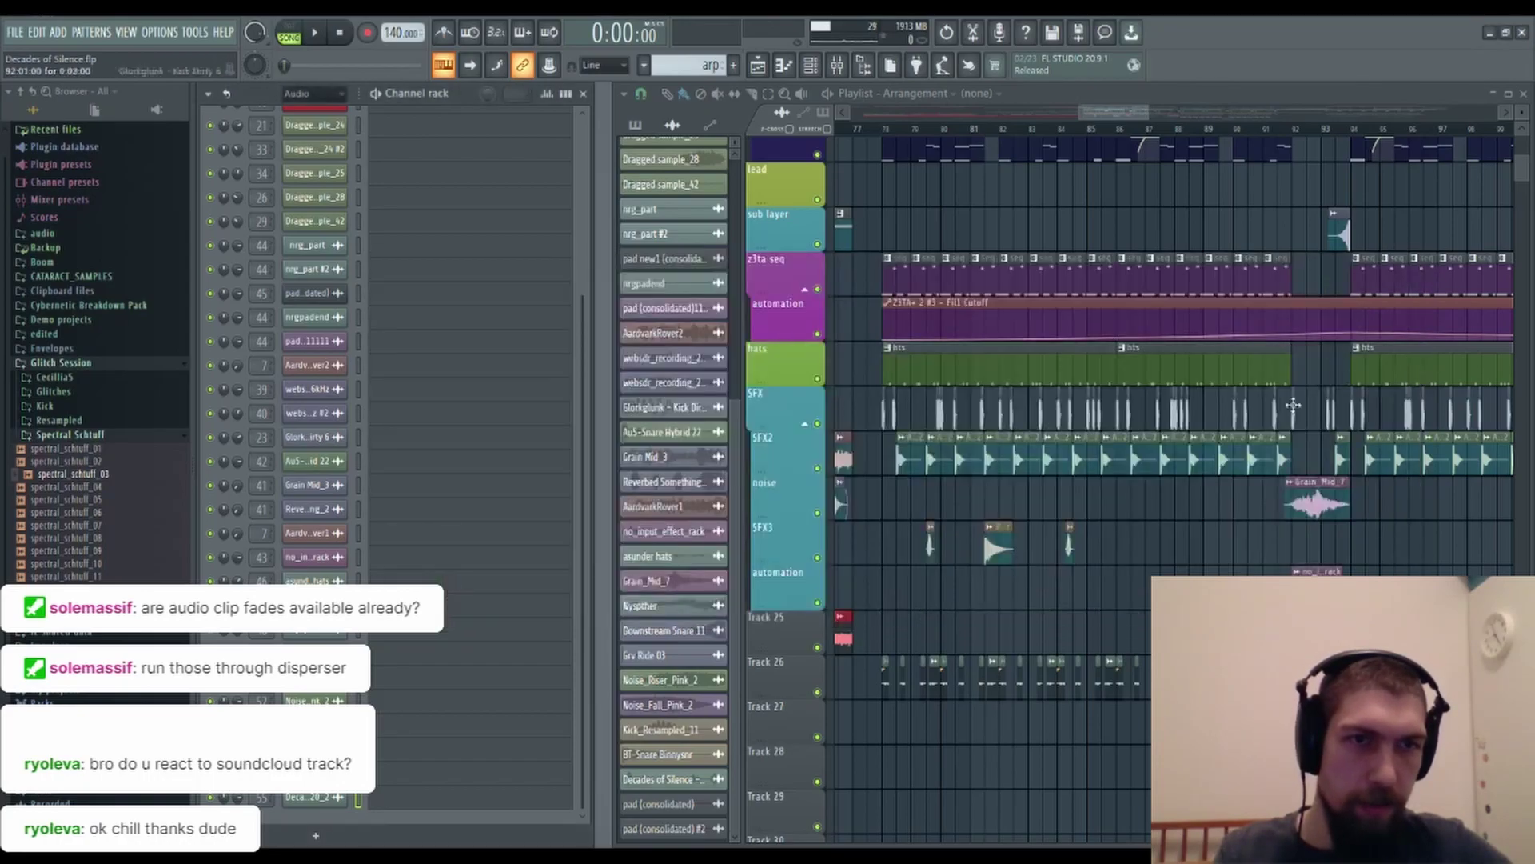
Shorten the recorded clip at bar 88 on Track 25 to a length of 0:08:16.
{"action": "double_click", "coordinate": [997, 417]}
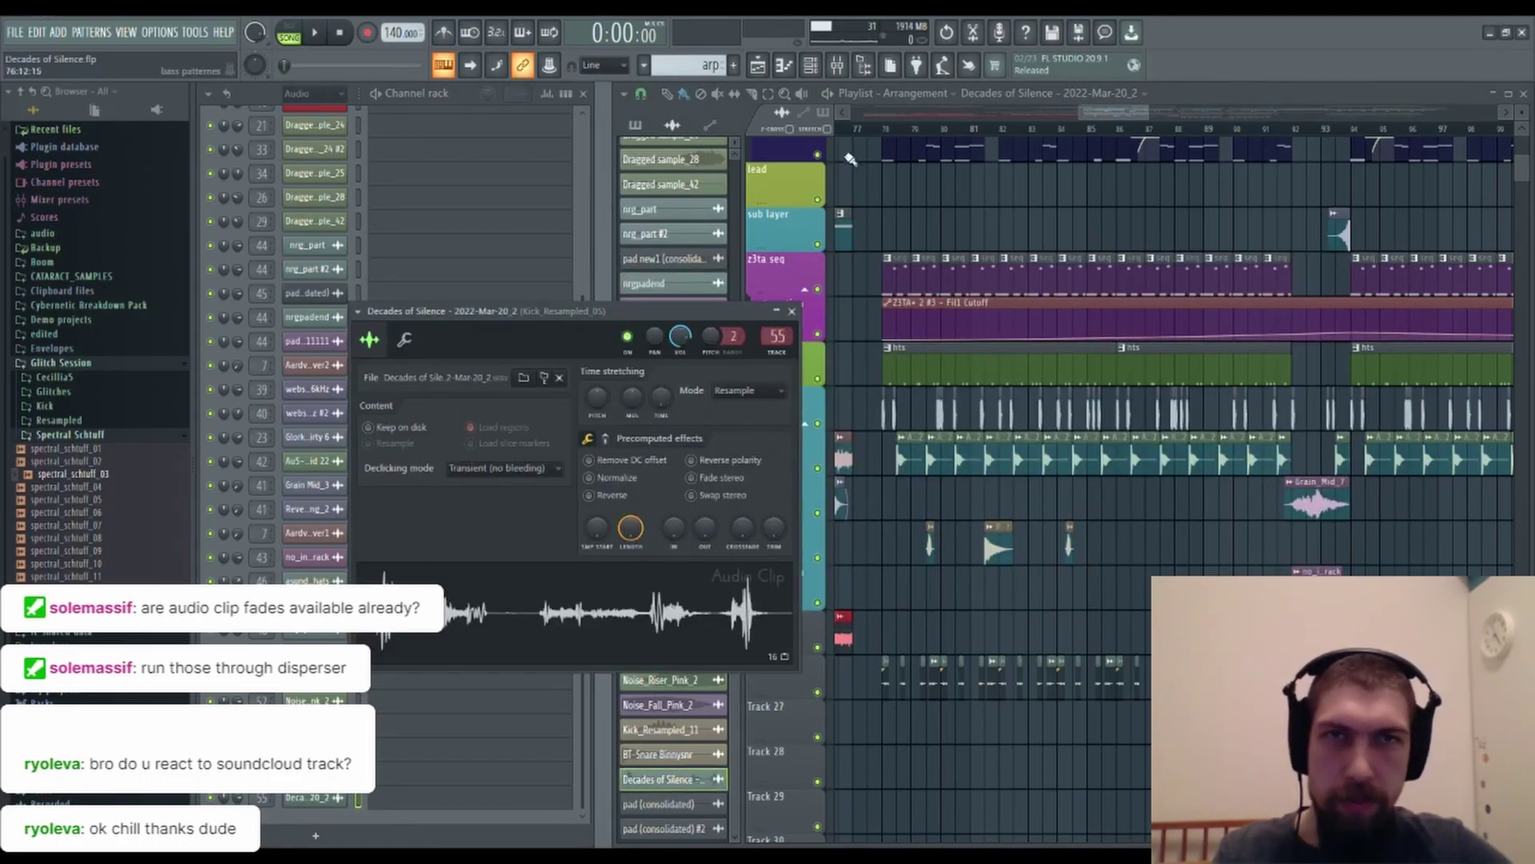
{"action": "left_click", "coordinate": [850, 160]}
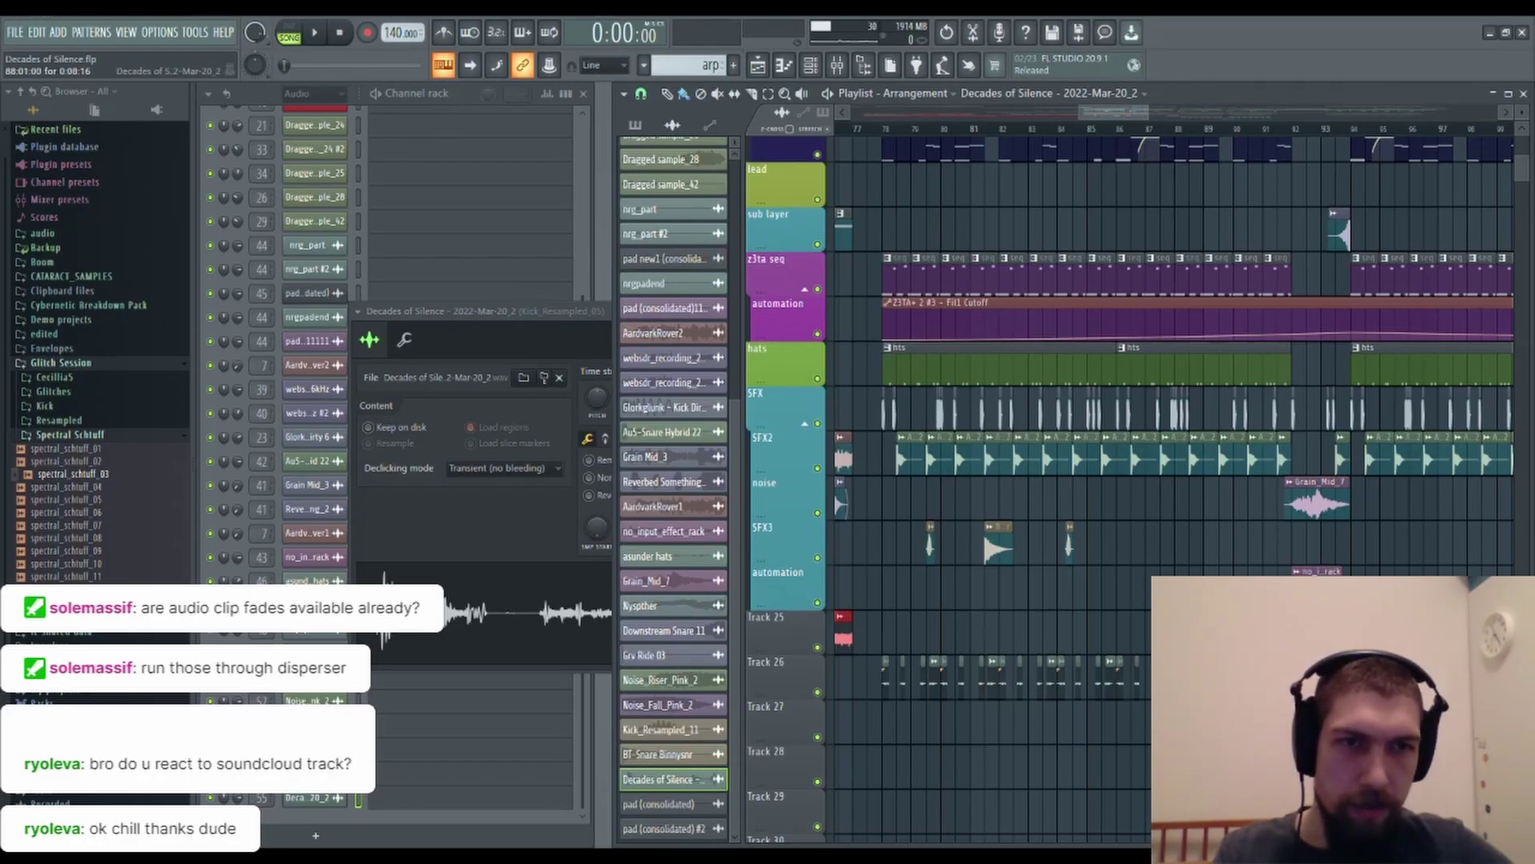
{"action": "scroll", "coordinate": [1203, 134], "scroll_direction": "up", "scroll_amount": 5}
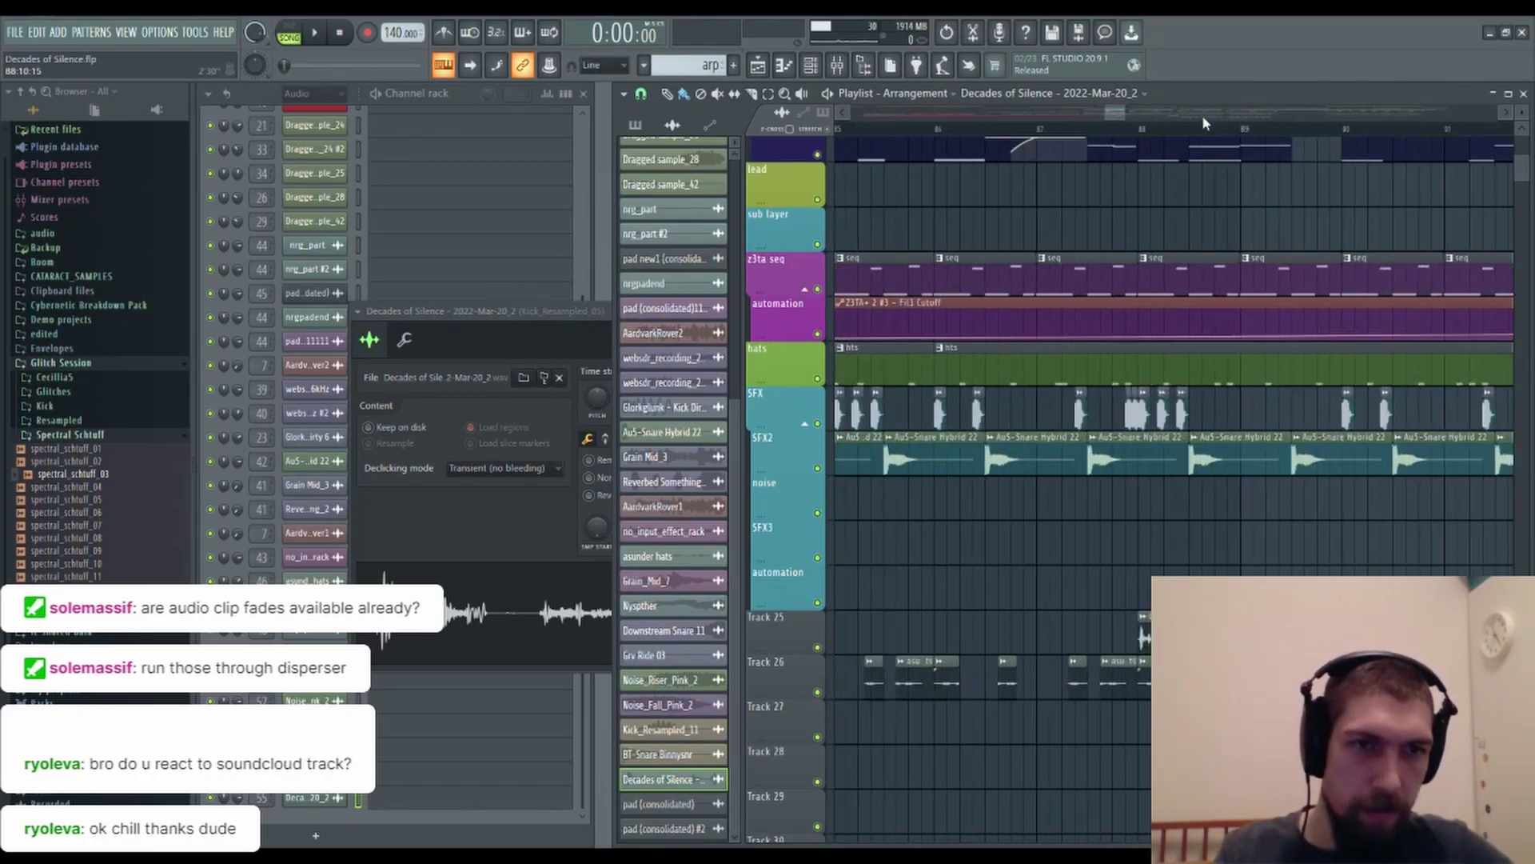
{"action": "scroll", "coordinate": [1204, 128], "scroll_direction": "left", "scroll_amount": 4}
{"action": "scroll", "coordinate": [1323, 566], "scroll_direction": "down", "scroll_amount": 1}
{"action": "scroll", "coordinate": [1321, 562], "scroll_direction": "right", "scroll_amount": 3}
{"action": "left_click_drag", "start_coordinate": [1380, 568], "coordinate": [1348, 571]}
Adjust the precomputed effects of the recorded audio clip, preview the sound and close its channel settings.
{"action": "left_click", "coordinate": [528, 650]}
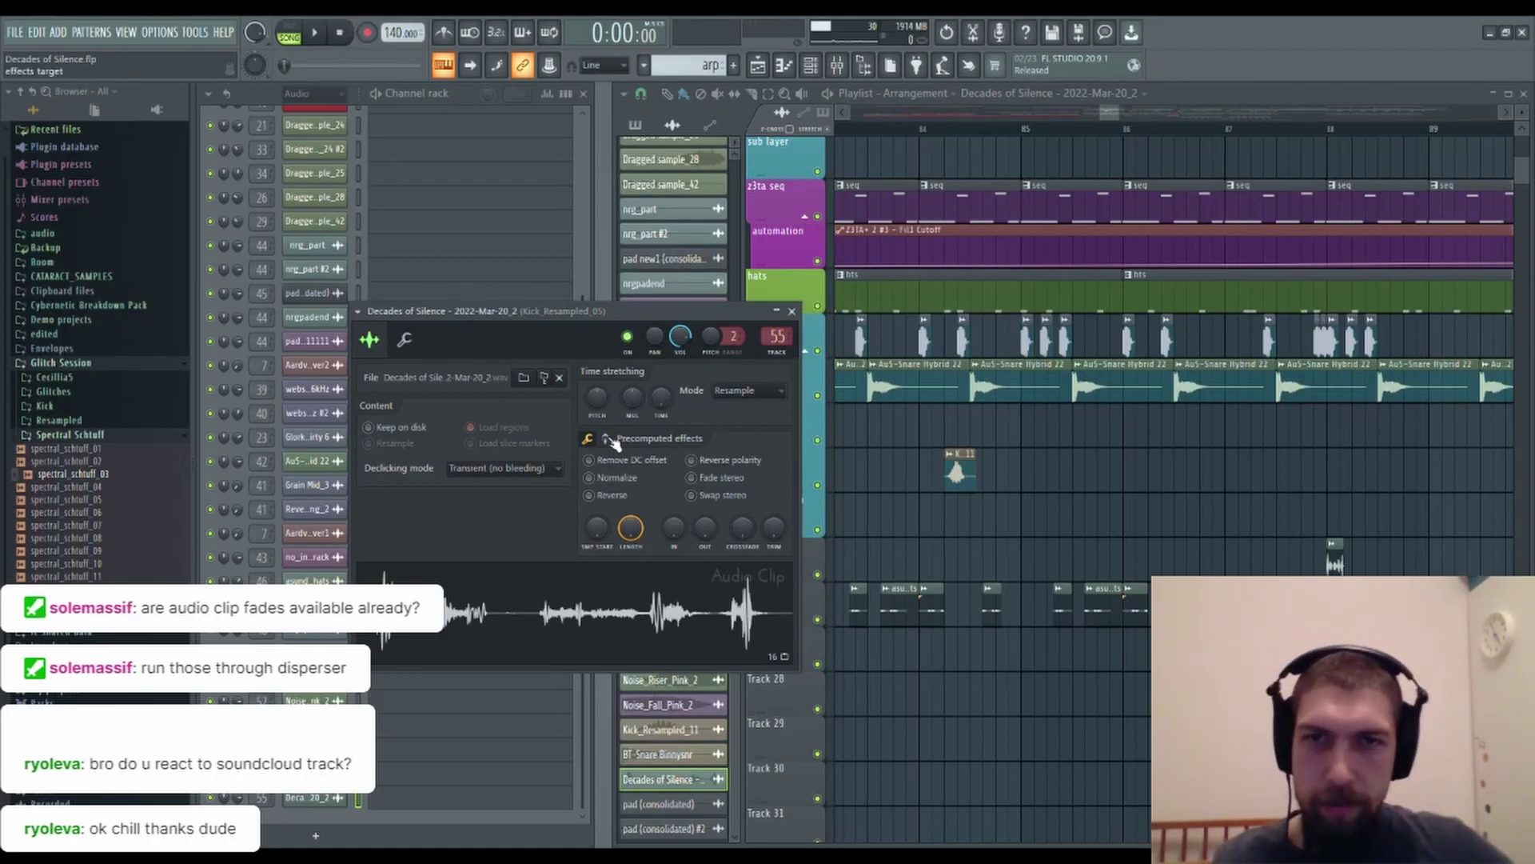
{"action": "left_click", "coordinate": [606, 439]}
{"action": "left_click", "coordinate": [554, 641]}
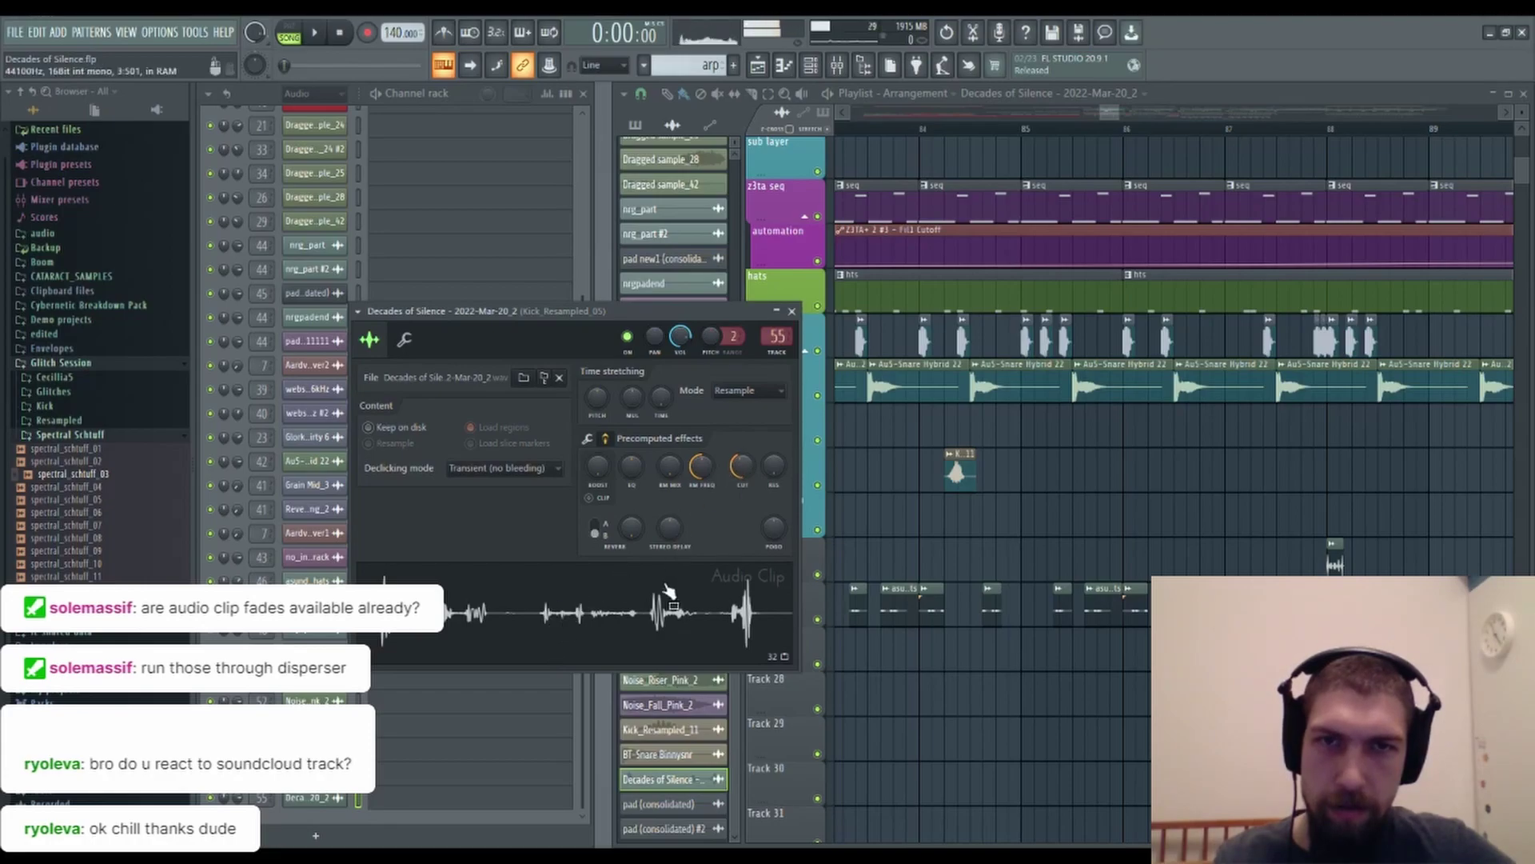
{"action": "left_click", "coordinate": [792, 311]}
Start playback and move the shortened recorded clip from Track 25 to the SFX3 track between bars 86 and 87.
{"action": "key", "text": "space"}
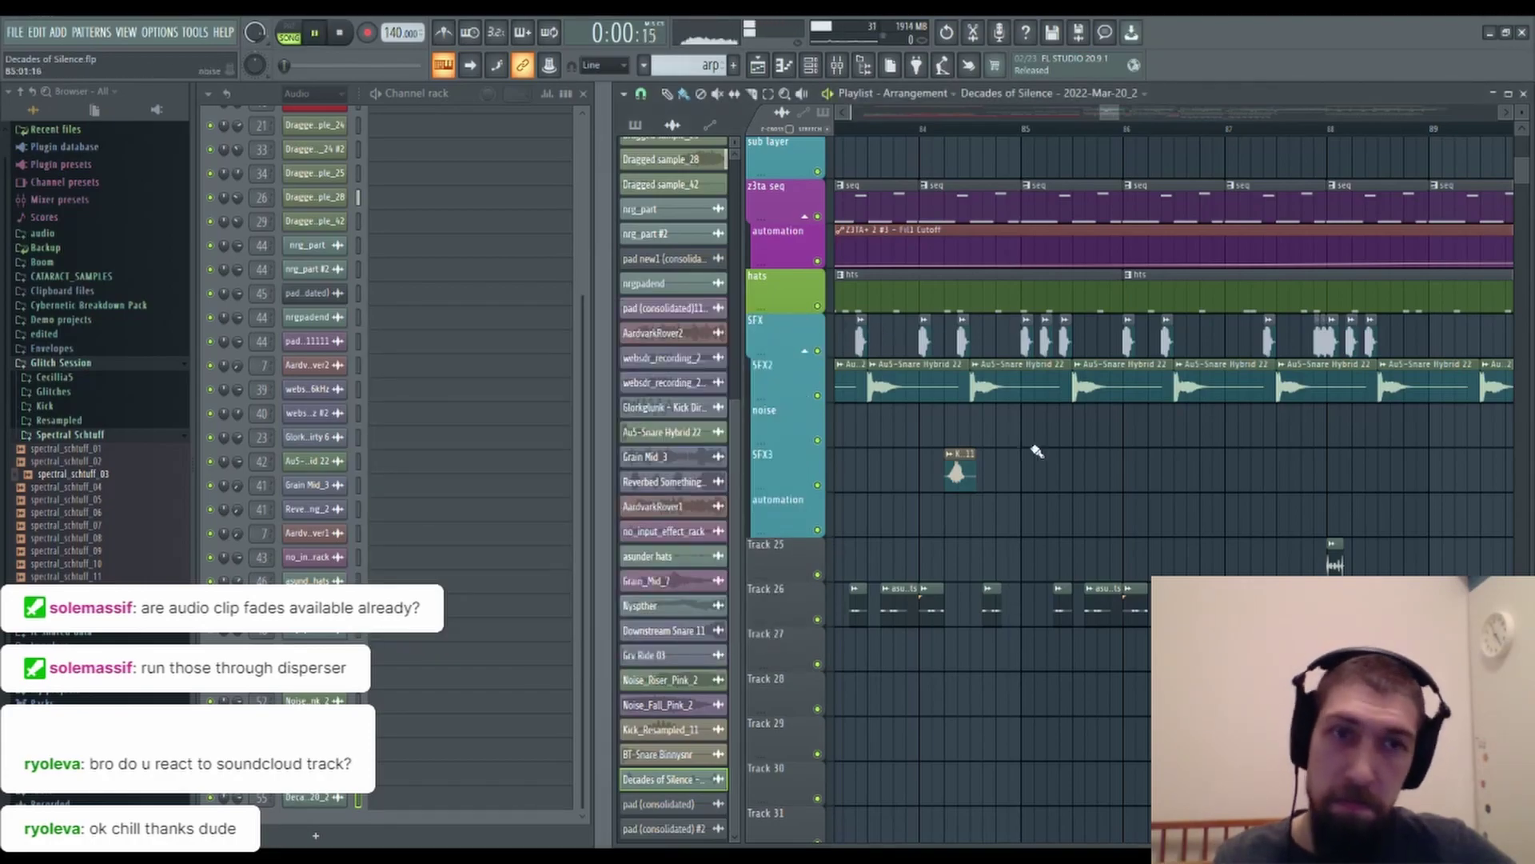
{"action": "left_click_drag", "start_coordinate": [1334, 540], "coordinate": [1195, 449]}
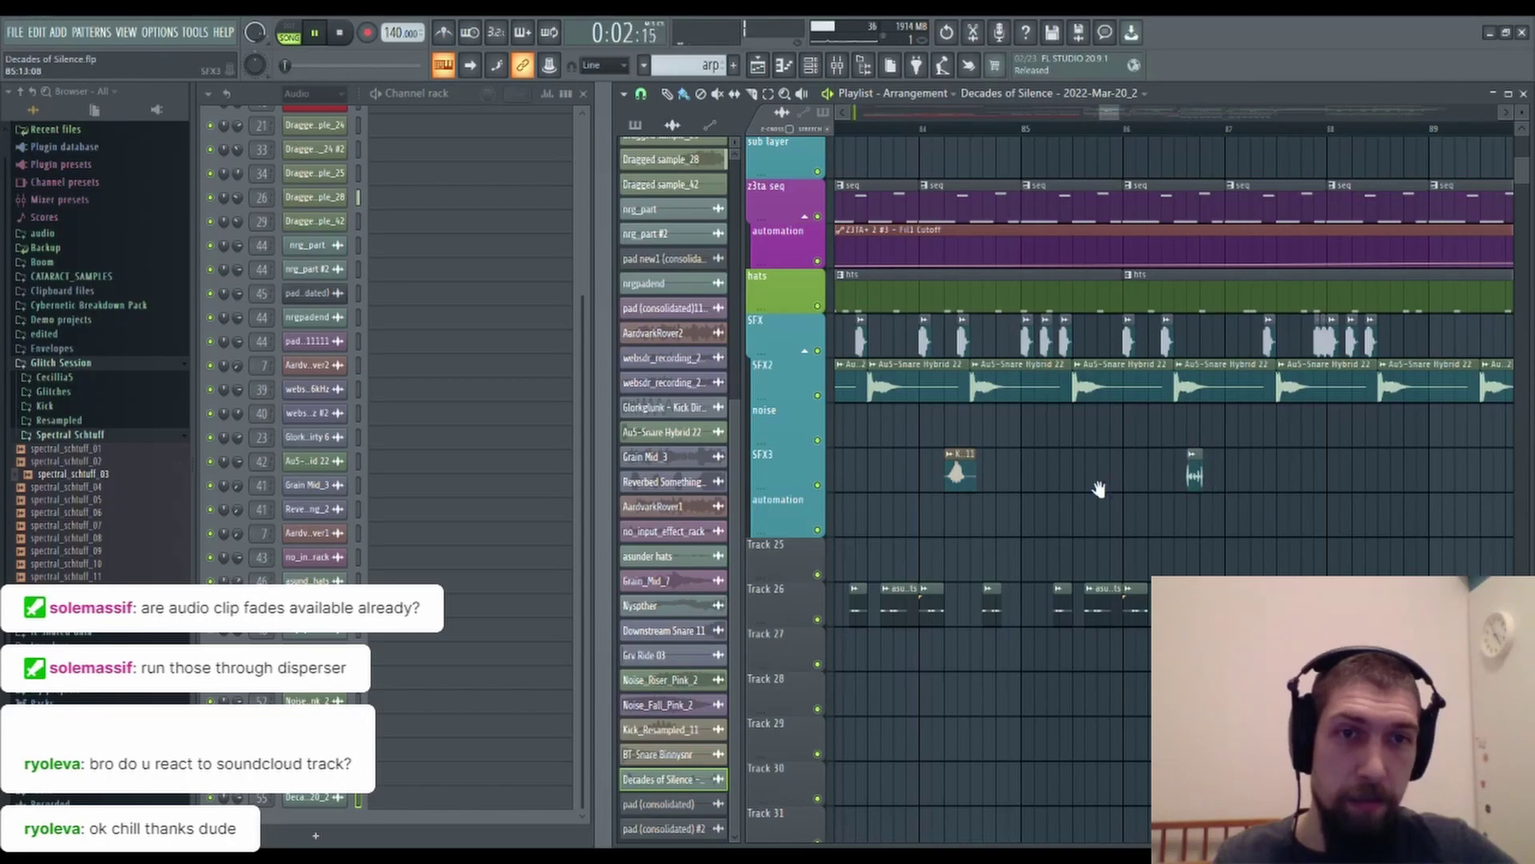
{"action": "left_click_drag", "start_coordinate": [1102, 490], "coordinate": [1363, 522]}
{"action": "left_click_drag", "start_coordinate": [1154, 545], "coordinate": [1424, 565]}
Play the arrangement from bar 78, shift the recorded clip on SFX3 to just after bar 86 and open its channel settings.
{"action": "left_click", "coordinate": [858, 132]}
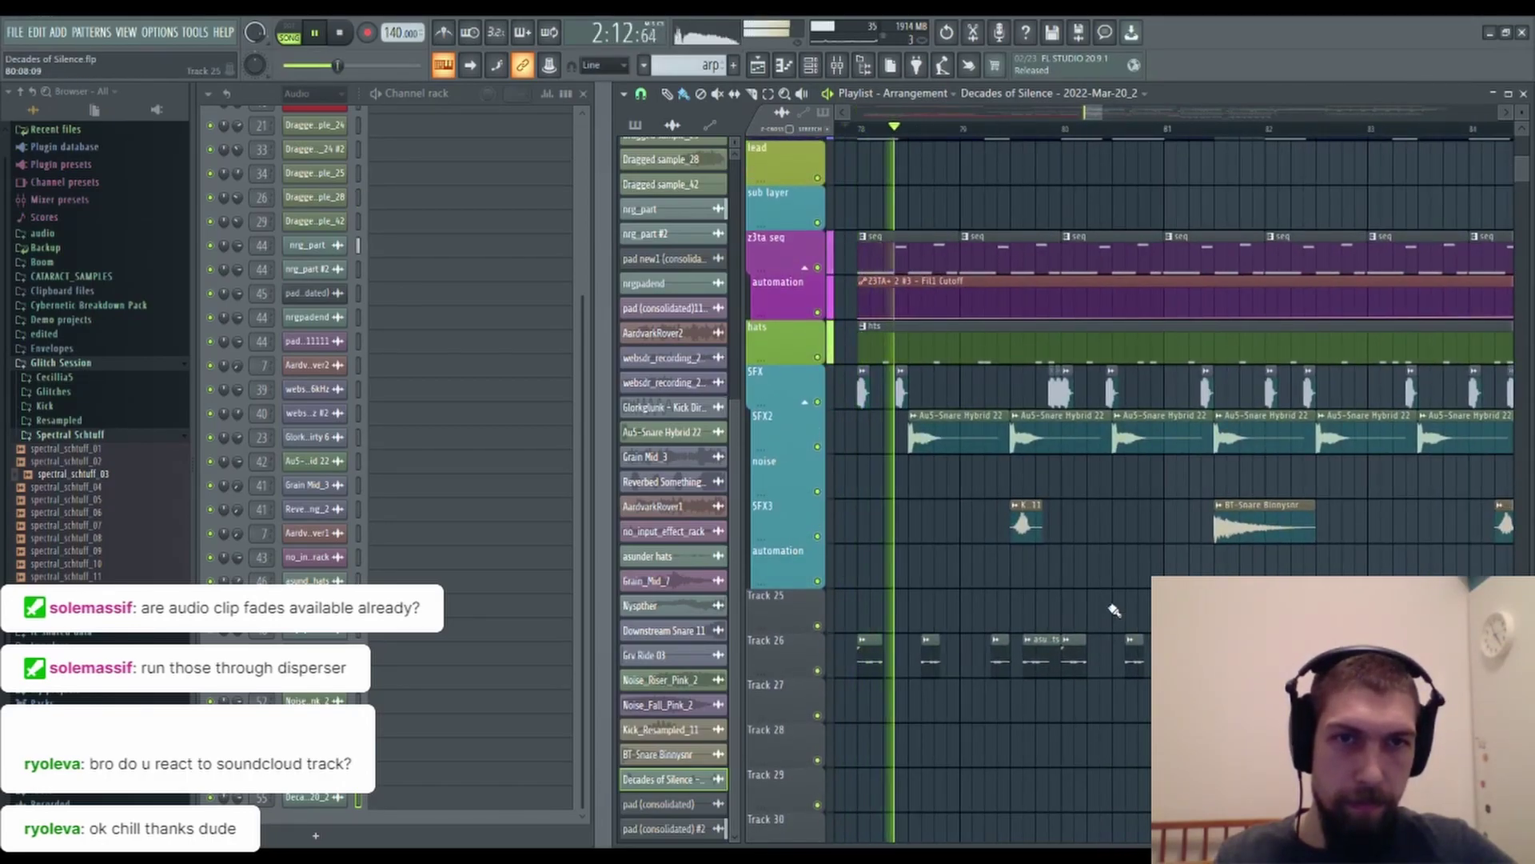
{"action": "left_click_drag", "start_coordinate": [1088, 606], "coordinate": [943, 534]}
{"action": "left_click_drag", "start_coordinate": [1324, 478], "coordinate": [1285, 482]}
{"action": "double_click", "coordinate": [1285, 480]}
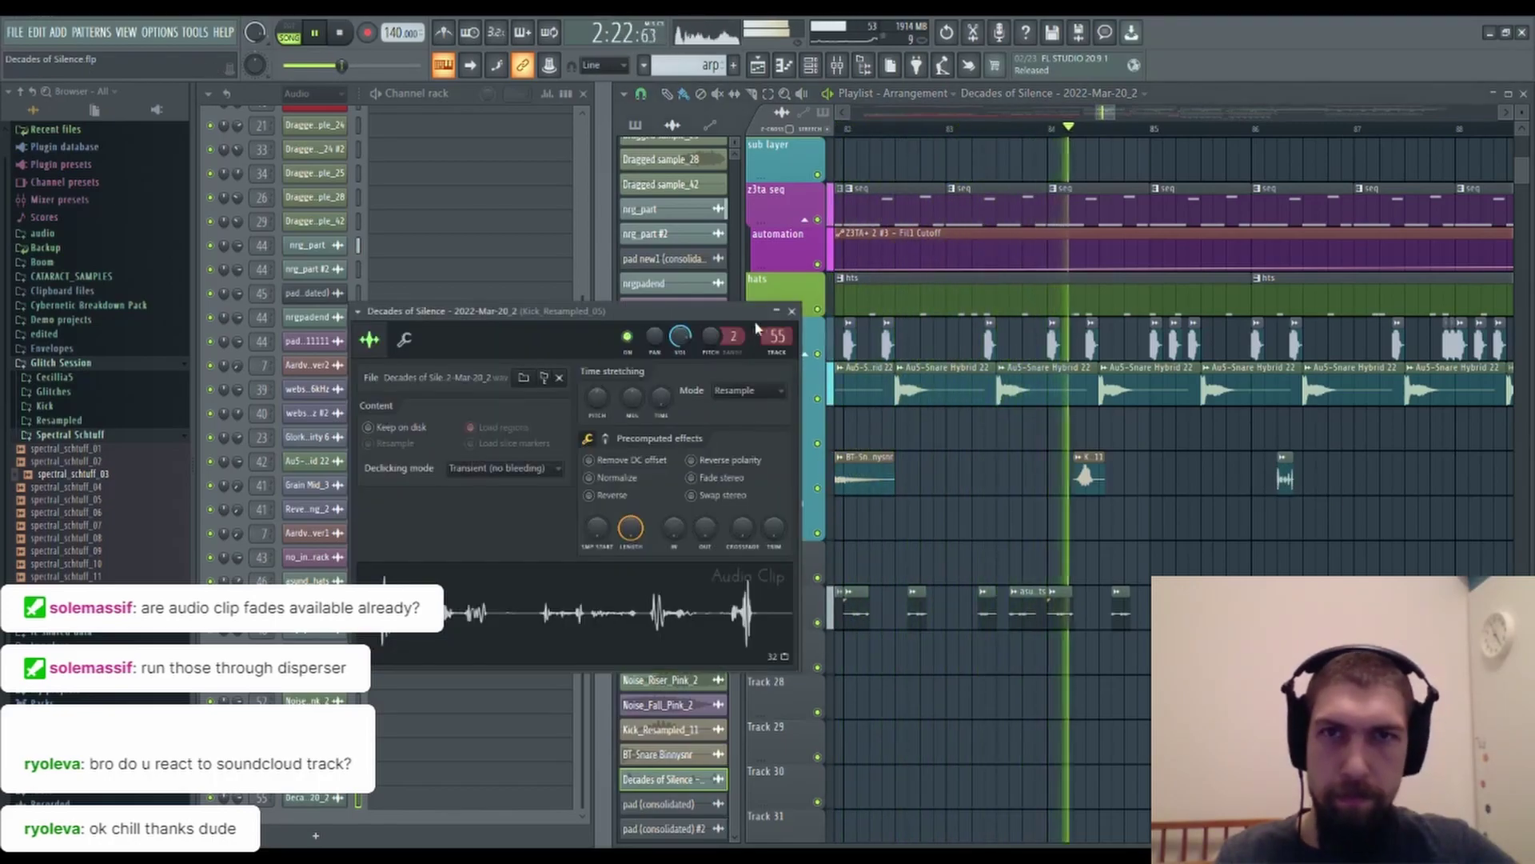
{"action": "left_click_drag", "start_coordinate": [928, 513], "coordinate": [1122, 560]}
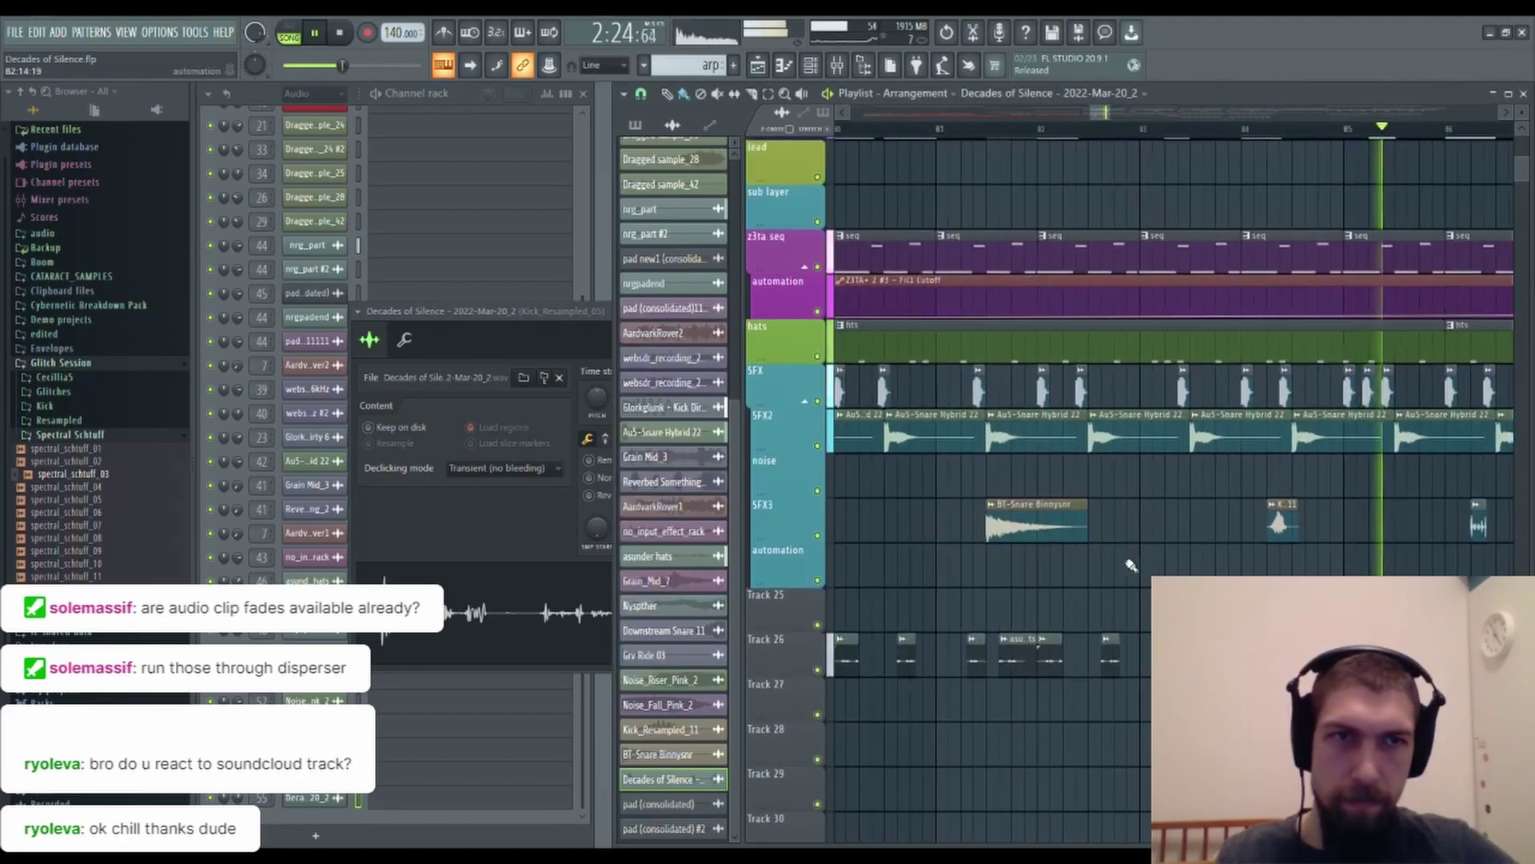
Pause playback and move the second Kick_Resampled_11 clip on SFX3 slightly earlier to bar 84.
{"action": "key", "text": "space"}
{"action": "left_click_drag", "start_coordinate": [1285, 529], "coordinate": [1259, 529]}
{"action": "left_click_drag", "start_coordinate": [962, 567], "coordinate": [1084, 473]}
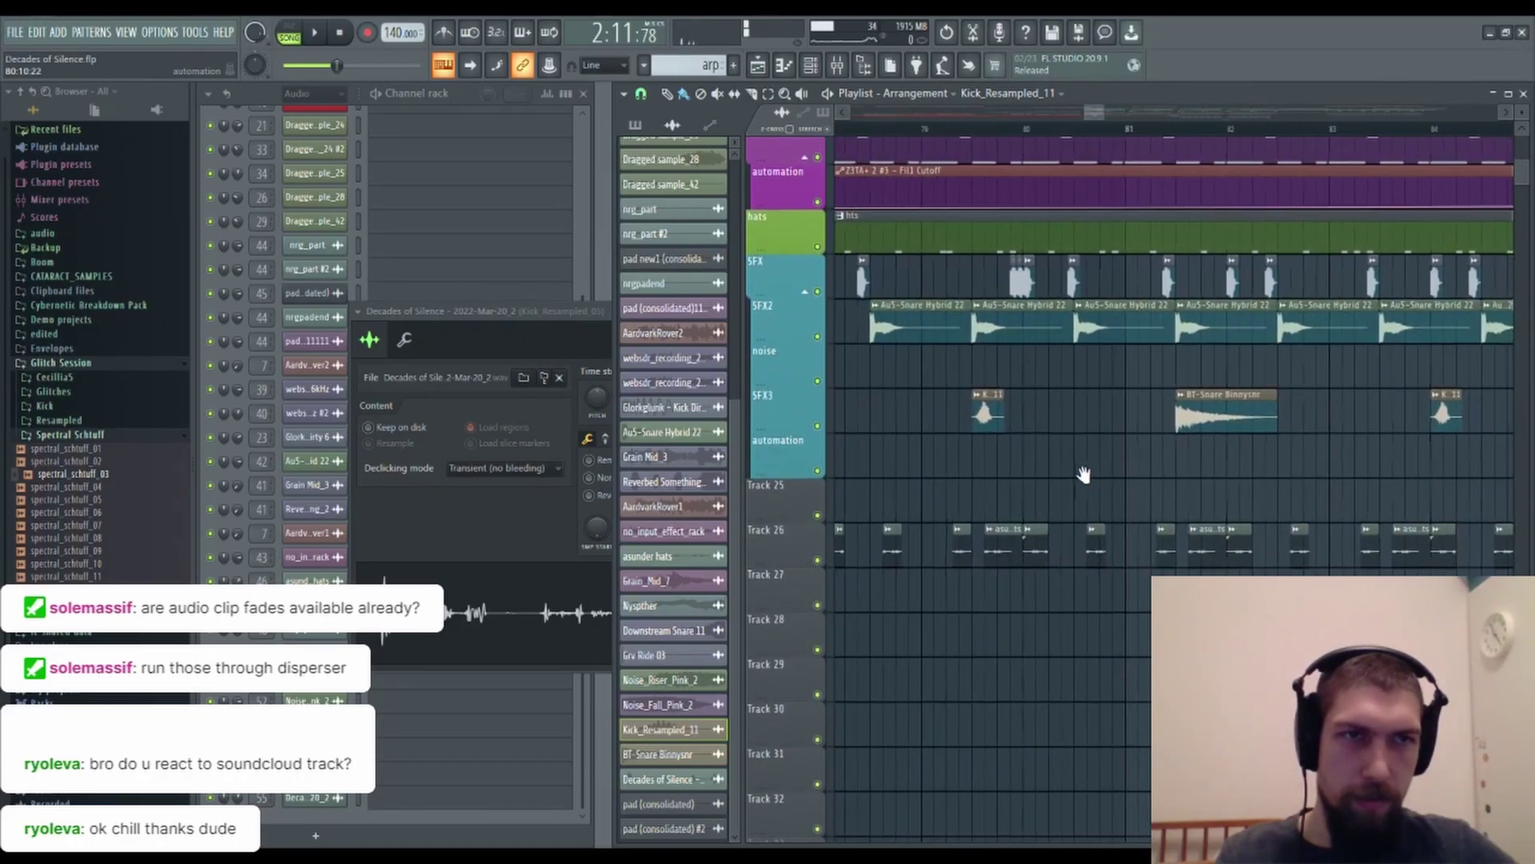
Move the second Kick_Resampled_11 clip on SFX3 to the middle of bar 83 and the recorded clip to the middle of bar 85.
{"action": "left_click_drag", "start_coordinate": [1444, 413], "coordinate": [1394, 413]}
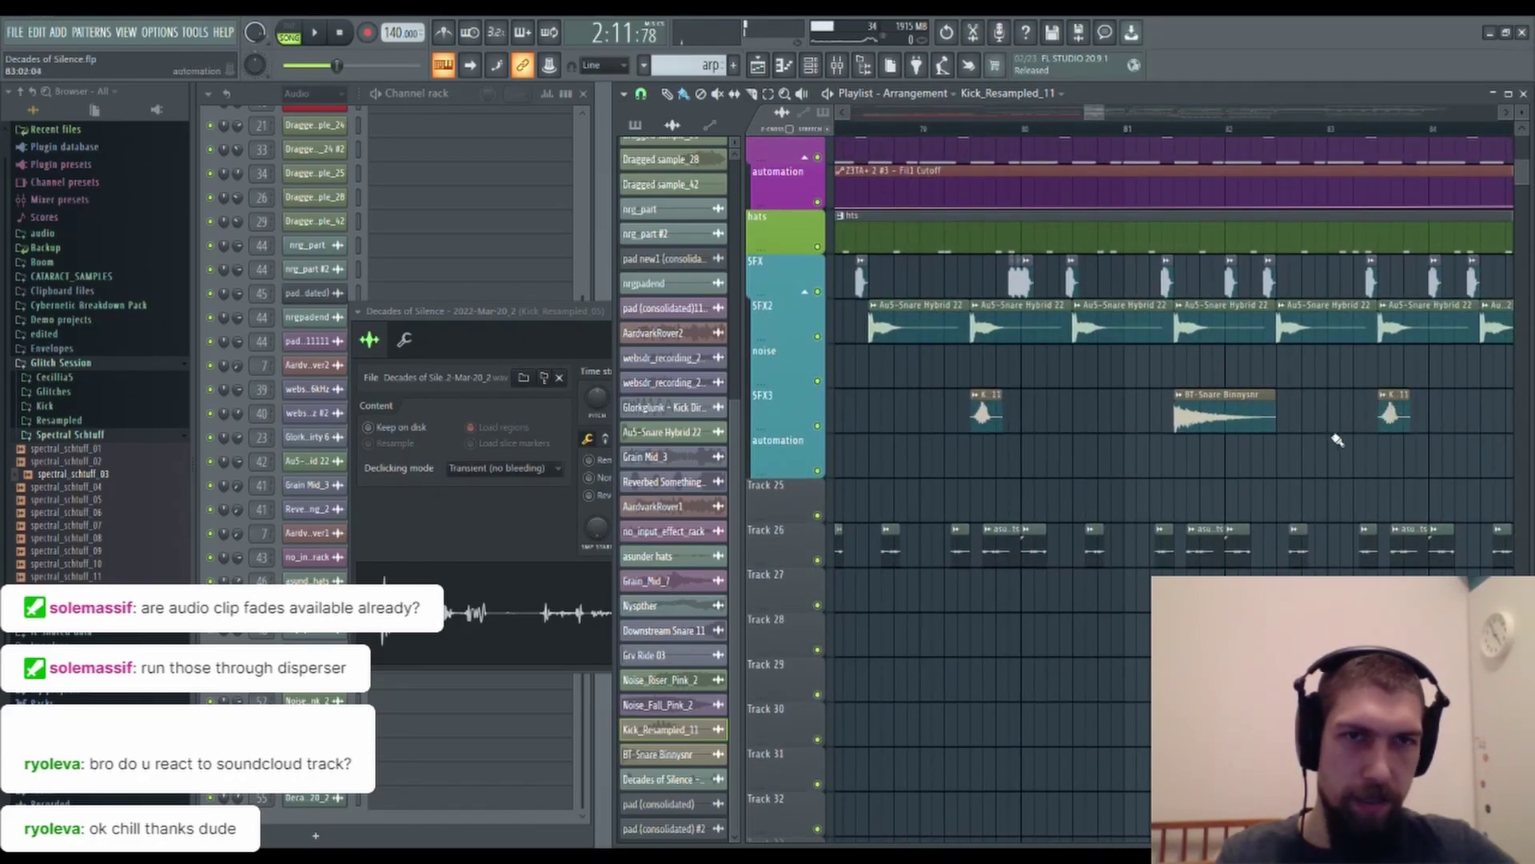
{"action": "key", "text": "space"}
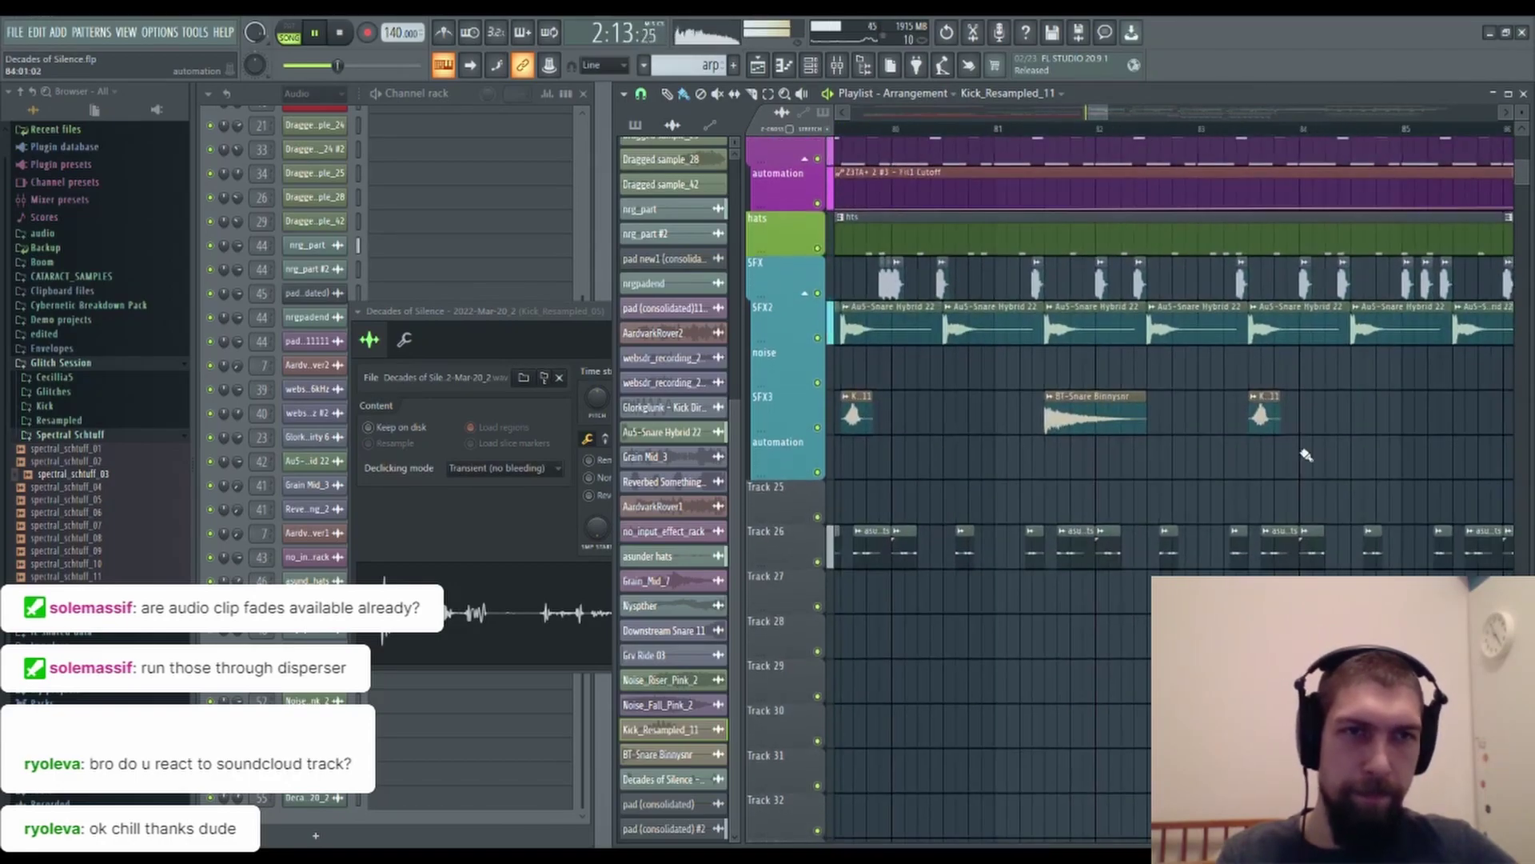
{"action": "left_click", "coordinate": [1249, 404]}
{"action": "left_click_drag", "start_coordinate": [1249, 404], "coordinate": [1174, 406]}
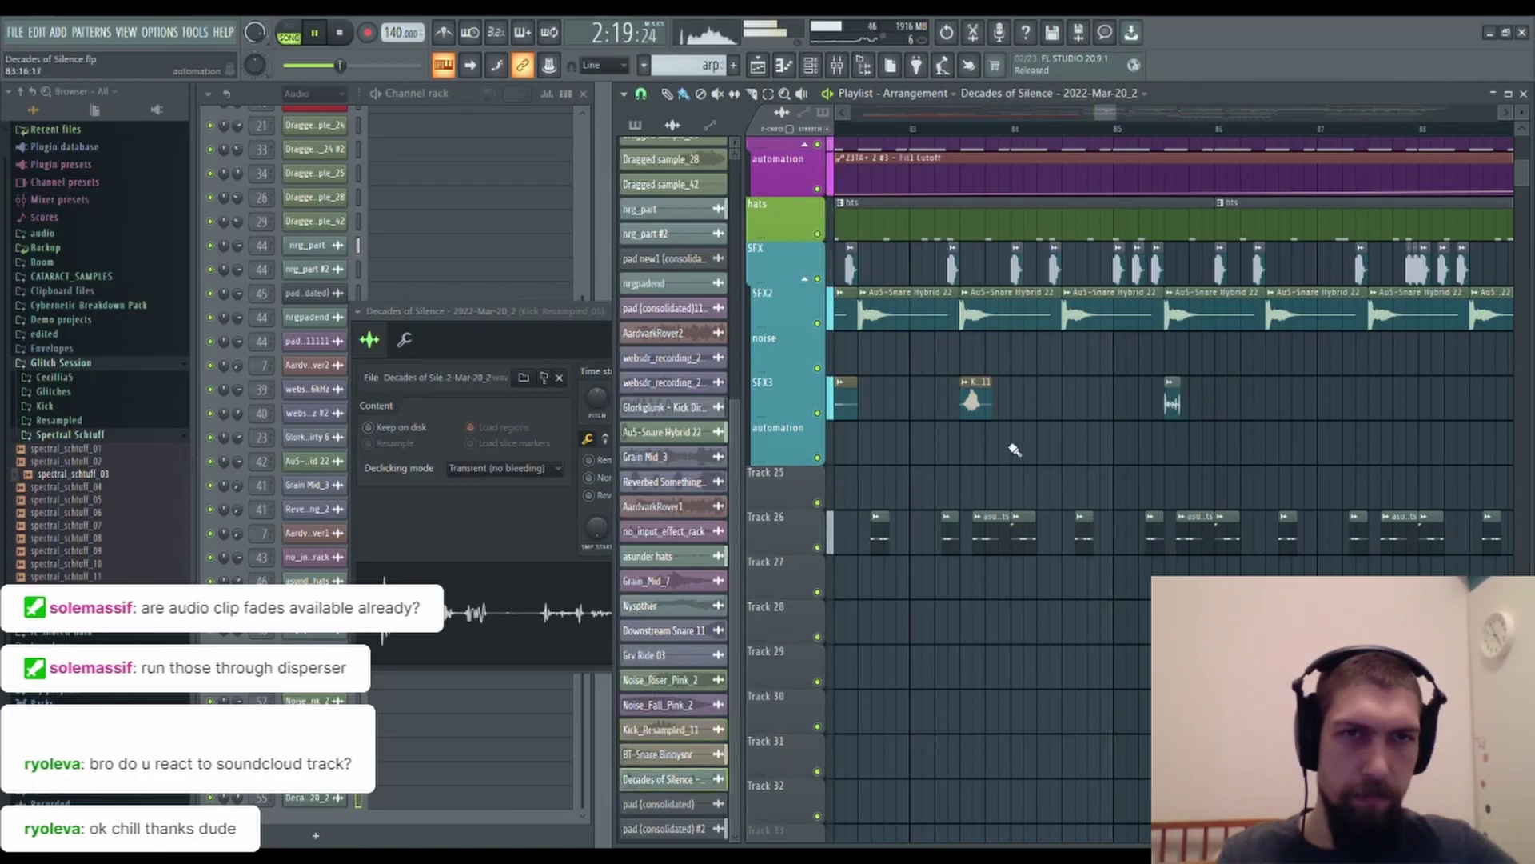
Open the channel settings of the BT-Snare Binnysnr clip on SFX3.
{"action": "left_click_drag", "start_coordinate": [1014, 446], "coordinate": [1405, 485]}
{"action": "double_click", "coordinate": [1234, 438]}
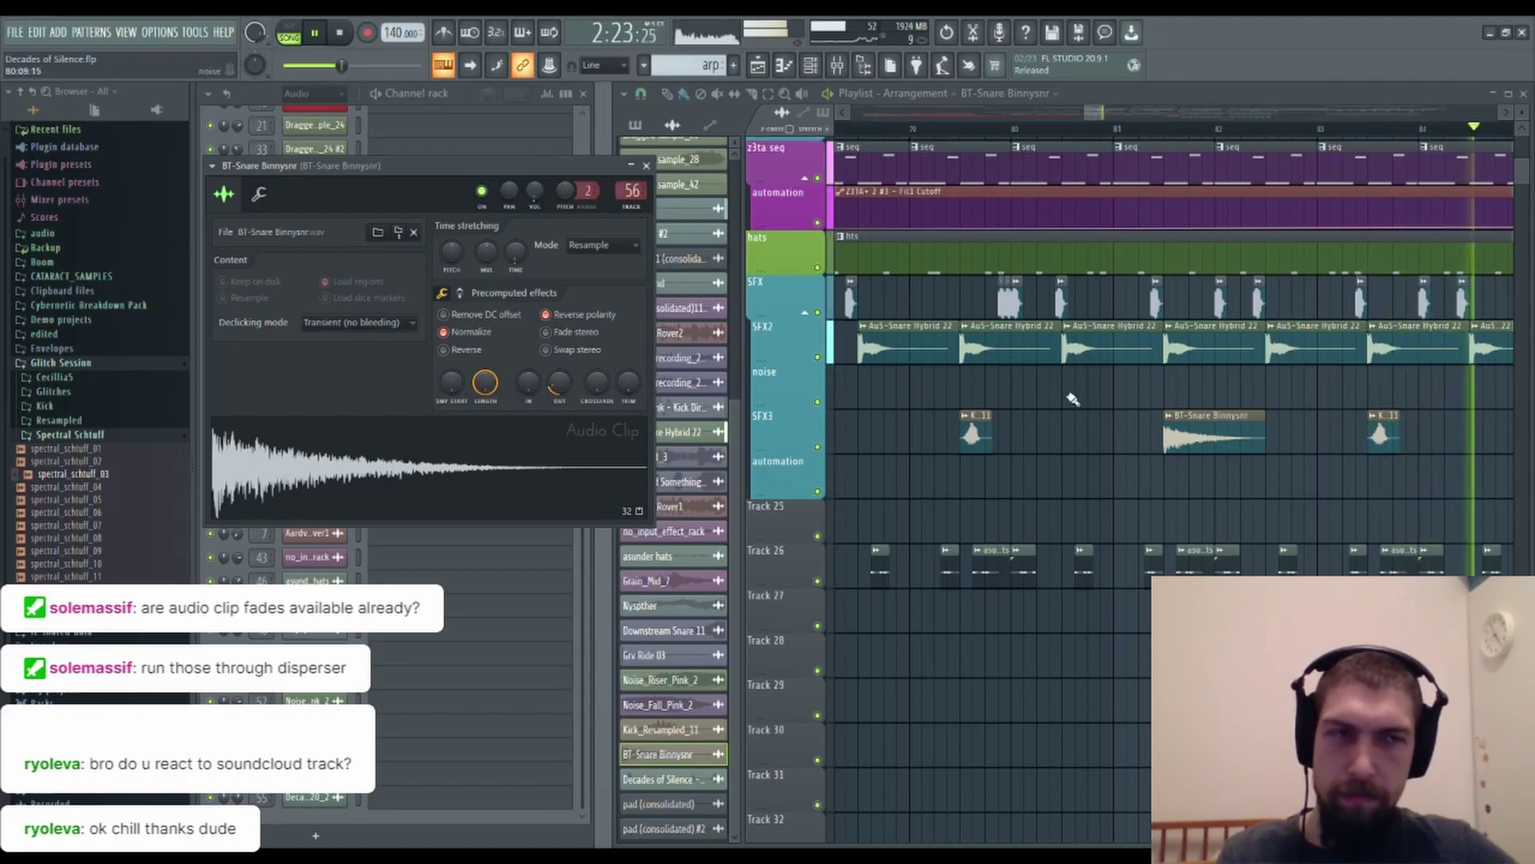
{"action": "left_click_drag", "start_coordinate": [1296, 504], "coordinate": [1144, 480]}
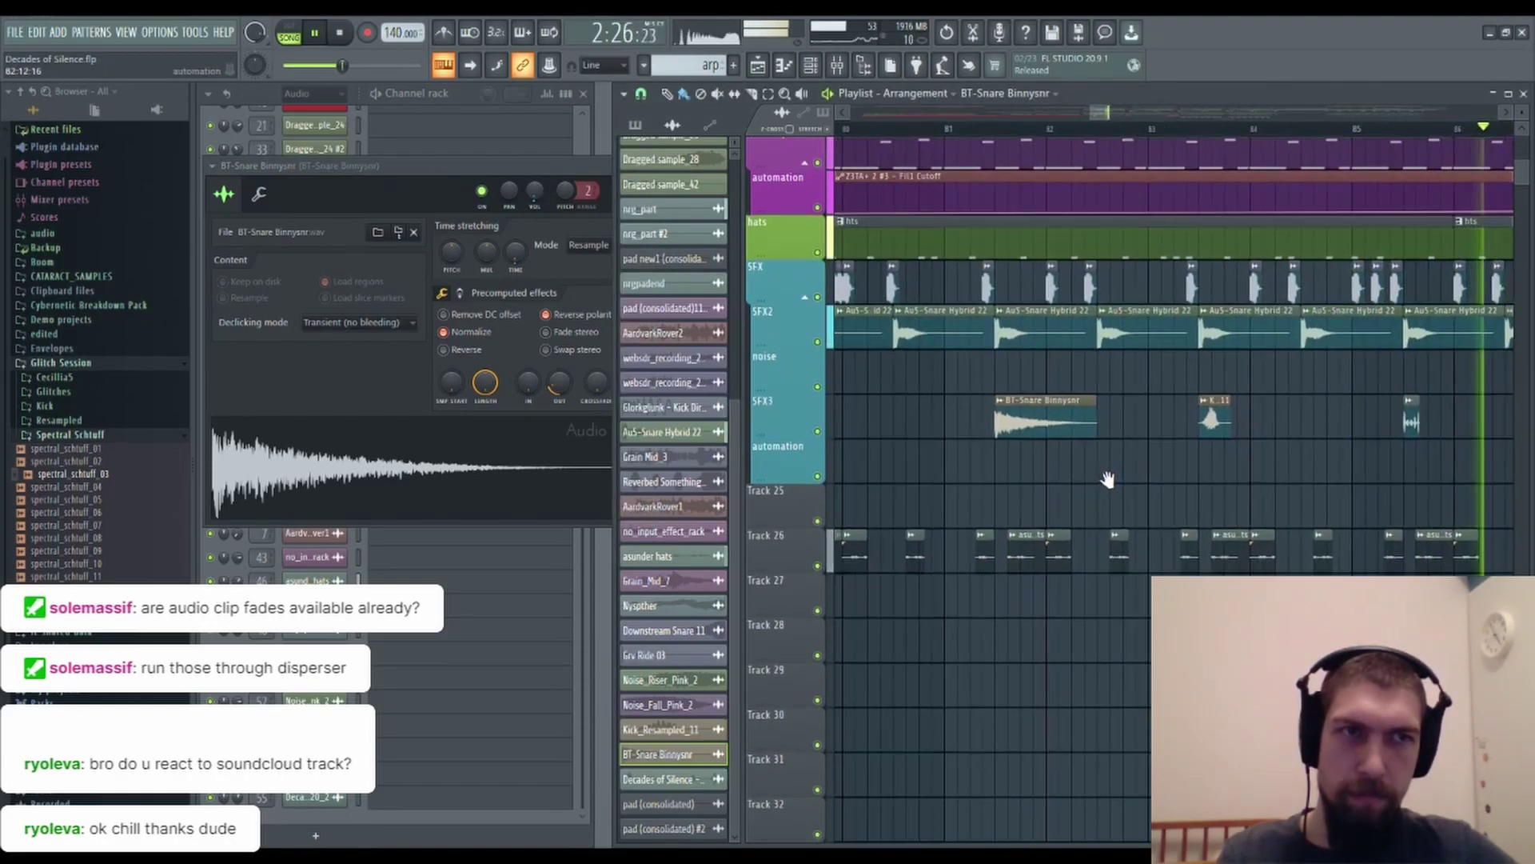
Pause playback and lengthen the recorded clip on SFX3 to 0:04:16.
{"action": "key", "text": "space"}
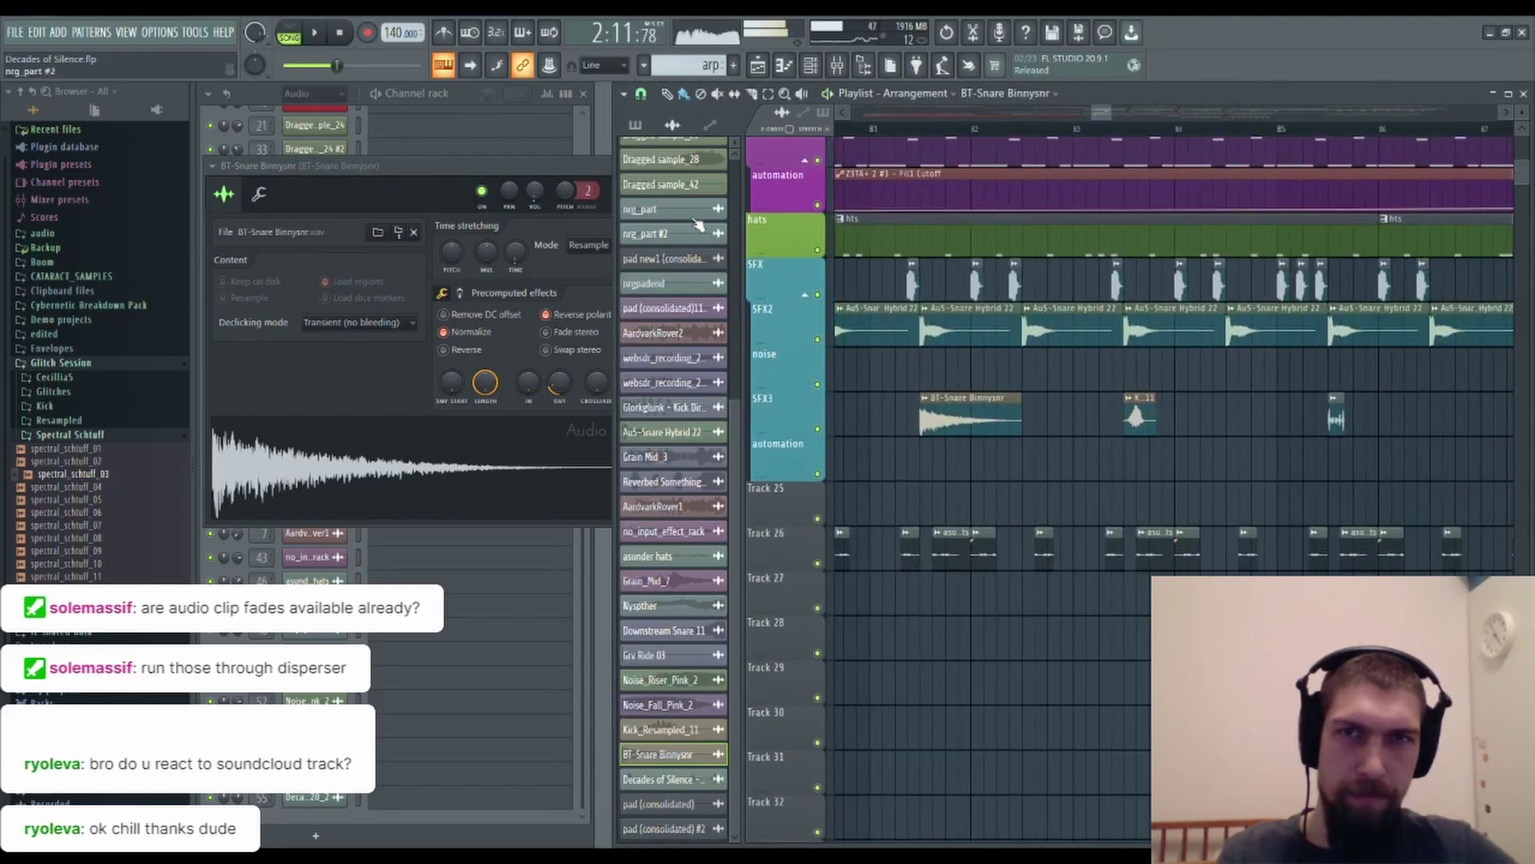
{"action": "left_click", "coordinate": [544, 164]}
{"action": "left_click_drag", "start_coordinate": [1353, 432], "coordinate": [1364, 431]}
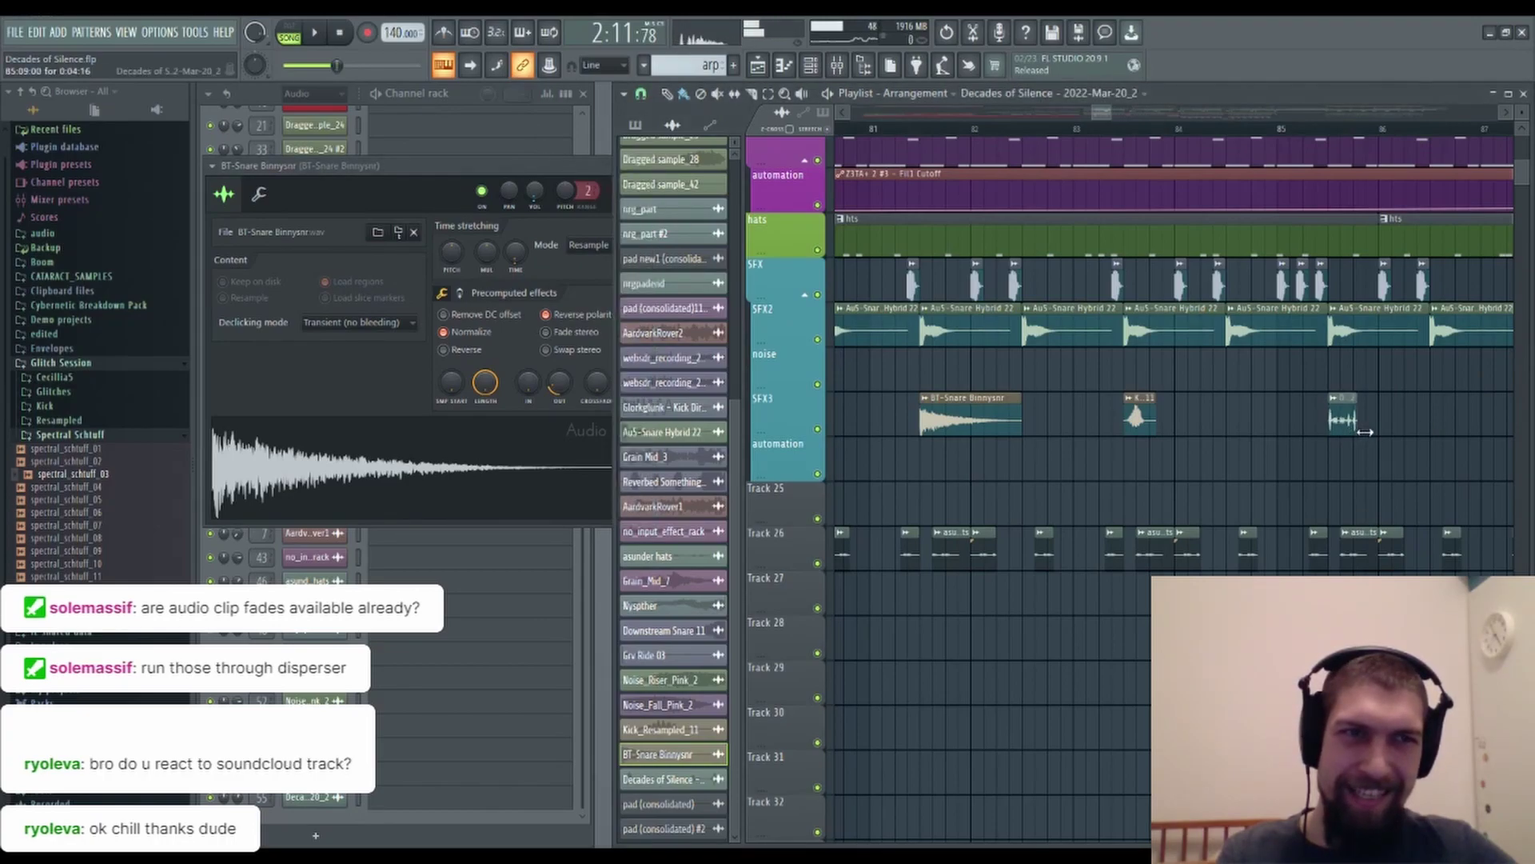
Play the arrangement through the SFX3 clips between bars 81 and 86 and stop playback.
{"action": "key", "text": "space"}
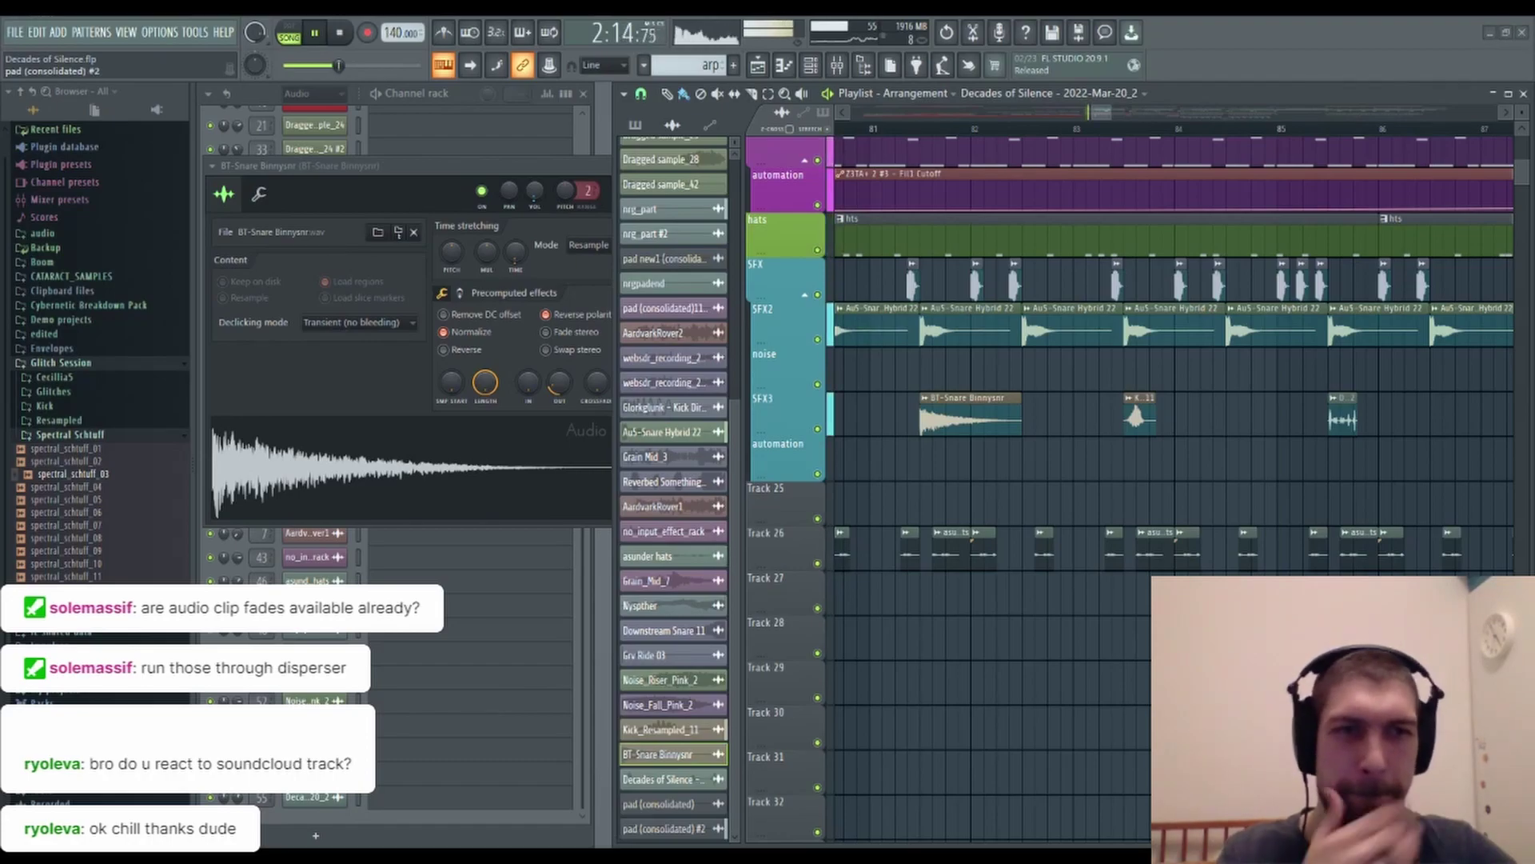
{"action": "left_click_drag", "start_coordinate": [1164, 638], "coordinate": [1226, 709]}
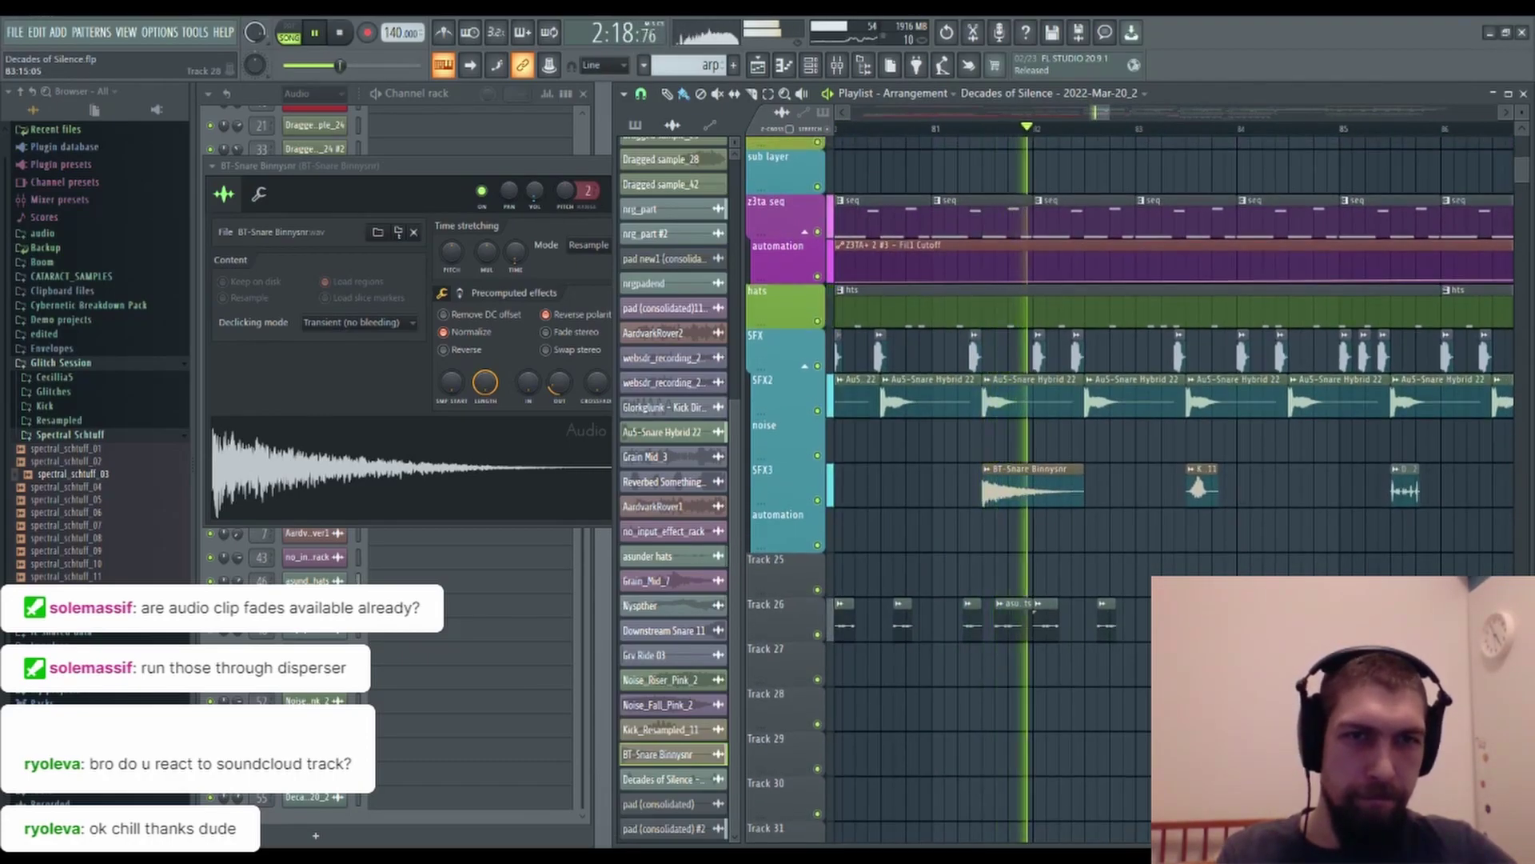
{"action": "left_click", "coordinate": [550, 201]}
{"action": "left_click_drag", "start_coordinate": [1441, 559], "coordinate": [1165, 571]}
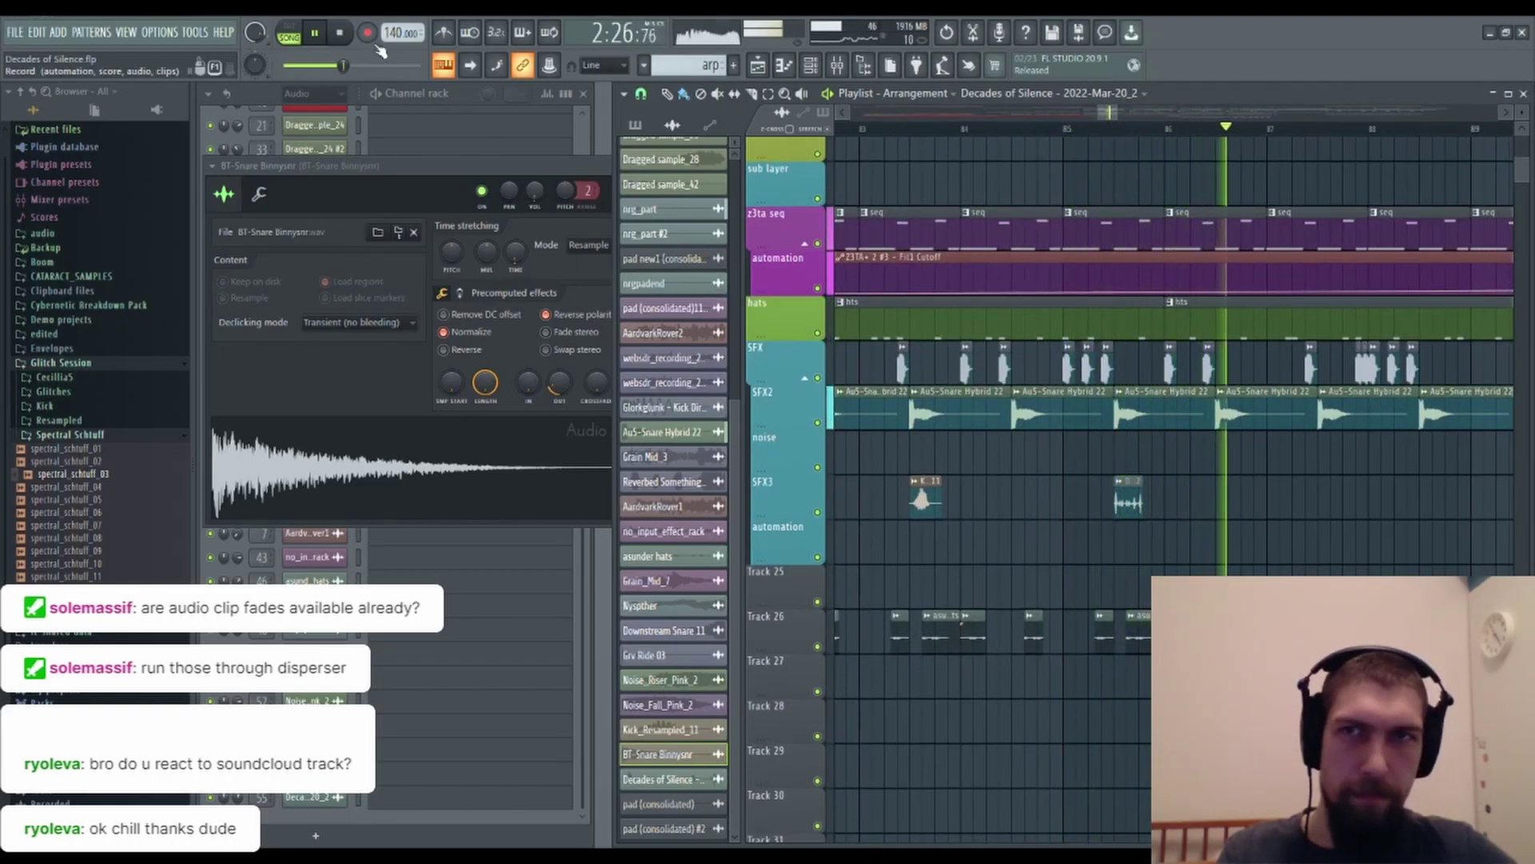
{"action": "left_click", "coordinate": [343, 35]}
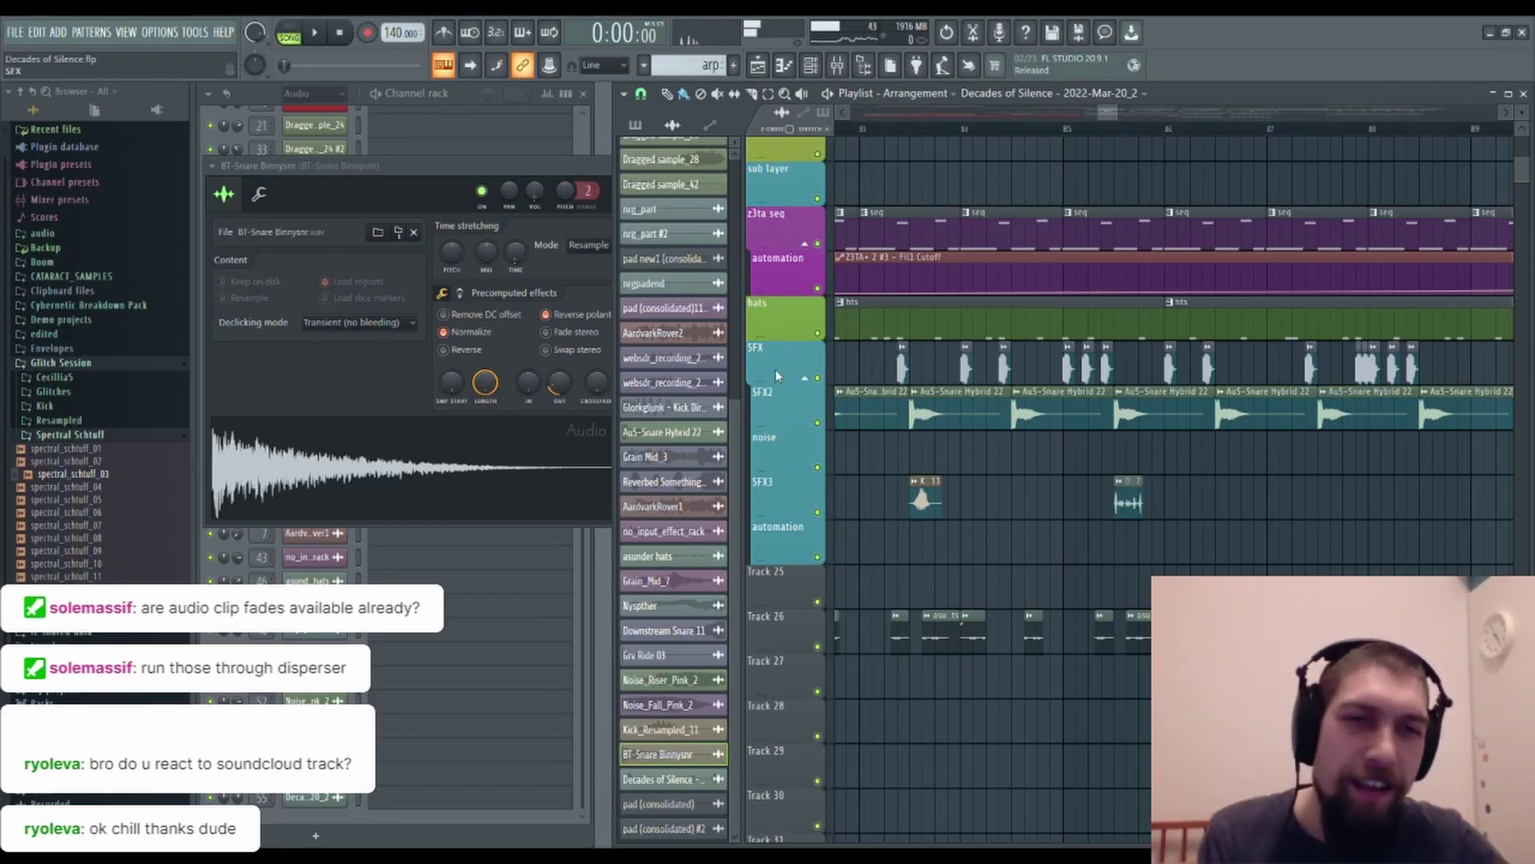
Route the BT-Snare Binnysnr channel to mixer track 57, load Rift Feedback Lite on that track and close the channel settings.
{"action": "scroll", "coordinate": [1150, 130], "scroll_direction": "up", "scroll_amount": 3}
{"action": "scroll", "coordinate": [1150, 129], "scroll_direction": "up", "scroll_amount": 3}
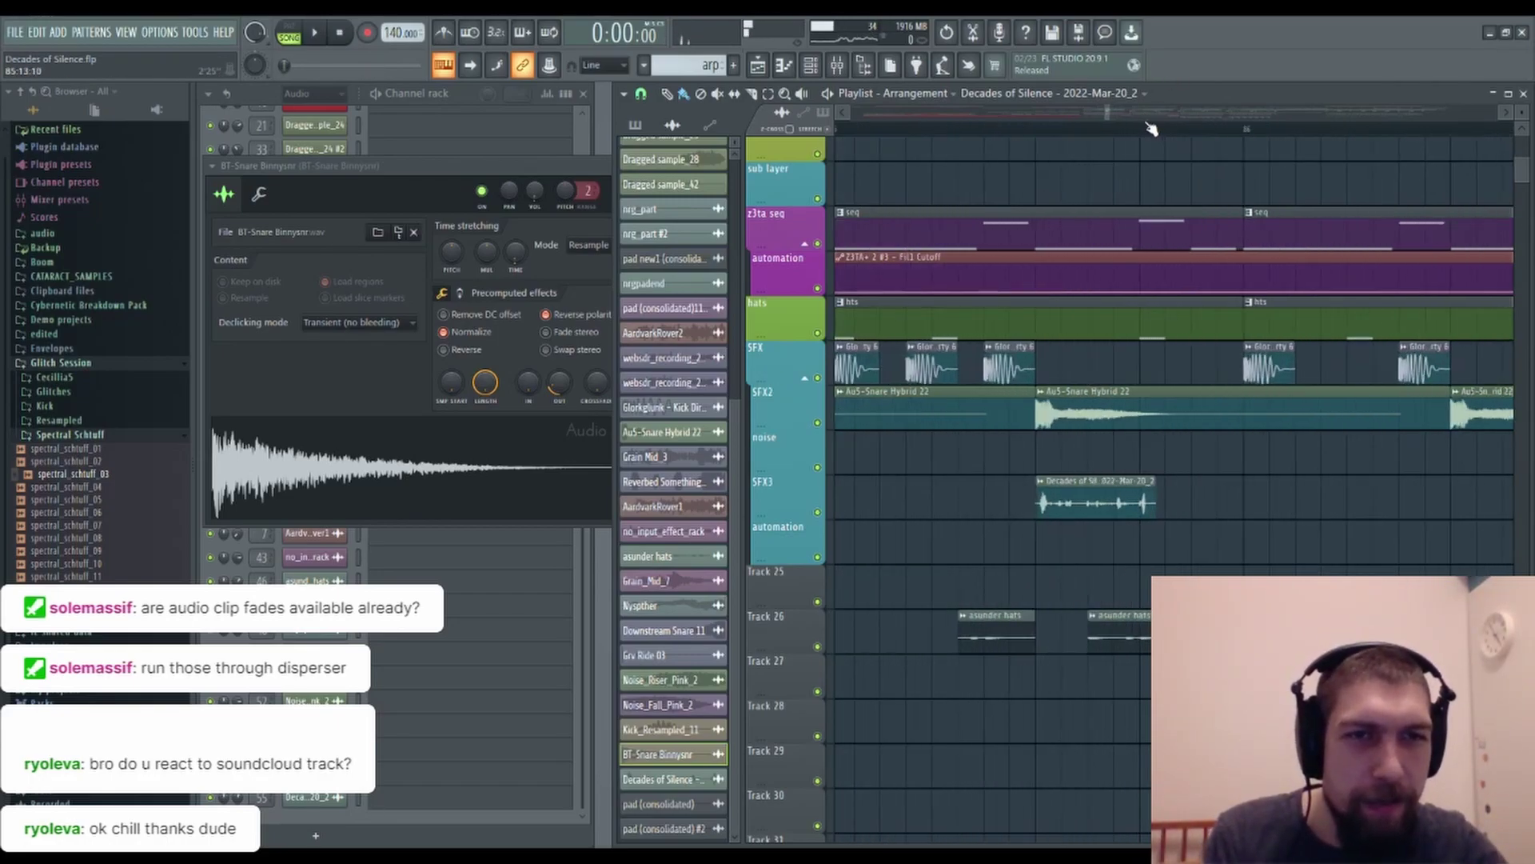
{"action": "double_click", "coordinate": [500, 167]}
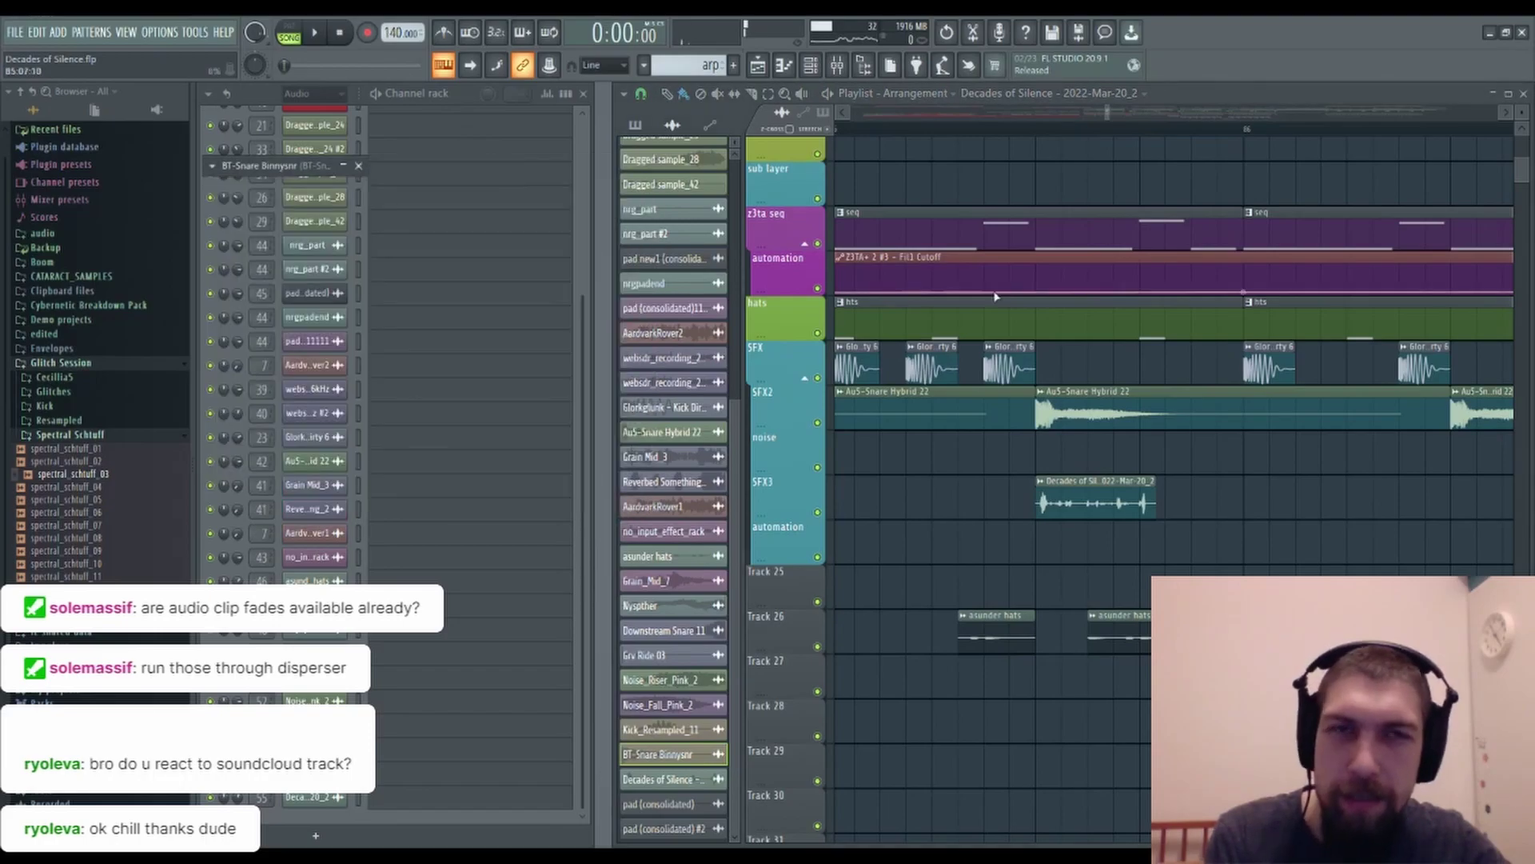
{"action": "double_click", "coordinate": [274, 169]}
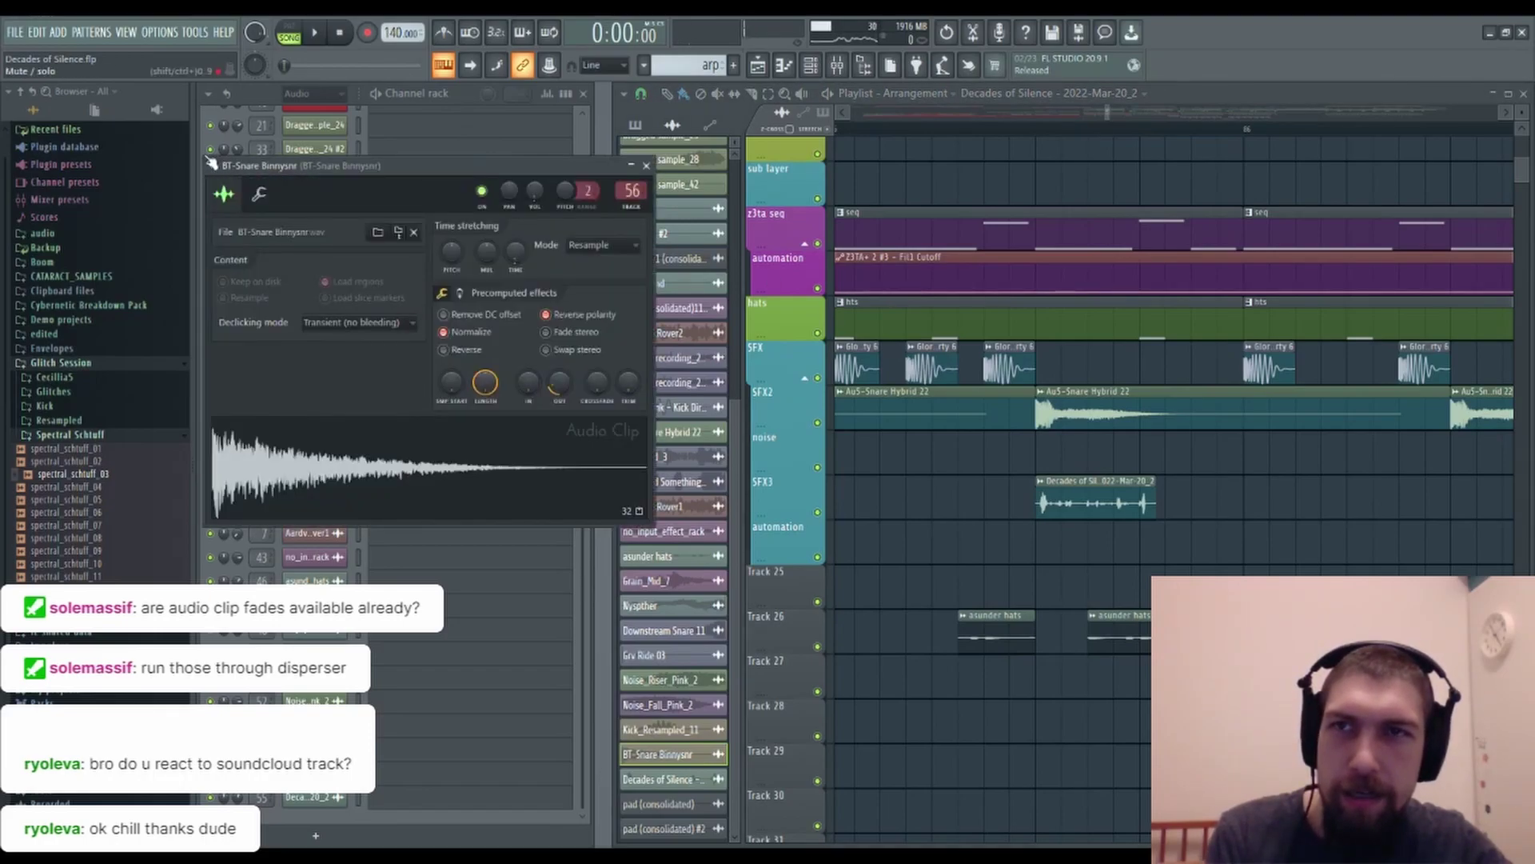
{"action": "left_click", "coordinate": [398, 232]}
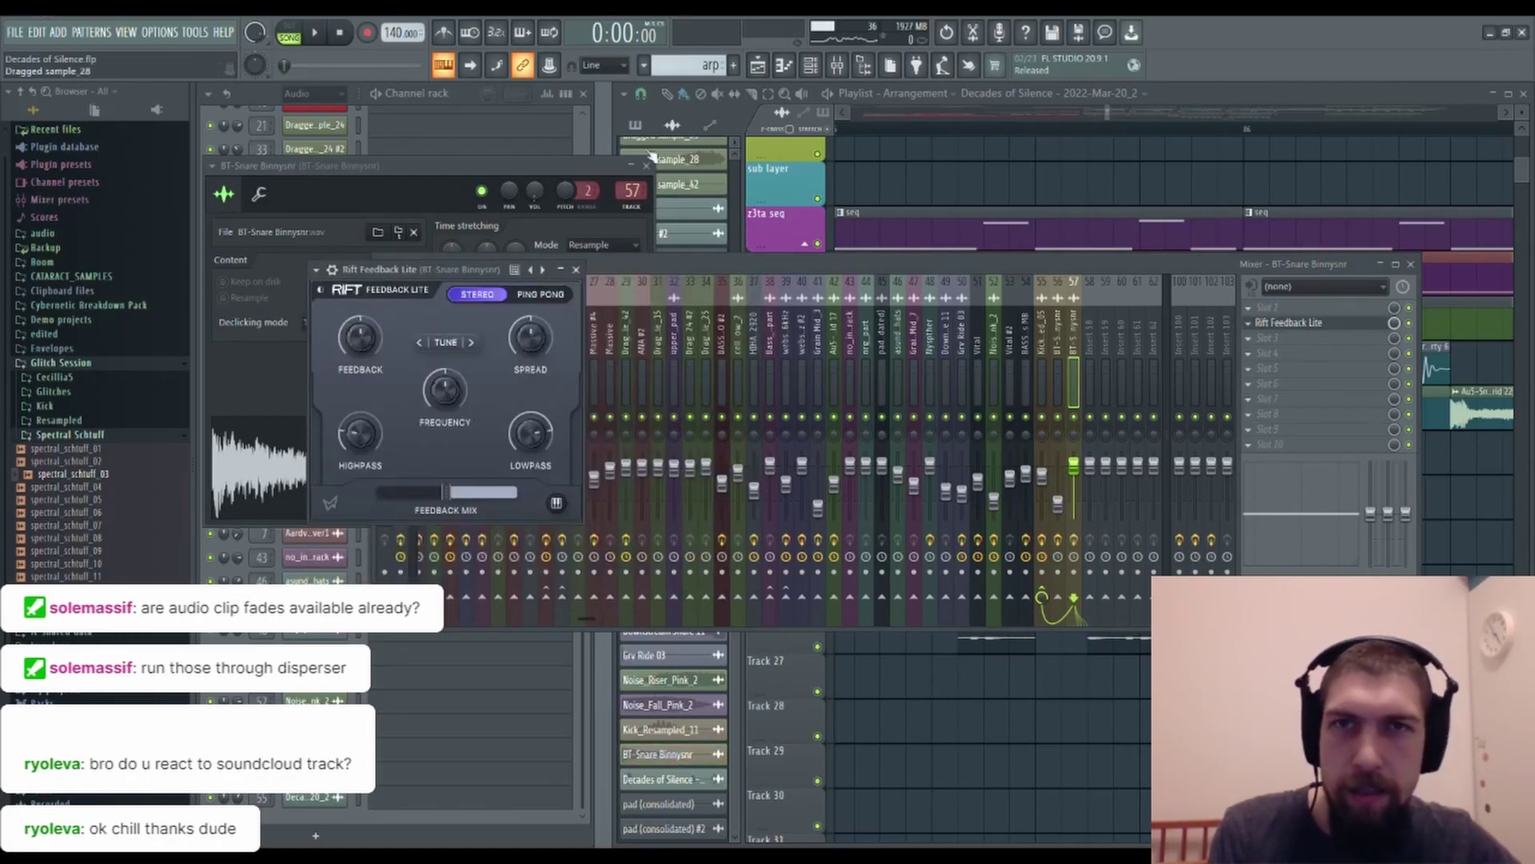
{"action": "left_click", "coordinate": [647, 166]}
Set Rift Feedback Lite's frequency to A#3 and its feedback mix to maximum, and close the mixer.
{"action": "left_click_drag", "start_coordinate": [448, 392], "coordinate": [453, 381]}
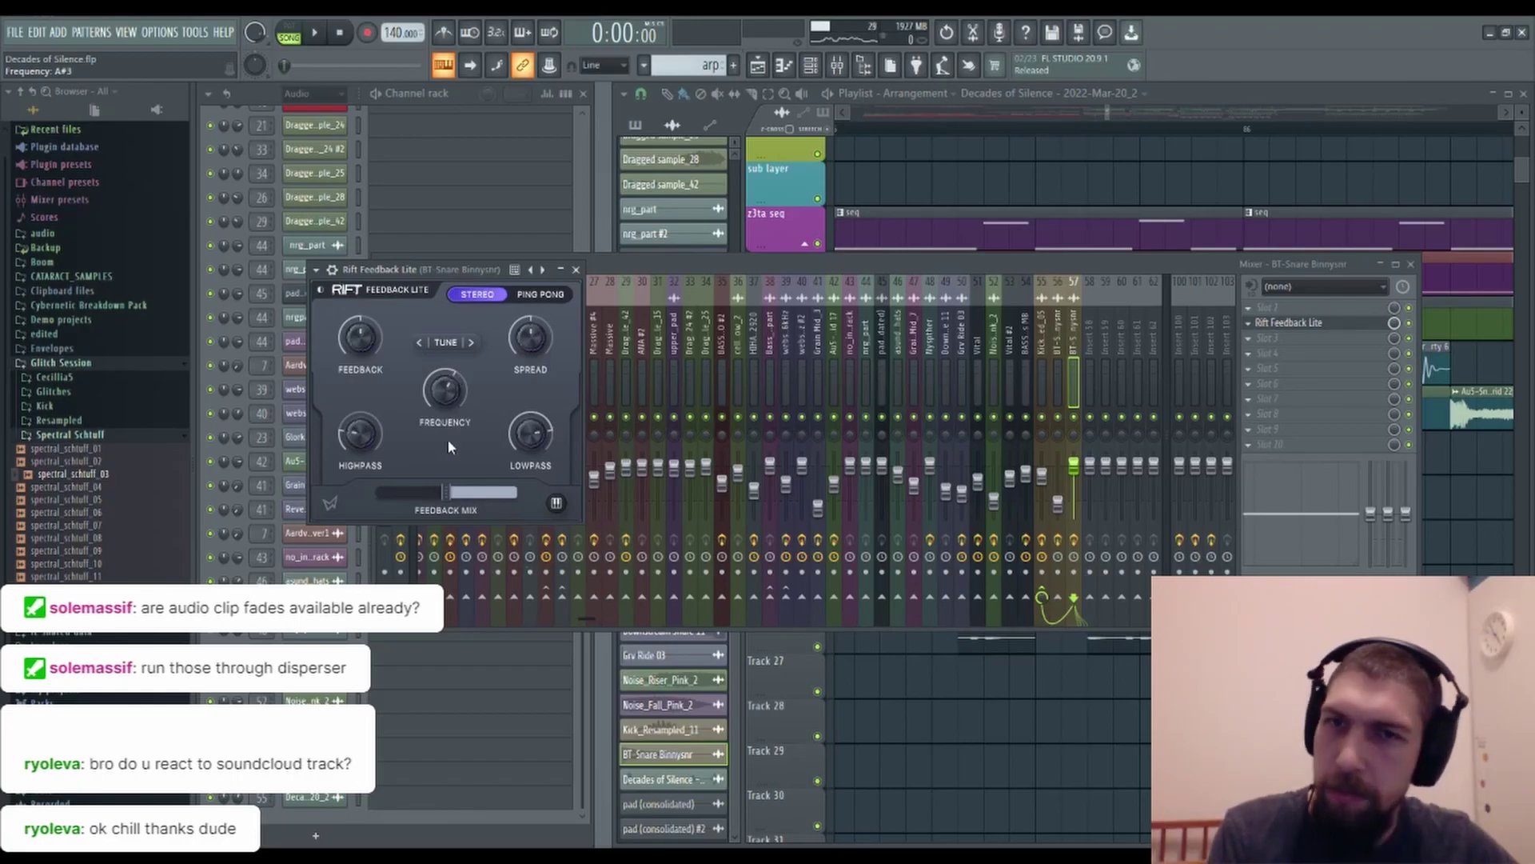
{"action": "left_click_drag", "start_coordinate": [448, 497], "coordinate": [521, 497]}
{"action": "left_click", "coordinate": [1410, 273]}
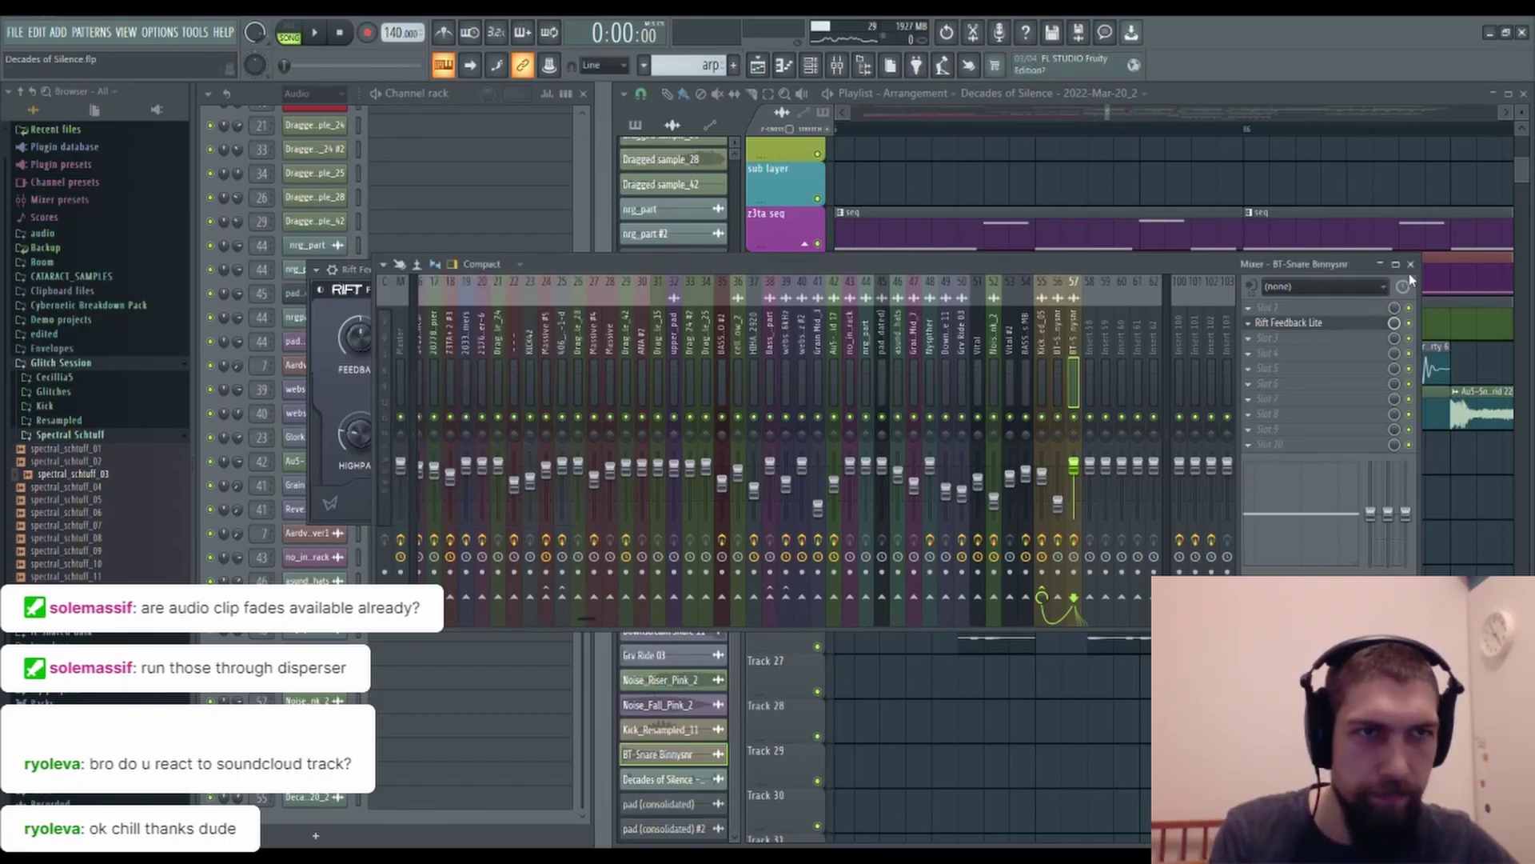
{"action": "left_click", "coordinate": [1410, 265]}
Open the recorded clip's channel settings beside the Rift Feedback Lite window and preview the sample.
{"action": "double_click", "coordinate": [1134, 508]}
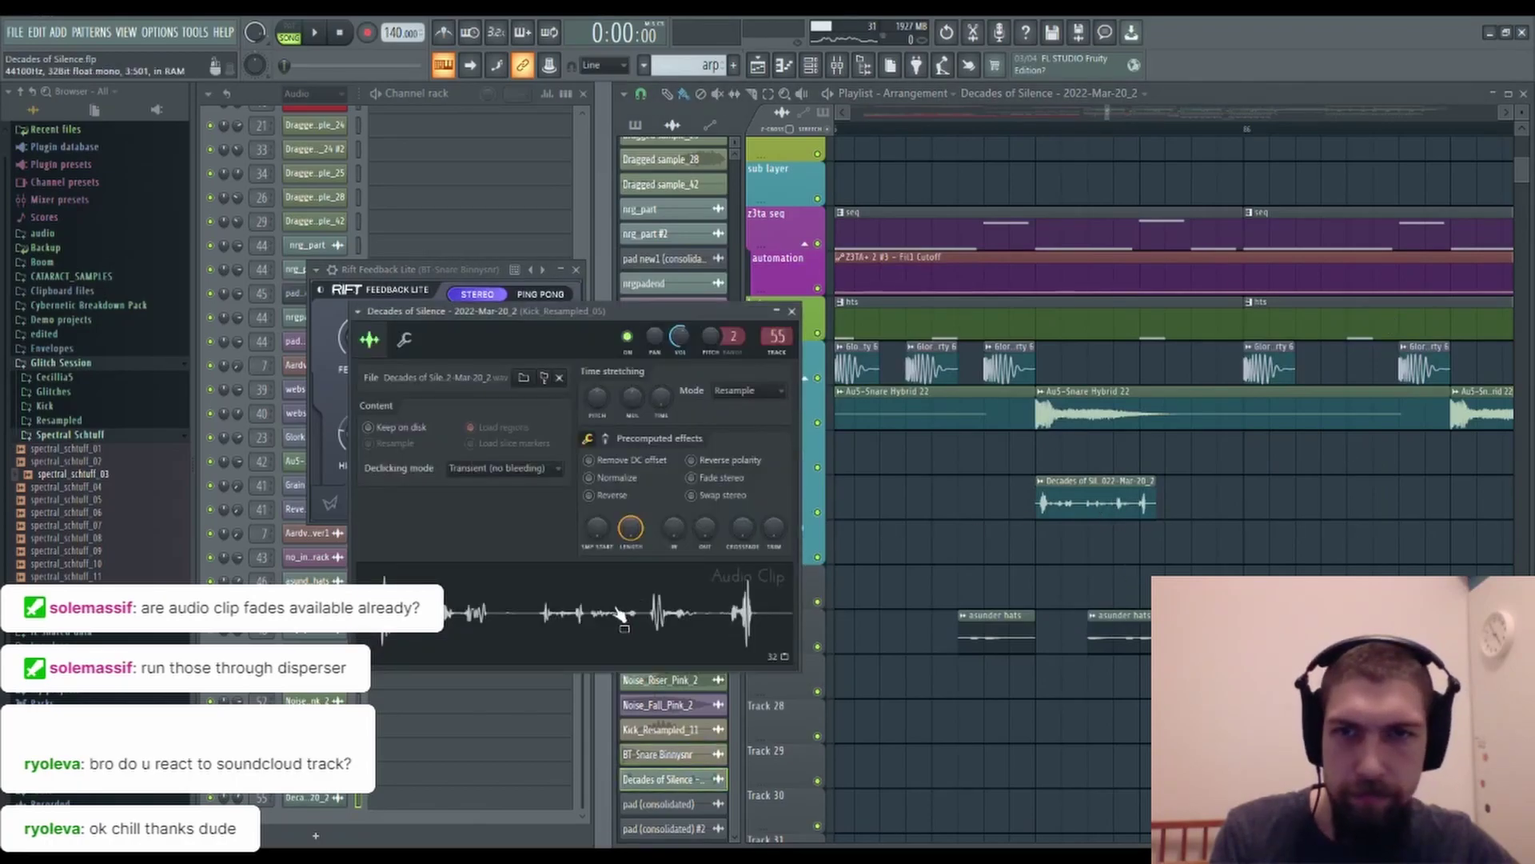
{"action": "left_click_drag", "start_coordinate": [590, 318], "coordinate": [878, 322]}
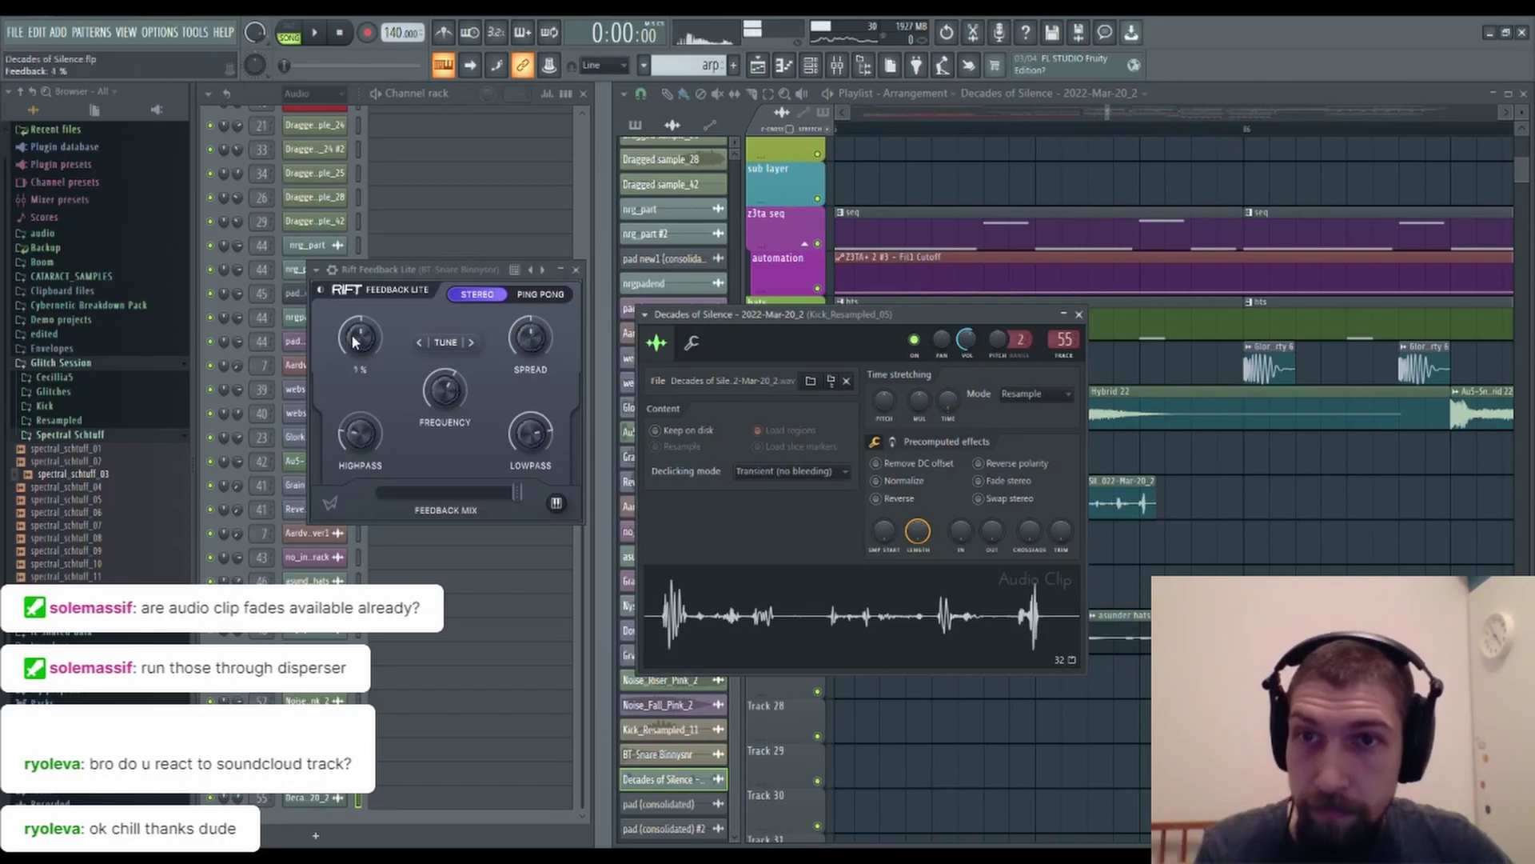
{"action": "left_click", "coordinate": [766, 626]}
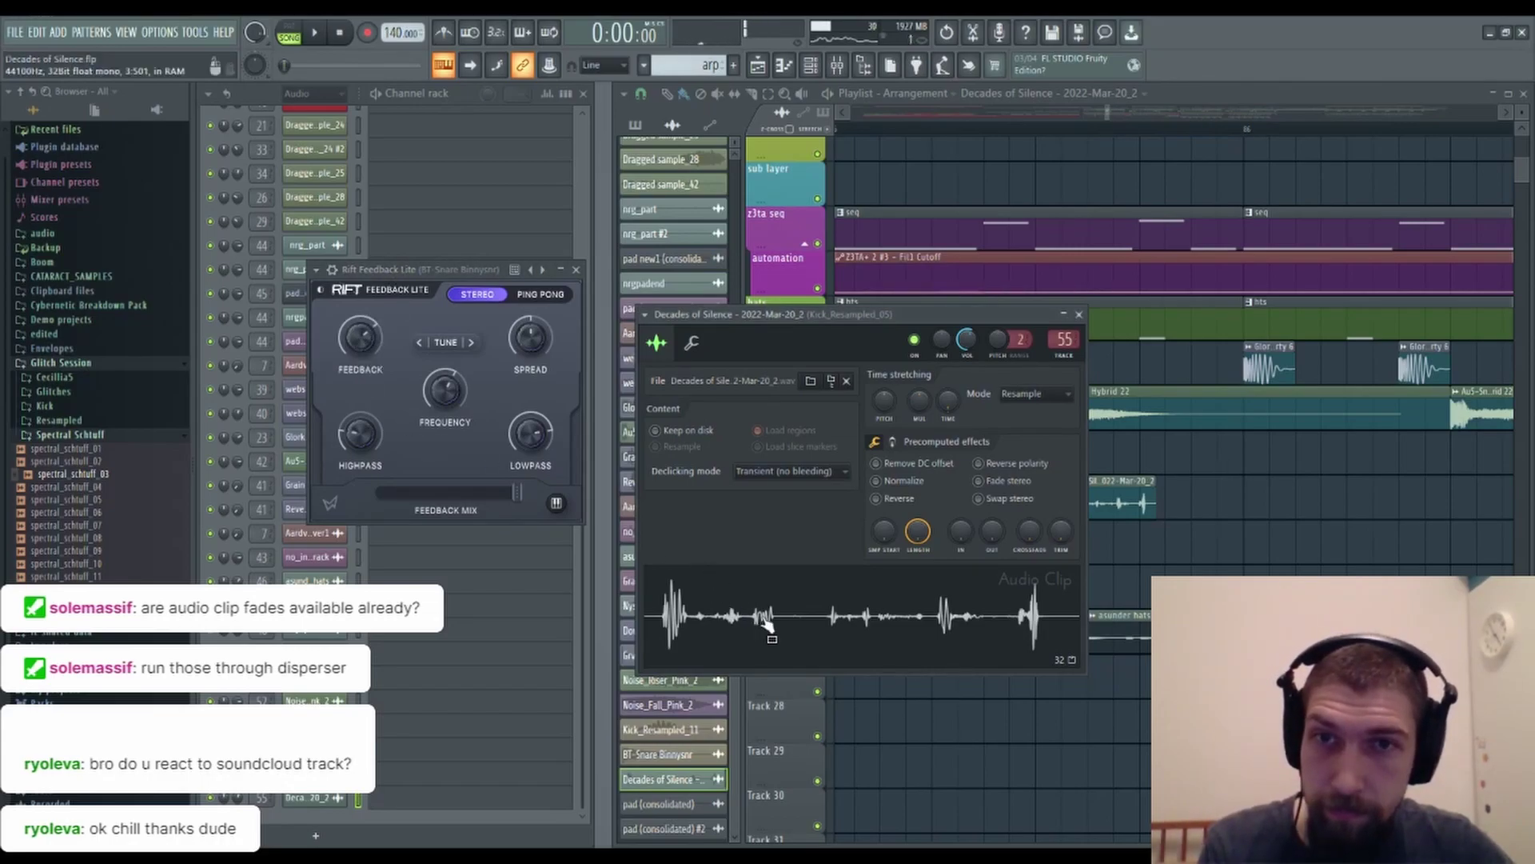
Set the Rift Feedback Lite frequency to A#5 and raise its feedback while previewing the recorded sample.
{"action": "scroll", "coordinate": [538, 342], "scroll_direction": "up", "scroll_amount": 5}
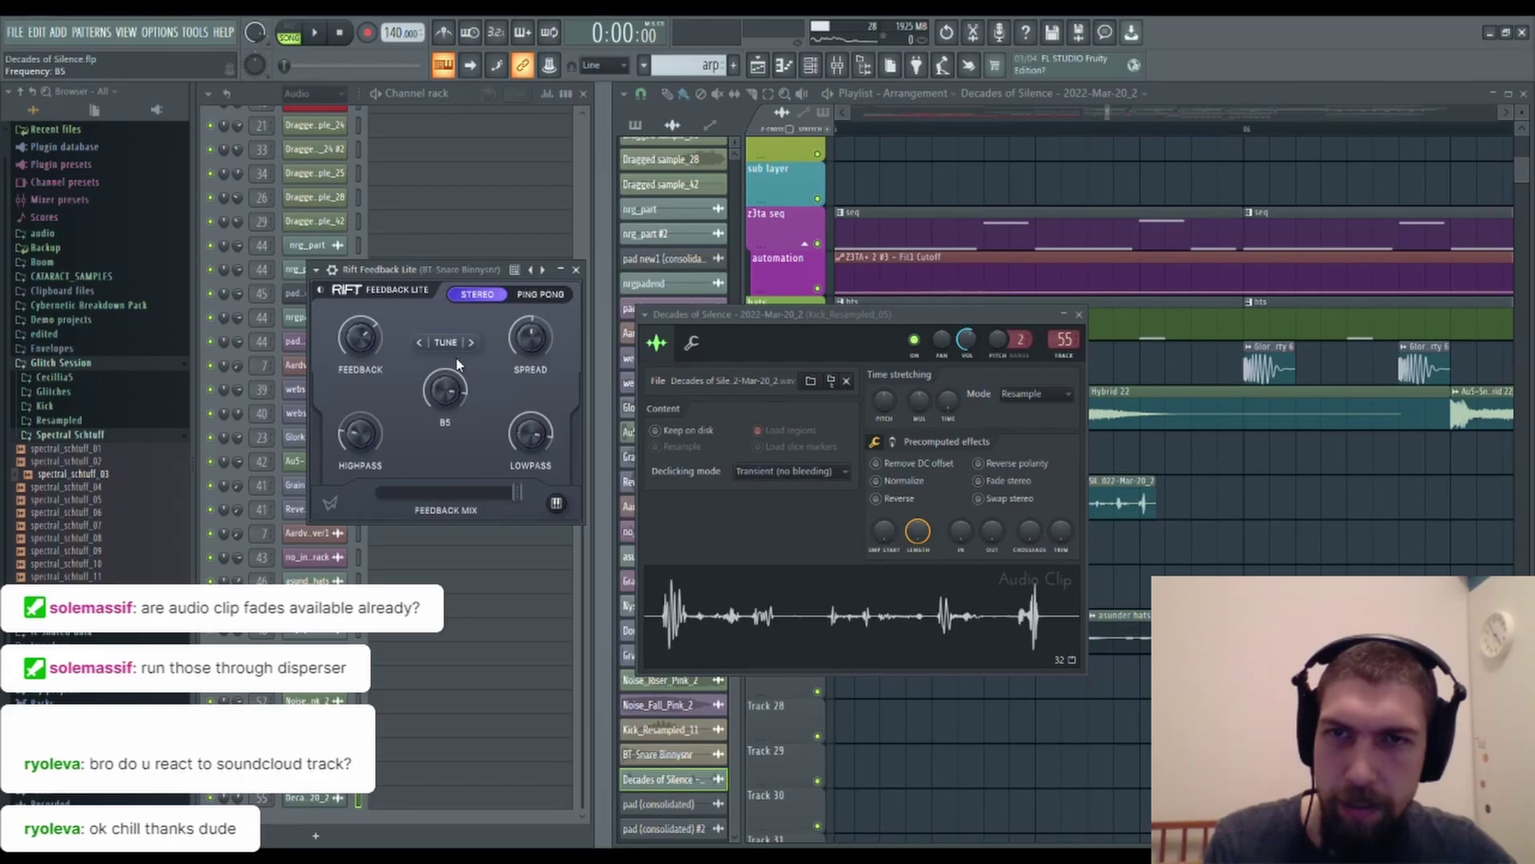
{"action": "scroll", "coordinate": [457, 361], "scroll_direction": "down", "scroll_amount": 2}
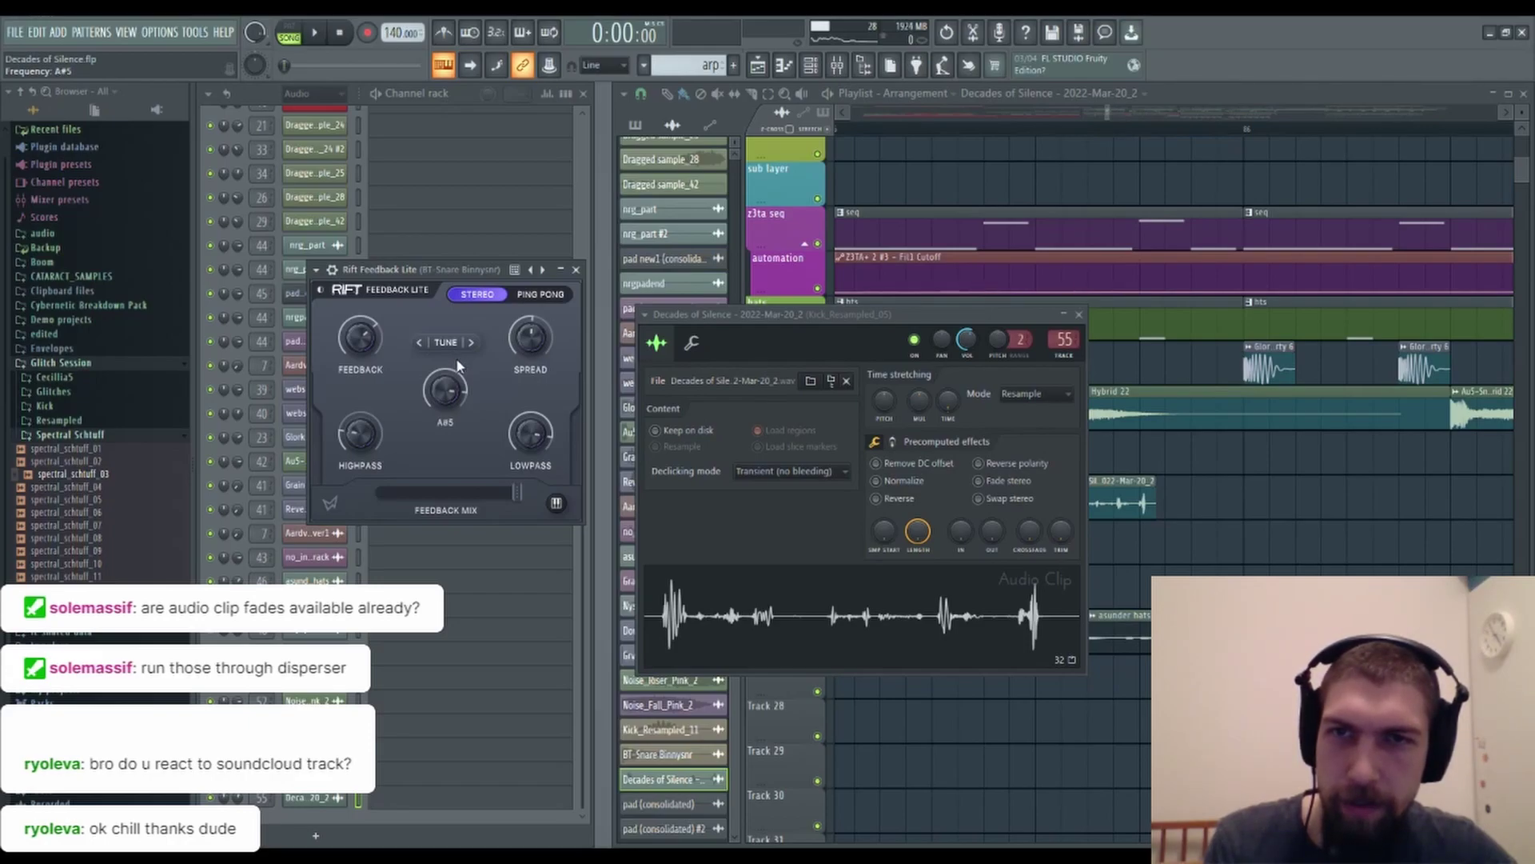
{"action": "left_click", "coordinate": [738, 612]}
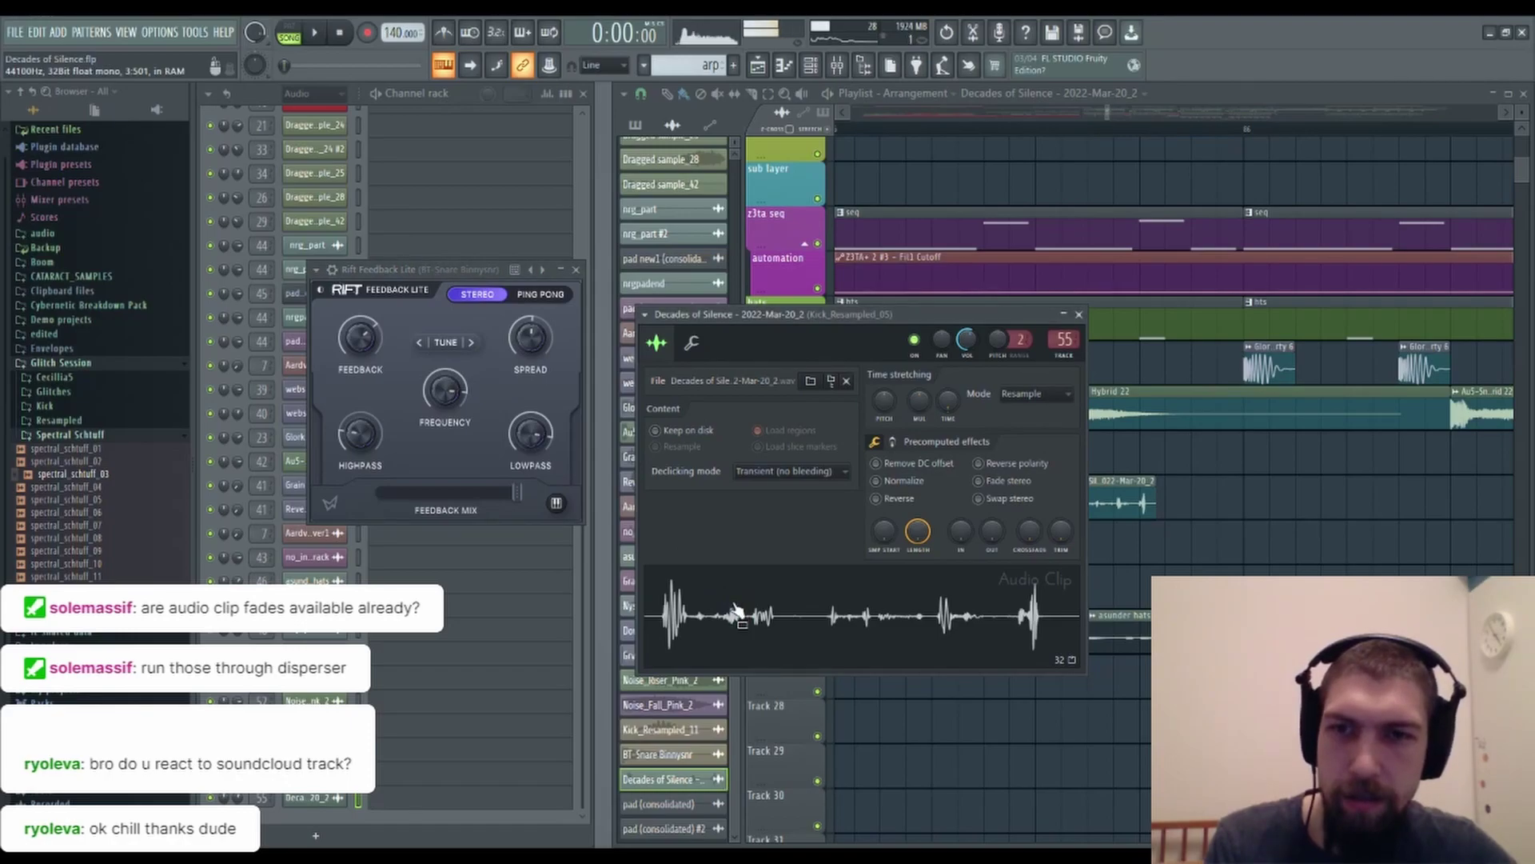
{"action": "left_click_drag", "start_coordinate": [375, 335], "coordinate": [375, 320]}
{"action": "left_click", "coordinate": [845, 629]}
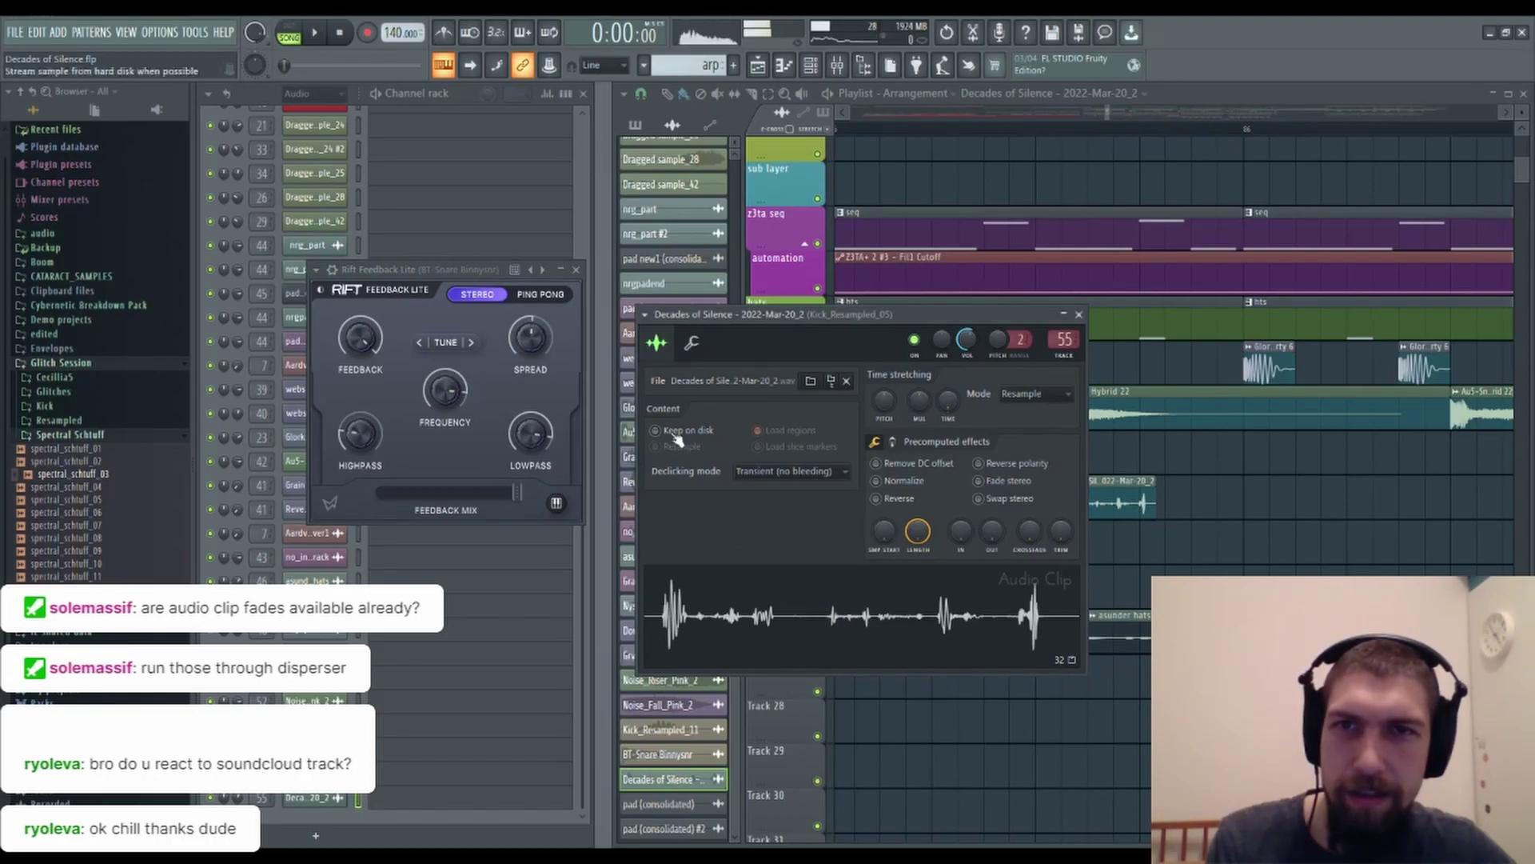
Stop the preview and raise the Rift Feedback Lite frequency to around A#6.
{"action": "left_click", "coordinate": [344, 38]}
{"action": "left_click_drag", "start_coordinate": [447, 388], "coordinate": [448, 380]}
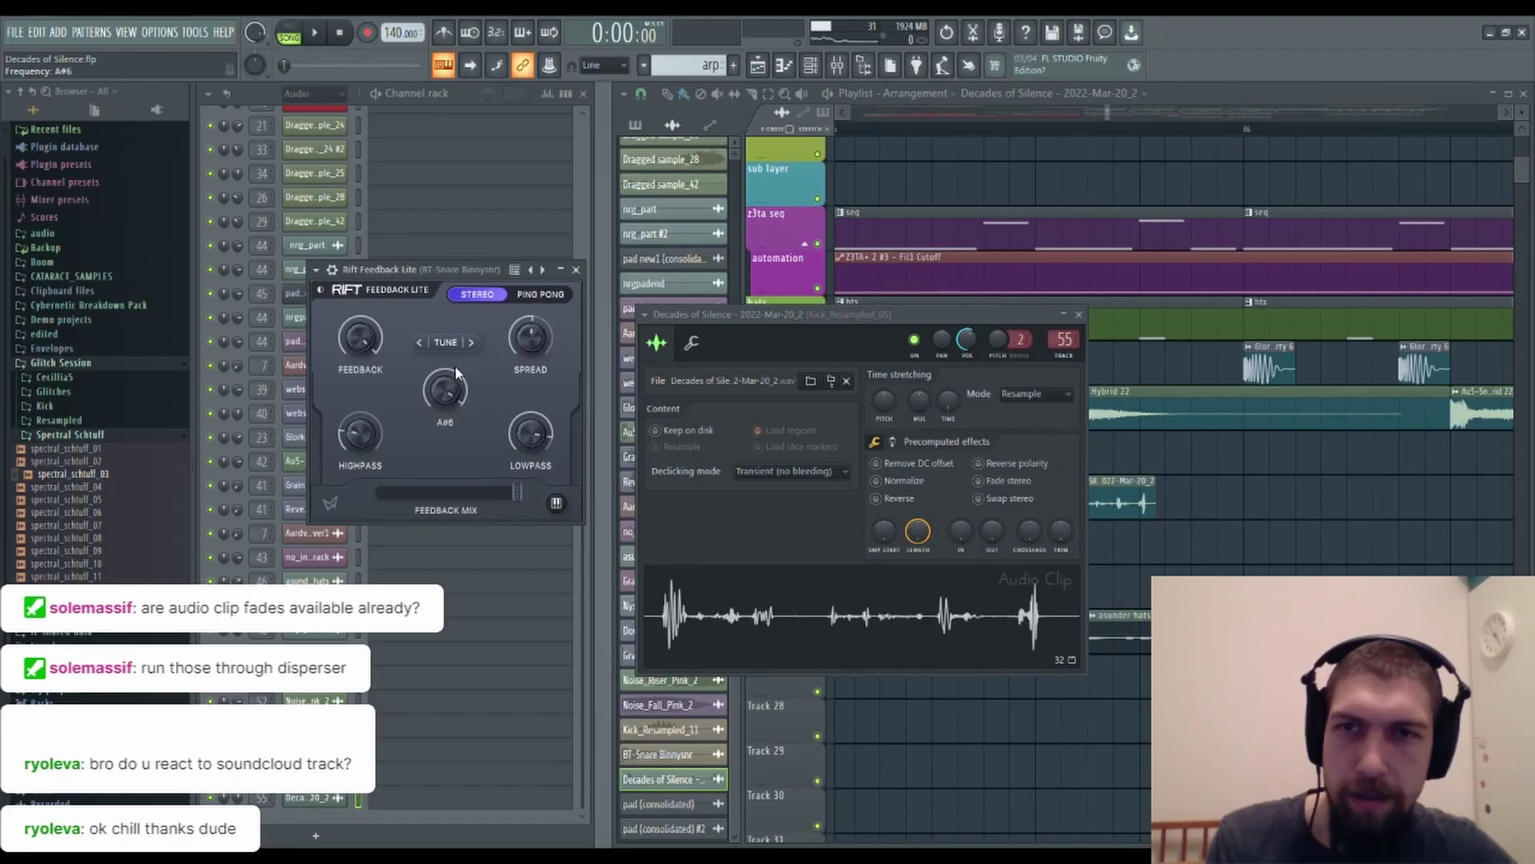
{"action": "left_click_drag", "start_coordinate": [461, 356], "coordinate": [458, 366]}
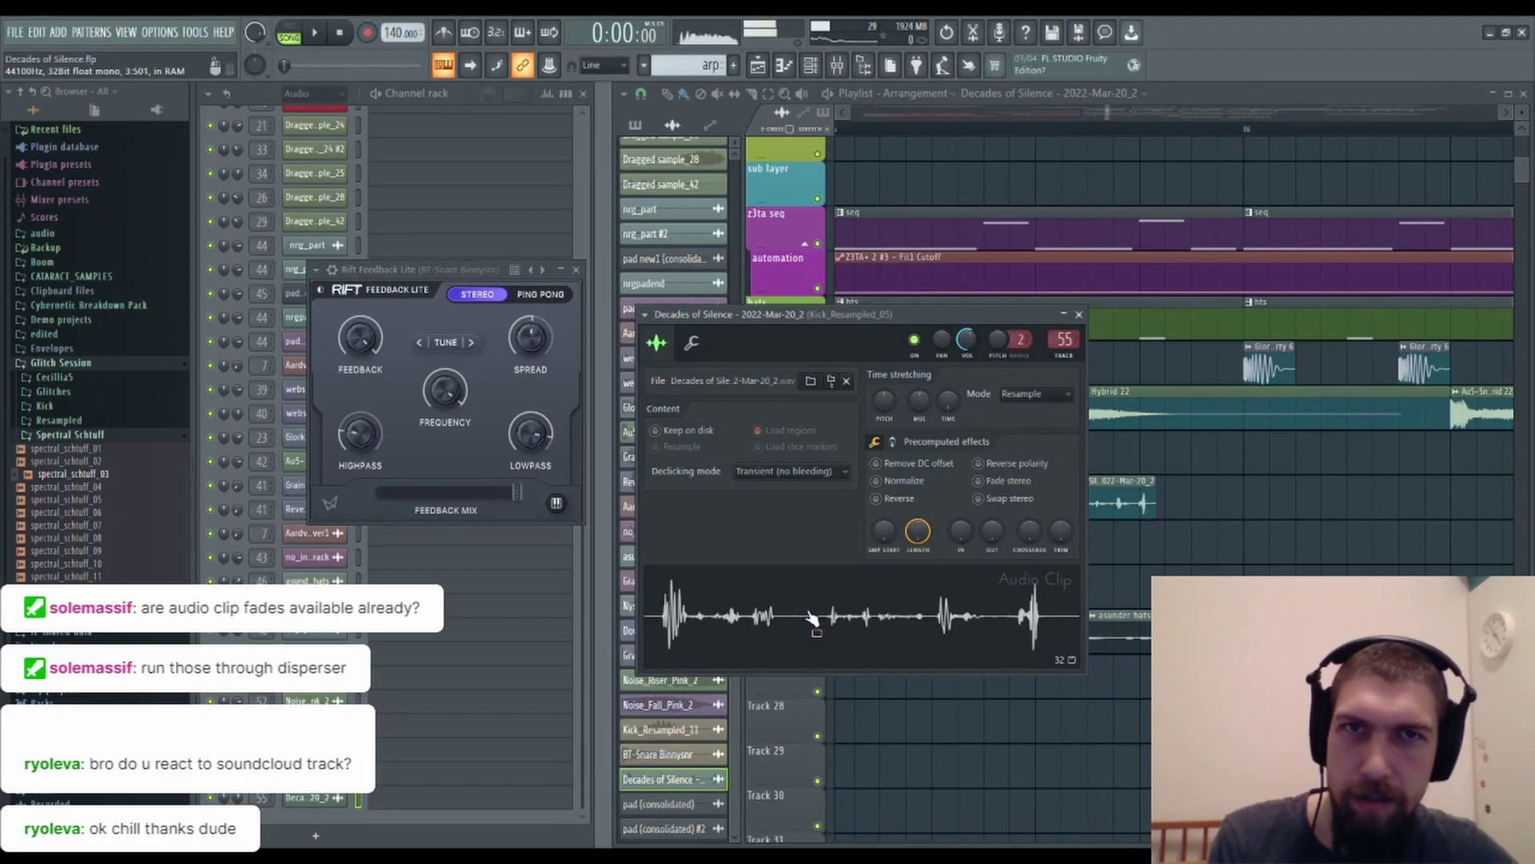
Route the recorded clip's channel to mixer track 57, preview it through Rift Feedback Lite and bring the plugin to the front.
{"action": "key", "text": "F9"}
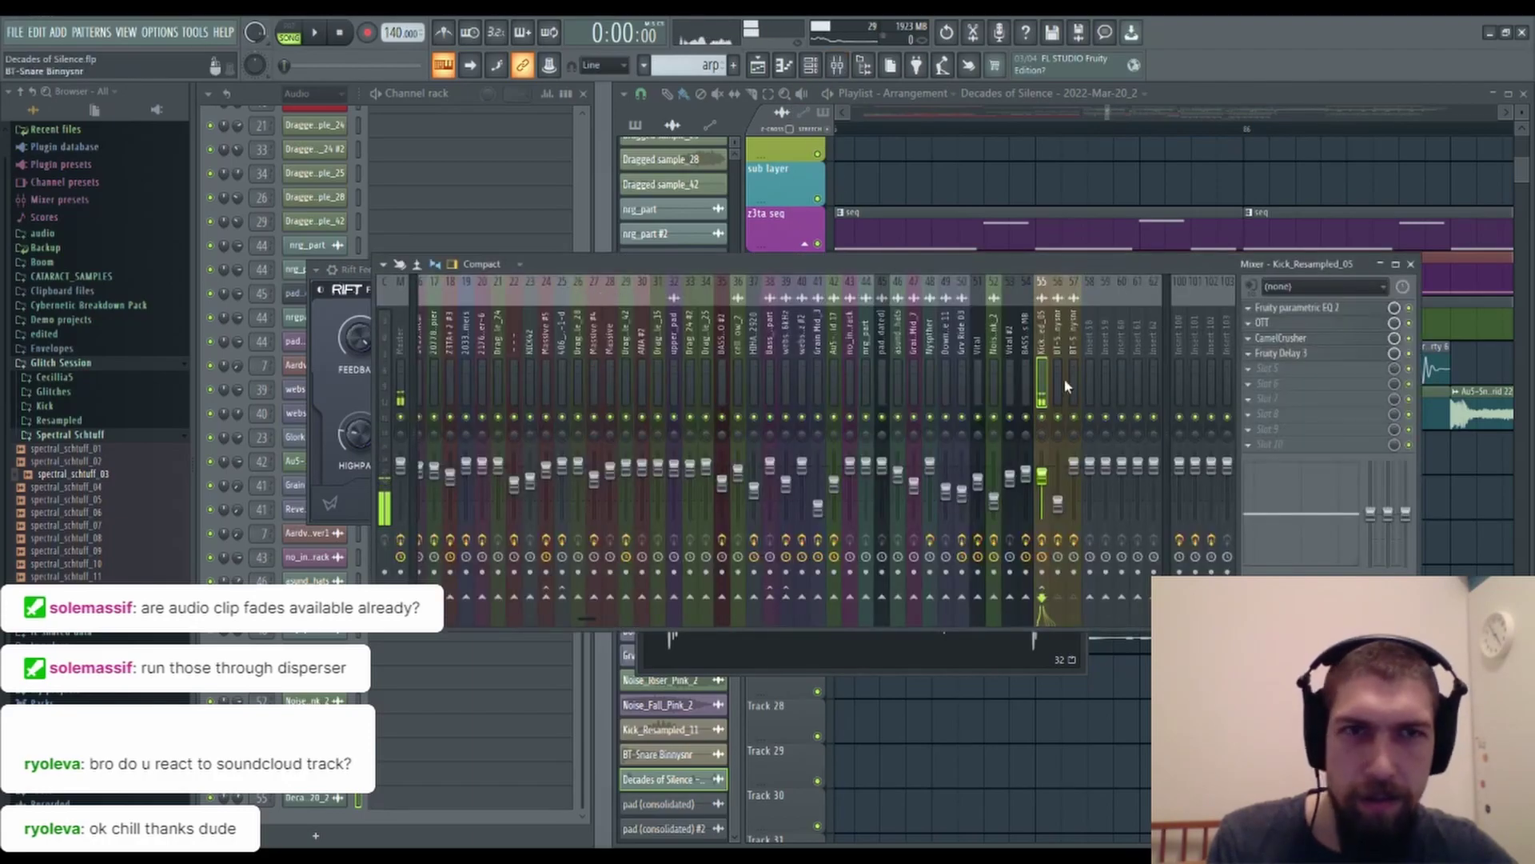
{"action": "left_click", "coordinate": [1078, 342]}
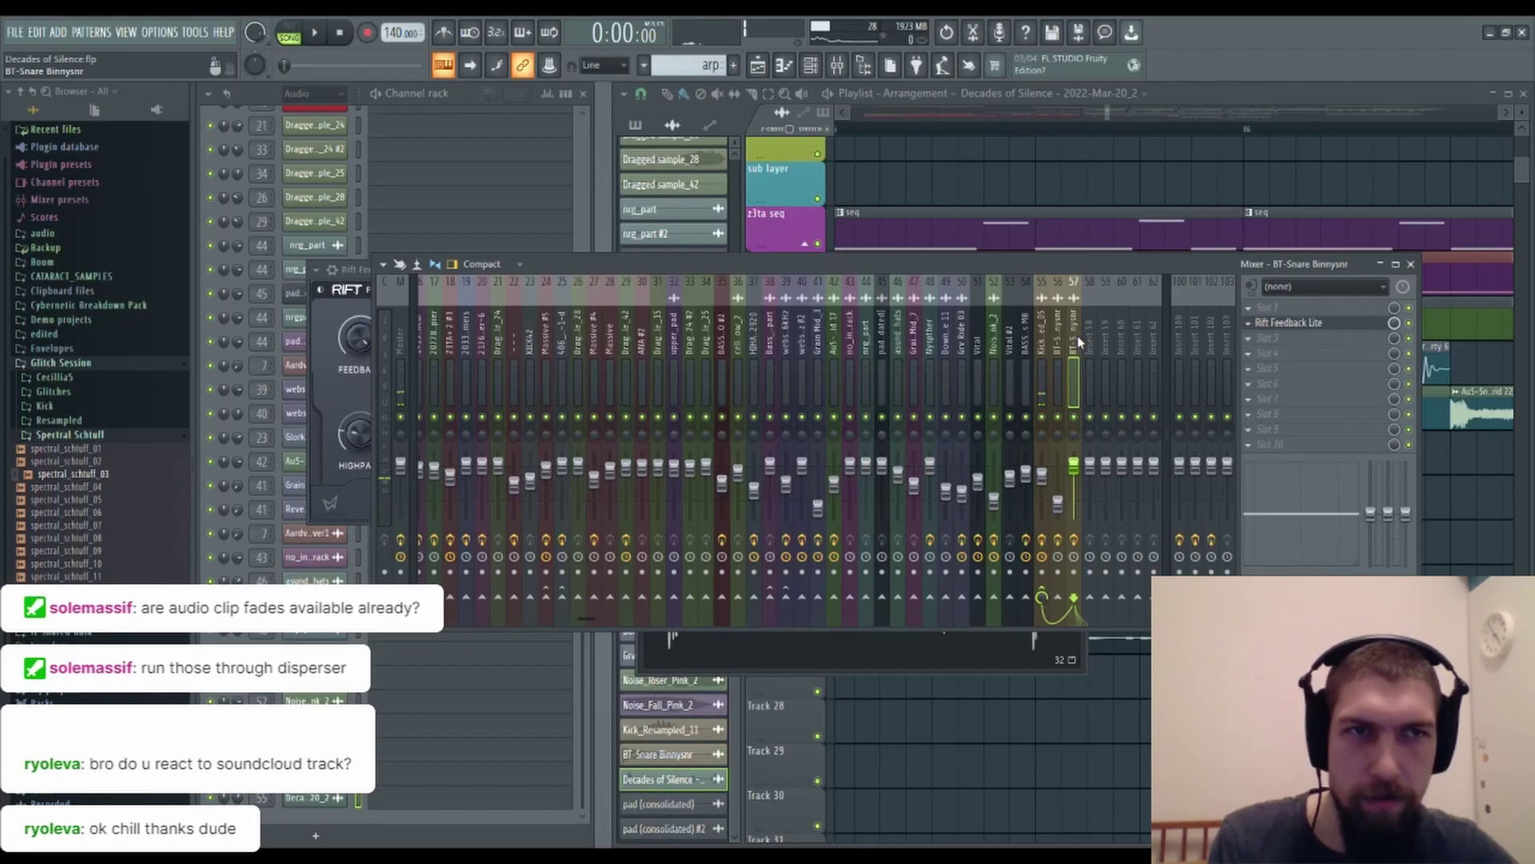
{"action": "left_click", "coordinate": [768, 660]}
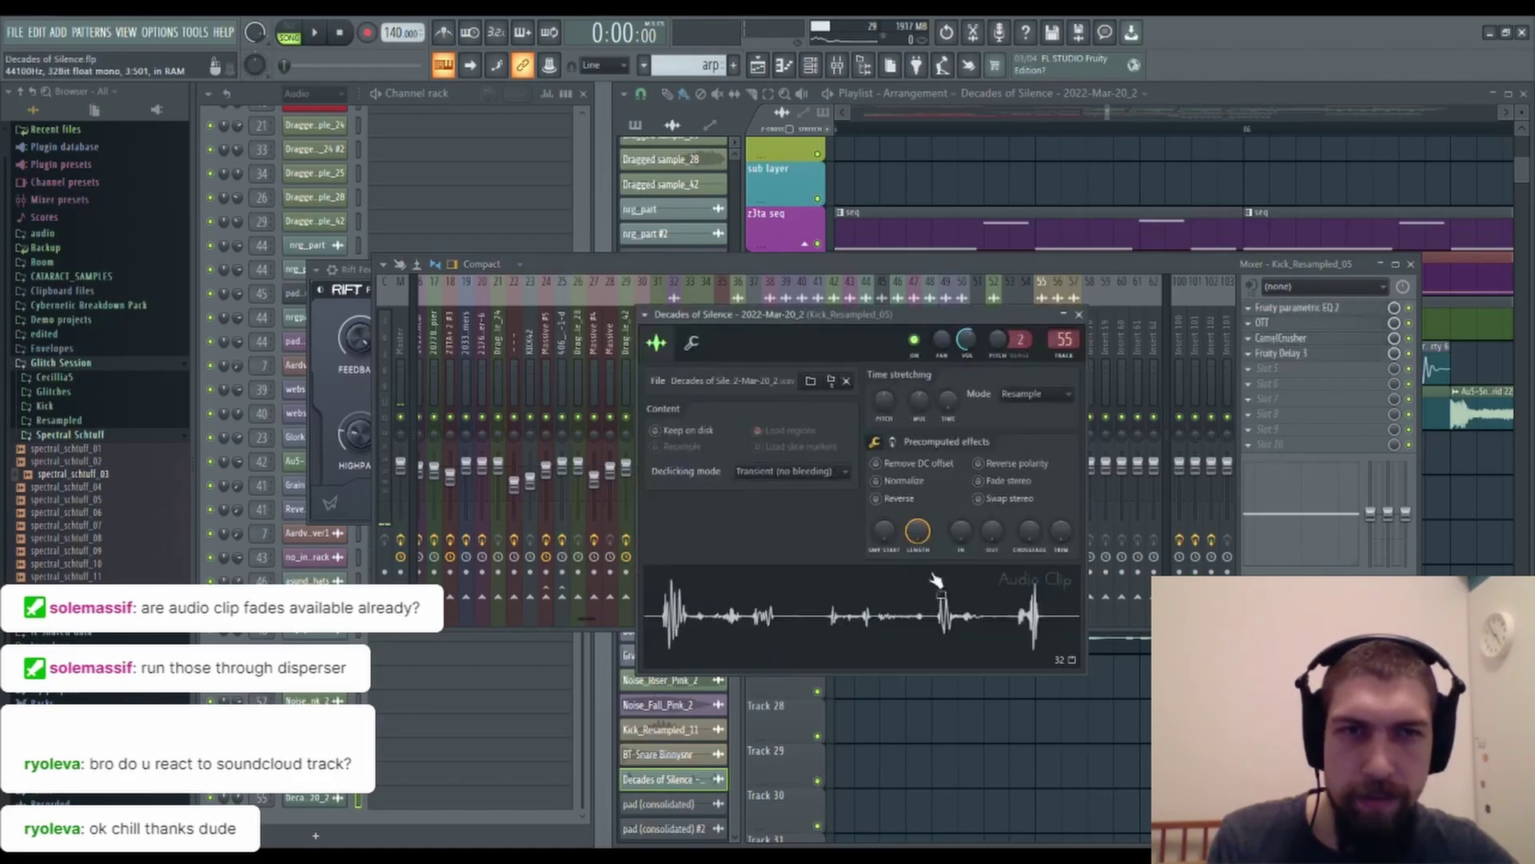
{"action": "scroll", "coordinate": [1068, 339], "scroll_direction": "up", "scroll_amount": 2}
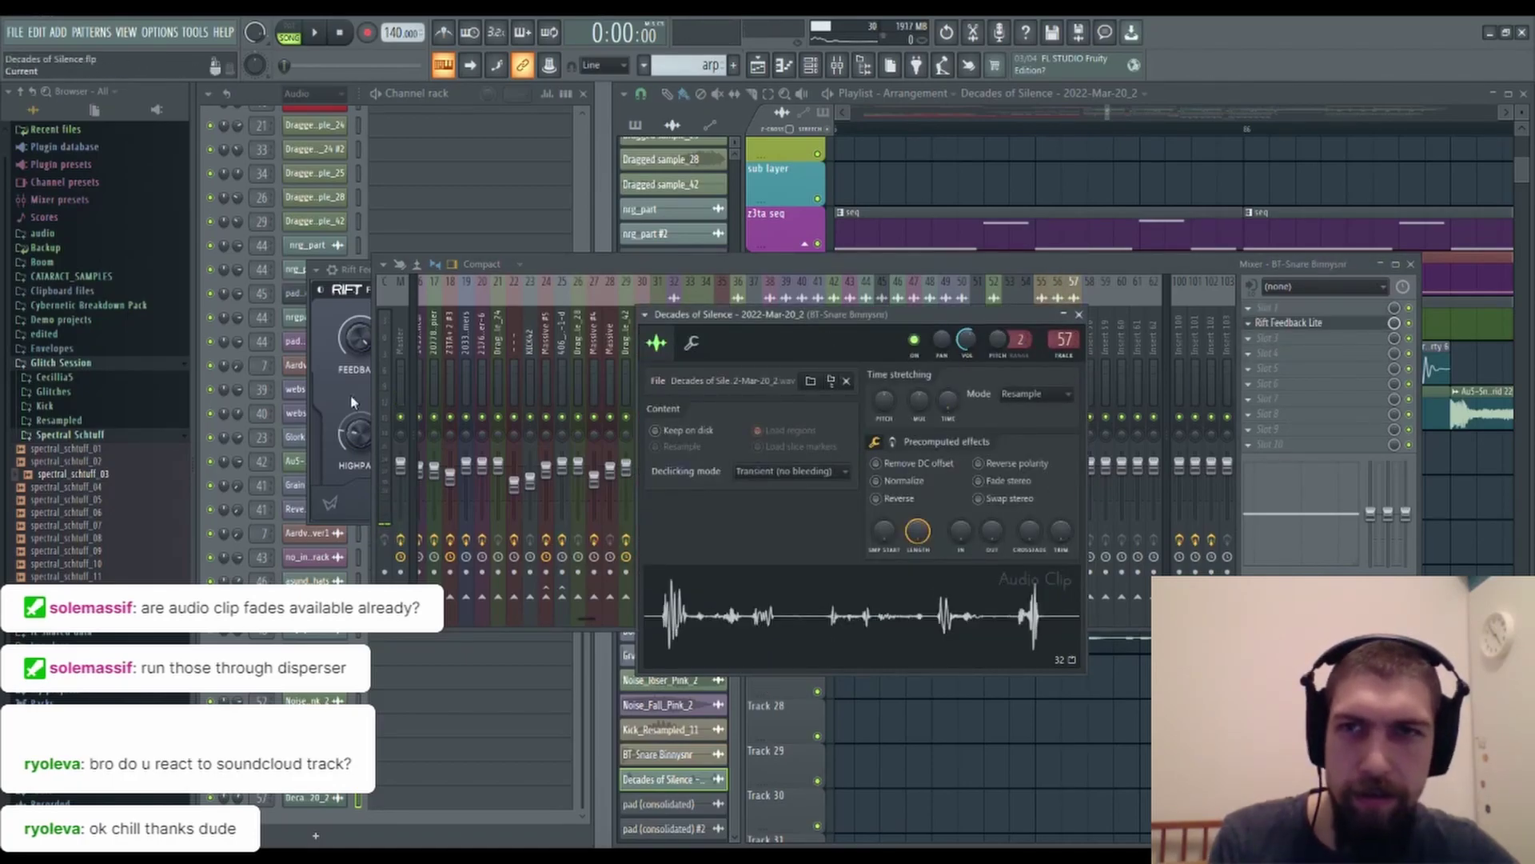
{"action": "left_click", "coordinate": [775, 631]}
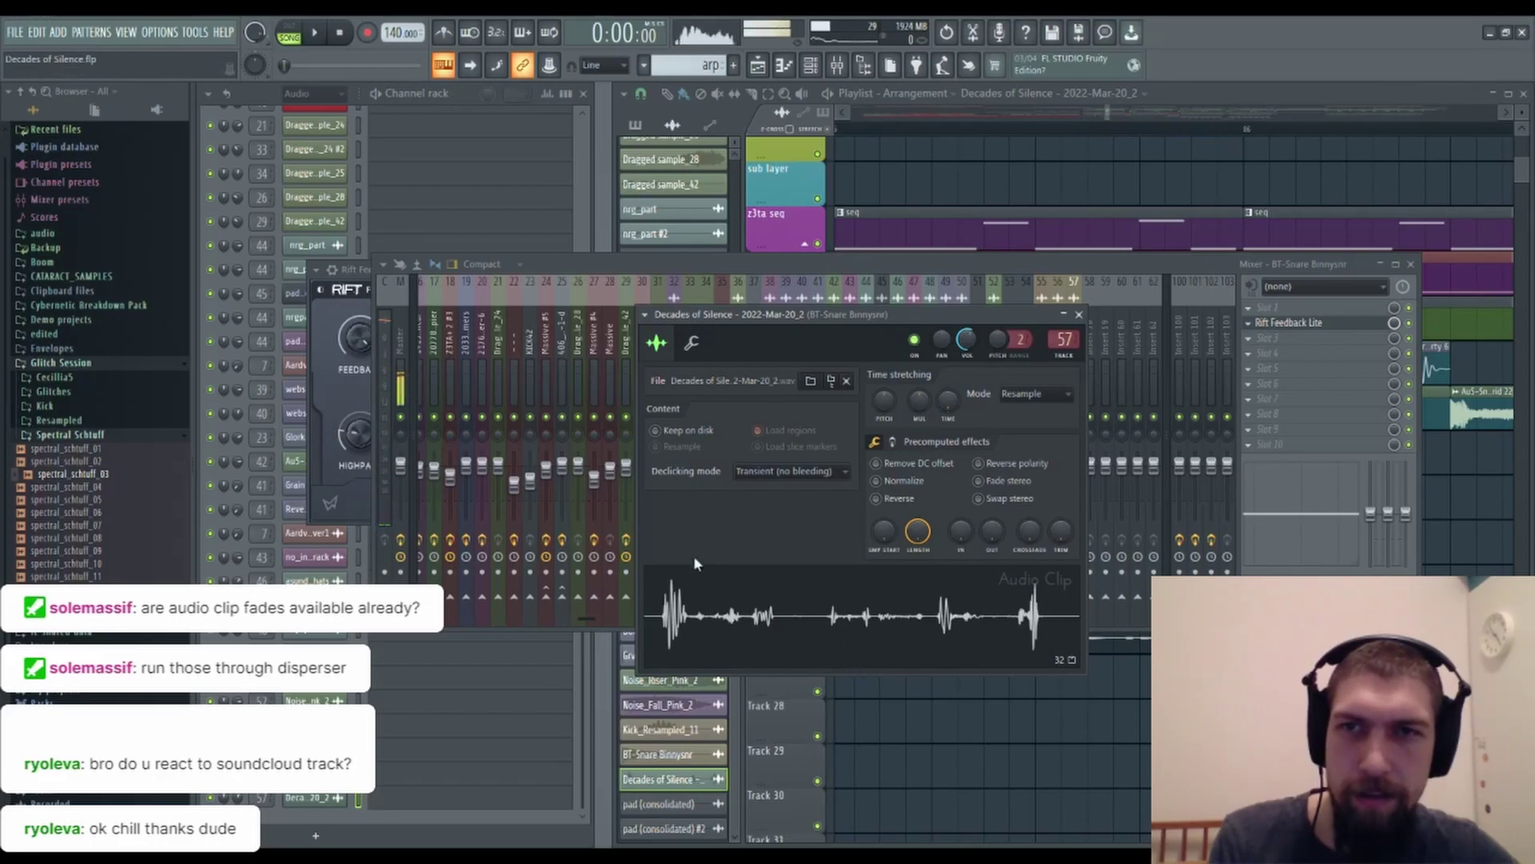
{"action": "left_click", "coordinate": [321, 392]}
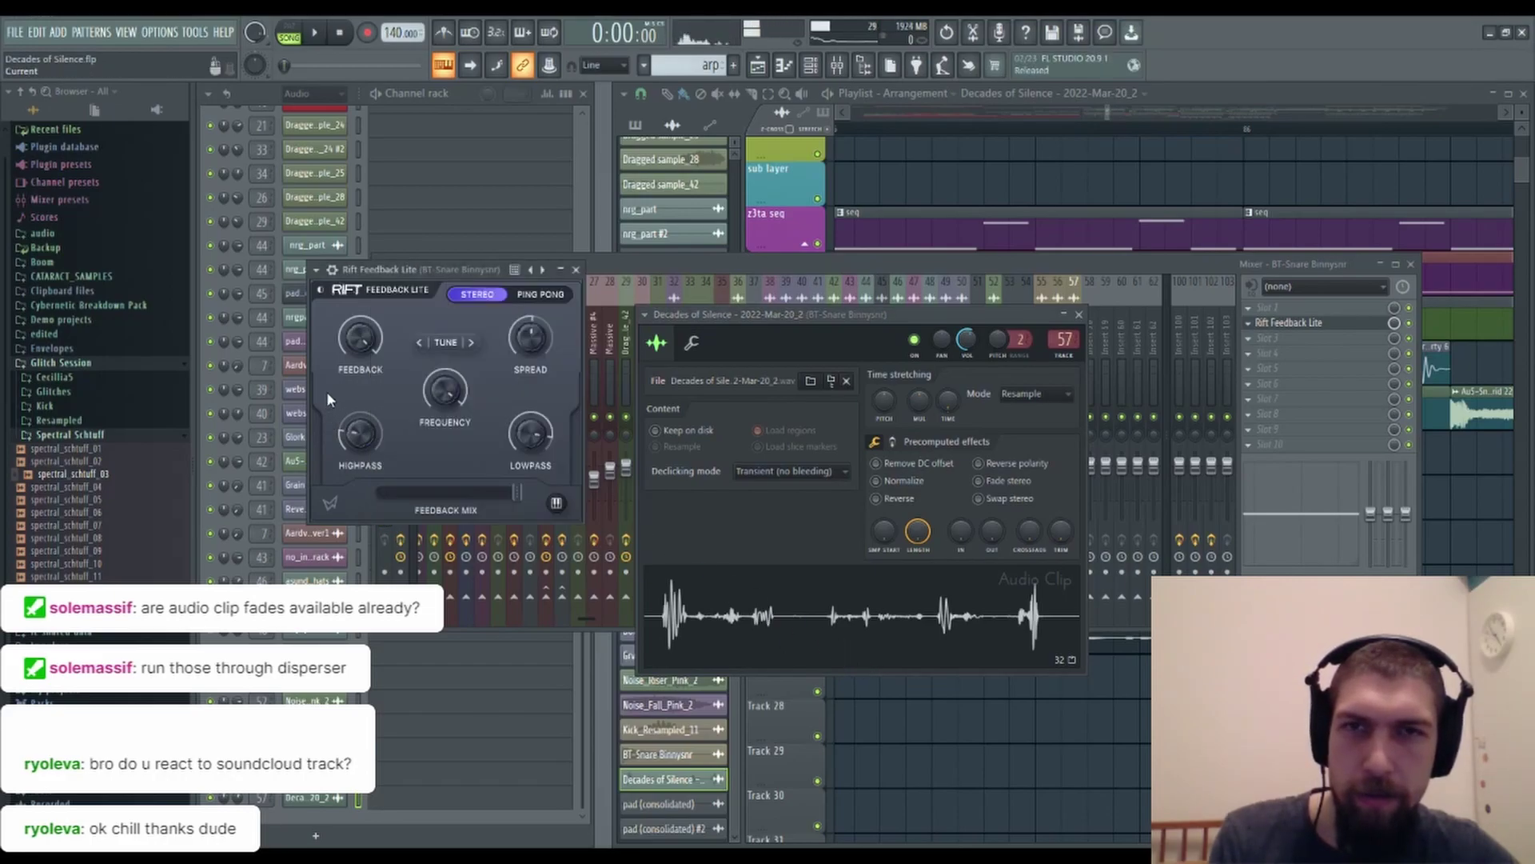
Load Fruity parametric EQ 2 ahead of Rift Feedback Lite on mixer track 57 and select its 20Hz - 19kHz cut preset.
{"action": "left_click_drag", "start_coordinate": [1328, 321], "coordinate": [831, 356]}
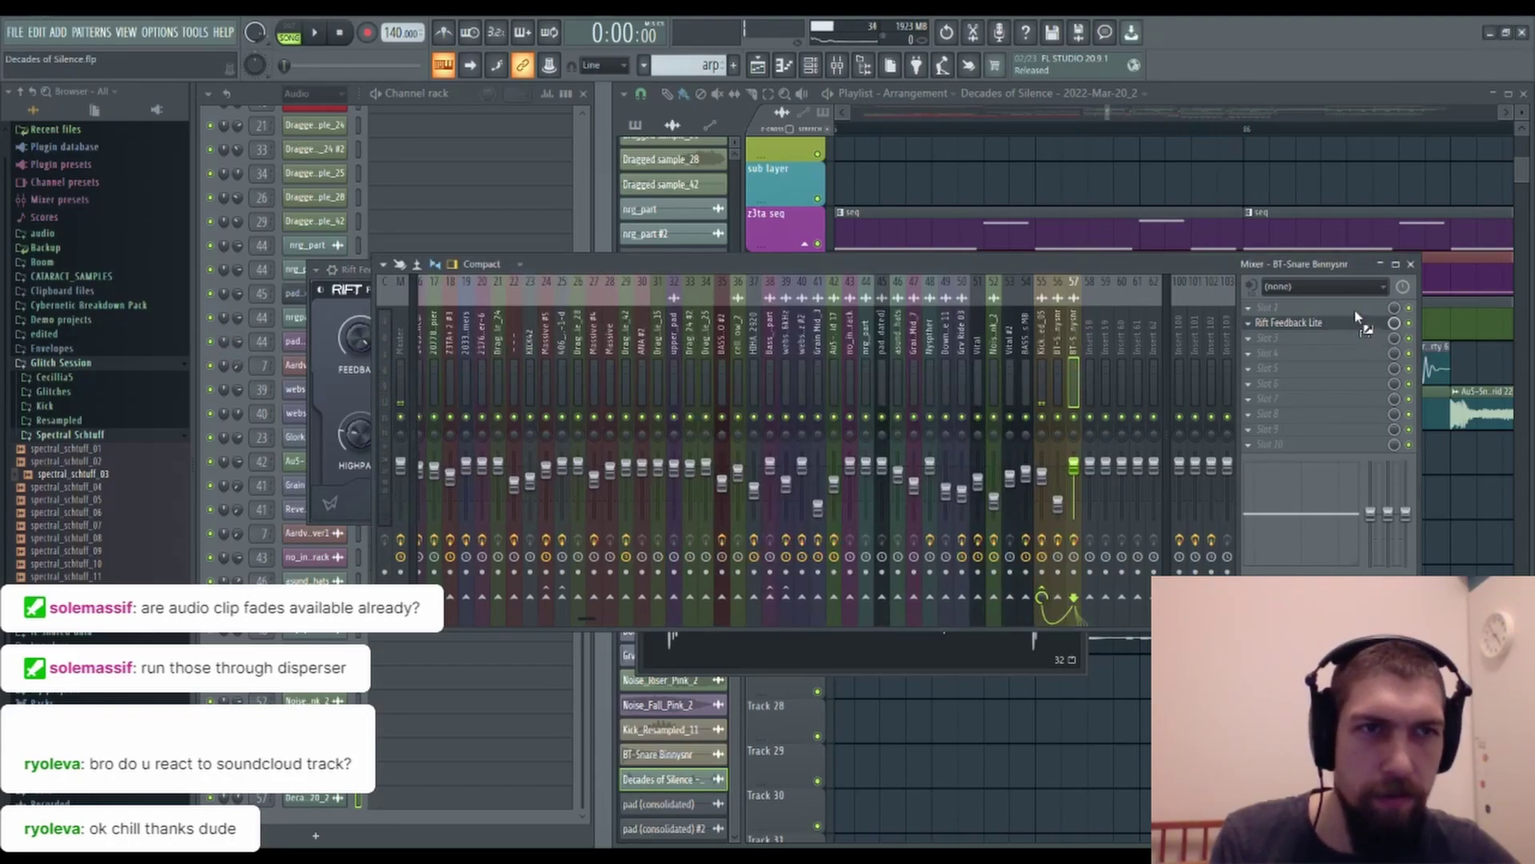
{"action": "left_click_drag", "start_coordinate": [1356, 312], "coordinate": [1353, 308]}
{"action": "left_click", "coordinate": [950, 102]}
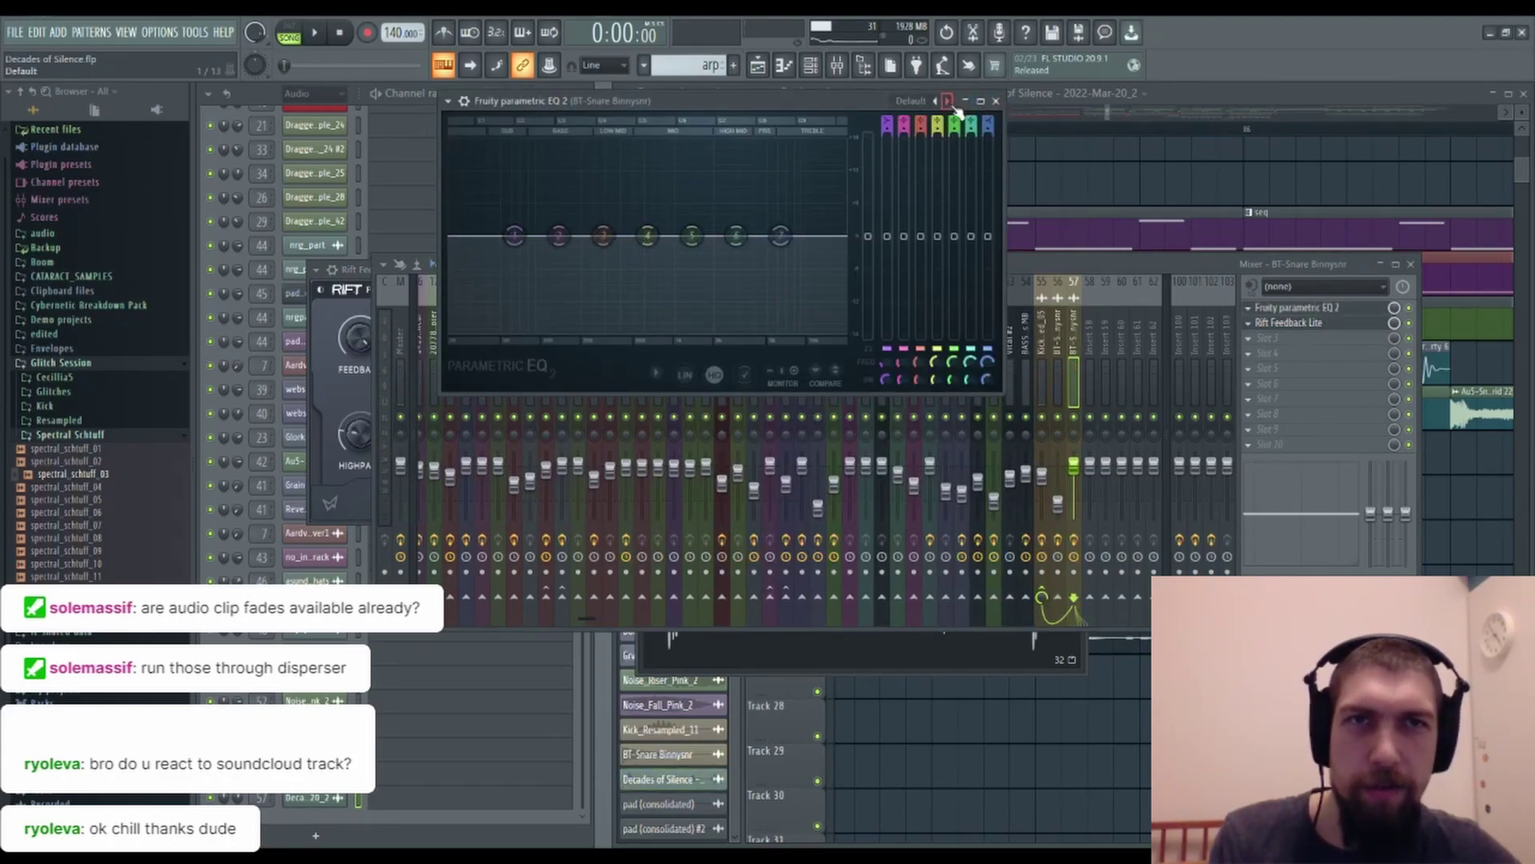
{"action": "left_click", "coordinate": [952, 102]}
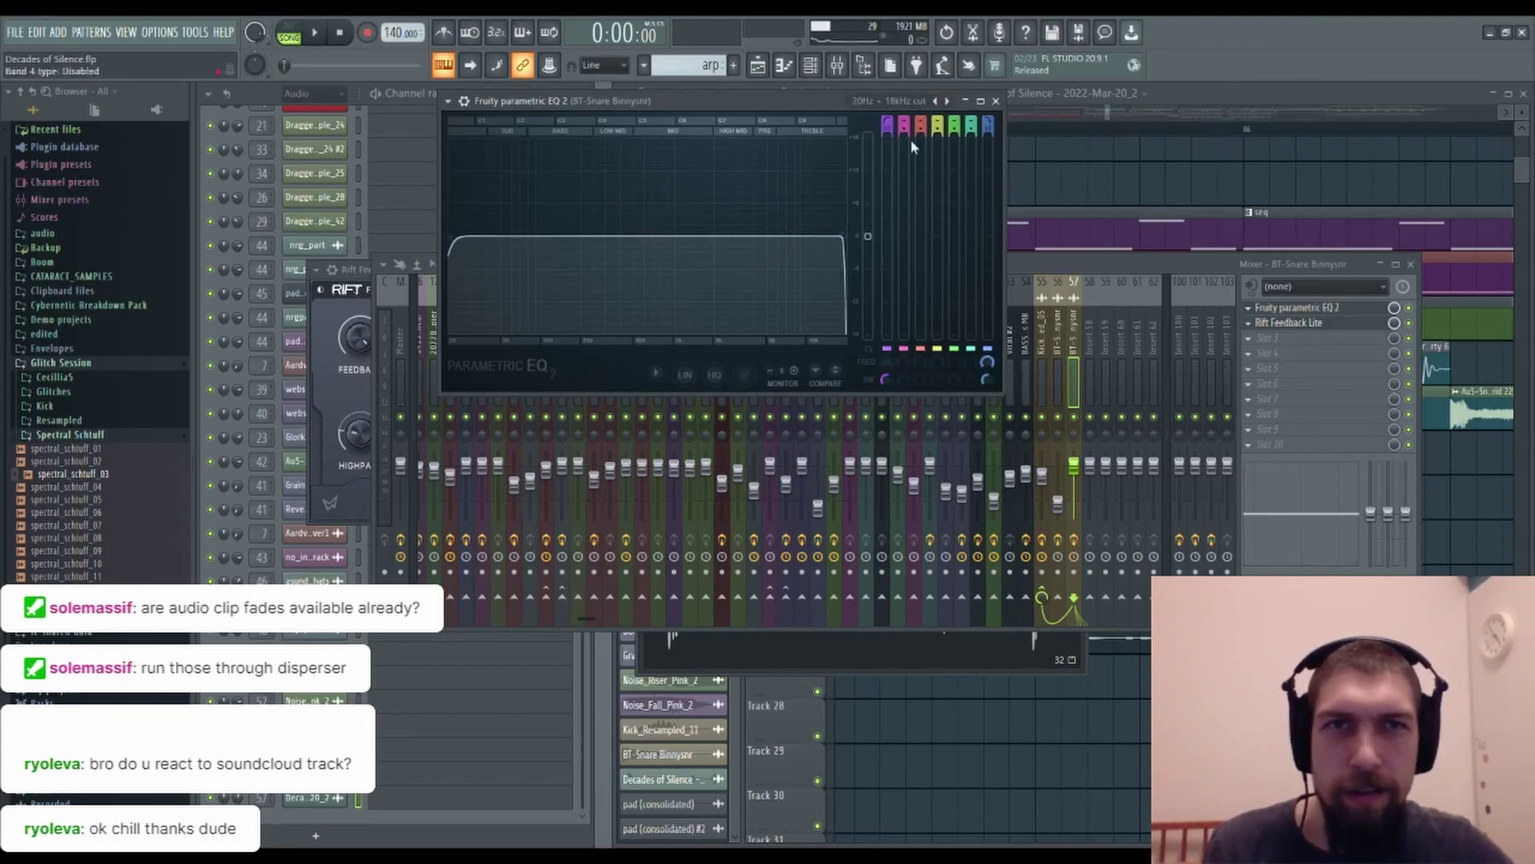
Raise the low cut of Fruity parametric EQ 2 into the low mids while previewing the recorded clip, and close the mixer, clip and EQ windows.
{"action": "left_click_drag", "start_coordinate": [452, 241], "coordinate": [639, 237]}
{"action": "left_click", "coordinate": [336, 376]}
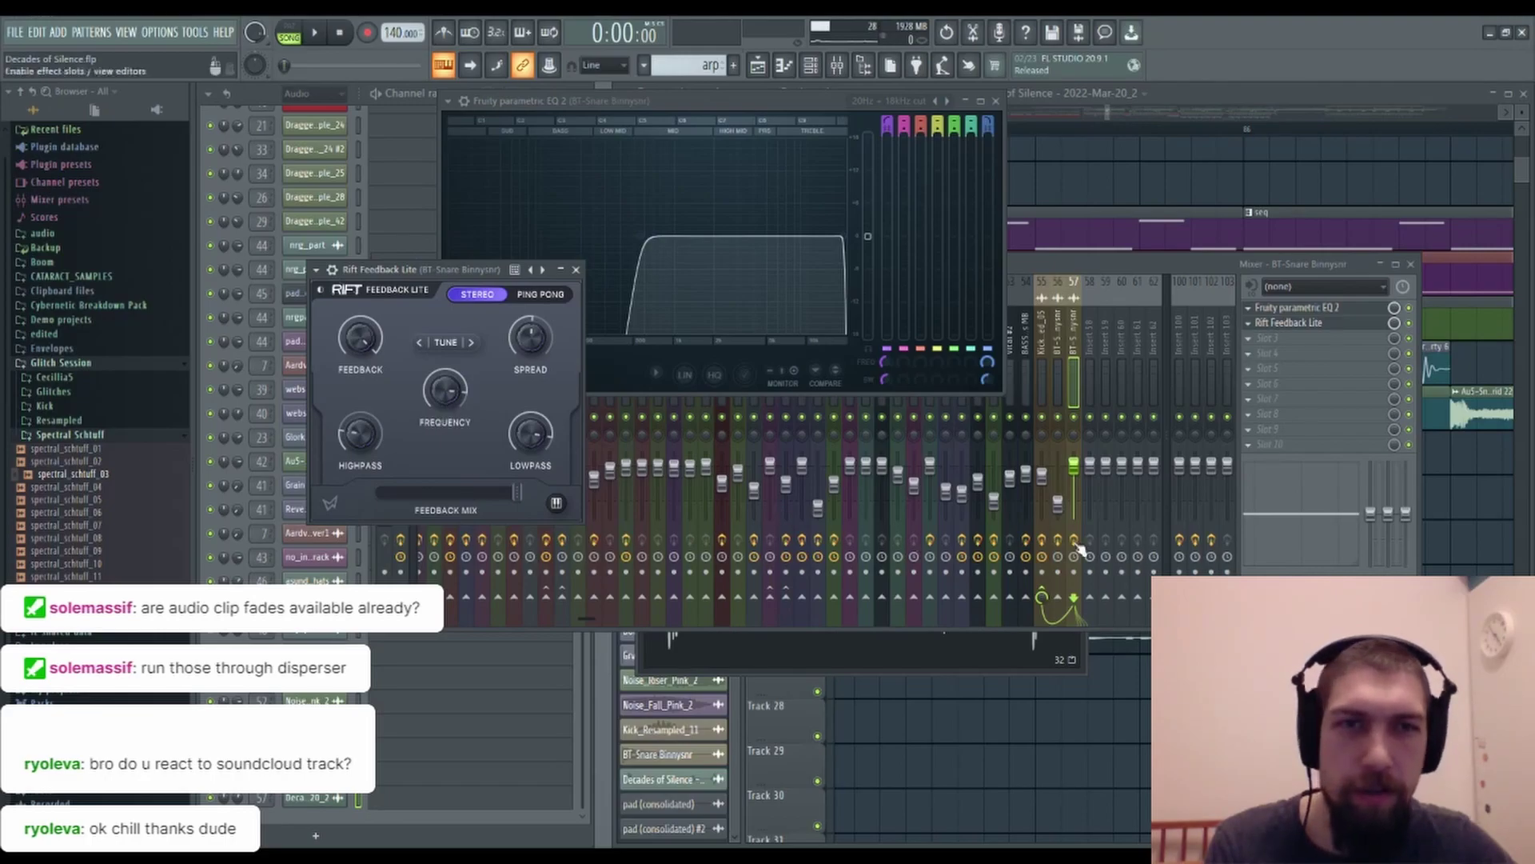
{"action": "double_click", "coordinate": [814, 646]}
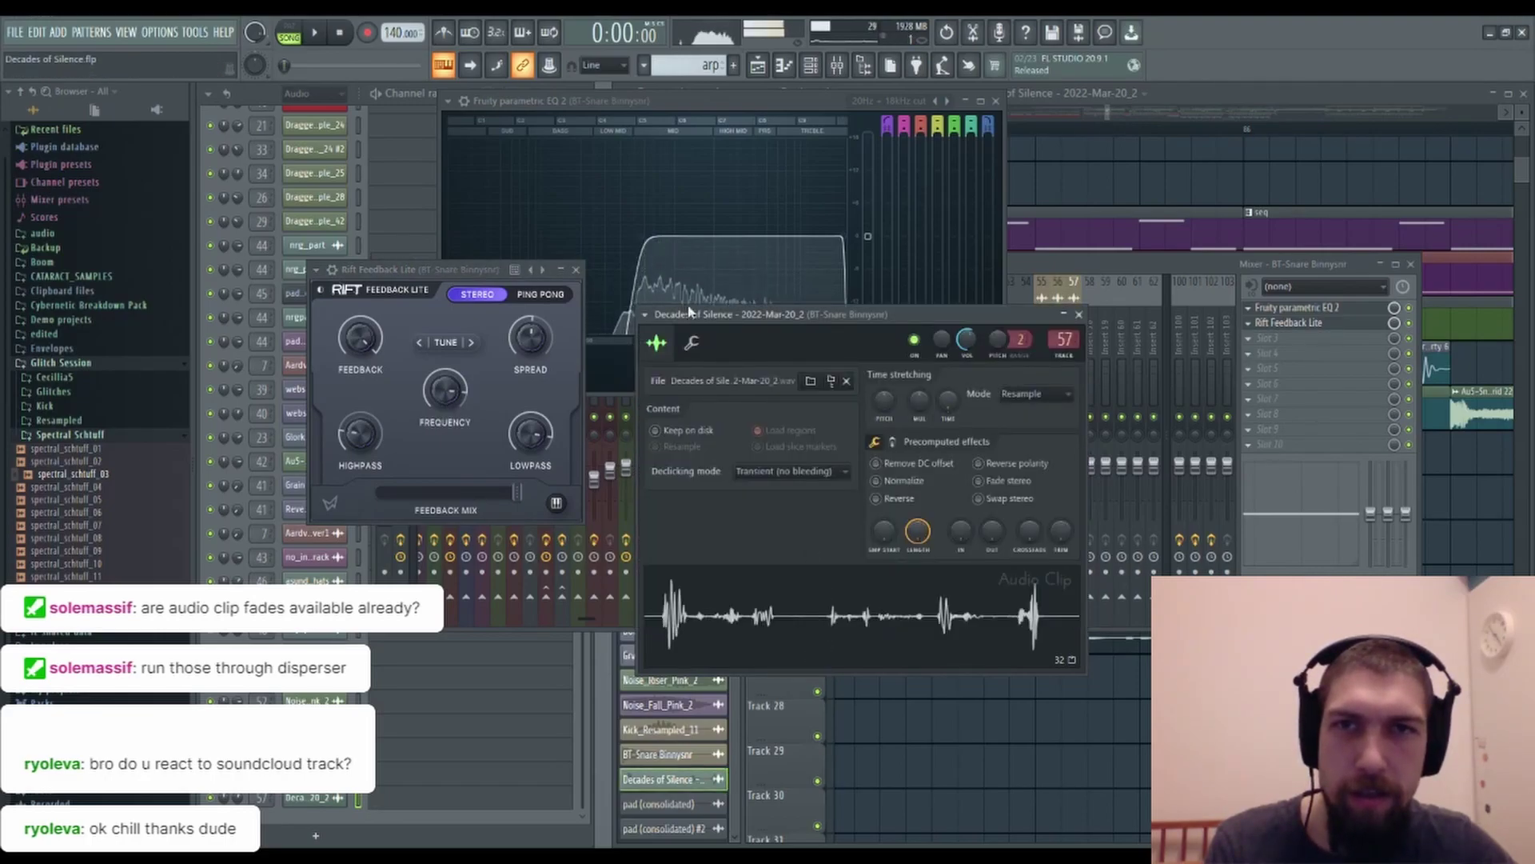
{"action": "left_click", "coordinate": [613, 237]}
{"action": "left_click", "coordinate": [796, 577]}
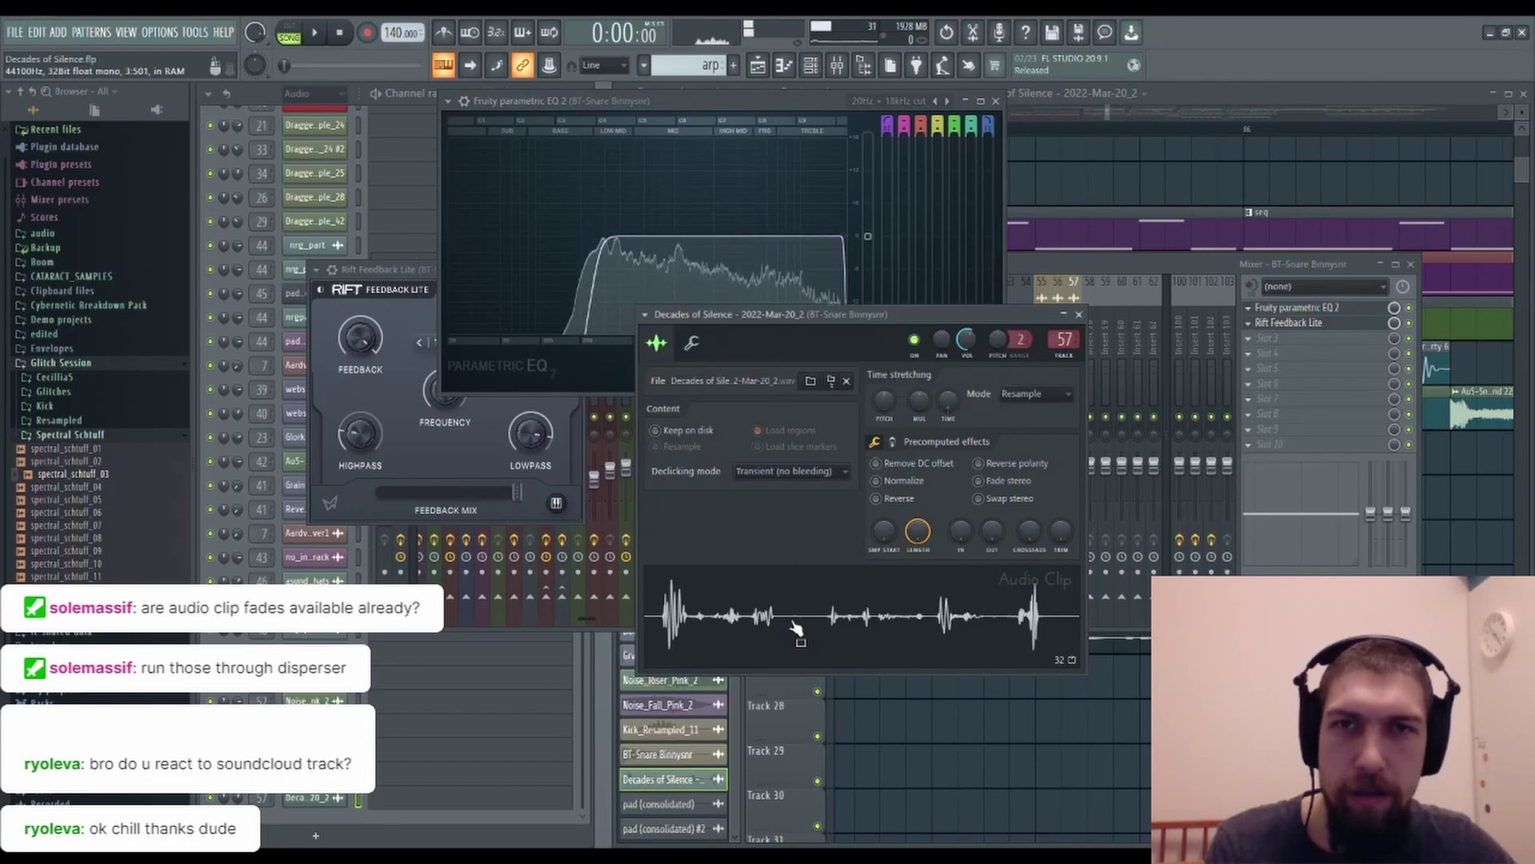
{"action": "left_click", "coordinate": [1409, 264]}
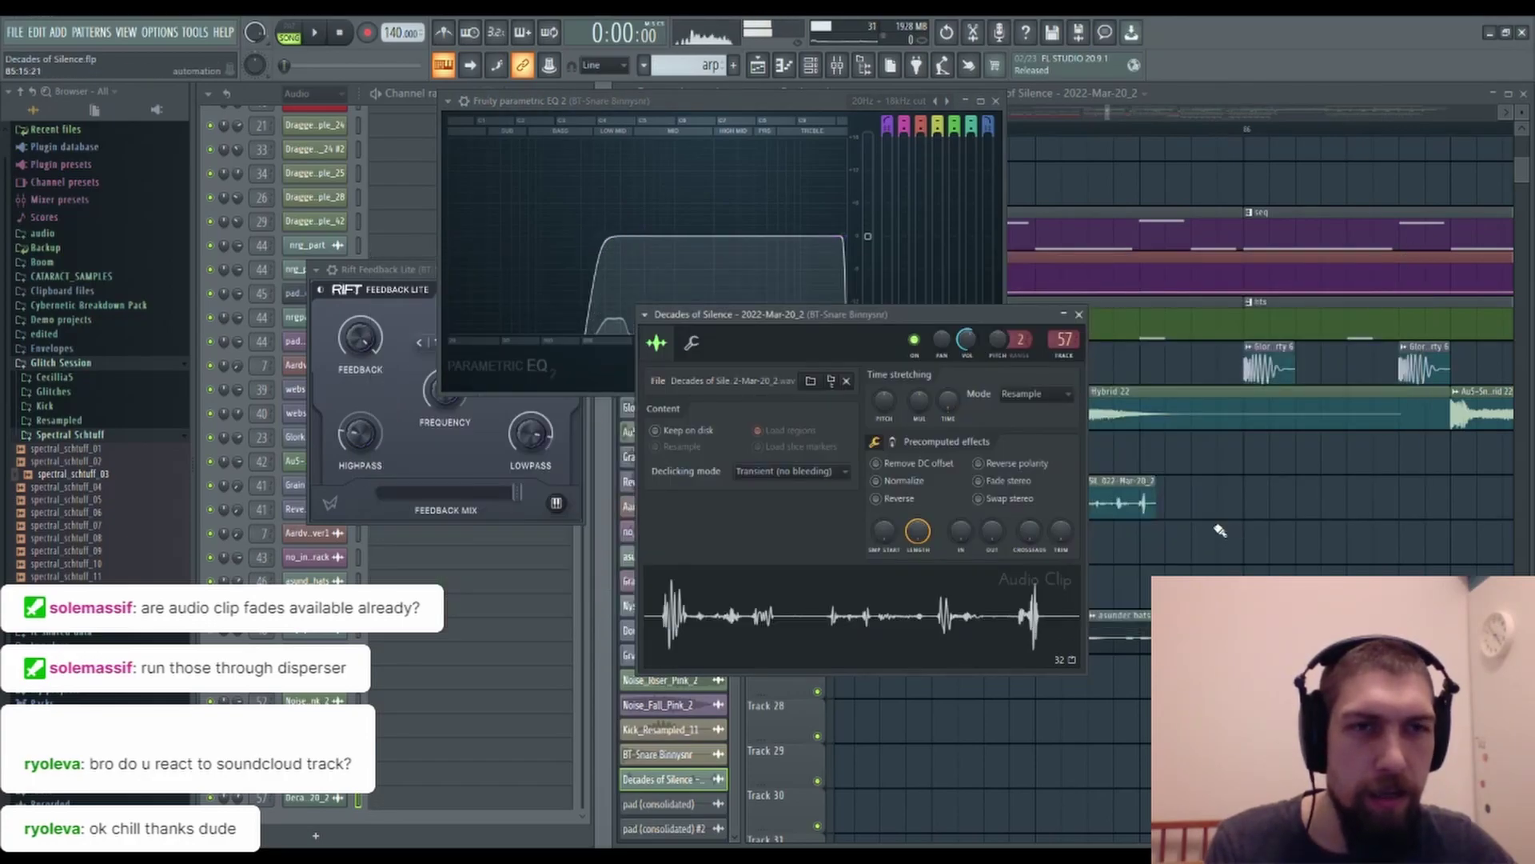
{"action": "left_click", "coordinate": [1079, 314]}
{"action": "left_click", "coordinate": [995, 101]}
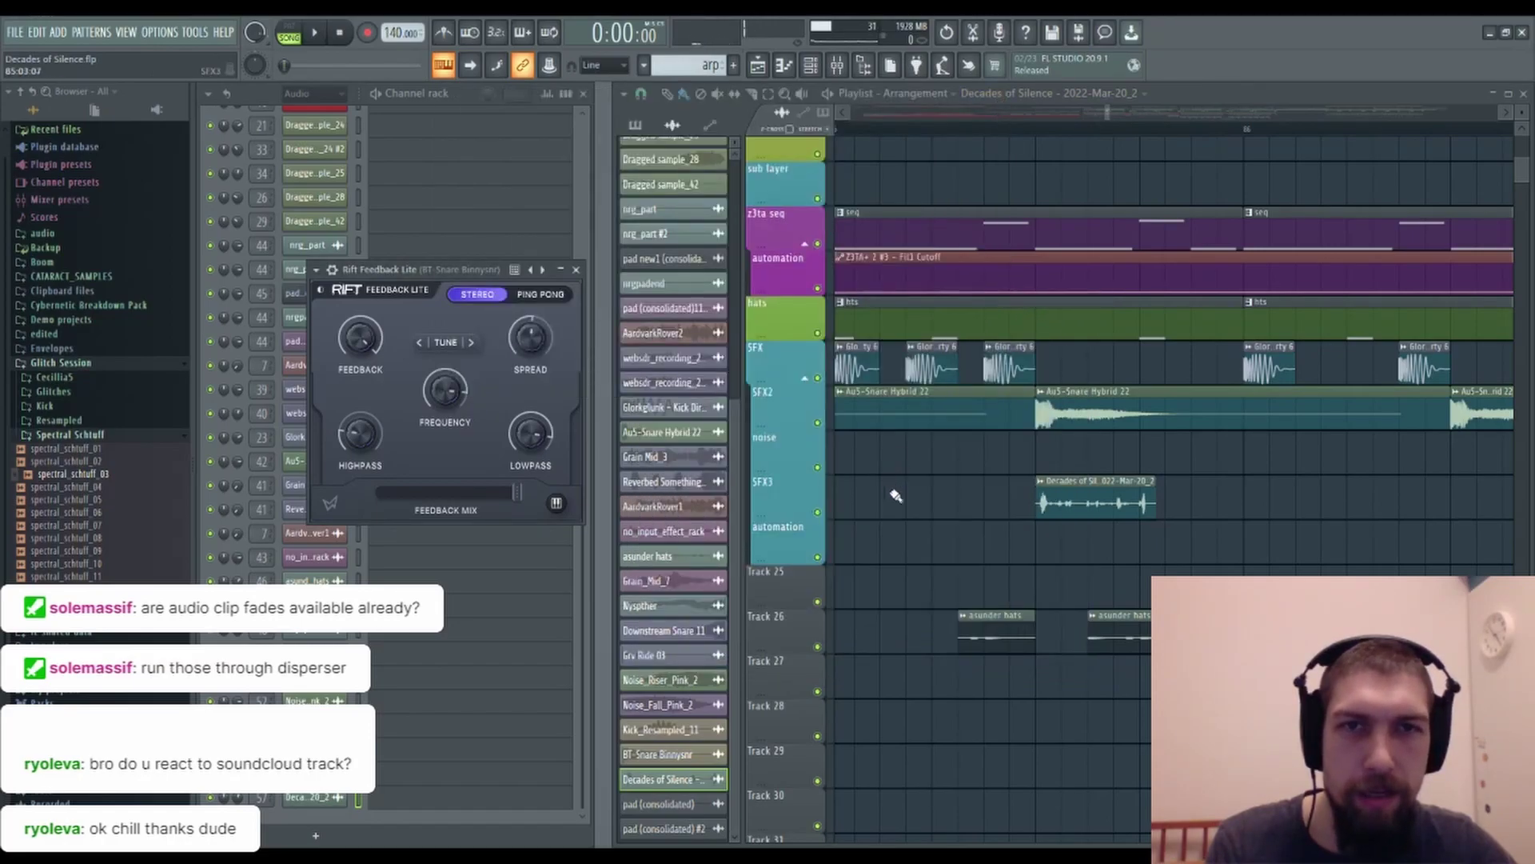
Examine the seq pattern's notes in the Z3TA+ 2 #3 piano roll to find the pitches used.
{"action": "scroll", "coordinate": [892, 494], "scroll_direction": "up", "scroll_amount": 3}
{"action": "left_click", "coordinate": [1107, 370]}
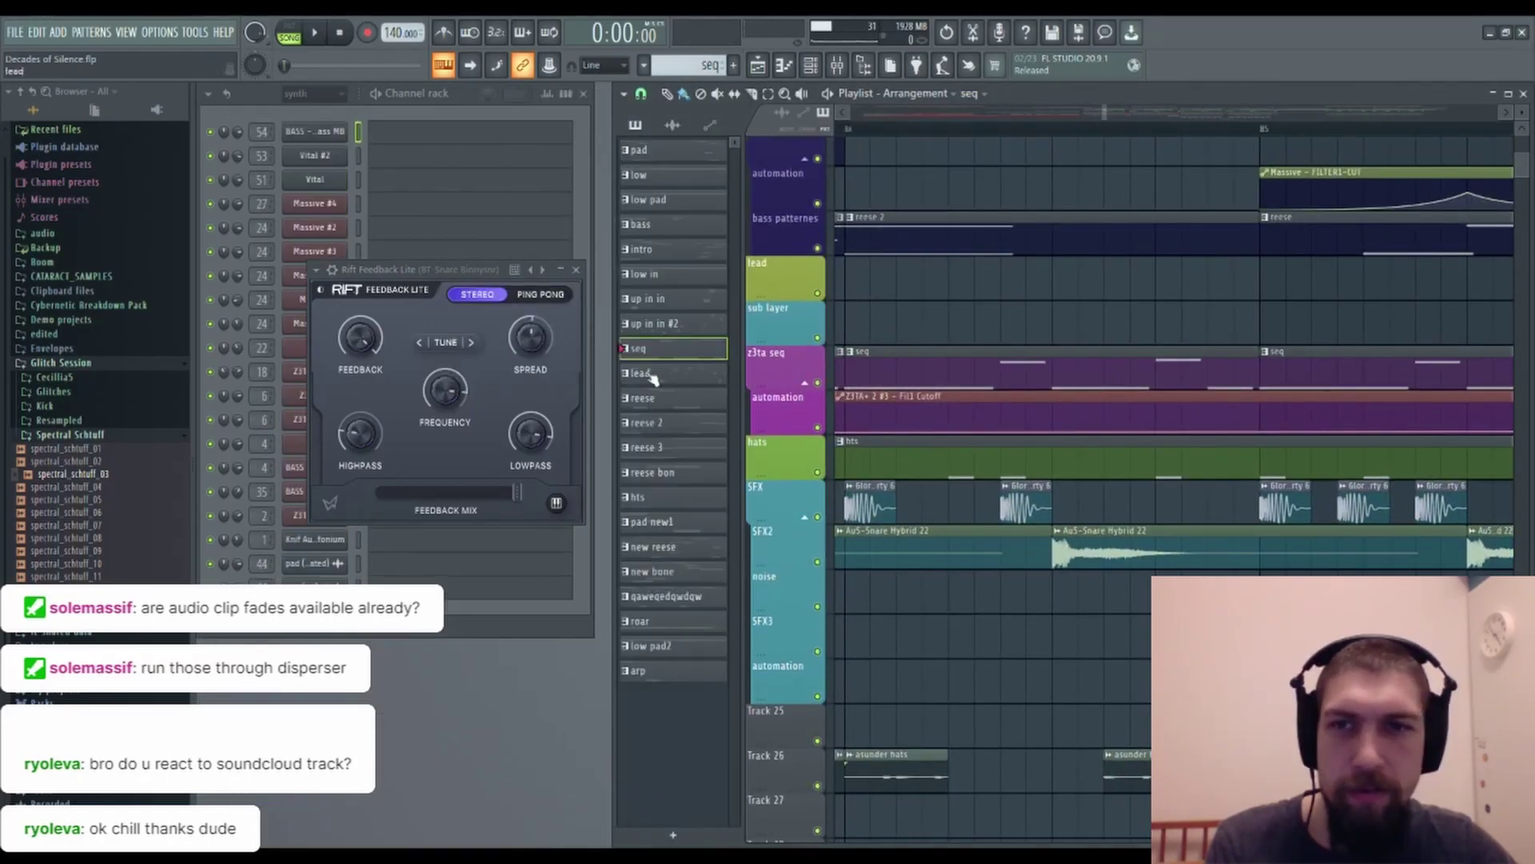
{"action": "left_click", "coordinate": [454, 259]}
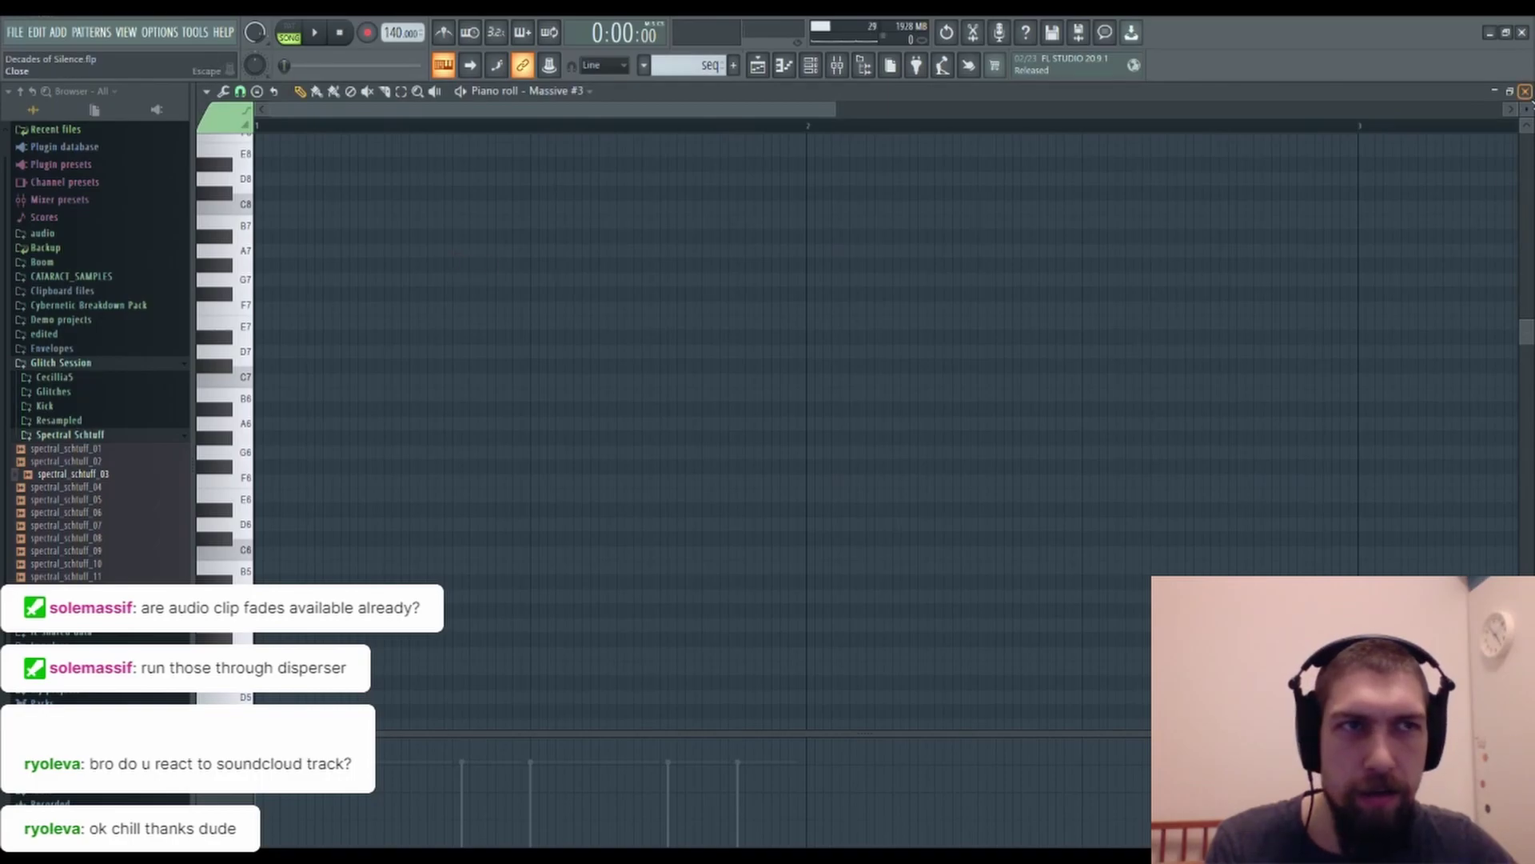
{"action": "left_click", "coordinate": [1526, 94]}
{"action": "left_click_drag", "start_coordinate": [437, 269], "coordinate": [480, 590]}
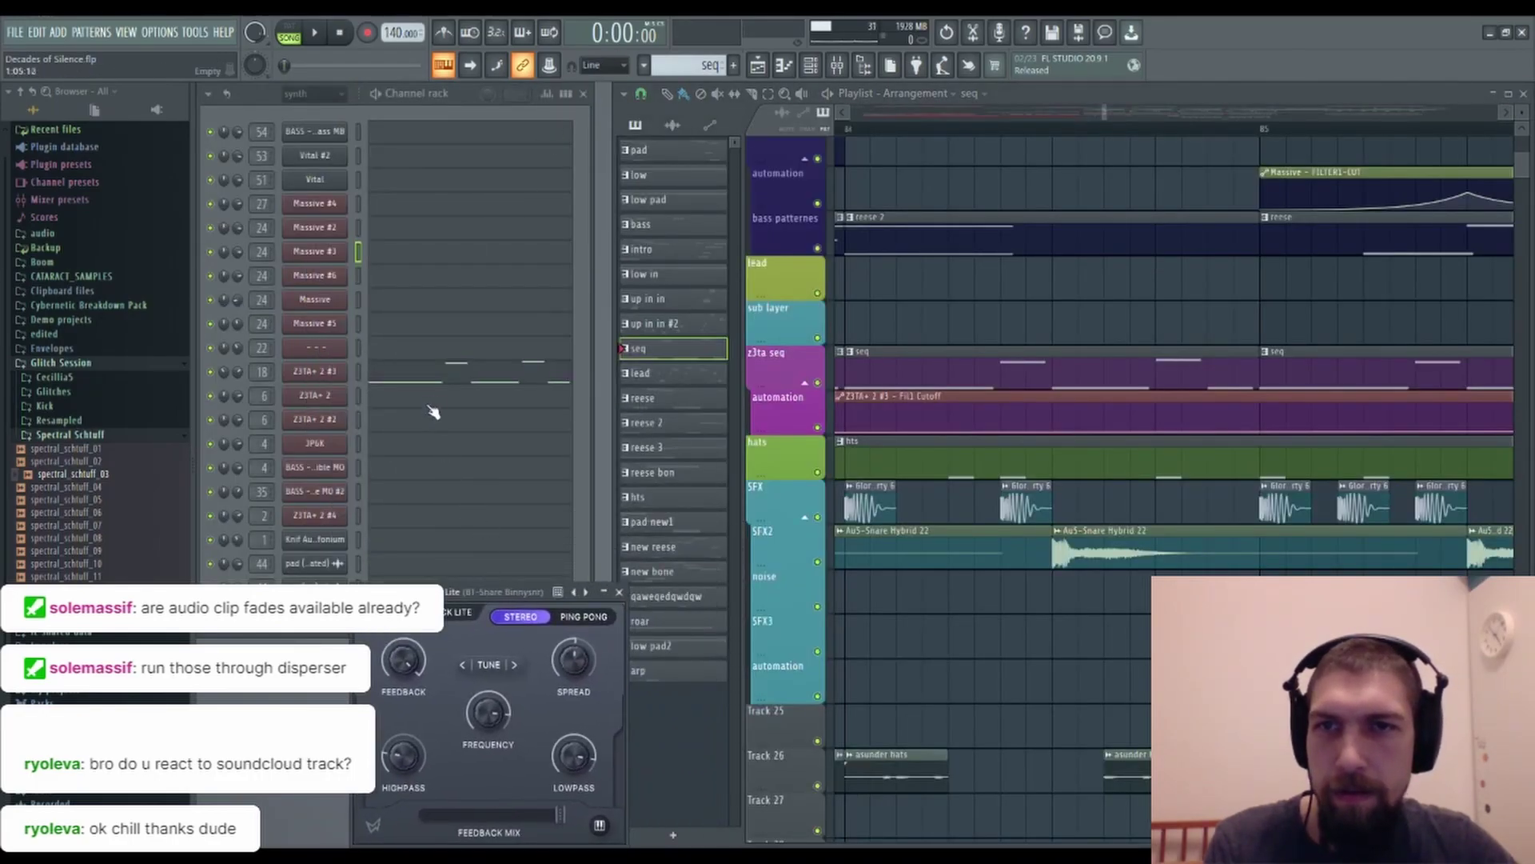
{"action": "left_click", "coordinate": [453, 381]}
{"action": "scroll", "coordinate": [408, 468], "scroll_direction": "down", "scroll_amount": 6}
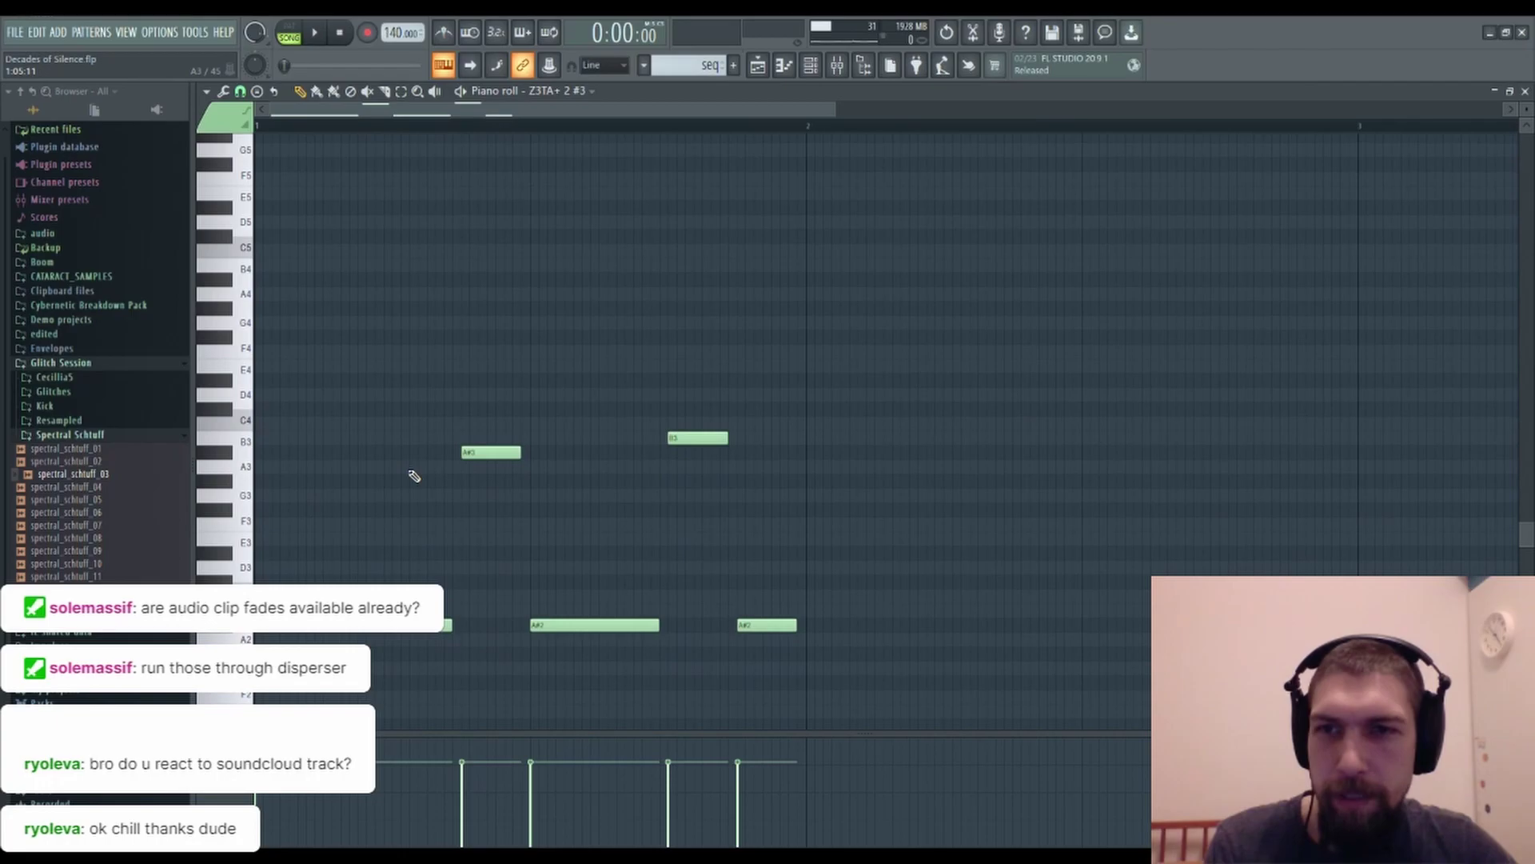
{"action": "scroll", "coordinate": [414, 476], "scroll_direction": "up", "scroll_amount": 3}
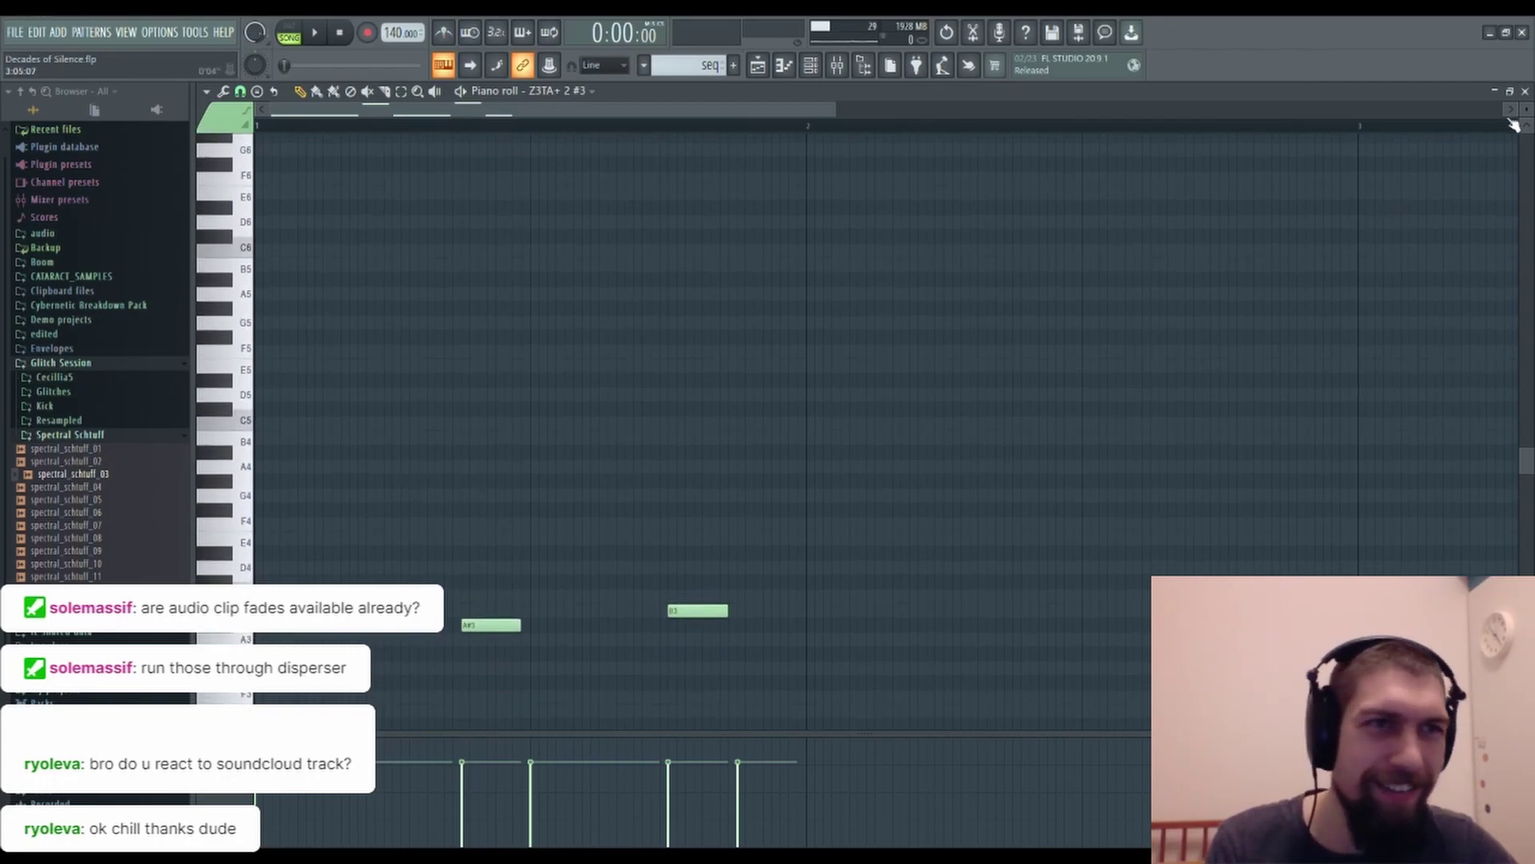
{"action": "left_click", "coordinate": [1524, 91]}
{"action": "left_click_drag", "start_coordinate": [476, 592], "coordinate": [529, 321]}
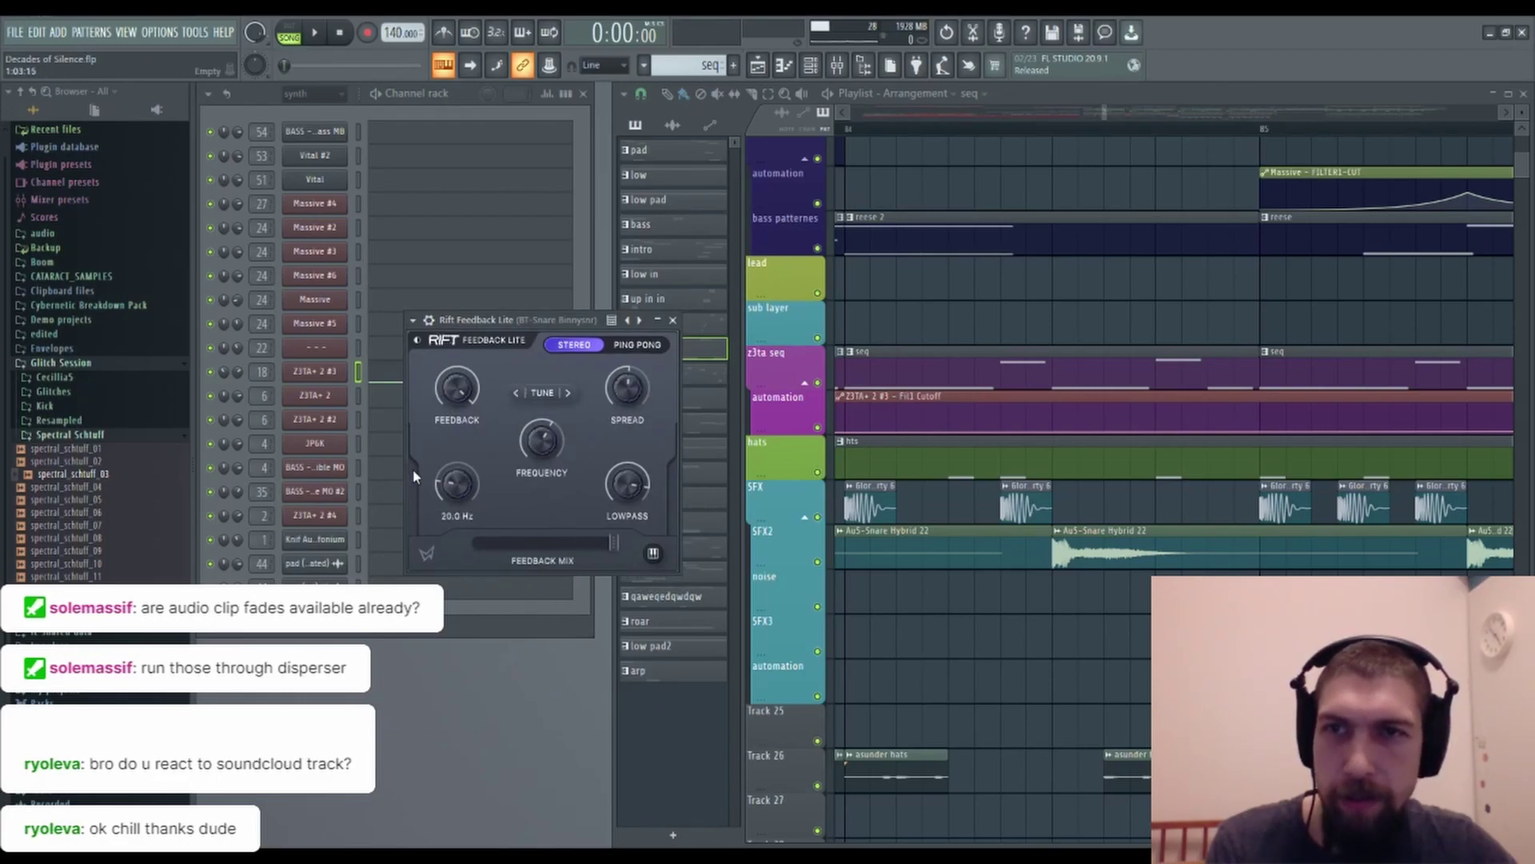
Open the recorded clip on the SFX3 track and preview it repeatedly through Rift Feedback Lite.
{"action": "left_click_drag", "start_coordinate": [1432, 688], "coordinate": [1199, 654]}
{"action": "double_click", "coordinate": [1199, 663]}
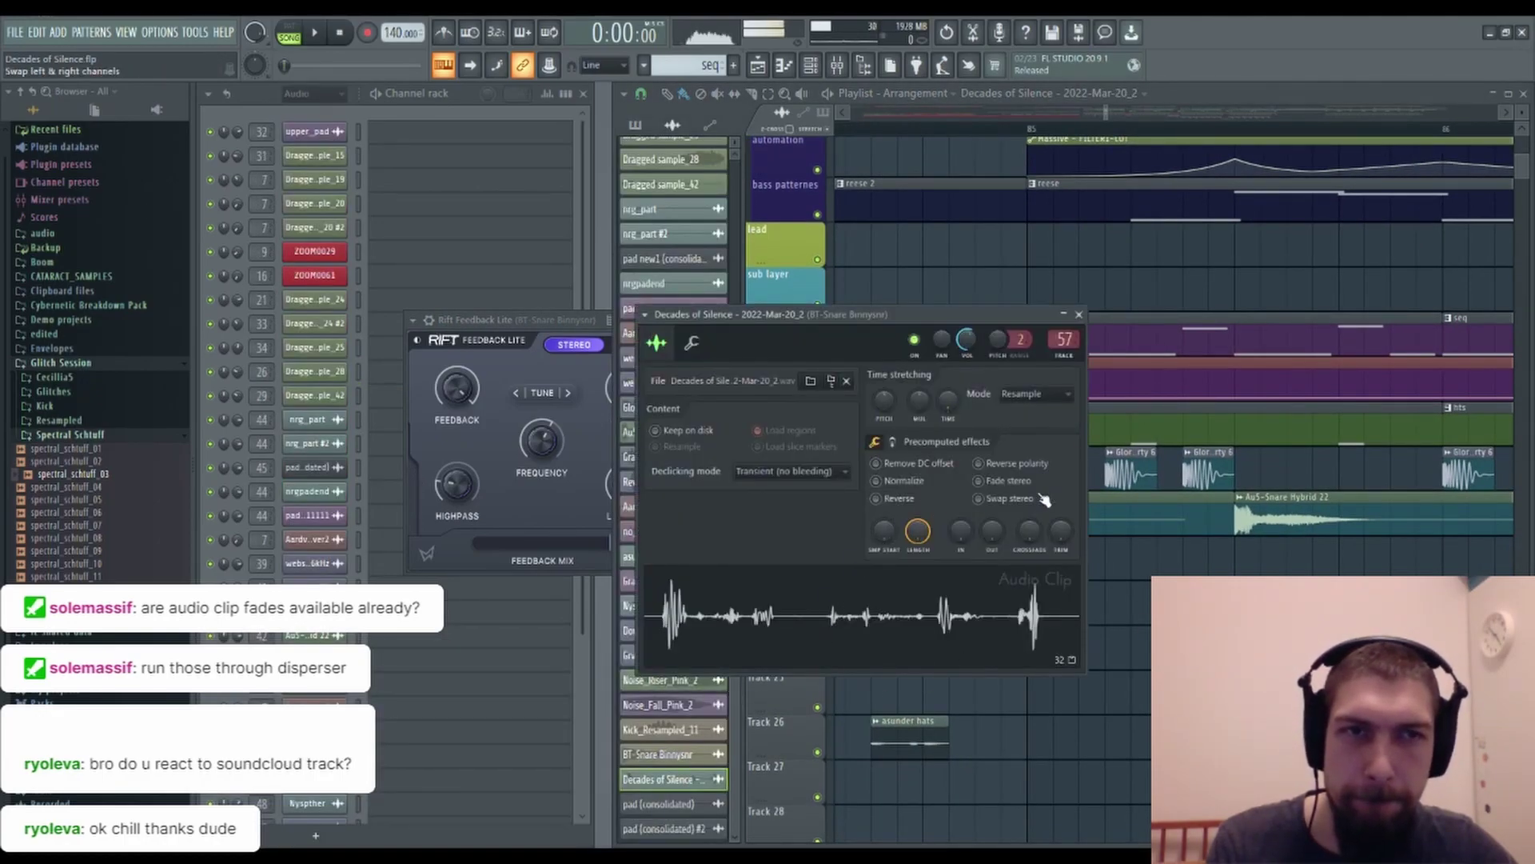
{"action": "left_click", "coordinate": [1079, 314]}
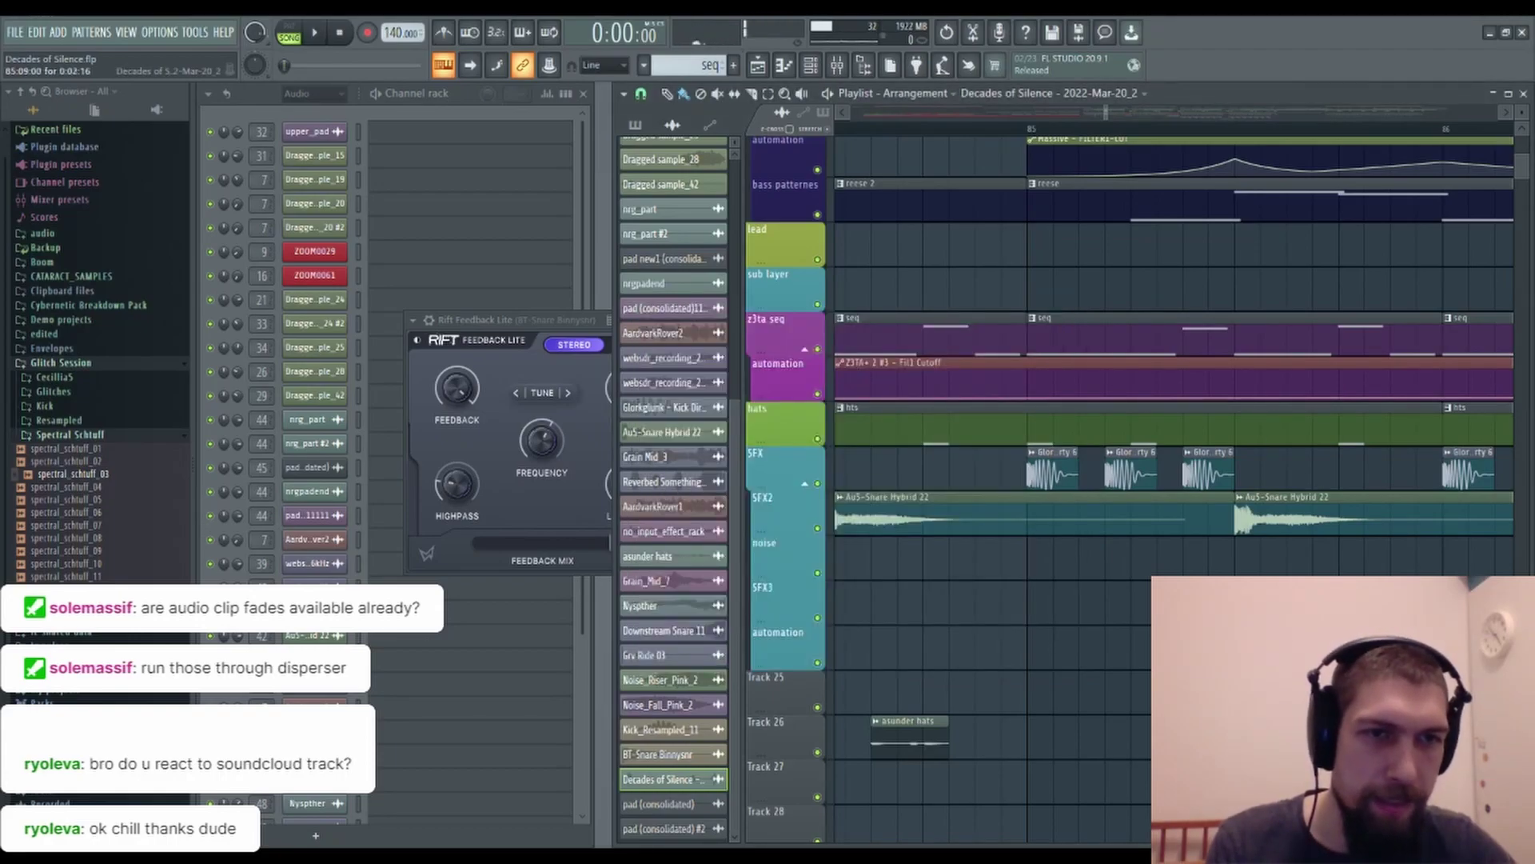
{"action": "double_click", "coordinate": [1192, 648]}
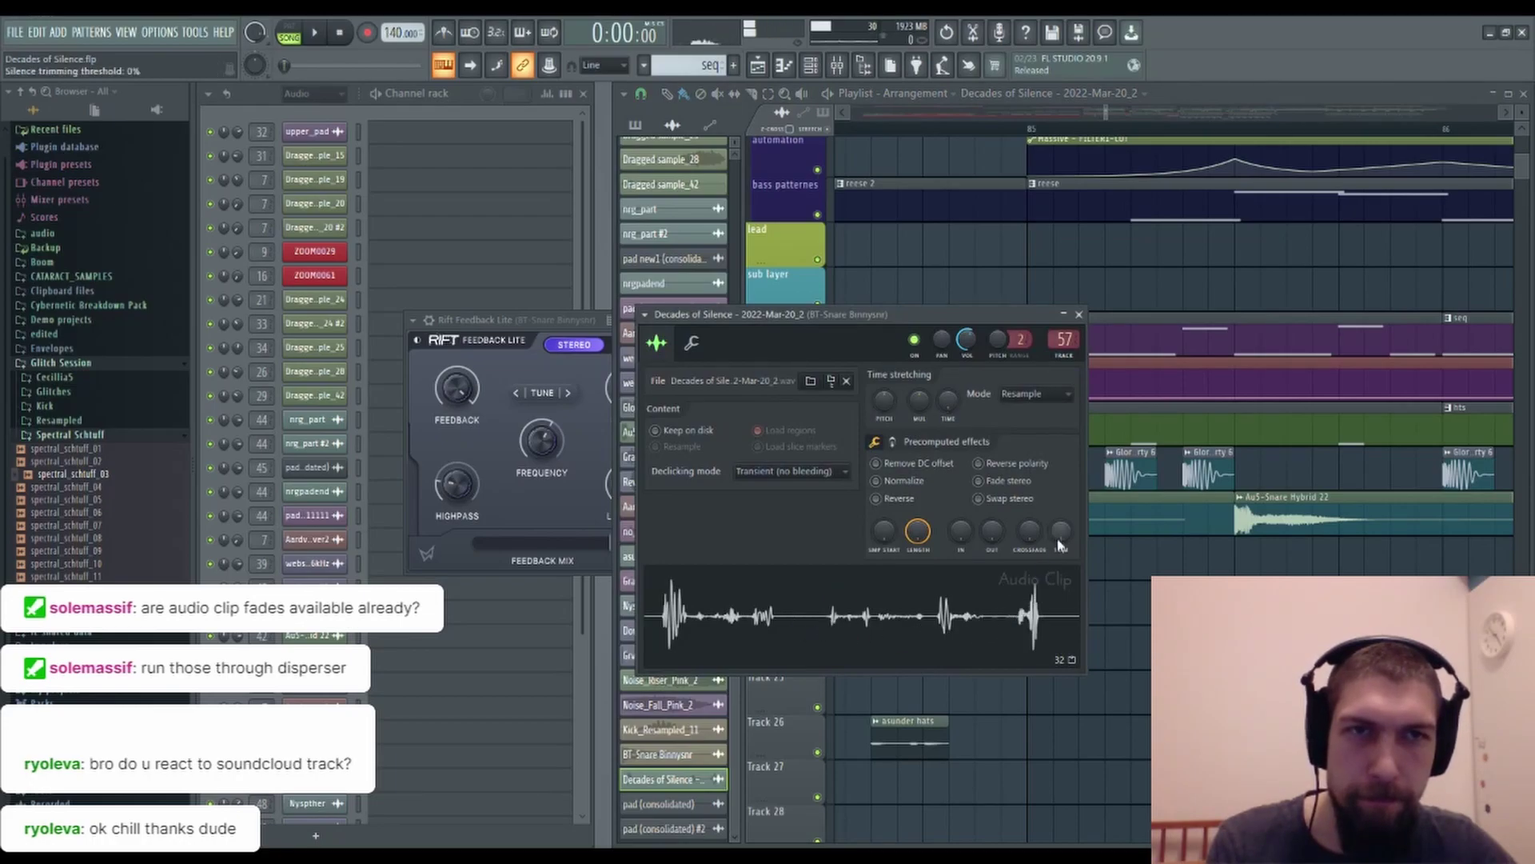
{"action": "double_click", "coordinate": [1327, 649]}
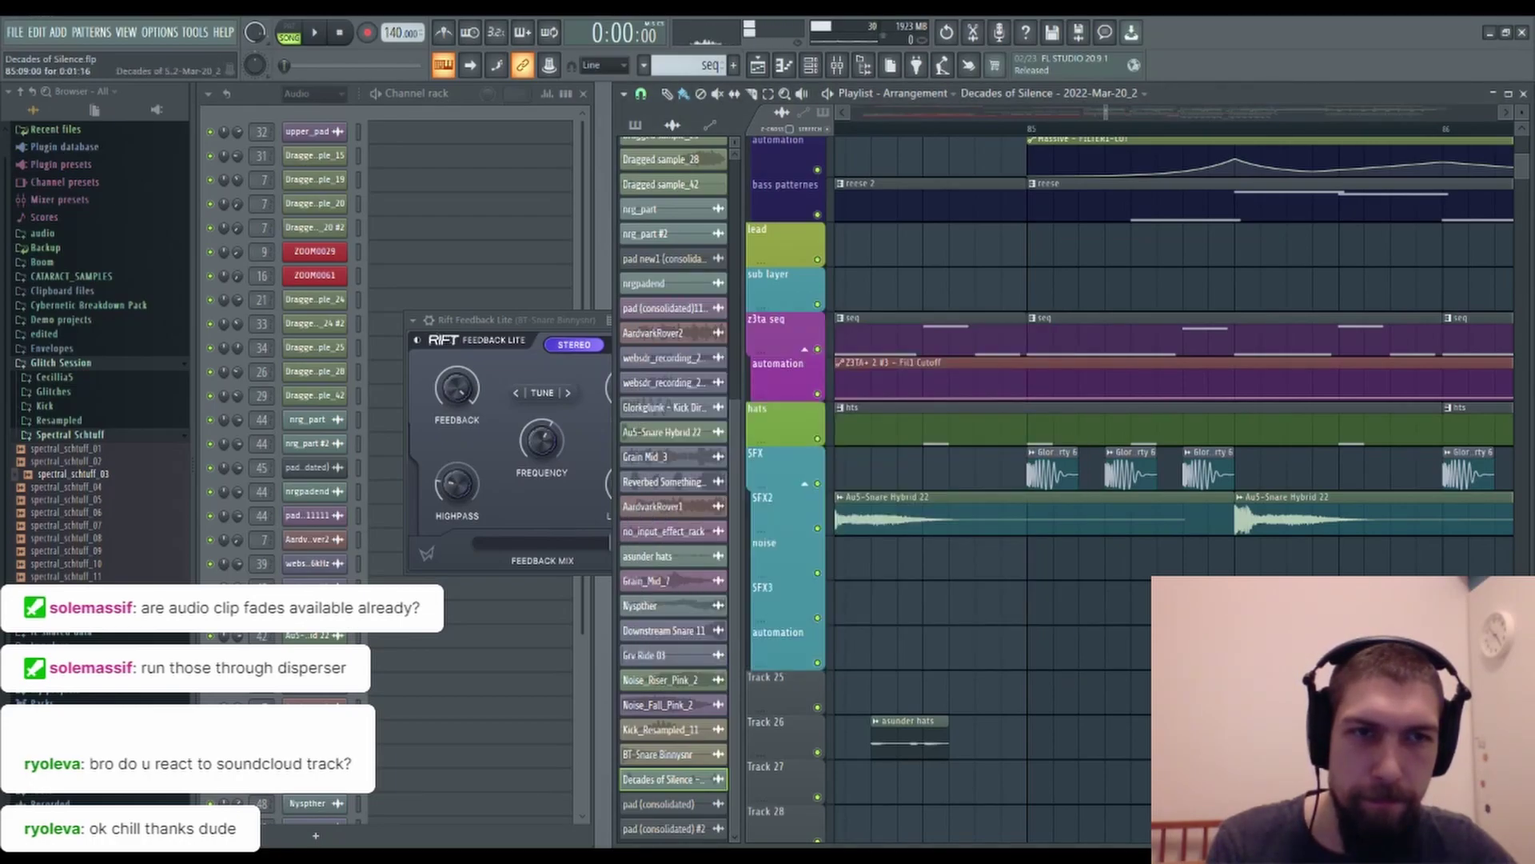
{"action": "double_click", "coordinate": [1328, 649]}
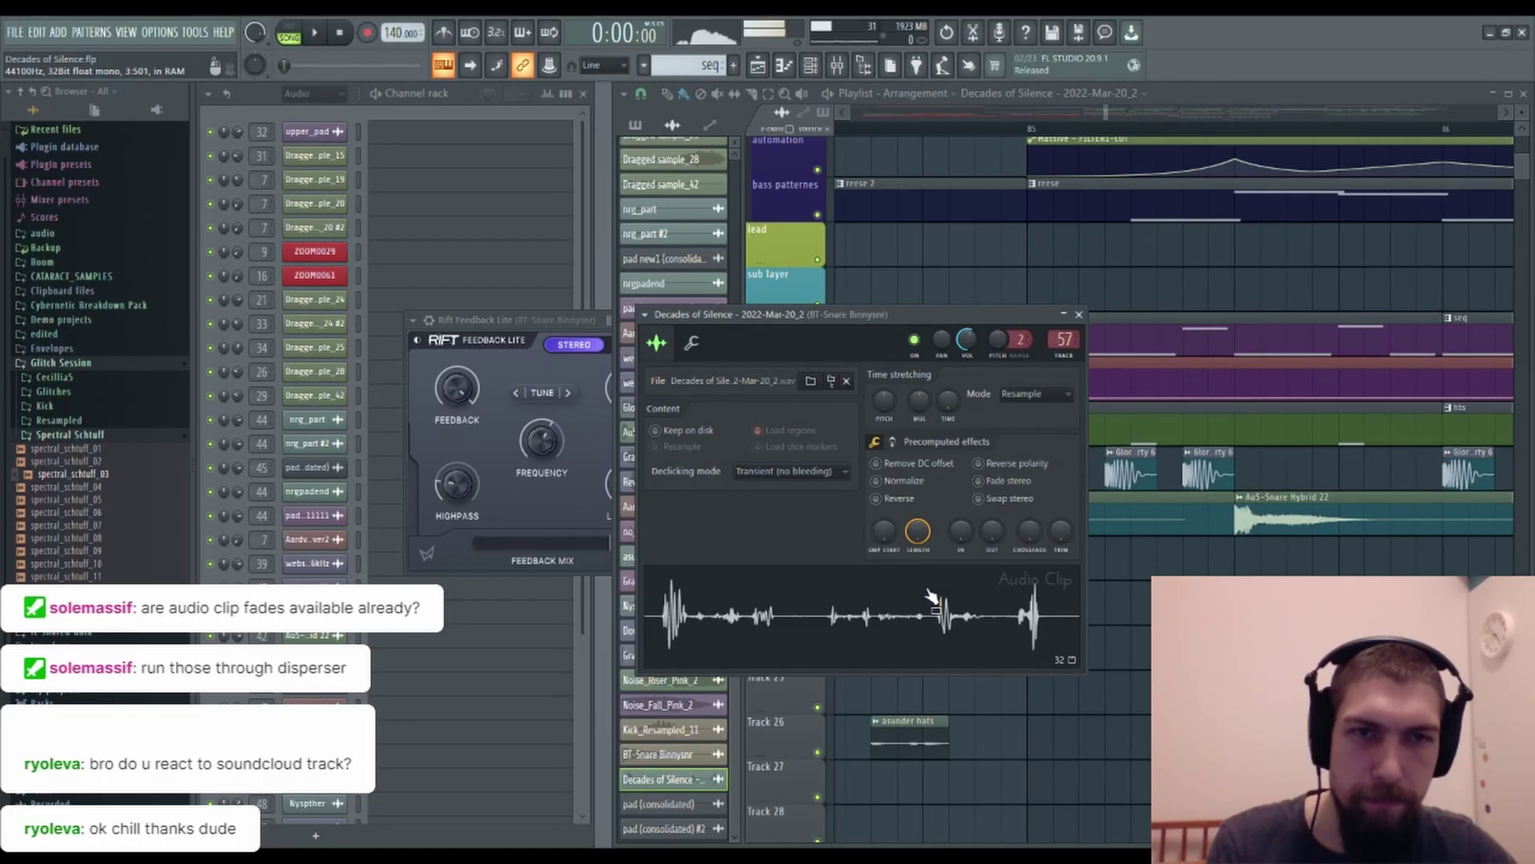
{"action": "left_click", "coordinate": [1079, 314]}
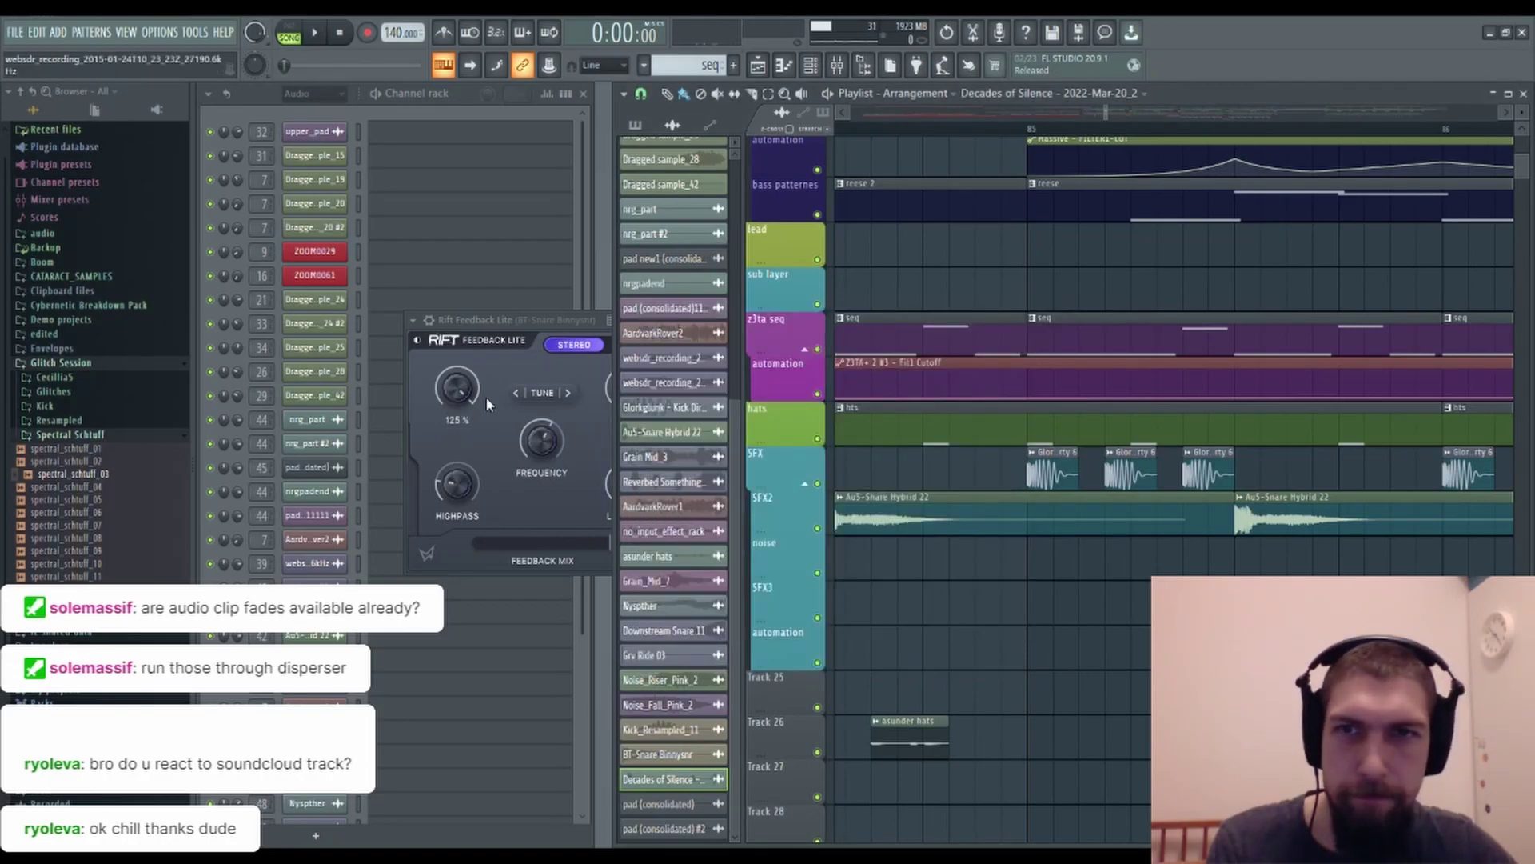
Lower the Rift Feedback Lite feedback slightly while previewing the recorded clip, and close both the plugin and clip windows.
{"action": "left_click_drag", "start_coordinate": [461, 392], "coordinate": [463, 416]}
{"action": "double_click", "coordinate": [1328, 649]}
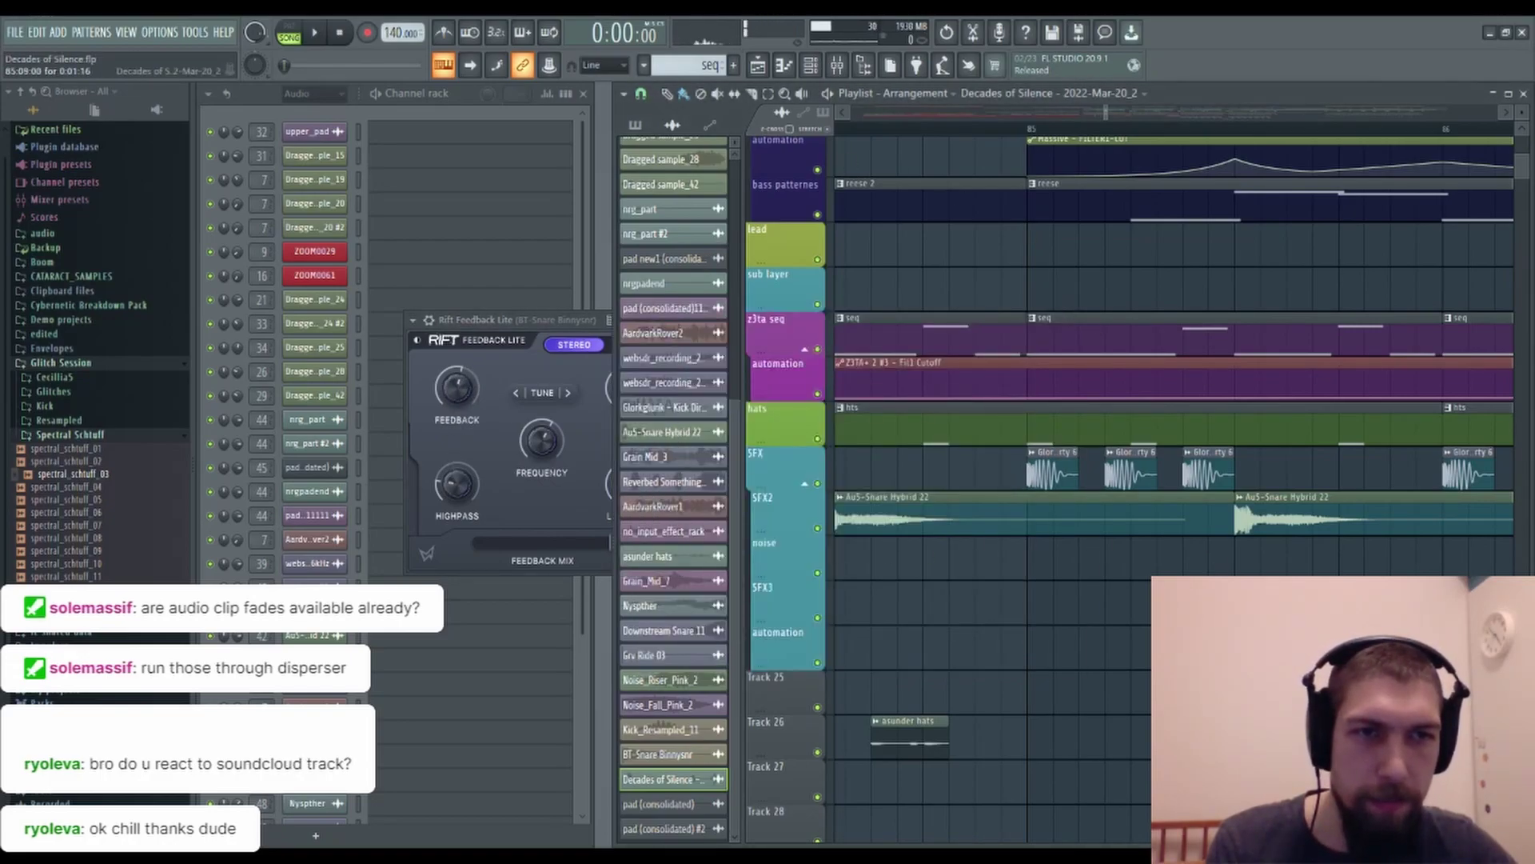
{"action": "left_click", "coordinate": [480, 381]}
{"action": "left_click", "coordinate": [752, 608]}
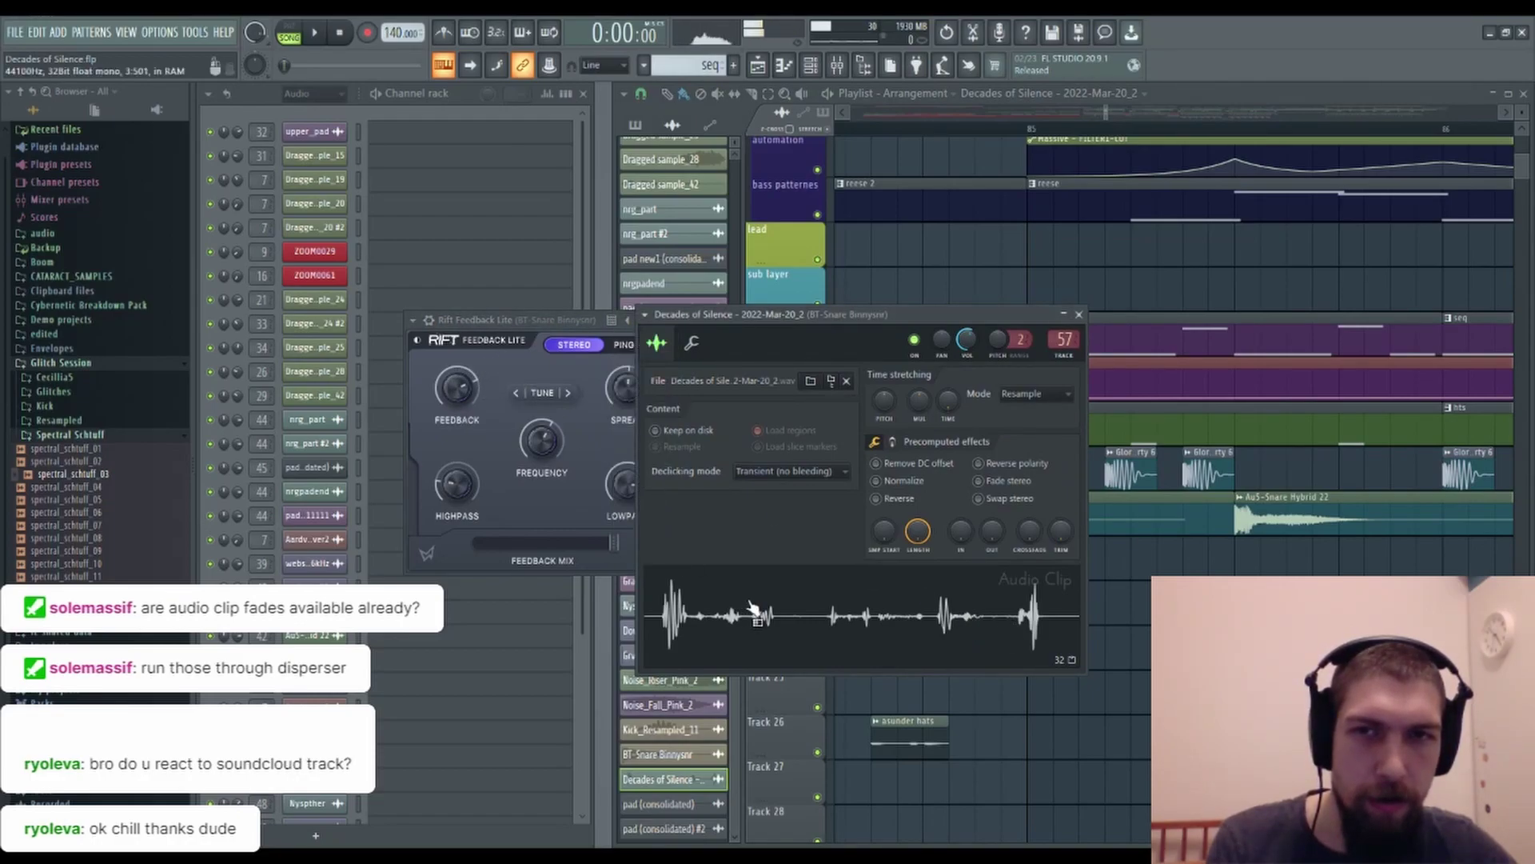
{"action": "left_click_drag", "start_coordinate": [457, 389], "coordinate": [458, 397]}
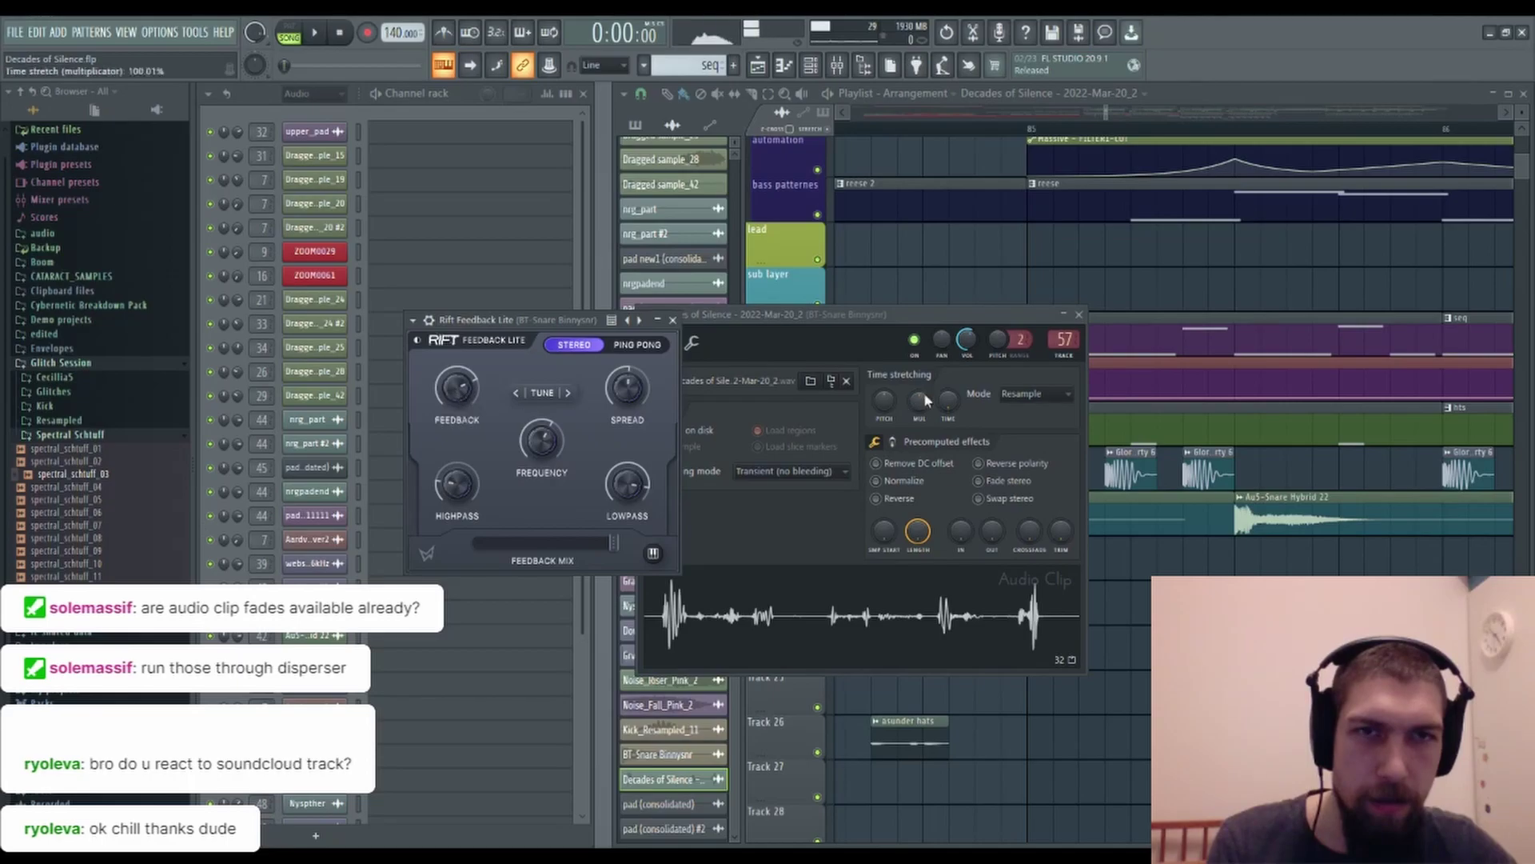
{"action": "left_click", "coordinate": [1080, 314]}
{"action": "left_click", "coordinate": [673, 319]}
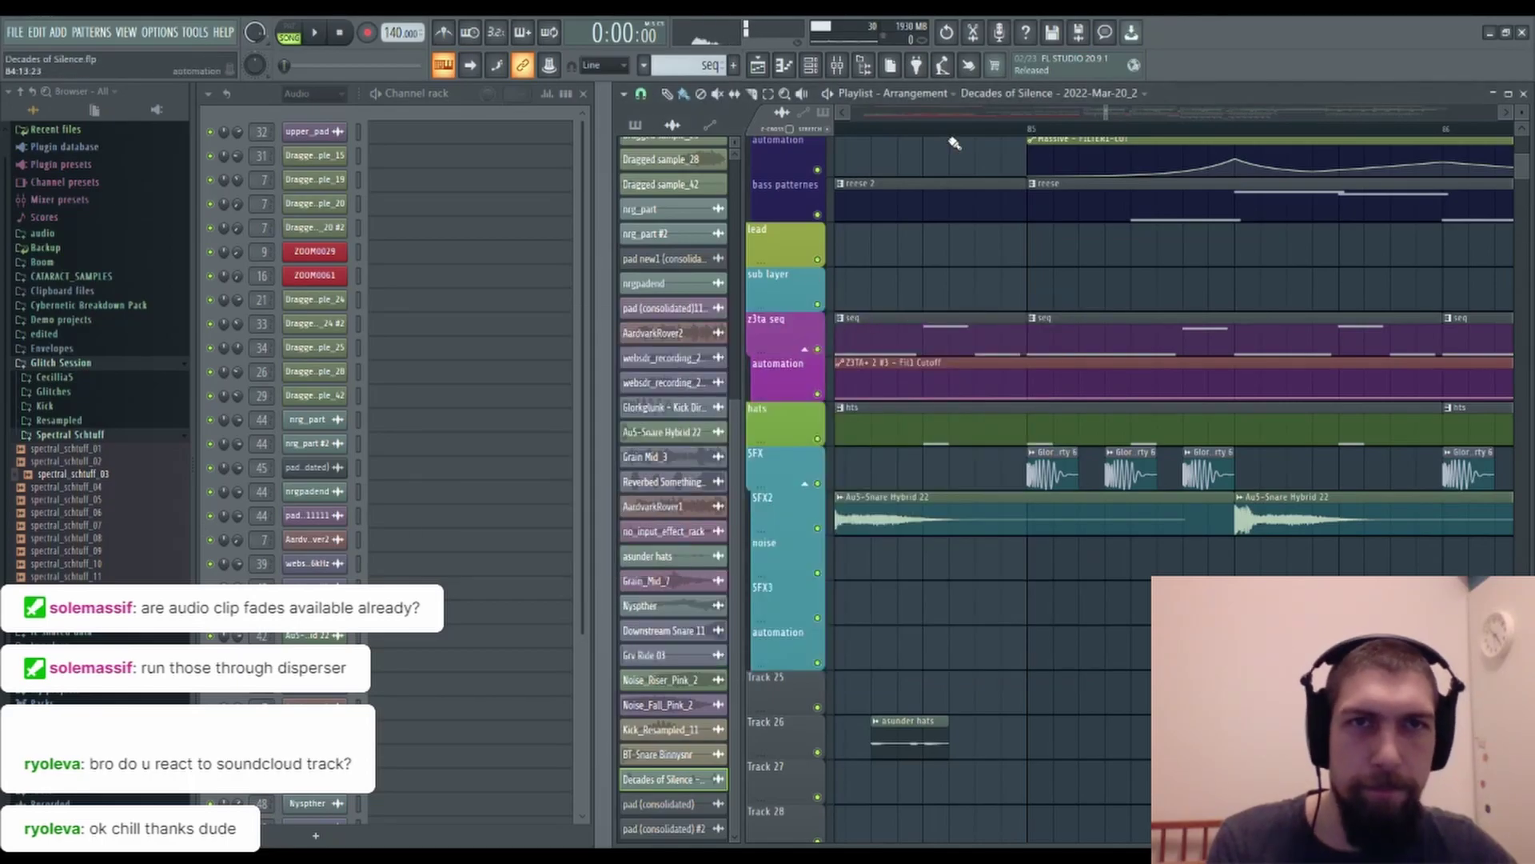
Play the arrangement leading into bar 85 and listen to the SFX3 clips in context.
{"action": "scroll", "coordinate": [972, 140], "scroll_direction": "down", "scroll_amount": 6}
{"action": "key", "text": "space"}
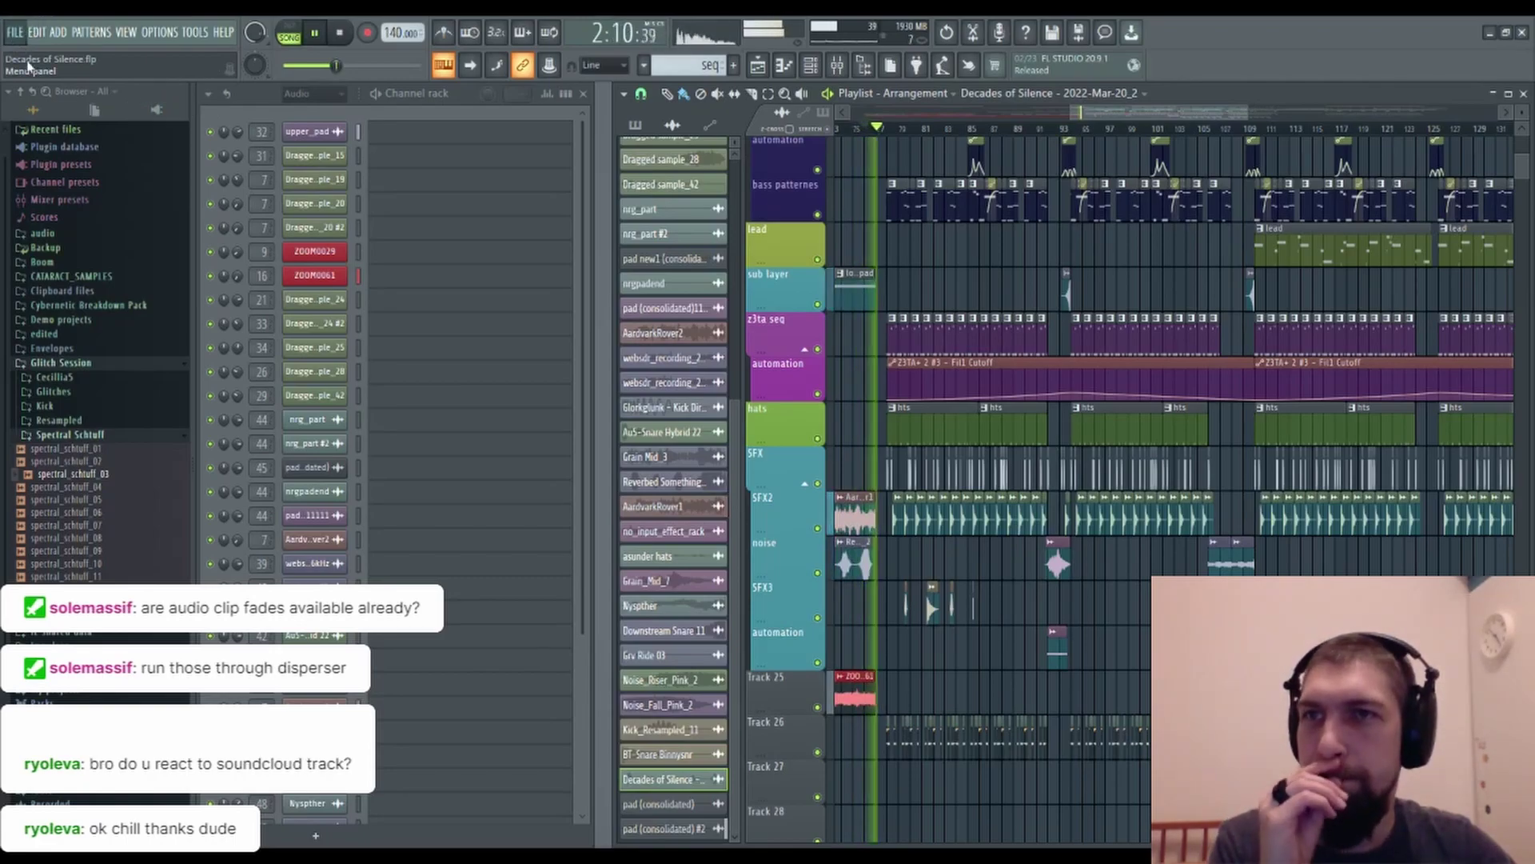
{"action": "left_click_drag", "start_coordinate": [990, 657], "coordinate": [1042, 623]}
{"action": "scroll", "coordinate": [984, 133], "scroll_direction": "up", "scroll_amount": 5}
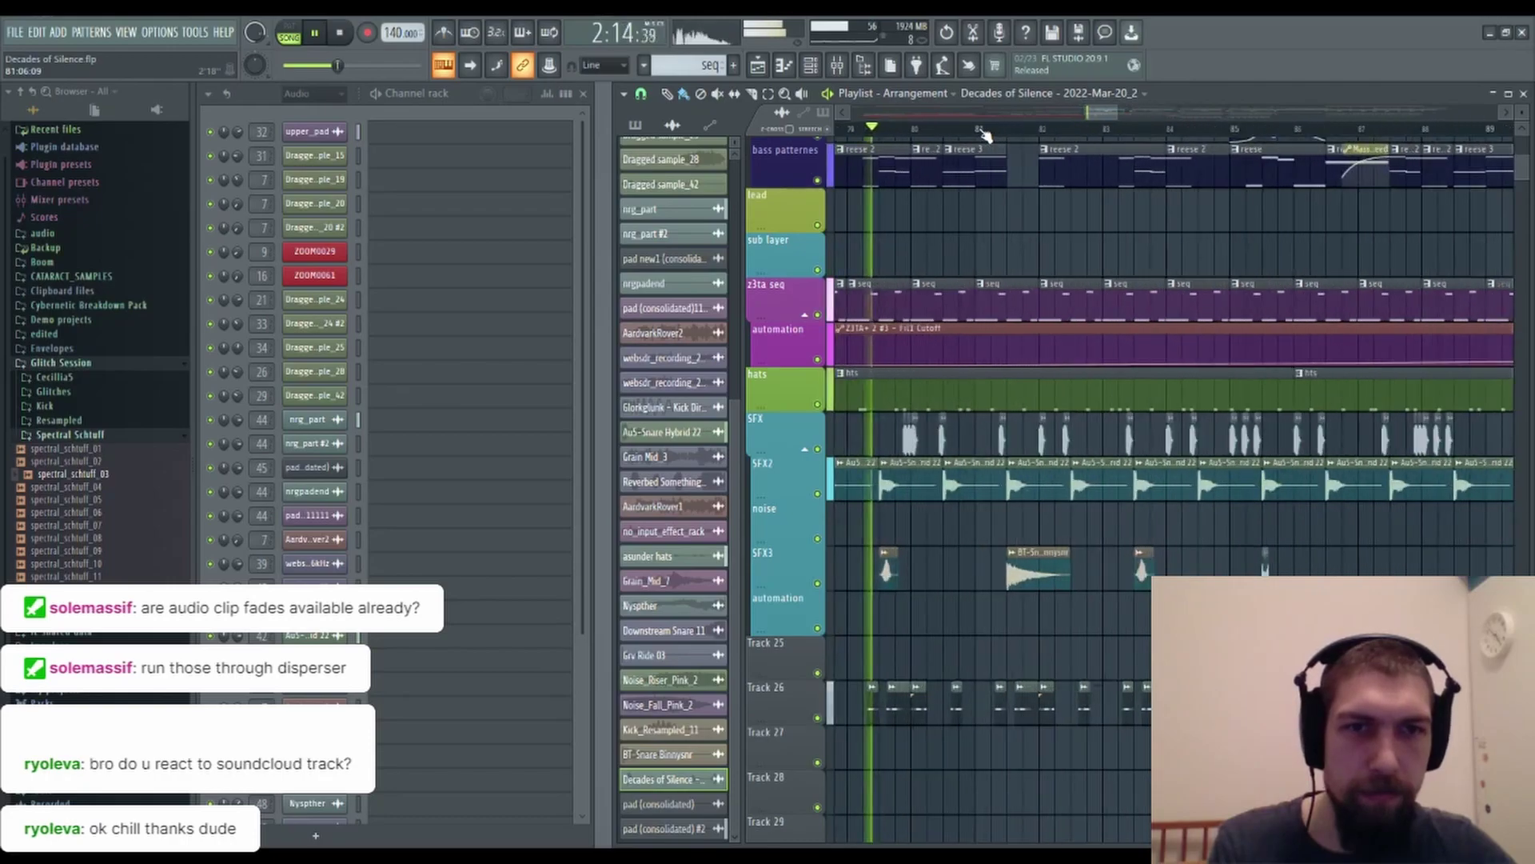
{"action": "left_click_drag", "start_coordinate": [1151, 644], "coordinate": [1132, 650]}
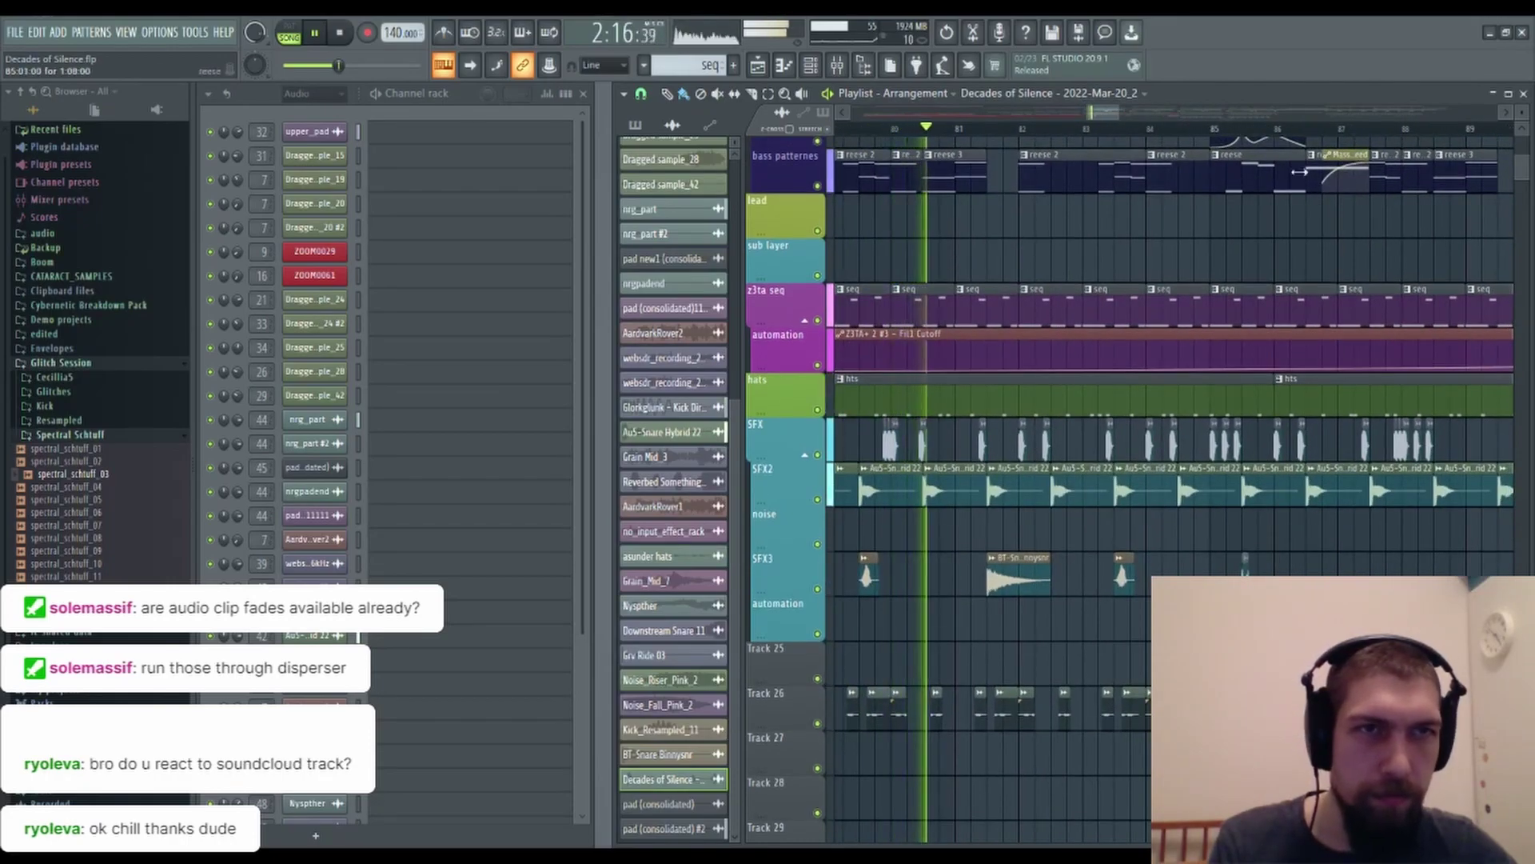
{"action": "scroll", "coordinate": [1259, 183], "scroll_direction": "up", "scroll_amount": 6}
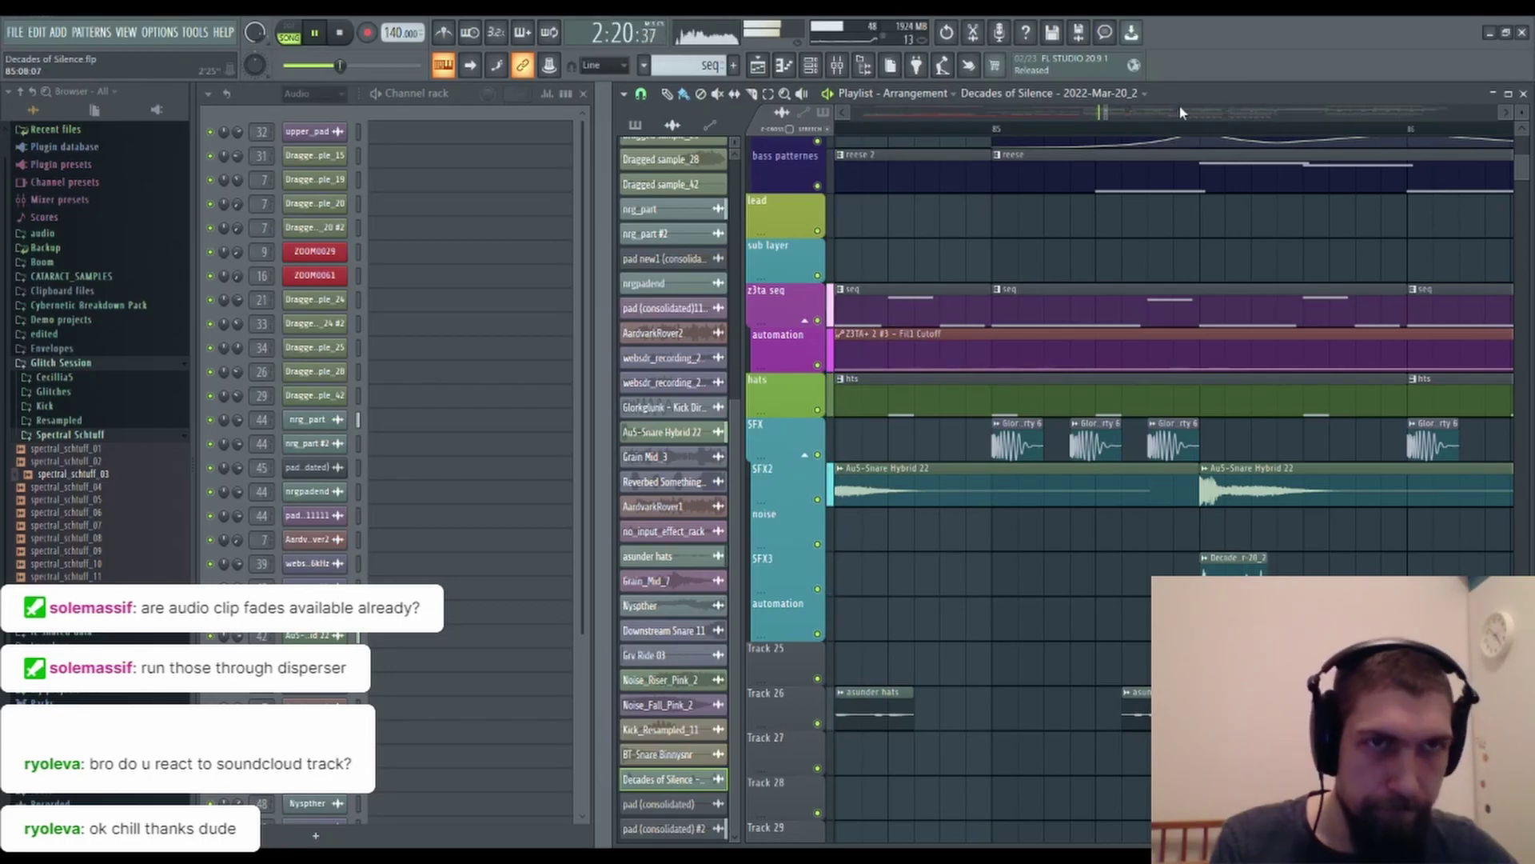
{"action": "scroll", "coordinate": [1164, 219], "scroll_direction": "down", "scroll_amount": 6}
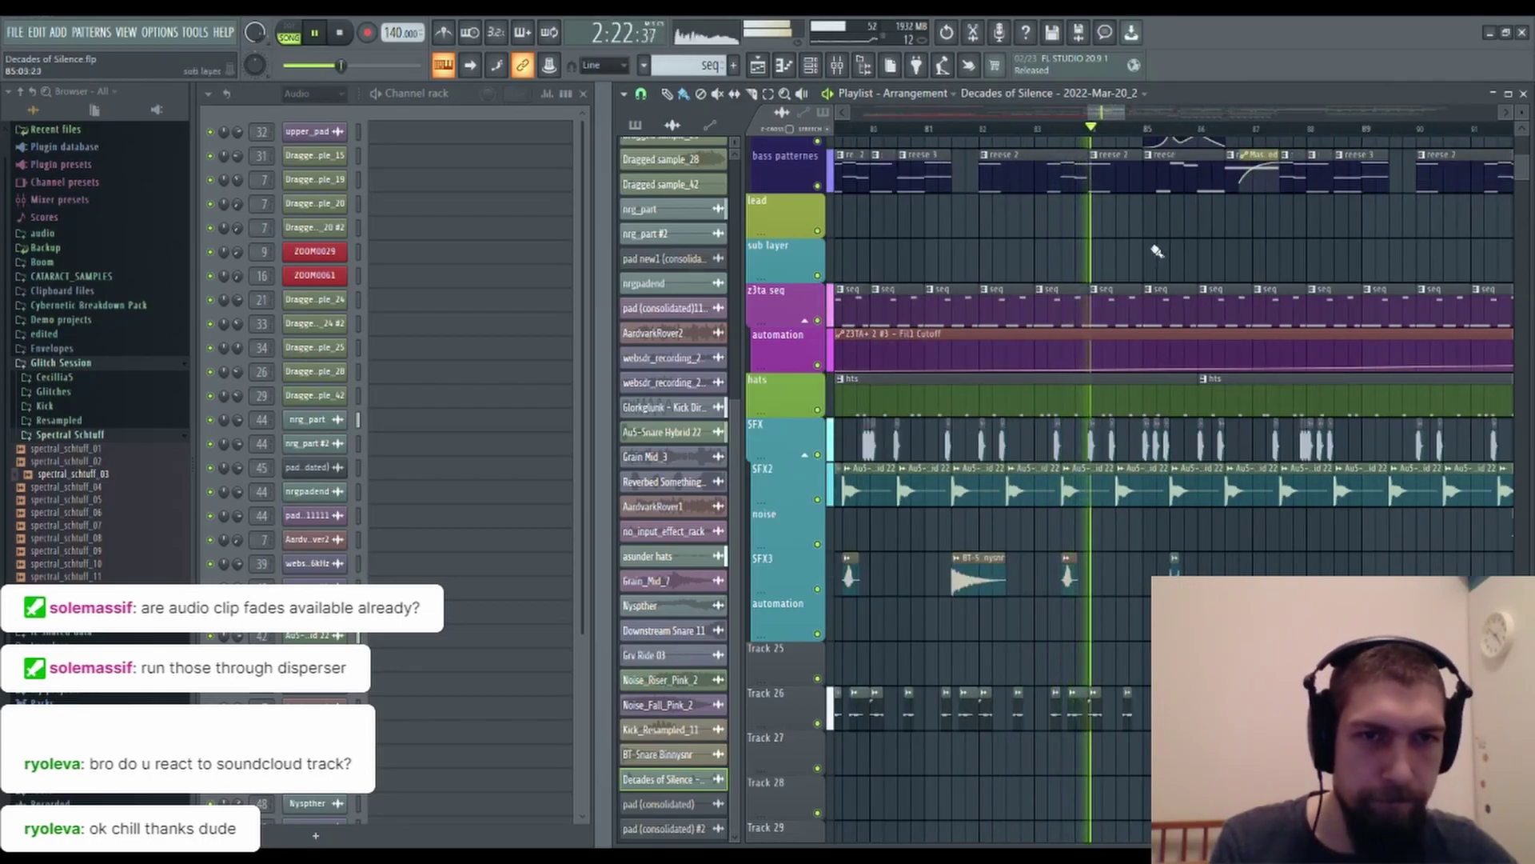
Adjust the BT-Snare Binnysnr channel's volume during playback, route it to mixer track 56 and stop the song.
{"action": "double_click", "coordinate": [977, 578]}
{"action": "left_click_drag", "start_coordinate": [534, 191], "coordinate": [535, 256]}
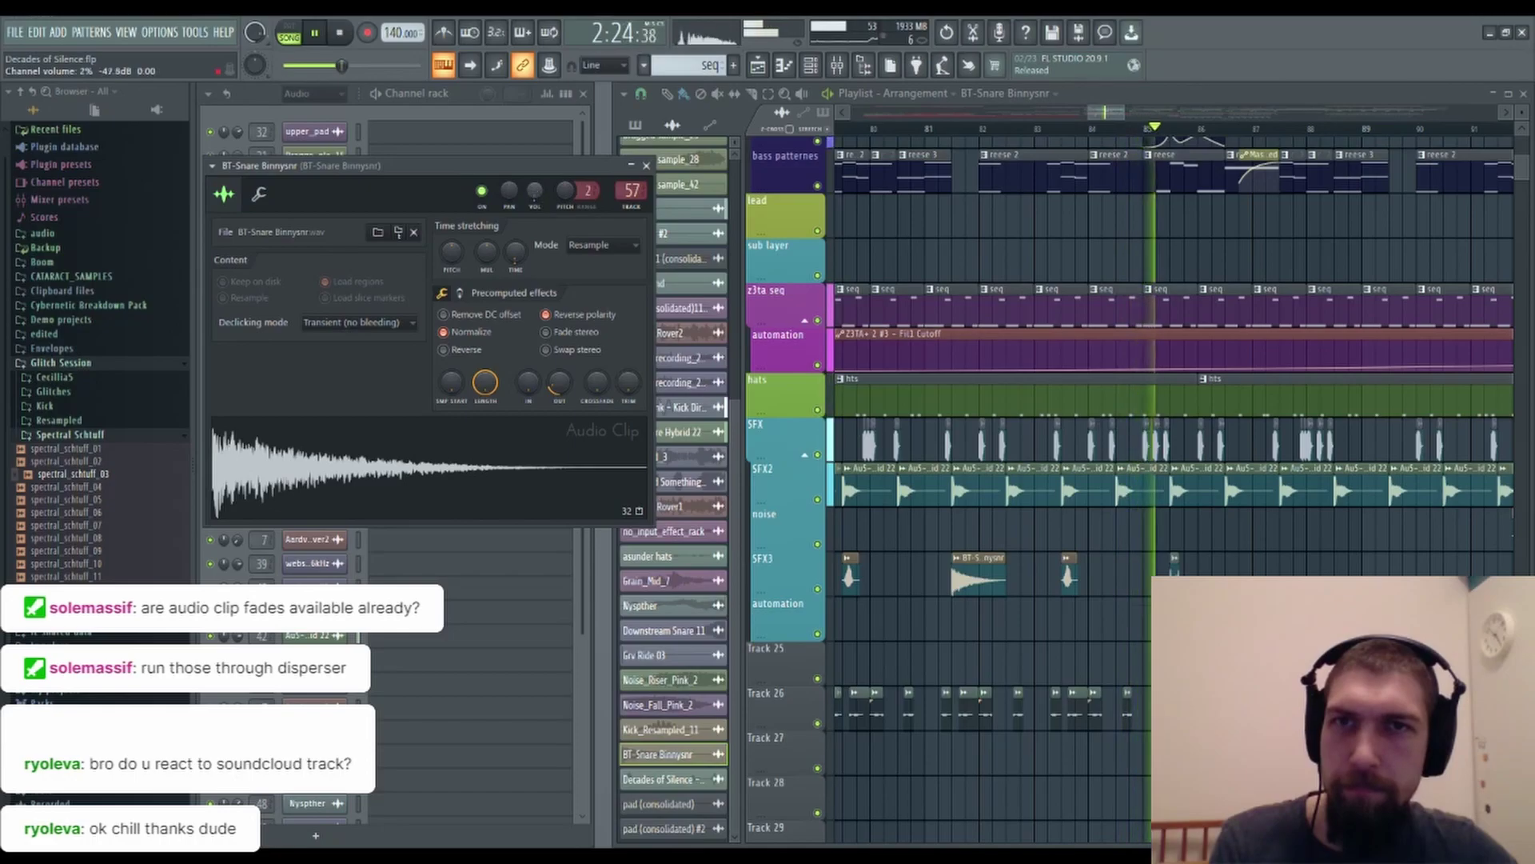
{"action": "key", "text": "space"}
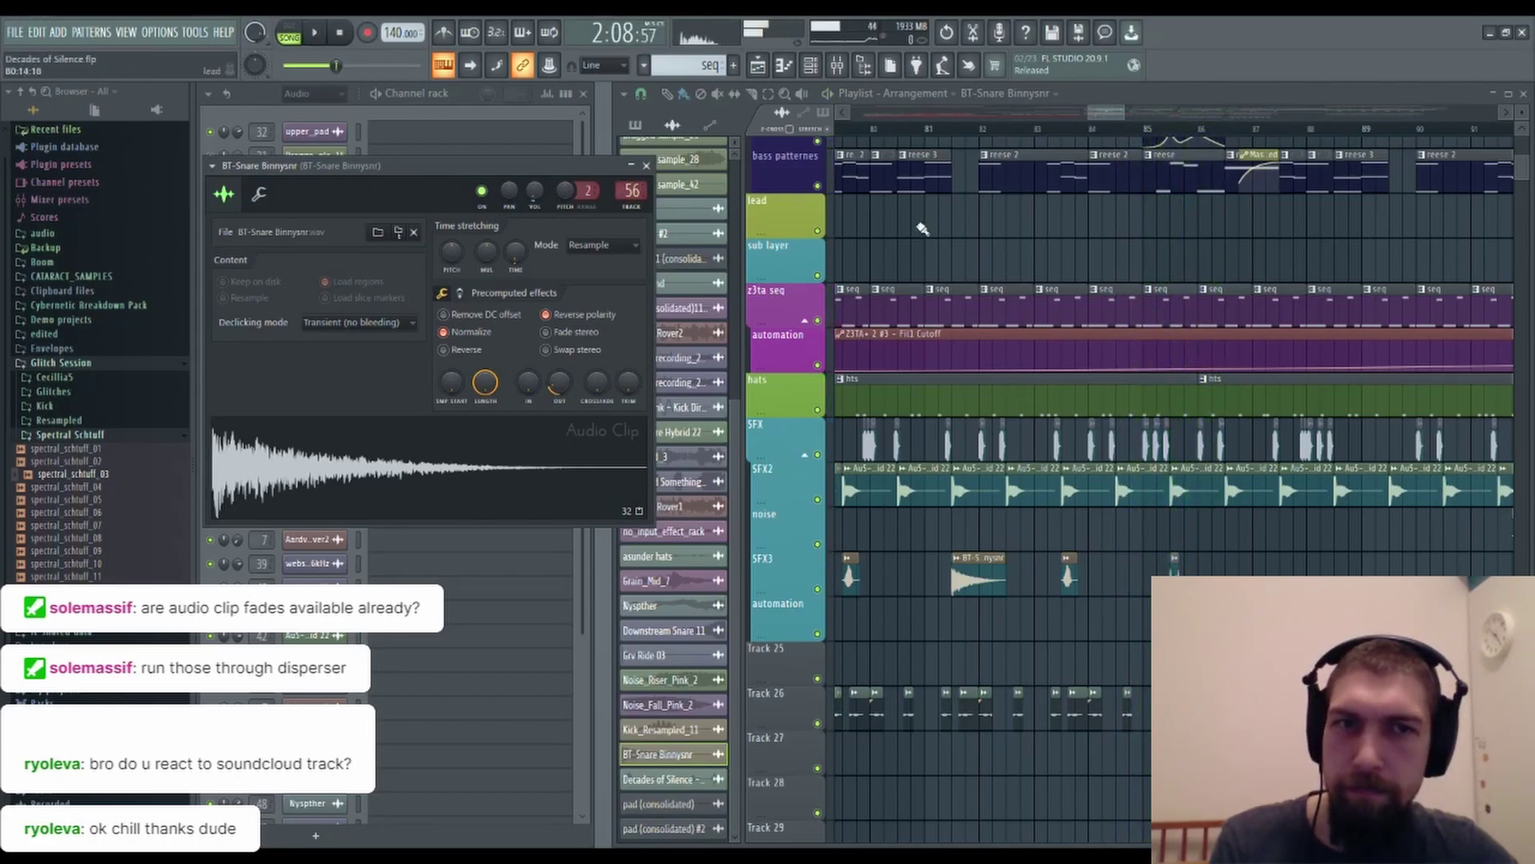
Replay the section from around bar 79 and fine-tune the BT-Snare Binnysnr channel volume.
{"action": "left_click", "coordinate": [847, 132]}
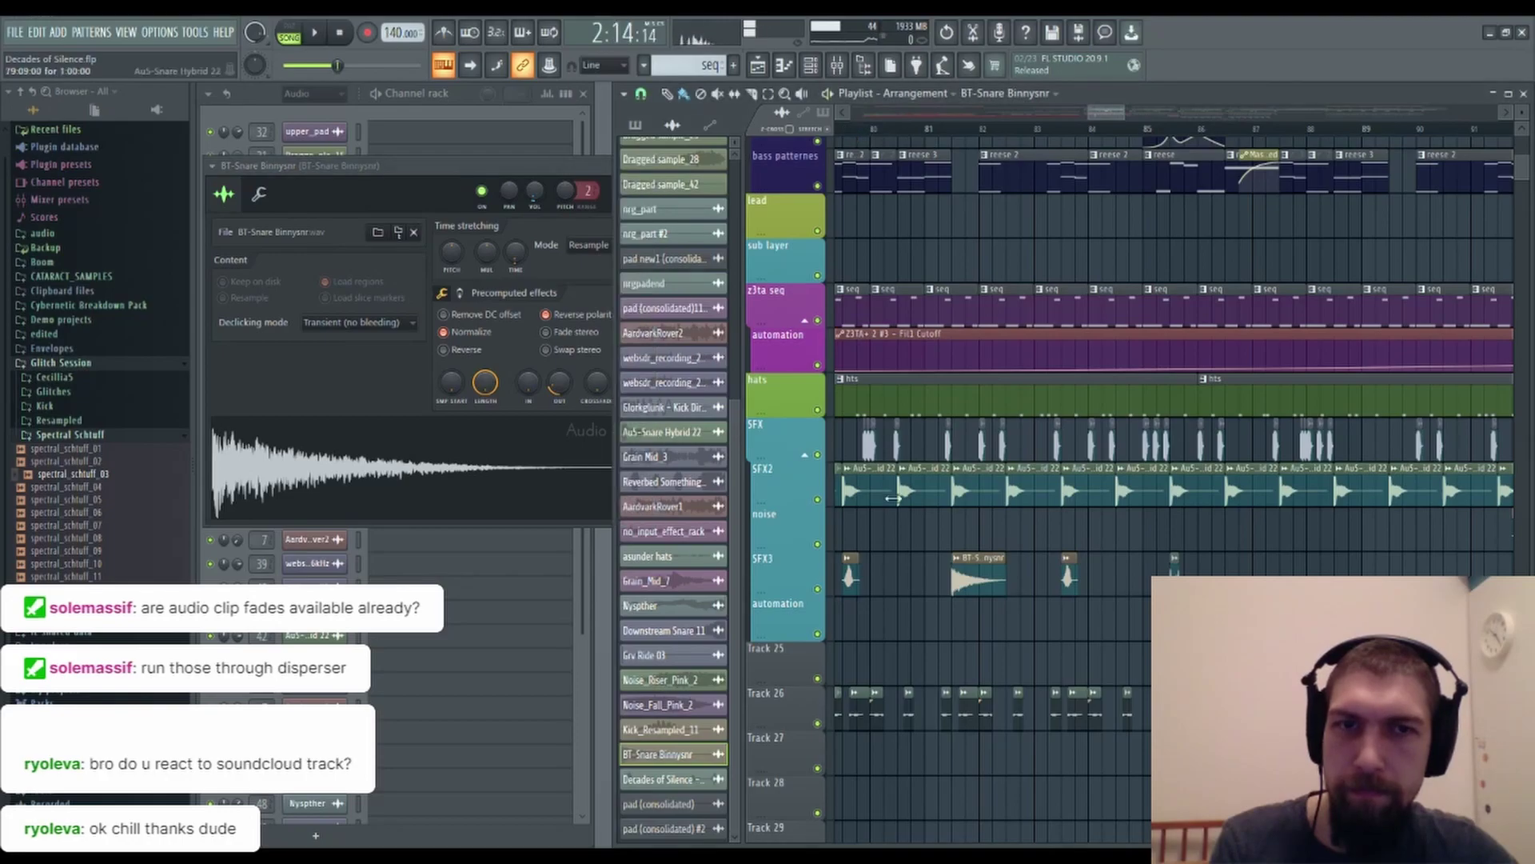
{"action": "key", "text": "space"}
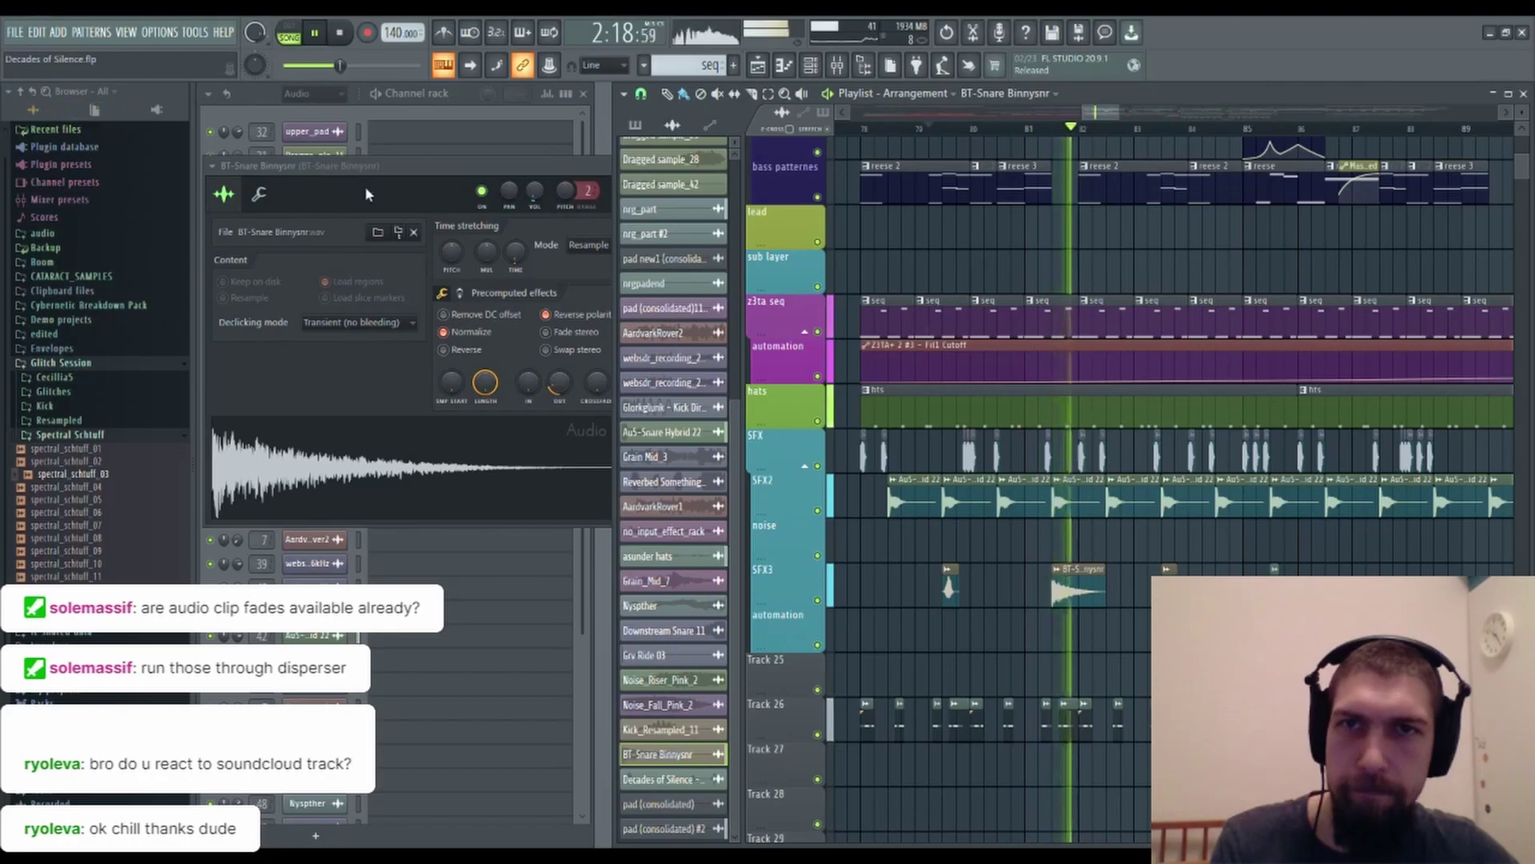
{"action": "key", "text": "space"}
{"action": "key", "text": "space"}
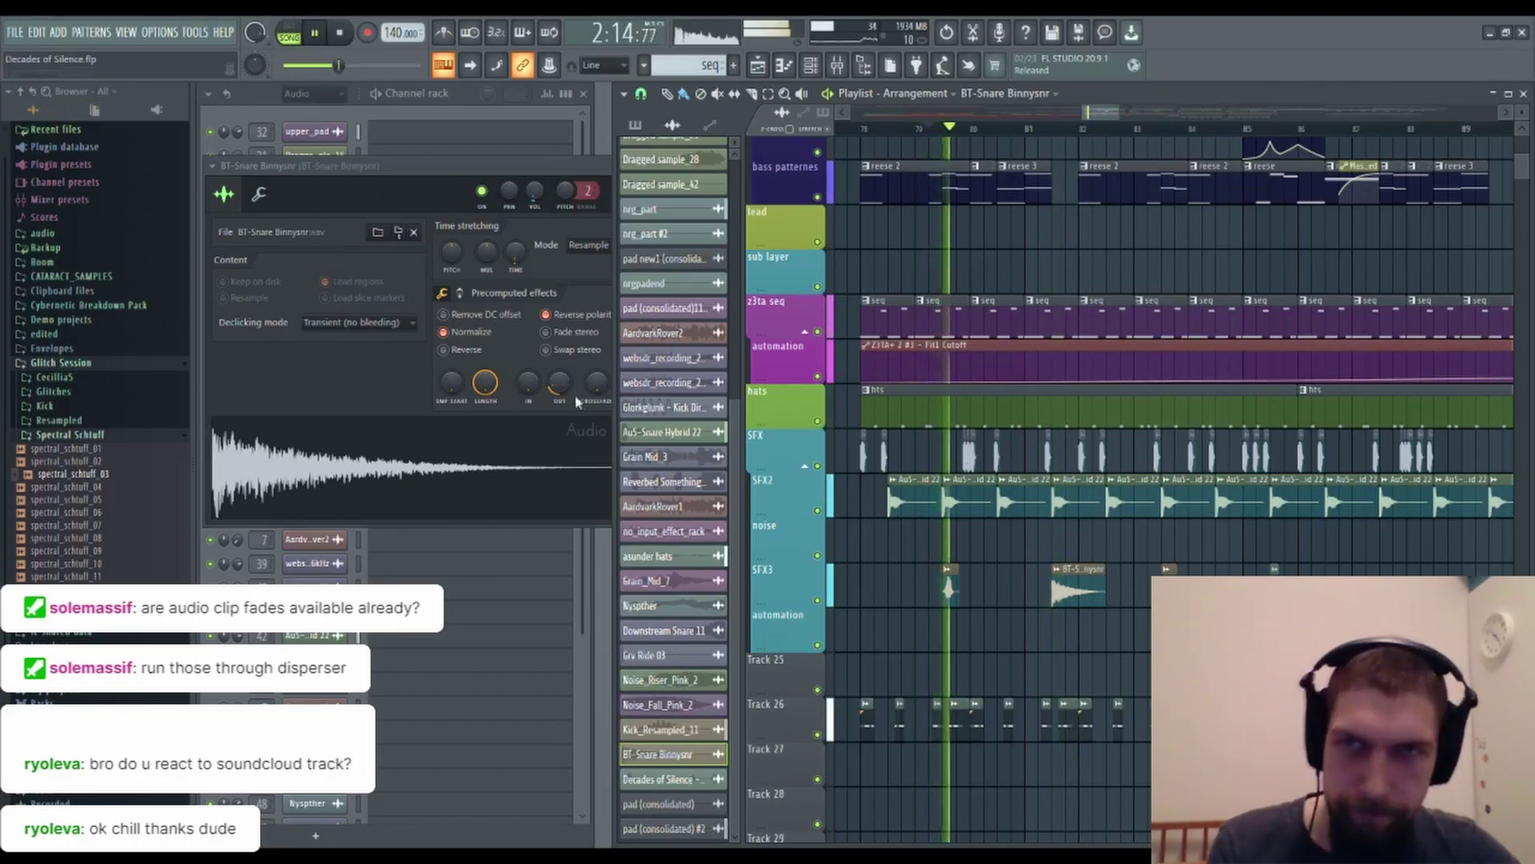
{"action": "left_click_drag", "start_coordinate": [534, 191], "coordinate": [535, 193]}
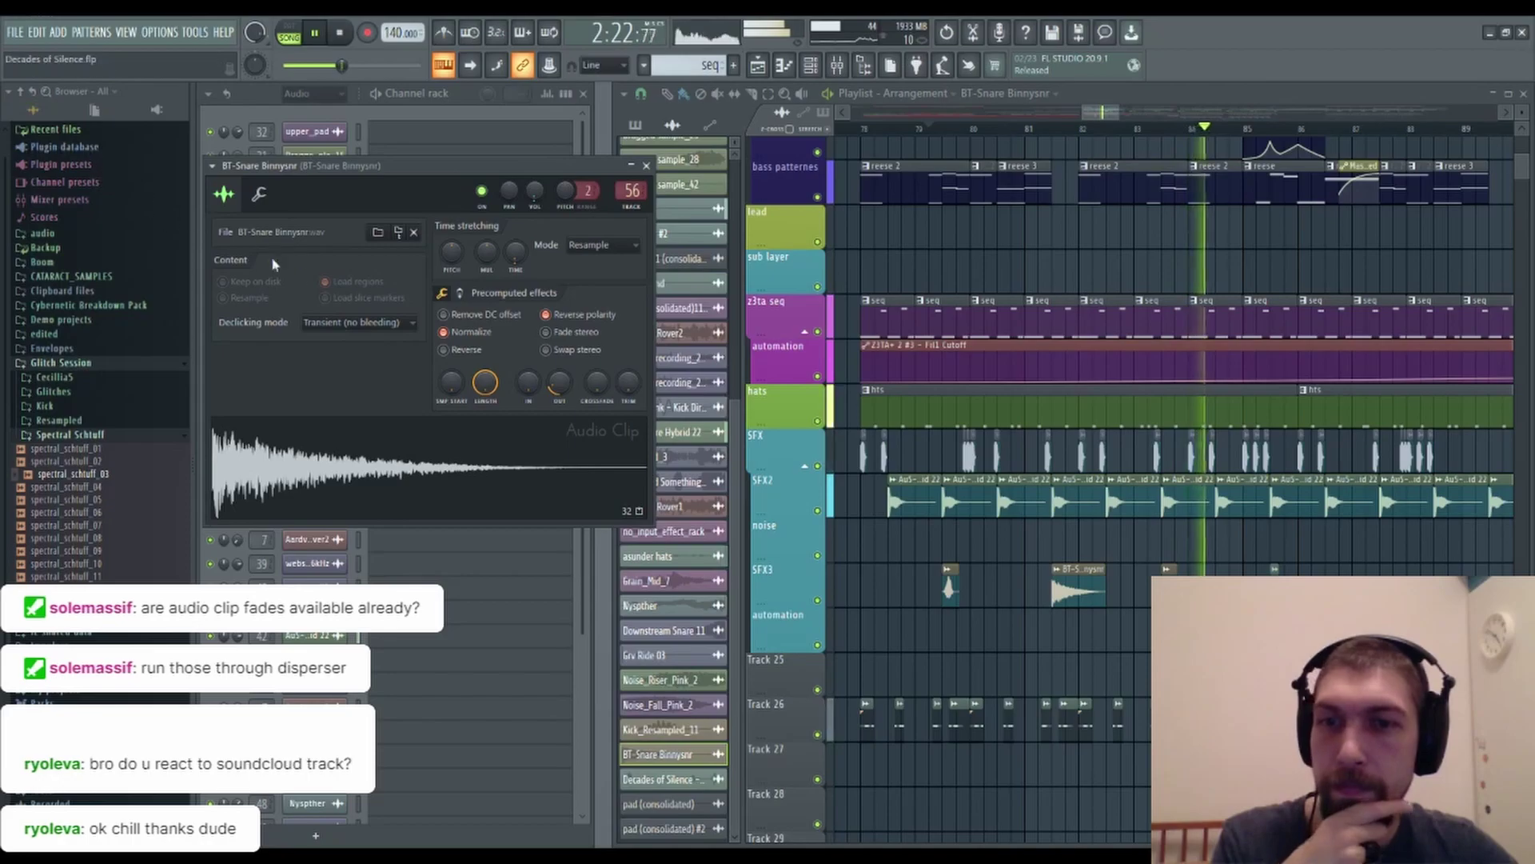
Close the BT-Snare Binnysnr window, lower the recorded Decades of Silence clip's channel volume slightly, and stop playback.
{"action": "left_click_drag", "start_coordinate": [1342, 674], "coordinate": [1233, 669]}
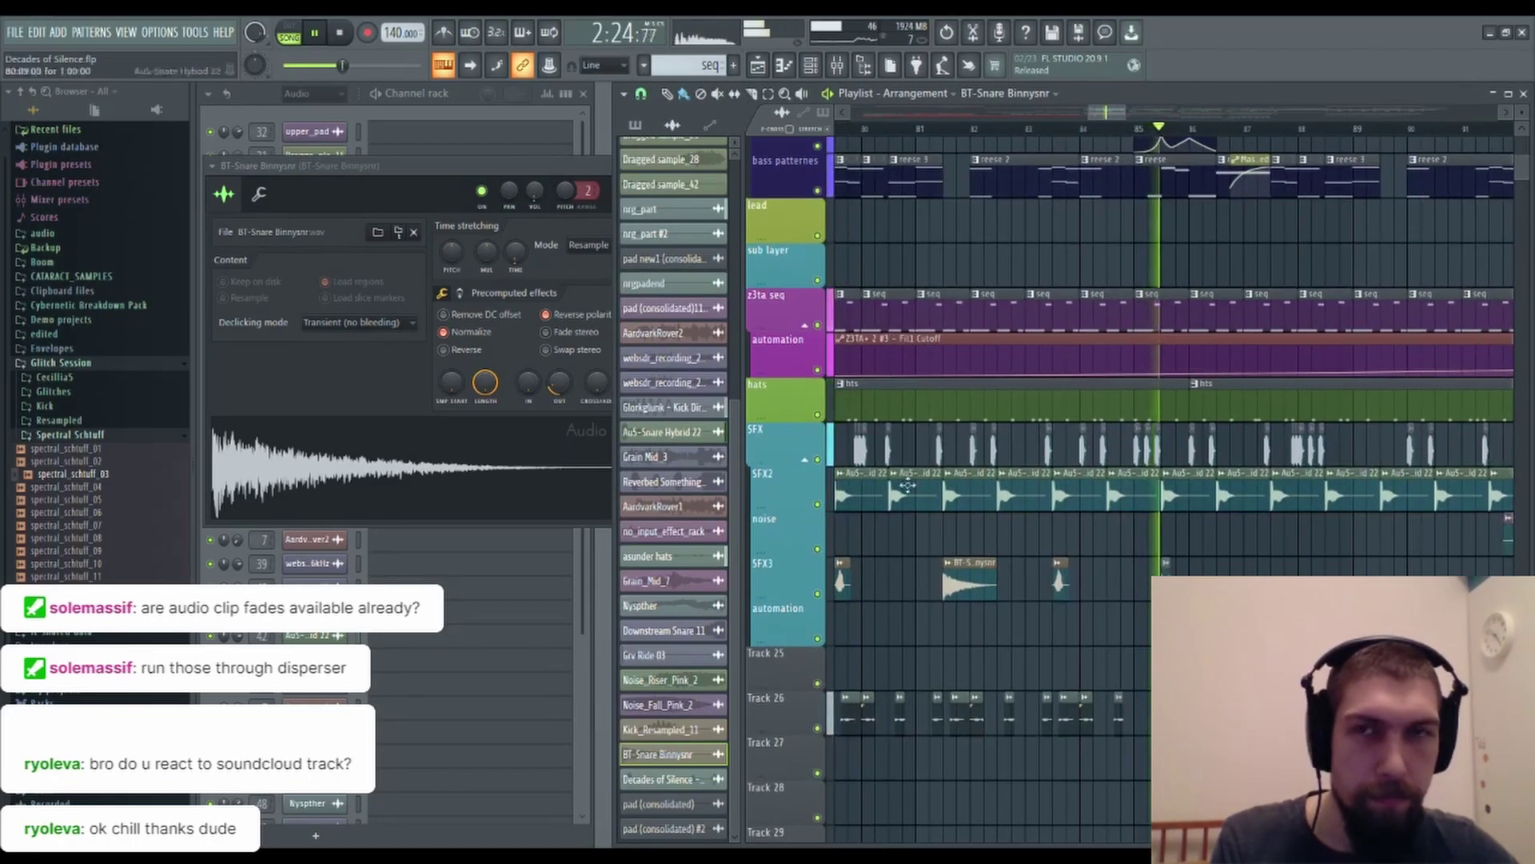
{"action": "left_click", "coordinate": [640, 166]}
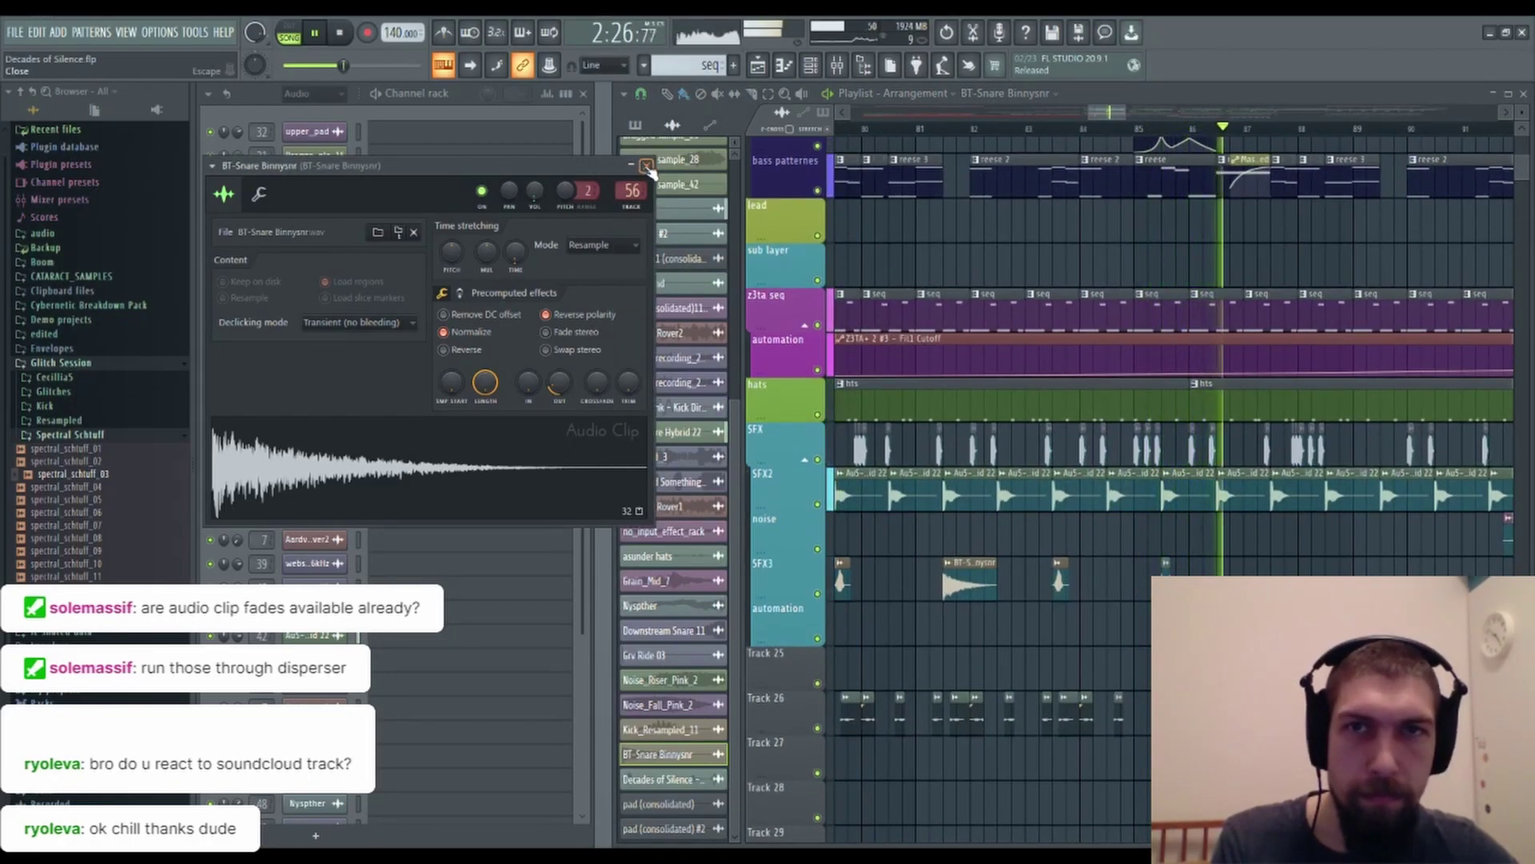
{"action": "double_click", "coordinate": [1166, 564]}
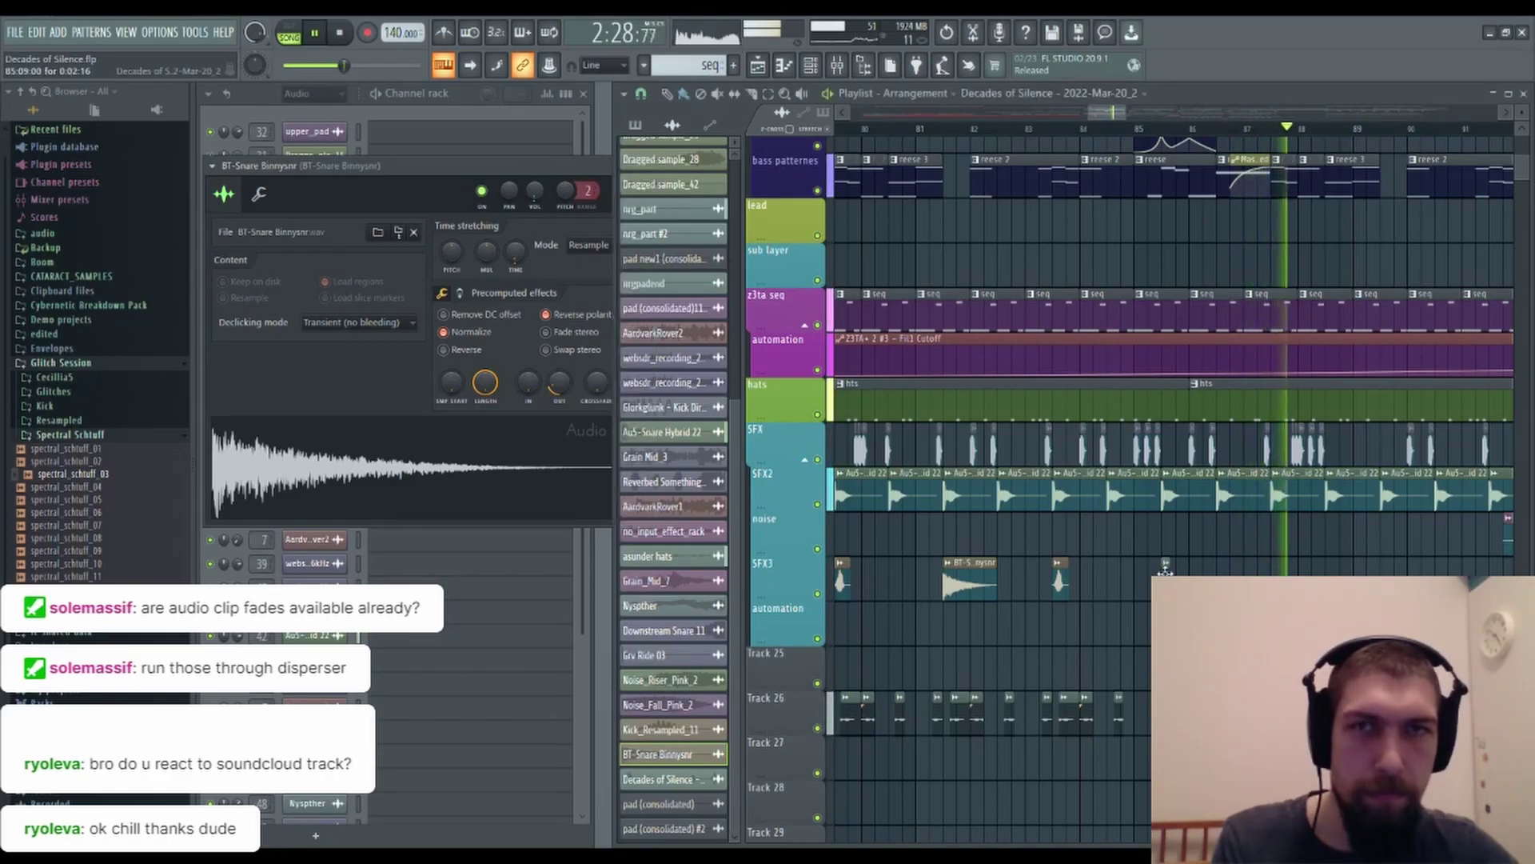
{"action": "left_click_drag", "start_coordinate": [966, 340], "coordinate": [966, 358]}
{"action": "key", "text": "space"}
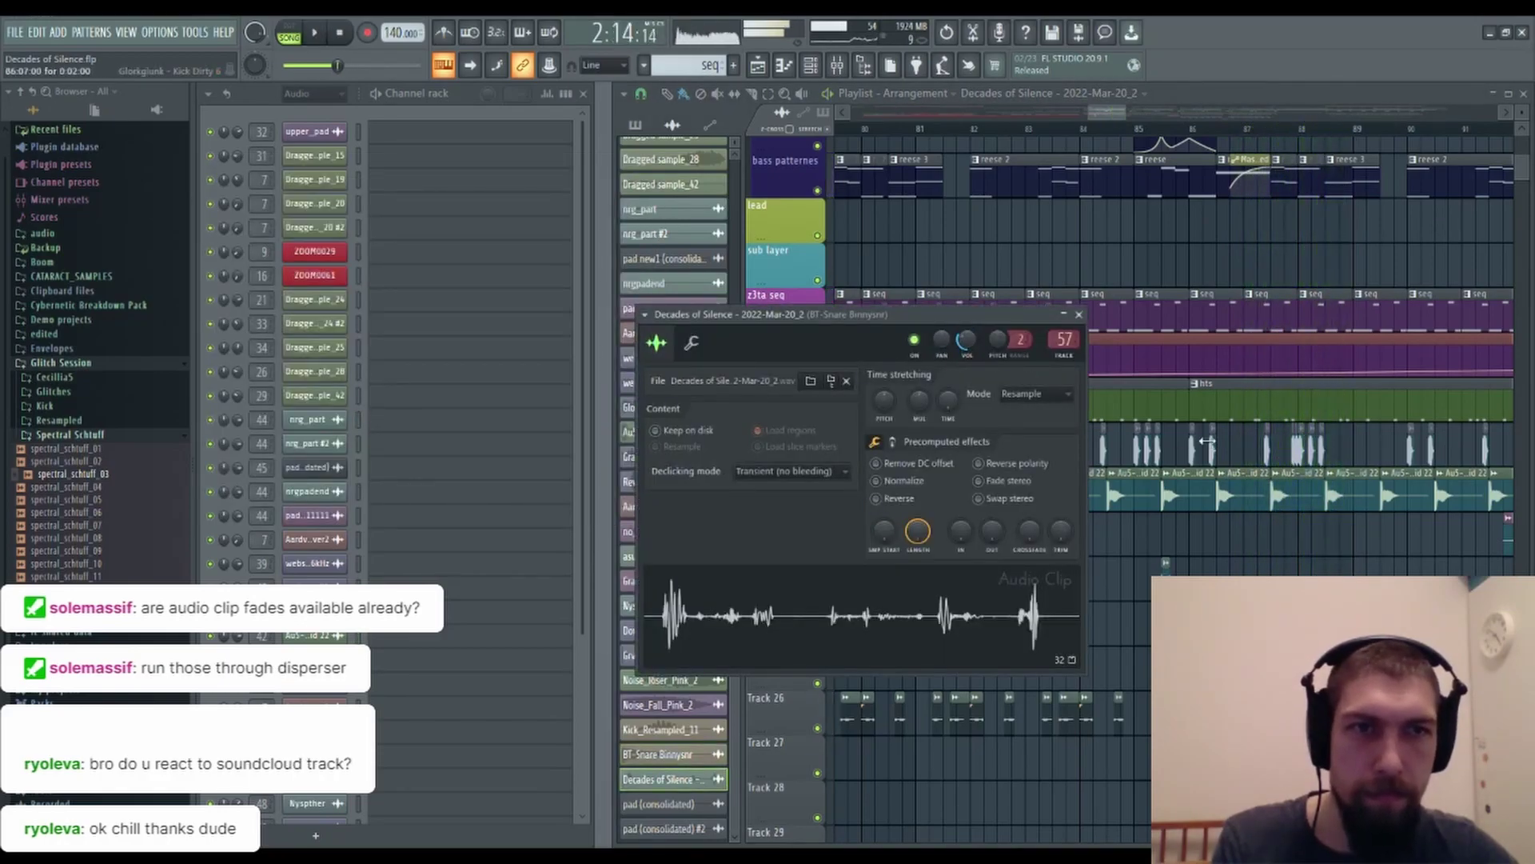
{"action": "left_click", "coordinate": [1079, 315]}
Copy the SFX3 kick and snare clips into about bars 87 to 92, leaving out the clip in the break at bar 93.
{"action": "left_click_drag", "start_coordinate": [1202, 666], "coordinate": [934, 505]}
{"action": "left_click_drag", "start_coordinate": [1150, 623], "coordinate": [942, 480]}
{"action": "scroll", "coordinate": [898, 477], "scroll_direction": "right", "scroll_amount": 1}
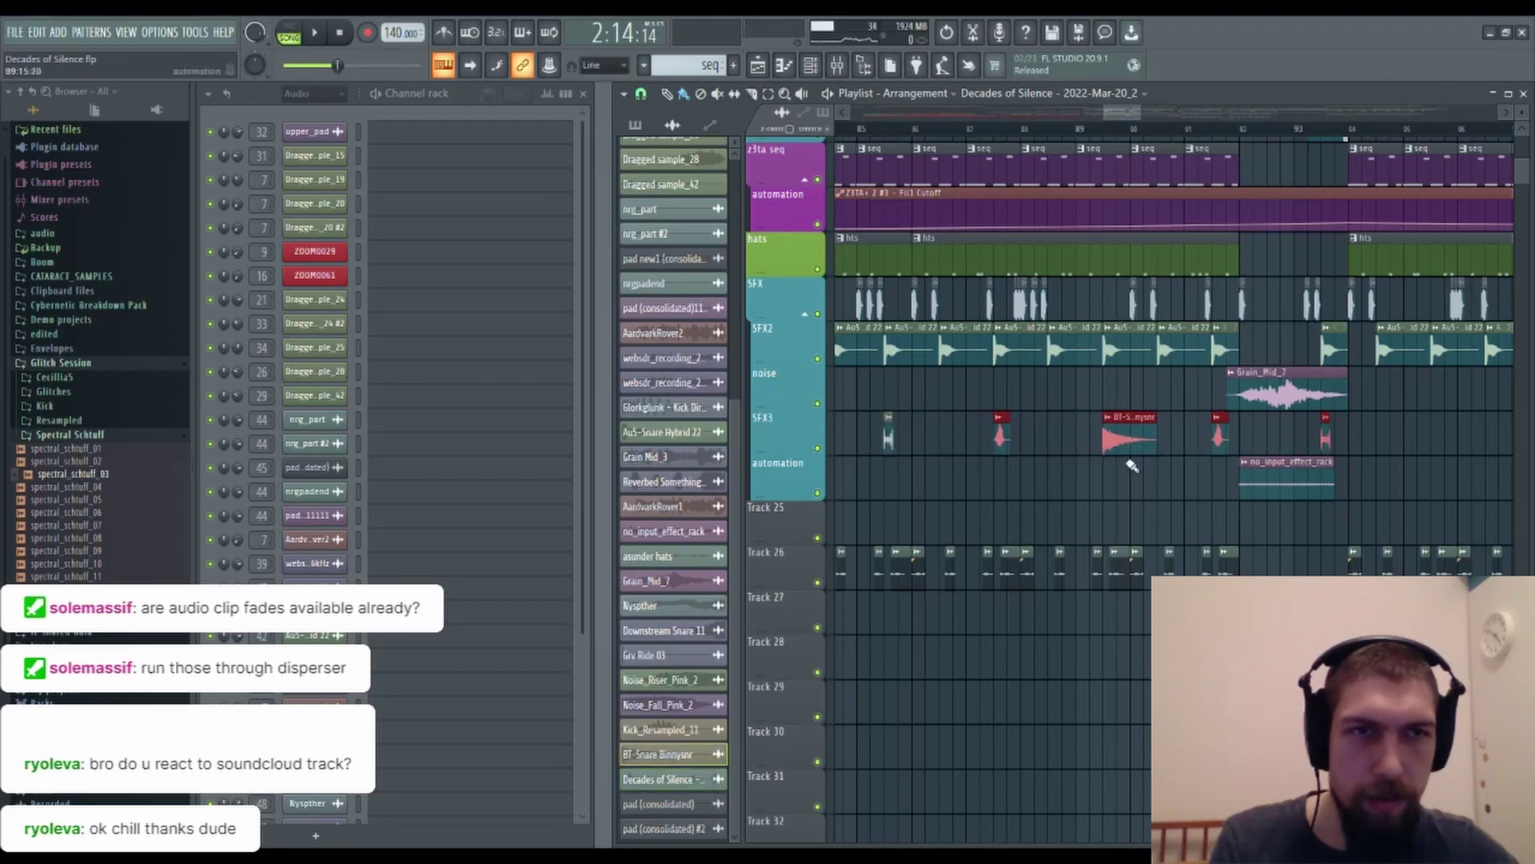
{"action": "left_click_drag", "start_coordinate": [1427, 444], "coordinate": [1331, 449]}
{"action": "mouse_move", "coordinate": [1483, 451]}
{"action": "left_mouse_down"}
{"action": "mouse_move", "coordinate": [1306, 453]}
{"action": "mouse_move", "coordinate": [1365, 452]}
{"action": "left_mouse_up"}
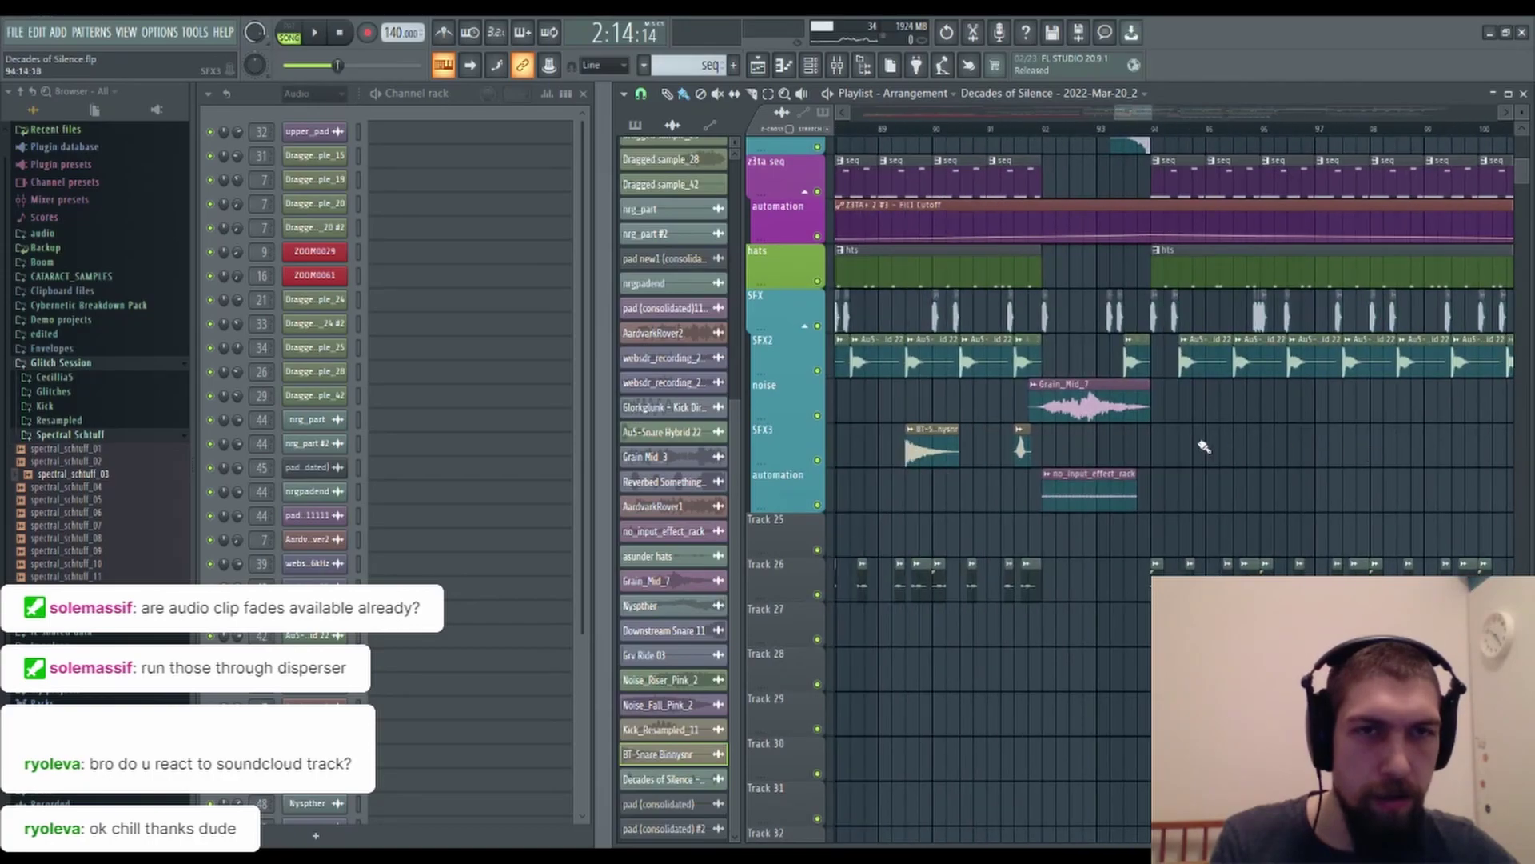
Listen to the SFX3 clips in context through the break, check the Kick_Resampled_11 channel settings, and stop playback.
{"action": "left_click_drag", "start_coordinate": [1213, 513], "coordinate": [1488, 591]}
{"action": "key", "text": "space"}
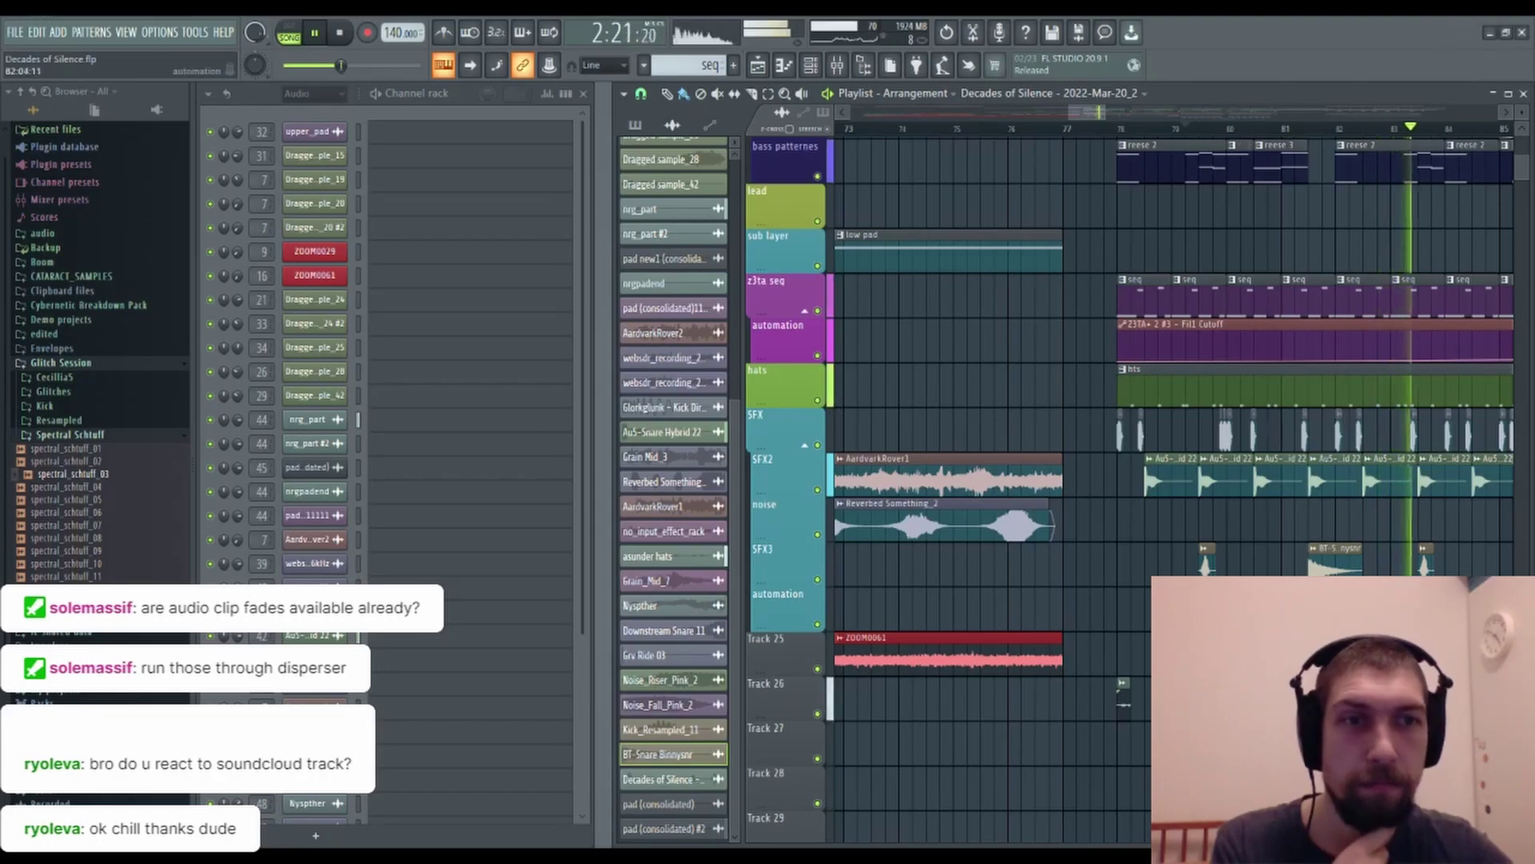
{"action": "scroll", "coordinate": [1134, 565], "scroll_direction": "down", "scroll_amount": 1}
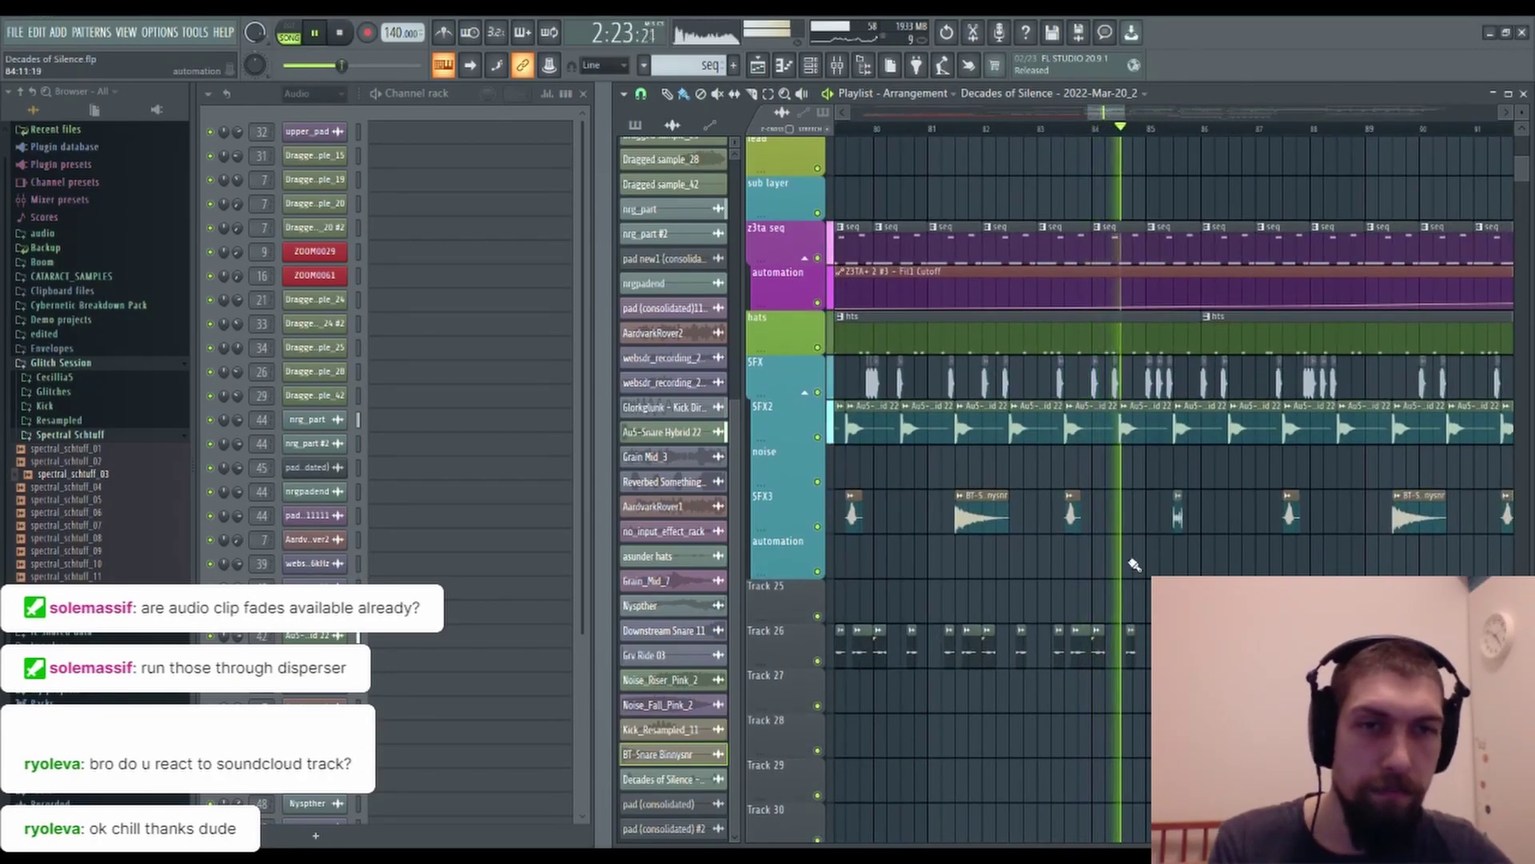
{"action": "left_click_drag", "start_coordinate": [1357, 584], "coordinate": [1067, 569]}
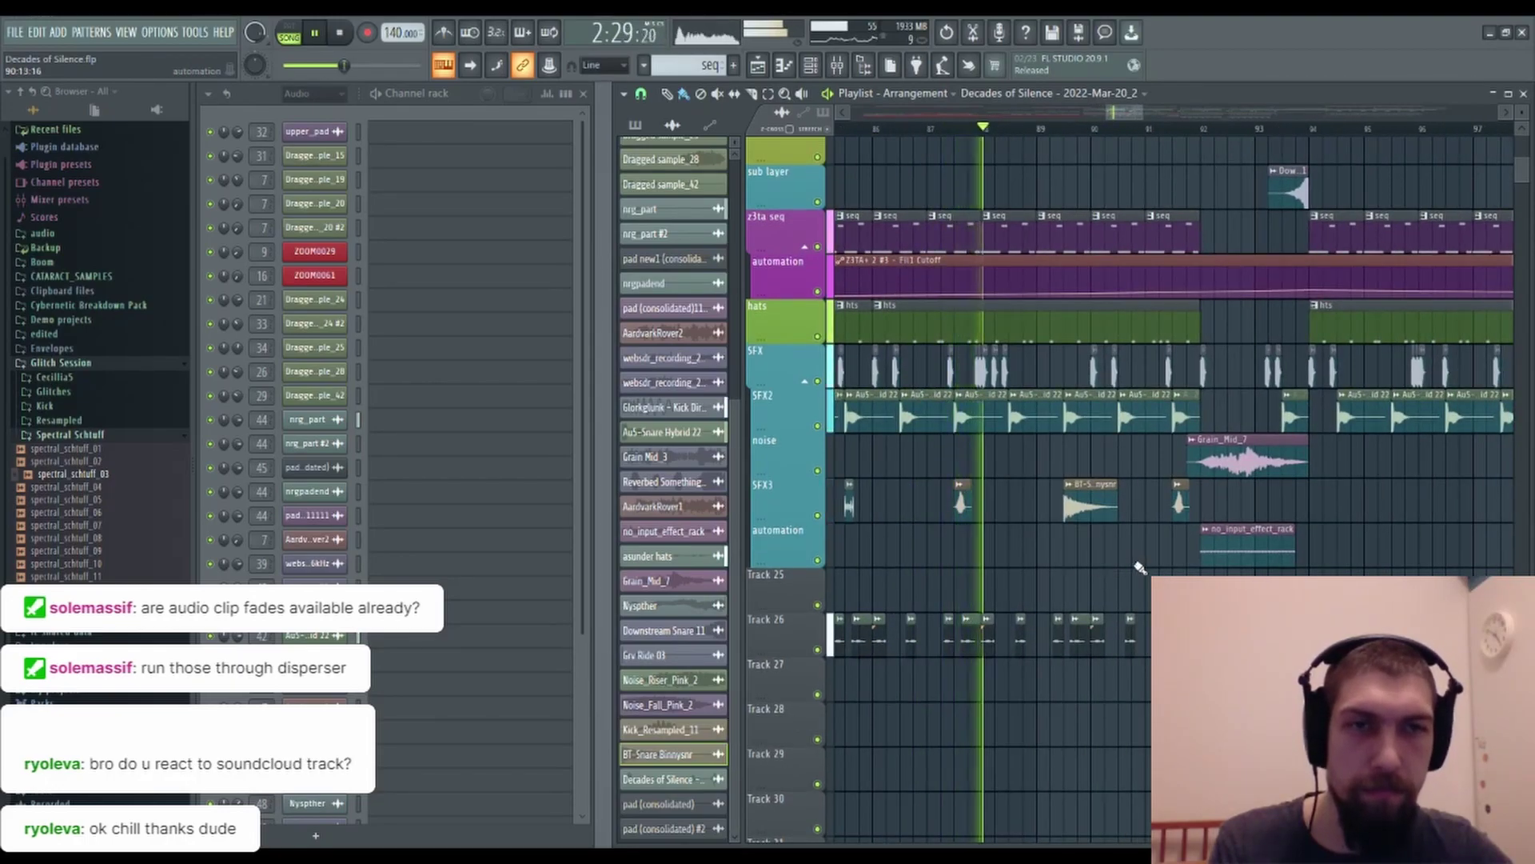
{"action": "left_click_drag", "start_coordinate": [1264, 582], "coordinate": [1192, 586]}
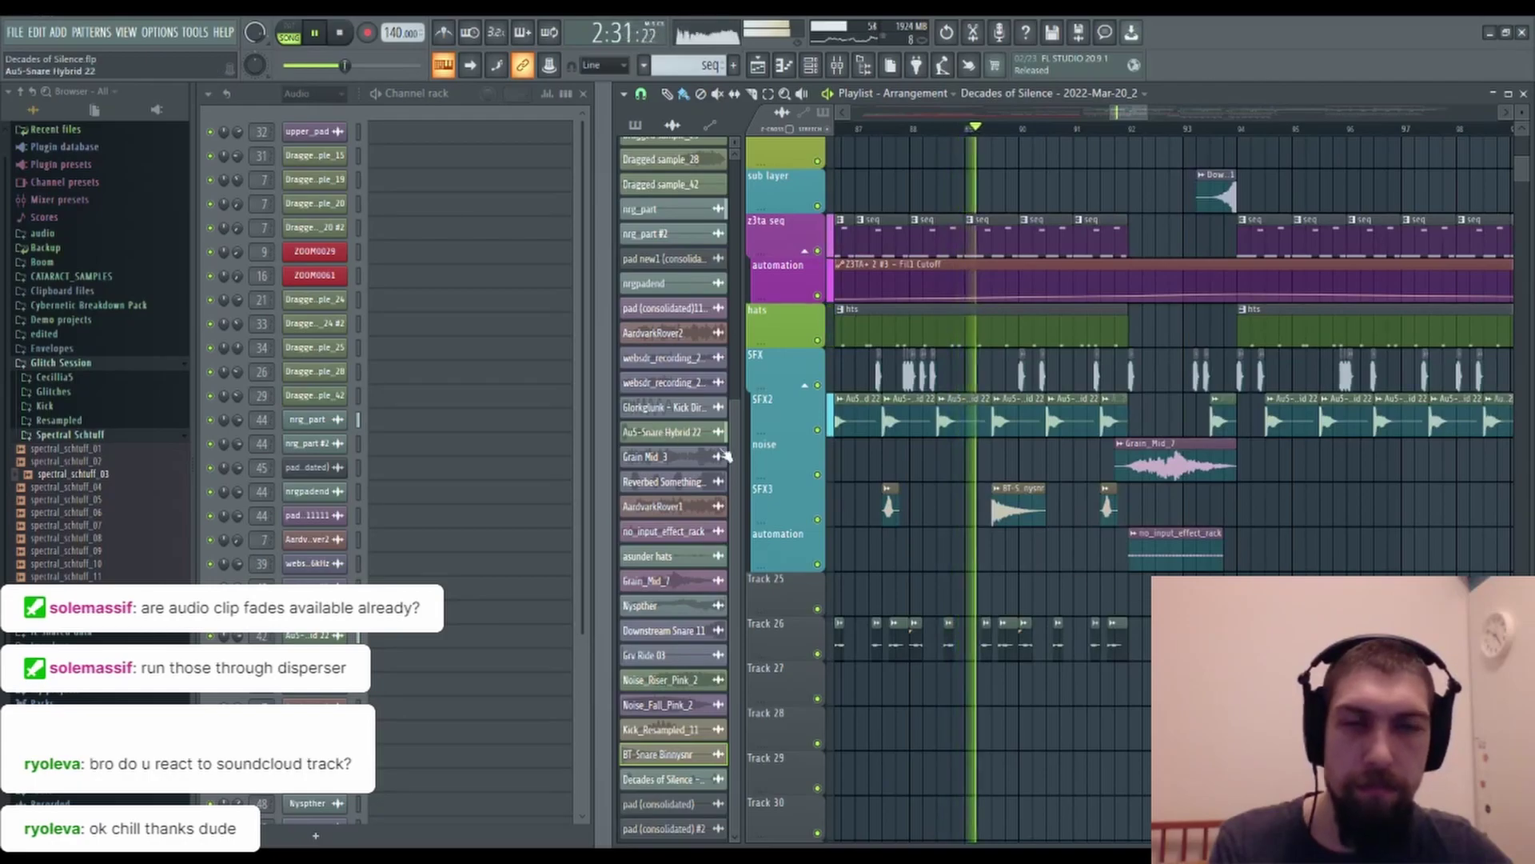
{"action": "double_click", "coordinate": [670, 730]}
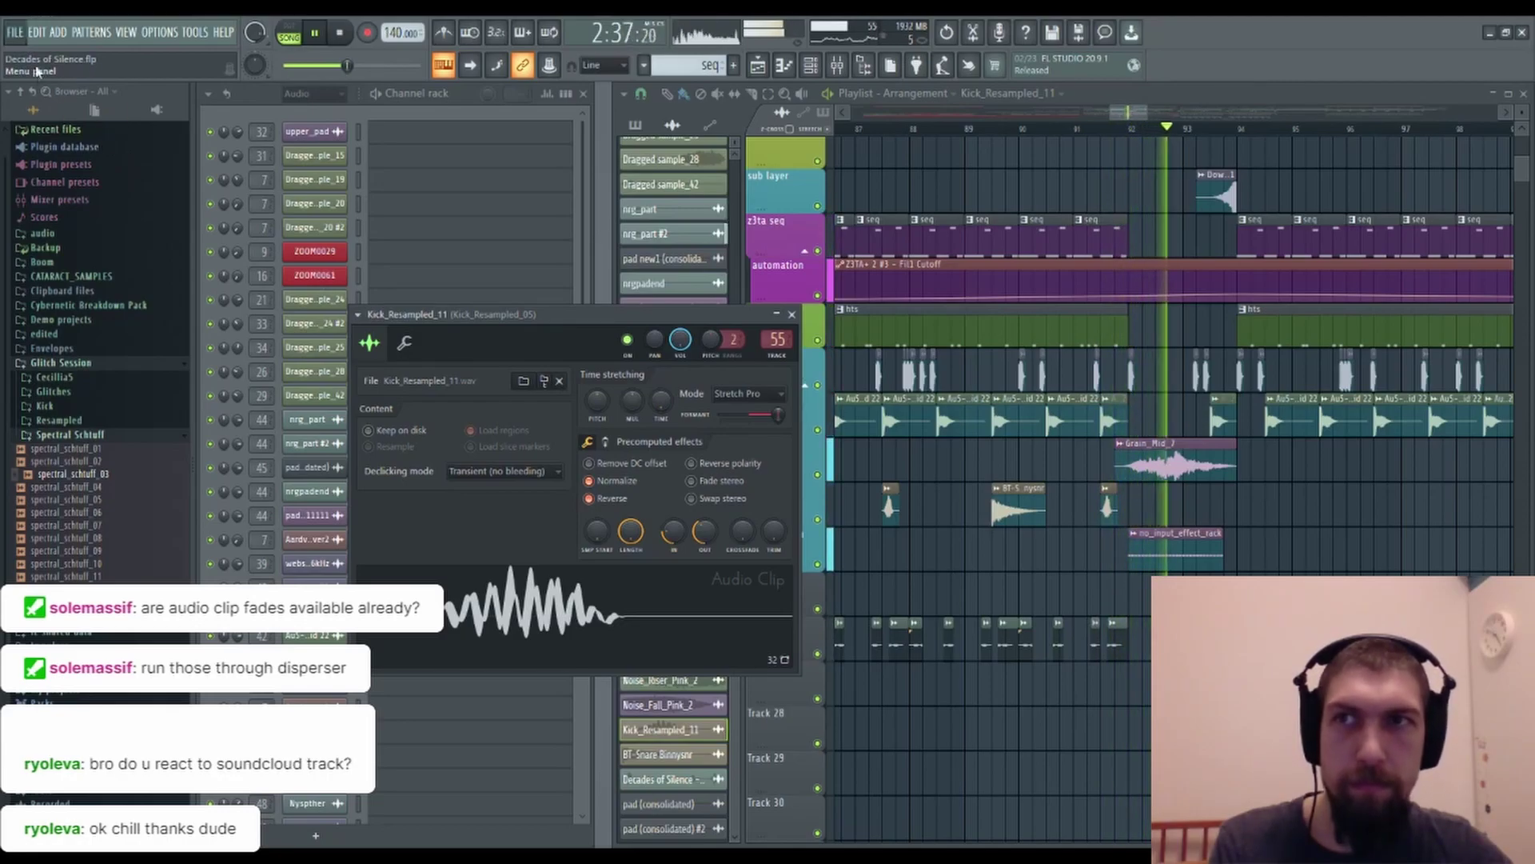
{"action": "left_click_drag", "start_coordinate": [1329, 555], "coordinate": [1209, 549]}
{"action": "left_click", "coordinate": [542, 313]}
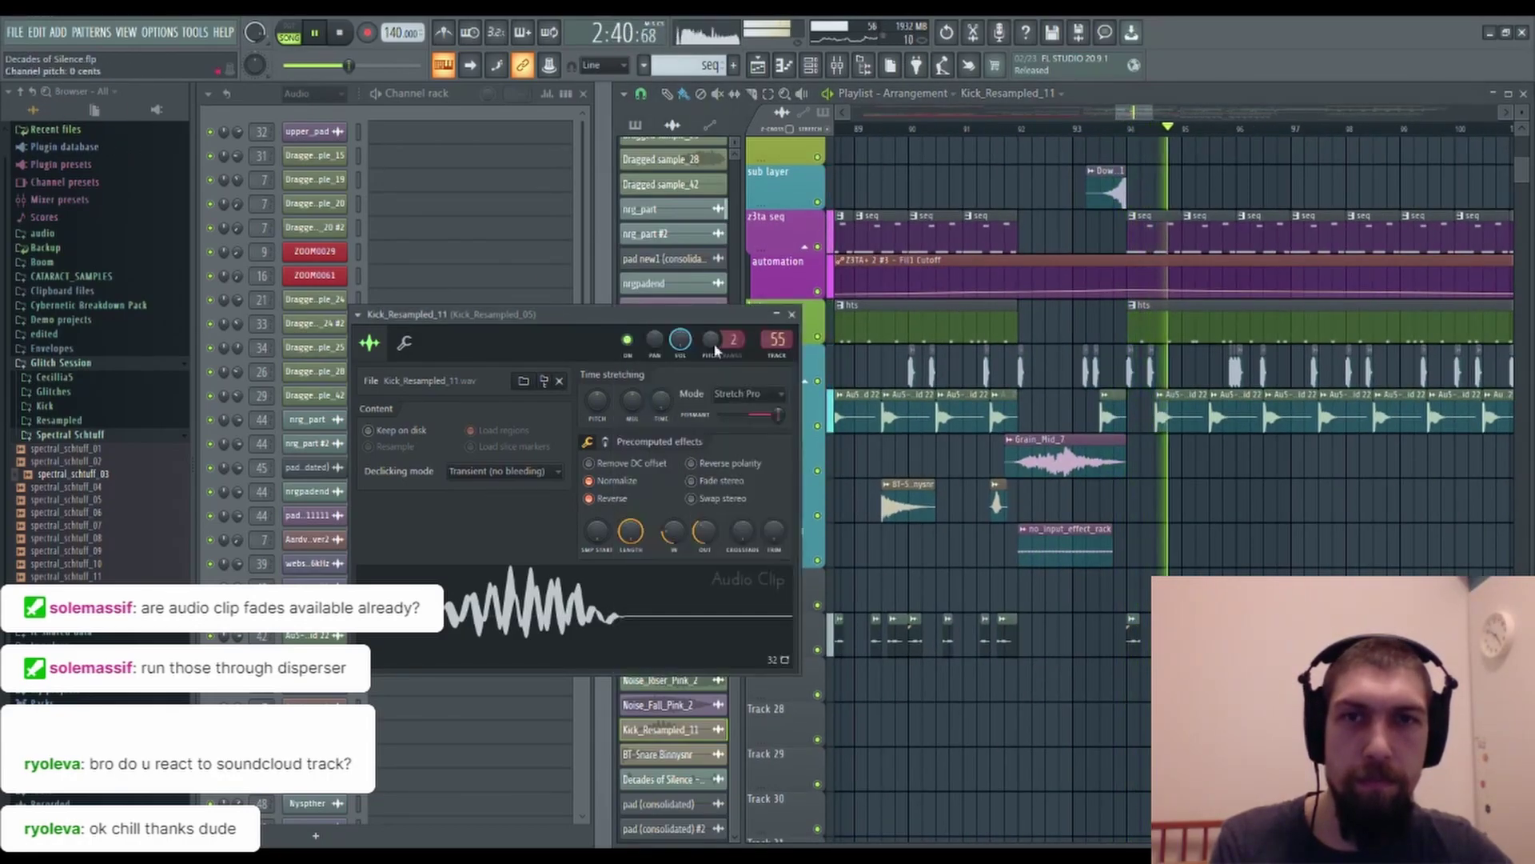
{"action": "left_click", "coordinate": [792, 315]}
{"action": "key", "text": "space"}
Copy the SFX3 clip sequence into the section starting at bar 94 and play it back.
{"action": "scroll", "coordinate": [1032, 456], "scroll_direction": "down", "scroll_amount": 5}
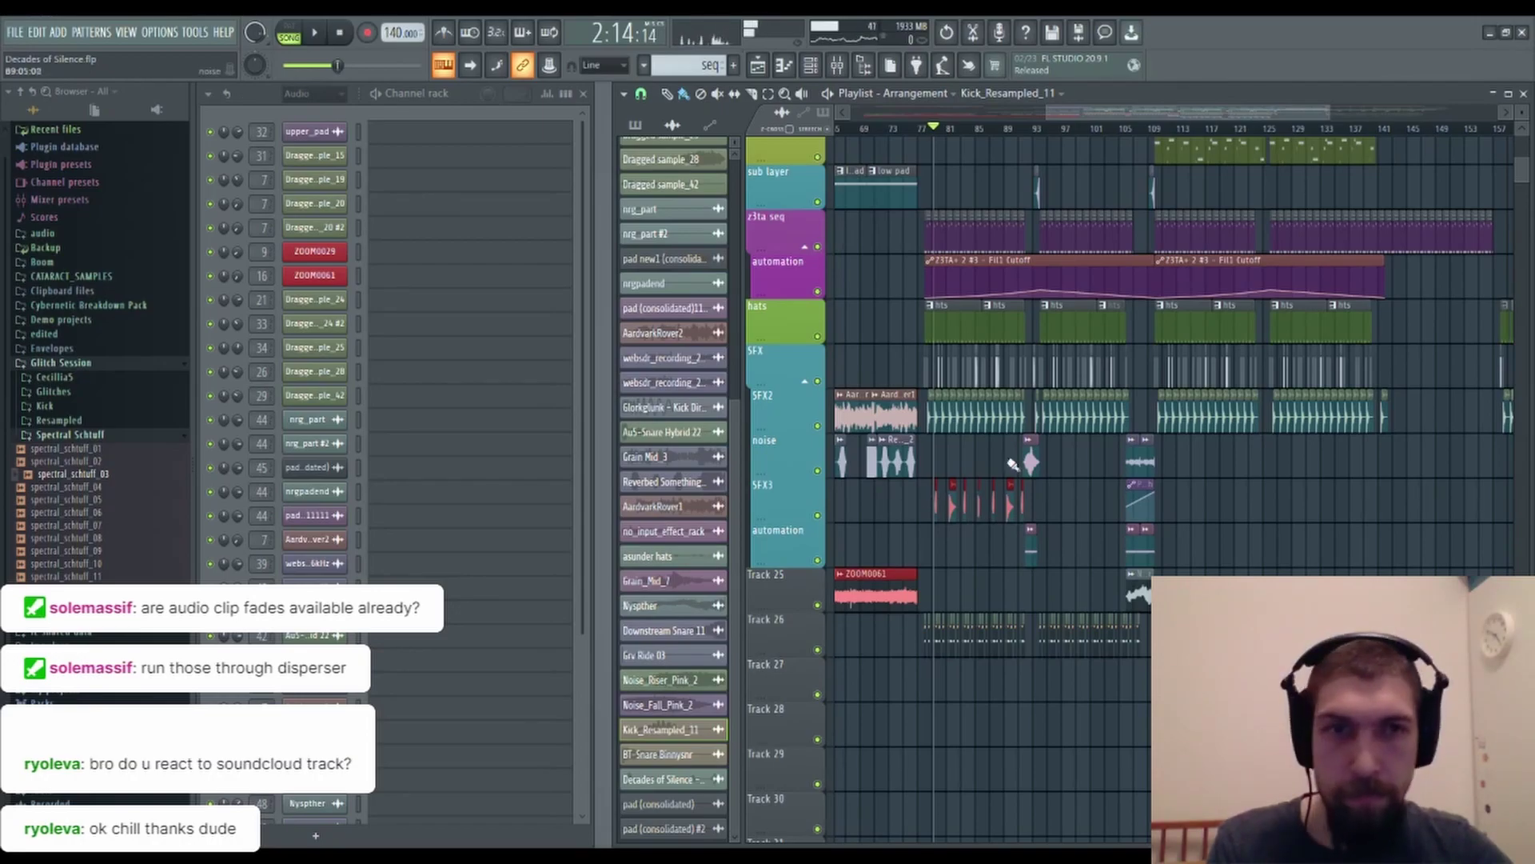
{"action": "scroll", "coordinate": [1070, 134], "scroll_direction": "up", "scroll_amount": 5}
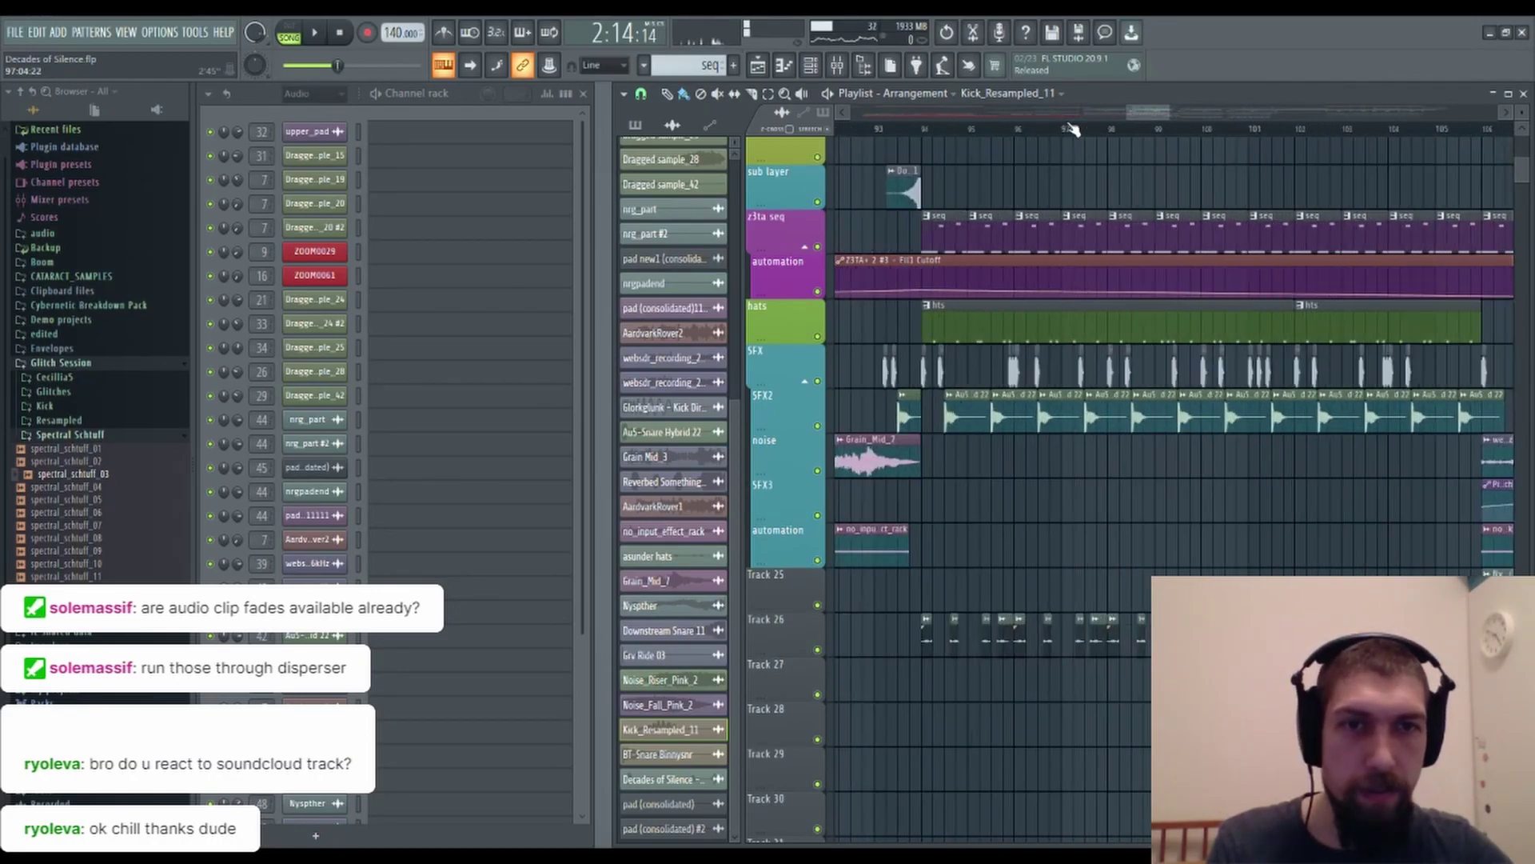
{"action": "left_click_drag", "start_coordinate": [1026, 512], "coordinate": [1302, 517]}
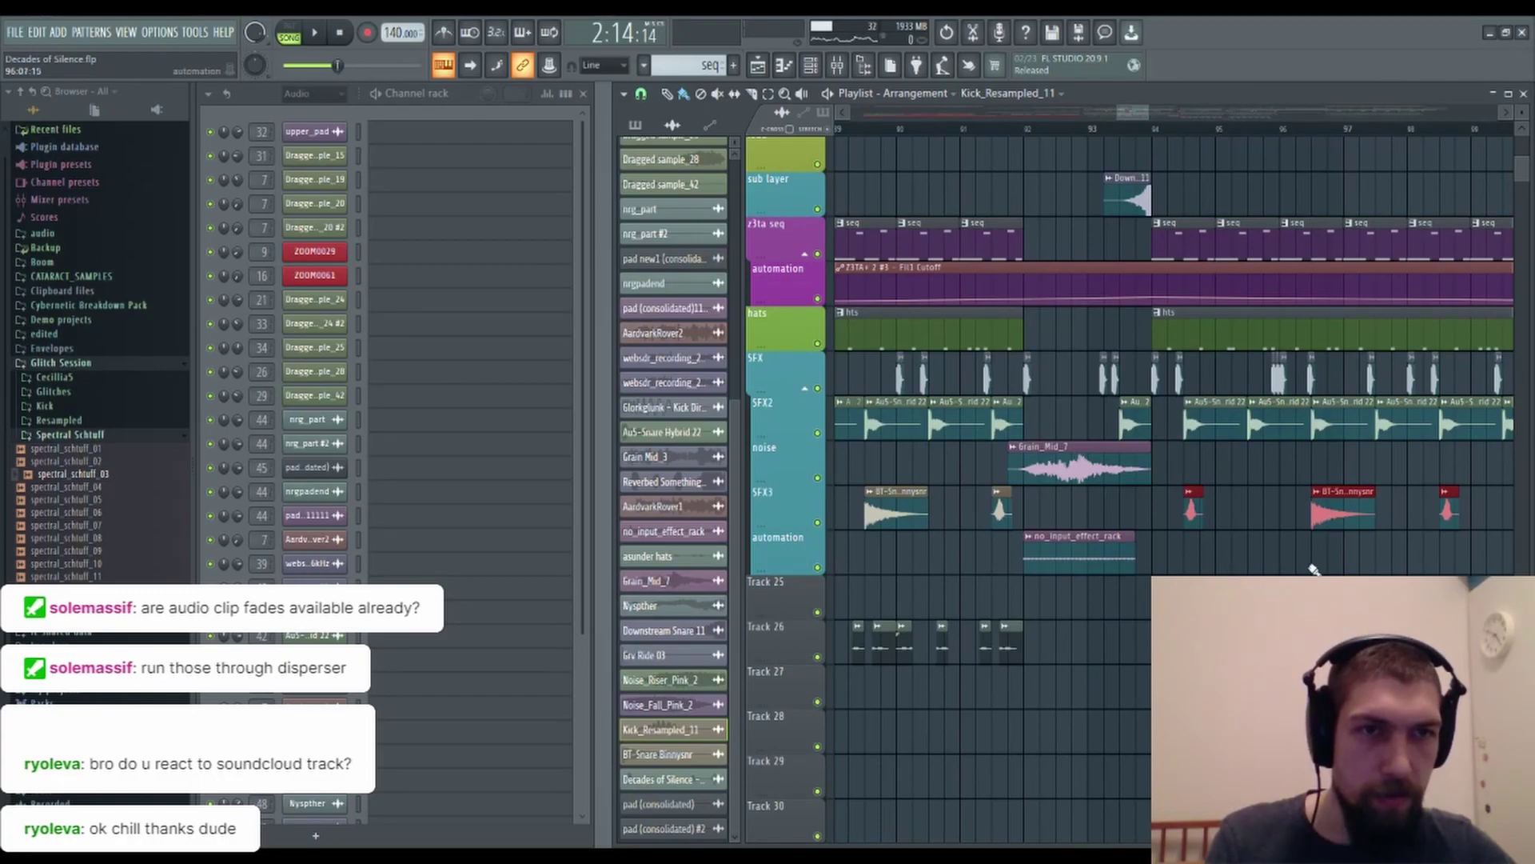
{"action": "left_click_drag", "start_coordinate": [1080, 502], "coordinate": [1151, 527]}
{"action": "key", "text": "space"}
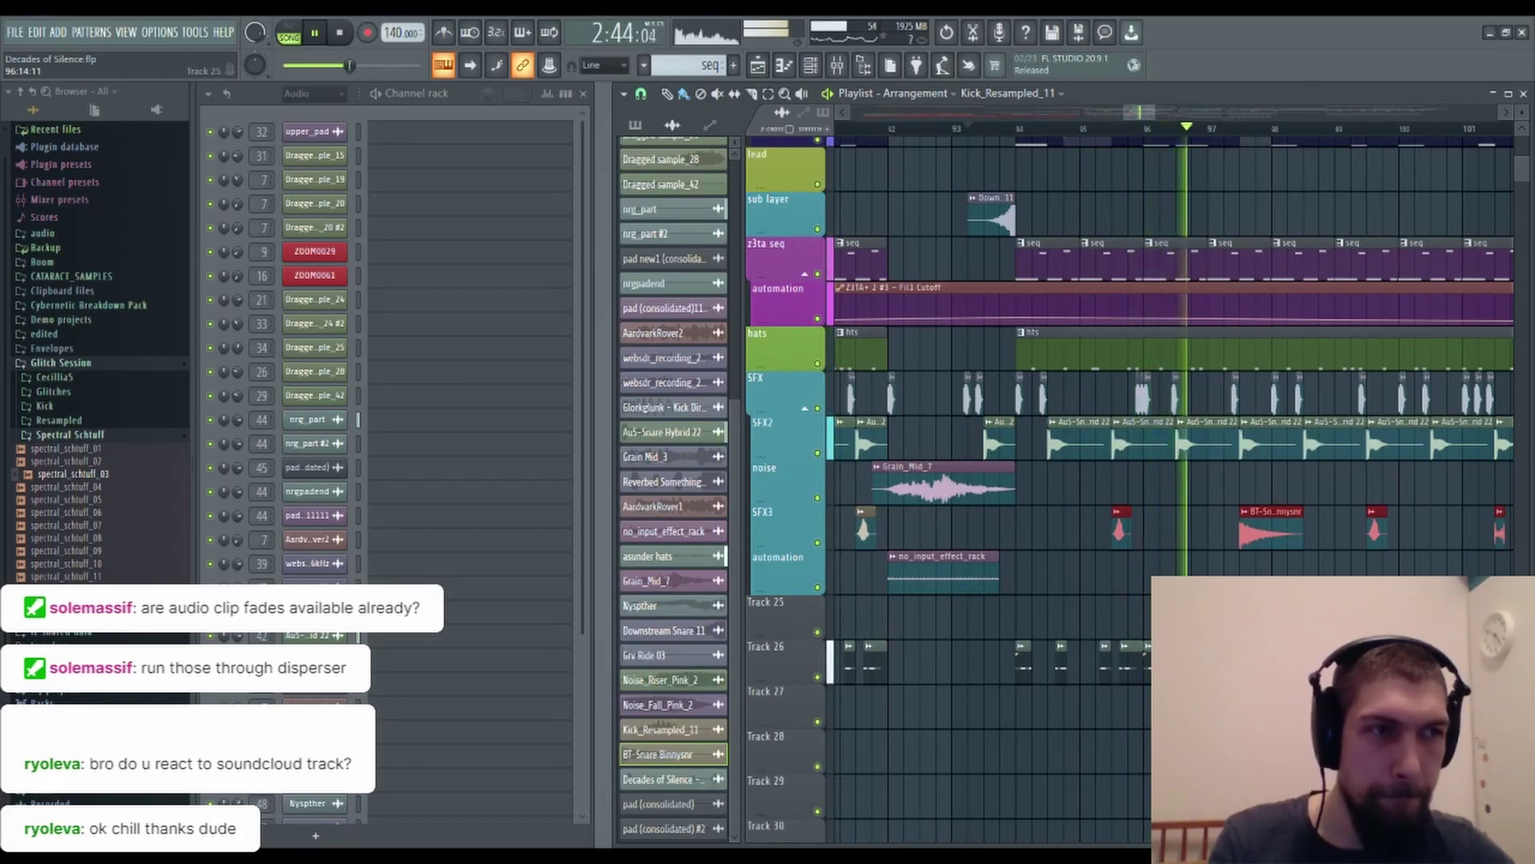
Select all SFX3 glitch clips from about bar 79 to 106 and copy them into the section starting at bar 110.
{"action": "scroll", "coordinate": [1009, 554], "scroll_direction": "down", "scroll_amount": 1}
{"action": "scroll", "coordinate": [1010, 553], "scroll_direction": "right", "scroll_amount": 3}
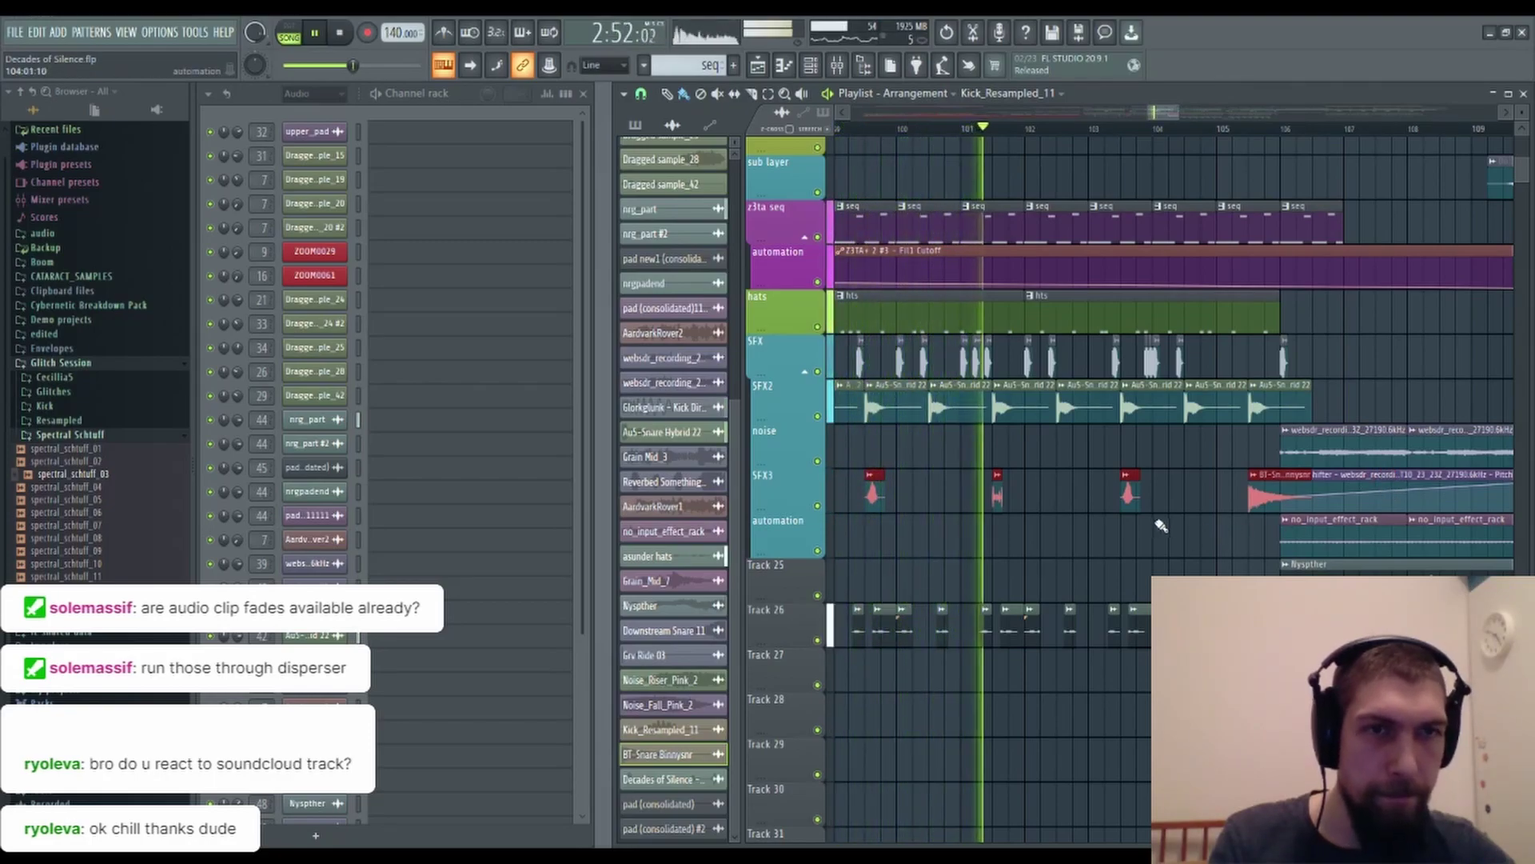
{"action": "scroll", "coordinate": [1243, 140], "scroll_direction": "down", "scroll_amount": 3}
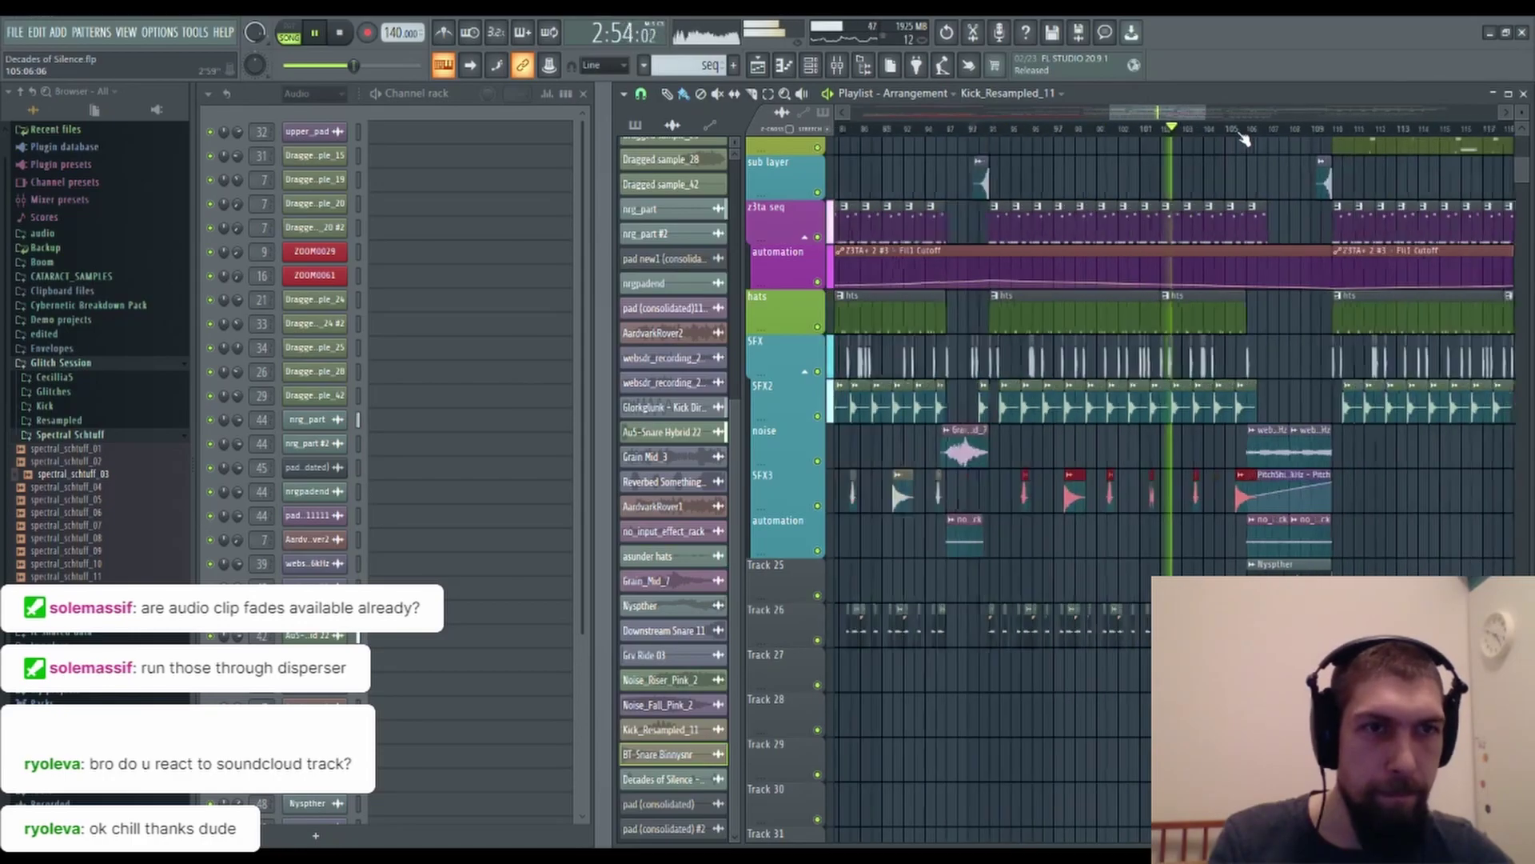
{"action": "scroll", "coordinate": [1245, 139], "scroll_direction": "down", "scroll_amount": 3}
{"action": "scroll", "coordinate": [1200, 304], "scroll_direction": "up", "scroll_amount": 5}
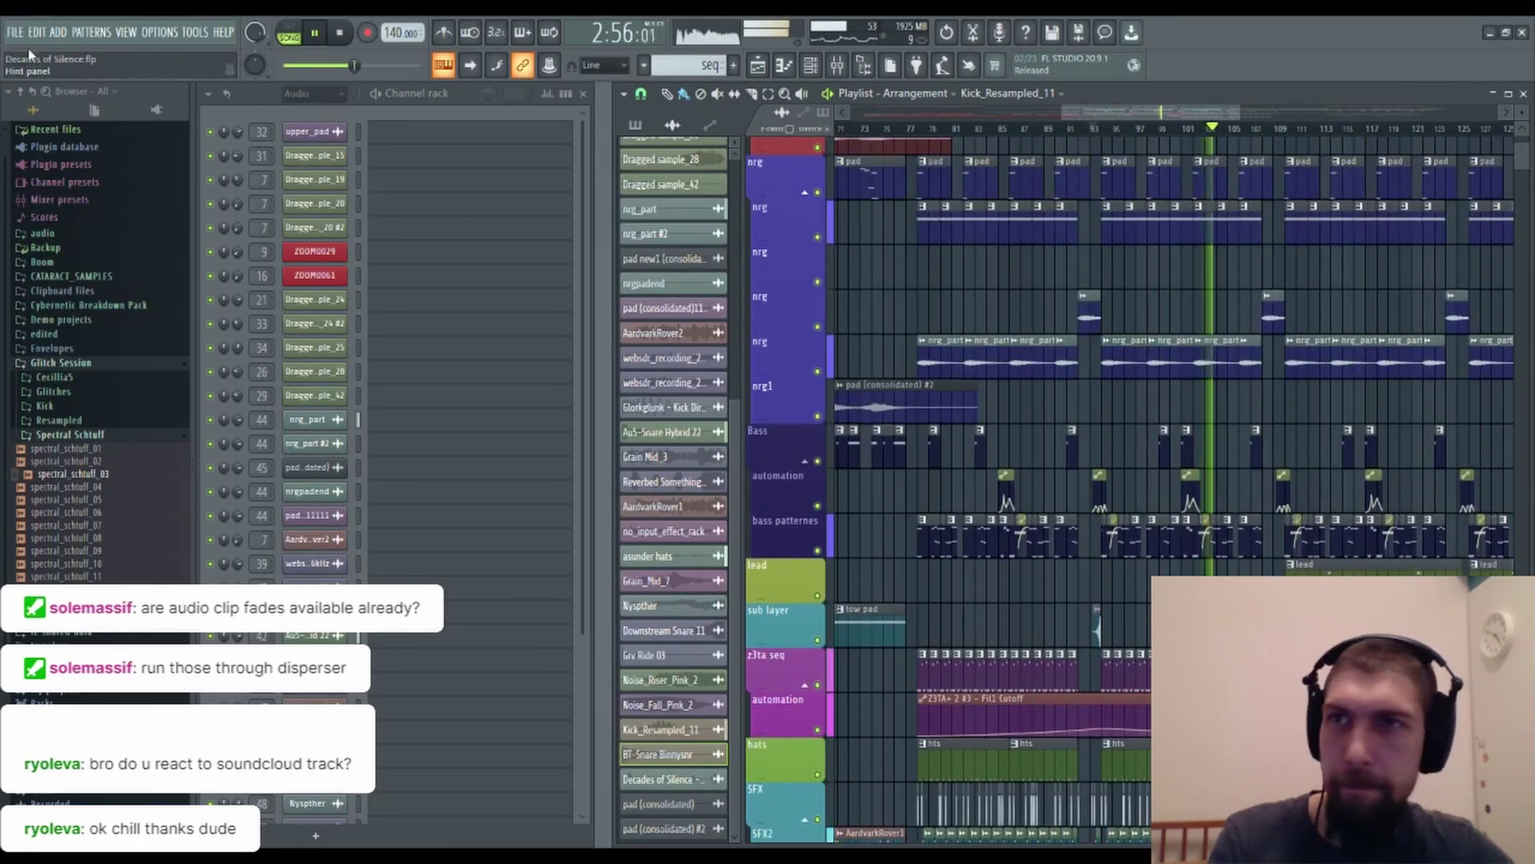
{"action": "scroll", "coordinate": [1360, 509], "scroll_direction": "down", "scroll_amount": 5}
{"action": "left_click_drag", "start_coordinate": [1384, 503], "coordinate": [1436, 493]}
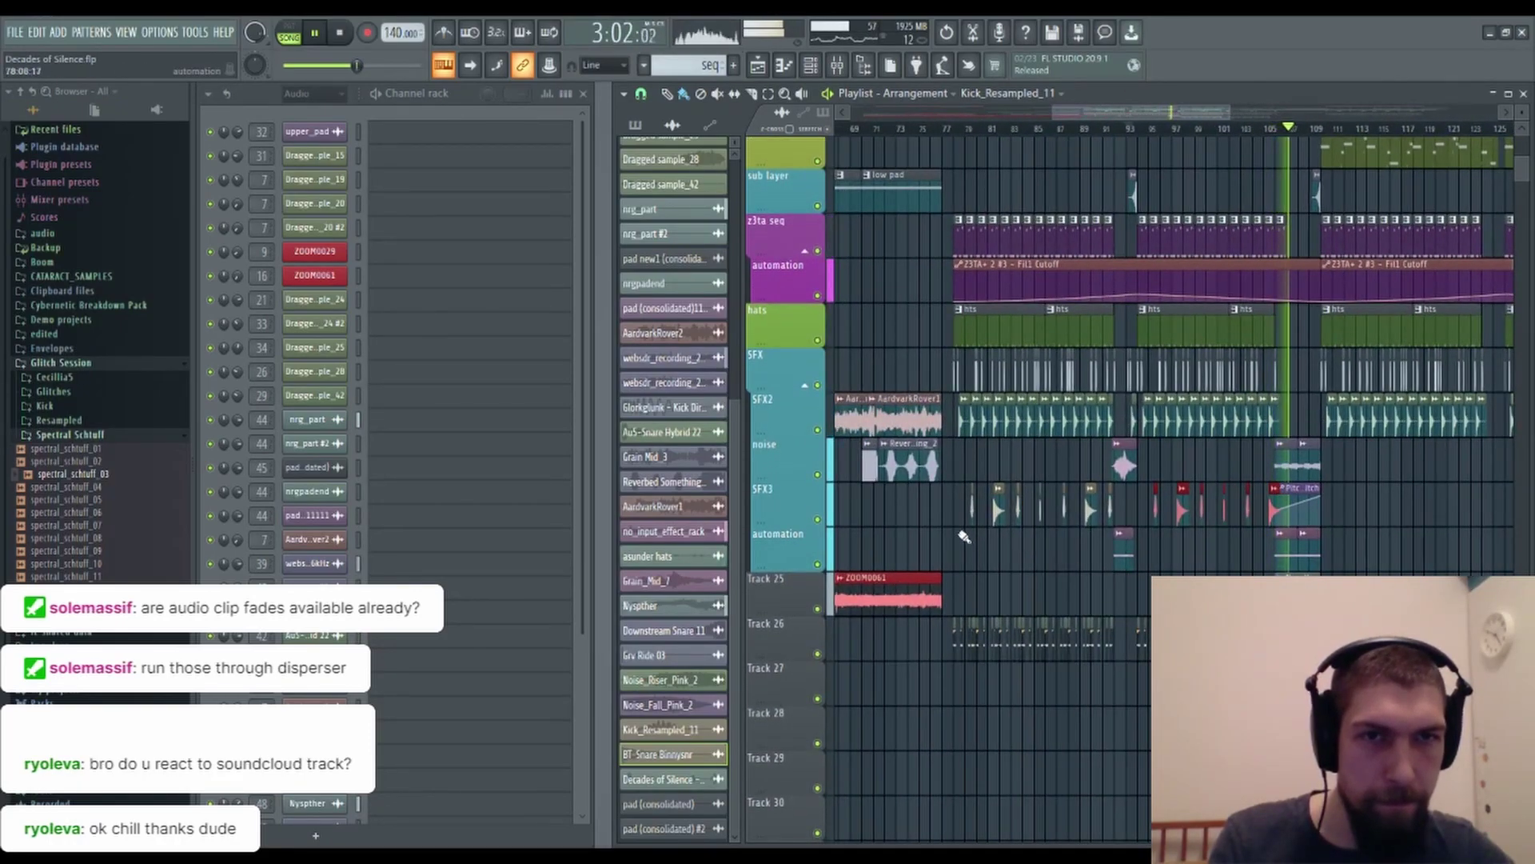
{"action": "left_click_drag", "start_coordinate": [998, 512], "coordinate": [1270, 512]}
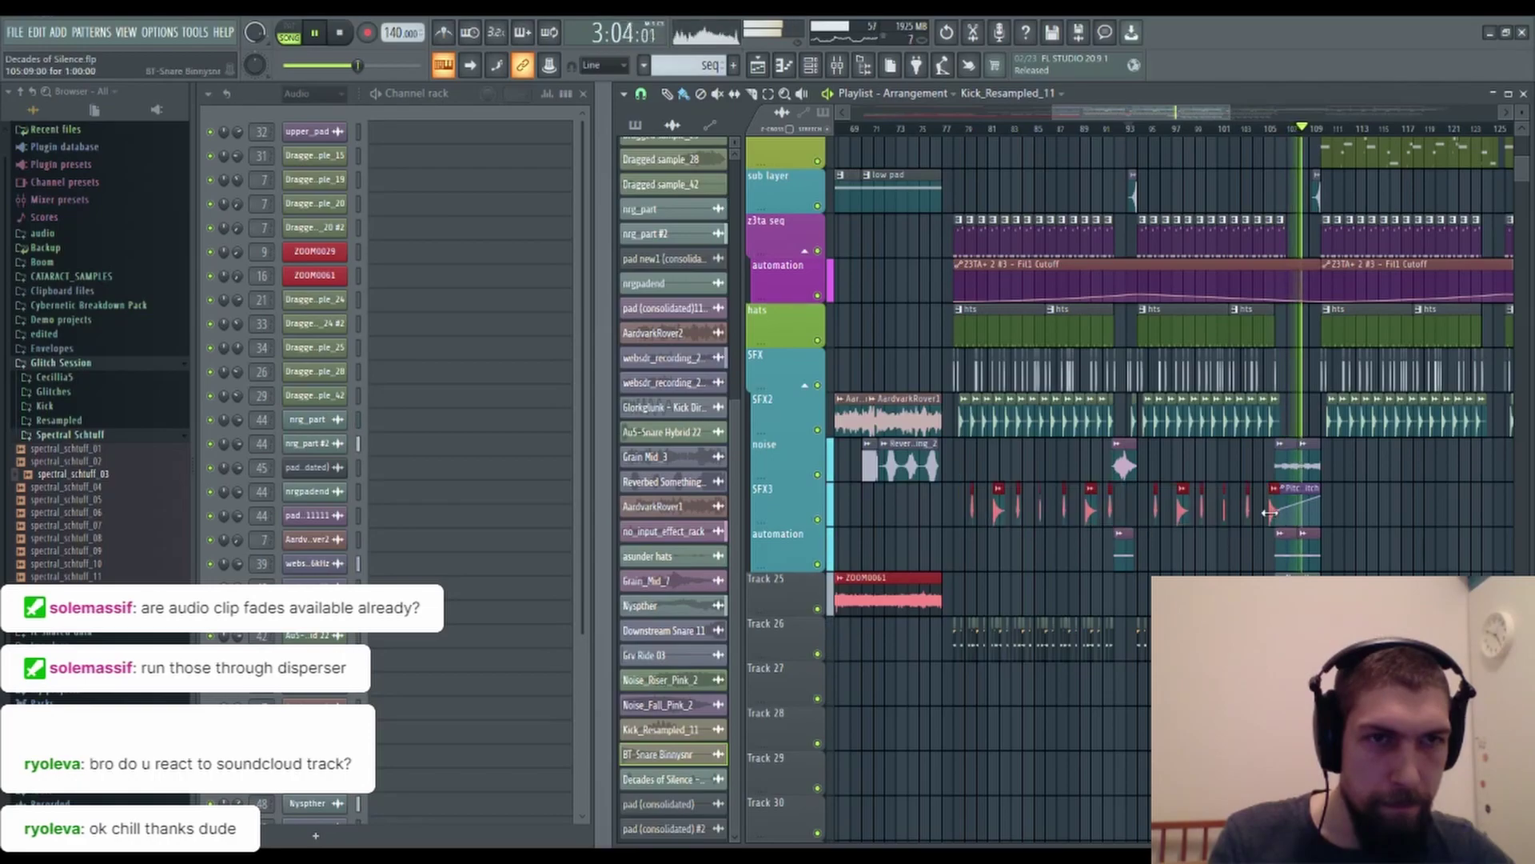
{"action": "scroll", "coordinate": [1347, 538], "scroll_direction": "up", "scroll_amount": 2}
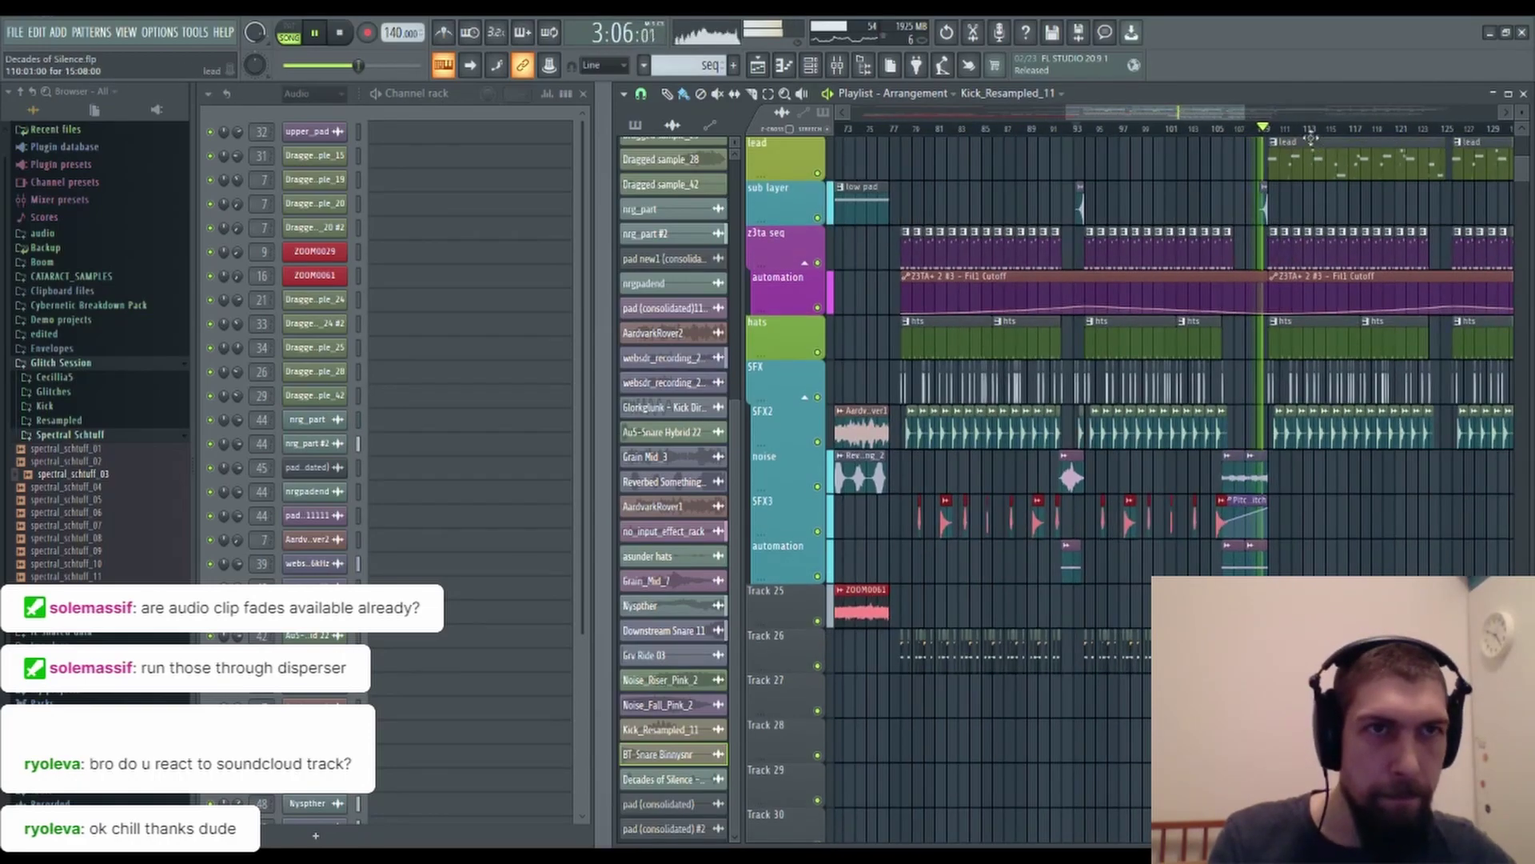
{"action": "scroll", "coordinate": [1327, 136], "scroll_direction": "up", "scroll_amount": 4}
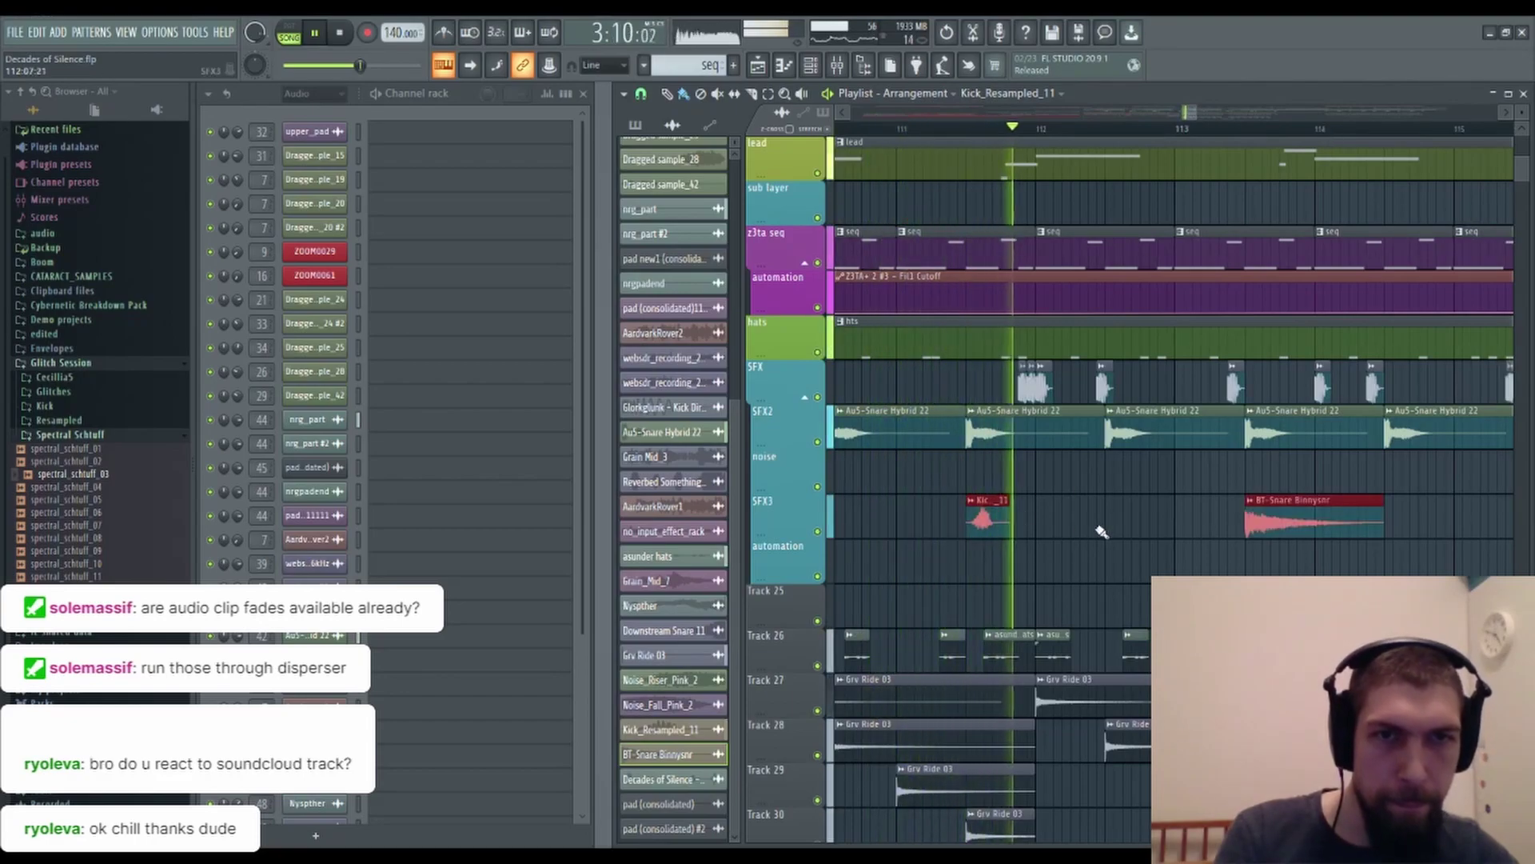
{"action": "scroll", "coordinate": [1104, 440], "scroll_direction": "down", "scroll_amount": 4}
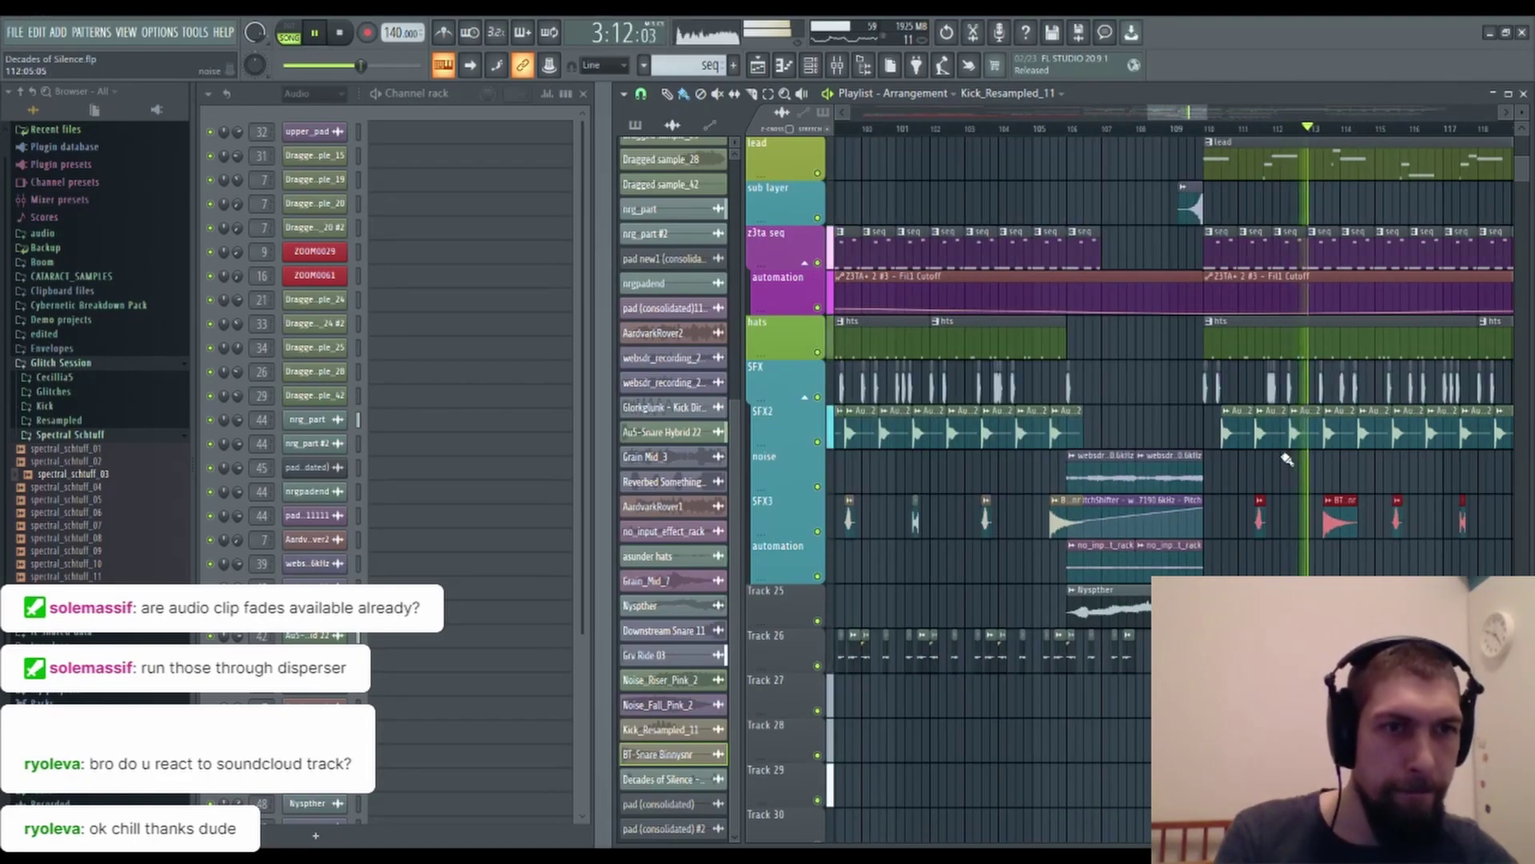
Complete the copied SFX3 sequence with one more kick clip at about bar 139.
{"action": "left_click_drag", "start_coordinate": [1292, 437], "coordinate": [1030, 409]}
{"action": "left_click_drag", "start_coordinate": [1199, 436], "coordinate": [937, 426]}
{"action": "left_click_drag", "start_coordinate": [1114, 413], "coordinate": [1032, 413]}
{"action": "left_click_drag", "start_coordinate": [1267, 404], "coordinate": [1182, 415]}
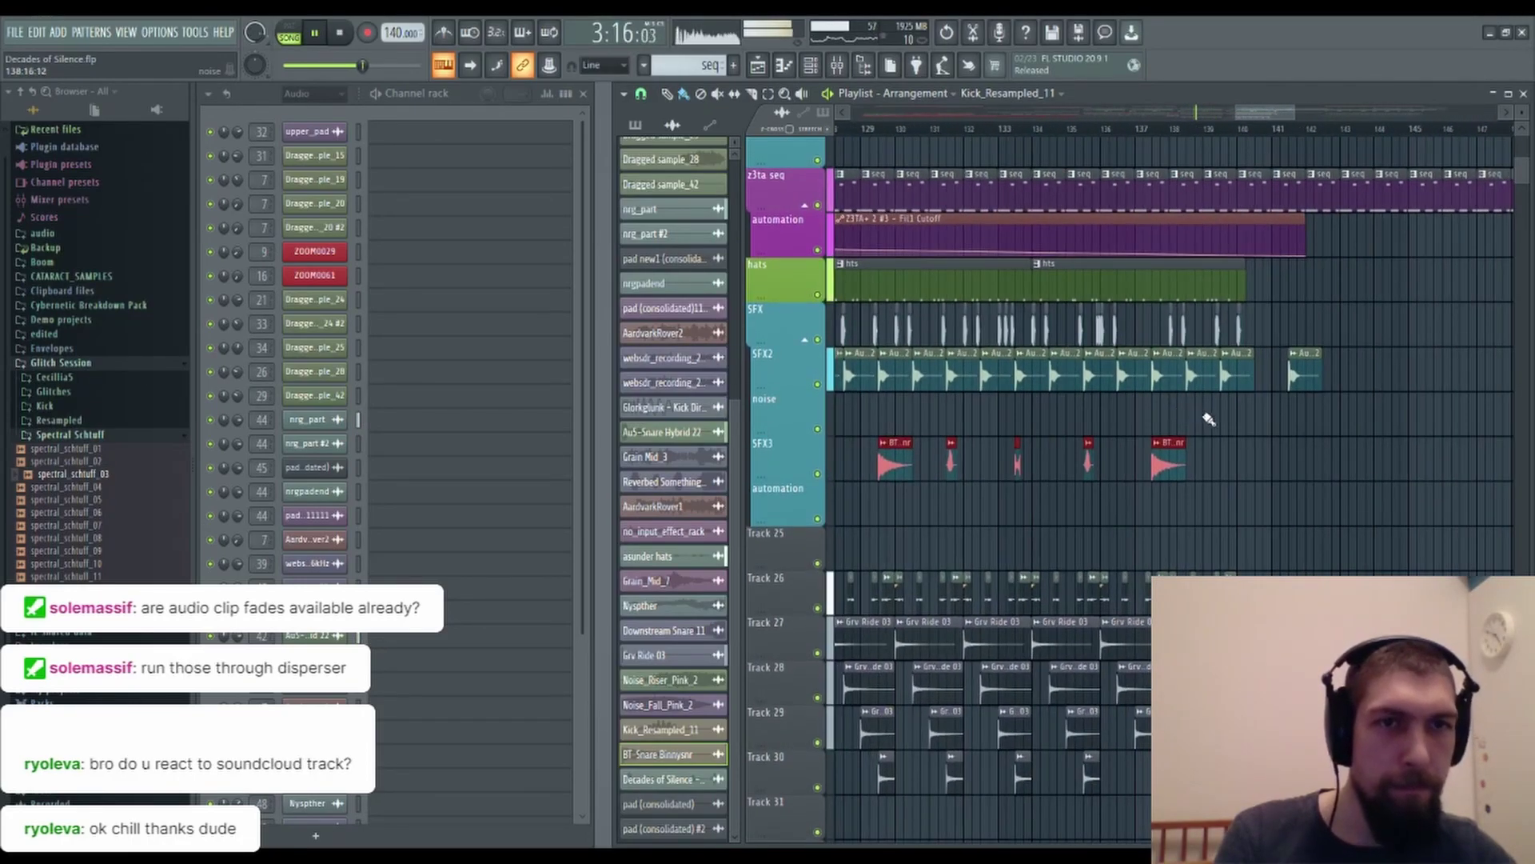
{"action": "left_click_drag", "start_coordinate": [1078, 527], "coordinate": [1234, 503]}
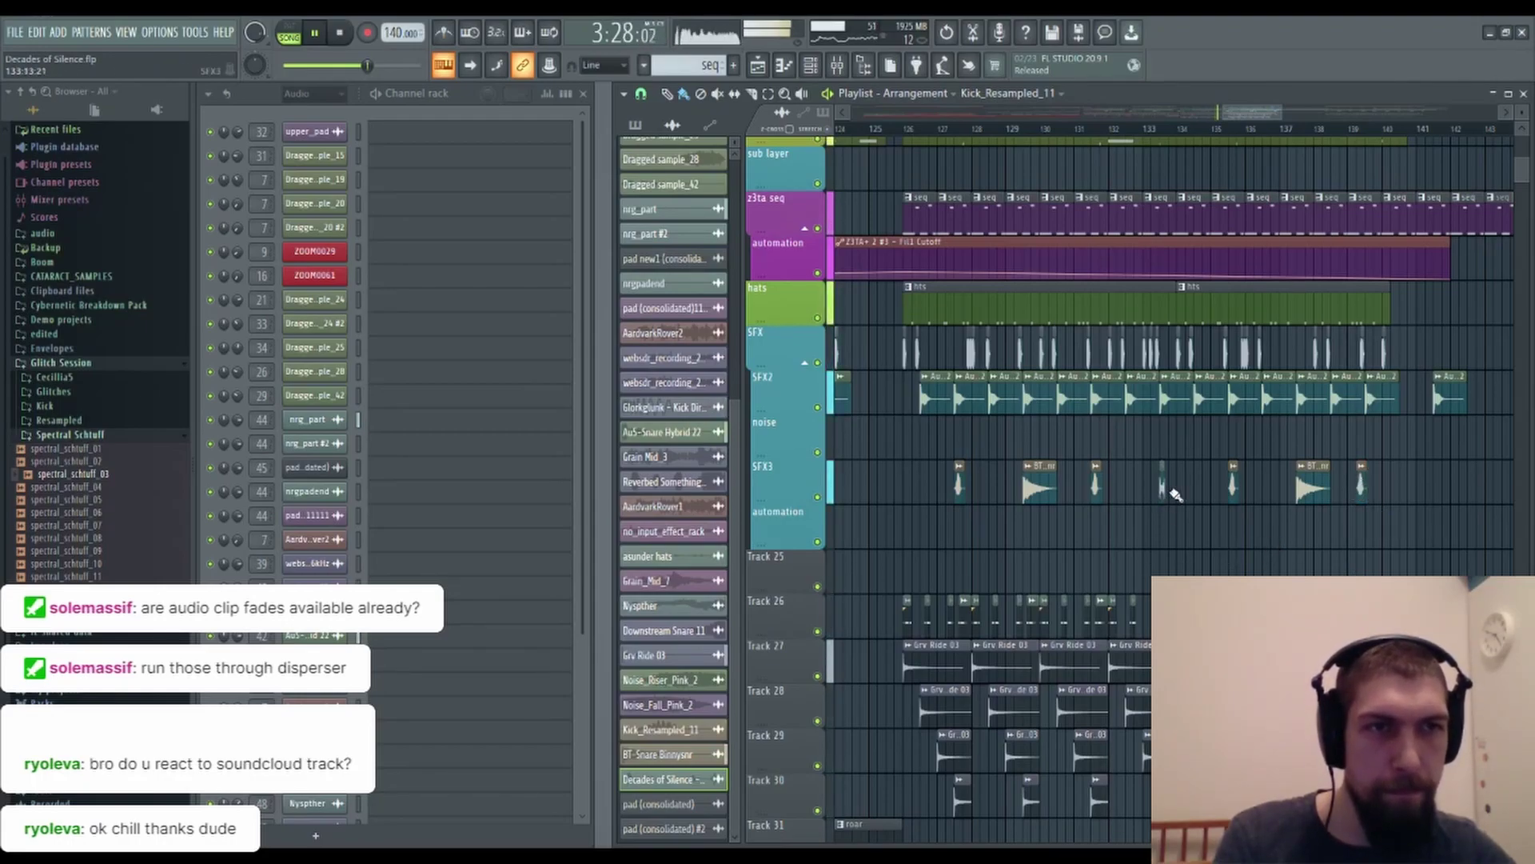
Shorten the first lead clip so it ends with the hats at about bar 124, and replay from about bar 123.
{"action": "left_click_drag", "start_coordinate": [1202, 561], "coordinate": [1511, 557]}
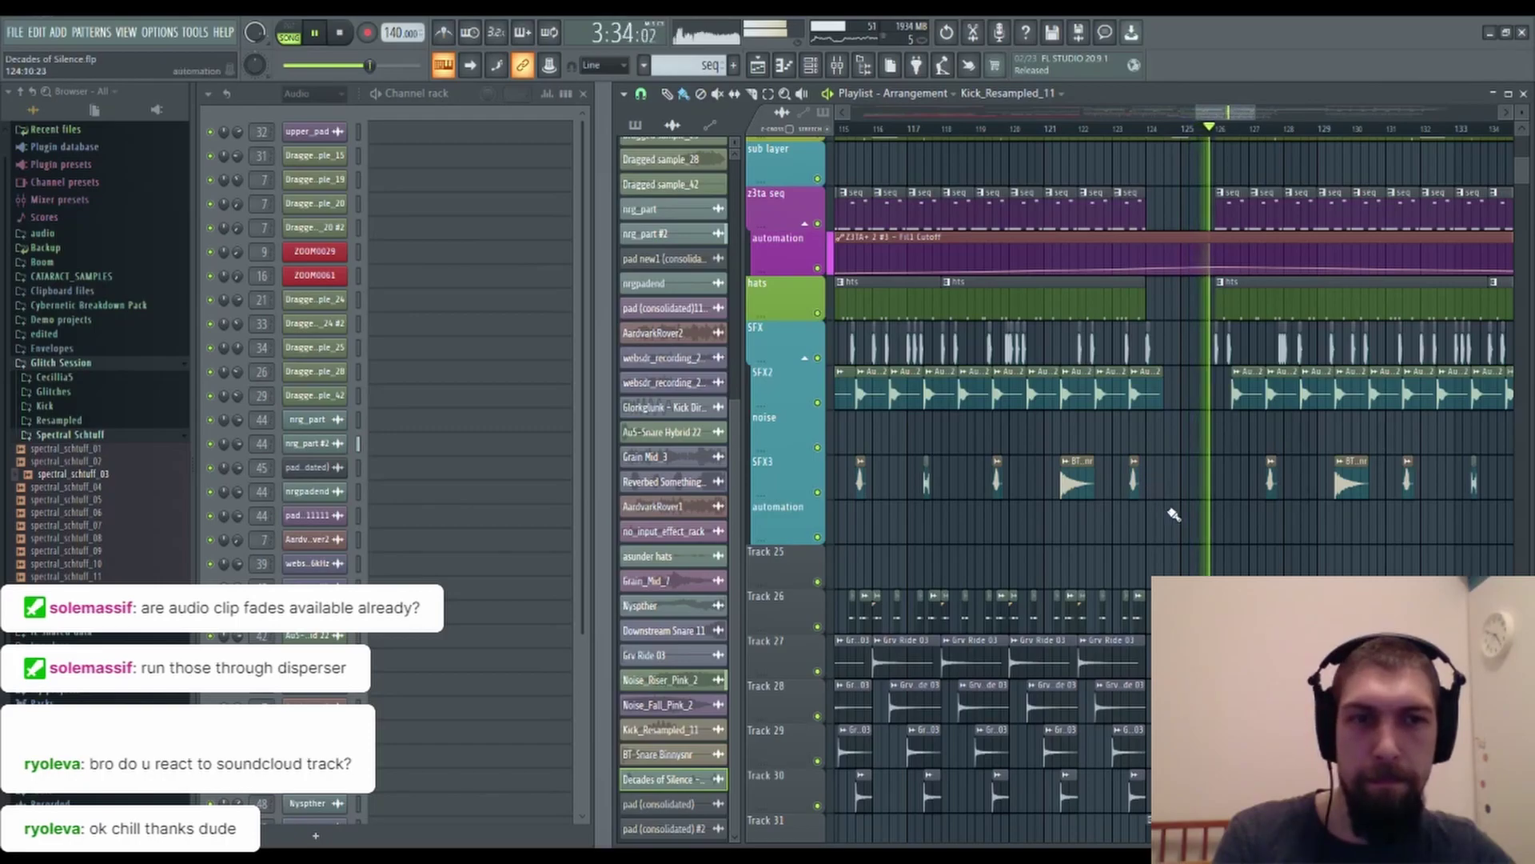
{"action": "scroll", "coordinate": [1173, 514], "scroll_direction": "down", "scroll_amount": 4}
{"action": "scroll", "coordinate": [1174, 514], "scroll_direction": "up", "scroll_amount": 6}
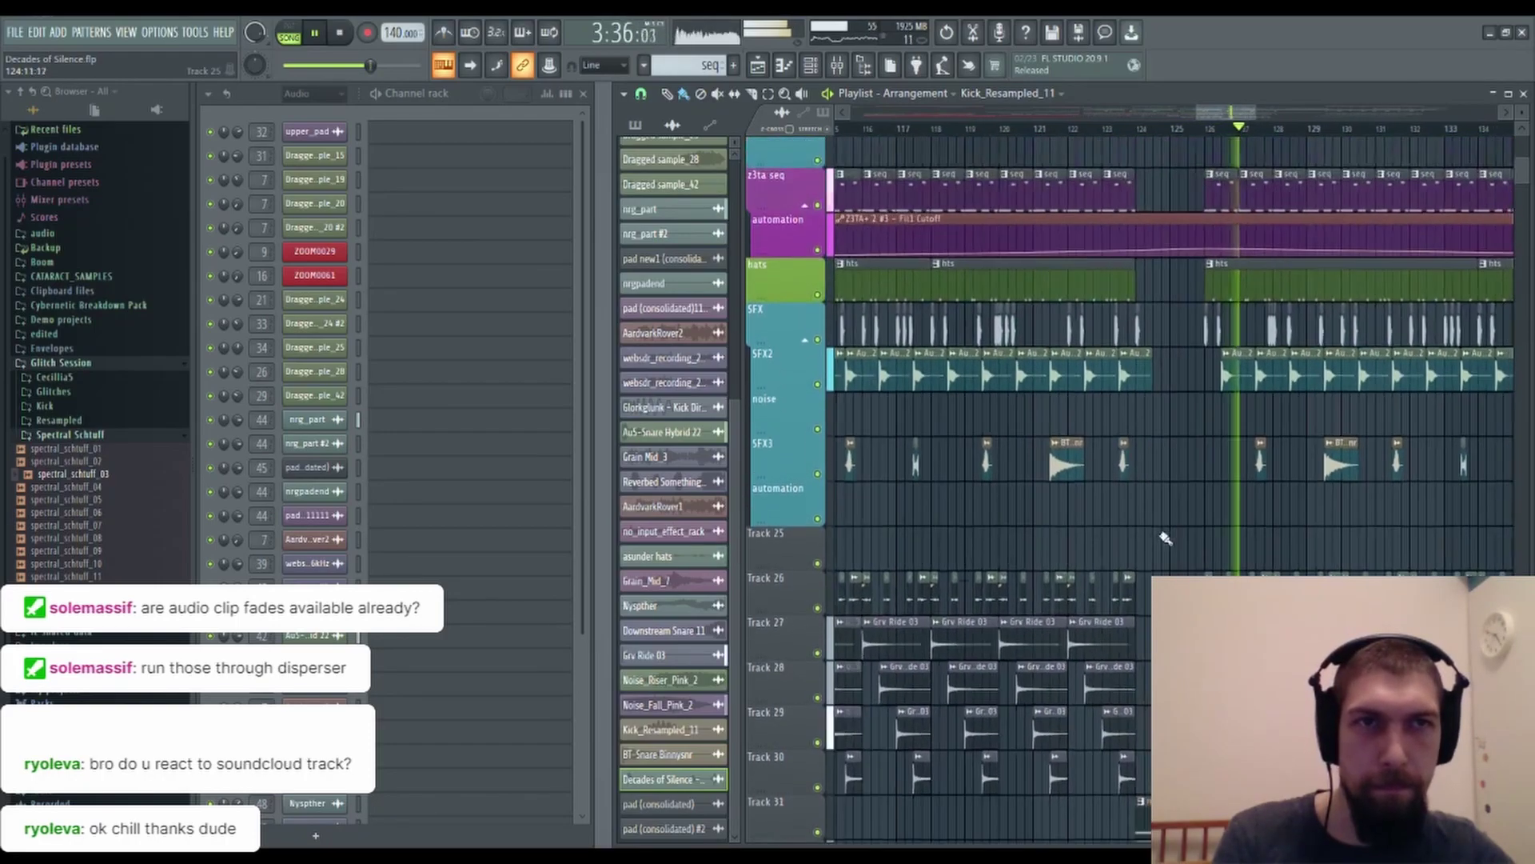
{"action": "scroll", "coordinate": [1189, 324], "scroll_direction": "up", "scroll_amount": 1}
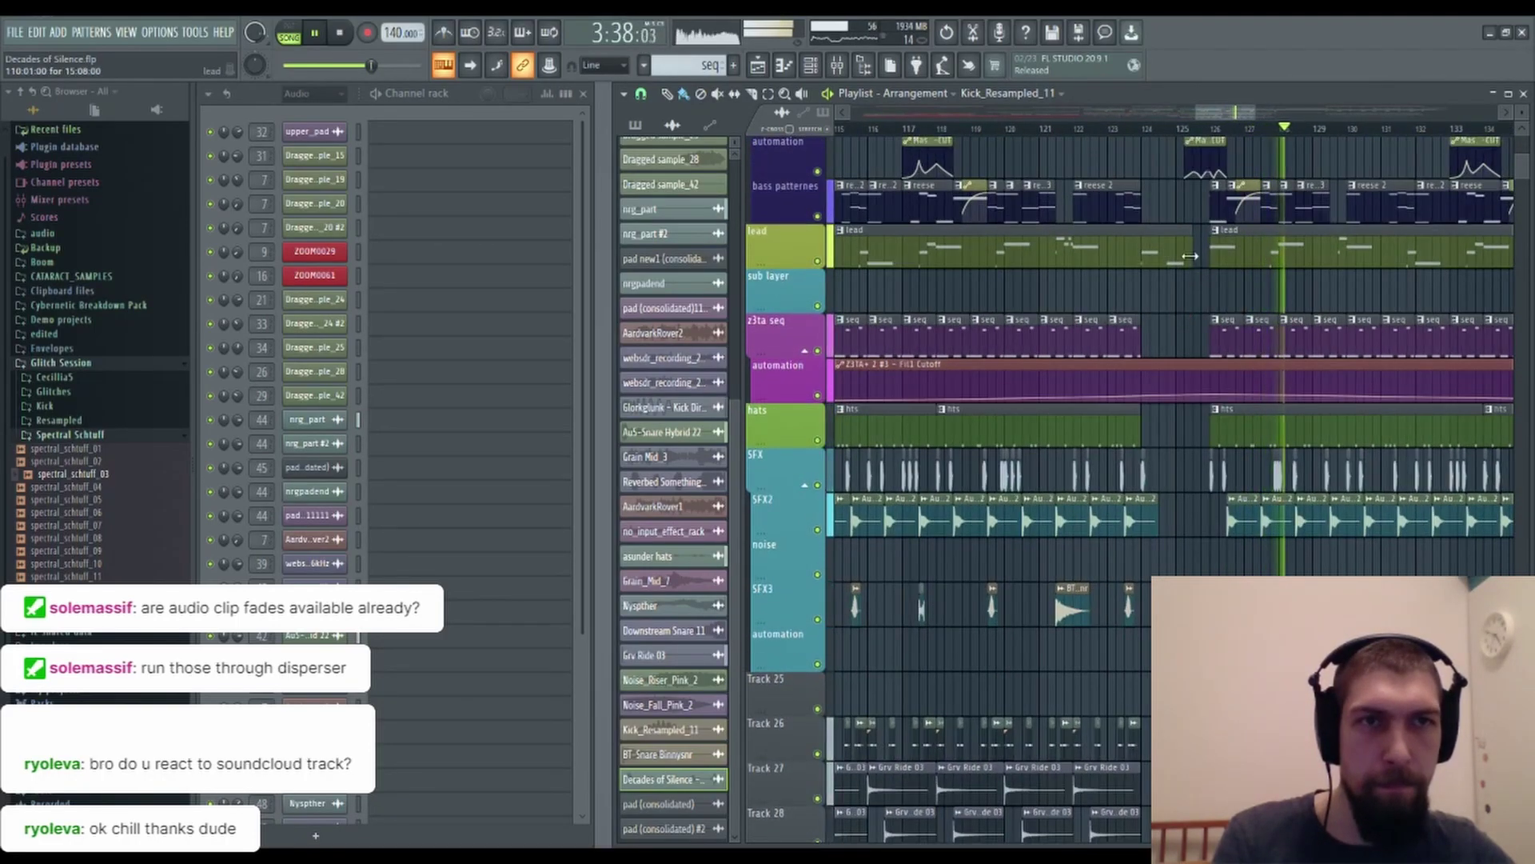
{"action": "left_click_drag", "start_coordinate": [1192, 260], "coordinate": [1138, 264]}
{"action": "left_click", "coordinate": [1113, 131]}
{"action": "scroll", "coordinate": [1194, 436], "scroll_direction": "down", "scroll_amount": 6}
{"action": "scroll", "coordinate": [1194, 431], "scroll_direction": "up", "scroll_amount": 6}
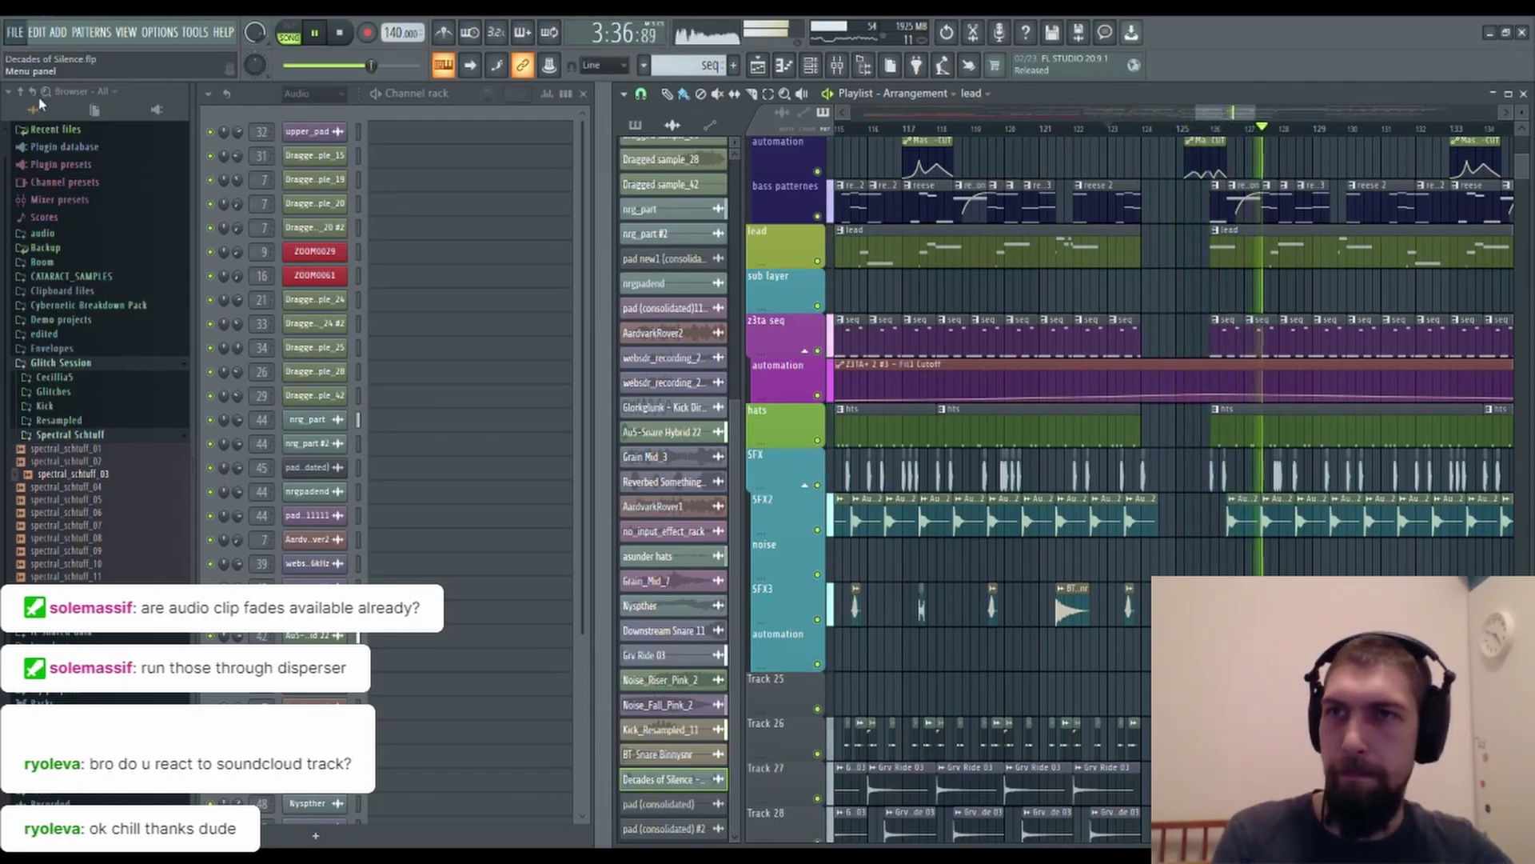
Open the roar pattern's Vital instrument, view its advanced unison settings, and replay the transition from about bar 123.
{"action": "scroll", "coordinate": [1183, 320], "scroll_direction": "down", "scroll_amount": 4}
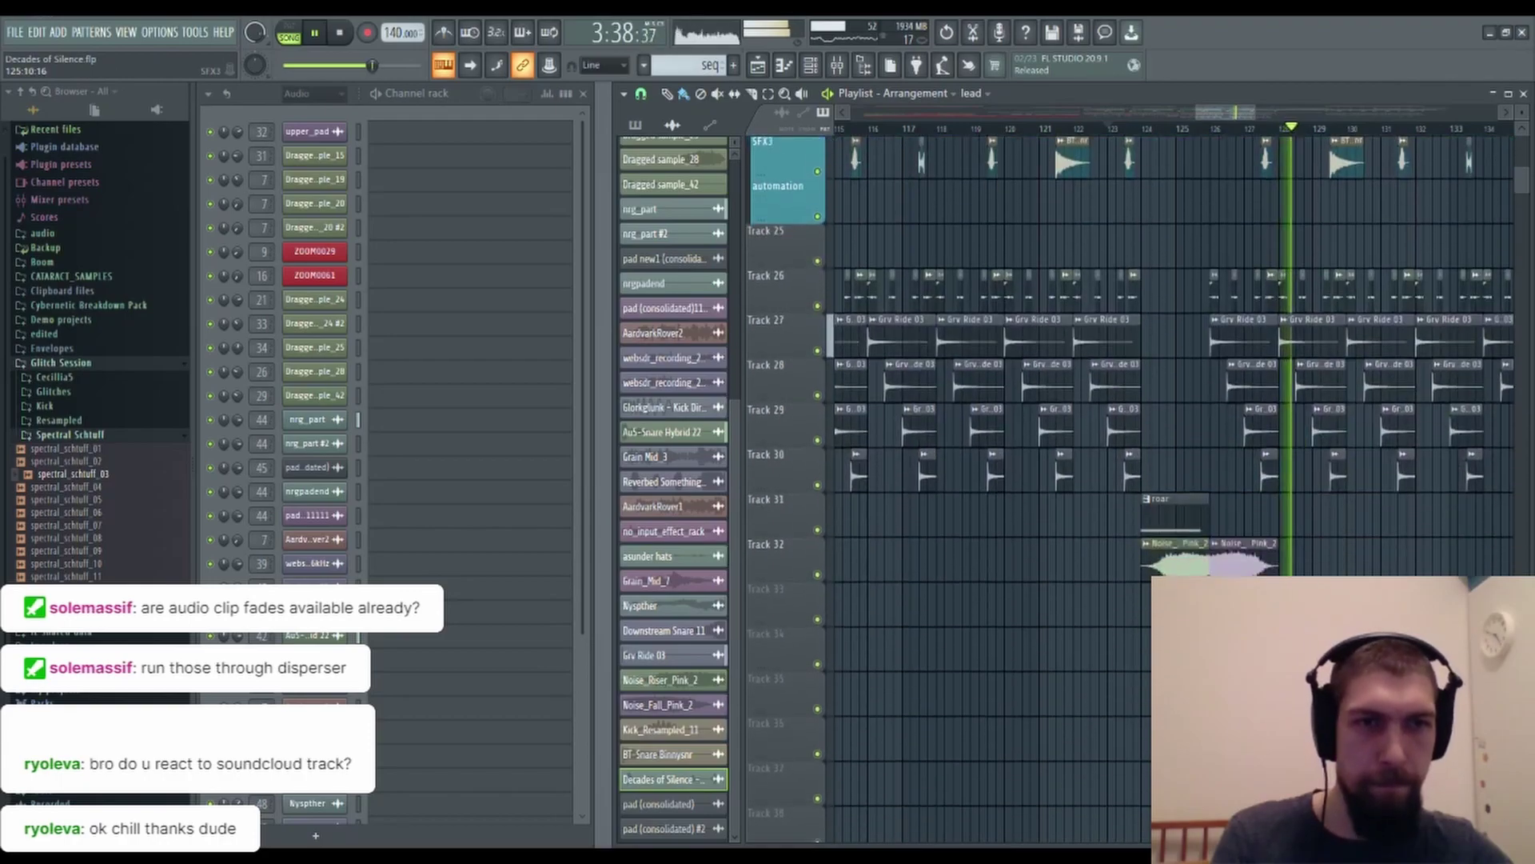
{"action": "left_click", "coordinate": [1186, 526]}
{"action": "left_click", "coordinate": [306, 178]}
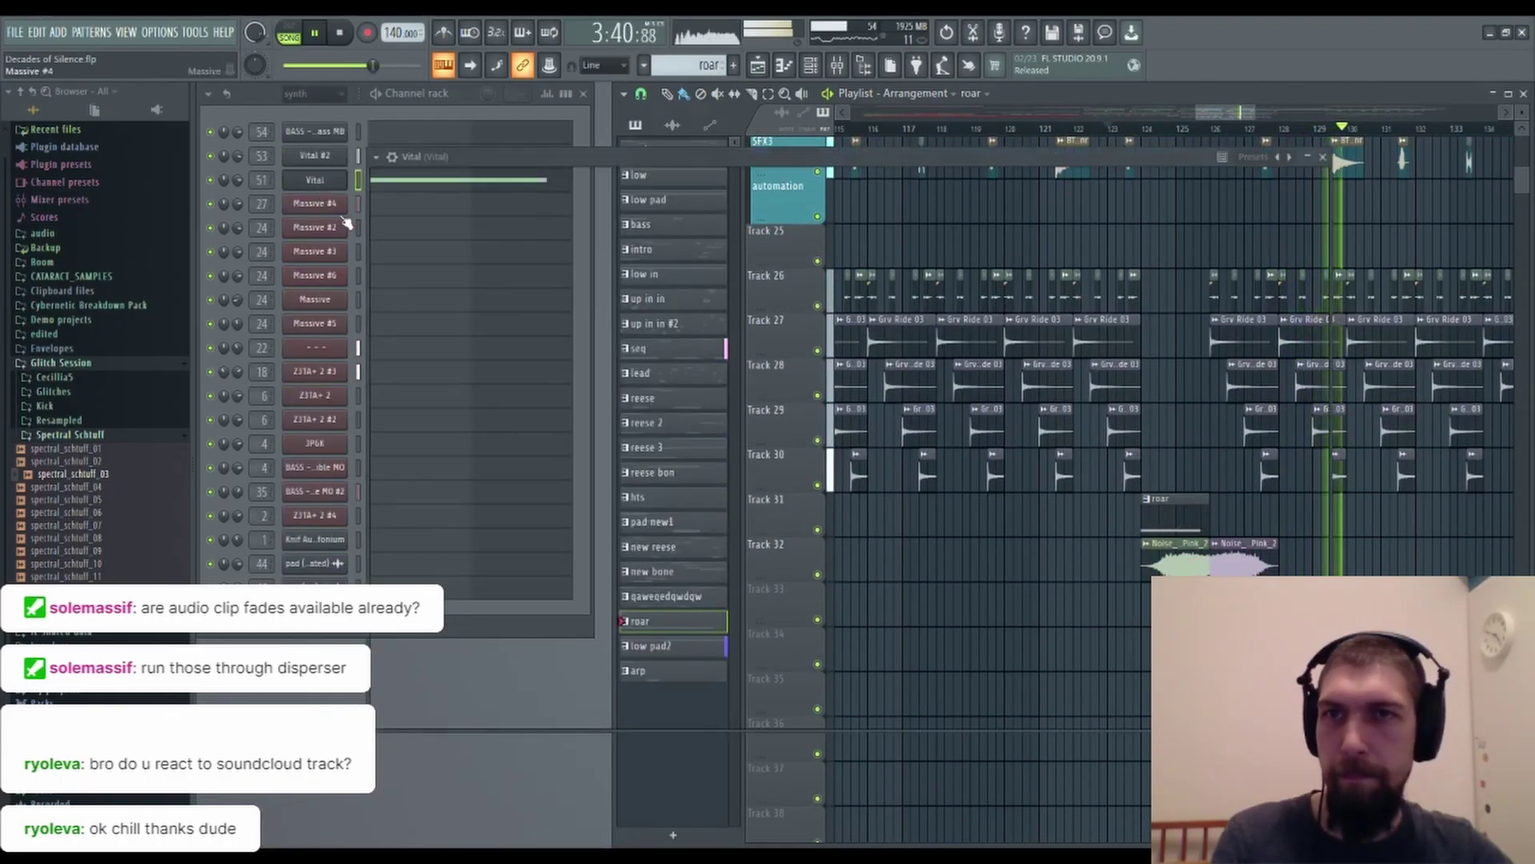
{"action": "left_click", "coordinate": [650, 183]}
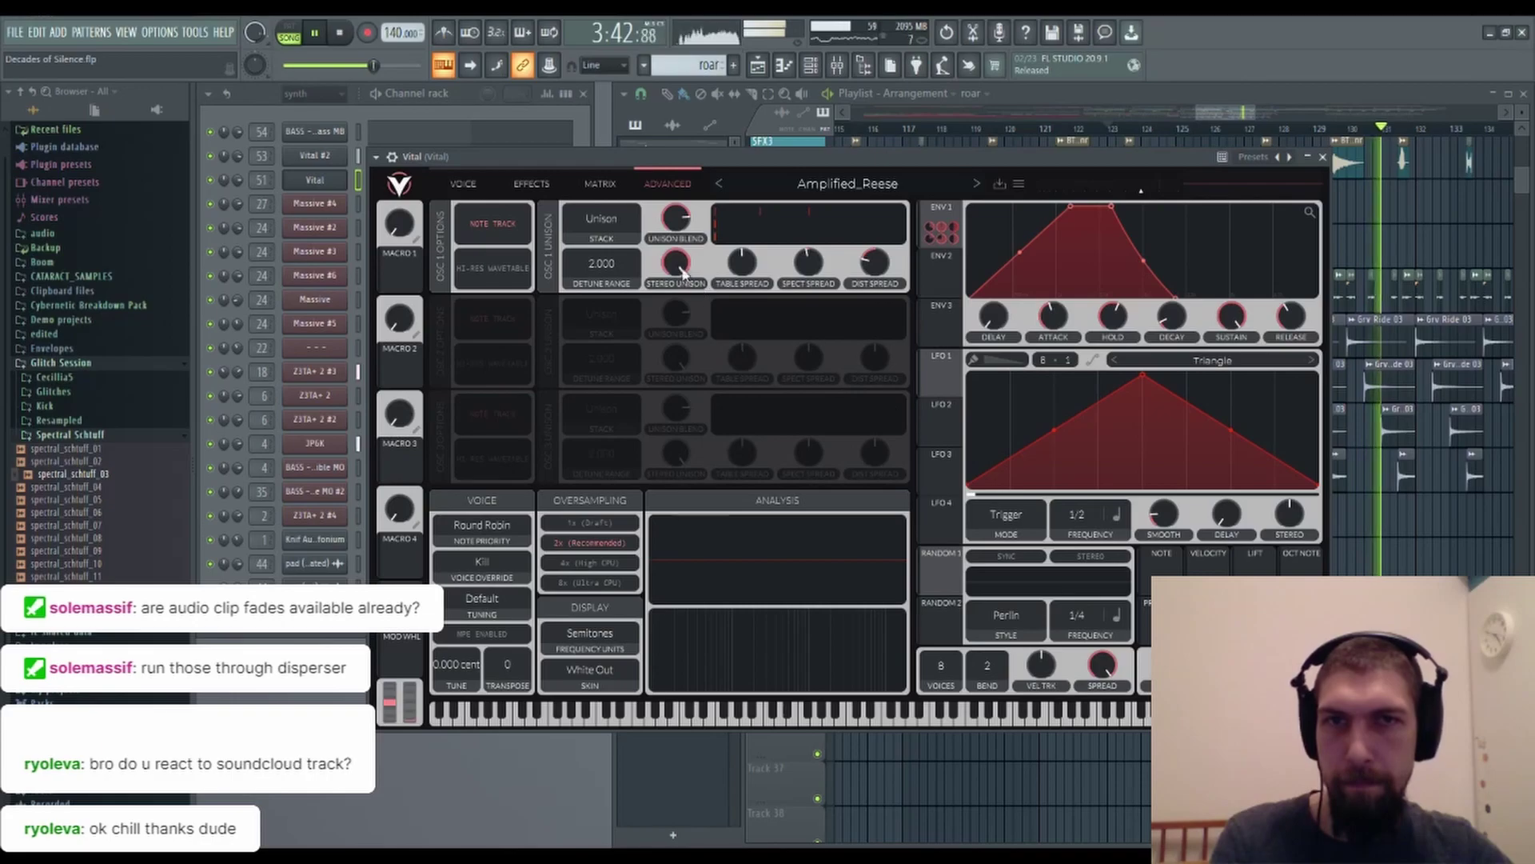
{"action": "left_click_drag", "start_coordinate": [1086, 128], "coordinate": [1106, 129]}
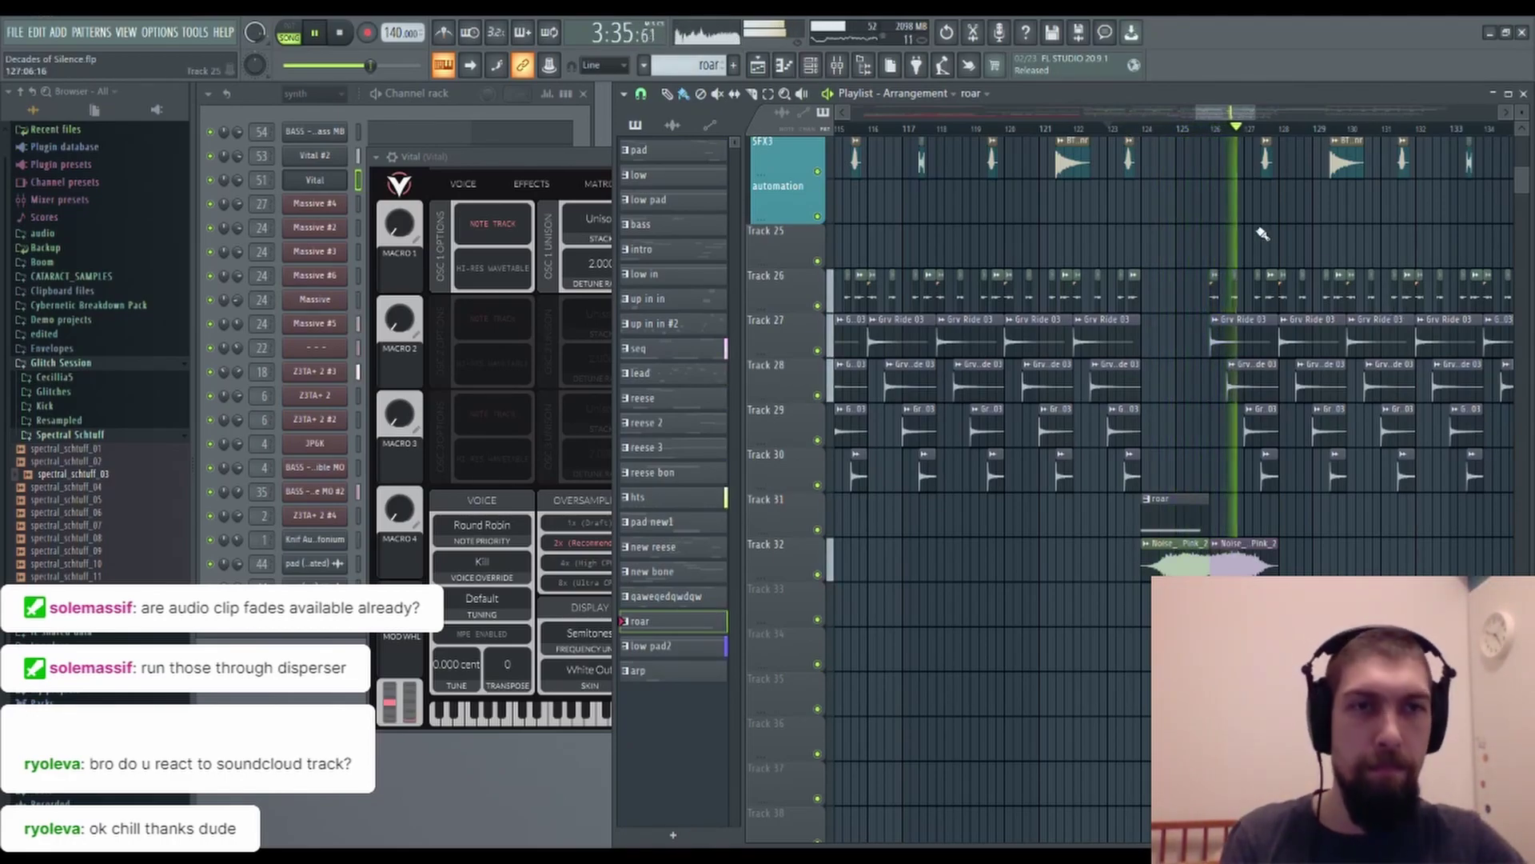
{"action": "left_click_drag", "start_coordinate": [1260, 232], "coordinate": [1299, 197]}
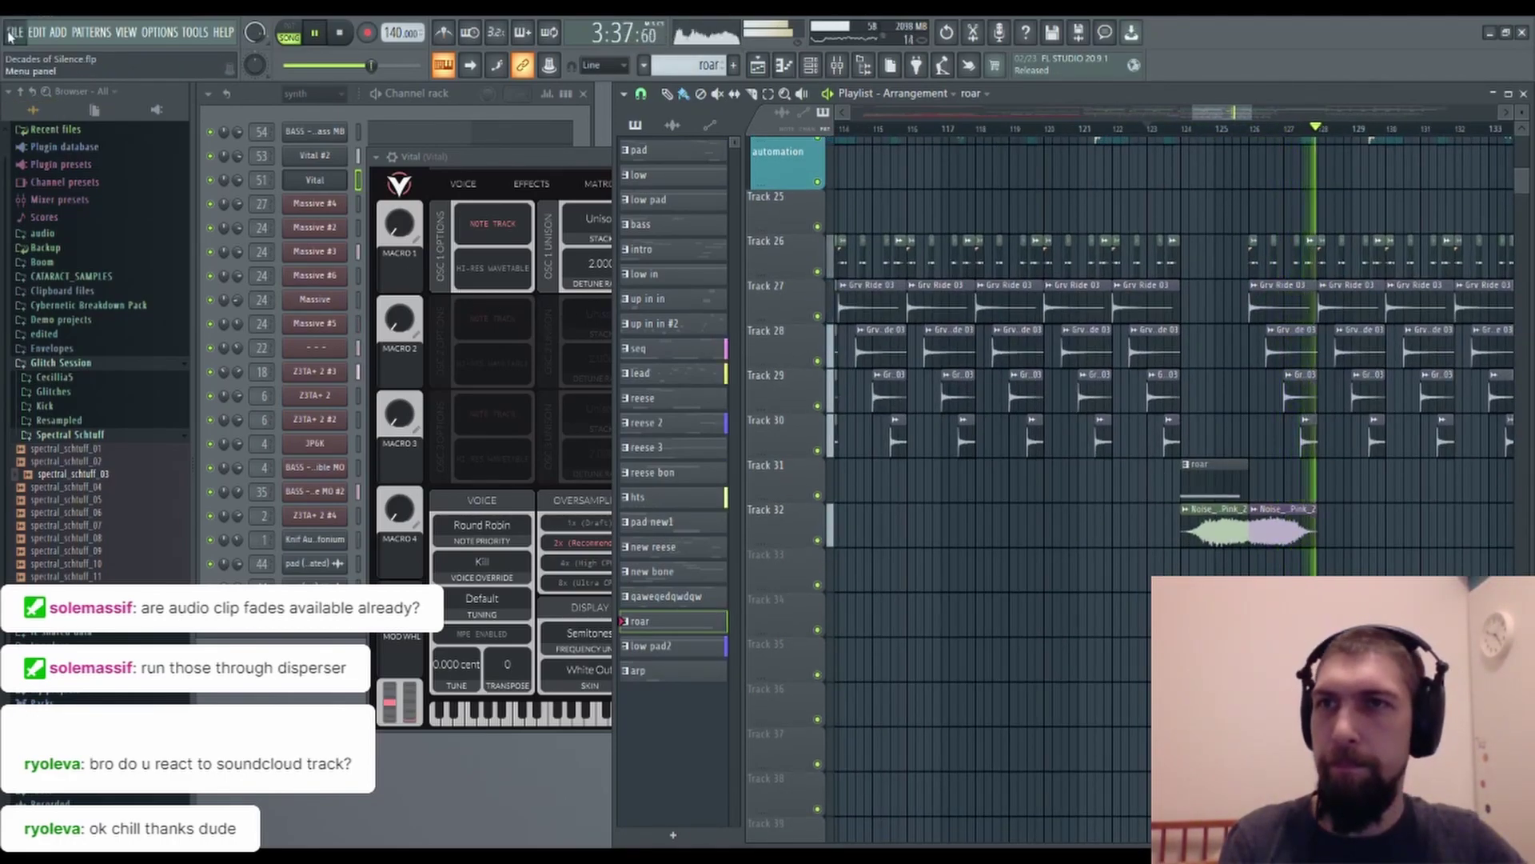
Close the Vital instrument window and review the arrangement during playback up to about bar 141.
{"action": "left_click_drag", "start_coordinate": [1318, 209], "coordinate": [815, 481]}
{"action": "left_click_drag", "start_coordinate": [1370, 514], "coordinate": [1125, 566]}
{"action": "scroll", "coordinate": [1238, 132], "scroll_direction": "down", "scroll_amount": 3}
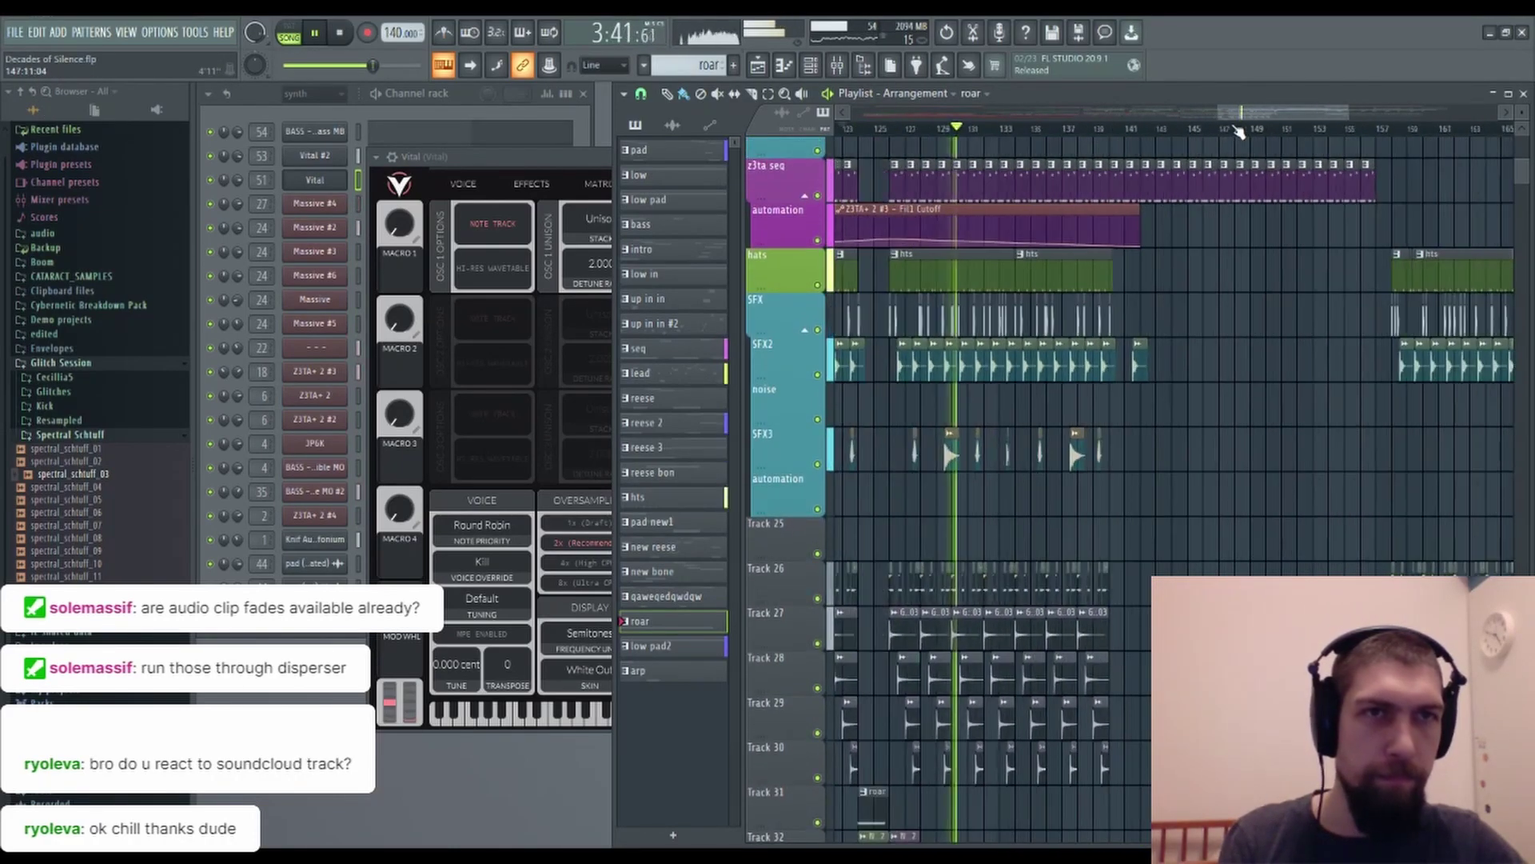
{"action": "scroll", "coordinate": [1238, 131], "scroll_direction": "down", "scroll_amount": 3}
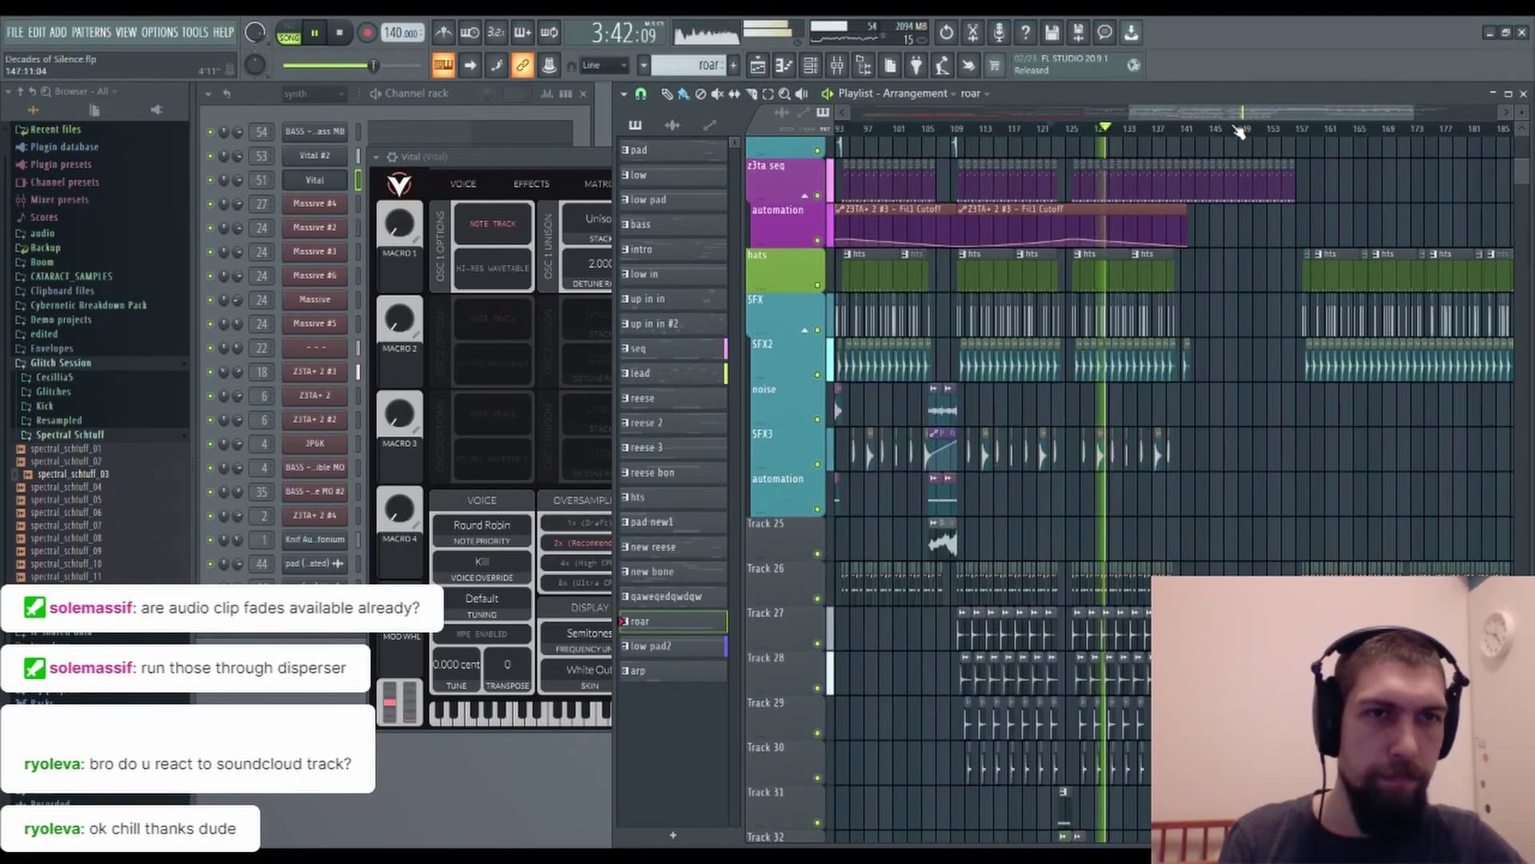
{"action": "left_click", "coordinate": [537, 174]}
{"action": "left_click", "coordinate": [1325, 158]}
{"action": "left_click_drag", "start_coordinate": [1234, 480], "coordinate": [1194, 443]}
{"action": "left_click_drag", "start_coordinate": [1291, 456], "coordinate": [1230, 536]}
{"action": "left_click_drag", "start_coordinate": [1179, 422], "coordinate": [1160, 514]}
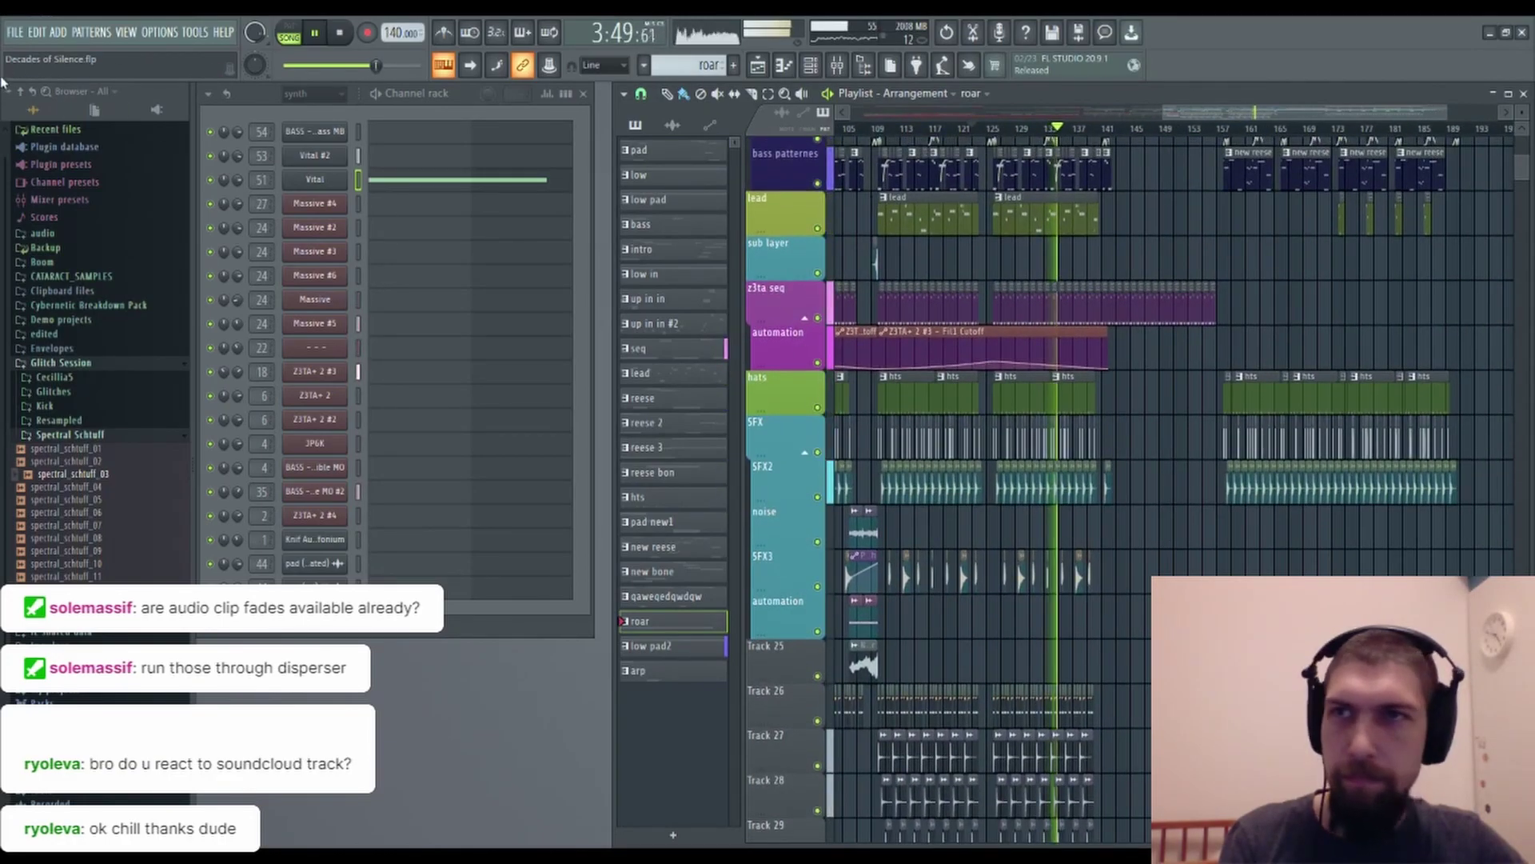
{"action": "left_click_drag", "start_coordinate": [1145, 561], "coordinate": [1153, 497]}
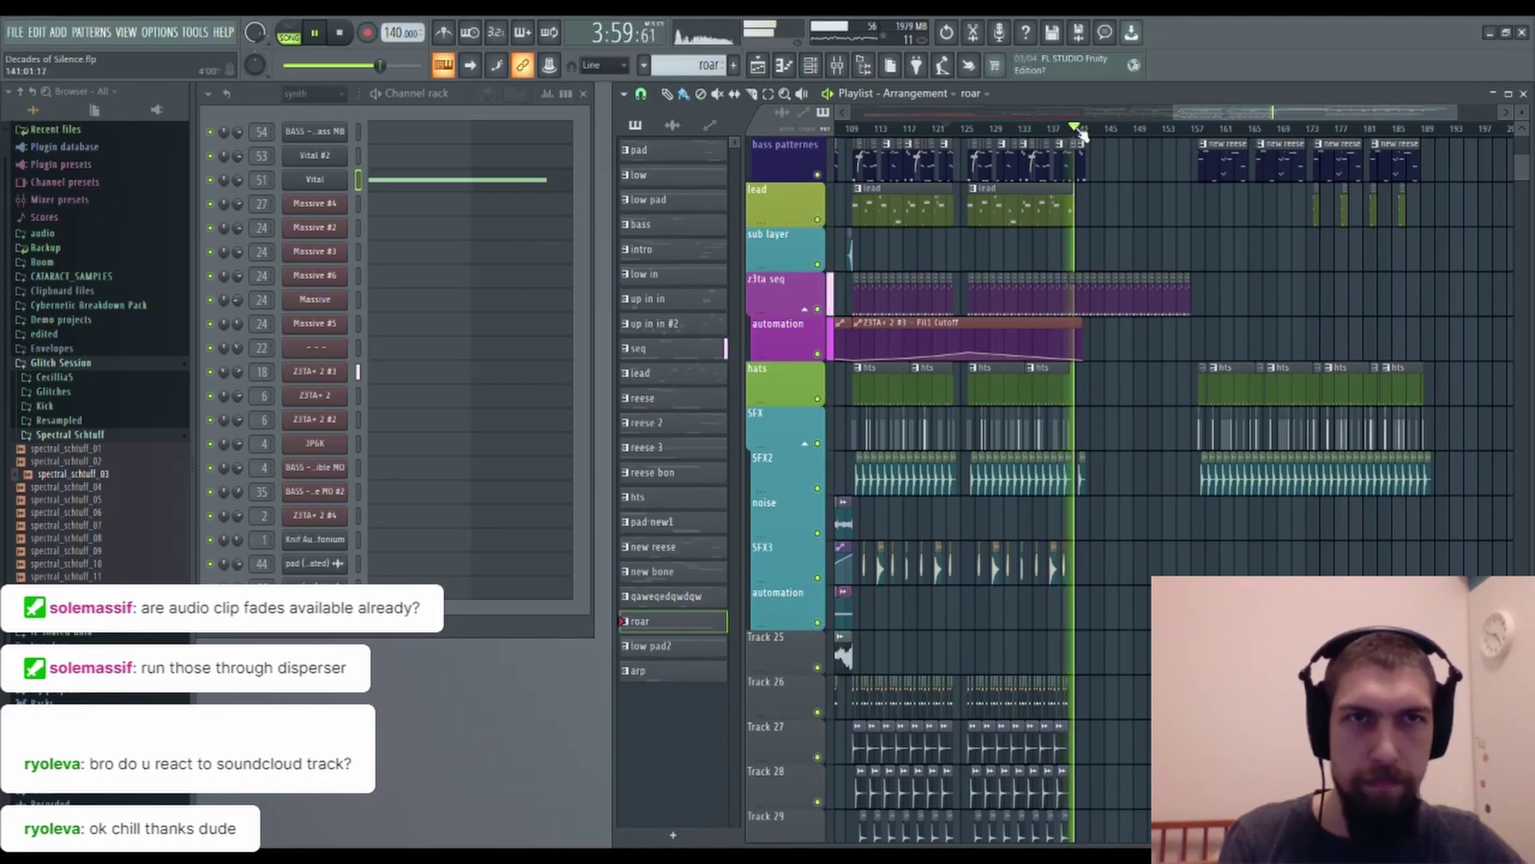
Reshape the Unfiltered Audio Silo mix-level curve at bar 140 and make the Stutter Edit 2 mix-level automation step up just after that bar.
{"action": "scroll", "coordinate": [1083, 135], "scroll_direction": "up", "scroll_amount": 8}
{"action": "left_click_drag", "start_coordinate": [1053, 598], "coordinate": [1223, 531]}
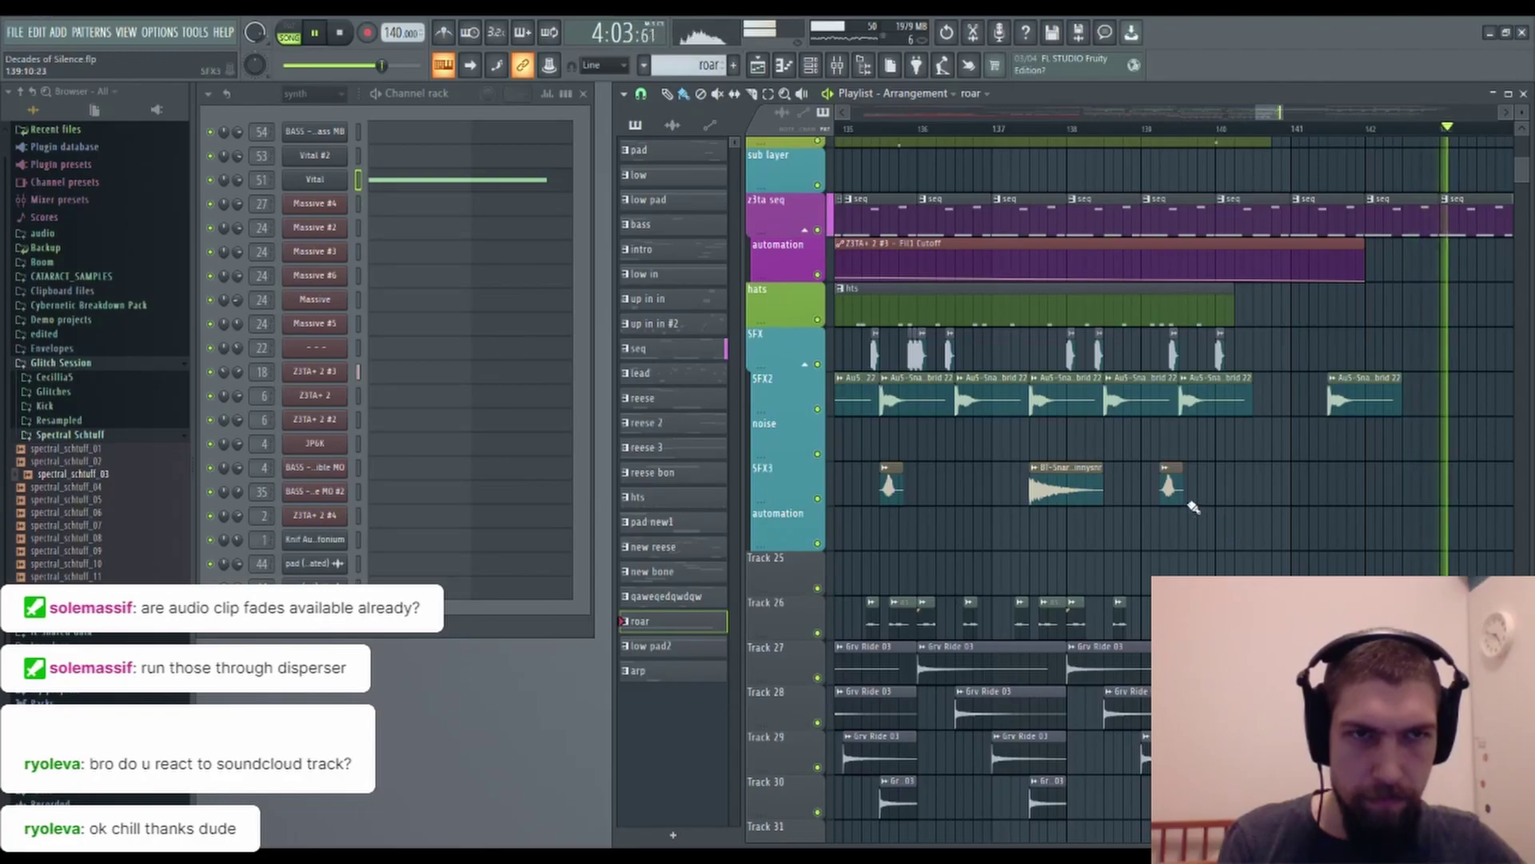
{"action": "scroll", "coordinate": [1244, 521], "scroll_direction": "up", "scroll_amount": 14}
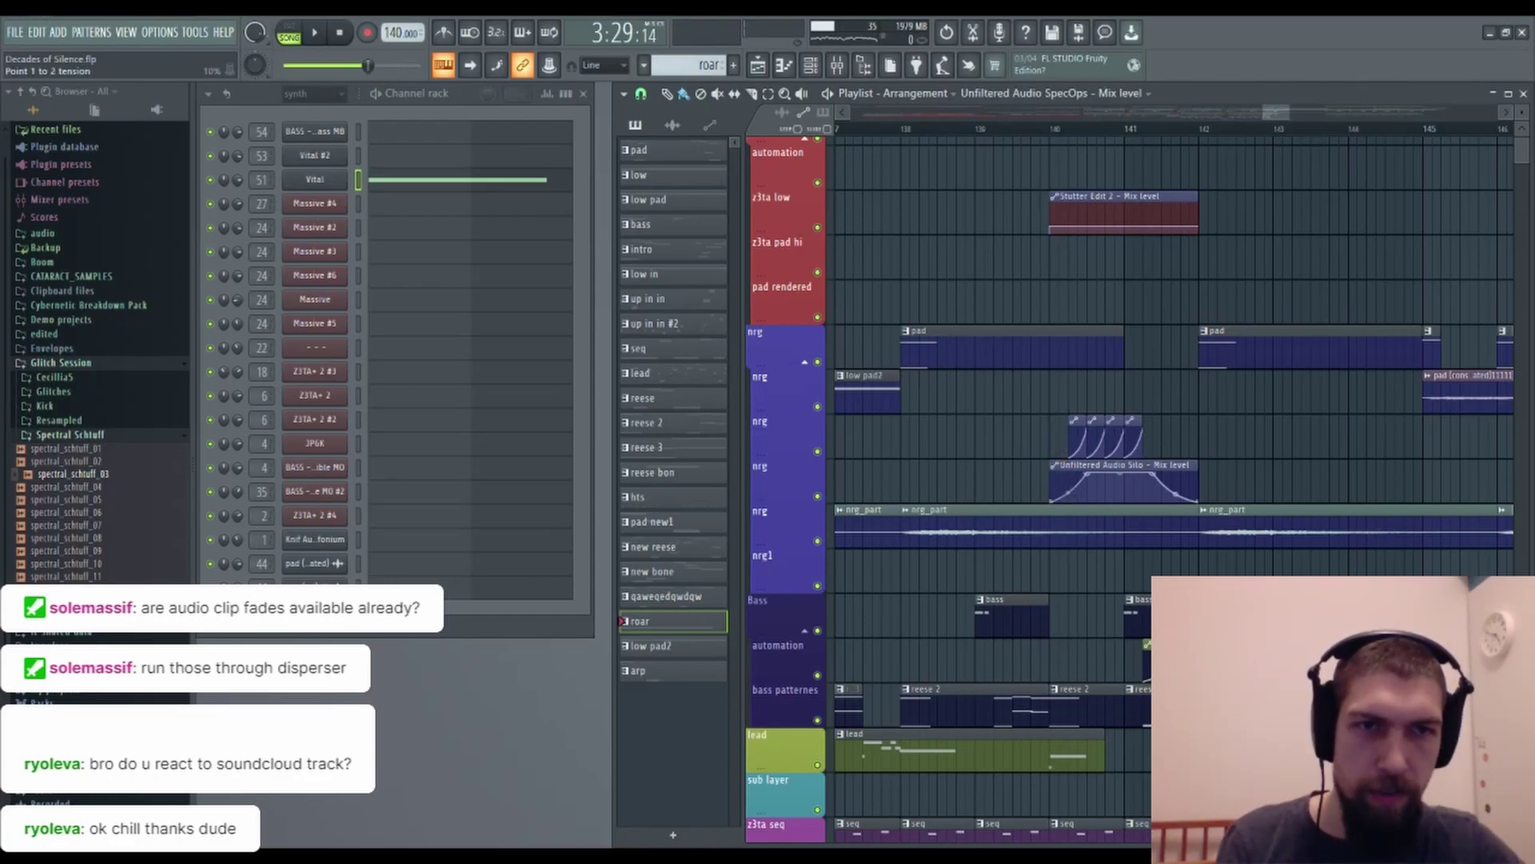
{"action": "scroll", "coordinate": [1070, 428], "scroll_direction": "up", "scroll_amount": 1}
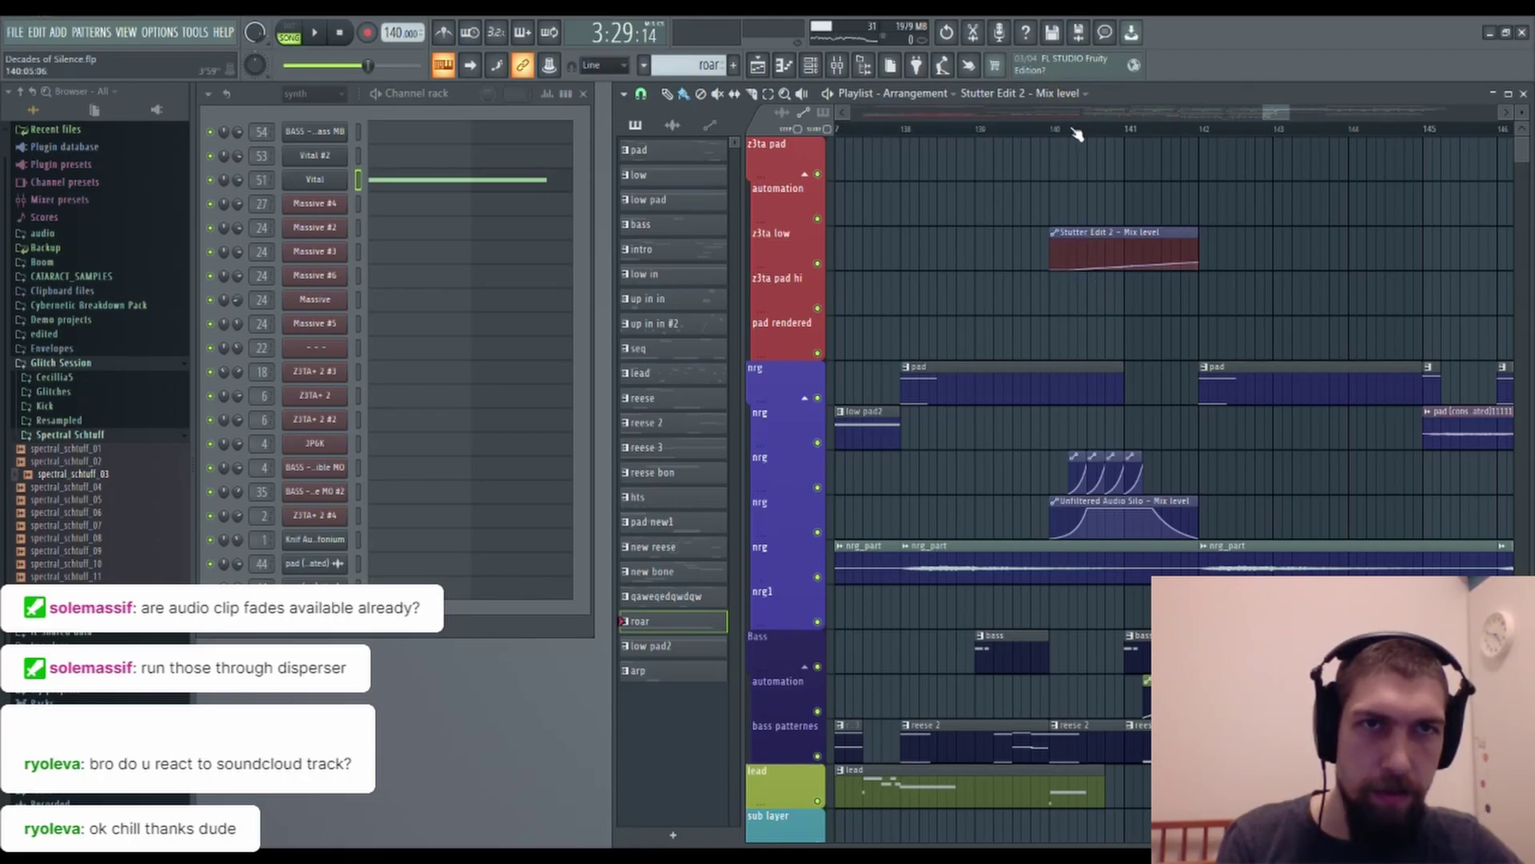
{"action": "scroll", "coordinate": [1075, 132], "scroll_direction": "up", "scroll_amount": 5}
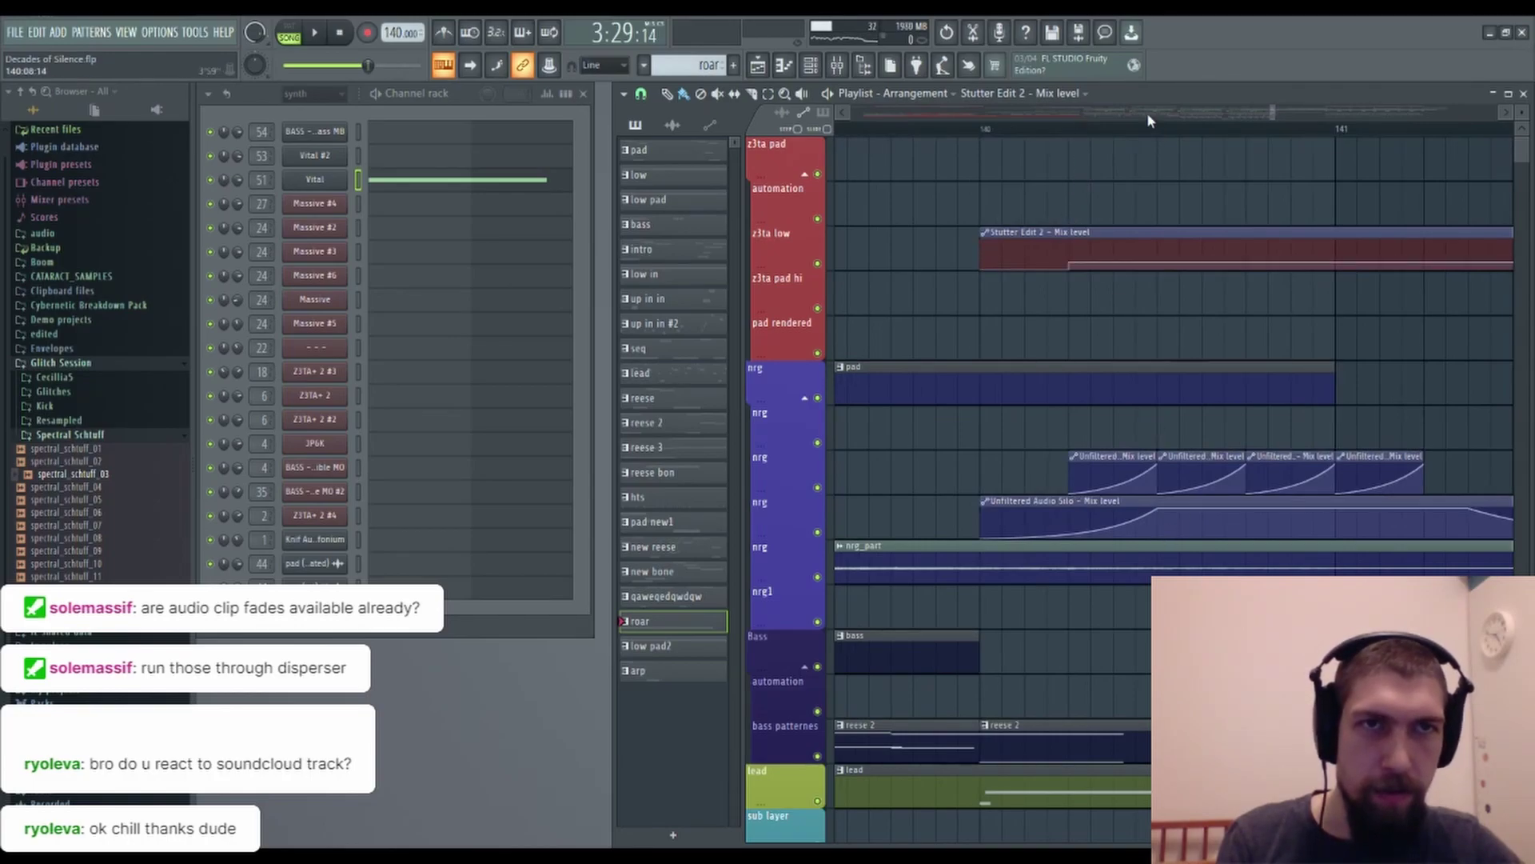
{"action": "scroll", "coordinate": [1149, 128], "scroll_direction": "down", "scroll_amount": 4}
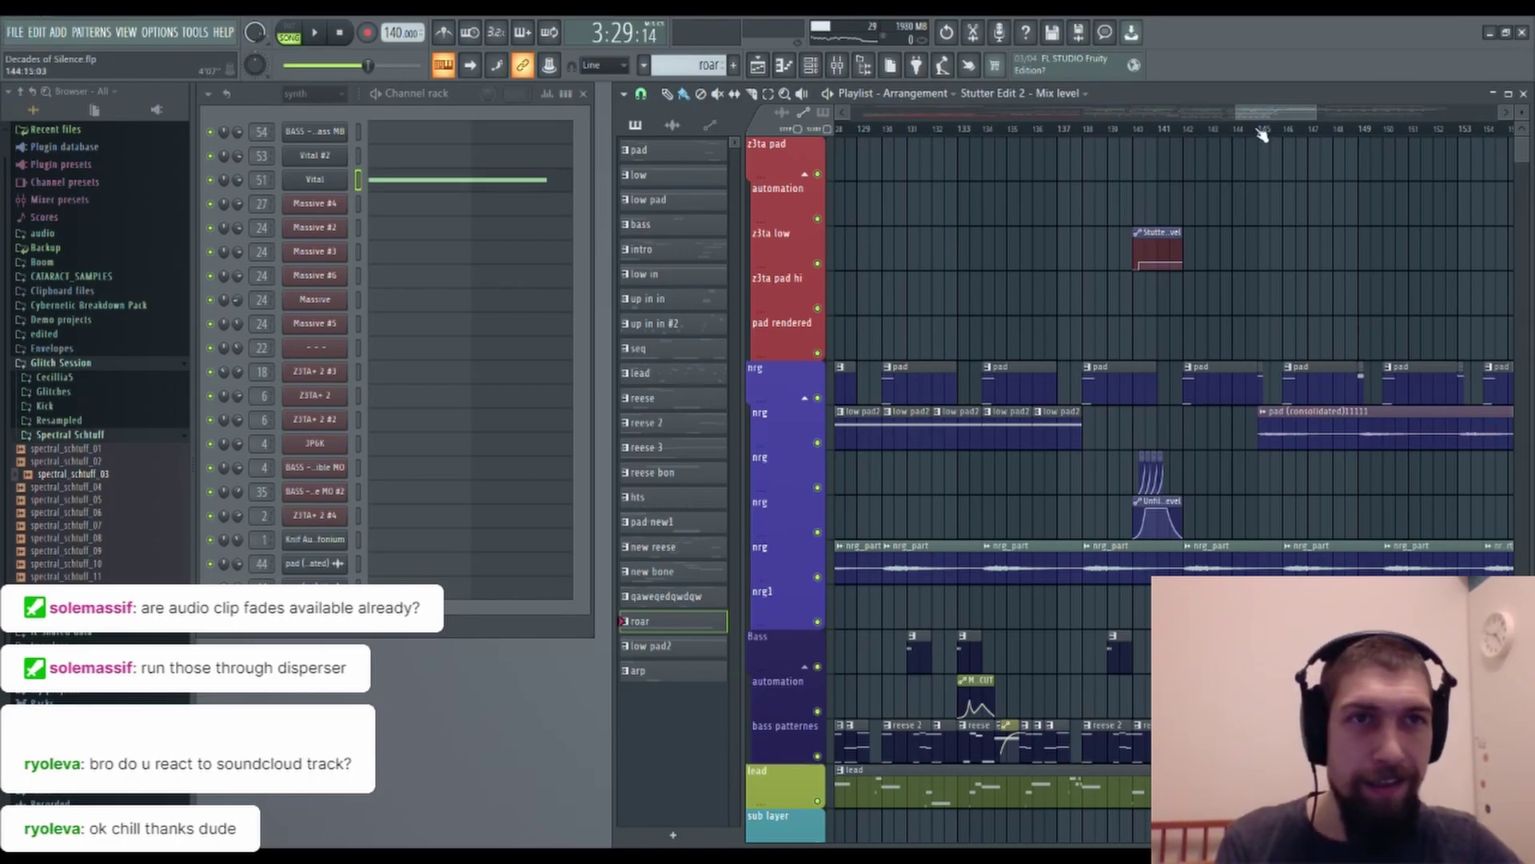
{"action": "scroll", "coordinate": [1261, 137], "scroll_direction": "down", "scroll_amount": 6}
{"action": "scroll", "coordinate": [1196, 424], "scroll_direction": "down", "scroll_amount": 5}
{"action": "scroll", "coordinate": [1196, 424], "scroll_direction": "down", "scroll_amount": 5}
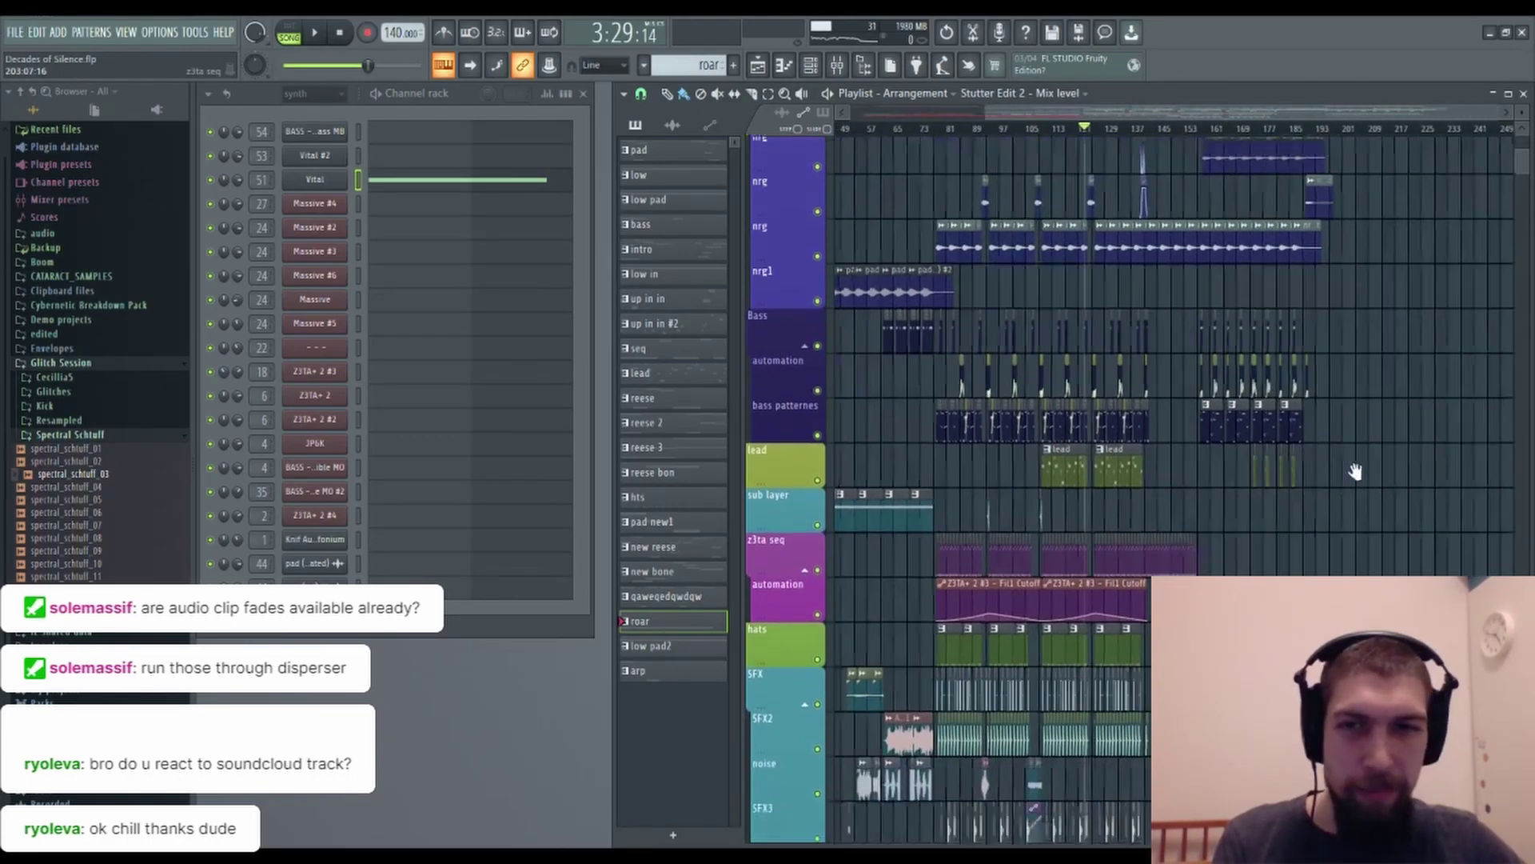